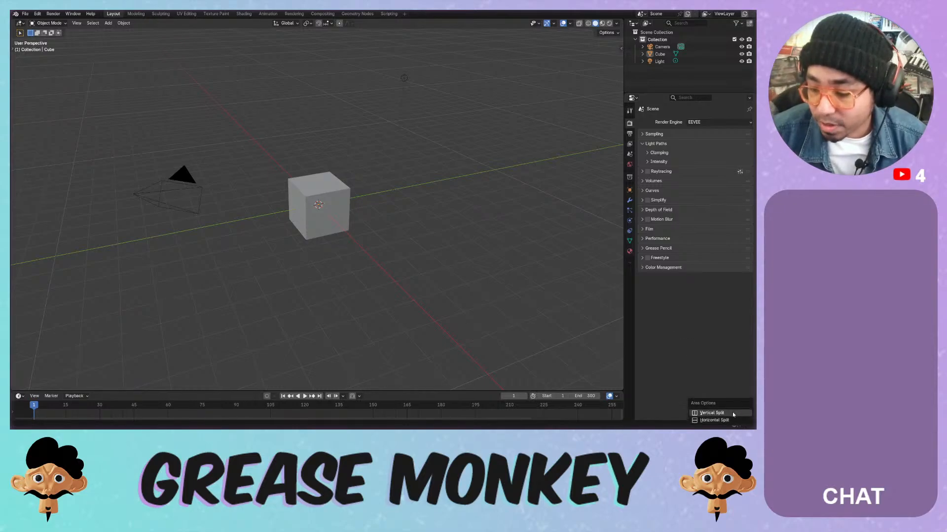
pyautogui.rightClick(747, 427)
pyautogui.click(714, 384)
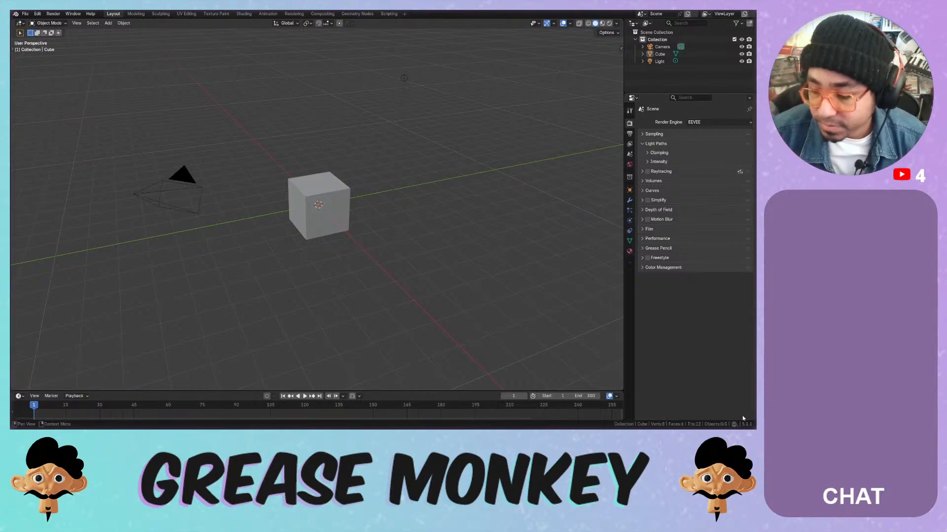
pyautogui.moveTo(294, 214)
pyautogui.mouseDown(button='middle')
pyautogui.moveTo(301, 221)
pyautogui.moveTo(278, 220)
pyautogui.mouseUp(button='middle')
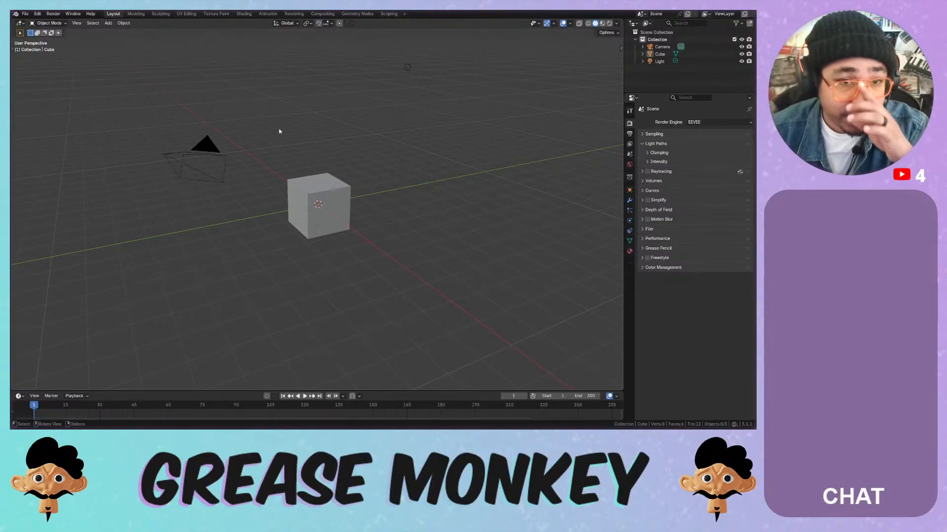
# Switch to the Shading workspace and close the file browser area by extending the 3D viewport over it
pyautogui.click(243, 14)
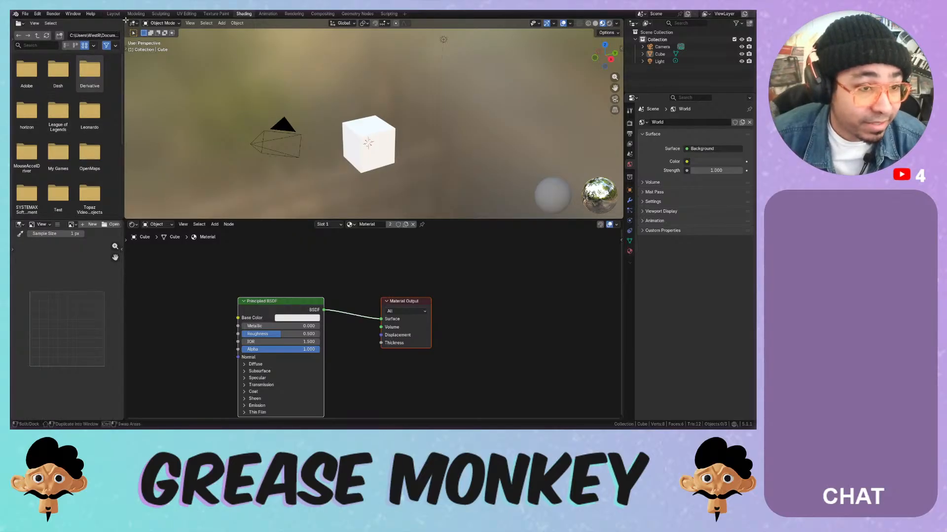
pyautogui.moveTo(126, 21); pyautogui.dragTo(110, 23)
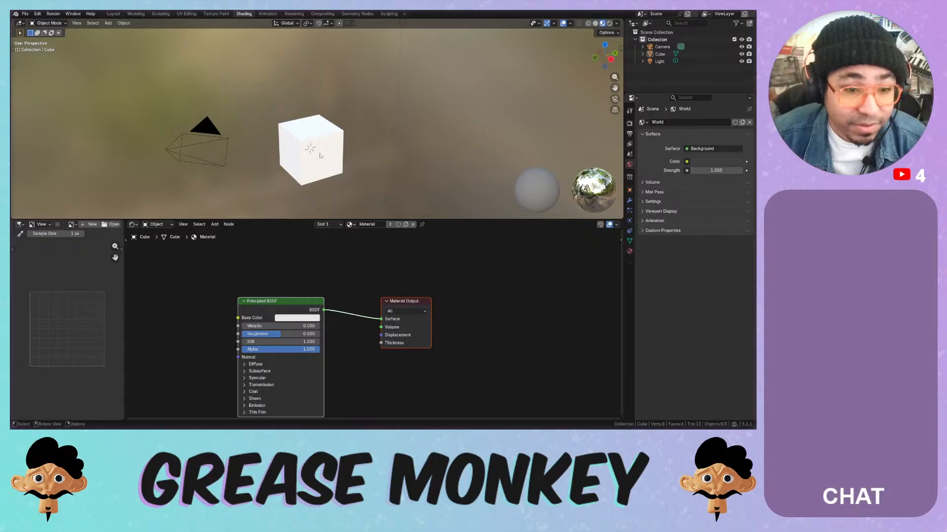
# Delete the default camera from the scene
pyautogui.moveTo(320, 156); pyautogui.dragTo(183, 108, button='middle')
pyautogui.click(169, 103)
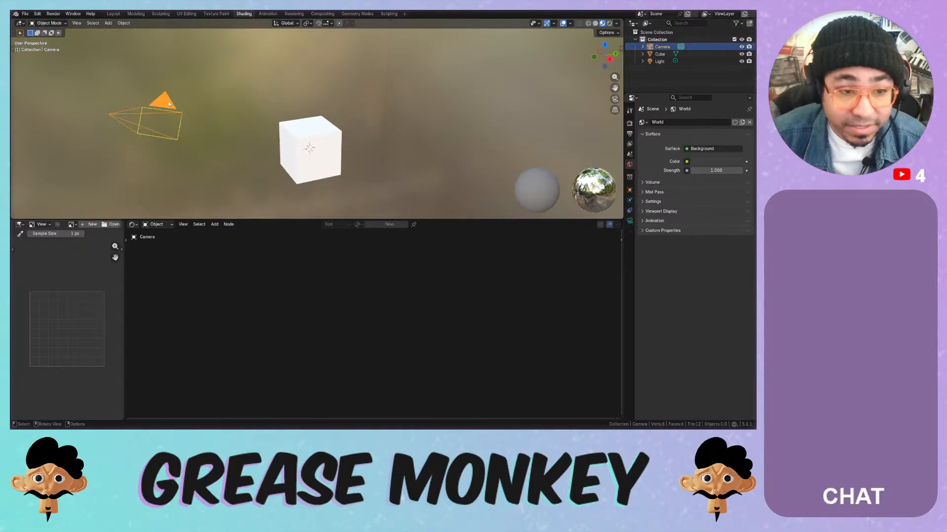
pyautogui.press('x')
pyautogui.rightClick(589, 75)
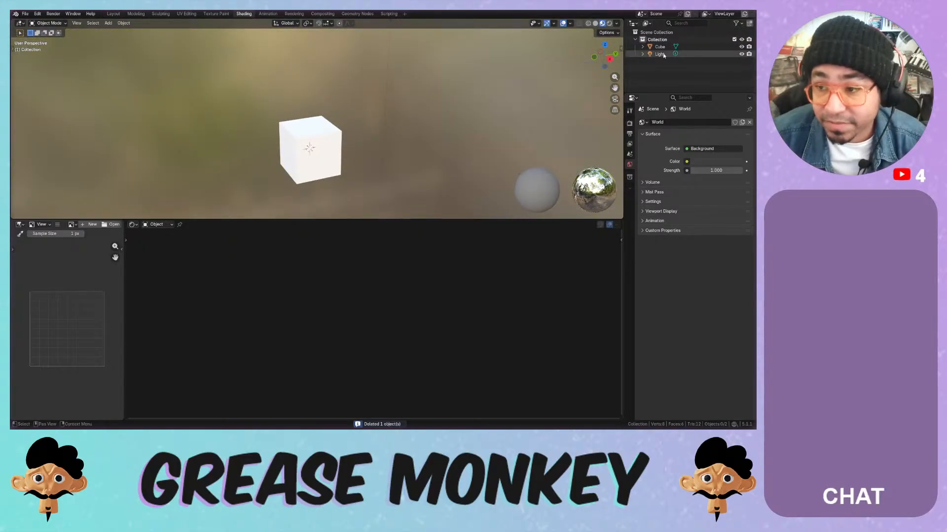
pyautogui.press('x')
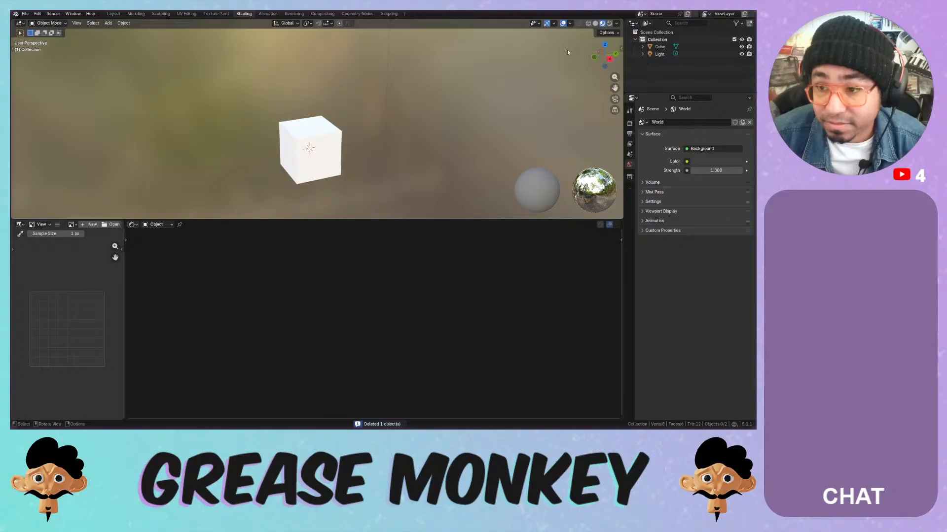
# Close the image editor by extending the shader editor over it, and set the viewport to Rendered shading
pyautogui.moveTo(417, 125); pyautogui.dragTo(434, 133, button='middle')
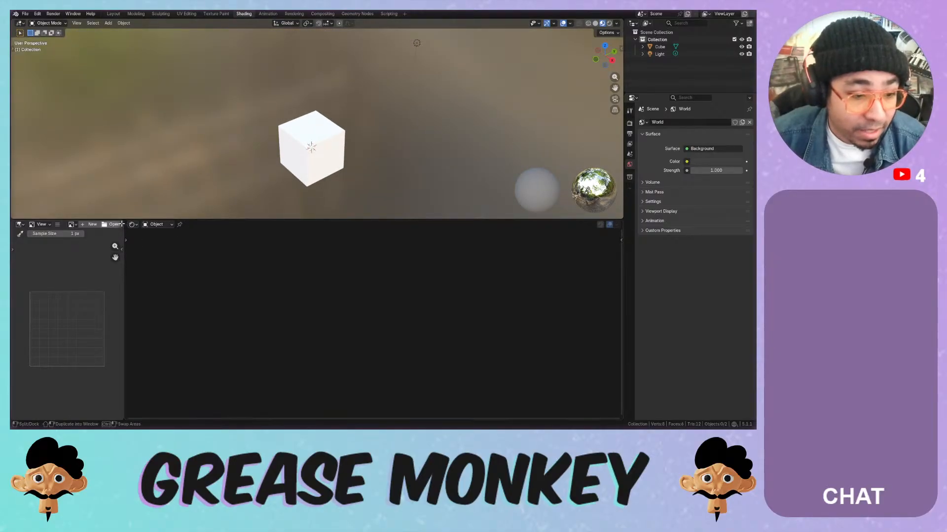
pyautogui.moveTo(126, 221); pyautogui.dragTo(143, 232)
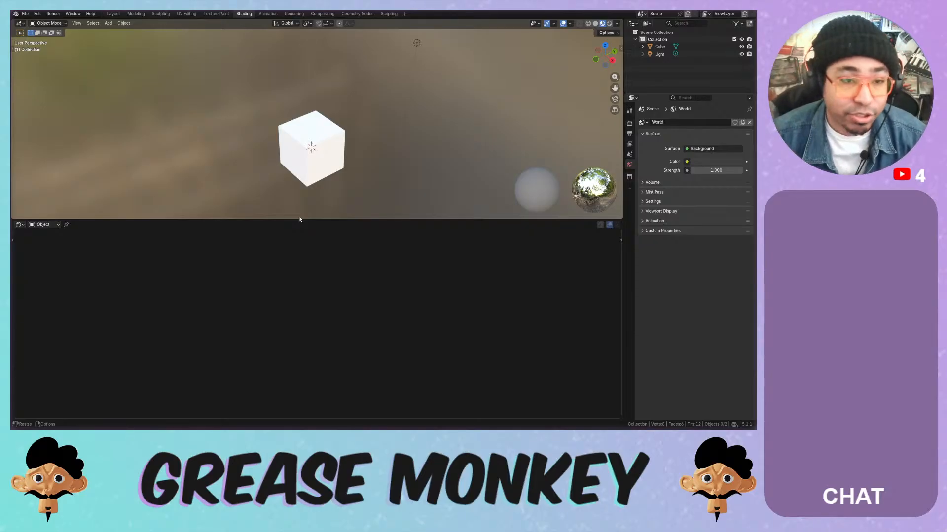
pyautogui.click(610, 23)
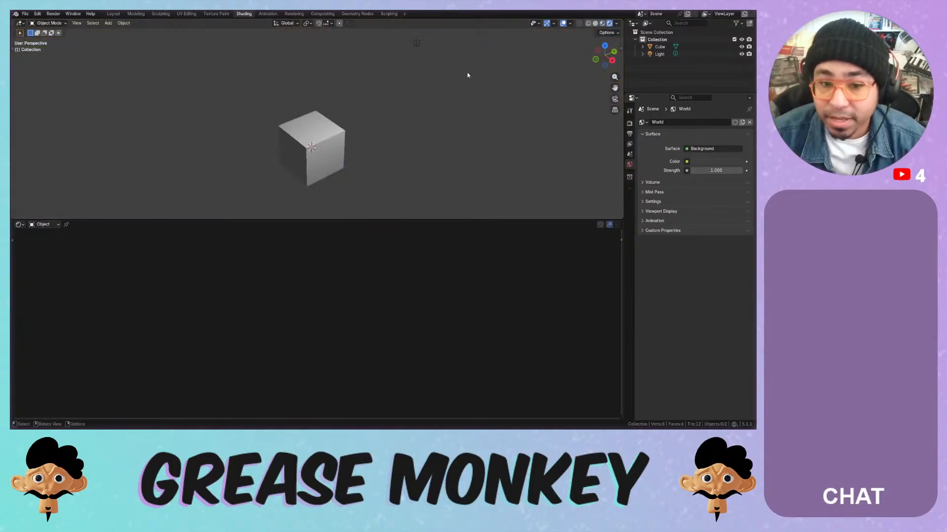
# Delete the default light from the scene
pyautogui.press('KP_7')
pyautogui.moveTo(321, 127); pyautogui.dragTo(386, 73, button='middle')
pyautogui.click(388, 61)
pyautogui.press('Delete')
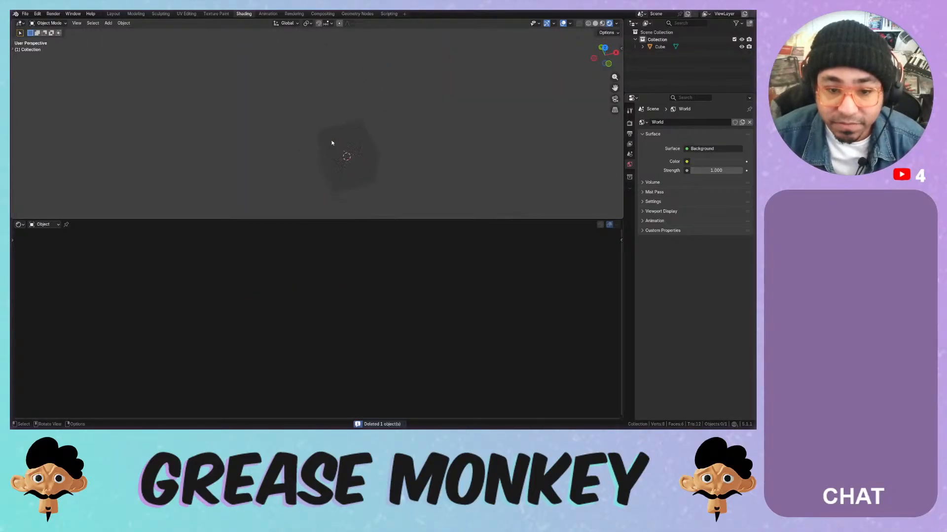
pyautogui.click(357, 91)
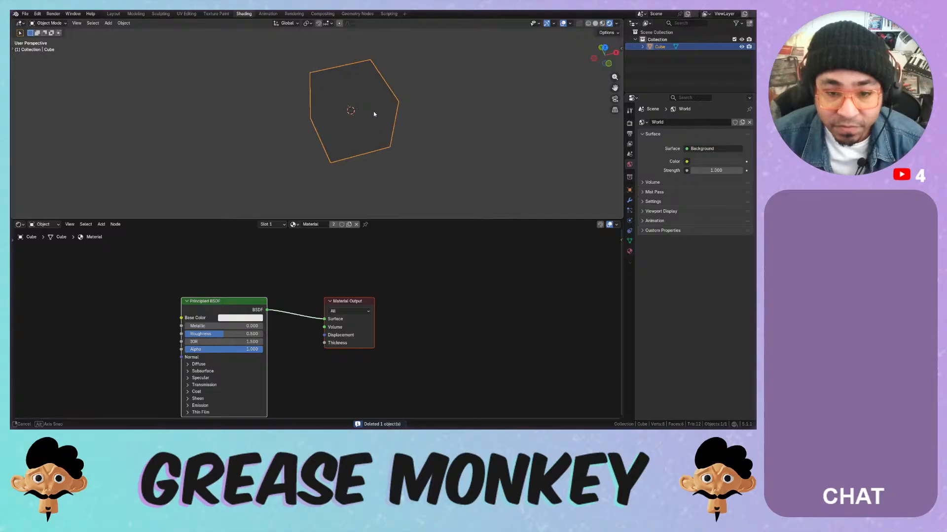
pyautogui.moveTo(373, 111); pyautogui.dragTo(355, 130, button='middle')
pyautogui.press('KP_1')
pyautogui.scroll(2, 375, 133)
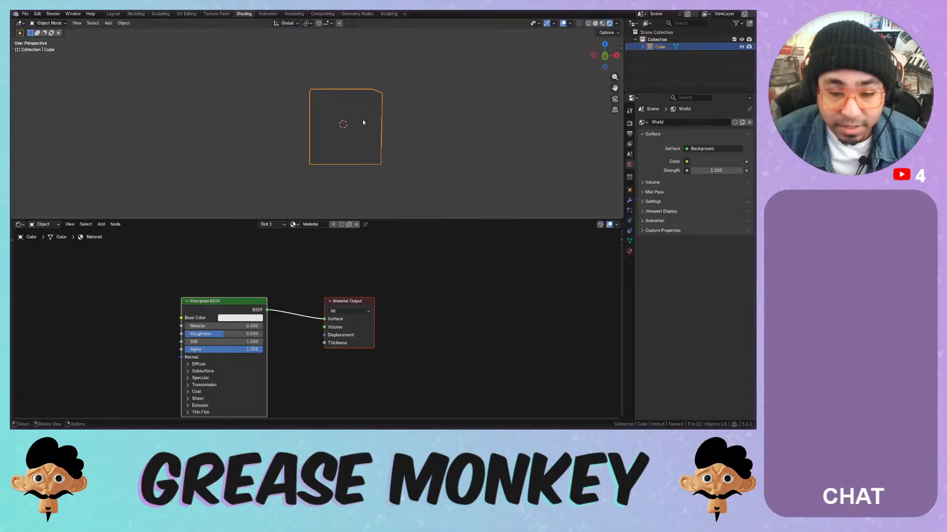
pyautogui.hotkey('shift', 'a')
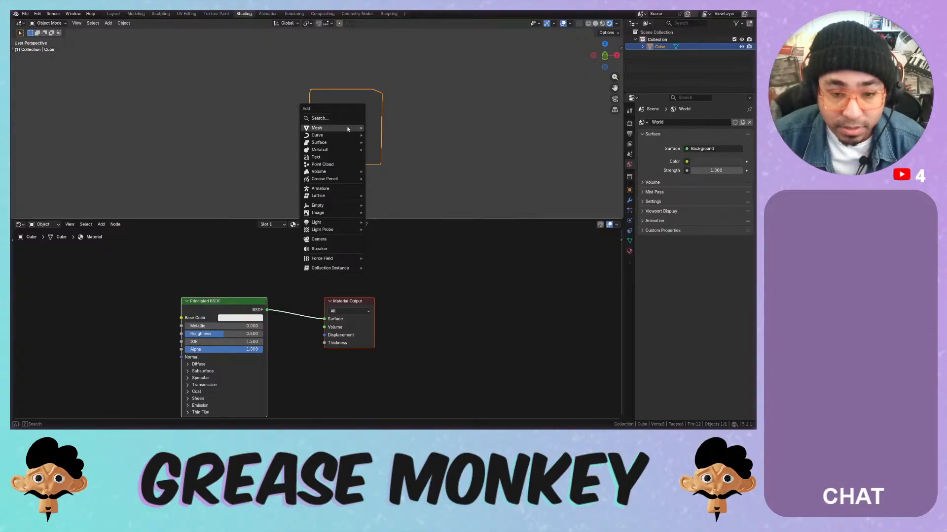
pyautogui.moveTo(333, 127)
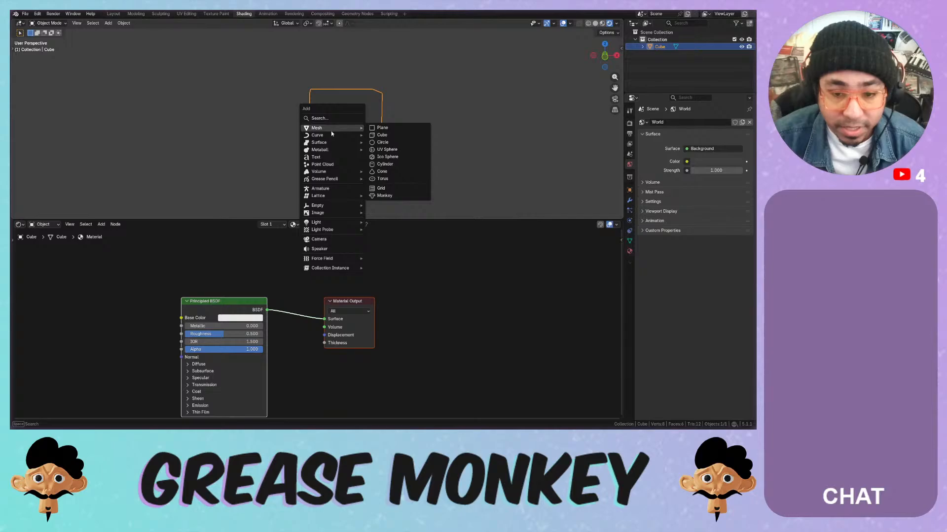
# Enable the Extra Mesh Objects add-on in the preferences and close the preferences window
pyautogui.click(37, 14)
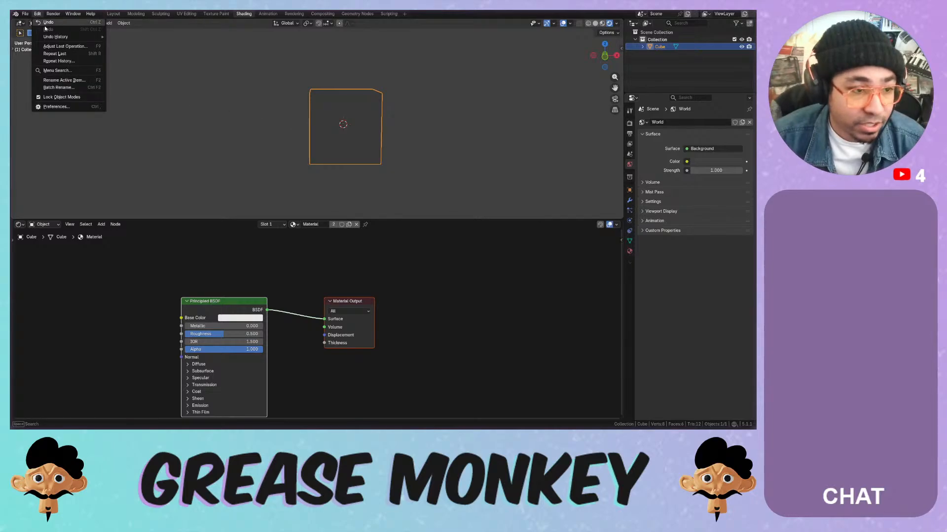
pyautogui.click(55, 107)
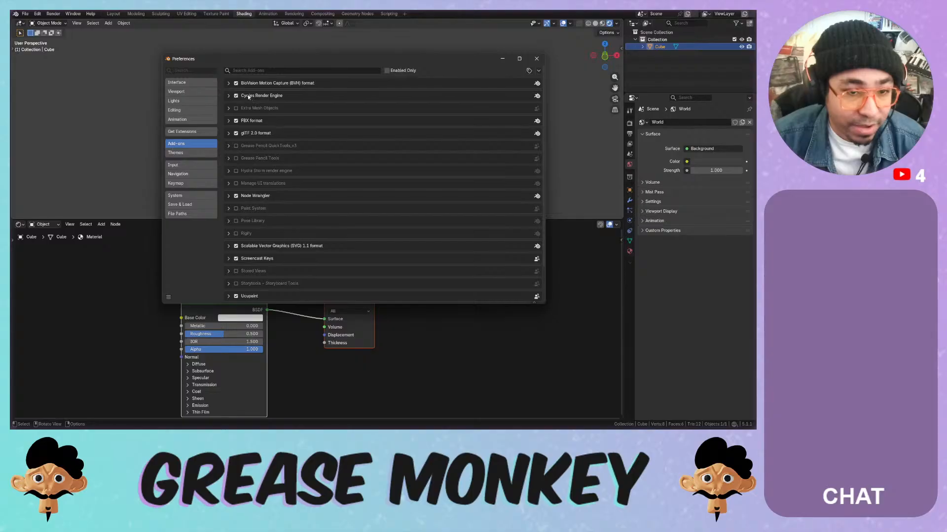
pyautogui.click(254, 71)
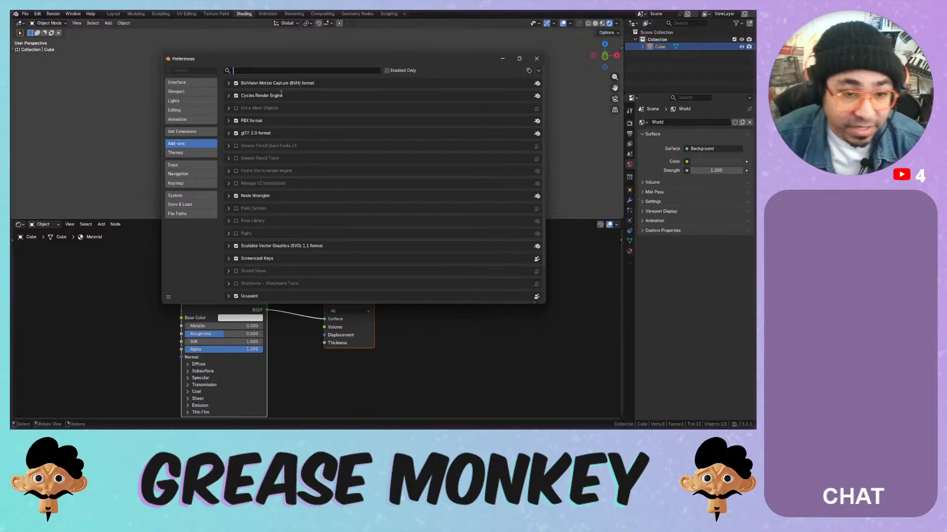
pyautogui.click(240, 105)
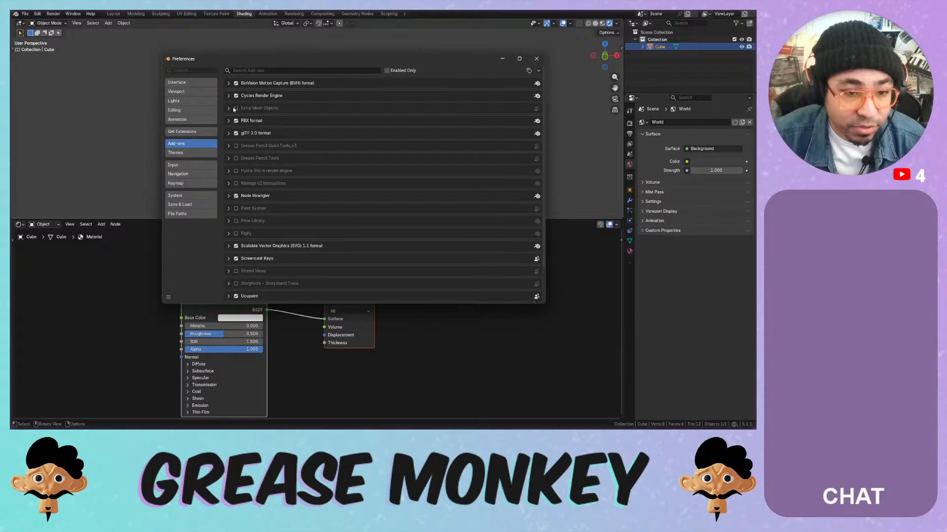
pyautogui.click(236, 108)
pyautogui.click(536, 58)
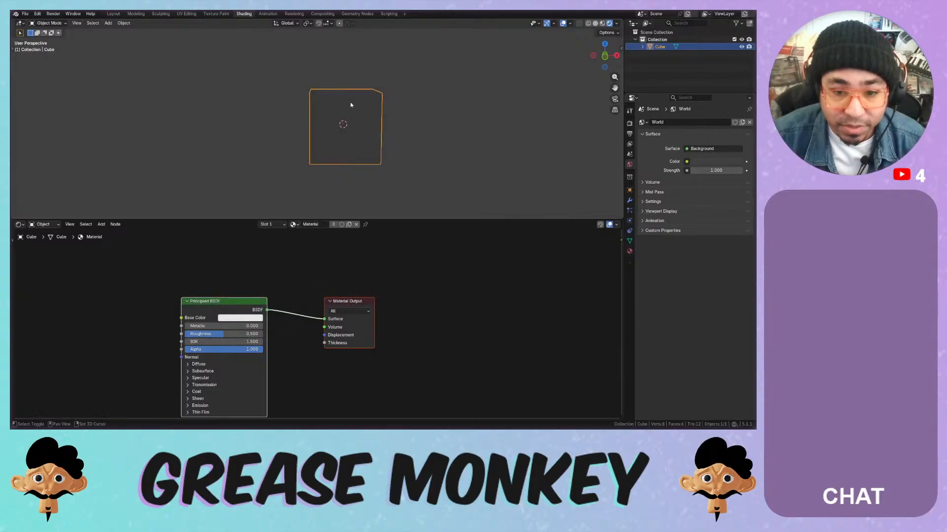
# Add a Round Cube mesh at the 3D cursor
pyautogui.hotkey('shift', 'a')
pyautogui.moveTo(318, 111)
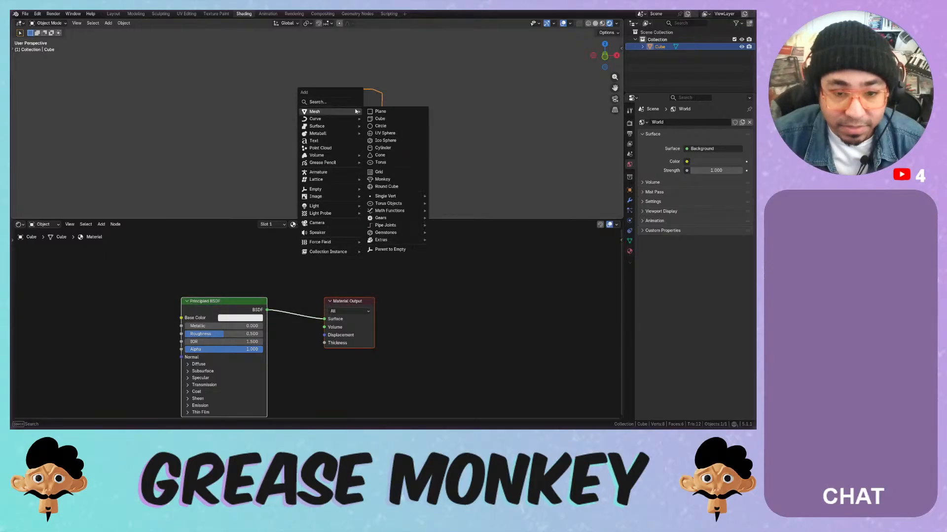
pyautogui.click(385, 186)
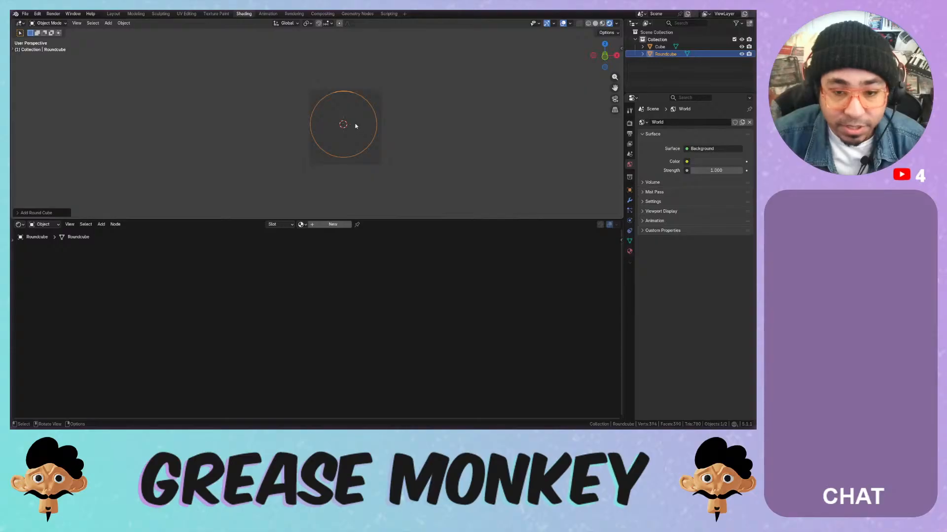
# Set the viewport to Solid shading and move the round cube 3 m along the X axis
pyautogui.click(594, 23)
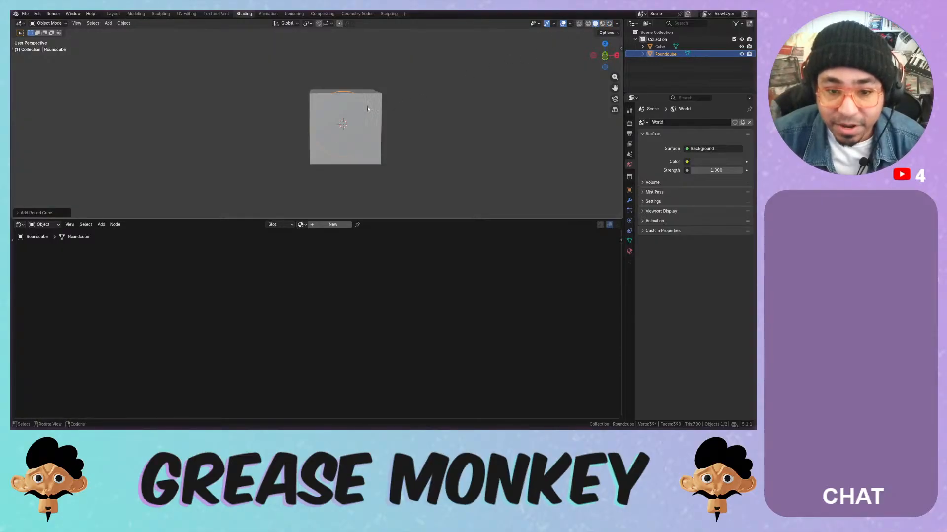
pyautogui.write('g')
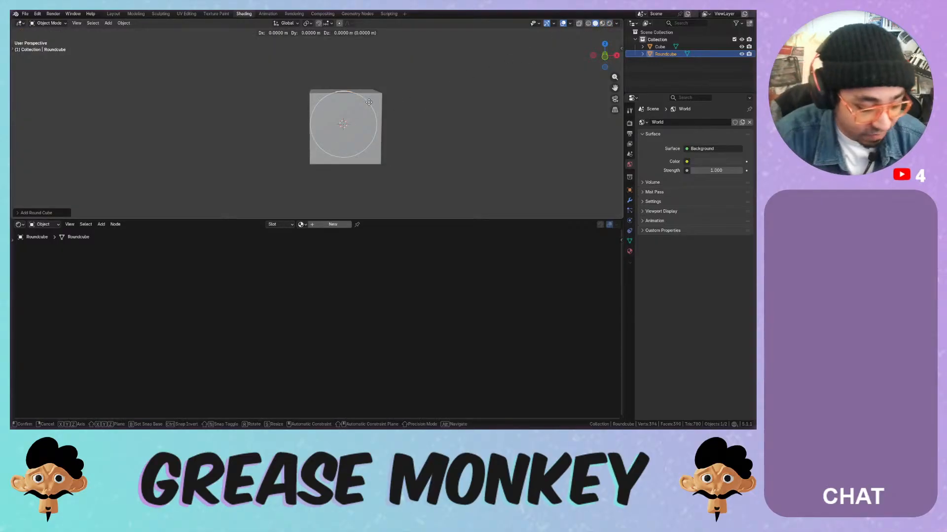
pyautogui.write('xz1')
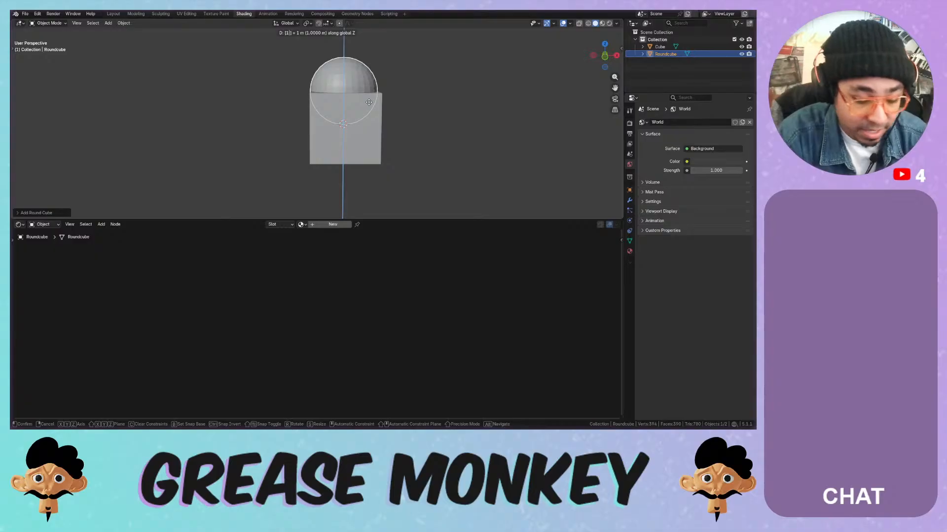
pyautogui.press('BackSpace')
pyautogui.write('3')
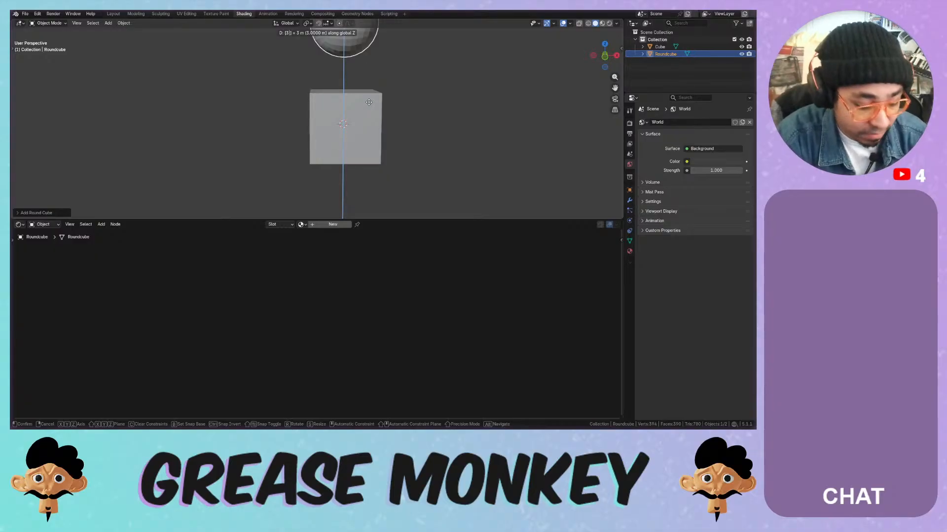
pyautogui.write('x')
pyautogui.press('Return')
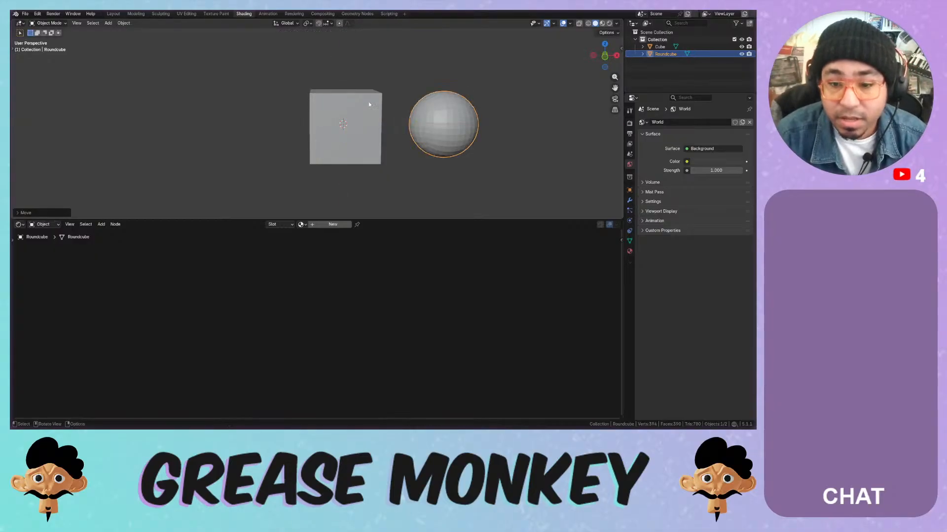
# Try Shade Smooth on the round cube, undo it and expand the Add Round Cube settings
pyautogui.scroll(5, 467, 113)
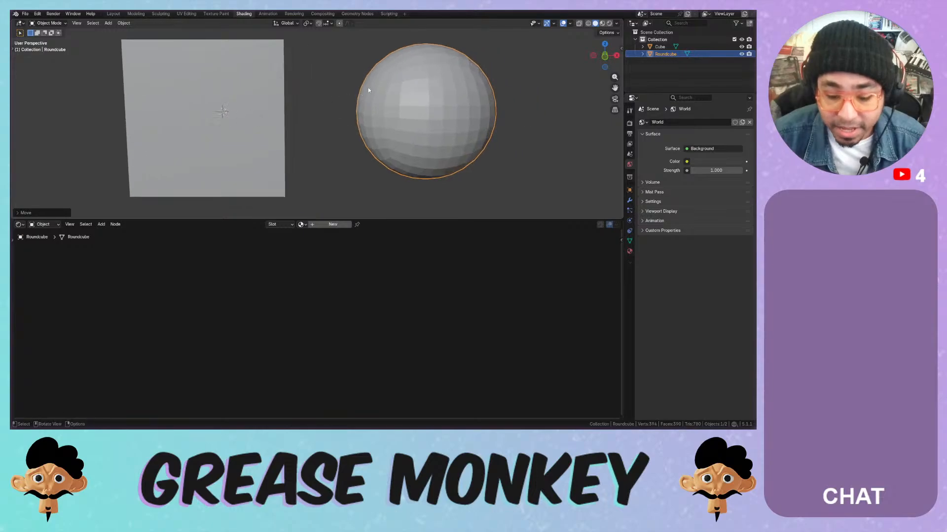
pyautogui.moveTo(437, 101)
pyautogui.mouseDown(button='middle')
pyautogui.moveTo(321, 107)
pyautogui.moveTo(313, 69)
pyautogui.moveTo(393, 63)
pyautogui.moveTo(420, 117)
pyautogui.moveTo(442, 121)
pyautogui.moveTo(423, 103)
pyautogui.mouseUp(button='middle')
pyautogui.rightClick(422, 101)
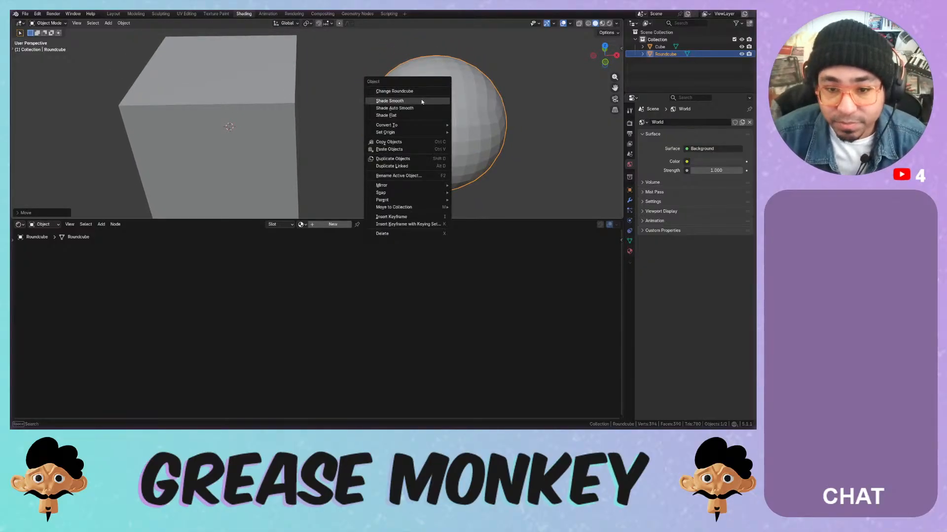
pyautogui.click(422, 101)
pyautogui.rightClick(434, 93)
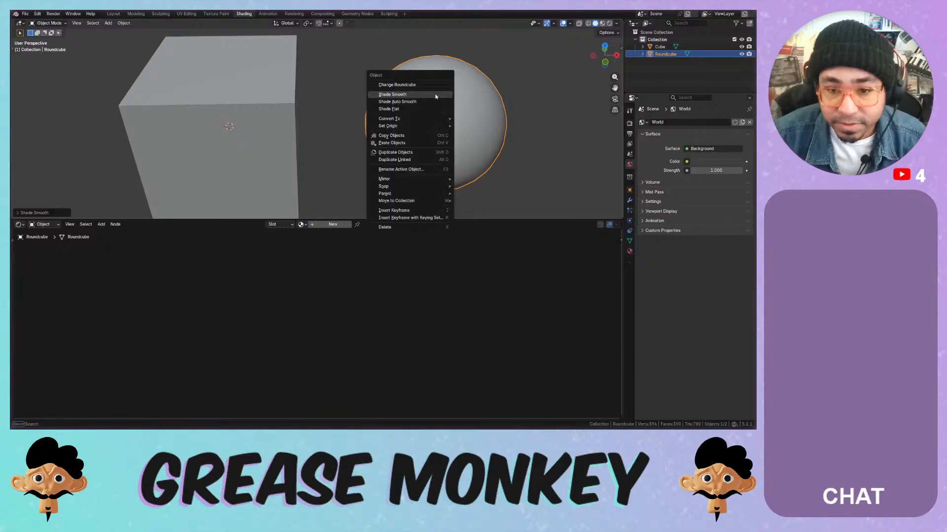
pyautogui.press('Escape')
pyautogui.hotkey('ctrl', 'z')
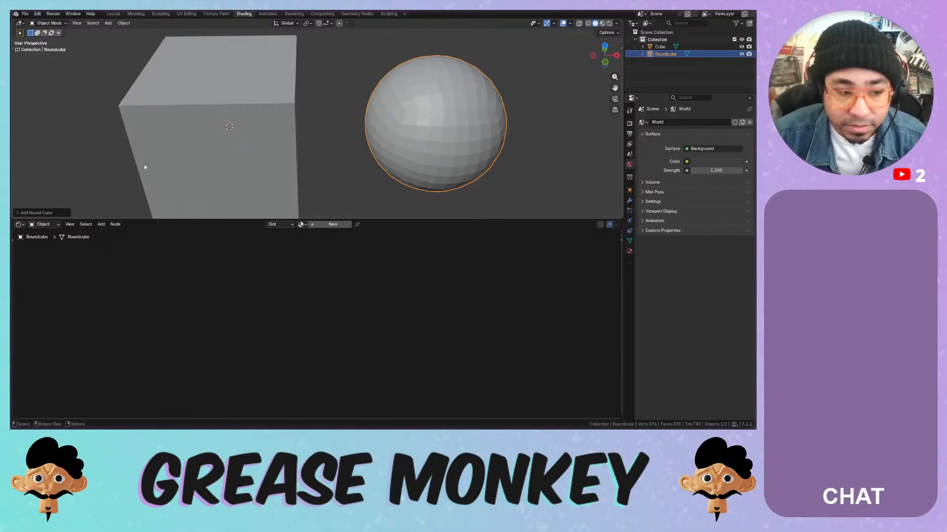
pyautogui.click(35, 213)
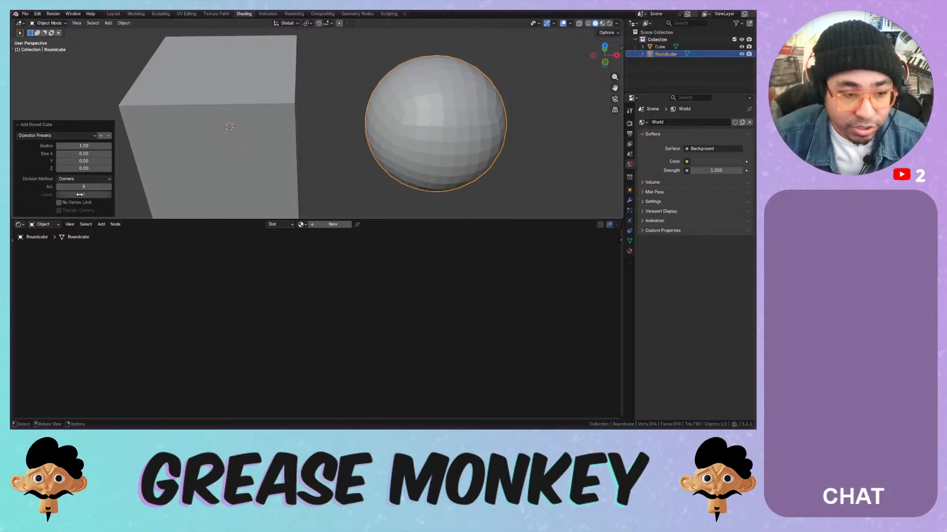
# Apply Shade Smooth to the round cube
pyautogui.rightClick(403, 119)
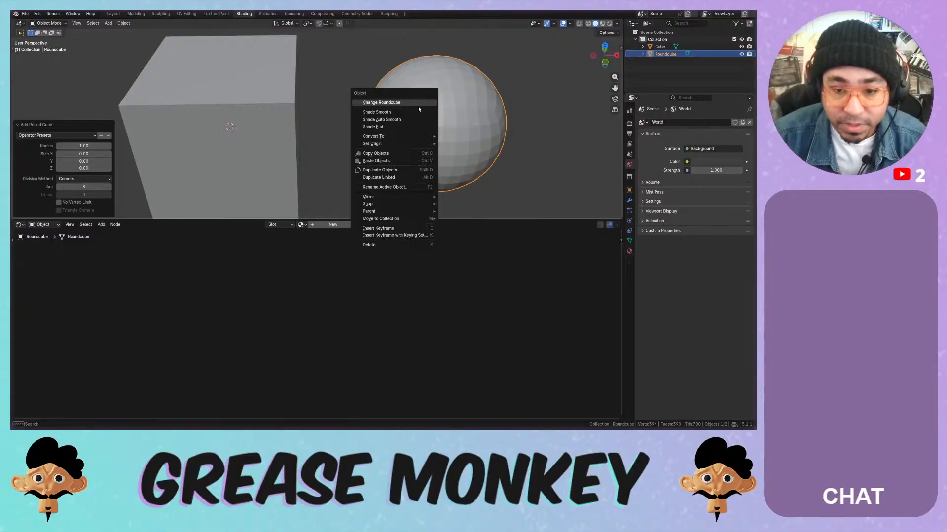
pyautogui.click(403, 112)
pyautogui.scroll(-5, 439, 115)
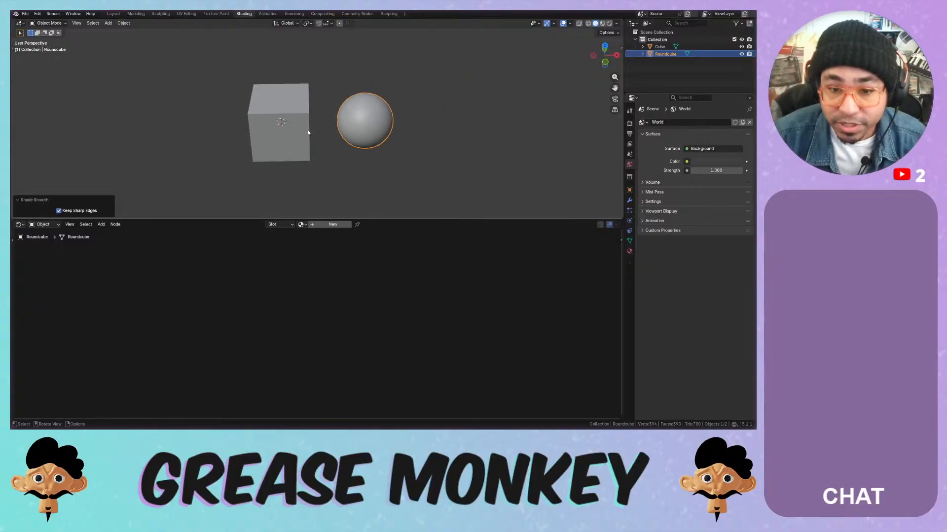
# Add a plane mesh at the 3D cursor and rotate it 90° about the X axis
pyautogui.moveTo(305, 123)
pyautogui.mouseDown(button='middle')
pyautogui.moveTo(303, 102)
pyautogui.moveTo(323, 104)
pyautogui.moveTo(293, 114)
pyautogui.mouseUp(button='middle')
pyautogui.hotkey('shift', 'a')
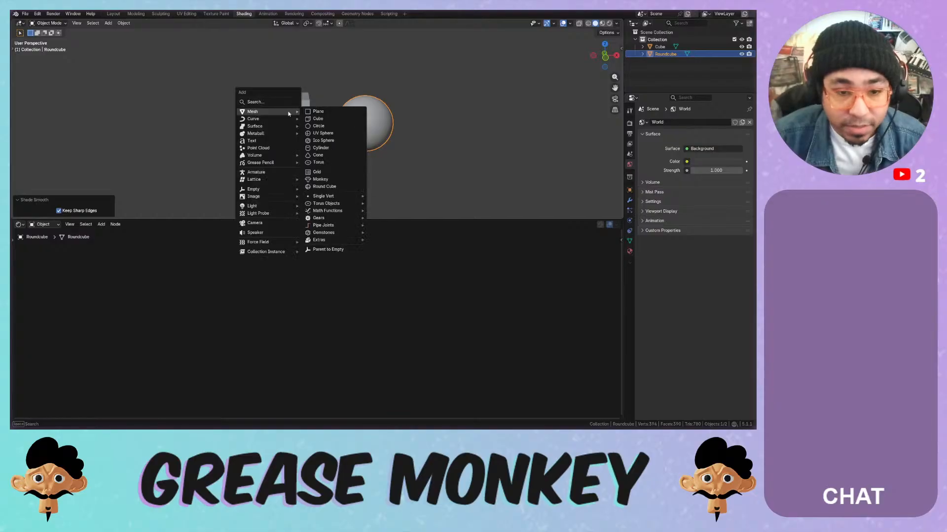
pyautogui.click(323, 111)
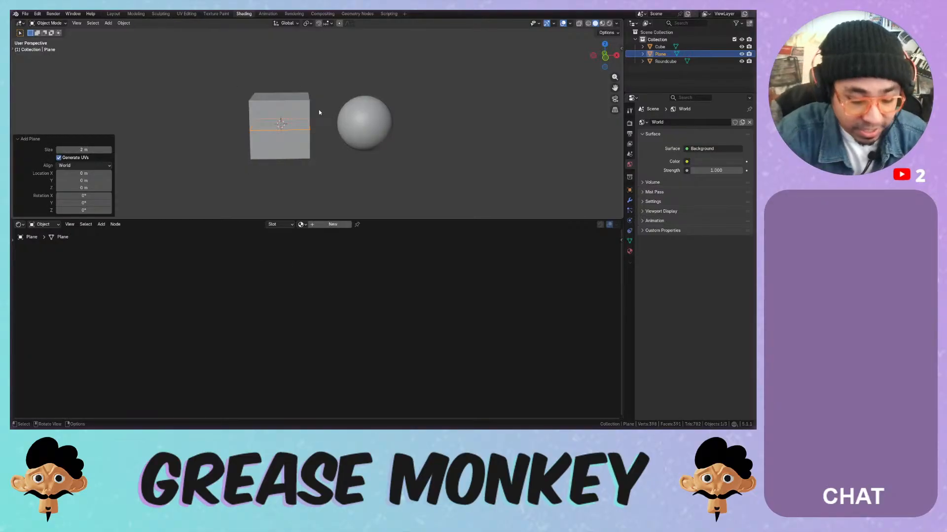
pyautogui.write('rx90')
pyautogui.press('Return')
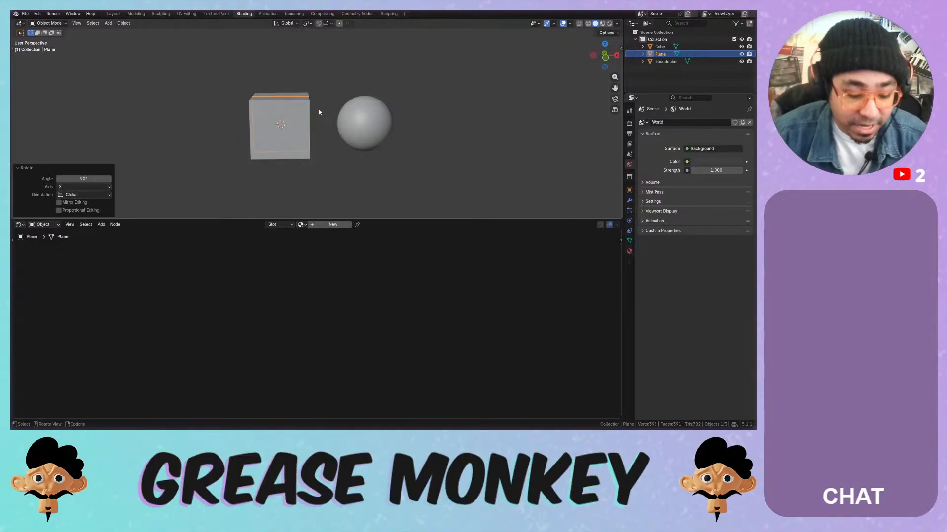
# Move the plane -3 m along the X axis and save the file
pyautogui.press('g')
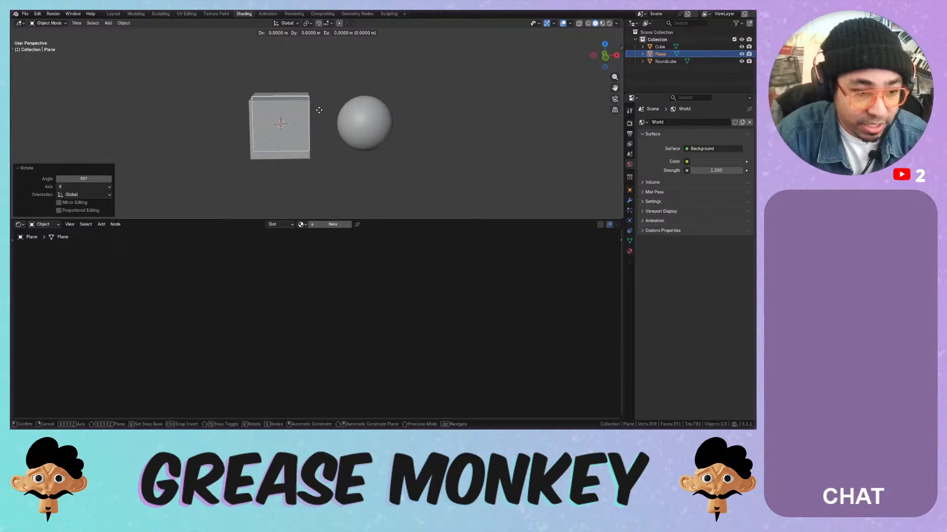
pyautogui.write('x')
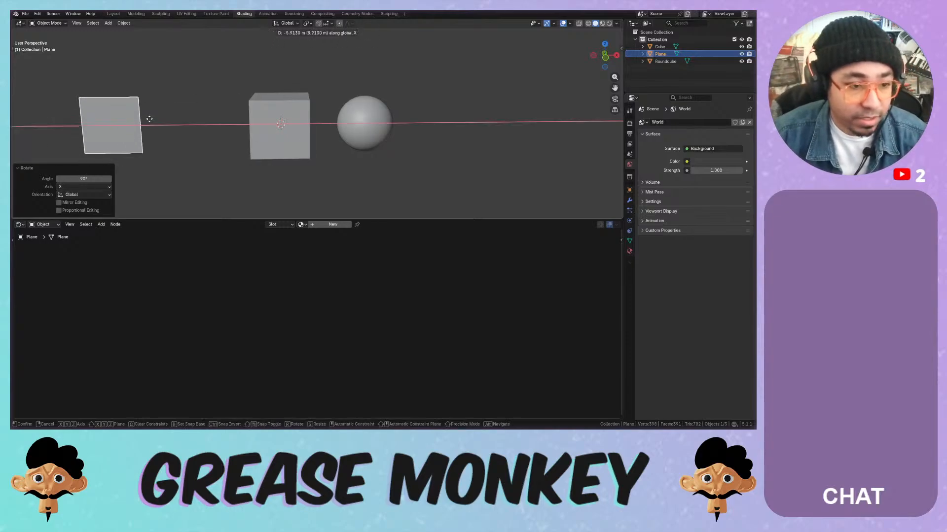
pyautogui.write('-3')
pyautogui.press('Return')
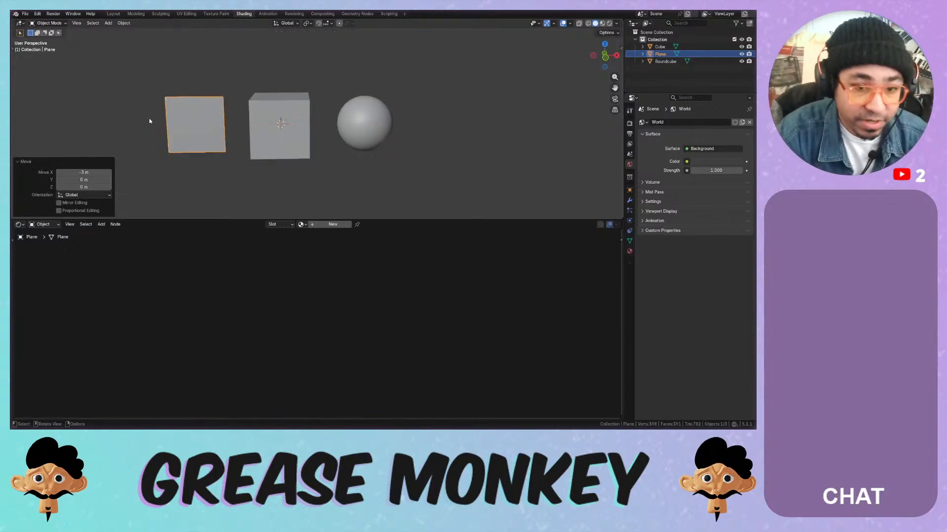
pyautogui.click(79, 161)
pyautogui.hotkey('ctrl', 's')
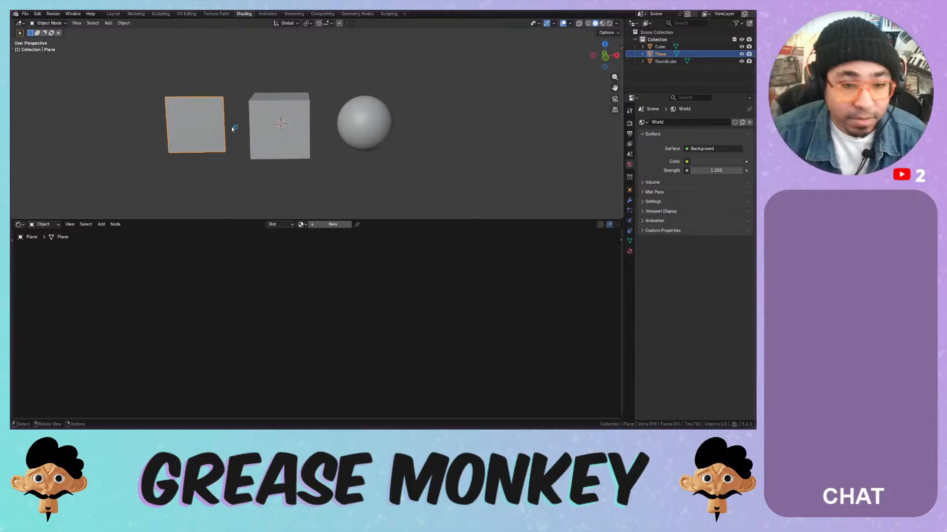
# Hide the viewport's navigation gizmo and enable Screencast Keys with its settings collapsed
pyautogui.click(554, 23)
pyautogui.click(538, 47)
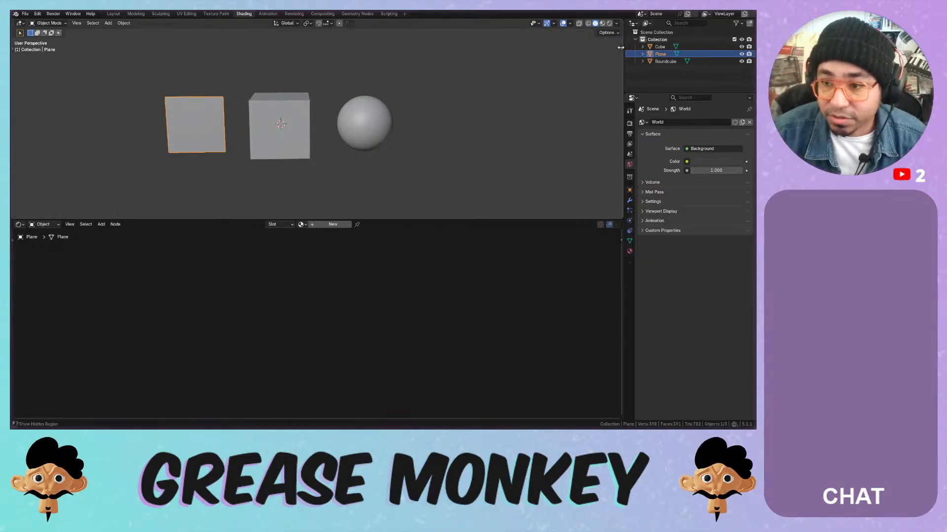
pyautogui.click(619, 48)
pyautogui.click(618, 132)
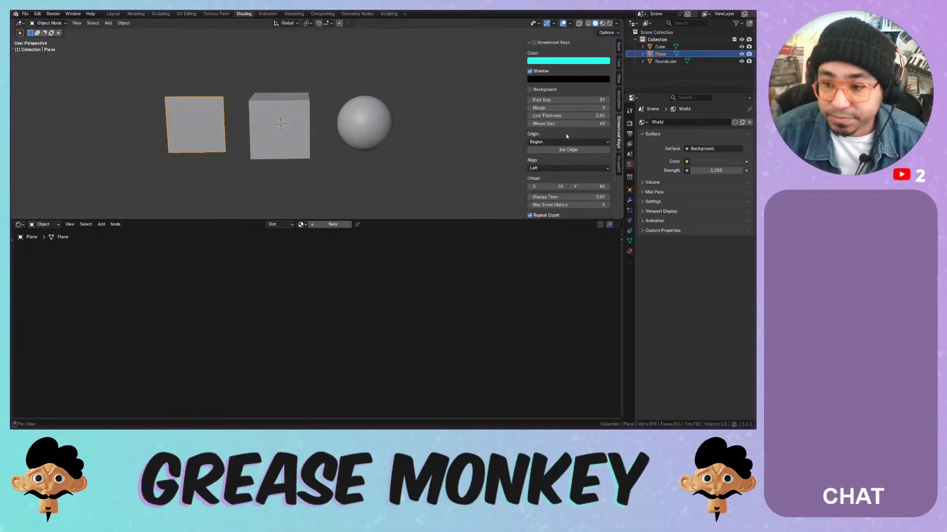
pyautogui.click(538, 44)
pyautogui.click(534, 42)
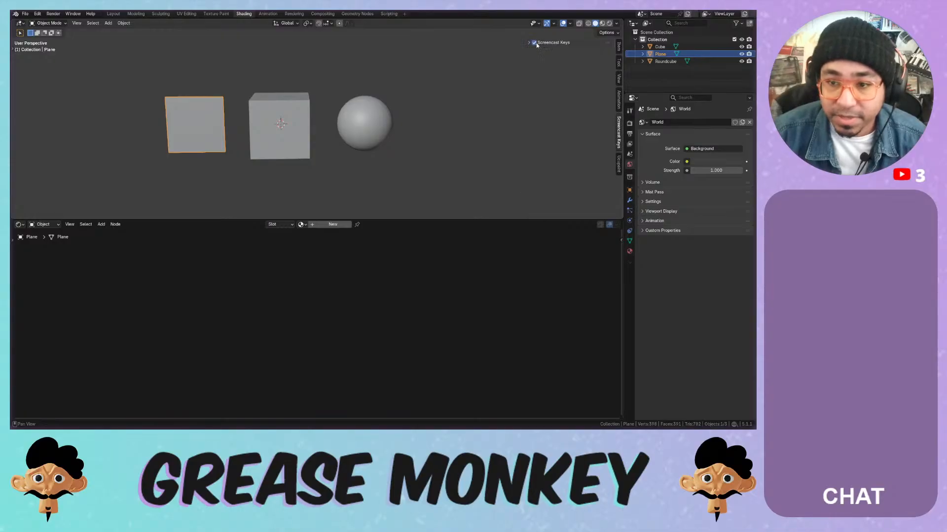
# Disable the Ucupaint add-on in the preferences and close them
pyautogui.click(37, 14)
pyautogui.click(50, 106)
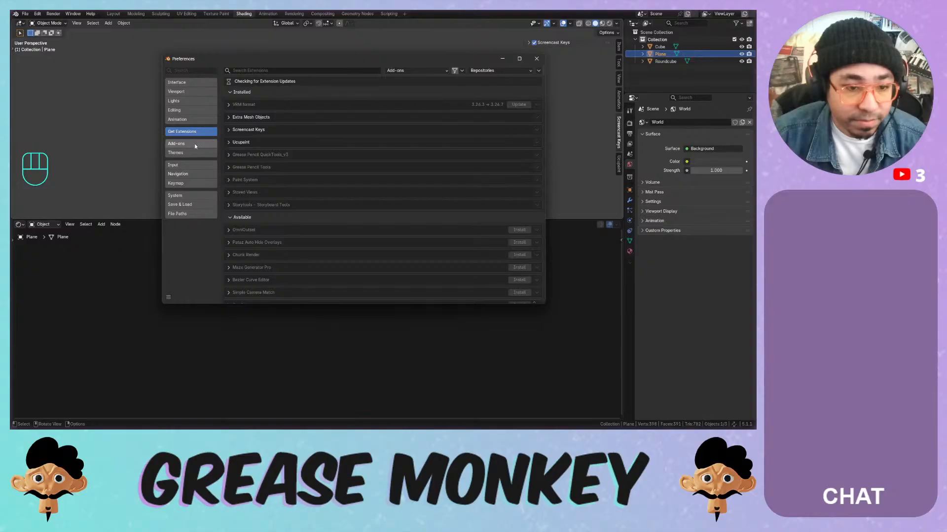
pyautogui.click(194, 144)
pyautogui.scroll(-3, 233, 272)
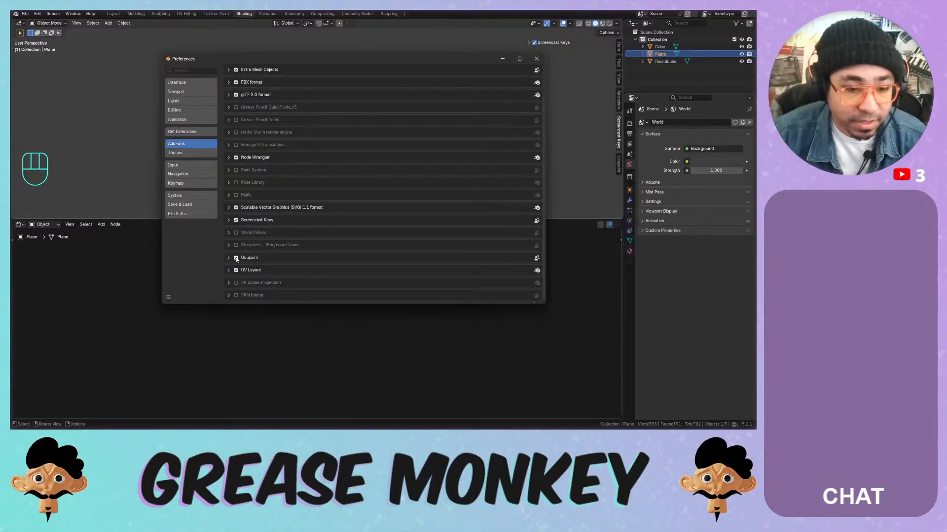
pyautogui.click(537, 59)
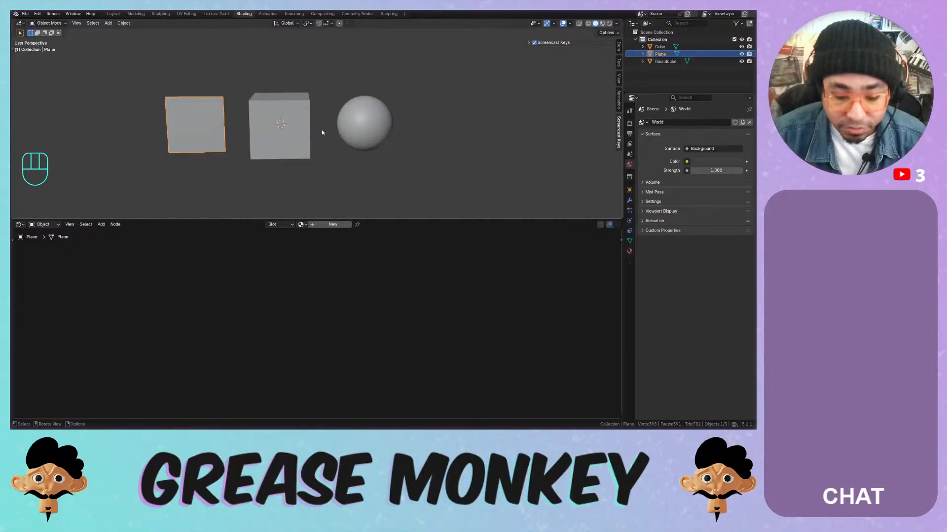
# Set the 3D viewport's focal length to 150 mm and frame the three objects from the front
pyautogui.press('KP_1')
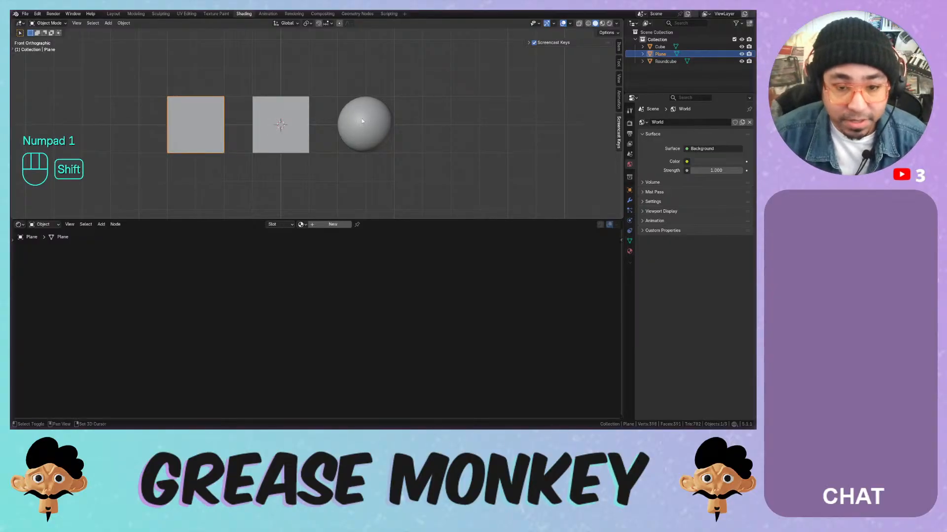
pyautogui.keyDown('shift'); pyautogui.moveTo(362, 121); pyautogui.dragTo(419, 126, button='middle'); pyautogui.keyUp('shift')
pyautogui.click(619, 79)
pyautogui.click(588, 54)
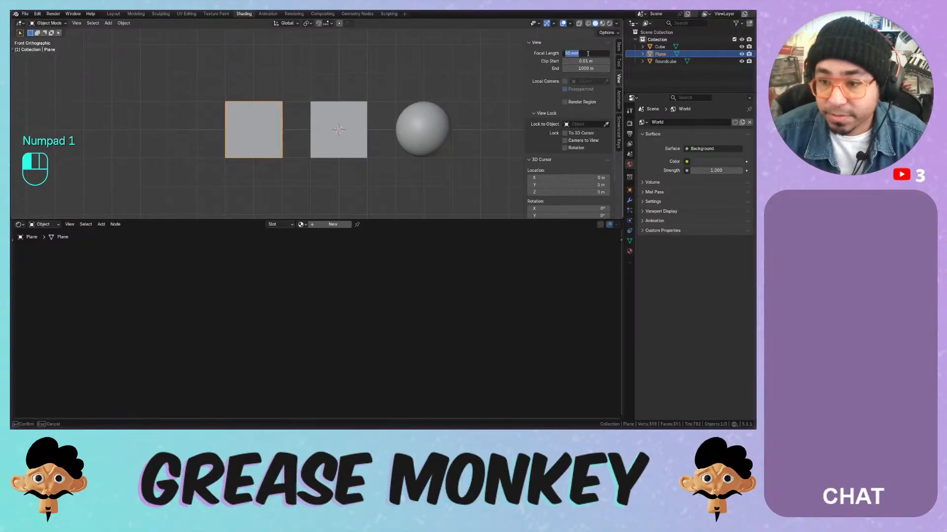
pyautogui.write('150')
pyautogui.press('Return')
pyautogui.scroll(-4, 345, 128)
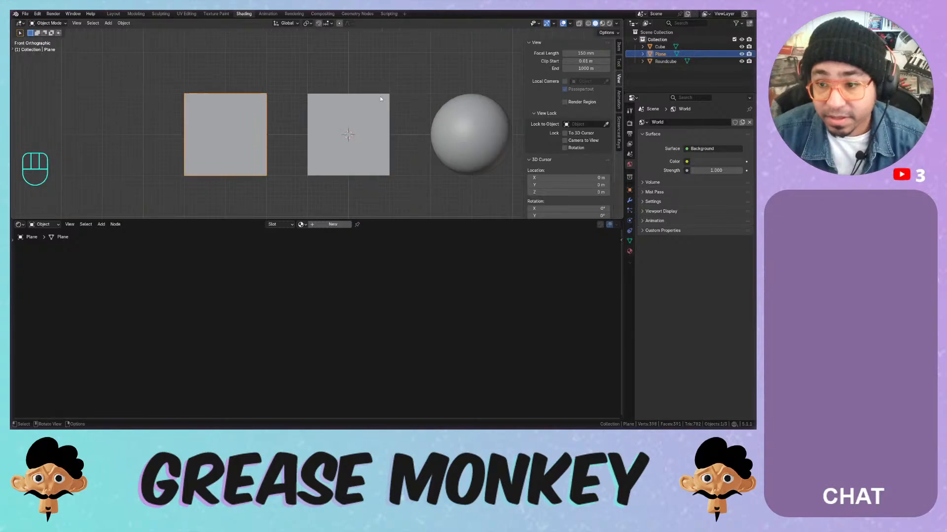
pyautogui.keyDown('shift'); pyautogui.moveTo(415, 97); pyautogui.dragTo(360, 88, button='middle'); pyautogui.keyUp('shift')
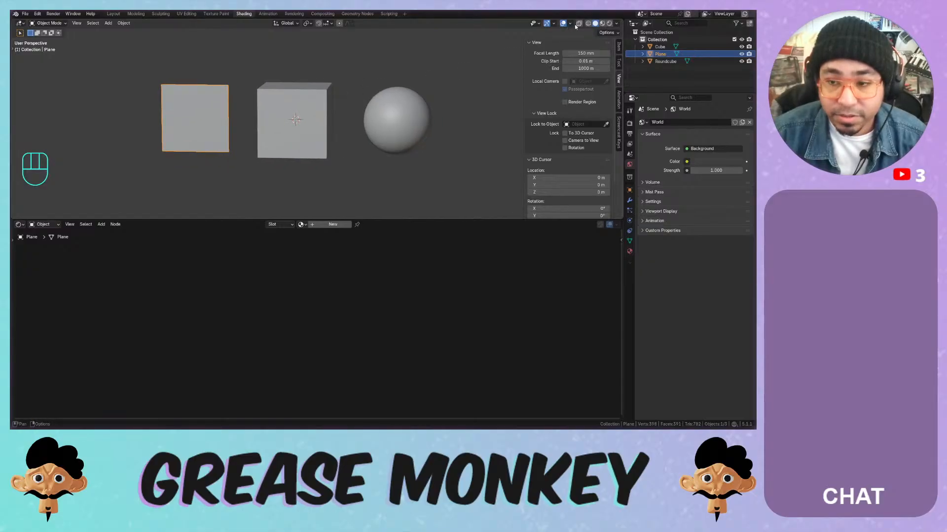
# Switch the viewport to Rendered shading and set the world background strength to 0
pyautogui.click(610, 24)
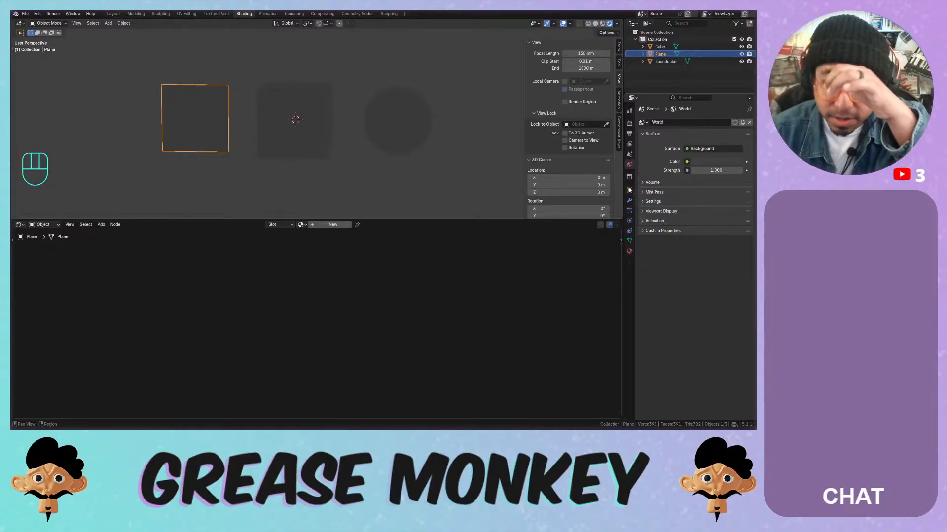
pyautogui.click(629, 123)
pyautogui.click(630, 164)
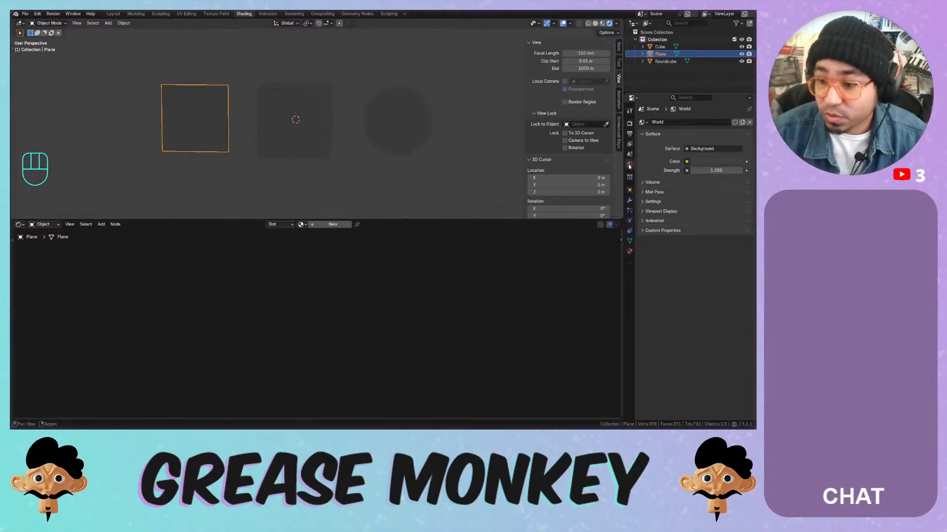
pyautogui.moveTo(715, 170); pyautogui.dragTo(689, 171)
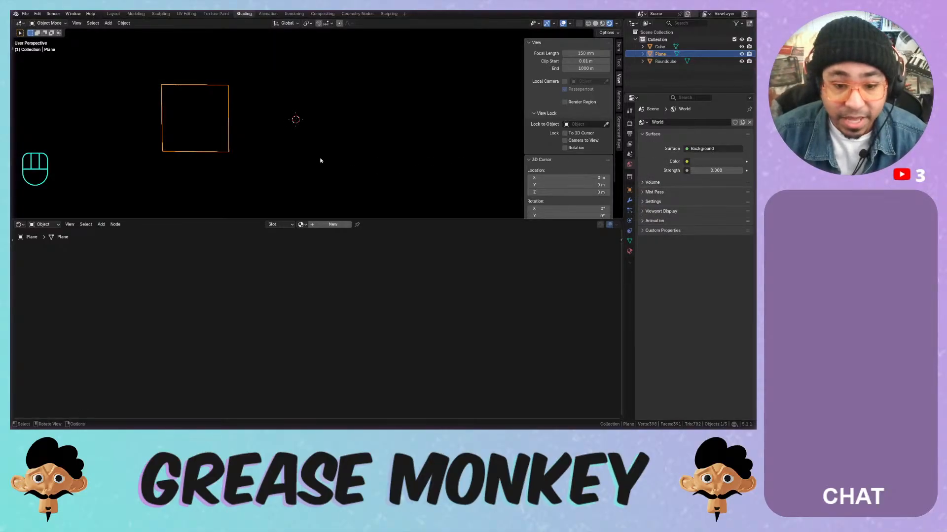
# Assign the cube's existing material, Material, to the plane and the round cube
pyautogui.click(630, 251)
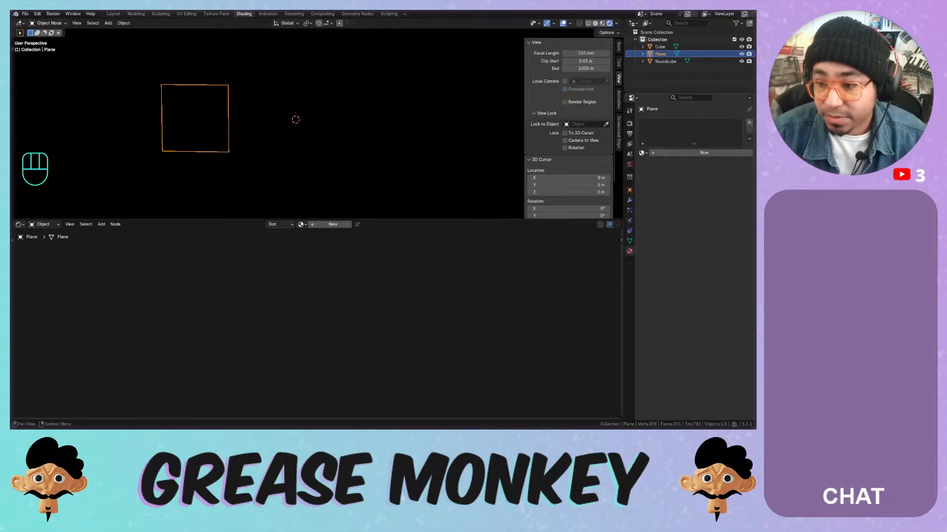
pyautogui.click(643, 152)
pyautogui.click(659, 164)
pyautogui.click(276, 110)
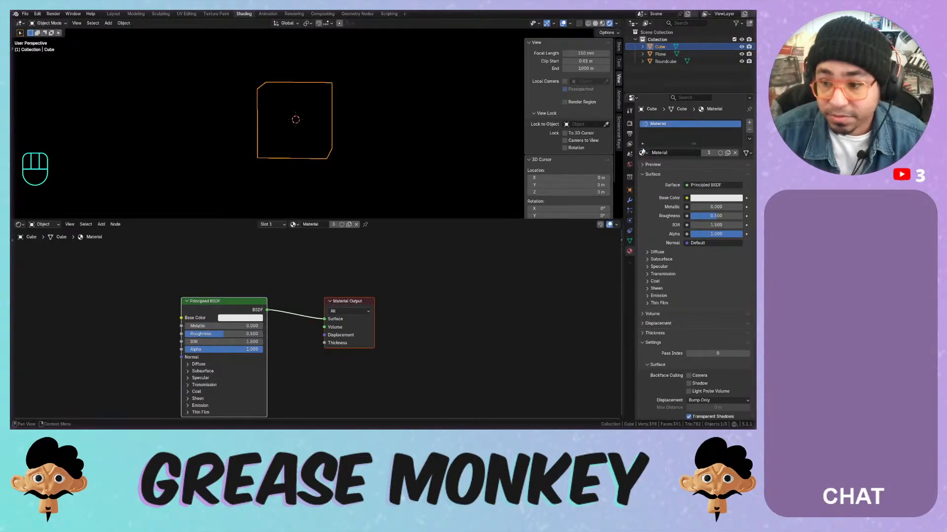
pyautogui.click(364, 120)
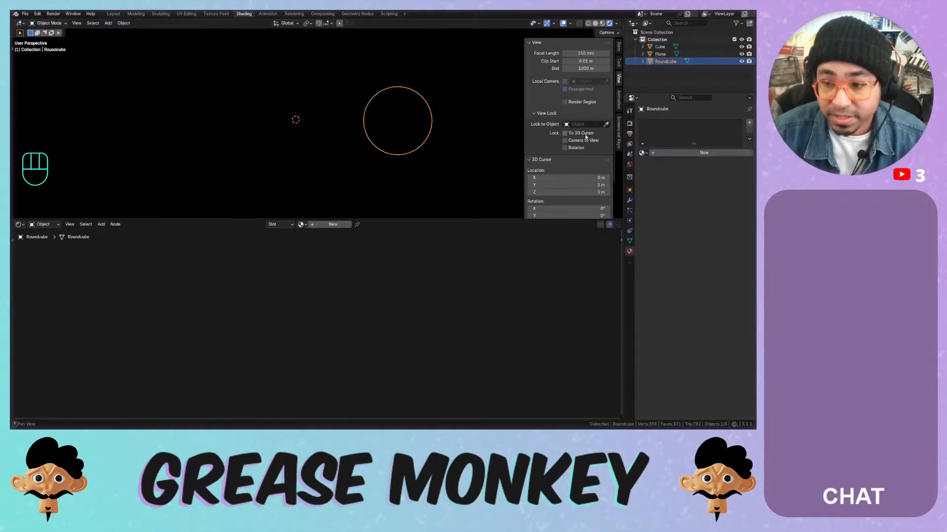
pyautogui.click(641, 153)
pyautogui.click(659, 164)
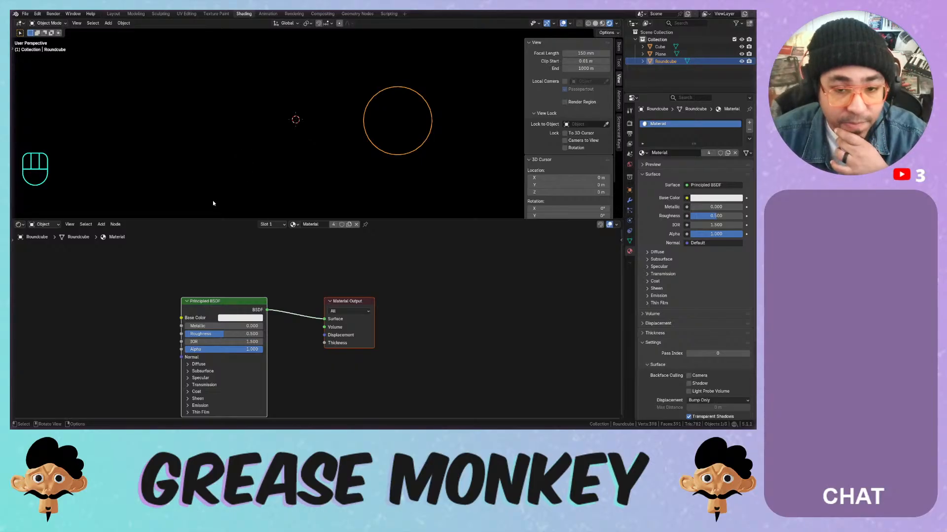
# Delete the Principled BSDF node from the shared material, keeping the Material Output node
pyautogui.press('x')
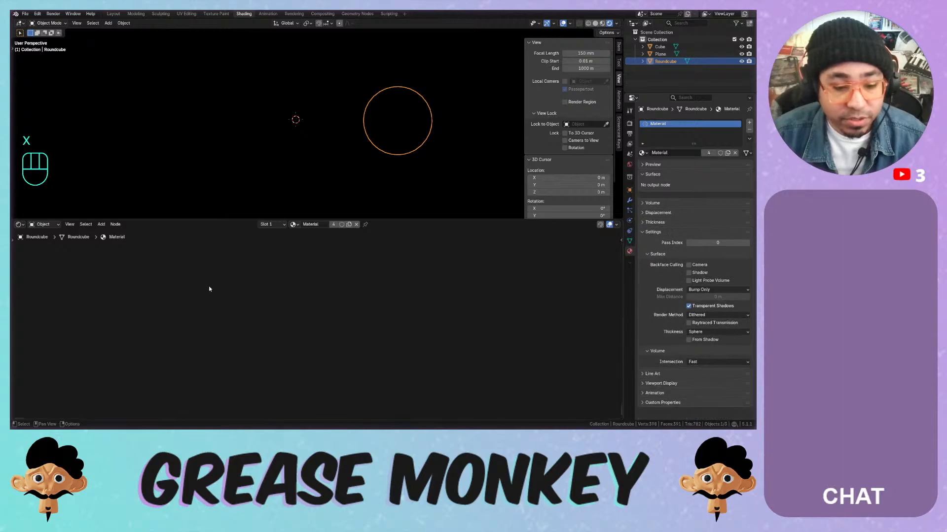
pyautogui.hotkey('ctrl', 'z')
pyautogui.press('x')
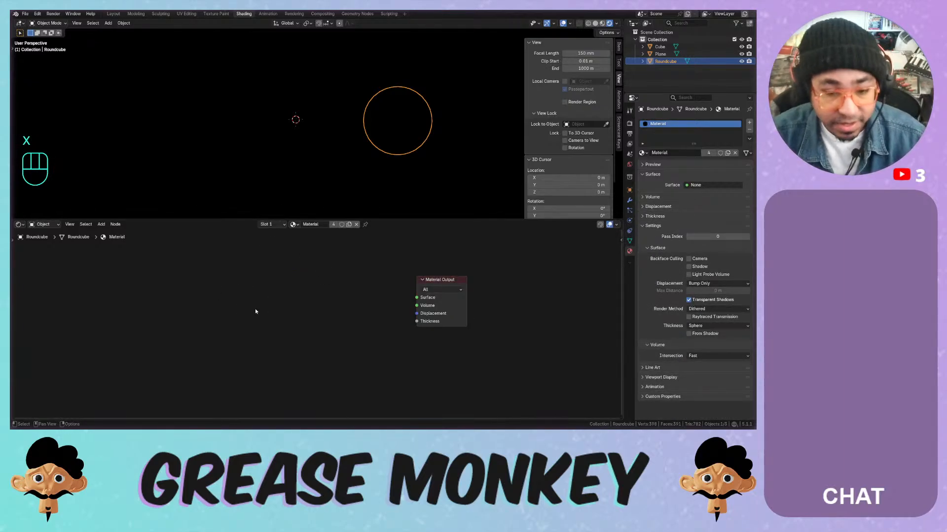
# Add an Emission shader, connect it to the Material Output's Surface input and place it beside that node
pyautogui.hotkey('shift', 'a')
pyautogui.moveTo(254, 307)
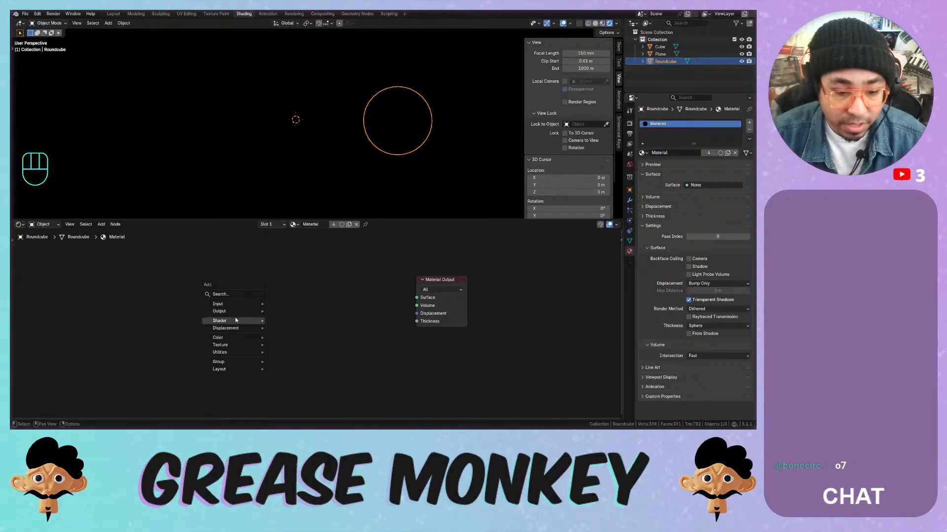
pyautogui.moveTo(232, 321)
pyautogui.click(286, 216)
pyautogui.click(321, 315)
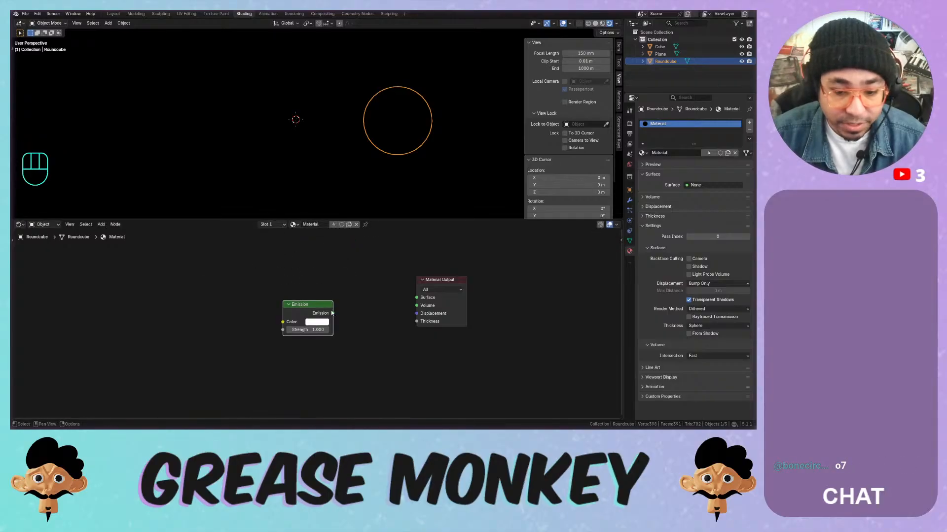
pyautogui.moveTo(333, 314); pyautogui.dragTo(417, 297)
pyautogui.moveTo(300, 305); pyautogui.dragTo(374, 280)
# Hide the viewport's sidebar and enlarge the shader editor by shrinking the 3D viewport
pyautogui.moveTo(212, 105)
pyautogui.mouseDown(button='middle')
pyautogui.moveTo(304, 117)
pyautogui.moveTo(230, 102)
pyautogui.mouseUp(button='middle')
pyautogui.press('n')
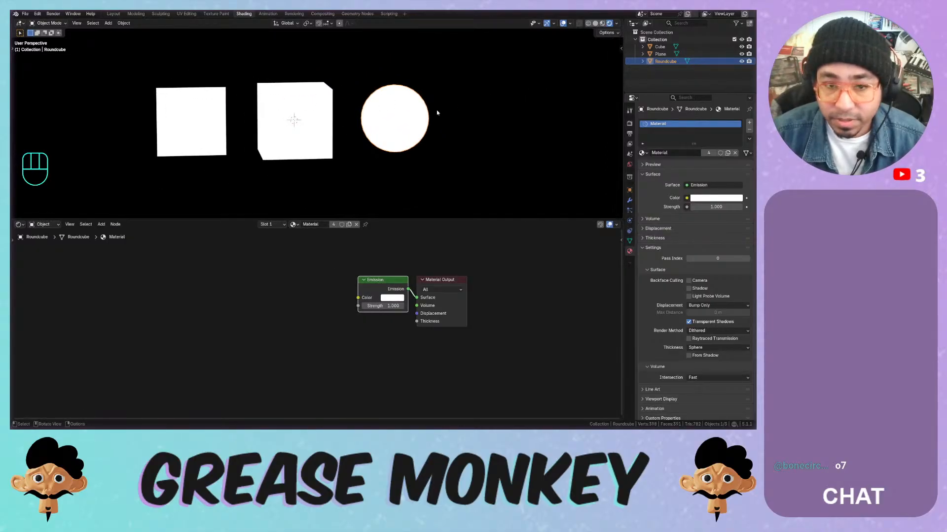
pyautogui.moveTo(244, 218); pyautogui.dragTo(262, 105)
pyautogui.moveTo(261, 105); pyautogui.dragTo(293, 143, button='middle')
# Add Texture Coordinate and Mapping nodes without an image texture, leaving space between them and the Emission node
pyautogui.moveTo(379, 245); pyautogui.dragTo(359, 252)
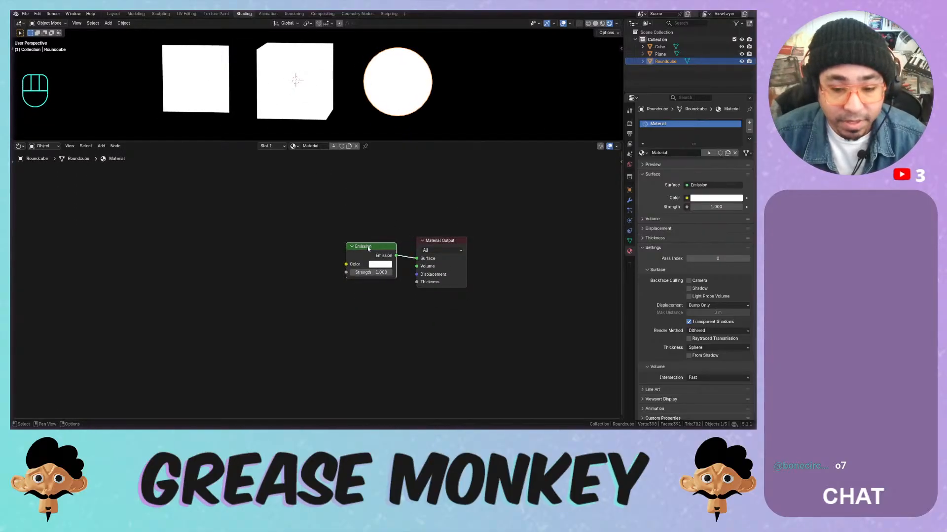
pyautogui.hotkey('ctrl', 't')
pyautogui.press('x')
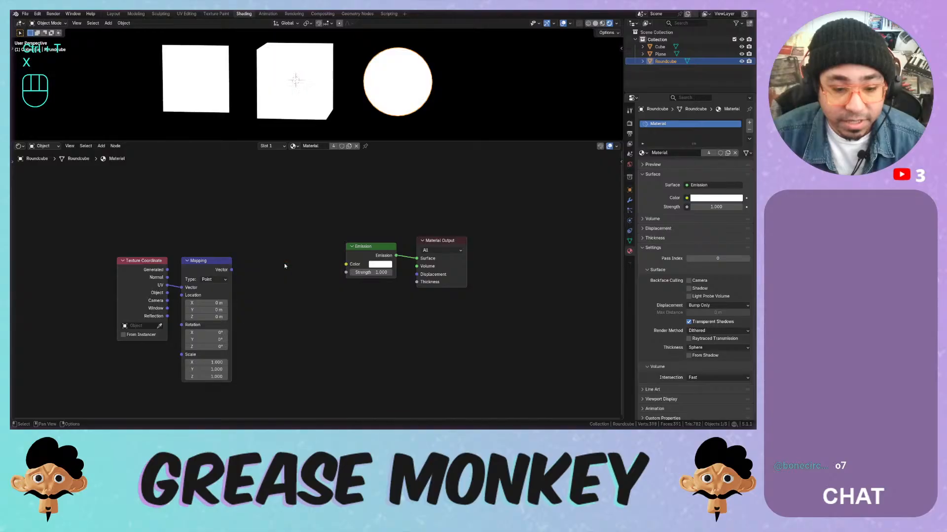
pyautogui.moveTo(284, 264); pyautogui.dragTo(340, 243, button='middle')
pyautogui.moveTo(319, 230); pyautogui.dragTo(191, 262)
pyautogui.moveTo(265, 238); pyautogui.dragTo(217, 239)
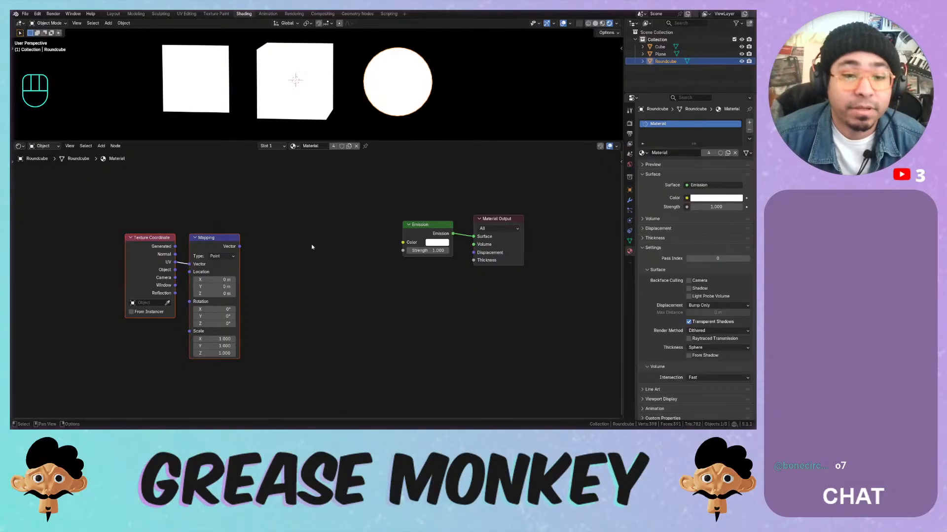
# Add a Gabor Texture node beside the Mapping node and connect its Value output to the Emission Color
pyautogui.keyDown('shift'); pyautogui.moveTo(309, 88); pyautogui.dragTo(341, 105, button='middle'); pyautogui.keyUp('shift')
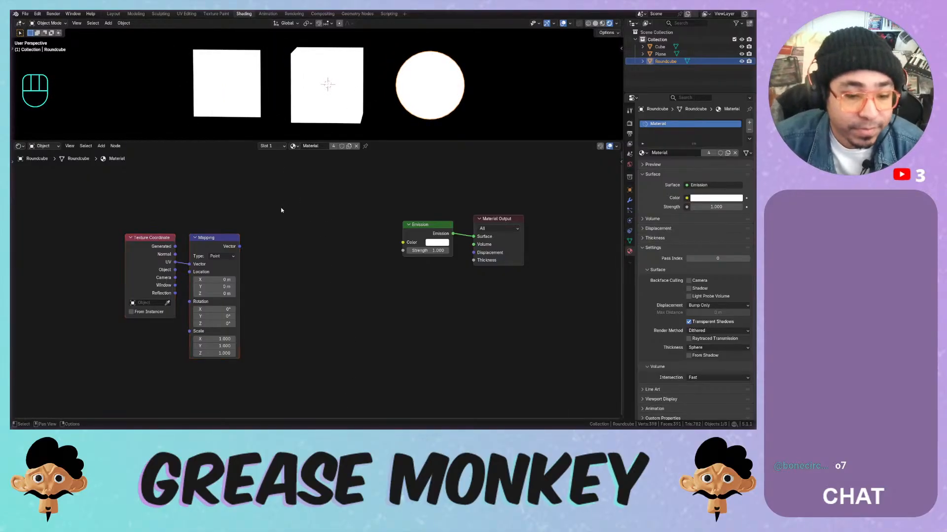
pyautogui.hotkey('shift', 'a')
pyautogui.moveTo(267, 223)
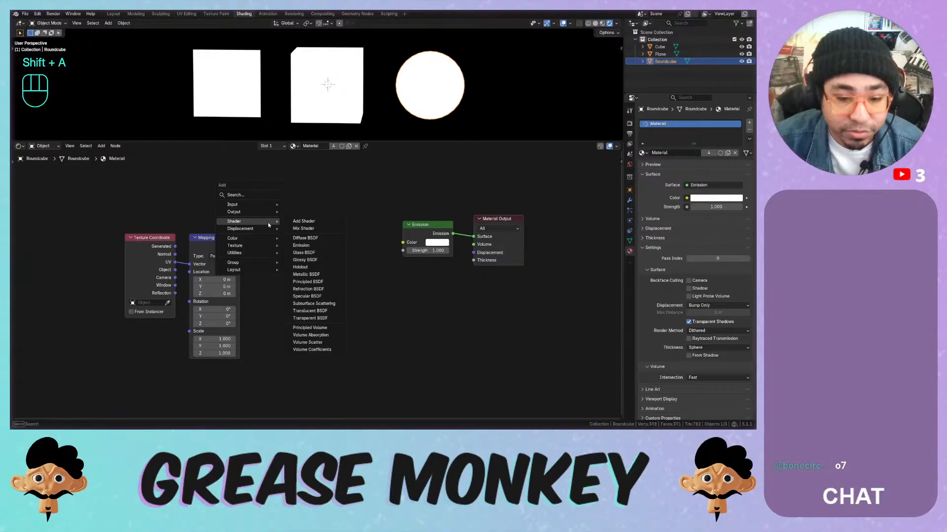
pyautogui.moveTo(242, 248)
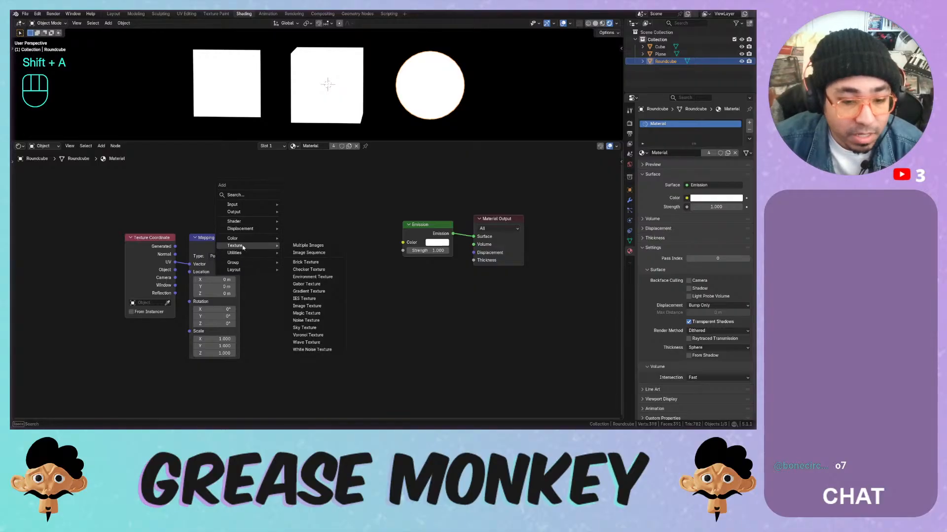
pyautogui.click(331, 288)
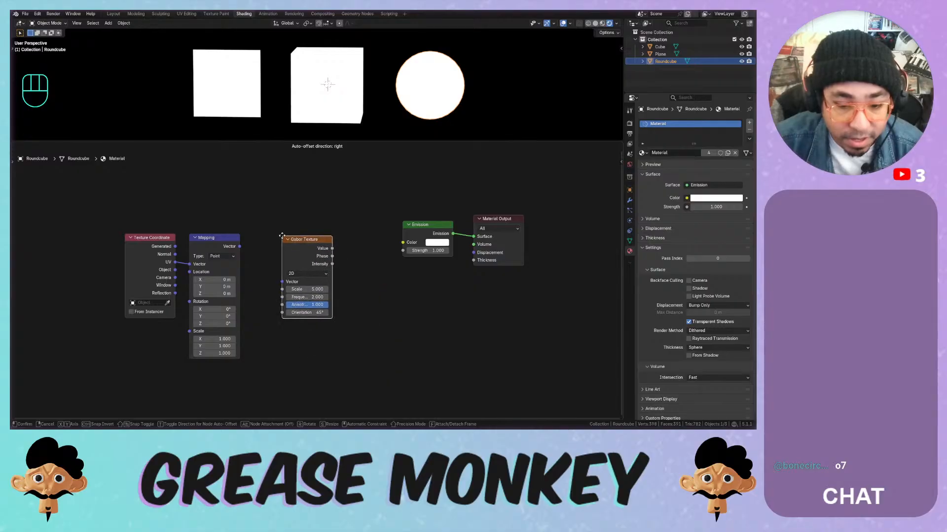
pyautogui.click(265, 223)
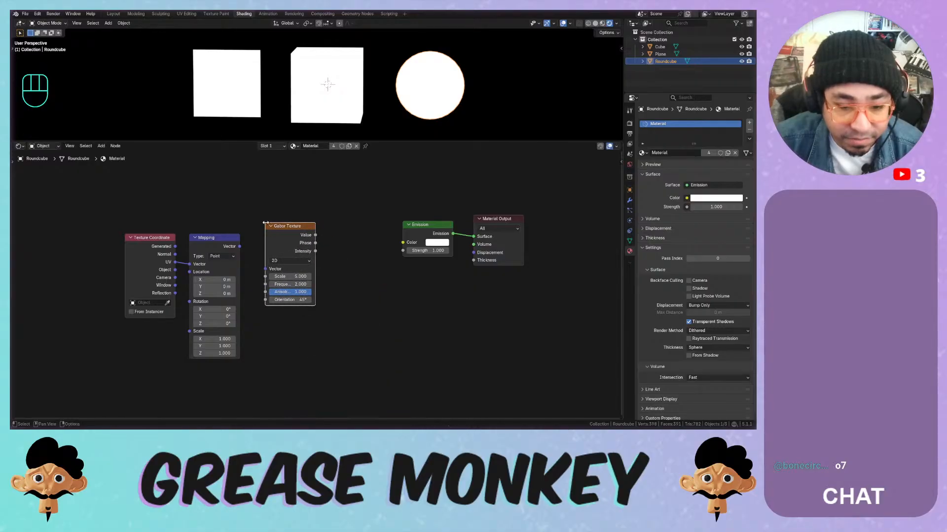
pyautogui.moveTo(315, 236); pyautogui.dragTo(403, 242)
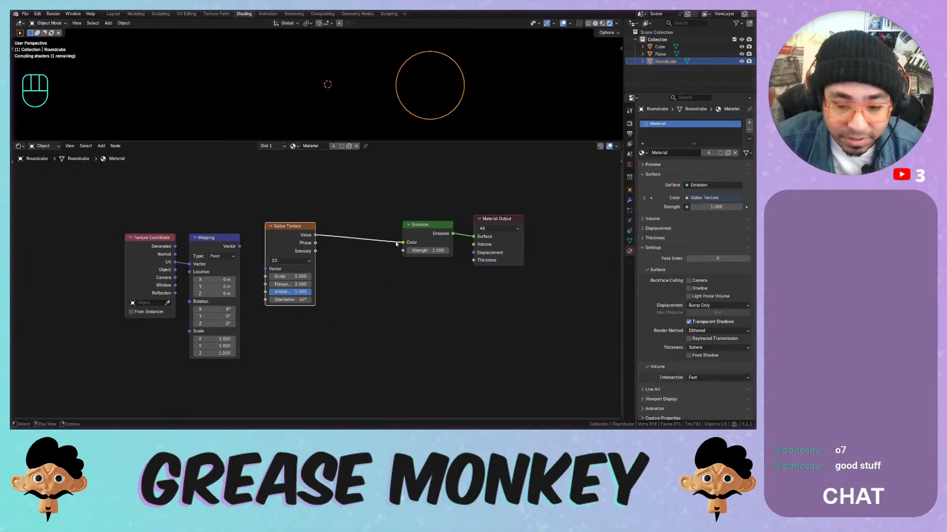
# Connect the Mapping node's Vector output to the Gabor Texture's Vector input and bring the texture nodes roughly into line
pyautogui.moveTo(336, 93); pyautogui.dragTo(301, 100, button='middle')
pyautogui.scroll(1, 301, 100)
pyautogui.moveTo(243, 222); pyautogui.dragTo(355, 218, button='middle')
pyautogui.moveTo(351, 242); pyautogui.dragTo(377, 264)
pyautogui.moveTo(322, 238); pyautogui.dragTo(338, 227)
pyautogui.moveTo(264, 236); pyautogui.dragTo(277, 226)
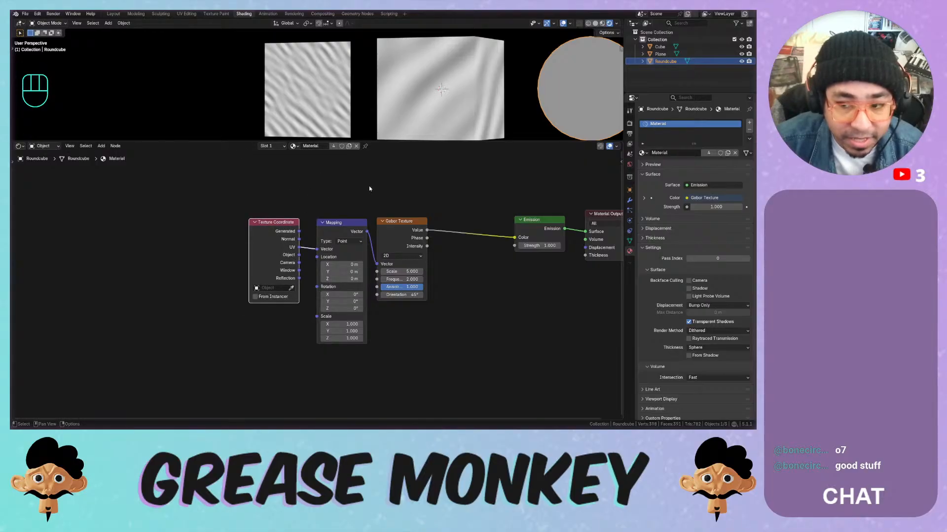
# Turn on node snapping and line up all five nodes in one evenly spaced row
pyautogui.click(600, 147)
pyautogui.click(404, 177)
pyautogui.moveTo(285, 220); pyautogui.dragTo(312, 225)
pyautogui.moveTo(397, 221); pyautogui.dragTo(384, 222)
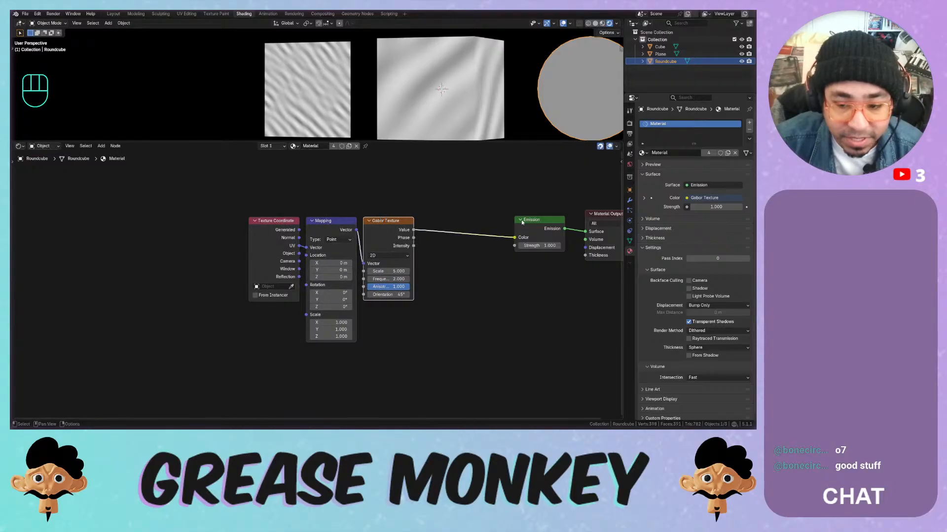
pyautogui.moveTo(521, 222); pyautogui.dragTo(428, 224)
pyautogui.moveTo(611, 211); pyautogui.dragTo(503, 217)
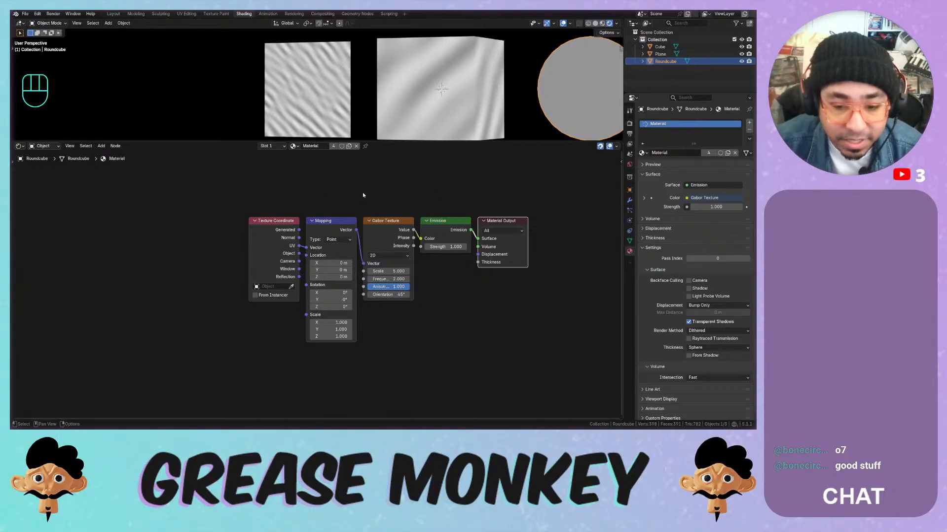
# Move the Texture Coordinate, Mapping and Gabor Texture nodes together away from the Emission node, leaving a gap
pyautogui.moveTo(372, 197); pyautogui.dragTo(290, 245)
pyautogui.moveTo(377, 225); pyautogui.dragTo(242, 226)
pyautogui.moveTo(281, 196); pyautogui.dragTo(380, 197, button='middle')
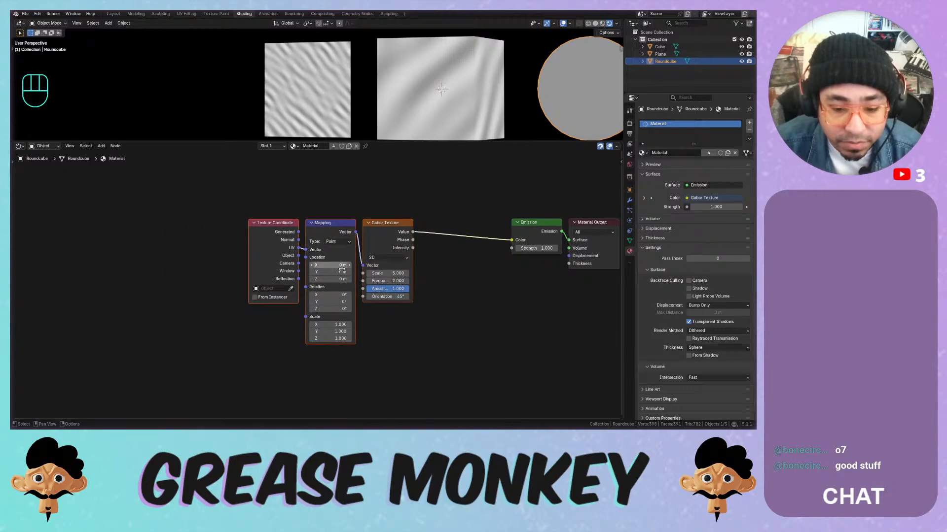
# Try shifting the pattern with the Mapping node's location values, then undo the changes
pyautogui.scroll(2, 317, 284)
pyautogui.moveTo(329, 271)
pyautogui.mouseDown()
pyautogui.moveTo(346, 271)
pyautogui.moveTo(315, 266)
pyautogui.moveTo(345, 265)
pyautogui.moveTo(345, 276)
pyautogui.moveTo(364, 276)
pyautogui.moveTo(329, 276)
pyautogui.moveTo(368, 281)
pyautogui.moveTo(346, 276)
pyautogui.mouseUp()
pyautogui.hotkey('ctrl', 'z')
pyautogui.hotkey('ctrl', 'z')
# Switch the Gabor Texture to 3D and set the Mapping node's Z location to 12.5 m
pyautogui.click(430, 245)
pyautogui.click(416, 282)
pyautogui.scroll(-5, 432, 90)
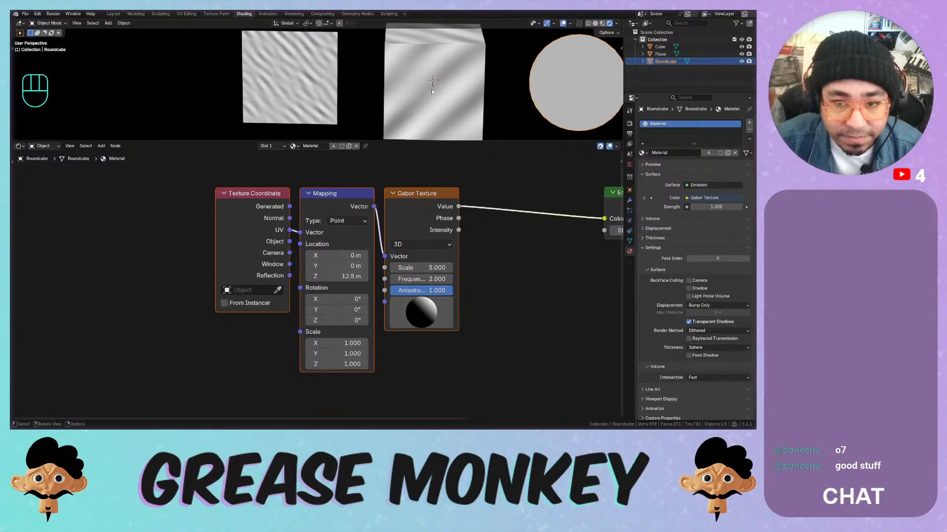
pyautogui.moveTo(428, 102); pyautogui.dragTo(403, 86, button='middle')
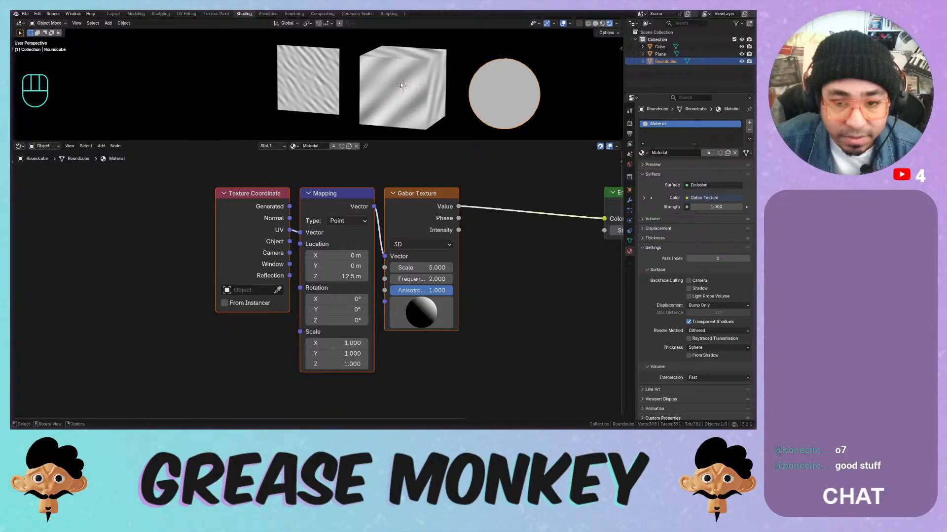
# Space the Texture Coordinate node away from Mapping and compare Generated with Object coordinates, leaving Object connected to Mapping's Vector
pyautogui.moveTo(249, 218); pyautogui.dragTo(326, 230)
pyautogui.click(283, 192)
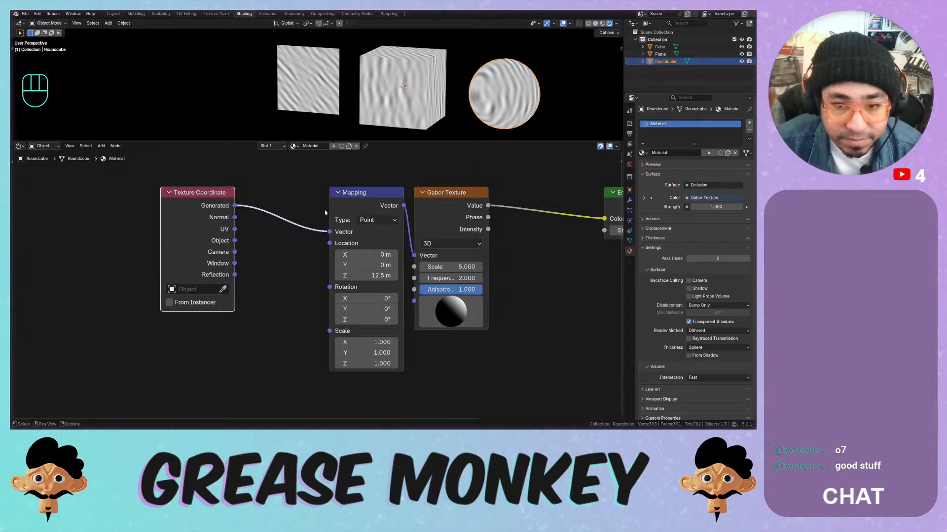
pyautogui.moveTo(326, 96); pyautogui.dragTo(348, 94, button='middle')
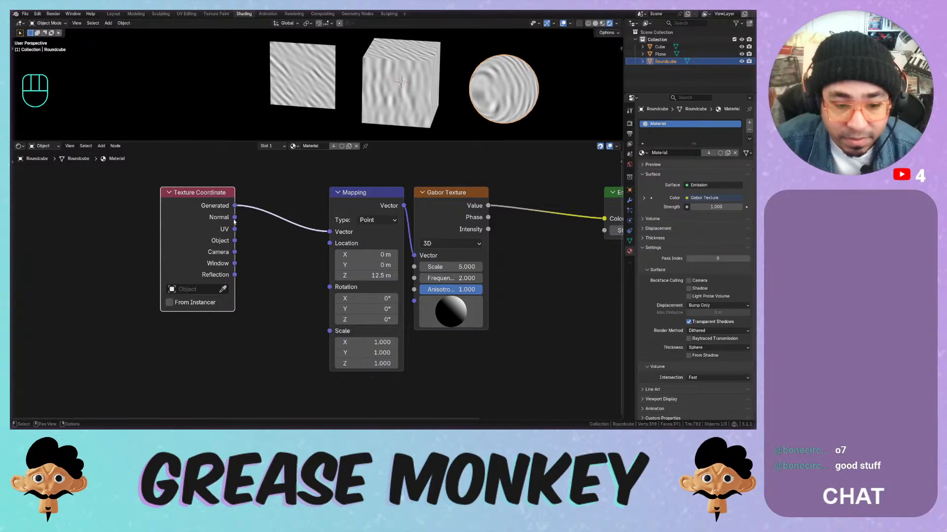
pyautogui.moveTo(234, 241); pyautogui.dragTo(325, 233)
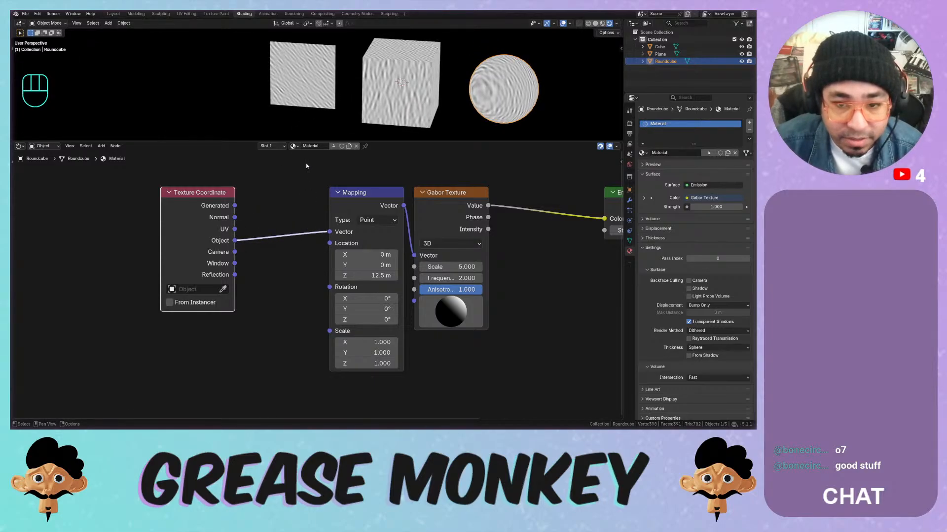
pyautogui.moveTo(187, 207)
pyautogui.mouseDown()
pyautogui.moveTo(207, 217)
pyautogui.moveTo(198, 207)
pyautogui.mouseUp()
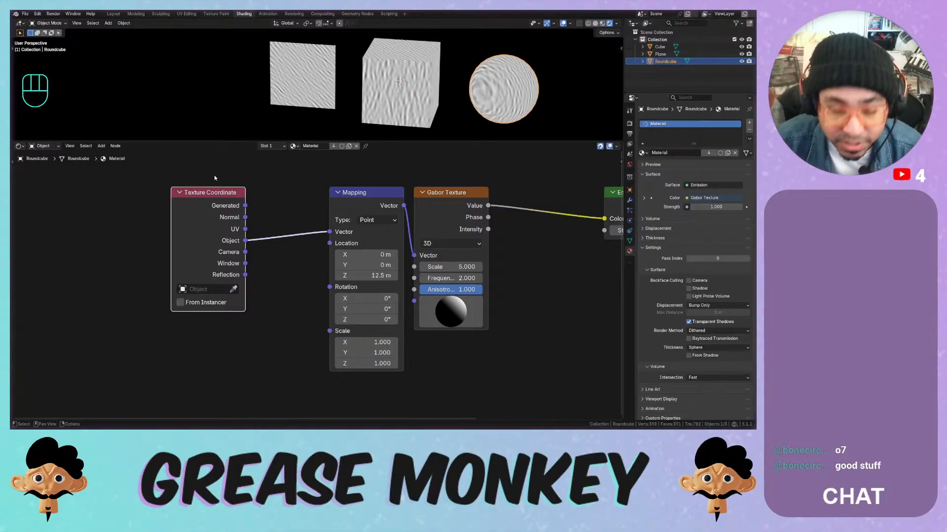
# Add a Value node, connect it to the Mapping node's Scale input and set it to 0.820
pyautogui.scroll(3, 275, 112)
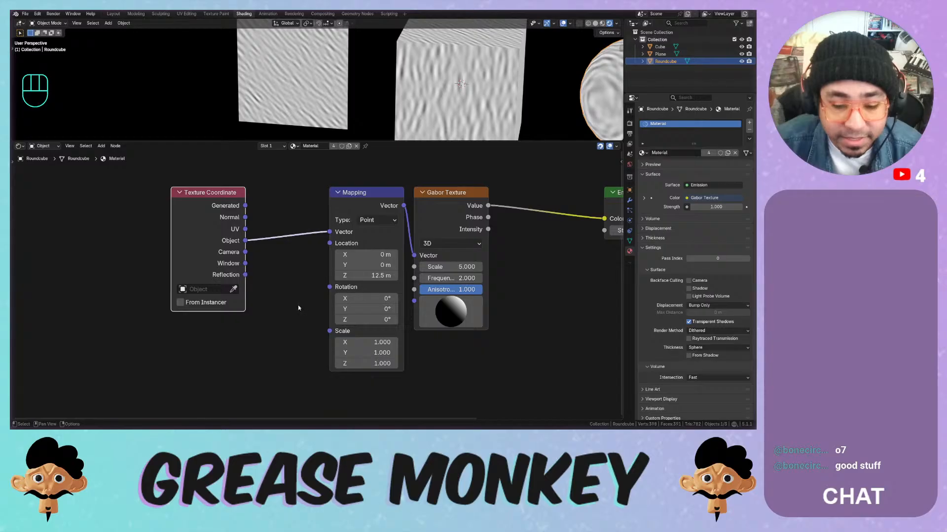
pyautogui.moveTo(265, 335); pyautogui.dragTo(324, 292, button='middle')
pyautogui.hotkey('shift', 'a')
pyautogui.moveTo(252, 249)
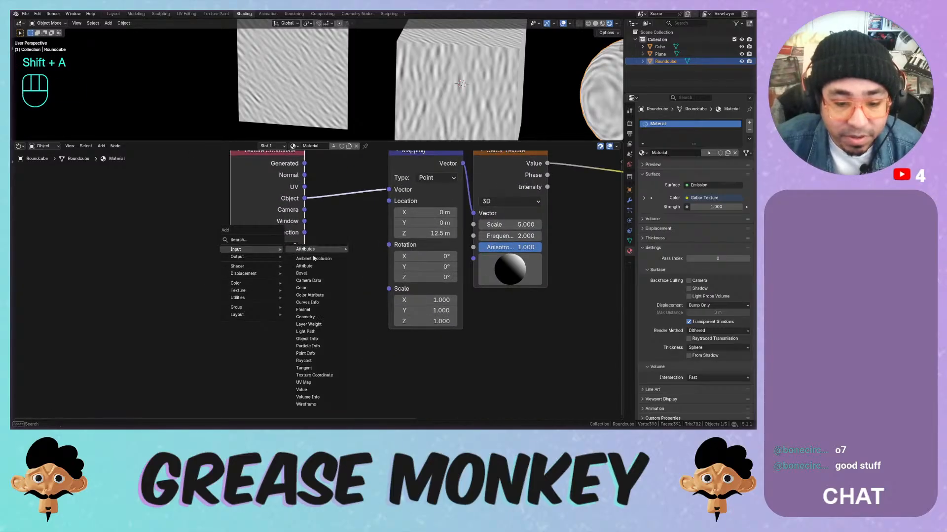
pyautogui.click(313, 389)
pyautogui.moveTo(357, 332); pyautogui.dragTo(388, 290)
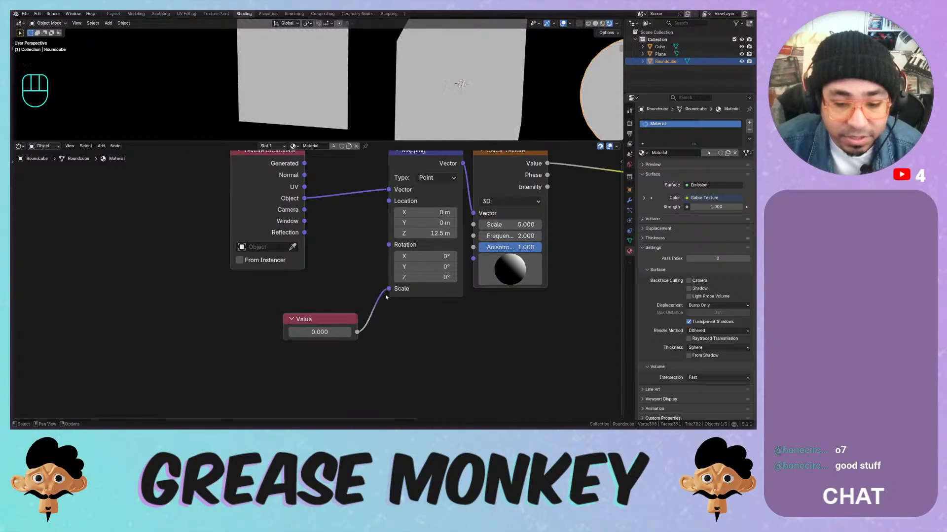
pyautogui.moveTo(329, 324); pyautogui.dragTo(406, 321)
pyautogui.moveTo(309, 321)
pyautogui.keyDown('shift'); pyautogui.mouseDown()
pyautogui.moveTo(276, 321)
pyautogui.moveTo(315, 322)
pyautogui.moveTo(289, 321)
pyautogui.moveTo(306, 322)
pyautogui.mouseUp(); pyautogui.keyUp('shift')
pyautogui.press('Home')
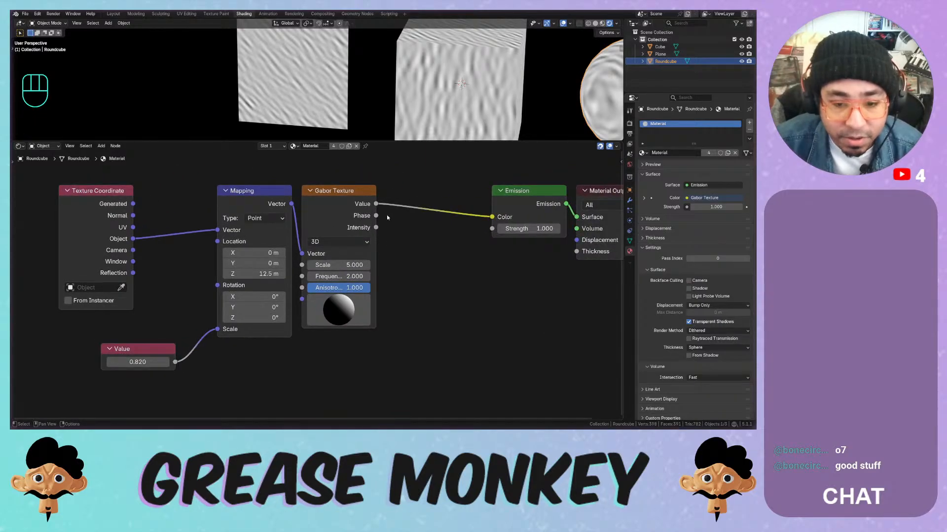
# Connect the Gabor Texture's Phase output to the Emission Color and lower the Value node to 0.720
pyautogui.click(356, 204)
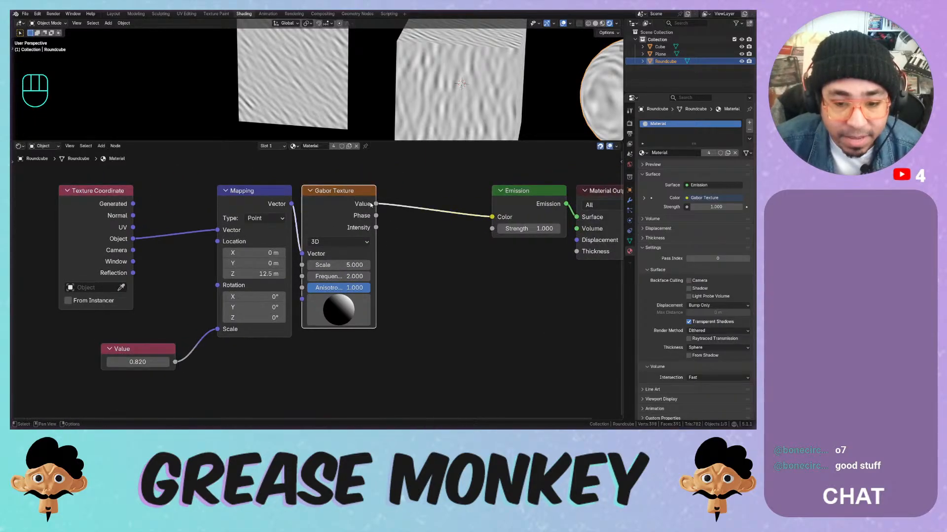
pyautogui.moveTo(378, 217); pyautogui.dragTo(487, 220)
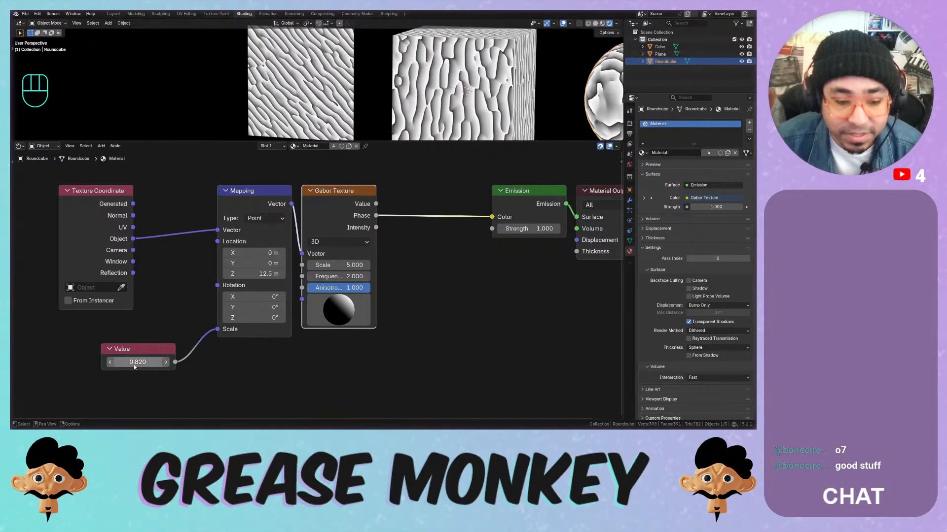
pyautogui.moveTo(134, 365); pyautogui.dragTo(120, 365)
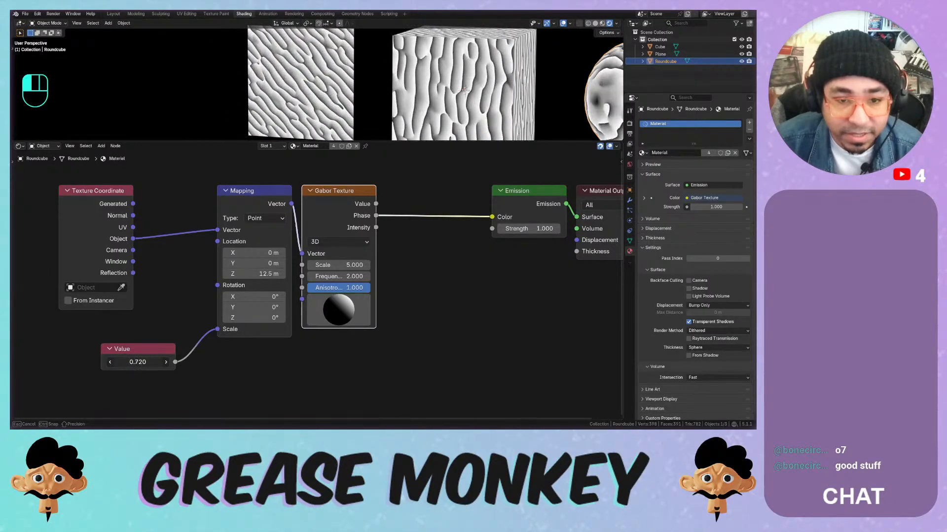
# Move the Texture Coordinate and Value nodes farther away from the Mapping node to spread out the layout
pyautogui.moveTo(129, 328); pyautogui.dragTo(332, 327, button='middle')
pyautogui.moveTo(266, 229); pyautogui.dragTo(181, 197)
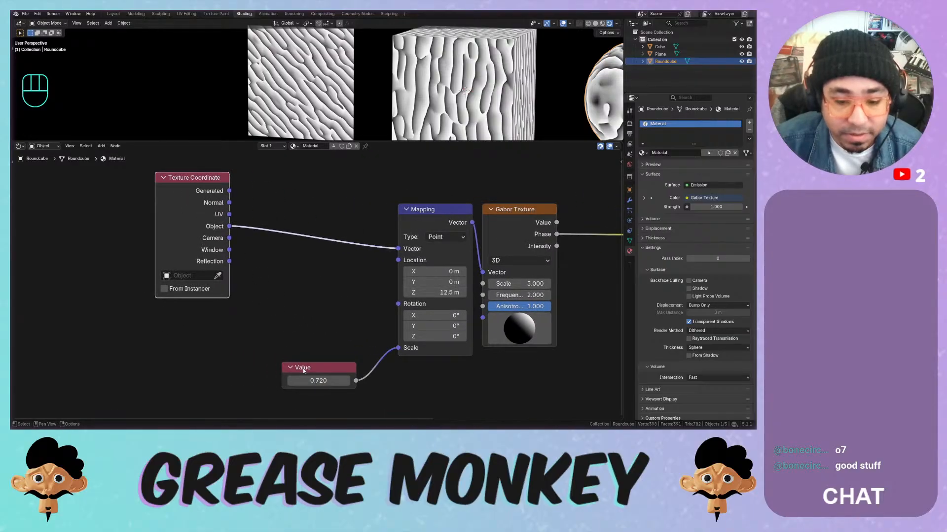
pyautogui.moveTo(303, 371); pyautogui.dragTo(251, 382)
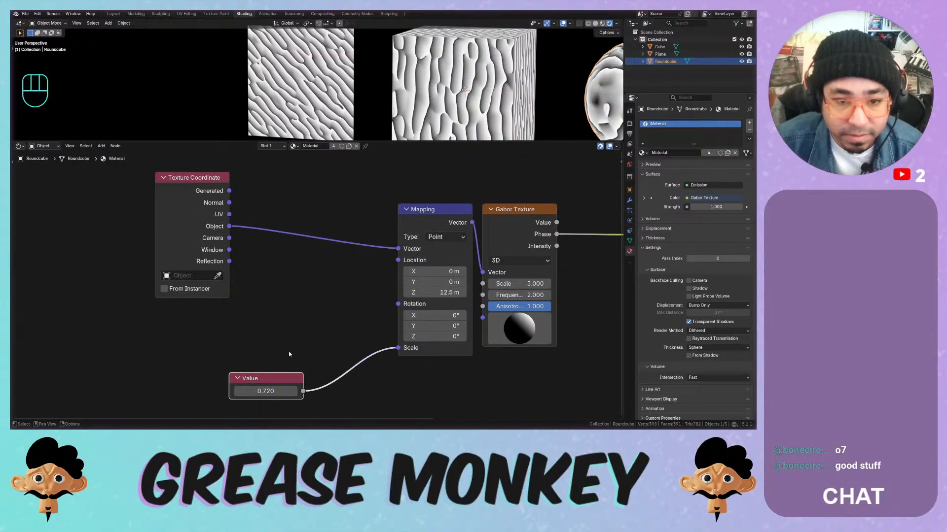
# Try a different Frequency on the Gabor Texture, then undo the changes
pyautogui.moveTo(283, 327); pyautogui.dragTo(142, 321, button='middle')
pyautogui.moveTo(374, 288); pyautogui.dragTo(352, 299)
pyautogui.hotkey('ctrl', 'z')
pyautogui.hotkey('ctrl', 'z')
# Set the Gabor Texture's Anisotropy to 0
pyautogui.moveTo(416, 290)
pyautogui.mouseDown()
pyautogui.moveTo(437, 286)
pyautogui.moveTo(426, 287)
pyautogui.mouseUp()
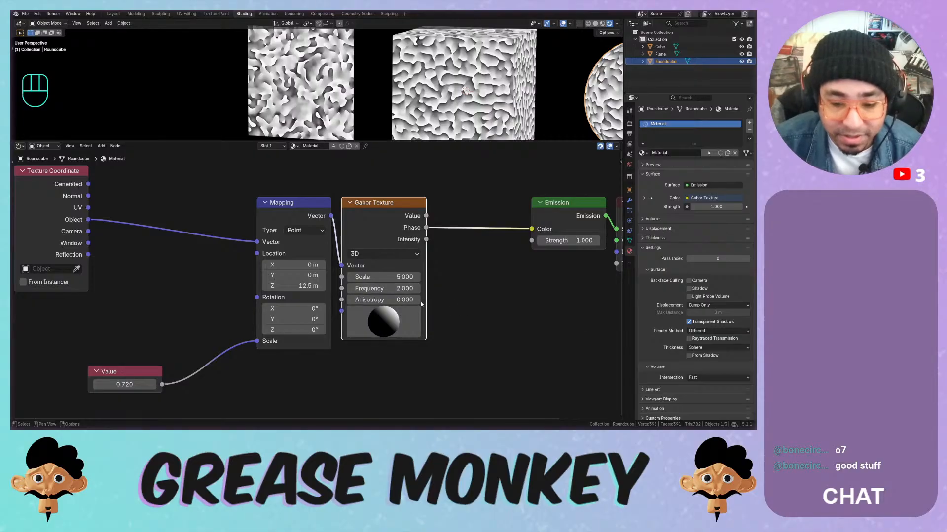
pyautogui.moveTo(419, 299)
pyautogui.mouseDown()
pyautogui.moveTo(447, 300)
pyautogui.moveTo(417, 299)
pyautogui.mouseUp()
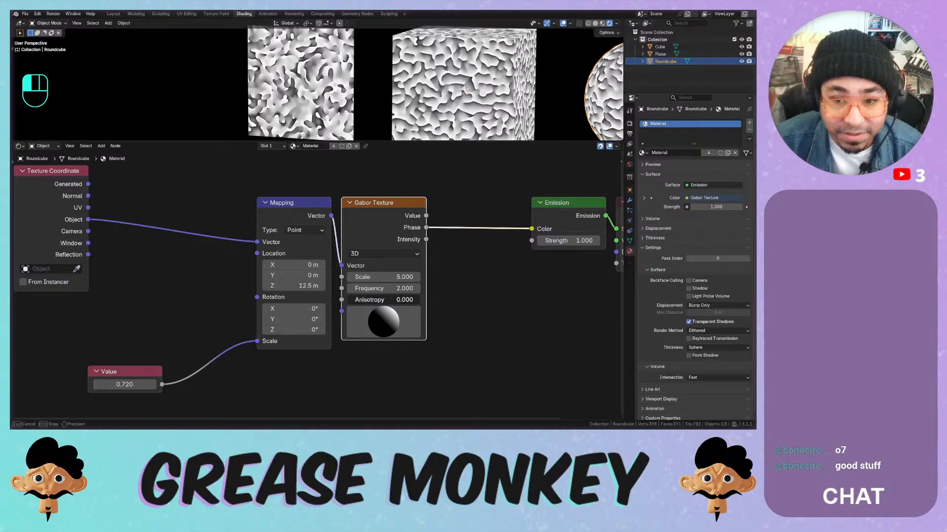
# Try shifting the Mapping node's location and raising the Value node to 1.230, undoing each change
pyautogui.keyDown('shift'); pyautogui.moveTo(304, 285); pyautogui.dragTo(331, 276); pyautogui.keyUp('shift')
pyautogui.hotkey('ctrl', 'z')
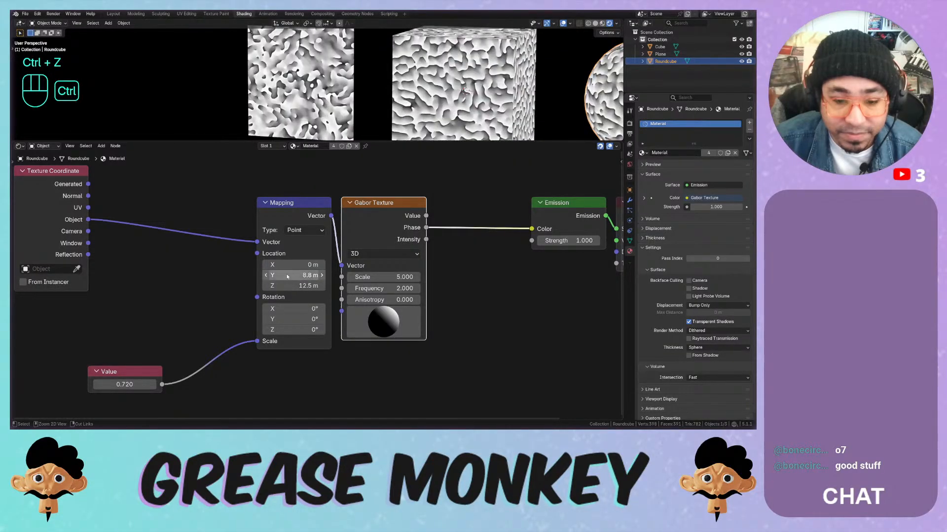
pyautogui.hotkey('ctrl', 'z')
pyautogui.hotkey('ctrl', 'z')
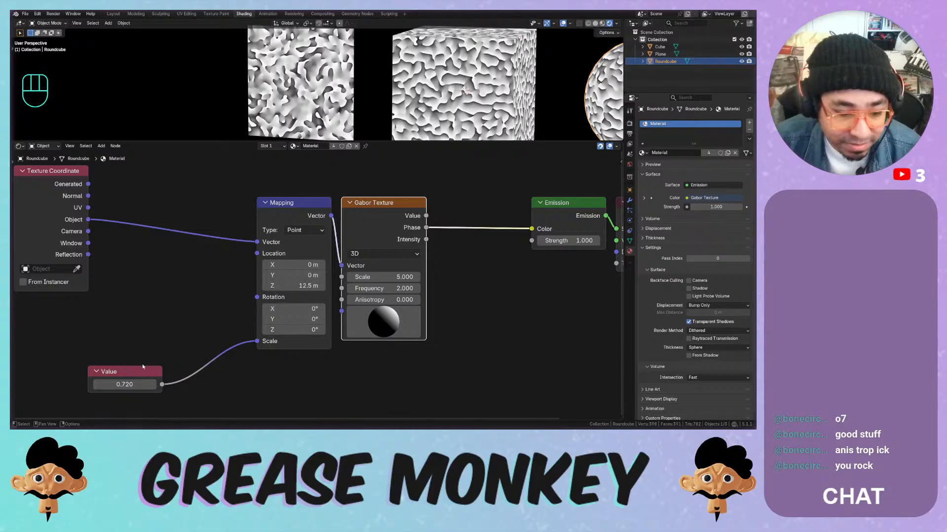
pyautogui.moveTo(129, 384); pyautogui.dragTo(153, 384)
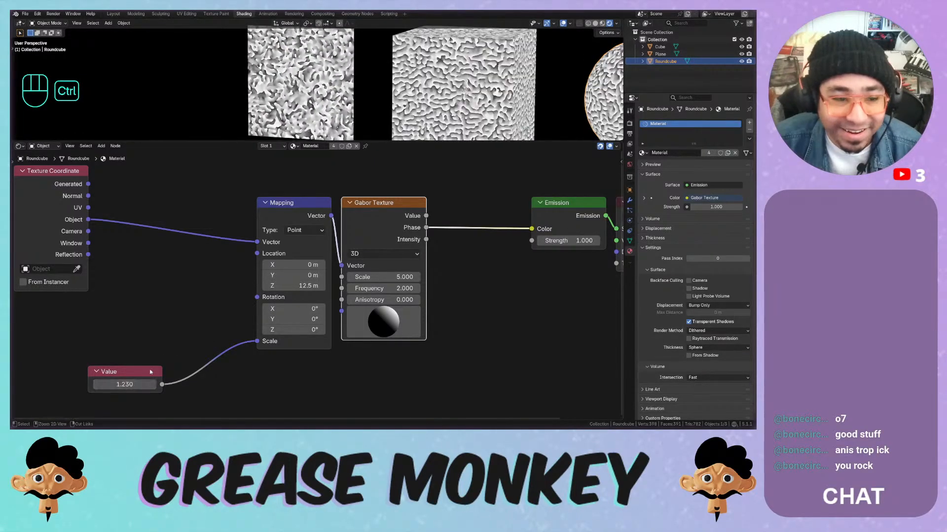
pyautogui.hotkey('ctrl', 'z')
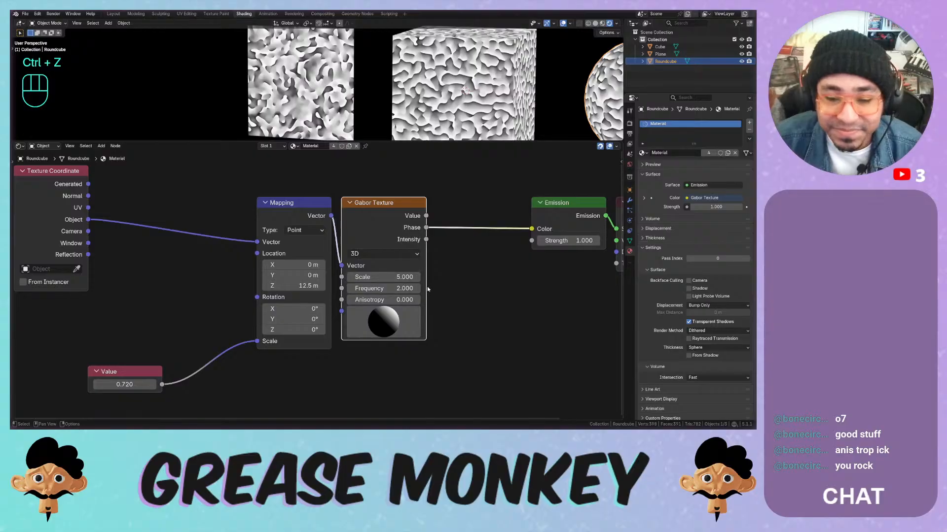
# Move the Emission and Material Output nodes farther from the Gabor Texture to widen the gap between them
pyautogui.scroll(-2, 475, 291)
pyautogui.moveTo(475, 291); pyautogui.dragTo(333, 293, button='middle')
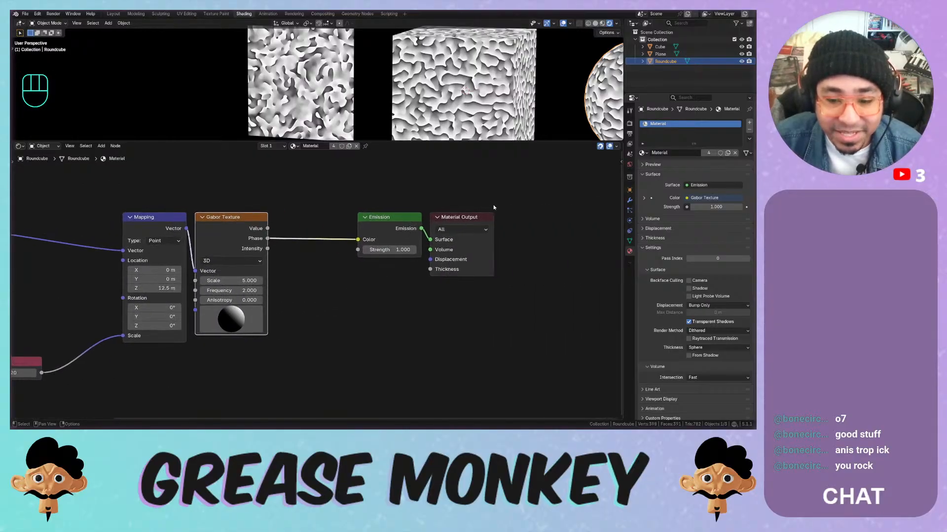
pyautogui.moveTo(494, 206)
pyautogui.mouseDown()
pyautogui.moveTo(388, 218)
pyautogui.moveTo(506, 218)
pyautogui.mouseUp()
pyautogui.moveTo(235, 268); pyautogui.dragTo(377, 272, button='middle')
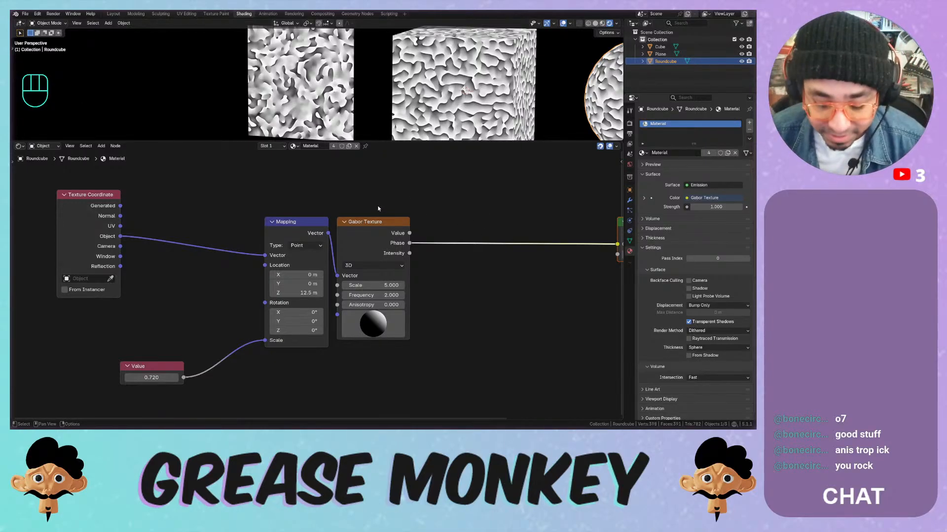
# Fit the plane, cube and round cube in the 3D viewport and enlarge it by shrinking the shader editor
pyautogui.moveTo(441, 195); pyautogui.dragTo(438, 196, button='middle')
pyautogui.scroll(-3, 376, 90)
pyautogui.scroll(1, 376, 90)
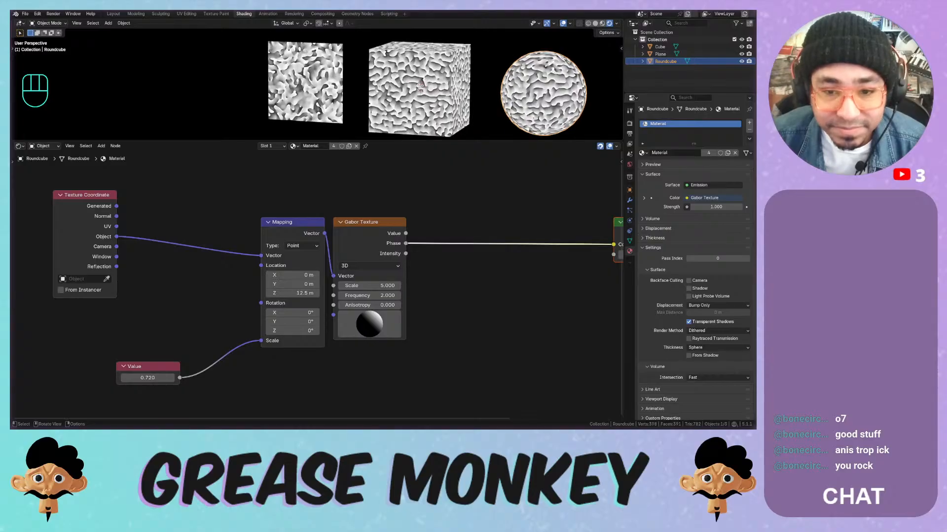
pyautogui.moveTo(448, 141); pyautogui.dragTo(448, 172)
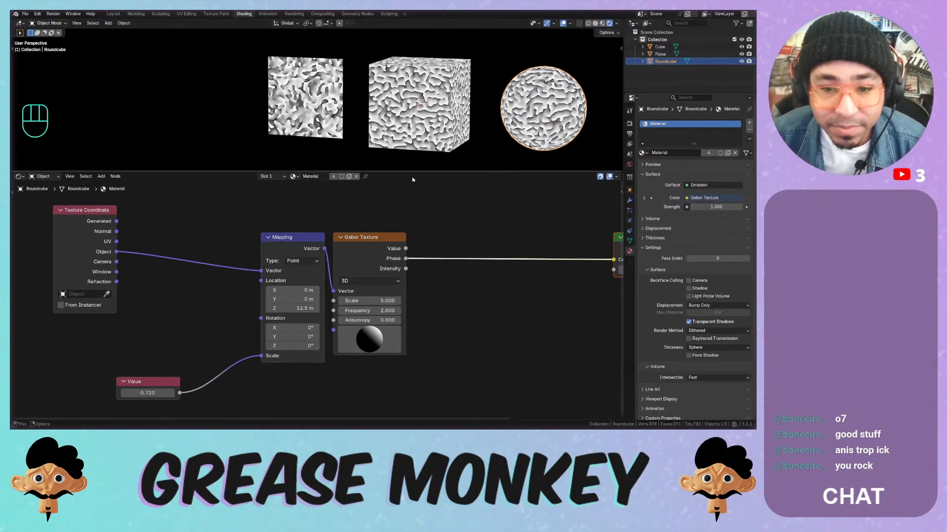
# Split the 3D viewport into two side by side, show the new one in rendered shading, and frame the three objects in both
pyautogui.click(19, 176)
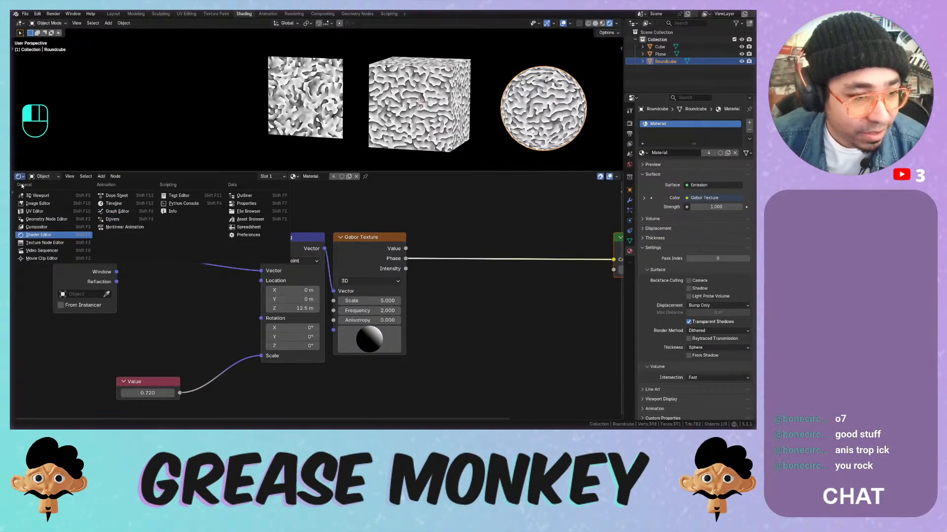
pyautogui.moveTo(12, 168); pyautogui.dragTo(308, 165)
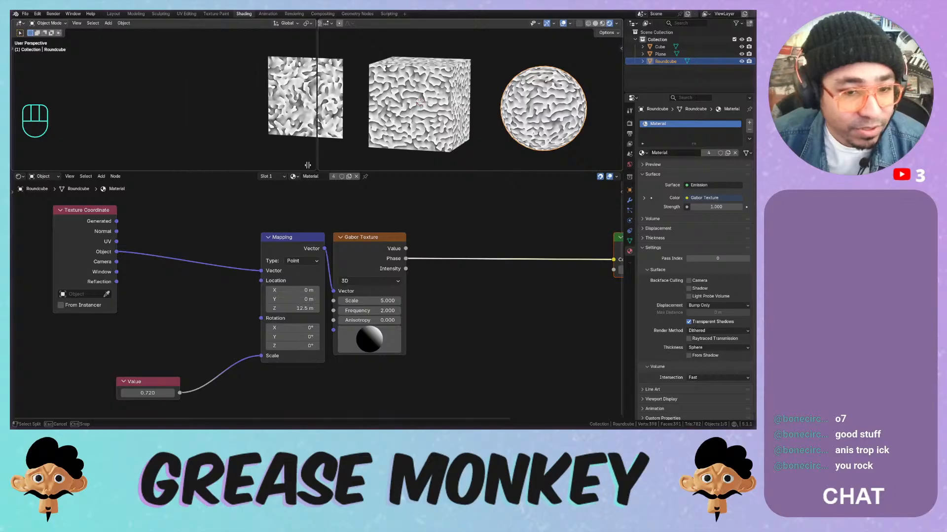
pyautogui.click(307, 165)
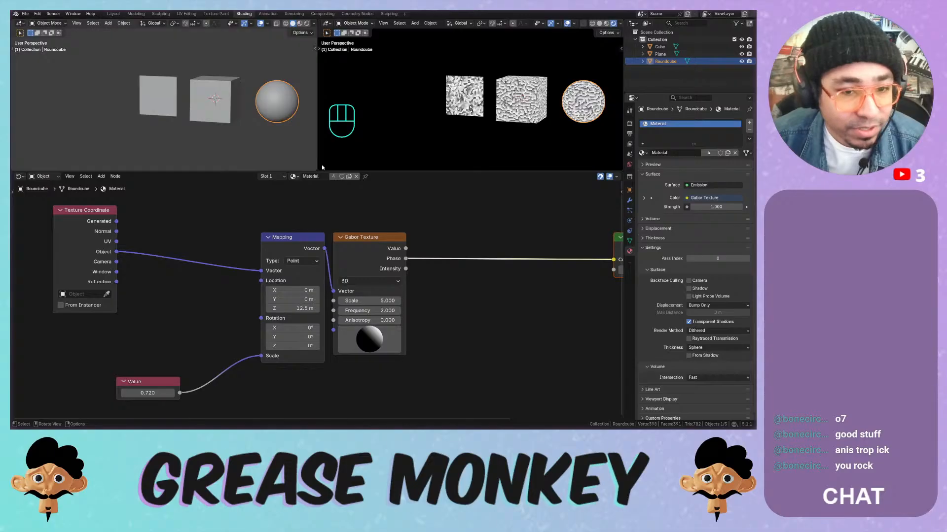
pyautogui.click(306, 24)
pyautogui.moveTo(207, 90); pyautogui.dragTo(232, 94, button='middle')
pyautogui.keyDown('shift'); pyautogui.moveTo(433, 106); pyautogui.dragTo(365, 106, button='middle'); pyautogui.keyUp('shift')
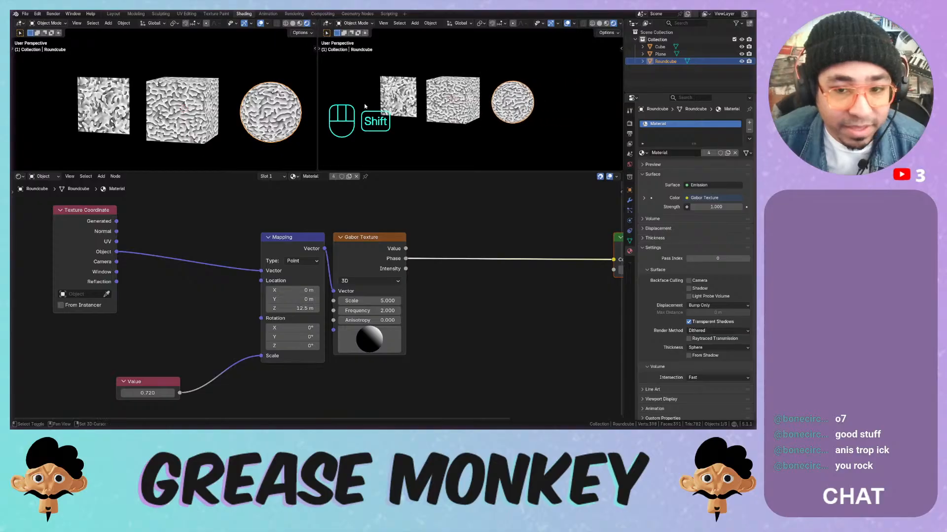
pyautogui.scroll(3, 434, 111)
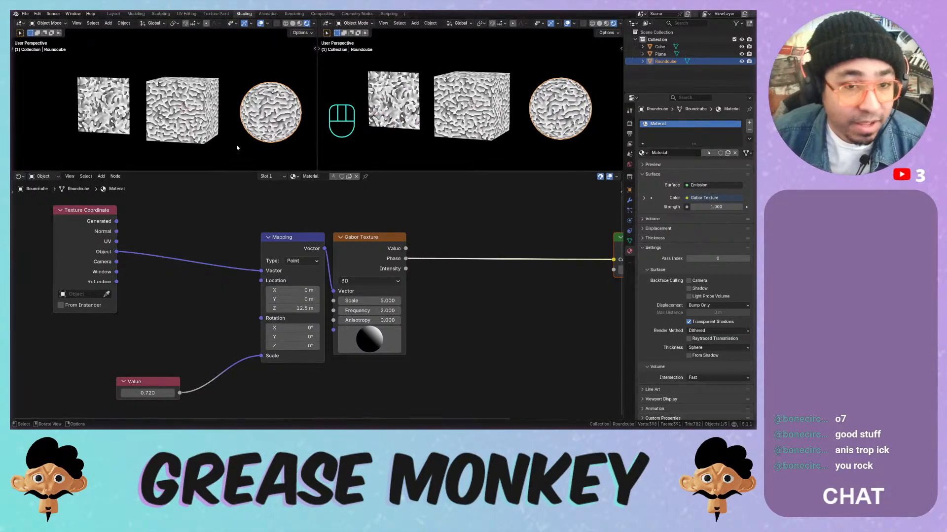
# Switch the node area to the Compositor, create a new compositing node tree, and move Render Layers away from the outputs
pyautogui.click(19, 176)
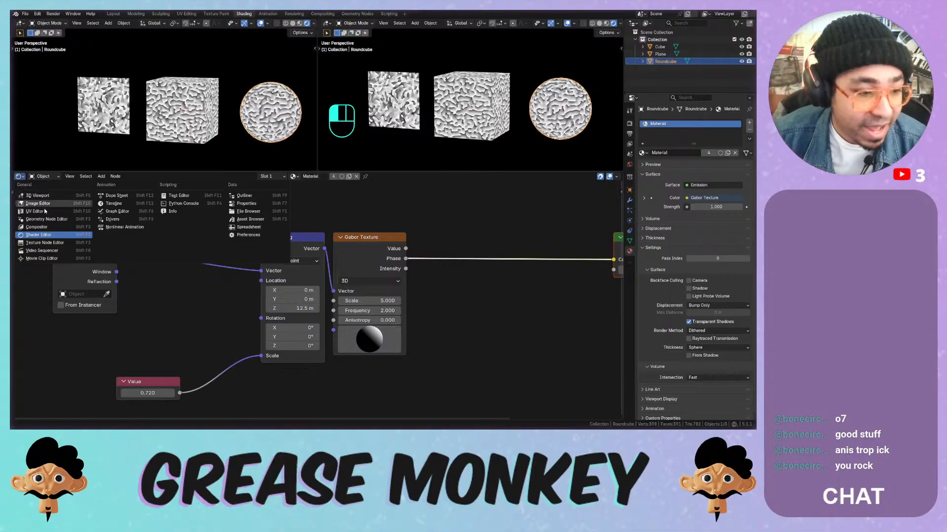
pyautogui.click(49, 228)
pyautogui.click(315, 176)
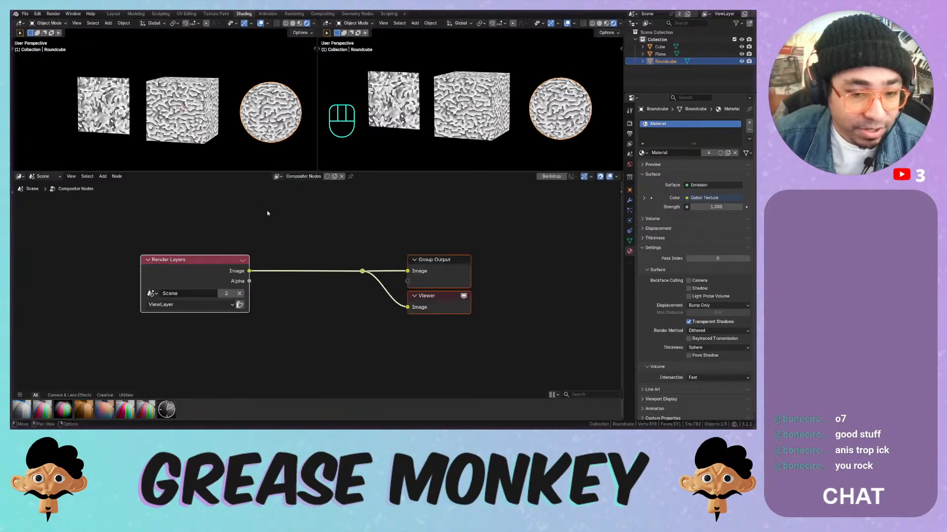
pyautogui.click(214, 252)
pyautogui.moveTo(199, 260); pyautogui.dragTo(95, 260)
pyautogui.moveTo(222, 233); pyautogui.dragTo(320, 229, button='middle')
# Insert a Bloom Glare node on the link after Render Layers and line it up with that node
pyautogui.hotkey('shift', 'a')
pyautogui.click(286, 214)
pyautogui.write('glare')
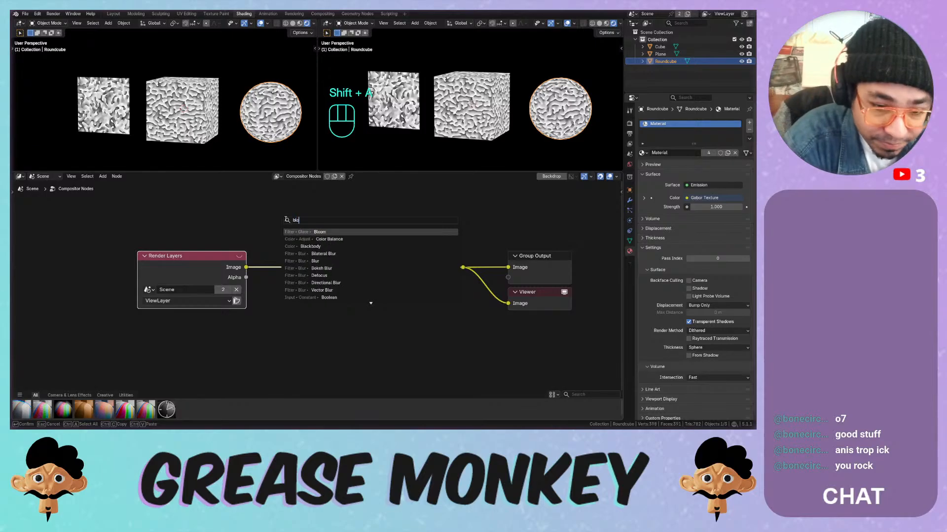
pyautogui.press('Return')
pyautogui.click(282, 218)
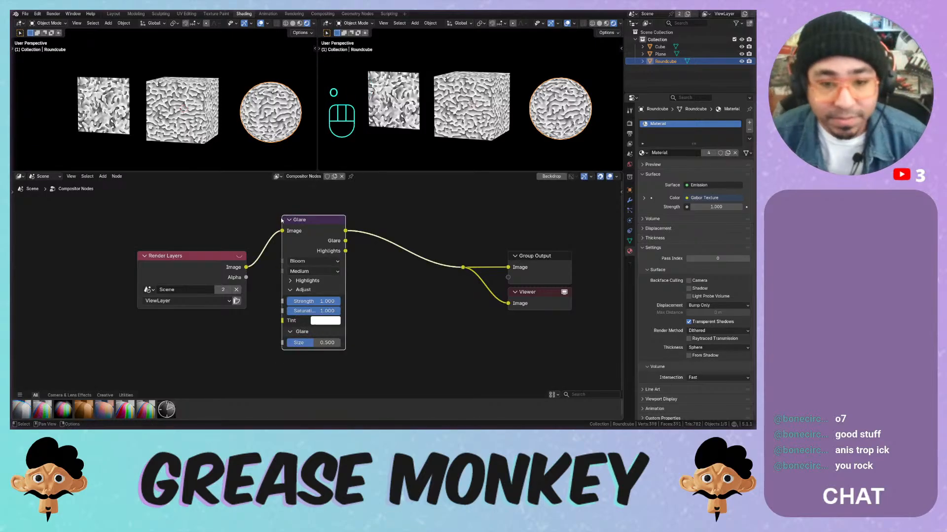
pyautogui.moveTo(282, 220)
pyautogui.mouseDown()
pyautogui.moveTo(296, 254)
pyautogui.moveTo(283, 257)
pyautogui.mouseUp()
# Set the Compositor to Always in one 3D viewport's shading options and try raising the Glare node's Strength
pyautogui.click(313, 23)
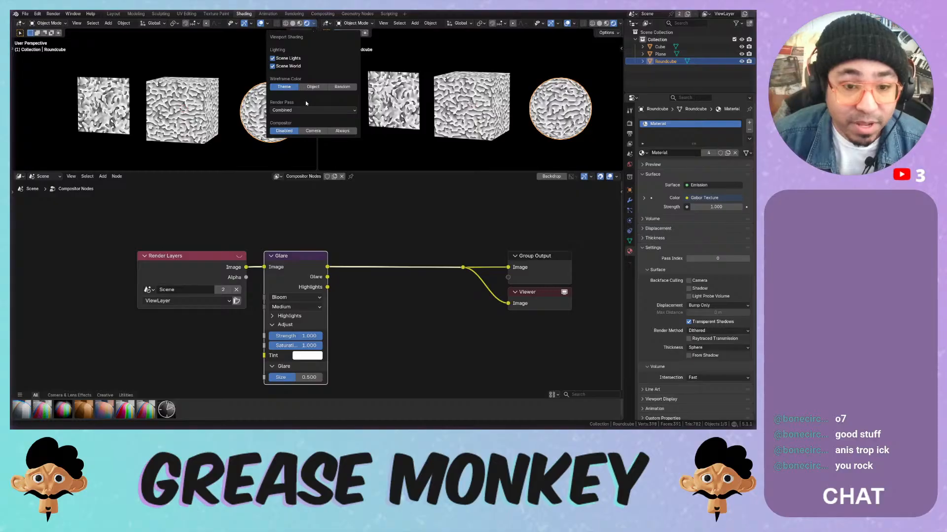
pyautogui.click(342, 130)
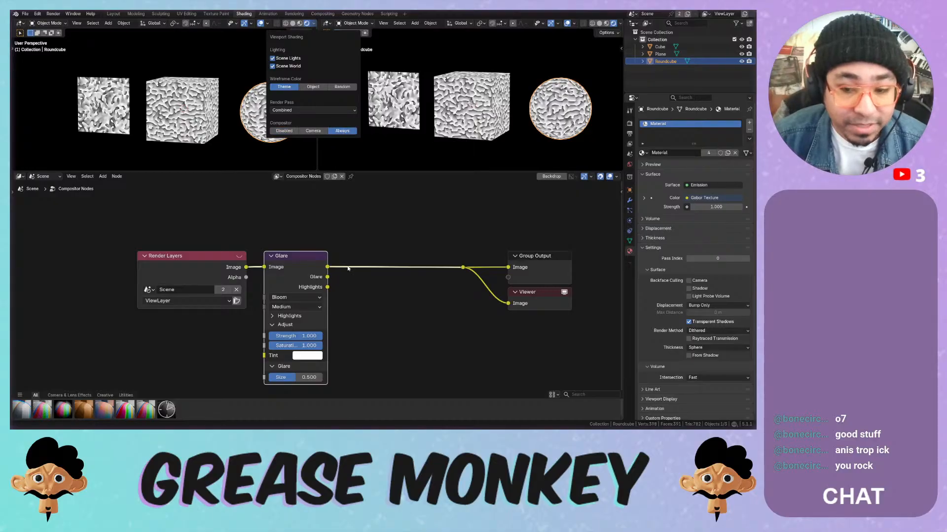
pyautogui.click(356, 226)
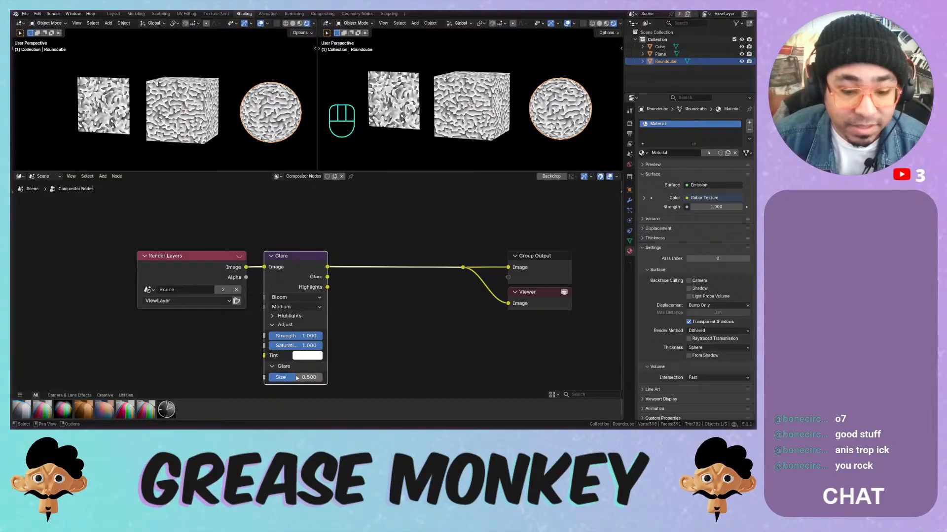
pyautogui.moveTo(310, 337)
pyautogui.mouseDown()
pyautogui.moveTo(289, 337)
pyautogui.moveTo(324, 337)
pyautogui.mouseUp()
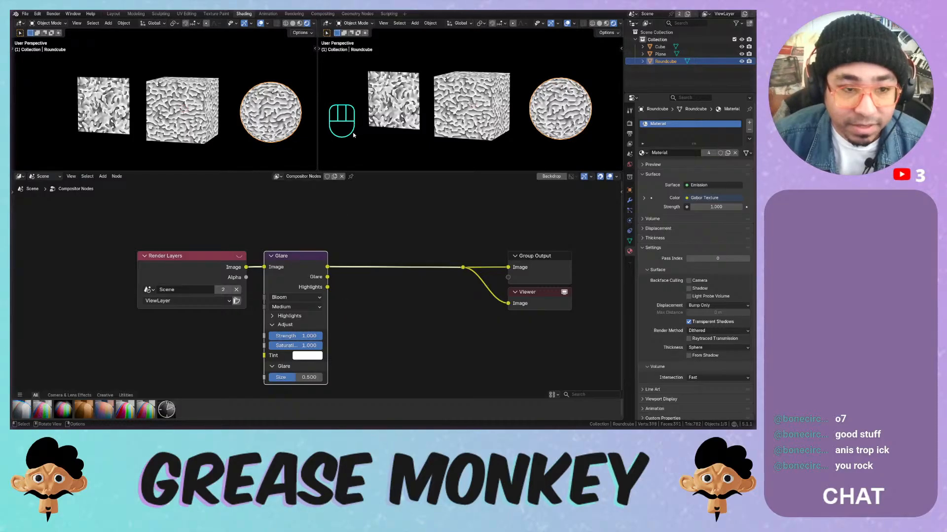
# Return the node area to the Shader Editor and set the Emission node's Strength to 1.300
pyautogui.click(20, 176)
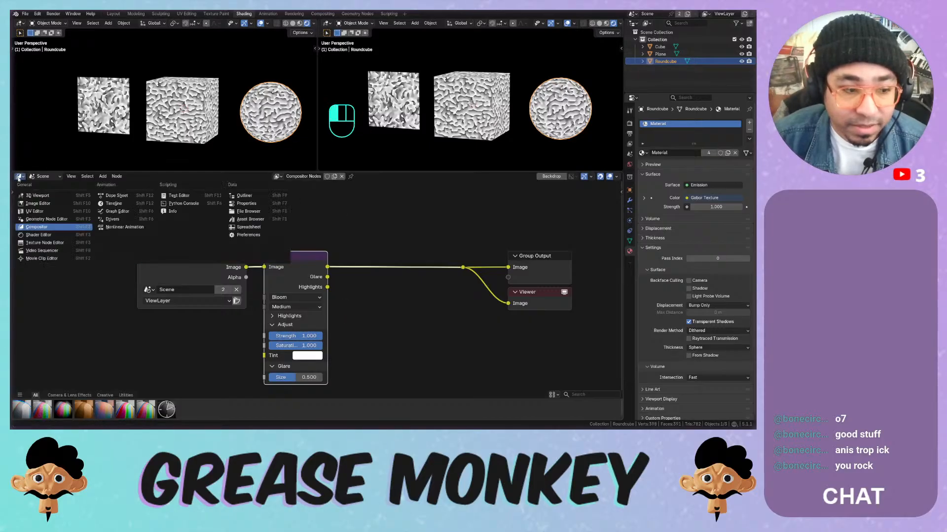
pyautogui.click(42, 236)
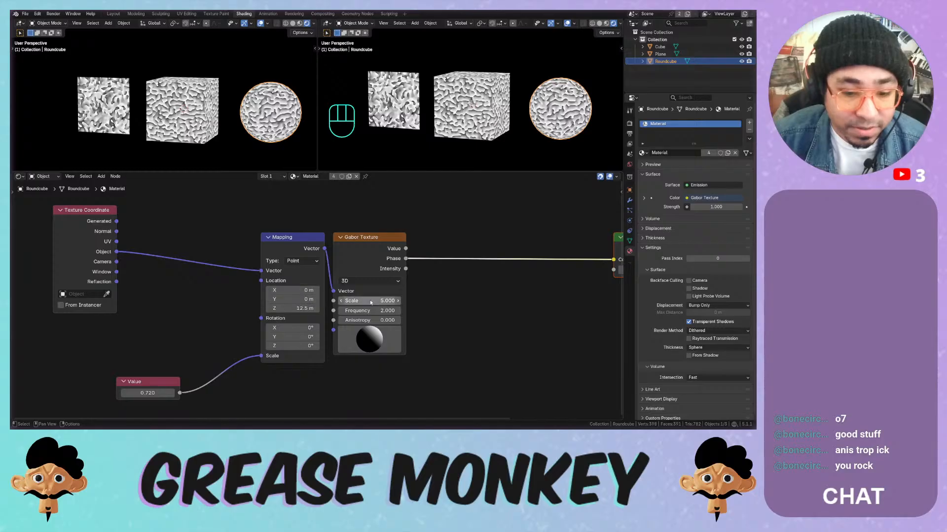
pyautogui.moveTo(375, 300); pyautogui.dragTo(216, 301, button='middle')
pyautogui.moveTo(504, 270); pyautogui.dragTo(483, 271)
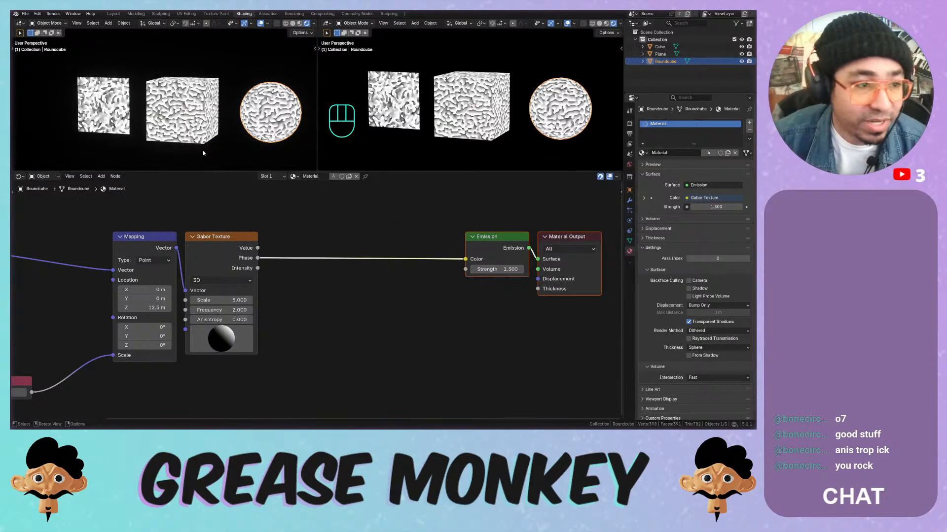
# Hide the overlays, gizmos and headers in both 3D viewports to leave only the rendered objects visible
pyautogui.click(260, 23)
pyautogui.rightClick(298, 33)
pyautogui.click(327, 44)
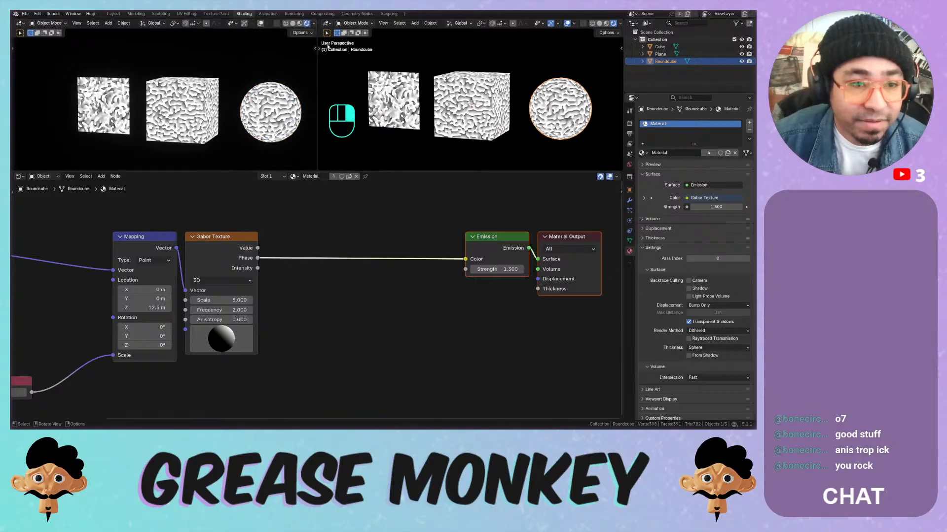
pyautogui.click(553, 24)
pyautogui.click(567, 23)
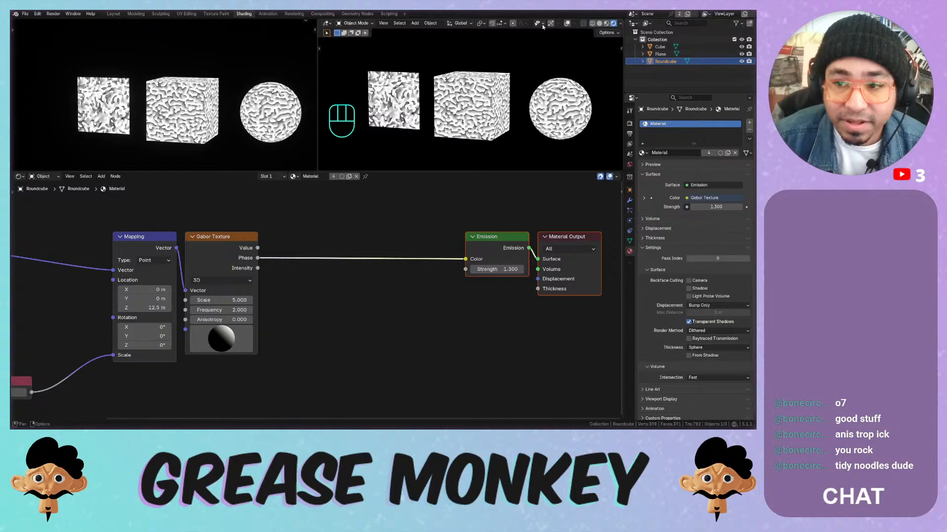
pyautogui.rightClick(601, 33)
pyautogui.moveTo(603, 37)
pyautogui.click(631, 38)
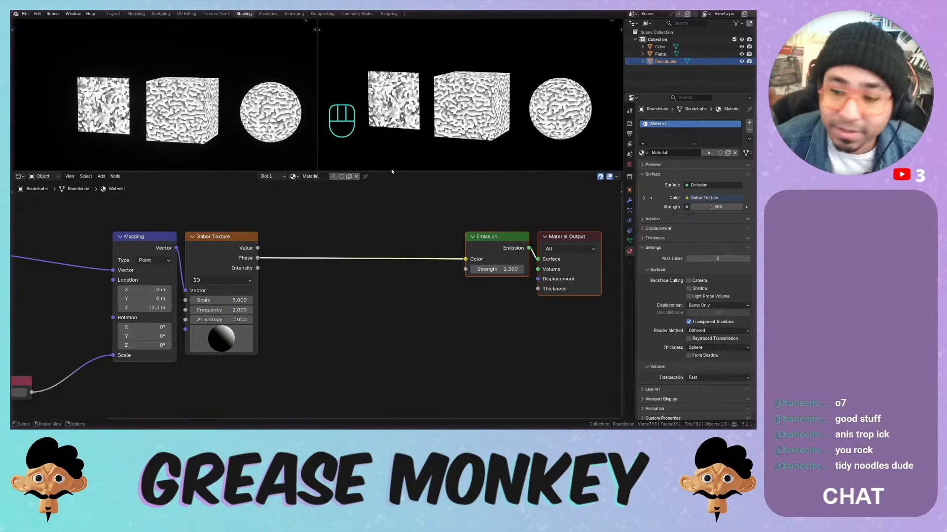
# Compact the shader graph by aligning Mapping, Gabor Texture, Emission and Material Output and placing Value beside Mapping's Scale input
pyautogui.scroll(-2, 345, 217)
pyautogui.moveTo(329, 236); pyautogui.dragTo(418, 238, button='middle')
pyautogui.moveTo(274, 251); pyautogui.dragTo(293, 231)
pyautogui.moveTo(347, 249); pyautogui.dragTo(347, 229)
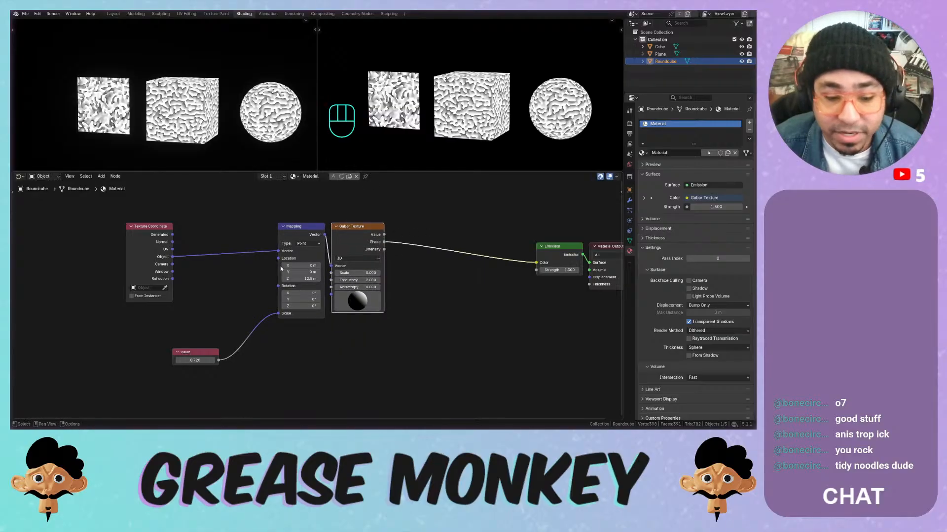
pyautogui.moveTo(211, 353); pyautogui.dragTo(250, 306)
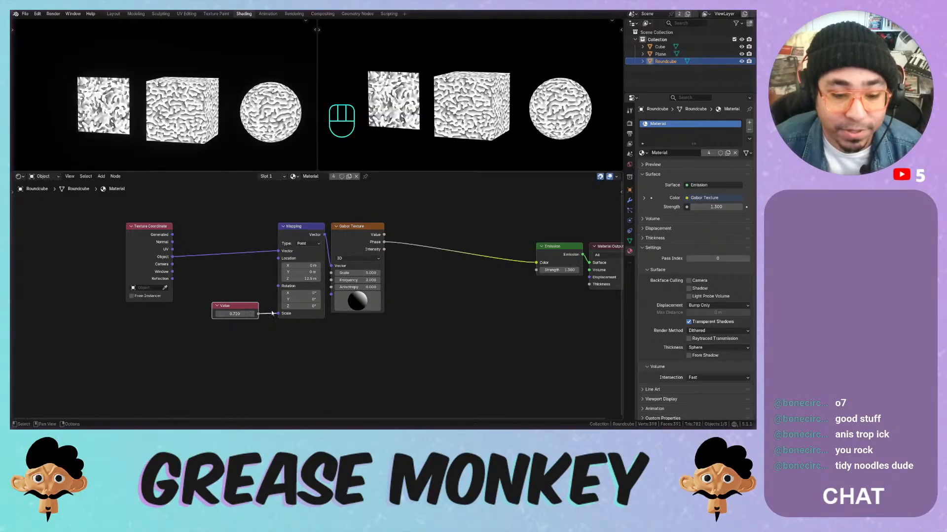
pyautogui.moveTo(562, 251); pyautogui.dragTo(441, 228)
pyautogui.moveTo(606, 250); pyautogui.dragTo(482, 222)
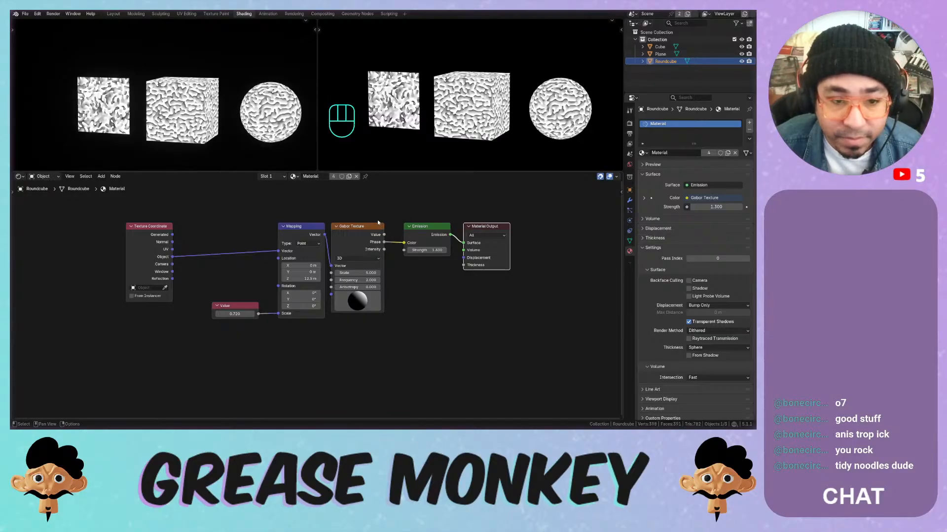
# Try shifting the Mapping node's Z location, undo it, and rotate the Gabor Texture's orientation sphere so its bright side faces forward
pyautogui.scroll(1, 194, 277)
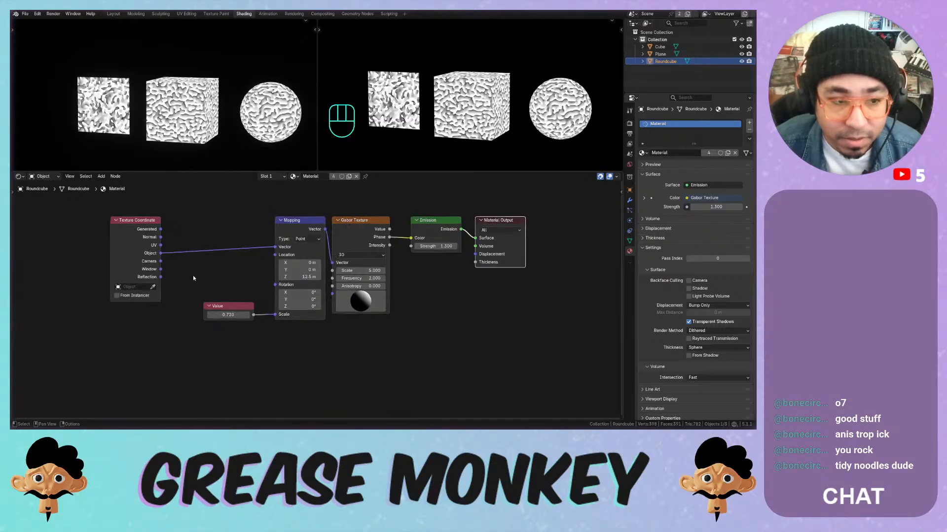
pyautogui.scroll(1, 193, 278)
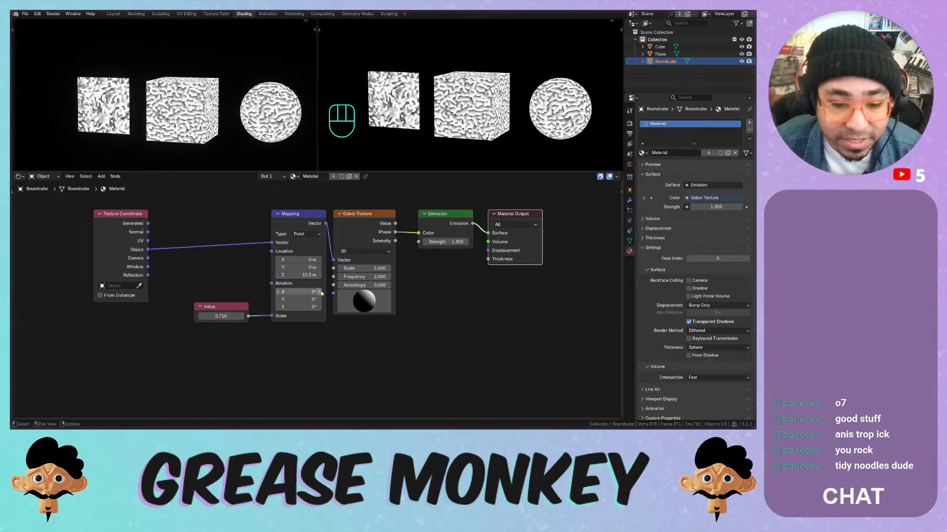
pyautogui.moveTo(303, 275); pyautogui.dragTo(312, 275)
pyautogui.hotkey('ctrl', 'z')
pyautogui.moveTo(369, 299)
pyautogui.mouseDown()
pyautogui.moveTo(247, 306)
pyautogui.moveTo(305, 320)
pyautogui.moveTo(329, 297)
pyautogui.moveTo(406, 309)
pyautogui.moveTo(344, 325)
pyautogui.moveTo(387, 326)
pyautogui.moveTo(365, 302)
pyautogui.moveTo(367, 313)
pyautogui.mouseUp()
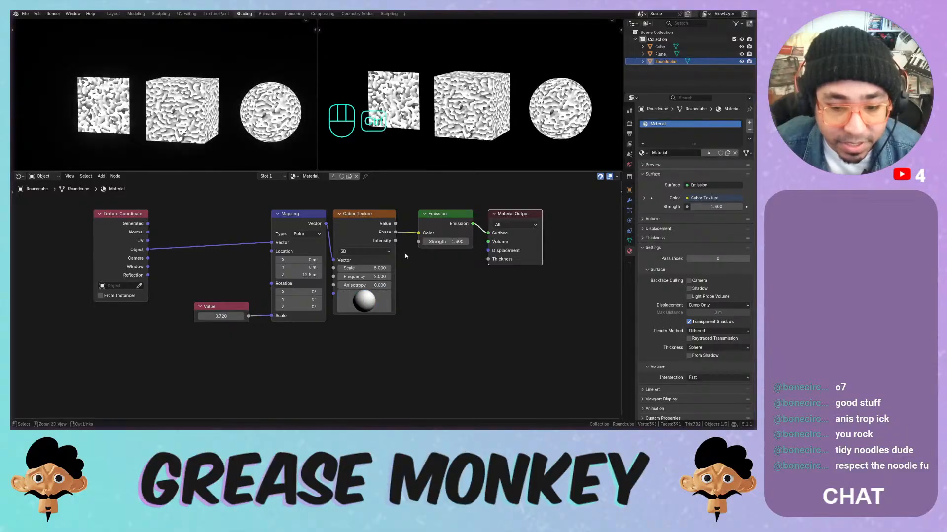
pyautogui.hotkey('ctrl', 'z')
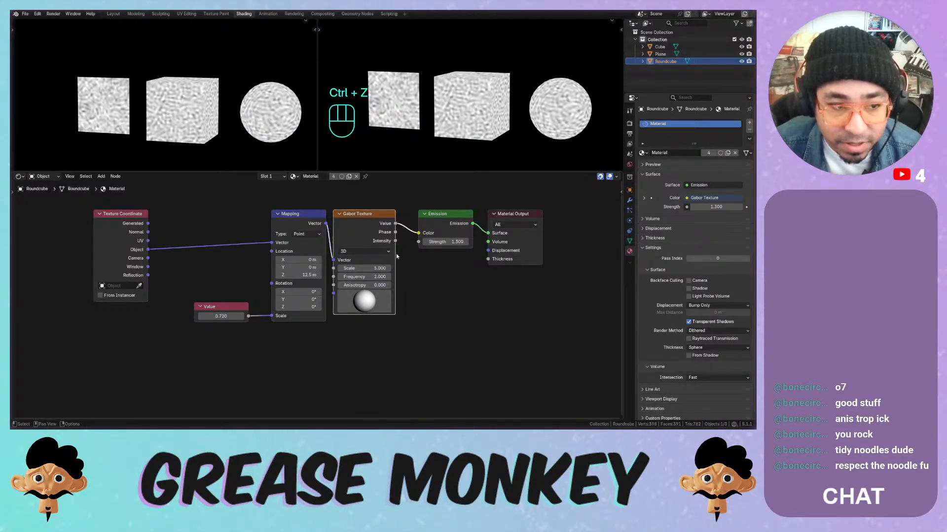
# Connect the Gabor Texture's Intensity output to the Emission Color and examine the pattern up close on the cube
pyautogui.scroll(2, 396, 242)
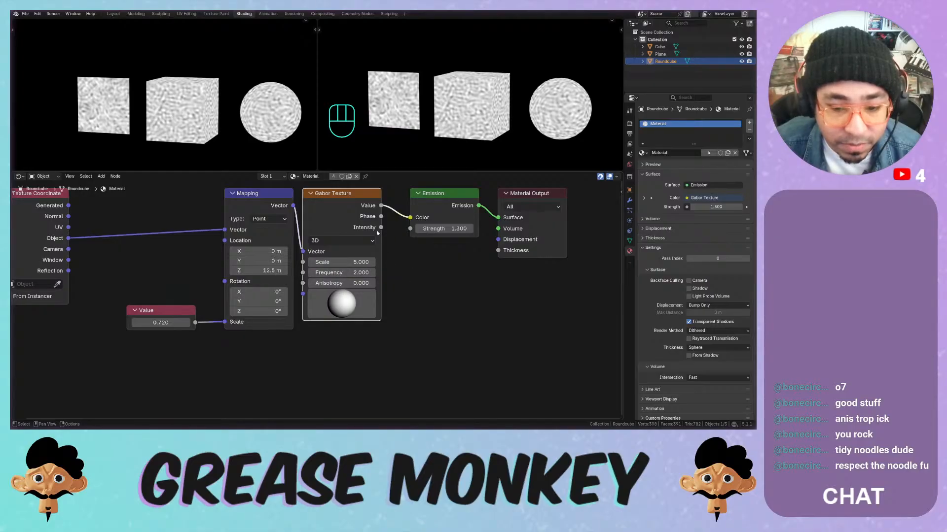
pyautogui.moveTo(380, 228); pyautogui.dragTo(408, 218)
pyautogui.scroll(5, 373, 118)
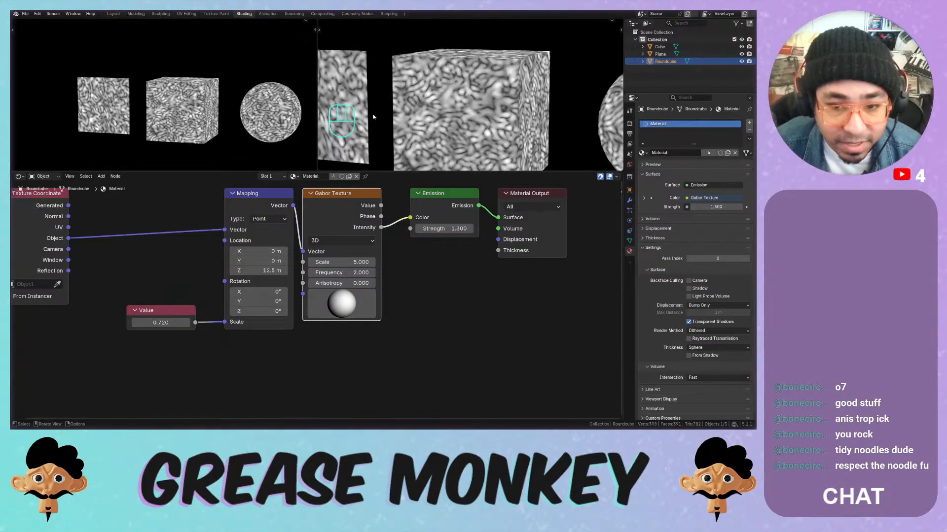
pyautogui.scroll(-2, 374, 118)
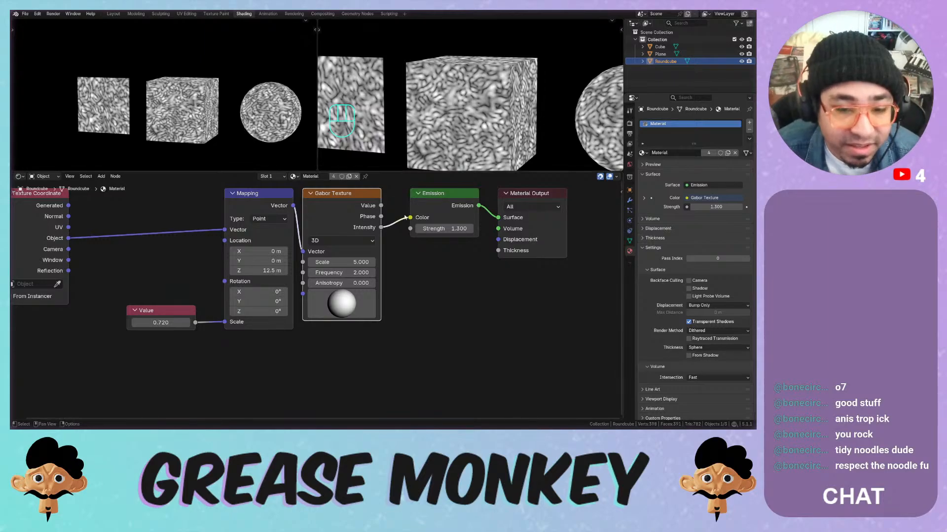
pyautogui.scroll(-2, 389, 269)
pyautogui.moveTo(409, 275); pyautogui.dragTo(449, 284, button='middle')
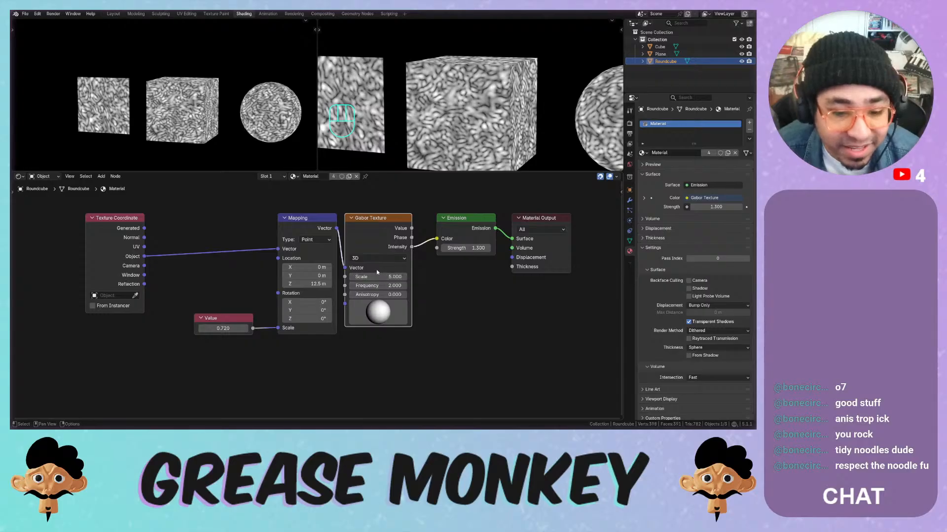
# Try sliding the Mapping node's Z location upward to shift the Intensity pattern, and undo both changes
pyautogui.moveTo(306, 284); pyautogui.dragTo(338, 284)
pyautogui.moveTo(324, 284); pyautogui.dragTo(353, 284)
pyautogui.hotkey('ctrl', 'z')
pyautogui.hotkey('ctrl', 'z')
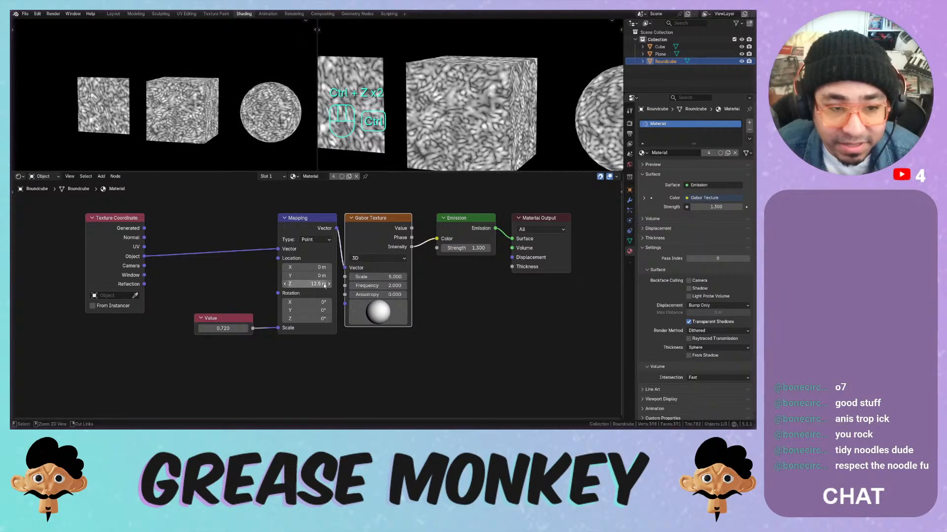
# Move the Emission and Material Output nodes together away from the Gabor Texture to make room between them
pyautogui.moveTo(444, 287); pyautogui.dragTo(342, 287, button='middle')
pyautogui.moveTo(506, 204); pyautogui.dragTo(375, 256)
pyautogui.moveTo(362, 220); pyautogui.dragTo(521, 219)
# Insert a Color Ramp between the Gabor Texture's Intensity output and the Emission Color
pyautogui.hotkey('shift', 'a')
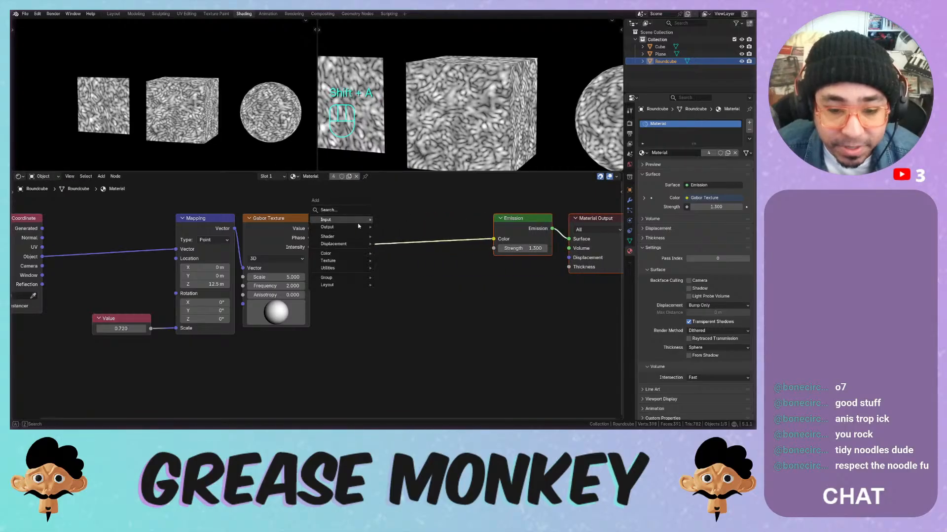
pyautogui.moveTo(355, 253)
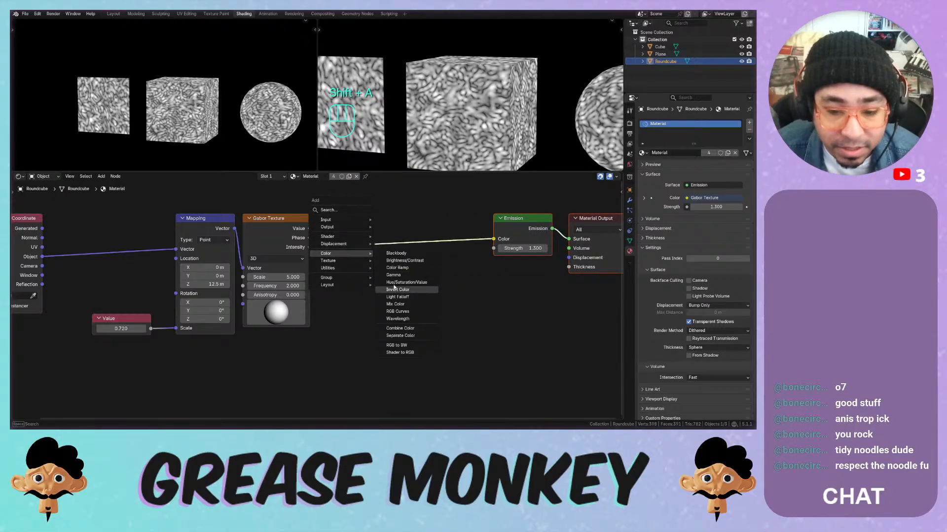
pyautogui.click(397, 268)
pyautogui.click(416, 228)
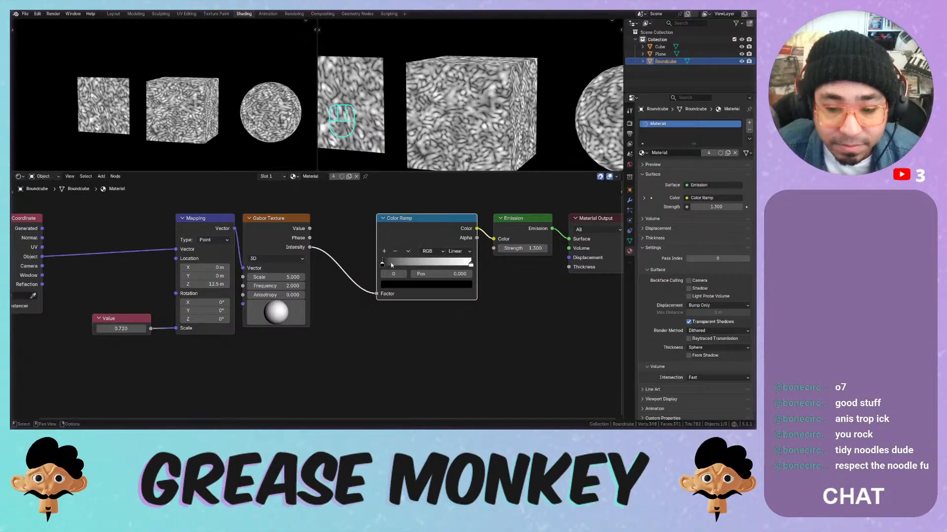
# Recolor the Color Ramp's black stop to bright red by raising its RGB Red value
pyautogui.click(404, 286)
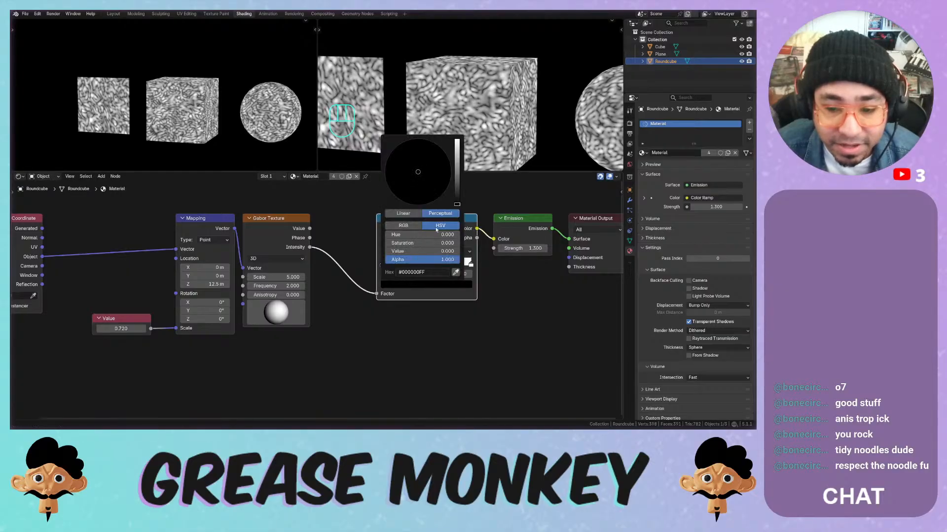
pyautogui.click(403, 225)
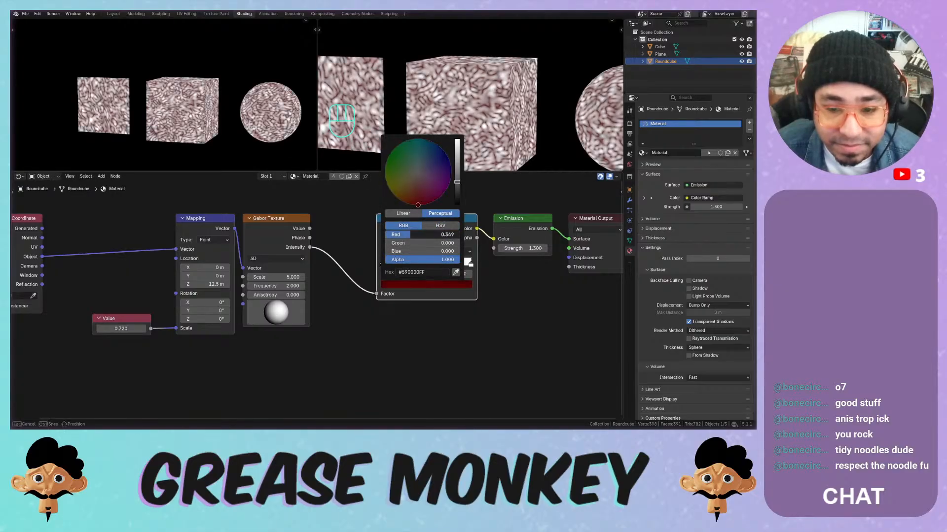
pyautogui.moveTo(424, 235); pyautogui.dragTo(443, 235)
# Recolor the Color Ramp's white stop to dark red and flip the ramp
pyautogui.click(471, 264)
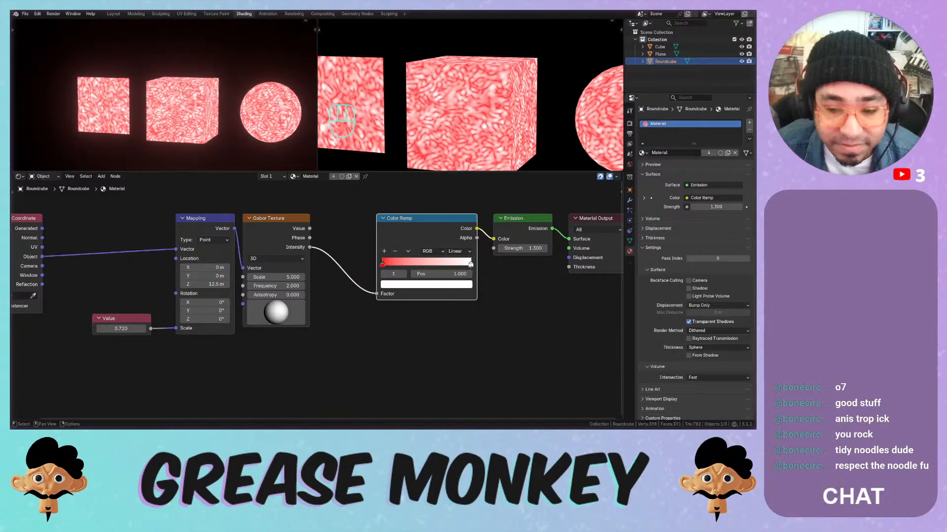
pyautogui.click(454, 284)
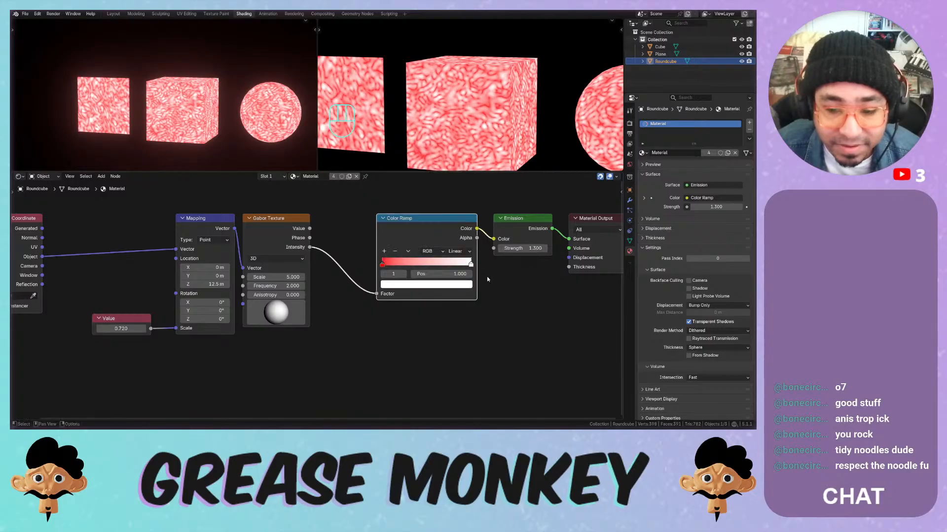
pyautogui.click(432, 284)
pyautogui.moveTo(434, 244); pyautogui.dragTo(385, 252)
pyautogui.moveTo(457, 143); pyautogui.dragTo(457, 176)
pyautogui.click(469, 195)
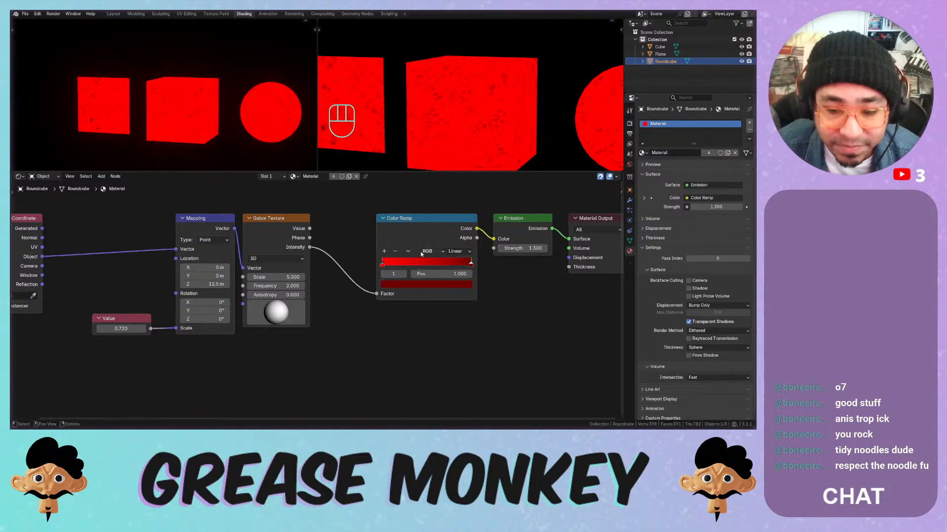
pyautogui.click(408, 251)
pyautogui.click(417, 260)
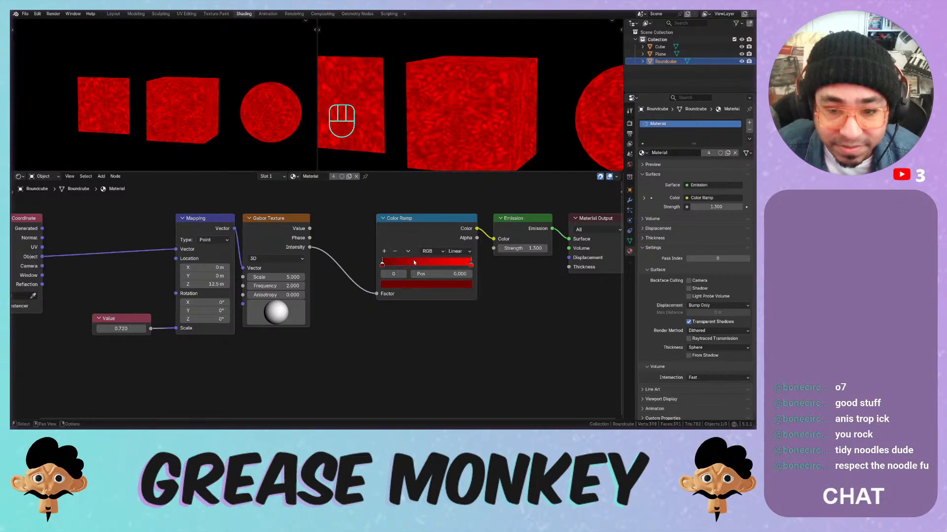
# Recolor the ramp's first stop to a dark magenta-red and its last stop to light pink
pyautogui.click(470, 265)
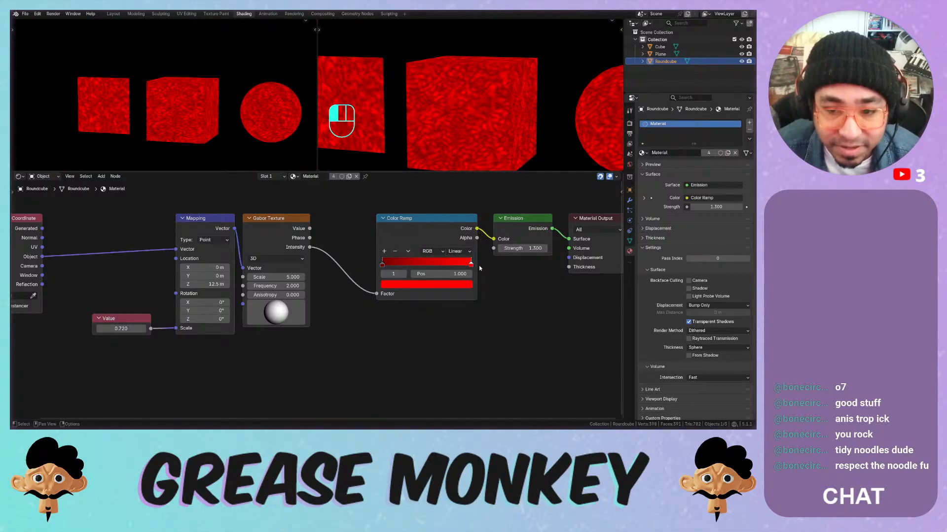
pyautogui.click(382, 265)
pyautogui.click(425, 284)
pyautogui.click(422, 203)
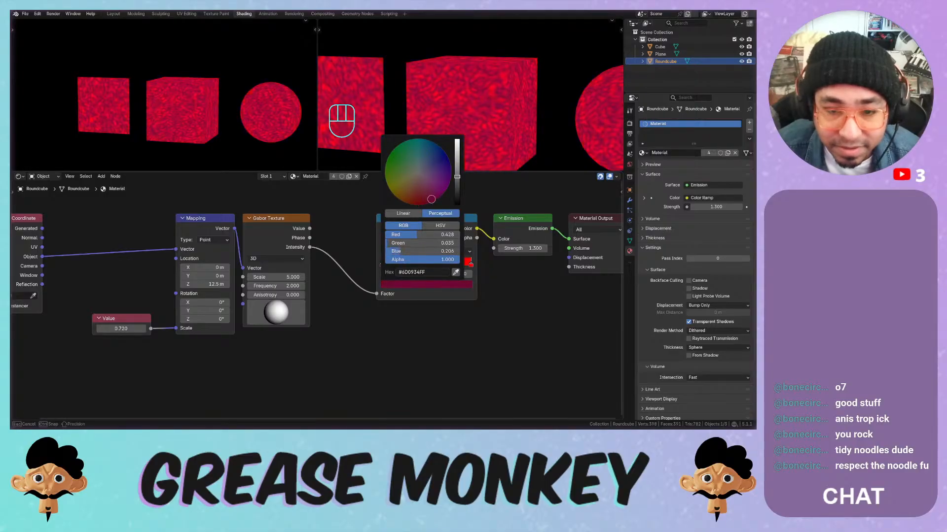
pyautogui.click(470, 265)
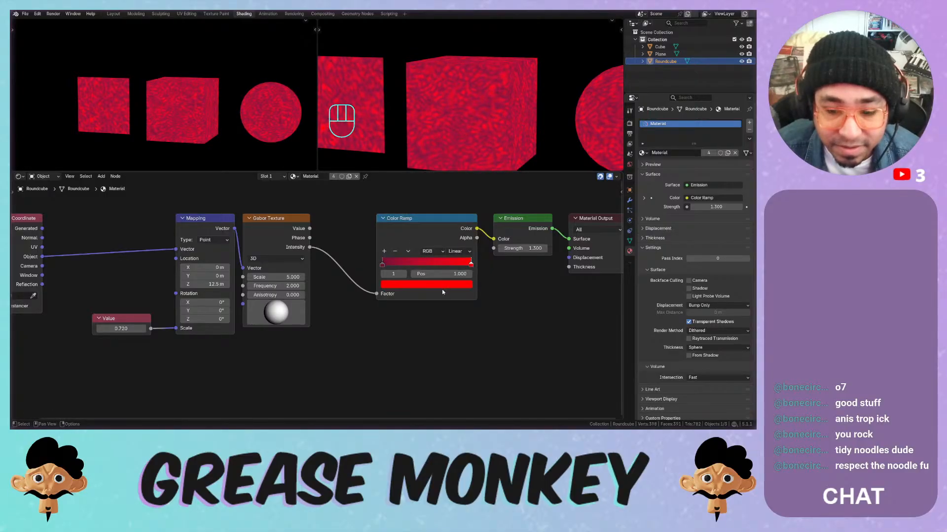
pyautogui.click(425, 284)
pyautogui.moveTo(430, 196)
pyautogui.mouseDown()
pyautogui.moveTo(424, 188)
pyautogui.moveTo(436, 182)
pyautogui.moveTo(423, 197)
pyautogui.moveTo(425, 186)
pyautogui.mouseUp()
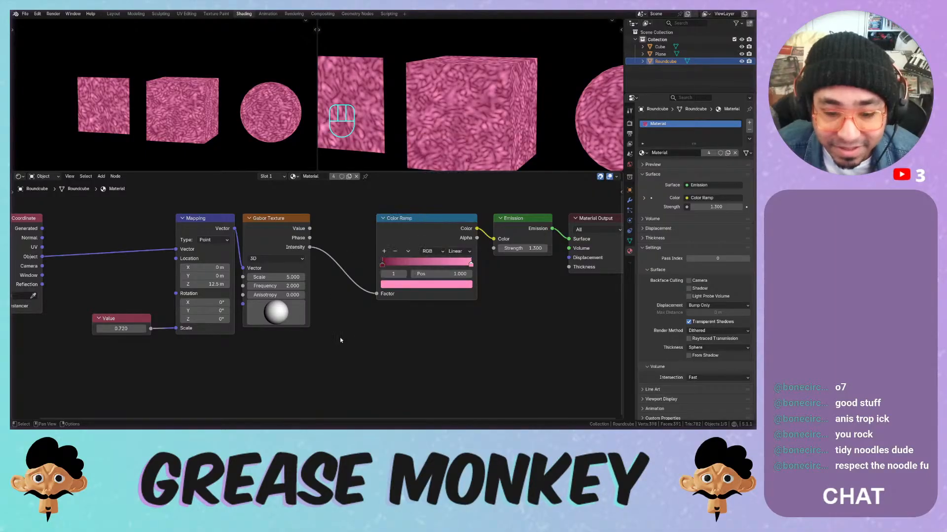
# Try raising the Gabor Texture's Anisotropy and undo the change
pyautogui.moveTo(276, 294); pyautogui.dragTo(300, 295)
pyautogui.hotkey('ctrl', 'z')
pyautogui.scroll(-1, 362, 275)
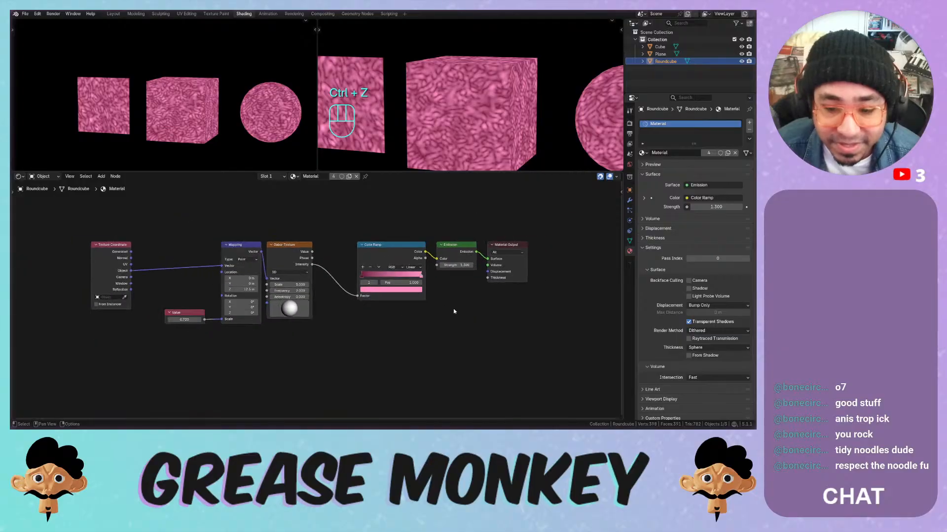
# Add a middle stop at 0.500 to the Color Ramp and color it muted purple, hex 7C6794
pyautogui.scroll(1, 363, 276)
pyautogui.click(418, 286)
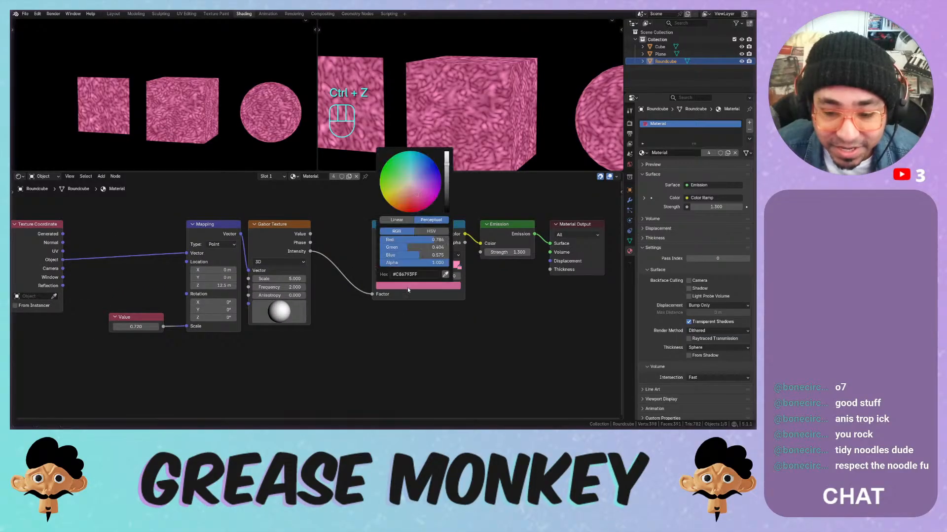
pyautogui.moveTo(434, 240)
pyautogui.mouseDown()
pyautogui.moveTo(394, 240)
pyautogui.moveTo(431, 239)
pyautogui.moveTo(400, 240)
pyautogui.moveTo(415, 239)
pyautogui.mouseUp()
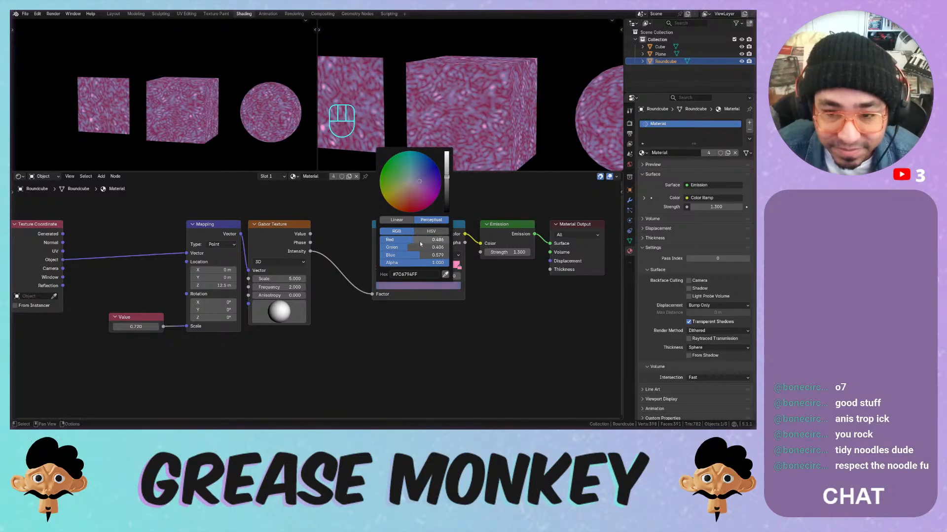
# Move the Color Ramp, Emission and Material Output nodes together farther from the Gabor Texture to make room between them
pyautogui.scroll(-2, 484, 313)
pyautogui.moveTo(484, 316); pyautogui.dragTo(400, 304, button='middle')
pyautogui.moveTo(504, 225); pyautogui.dragTo(452, 224)
pyautogui.click(346, 220)
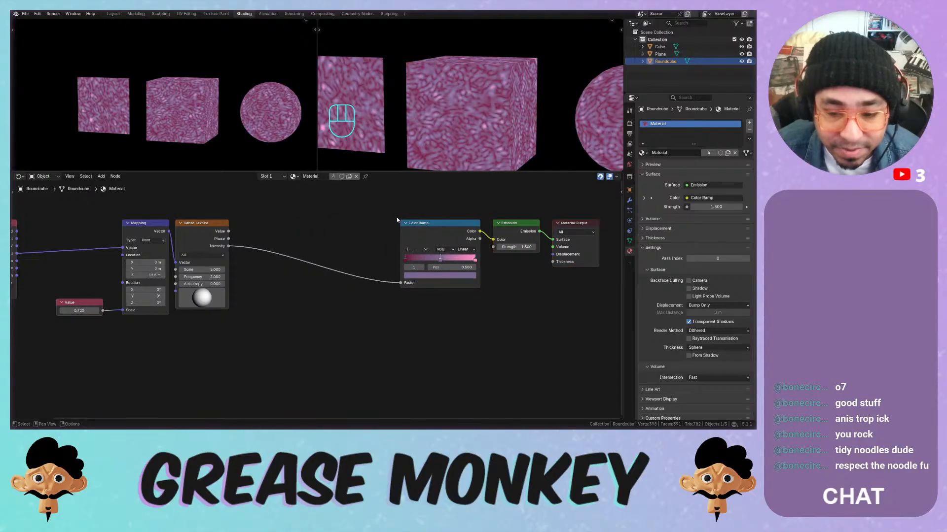
# Duplicate the Color Ramp and insert the copy on the link between the Gabor Texture and the original ramp
pyautogui.click(417, 222)
pyautogui.hotkey('shift', 'd')
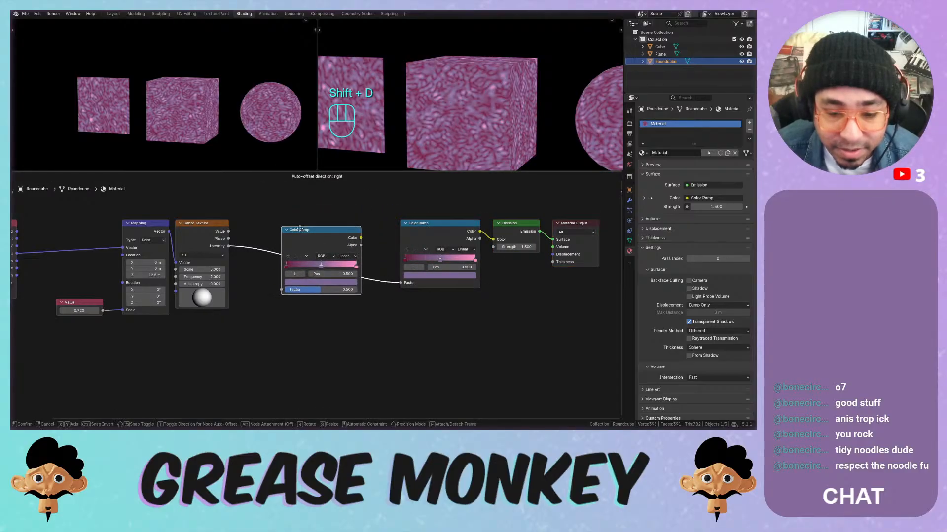
pyautogui.click(287, 222)
# Reset the copied Color Ramp to its default black-to-white gradient and place it closer to the Gabor Texture
pyautogui.click(283, 250)
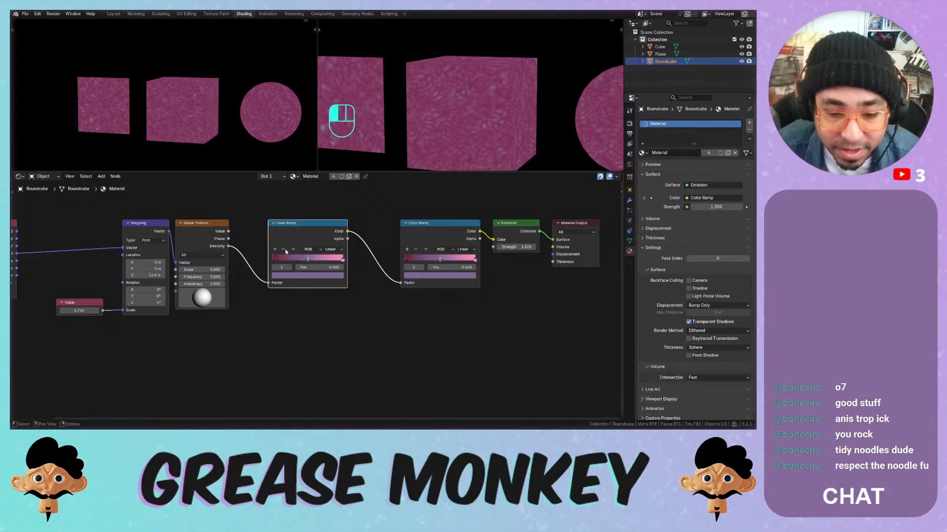
pyautogui.moveTo(295, 226); pyautogui.dragTo(302, 233)
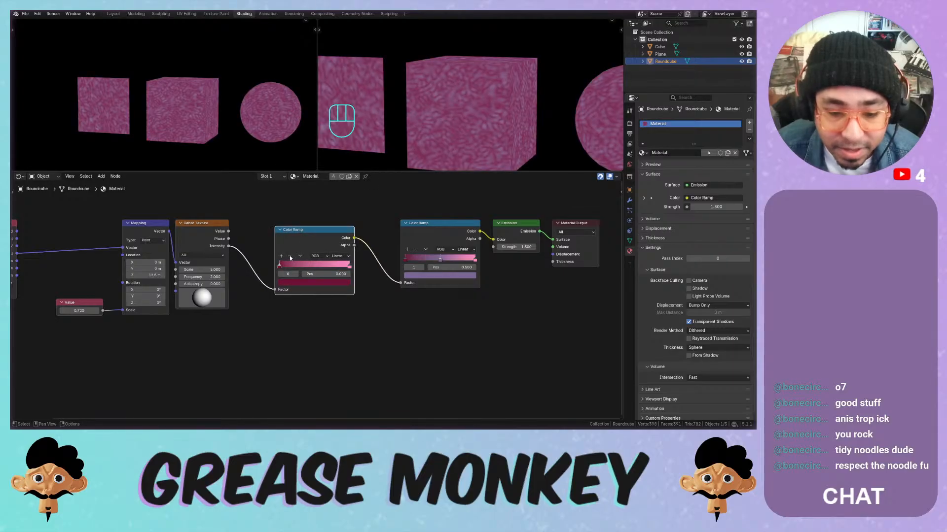
pyautogui.click(300, 256)
pyautogui.click(315, 282)
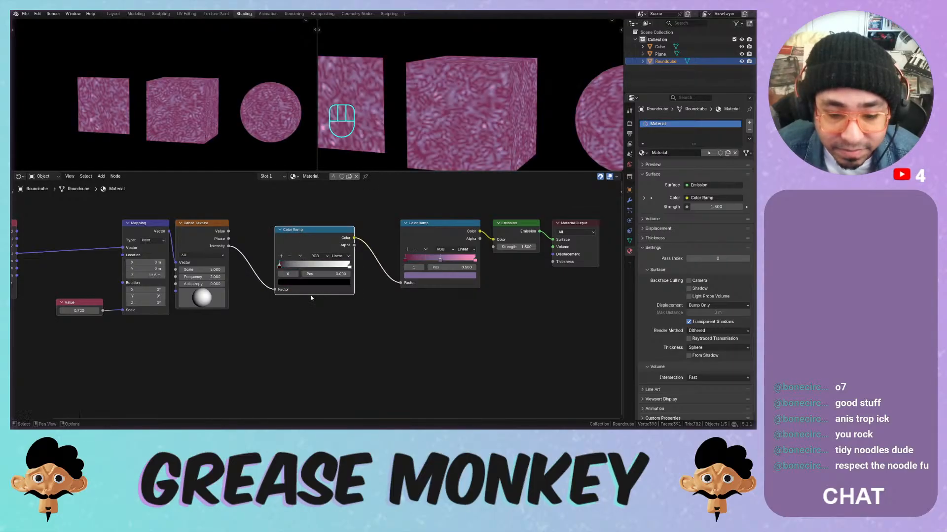
pyautogui.moveTo(316, 238); pyautogui.dragTo(302, 238)
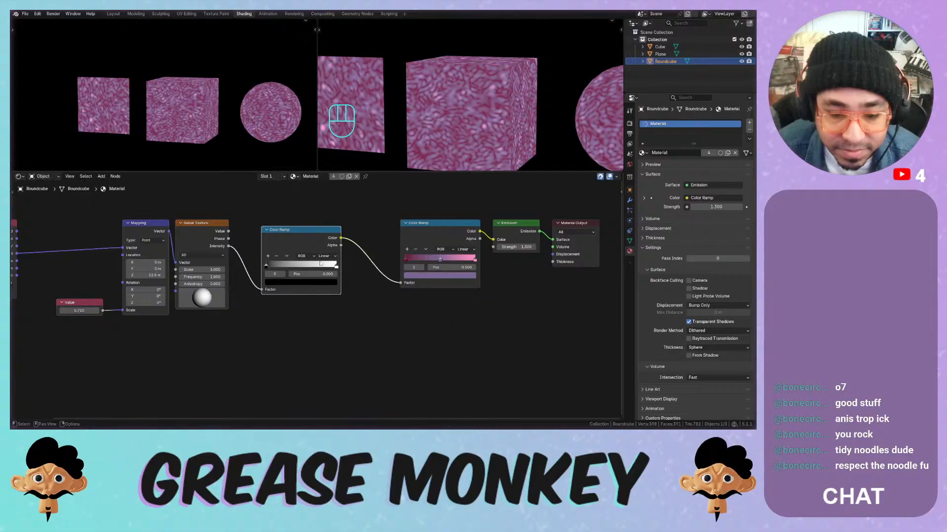
# Move the copied ramp's stops inward, with black at about 0.11, and switch its interpolation to B-Spline
pyautogui.moveTo(335, 267); pyautogui.dragTo(280, 266)
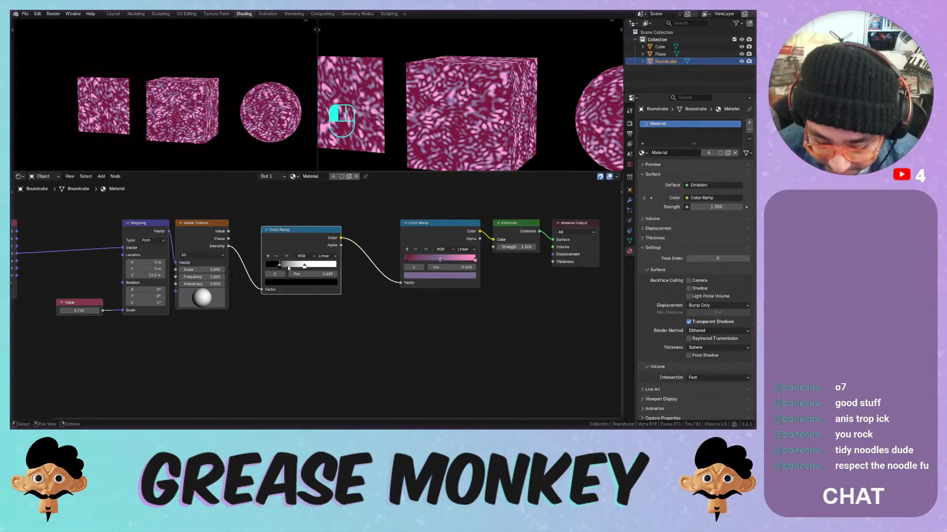
pyautogui.moveTo(289, 268)
pyautogui.mouseDown()
pyautogui.moveTo(276, 268)
pyautogui.moveTo(284, 270)
pyautogui.mouseUp()
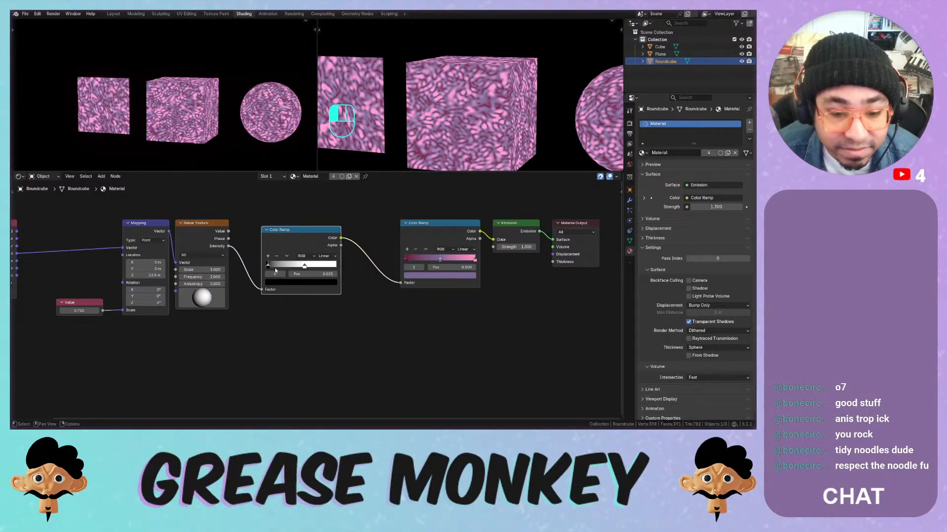
pyautogui.click(324, 256)
pyautogui.click(331, 295)
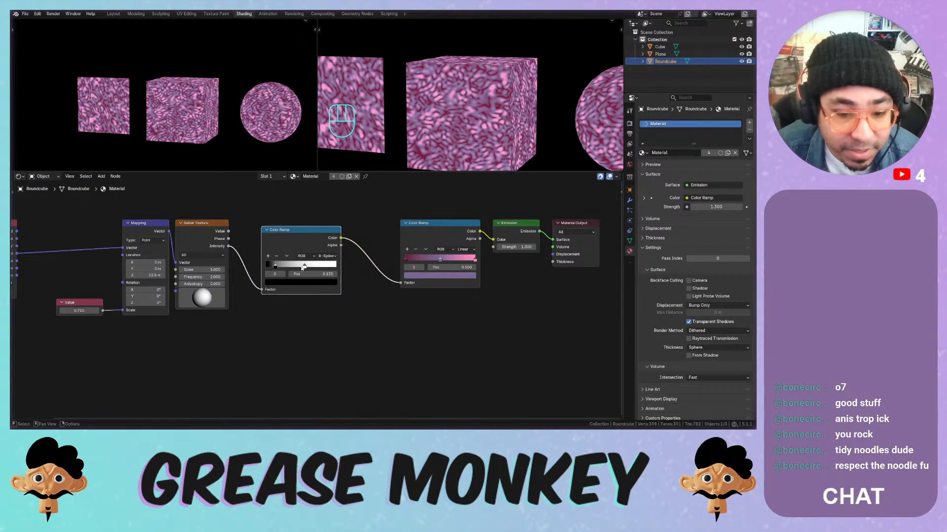
pyautogui.moveTo(302, 267); pyautogui.dragTo(274, 268)
pyautogui.click(278, 267)
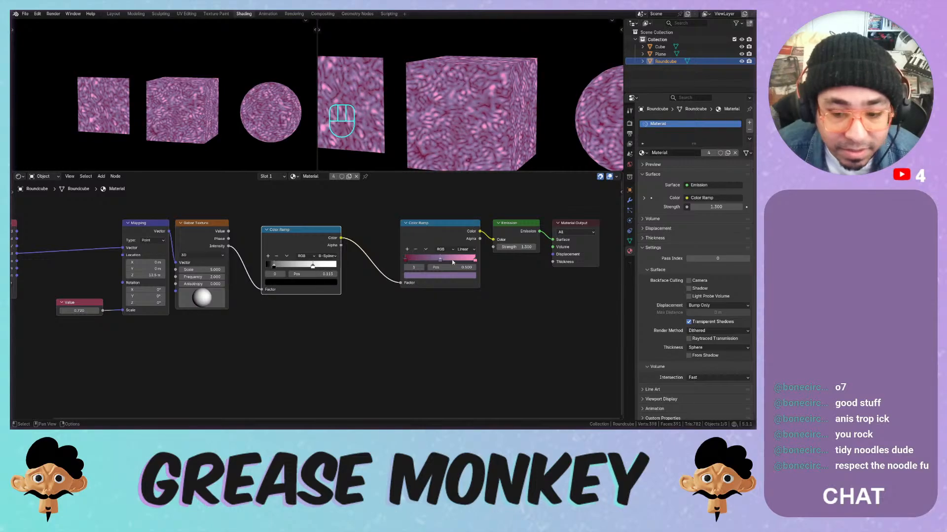
# Raise the HSV saturation of the pink last stop in the original Color Ramp to about 0.59
pyautogui.click(474, 260)
pyautogui.click(462, 276)
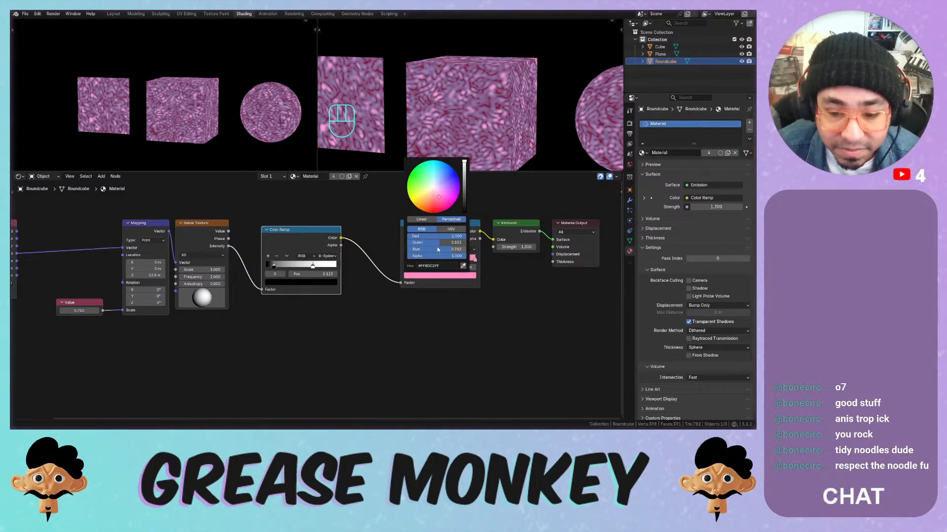
pyautogui.click(450, 229)
pyautogui.moveTo(429, 242)
pyautogui.mouseDown()
pyautogui.moveTo(449, 243)
pyautogui.moveTo(442, 244)
pyautogui.mouseUp()
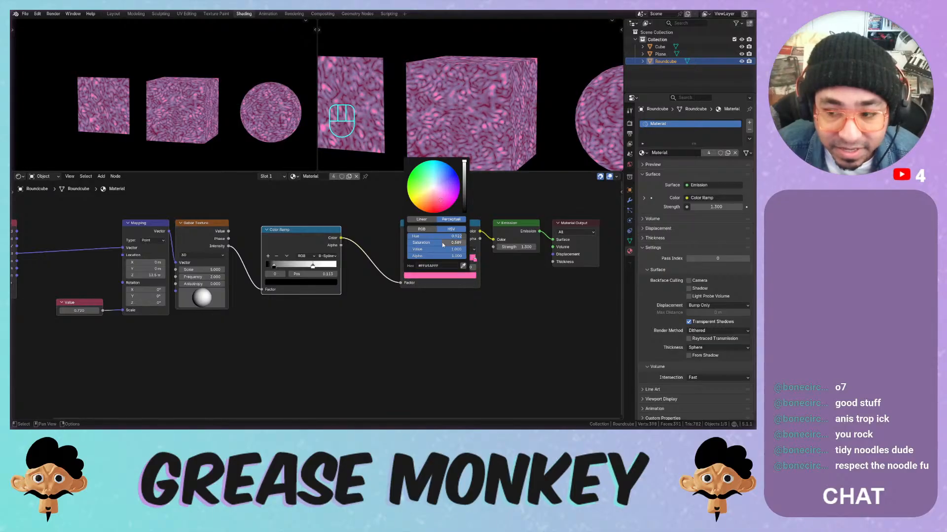
# Examine the scene's Color Management settings in the render properties and collapse the section
pyautogui.click(629, 124)
pyautogui.click(661, 328)
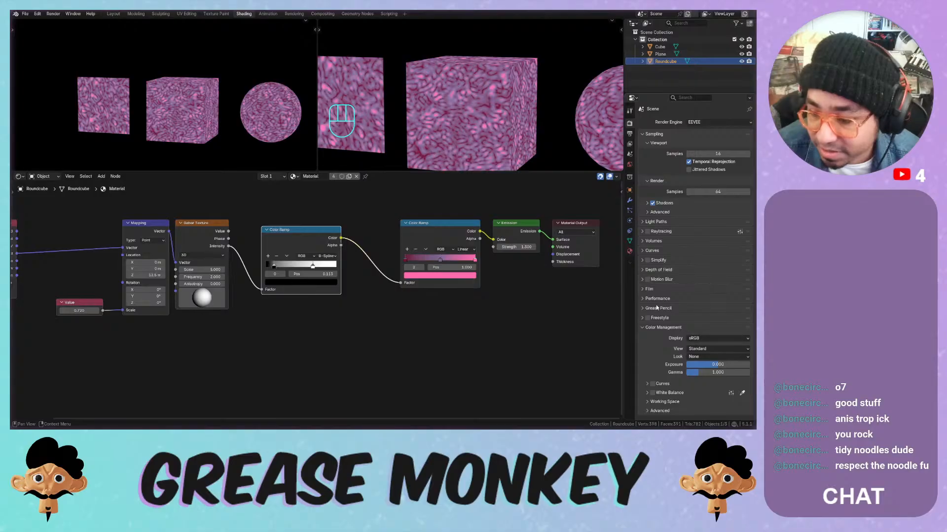
pyautogui.click(643, 328)
# Increase the saturation of the dark first stop in the original Color Ramp
pyautogui.click(424, 275)
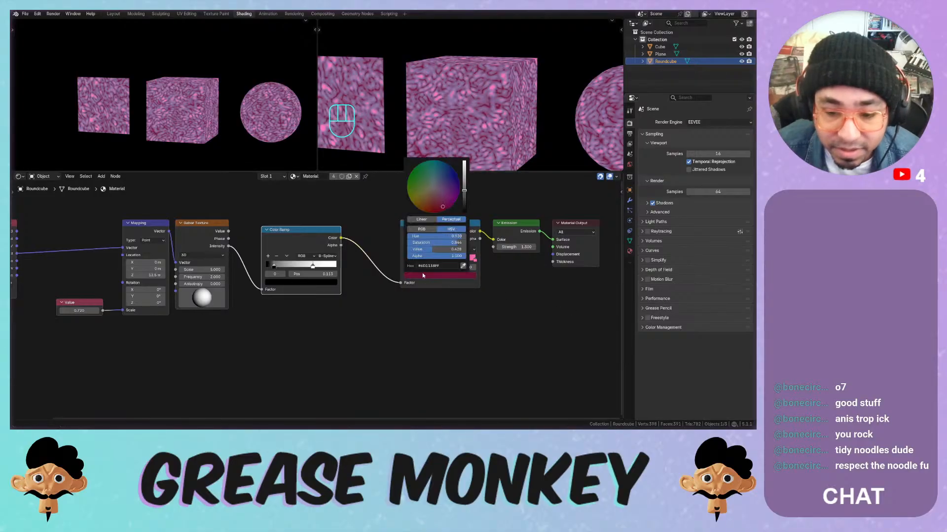
pyautogui.moveTo(446, 249); pyautogui.dragTo(465, 243)
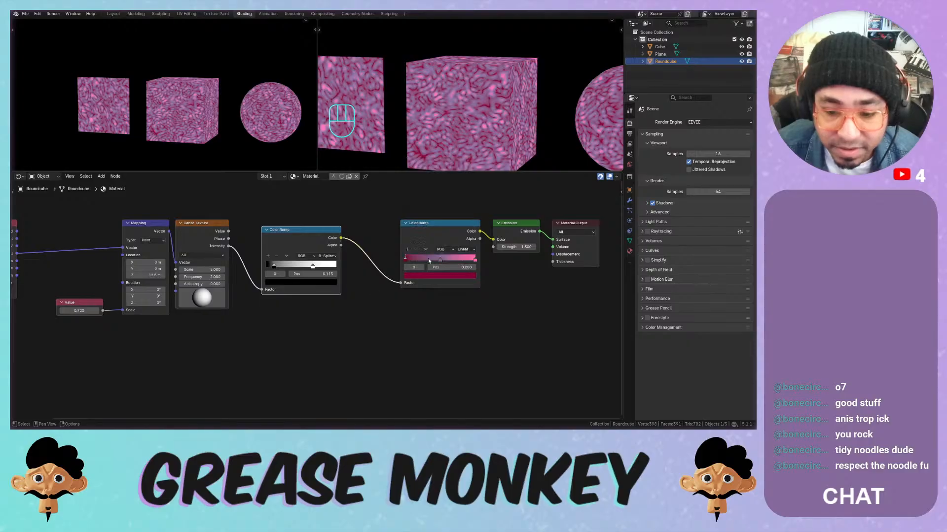
# Recolor the original ramp's purple middle stop to deep rose at position 0.511 and adjust the last stop's pink
pyautogui.click(440, 260)
pyautogui.click(439, 275)
pyautogui.moveTo(433, 237)
pyautogui.mouseDown()
pyautogui.moveTo(419, 238)
pyautogui.moveTo(462, 236)
pyautogui.moveTo(443, 252)
pyautogui.moveTo(416, 244)
pyautogui.moveTo(452, 243)
pyautogui.moveTo(439, 243)
pyautogui.mouseUp()
pyautogui.click(475, 259)
pyautogui.click(469, 277)
pyautogui.click(439, 260)
pyautogui.click(443, 274)
# Spread the black-and-white ramp's stops back out, with black at 0.000 and white near the far end
pyautogui.moveTo(313, 266); pyautogui.dragTo(366, 267)
pyautogui.moveTo(279, 266); pyautogui.dragTo(237, 270)
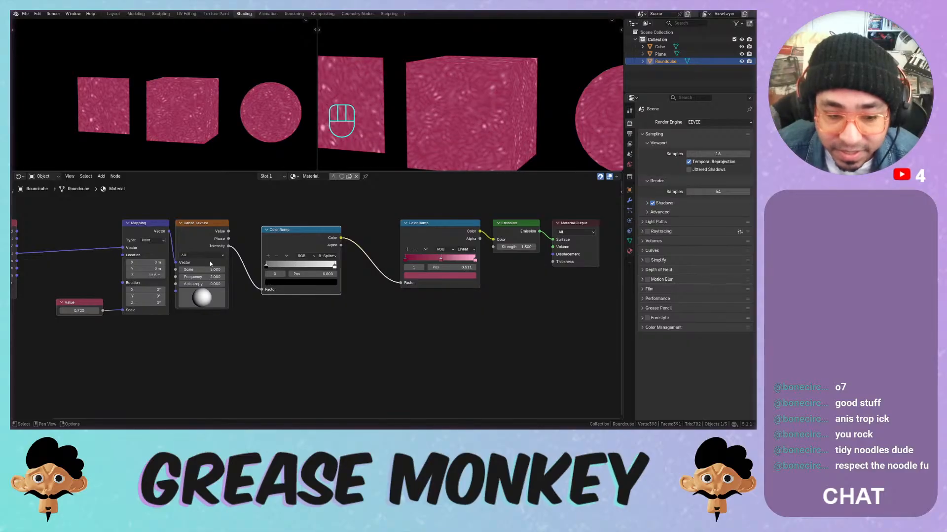
# Try the Gabor Texture's Value and Phase outputs as the first ramp's Factor, and reconnect Intensity
pyautogui.moveTo(228, 231); pyautogui.dragTo(260, 289)
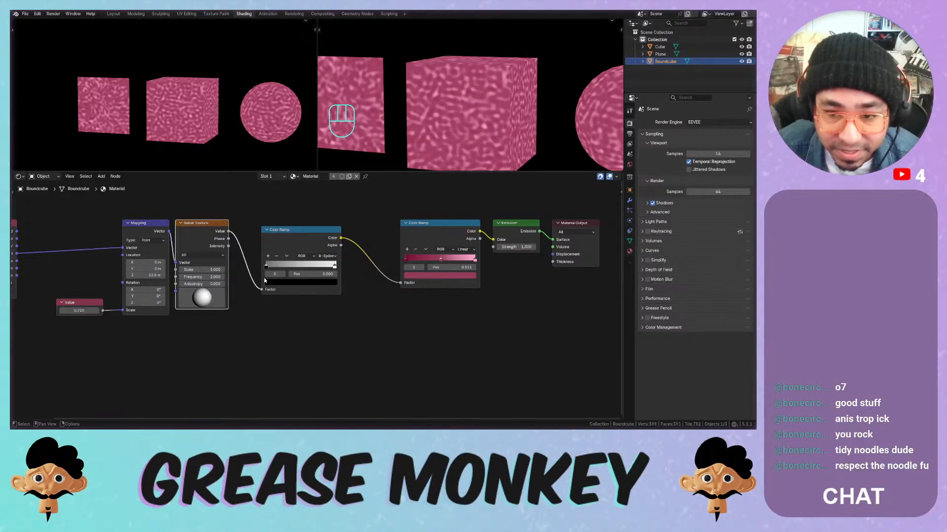
pyautogui.moveTo(227, 239); pyautogui.dragTo(261, 289)
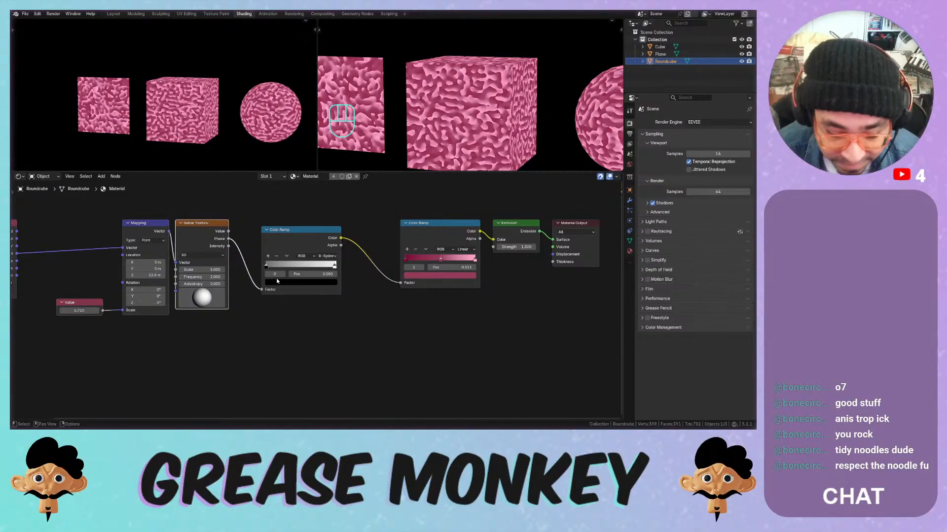
pyautogui.moveTo(228, 246); pyautogui.dragTo(261, 289)
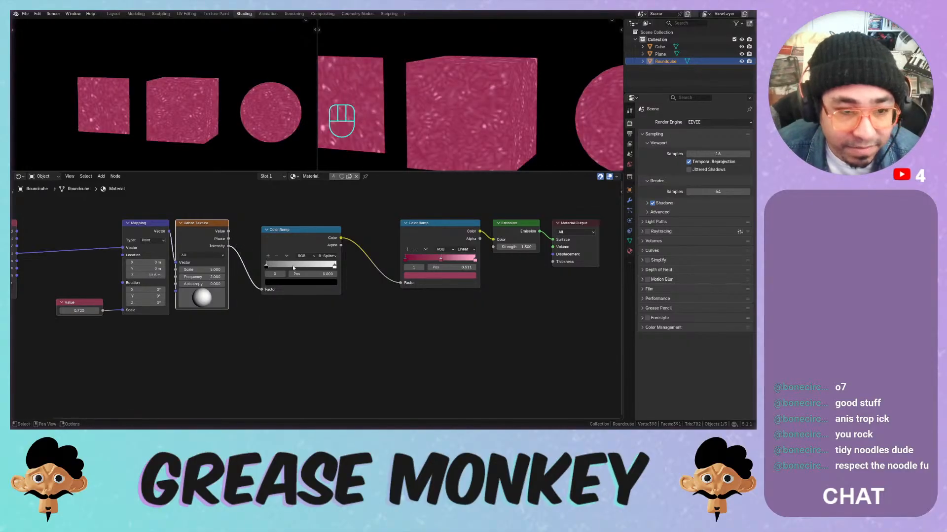
# Move the black-and-white ramp's white stop to position 1.000, then try a different Emission strength and undo it
pyautogui.click(333, 266)
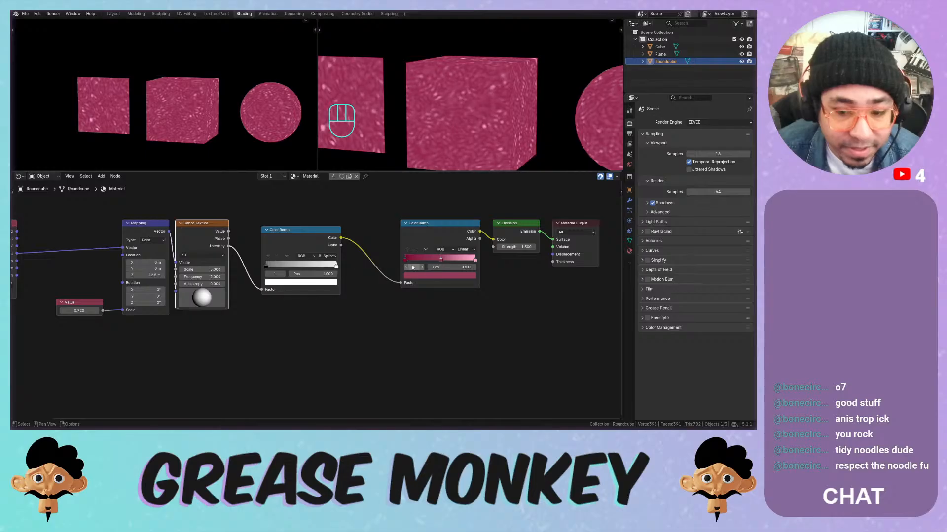
pyautogui.moveTo(515, 247)
pyautogui.mouseDown()
pyautogui.moveTo(567, 247)
pyautogui.moveTo(522, 256)
pyautogui.mouseUp()
pyautogui.hotkey('ctrl', 'z')
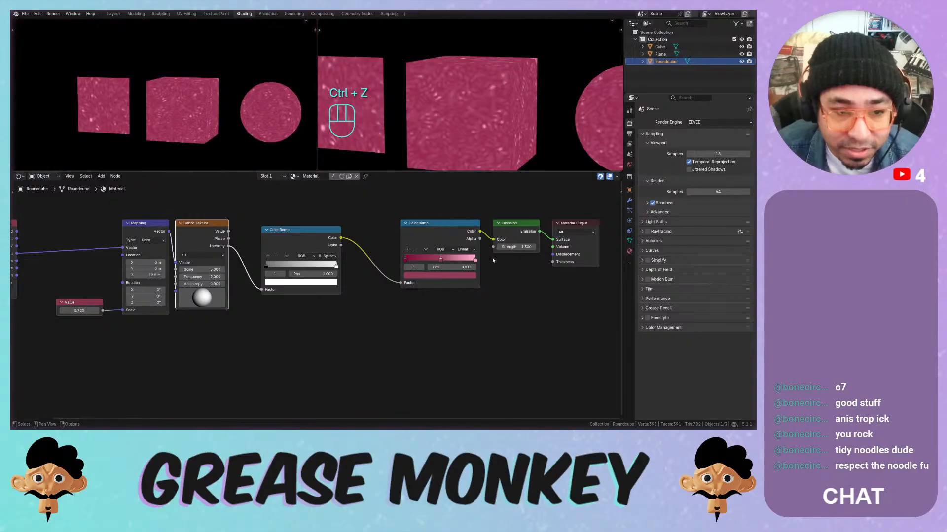
# Darken the pink ramp's first stop to a value of 0.184, then try a Gabor Frequency change and undo it
pyautogui.moveTo(259, 285); pyautogui.dragTo(340, 292, button='middle')
pyautogui.scroll(2, 320, 298)
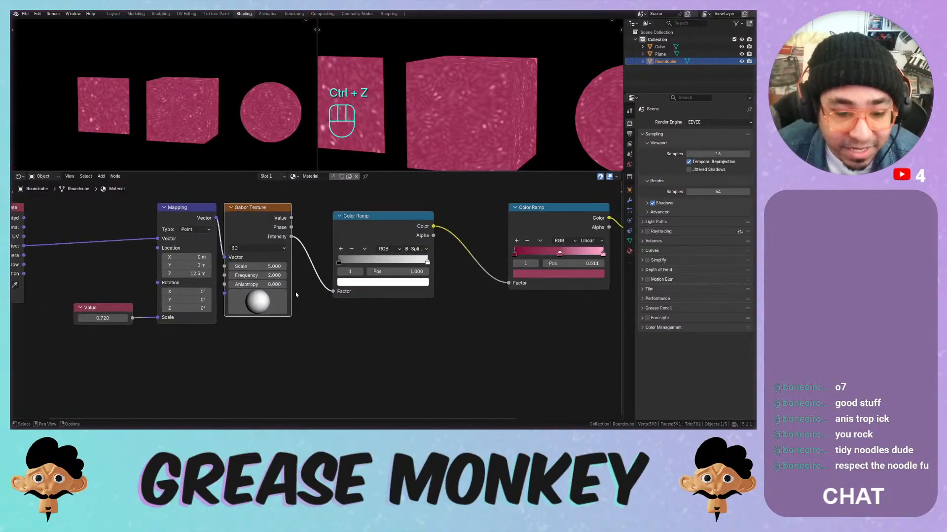
pyautogui.click(515, 252)
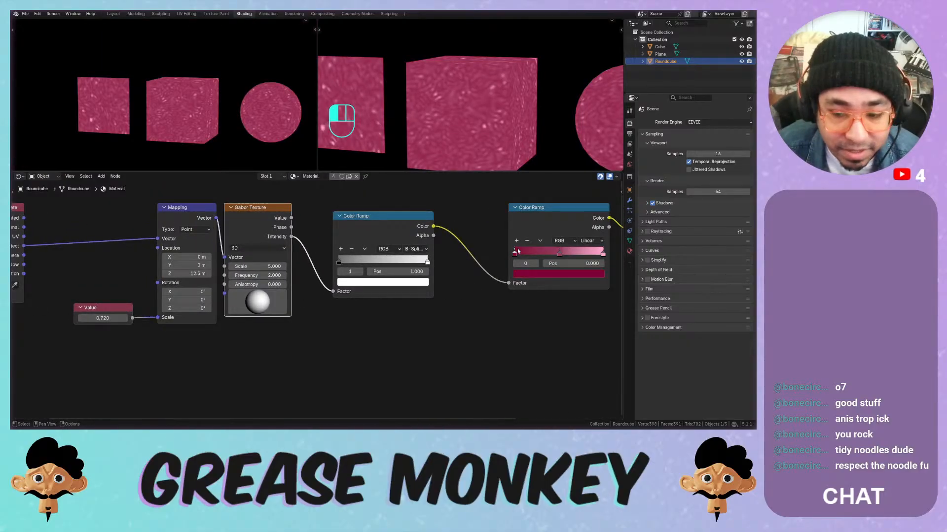
pyautogui.click(527, 273)
pyautogui.moveTo(588, 148); pyautogui.dragTo(589, 190)
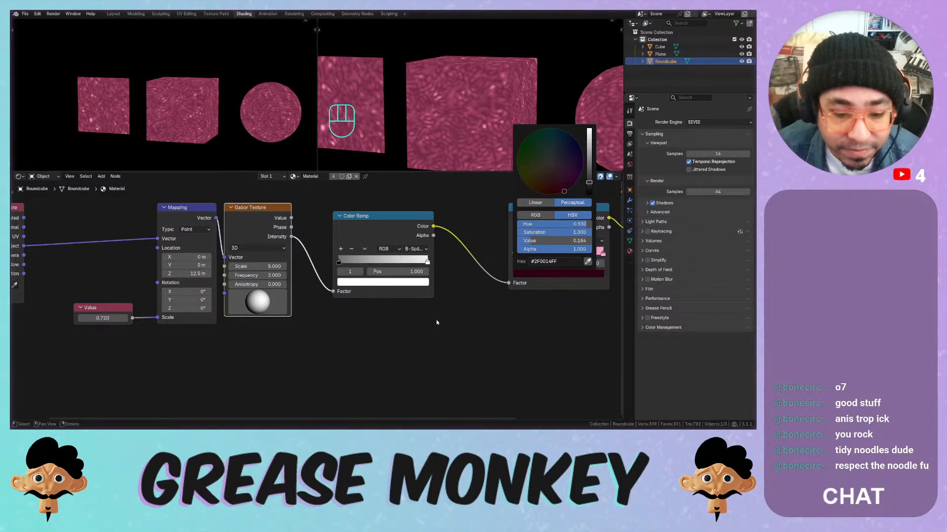
pyautogui.moveTo(256, 275)
pyautogui.mouseDown()
pyautogui.moveTo(291, 275)
pyautogui.moveTo(258, 275)
pyautogui.mouseUp()
pyautogui.hotkey('ctrl', 'z')
# Lower the Value node driving the Mapping scale to 0.580 and undo a stray change in the node tree
pyautogui.moveTo(138, 333); pyautogui.dragTo(237, 319, button='middle')
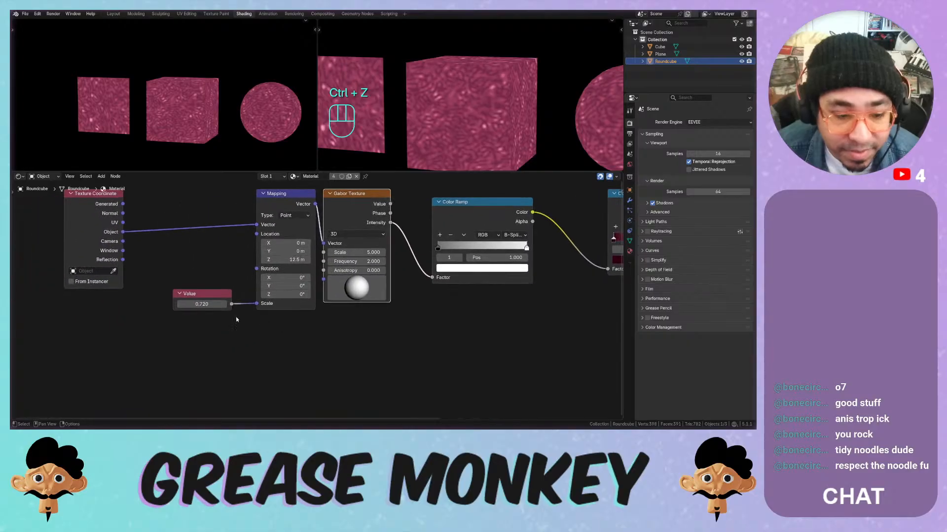
pyautogui.moveTo(207, 304)
pyautogui.keyDown('shift'); pyautogui.mouseDown()
pyautogui.moveTo(180, 304)
pyautogui.moveTo(199, 304)
pyautogui.mouseUp(); pyautogui.keyUp('shift')
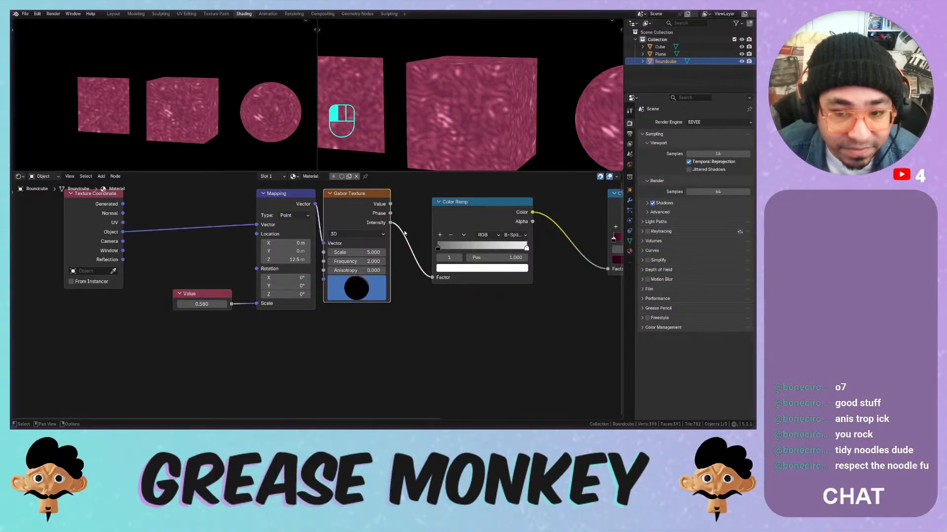
pyautogui.hotkey('ctrl', 'z')
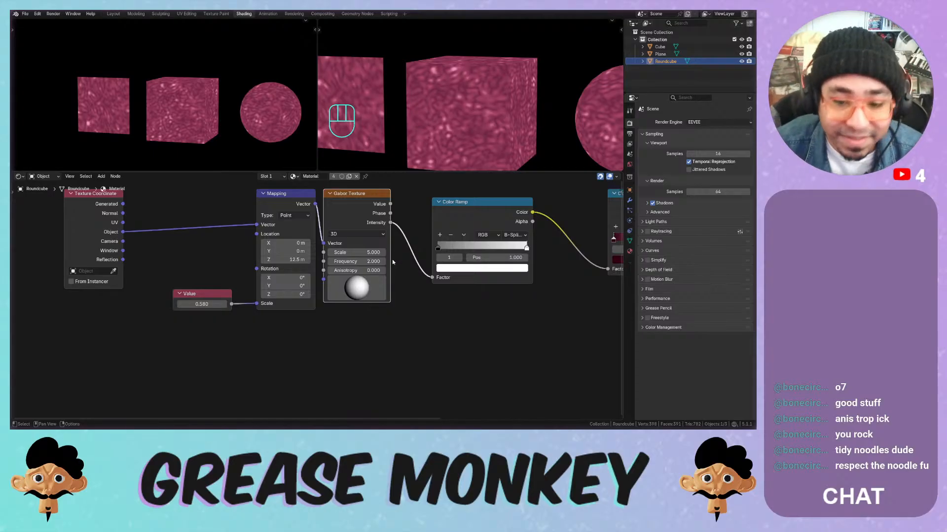
# Move the black-and-white Color Ramp node directly beside the Gabor Texture node
pyautogui.scroll(-3, 393, 262)
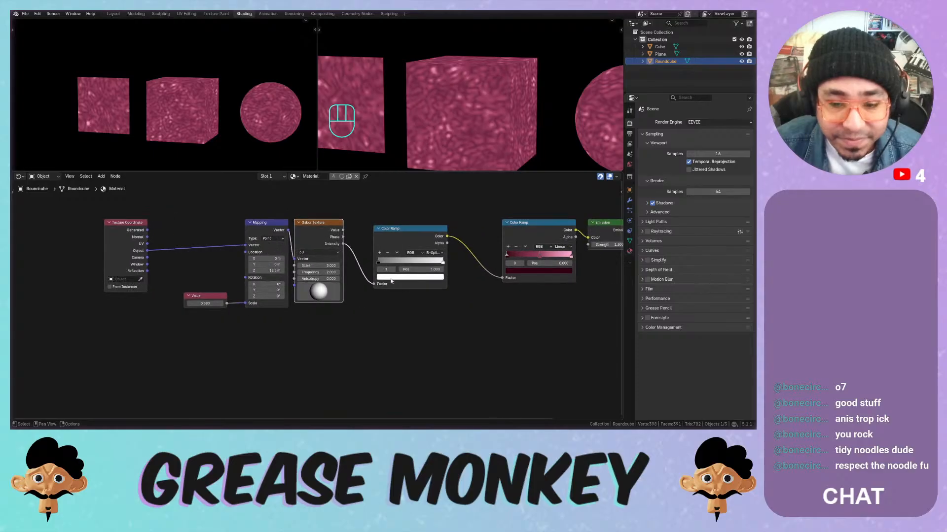
pyautogui.moveTo(395, 233); pyautogui.dragTo(372, 229)
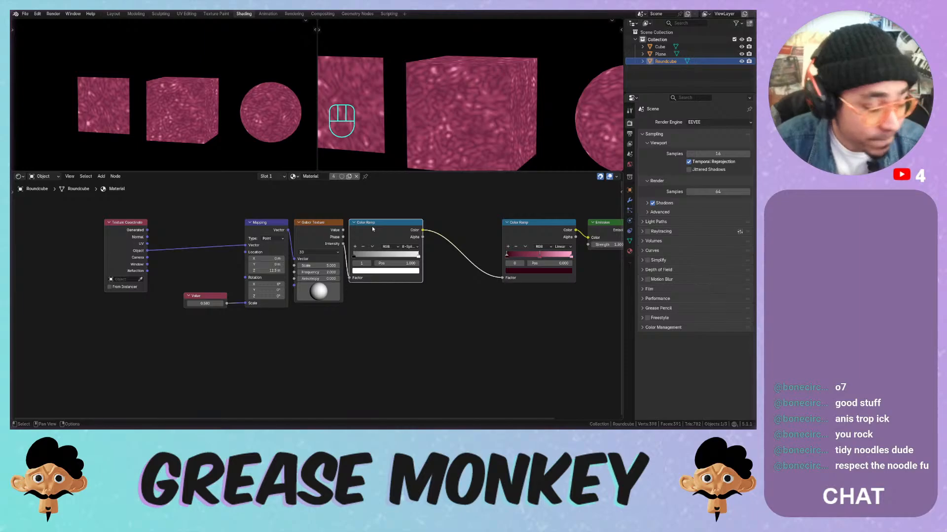
pyautogui.hotkey('shift', 'a')
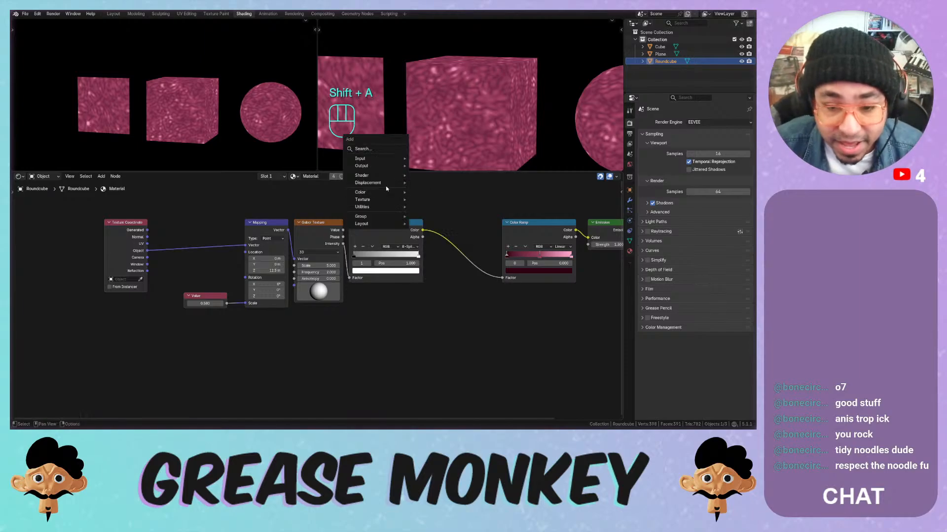
pyautogui.moveTo(383, 163)
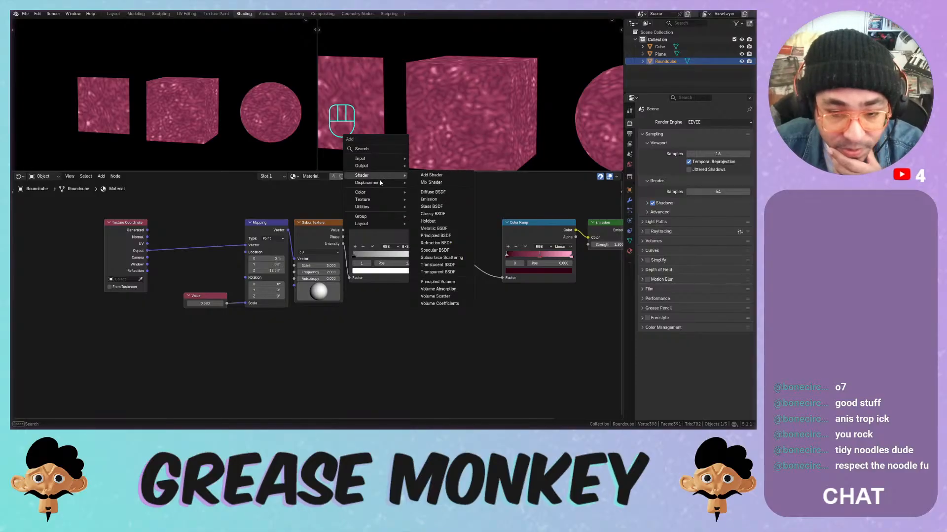
pyautogui.moveTo(382, 195)
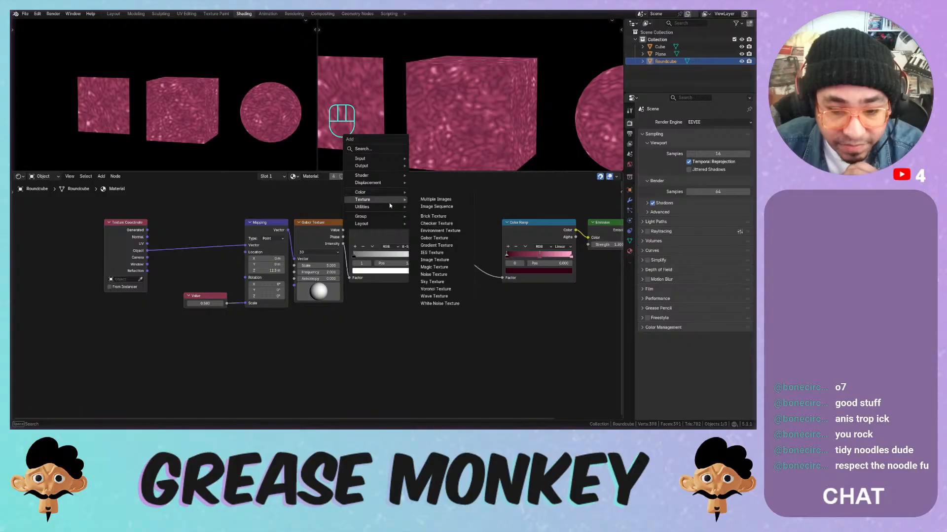
pyautogui.moveTo(385, 225)
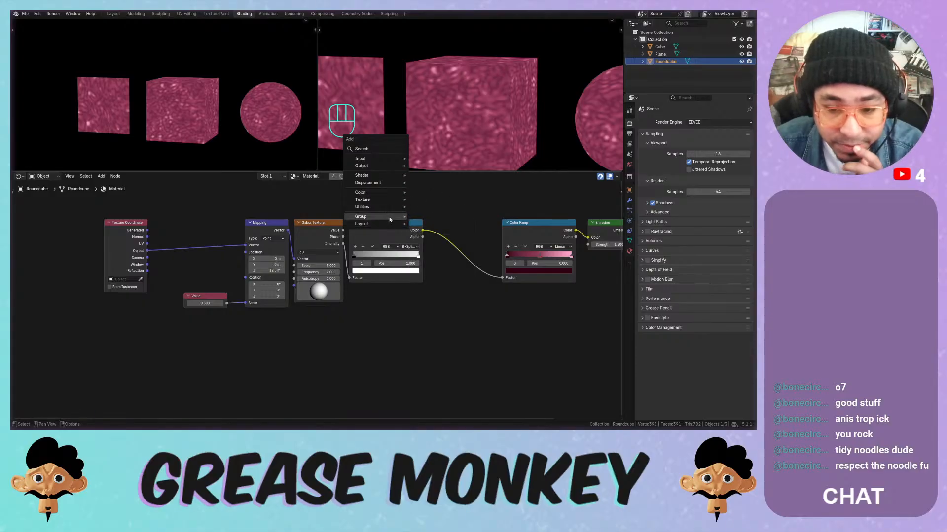
# Place the pink Color Ramp, Emission and Material Output nodes closely in a row after the black-and-white ramp
pyautogui.moveTo(523, 225); pyautogui.dragTo(460, 223)
pyautogui.moveTo(460, 223); pyautogui.dragTo(361, 223, button='middle')
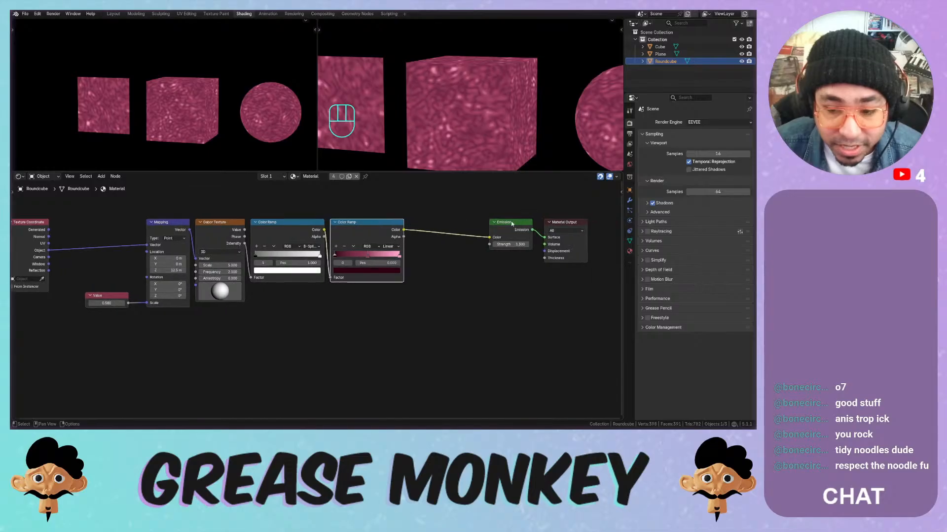
pyautogui.moveTo(508, 223); pyautogui.dragTo(429, 223)
pyautogui.moveTo(554, 226); pyautogui.dragTo(466, 225)
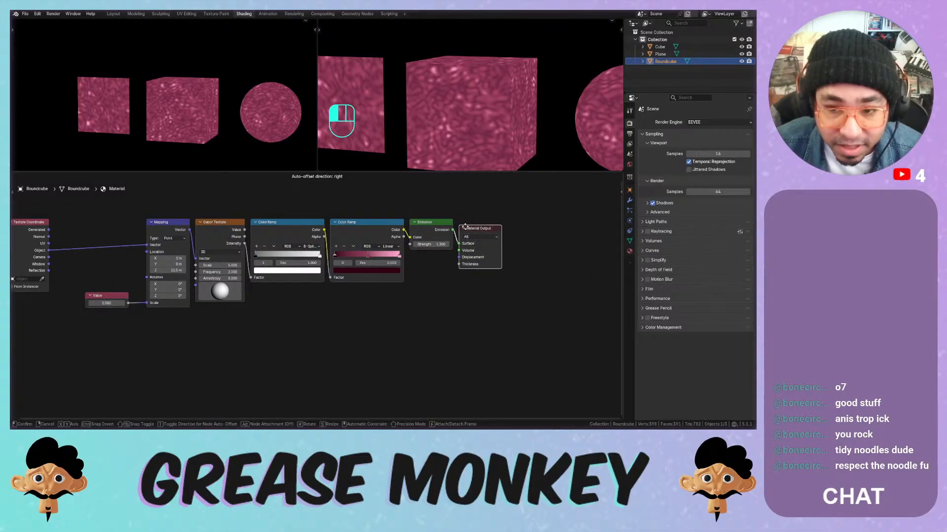
# Align the Texture Coordinate node beside the Mapping node and tuck the Value node directly beneath it
pyautogui.moveTo(233, 225); pyautogui.dragTo(477, 224, button='middle')
pyautogui.moveTo(266, 229); pyautogui.dragTo(346, 223)
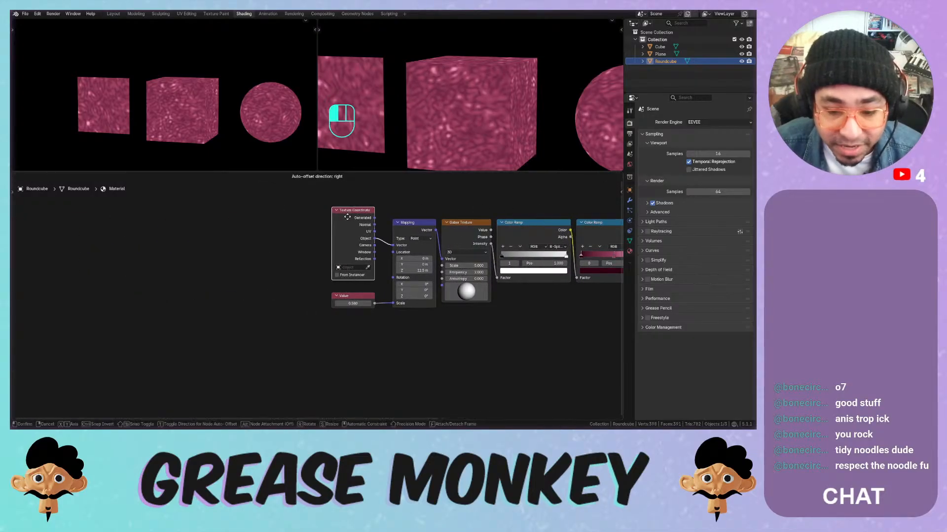
pyautogui.moveTo(290, 206); pyautogui.dragTo(357, 294)
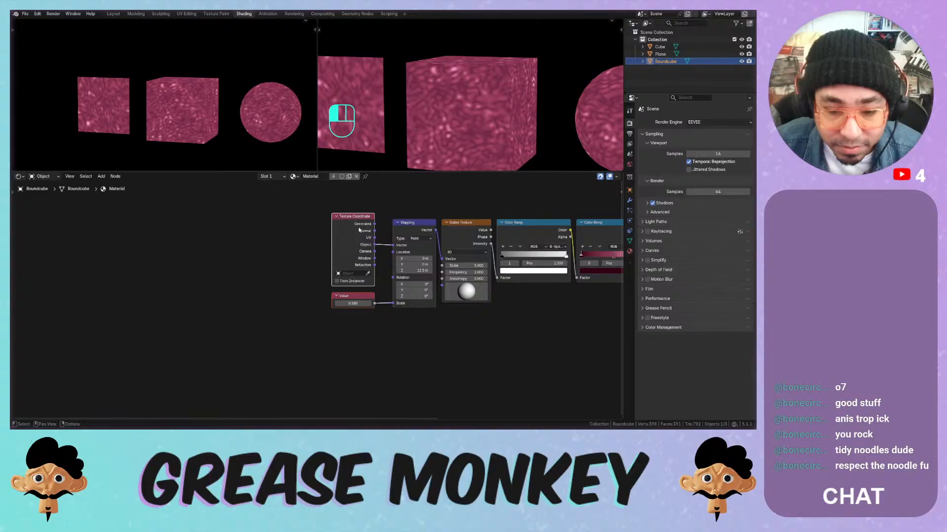
pyautogui.moveTo(353, 253); pyautogui.dragTo(359, 259)
pyautogui.click(356, 296)
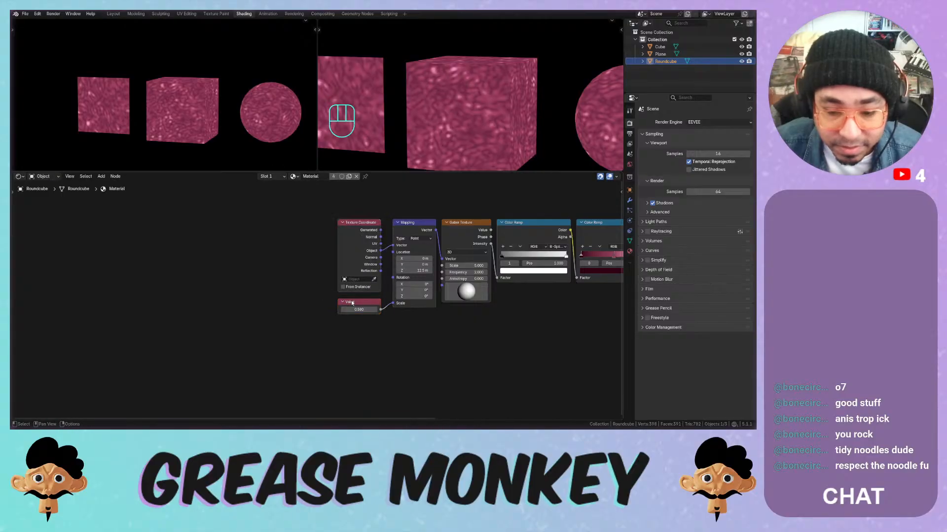
pyautogui.moveTo(356, 301); pyautogui.dragTo(356, 298)
pyautogui.moveTo(453, 334); pyautogui.dragTo(300, 332, button='middle')
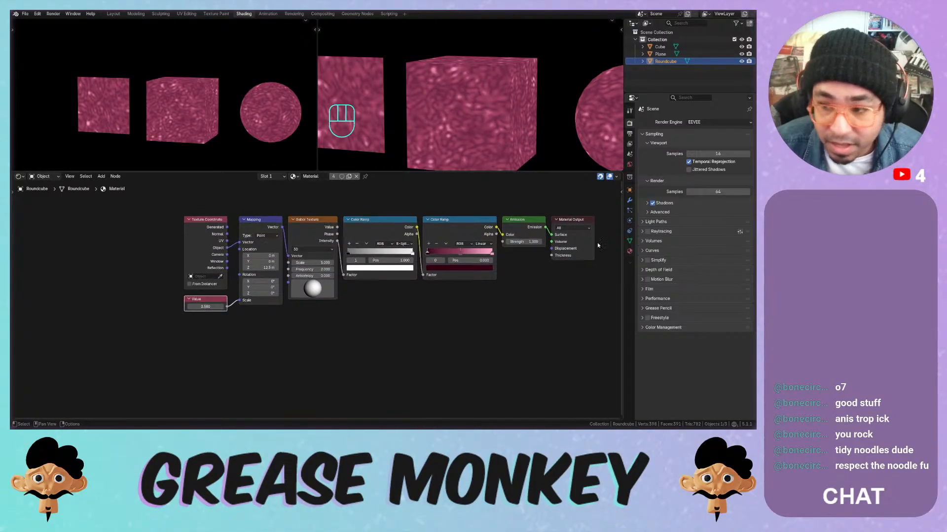
# Rename the Roundcube's material to Material.000
pyautogui.click(629, 252)
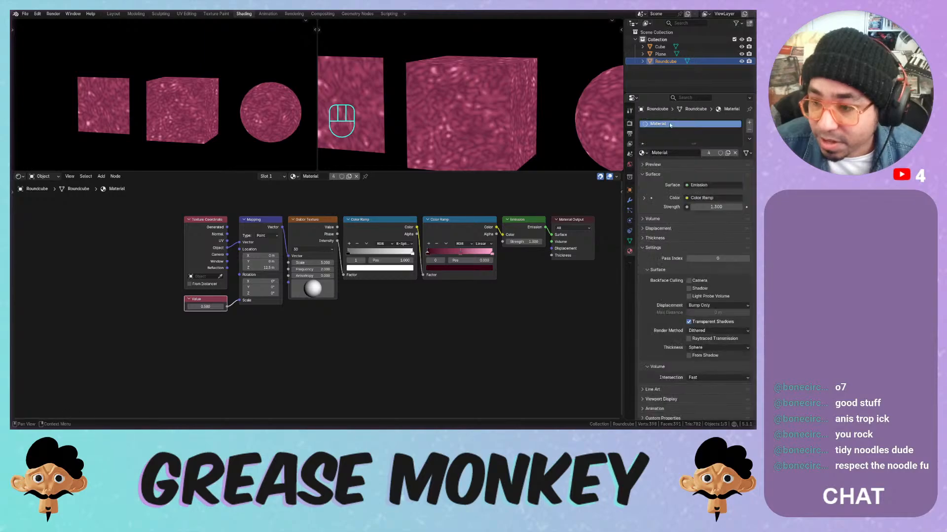
pyautogui.doubleClick(677, 124)
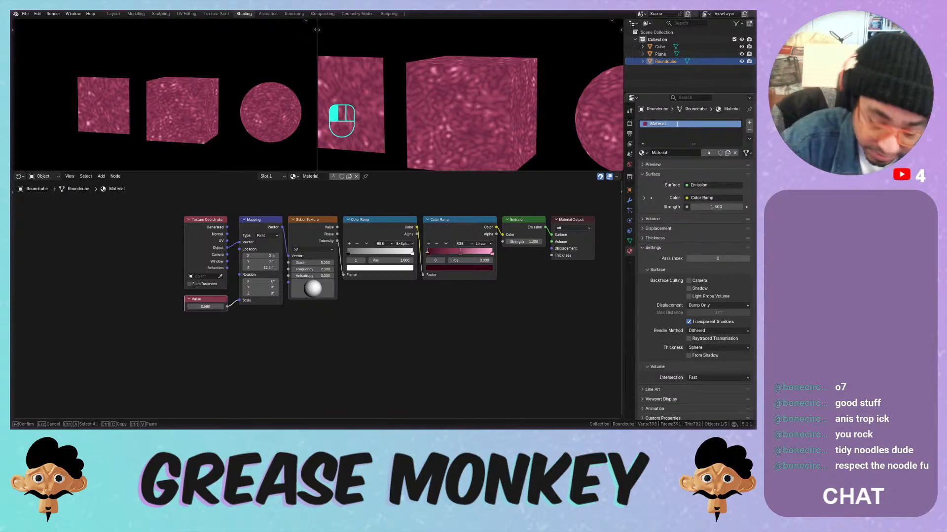
pyautogui.write('.000')
pyautogui.press('Return')
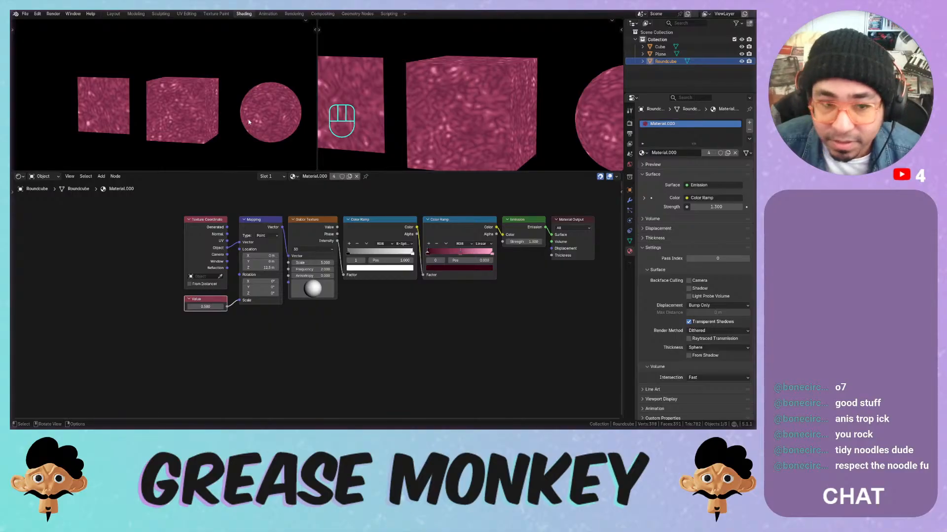
# Save the project as ShaderPlay.blend in the "10 -" folder
pyautogui.hotkey('ctrl', 's')
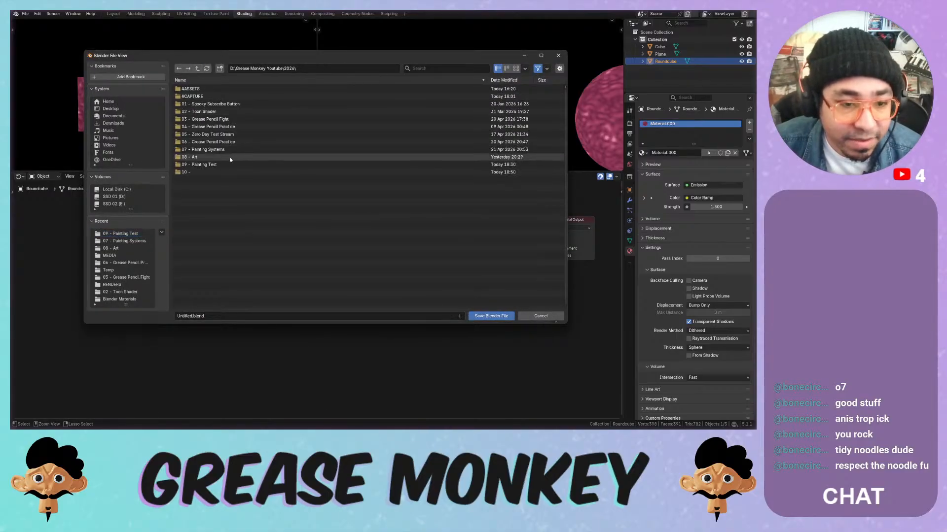
pyautogui.doubleClick(226, 172)
pyautogui.click(195, 315)
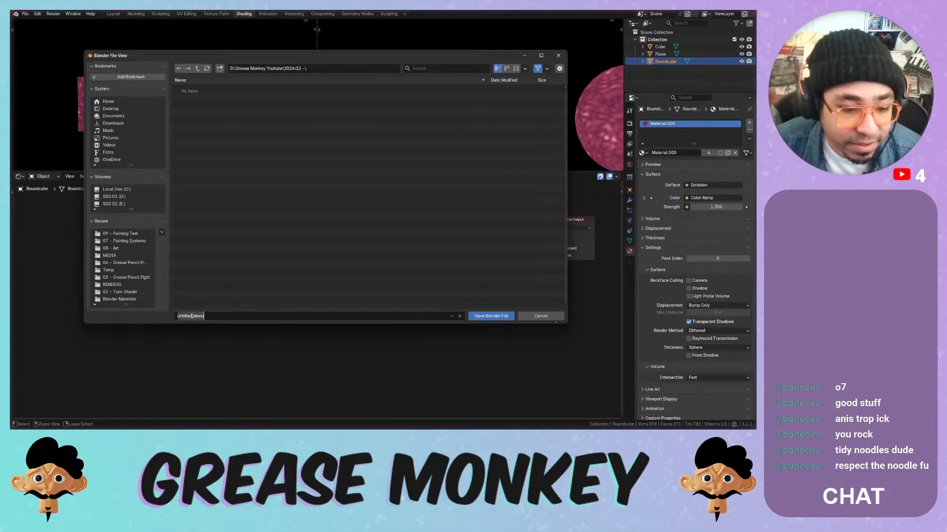
pyautogui.write('Shader')
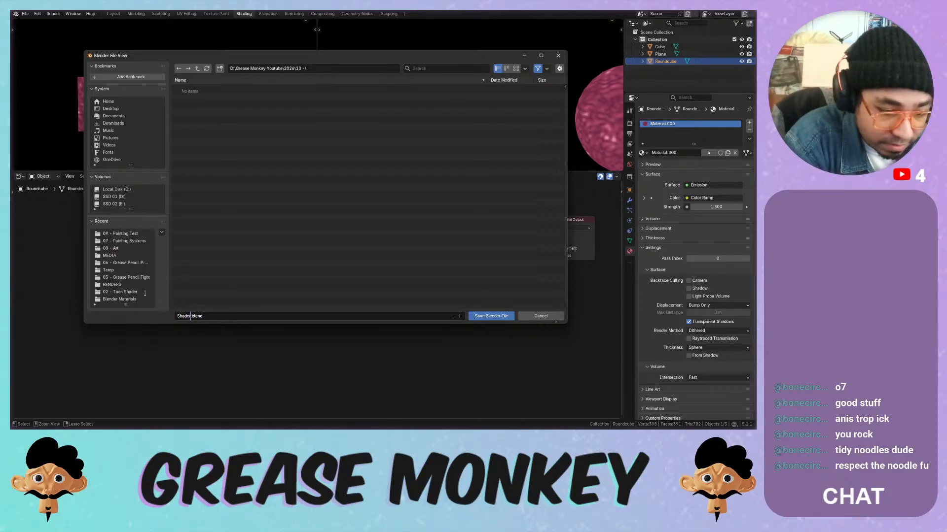
pyautogui.write('Play')
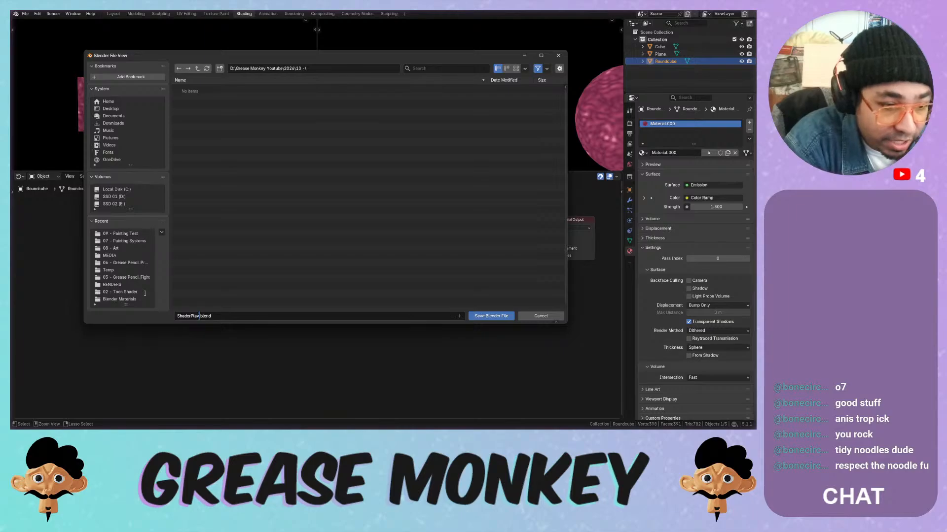
pyautogui.click(484, 316)
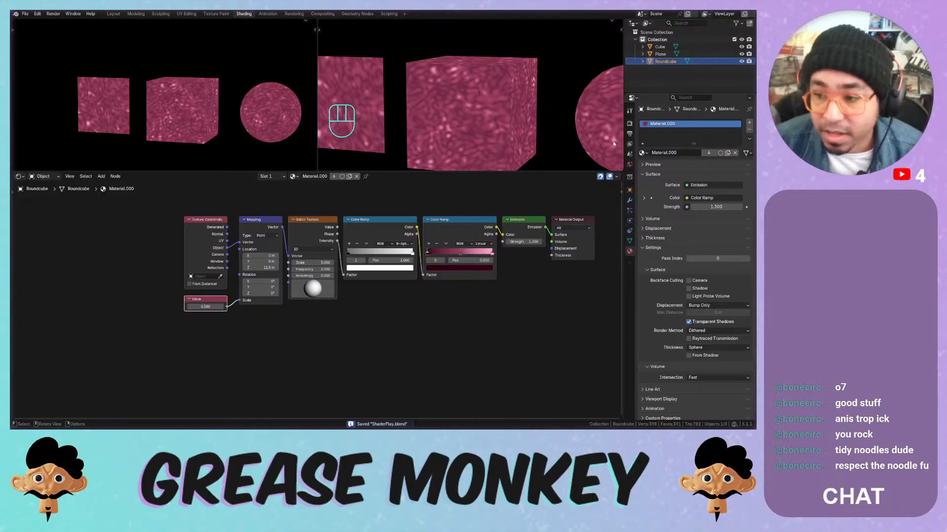
# Purge the file's unused data with the default options and save the file again
pyautogui.click(25, 13)
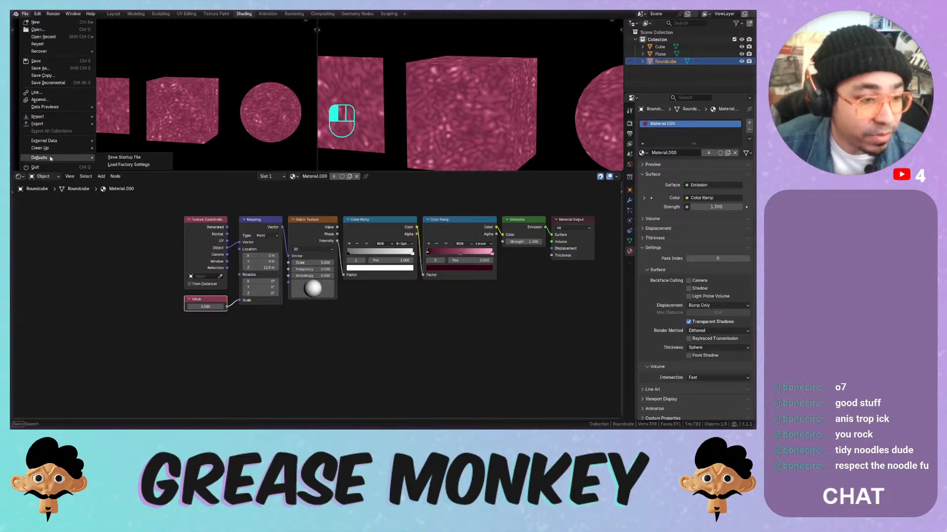
pyautogui.moveTo(59, 142)
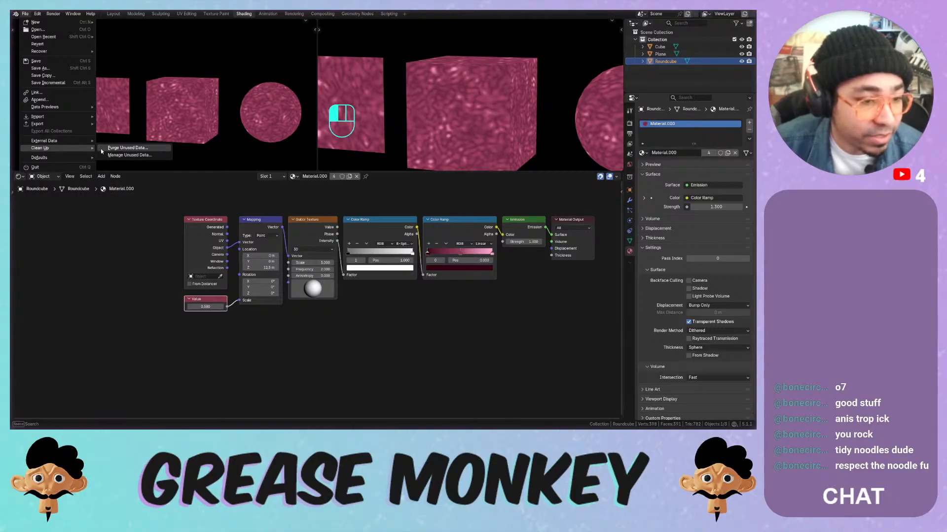
pyautogui.click(105, 149)
pyautogui.click(102, 195)
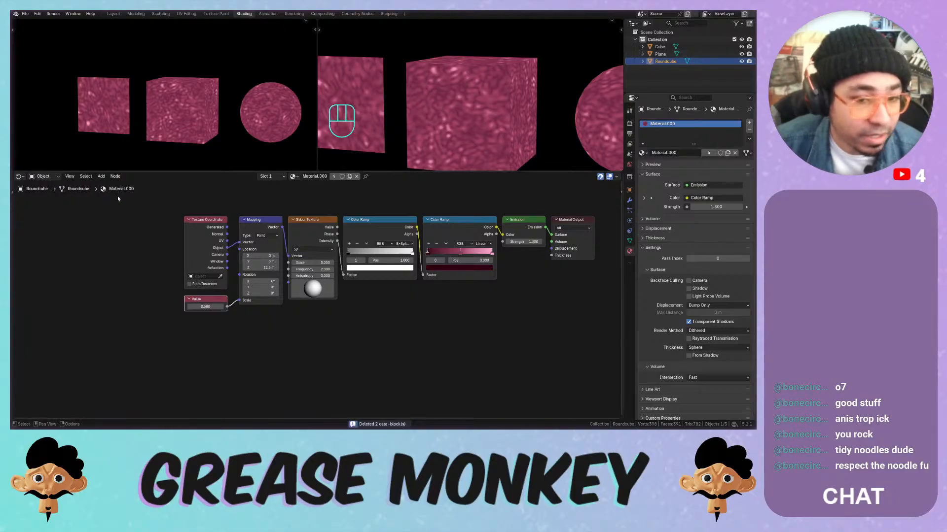
pyautogui.hotkey('ctrl', 's')
# Make a single-user copy of Material.000 on the Roundcube
pyautogui.scroll(-3, 414, 108)
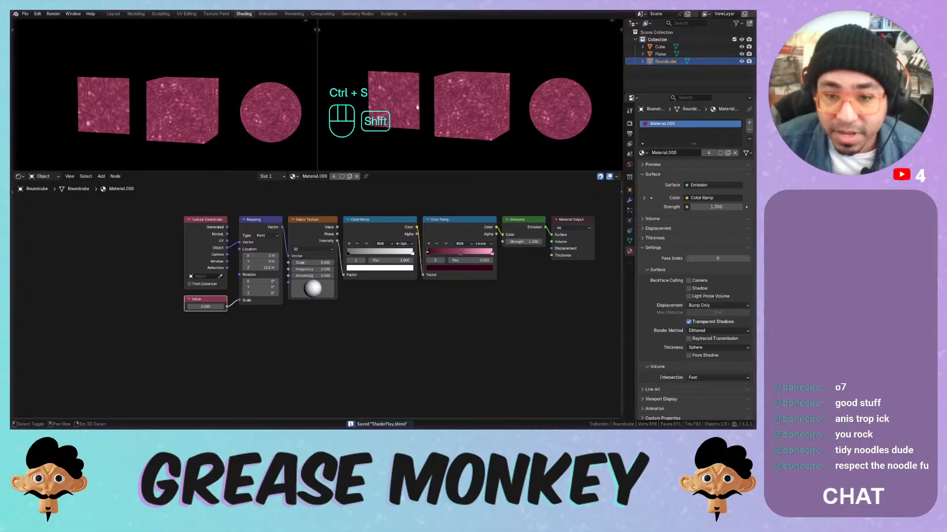
pyautogui.keyDown('shift'); pyautogui.moveTo(418, 108); pyautogui.dragTo(435, 100, button='middle'); pyautogui.keyUp('shift')
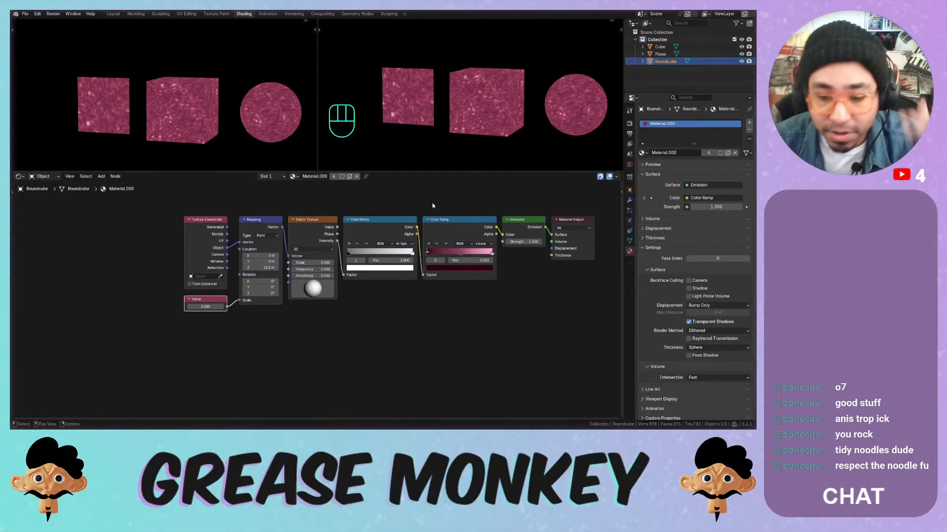
pyautogui.click(709, 153)
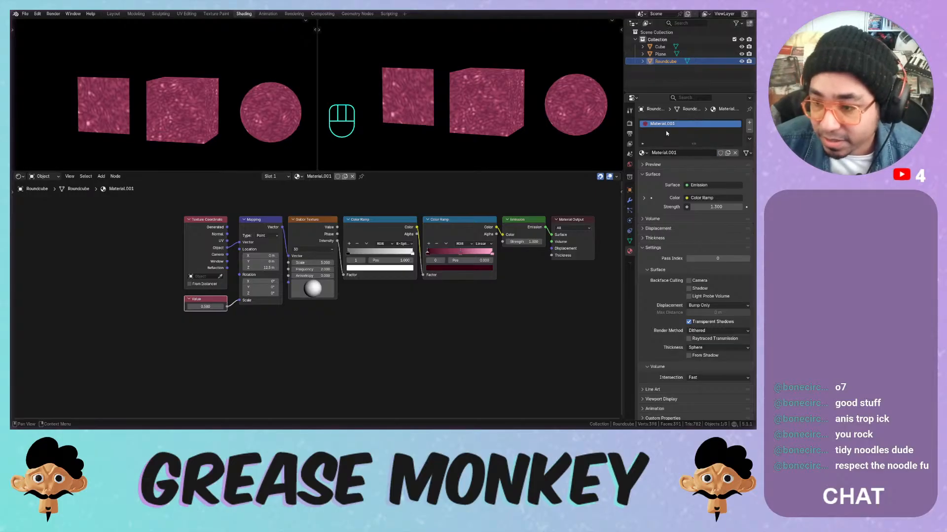
# Assign Material.001 to the Plane and the Cube as well, so all three objects share it
pyautogui.click(409, 99)
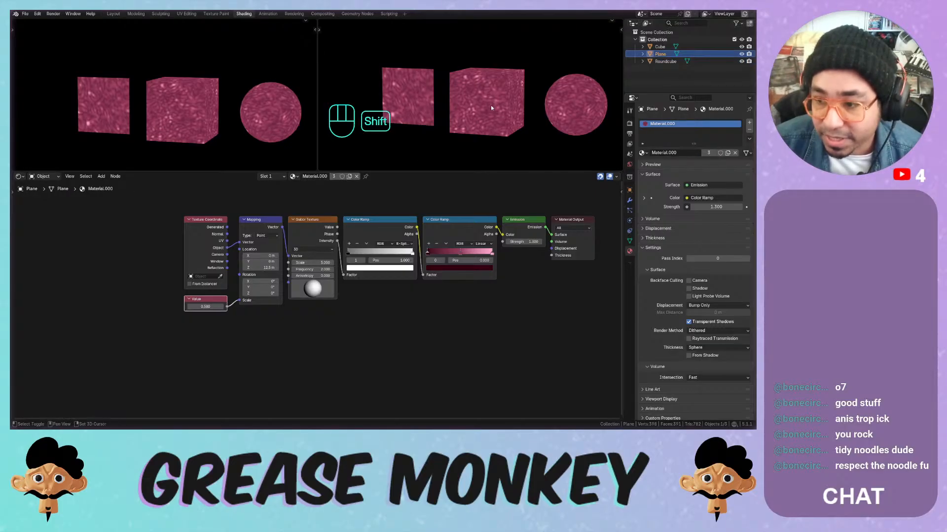
pyautogui.keyDown('shift'); pyautogui.click(491, 106); pyautogui.keyUp('shift')
pyautogui.click(575, 110)
pyautogui.click(409, 98)
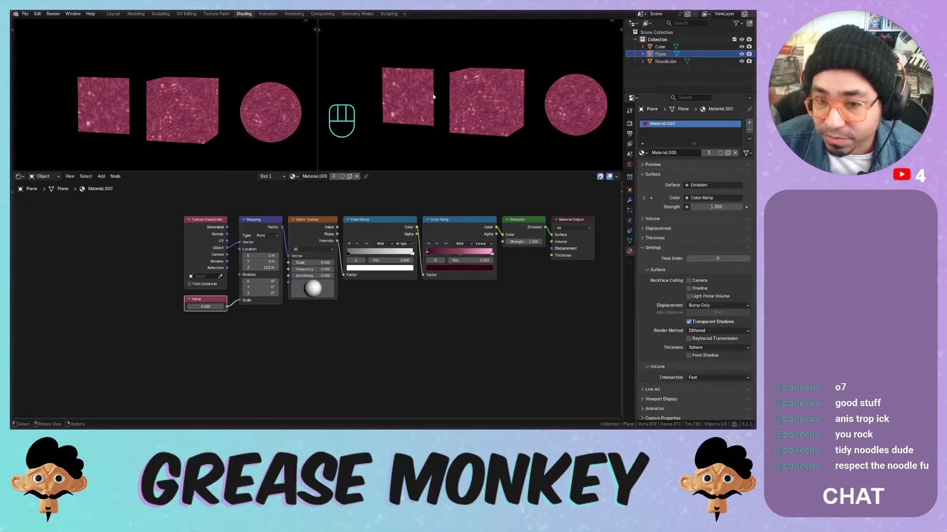
pyautogui.keyDown('shift'); pyautogui.click(488, 94); pyautogui.keyUp('shift')
pyautogui.click(412, 87)
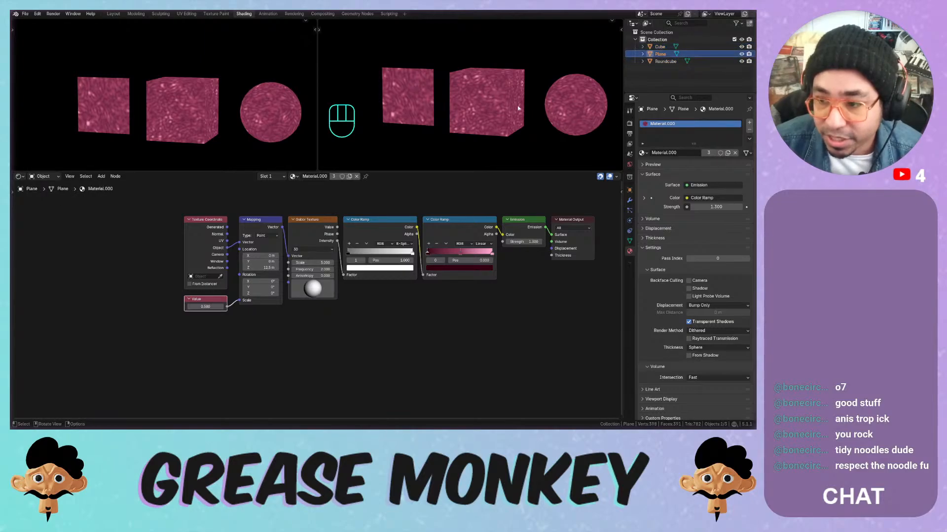
pyautogui.click(515, 101)
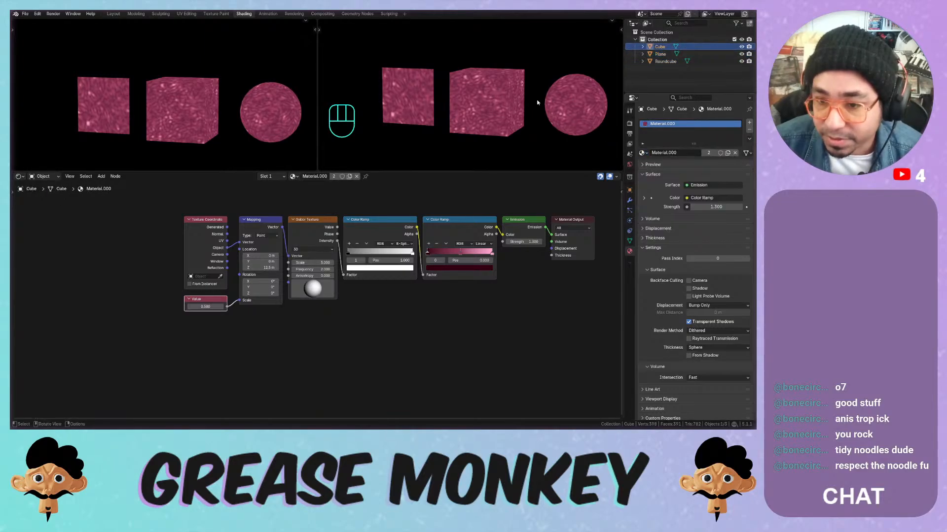
pyautogui.click(643, 153)
pyautogui.click(650, 172)
pyautogui.click(591, 111)
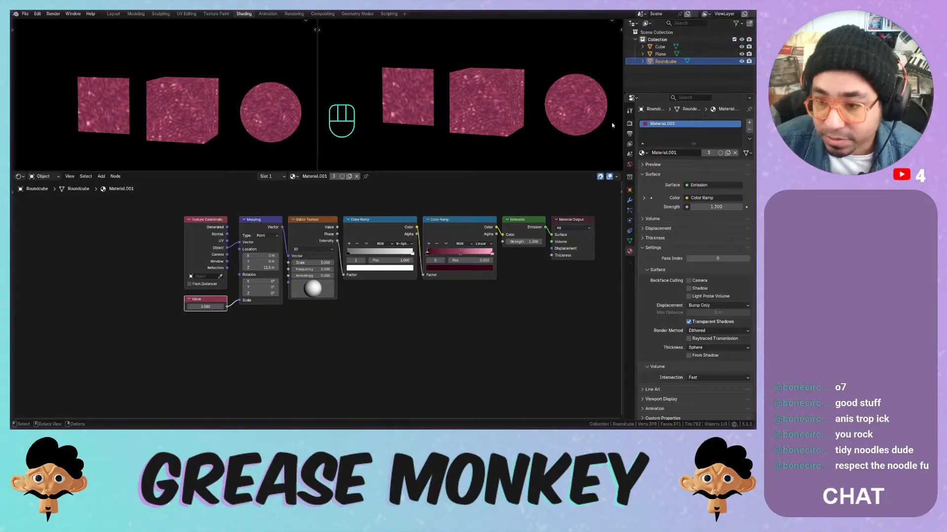
pyautogui.click(643, 153)
pyautogui.click(650, 171)
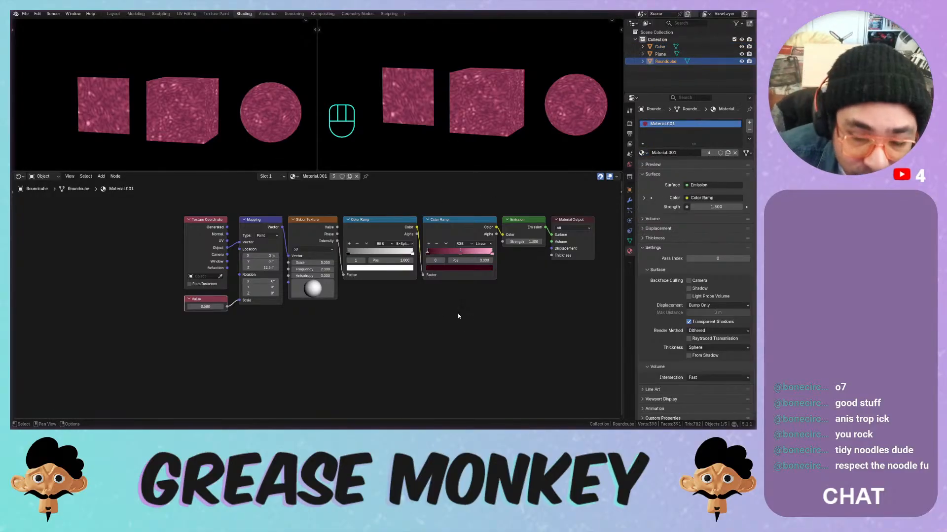
# Move the Texture Coordinate, Mapping, Value and Gabor Texture nodes away from the Color Ramps to open a gap
pyautogui.scroll(2, 396, 329)
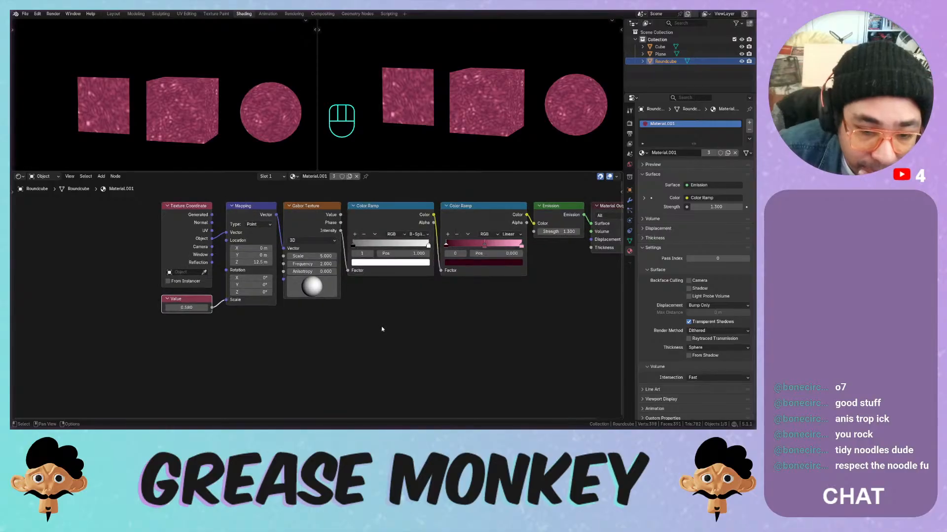
pyautogui.scroll(-1, 377, 326)
pyautogui.moveTo(385, 302); pyautogui.dragTo(435, 304, button='middle')
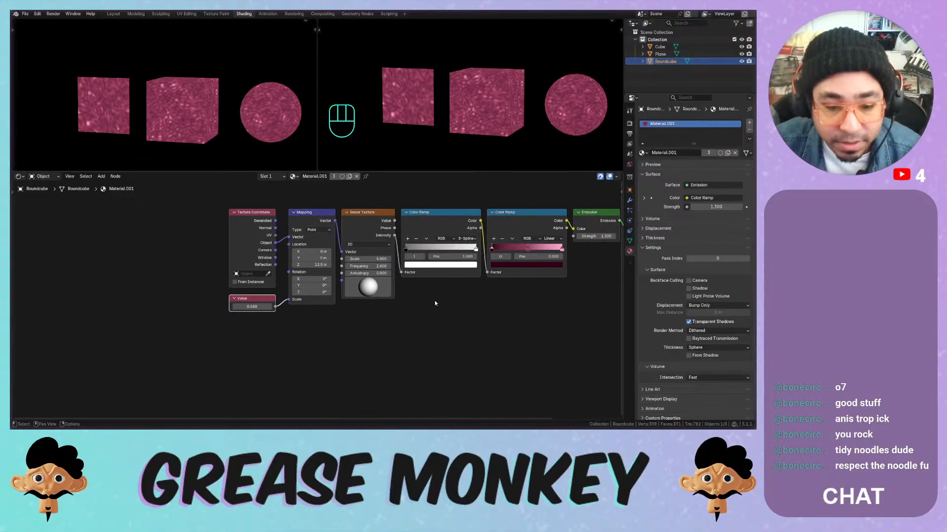
pyautogui.moveTo(200, 202); pyautogui.dragTo(353, 315)
pyautogui.moveTo(363, 224); pyautogui.dragTo(243, 215)
pyautogui.click(313, 219)
pyautogui.moveTo(313, 220); pyautogui.dragTo(404, 216, button='middle')
# Replace the Gabor Texture with a Magic Texture fed by the Mapping node, linking its Color to the first Color Ramp's Factor
pyautogui.hotkey('shift', 'a')
pyautogui.moveTo(379, 265)
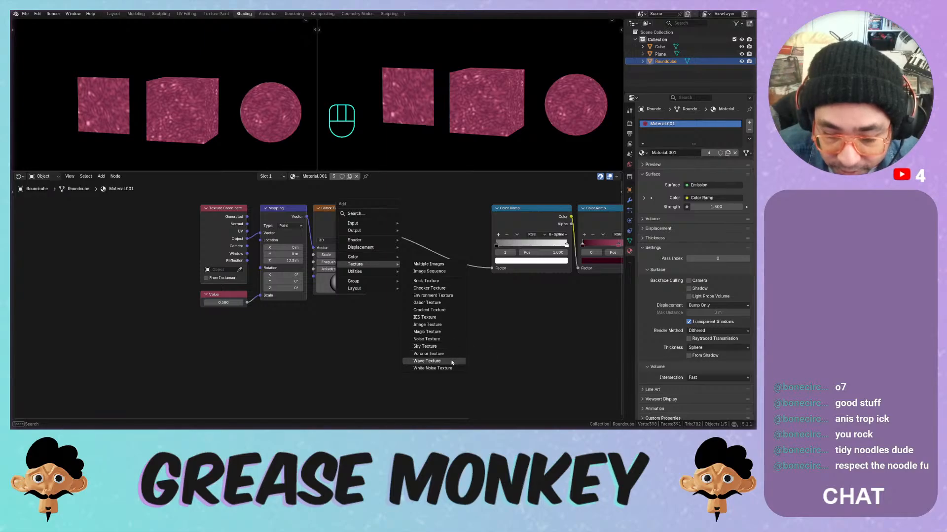
pyautogui.click(426, 332)
pyautogui.click(409, 291)
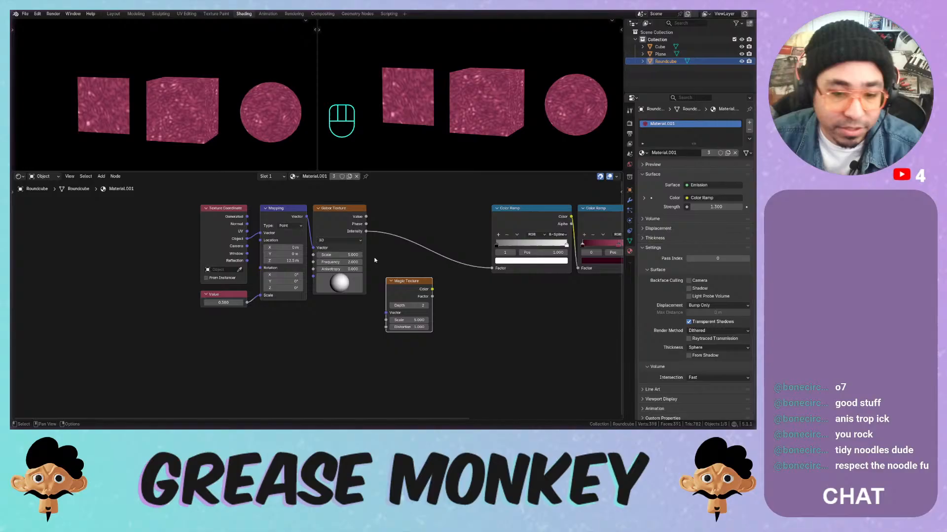
pyautogui.click(331, 217)
pyautogui.press('x')
pyautogui.moveTo(402, 284); pyautogui.dragTo(320, 240)
pyautogui.moveTo(365, 217); pyautogui.dragTo(492, 269)
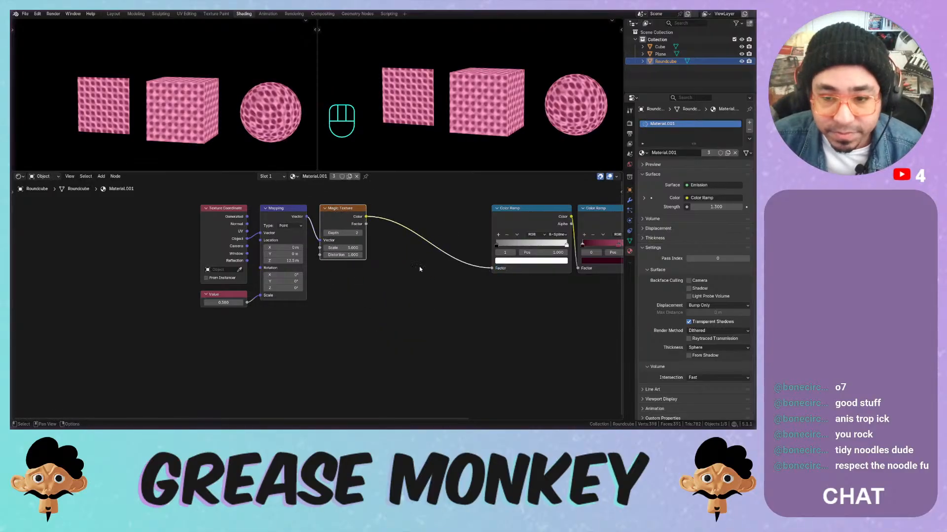
# Try the Magic Texture at Depth 0, and set its Depth to 1
pyautogui.scroll(3, 253, 137)
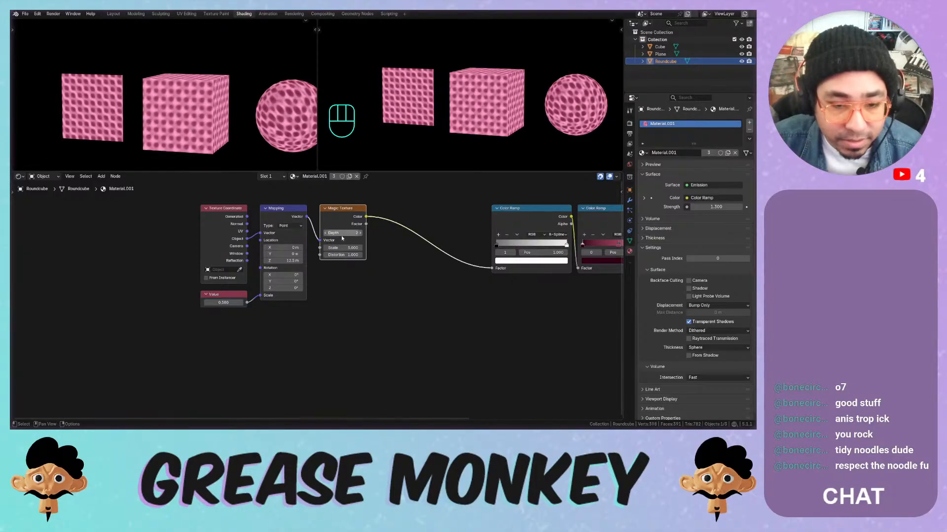
pyautogui.moveTo(342, 233)
pyautogui.mouseDown()
pyautogui.moveTo(362, 232)
pyautogui.moveTo(333, 232)
pyautogui.moveTo(353, 235)
pyautogui.mouseUp()
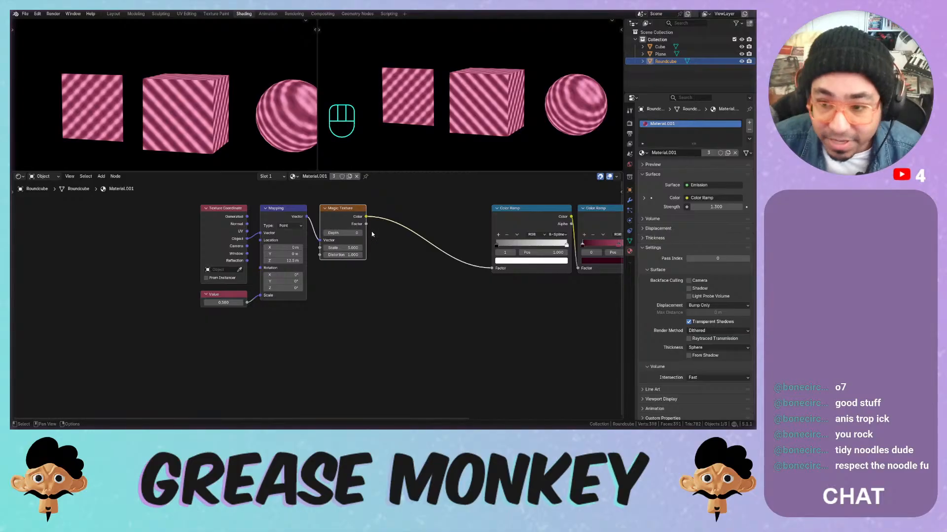
pyautogui.click(360, 233)
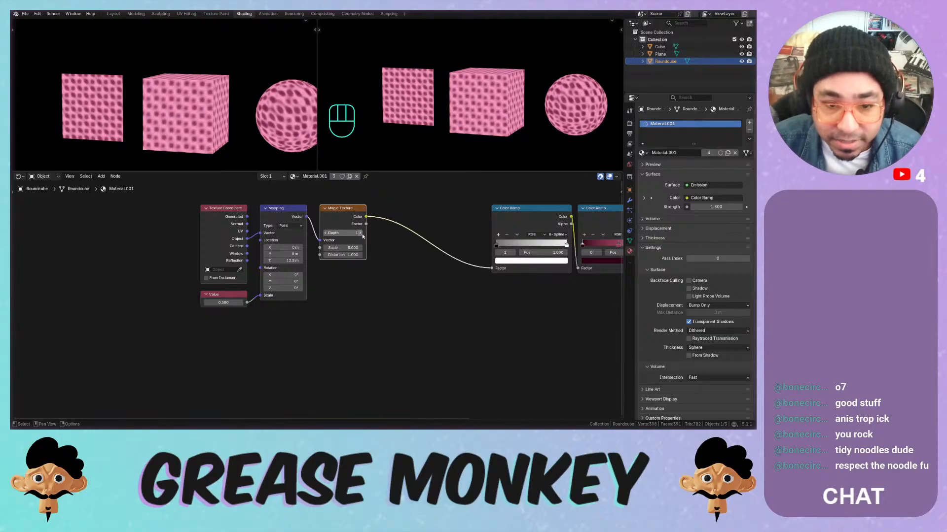
# Mute both Color Ramp nodes so the Magic Texture's colors feed the Emission directly
pyautogui.keyDown('ctrl'); pyautogui.hscroll(5, 372, 239); pyautogui.keyUp('ctrl')
pyautogui.moveTo(522, 197); pyautogui.dragTo(447, 207)
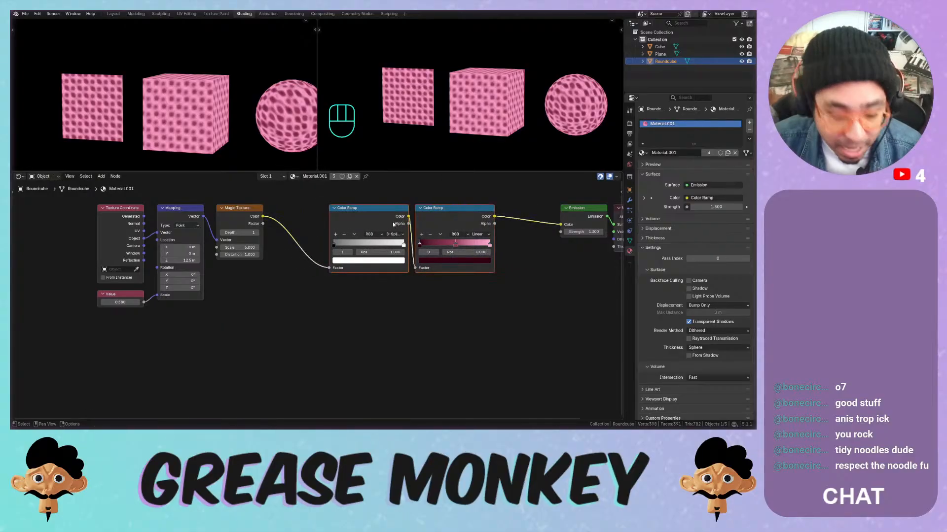
pyautogui.press('m')
pyautogui.click(385, 187)
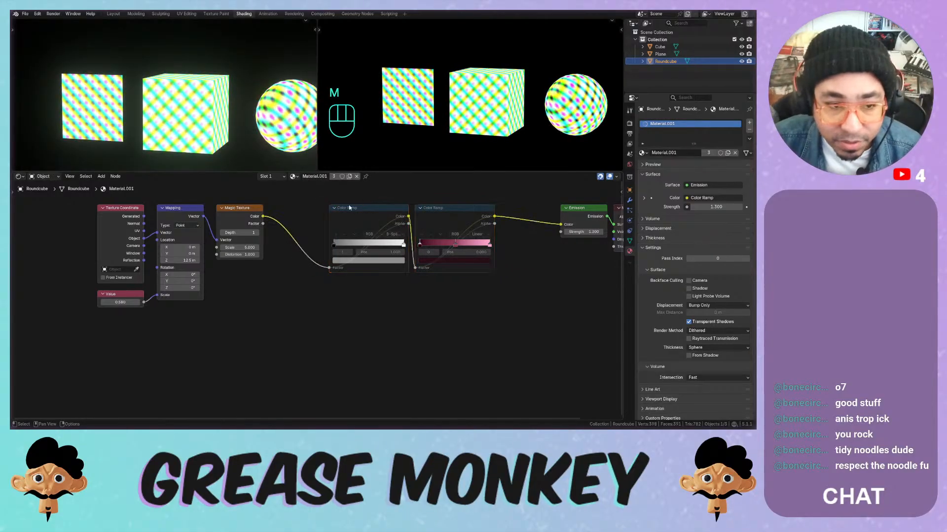
# Set the Value node driving the Mapping scale to 1 and undo the further adjustment to it
pyautogui.moveTo(284, 254); pyautogui.dragTo(349, 273, button='middle')
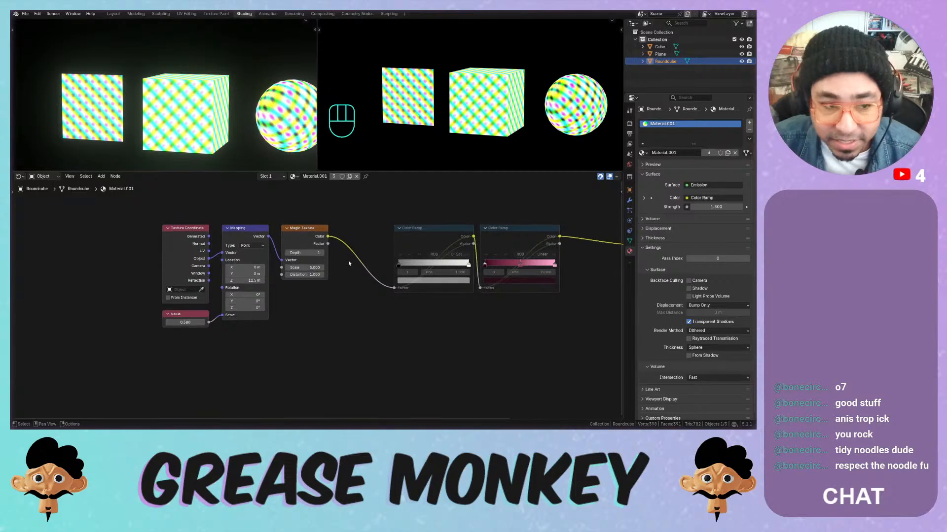
pyautogui.keyDown('shift'); pyautogui.moveTo(107, 141); pyautogui.dragTo(204, 129, button='middle'); pyautogui.keyUp('shift')
pyautogui.scroll(3, 188, 141)
pyautogui.doubleClick(185, 323)
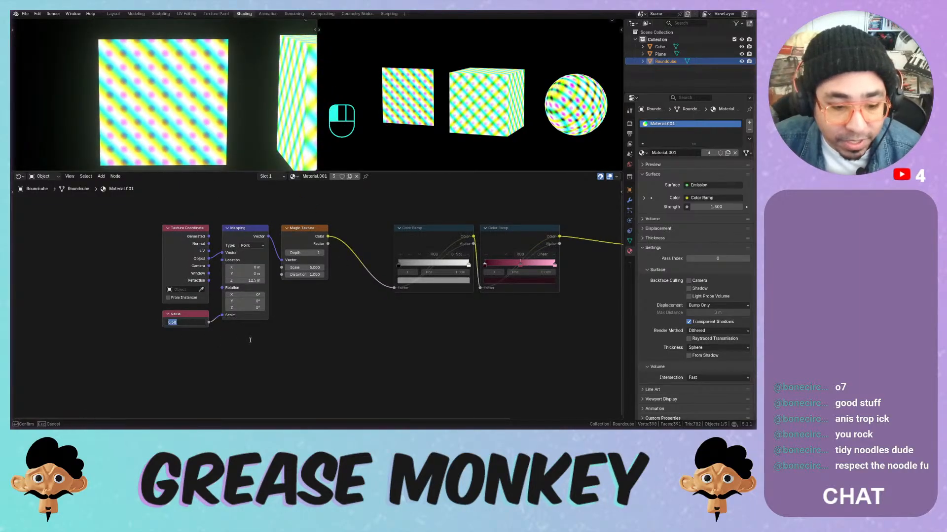
pyautogui.write('1')
pyautogui.press('Return')
pyautogui.moveTo(185, 323)
pyautogui.mouseDown()
pyautogui.moveTo(212, 323)
pyautogui.moveTo(170, 322)
pyautogui.moveTo(180, 323)
pyautogui.mouseUp()
pyautogui.hotkey('ctrl', 'z')
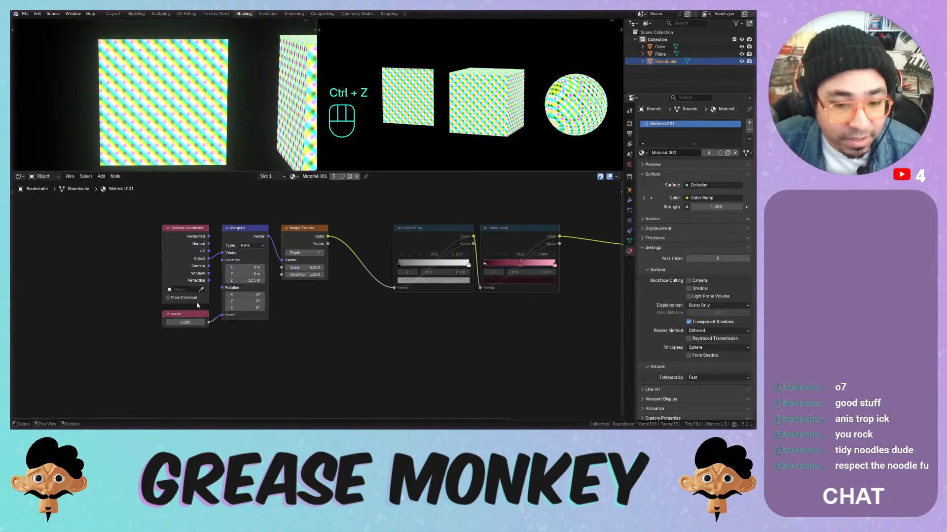
# Insert a Separate Spherical node between the Mapping and Magic Texture nodes
pyautogui.moveTo(400, 272); pyautogui.dragTo(268, 268, button='middle')
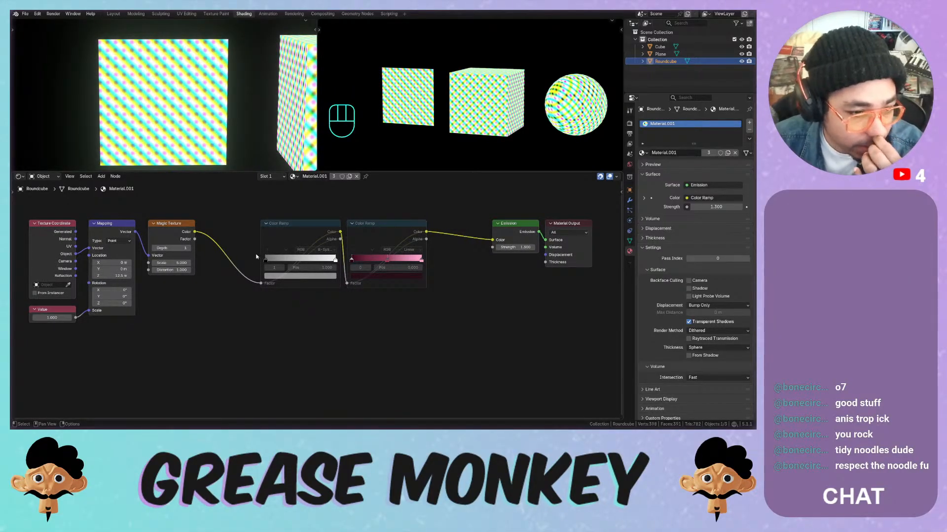
pyautogui.scroll(-2, 314, 291)
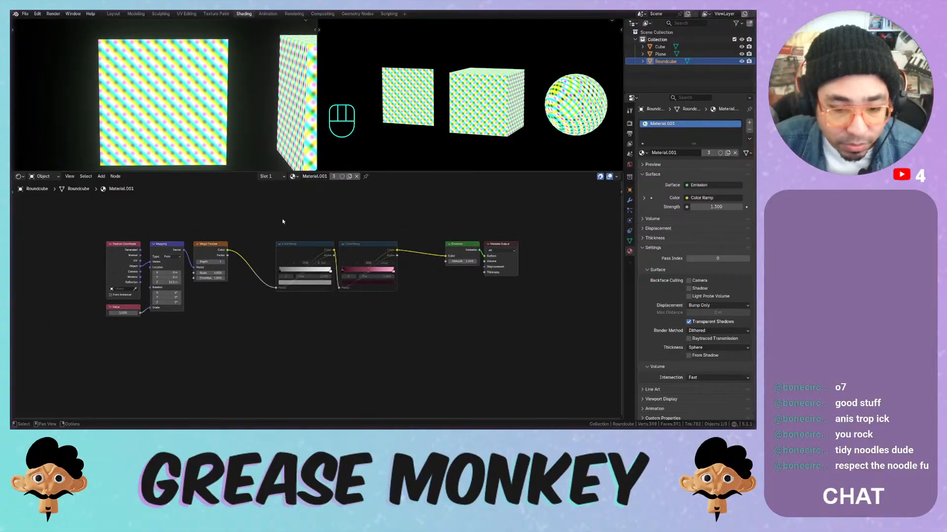
pyautogui.hotkey('shift', 'a')
pyautogui.moveTo(277, 215)
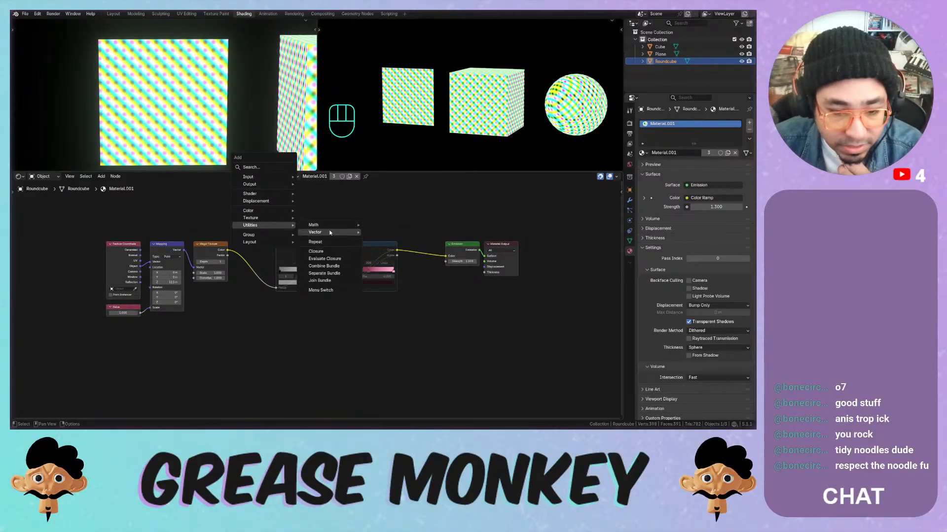
pyautogui.moveTo(331, 233)
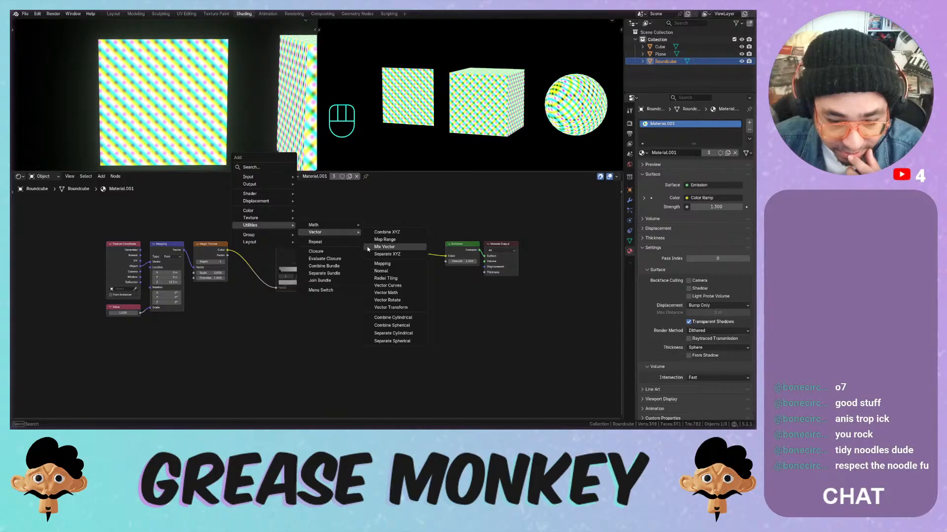
pyautogui.click(394, 341)
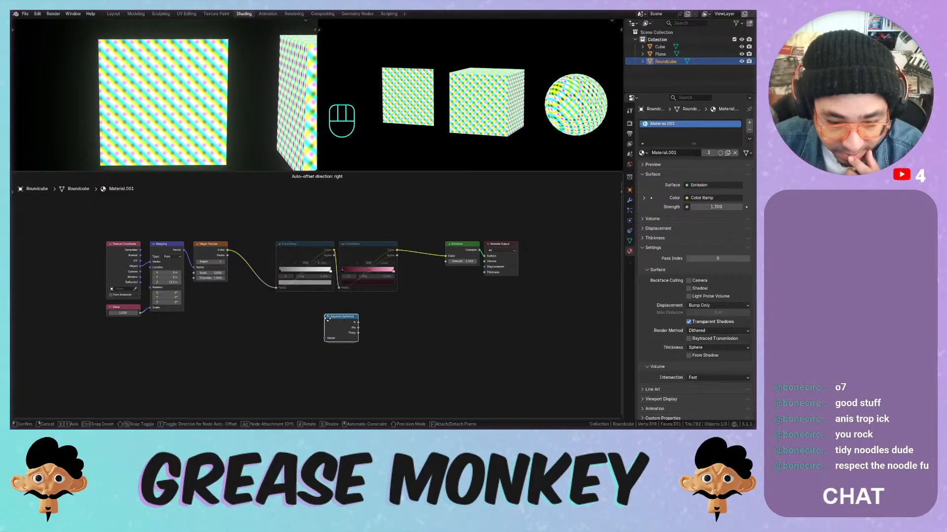
pyautogui.click(192, 248)
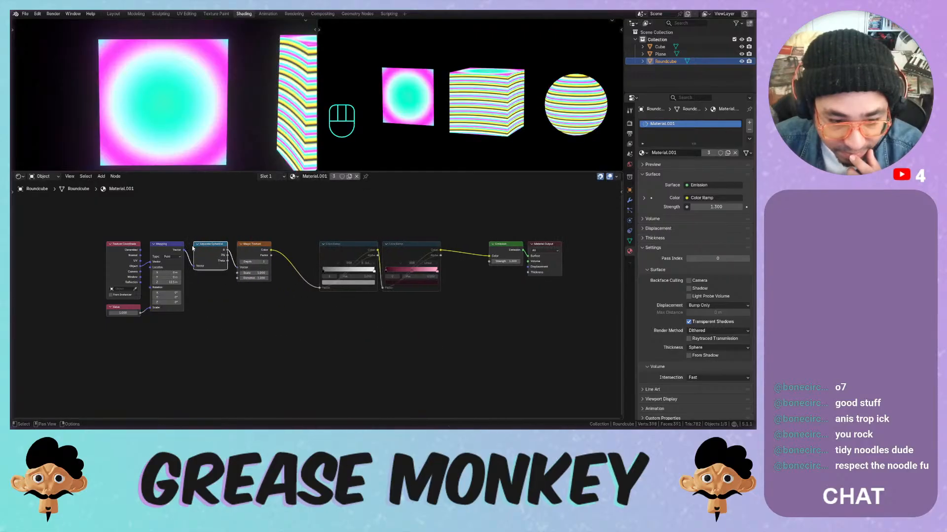
# Space the Magic Texture away from the Separate Spherical node and connect Theta to the texture's Vector input
pyautogui.scroll(3, 213, 254)
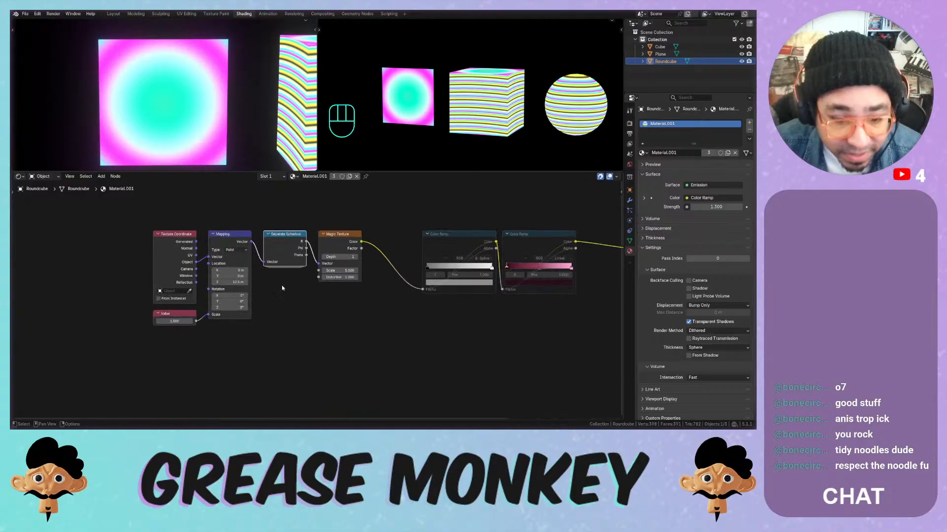
pyautogui.moveTo(321, 230); pyautogui.dragTo(336, 230)
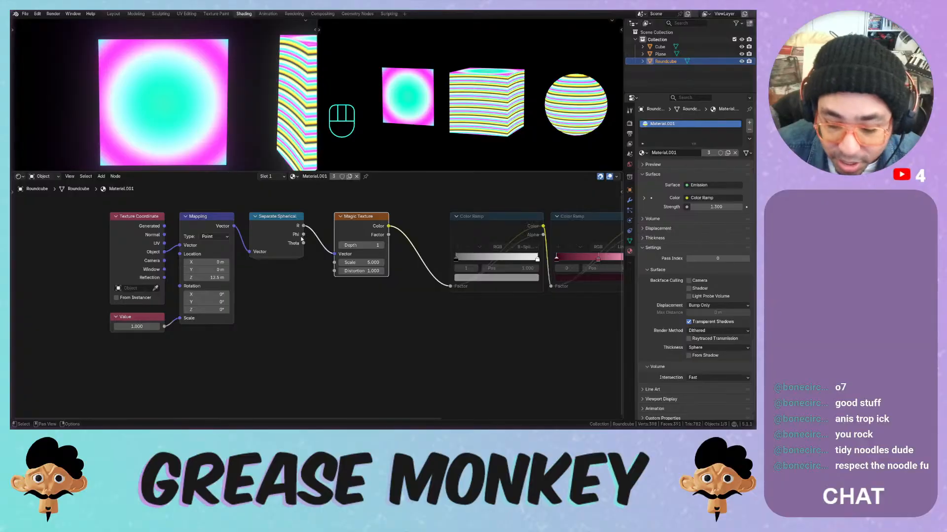
pyautogui.moveTo(303, 243); pyautogui.dragTo(335, 253)
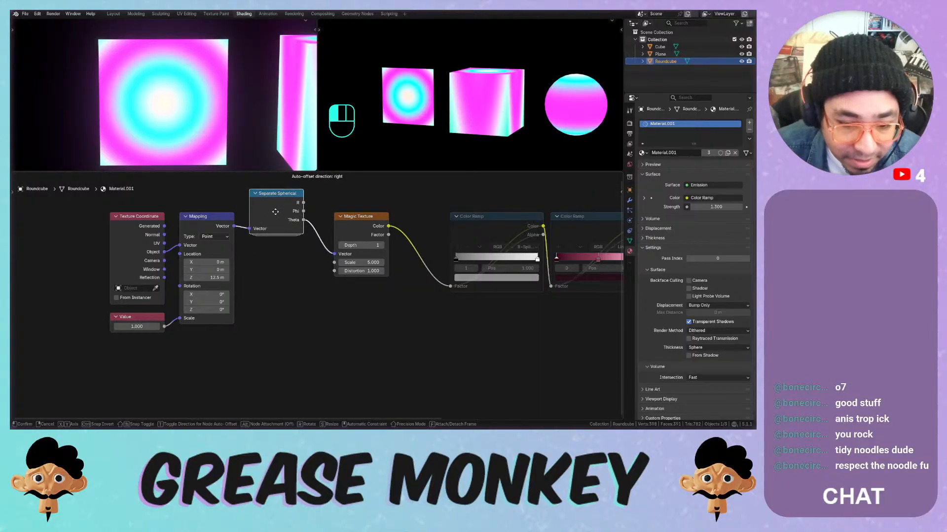
pyautogui.click(276, 217)
# Open the Separate Spherical node group and examine the math nodes inside it
pyautogui.scroll(2, 265, 271)
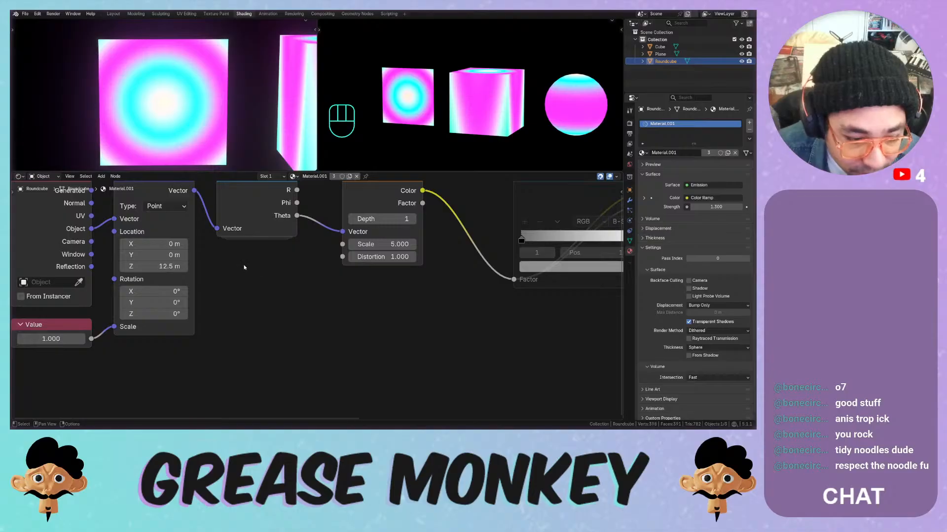
pyautogui.moveTo(243, 267); pyautogui.dragTo(327, 303, button='middle')
pyautogui.scroll(2, 326, 308)
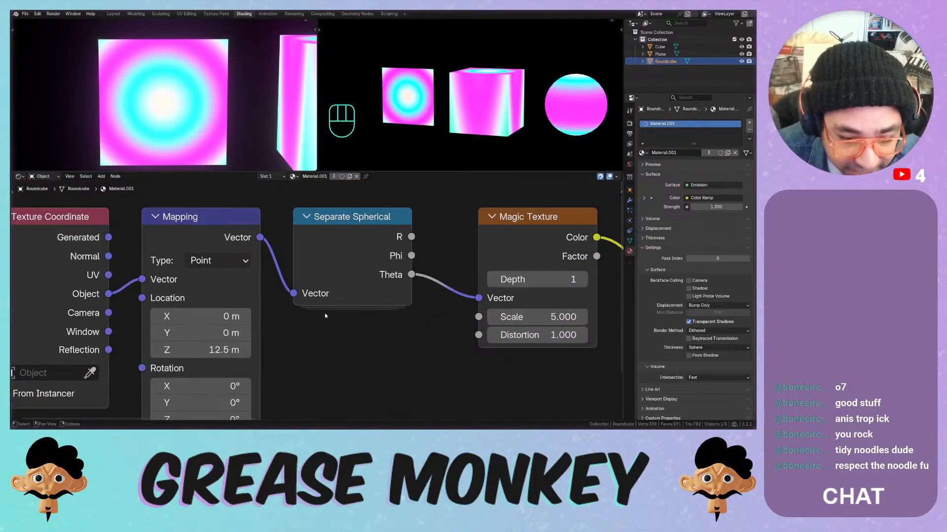
pyautogui.click(350, 300)
pyautogui.press('Tab')
pyautogui.press('Tab')
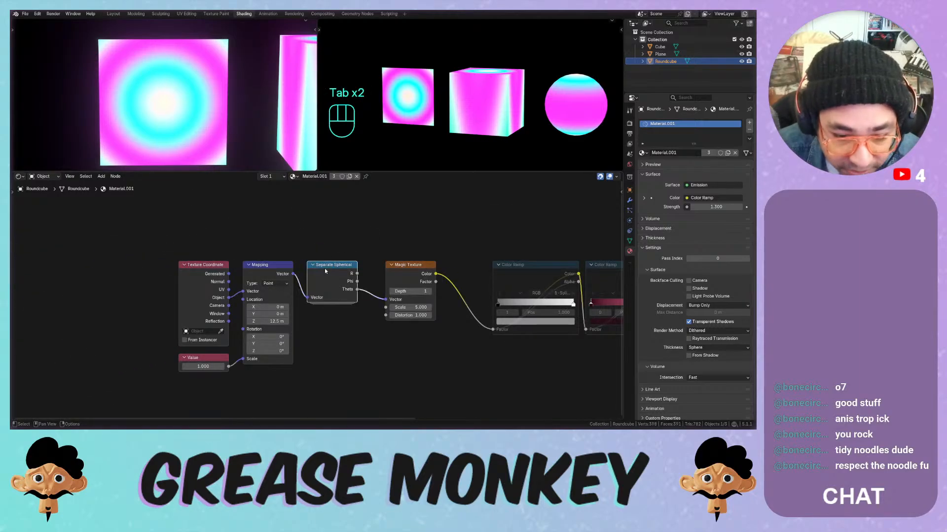
pyautogui.press('Tab')
pyautogui.moveTo(224, 298); pyautogui.dragTo(371, 295, button='middle')
pyautogui.scroll(3, 371, 295)
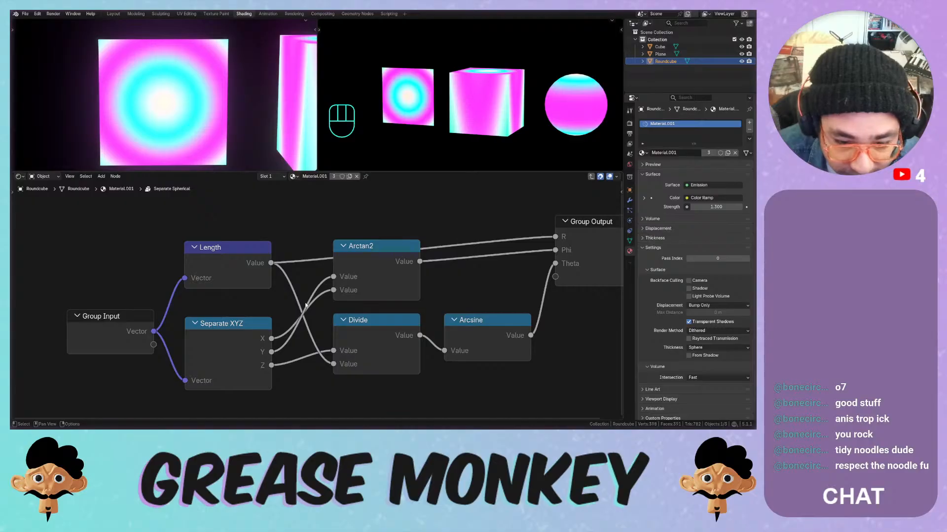
# Leave the Separate Spherical node group and return to the full material node tree
pyautogui.press('Tab')
pyautogui.scroll(-2, 307, 291)
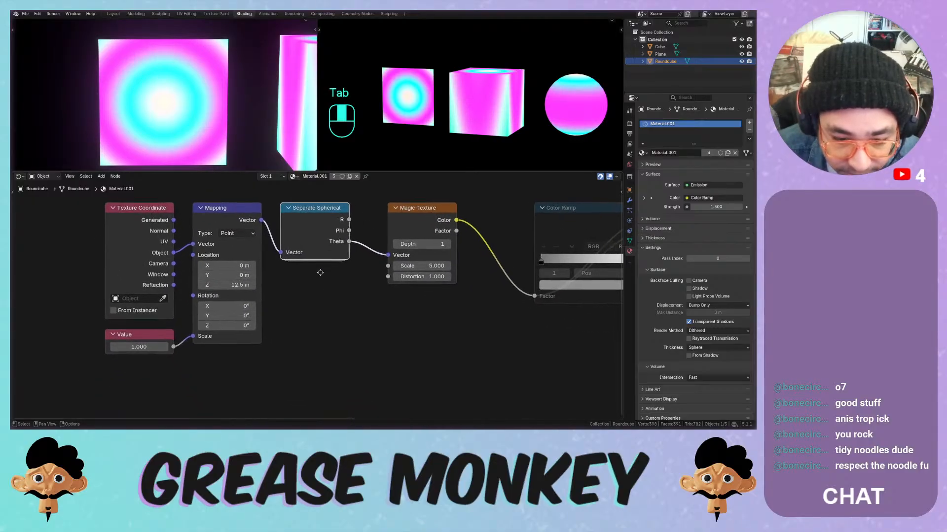
pyautogui.moveTo(332, 300); pyautogui.dragTo(278, 309, button='middle')
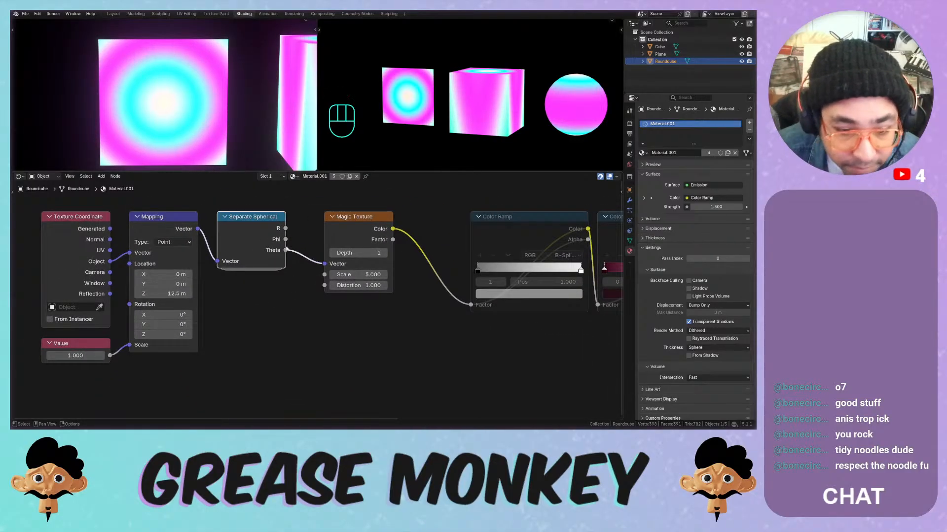
# Try to swap the links of the Separate Spherical node
pyautogui.hotkey('alt', 's')
pyautogui.hotkey('alt', 's')
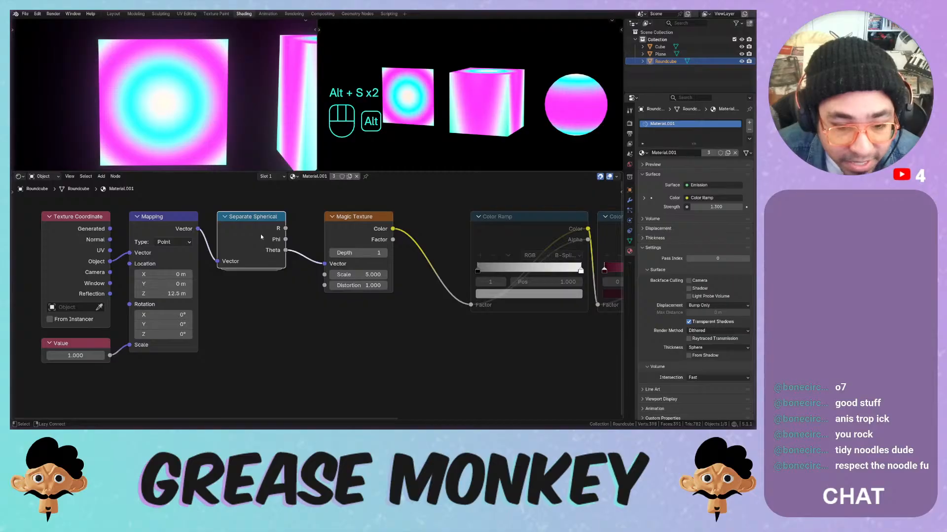
pyautogui.click(264, 222)
pyautogui.hotkey('alt', 's')
pyautogui.hotkey('alt', 's')
pyautogui.hotkey('alt', 's')
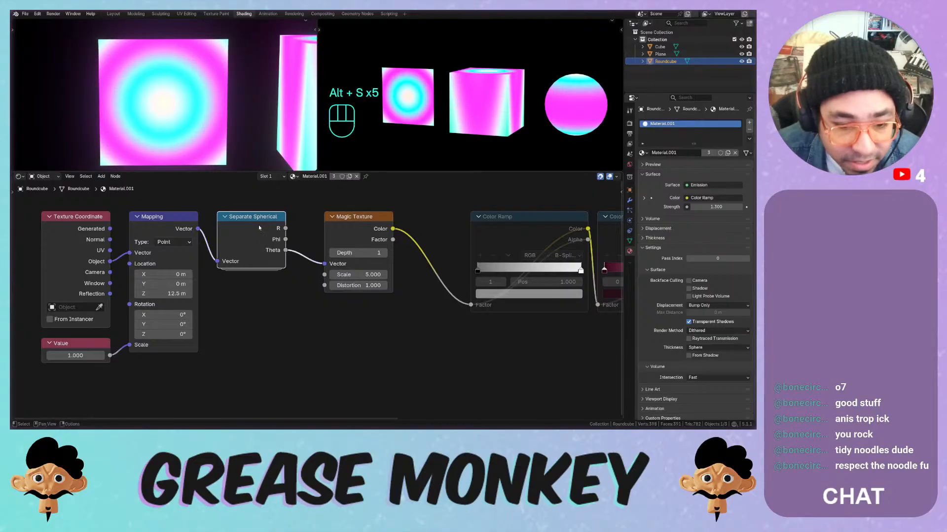
# Find the Node Wrangler add-on in the preferences by searching for "node" and show its hotkey list
pyautogui.click(38, 14)
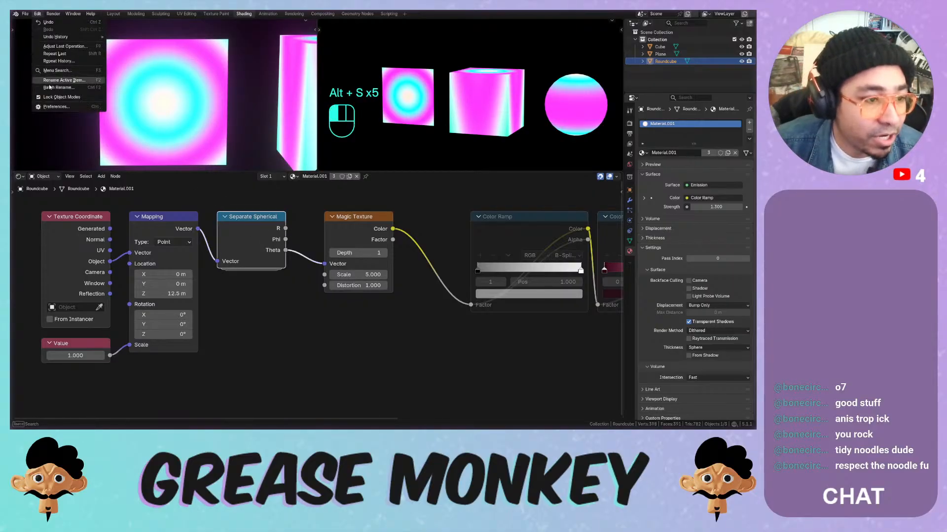
pyautogui.click(48, 109)
pyautogui.click(254, 70)
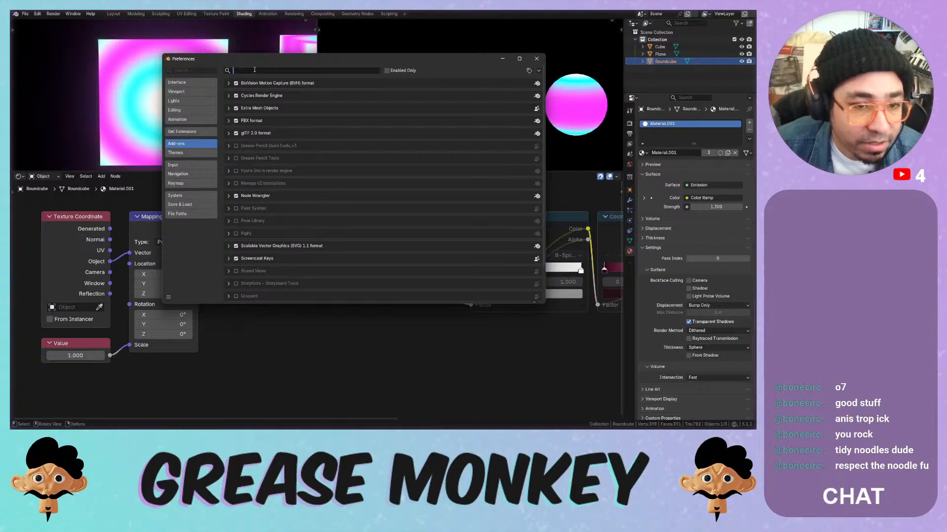
pyautogui.write('node')
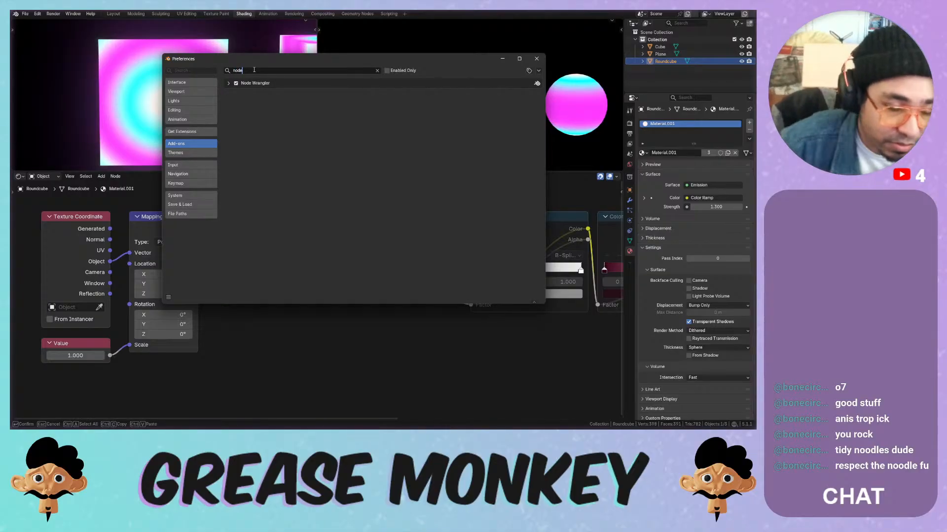
pyautogui.click(229, 85)
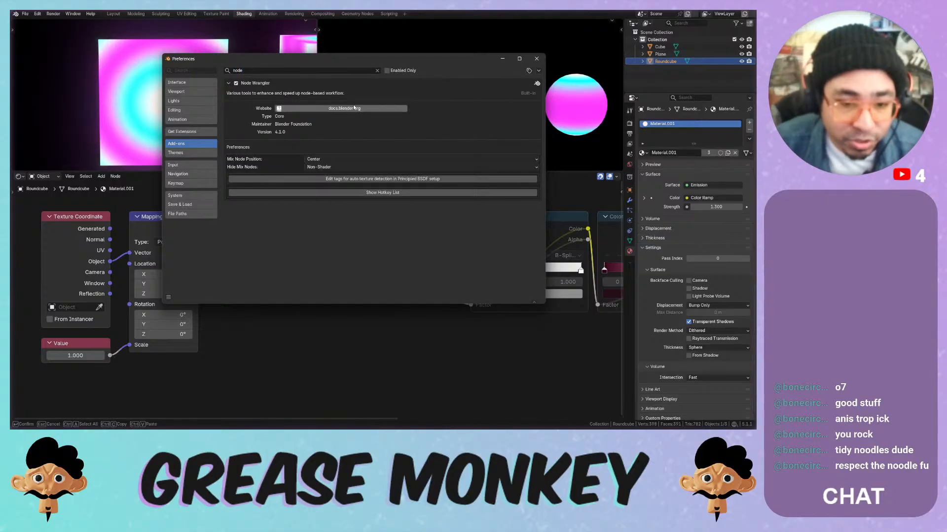
pyautogui.click(377, 71)
pyautogui.scroll(-6, 302, 133)
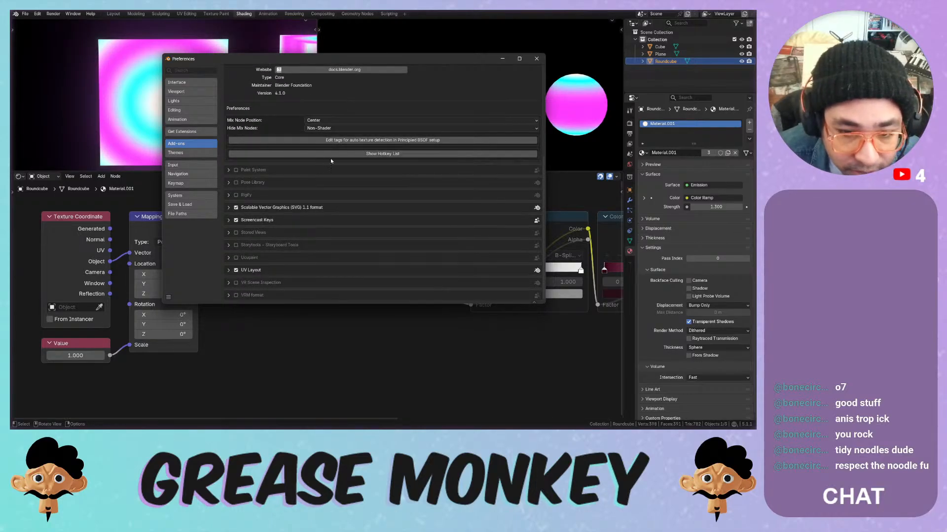
pyautogui.click(329, 154)
# Read through Node Wrangler's hotkey list for the node linking and swapping commands, and close the preferences
pyautogui.scroll(-5, 308, 205)
pyautogui.scroll(-3, 309, 203)
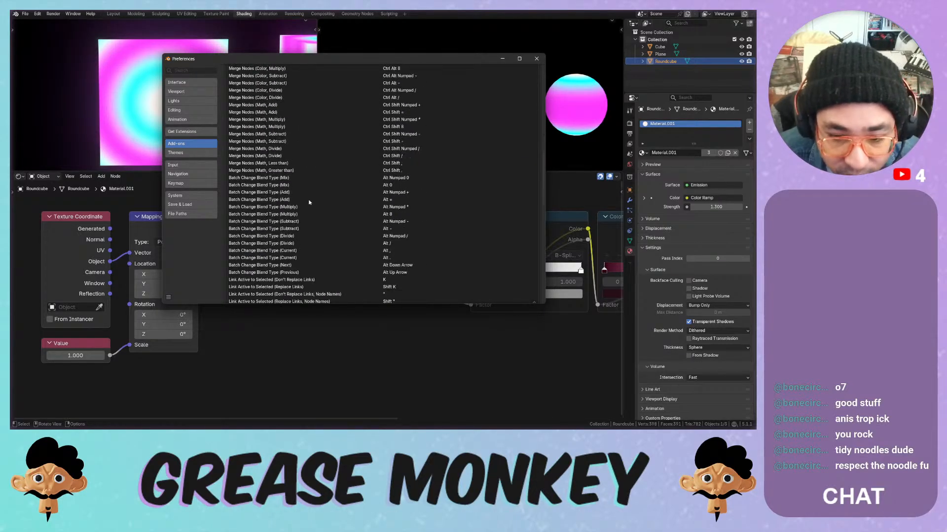
pyautogui.scroll(-4, 309, 202)
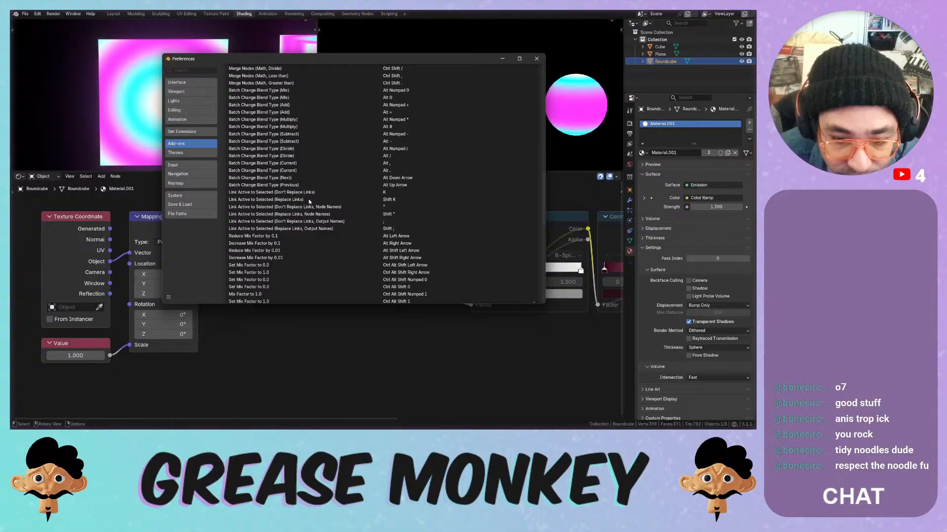
pyautogui.scroll(-2, 309, 201)
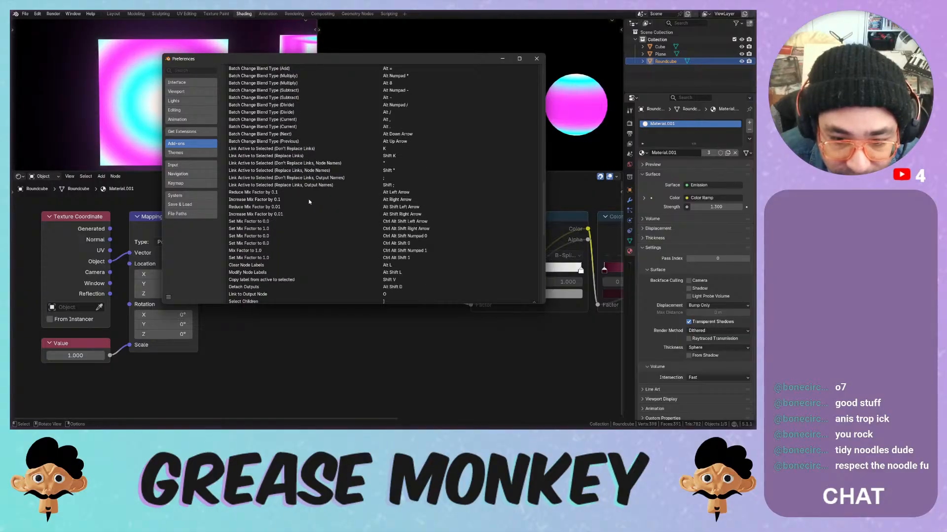
pyautogui.scroll(-6, 309, 202)
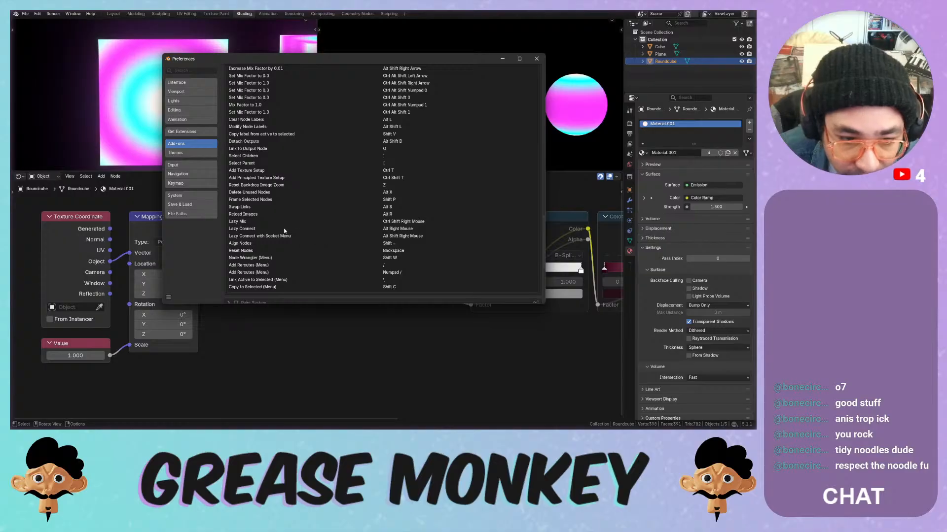
pyautogui.scroll(2, 328, 253)
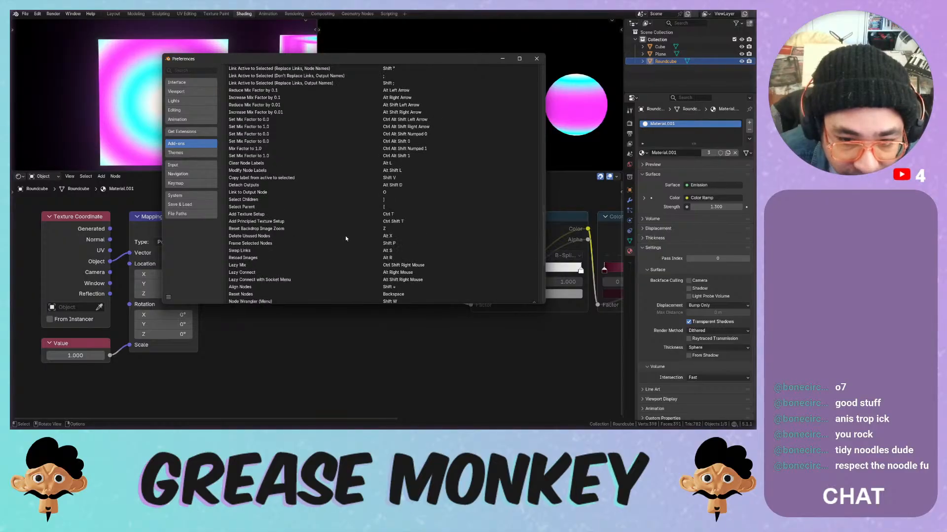
pyautogui.scroll(7, 376, 197)
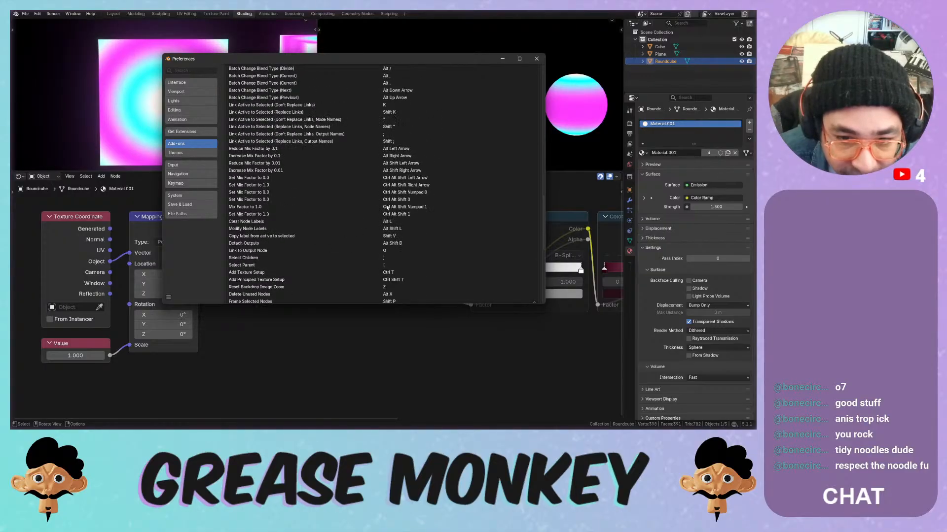
pyautogui.scroll(7, 393, 206)
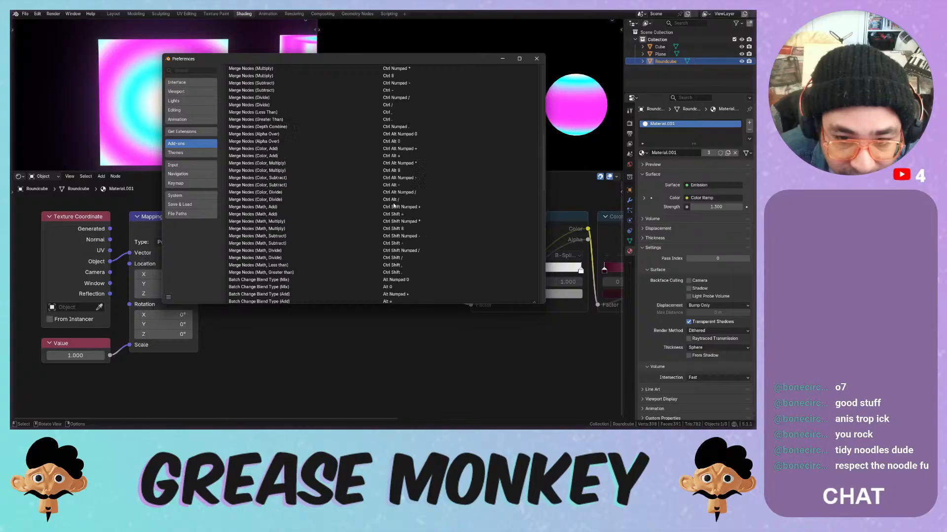
pyautogui.scroll(-5, 397, 192)
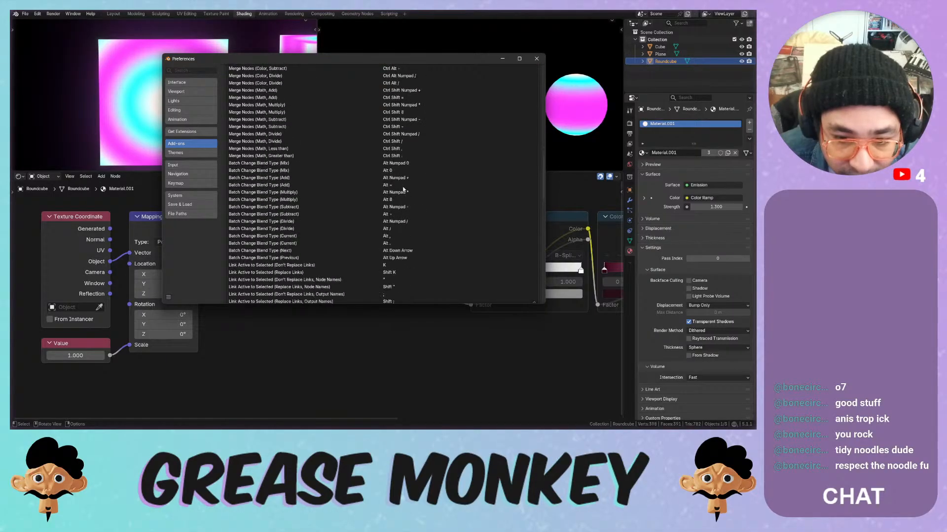
pyautogui.scroll(-1, 402, 198)
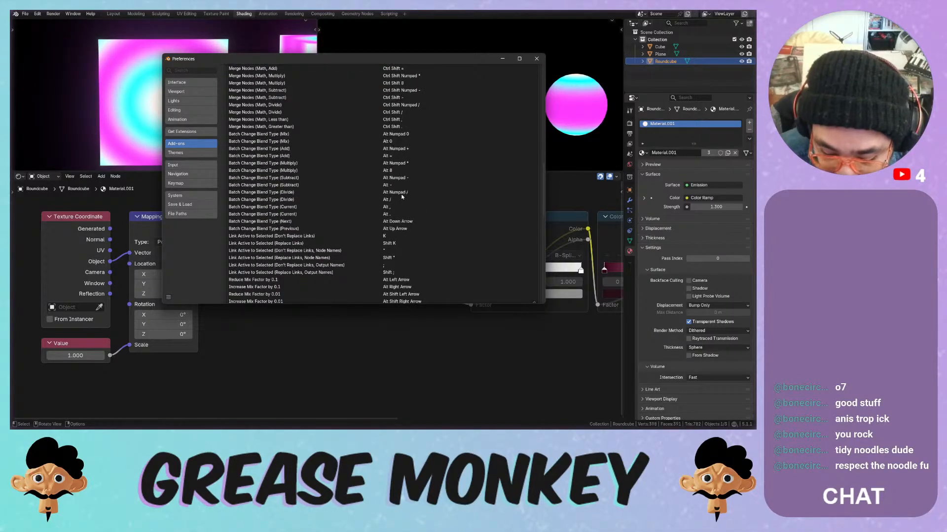
pyautogui.scroll(-1, 403, 194)
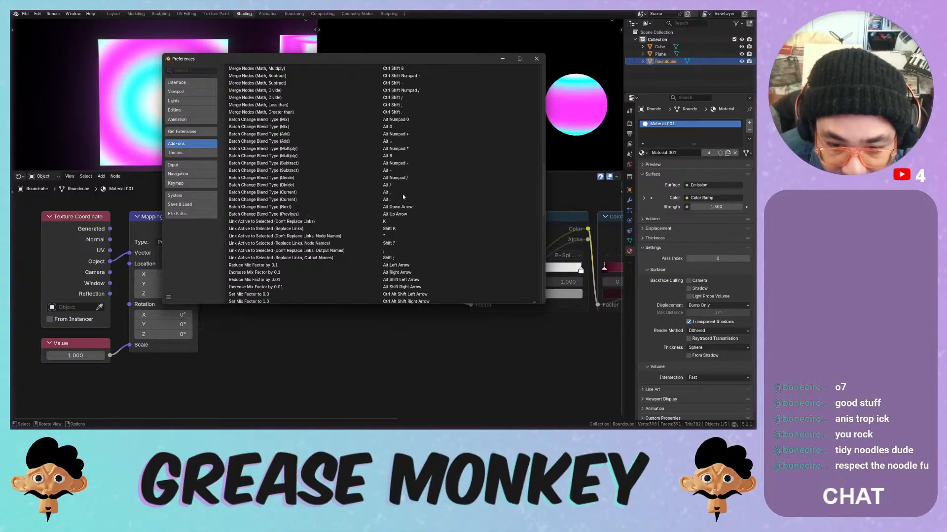
pyautogui.scroll(-6, 411, 205)
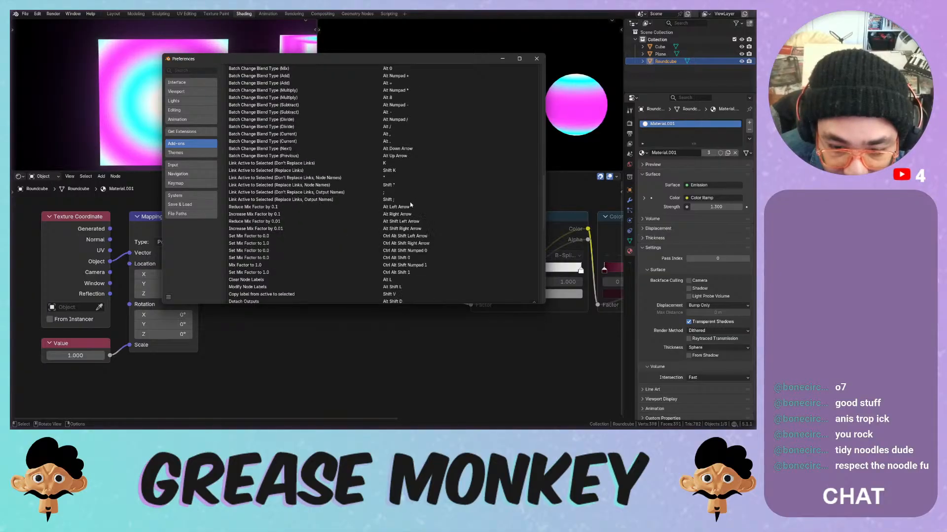
pyautogui.scroll(-1, 410, 205)
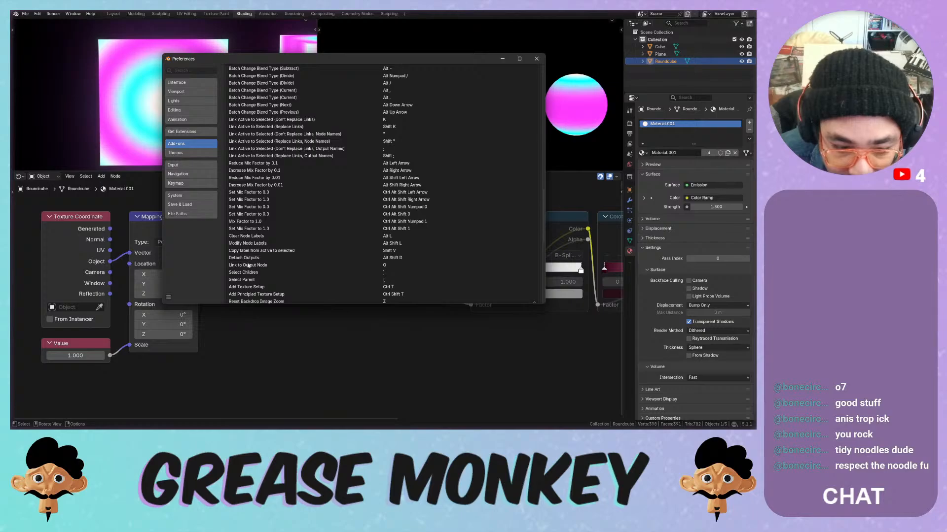
pyautogui.scroll(-2, 256, 244)
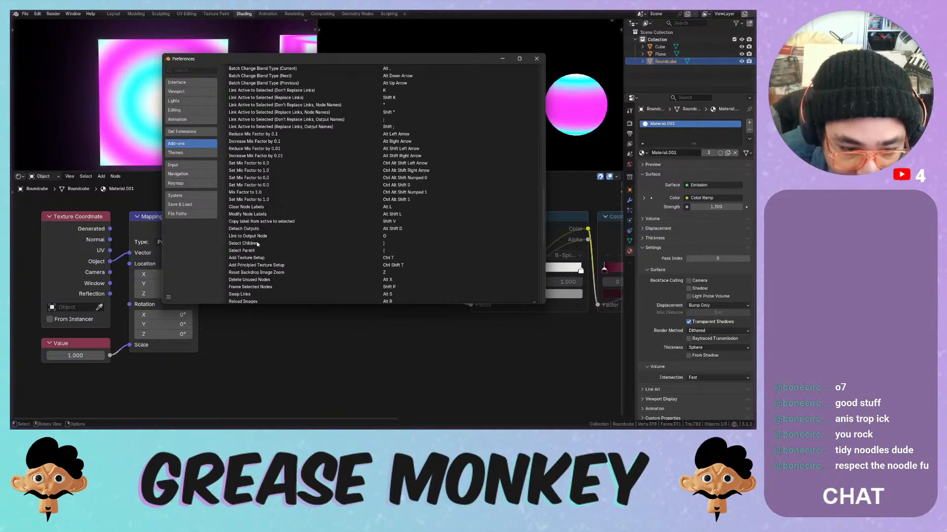
pyautogui.scroll(-1, 257, 243)
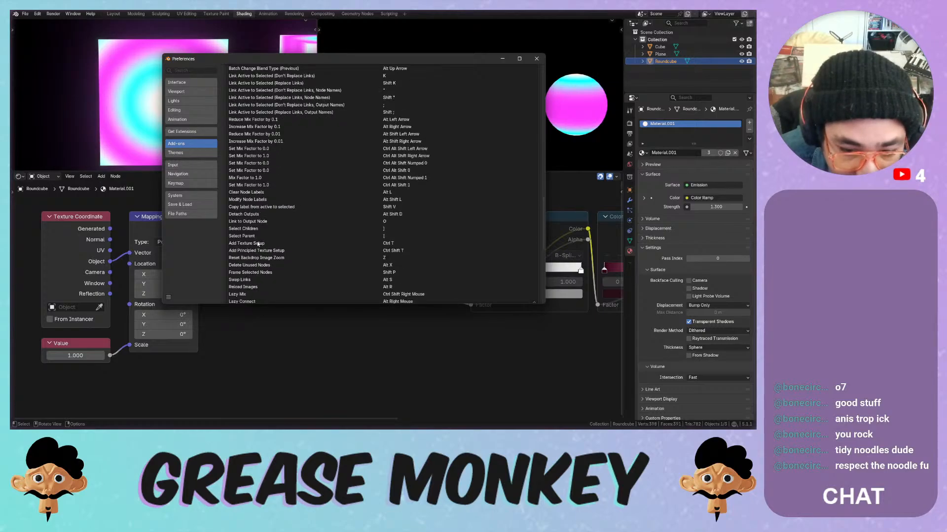
pyautogui.scroll(-2, 262, 265)
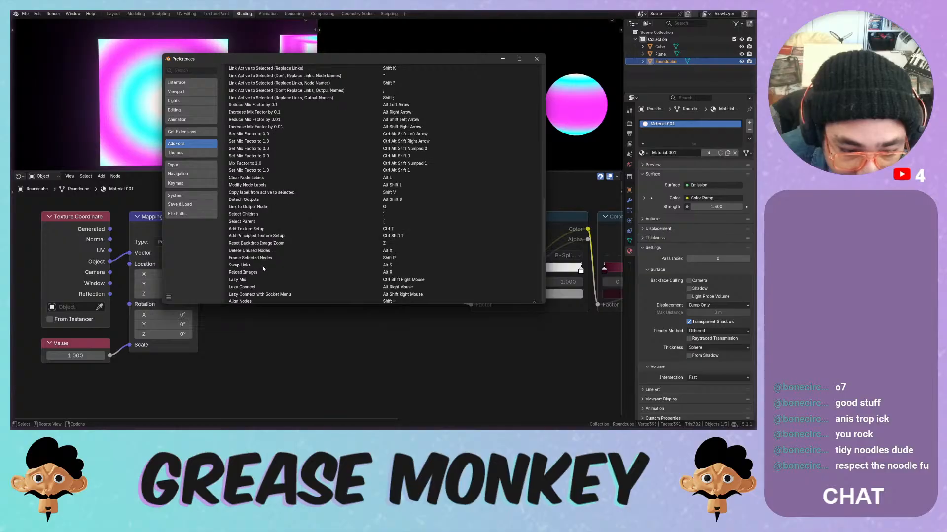
pyautogui.scroll(-1, 263, 269)
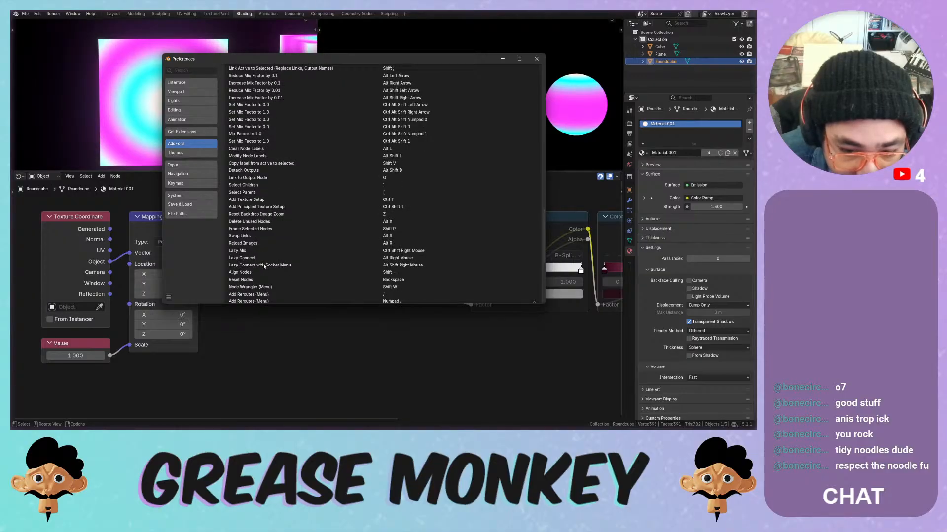
pyautogui.scroll(-2, 263, 267)
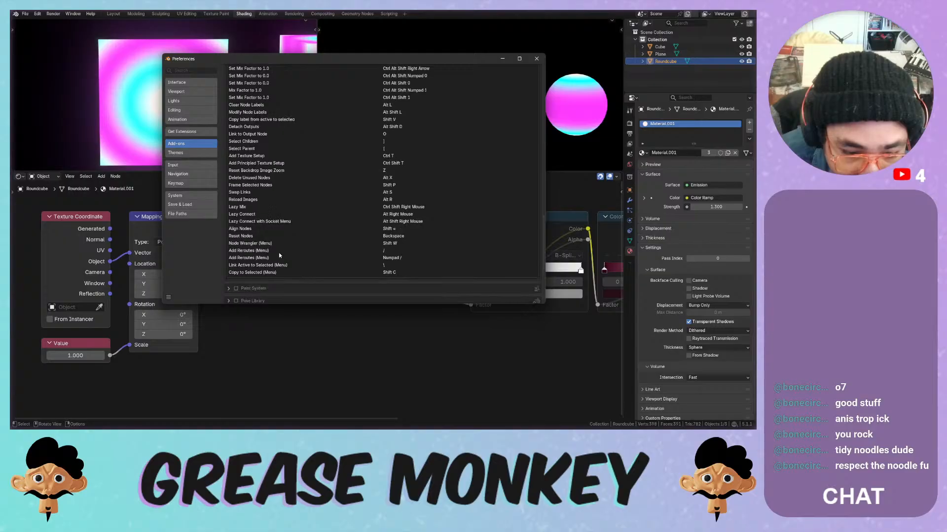
pyautogui.scroll(2, 279, 255)
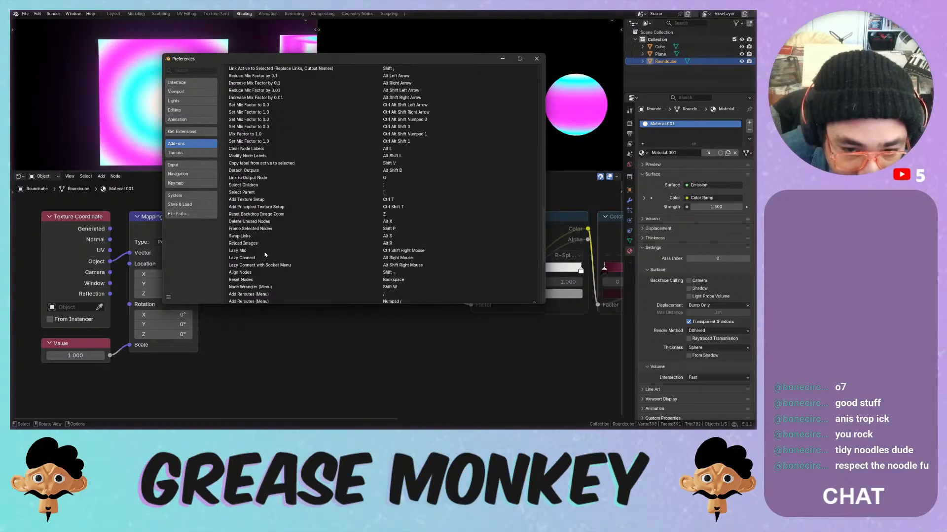
pyautogui.scroll(1, 265, 254)
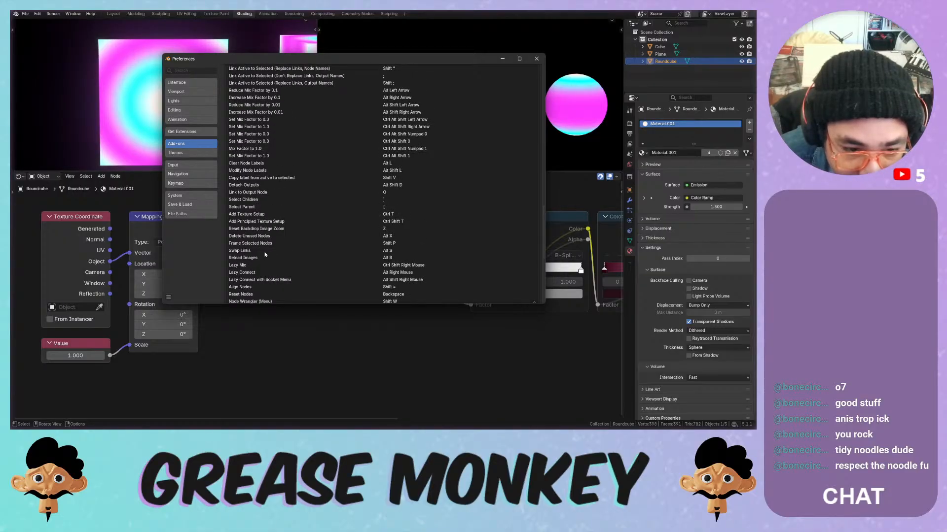
pyautogui.scroll(1, 265, 255)
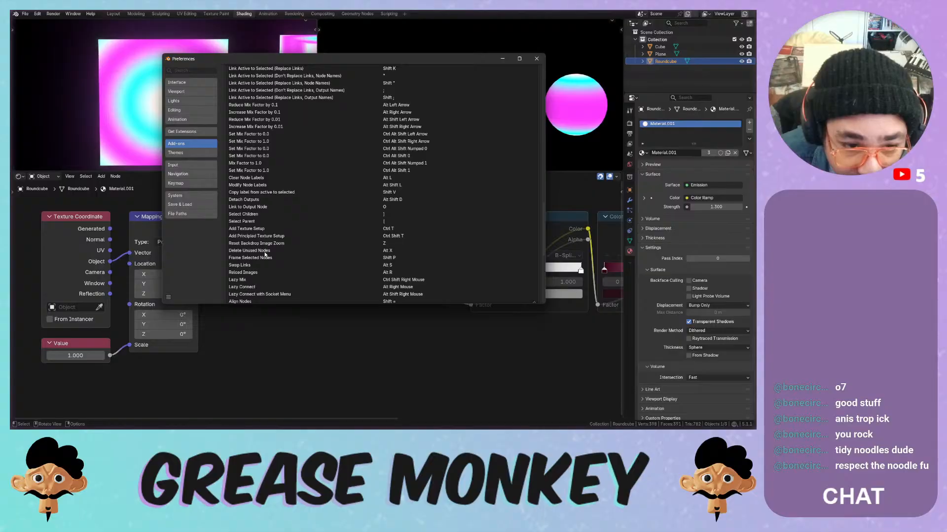
pyautogui.scroll(7, 265, 254)
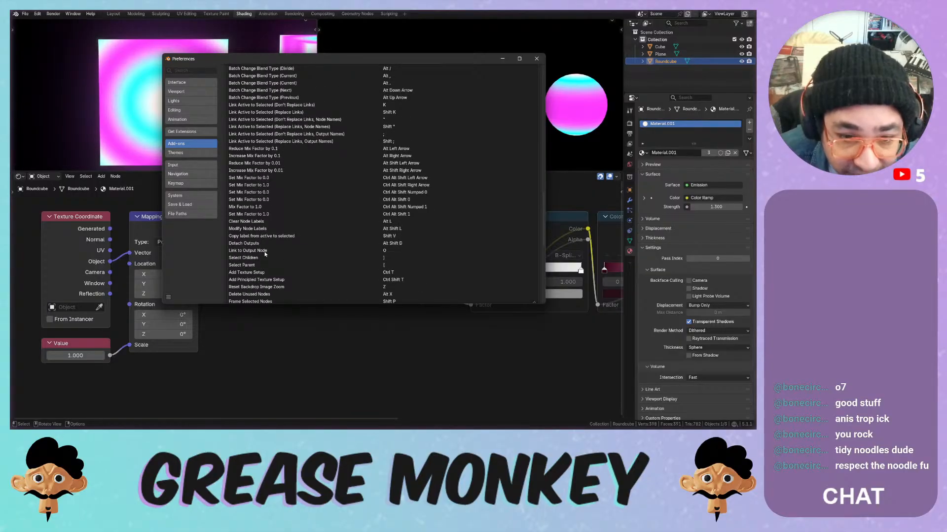
pyautogui.scroll(2, 265, 255)
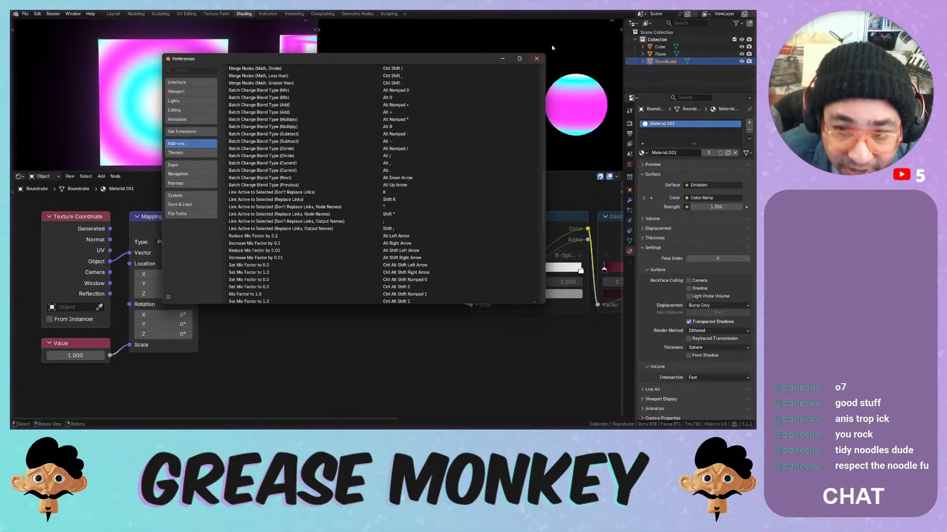
pyautogui.click(536, 58)
# Try to swap the links of the Magic Texture node
pyautogui.hotkey('alt', 's')
pyautogui.hotkey('alt', 's')
pyautogui.hotkey('alt', 's')
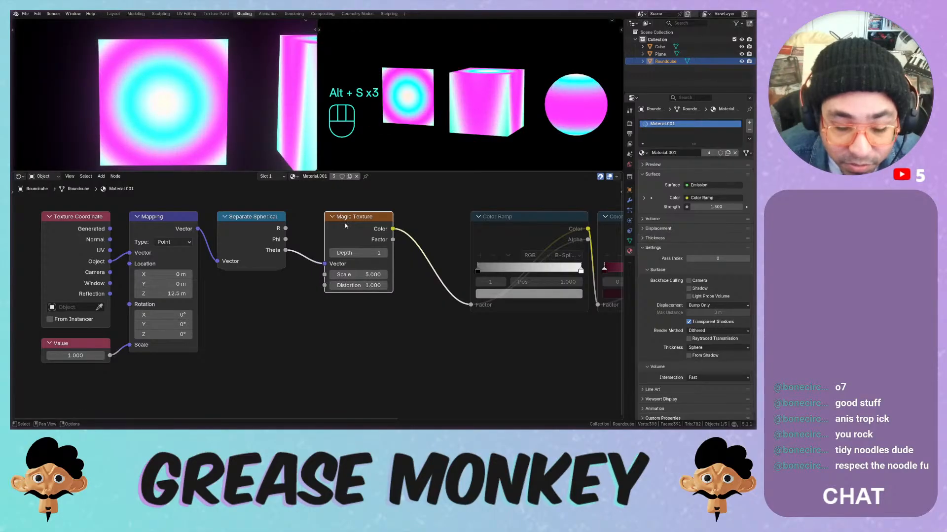
pyautogui.hotkey('shift', 'alt')
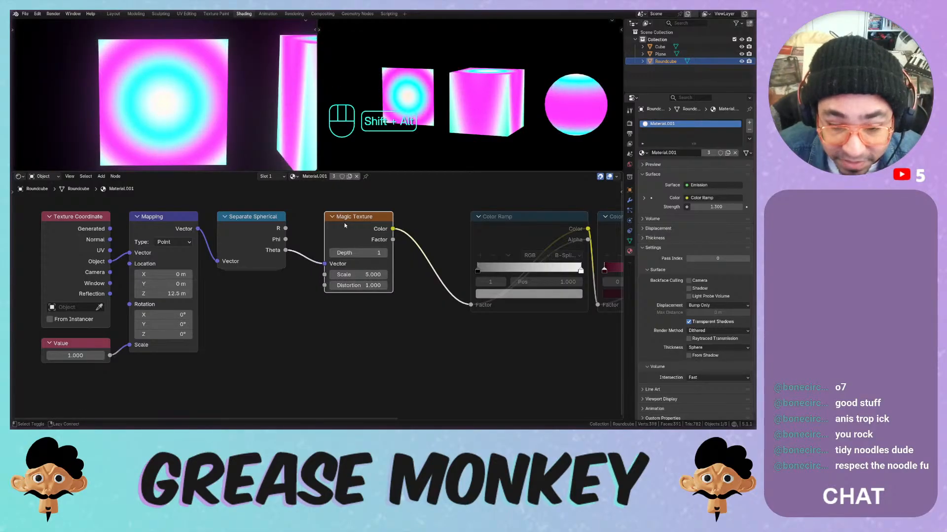
pyautogui.hotkey('shift', 'alt', 's')
pyautogui.hotkey('shift', 'alt', 's')
pyautogui.hotkey('shift', 'alt', 's')
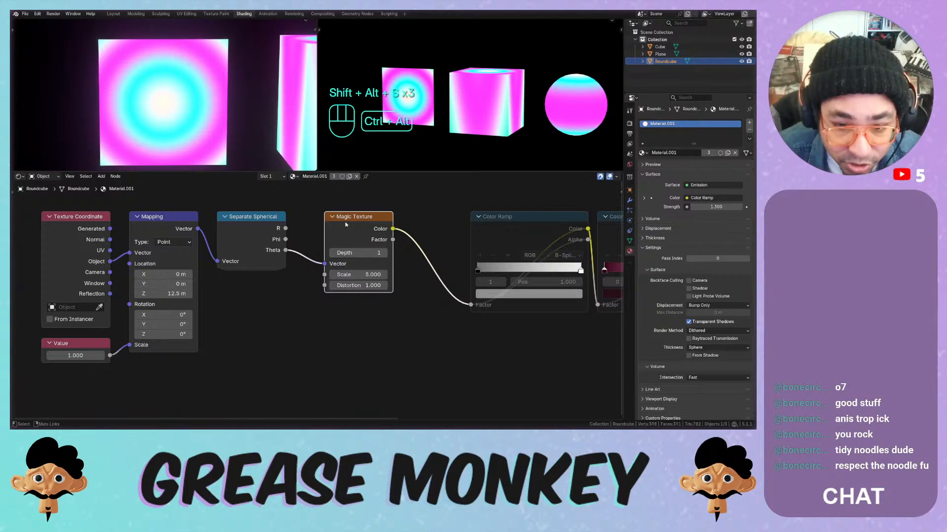
pyautogui.hotkey('ctrl', 'alt', 'z')
pyautogui.hotkey('ctrl', 'alt', 'z')
pyautogui.hotkey('ctrl', 'alt', 'z')
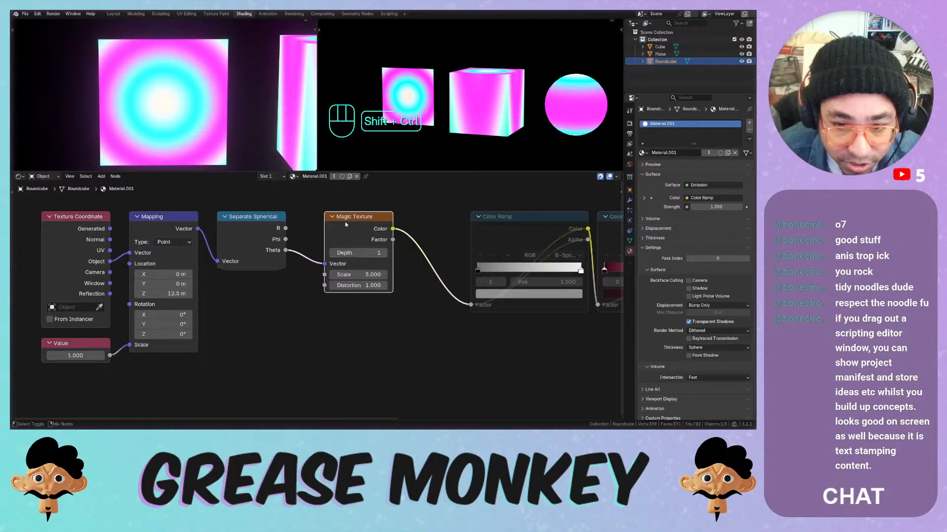
pyautogui.hotkey('ctrl', 'shift', 's')
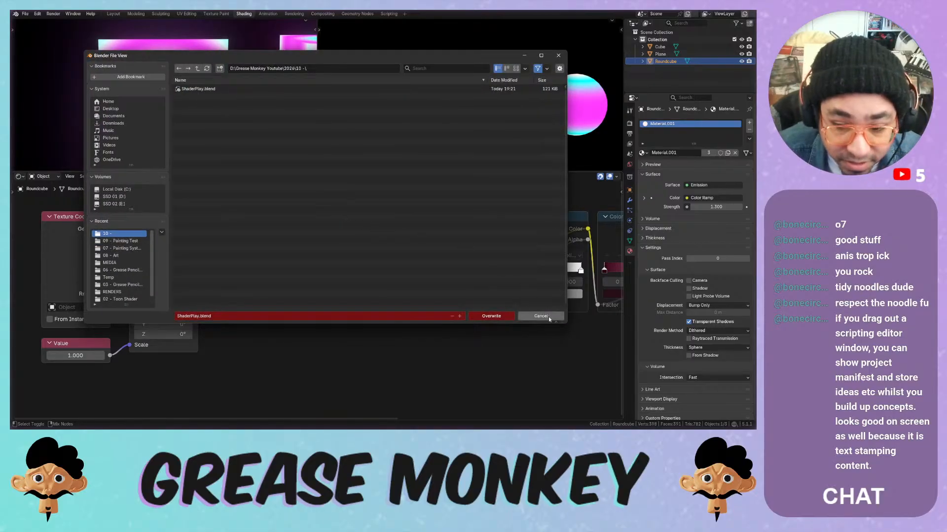
pyautogui.press('Escape')
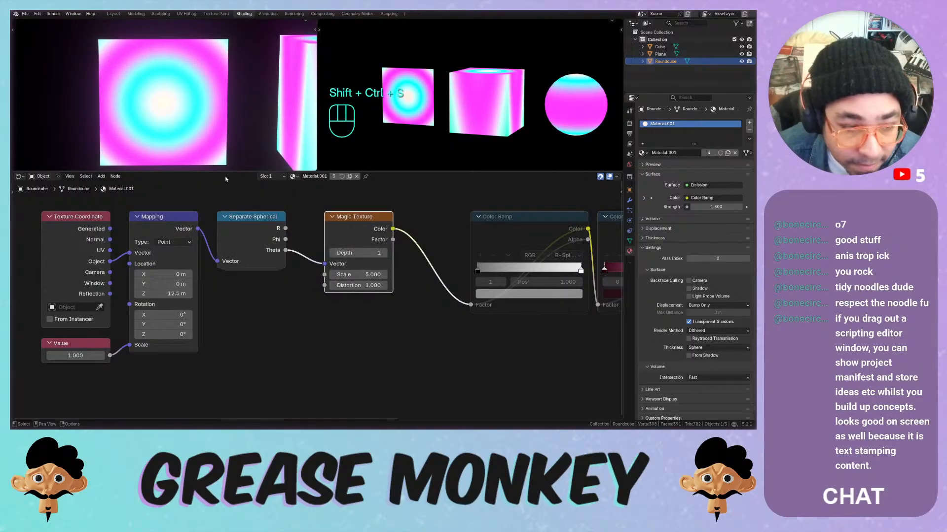
# Reopen the add-on preferences, filter Node Wrangler's hotkey list by "switch" and by "al", and clear the filter
pyautogui.click(37, 14)
pyautogui.click(54, 99)
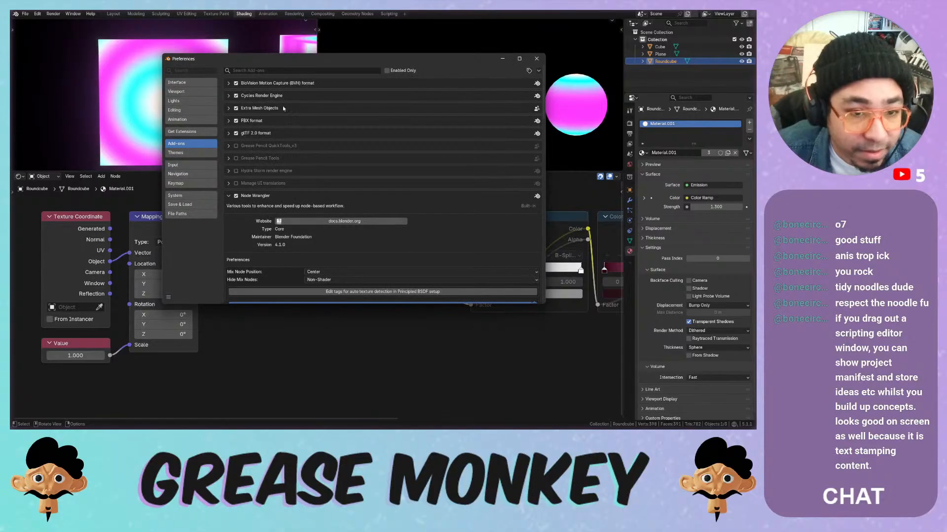
pyautogui.scroll(-5, 296, 197)
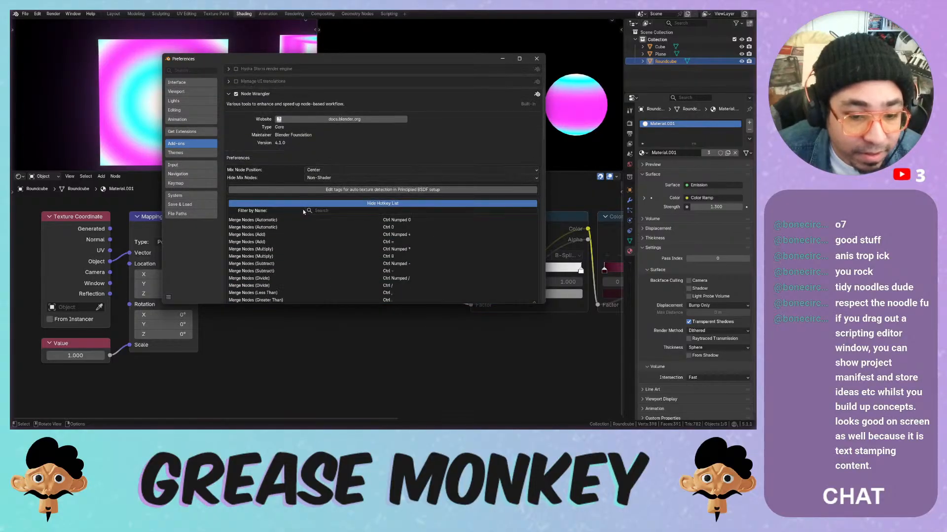
pyautogui.click(323, 210)
pyautogui.write('switch')
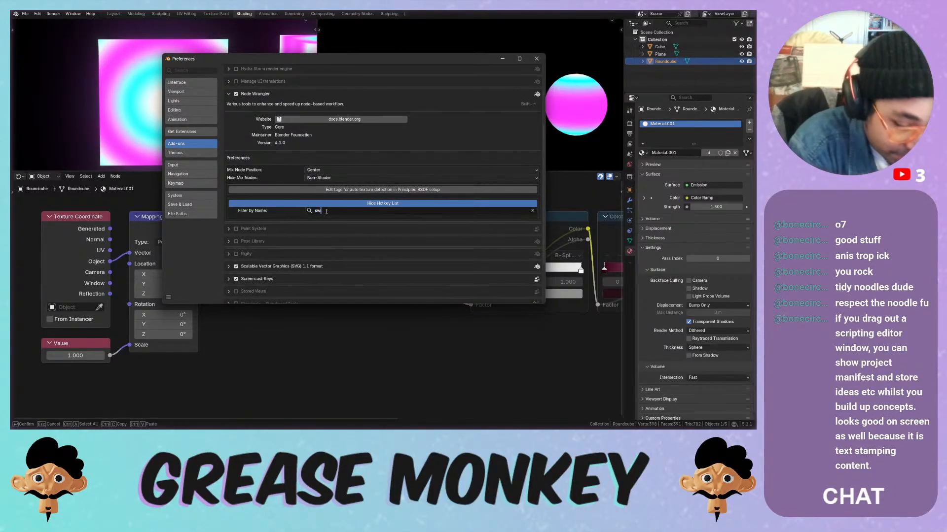
pyautogui.press('BackSpace')
pyautogui.press('BackSpace')
pyautogui.press('BackSpace')
pyautogui.press('BackSpace')
pyautogui.press('BackSpace')
pyautogui.press('BackSpace')
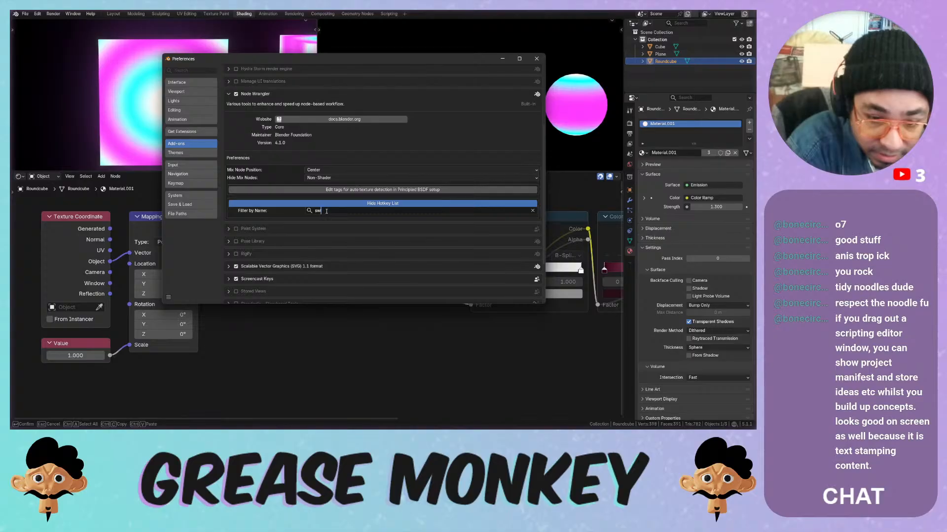
pyautogui.write('al')
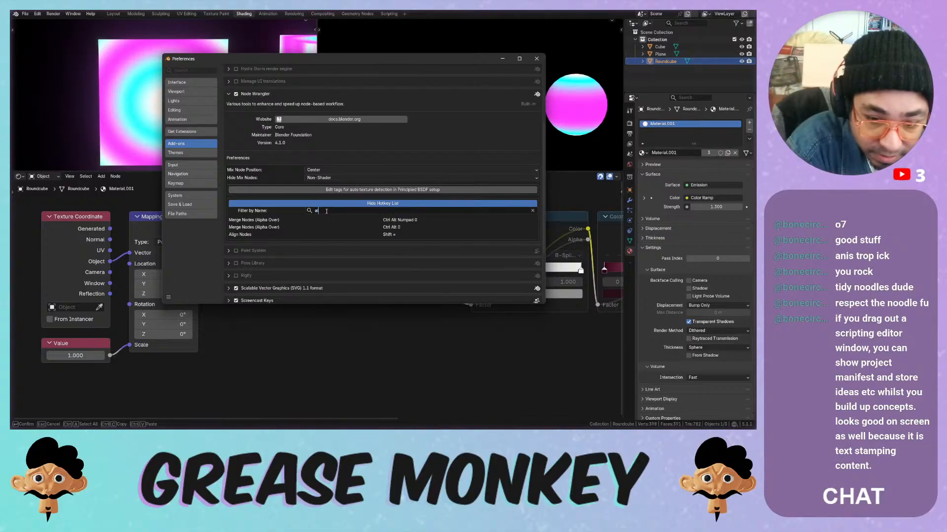
pyautogui.press('BackSpace')
pyautogui.press('BackSpace')
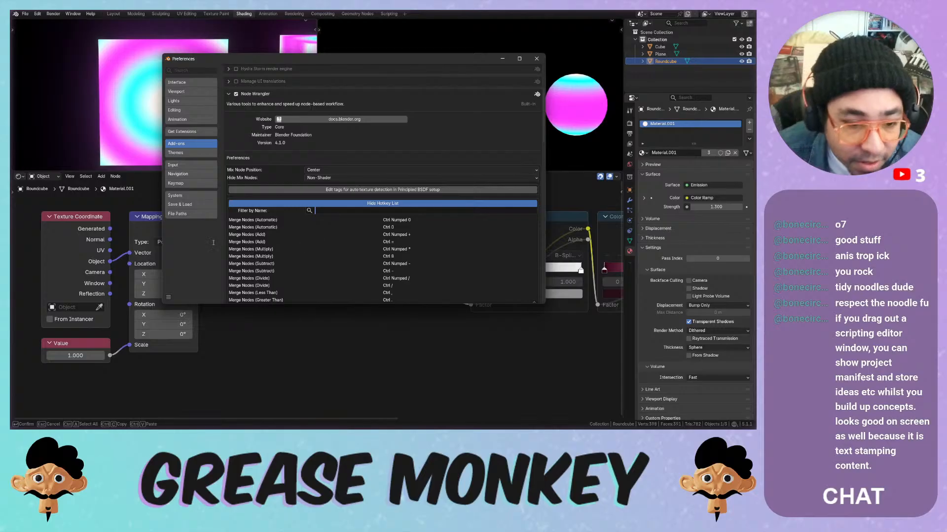
# Read through Node Wrangler's full hotkey list for the Swap Links entry and its neighbouring commands, and close the preferences
pyautogui.scroll(-3, 263, 243)
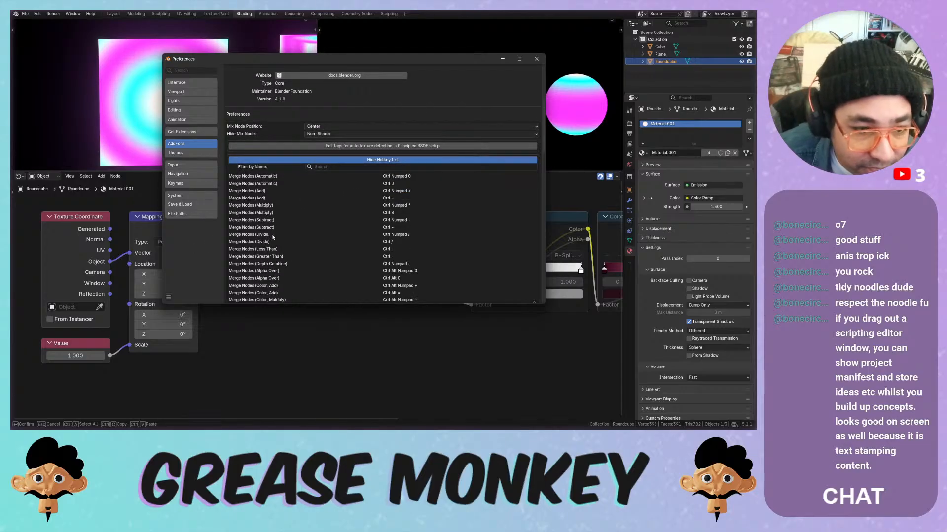
pyautogui.scroll(-6, 272, 238)
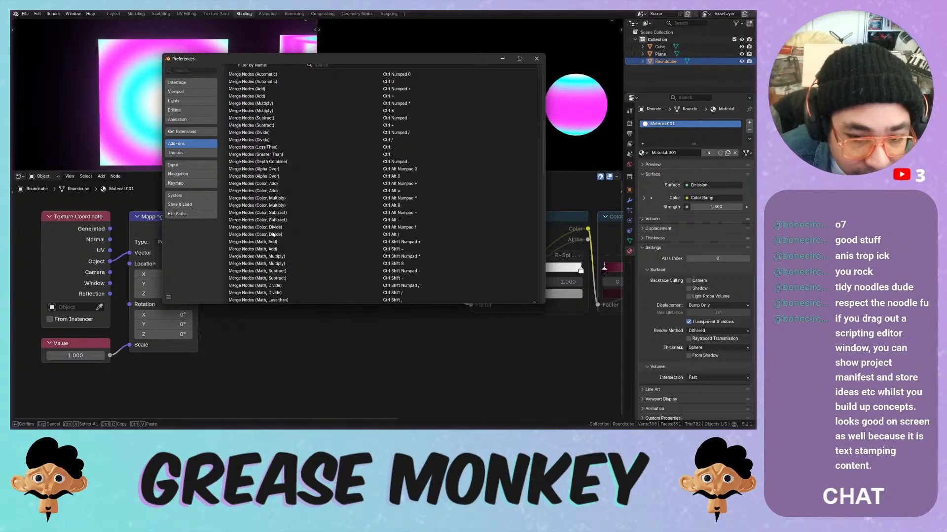
pyautogui.scroll(-14, 273, 235)
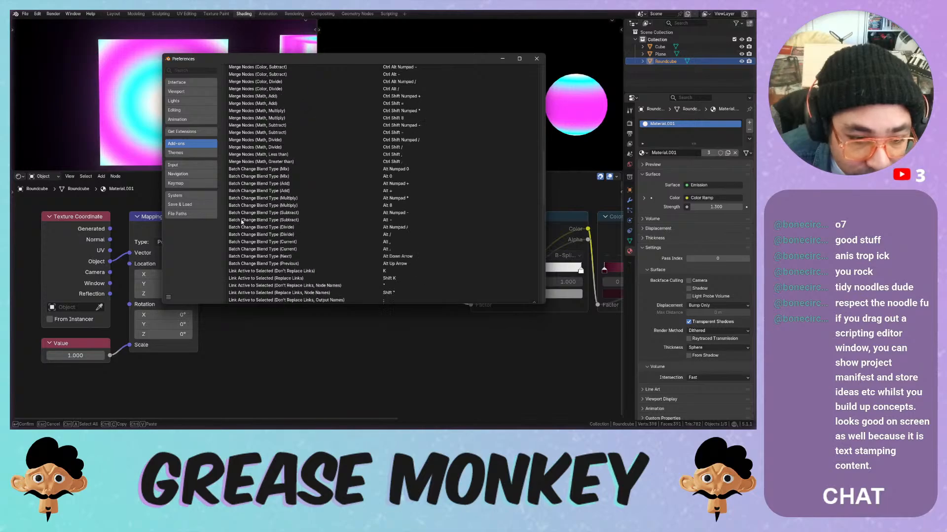
pyautogui.scroll(-2, 244, 233)
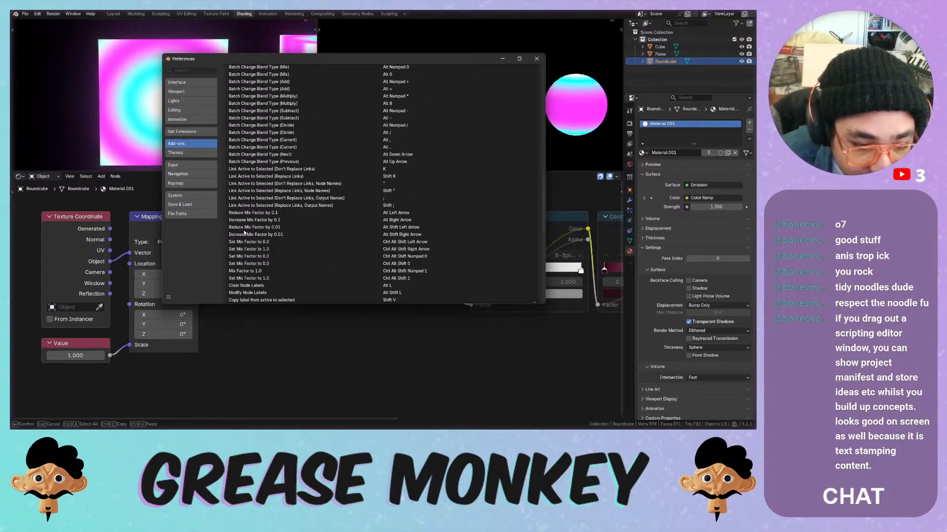
pyautogui.scroll(-3, 252, 228)
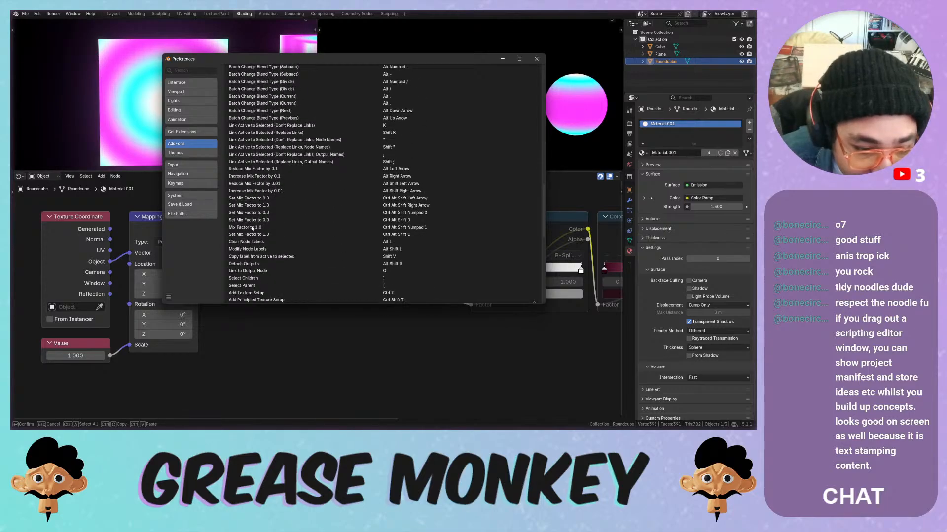
pyautogui.scroll(-1, 251, 244)
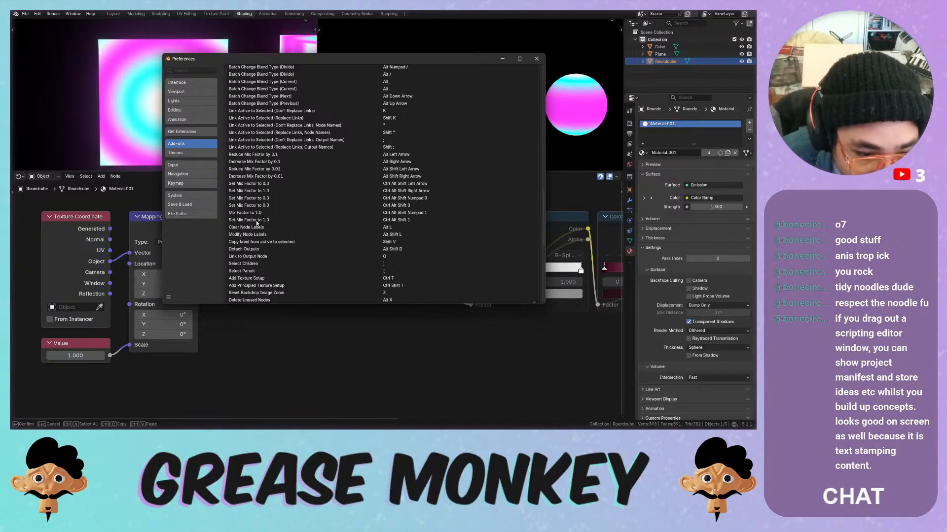
pyautogui.scroll(-3, 257, 223)
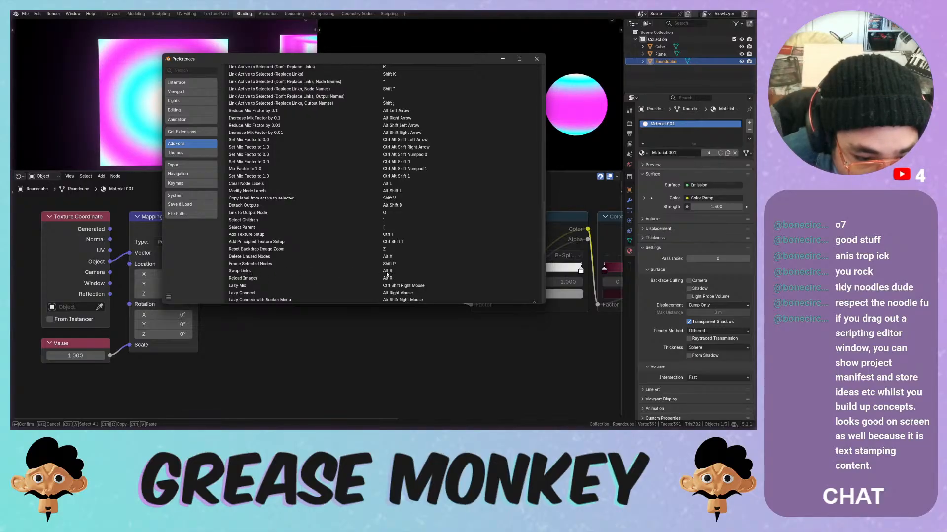
pyautogui.scroll(-2, 387, 275)
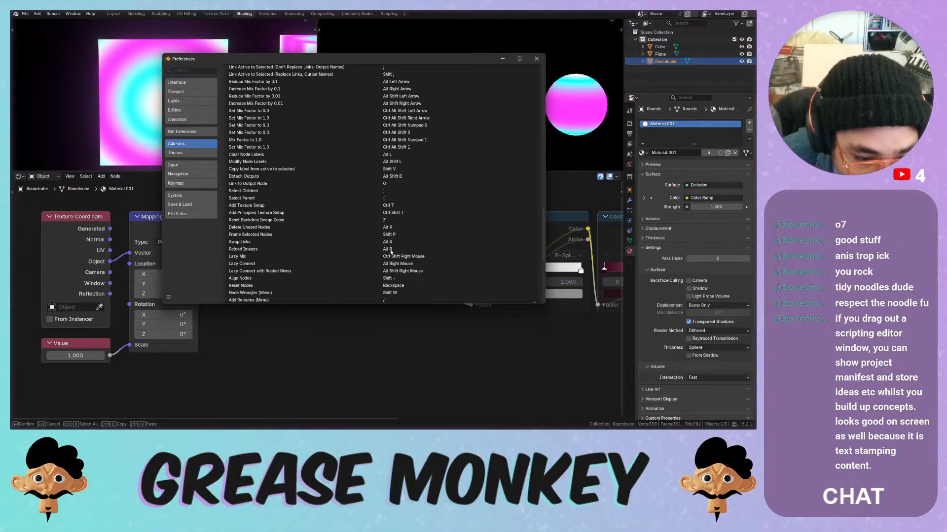
pyautogui.scroll(-2, 387, 254)
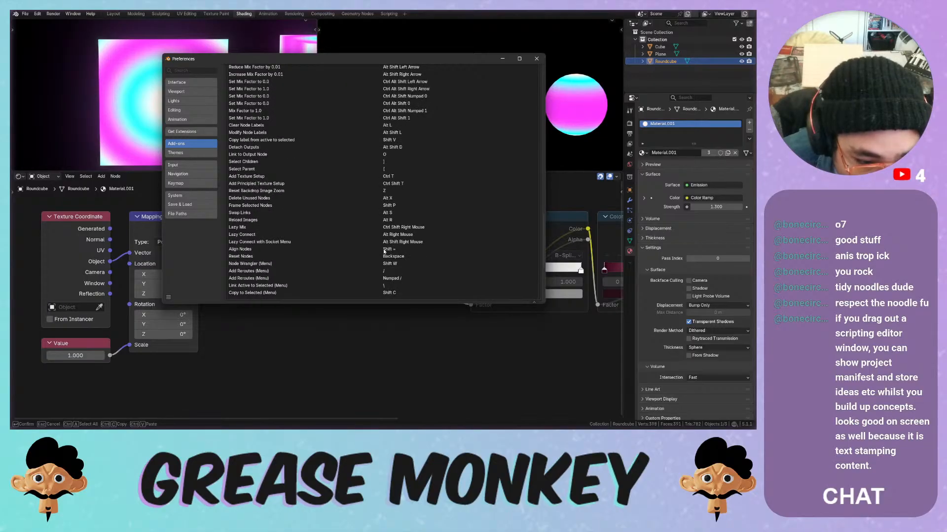
pyautogui.scroll(3, 384, 251)
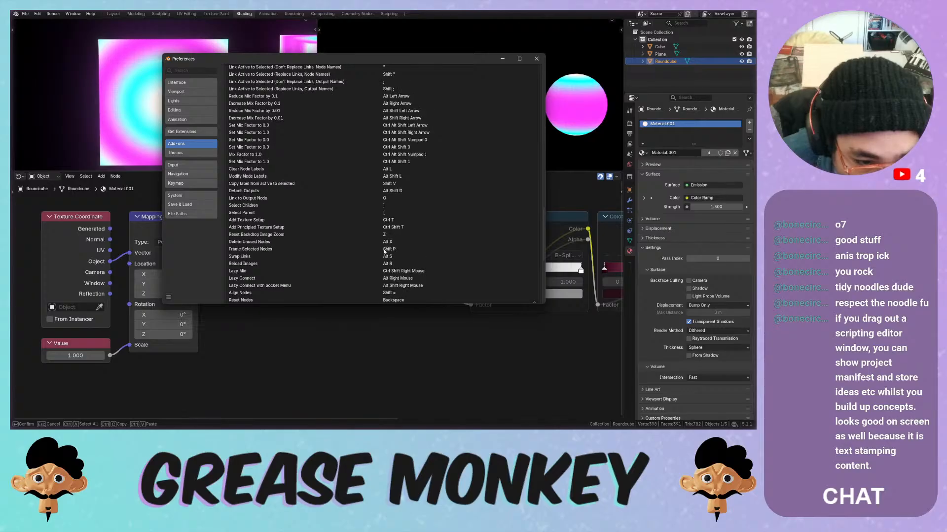
pyautogui.scroll(1, 384, 251)
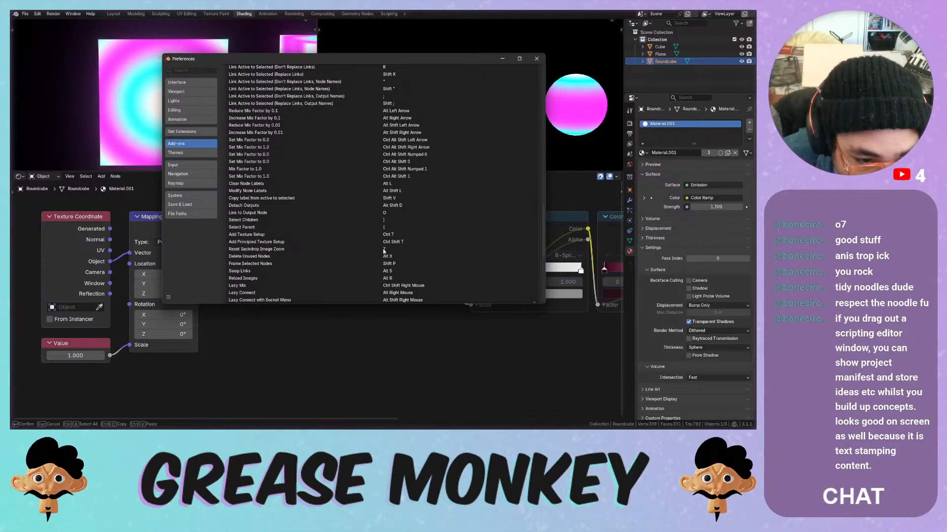
pyautogui.scroll(1, 384, 251)
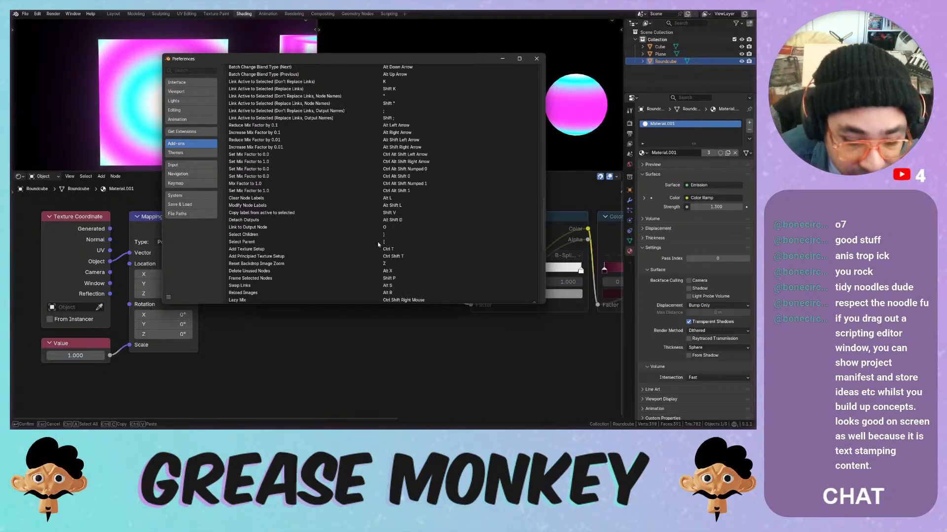
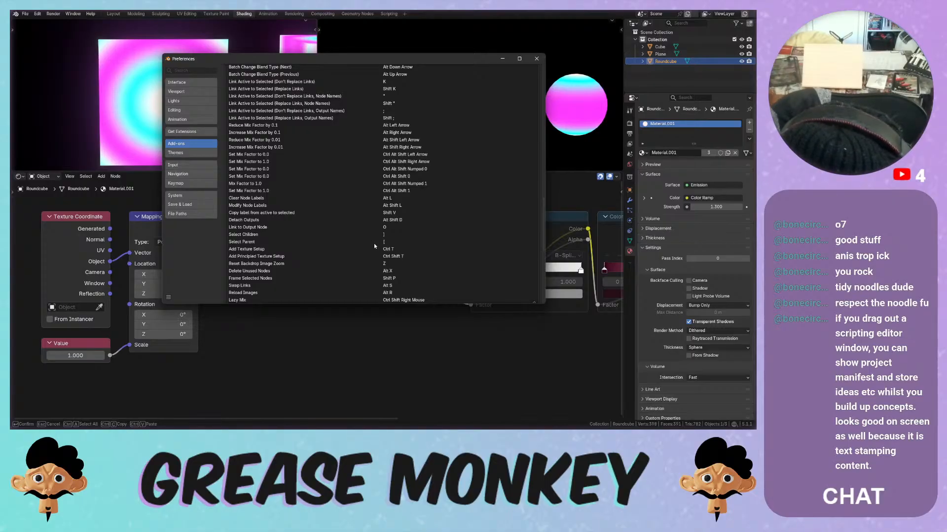
pyautogui.click(537, 58)
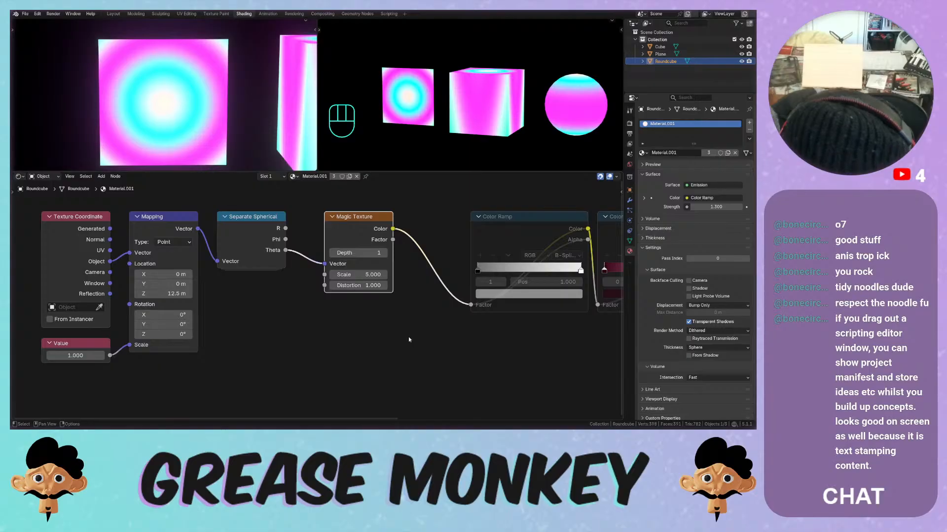
# Split the shader node editor vertically and turn the narrow new area into a Text Editor
pyautogui.moveTo(12, 173); pyautogui.dragTo(201, 177)
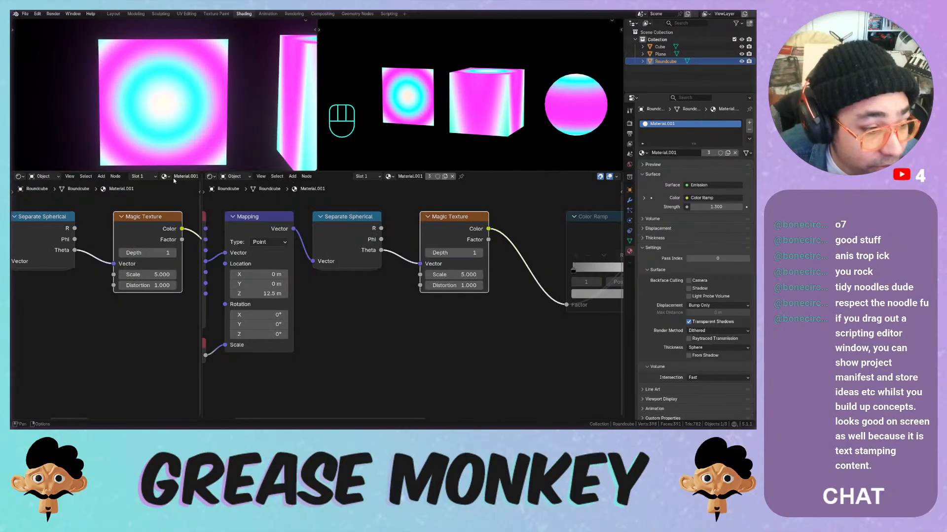
pyautogui.click(21, 177)
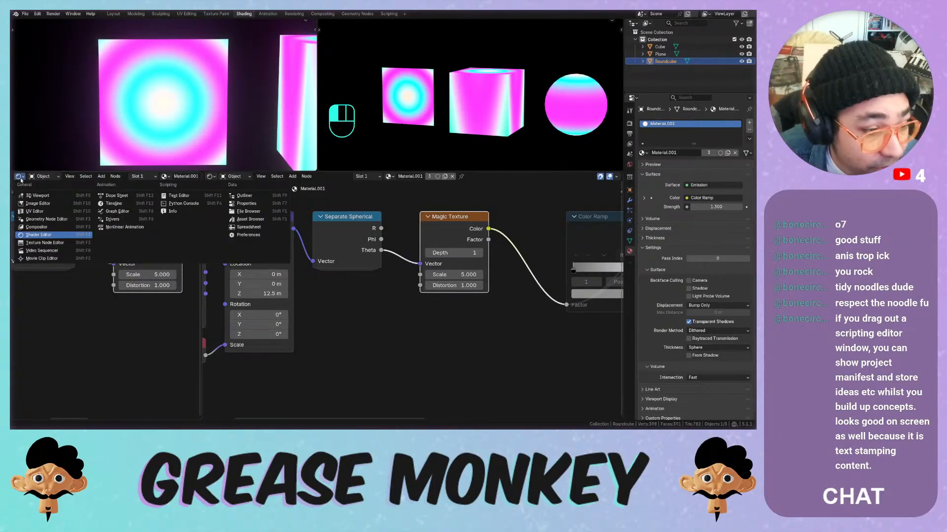
pyautogui.click(185, 197)
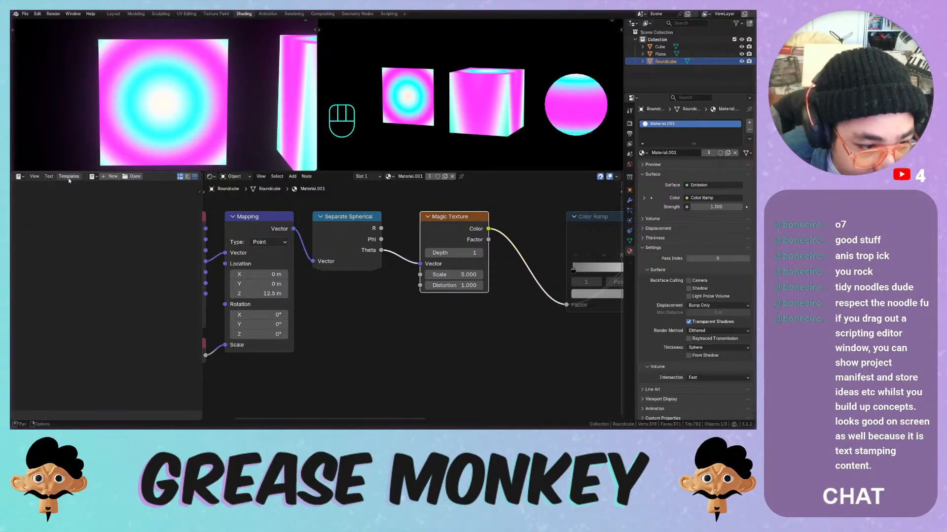
# Look at the Python Console and Info editors in the new area and return it to the Text Editor
pyautogui.click(91, 177)
pyautogui.click(20, 177)
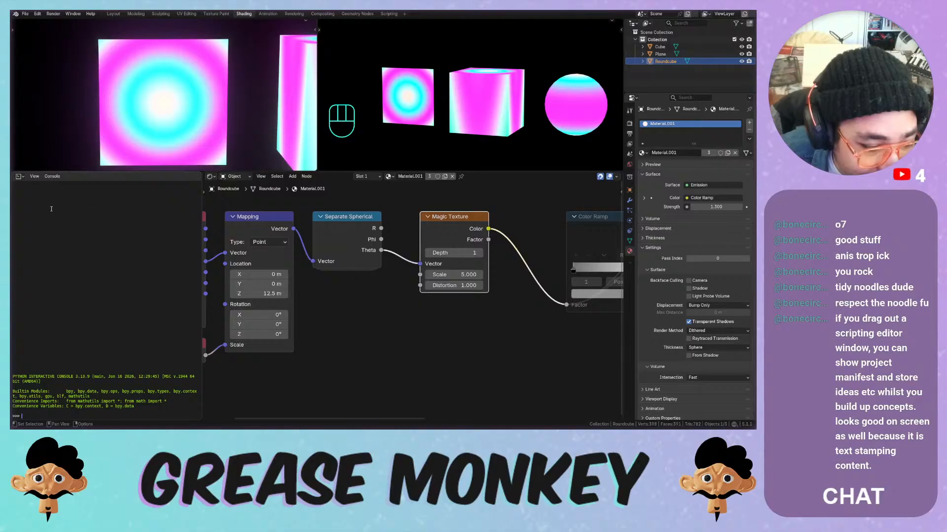
pyautogui.click(18, 176)
pyautogui.click(178, 215)
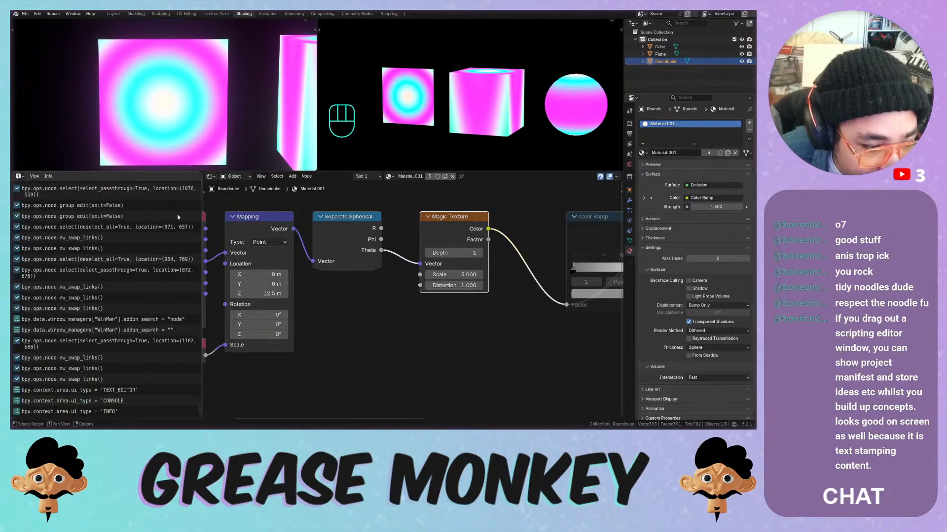
pyautogui.click(18, 176)
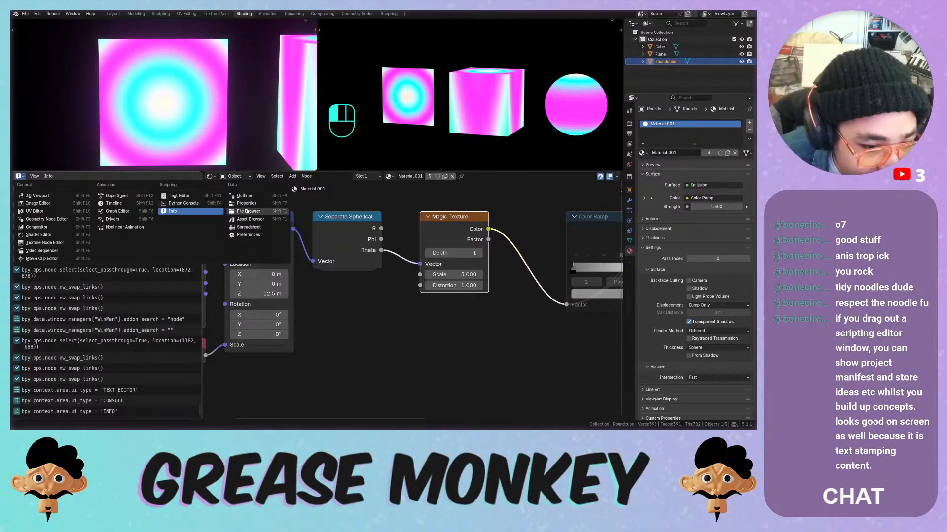
pyautogui.click(179, 195)
# Create a text file from the Blender Manifest template and look through it to its end
pyautogui.click(69, 176)
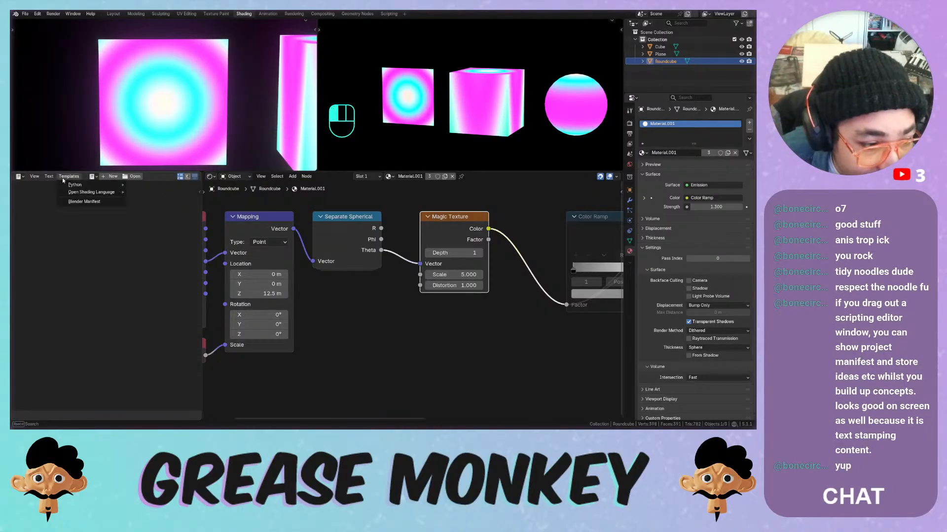
pyautogui.moveTo(75, 192)
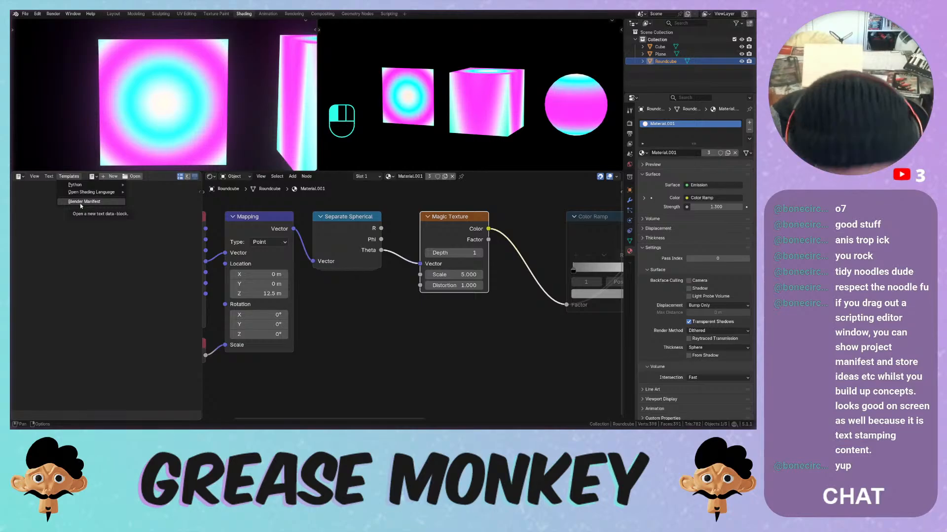
pyautogui.click(84, 202)
pyautogui.scroll(-15, 92, 212)
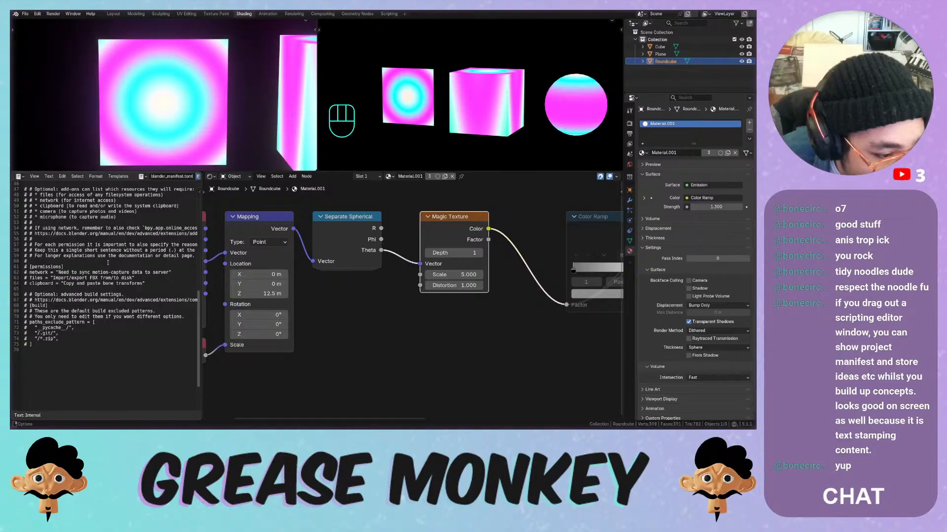
# Return to the top of the manifest template text and undo its creation
pyautogui.scroll(15, 107, 262)
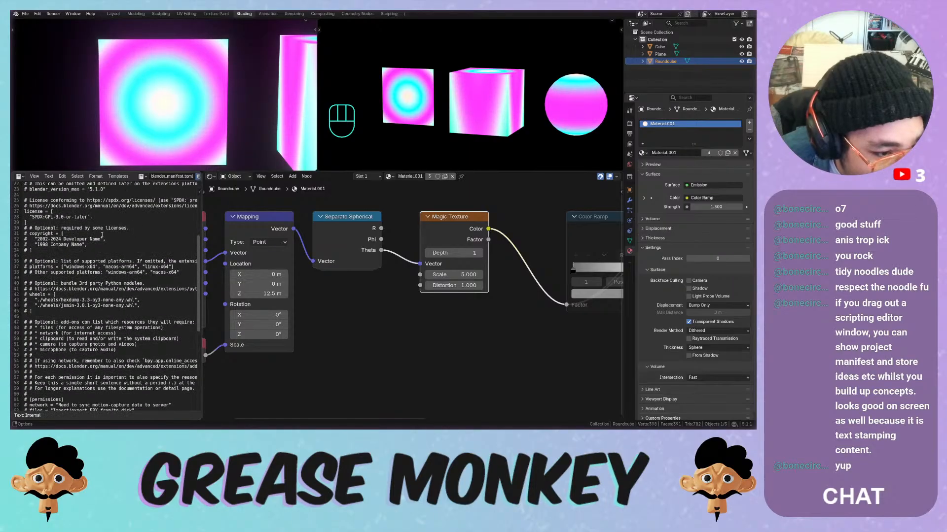
pyautogui.click(118, 177)
pyautogui.press('Escape')
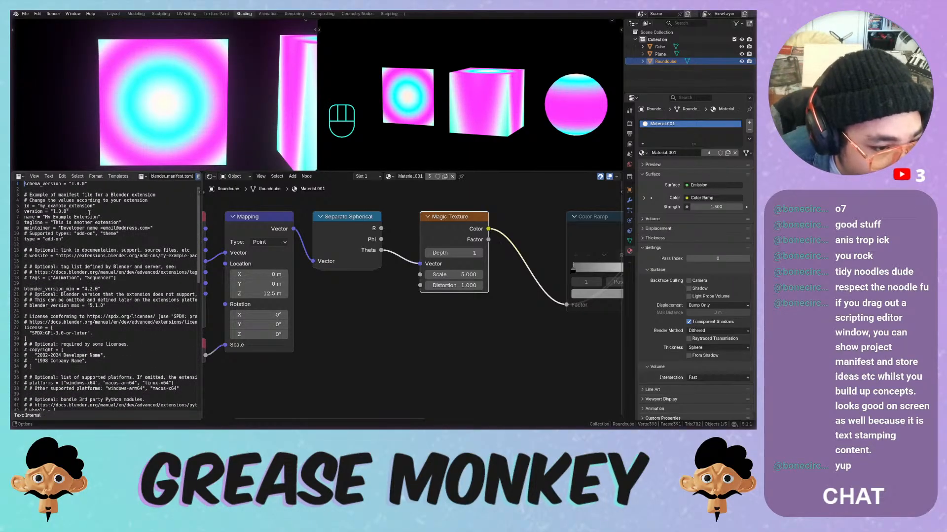
pyautogui.hotkey('ctrl', 'z')
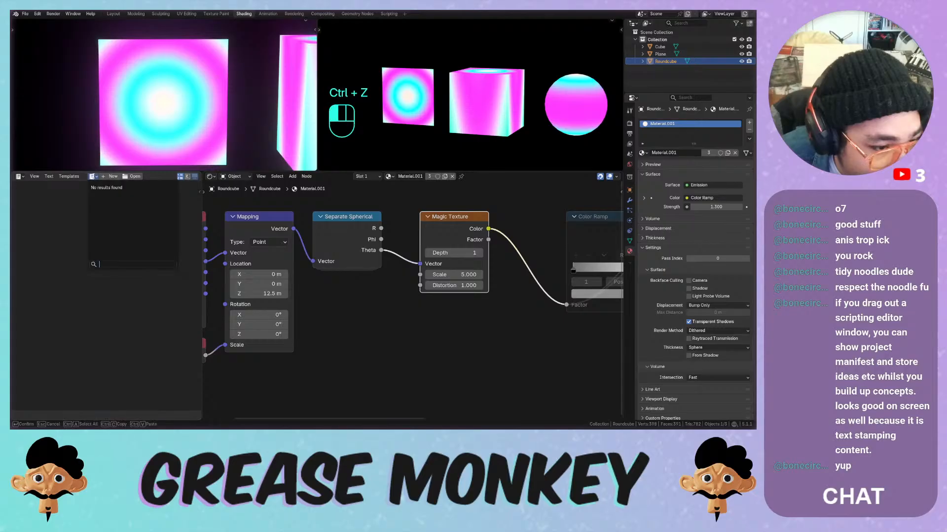
# Widen the Text Editor area beside the shader nodes and create a new empty text file in it
pyautogui.click(48, 177)
pyautogui.moveTo(34, 177)
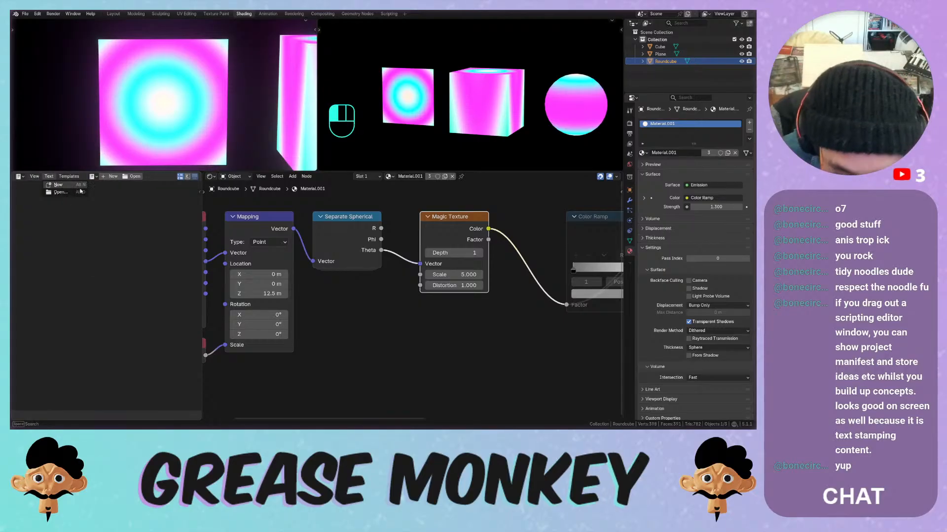
pyautogui.moveTo(201, 210); pyautogui.dragTo(64, 204)
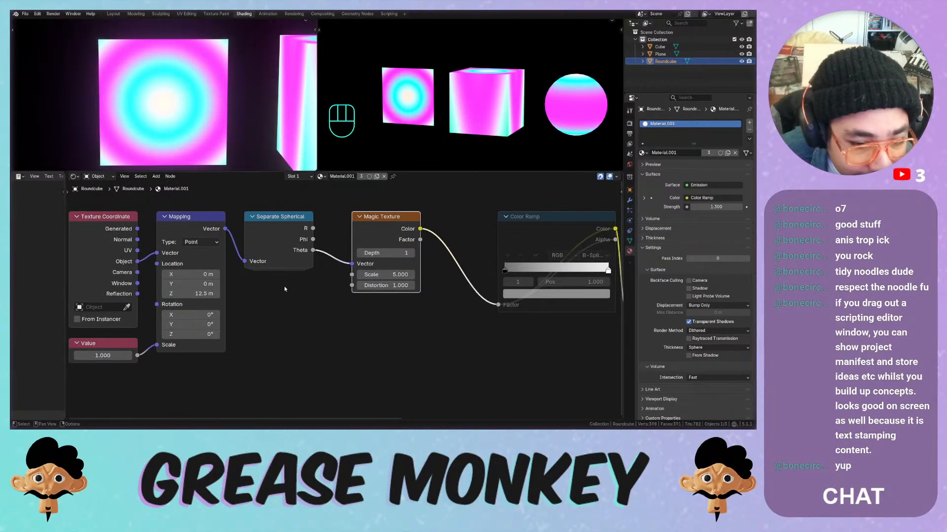
pyautogui.scroll(-2, 284, 286)
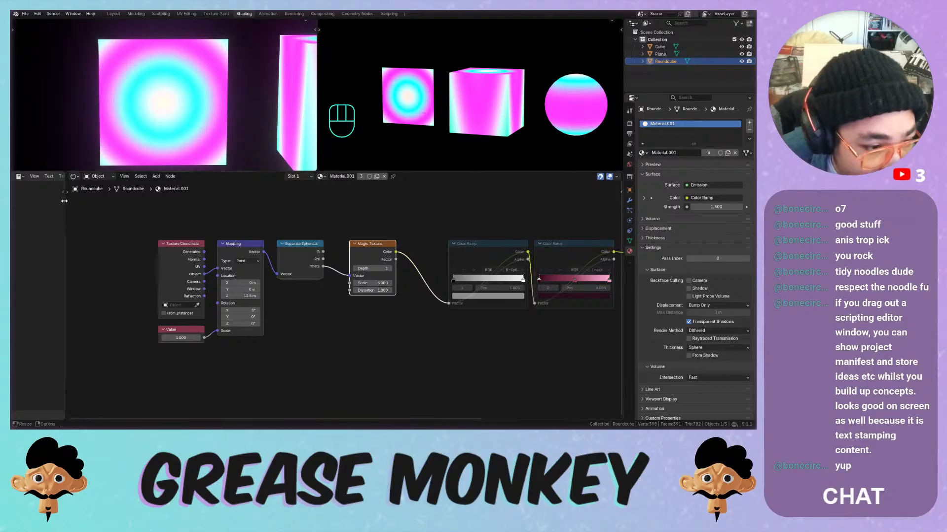
pyautogui.moveTo(64, 198); pyautogui.dragTo(241, 197)
pyautogui.click(111, 176)
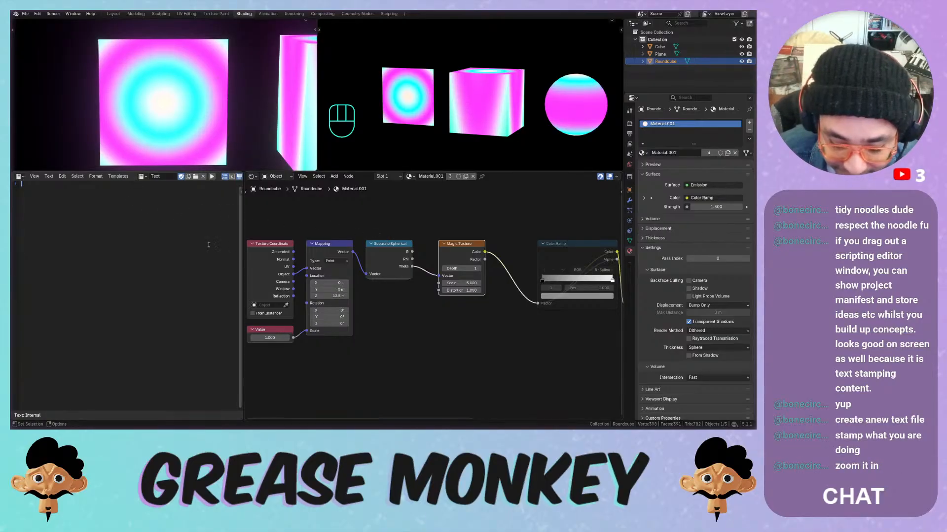
pyautogui.scroll(-1, 134, 245)
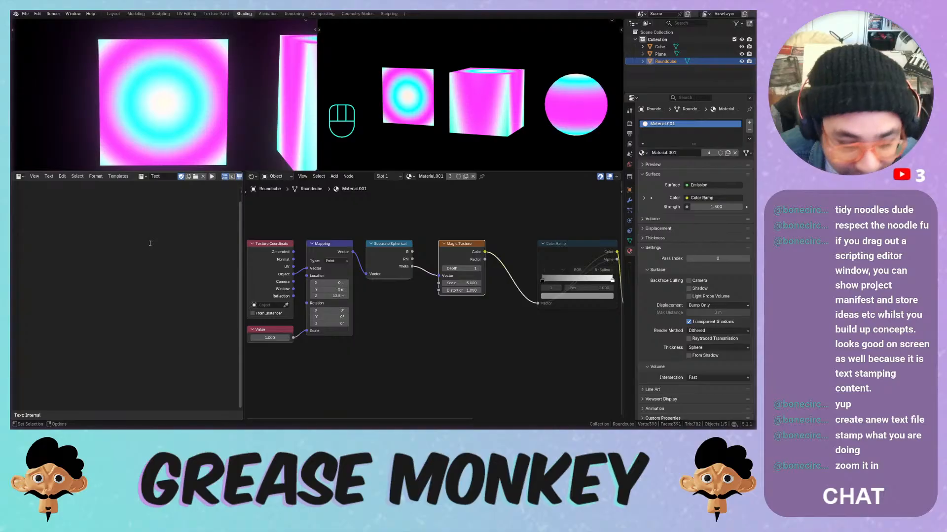
pyautogui.scroll(1, 175, 232)
# Try to copy the Texture Coordinate, Value, Mapping and Separate Spherical nodes into the empty text file
pyautogui.moveTo(297, 211); pyautogui.dragTo(363, 218, button='middle')
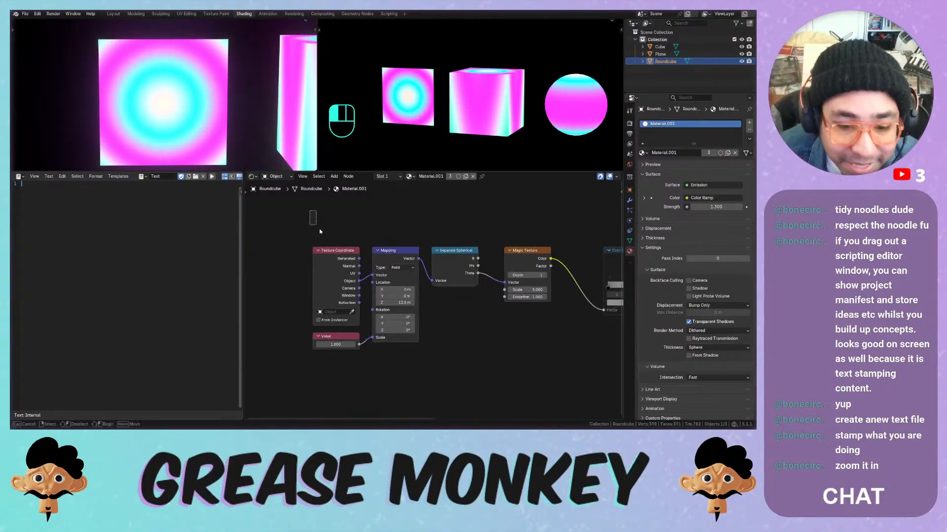
pyautogui.hotkey('ctrl', 'c')
pyautogui.hotkey('ctrl', 'v')
pyautogui.hotkey('ctrl', 'z')
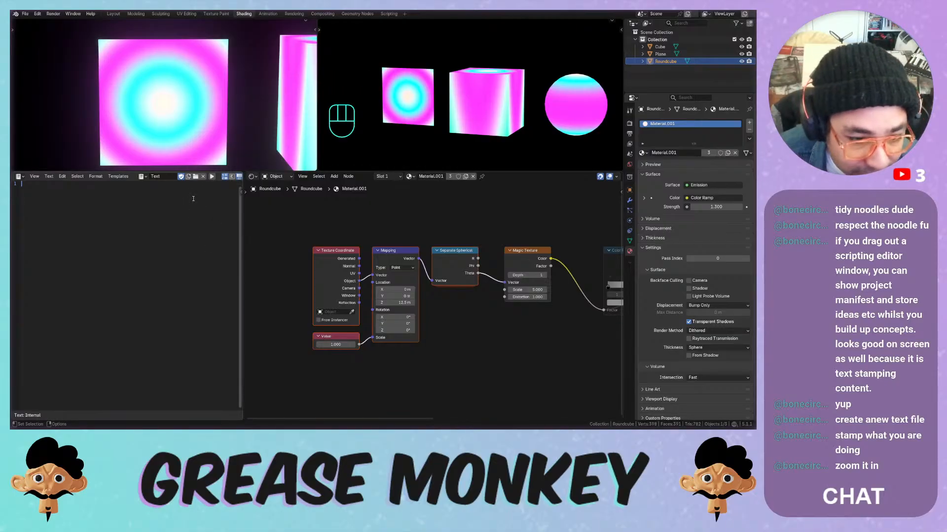
pyautogui.write('sadasd')
pyautogui.press('BackSpace')
pyautogui.press('BackSpace')
pyautogui.press('BackSpace')
pyautogui.press('BackSpace')
pyautogui.press('BackSpace')
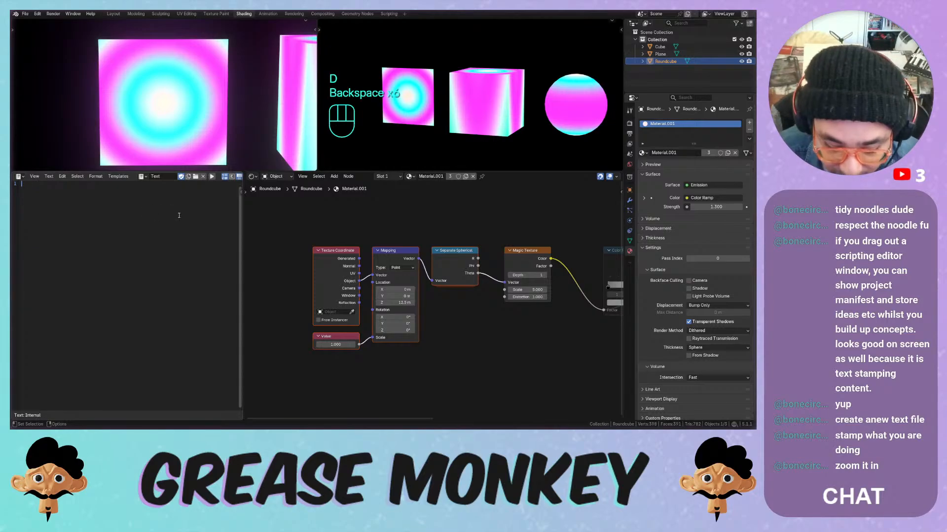
# Narrow the Text Editor area to give the shader nodes more room, and save
pyautogui.moveTo(242, 218); pyautogui.dragTo(189, 218)
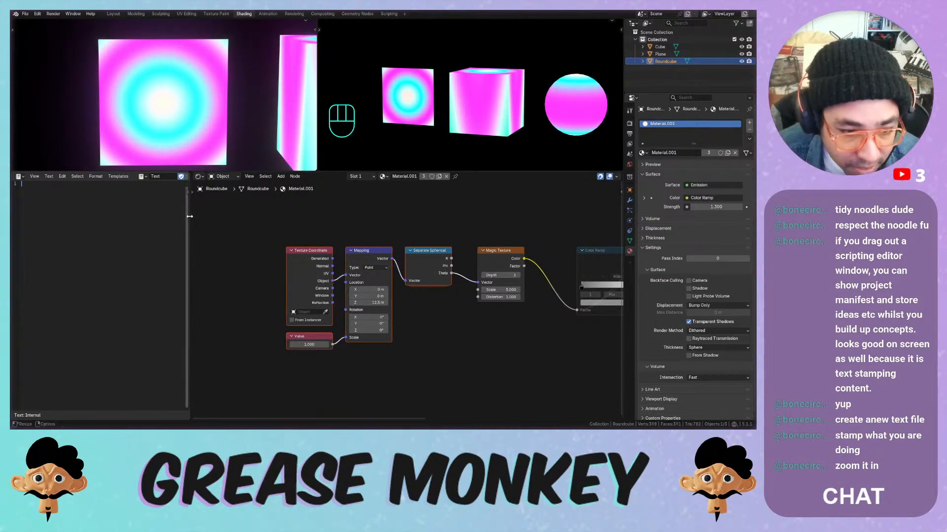
pyautogui.hotkey('ctrl', 's')
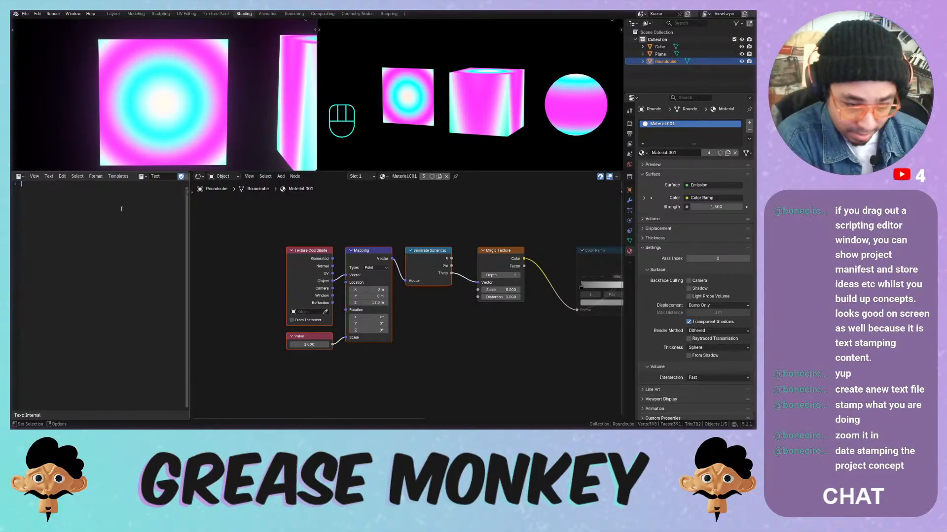
pyautogui.write('Shader')
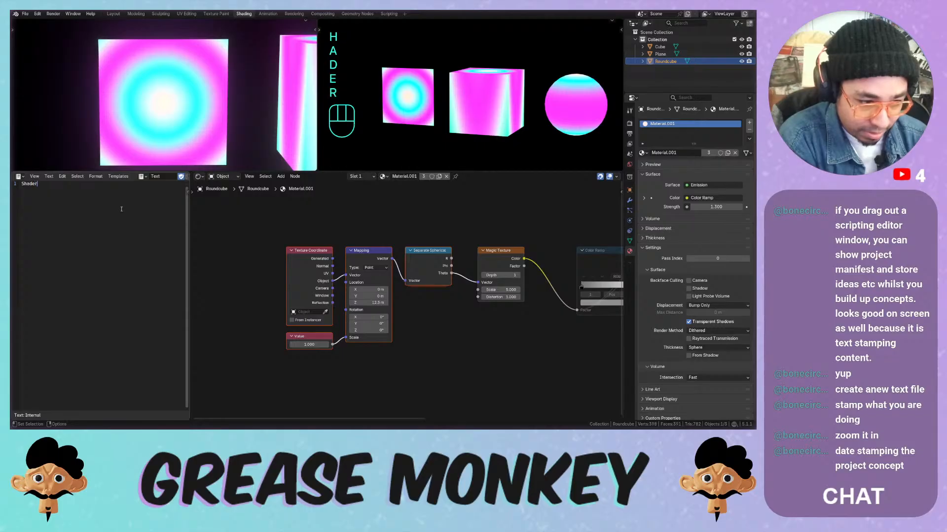
pyautogui.hotkey('ctrl', 'a')
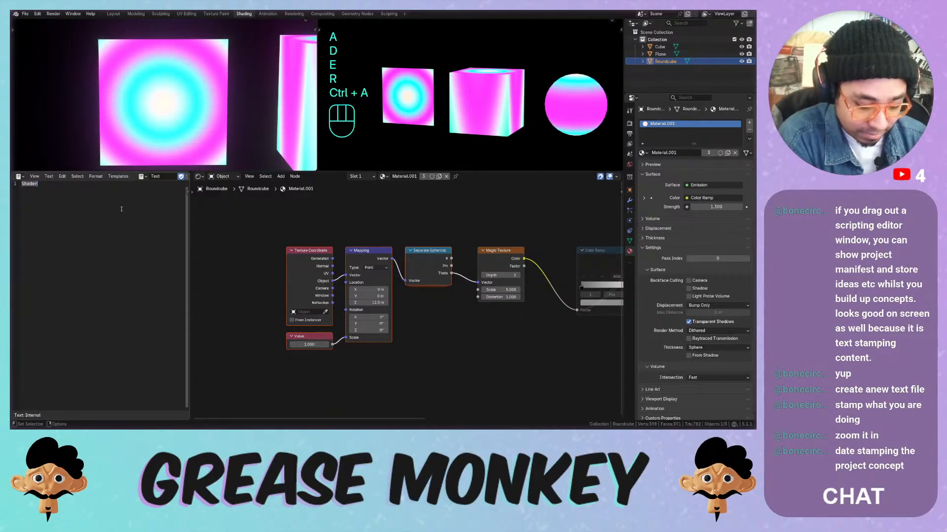
pyautogui.press('Right')
pyautogui.write('Mater')
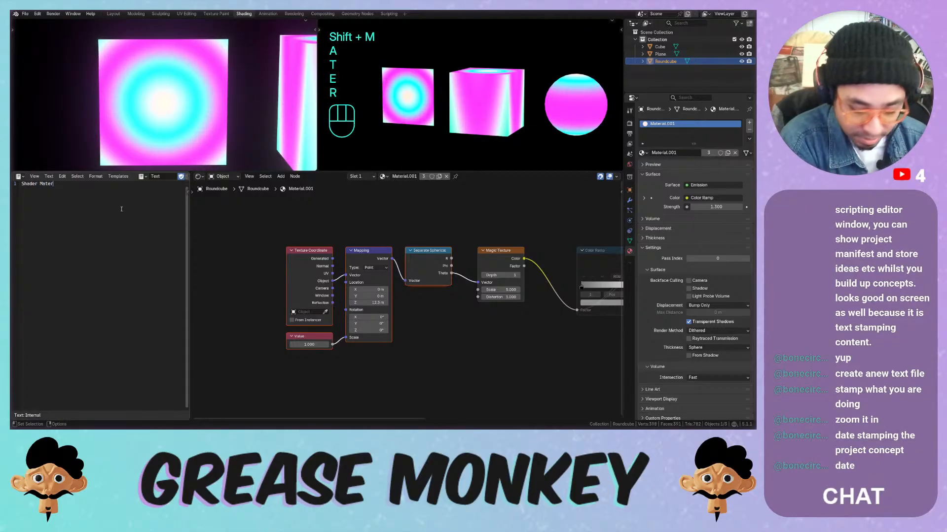
pyautogui.hotkey('ctrl', 'a')
pyautogui.press('BackSpace')
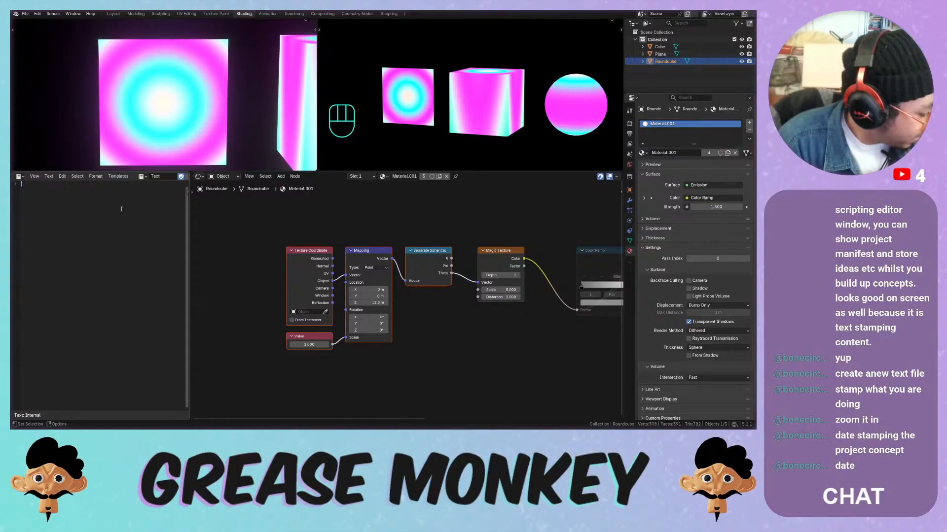
# Write the date 04/23/26 on the first line of the text file and start a second line
pyautogui.write('04')
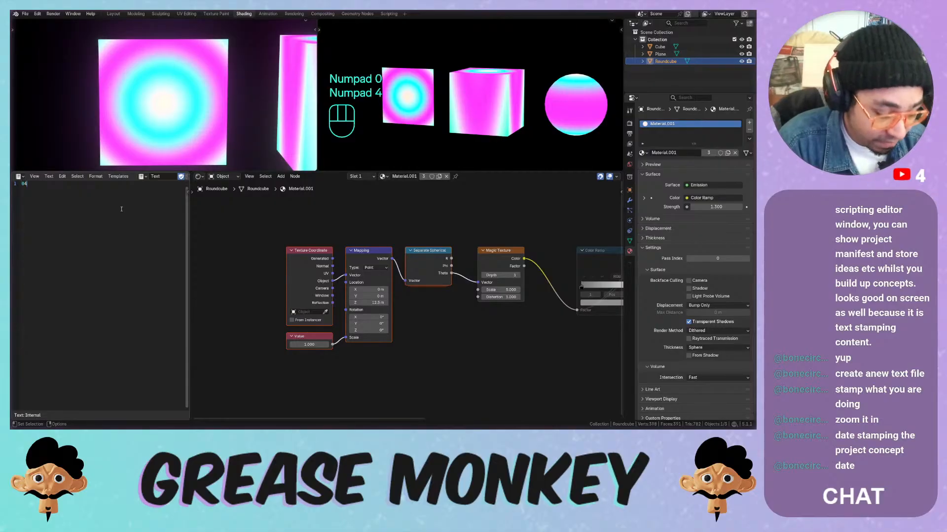
pyautogui.write('/')
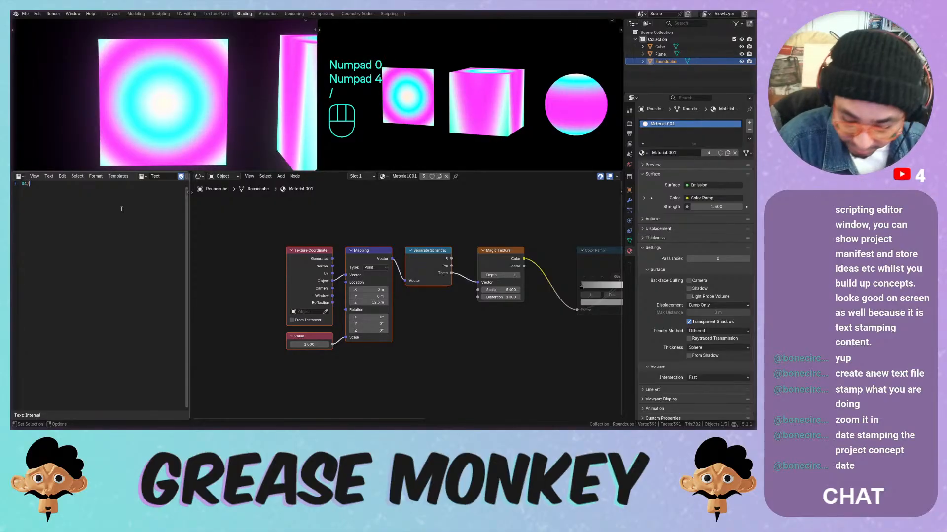
pyautogui.write('23')
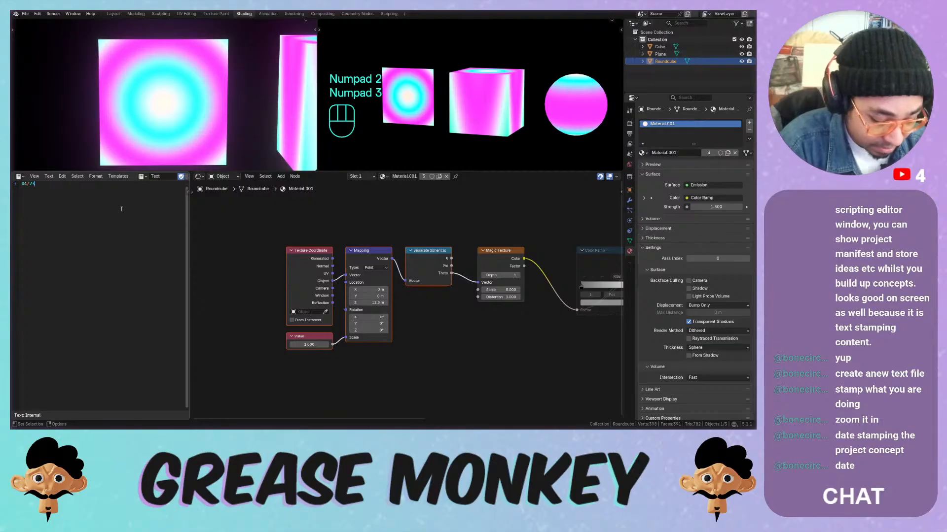
pyautogui.write('/26')
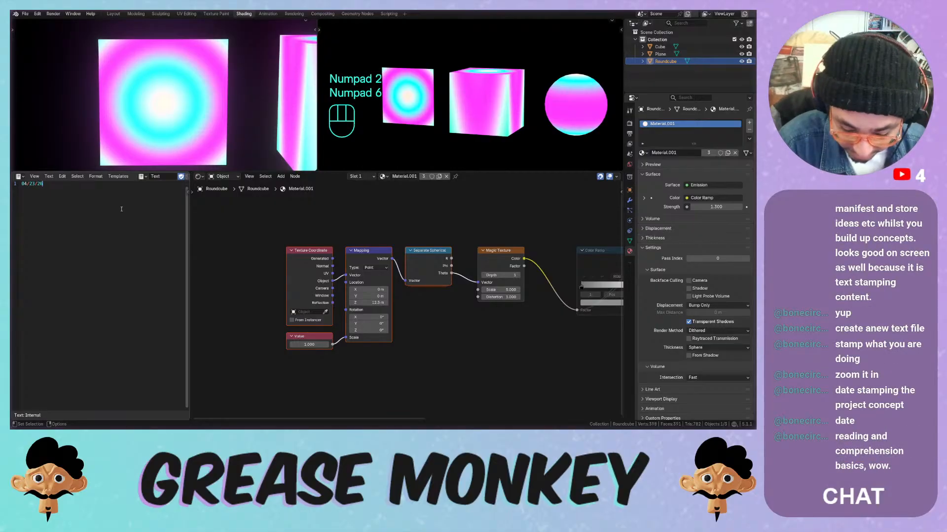
pyautogui.press('KP_Enter')
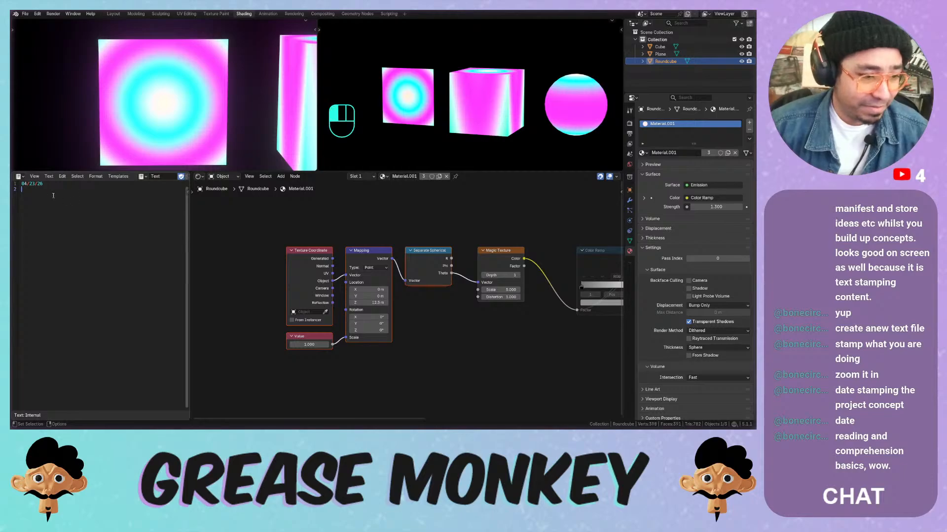
# Feed the Magic Texture's Vector input from Separate Spherical's R output, and after that from its Phi output
pyautogui.moveTo(363, 233); pyautogui.dragTo(320, 234, button='middle')
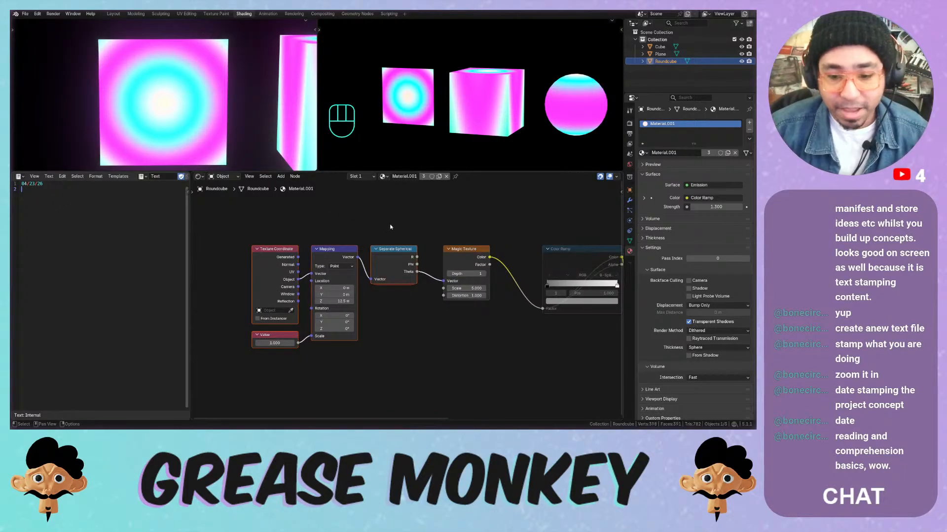
pyautogui.scroll(2, 390, 226)
pyautogui.moveTo(419, 245); pyautogui.dragTo(452, 276)
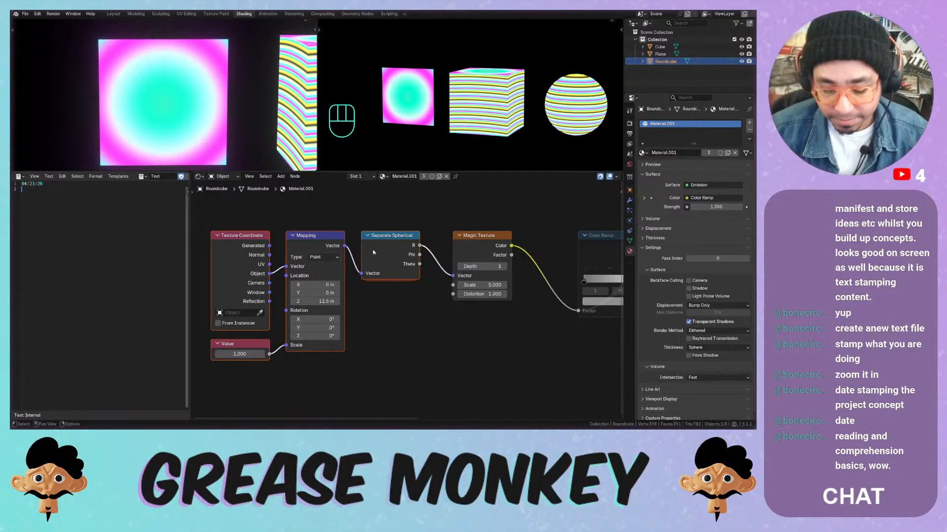
pyautogui.moveTo(412, 272); pyautogui.dragTo(384, 269, button='middle')
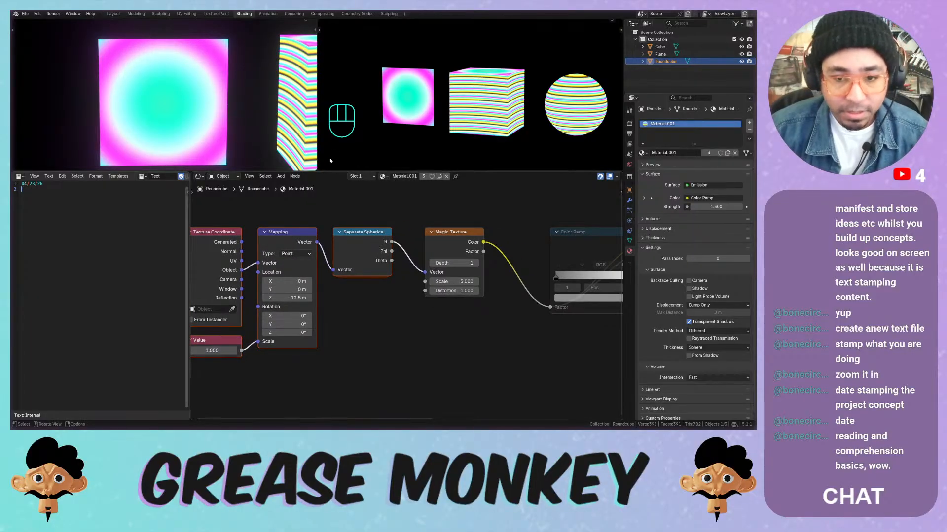
pyautogui.moveTo(386, 113); pyautogui.dragTo(403, 108, button='middle')
pyautogui.moveTo(342, 217); pyautogui.dragTo(366, 199, button='middle')
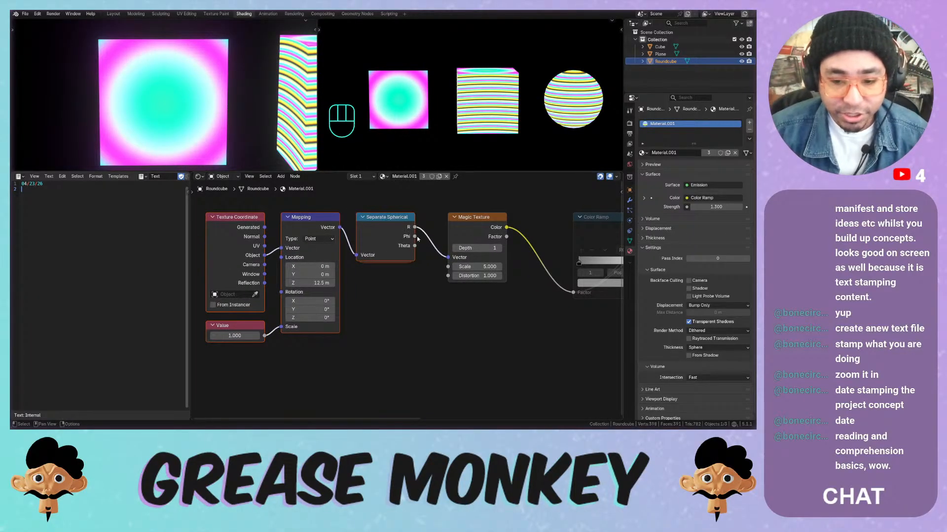
pyautogui.moveTo(414, 237); pyautogui.dragTo(447, 257)
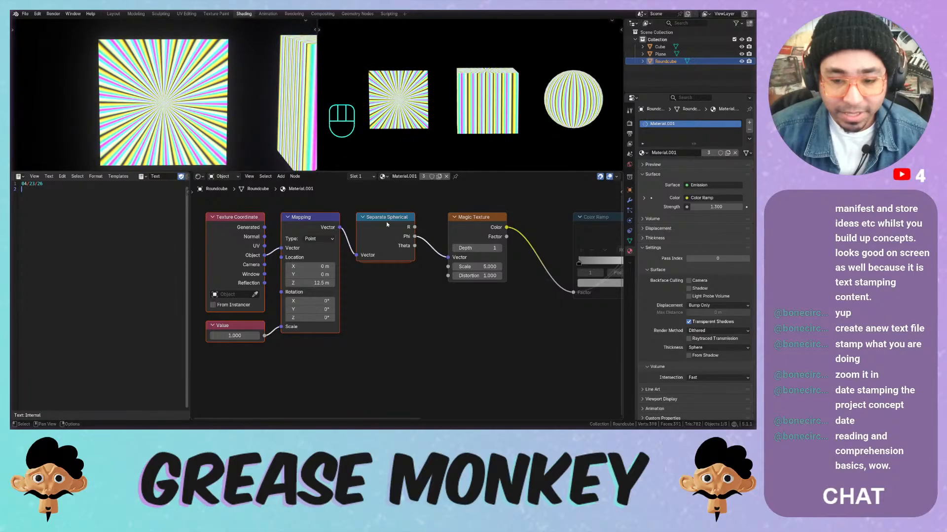
# Delete the Separate Spherical node, link Mapping's Vector directly to the Magic Texture, and move the texture node beside Mapping
pyautogui.click(386, 221)
pyautogui.press('x')
pyautogui.moveTo(340, 228); pyautogui.dragTo(447, 258)
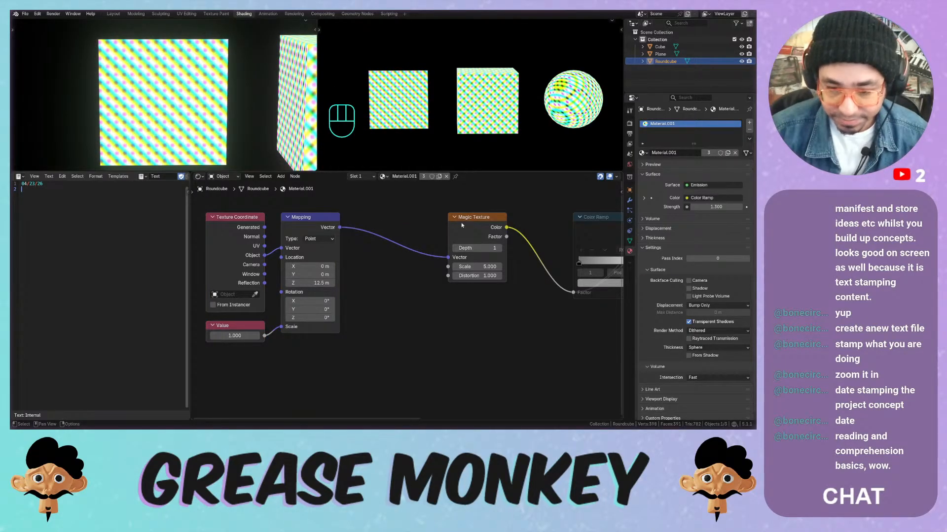
pyautogui.moveTo(467, 221); pyautogui.dragTo(387, 222)
# Add a Separate Color node on the link between the Magic Texture's Color output and the first Color Ramp
pyautogui.hotkey('shift', 'a')
pyautogui.moveTo(446, 188)
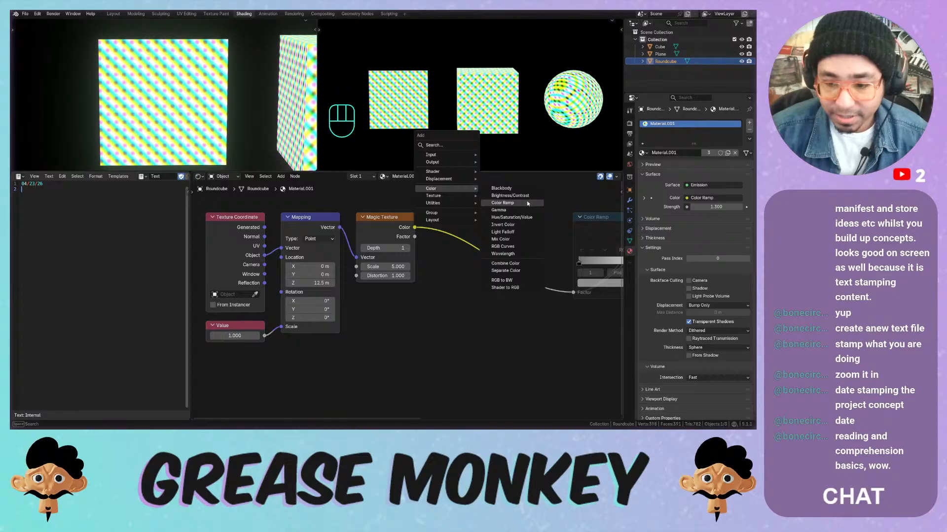
pyautogui.click(516, 271)
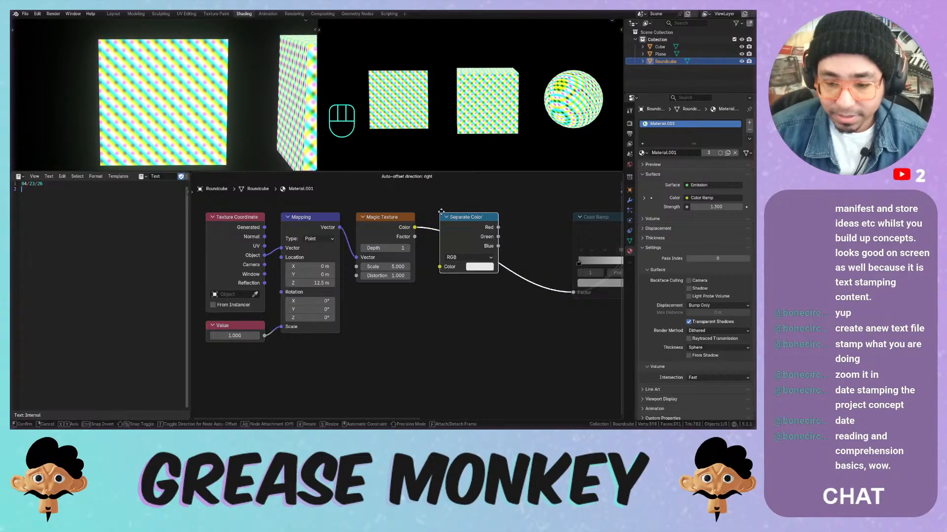
pyautogui.click(468, 222)
# Try to swap the links of the Separate Color node with Node Wrangler
pyautogui.moveTo(520, 238); pyautogui.dragTo(427, 232, button='middle')
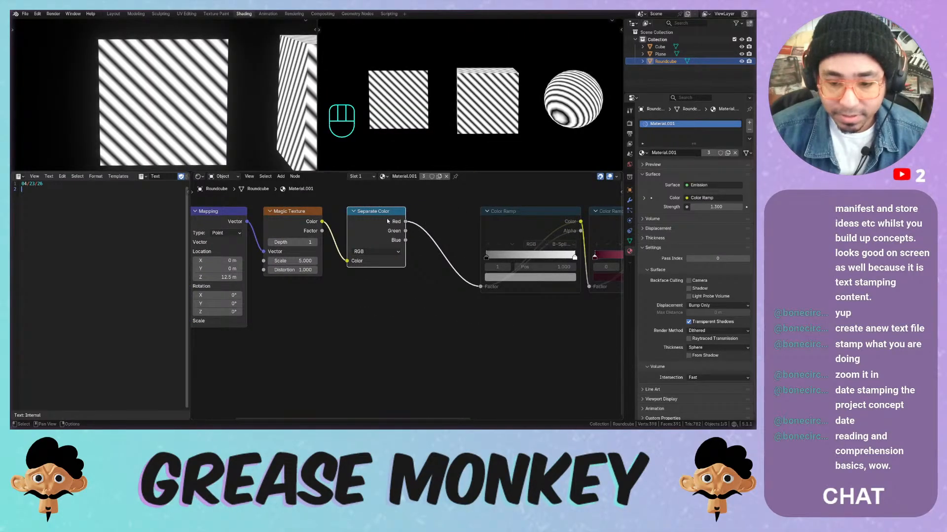
pyautogui.hotkey('alt', 's')
pyautogui.hotkey('alt', 's')
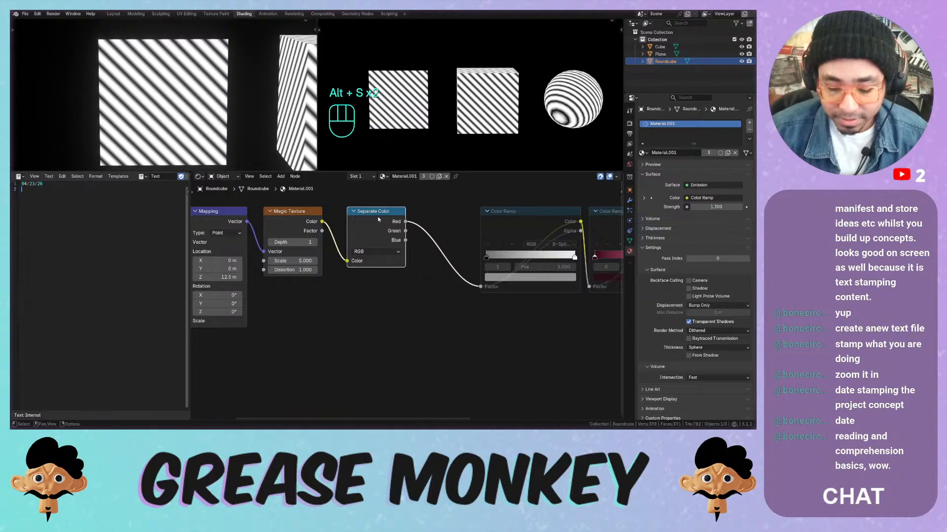
# Feed the first Color Ramp's Factor from Separate Color's Green output, switch it to Blue, and finally return it to Red
pyautogui.moveTo(405, 231); pyautogui.dragTo(480, 285)
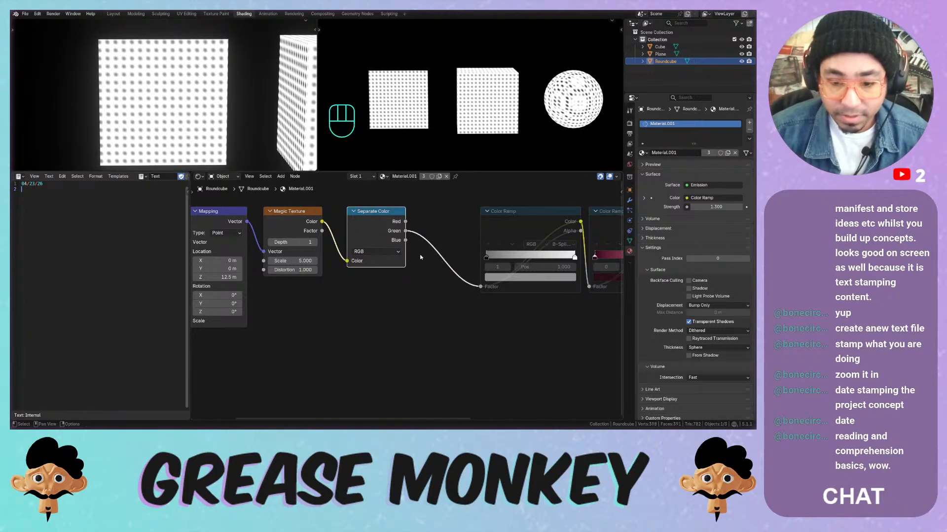
pyautogui.moveTo(406, 240); pyautogui.dragTo(483, 284)
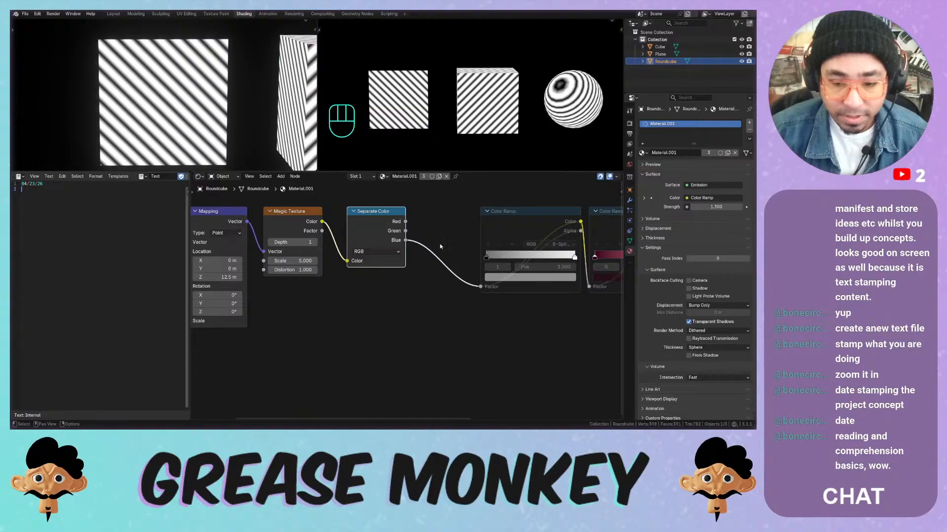
pyautogui.moveTo(405, 221); pyautogui.dragTo(479, 286)
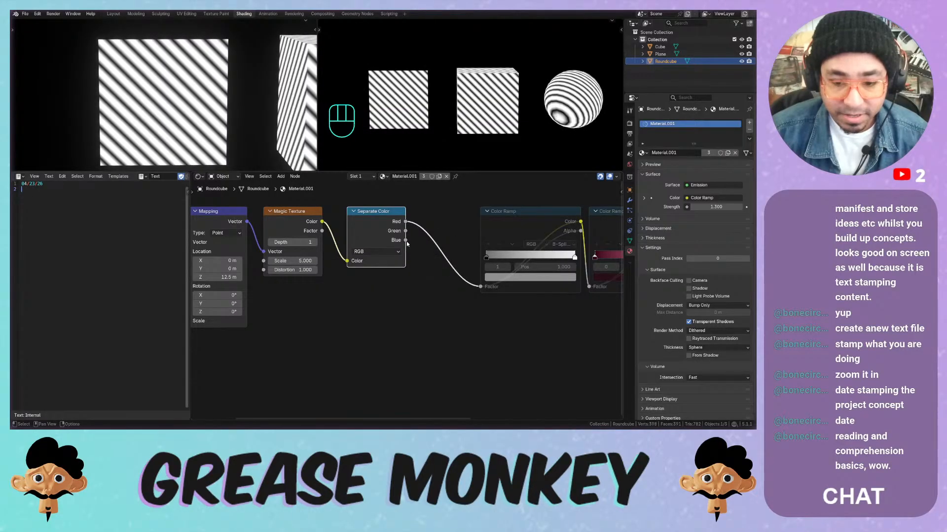
# Feed the first Color Ramp's Factor from Separate Color's Blue output, switch to Red, back to Blue, and finally to Green
pyautogui.scroll(2, 410, 262)
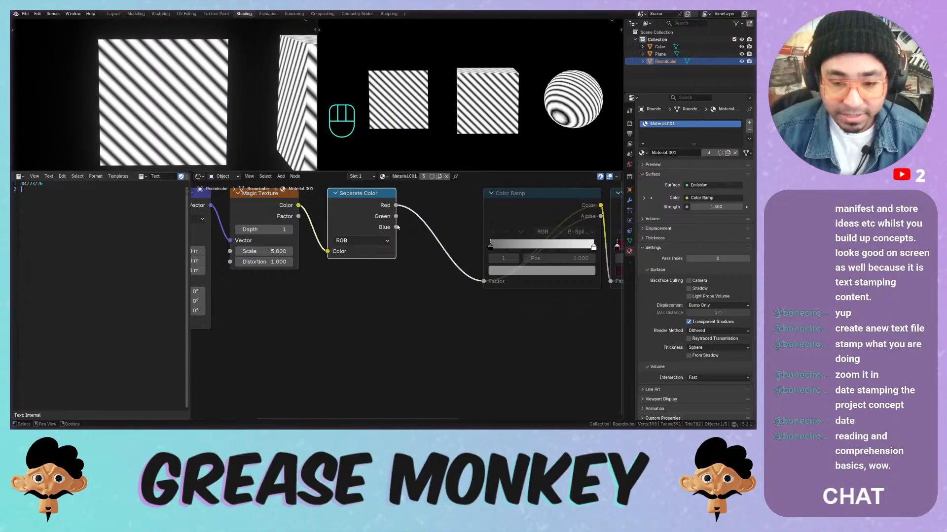
pyautogui.moveTo(395, 228); pyautogui.dragTo(483, 280)
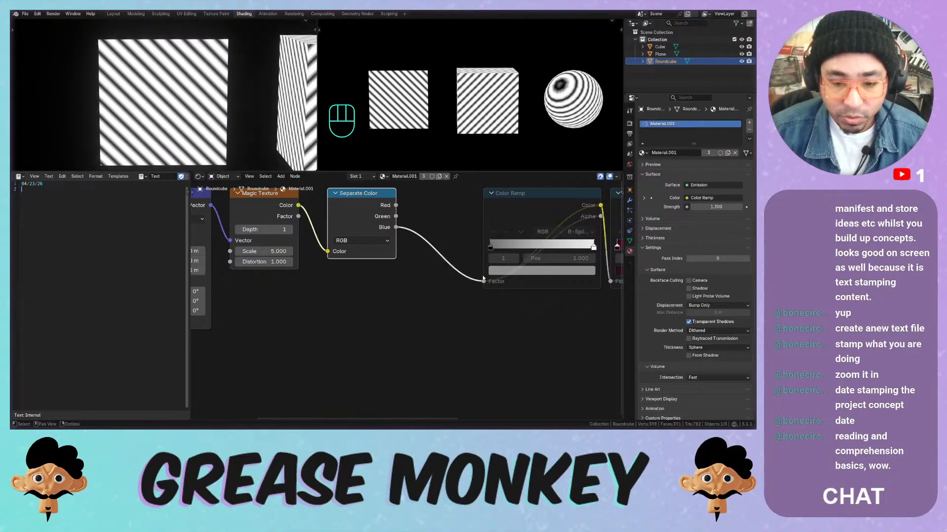
pyautogui.moveTo(396, 206); pyautogui.dragTo(483, 281)
pyautogui.moveTo(395, 227); pyautogui.dragTo(484, 281)
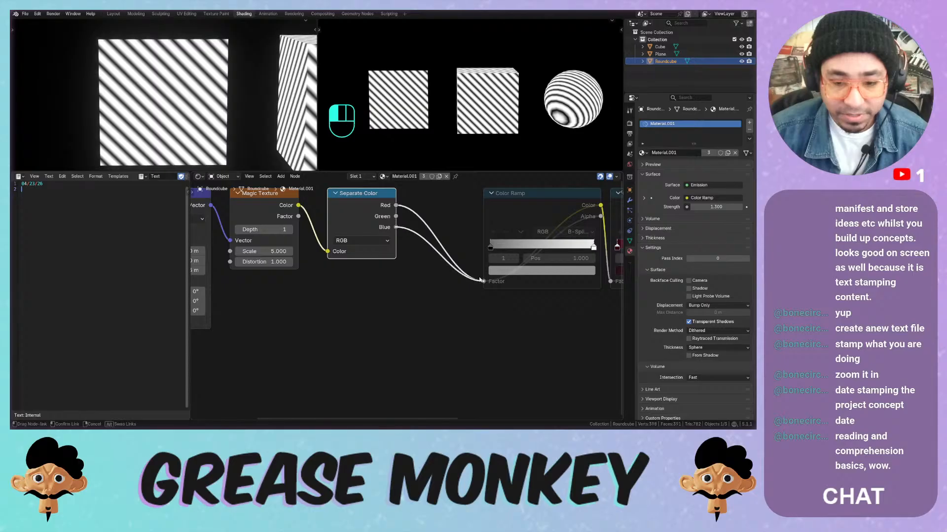
pyautogui.moveTo(396, 216); pyautogui.dragTo(483, 281)
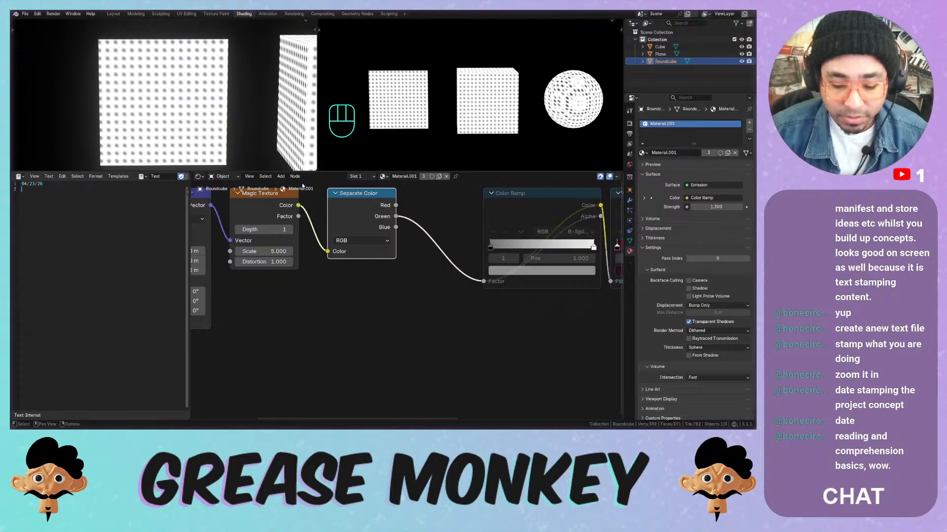
# Set the Separate Color node's mode to HSV and link its Hue output to the first Color Ramp's Factor
pyautogui.click(357, 241)
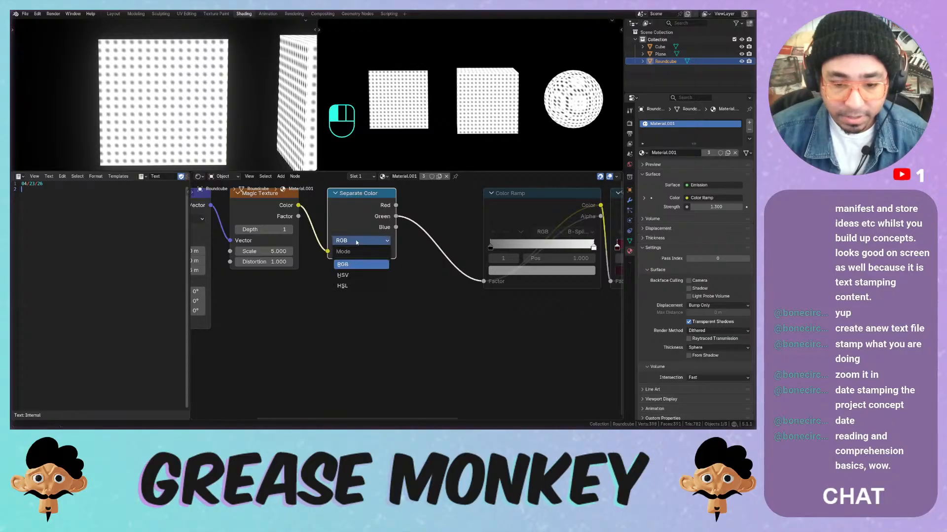
pyautogui.click(343, 275)
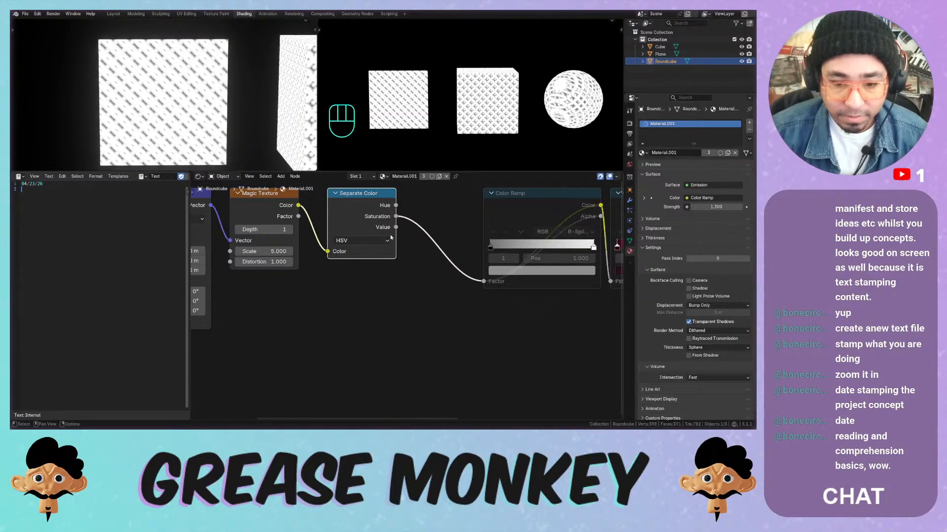
pyautogui.moveTo(396, 206); pyautogui.dragTo(484, 281)
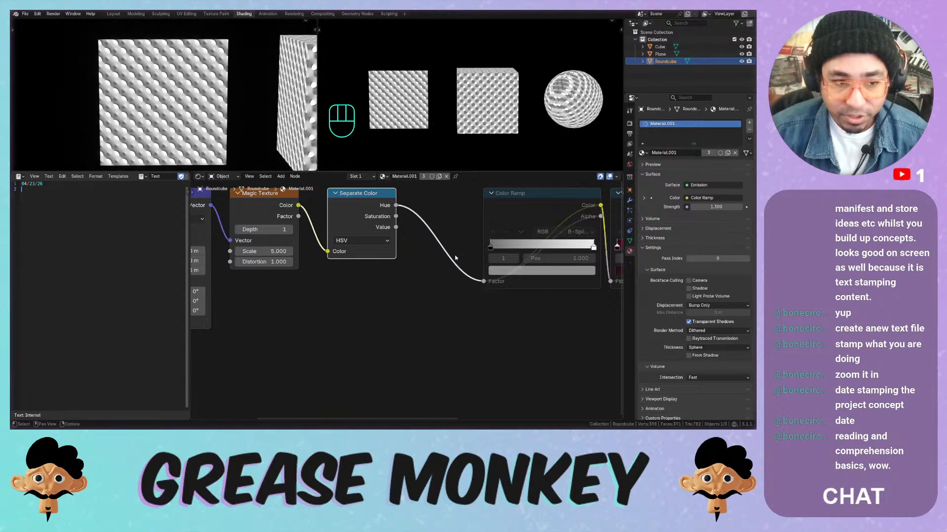
# Shift the Mapping node's Z location to 13.5 m and then 14.8 m, checking the pattern on the plane, cube and sphere
pyautogui.moveTo(213, 138); pyautogui.dragTo(186, 130, button='middle')
pyautogui.moveTo(306, 246); pyautogui.dragTo(345, 271, button='middle')
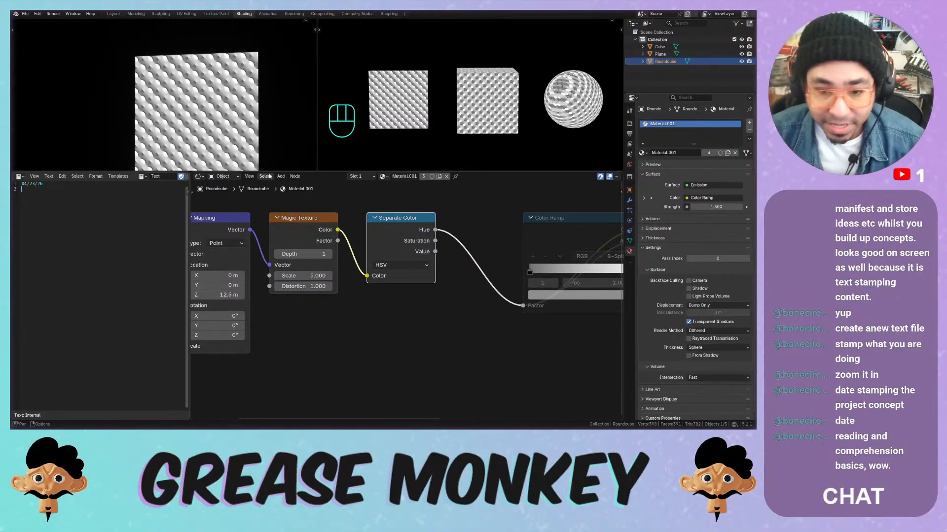
pyautogui.scroll(3, 231, 87)
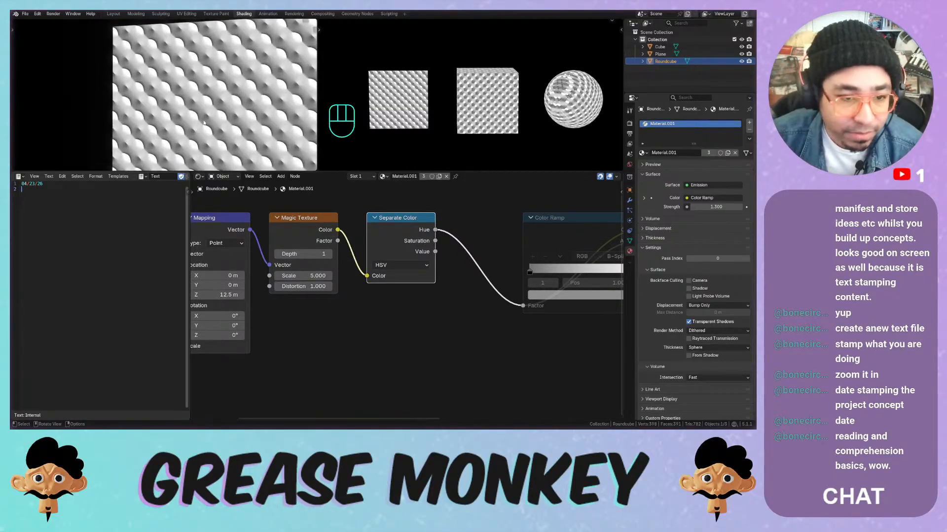
pyautogui.scroll(-2, 212, 118)
pyautogui.moveTo(265, 321); pyautogui.dragTo(401, 302, button='middle')
pyautogui.moveTo(266, 338)
pyautogui.mouseDown()
pyautogui.moveTo(325, 337)
pyautogui.moveTo(257, 338)
pyautogui.moveTo(268, 338)
pyautogui.mouseUp()
pyautogui.moveTo(363, 276); pyautogui.dragTo(396, 276)
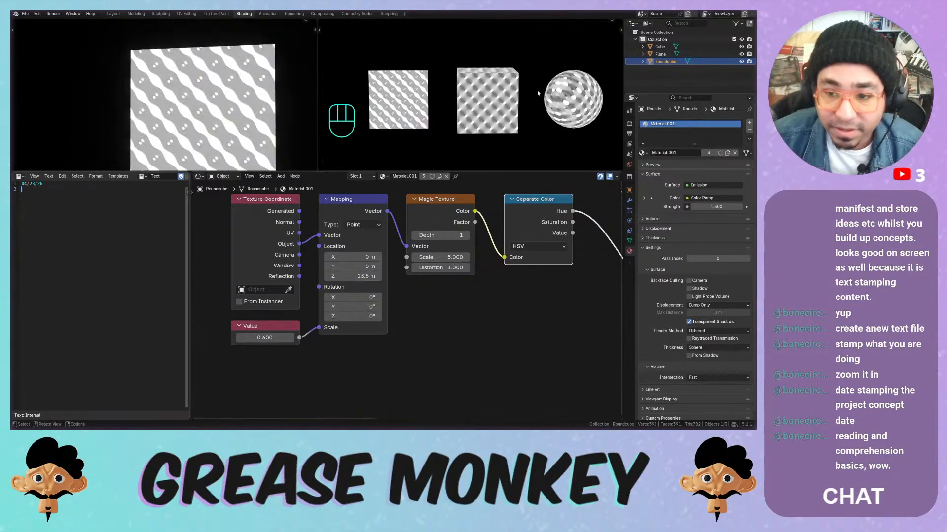
pyautogui.scroll(-6, 246, 109)
pyautogui.keyDown('shift'); pyautogui.moveTo(247, 109); pyautogui.dragTo(98, 100, button='middle'); pyautogui.keyUp('shift')
pyautogui.scroll(5, 147, 104)
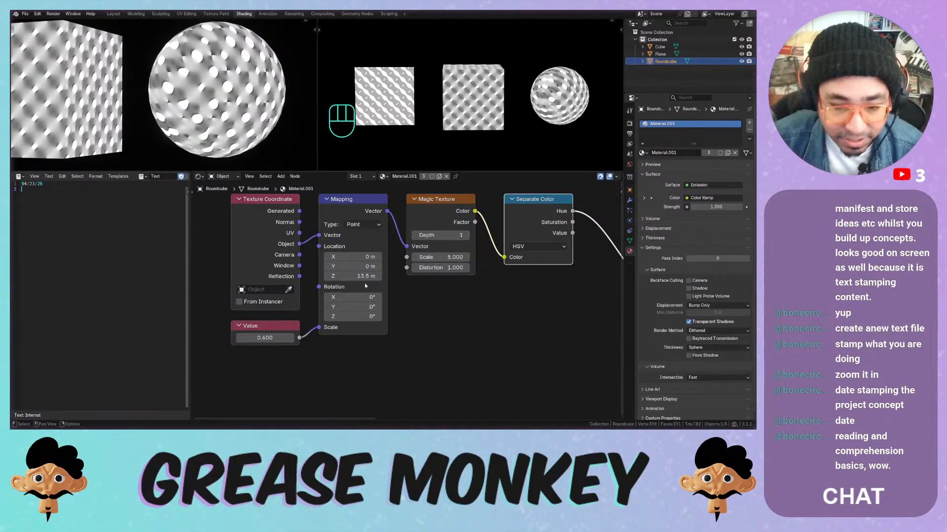
pyautogui.moveTo(358, 279); pyautogui.dragTo(345, 279)
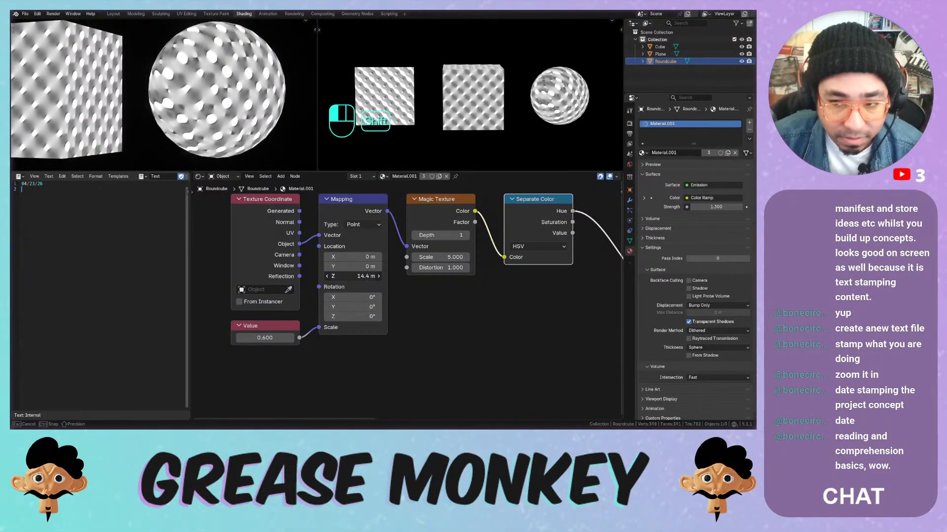
# Try Generated coordinates for Mapping's Vector and a Z location of 15.3 m, and undo both changes
pyautogui.moveTo(299, 211); pyautogui.dragTo(319, 235)
pyautogui.keyDown('shift'); pyautogui.moveTo(353, 276); pyautogui.dragTo(322, 270); pyautogui.keyUp('shift')
pyautogui.hotkey('ctrl', 'z')
pyautogui.hotkey('ctrl', 'z')
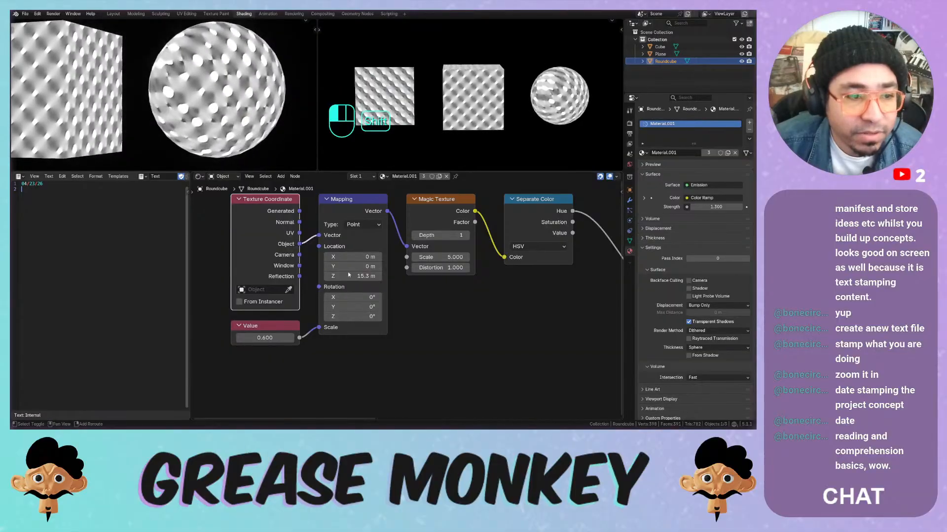
# Split off a third 3D viewport between the two existing ones, widen it, and set its shading to Rendered
pyautogui.keyDown('ctrl'); pyautogui.moveTo(231, 149); pyautogui.dragTo(166, 100, button='middle'); pyautogui.keyUp('ctrl')
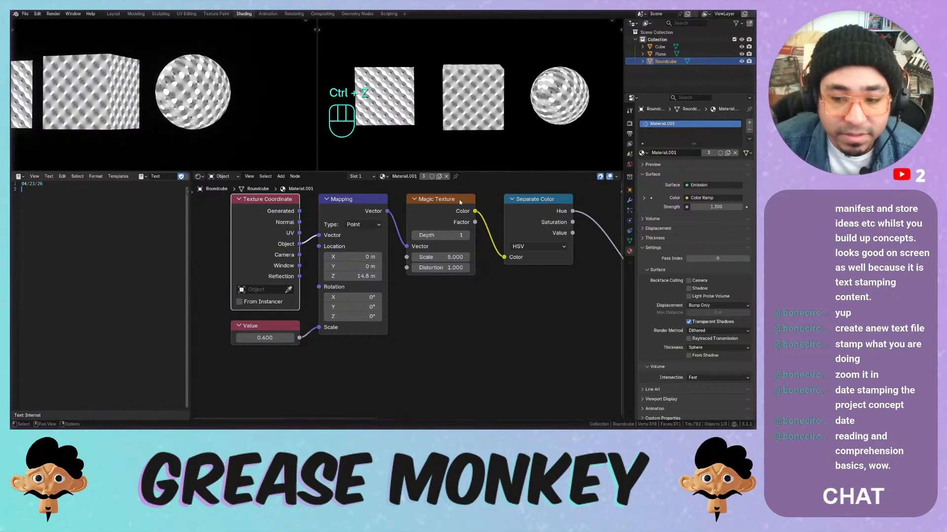
pyautogui.moveTo(109, 120); pyautogui.dragTo(173, 133, button='middle')
pyautogui.scroll(-1, 202, 136)
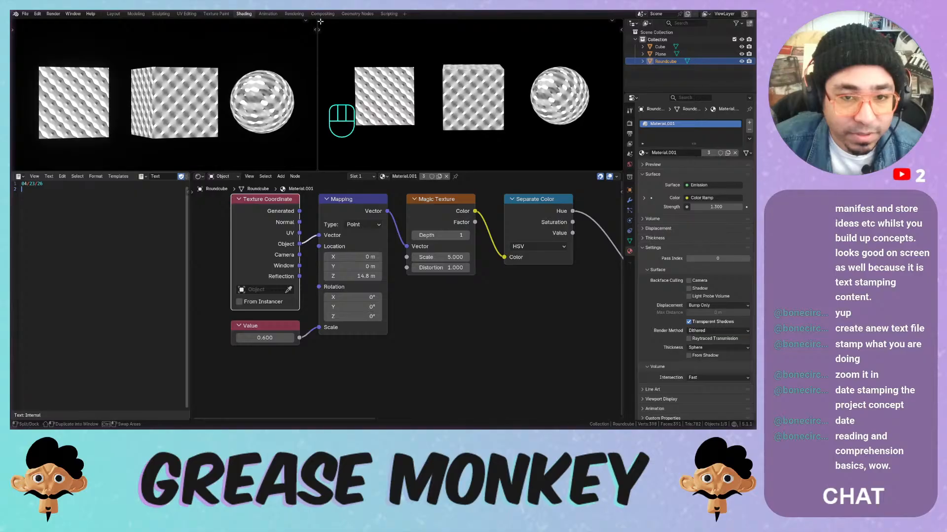
pyautogui.keyDown('shift'); pyautogui.moveTo(320, 21); pyautogui.dragTo(309, 24); pyautogui.keyUp('shift')
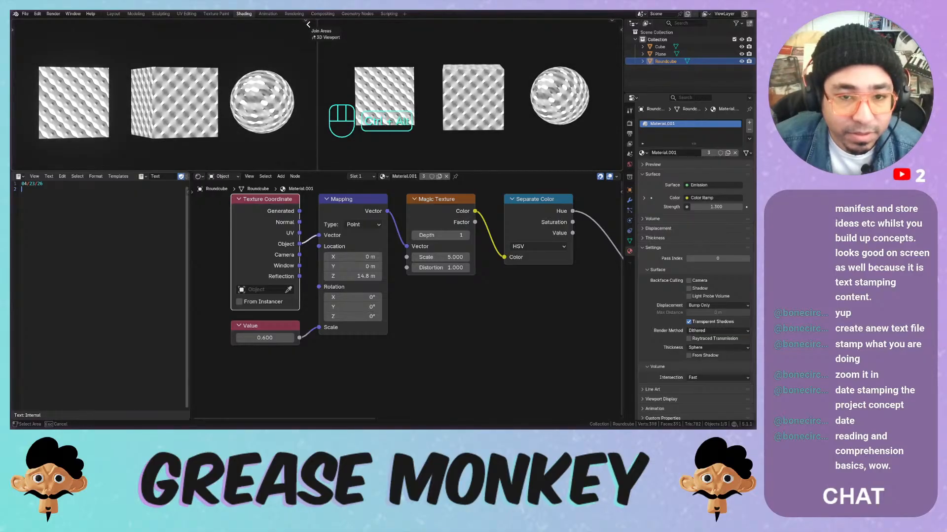
pyautogui.press('Escape')
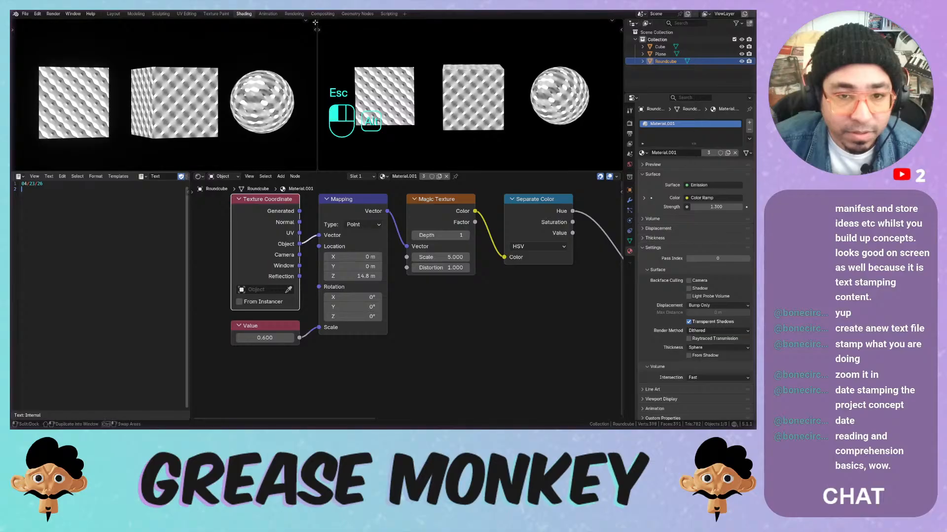
pyautogui.moveTo(320, 23); pyautogui.dragTo(441, 25)
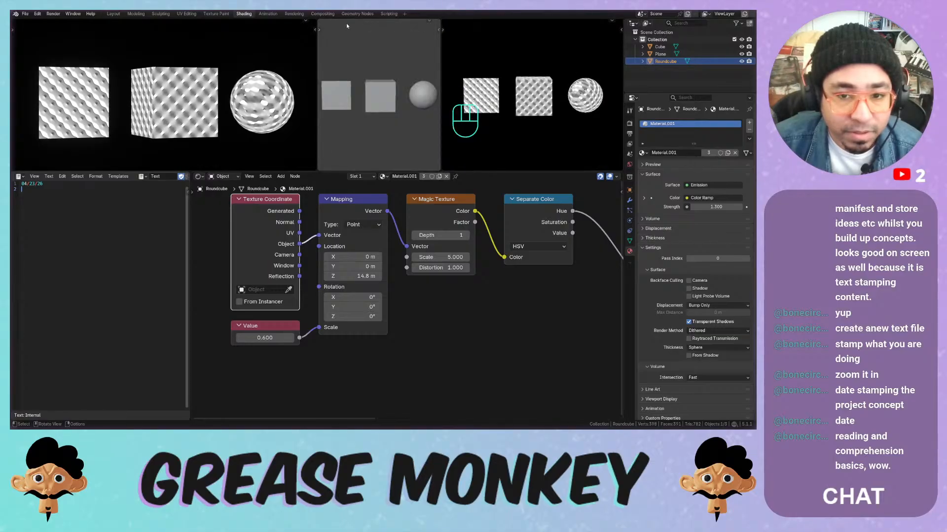
pyautogui.moveTo(319, 36); pyautogui.dragTo(221, 35)
pyautogui.press('z')
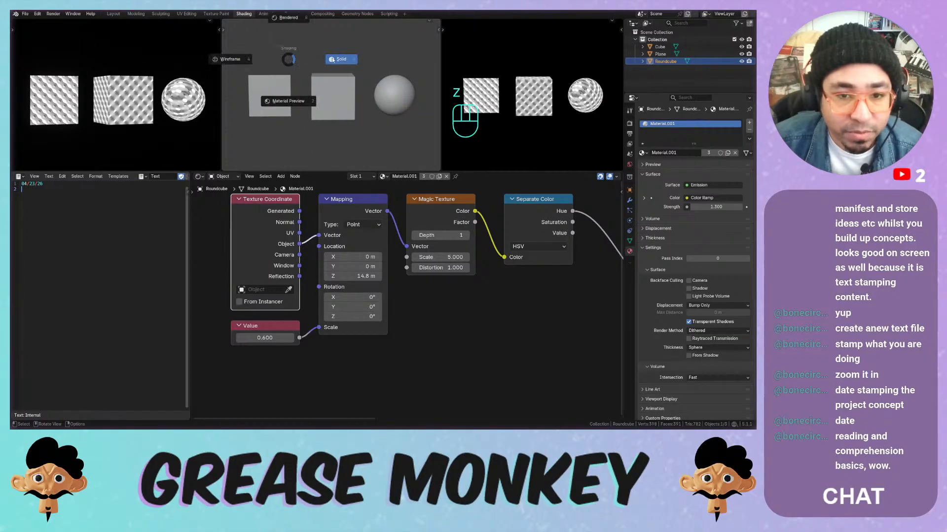
pyautogui.click(288, 24)
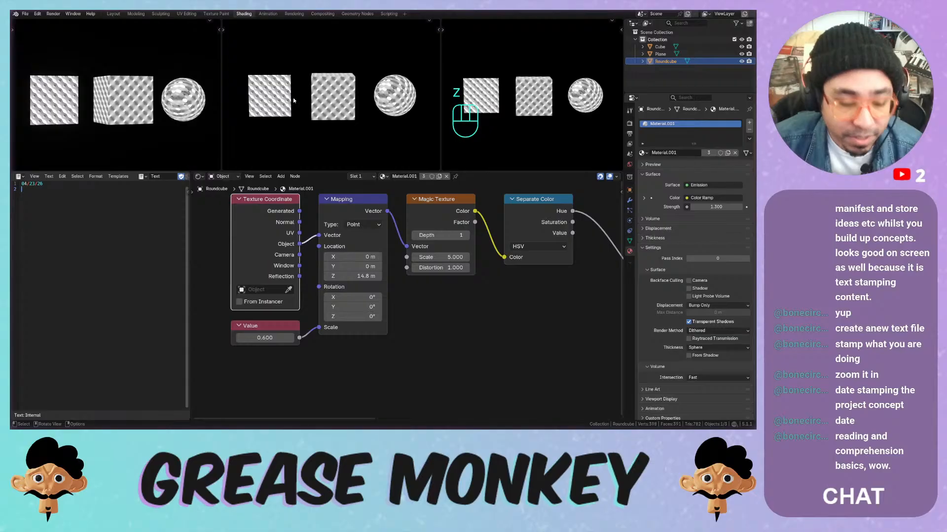
# Frame the plane from the front in the first viewport and the cube at an angle in the middle one
pyautogui.press('KP_1')
pyautogui.scroll(4, 282, 104)
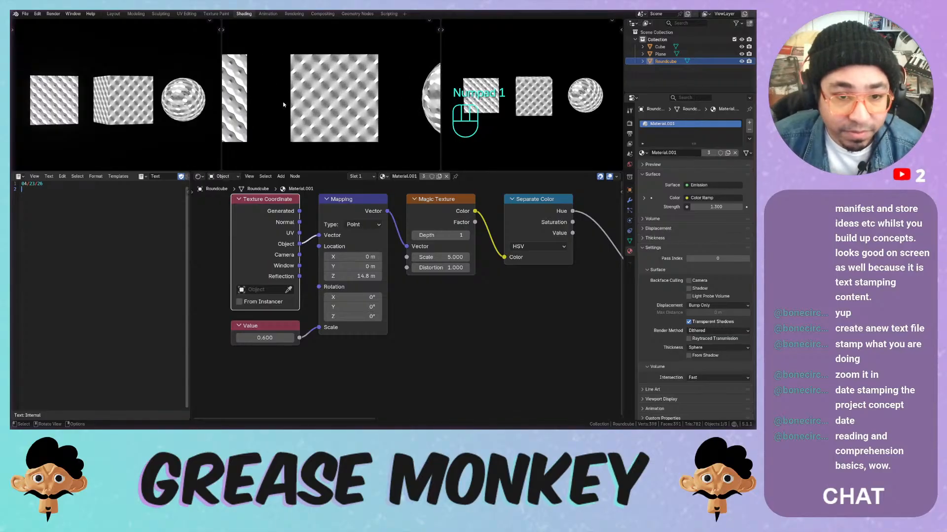
pyautogui.keyDown('shift'); pyautogui.moveTo(360, 101); pyautogui.dragTo(416, 103, button='middle'); pyautogui.keyUp('shift')
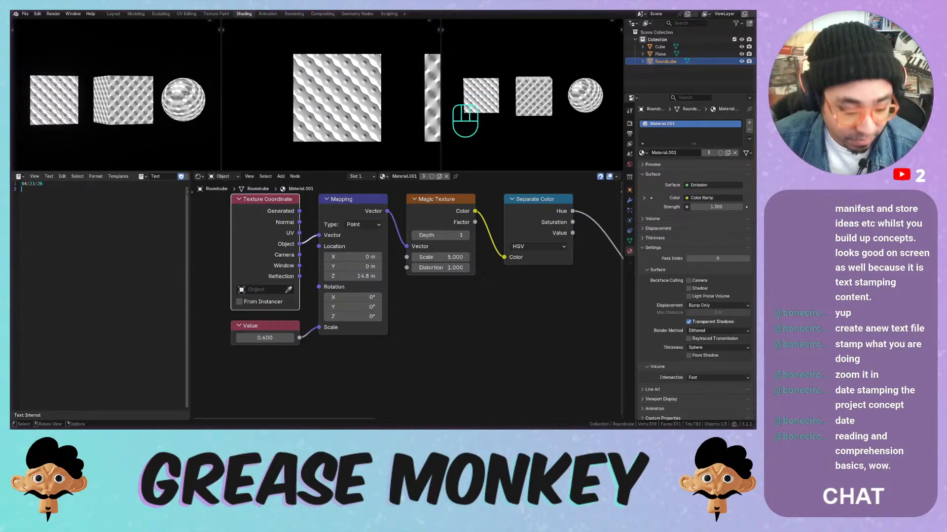
pyautogui.press('KP_1')
pyautogui.scroll(1, 117, 100)
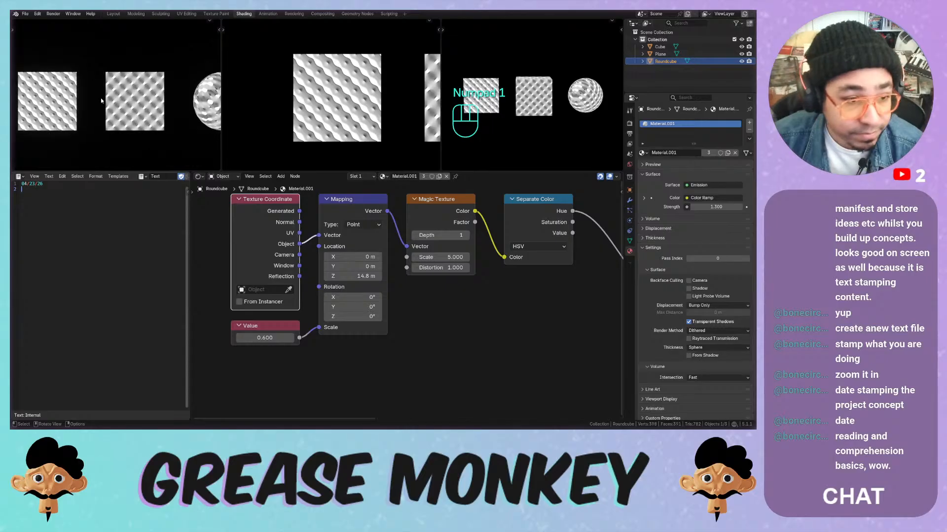
pyautogui.keyDown('shift'); pyautogui.moveTo(117, 100); pyautogui.dragTo(155, 97, button='middle'); pyautogui.keyUp('shift')
pyautogui.scroll(4, 168, 106)
pyautogui.keyDown('shift'); pyautogui.moveTo(357, 101); pyautogui.dragTo(254, 101, button='middle'); pyautogui.keyUp('shift')
pyautogui.moveTo(375, 91); pyautogui.dragTo(316, 109, button='middle')
pyautogui.moveTo(315, 109); pyautogui.dragTo(359, 103, button='middle')
pyautogui.scroll(1, 309, 109)
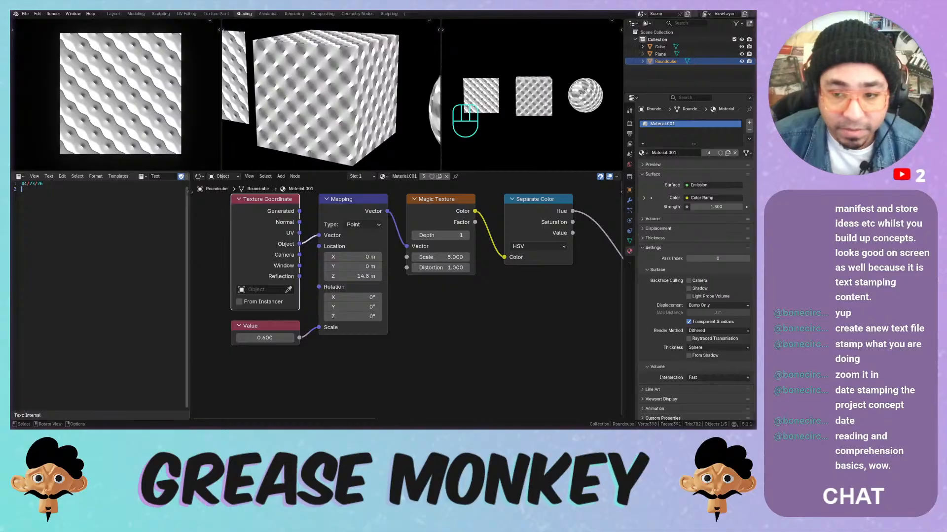
# Frame the Roundcube sphere at an angle in the third viewport
pyautogui.scroll(3, 544, 102)
pyautogui.press('Up')
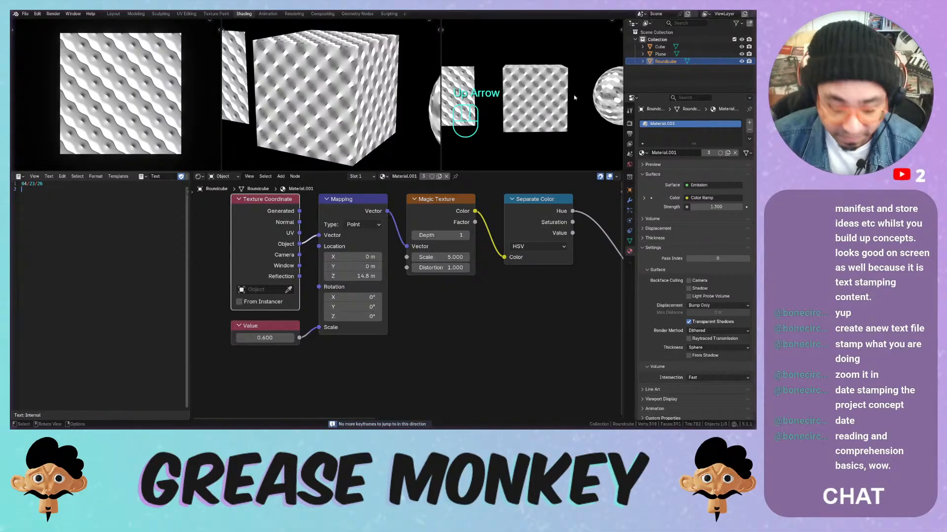
pyautogui.press('KP_1')
pyautogui.press('KP_Decimal')
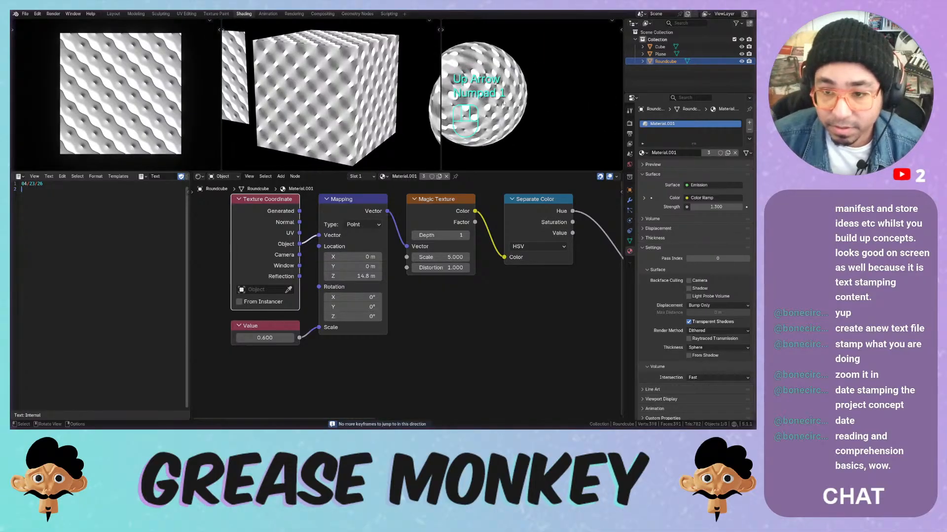
pyautogui.moveTo(579, 100); pyautogui.dragTo(550, 114, button='middle')
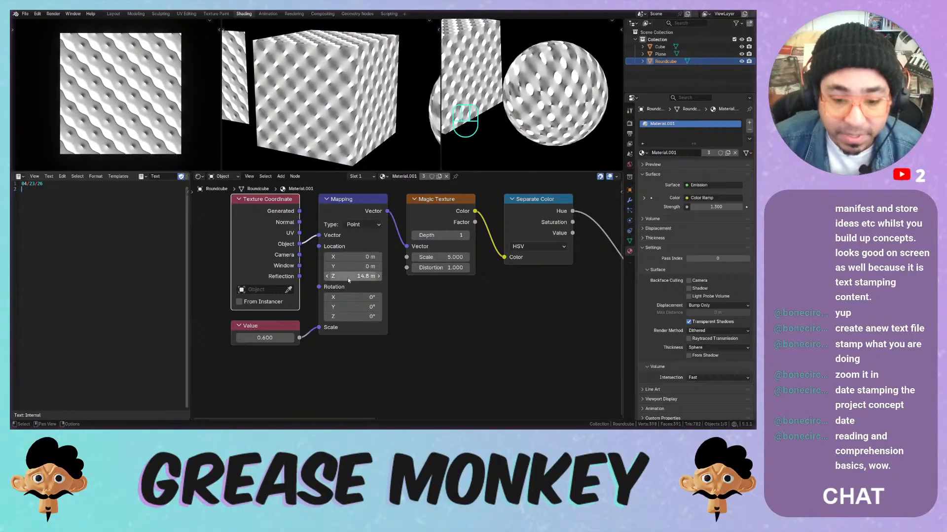
# Undo a trial change of Mapping's Z location and feed the first Color Ramp's Factor from Separate Color's Saturation output
pyautogui.moveTo(352, 276)
pyautogui.mouseDown()
pyautogui.moveTo(368, 276)
pyautogui.moveTo(348, 276)
pyautogui.moveTo(357, 276)
pyautogui.mouseUp()
pyautogui.hotkey('ctrl', 'z')
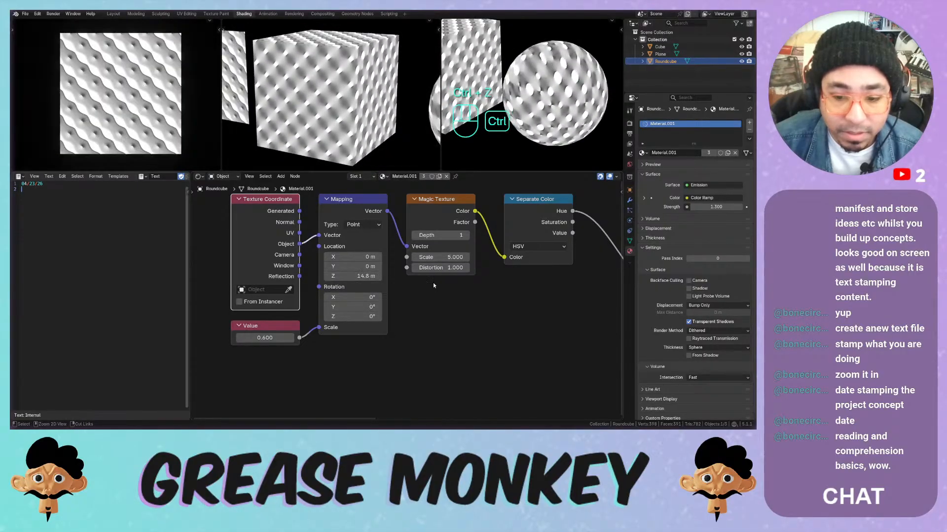
pyautogui.moveTo(483, 286); pyautogui.dragTo(363, 280, button='middle')
pyautogui.moveTo(451, 217); pyautogui.dragTo(539, 281)
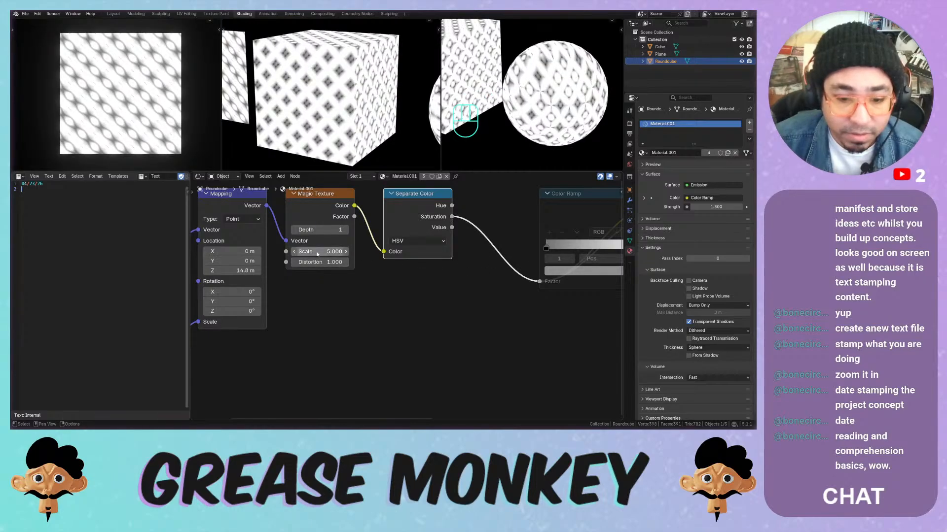
# Try different Scale, Distortion and Depth values on the Magic Texture, undoing each change
pyautogui.keyDown('shift'); pyautogui.moveTo(321, 251); pyautogui.dragTo(302, 263); pyautogui.keyUp('shift')
pyautogui.hotkey('ctrl', 'z')
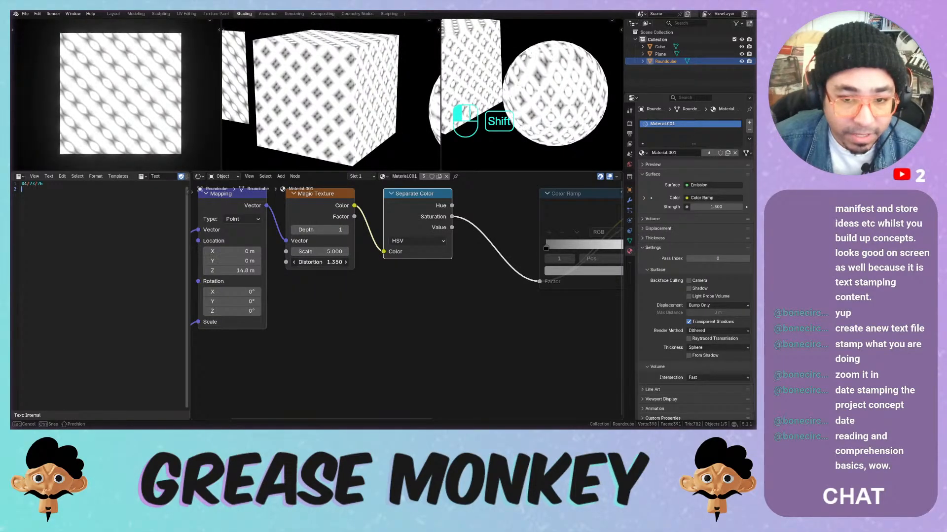
pyautogui.keyDown('shift'); pyautogui.moveTo(321, 262); pyautogui.dragTo(375, 262); pyautogui.keyUp('shift')
pyautogui.hotkey('ctrl', 'z')
pyautogui.keyDown('shift'); pyautogui.moveTo(320, 252); pyautogui.dragTo(325, 232); pyautogui.keyUp('shift')
pyautogui.hotkey('ctrl', 'z')
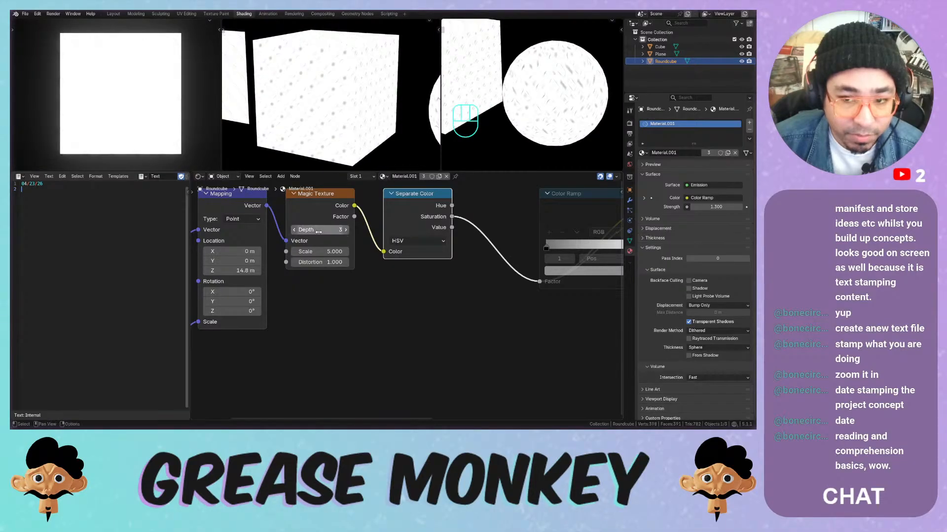
pyautogui.hotkey('ctrl', 'z')
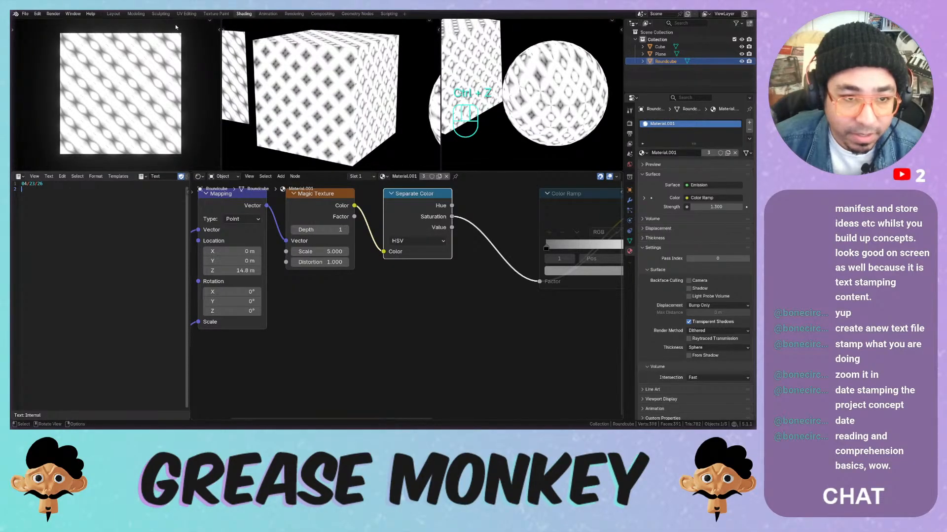
# Disable the compositor in the first viewport's shading options
pyautogui.click(210, 20)
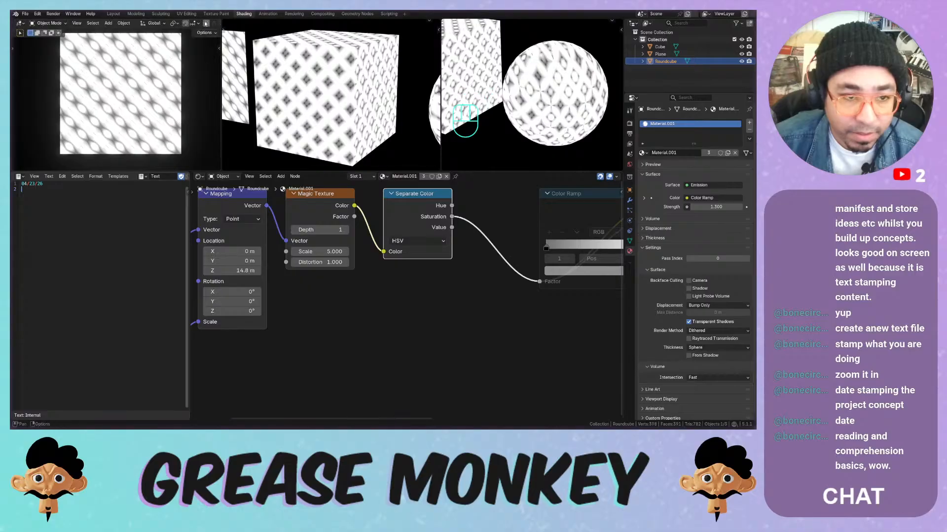
pyautogui.scroll(-5, 209, 25)
pyautogui.click(215, 23)
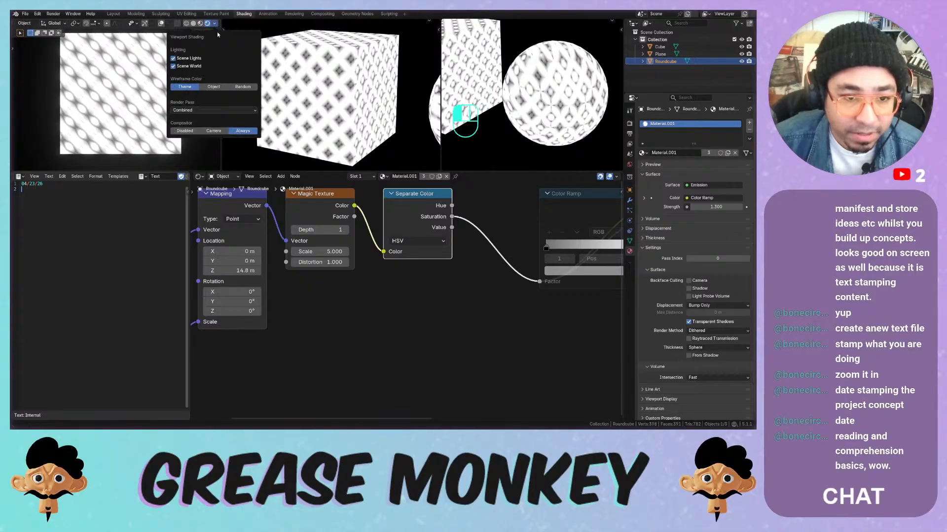
pyautogui.click(192, 131)
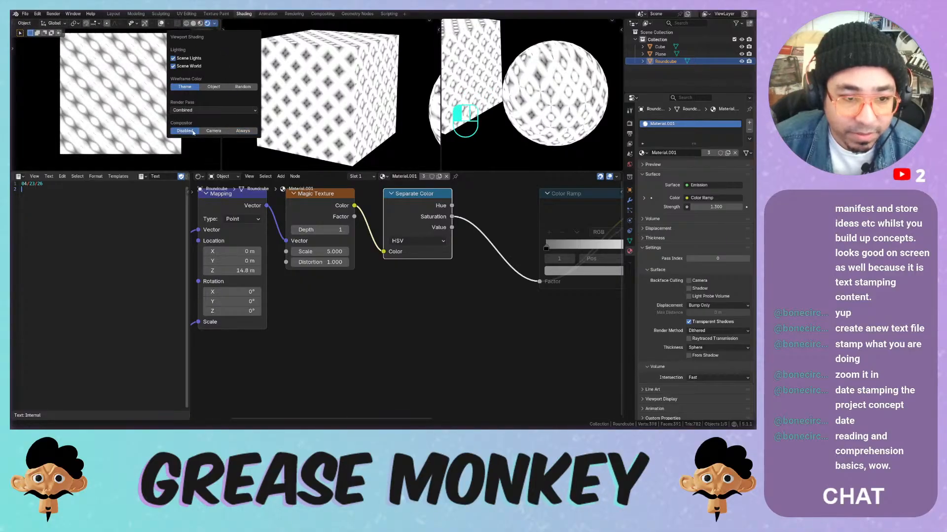
# Hide the header of the first viewport
pyautogui.click(221, 25)
pyautogui.rightClick(200, 33)
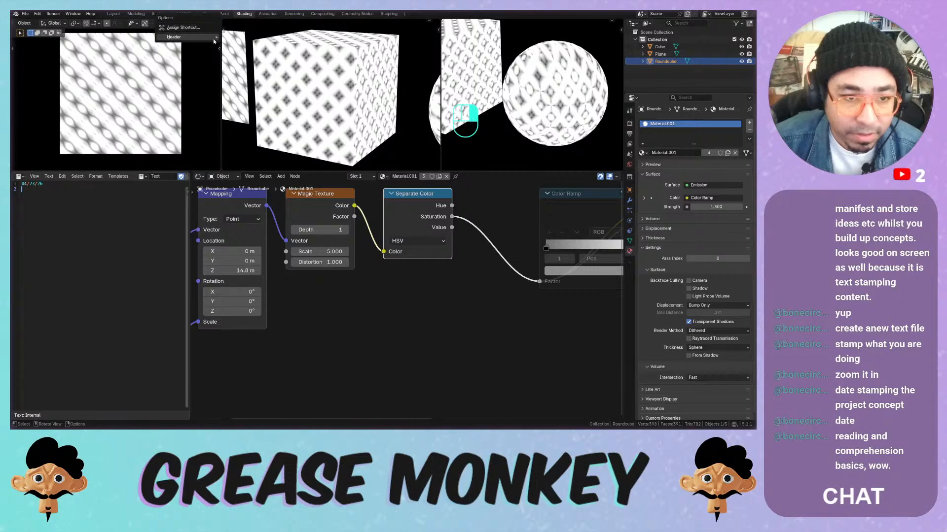
pyautogui.click(235, 37)
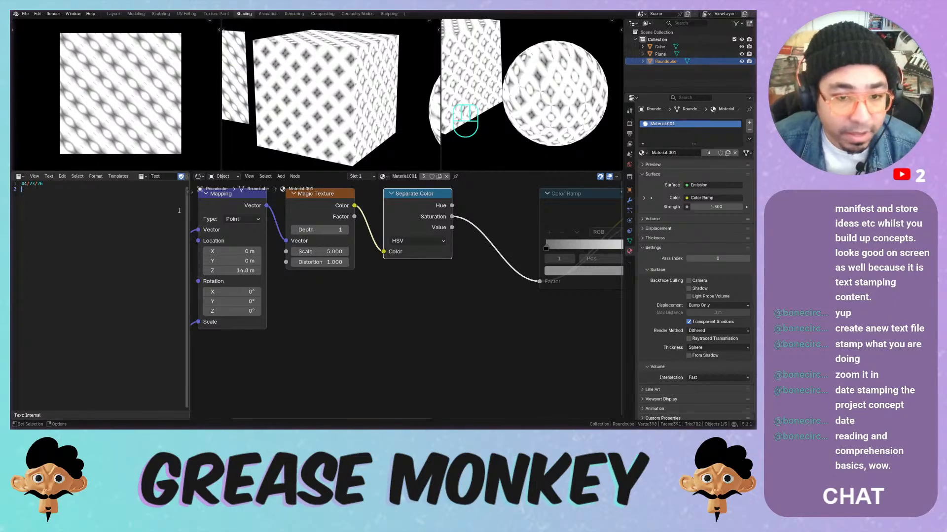
# Set the Value node feeding Mapping's Scale to 0.080 and Mapping's Z location to 0 m
pyautogui.scroll(-3, 263, 275)
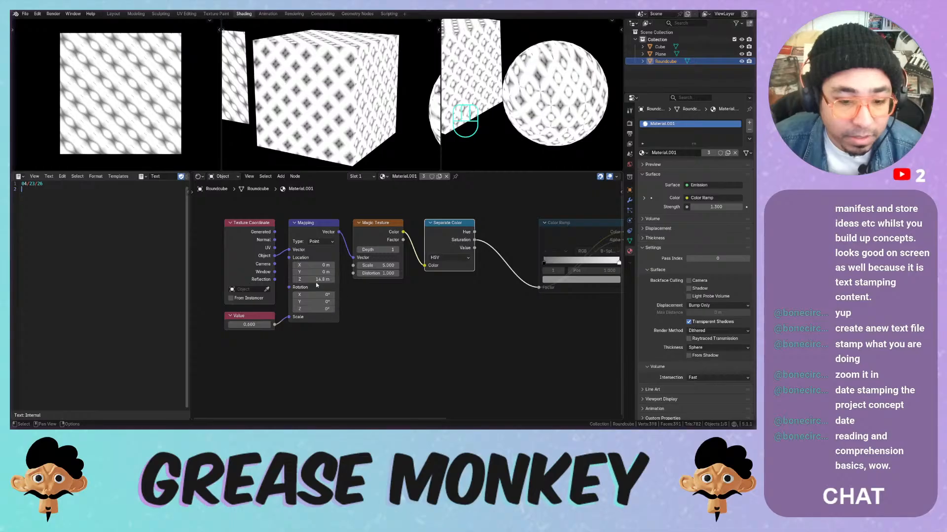
pyautogui.moveTo(317, 285); pyautogui.dragTo(304, 280)
pyautogui.hotkey('ctrl', 'z')
pyautogui.moveTo(250, 325)
pyautogui.mouseDown()
pyautogui.moveTo(277, 325)
pyautogui.moveTo(232, 325)
pyautogui.mouseUp()
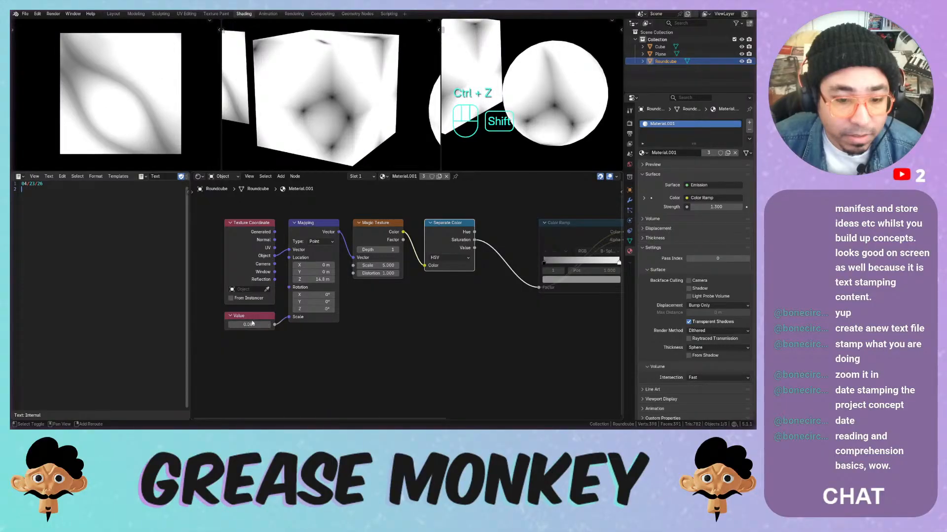
pyautogui.click(326, 280)
pyautogui.write('0')
pyautogui.press('Return')
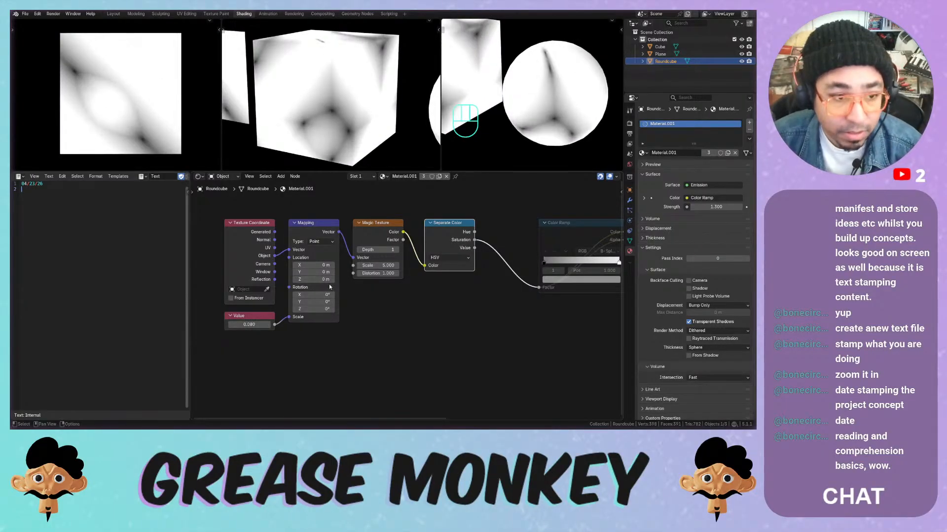
# Try a different Scale on the Magic Texture and undo the change
pyautogui.keyDown('shift'); pyautogui.moveTo(379, 265); pyautogui.dragTo(412, 265); pyautogui.keyUp('shift')
pyautogui.hotkey('ctrl', 'z')
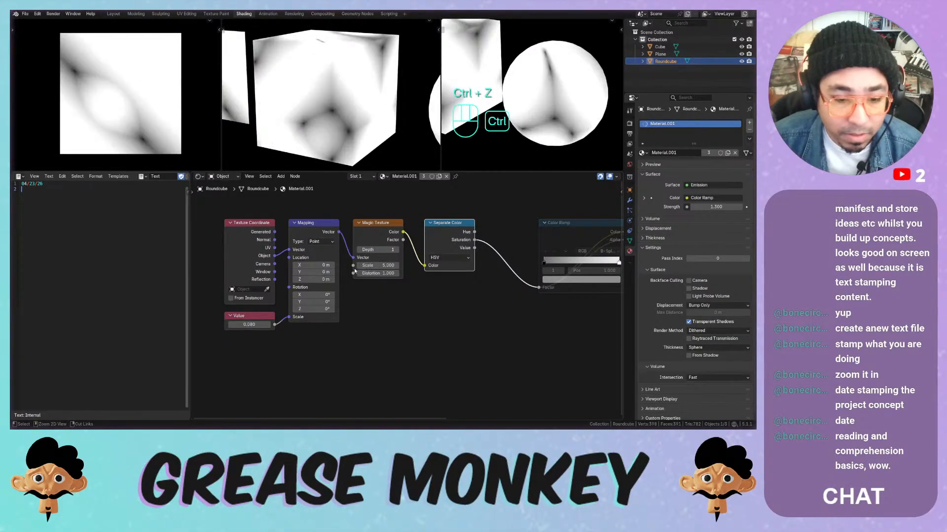
# Unmute the greyscale Color Ramp node and set its interpolation to Linear
pyautogui.moveTo(444, 303); pyautogui.dragTo(322, 291, button='middle')
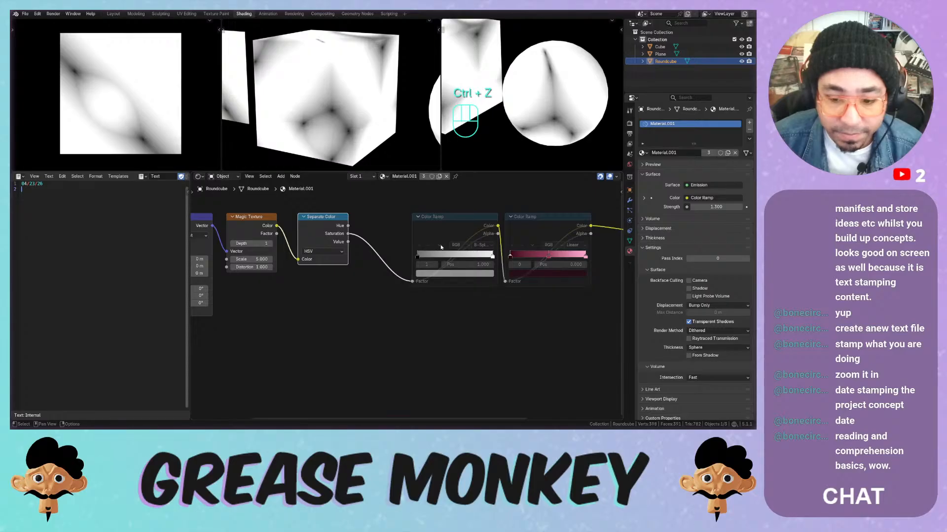
pyautogui.click(441, 247)
pyautogui.press('m')
pyautogui.moveTo(444, 219); pyautogui.dragTo(437, 219)
pyautogui.click(475, 245)
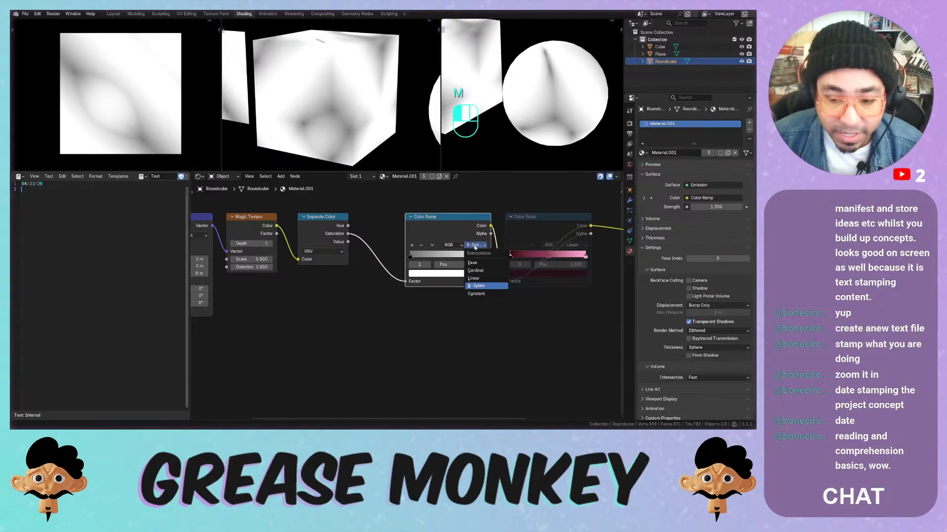
pyautogui.click(480, 279)
# Flip the greyscale Color Ramp so that white comes first, keeping the black stop at position 1.000
pyautogui.click(432, 245)
pyautogui.click(436, 254)
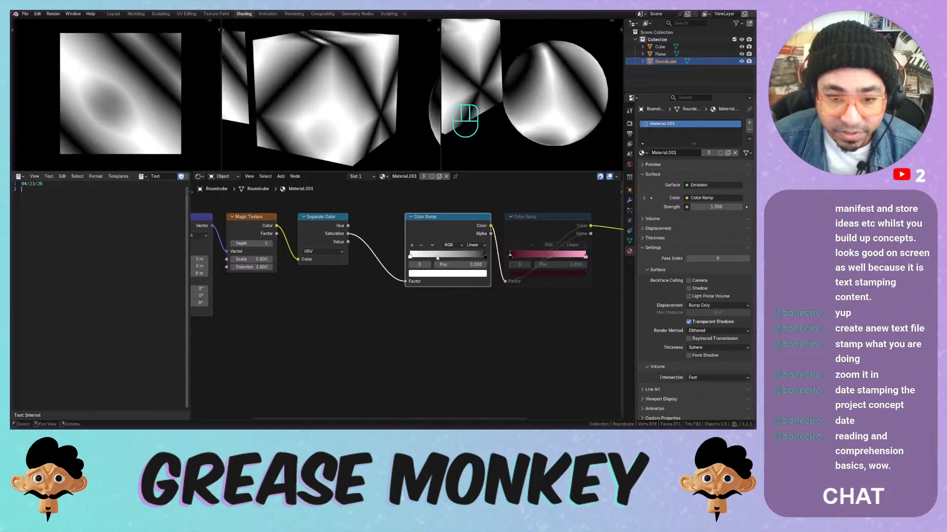
pyautogui.moveTo(485, 256)
pyautogui.mouseDown()
pyautogui.moveTo(465, 255)
pyautogui.moveTo(498, 258)
pyautogui.mouseUp()
# Lower the Value node that drives the Mapping scale to 0.040
pyautogui.moveTo(331, 278); pyautogui.dragTo(436, 270, button='middle')
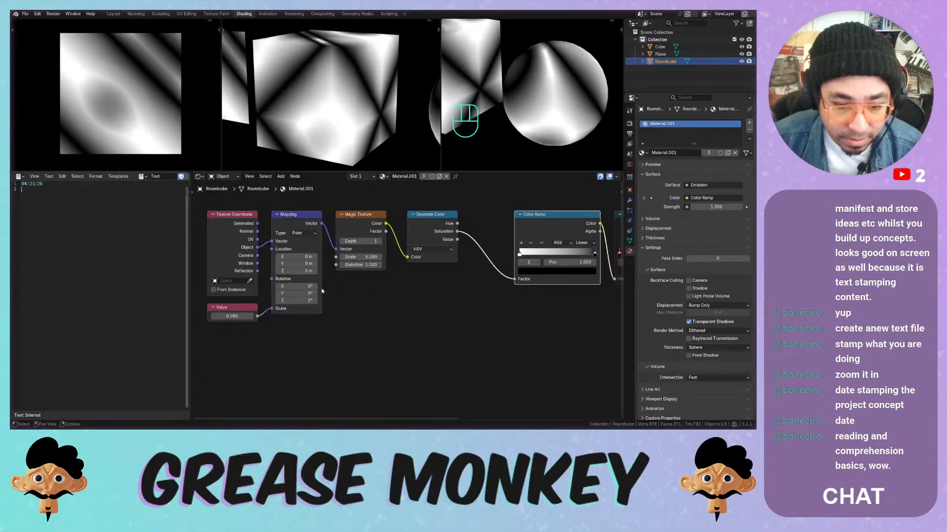
pyautogui.moveTo(237, 318)
pyautogui.mouseDown()
pyautogui.moveTo(276, 318)
pyautogui.moveTo(224, 318)
pyautogui.mouseUp()
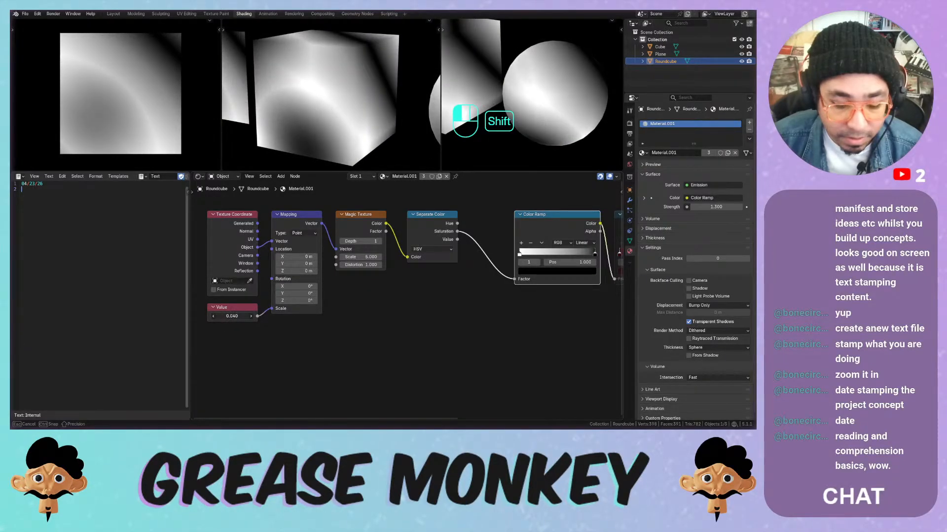
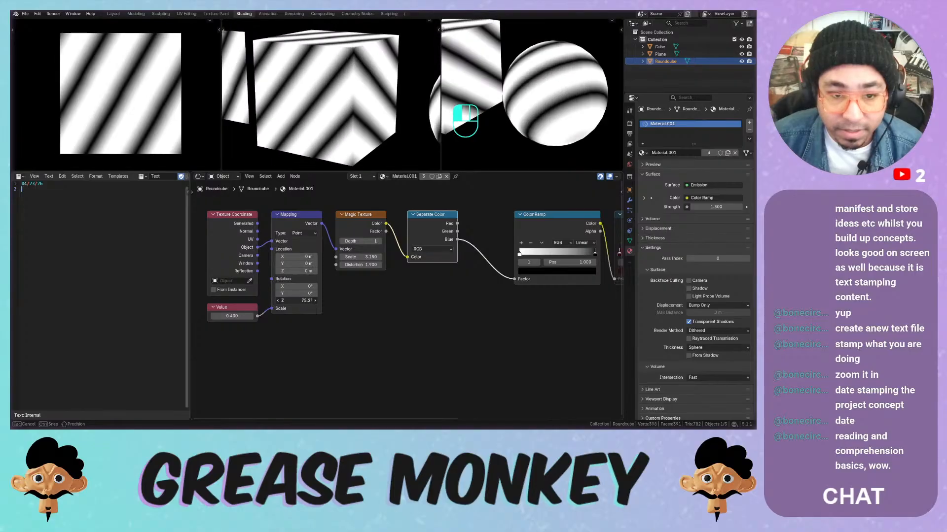
# Undo the Mapping node's Z rotation and a trial shift of its Z location, and save the file
pyautogui.hotkey('ctrl', 'z')
pyautogui.keyDown('shift'); pyautogui.moveTo(299, 271); pyautogui.dragTo(401, 271); pyautogui.keyUp('shift')
pyautogui.hotkey('ctrl', 'z')
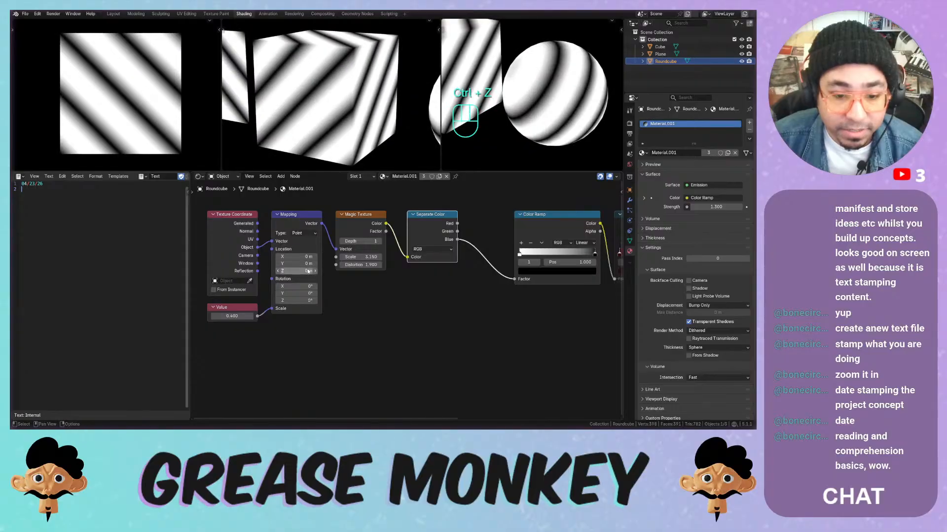
pyautogui.hotkey('ctrl', 's')
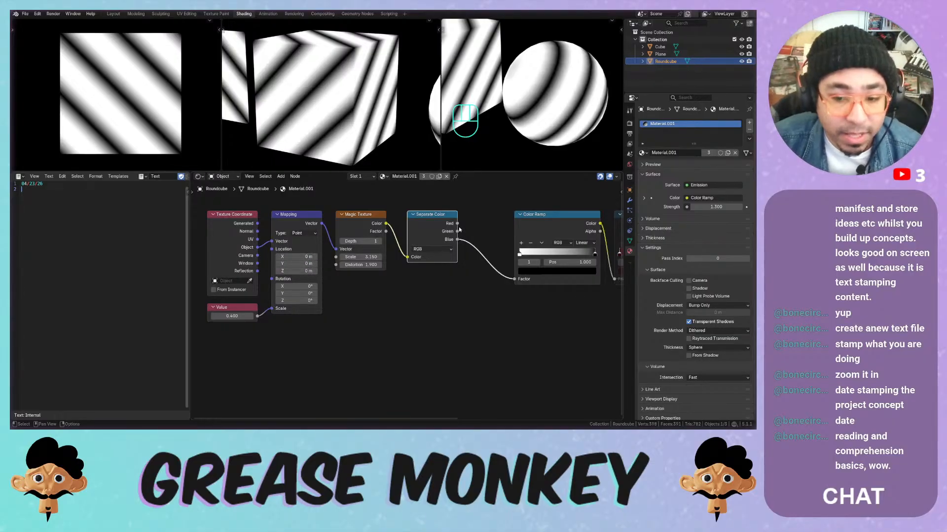
# Set the Separate Color node's mode to HSV and connect its Hue output to the Color Ramp's Factor
pyautogui.click(429, 250)
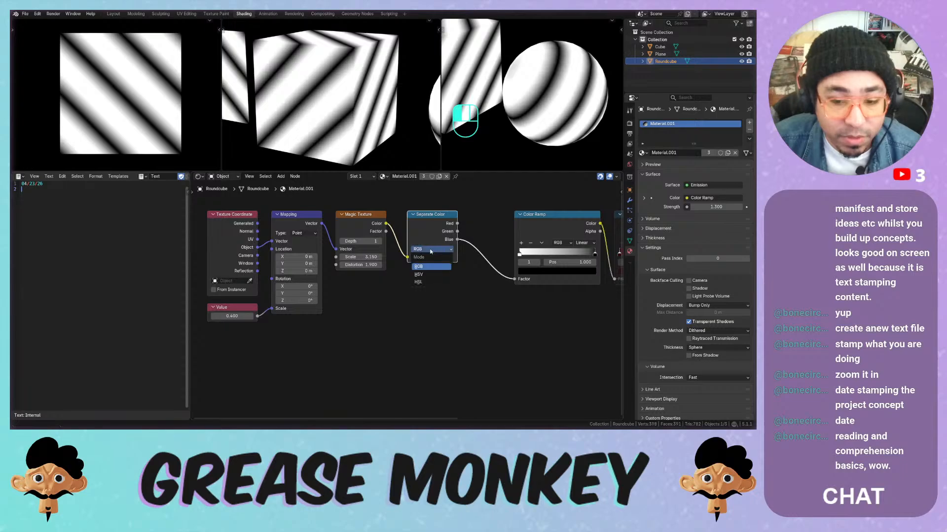
pyautogui.click(423, 275)
pyautogui.moveTo(457, 223); pyautogui.dragTo(514, 279)
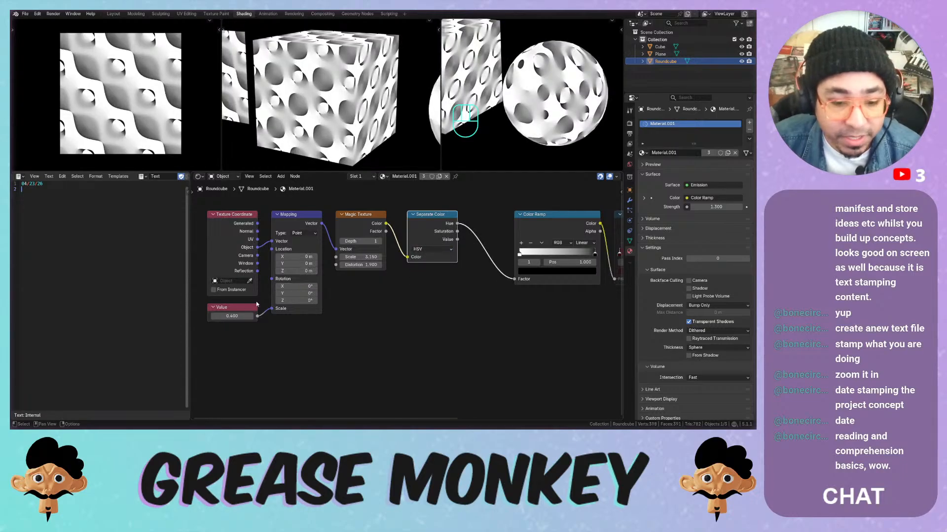
# Set the Value node to 0.600 and flip the greyscale Color Ramp so that black comes first
pyautogui.moveTo(231, 317); pyautogui.dragTo(244, 316)
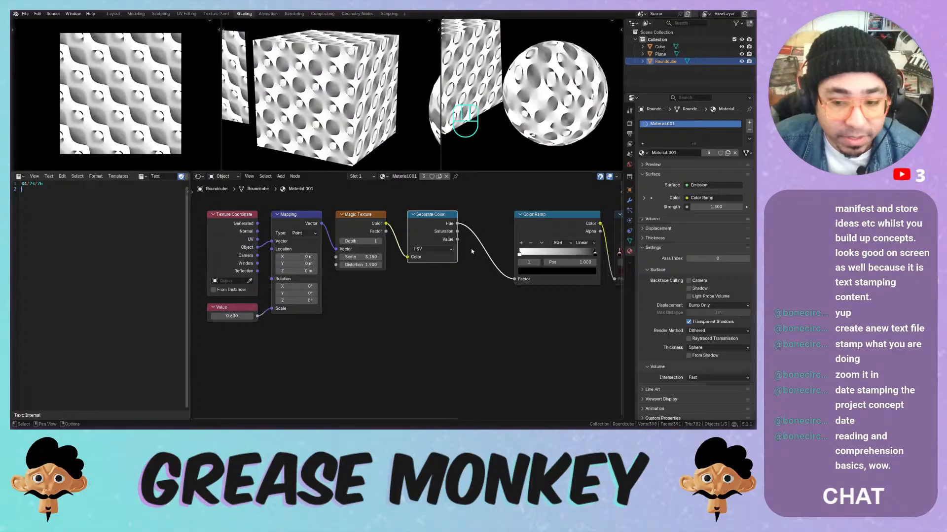
pyautogui.click(541, 243)
pyautogui.click(557, 248)
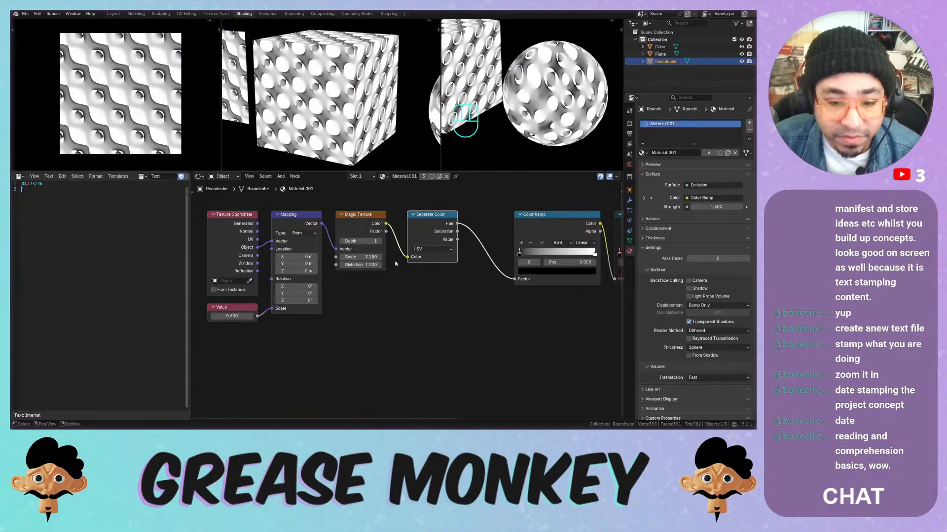
# Set the Magic Texture's scale to 1.990 and narrow the text editor to enlarge the node editor
pyautogui.moveTo(362, 257); pyautogui.dragTo(301, 271)
pyautogui.hotkey('ctrl', 'z')
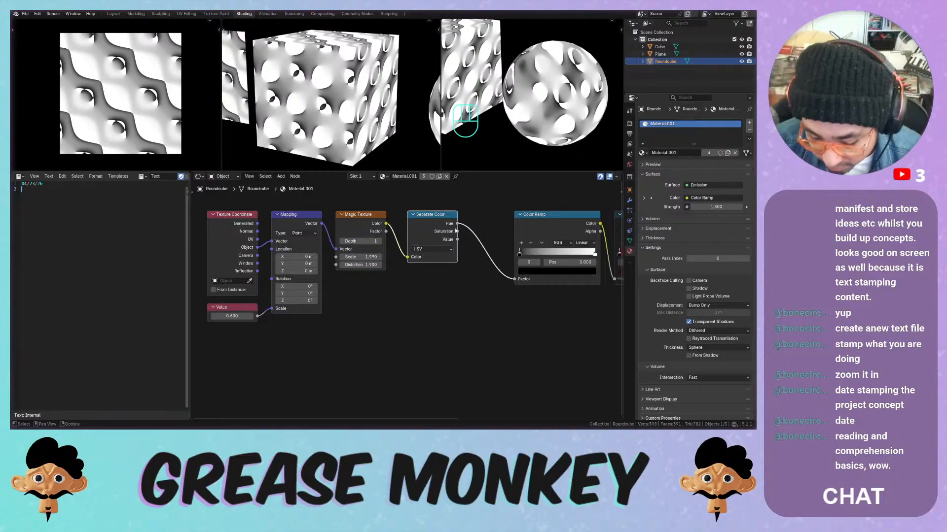
pyautogui.moveTo(189, 253); pyautogui.dragTo(118, 253)
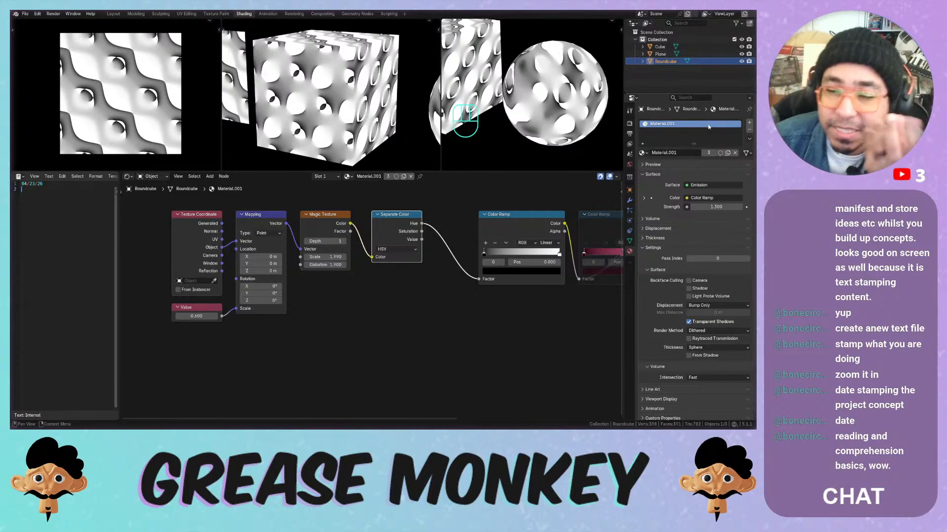
# Make a new copy of the Roundcube's material and assign that copy, Material.002, to the Plane and Cube as well
pyautogui.click(708, 153)
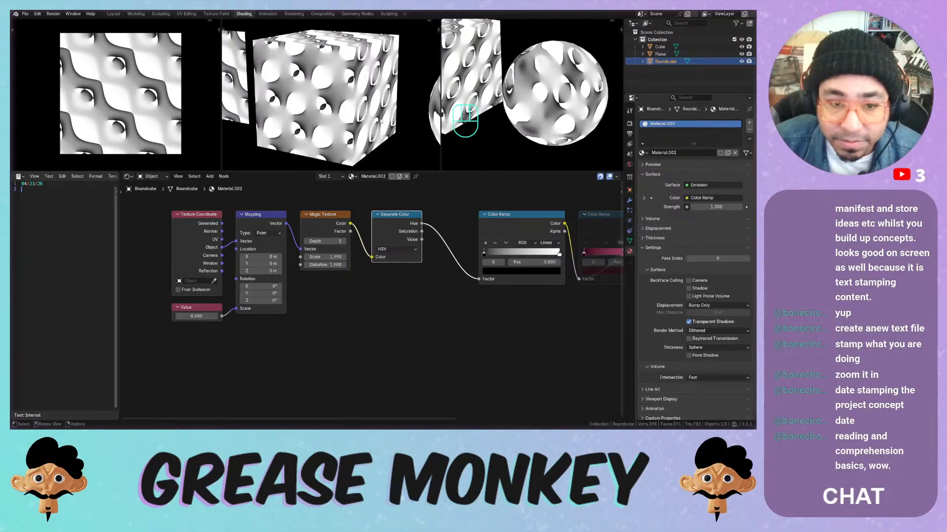
pyautogui.click(660, 54)
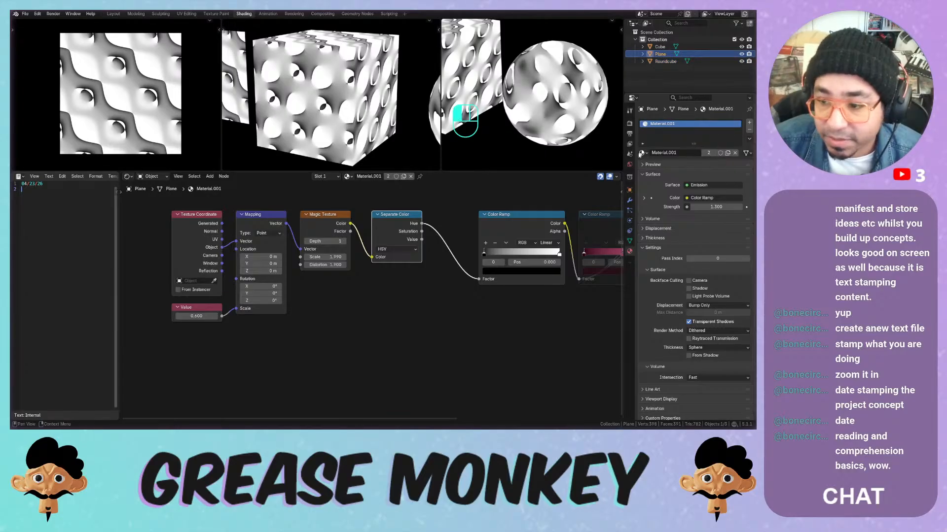
pyautogui.click(642, 153)
pyautogui.click(660, 46)
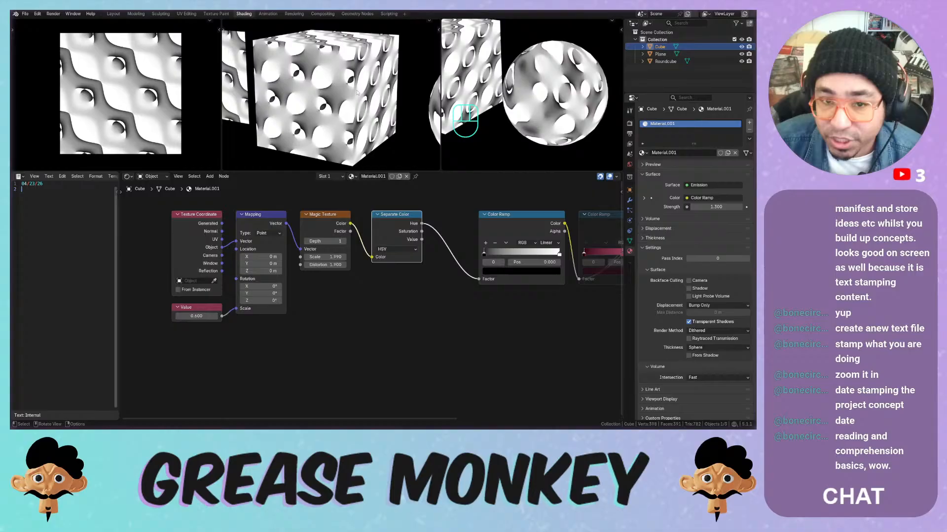
pyautogui.click(642, 153)
pyautogui.click(664, 179)
pyautogui.click(665, 62)
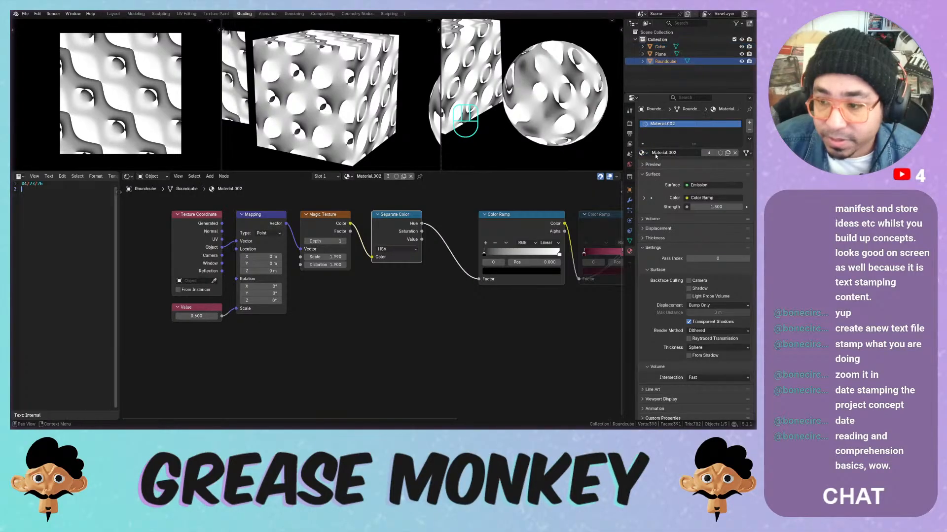
pyautogui.click(640, 153)
pyautogui.click(657, 181)
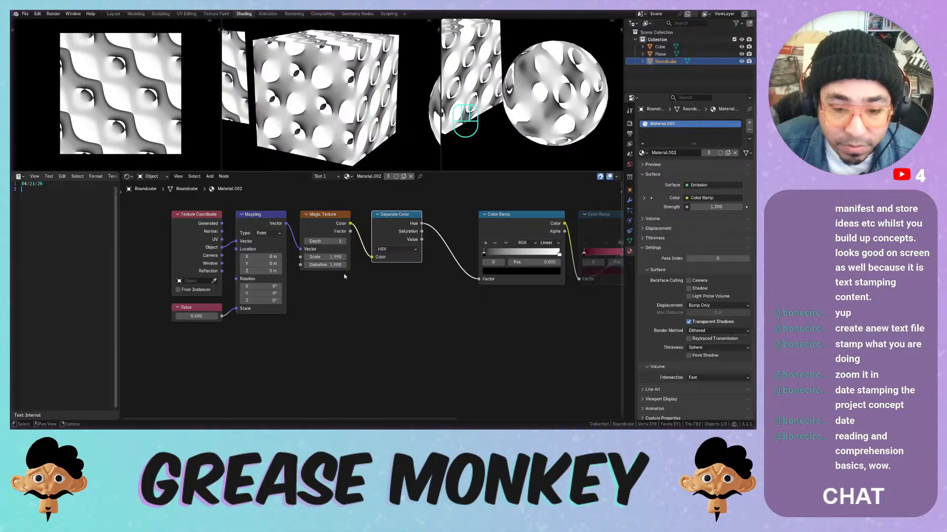
pyautogui.scroll(-1, 338, 288)
pyautogui.hotkey('shift', 'a')
pyautogui.moveTo(322, 299)
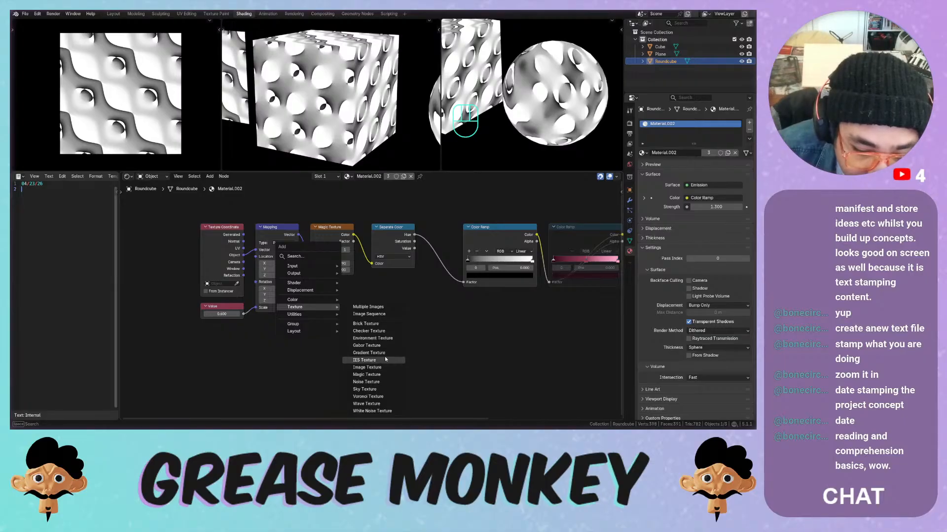
pyautogui.click(370, 396)
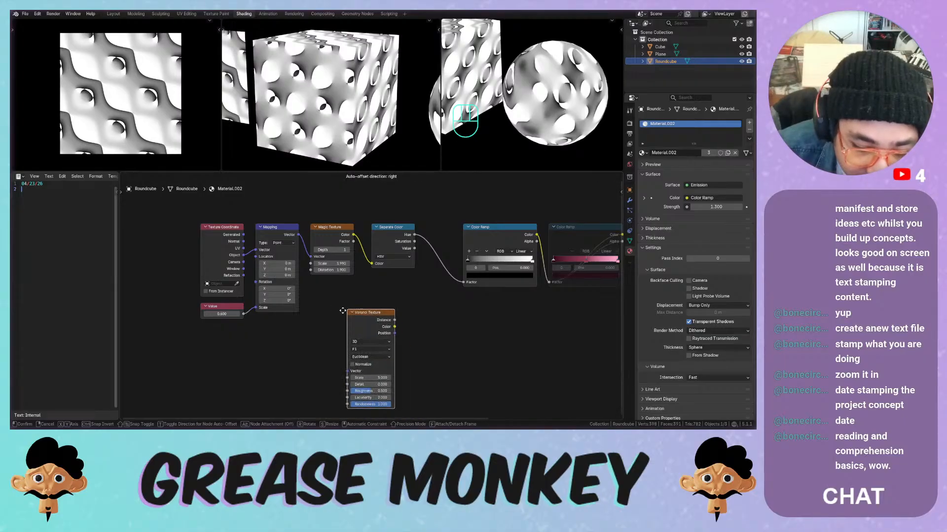
pyautogui.press('Escape')
# Add a Sky Texture node below the Magic Texture node and widen it
pyautogui.hotkey('shift', 'a')
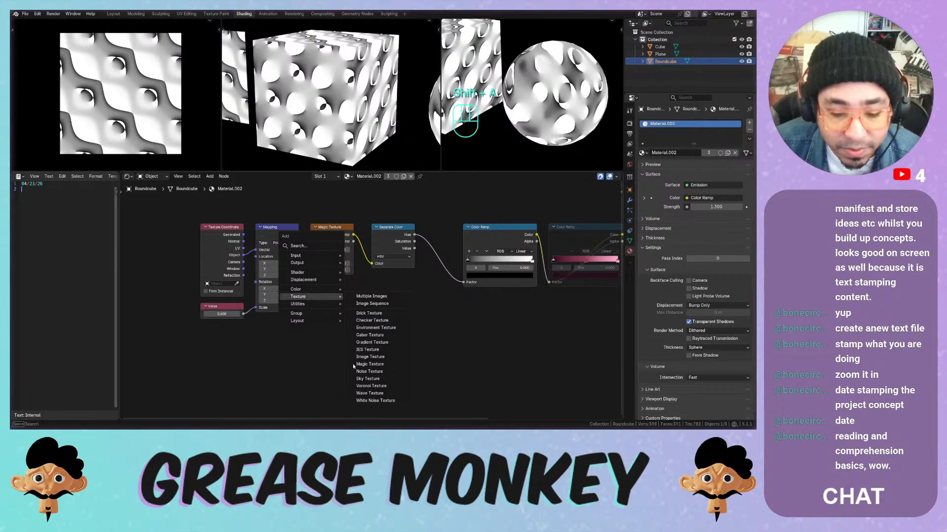
pyautogui.click(368, 379)
pyautogui.click(339, 306)
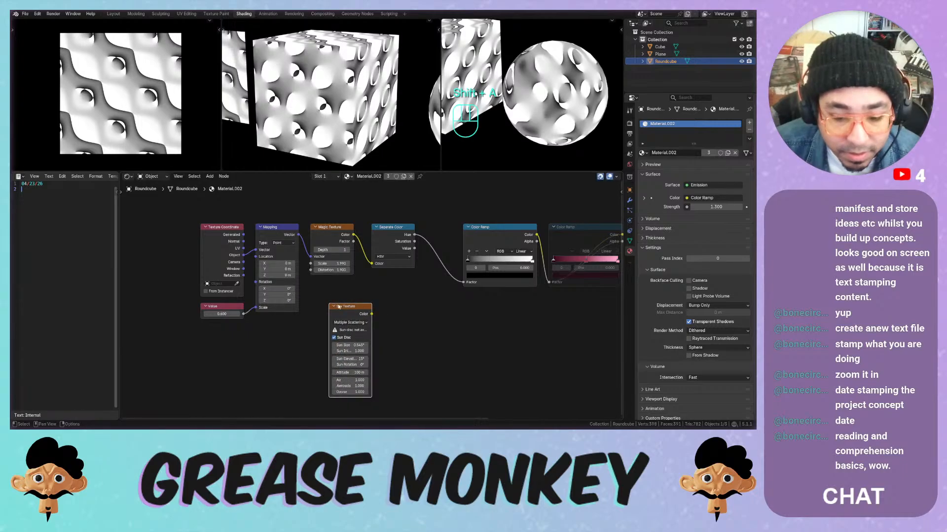
pyautogui.moveTo(371, 329); pyautogui.dragTo(409, 329)
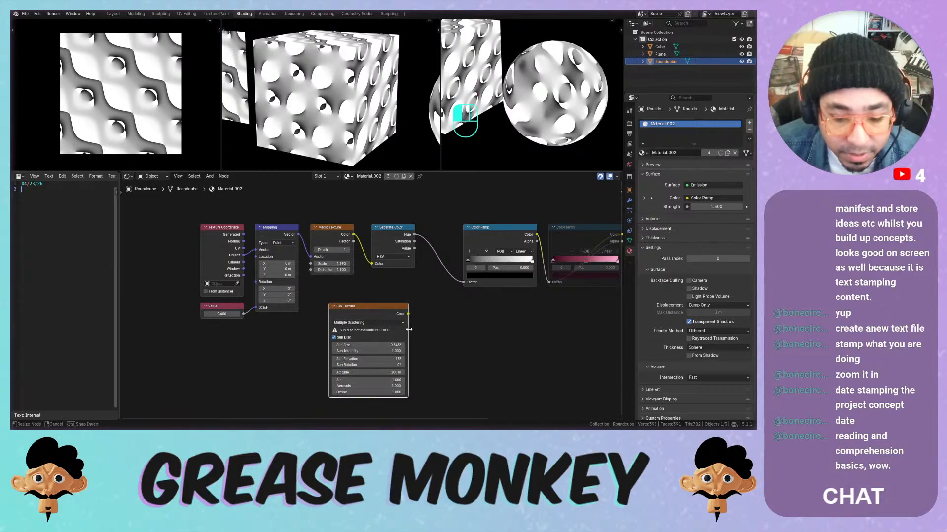
# Connect the Sky Texture's Color output to the Emission node's Color input
pyautogui.scroll(2, 359, 330)
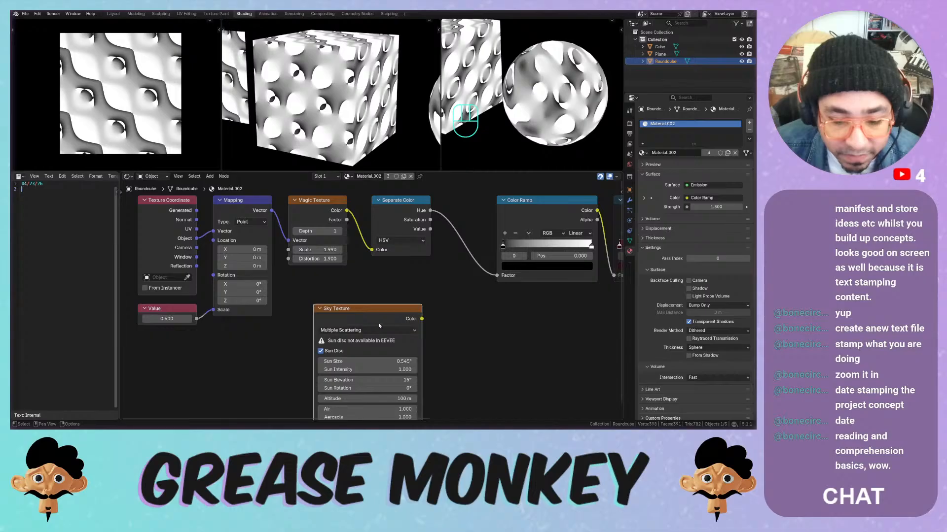
pyautogui.scroll(-2, 379, 326)
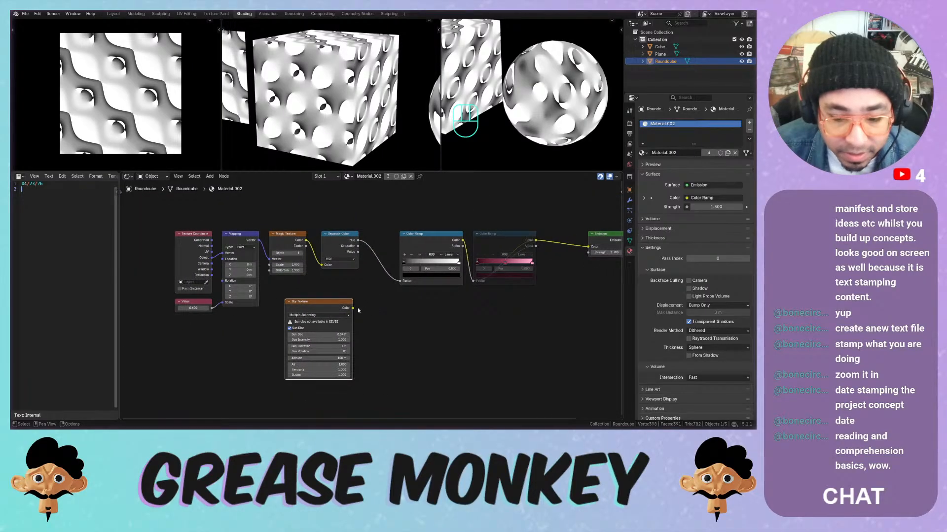
pyautogui.moveTo(358, 310); pyautogui.dragTo(583, 250)
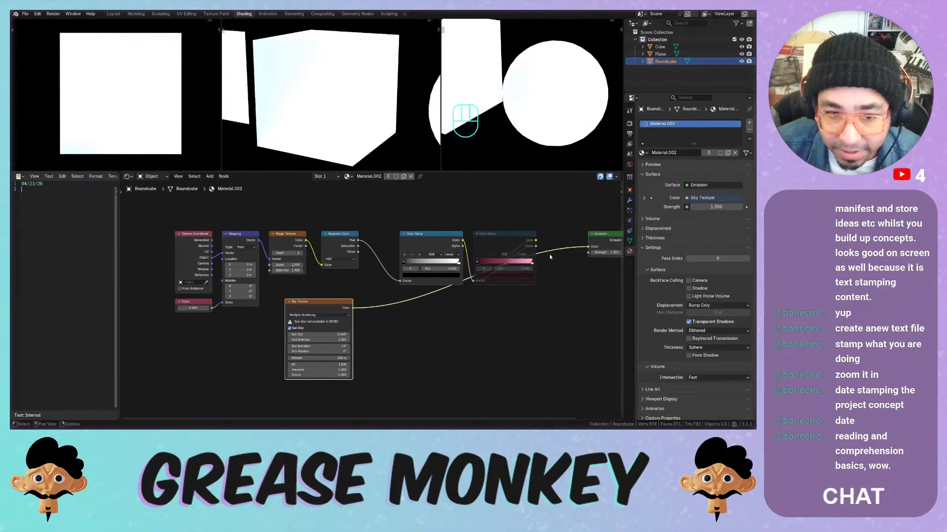
# Try the Sky Texture's sun settings, undo them, and set its sky type to Single Scattering
pyautogui.moveTo(316, 335); pyautogui.dragTo(291, 339)
pyautogui.hotkey('ctrl', 'z')
pyautogui.hotkey('ctrl', 'z')
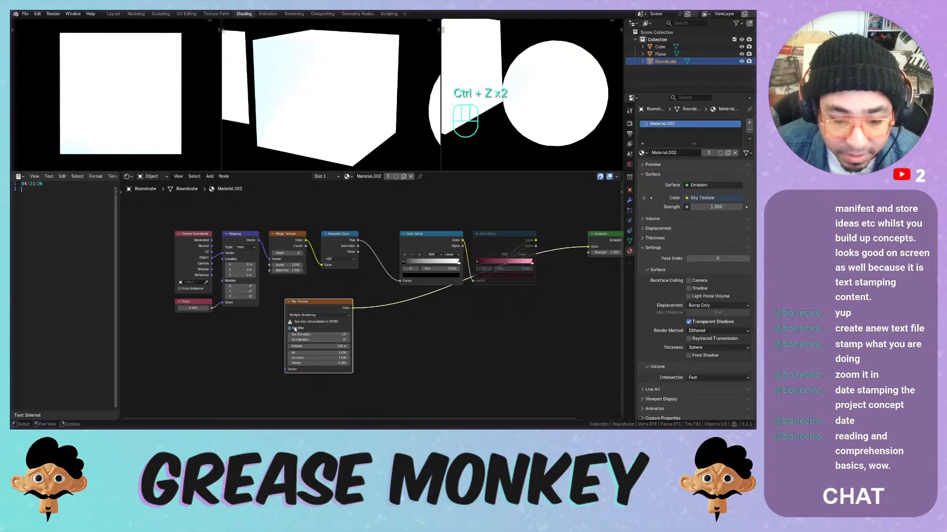
pyautogui.click(305, 315)
pyautogui.click(307, 329)
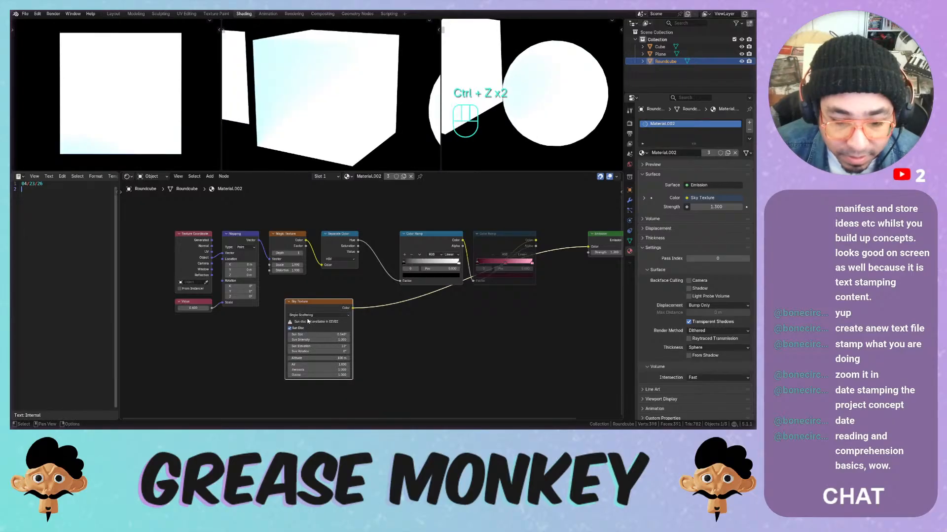
# Try different sun and atmosphere values on the Sky Texture and turn off its sun disc
pyautogui.moveTo(311, 339); pyautogui.dragTo(338, 334)
pyautogui.moveTo(296, 364)
pyautogui.mouseDown()
pyautogui.moveTo(348, 365)
pyautogui.moveTo(326, 372)
pyautogui.moveTo(332, 375)
pyautogui.moveTo(309, 358)
pyautogui.mouseUp()
pyautogui.hotkey('ctrl', 'z')
pyautogui.hotkey('ctrl', 'z')
pyautogui.click(296, 327)
# Try the Preetham sky type with a different turbidity, and switch the Sky Texture to Hosek / Wilkie
pyautogui.click(316, 315)
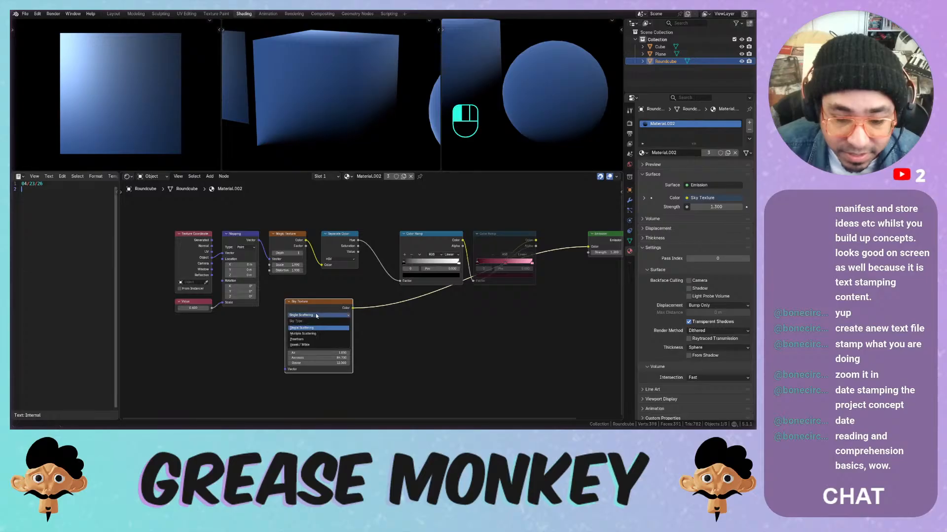
pyautogui.click(317, 340)
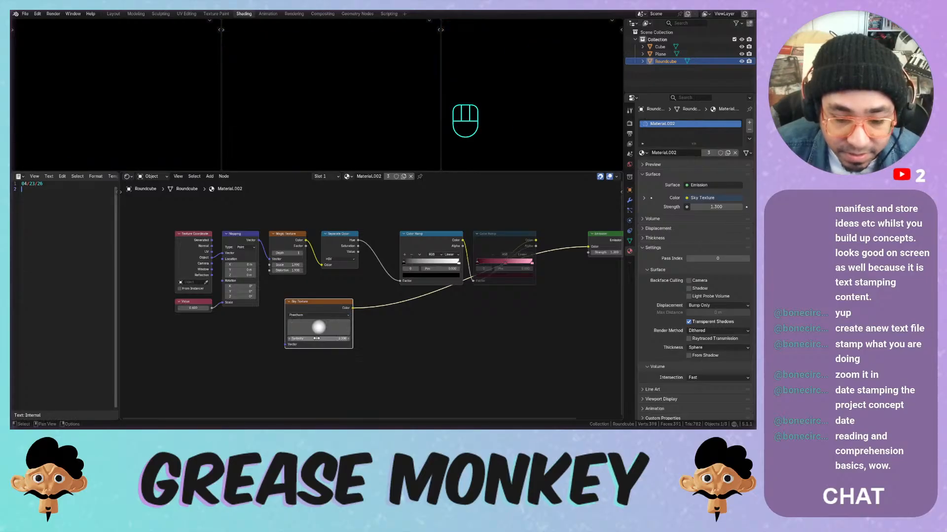
pyautogui.moveTo(316, 338); pyautogui.dragTo(348, 339)
pyautogui.click(319, 315)
pyautogui.click(300, 345)
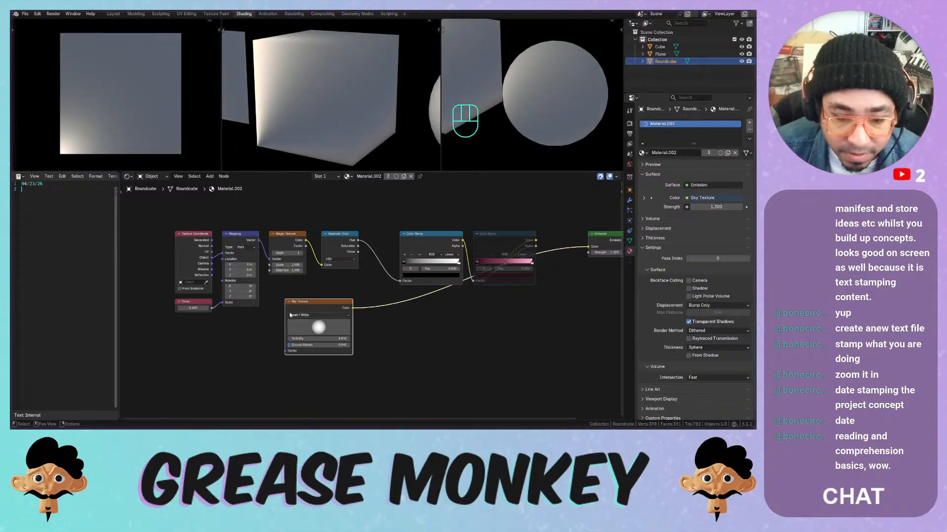
# Delete the Sky Texture node and add a Gradient Texture node below the Magic Texture node
pyautogui.press('x')
pyautogui.hotkey('shift', 'a')
pyautogui.moveTo(289, 303)
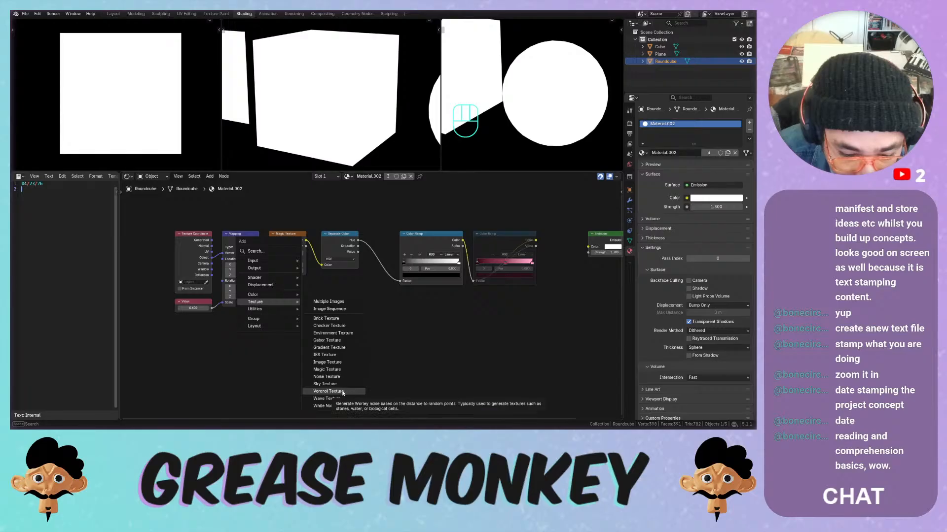
pyautogui.click(341, 349)
pyautogui.click(290, 296)
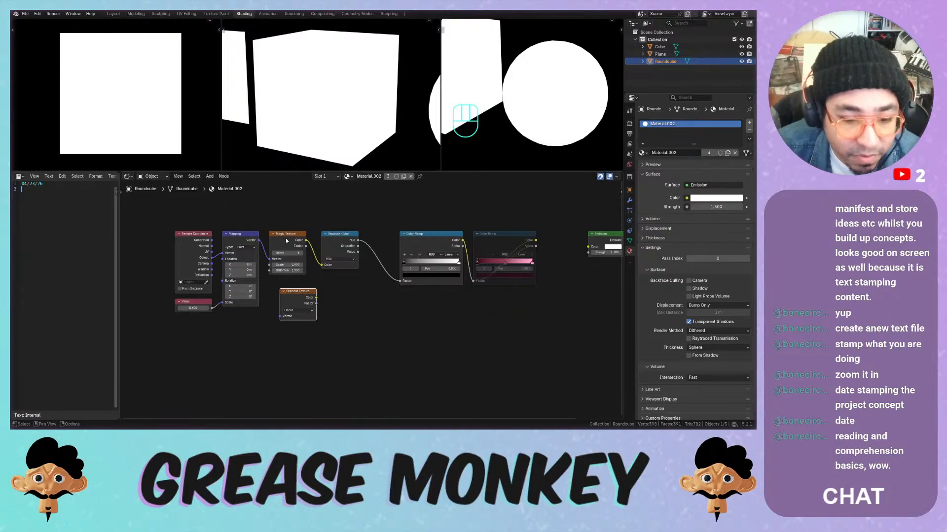
# Detach the Magic Texture node from the node chain and place it above the other nodes
pyautogui.keyDown('alt'); pyautogui.moveTo(286, 241); pyautogui.dragTo(286, 210); pyautogui.keyUp('alt')
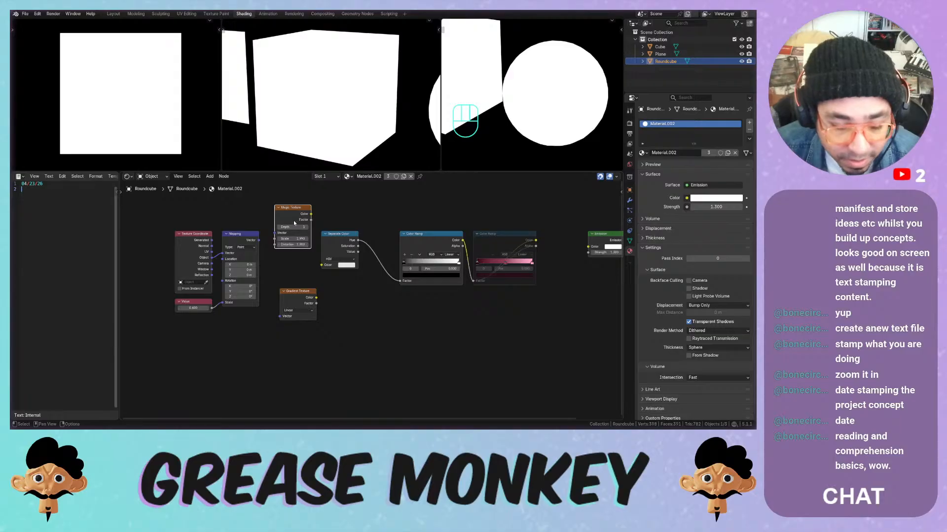
# Delete the Magic Texture node and wire the Gradient Texture node between the Mapping and Separate Color nodes
pyautogui.press('x')
pyautogui.moveTo(294, 293); pyautogui.dragTo(277, 236)
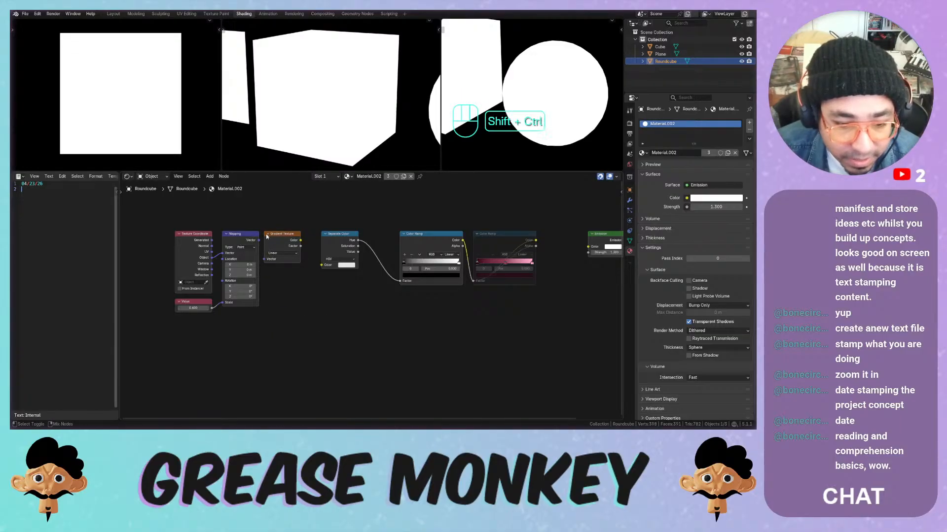
pyautogui.keyDown('shift'); pyautogui.click(255, 234); pyautogui.keyUp('shift')
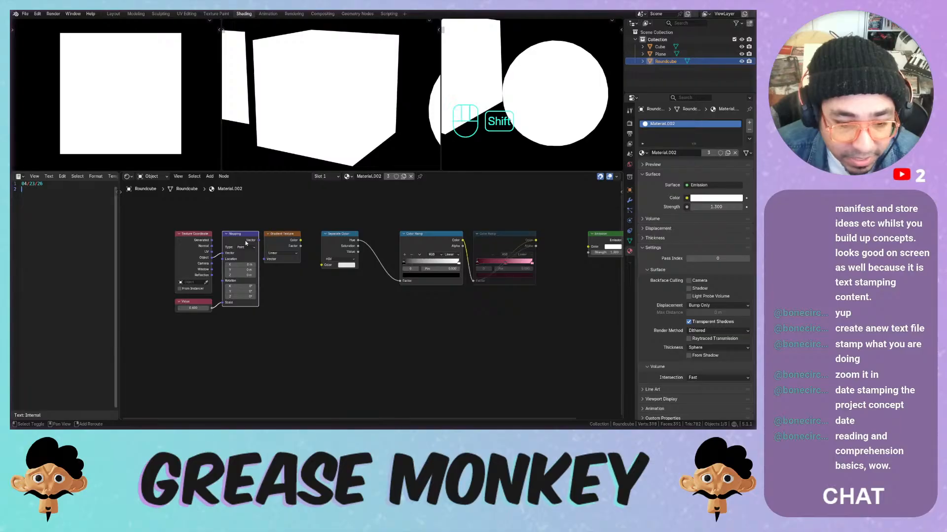
pyautogui.hotkey('ctrl', 'z')
pyautogui.hotkey('ctrl', 'z')
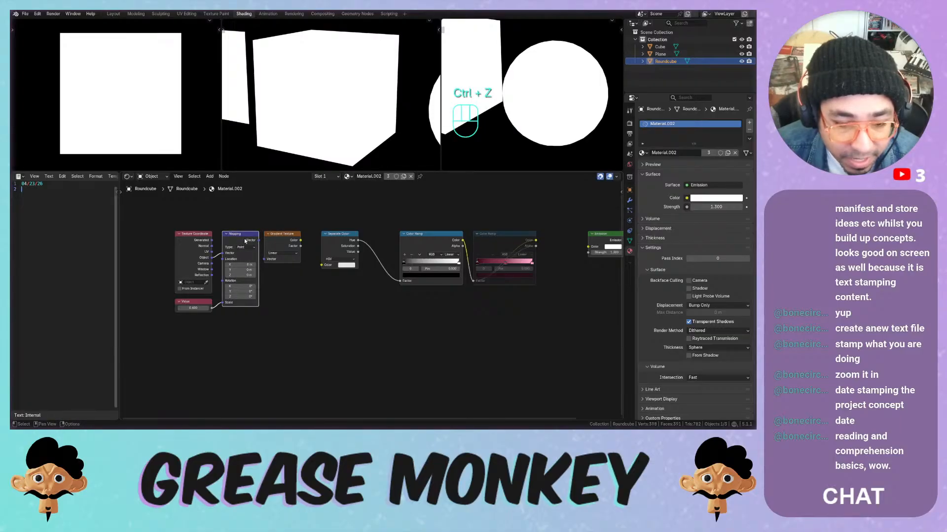
pyautogui.keyDown('alt'); pyautogui.moveTo(245, 241); pyautogui.dragTo(363, 269, button='right'); pyautogui.keyUp('alt')
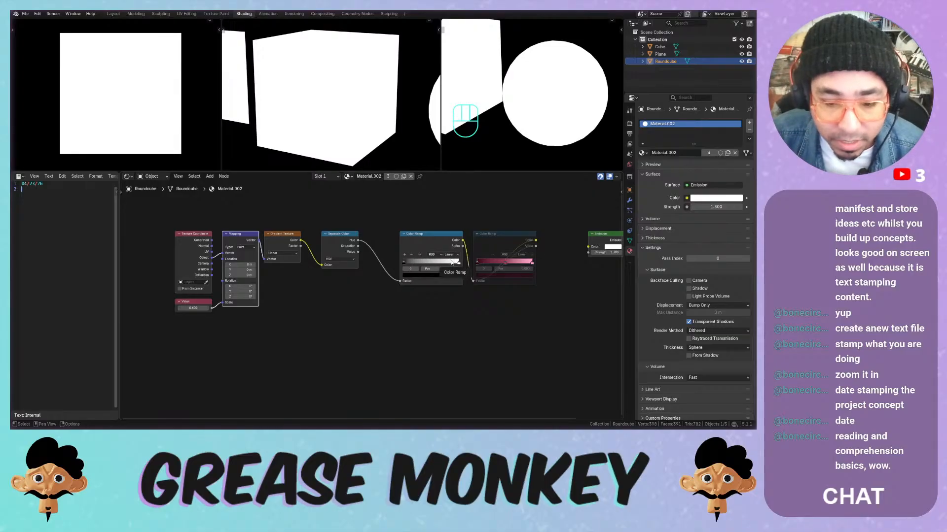
# Set the Value node that drives the mapping scale to 1.000, and try a different Mapping location
pyautogui.moveTo(451, 261); pyautogui.dragTo(470, 266)
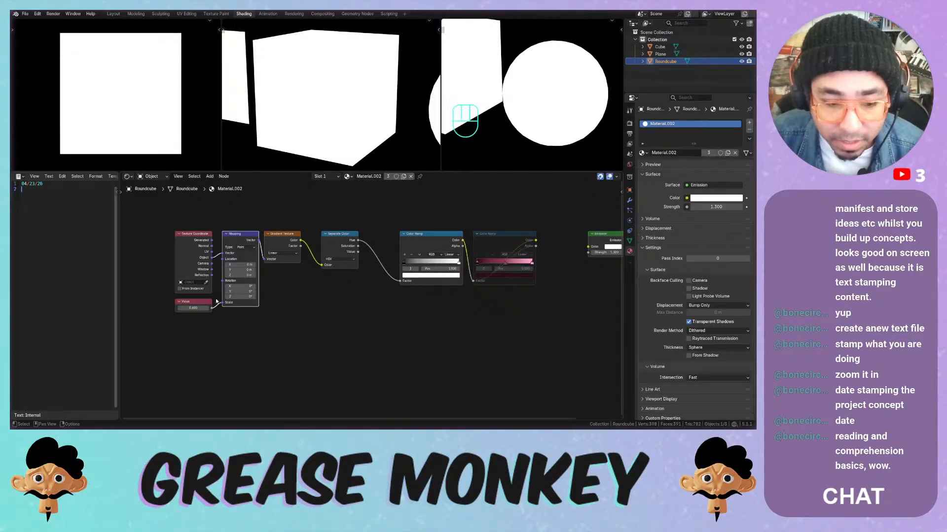
pyautogui.moveTo(193, 308); pyautogui.dragTo(213, 308)
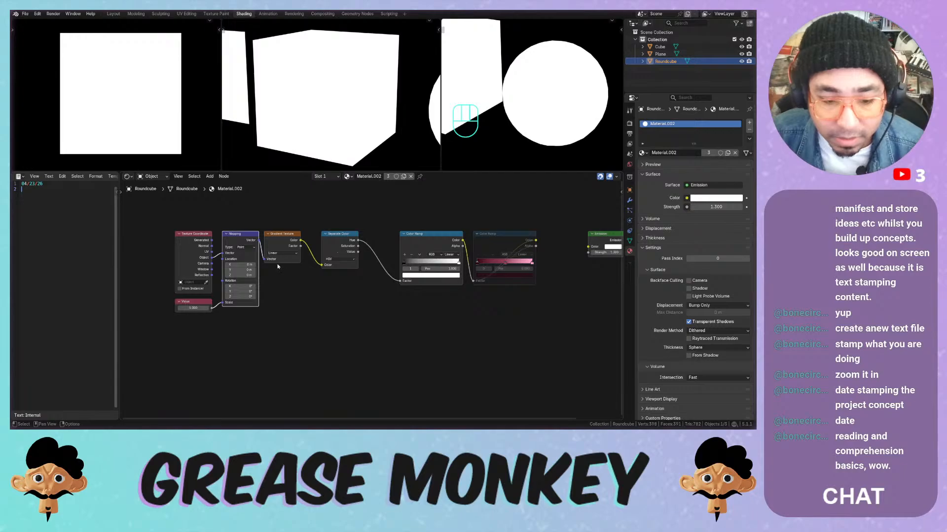
pyautogui.moveTo(242, 275); pyautogui.dragTo(257, 275)
pyautogui.hotkey('ctrl', 'z')
pyautogui.hotkey('ctrl', 'z')
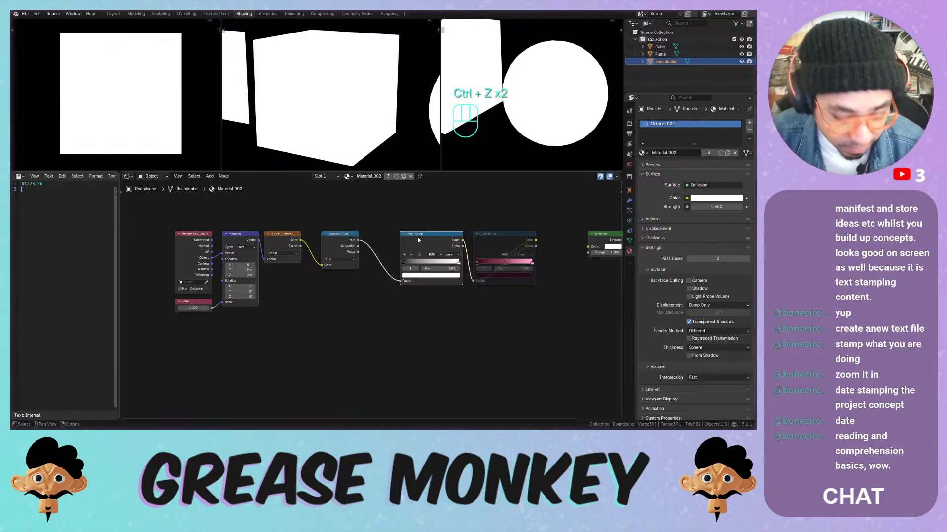
# Mute the first Color Ramp, link Separate Color's output directly to the Emission color, and switch Separate Color to RGB
pyautogui.press('m')
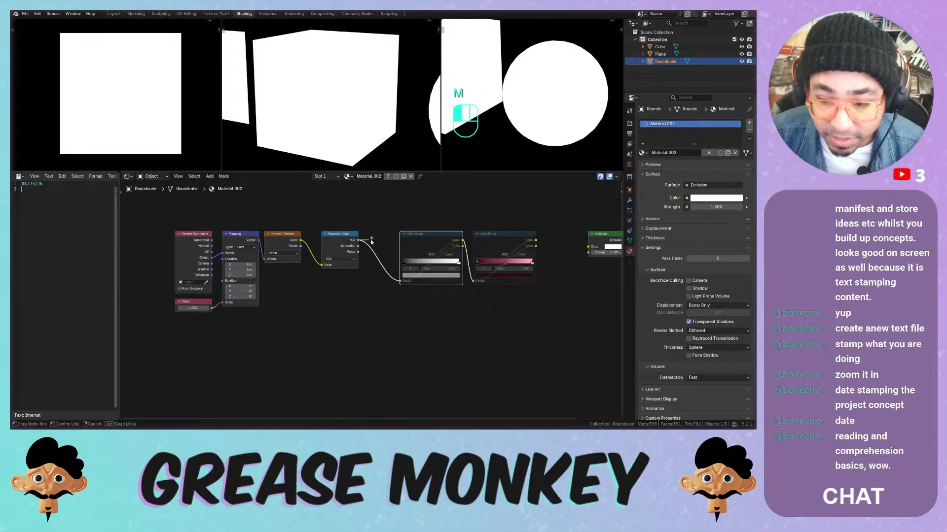
pyautogui.moveTo(358, 240); pyautogui.dragTo(589, 244)
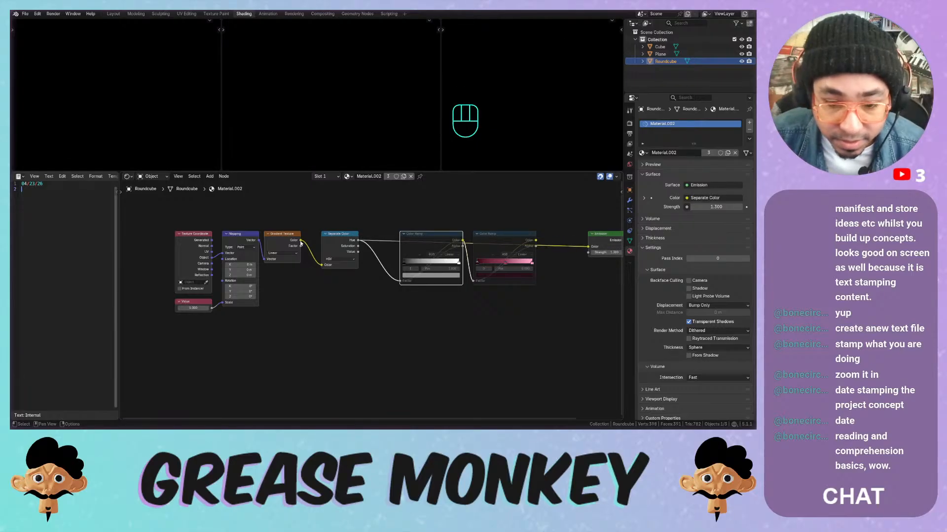
pyautogui.moveTo(358, 246); pyautogui.dragTo(588, 246)
pyautogui.click(339, 260)
pyautogui.click(333, 271)
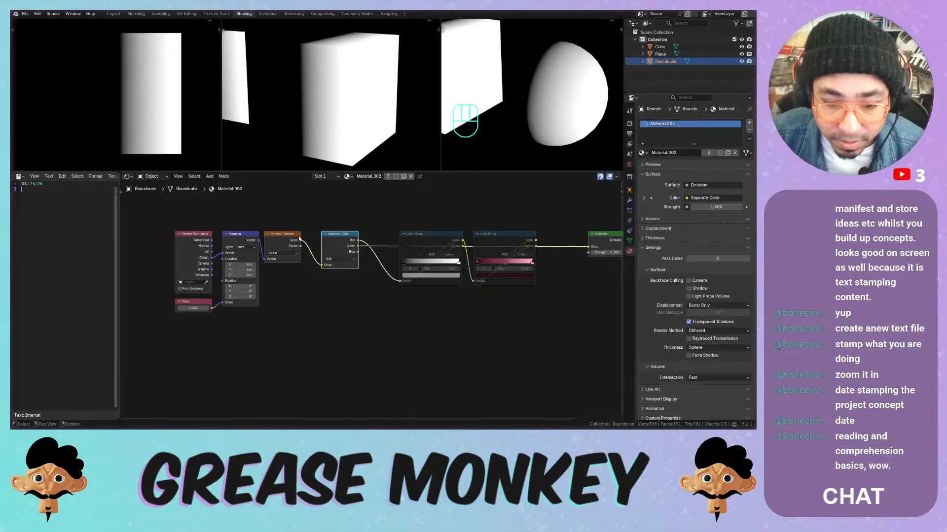
# Link the Gradient Texture directly to the Emission color and delete the Separate Color and both Color Ramp nodes
pyautogui.moveTo(358, 240); pyautogui.dragTo(589, 246)
pyautogui.moveTo(301, 246); pyautogui.dragTo(586, 247)
pyautogui.press('x')
pyautogui.click(407, 237)
pyautogui.press('x')
pyautogui.click(489, 235)
pyautogui.press('x')
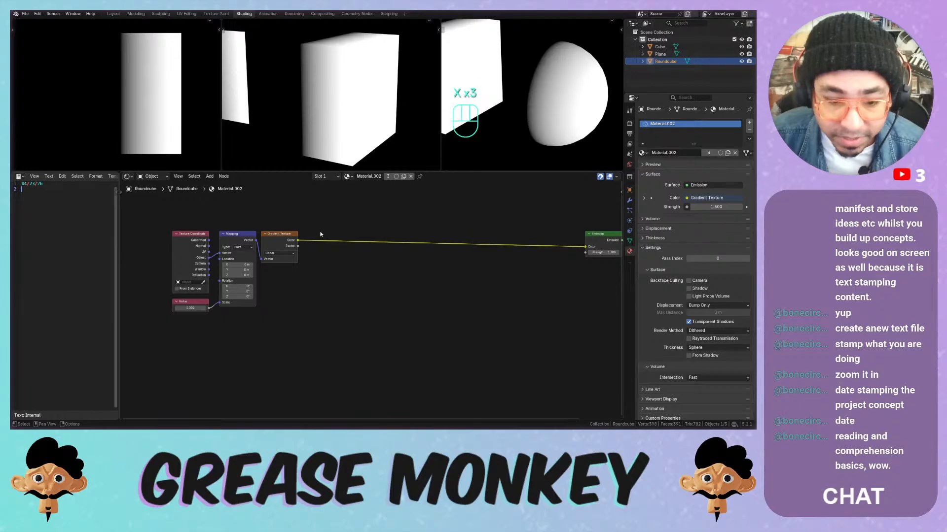
# Feed the Mapping node with Generated texture coordinates and set the Gradient Texture type to Quadratic
pyautogui.moveTo(315, 233); pyautogui.dragTo(379, 233, button='middle')
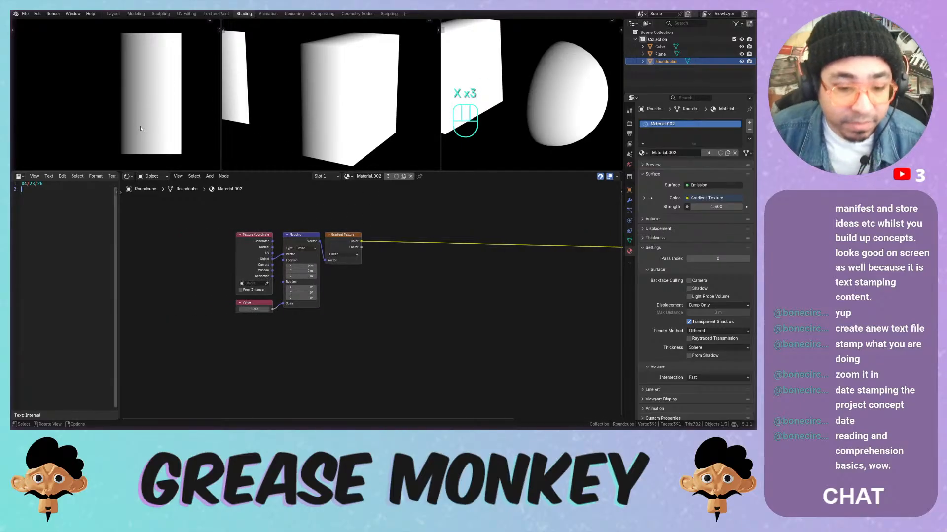
pyautogui.moveTo(272, 241); pyautogui.dragTo(286, 255)
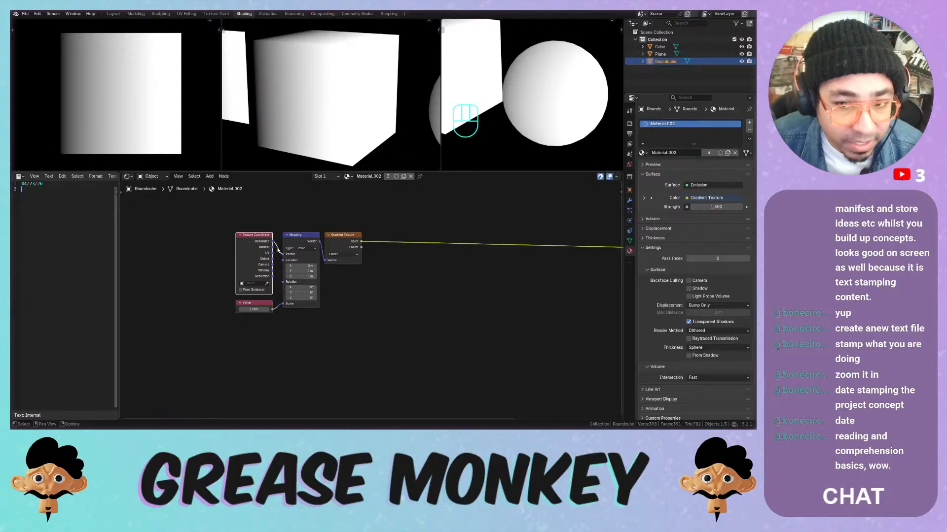
pyautogui.scroll(1, 381, 287)
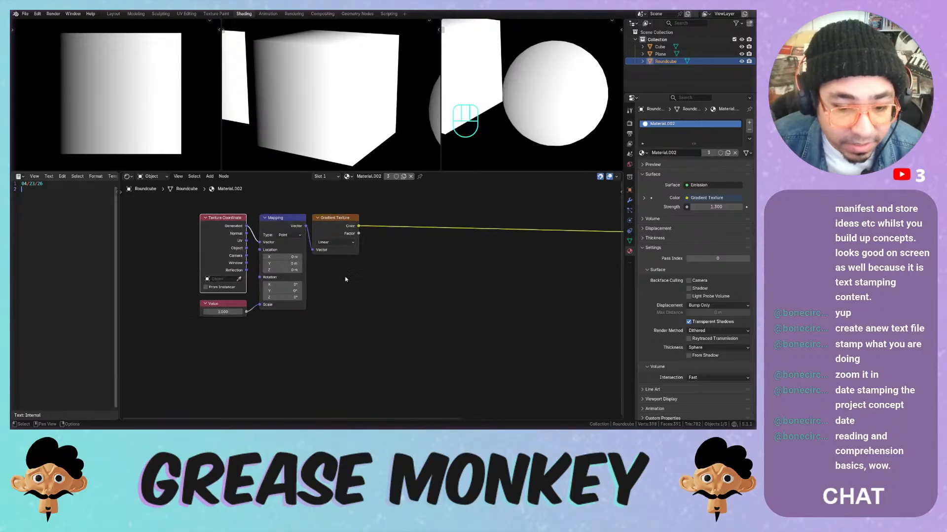
pyautogui.click(329, 243)
pyautogui.click(340, 266)
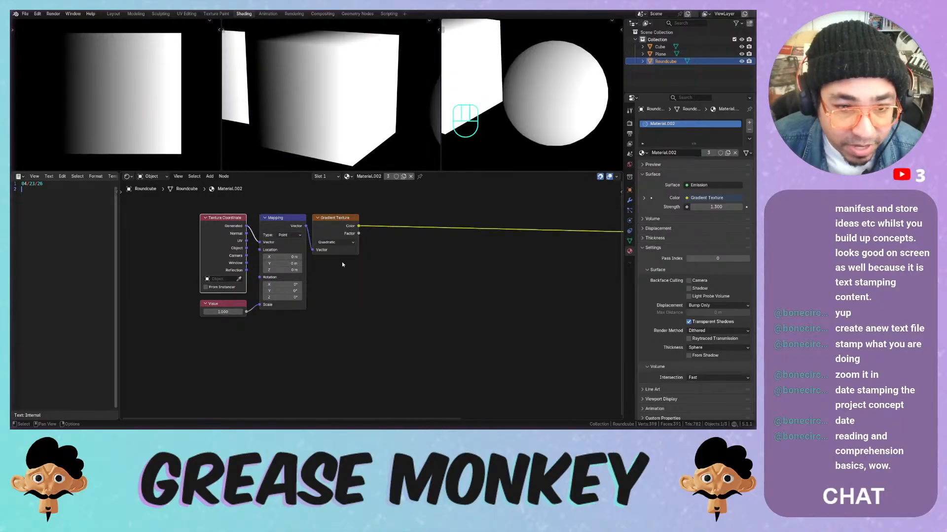
# Try the Spherical gradient type, inspect it on the cube and round cube, and undo the change
pyautogui.click(343, 244)
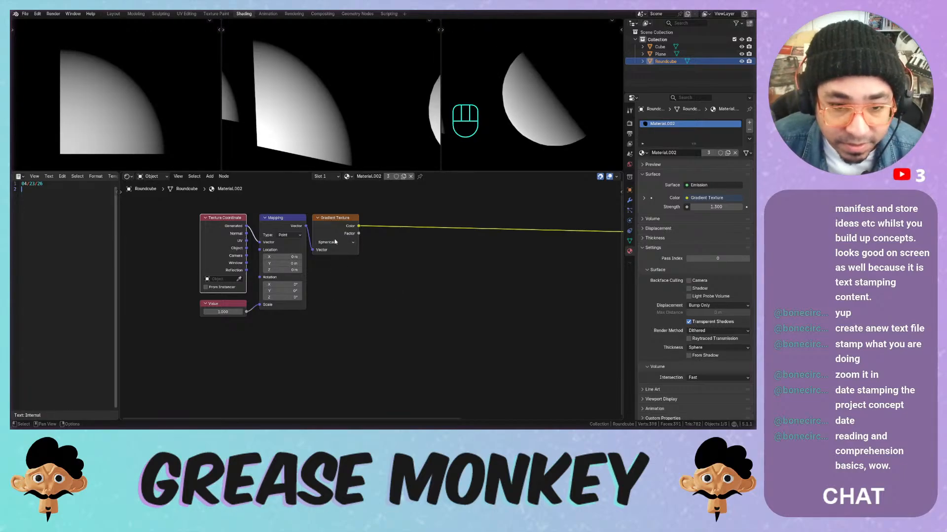
pyautogui.moveTo(556, 105); pyautogui.dragTo(544, 73, button='middle')
pyautogui.moveTo(340, 87)
pyautogui.mouseDown(button='middle')
pyautogui.moveTo(296, 94)
pyautogui.moveTo(382, 82)
pyautogui.moveTo(389, 99)
pyautogui.moveTo(321, 80)
pyautogui.moveTo(394, 78)
pyautogui.moveTo(389, 48)
pyautogui.moveTo(355, 78)
pyautogui.moveTo(355, 93)
pyautogui.moveTo(332, 86)
pyautogui.moveTo(341, 82)
pyautogui.mouseUp(button='middle')
pyautogui.hotkey('ctrl', 'z')
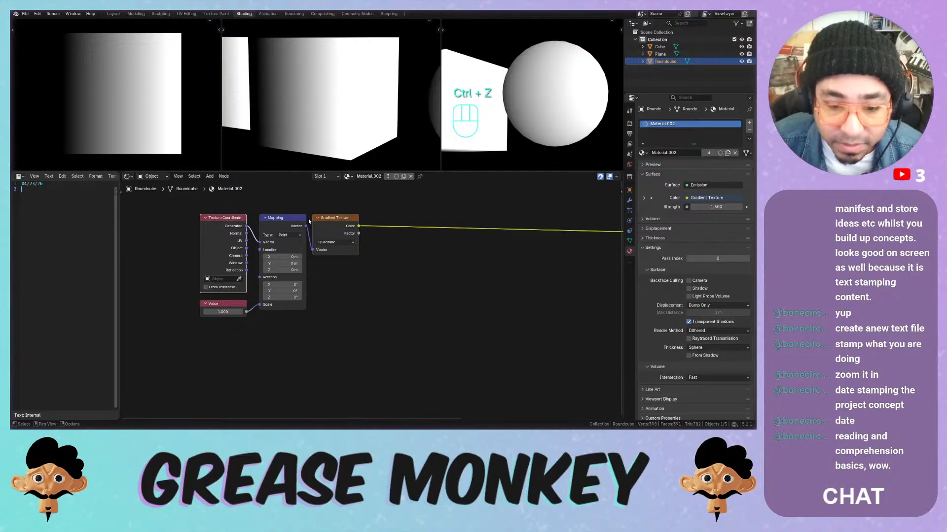
# Try the Quadratic Sphere and Spherical gradient types, and switch the Gradient Texture to Radial
pyautogui.click(340, 243)
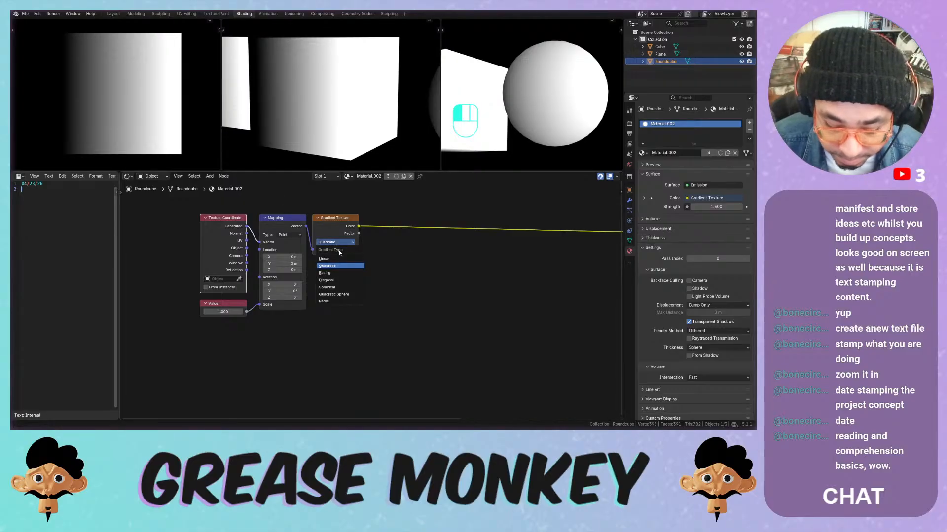
pyautogui.click(339, 294)
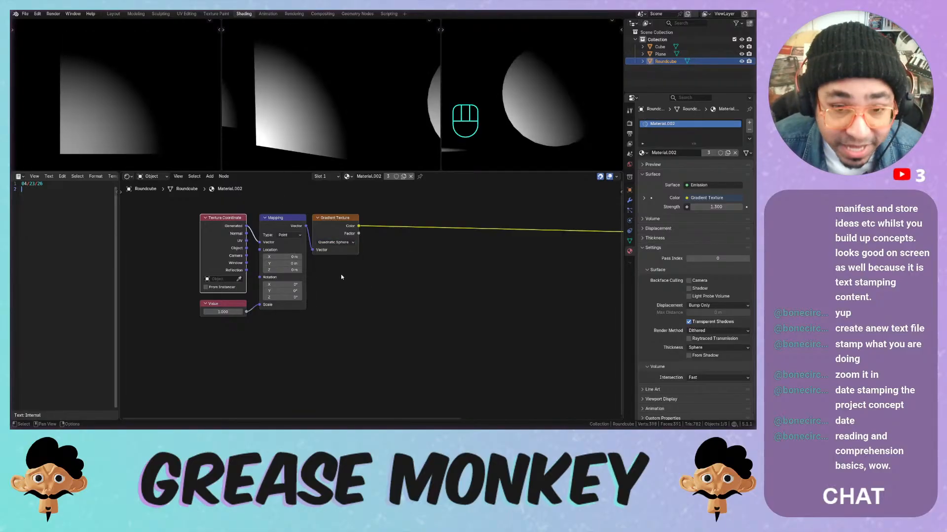
pyautogui.click(339, 243)
pyautogui.click(343, 286)
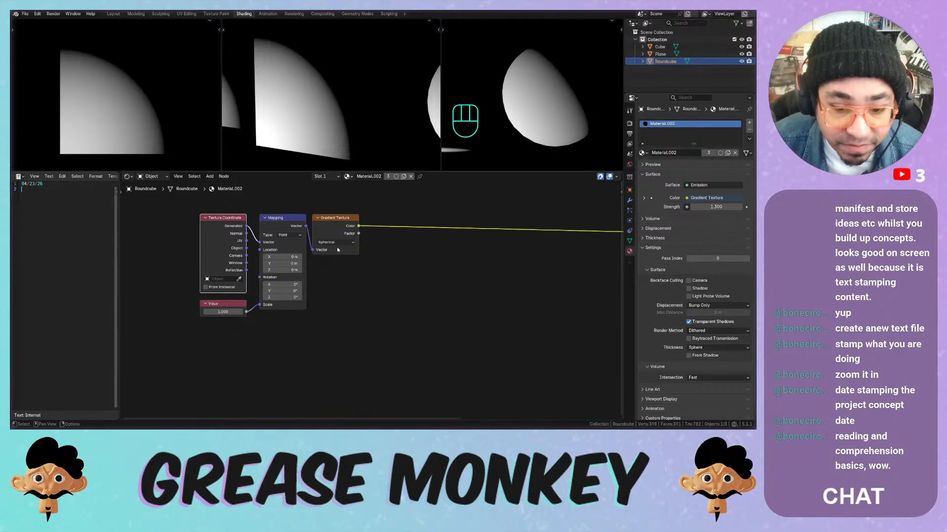
pyautogui.click(338, 242)
pyautogui.click(347, 303)
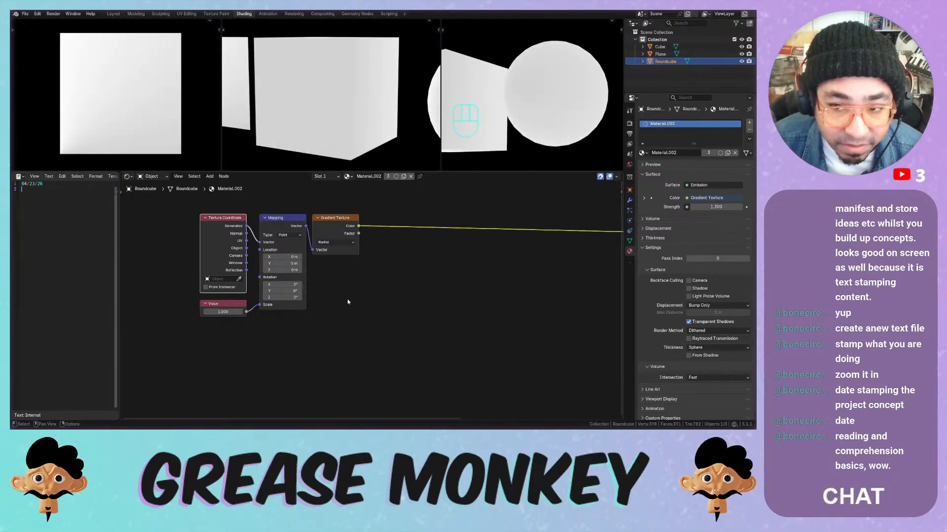
# Try different scale and Mapping location values on the radial gradient, and undo them
pyautogui.moveTo(223, 312)
pyautogui.mouseDown()
pyautogui.moveTo(177, 312)
pyautogui.moveTo(223, 312)
pyautogui.mouseUp()
pyautogui.hotkey('ctrl', 'z')
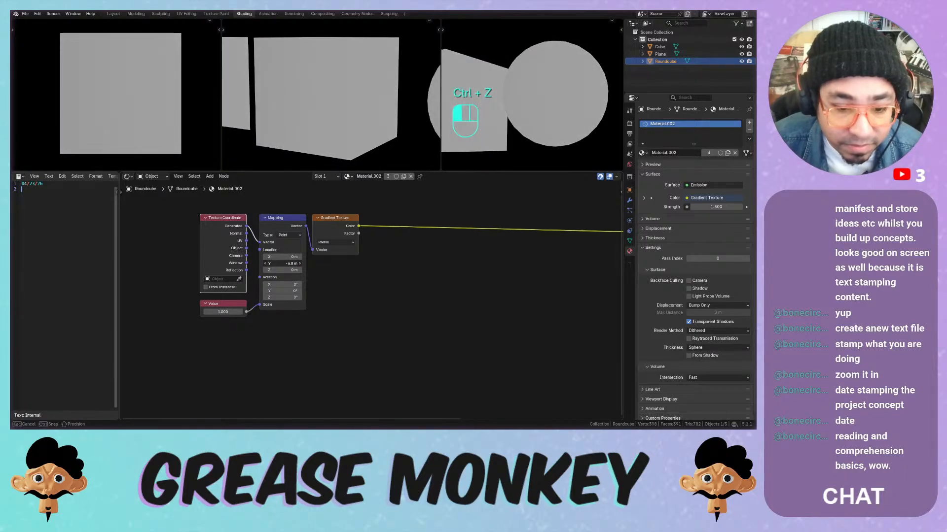
pyautogui.moveTo(291, 271)
pyautogui.mouseDown()
pyautogui.moveTo(315, 272)
pyautogui.moveTo(292, 270)
pyautogui.moveTo(308, 257)
pyautogui.moveTo(271, 257)
pyautogui.moveTo(301, 257)
pyautogui.mouseUp()
pyautogui.hotkey('ctrl', 'z')
pyautogui.hotkey('ctrl', 'z')
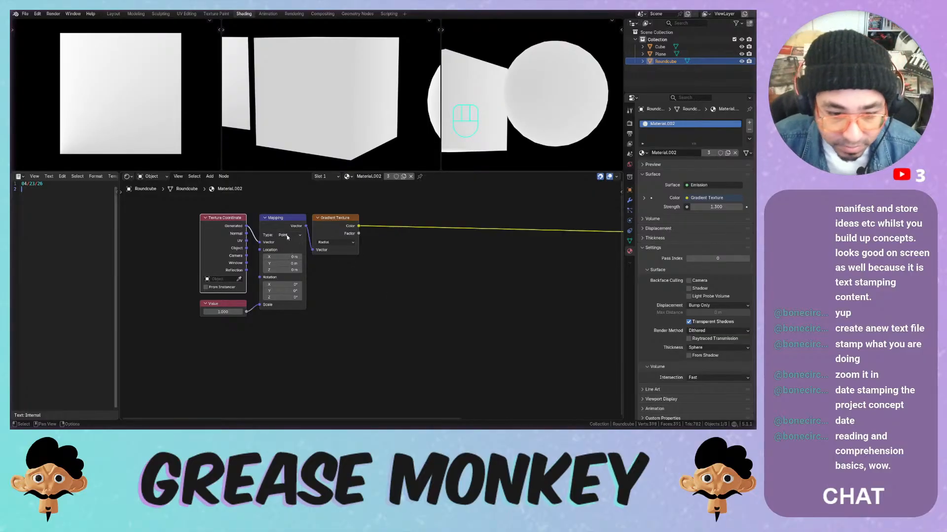
# Keep the Mapping type at Point and set its X, Y and Z location to 0.5 m
pyautogui.click(287, 235)
pyautogui.click(285, 241)
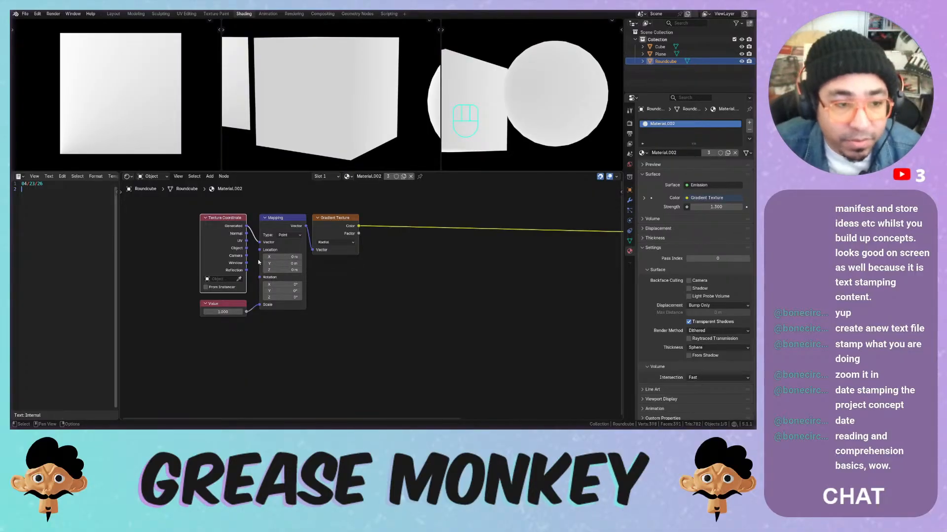
pyautogui.click(277, 255)
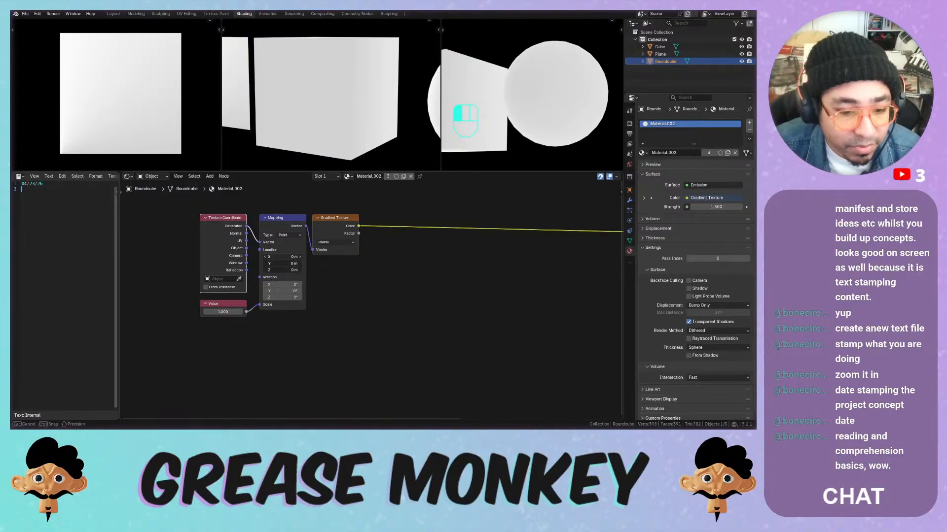
pyautogui.press('Return')
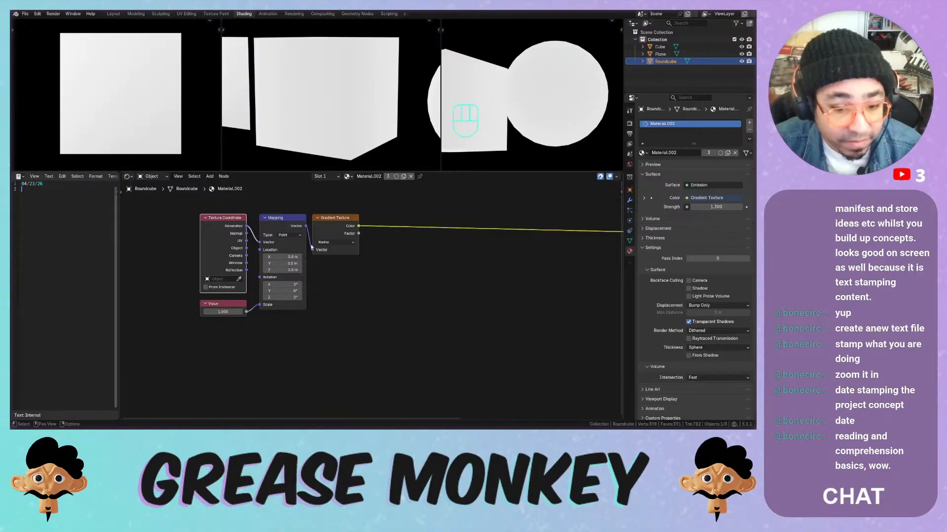
# Switch the Gradient Texture to Spherical and set the Mapping location to -0.5 m on all three axes
pyautogui.click(332, 243)
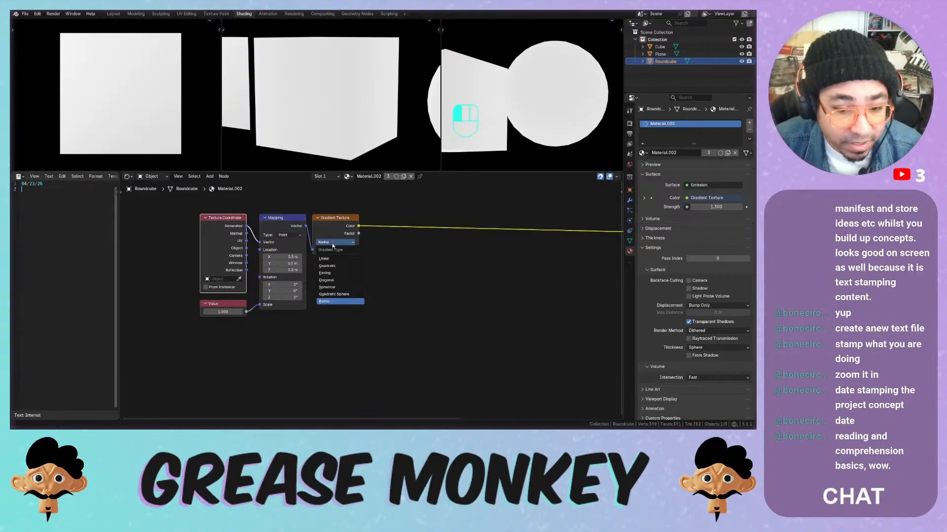
pyautogui.click(338, 288)
pyautogui.moveTo(290, 256)
pyautogui.mouseDown()
pyautogui.moveTo(301, 257)
pyautogui.moveTo(291, 270)
pyautogui.mouseUp()
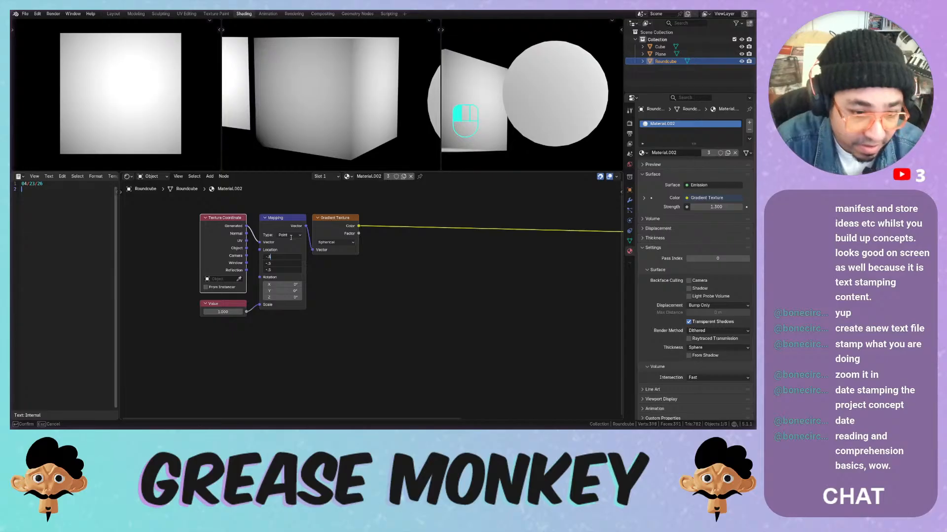
pyautogui.press('Return')
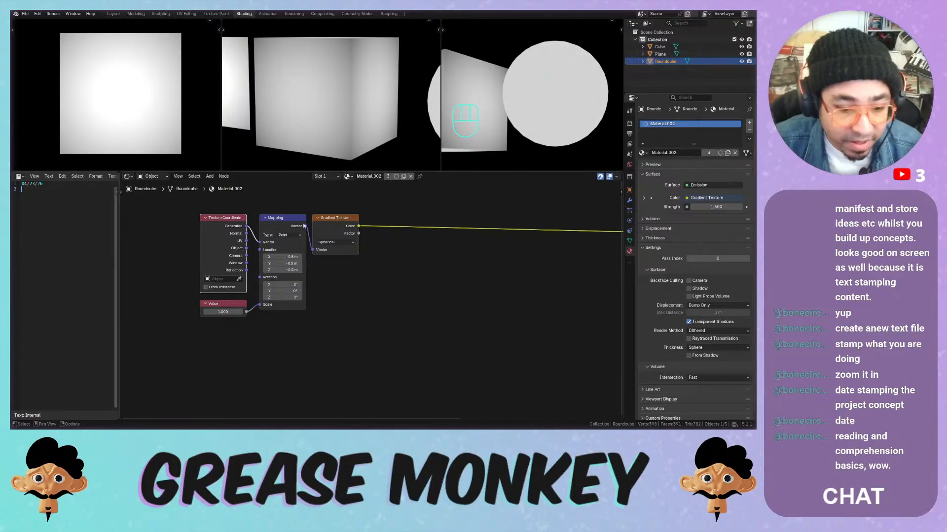
# Try another scale value on the centred spherical gradient, undo it, and switch the Mapping type to Vector
pyautogui.moveTo(223, 311)
pyautogui.mouseDown()
pyautogui.moveTo(187, 311)
pyautogui.moveTo(295, 311)
pyautogui.moveTo(242, 311)
pyautogui.mouseUp()
pyautogui.hotkey('ctrl', 'z')
pyautogui.click(289, 235)
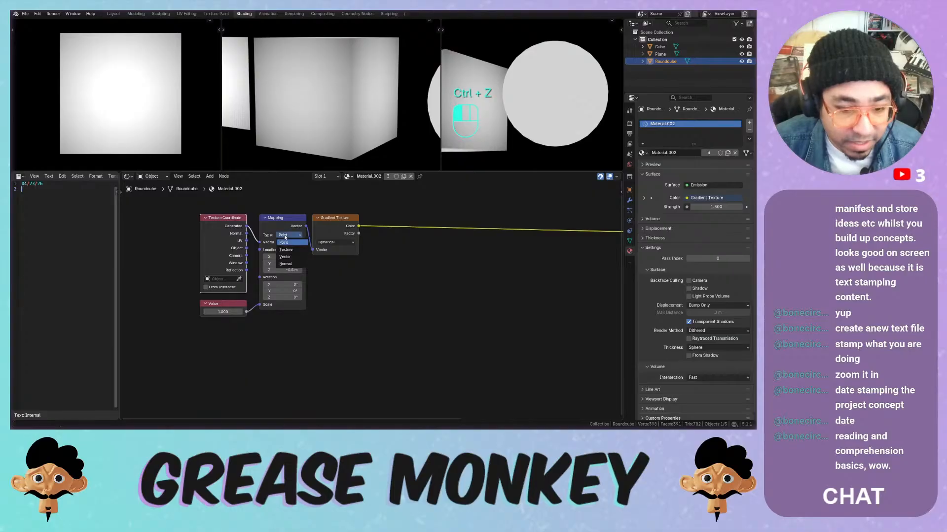
pyautogui.click(286, 251)
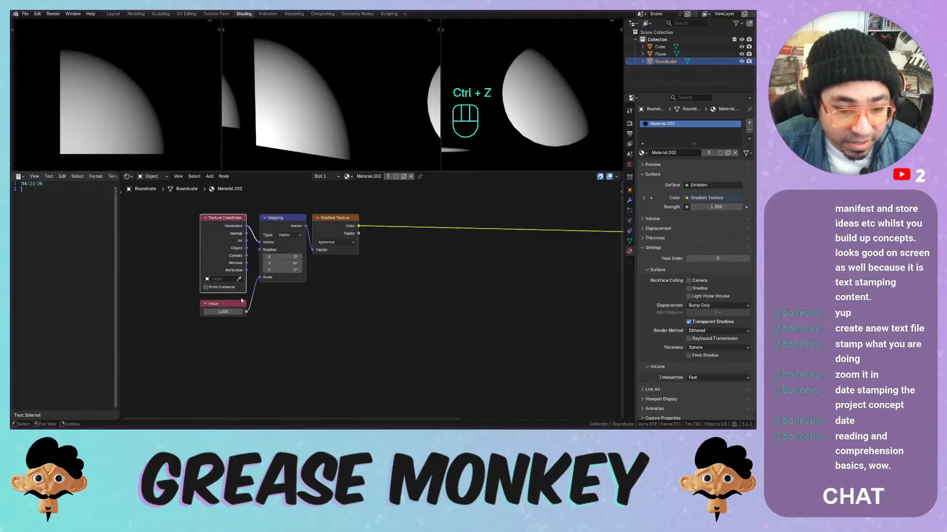
# Try different scale and X rotation values with the Vector mapping, undo the rotation, and select the Mapping node
pyautogui.moveTo(223, 312)
pyautogui.mouseDown()
pyautogui.moveTo(266, 312)
pyautogui.moveTo(230, 311)
pyautogui.mouseUp()
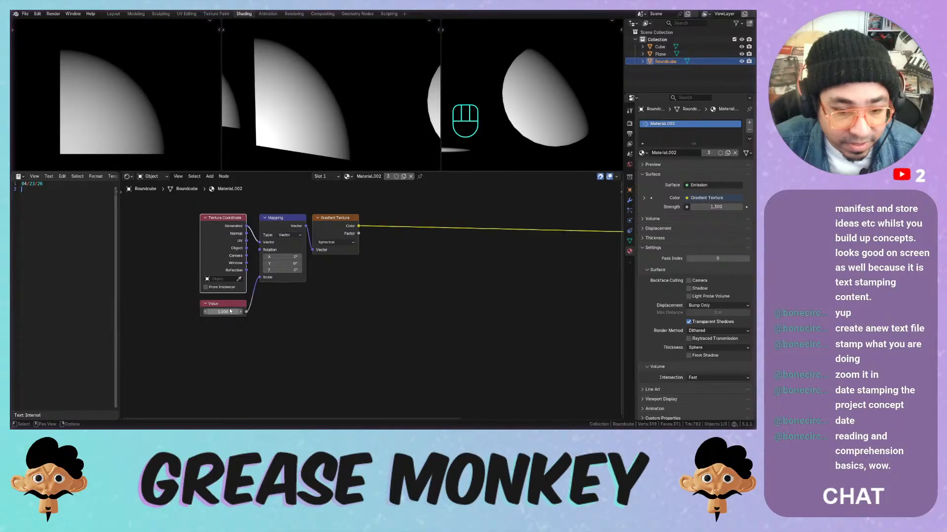
pyautogui.click(281, 257)
pyautogui.moveTo(281, 257); pyautogui.dragTo(304, 263)
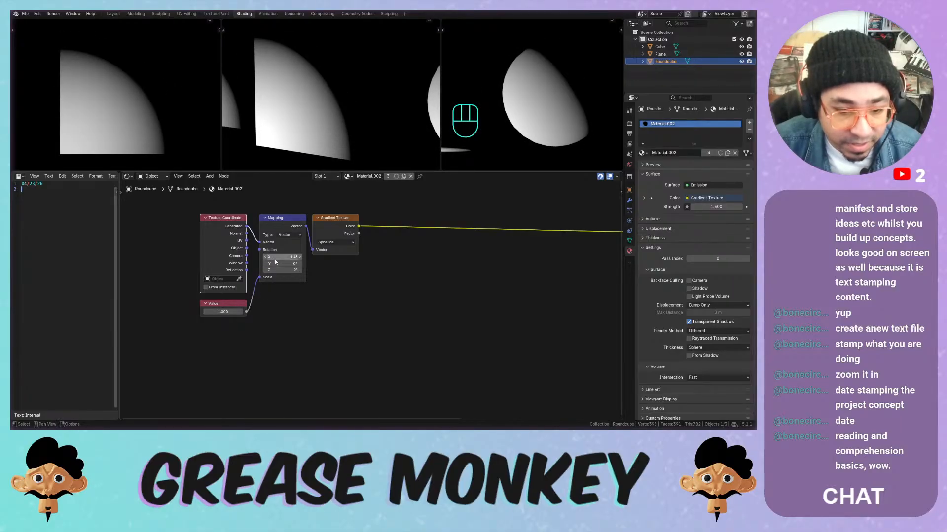
pyautogui.hotkey('ctrl', 'z')
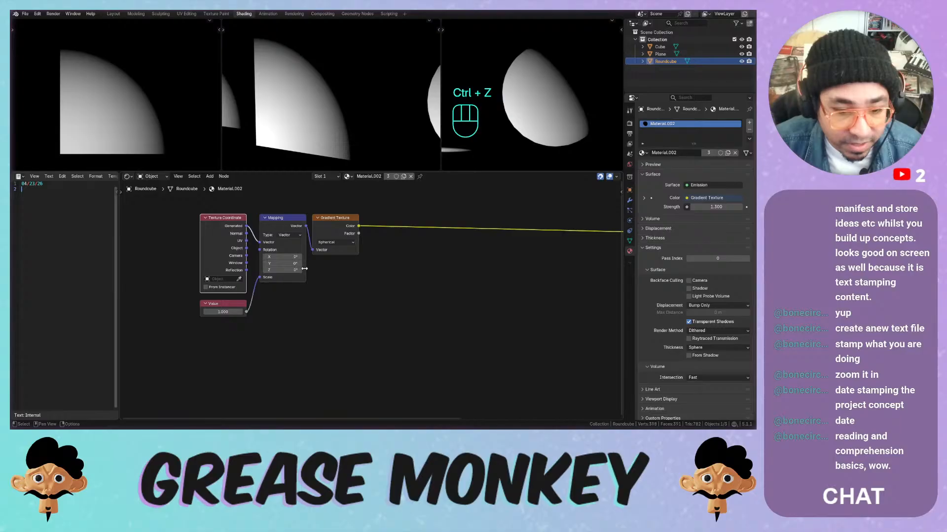
pyautogui.click(273, 226)
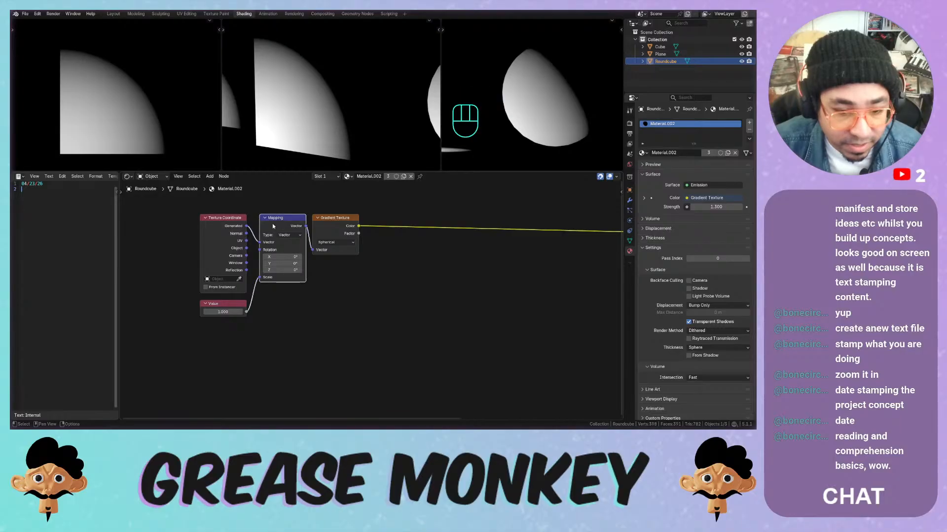
# Switch the Mapping node's type from Vector to Point
pyautogui.press('h')
pyautogui.press('h')
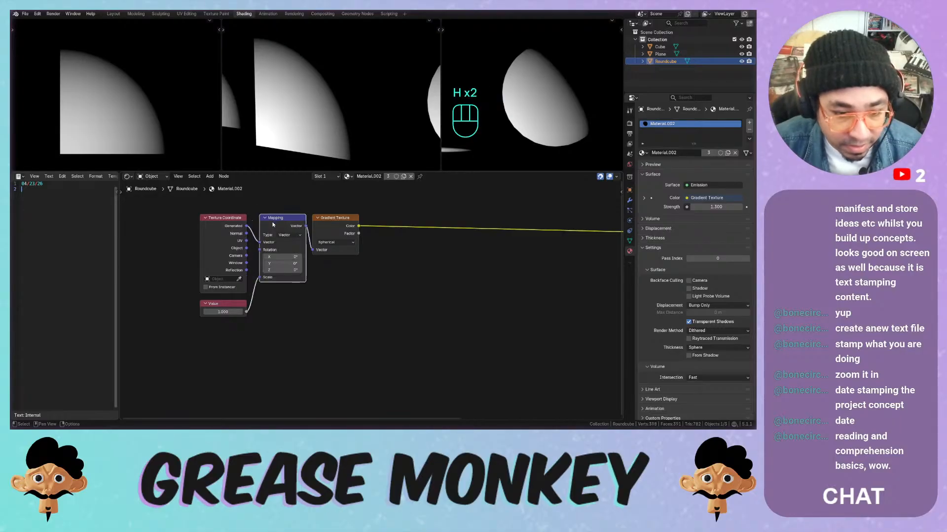
pyautogui.press('space')
pyautogui.hotkey('alt', 'h')
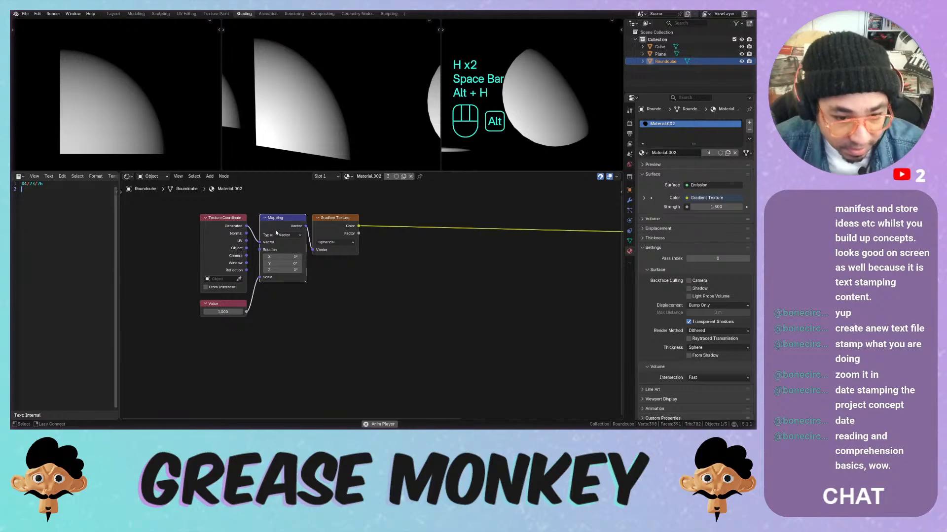
pyautogui.hotkey('alt', 'h')
pyautogui.click(288, 235)
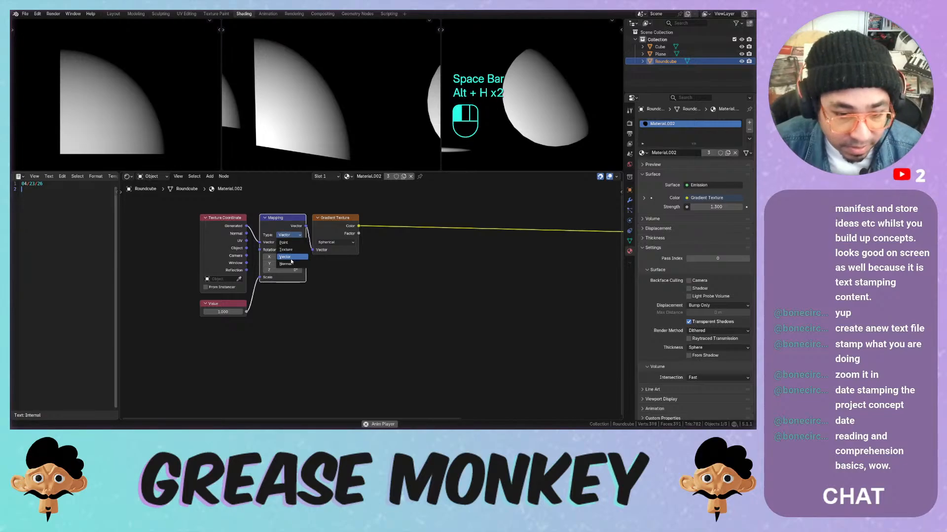
pyautogui.click(284, 243)
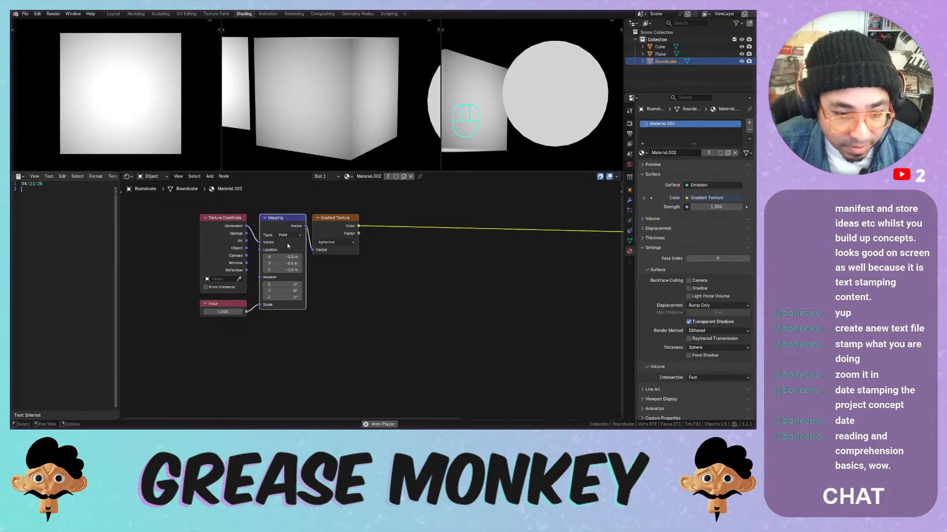
# Try lower and higher X location values on the Mapping node and undo them
pyautogui.moveTo(284, 257); pyautogui.dragTo(236, 264)
pyautogui.hotkey('ctrl', 'z')
pyautogui.hotkey('ctrl', 'z')
pyautogui.hotkey('ctrl', 'z')
pyautogui.moveTo(282, 257); pyautogui.dragTo(345, 256)
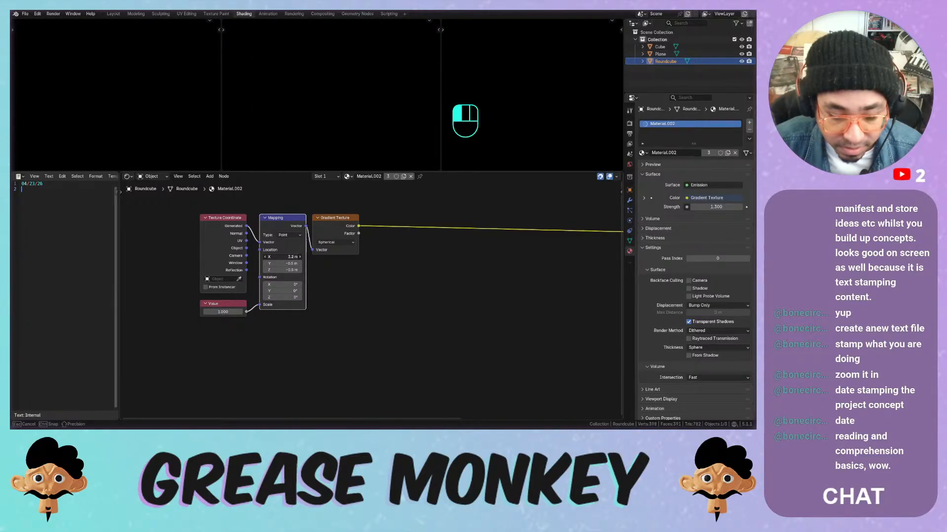
pyautogui.moveTo(345, 257); pyautogui.dragTo(280, 257)
pyautogui.hotkey('ctrl', 'z')
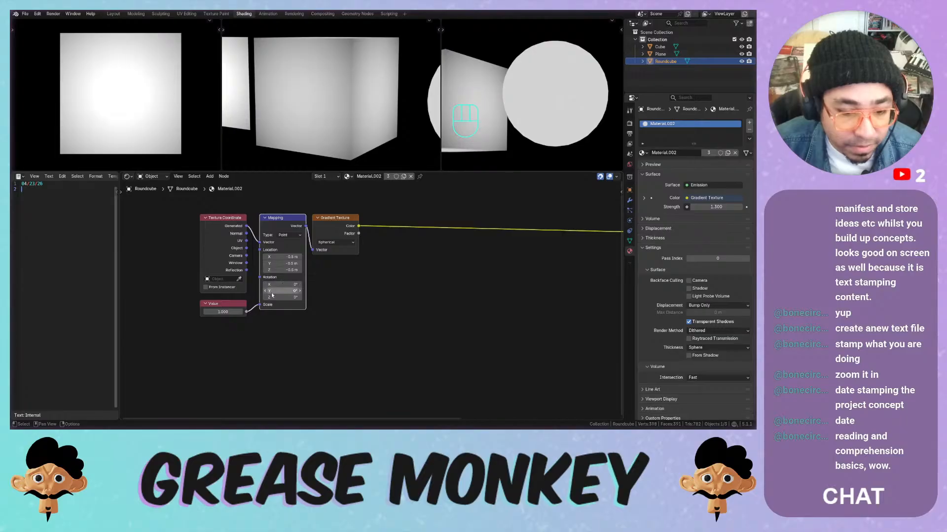
# Try a scale value of -0.420 with other X and Z locations, undo the last location change, and set the scale value to 1
pyautogui.moveTo(223, 311); pyautogui.dragTo(180, 311)
pyautogui.moveTo(279, 257); pyautogui.dragTo(370, 263)
pyautogui.hotkey('ctrl', 'z')
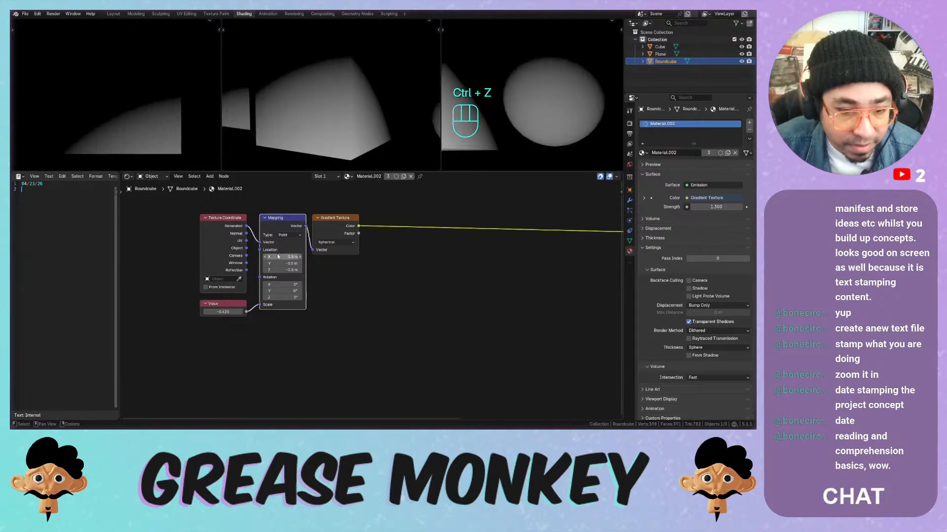
pyautogui.moveTo(279, 270); pyautogui.dragTo(330, 271)
pyautogui.hotkey('ctrl', 'z')
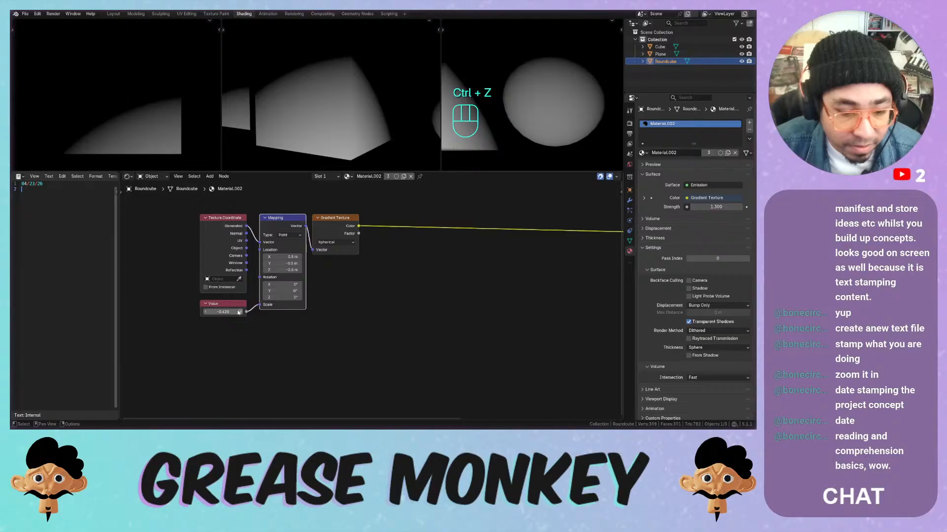
pyautogui.click(223, 312)
pyautogui.write('1')
pyautogui.press('Return')
pyautogui.click(290, 235)
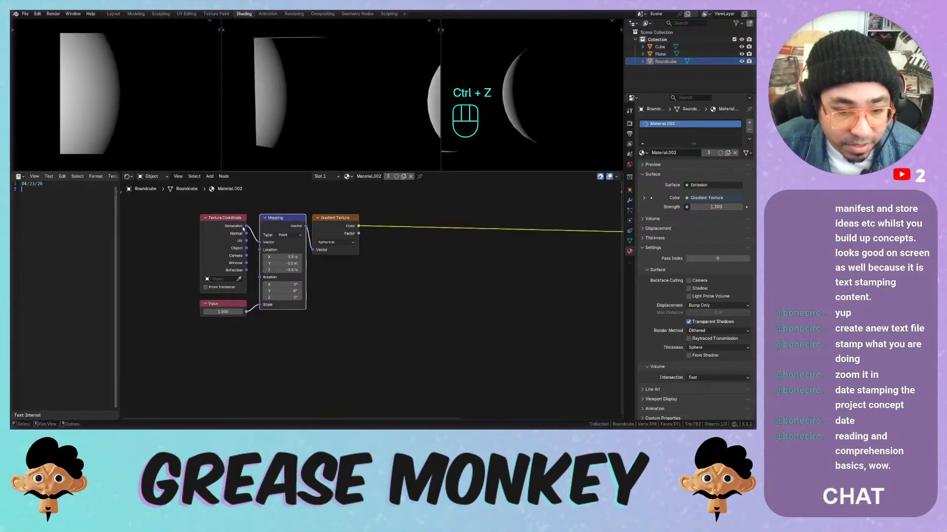
# Feed the Mapping node from the Object coordinates and set its location to 0 m on all three axes
pyautogui.moveTo(245, 248); pyautogui.dragTo(324, 266)
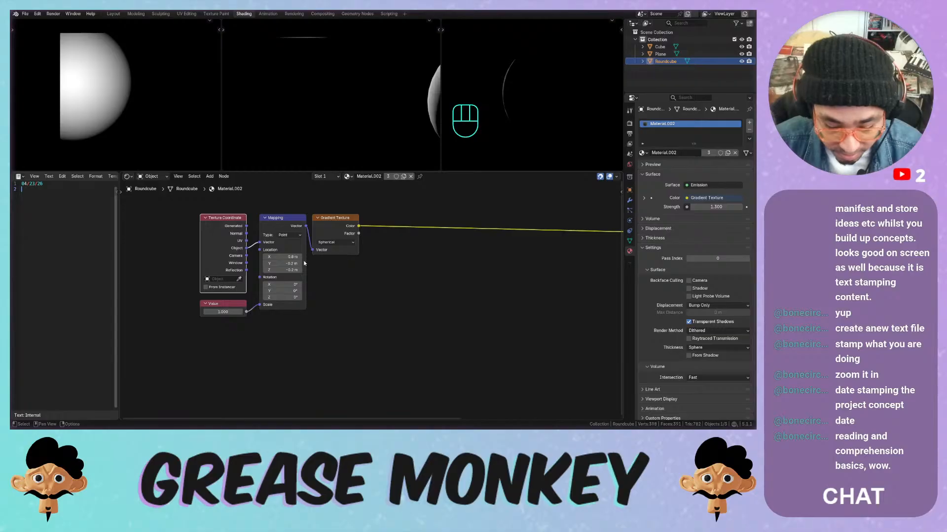
pyautogui.moveTo(284, 257); pyautogui.dragTo(286, 270)
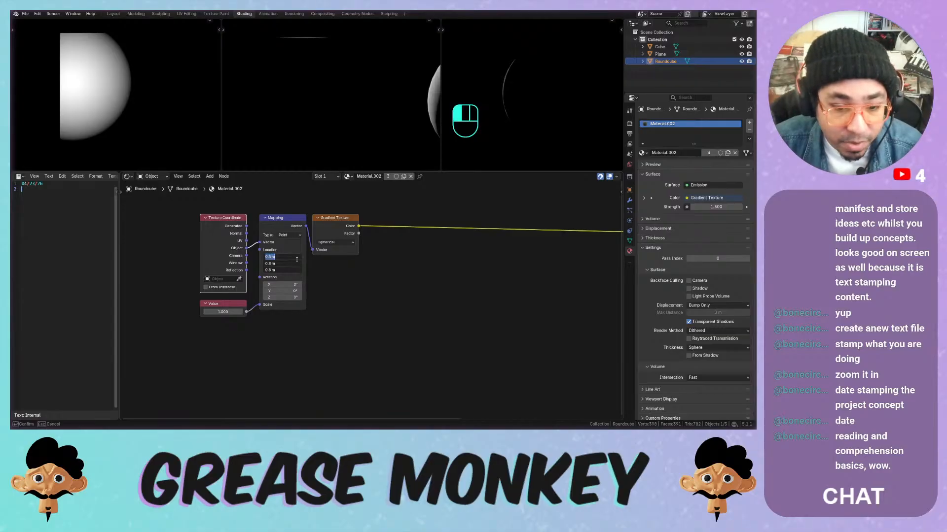
pyautogui.write('0')
pyautogui.press('Return')
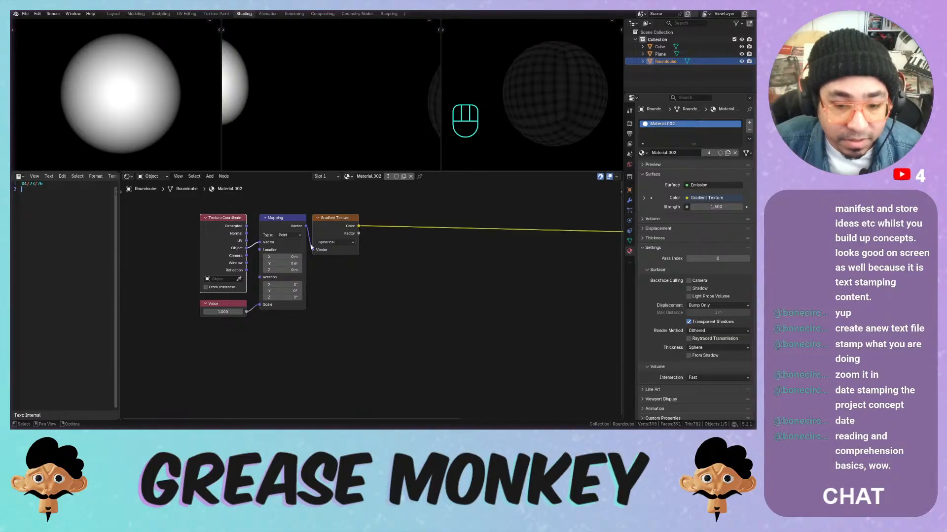
pyautogui.moveTo(223, 312)
pyautogui.mouseDown()
pyautogui.moveTo(237, 312)
pyautogui.moveTo(207, 311)
pyautogui.moveTo(249, 311)
pyautogui.moveTo(210, 312)
pyautogui.moveTo(228, 316)
pyautogui.mouseUp()
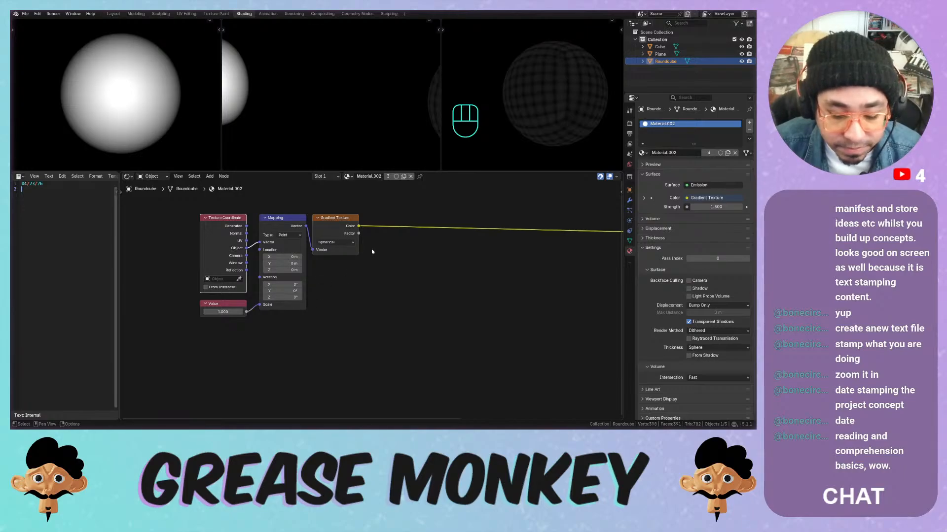
# Move the Gradient Texture node next to the Emission node to make room after the Mapping node
pyautogui.scroll(-2, 369, 254)
pyautogui.scroll(-2, 327, 240)
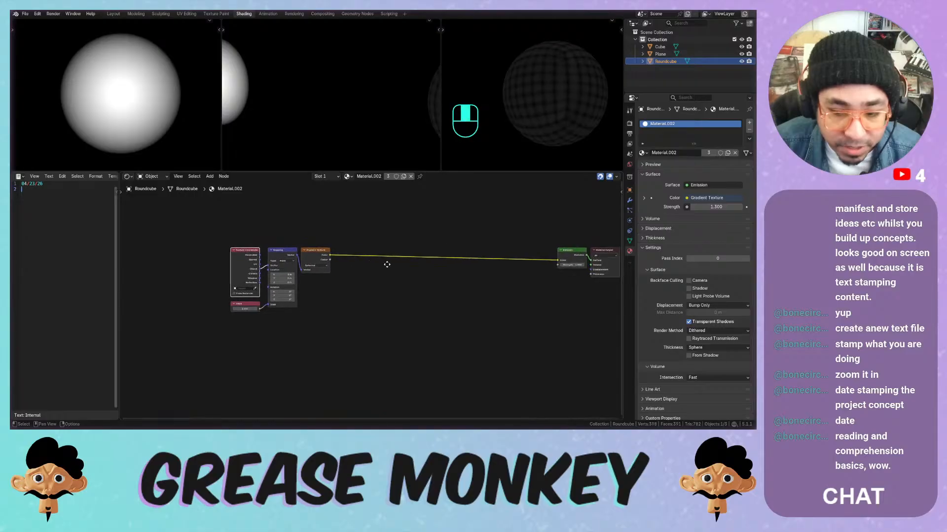
pyautogui.moveTo(311, 250); pyautogui.dragTo(587, 252)
pyautogui.scroll(3, 397, 255)
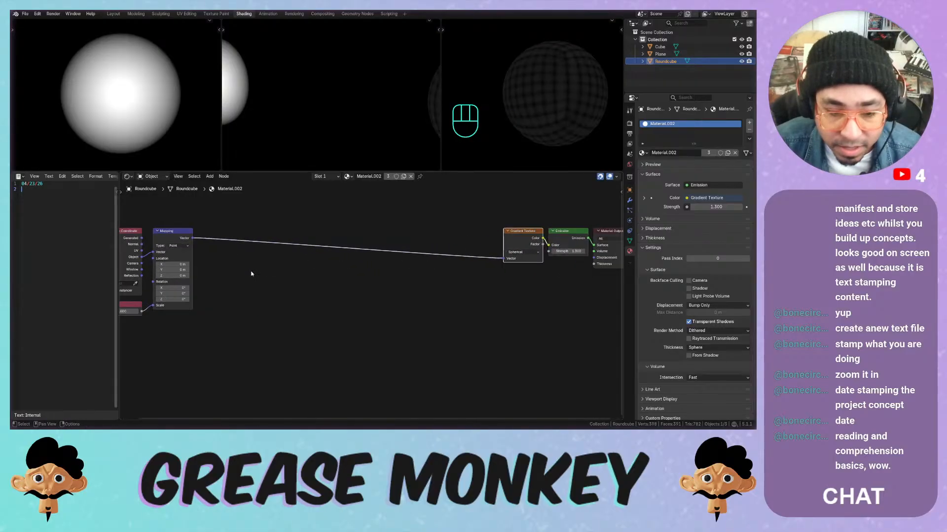
# Add a Mix node with the Vector data type on the link between the Mapping and Gradient Texture nodes
pyautogui.hotkey('shift', 'a')
pyautogui.moveTo(359, 204)
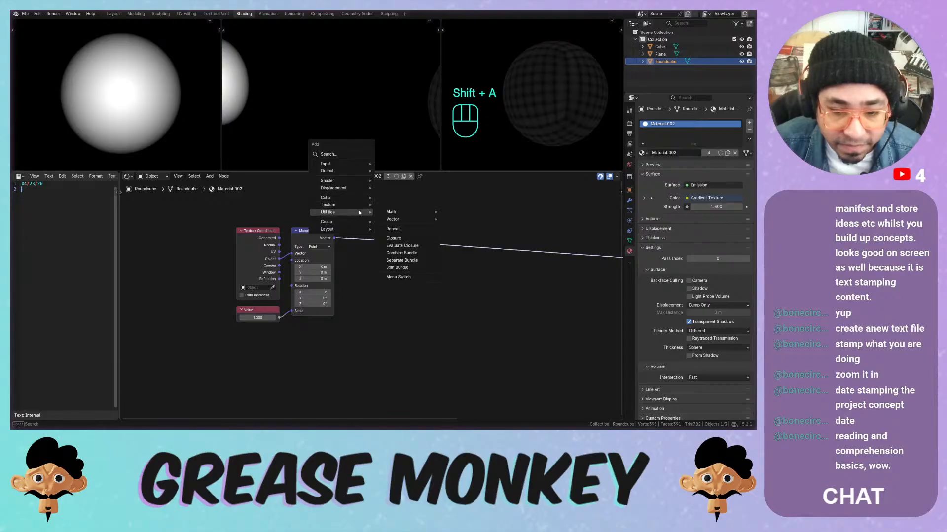
pyautogui.moveTo(414, 219)
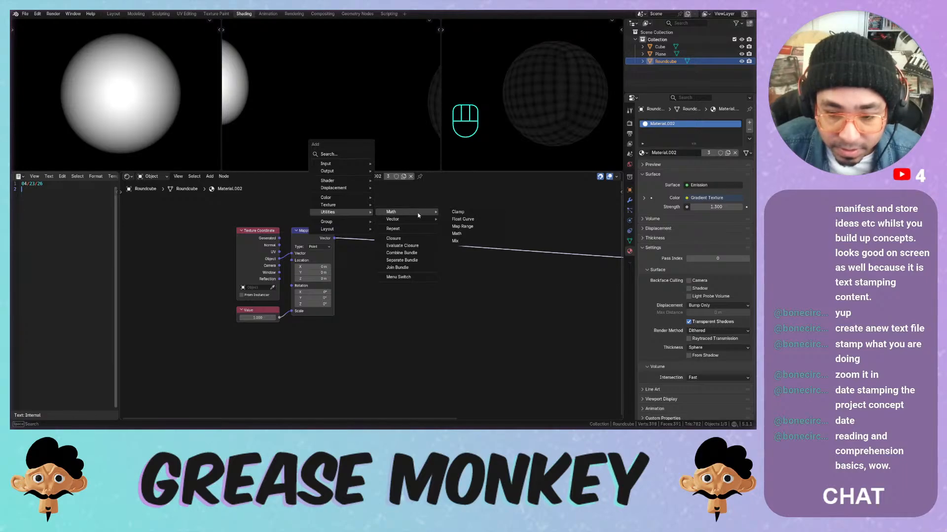
pyautogui.click(459, 241)
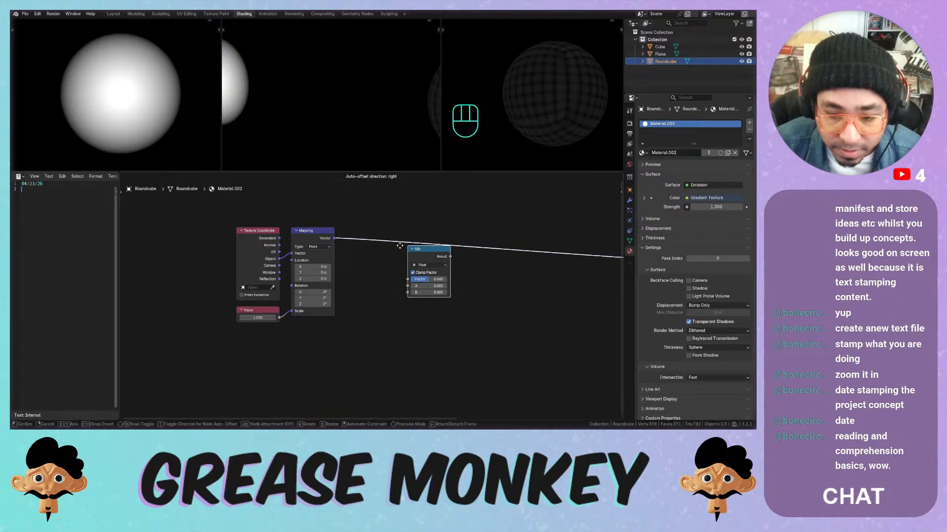
pyautogui.click(396, 263)
pyautogui.moveTo(414, 271); pyautogui.dragTo(424, 218)
pyautogui.moveTo(346, 297); pyautogui.dragTo(387, 265, button='middle')
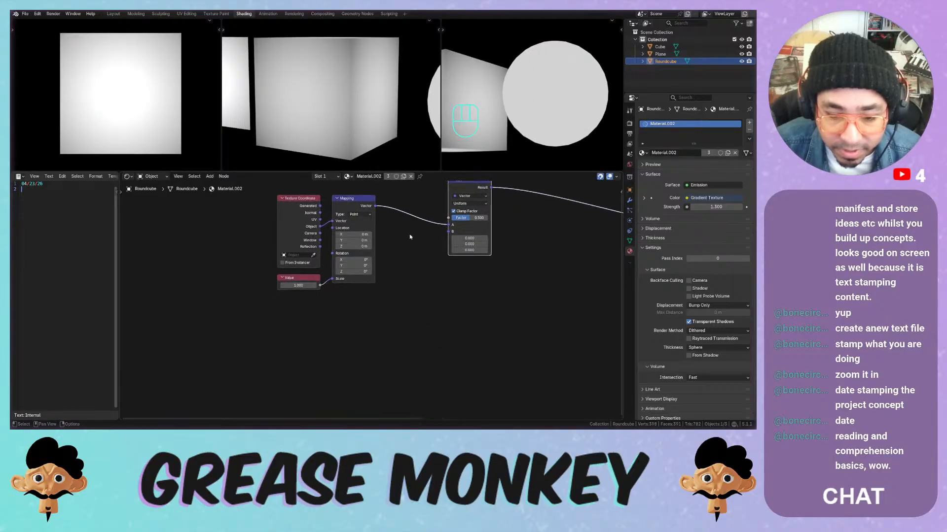
# Add a Magic Texture below the Mapping node, link its Color to the Mix node's B input, and set its scale to 8.200
pyautogui.hotkey('shift', 'a')
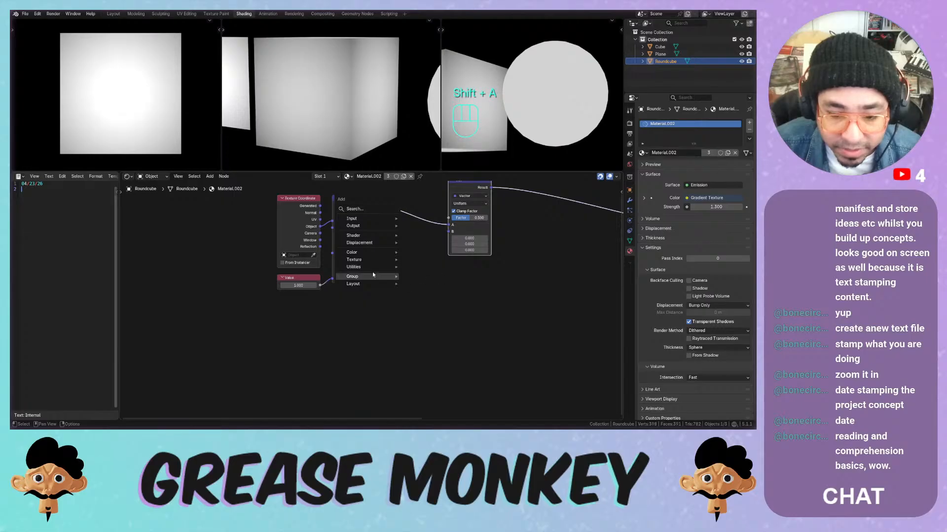
pyautogui.moveTo(381, 261)
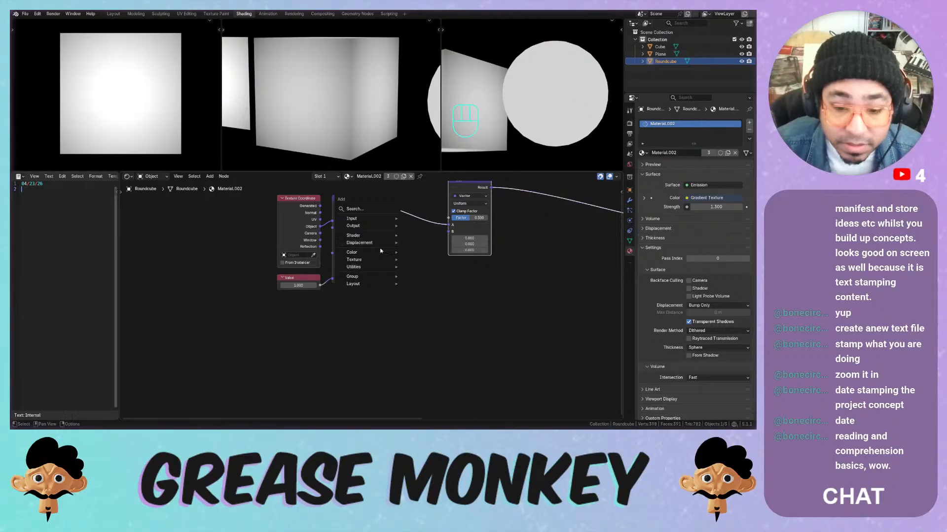
pyautogui.moveTo(380, 259)
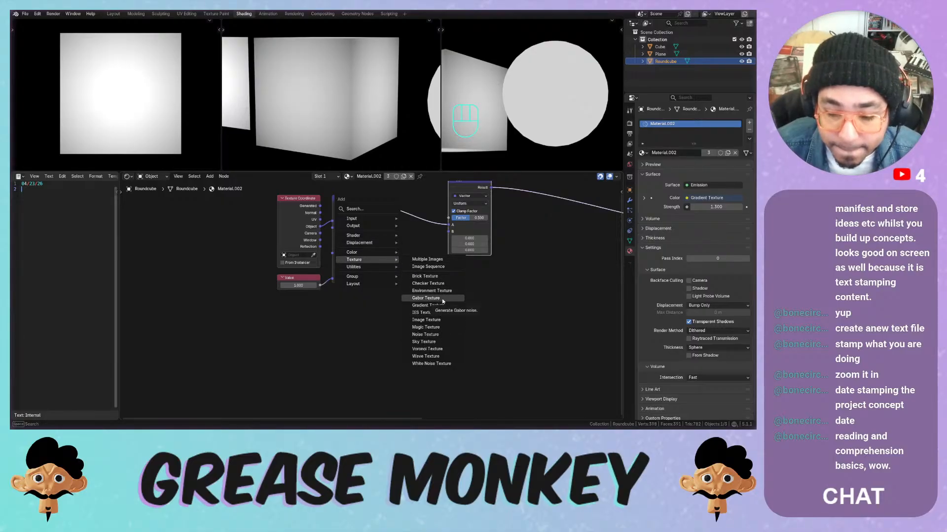
pyautogui.click(428, 327)
pyautogui.click(328, 298)
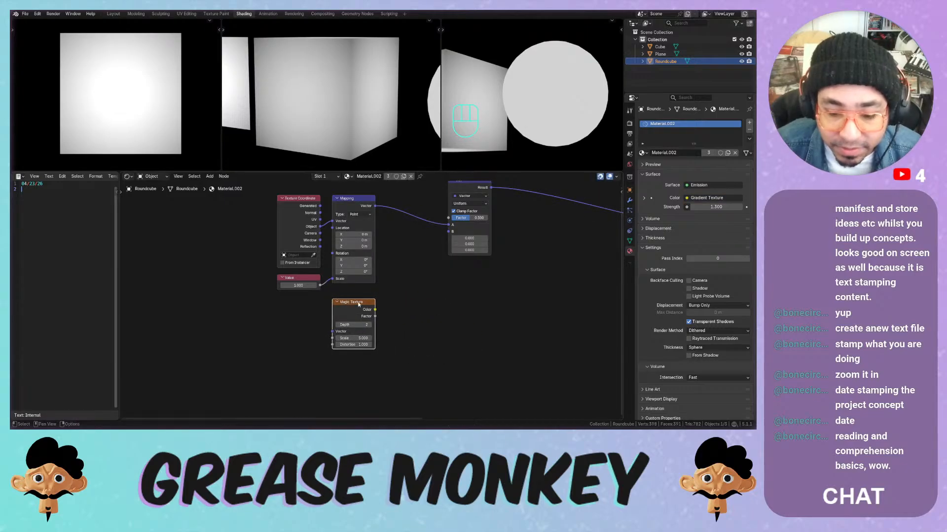
pyautogui.moveTo(375, 310); pyautogui.dragTo(442, 238)
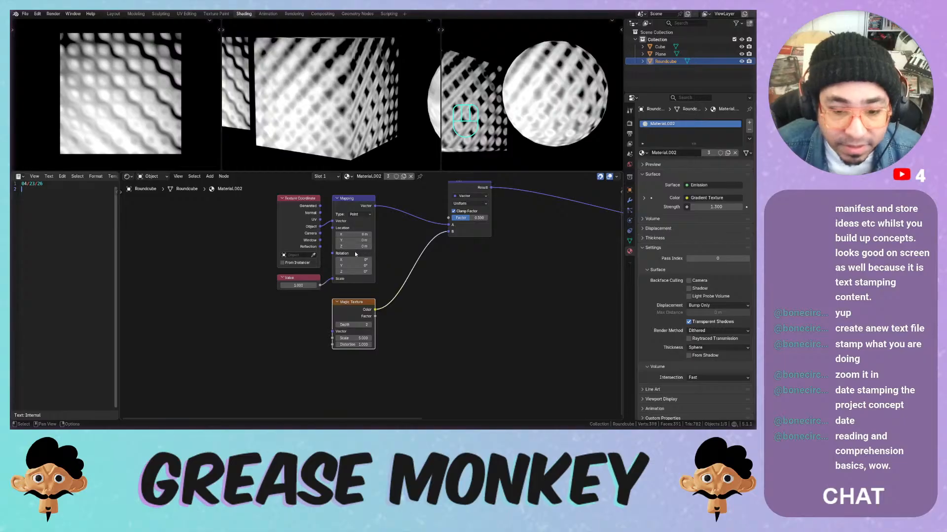
pyautogui.moveTo(353, 338); pyautogui.dragTo(384, 338)
# Compare the gradient without mixing by linking Mapping straight to the Gradient Texture, and reconnect the Mix node's Result
pyautogui.scroll(-4, 507, 306)
pyautogui.moveTo(507, 306); pyautogui.dragTo(382, 303, button='middle')
pyautogui.moveTo(284, 229); pyautogui.dragTo(526, 244)
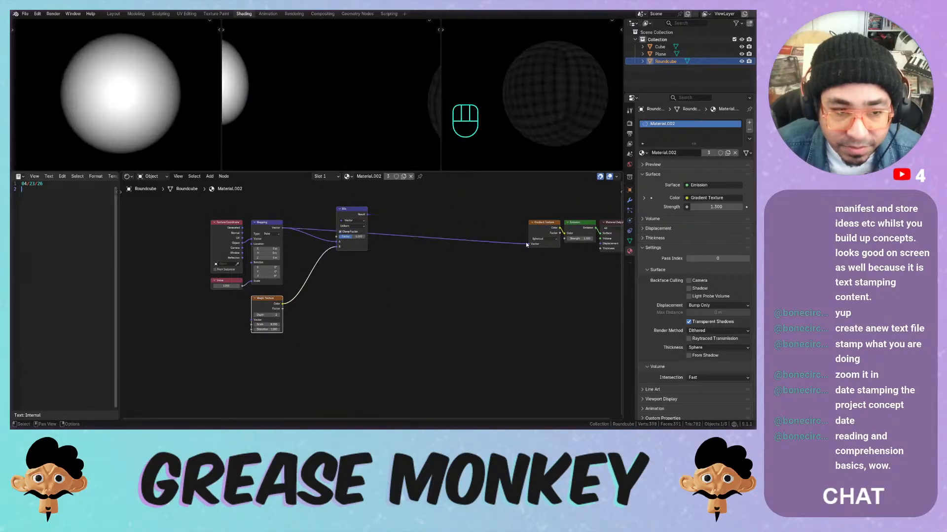
pyautogui.moveTo(367, 214); pyautogui.dragTo(527, 244)
pyautogui.moveTo(323, 296); pyautogui.dragTo(394, 285, button='middle')
pyautogui.scroll(7, 394, 277)
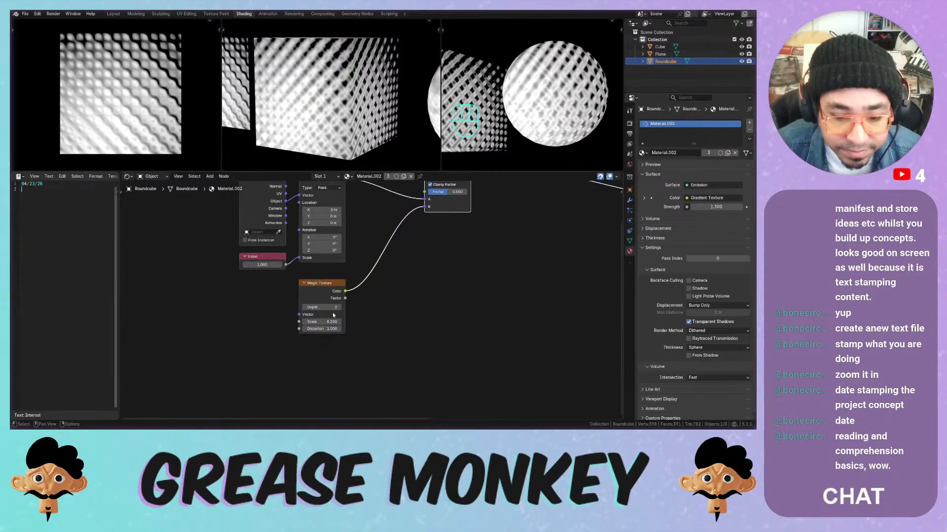
pyautogui.scroll(-4, 309, 288)
pyautogui.moveTo(312, 285); pyautogui.dragTo(361, 291, button='middle')
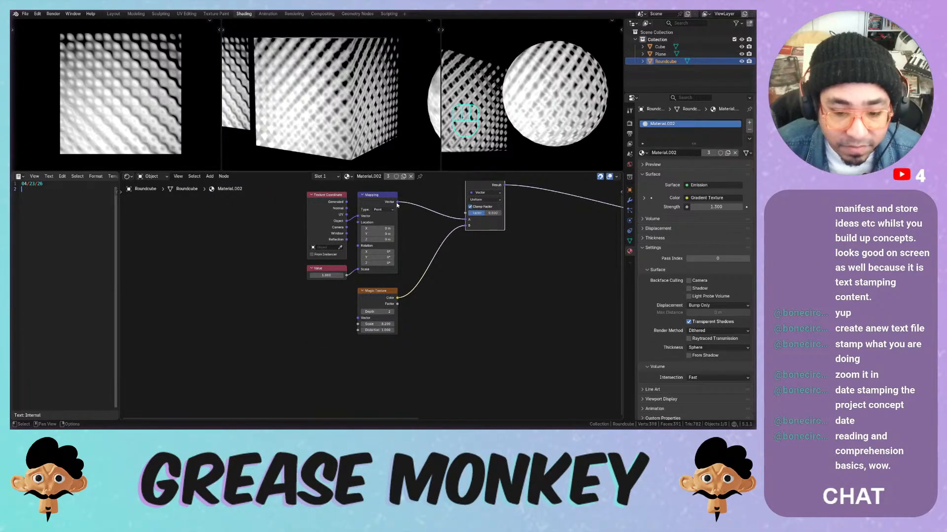
# Duplicate the Texture Coordinate and Mapping nodes and link the copied Mapping to the Magic Texture's Vector input
pyautogui.moveTo(397, 203); pyautogui.dragTo(355, 320)
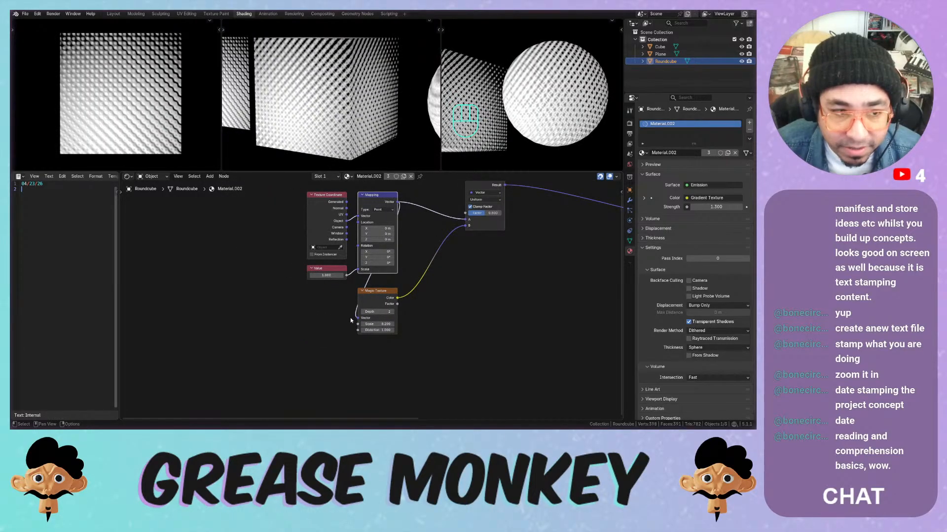
pyautogui.hotkey('ctrl', 'z')
pyautogui.moveTo(290, 201); pyautogui.dragTo(378, 267)
pyautogui.hotkey('shift', 'd')
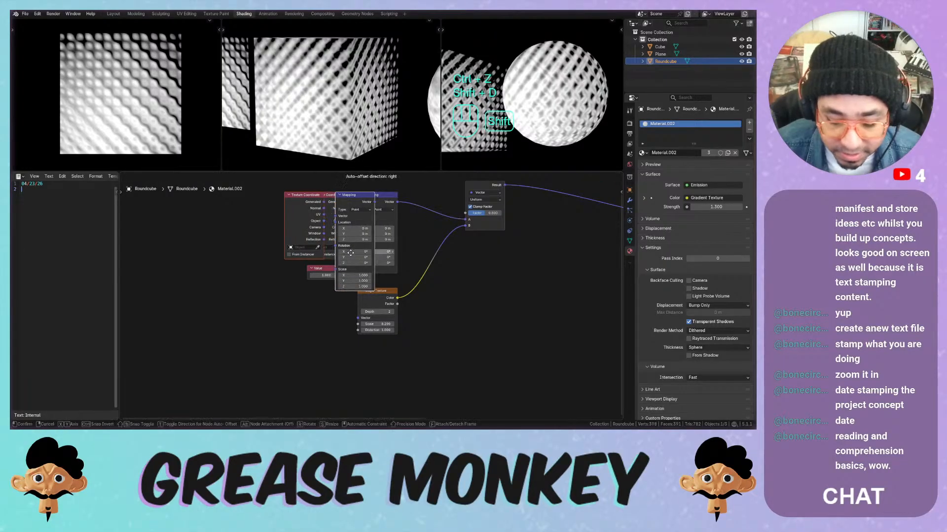
pyautogui.click(341, 365)
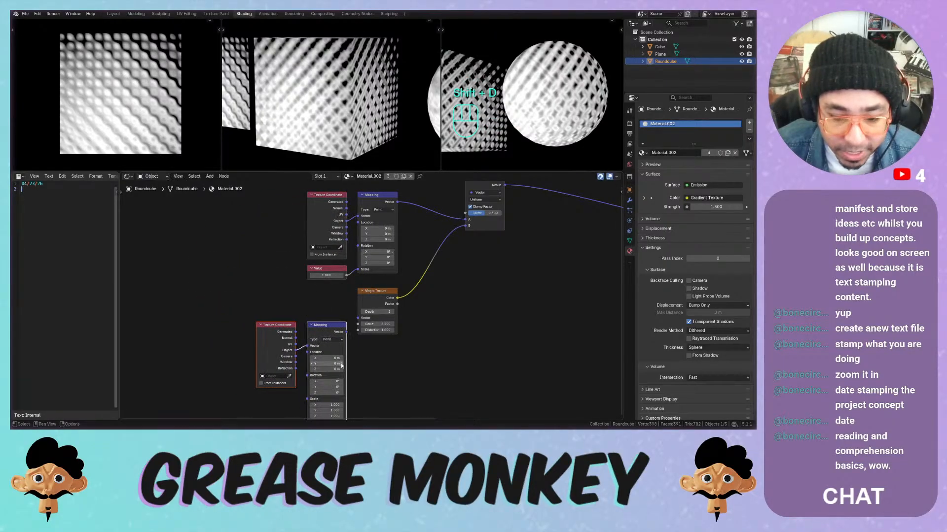
pyautogui.moveTo(347, 331); pyautogui.dragTo(358, 318)
# Try other scale, X rotation and Generated coordinate settings on the Mapping copy feeding the Magic Texture, and undo them
pyautogui.scroll(2, 395, 310)
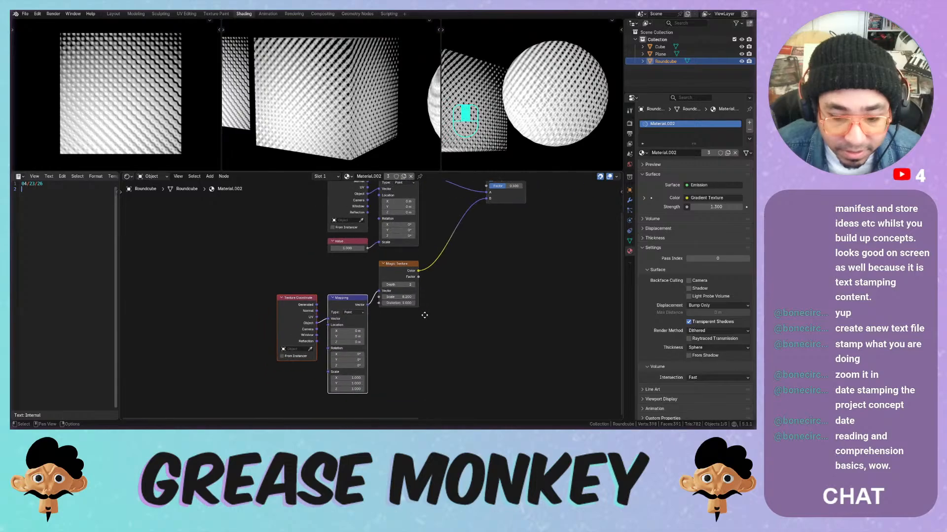
pyautogui.scroll(2, 379, 319)
pyautogui.moveTo(386, 338); pyautogui.dragTo(384, 296, button='middle')
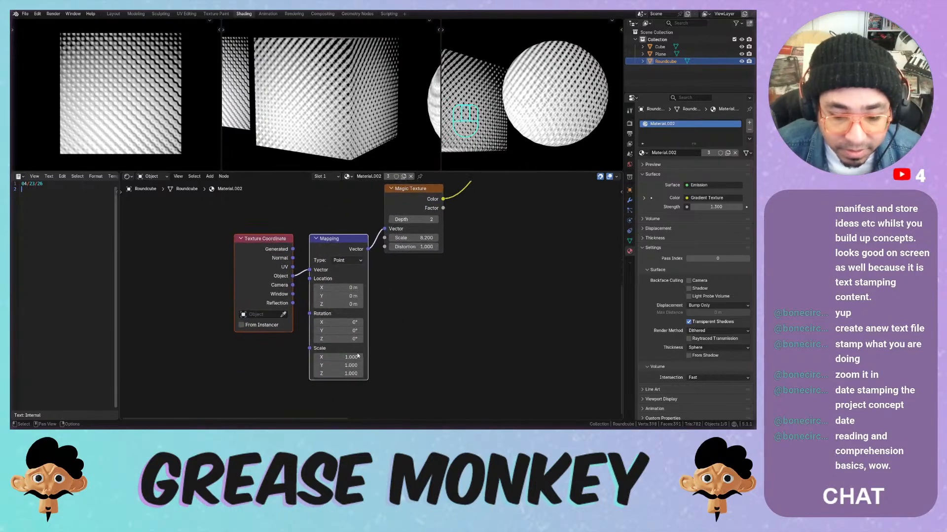
pyautogui.moveTo(345, 357)
pyautogui.mouseDown()
pyautogui.moveTo(345, 373)
pyautogui.moveTo(113, 373)
pyautogui.moveTo(345, 373)
pyautogui.mouseUp()
pyautogui.hotkey('ctrl', 'z')
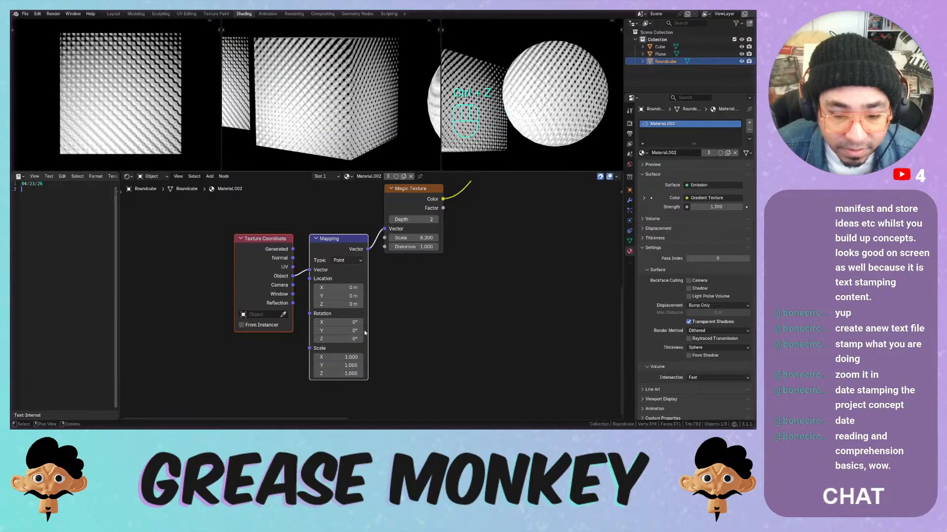
pyautogui.hotkey('ctrl', 'z')
pyautogui.moveTo(338, 322); pyautogui.dragTo(385, 322)
pyautogui.hotkey('ctrl', 'z')
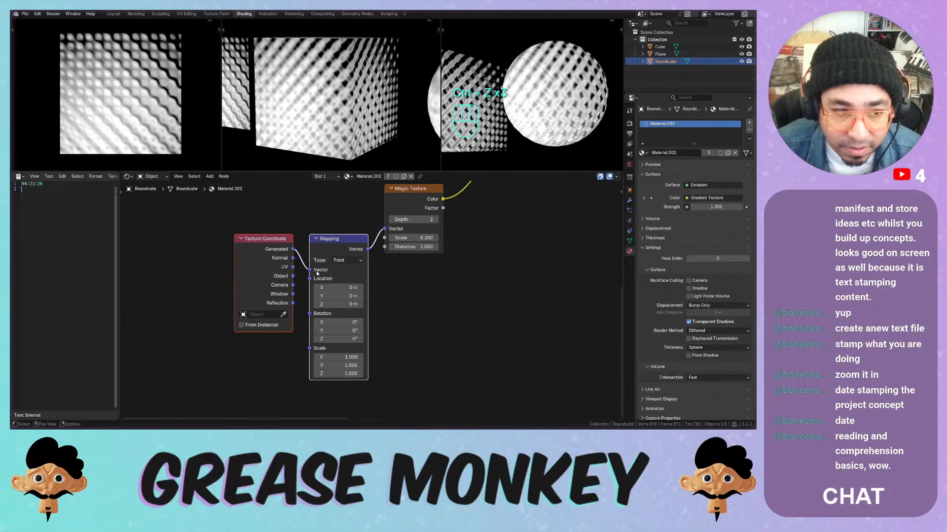
pyautogui.hotkey('ctrl', 'z')
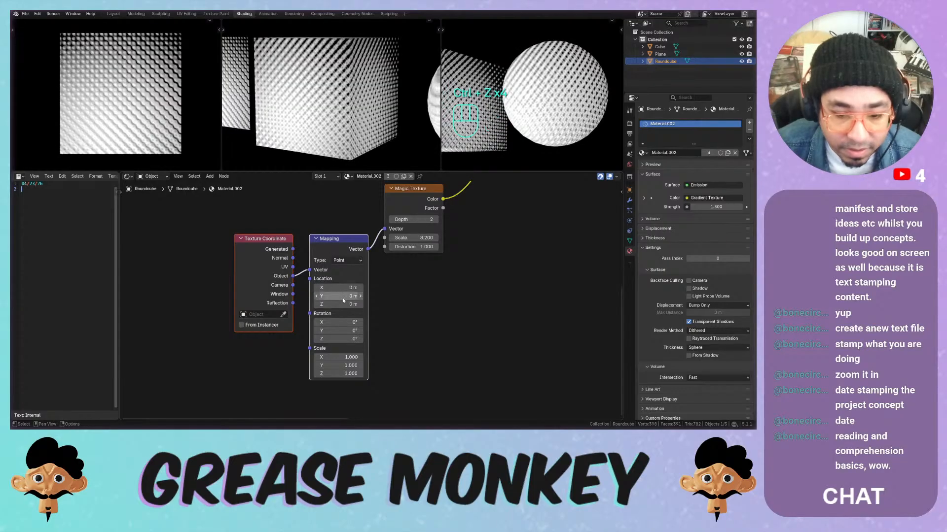
# Set the Magic Texture's distortion to 0.100 and its scale to -1.500
pyautogui.moveTo(416, 237)
pyautogui.mouseDown()
pyautogui.moveTo(374, 238)
pyautogui.moveTo(417, 248)
pyautogui.mouseUp()
pyautogui.click(416, 247)
pyautogui.click(415, 252)
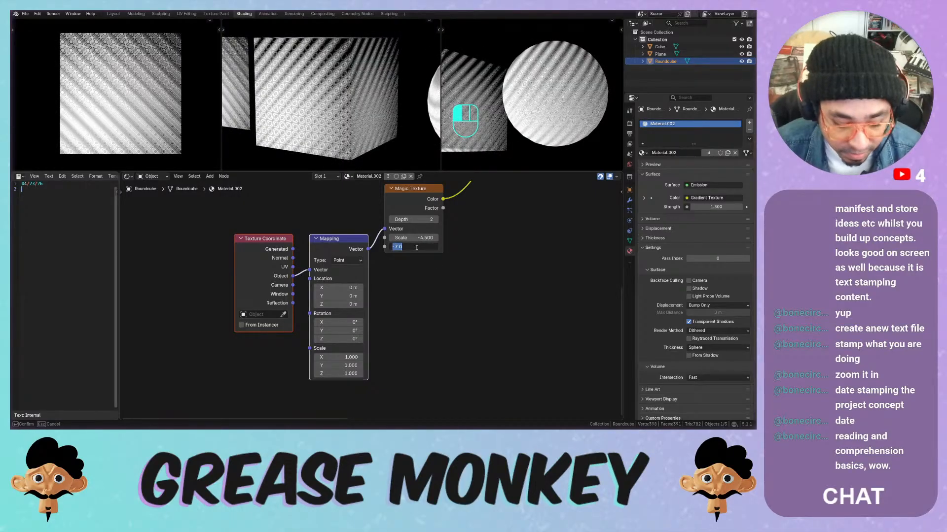
pyautogui.press('Return')
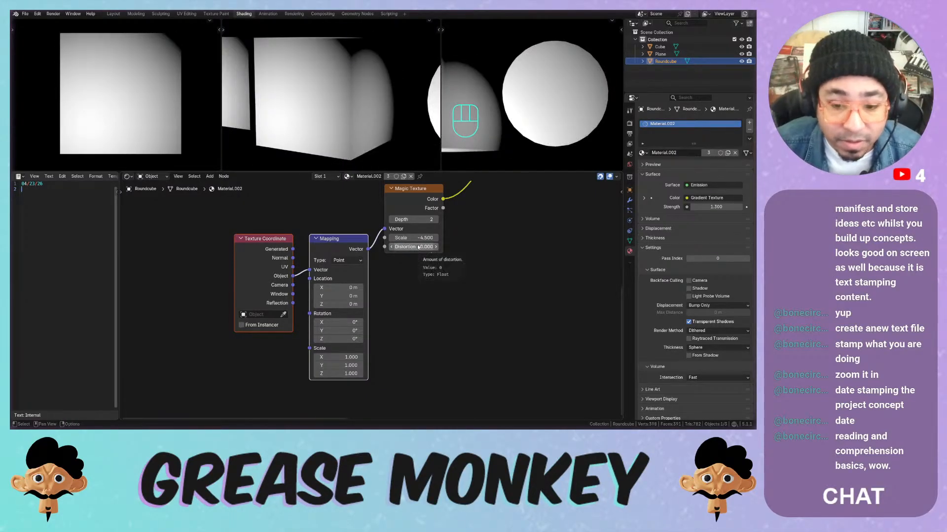
pyautogui.click(436, 248)
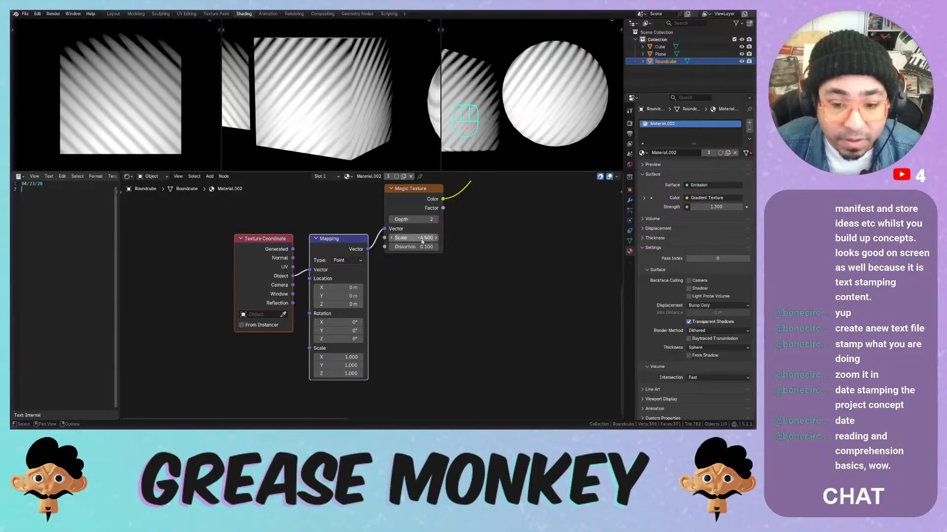
pyautogui.moveTo(423, 238); pyautogui.dragTo(409, 238)
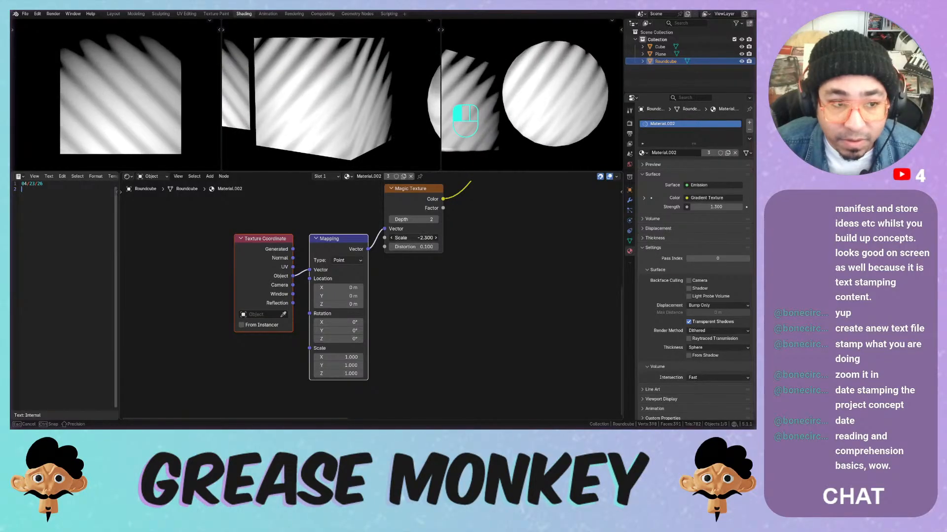
pyautogui.moveTo(414, 237); pyautogui.dragTo(407, 237)
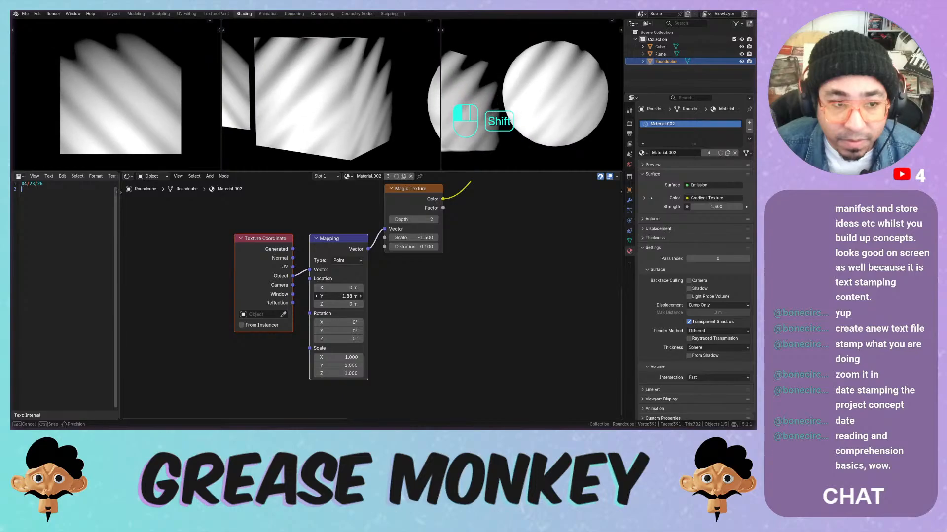
# Try shifting the Y and X location on the Mapping copy feeding the Magic Texture, and undo the changes
pyautogui.moveTo(339, 296)
pyautogui.keyDown('shift'); pyautogui.mouseDown()
pyautogui.moveTo(375, 296)
pyautogui.moveTo(345, 304)
pyautogui.mouseUp(); pyautogui.keyUp('shift')
pyautogui.hotkey('ctrl', 'z')
pyautogui.hotkey('ctrl', 'z')
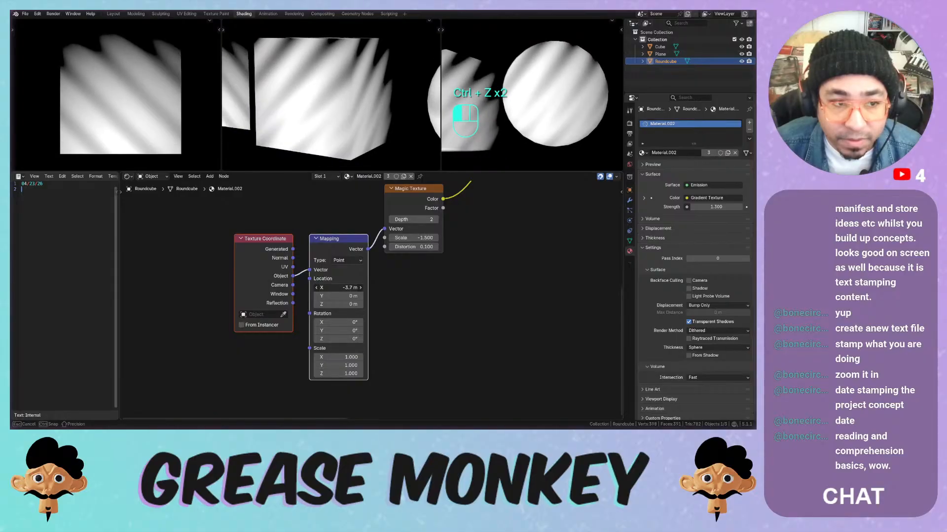
pyautogui.hotkey('ctrl', 'z')
# Set the Value node driving the first Mapping's scale to -2.400 and the Mapping copy's Y location to -5.7 m
pyautogui.scroll(-4, 375, 302)
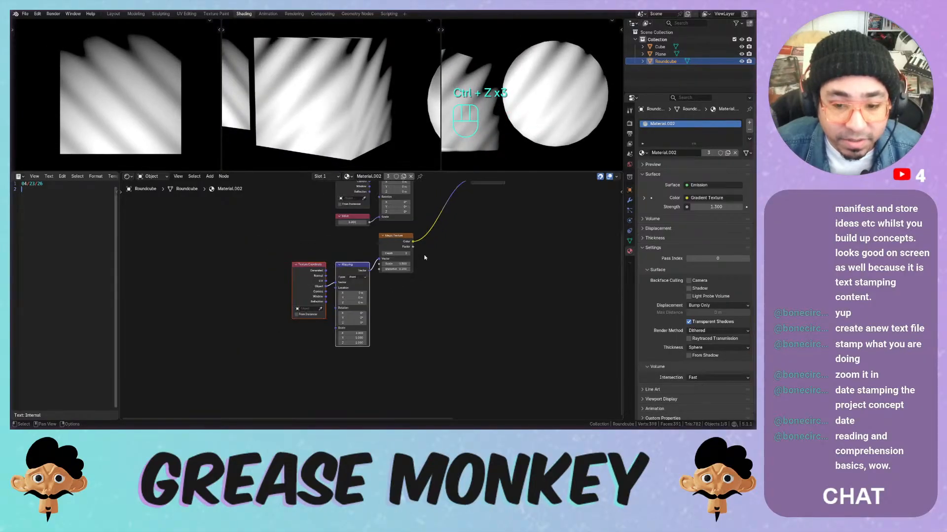
pyautogui.scroll(2, 375, 302)
pyautogui.moveTo(262, 303); pyautogui.dragTo(288, 315)
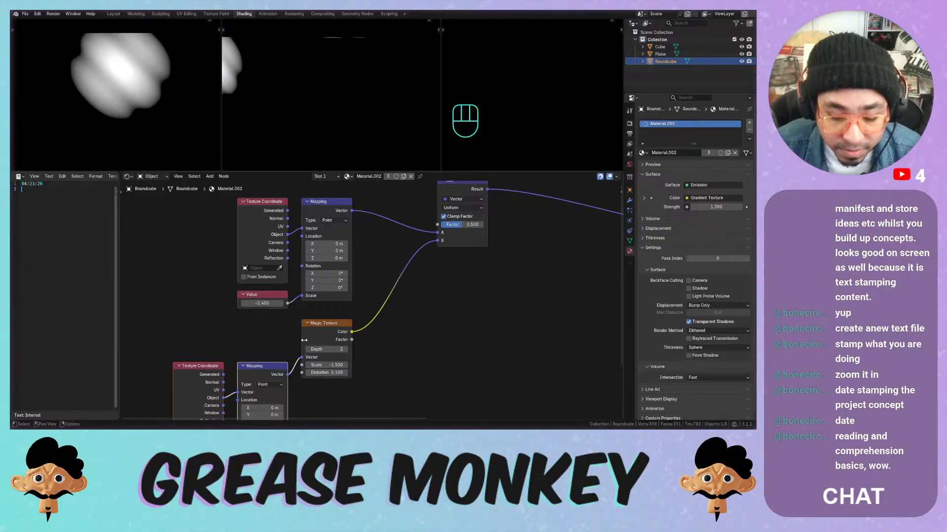
pyautogui.moveTo(354, 354); pyautogui.dragTo(406, 300, button='middle')
pyautogui.moveTo(364, 332); pyautogui.dragTo(395, 297, button='middle')
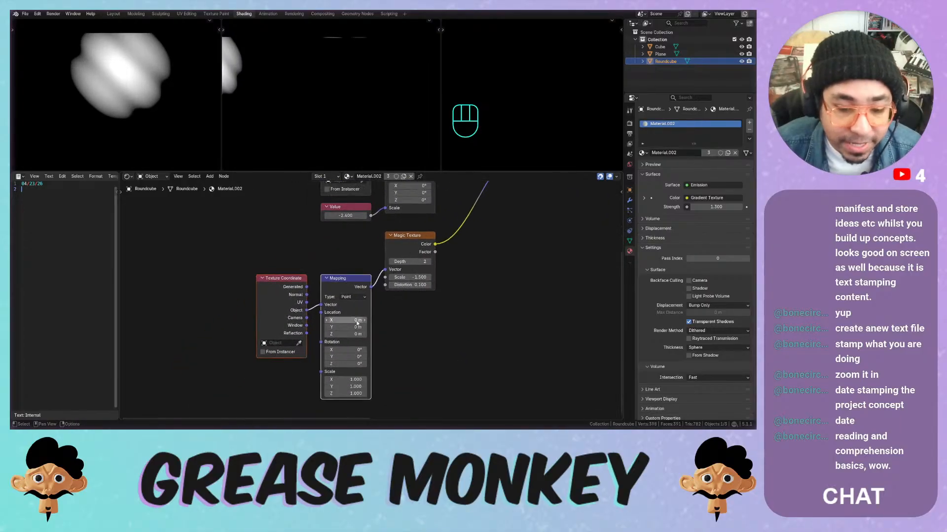
pyautogui.moveTo(346, 327); pyautogui.dragTo(317, 327)
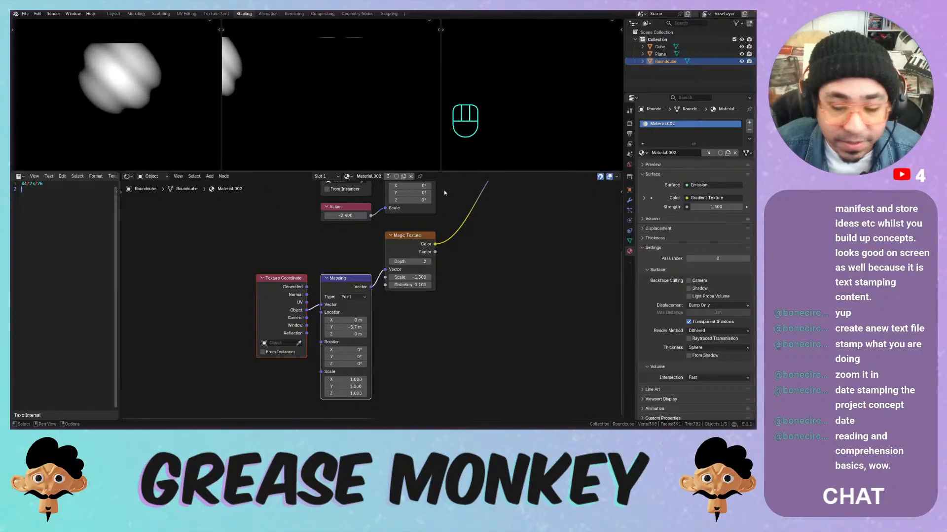
# Set the World background strength to 1.000
pyautogui.click(629, 124)
pyautogui.click(630, 251)
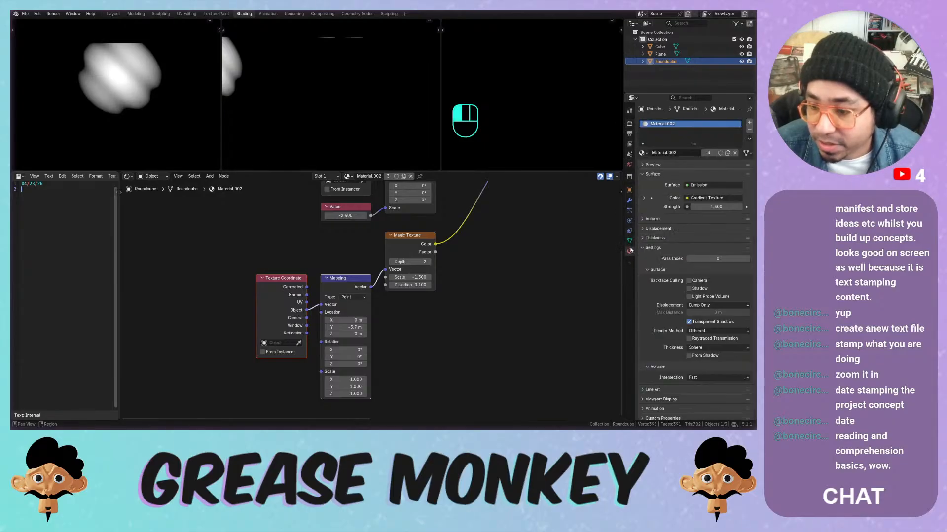
pyautogui.click(630, 166)
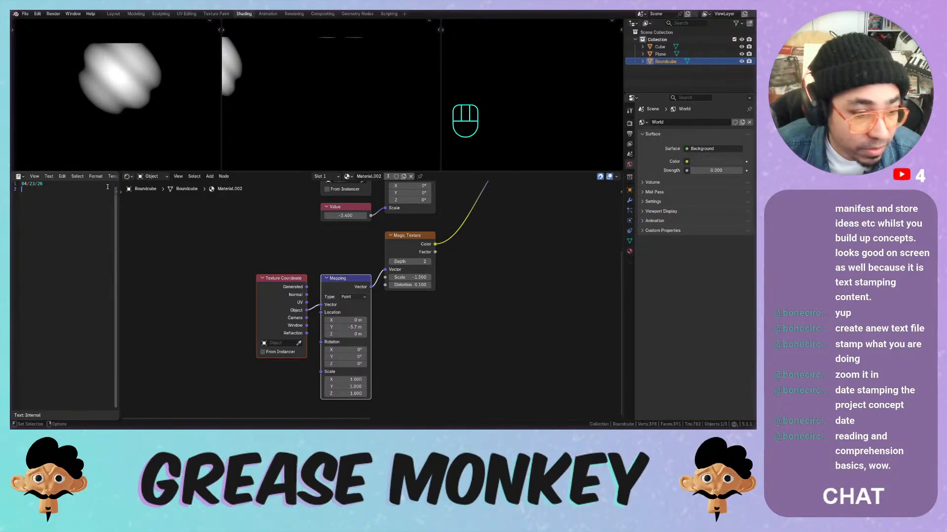
pyautogui.click(705, 170)
pyautogui.write('1')
pyautogui.press('Return')
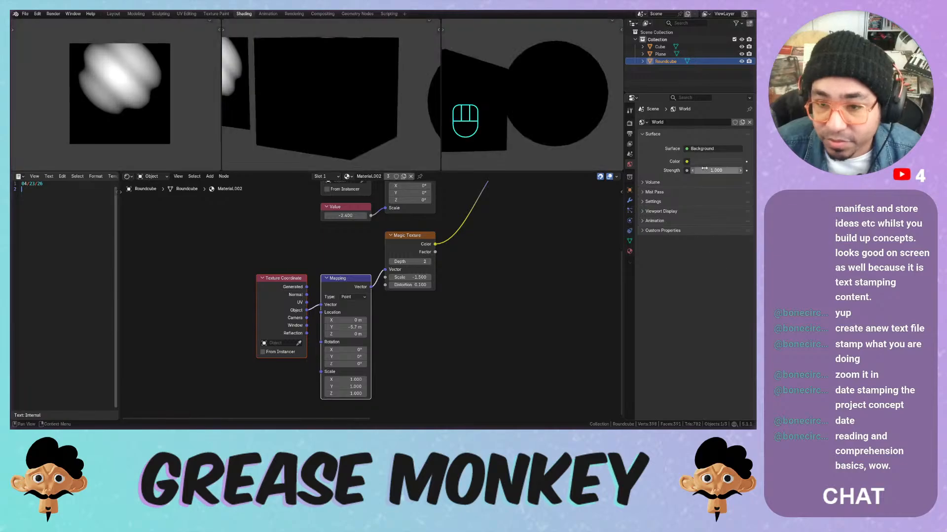
pyautogui.moveTo(704, 169)
pyautogui.mouseDown()
pyautogui.moveTo(695, 169)
pyautogui.moveTo(710, 170)
pyautogui.mouseUp()
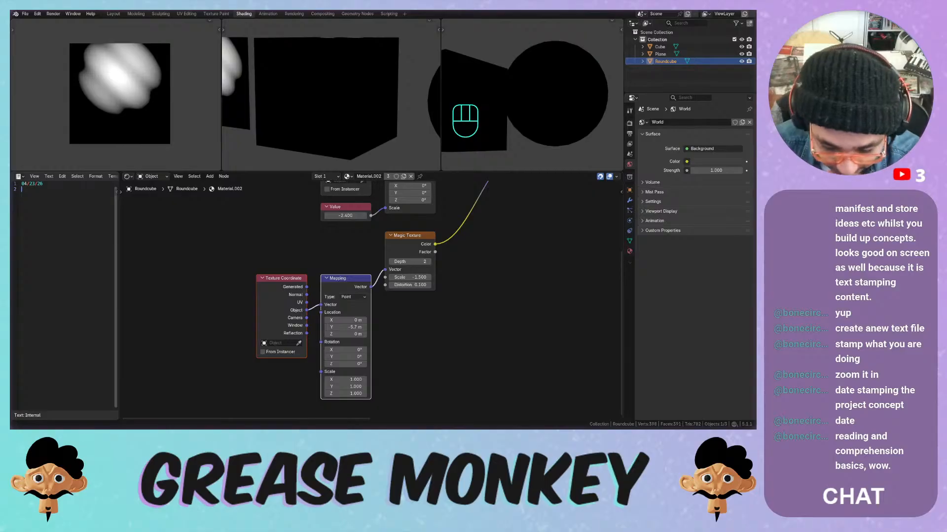
# Try other values for the Mix node's factor and the Magic Texture's scale, and undo them
pyautogui.scroll(-2, 432, 275)
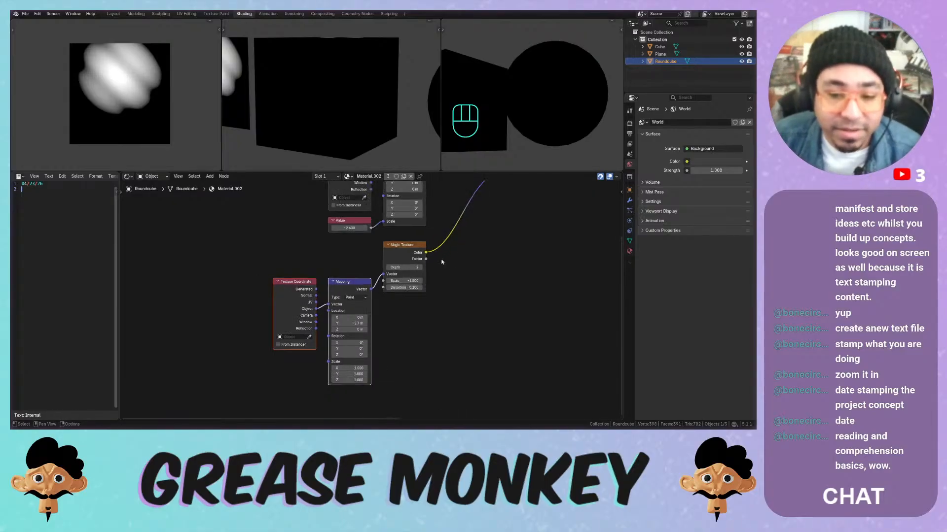
pyautogui.moveTo(442, 262); pyautogui.dragTo(423, 342, button='middle')
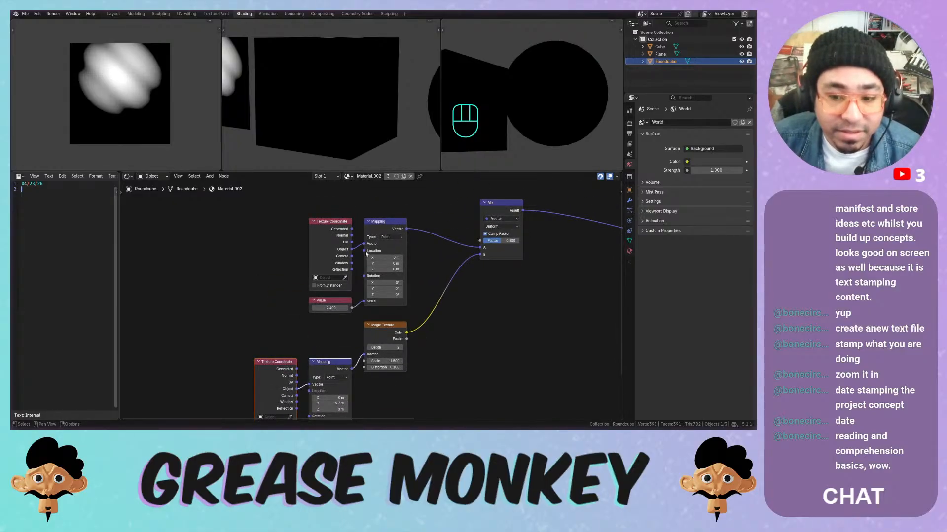
pyautogui.moveTo(510, 241); pyautogui.dragTo(479, 240)
pyautogui.hotkey('ctrl', 'z')
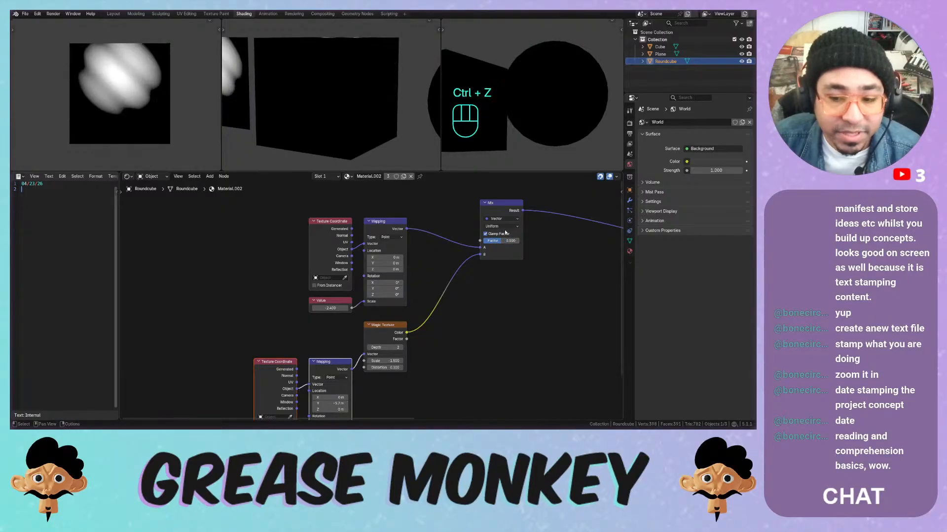
pyautogui.moveTo(472, 251); pyautogui.dragTo(429, 252, button='middle')
pyautogui.scroll(2, 423, 298)
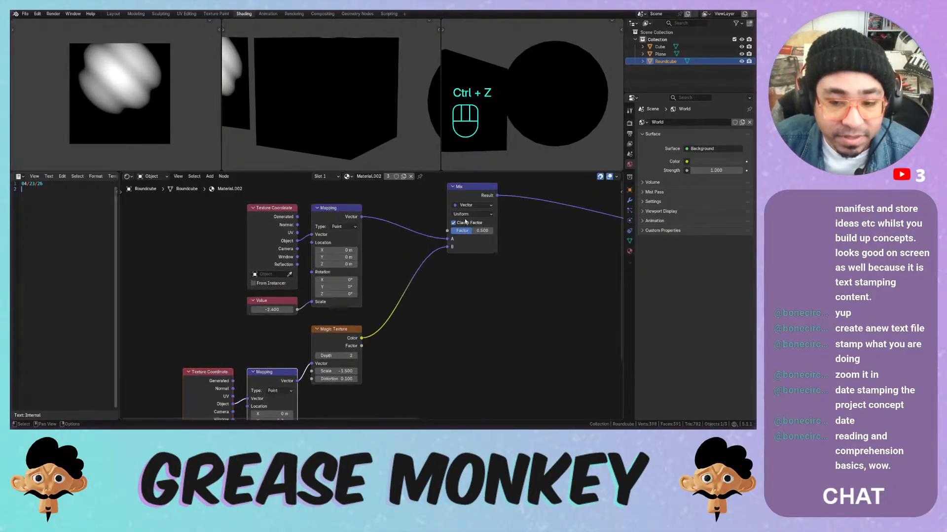
pyautogui.moveTo(433, 310); pyautogui.dragTo(468, 266, button='middle')
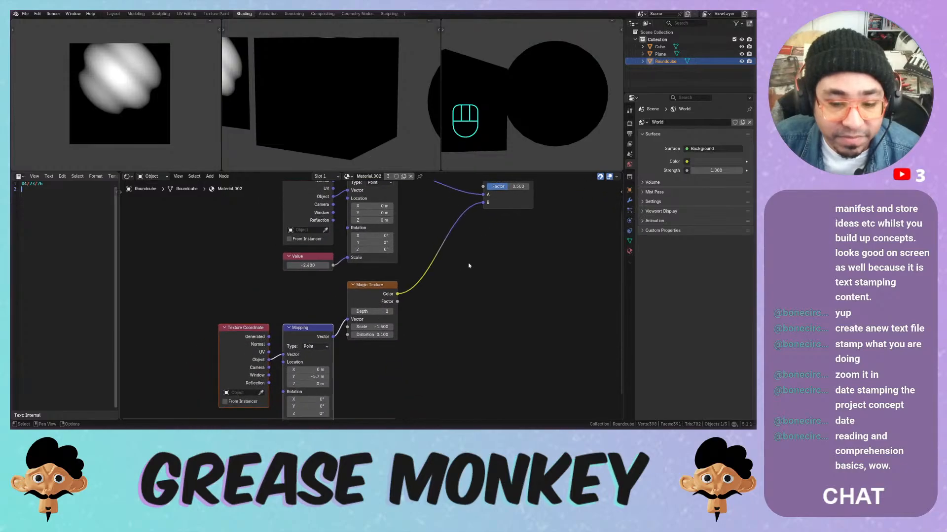
pyautogui.moveTo(373, 327)
pyautogui.mouseDown()
pyautogui.moveTo(419, 327)
pyautogui.moveTo(373, 329)
pyautogui.mouseUp()
pyautogui.hotkey('ctrl', 'z')
# Set the Magic Texture's scale to 9.300
pyautogui.moveTo(374, 329); pyautogui.dragTo(387, 300, button='middle')
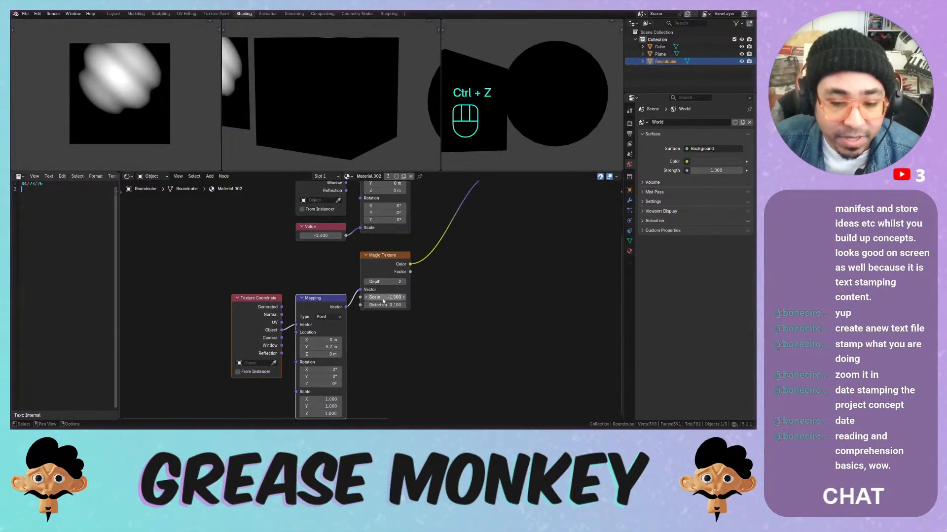
pyautogui.moveTo(384, 298); pyautogui.dragTo(483, 299)
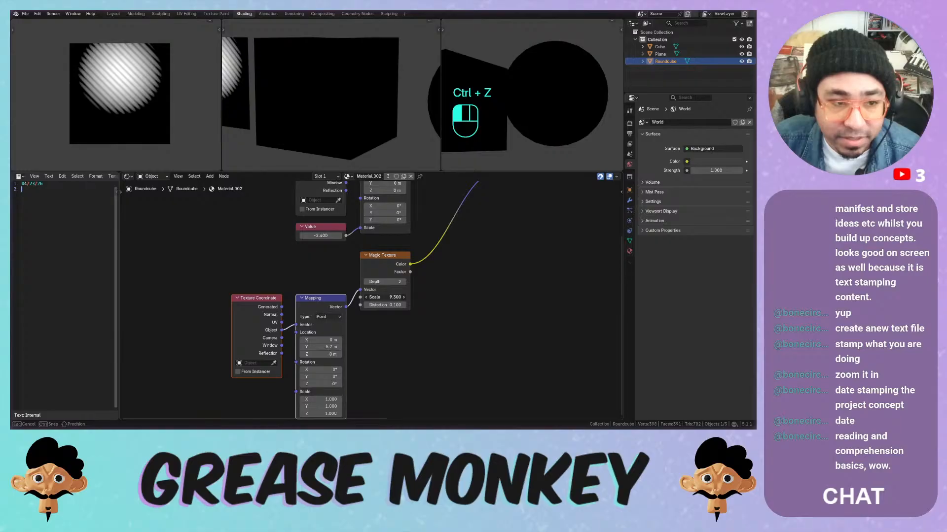
pyautogui.moveTo(381, 302); pyautogui.dragTo(381, 302)
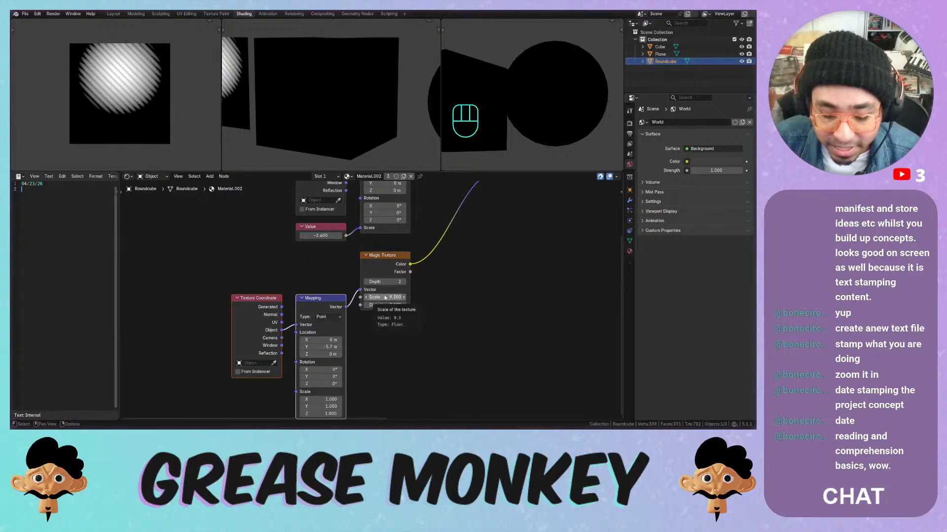
# Try other location values on the two Mapping nodes and undo the changes
pyautogui.moveTo(382, 301); pyautogui.dragTo(378, 272, button='middle')
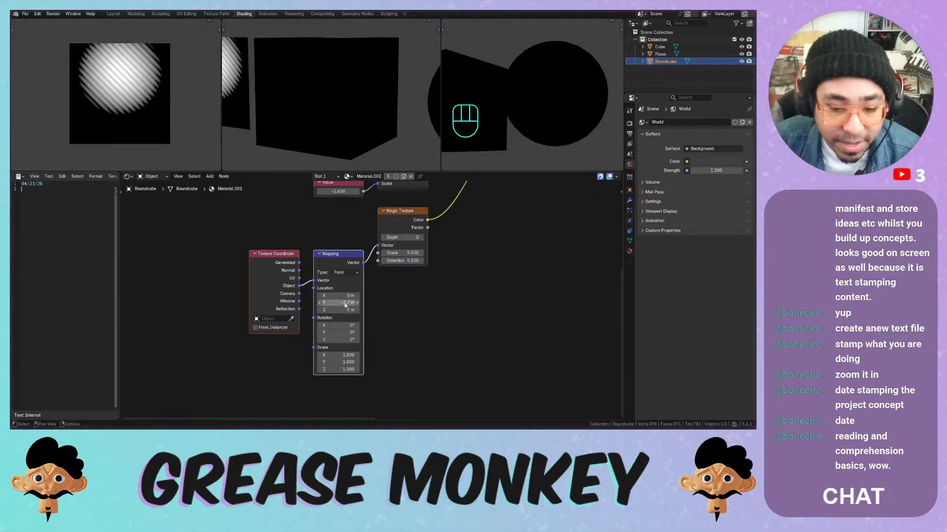
pyautogui.hotkey('ctrl', 'z')
pyautogui.hotkey('ctrl', 'z')
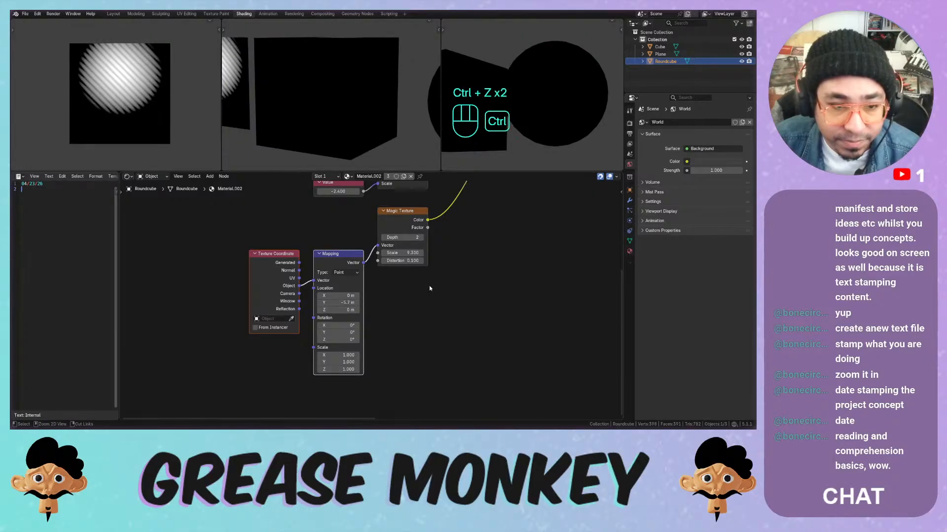
pyautogui.moveTo(429, 288); pyautogui.dragTo(400, 382, button='middle')
pyautogui.moveTo(372, 225)
pyautogui.mouseDown()
pyautogui.moveTo(400, 226)
pyautogui.moveTo(360, 233)
pyautogui.moveTo(381, 240)
pyautogui.mouseUp()
pyautogui.hotkey('ctrl', 'z')
pyautogui.hotkey('ctrl', 'z')
pyautogui.hotkey('ctrl', 'z')
pyautogui.hotkey('ctrl', 'z')
# Try a Math node below the Mix node, view its available operations, and delete it
pyautogui.moveTo(490, 241); pyautogui.dragTo(414, 282, button='middle')
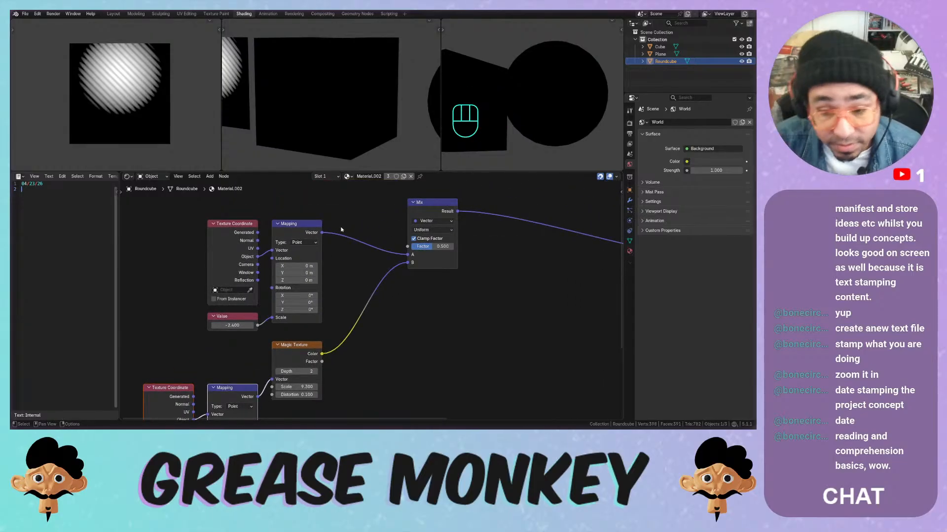
pyautogui.click(422, 230)
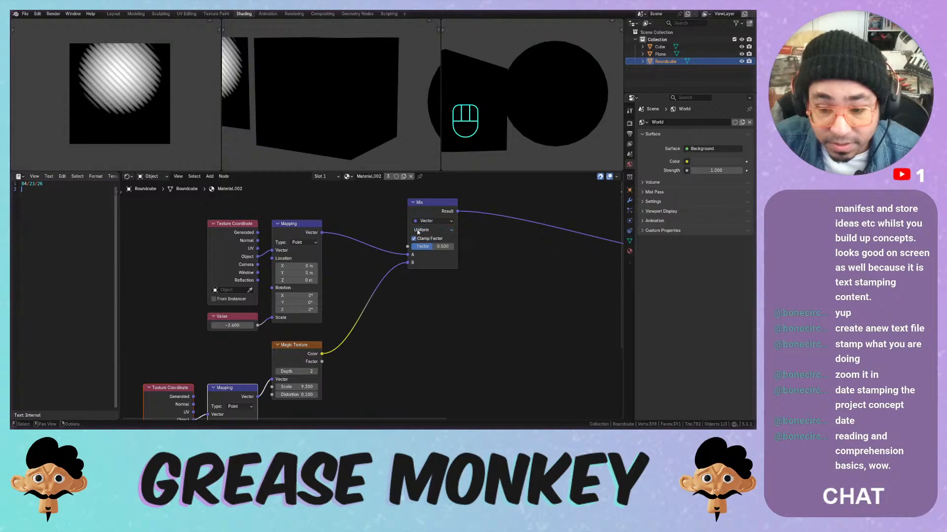
pyautogui.moveTo(426, 306); pyautogui.dragTo(404, 271, button='middle')
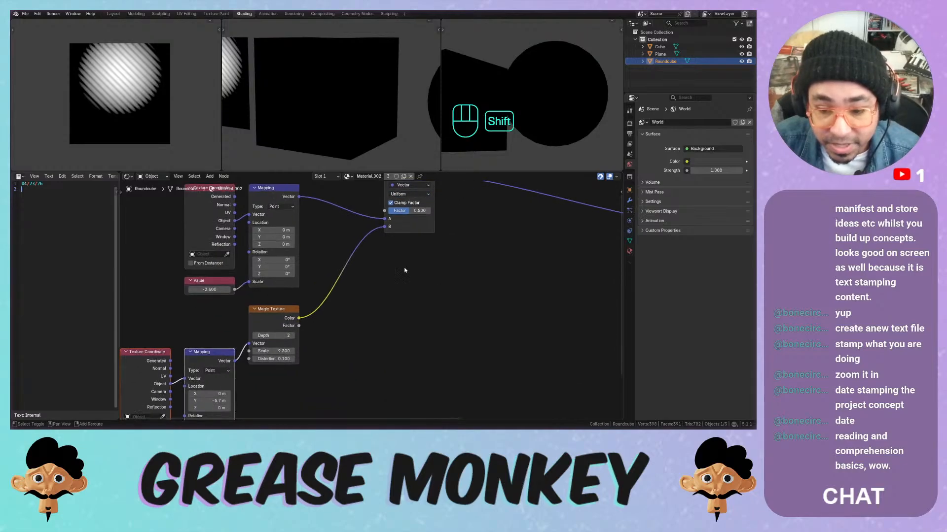
pyautogui.hotkey('shift', 'a')
pyautogui.moveTo(401, 263)
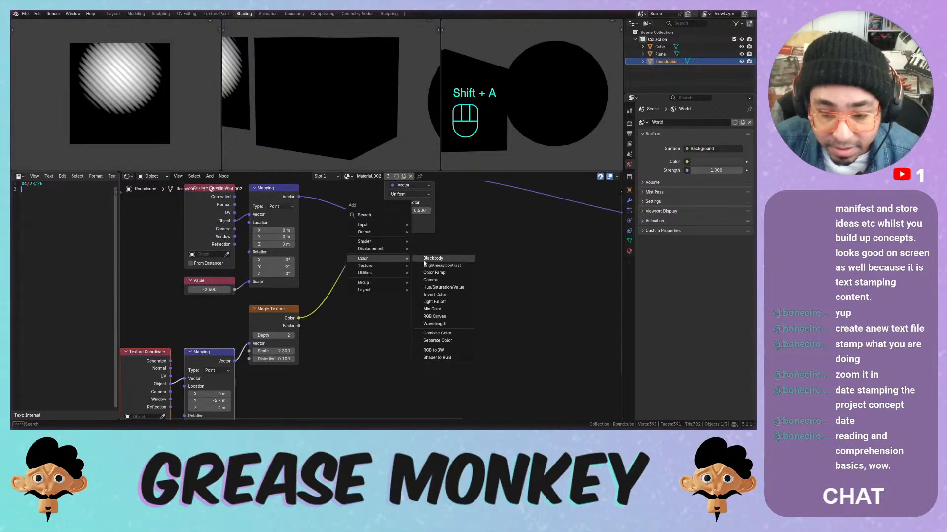
pyautogui.moveTo(437, 274)
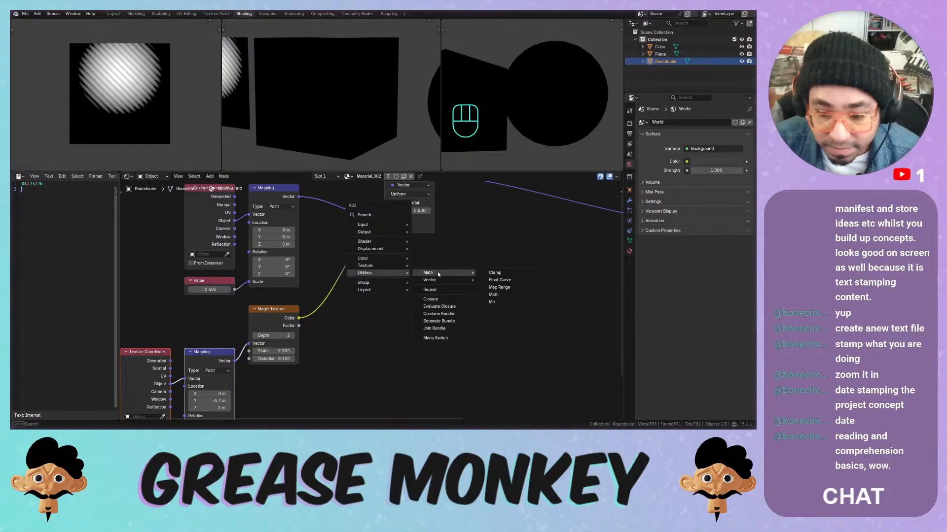
pyautogui.click(493, 294)
pyautogui.click(419, 278)
pyautogui.click(417, 285)
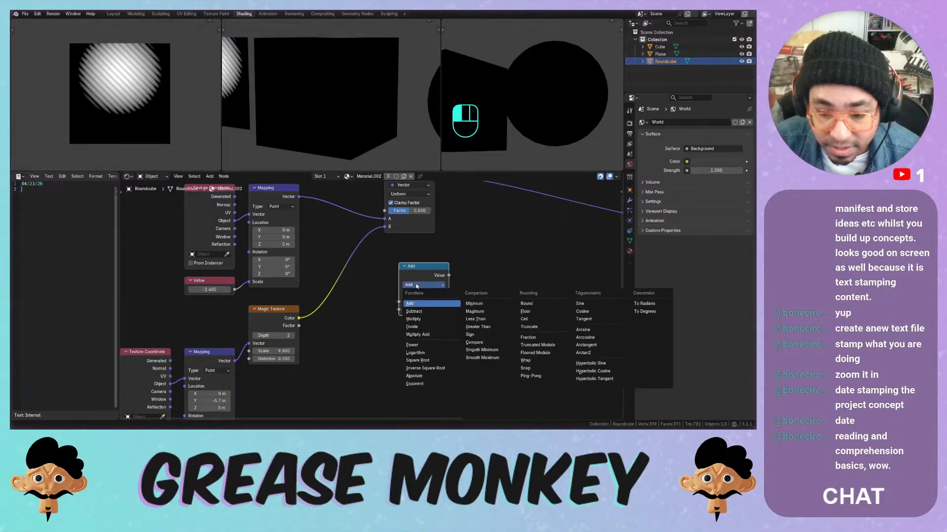
pyautogui.press('x')
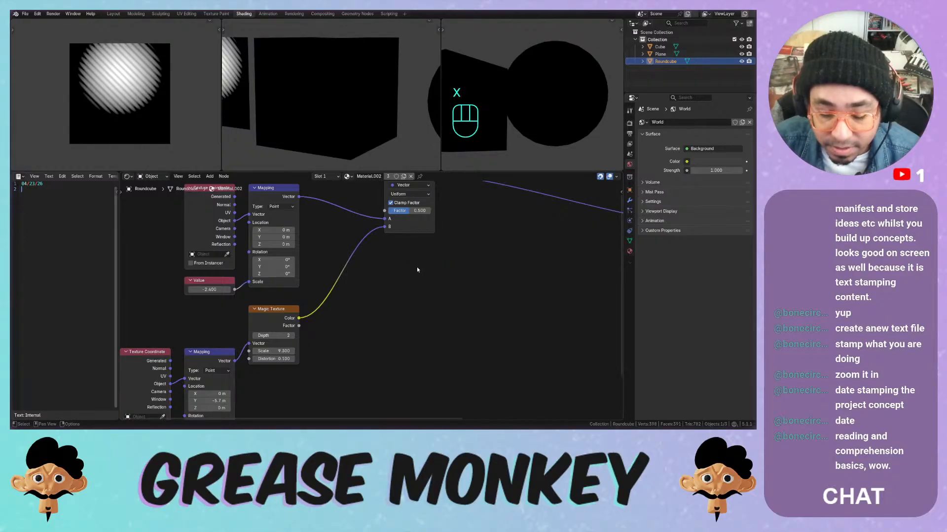
# Add a Vector Math node set to Add below the Mix node
pyautogui.hotkey('shift', 'a')
pyautogui.moveTo(416, 270)
pyautogui.moveTo(447, 269)
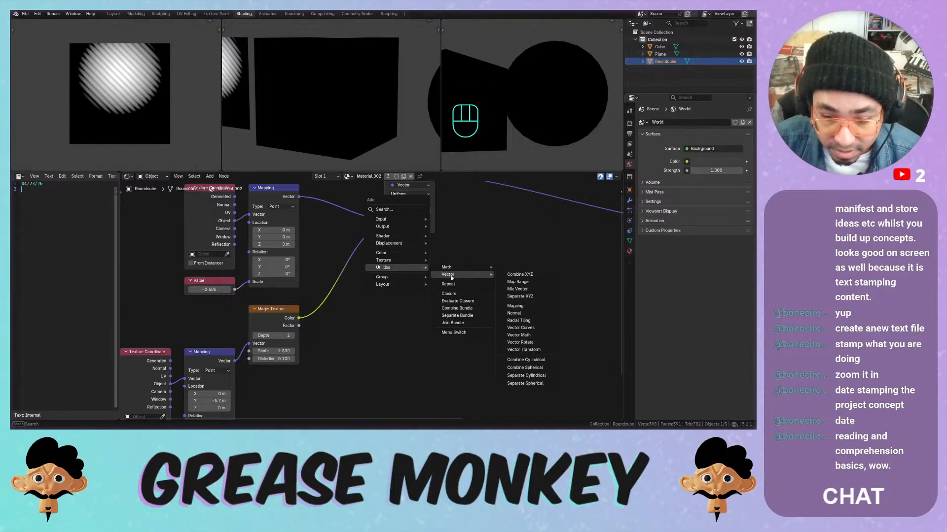
pyautogui.click(536, 335)
pyautogui.click(416, 276)
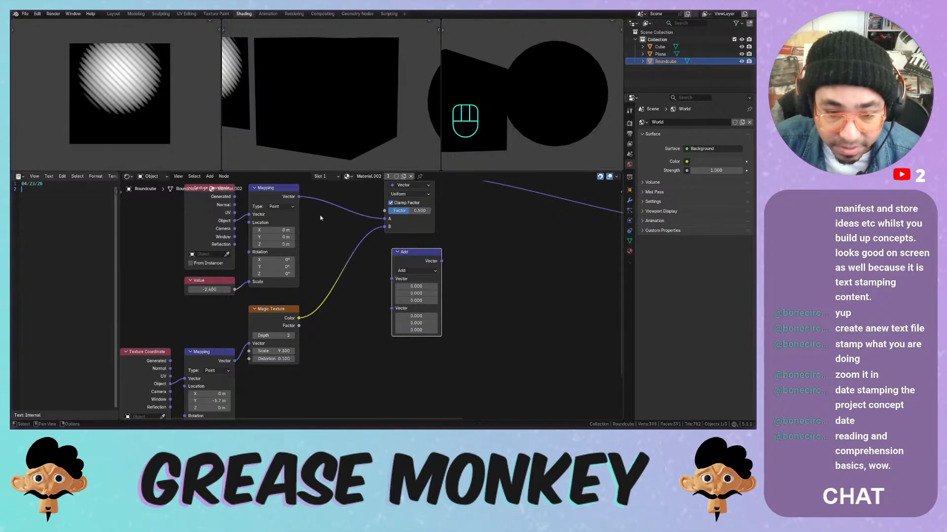
# Link the first Mapping's Vector and the Magic Texture's Color into the Add node, and its output to the Gradient Texture's Vector
pyautogui.moveTo(298, 196); pyautogui.dragTo(391, 280)
pyautogui.moveTo(299, 318); pyautogui.dragTo(391, 308)
pyautogui.scroll(-1, 425, 277)
pyautogui.moveTo(424, 277); pyautogui.dragTo(349, 284, button='middle')
pyautogui.moveTo(333, 279); pyautogui.dragTo(534, 249)
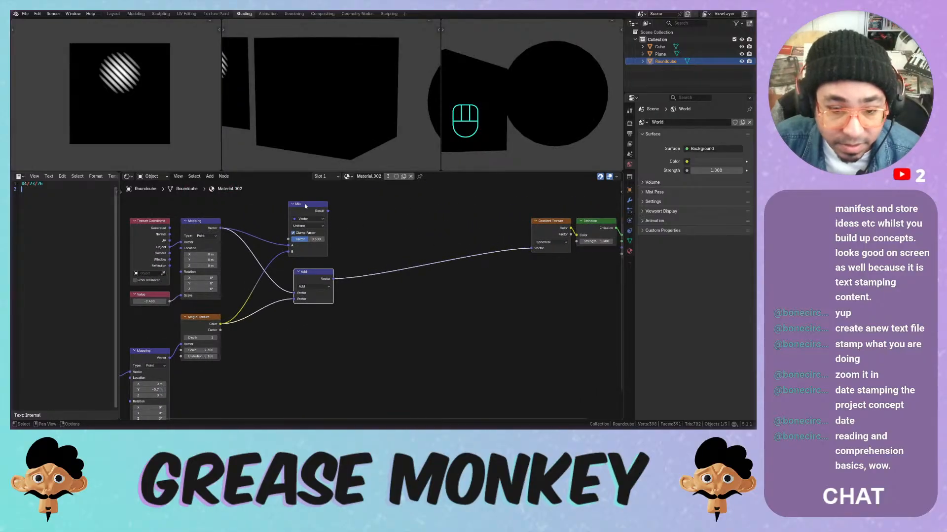
# Delete the Mix node and move the Add node up into its place
pyautogui.click(304, 206)
pyautogui.press('x')
pyautogui.moveTo(317, 271); pyautogui.dragTo(311, 233)
pyautogui.moveTo(270, 253); pyautogui.dragTo(334, 248, button='middle')
pyautogui.scroll(3, 323, 292)
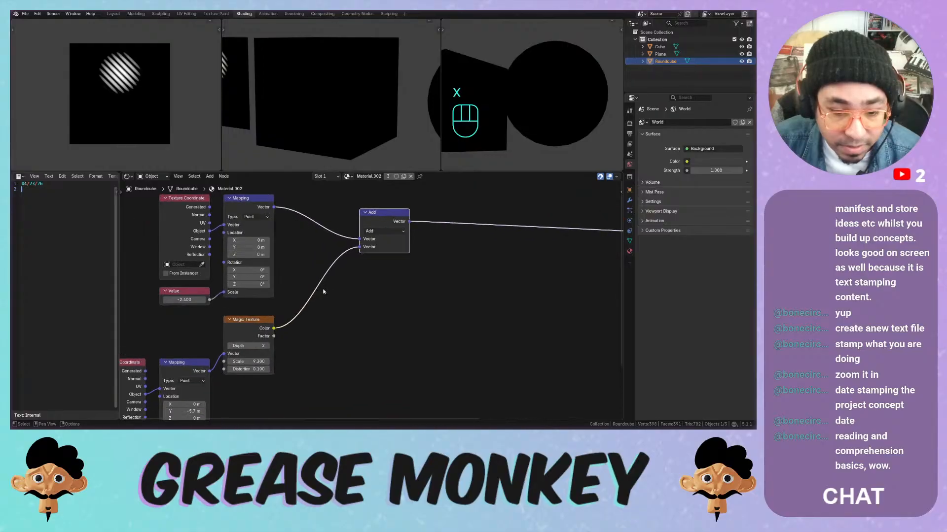
# Try the Subtract and Divide operations on the vector math node that combines the Mapping and Magic Texture
pyautogui.moveTo(323, 292); pyautogui.dragTo(360, 291, button='middle')
pyautogui.click(422, 231)
pyautogui.click(429, 257)
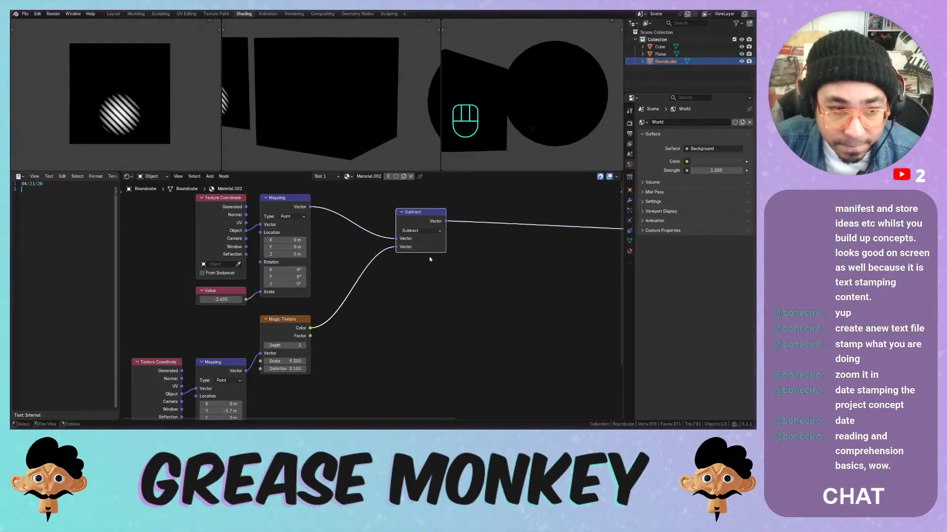
pyautogui.click(425, 230)
pyautogui.click(418, 272)
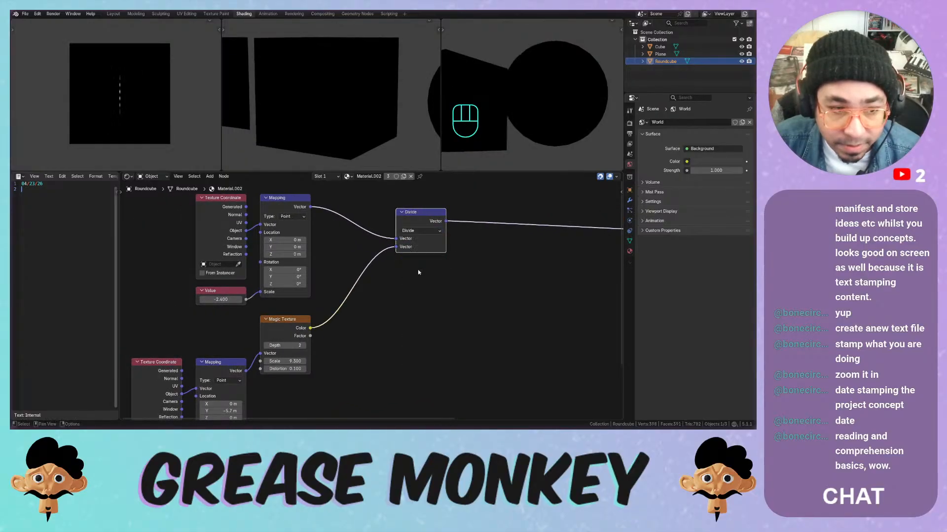
# Try different lower Mapping locations, Magic Texture settings and upper Mapping Y locations with Divide, undoing each change
pyautogui.moveTo(243, 328); pyautogui.dragTo(301, 297, button='middle')
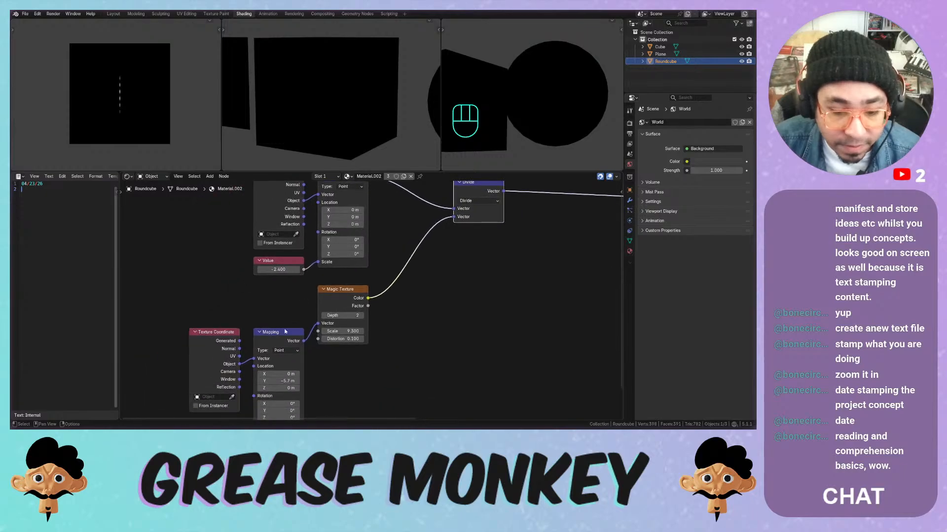
pyautogui.moveTo(276, 381); pyautogui.dragTo(291, 382)
pyautogui.hotkey('ctrl', 'z')
pyautogui.hotkey('ctrl', 'z')
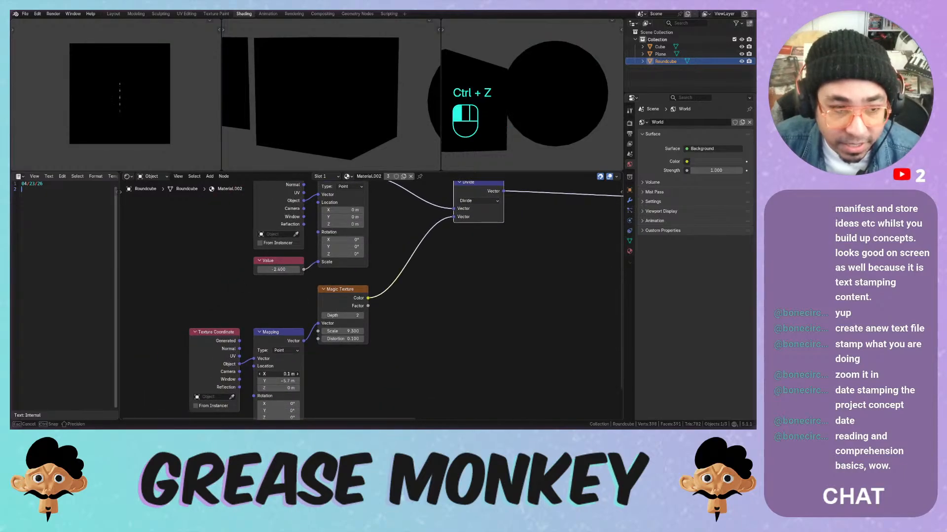
pyautogui.moveTo(341, 315)
pyautogui.mouseDown()
pyautogui.moveTo(350, 316)
pyautogui.moveTo(351, 331)
pyautogui.moveTo(343, 331)
pyautogui.mouseUp()
pyautogui.hotkey('ctrl', 'z')
pyautogui.hotkey('ctrl', 'z')
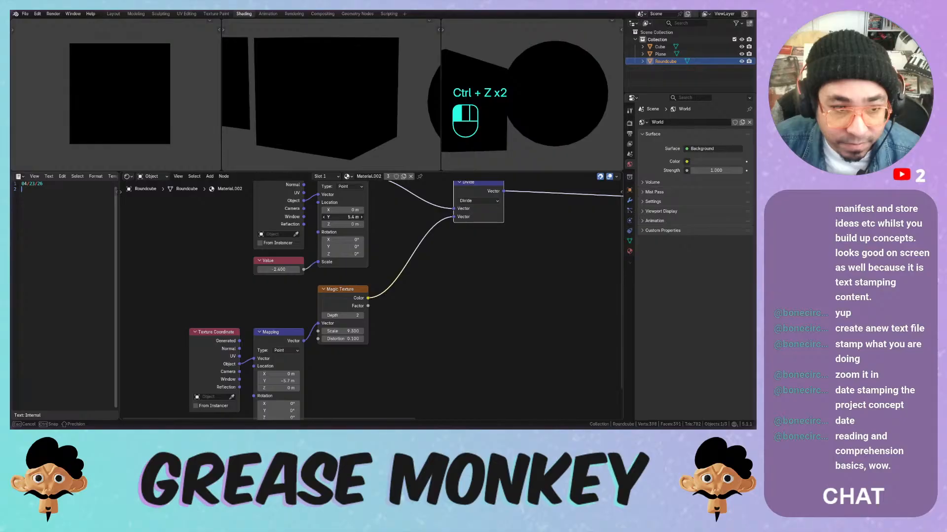
pyautogui.moveTo(346, 217); pyautogui.dragTo(348, 224)
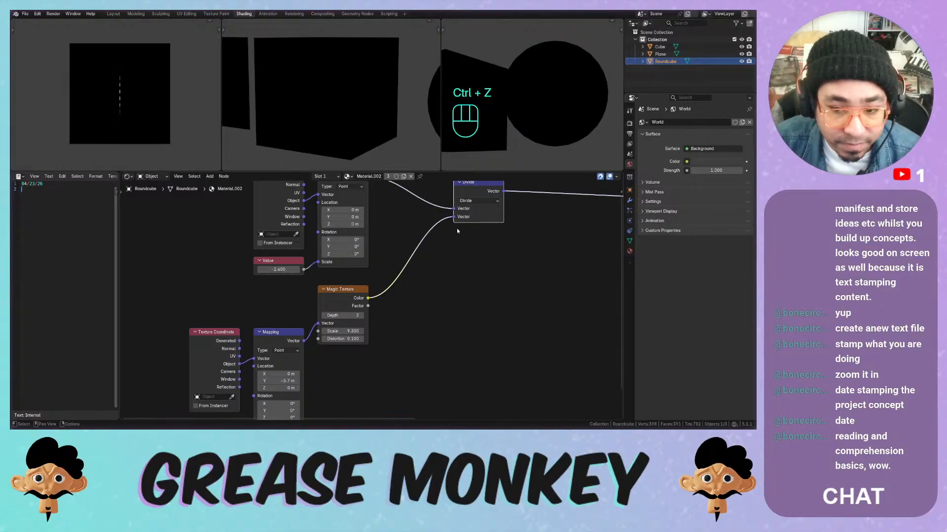
# Switch the vector math node to Multiply Add and try location shifts on both Mapping nodes, undoing each shift
pyautogui.moveTo(456, 231); pyautogui.dragTo(412, 250, button='middle')
pyautogui.click(438, 221)
pyautogui.click(429, 269)
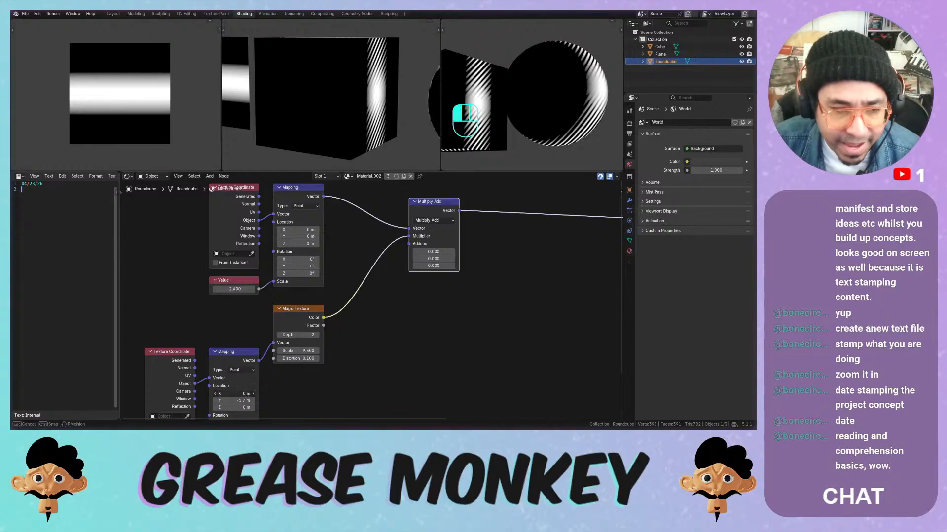
pyautogui.moveTo(234, 400); pyautogui.dragTo(232, 401)
pyautogui.hotkey('ctrl', 'z')
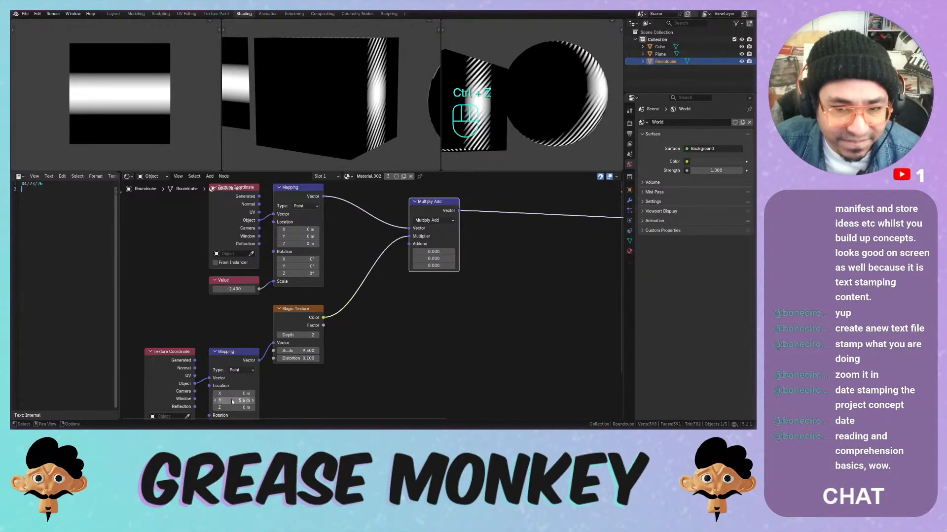
pyautogui.hotkey('ctrl', 'z')
pyautogui.moveTo(303, 229); pyautogui.dragTo(322, 239)
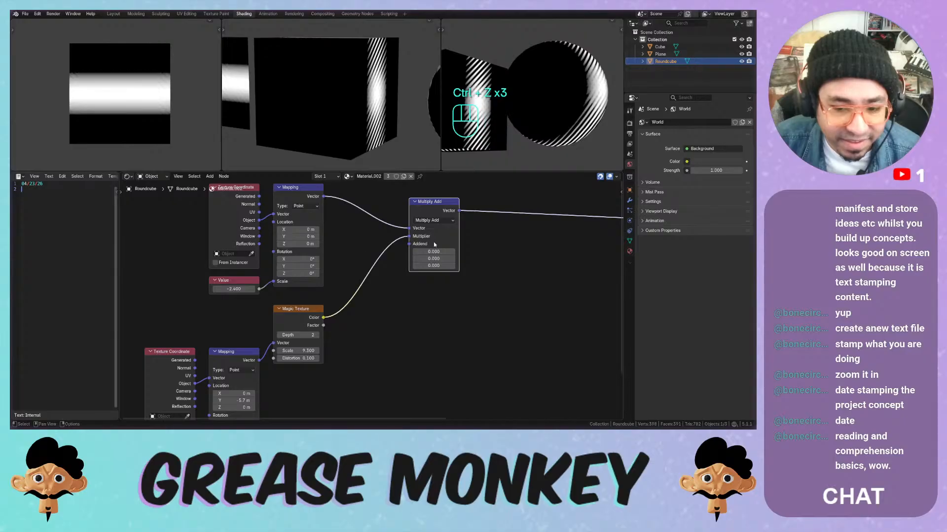
pyautogui.hotkey('ctrl', 'z')
# Set the vector math node to Cross Product and move the lower Mapping and Texture Coordinate nodes up beside the Magic Texture
pyautogui.click(433, 220)
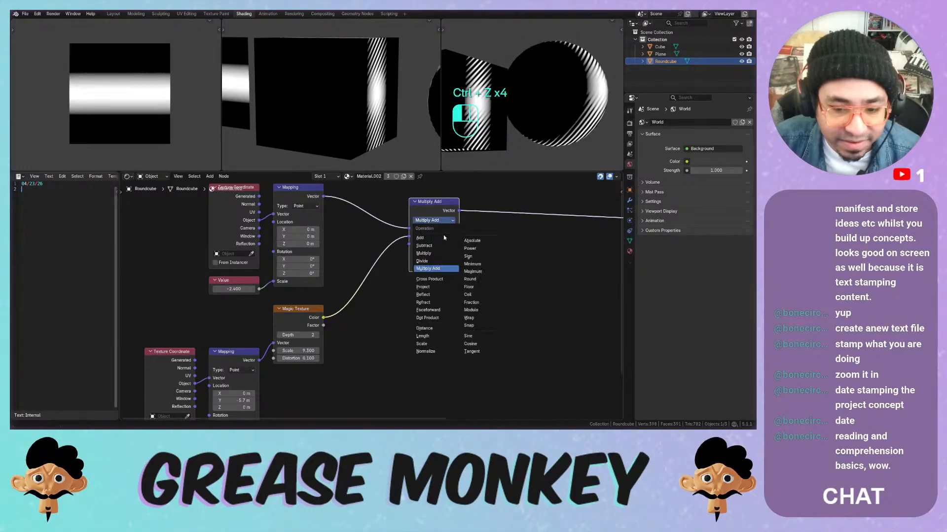
pyautogui.click(429, 279)
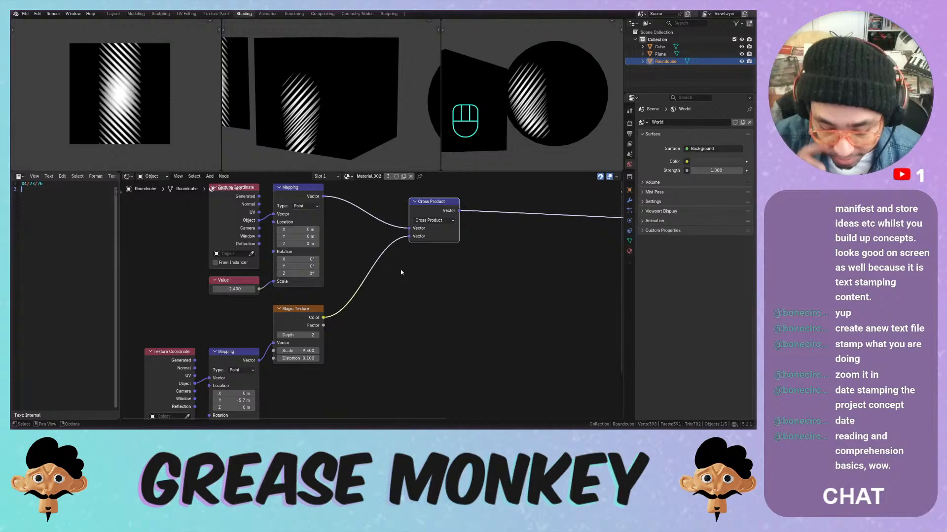
pyautogui.moveTo(402, 269); pyautogui.dragTo(446, 268, button='middle')
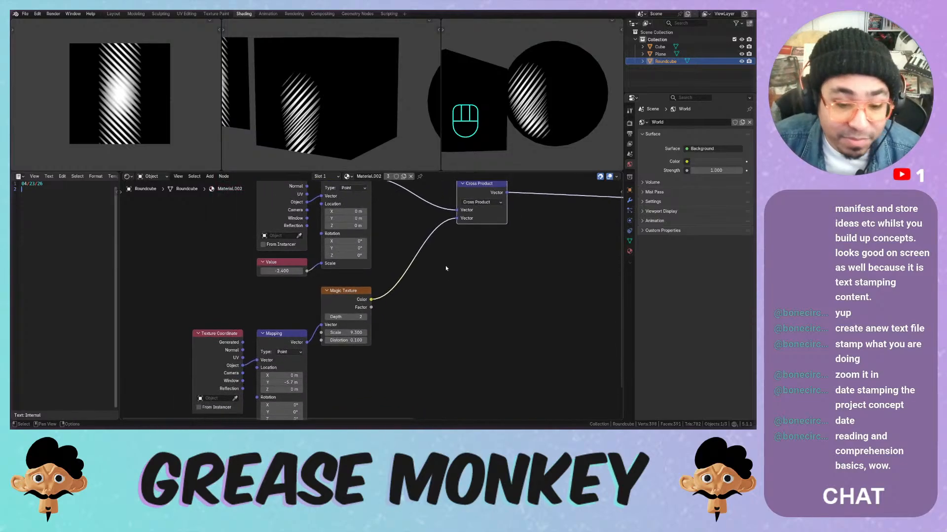
pyautogui.moveTo(281, 336); pyautogui.dragTo(288, 293)
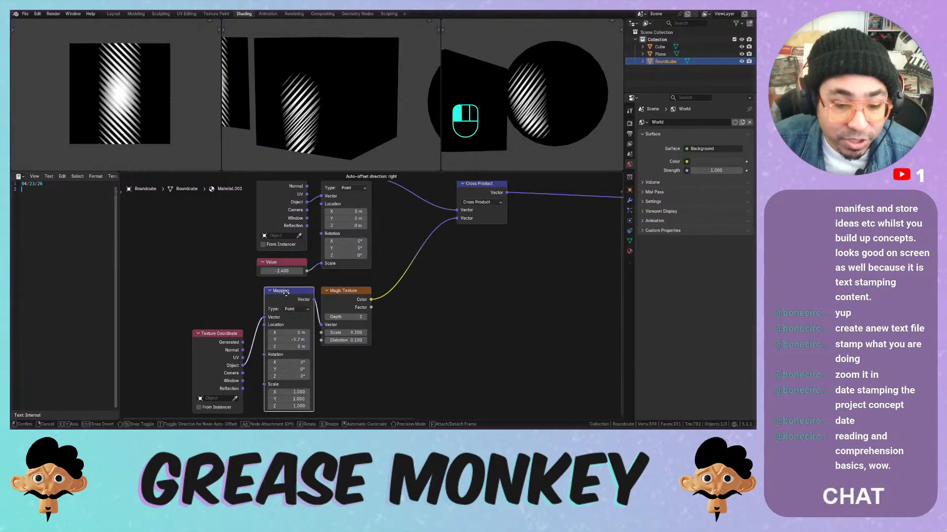
pyautogui.moveTo(224, 336); pyautogui.dragTo(237, 296)
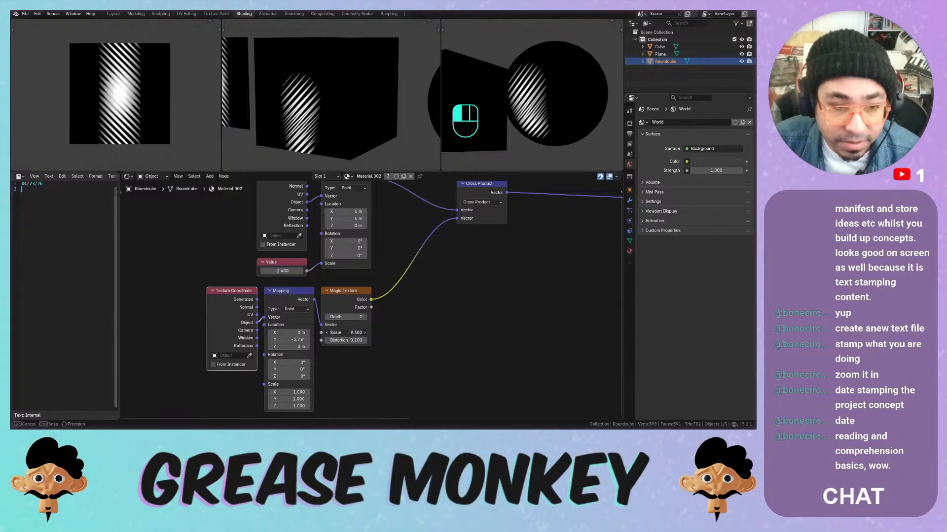
# Try changing the Magic Texture's Scale and both Mapping nodes' locations with Cross Product, undoing each change
pyautogui.hotkey('ctrl', 'z')
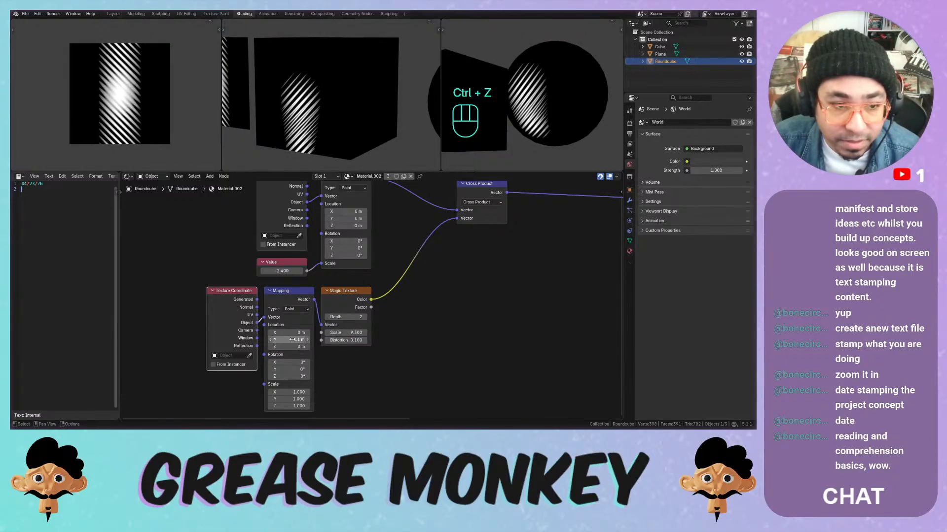
pyautogui.hotkey('ctrl', 'z')
pyautogui.hotkey('ctrl', 'z')
pyautogui.moveTo(345, 219); pyautogui.dragTo(357, 219)
pyautogui.hotkey('ctrl', 'z')
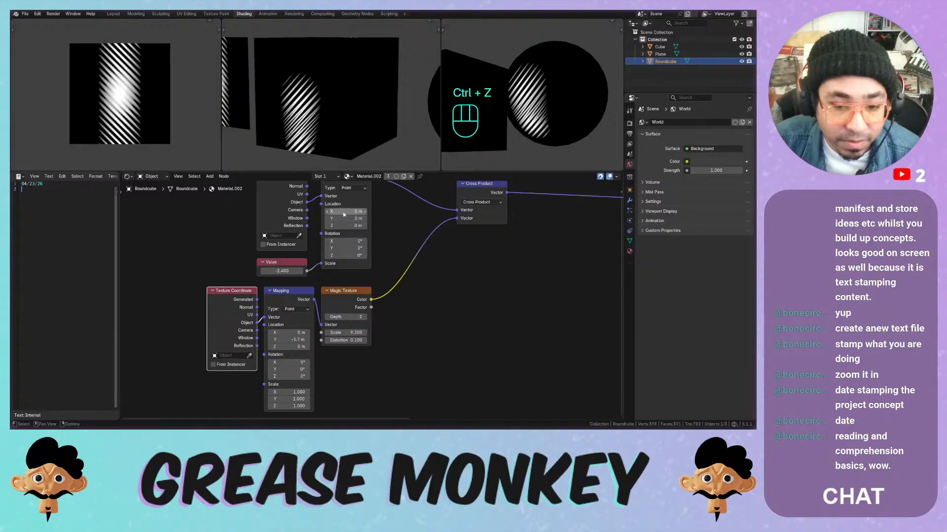
pyautogui.hotkey('ctrl', 'z')
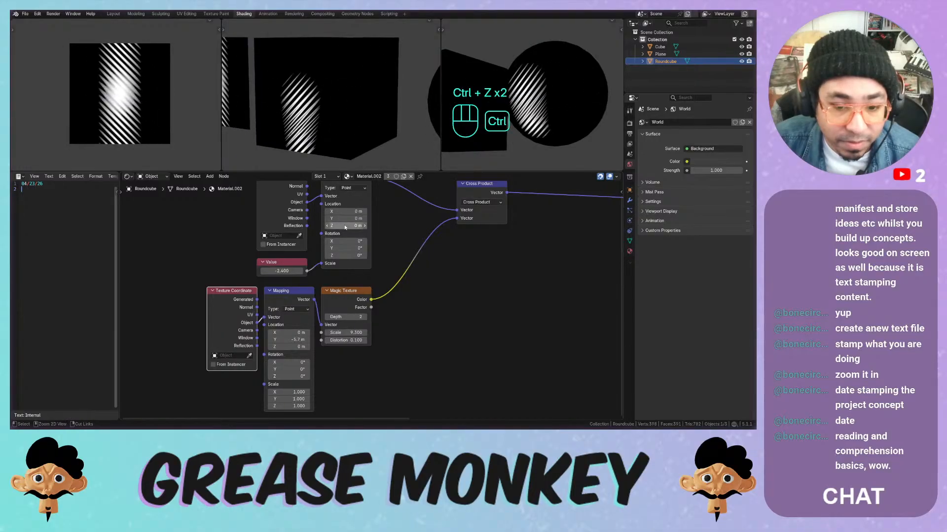
pyautogui.moveTo(347, 225); pyautogui.dragTo(331, 225)
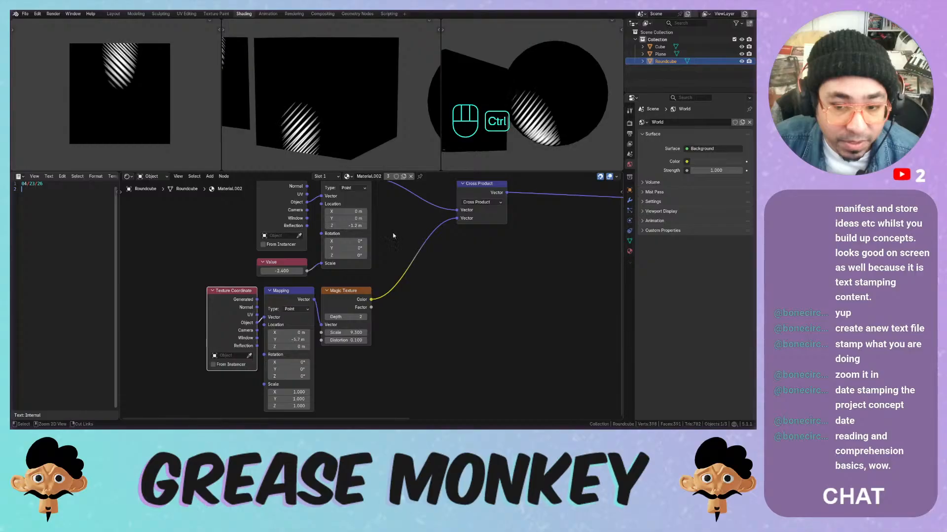
pyautogui.hotkey('ctrl', 'z')
# Set the vector math node to Project and compare the pattern with Cross Product by undoing and redoing the change
pyautogui.click(484, 204)
pyautogui.click(478, 268)
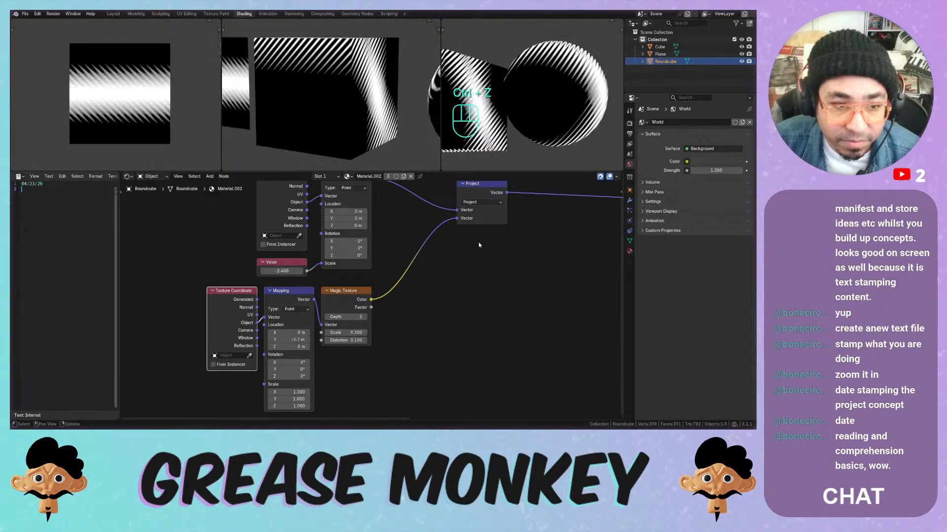
pyautogui.click(484, 202)
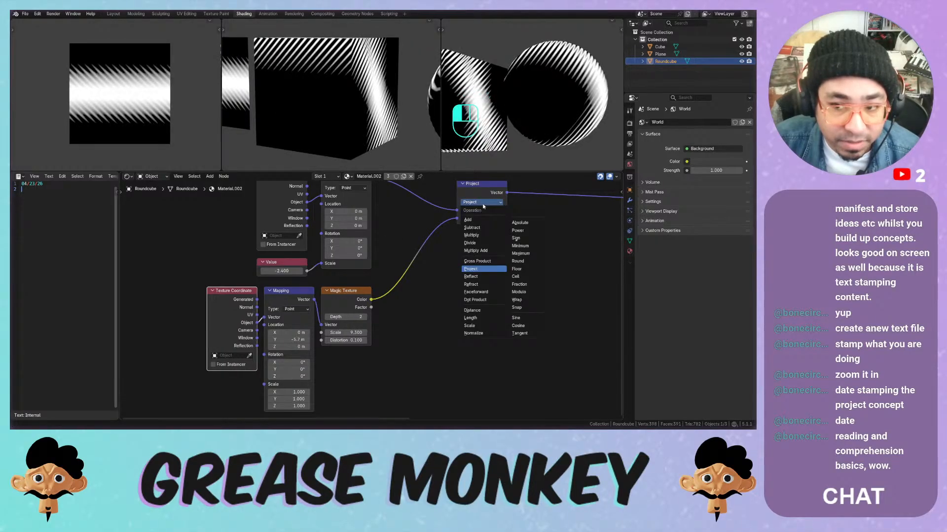
pyautogui.moveTo(525, 131); pyautogui.dragTo(565, 88, button='middle')
pyautogui.hotkey('ctrl', 'z')
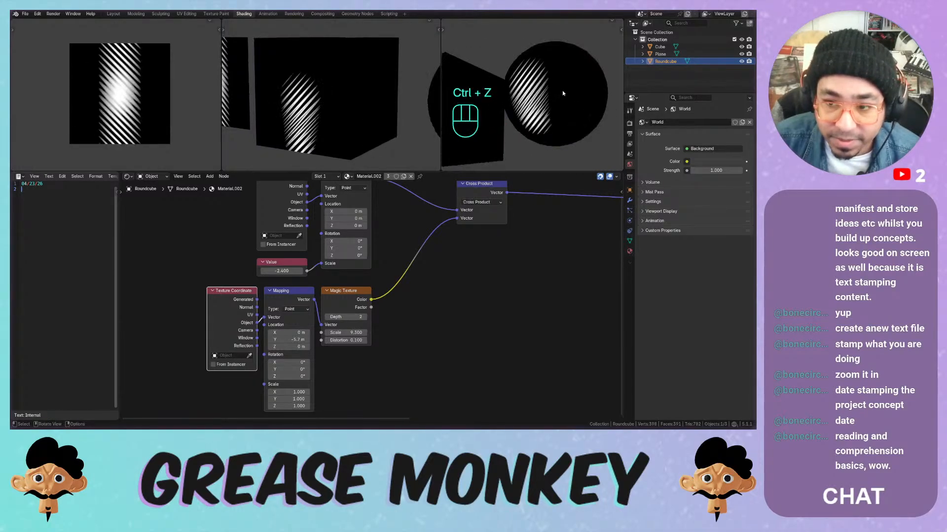
pyautogui.hotkey('ctrl', 'shift', 'z')
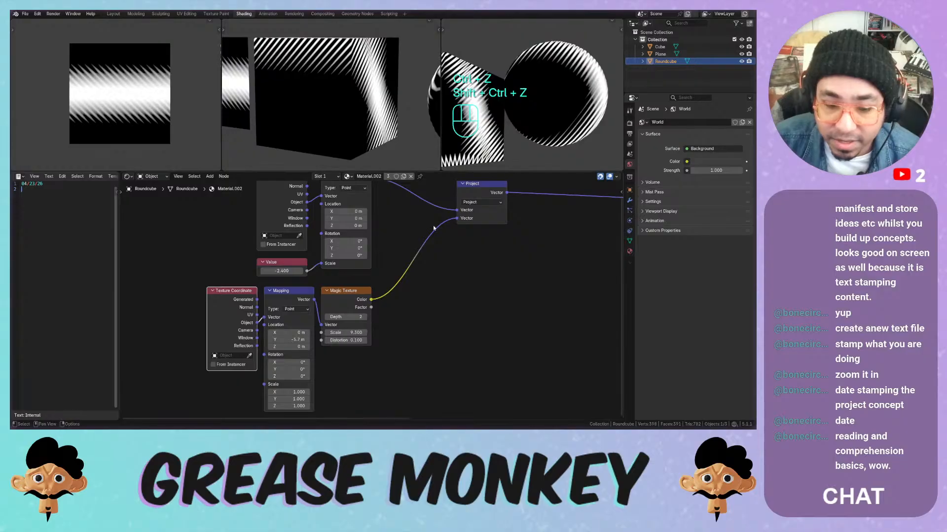
# Try shifting the upper and lower Mapping nodes' locations with the Project operation, undoing each change
pyautogui.moveTo(345, 218)
pyautogui.mouseDown()
pyautogui.moveTo(316, 219)
pyautogui.moveTo(346, 220)
pyautogui.moveTo(321, 226)
pyautogui.moveTo(338, 226)
pyautogui.mouseUp()
pyautogui.hotkey('ctrl', 'z')
pyautogui.hotkey('ctrl', 'z')
pyautogui.keyDown('shift'); pyautogui.moveTo(291, 347); pyautogui.dragTo(306, 333); pyautogui.keyUp('shift')
pyautogui.hotkey('ctrl', 'z')
pyautogui.hotkey('ctrl', 'z')
pyautogui.hotkey('ctrl', 'z')
# Duplicate the Value node, link the copy to the lower Mapping's Scale, and set it to 0.9
pyautogui.moveTo(339, 365); pyautogui.dragTo(345, 323, button='middle')
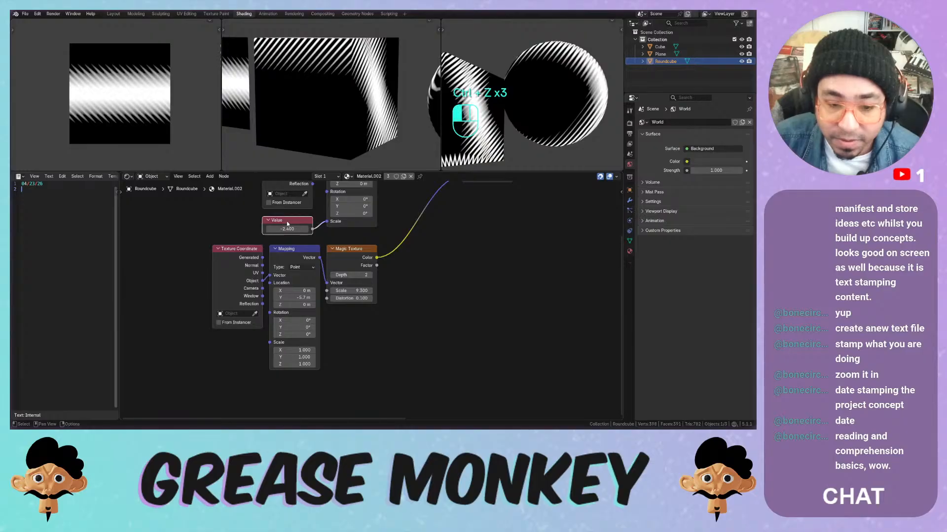
pyautogui.hotkey('ctrl', 'c')
pyautogui.hotkey('ctrl', 'v')
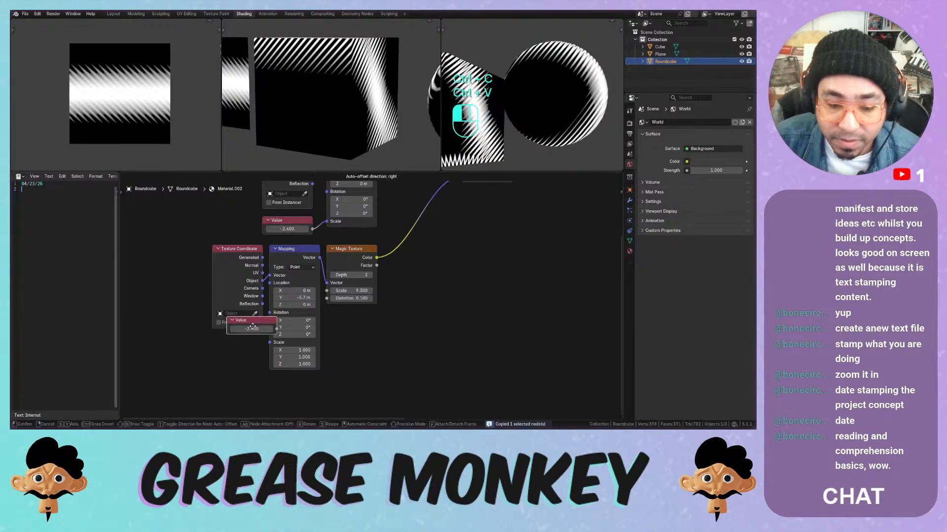
pyautogui.moveTo(269, 343); pyautogui.dragTo(232, 357)
pyautogui.click(232, 357)
pyautogui.write('1')
pyautogui.press('Return')
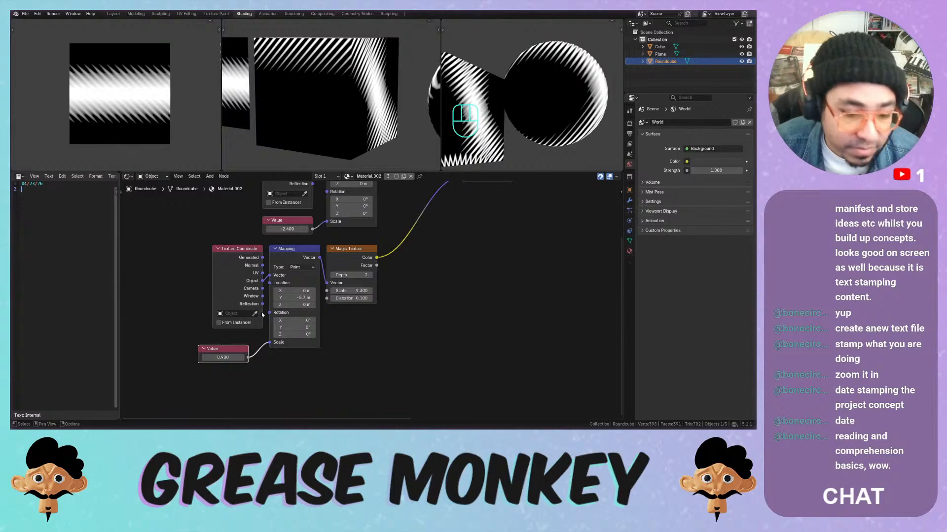
# Add a Voronoi Texture node next to the Magic Texture and delete the Magic Texture
pyautogui.moveTo(386, 271); pyautogui.dragTo(339, 312, button='middle')
pyautogui.hotkey('shift', 'a')
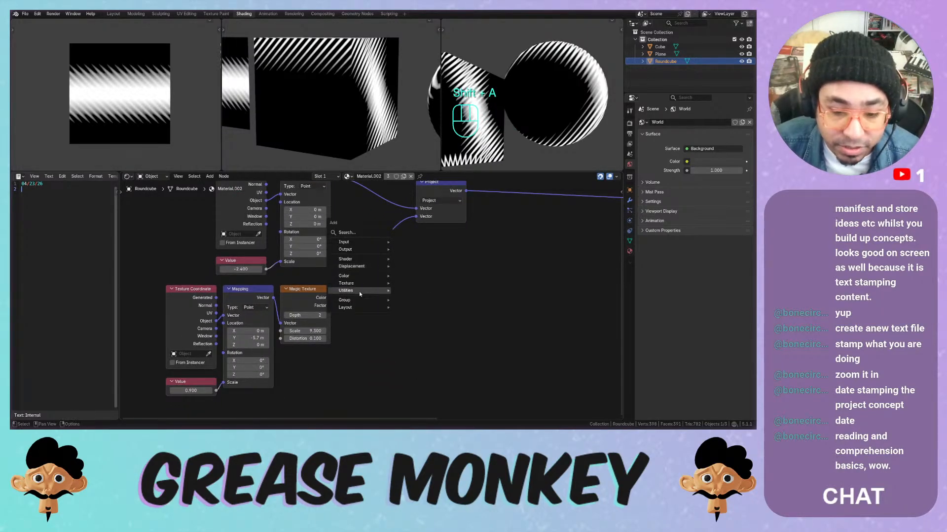
pyautogui.moveTo(364, 291)
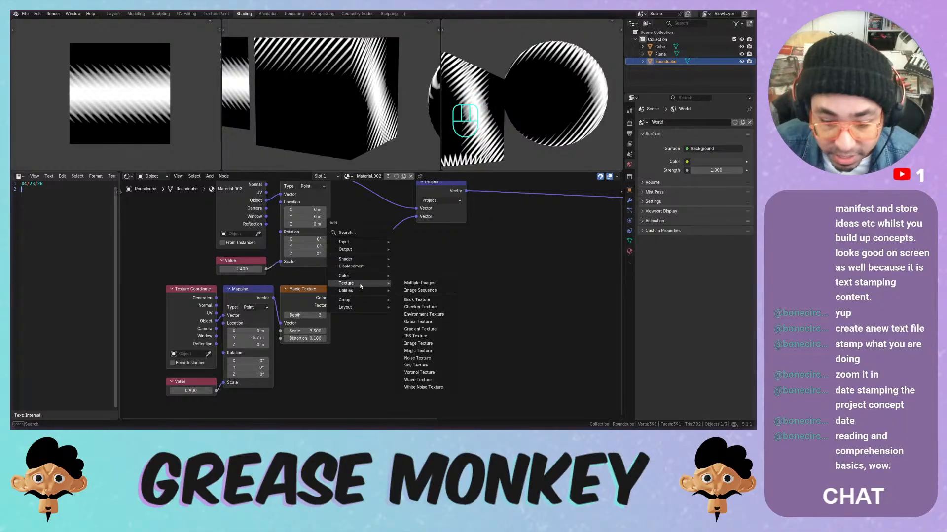
pyautogui.click(430, 373)
pyautogui.click(364, 297)
pyautogui.click(323, 299)
pyautogui.press('x')
# Put the Voronoi Texture beside the lower Mapping, fed by its Vector, and link its Position to the Project node's second Vector
pyautogui.moveTo(378, 304); pyautogui.dragTo(306, 298)
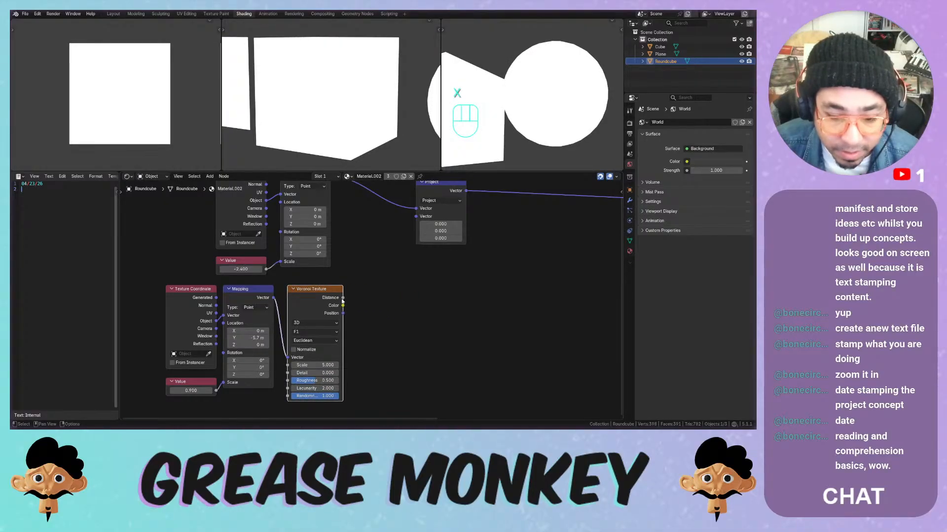
pyautogui.moveTo(411, 225); pyautogui.dragTo(341, 321)
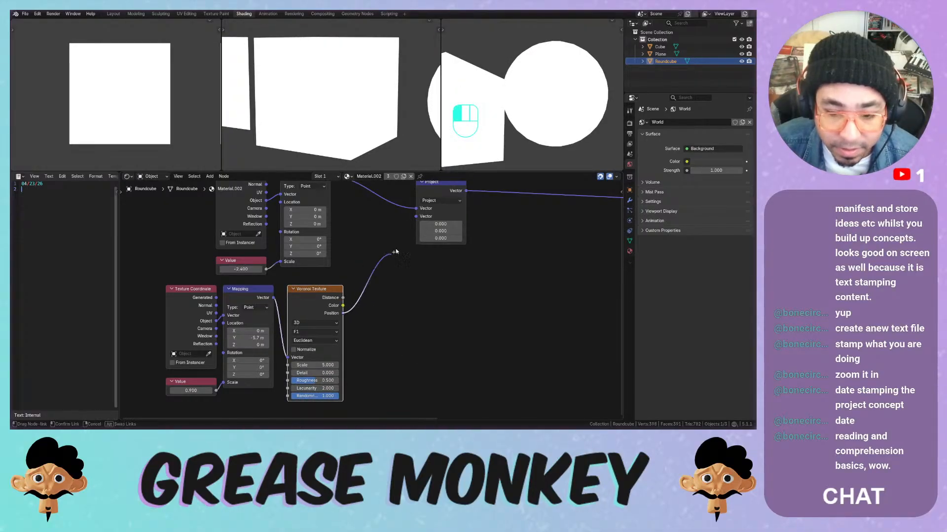
pyautogui.moveTo(395, 252); pyautogui.dragTo(415, 217)
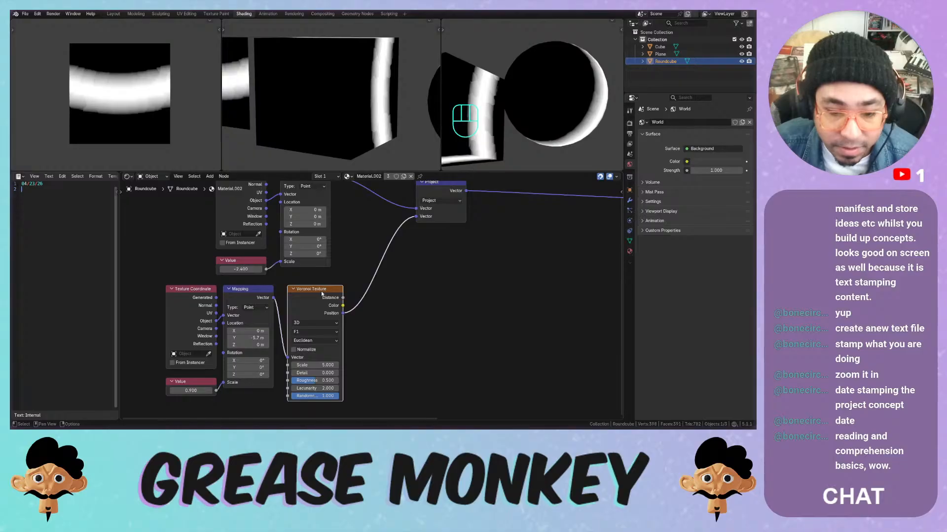
# Set the lower Mapping's Y location to -0.5 m and shift the upper Mapping's Y location
pyautogui.moveTo(361, 267); pyautogui.dragTo(401, 255, button='middle')
pyautogui.moveTo(288, 326); pyautogui.dragTo(312, 326)
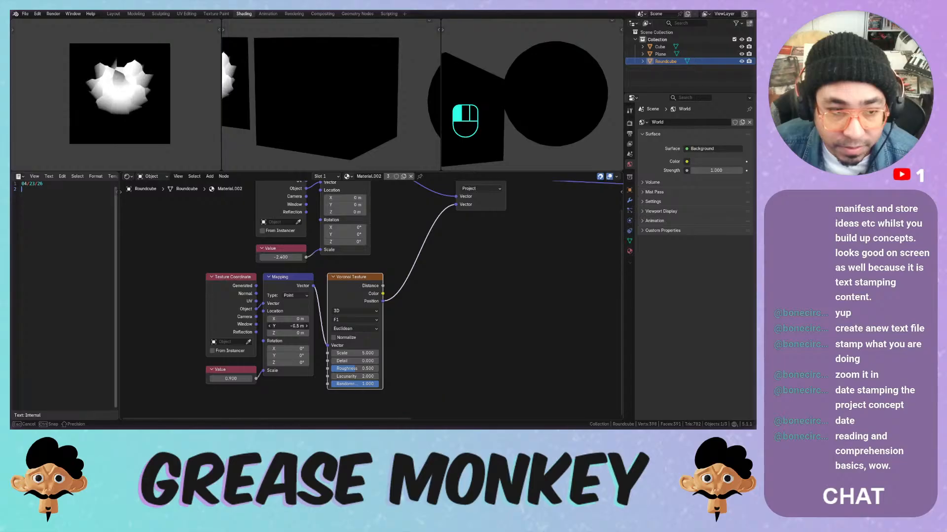
pyautogui.moveTo(327, 264); pyautogui.dragTo(331, 303, button='middle')
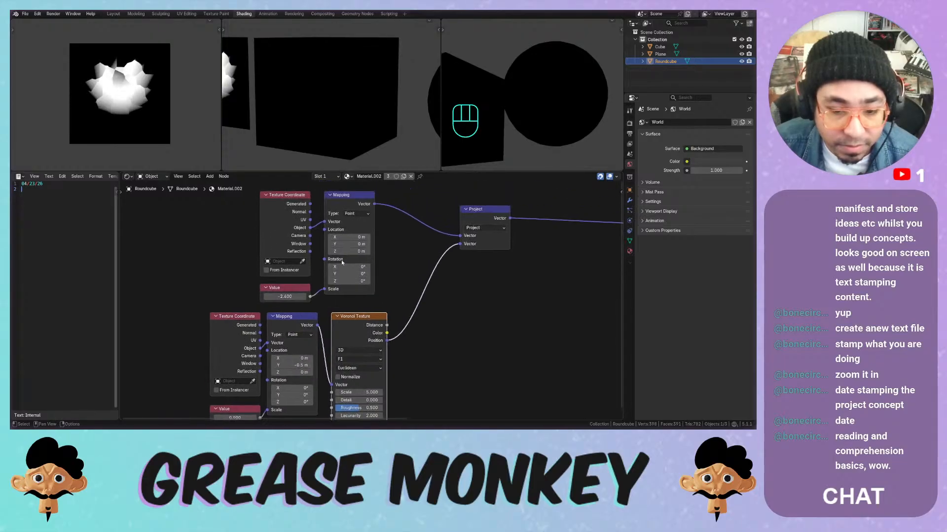
pyautogui.moveTo(349, 244); pyautogui.dragTo(302, 244)
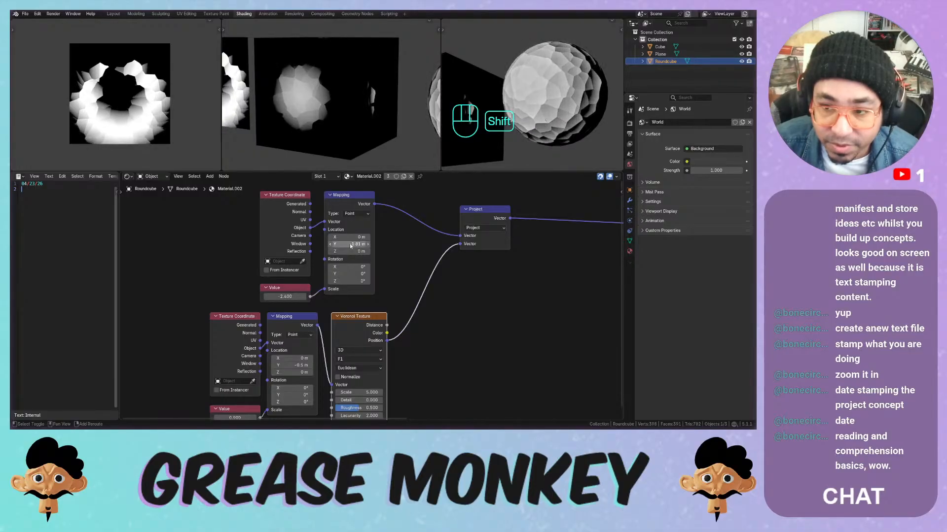
# Switch the Voronoi Texture's dimensions to 4D
pyautogui.moveTo(521, 105)
pyautogui.mouseDown(button='middle')
pyautogui.moveTo(532, 104)
pyautogui.moveTo(512, 106)
pyautogui.moveTo(534, 105)
pyautogui.mouseUp(button='middle')
pyautogui.scroll(-2, 557, 266)
pyautogui.moveTo(557, 266); pyautogui.dragTo(389, 262, button='middle')
pyautogui.moveTo(468, 149); pyautogui.dragTo(523, 116, button='middle')
pyautogui.scroll(5, 303, 329)
pyautogui.moveTo(302, 330); pyautogui.dragTo(383, 290, button='middle')
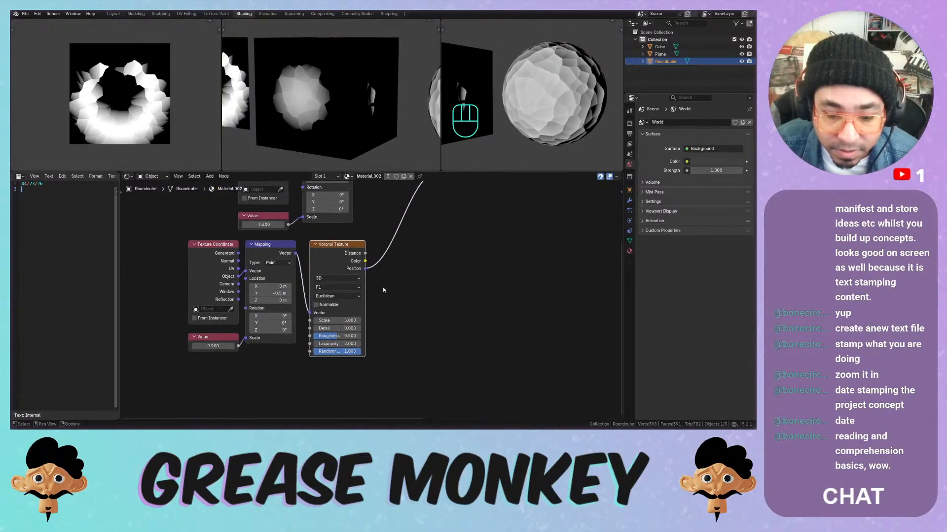
pyautogui.click(333, 278)
pyautogui.click(335, 319)
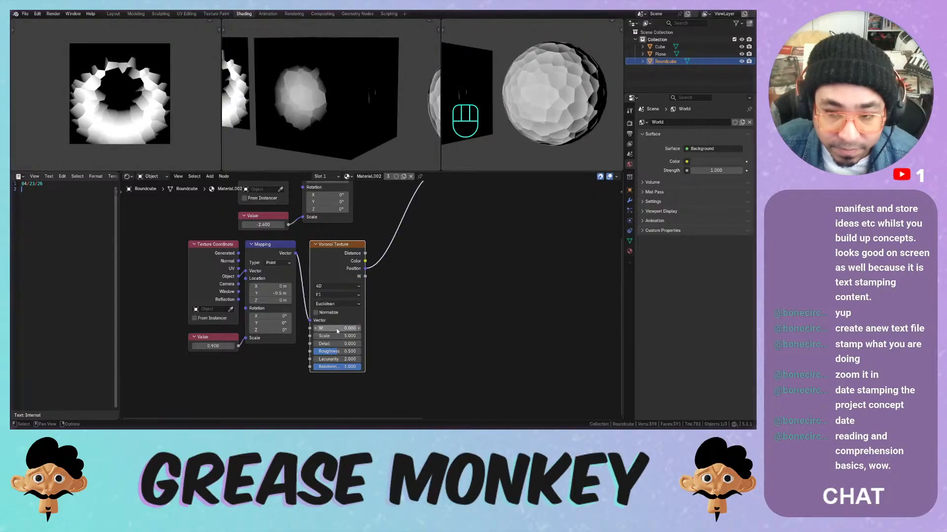
# Try a different W value on the Voronoi Texture and undo the changes to the node
pyautogui.moveTo(331, 259); pyautogui.dragTo(331, 251)
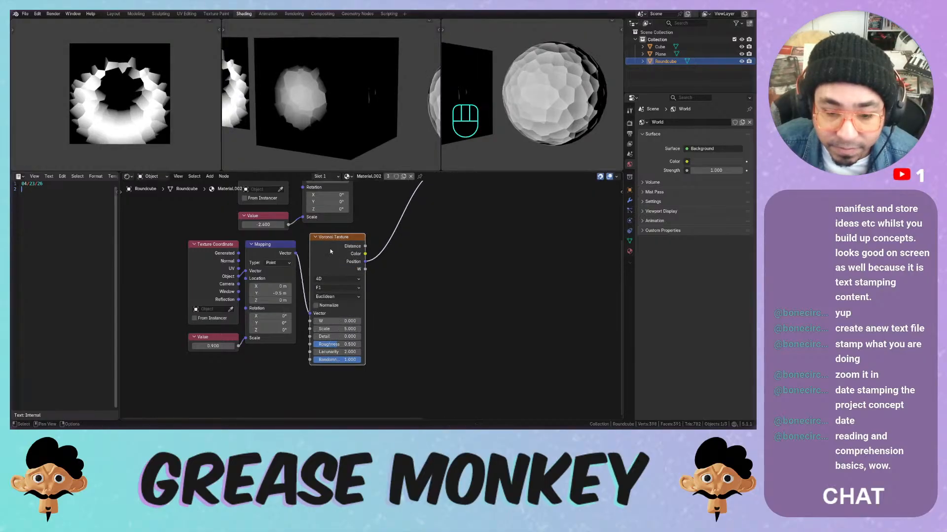
pyautogui.hotkey('ctrl', 'z')
pyautogui.moveTo(335, 328); pyautogui.dragTo(410, 336)
pyautogui.hotkey('ctrl', 'z')
pyautogui.hotkey('ctrl', 'z')
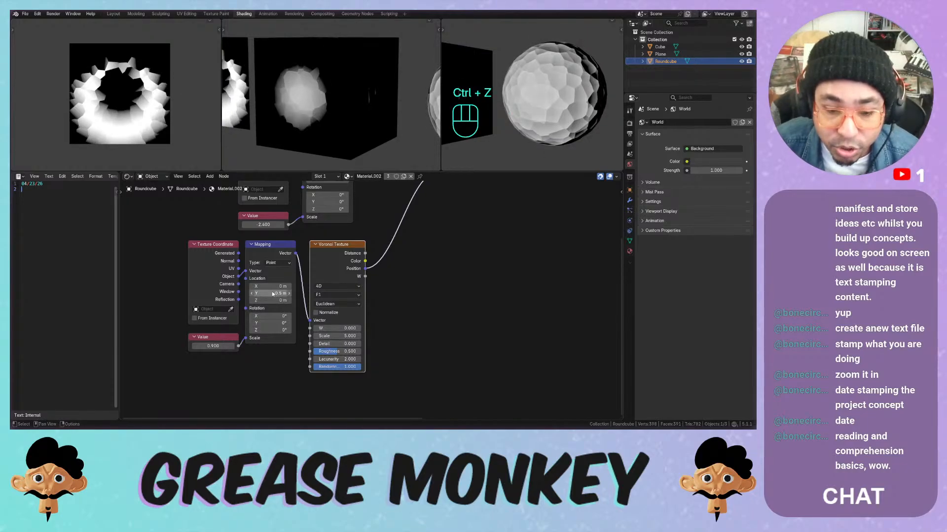
# Try other values for the lower Mapping's Z location and the Voronoi Texture's Roughness and Randomness, undoing each change
pyautogui.moveTo(271, 300); pyautogui.dragTo(275, 300)
pyautogui.hotkey('ctrl', 'z')
pyautogui.hotkey('ctrl', 'z')
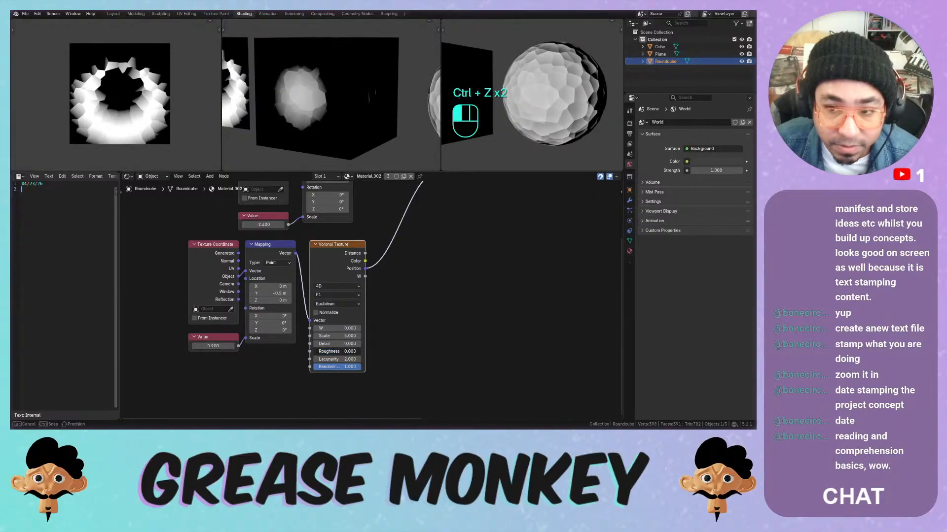
pyautogui.hotkey('ctrl', 'z')
pyautogui.moveTo(347, 367); pyautogui.dragTo(350, 363)
pyautogui.hotkey('ctrl', 'z')
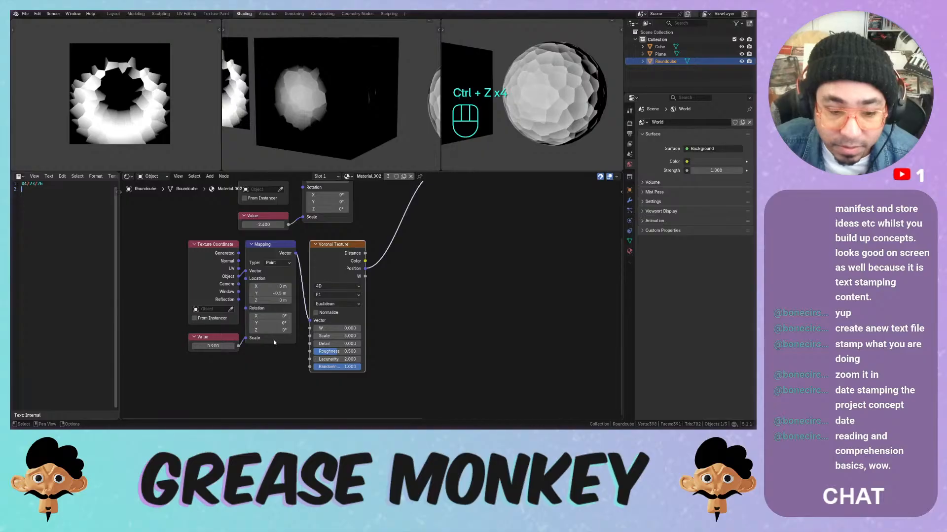
# Try Generated coordinates as the Vector input of the lower and then the upper Mapping, undoing each link
pyautogui.moveTo(238, 253); pyautogui.dragTo(246, 272)
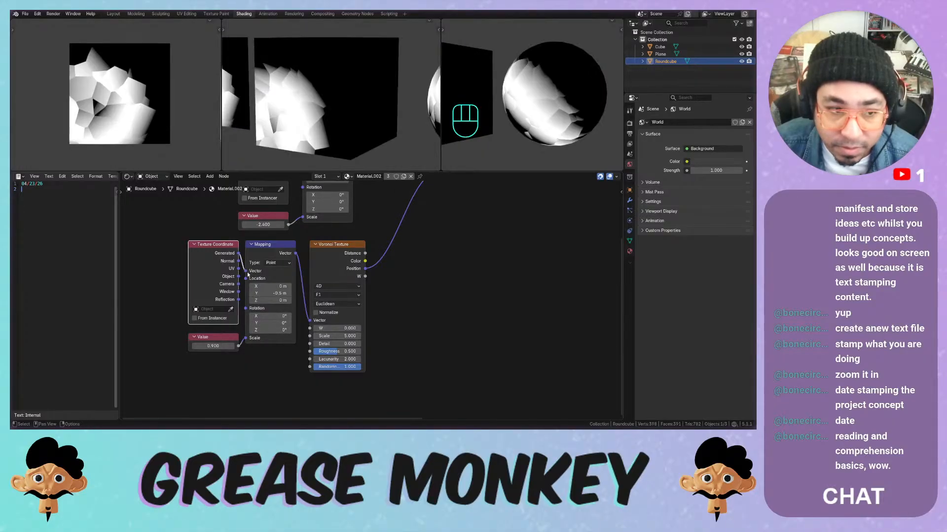
pyautogui.hotkey('ctrl', 'z')
pyautogui.scroll(5, 278, 239)
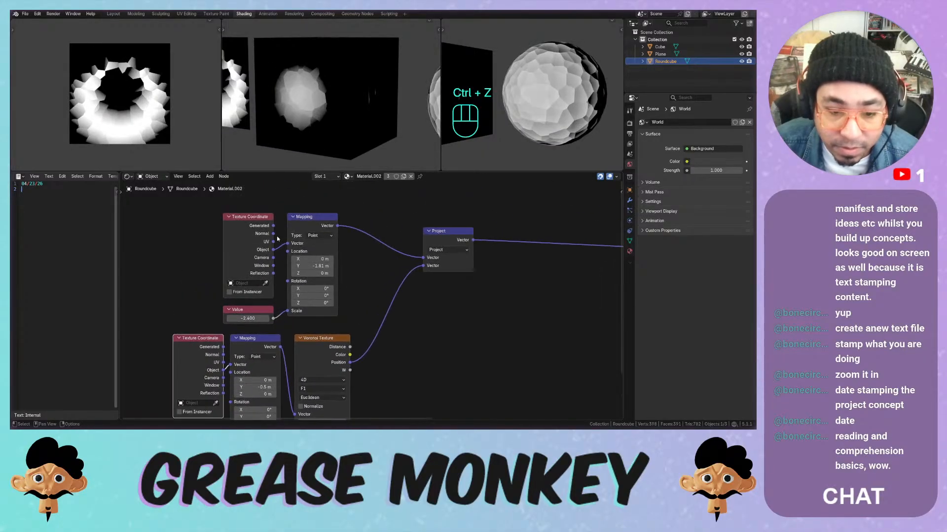
pyautogui.moveTo(274, 227); pyautogui.dragTo(285, 244)
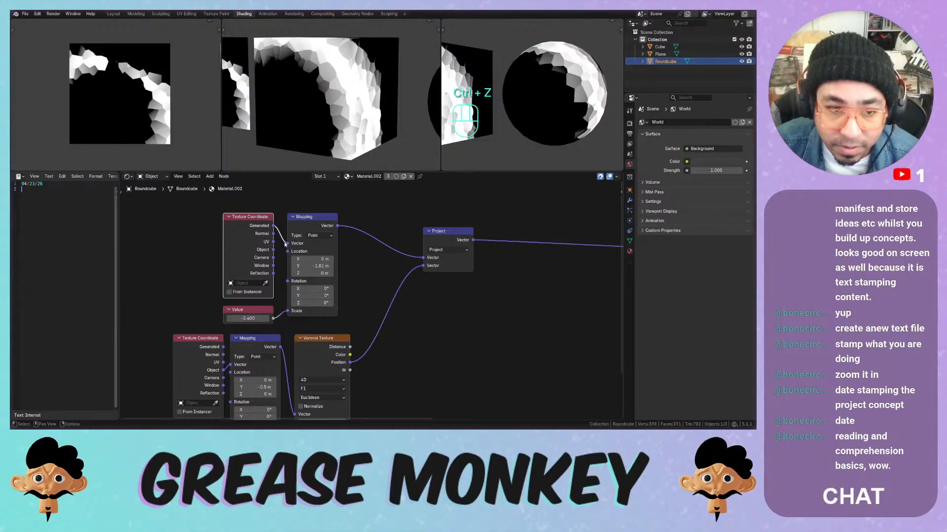
pyautogui.hotkey('ctrl', 'z')
# Set the Value node that feeds the lower Mapping's Scale to 1
pyautogui.moveTo(315, 319); pyautogui.dragTo(343, 278, button='middle')
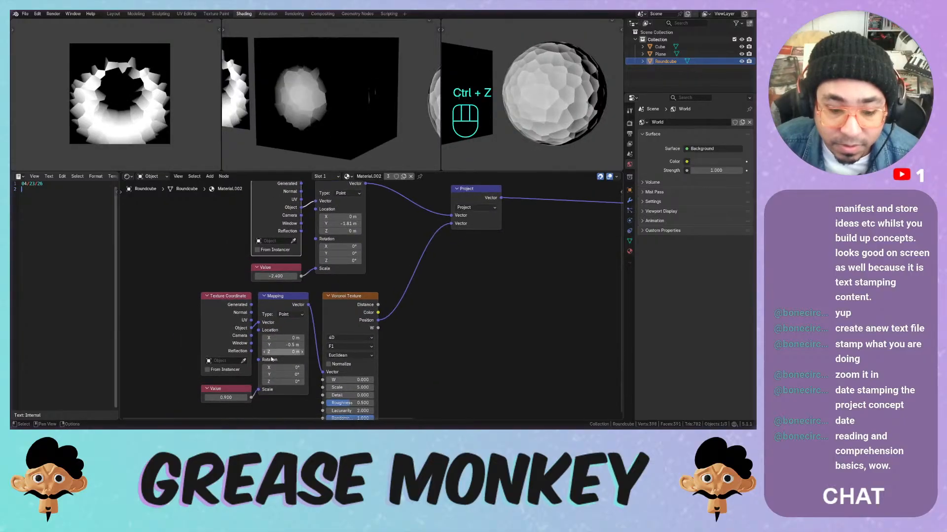
pyautogui.moveTo(266, 358); pyautogui.dragTo(274, 338, button='middle')
pyautogui.moveTo(235, 377)
pyautogui.mouseDown()
pyautogui.moveTo(278, 377)
pyautogui.moveTo(229, 377)
pyautogui.mouseUp()
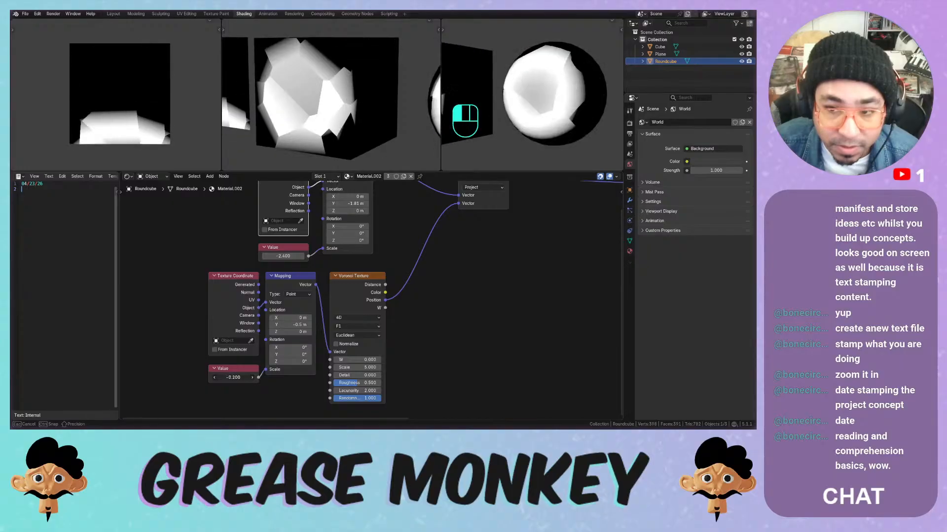
pyautogui.write('1')
pyautogui.press('Return')
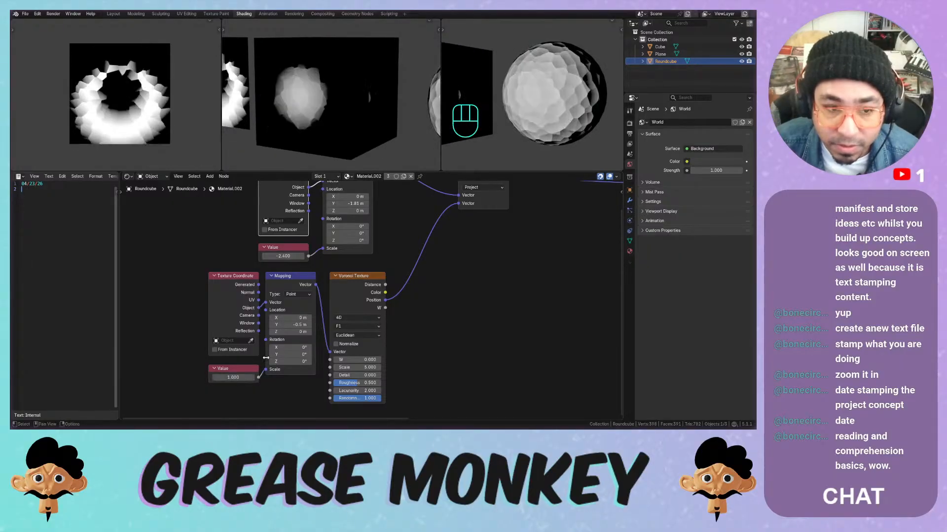
# Drive the upper Mapping's Value node with a #frame expression and play the animation
pyautogui.moveTo(283, 256); pyautogui.dragTo(308, 256)
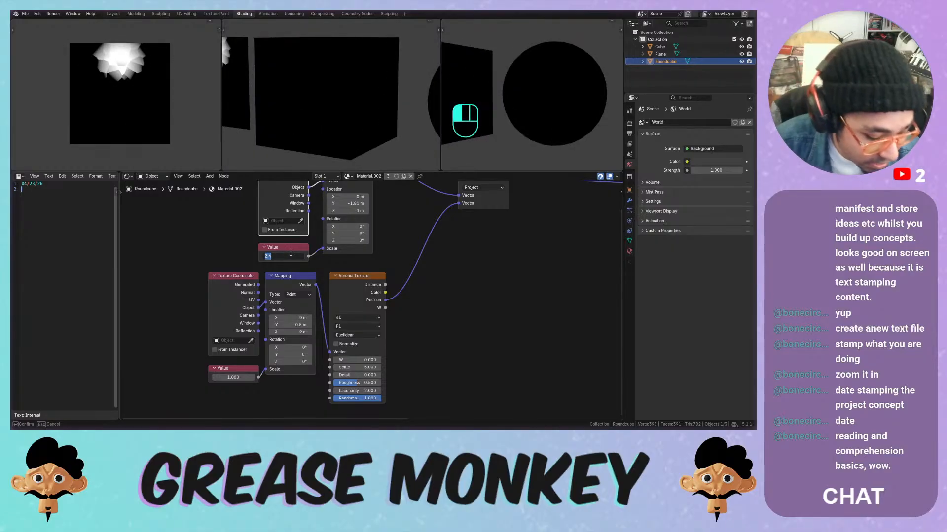
pyautogui.write('0')
pyautogui.press('Return')
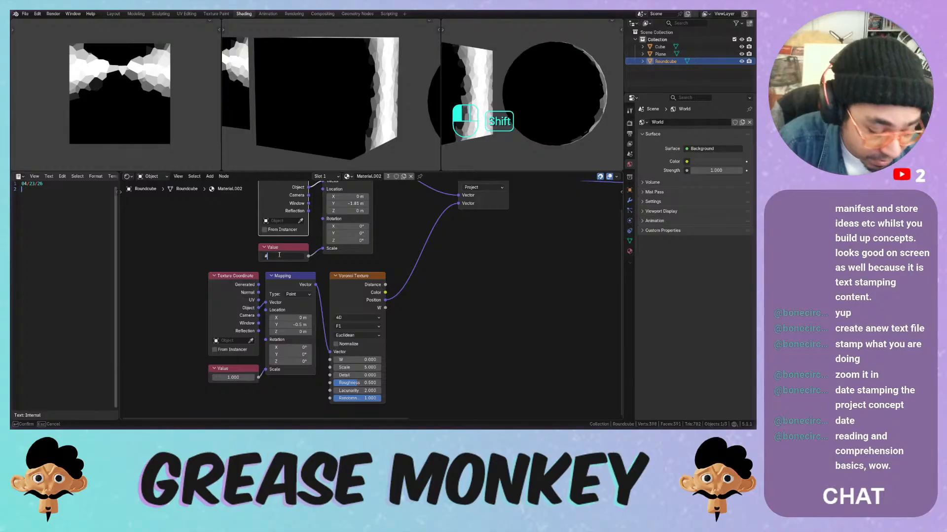
pyautogui.write('e')
pyautogui.press('Return')
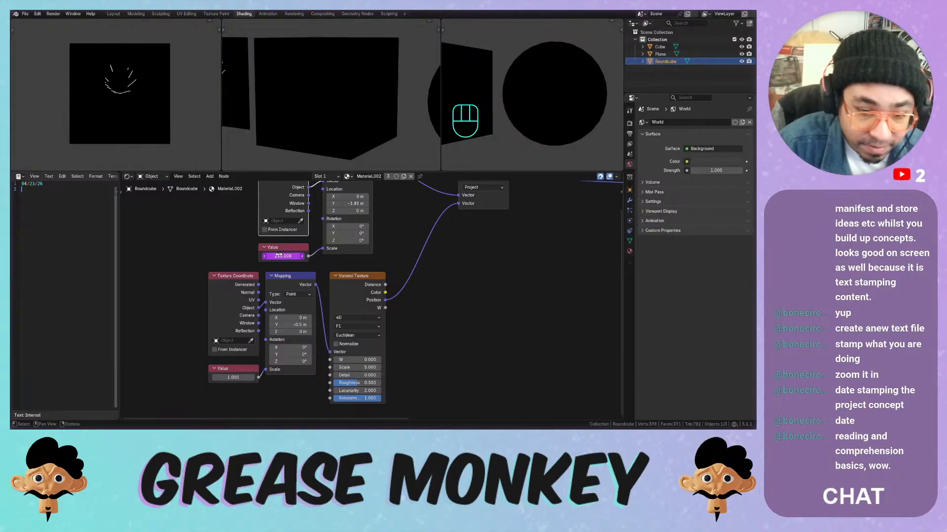
pyautogui.press('space')
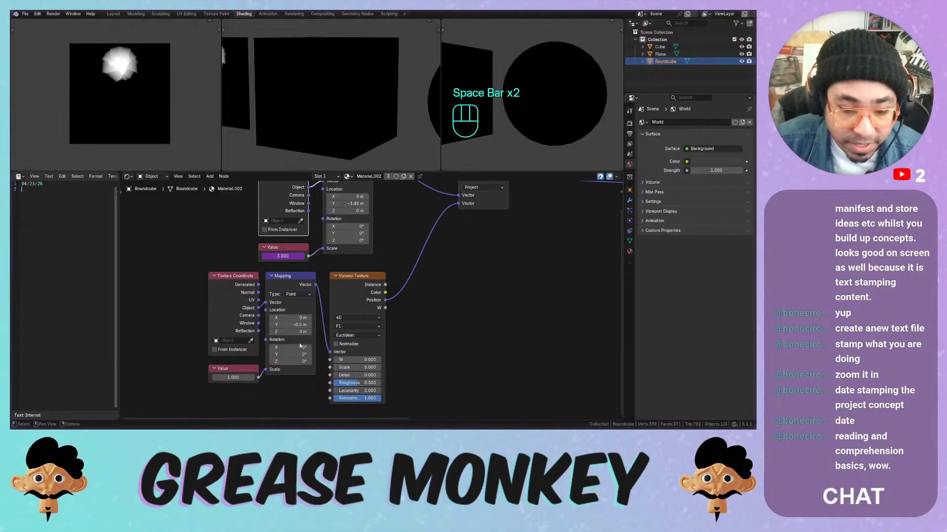
pyautogui.press('space')
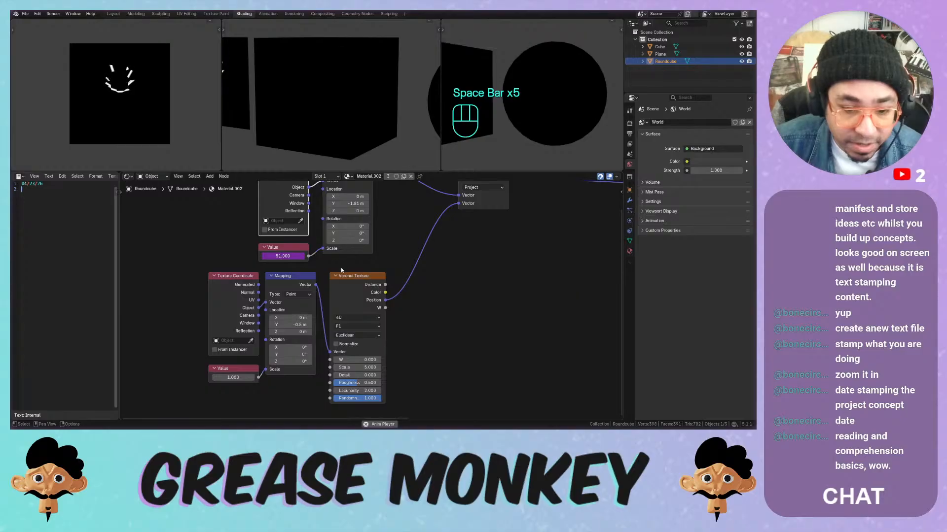
# Set the end frame of the scene's frame range to 120
pyautogui.click(630, 133)
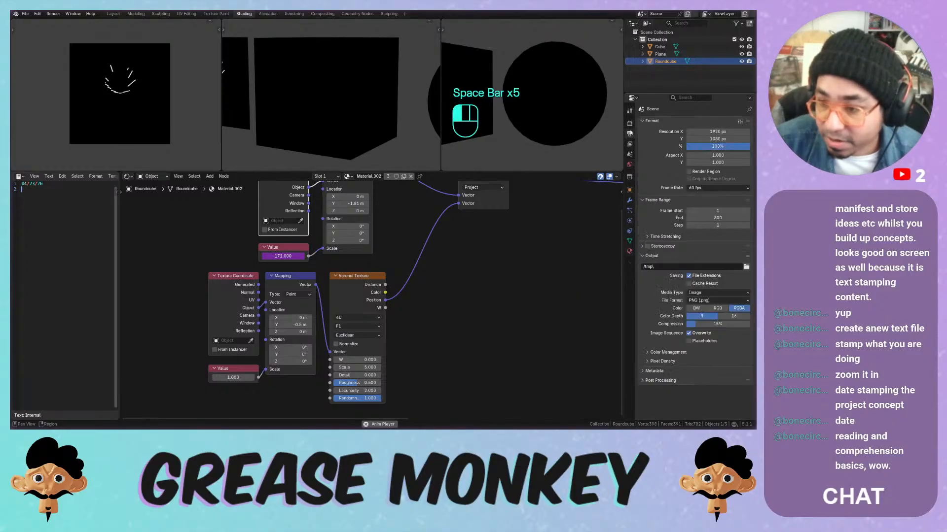
pyautogui.click(720, 218)
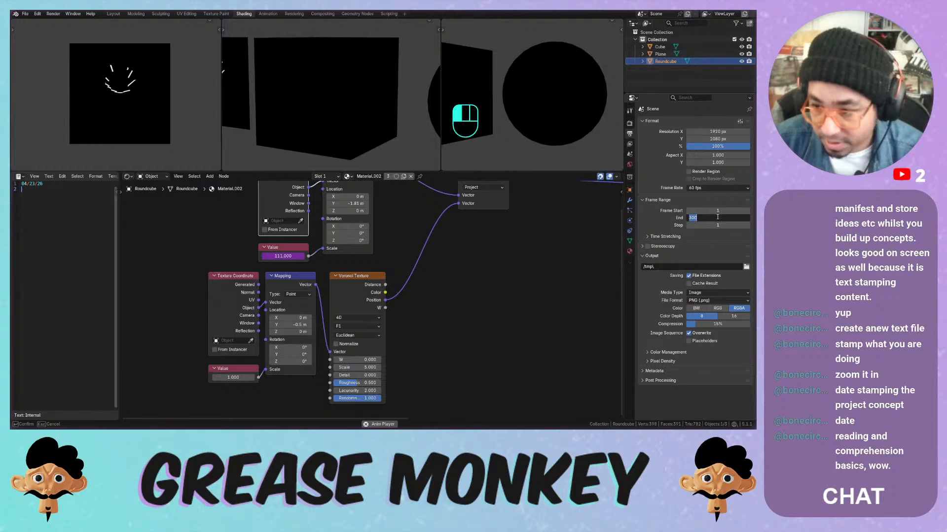
pyautogui.write('60')
pyautogui.press('Return')
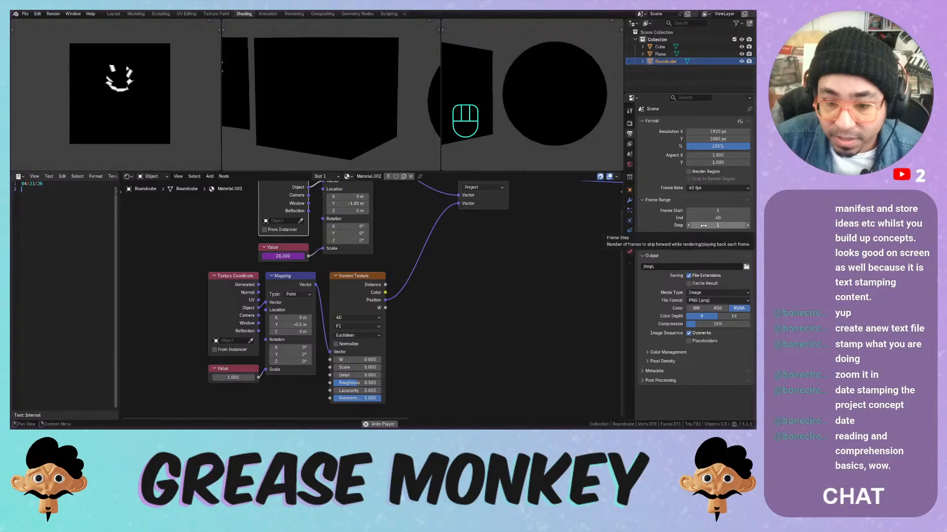
pyautogui.click(718, 218)
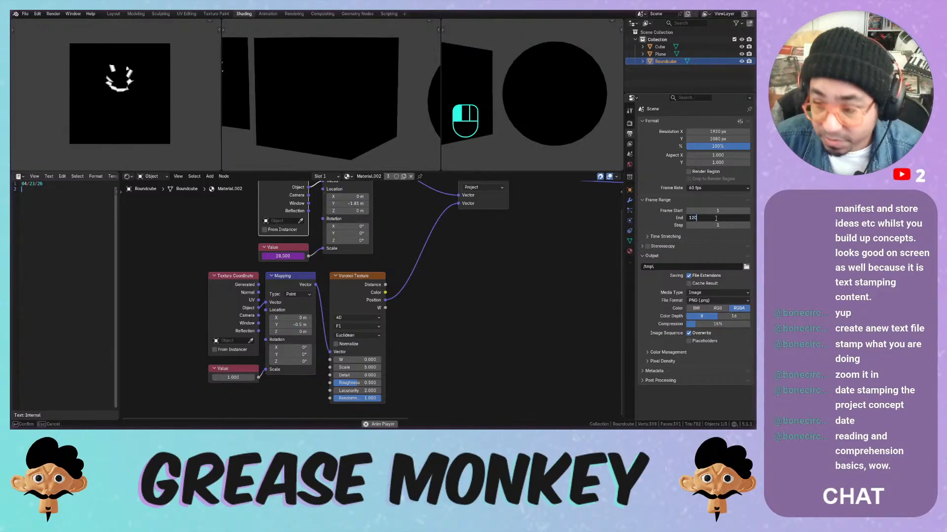
pyautogui.press('Return')
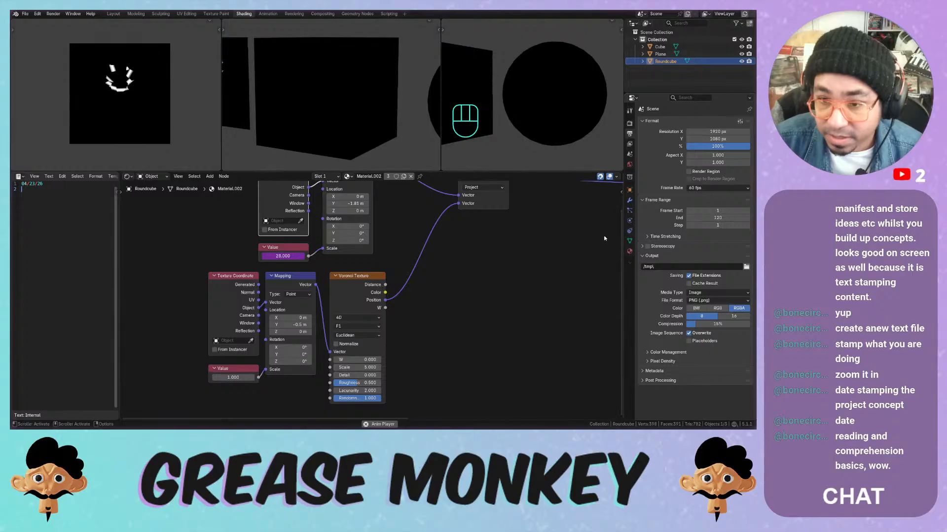
# Change the upper Value node's driver expression to frame/100 and play the animation
pyautogui.press('space')
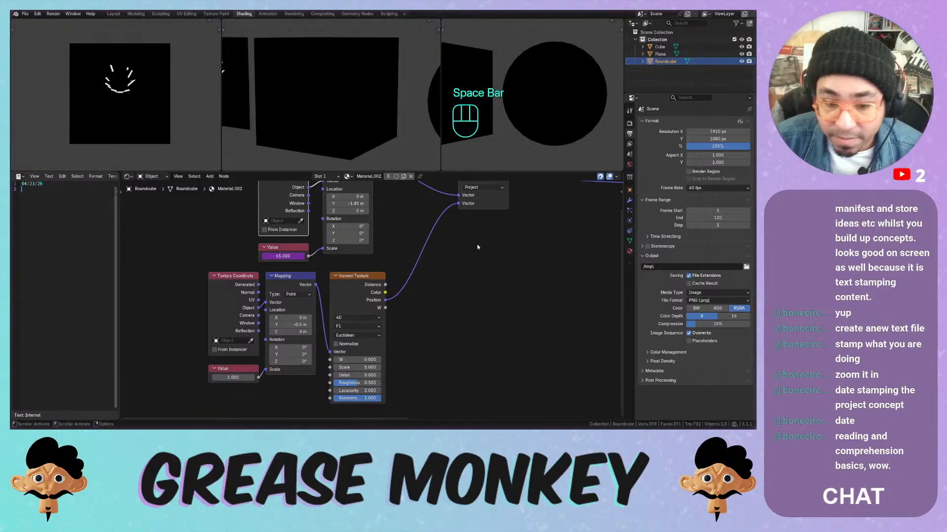
pyautogui.click(287, 257)
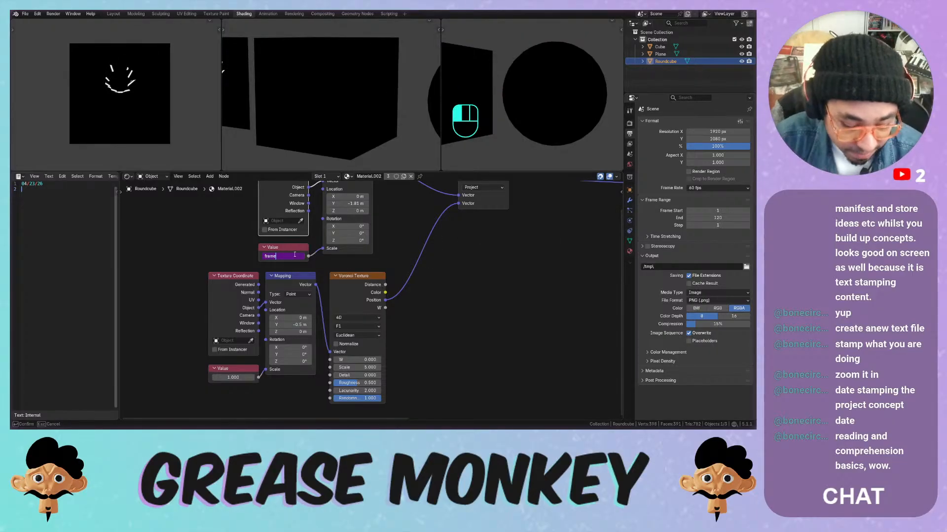
pyautogui.write('/100')
pyautogui.press('Return')
pyautogui.press('space')
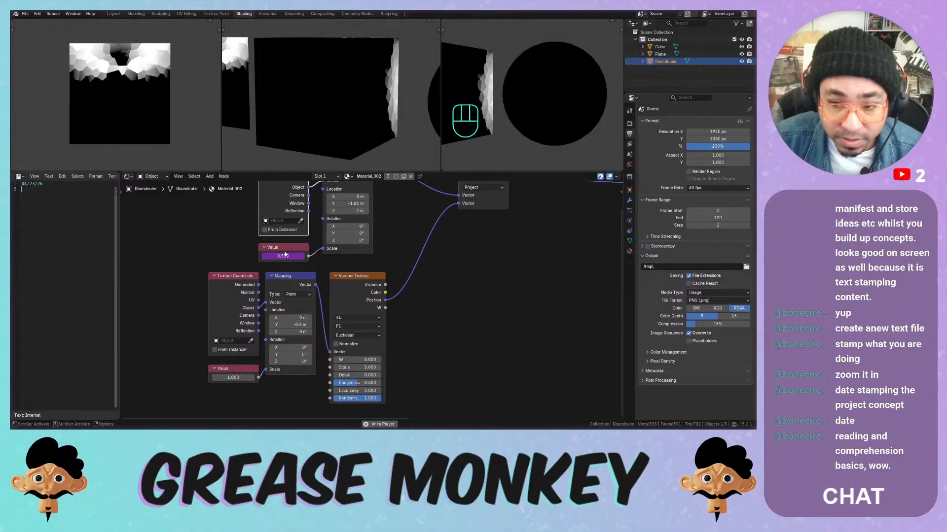
# Reduce the divisor in the upper Value node's frame driver expression so it changes faster during playback
pyautogui.click(302, 256)
pyautogui.write('frame/100')
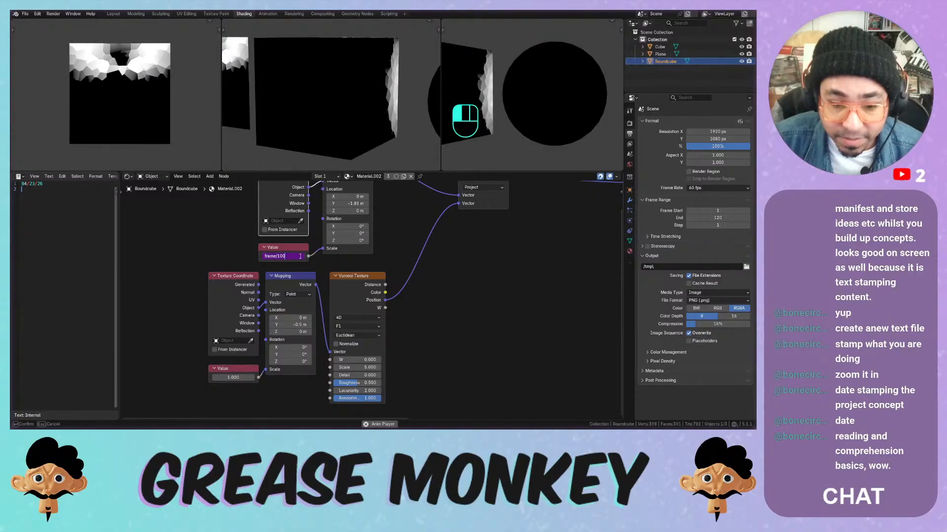
pyautogui.press('Return')
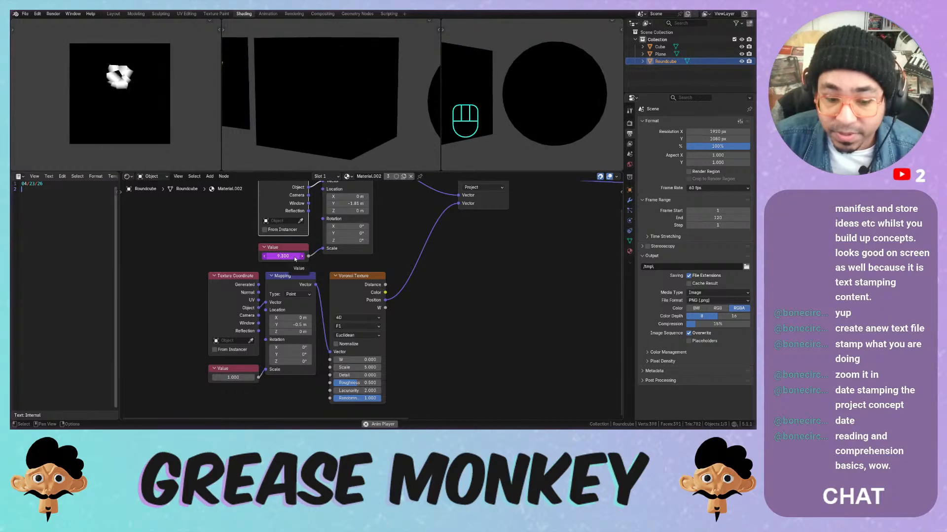
pyautogui.press('space')
# Try a different value in the lower Value node, check it in playback, and undo the change
pyautogui.moveTo(233, 377)
pyautogui.mouseDown()
pyautogui.moveTo(247, 377)
pyautogui.moveTo(236, 376)
pyautogui.mouseUp()
pyautogui.press('space')
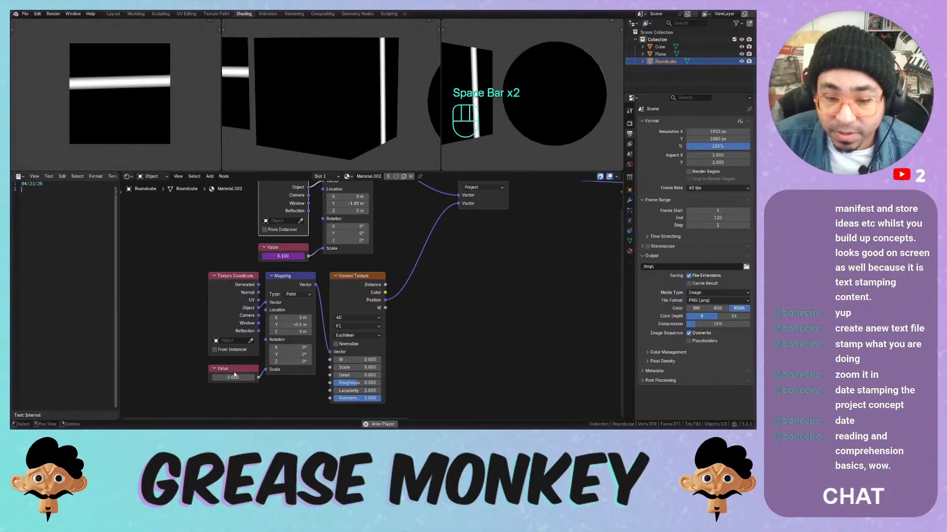
pyautogui.hotkey('ctrl', 'z')
pyautogui.press('space')
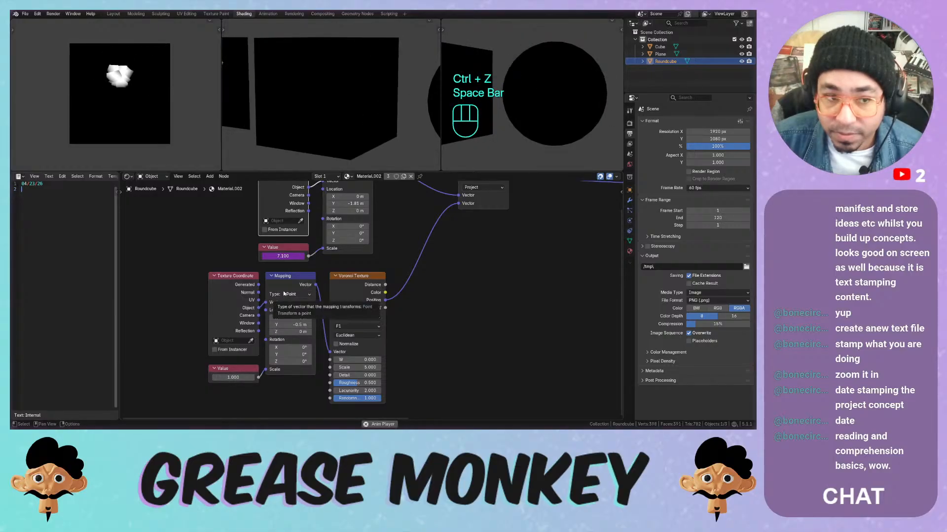
# Toggle playback and delete the driver from the upper Value node
pyautogui.press('space')
pyautogui.rightClick(286, 256)
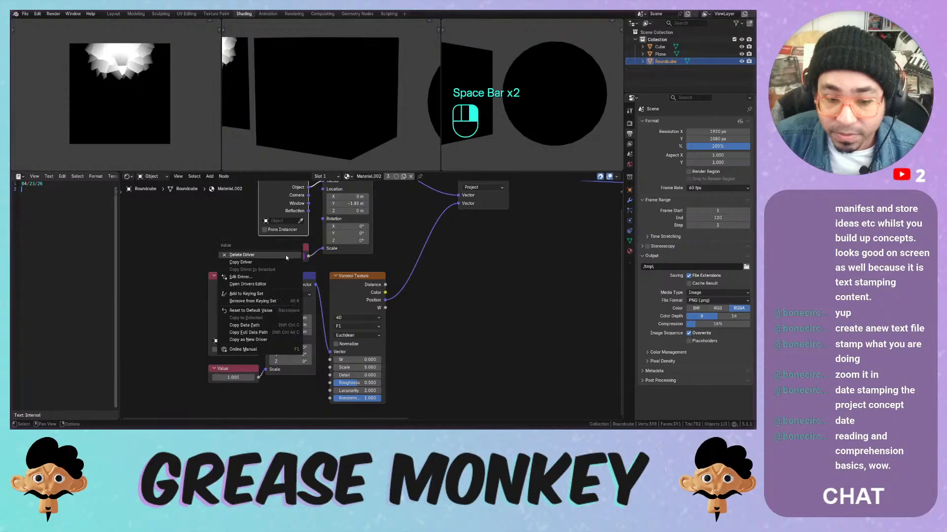
pyautogui.click(272, 256)
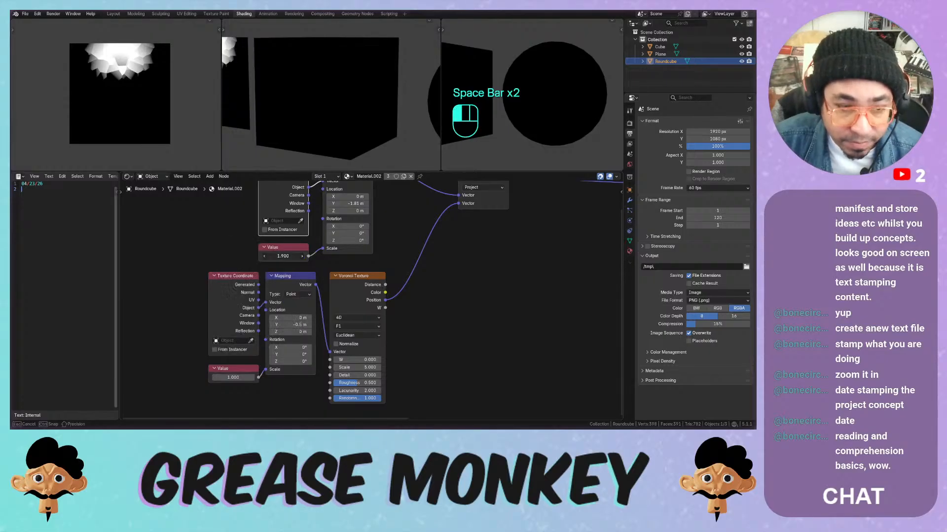
# Sweep the upper Value node through negative and positive scales and leave it at 3
pyautogui.moveTo(273, 255); pyautogui.dragTo(404, 256)
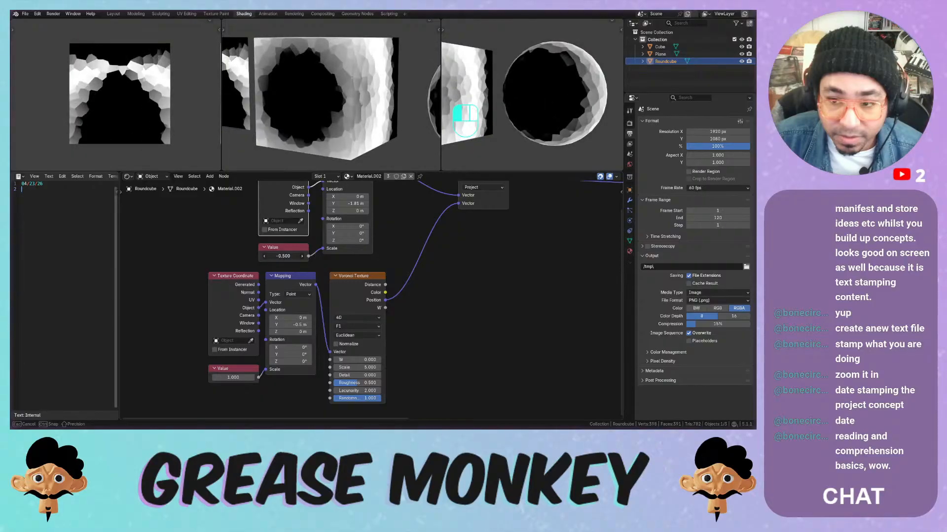
pyautogui.moveTo(284, 261); pyautogui.dragTo(310, 256)
pyautogui.moveTo(522, 55); pyautogui.dragTo(611, 88, button='middle')
pyautogui.moveTo(288, 258); pyautogui.dragTo(429, 258)
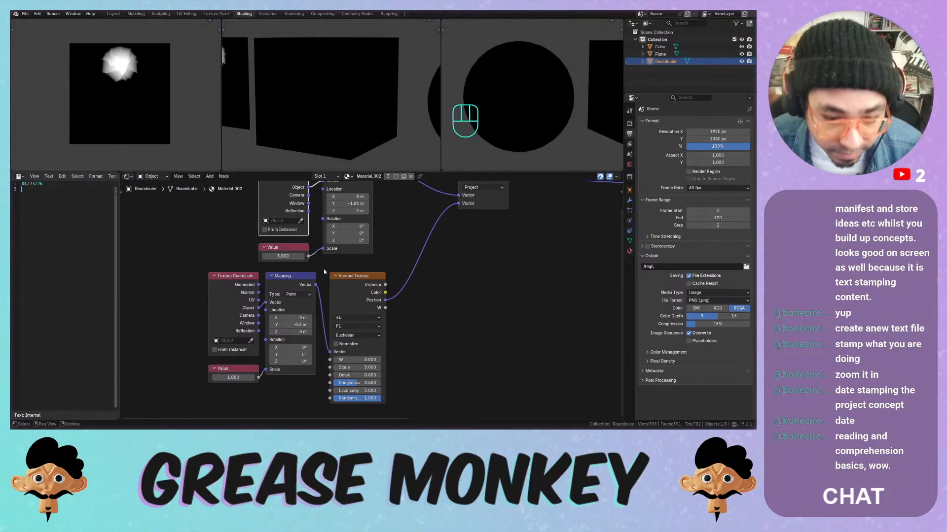
# Move the upper Value node farther away from its Mapping and place a new Map Range node below it
pyautogui.moveTo(275, 247); pyautogui.dragTo(404, 262, button='middle')
pyautogui.moveTo(405, 263); pyautogui.dragTo(256, 263)
pyautogui.hotkey('shift', 'a')
pyautogui.click(267, 170)
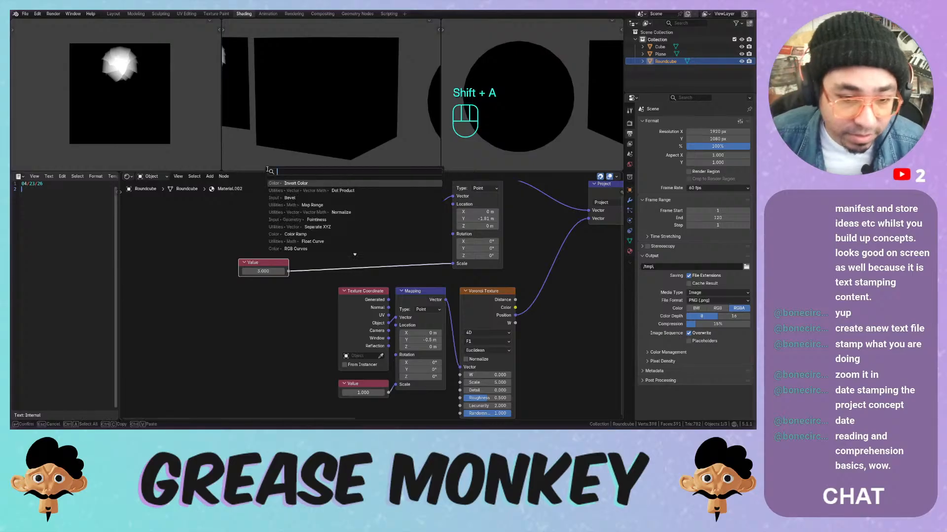
pyautogui.write('map')
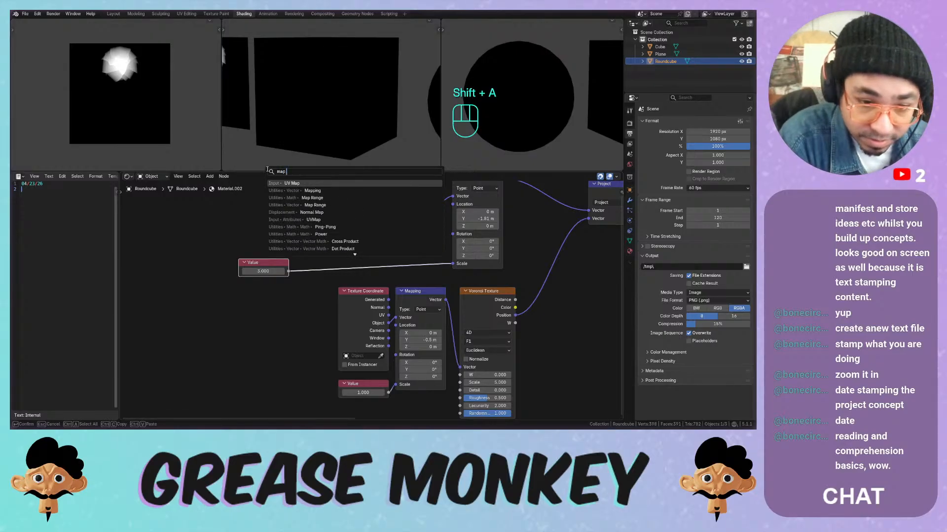
pyautogui.write(' ra')
pyautogui.press('Return')
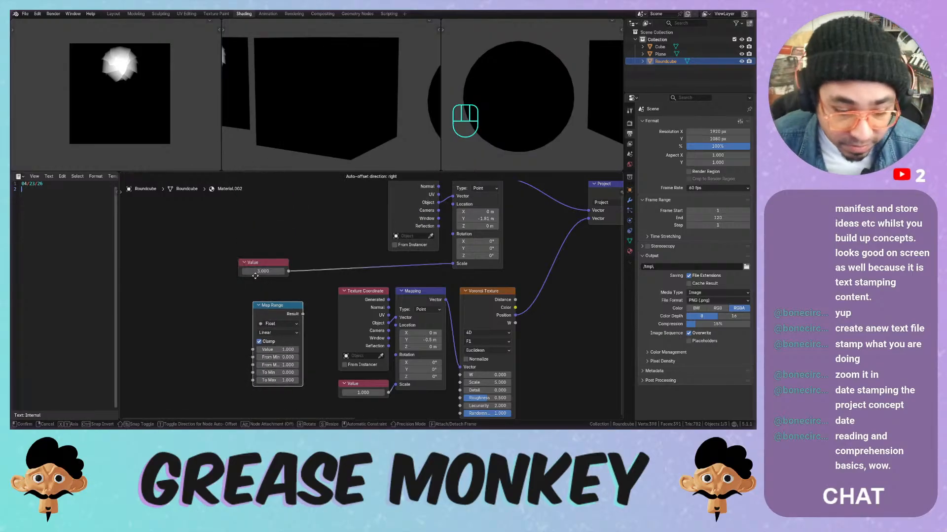
pyautogui.click(254, 277)
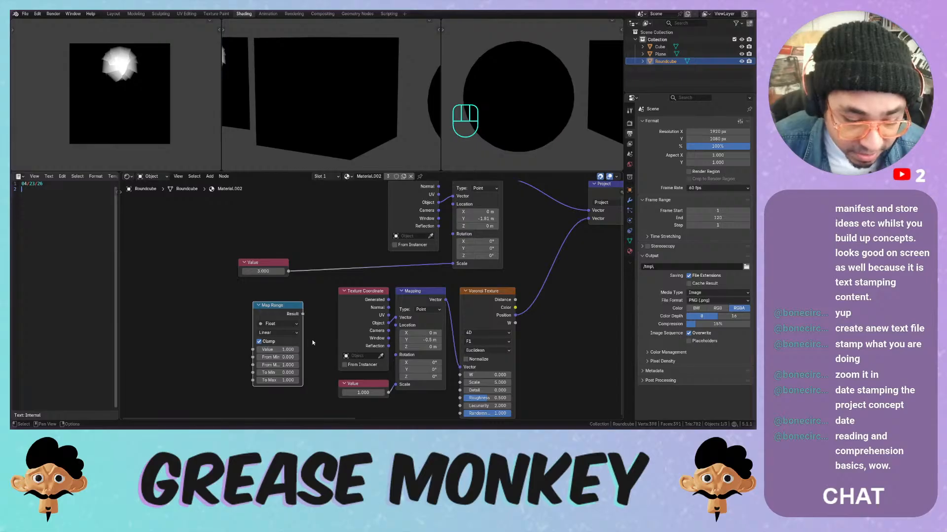
# Set the new Map Range node's From Max to 3, To Min to -3 and To Max to 3
pyautogui.moveTo(312, 342); pyautogui.dragTo(329, 309, button='middle')
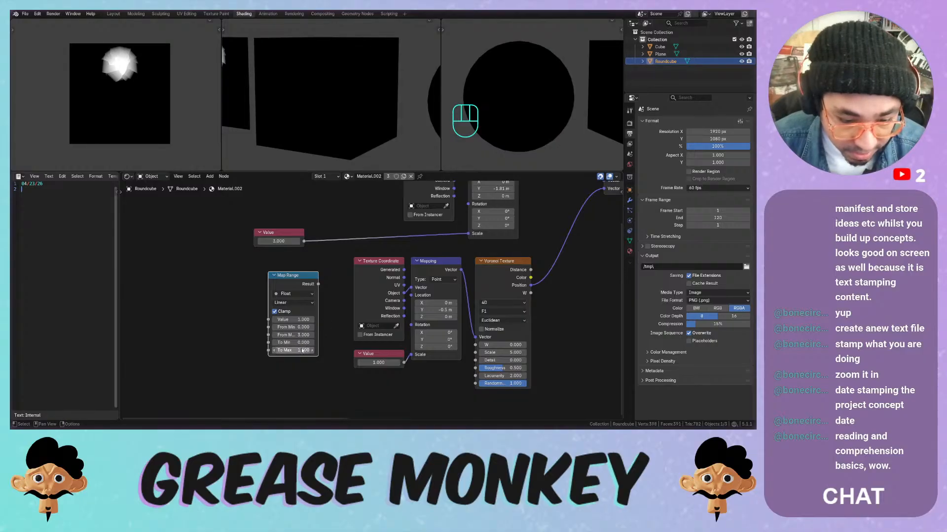
pyautogui.click(303, 344)
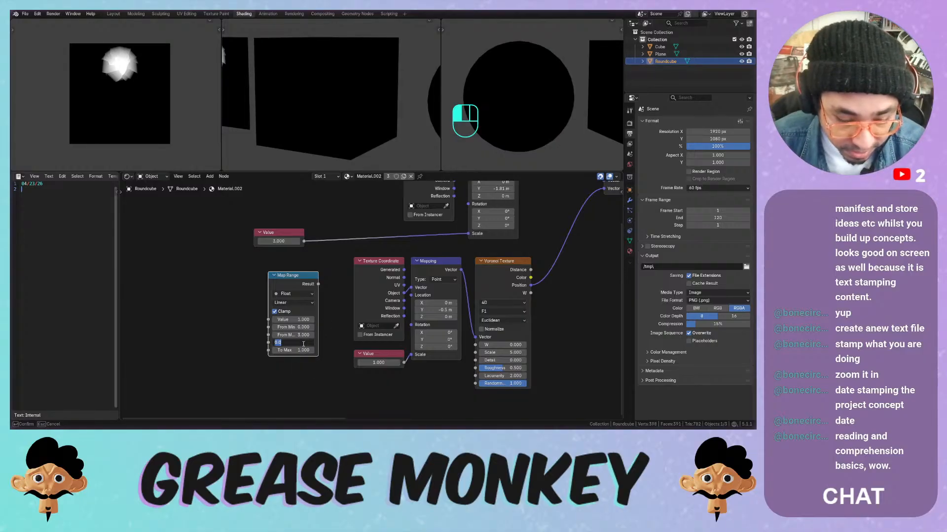
pyautogui.click(309, 351)
pyautogui.write('3')
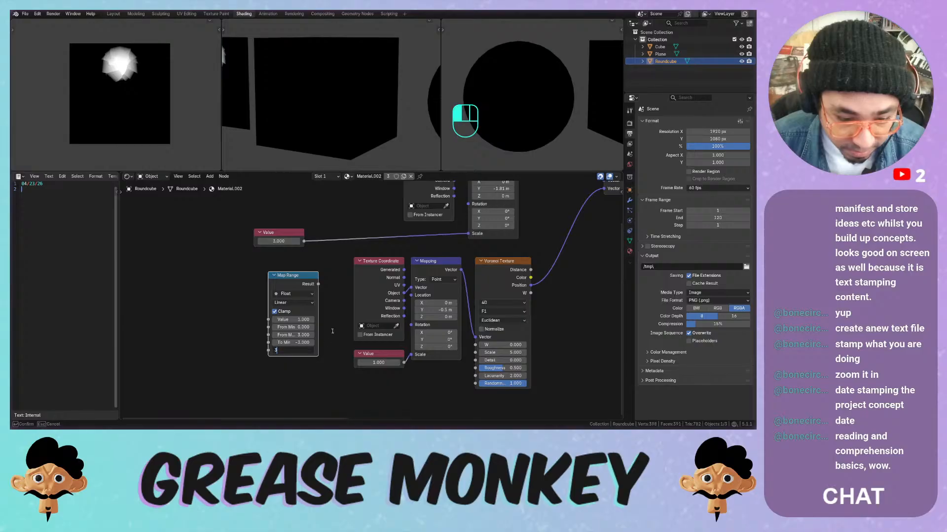
pyautogui.press('Return')
# Link the upper Value node to the Map Range's Value input, move it farther out and drive it with a frame-based expression
pyautogui.moveTo(304, 242); pyautogui.dragTo(306, 242)
pyautogui.moveTo(259, 317); pyautogui.dragTo(268, 320)
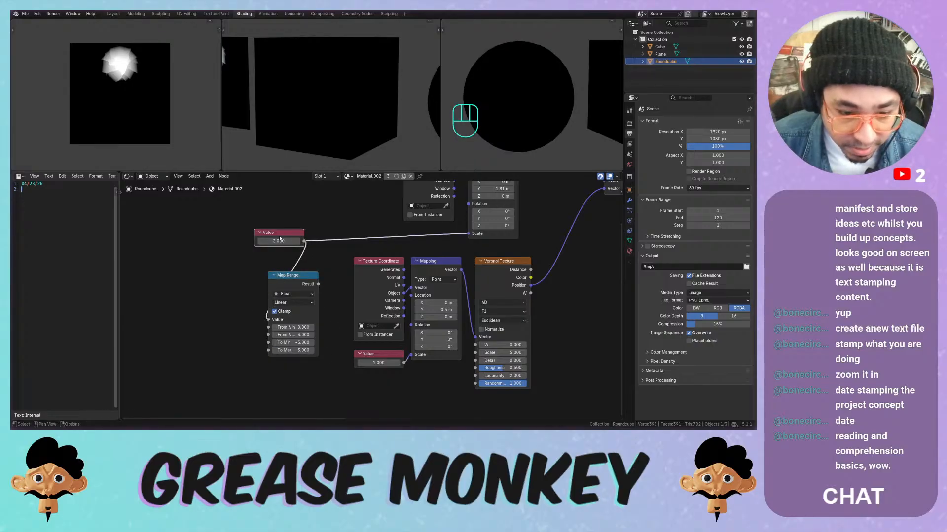
pyautogui.moveTo(278, 235); pyautogui.dragTo(214, 241)
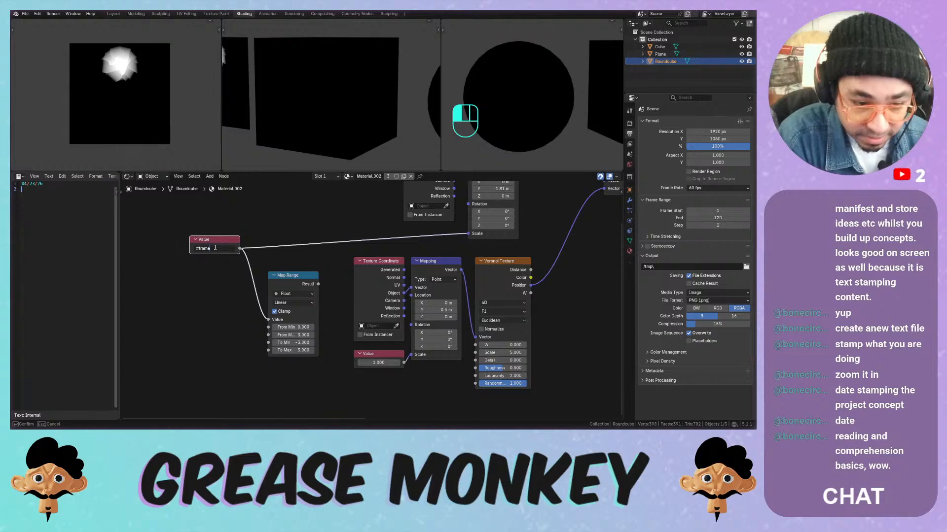
pyautogui.press('Return')
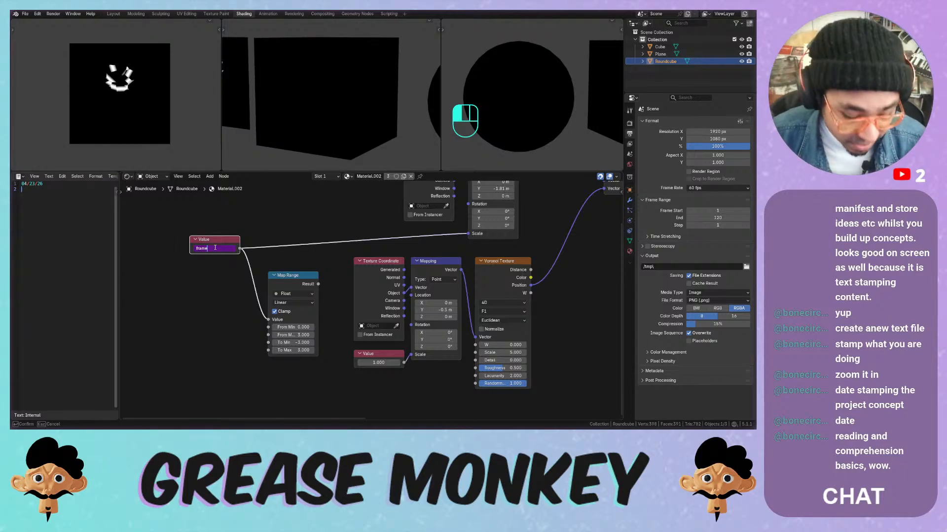
pyautogui.press('Return')
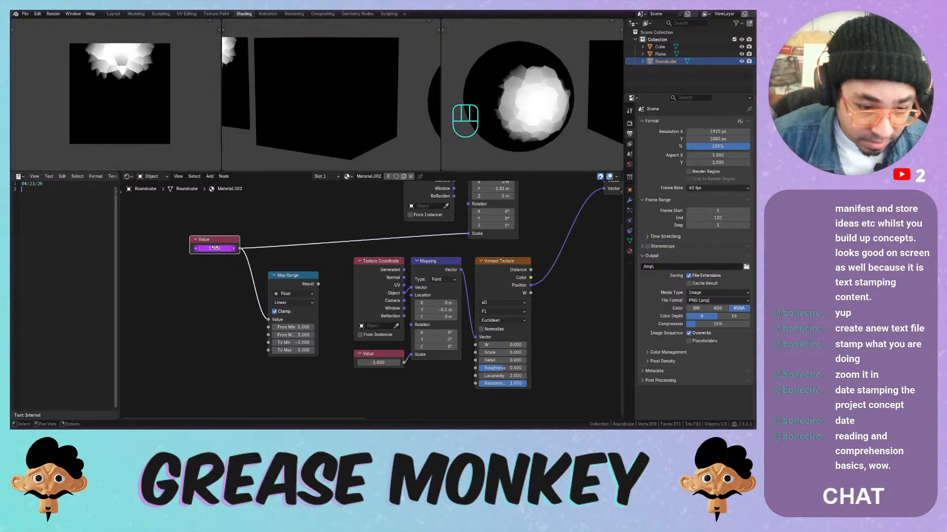
# Link the Map Range Result to the upper Mapping's Scale, move the node up in line and play the animation
pyautogui.moveTo(317, 284); pyautogui.dragTo(465, 234)
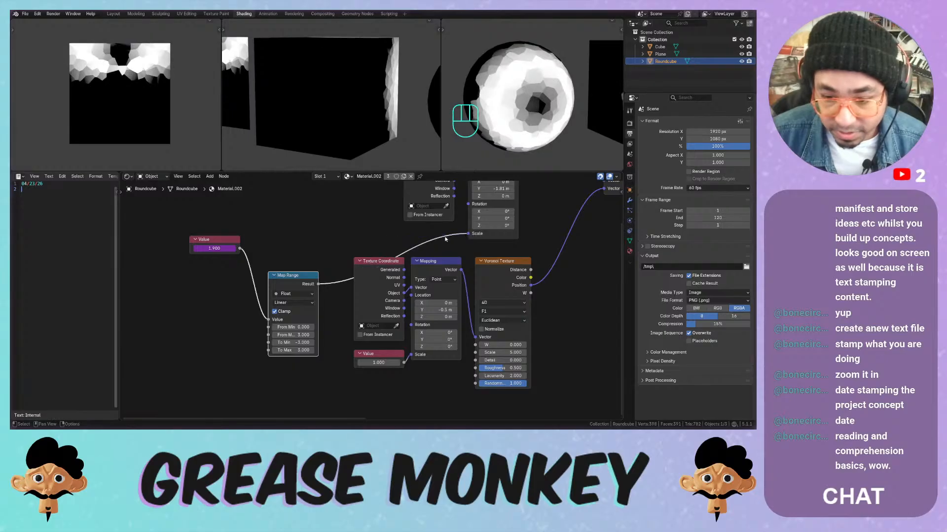
pyautogui.moveTo(294, 279); pyautogui.dragTo(322, 222)
pyautogui.press('space')
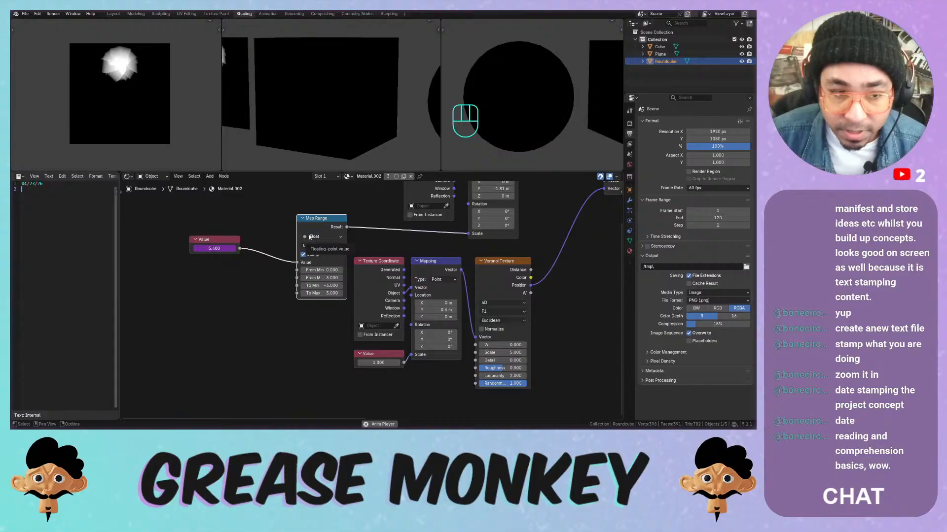
# Move the driven Value node close to the Map Range and change the divisor in its frame driver to slow the motion
pyautogui.moveTo(215, 238); pyautogui.dragTo(258, 253)
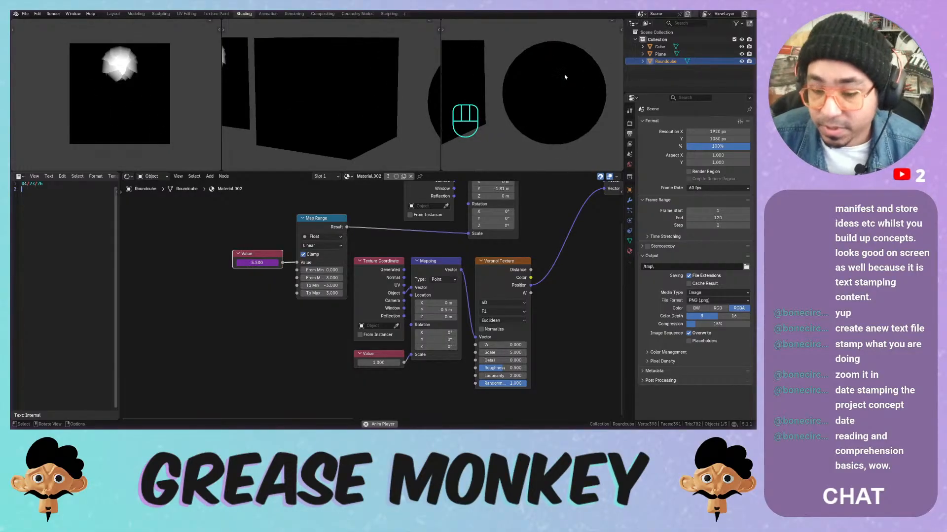
pyautogui.click(265, 263)
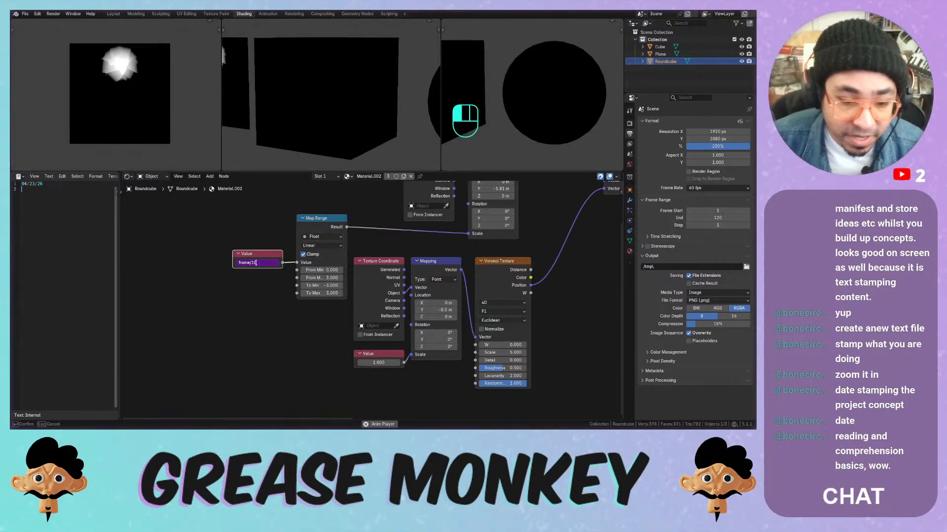
pyautogui.press('Return')
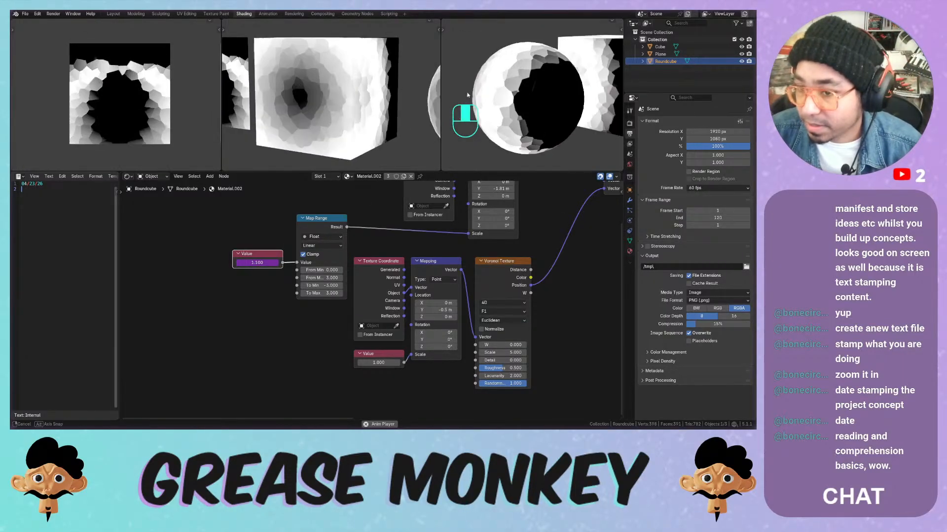
# Set the scene's end frame to 180 and check the looping pattern on the round cube
pyautogui.click(721, 217)
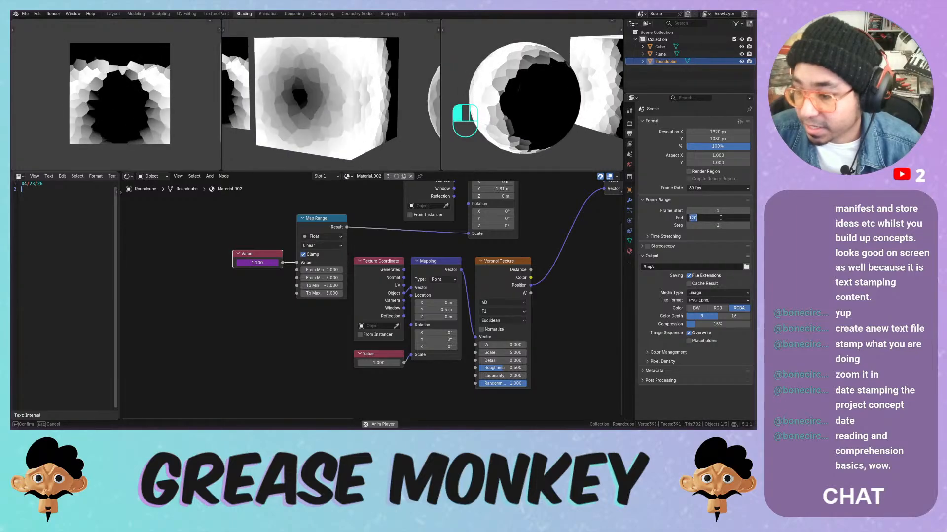
pyautogui.write('180')
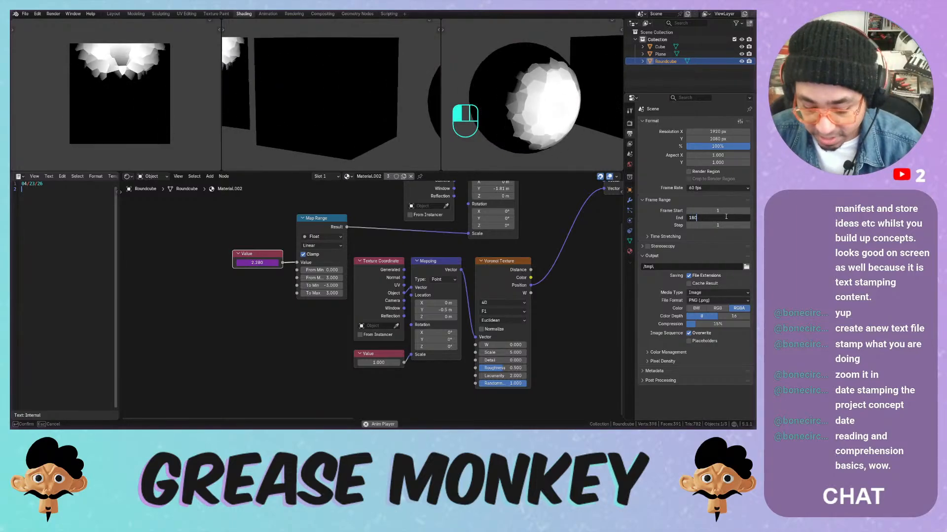
pyautogui.press('Return')
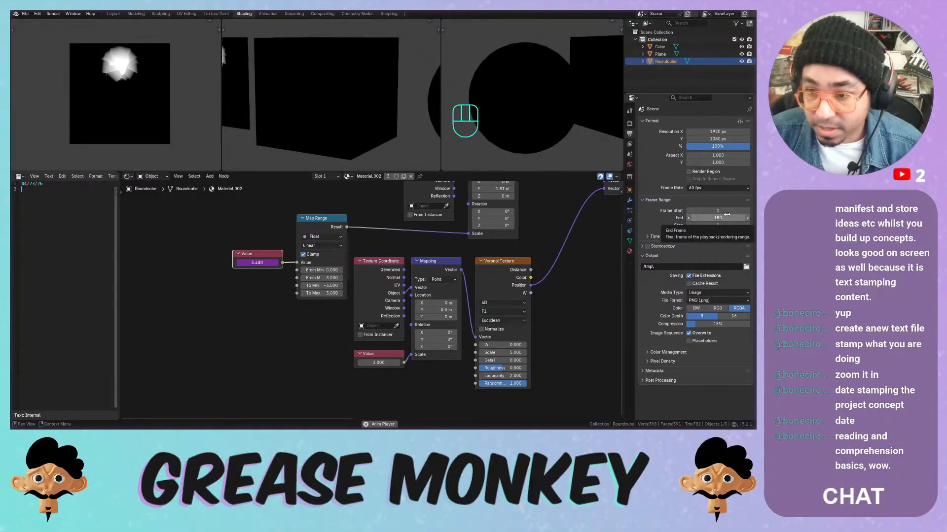
pyautogui.moveTo(547, 98); pyautogui.dragTo(460, 100, button='middle')
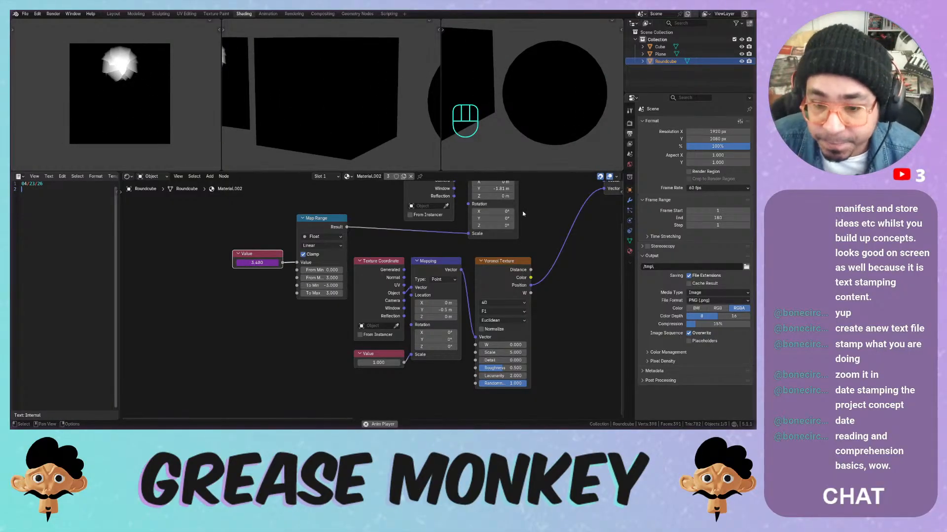
# Try an X rotation on the upper Mapping node and undo it
pyautogui.scroll(-1, 447, 255)
pyautogui.moveTo(456, 251); pyautogui.dragTo(384, 307, button='middle')
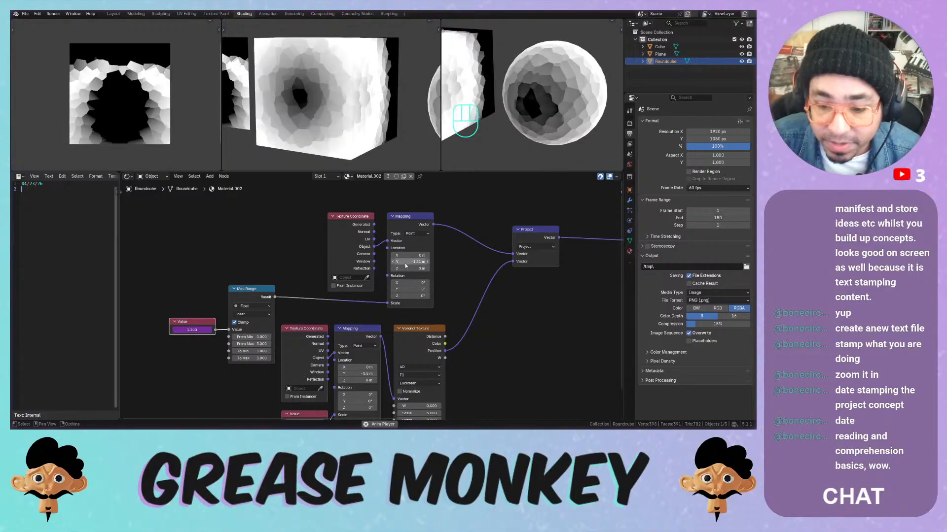
pyautogui.moveTo(406, 283); pyautogui.dragTo(439, 282)
pyautogui.hotkey('ctrl', 'z')
pyautogui.hotkey('ctrl', 'z')
# Try X and Y rotations on the Voronoi's Mapping node, undo both and resume playback
pyautogui.moveTo(415, 368); pyautogui.dragTo(446, 271, button='middle')
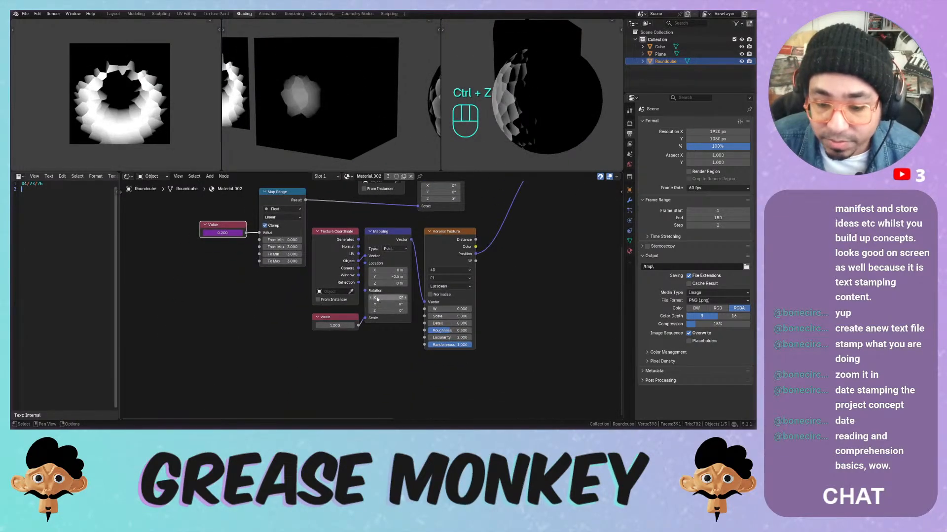
pyautogui.moveTo(377, 299); pyautogui.dragTo(440, 299)
pyautogui.hotkey('ctrl', 'z')
pyautogui.moveTo(377, 304); pyautogui.dragTo(426, 305)
pyautogui.press('space')
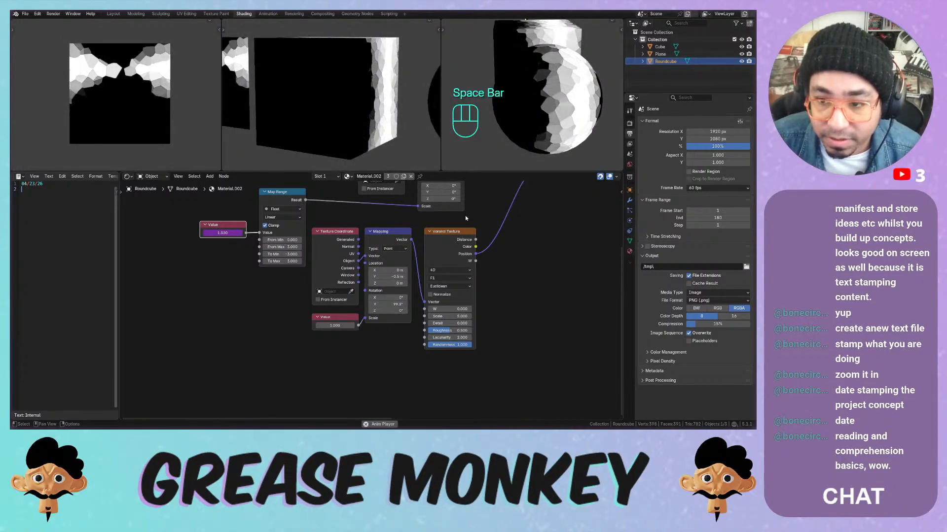
pyautogui.hotkey('ctrl', 'z')
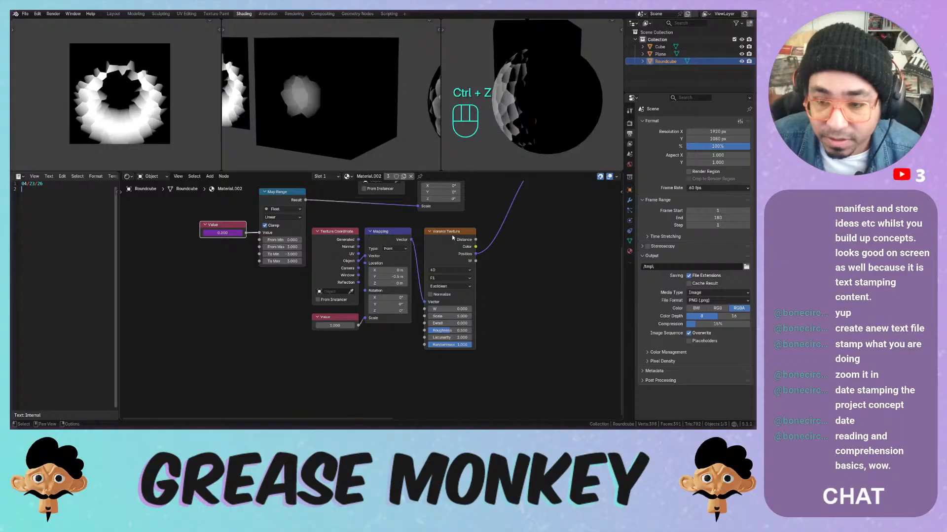
pyautogui.press('space')
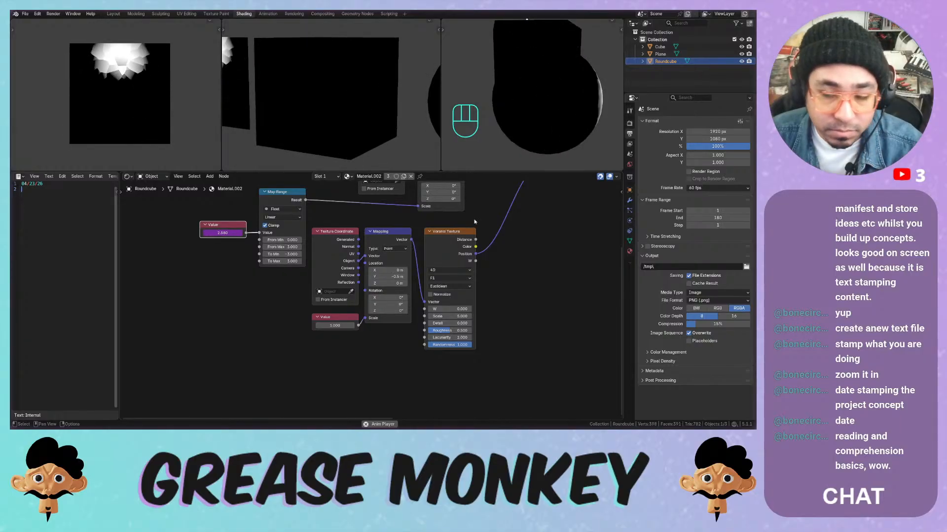
# Move the Gradient Texture next to the Project node and the Emission shader closer to it, leaving space before the Material Output
pyautogui.moveTo(532, 217); pyautogui.dragTo(454, 242, button='middle')
pyautogui.scroll(-2, 416, 313)
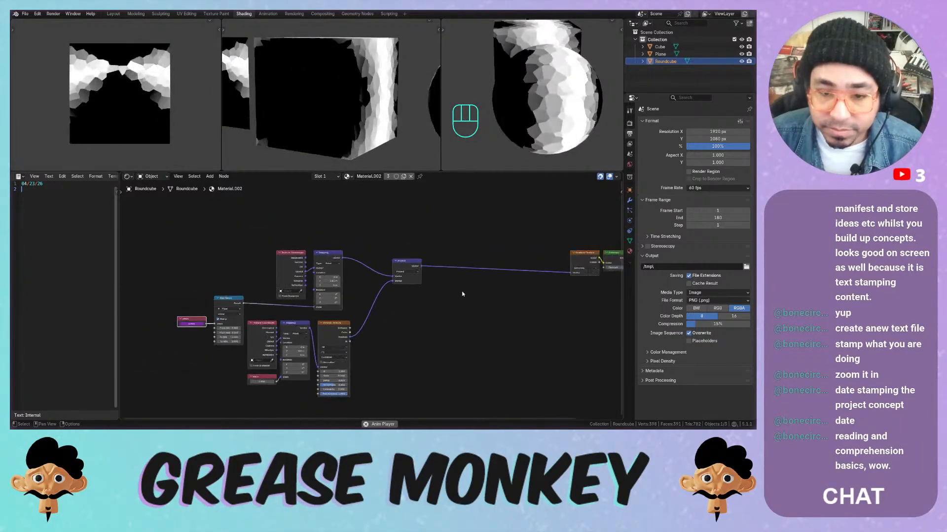
pyautogui.moveTo(505, 285); pyautogui.dragTo(396, 283, button='middle')
pyautogui.scroll(1, 481, 236)
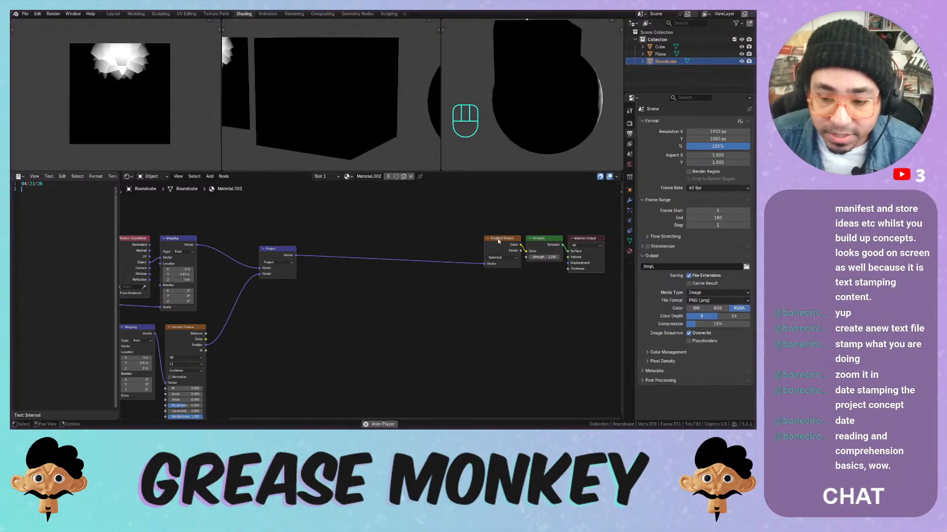
pyautogui.moveTo(497, 241); pyautogui.dragTo(331, 246)
pyautogui.moveTo(543, 244); pyautogui.dragTo(442, 240)
# Insert a Mix Shader between the Emission and the Material Output
pyautogui.hotkey('shift', 'a')
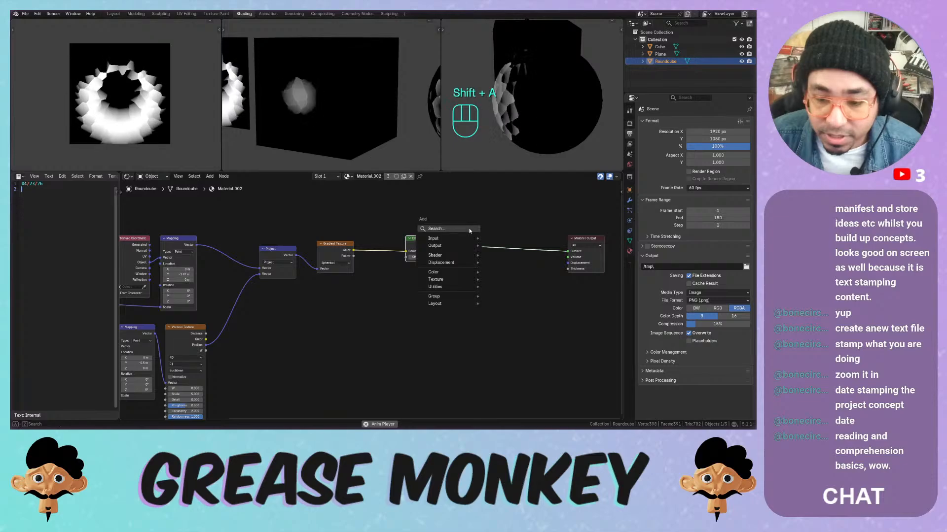
pyautogui.moveTo(469, 256)
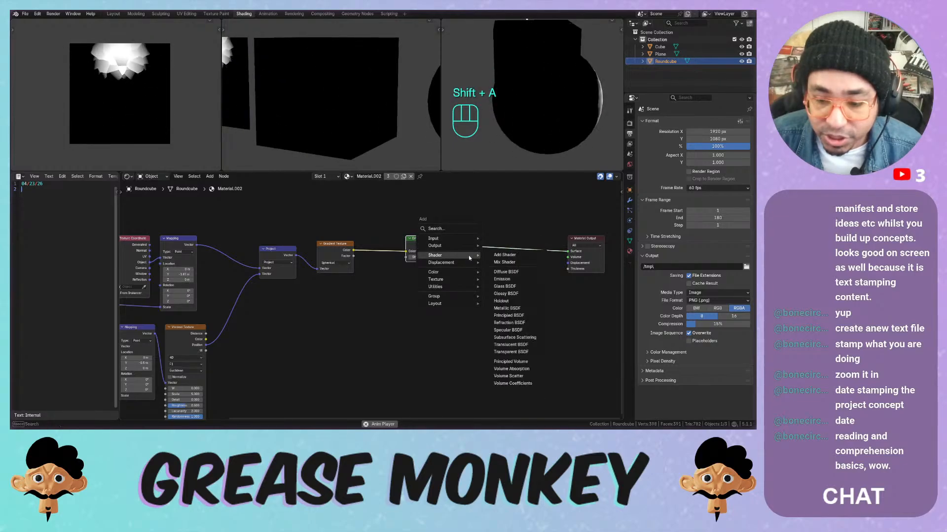
pyautogui.click(499, 263)
pyautogui.click(469, 240)
# Add a Transparent BSDF below the Emission and link it to the Mix Shader's second shader input
pyautogui.hotkey('shift', 'a')
pyautogui.moveTo(399, 264)
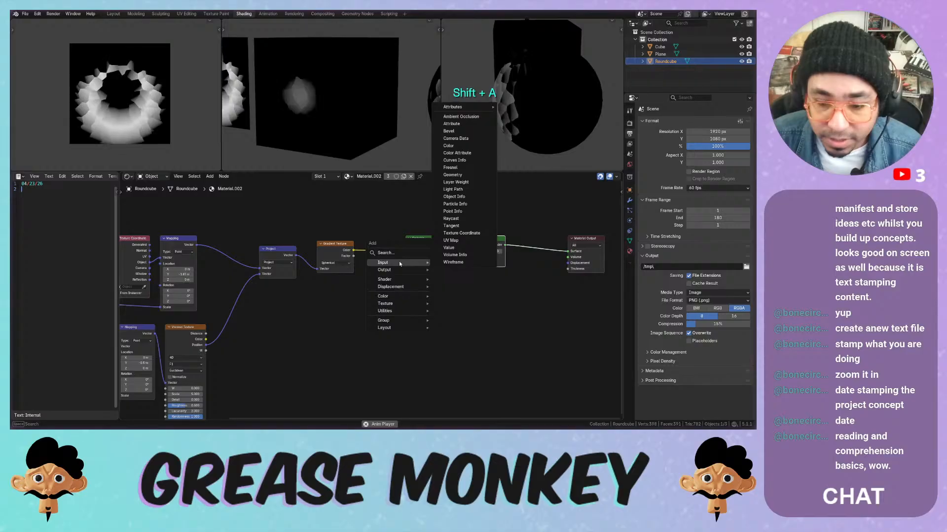
pyautogui.moveTo(405, 280)
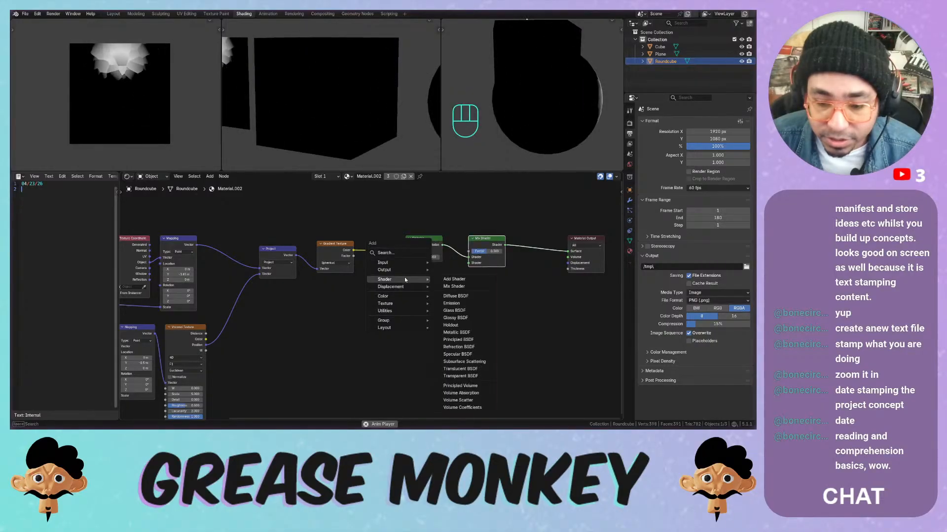
pyautogui.click(464, 377)
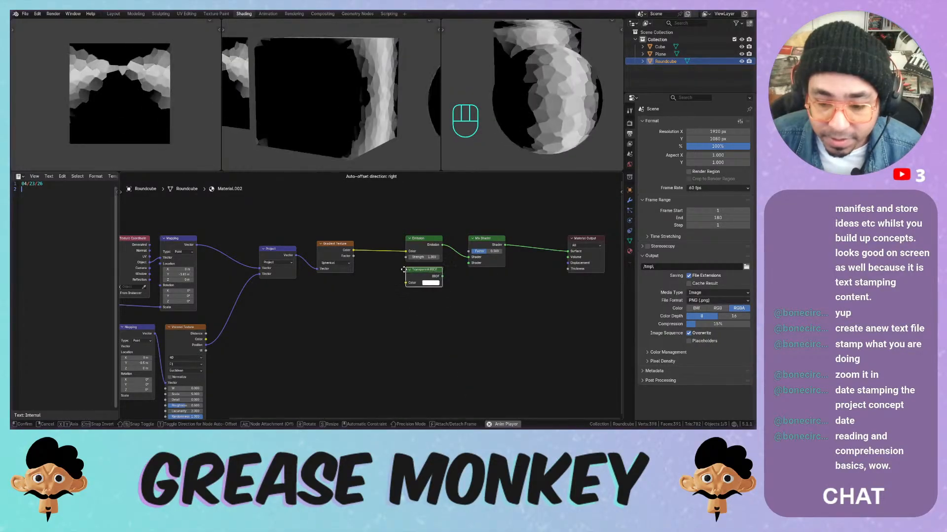
pyautogui.click(442, 277)
pyautogui.moveTo(466, 266); pyautogui.dragTo(469, 262)
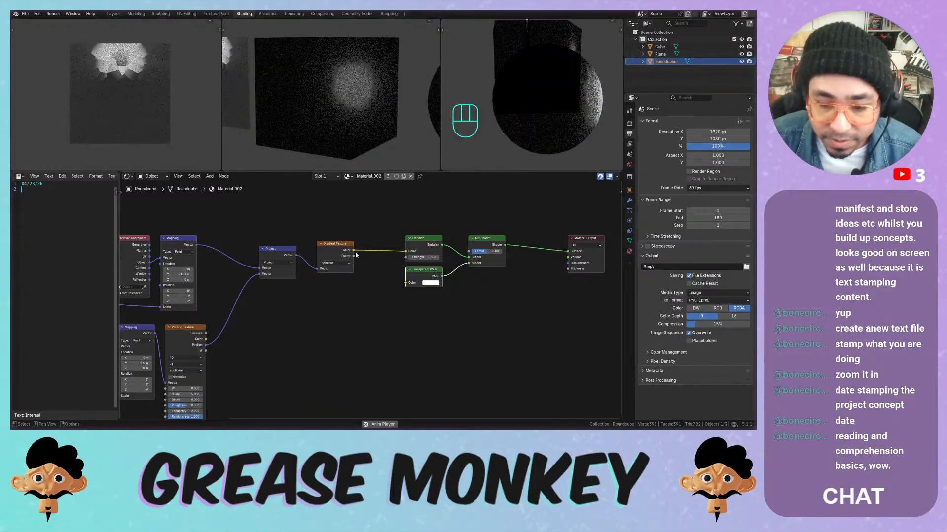
# Link the Gradient Texture's Factor to the Mix Shader's Factor and disconnect the gradient from the Emission Color
pyautogui.moveTo(354, 256); pyautogui.dragTo(464, 251)
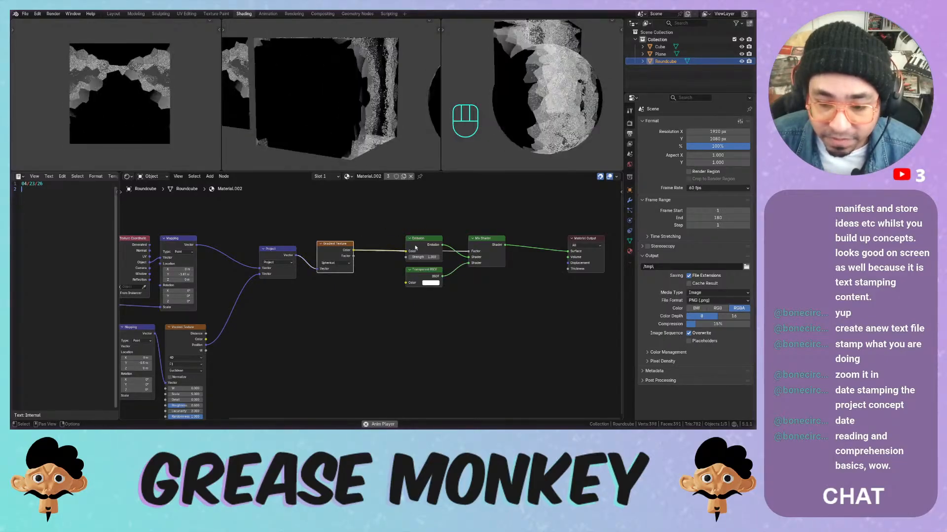
pyautogui.moveTo(405, 250); pyautogui.dragTo(372, 262)
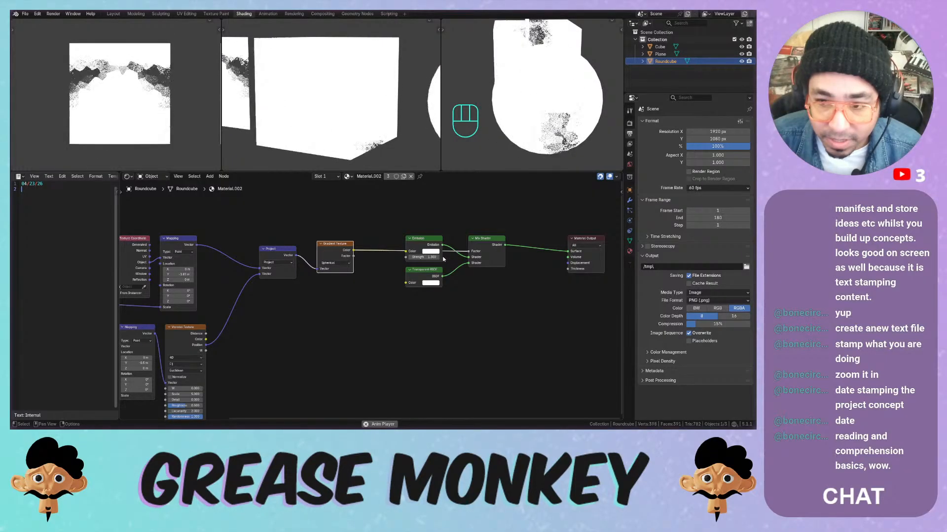
# Move the Mix Shader next to the Material Output, leaving space after the Emission and Transparent BSDF nodes
pyautogui.scroll(-1, 441, 256)
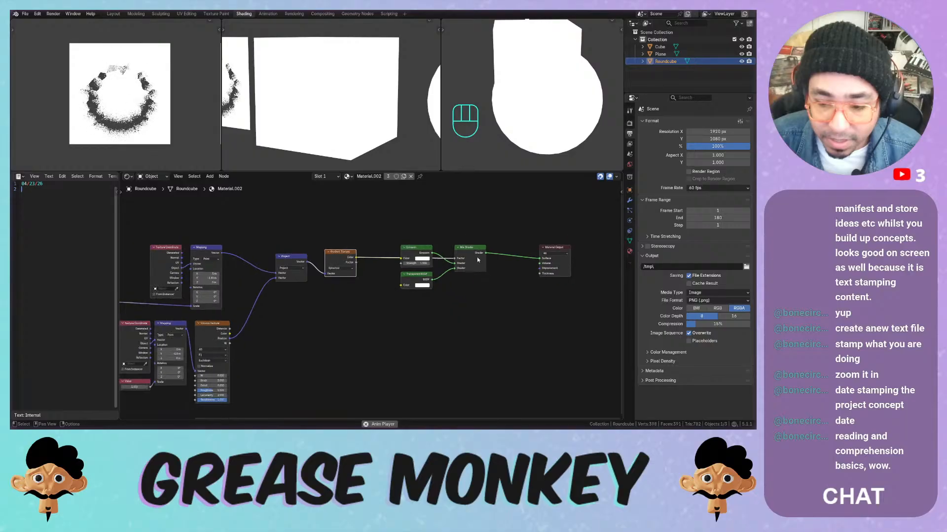
pyautogui.moveTo(472, 249); pyautogui.dragTo(515, 250)
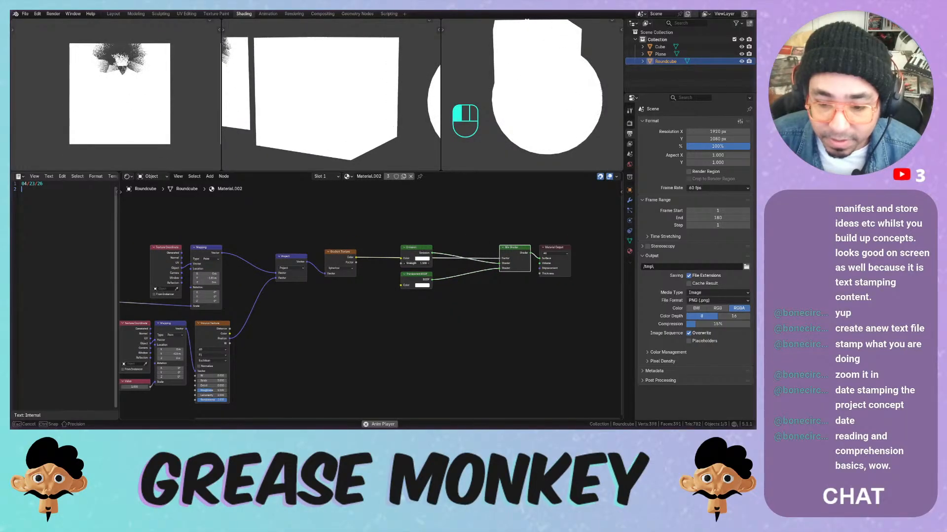
pyautogui.moveTo(420, 264)
pyautogui.mouseDown()
pyautogui.moveTo(405, 264)
pyautogui.moveTo(420, 264)
pyautogui.mouseUp()
pyautogui.click(446, 271)
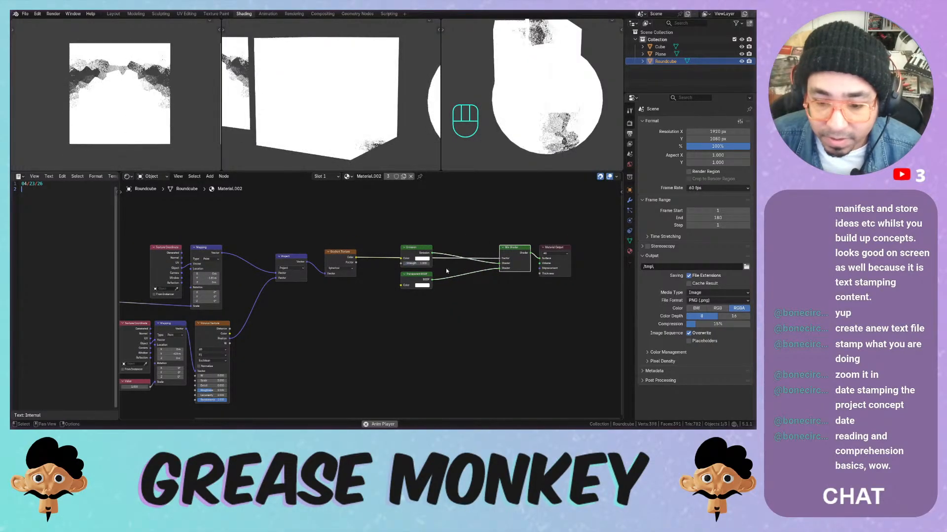
# Insert an Invert Color node between the Gradient Texture and the Mix Shader's Factor
pyautogui.hotkey('shift', 'a')
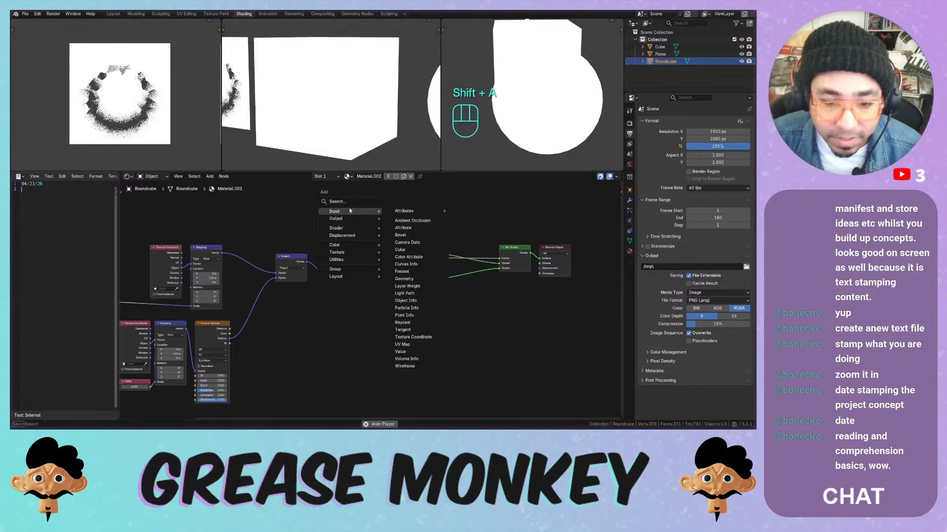
pyautogui.click(348, 202)
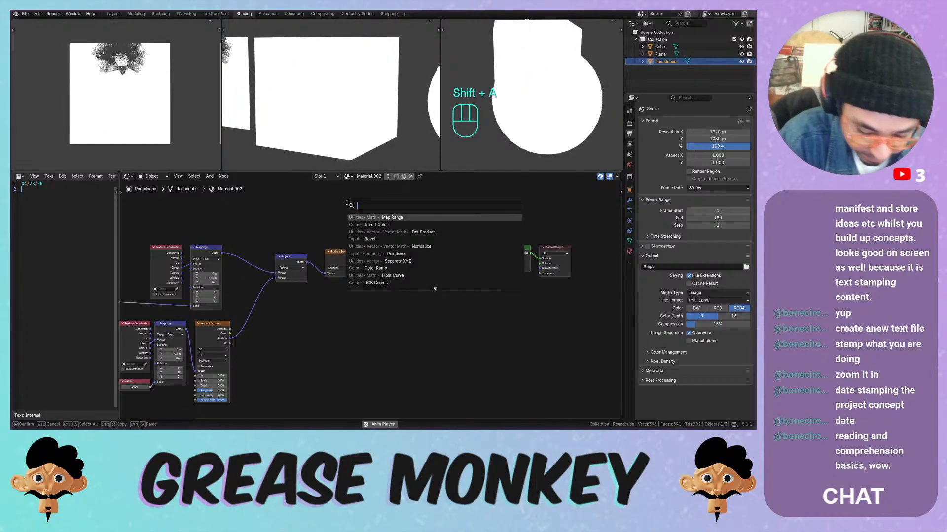
pyautogui.write('invert')
pyautogui.press('Return')
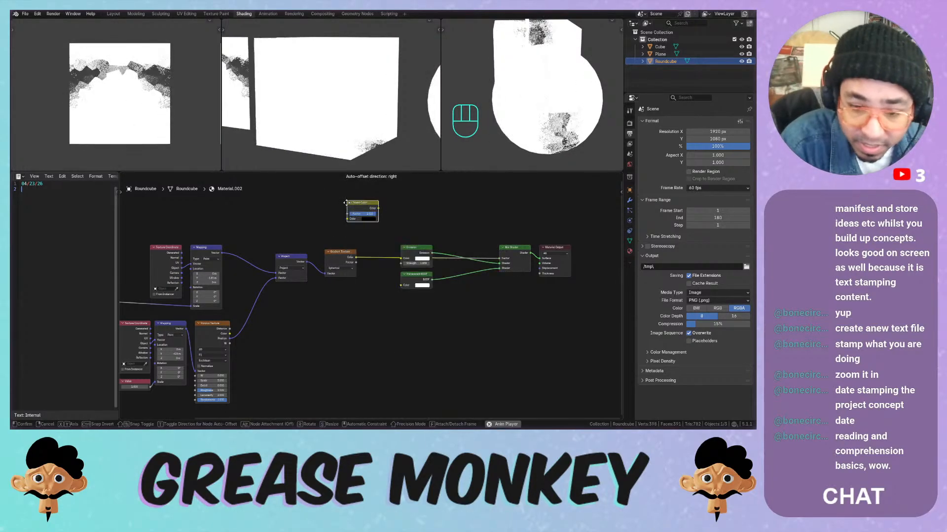
pyautogui.click(366, 241)
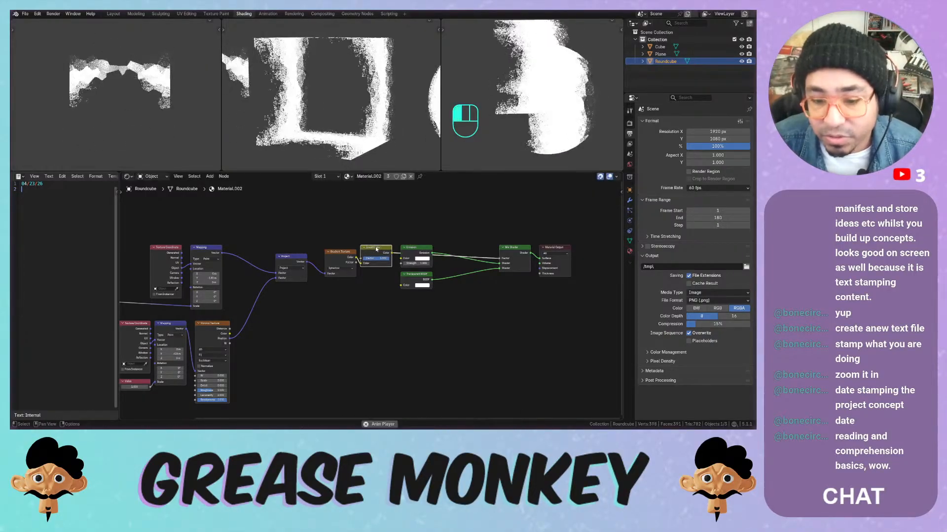
# Delete the Invert Color node and link the Gradient Texture back to the Mix Shader's Factor
pyautogui.press('x')
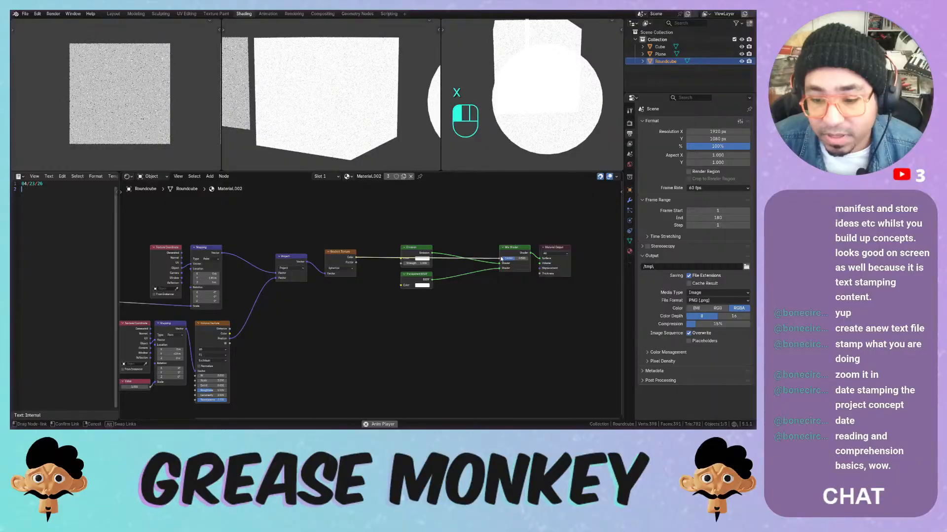
pyautogui.moveTo(500, 259); pyautogui.dragTo(499, 258)
# Swap the Mix Shader's two shader inputs and arrange the Transparent BSDF above the Emission
pyautogui.click(509, 251)
pyautogui.hotkey('alt', 's')
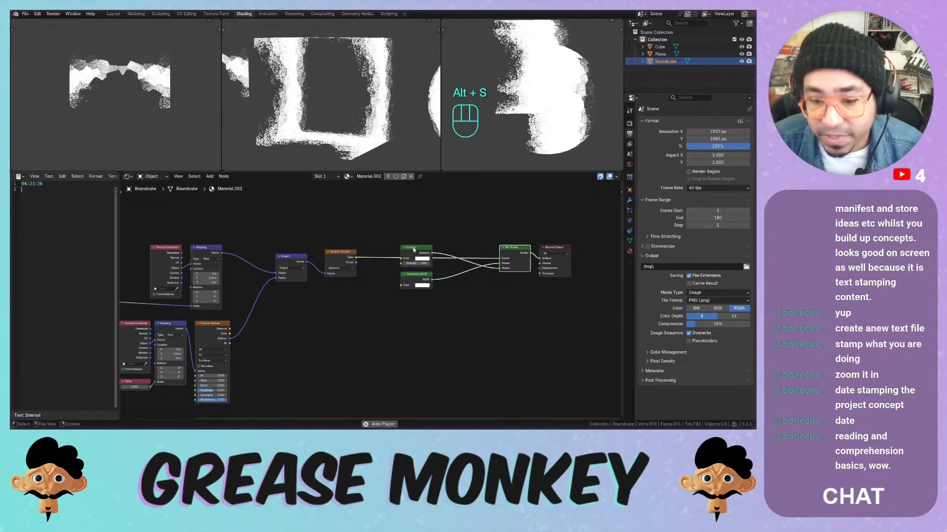
pyautogui.moveTo(415, 248)
pyautogui.mouseDown()
pyautogui.moveTo(415, 297)
pyautogui.moveTo(409, 236)
pyautogui.mouseUp()
pyautogui.moveTo(417, 299); pyautogui.dragTo(408, 268)
# Check the Film options in the scene's EEVEE render settings
pyautogui.click(629, 123)
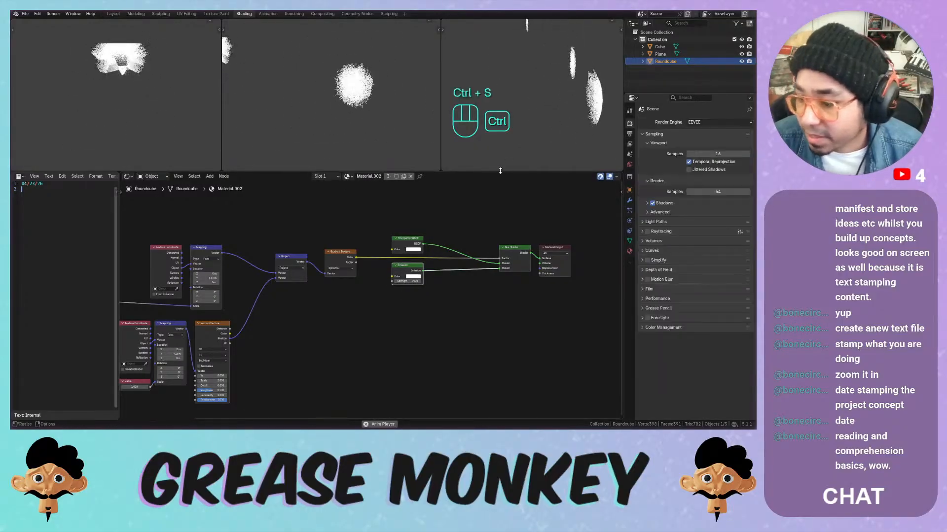
pyautogui.click(666, 289)
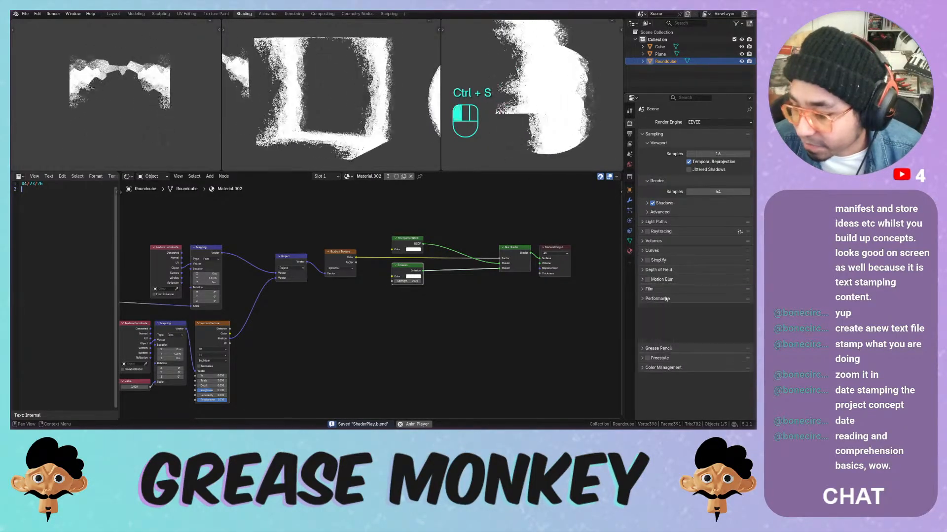
pyautogui.click(666, 290)
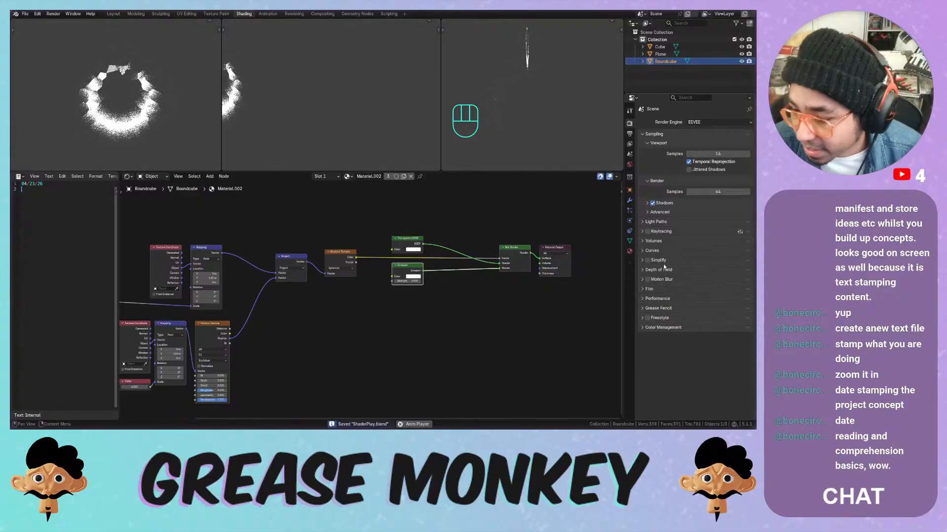
# Set the Render Method of Material.002 to Blended in the material's surface settings
pyautogui.click(630, 251)
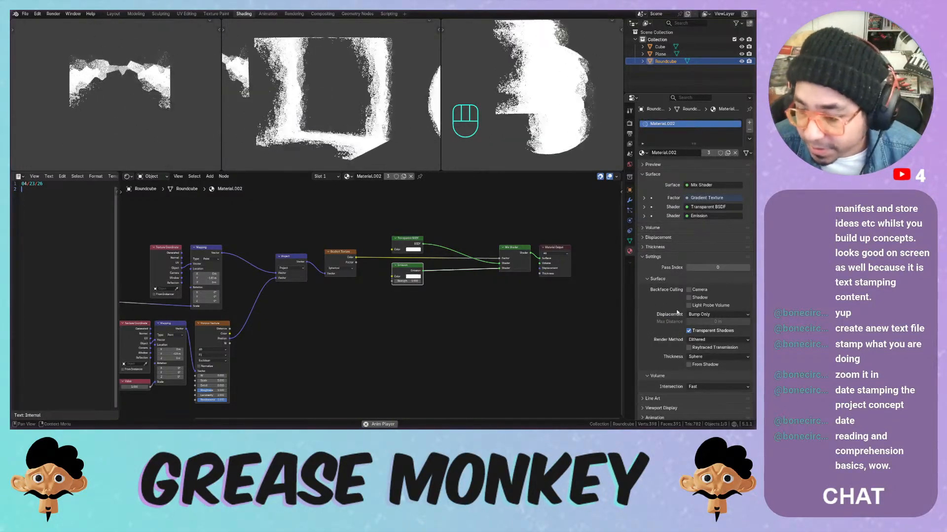
pyautogui.scroll(-1, 683, 312)
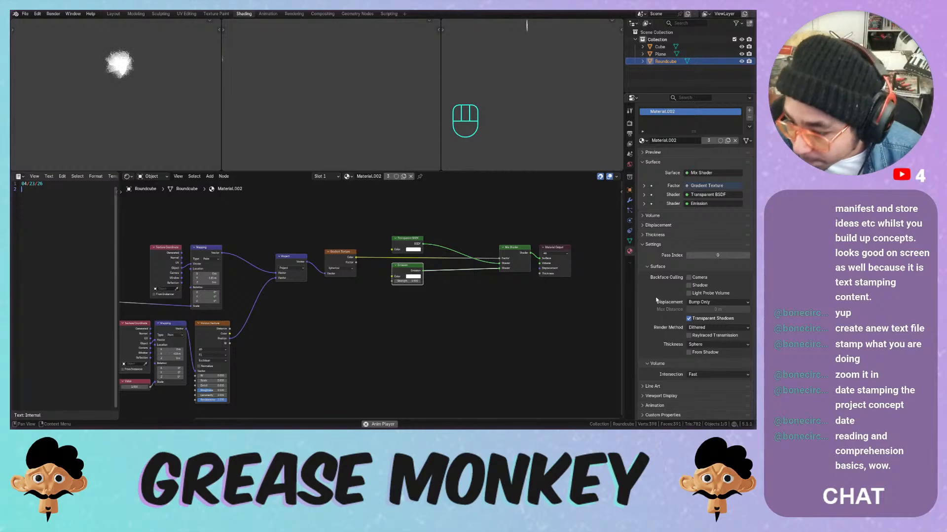
pyautogui.click(694, 328)
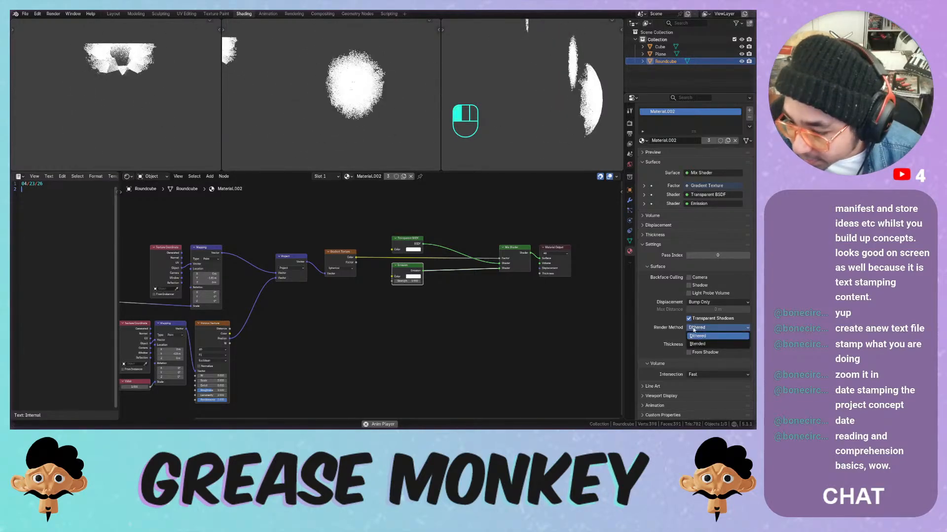
pyautogui.click(697, 344)
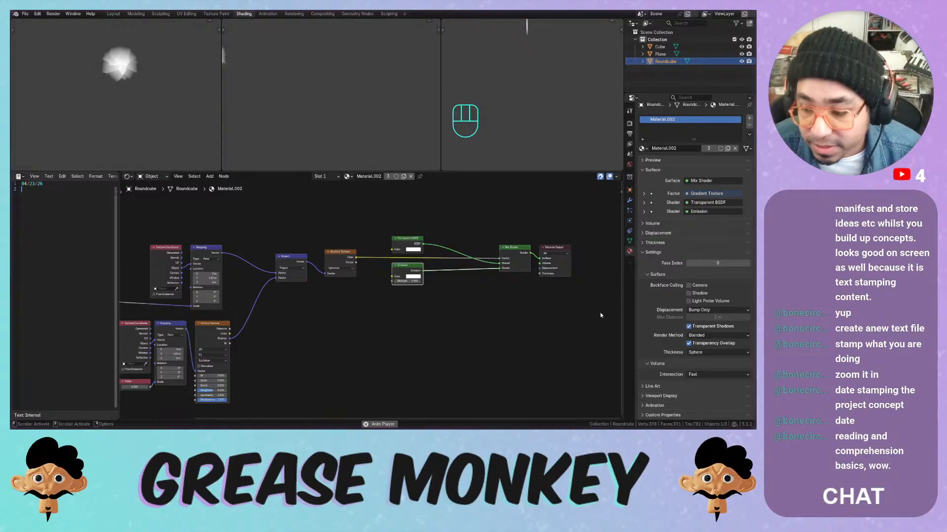
# Try the Slab thickness mode for the material and switch it back to Sphere
pyautogui.click(702, 353)
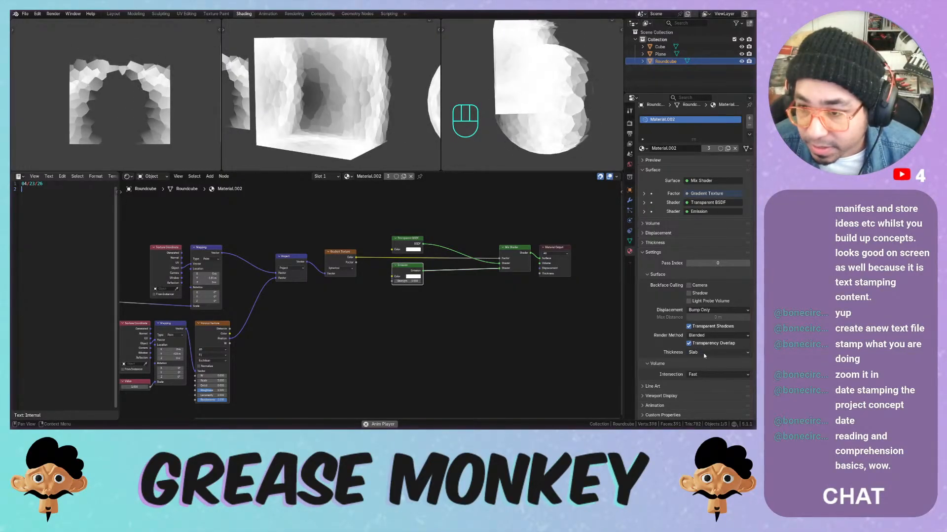
pyautogui.click(704, 352)
pyautogui.click(706, 360)
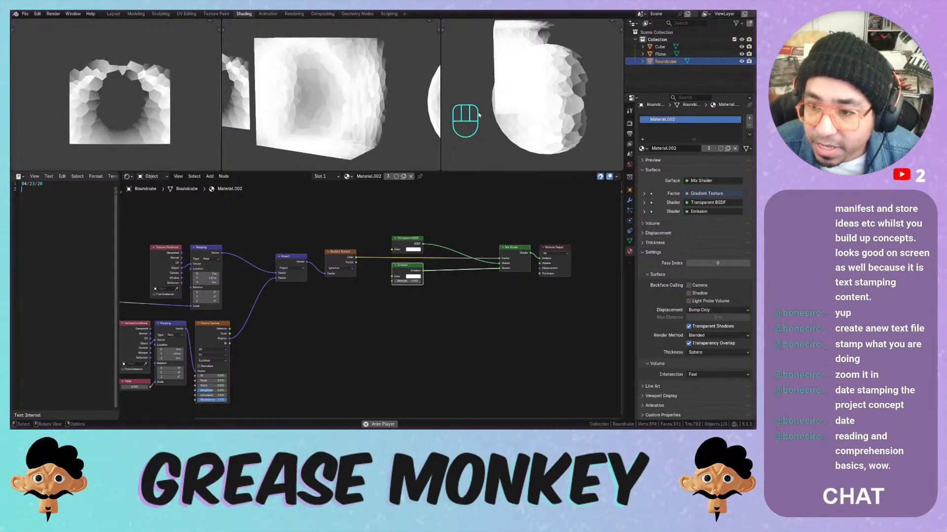
# Move the Mix Shader and Material Output up and further away from the gradient to make room in the node tree
pyautogui.moveTo(528, 120); pyautogui.dragTo(499, 112, button='middle')
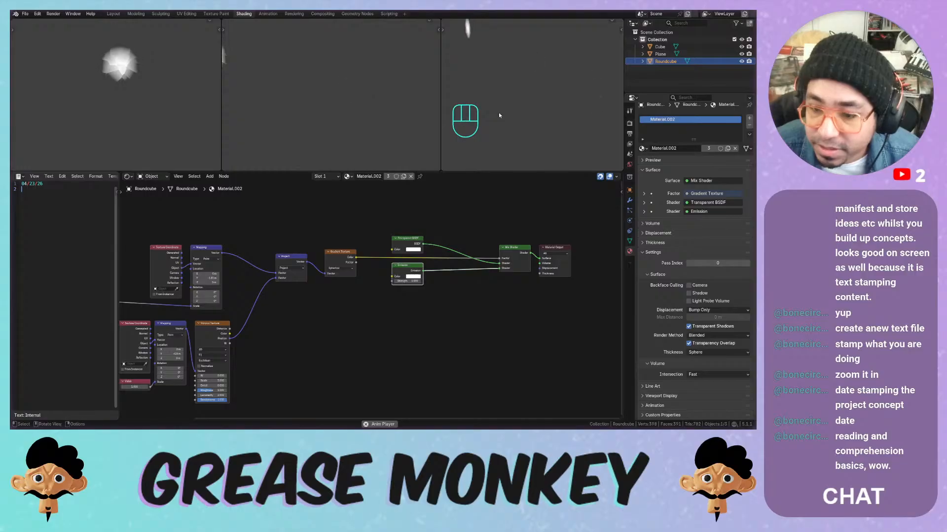
pyautogui.scroll(-1, 473, 216)
pyautogui.scroll(1, 473, 217)
pyautogui.moveTo(514, 248); pyautogui.dragTo(518, 216)
pyautogui.moveTo(555, 246); pyautogui.dragTo(586, 211)
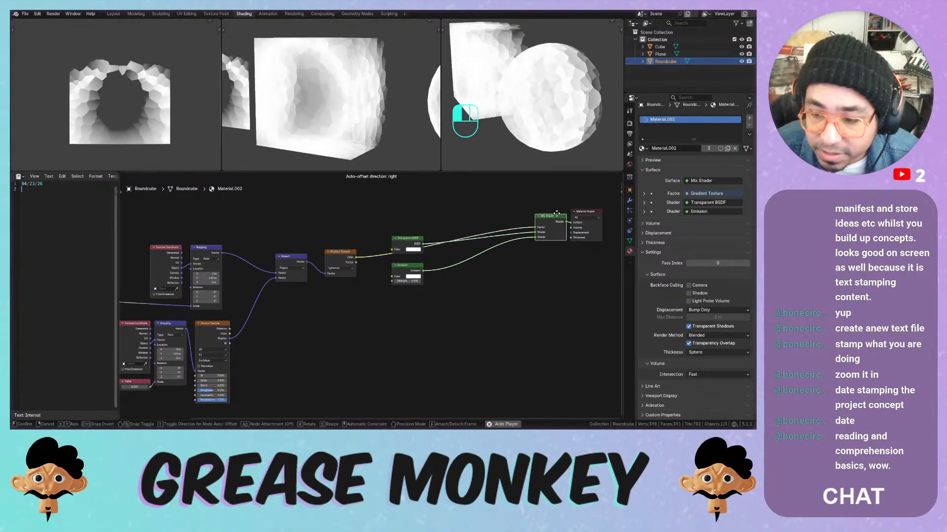
# Move the Transparent BSDF and Emission nodes together below the gradient link and closer to the Mix Shader
pyautogui.moveTo(415, 269); pyautogui.dragTo(415, 313)
pyautogui.moveTo(409, 239); pyautogui.dragTo(412, 283)
pyautogui.moveTo(437, 273); pyautogui.dragTo(427, 284, button='middle')
pyautogui.moveTo(439, 277); pyautogui.dragTo(392, 313)
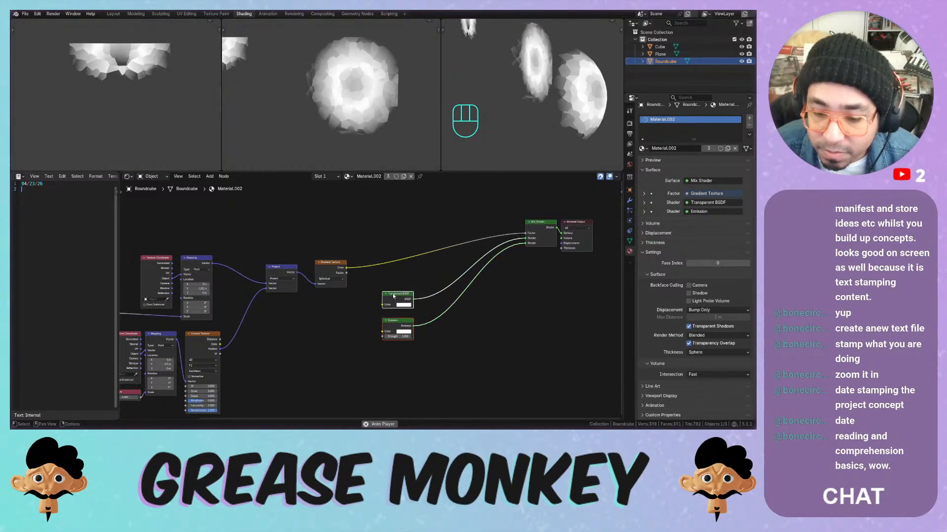
pyautogui.moveTo(435, 273); pyautogui.dragTo(381, 352)
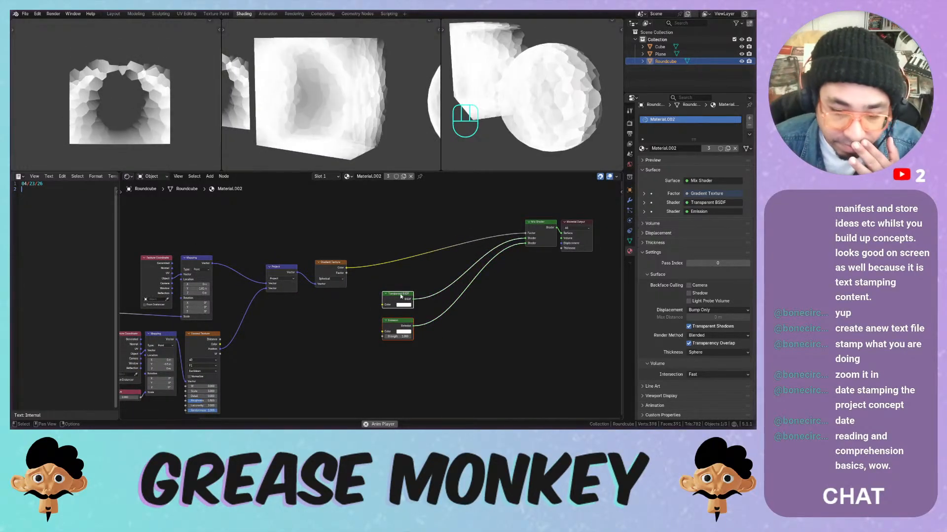
pyautogui.moveTo(407, 322); pyautogui.dragTo(491, 291)
# Add a Color Ramp below the Gradient Texture and link its Color output to the Emission Color
pyautogui.moveTo(347, 302); pyautogui.dragTo(391, 278, button='middle')
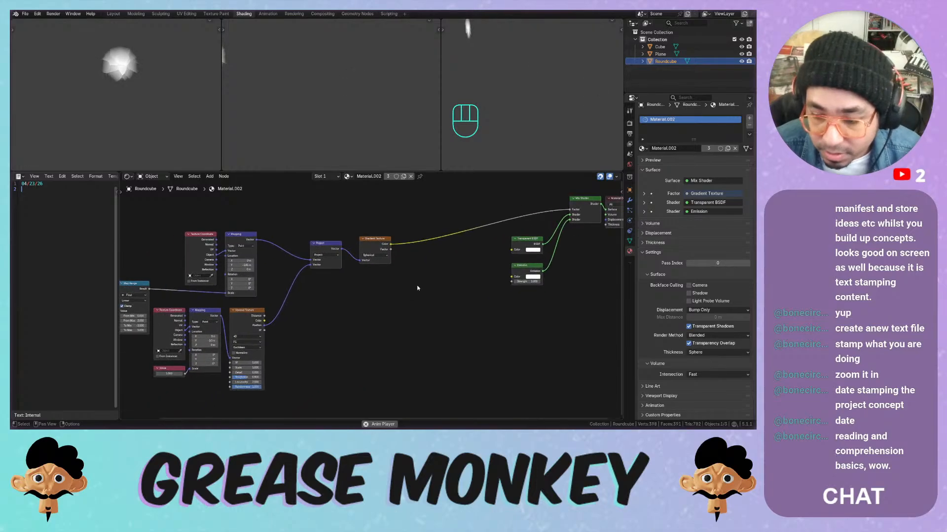
pyautogui.hotkey('shift', 'a')
pyautogui.moveTo(380, 314)
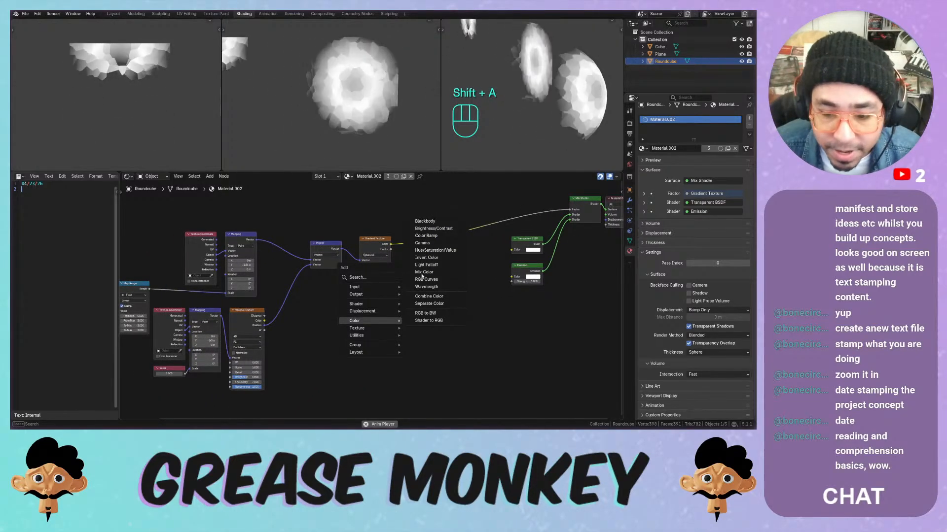
pyautogui.click(427, 238)
pyautogui.click(380, 283)
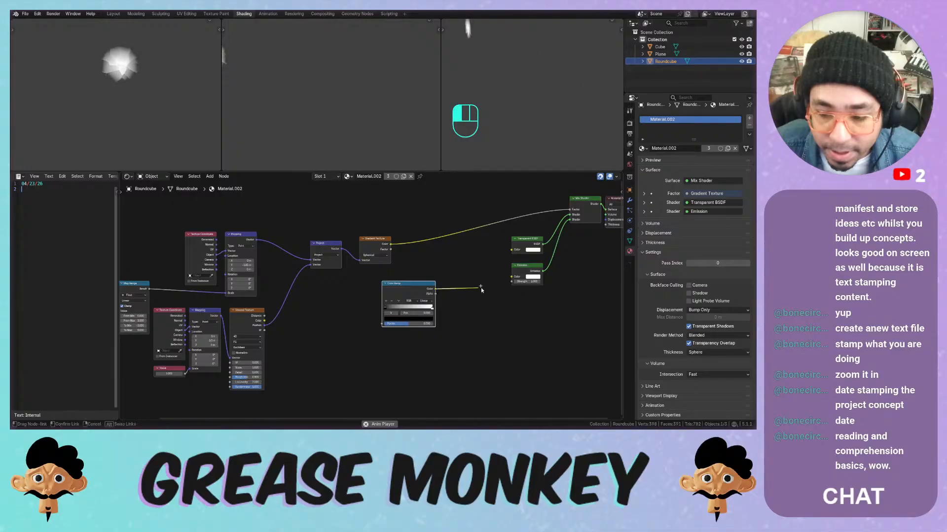
pyautogui.moveTo(481, 290); pyautogui.dragTo(513, 291)
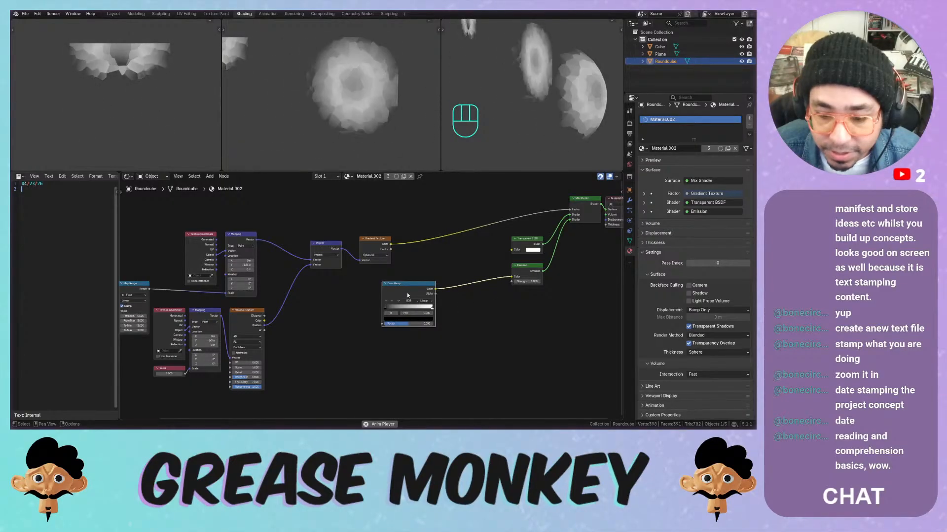
# Set the Color Ramp's first stop to bright blue (#00A6E9)
pyautogui.scroll(2, 434, 297)
pyautogui.click(458, 308)
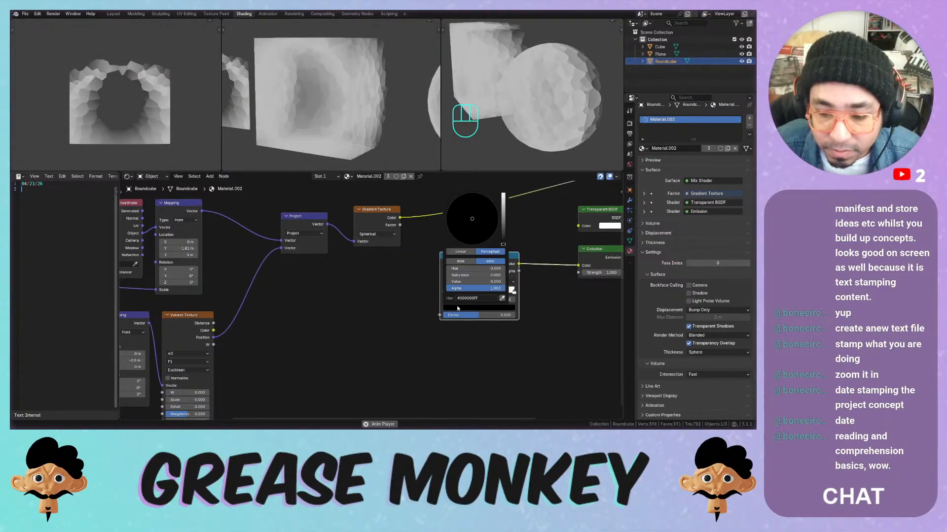
pyautogui.moveTo(502, 216)
pyautogui.mouseDown()
pyautogui.moveTo(503, 197)
pyautogui.moveTo(488, 197)
pyautogui.mouseUp()
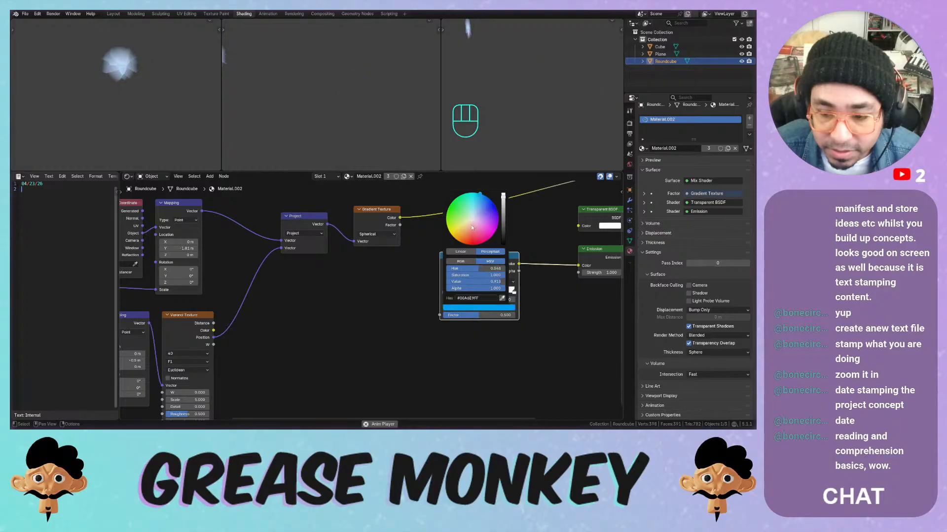
pyautogui.click(479, 307)
pyautogui.moveTo(493, 281); pyautogui.dragTo(505, 282)
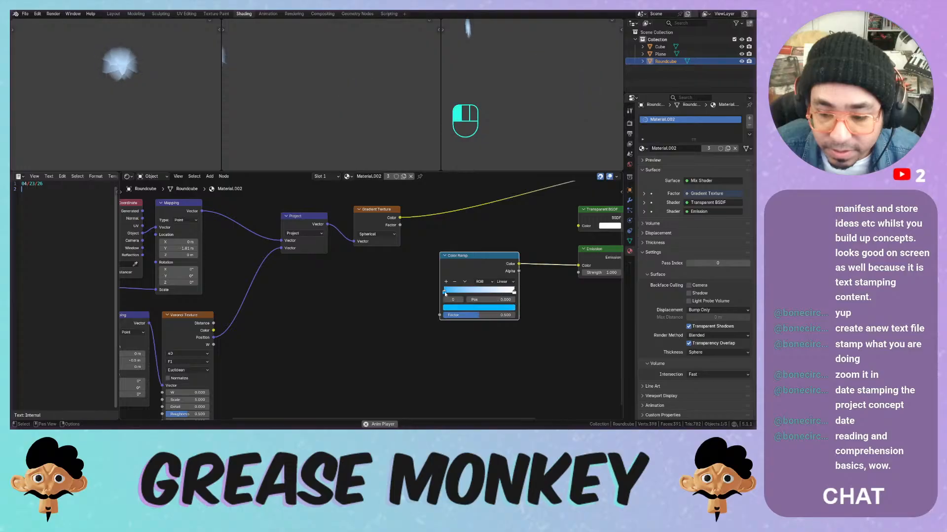
# Give the Color Ramp's end stop the same blue and lower its saturation to a pale blue
pyautogui.click(513, 292)
pyautogui.click(499, 307)
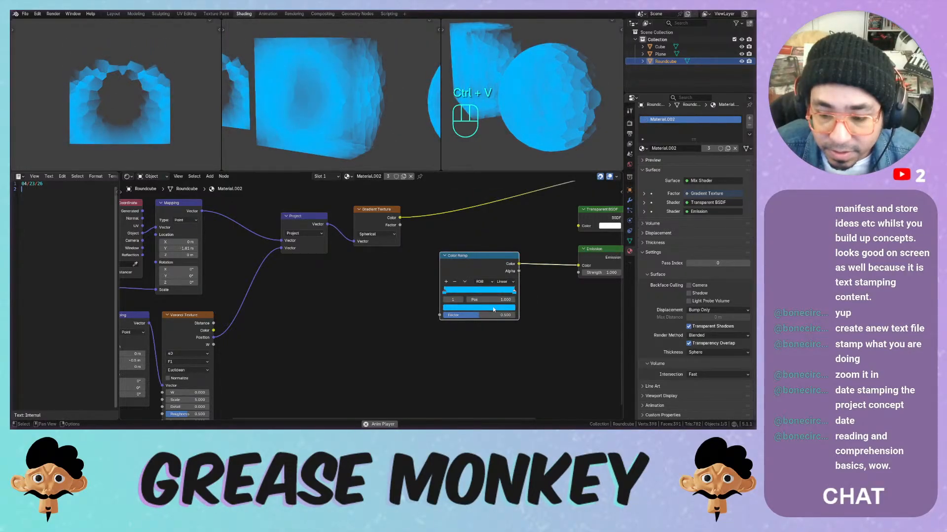
pyautogui.click(497, 307)
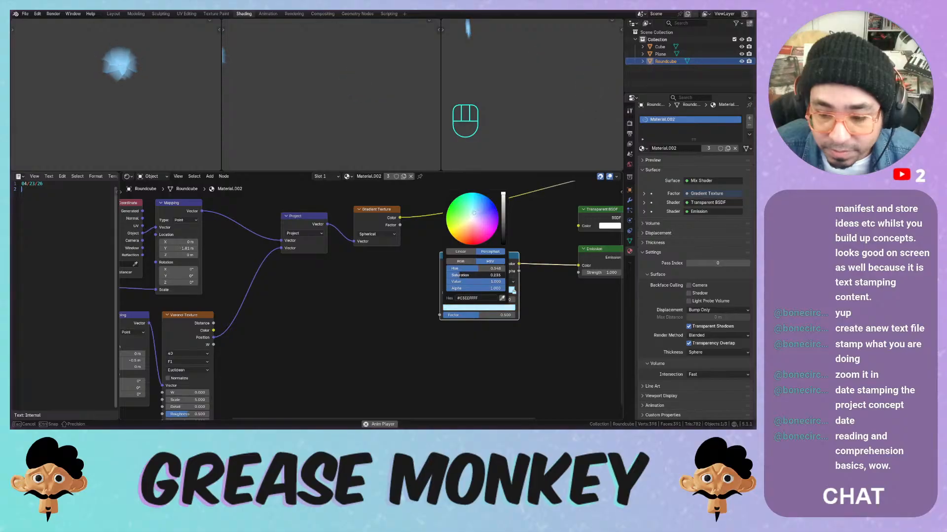
# Set the Emission Strength to 1.700
pyautogui.moveTo(554, 275); pyautogui.dragTo(465, 279, button='middle')
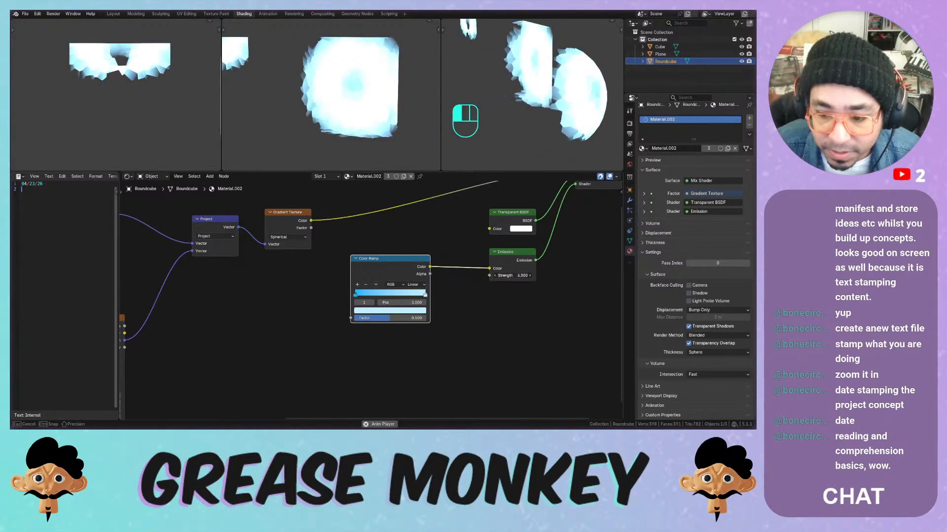
pyautogui.moveTo(512, 275); pyautogui.dragTo(525, 275)
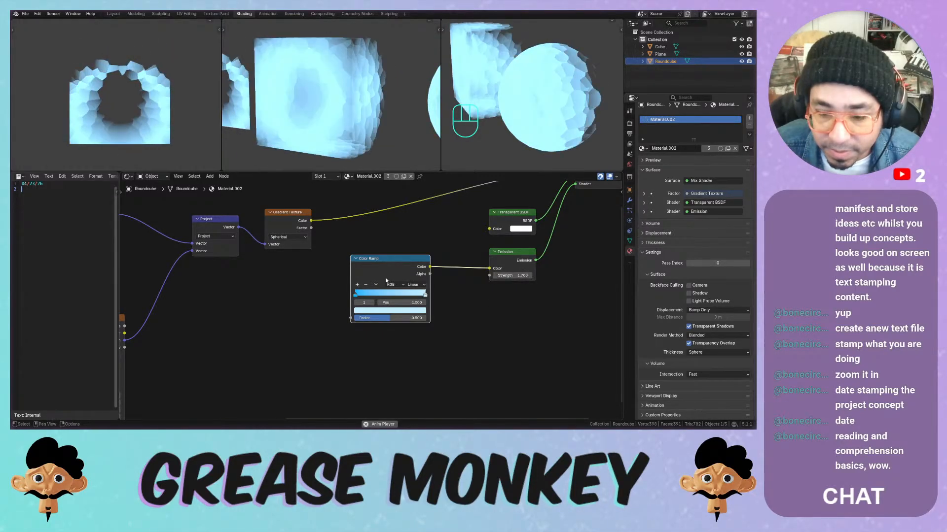
# Add a middle Color Ramp stop at position 0.500 in light orange (#FFCA90), and pause the animation playback
pyautogui.click(389, 310)
pyautogui.moveTo(384, 223)
pyautogui.mouseDown()
pyautogui.moveTo(376, 212)
pyautogui.moveTo(374, 228)
pyautogui.mouseUp()
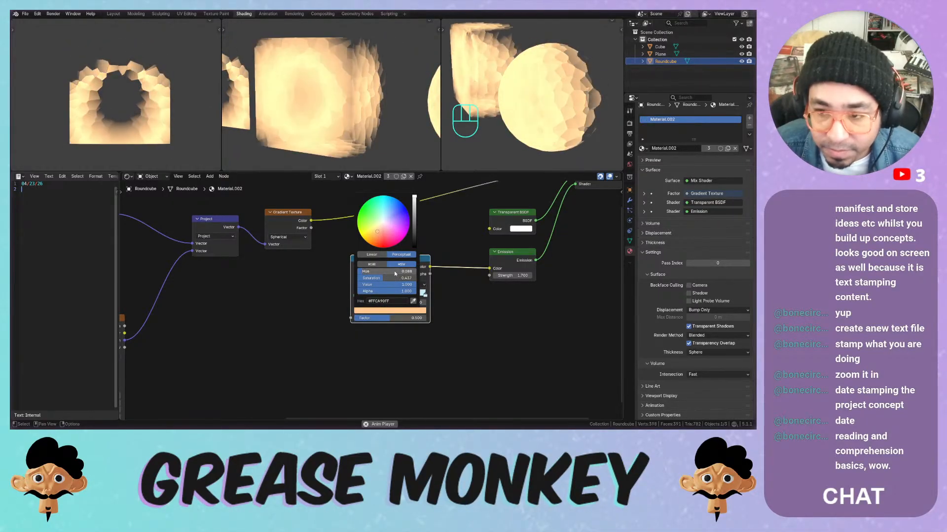
pyautogui.press('space')
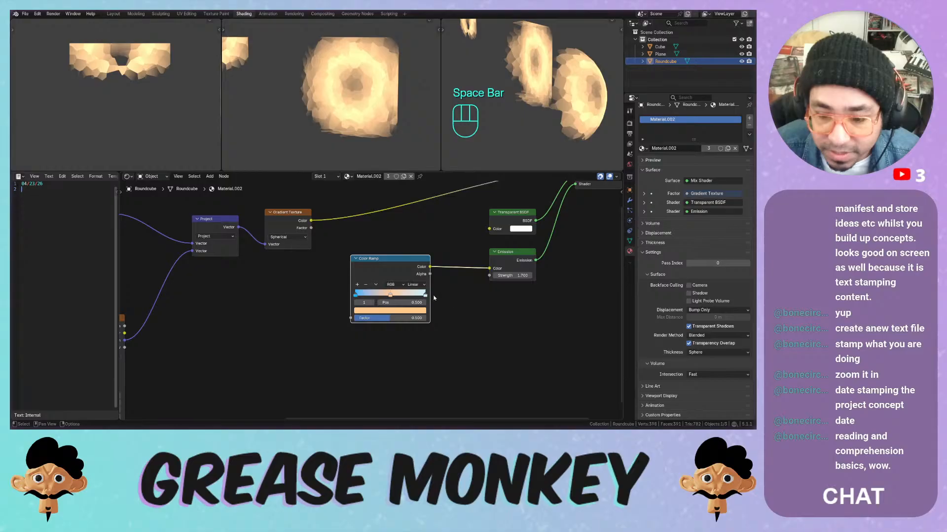
# Try Constant interpolation on the emission's Color Ramp and move its middle stop to about 0.46
pyautogui.click(417, 285)
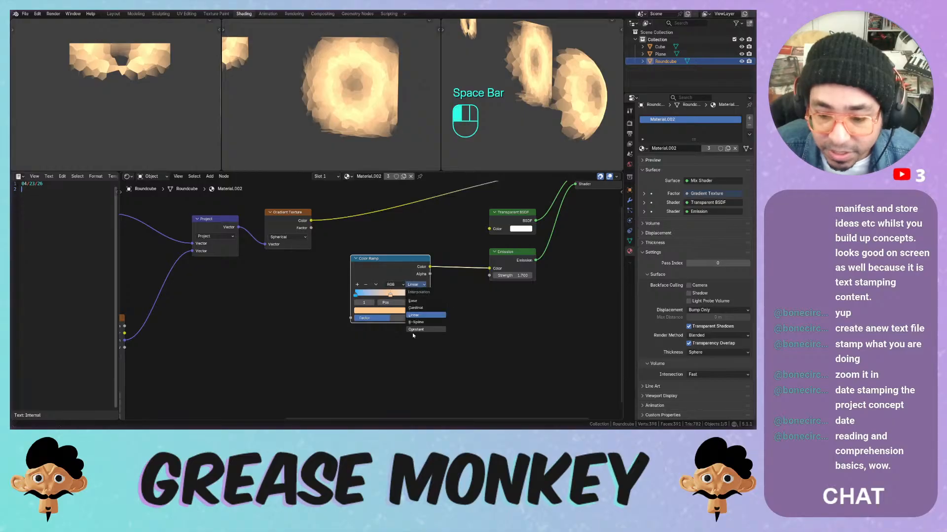
pyautogui.click(419, 318)
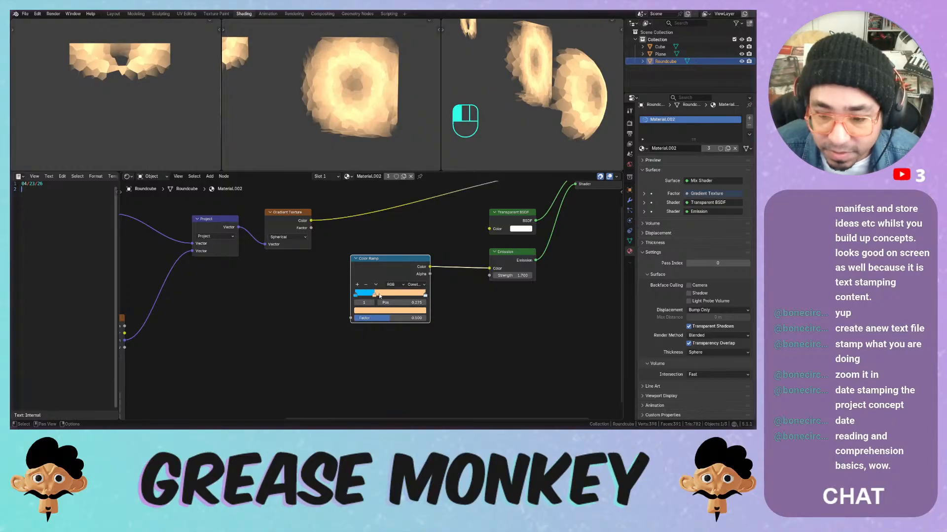
pyautogui.moveTo(364, 296); pyautogui.dragTo(387, 297)
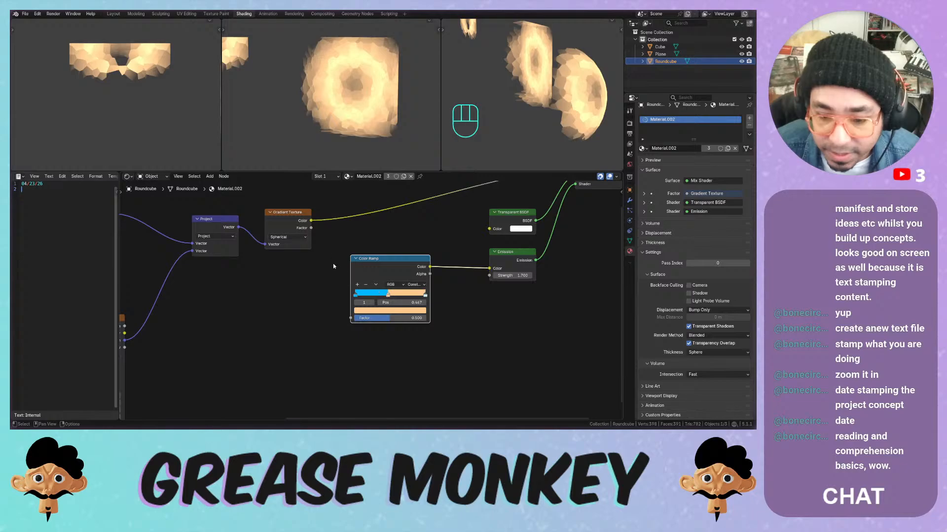
# Connect the Gradient Texture's Color to the Color Ramp's Factor and set the ramp's interpolation to Linear
pyautogui.scroll(-2, 332, 266)
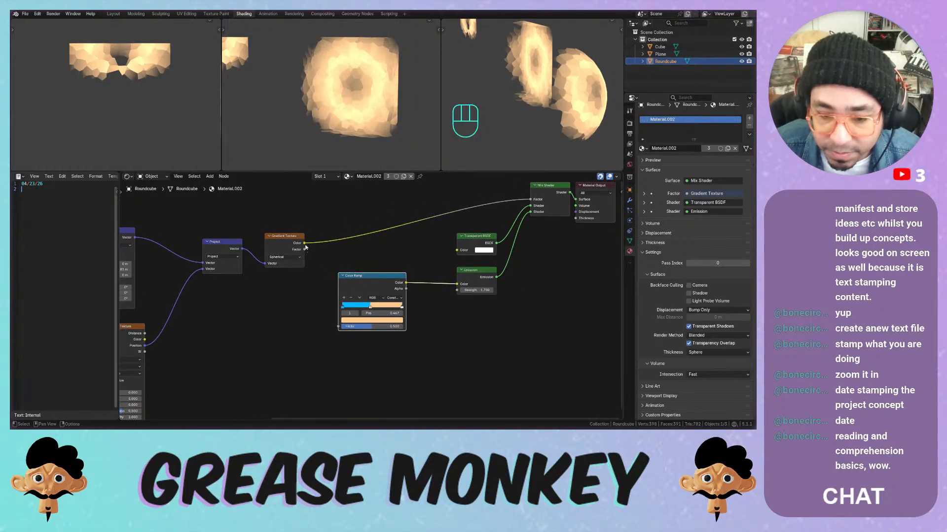
pyautogui.moveTo(328, 321); pyautogui.dragTo(373, 310)
pyautogui.click(393, 298)
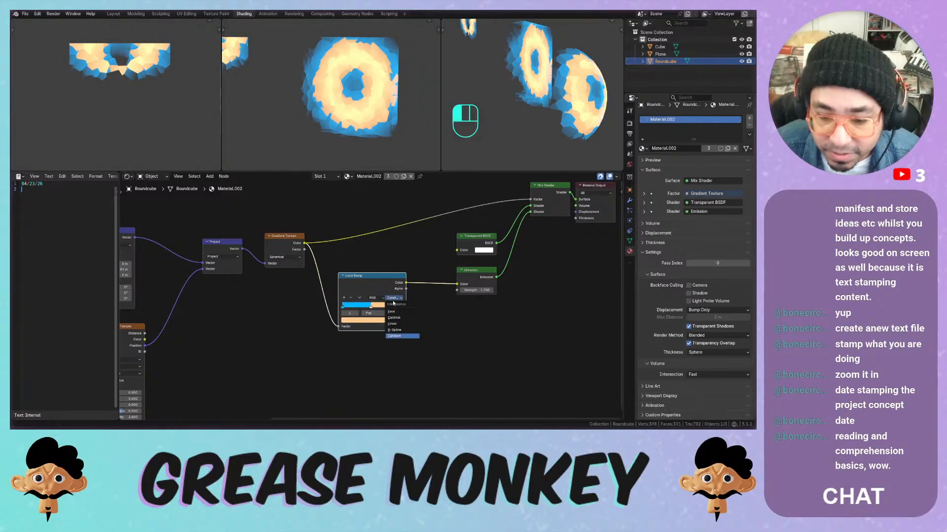
pyautogui.click(398, 324)
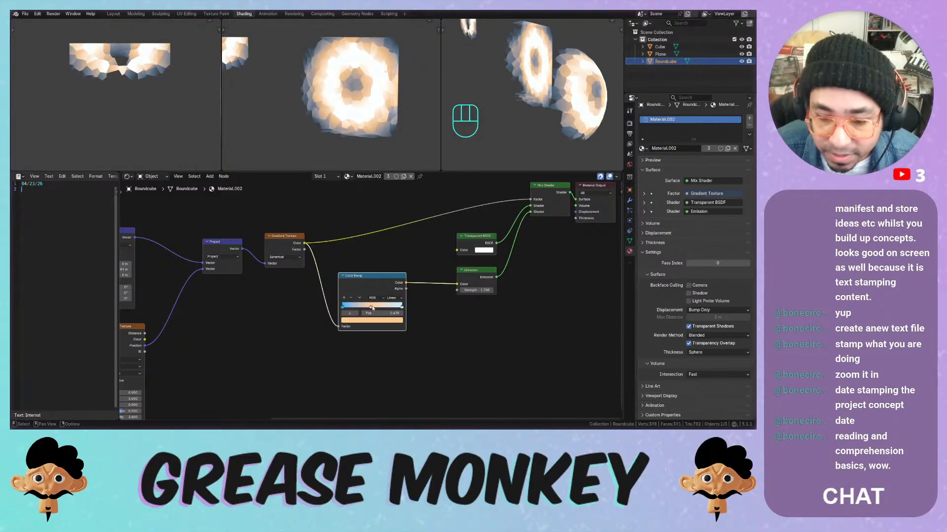
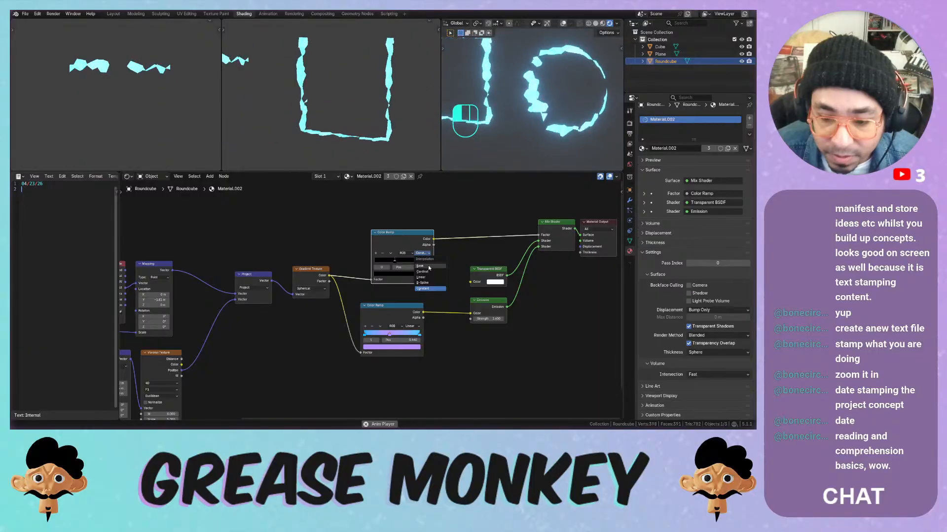
# Set the upper Color Ramp feeding the Mix Shader Factor to Linear interpolation and shift its black and white stops closer to the bright end
pyautogui.click(421, 252)
pyautogui.click(426, 277)
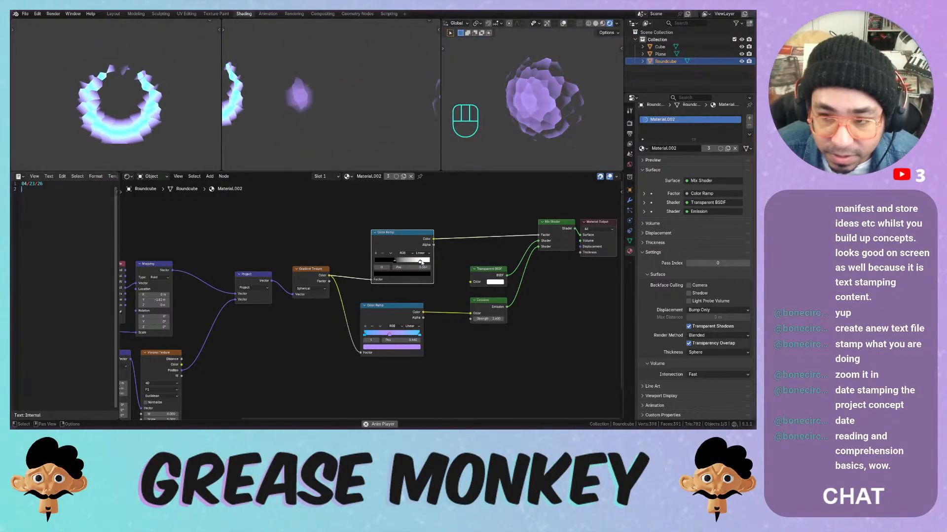
pyautogui.moveTo(397, 261); pyautogui.dragTo(417, 262)
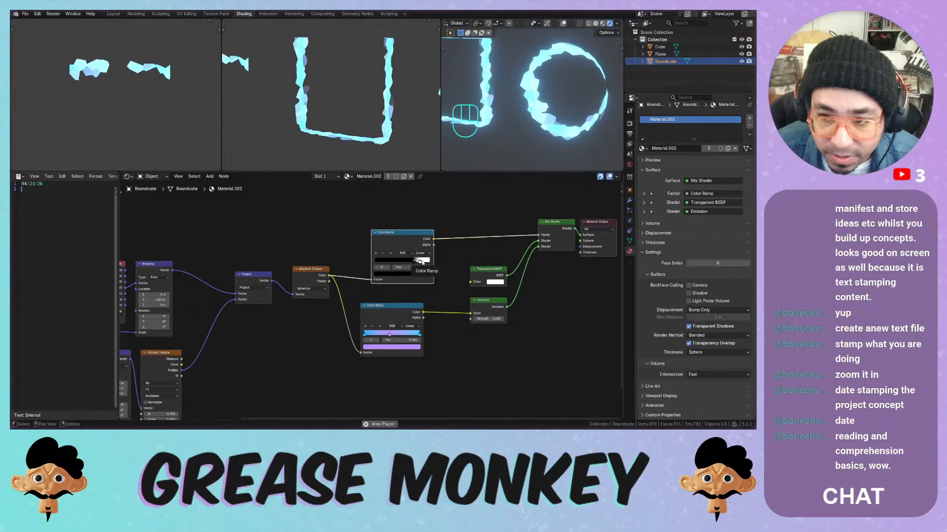
pyautogui.moveTo(422, 262); pyautogui.dragTo(431, 263)
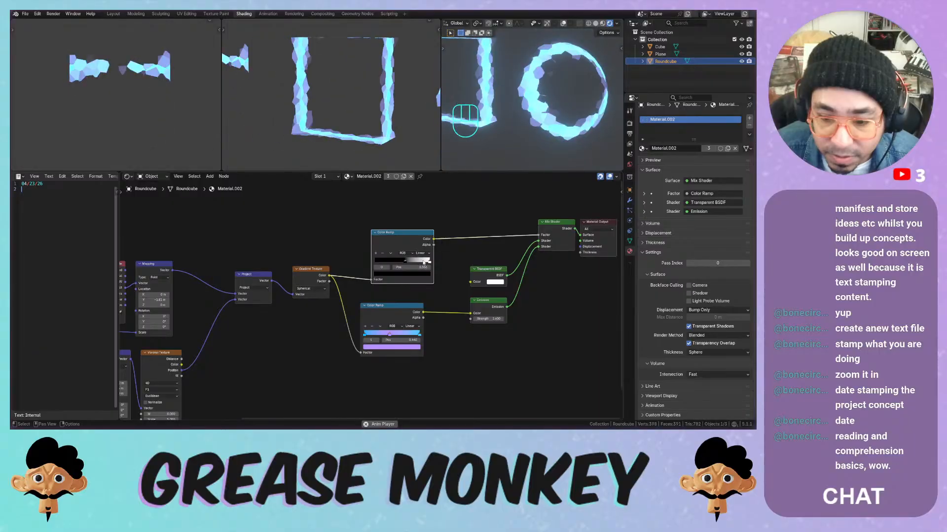
pyautogui.moveTo(406, 261); pyautogui.dragTo(417, 263)
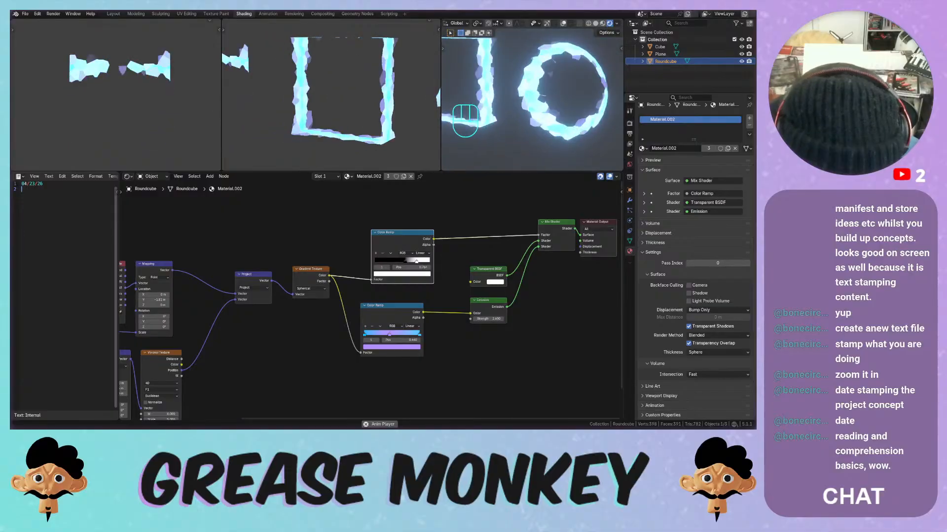
# Stop the animation playback and save the file
pyautogui.scroll(-5, 314, 250)
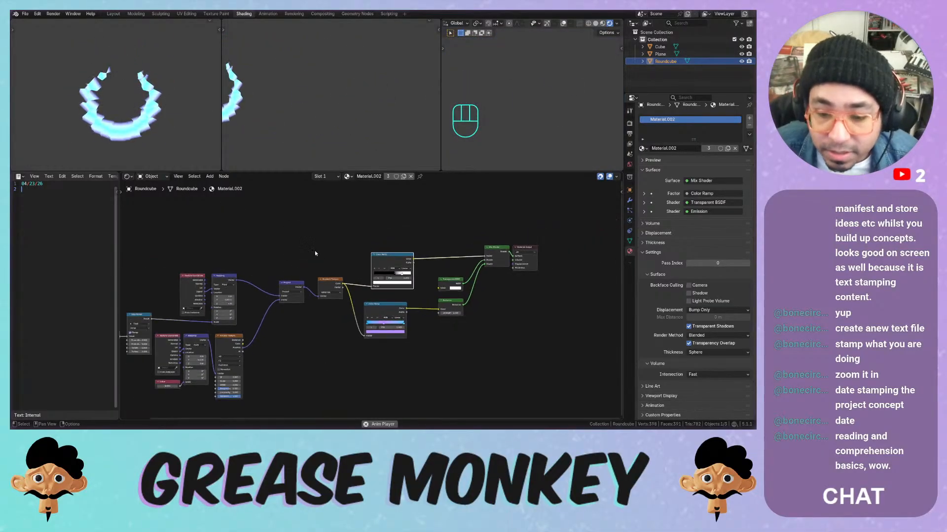
pyautogui.moveTo(330, 264); pyautogui.dragTo(454, 245, button='middle')
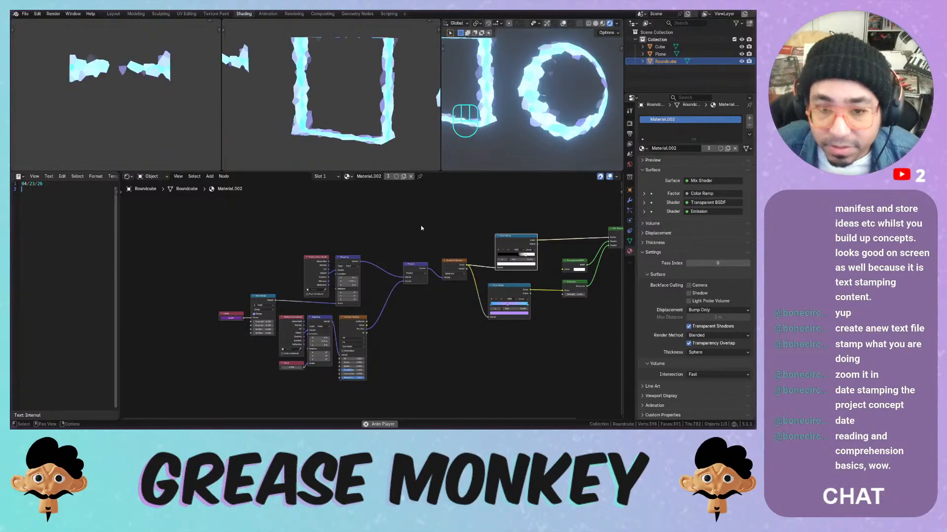
pyautogui.press('space')
pyautogui.hotkey('ctrl', 's')
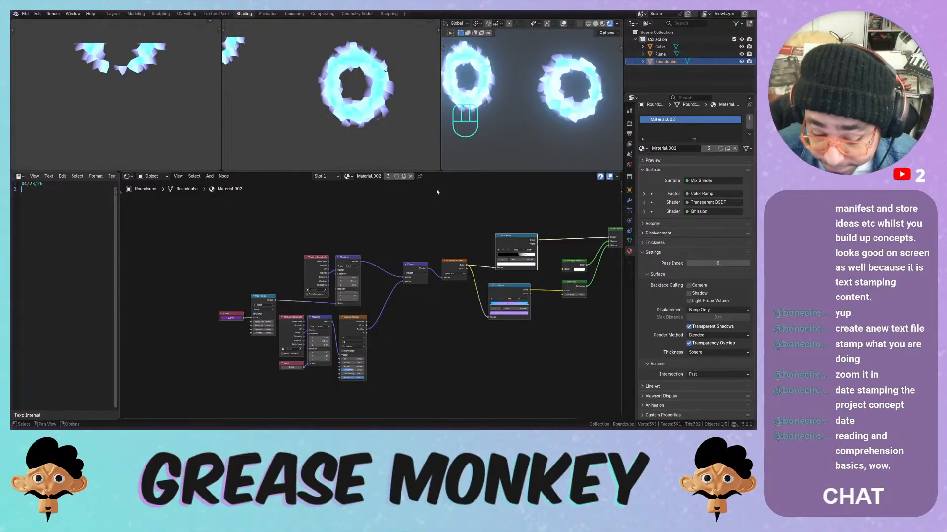
# Make the Roundcube's material a single-user copy and assign that copy, Material.003, to the Plane and the Cube
pyautogui.click(709, 148)
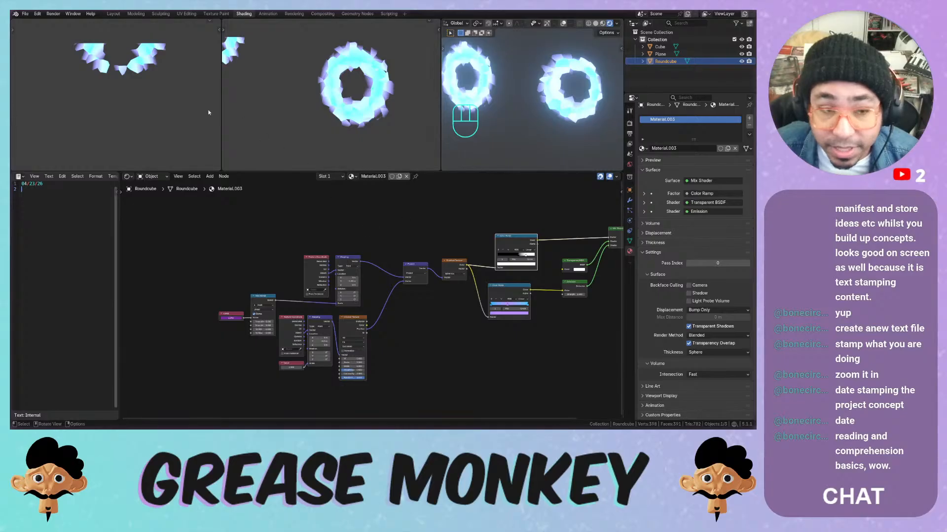
pyautogui.click(128, 83)
pyautogui.click(641, 149)
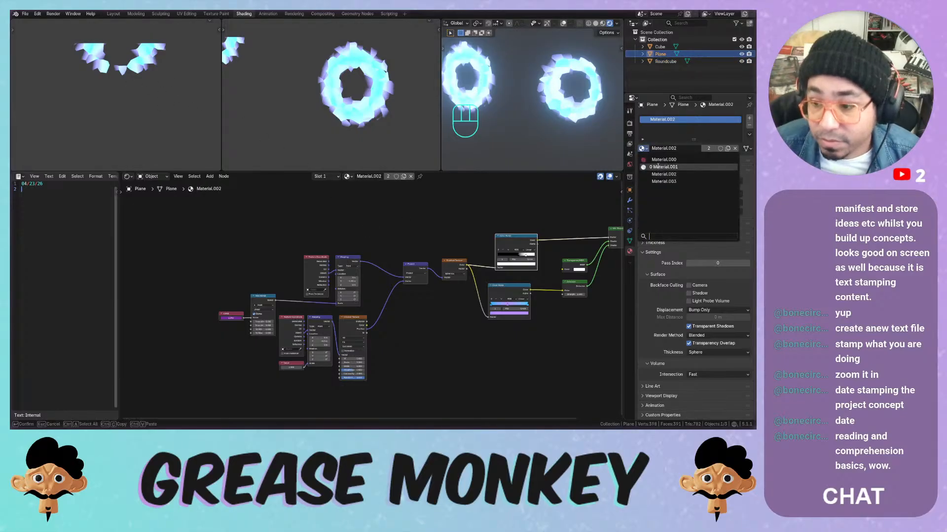
pyautogui.click(661, 181)
pyautogui.click(360, 85)
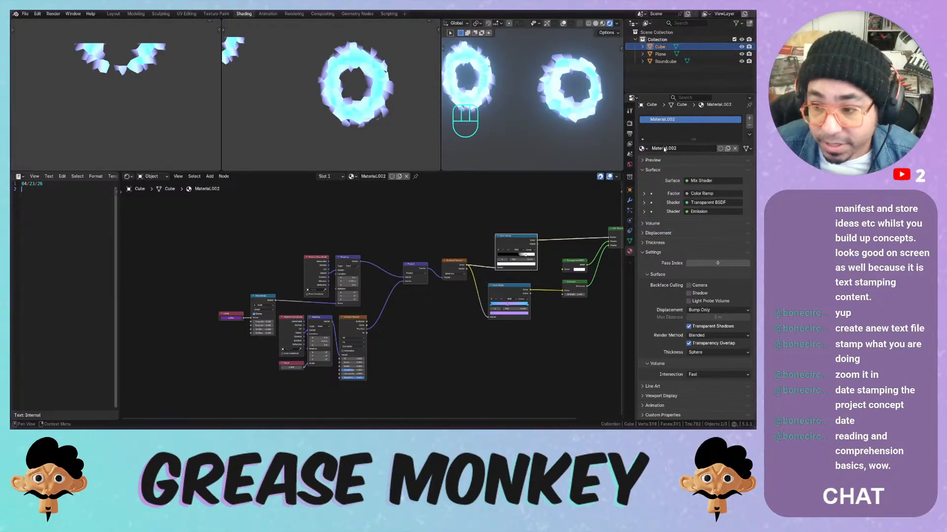
pyautogui.click(643, 148)
pyautogui.click(568, 89)
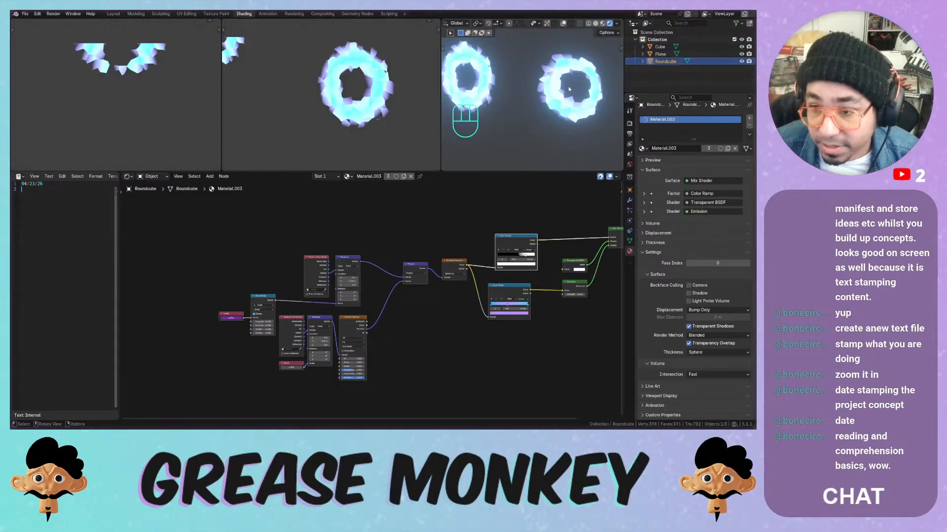
pyautogui.click(642, 149)
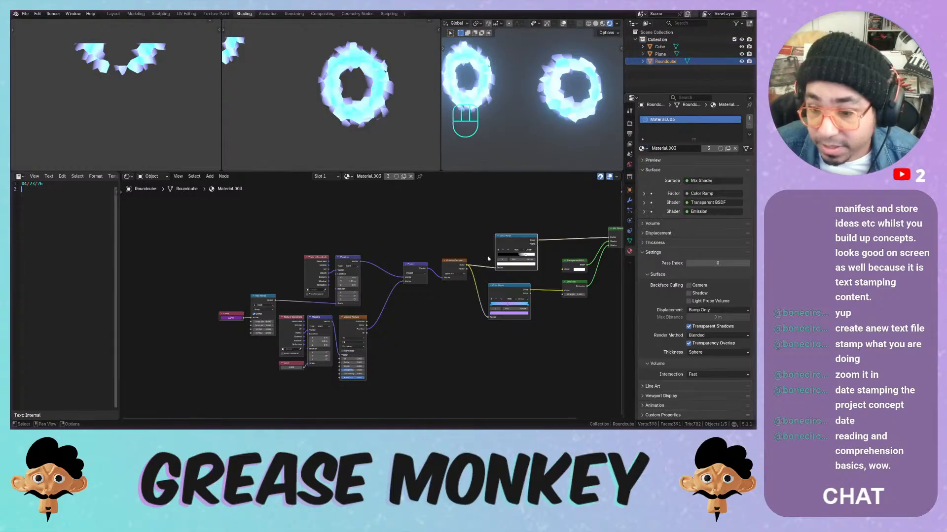
# Delete the Mix Shader, Transparent BSDF and upper Color Ramp, and place the Emission and remaining Color Ramp directly before the Material Output
pyautogui.scroll(-2, 401, 262)
pyautogui.press('Home')
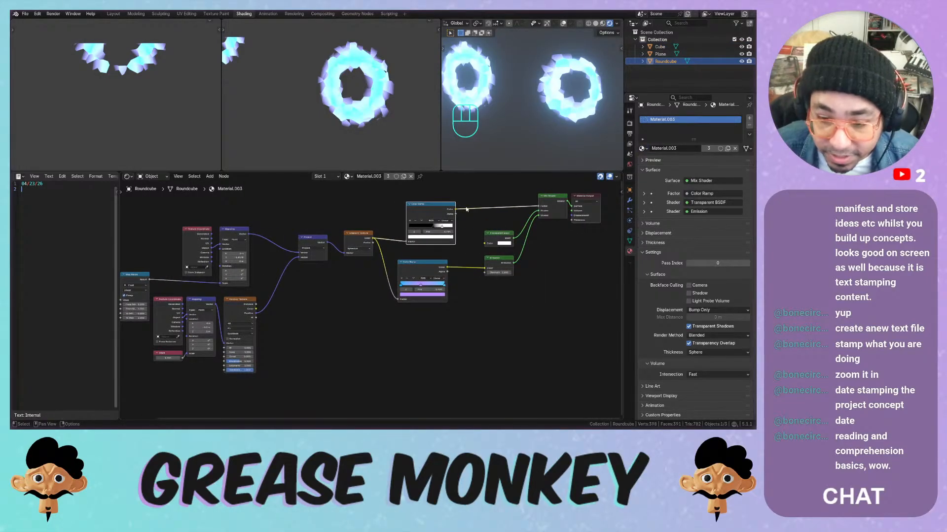
pyautogui.moveTo(407, 196); pyautogui.dragTo(571, 206)
pyautogui.press('x')
pyautogui.press('x')
pyautogui.moveTo(498, 258); pyautogui.dragTo(548, 195)
pyautogui.moveTo(422, 263); pyautogui.dragTo(492, 196)
pyautogui.moveTo(372, 239); pyautogui.dragTo(436, 242)
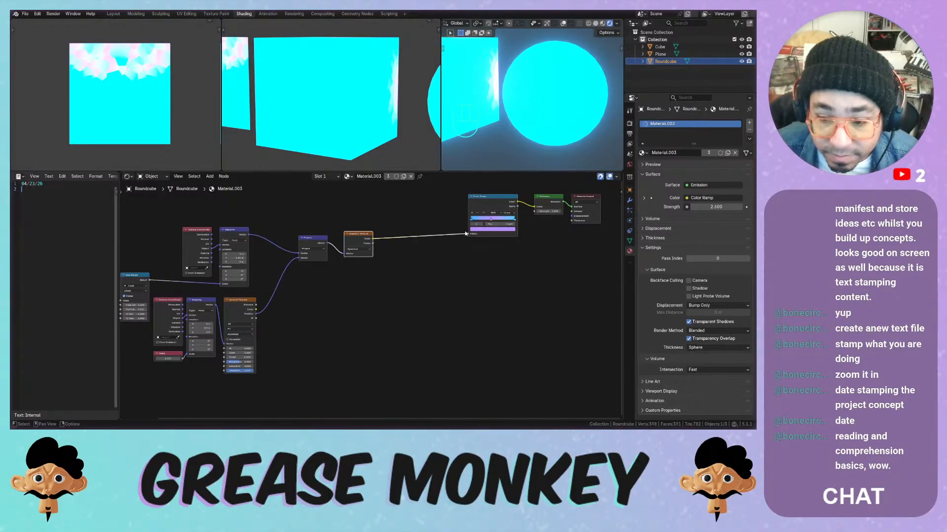
# Delete the remaining Color Ramp and the Gradient Texture, leaving the Emission with Strength 1.000
pyautogui.keyDown('ctrl'); pyautogui.moveTo(435, 229); pyautogui.dragTo(438, 241, button='right'); pyautogui.keyUp('ctrl')
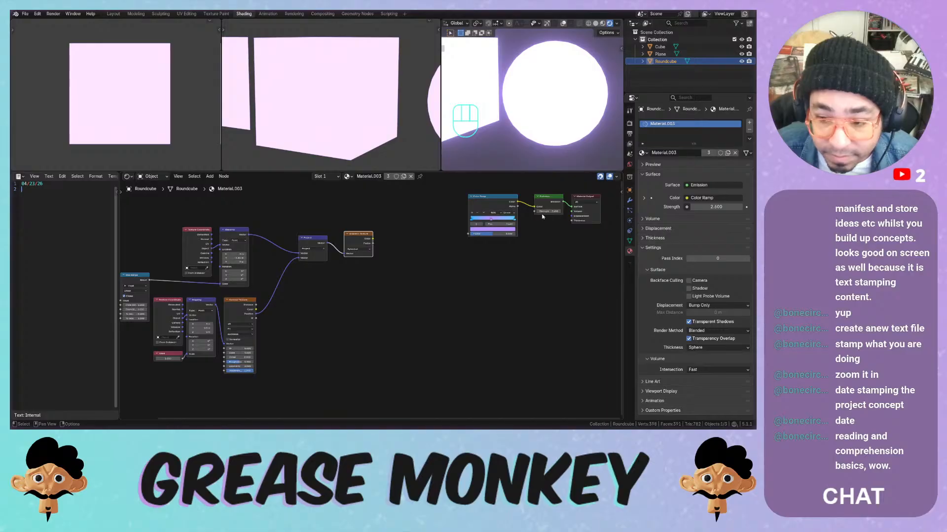
pyautogui.moveTo(545, 212); pyautogui.dragTo(535, 212)
pyautogui.press('x')
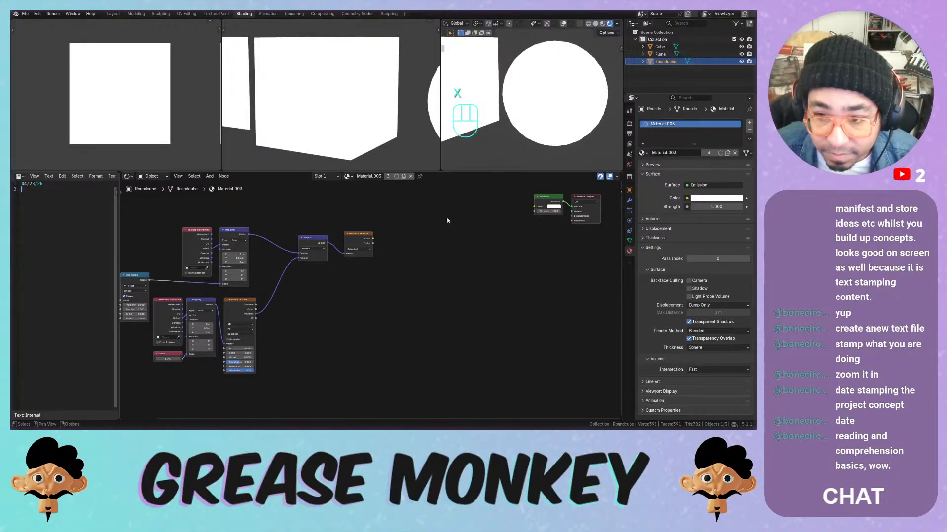
pyautogui.press('x')
# Connect the Project node's Vector to the Emission Color and preview the pattern with the animation playing
pyautogui.moveTo(326, 242); pyautogui.dragTo(534, 207)
pyautogui.moveTo(292, 217); pyautogui.dragTo(410, 206, button='middle')
pyautogui.scroll(2, 372, 245)
pyautogui.press('space')
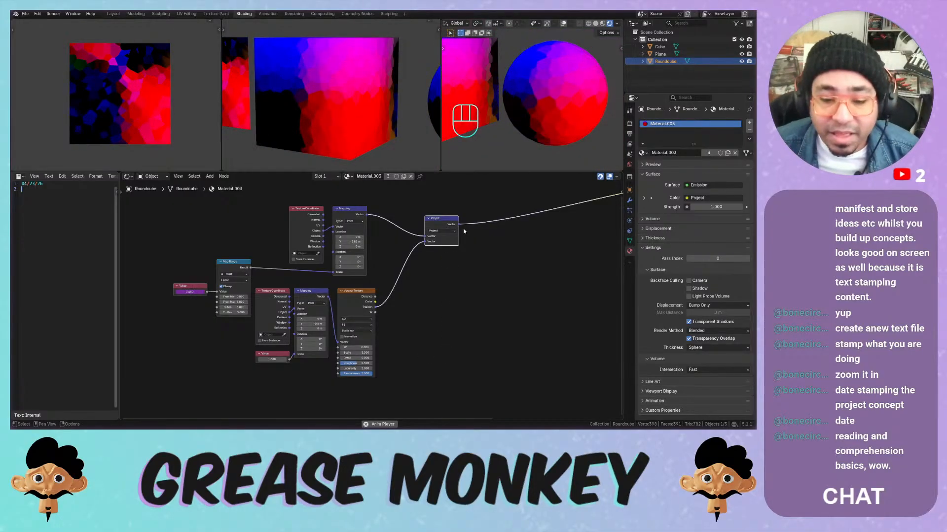
pyautogui.press('space')
# Replace the Voronoi Texture with a Wave Texture beside the lower Mapping node
pyautogui.click(364, 297)
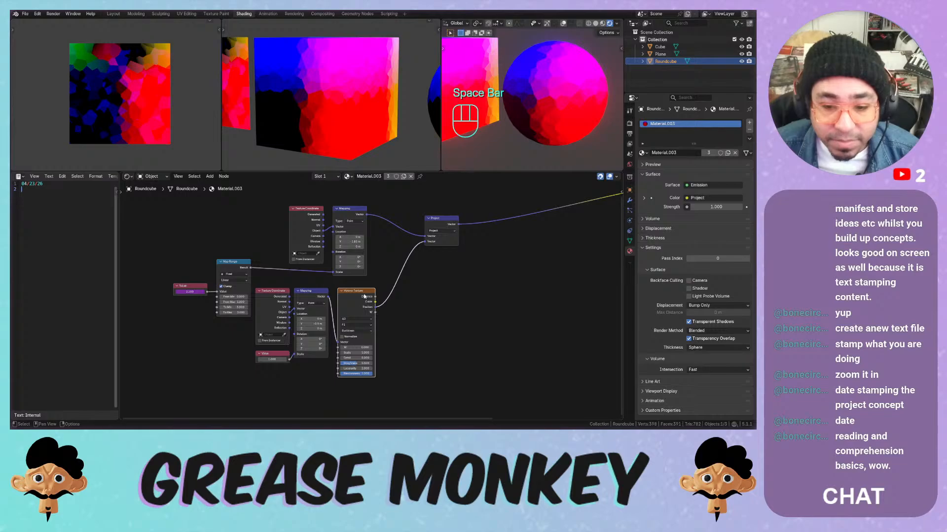
pyautogui.press('x')
pyautogui.hotkey('shift', 'a')
pyautogui.moveTo(348, 302)
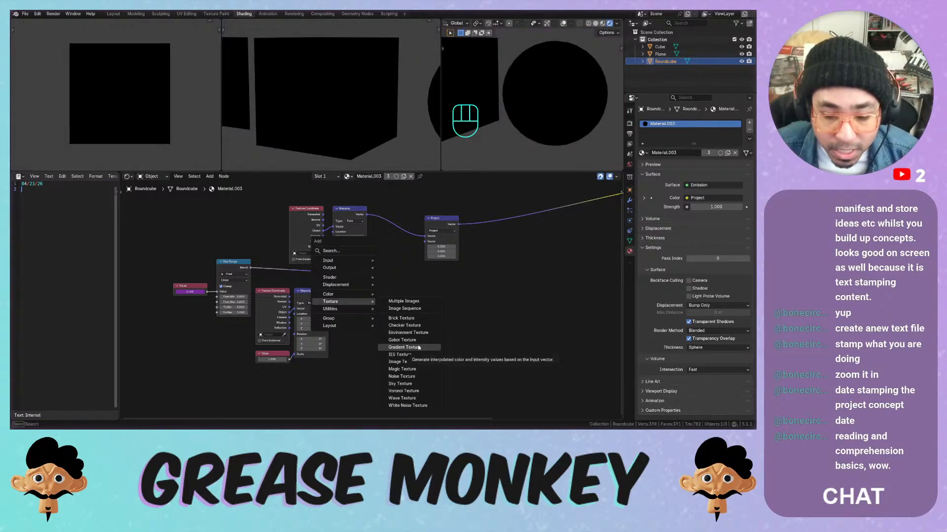
pyautogui.click(402, 398)
pyautogui.click(355, 304)
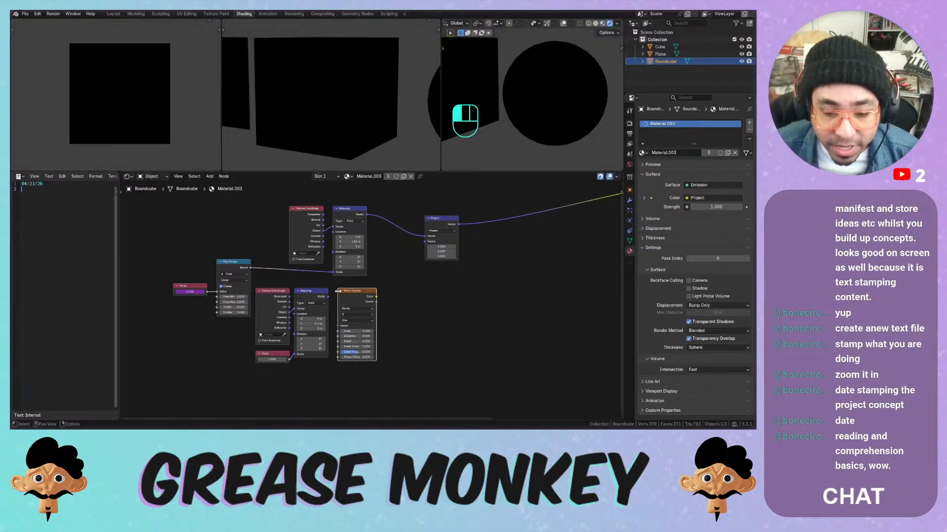
# Link the lower Mapping to the Wave Texture and its Color to the Project node's second Vector, and play the animation
pyautogui.click(327, 304)
pyautogui.moveTo(377, 296); pyautogui.dragTo(388, 280)
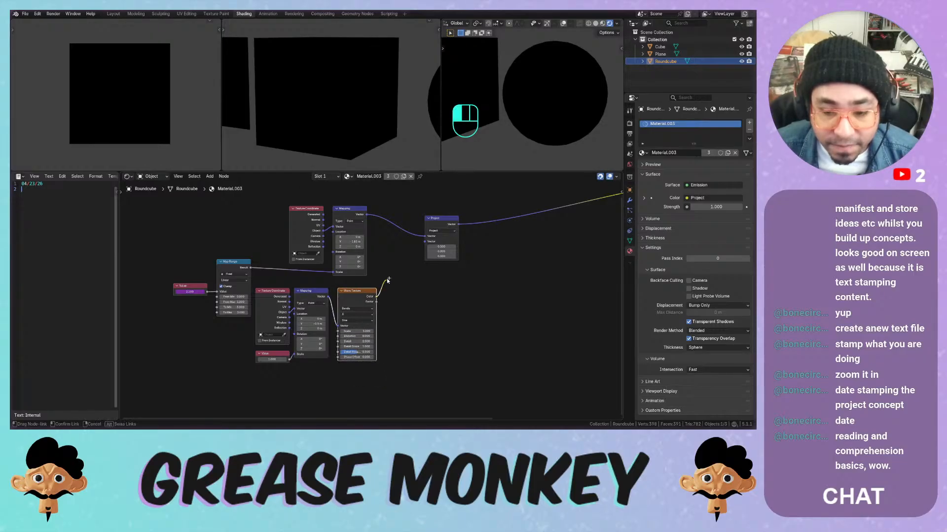
pyautogui.moveTo(424, 245); pyautogui.dragTo(424, 243)
pyautogui.press('space')
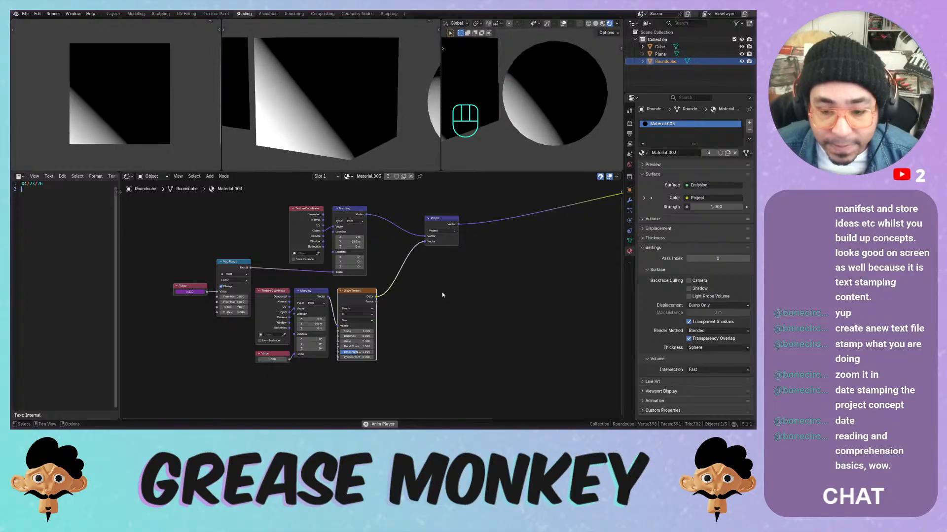
# Move the Emission and Material Output nodes next to the Project node
pyautogui.scroll(-1, 431, 284)
pyautogui.moveTo(431, 284); pyautogui.dragTo(331, 289, button='middle')
pyautogui.moveTo(478, 241); pyautogui.dragTo(572, 207)
pyautogui.moveTo(517, 216); pyautogui.dragTo(358, 252)
pyautogui.click(358, 252)
# Delete the Project node and all texture, coordinate, mapping, value and Map Range nodes feeding it
pyautogui.scroll(1, 284, 304)
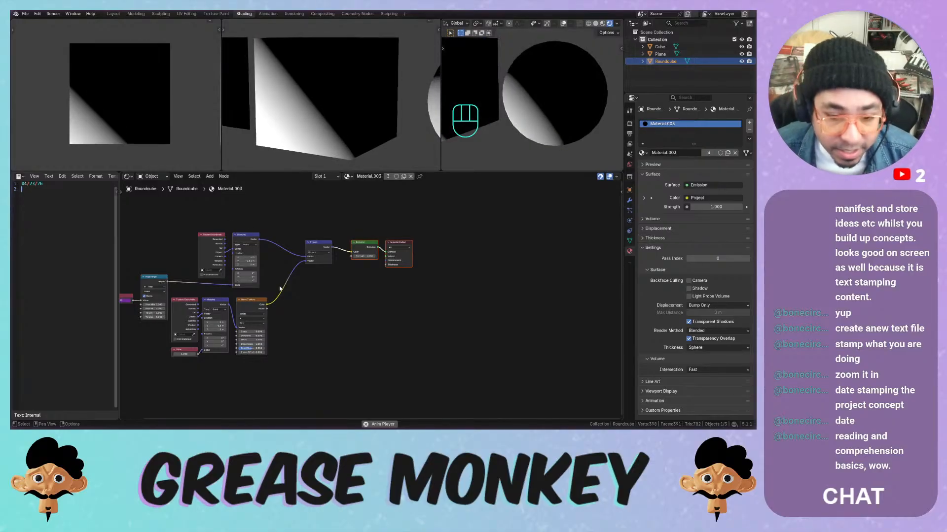
pyautogui.scroll(2, 374, 309)
pyautogui.click(268, 304)
pyautogui.press('x')
pyautogui.click(224, 309)
pyautogui.press('x')
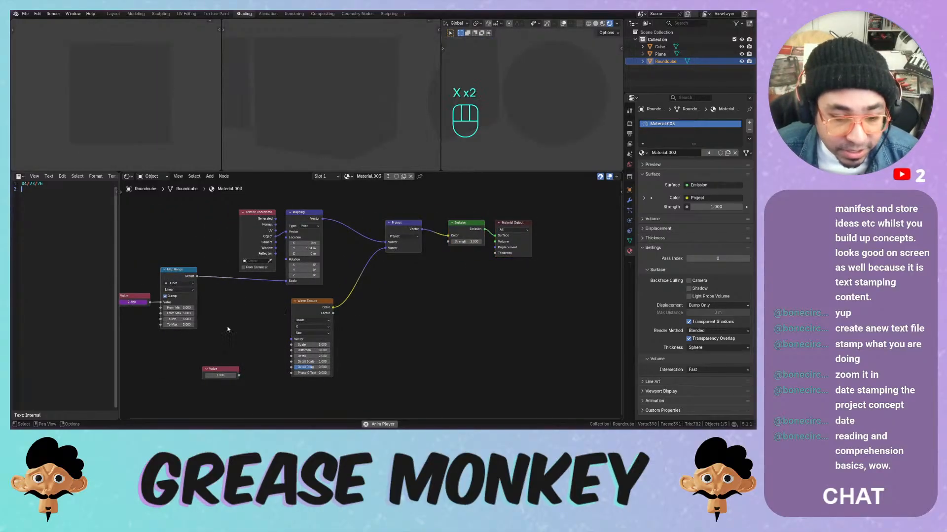
pyautogui.moveTo(128, 229); pyautogui.dragTo(326, 394)
pyautogui.press('x')
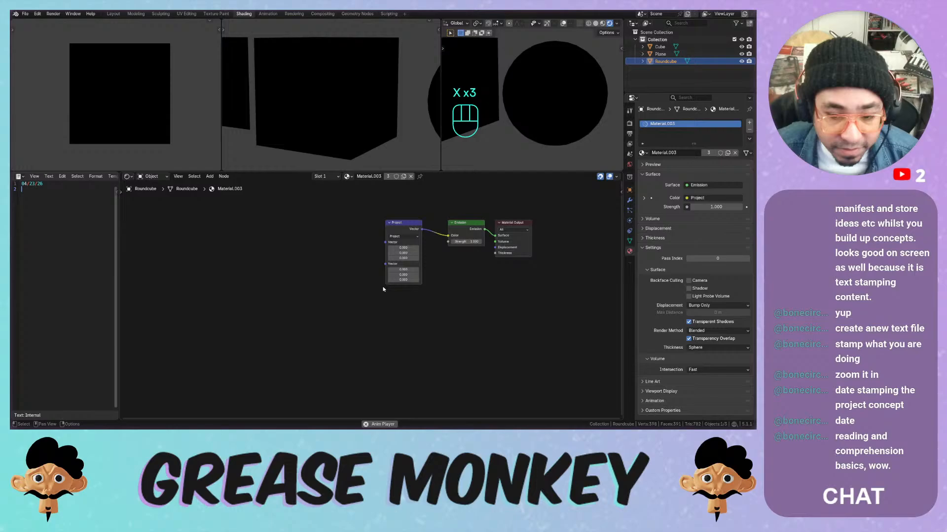
pyautogui.click(399, 224)
pyautogui.press('x')
# Add a Gradient Texture, connect its Color to the Emission Color, and give it Mapping and Texture Coordinate nodes
pyautogui.hotkey('shift', 'a')
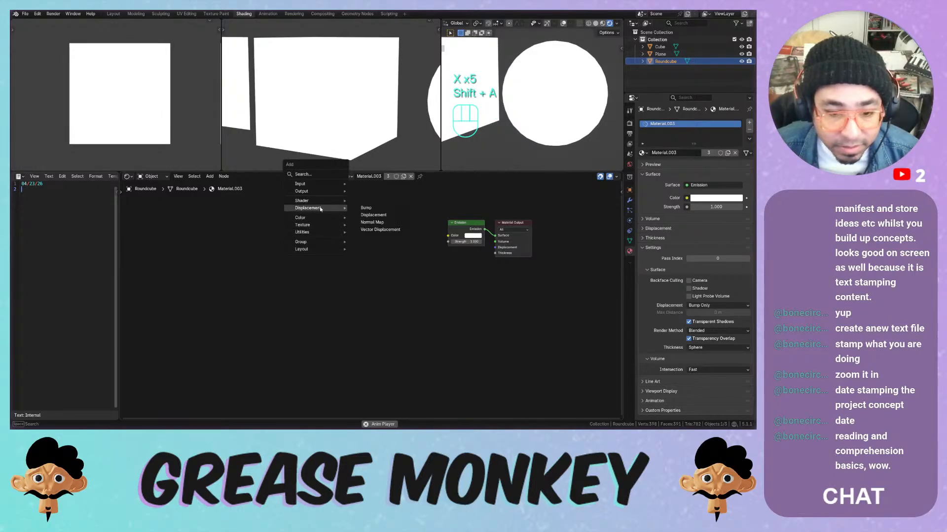
pyautogui.moveTo(323, 206)
pyautogui.moveTo(316, 225)
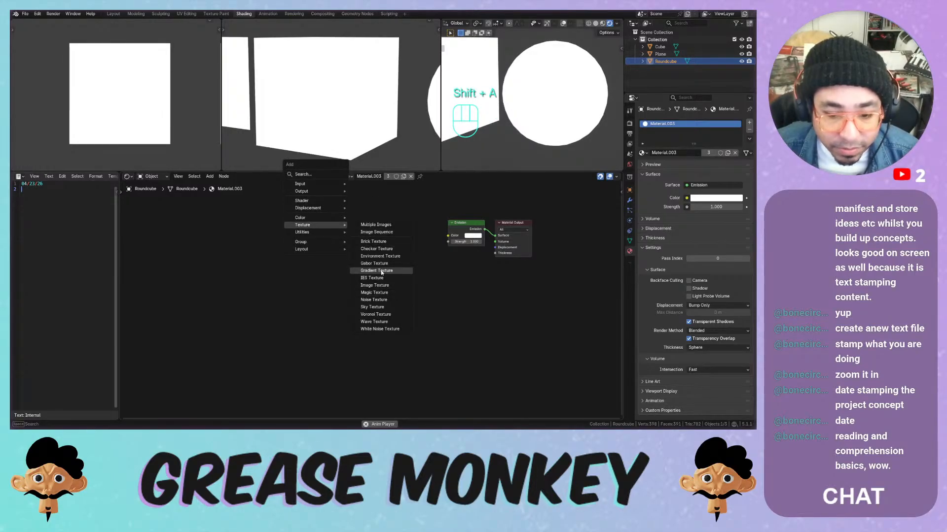
pyautogui.click(380, 271)
pyautogui.click(322, 233)
pyautogui.moveTo(350, 241); pyautogui.dragTo(448, 236)
pyautogui.hotkey('ctrl', 'r')
pyautogui.hotkey('ctrl', 't')
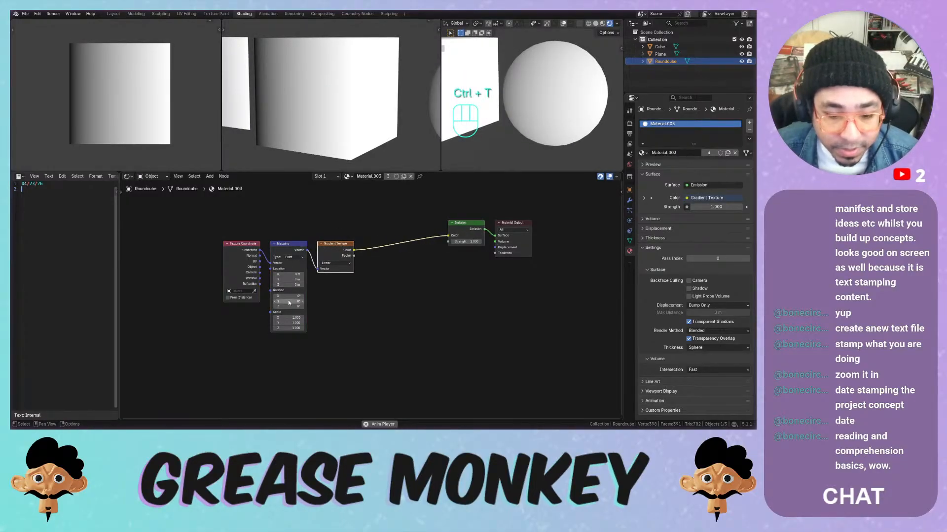
# Set the Mapping node's Y rotation to 90° and toggle the animation playback
pyautogui.moveTo(289, 302)
pyautogui.mouseDown()
pyautogui.moveTo(338, 302)
pyautogui.moveTo(289, 302)
pyautogui.mouseUp()
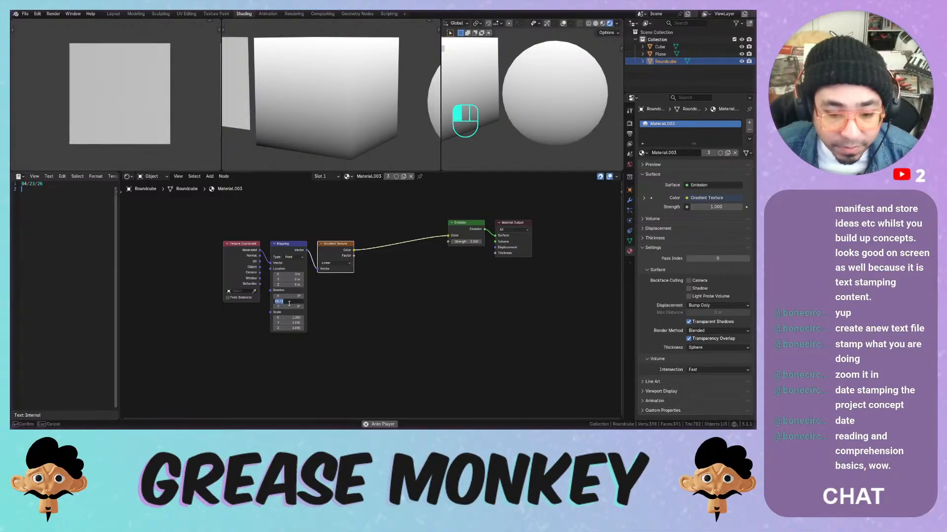
pyautogui.write('90')
pyautogui.press('Return')
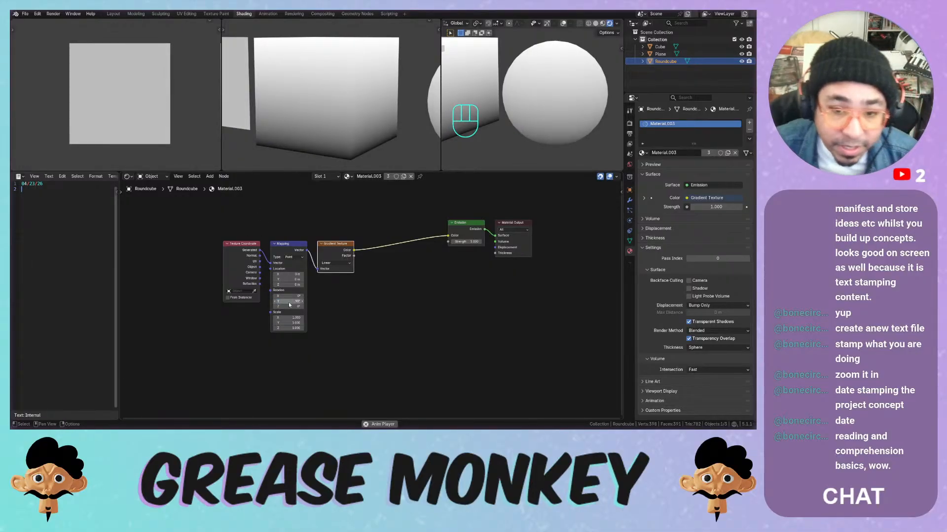
pyautogui.press('space')
pyautogui.press('space')
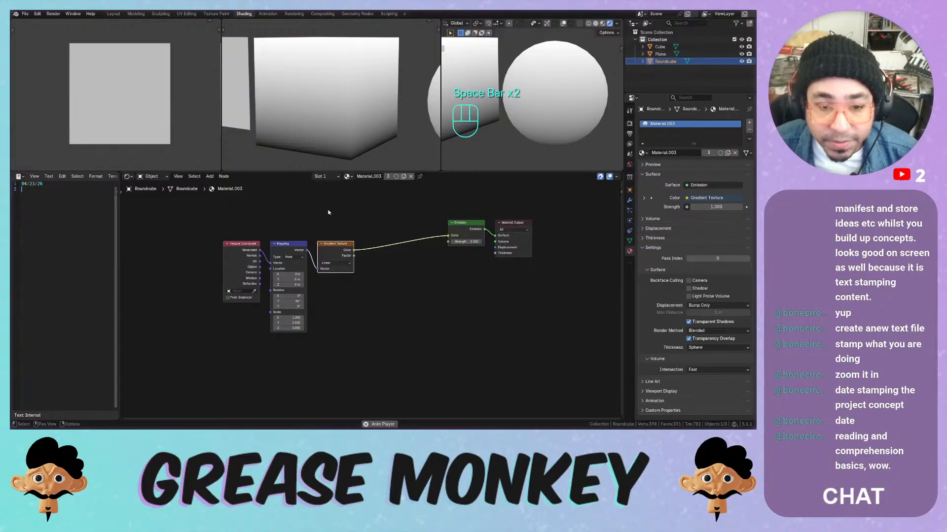
# Try different Location offsets on the Mapping node with a changed Y rotation, undoing the trial shifts
pyautogui.click(297, 295)
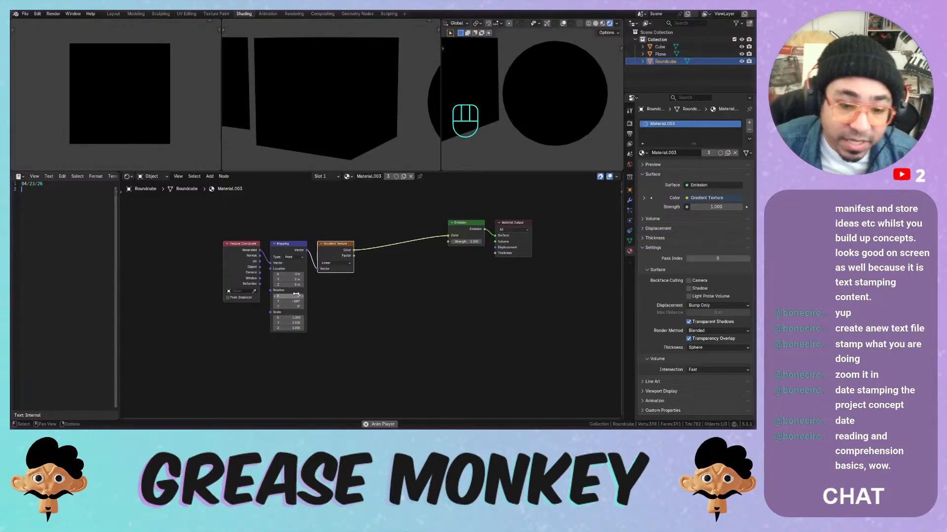
pyautogui.moveTo(286, 284); pyautogui.dragTo(277, 285)
pyautogui.moveTo(364, 285); pyautogui.dragTo(367, 285)
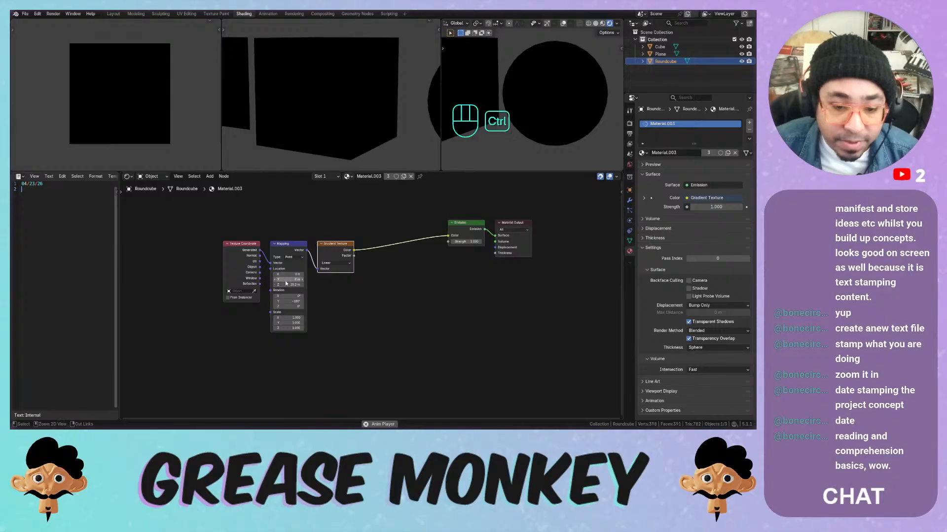
pyautogui.hotkey('ctrl', 'z')
pyautogui.moveTo(287, 279); pyautogui.dragTo(388, 274)
pyautogui.hotkey('ctrl', 'z')
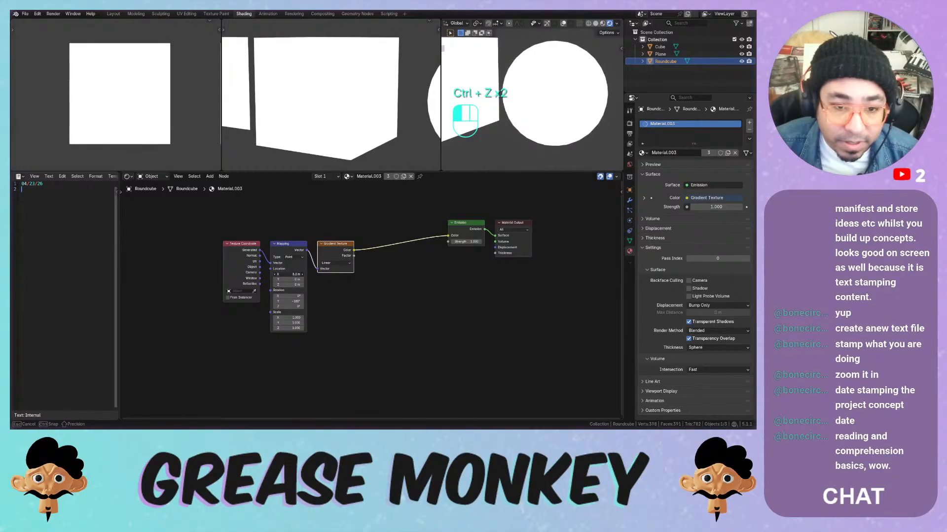
pyautogui.moveTo(303, 274)
pyautogui.mouseDown()
pyautogui.moveTo(285, 274)
pyautogui.moveTo(297, 274)
pyautogui.moveTo(305, 301)
pyautogui.moveTo(345, 301)
pyautogui.moveTo(289, 300)
pyautogui.mouseUp()
pyautogui.hotkey('ctrl', 'z')
pyautogui.hotkey('ctrl', 'z')
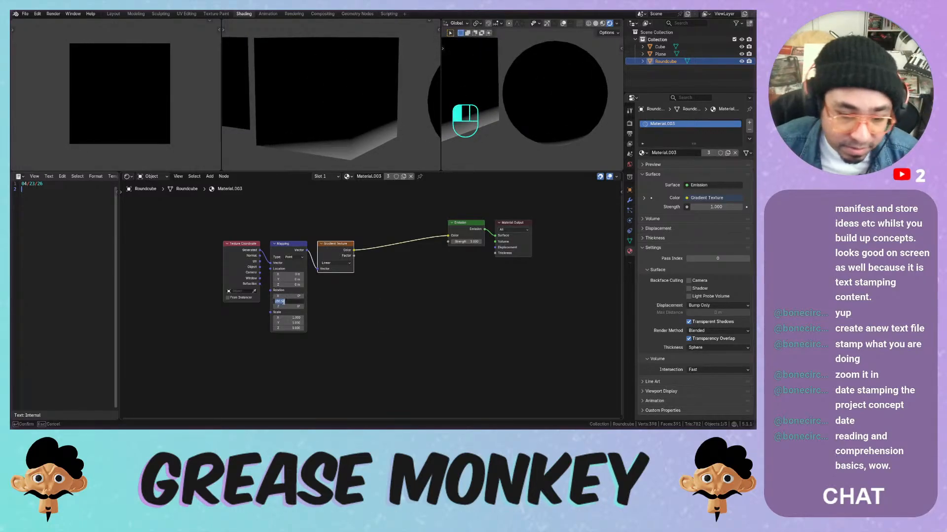
# Re-enter the Mapping node's Y rotation and try shifting the gradient with the Location values
pyautogui.write('0')
pyautogui.press('Return')
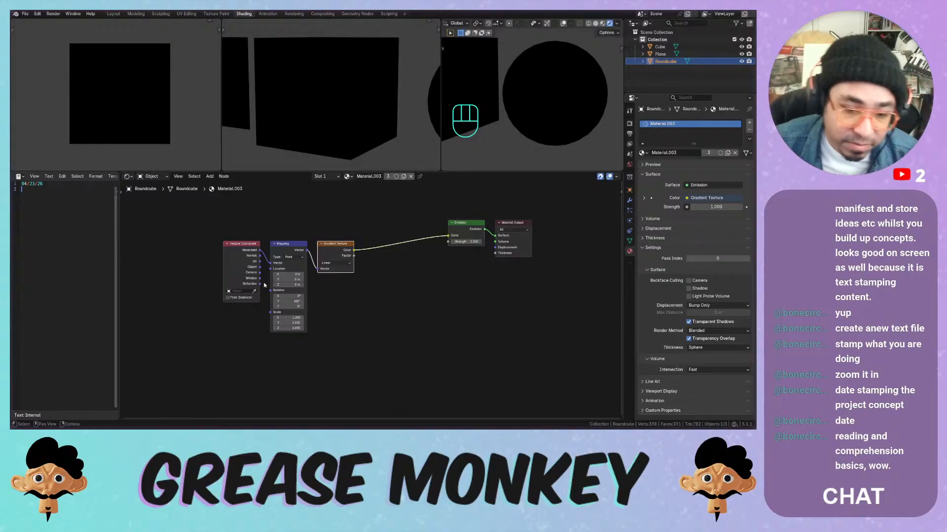
pyautogui.moveTo(290, 285)
pyautogui.mouseDown()
pyautogui.moveTo(276, 274)
pyautogui.moveTo(295, 302)
pyautogui.moveTo(308, 301)
pyautogui.mouseUp()
pyautogui.hotkey('ctrl', 'z')
pyautogui.hotkey('ctrl', 'z')
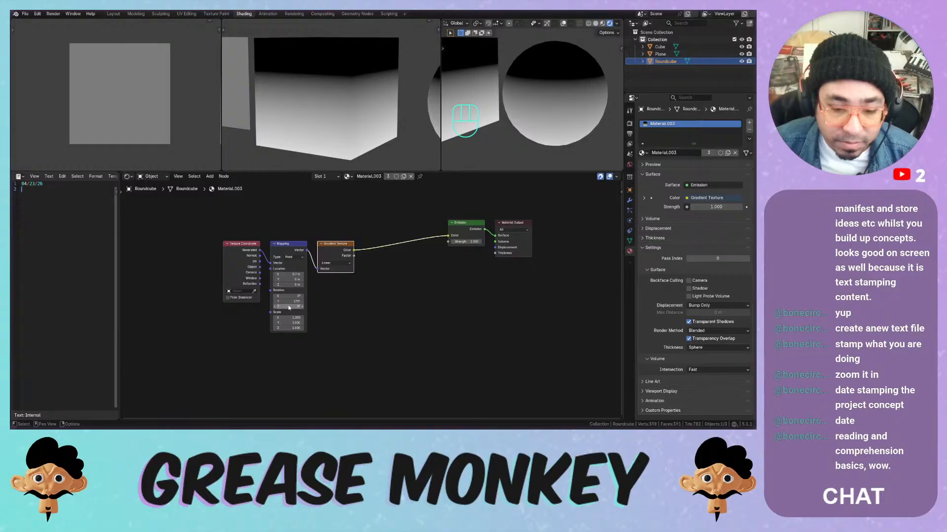
# Try Z and X rotations on the Mapping node and reset its rotation values to 0°
pyautogui.moveTo(288, 306); pyautogui.dragTo(314, 306)
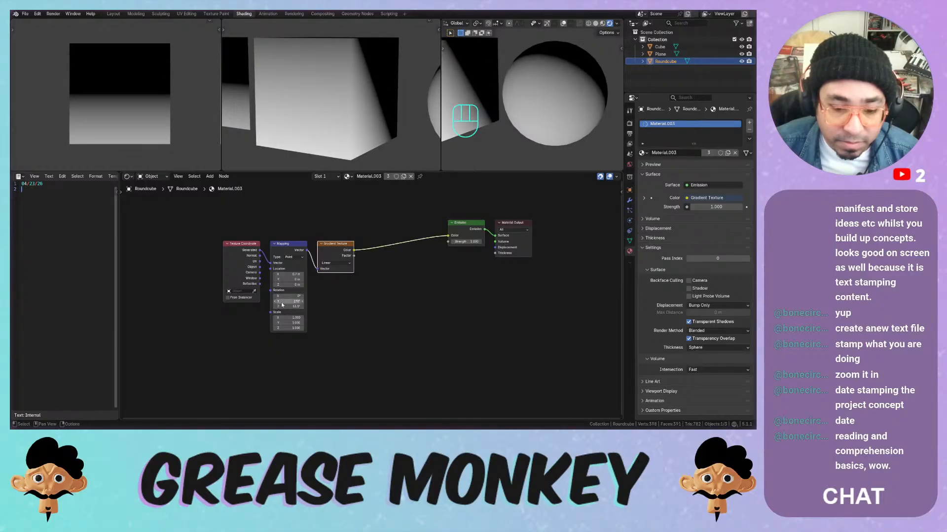
pyautogui.press('Return')
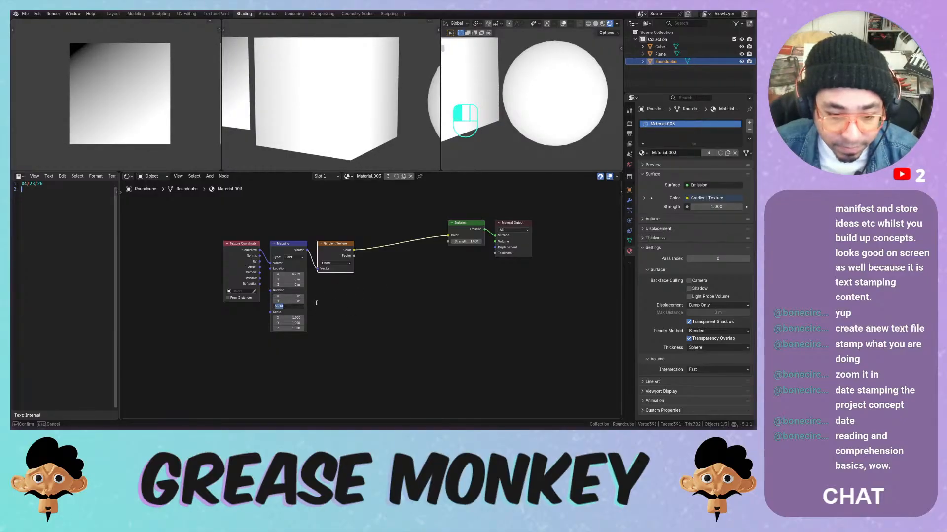
pyautogui.write('0')
pyautogui.press('Return')
pyautogui.moveTo(288, 296); pyautogui.dragTo(273, 296)
pyautogui.write('0')
pyautogui.press('Return')
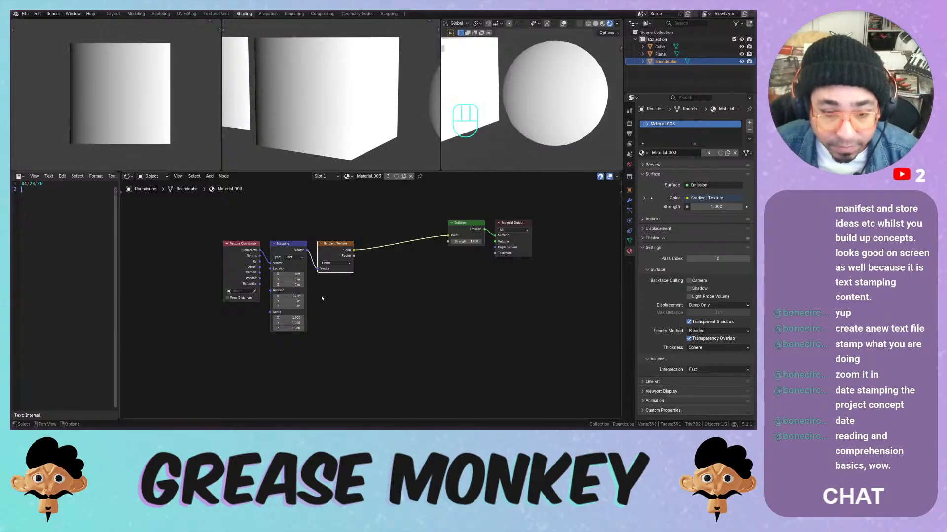
pyautogui.moveTo(291, 299); pyautogui.dragTo(269, 299)
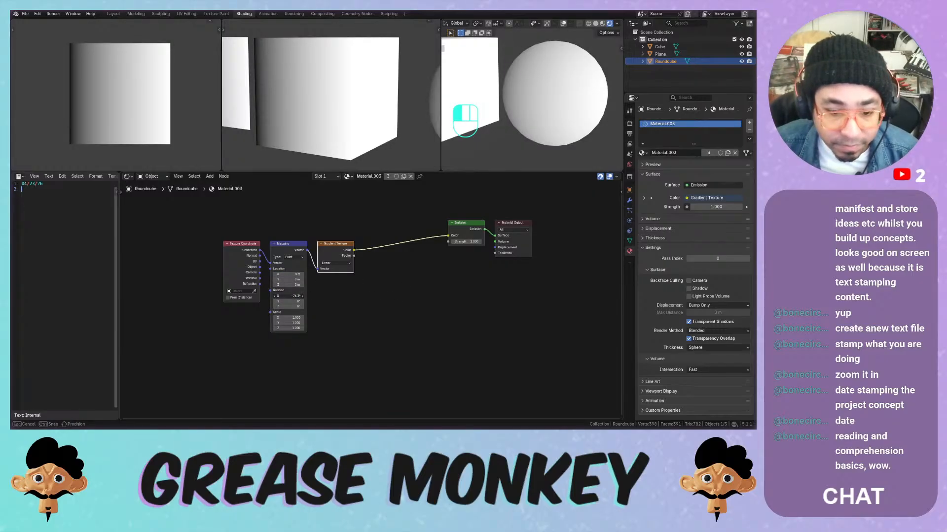
pyautogui.write('0')
pyautogui.press('Return')
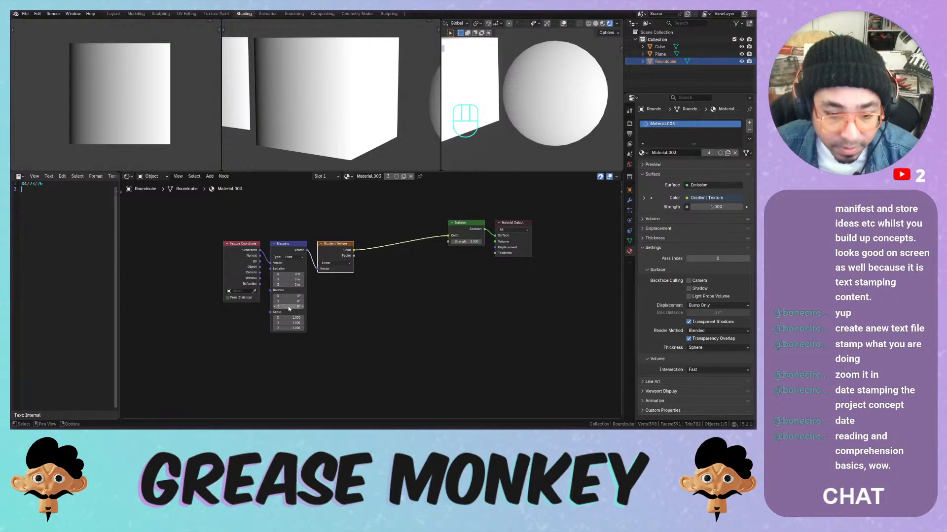
# Set the Mapping's Y rotation to -90° and X location to about 0.9 m, with the Gradient Texture's Color linked to the Emission Color
pyautogui.moveTo(289, 309); pyautogui.dragTo(333, 309)
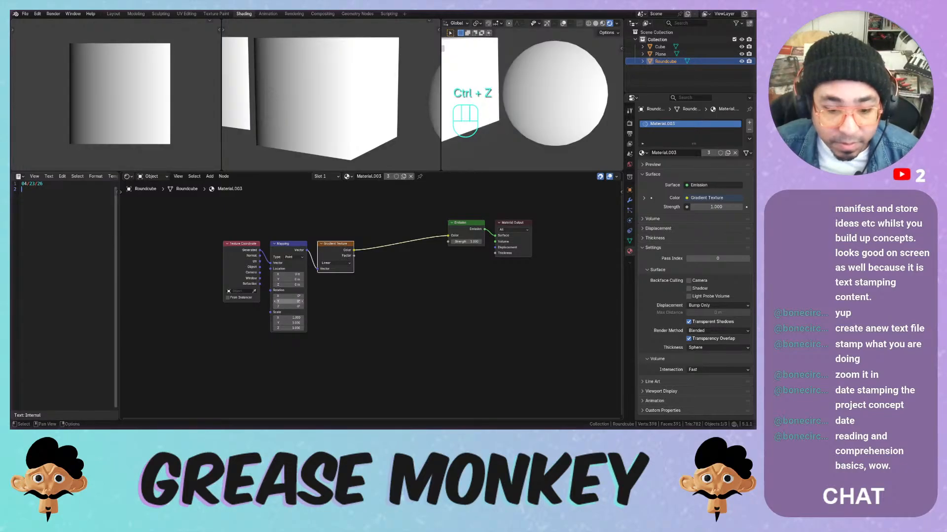
pyautogui.moveTo(288, 302); pyautogui.dragTo(245, 301)
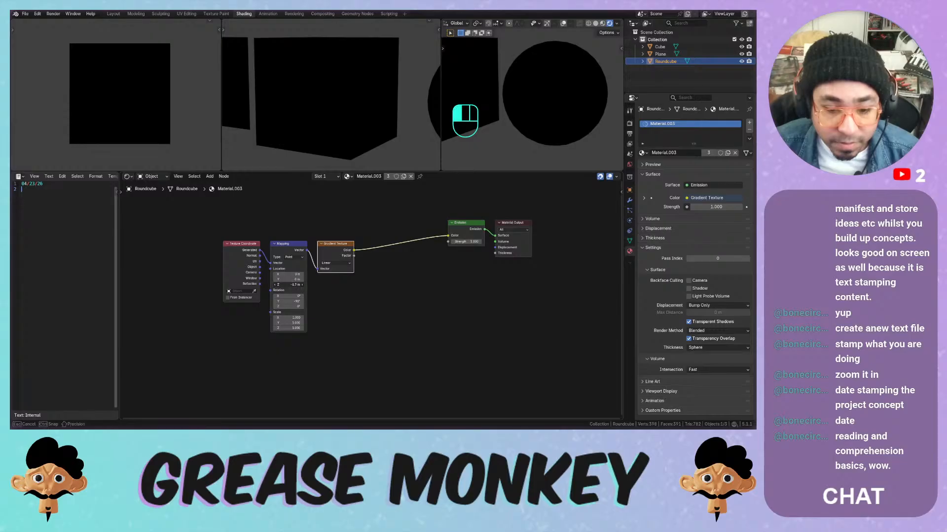
pyautogui.hotkey('ctrl', 'z')
pyautogui.hotkey('ctrl', 'z')
pyautogui.moveTo(289, 274); pyautogui.dragTo(452, 237)
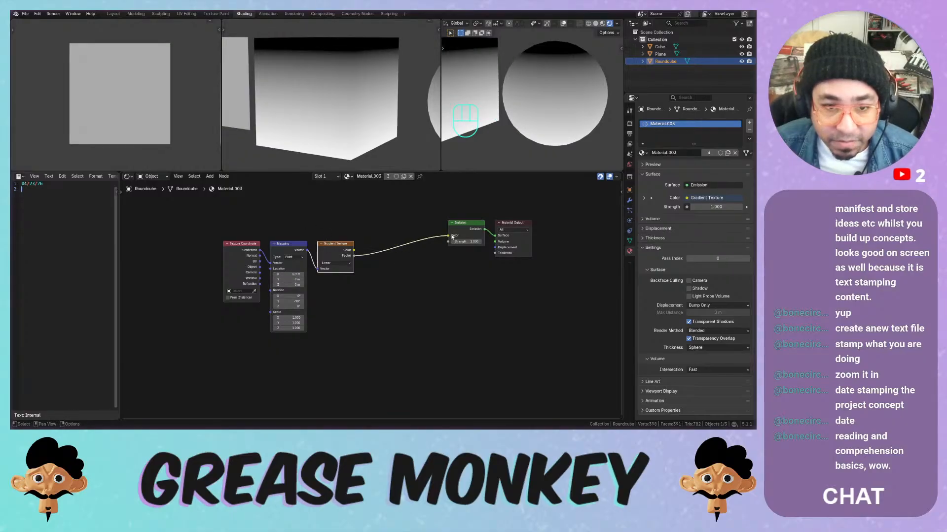
pyautogui.moveTo(353, 249); pyautogui.dragTo(451, 236)
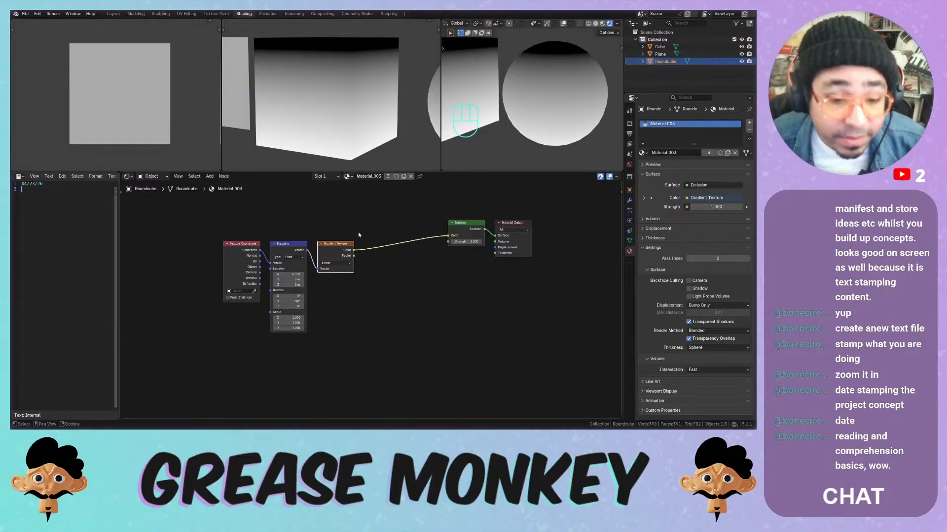
# Move the Gradient Texture beside the Emission node and bring the Material Output closer to it
pyautogui.scroll(1, 326, 264)
pyautogui.moveTo(324, 231); pyautogui.dragTo(430, 205)
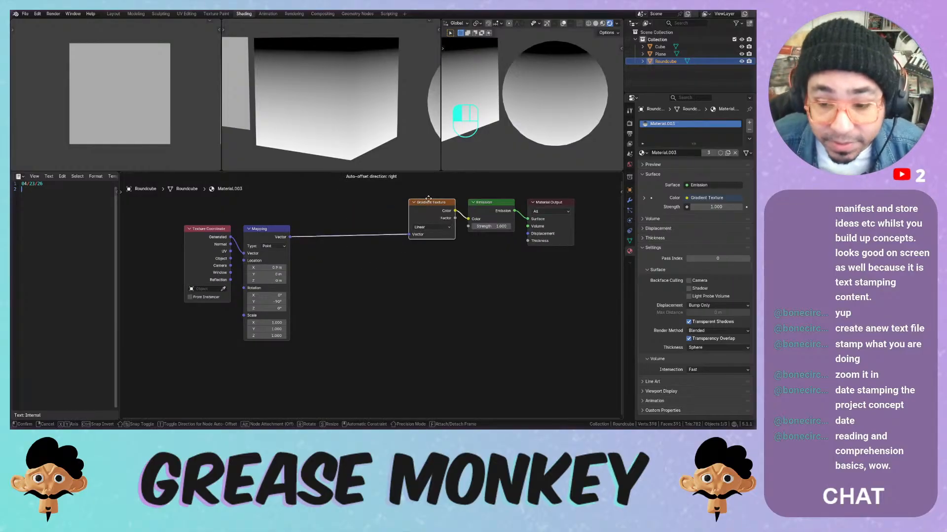
pyautogui.moveTo(546, 206); pyautogui.dragTo(539, 206)
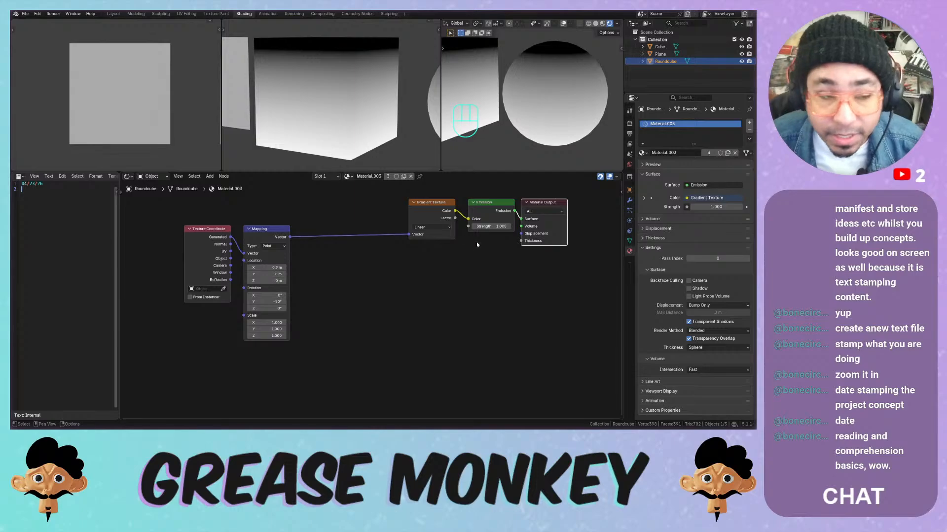
# Set the Mapping node's X location to 1 m
pyautogui.moveTo(266, 268)
pyautogui.keyDown('shift'); pyautogui.mouseDown()
pyautogui.moveTo(238, 256)
pyautogui.moveTo(271, 267)
pyautogui.mouseUp(); pyautogui.keyUp('shift')
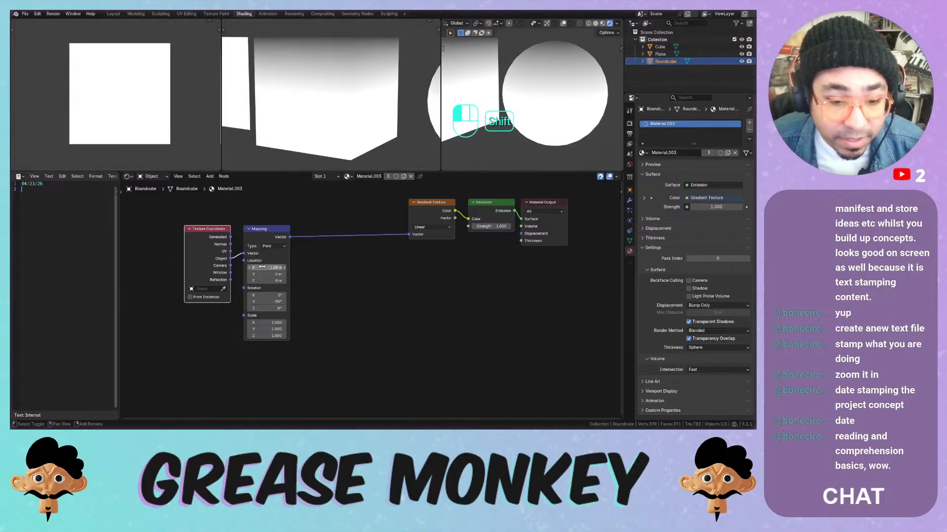
pyautogui.click(267, 268)
pyautogui.write('1')
pyautogui.click(325, 269)
# Reconnect the Texture Coordinate's Generated output to the Mapping Vector and place the two nodes side by side
pyautogui.moveTo(306, 148); pyautogui.dragTo(325, 85, button='middle')
pyautogui.moveTo(301, 242); pyautogui.dragTo(358, 243, button='middle')
pyautogui.moveTo(282, 242); pyautogui.dragTo(310, 254)
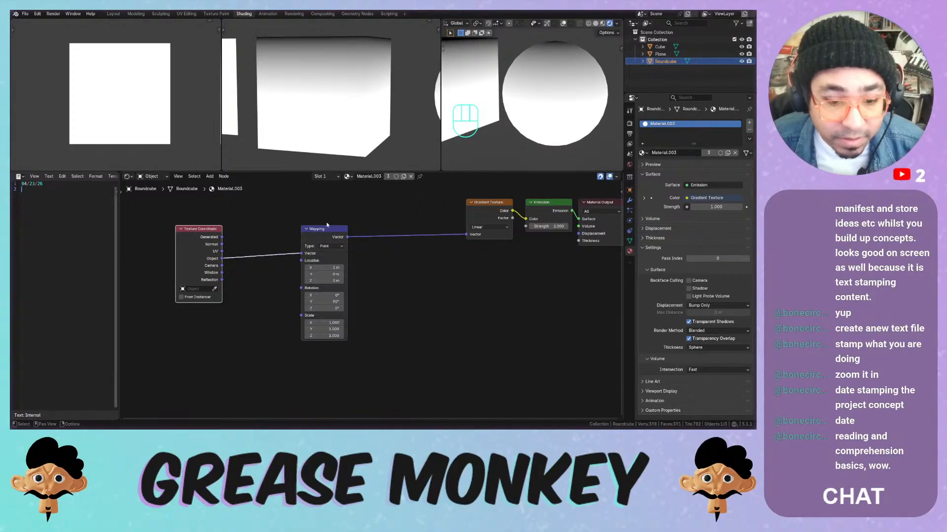
pyautogui.click(223, 236)
pyautogui.moveTo(222, 237)
pyautogui.mouseDown()
pyautogui.moveTo(301, 254)
pyautogui.moveTo(290, 232)
pyautogui.moveTo(265, 232)
pyautogui.mouseUp()
pyautogui.click(338, 220)
pyautogui.moveTo(323, 225); pyautogui.dragTo(357, 248, button='middle')
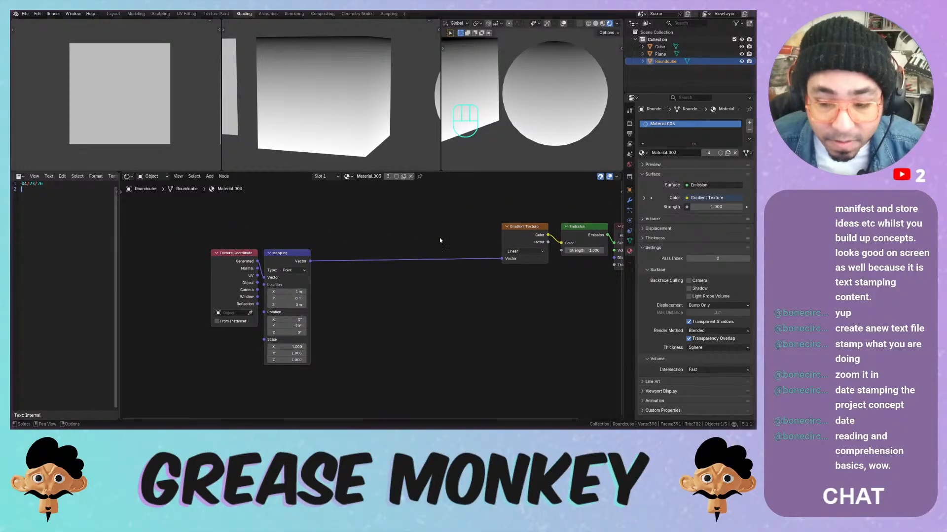
# Insert a Vector Math node set to Add between the Mapping and the Gradient Texture
pyautogui.hotkey('shift', 'a')
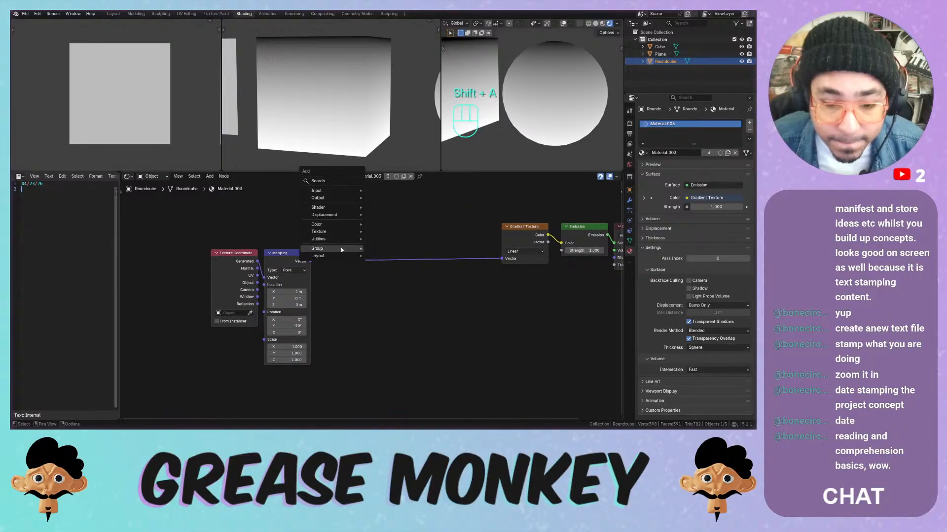
pyautogui.moveTo(325, 239)
pyautogui.moveTo(398, 249)
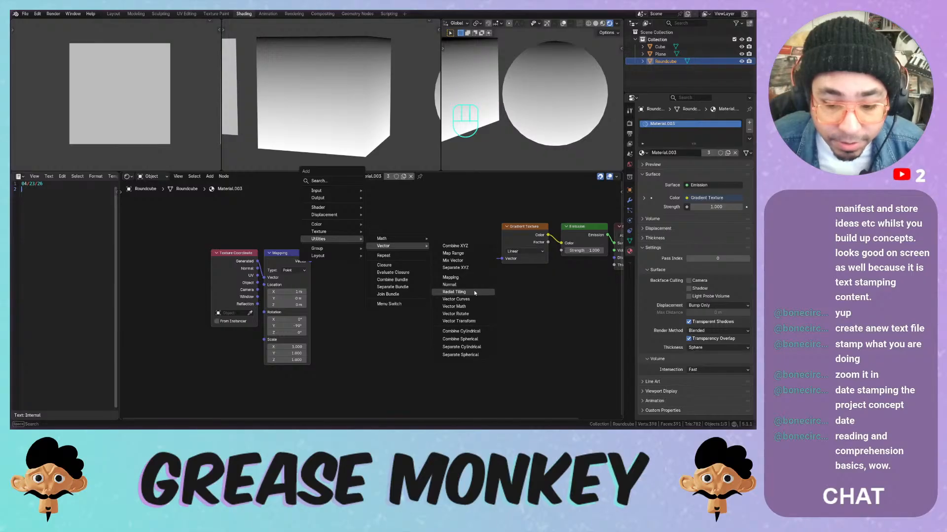
pyautogui.click(454, 306)
pyautogui.click(412, 243)
pyautogui.moveTo(437, 249); pyautogui.dragTo(430, 243)
pyautogui.moveTo(365, 249); pyautogui.dragTo(395, 217, button='middle')
pyautogui.moveTo(392, 249); pyautogui.dragTo(403, 226, button='middle')
# Add a Gabor Texture below the Mapping node and connect its Phase to the Add node's second Vector
pyautogui.hotkey('shift', 'a')
pyautogui.moveTo(379, 232)
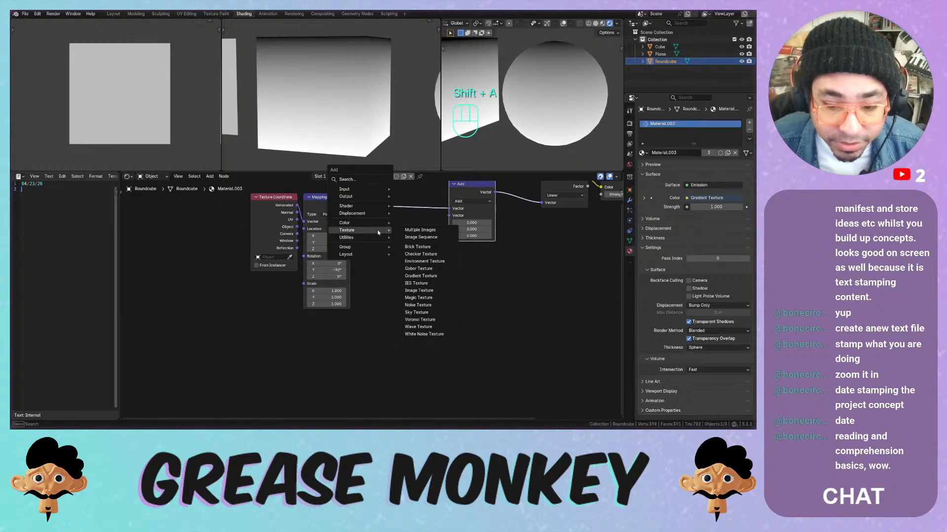
pyautogui.click(418, 269)
pyautogui.click(305, 314)
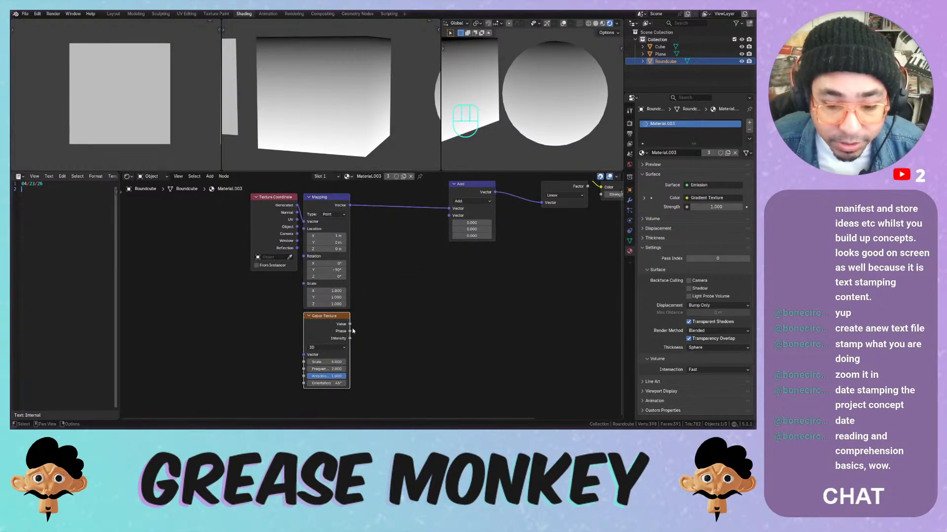
pyautogui.moveTo(349, 331); pyautogui.dragTo(448, 215)
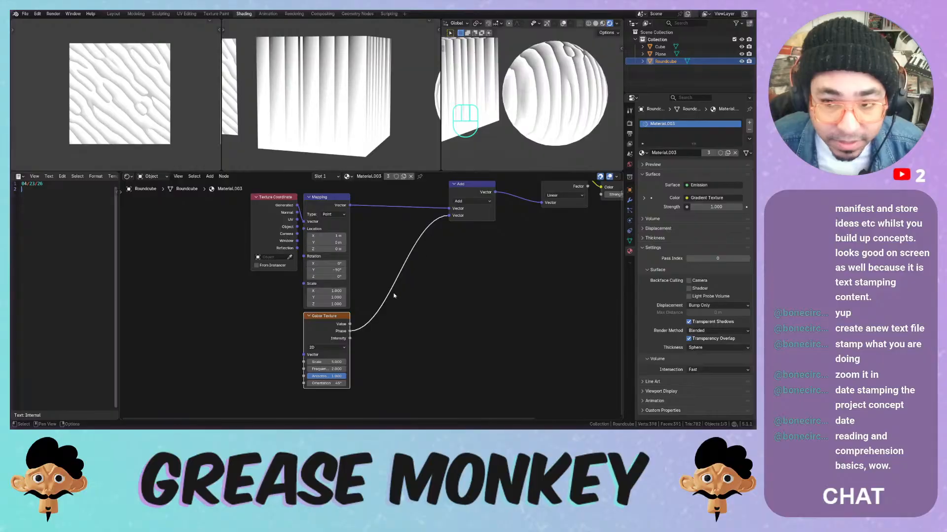
# Try a different scale on the Gabor Texture and undo it
pyautogui.moveTo(336, 362)
pyautogui.mouseDown()
pyautogui.moveTo(308, 362)
pyautogui.moveTo(353, 369)
pyautogui.moveTo(305, 369)
pyautogui.mouseUp()
pyautogui.hotkey('ctrl', 'z')
pyautogui.hotkey('ctrl', 'z')
# Give the Gabor Texture its own Mapping and Texture Coordinate nodes, align them beside it, and save the file
pyautogui.hotkey('ctrl', 't')
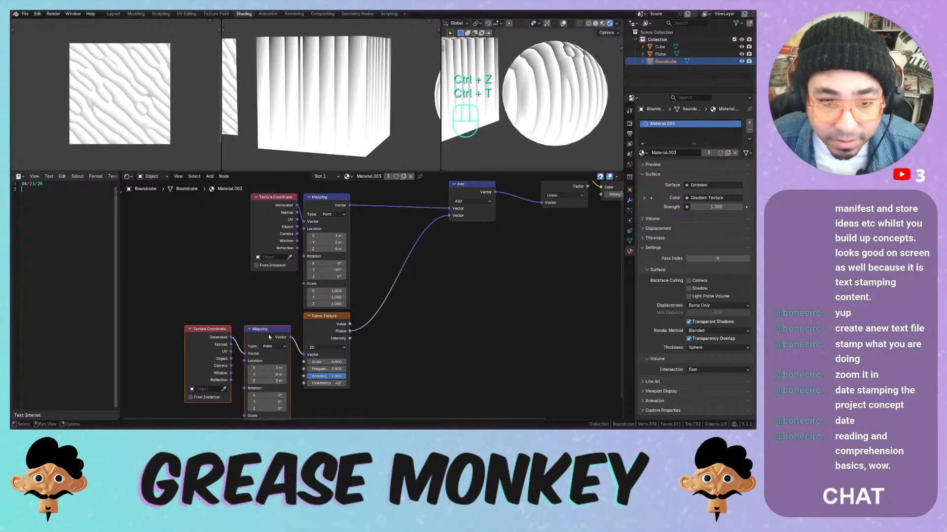
pyautogui.moveTo(269, 316); pyautogui.dragTo(276, 318)
pyautogui.click(276, 318)
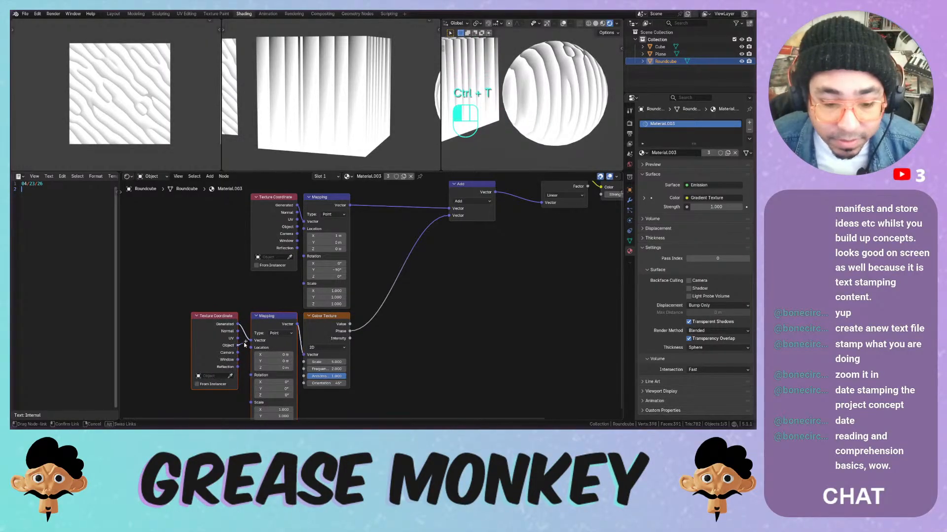
pyautogui.moveTo(238, 345); pyautogui.dragTo(252, 341)
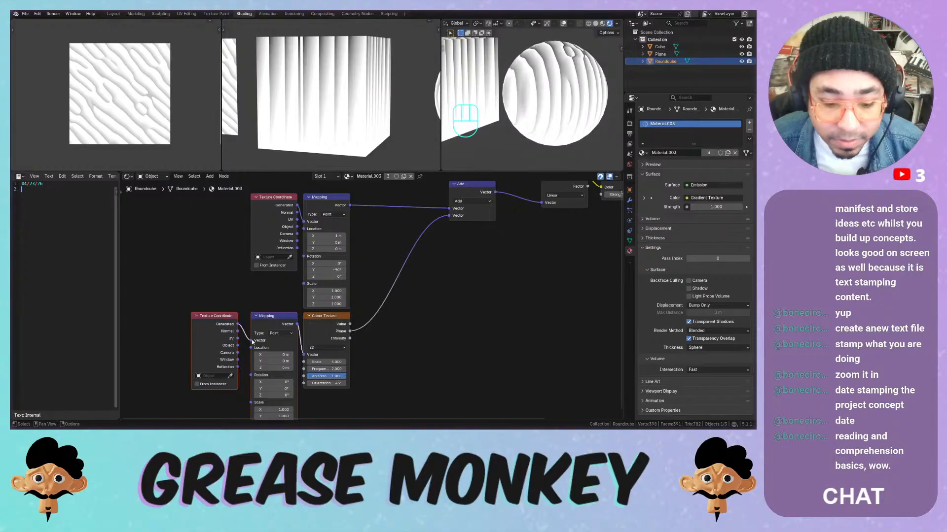
pyautogui.hotkey('ctrl', 's')
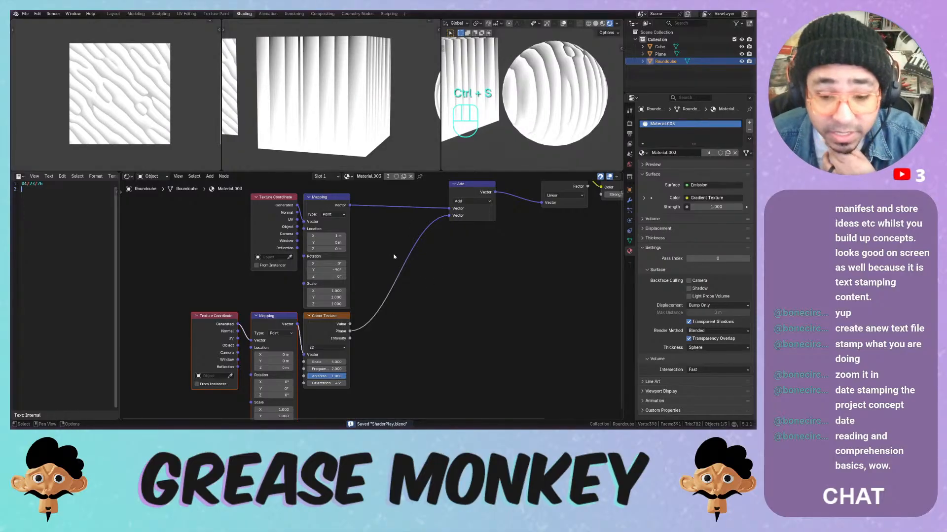
# Try a larger Gabor Texture scale and a shifted location on its Mapping node, undoing both
pyautogui.moveTo(325, 362)
pyautogui.keyDown('ctrl'); pyautogui.mouseDown()
pyautogui.moveTo(345, 362)
pyautogui.moveTo(337, 356)
pyautogui.mouseUp(); pyautogui.keyUp('ctrl')
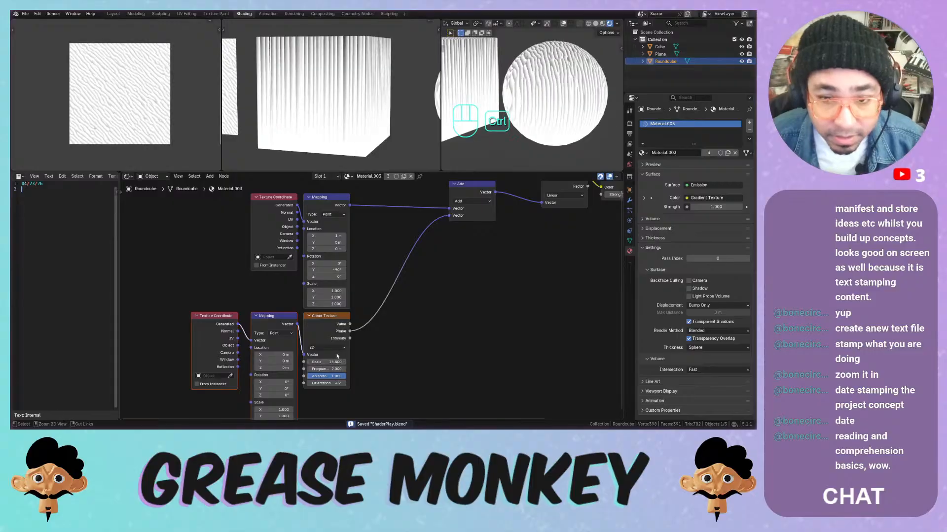
pyautogui.hotkey('ctrl', 'z')
pyautogui.hotkey('ctrl', 'z')
pyautogui.moveTo(274, 368); pyautogui.dragTo(310, 368)
pyautogui.hotkey('ctrl', 'z')
# Change the Vector Math node's operation to Multiply
pyautogui.click(464, 202)
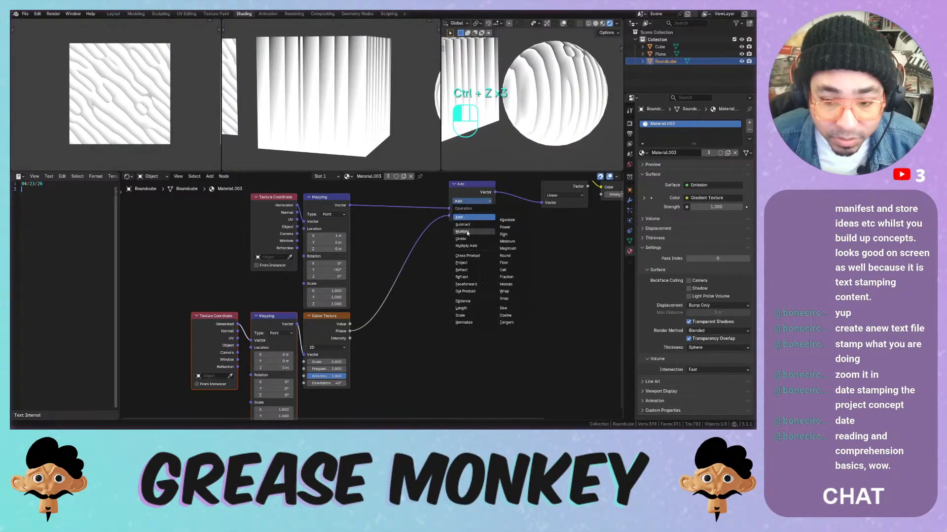
pyautogui.click(450, 236)
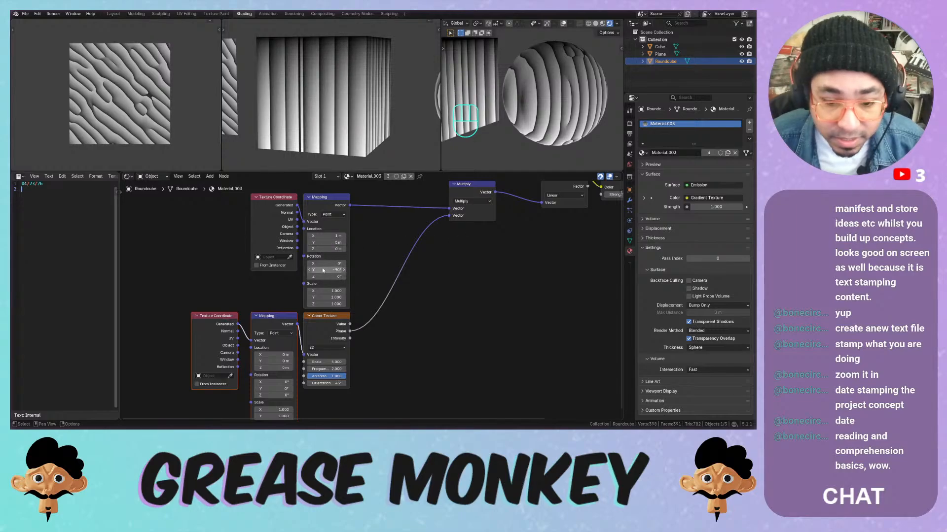
# Try a different Y rotation on the gradient's Mapping node and undo it
pyautogui.moveTo(317, 270); pyautogui.dragTo(379, 270)
pyautogui.hotkey('ctrl', 'z')
pyautogui.hotkey('ctrl', 'z')
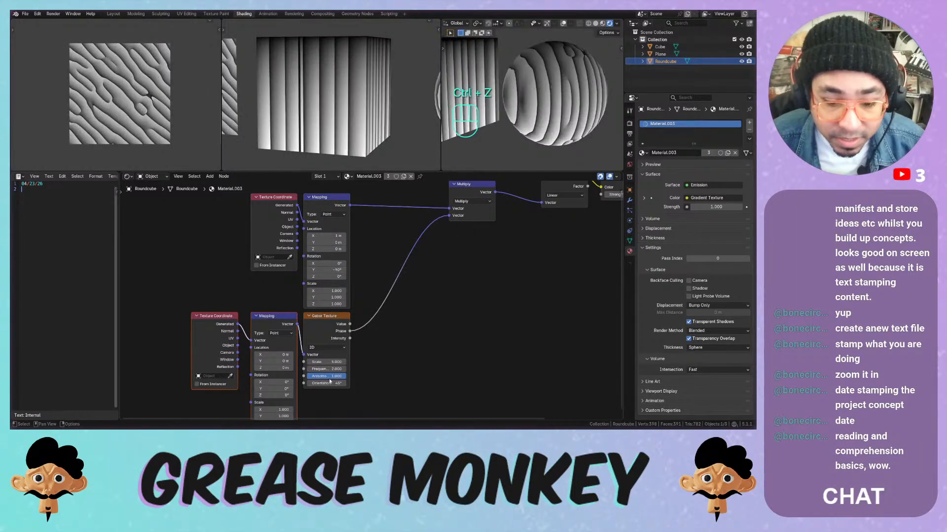
# Switch the Gabor Texture to 3D, then try a different orientation and undo that trial
pyautogui.click(318, 347)
pyautogui.click(316, 371)
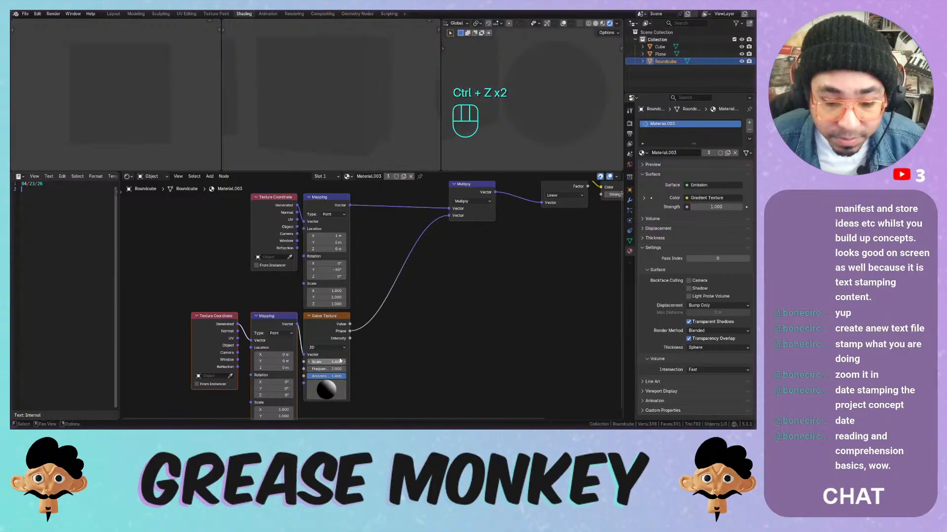
pyautogui.moveTo(323, 373); pyautogui.dragTo(313, 395)
pyautogui.hotkey('ctrl', 'z')
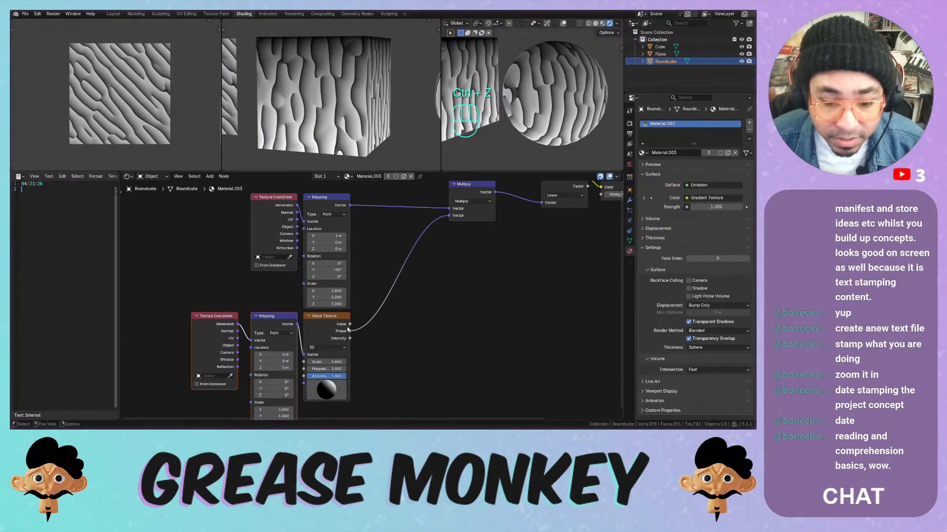
# Try the Cross Product, Project and Refract operations on the Vector Math node
pyautogui.scroll(-2, 387, 298)
pyautogui.moveTo(400, 294); pyautogui.dragTo(342, 314, button='middle')
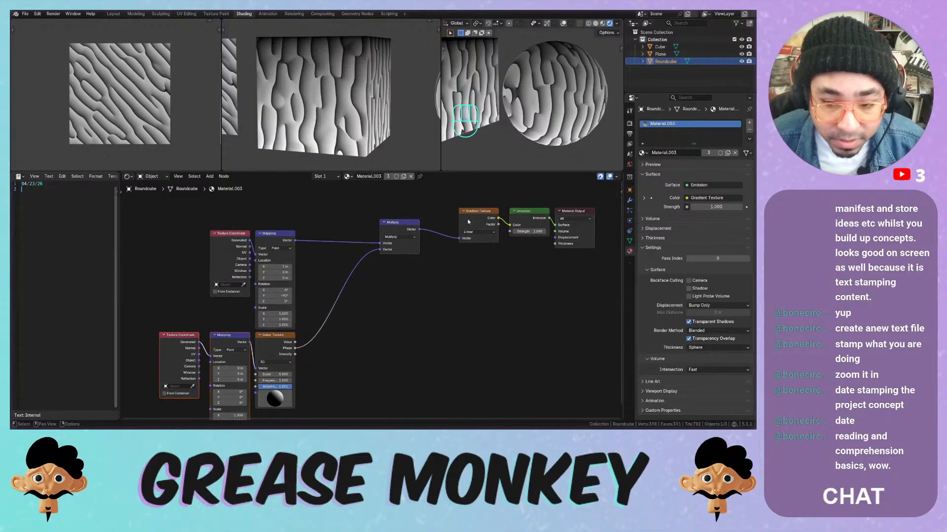
pyautogui.moveTo(418, 290); pyautogui.dragTo(301, 303, button='middle')
pyautogui.moveTo(501, 208); pyautogui.dragTo(403, 252)
pyautogui.hscroll(-5, 404, 252)
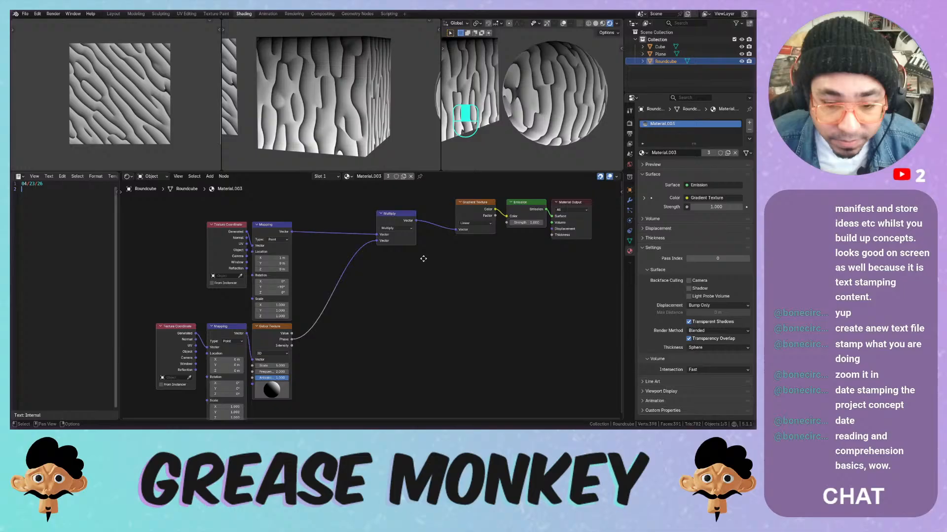
pyautogui.click(402, 229)
pyautogui.click(397, 274)
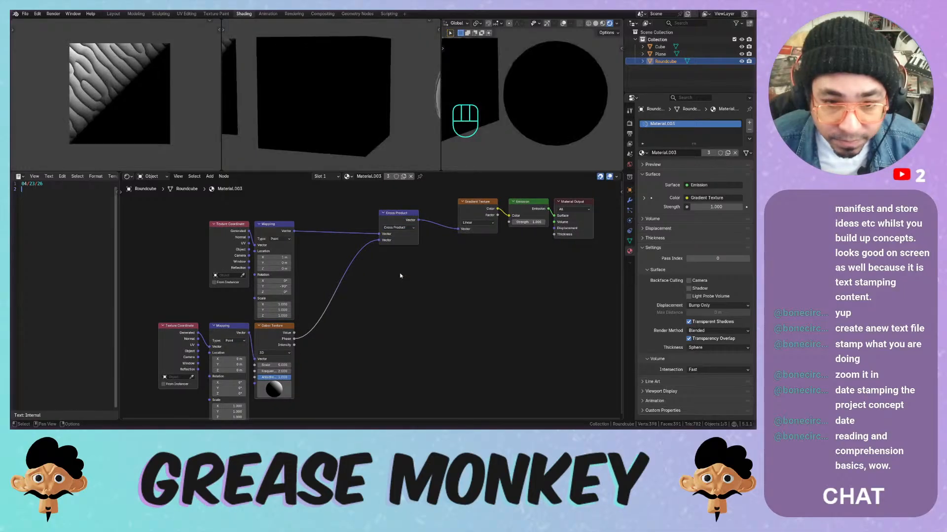
pyautogui.click(399, 228)
pyautogui.click(399, 280)
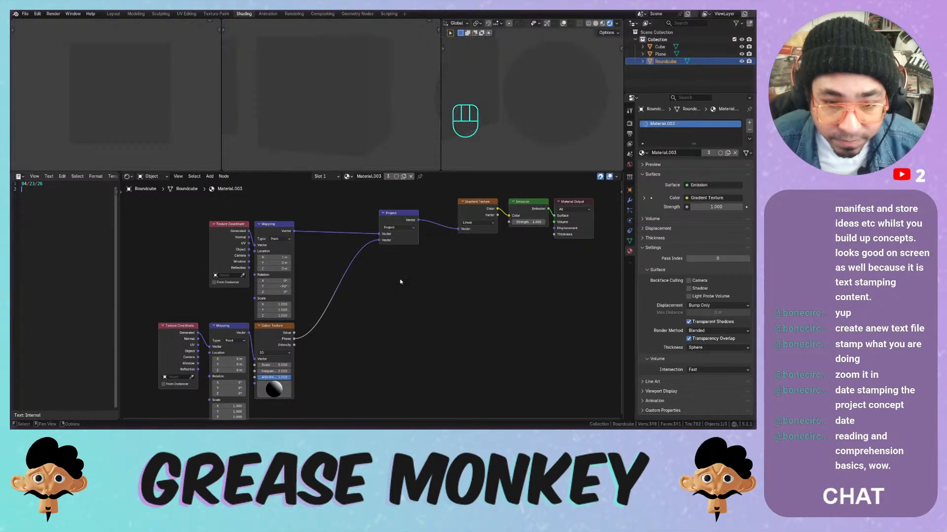
pyautogui.click(405, 229)
pyautogui.click(400, 292)
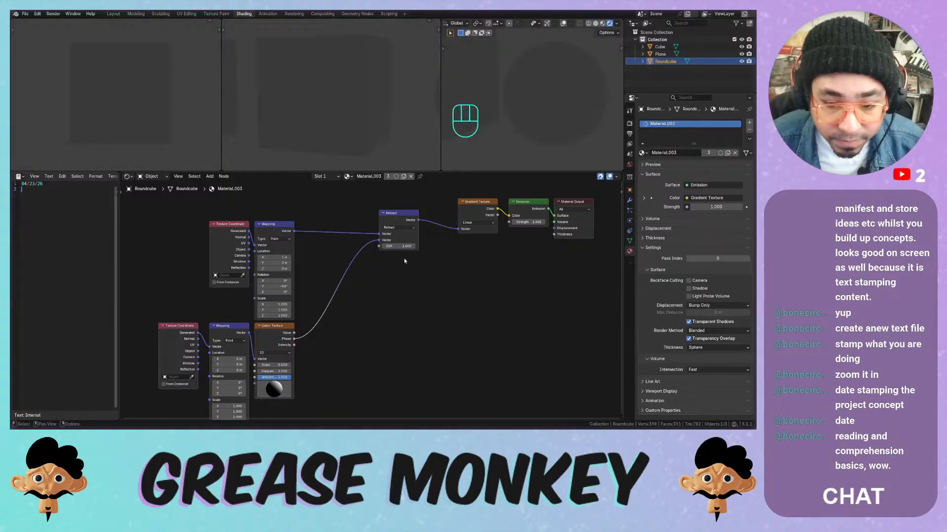
# Try Divide and Multiply on the Vector Math node, and switch its operation to Subtract
pyautogui.click(404, 228)
pyautogui.click(402, 260)
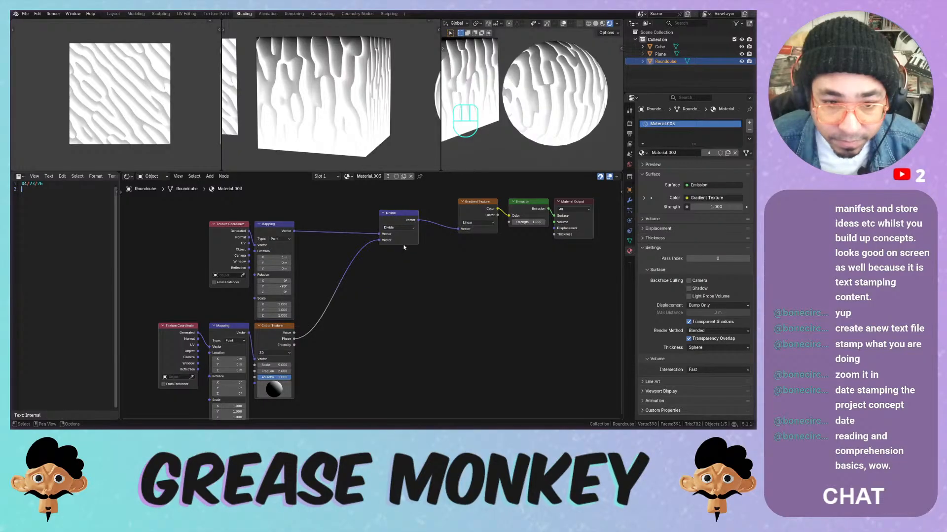
pyautogui.click(405, 228)
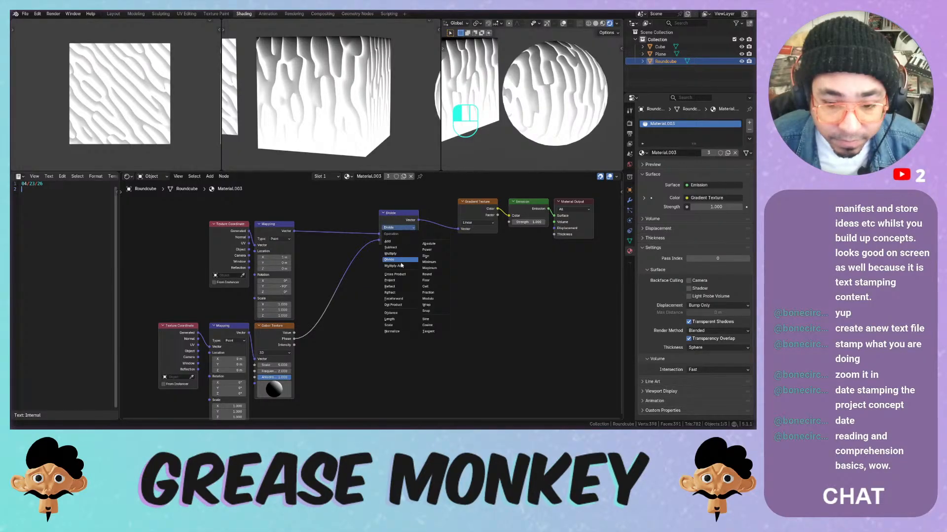
pyautogui.click(400, 254)
pyautogui.click(403, 227)
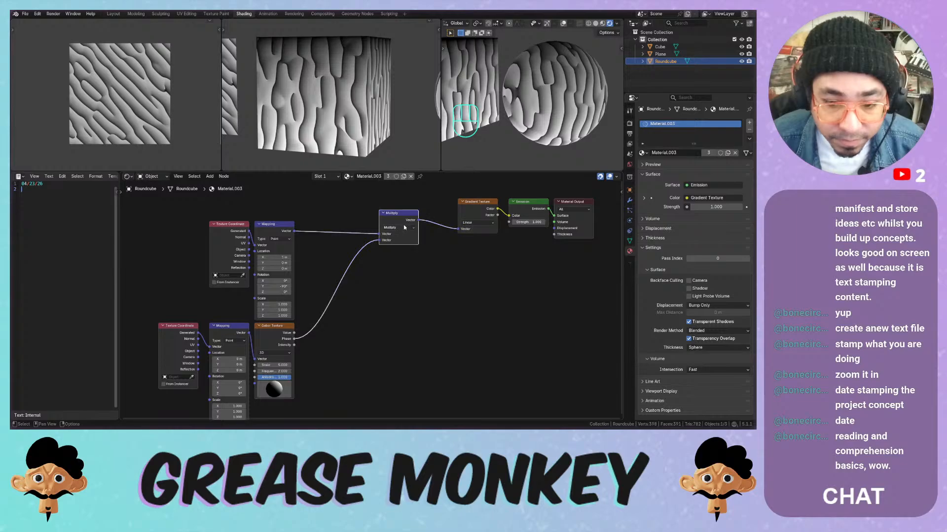
pyautogui.click(391, 248)
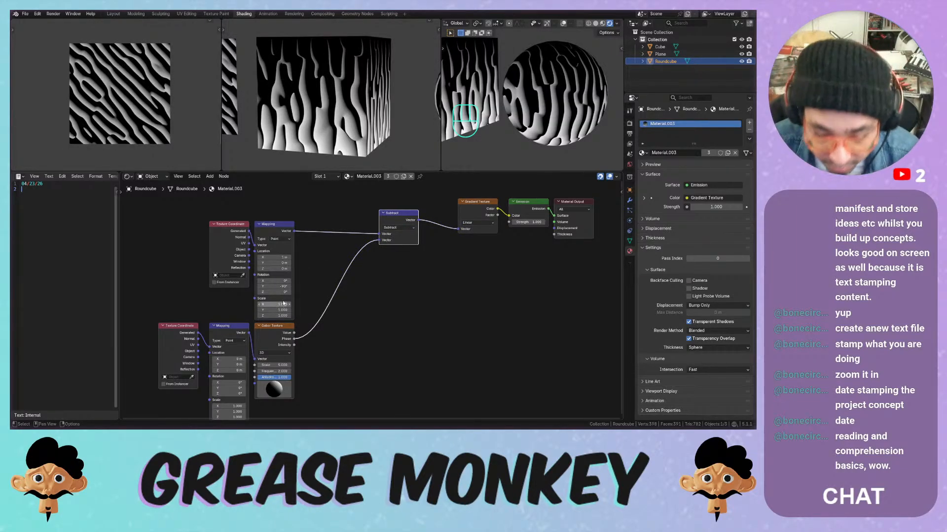
# Try shifting the location on the Gabor Texture's Mapping node, including along Z, and undo the changes
pyautogui.moveTo(229, 365)
pyautogui.mouseDown()
pyautogui.moveTo(244, 365)
pyautogui.moveTo(237, 370)
pyautogui.mouseUp()
pyautogui.hotkey('ctrl', 'z')
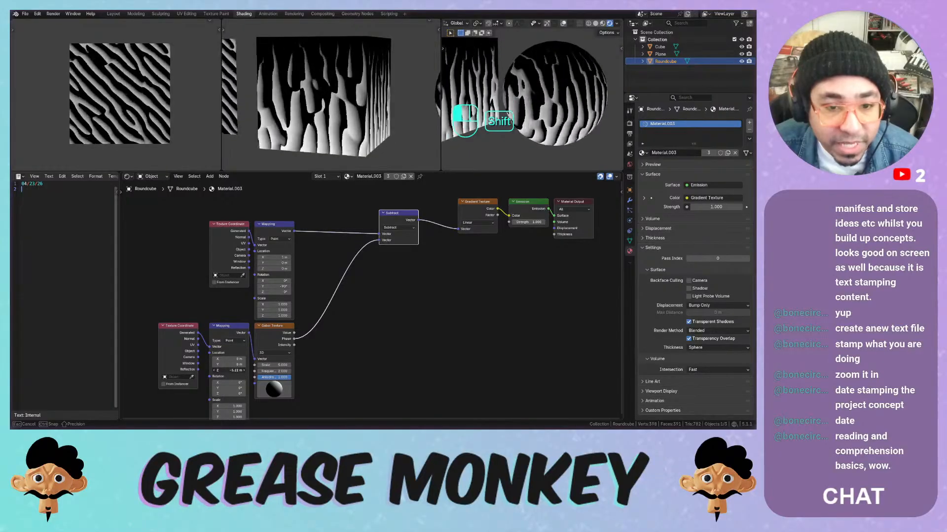
pyautogui.moveTo(237, 371)
pyautogui.keyDown('shift'); pyautogui.mouseDown()
pyautogui.moveTo(211, 364)
pyautogui.moveTo(234, 359)
pyautogui.mouseUp(); pyautogui.keyUp('shift')
pyautogui.hotkey('ctrl', 'z')
pyautogui.hotkey('ctrl', 'z')
pyautogui.hotkey('ctrl', 'z')
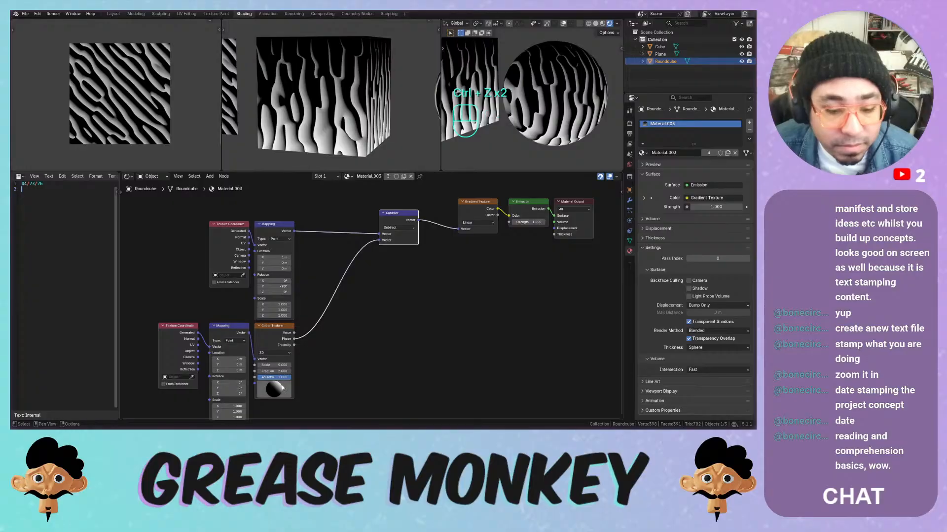
# Raise the Gabor Texture's scale with a new orientation, and set the gradient Mapping node's X location to about 0.79 m
pyautogui.moveTo(266, 408); pyautogui.dragTo(271, 360)
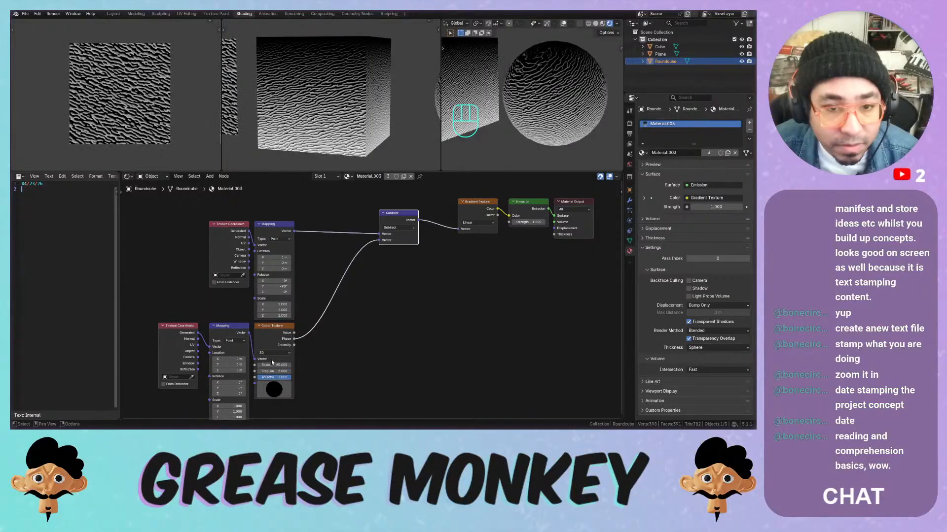
pyautogui.moveTo(332, 300); pyautogui.dragTo(379, 269, button='middle')
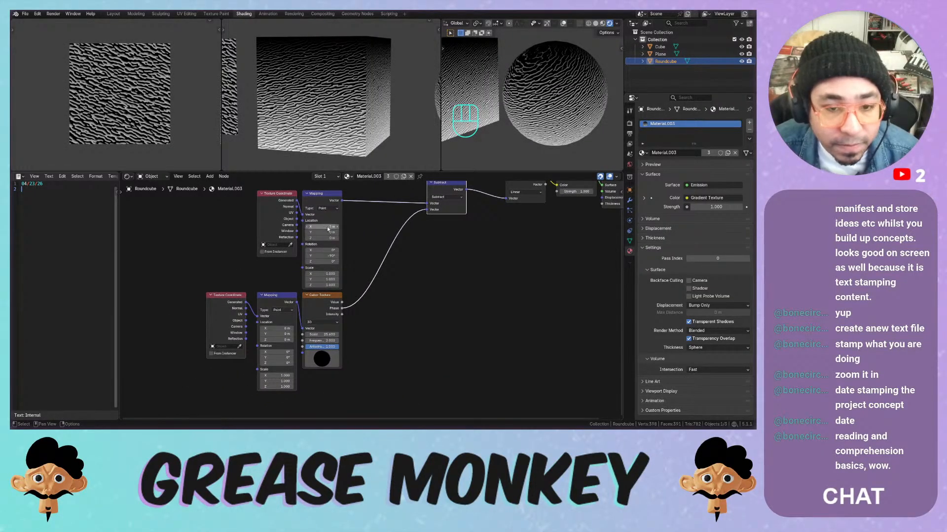
pyautogui.moveTo(325, 227); pyautogui.dragTo(317, 227)
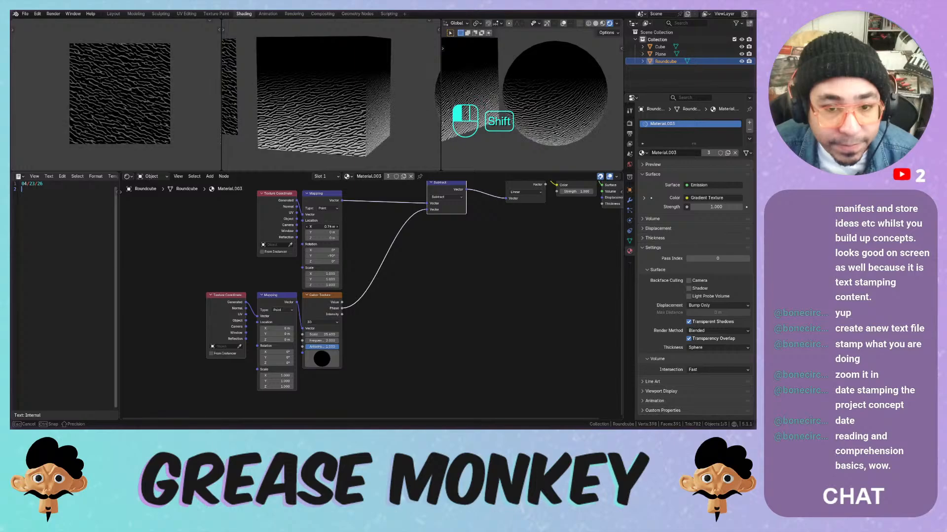
pyautogui.keyDown('shift'); pyautogui.moveTo(317, 227); pyautogui.dragTo(348, 230); pyautogui.keyUp('shift')
pyautogui.moveTo(354, 258); pyautogui.dragTo(343, 271, button='middle')
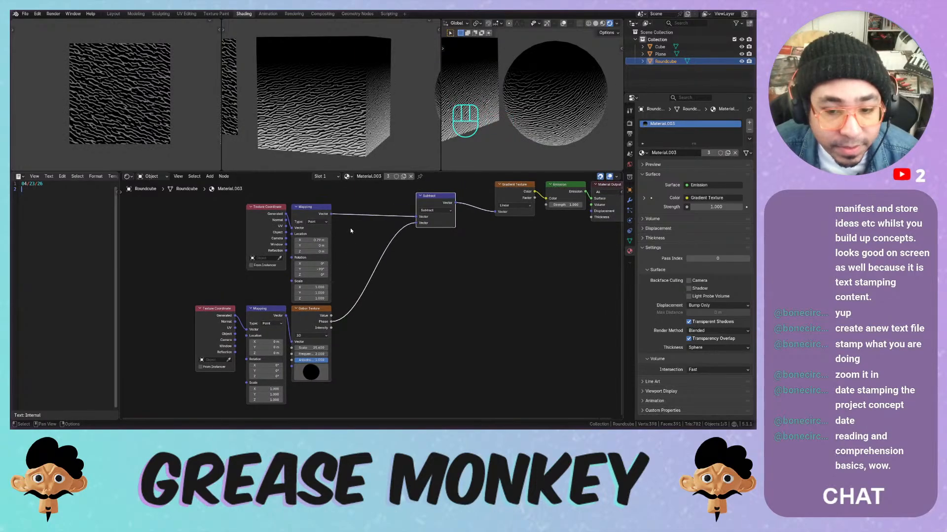
# Compare Multiply and Add on the Vector Math node and settle on Multiply
pyautogui.click(436, 211)
pyautogui.click(434, 234)
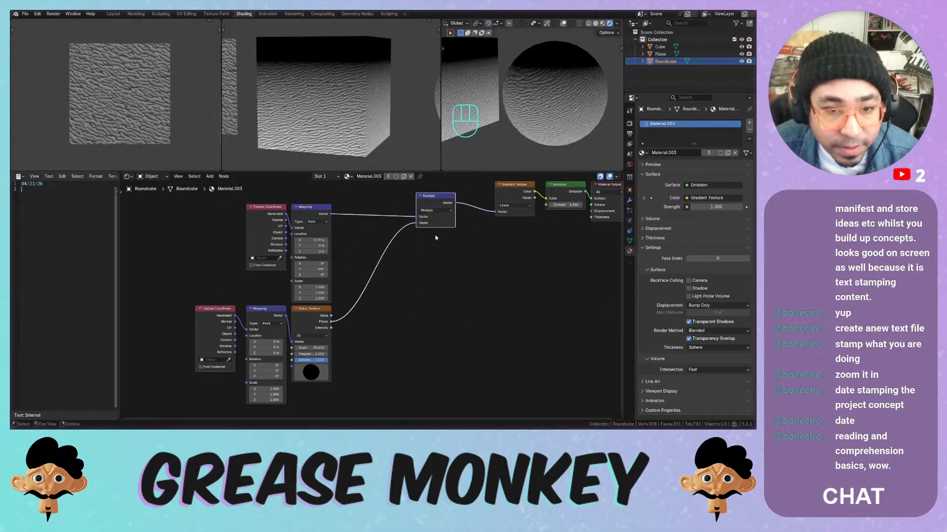
pyautogui.click(436, 212)
pyautogui.click(434, 227)
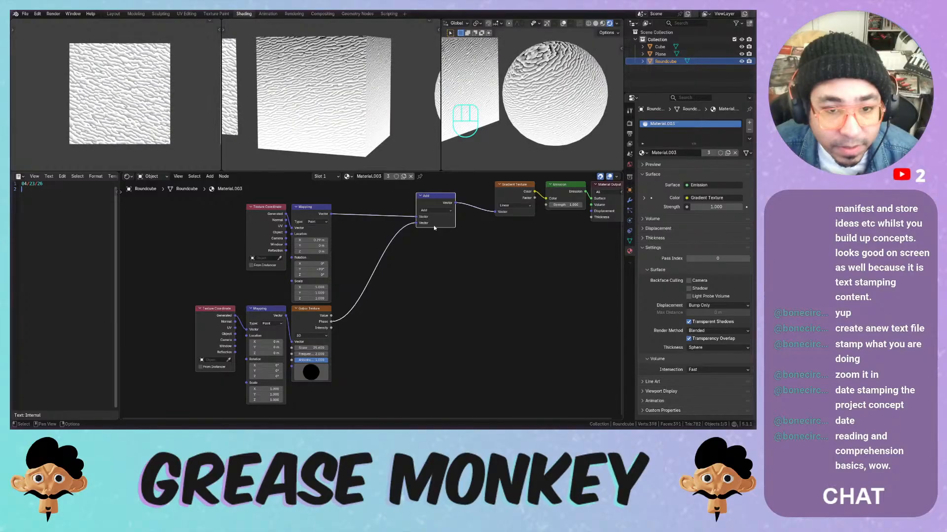
pyautogui.click(436, 212)
pyautogui.click(435, 236)
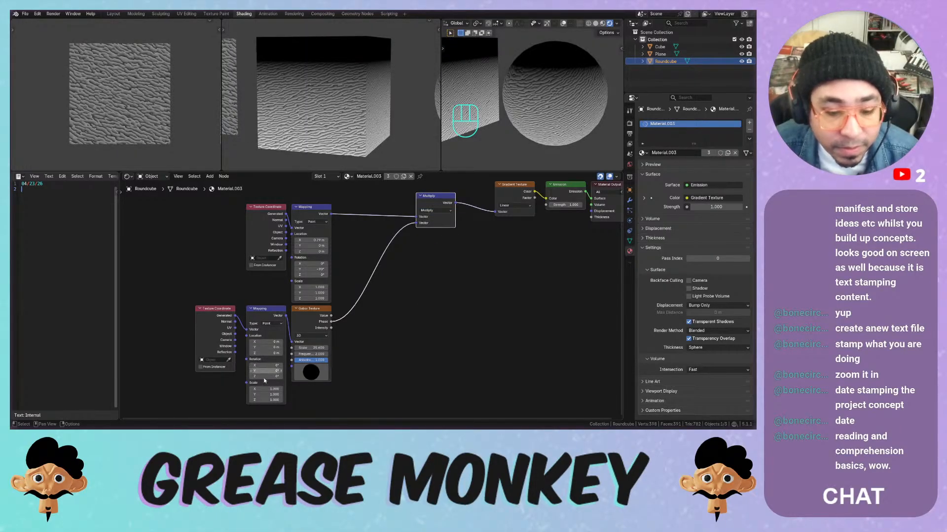
# Try rotating the Gabor Texture's Mapping node on all three axes, and reset the rotation to 0
pyautogui.moveTo(269, 365)
pyautogui.mouseDown()
pyautogui.moveTo(240, 365)
pyautogui.moveTo(265, 376)
pyautogui.mouseUp()
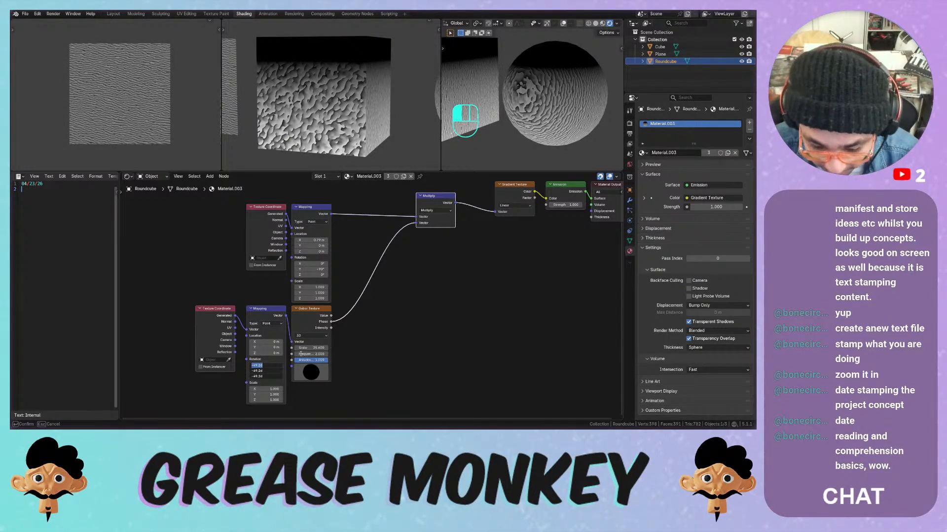
pyautogui.write('0')
pyautogui.press('Return')
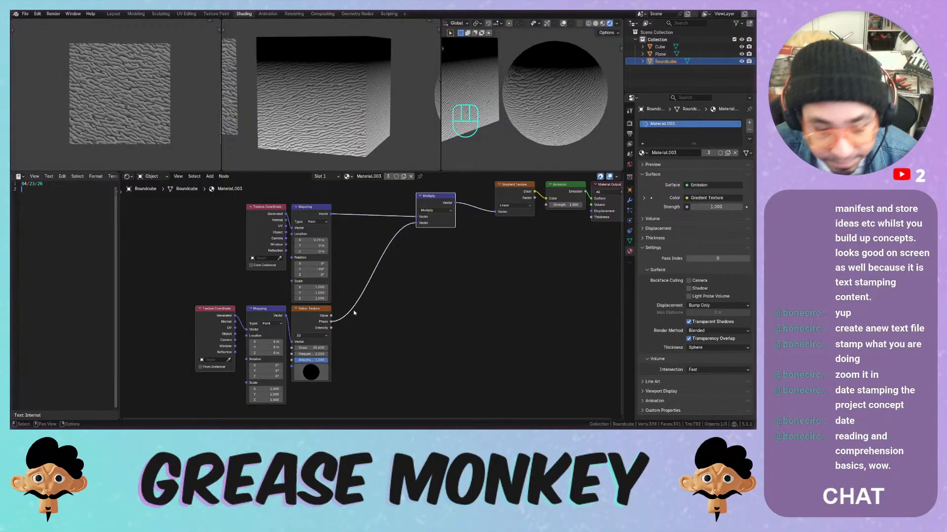
# Try the Gabor Texture's Value and Intensity outputs in the Multiply node's second vector, and reconnect the Phase output
pyautogui.moveTo(331, 316); pyautogui.dragTo(415, 224)
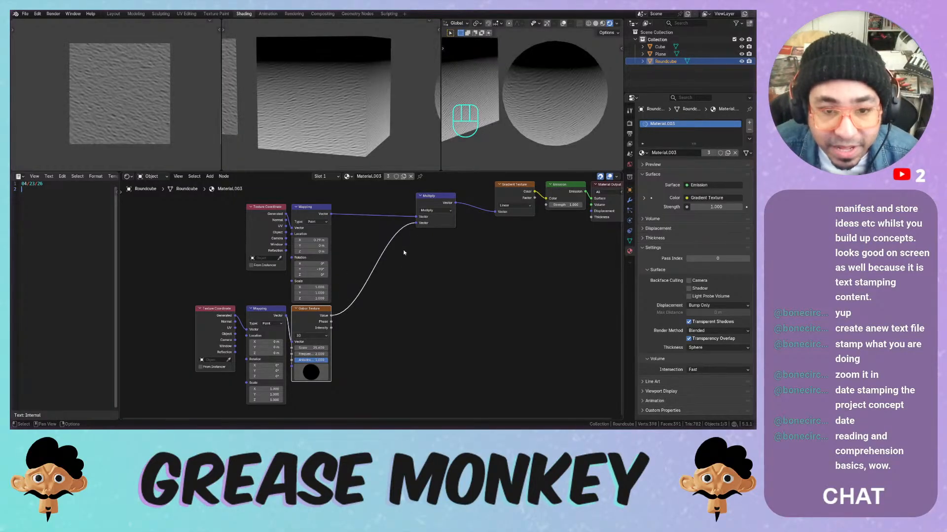
pyautogui.moveTo(331, 328); pyautogui.dragTo(415, 222)
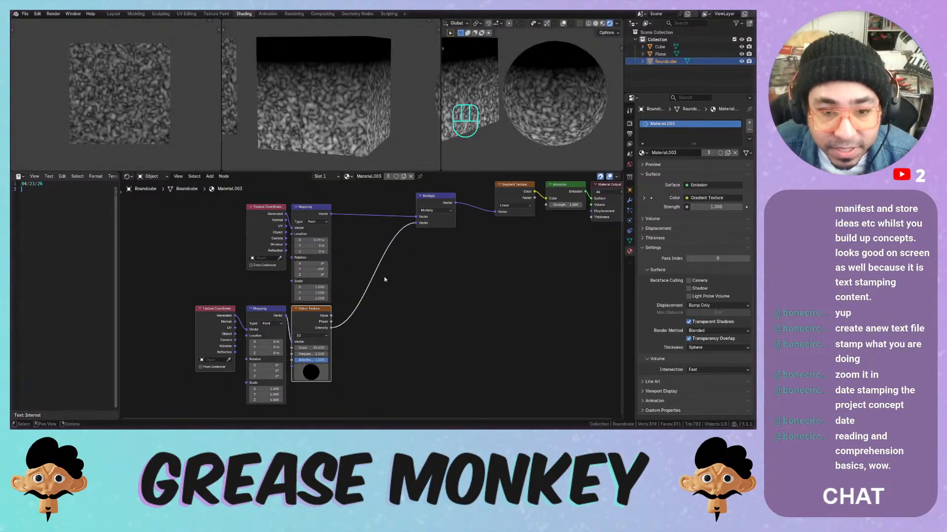
pyautogui.moveTo(331, 322); pyautogui.dragTo(415, 223)
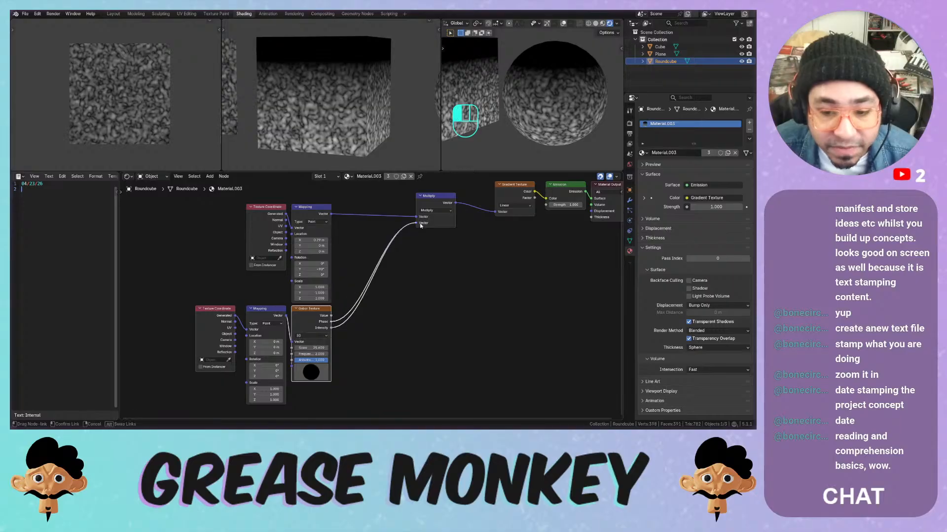
# Set the Gabor Texture's frequency to about 1.6 and its scale to about 4
pyautogui.moveTo(313, 373); pyautogui.dragTo(274, 414)
pyautogui.hotkey('ctrl', 'z')
pyautogui.moveTo(311, 354)
pyautogui.mouseDown()
pyautogui.moveTo(346, 354)
pyautogui.moveTo(212, 354)
pyautogui.moveTo(311, 348)
pyautogui.mouseUp()
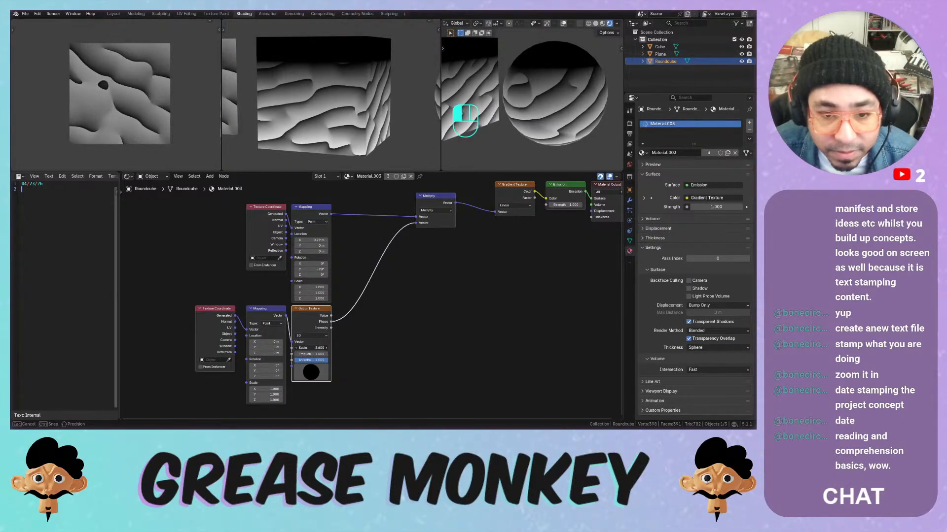
pyautogui.moveTo(312, 347); pyautogui.dragTo(331, 348)
# Try a different X scale on the Gabor Texture's Mapping node and a shifted location on the gradient's Mapping node, undoing both
pyautogui.moveTo(272, 388); pyautogui.dragTo(374, 388)
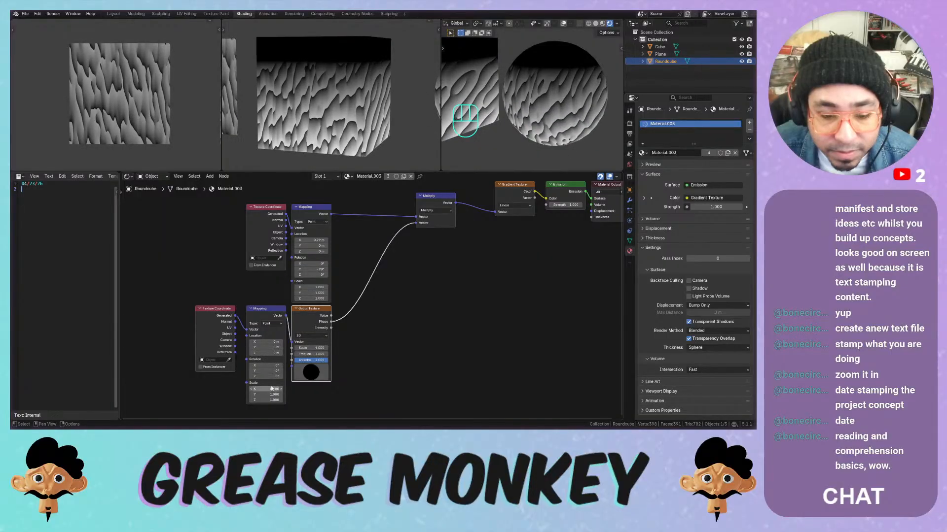
pyautogui.hotkey('ctrl', 'z')
pyautogui.moveTo(311, 245); pyautogui.dragTo(237, 240)
pyautogui.hotkey('ctrl', 'z')
pyautogui.hotkey('ctrl', 'z')
# Try moving the location on the Gabor Texture's Mapping node along individual axes, undoing the shifts
pyautogui.moveTo(268, 342)
pyautogui.mouseDown()
pyautogui.moveTo(296, 342)
pyautogui.moveTo(276, 353)
pyautogui.mouseUp()
pyautogui.hotkey('ctrl', 'z')
pyautogui.hotkey('ctrl', 'z')
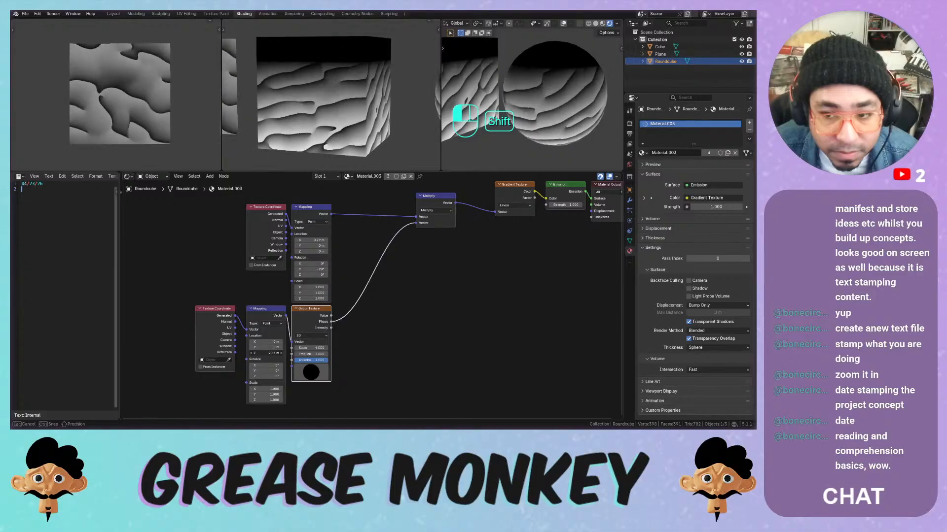
# Try different Z locations on the Mapping node feeding the Gabor Texture, and undo the change
pyautogui.keyDown('shift'); pyautogui.moveTo(266, 353); pyautogui.dragTo(272, 353); pyautogui.keyUp('shift')
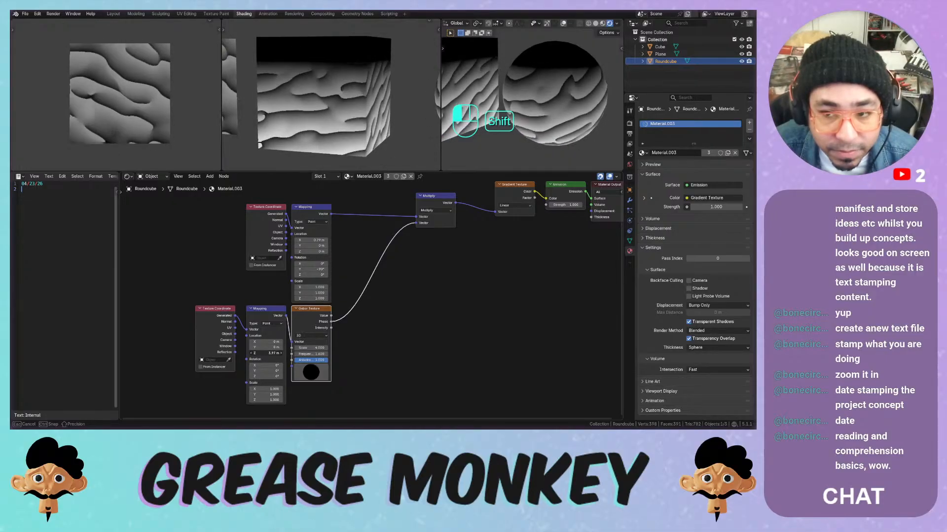
pyautogui.moveTo(257, 355)
pyautogui.keyDown('shift'); pyautogui.mouseDown()
pyautogui.moveTo(271, 355)
pyautogui.moveTo(257, 356)
pyautogui.mouseUp(); pyautogui.keyUp('shift')
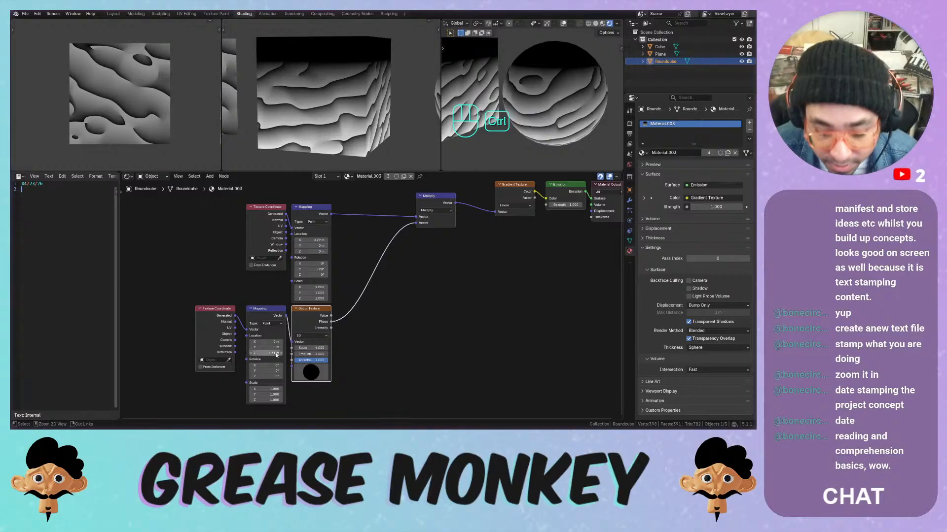
pyautogui.hotkey('ctrl', 'z')
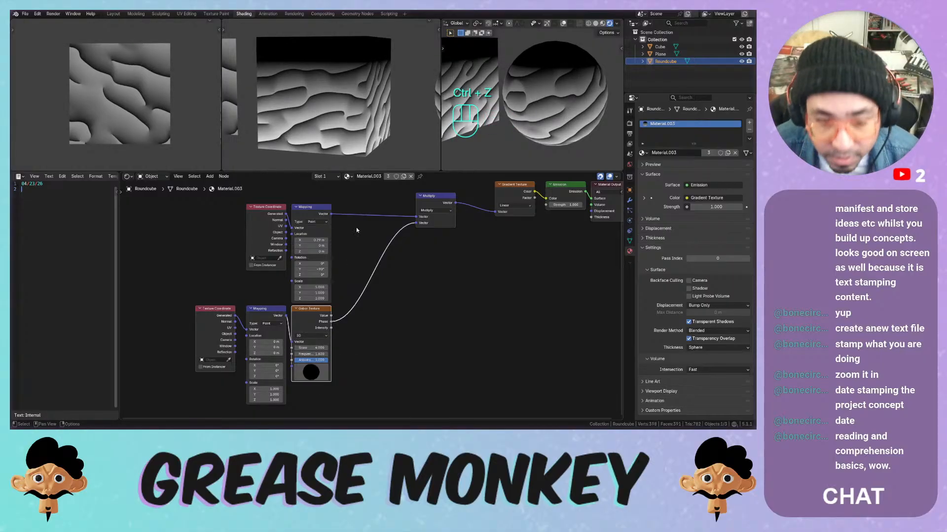
# Add a Vector Curves node in the empty space below the Multiply node
pyautogui.hotkey('shift', 'a')
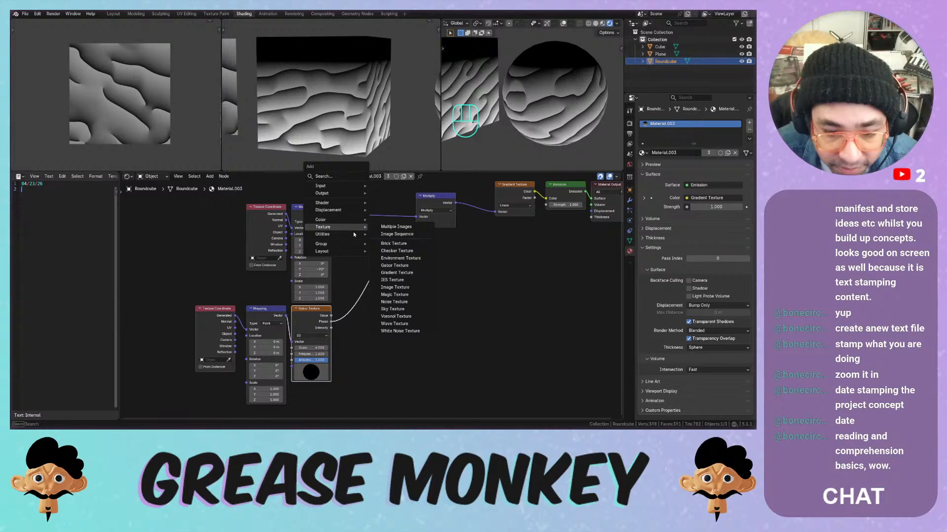
pyautogui.moveTo(353, 235)
pyautogui.moveTo(404, 241)
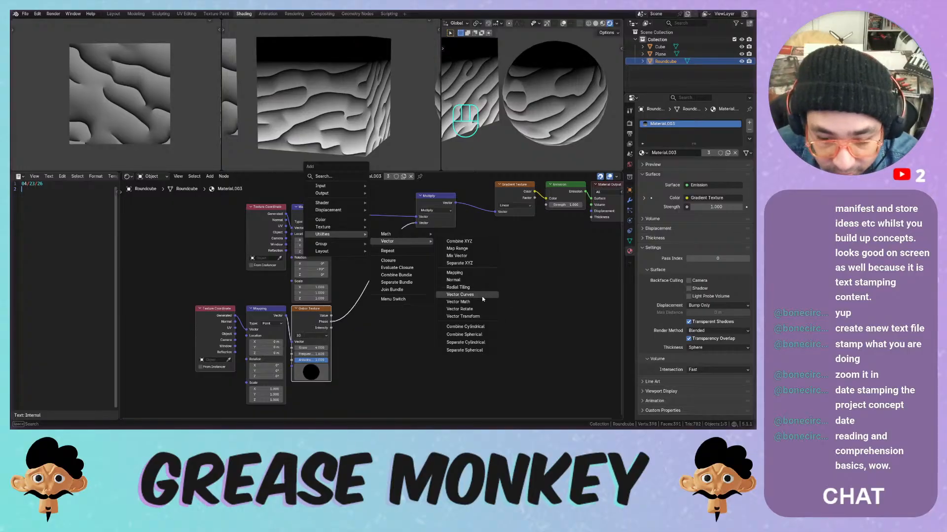
pyautogui.click(460, 295)
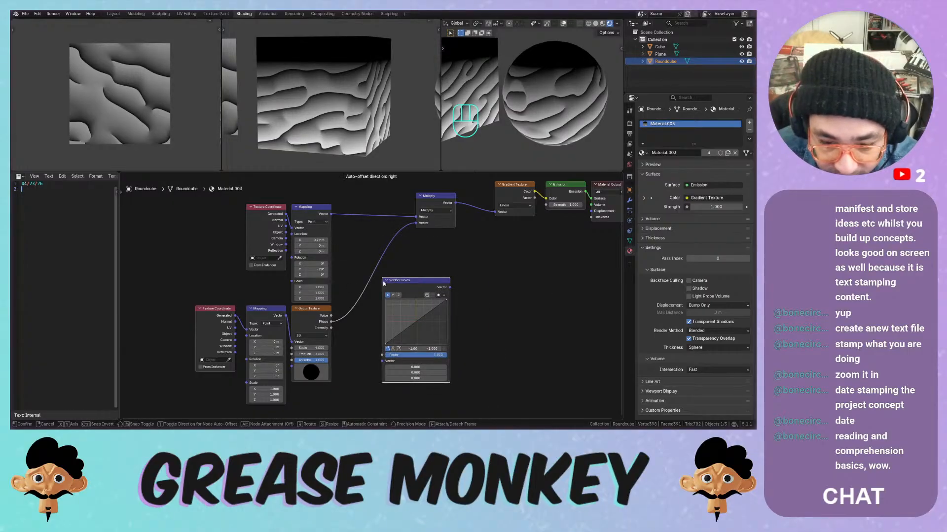
pyautogui.click(384, 283)
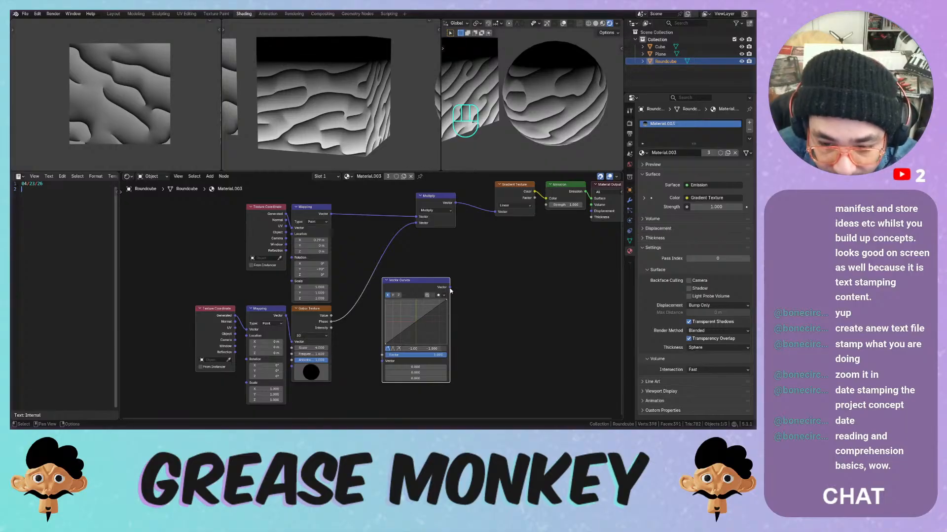
pyautogui.moveTo(467, 320); pyautogui.dragTo(360, 331, button='middle')
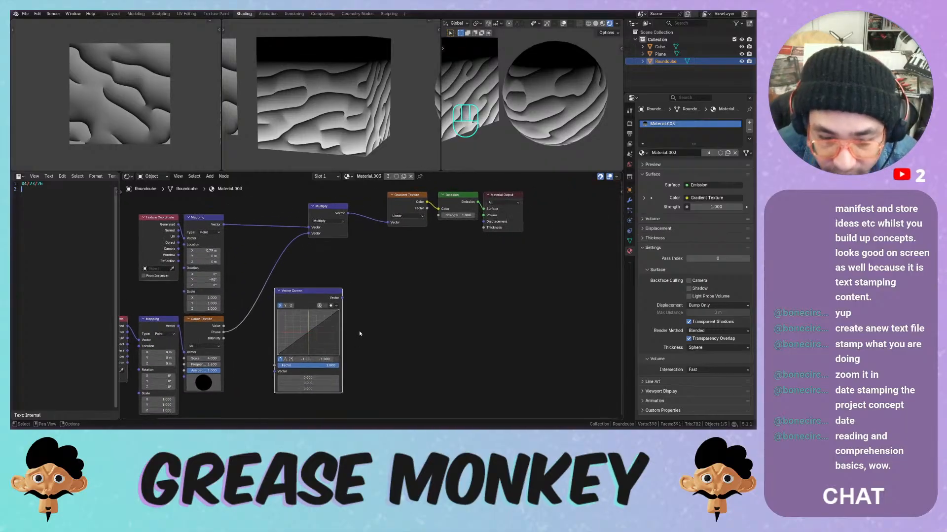
# Duplicate the Multiply node onto the link to the Gradient Texture and connect the Vector Curves output to its second vector input
pyautogui.scroll(-2, 359, 331)
pyautogui.click(512, 202)
pyautogui.moveTo(512, 202); pyautogui.dragTo(494, 211)
pyautogui.click(342, 222)
pyautogui.hotkey('shift', 'd')
pyautogui.click(431, 222)
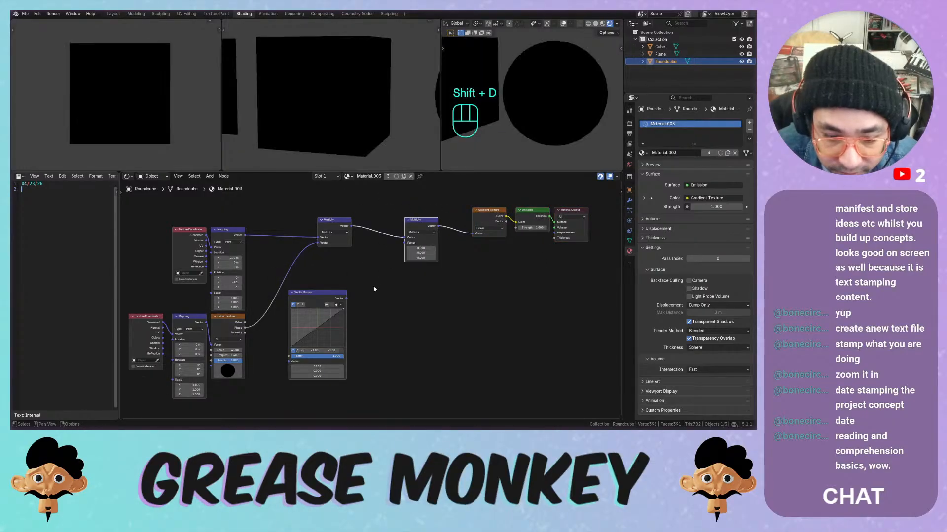
pyautogui.moveTo(346, 300); pyautogui.dragTo(405, 244)
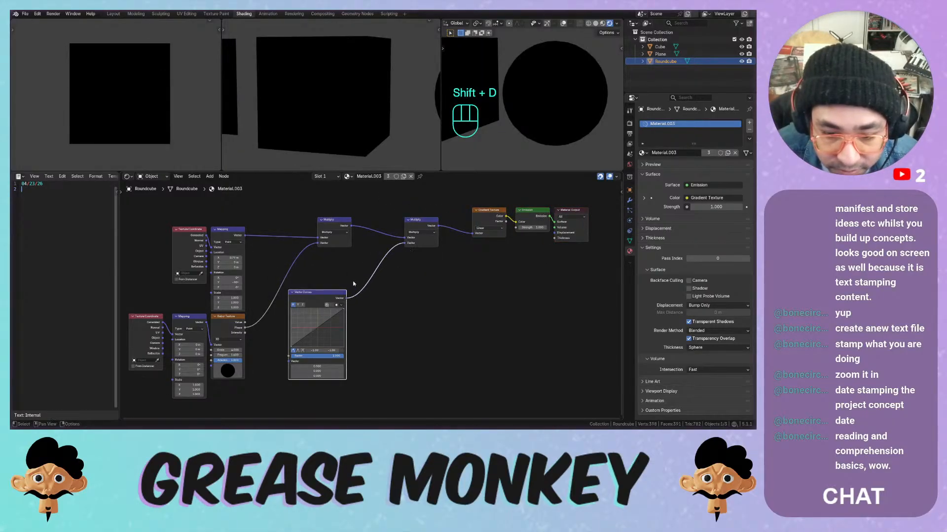
# Move the Vector Curves node up near the duplicated Multiply node and bend its X curve into a hump on the upper half
pyautogui.moveTo(316, 292); pyautogui.dragTo(345, 268)
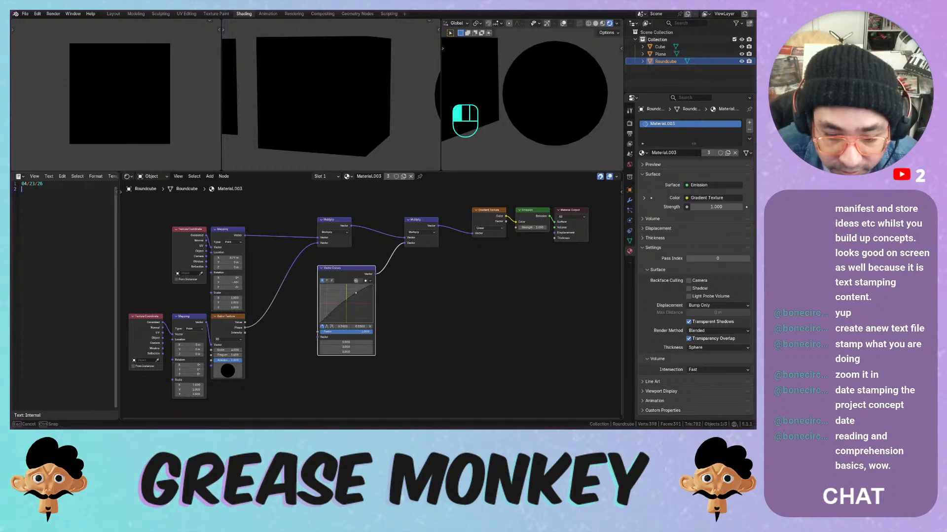
pyautogui.moveTo(341, 308)
pyautogui.mouseDown()
pyautogui.moveTo(349, 290)
pyautogui.moveTo(336, 314)
pyautogui.moveTo(348, 319)
pyautogui.moveTo(357, 305)
pyautogui.mouseUp()
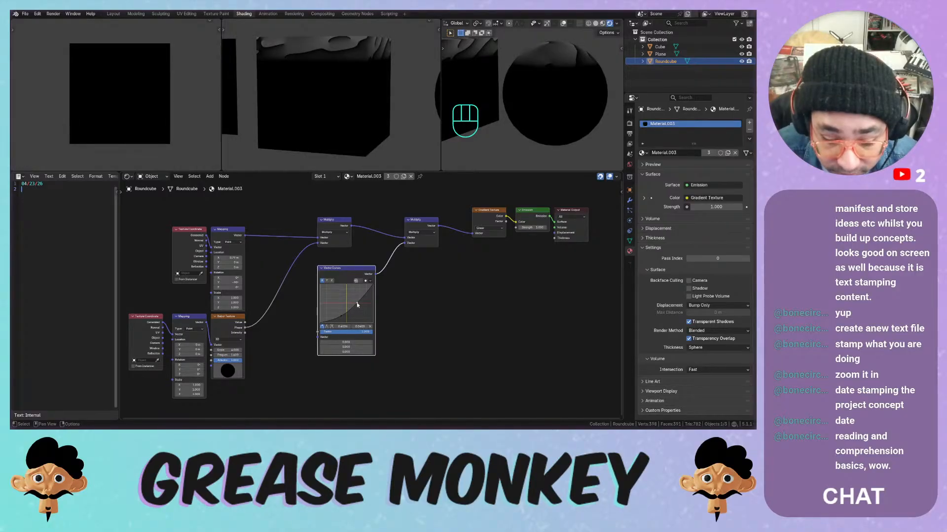
pyautogui.moveTo(340, 319); pyautogui.dragTo(358, 295)
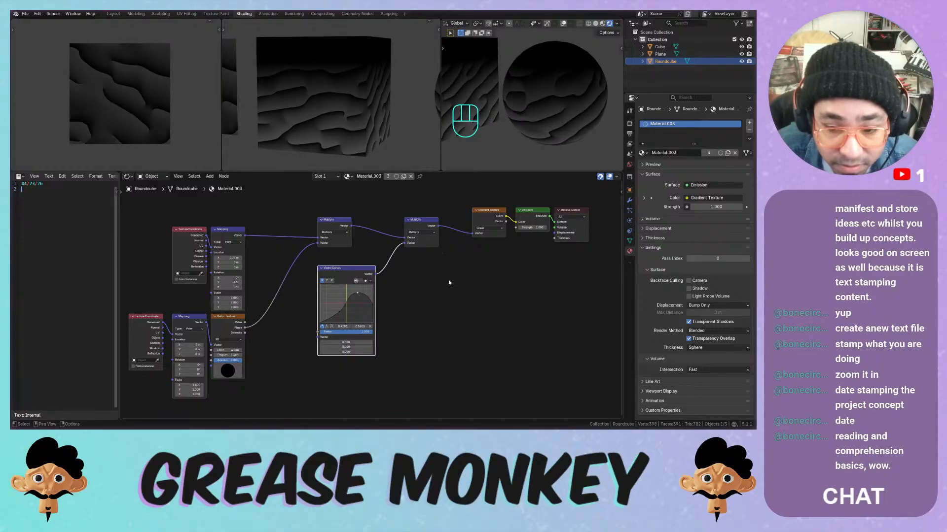
# Remove the Vector Curves node and the duplicated Multiply node, keeping the link to the Gradient Texture, and save the file
pyautogui.press('x')
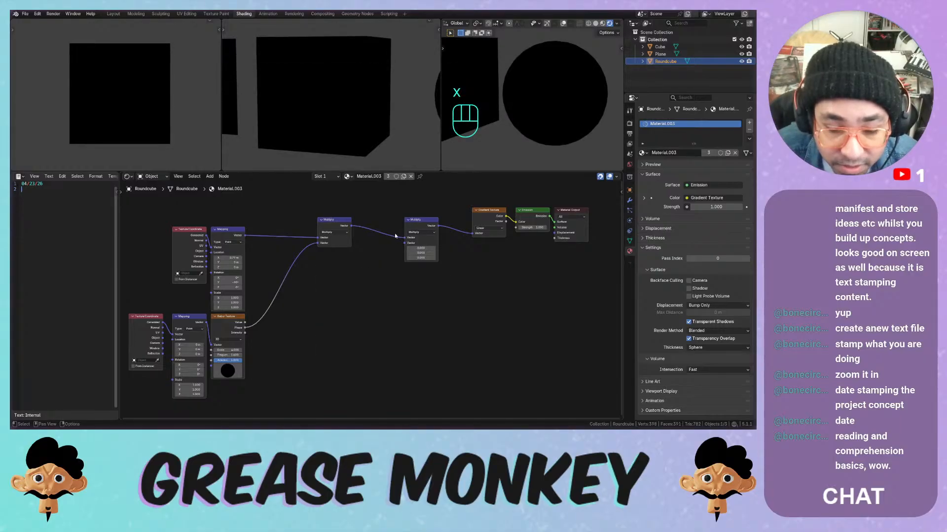
pyautogui.hotkey('ctrl', 'x')
pyautogui.hotkey('ctrl', 's')
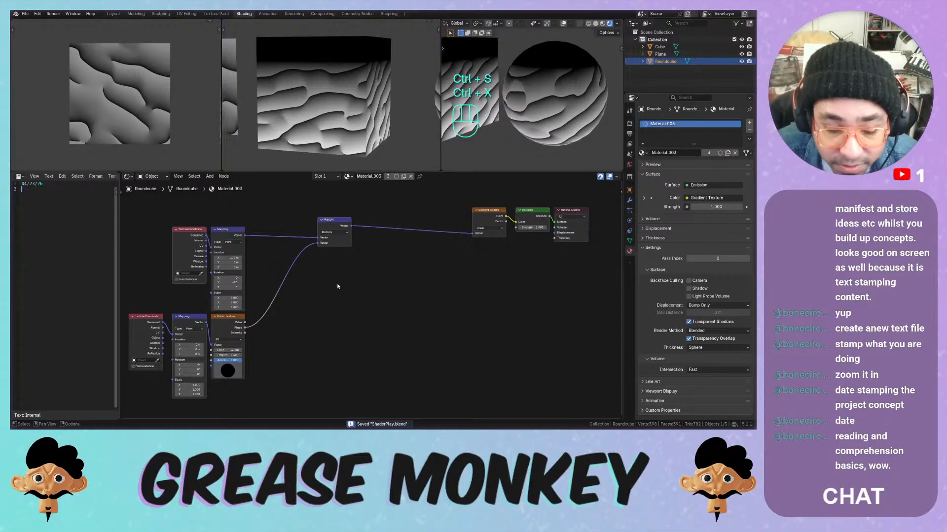
# Add a Voronoi Texture node and insert it between the lower Mapping node and the Gabor Texture
pyautogui.moveTo(284, 320); pyautogui.dragTo(354, 301, button='middle')
pyautogui.hotkey('shift', 'a')
pyautogui.moveTo(339, 285)
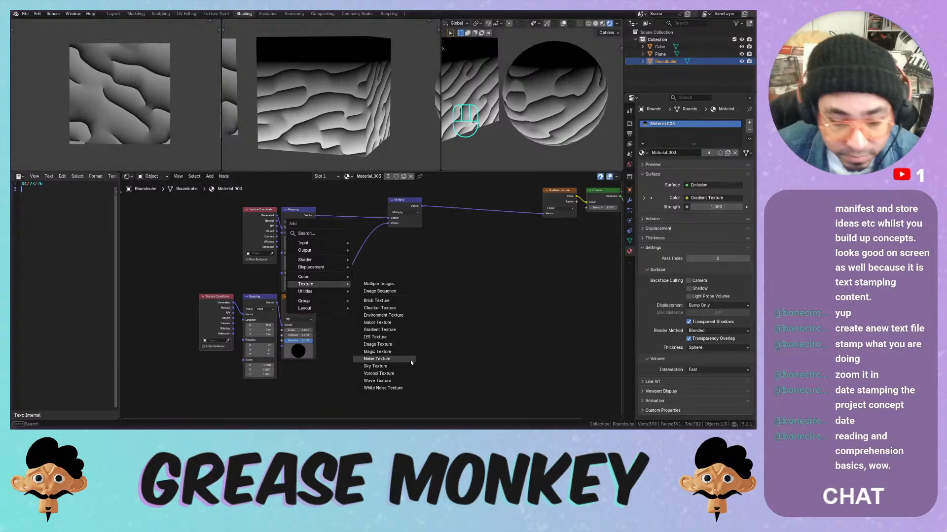
pyautogui.click(379, 373)
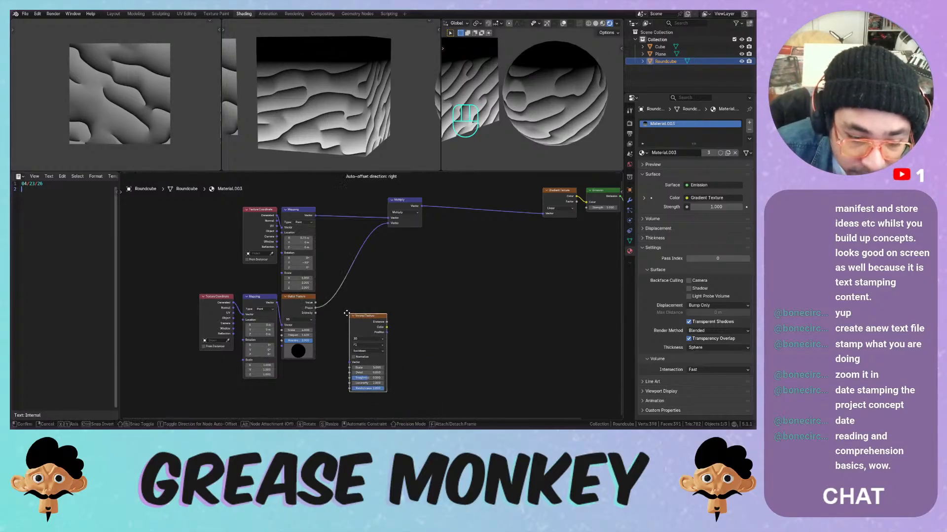
pyautogui.click(363, 348)
pyautogui.moveTo(301, 302); pyautogui.dragTo(335, 343)
pyautogui.moveTo(358, 313); pyautogui.dragTo(300, 304)
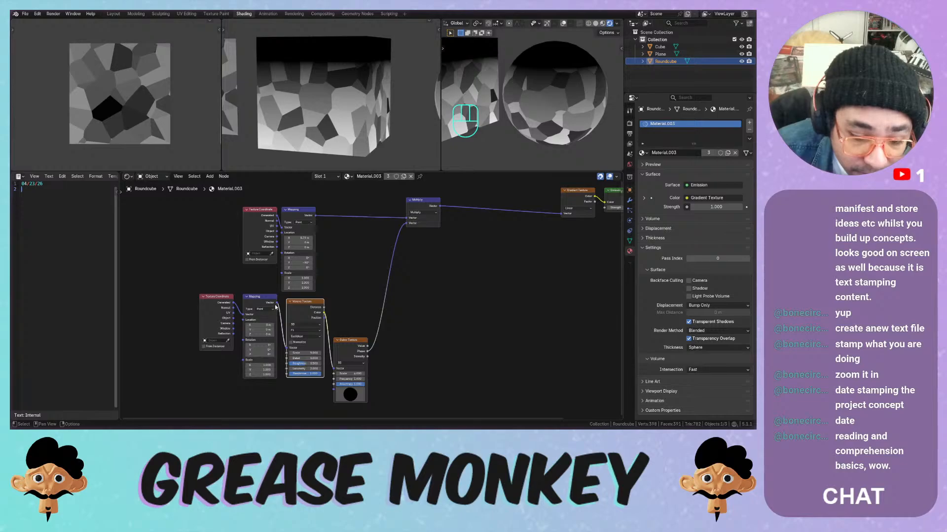
# Connect the Voronoi Texture's Position output to the Multiply node's second vector input and move the Gabor Texture node aside
pyautogui.moveTo(350, 373); pyautogui.dragTo(360, 374)
pyautogui.moveTo(305, 353); pyautogui.dragTo(351, 263)
pyautogui.moveTo(324, 318); pyautogui.dragTo(403, 226)
pyautogui.moveTo(365, 264); pyautogui.dragTo(393, 289)
# Set the Voronoi Texture to 4D, adjust its numeric settings, and choose Manhattan as its distance metric
pyautogui.click(300, 325)
pyautogui.click(301, 352)
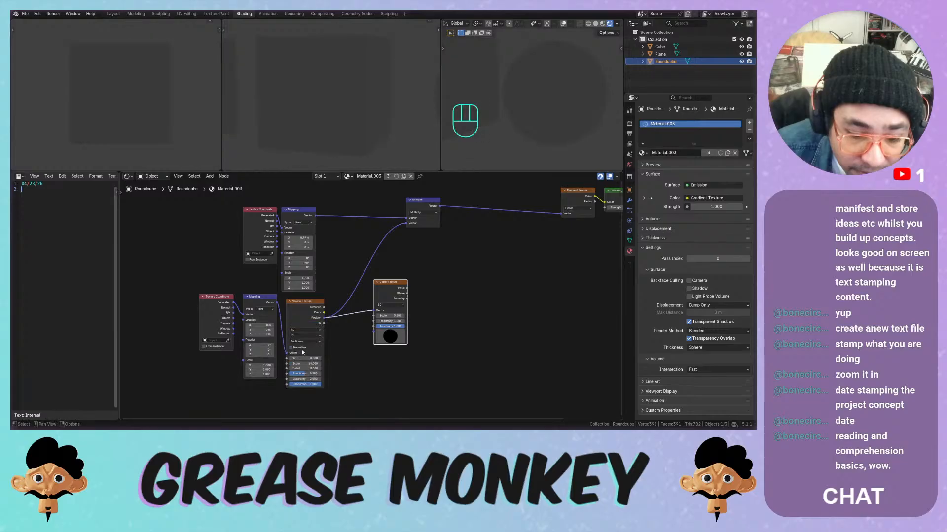
pyautogui.moveTo(302, 358); pyautogui.dragTo(343, 379)
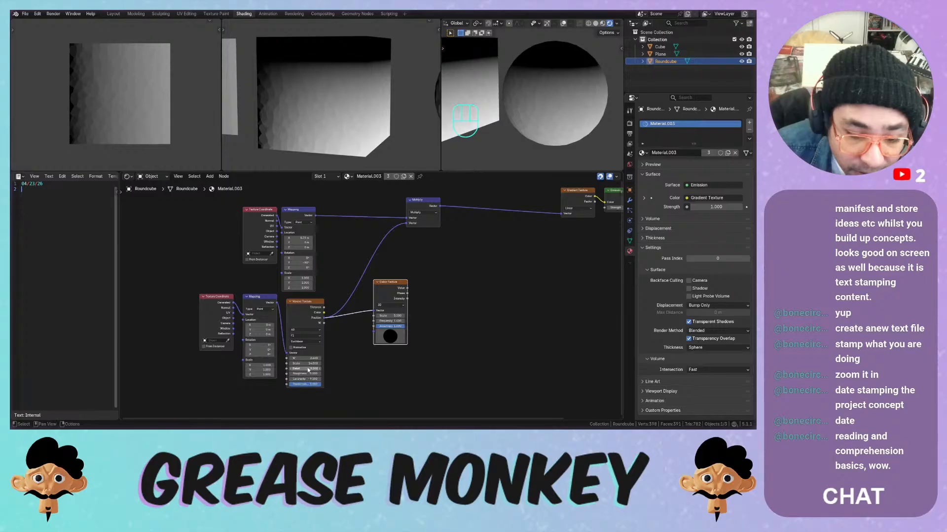
pyautogui.click(306, 341)
pyautogui.click(308, 355)
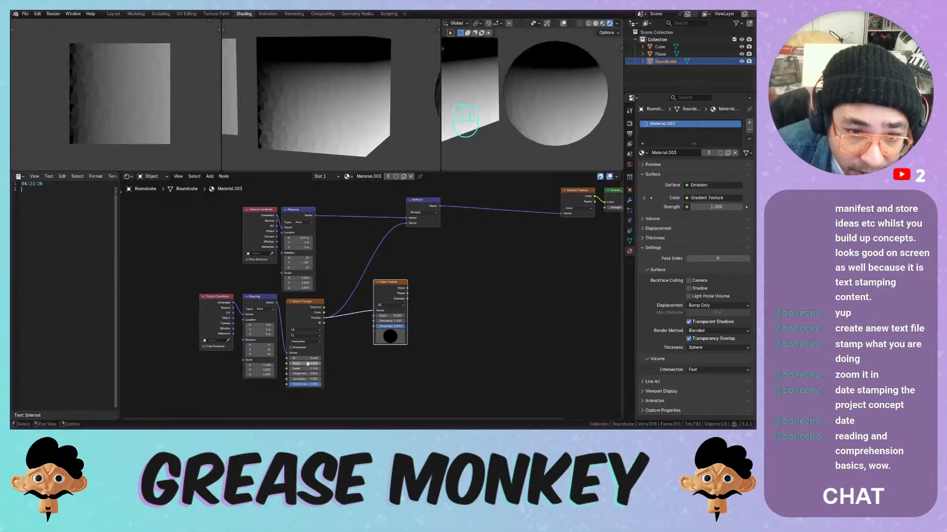
pyautogui.click(305, 342)
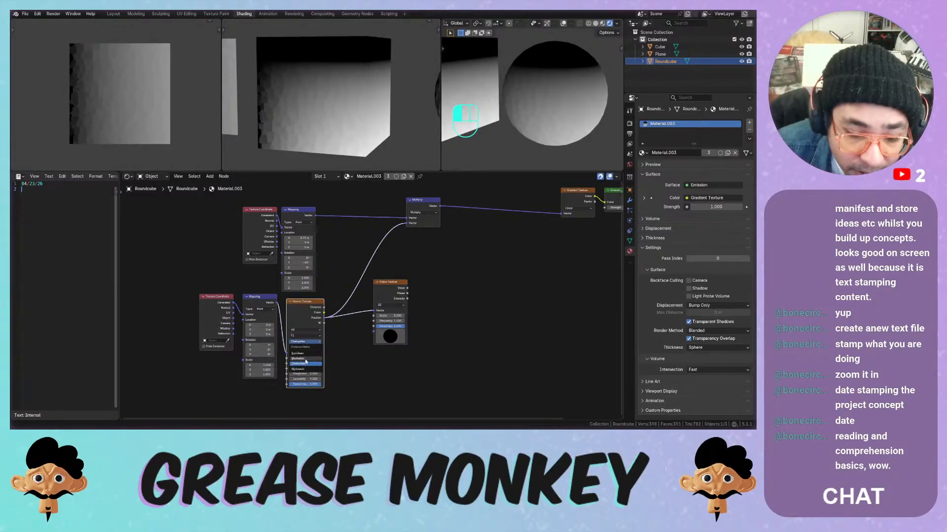
pyautogui.click(305, 358)
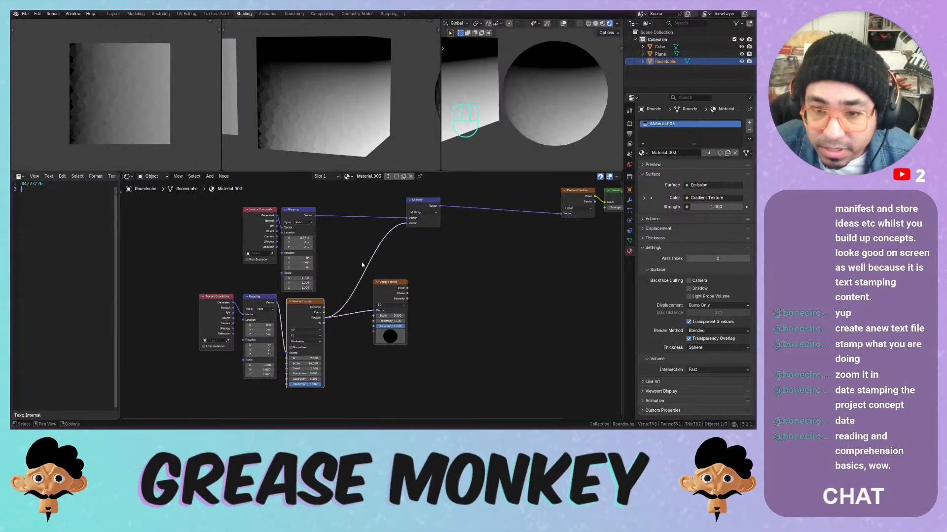
# Delete the Gabor Texture node and move the Gradient Texture and Emission nodes close to the Multiply node
pyautogui.press('x')
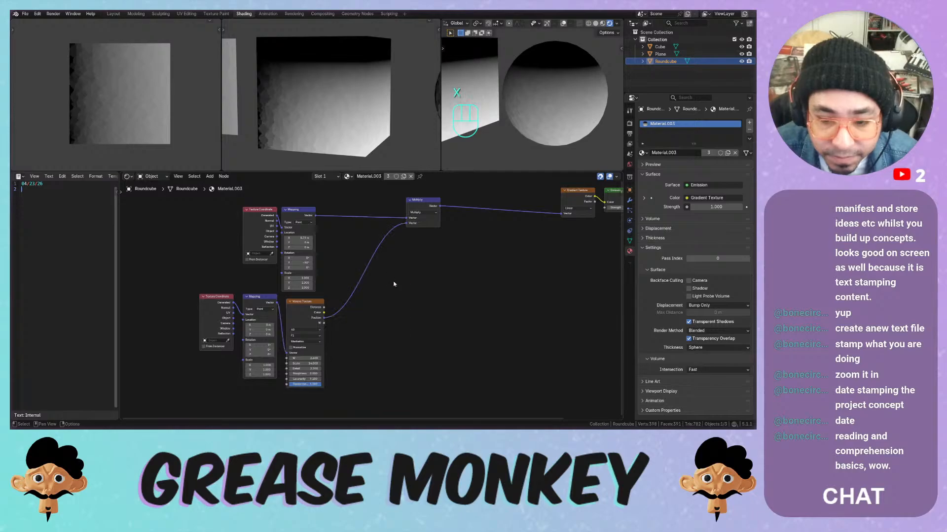
pyautogui.keyDown('ctrl'); pyautogui.hscroll(5, 425, 257); pyautogui.keyUp('ctrl')
pyautogui.moveTo(464, 202); pyautogui.dragTo(355, 212)
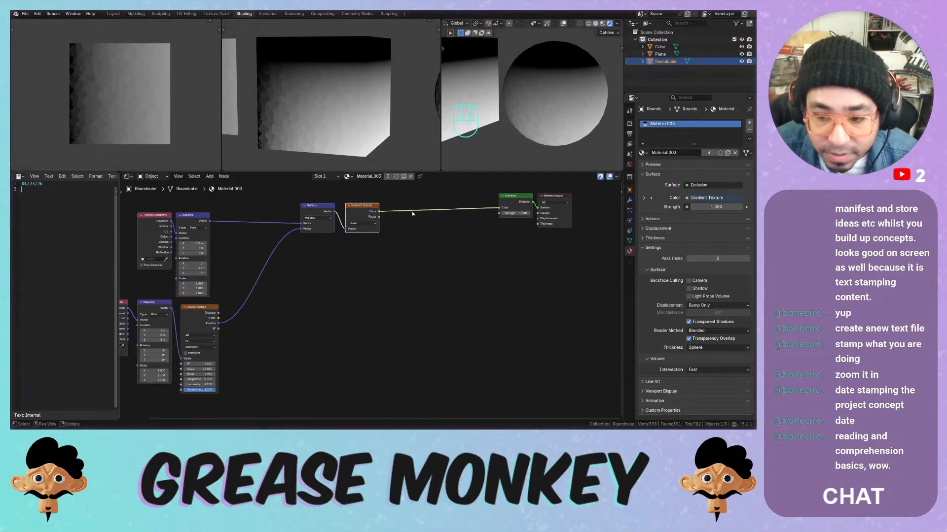
pyautogui.moveTo(510, 195); pyautogui.dragTo(399, 206)
# Add a Diffuse BSDF node, feed its color from the Gradient Texture, and connect its BSDF output to the Material Output's Surface
pyautogui.moveTo(429, 183); pyautogui.dragTo(455, 214, button='middle')
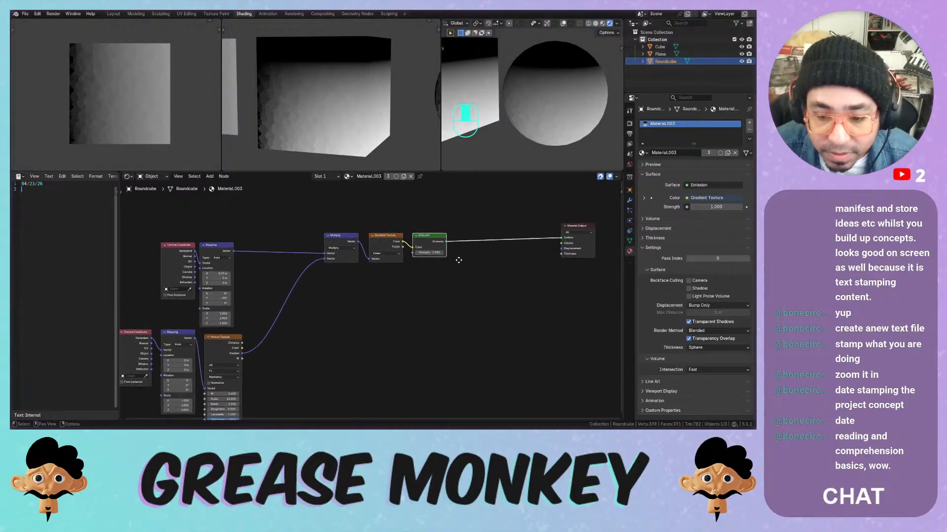
pyautogui.hotkey('shift', 'a')
pyautogui.moveTo(434, 176)
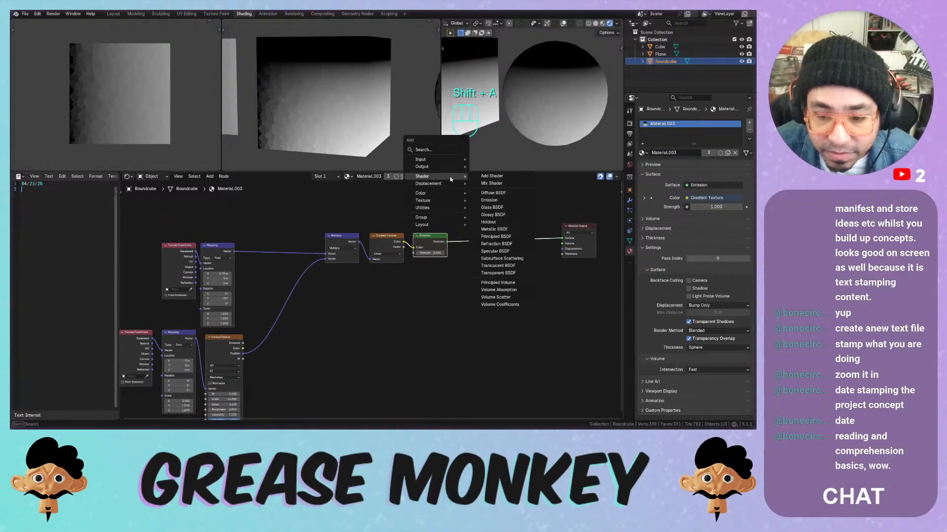
pyautogui.click(494, 193)
pyautogui.click(475, 258)
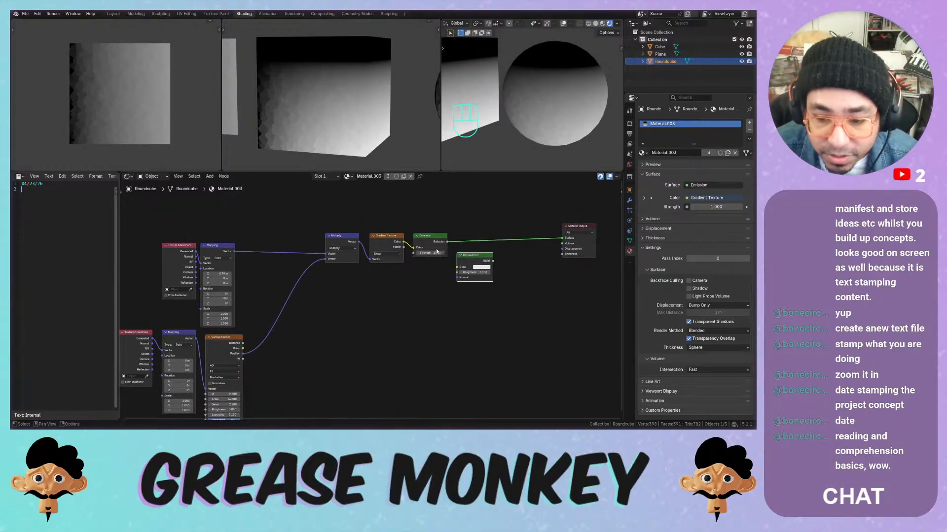
pyautogui.moveTo(403, 242); pyautogui.dragTo(407, 245)
pyautogui.moveTo(457, 267); pyautogui.dragTo(457, 266)
pyautogui.moveTo(493, 261); pyautogui.dragTo(562, 238)
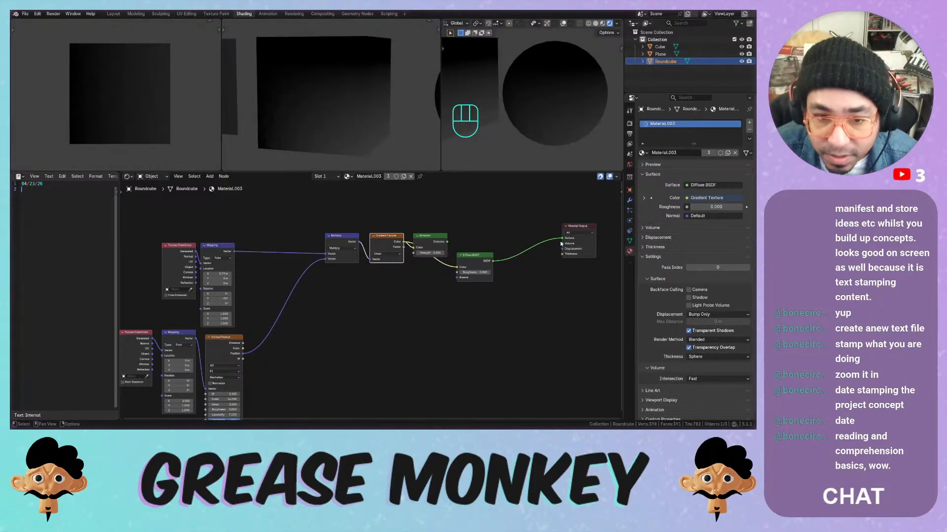
# Add a Sun light to the scene
pyautogui.hotkey('shift', 'a')
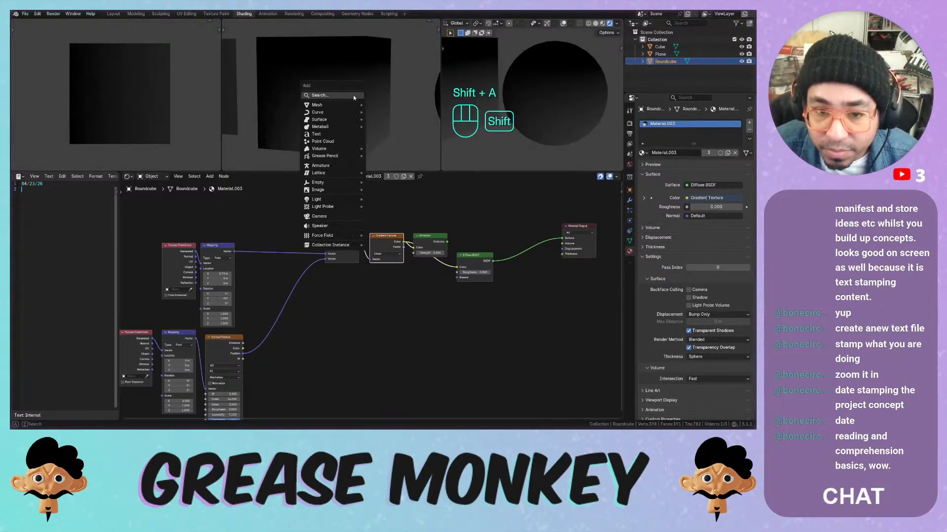
pyautogui.moveTo(336, 200)
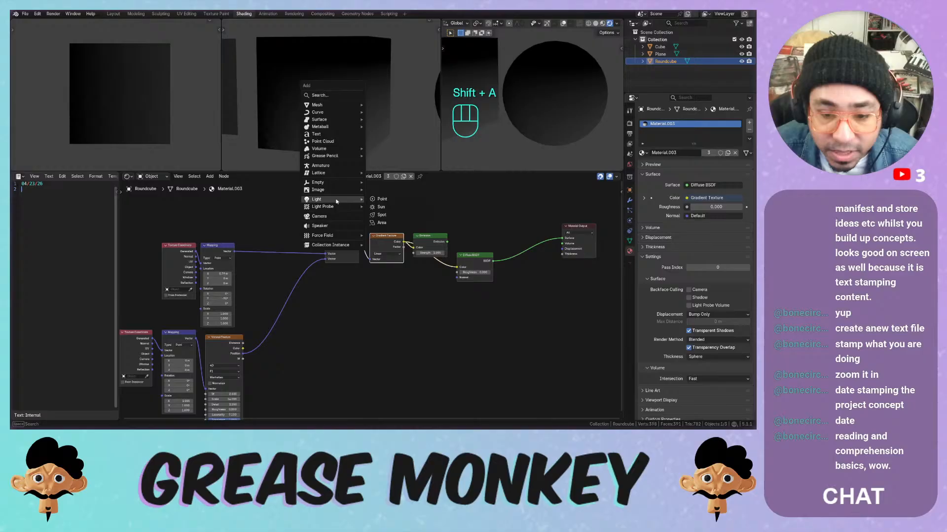
pyautogui.click(385, 207)
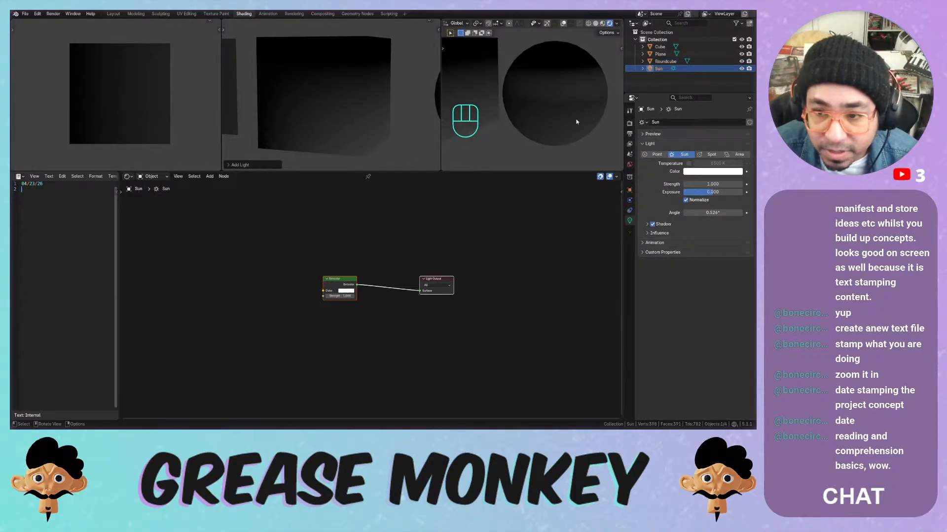
# Move and rotate the Sun light freehand to light the objects from the side, and set its strength to 3.670
pyautogui.press('g')
pyautogui.press('r')
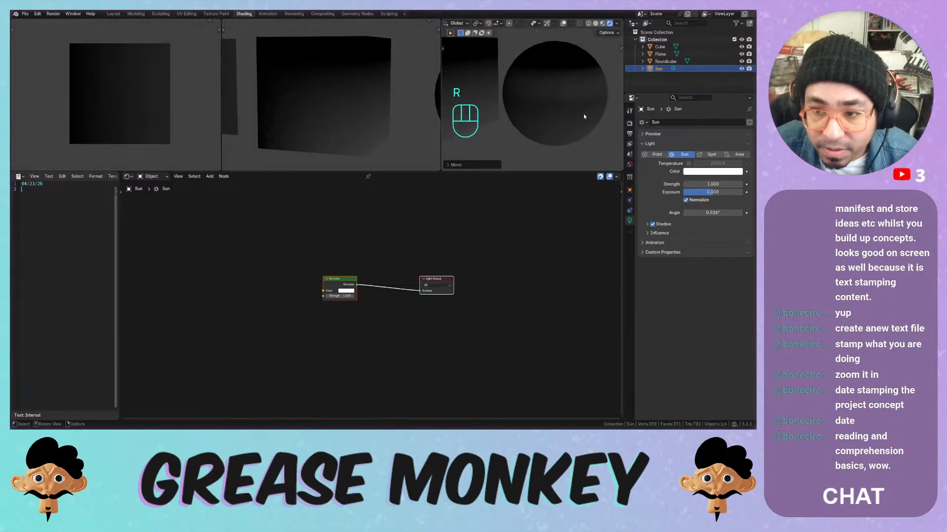
pyautogui.press('r')
pyautogui.click(466, 170)
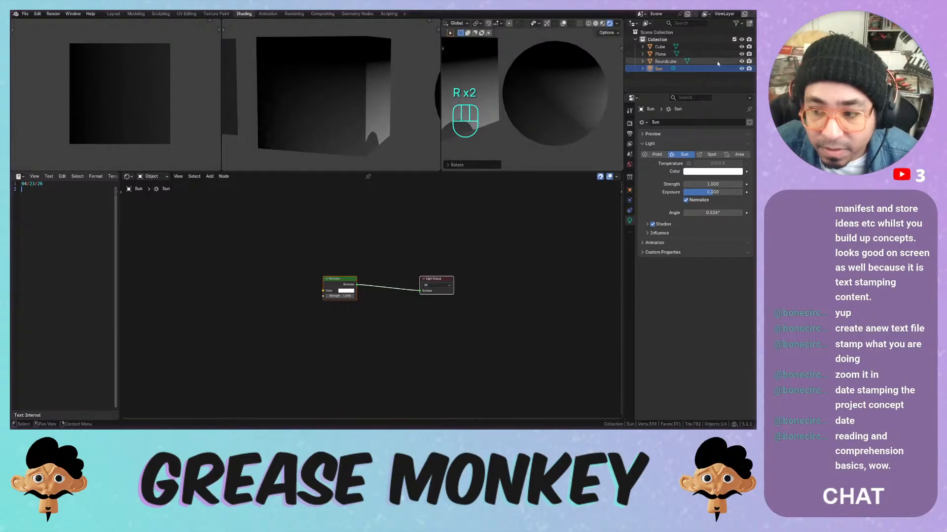
pyautogui.moveTo(713, 184); pyautogui.dragTo(754, 184)
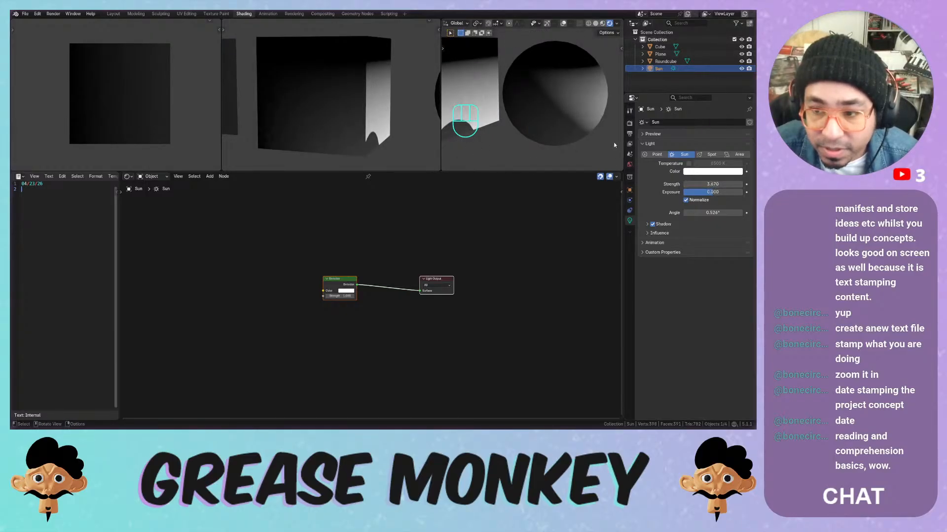
# Add a Bump node to the Roundcube's material, feeding its Height from the Gradient Texture and linking its Normal to the Diffuse BSDF
pyautogui.click(554, 118)
pyautogui.hotkey('shift', 'a')
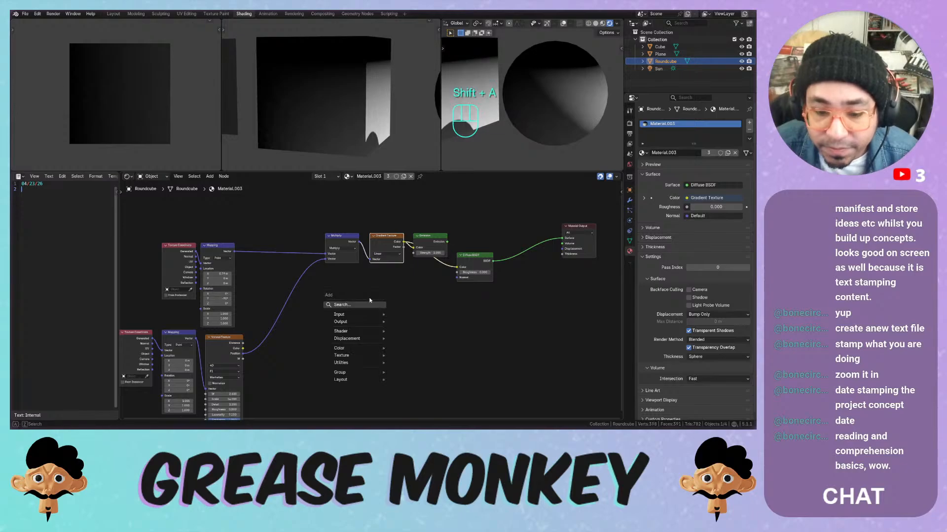
pyautogui.click(362, 307)
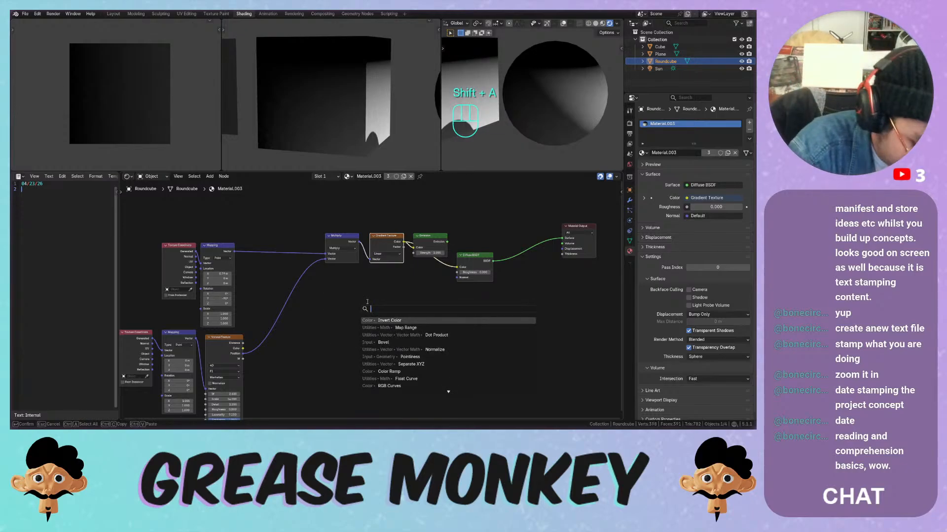
pyautogui.write('bump')
pyautogui.press('Return')
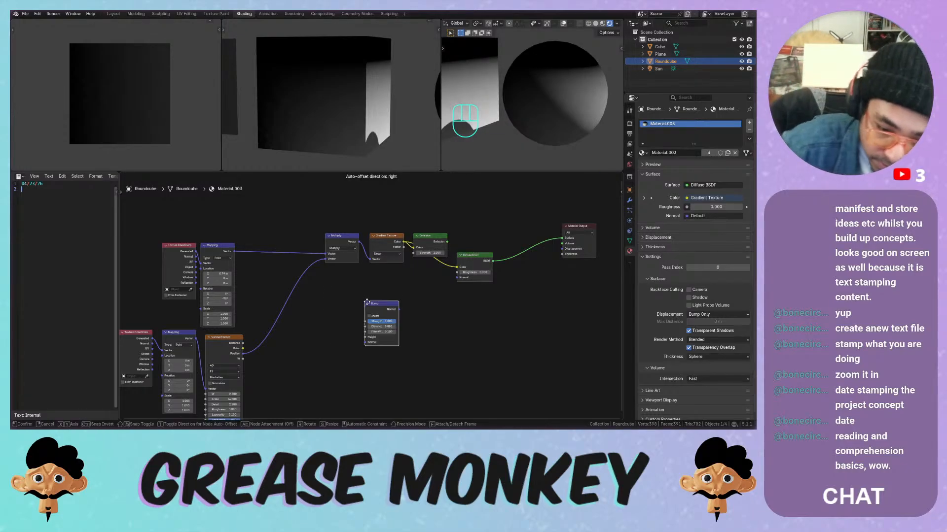
pyautogui.click(380, 297)
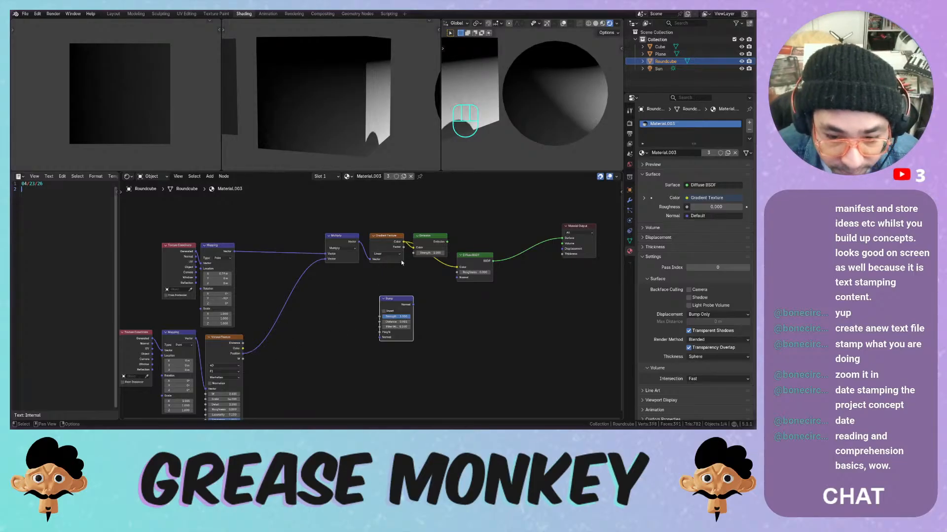
pyautogui.moveTo(403, 243); pyautogui.dragTo(512, 254)
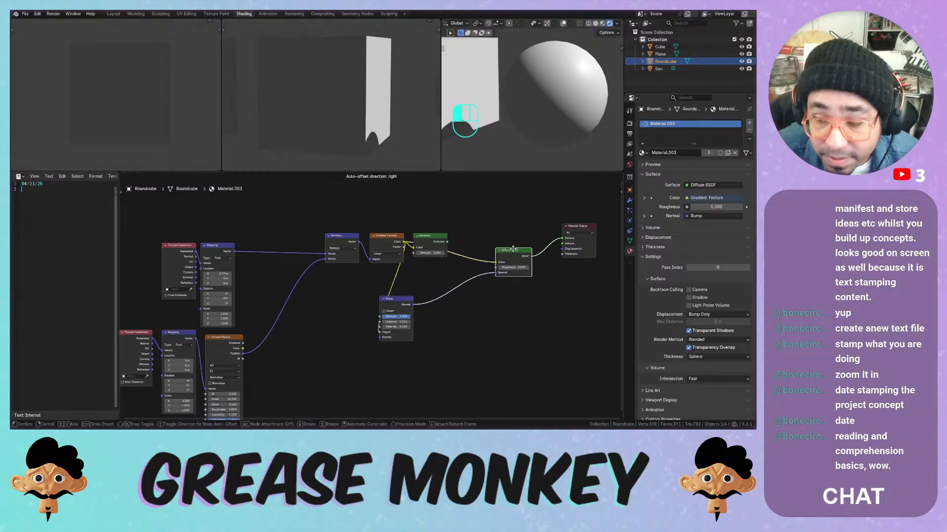
pyautogui.moveTo(400, 305); pyautogui.dragTo(463, 296)
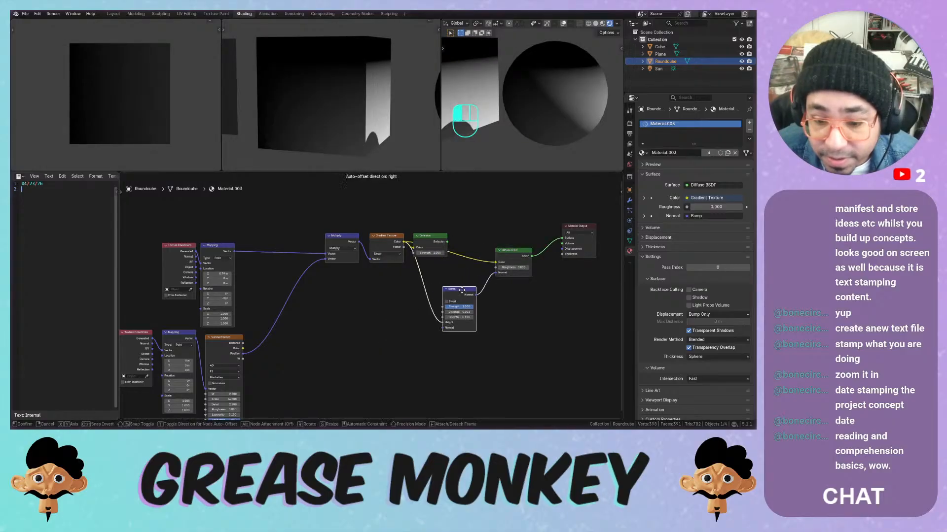
# Set the Bump node's Distance to 1.001 and check the relief on the round object
pyautogui.moveTo(567, 93); pyautogui.dragTo(596, 86, button='middle')
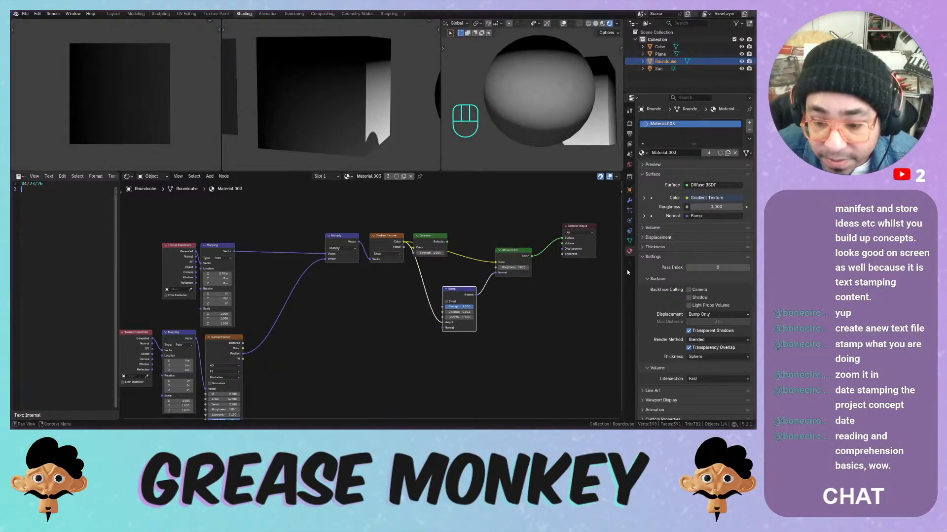
pyautogui.scroll(5, 477, 312)
pyautogui.moveTo(492, 318)
pyautogui.mouseDown()
pyautogui.moveTo(535, 317)
pyautogui.moveTo(496, 317)
pyautogui.mouseUp()
pyautogui.moveTo(537, 123)
pyautogui.mouseDown(button='middle')
pyautogui.moveTo(607, 122)
pyautogui.moveTo(488, 130)
pyautogui.mouseUp(button='middle')
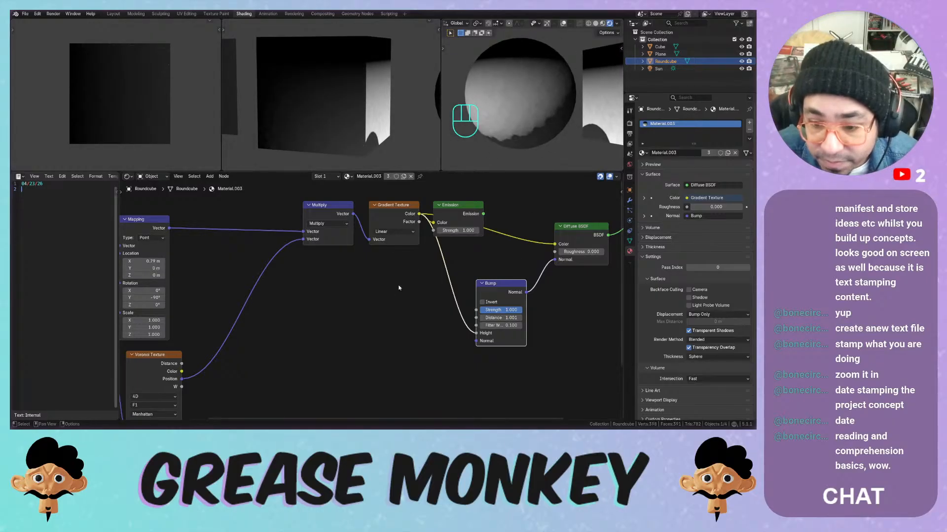
# Add a Value node and connect it to the Scale of the Mapping node that drives the Voronoi Texture, adjusting its value freehand
pyautogui.scroll(-4, 399, 287)
pyautogui.moveTo(321, 327); pyautogui.dragTo(498, 251, button='middle')
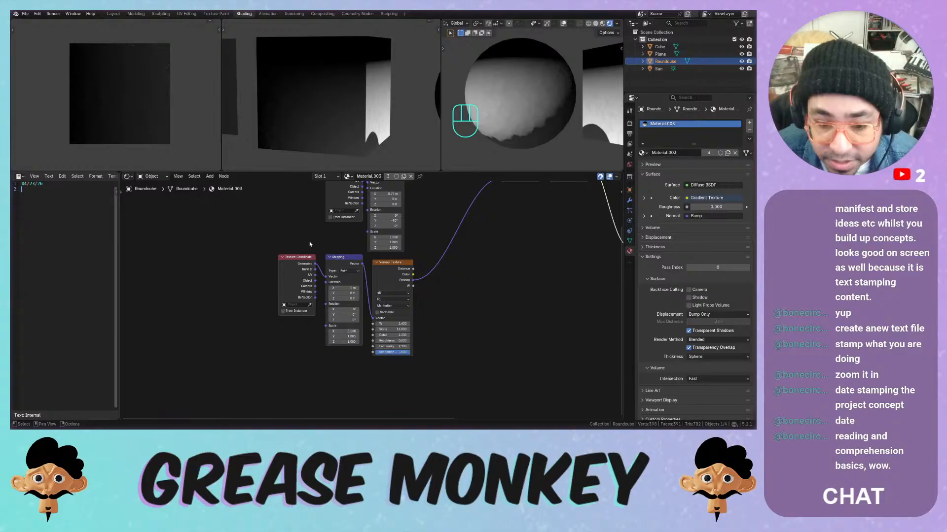
pyautogui.hotkey('shift', 'a')
pyautogui.moveTo(308, 246)
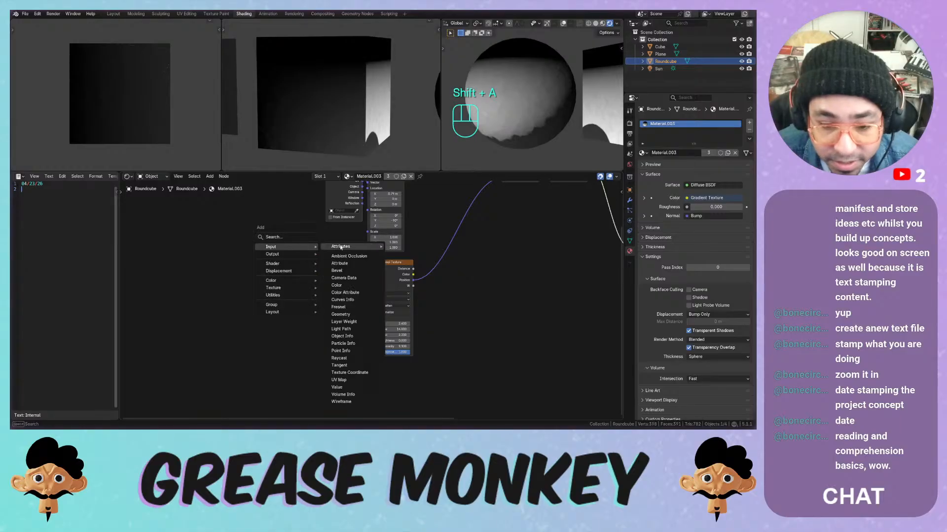
pyautogui.click(337, 387)
pyautogui.click(291, 343)
pyautogui.moveTo(310, 347)
pyautogui.mouseDown()
pyautogui.moveTo(326, 326)
pyautogui.moveTo(301, 348)
pyautogui.moveTo(316, 348)
pyautogui.mouseUp()
pyautogui.moveTo(493, 125); pyautogui.dragTo(574, 120, button='middle')
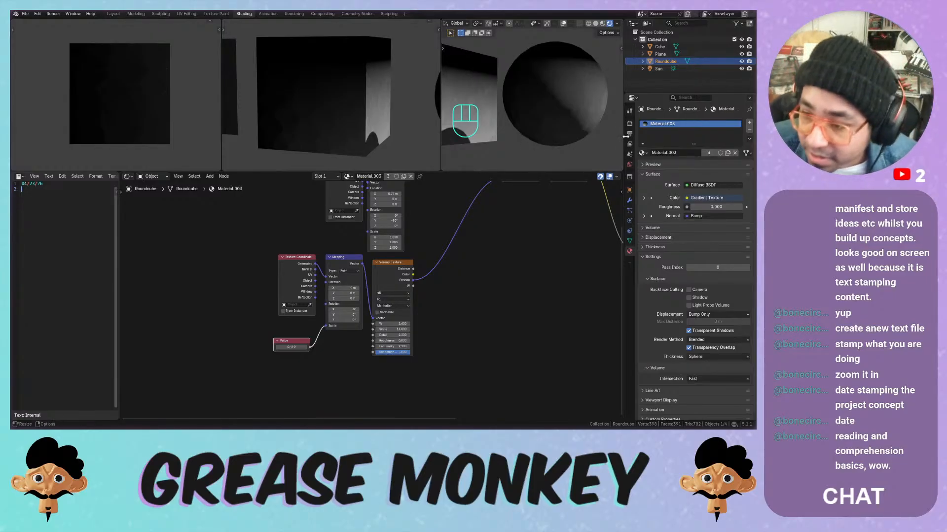
# Preview Material.000, Material.001 and Material.002 on the Roundcube, and switch back to Material.003
pyautogui.click(642, 153)
pyautogui.click(640, 170)
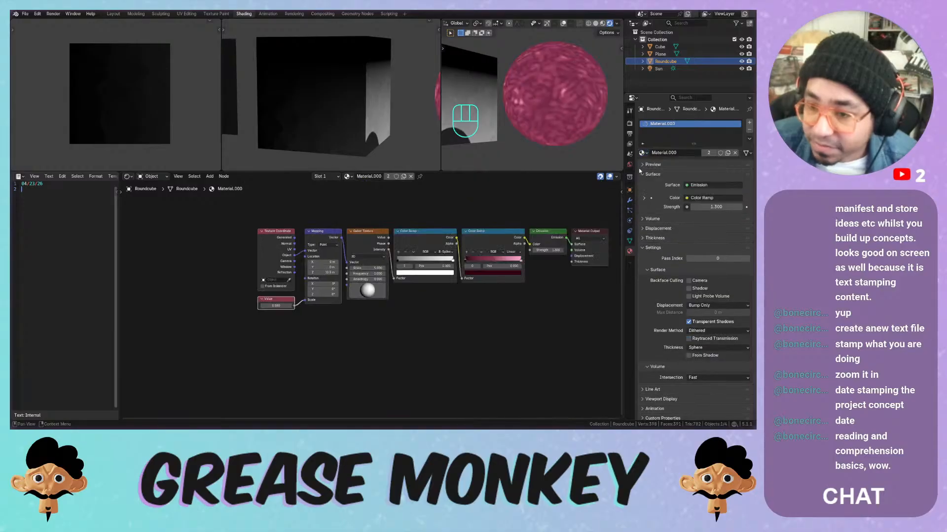
pyautogui.click(642, 153)
pyautogui.click(644, 169)
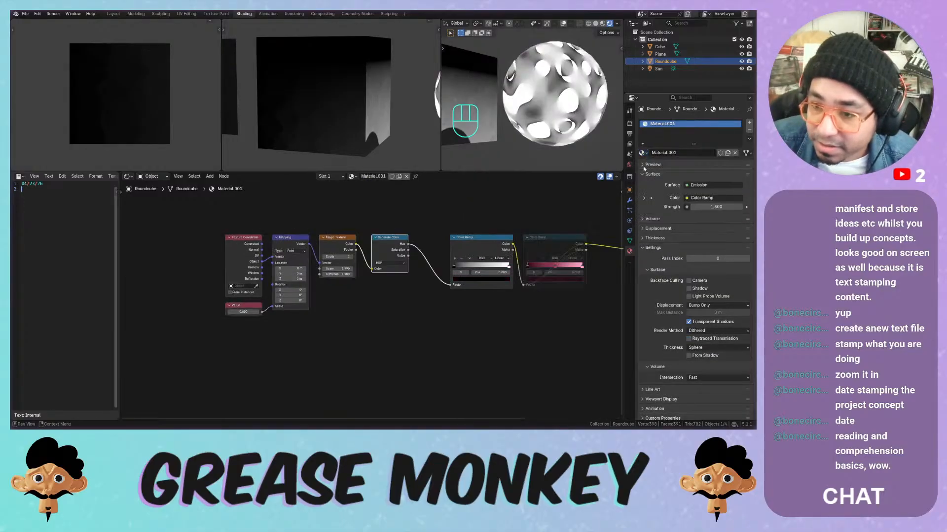
pyautogui.click(641, 154)
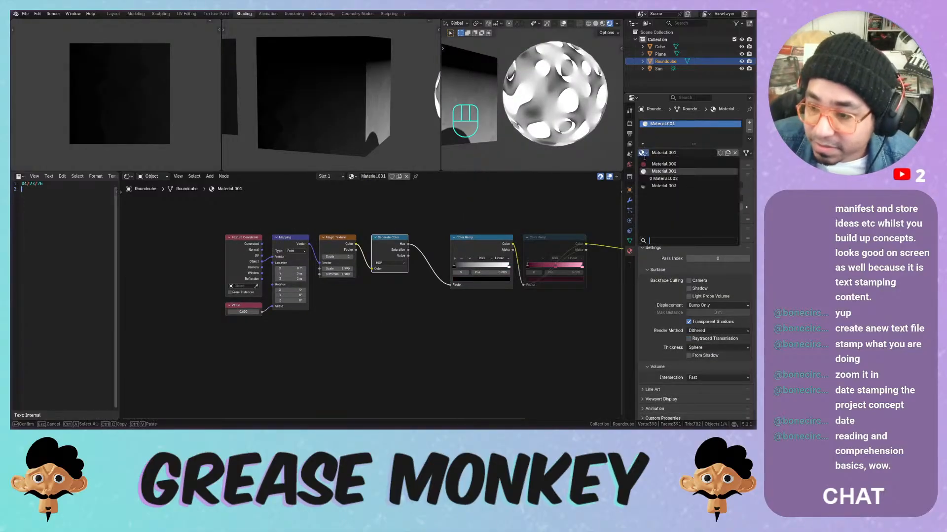
pyautogui.click(660, 179)
pyautogui.click(642, 152)
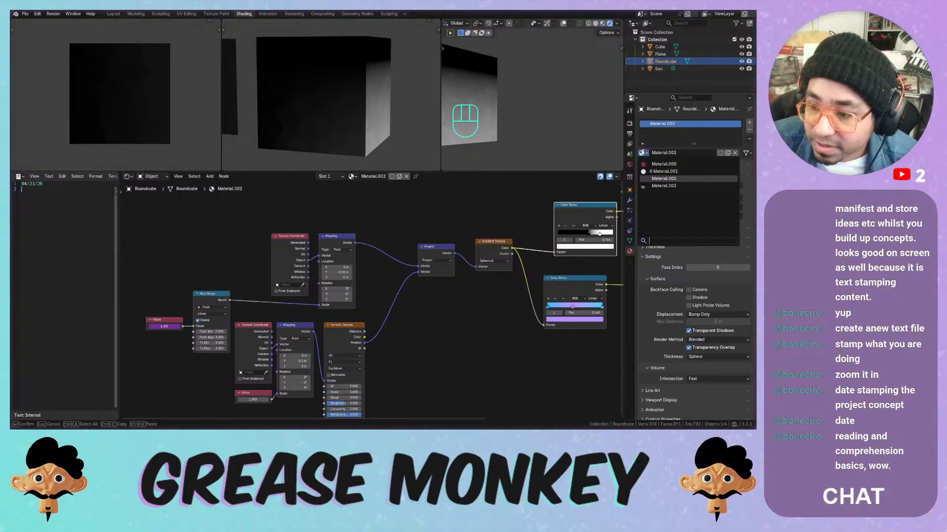
pyautogui.click(663, 186)
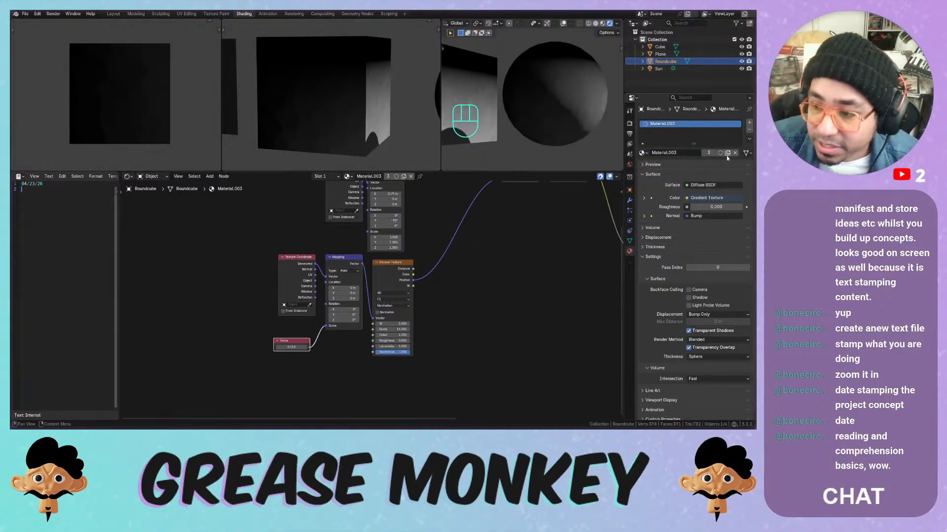
# Remove Material.003 from the Roundcube, the Cube and the Plane
pyautogui.keyDown('shift'); pyautogui.click(749, 129); pyautogui.keyUp('shift')
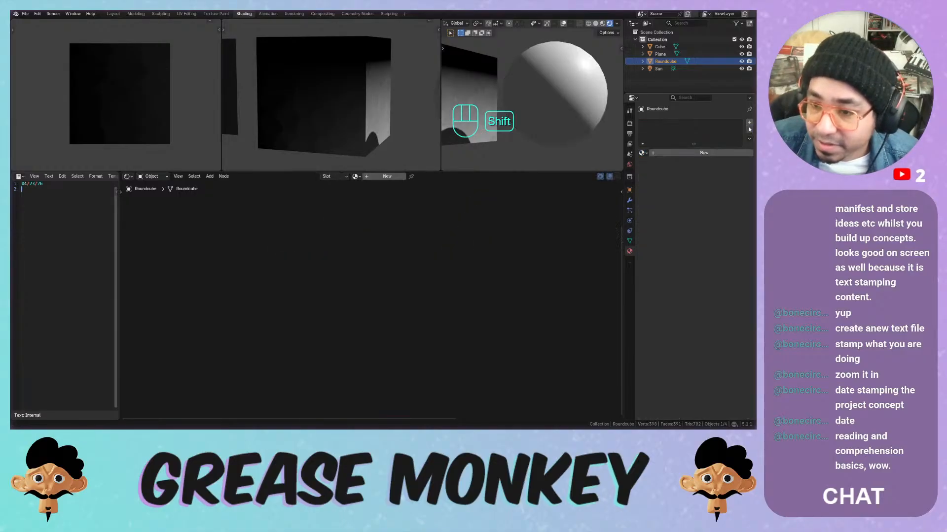
pyautogui.click(475, 90)
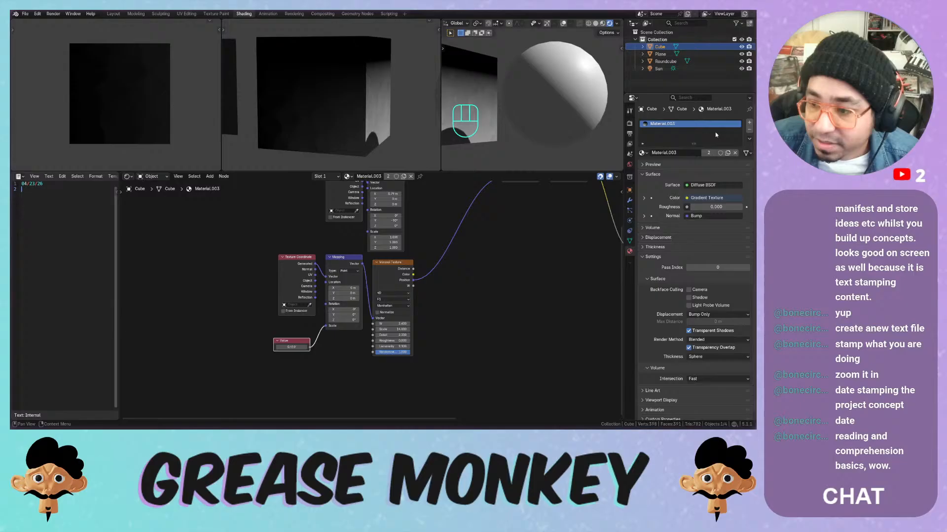
pyautogui.click(734, 153)
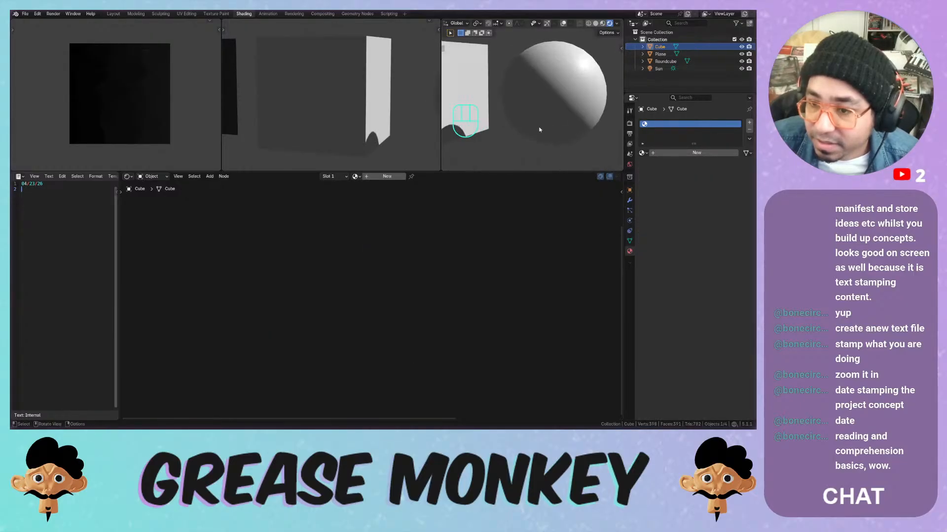
pyautogui.scroll(-3, 539, 129)
pyautogui.keyDown('shift'); pyautogui.moveTo(516, 122); pyautogui.dragTo(622, 129, button='middle'); pyautogui.keyUp('shift')
pyautogui.click(525, 92)
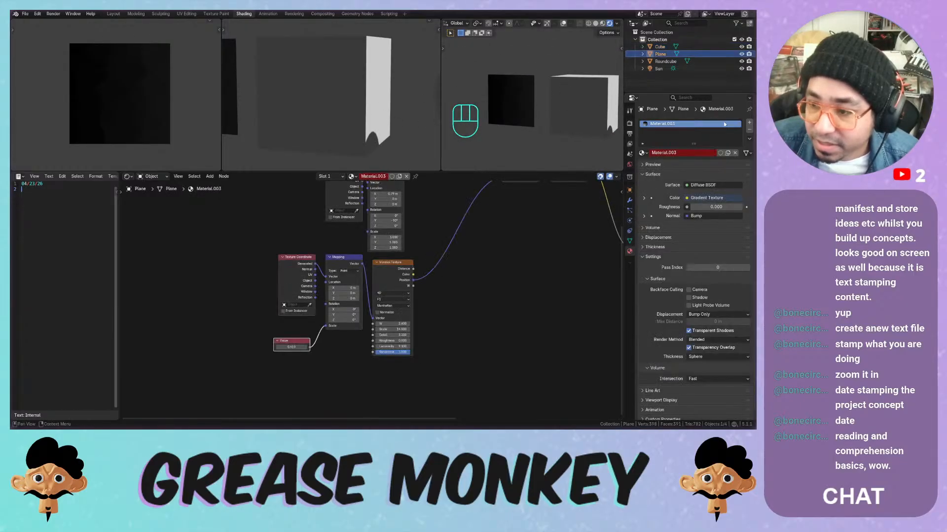
pyautogui.keyDown('shift'); pyautogui.click(735, 153); pyautogui.keyUp('shift')
pyautogui.click(515, 106)
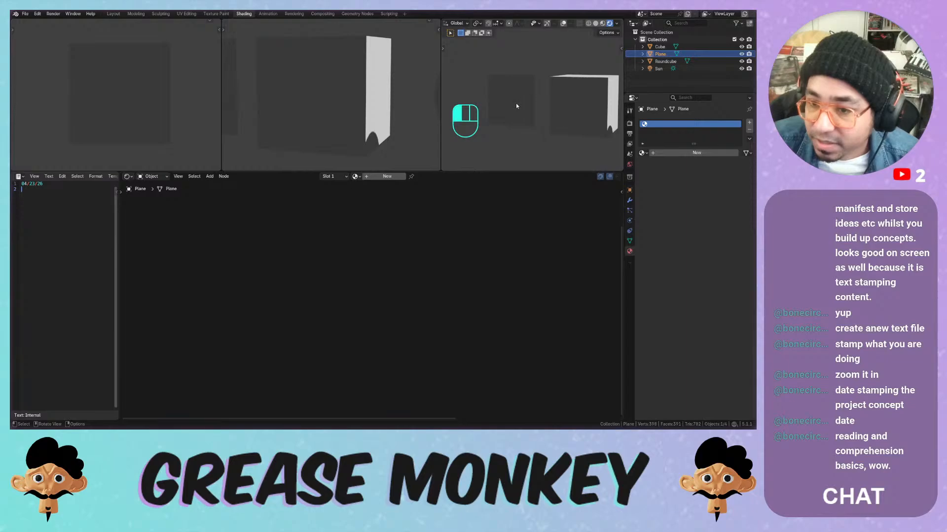
# Select the Roundcube together with the Plane and assign the existing Material.002 to the Roundcube
pyautogui.keyDown('shift'); pyautogui.moveTo(572, 123); pyautogui.dragTo(532, 102, button='middle'); pyautogui.keyUp('shift')
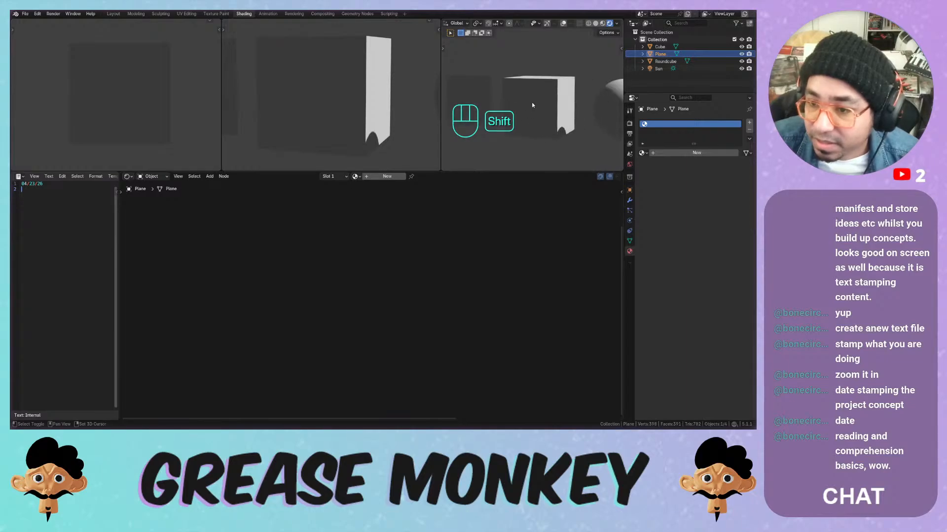
pyautogui.keyDown('shift'); pyautogui.click(617, 99); pyautogui.keyUp('shift')
pyautogui.click(642, 153)
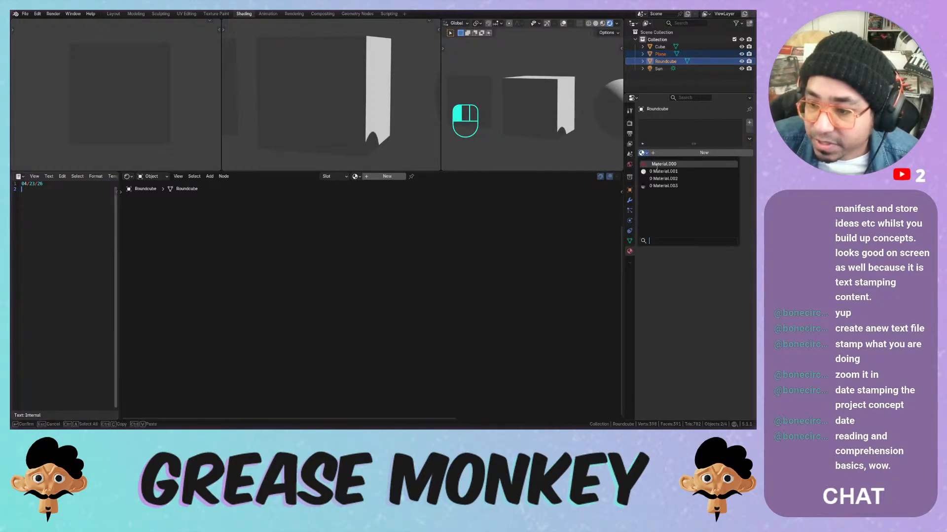
pyautogui.click(647, 184)
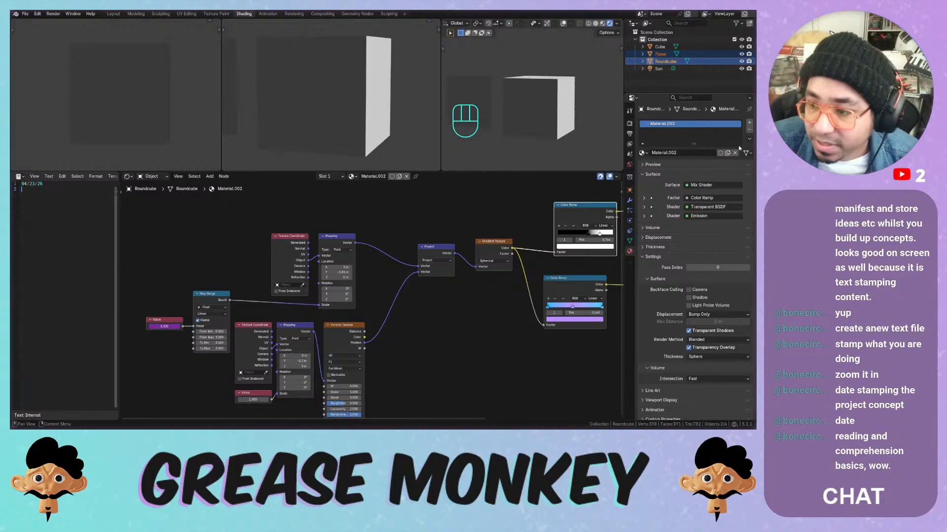
pyautogui.click(749, 140)
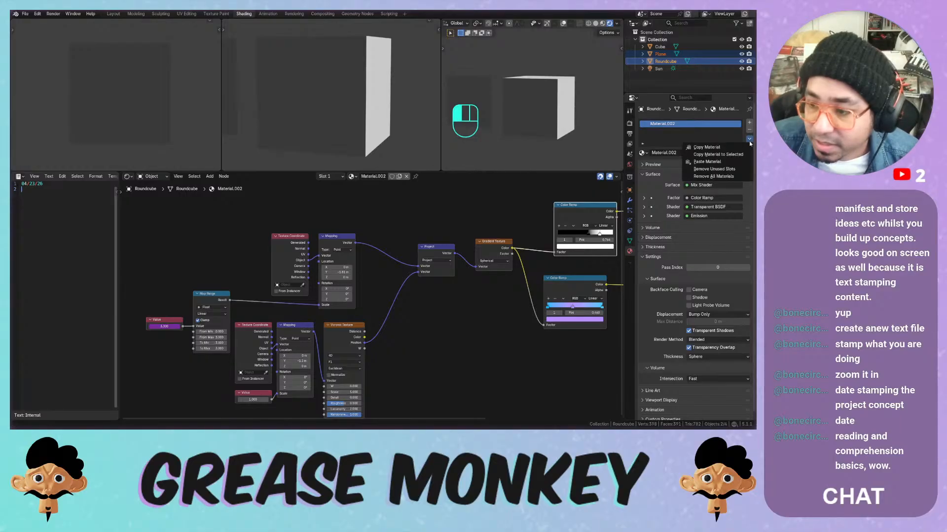
# Assign the existing Material.001 to the Cube
pyautogui.click(519, 106)
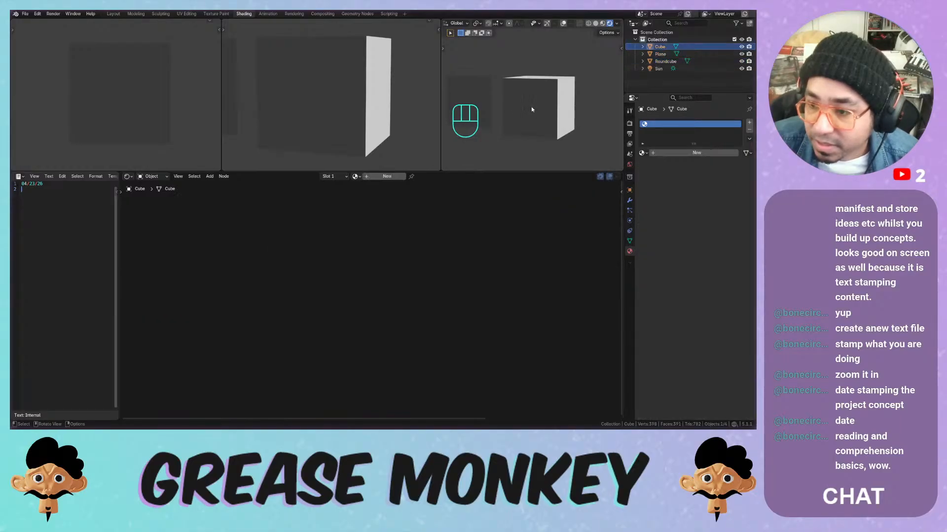
pyautogui.press('space')
pyautogui.press('space')
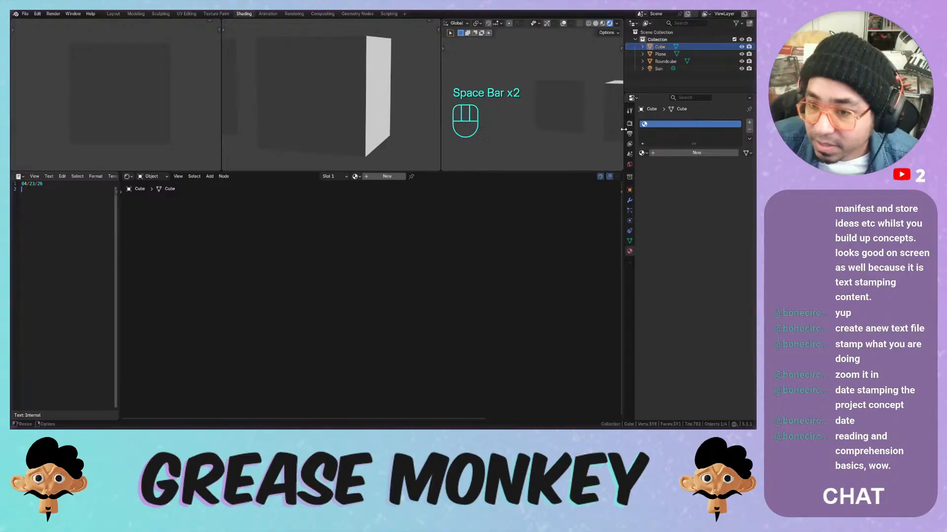
pyautogui.press('shift')
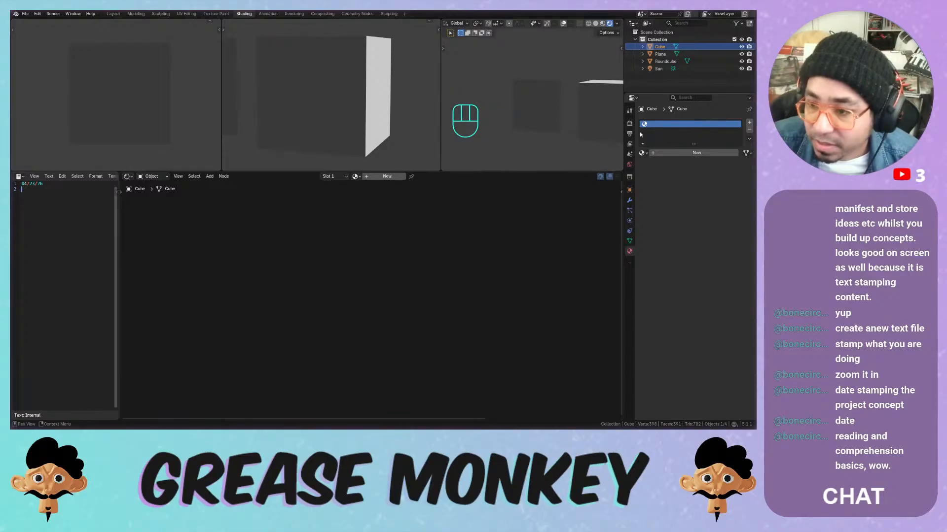
pyautogui.click(642, 153)
pyautogui.click(652, 176)
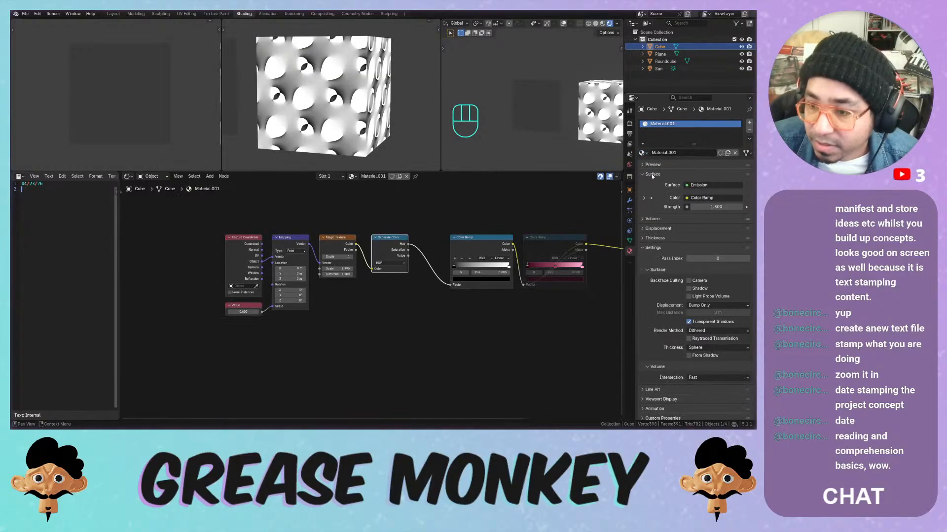
pyautogui.press('space')
# Assign Material.002 to the Plane and the Cube, and choose it again for the Roundcube
pyautogui.click(563, 123)
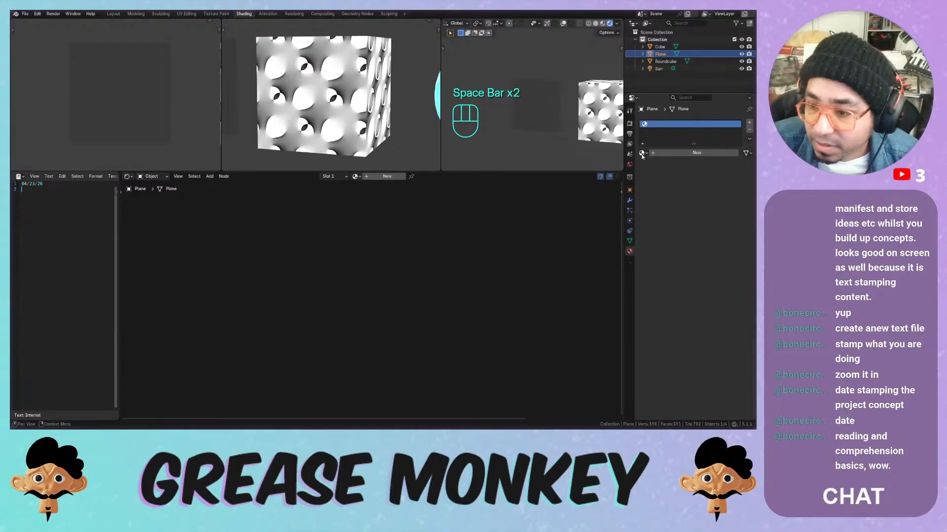
pyautogui.click(642, 153)
pyautogui.click(652, 179)
pyautogui.click(599, 113)
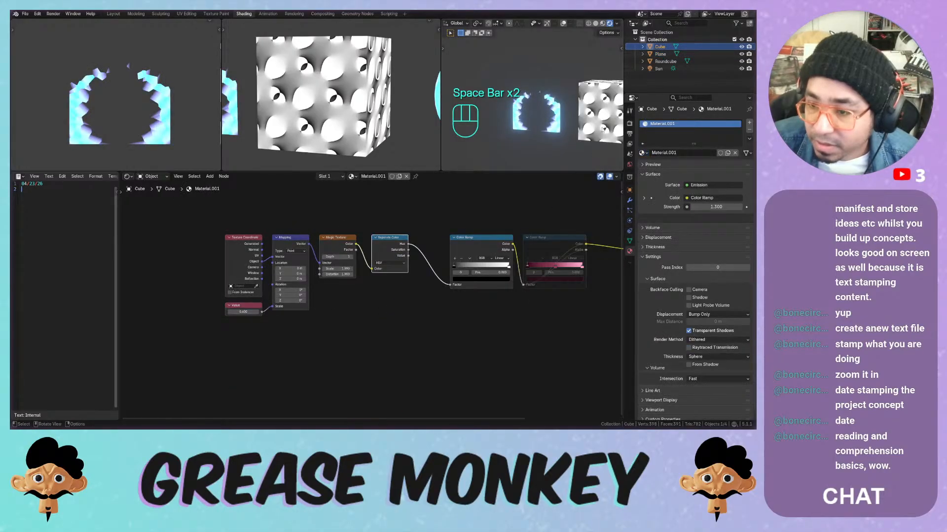
pyautogui.click(642, 152)
pyautogui.click(652, 179)
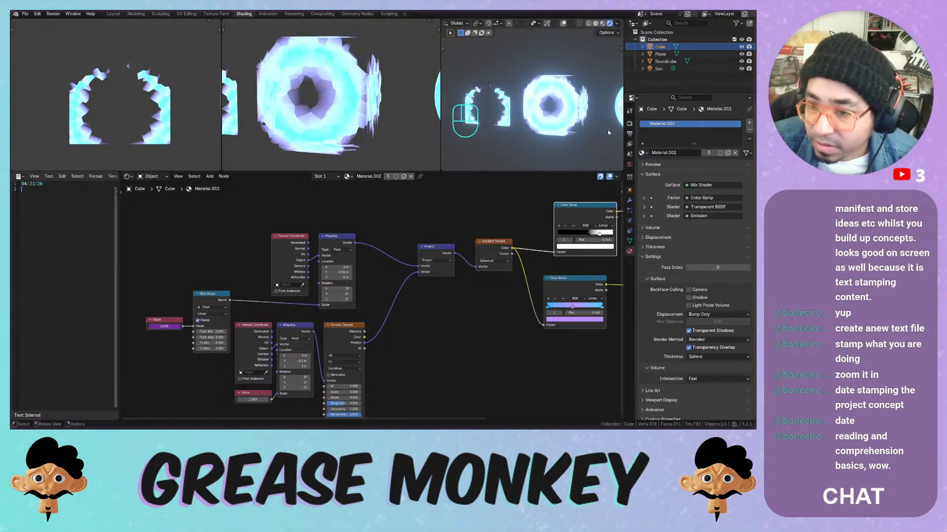
pyautogui.keyDown('shift'); pyautogui.moveTo(608, 132); pyautogui.dragTo(567, 128, button='middle'); pyautogui.keyUp('shift')
pyautogui.click(593, 118)
pyautogui.click(642, 153)
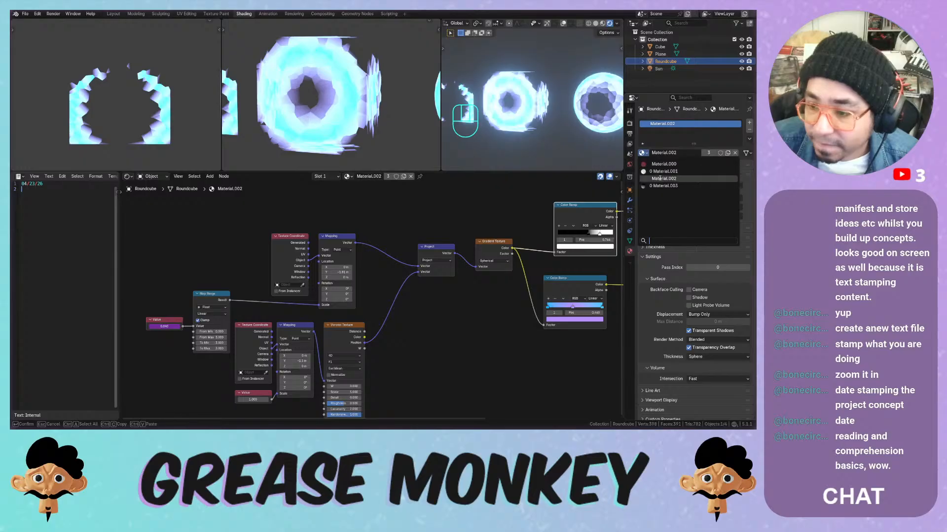
pyautogui.click(660, 179)
# Play the animation to review the material on all three objects, stop playback, and save the ShaderPlay.blend file
pyautogui.press('space')
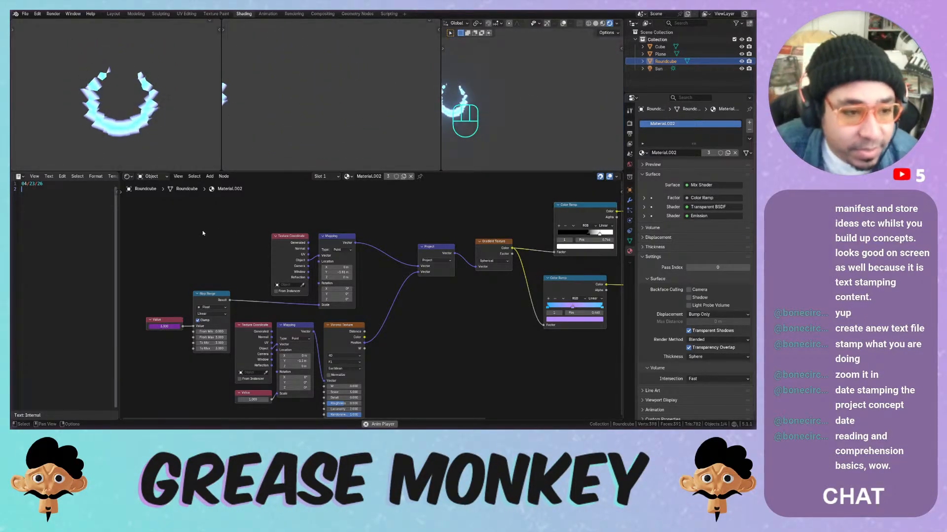
pyautogui.press('space')
pyautogui.hotkey('ctrl', 's')
pyautogui.click(26, 13)
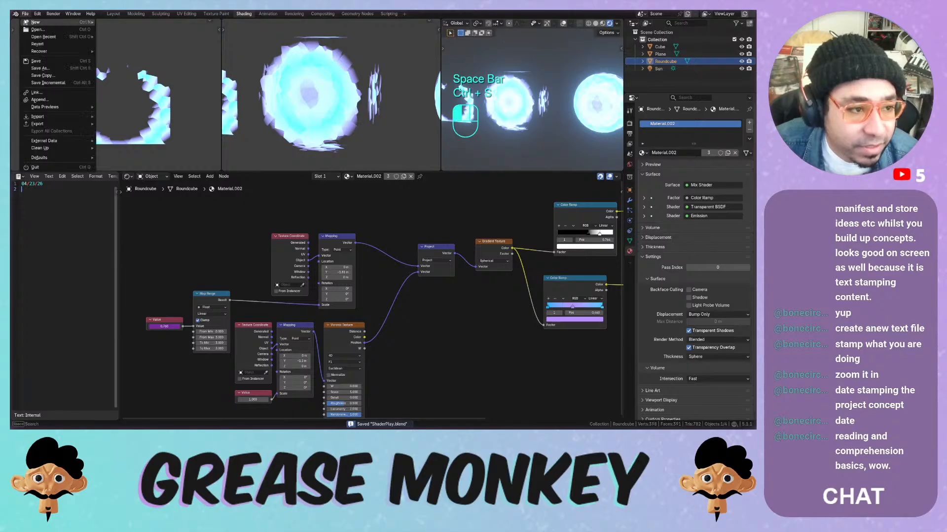
# Create a new file from the Storyboarding template
pyautogui.press('Escape')
pyautogui.click(25, 13)
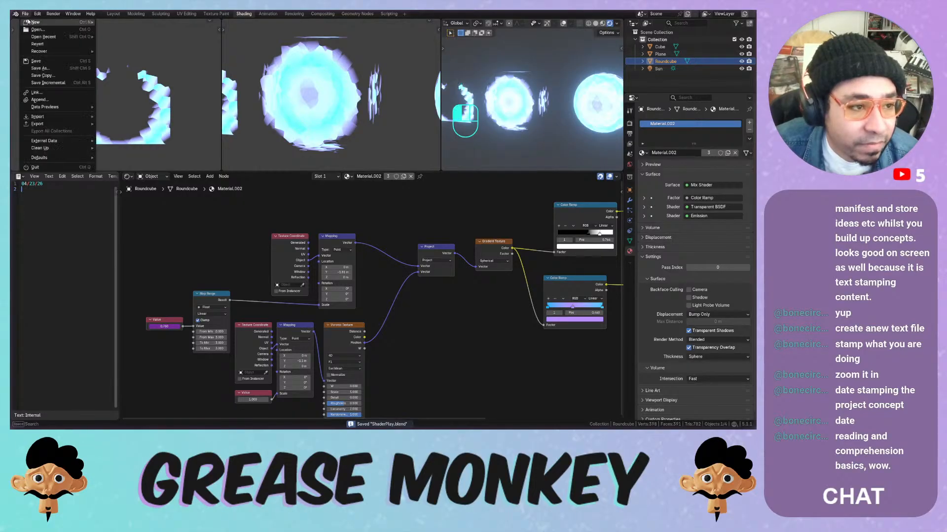
pyautogui.moveTo(59, 22)
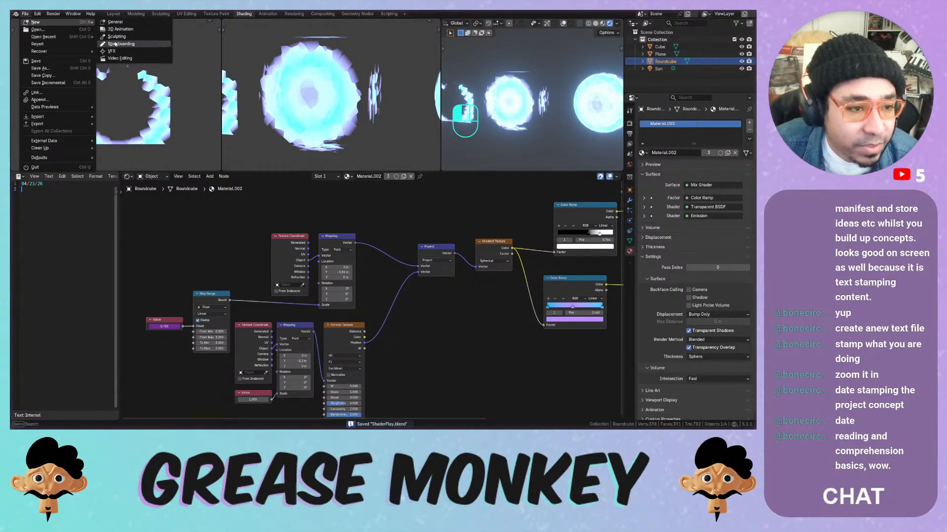
pyautogui.click(121, 44)
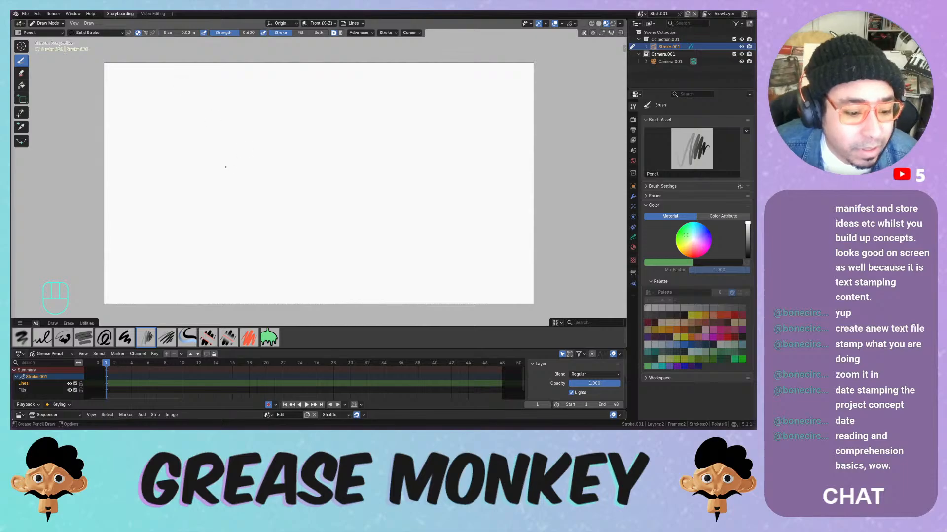
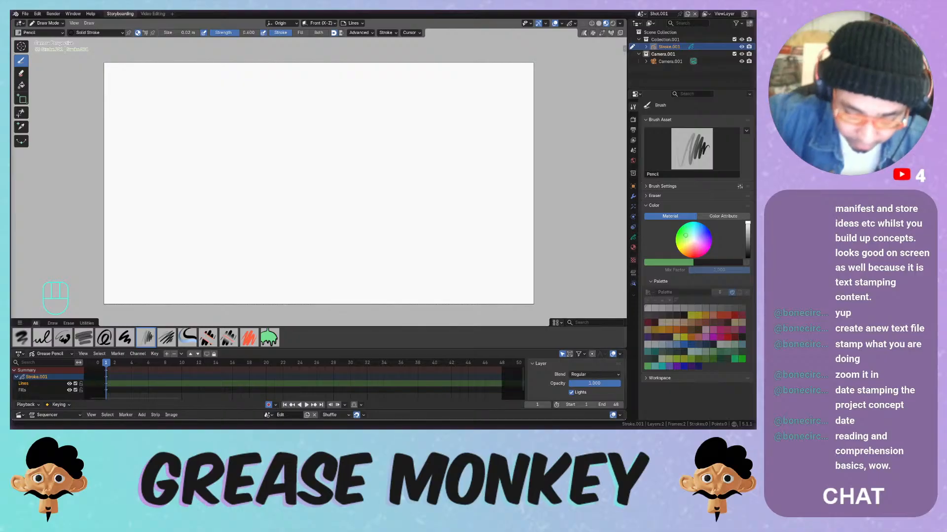
# Draw test scribbles of wavy lines and loops across the canvas with the Pencil brush
pyautogui.click(223, 161)
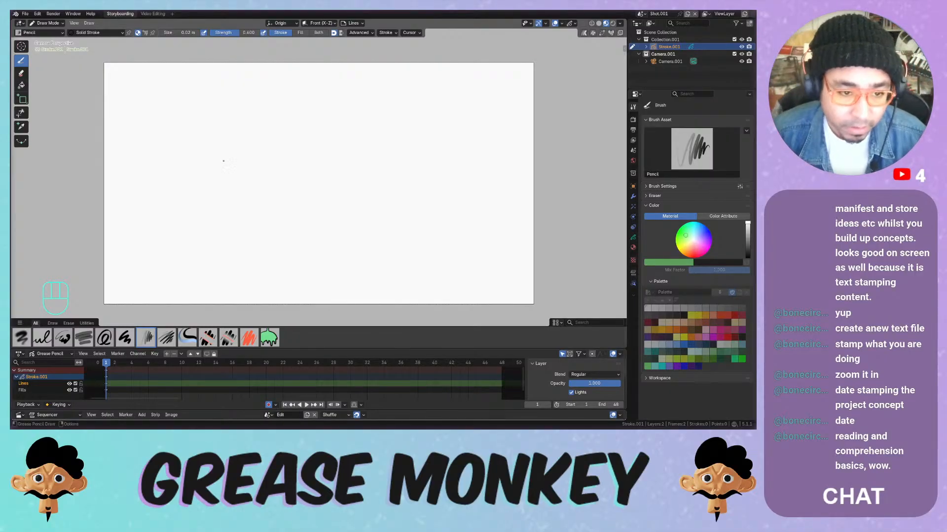
pyautogui.moveTo(256, 149)
pyautogui.mouseDown()
pyautogui.moveTo(261, 187)
pyautogui.moveTo(347, 205)
pyautogui.moveTo(387, 198)
pyautogui.moveTo(425, 206)
pyautogui.moveTo(458, 179)
pyautogui.moveTo(432, 146)
pyautogui.moveTo(339, 134)
pyautogui.moveTo(199, 139)
pyautogui.moveTo(254, 214)
pyautogui.moveTo(450, 205)
pyautogui.moveTo(359, 174)
pyautogui.moveTo(182, 177)
pyautogui.moveTo(352, 259)
pyautogui.moveTo(479, 222)
pyautogui.mouseUp()
pyautogui.moveTo(475, 170)
pyautogui.mouseDown()
pyautogui.moveTo(276, 126)
pyautogui.moveTo(179, 231)
pyautogui.moveTo(395, 242)
pyautogui.mouseUp()
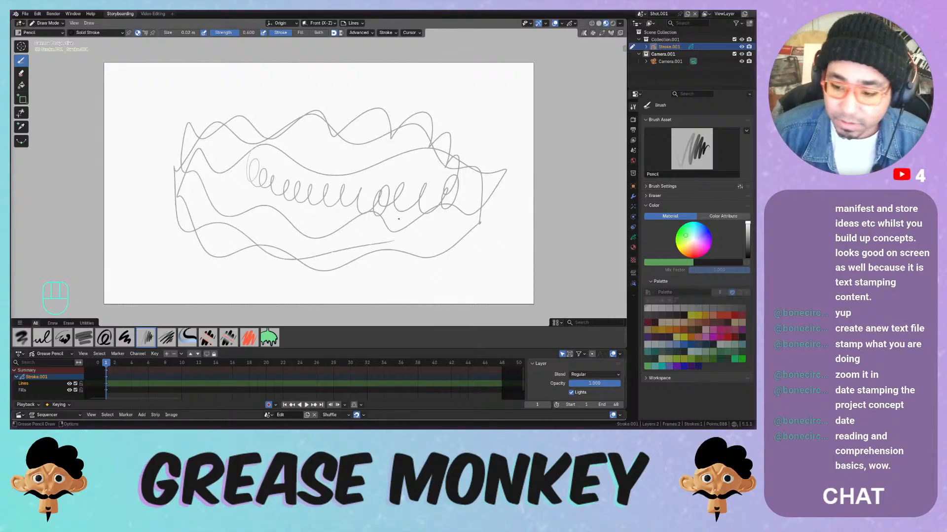
# Save the storyboard file as GreasePencil.blend in the folder that holds ShaderPlay.blend
pyautogui.hotkey('ctrl', 'a')
pyautogui.hotkey('ctrl', 's')
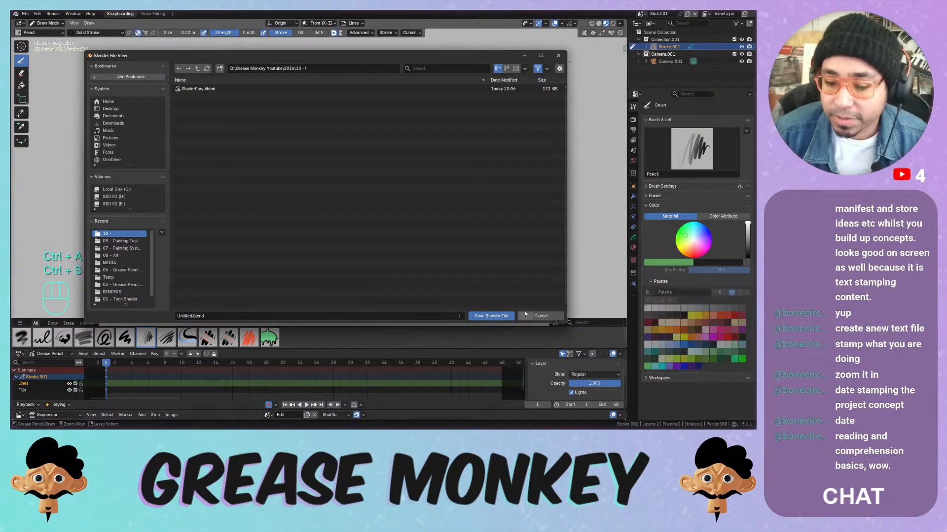
pyautogui.click(547, 317)
pyautogui.hotkey('ctrl', 's')
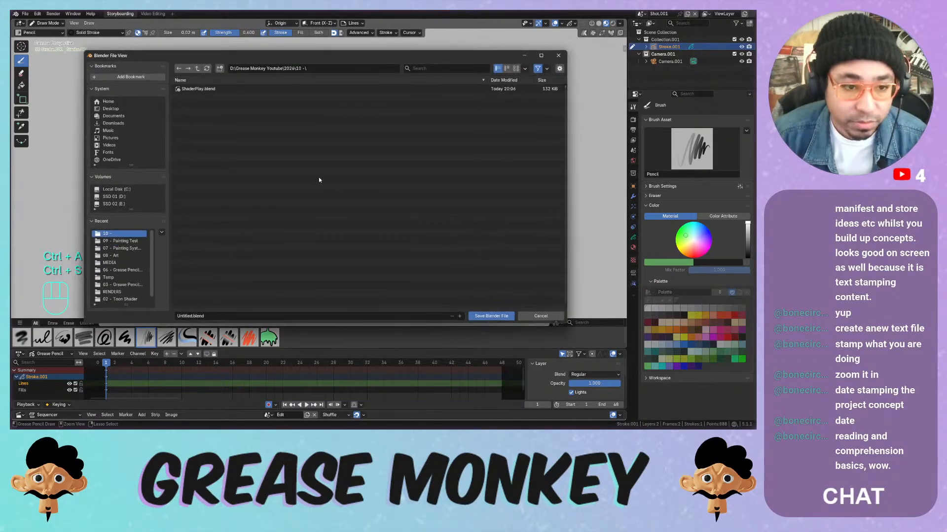
pyautogui.click(200, 315)
pyautogui.moveTo(192, 316); pyautogui.dragTo(169, 319)
pyautogui.write('GreaseOe')
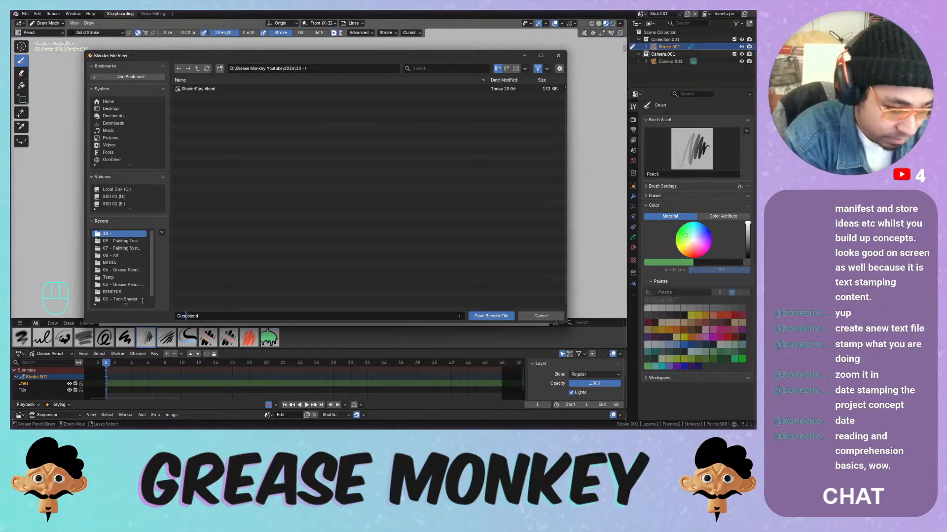
pyautogui.press('BackSpace')
pyautogui.press('BackSpace')
pyautogui.write('Pen')
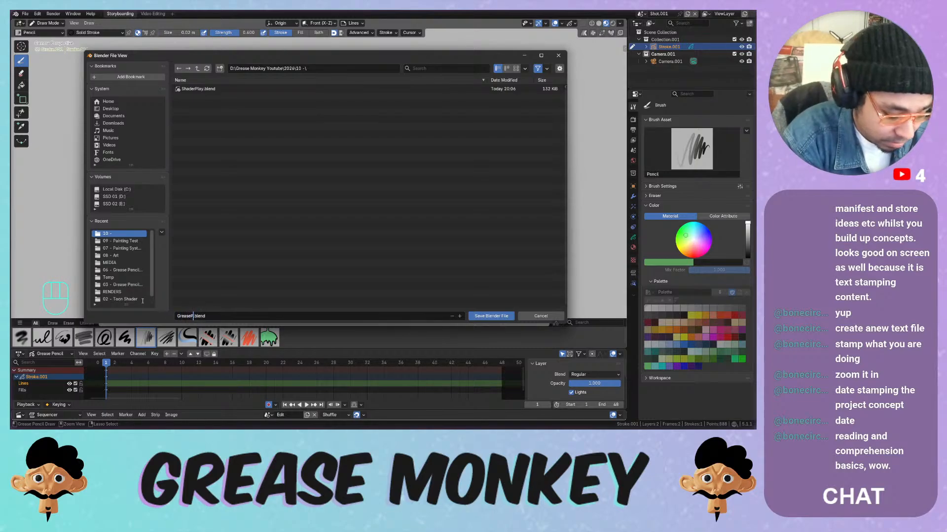
pyautogui.write('cil')
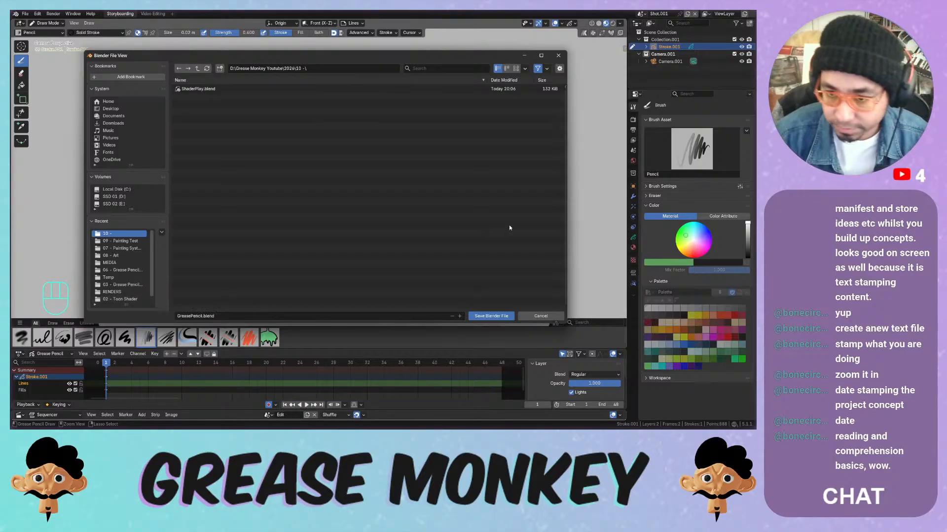
pyautogui.click(491, 316)
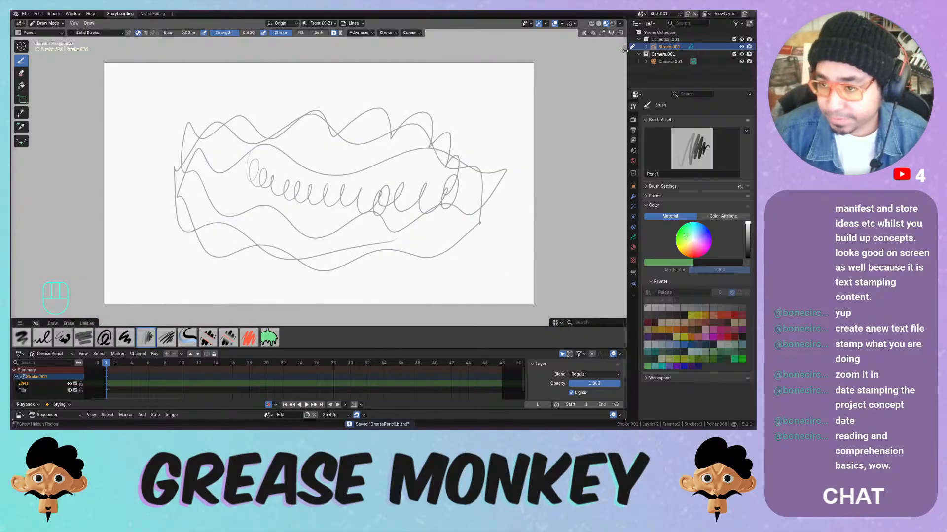
# Enable the Grease Pencil QuickTools_v3, Grease Pencil Tools and Storytools - Storyboard Tools add-ons in the preferences
pyautogui.press('n')
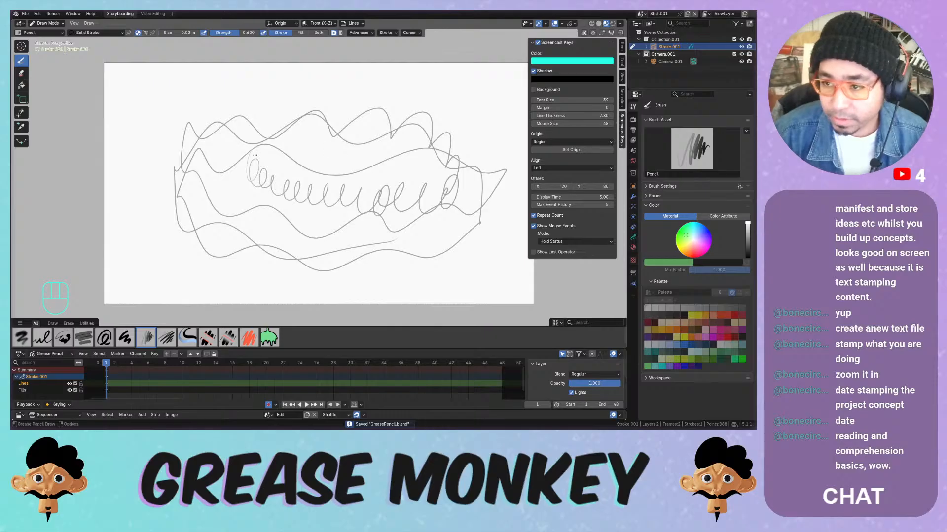
pyautogui.click(38, 14)
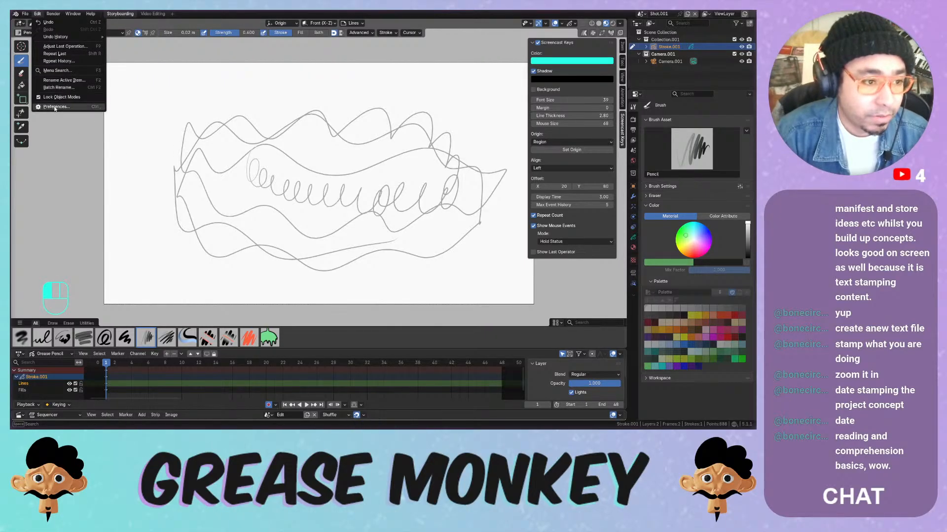
pyautogui.click(55, 107)
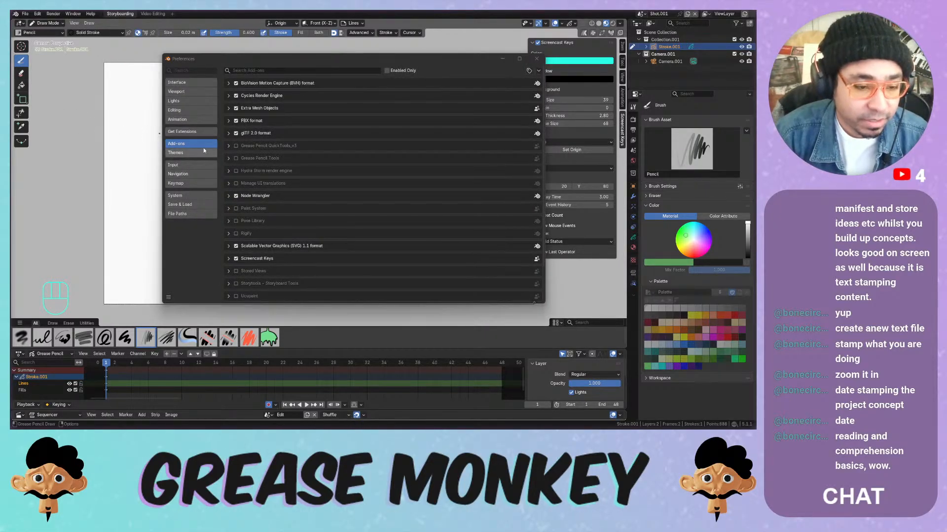
pyautogui.click(235, 146)
pyautogui.click(236, 159)
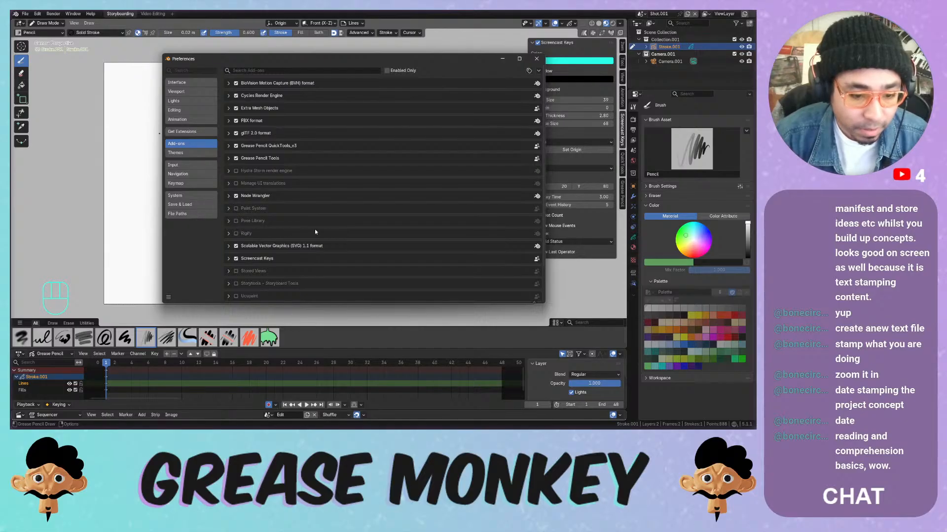
pyautogui.click(235, 283)
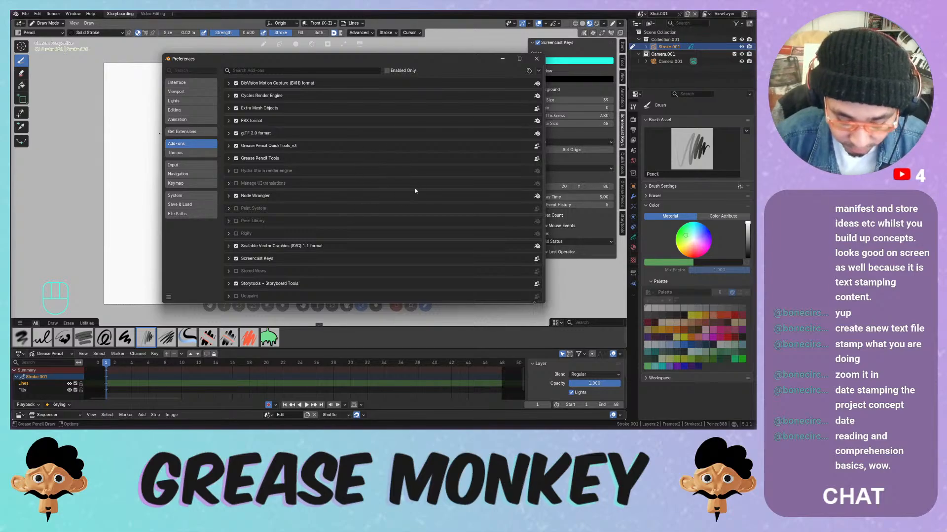
pyautogui.click(537, 58)
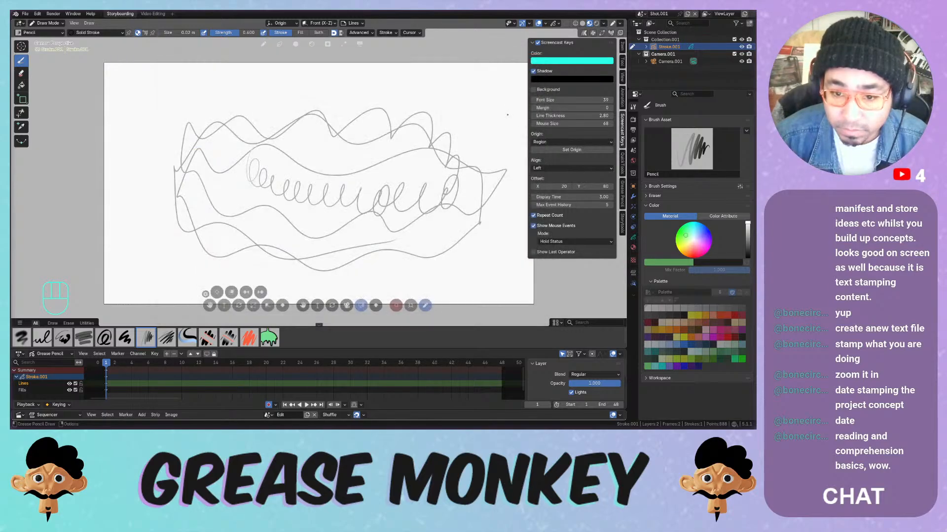
# Replace the Screencast Keys settings beside the canvas with the Storytools controls
pyautogui.click(528, 123)
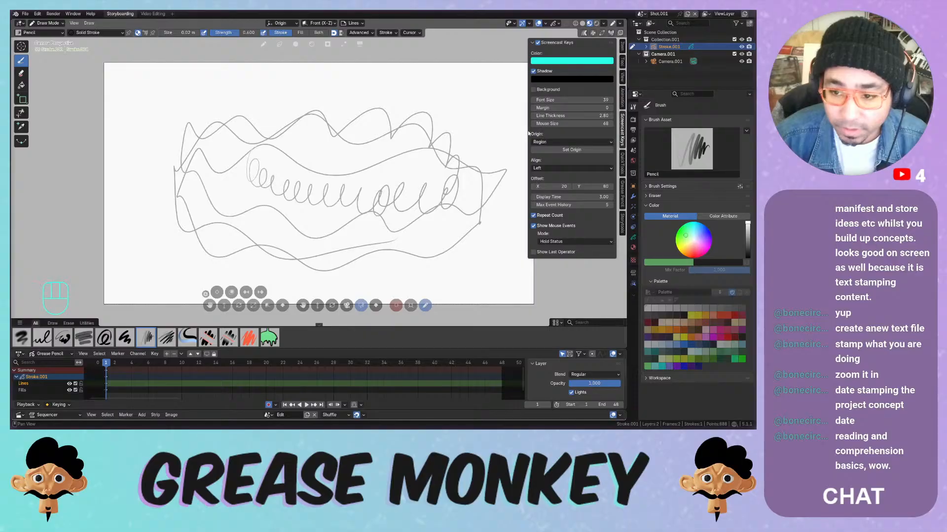
pyautogui.moveTo(527, 132); pyautogui.dragTo(616, 131)
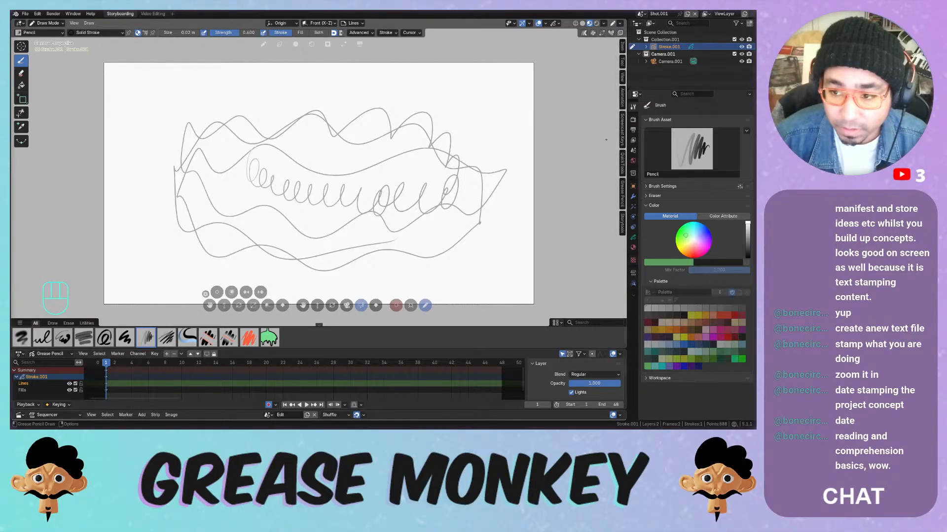
pyautogui.click(623, 223)
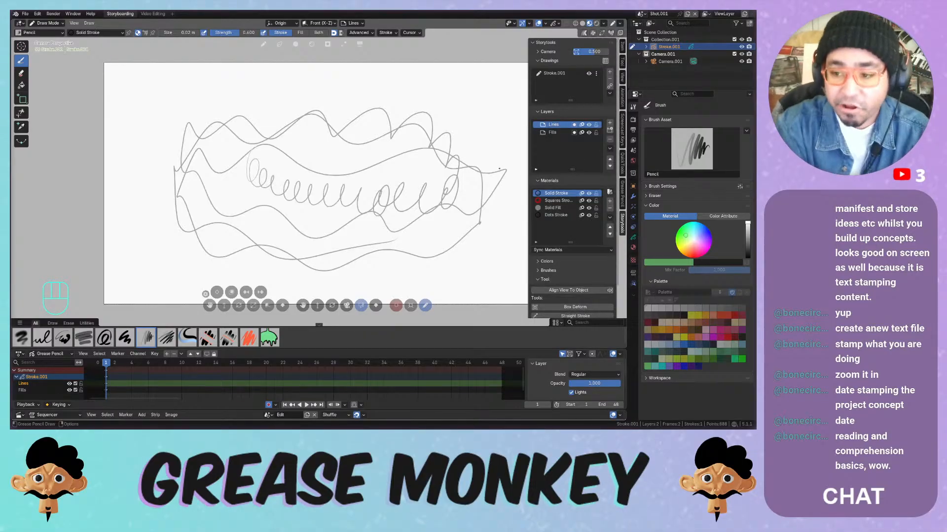
# Delete all the scribbled strokes in Edit Mode, return to Draw Mode and maximize the drawing viewport
pyautogui.press('Tab')
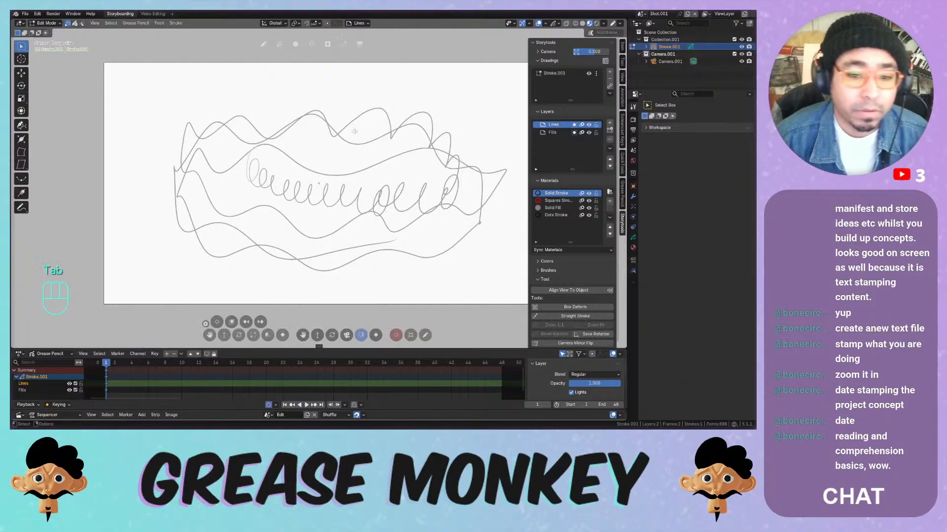
pyautogui.press('Tab')
pyautogui.press('Tab')
pyautogui.press('a')
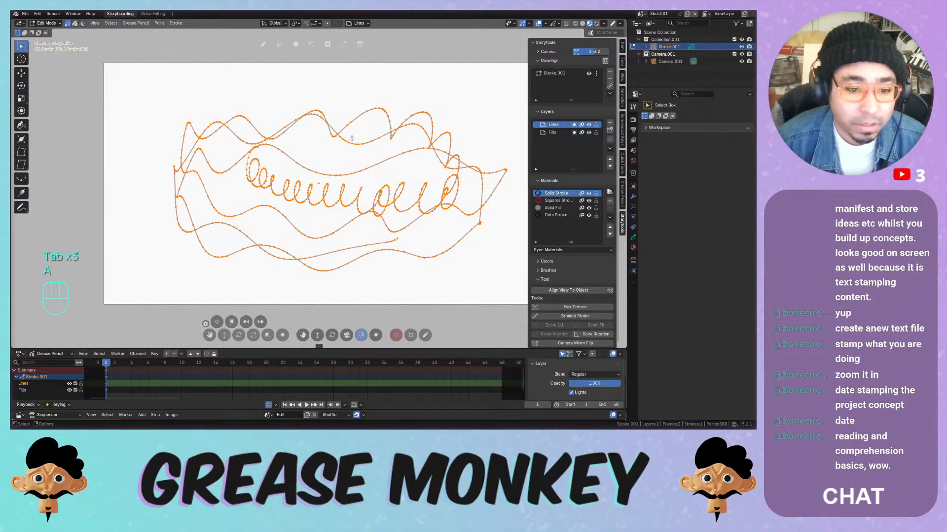
pyautogui.press('x')
pyautogui.click(352, 137)
pyautogui.press('Tab')
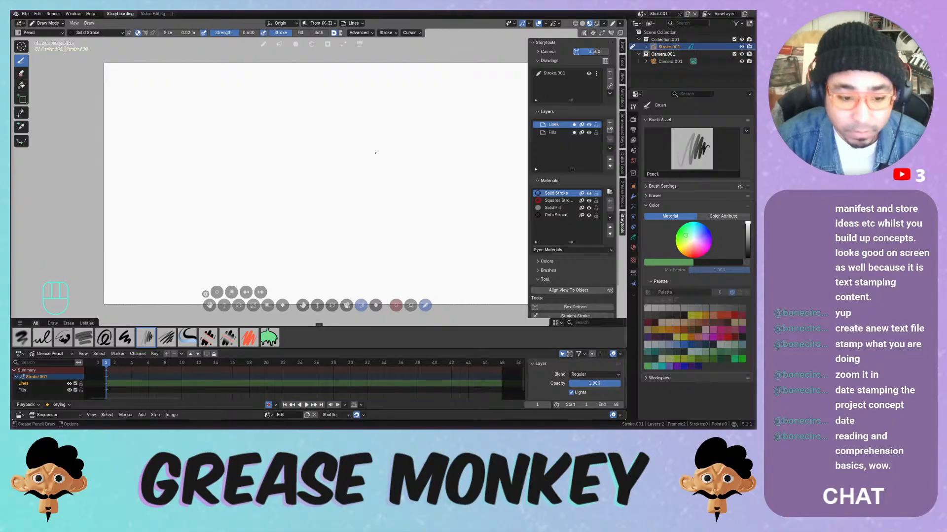
pyautogui.hotkey('ctrl', 'space')
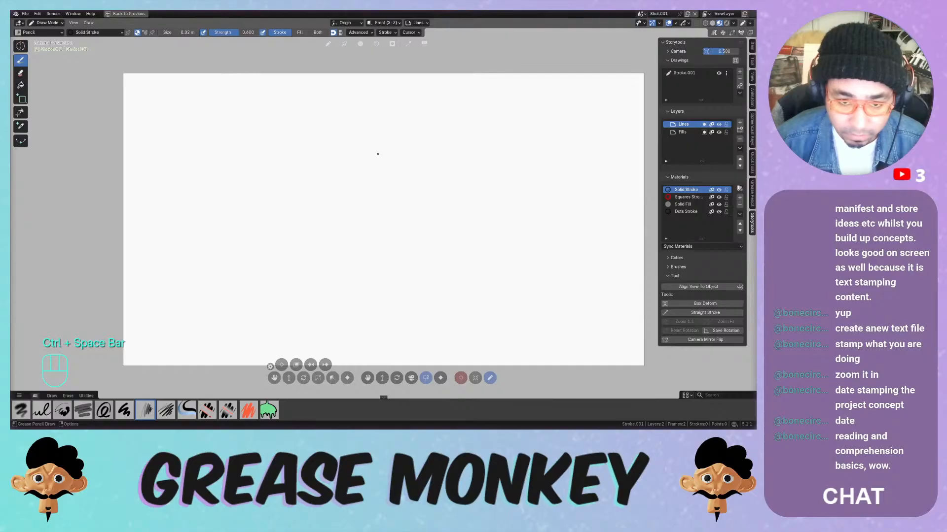
pyautogui.moveTo(378, 153)
pyautogui.mouseDown(button='middle')
pyautogui.moveTo(328, 140)
pyautogui.moveTo(343, 158)
pyautogui.mouseUp(button='middle')
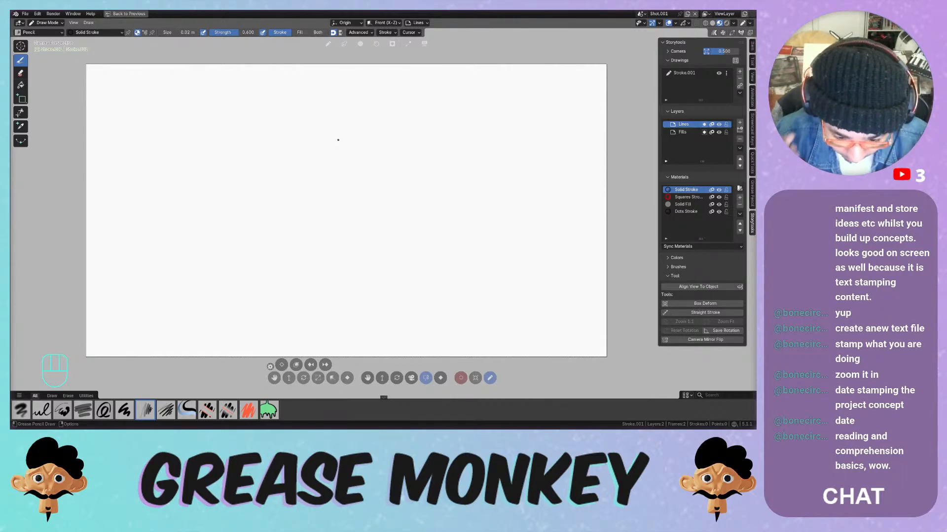
pyautogui.moveTo(315, 133)
pyautogui.mouseDown()
pyautogui.moveTo(291, 148)
pyautogui.moveTo(310, 171)
pyautogui.moveTo(298, 143)
pyautogui.moveTo(343, 124)
pyautogui.moveTo(331, 133)
pyautogui.moveTo(329, 161)
pyautogui.mouseUp()
pyautogui.hotkey('ctrl', 'z')
pyautogui.hotkey('ctrl', 'z')
pyautogui.moveTo(331, 130)
pyautogui.mouseDown()
pyautogui.moveTo(373, 118)
pyautogui.moveTo(335, 146)
pyautogui.moveTo(386, 124)
pyautogui.moveTo(408, 138)
pyautogui.mouseUp()
pyautogui.hotkey('ctrl', 'z')
pyautogui.hotkey('ctrl', 'z')
pyautogui.hotkey('ctrl', 'z')
pyautogui.hotkey('ctrl', 'z')
pyautogui.hotkey('ctrl', 'z')
# Sketch an egg-shaped head in the upper middle of the canvas with curved construction lines along its inner edge
pyautogui.moveTo(332, 143)
pyautogui.mouseDown()
pyautogui.moveTo(386, 118)
pyautogui.moveTo(398, 158)
pyautogui.moveTo(390, 179)
pyautogui.mouseUp()
pyautogui.moveTo(330, 145)
pyautogui.mouseDown()
pyautogui.moveTo(327, 175)
pyautogui.moveTo(360, 196)
pyautogui.moveTo(383, 191)
pyautogui.moveTo(361, 120)
pyautogui.mouseUp()
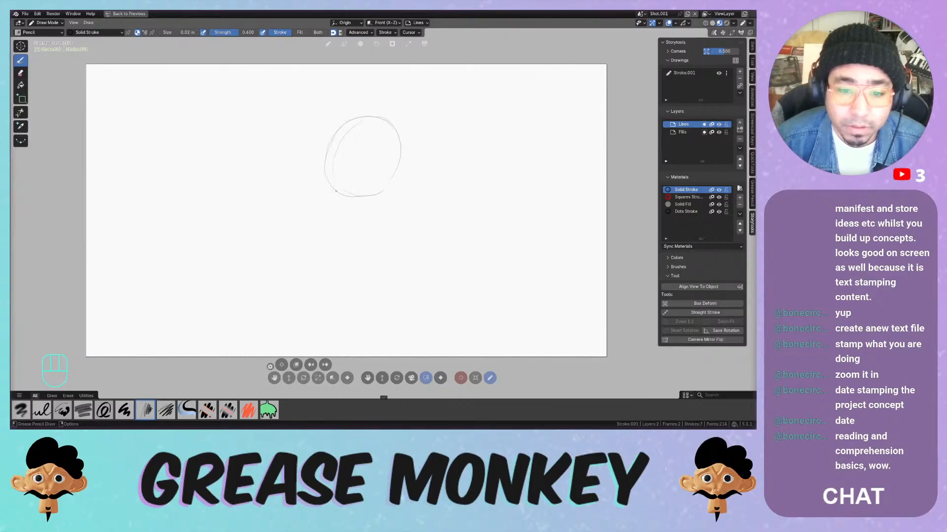
pyautogui.moveTo(337, 189); pyautogui.dragTo(368, 120)
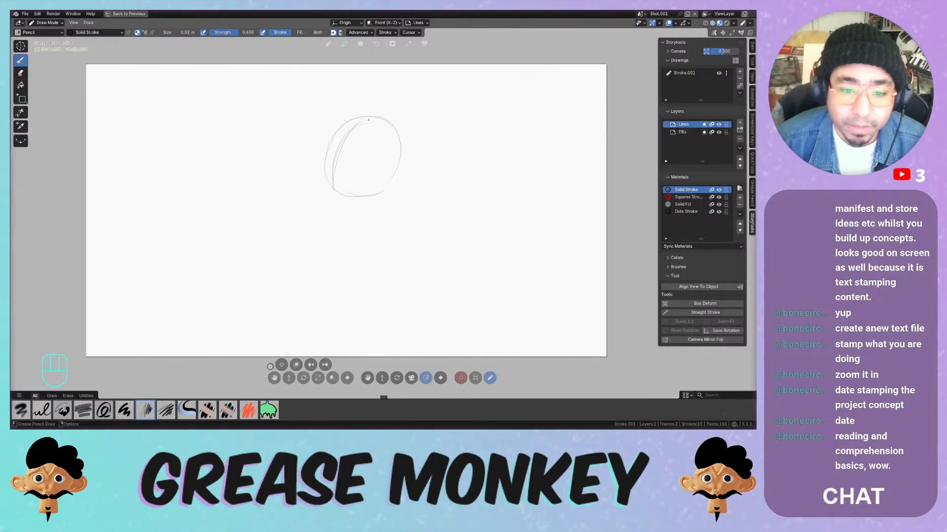
pyautogui.moveTo(333, 176); pyautogui.dragTo(363, 132)
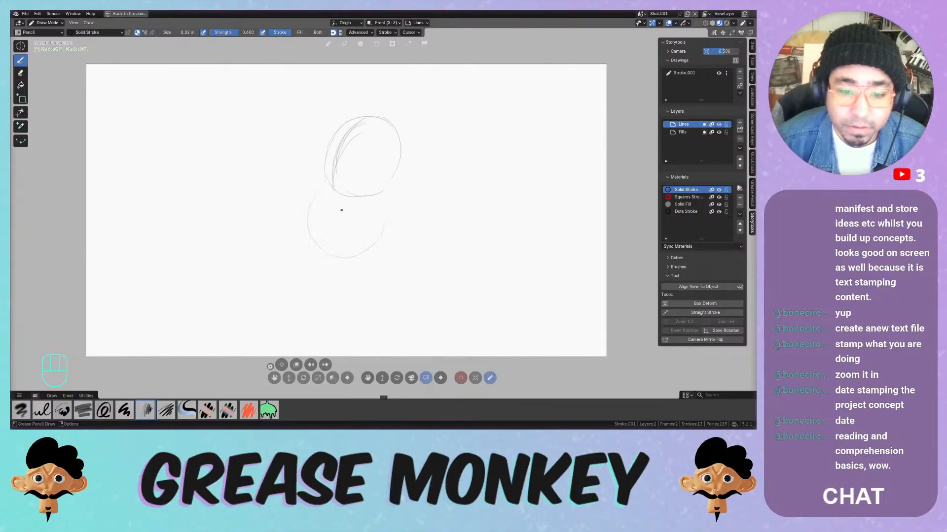
# Sketch the rounded lower body shape beneath the torso circle, undo a stray stroke and add a curved line inside the torso
pyautogui.moveTo(314, 241); pyautogui.dragTo(365, 261)
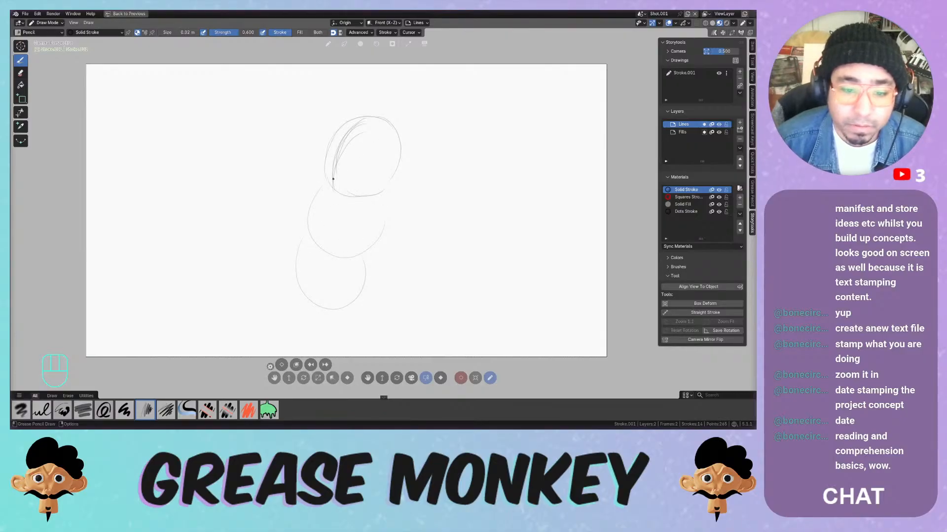
pyautogui.hotkey('ctrl', 'z')
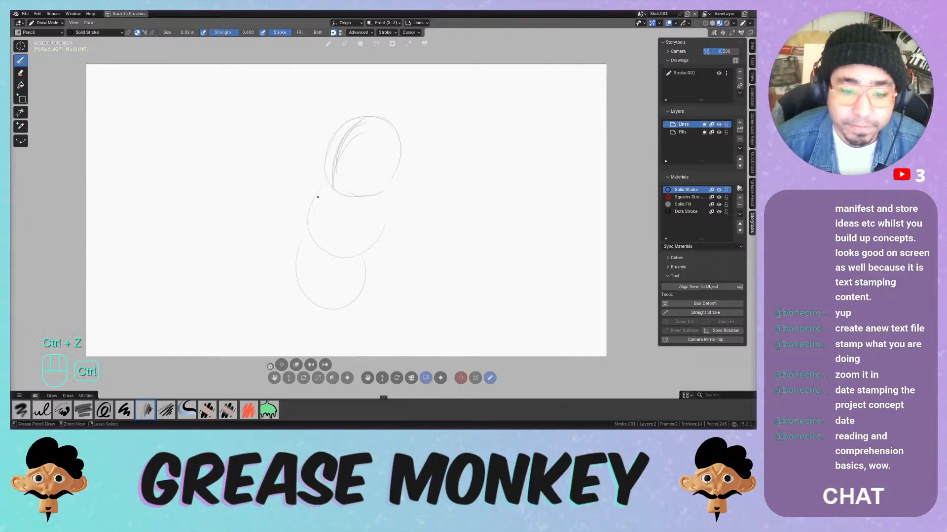
pyautogui.moveTo(317, 196); pyautogui.dragTo(382, 225)
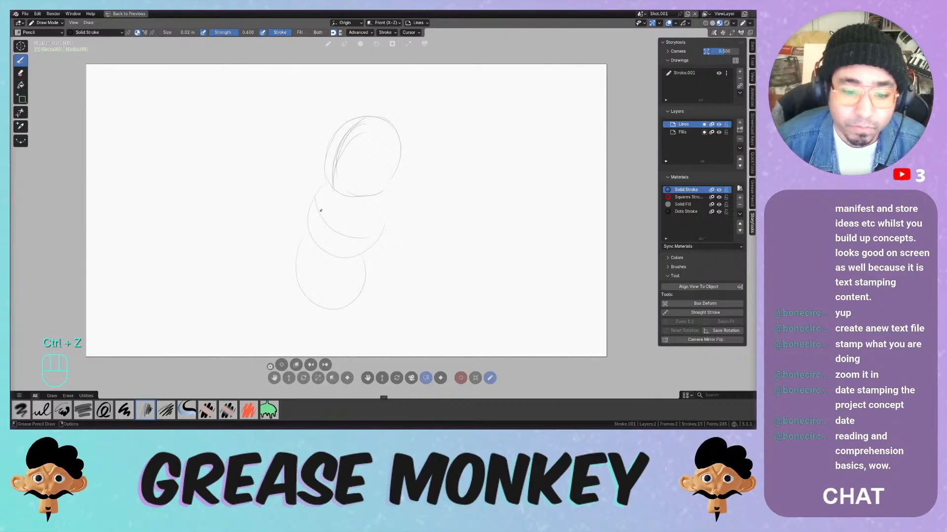
# Sketch smaller rounded forms inside the torso circle and rough in two legs within the lower body circle
pyautogui.moveTo(341, 201)
pyautogui.mouseDown()
pyautogui.moveTo(332, 198)
pyautogui.moveTo(329, 228)
pyautogui.moveTo(341, 230)
pyautogui.moveTo(336, 258)
pyautogui.moveTo(314, 242)
pyautogui.mouseUp()
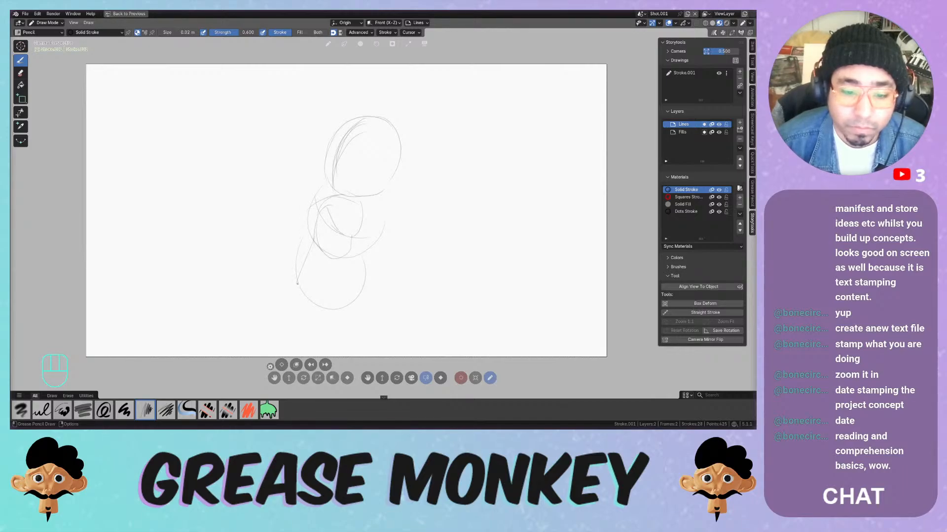
pyautogui.moveTo(297, 283); pyautogui.dragTo(314, 294)
pyautogui.moveTo(320, 261)
pyautogui.mouseDown()
pyautogui.moveTo(314, 296)
pyautogui.moveTo(332, 294)
pyautogui.mouseUp()
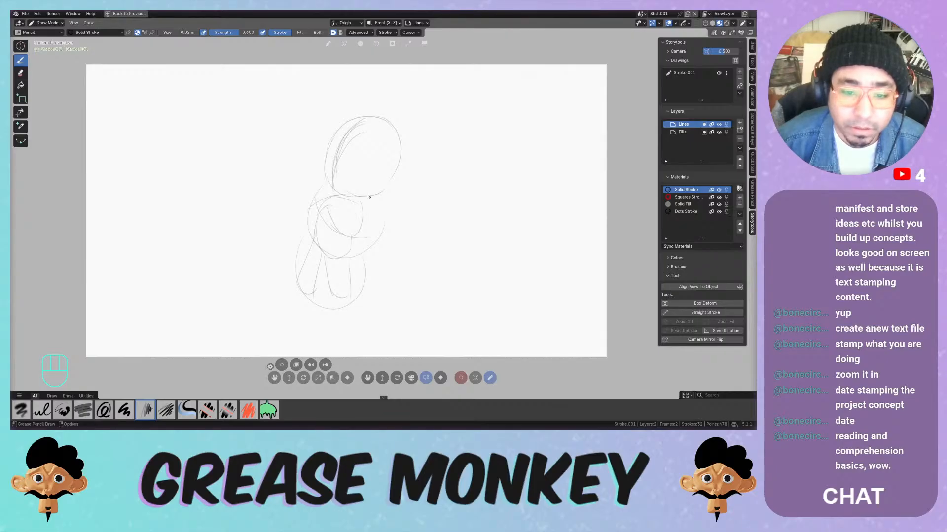
pyautogui.press('Tab')
pyautogui.press('Tab')
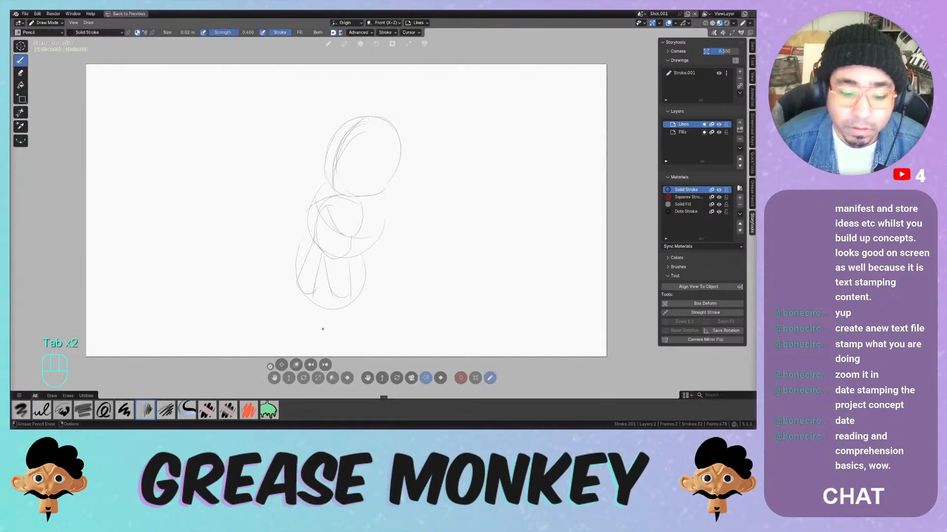
# Rotate the figure drawing upright, then sketch an eye-level line, a large near eye and the far-side face contour on the head
pyautogui.moveTo(304, 378); pyautogui.dragTo(288, 375)
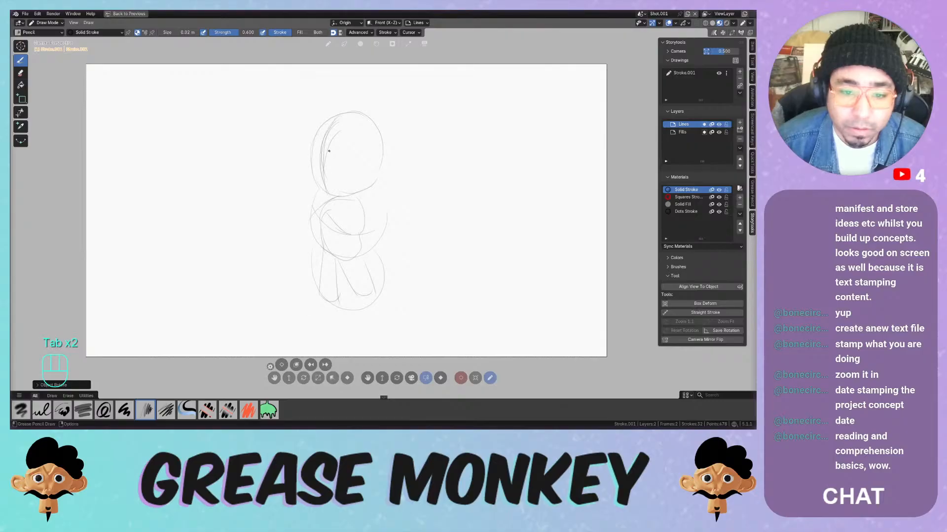
pyautogui.moveTo(313, 165)
pyautogui.mouseDown()
pyautogui.moveTo(355, 155)
pyautogui.moveTo(325, 165)
pyautogui.mouseUp()
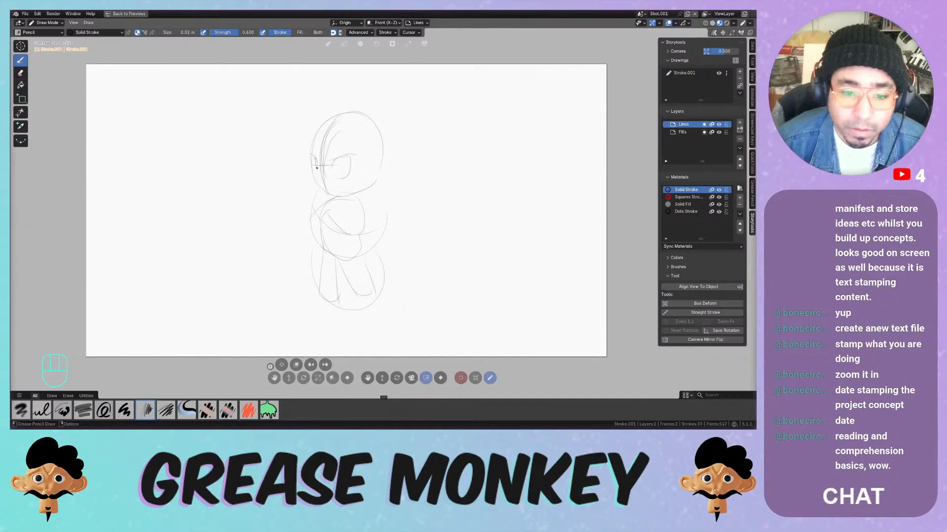
pyautogui.moveTo(316, 166)
pyautogui.mouseDown()
pyautogui.moveTo(328, 123)
pyautogui.moveTo(382, 125)
pyautogui.moveTo(375, 179)
pyautogui.moveTo(351, 194)
pyautogui.mouseUp()
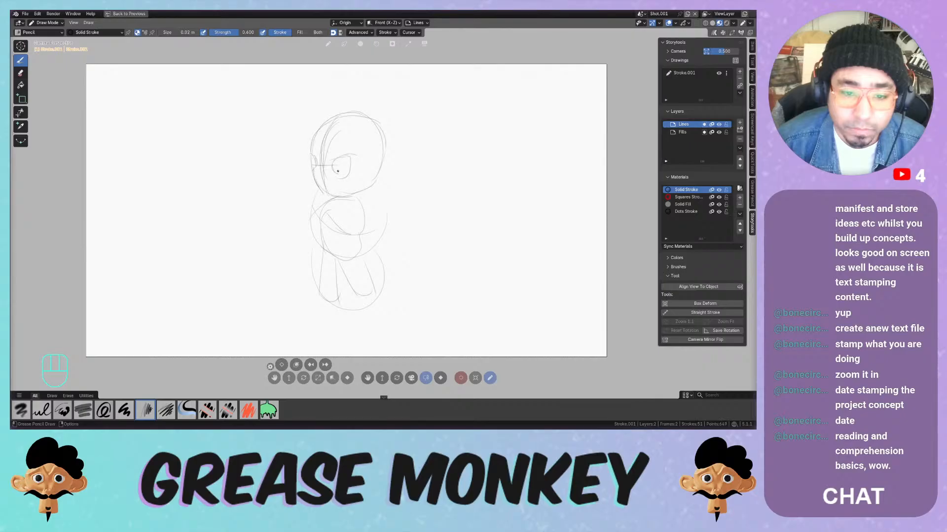
pyautogui.click(336, 160)
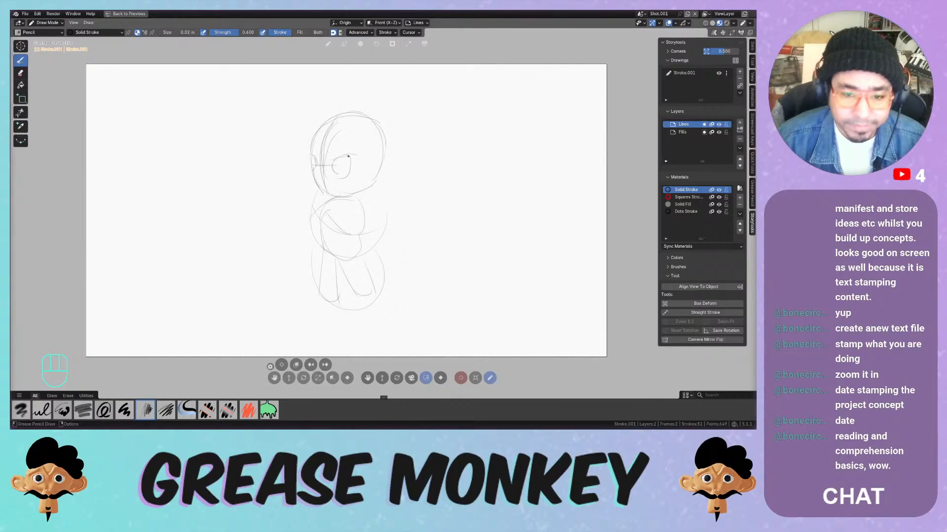
pyautogui.moveTo(346, 159); pyautogui.dragTo(315, 170)
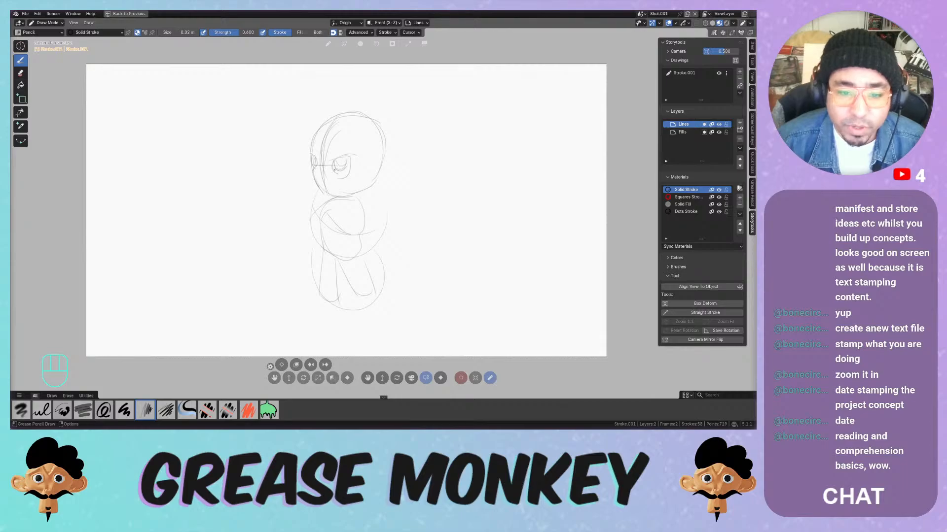
# Undo the last eye strokes, redraw the lower eye and cheek lines, and add a rounded ear at the back of the head
pyautogui.hotkey('ctrl', 'z')
pyautogui.hotkey('ctrl', 'z')
pyautogui.hotkey('ctrl', 'z')
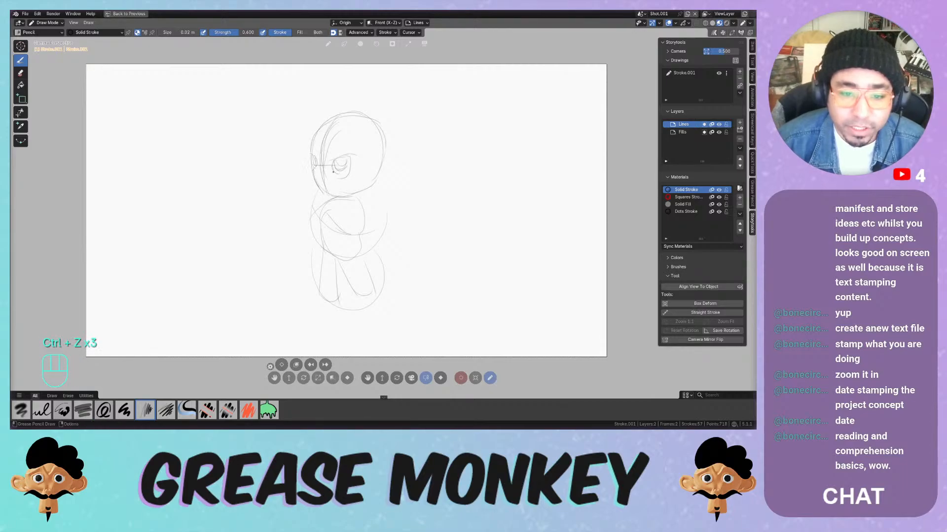
pyautogui.moveTo(332, 171)
pyautogui.mouseDown()
pyautogui.moveTo(348, 169)
pyautogui.moveTo(321, 193)
pyautogui.moveTo(349, 196)
pyautogui.moveTo(373, 175)
pyautogui.mouseUp()
pyautogui.hotkey('ctrl', 'z')
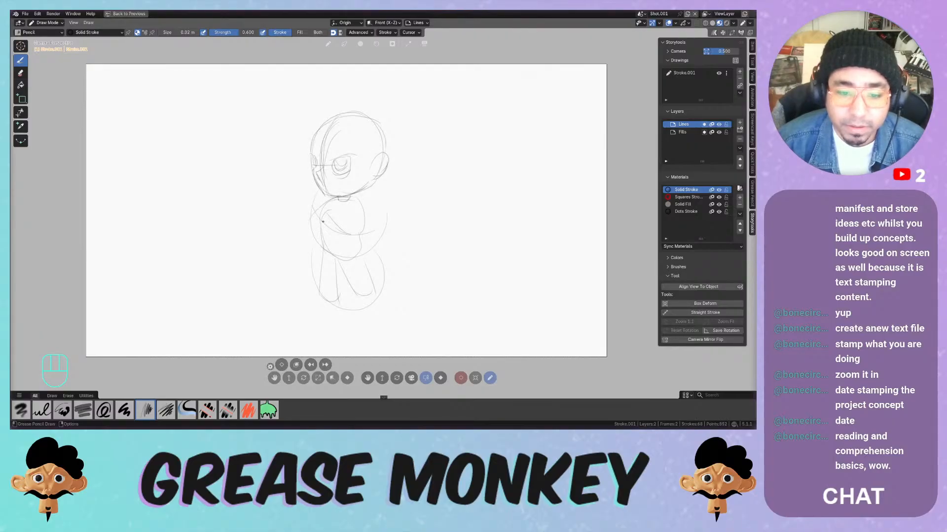
pyautogui.moveTo(315, 222)
pyautogui.mouseDown()
pyautogui.moveTo(350, 216)
pyautogui.moveTo(365, 235)
pyautogui.mouseUp()
pyautogui.hotkey('ctrl', 'z')
pyautogui.hotkey('ctrl', 'z')
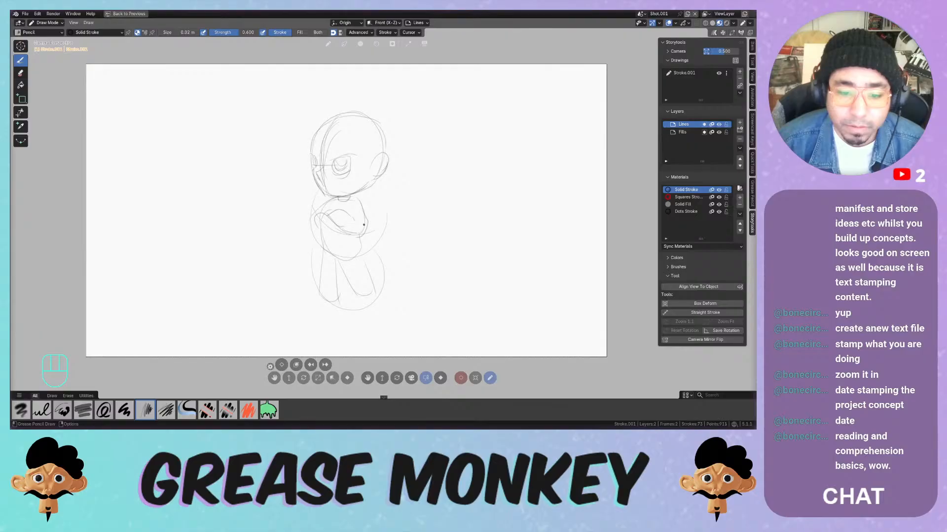
pyautogui.hotkey('ctrl', 'z')
pyautogui.hotkey('ctrl', 'z')
pyautogui.hotkey('ctrl', 'z')
pyautogui.hotkey('ctrl', 'z')
pyautogui.hotkey('ctrl', 'z')
pyautogui.hotkey('ctrl', 'z')
pyautogui.hotkey('ctrl', 'z')
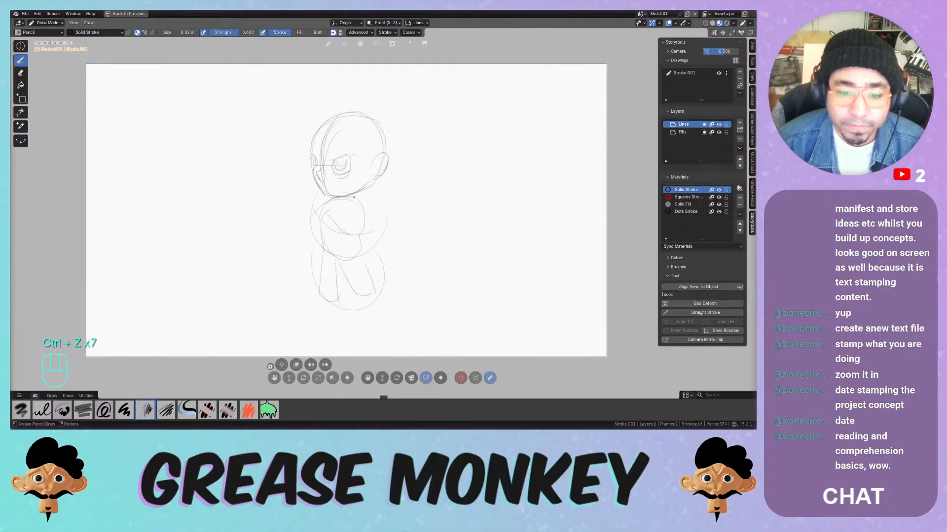
# Firm up the torso outline below the neck and draw both legs with feet inside the lower body circle
pyautogui.moveTo(356, 199)
pyautogui.mouseDown()
pyautogui.moveTo(364, 236)
pyautogui.moveTo(329, 200)
pyautogui.mouseUp()
pyautogui.moveTo(325, 257); pyautogui.dragTo(320, 213)
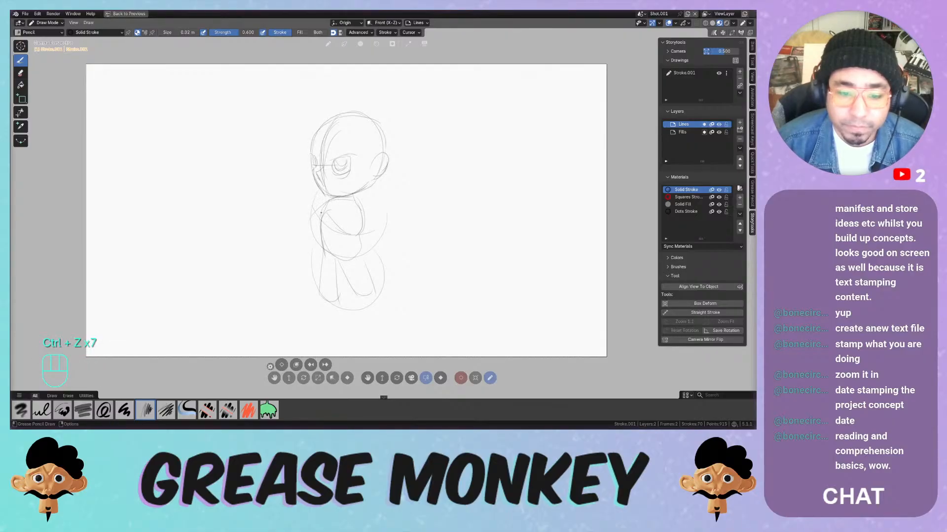
pyautogui.moveTo(324, 250)
pyautogui.mouseDown()
pyautogui.moveTo(319, 279)
pyautogui.moveTo(359, 308)
pyautogui.mouseUp()
pyautogui.moveTo(359, 264)
pyautogui.mouseDown()
pyautogui.moveTo(372, 298)
pyautogui.moveTo(356, 308)
pyautogui.moveTo(322, 295)
pyautogui.moveTo(366, 298)
pyautogui.mouseUp()
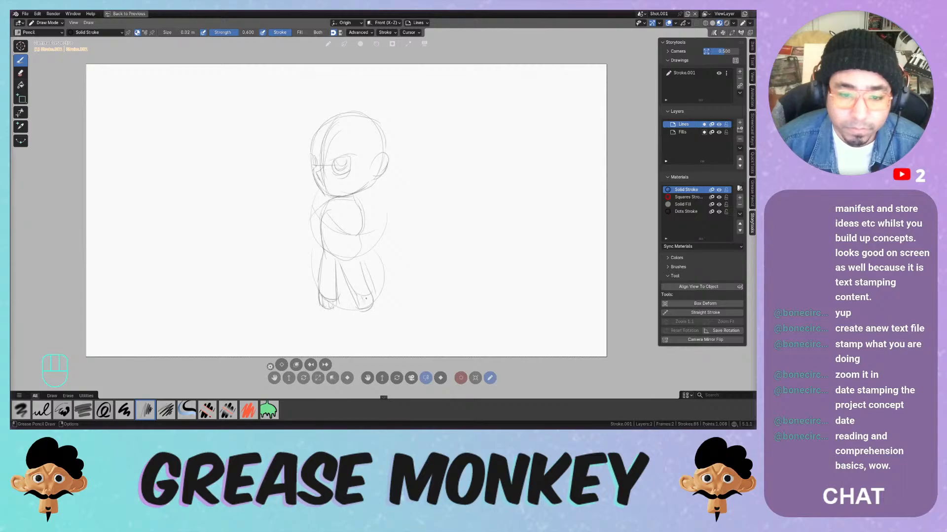
# Mirror the camera view horizontally and sketch the bent near arm and hand behind the torso, undoing stray strokes
pyautogui.press('q')
pyautogui.click(353, 177)
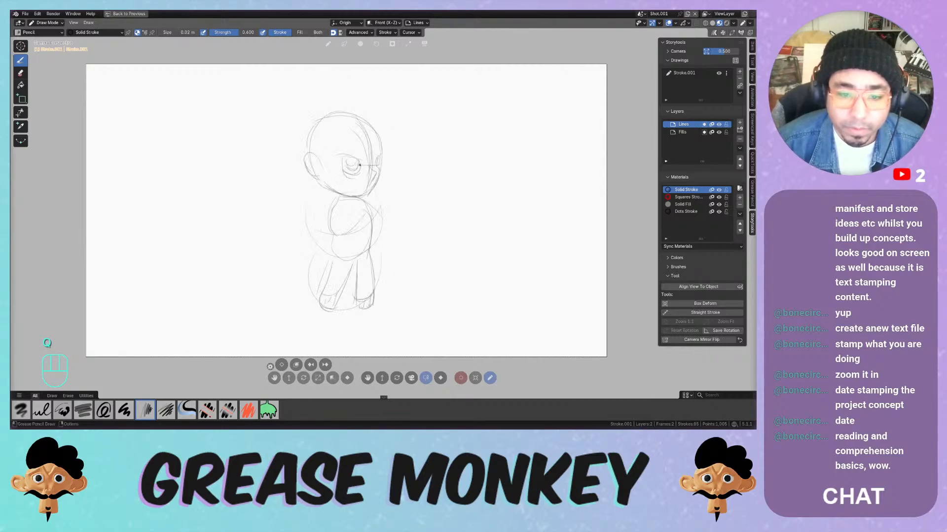
pyautogui.moveTo(343, 197)
pyautogui.mouseDown()
pyautogui.moveTo(333, 231)
pyautogui.moveTo(319, 220)
pyautogui.moveTo(329, 249)
pyautogui.mouseUp()
pyautogui.hotkey('ctrl', 'z')
pyautogui.moveTo(336, 207)
pyautogui.mouseDown()
pyautogui.moveTo(307, 219)
pyautogui.moveTo(333, 243)
pyautogui.moveTo(317, 256)
pyautogui.moveTo(331, 225)
pyautogui.moveTo(330, 242)
pyautogui.mouseUp()
pyautogui.hotkey('ctrl', 'z')
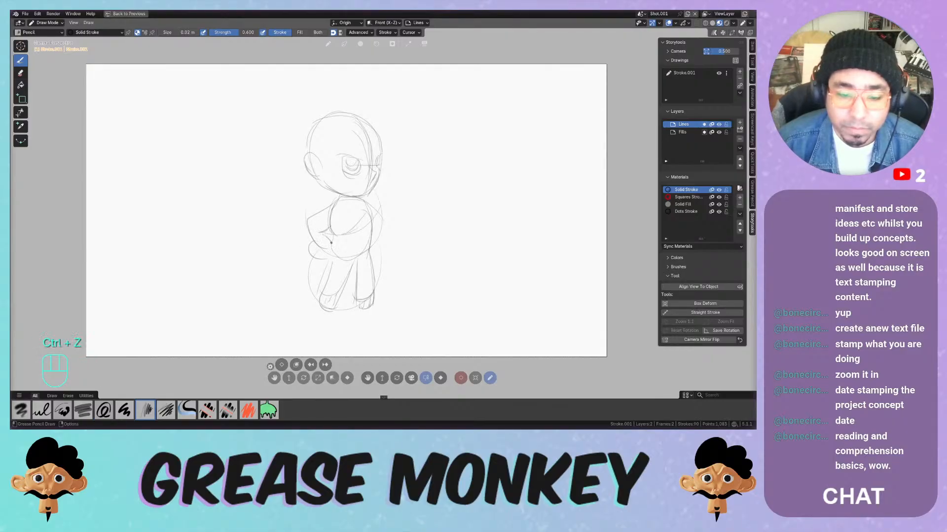
# Sketch the opposite bent arm and its hand on the front side, undoing failed strokes, and reinforce the lower torso curve
pyautogui.moveTo(368, 208)
pyautogui.mouseDown()
pyautogui.moveTo(383, 225)
pyautogui.moveTo(371, 249)
pyautogui.mouseUp()
pyautogui.hotkey('ctrl', 'z')
pyautogui.hotkey('ctrl', 'z')
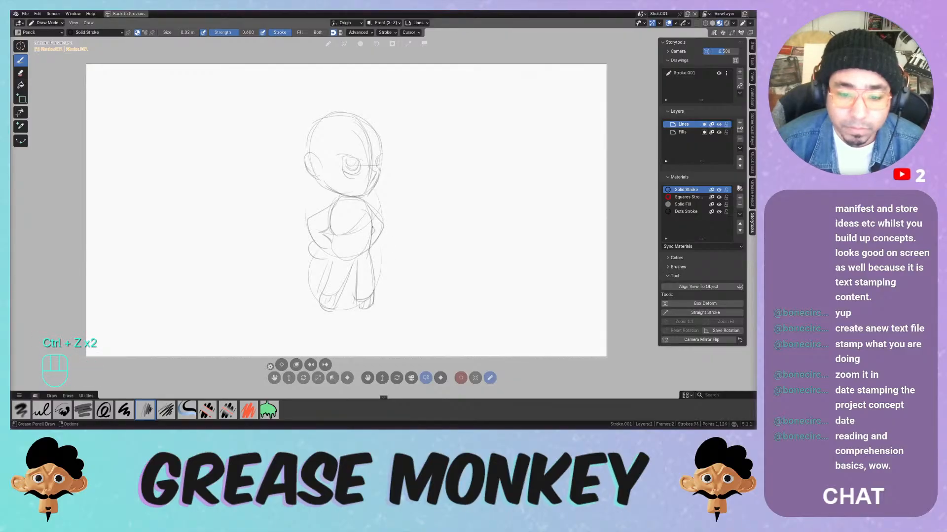
pyautogui.hotkey('ctrl', 'z')
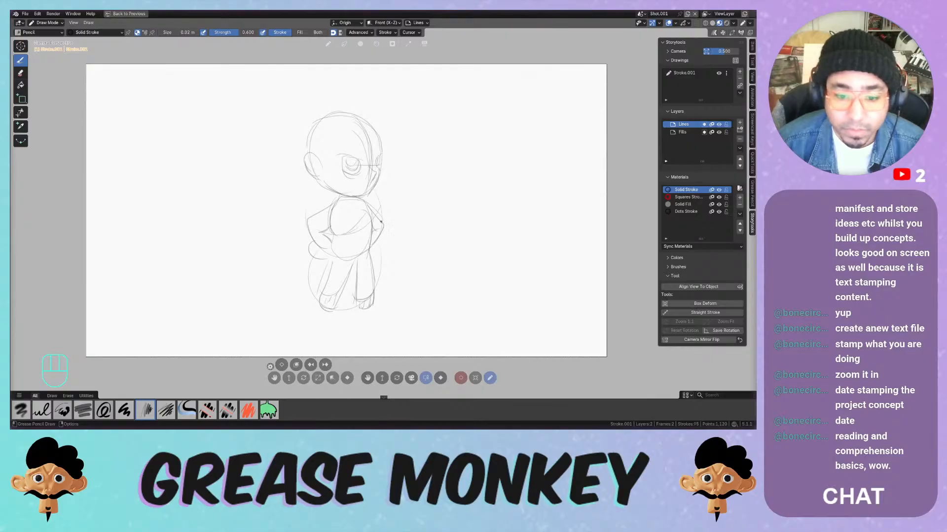
pyautogui.hotkey('ctrl', 'z')
pyautogui.hotkey('ctrl', 'z')
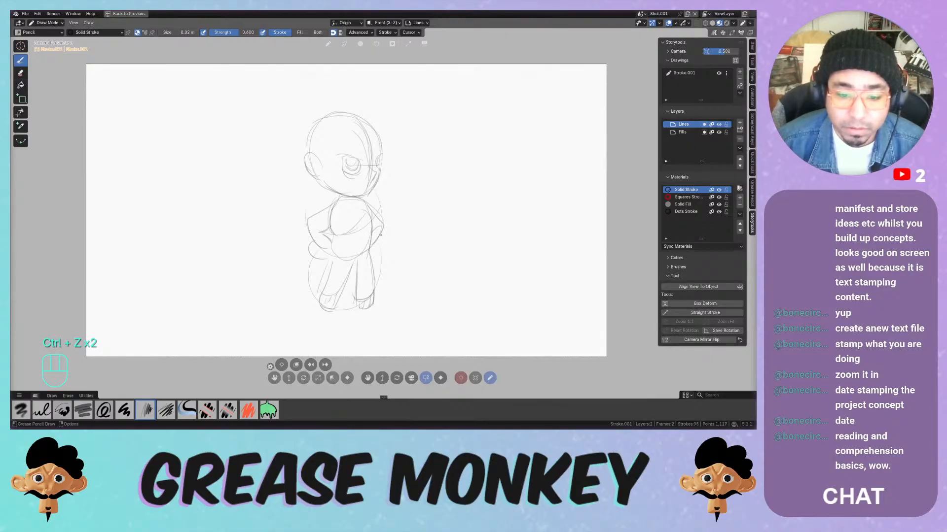
pyautogui.moveTo(380, 238); pyautogui.dragTo(380, 258)
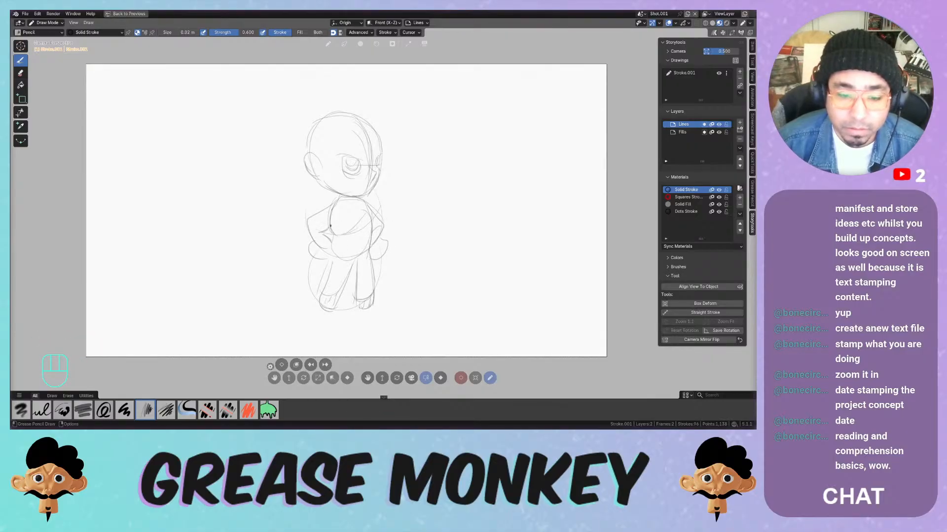
pyautogui.moveTo(331, 238); pyautogui.dragTo(364, 255)
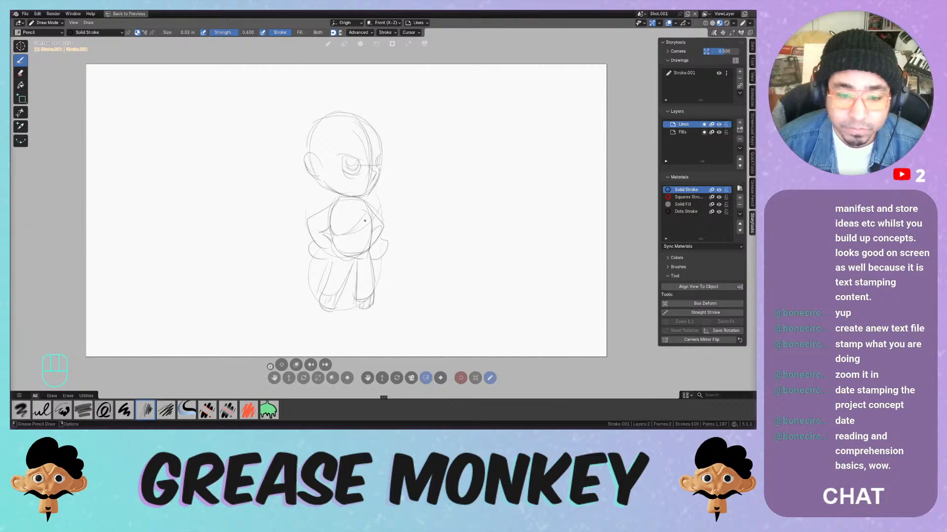
# Erase the old eye and eye-level construction lines and draw two new rounded eyes on the face
pyautogui.moveTo(350, 175); pyautogui.dragTo(350, 173, button='middle')
pyautogui.moveTo(353, 160); pyautogui.dragTo(364, 169, button='middle')
pyautogui.moveTo(371, 162)
pyautogui.keyDown('ctrl'); pyautogui.mouseDown()
pyautogui.moveTo(382, 175)
pyautogui.moveTo(384, 167)
pyautogui.mouseUp(); pyautogui.keyUp('ctrl')
pyautogui.moveTo(350, 170); pyautogui.dragTo(351, 169, button='middle')
pyautogui.moveTo(359, 159)
pyautogui.mouseDown()
pyautogui.moveTo(359, 171)
pyautogui.moveTo(383, 173)
pyautogui.mouseUp()
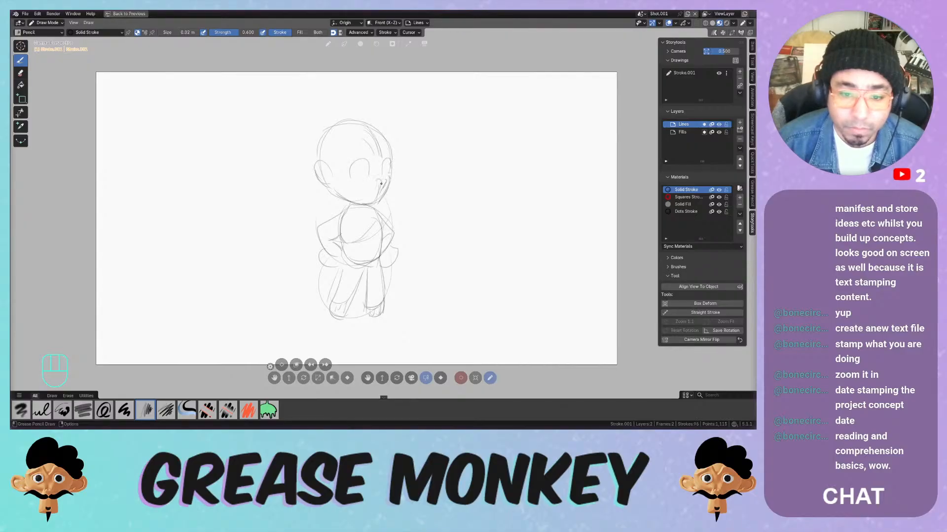
# Erase the leftover construction lines around the lower face and draw a small curved nose between the eyes and chin
pyautogui.moveTo(377, 184); pyautogui.dragTo(377, 183, button='middle')
pyautogui.keyDown('ctrl'); pyautogui.moveTo(380, 192); pyautogui.dragTo(383, 180); pyautogui.keyUp('ctrl')
pyautogui.moveTo(371, 182); pyautogui.dragTo(373, 180, button='middle')
pyautogui.moveTo(373, 180); pyautogui.dragTo(380, 179)
pyautogui.hotkey('ctrl', 'z')
pyautogui.hotkey('ctrl', 'z')
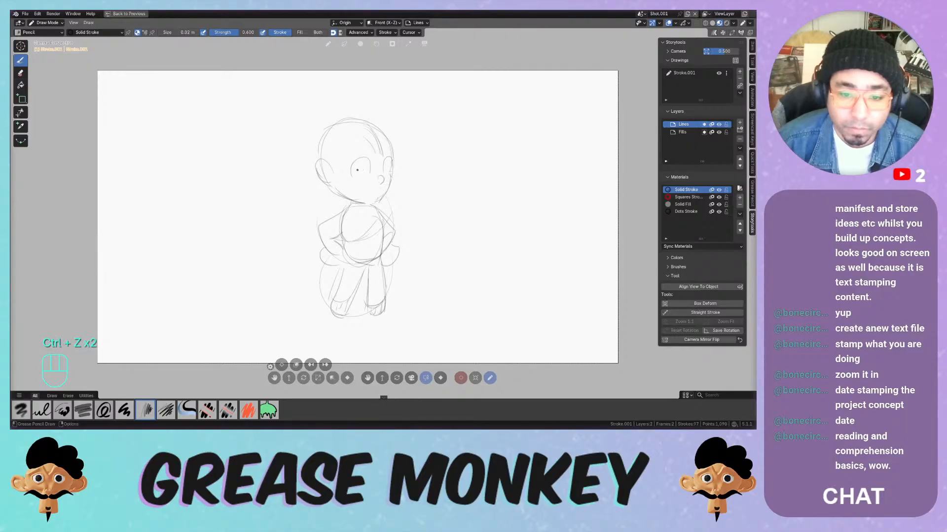
# Draw pupils in both eyes, clean up the lines inside the ear and redraw the ear and jaw contour
pyautogui.hotkey('ctrl', 'z')
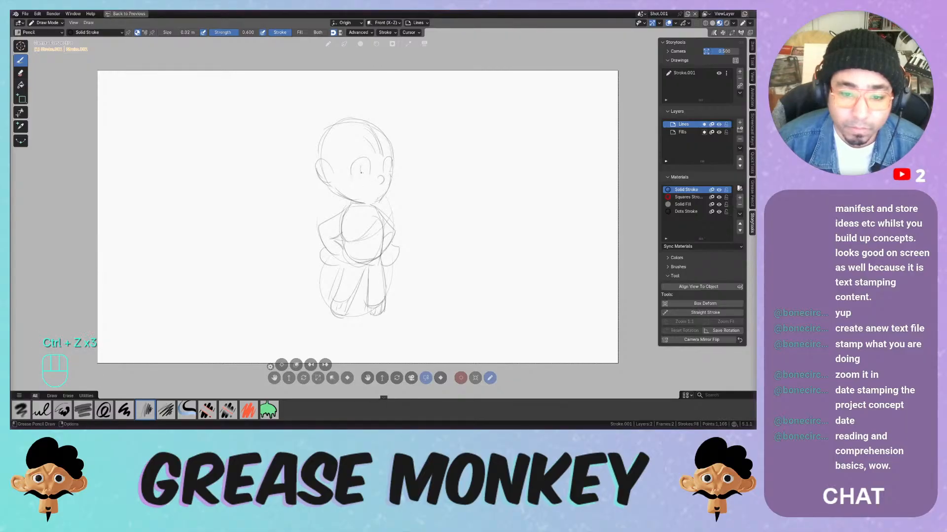
pyautogui.moveTo(387, 170); pyautogui.dragTo(390, 169)
pyautogui.moveTo(329, 175); pyautogui.dragTo(328, 177)
pyautogui.keyDown('shift'); pyautogui.moveTo(328, 178); pyautogui.dragTo(327, 177, button='middle'); pyautogui.keyUp('shift')
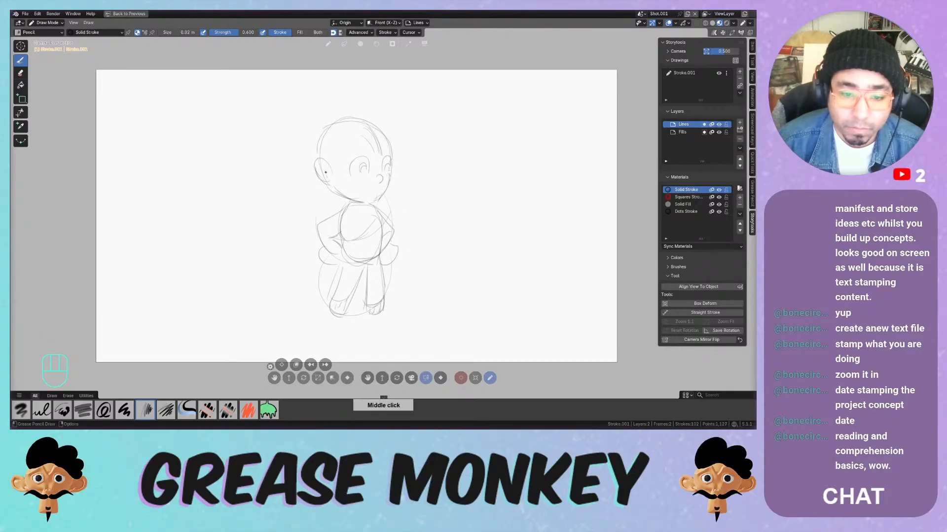
pyautogui.moveTo(325, 173); pyautogui.dragTo(329, 166)
pyautogui.keyDown('shift'); pyautogui.moveTo(328, 165); pyautogui.dragTo(329, 167, button='middle'); pyautogui.keyUp('shift')
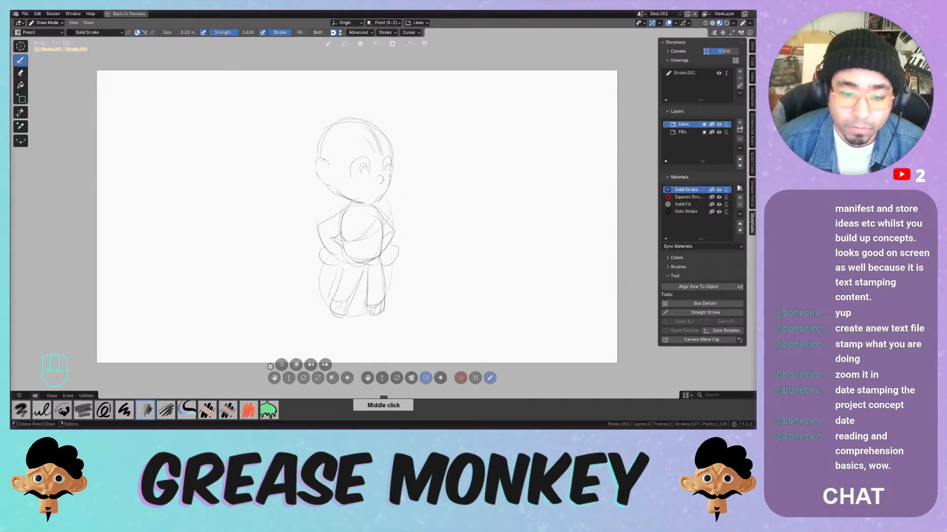
pyautogui.moveTo(322, 160)
pyautogui.mouseDown()
pyautogui.moveTo(320, 177)
pyautogui.moveTo(359, 203)
pyautogui.mouseUp()
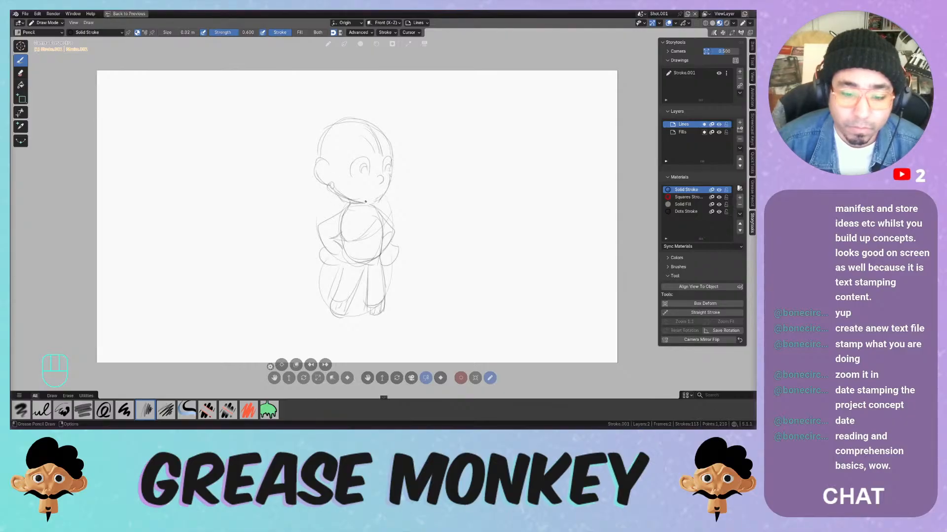
# Add a curved line on the chest and sketch long shoulder-length hair with flicked ends and a fringe around the head
pyautogui.moveTo(353, 237); pyautogui.dragTo(372, 230)
pyautogui.moveTo(329, 130)
pyautogui.mouseDown()
pyautogui.moveTo(310, 202)
pyautogui.moveTo(354, 119)
pyautogui.moveTo(374, 122)
pyautogui.mouseUp()
pyautogui.moveTo(394, 156); pyautogui.dragTo(398, 178)
pyautogui.moveTo(398, 172); pyautogui.dragTo(397, 199)
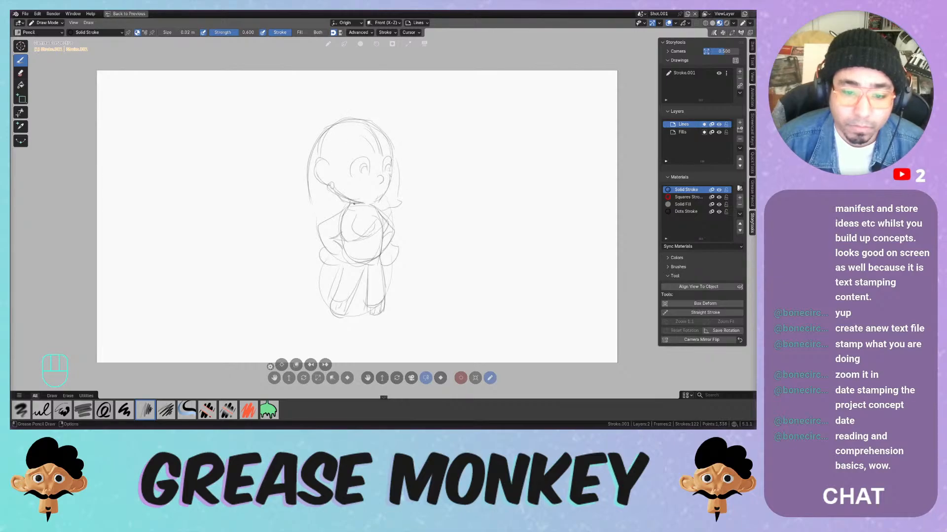
pyautogui.moveTo(311, 201); pyautogui.dragTo(332, 210)
pyautogui.moveTo(329, 138)
pyautogui.mouseDown()
pyautogui.moveTo(322, 162)
pyautogui.moveTo(331, 161)
pyautogui.mouseUp()
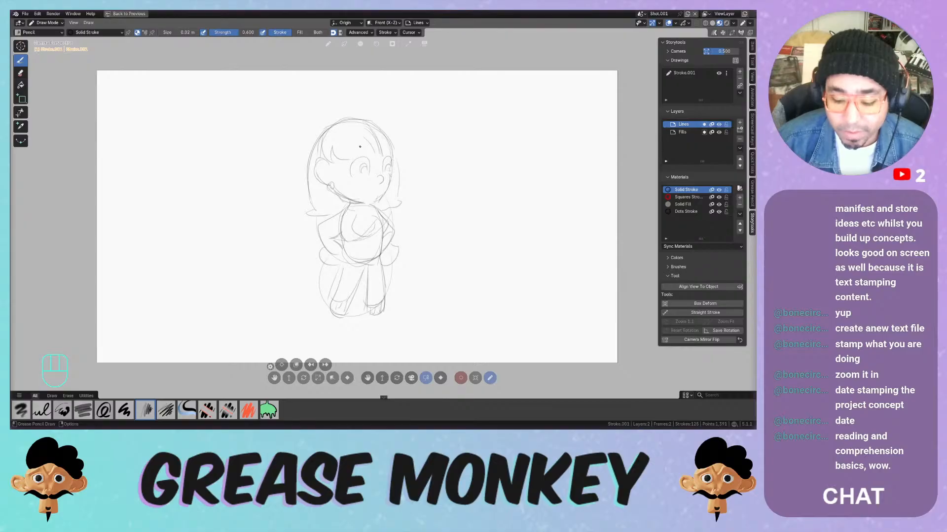
pyautogui.moveTo(360, 143)
pyautogui.mouseDown()
pyautogui.moveTo(351, 156)
pyautogui.moveTo(372, 155)
pyautogui.mouseUp()
# Select all strokes in Edit Mode and move the finished character to the far left side of the canvas
pyautogui.press('Tab')
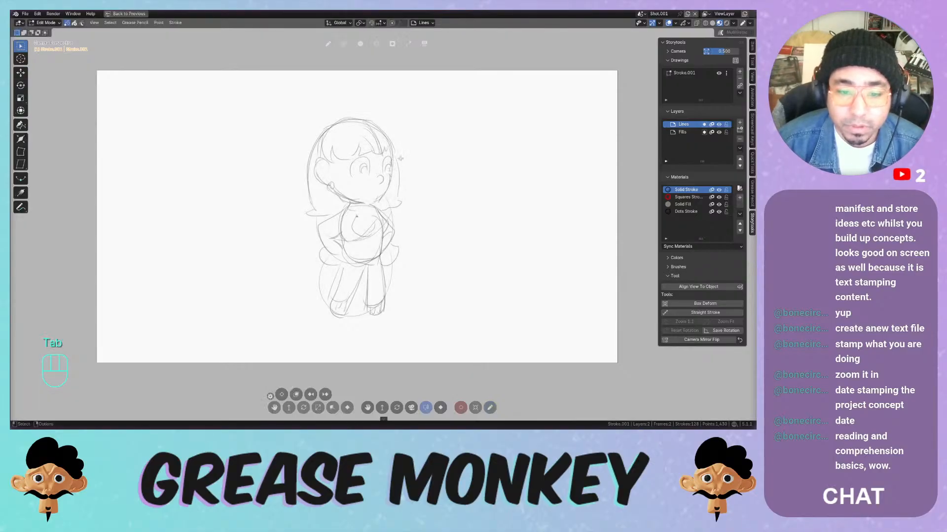
pyautogui.press('a')
pyautogui.press('g')
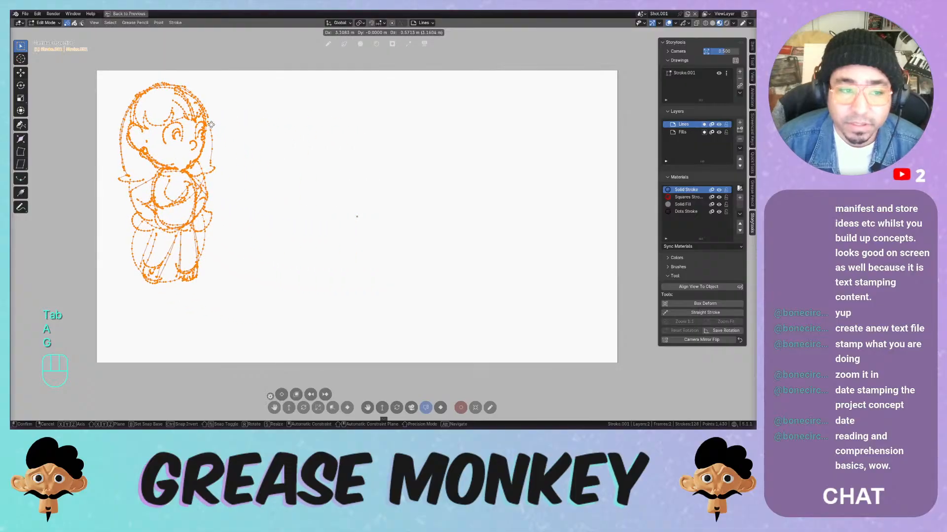
pyautogui.click(206, 117)
# Return to Draw Mode and sketch a rounded head with a hatched oval opening and a small tapered body beside the character
pyautogui.press('Tab')
pyautogui.moveTo(291, 154)
pyautogui.mouseDown()
pyautogui.moveTo(312, 122)
pyautogui.moveTo(341, 118)
pyautogui.moveTo(347, 179)
pyautogui.mouseUp()
pyautogui.moveTo(288, 150)
pyautogui.mouseDown()
pyautogui.moveTo(298, 182)
pyautogui.moveTo(338, 186)
pyautogui.mouseUp()
pyautogui.moveTo(313, 121); pyautogui.dragTo(300, 179)
pyautogui.moveTo(307, 137)
pyautogui.mouseDown()
pyautogui.moveTo(302, 181)
pyautogui.moveTo(358, 138)
pyautogui.moveTo(327, 174)
pyautogui.mouseUp()
pyautogui.moveTo(347, 143); pyautogui.dragTo(337, 167)
pyautogui.moveTo(359, 138); pyautogui.dragTo(341, 174)
pyautogui.moveTo(357, 138); pyautogui.dragTo(347, 157)
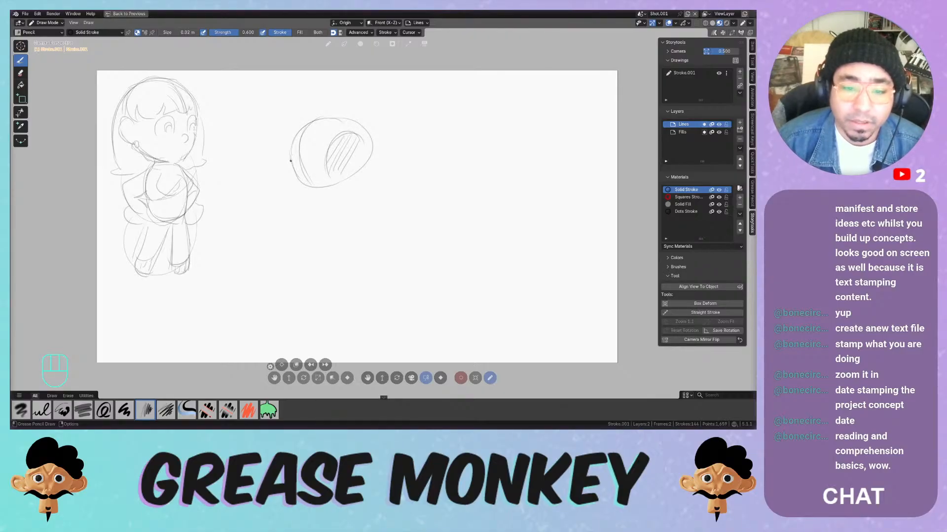
pyautogui.moveTo(298, 173)
pyautogui.mouseDown()
pyautogui.moveTo(321, 189)
pyautogui.moveTo(354, 175)
pyautogui.moveTo(333, 194)
pyautogui.mouseUp()
pyautogui.moveTo(328, 192)
pyautogui.mouseDown()
pyautogui.moveTo(347, 199)
pyautogui.moveTo(327, 192)
pyautogui.moveTo(310, 216)
pyautogui.moveTo(327, 230)
pyautogui.mouseUp()
# Sketch a second rounded form with an oval opening and a segmented curved body, plus a ring shape with a flared tail
pyautogui.moveTo(355, 197)
pyautogui.mouseDown()
pyautogui.moveTo(315, 236)
pyautogui.moveTo(332, 202)
pyautogui.moveTo(320, 253)
pyautogui.moveTo(353, 218)
pyautogui.moveTo(416, 234)
pyautogui.moveTo(403, 226)
pyautogui.moveTo(416, 191)
pyautogui.moveTo(391, 218)
pyautogui.mouseUp()
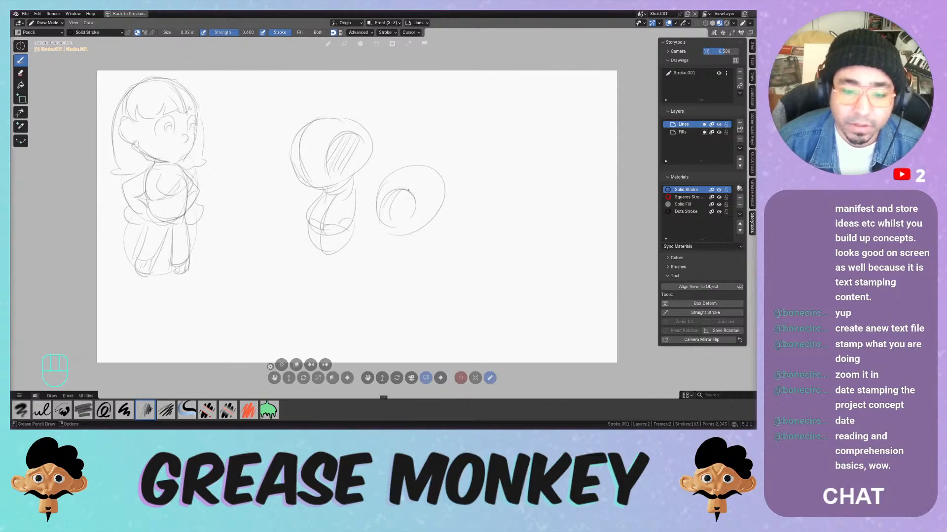
pyautogui.moveTo(407, 187); pyautogui.dragTo(394, 221)
pyautogui.moveTo(407, 188); pyautogui.dragTo(393, 215)
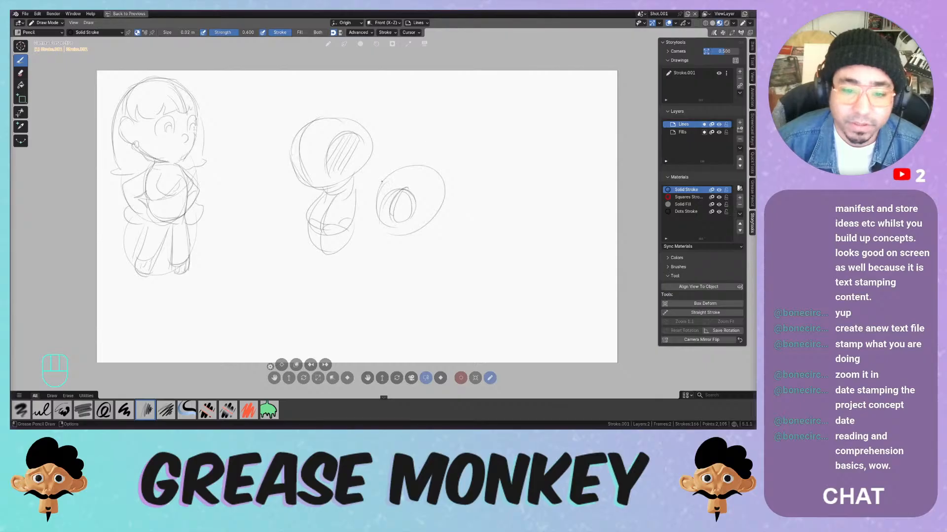
pyautogui.moveTo(444, 168)
pyautogui.mouseDown()
pyautogui.moveTo(396, 251)
pyautogui.moveTo(423, 230)
pyautogui.moveTo(394, 232)
pyautogui.moveTo(427, 246)
pyautogui.moveTo(402, 279)
pyautogui.moveTo(364, 302)
pyautogui.moveTo(424, 285)
pyautogui.moveTo(388, 312)
pyautogui.moveTo(401, 299)
pyautogui.mouseUp()
pyautogui.moveTo(505, 136)
pyautogui.mouseDown()
pyautogui.moveTo(464, 251)
pyautogui.moveTo(471, 290)
pyautogui.moveTo(502, 243)
pyautogui.moveTo(516, 245)
pyautogui.moveTo(504, 252)
pyautogui.moveTo(509, 174)
pyautogui.moveTo(542, 211)
pyautogui.mouseUp()
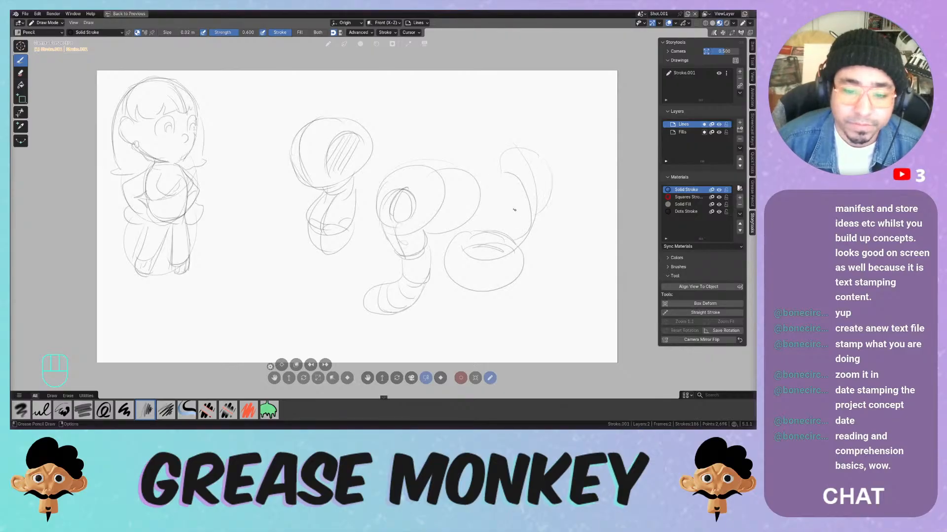
# Select all the rounded form studies in Edit Mode, scale them down and move them beside the character's head
pyautogui.press('Tab')
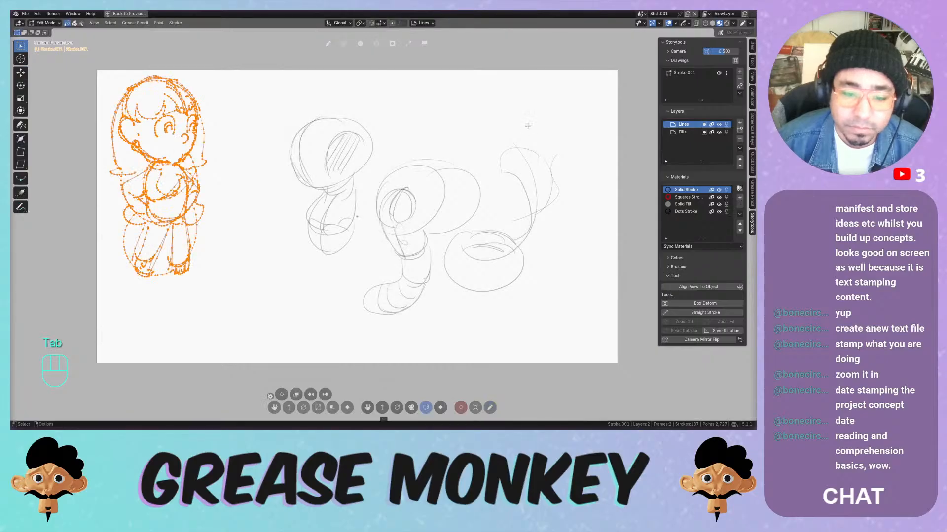
pyautogui.moveTo(524, 159)
pyautogui.mouseDown()
pyautogui.moveTo(270, 117)
pyautogui.moveTo(279, 89)
pyautogui.mouseUp()
pyautogui.press('a')
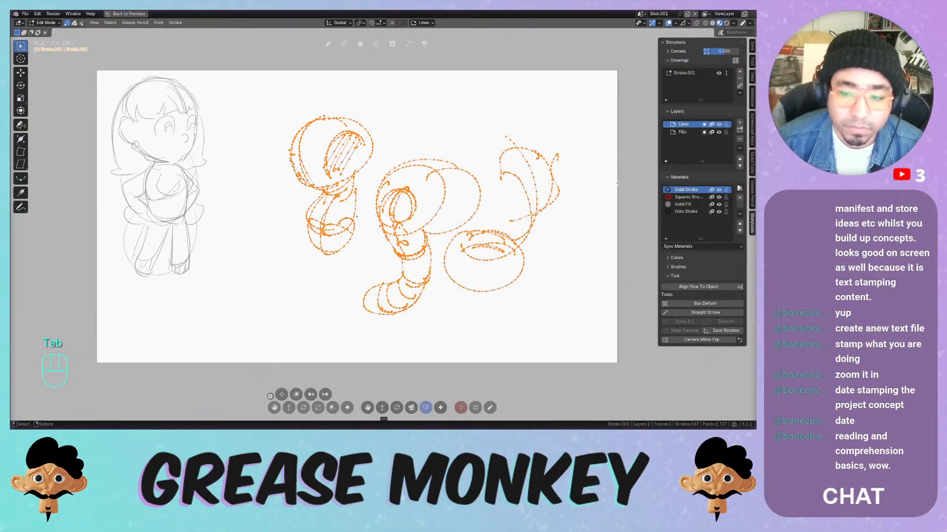
pyautogui.press('s')
pyautogui.click(497, 213)
pyautogui.press('g')
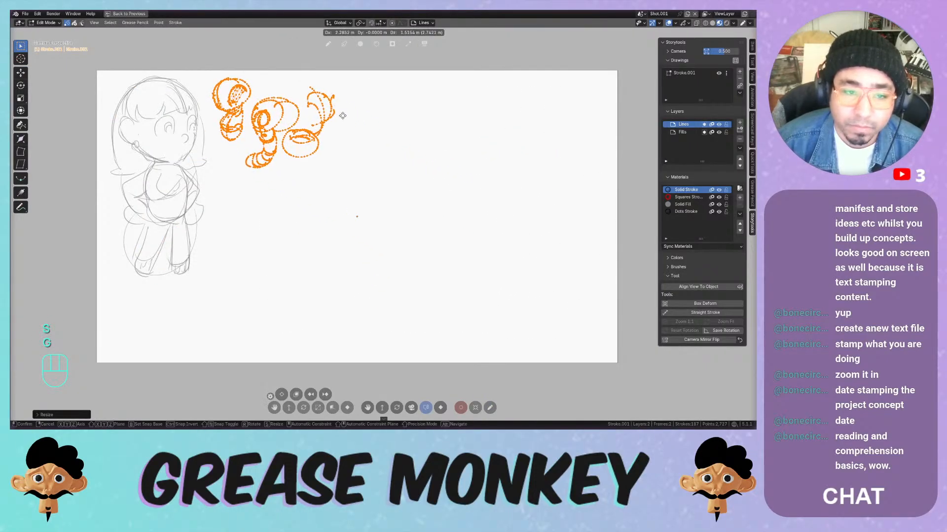
pyautogui.click(339, 113)
# Return to Draw Mode and sketch a large sphere in the middle of the canvas with curved contour lines and an oval opening
pyautogui.press('Tab')
pyautogui.moveTo(351, 192)
pyautogui.mouseDown()
pyautogui.moveTo(428, 151)
pyautogui.moveTo(369, 169)
pyautogui.mouseUp()
pyautogui.moveTo(357, 232)
pyautogui.mouseDown()
pyautogui.moveTo(352, 205)
pyautogui.moveTo(410, 150)
pyautogui.mouseUp()
pyautogui.moveTo(360, 172)
pyautogui.mouseDown()
pyautogui.moveTo(464, 173)
pyautogui.moveTo(364, 249)
pyautogui.moveTo(411, 259)
pyautogui.moveTo(454, 209)
pyautogui.mouseUp()
pyautogui.moveTo(392, 160); pyautogui.dragTo(388, 252)
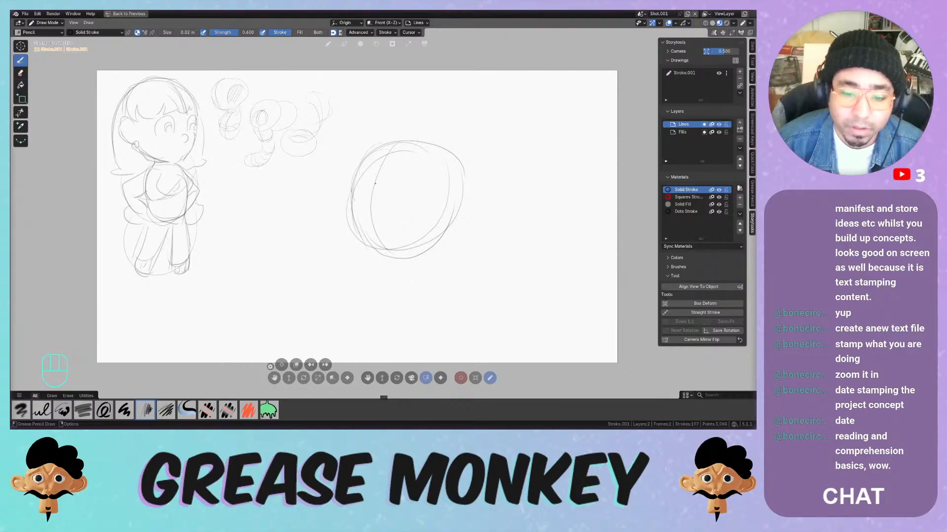
pyautogui.moveTo(354, 211); pyautogui.dragTo(468, 193)
pyautogui.hotkey('ctrl', 'z')
pyautogui.moveTo(351, 211); pyautogui.dragTo(442, 207)
pyautogui.moveTo(426, 164)
pyautogui.mouseDown()
pyautogui.moveTo(419, 229)
pyautogui.moveTo(437, 230)
pyautogui.moveTo(417, 196)
pyautogui.moveTo(418, 230)
pyautogui.moveTo(404, 202)
pyautogui.mouseUp()
pyautogui.moveTo(354, 218)
pyautogui.mouseDown()
pyautogui.moveTo(351, 188)
pyautogui.moveTo(368, 252)
pyautogui.mouseUp()
pyautogui.moveTo(524, 210); pyautogui.dragTo(495, 197)
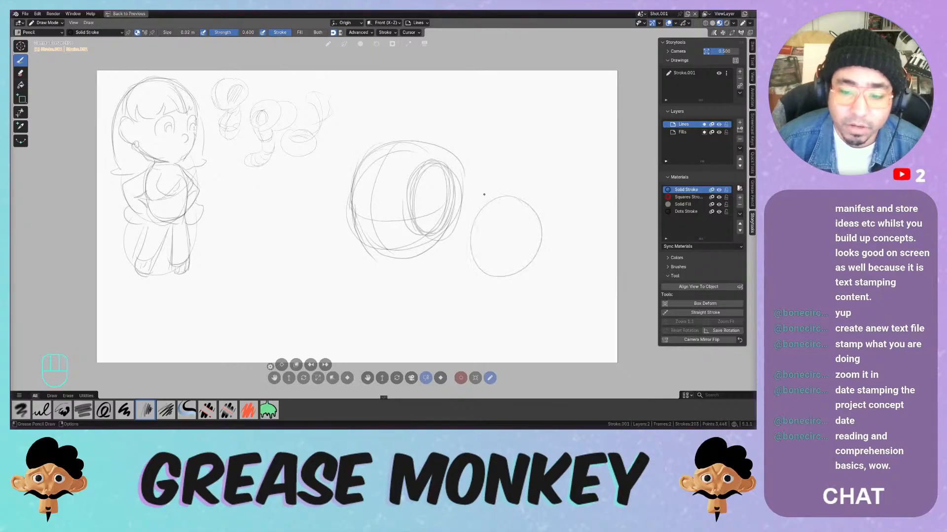
pyautogui.hotkey('ctrl', 'z')
pyautogui.moveTo(505, 155); pyautogui.dragTo(502, 159)
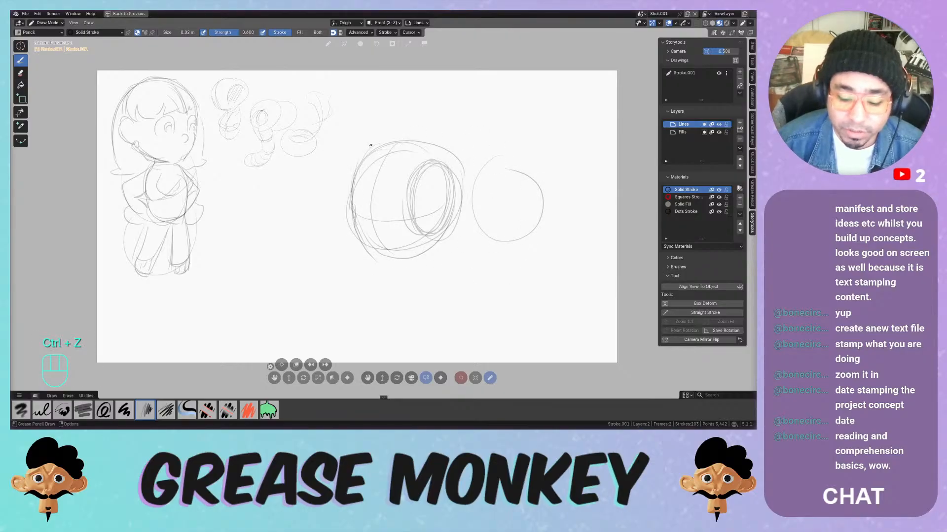
pyautogui.hotkey('ctrl', 'z')
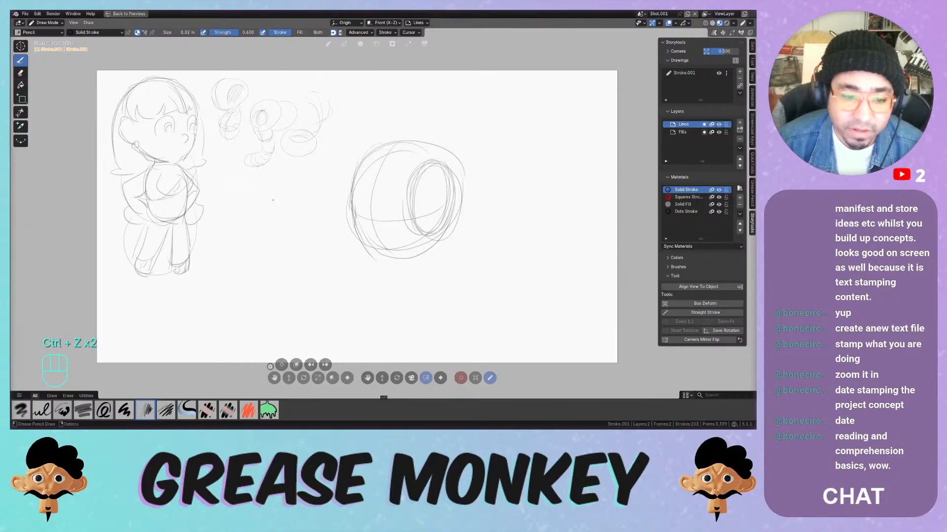
# Sketch a smaller circle with a vertical contour line between the character and the large sphere
pyautogui.moveTo(272, 195); pyautogui.dragTo(279, 191)
pyautogui.hotkey('ctrl', 'z')
pyautogui.moveTo(254, 233)
pyautogui.mouseDown()
pyautogui.moveTo(311, 257)
pyautogui.moveTo(274, 264)
pyautogui.moveTo(311, 265)
pyautogui.mouseUp()
pyautogui.moveTo(283, 206); pyautogui.dragTo(287, 267)
# Sketch a round head with a segmented tapering body beside the large sphere and give the head a hatched oval opening
pyautogui.moveTo(467, 217)
pyautogui.mouseDown()
pyautogui.moveTo(495, 249)
pyautogui.moveTo(469, 213)
pyautogui.mouseUp()
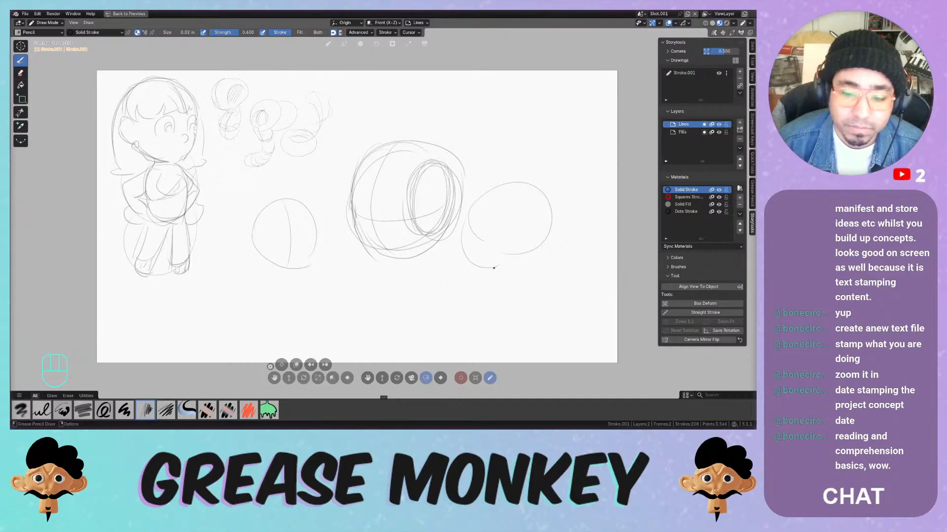
pyautogui.moveTo(507, 255)
pyautogui.mouseDown()
pyautogui.moveTo(516, 273)
pyautogui.moveTo(491, 283)
pyautogui.moveTo(484, 292)
pyautogui.moveTo(492, 297)
pyautogui.moveTo(474, 304)
pyautogui.moveTo(497, 301)
pyautogui.mouseUp()
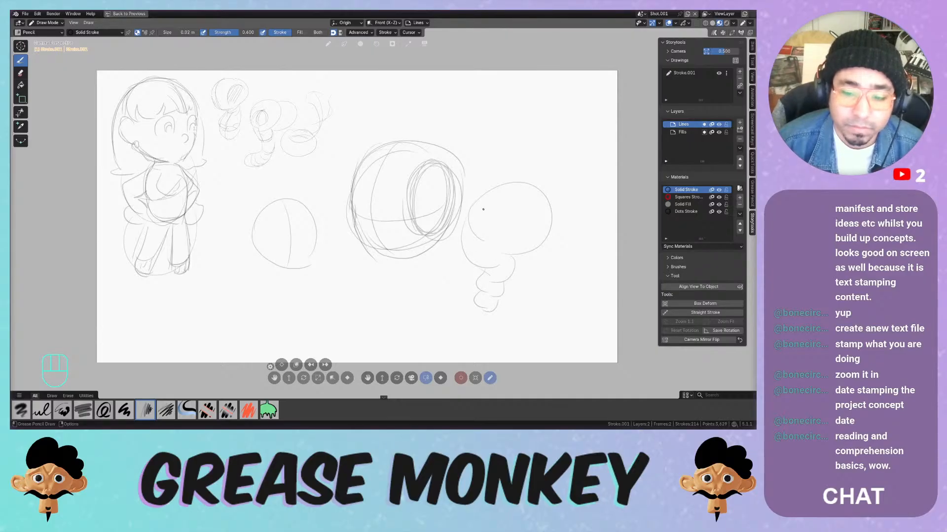
pyautogui.moveTo(479, 199); pyautogui.dragTo(502, 248)
pyautogui.moveTo(494, 199)
pyautogui.mouseDown()
pyautogui.moveTo(534, 215)
pyautogui.moveTo(531, 224)
pyautogui.moveTo(521, 202)
pyautogui.moveTo(517, 217)
pyautogui.moveTo(515, 199)
pyautogui.mouseUp()
pyautogui.hotkey('ctrl', 'z')
pyautogui.hotkey('ctrl', 'z')
pyautogui.hotkey('ctrl', 'z')
pyautogui.moveTo(506, 219); pyautogui.dragTo(517, 201)
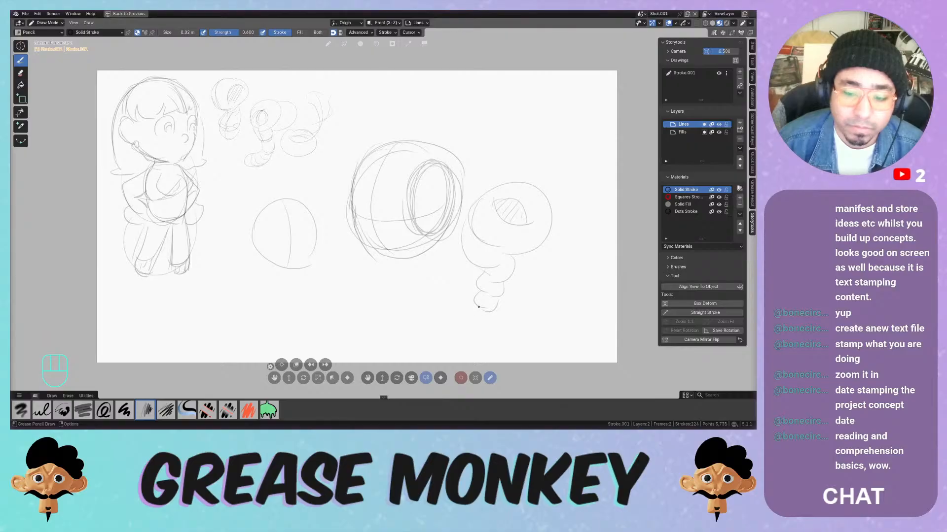
# Extend the segmented body into a curled rounded tail, add a curled shape above the head and draw an open arc below the small circle
pyautogui.moveTo(476, 296)
pyautogui.mouseDown()
pyautogui.moveTo(455, 271)
pyautogui.moveTo(450, 311)
pyautogui.moveTo(446, 286)
pyautogui.moveTo(477, 322)
pyautogui.mouseUp()
pyautogui.moveTo(478, 321); pyautogui.dragTo(483, 313)
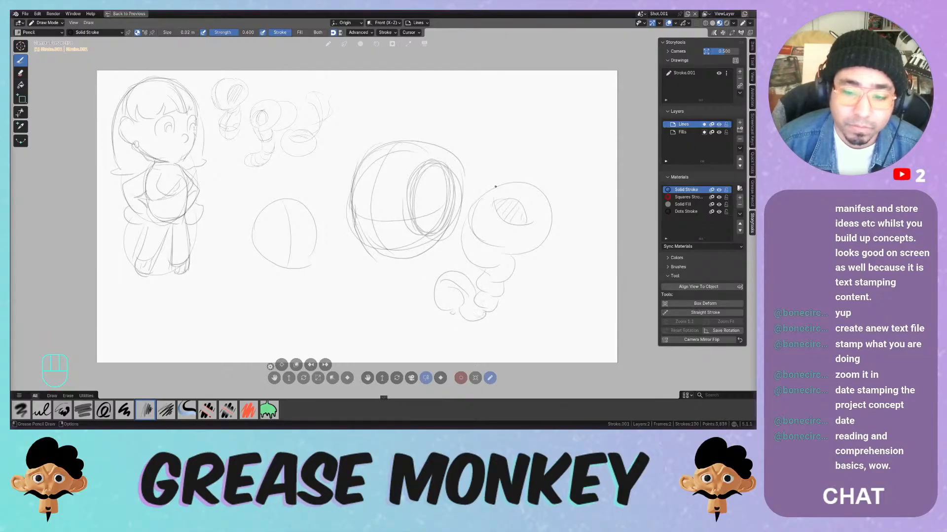
pyautogui.moveTo(483, 197)
pyautogui.mouseDown()
pyautogui.moveTo(481, 172)
pyautogui.moveTo(525, 161)
pyautogui.moveTo(485, 181)
pyautogui.moveTo(516, 176)
pyautogui.mouseUp()
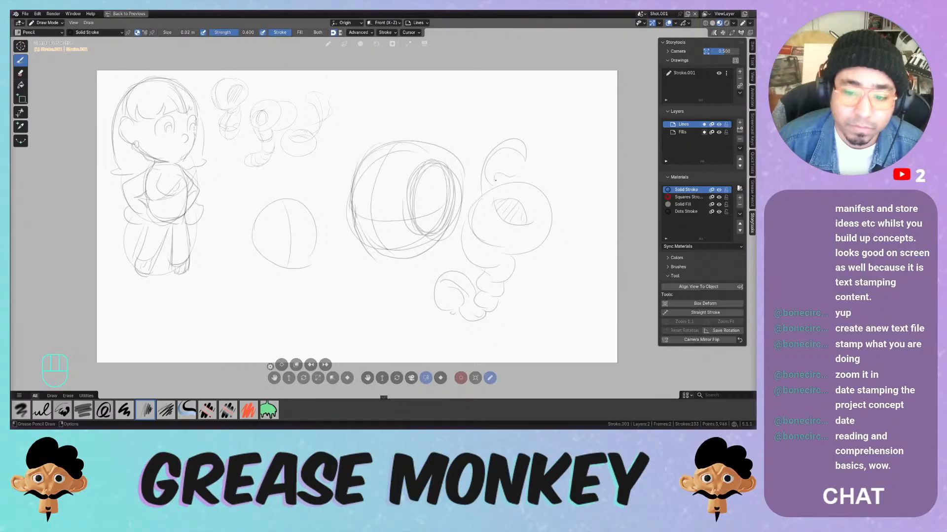
pyautogui.moveTo(330, 254)
pyautogui.mouseDown()
pyautogui.moveTo(311, 324)
pyautogui.moveTo(338, 320)
pyautogui.mouseUp()
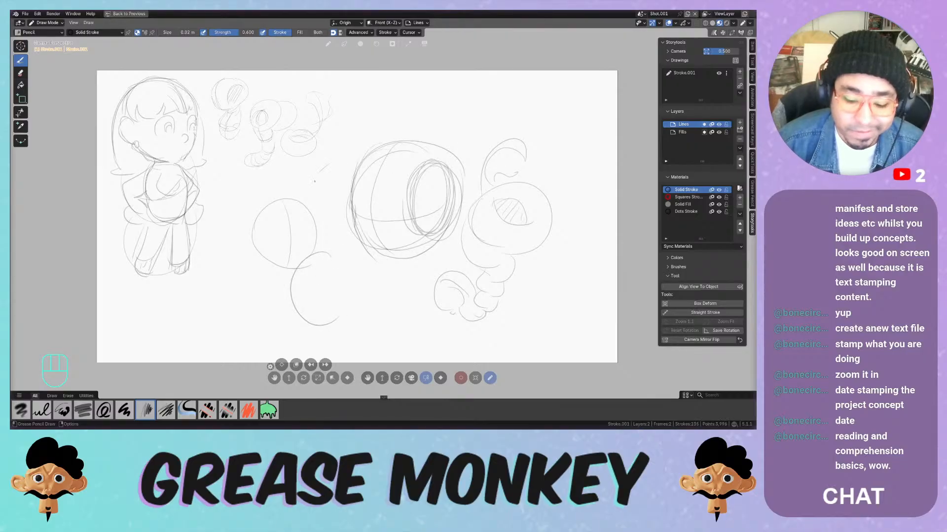
pyautogui.moveTo(314, 182); pyautogui.dragTo(441, 117)
pyautogui.hotkey('ctrl', 'z')
pyautogui.moveTo(348, 134)
pyautogui.mouseDown()
pyautogui.moveTo(370, 104)
pyautogui.moveTo(465, 131)
pyautogui.moveTo(528, 105)
pyautogui.moveTo(572, 170)
pyautogui.moveTo(582, 247)
pyautogui.moveTo(504, 310)
pyautogui.mouseUp()
pyautogui.hotkey('ctrl', 'z')
pyautogui.hotkey('ctrl', 'z')
pyautogui.moveTo(397, 217)
pyautogui.mouseDown()
pyautogui.moveTo(340, 313)
pyautogui.moveTo(305, 277)
pyautogui.moveTo(383, 252)
pyautogui.moveTo(315, 310)
pyautogui.moveTo(345, 303)
pyautogui.moveTo(419, 163)
pyautogui.mouseUp()
pyautogui.hotkey('ctrl', 'z')
pyautogui.hotkey('ctrl', 'z')
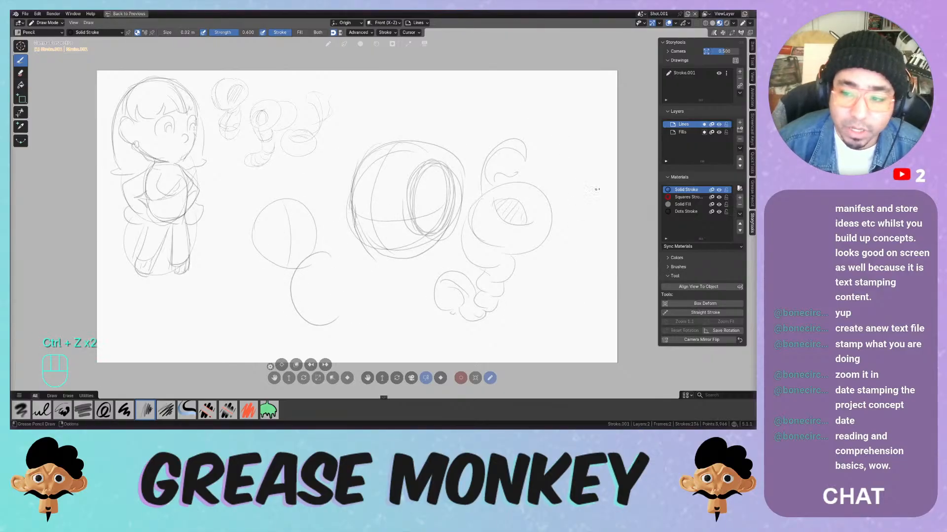
# Add a new layer above the Lines layer and hide the Lines layer to get a blank canvas
pyautogui.click(741, 123)
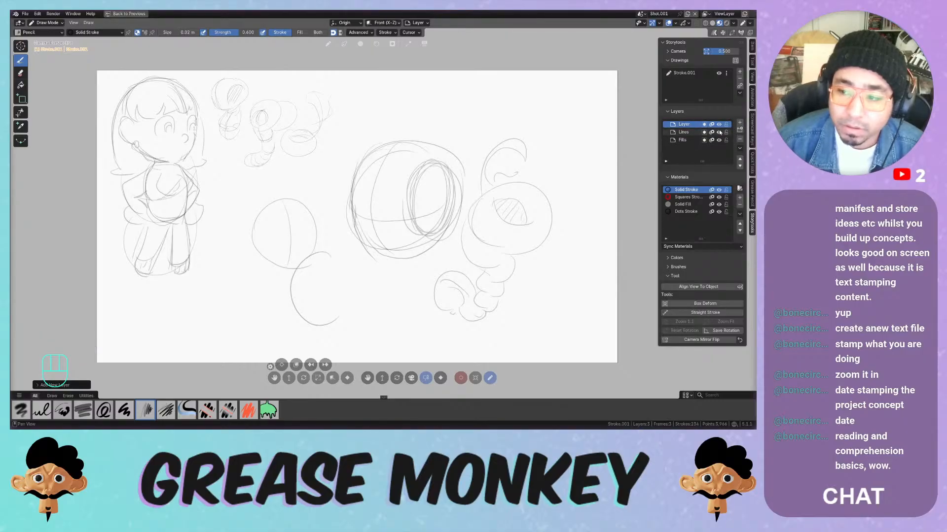
pyautogui.click(718, 132)
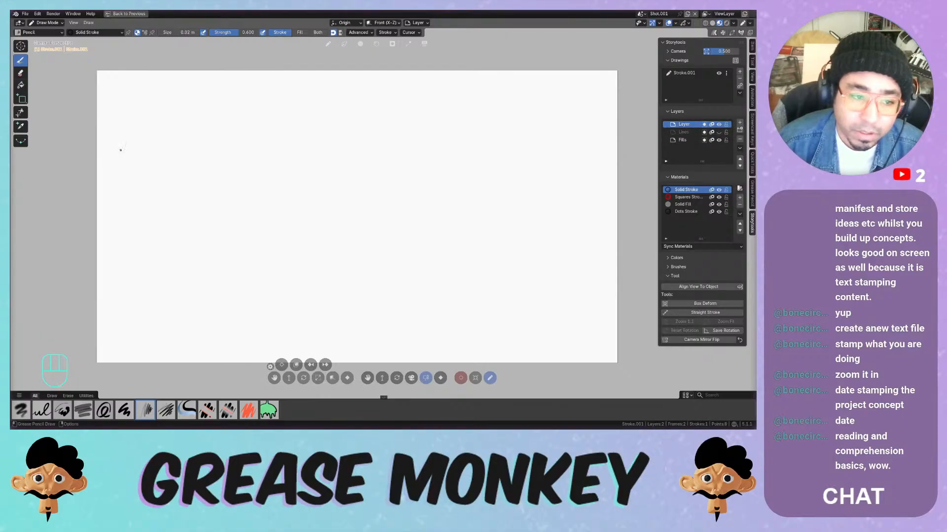
pyautogui.moveTo(167, 113); pyautogui.dragTo(166, 109)
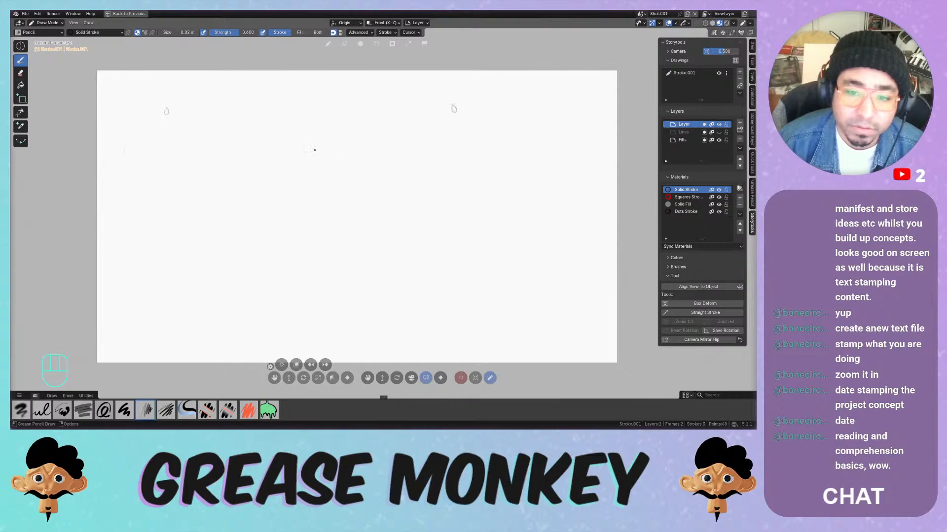
pyautogui.hotkey('ctrl', 'z')
pyautogui.hotkey('ctrl', 'z')
# Scatter small loop and dot marks across the whole blank canvas with the Ink Pen brush
pyautogui.click(42, 410)
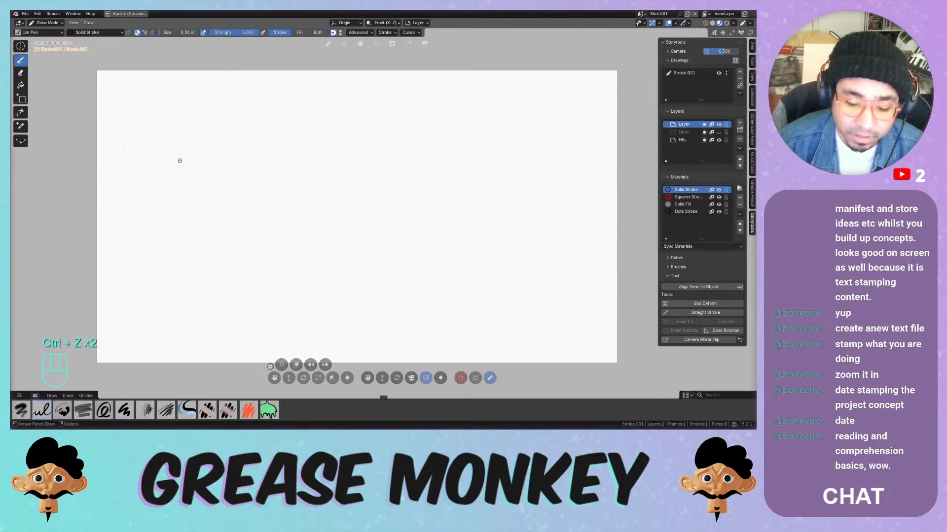
pyautogui.moveTo(183, 104); pyautogui.dragTo(182, 108)
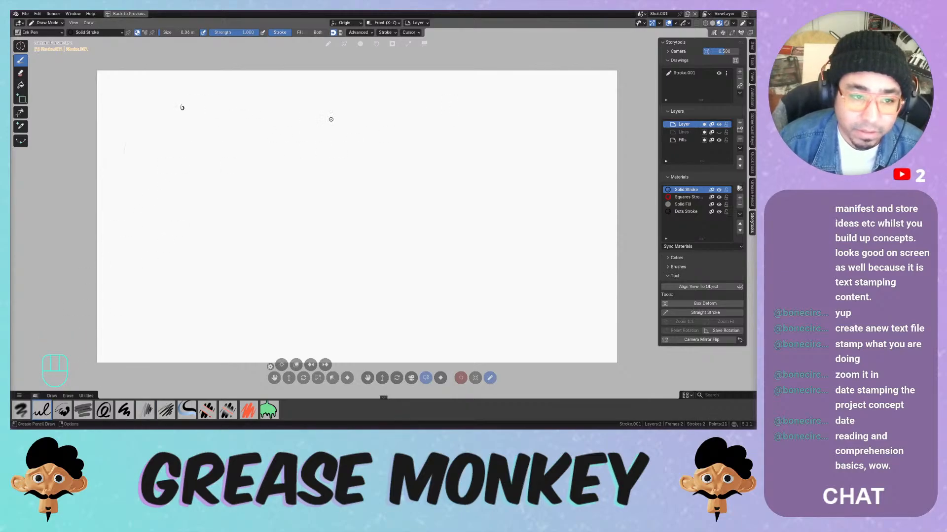
pyautogui.moveTo(492, 104); pyautogui.dragTo(490, 108)
pyautogui.moveTo(256, 181); pyautogui.dragTo(255, 188)
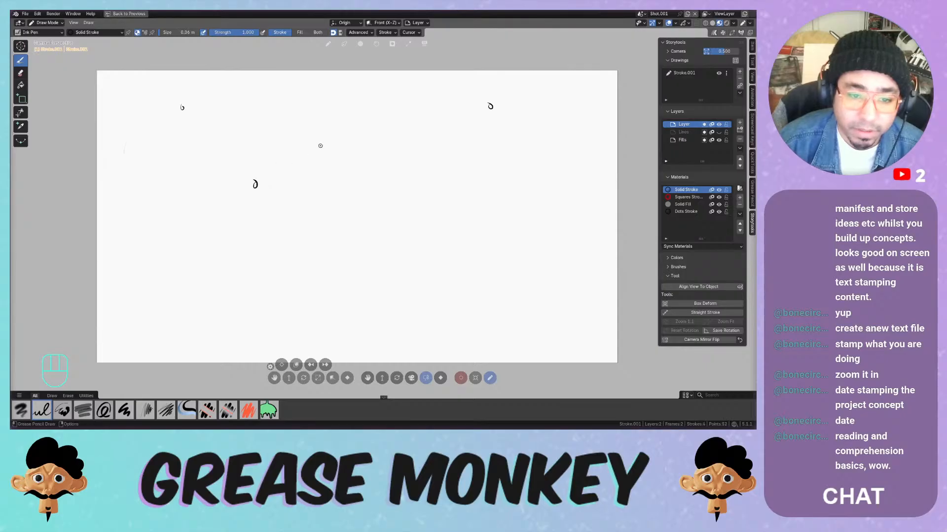
pyautogui.moveTo(374, 108); pyautogui.dragTo(370, 115)
pyautogui.moveTo(150, 266); pyautogui.dragTo(156, 269)
pyautogui.moveTo(171, 185); pyautogui.dragTo(169, 192)
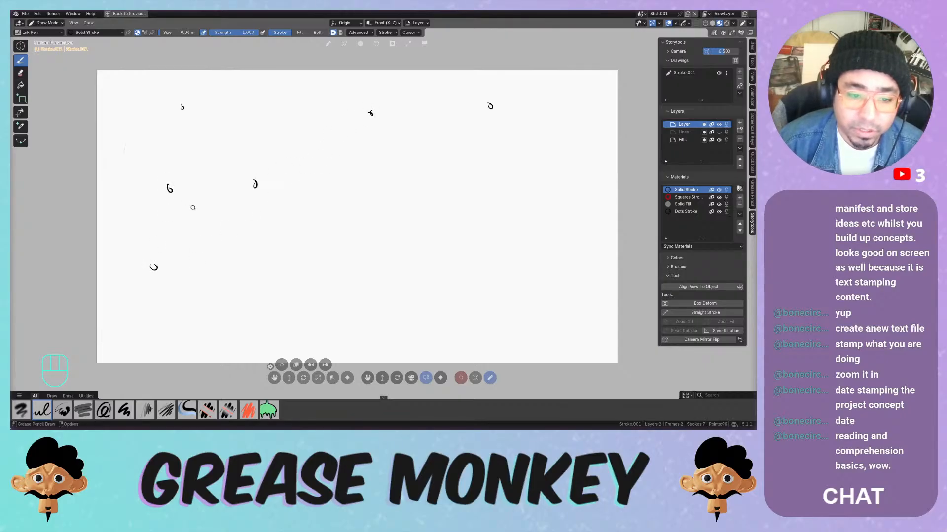
pyautogui.moveTo(241, 291); pyautogui.dragTo(244, 295)
pyautogui.moveTo(383, 182); pyautogui.dragTo(382, 189)
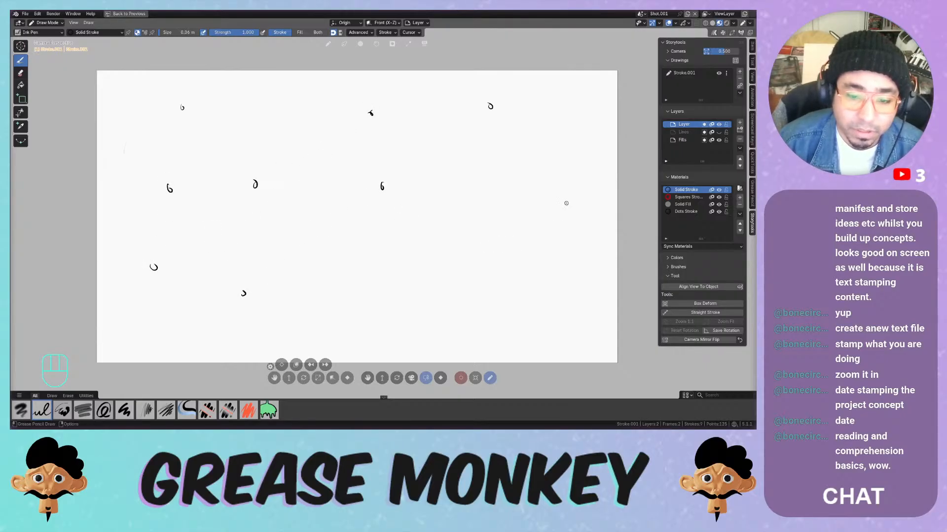
pyautogui.moveTo(574, 162); pyautogui.dragTo(580, 163)
pyautogui.moveTo(437, 289); pyautogui.dragTo(440, 294)
pyautogui.moveTo(574, 308); pyautogui.dragTo(576, 309)
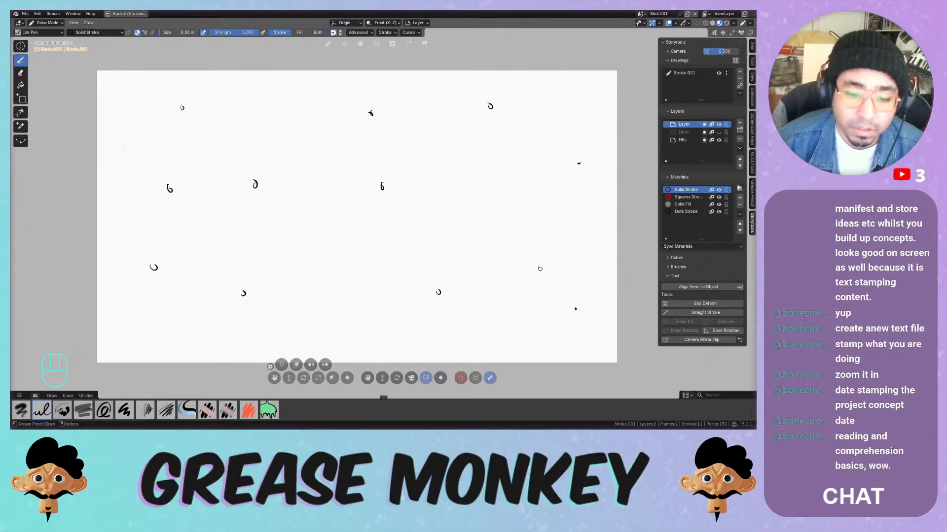
pyautogui.moveTo(280, 112); pyautogui.dragTo(281, 121)
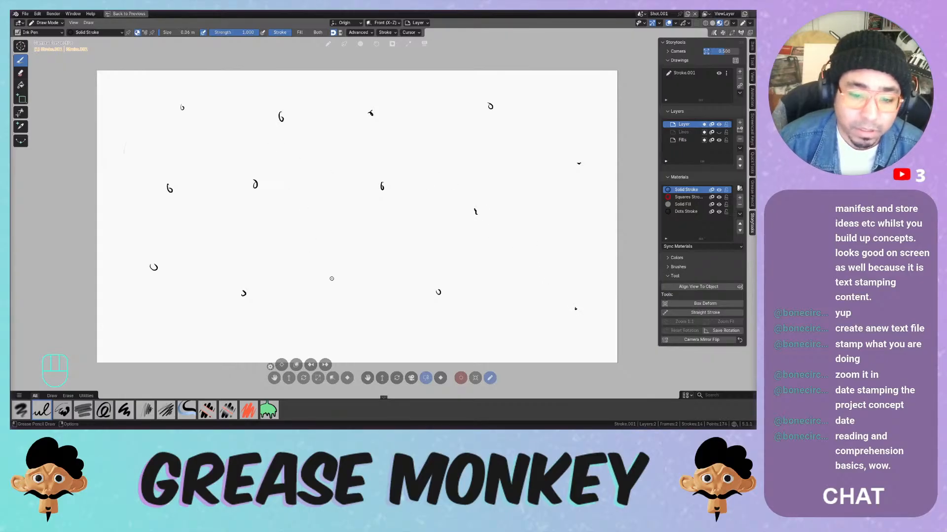
pyautogui.moveTo(338, 256); pyautogui.dragTo(336, 260)
pyautogui.moveTo(333, 339); pyautogui.dragTo(331, 345)
pyautogui.moveTo(127, 339); pyautogui.dragTo(131, 344)
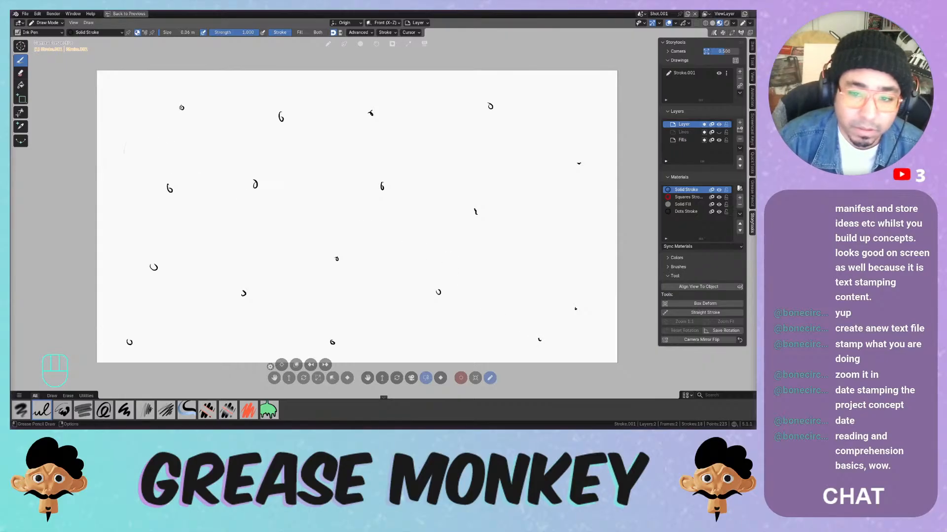
# Draw straight strokes through the marks in the upper canvas: two long crossing diagonals, a nearly horizontal line and a shorter diagonal below
pyautogui.moveTo(182, 106); pyautogui.dragTo(610, 169)
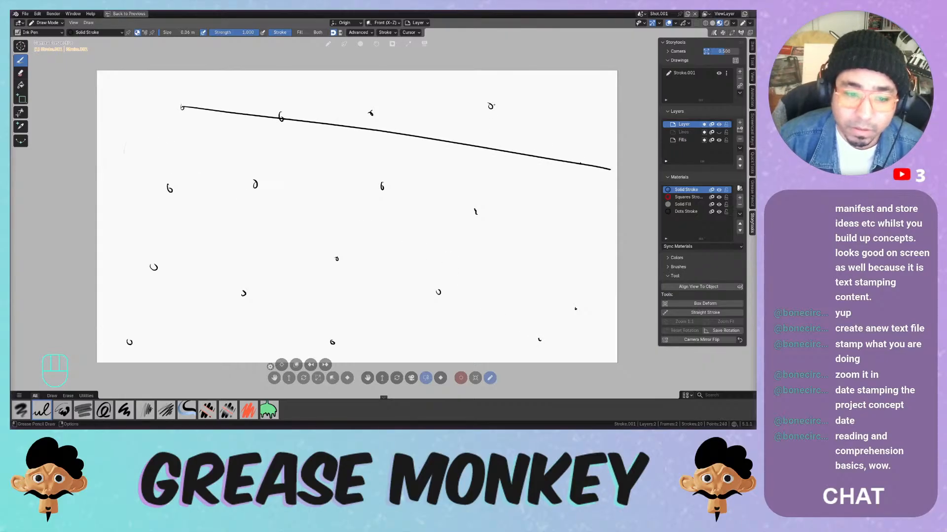
pyautogui.moveTo(491, 106); pyautogui.dragTo(197, 235)
pyautogui.hotkey('ctrl', 'z')
pyautogui.hotkey('ctrl', 'z')
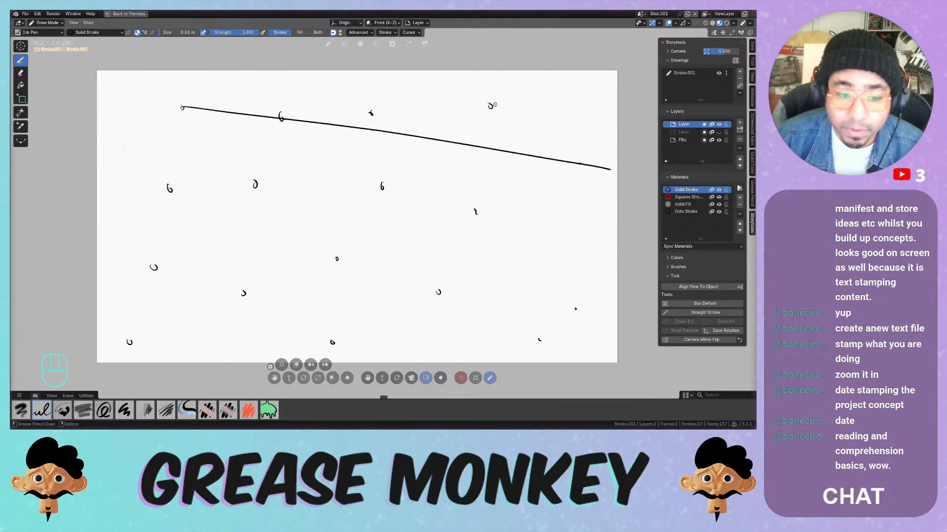
pyautogui.moveTo(490, 105); pyautogui.dragTo(229, 210)
pyautogui.hotkey('ctrl', 'z')
pyautogui.moveTo(488, 103); pyautogui.dragTo(215, 180)
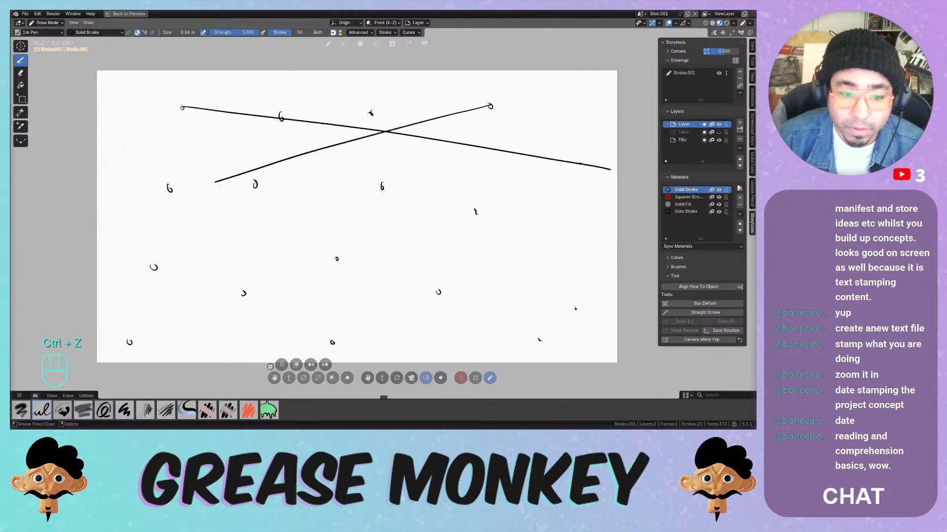
pyautogui.hotkey('ctrl', 'z')
pyautogui.moveTo(490, 105); pyautogui.dragTo(240, 194)
pyautogui.hotkey('ctrl', 'z')
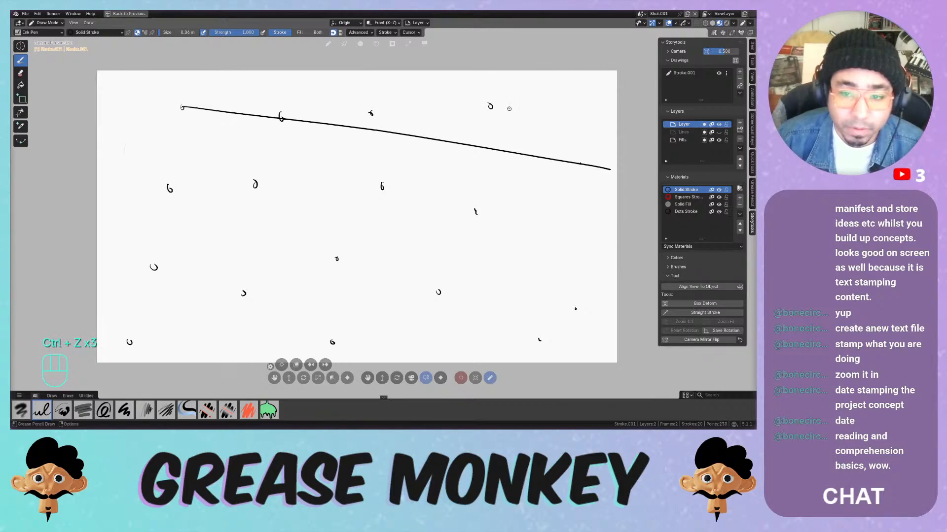
pyautogui.moveTo(490, 105)
pyautogui.mouseDown()
pyautogui.moveTo(189, 204)
pyautogui.moveTo(345, 186)
pyautogui.moveTo(511, 184)
pyautogui.mouseUp()
pyautogui.moveTo(473, 210); pyautogui.dragTo(285, 270)
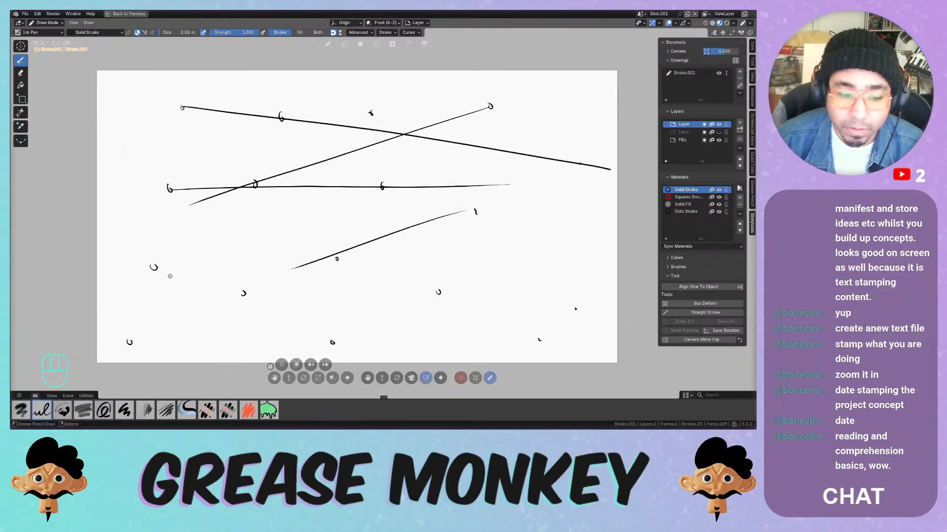
# Draw a long, slightly descending straight stroke from the lower-left mark to the mark at lower right, redoing the stroke as needed
pyautogui.moveTo(157, 269); pyautogui.dragTo(511, 302)
pyautogui.hotkey('ctrl', 'z')
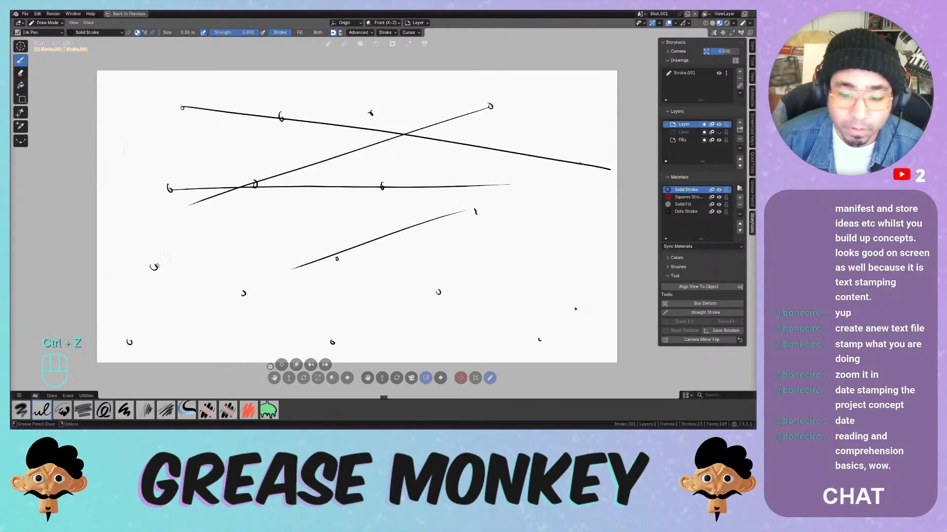
pyautogui.moveTo(154, 267); pyautogui.dragTo(651, 322)
pyautogui.hotkey('ctrl', 'z')
pyautogui.moveTo(153, 267); pyautogui.dragTo(582, 305)
pyautogui.hotkey('ctrl', 'z')
pyautogui.moveTo(153, 267); pyautogui.dragTo(591, 322)
pyautogui.hotkey('ctrl', 'z')
pyautogui.moveTo(152, 266); pyautogui.dragTo(582, 300)
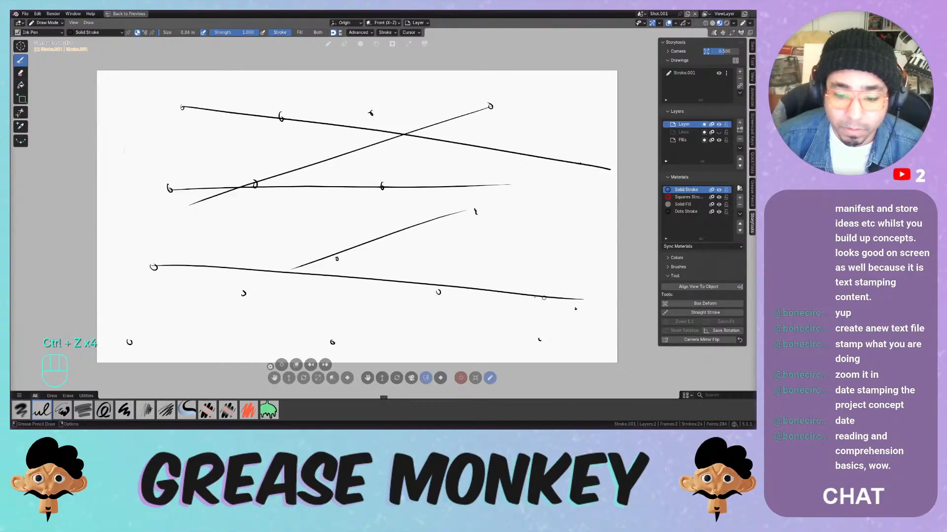
pyautogui.hotkey('ctrl', 'z')
pyautogui.moveTo(153, 267); pyautogui.dragTo(567, 313)
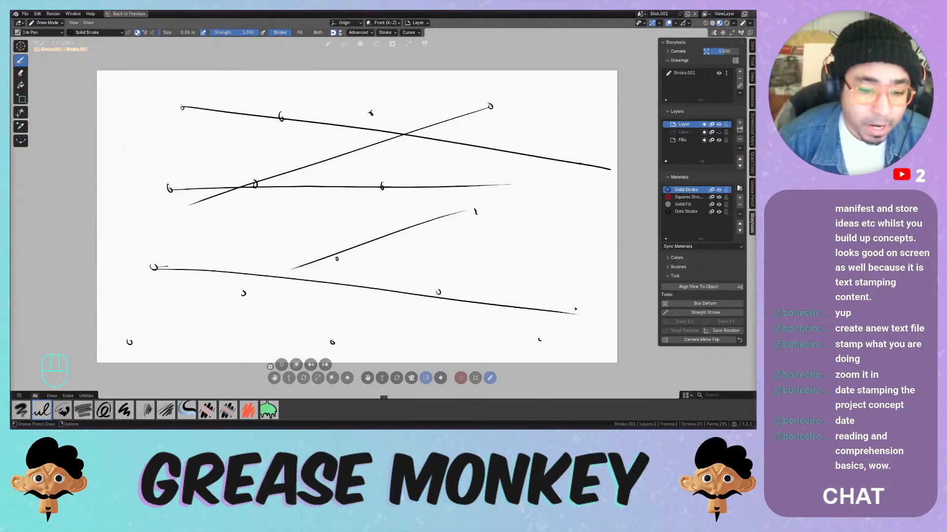
pyautogui.moveTo(168, 266); pyautogui.dragTo(457, 273)
pyautogui.hotkey('ctrl', 'z')
pyautogui.hotkey('ctrl', 'z')
pyautogui.moveTo(153, 267); pyautogui.dragTo(507, 296)
# Draw a rising straight stroke from the mark in the canvas's lower-left corner through the next mark, redoing it as needed
pyautogui.moveTo(123, 346); pyautogui.dragTo(395, 213)
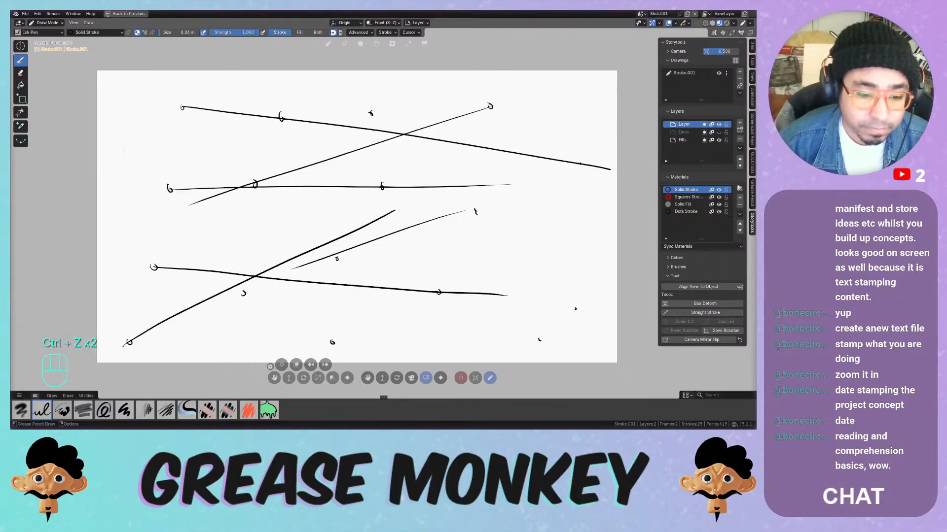
pyautogui.hotkey('ctrl', 'z')
pyautogui.moveTo(127, 345); pyautogui.dragTo(391, 219)
pyautogui.hotkey('ctrl', 'z')
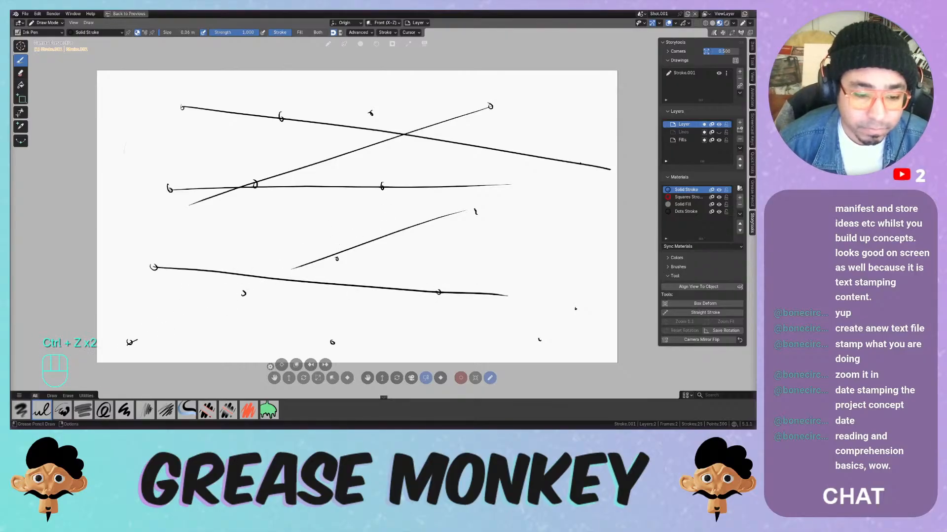
pyautogui.moveTo(130, 342); pyautogui.dragTo(379, 242)
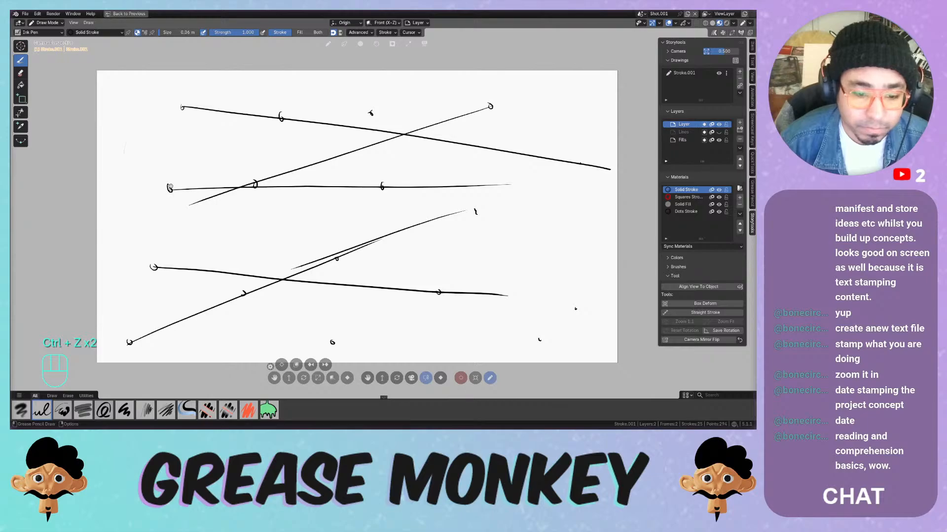
# Draw a descending diagonal from the middle mark on the canvas's left side and a rising diagonal from the mark below it
pyautogui.moveTo(169, 188); pyautogui.dragTo(303, 346)
pyautogui.hotkey('ctrl', 'z')
pyautogui.moveTo(170, 188); pyautogui.dragTo(284, 334)
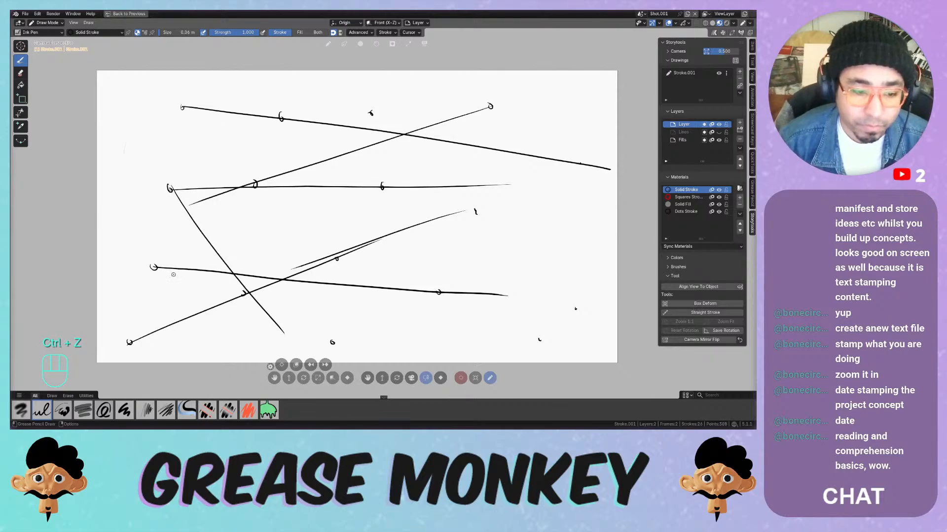
pyautogui.moveTo(151, 268); pyautogui.dragTo(315, 130)
pyautogui.hotkey('ctrl', 'z')
pyautogui.moveTo(151, 267); pyautogui.dragTo(353, 106)
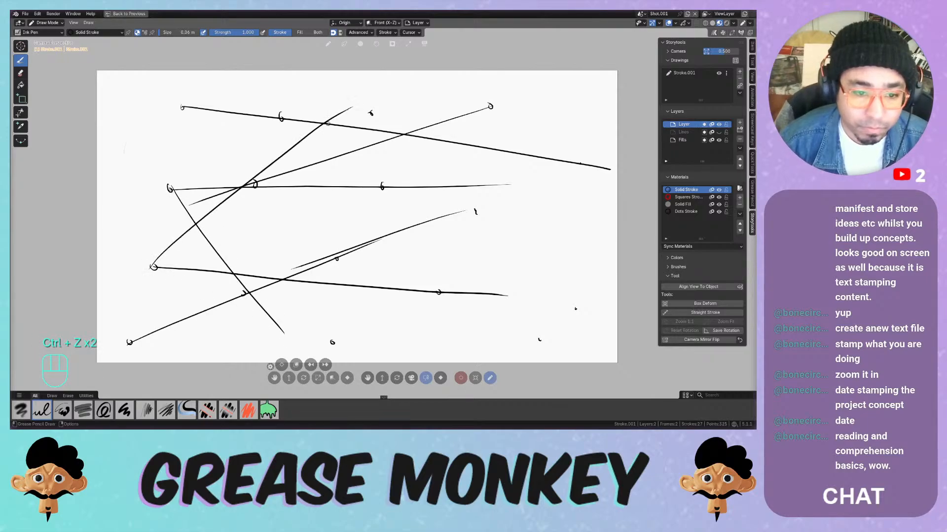
pyautogui.hotkey('ctrl', 'z')
pyautogui.moveTo(154, 267); pyautogui.dragTo(329, 118)
pyautogui.hotkey('ctrl', 'z')
# Draw two crossing strokes through the lower-centre mark, one descending from the mark above and one rising from the bottom-middle mark
pyautogui.moveTo(153, 268)
pyautogui.mouseDown()
pyautogui.moveTo(329, 127)
pyautogui.moveTo(458, 104)
pyautogui.moveTo(340, 212)
pyautogui.moveTo(265, 260)
pyautogui.mouseUp()
pyautogui.moveTo(338, 258)
pyautogui.mouseDown()
pyautogui.moveTo(482, 316)
pyautogui.moveTo(507, 323)
pyautogui.moveTo(423, 291)
pyautogui.moveTo(526, 318)
pyautogui.mouseUp()
pyautogui.hotkey('ctrl', 'z')
pyautogui.hotkey('ctrl', 'z')
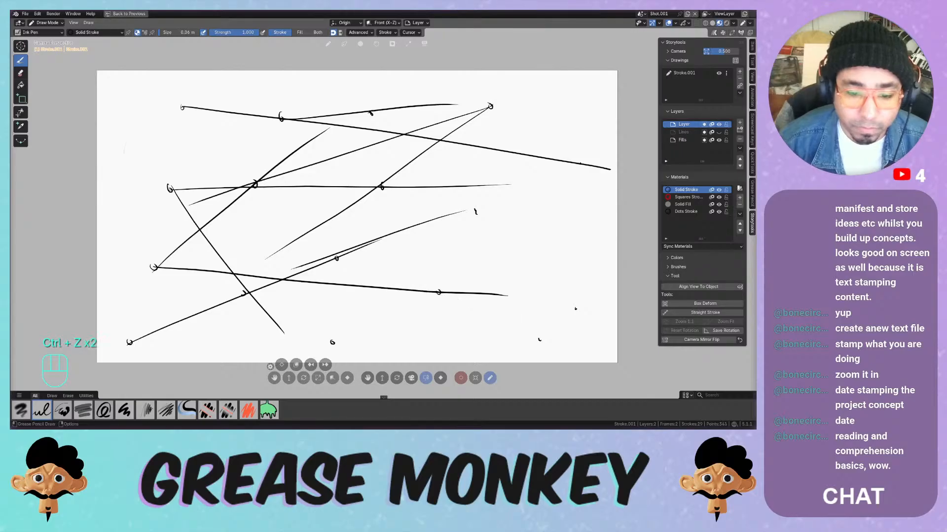
pyautogui.moveTo(337, 258); pyautogui.dragTo(518, 313)
pyautogui.moveTo(331, 340); pyautogui.dragTo(572, 215)
pyautogui.hotkey('ctrl', 'z')
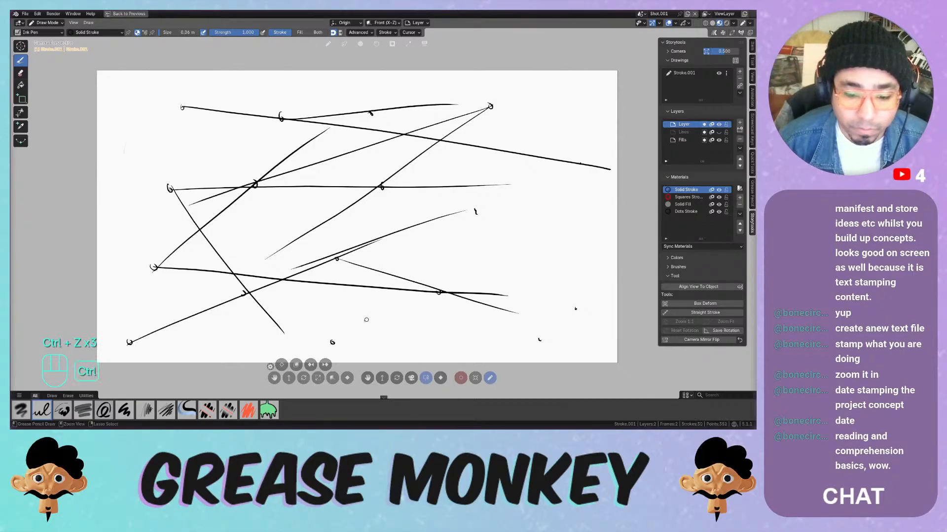
pyautogui.moveTo(331, 342); pyautogui.dragTo(547, 241)
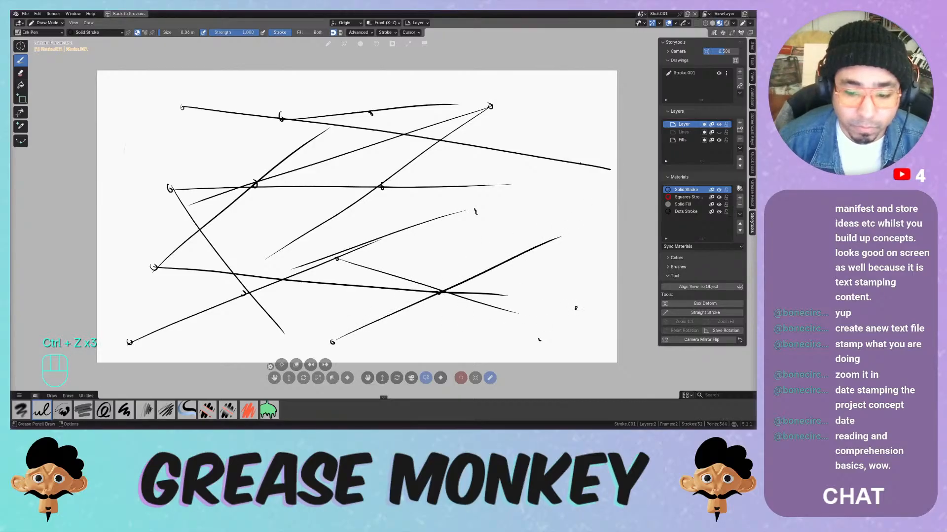
pyautogui.moveTo(575, 309); pyautogui.dragTo(276, 274)
pyautogui.hotkey('ctrl', 'z')
pyautogui.moveTo(579, 310); pyautogui.dragTo(304, 266)
pyautogui.hotkey('ctrl', 'z')
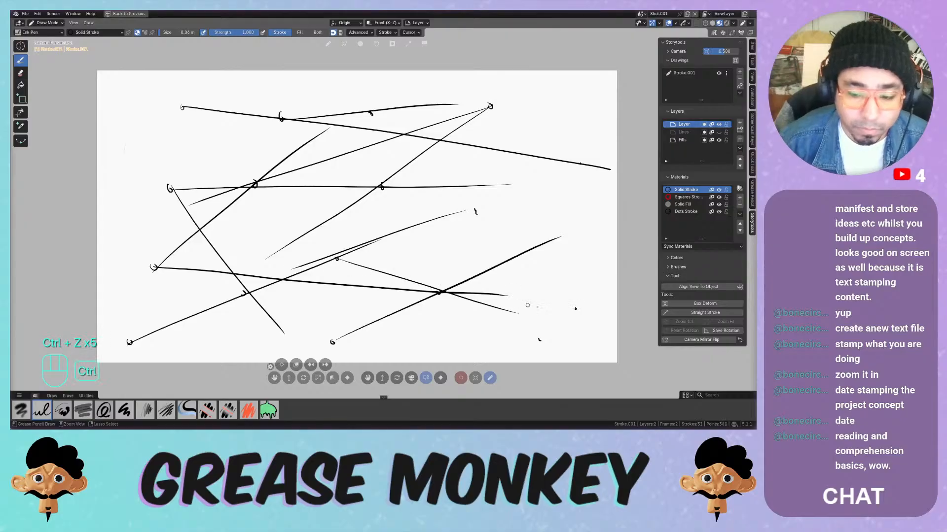
pyautogui.moveTo(575, 309); pyautogui.dragTo(206, 274)
pyautogui.hotkey('ctrl', 'z')
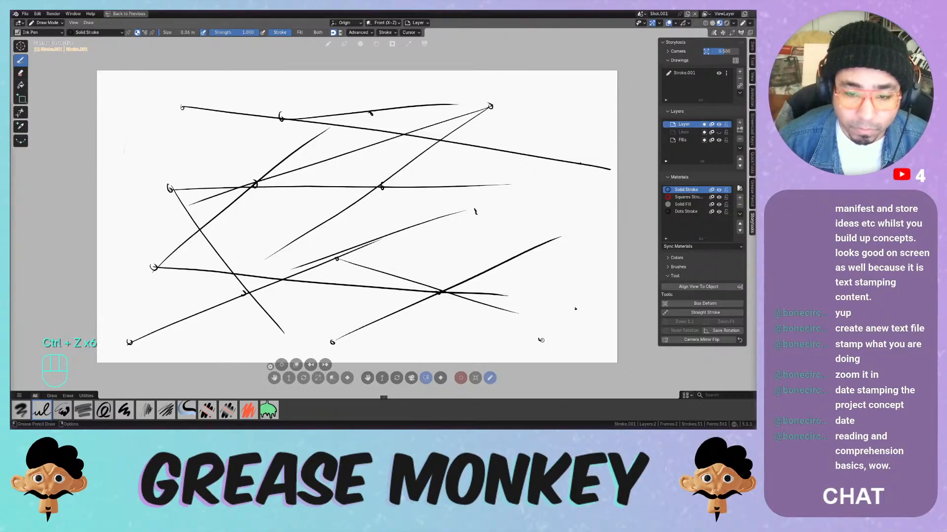
# Draw a descending diagonal from the upper-middle mark, a rising one from the central mark, and a stroke down the leftmost marks
pyautogui.moveTo(541, 340)
pyautogui.mouseDown()
pyautogui.moveTo(371, 89)
pyautogui.moveTo(534, 270)
pyautogui.mouseUp()
pyautogui.hotkey('ctrl', 'z')
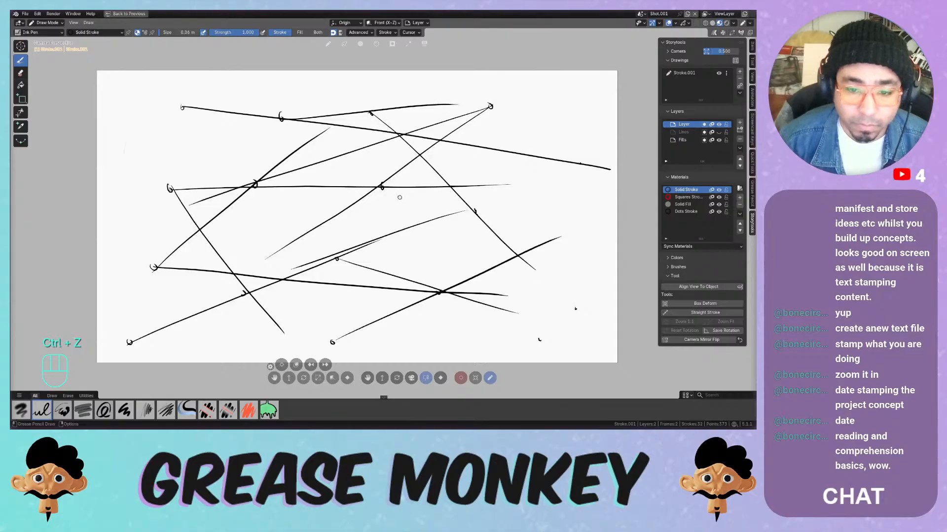
pyautogui.moveTo(380, 187); pyautogui.dragTo(520, 97)
pyautogui.moveTo(181, 104)
pyautogui.mouseDown()
pyautogui.moveTo(153, 282)
pyautogui.moveTo(179, 105)
pyautogui.moveTo(136, 328)
pyautogui.moveTo(283, 275)
pyautogui.mouseUp()
pyautogui.hotkey('ctrl', 'z')
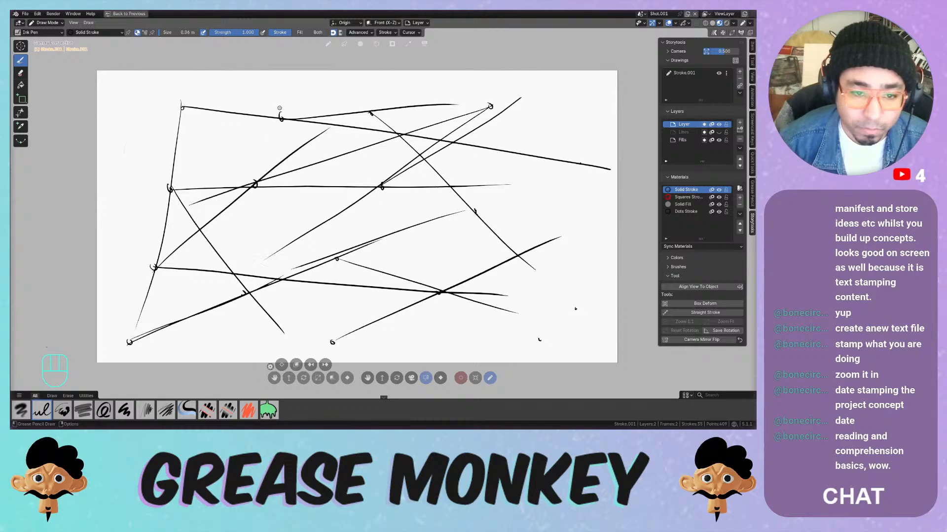
# Draw a steep stroke down-left from the second upper mark and two shallow rising strokes fanning out from the lower-left loop
pyautogui.moveTo(280, 118); pyautogui.dragTo(190, 312)
pyautogui.hotkey('ctrl', 'z')
pyautogui.moveTo(281, 118); pyautogui.dragTo(170, 344)
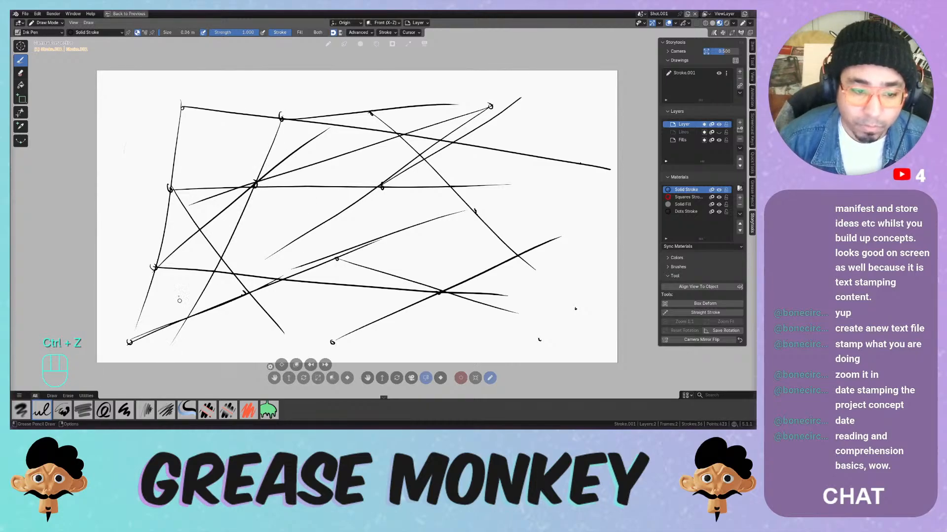
pyautogui.moveTo(157, 266); pyautogui.dragTo(438, 249)
pyautogui.moveTo(157, 266)
pyautogui.mouseDown()
pyautogui.moveTo(291, 206)
pyautogui.moveTo(478, 143)
pyautogui.mouseUp()
pyautogui.hotkey('ctrl', 'z')
pyautogui.moveTo(152, 266); pyautogui.dragTo(469, 158)
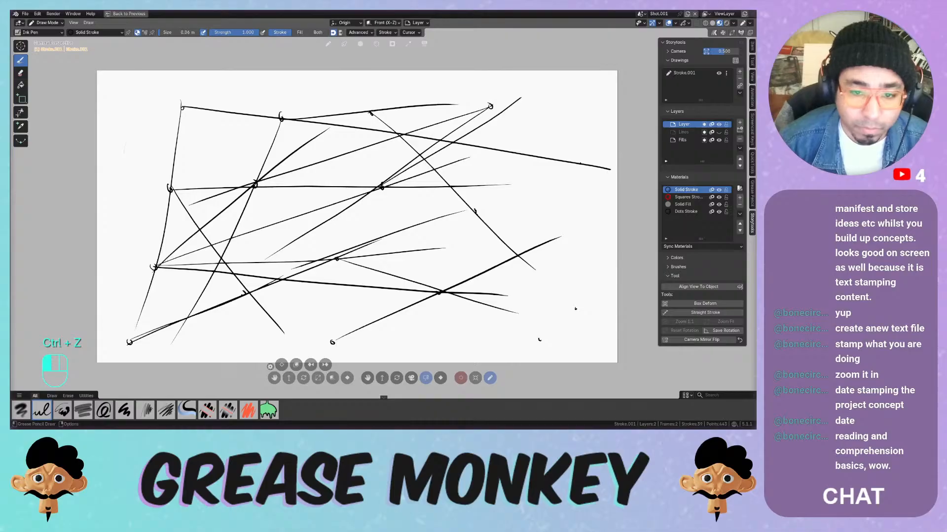
# Draw a rising diagonal from the inner-left mark through the upper-middle mark and a nearly horizontal stroke along the upper marks
pyautogui.moveTo(255, 183); pyautogui.dragTo(443, 75)
pyautogui.hotkey('ctrl', 'z')
pyautogui.moveTo(256, 183); pyautogui.dragTo(444, 75)
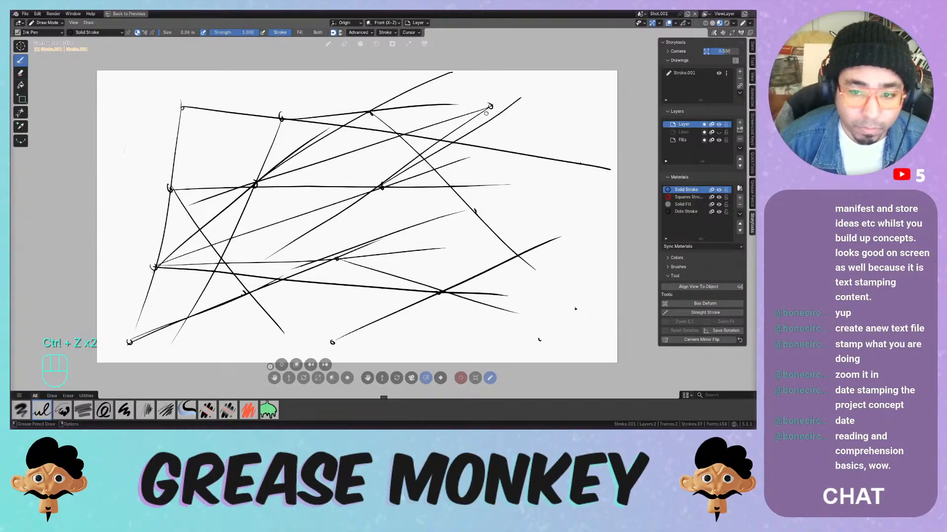
pyautogui.hotkey('ctrl', 'z')
pyautogui.moveTo(257, 183); pyautogui.dragTo(394, 91)
pyautogui.hotkey('ctrl', 'z')
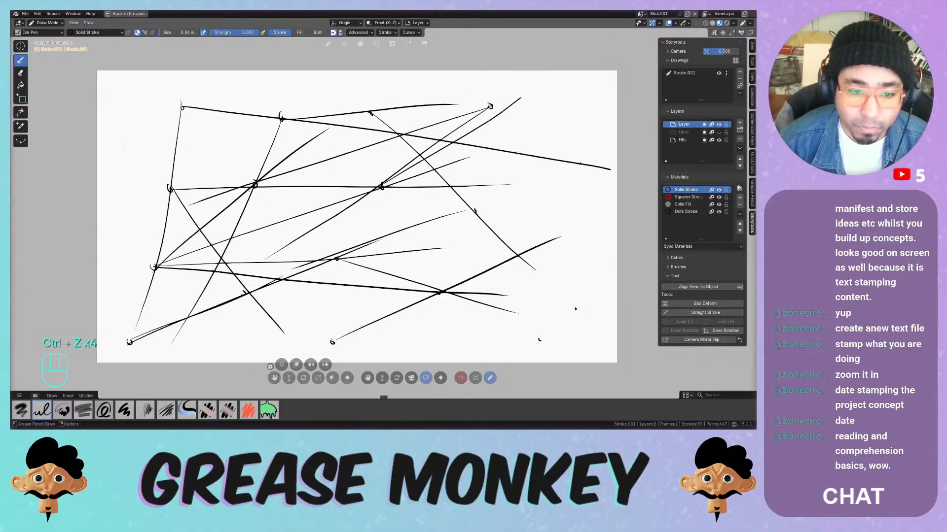
pyautogui.moveTo(256, 186)
pyautogui.mouseDown()
pyautogui.moveTo(403, 90)
pyautogui.moveTo(430, 106)
pyautogui.moveTo(584, 101)
pyautogui.mouseUp()
pyautogui.moveTo(494, 106); pyautogui.dragTo(439, 316)
pyautogui.hotkey('ctrl', 'z')
pyautogui.moveTo(495, 107); pyautogui.dragTo(443, 357)
pyautogui.hotkey('ctrl', 'z')
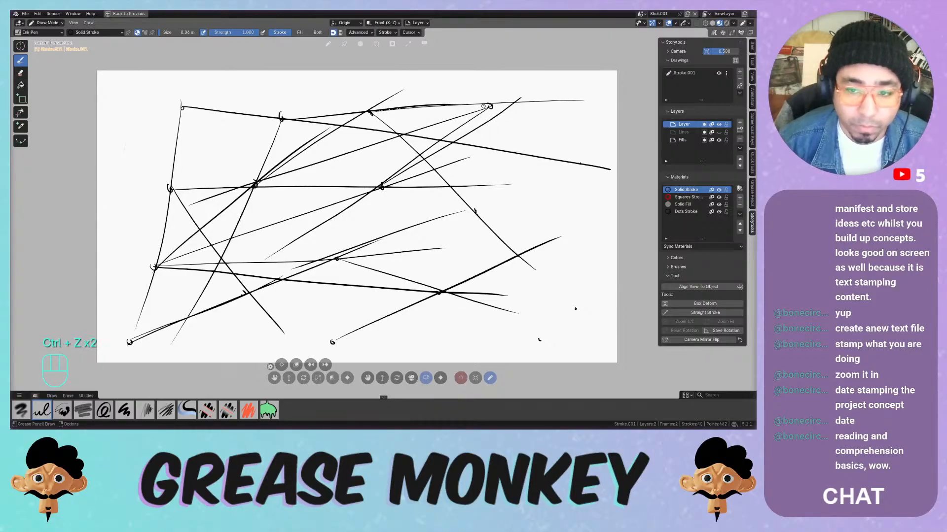
pyautogui.moveTo(491, 101); pyautogui.dragTo(424, 367)
pyautogui.hotkey('ctrl', 'z')
pyautogui.moveTo(495, 106); pyautogui.dragTo(453, 348)
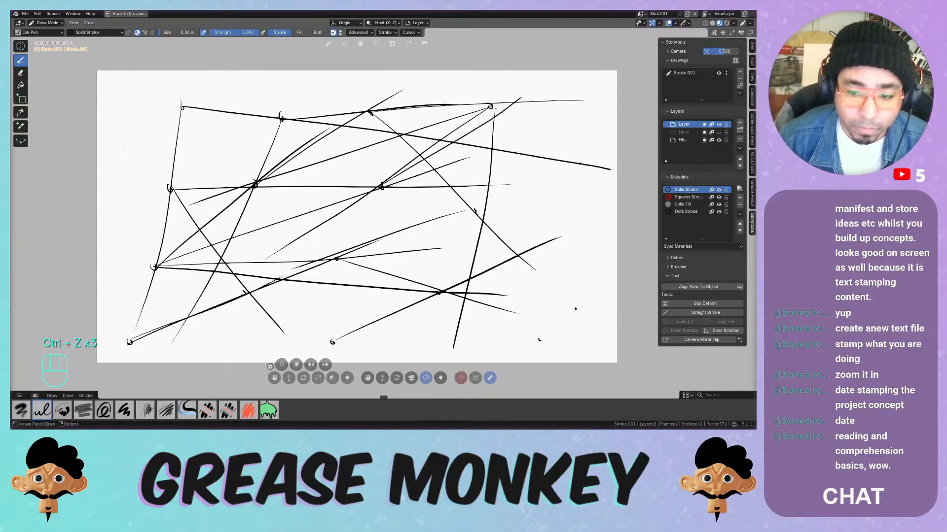
pyautogui.hotkey('ctrl', 'z')
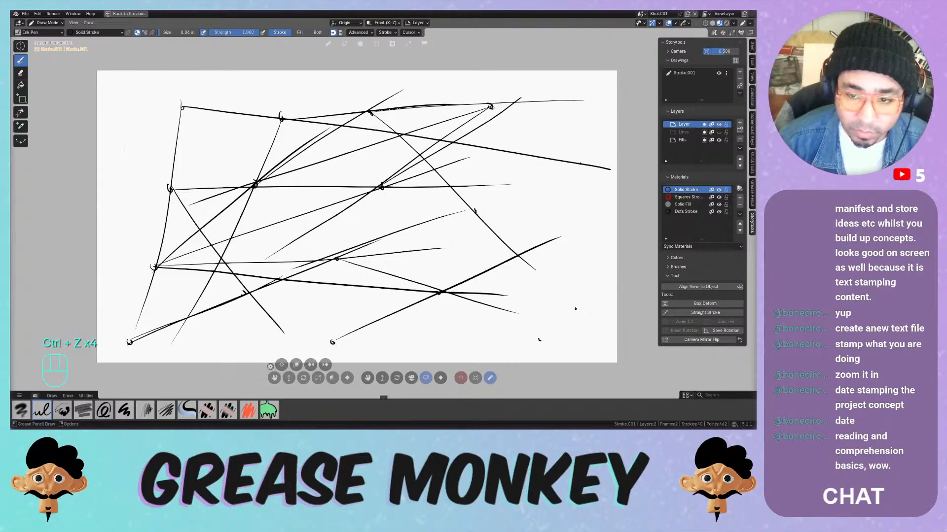
pyautogui.moveTo(492, 107); pyautogui.dragTo(422, 369)
pyautogui.hotkey('ctrl', 'z')
pyautogui.moveTo(491, 107); pyautogui.dragTo(417, 373)
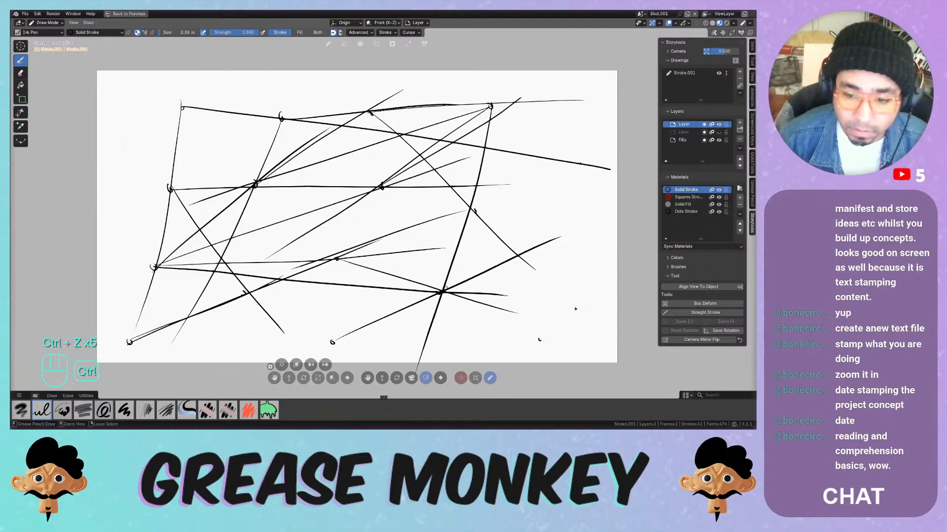
pyautogui.hotkey('ctrl', 'z')
pyautogui.moveTo(491, 104); pyautogui.dragTo(413, 352)
pyautogui.hotkey('ctrl', 'z')
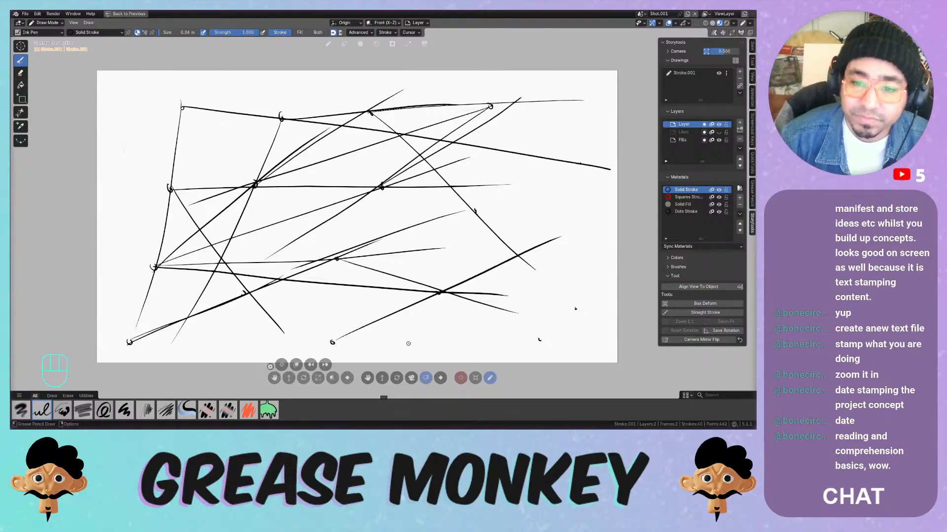
pyautogui.moveTo(493, 106)
pyautogui.mouseDown()
pyautogui.moveTo(434, 286)
pyautogui.moveTo(490, 126)
pyautogui.moveTo(469, 296)
pyautogui.mouseUp()
pyautogui.hotkey('ctrl', 'z')
pyautogui.hotkey('ctrl', 'z')
pyautogui.moveTo(490, 103); pyautogui.dragTo(417, 360)
pyautogui.hotkey('ctrl', 'z')
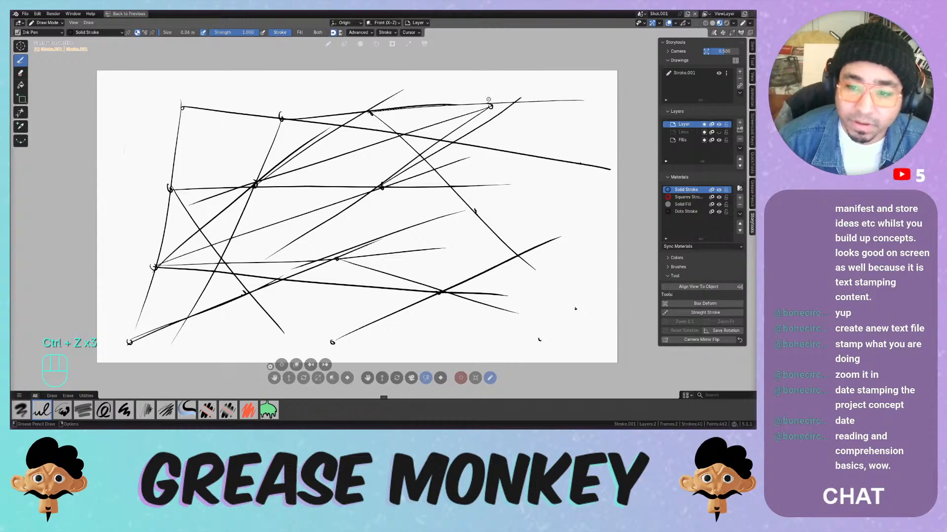
# Draw a steep stroke down from the upper-right mark and a vertical stroke up from the bottom-middle mark
pyautogui.moveTo(490, 105); pyautogui.dragTo(464, 316)
pyautogui.moveTo(333, 342); pyautogui.dragTo(316, 158)
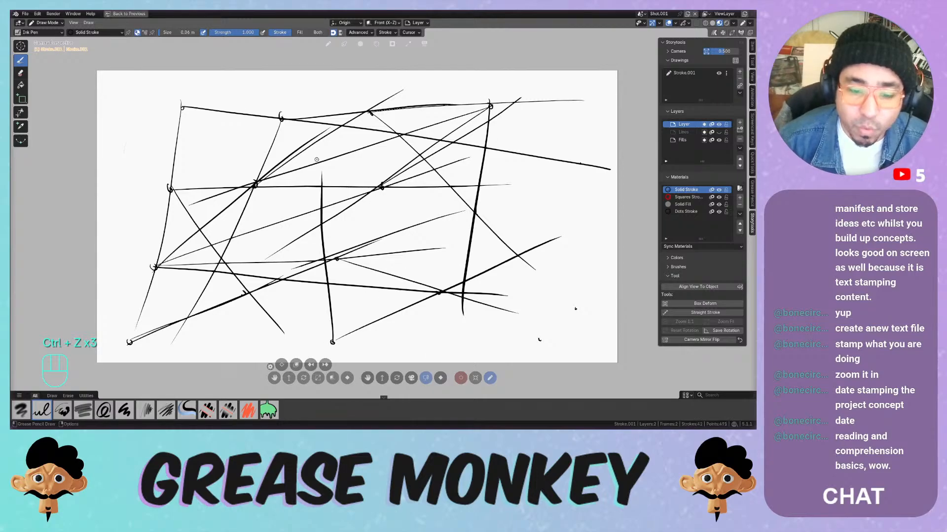
pyautogui.hotkey('ctrl', 'z')
pyautogui.moveTo(334, 332); pyautogui.dragTo(326, 148)
pyautogui.hotkey('ctrl', 'z')
pyautogui.moveTo(334, 333); pyautogui.dragTo(336, 131)
# Draw a descending diagonal from the second upper mark through the central mark, redoing it until it passes through both
pyautogui.moveTo(277, 120); pyautogui.dragTo(471, 215)
pyautogui.hotkey('ctrl', 'z')
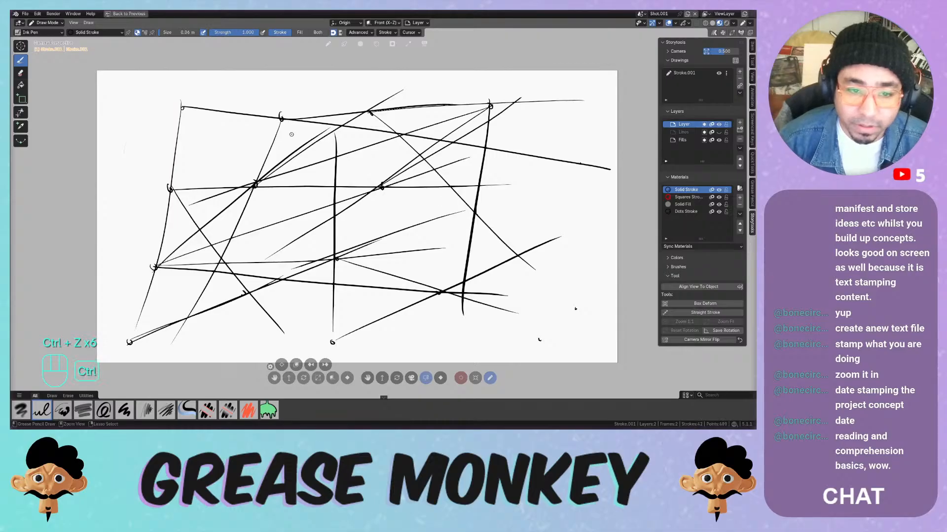
pyautogui.moveTo(283, 120); pyautogui.dragTo(453, 232)
pyautogui.hotkey('ctrl', 'z')
pyautogui.moveTo(283, 113); pyautogui.dragTo(446, 223)
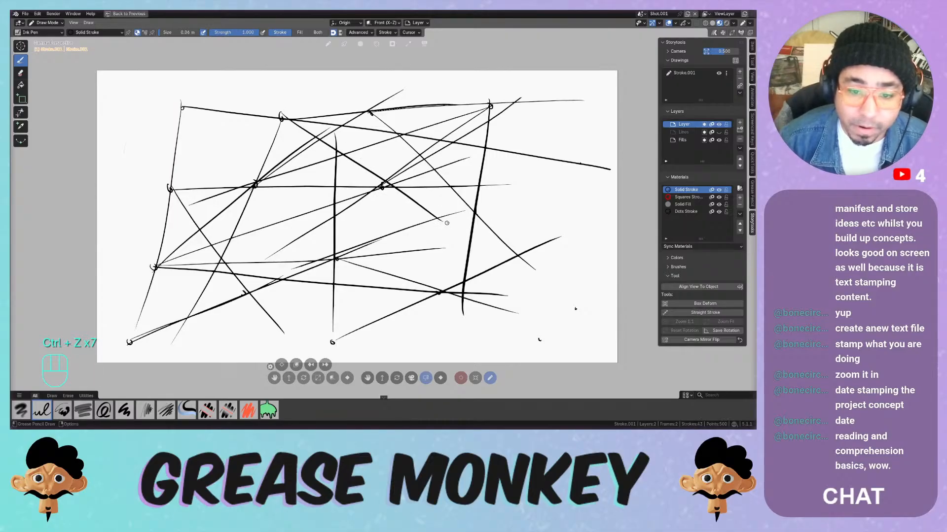
# Draw strokes joining the bottom marks, a slightly descending line past the lower-right mark, and a vertical stroke near the canvas's right edge
pyautogui.moveTo(367, 104); pyautogui.dragTo(232, 338)
pyautogui.hotkey('ctrl', 'z')
pyautogui.moveTo(243, 291)
pyautogui.mouseDown()
pyautogui.moveTo(325, 339)
pyautogui.moveTo(379, 351)
pyautogui.moveTo(586, 339)
pyautogui.mouseUp()
pyautogui.moveTo(438, 292); pyautogui.dragTo(637, 320)
pyautogui.moveTo(576, 309); pyautogui.dragTo(569, 89)
pyautogui.hotkey('ctrl', 'z')
pyautogui.moveTo(580, 139)
pyautogui.mouseDown()
pyautogui.moveTo(547, 382)
pyautogui.moveTo(575, 182)
pyautogui.moveTo(582, 353)
pyautogui.mouseUp()
pyautogui.hotkey('ctrl', 'z')
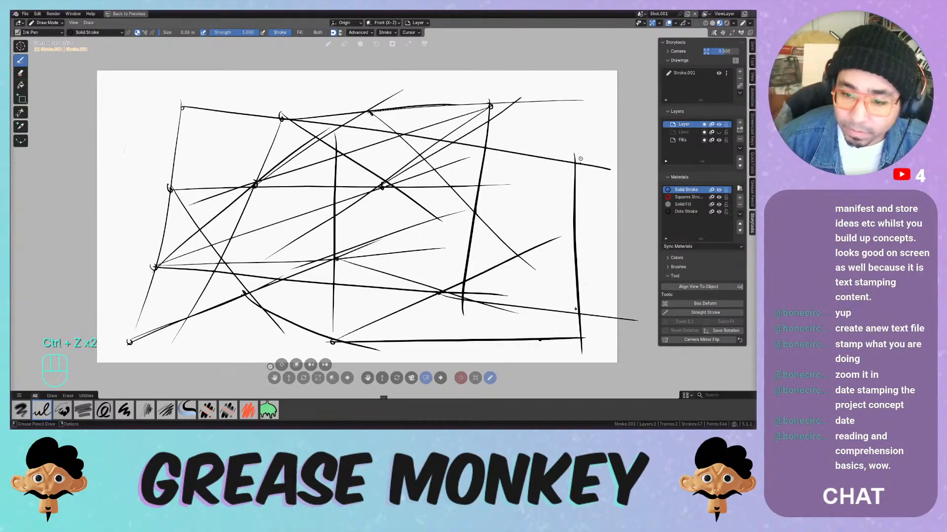
# Draw two strokes leftward from the top of the right-hand vertical stroke and add a small loop at the upper-right mark
pyautogui.moveTo(582, 159); pyautogui.dragTo(373, 256)
pyautogui.moveTo(587, 160); pyautogui.dragTo(313, 181)
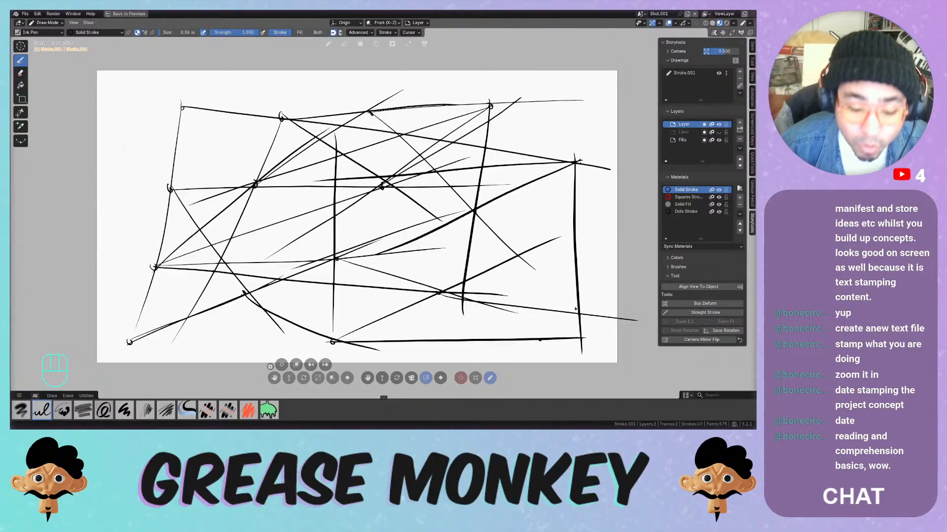
pyautogui.moveTo(497, 109); pyautogui.dragTo(499, 108)
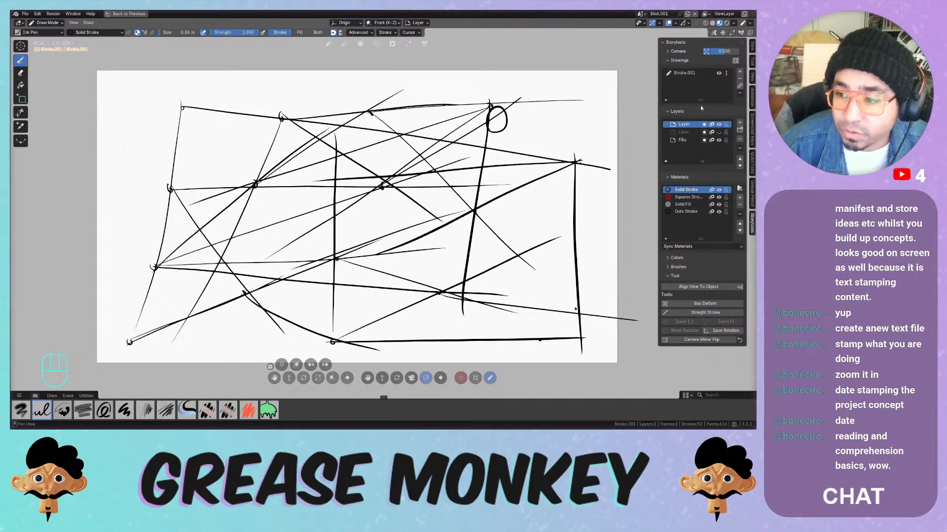
# Hide the layer with the straight stroke practice and add a new layer above it
pyautogui.click(719, 124)
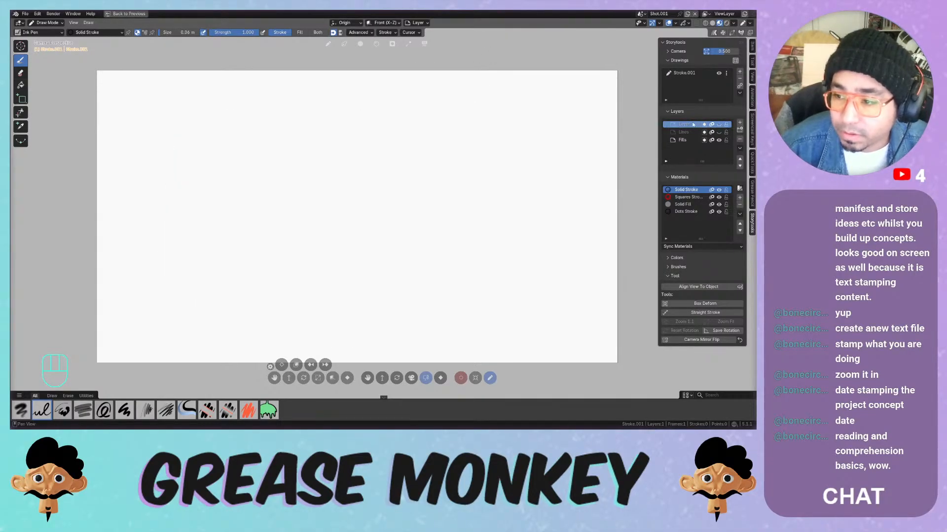
pyautogui.click(739, 123)
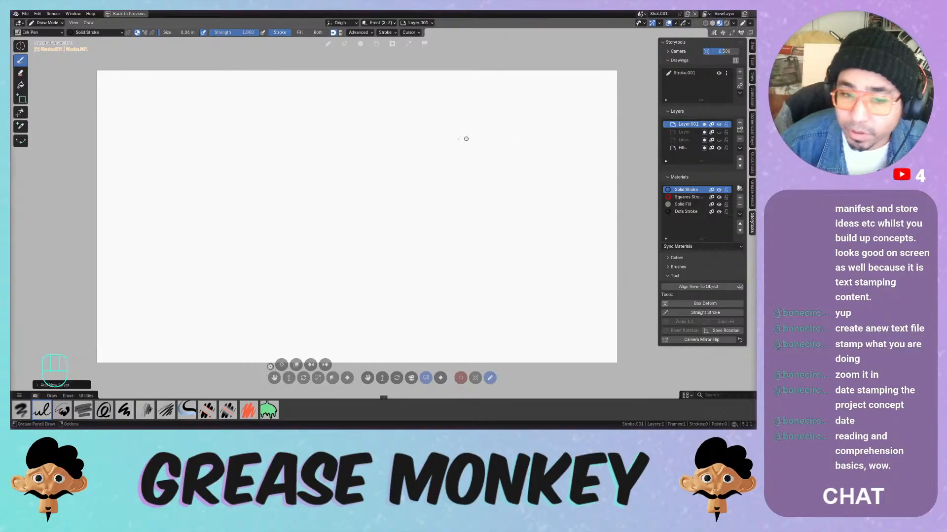
# Draw a row of freehand circles and a narrow upright oval across the upper canvas, with one wide ellipse below them
pyautogui.moveTo(267, 102)
pyautogui.mouseDown()
pyautogui.moveTo(270, 95)
pyautogui.moveTo(257, 101)
pyautogui.mouseUp()
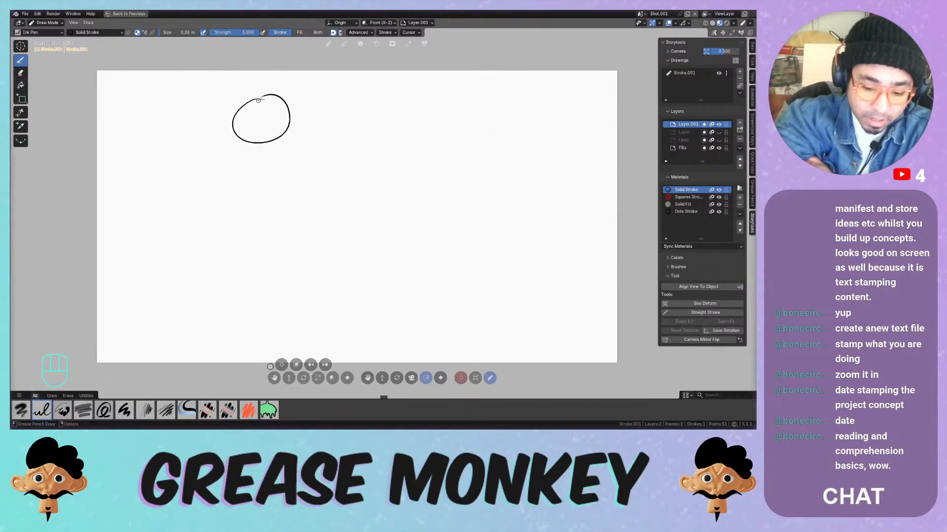
pyautogui.moveTo(174, 103)
pyautogui.mouseDown()
pyautogui.moveTo(150, 121)
pyautogui.moveTo(155, 101)
pyautogui.moveTo(173, 98)
pyautogui.mouseUp()
pyautogui.hotkey('ctrl', 'z')
pyautogui.hotkey('ctrl', 'z')
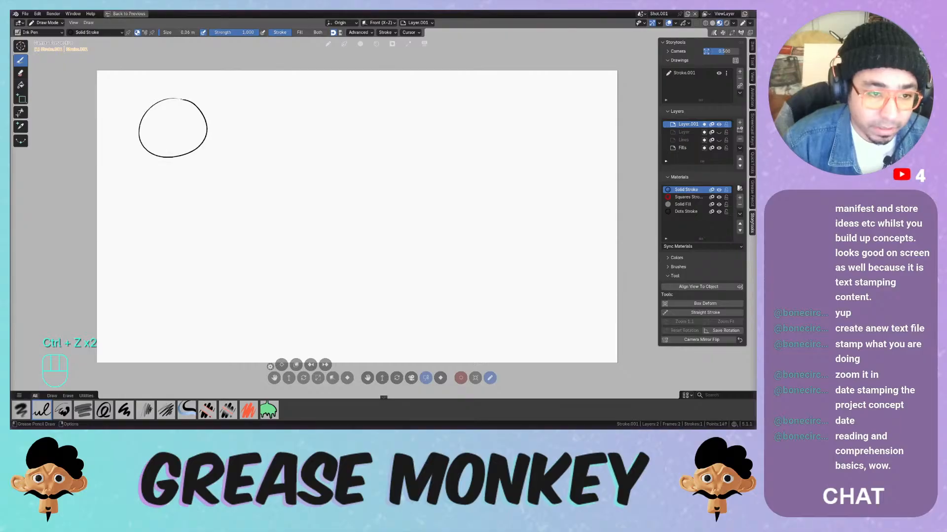
pyautogui.moveTo(258, 110)
pyautogui.mouseDown()
pyautogui.moveTo(289, 169)
pyautogui.moveTo(240, 112)
pyautogui.mouseUp()
pyautogui.moveTo(352, 101)
pyautogui.mouseDown()
pyautogui.moveTo(316, 162)
pyautogui.moveTo(329, 107)
pyautogui.mouseUp()
pyautogui.moveTo(412, 174)
pyautogui.mouseDown()
pyautogui.moveTo(397, 176)
pyautogui.moveTo(459, 197)
pyautogui.moveTo(397, 181)
pyautogui.mouseUp()
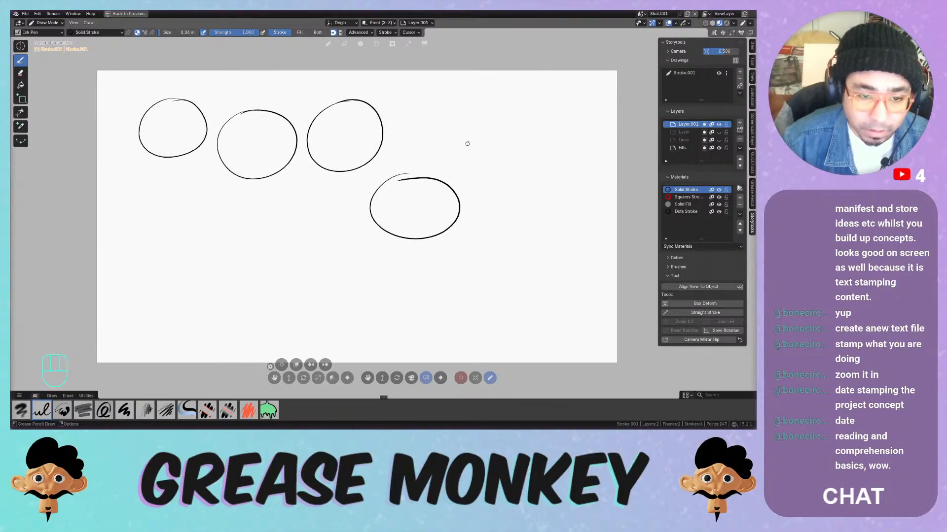
pyautogui.moveTo(449, 106)
pyautogui.mouseDown()
pyautogui.moveTo(461, 172)
pyautogui.moveTo(440, 110)
pyautogui.moveTo(384, 130)
pyautogui.moveTo(402, 94)
pyautogui.mouseUp()
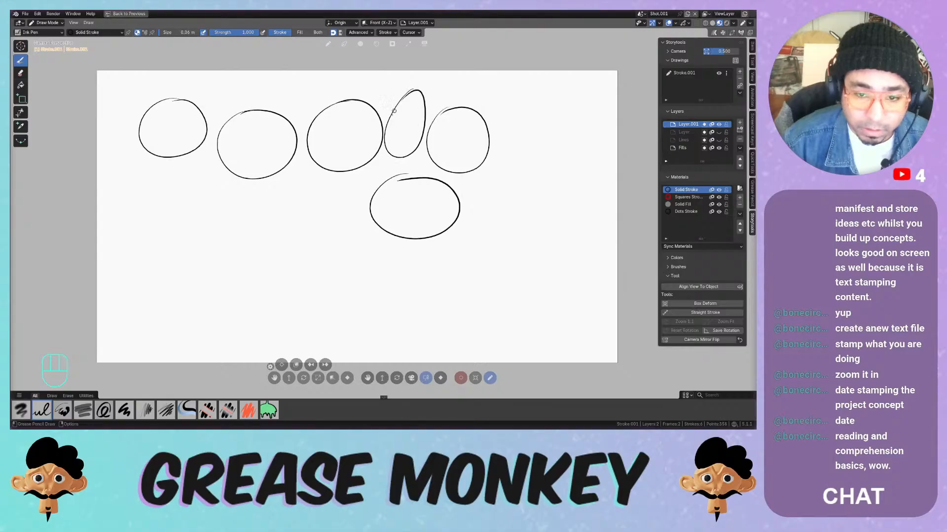
# Draw three slim ellipses tilted up to the right beneath the row of circles, beside the wide ellipse
pyautogui.moveTo(321, 191)
pyautogui.mouseDown()
pyautogui.moveTo(346, 200)
pyautogui.moveTo(303, 190)
pyautogui.mouseUp()
pyautogui.moveTo(241, 188)
pyautogui.mouseDown()
pyautogui.moveTo(177, 228)
pyautogui.moveTo(193, 210)
pyautogui.mouseUp()
pyautogui.moveTo(185, 174)
pyautogui.mouseDown()
pyautogui.moveTo(158, 182)
pyautogui.moveTo(204, 171)
pyautogui.moveTo(186, 173)
pyautogui.mouseUp()
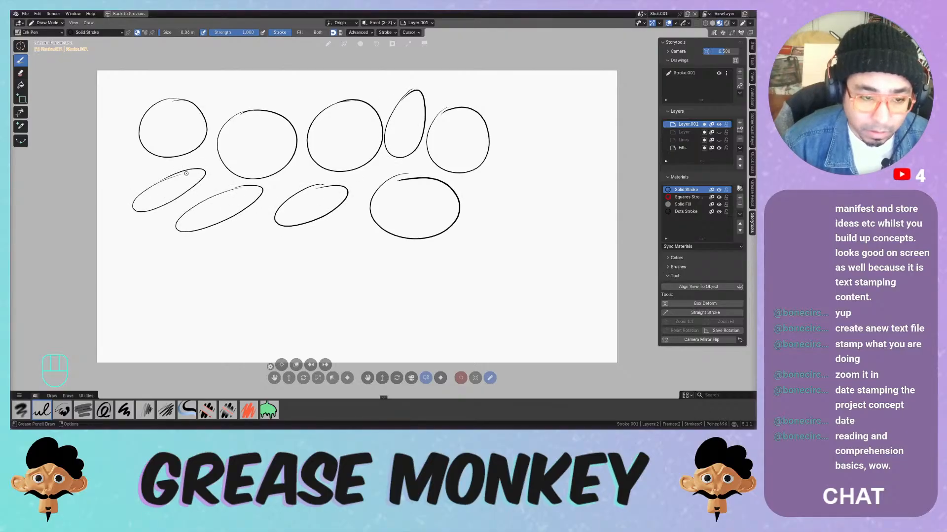
# Draw two flat horizontal ellipses below the tilted ones, a small oval beside the wide ellipse, and a circle to its lower right
pyautogui.moveTo(171, 243)
pyautogui.mouseDown()
pyautogui.moveTo(115, 257)
pyautogui.moveTo(129, 242)
pyautogui.mouseUp()
pyautogui.hotkey('ctrl', 'z')
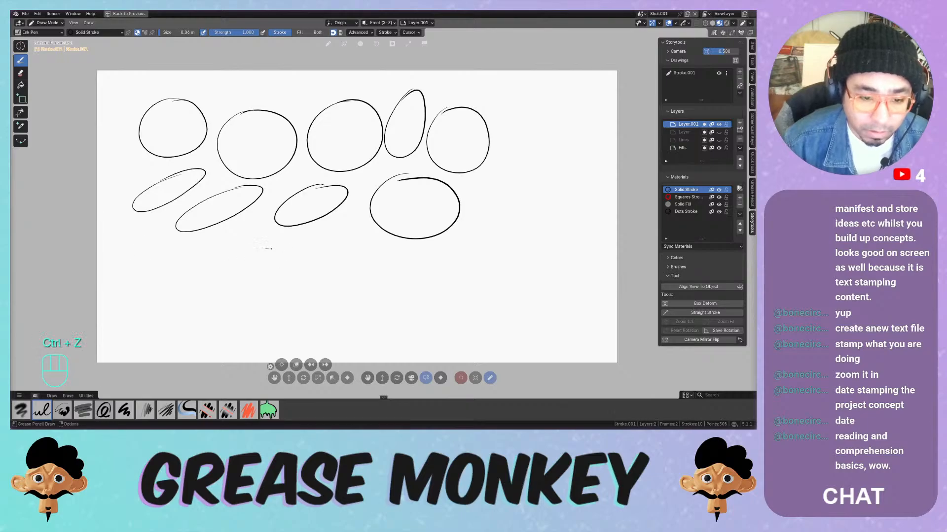
pyautogui.moveTo(261, 248); pyautogui.dragTo(302, 257)
pyautogui.moveTo(360, 264)
pyautogui.mouseDown()
pyautogui.moveTo(366, 276)
pyautogui.moveTo(333, 256)
pyautogui.mouseUp()
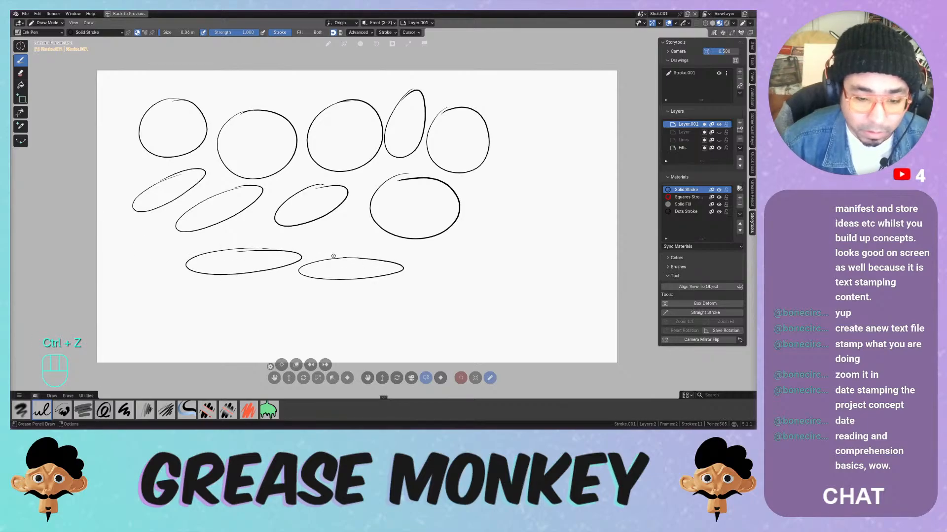
pyautogui.moveTo(354, 214)
pyautogui.mouseDown()
pyautogui.moveTo(351, 236)
pyautogui.moveTo(358, 215)
pyautogui.mouseUp()
pyautogui.moveTo(467, 243)
pyautogui.mouseDown()
pyautogui.moveTo(428, 266)
pyautogui.moveTo(458, 243)
pyautogui.mouseUp()
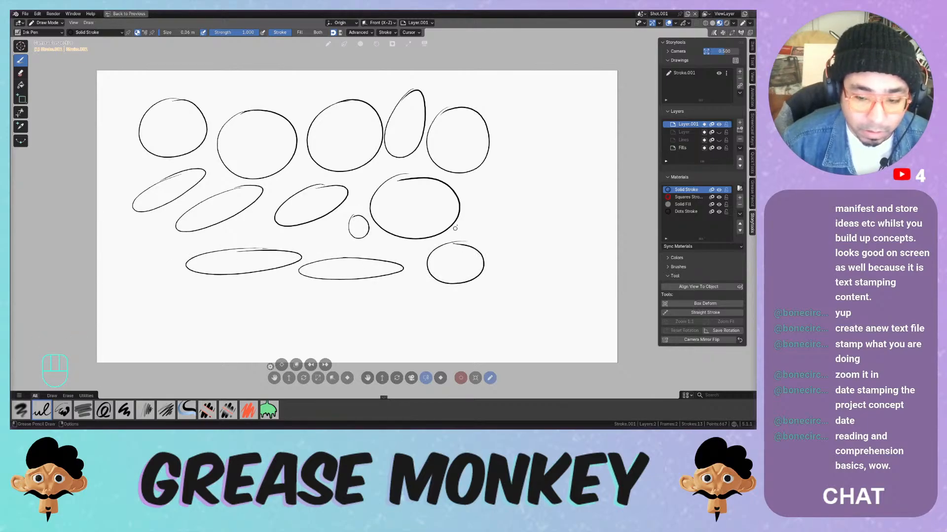
pyautogui.moveTo(527, 184)
pyautogui.mouseDown()
pyautogui.moveTo(553, 232)
pyautogui.moveTo(503, 184)
pyautogui.moveTo(501, 207)
pyautogui.moveTo(533, 157)
pyautogui.mouseUp()
pyautogui.hotkey('ctrl', 'z')
pyautogui.hotkey('ctrl', 'z')
pyautogui.moveTo(534, 104)
pyautogui.mouseDown()
pyautogui.moveTo(577, 155)
pyautogui.moveTo(511, 109)
pyautogui.mouseUp()
pyautogui.hotkey('ctrl', 'z')
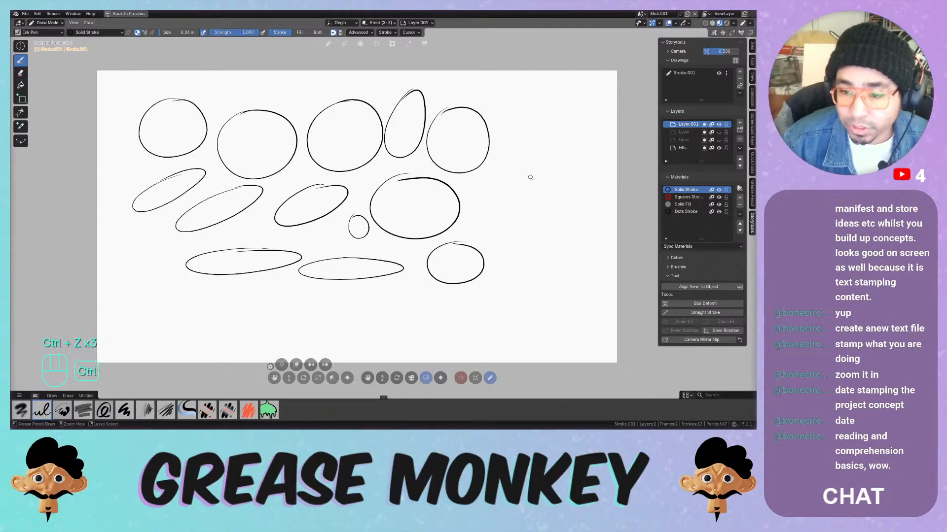
# Draw three circles down the right side of the canvas and one below the flat ellipses at lower centre
pyautogui.moveTo(533, 161)
pyautogui.mouseDown()
pyautogui.moveTo(493, 235)
pyautogui.moveTo(533, 162)
pyautogui.moveTo(500, 178)
pyautogui.moveTo(574, 167)
pyautogui.moveTo(548, 148)
pyautogui.mouseUp()
pyautogui.hotkey('ctrl', 'z')
pyautogui.moveTo(552, 91)
pyautogui.mouseDown()
pyautogui.moveTo(582, 138)
pyautogui.moveTo(525, 94)
pyautogui.mouseUp()
pyautogui.moveTo(545, 245)
pyautogui.mouseDown()
pyautogui.moveTo(530, 243)
pyautogui.moveTo(567, 260)
pyautogui.moveTo(545, 247)
pyautogui.mouseUp()
pyautogui.moveTo(416, 282)
pyautogui.mouseDown()
pyautogui.moveTo(445, 315)
pyautogui.moveTo(412, 282)
pyautogui.mouseUp()
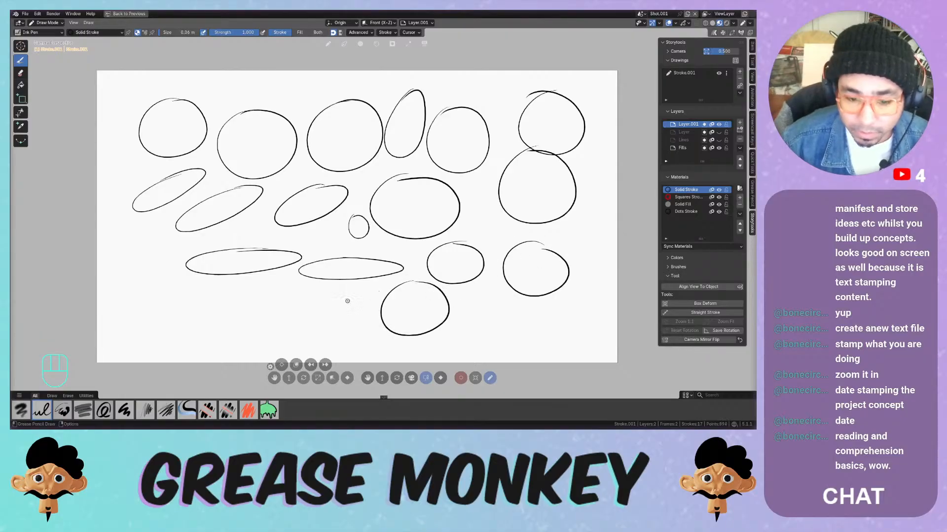
# Continue the circles leftward along the bottom of the canvas and up its left edge, ending beside the first tilted ellipse
pyautogui.moveTo(321, 288)
pyautogui.mouseDown()
pyautogui.moveTo(351, 338)
pyautogui.moveTo(323, 289)
pyautogui.mouseUp()
pyautogui.moveTo(261, 279)
pyautogui.mouseDown()
pyautogui.moveTo(259, 344)
pyautogui.moveTo(247, 280)
pyautogui.mouseUp()
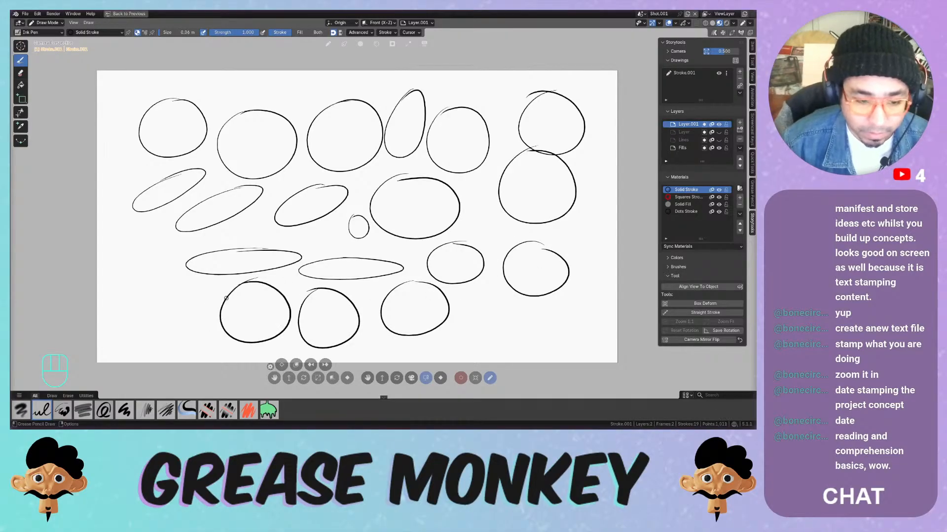
pyautogui.moveTo(154, 285)
pyautogui.mouseDown()
pyautogui.moveTo(142, 303)
pyautogui.moveTo(175, 286)
pyautogui.moveTo(145, 301)
pyautogui.mouseUp()
pyautogui.moveTo(128, 230)
pyautogui.mouseDown()
pyautogui.moveTo(165, 263)
pyautogui.moveTo(126, 232)
pyautogui.mouseUp()
pyautogui.moveTo(123, 146)
pyautogui.mouseDown()
pyautogui.moveTo(106, 162)
pyautogui.moveTo(143, 155)
pyautogui.moveTo(148, 189)
pyautogui.mouseUp()
pyautogui.hotkey('ctrl', 'z')
pyautogui.hotkey('ctrl', 'z')
pyautogui.moveTo(120, 150)
pyautogui.mouseDown()
pyautogui.moveTo(143, 190)
pyautogui.moveTo(121, 150)
pyautogui.mouseUp()
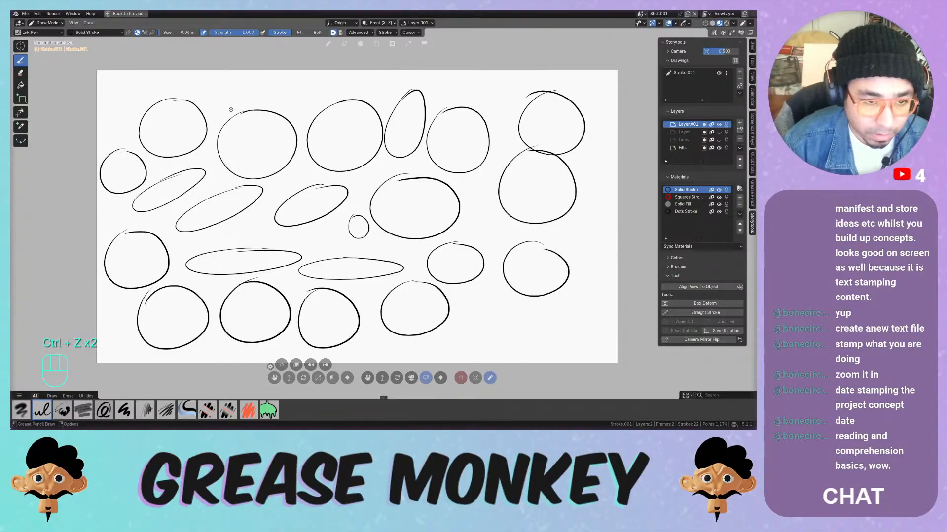
# Fill gaps with a small oval above the top row, two lower-right circles, one at the right edge and one beside the wide ellipse
pyautogui.moveTo(229, 105)
pyautogui.mouseDown()
pyautogui.moveTo(235, 80)
pyautogui.moveTo(230, 104)
pyautogui.mouseUp()
pyautogui.moveTo(495, 290)
pyautogui.mouseDown()
pyautogui.moveTo(513, 327)
pyautogui.moveTo(481, 291)
pyautogui.mouseUp()
pyautogui.moveTo(562, 305)
pyautogui.mouseDown()
pyautogui.moveTo(567, 341)
pyautogui.moveTo(557, 303)
pyautogui.mouseUp()
pyautogui.moveTo(587, 215)
pyautogui.mouseDown()
pyautogui.moveTo(584, 269)
pyautogui.moveTo(574, 217)
pyautogui.mouseUp()
pyautogui.hotkey('ctrl', 'z')
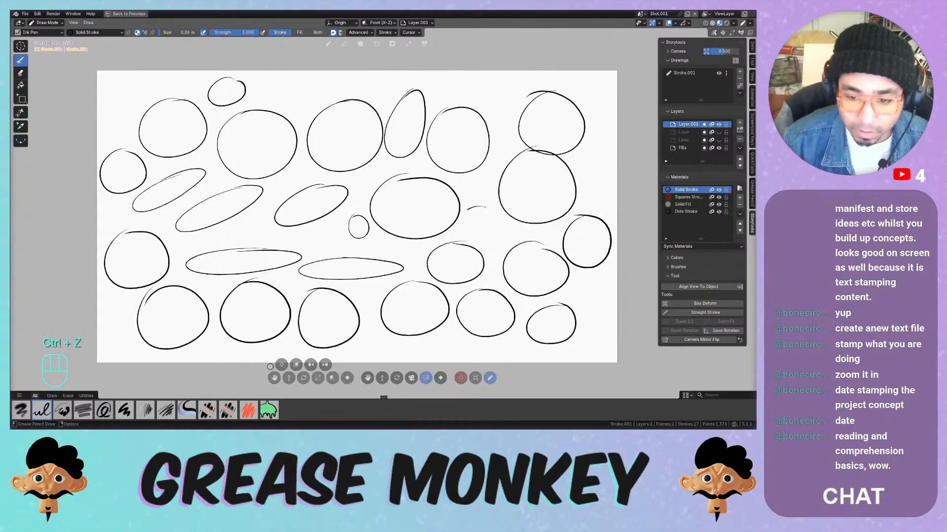
pyautogui.hotkey('ctrl', 'z')
pyautogui.moveTo(477, 203)
pyautogui.mouseDown()
pyautogui.moveTo(468, 230)
pyautogui.moveTo(486, 205)
pyautogui.mouseUp()
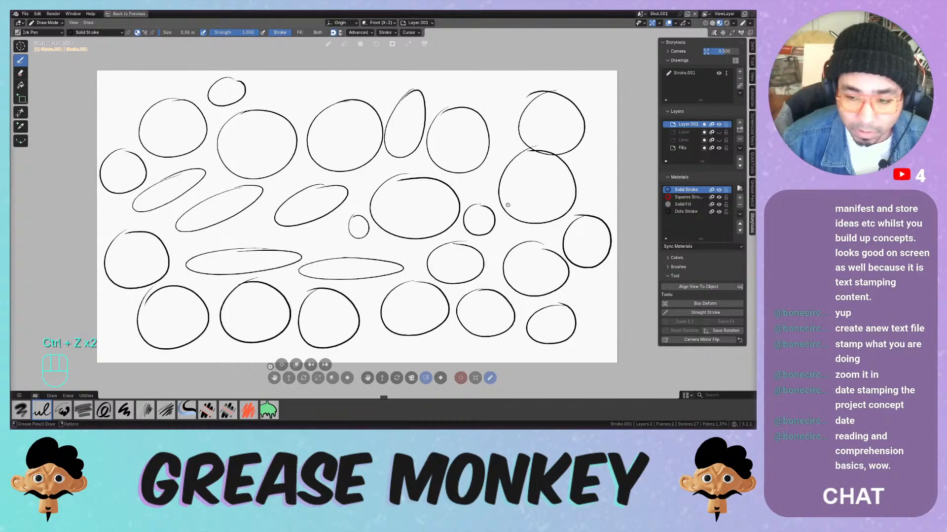
# Draw smaller ovals inside the large right-hand circle, wide ellipse, third top-row circle, rightmost tilted ellipse and left flat ellipse
pyautogui.moveTo(540, 170)
pyautogui.mouseDown()
pyautogui.moveTo(527, 170)
pyautogui.moveTo(551, 185)
pyautogui.moveTo(537, 170)
pyautogui.mouseUp()
pyautogui.moveTo(418, 196)
pyautogui.mouseDown()
pyautogui.moveTo(404, 197)
pyautogui.moveTo(425, 231)
pyautogui.moveTo(430, 195)
pyautogui.mouseUp()
pyautogui.moveTo(353, 121)
pyautogui.mouseDown()
pyautogui.moveTo(364, 131)
pyautogui.moveTo(351, 124)
pyautogui.mouseUp()
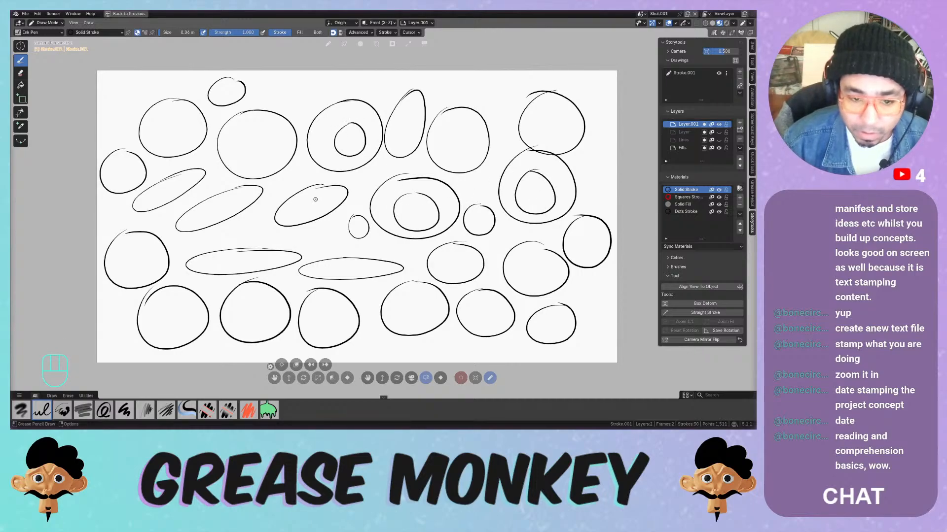
pyautogui.moveTo(316, 197)
pyautogui.mouseDown()
pyautogui.moveTo(325, 205)
pyautogui.moveTo(309, 198)
pyautogui.mouseUp()
pyautogui.moveTo(253, 261)
pyautogui.mouseDown()
pyautogui.moveTo(218, 259)
pyautogui.moveTo(263, 255)
pyautogui.mouseUp()
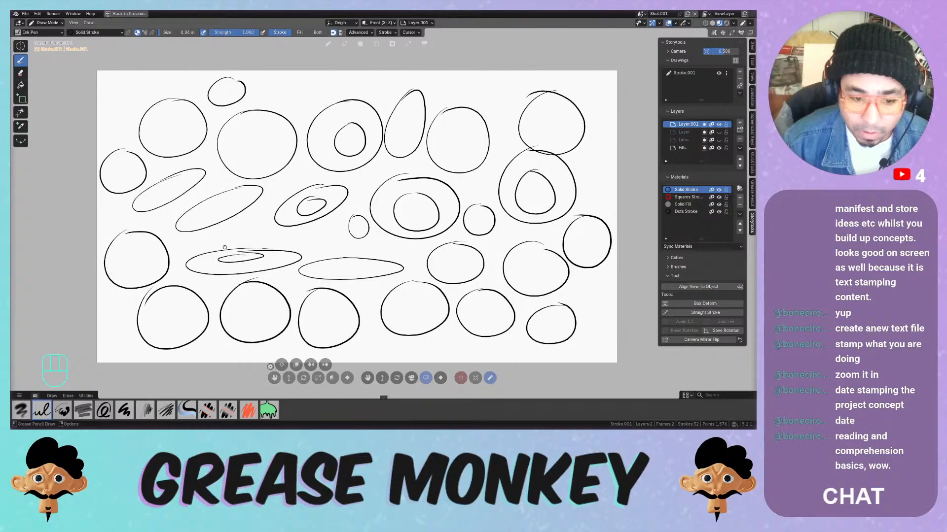
# Draw smaller ovals inside the first two top-row circles, the two left tilted ellipses and the small circle at the left edge
pyautogui.moveTo(255, 129)
pyautogui.mouseDown()
pyautogui.moveTo(280, 136)
pyautogui.moveTo(253, 130)
pyautogui.mouseUp()
pyautogui.moveTo(233, 197)
pyautogui.mouseDown()
pyautogui.moveTo(219, 221)
pyautogui.moveTo(234, 197)
pyautogui.mouseUp()
pyautogui.moveTo(182, 180)
pyautogui.mouseDown()
pyautogui.moveTo(155, 200)
pyautogui.moveTo(179, 181)
pyautogui.mouseUp()
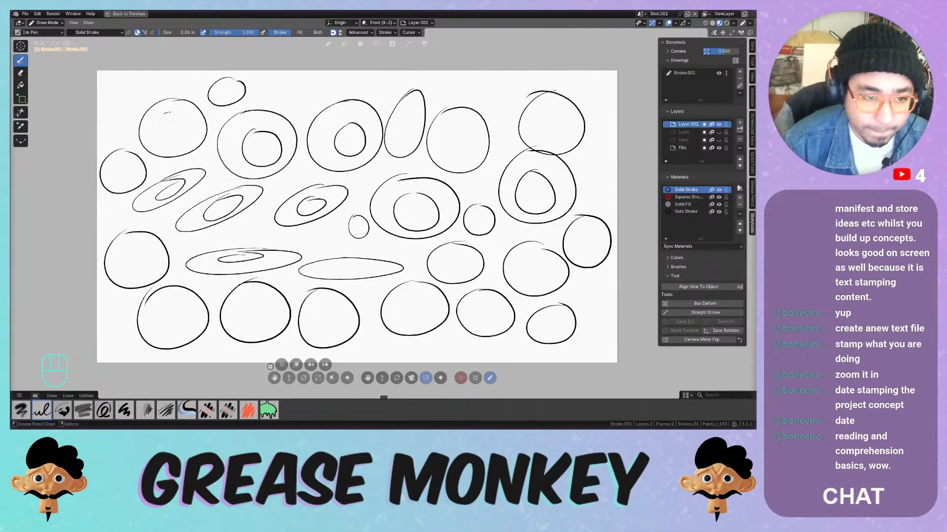
pyautogui.moveTo(170, 112); pyautogui.dragTo(190, 118)
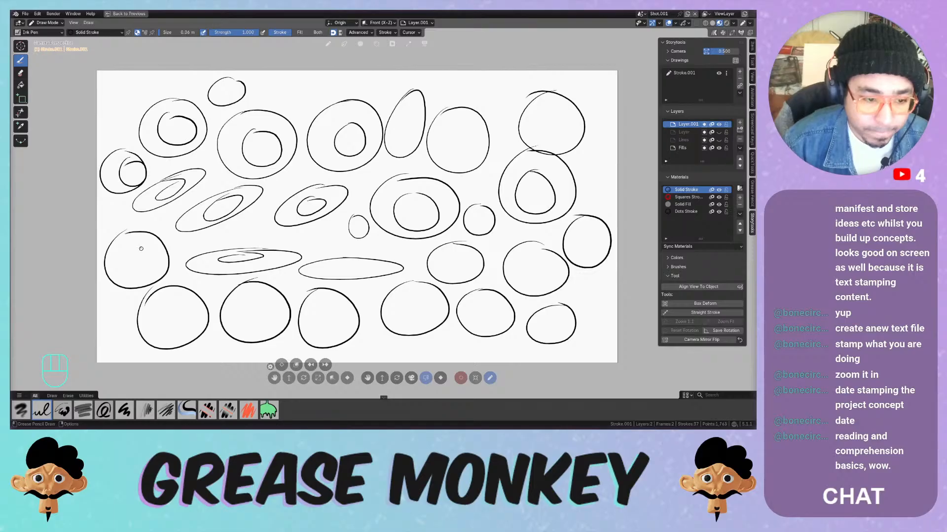
# Draw smaller circles inside the lower-left circle and each circle along the bottom row, through to the lower-right one
pyautogui.moveTo(141, 248)
pyautogui.mouseDown()
pyautogui.moveTo(149, 255)
pyautogui.moveTo(128, 244)
pyautogui.mouseUp()
pyautogui.moveTo(170, 305)
pyautogui.mouseDown()
pyautogui.moveTo(186, 324)
pyautogui.moveTo(163, 308)
pyautogui.mouseUp()
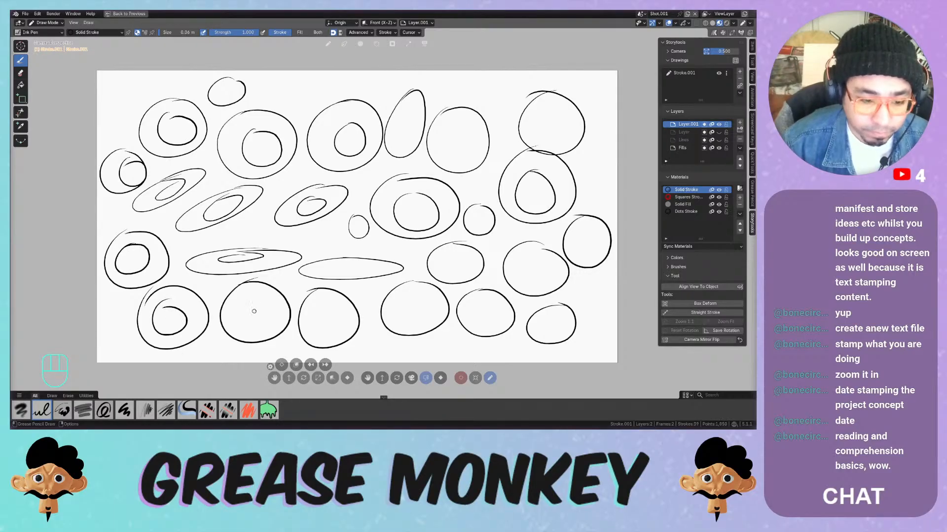
pyautogui.moveTo(252, 299)
pyautogui.mouseDown()
pyautogui.moveTo(266, 329)
pyautogui.moveTo(246, 298)
pyautogui.mouseUp()
pyautogui.moveTo(318, 309)
pyautogui.mouseDown()
pyautogui.moveTo(337, 326)
pyautogui.moveTo(311, 310)
pyautogui.mouseUp()
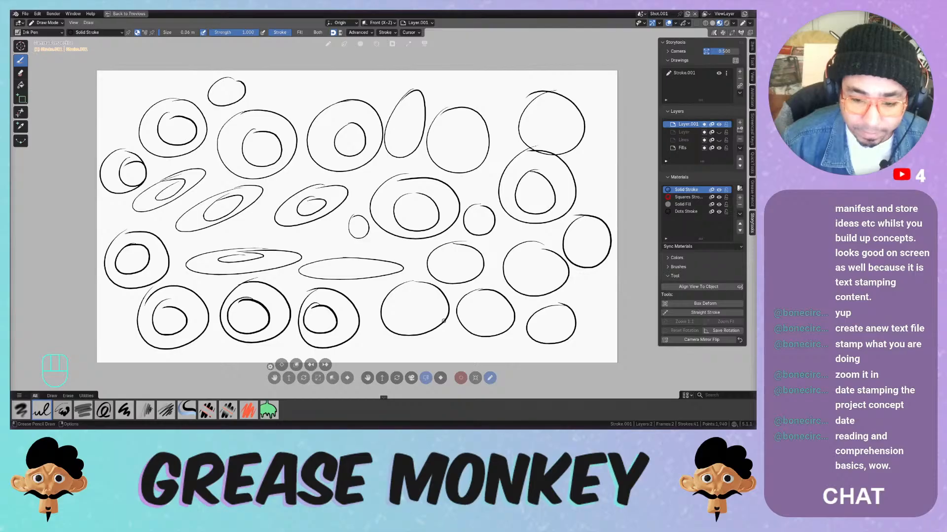
pyautogui.moveTo(433, 305)
pyautogui.mouseDown()
pyautogui.moveTo(409, 316)
pyautogui.moveTo(434, 305)
pyautogui.moveTo(497, 320)
pyautogui.moveTo(489, 303)
pyautogui.mouseUp()
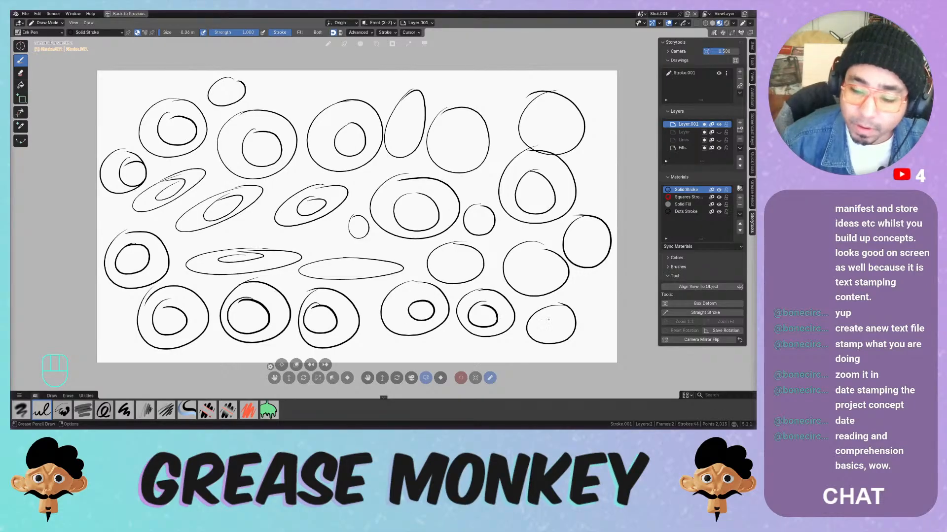
pyautogui.moveTo(549, 316); pyautogui.dragTo(554, 321)
# Draw smaller circles inside the right-hand column and right-edge circles, then inside the fifth top-row shape and the narrow upright oval
pyautogui.moveTo(542, 266)
pyautogui.mouseDown()
pyautogui.moveTo(523, 274)
pyautogui.moveTo(536, 256)
pyautogui.mouseUp()
pyautogui.moveTo(588, 235)
pyautogui.mouseDown()
pyautogui.moveTo(581, 255)
pyautogui.moveTo(592, 237)
pyautogui.mouseUp()
pyautogui.moveTo(535, 180); pyautogui.dragTo(532, 184)
pyautogui.moveTo(534, 125); pyautogui.dragTo(556, 115)
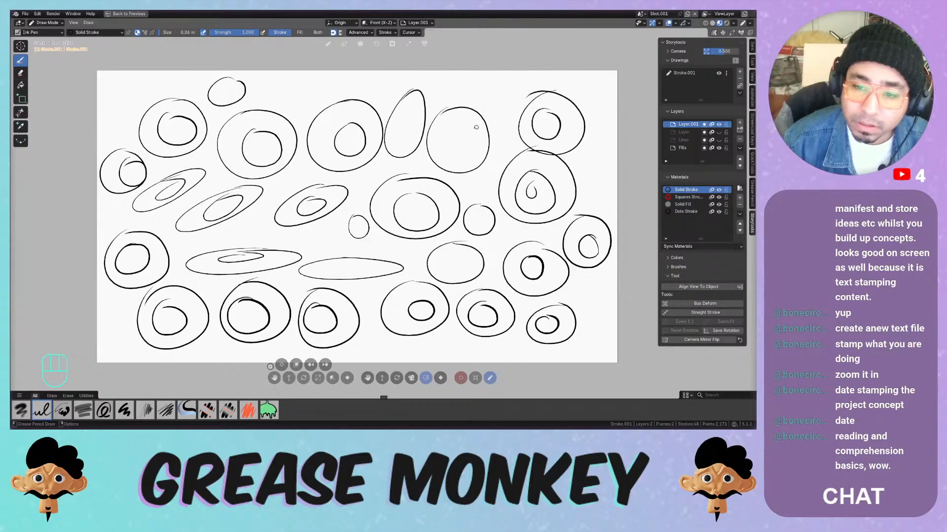
pyautogui.moveTo(473, 128)
pyautogui.mouseDown()
pyautogui.moveTo(466, 158)
pyautogui.moveTo(474, 129)
pyautogui.mouseUp()
pyautogui.moveTo(413, 118); pyautogui.dragTo(422, 135)
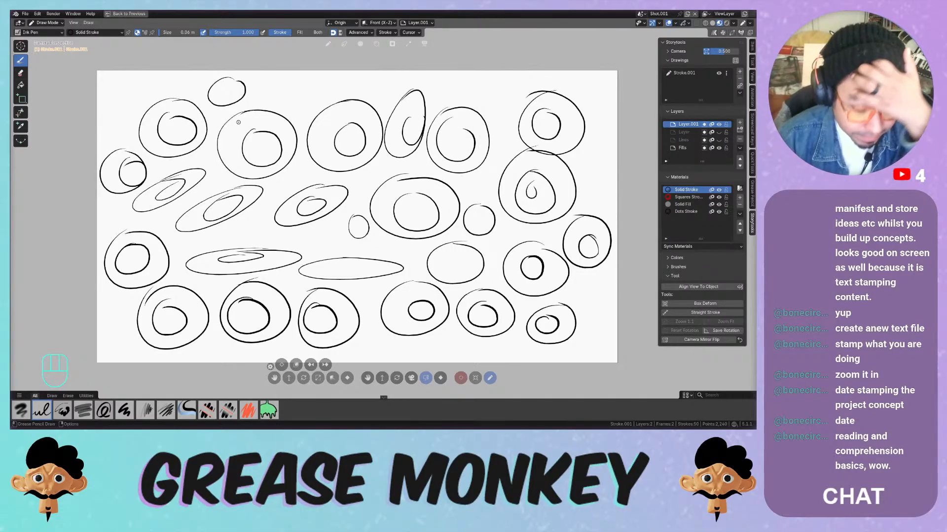
# Open the first blend file in the 08 - Art folder
pyautogui.click(25, 13)
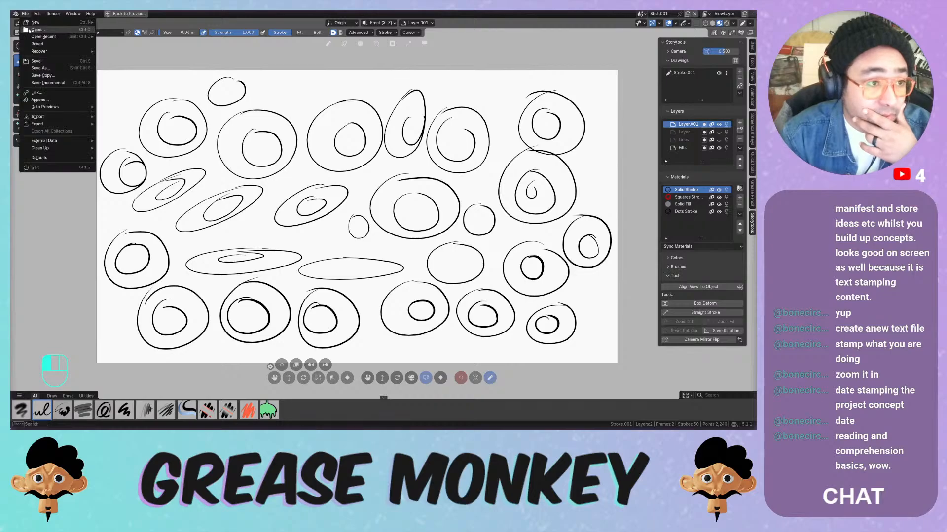
pyautogui.click(35, 30)
pyautogui.click(393, 230)
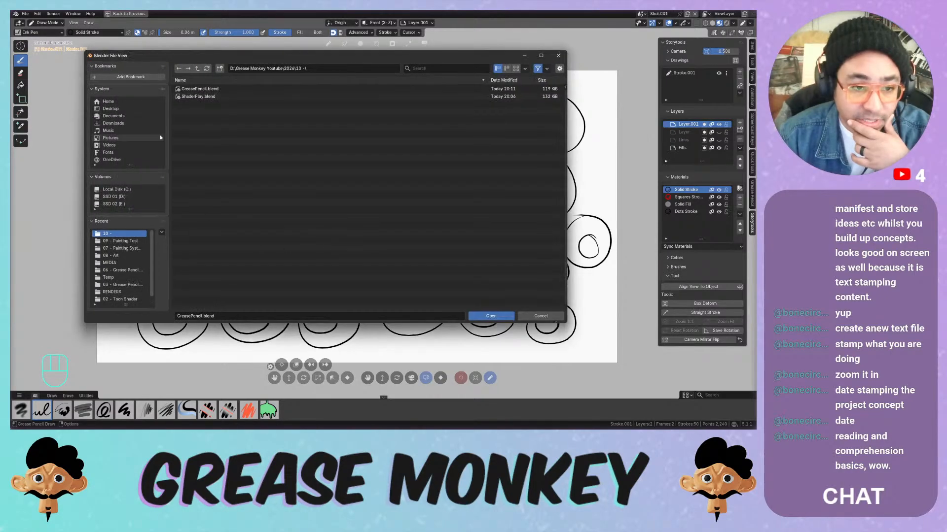
pyautogui.click(197, 68)
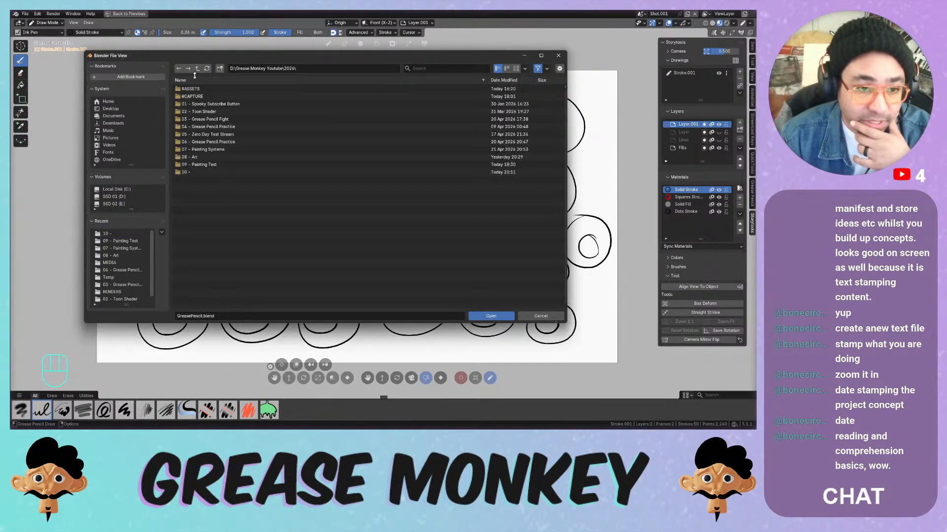
pyautogui.click(222, 158)
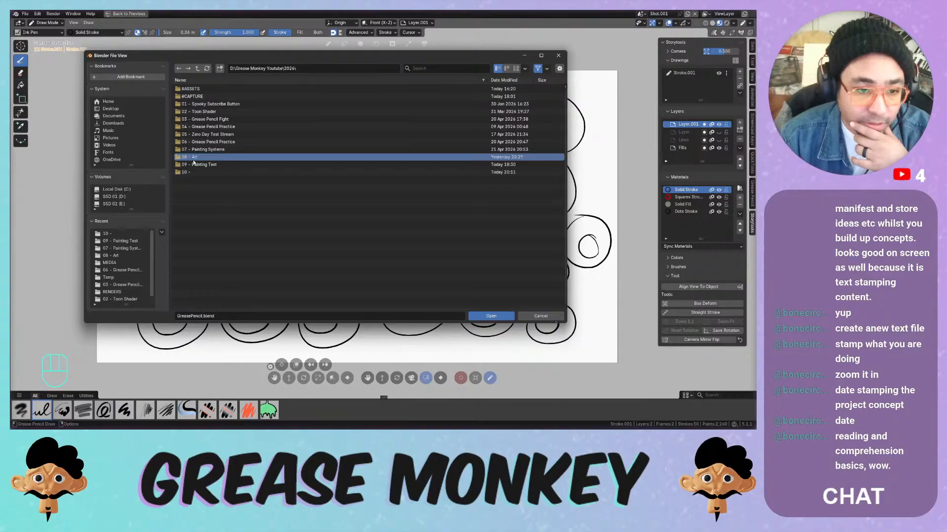
pyautogui.click(221, 157)
pyautogui.doubleClick(195, 89)
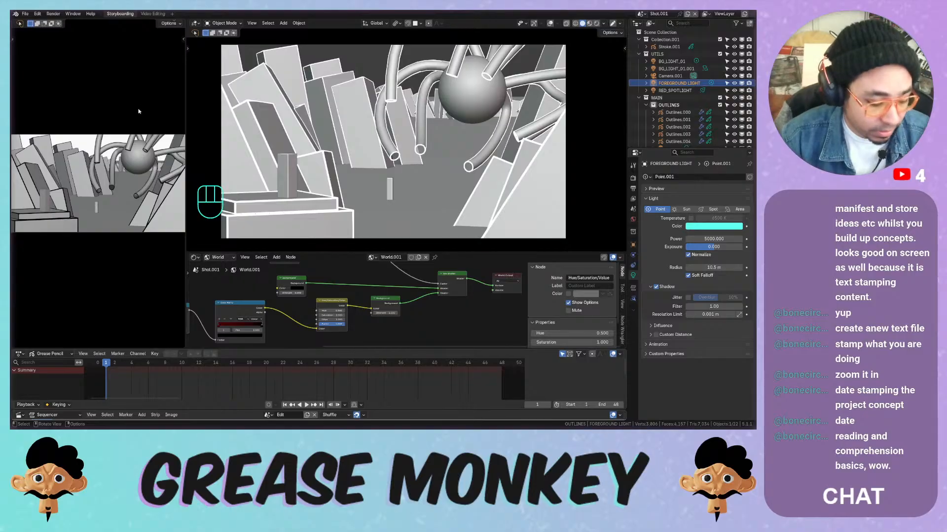
# Switch both the small preview viewport and the main camera viewport to Rendered shading
pyautogui.press('z')
pyautogui.click(142, 68)
pyautogui.press('z')
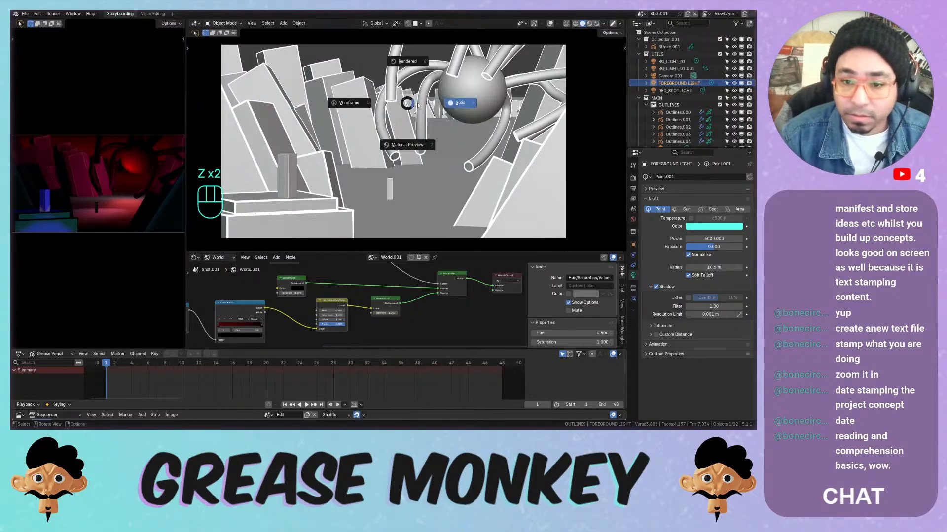
pyautogui.click(421, 72)
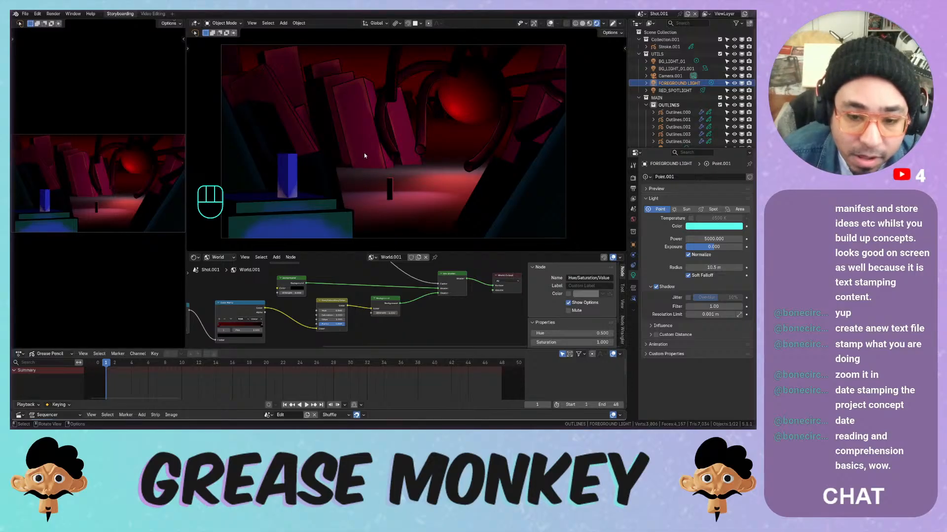
# Turn on the viewport overlays in the main camera view and check their options
pyautogui.click(556, 23)
pyautogui.click(550, 23)
pyautogui.click(556, 24)
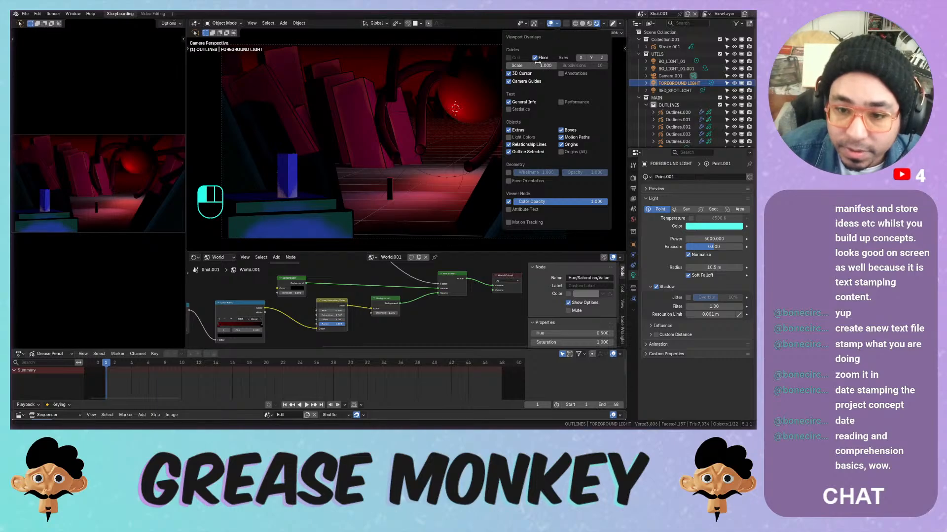
pyautogui.click(560, 27)
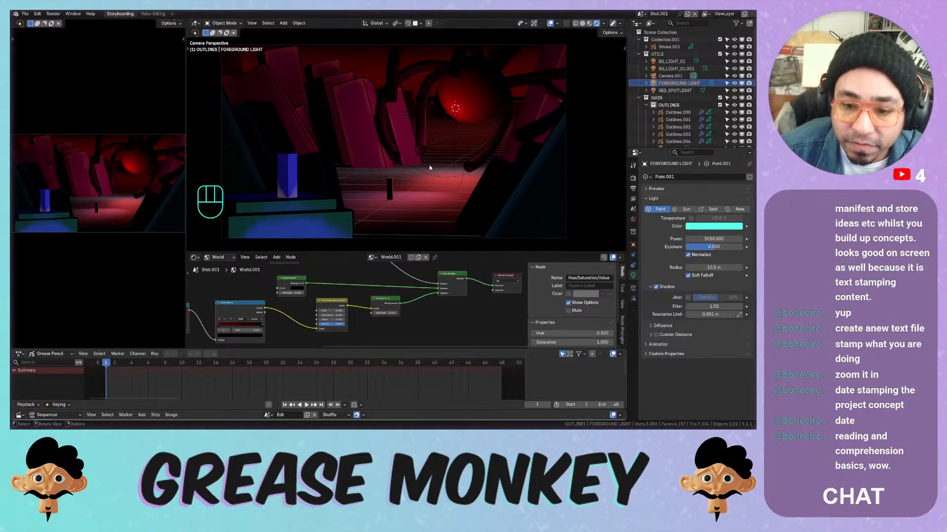
# Inspect the scene outside the camera, return to the camera view and place the 3D cursor on the lit floor below the sphere
pyautogui.moveTo(436, 185); pyautogui.dragTo(437, 183, button='middle')
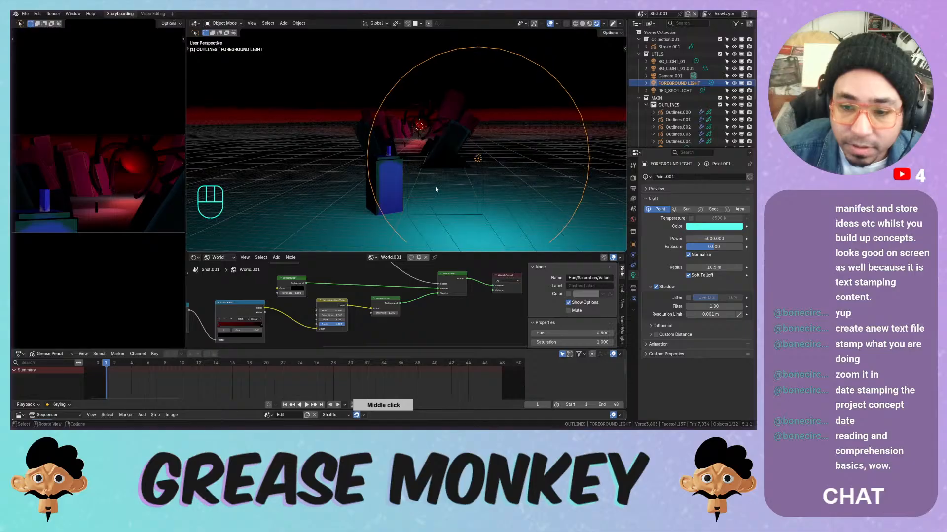
pyautogui.press('KP_0')
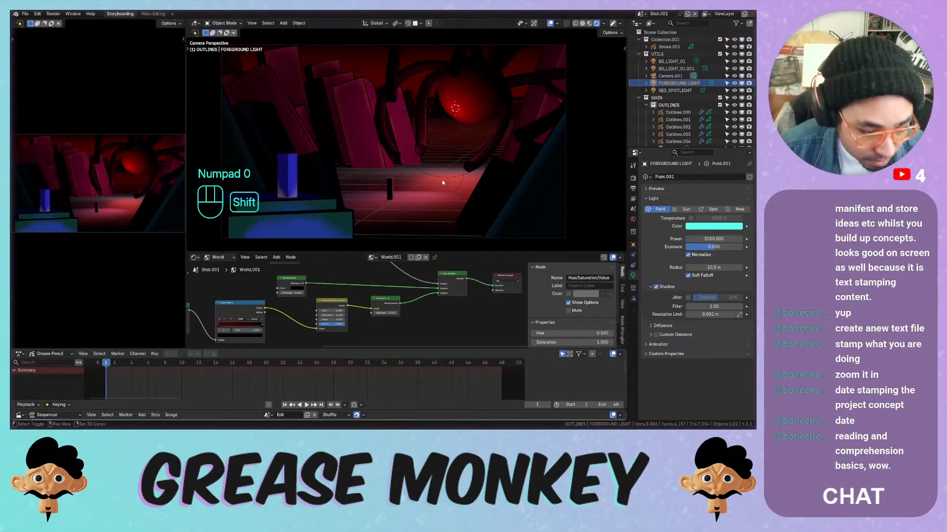
pyautogui.keyDown('shift'); pyautogui.rightClick(443, 180); pyautogui.keyUp('shift')
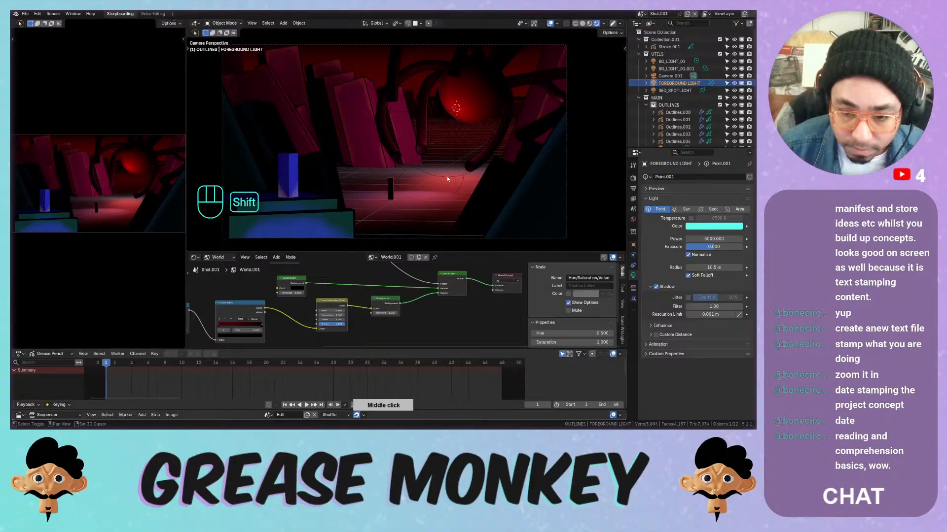
pyautogui.keyDown('shift'); pyautogui.moveTo(443, 179); pyautogui.dragTo(446, 186, button='right'); pyautogui.keyUp('shift')
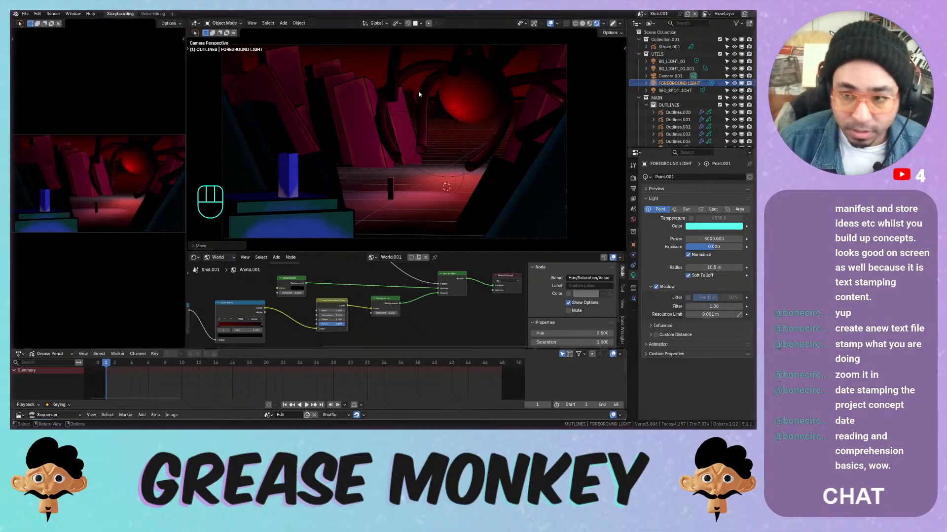
# Check the add-ons list in the preferences and show the Storytools sidebar with its drawings in the main viewport
pyautogui.click(37, 13)
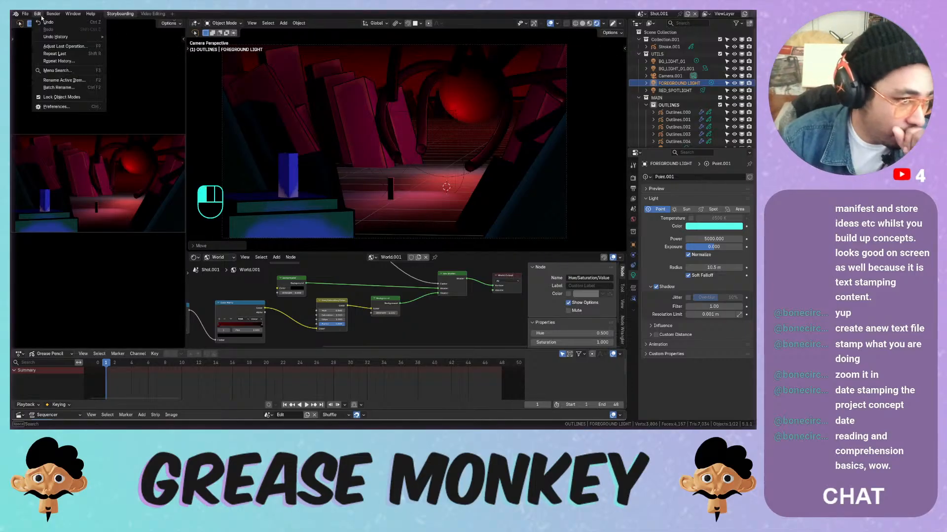
pyautogui.click(59, 113)
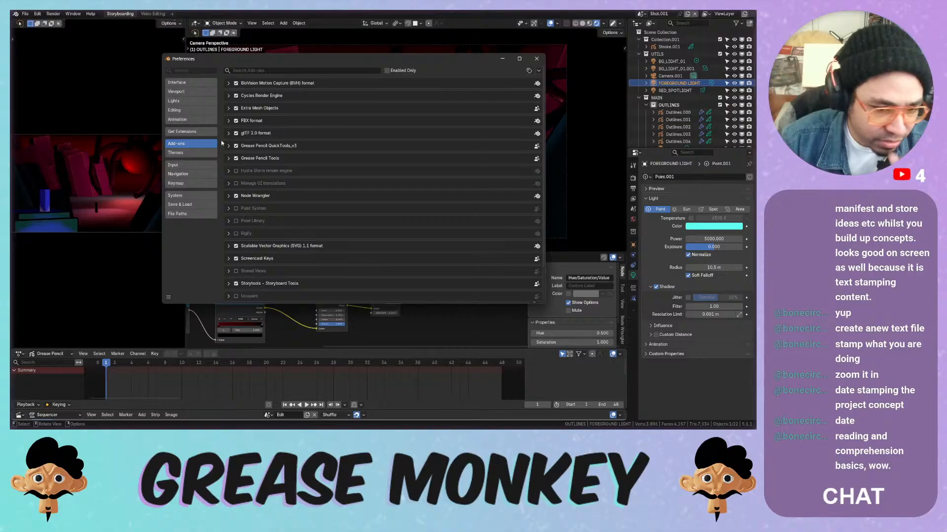
pyautogui.click(537, 58)
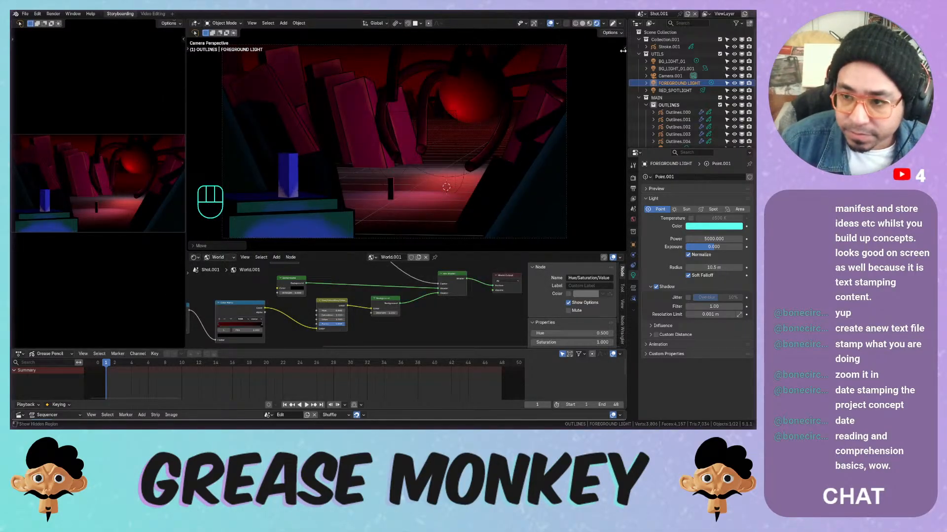
pyautogui.press('n')
pyautogui.click(622, 197)
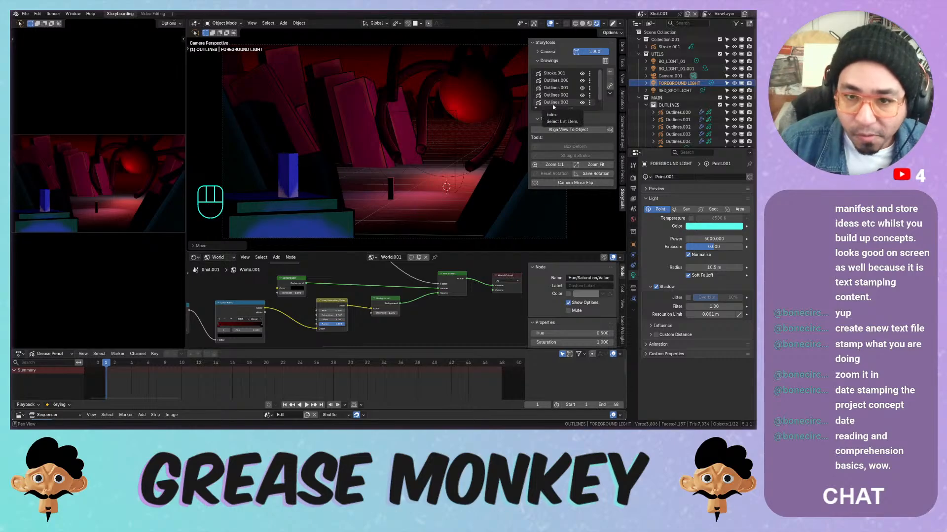
# Disable and re-enable the Storytools - Storyboard Tools add-on in the preferences, and display its toolbar in the main viewport
pyautogui.click(231, 24)
pyautogui.click(228, 31)
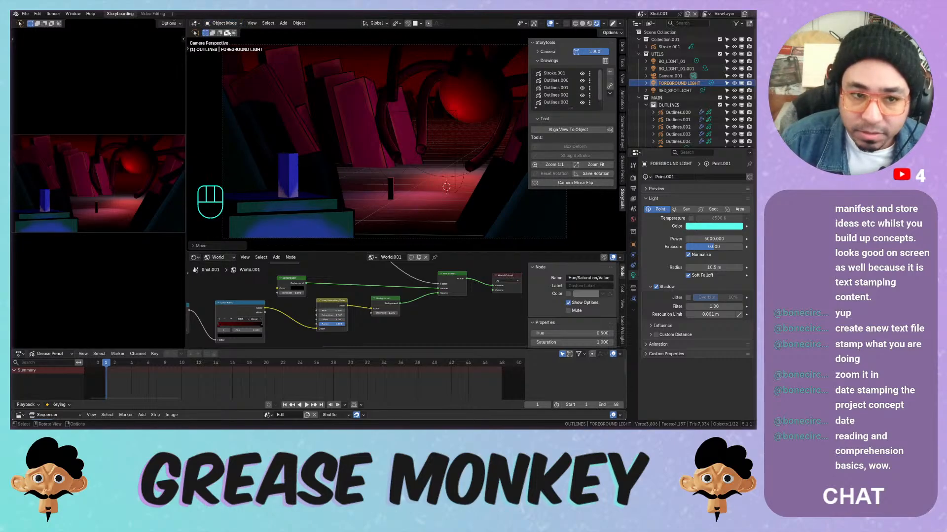
pyautogui.click(37, 13)
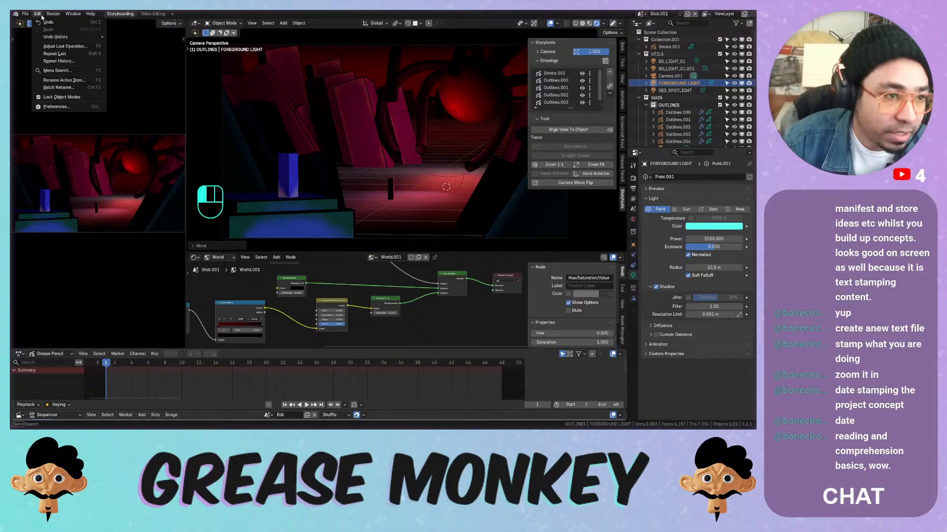
pyautogui.click(56, 107)
pyautogui.click(236, 283)
pyautogui.click(235, 283)
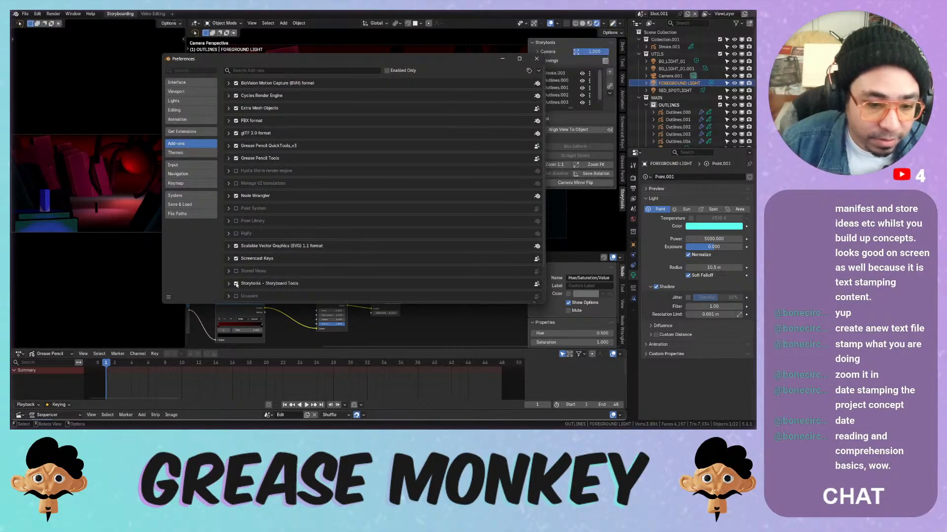
pyautogui.moveTo(393, 64); pyautogui.dragTo(377, 120)
pyautogui.click(534, 23)
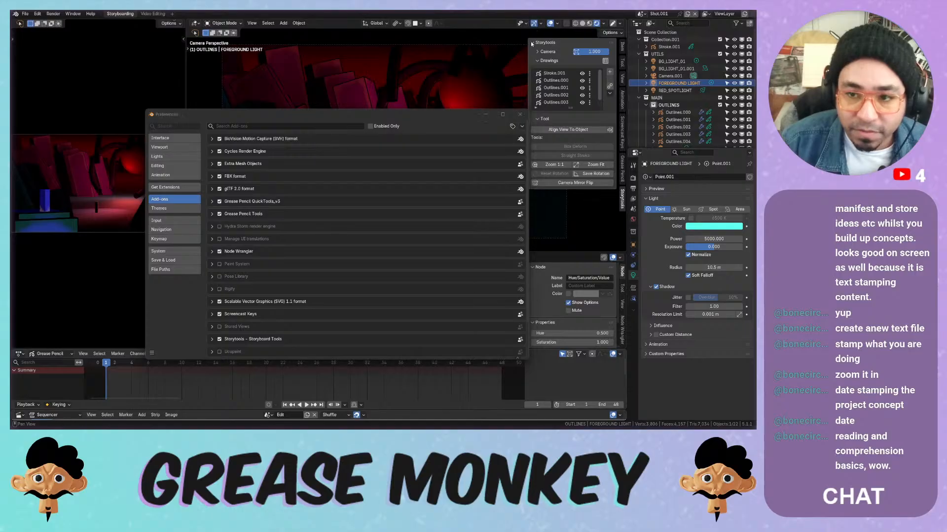
pyautogui.click(520, 114)
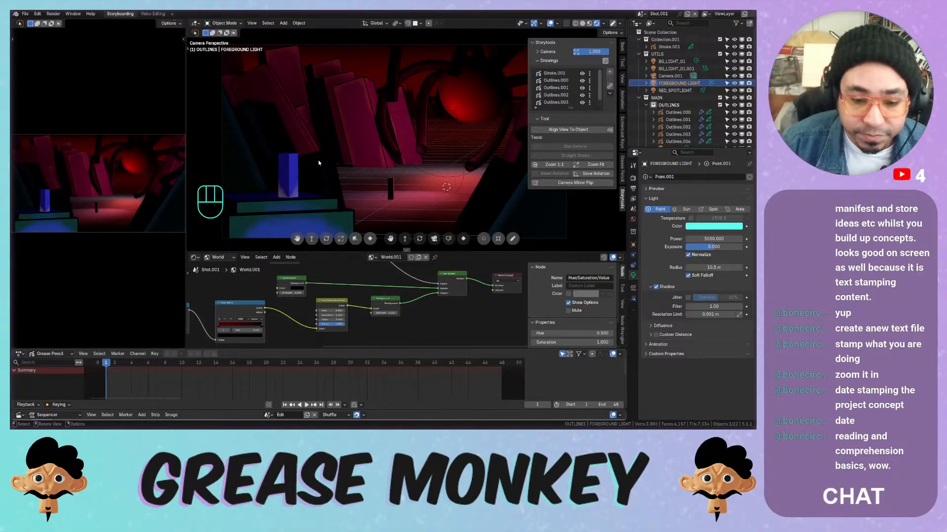
# Extend the main viewport over the world node editor's area and lengthen the Storytools drawings list
pyautogui.moveTo(190, 248); pyautogui.dragTo(205, 255)
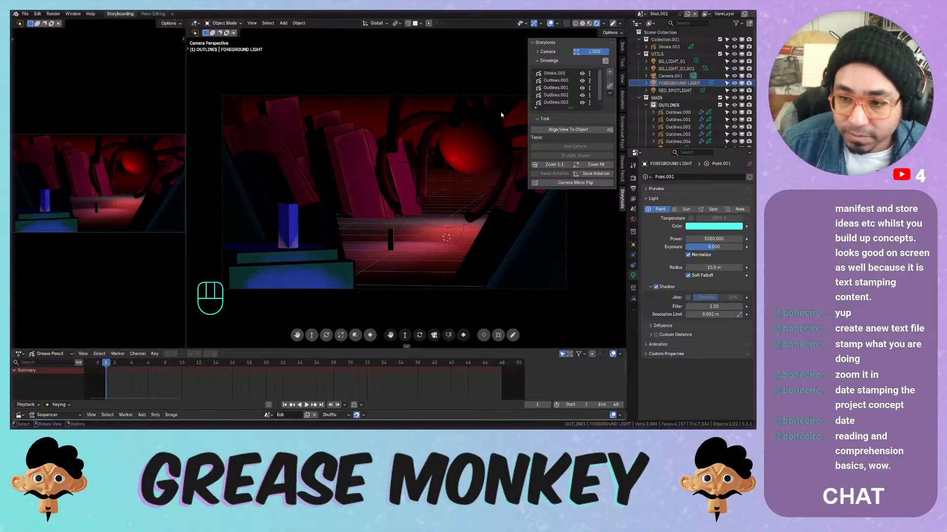
pyautogui.click(599, 81)
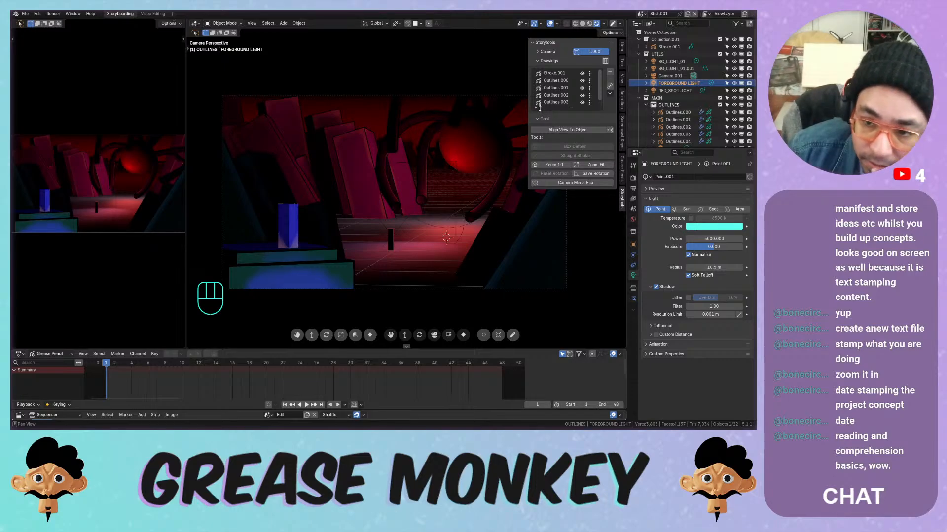
pyautogui.moveTo(599, 91); pyautogui.dragTo(572, 122)
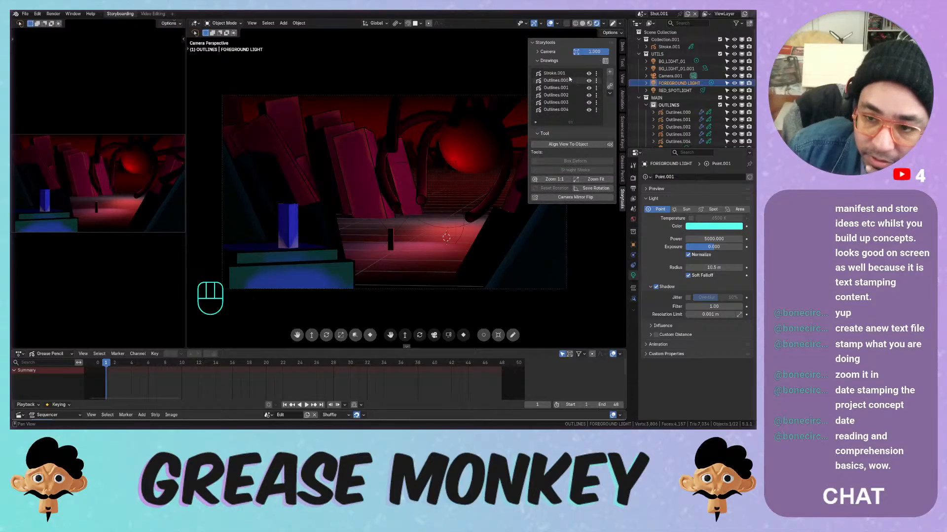
# Create a new drawing named Drawing_009 in Collection.001, parented to the camera and positioned at the 3D cursor
pyautogui.click(663, 47)
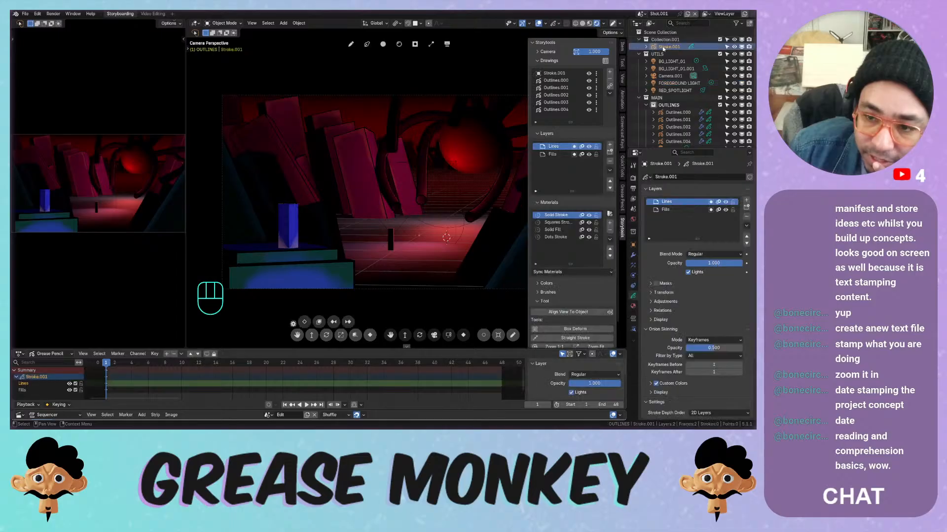
pyautogui.click(664, 42)
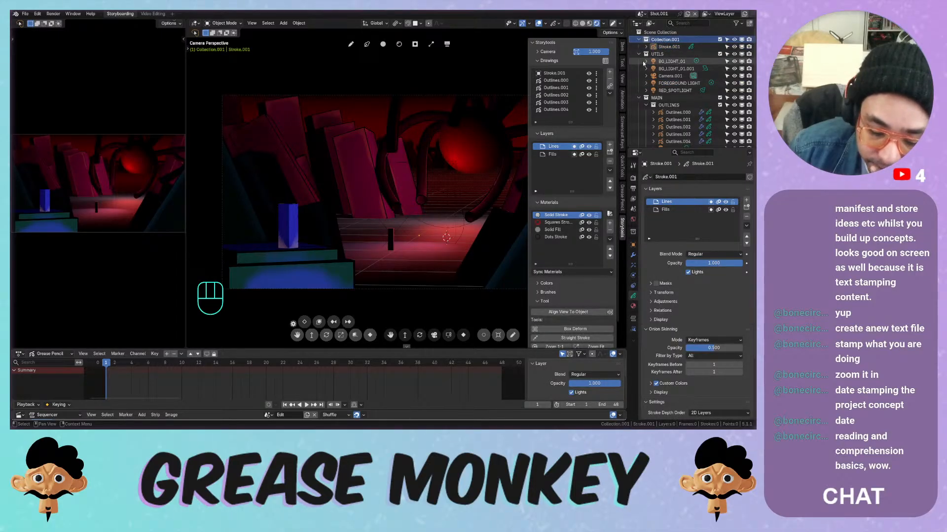
pyautogui.click(610, 72)
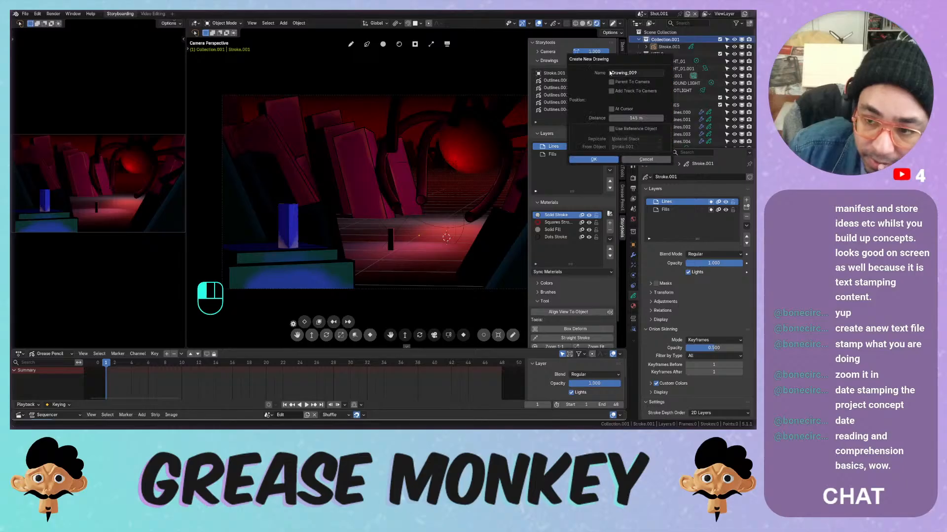
pyautogui.click(614, 83)
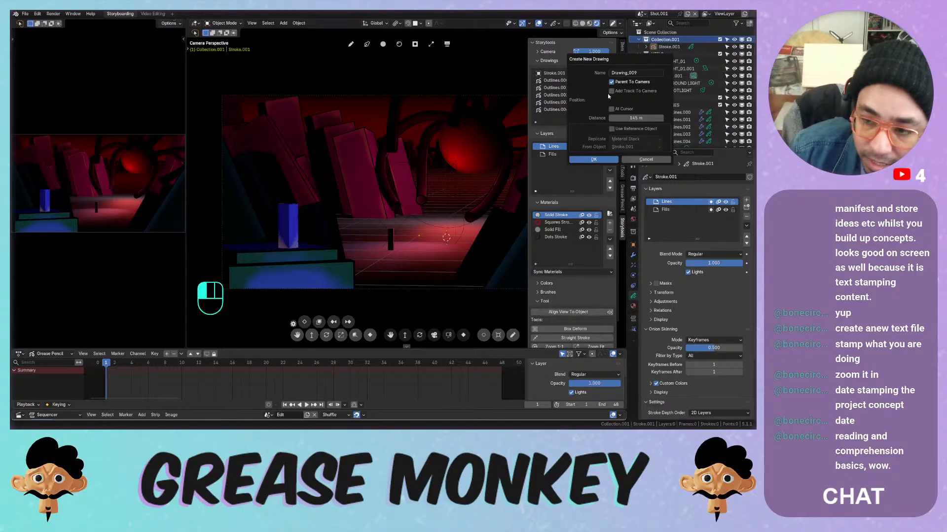
pyautogui.click(610, 109)
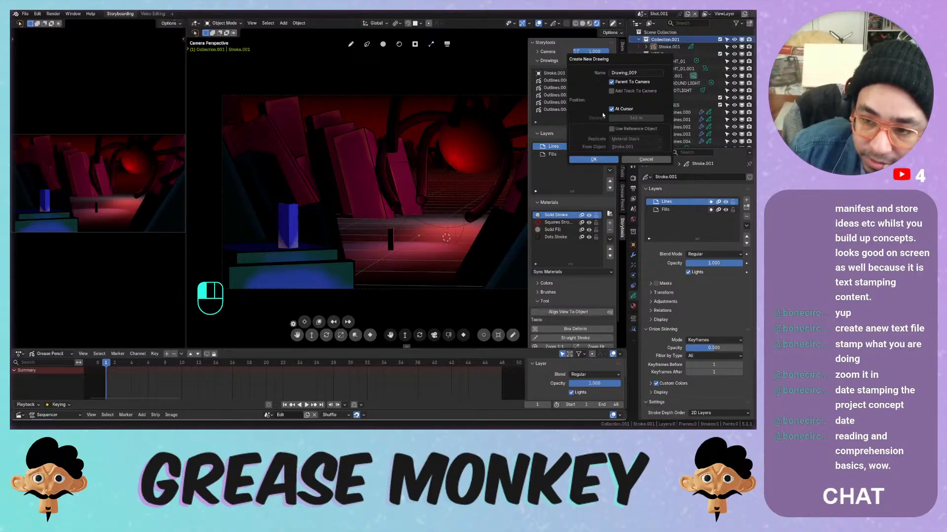
pyautogui.click(587, 160)
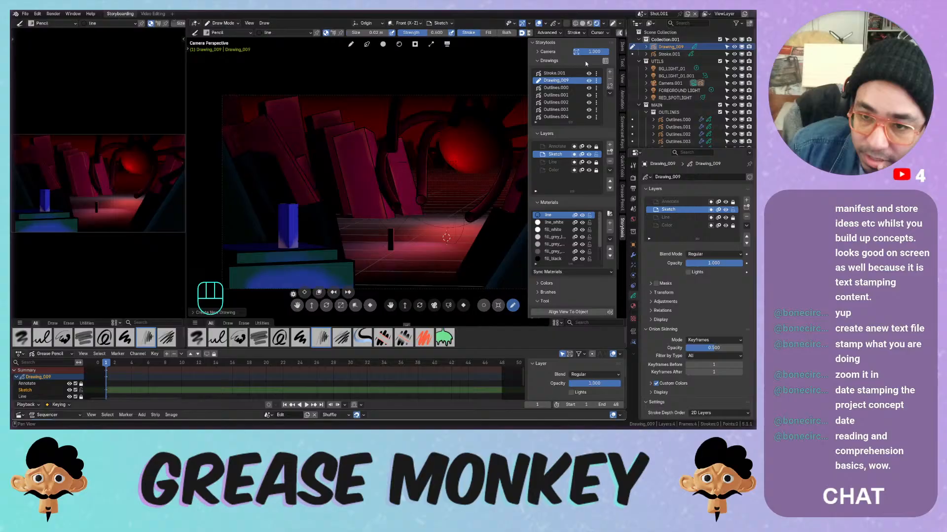
# Move the new drawing up from the 3D cursor on the floor to the height of the red sphere
pyautogui.rightClick(609, 34)
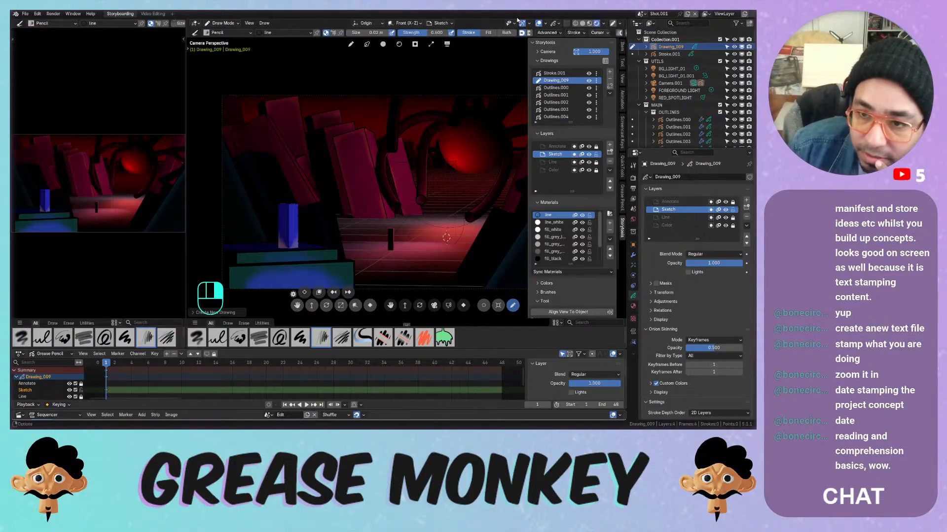
pyautogui.moveTo(548, 33); pyautogui.dragTo(511, 33, button='middle')
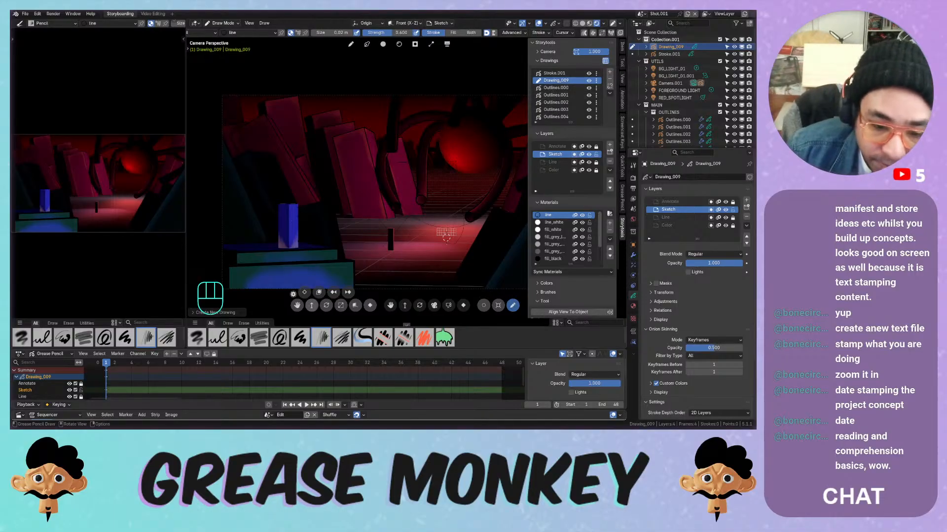
pyautogui.moveTo(311, 306)
pyautogui.mouseDown()
pyautogui.moveTo(365, 306)
pyautogui.moveTo(310, 309)
pyautogui.mouseUp()
pyautogui.hotkey('ctrl', 'z')
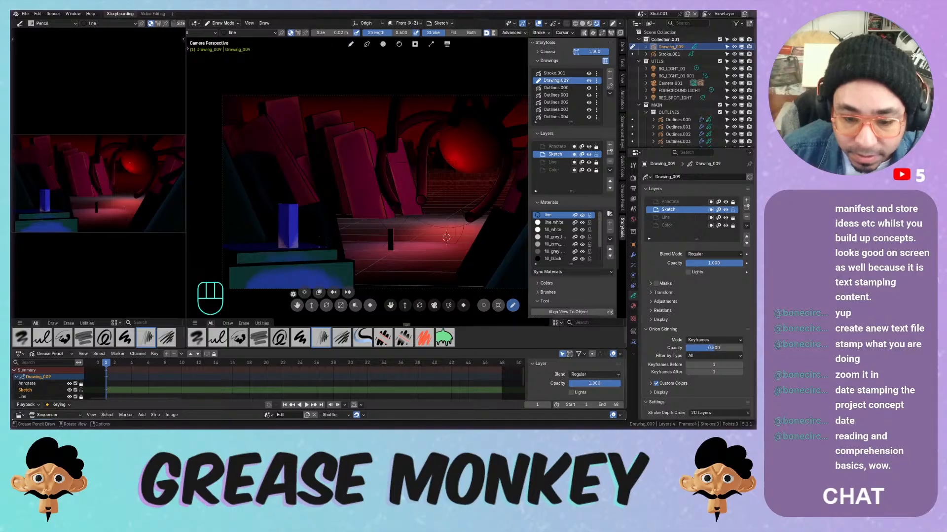
pyautogui.moveTo(311, 305); pyautogui.dragTo(310, 318)
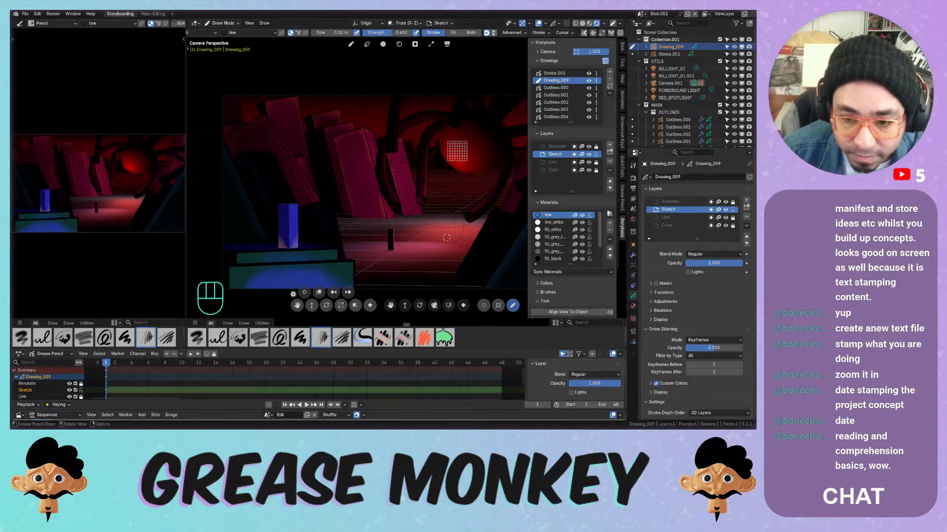
# Test the Pencil brush with a stroke near the sphere, enlarge it for another stroke over the floor, and undo both
pyautogui.moveTo(448, 128); pyautogui.dragTo(470, 140)
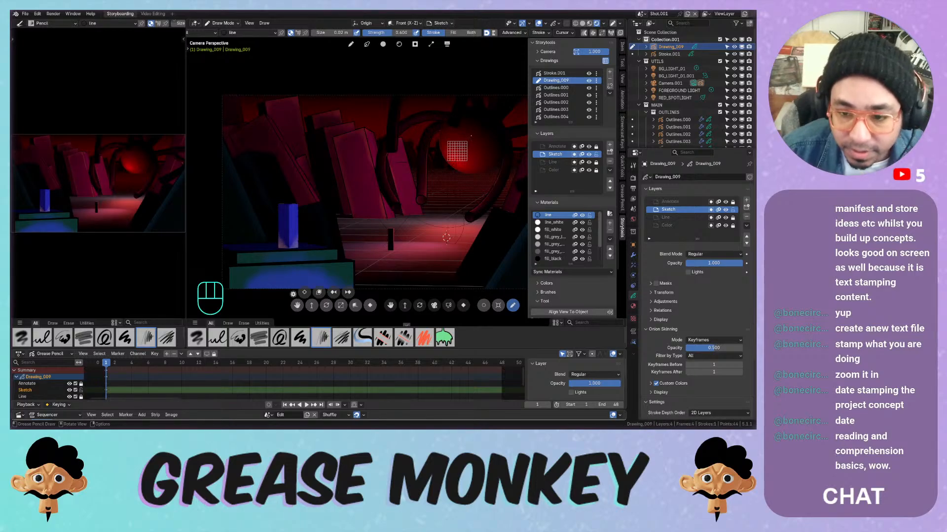
pyautogui.hotkey('ctrl', 'z')
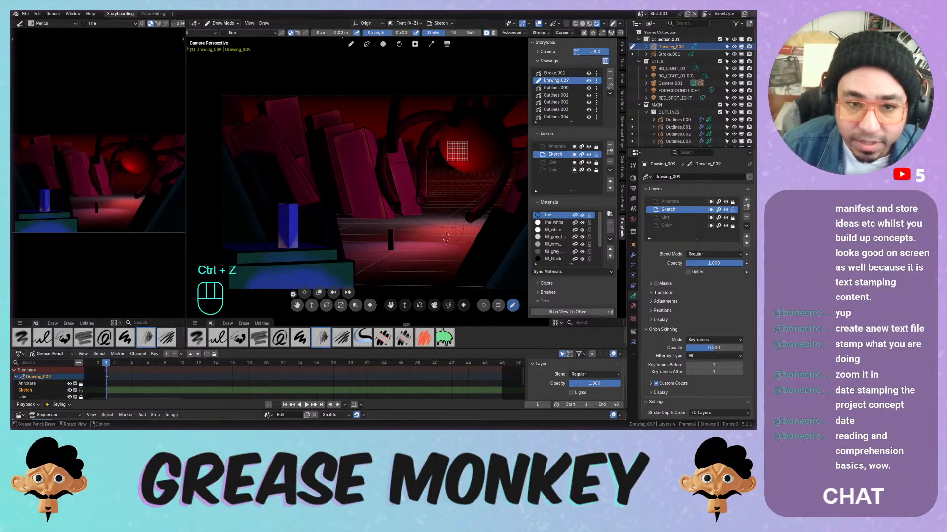
pyautogui.rightClick(344, 32)
pyautogui.moveTo(443, 32); pyautogui.dragTo(478, 32, button='middle')
pyautogui.moveTo(361, 35); pyautogui.dragTo(382, 34)
pyautogui.moveTo(377, 193)
pyautogui.mouseDown()
pyautogui.moveTo(407, 199)
pyautogui.moveTo(406, 222)
pyautogui.mouseUp()
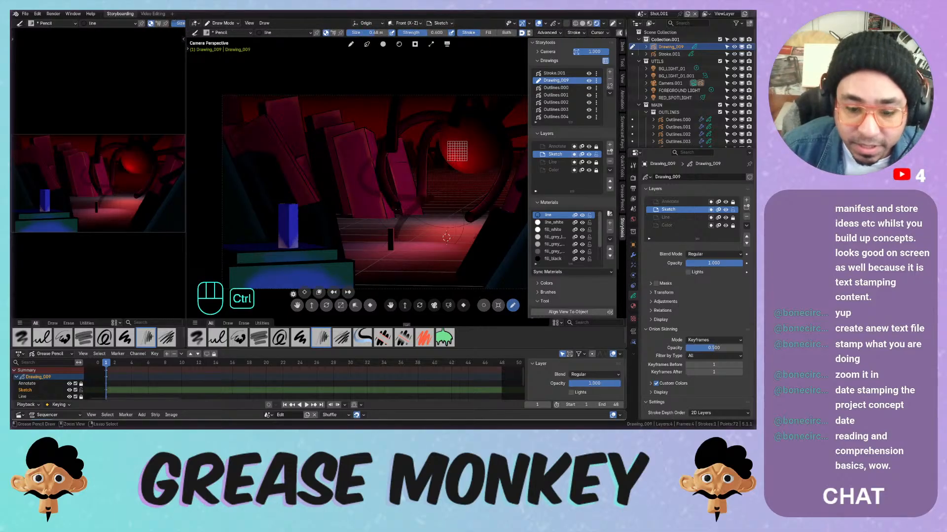
pyautogui.hotkey('ctrl', 'z')
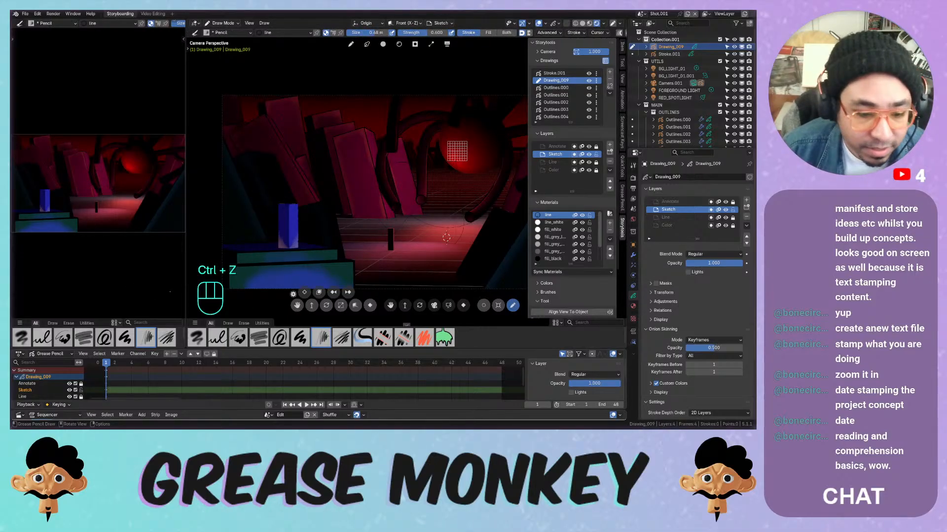
# Switch to the Ink Pen brush, enlarge it, and undo a test stroke made across the middle of the scene
pyautogui.click(214, 340)
pyautogui.hotkey('ctrl', 'z')
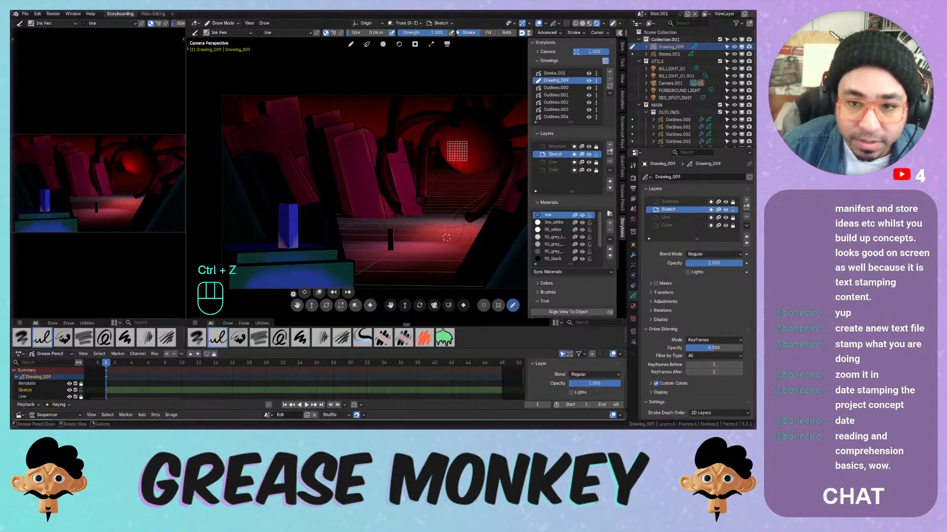
pyautogui.moveTo(365, 33); pyautogui.dragTo(376, 33)
pyautogui.moveTo(362, 148); pyautogui.dragTo(445, 237)
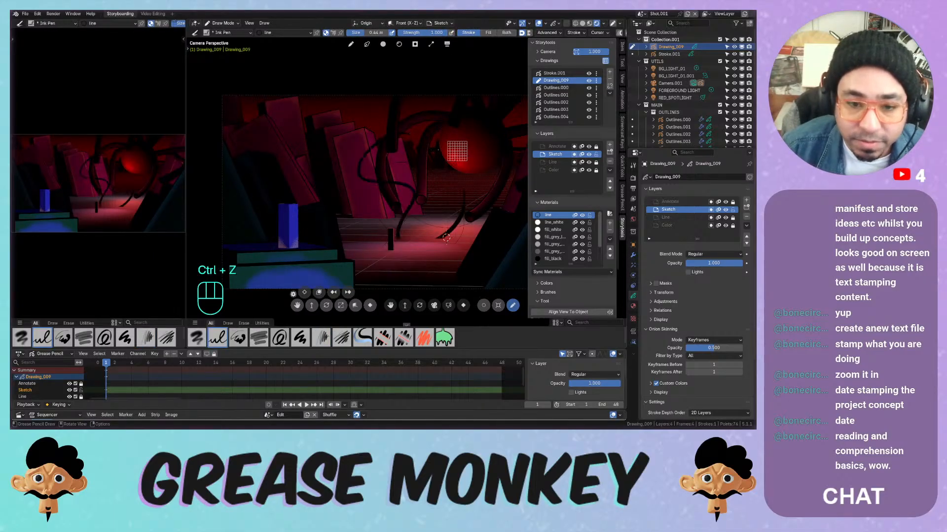
pyautogui.hotkey('ctrl', 'z')
# Set the drawing material to line_white and test it with strokes around the sphere and floor, undoing each one
pyautogui.click(279, 32)
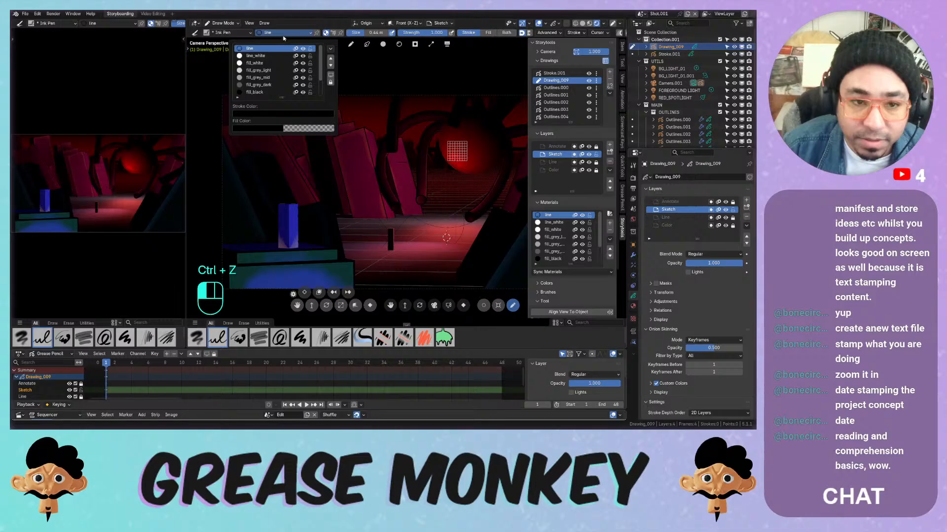
pyautogui.click(256, 55)
pyautogui.moveTo(419, 138)
pyautogui.mouseDown()
pyautogui.moveTo(430, 136)
pyautogui.moveTo(406, 238)
pyautogui.mouseUp()
pyautogui.moveTo(460, 220); pyautogui.dragTo(458, 238)
pyautogui.hotkey('ctrl', 'z')
pyautogui.hotkey('ctrl', 'z')
pyautogui.moveTo(449, 117)
pyautogui.mouseDown()
pyautogui.moveTo(439, 132)
pyautogui.moveTo(445, 161)
pyautogui.mouseUp()
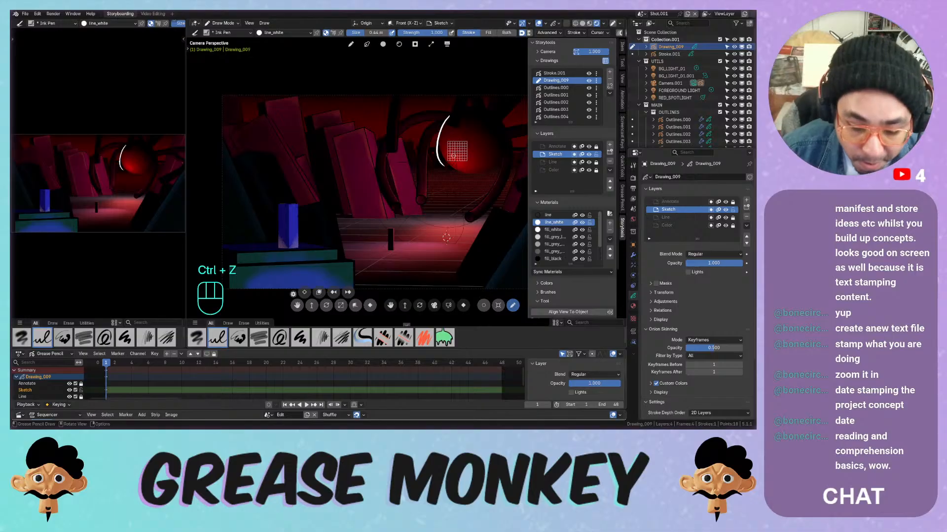
pyautogui.hotkey('ctrl', 'z')
pyautogui.moveTo(449, 127)
pyautogui.mouseDown()
pyautogui.moveTo(424, 163)
pyautogui.moveTo(485, 129)
pyautogui.moveTo(416, 141)
pyautogui.mouseUp()
pyautogui.hotkey('ctrl', 'z')
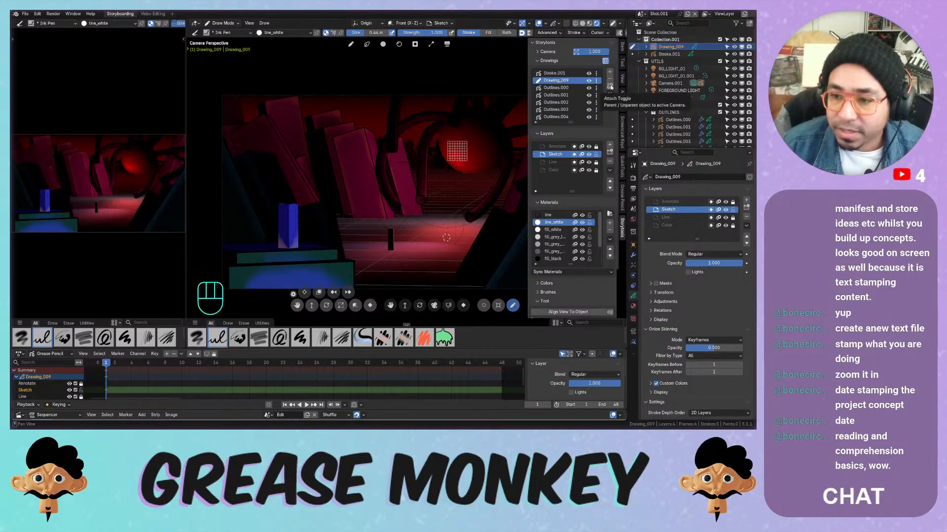
# Detach the new drawing from the active camera and attach it again
pyautogui.click(610, 86)
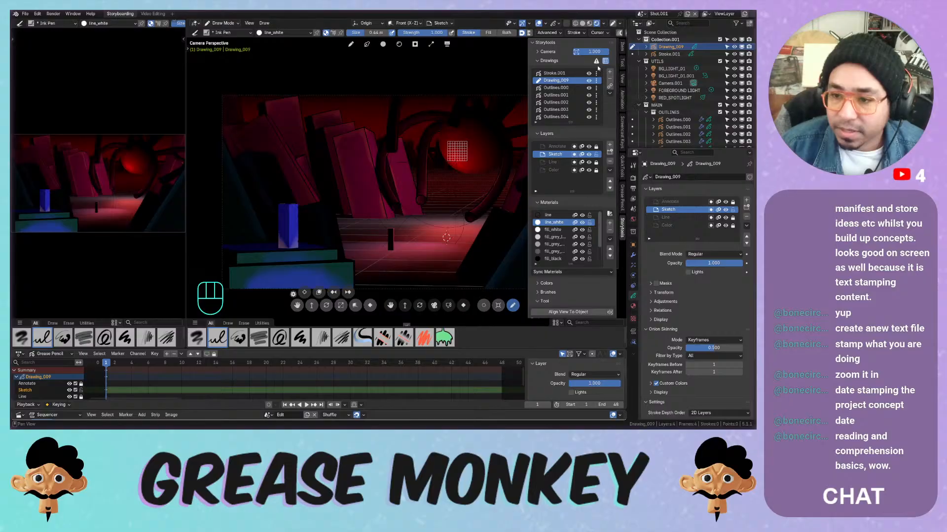
pyautogui.moveTo(596, 61)
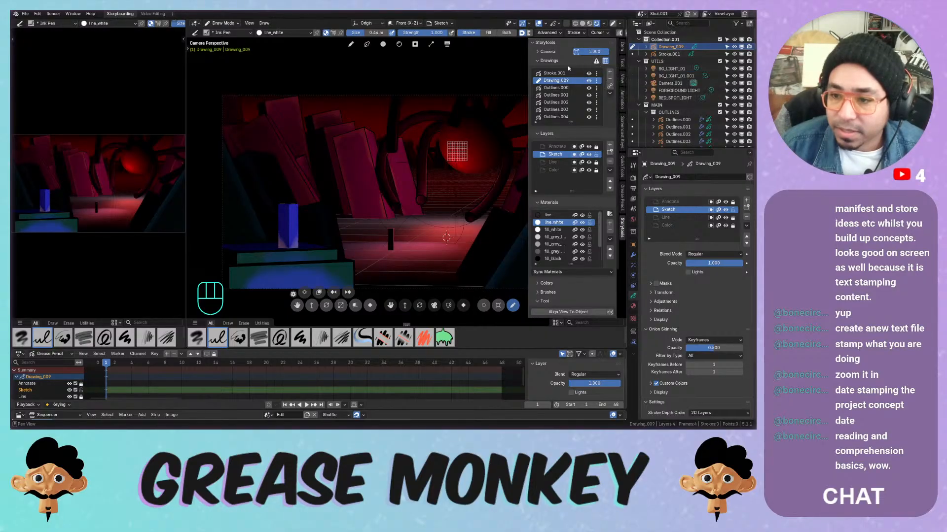
pyautogui.hotkey('ctrl', 'a')
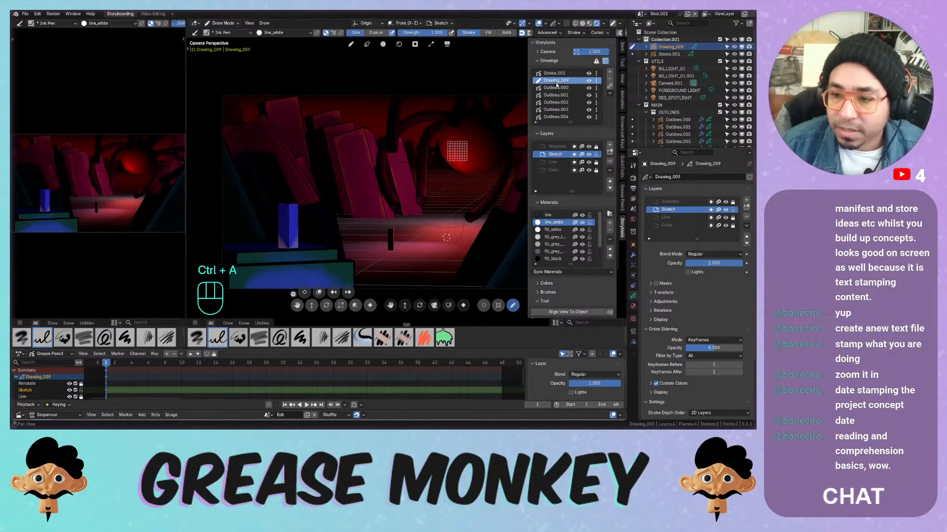
pyautogui.click(610, 86)
# Check the display toggles of the drawings list, keeping Visibility State on Show
pyautogui.click(610, 94)
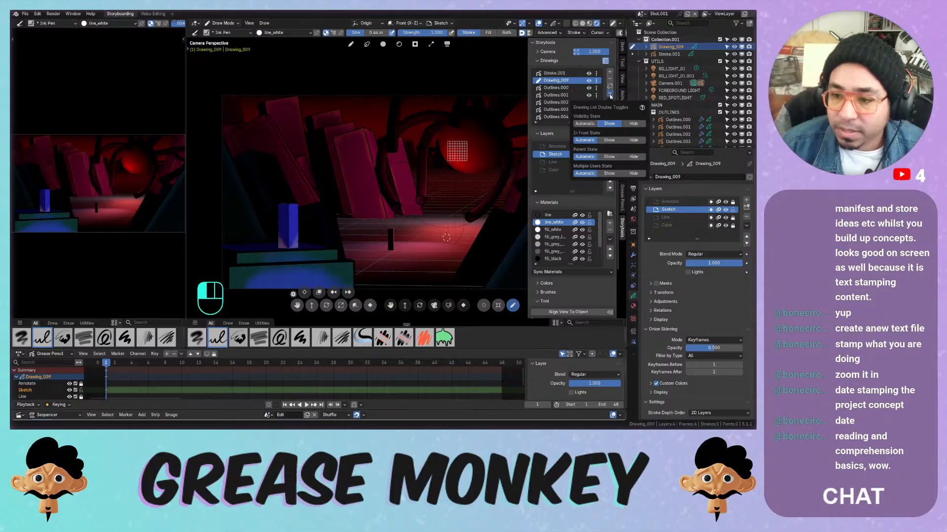
pyautogui.click(622, 123)
pyautogui.click(609, 123)
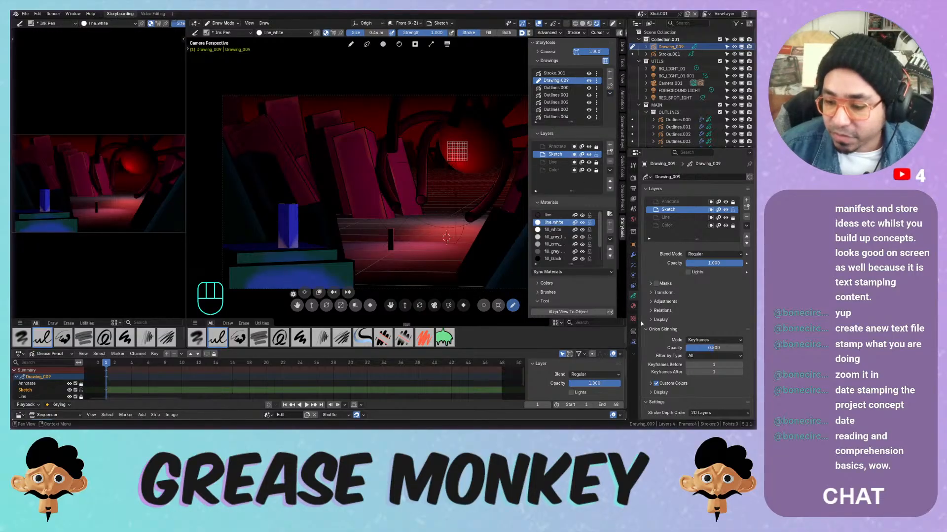
# Turn on In Front for Drawing_009 in its object viewport display settings
pyautogui.click(655, 189)
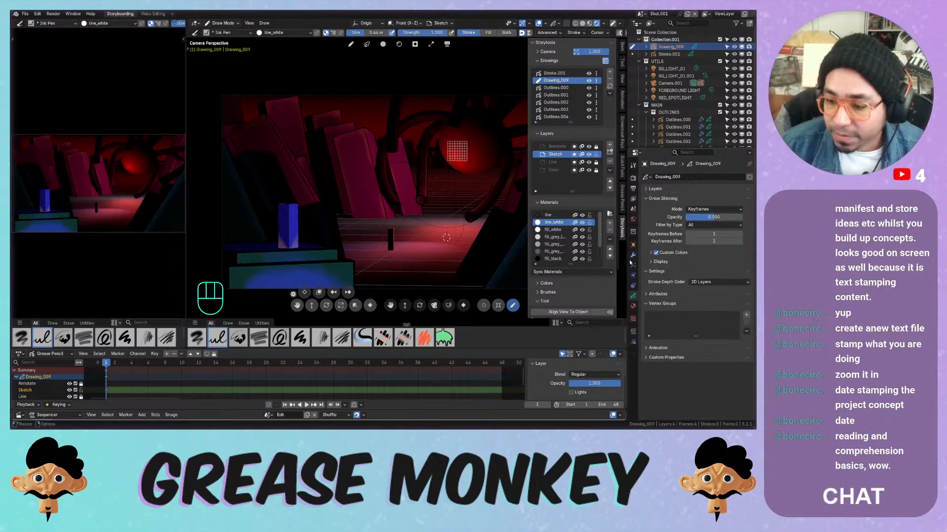
pyautogui.click(657, 271)
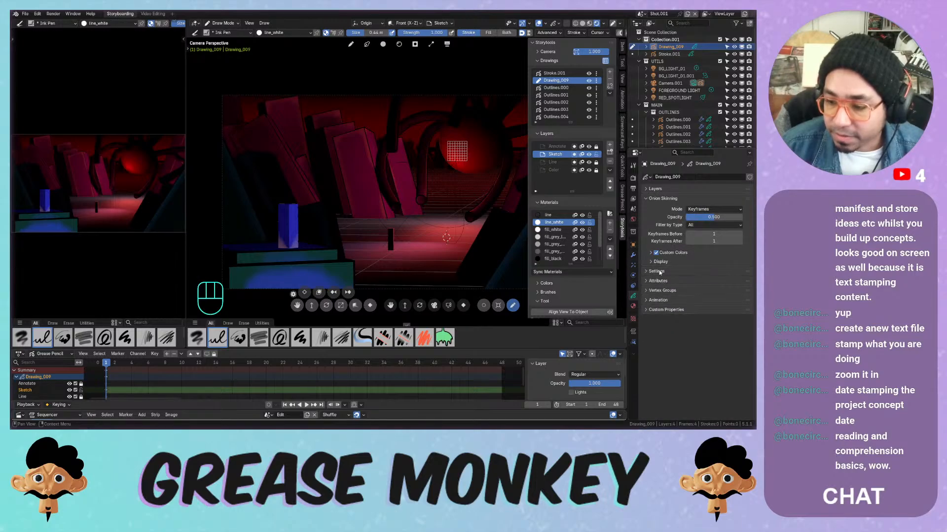
pyautogui.click(664, 262)
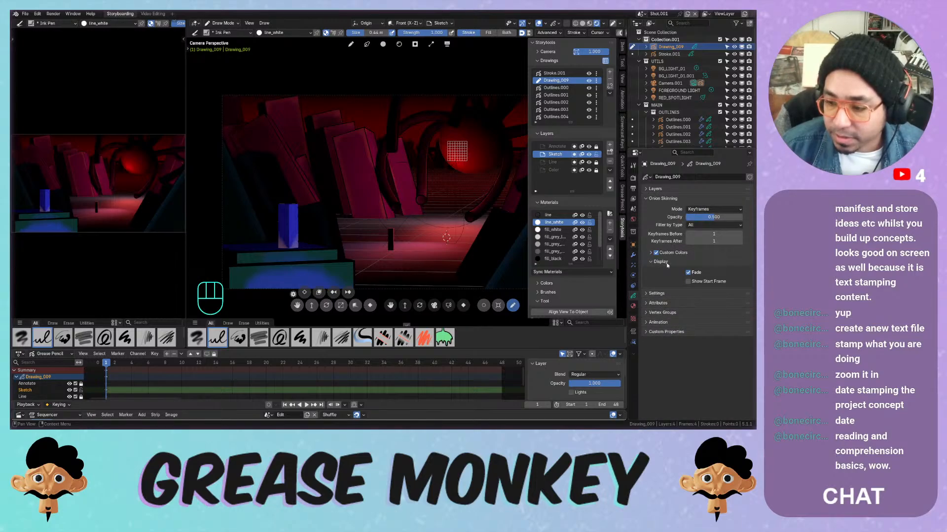
pyautogui.click(667, 263)
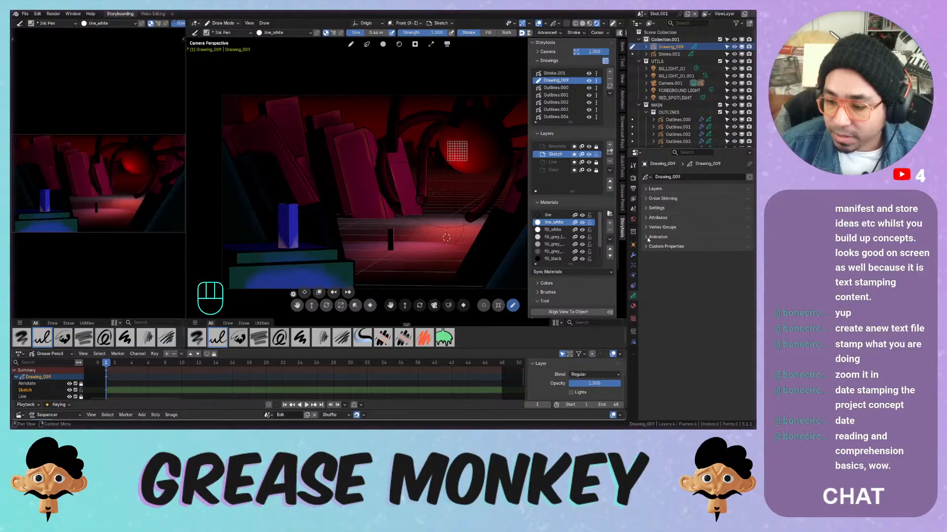
pyautogui.click(633, 244)
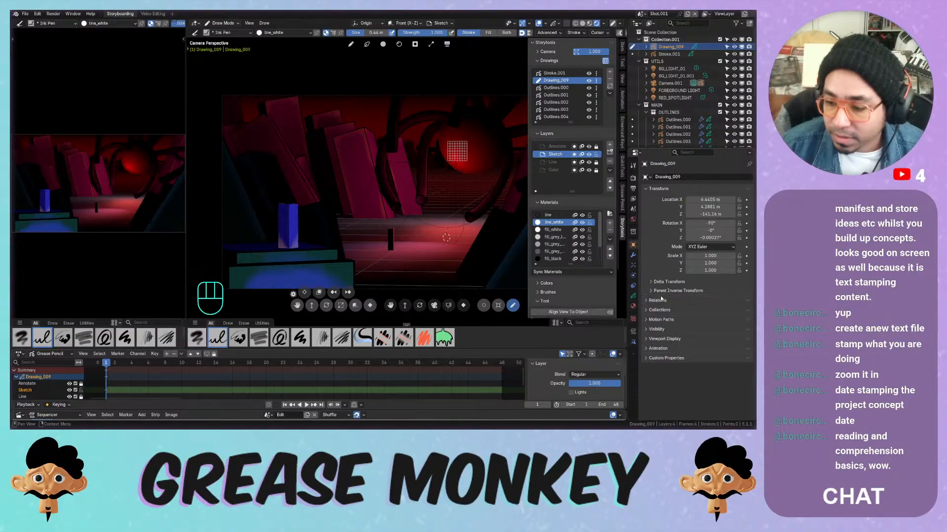
pyautogui.click(657, 329)
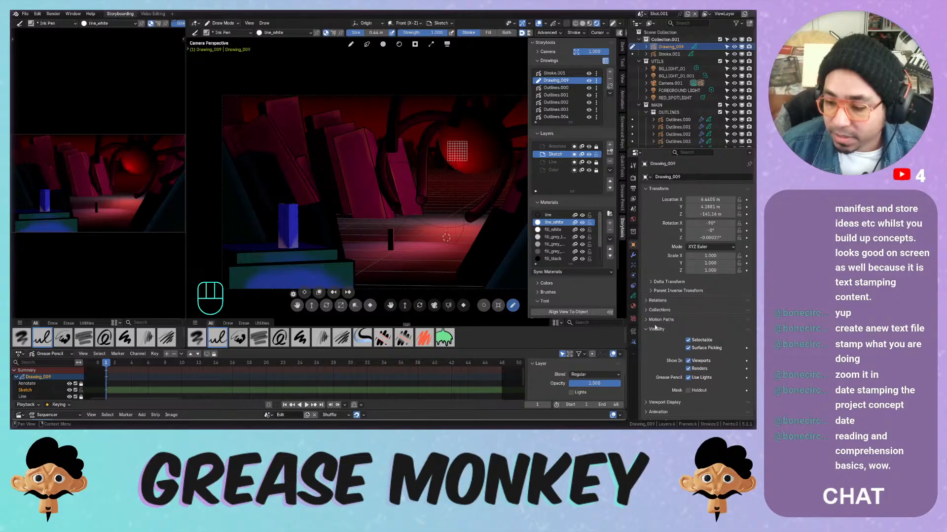
pyautogui.click(657, 329)
pyautogui.click(658, 339)
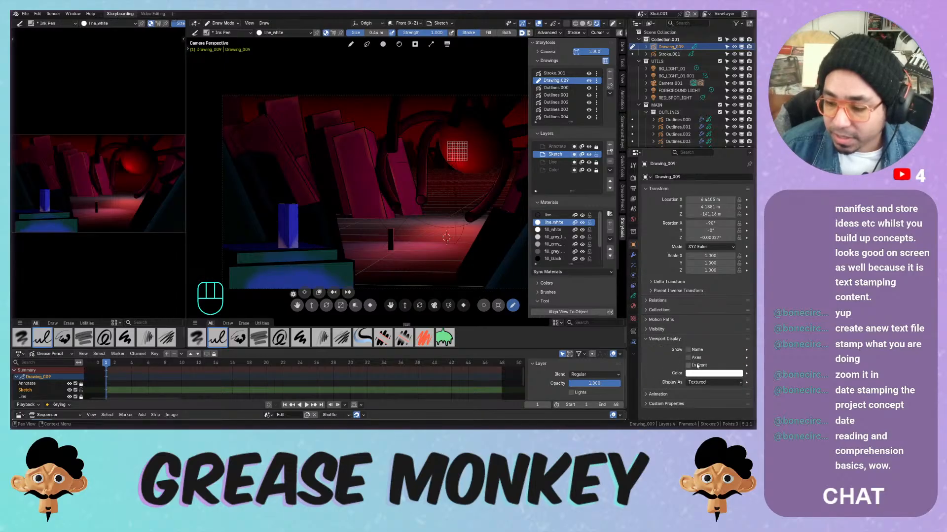
# Test the white ink line with strokes beside the red sphere, undoing each one
pyautogui.moveTo(451, 121)
pyautogui.mouseDown()
pyautogui.moveTo(389, 197)
pyautogui.moveTo(463, 147)
pyautogui.moveTo(459, 126)
pyautogui.moveTo(451, 150)
pyautogui.moveTo(460, 191)
pyautogui.moveTo(462, 136)
pyautogui.moveTo(440, 160)
pyautogui.mouseUp()
pyautogui.hotkey('ctrl', 'z')
pyautogui.hotkey('ctrl', 'z')
pyautogui.hotkey('ctrl', 'z')
pyautogui.moveTo(454, 112); pyautogui.dragTo(442, 156)
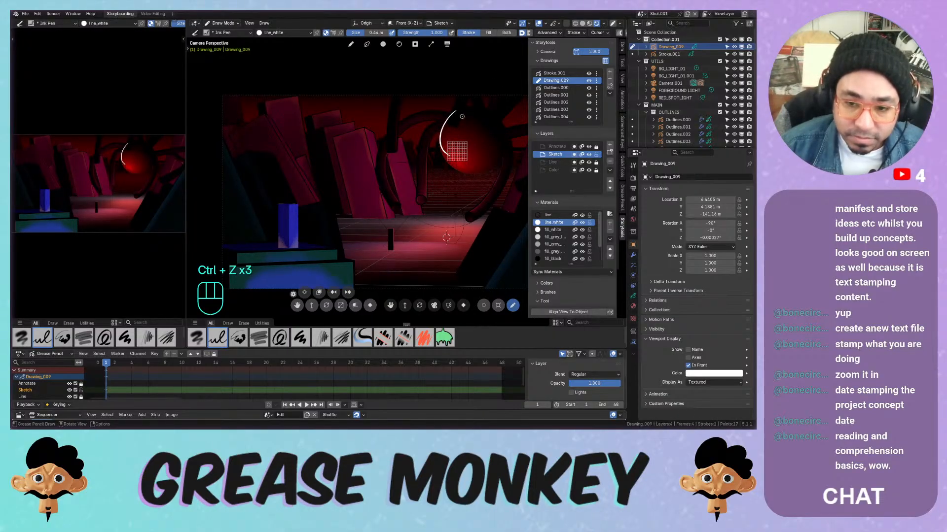
pyautogui.hotkey('ctrl', 'z')
pyautogui.hotkey('ctrl', 'z')
# Switch the main viewport to Solid shading and undo a test stroke made beside the sphere
pyautogui.click(588, 24)
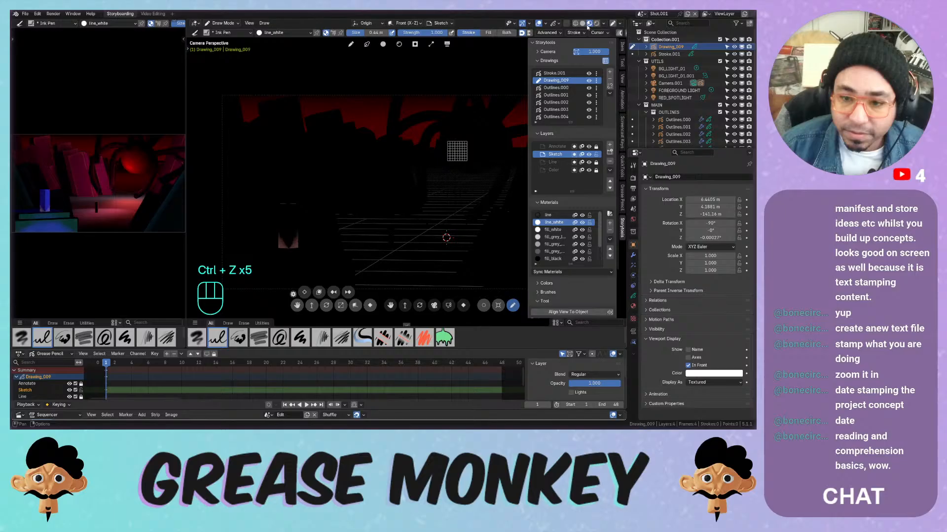
pyautogui.click(583, 23)
pyautogui.moveTo(441, 119); pyautogui.dragTo(431, 147)
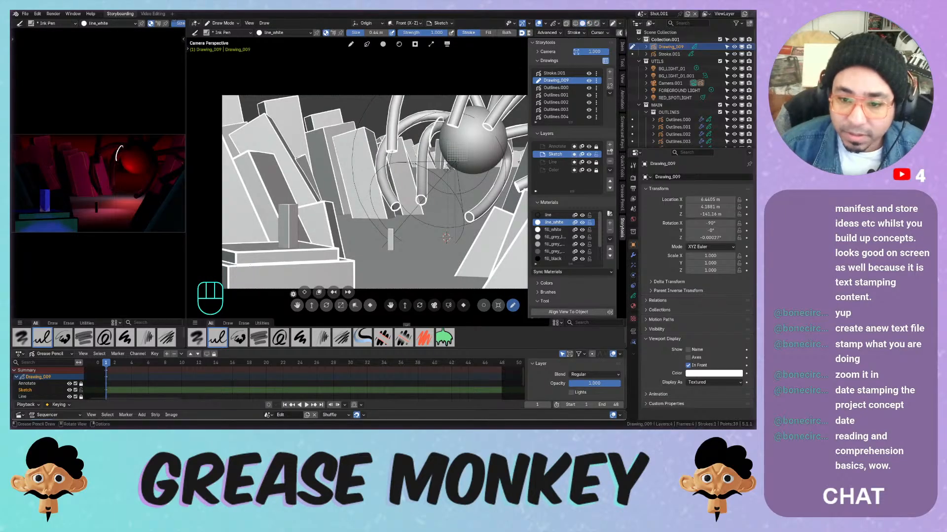
pyautogui.hotkey('ctrl', 'z')
# Set the Solid shading's object color to Random, comparing it with Texture
pyautogui.click(604, 23)
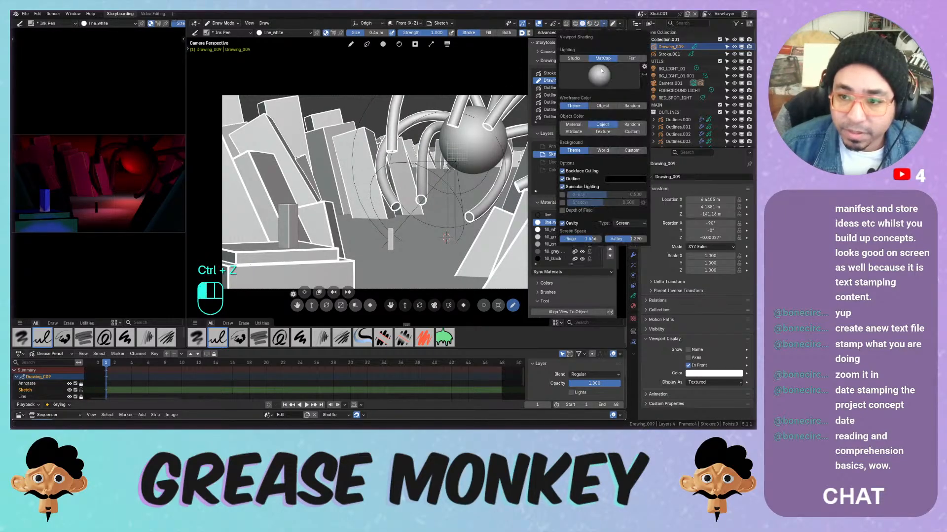
pyautogui.click(624, 124)
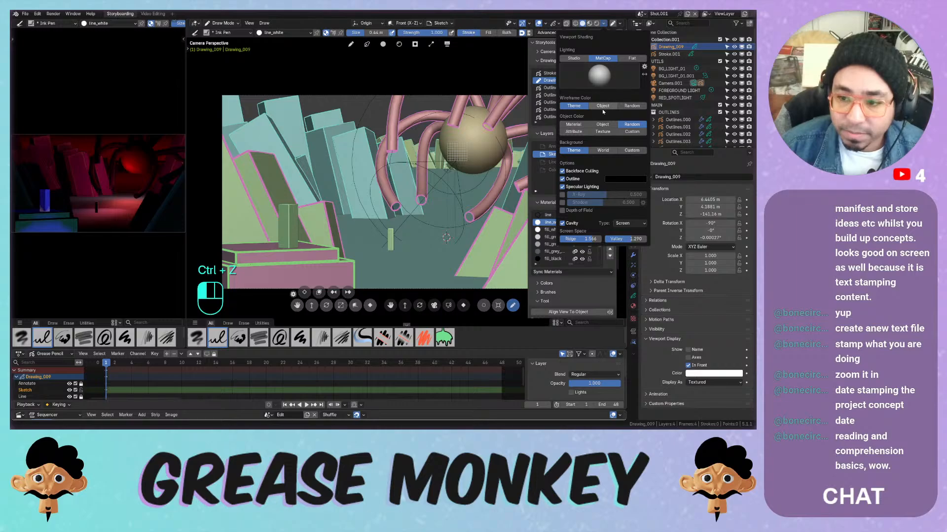
pyautogui.click(599, 132)
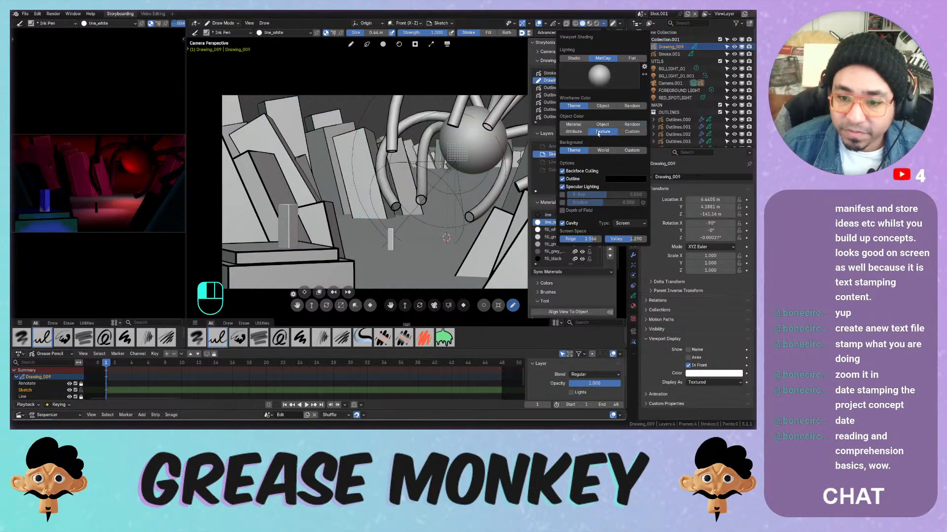
pyautogui.click(631, 124)
# Compare several MatCaps for the Solid shading and choose the light grey one with a strongly shaded side
pyautogui.click(595, 79)
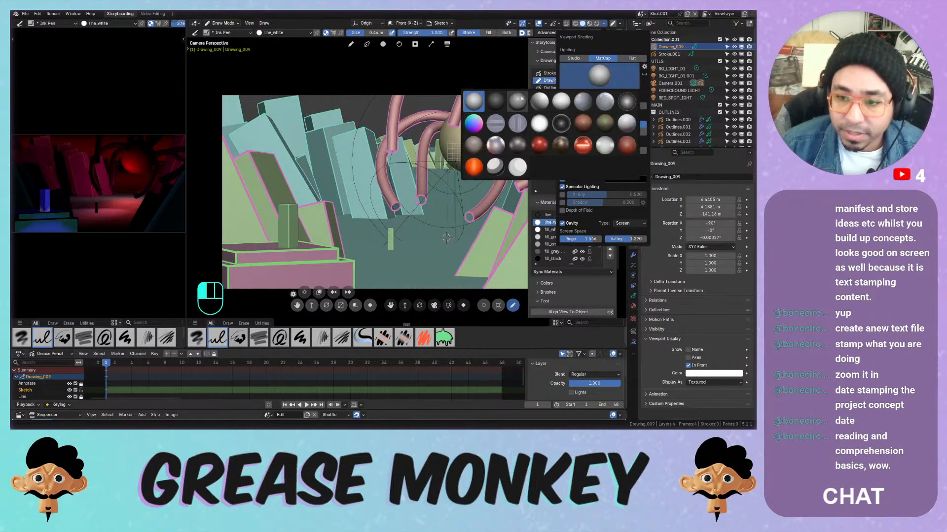
pyautogui.click(535, 104)
pyautogui.click(599, 76)
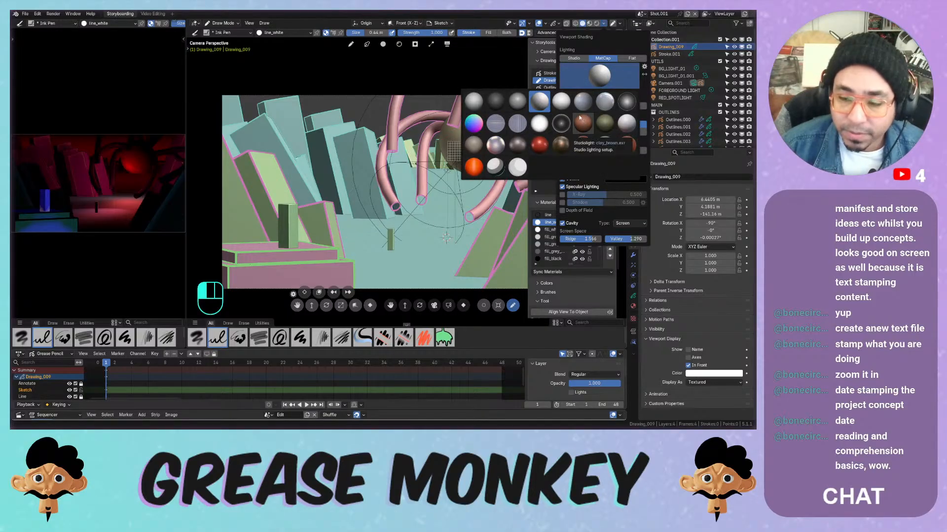
pyautogui.click(561, 123)
pyautogui.click(599, 76)
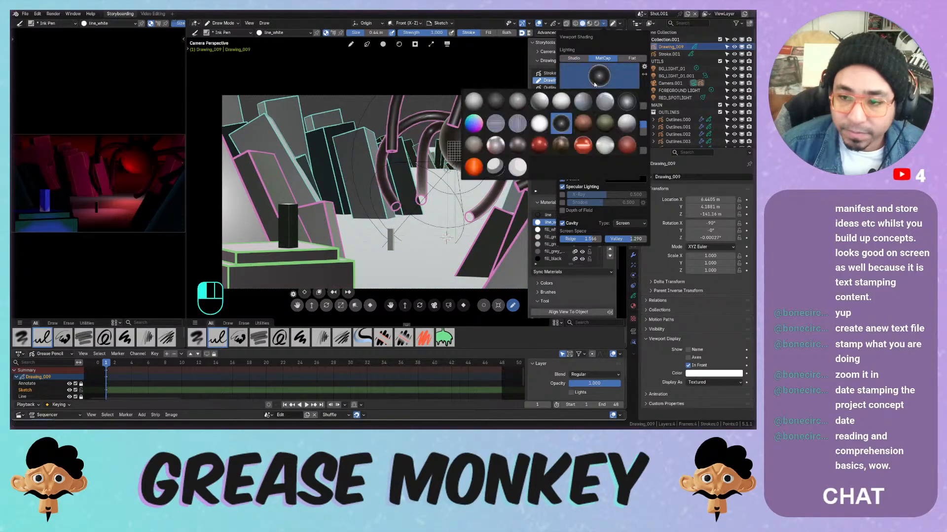
pyautogui.click(561, 101)
pyautogui.click(599, 77)
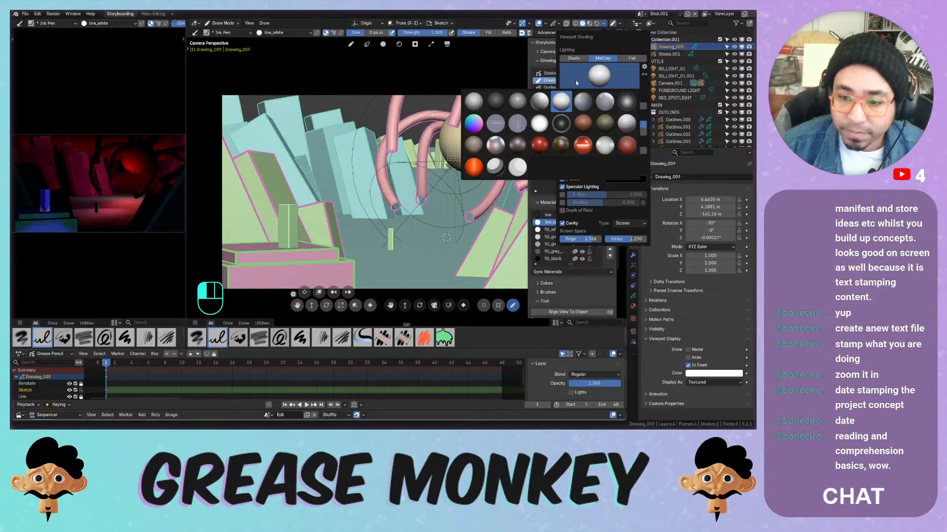
pyautogui.click(540, 101)
pyautogui.click(571, 83)
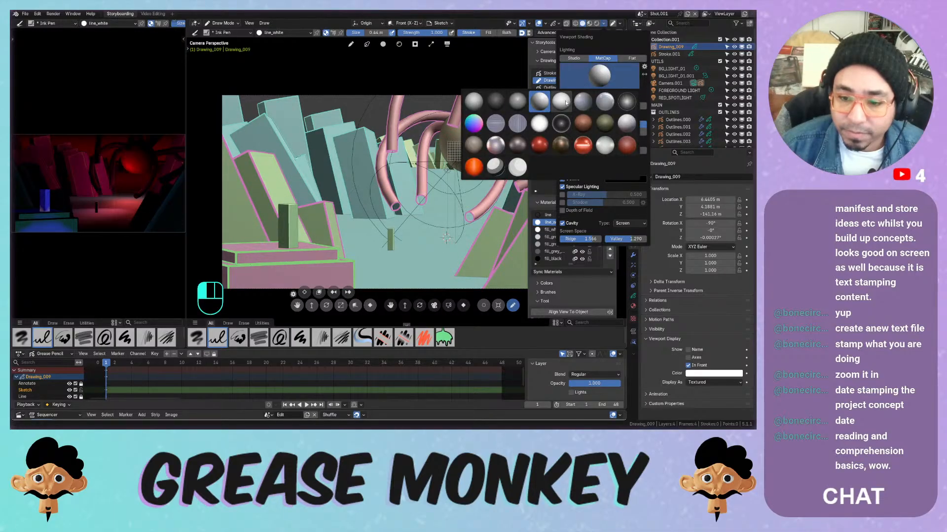
pyautogui.click(564, 101)
pyautogui.click(589, 75)
pyautogui.click(539, 101)
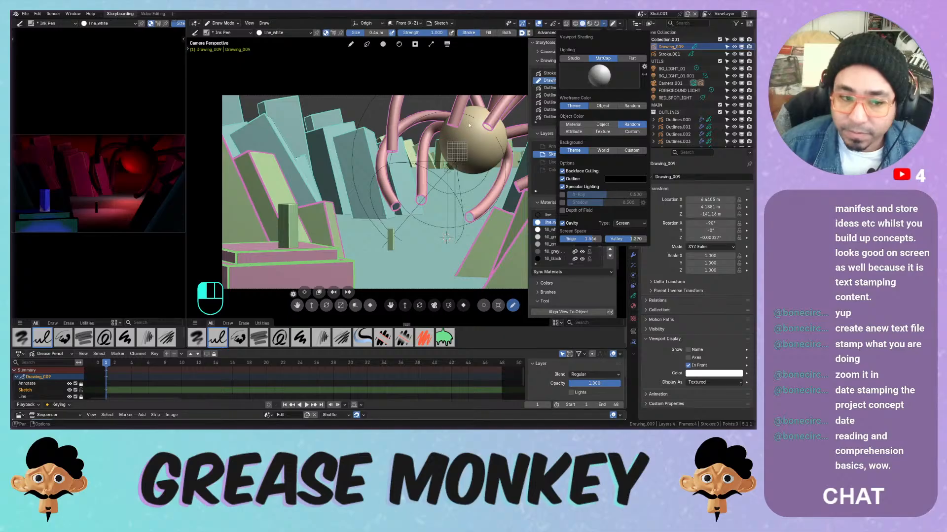
# Test a curved stroke over the sphere in the colored Solid view and undo it
pyautogui.moveTo(456, 146); pyautogui.dragTo(465, 190)
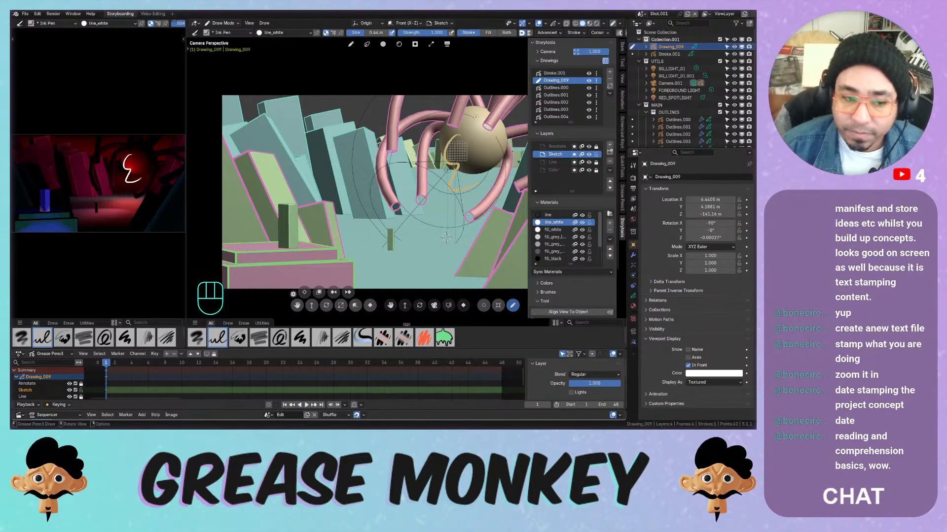
pyautogui.hotkey('ctrl', 'z')
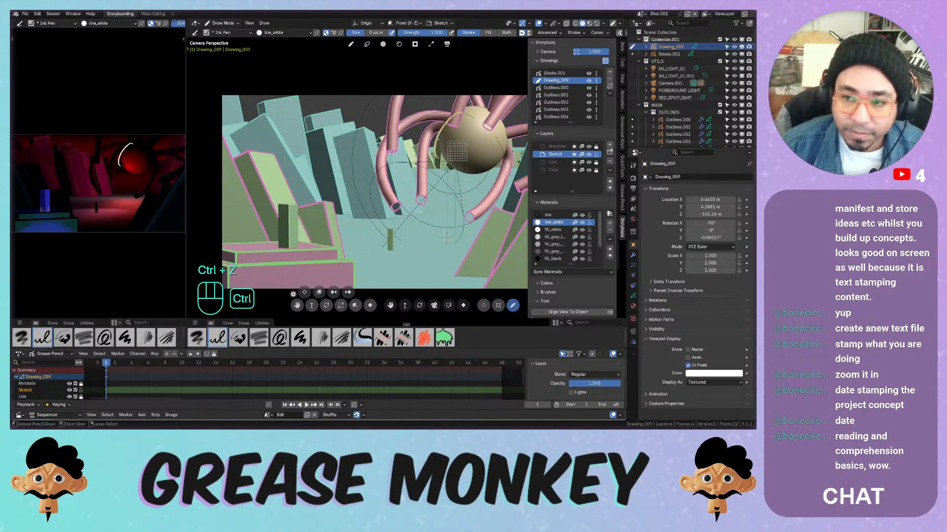
pyautogui.hotkey('ctrl', 'z')
# Switch the viewport to Material Preview shading with both Scene Lights and Scene World off
pyautogui.click(604, 24)
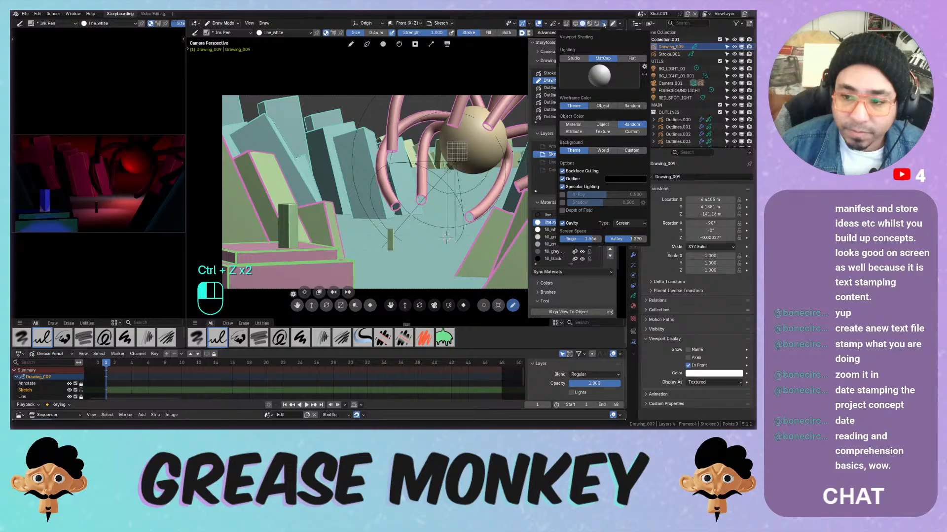
pyautogui.click(590, 24)
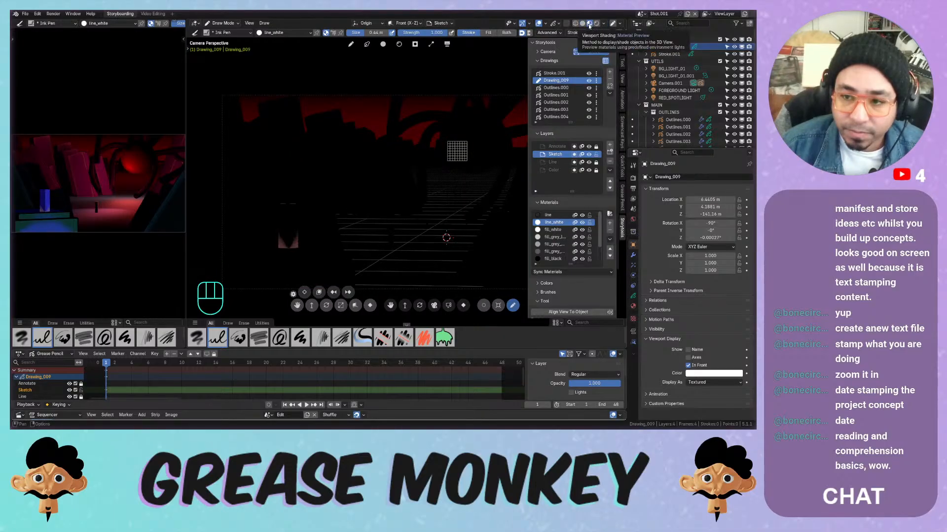
pyautogui.click(590, 24)
pyautogui.click(604, 23)
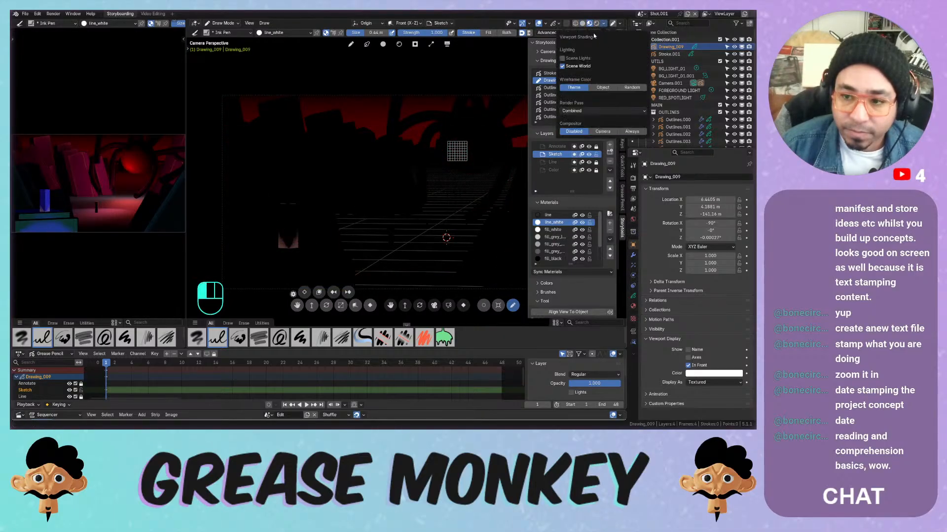
pyautogui.click(573, 58)
pyautogui.click(572, 66)
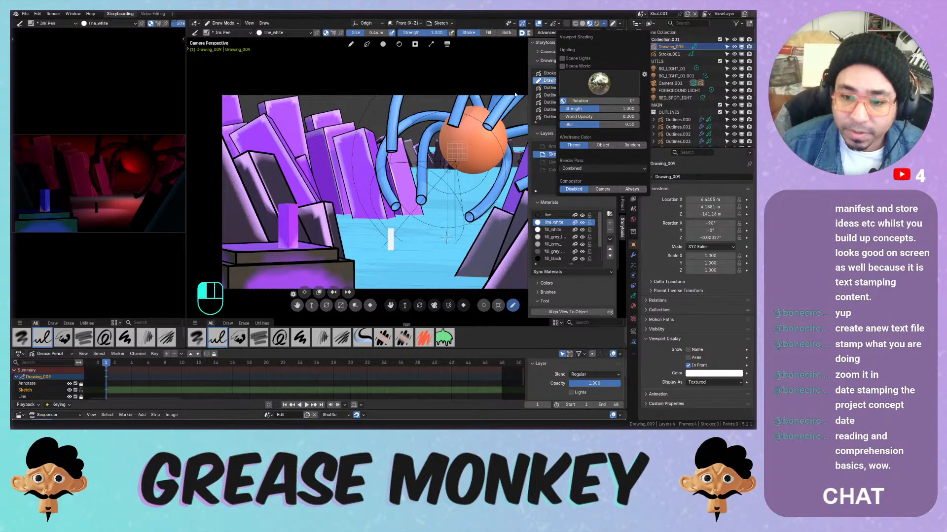
# Draw white test strokes over the orange sphere in Material Preview, undoing each one
pyautogui.moveTo(457, 113)
pyautogui.mouseDown()
pyautogui.moveTo(448, 173)
pyautogui.moveTo(474, 181)
pyautogui.mouseUp()
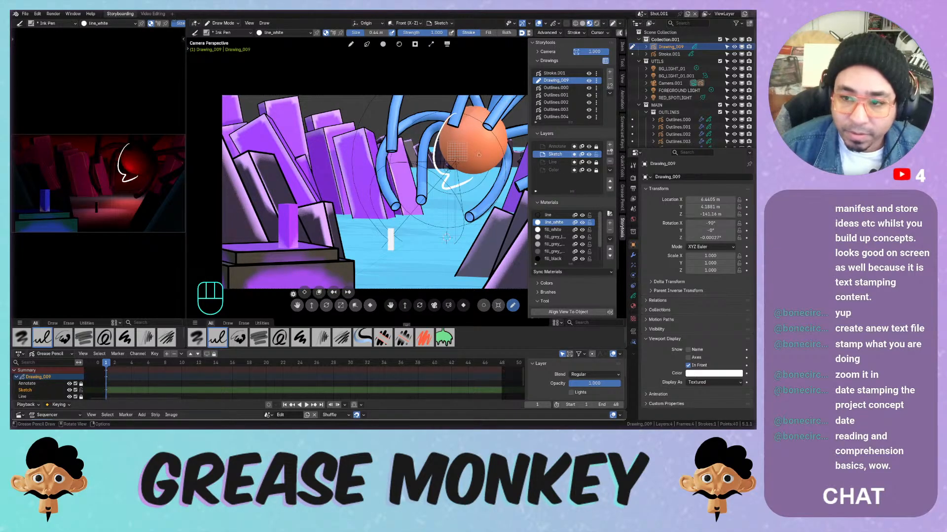
pyautogui.hotkey('ctrl', 'z')
pyautogui.moveTo(463, 108); pyautogui.dragTo(498, 167)
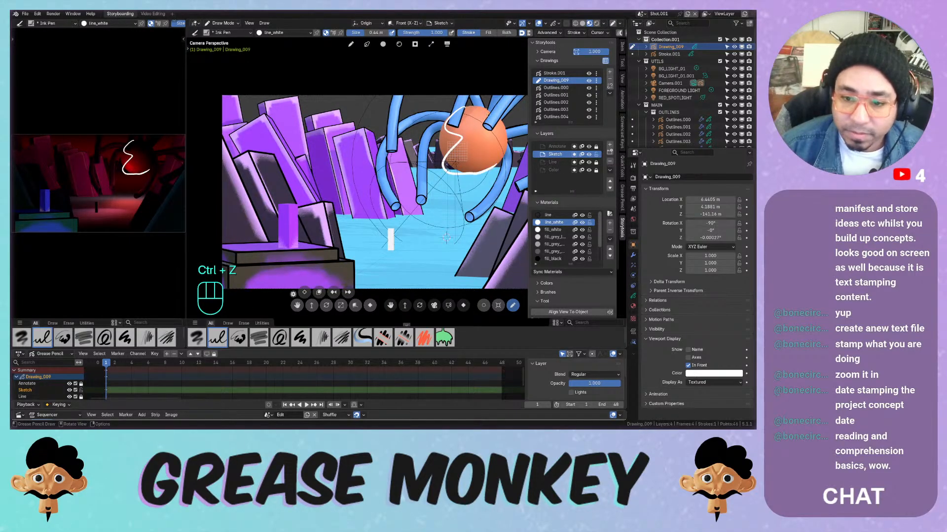
pyautogui.hotkey('ctrl', 'z')
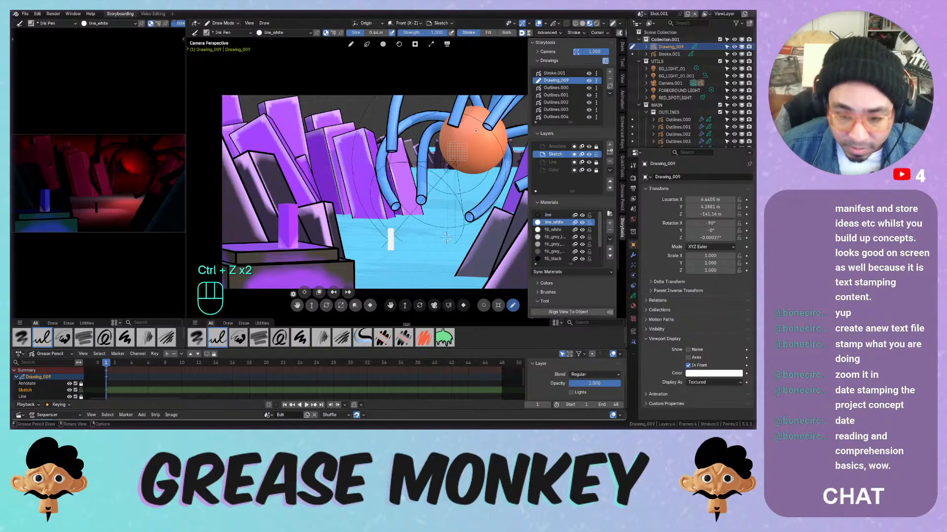
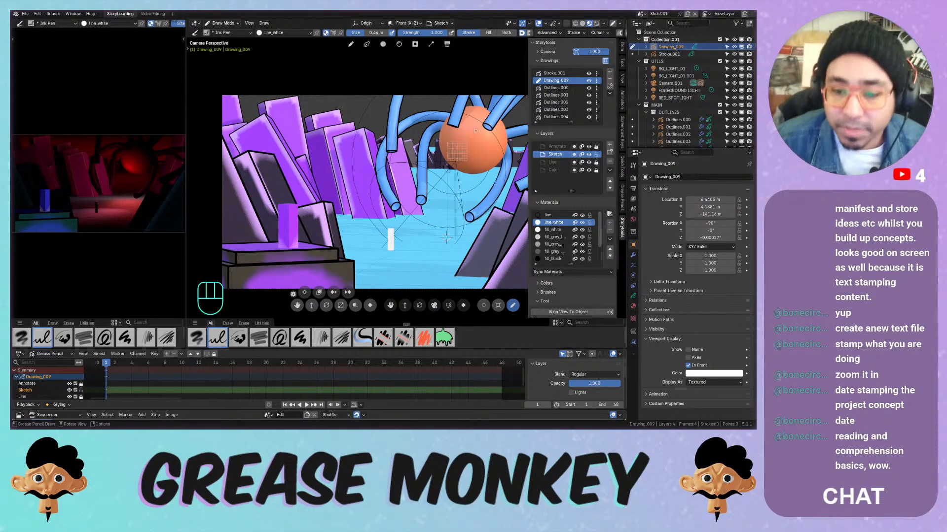
# Switch to the Pencil brush and adjust its size for sketching
pyautogui.click(321, 337)
pyautogui.hotkey('ctrl', 'z')
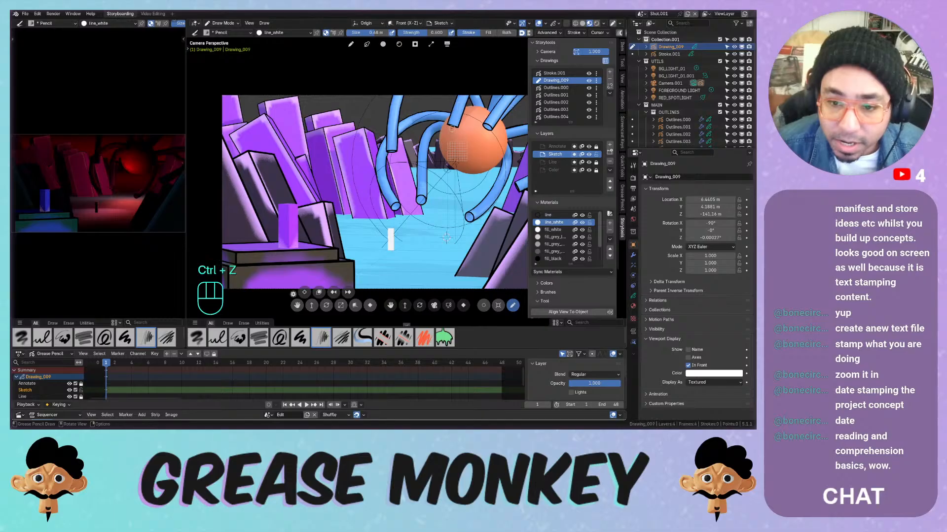
pyautogui.press('f')
pyautogui.click(444, 133)
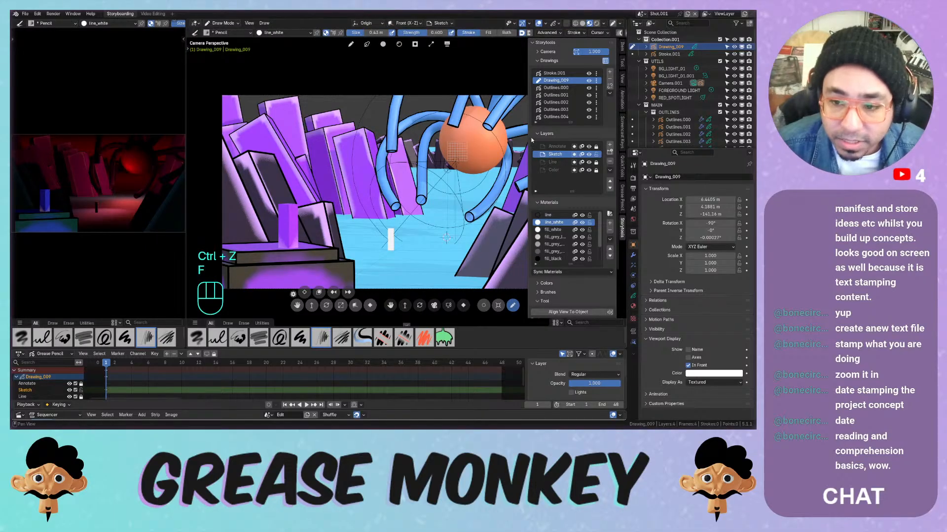
# Maximize the 3D viewport and frame the whole shot through the camera
pyautogui.hotkey('ctrl', 'space')
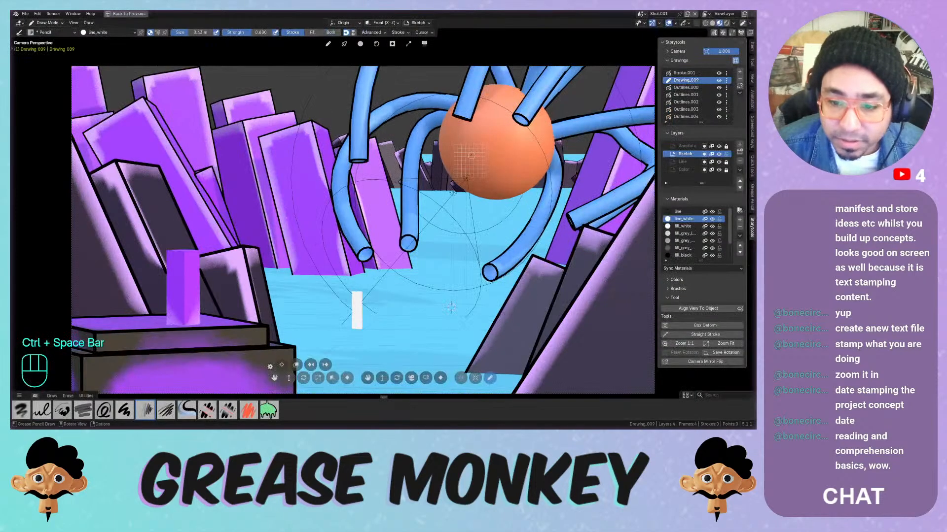
pyautogui.keyDown('ctrl'); pyautogui.moveTo(454, 153); pyautogui.dragTo(452, 181, button='middle'); pyautogui.keyUp('ctrl')
pyautogui.moveTo(452, 181); pyautogui.dragTo(445, 144, button='middle')
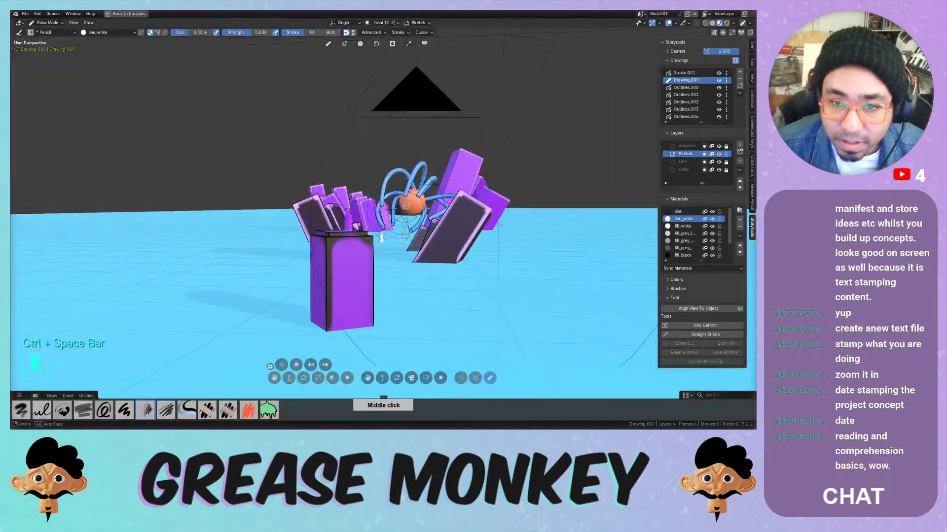
pyautogui.press('KP_0')
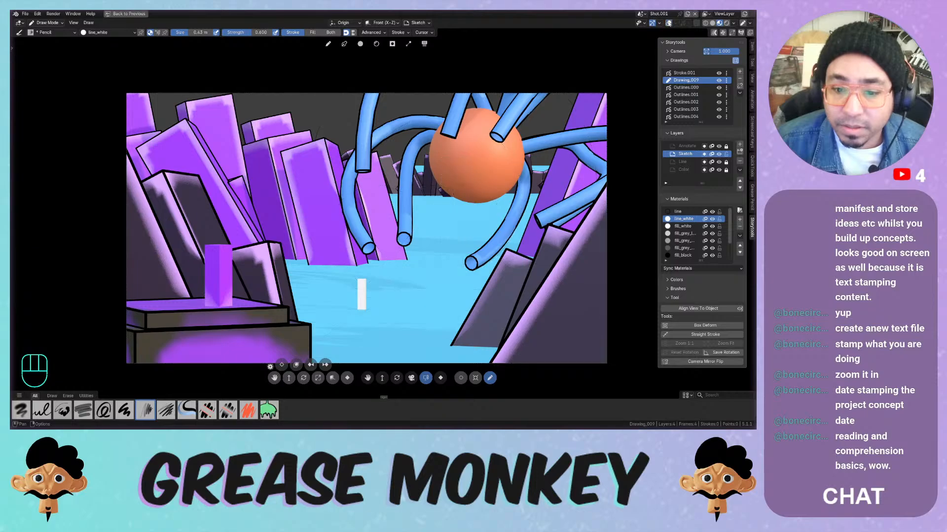
# Hide the Camera Guides, 3D Cursor, Floor, Extras, Relationship Lines, Outline Selected, Bones, Motion Paths and General Info overlays, plus the drawing's canvas grid
pyautogui.click(676, 24)
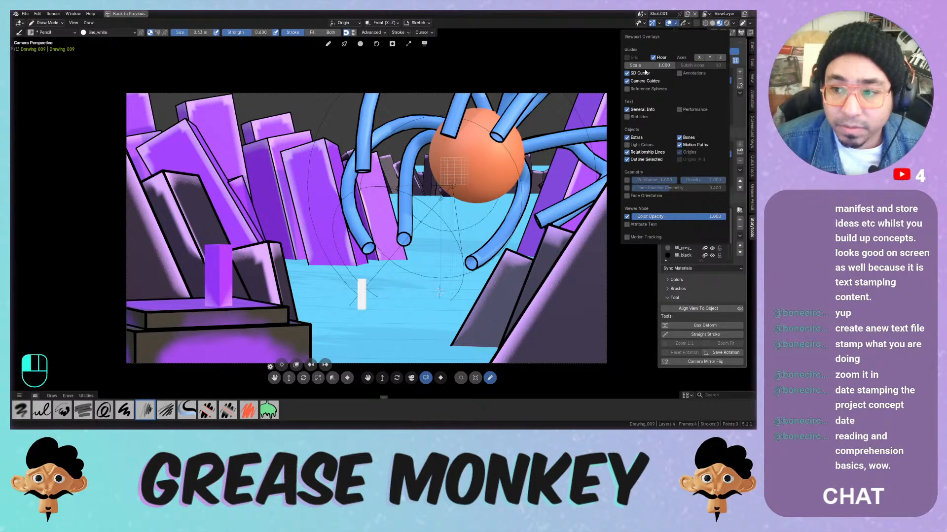
pyautogui.click(644, 81)
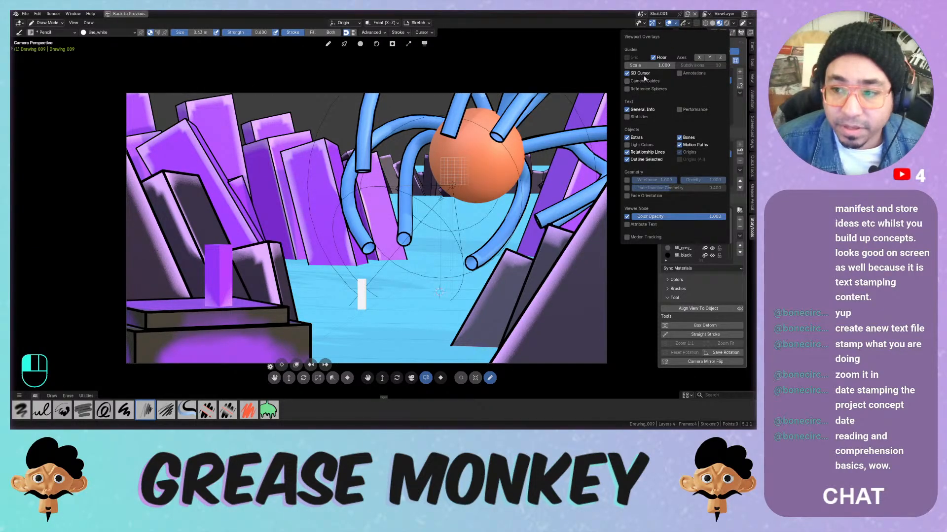
pyautogui.click(639, 73)
pyautogui.click(660, 57)
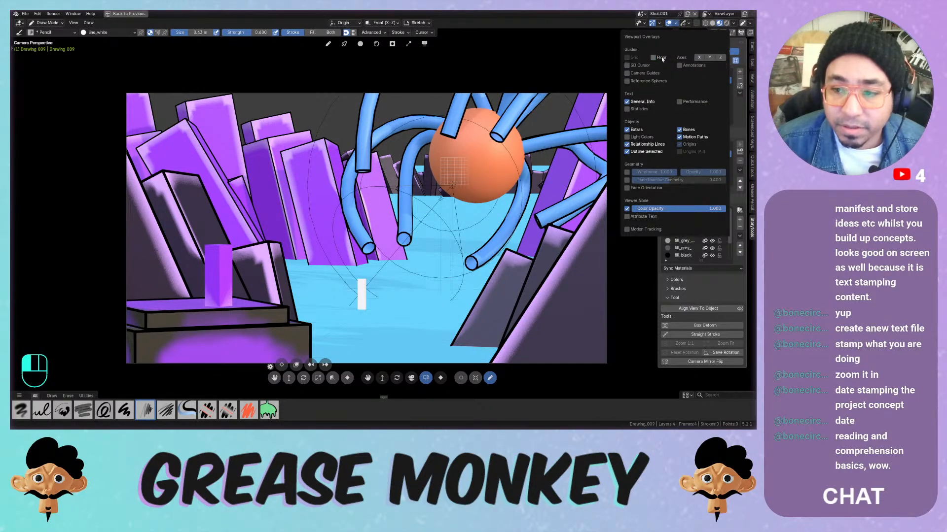
pyautogui.click(635, 130)
pyautogui.click(639, 145)
pyautogui.click(638, 151)
pyautogui.click(685, 129)
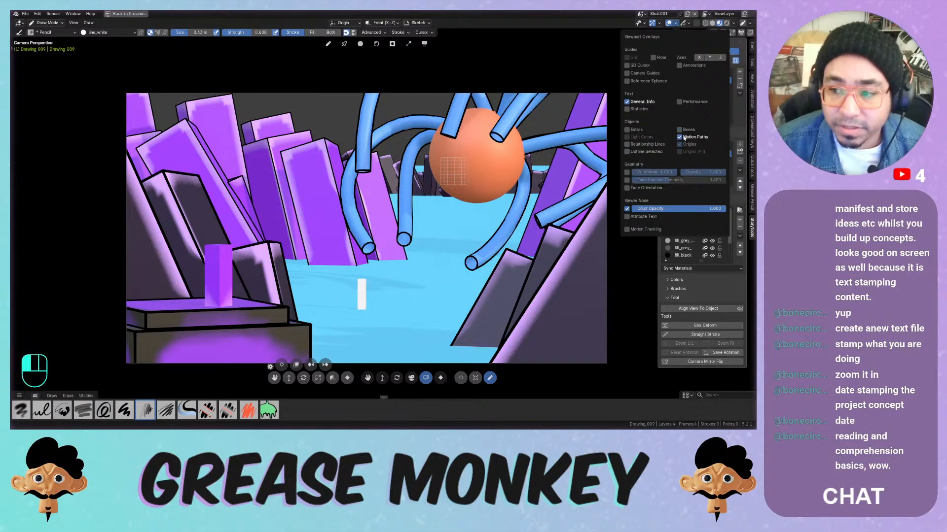
pyautogui.click(687, 137)
pyautogui.click(644, 102)
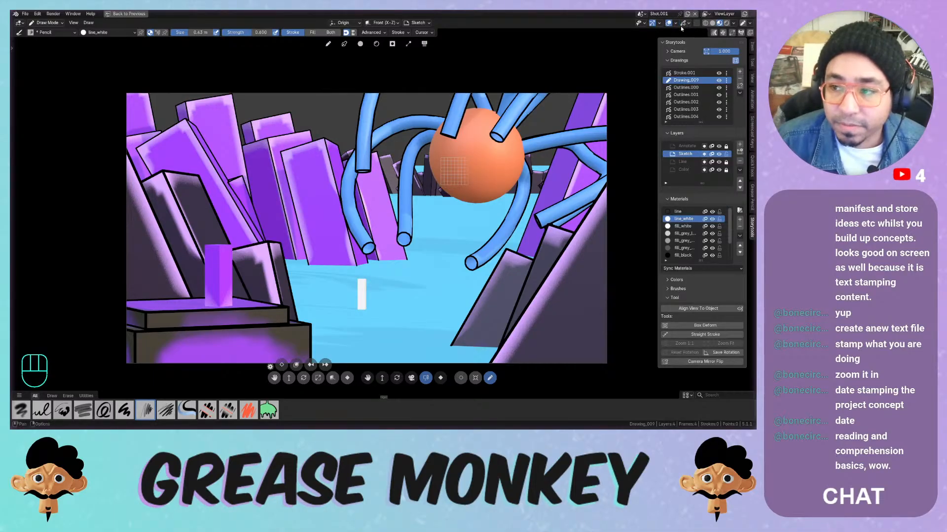
pyautogui.keyDown('shift'); pyautogui.moveTo(544, 111); pyautogui.dragTo(526, 86, button='middle'); pyautogui.keyUp('shift')
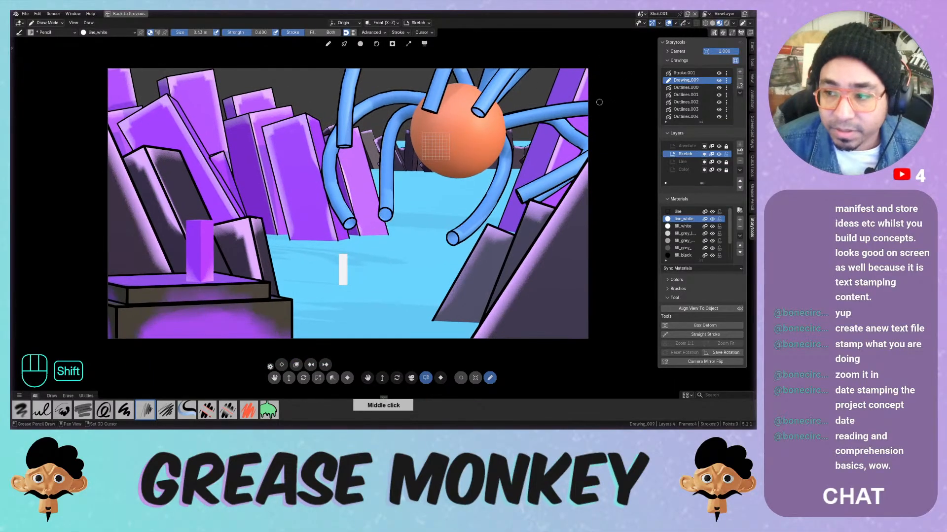
pyautogui.click(736, 61)
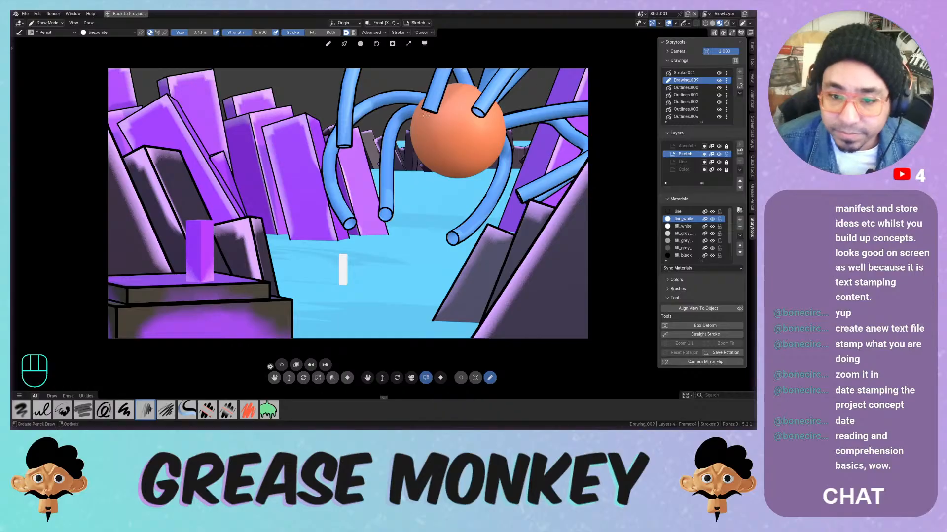
pyautogui.moveTo(437, 84); pyautogui.dragTo(439, 86)
pyautogui.hotkey('ctrl', 'z')
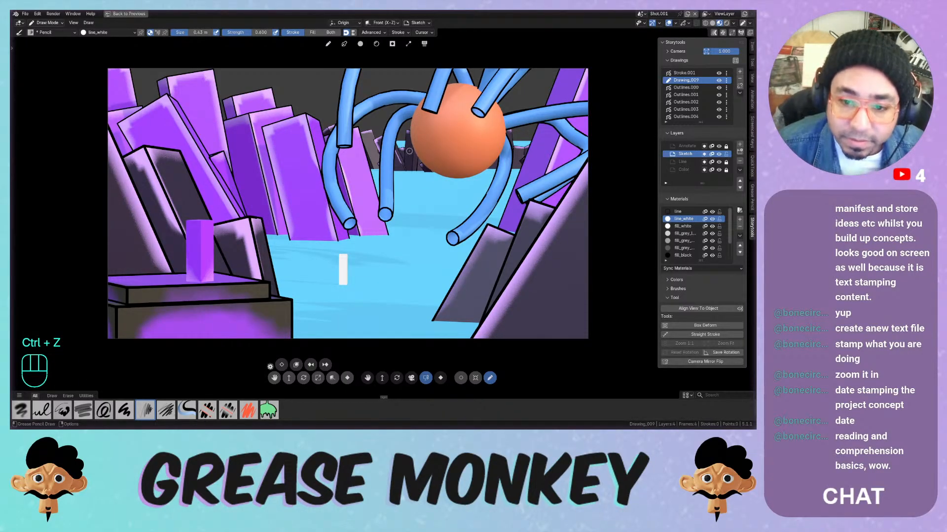
pyautogui.moveTo(413, 150)
pyautogui.mouseDown()
pyautogui.moveTo(450, 148)
pyautogui.moveTo(461, 178)
pyautogui.mouseUp()
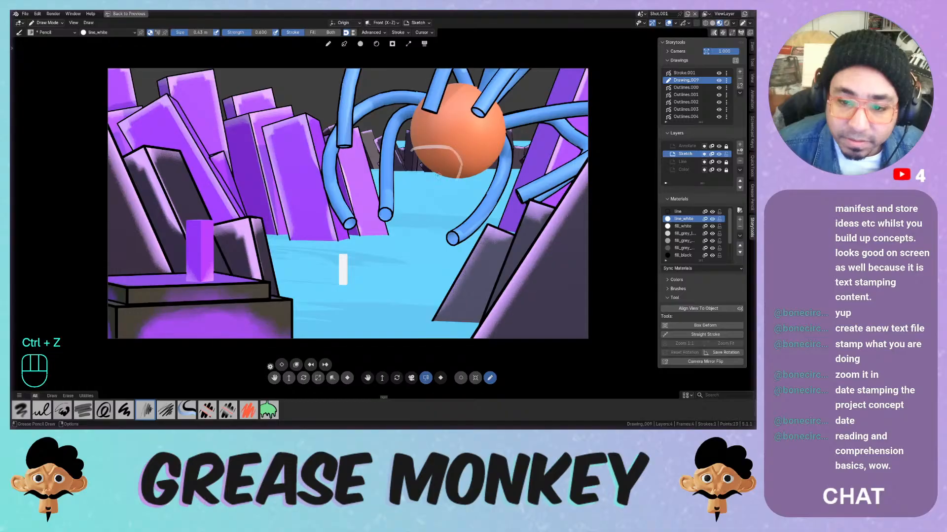
pyautogui.hotkey('ctrl', 'z')
pyautogui.hotkey('ctrl', 'z')
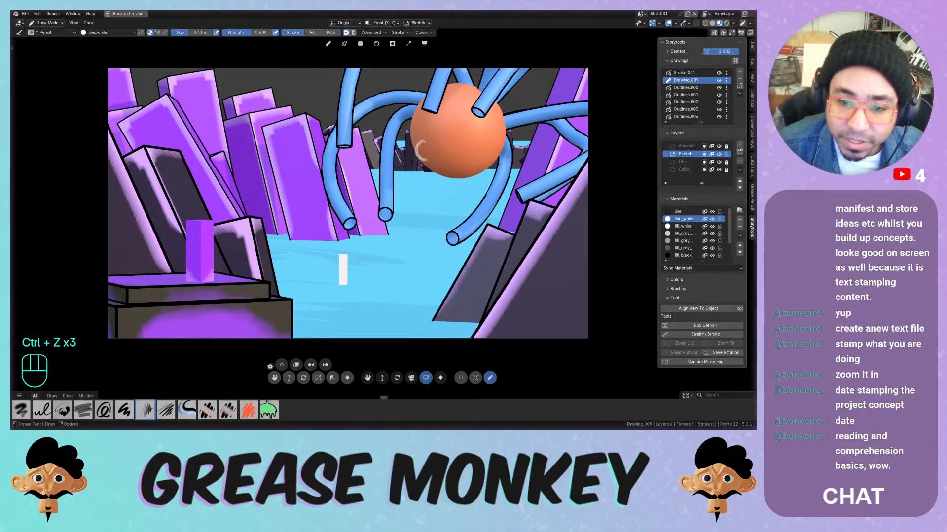
# Sketch a small white face with two round eyes, a mouth and a head outline over the lower part of the orange sphere
pyautogui.moveTo(422, 142); pyautogui.dragTo(428, 136)
pyautogui.moveTo(423, 140); pyautogui.dragTo(432, 154)
pyautogui.moveTo(433, 150)
pyautogui.mouseDown()
pyautogui.moveTo(427, 158)
pyautogui.moveTo(450, 147)
pyautogui.moveTo(444, 142)
pyautogui.moveTo(431, 166)
pyautogui.moveTo(457, 173)
pyautogui.mouseUp()
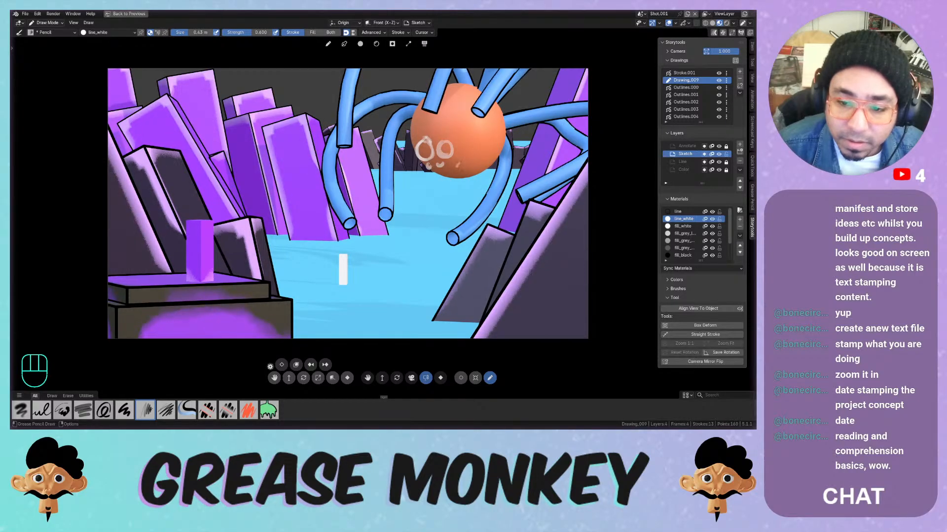
pyautogui.moveTo(441, 128)
pyautogui.mouseDown()
pyautogui.moveTo(442, 138)
pyautogui.moveTo(417, 147)
pyautogui.moveTo(451, 123)
pyautogui.moveTo(477, 154)
pyautogui.moveTo(465, 181)
pyautogui.mouseUp()
pyautogui.hotkey('ctrl', 'z')
pyautogui.hotkey('ctrl', 'z')
pyautogui.moveTo(411, 154)
pyautogui.mouseDown()
pyautogui.moveTo(411, 170)
pyautogui.moveTo(449, 179)
pyautogui.moveTo(418, 178)
pyautogui.mouseUp()
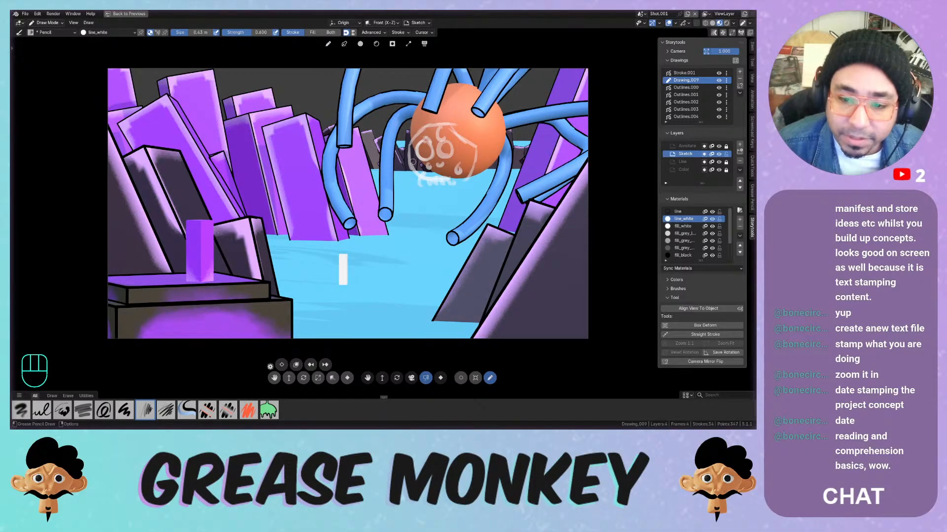
# Reinforce the rounded head outline and sketch curved body lines above it over the upper part of the sphere
pyautogui.moveTo(413, 162)
pyautogui.mouseDown()
pyautogui.moveTo(434, 124)
pyautogui.moveTo(464, 127)
pyautogui.moveTo(478, 163)
pyautogui.mouseUp()
pyautogui.moveTo(429, 89)
pyautogui.mouseDown()
pyautogui.moveTo(415, 139)
pyautogui.moveTo(469, 91)
pyautogui.mouseUp()
pyautogui.moveTo(421, 118)
pyautogui.mouseDown()
pyautogui.moveTo(474, 87)
pyautogui.moveTo(485, 96)
pyautogui.moveTo(450, 127)
pyautogui.moveTo(477, 87)
pyautogui.mouseUp()
pyautogui.hotkey('ctrl', 'z')
pyautogui.hotkey('ctrl', 'z')
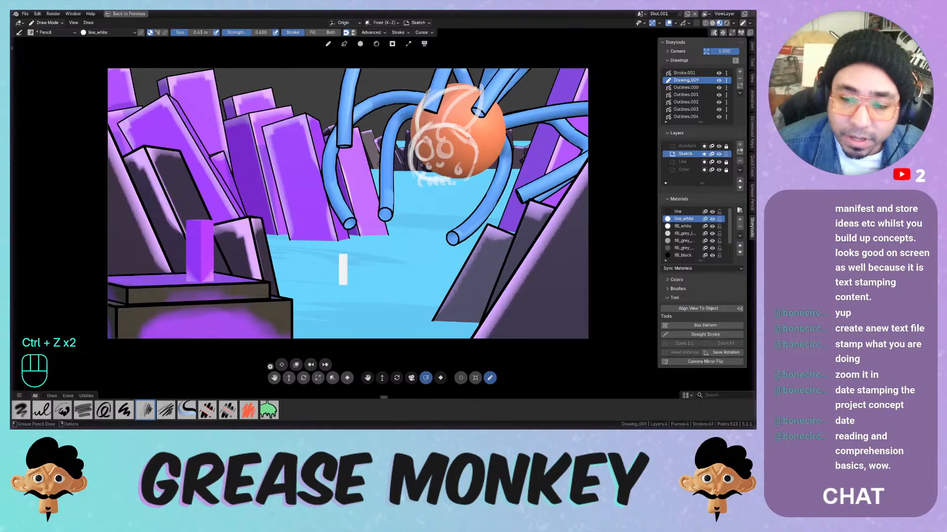
# Sketch the body's contour and a small limb along the side of the sphere behind the face, undoing unwanted strokes
pyautogui.moveTo(471, 129)
pyautogui.mouseDown()
pyautogui.moveTo(497, 113)
pyautogui.moveTo(505, 139)
pyautogui.moveTo(475, 170)
pyautogui.moveTo(489, 181)
pyautogui.moveTo(478, 192)
pyautogui.mouseUp()
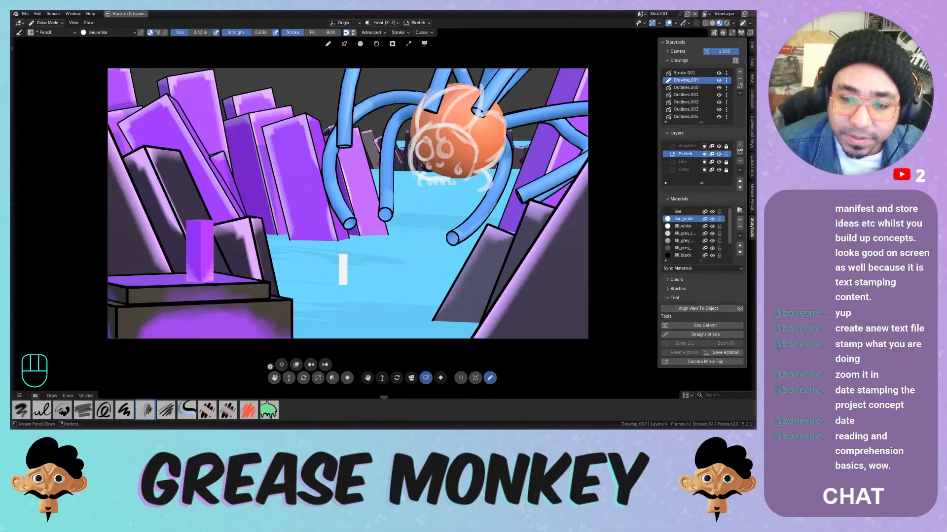
pyautogui.hotkey('ctrl', 'z')
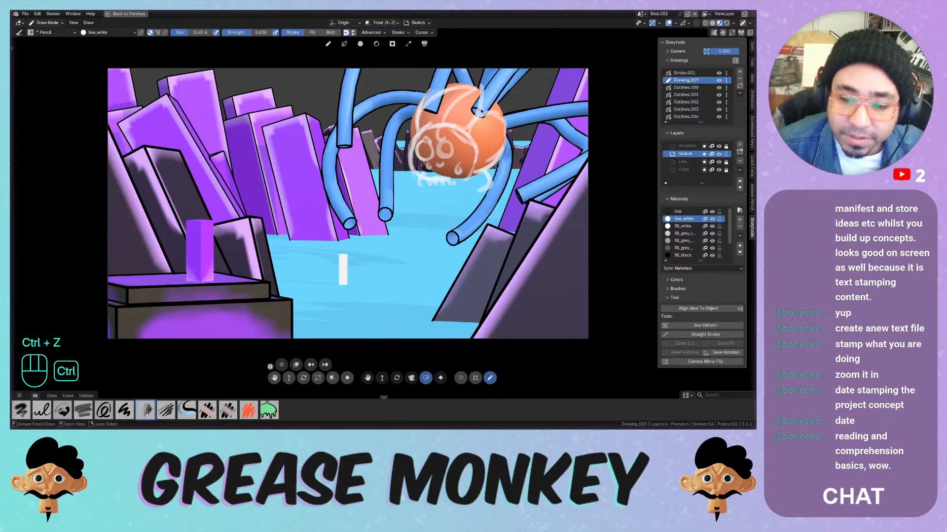
pyautogui.hotkey('ctrl', 'z')
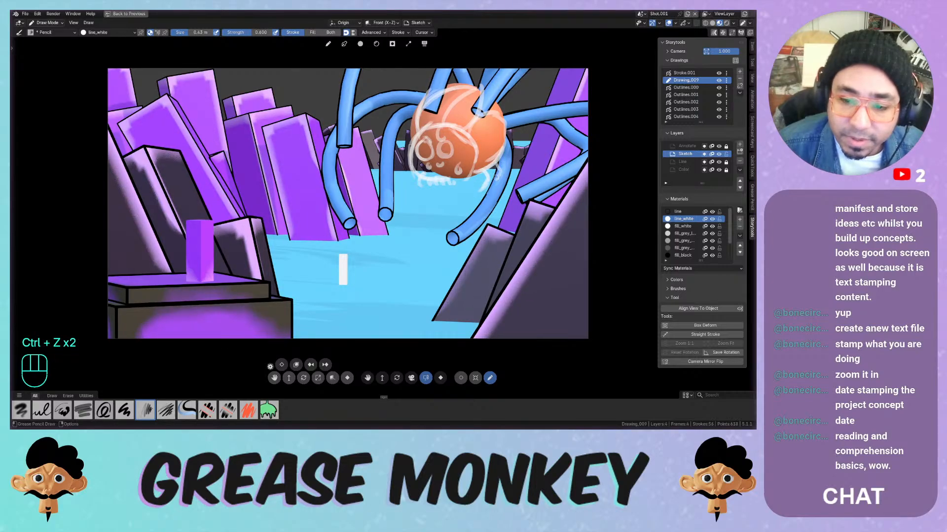
pyautogui.moveTo(495, 175); pyautogui.dragTo(499, 165)
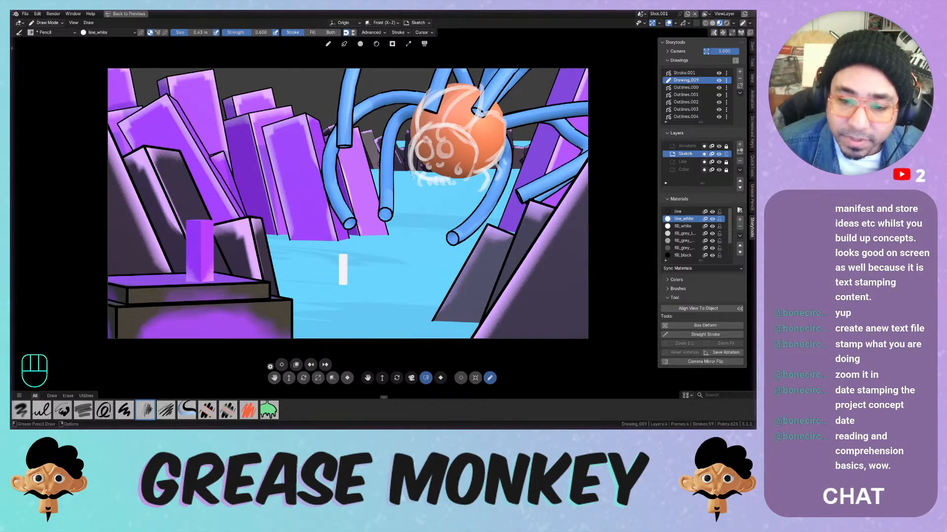
pyautogui.moveTo(411, 170); pyautogui.dragTo(414, 200)
pyautogui.hotkey('ctrl', 'z')
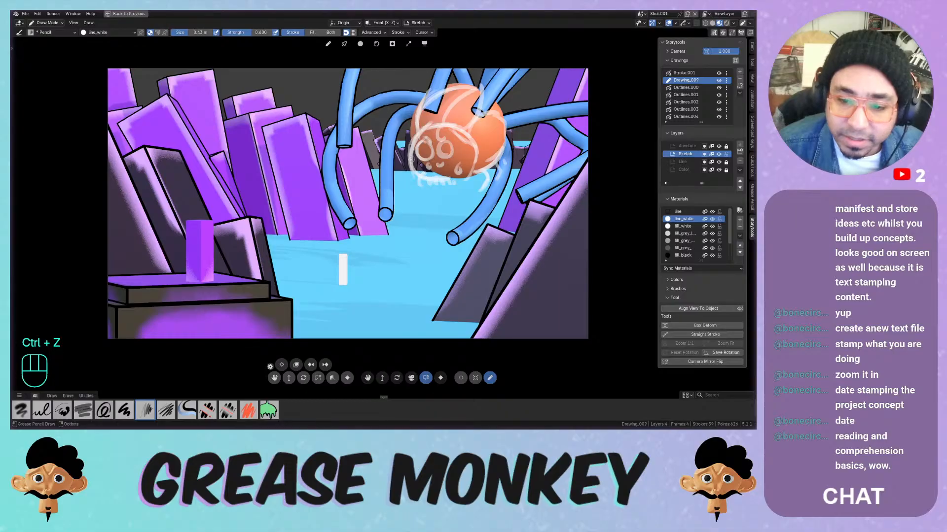
# Sketch the character's small arm and legs below the head and round off the body's outline over the top of the sphere
pyautogui.moveTo(410, 161)
pyautogui.mouseDown()
pyautogui.moveTo(413, 189)
pyautogui.moveTo(443, 216)
pyautogui.moveTo(424, 185)
pyautogui.mouseUp()
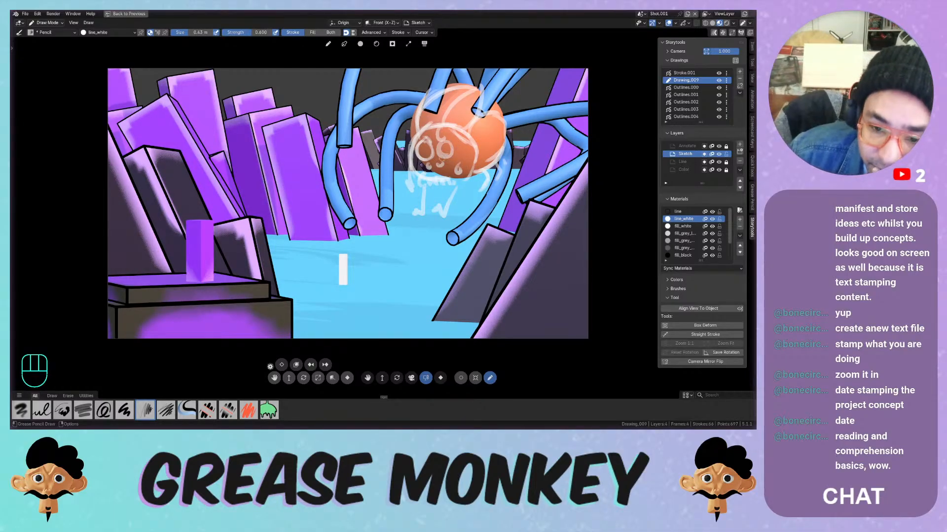
pyautogui.moveTo(427, 180); pyautogui.dragTo(429, 183)
pyautogui.moveTo(468, 84); pyautogui.dragTo(502, 108)
pyautogui.moveTo(474, 84)
pyautogui.mouseDown()
pyautogui.moveTo(497, 98)
pyautogui.moveTo(483, 89)
pyautogui.mouseUp()
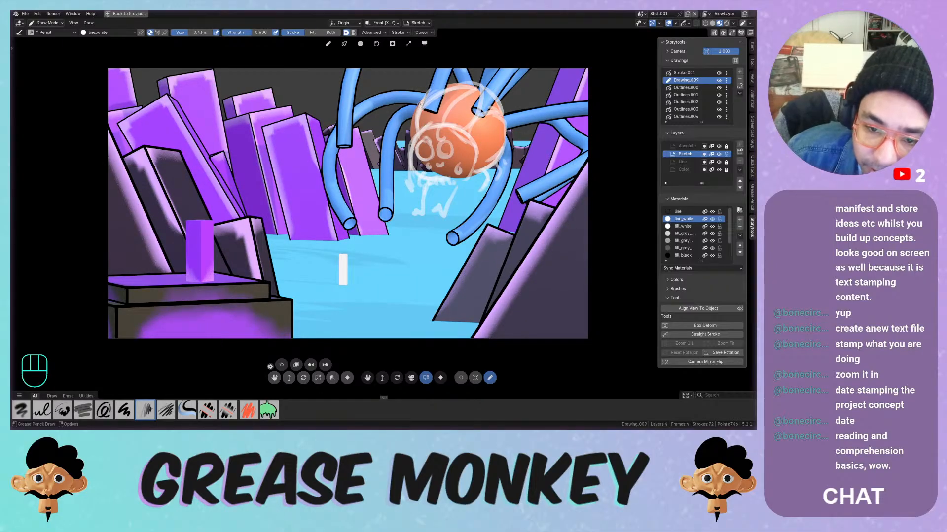
pyautogui.moveTo(419, 105); pyautogui.dragTo(382, 123)
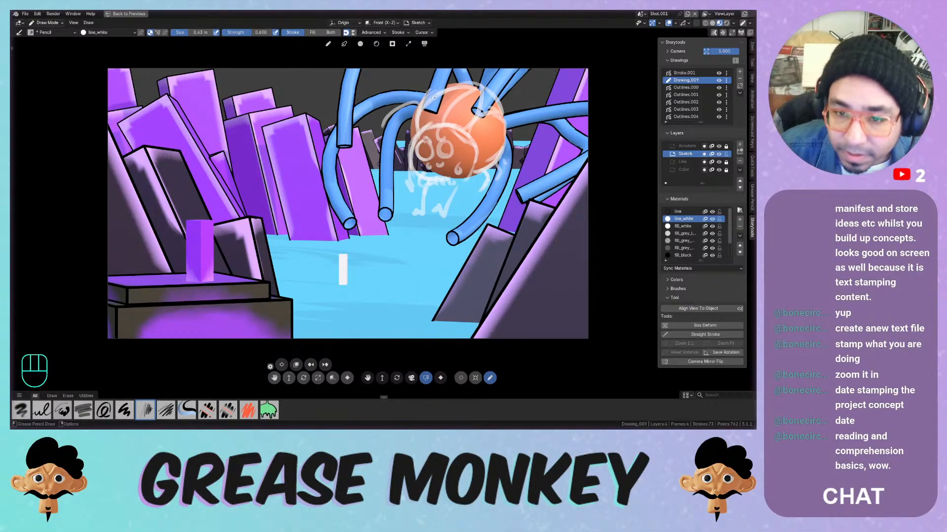
pyautogui.hotkey('ctrl', 'z')
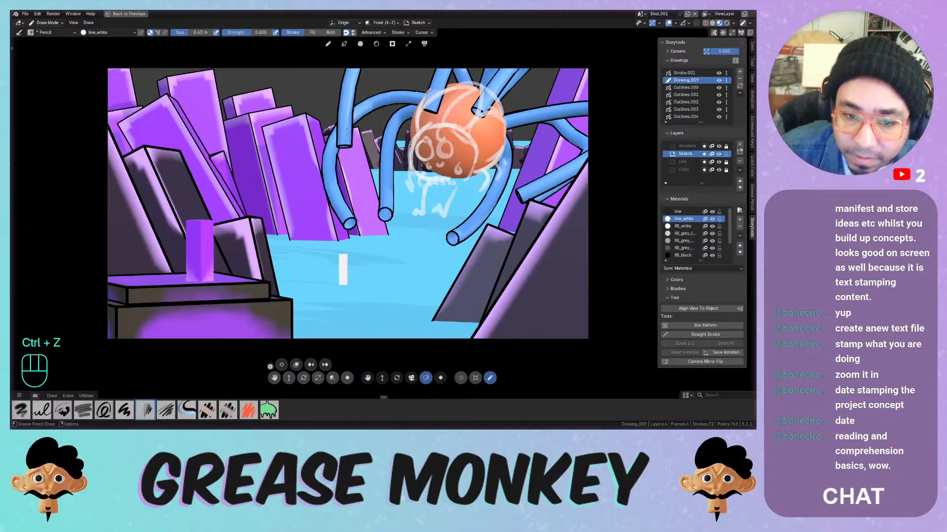
# Trace the two leftmost blue tentacles in white, undoing and redrawing strokes that miss their edges
pyautogui.moveTo(337, 144); pyautogui.dragTo(349, 146)
pyautogui.moveTo(364, 69); pyautogui.dragTo(345, 145)
pyautogui.hotkey('ctrl', 'z')
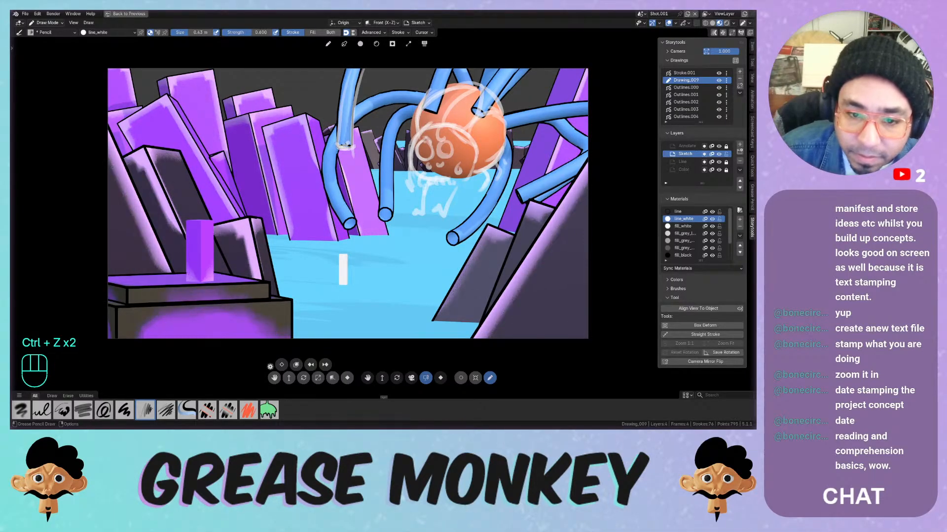
pyautogui.moveTo(353, 222)
pyautogui.mouseDown()
pyautogui.moveTo(331, 160)
pyautogui.moveTo(396, 103)
pyautogui.mouseUp()
pyautogui.hotkey('ctrl', 'z')
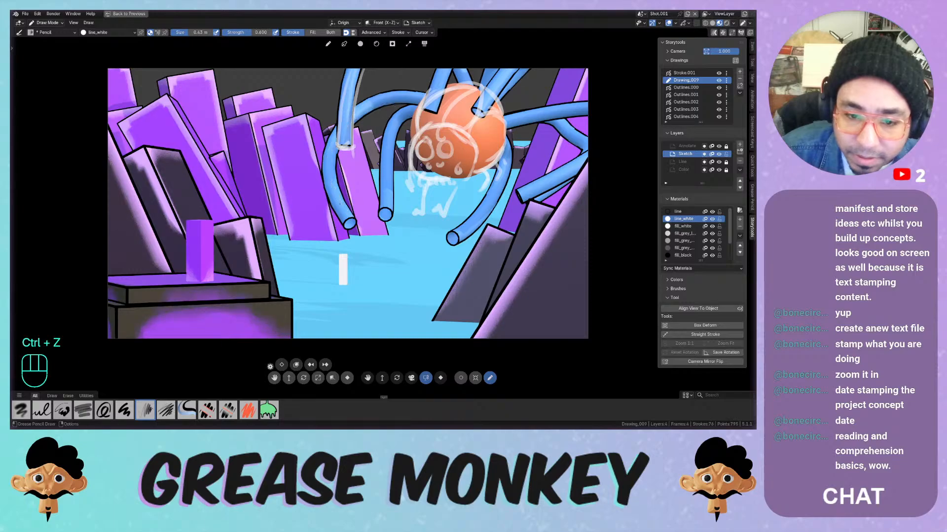
pyautogui.moveTo(338, 183); pyautogui.dragTo(336, 155)
pyautogui.moveTo(340, 119)
pyautogui.mouseDown()
pyautogui.moveTo(324, 160)
pyautogui.moveTo(346, 225)
pyautogui.moveTo(352, 219)
pyautogui.mouseUp()
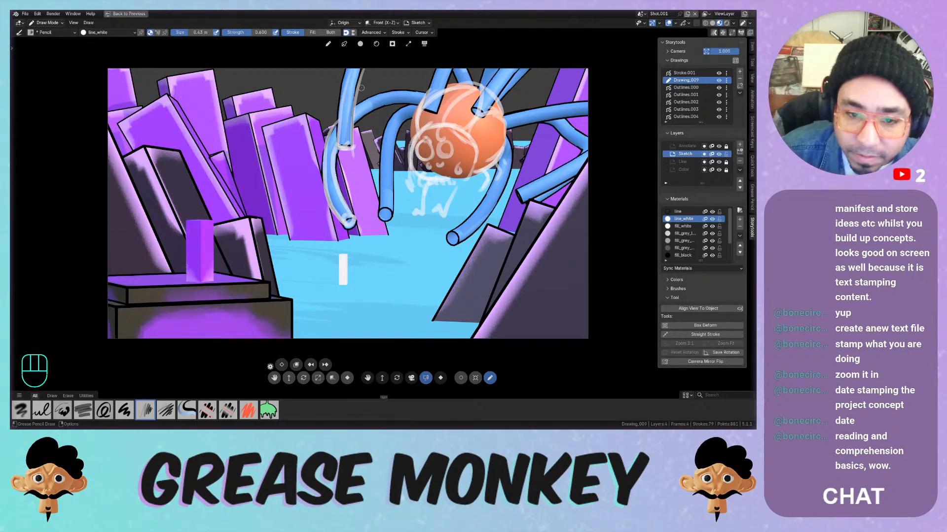
pyautogui.hotkey('ctrl', 'z')
# Trace both edges of the arching blue tentacles between the leftmost ones and the sphere
pyautogui.moveTo(363, 97)
pyautogui.mouseDown()
pyautogui.moveTo(423, 92)
pyautogui.moveTo(376, 110)
pyautogui.moveTo(379, 190)
pyautogui.mouseUp()
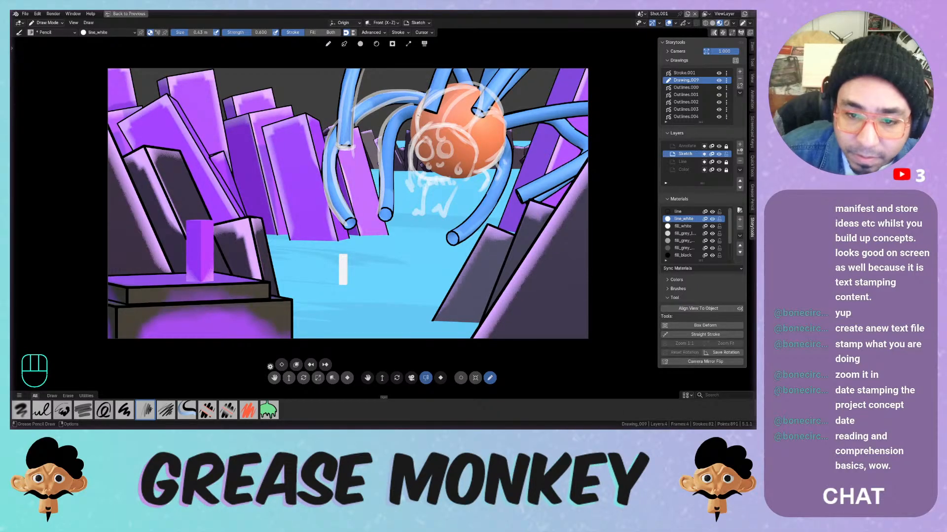
pyautogui.moveTo(417, 115)
pyautogui.mouseDown()
pyautogui.moveTo(392, 168)
pyautogui.moveTo(393, 201)
pyautogui.mouseUp()
pyautogui.hotkey('ctrl', 'z')
pyautogui.moveTo(419, 113); pyautogui.dragTo(390, 212)
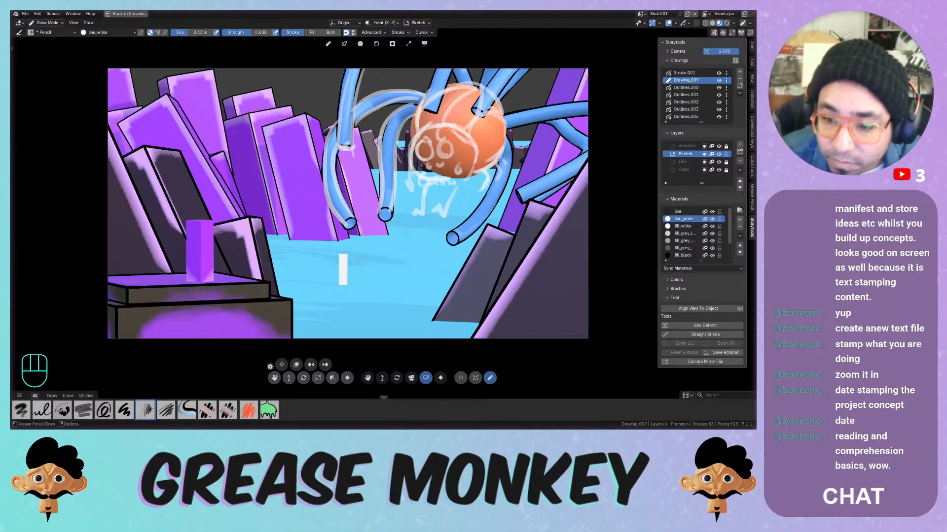
# Trace the blue tentacles extending to the sphere's right and above it, and add strokes over the body
pyautogui.moveTo(499, 161)
pyautogui.mouseDown()
pyautogui.moveTo(453, 230)
pyautogui.moveTo(491, 212)
pyautogui.moveTo(516, 143)
pyautogui.mouseUp()
pyautogui.moveTo(537, 110); pyautogui.dragTo(587, 101)
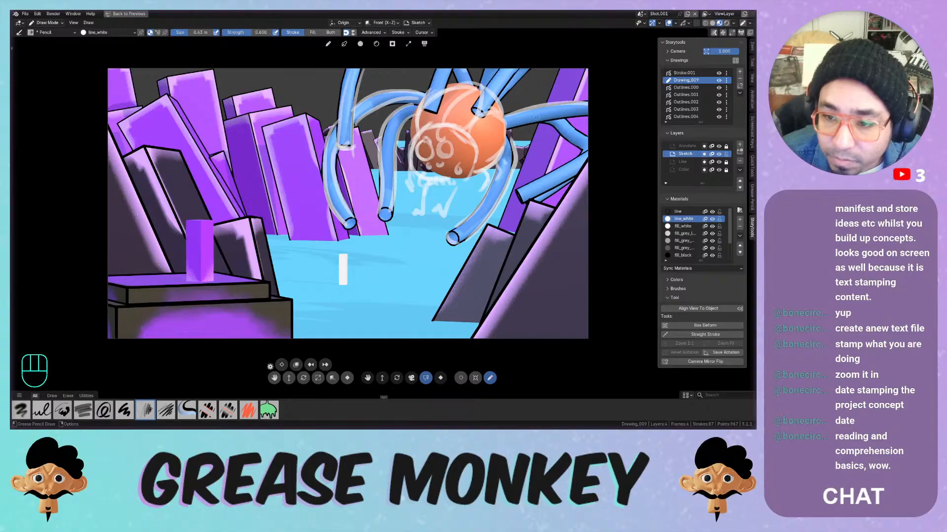
pyautogui.moveTo(516, 128); pyautogui.dragTo(581, 113)
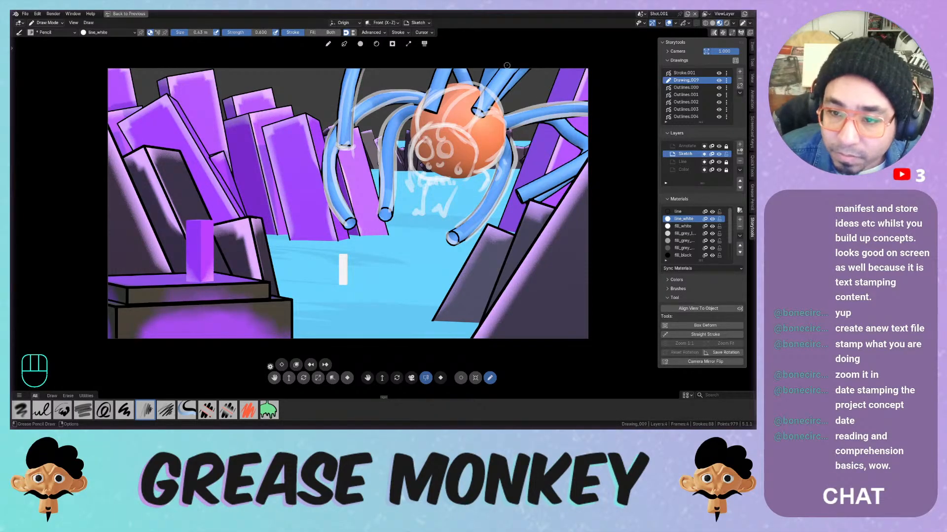
pyautogui.moveTo(481, 89)
pyautogui.mouseDown()
pyautogui.moveTo(470, 106)
pyautogui.moveTo(482, 117)
pyautogui.moveTo(530, 66)
pyautogui.moveTo(492, 73)
pyautogui.moveTo(466, 62)
pyautogui.moveTo(426, 114)
pyautogui.mouseUp()
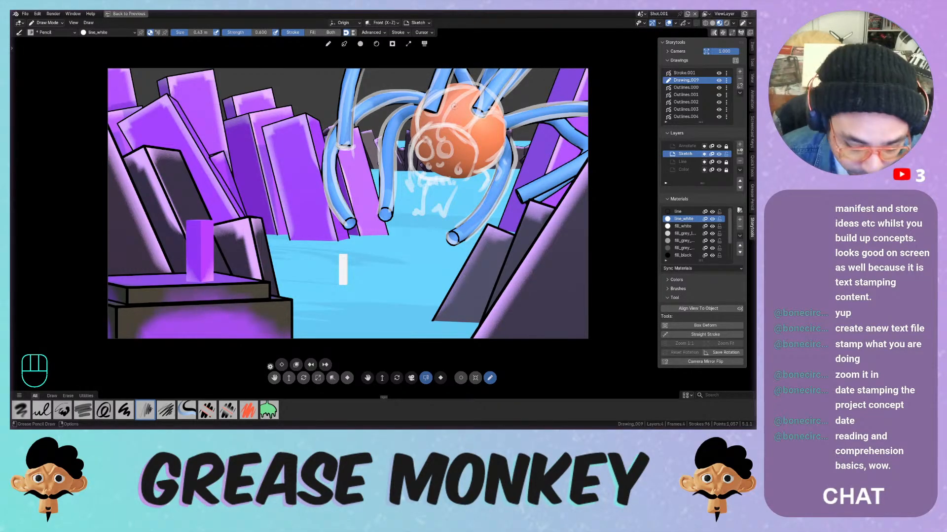
# Toggle the Sketch layer's isolation off and on, leaving the other layers locked
pyautogui.press('KP_Multiply')
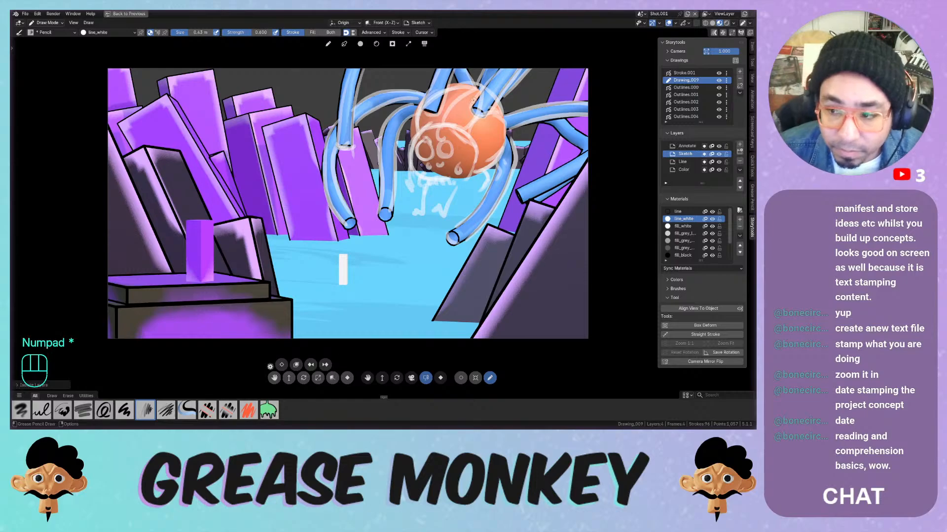
pyautogui.press('KP_Multiply')
pyautogui.press('KP_Multiply')
pyautogui.press('KP_Multiply')
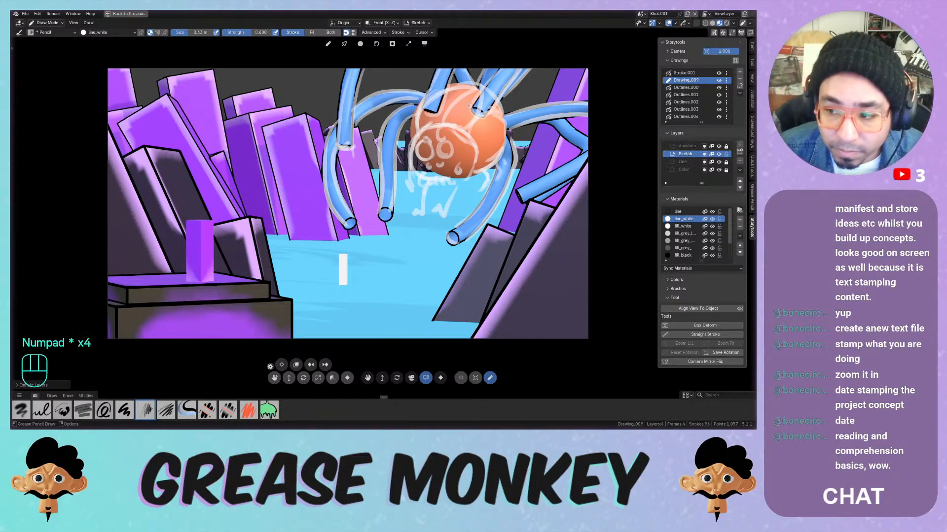
# Isolate the sketch drawing in Local View, hiding the rest of the scene
pyautogui.press('KP_Divide')
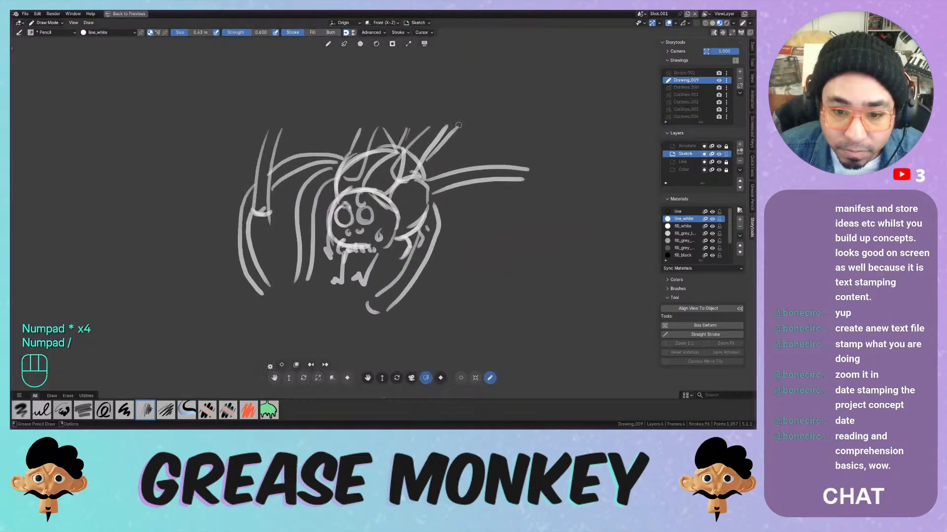
pyautogui.press('KP_Divide')
pyautogui.press('KP_Divide')
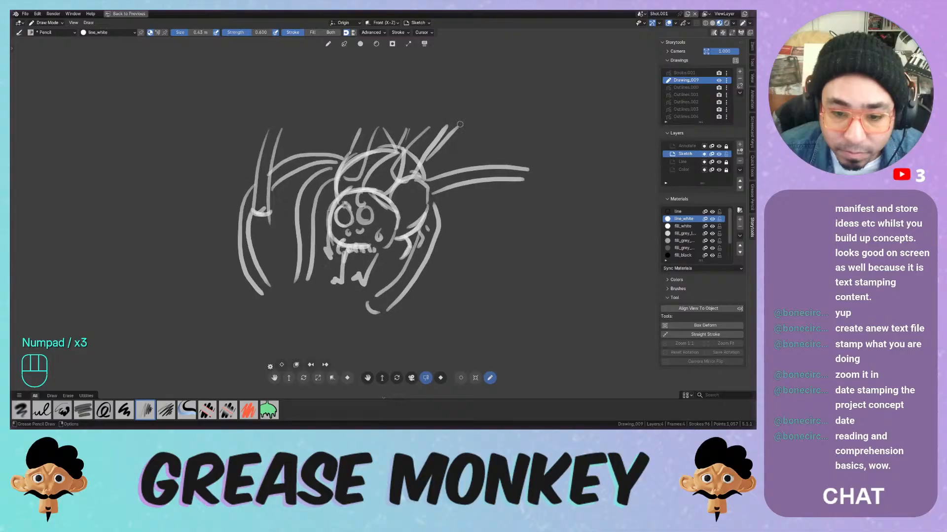
pyautogui.press('KP_0')
pyautogui.press('KP_0')
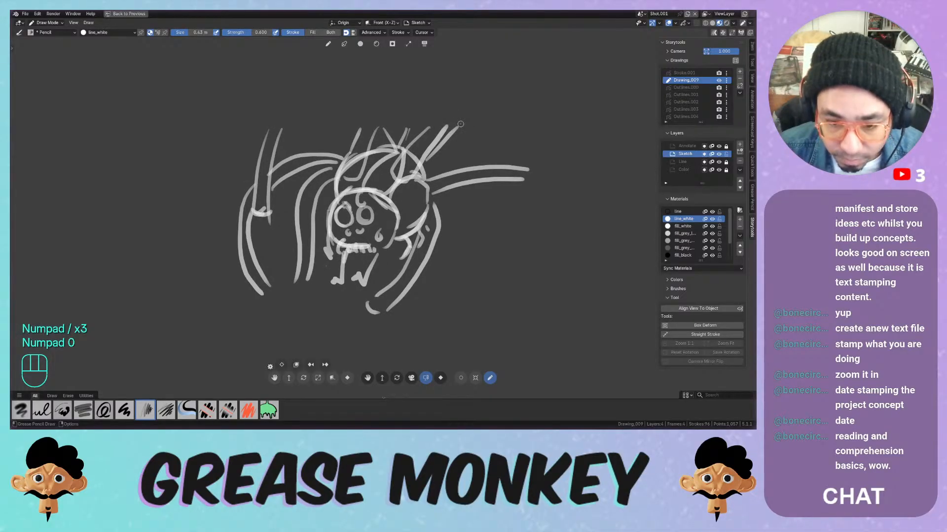
# Compare the isolated sketch in Local View with the full scene through the camera, ending in the full camera view
pyautogui.press('KP_Divide')
pyautogui.press('KP_0')
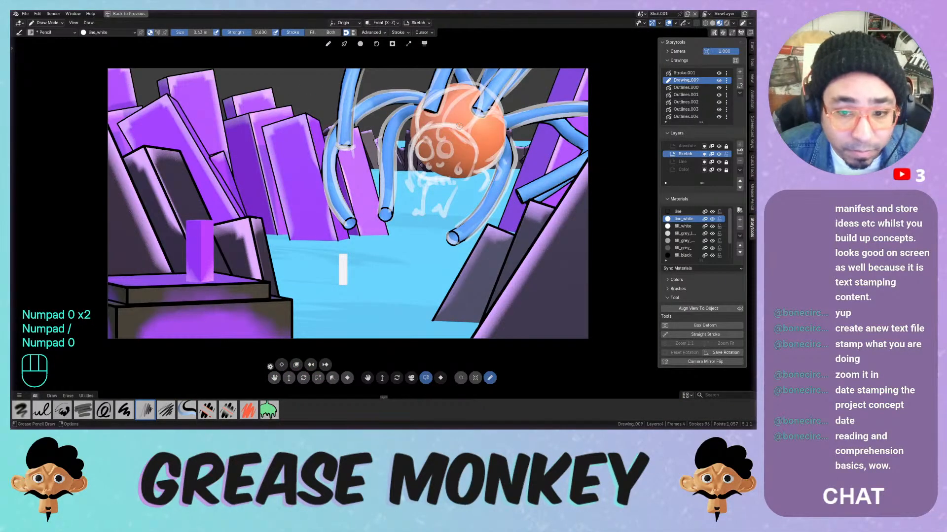
pyautogui.press('KP_Divide')
pyautogui.press('KP_1')
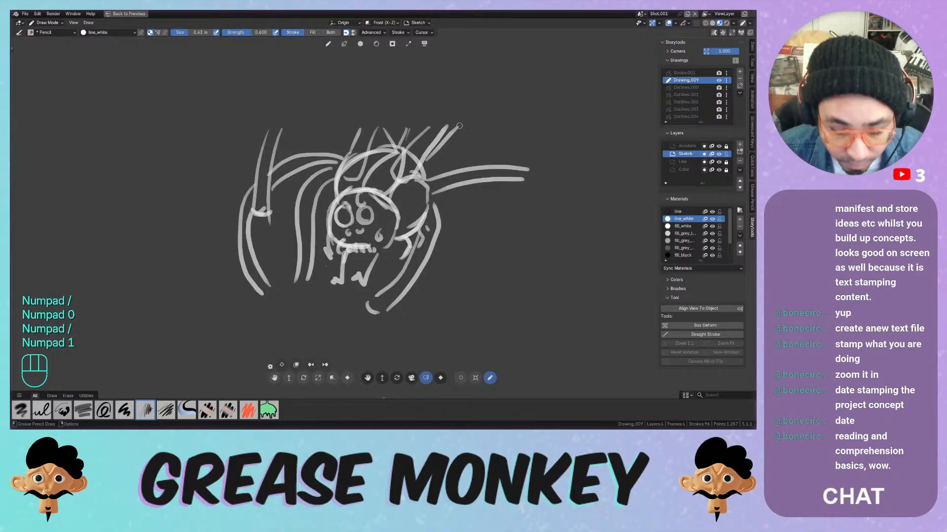
pyautogui.press('KP_1')
pyautogui.press('KP_Divide')
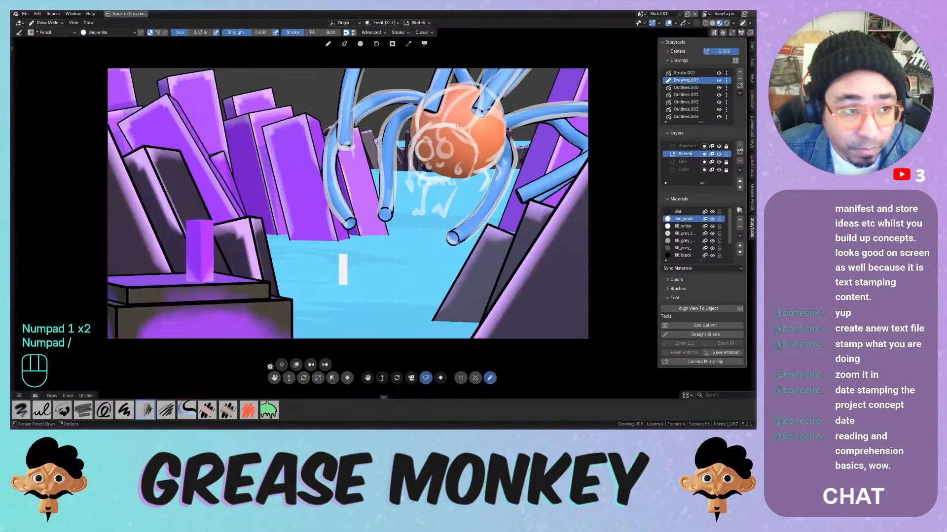
pyautogui.press('KP_Divide')
pyautogui.press('KP_Divide')
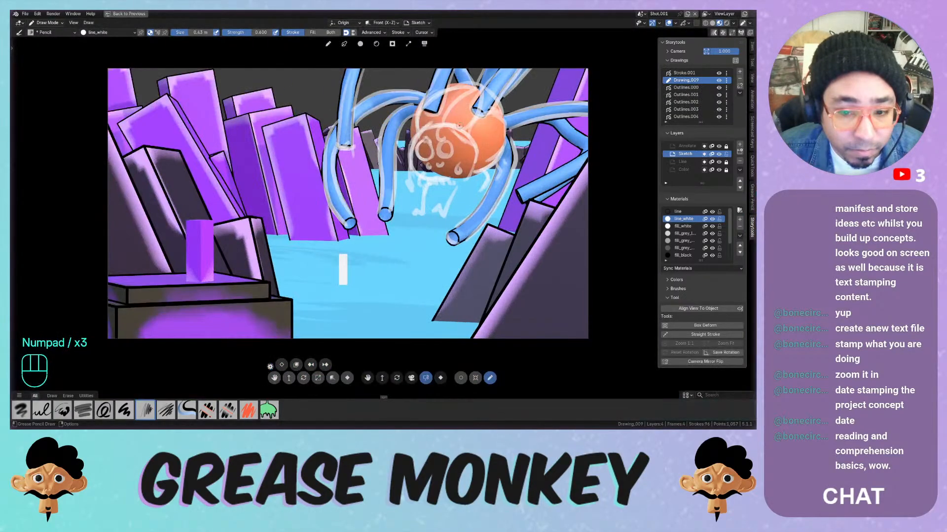
pyautogui.press('KP_Divide')
pyautogui.press('KP_Divide')
pyautogui.press('KP_Divide')
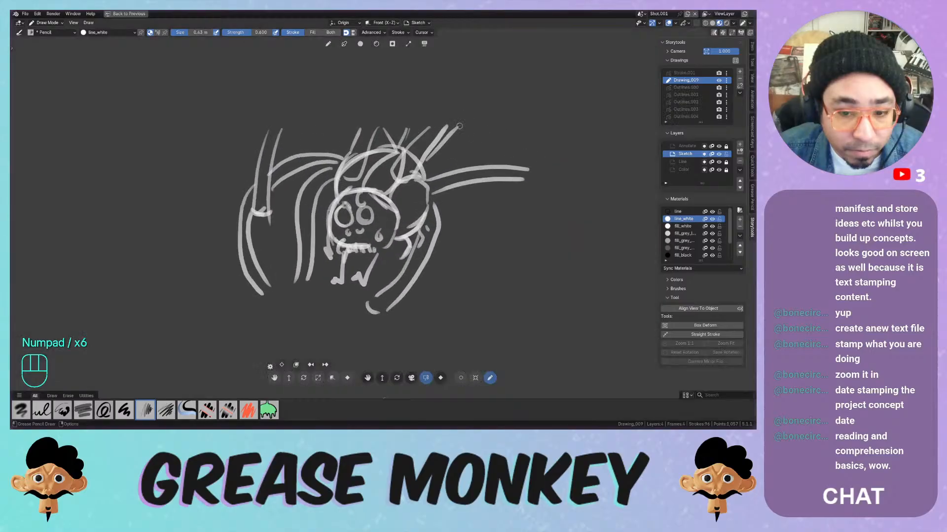
pyautogui.press('KP_Divide')
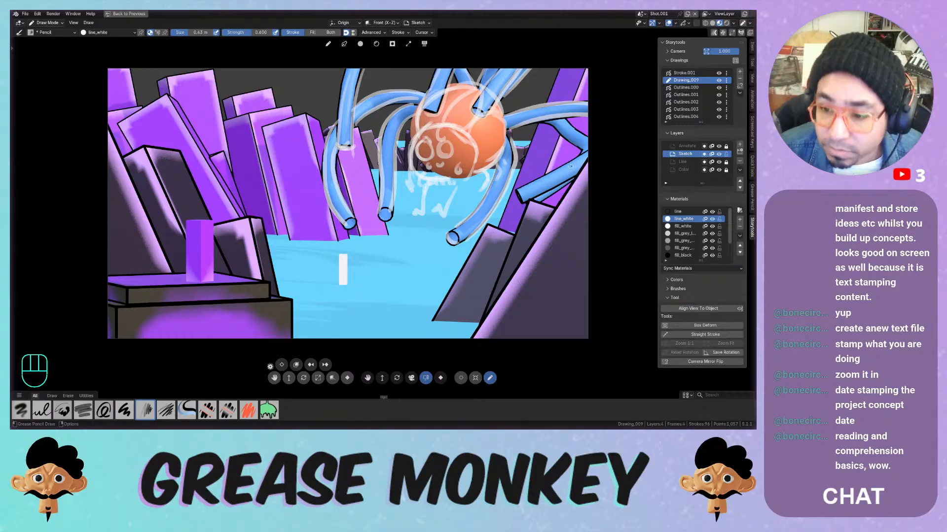
# Trace the edges of the bent blue tentacle on the sphere's lower right, undoing and redrawing unwanted strokes
pyautogui.hotkey('ctrl', 'z')
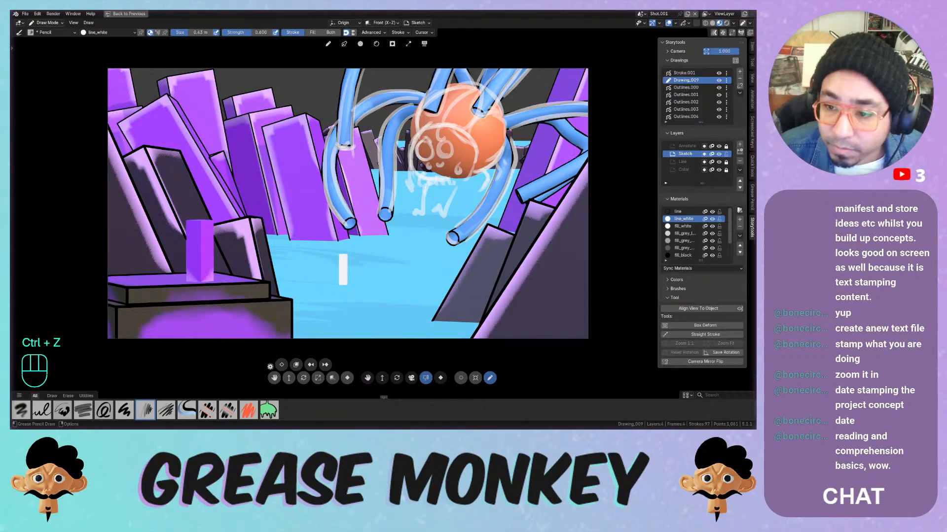
pyautogui.hotkey('ctrl', 'z')
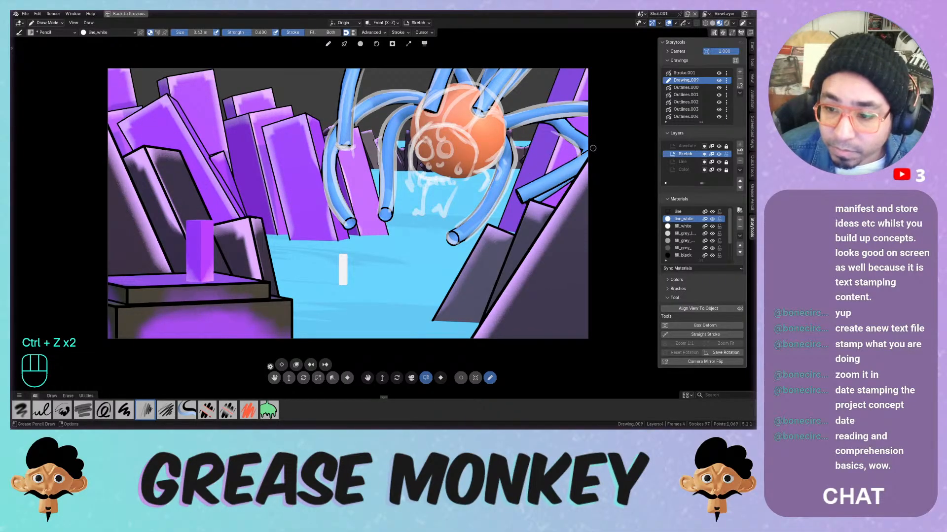
pyautogui.hotkey('ctrl', 'z')
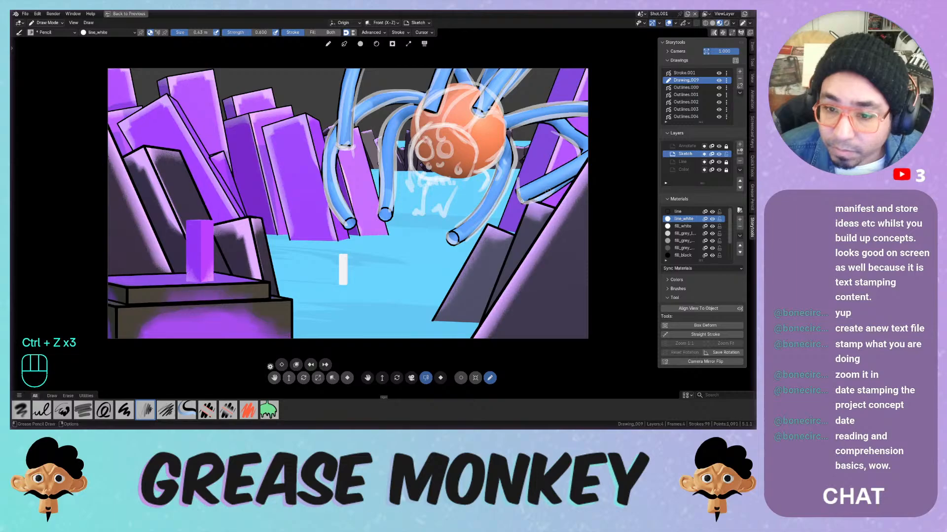
pyautogui.moveTo(548, 191)
pyautogui.mouseDown()
pyautogui.moveTo(577, 177)
pyautogui.moveTo(596, 146)
pyautogui.moveTo(585, 147)
pyautogui.moveTo(587, 139)
pyautogui.mouseUp()
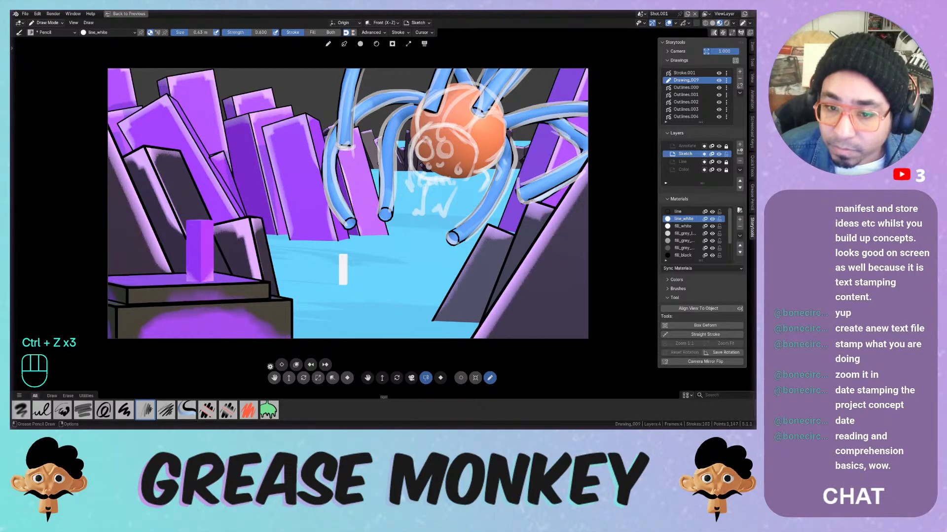
# Draw a spiral on the orange sphere beside the face, add a mark at the head's edge, and round off the inner tentacle's tip
pyautogui.moveTo(497, 124); pyautogui.dragTo(477, 143)
pyautogui.moveTo(497, 140)
pyautogui.mouseDown()
pyautogui.moveTo(481, 157)
pyautogui.moveTo(501, 139)
pyautogui.mouseUp()
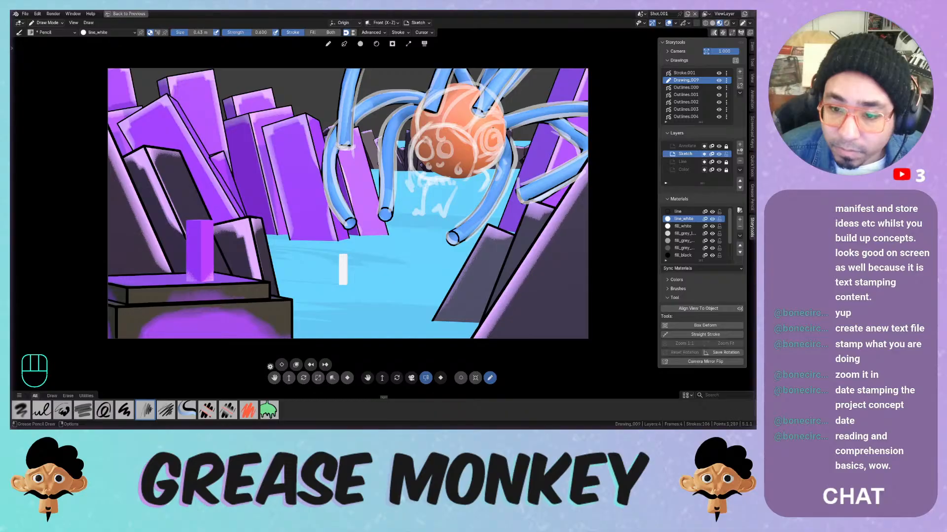
pyautogui.moveTo(416, 119); pyautogui.dragTo(419, 131)
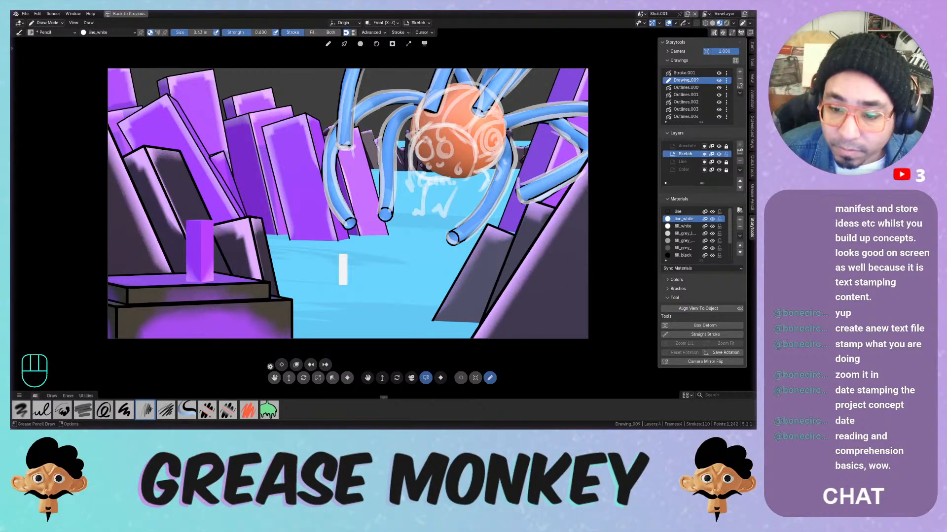
pyautogui.moveTo(383, 211); pyautogui.dragTo(385, 219)
pyautogui.moveTo(388, 207); pyautogui.dragTo(390, 219)
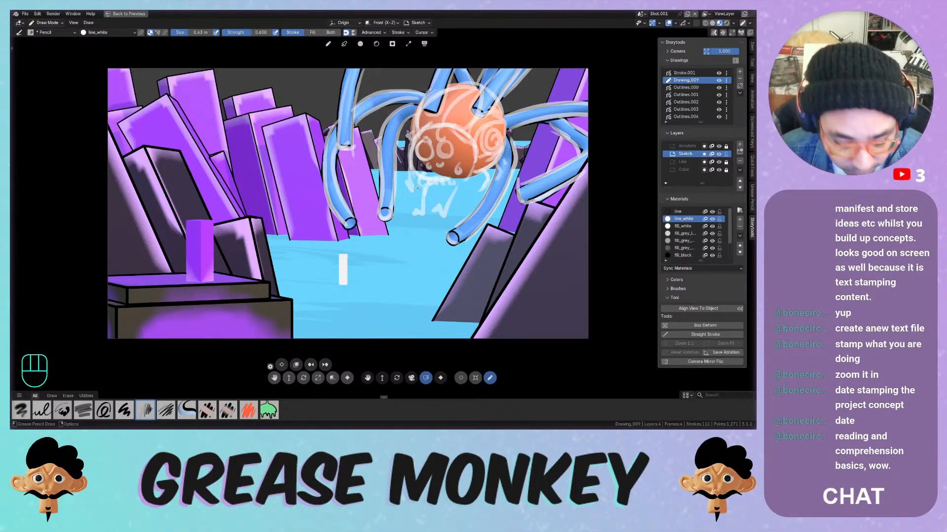
# Isolate the sketch drawing in Local View and add a new layer above the Sketch layer
pyautogui.press('KP_Divide')
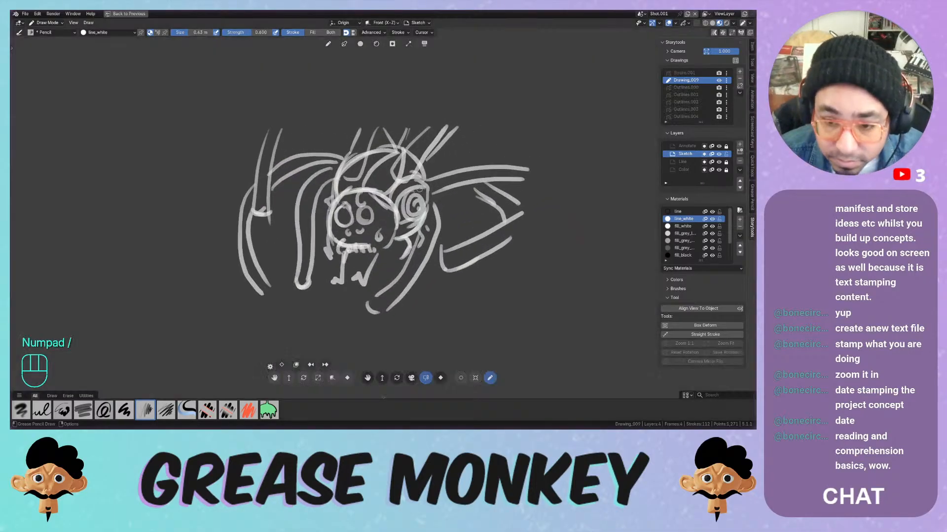
pyautogui.moveTo(425, 168)
pyautogui.mouseDown(button='middle')
pyautogui.moveTo(457, 157)
pyautogui.moveTo(395, 167)
pyautogui.mouseUp(button='middle')
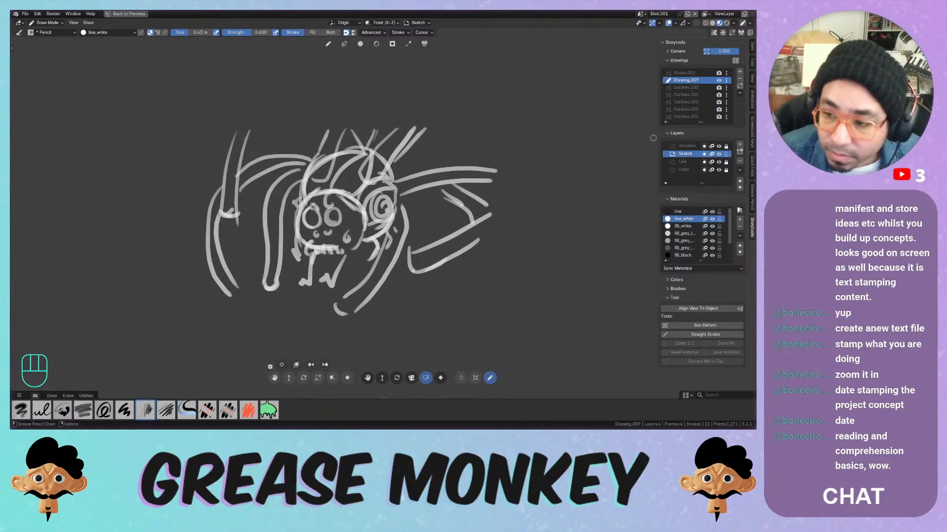
pyautogui.click(740, 144)
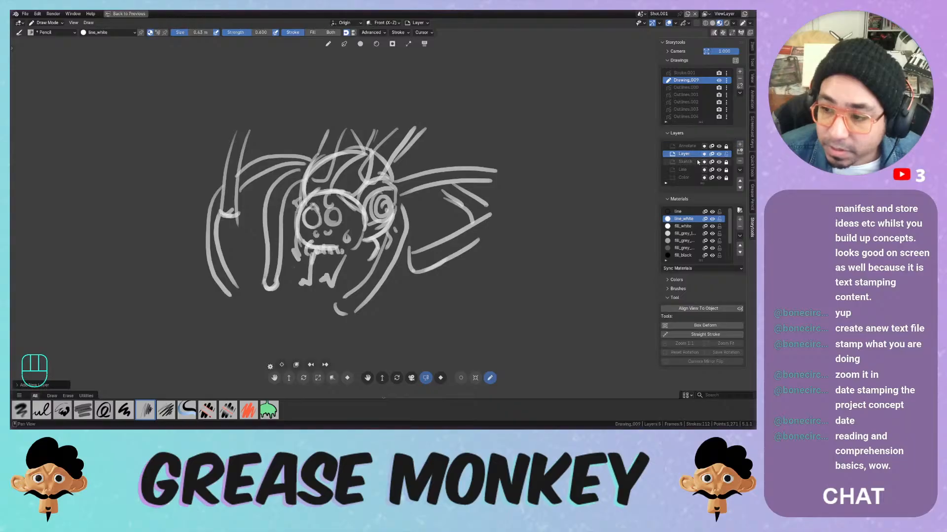
# Select the Sketch layer and lower its opacity to 0.071
pyautogui.click(696, 162)
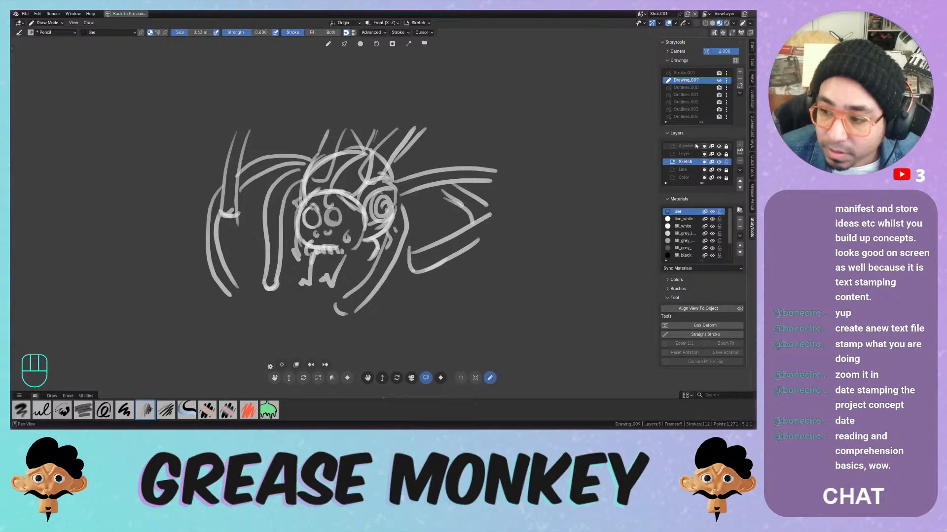
pyautogui.hotkey('ctrl', 'space')
pyautogui.click(633, 297)
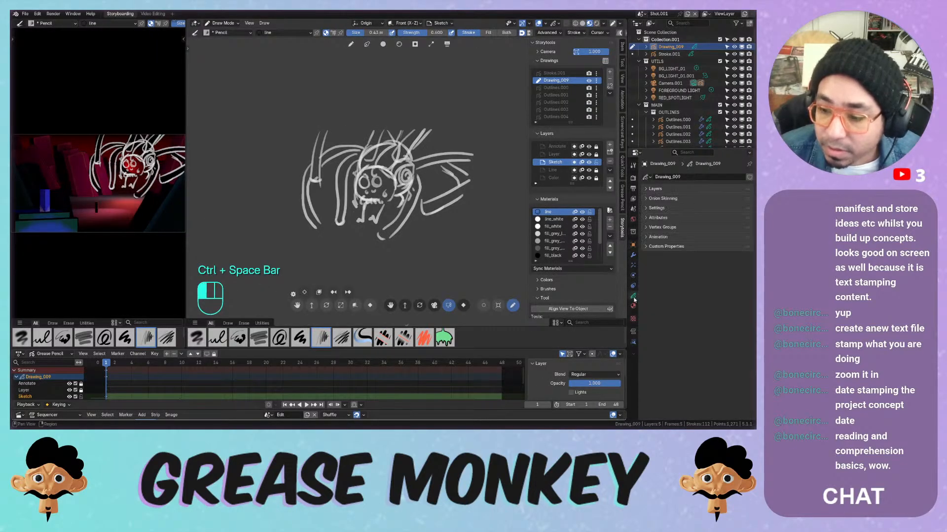
pyautogui.click(655, 188)
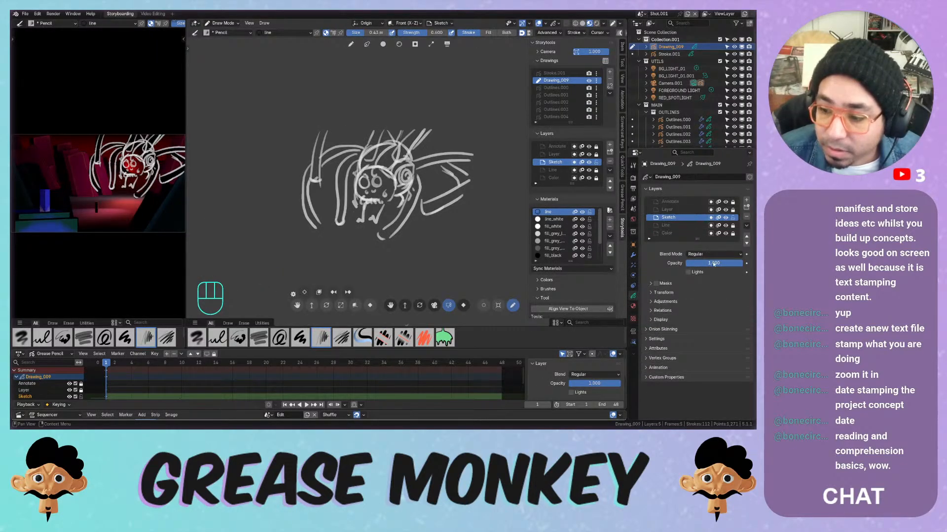
pyautogui.moveTo(714, 264); pyautogui.dragTo(700, 266)
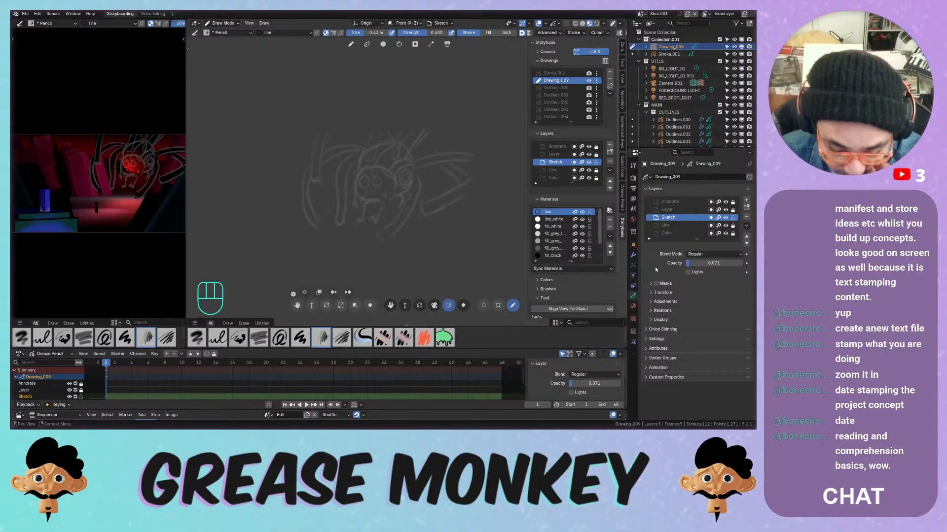
# Make the new layer active in the maximized viewport and choose the Ink Pen brush
pyautogui.click(669, 211)
pyautogui.hotkey('ctrl', 'space')
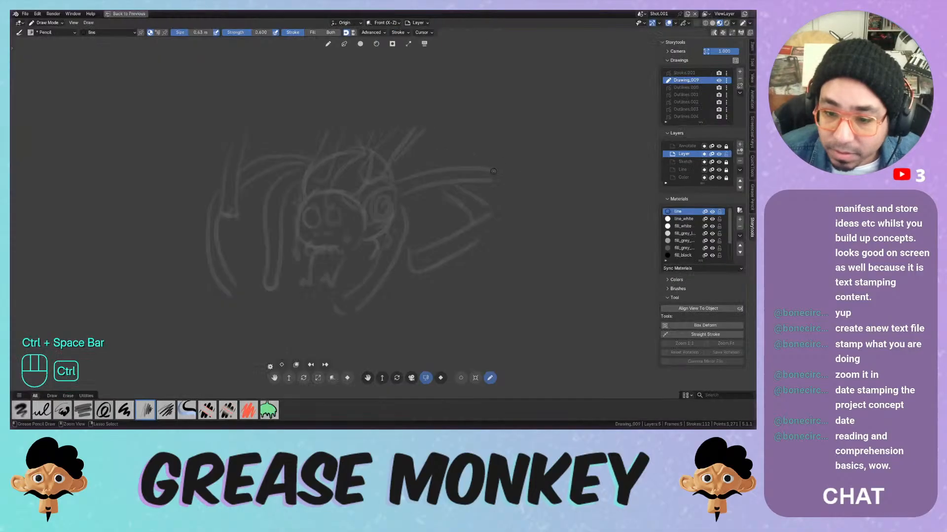
pyautogui.moveTo(412, 179); pyautogui.dragTo(510, 180, button='middle')
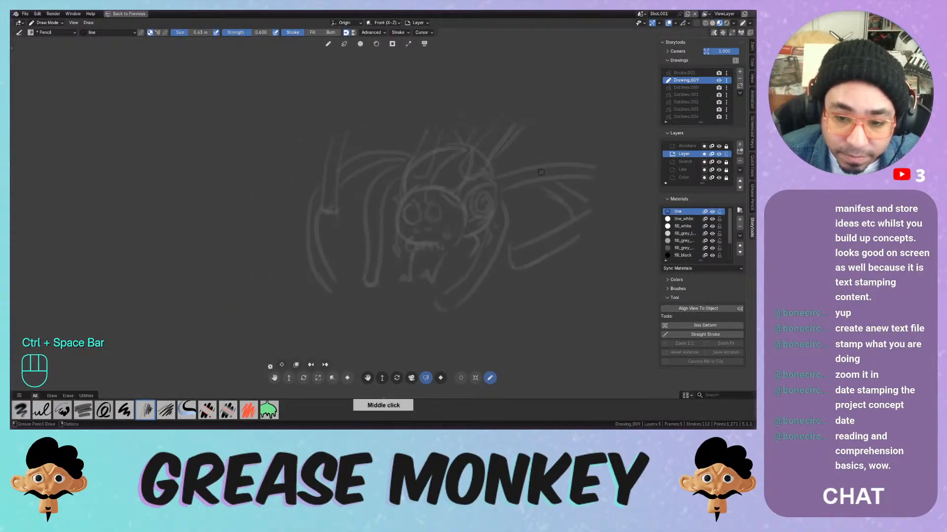
pyautogui.rightClick(433, 166)
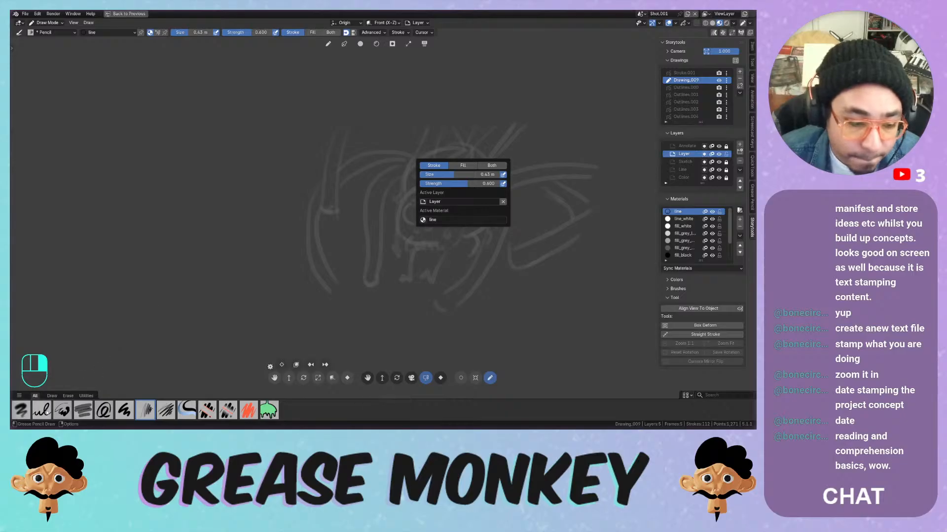
pyautogui.click(41, 410)
# Try black Ink Pen strokes across the faded sketch and around its head, undoing each one
pyautogui.moveTo(395, 152)
pyautogui.mouseDown()
pyautogui.moveTo(351, 186)
pyautogui.moveTo(402, 260)
pyautogui.mouseUp()
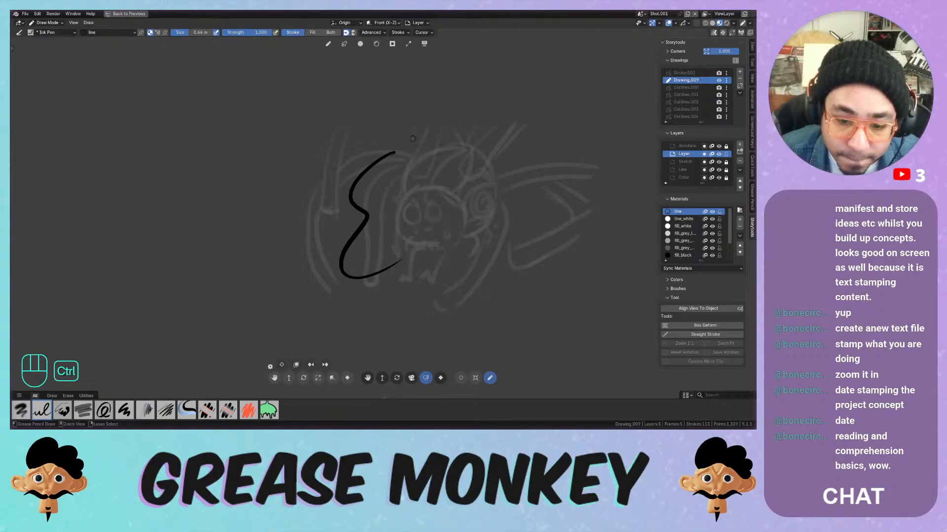
pyautogui.hotkey('ctrl', 'z')
pyautogui.hotkey('ctrl', 'space')
pyautogui.hotkey('ctrl', 'space')
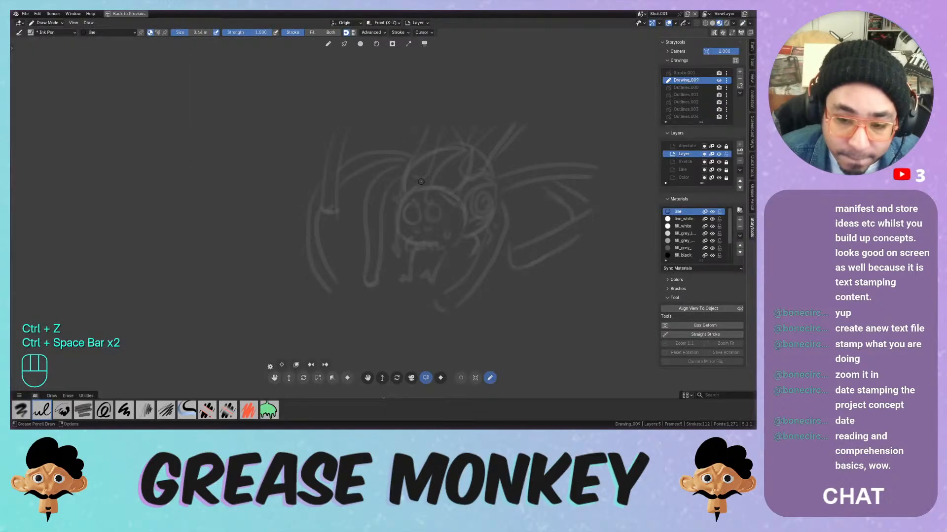
pyautogui.keyDown('ctrl'); pyautogui.moveTo(420, 182); pyautogui.dragTo(372, 179, button='middle'); pyautogui.keyUp('ctrl')
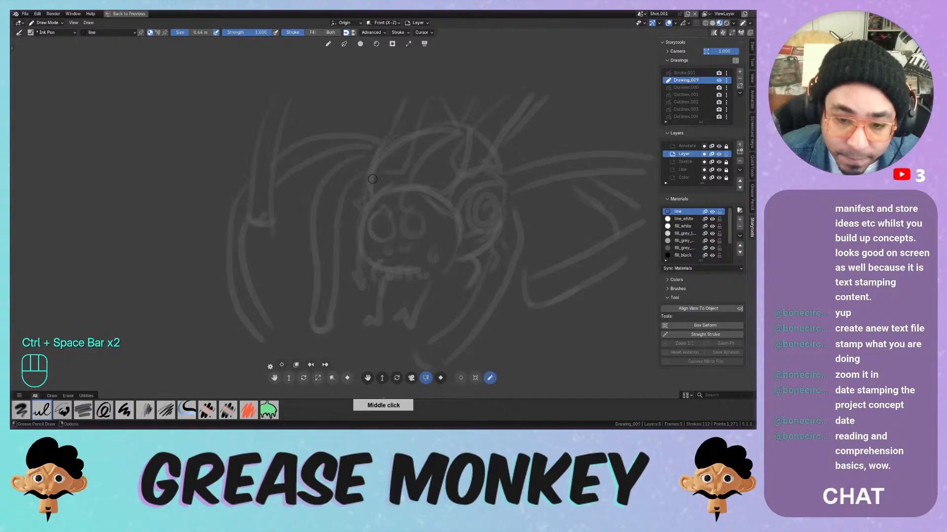
pyautogui.moveTo(361, 219)
pyautogui.mouseDown()
pyautogui.moveTo(372, 199)
pyautogui.moveTo(413, 202)
pyautogui.mouseUp()
pyautogui.hotkey('ctrl', 'z')
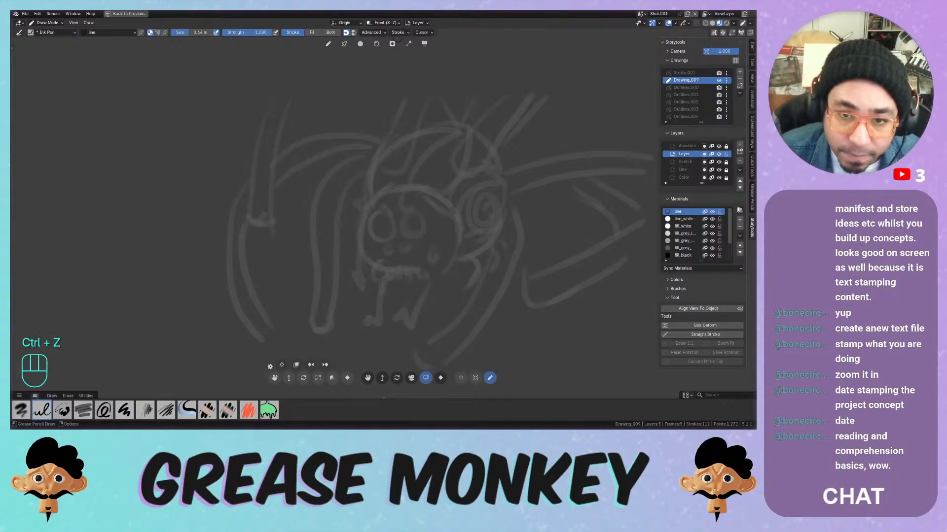
# Enable Stabilize Stroke for the Ink Pen, test it around the sketched face and eye, and undo the test strokes
pyautogui.click(400, 33)
pyautogui.click(358, 189)
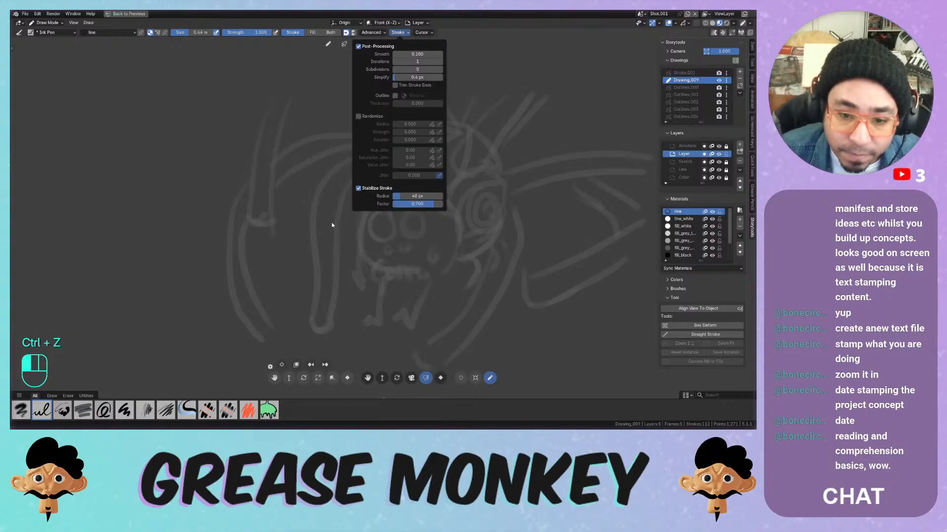
pyautogui.moveTo(358, 226)
pyautogui.mouseDown()
pyautogui.moveTo(371, 200)
pyautogui.moveTo(359, 237)
pyautogui.mouseUp()
pyautogui.hotkey('ctrl', 'z')
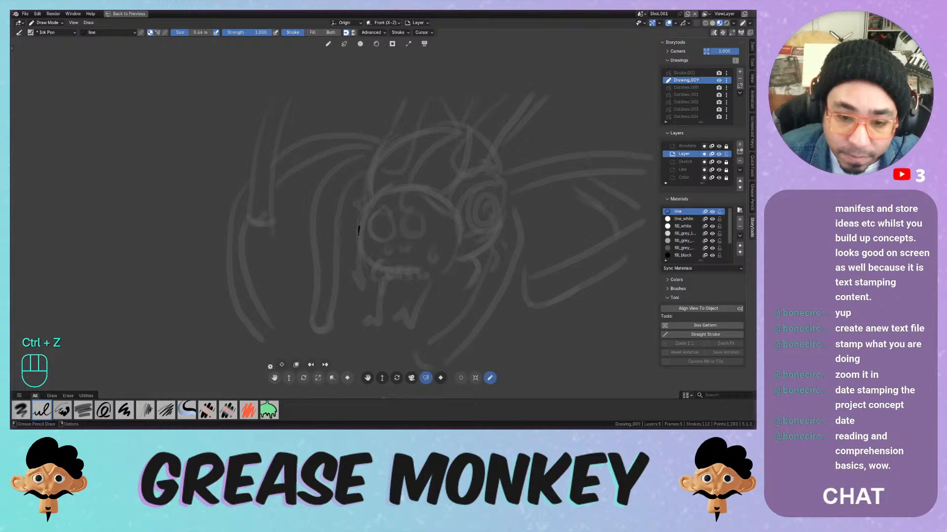
pyautogui.moveTo(370, 200); pyautogui.dragTo(416, 195)
pyautogui.hotkey('ctrl', 'z')
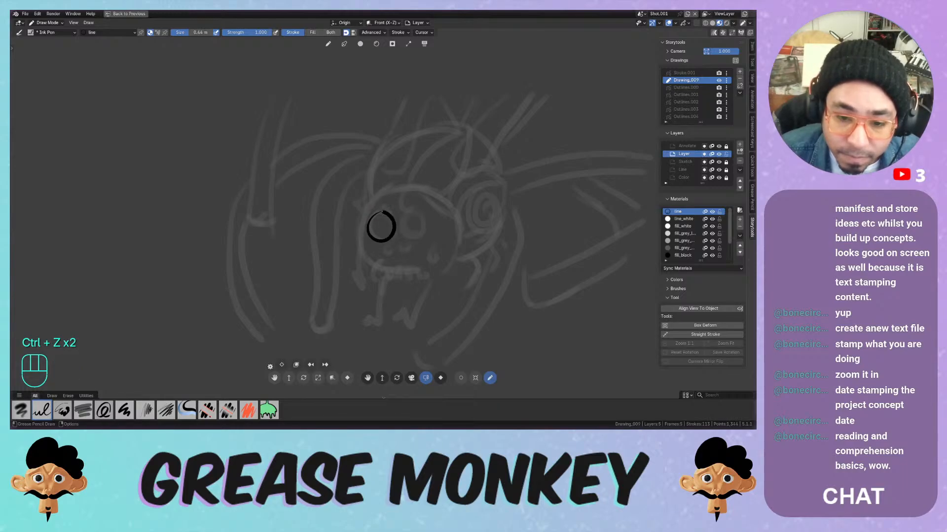
pyautogui.hotkey('ctrl', 'z')
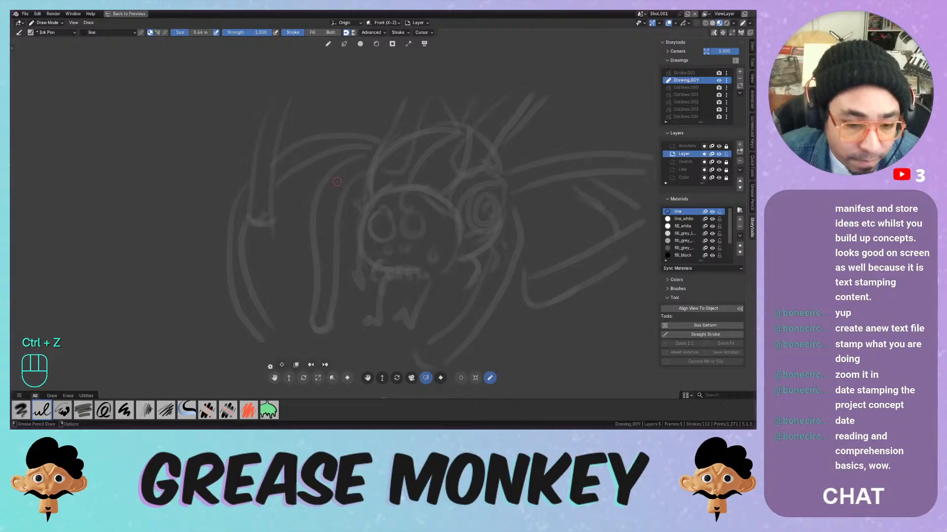
# Dismiss the brush library pop-up without choosing a brush and show the drawing toolbar
pyautogui.hotkey('shift', 'space')
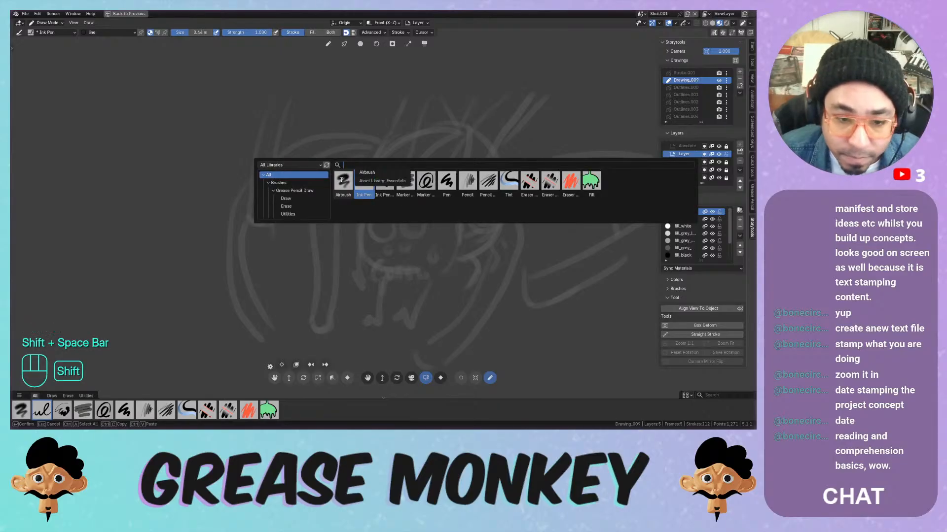
pyautogui.press('shift')
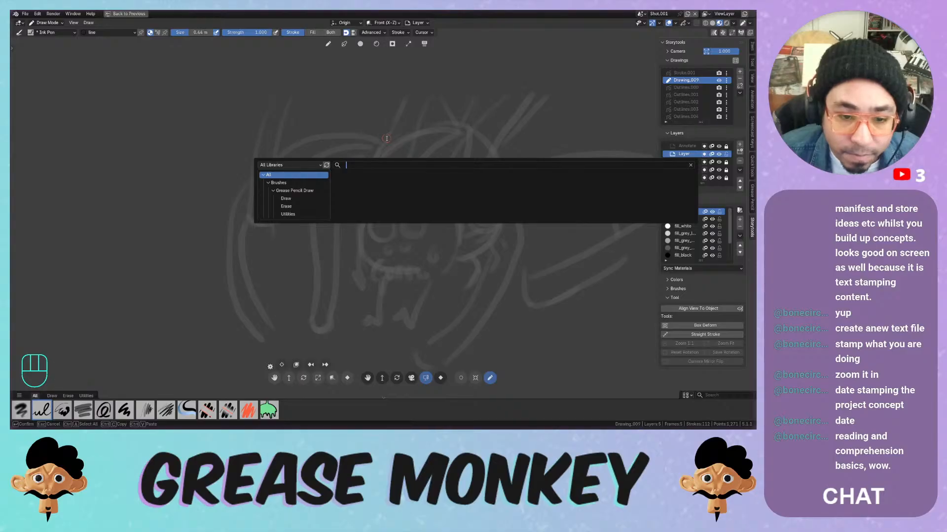
pyautogui.press('Escape')
pyautogui.press('t')
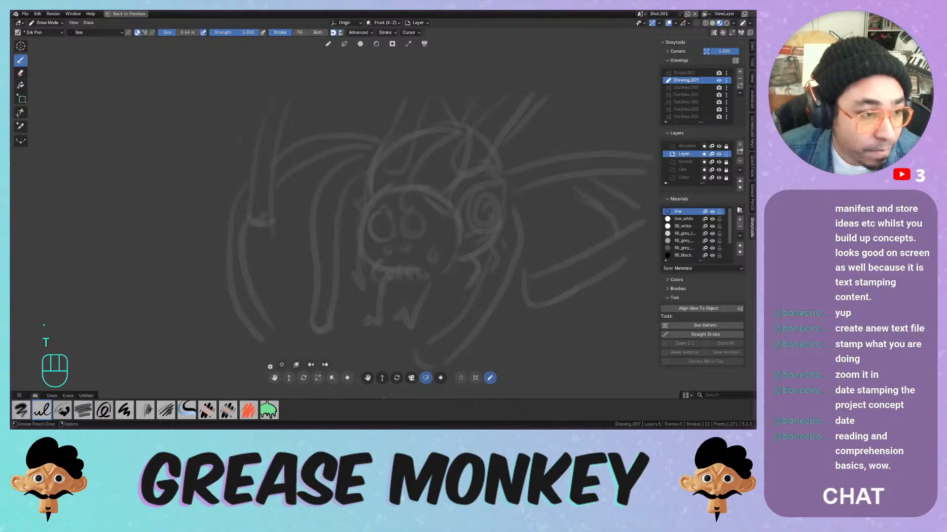
# Activate the Circle shape tool for drawing Grease Pencil circles
pyautogui.moveTo(21, 98); pyautogui.dragTo(48, 113)
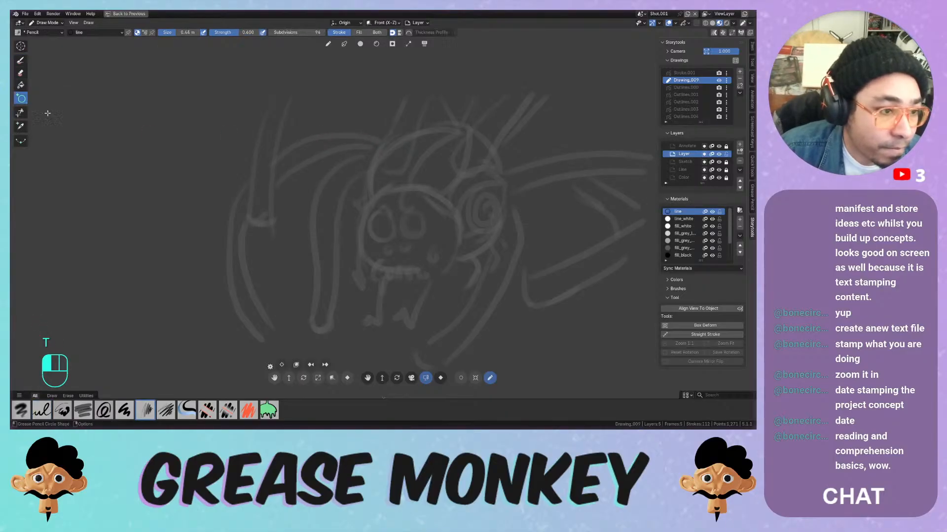
pyautogui.moveTo(367, 205)
pyautogui.mouseDown()
pyautogui.moveTo(379, 234)
pyautogui.moveTo(414, 248)
pyautogui.mouseUp()
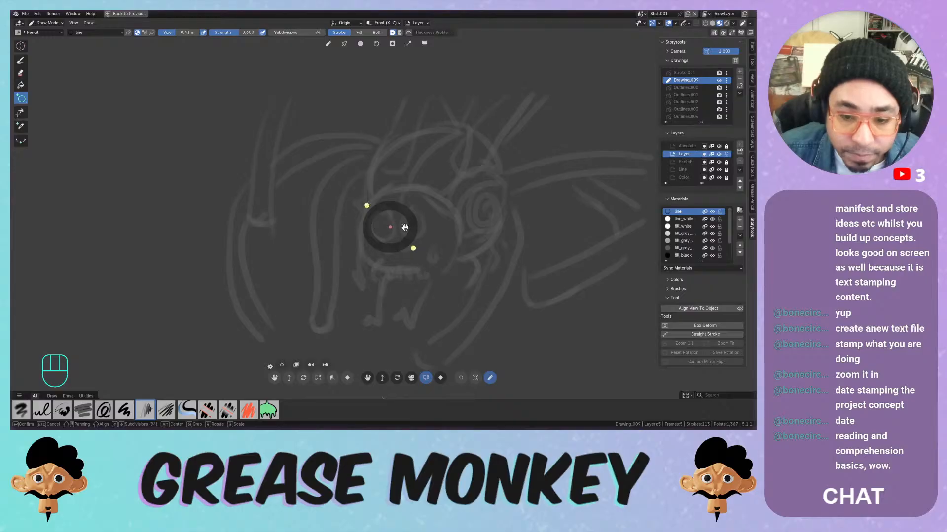
pyautogui.hotkey('ctrl', 'z')
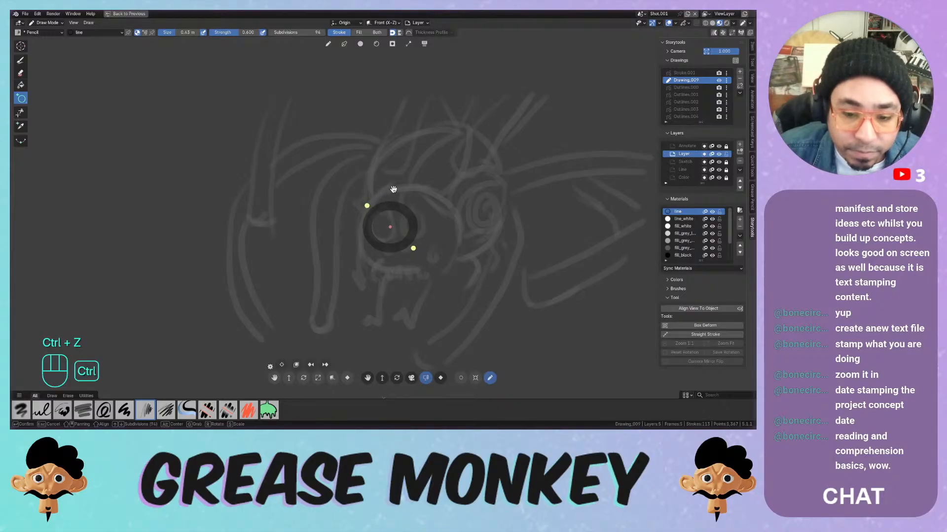
pyautogui.press('Return')
pyautogui.hotkey('ctrl', 'z')
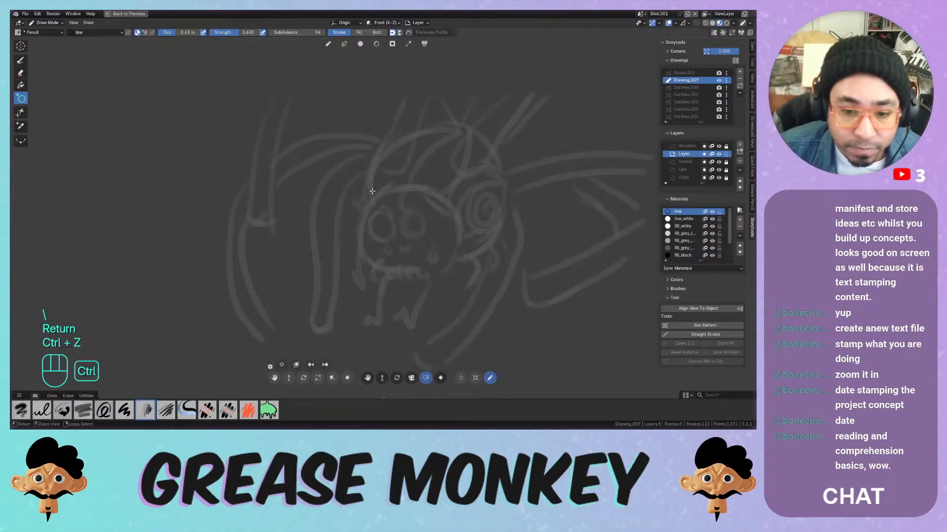
pyautogui.keyDown('shift'); pyautogui.moveTo(355, 198); pyautogui.dragTo(405, 249); pyautogui.keyUp('shift')
pyautogui.hotkey('ctrl', 'z')
pyautogui.hotkey('ctrl', 'z')
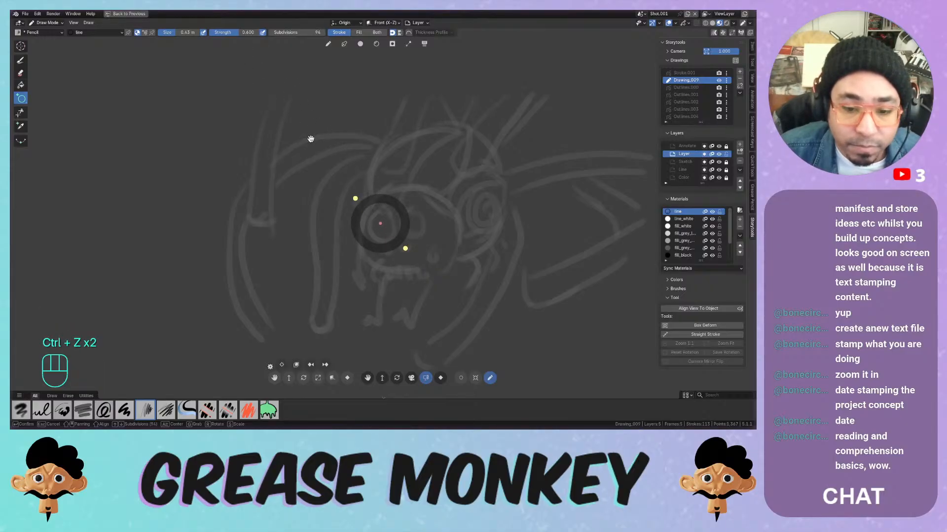
pyautogui.press('Return')
pyautogui.hotkey('ctrl', 'z')
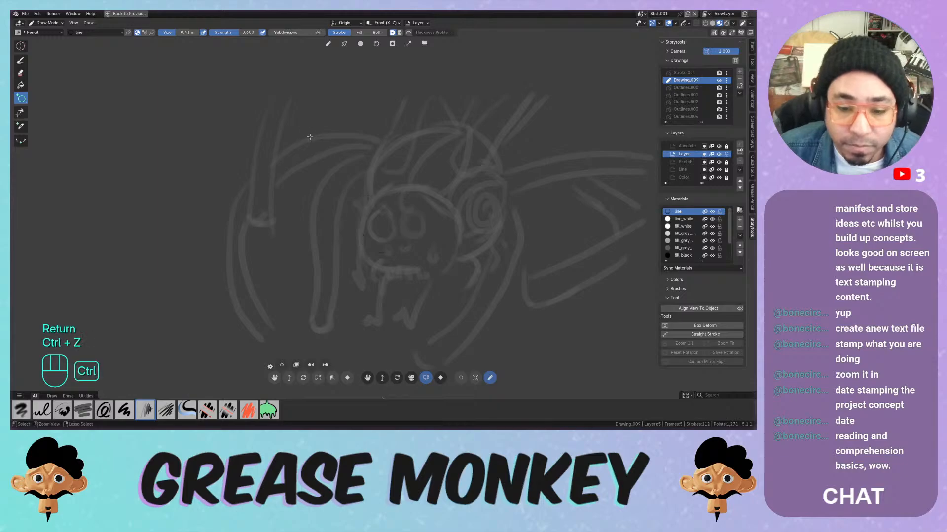
# Set the Pencil brush strength to 1.000 and its size to 0.089 m, undoing the test circle drawn between size changes
pyautogui.moveTo(214, 34); pyautogui.dragTo(263, 35)
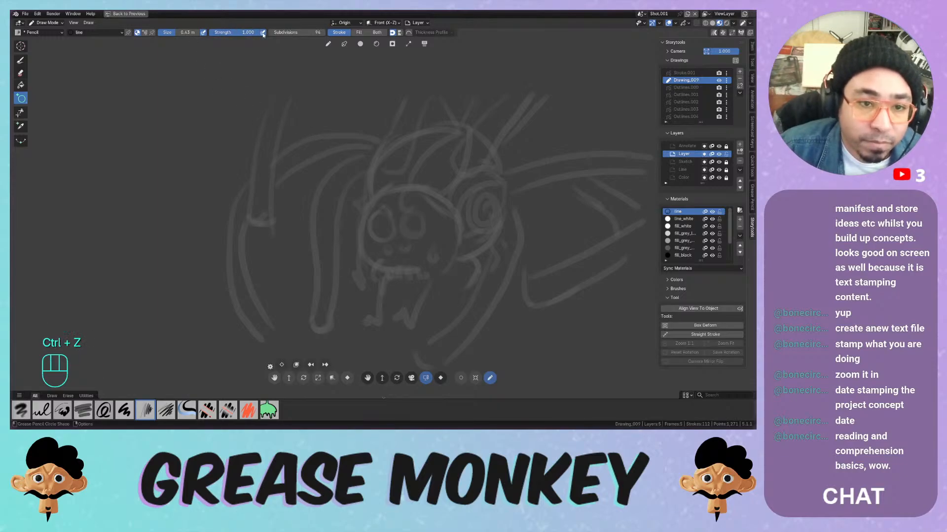
pyautogui.moveTo(181, 35); pyautogui.dragTo(167, 33)
pyautogui.moveTo(365, 213); pyautogui.dragTo(394, 240)
pyautogui.press('Return')
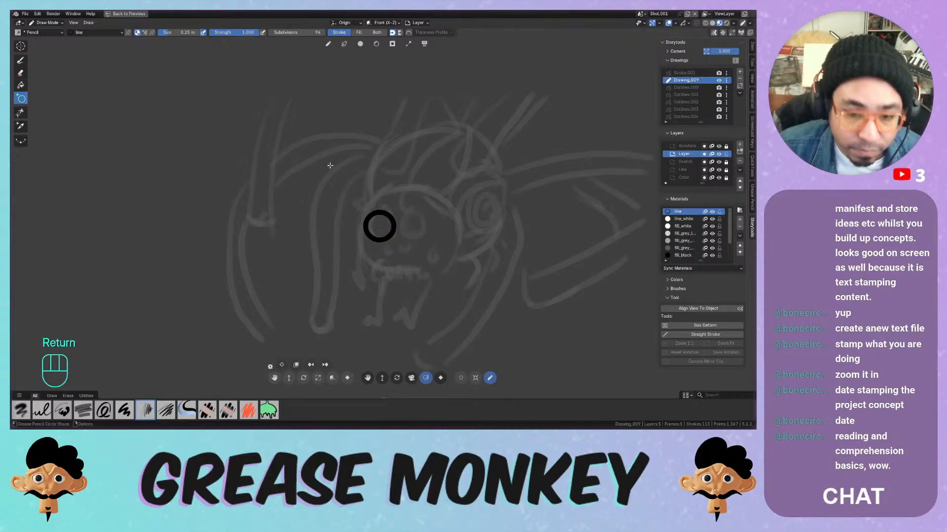
pyautogui.hotkey('ctrl', 'z')
pyautogui.moveTo(184, 32); pyautogui.dragTo(176, 32)
pyautogui.moveTo(361, 205); pyautogui.dragTo(415, 261)
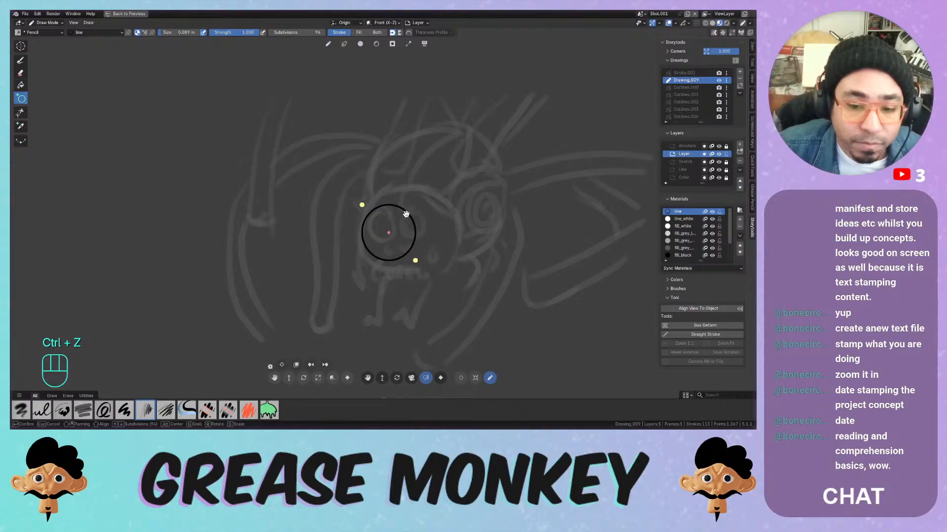
pyautogui.press('KP_5')
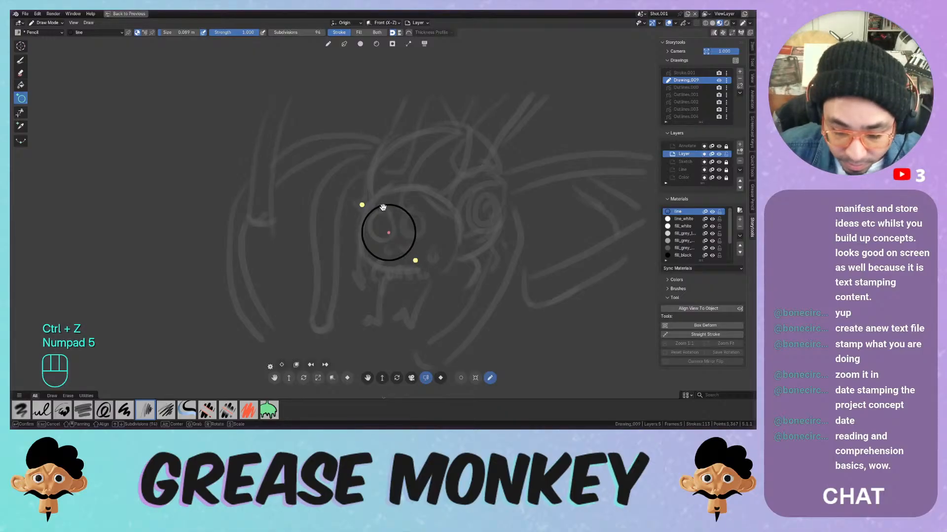
pyautogui.press('Return')
pyautogui.click(397, 193)
pyautogui.hotkey('ctrl', 'z')
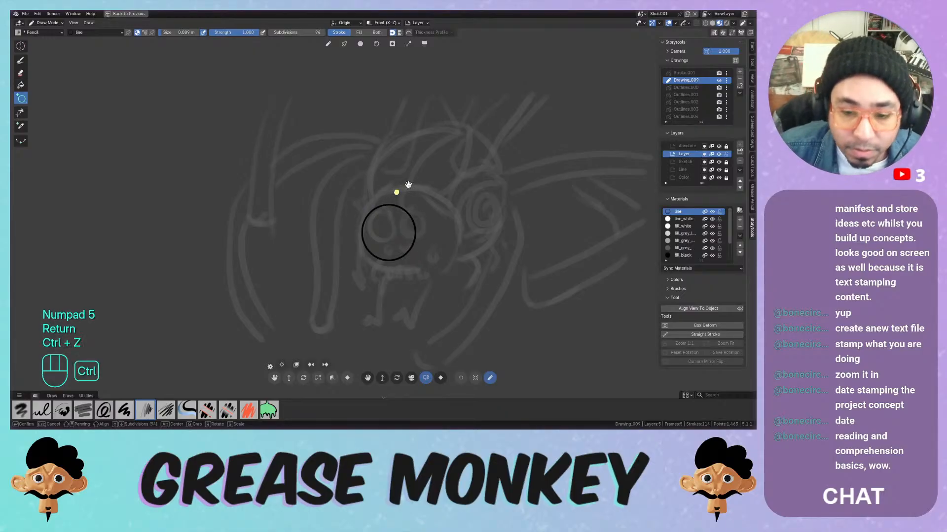
pyautogui.press('Return')
pyautogui.hotkey('ctrl', 'z')
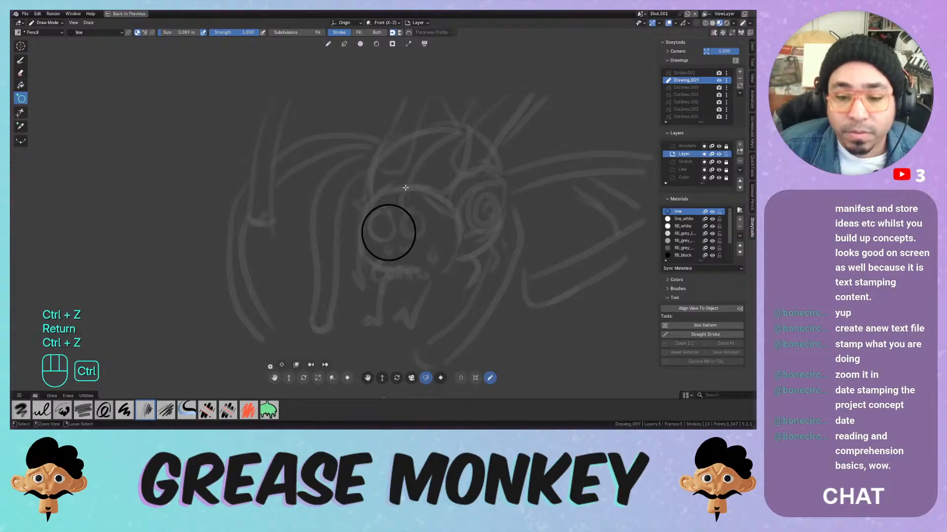
pyautogui.hotkey('ctrl', 'z')
# Draw two circles over the creature's sketched eyes, making the left one slightly larger than the right one
pyautogui.moveTo(369, 212); pyautogui.dragTo(429, 238)
pyautogui.press('Return')
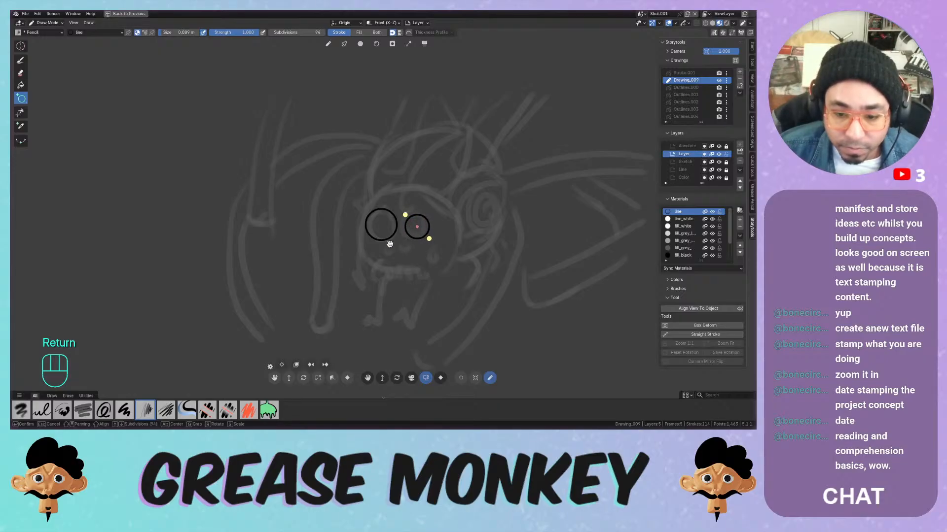
pyautogui.press('Return')
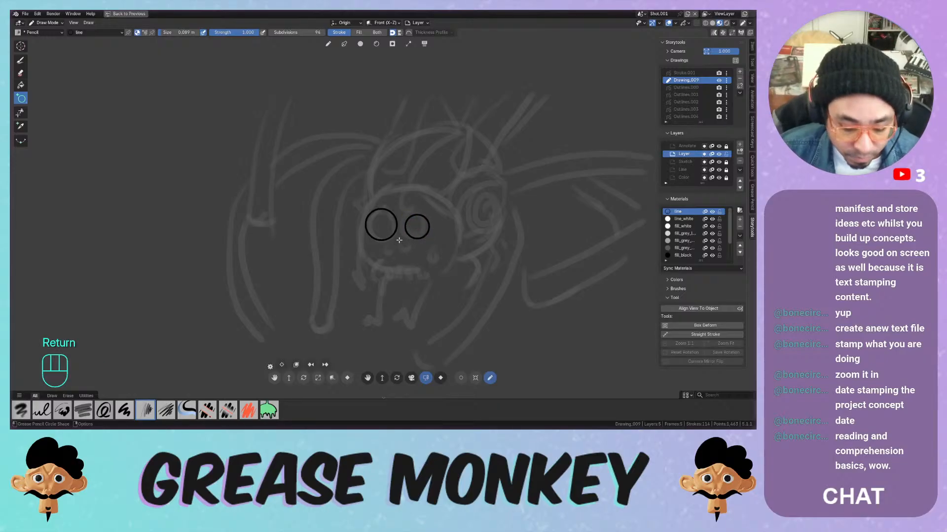
# Draw five smaller circles of varied sizes in a cluster below the two main eyes, above the mouth
pyautogui.keyDown('shift'); pyautogui.moveTo(379, 247); pyautogui.dragTo(395, 262); pyautogui.keyUp('shift')
pyautogui.press('Return')
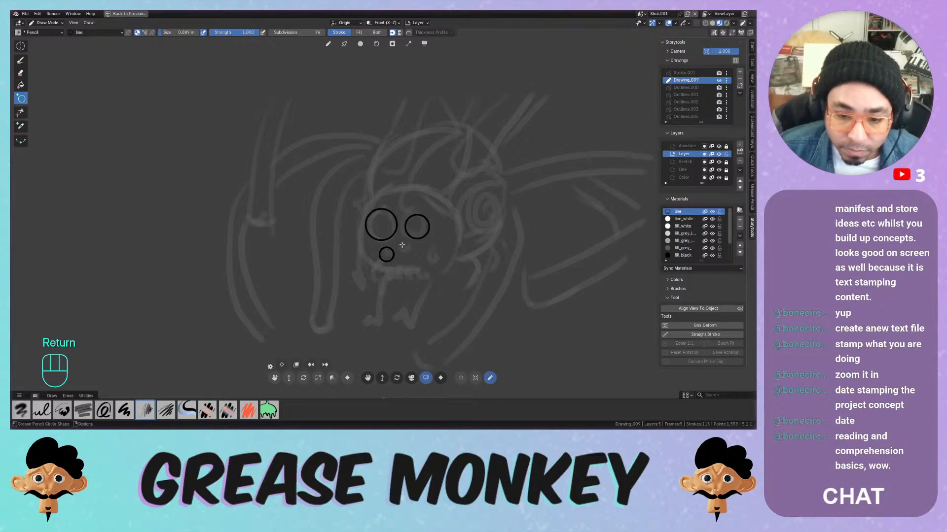
pyautogui.moveTo(399, 243)
pyautogui.mouseDown()
pyautogui.moveTo(436, 258)
pyautogui.moveTo(415, 264)
pyautogui.mouseUp()
pyautogui.press('Return')
pyautogui.press('Return')
pyautogui.hotkey('shift', 'Return')
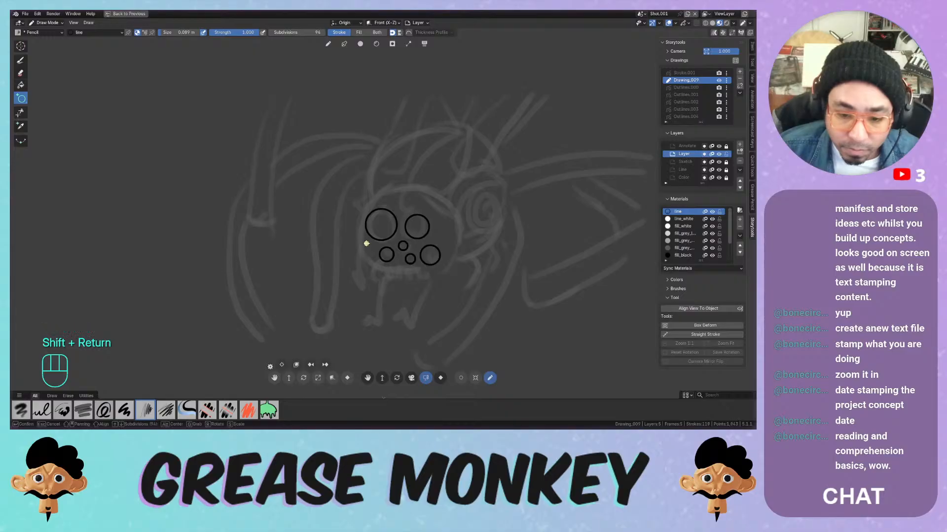
pyautogui.moveTo(365, 242); pyautogui.dragTo(375, 251)
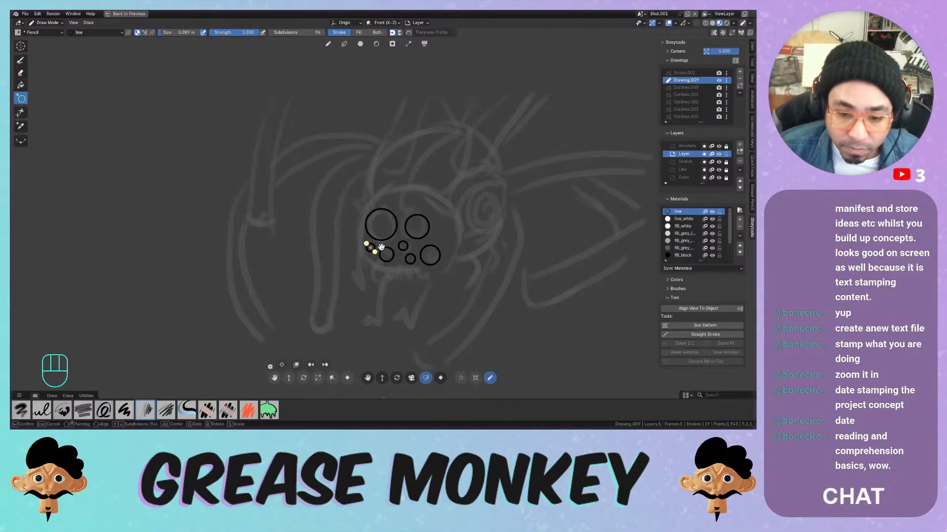
pyautogui.press('Return')
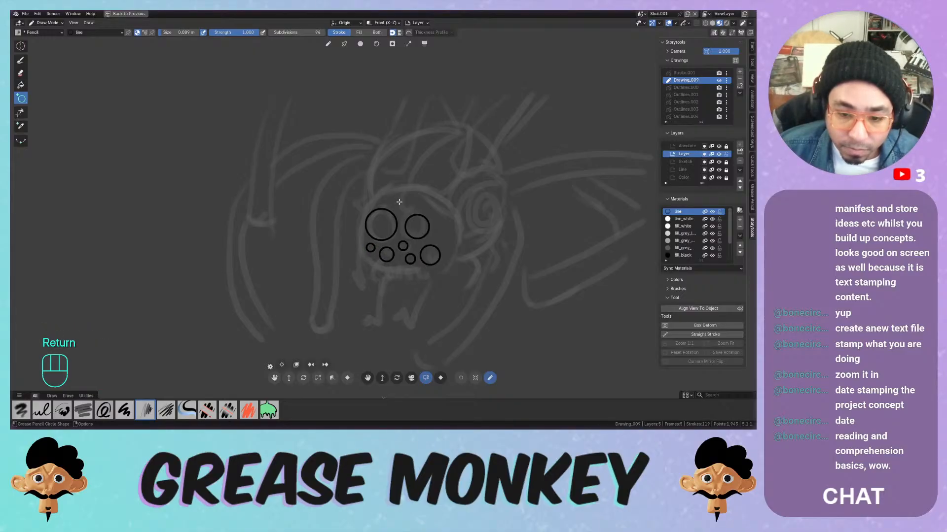
# Add a small circle above the gap between the main eyes and a medium circle beside the right eye
pyautogui.moveTo(400, 203); pyautogui.dragTo(450, 240)
pyautogui.press('Return')
pyautogui.hotkey('shift', 'Return')
pyautogui.hotkey('shift', 'Return')
pyautogui.hotkey('shift', 'Return')
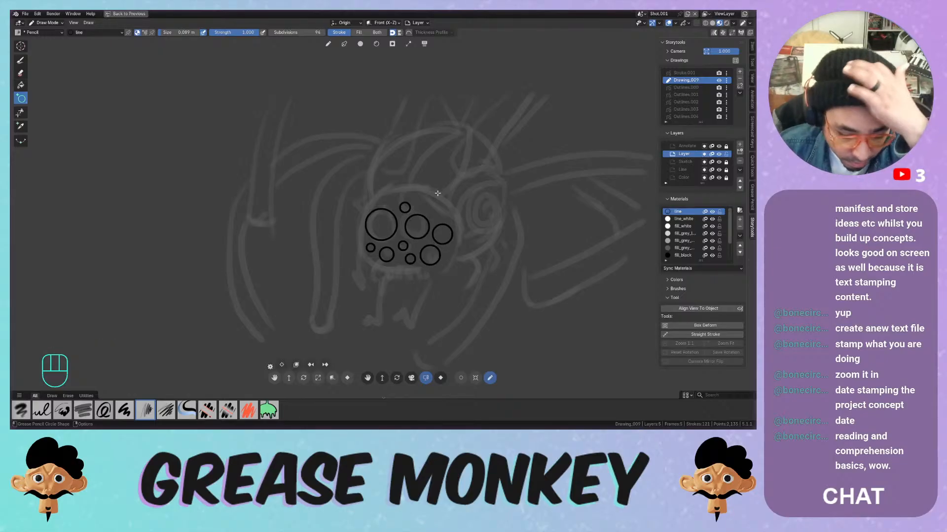
# Switch to the freehand Draw tool with the Ink Pen and try a stroke along the head outline, undoing it
pyautogui.click(20, 59)
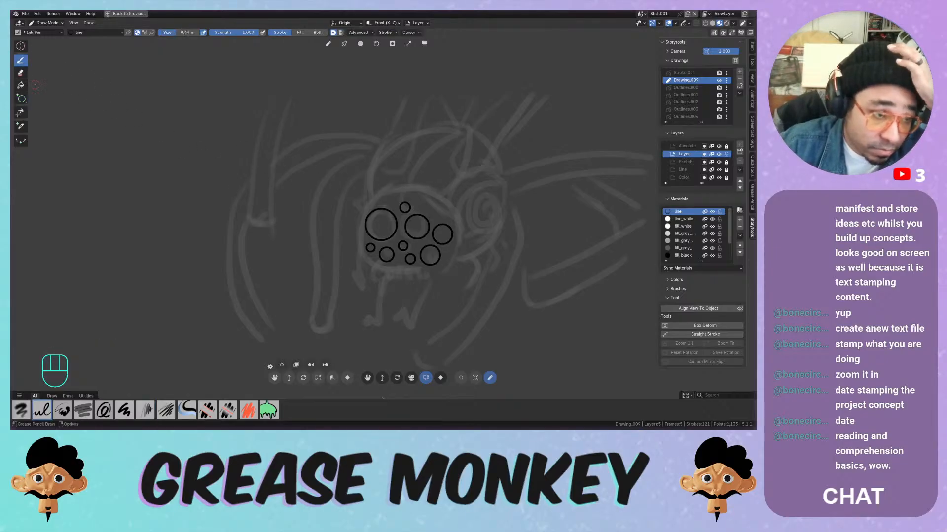
pyautogui.moveTo(356, 222)
pyautogui.mouseDown()
pyautogui.moveTo(380, 189)
pyautogui.moveTo(417, 183)
pyautogui.mouseUp()
pyautogui.hotkey('ctrl', 'z')
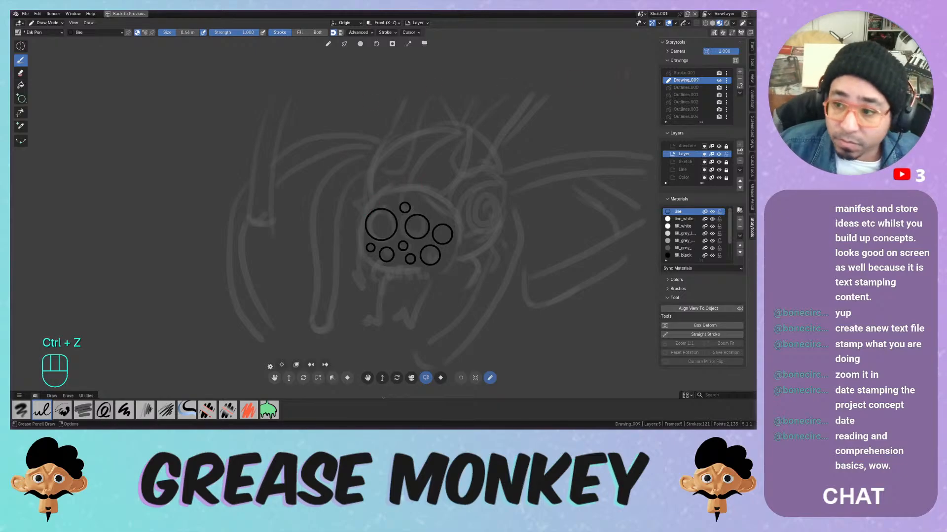
# Restore the full workspace and change the Ink Pen's size pressure curve to a straight line starting at Y 0.385
pyautogui.click(678, 289)
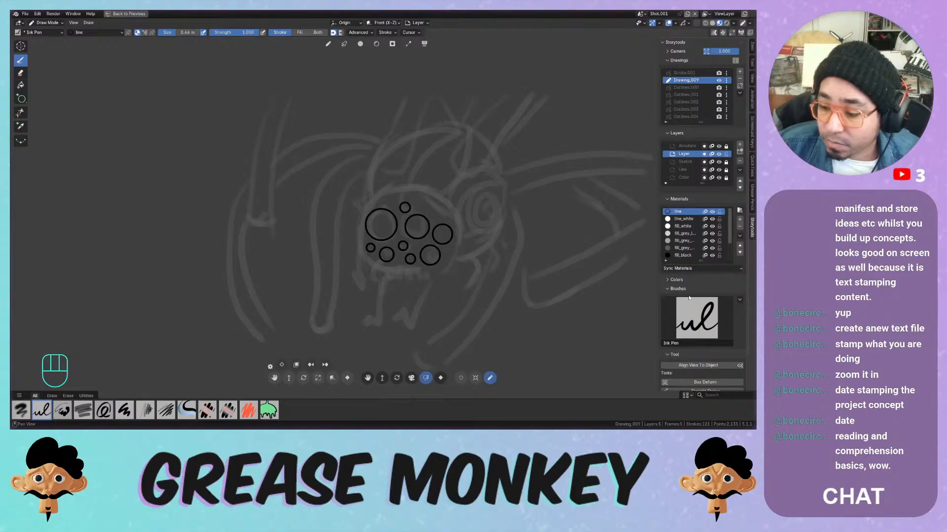
pyautogui.moveTo(692, 299)
pyautogui.mouseDown(button='middle')
pyautogui.moveTo(690, 263)
pyautogui.moveTo(689, 277)
pyautogui.mouseUp(button='middle')
pyautogui.hotkey('ctrl', 'space')
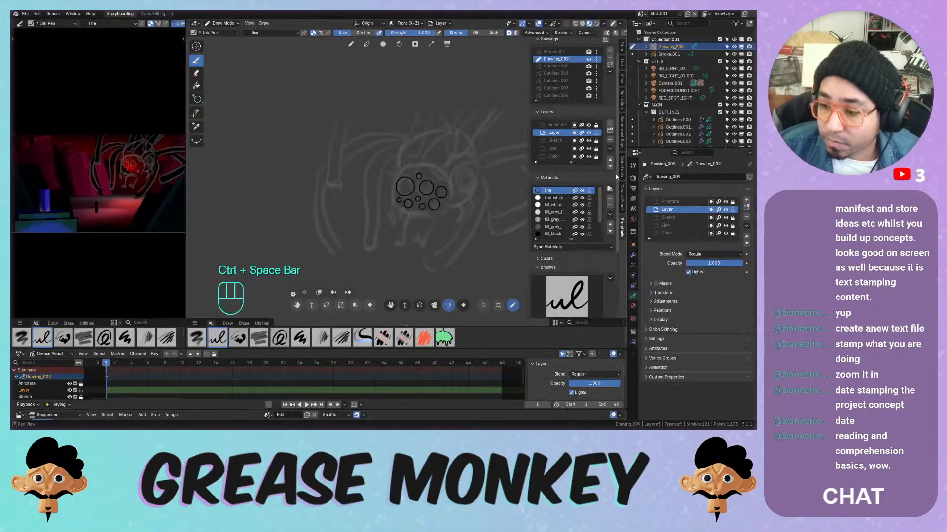
pyautogui.click(633, 166)
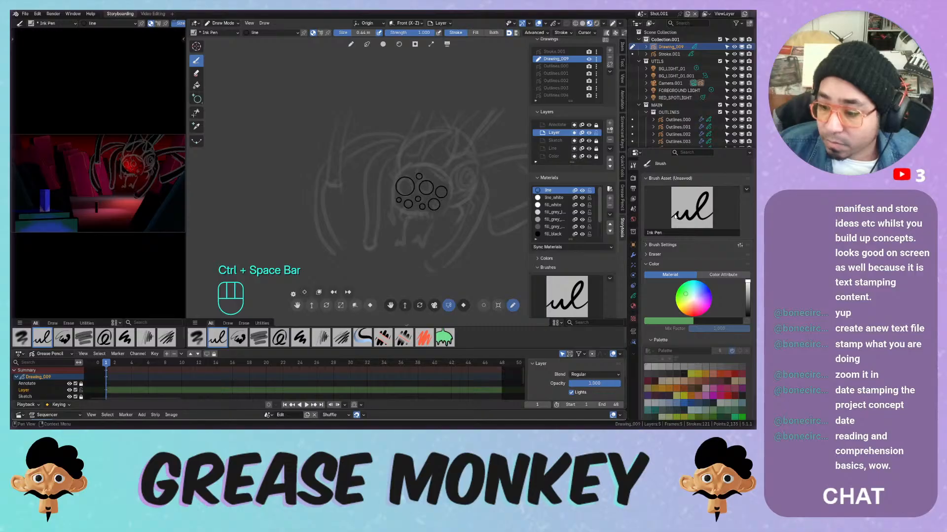
pyautogui.click(678, 264)
pyautogui.click(676, 245)
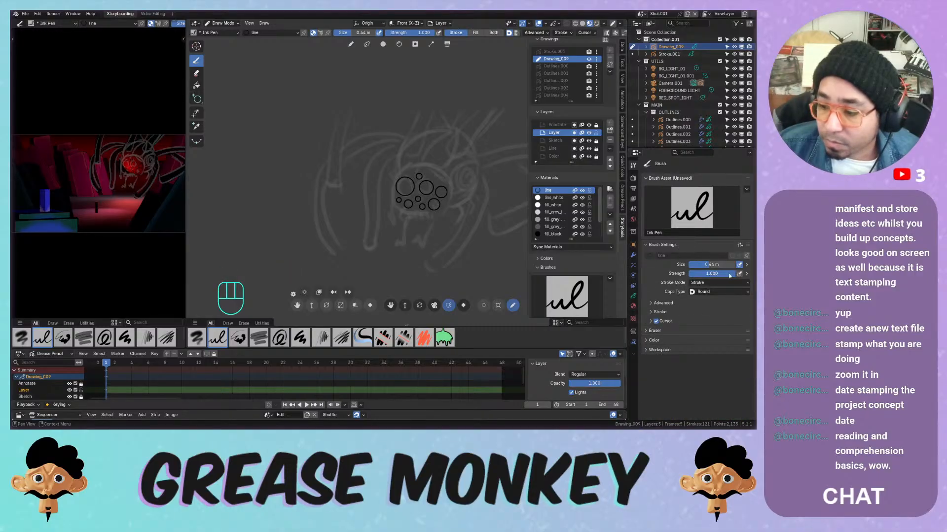
pyautogui.click(746, 265)
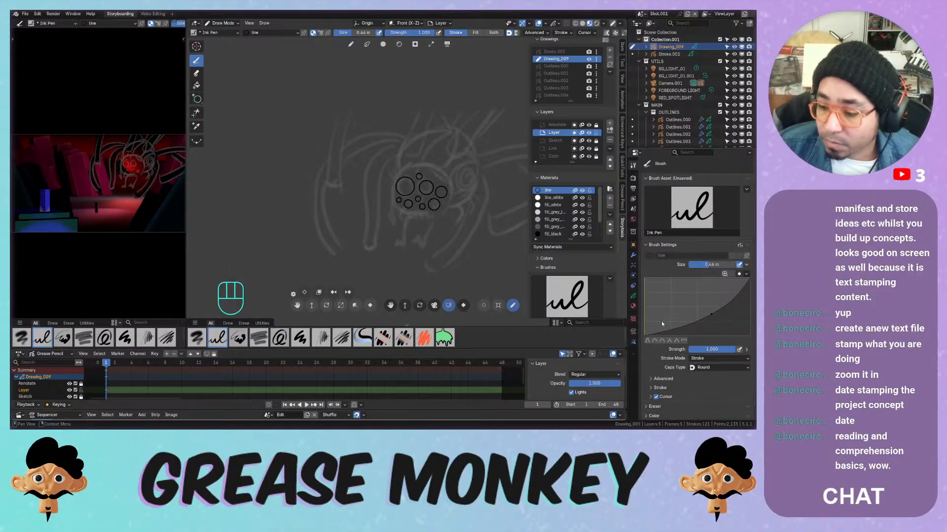
pyautogui.click(663, 341)
pyautogui.click(668, 340)
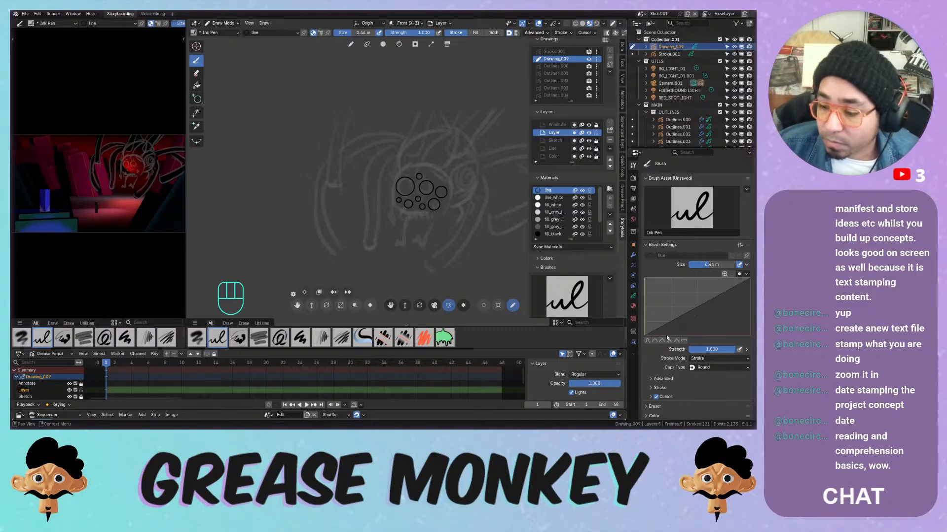
pyautogui.moveTo(647, 338)
pyautogui.mouseDown()
pyautogui.moveTo(646, 309)
pyautogui.moveTo(646, 345)
pyautogui.mouseUp()
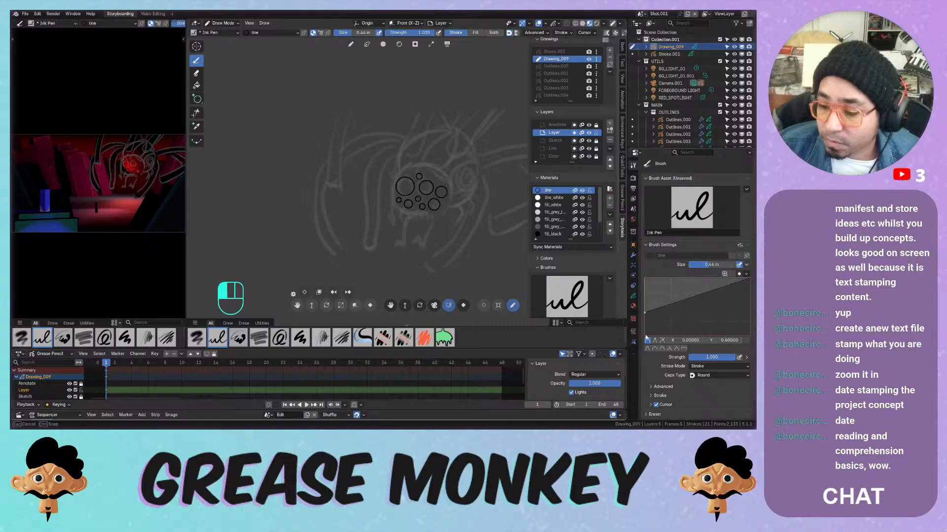
# Try test strokes below the face with the Ink Pen at sizes 0.44 m, 0.34 m and 0.098 m, undoing each one
pyautogui.moveTo(498, 220); pyautogui.dragTo(403, 284)
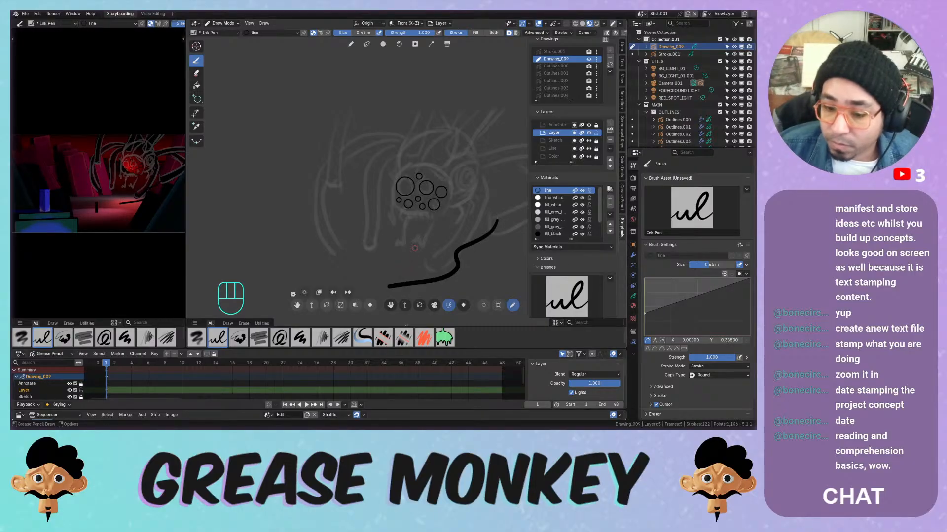
pyautogui.hotkey('ctrl', 'z')
pyautogui.press('f')
pyautogui.click(433, 210)
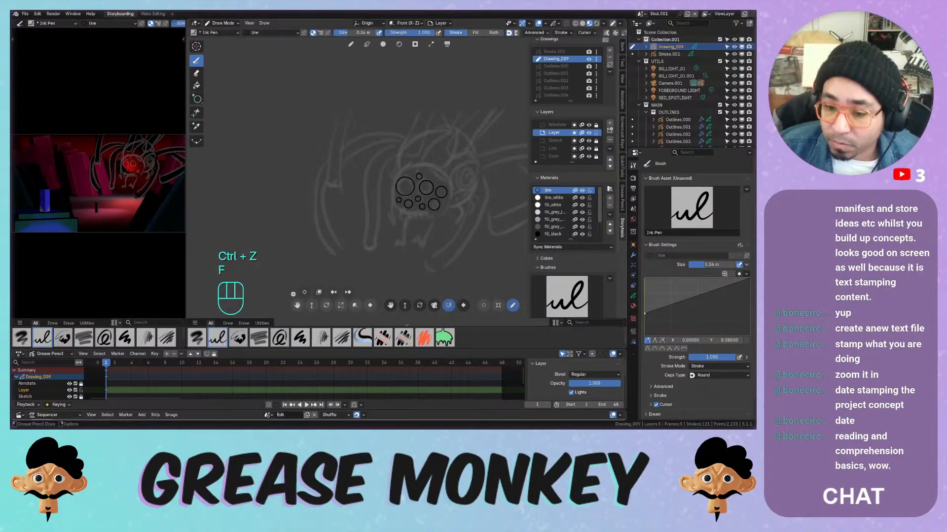
pyautogui.moveTo(451, 204); pyautogui.dragTo(434, 254)
pyautogui.hotkey('ctrl', 'z')
pyautogui.press('f')
pyautogui.click(457, 216)
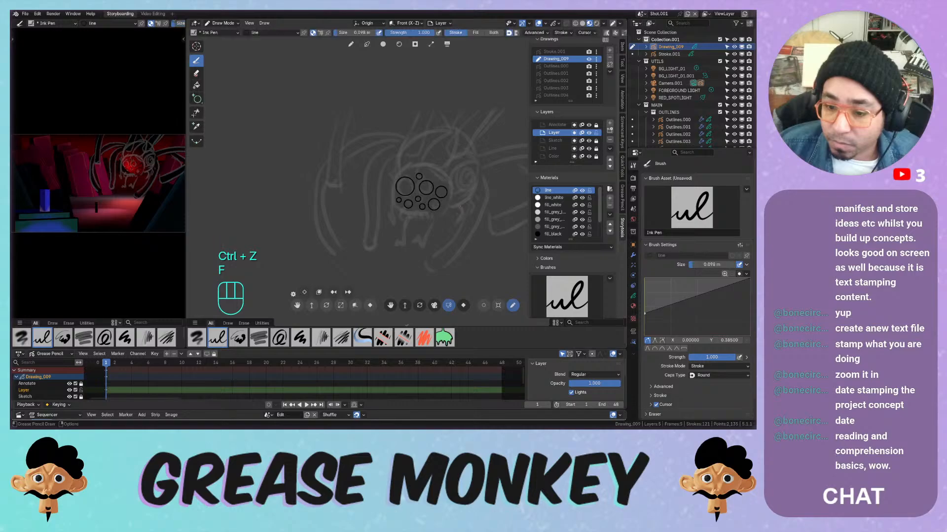
pyautogui.moveTo(459, 209); pyautogui.dragTo(429, 245)
pyautogui.hotkey('ctrl', 'z')
pyautogui.press('f')
pyautogui.click(441, 237)
pyautogui.hotkey('ctrl', 'z')
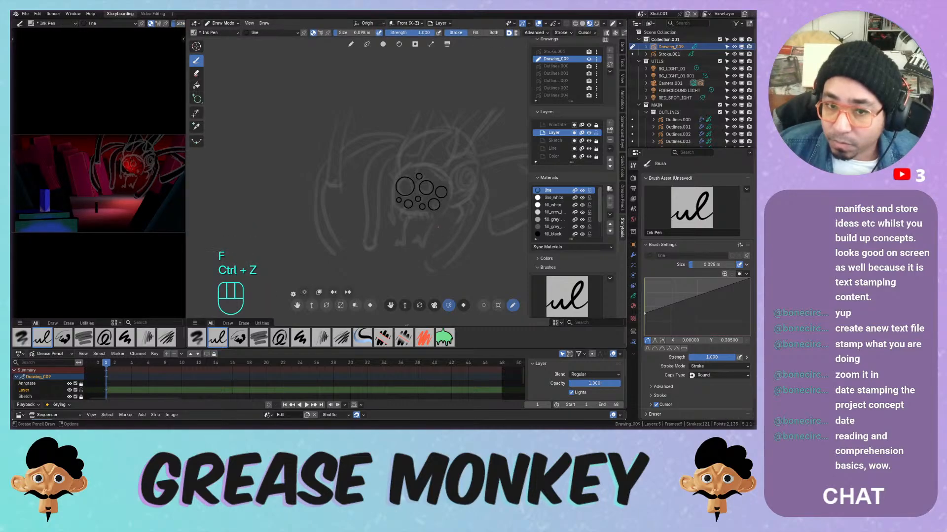
pyautogui.press('f')
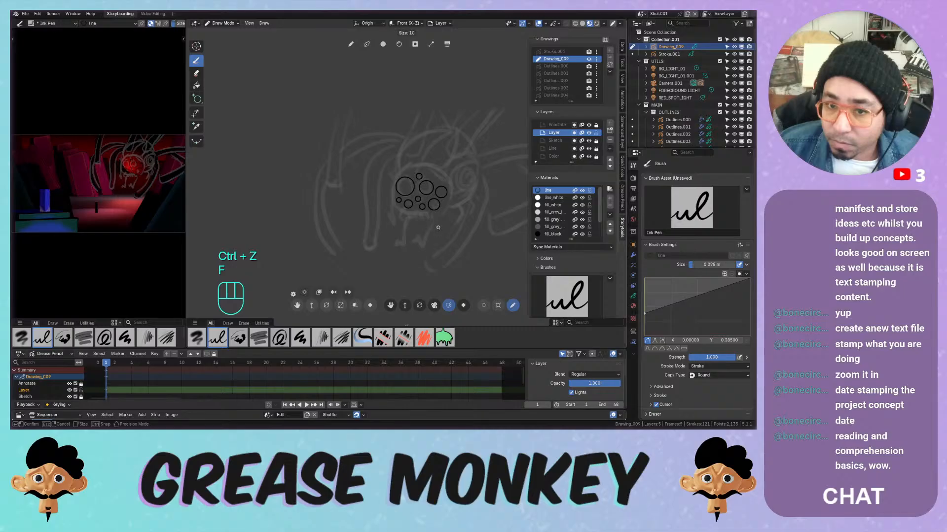
pyautogui.click(438, 227)
pyautogui.moveTo(438, 227)
pyautogui.mouseDown()
pyautogui.moveTo(454, 234)
pyautogui.moveTo(458, 257)
pyautogui.mouseUp()
pyautogui.hotkey('ctrl', 'z')
# Set the Ink Pen size to 0.2 m and try a short stroke below the face, undoing it
pyautogui.press('f')
pyautogui.click(446, 224)
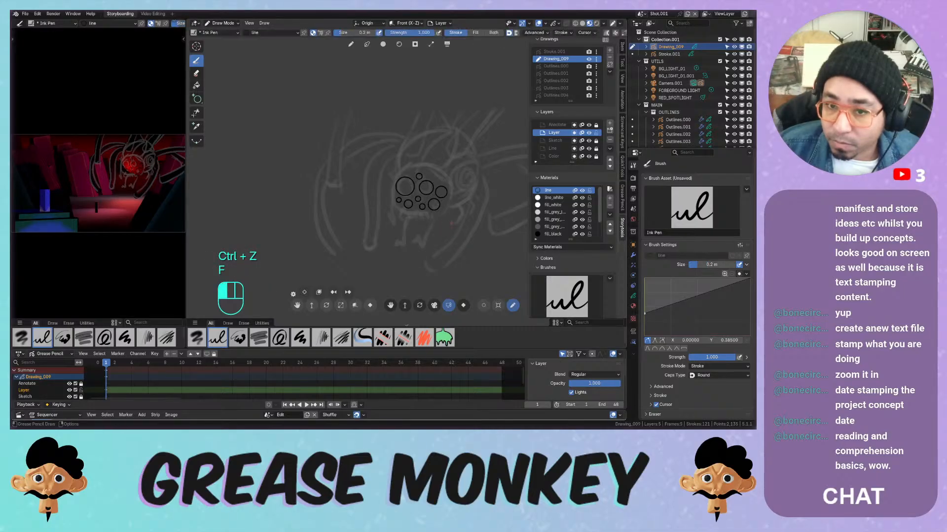
pyautogui.moveTo(430, 230)
pyautogui.mouseDown()
pyautogui.moveTo(440, 220)
pyautogui.moveTo(442, 251)
pyautogui.mouseUp()
pyautogui.hotkey('ctrl', 'z')
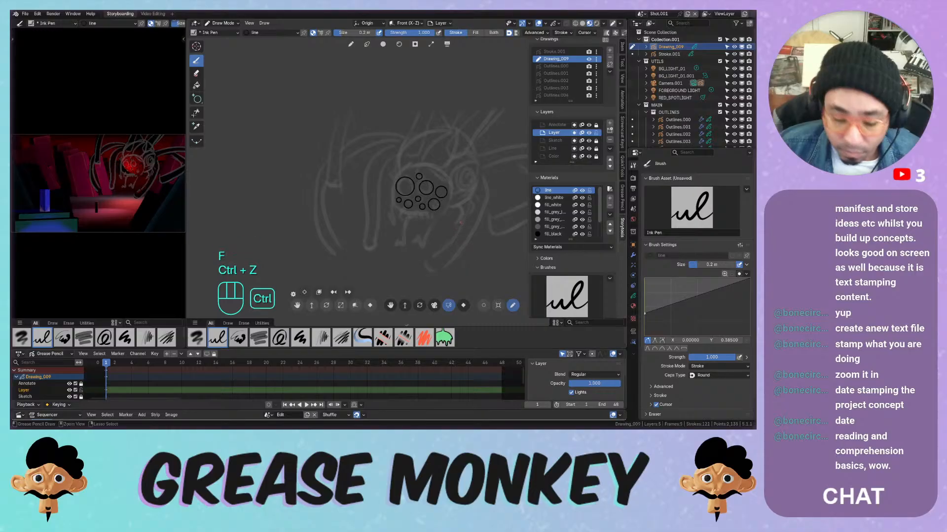
# Maximize the viewport and ink the face outline around the cluster of eye circles, redrawing the lower contour until it follows the sketch
pyautogui.hotkey('ctrl', 'space')
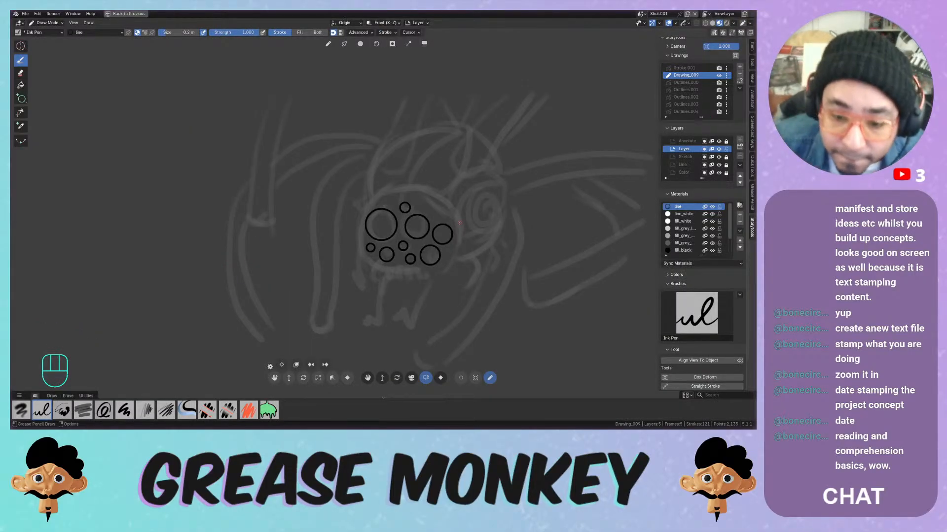
pyautogui.moveTo(459, 223); pyautogui.dragTo(304, 213, button='middle')
pyautogui.moveTo(201, 190); pyautogui.dragTo(200, 189, button='middle')
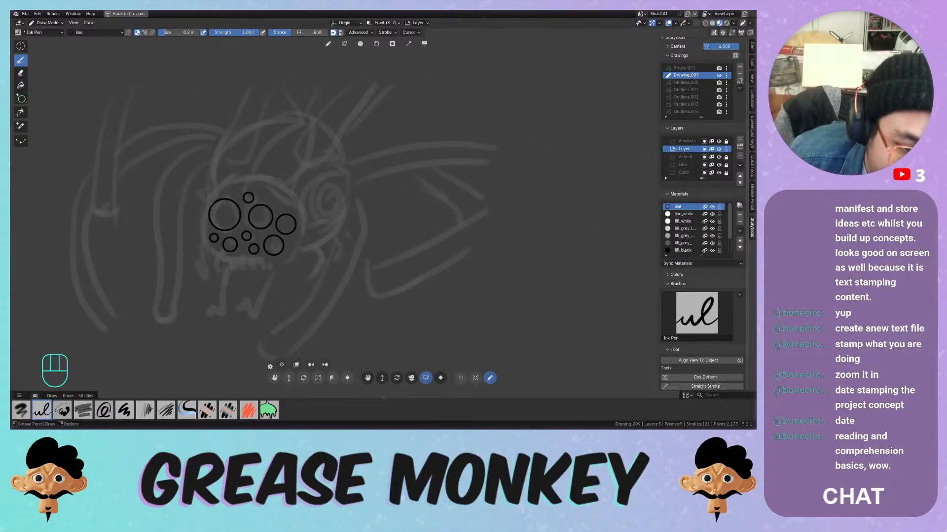
pyautogui.moveTo(202, 210)
pyautogui.mouseDown()
pyautogui.moveTo(213, 192)
pyautogui.moveTo(257, 182)
pyautogui.mouseUp()
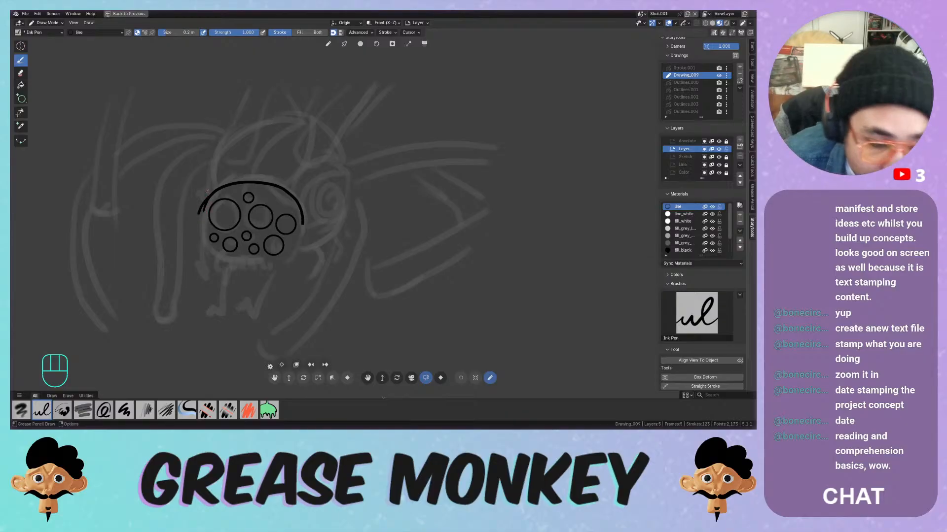
pyautogui.hotkey('ctrl', 'z')
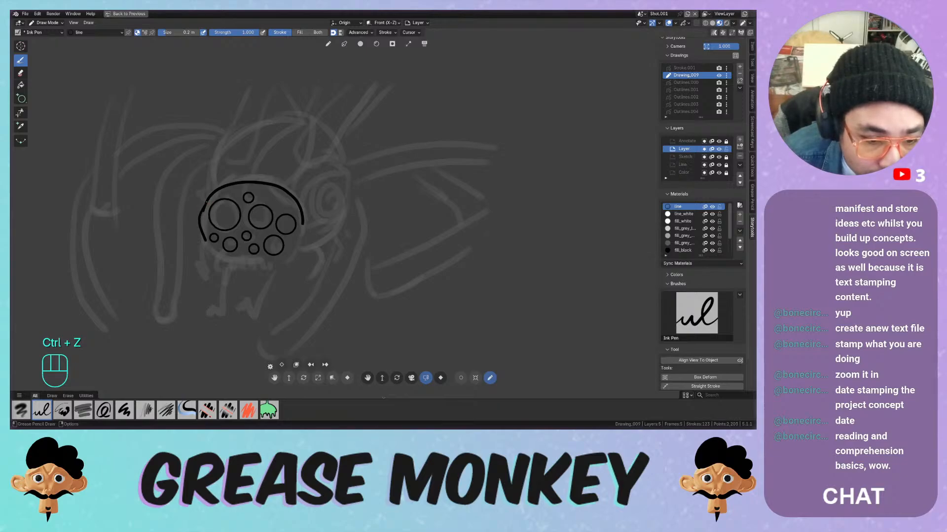
pyautogui.moveTo(205, 240)
pyautogui.mouseDown()
pyautogui.moveTo(240, 264)
pyautogui.moveTo(261, 263)
pyautogui.mouseUp()
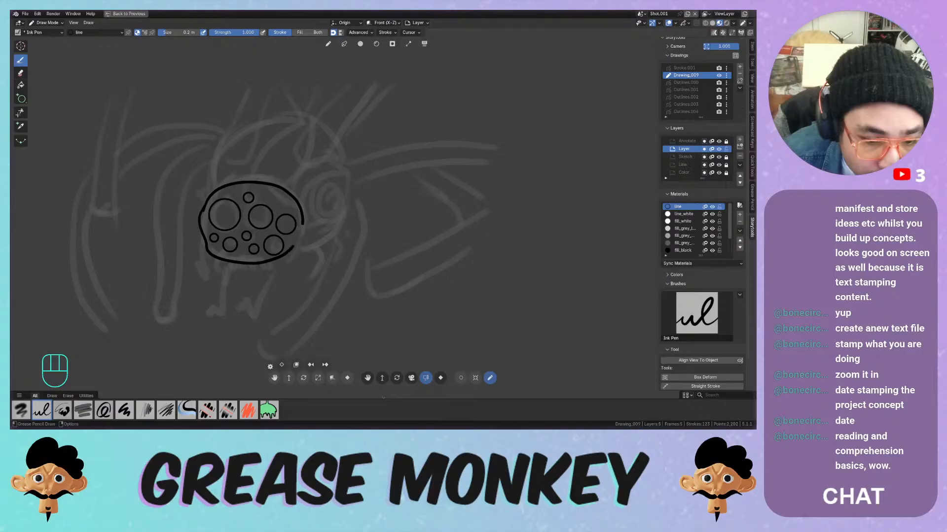
pyautogui.hotkey('ctrl', 'z')
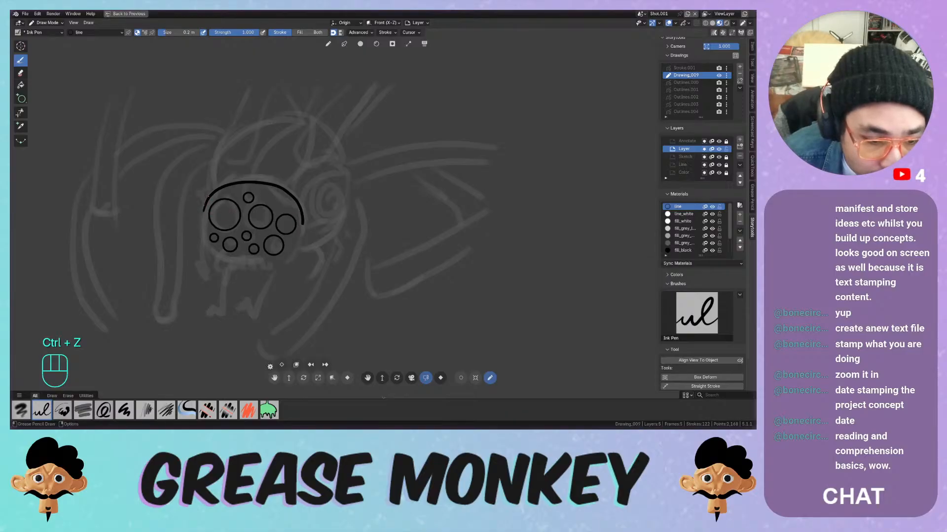
pyautogui.moveTo(207, 196)
pyautogui.mouseDown()
pyautogui.moveTo(193, 222)
pyautogui.moveTo(226, 267)
pyautogui.moveTo(269, 265)
pyautogui.mouseUp()
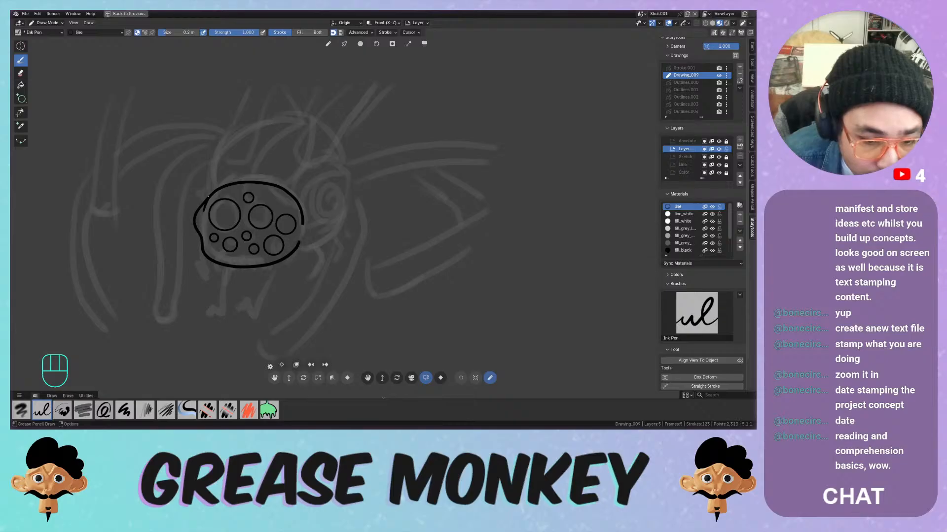
# Ink the large rounded head outline behind the face, from the face's upper edge over the dome and around to its lower side
pyautogui.moveTo(209, 194)
pyautogui.mouseDown()
pyautogui.moveTo(213, 148)
pyautogui.moveTo(253, 128)
pyautogui.mouseUp()
pyautogui.hotkey('ctrl', 'z')
pyautogui.moveTo(199, 202)
pyautogui.mouseDown()
pyautogui.moveTo(254, 137)
pyautogui.moveTo(293, 131)
pyautogui.mouseUp()
pyautogui.hotkey('ctrl', 'z')
pyautogui.moveTo(200, 207)
pyautogui.mouseDown()
pyautogui.moveTo(217, 150)
pyautogui.moveTo(291, 122)
pyautogui.moveTo(342, 147)
pyautogui.moveTo(352, 209)
pyautogui.moveTo(347, 227)
pyautogui.moveTo(316, 249)
pyautogui.mouseUp()
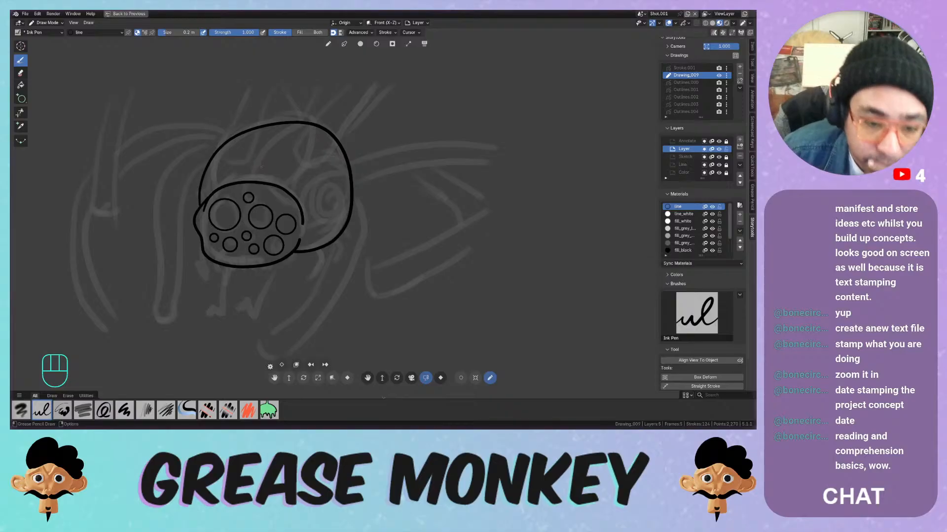
# Ink a short arched line over the sketched spiral on the side of the head, undoing a first curve drawn above the face
pyautogui.moveTo(270, 179); pyautogui.dragTo(297, 143)
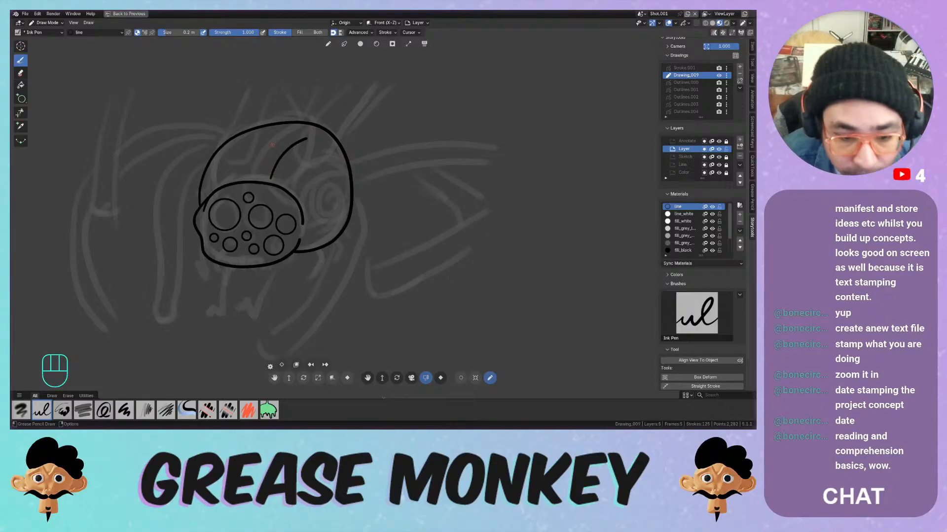
pyautogui.hotkey('ctrl', 'z')
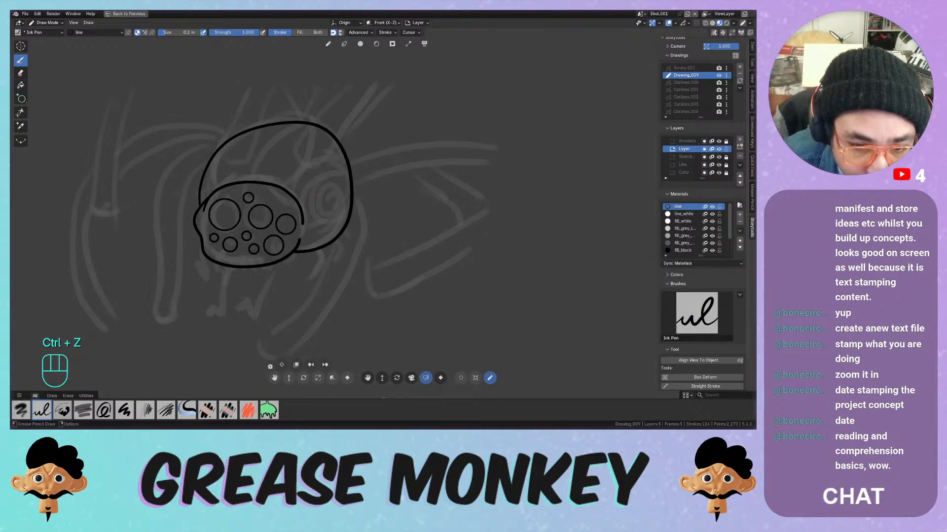
pyautogui.moveTo(302, 191); pyautogui.dragTo(329, 167)
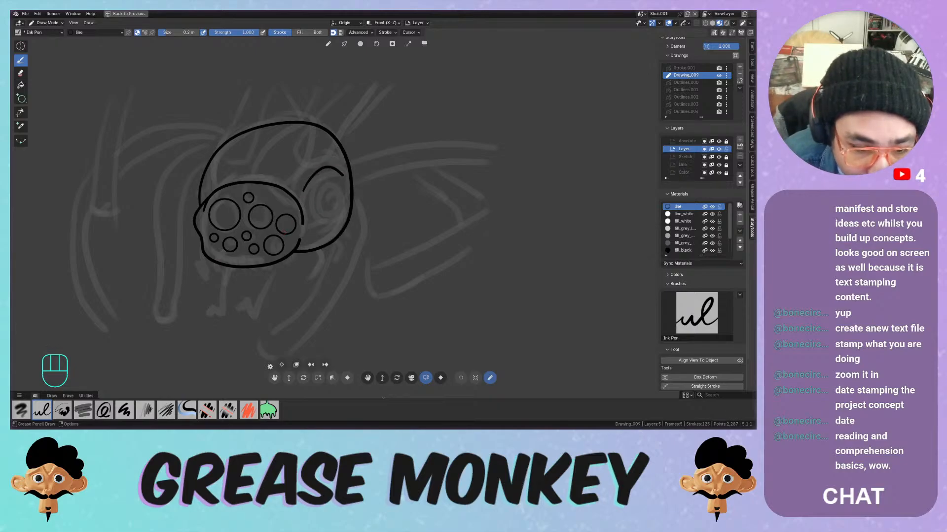
# Try to ink the thin hanging limb beneath the face with a hooked tip and with plain side lines, undoing the strokes
pyautogui.moveTo(222, 263); pyautogui.dragTo(225, 306)
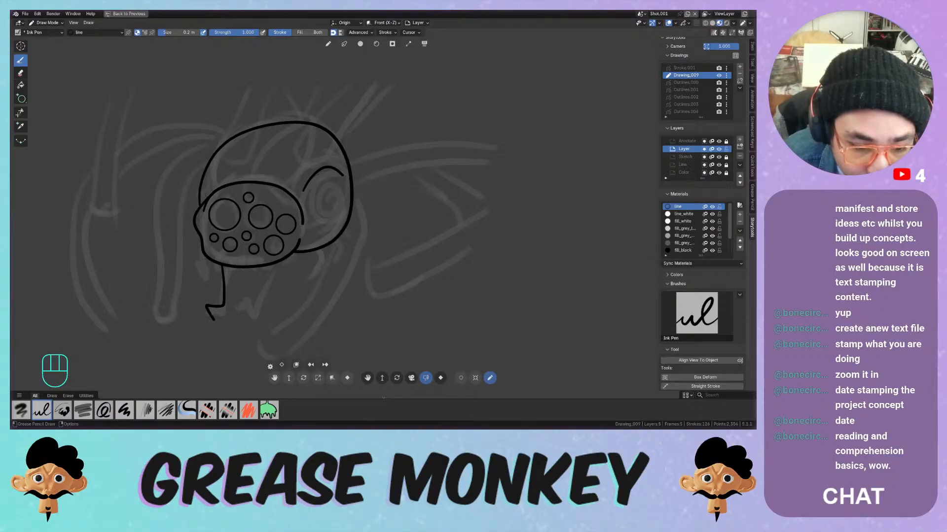
pyautogui.hotkey('ctrl', 'z')
pyautogui.moveTo(222, 265); pyautogui.dragTo(217, 308)
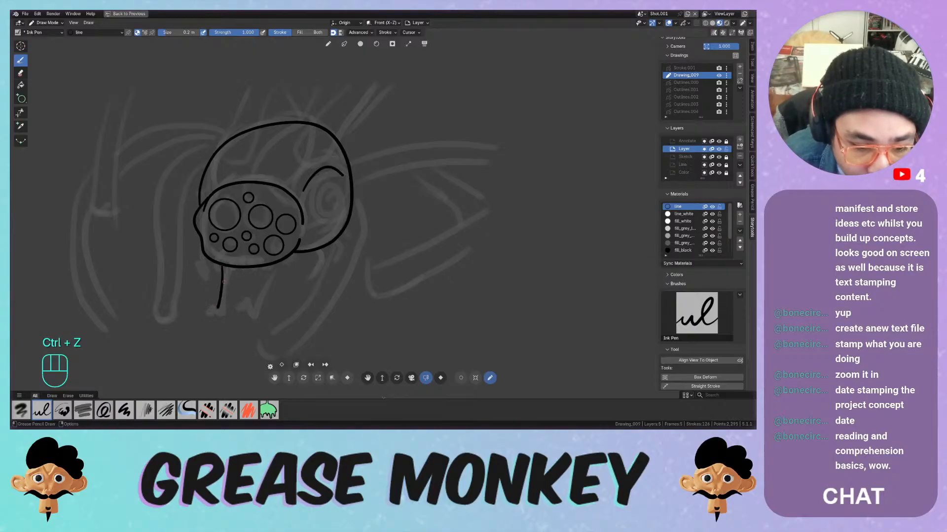
pyautogui.moveTo(228, 266); pyautogui.dragTo(229, 299)
pyautogui.hotkey('ctrl', 'z')
pyautogui.hotkey('ctrl', 'z')
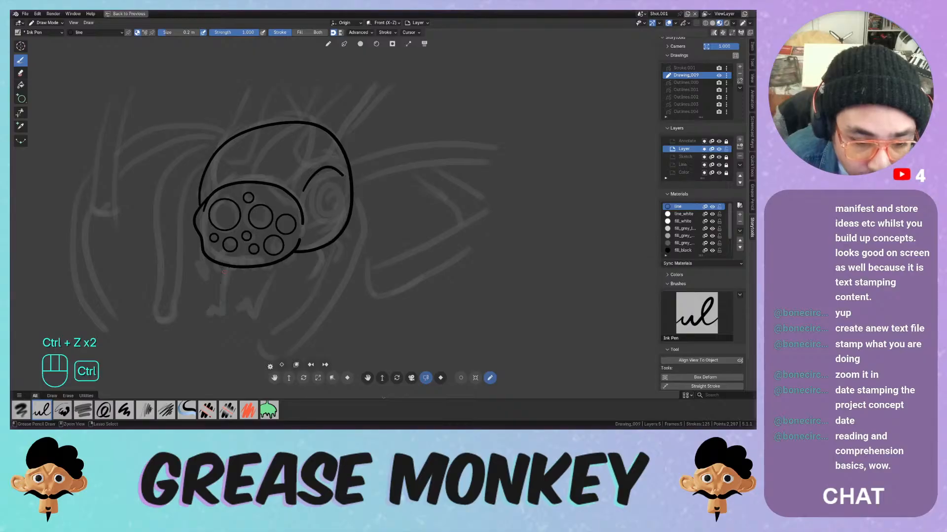
# Try the hanging limb again as two parallel lines with a clawed tip, undoing the tip strokes
pyautogui.moveTo(223, 275); pyautogui.dragTo(251, 234, button='middle')
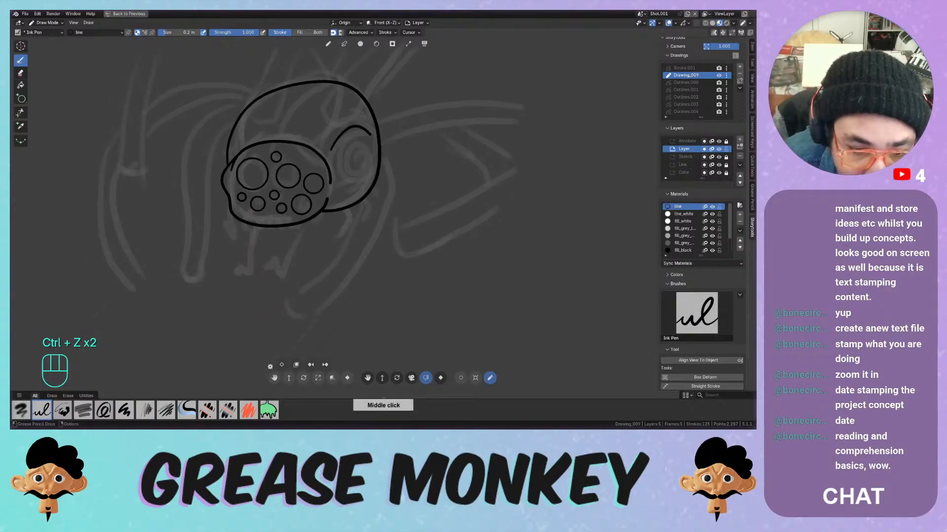
pyautogui.moveTo(248, 225); pyautogui.dragTo(245, 259)
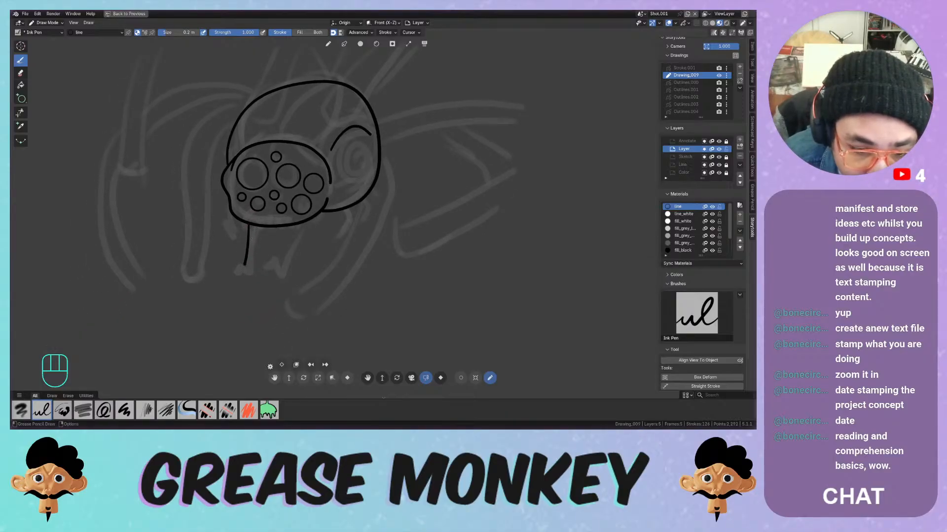
pyautogui.moveTo(255, 224); pyautogui.dragTo(254, 254)
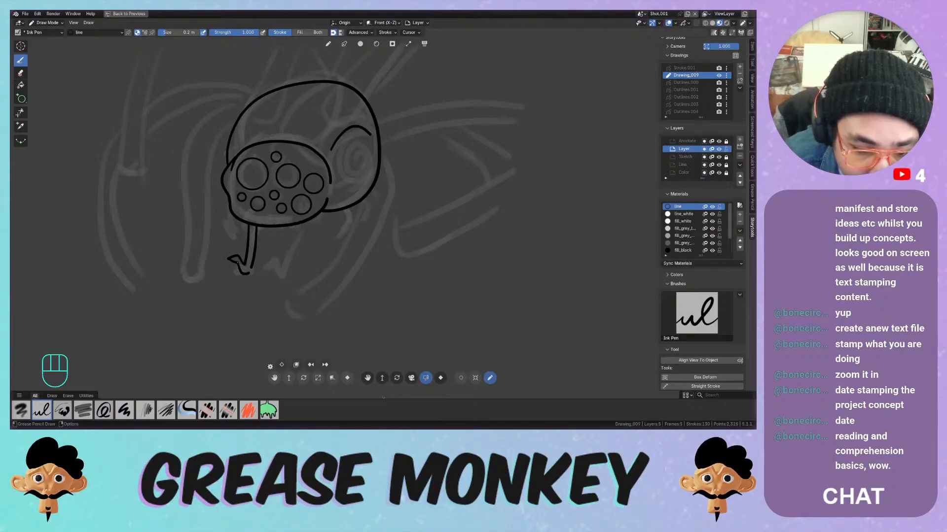
pyautogui.hotkey('ctrl', 'z')
pyautogui.hotkey('ctrl', 'z')
pyautogui.hotkey('ctrl', 'z')
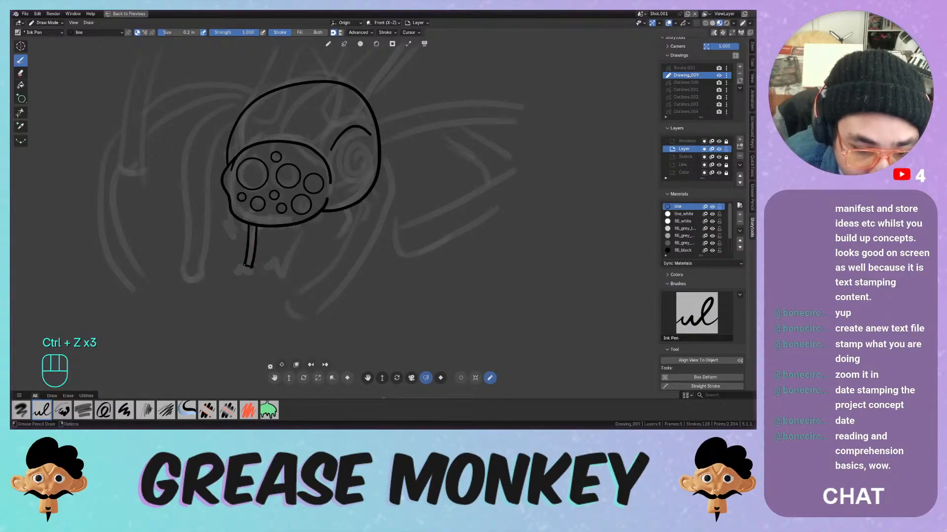
pyautogui.hotkey('ctrl', 'z')
# Try to close off the lower end of the hanging limb, undoing the strokes
pyautogui.moveTo(255, 262)
pyautogui.keyDown('ctrl'); pyautogui.mouseDown(button='middle')
pyautogui.moveTo(272, 232)
pyautogui.moveTo(424, 198)
pyautogui.mouseUp(button='middle'); pyautogui.keyUp('ctrl')
pyautogui.keyDown('ctrl'); pyautogui.moveTo(423, 198); pyautogui.dragTo(431, 155, button='middle'); pyautogui.keyUp('ctrl')
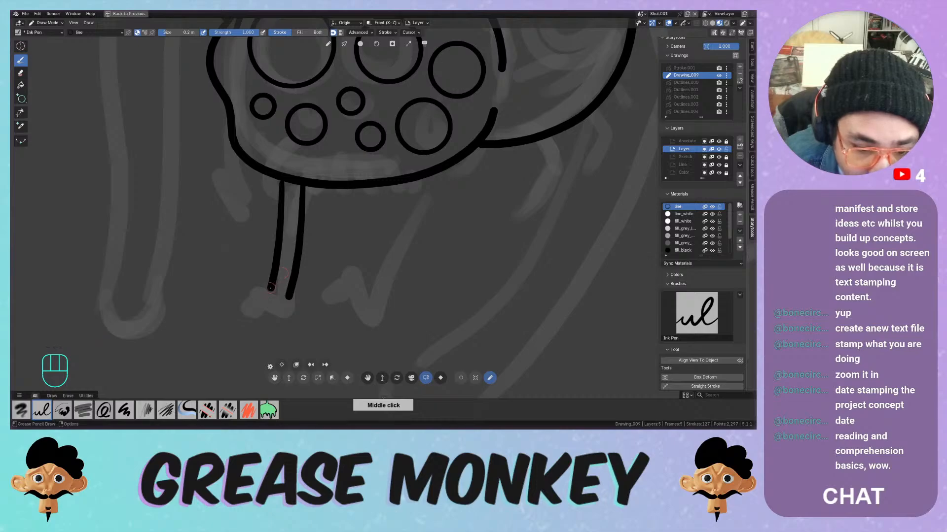
pyautogui.moveTo(270, 289)
pyautogui.mouseDown()
pyautogui.moveTo(288, 298)
pyautogui.moveTo(268, 291)
pyautogui.moveTo(205, 330)
pyautogui.moveTo(232, 347)
pyautogui.moveTo(226, 328)
pyautogui.moveTo(285, 299)
pyautogui.moveTo(294, 303)
pyautogui.moveTo(269, 338)
pyautogui.moveTo(255, 331)
pyautogui.moveTo(260, 349)
pyautogui.moveTo(315, 341)
pyautogui.moveTo(285, 290)
pyautogui.mouseUp()
pyautogui.hotkey('ctrl', 'z')
pyautogui.hotkey('ctrl', 'z')
pyautogui.hotkey('ctrl', 'z')
pyautogui.hotkey('ctrl', 'z')
pyautogui.hotkey('ctrl', 'z')
pyautogui.hotkey('ctrl', 'z')
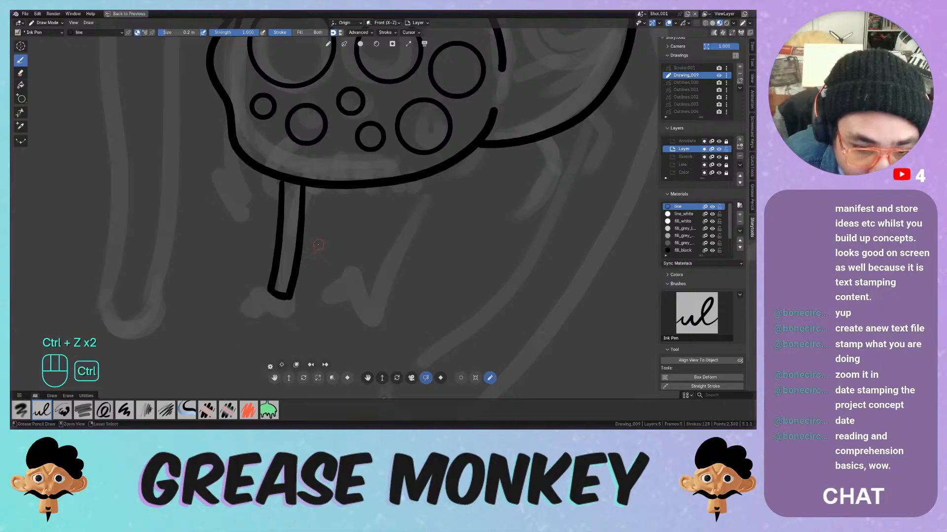
# Try a tall arching leg line between the top of the head and the sketched foot beside the face, undoing each version
pyautogui.keyDown('ctrl'); pyautogui.moveTo(338, 234); pyautogui.dragTo(340, 289, button='middle'); pyautogui.keyUp('ctrl')
pyautogui.moveTo(341, 183)
pyautogui.keyDown('ctrl'); pyautogui.mouseDown(button='middle')
pyautogui.moveTo(341, 218)
pyautogui.moveTo(326, 165)
pyautogui.moveTo(324, 201)
pyautogui.moveTo(337, 178)
pyautogui.moveTo(331, 195)
pyautogui.mouseUp(button='middle'); pyautogui.keyUp('ctrl')
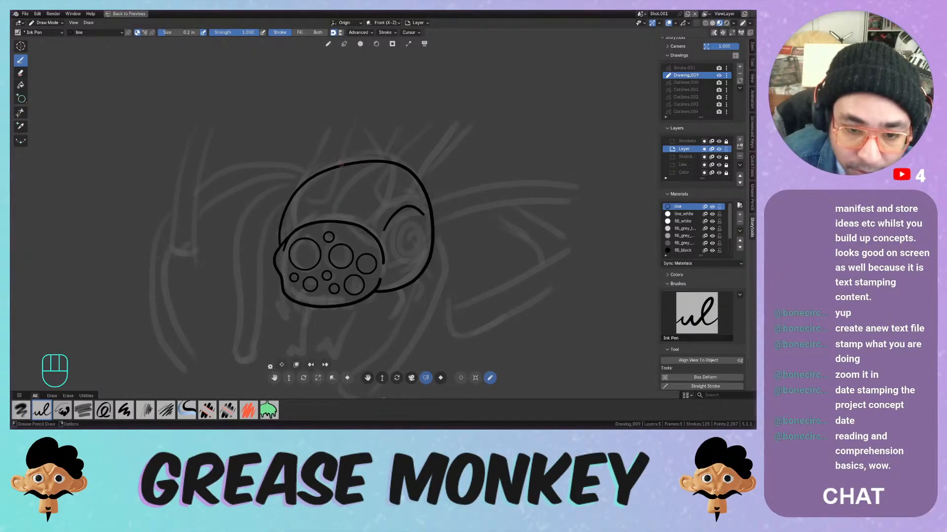
pyautogui.moveTo(341, 166)
pyautogui.mouseDown()
pyautogui.moveTo(321, 58)
pyautogui.moveTo(211, 149)
pyautogui.moveTo(200, 239)
pyautogui.mouseUp()
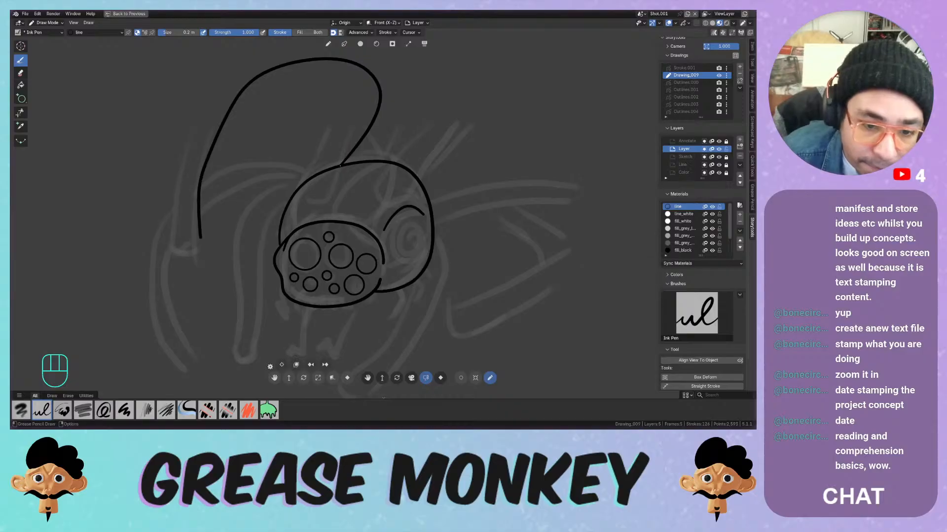
pyautogui.hotkey('ctrl', 'z')
pyautogui.moveTo(369, 159)
pyautogui.mouseDown()
pyautogui.moveTo(369, 116)
pyautogui.moveTo(212, 126)
pyautogui.moveTo(198, 246)
pyautogui.moveTo(173, 258)
pyautogui.mouseUp()
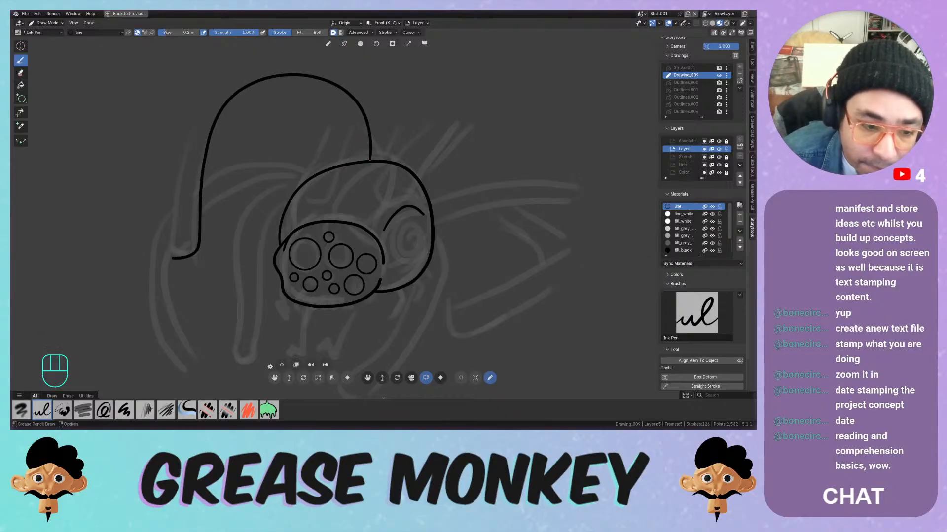
pyautogui.hotkey('ctrl', 'z')
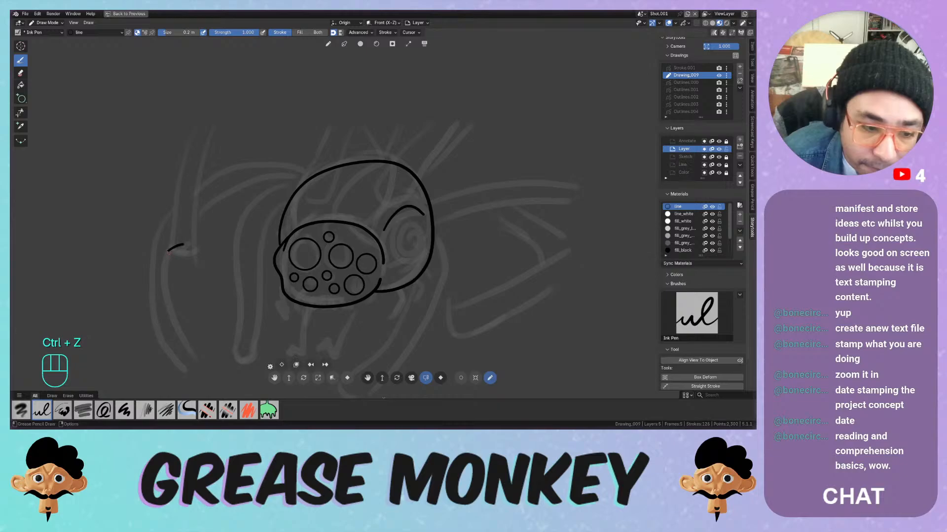
pyautogui.hotkey('ctrl', 'z')
pyautogui.moveTo(171, 244)
pyautogui.mouseDown()
pyautogui.moveTo(172, 156)
pyautogui.moveTo(281, 91)
pyautogui.moveTo(353, 122)
pyautogui.moveTo(358, 143)
pyautogui.mouseUp()
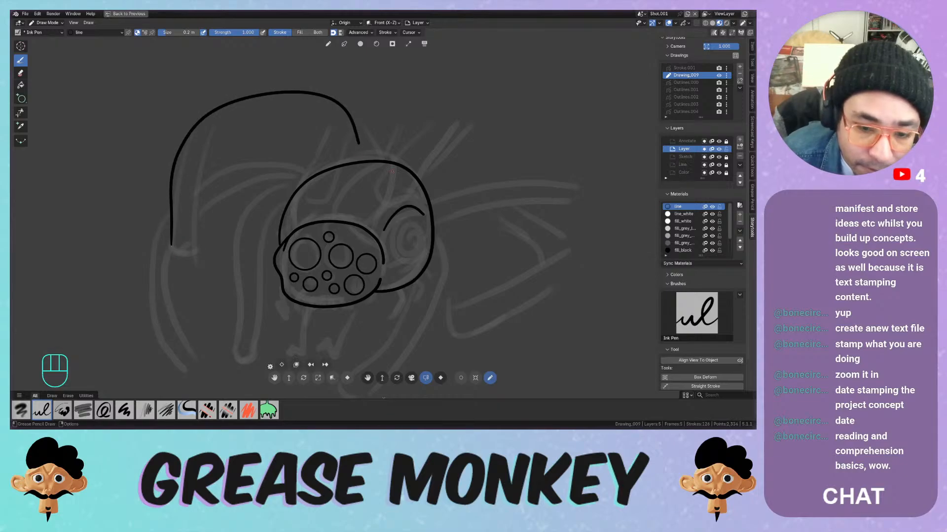
pyautogui.hotkey('ctrl', 'z')
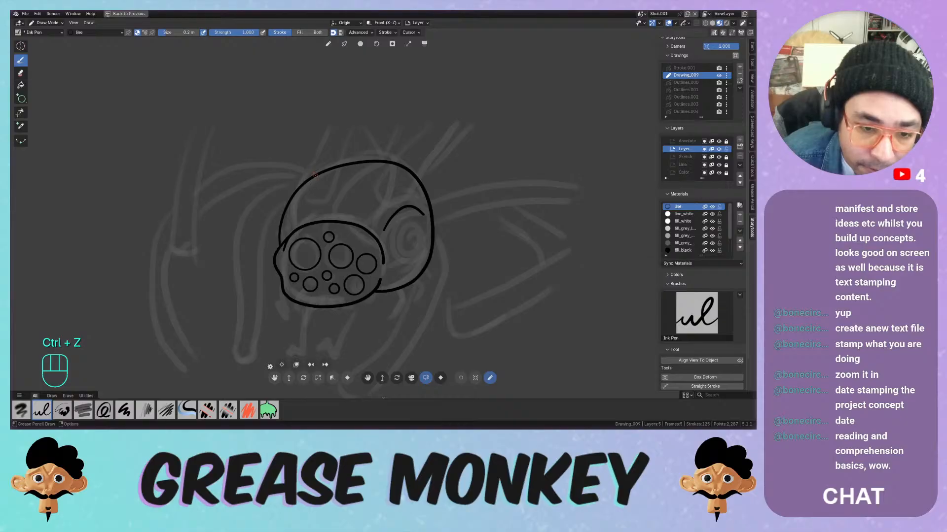
# Try several versions of the outer contour of the curved front leg, sweeping from the head's upper edge down past the face
pyautogui.moveTo(315, 175)
pyautogui.mouseDown()
pyautogui.moveTo(300, 167)
pyautogui.moveTo(176, 188)
pyautogui.moveTo(149, 294)
pyautogui.moveTo(183, 354)
pyautogui.mouseUp()
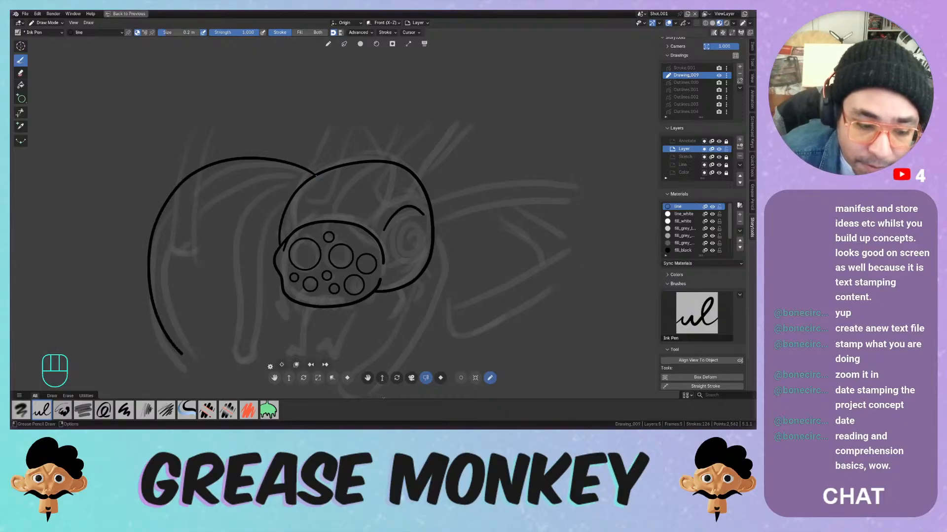
pyautogui.hotkey('ctrl', 'z')
pyautogui.moveTo(315, 175)
pyautogui.mouseDown()
pyautogui.moveTo(252, 158)
pyautogui.moveTo(155, 220)
pyautogui.moveTo(148, 271)
pyautogui.moveTo(172, 371)
pyautogui.mouseUp()
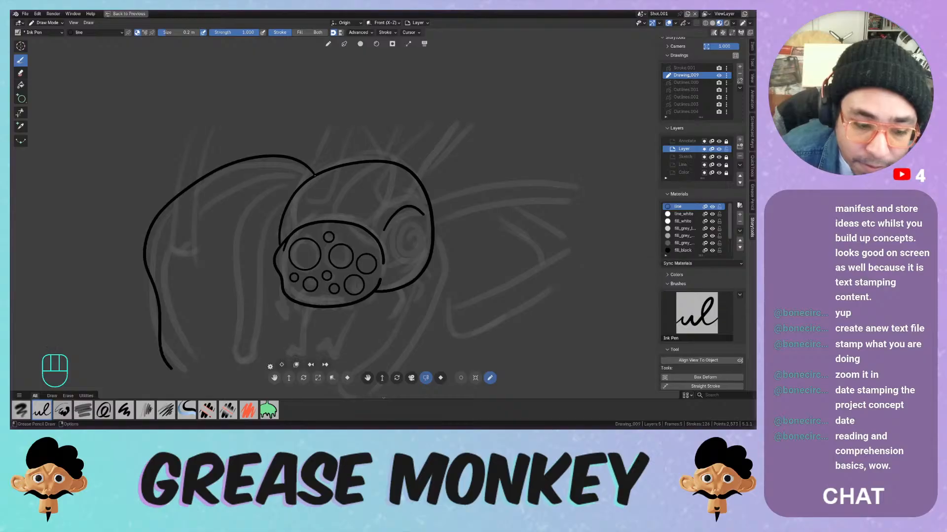
pyautogui.hotkey('ctrl', 'z')
pyautogui.moveTo(310, 177)
pyautogui.mouseDown()
pyautogui.moveTo(174, 197)
pyautogui.moveTo(153, 283)
pyautogui.moveTo(179, 363)
pyautogui.mouseUp()
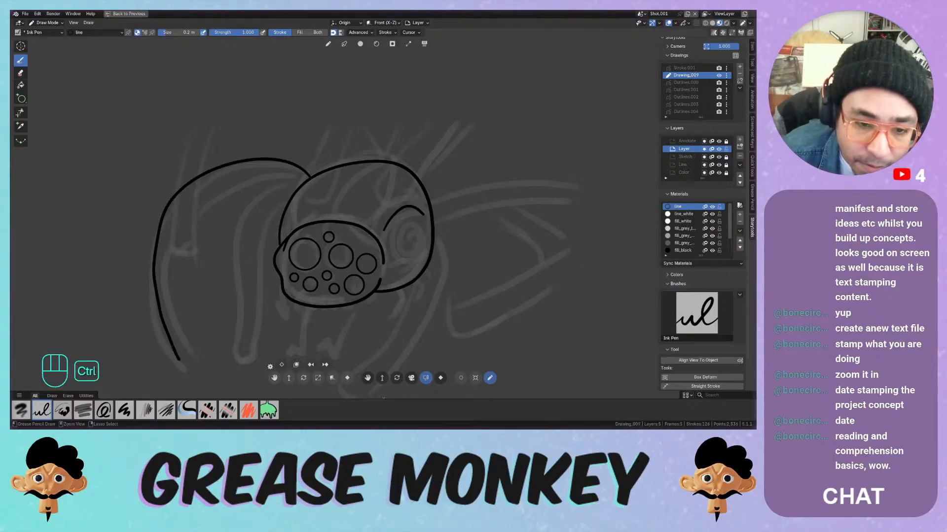
pyautogui.hotkey('ctrl', 'z')
pyautogui.moveTo(311, 175)
pyautogui.mouseDown()
pyautogui.moveTo(210, 164)
pyautogui.moveTo(138, 284)
pyautogui.moveTo(168, 364)
pyautogui.mouseUp()
# Try the foot end and inner contour of the curved front leg, undoing all of the leg's strokes
pyautogui.moveTo(221, 293); pyautogui.dragTo(268, 210, button='middle')
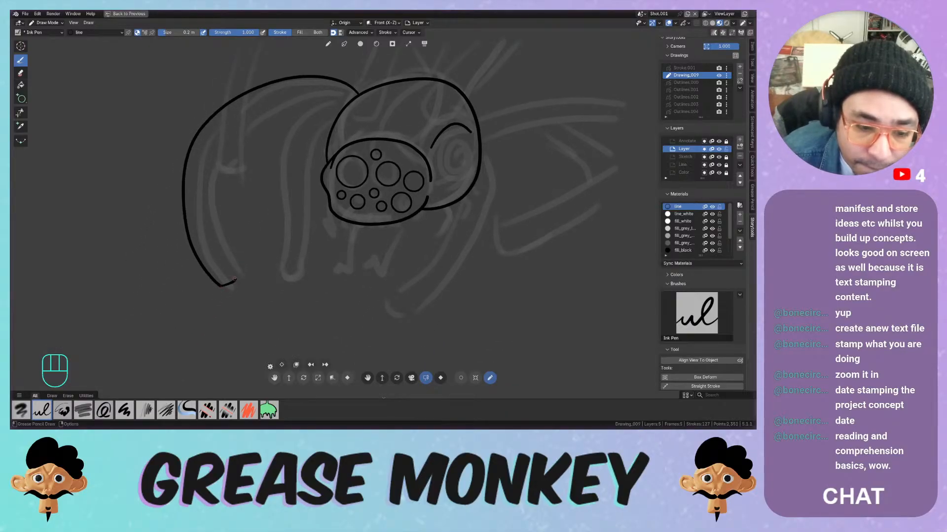
pyautogui.moveTo(235, 280)
pyautogui.mouseDown()
pyautogui.moveTo(213, 238)
pyautogui.moveTo(217, 144)
pyautogui.moveTo(278, 103)
pyautogui.moveTo(324, 95)
pyautogui.mouseUp()
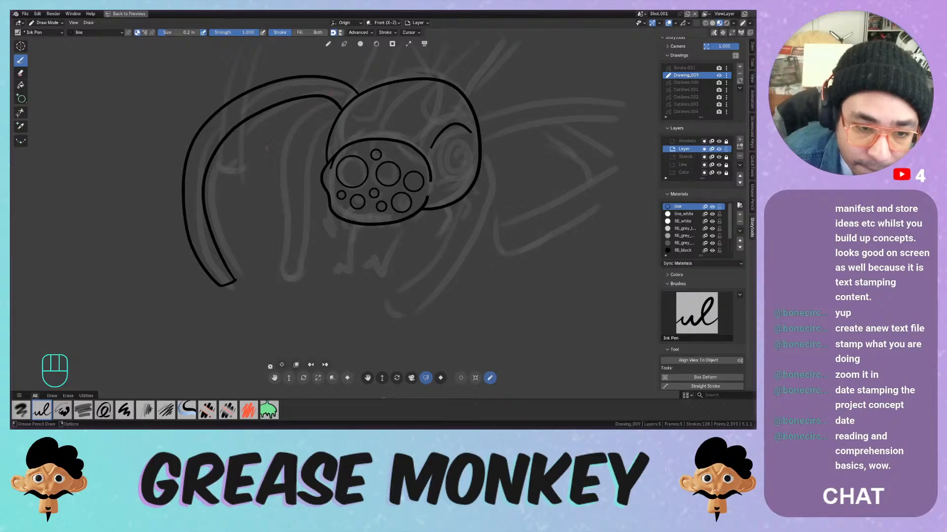
pyautogui.hotkey('ctrl', 'z')
pyautogui.moveTo(234, 279)
pyautogui.mouseDown()
pyautogui.moveTo(215, 254)
pyautogui.moveTo(210, 152)
pyautogui.moveTo(260, 115)
pyautogui.moveTo(332, 109)
pyautogui.mouseUp()
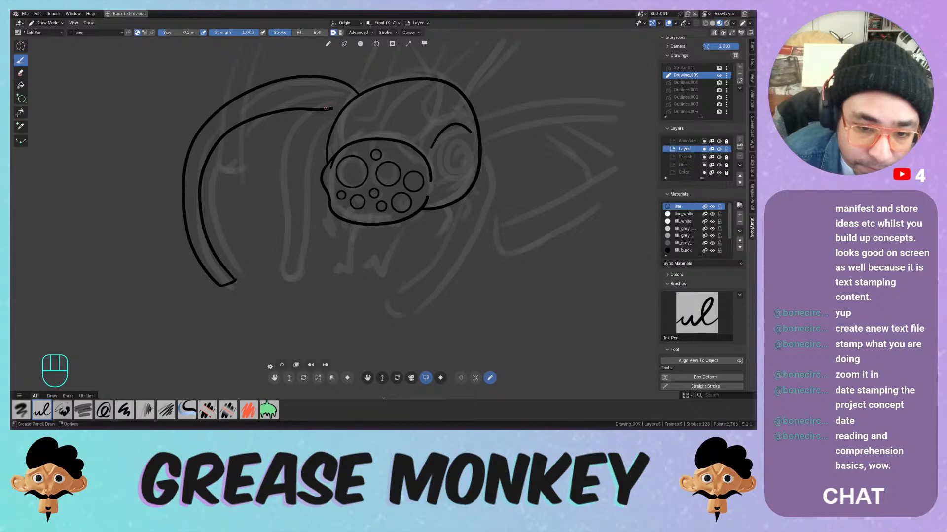
pyautogui.hotkey('ctrl', 'z')
pyautogui.hotkey('ctrl', 'z')
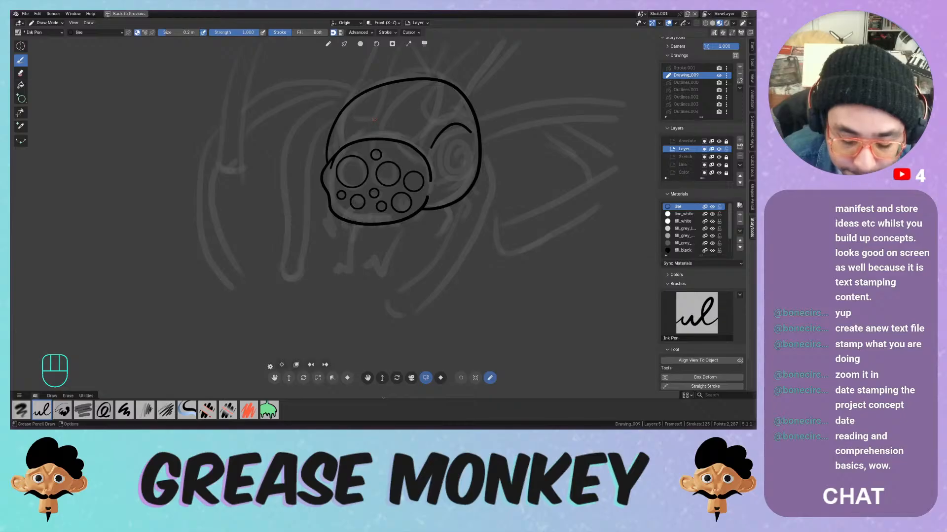
# Try a short curved stroke inside the head just above the face, undoing it
pyautogui.keyDown('shift'); pyautogui.moveTo(374, 119); pyautogui.dragTo(296, 159, button='middle'); pyautogui.keyUp('shift')
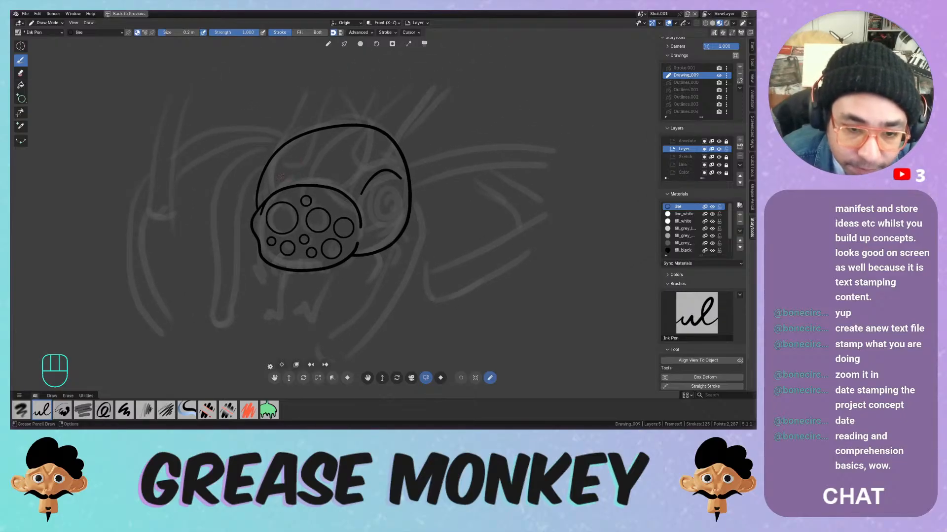
pyautogui.moveTo(281, 180); pyautogui.dragTo(314, 132)
pyautogui.hotkey('ctrl', 'z')
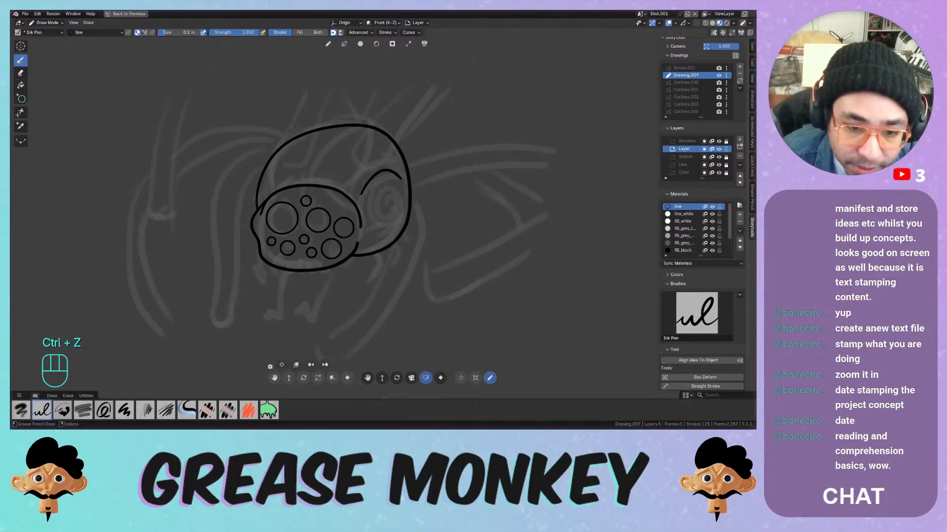
# Erase the overlapping line ends at the face outline's upper-left corner with the Eraser Hard brush, and enter Edit Mode
pyautogui.hotkey('ctrl', 'z')
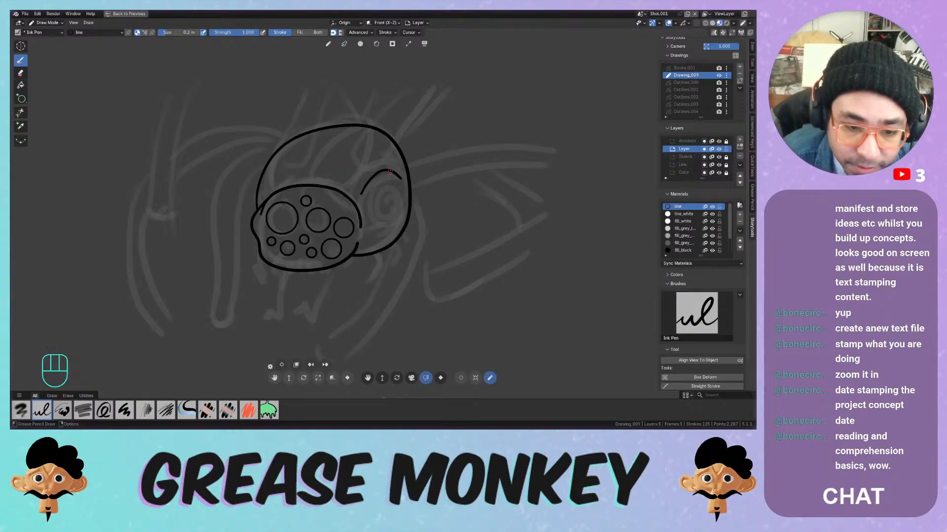
pyautogui.keyDown('ctrl'); pyautogui.moveTo(390, 173); pyautogui.dragTo(279, 164, button='middle'); pyautogui.keyUp('ctrl')
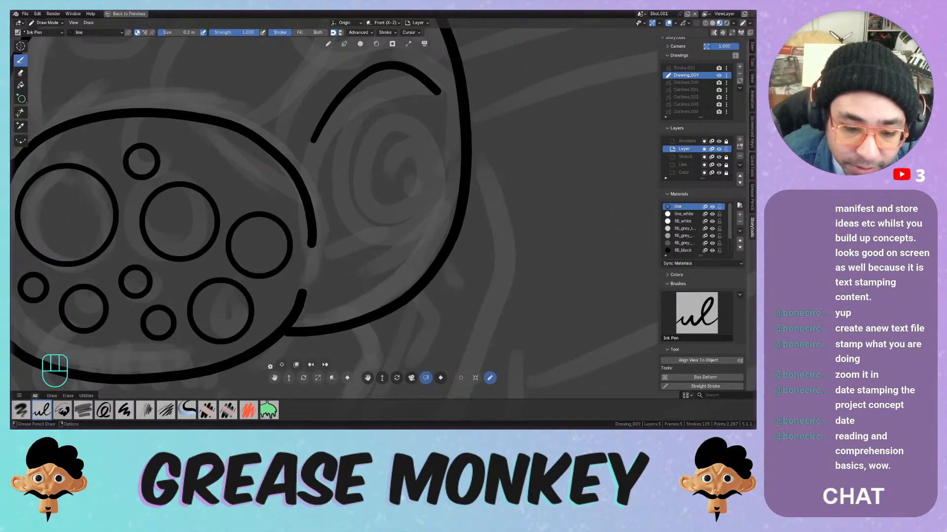
pyautogui.keyDown('shift'); pyautogui.moveTo(231, 181); pyautogui.dragTo(493, 175, button='middle'); pyautogui.keyUp('shift')
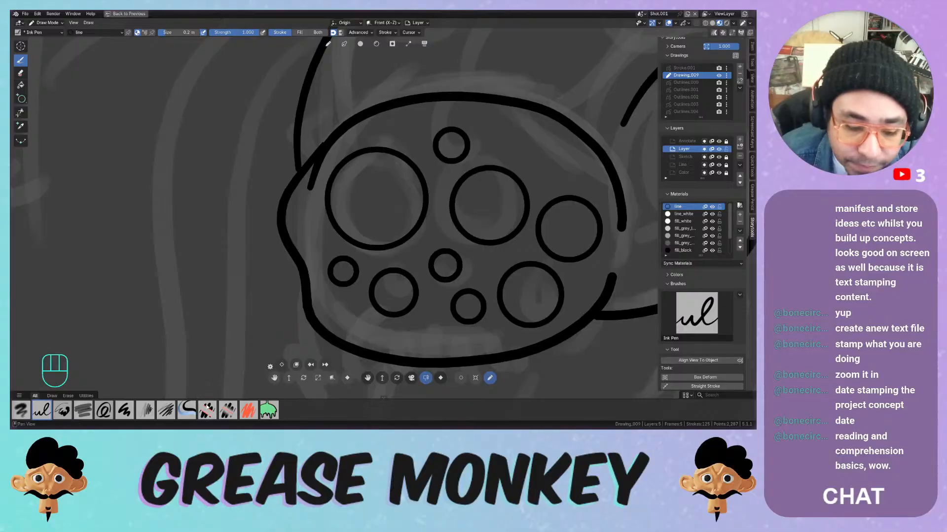
pyautogui.press('e')
pyautogui.moveTo(311, 194)
pyautogui.mouseDown()
pyautogui.moveTo(324, 154)
pyautogui.moveTo(339, 142)
pyautogui.mouseUp()
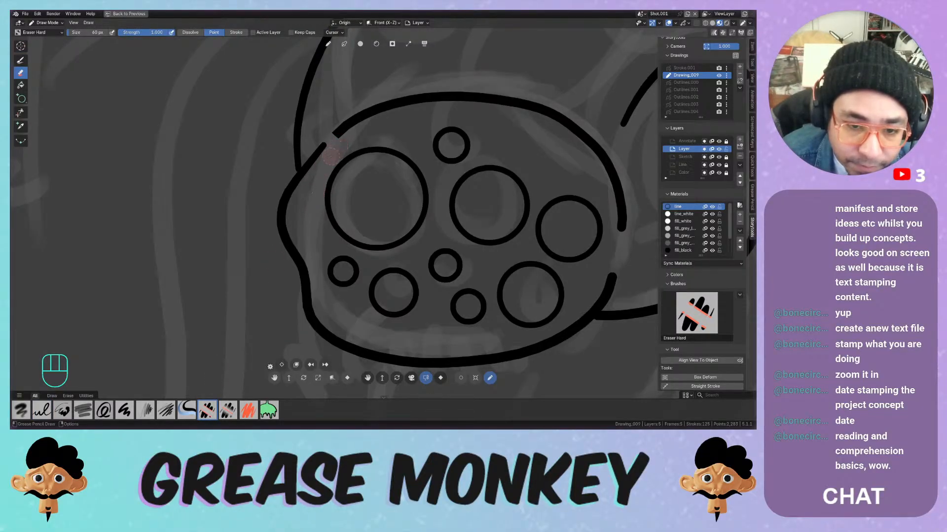
pyautogui.moveTo(339, 131); pyautogui.dragTo(329, 159, button='middle')
pyautogui.press('Tab')
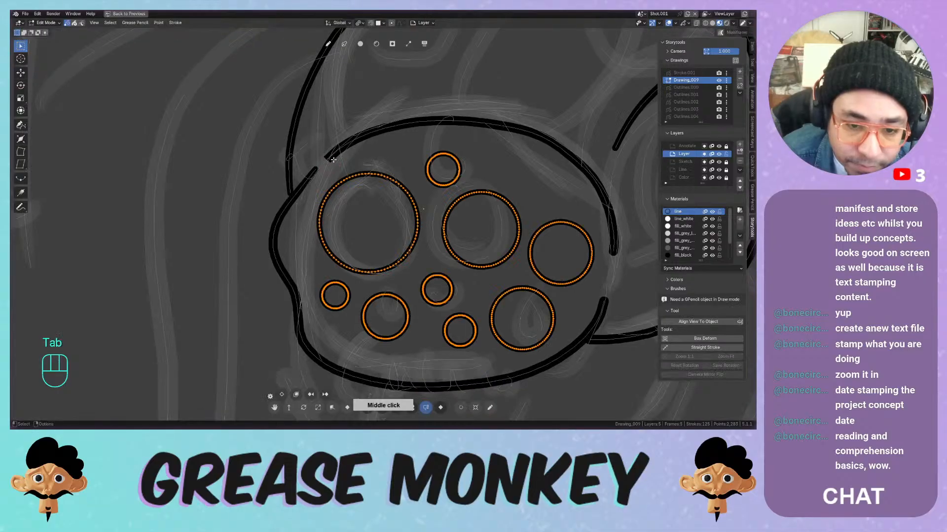
# Try to bridge the outline's upper-left gap by closing the strokes from its two end points, undoing each attempt
pyautogui.click(328, 158)
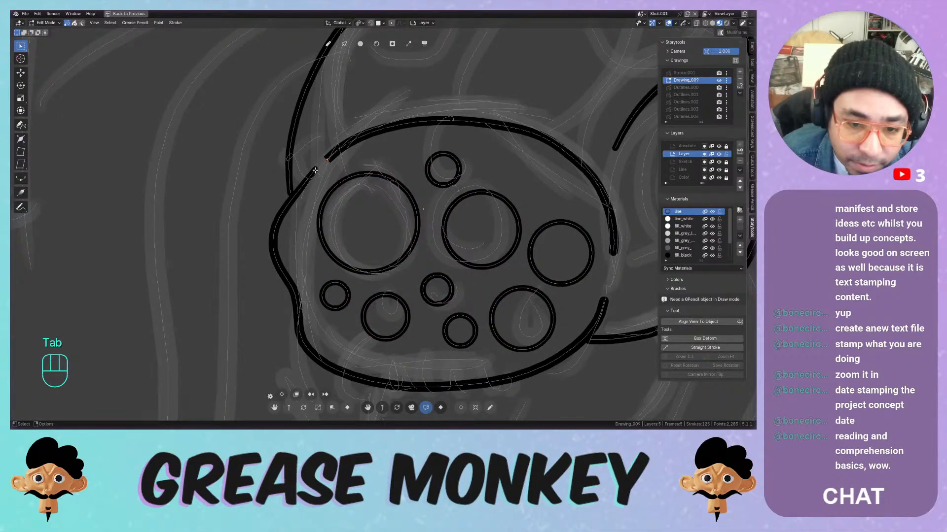
pyautogui.keyDown('shift'); pyautogui.click(315, 170); pyautogui.keyUp('shift')
pyautogui.press('f')
pyautogui.hotkey('ctrl', 'z')
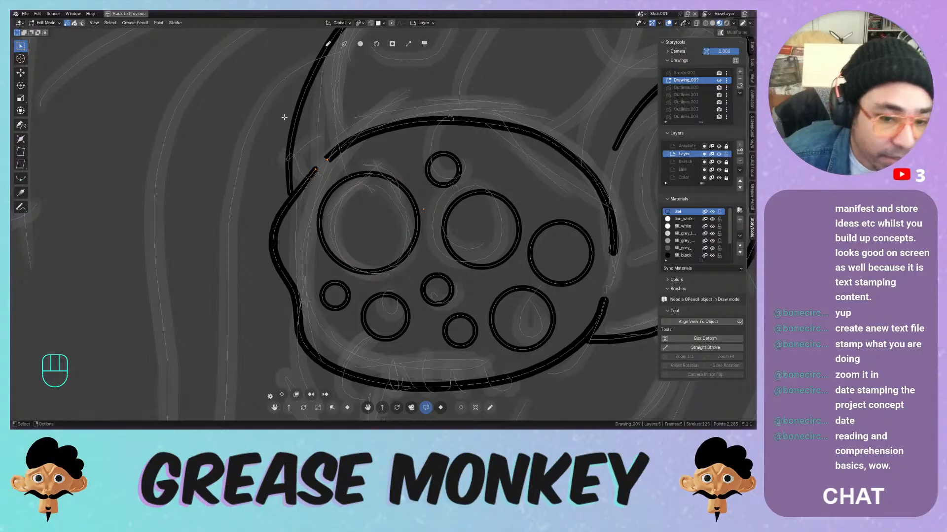
pyautogui.press('f')
pyautogui.hotkey('ctrl', 'z')
pyautogui.press('f')
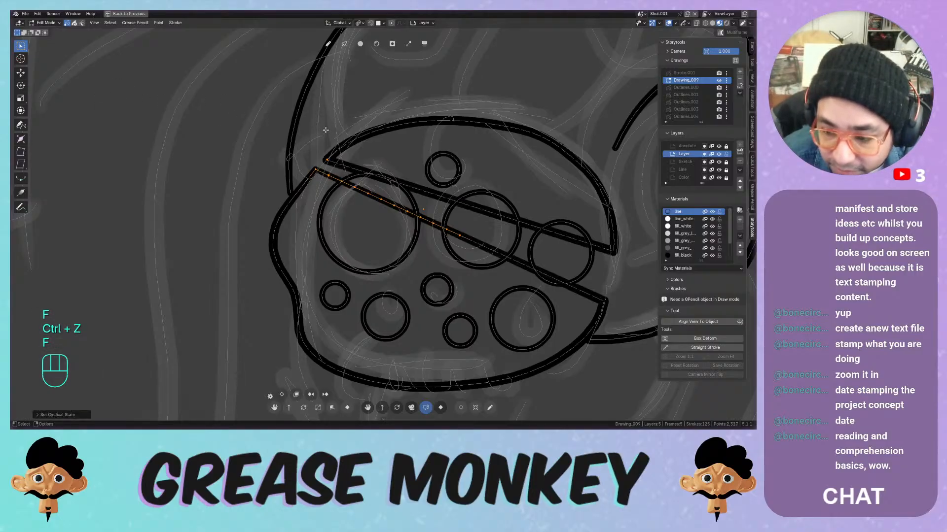
pyautogui.hotkey('ctrl', 'z')
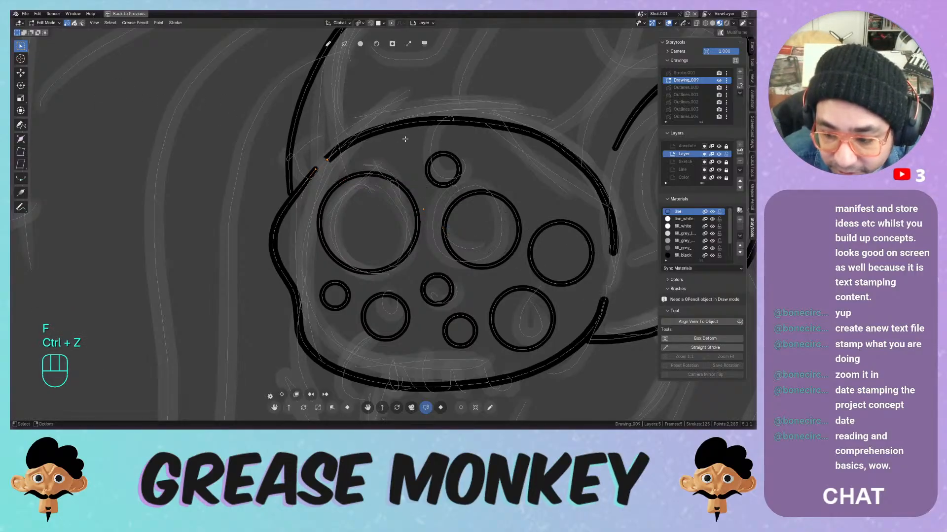
# Join the face outline's upper and lower strokes into one, with the two end points at its right-hand gap selected
pyautogui.keyDown('shift'); pyautogui.click(605, 299); pyautogui.keyUp('shift')
pyautogui.press('m')
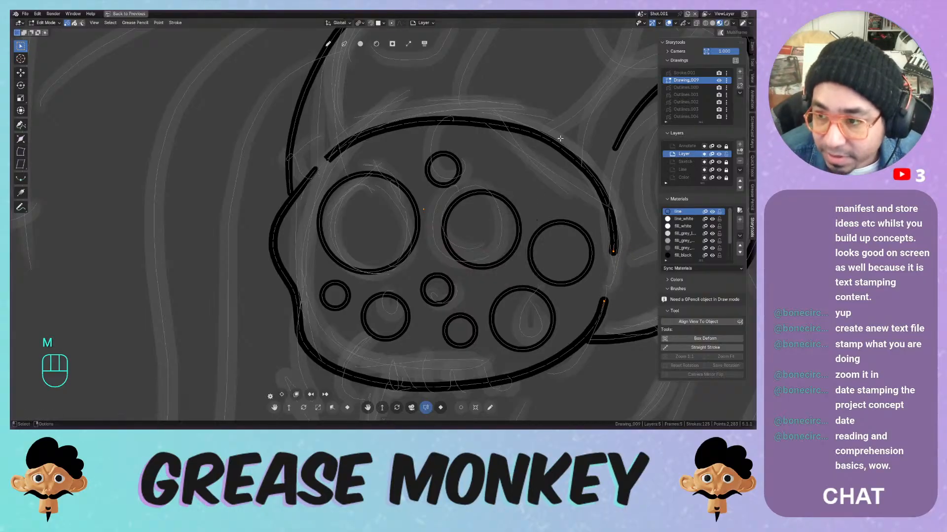
pyautogui.click(159, 23)
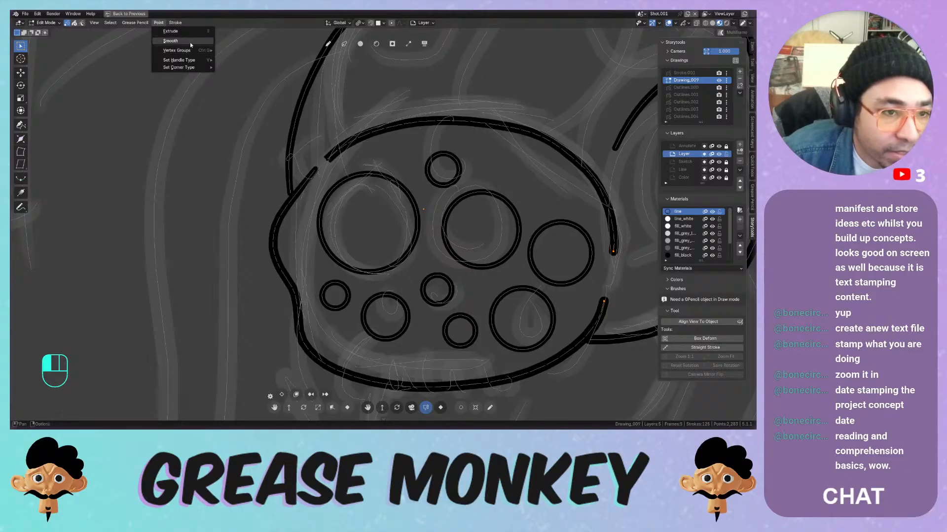
pyautogui.click(175, 23)
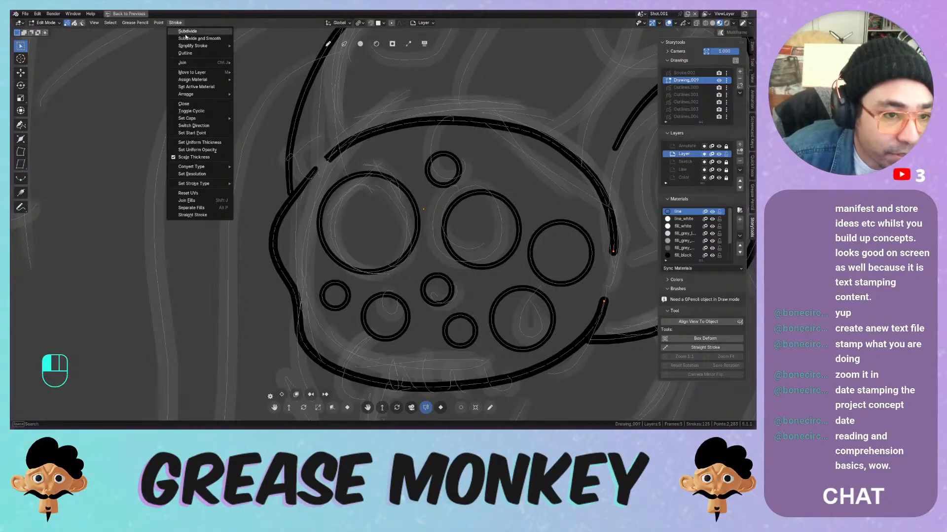
pyautogui.moveTo(195, 63)
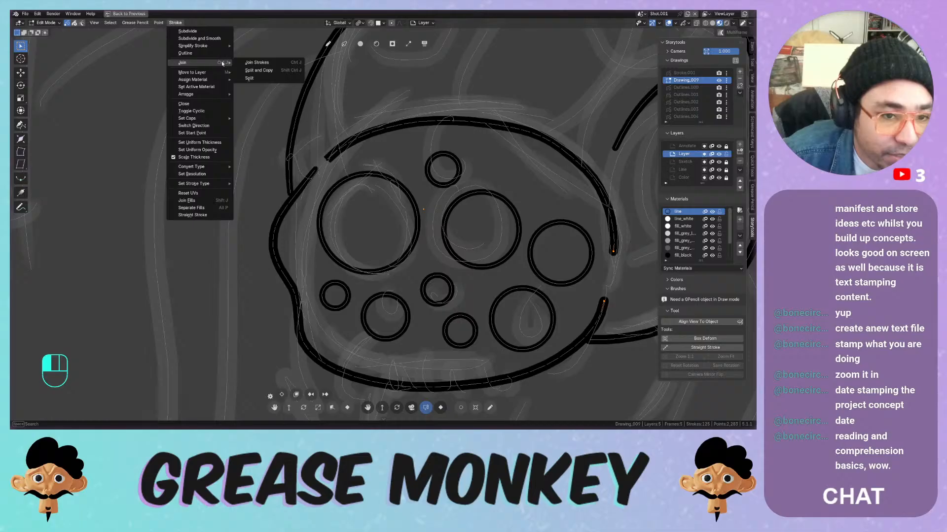
pyautogui.click(252, 62)
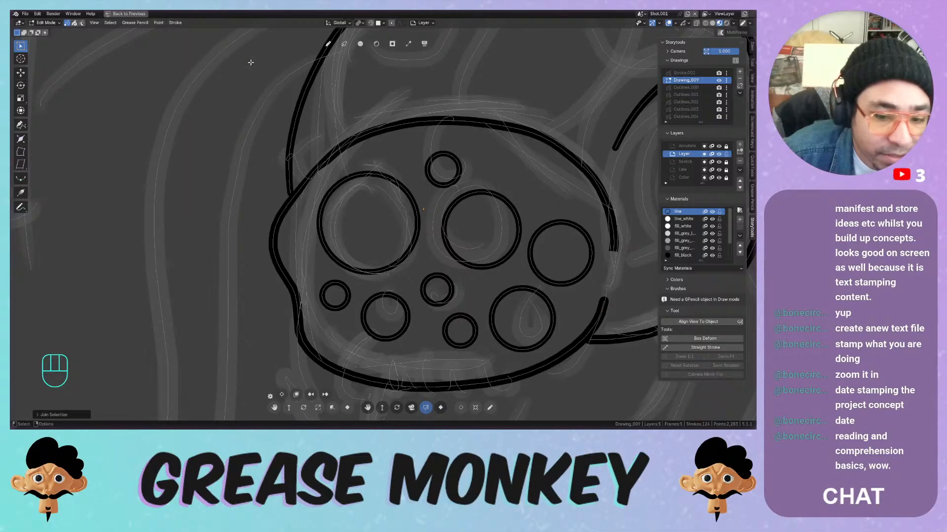
# Close the remaining gap on the face outline's right side between its two end points, and return to Draw Mode
pyautogui.click(614, 252)
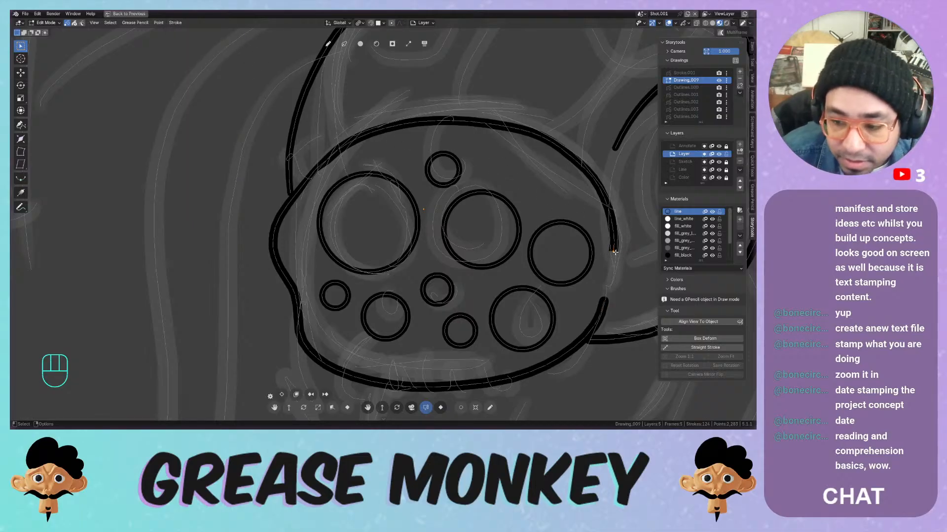
pyautogui.keyDown('shift'); pyautogui.click(604, 297); pyautogui.keyUp('shift')
pyautogui.press('f')
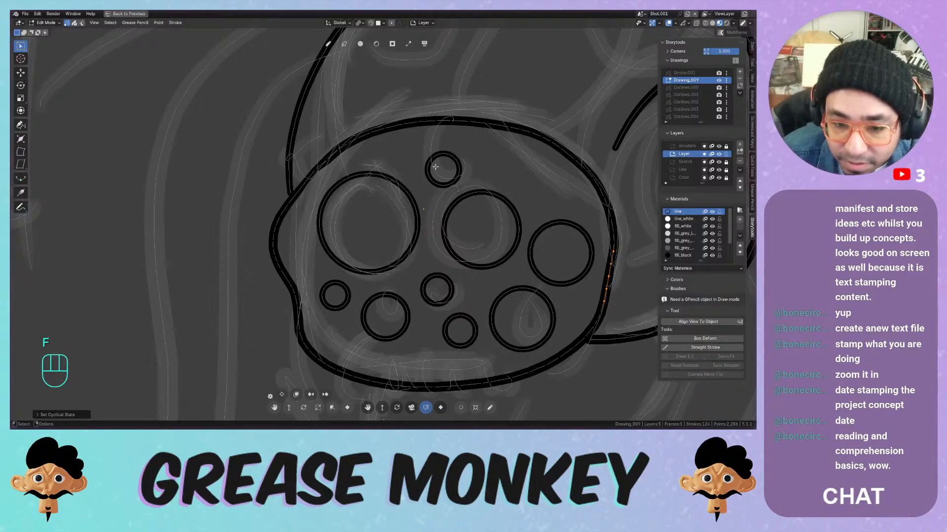
pyautogui.press('Tab')
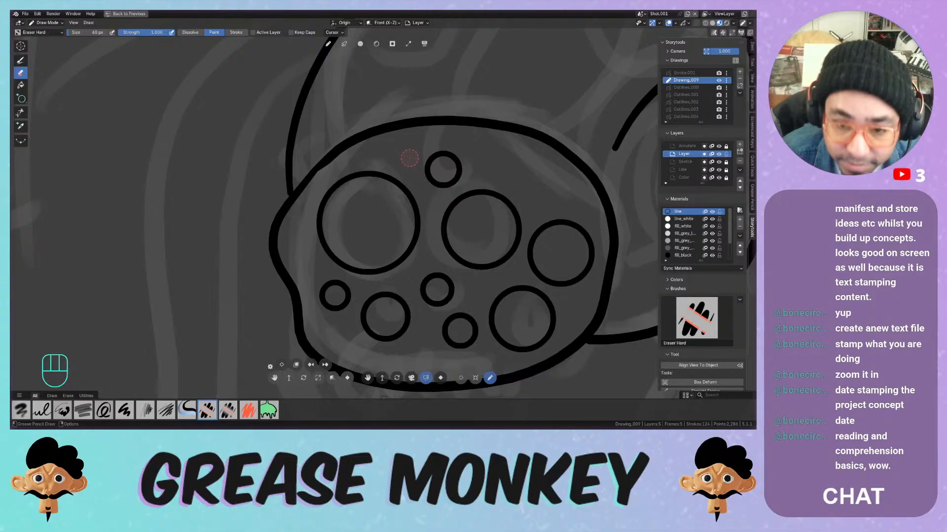
# Try shrinking the eraser to 8 px and dabbing it among the eyes, undoing the dab
pyautogui.moveTo(415, 153)
pyautogui.keyDown('ctrl'); pyautogui.mouseDown(button='middle')
pyautogui.moveTo(360, 200)
pyautogui.moveTo(310, 180)
pyautogui.moveTo(295, 203)
pyautogui.moveTo(323, 213)
pyautogui.moveTo(369, 148)
pyautogui.mouseUp(button='middle'); pyautogui.keyUp('ctrl')
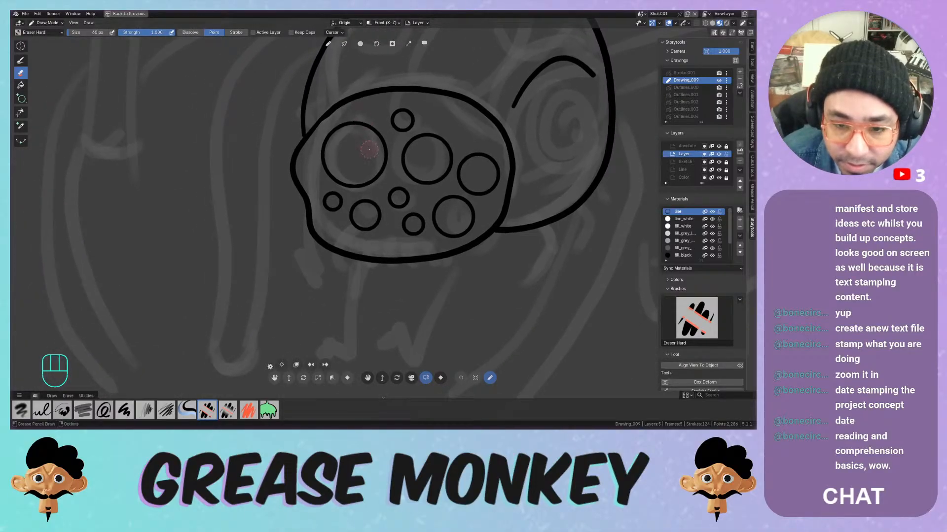
pyautogui.press('f')
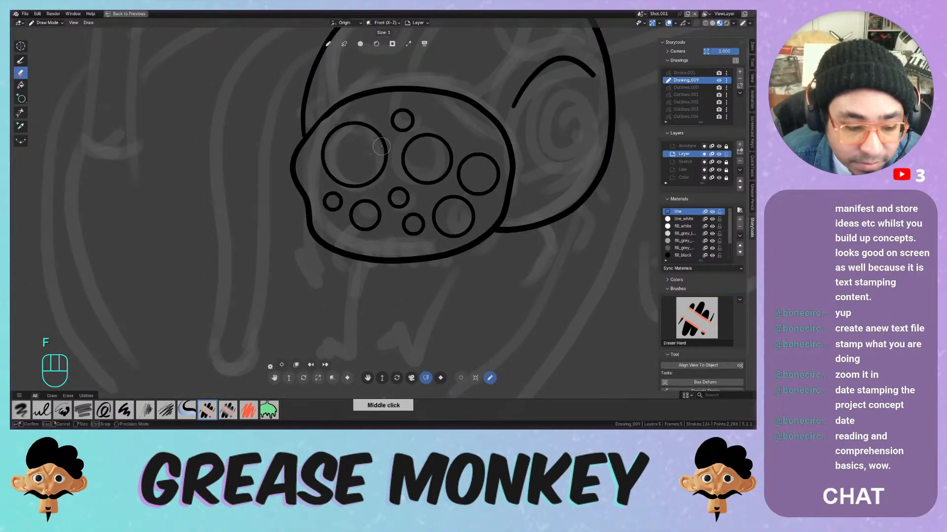
pyautogui.click(381, 146)
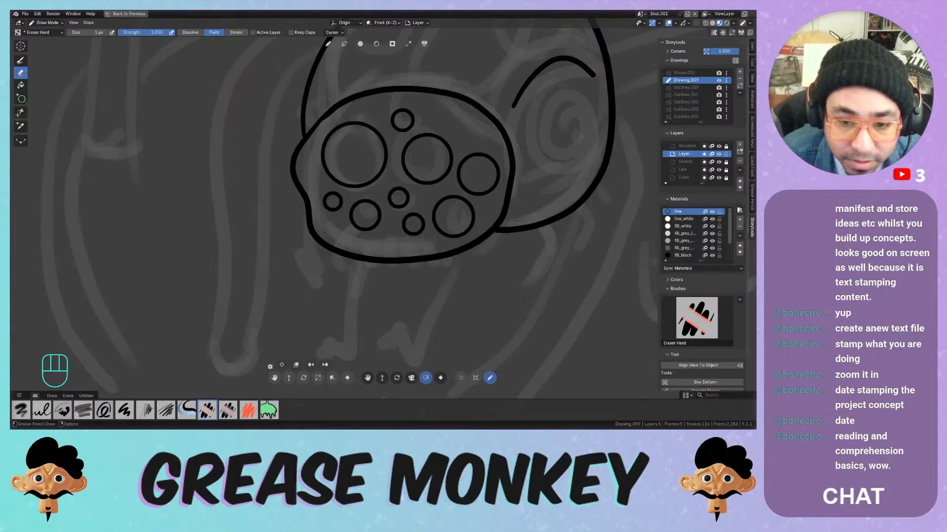
pyautogui.press('f')
pyautogui.click(405, 180)
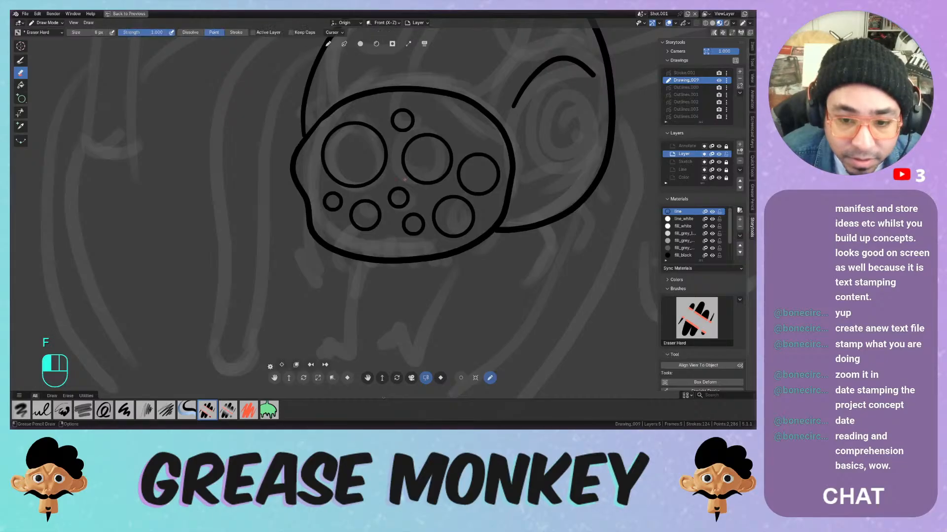
pyautogui.click(394, 190)
pyautogui.hotkey('ctrl', 'z')
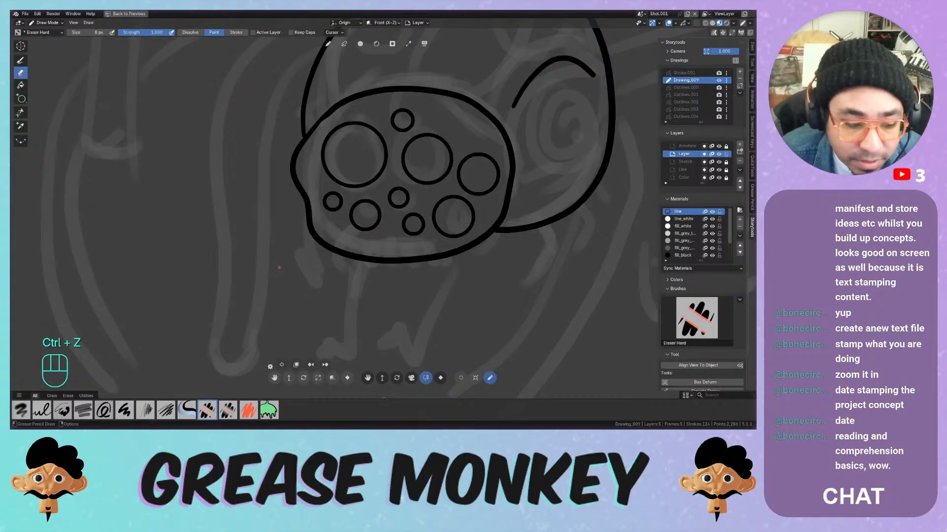
# Switch to the Ink Pen brush and reduce its size to 0.098 m
pyautogui.click(42, 410)
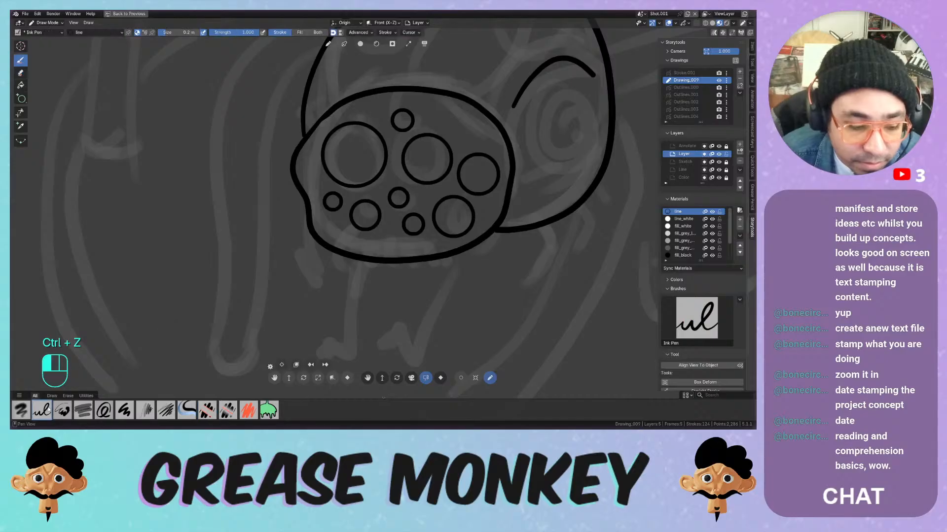
pyautogui.press('f')
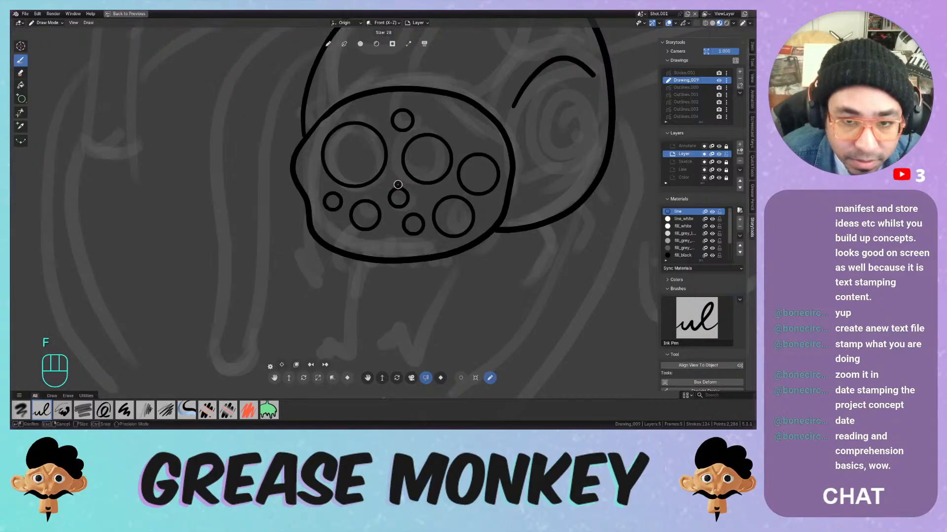
pyautogui.click(398, 185)
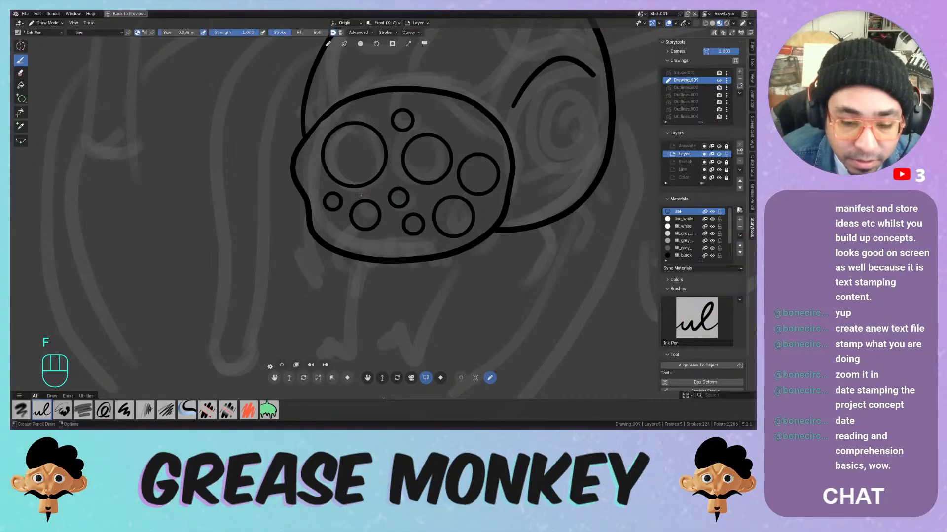
# Try thin lines running down from the face's lower edge over the sketched mouthpart, undoing each one
pyautogui.moveTo(339, 199); pyautogui.dragTo(341, 308)
pyautogui.hotkey('ctrl', 'z')
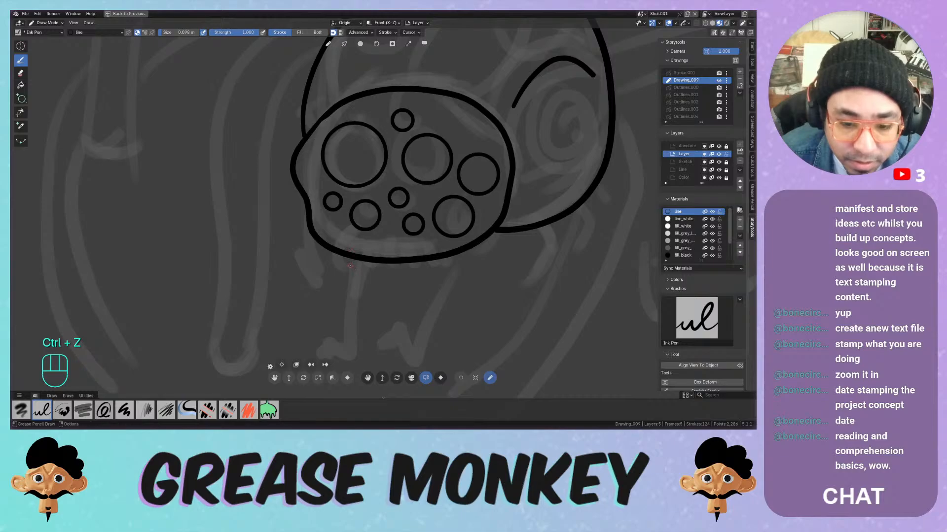
pyautogui.moveTo(347, 256)
pyautogui.mouseDown()
pyautogui.moveTo(348, 331)
pyautogui.moveTo(317, 353)
pyautogui.mouseUp()
pyautogui.hotkey('ctrl', 'z')
pyautogui.moveTo(327, 299); pyautogui.dragTo(358, 238, button='middle')
pyautogui.hotkey('ctrl', 'z')
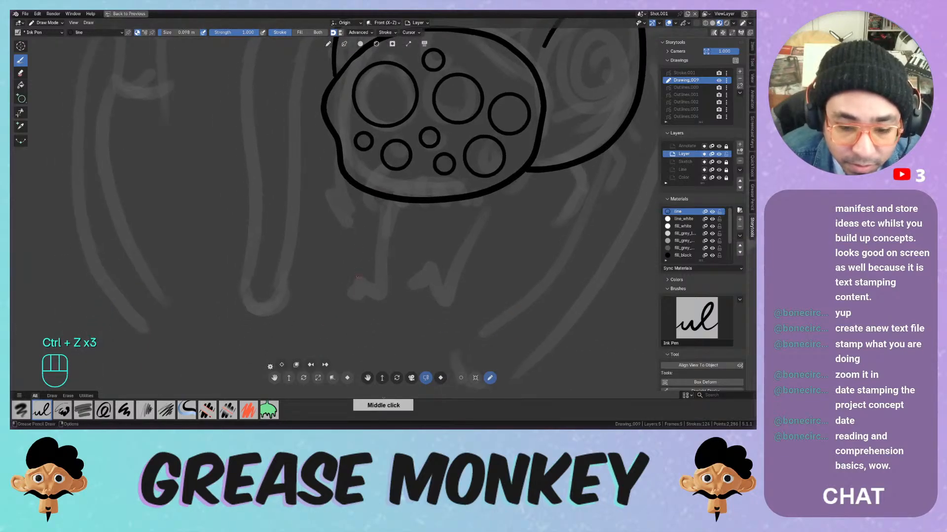
# Try a small pointed claw outline at the sketched tip below the face, undoing all of its strokes
pyautogui.moveTo(357, 278)
pyautogui.mouseDown()
pyautogui.moveTo(341, 306)
pyautogui.moveTo(367, 287)
pyautogui.mouseUp()
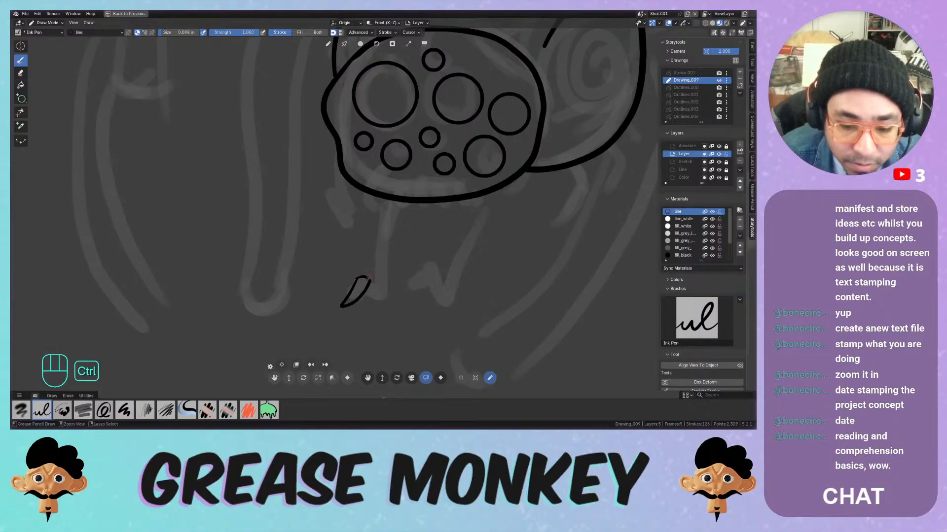
pyautogui.hotkey('ctrl', 'z')
pyautogui.hotkey('ctrl', 'z')
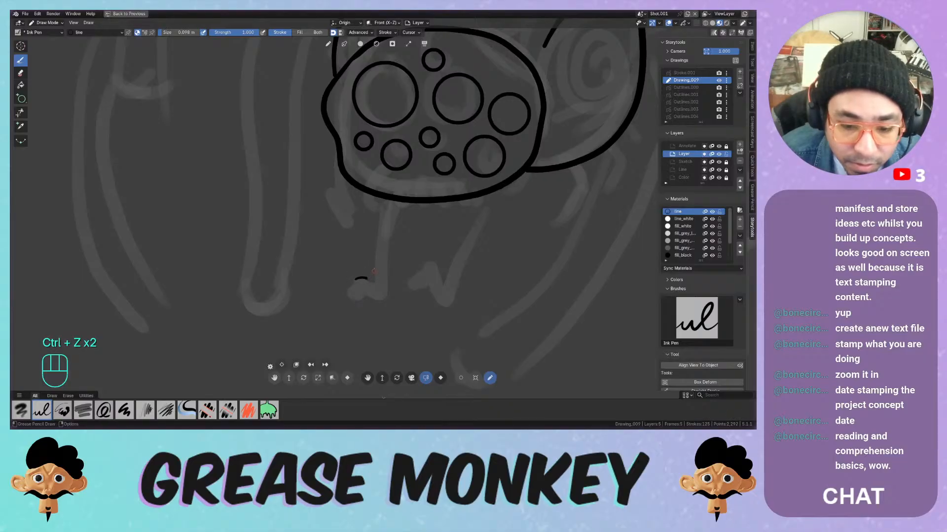
pyautogui.hotkey('ctrl', 'z')
# Lower the Stabilize Stroke radius to 24 px and try short strokes at the sketched claw tip, undoing them
pyautogui.click(386, 33)
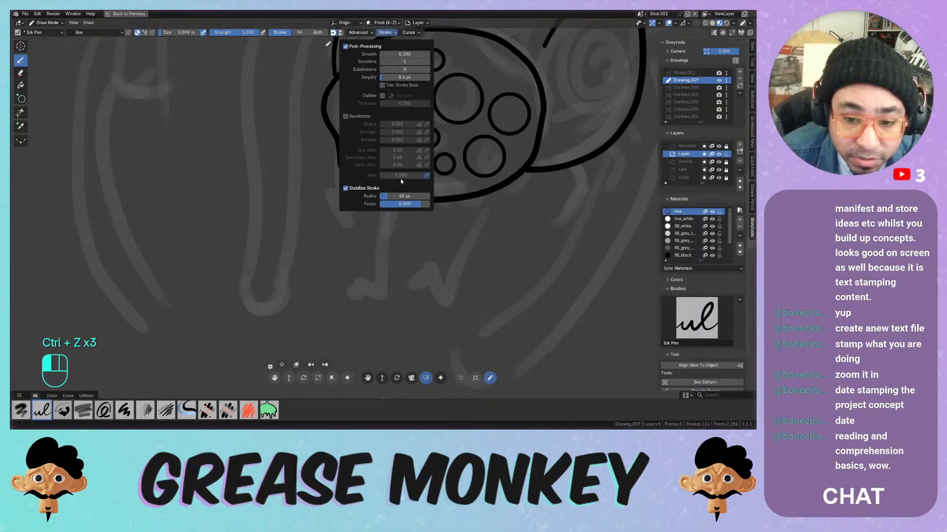
pyautogui.moveTo(398, 196); pyautogui.dragTo(389, 198)
pyautogui.moveTo(317, 286)
pyautogui.mouseDown()
pyautogui.moveTo(329, 266)
pyautogui.moveTo(363, 282)
pyautogui.moveTo(354, 282)
pyautogui.mouseUp()
pyautogui.hotkey('ctrl', 'z')
pyautogui.hotkey('ctrl', 'z')
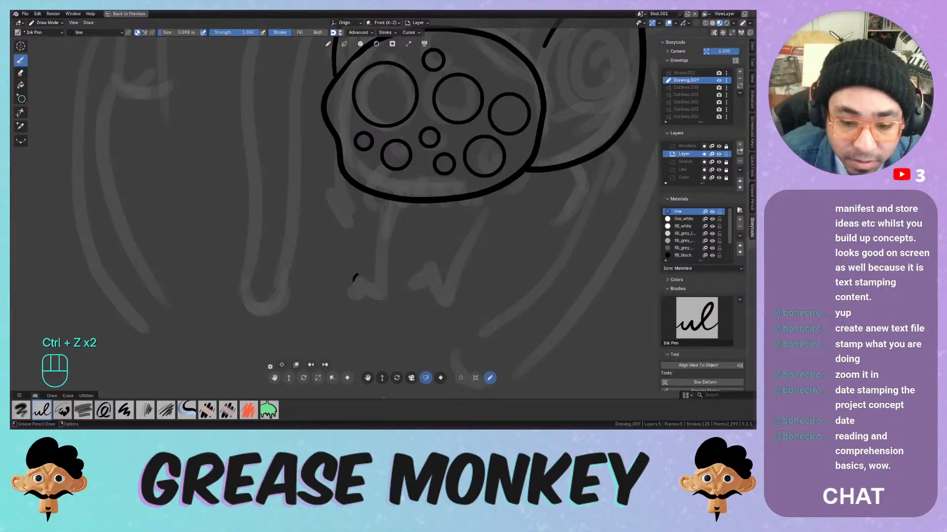
pyautogui.hotkey('ctrl', 'z')
# Set the Ink Pen's Stabilize Stroke radius to 11 px and undo the test stroke at the sketched claw tip
pyautogui.click(385, 33)
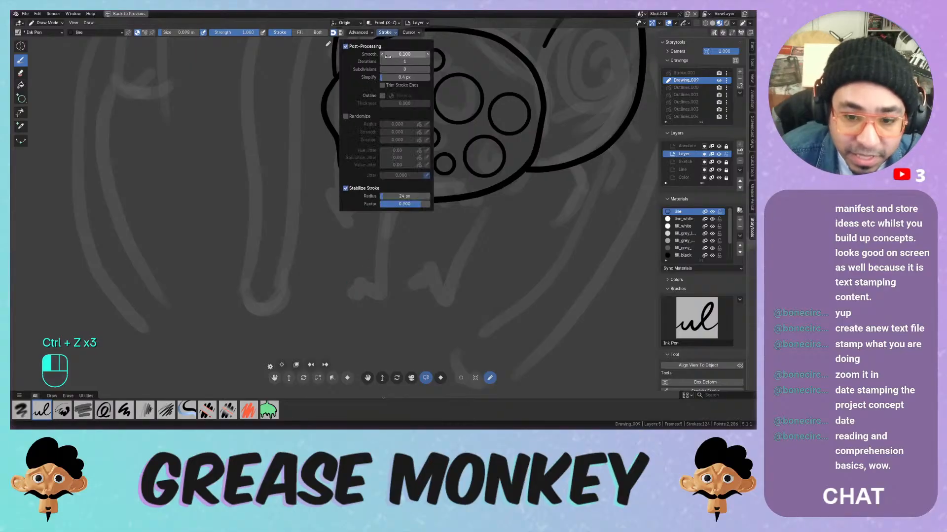
pyautogui.moveTo(391, 198); pyautogui.dragTo(390, 198)
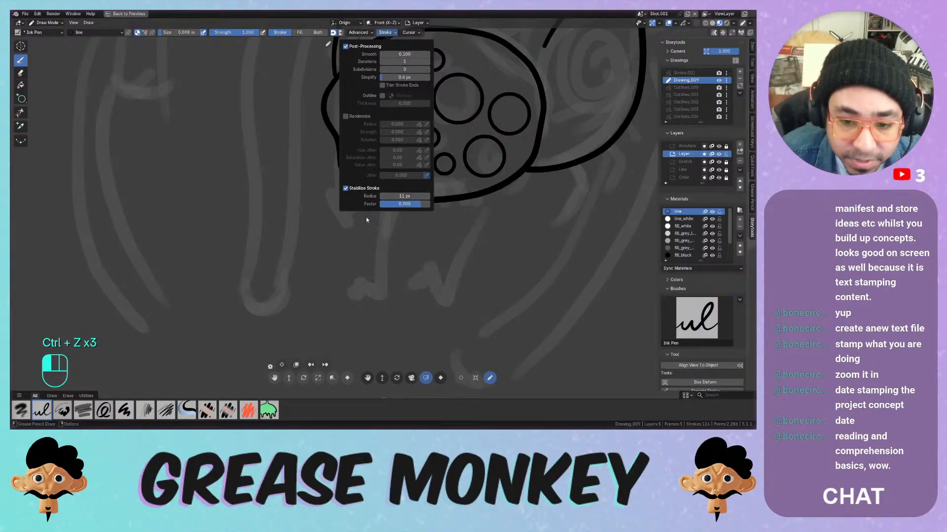
pyautogui.hotkey('ctrl', 'z')
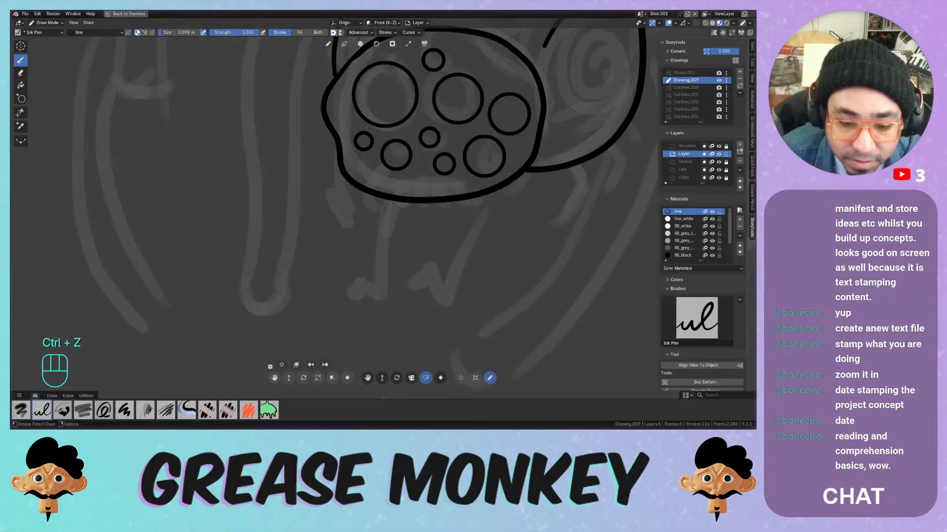
pyautogui.moveTo(369, 283)
pyautogui.keyDown('ctrl'); pyautogui.mouseDown(button='middle')
pyautogui.moveTo(370, 257)
pyautogui.moveTo(342, 202)
pyautogui.mouseUp(button='middle'); pyautogui.keyUp('ctrl')
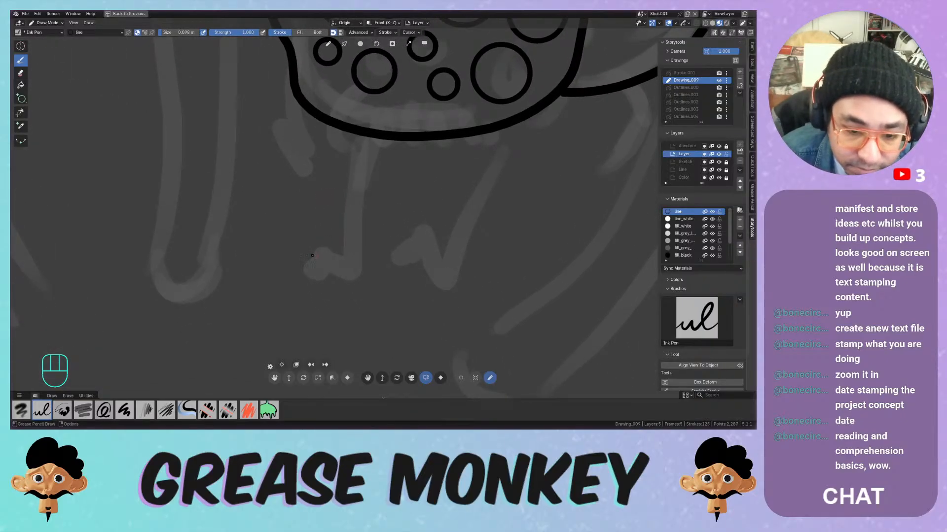
# Ink the small pointed claw with its rounded knuckle at the first sketched tip below the face
pyautogui.moveTo(312, 255)
pyautogui.mouseDown()
pyautogui.moveTo(329, 244)
pyautogui.moveTo(300, 285)
pyautogui.moveTo(321, 275)
pyautogui.mouseUp()
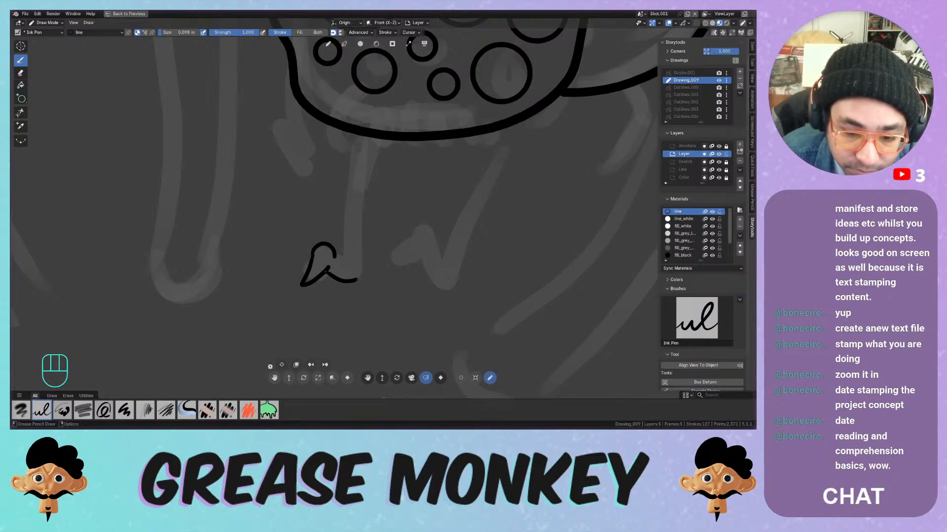
pyautogui.moveTo(335, 252)
pyautogui.mouseDown()
pyautogui.moveTo(352, 266)
pyautogui.moveTo(340, 205)
pyautogui.moveTo(351, 142)
pyautogui.moveTo(345, 257)
pyautogui.mouseUp()
pyautogui.hotkey('ctrl', 'z')
pyautogui.hotkey('ctrl', 'z')
pyautogui.hotkey('ctrl', 'z')
pyautogui.hotkey('ctrl', 'z')
# Try a thin line from the face's lower edge down to the inked claw, undoing each stroke
pyautogui.moveTo(331, 185); pyautogui.dragTo(286, 188, button='middle')
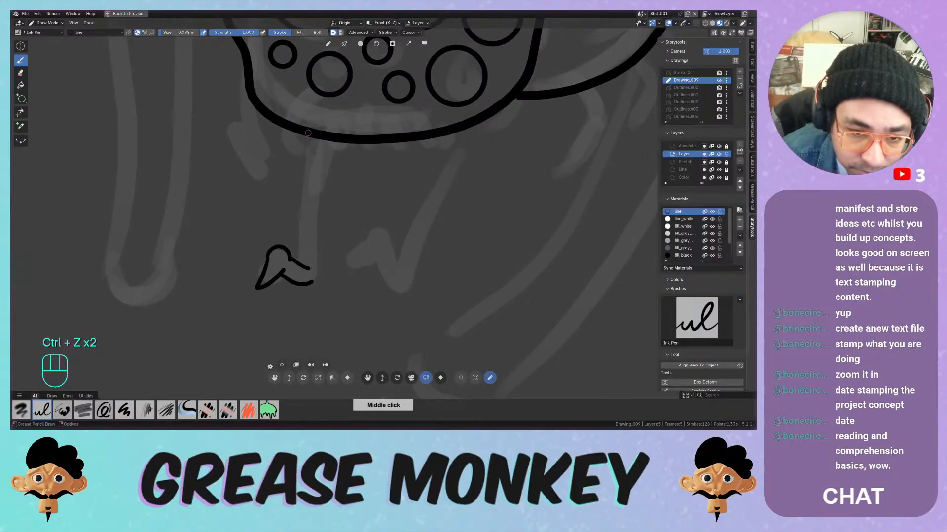
pyautogui.moveTo(308, 133); pyautogui.dragTo(296, 259)
pyautogui.hotkey('ctrl', 'z')
pyautogui.moveTo(308, 131); pyautogui.dragTo(296, 267)
pyautogui.hotkey('ctrl', 'z')
pyautogui.hotkey('ctrl', 'z')
pyautogui.moveTo(309, 134); pyautogui.dragTo(296, 263)
pyautogui.hotkey('ctrl', 'z')
# Raise the Stabilize Stroke radius and retry the line from the face down to the claw, undoing the test strokes
pyautogui.click(385, 32)
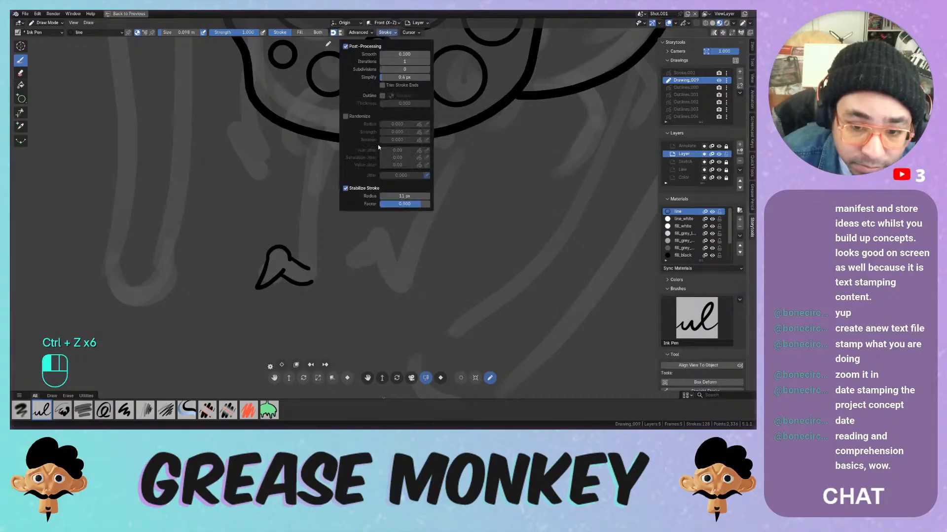
pyautogui.click(397, 195)
pyautogui.write('14')
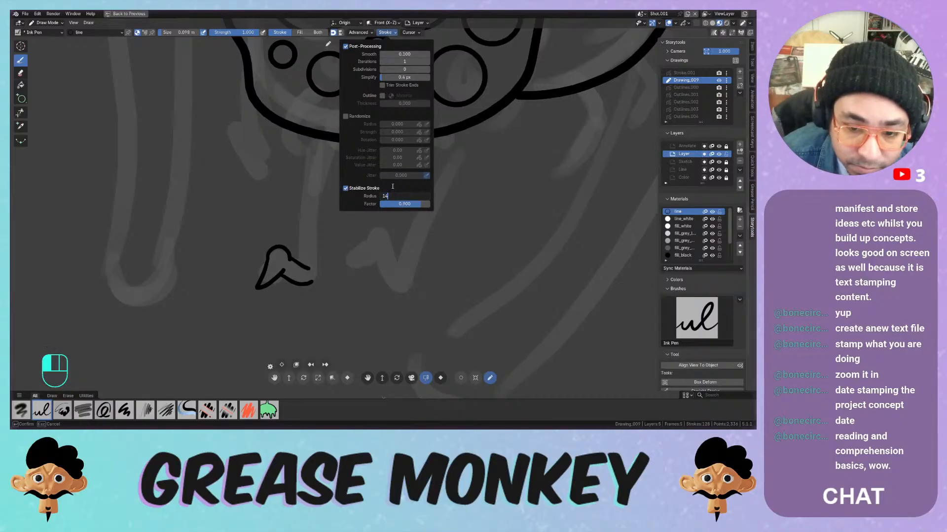
pyautogui.press('Return')
pyautogui.moveTo(388, 199); pyautogui.dragTo(390, 199)
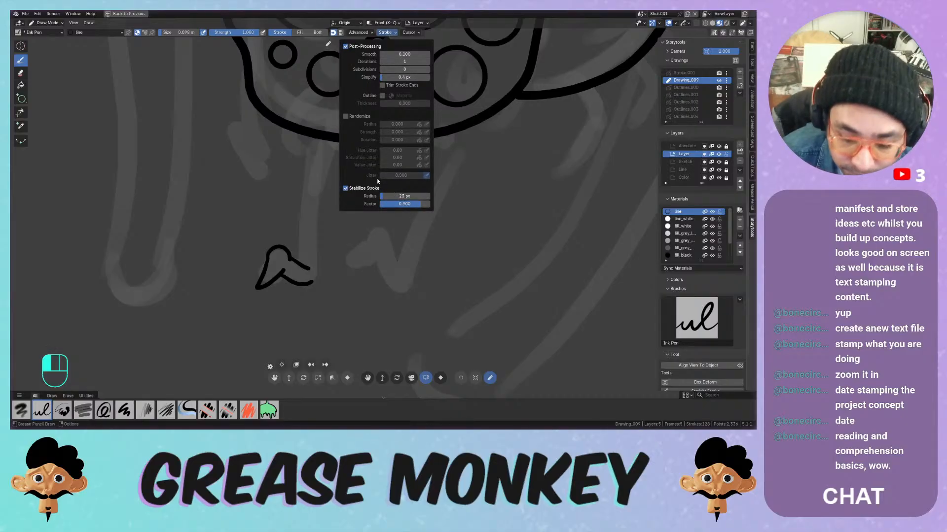
pyautogui.click(311, 134)
pyautogui.moveTo(311, 134); pyautogui.dragTo(302, 249)
pyautogui.hotkey('ctrl', 'z')
pyautogui.moveTo(306, 134)
pyautogui.mouseDown()
pyautogui.moveTo(299, 269)
pyautogui.moveTo(310, 128)
pyautogui.mouseUp()
pyautogui.hotkey('ctrl', 'z')
pyautogui.press('shift')
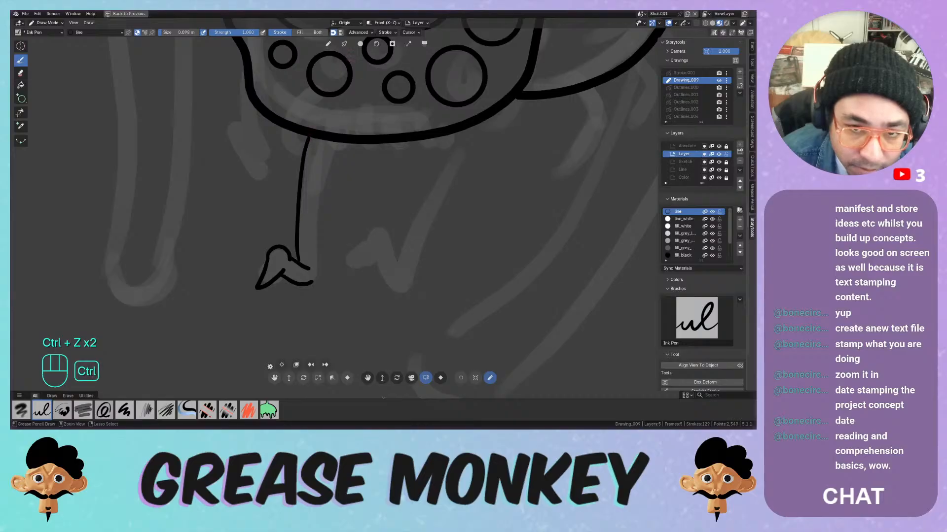
pyautogui.hotkey('ctrl', 'z')
# Increase the Stabilize Stroke radius further and ink both sides of the first mouthpart from the face's lower edge to its claw
pyautogui.click(387, 32)
pyautogui.moveTo(389, 196); pyautogui.dragTo(429, 196)
pyautogui.moveTo(310, 131); pyautogui.dragTo(297, 260)
pyautogui.hotkey('ctrl', 'z')
pyautogui.moveTo(304, 143); pyautogui.dragTo(298, 241)
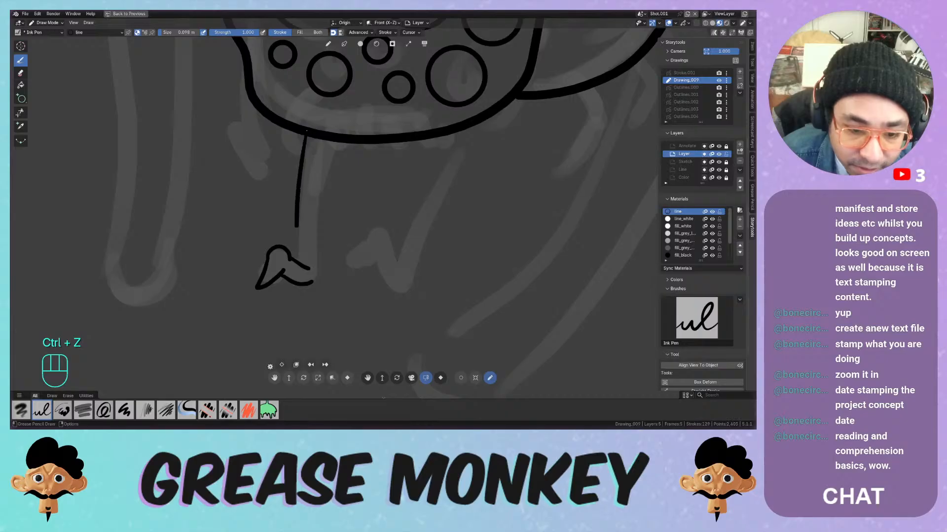
pyautogui.hotkey('ctrl', 'z')
pyautogui.moveTo(303, 132); pyautogui.dragTo(300, 253)
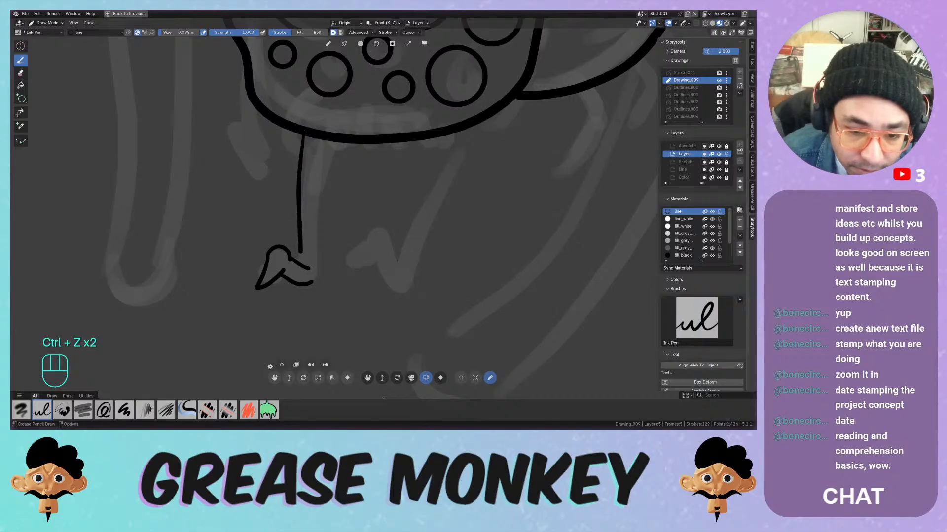
pyautogui.moveTo(319, 138); pyautogui.dragTo(316, 269)
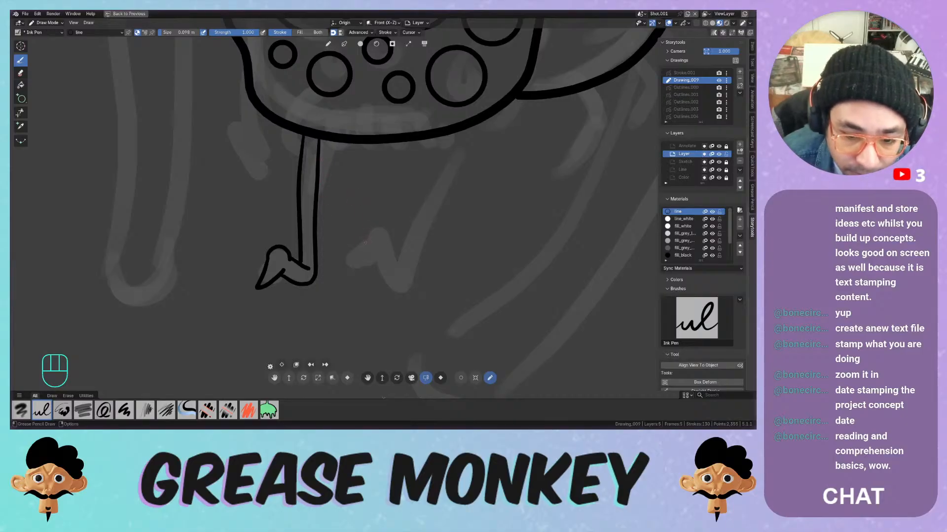
# Ink the second pointed claw over its sketched tip, with a rounded knuckle and two lines angling down from it
pyautogui.moveTo(373, 233)
pyautogui.mouseDown()
pyautogui.moveTo(391, 240)
pyautogui.moveTo(358, 253)
pyautogui.moveTo(350, 268)
pyautogui.moveTo(380, 250)
pyautogui.moveTo(386, 280)
pyautogui.mouseUp()
pyautogui.hotkey('ctrl', 'z')
pyautogui.hotkey('ctrl', 'z')
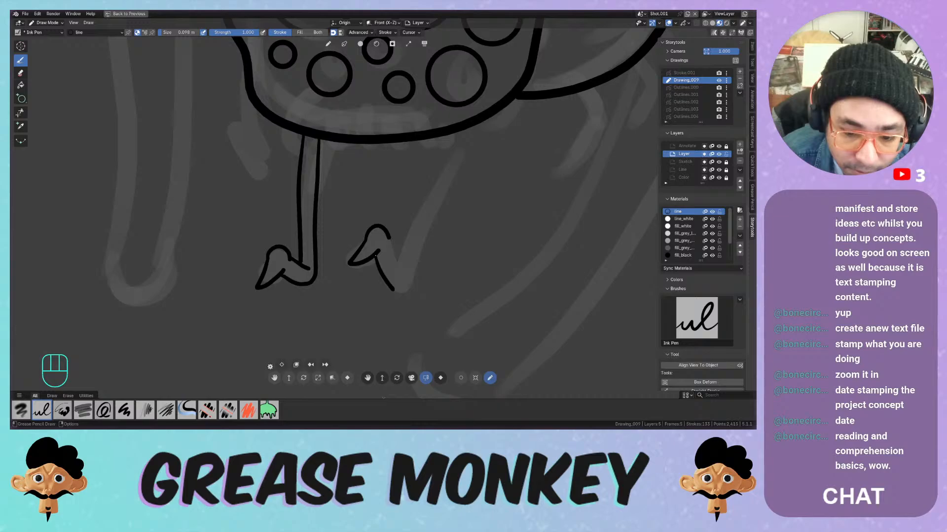
pyautogui.moveTo(388, 236); pyautogui.dragTo(395, 251)
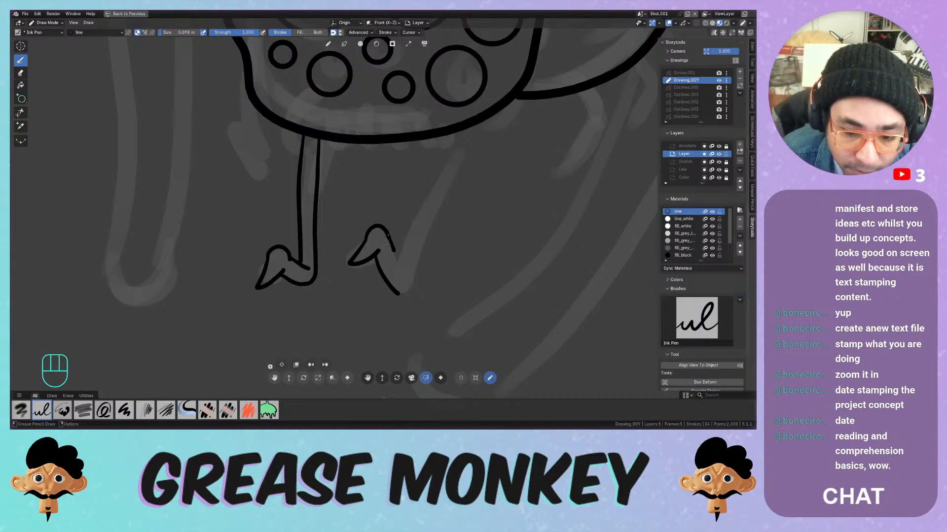
pyautogui.moveTo(403, 264)
pyautogui.mouseDown(button='middle')
pyautogui.moveTo(394, 276)
pyautogui.moveTo(322, 248)
pyautogui.mouseUp(button='middle')
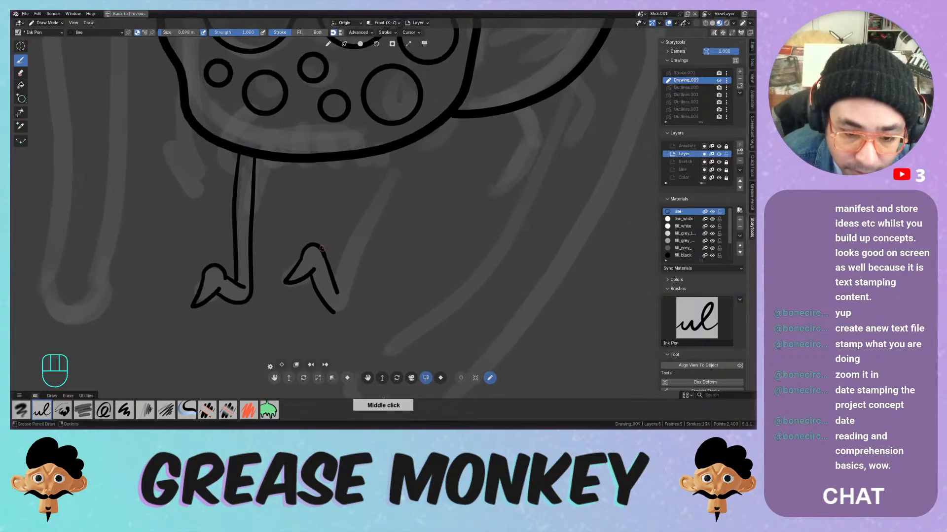
pyautogui.hotkey('ctrl', 'z')
pyautogui.moveTo(321, 252); pyautogui.dragTo(339, 290)
pyautogui.hotkey('ctrl', 'z')
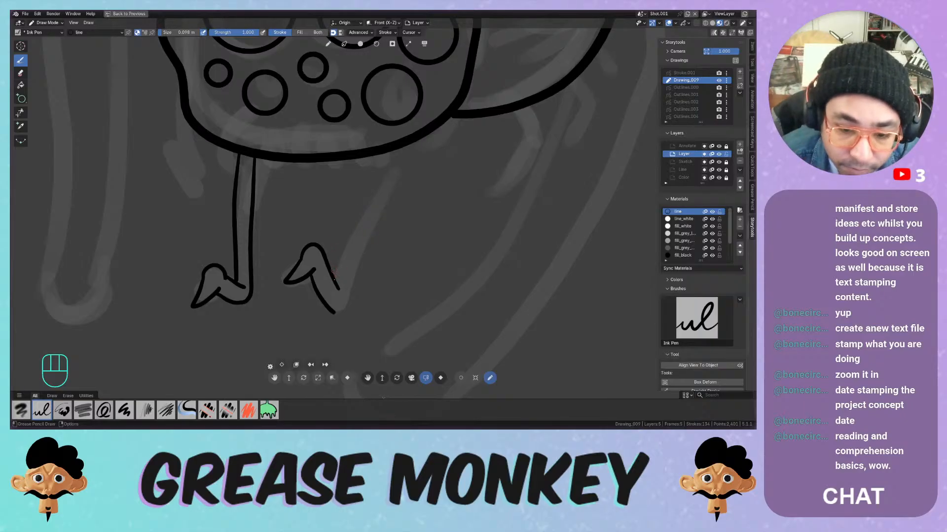
# Ink both sides of the second slanted mouthpart from the face's lower edge to its claw, redrawing the inner line until it fits
pyautogui.moveTo(334, 271); pyautogui.dragTo(373, 192)
pyautogui.hotkey('ctrl', 'z')
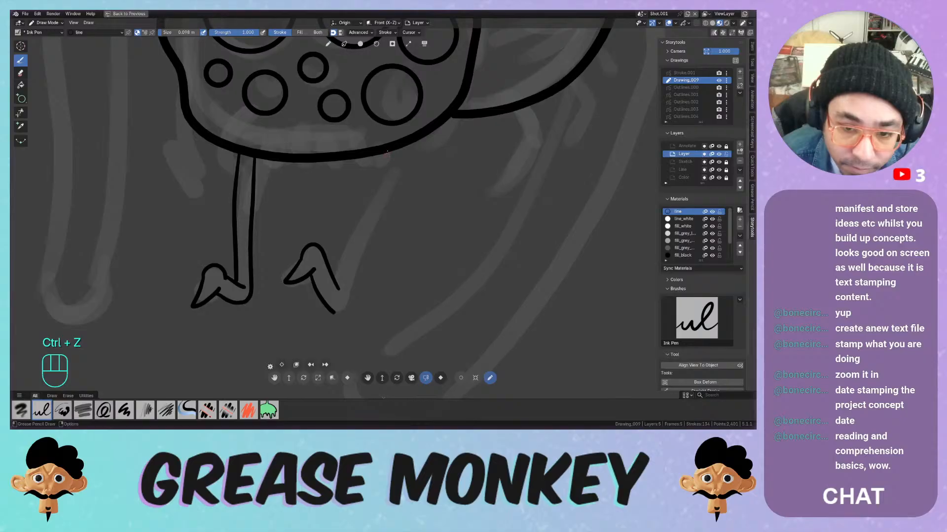
pyautogui.moveTo(387, 151); pyautogui.dragTo(338, 271)
pyautogui.hotkey('ctrl', 'z')
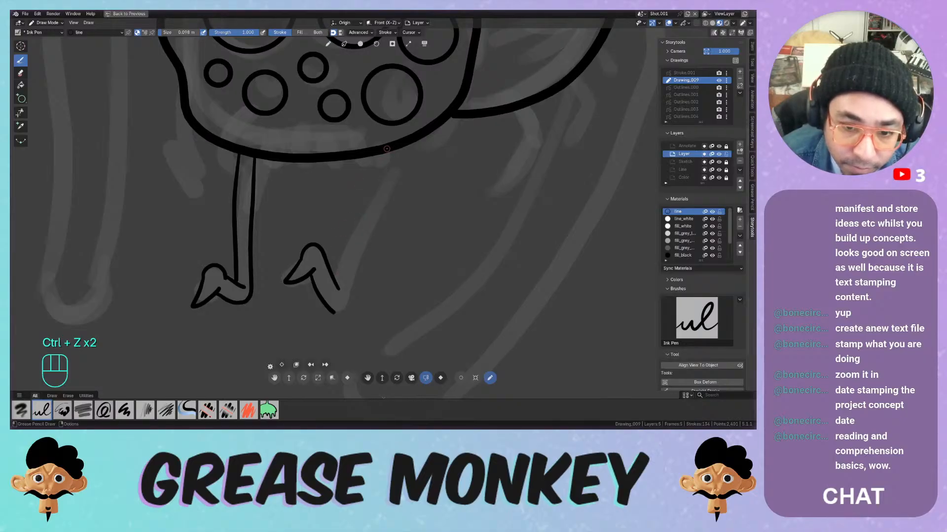
pyautogui.moveTo(386, 148); pyautogui.dragTo(344, 258)
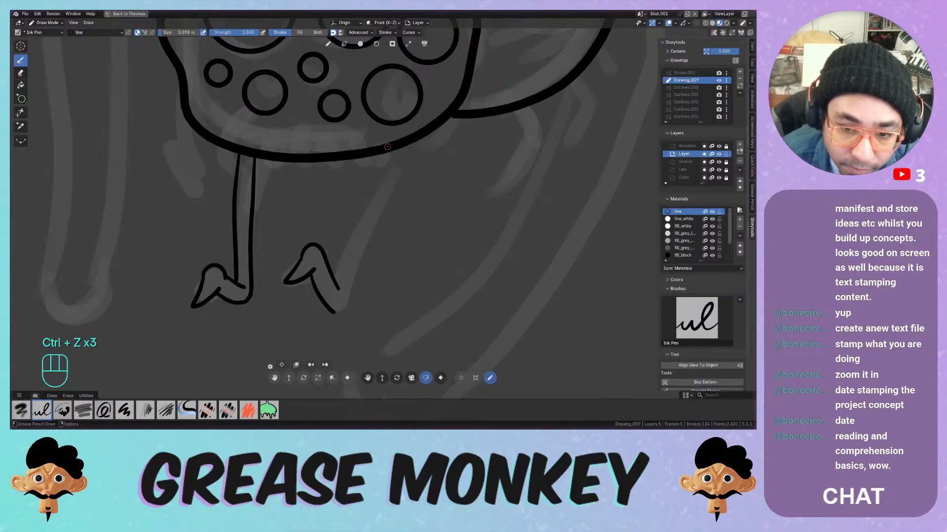
pyautogui.moveTo(387, 147); pyautogui.dragTo(343, 259)
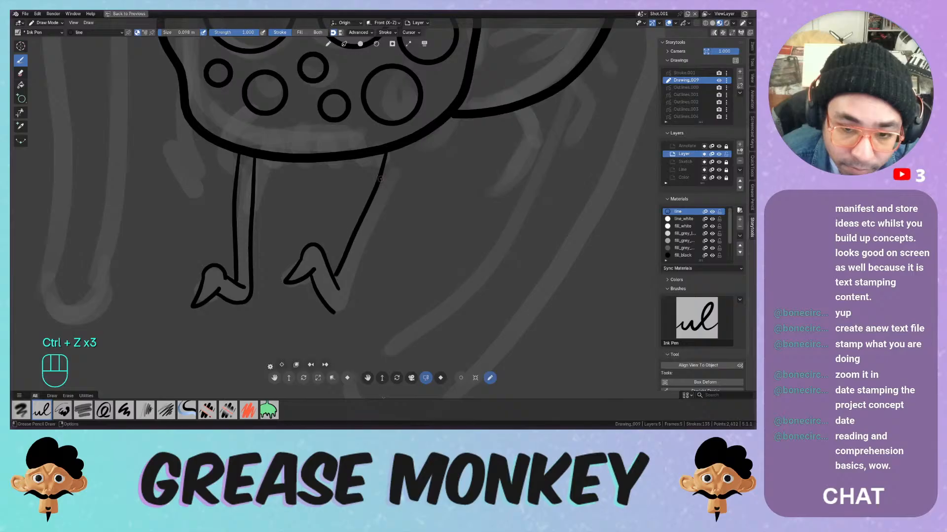
pyautogui.hotkey('ctrl', 'z')
pyautogui.moveTo(386, 148); pyautogui.dragTo(345, 256)
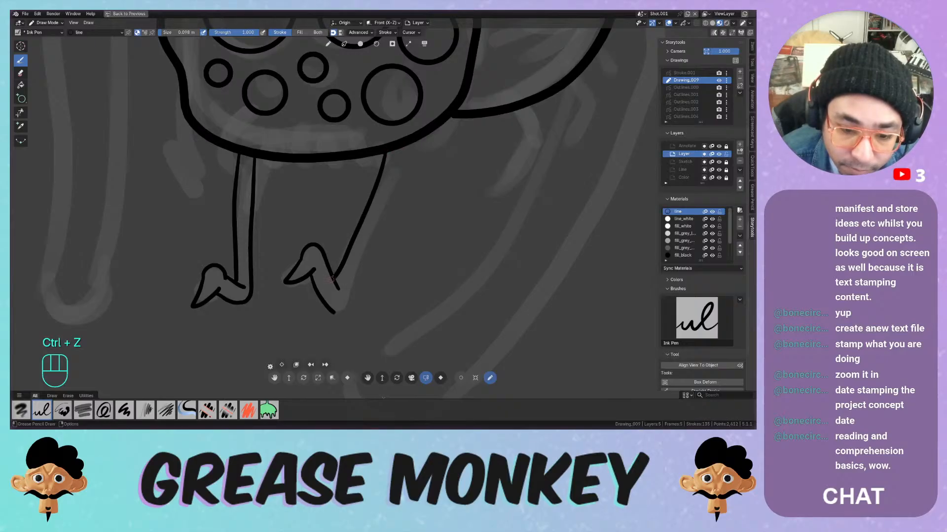
pyautogui.moveTo(400, 146); pyautogui.dragTo(359, 268)
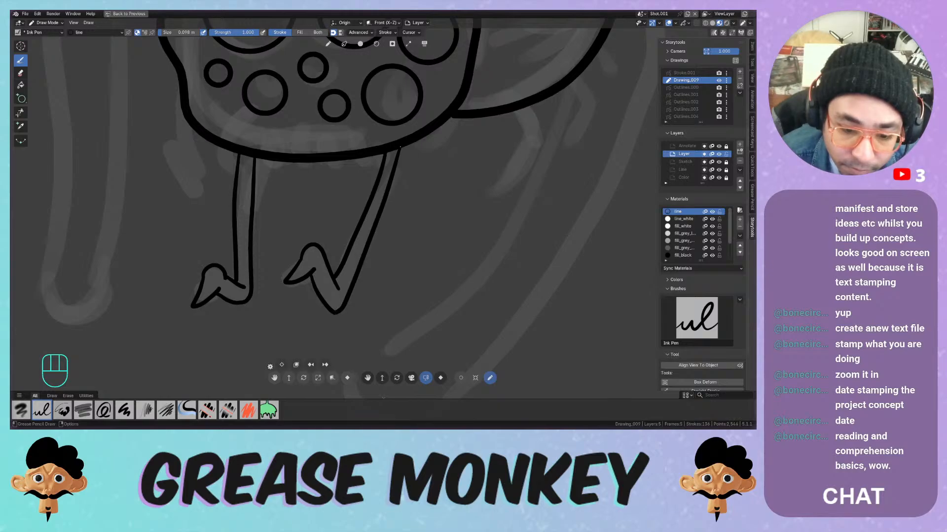
# Switch to Edit Mode and join the two strokes that meet at the second mouthpart's lowest bend
pyautogui.keyDown('ctrl'); pyautogui.moveTo(375, 224); pyautogui.dragTo(375, 170, button='middle'); pyautogui.keyUp('ctrl')
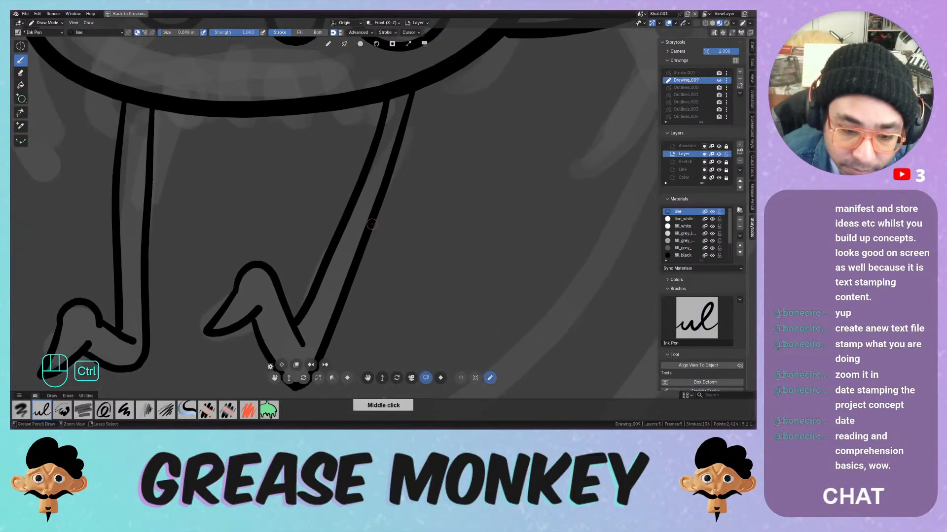
pyautogui.moveTo(290, 288); pyautogui.dragTo(415, 192, button='middle')
pyautogui.press('Tab')
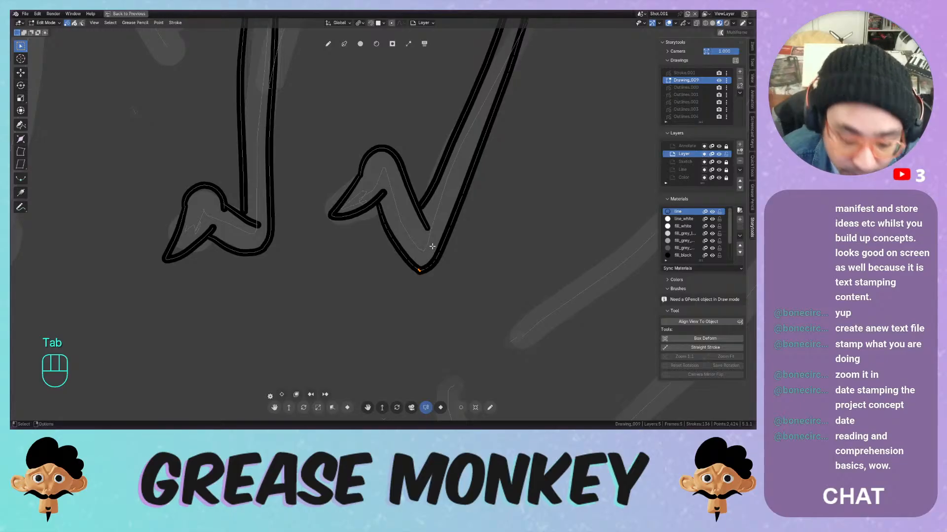
pyautogui.hotkey('ctrl', 'j')
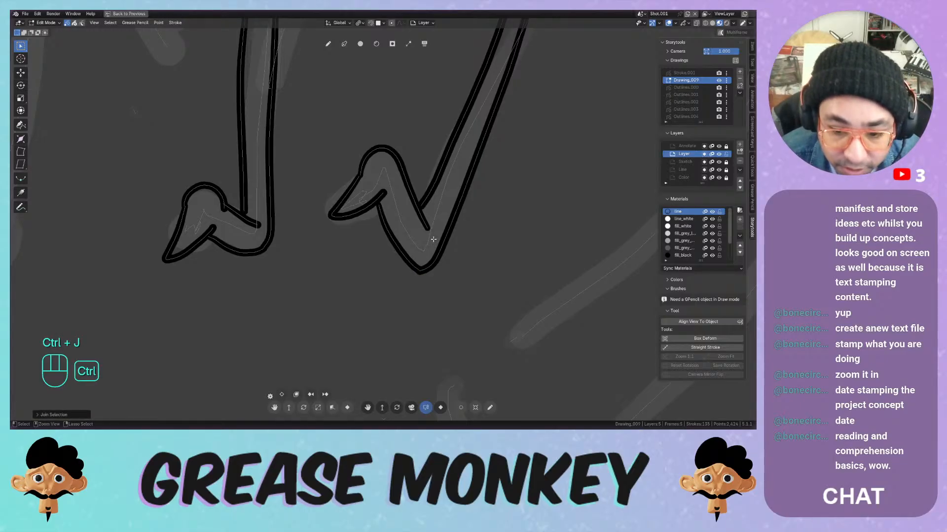
# Smooth the second mouthpart's lowest bend by dissolving surplus points and nudging the remaining point into line
pyautogui.click(419, 269)
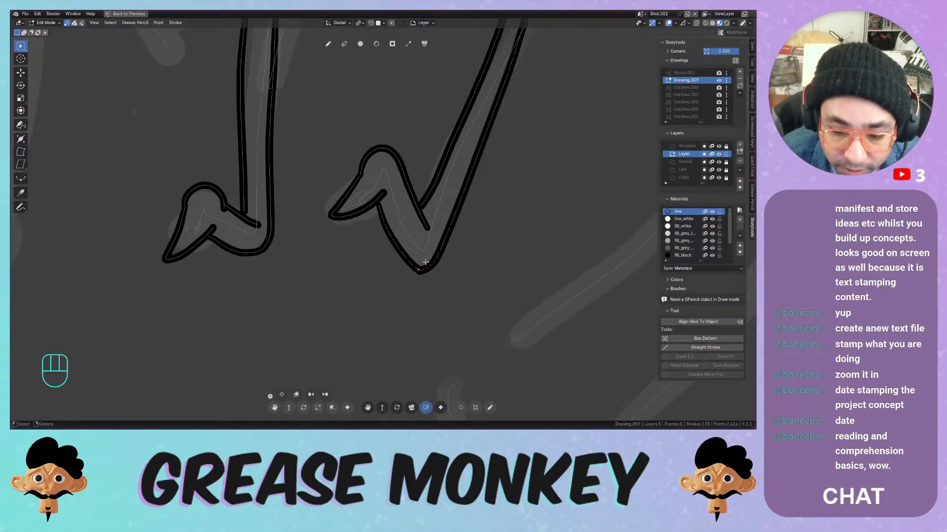
pyautogui.press('x')
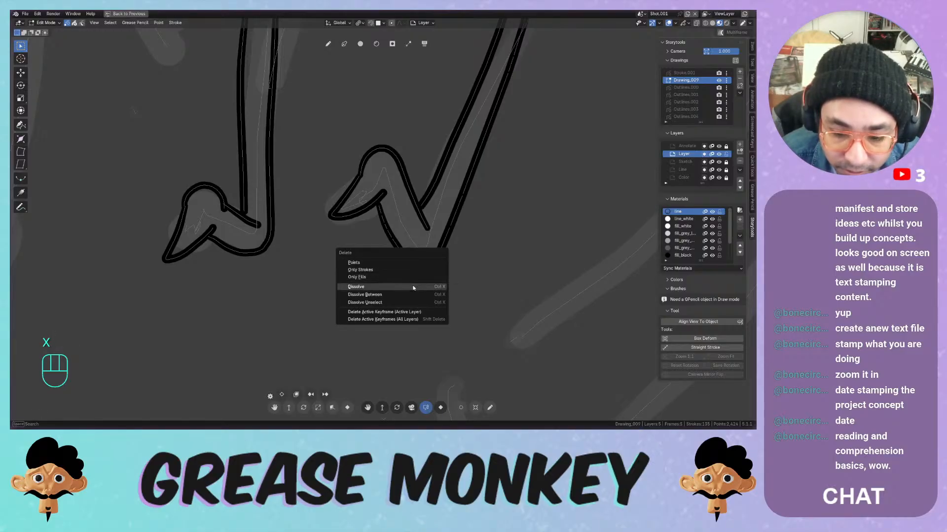
pyautogui.click(414, 283)
pyautogui.click(422, 270)
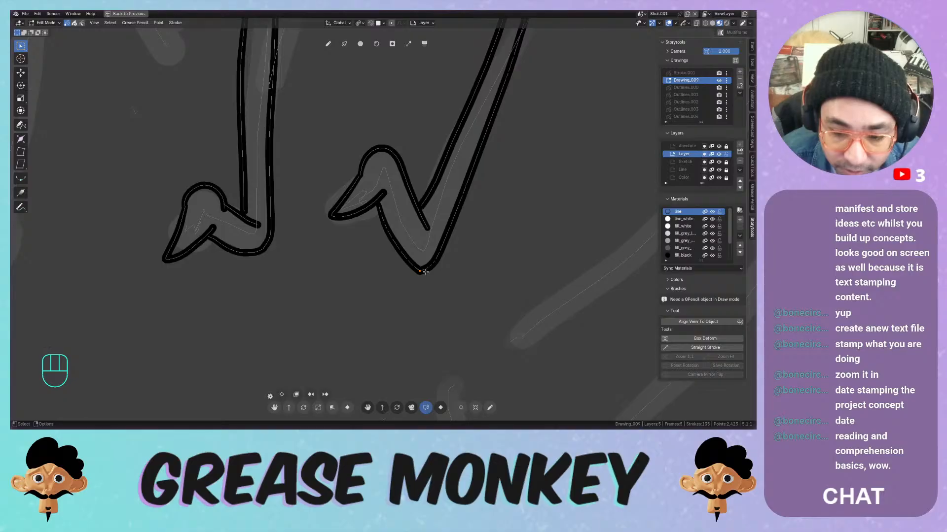
pyautogui.press('g')
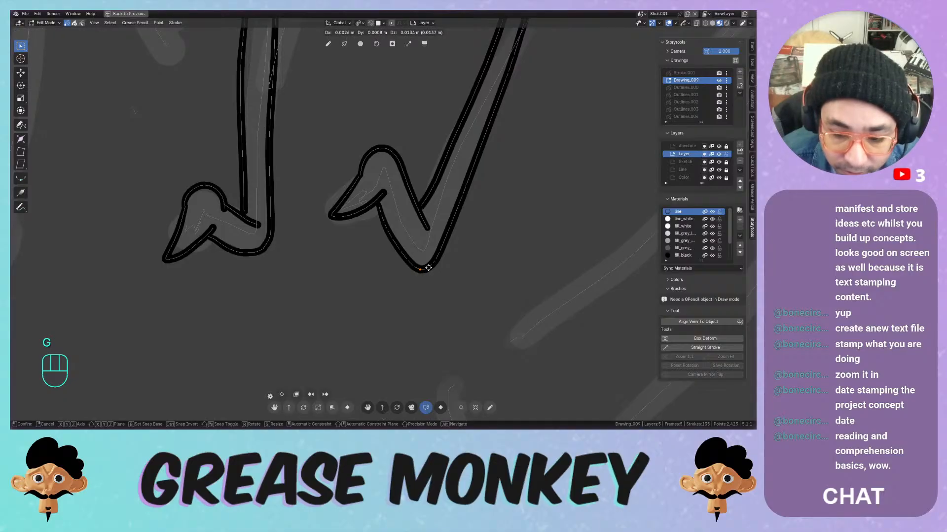
pyautogui.press('x')
pyautogui.click(428, 267)
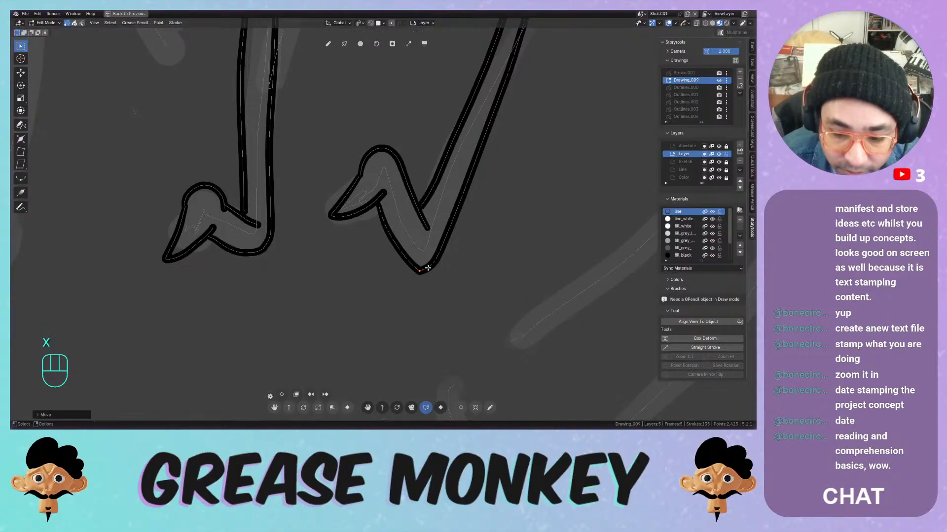
pyautogui.press('x')
pyautogui.click(428, 267)
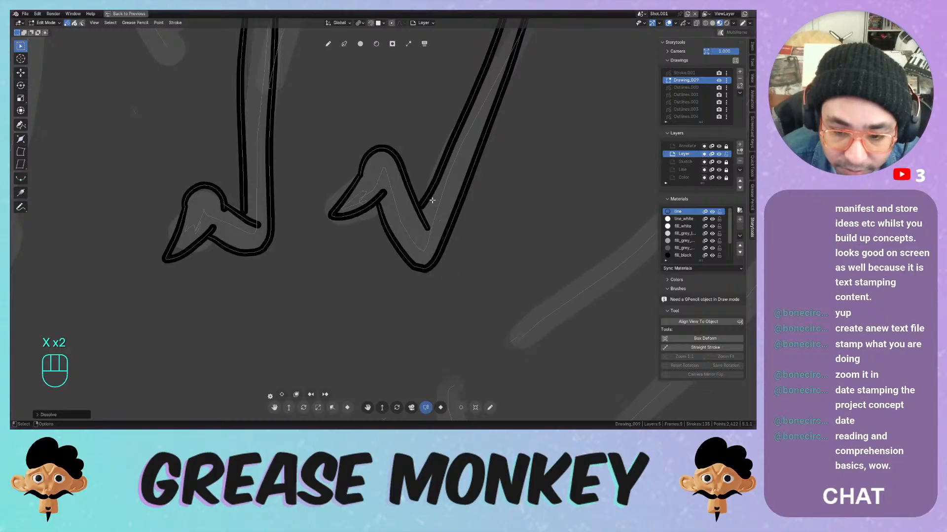
# Move the lower end point of the second mouthpart's inner line onto the claw outline
pyautogui.click(429, 204)
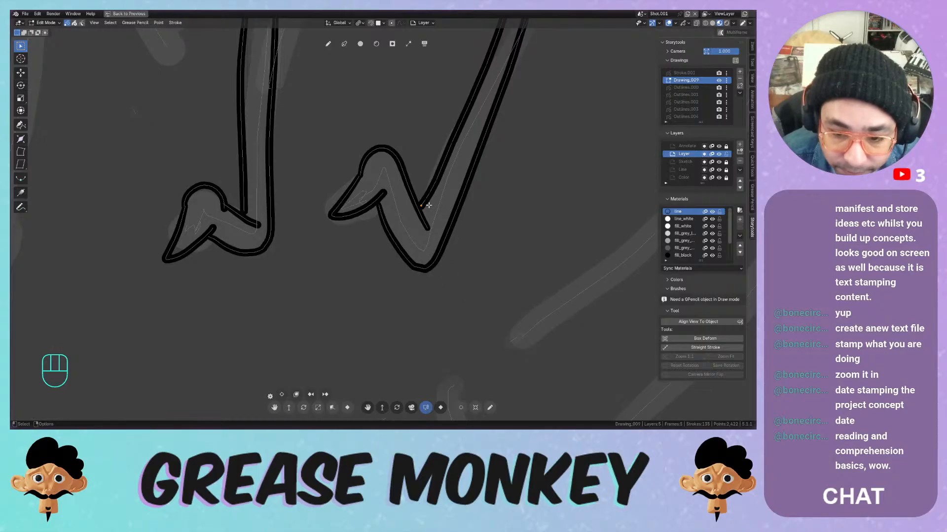
pyautogui.press('g')
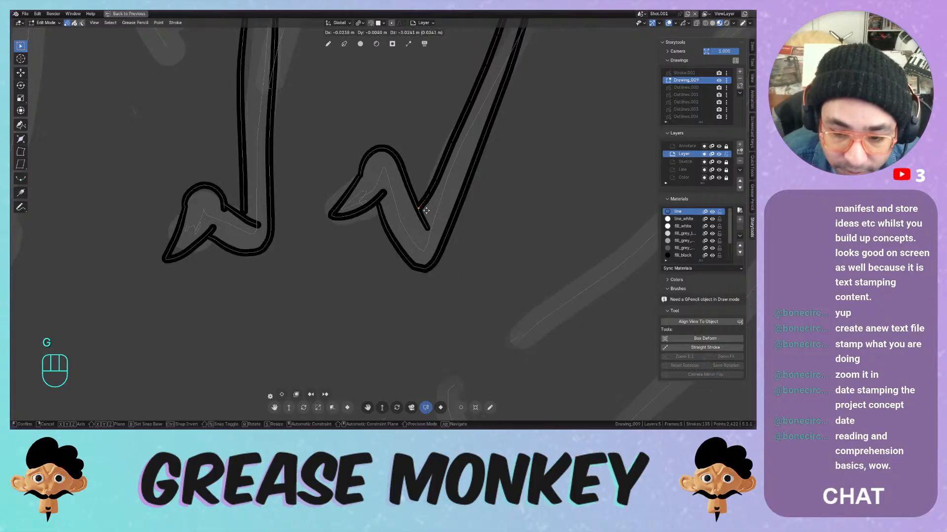
pyautogui.click(426, 210)
# Join the two strokes that meet at the notch on the outer side of the second mouthpart's claw
pyautogui.click(361, 174)
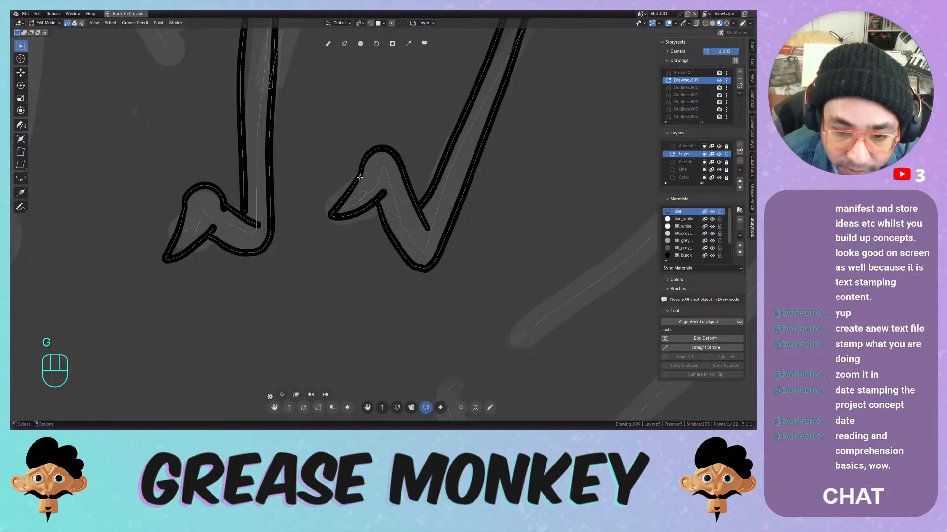
pyautogui.keyDown('shift'); pyautogui.click(360, 175); pyautogui.keyUp('shift')
pyautogui.press('ctrl')
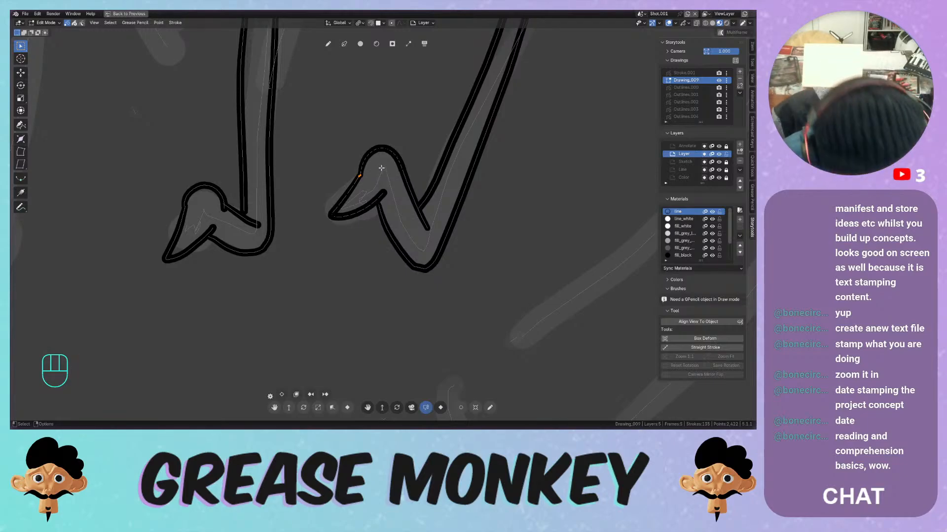
pyautogui.hotkey('ctrl', 'j')
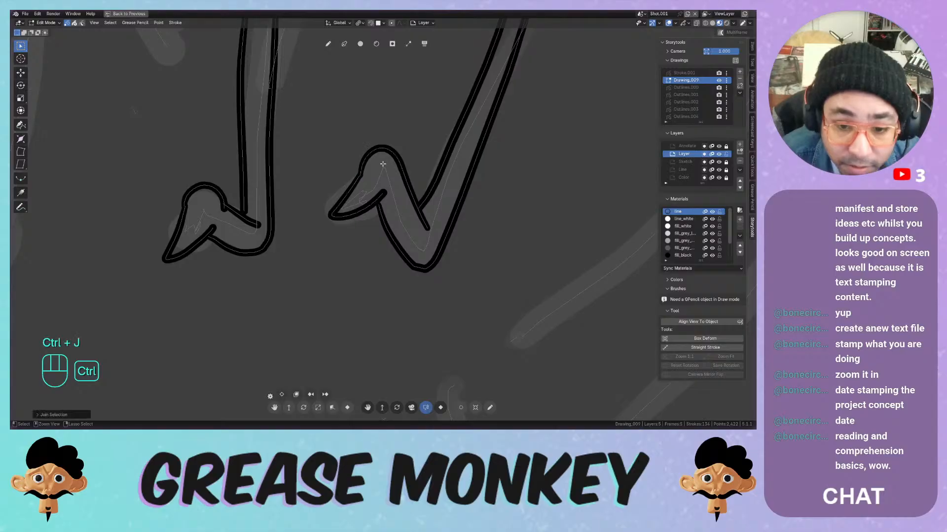
# Dissolve the surplus point at the second claw's notch and nudge the neighbouring point into line
pyautogui.click(362, 175)
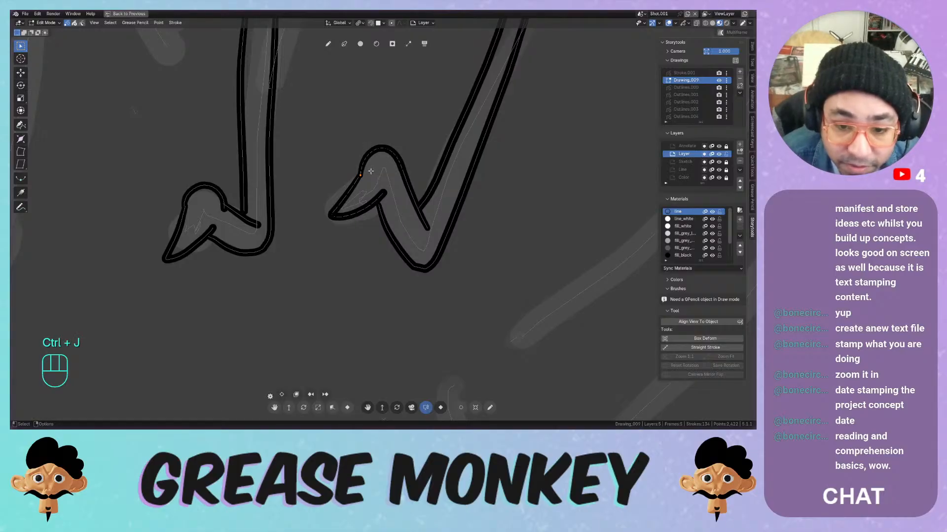
pyautogui.press('c')
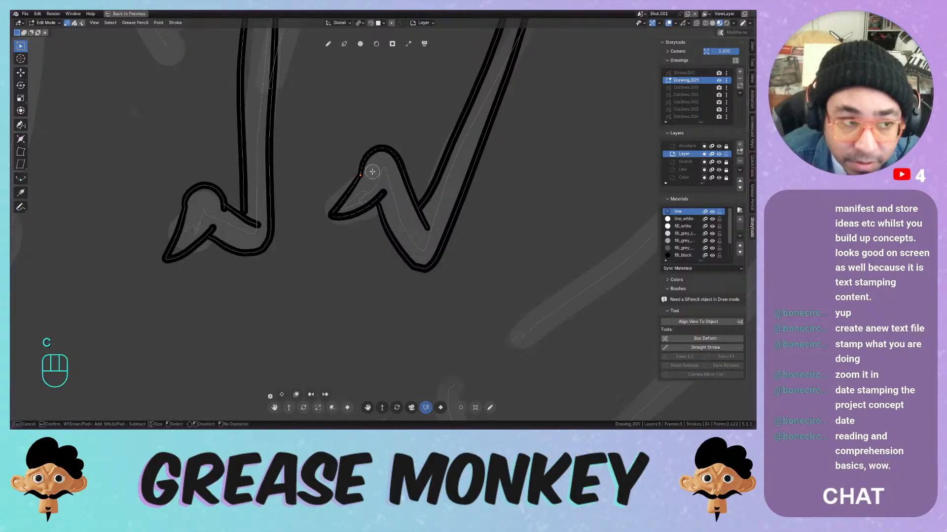
pyautogui.press('v')
pyautogui.rightClick(371, 173)
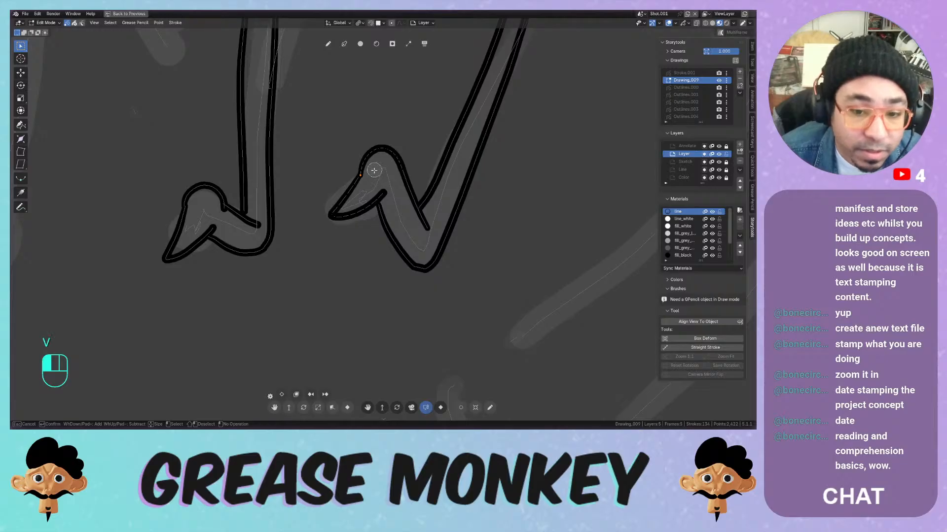
pyautogui.press('c')
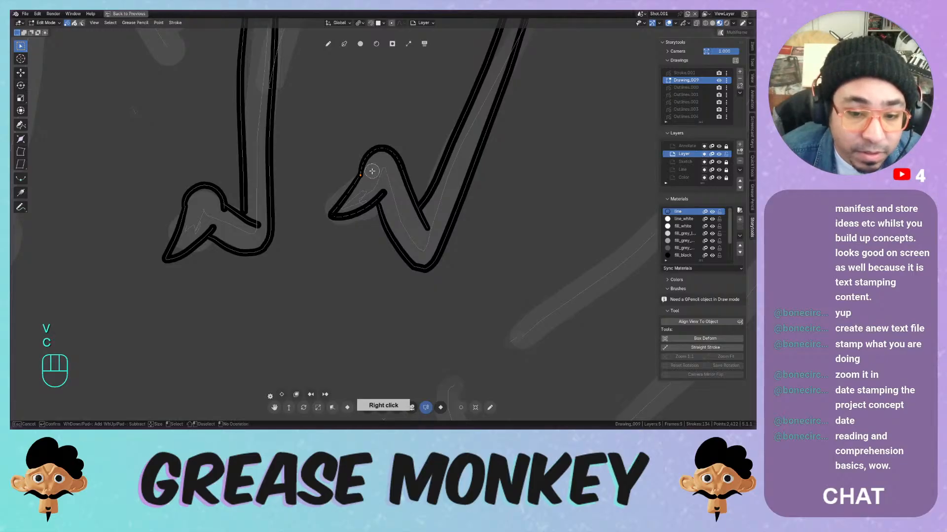
pyautogui.rightClick(370, 171)
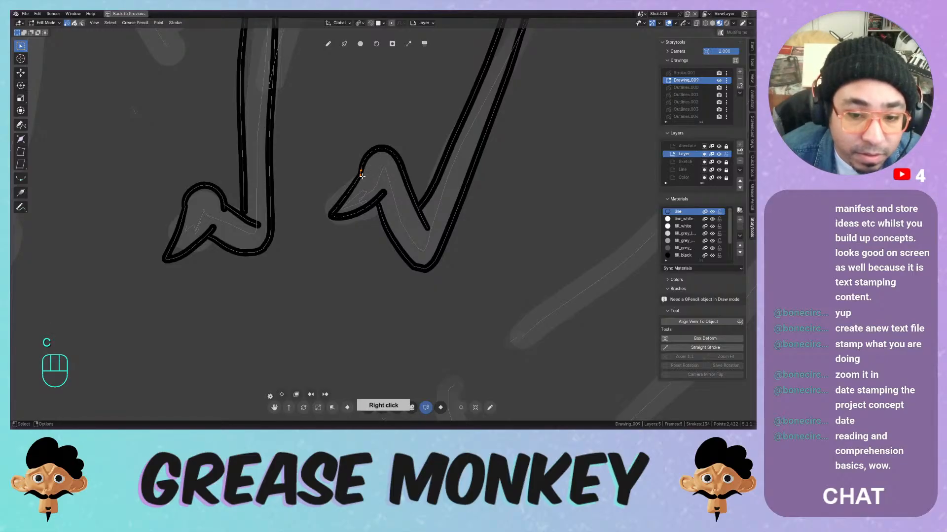
pyautogui.press('c')
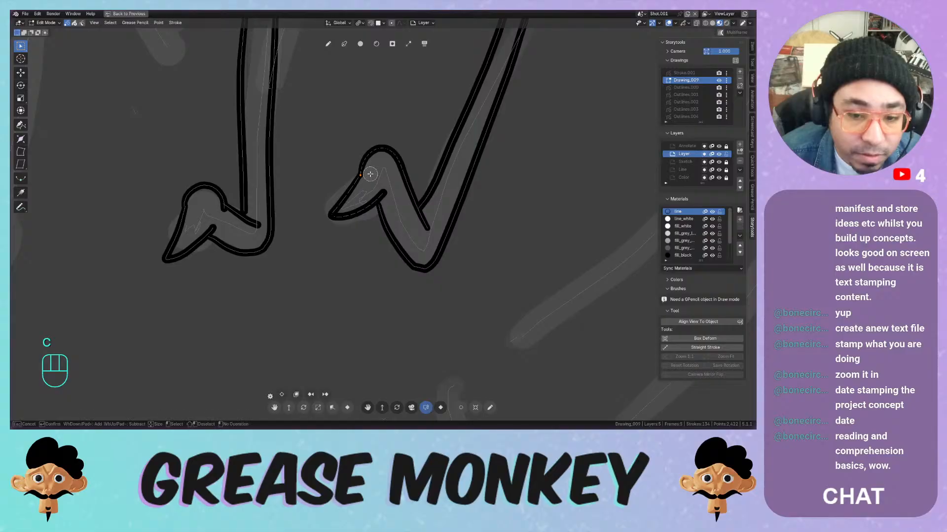
pyautogui.rightClick(373, 171)
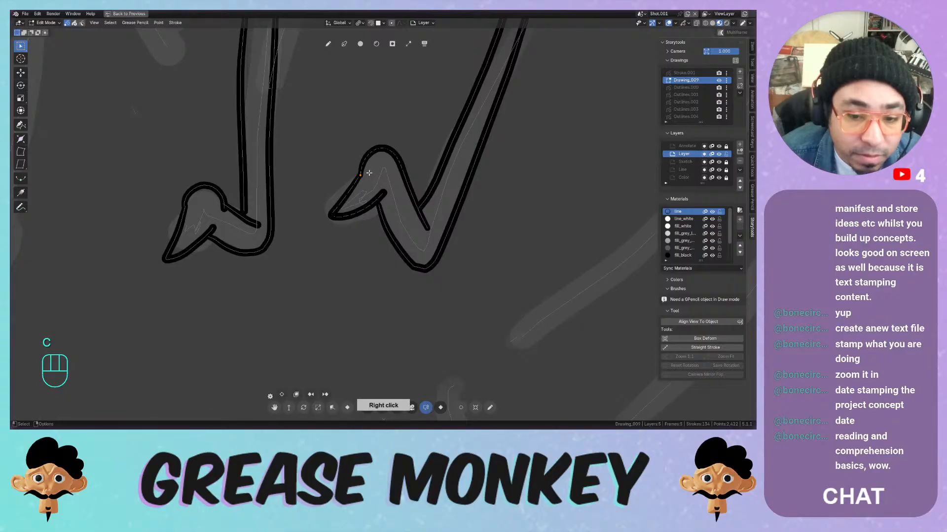
pyautogui.press('x')
pyautogui.click(369, 171)
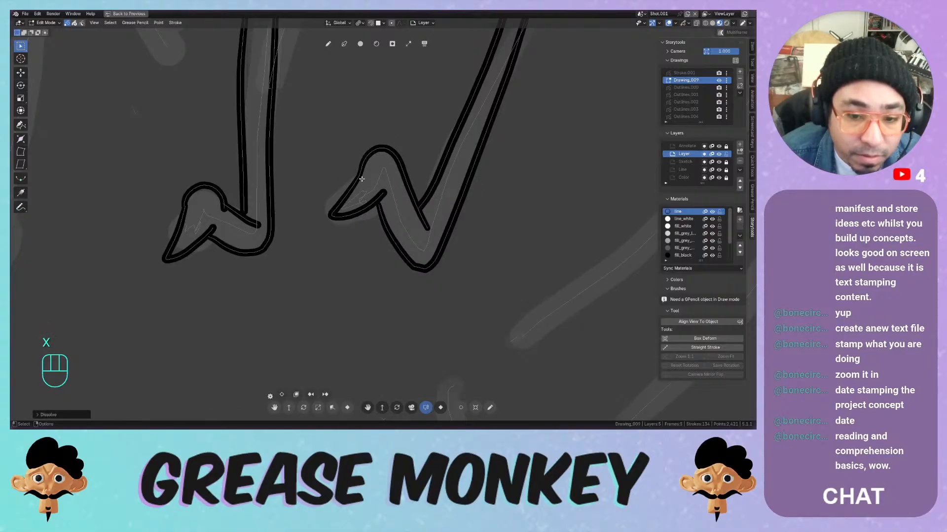
pyautogui.click(366, 176)
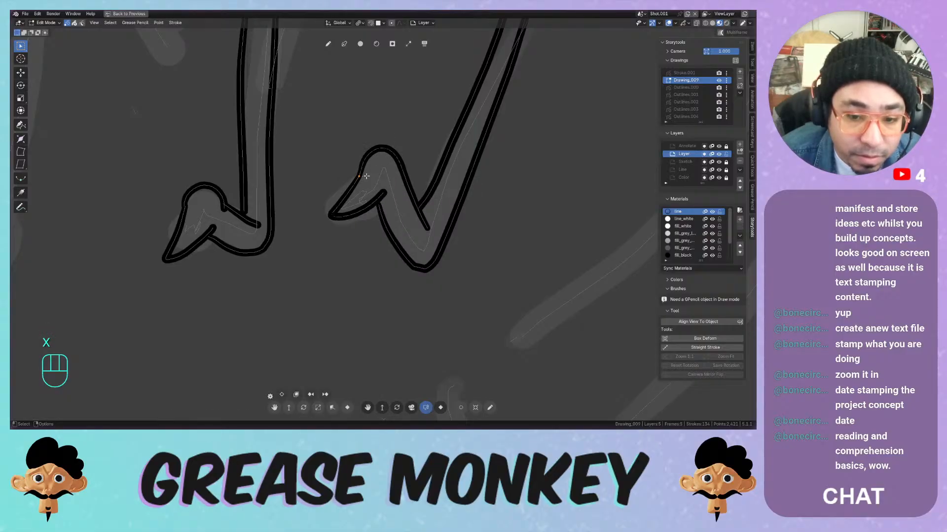
pyautogui.press('g')
pyautogui.click(365, 175)
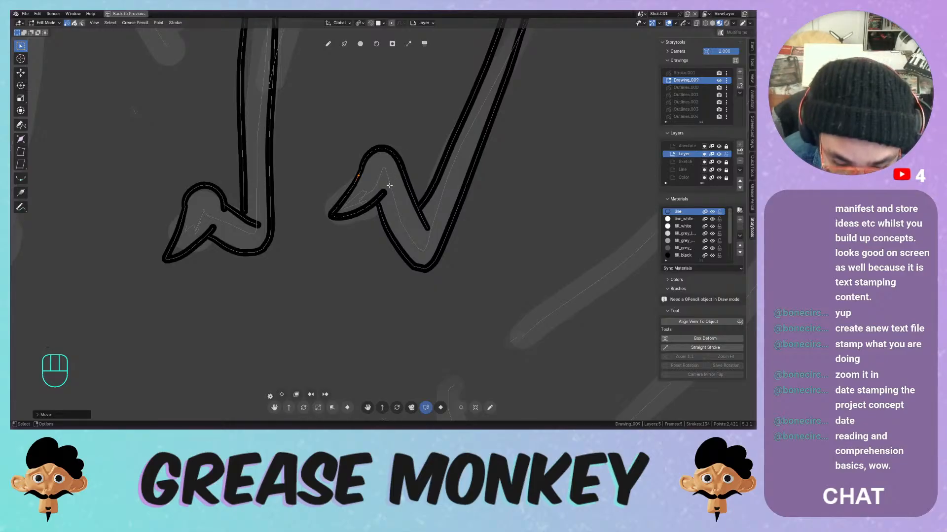
# Select all strokes of the second mouthpart and shift them slightly down from the face's lower edge
pyautogui.moveTo(390, 140)
pyautogui.keyDown('ctrl'); pyautogui.mouseDown(button='middle')
pyautogui.moveTo(351, 260)
pyautogui.moveTo(368, 173)
pyautogui.moveTo(385, 148)
pyautogui.mouseUp(button='middle'); pyautogui.keyUp('ctrl')
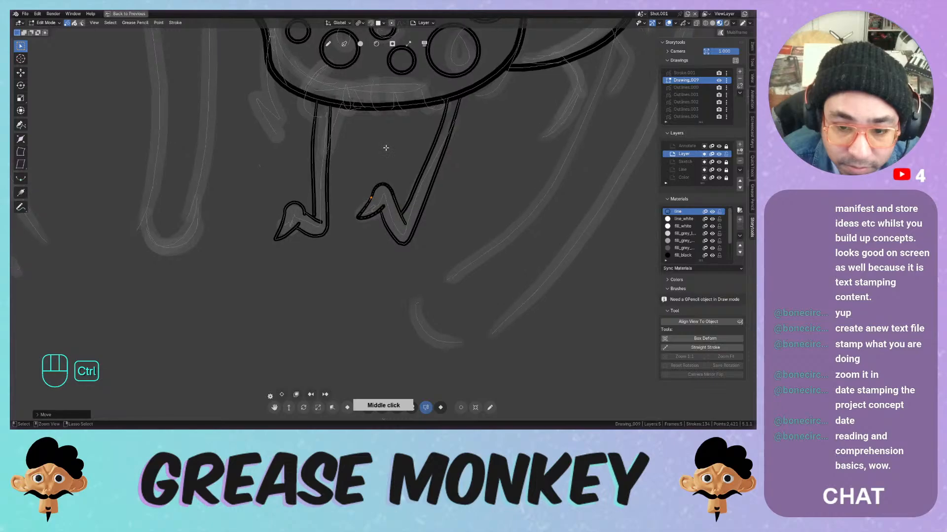
pyautogui.press('2')
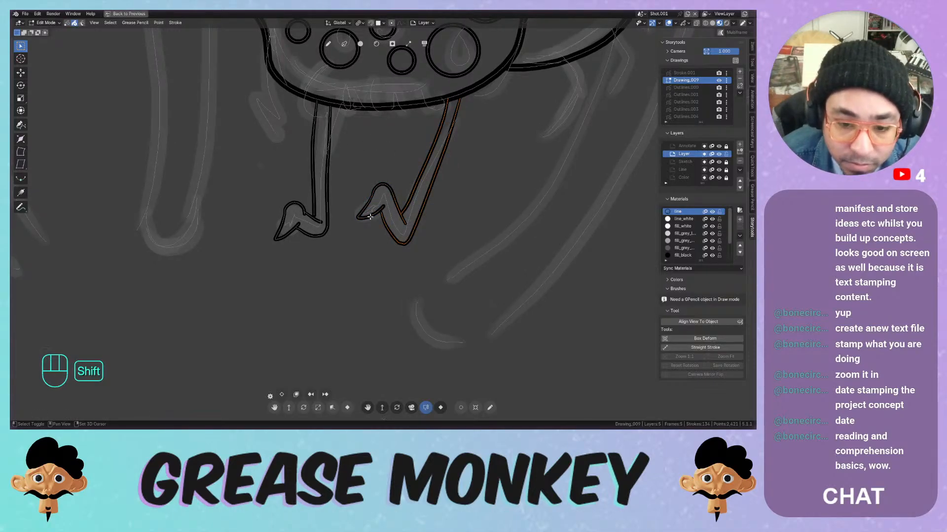
pyautogui.press('g')
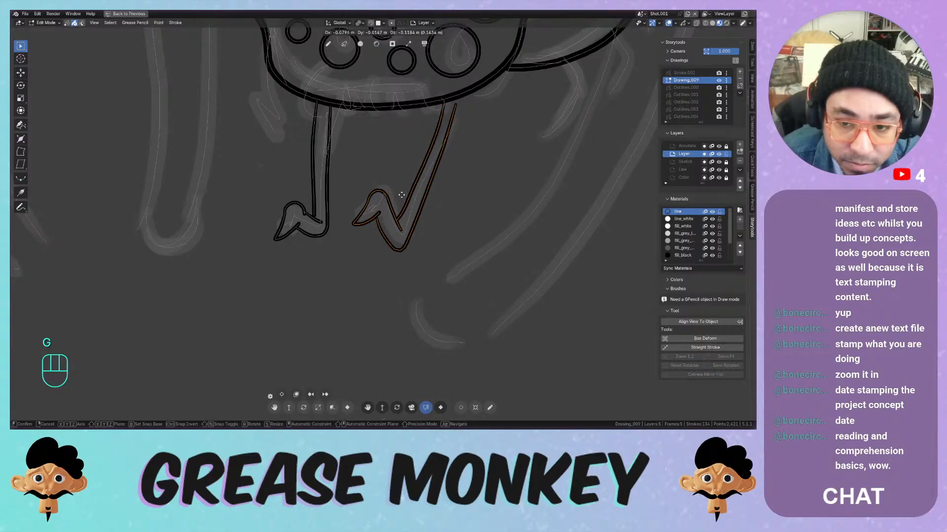
pyautogui.click(399, 194)
pyautogui.press('r')
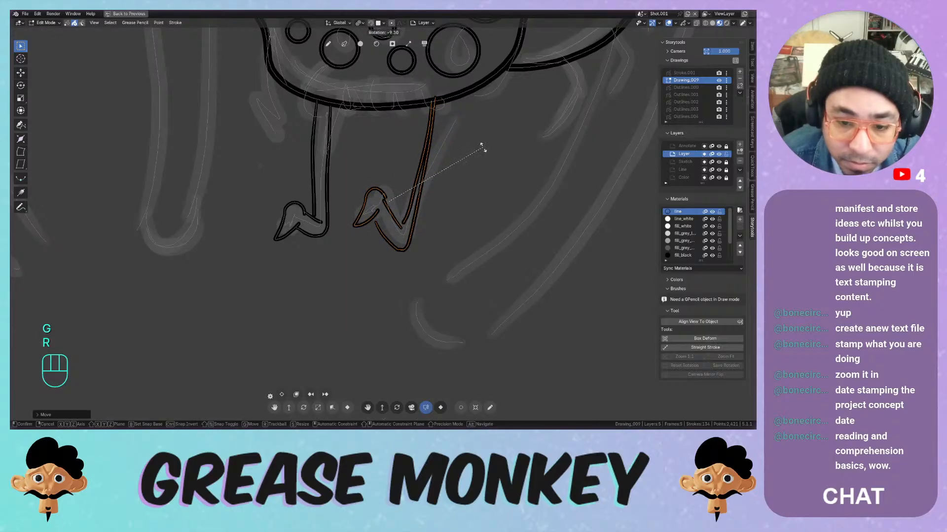
pyautogui.press('Escape')
# Set the pivot point to Bounding Box Center and rotate the second mouthpart to a steeper angle
pyautogui.press('.')
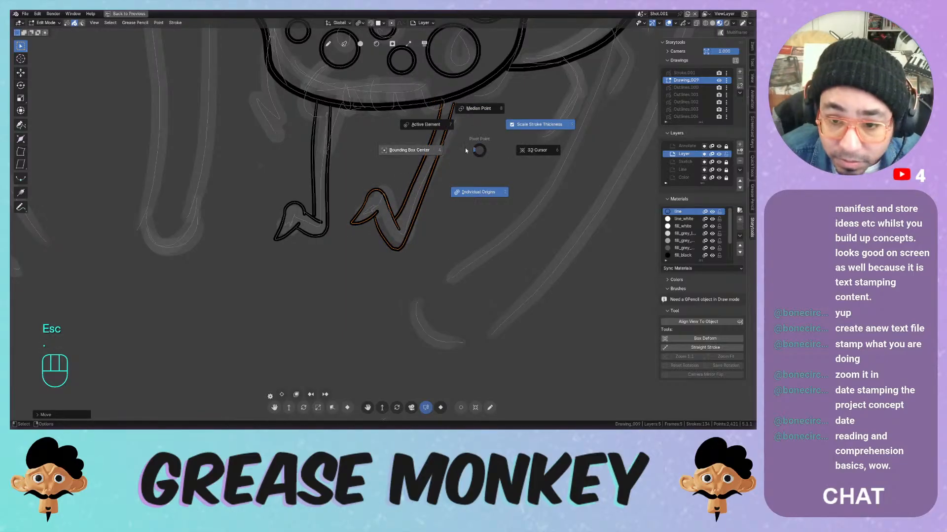
pyautogui.press('r')
pyautogui.press('r')
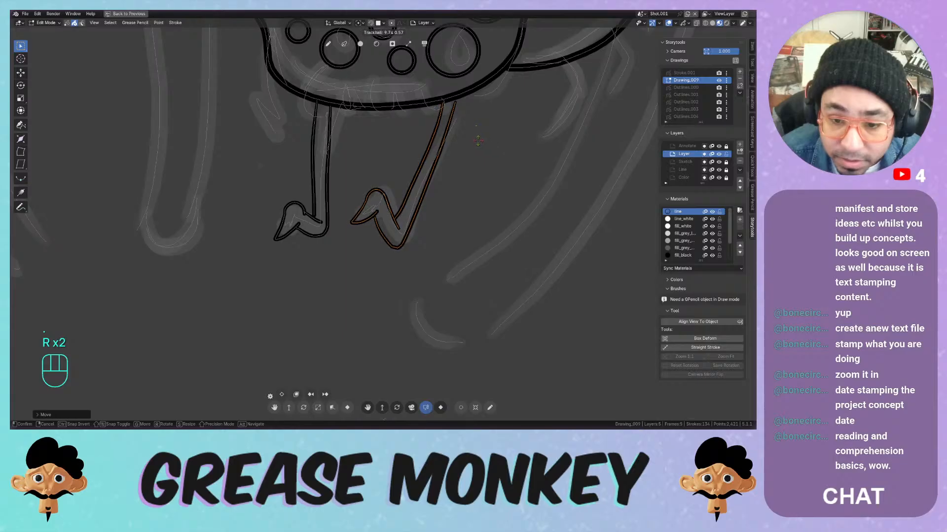
pyautogui.press('Escape')
pyautogui.press('r')
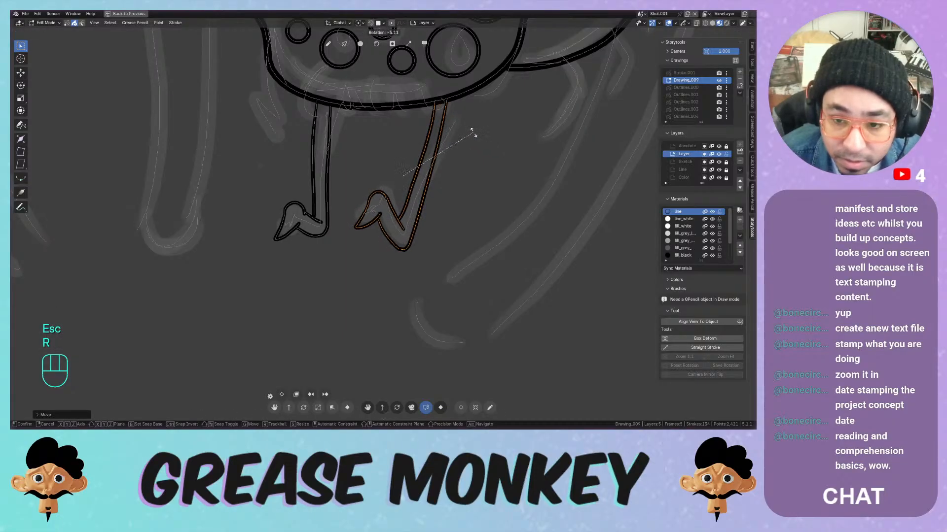
pyautogui.click(469, 131)
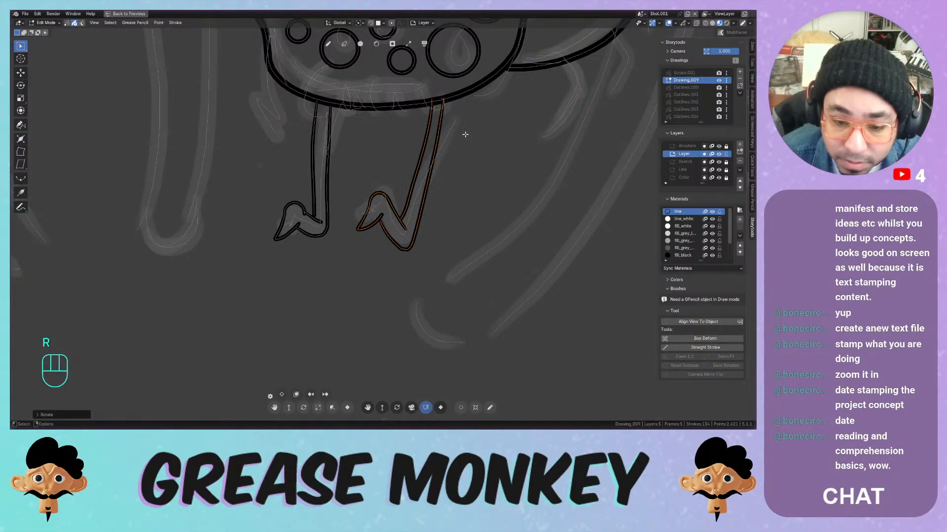
# Refine the second mouthpart's angle and position so it stands more upright with its top against the face's lower edge
pyautogui.press('g')
pyautogui.click(468, 139)
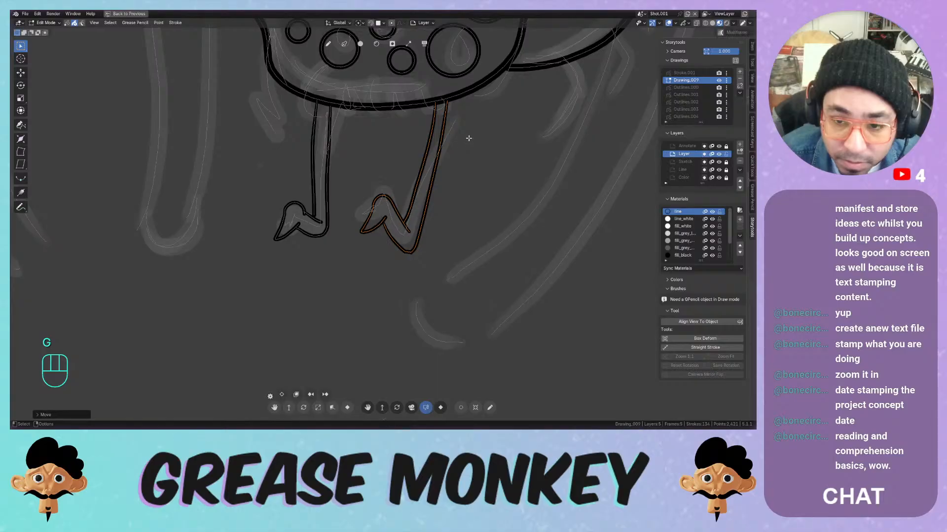
pyautogui.press('t')
pyautogui.press('t')
pyautogui.press('t')
pyautogui.press('r')
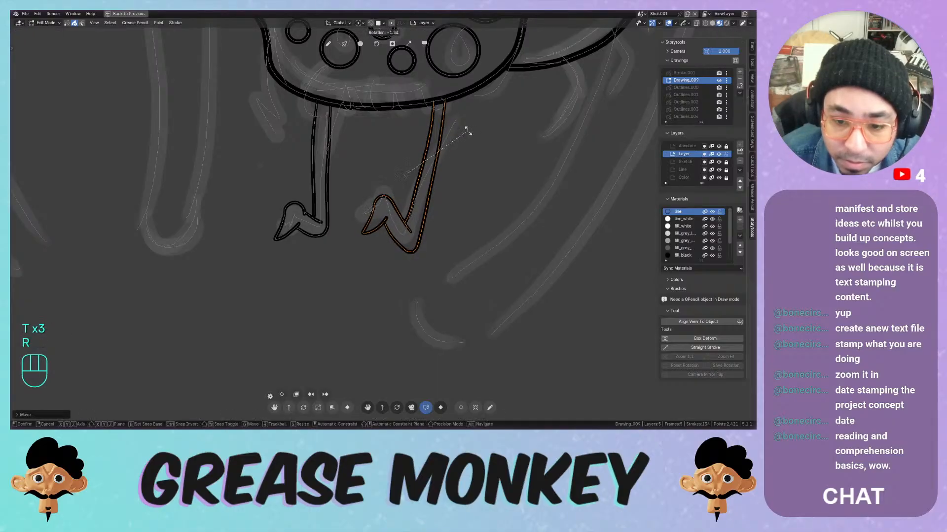
pyautogui.click(461, 130)
pyautogui.press('g')
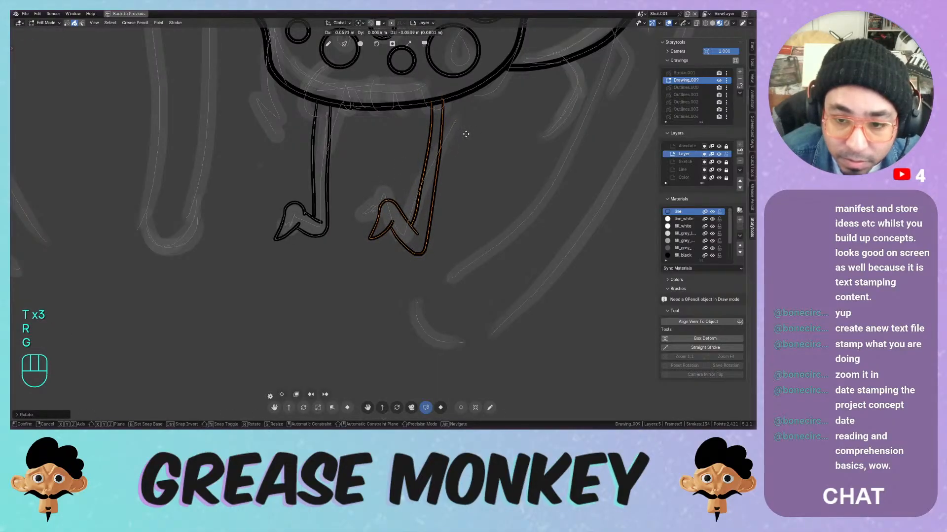
pyautogui.click(467, 132)
# Return to Draw Mode and ink the sides of a short bent limb hanging from the body's underside beside the face
pyautogui.press('Tab')
pyautogui.keyDown('ctrl'); pyautogui.moveTo(463, 137); pyautogui.dragTo(418, 149, button='middle'); pyautogui.keyUp('ctrl')
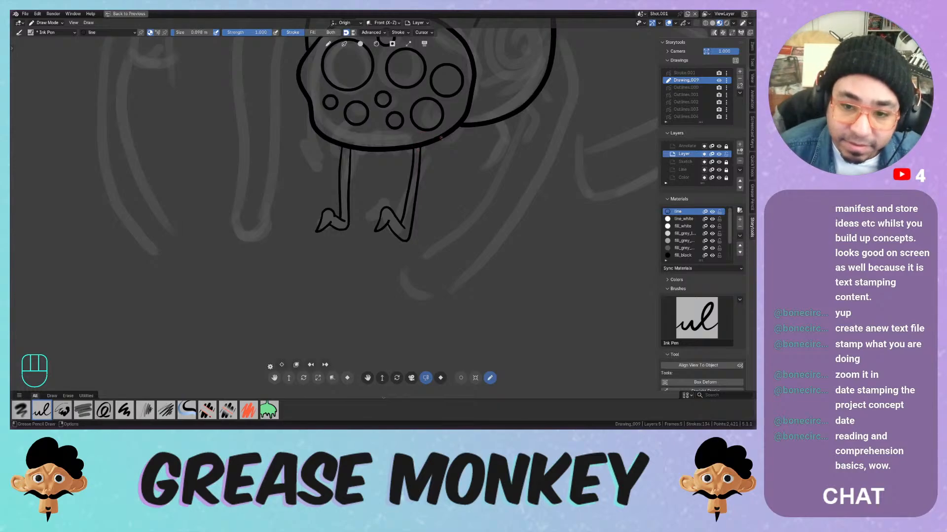
pyautogui.keyDown('shift'); pyautogui.moveTo(441, 138); pyautogui.dragTo(428, 110, button='middle'); pyautogui.keyUp('shift')
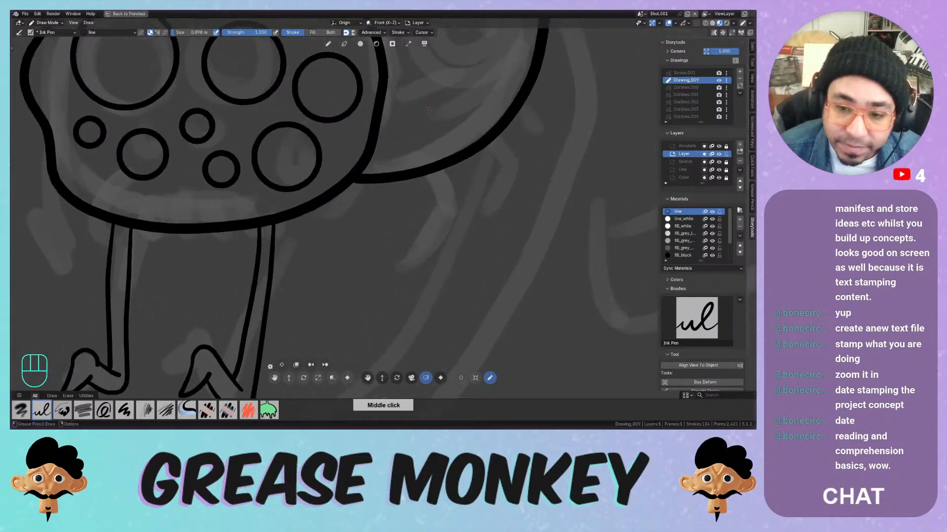
pyautogui.moveTo(419, 174)
pyautogui.mouseDown()
pyautogui.moveTo(434, 178)
pyautogui.moveTo(415, 251)
pyautogui.mouseUp()
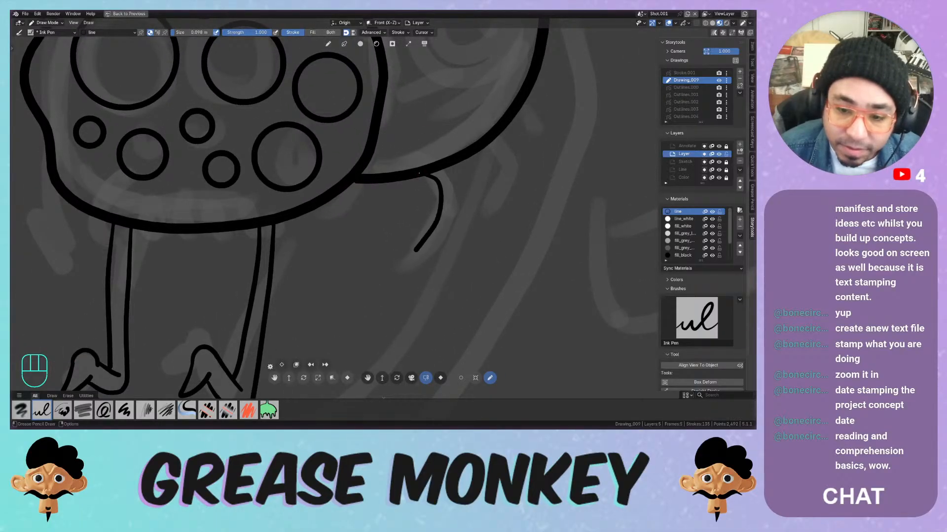
pyautogui.hotkey('ctrl', 'z')
pyautogui.moveTo(418, 174)
pyautogui.mouseDown()
pyautogui.moveTo(466, 224)
pyautogui.moveTo(483, 211)
pyautogui.moveTo(451, 260)
pyautogui.mouseUp()
pyautogui.hotkey('ctrl', 'z')
# Ink the pointed claw tip of the short bent limb, redrawing it until it fits
pyautogui.moveTo(460, 217); pyautogui.dragTo(416, 263)
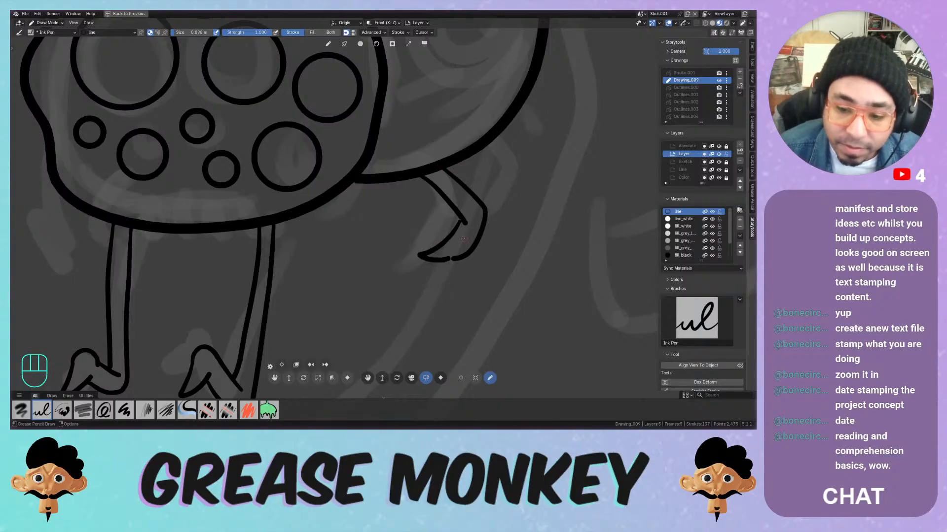
pyautogui.hotkey('ctrl', 'z')
pyautogui.moveTo(465, 223)
pyautogui.mouseDown()
pyautogui.moveTo(422, 254)
pyautogui.moveTo(451, 257)
pyautogui.mouseUp()
pyautogui.hotkey('ctrl', 'z')
pyautogui.moveTo(459, 211)
pyautogui.mouseDown()
pyautogui.moveTo(431, 267)
pyautogui.moveTo(463, 260)
pyautogui.mouseUp()
pyautogui.hotkey('ctrl', 'z')
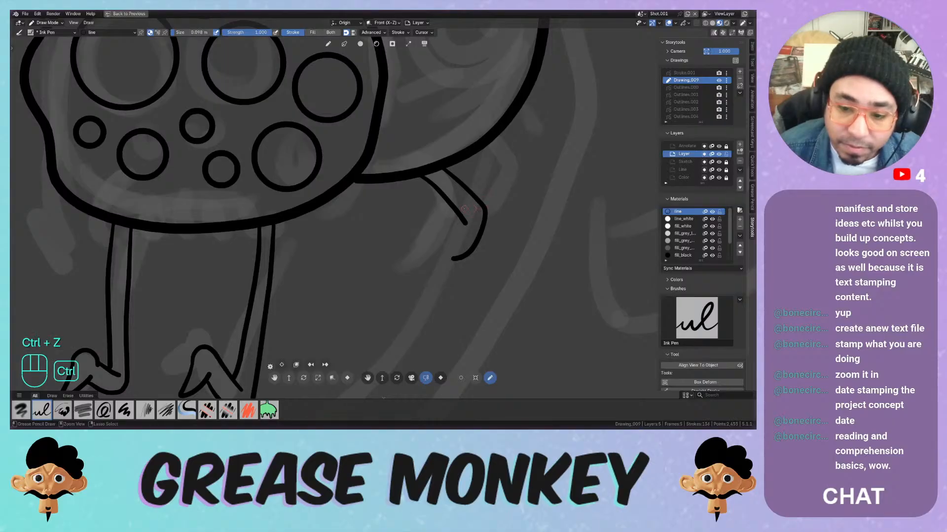
pyautogui.moveTo(457, 211); pyautogui.dragTo(413, 262)
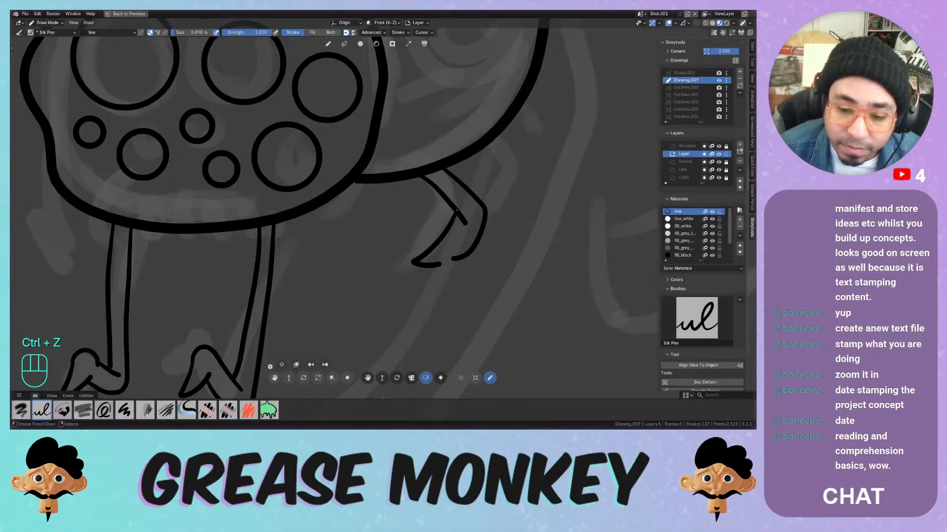
# Switch to Edit Mode and join the claw tip stroke to the limb's outer line at their facing end points
pyautogui.press('Tab')
pyautogui.click(442, 263)
pyautogui.press('1')
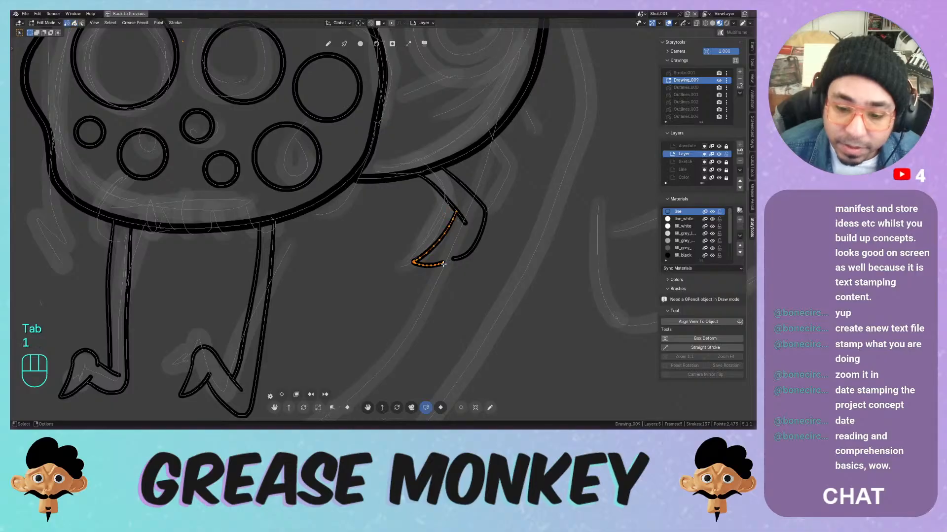
pyautogui.keyDown('shift'); pyautogui.click(454, 259); pyautogui.keyUp('shift')
pyautogui.hotkey('ctrl', 'j')
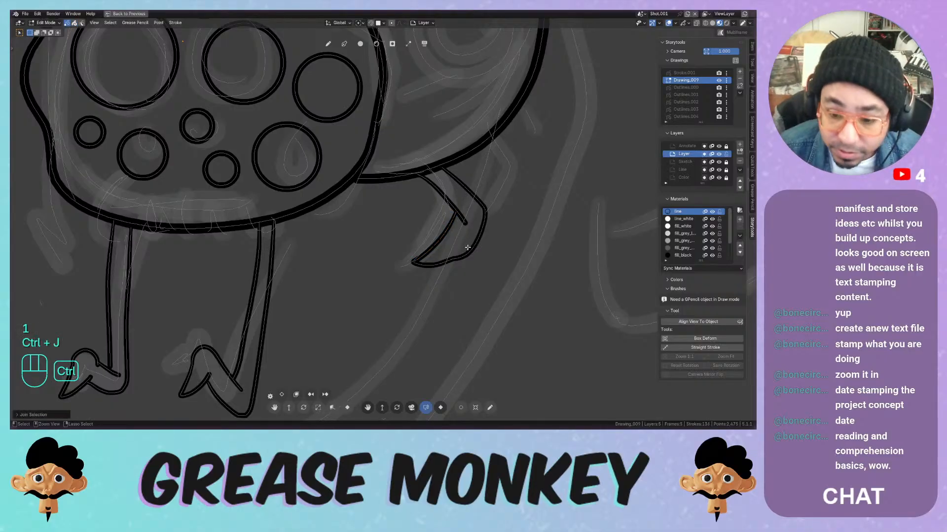
pyautogui.click(461, 253)
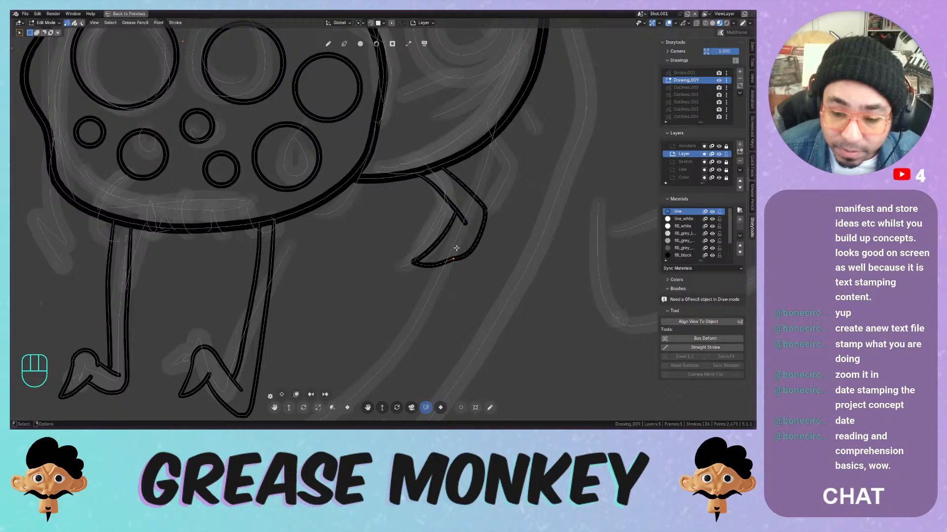
pyautogui.press('Tab')
pyautogui.keyDown('shift'); pyautogui.moveTo(447, 259); pyautogui.dragTo(463, 256); pyautogui.keyUp('shift')
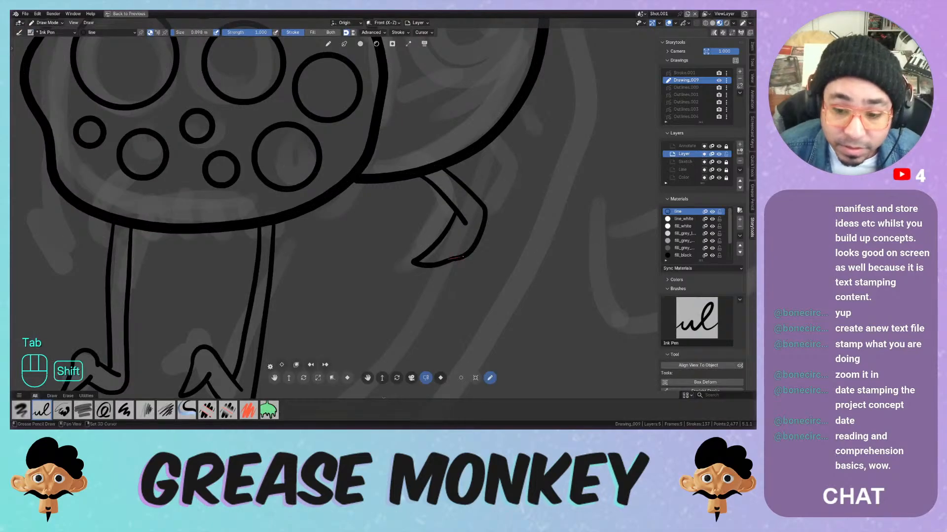
pyautogui.hotkey('ctrl', 'z')
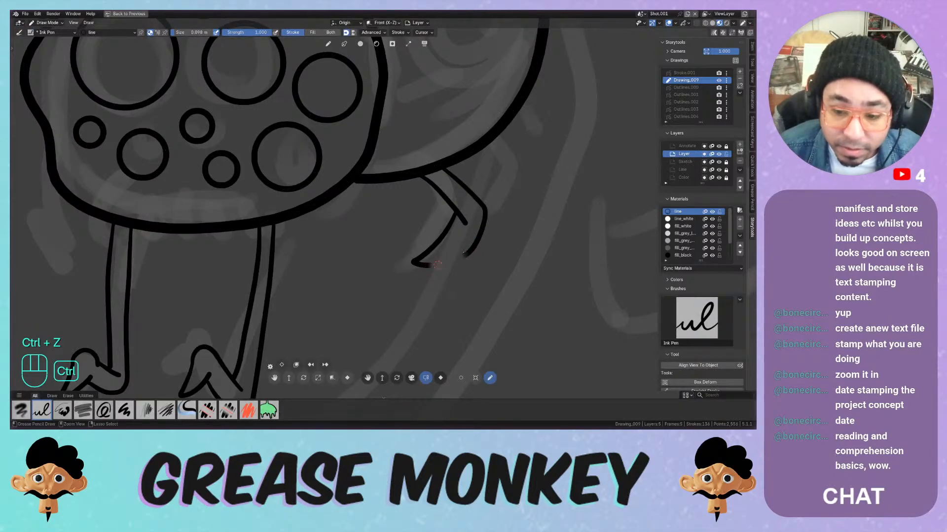
pyautogui.hotkey('ctrl', 'z')
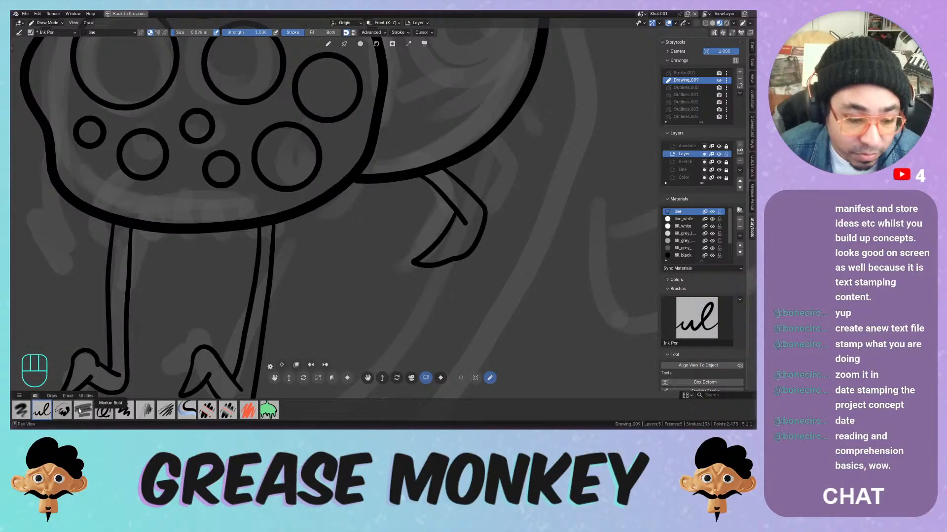
# Switch to Sculpt Mode and smooth the lower curve of the short bent limb's claw where the strokes were joined
pyautogui.hotkey('ctrl', 'Tab')
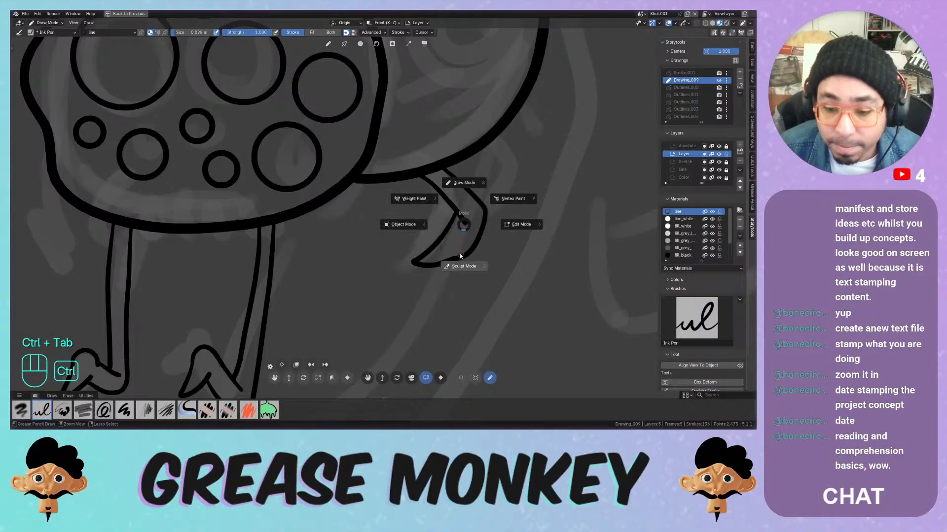
pyautogui.click(459, 258)
pyautogui.moveTo(459, 258)
pyautogui.keyDown('shift'); pyautogui.mouseDown()
pyautogui.moveTo(443, 266)
pyautogui.moveTo(498, 238)
pyautogui.mouseUp(); pyautogui.keyUp('shift')
pyautogui.hotkey('ctrl', 'z')
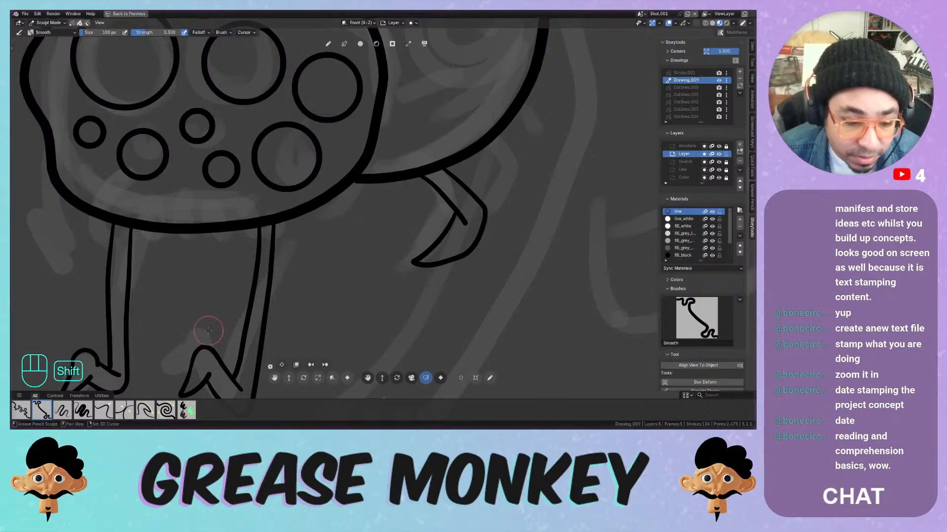
# In Edit Mode, join the first mouthpart's pointed claw stroke to its rounded knuckle line at their facing end points
pyautogui.keyDown('shift'); pyautogui.moveTo(196, 317); pyautogui.dragTo(391, 239, button='middle'); pyautogui.keyUp('shift')
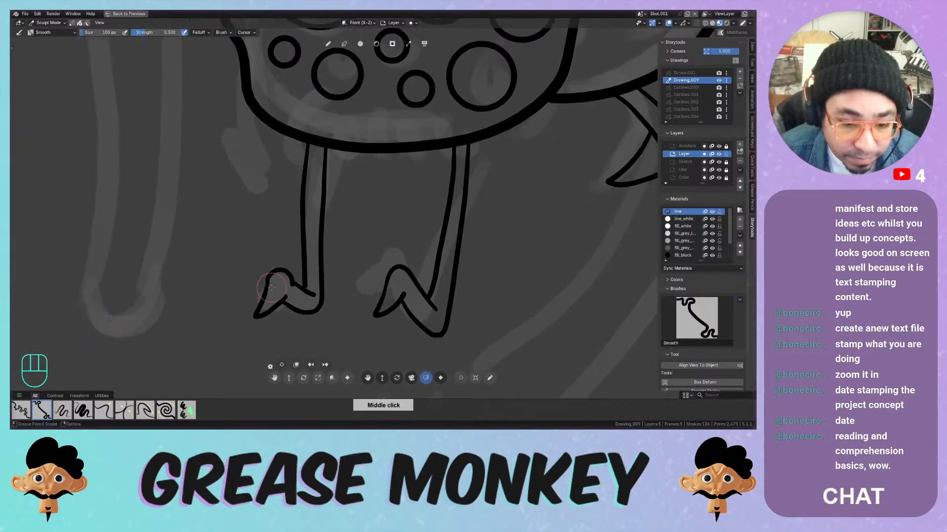
pyautogui.hotkey('ctrl', 'z')
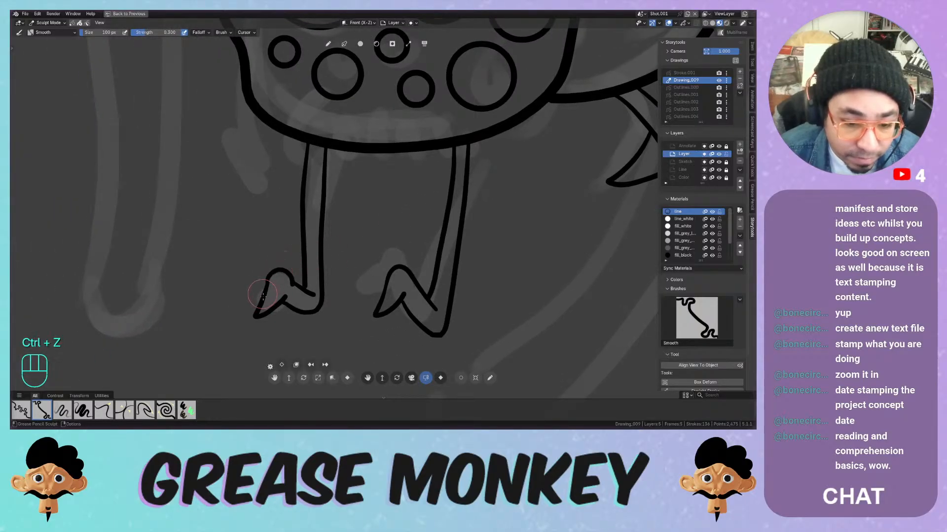
pyautogui.hotkey('ctrl', 'z')
pyautogui.keyDown('shift'); pyautogui.moveTo(265, 295); pyautogui.dragTo(365, 232, button='middle'); pyautogui.keyUp('shift')
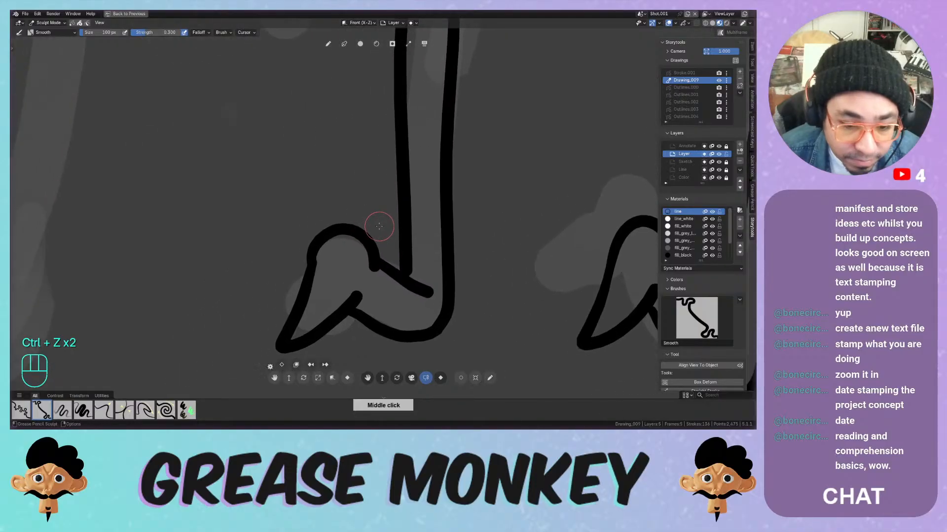
pyautogui.hotkey('ctrl', 'Tab')
pyautogui.click(412, 228)
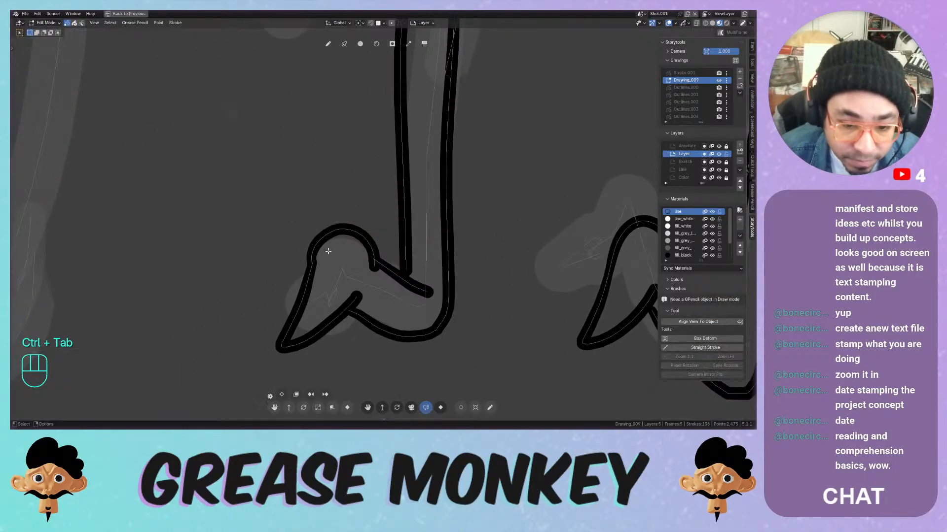
pyautogui.keyDown('shift'); pyautogui.click(315, 262); pyautogui.keyUp('shift')
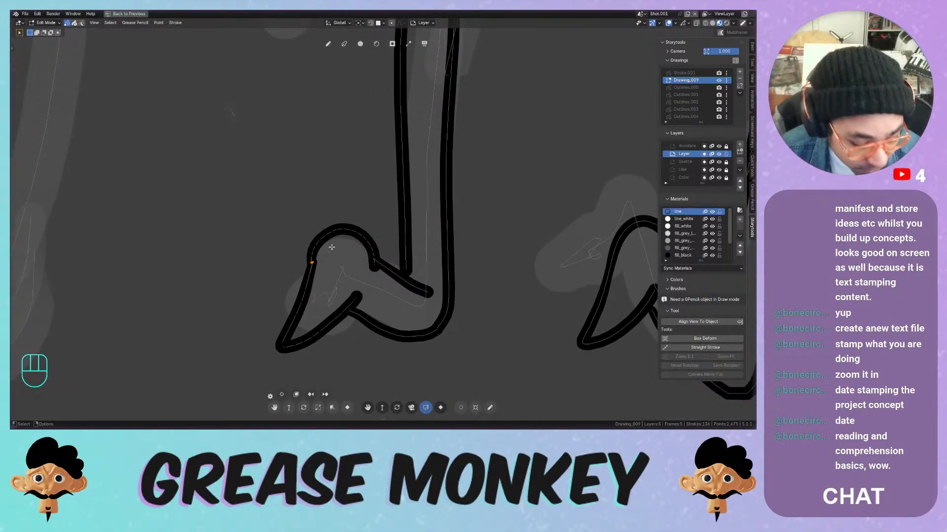
pyautogui.hotkey('ctrl', 'j')
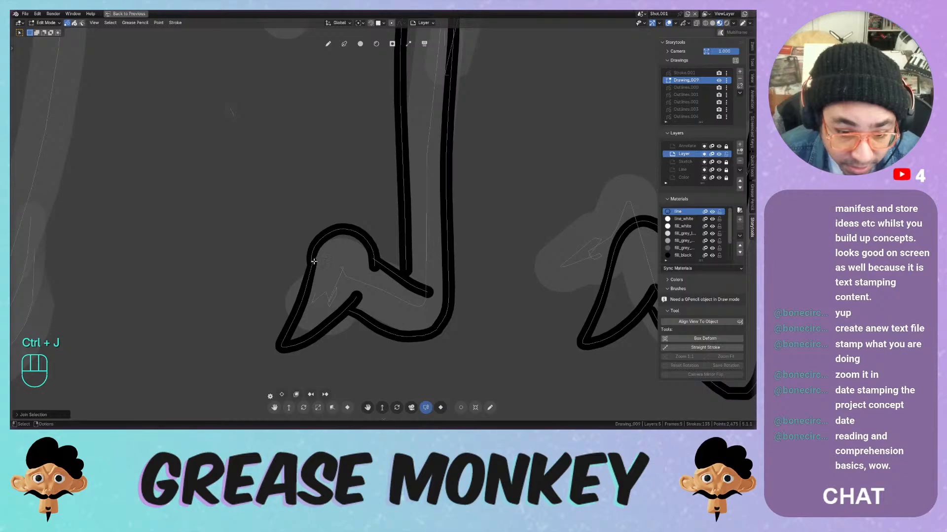
# Dissolve the extra point at the first mouthpart's knuckle joint and move the neighbouring point to even out the outline
pyautogui.press('x')
pyautogui.click(323, 257)
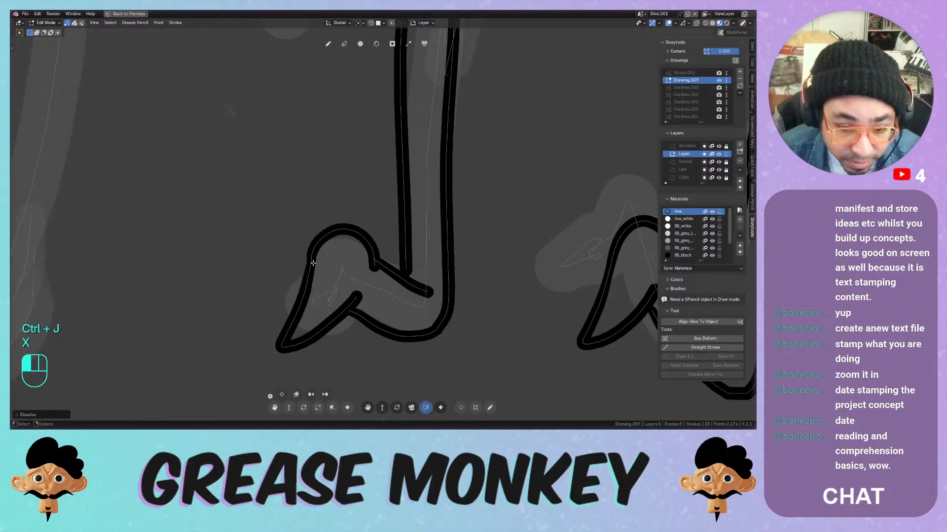
pyautogui.press('g')
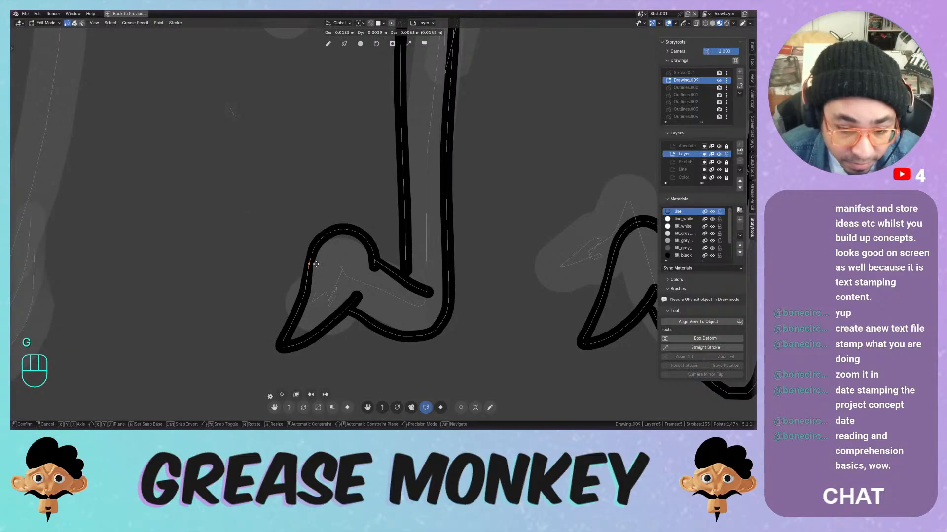
pyautogui.click(317, 264)
# Switch to Sculpt Mode and smooth the rounded knuckle line of the first mouthpart
pyautogui.hotkey('ctrl', 'Tab')
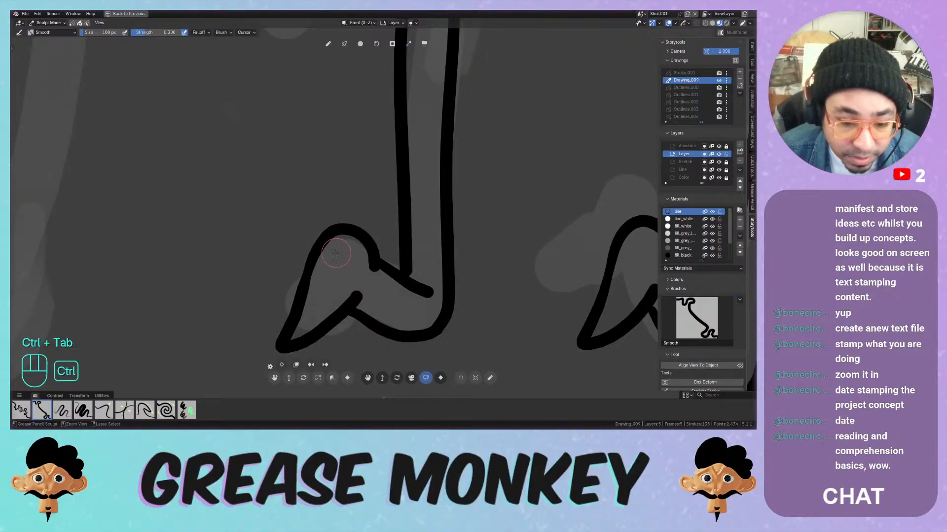
pyautogui.hotkey('ctrl', 'z')
pyautogui.hotkey('ctrl', 'z')
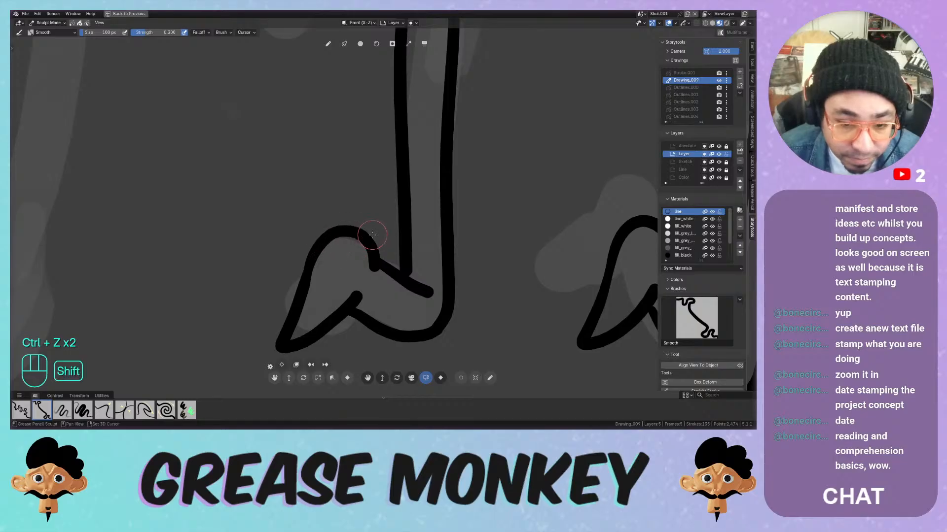
# In Edit Mode, select both whole strokes of the short bent limb and place a duplicate farther along the body's underside
pyautogui.keyDown('ctrl'); pyautogui.moveTo(404, 231); pyautogui.dragTo(414, 295, button='middle'); pyautogui.keyUp('ctrl')
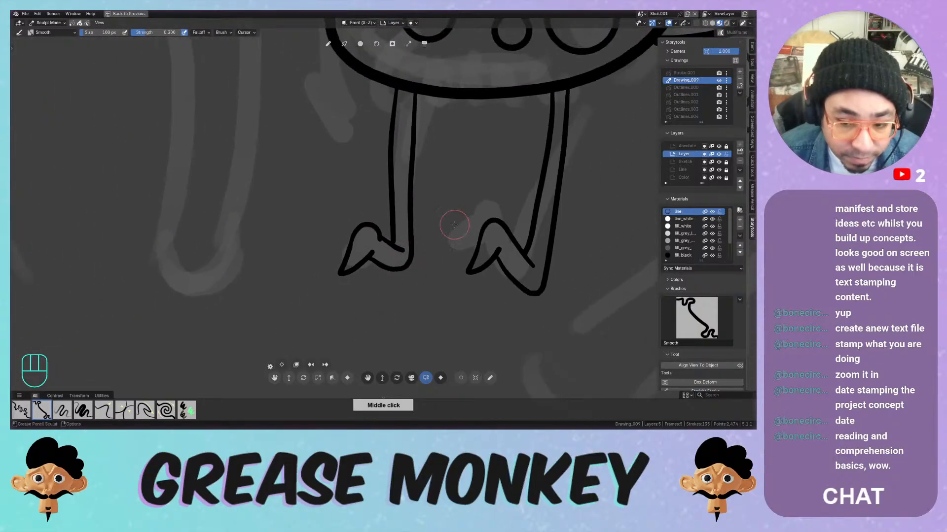
pyautogui.keyDown('shift'); pyautogui.moveTo(536, 163); pyautogui.dragTo(312, 283, button='middle'); pyautogui.keyUp('shift')
pyautogui.keyDown('ctrl'); pyautogui.moveTo(345, 227); pyautogui.dragTo(364, 244, button='middle'); pyautogui.keyUp('ctrl')
pyautogui.keyDown('shift'); pyautogui.moveTo(419, 217); pyautogui.dragTo(303, 242, button='middle'); pyautogui.keyUp('shift')
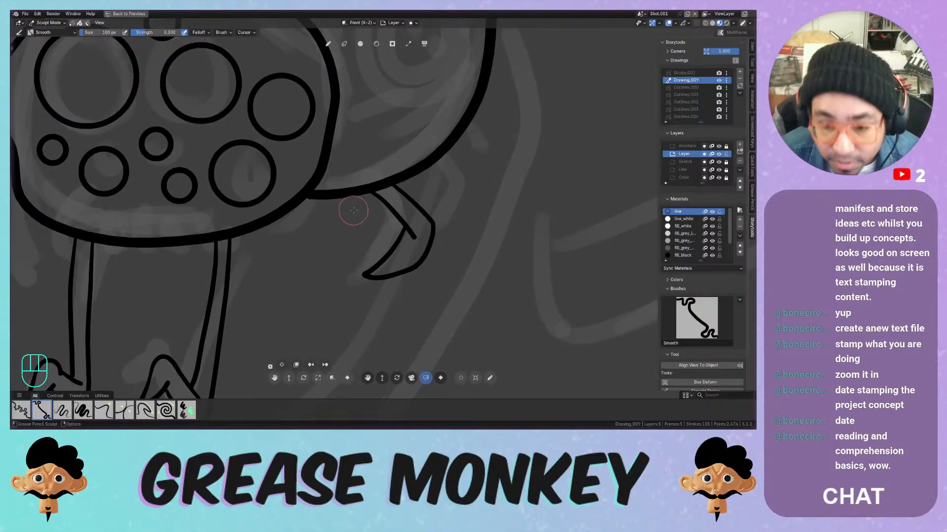
pyautogui.moveTo(379, 219)
pyautogui.keyDown('shift'); pyautogui.mouseDown(button='middle')
pyautogui.moveTo(347, 217)
pyautogui.moveTo(377, 184)
pyautogui.mouseUp(button='middle'); pyautogui.keyUp('shift')
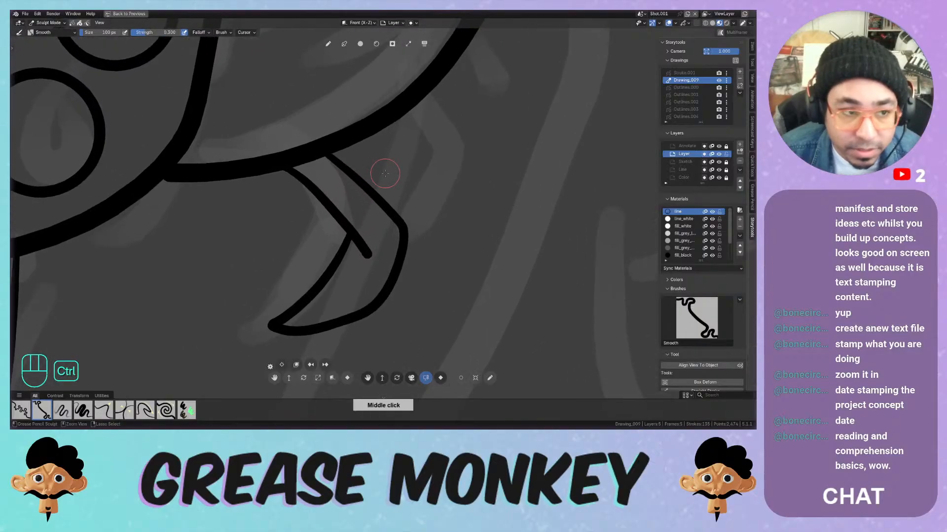
pyautogui.press('Tab')
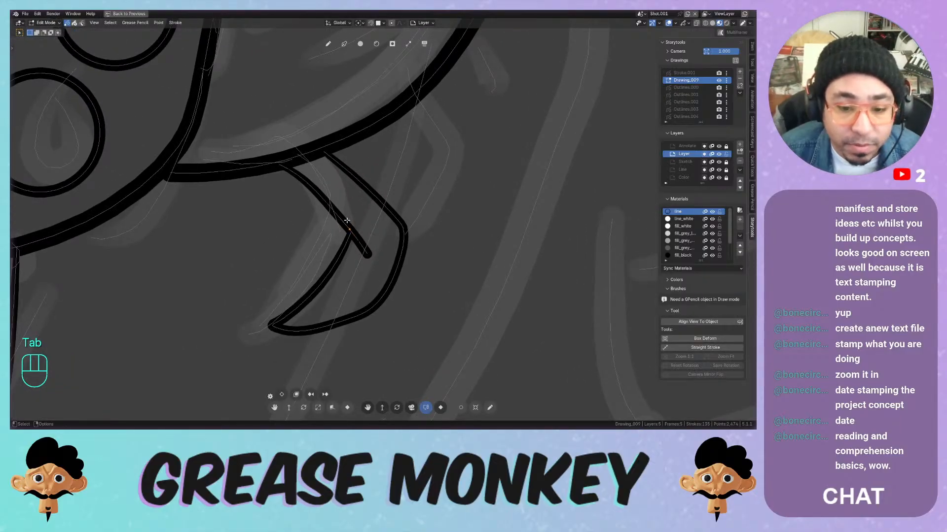
pyautogui.press('2')
pyautogui.keyDown('shift'); pyautogui.click(379, 216); pyautogui.keyUp('shift')
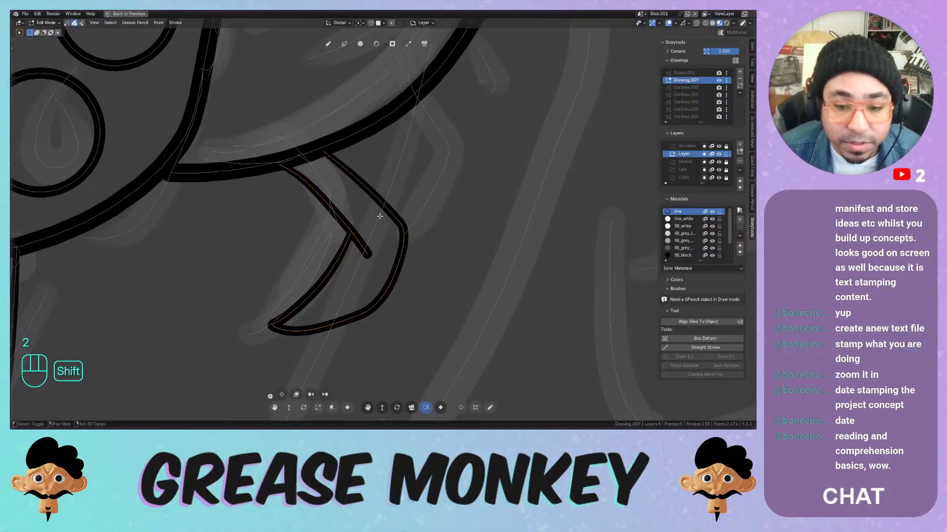
pyautogui.hotkey('shift', 'd')
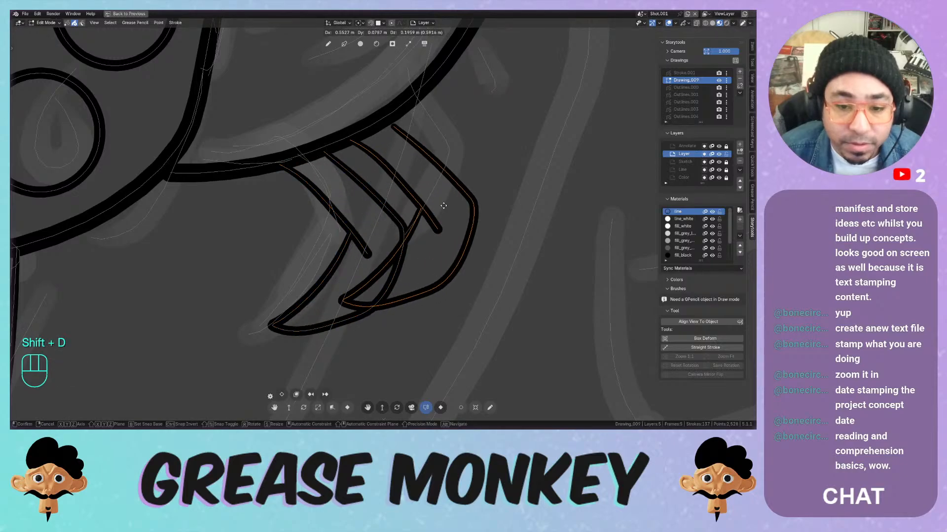
pyautogui.click(468, 183)
# Rotate the duplicated limb outward, shrink it slightly and position it so its top meets the body's edge
pyautogui.press('e')
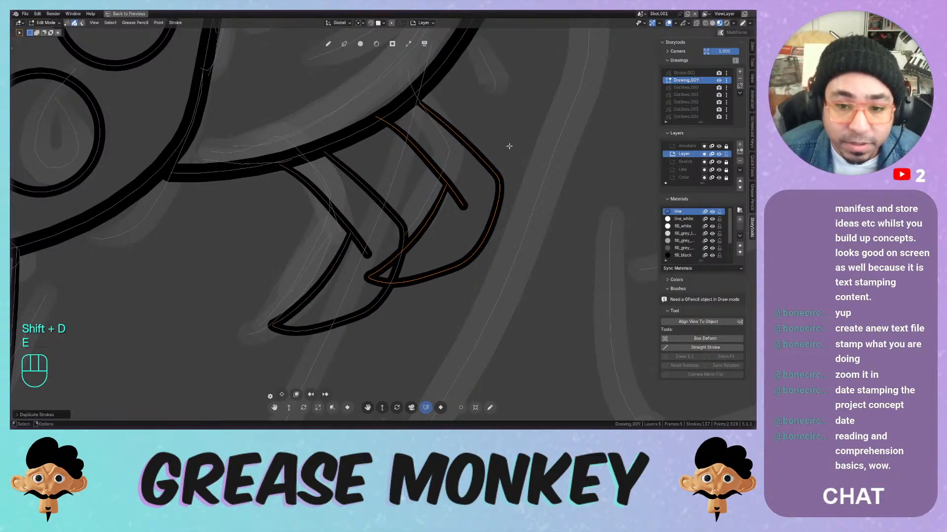
pyautogui.press('r')
pyautogui.click(488, 148)
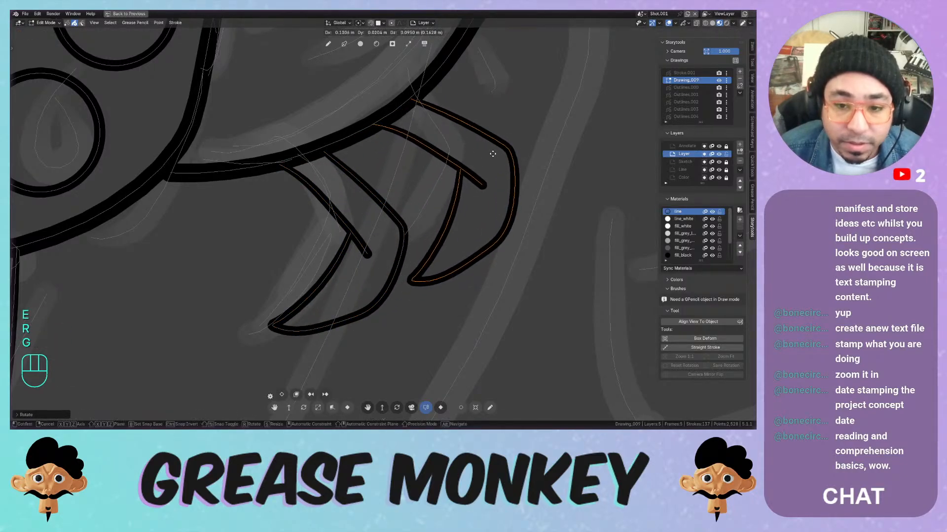
pyautogui.press('g')
pyautogui.click(501, 153)
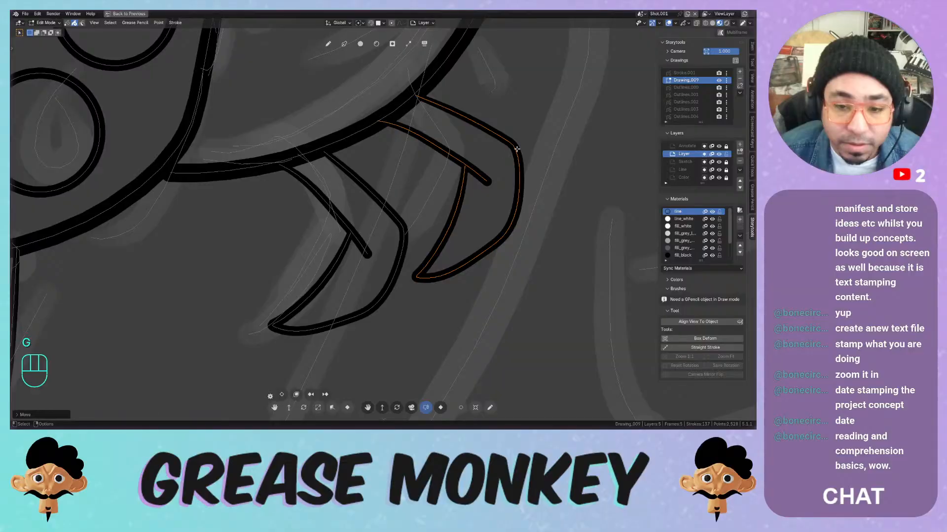
pyautogui.press('s')
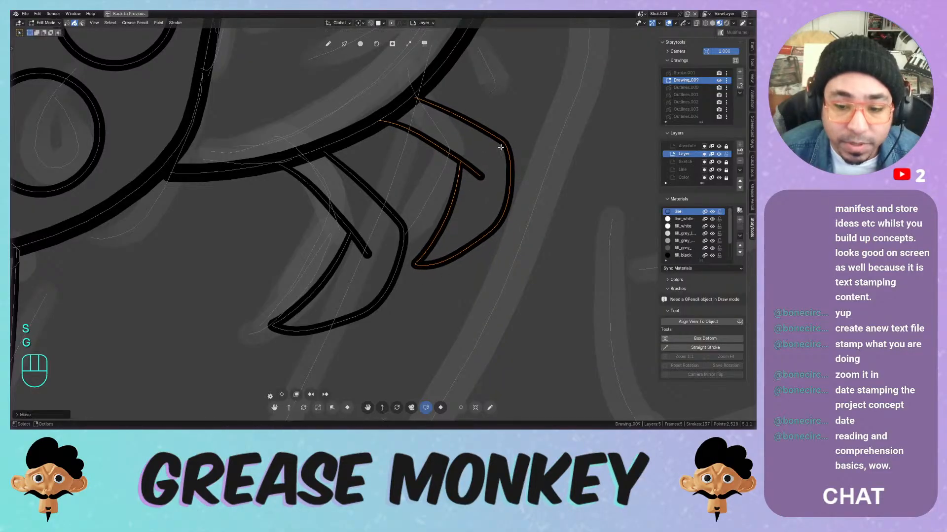
# Duplicate the second short limb to a spot higher along the body's edge and rotate the copy outward
pyautogui.keyDown('ctrl'); pyautogui.moveTo(501, 148); pyautogui.dragTo(452, 212, button='middle'); pyautogui.keyUp('ctrl')
pyautogui.moveTo(466, 172); pyautogui.dragTo(489, 256, button='middle')
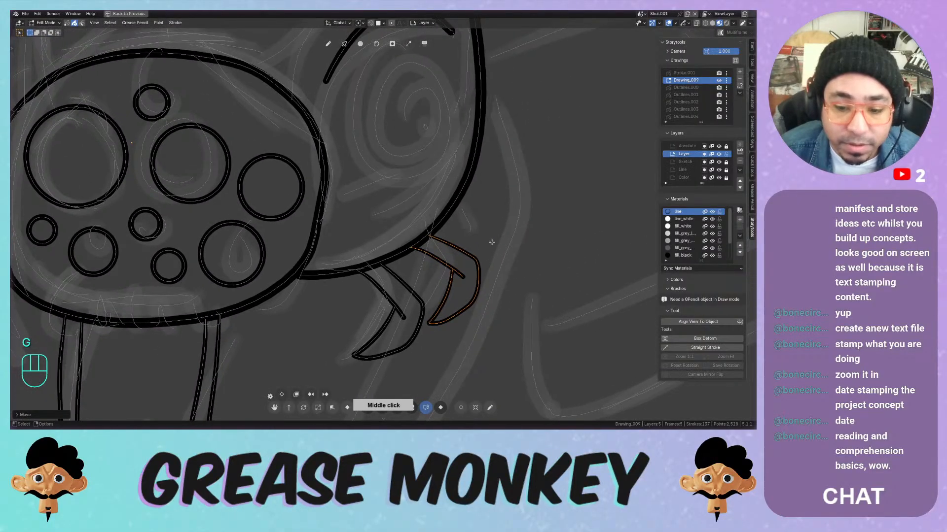
pyautogui.hotkey('shift', 'd')
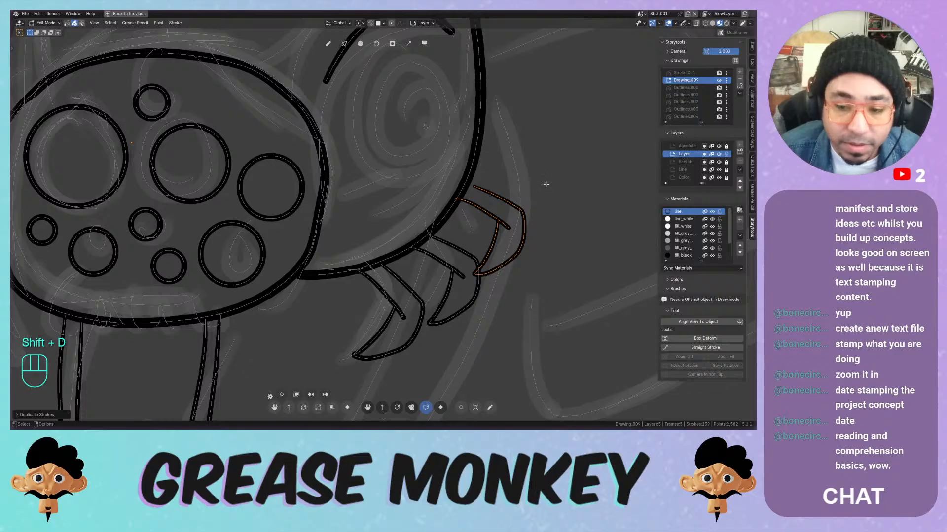
pyautogui.press('r')
pyautogui.press('r')
pyautogui.press('Escape')
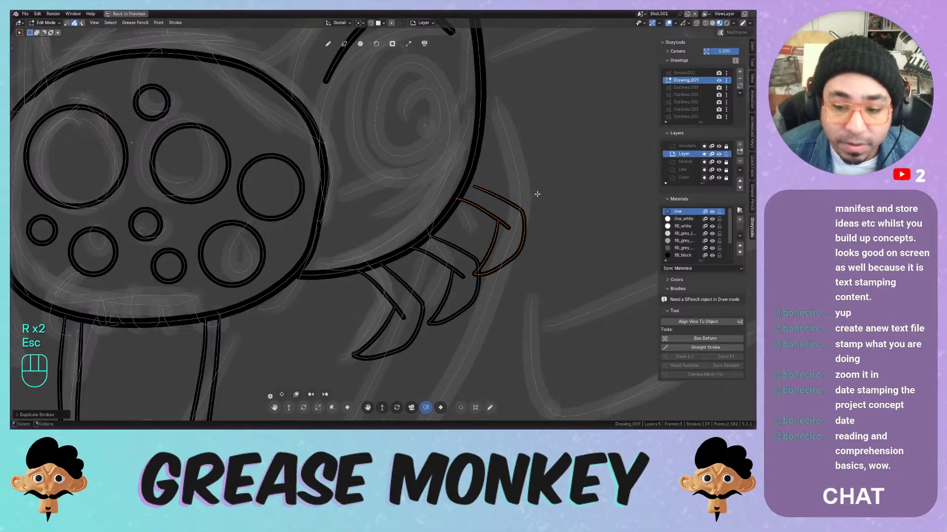
pyautogui.press('t')
pyautogui.press('t')
pyautogui.press('r')
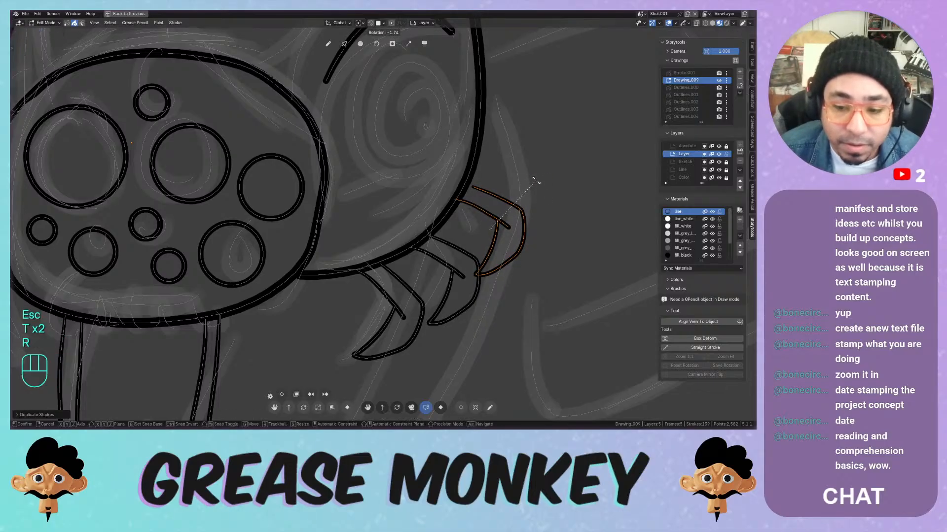
pyautogui.click(527, 177)
# Fit the third short limb against the body's edge, scaling it down slightly and rotating it a little further
pyautogui.press('g')
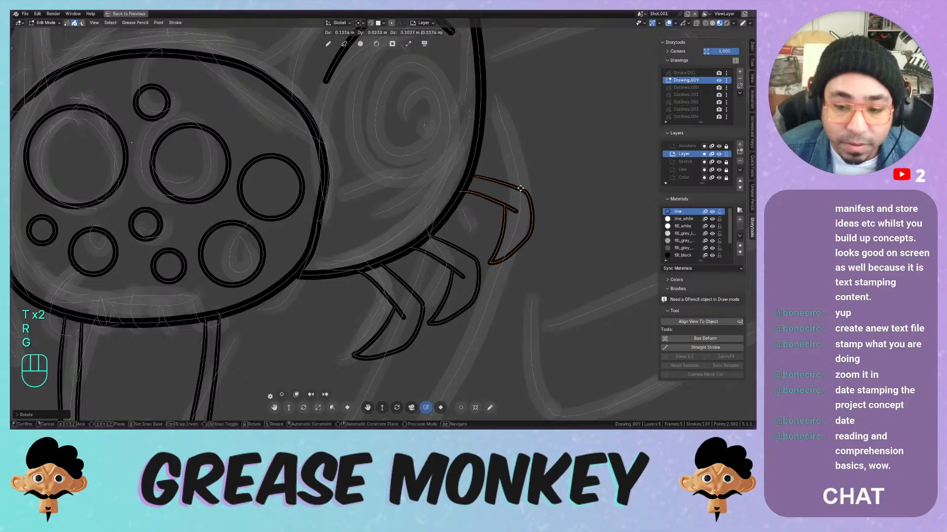
pyautogui.click(541, 182)
pyautogui.press('s')
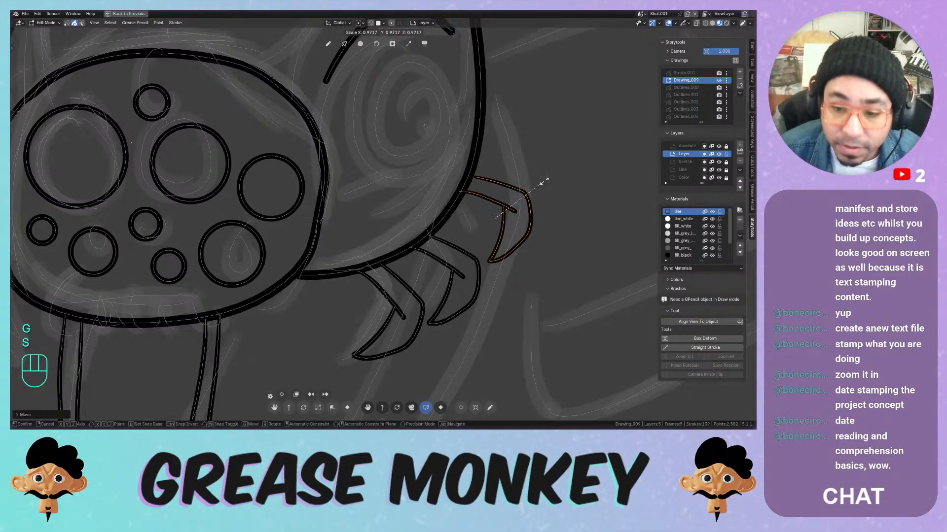
pyautogui.click(539, 183)
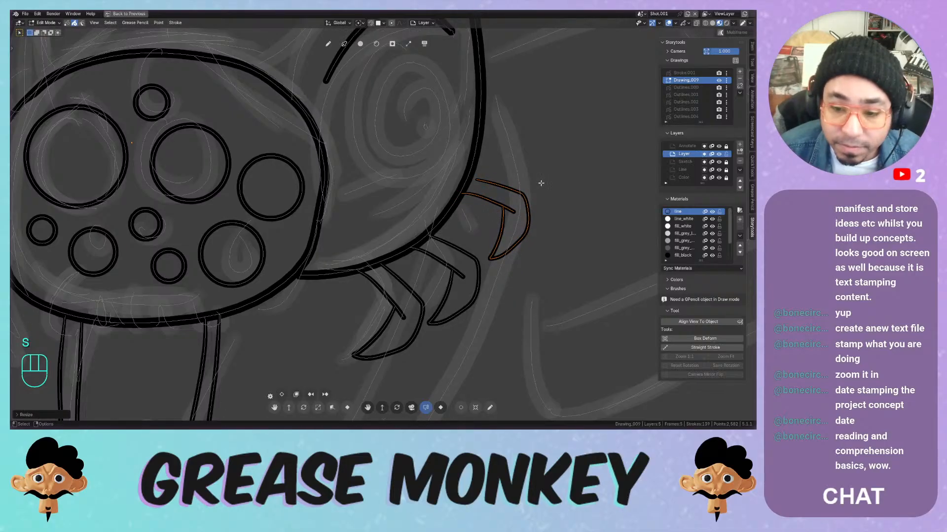
pyautogui.press('g')
pyautogui.click(538, 179)
pyautogui.press('r')
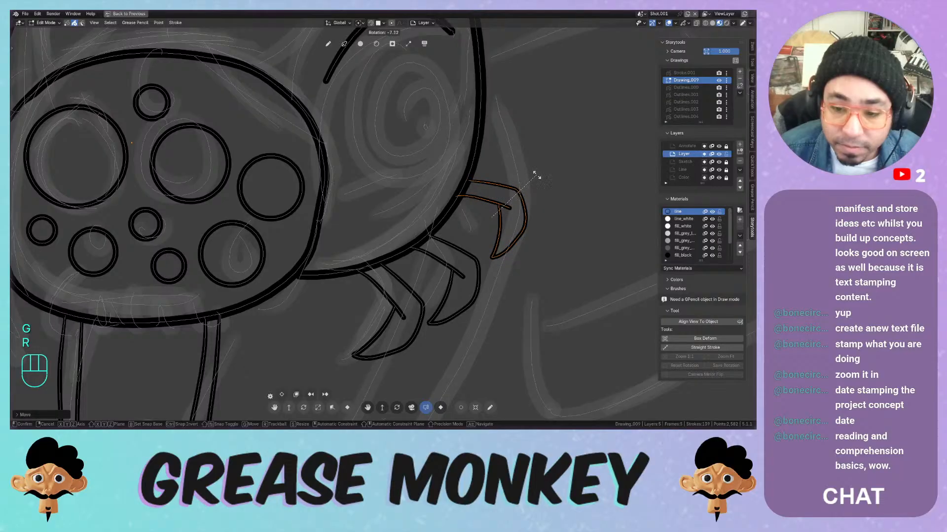
pyautogui.click(536, 176)
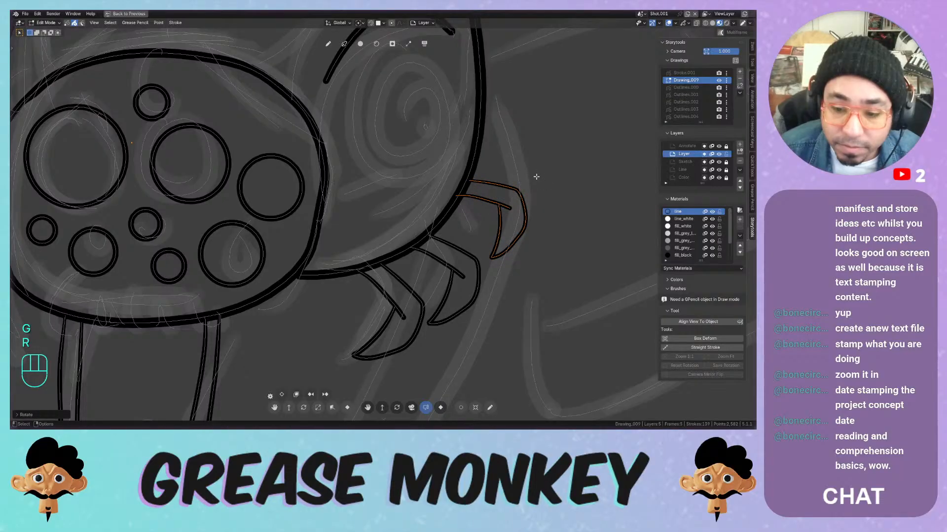
# Move the third short limb slightly down along the body's edge, rotate it a little, and return to Sculpt Mode
pyautogui.press('g')
pyautogui.click(515, 209)
pyautogui.press('r')
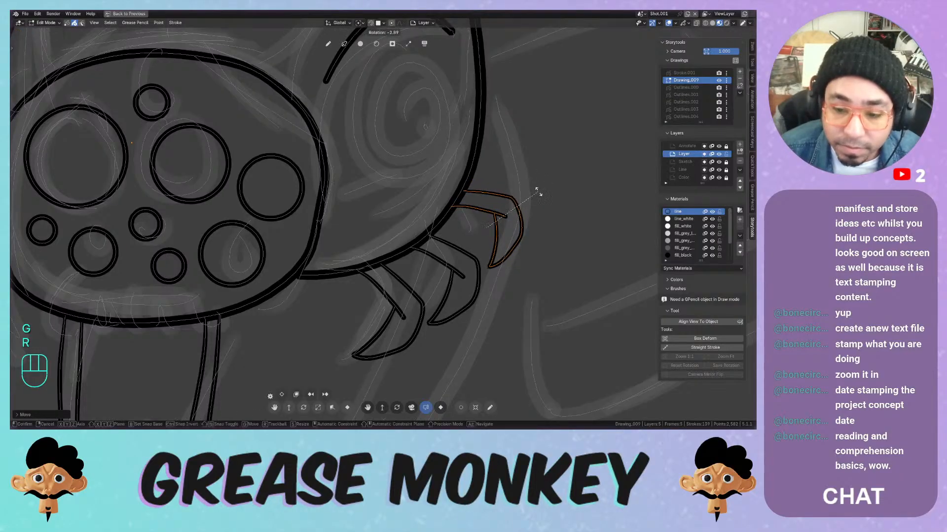
pyautogui.click(535, 193)
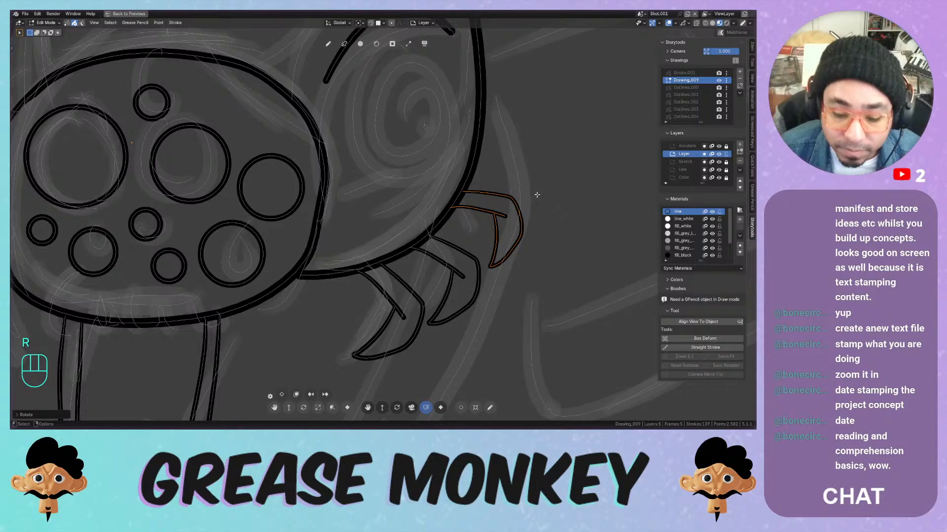
pyautogui.press('Tab')
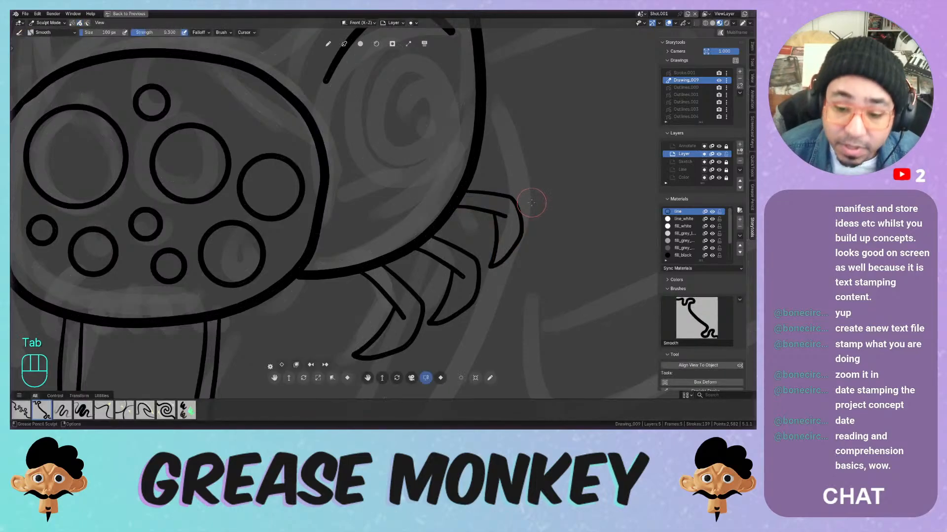
pyautogui.keyDown('ctrl'); pyautogui.moveTo(531, 206); pyautogui.dragTo(352, 256, button='middle'); pyautogui.keyUp('ctrl')
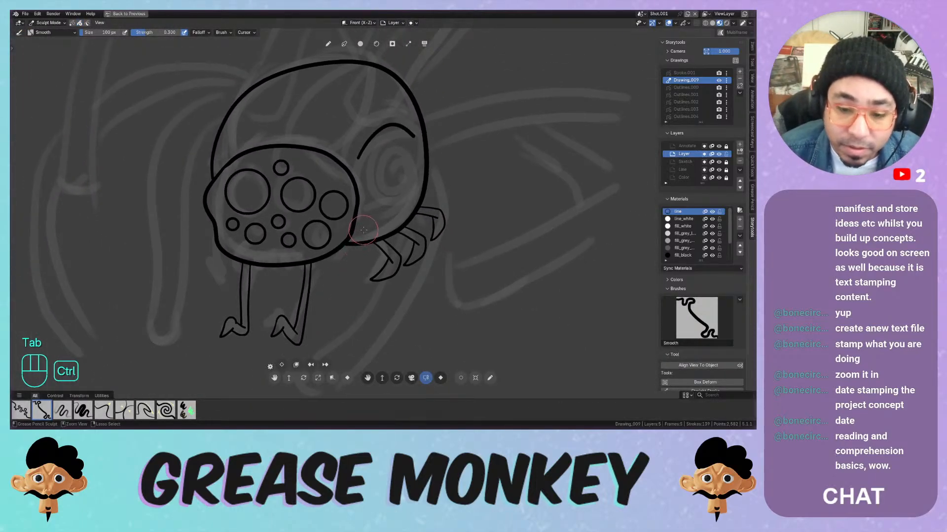
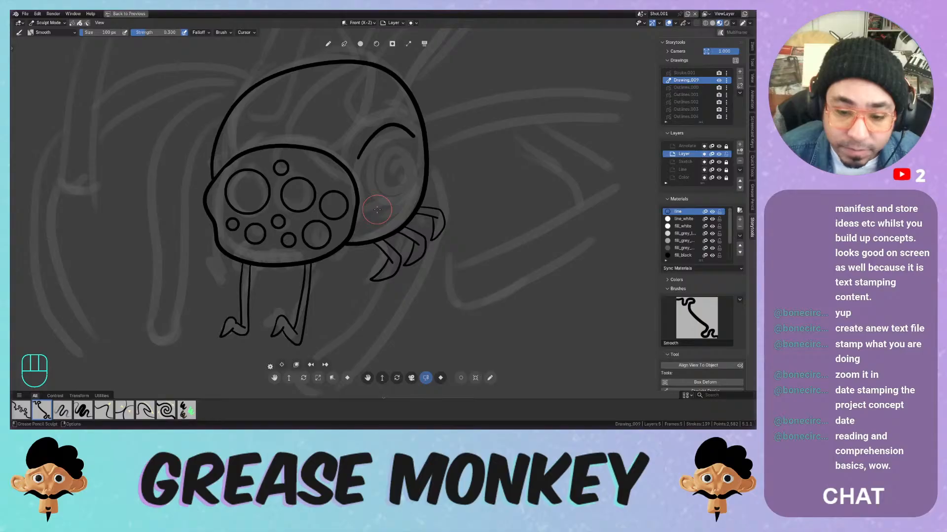
# In Edit Mode, select all three short limbs and place a duplicate of the group below the body
pyautogui.keyDown('ctrl'); pyautogui.moveTo(377, 210); pyautogui.dragTo(423, 190, button='middle'); pyautogui.keyUp('ctrl')
pyautogui.press('Tab')
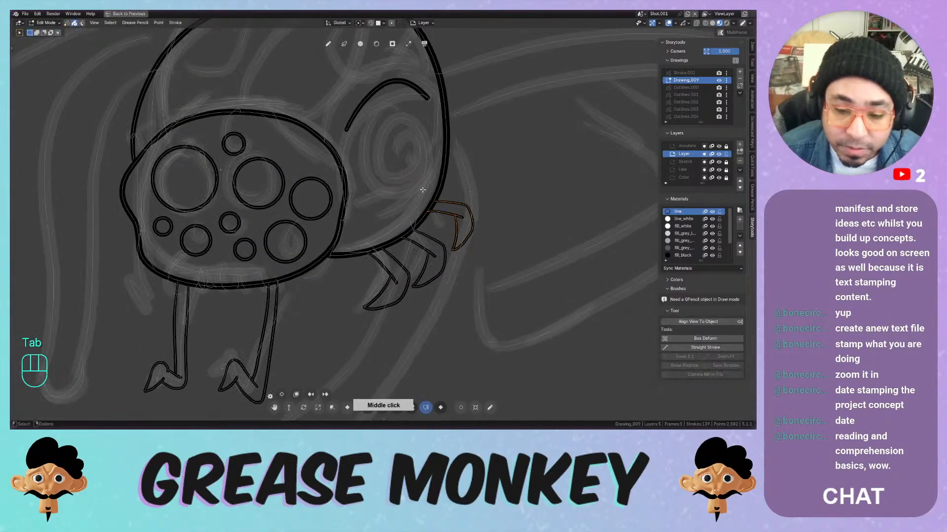
pyautogui.keyDown('shift'); pyautogui.click(436, 251); pyautogui.keyUp('shift')
pyautogui.keyDown('shift'); pyautogui.click(389, 271); pyautogui.keyUp('shift')
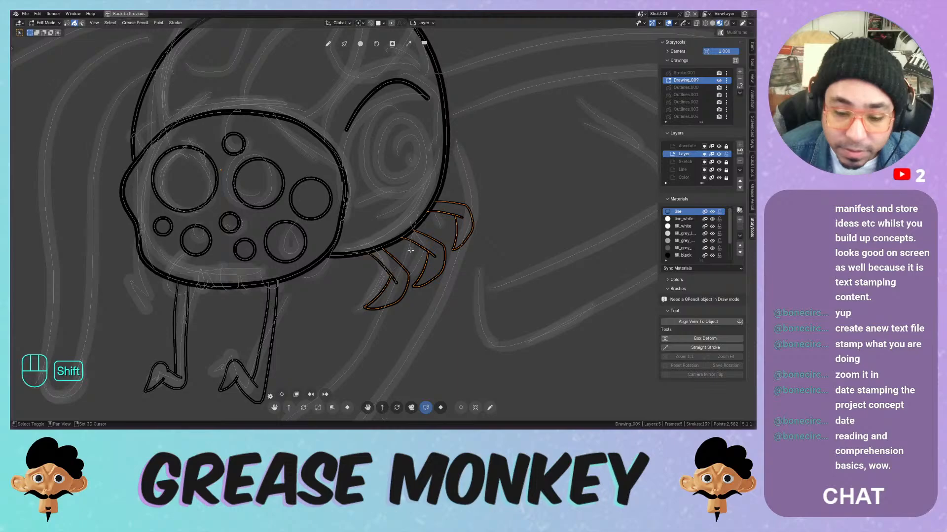
pyautogui.hotkey('shift', 'd')
pyautogui.click(345, 314)
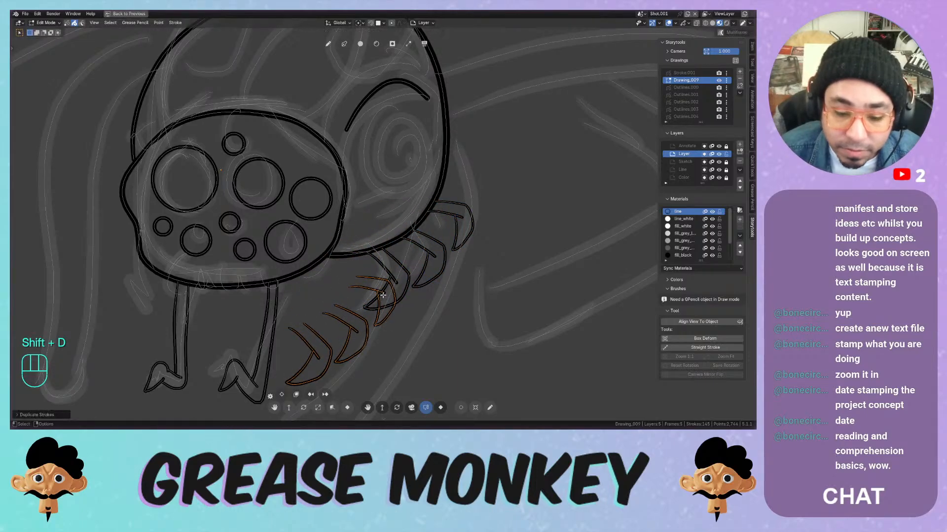
# Flip the duplicated limbs horizontally along the global X axis and try moving them to a new position
pyautogui.press('s')
pyautogui.press('x')
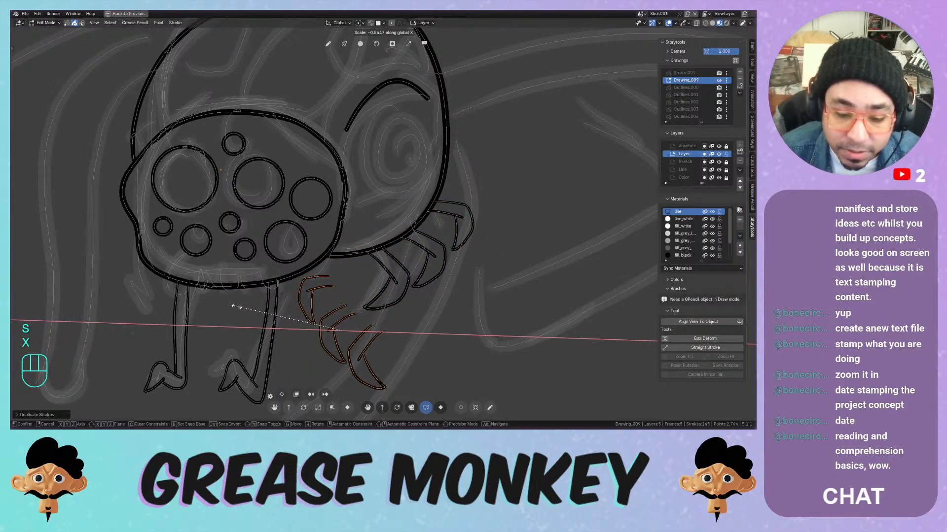
pyautogui.click(249, 308)
pyautogui.press('g')
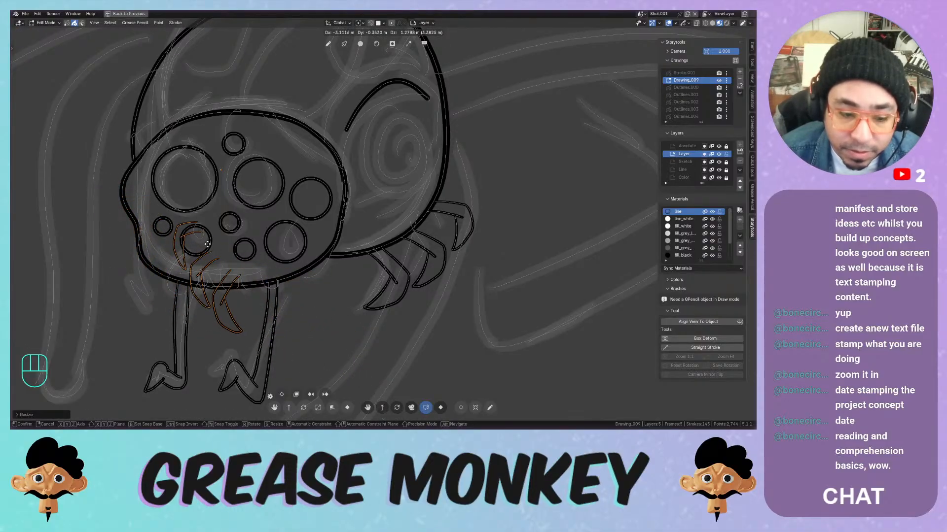
pyautogui.click(481, 315)
# Delete the strokes of the mirrored limb copies and return to Sculpt Mode
pyautogui.press('x')
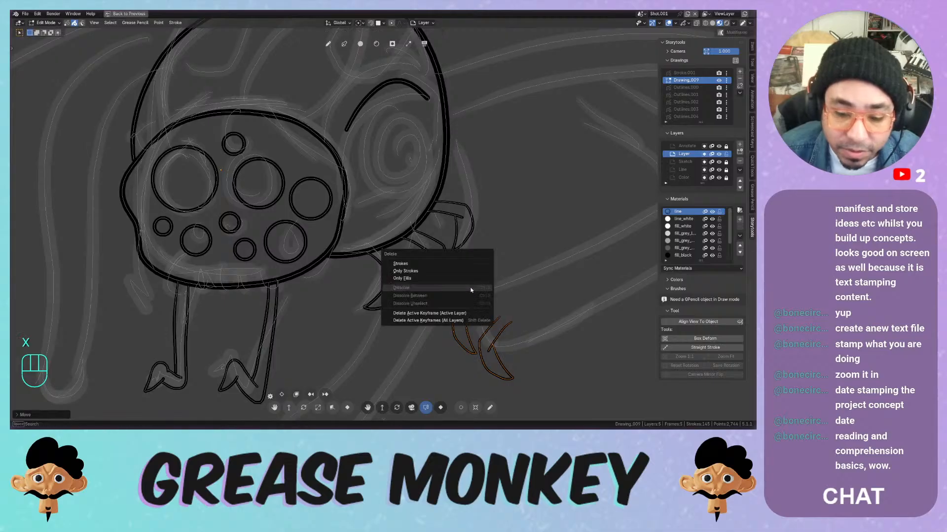
pyautogui.click(468, 265)
pyautogui.press('Tab')
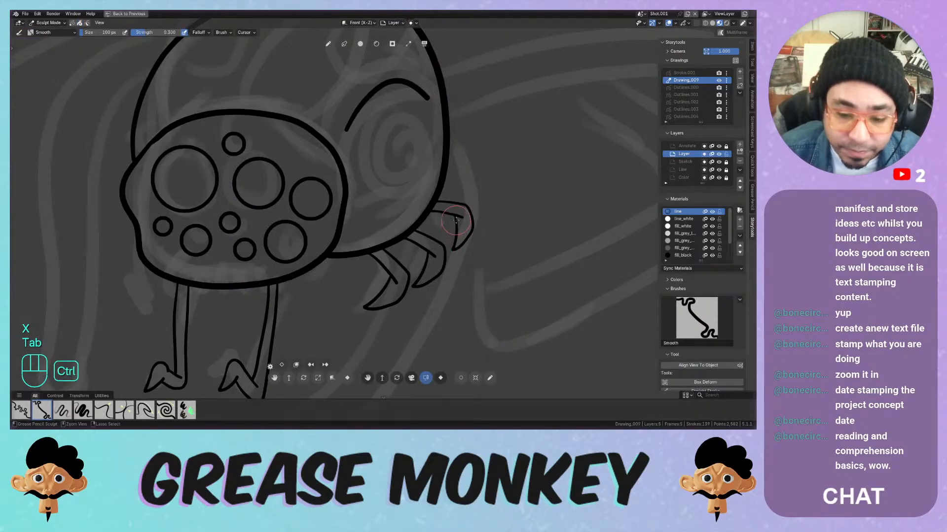
pyautogui.keyDown('ctrl'); pyautogui.moveTo(461, 241); pyautogui.dragTo(371, 324, button='middle'); pyautogui.keyUp('ctrl')
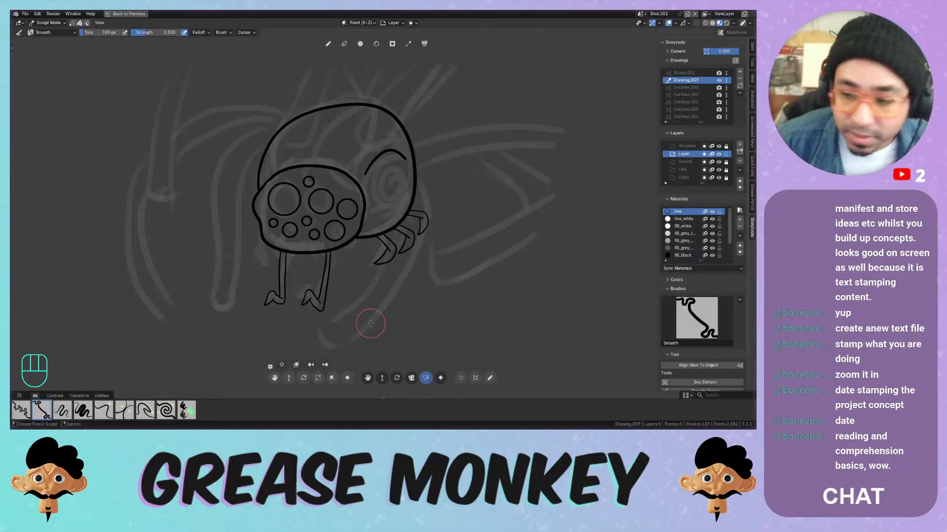
# Rename the inked drawing's layer as LINE
pyautogui.doubleClick(682, 154)
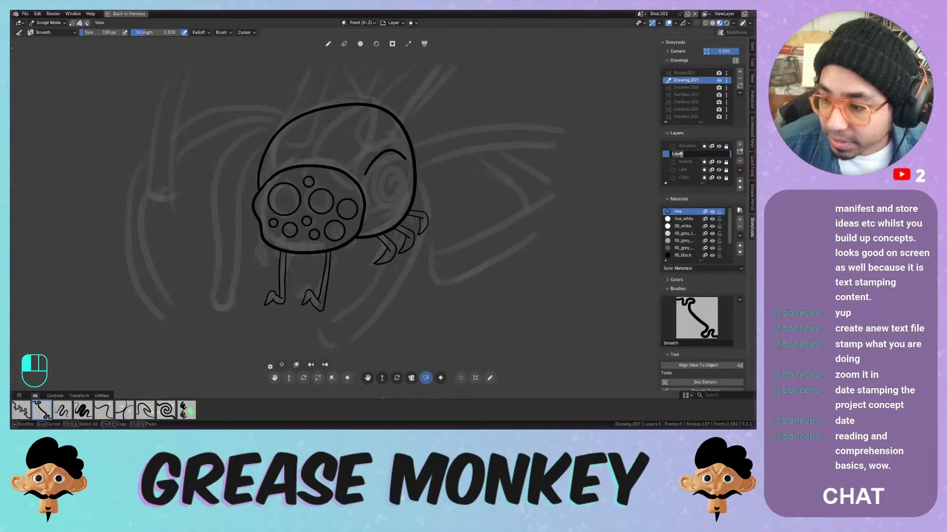
pyautogui.write('L')
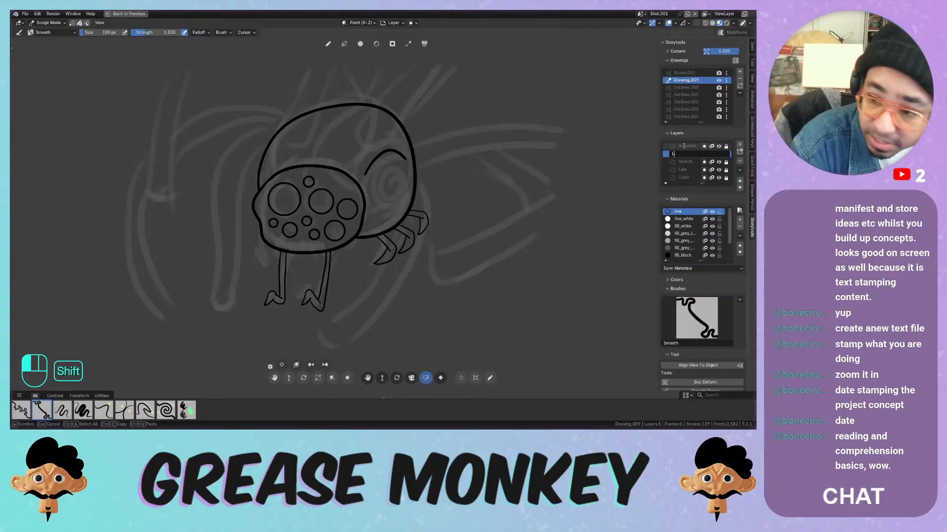
pyautogui.write('INE')
pyautogui.press('Return')
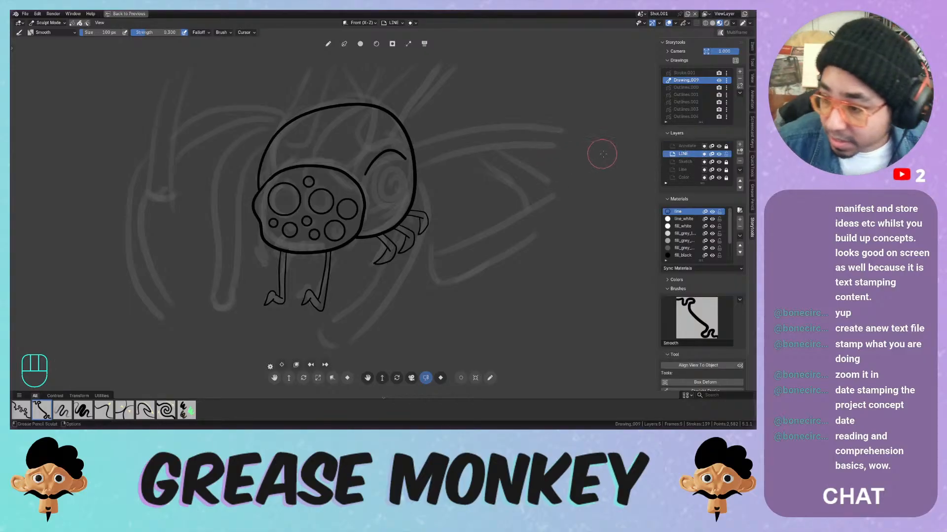
# Hide and reshow the Sketch layer, try removing it, and undo the removal
pyautogui.click(718, 162)
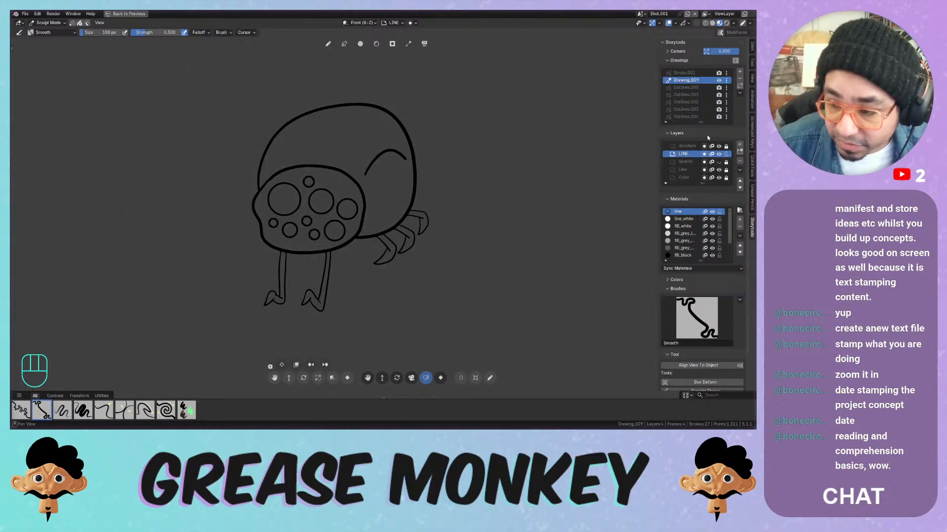
pyautogui.click(719, 162)
pyautogui.click(686, 178)
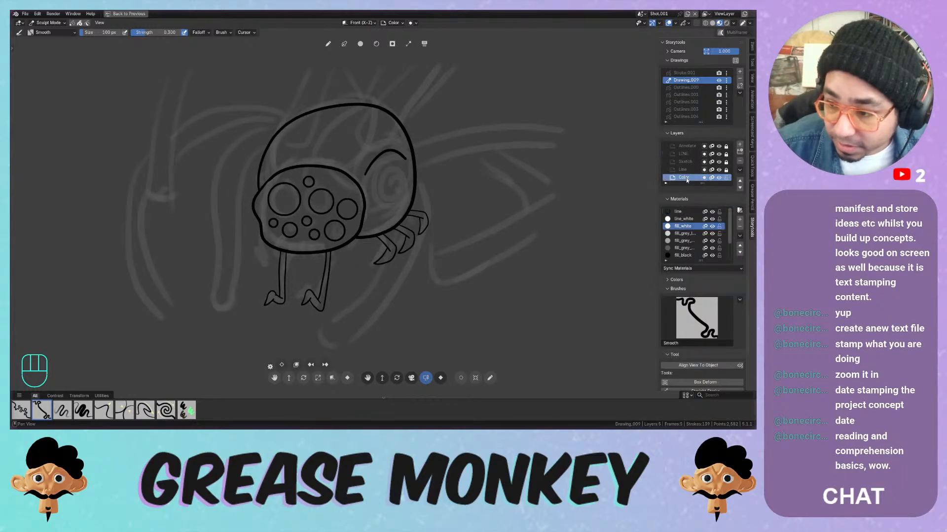
pyautogui.click(685, 162)
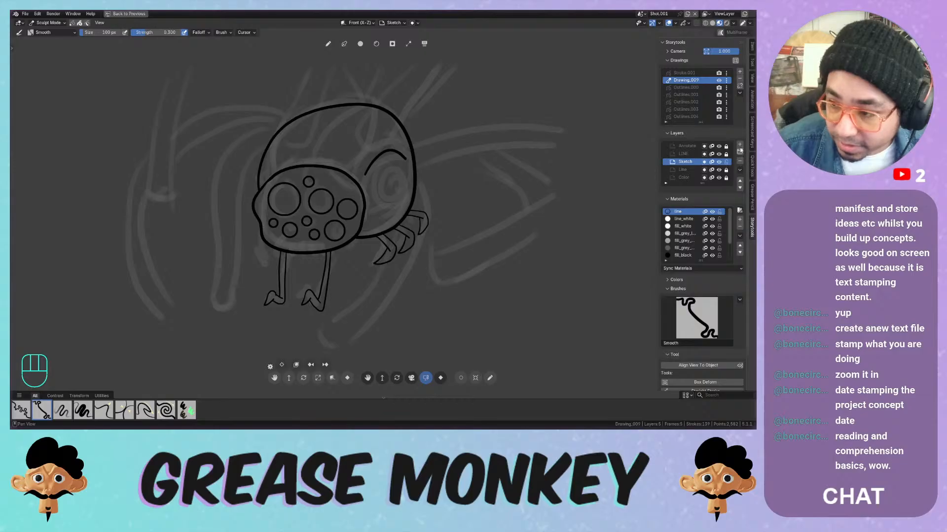
pyautogui.click(739, 162)
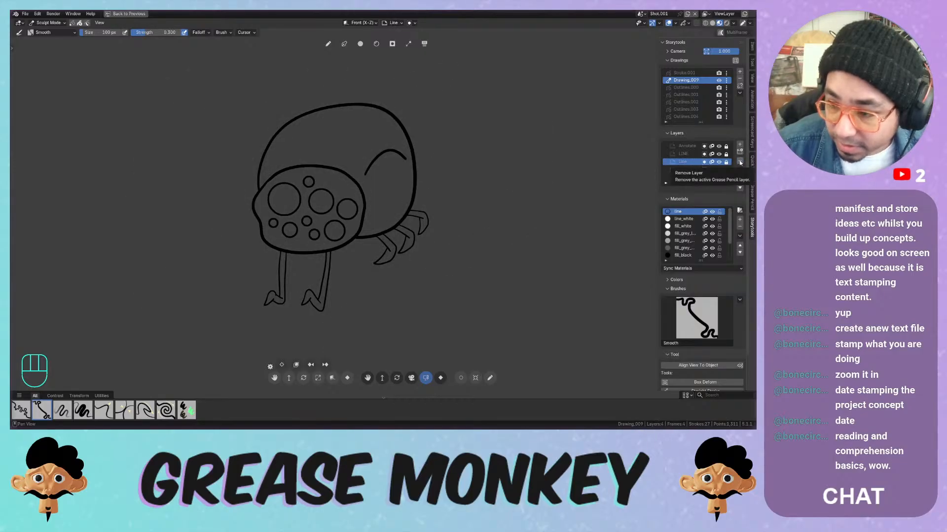
pyautogui.hotkey('ctrl', 'z')
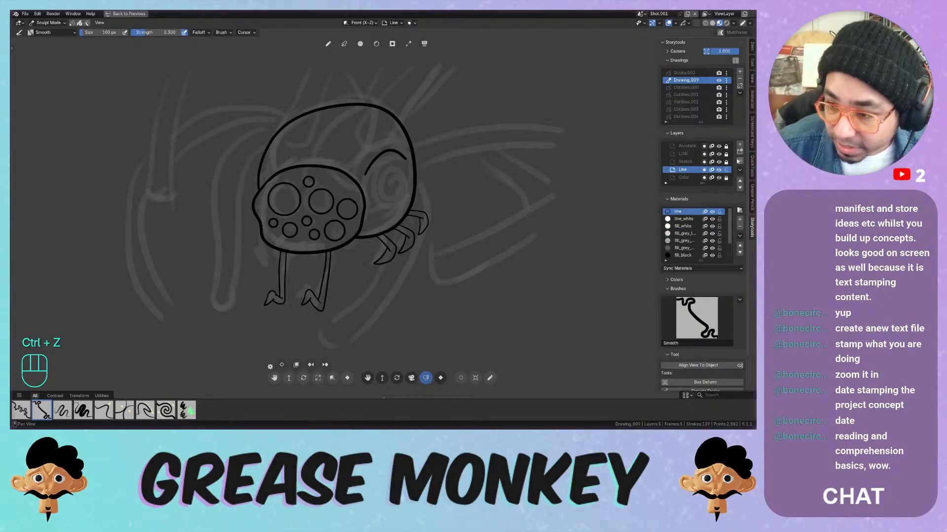
# Remove the original Line layer and the Annotate layer, and make the Color layer active
pyautogui.click(740, 162)
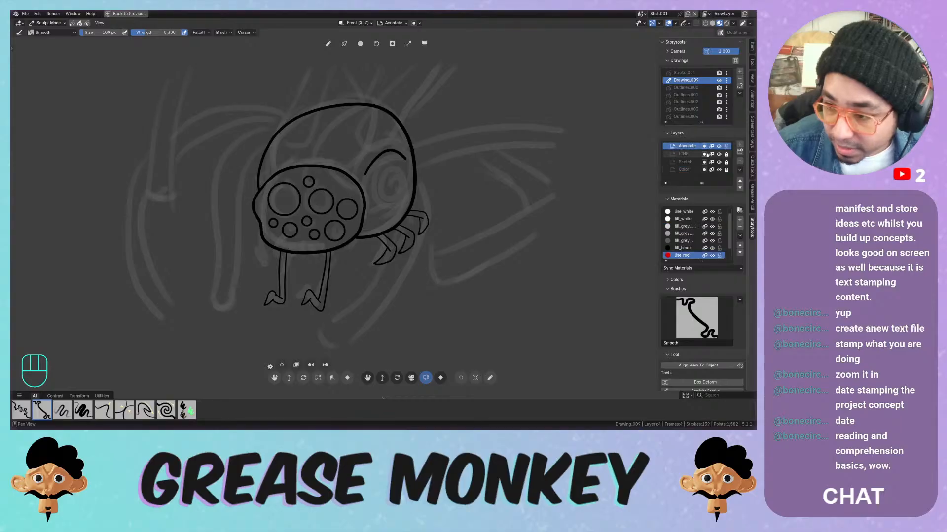
pyautogui.click(740, 163)
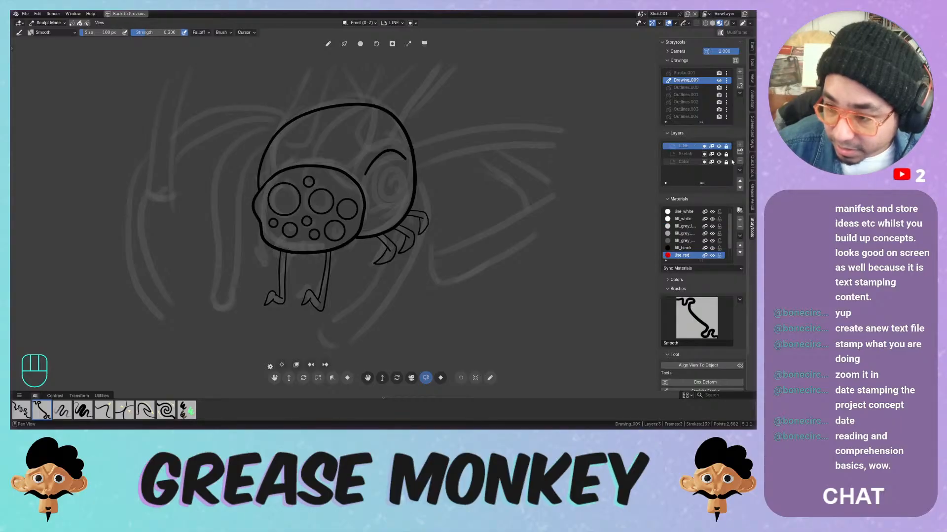
pyautogui.click(689, 155)
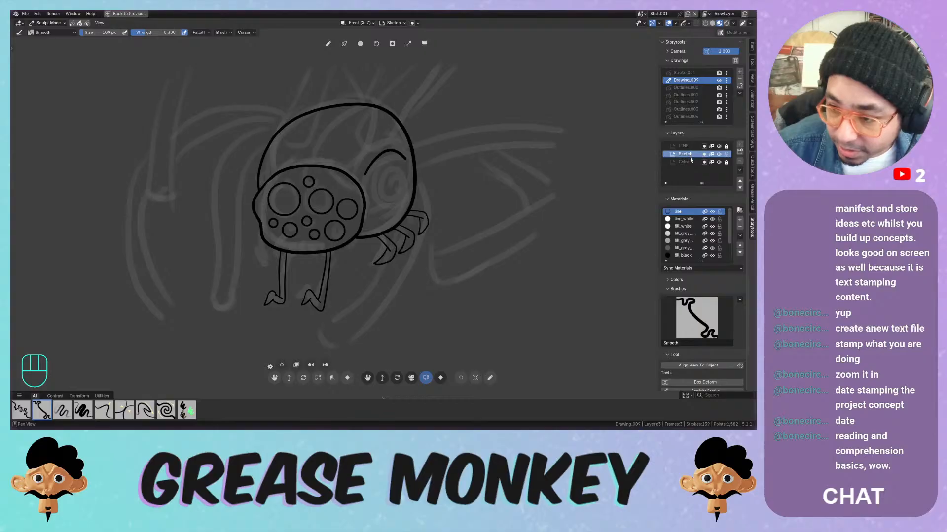
pyautogui.click(690, 161)
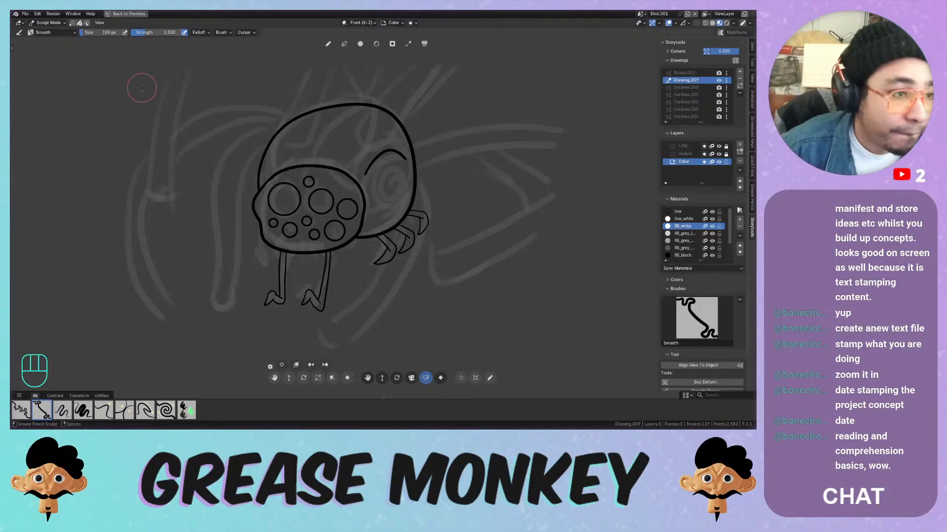
# In Draw Mode, set the Ink Pen to draw fills only and choose the fill_grey_mid material
pyautogui.hotkey('ctrl', 'Tab')
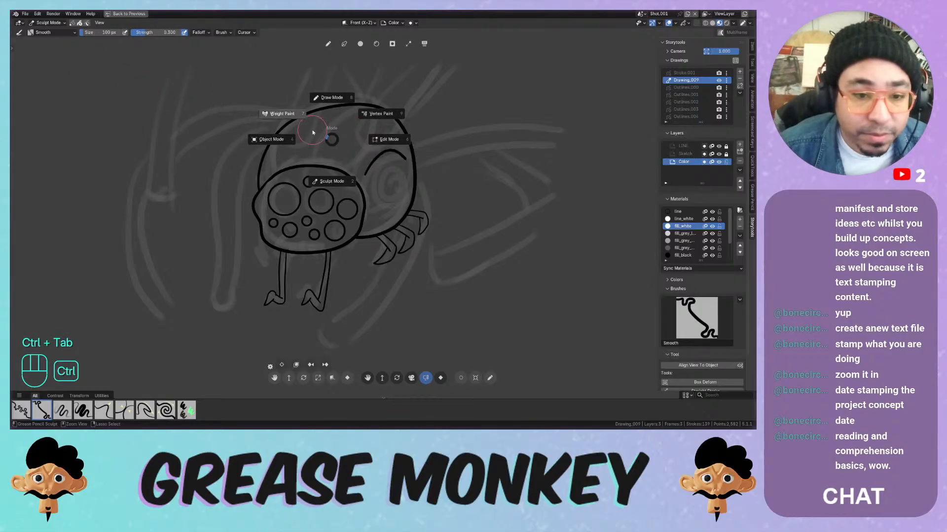
pyautogui.click(332, 97)
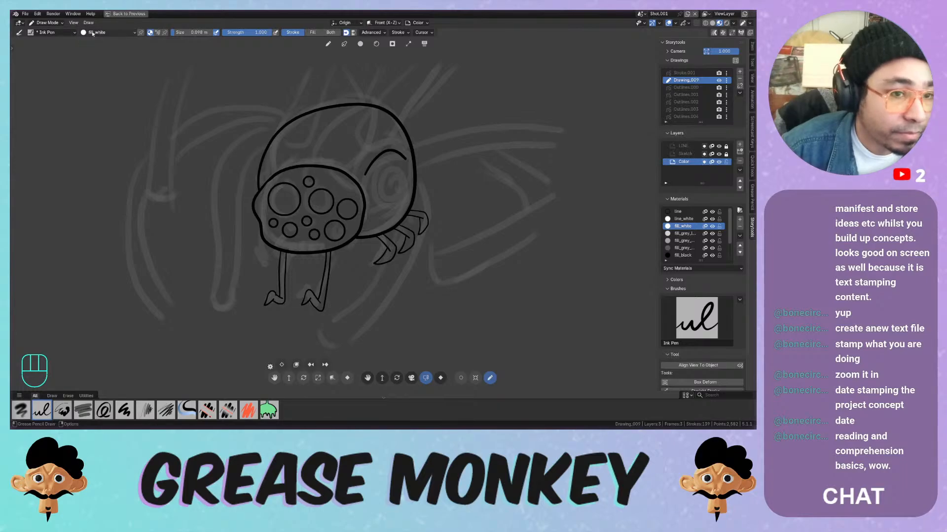
pyautogui.click(312, 32)
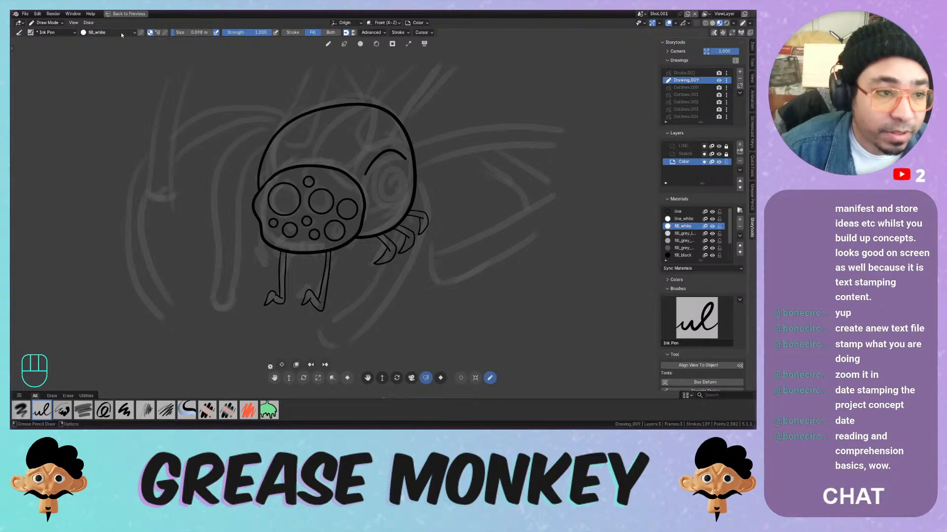
pyautogui.click(106, 32)
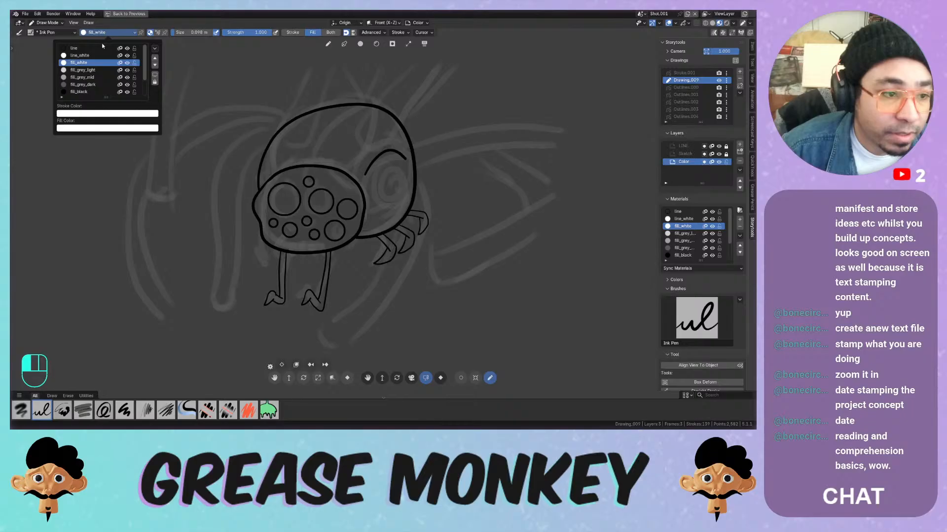
pyautogui.click(94, 80)
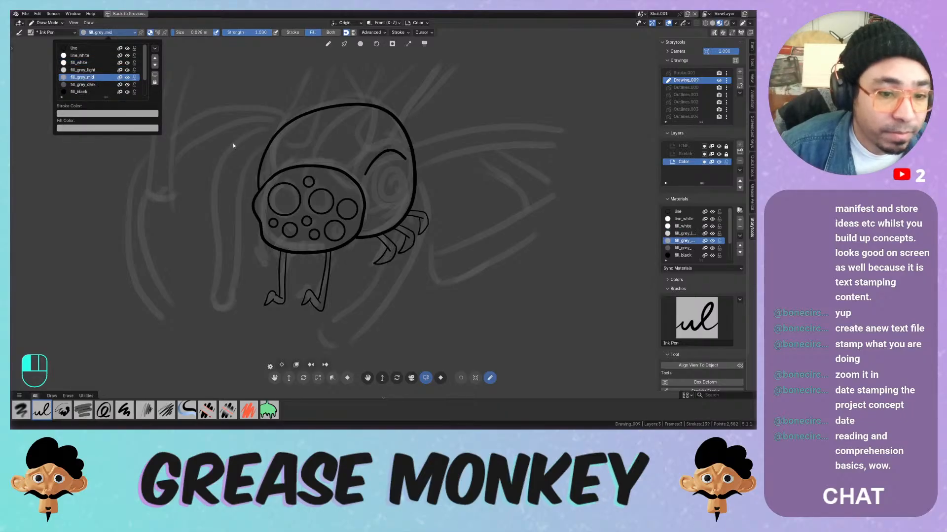
# Try a freehand filled shape over the upper body with the Ink Pen and undo it
pyautogui.click(294, 140)
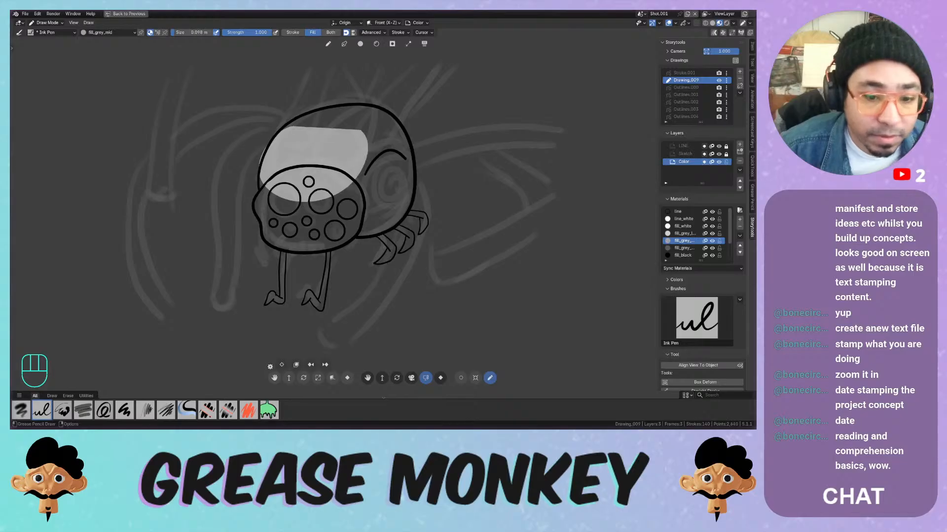
pyautogui.hotkey('ctrl', 'z')
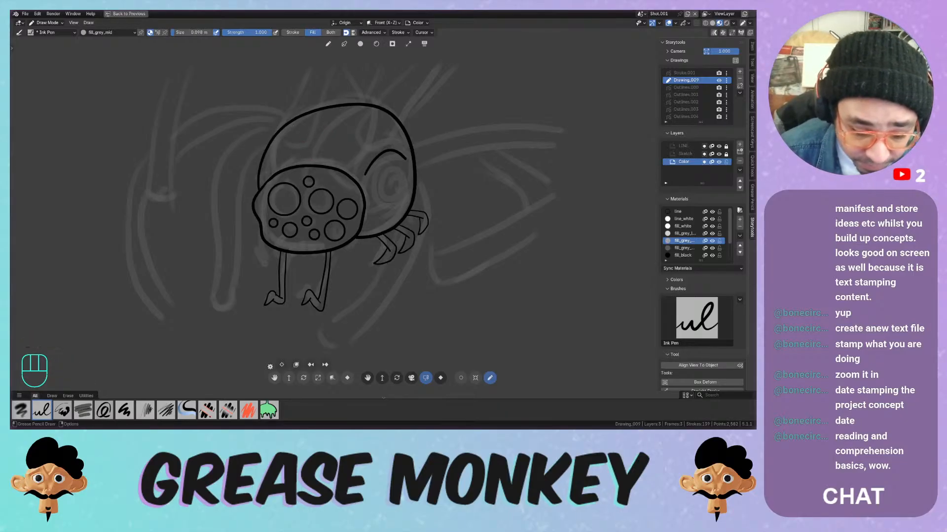
# Switch to the Fill brush, test it inside the upper body, and undo the test fill
pyautogui.click(269, 410)
pyautogui.click(318, 152)
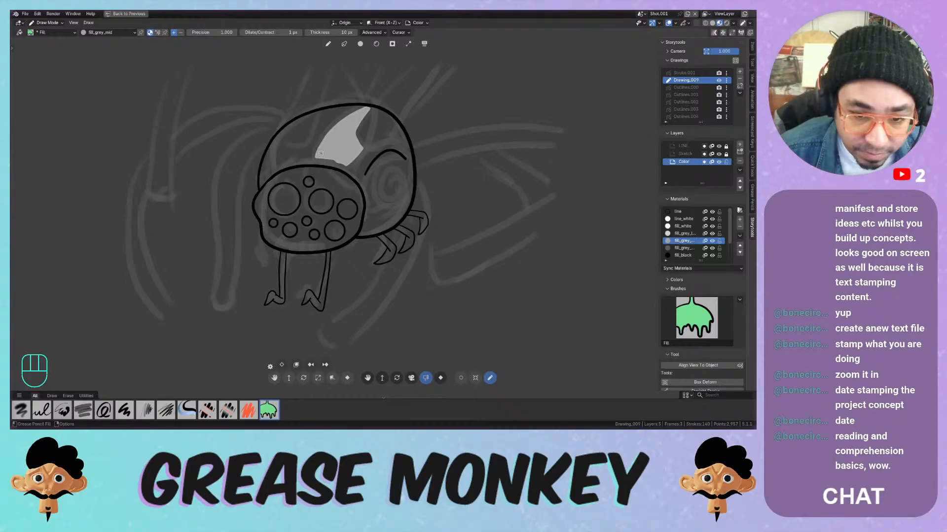
pyautogui.hotkey('ctrl', 'z')
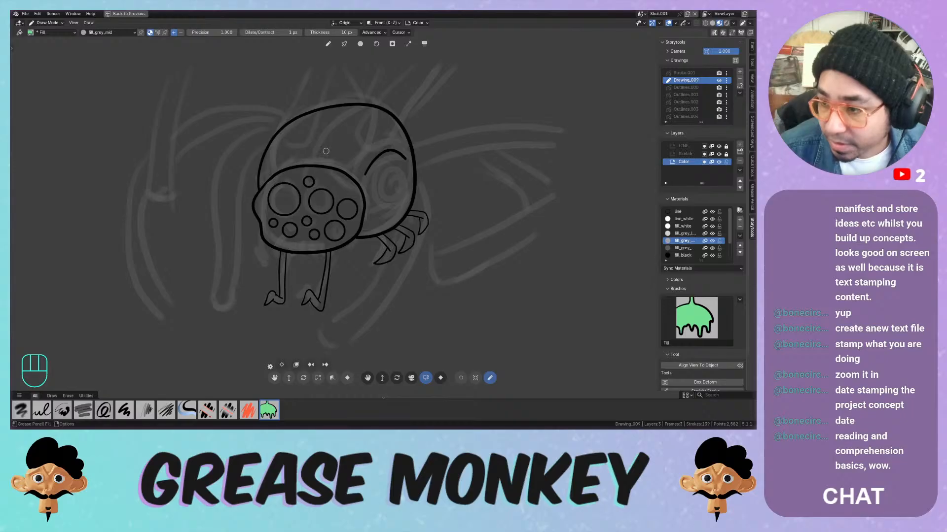
# Restrict the Fill brush's boundary layers to Active in its advanced settings
pyautogui.click(751, 63)
pyautogui.click(679, 134)
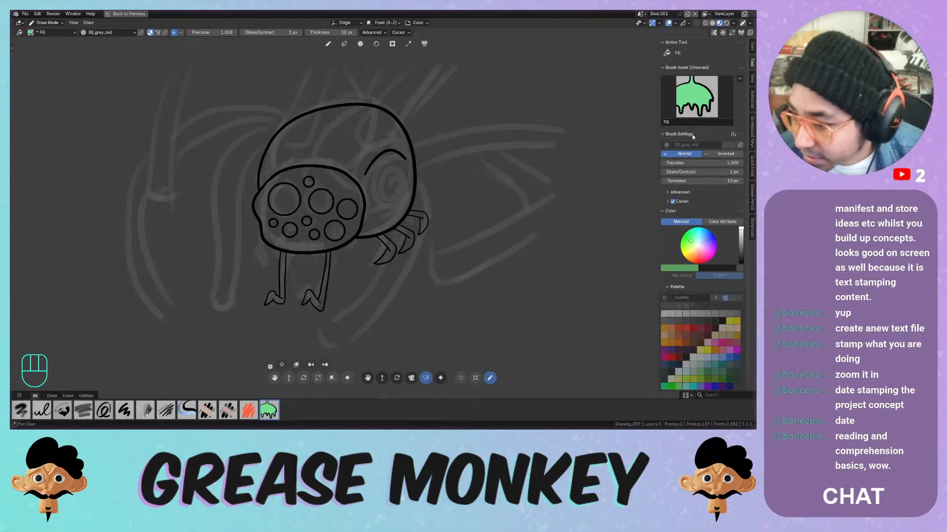
pyautogui.click(682, 193)
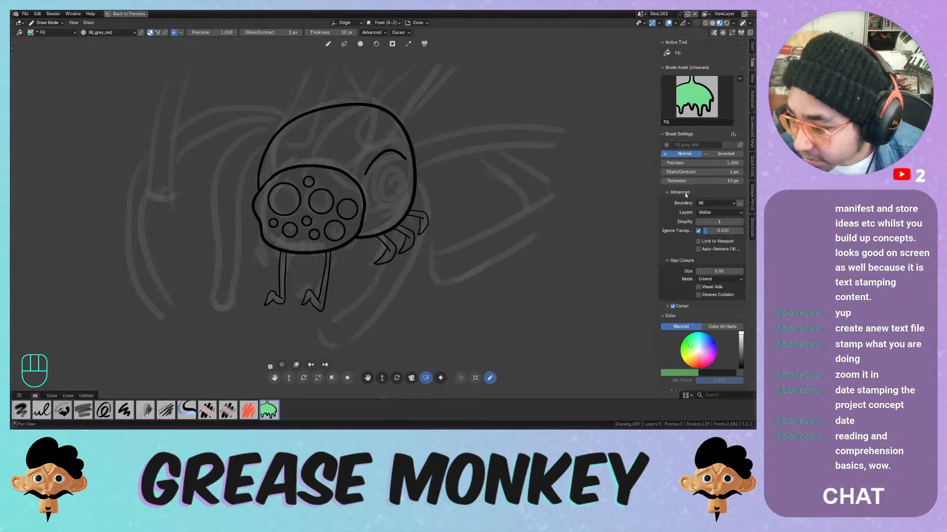
pyautogui.click(701, 212)
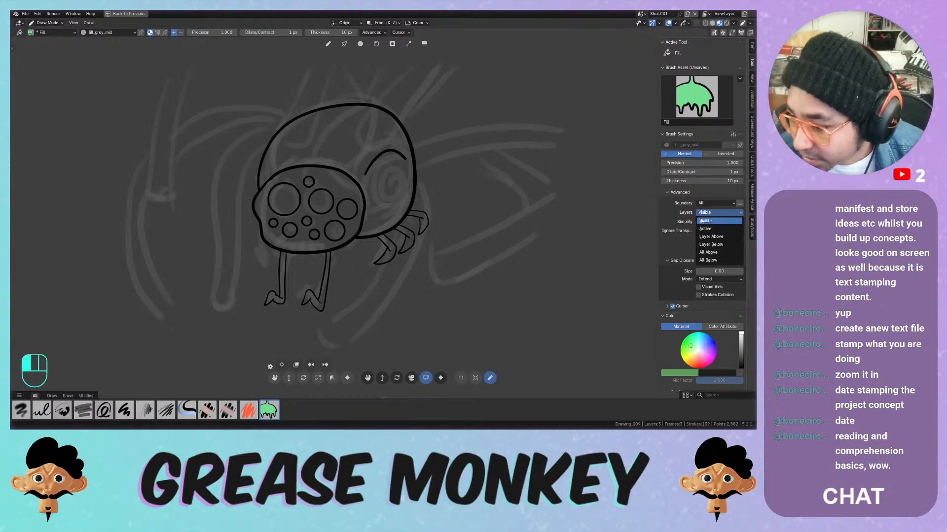
pyautogui.click(705, 229)
pyautogui.click(703, 213)
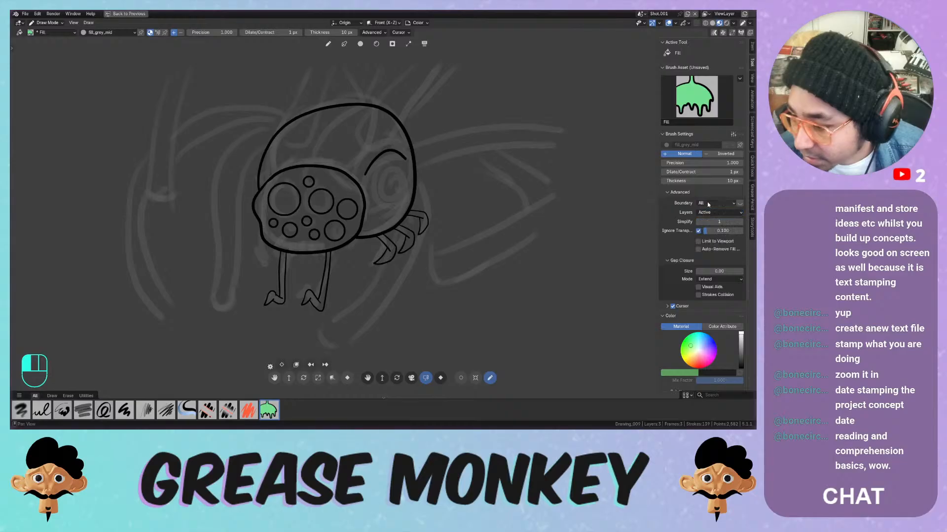
pyautogui.click(680, 192)
pyautogui.press('f')
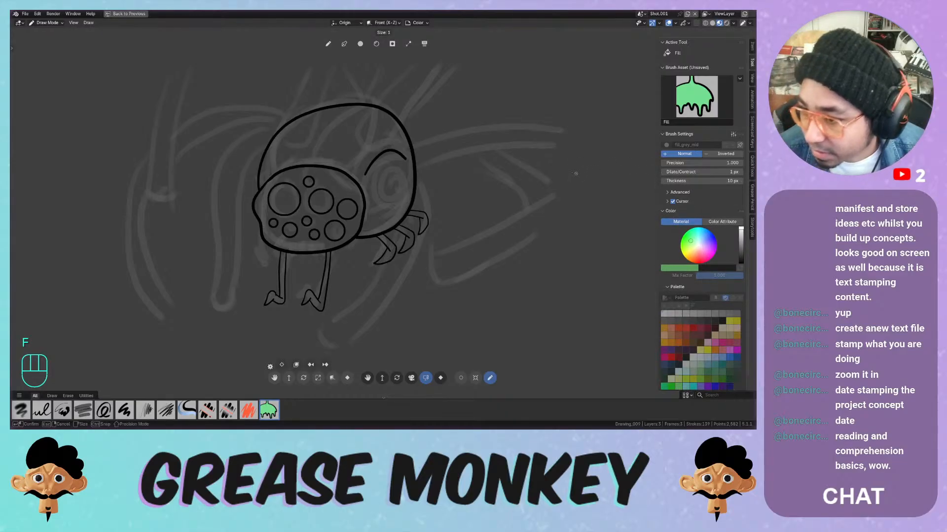
pyautogui.press('Escape')
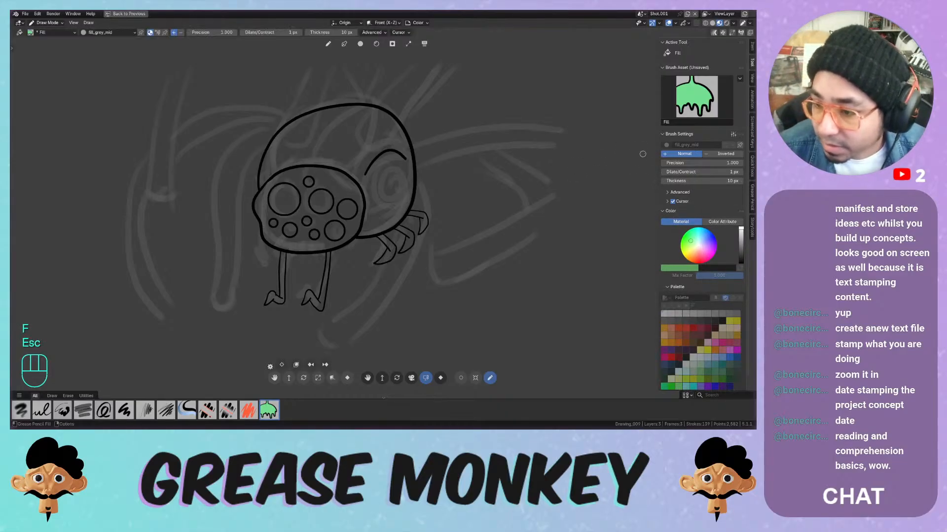
pyautogui.moveTo(657, 149); pyautogui.dragTo(744, 161)
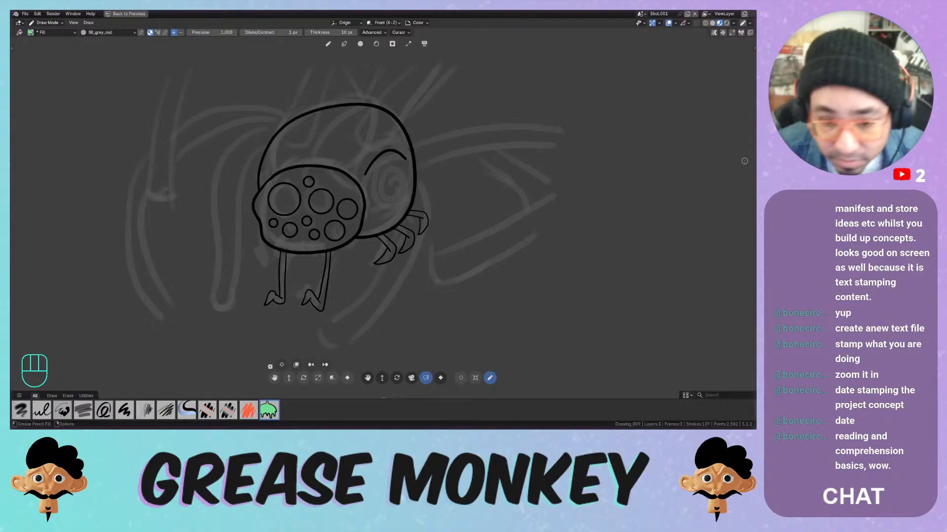
# Try filling the upper body, the face and one of the large eyes with fill_grey_mid
pyautogui.click(324, 138)
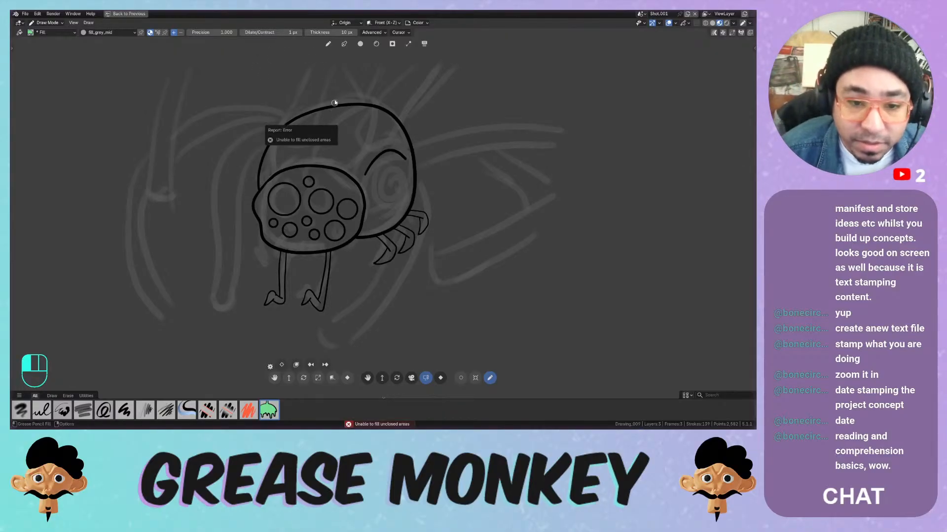
pyautogui.click(340, 185)
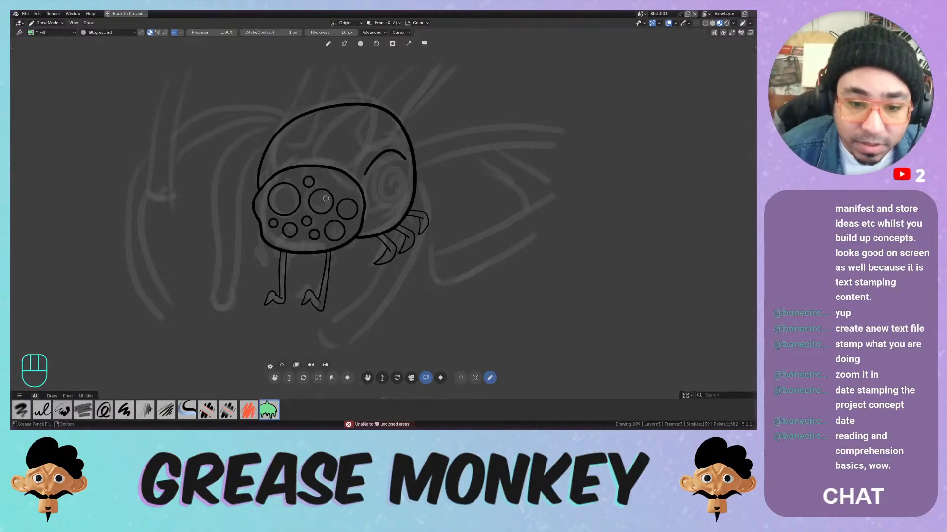
pyautogui.click(324, 202)
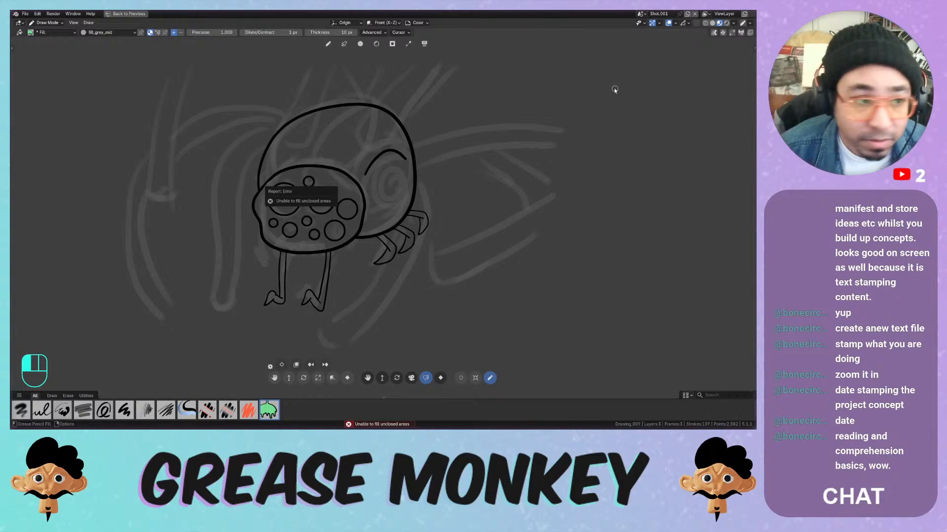
# Move the Color layer up one place in the drawing's layer stack
pyautogui.click(754, 48)
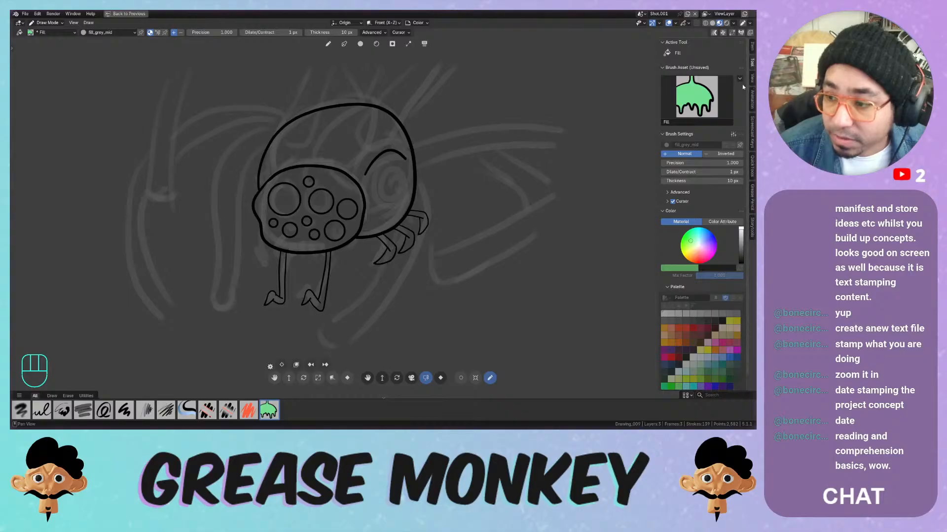
pyautogui.click(752, 223)
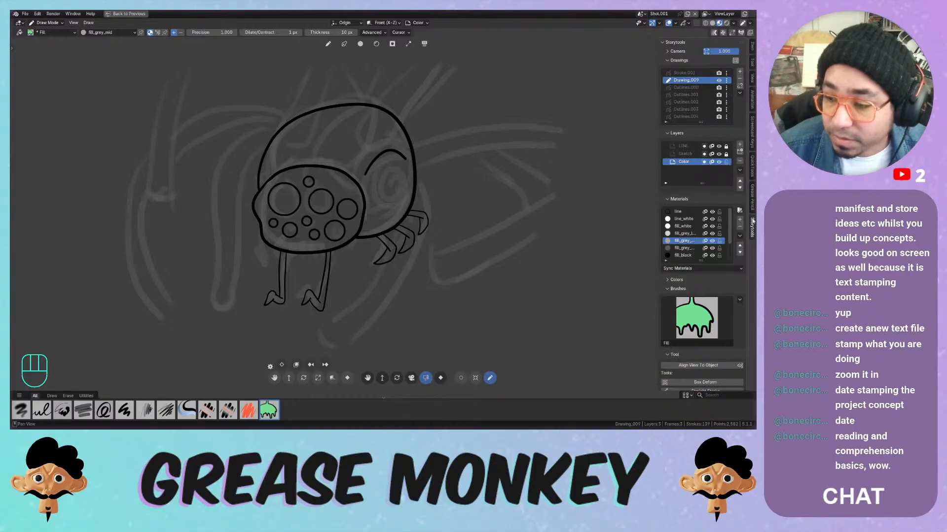
pyautogui.click(739, 181)
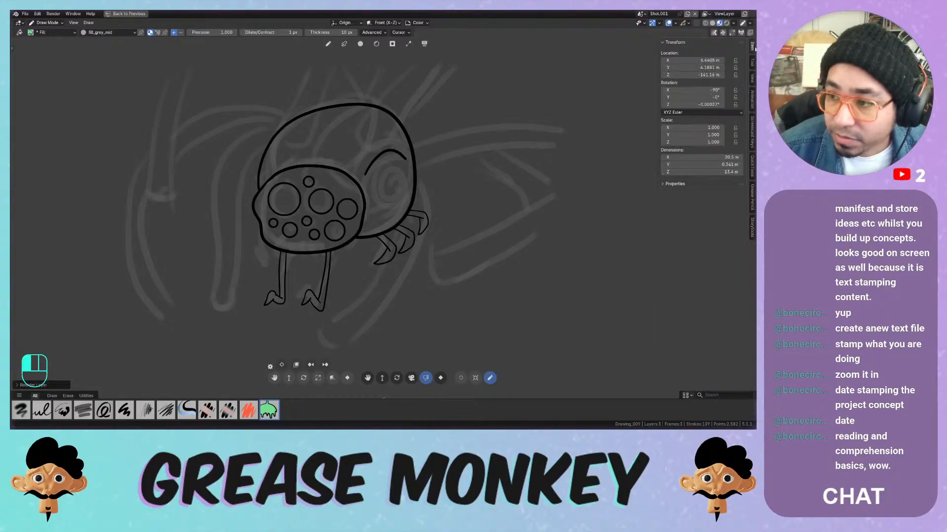
# Set the Fill brush's boundary layers to Layer Above, and fill the upper body and face with fill_grey_mid
pyautogui.click(751, 61)
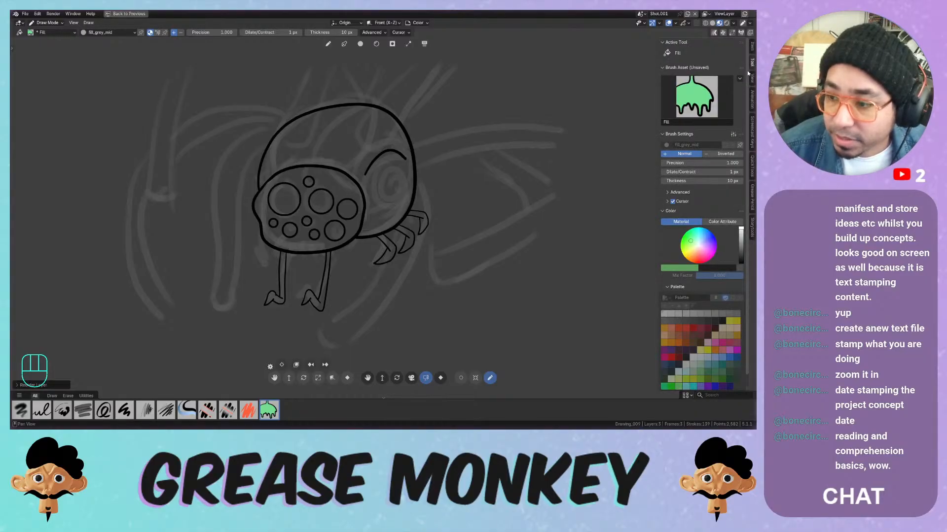
pyautogui.click(689, 193)
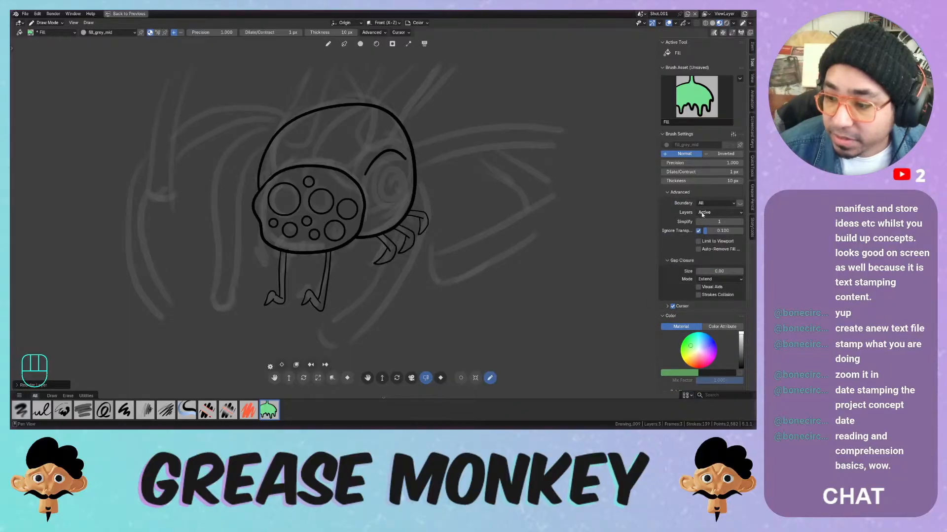
pyautogui.click(703, 213)
pyautogui.click(710, 236)
pyautogui.press('n')
pyautogui.click(350, 136)
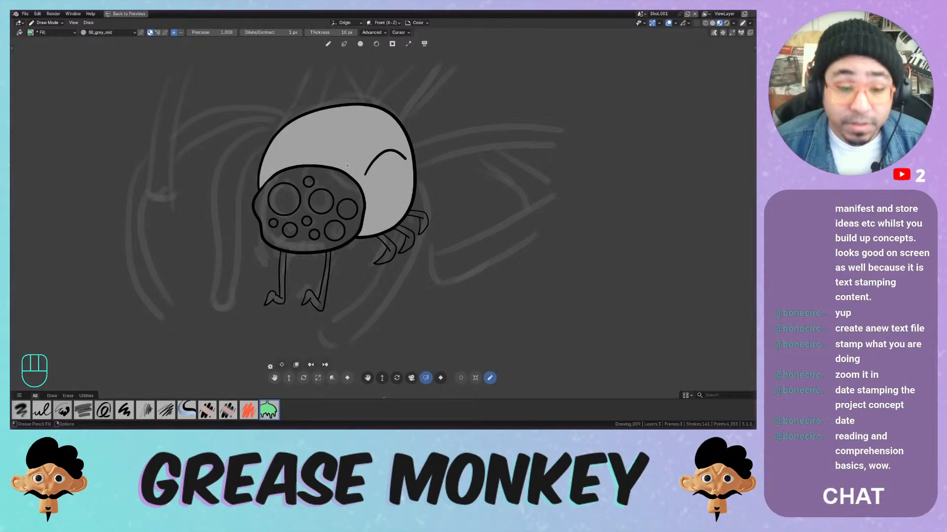
pyautogui.click(327, 177)
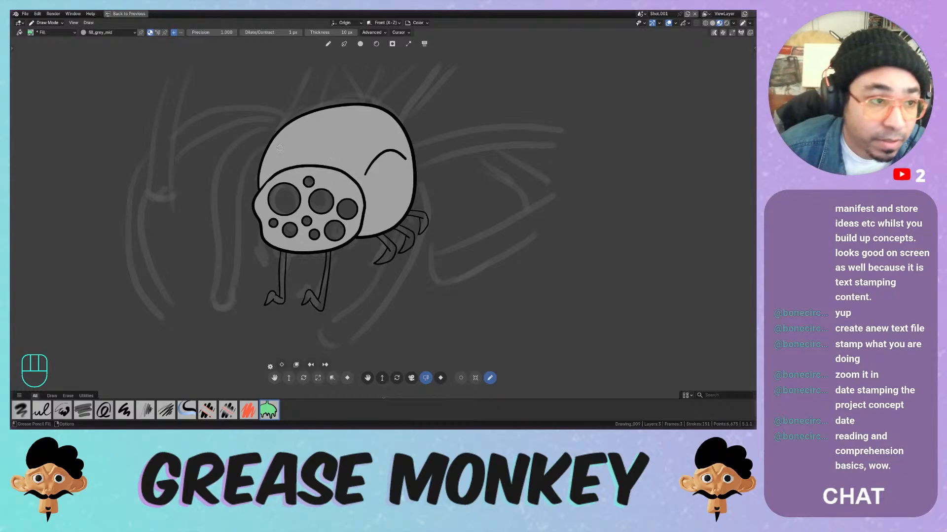
# Fill the creature's eyes with fill_grey_dark, leaving out the upper eye nearest the face's right edge
pyautogui.click(92, 32)
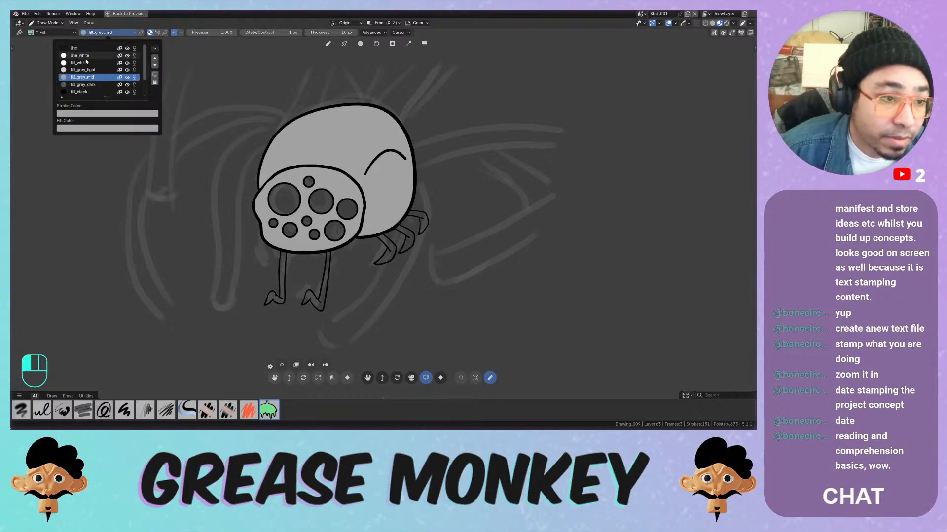
pyautogui.click(81, 85)
pyautogui.click(281, 199)
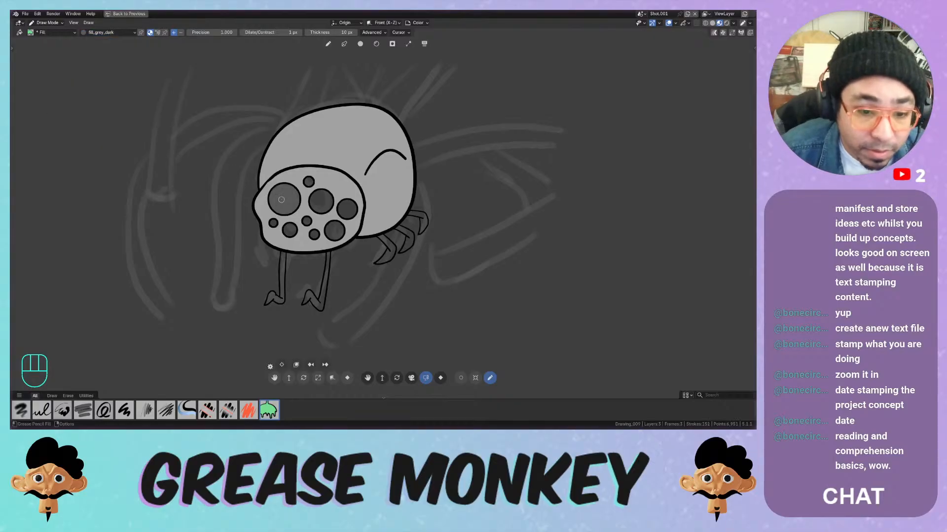
pyautogui.click(321, 201)
pyautogui.click(308, 183)
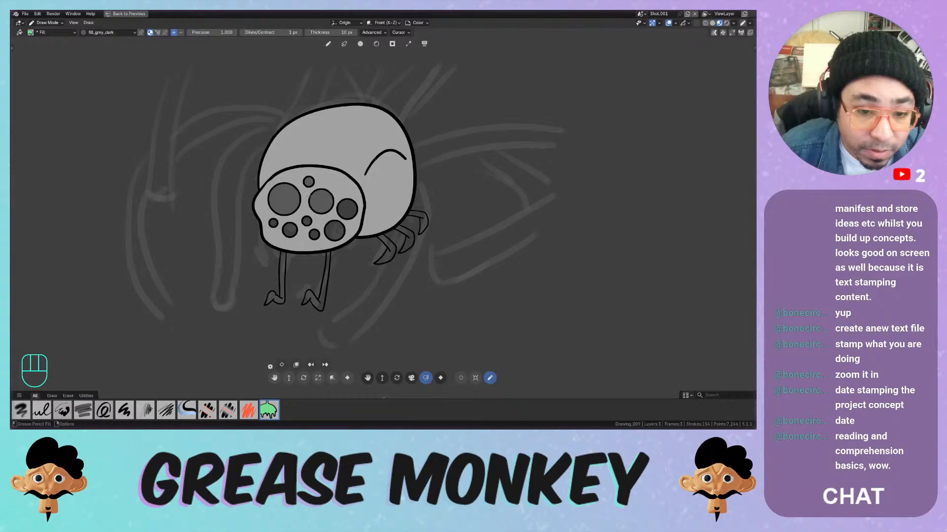
pyautogui.click(274, 224)
pyautogui.click(291, 229)
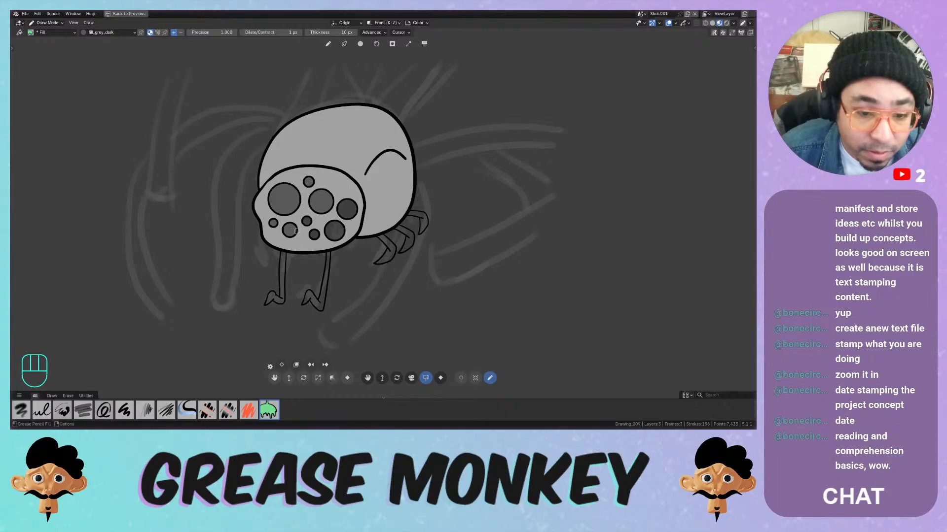
pyautogui.click(307, 221)
pyautogui.click(314, 234)
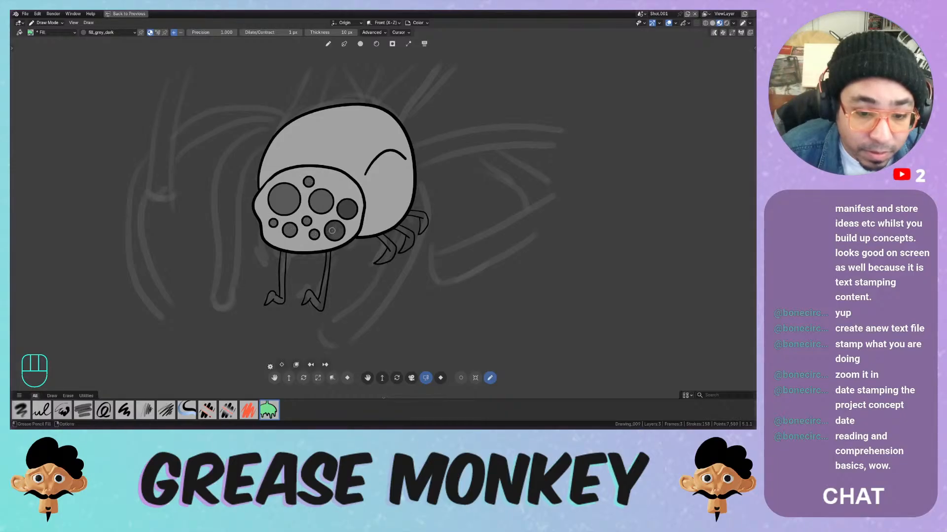
pyautogui.click(333, 230)
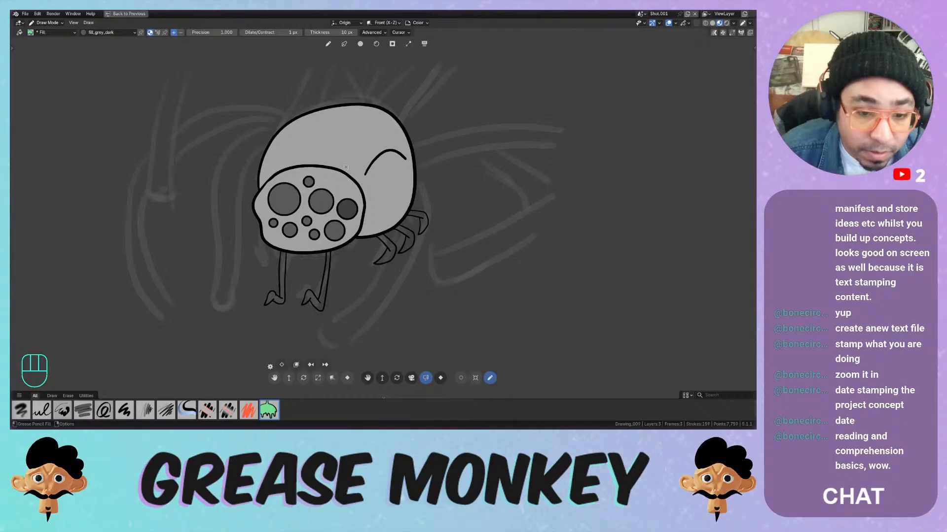
# Fill the two front legs and the three small clawed legs behind the body with fill_grey_mid
pyautogui.click(119, 32)
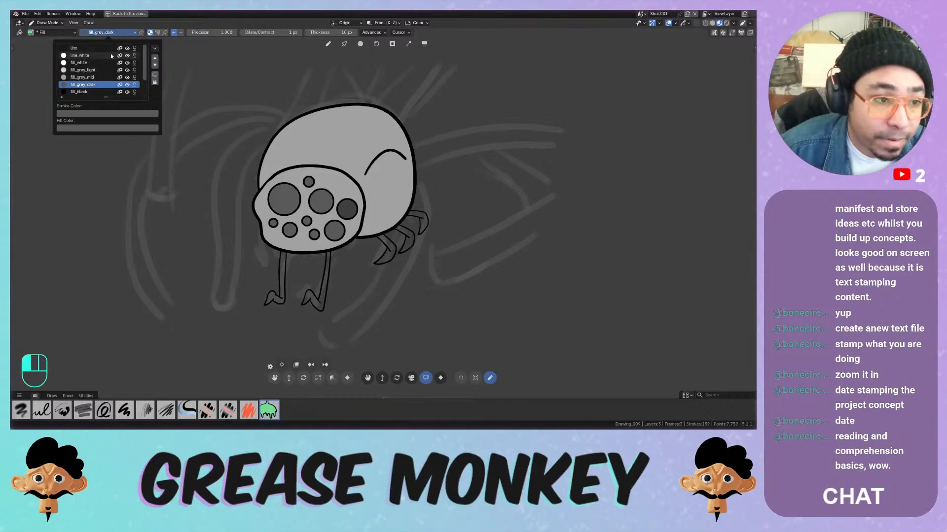
pyautogui.click(82, 77)
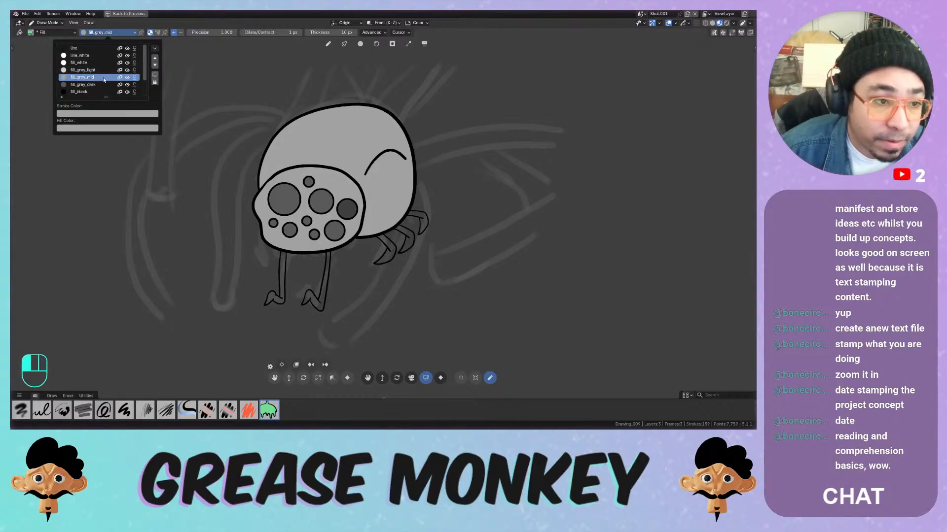
pyautogui.click(283, 263)
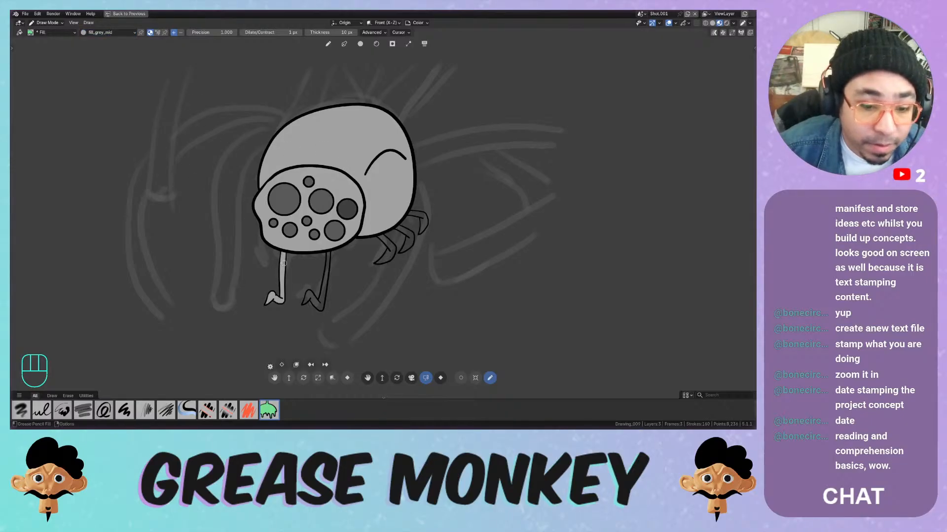
pyautogui.click(327, 264)
pyautogui.click(387, 243)
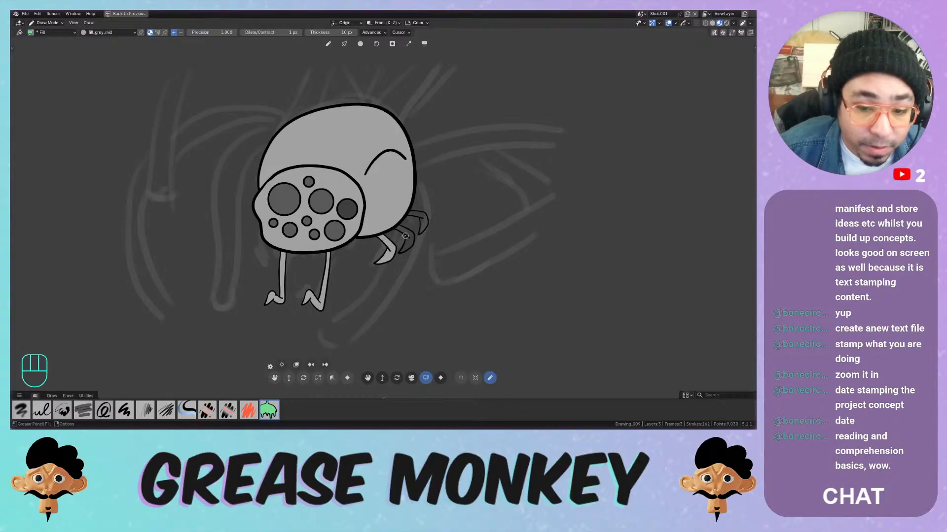
pyautogui.click(405, 236)
pyautogui.click(423, 217)
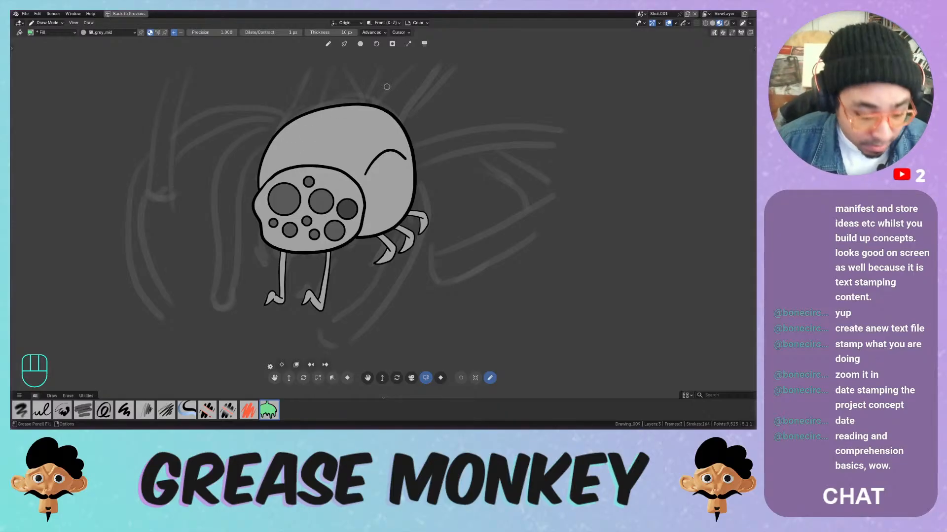
# Leave local view to show the full scene, then check the composition with Camera Mirror Flip and flip it back
pyautogui.press('KP_Multiply')
pyautogui.press('KP_Divide')
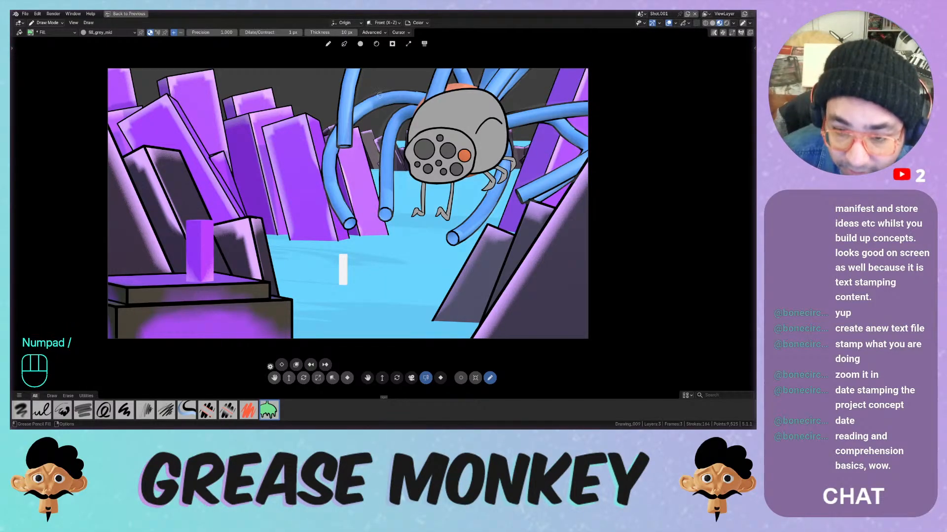
pyautogui.press('q')
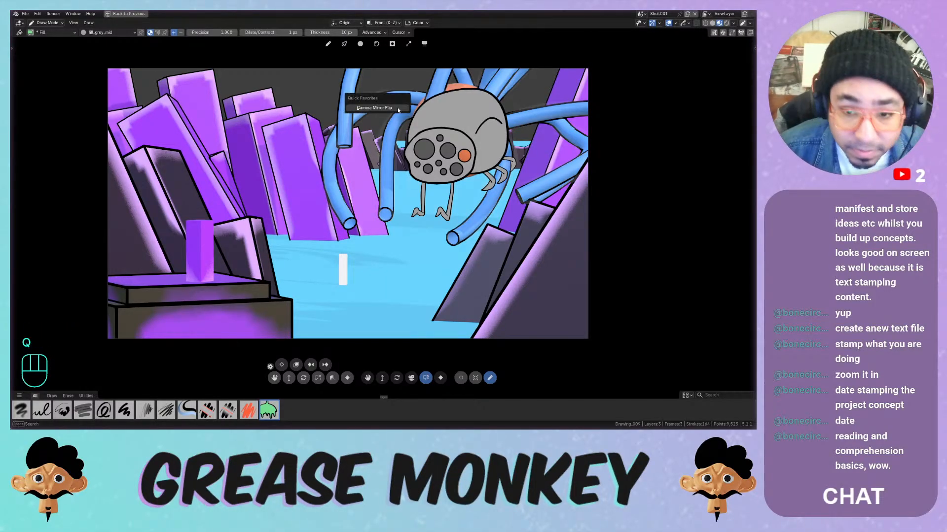
pyautogui.click(394, 107)
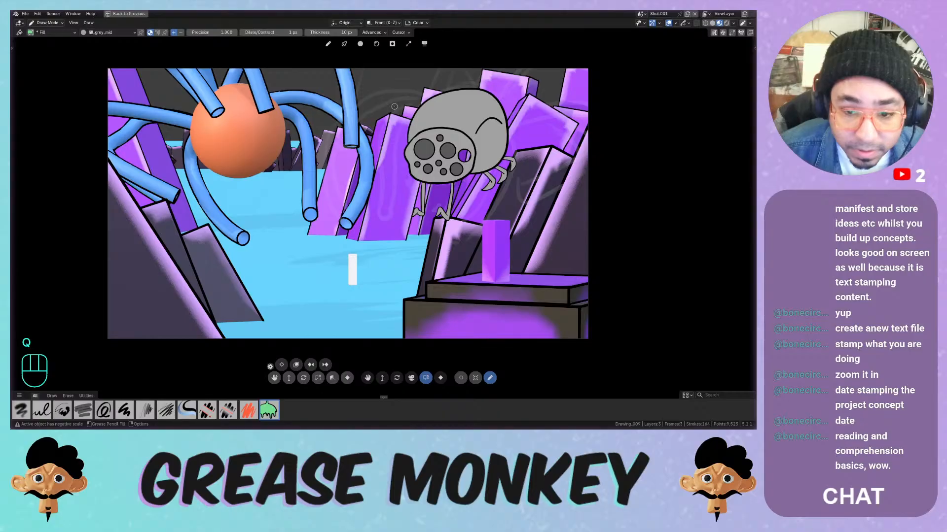
pyautogui.press('q')
pyautogui.click(396, 106)
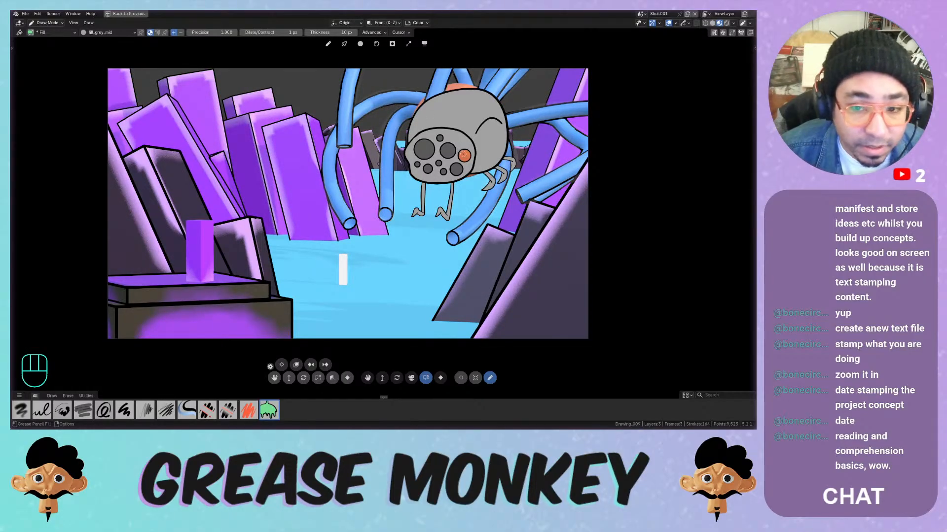
# Undo a mid-grey test fill in the remaining unfilled eye and fill it with fill_grey_dark instead
pyautogui.click(464, 155)
pyautogui.hotkey('ctrl', 'z')
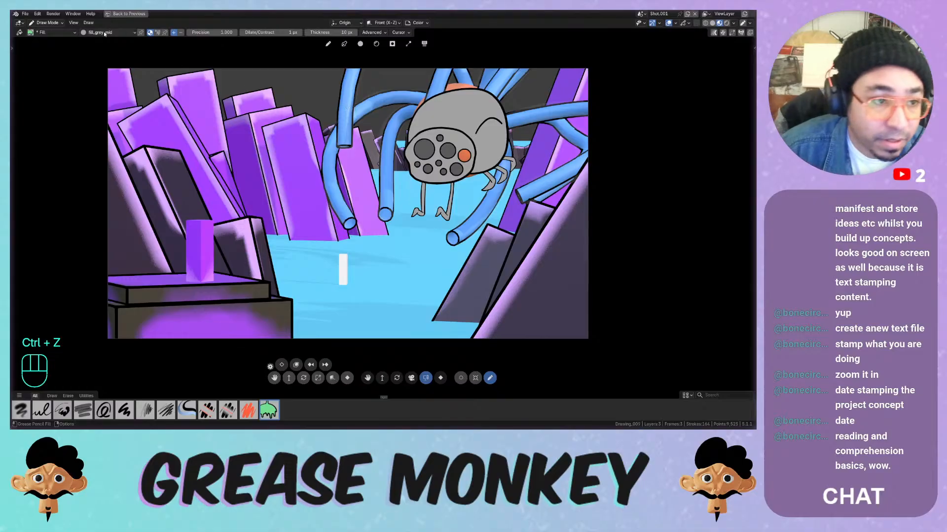
pyautogui.click(106, 32)
pyautogui.click(89, 85)
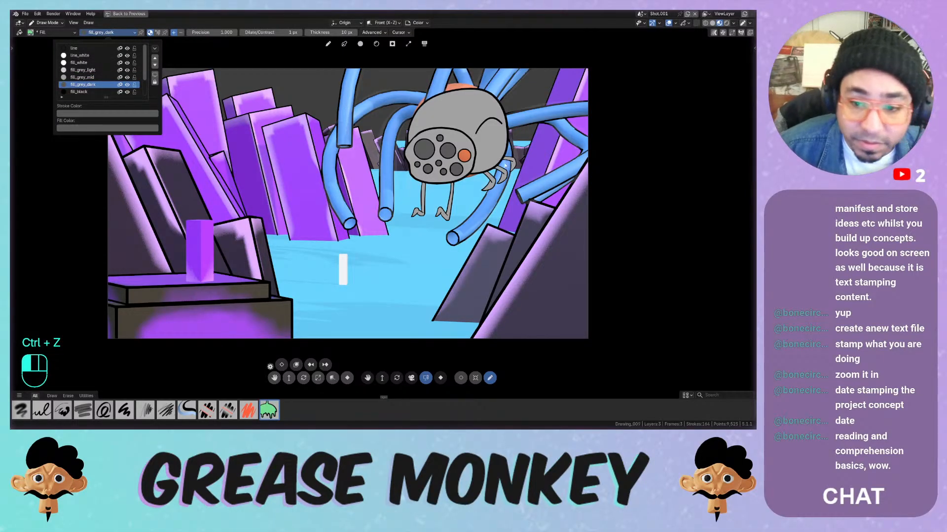
pyautogui.click(464, 155)
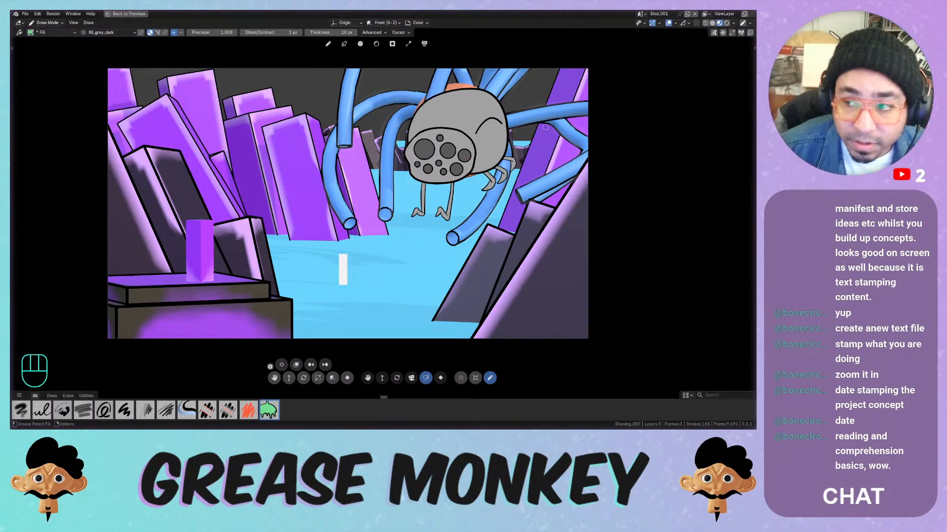
# Toggle the Color layer's visibility off and on to compare the grey fills with the underlying orange sphere
pyautogui.press('n')
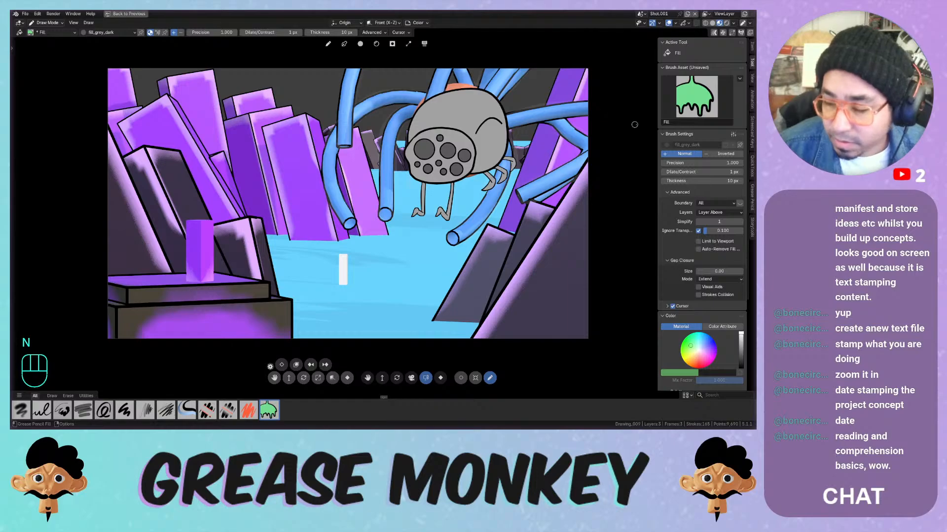
pyautogui.click(752, 225)
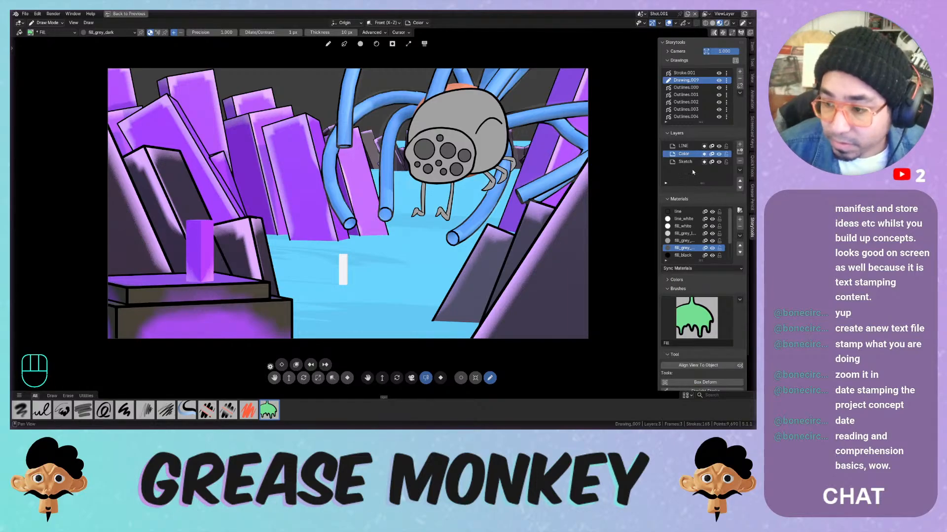
pyautogui.click(719, 154)
pyautogui.click(719, 154)
pyautogui.click(719, 155)
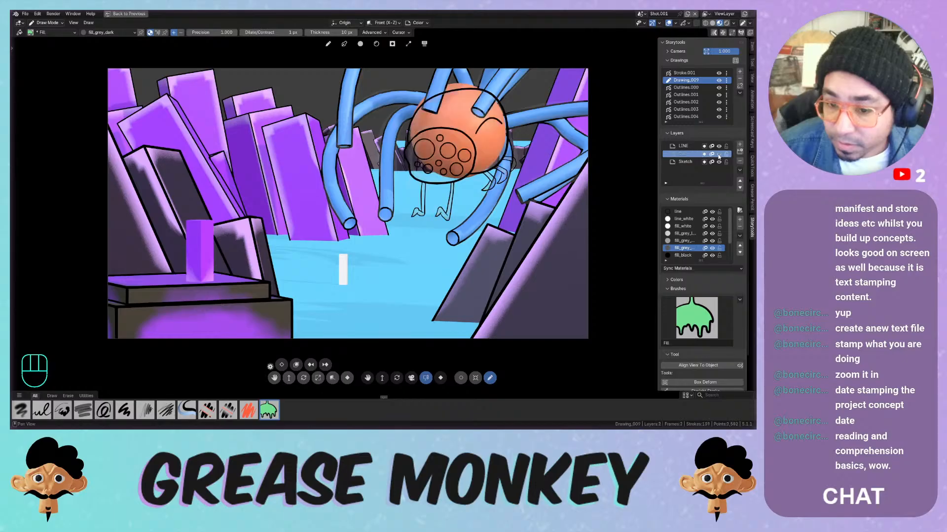
pyautogui.click(719, 155)
pyautogui.click(719, 155)
pyautogui.click(719, 154)
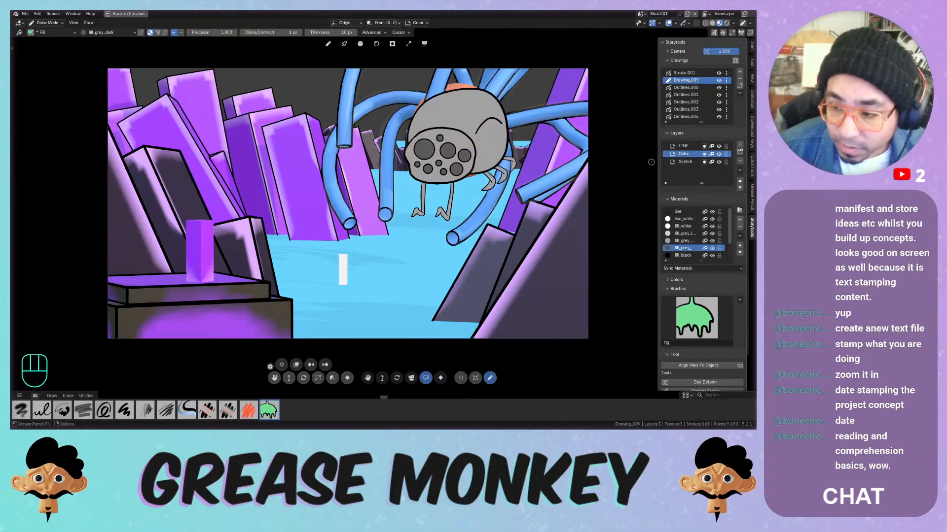
# Make LINE the active layer and lock the Sketch layer, leaving LINE and Color unlocked
pyautogui.keyDown('shift'); pyautogui.click(680, 147); pyautogui.keyUp('shift')
pyautogui.keyDown('shift'); pyautogui.click(681, 154); pyautogui.keyUp('shift')
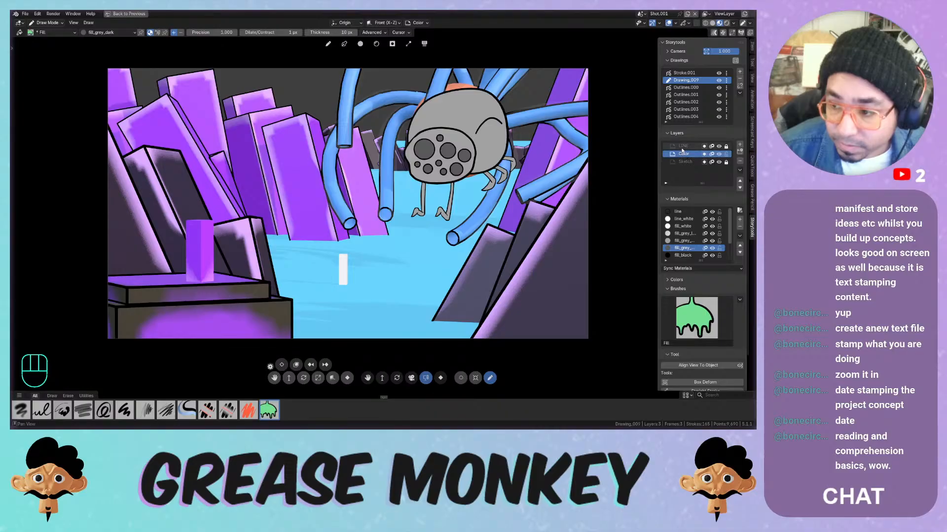
pyautogui.click(681, 147)
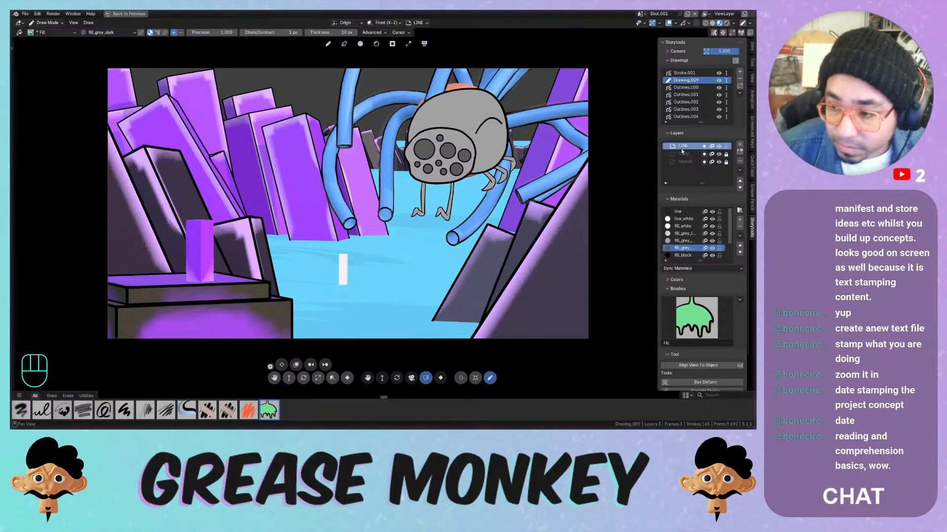
pyautogui.click(726, 154)
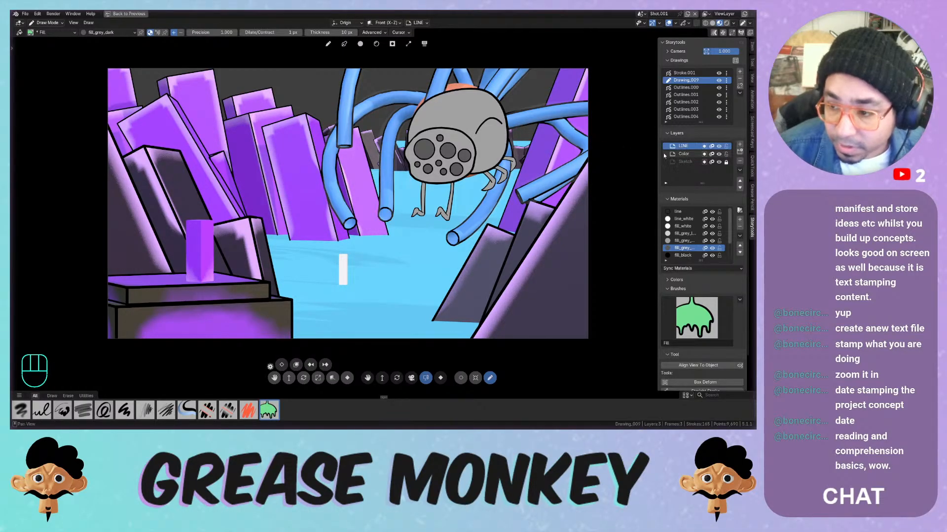
# Select all of the creature's unlocked strokes in Edit Mode, shift them slightly left and rotate them about 3°
pyautogui.press('Tab')
pyautogui.press('a')
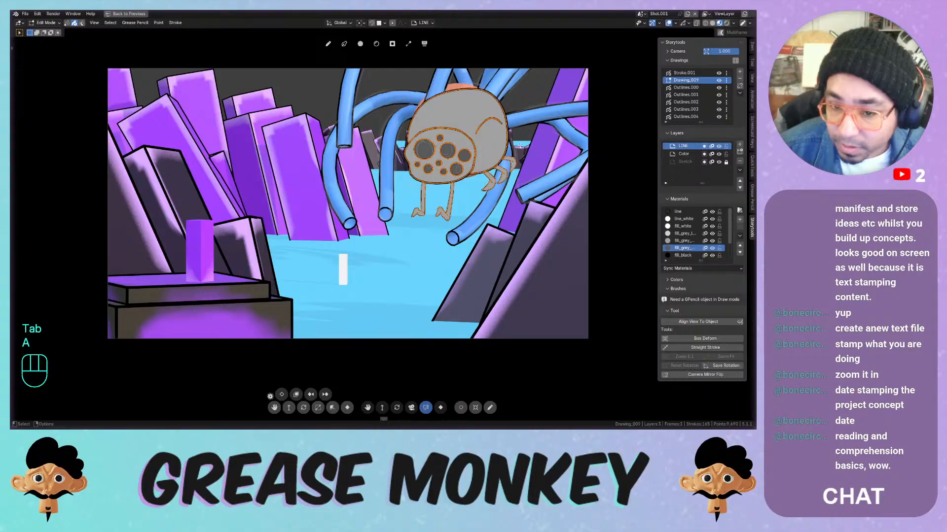
pyautogui.press('g')
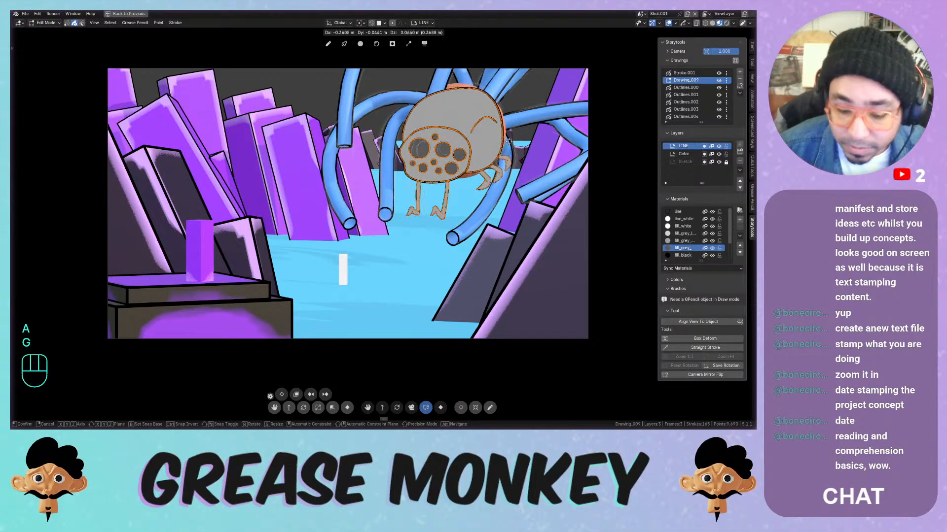
pyautogui.click(517, 141)
pyautogui.press('r')
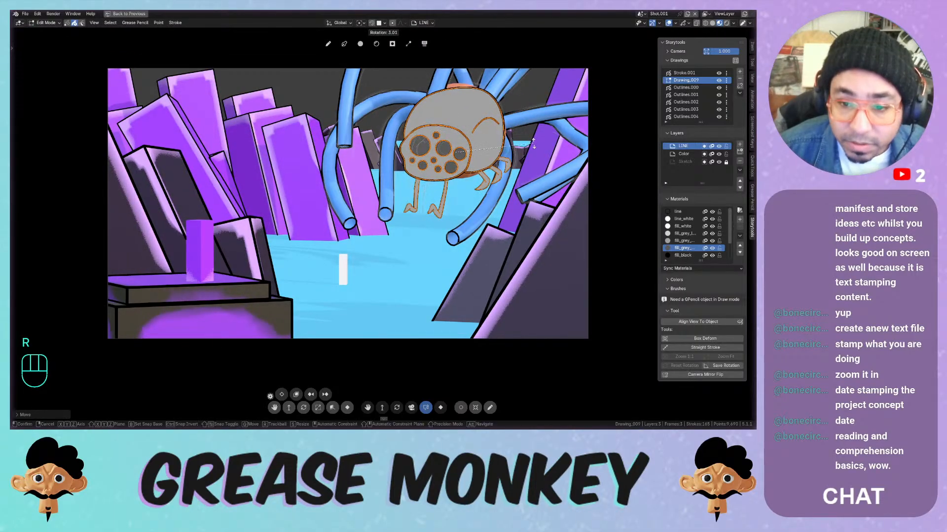
pyautogui.click(533, 143)
# Scale the creature up by about 1.07, nudge it slightly downward and rotate it by about -1.71°
pyautogui.press('s')
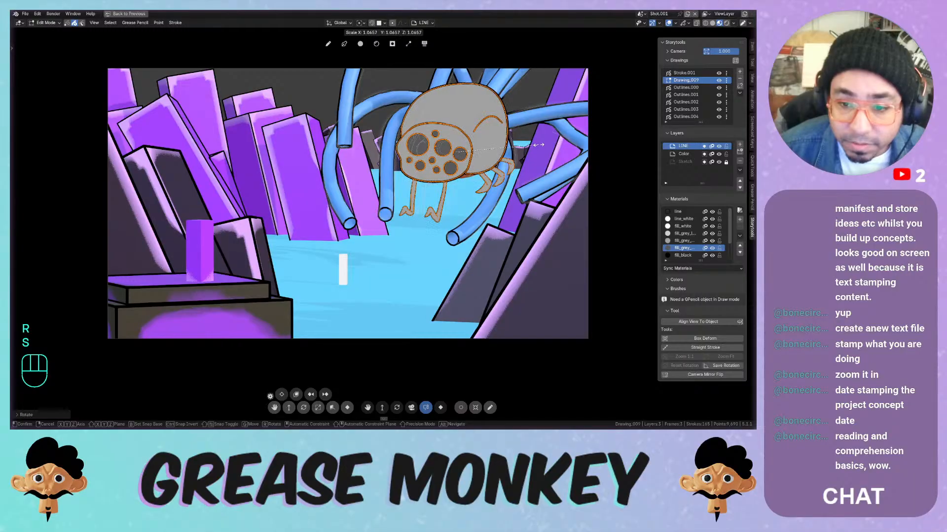
pyautogui.click(539, 145)
pyautogui.press('g')
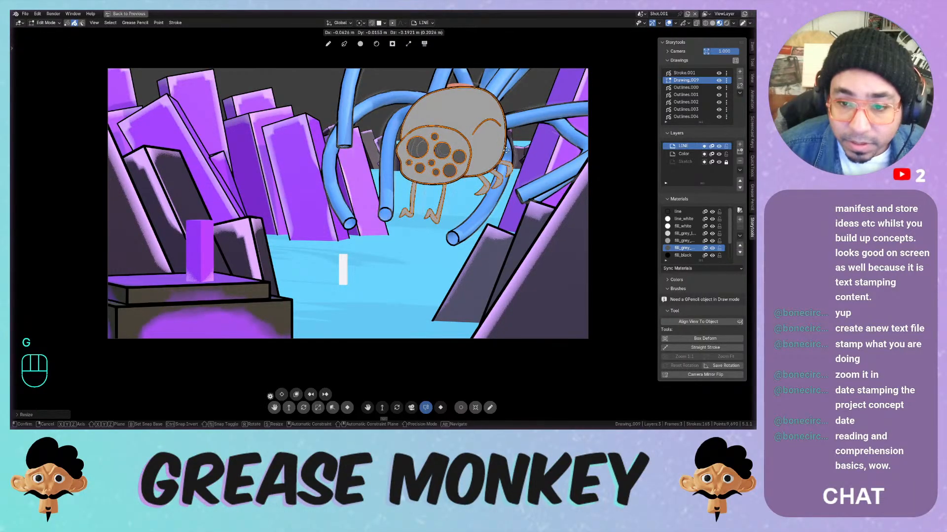
pyautogui.click(507, 148)
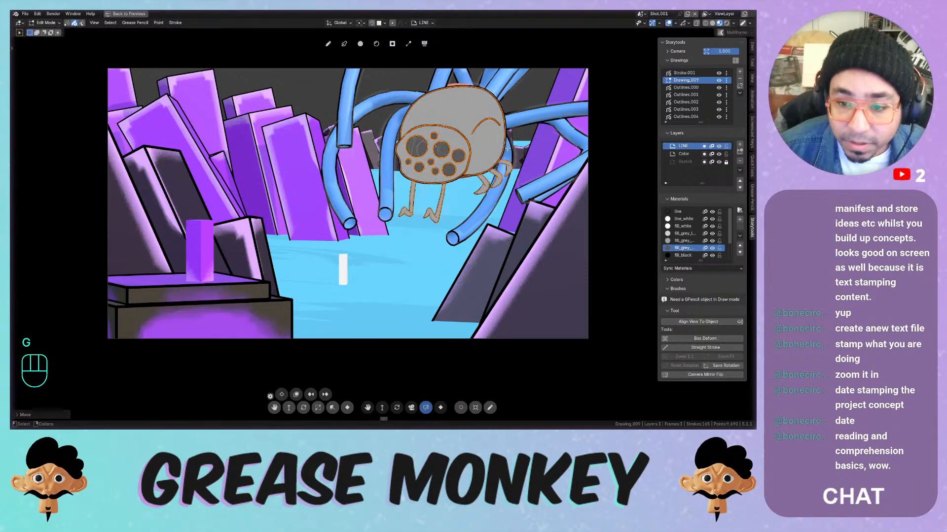
pyautogui.press('r')
pyautogui.click(517, 138)
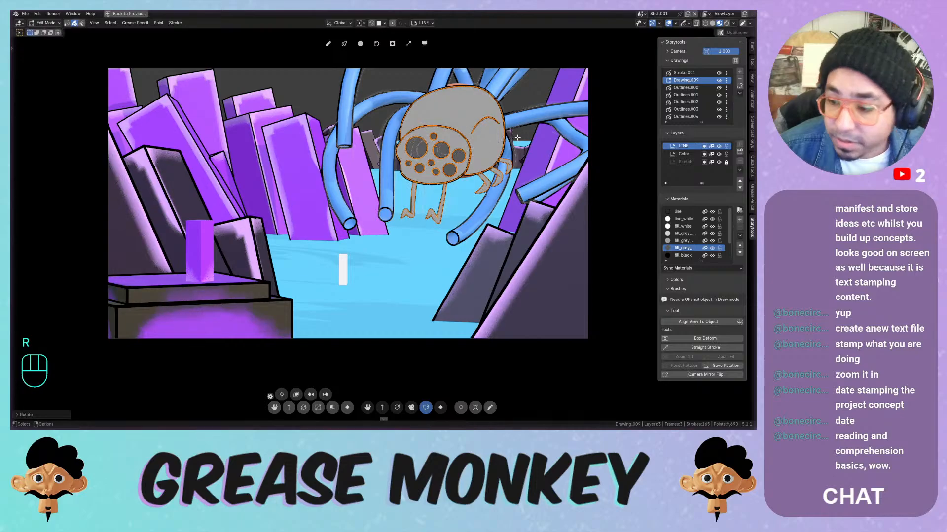
# Start Box Deform on the selected creature strokes with a 4x4 cage in Spline mode
pyautogui.click(751, 189)
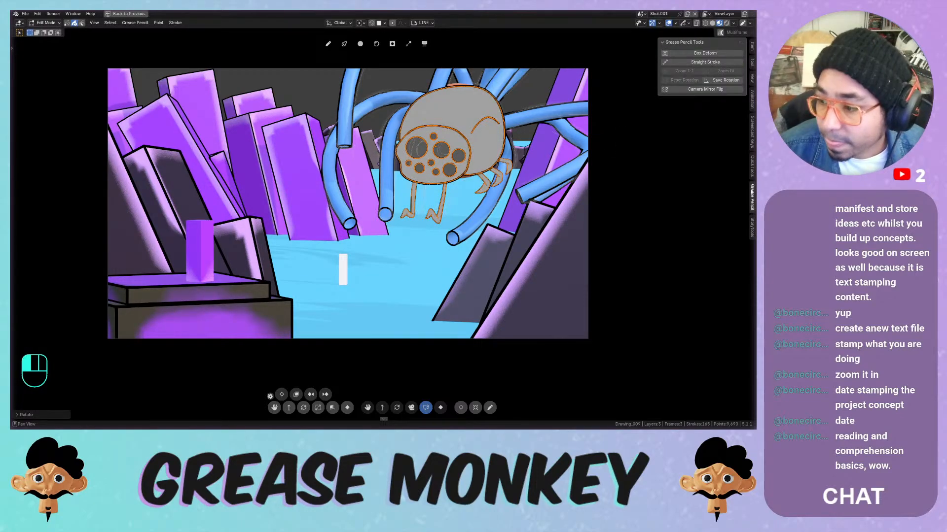
pyautogui.click(700, 53)
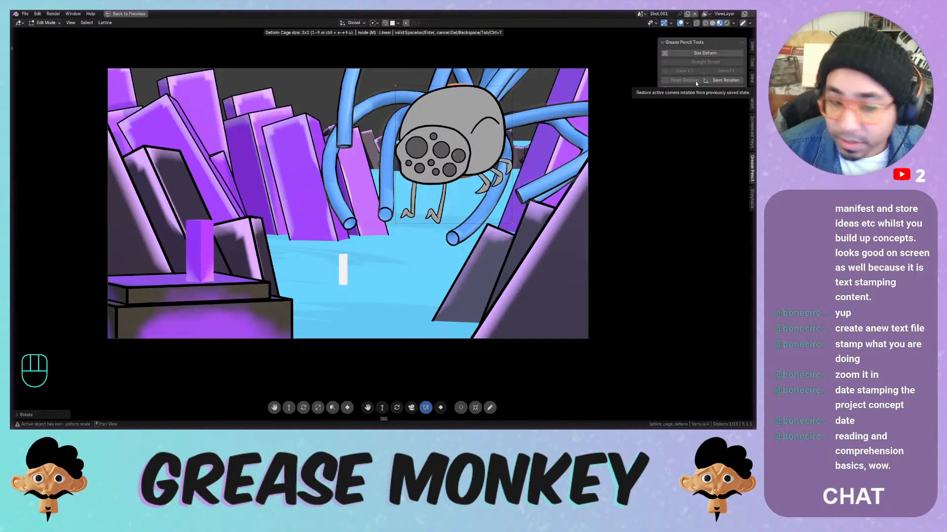
pyautogui.click(49, 414)
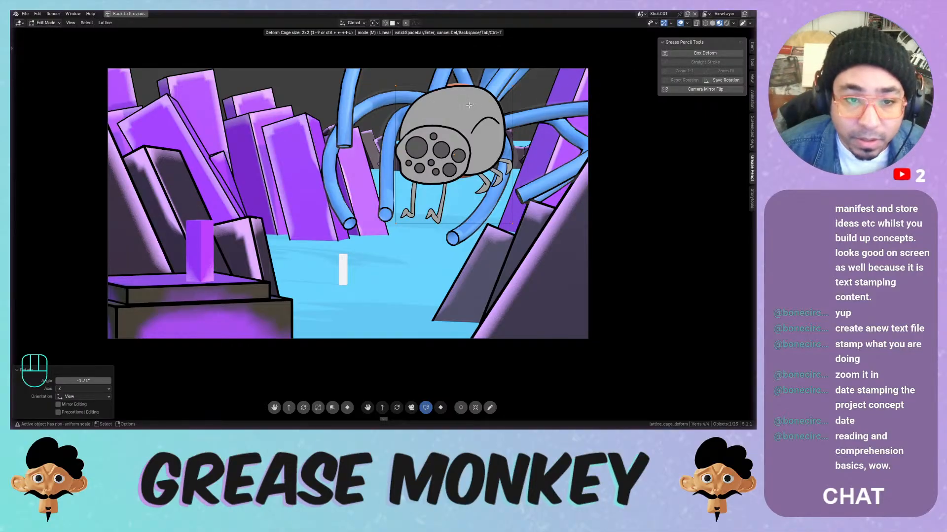
pyautogui.press('3')
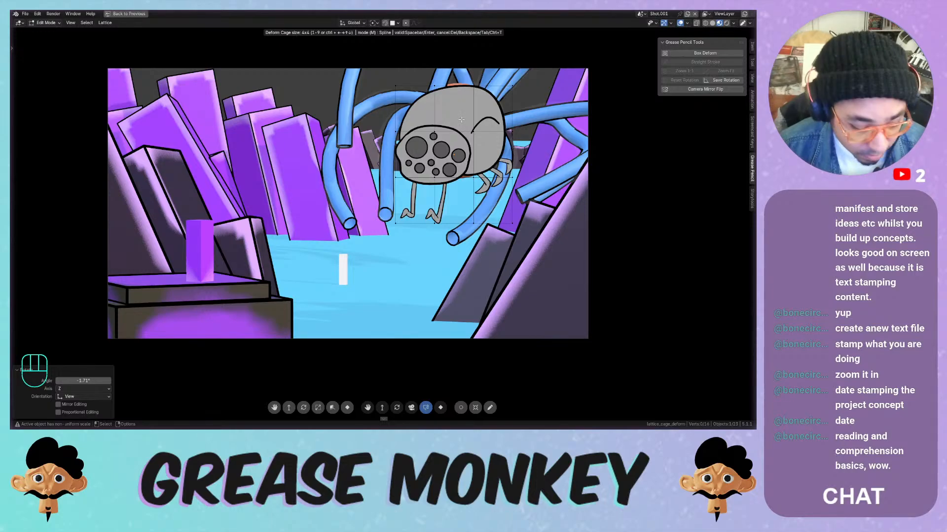
pyautogui.press('m')
pyautogui.press('m')
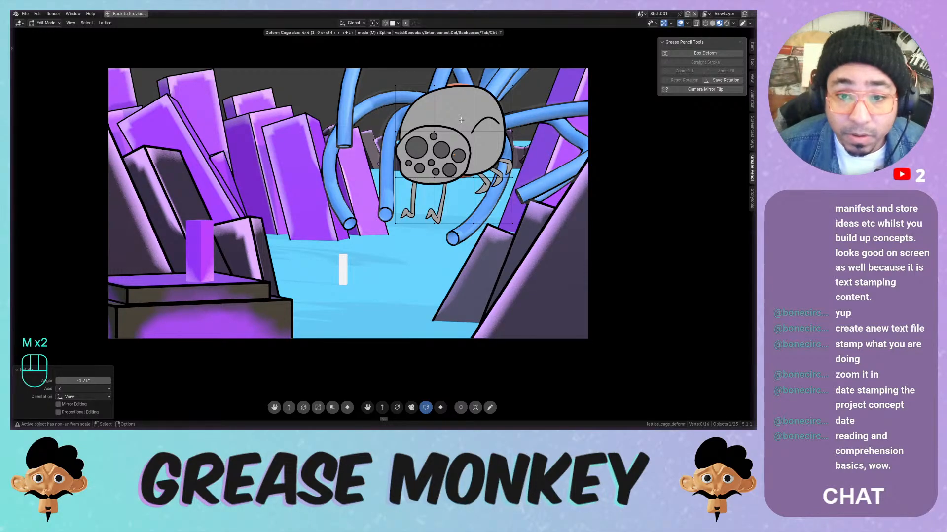
pyautogui.press('4')
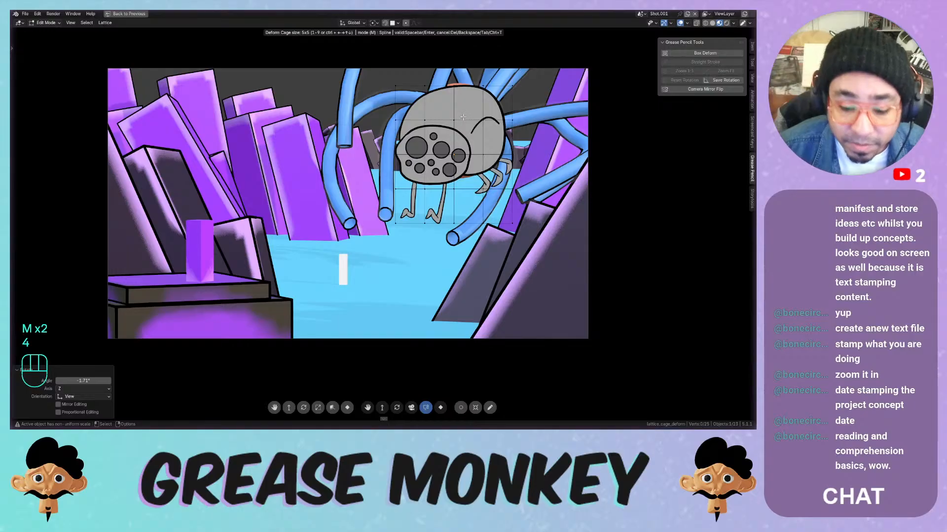
pyautogui.press('3')
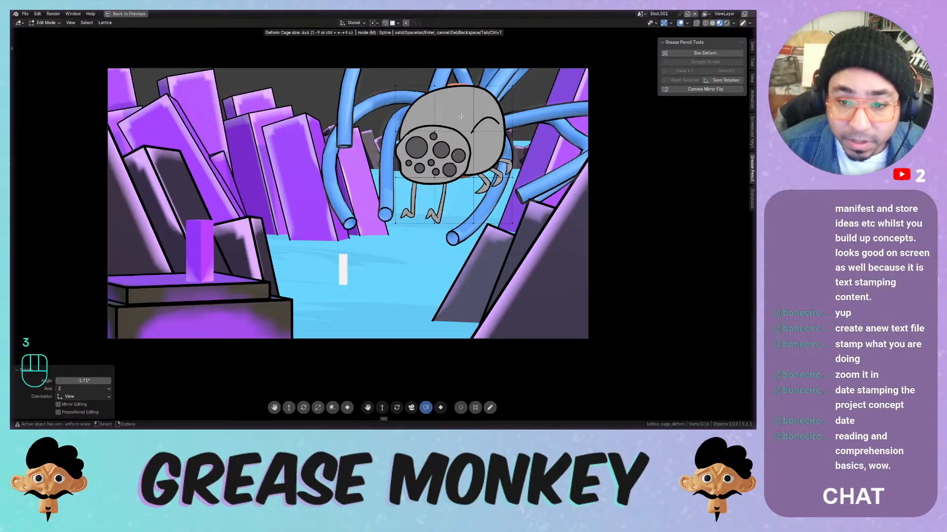
# Reshape the creature by pulling the cage's upper corner, side, lower and inner points slightly, and apply the deformation
pyautogui.click(397, 87)
pyautogui.moveTo(395, 86); pyautogui.dragTo(499, 94)
pyautogui.moveTo(513, 132); pyautogui.dragTo(514, 132)
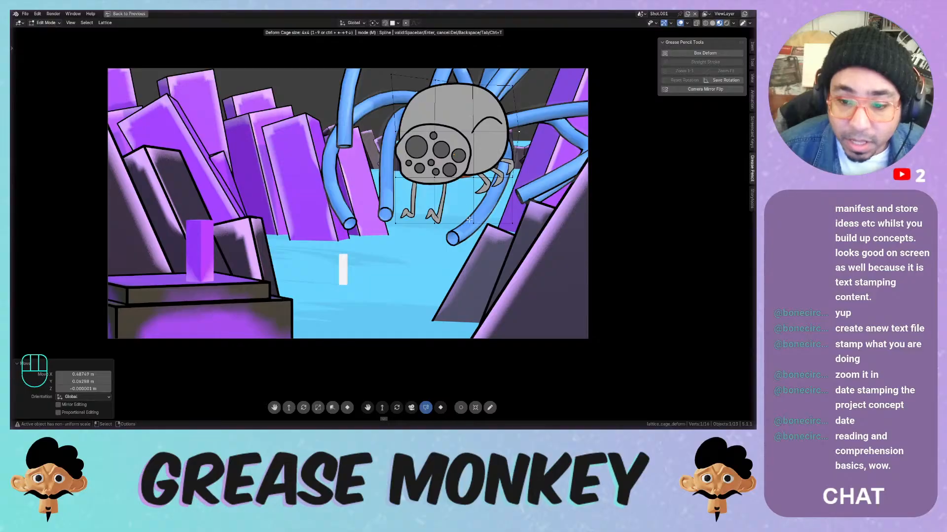
pyautogui.moveTo(469, 219); pyautogui.dragTo(474, 183)
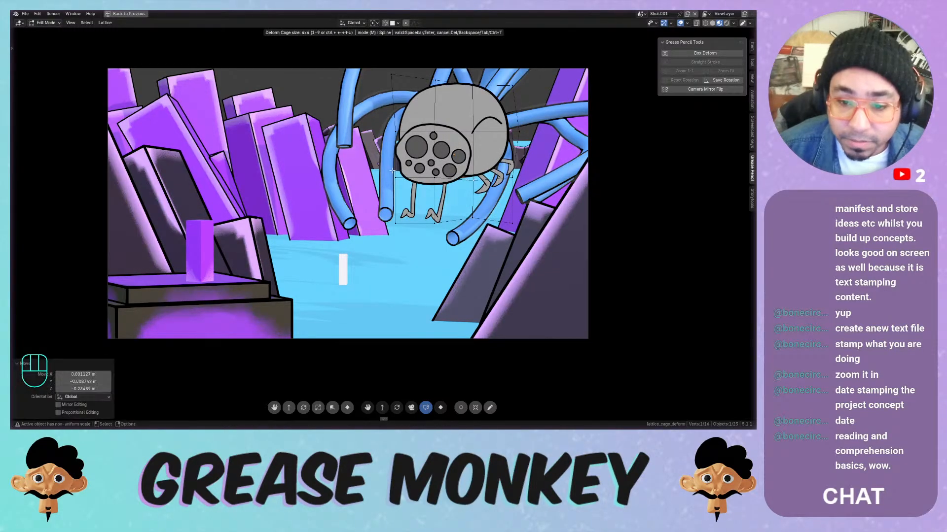
pyautogui.moveTo(392, 171); pyautogui.dragTo(394, 180)
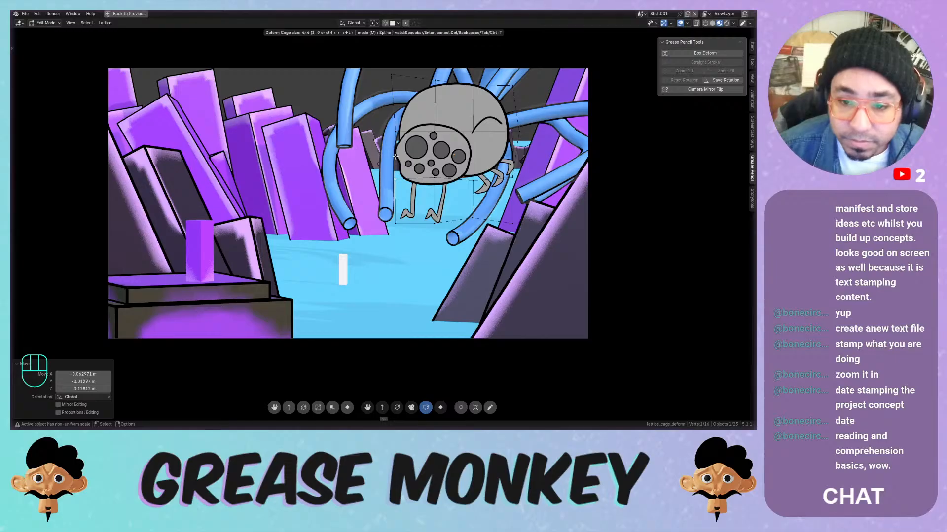
pyautogui.moveTo(396, 130); pyautogui.dragTo(470, 131)
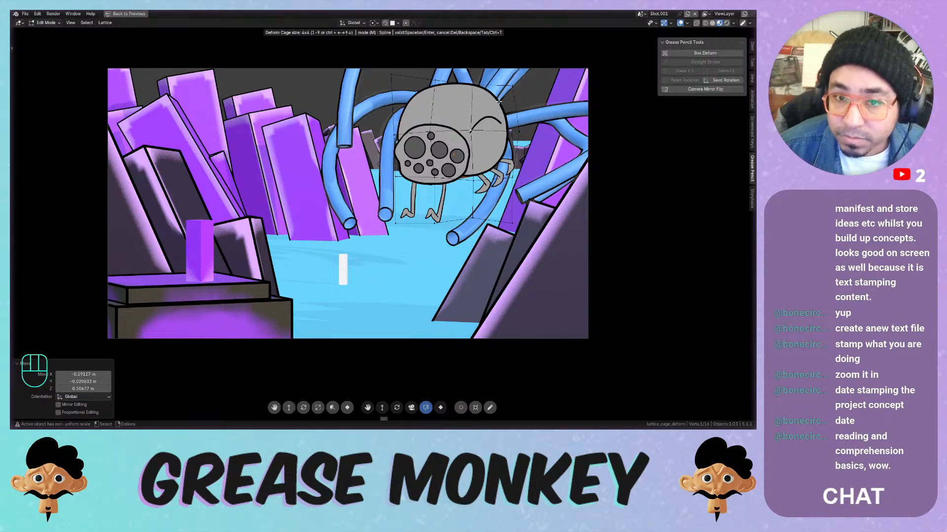
pyautogui.press('space')
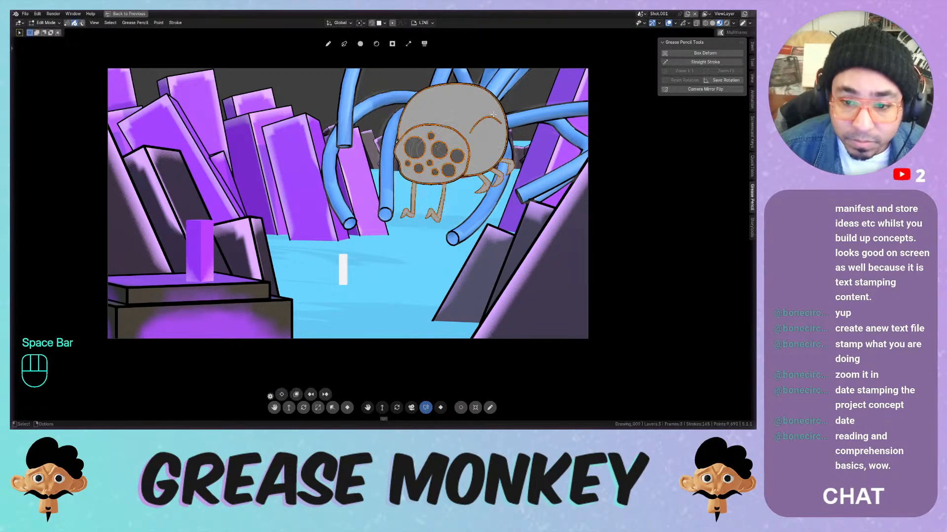
# Restore the maximized viewport to the full Storyboarding layout and save the file
pyautogui.press('n')
pyautogui.press('n')
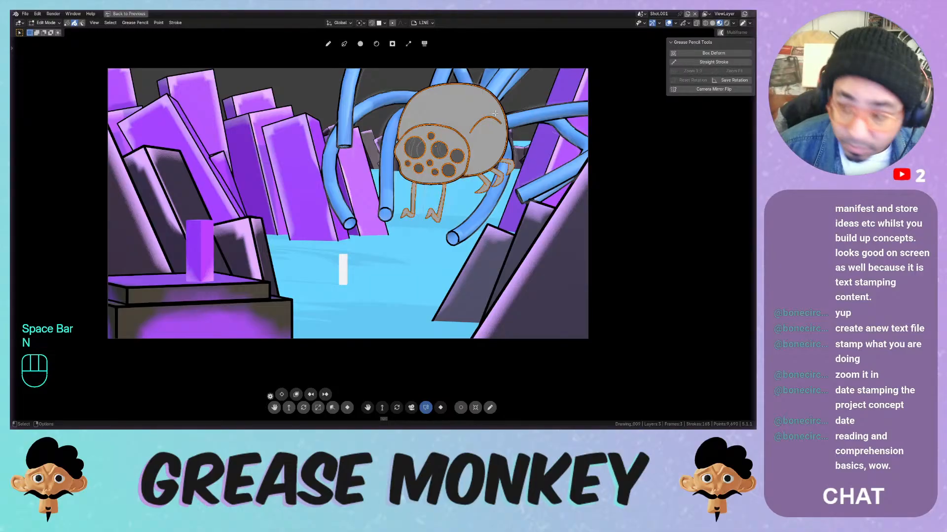
pyautogui.hotkey('ctrl', 'space')
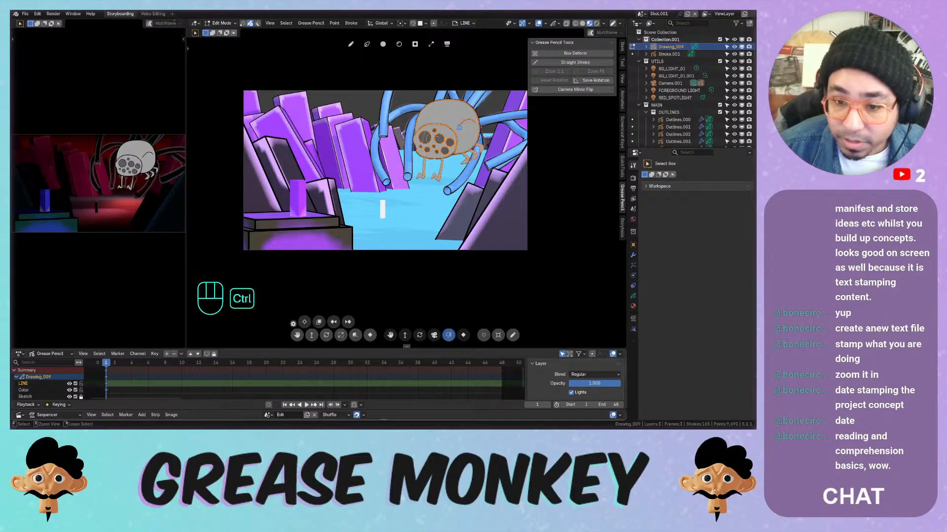
pyautogui.hotkey('ctrl', 's')
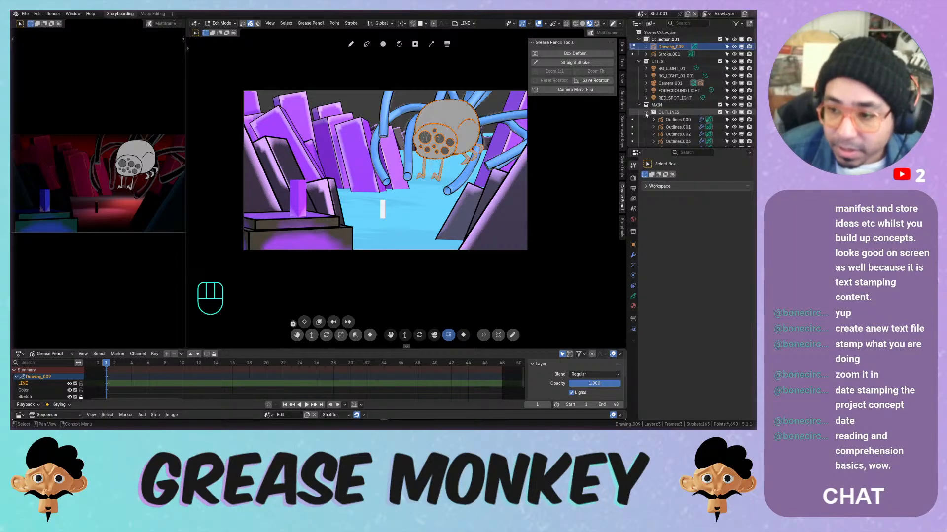
# Expand the MECH hierarchy in the MAIN collection and select its TENT curve object, viewing the scene from outside the camera
pyautogui.click(639, 105)
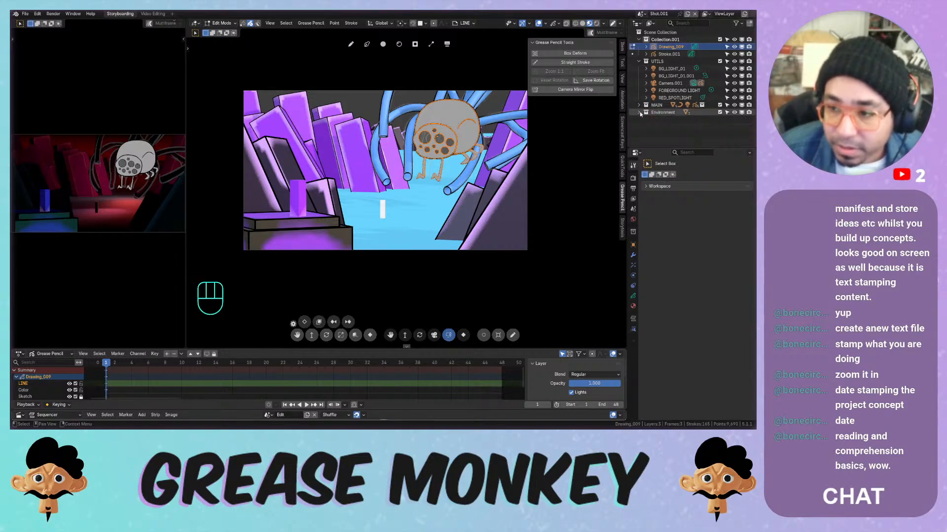
pyautogui.click(639, 105)
pyautogui.moveTo(643, 106); pyautogui.dragTo(678, 61, button='middle')
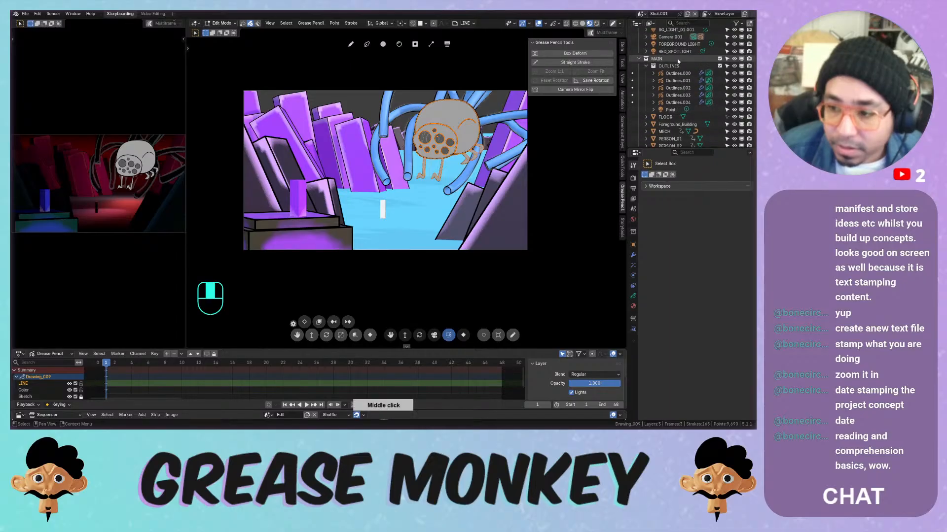
pyautogui.moveTo(659, 99); pyautogui.dragTo(669, 67, button='middle')
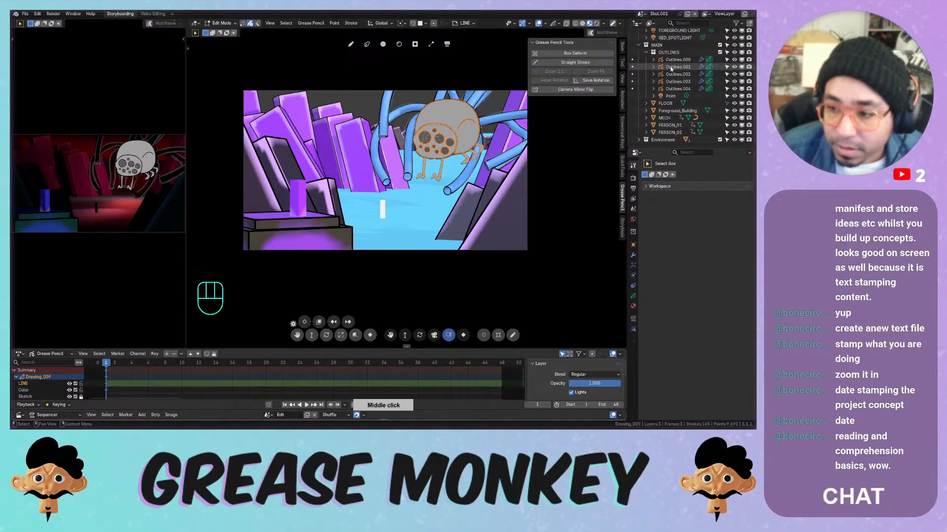
pyautogui.click(646, 118)
pyautogui.moveTo(652, 120); pyautogui.dragTo(671, 48, button='middle')
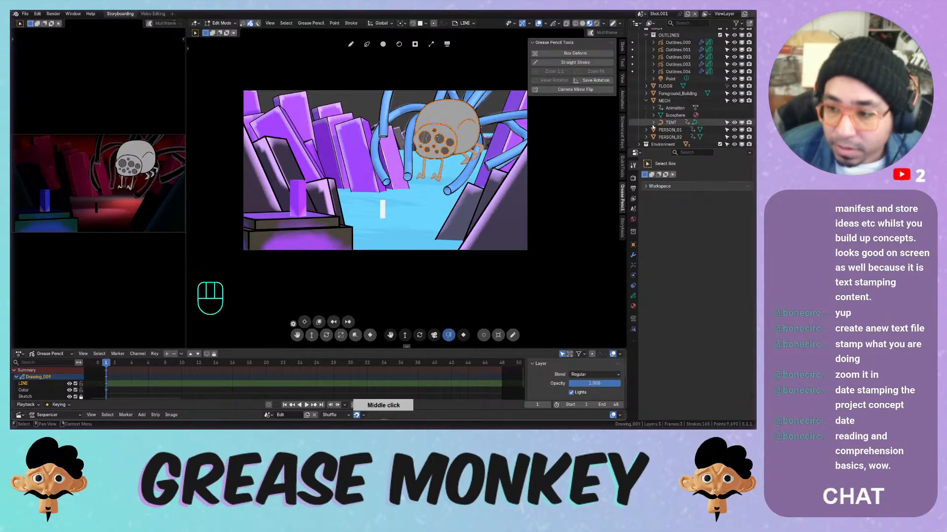
pyautogui.click(653, 122)
pyautogui.moveTo(661, 104); pyautogui.dragTo(669, 74, button='middle')
pyautogui.click(666, 104)
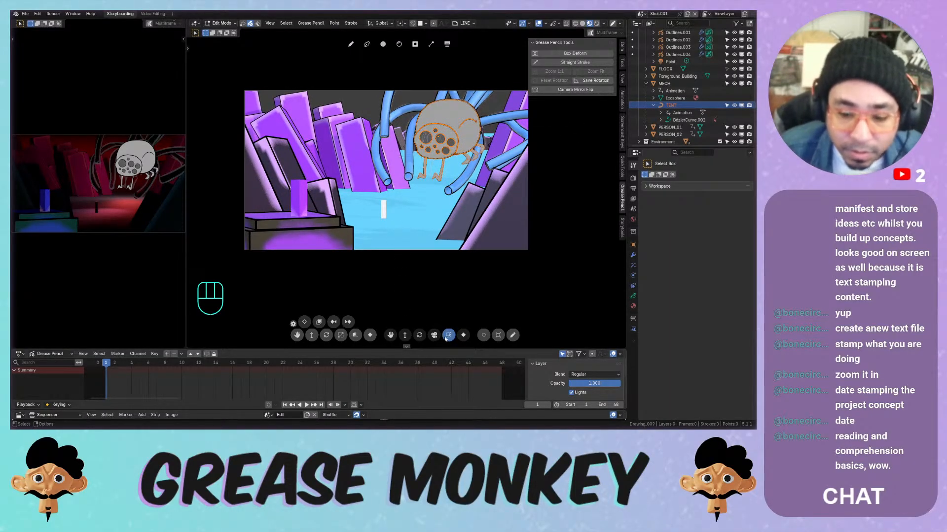
pyautogui.moveTo(399, 159); pyautogui.dragTo(470, 217, button='middle')
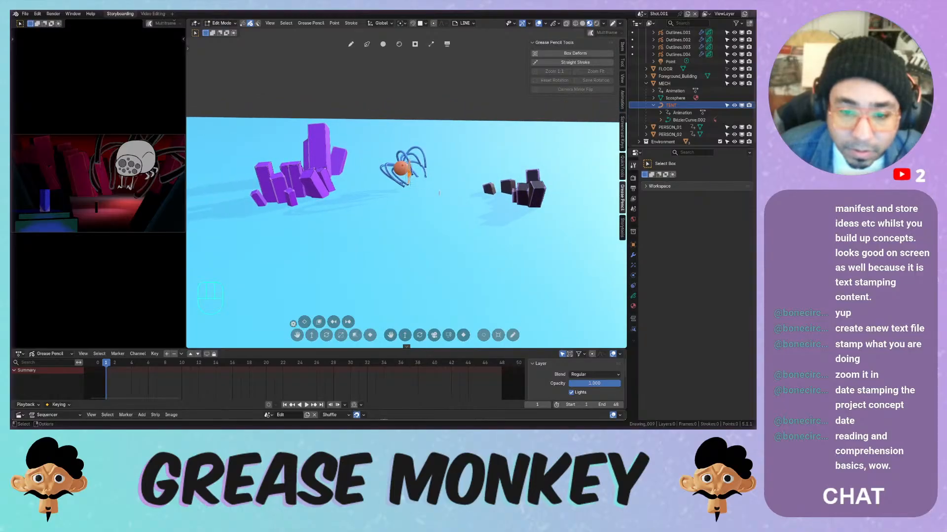
# Leave Edit Mode for Object Mode, hide the MECH sphere in the viewport, and return to the camera view
pyautogui.click(225, 23)
pyautogui.click(227, 31)
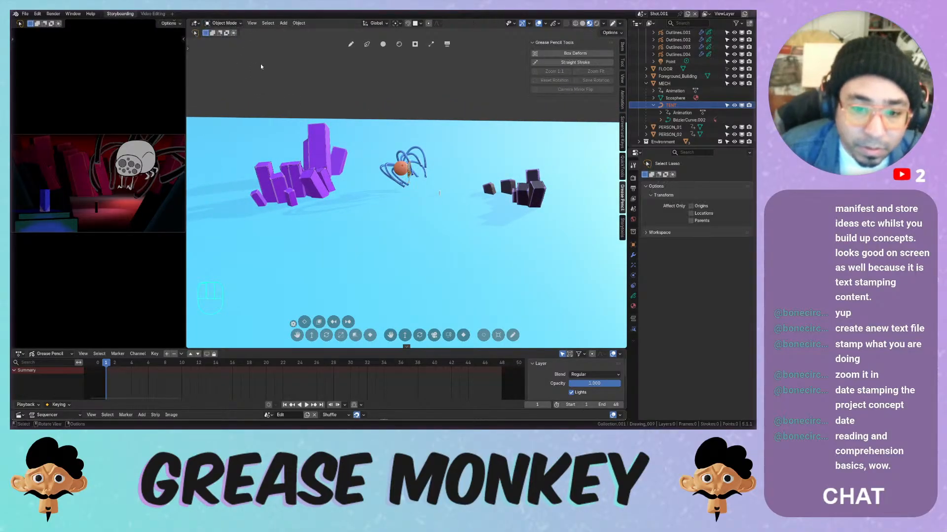
pyautogui.click(400, 172)
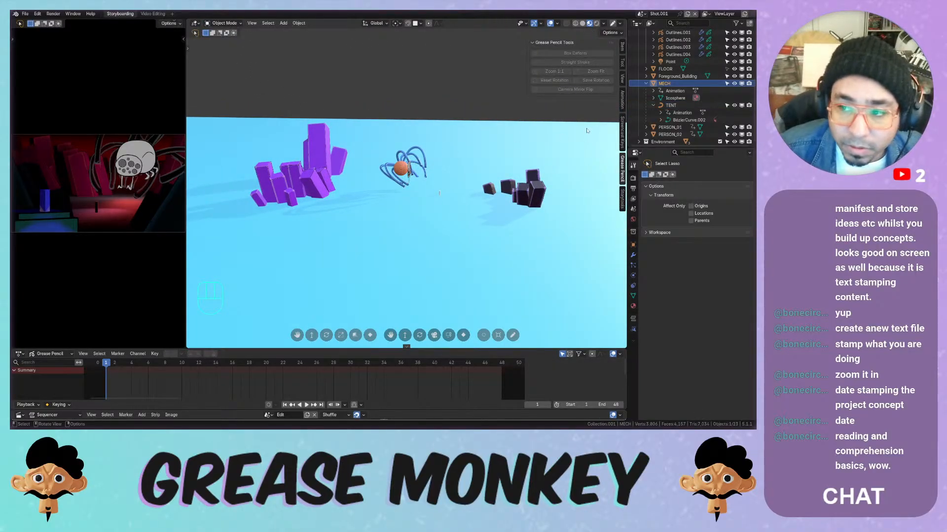
pyautogui.click(733, 83)
pyautogui.click(733, 84)
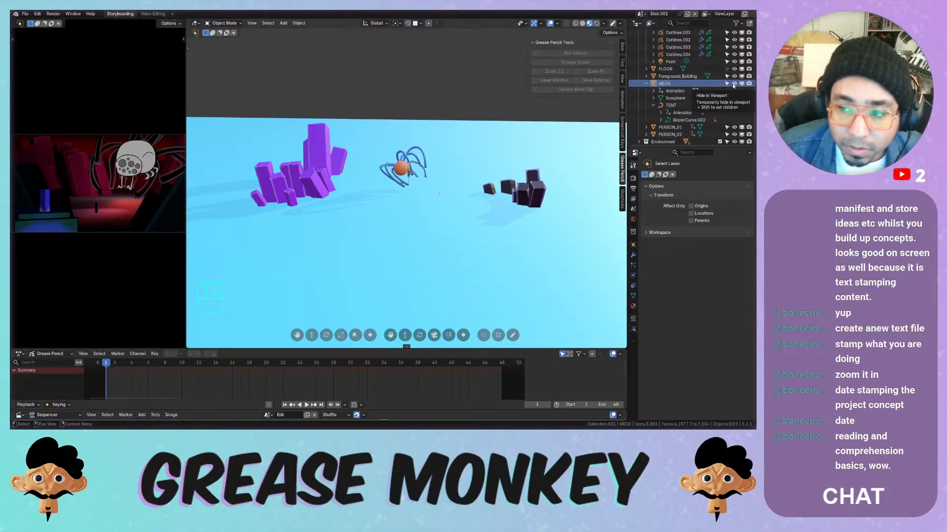
pyautogui.click(733, 84)
pyautogui.moveTo(325, 148); pyautogui.dragTo(345, 149, button='middle')
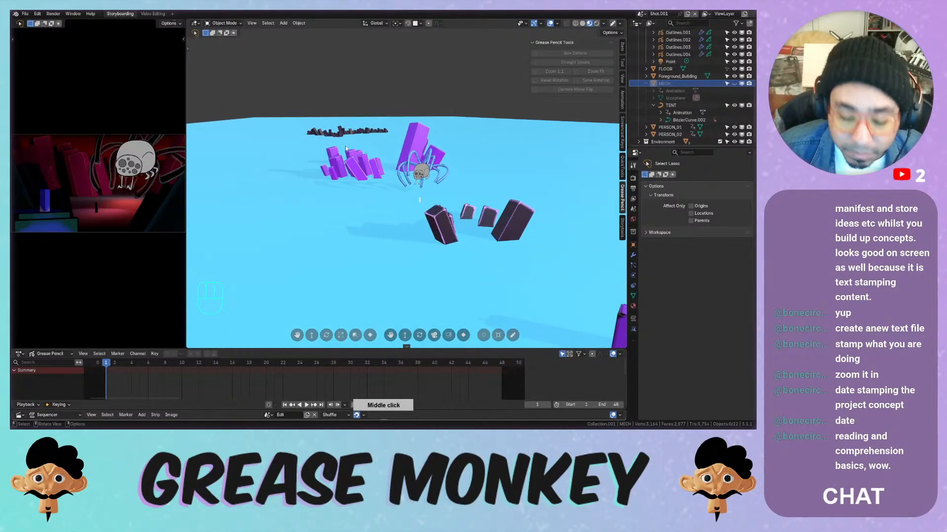
pyautogui.press('KP_0')
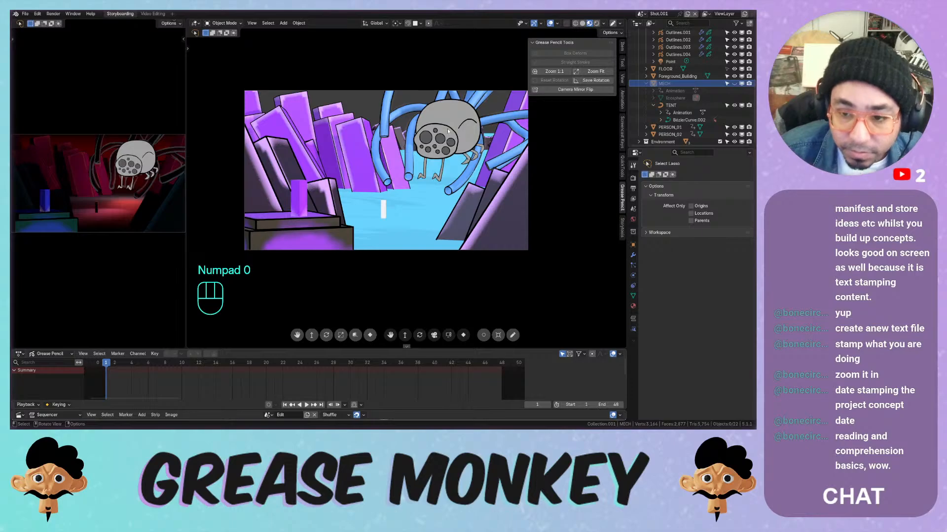
# Select the Drawing_009 creature drawing, display its object properties, and save the file
pyautogui.scroll(5, 671, 98)
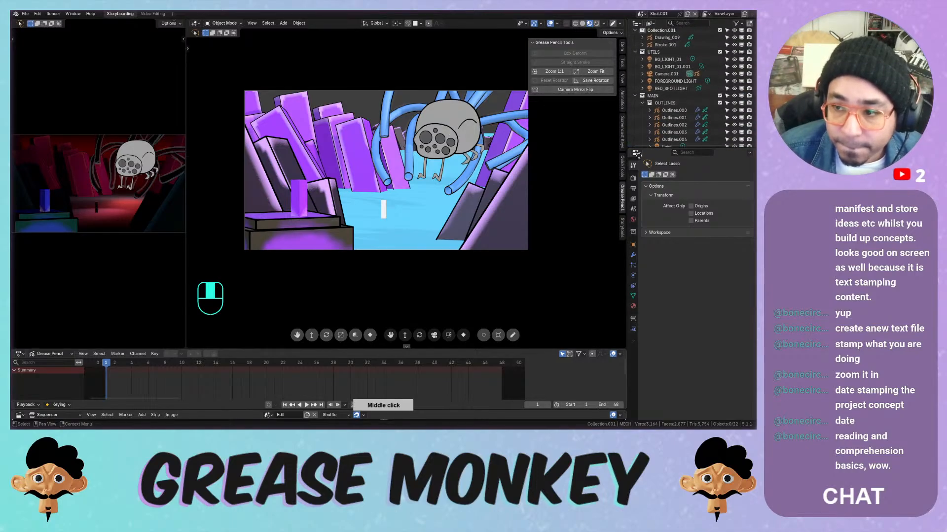
pyautogui.click(668, 45)
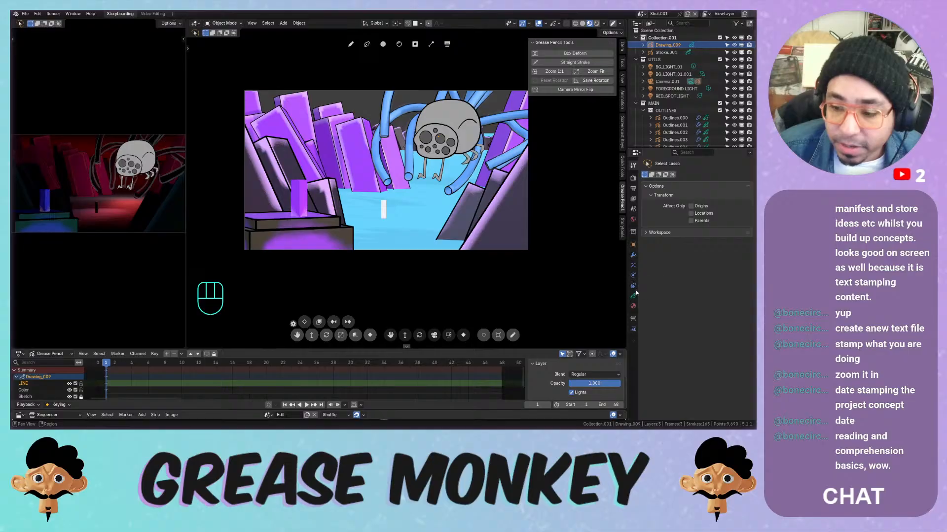
pyautogui.click(633, 244)
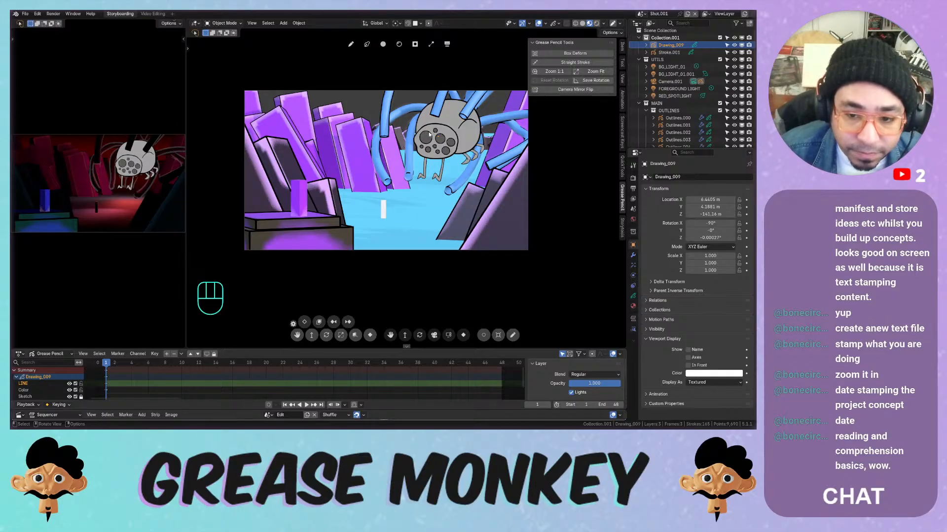
pyautogui.hotkey('ctrl', 's')
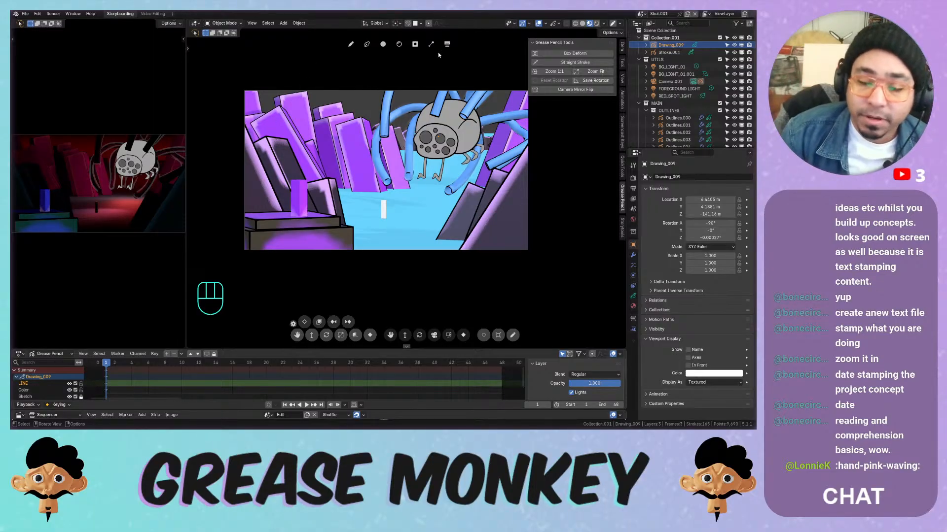
# Switch the main viewport to Rendered shading and frame the creature in the camera view
pyautogui.click(595, 23)
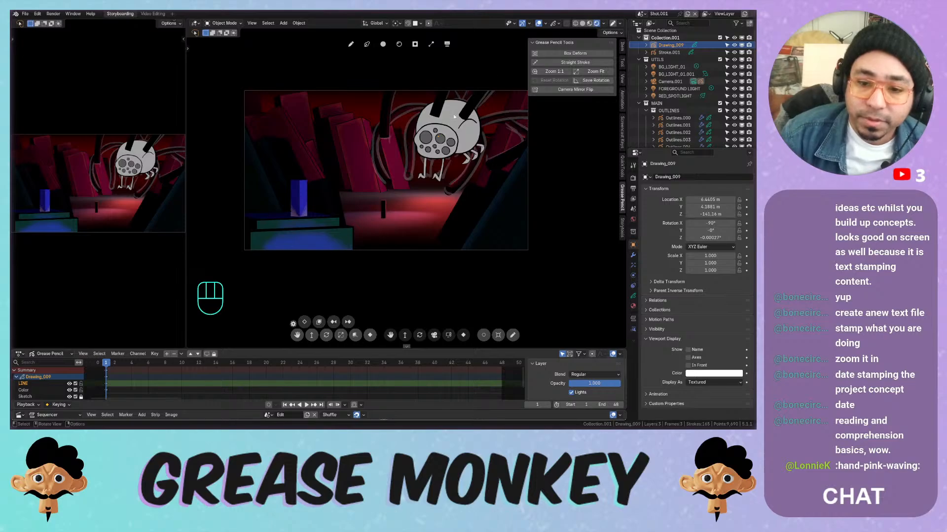
pyautogui.moveTo(454, 116)
pyautogui.keyDown('ctrl'); pyautogui.mouseDown(button='middle')
pyautogui.moveTo(454, 96)
pyautogui.moveTo(439, 132)
pyautogui.moveTo(467, 84)
pyautogui.moveTo(457, 102)
pyautogui.mouseUp(button='middle'); pyautogui.keyUp('ctrl')
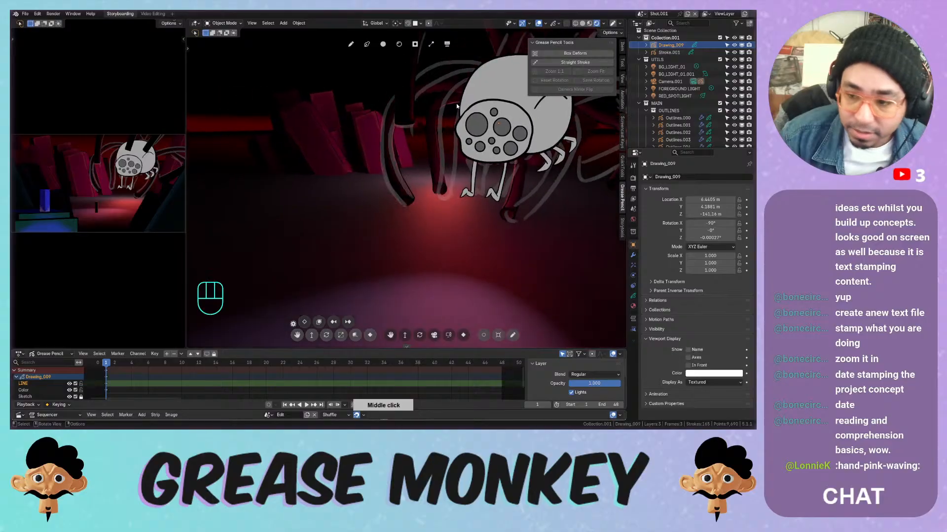
pyautogui.press('m')
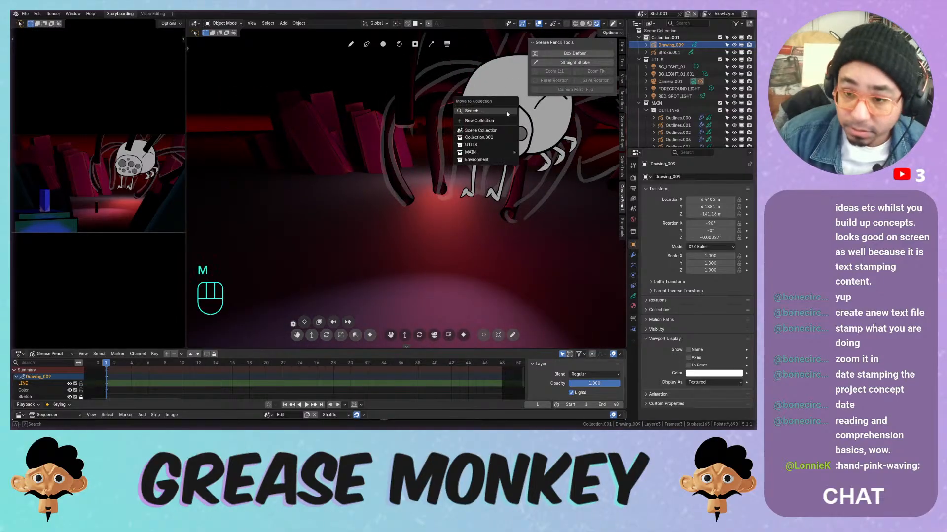
pyautogui.press('KP_0')
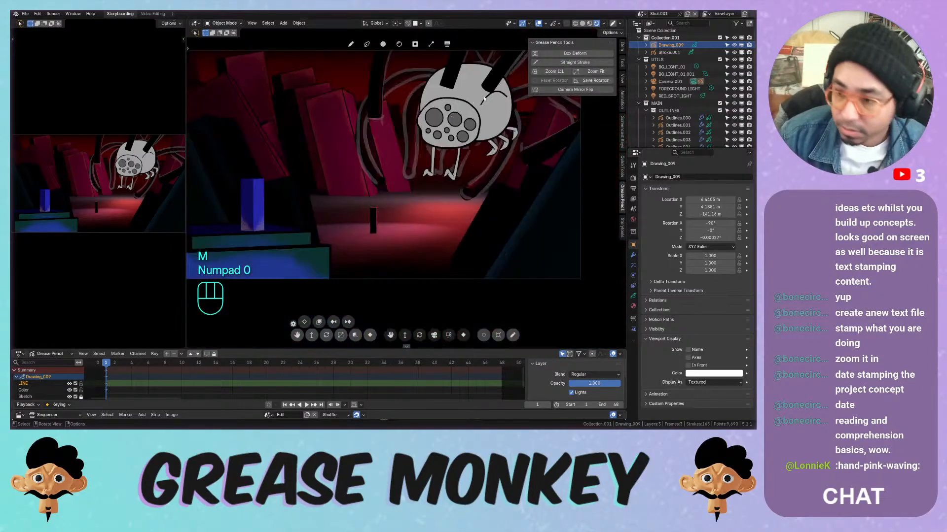
# Make Sketch the active layer of Drawing_009 in Storytools and toggle its visibility to check its strokes
pyautogui.click(622, 225)
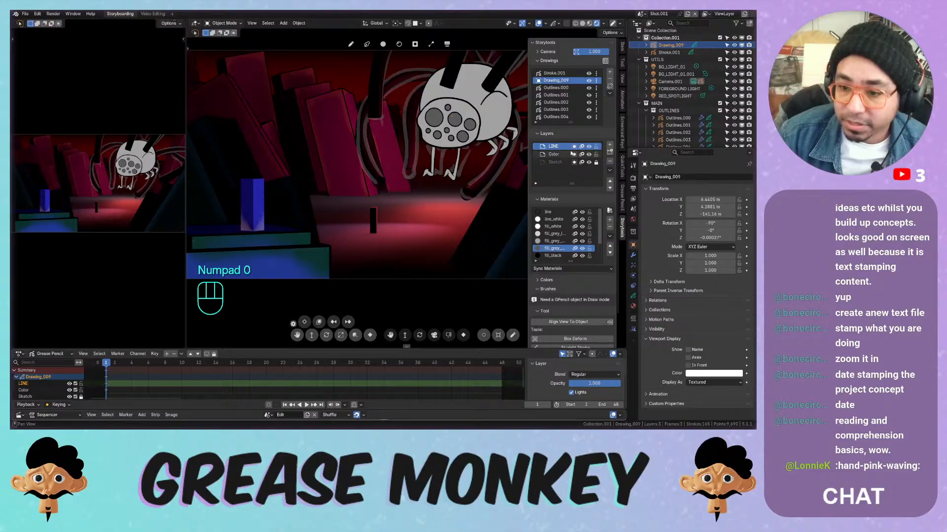
pyautogui.click(557, 162)
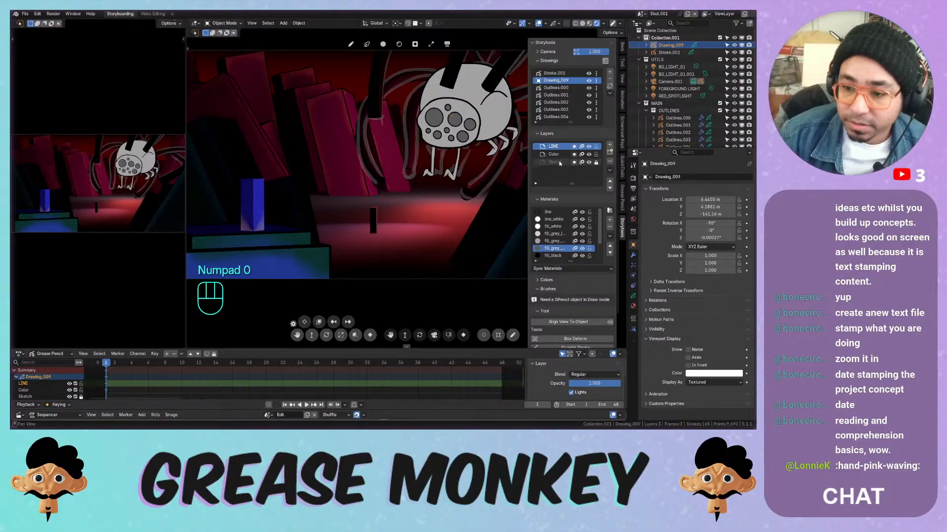
pyautogui.click(589, 164)
pyautogui.click(588, 164)
pyautogui.click(588, 164)
pyautogui.click(589, 164)
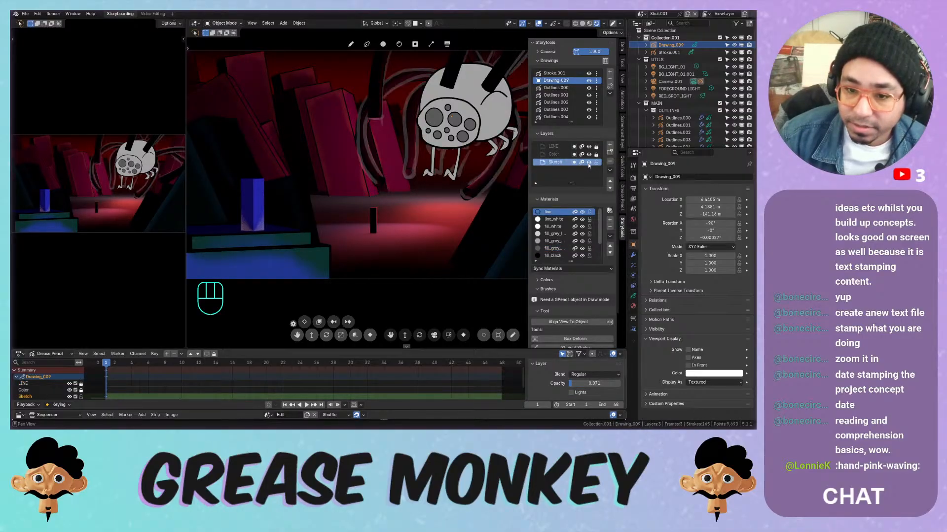
pyautogui.click(588, 163)
pyautogui.click(588, 163)
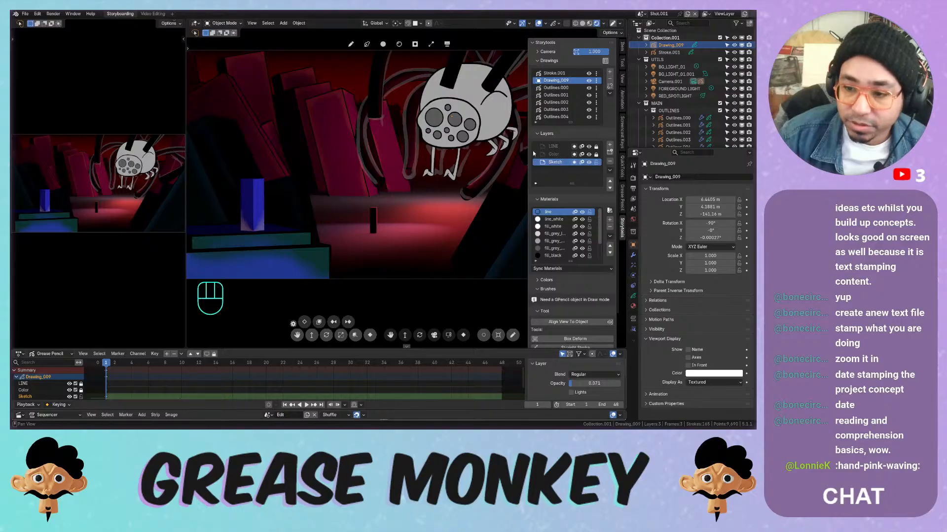
# Delete all strokes on the Sketch layer of Drawing_009 in Edit Mode and return to Object Mode
pyautogui.press('Tab')
pyautogui.press('a')
pyautogui.press('x')
pyautogui.click(428, 142)
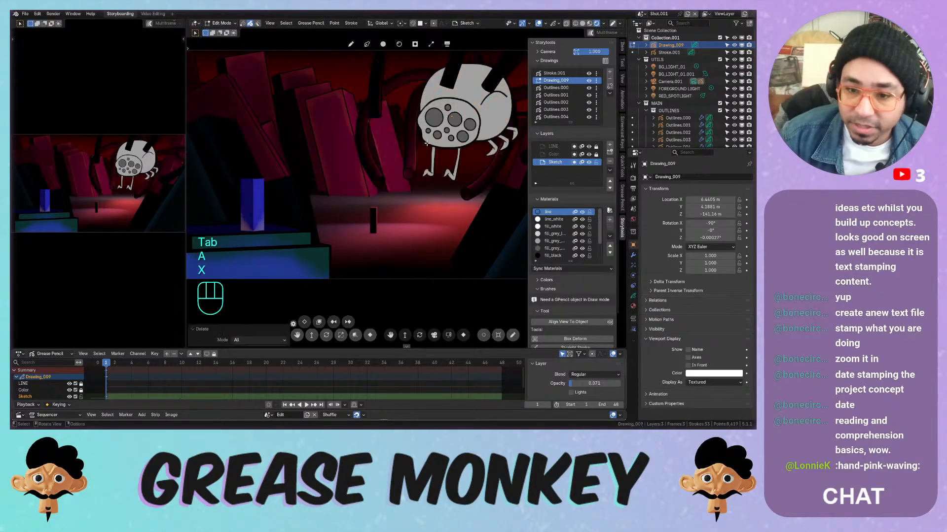
pyautogui.press('Tab')
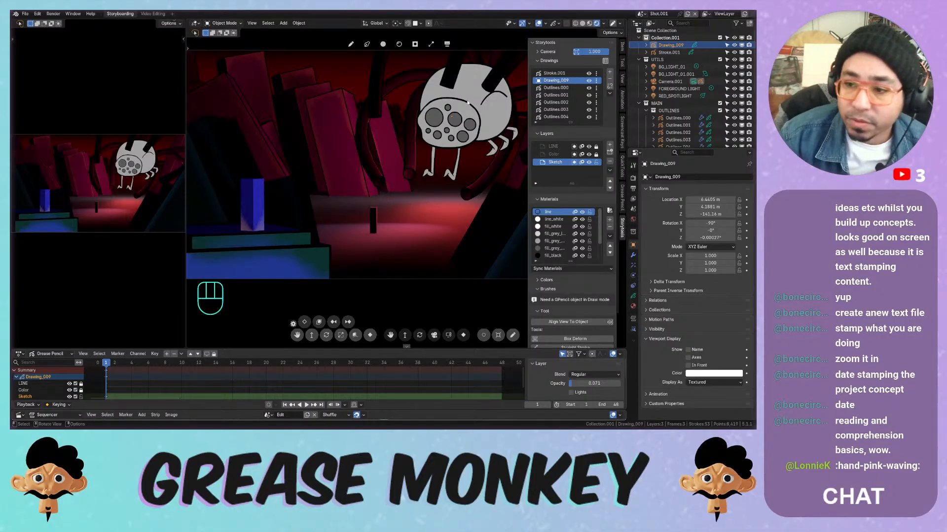
# Make room for the main 3D viewport by hiding its sidebar and enlarging it, with the OUTLINES collection collapsed
pyautogui.click(646, 111)
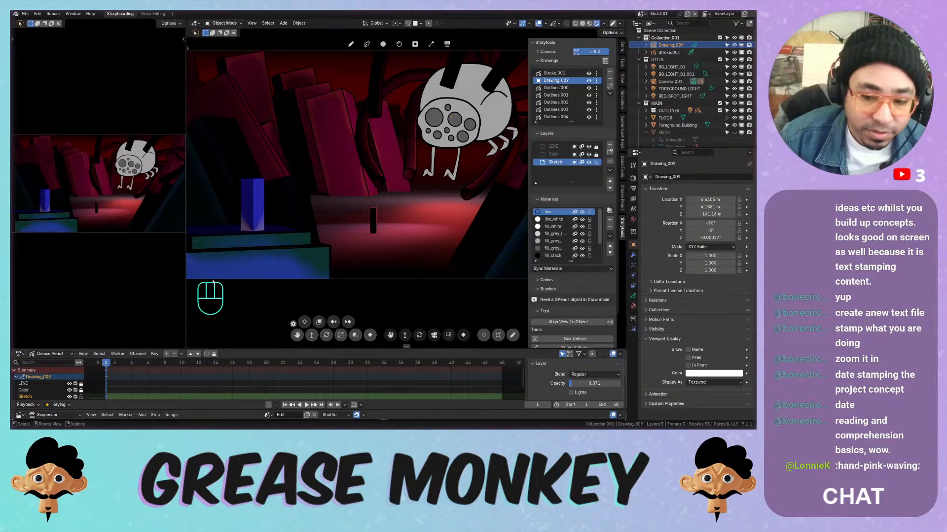
pyautogui.press('n')
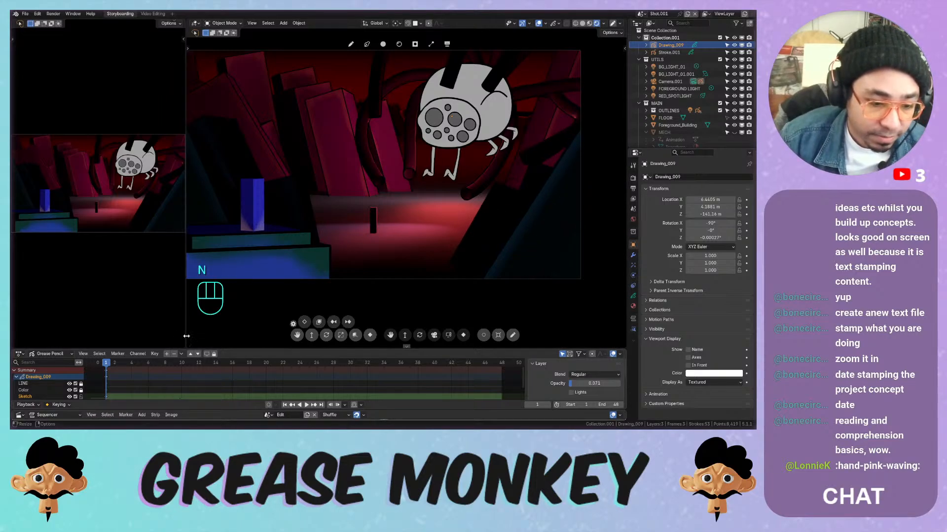
pyautogui.moveTo(185, 336)
pyautogui.mouseDown()
pyautogui.moveTo(174, 336)
pyautogui.moveTo(188, 368)
pyautogui.mouseUp()
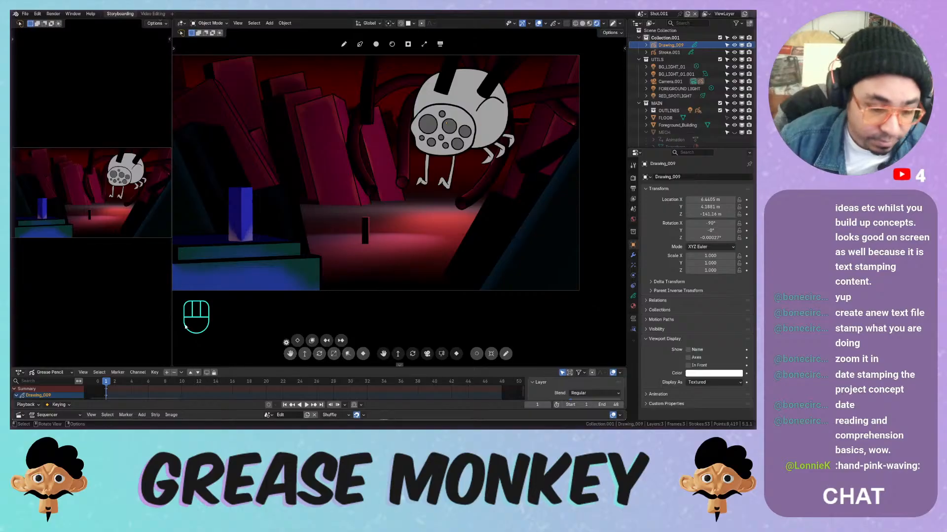
# Split the main viewport horizontally, turn the lower area into a Shader Editor, and fit the camera frame in the upper one
pyautogui.moveTo(176, 365); pyautogui.dragTo(176, 193)
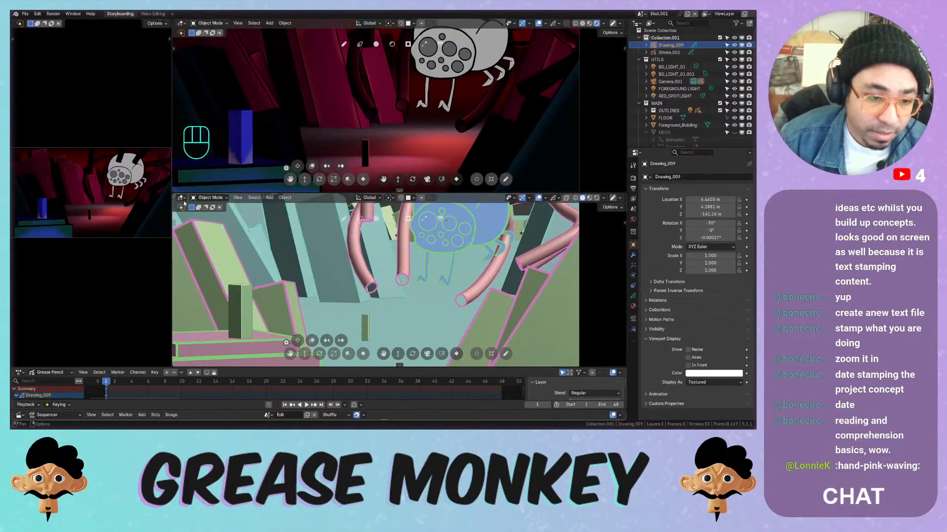
pyautogui.click(182, 197)
pyautogui.click(199, 256)
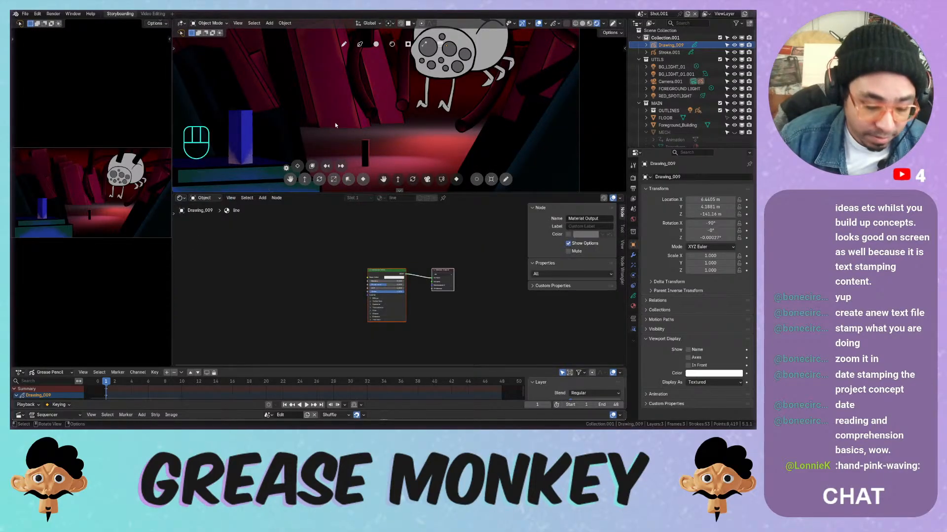
pyautogui.press('Home')
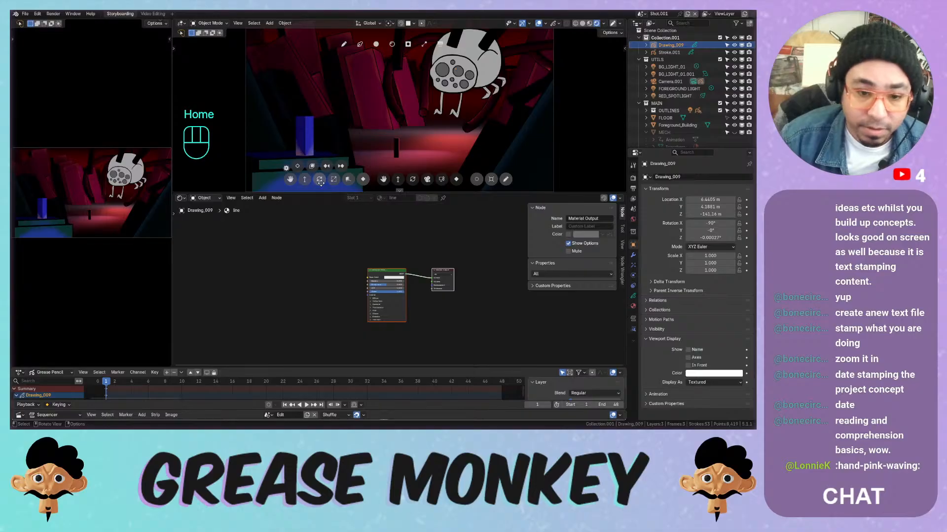
pyautogui.moveTo(320, 193); pyautogui.dragTo(320, 221)
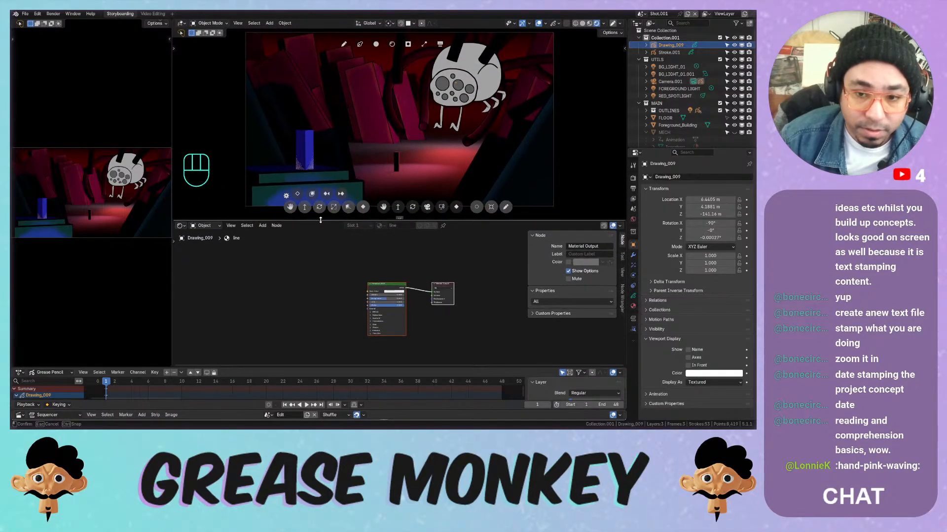
pyautogui.moveTo(366, 270); pyautogui.dragTo(360, 269, button='middle')
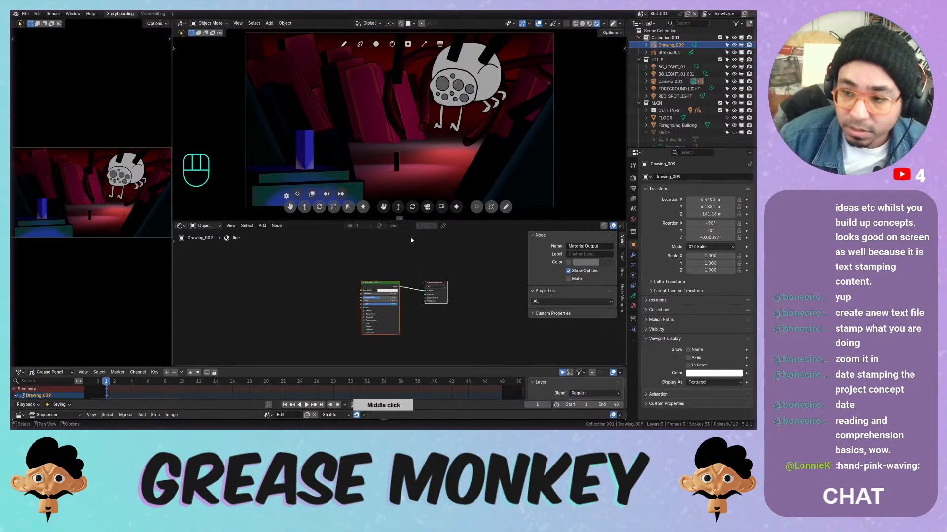
# Select the TENT curve under MECH and display its TENT material settings
pyautogui.scroll(-3, 662, 98)
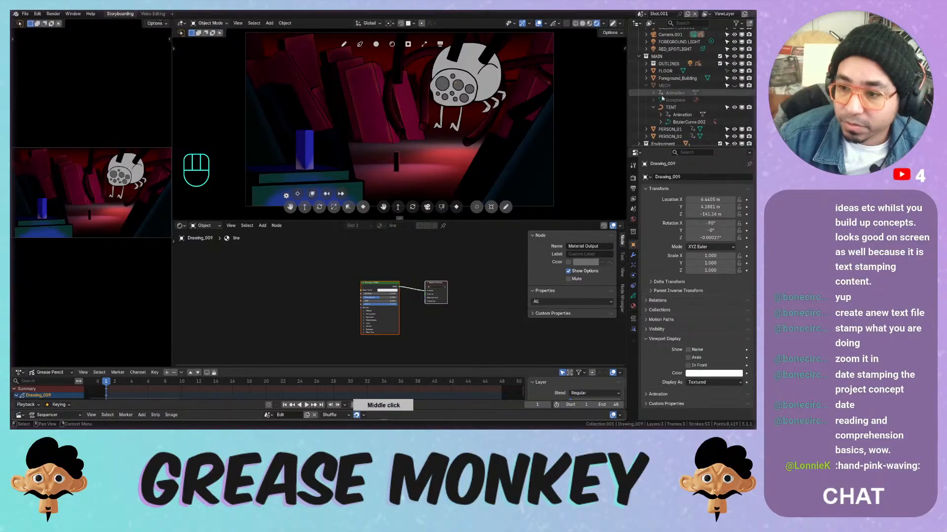
pyautogui.click(669, 104)
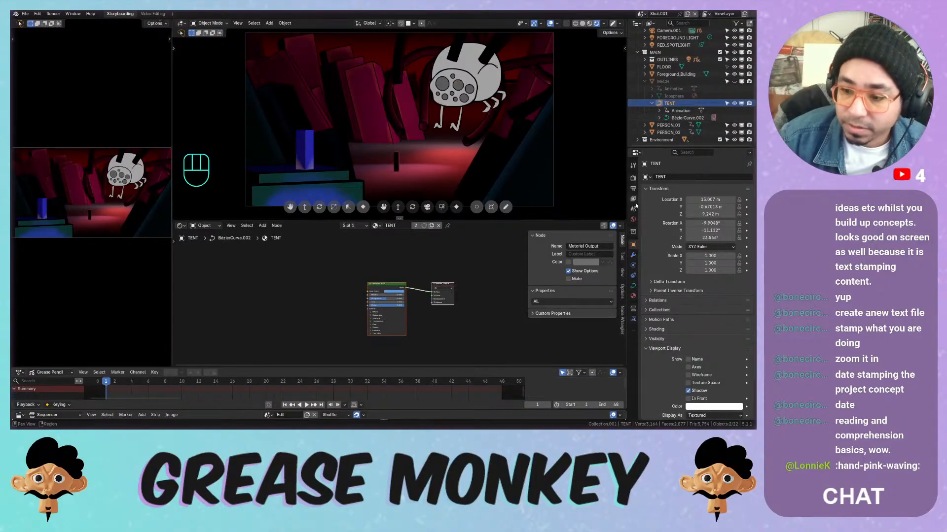
pyautogui.click(633, 296)
pyautogui.click(661, 180)
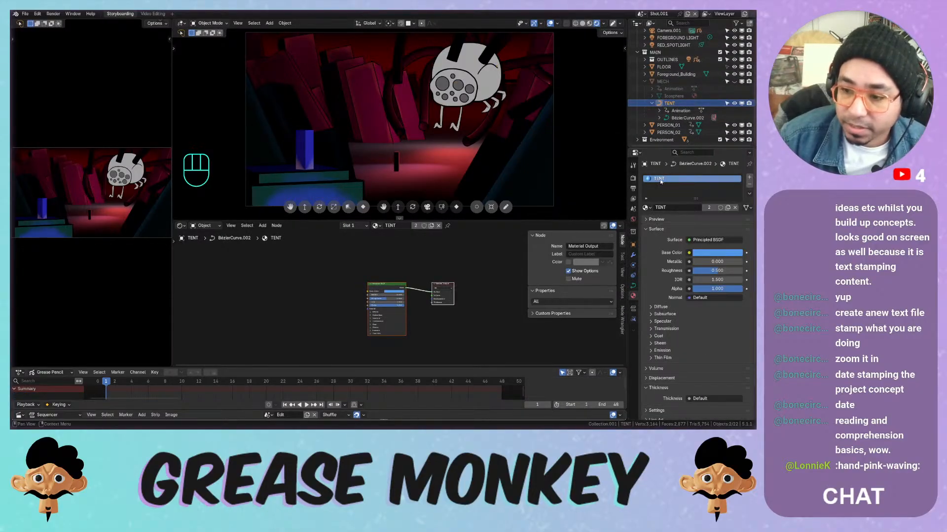
# Delete the Principled BSDF node from the TENT material
pyautogui.keyDown('ctrl'); pyautogui.moveTo(398, 246); pyautogui.dragTo(398, 233, button='middle'); pyautogui.keyUp('ctrl')
pyautogui.moveTo(376, 266); pyautogui.dragTo(415, 240, button='middle')
pyautogui.click(423, 244)
pyautogui.press('x')
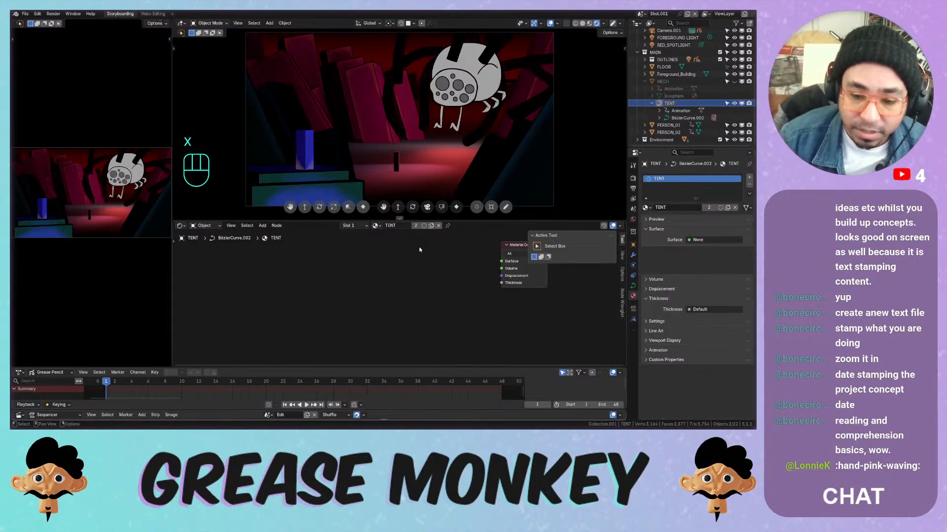
# Add an Emission shader to the TENT material and connect it to the Material Output's Surface input
pyautogui.hotkey('shift', 'a')
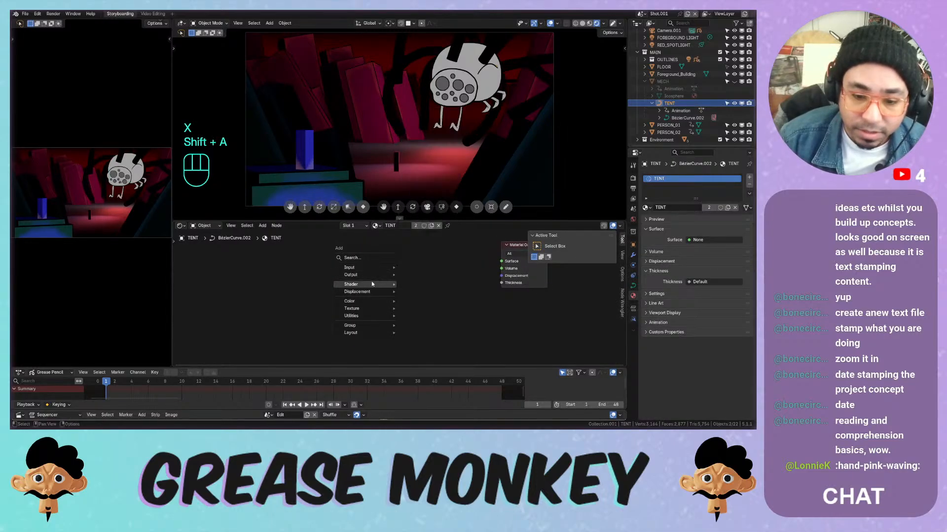
pyautogui.moveTo(372, 284)
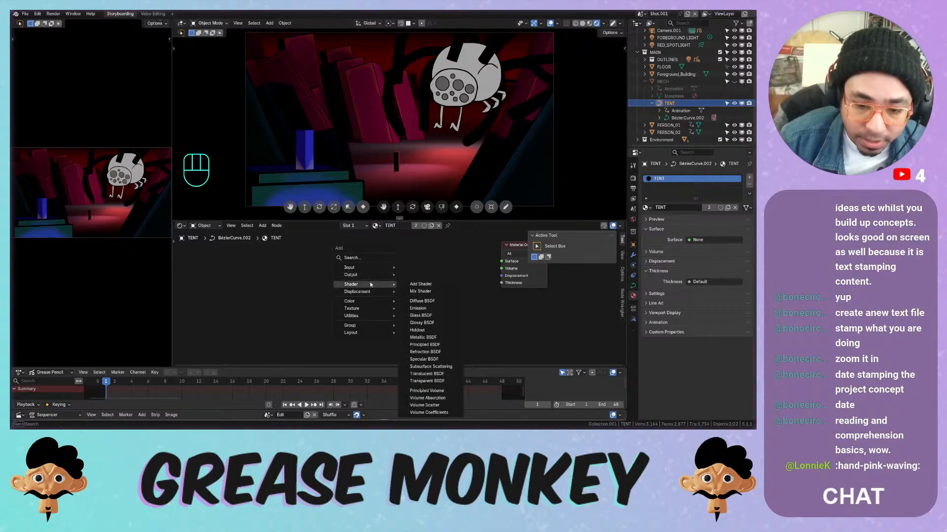
pyautogui.click(418, 309)
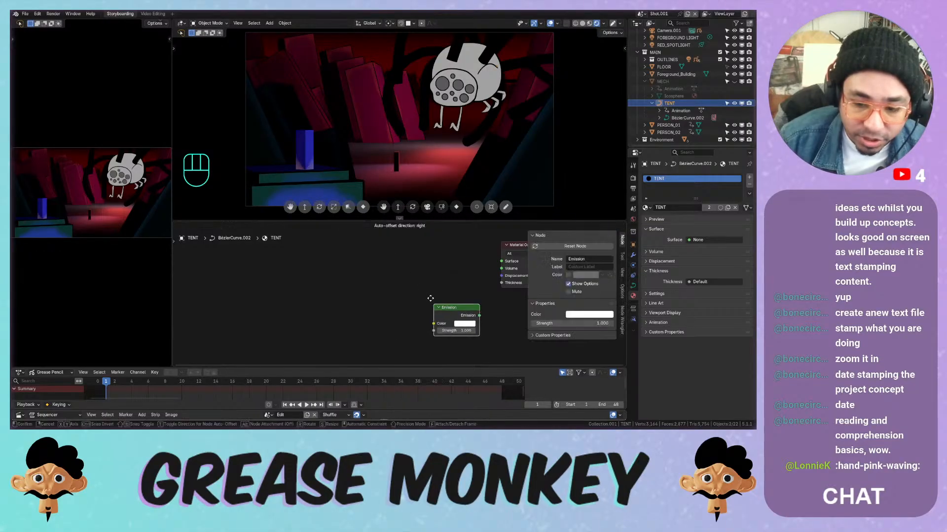
pyautogui.click(413, 277)
pyautogui.moveTo(413, 275); pyautogui.dragTo(501, 261)
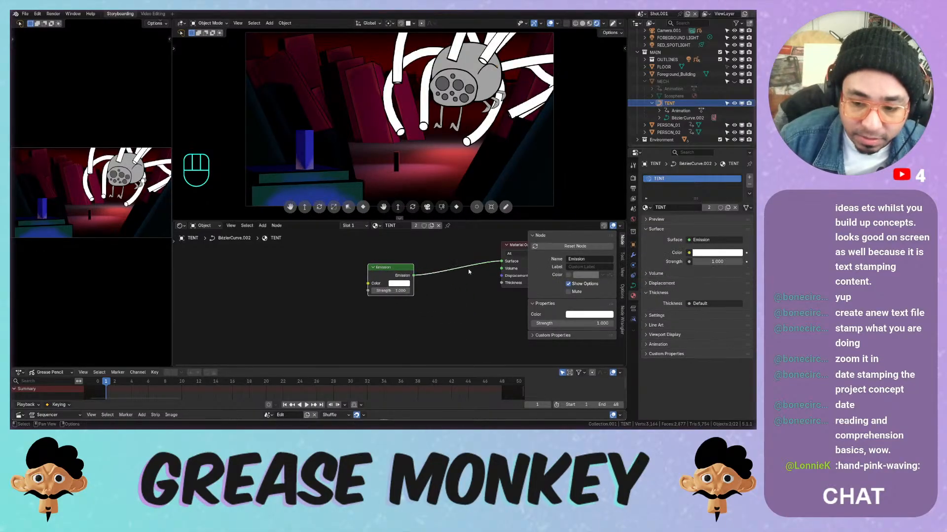
# Try Raytracing with the TENT material's Emission strength raised to 5.4 and 8.6, saving the file along the way
pyautogui.moveTo(391, 291); pyautogui.dragTo(390, 292)
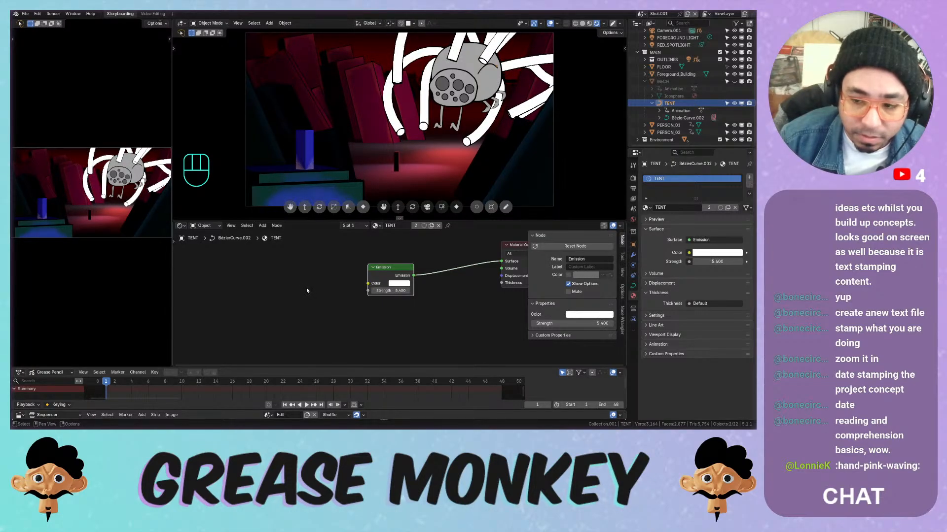
pyautogui.hotkey('ctrl', 's')
pyautogui.click(633, 178)
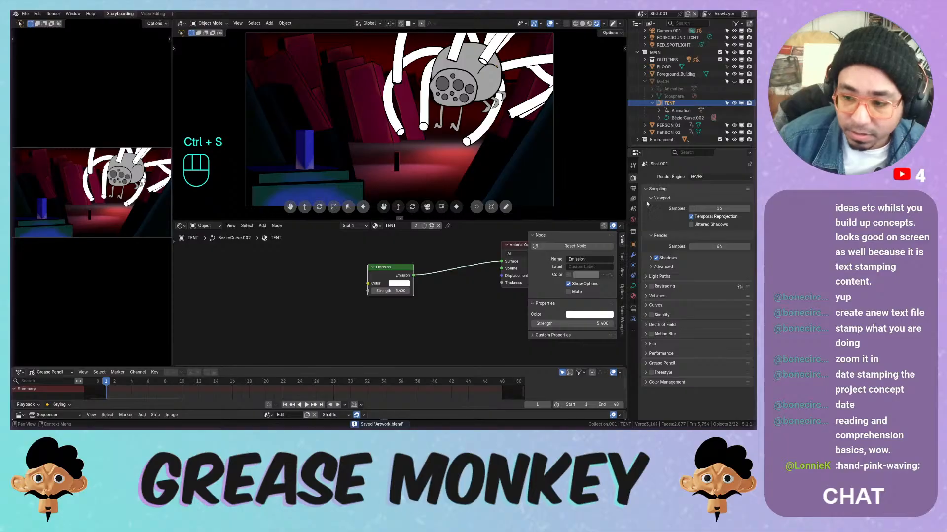
pyautogui.click(651, 287)
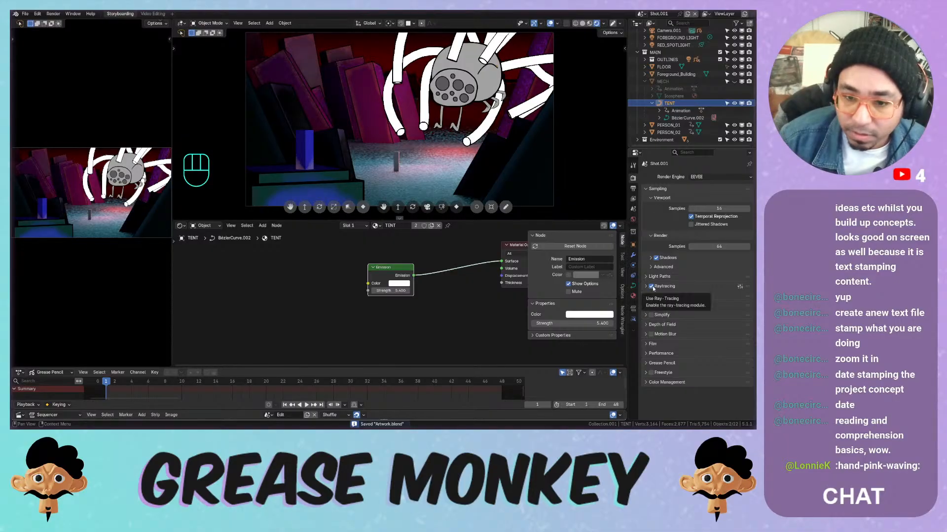
pyautogui.click(651, 287)
pyautogui.click(651, 286)
pyautogui.moveTo(391, 291); pyautogui.dragTo(387, 291)
pyautogui.click(652, 286)
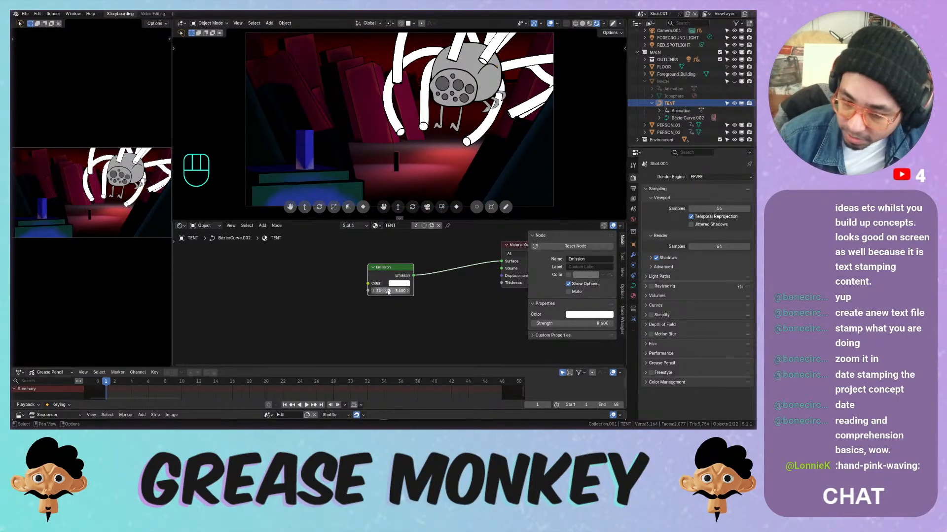
# Set the Emission node's strength to 1 and its color to the grey sampled from the spider's body, brightened to a light grey
pyautogui.click(388, 291)
pyautogui.write('1')
pyautogui.press('Return')
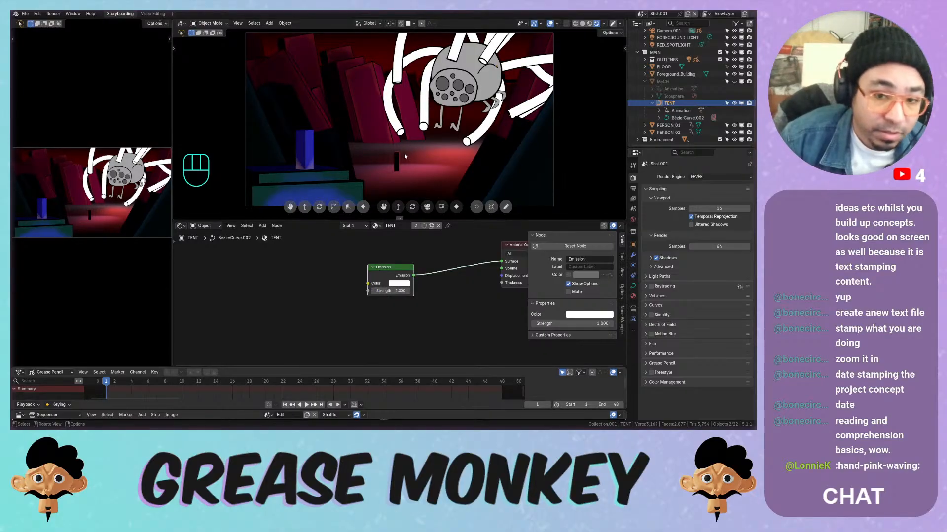
pyautogui.click(395, 283)
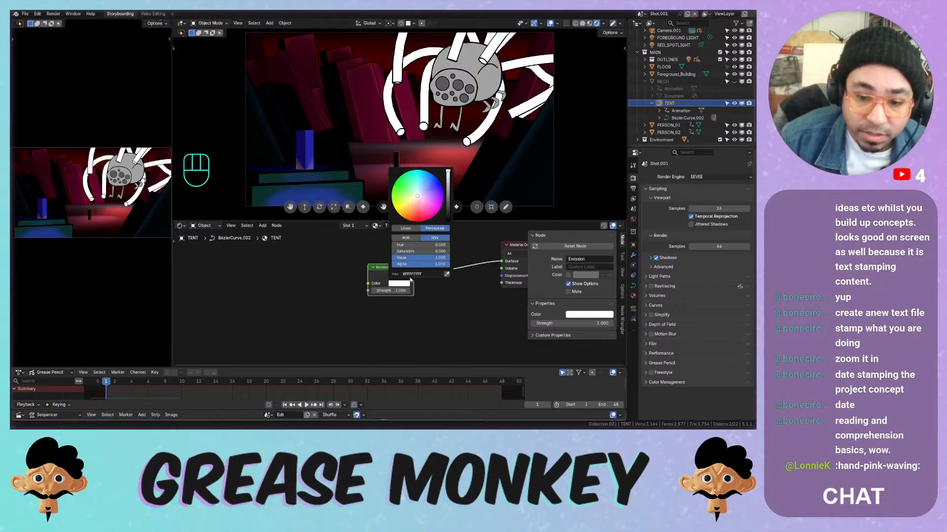
pyautogui.click(447, 274)
pyautogui.click(472, 59)
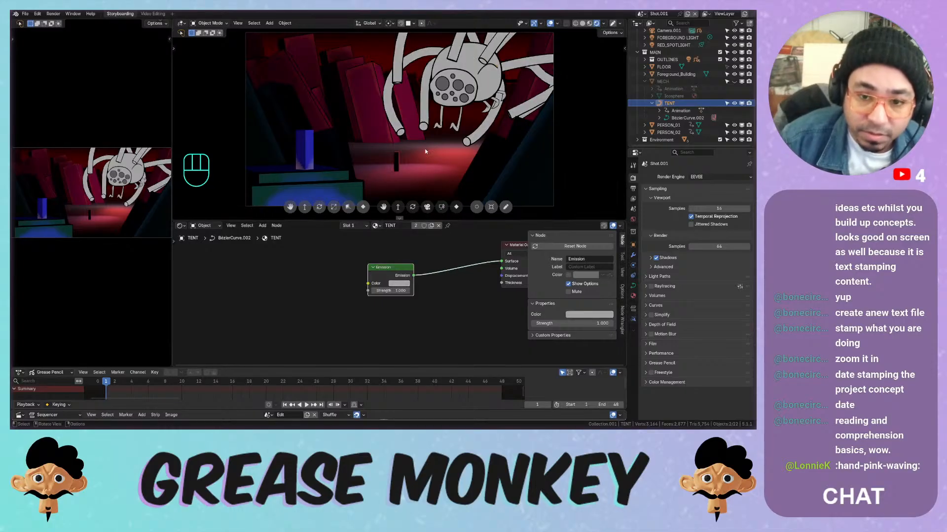
pyautogui.click(399, 284)
pyautogui.moveTo(448, 190)
pyautogui.mouseDown()
pyautogui.moveTo(448, 178)
pyautogui.moveTo(446, 197)
pyautogui.mouseUp()
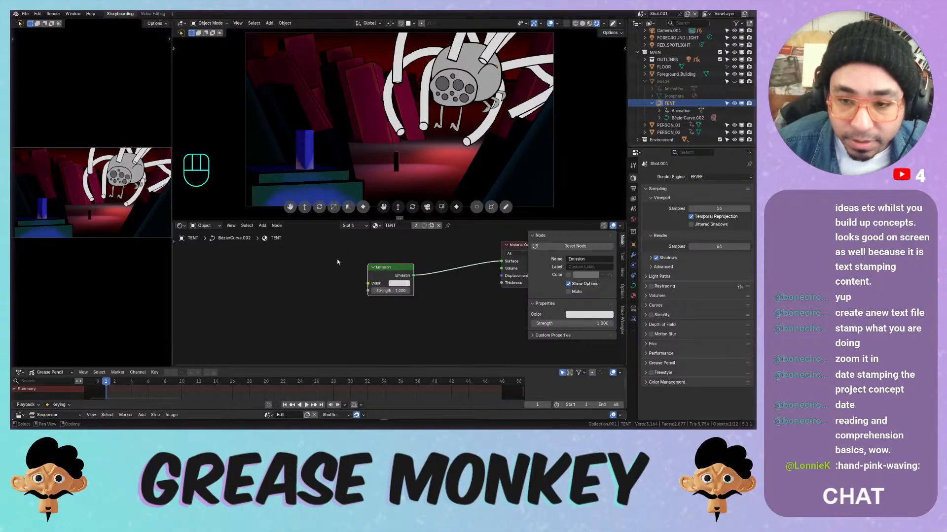
pyautogui.click(380, 268)
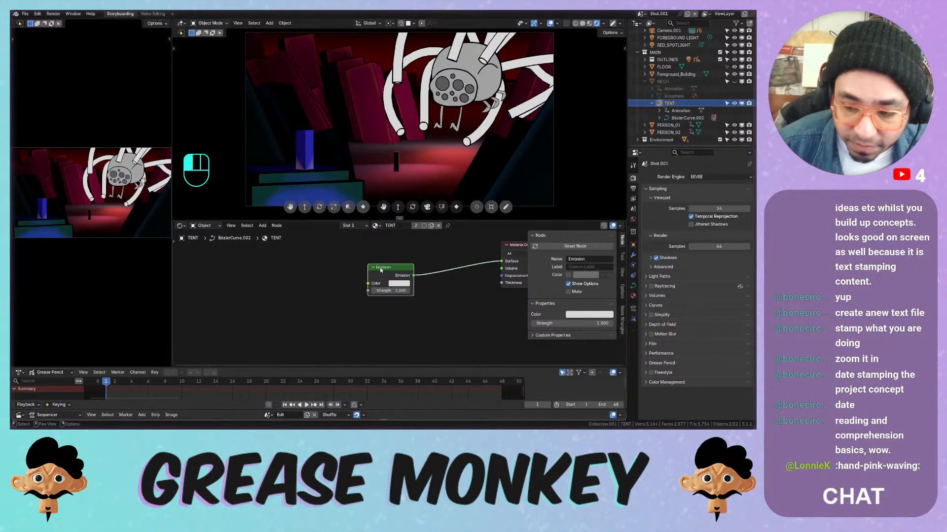
# Thin the tentacles by setting the TENT curve's bevel depth to about 0.39 m
pyautogui.click(633, 295)
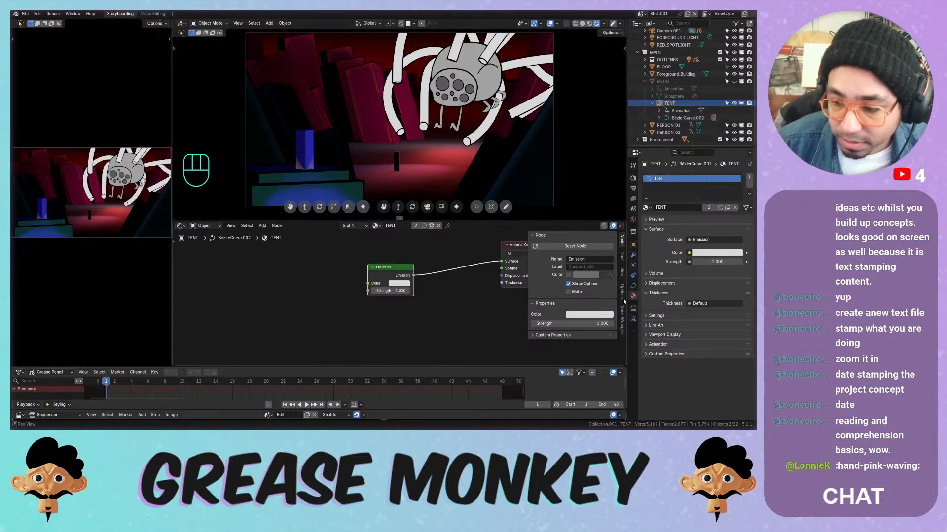
pyautogui.click(633, 285)
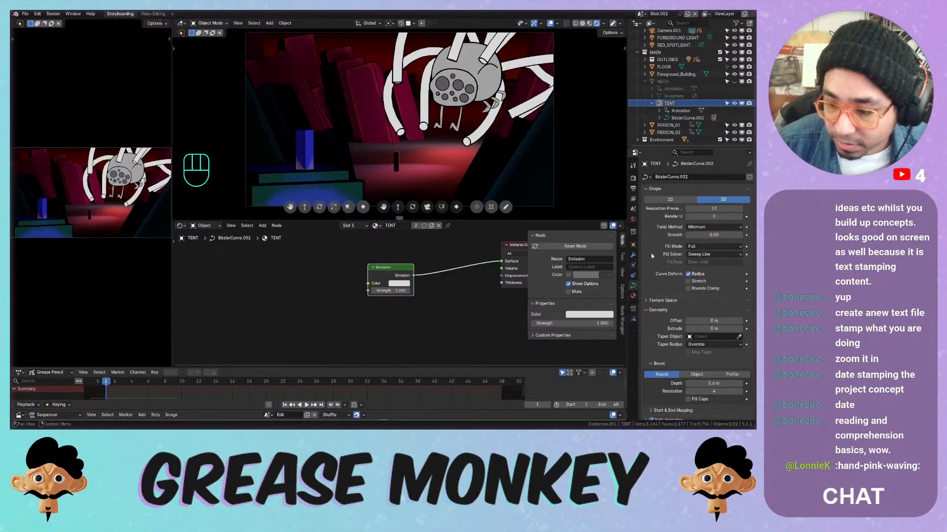
pyautogui.moveTo(650, 254); pyautogui.dragTo(658, 229, button='middle')
pyautogui.click(651, 279)
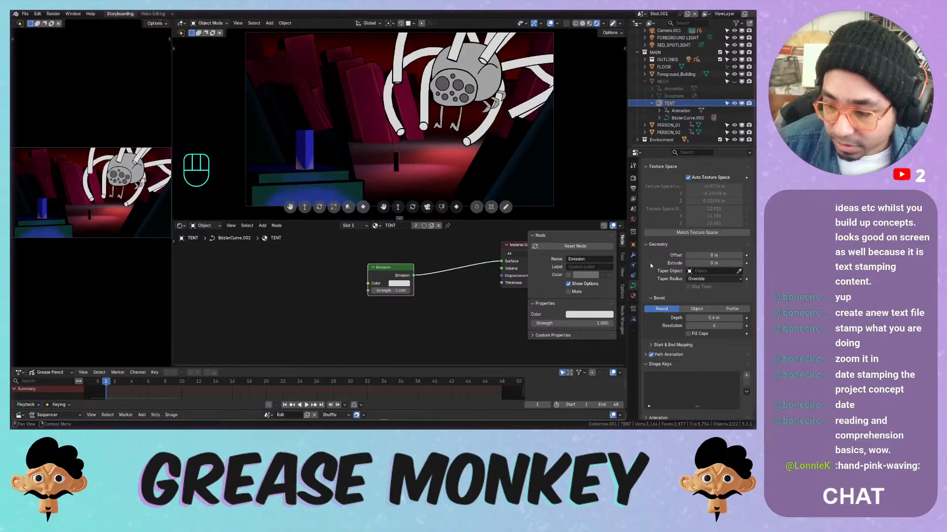
pyautogui.moveTo(650, 263); pyautogui.dragTo(667, 226, button='middle')
pyautogui.moveTo(705, 314); pyautogui.dragTo(701, 314)
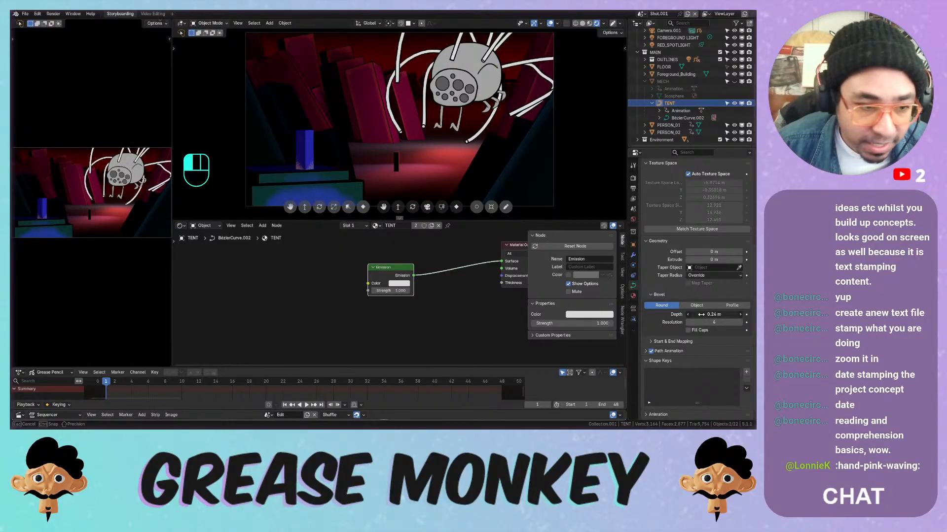
pyautogui.moveTo(701, 315); pyautogui.dragTo(701, 314)
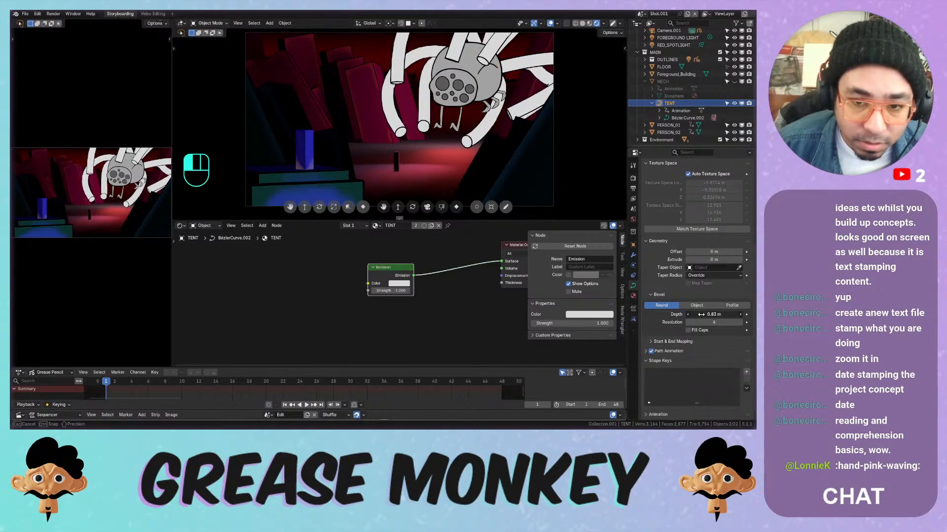
pyautogui.moveTo(700, 315); pyautogui.dragTo(701, 315)
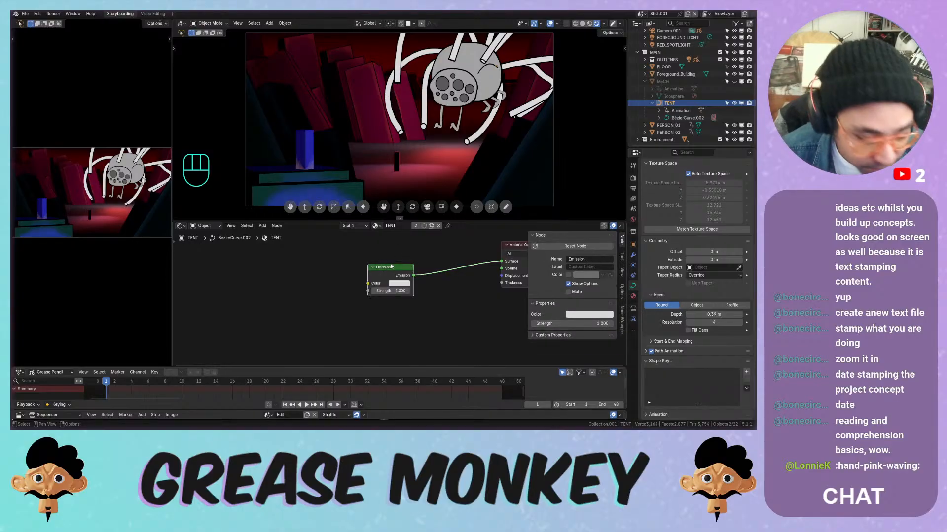
# Add Texture Coordinate and Mapping nodes to the TENT material and delete the texture node that comes with them
pyautogui.hotkey('ctrl', 't')
pyautogui.moveTo(352, 266); pyautogui.dragTo(383, 250, button='middle')
pyautogui.press('x')
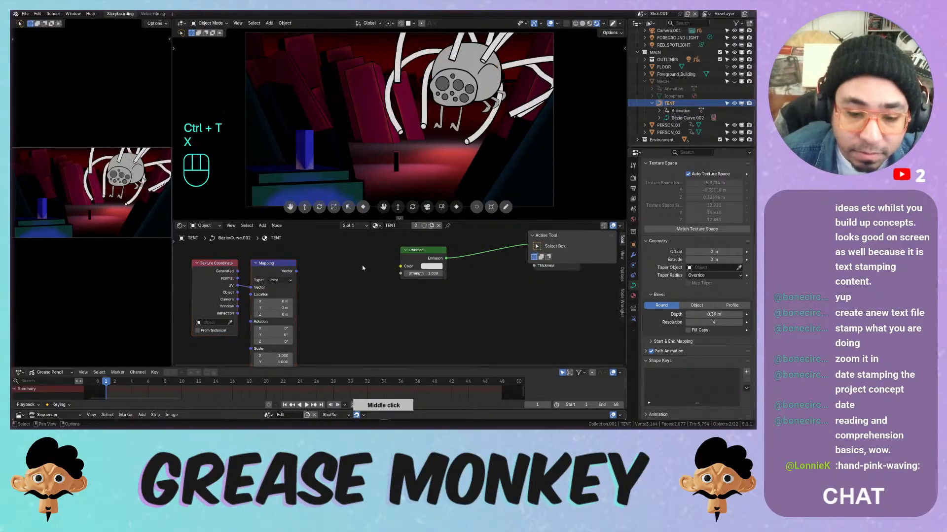
# Add a Color Ramp fed by the Mapping node's Vector and connect its Color output to the Emission color
pyautogui.hotkey('shift', 'a')
pyautogui.moveTo(322, 268)
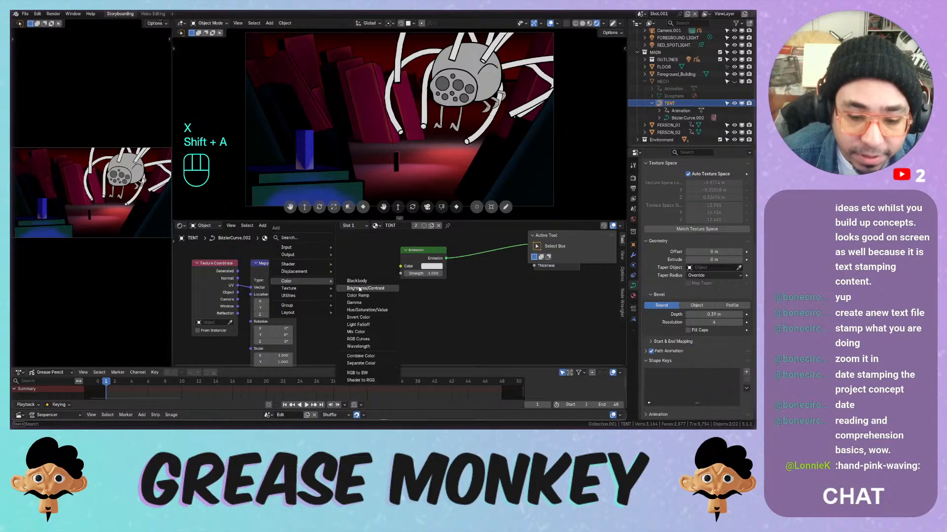
pyautogui.click(359, 296)
pyautogui.click(312, 254)
pyautogui.moveTo(296, 271); pyautogui.dragTo(311, 314)
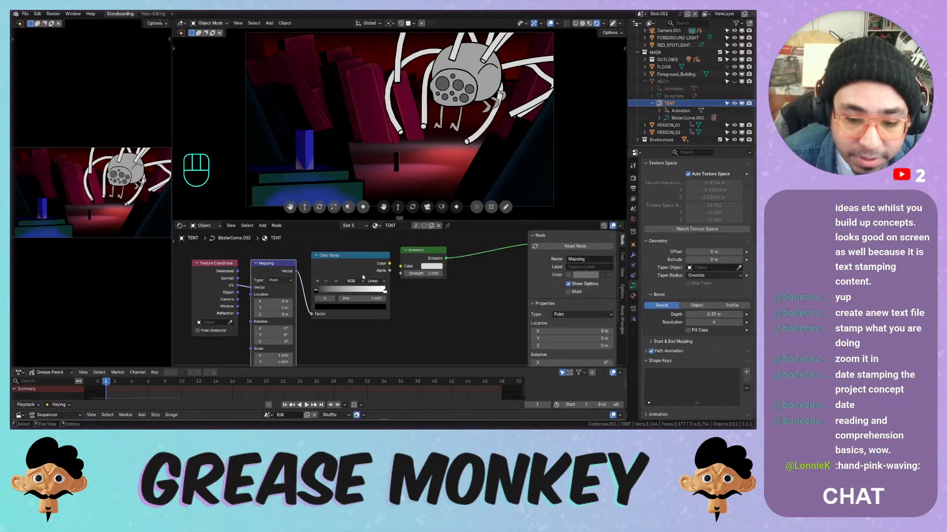
pyautogui.moveTo(389, 264); pyautogui.dragTo(401, 266)
# Connect the Texture Coordinate's Generated output to the Mapping node's Vector input
pyautogui.moveTo(407, 254); pyautogui.dragTo(447, 251, button='middle')
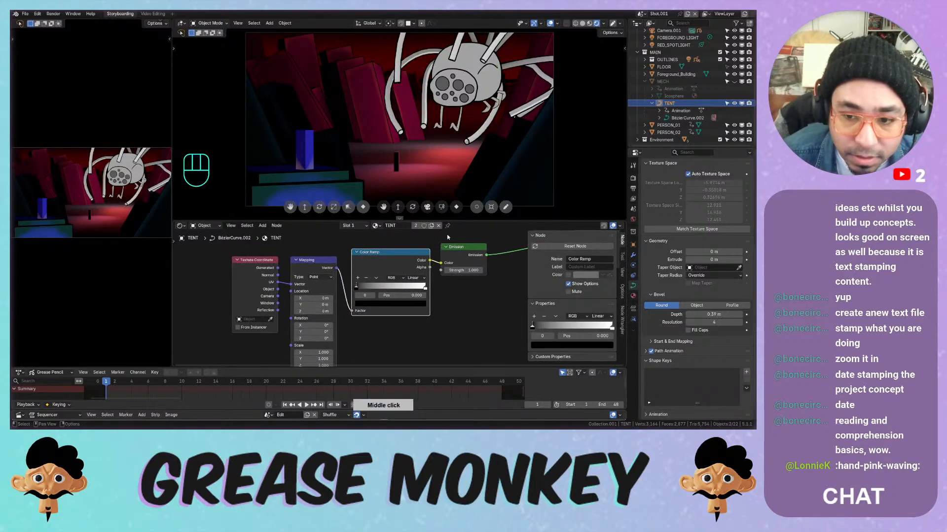
pyautogui.keyDown('ctrl'); pyautogui.moveTo(502, 163); pyautogui.dragTo(510, 93, button='middle'); pyautogui.keyUp('ctrl')
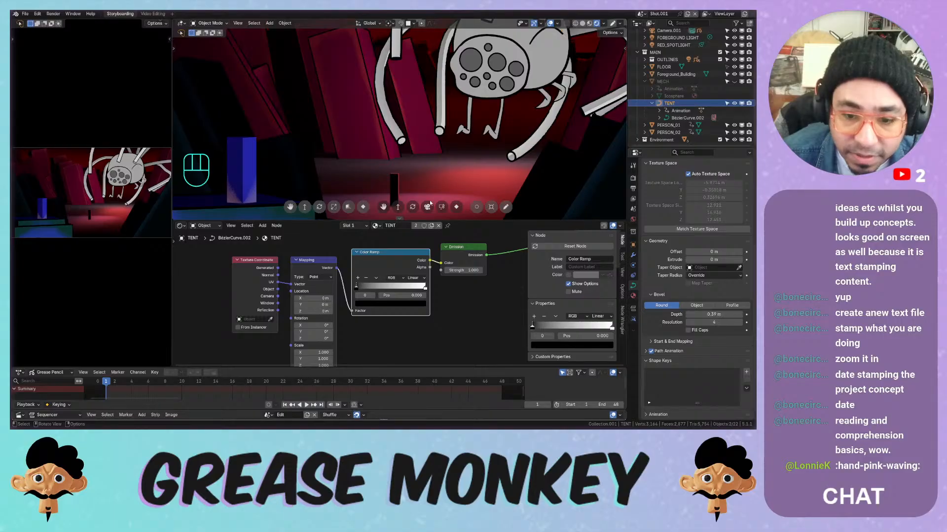
pyautogui.moveTo(285, 249); pyautogui.dragTo(323, 239, button='middle')
pyautogui.moveTo(300, 250); pyautogui.dragTo(327, 272)
pyautogui.keyDown('ctrl'); pyautogui.moveTo(386, 148); pyautogui.dragTo(387, 188, button='middle'); pyautogui.keyUp('ctrl')
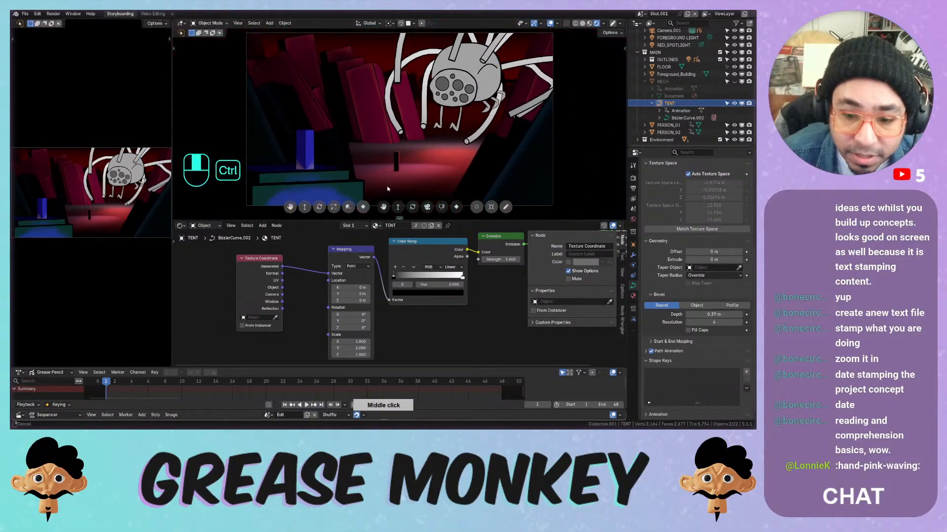
# Try Object coordinates for the Mapping input with the ramp's black stop moved inward, and return to Generated coordinates
pyautogui.moveTo(394, 277); pyautogui.dragTo(418, 277)
pyautogui.moveTo(282, 288); pyautogui.dragTo(328, 274)
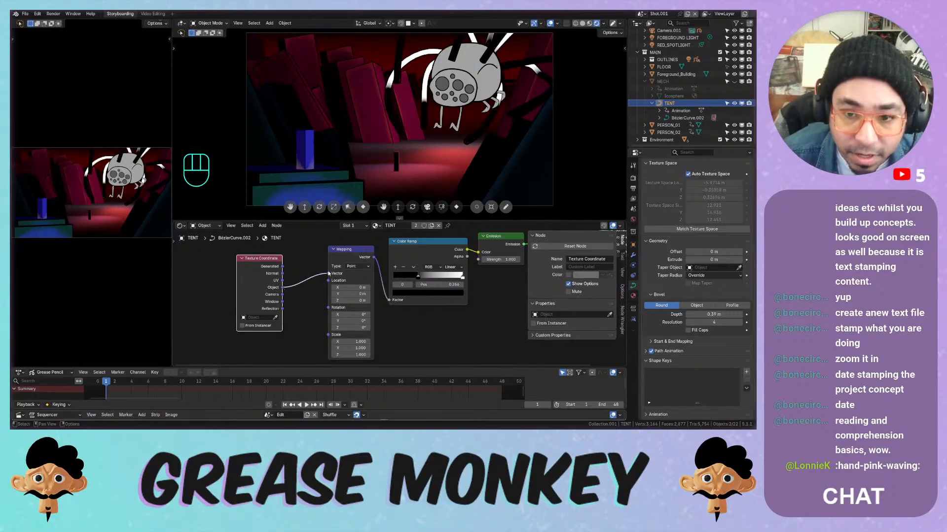
pyautogui.moveTo(418, 276); pyautogui.dragTo(360, 281)
pyautogui.moveTo(282, 266); pyautogui.dragTo(328, 274)
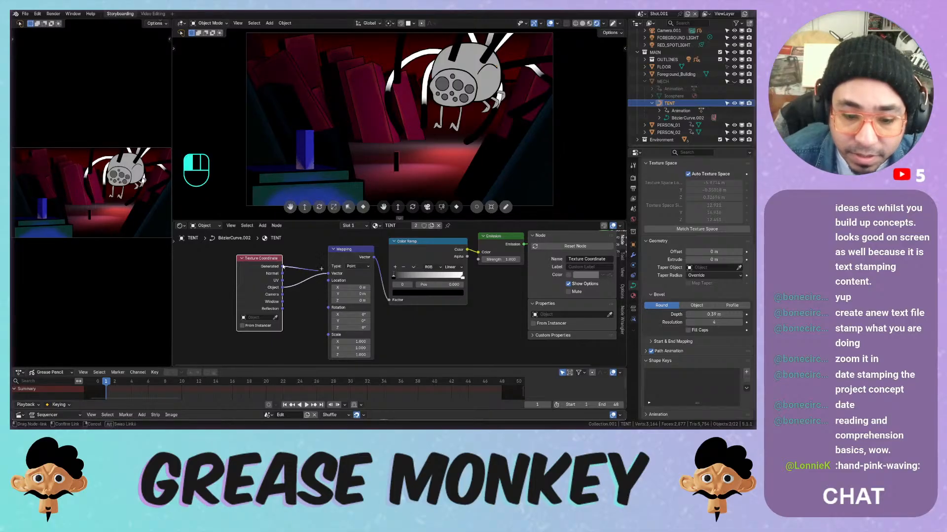
# Flip the Color Ramp's gradient and move its black stop inward to about 0.763
pyautogui.moveTo(394, 275)
pyautogui.mouseDown()
pyautogui.moveTo(434, 276)
pyautogui.moveTo(392, 277)
pyautogui.mouseUp()
pyautogui.click(413, 267)
pyautogui.click(418, 277)
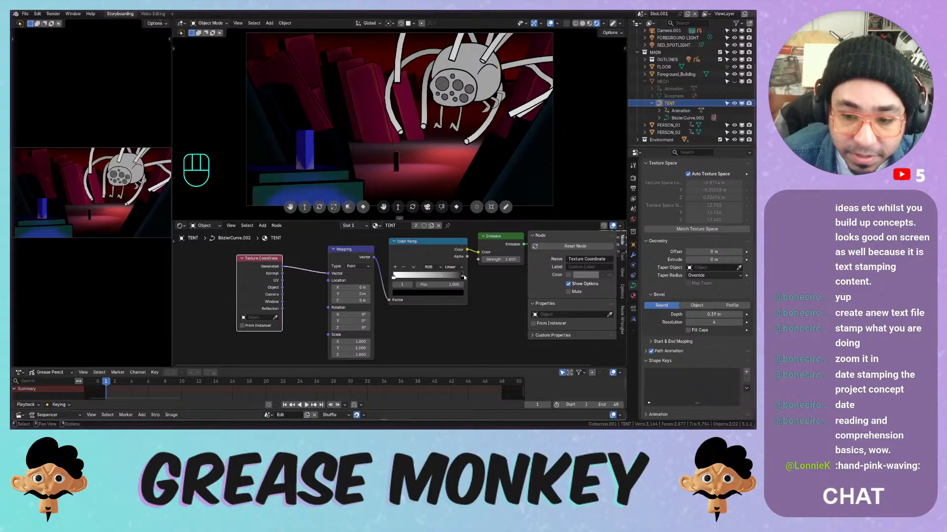
pyautogui.moveTo(463, 277)
pyautogui.mouseDown()
pyautogui.moveTo(428, 278)
pyautogui.moveTo(458, 278)
pyautogui.mouseUp()
# Shift the Mapping node away from the Color Ramp and set the ramp's black stop to about 0.789
pyautogui.moveTo(353, 250); pyautogui.dragTo(345, 247)
pyautogui.moveTo(339, 297); pyautogui.dragTo(345, 296)
pyautogui.hotkey('ctrl', 'z')
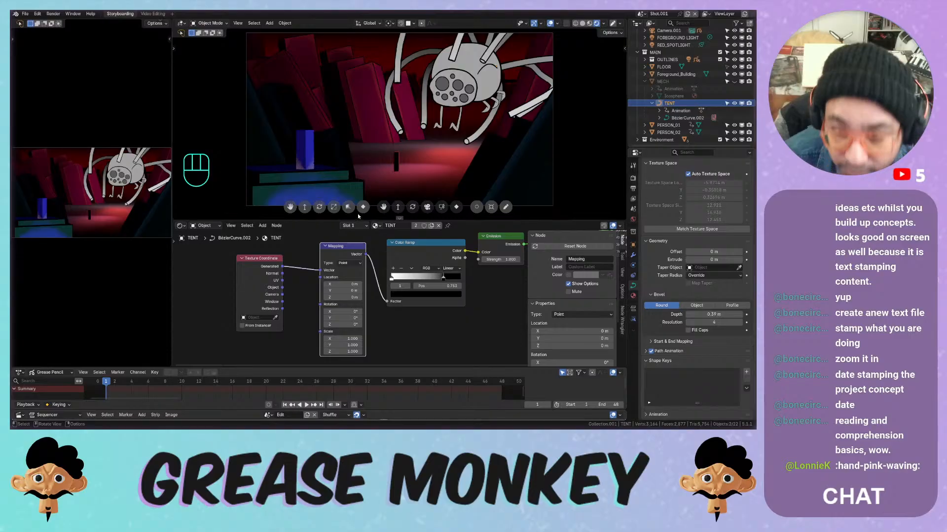
pyautogui.moveTo(347, 249); pyautogui.dragTo(337, 250)
pyautogui.moveTo(446, 279); pyautogui.dragTo(447, 278)
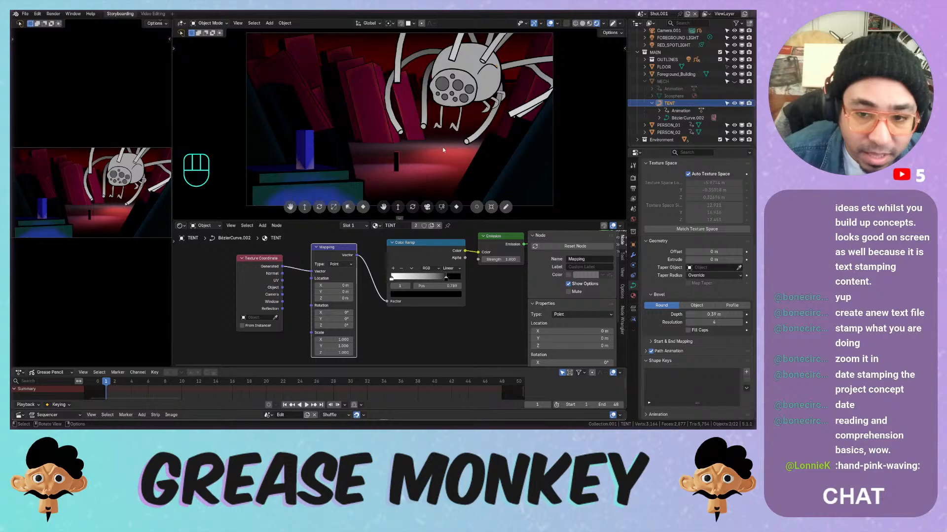
# Turn the Shader Editor area back into a 3D Viewport and enter Edit Mode on the TENT curve
pyautogui.click(181, 227)
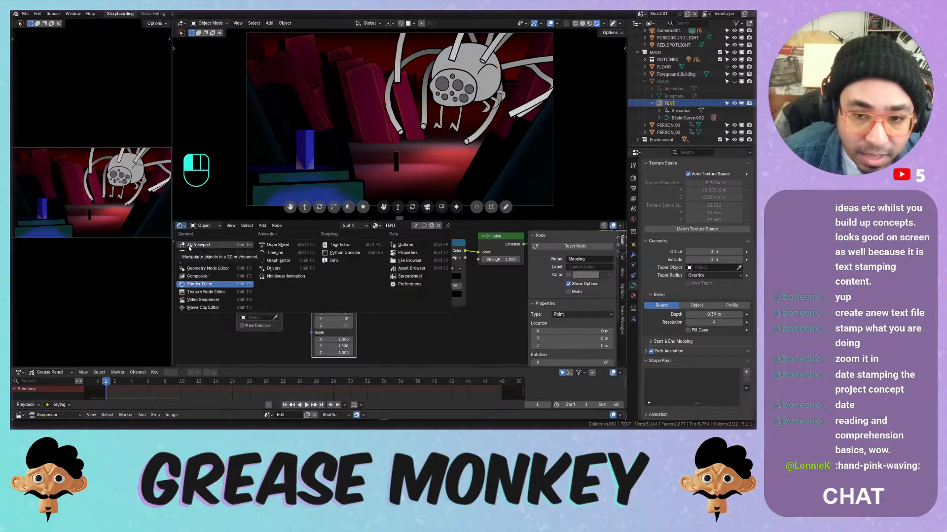
pyautogui.click(190, 246)
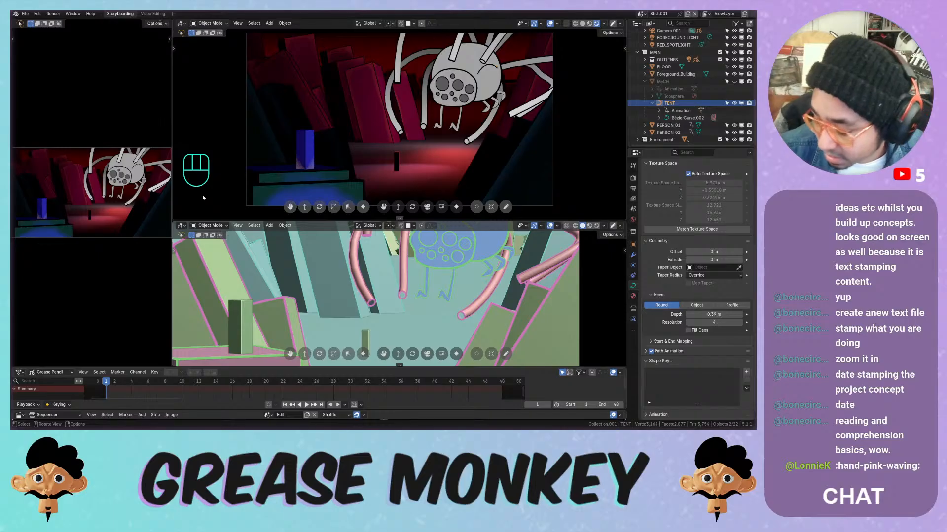
pyautogui.moveTo(431, 292)
pyautogui.mouseDown(button='middle')
pyautogui.moveTo(463, 320)
pyautogui.moveTo(483, 267)
pyautogui.moveTo(330, 306)
pyautogui.mouseUp(button='middle')
pyautogui.click(457, 284)
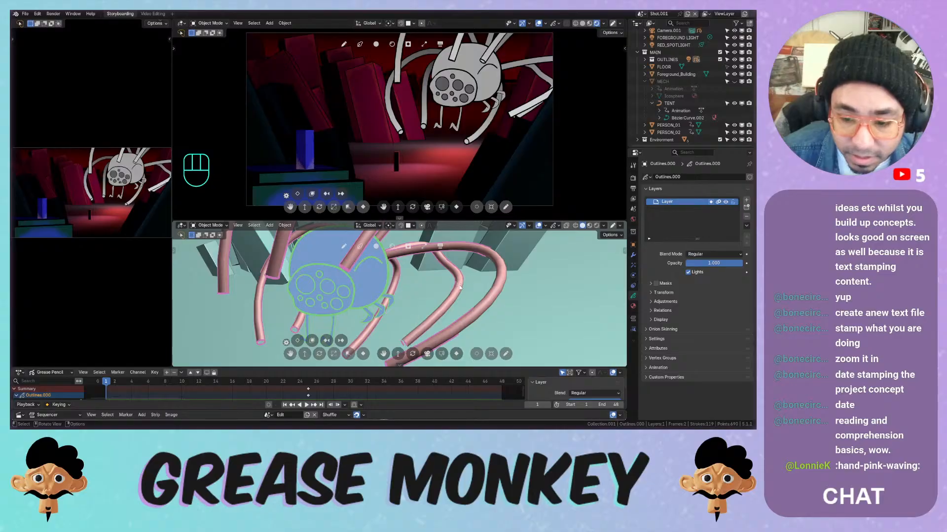
pyautogui.click(459, 288)
pyautogui.press('Tab')
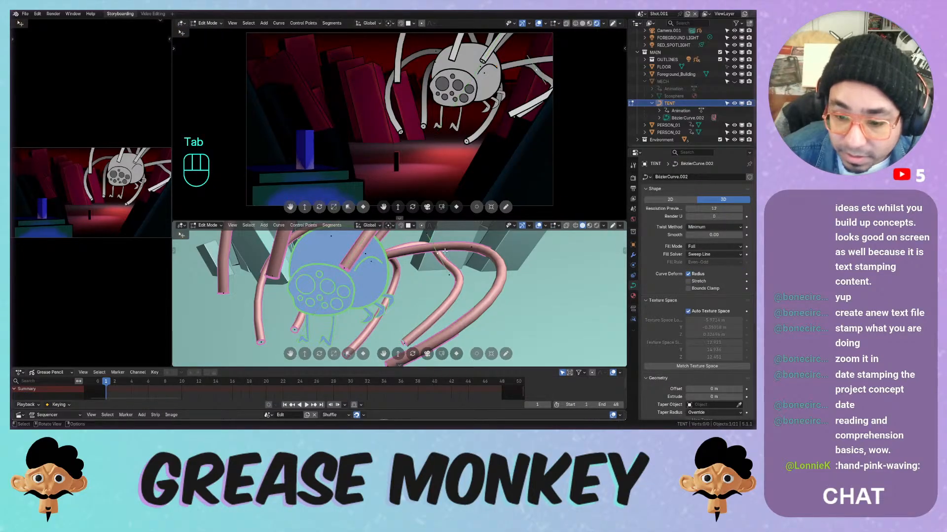
# Reshape the inner back tentacle by moving its upper-bend control point upward, scaling it to about 0.746 and rotating it about -23°
pyautogui.press('g')
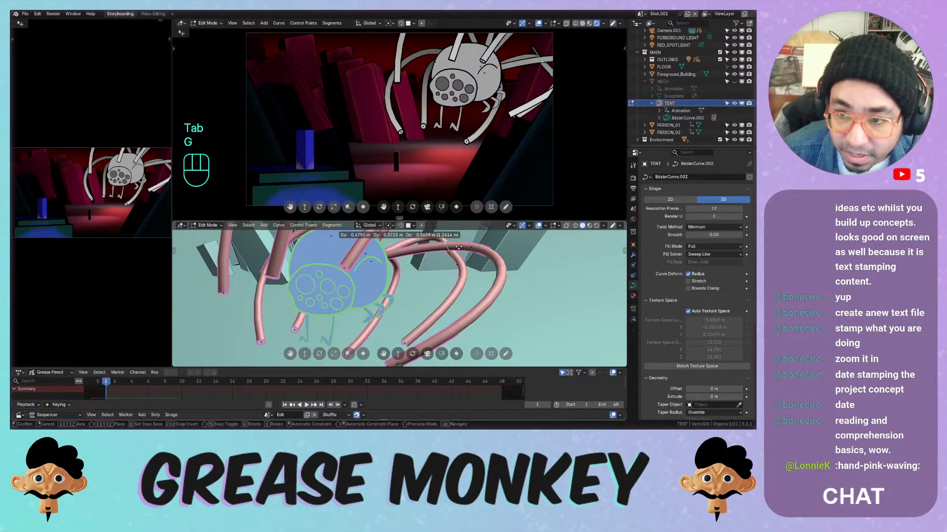
pyautogui.click(454, 236)
pyautogui.press('s')
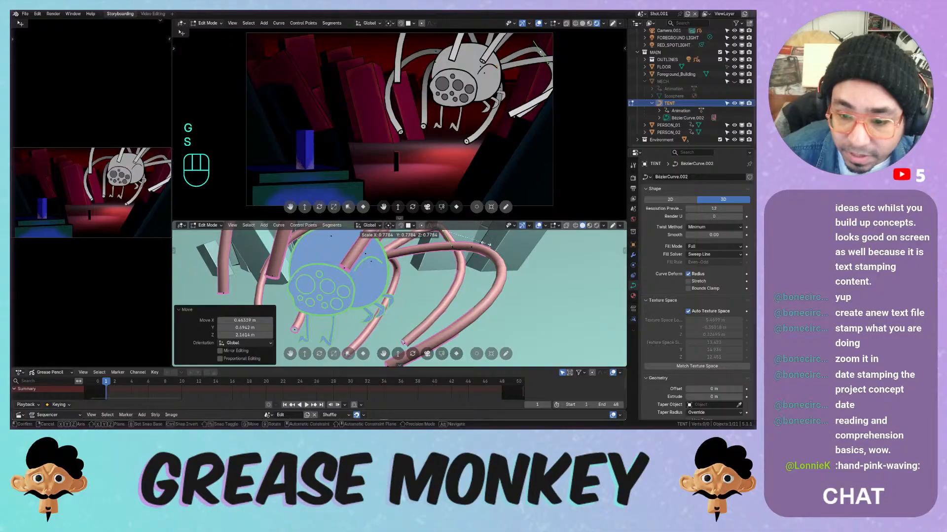
pyautogui.click(486, 240)
pyautogui.press('r')
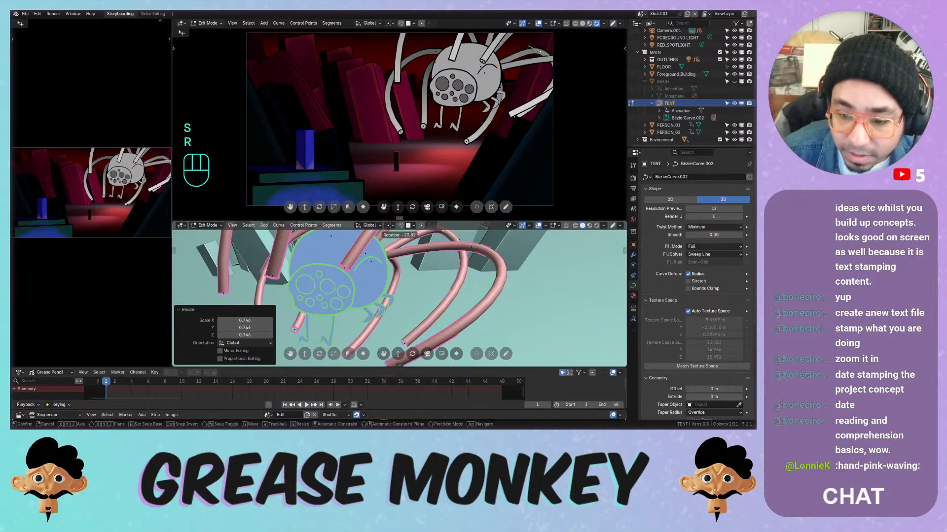
pyautogui.click(463, 268)
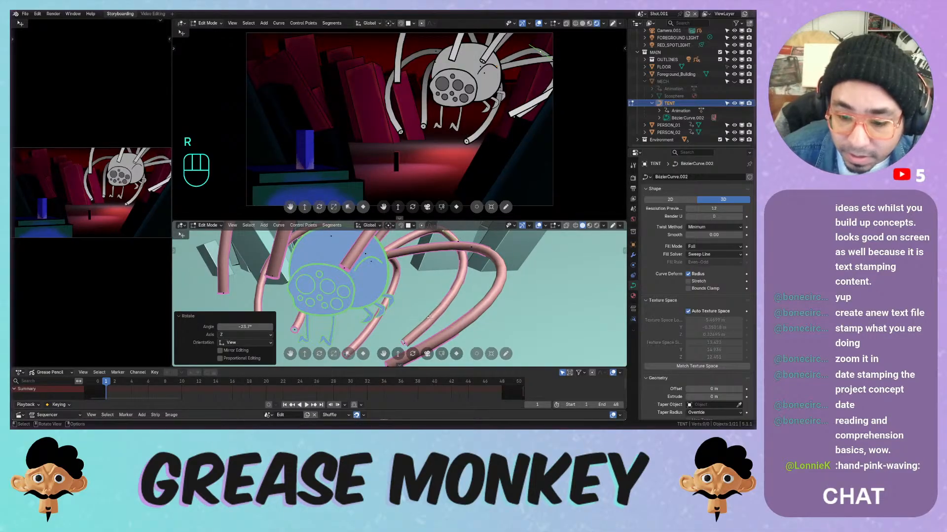
# Move the tip of the inner right tentacle about -1.12 m in X, 0.26 m in Y and 1.37 m in Z
pyautogui.keyDown('shift'); pyautogui.moveTo(430, 318); pyautogui.dragTo(431, 296, button='middle'); pyautogui.keyUp('shift')
pyautogui.click(434, 295)
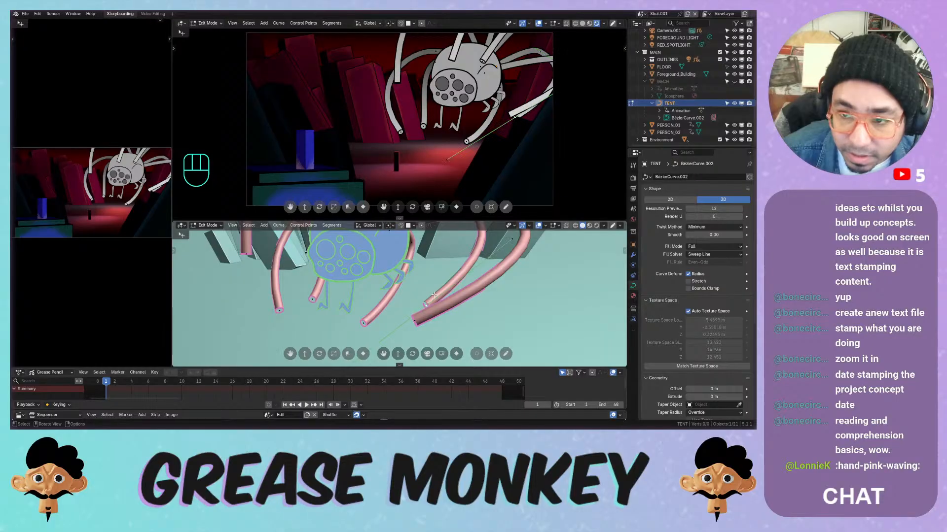
pyautogui.press('g')
pyautogui.click(421, 275)
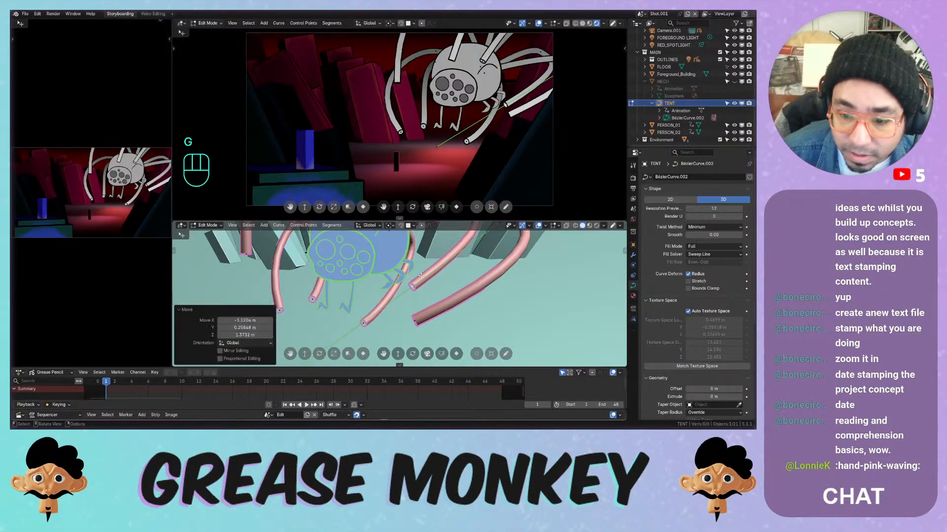
# Shift the same inner tentacle's tip by about 0.74 m in X, 0.28 m in Y and 0.63 m in Z
pyautogui.keyDown('shift'); pyautogui.moveTo(421, 275); pyautogui.dragTo(406, 310, button='middle'); pyautogui.keyUp('shift')
pyautogui.click(452, 240)
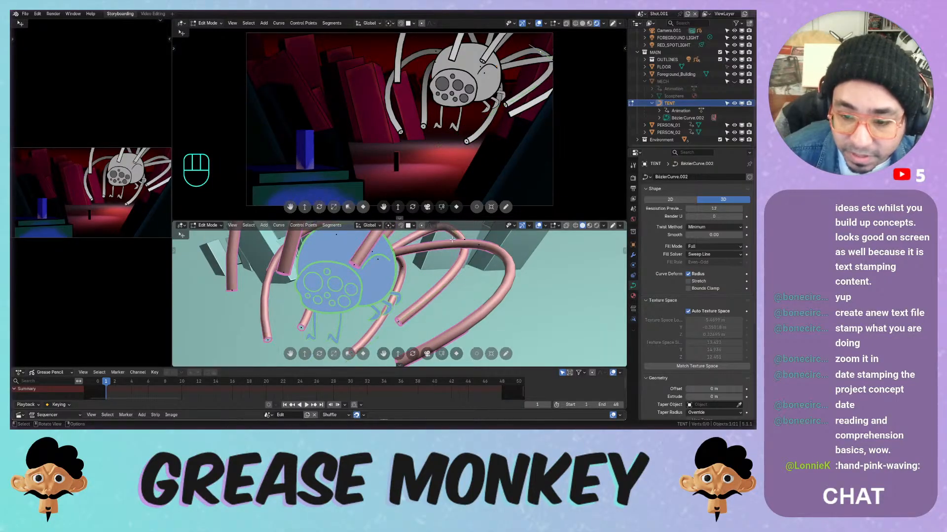
pyautogui.press('x')
pyautogui.click(443, 256)
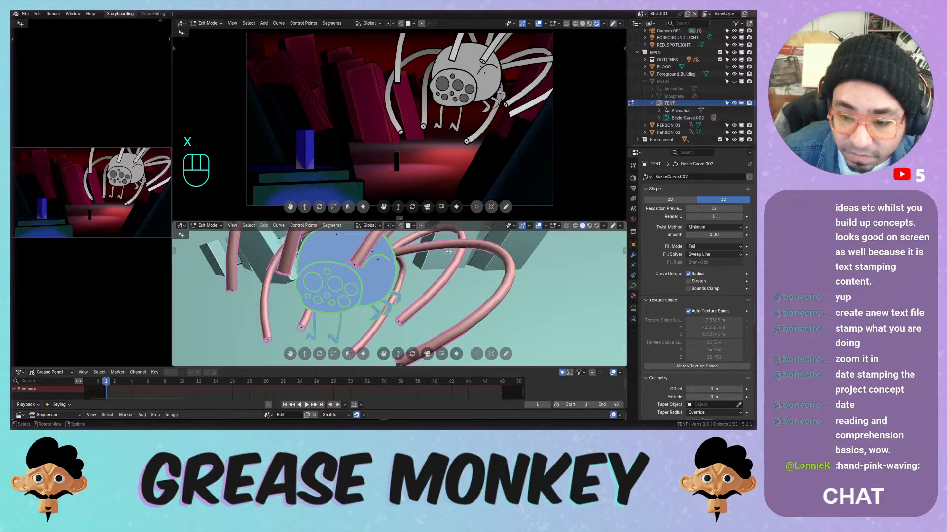
pyautogui.moveTo(398, 321); pyautogui.dragTo(401, 321)
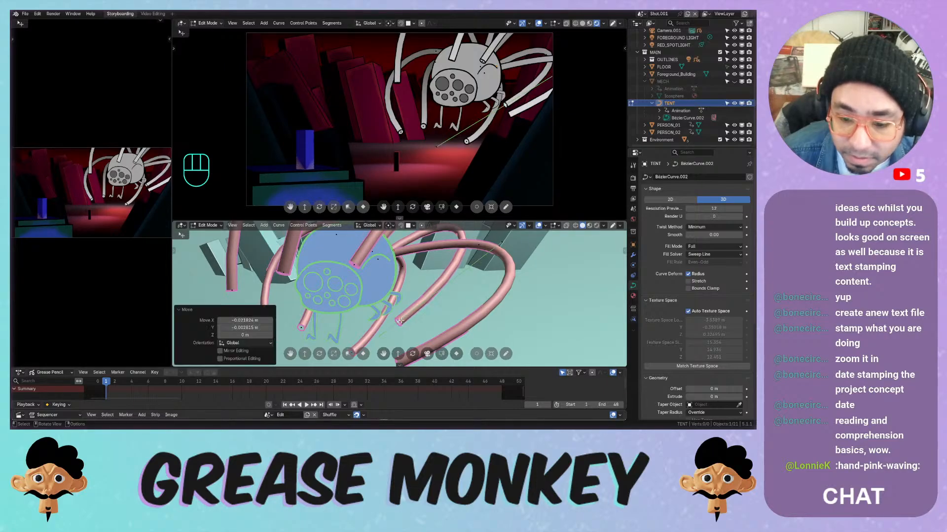
pyautogui.press('g')
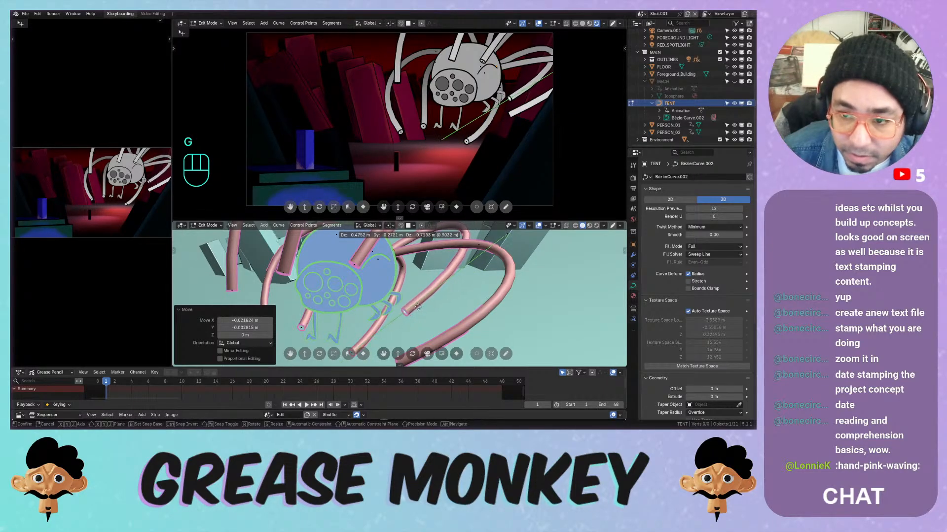
pyautogui.click(423, 309)
# Raise the outer right tentacle's tip, moving it about 0.88 m in X, -0.98 m in Y and 1.85 m in Z
pyautogui.moveTo(423, 309)
pyautogui.mouseDown(button='middle')
pyautogui.moveTo(404, 276)
pyautogui.moveTo(434, 311)
pyautogui.mouseUp(button='middle')
pyautogui.keyDown('shift'); pyautogui.moveTo(444, 313); pyautogui.dragTo(486, 310, button='middle'); pyautogui.keyUp('shift')
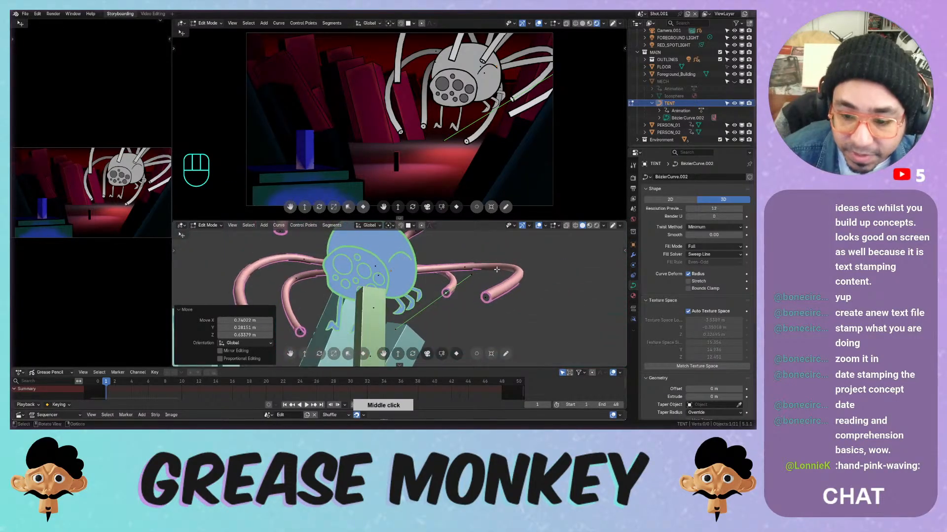
pyautogui.press('g')
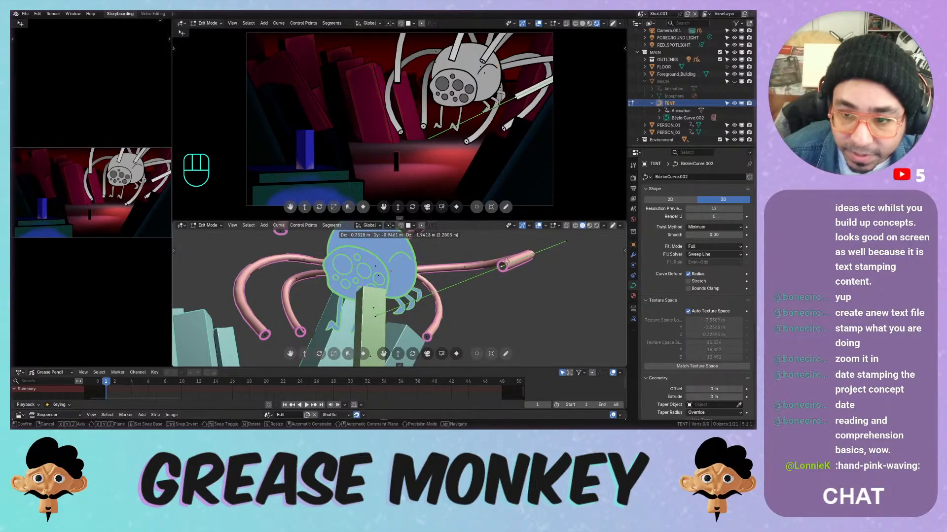
pyautogui.click(508, 264)
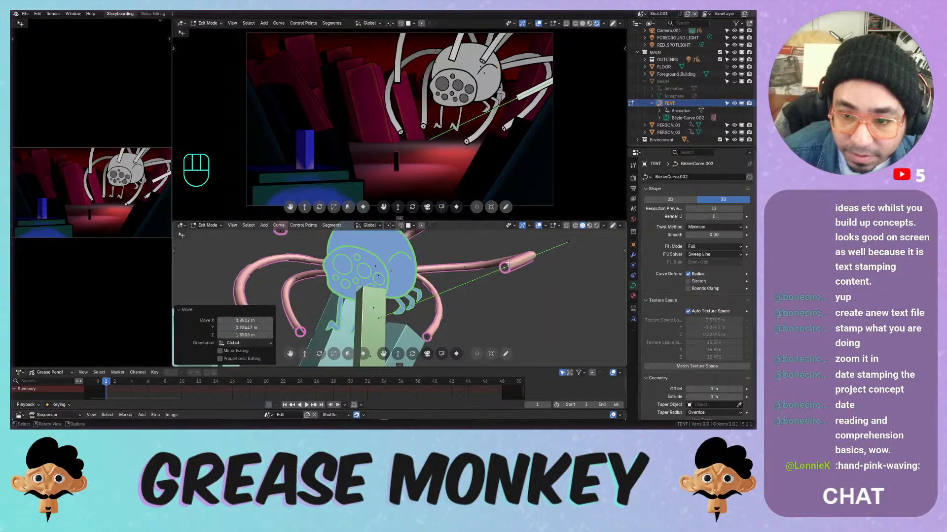
pyautogui.moveTo(429, 314); pyautogui.dragTo(461, 290, button='middle')
pyautogui.press('g')
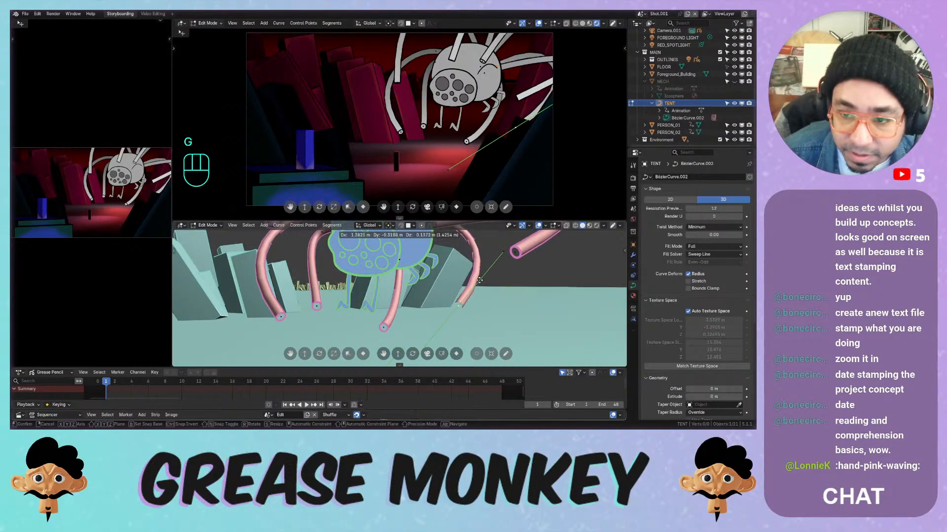
pyautogui.middleClick(403, 309)
pyautogui.press('Escape')
pyautogui.press('g')
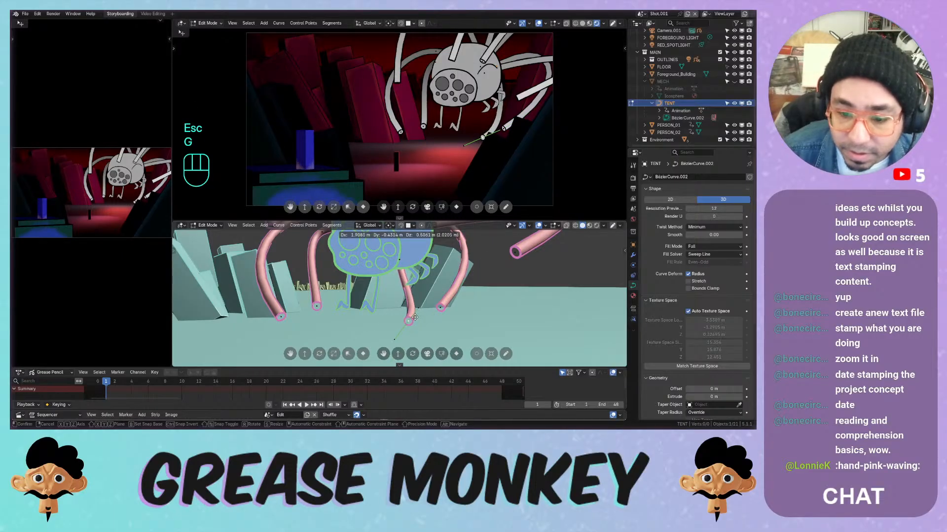
pyautogui.press('Escape')
pyautogui.press('z')
pyautogui.press('super')
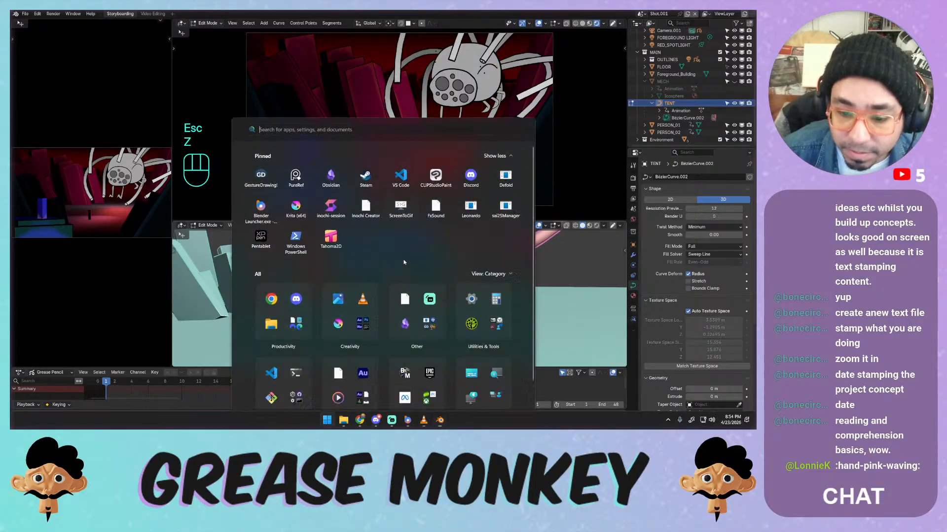
pyautogui.press('super')
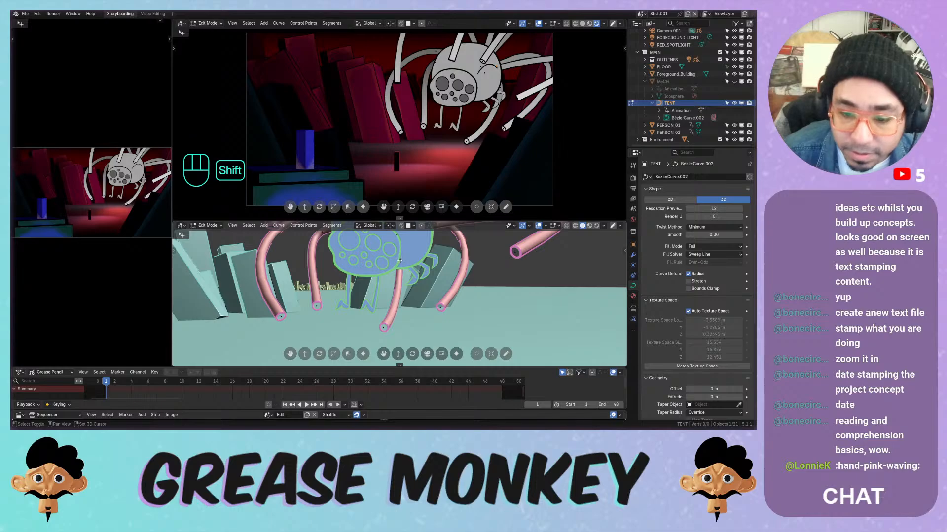
# Move the lower end of the front tentacle hanging beneath the body outward, towards the neighbouring right tentacle
pyautogui.keyDown('shift'); pyautogui.click(384, 327); pyautogui.keyUp('shift')
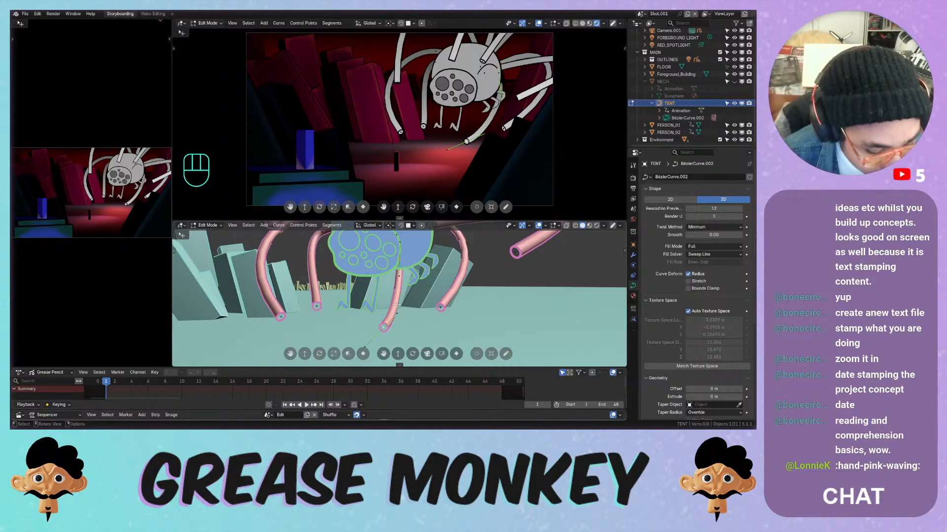
pyautogui.press('g')
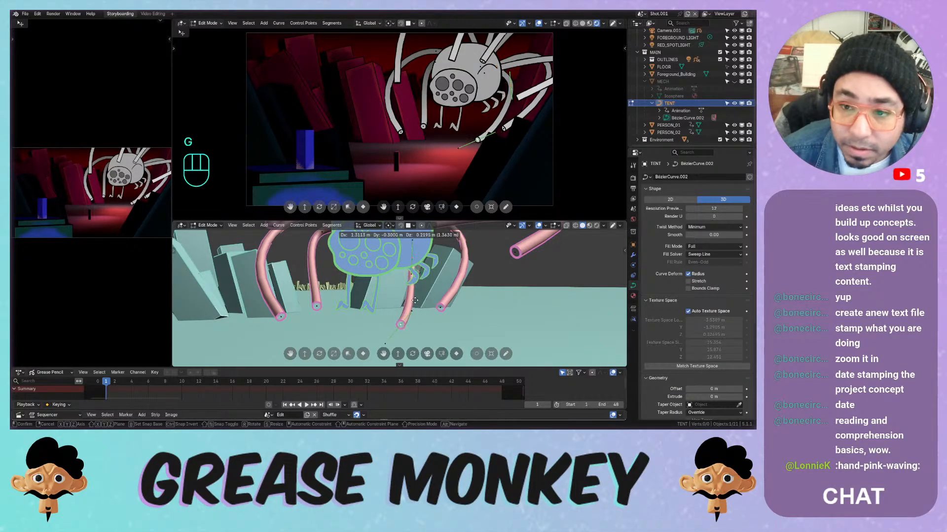
pyautogui.click(411, 301)
pyautogui.press('x')
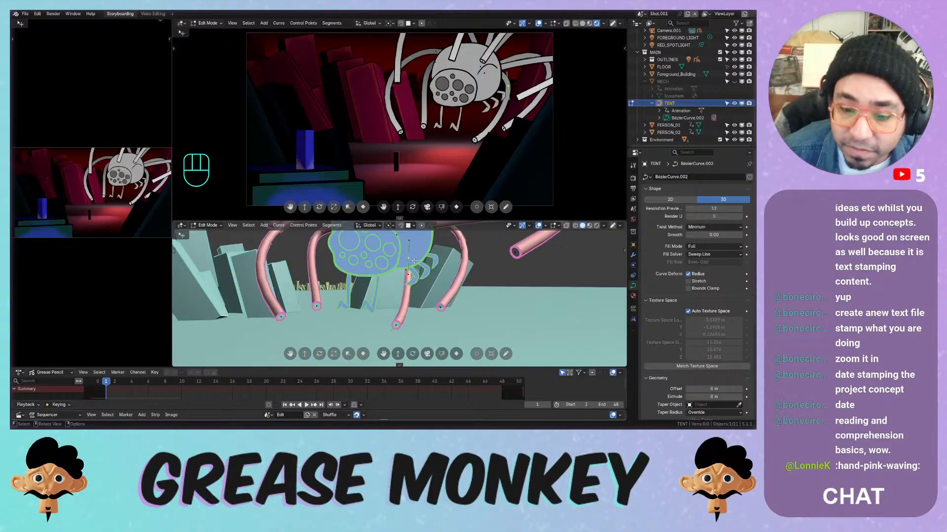
pyautogui.click(415, 261)
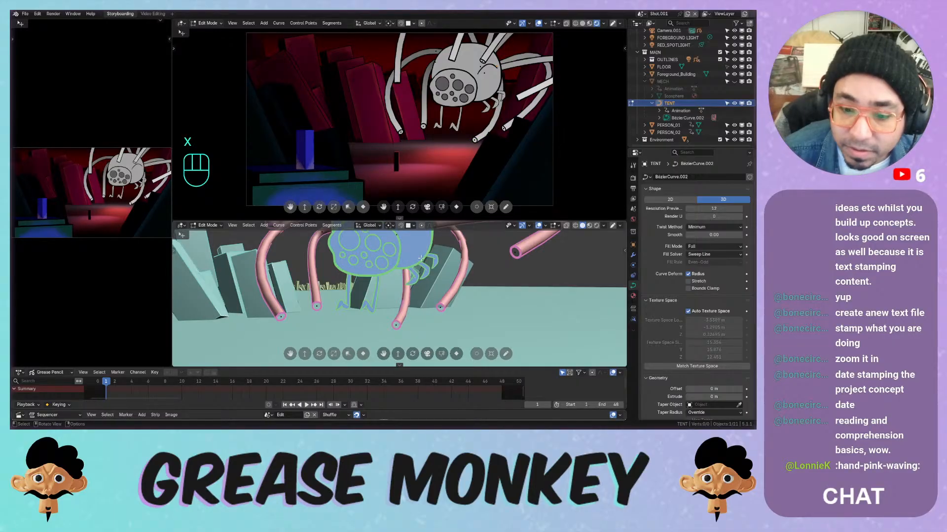
pyautogui.moveTo(420, 259); pyautogui.dragTo(402, 241, button='middle')
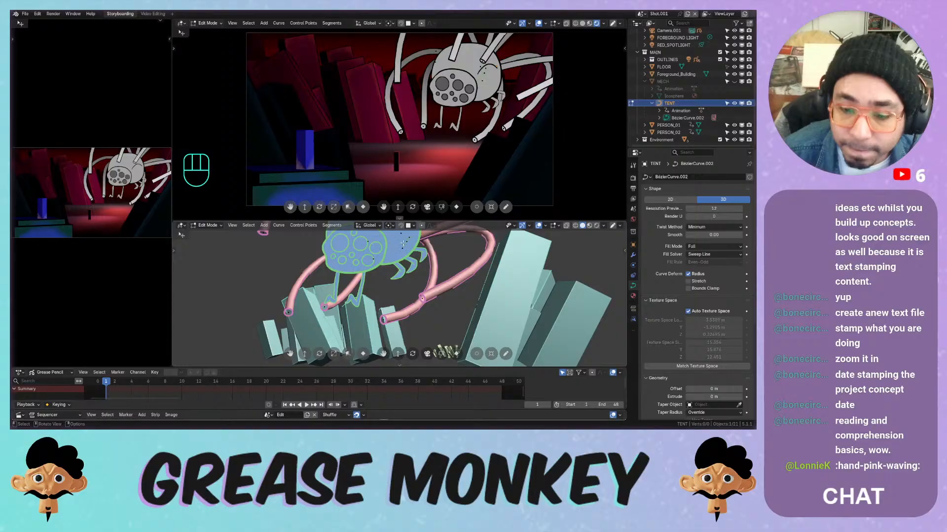
pyautogui.moveTo(414, 240); pyautogui.dragTo(420, 288, button='middle')
pyautogui.press('g')
pyautogui.press('Escape')
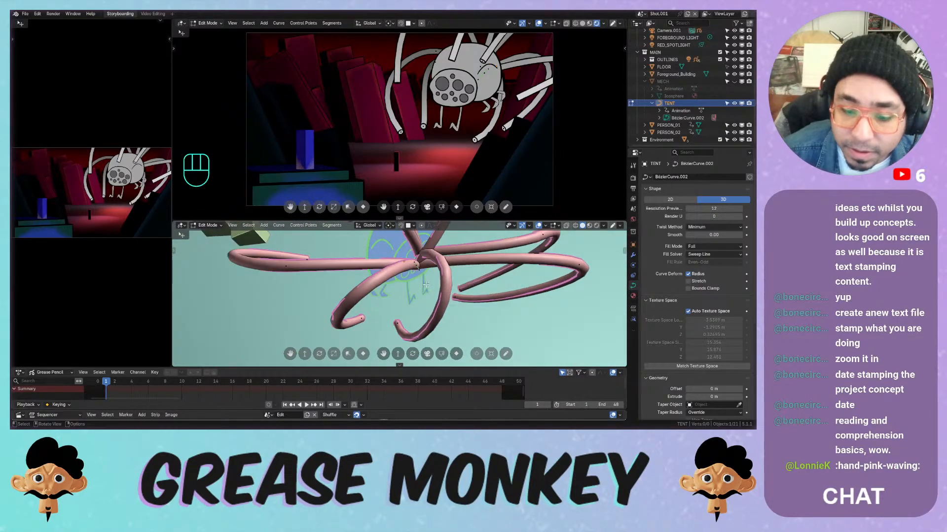
pyautogui.click(400, 324)
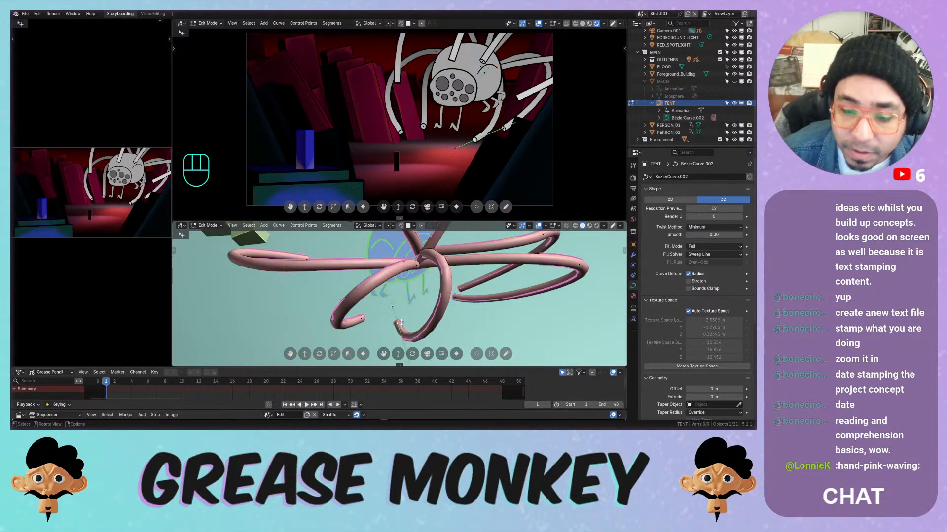
pyautogui.click(417, 266)
pyautogui.press('g')
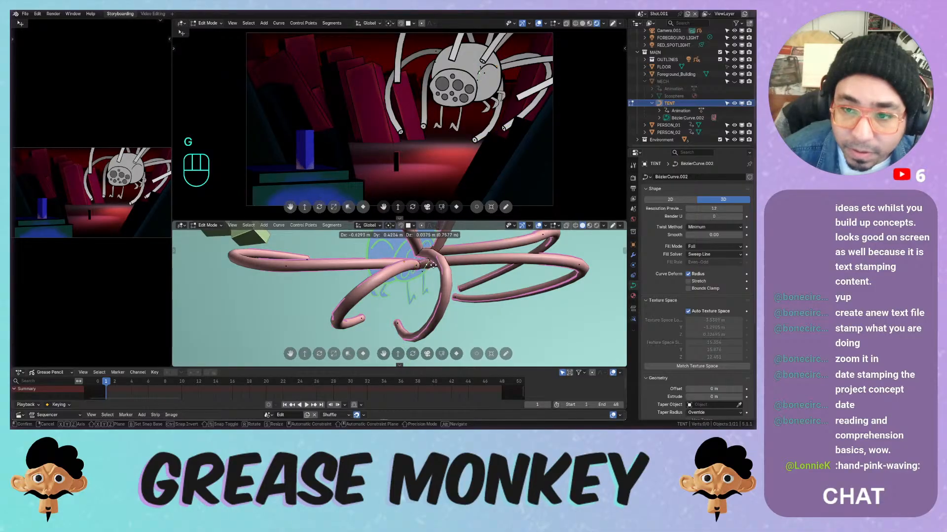
pyautogui.press('Escape')
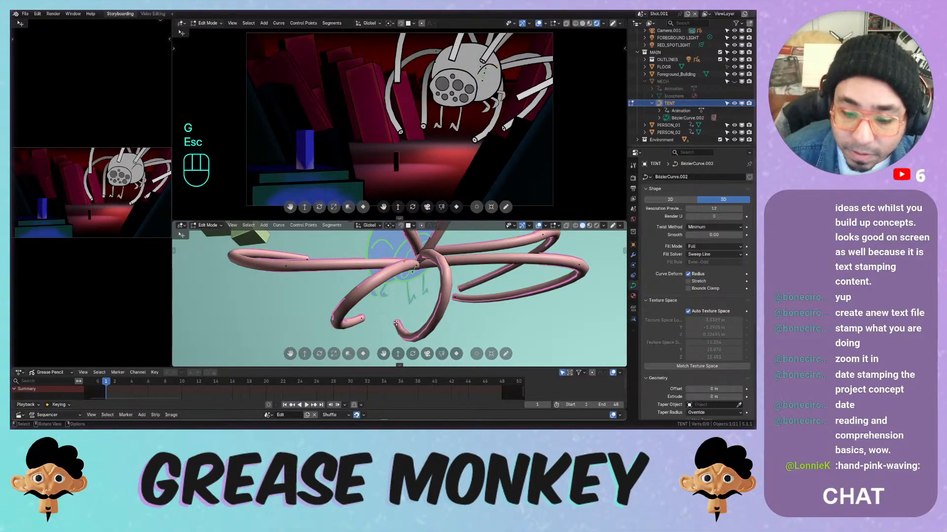
pyautogui.press('l')
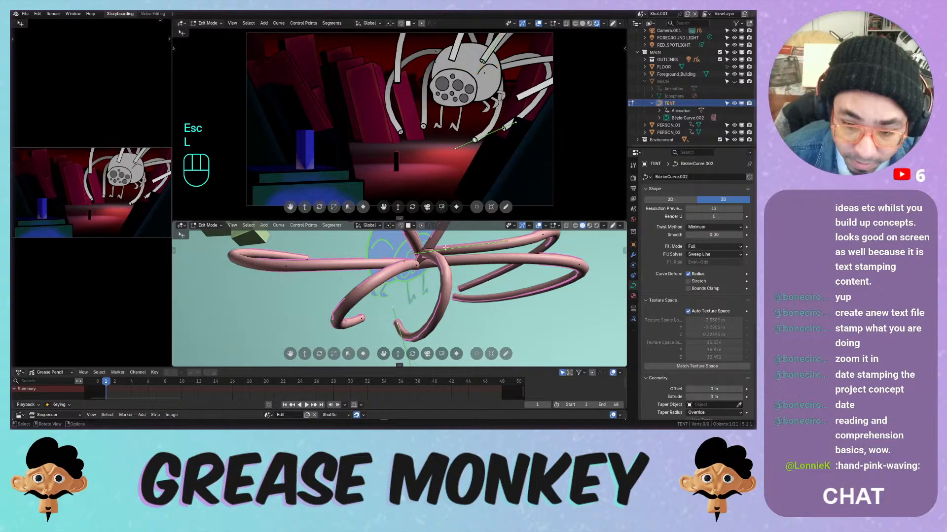
pyautogui.click(419, 253)
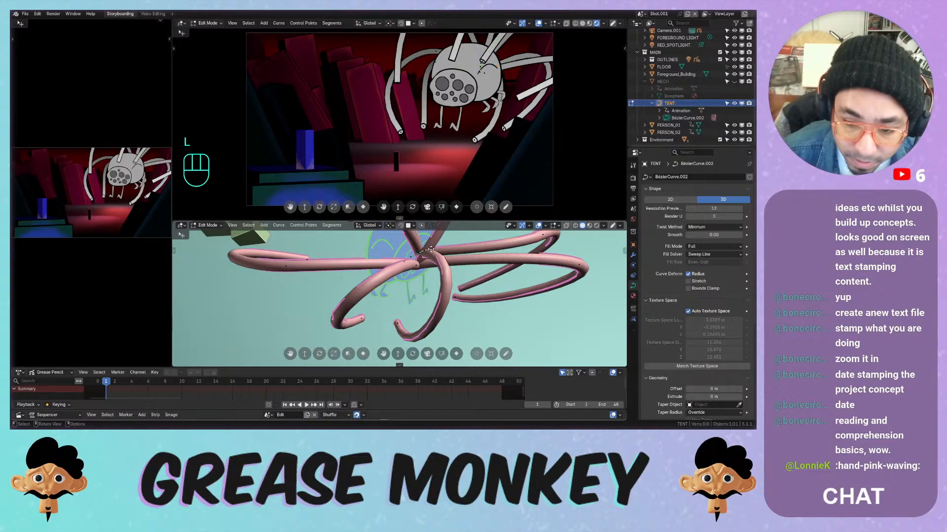
pyautogui.press('g')
pyautogui.press('Escape')
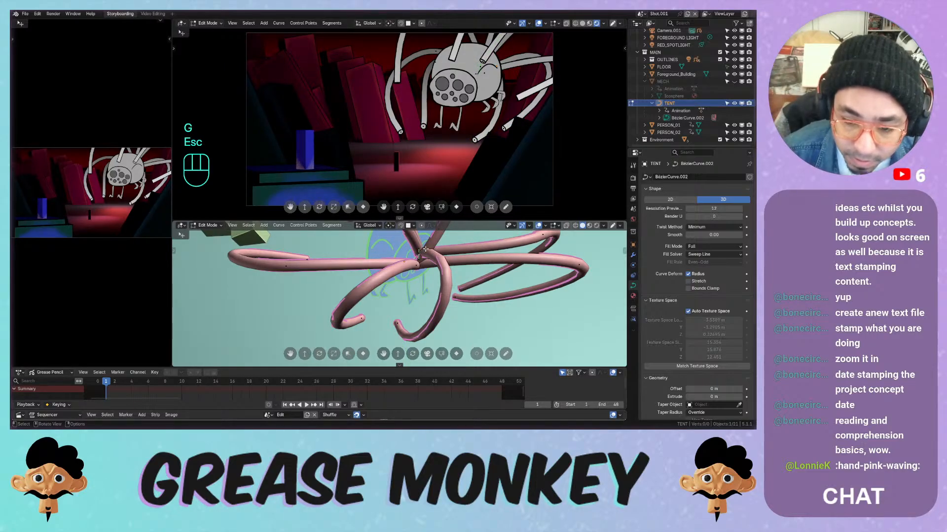
pyautogui.press('g')
pyautogui.press('Escape')
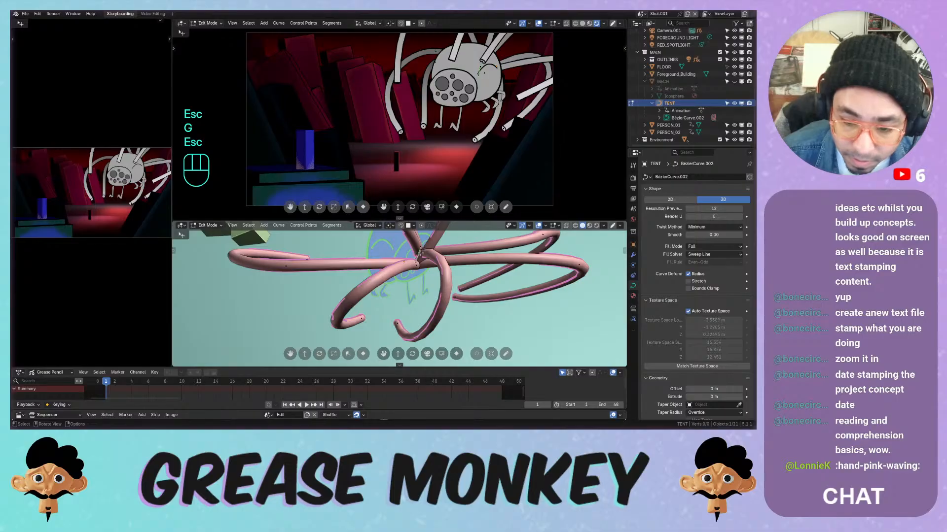
pyautogui.press('g')
pyautogui.press('Escape')
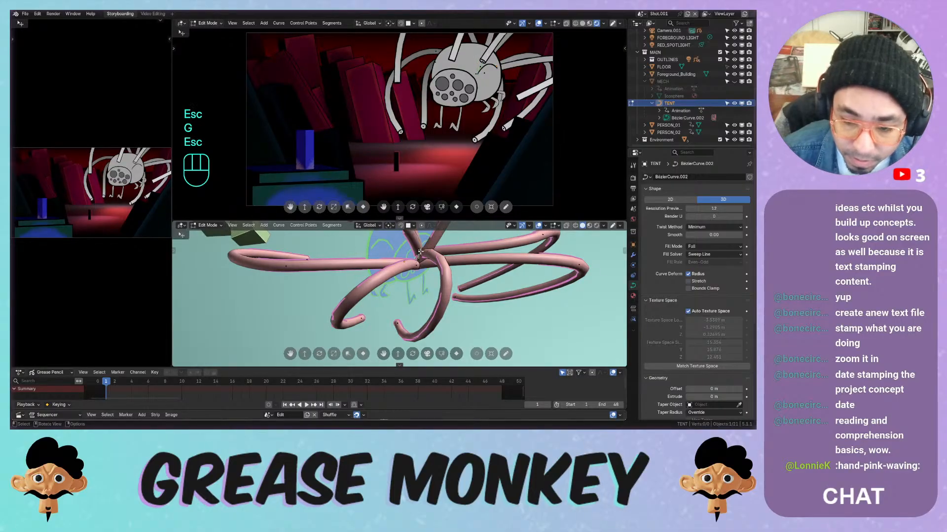
pyautogui.press('g')
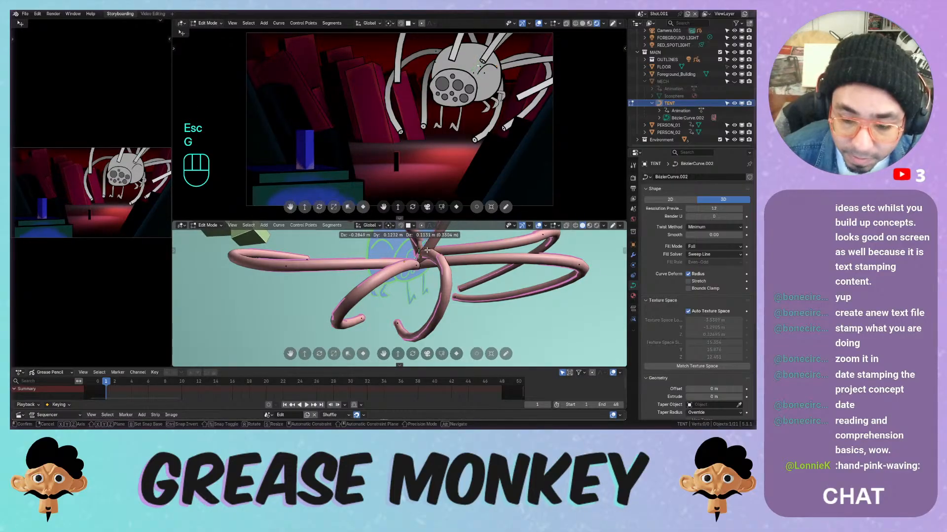
pyautogui.press('Escape')
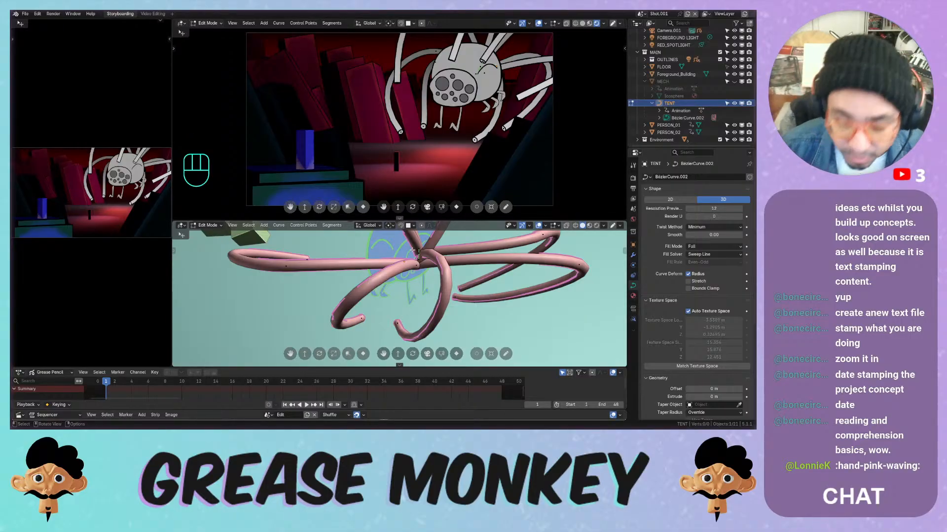
# Move the front tentacle's base control point about -0.32 m in X, 0.26 m in Y and -0.15 m in Z, and rotate it about 52°
pyautogui.click(397, 321)
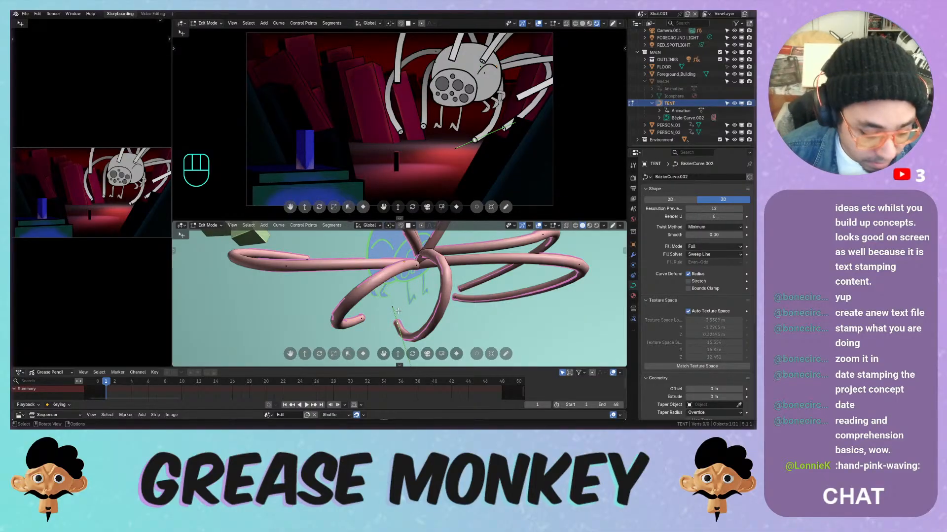
pyautogui.press('l')
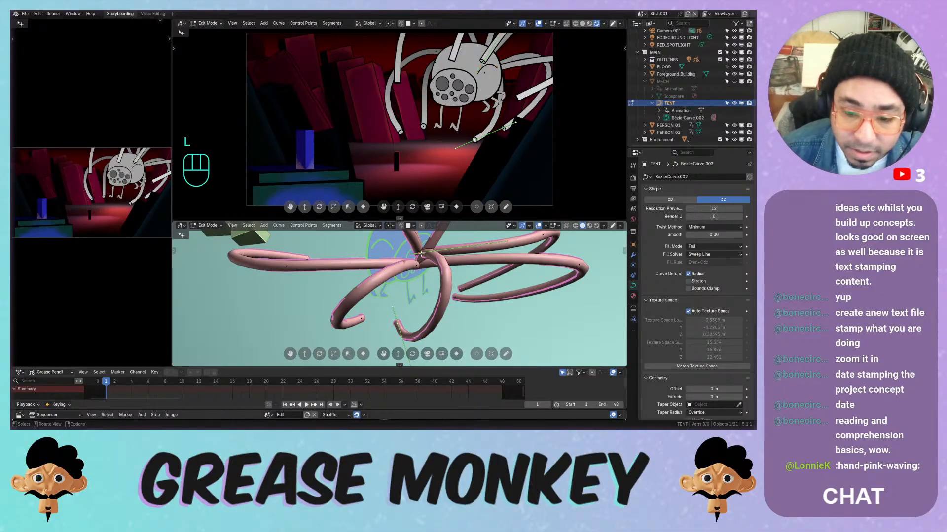
pyautogui.click(420, 253)
pyautogui.click(419, 253)
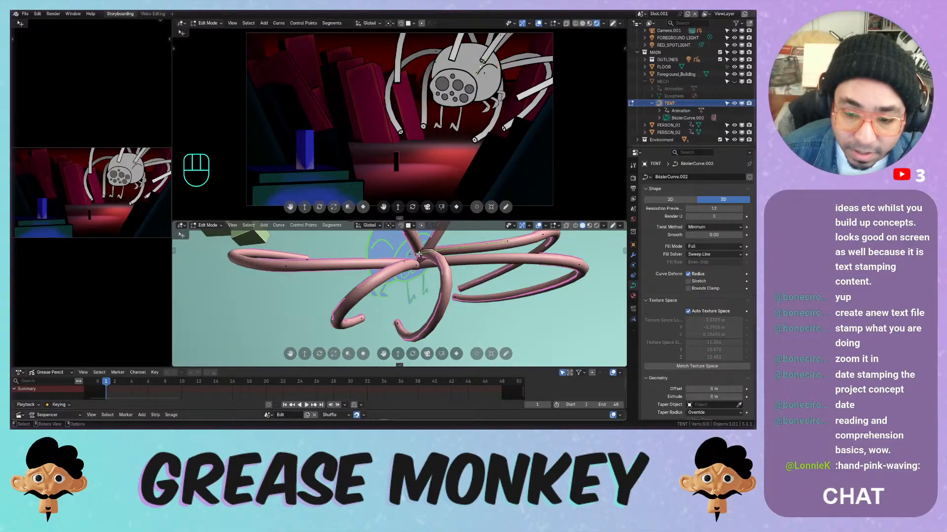
pyautogui.press('g')
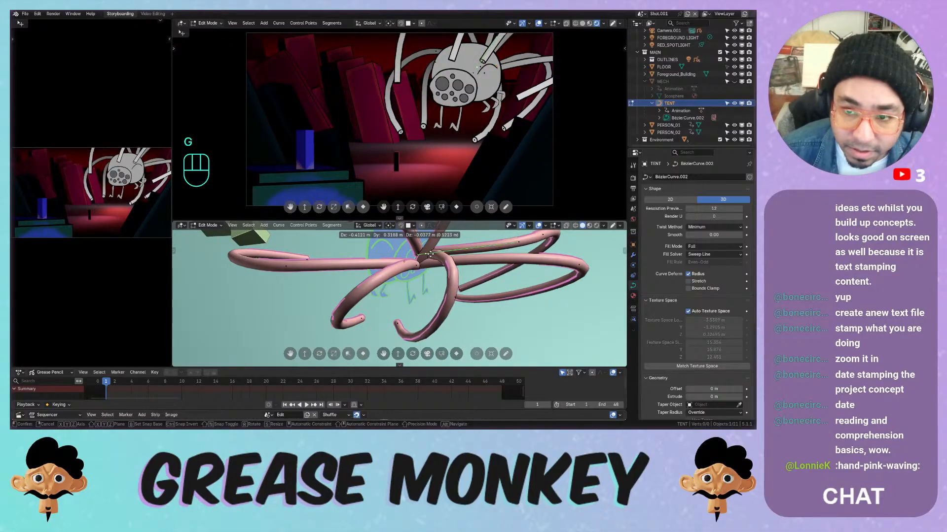
pyautogui.click(427, 256)
pyautogui.press('r')
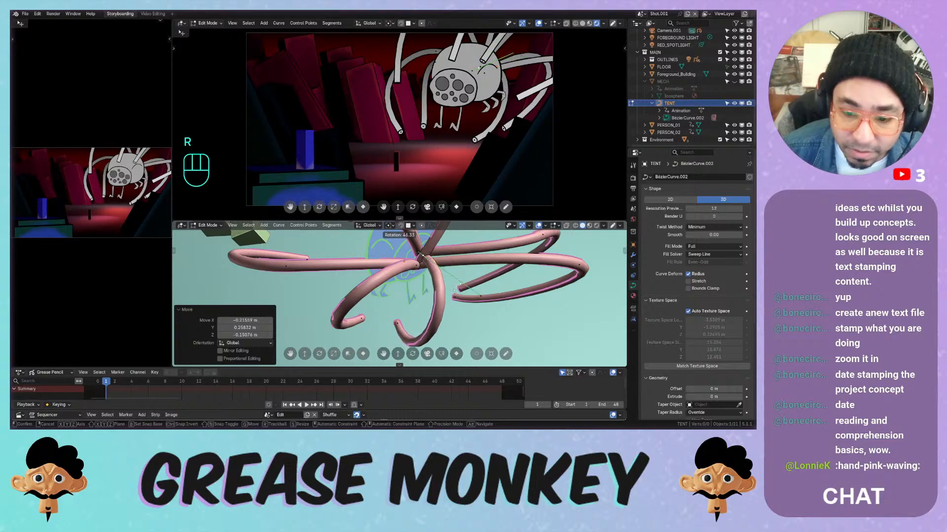
pyautogui.click(436, 284)
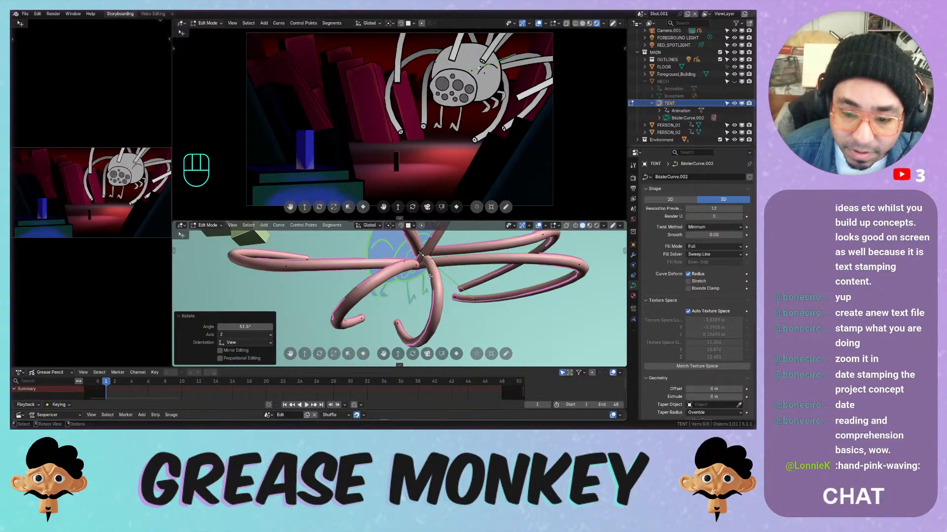
# Rotate the selected tentacle base control point about 34° and move the inner right tentacle's tip, raising it about 1.33 m in Z
pyautogui.moveTo(386, 231); pyautogui.dragTo(460, 251, button='middle')
pyautogui.press('r')
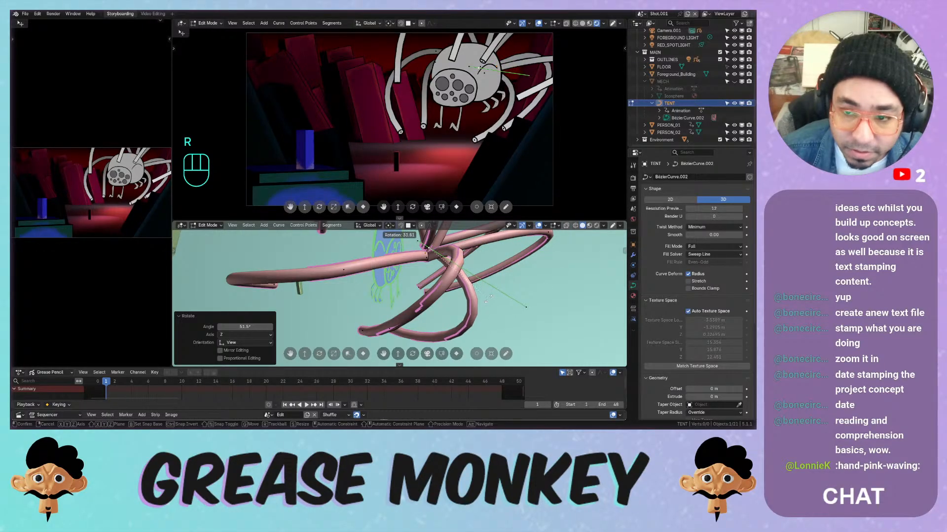
pyautogui.click(487, 299)
pyautogui.moveTo(487, 299); pyautogui.dragTo(404, 344, button='middle')
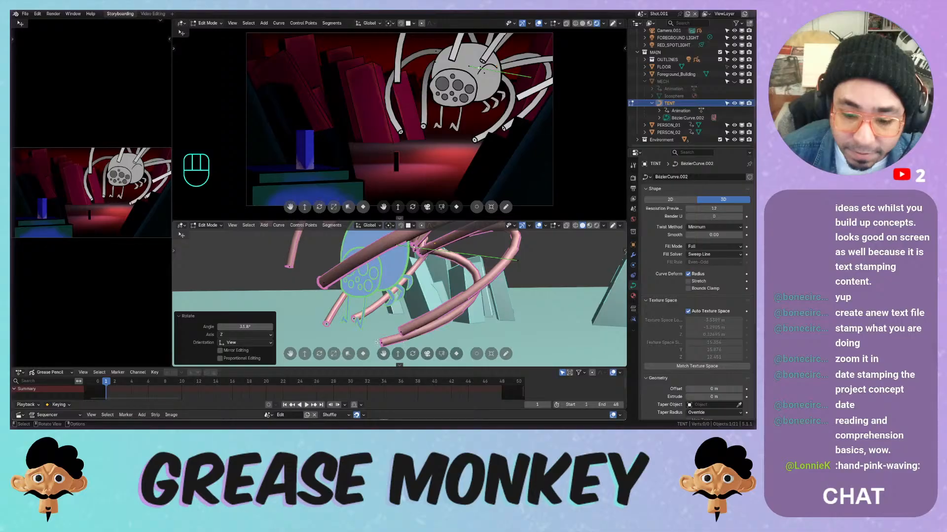
pyautogui.press('g')
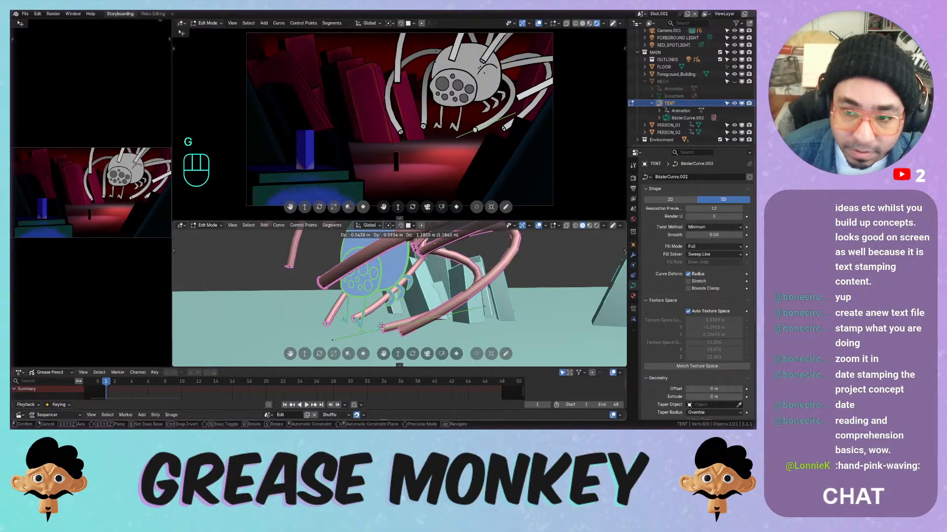
pyautogui.click(386, 325)
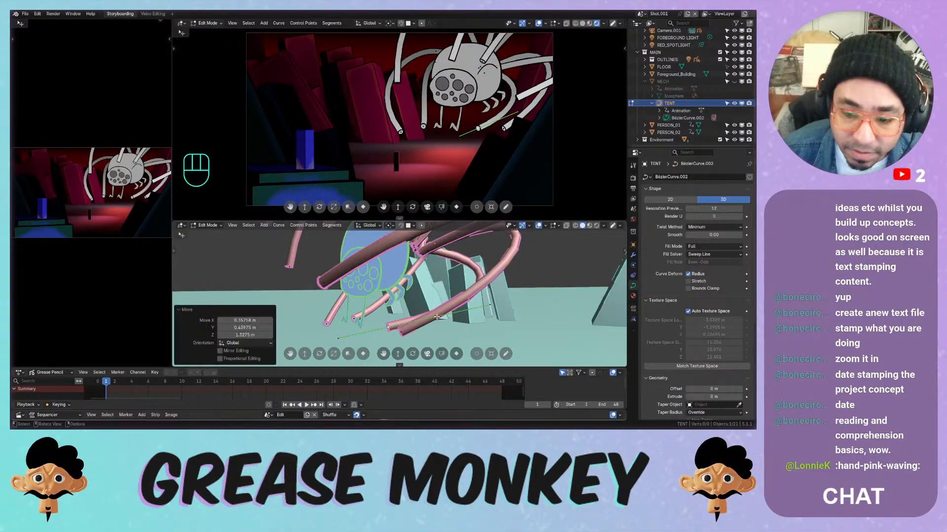
# Move the outer right tentacle's tip outward and up, about 1.0 m in X and 0.80 m in Z
pyautogui.moveTo(386, 325); pyautogui.dragTo(460, 324, button='middle')
pyautogui.click(451, 320)
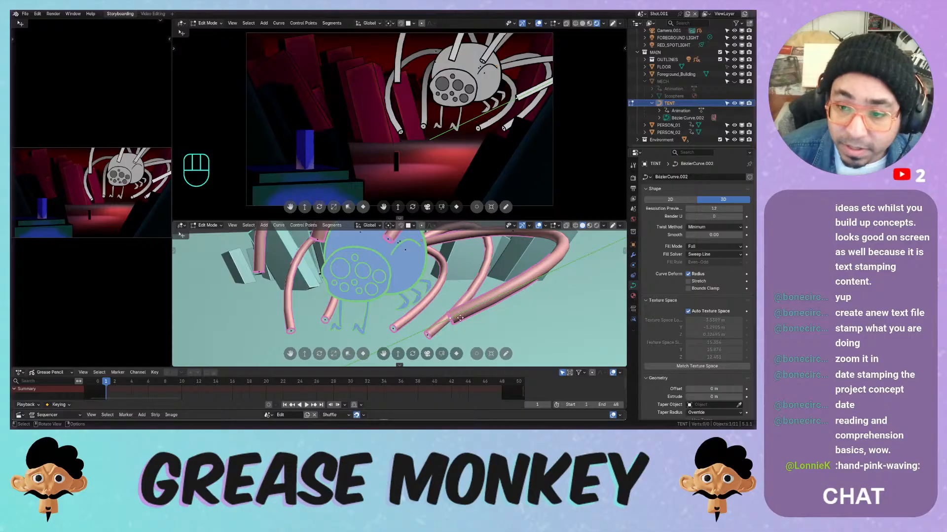
pyautogui.press('g')
pyautogui.click(479, 303)
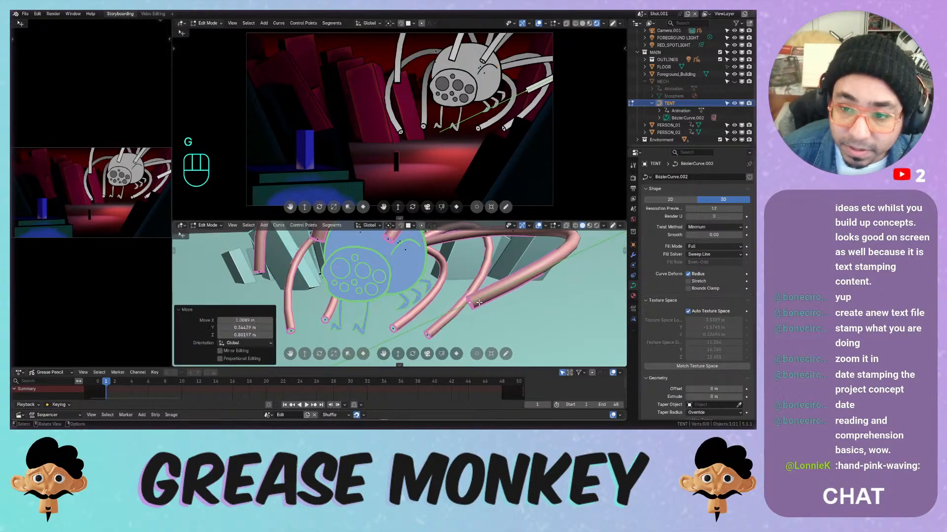
# Move the tip of the tentacle beside the outer right one about 1.77 m in X, -0.27 m in Y and 1.26 m in Z
pyautogui.moveTo(479, 302); pyautogui.dragTo(444, 330, button='middle')
pyautogui.hotkey('ctrl', 'z')
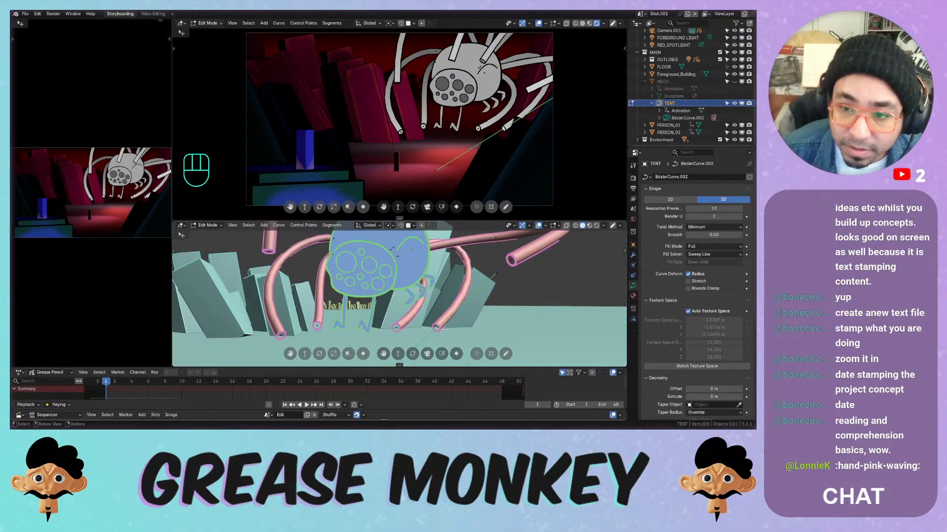
pyautogui.press('g')
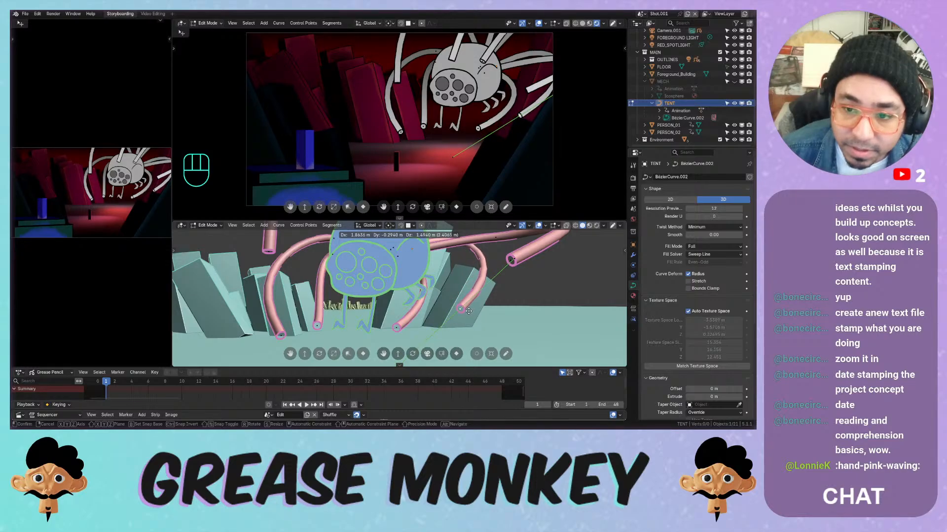
pyautogui.click(467, 313)
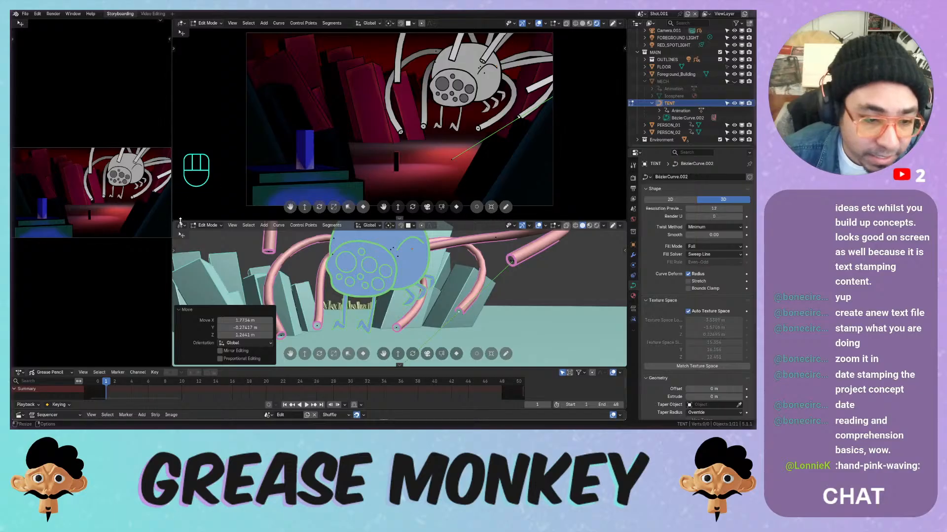
# Maximize the camera viewport and show the Storytools options beside the shot
pyautogui.hotkey('ctrl', 'space')
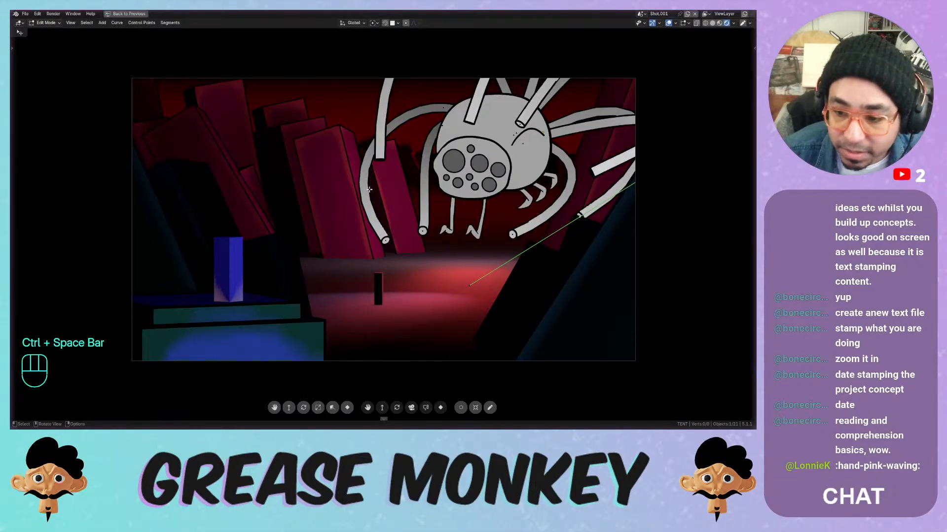
pyautogui.click(753, 48)
pyautogui.click(752, 196)
pyautogui.click(752, 197)
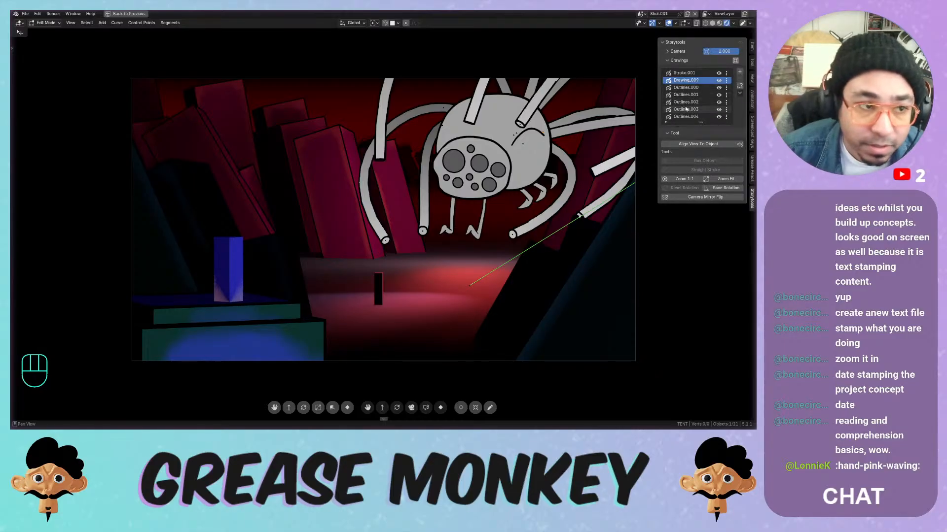
# Leave curve editing and enter Draw Mode on the Drawing_009 Grease Pencil object
pyautogui.hotkey('ctrl', 'Tab')
pyautogui.click(341, 131)
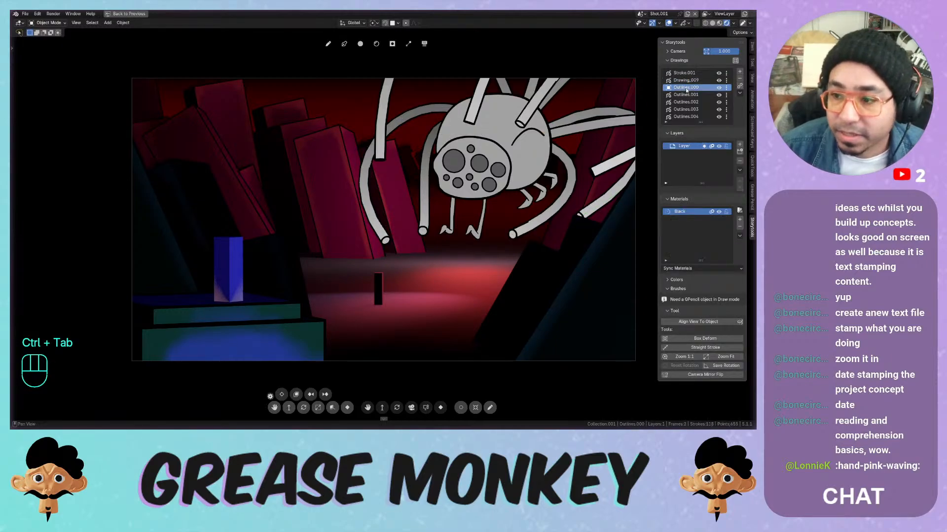
pyautogui.hotkey('ctrl', 'Tab')
pyautogui.click(403, 112)
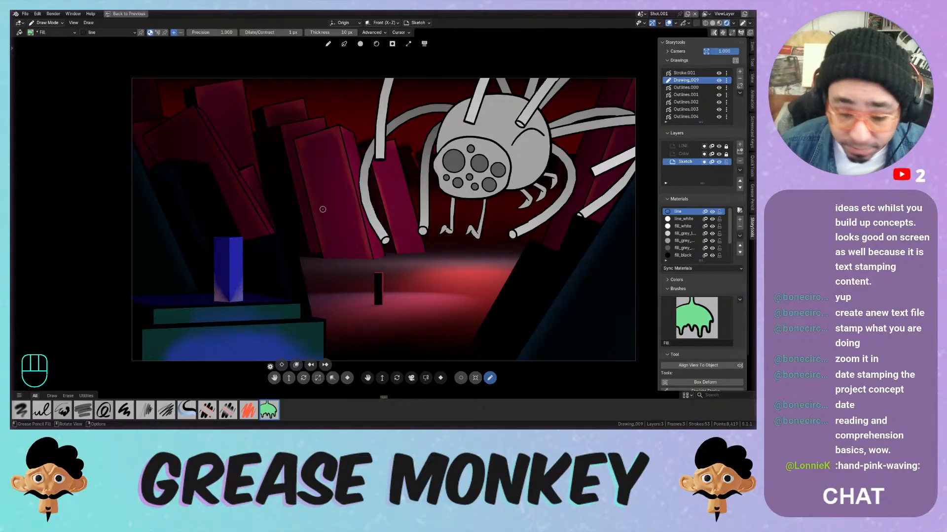
# Choose the Ink Pen brush, make LINE the active layer and unlock the Color layer
pyautogui.click(42, 411)
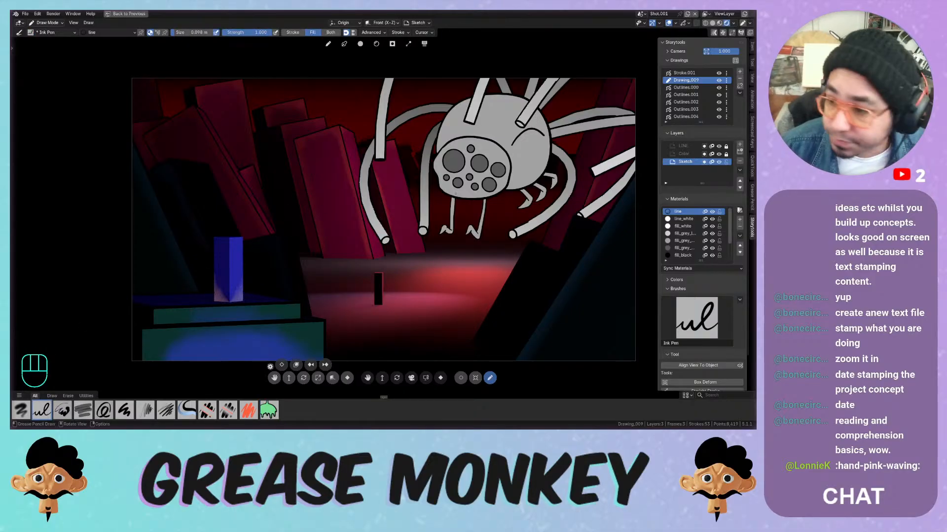
pyautogui.click(683, 146)
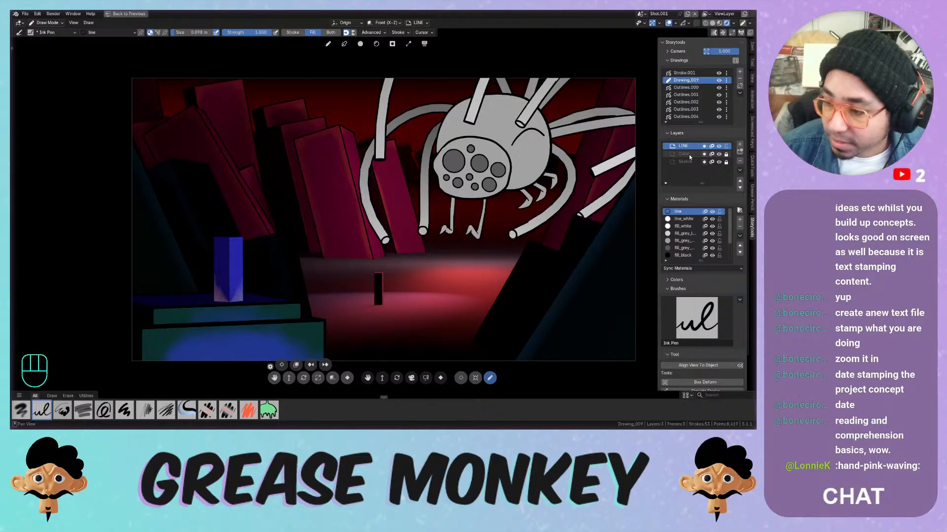
pyautogui.click(726, 154)
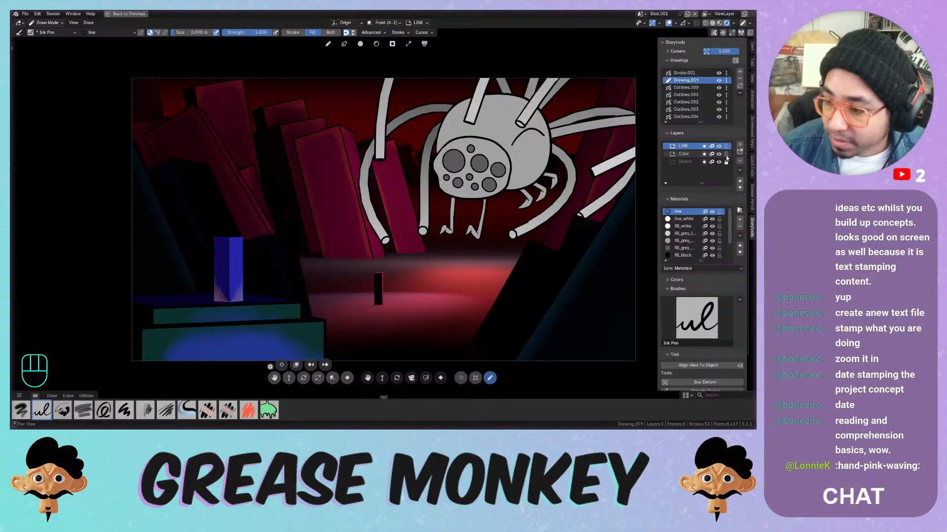
# In Edit Mode, duplicate the three claws beneath the body's right side, moving the copy about -4.88 m in X, -0.70 m in Y and -1.78 m in Z
pyautogui.press('Tab')
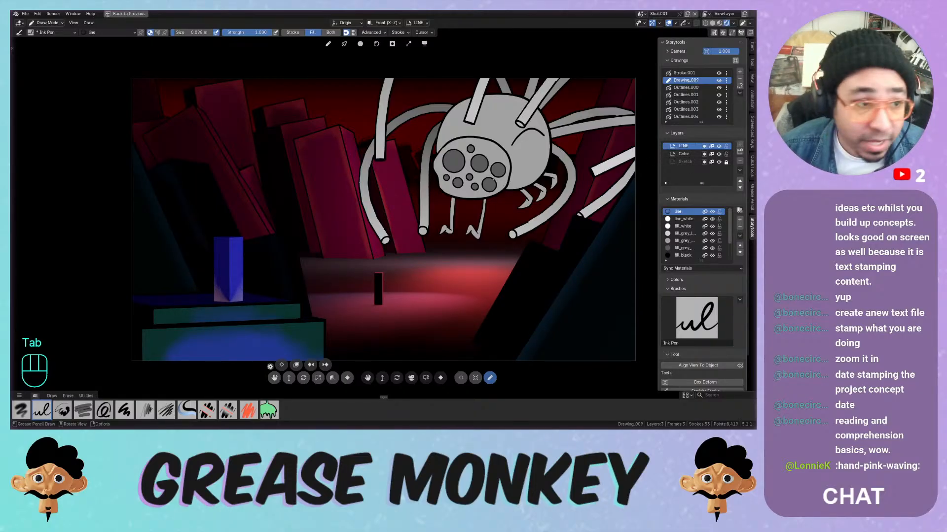
pyautogui.press('Tab')
pyautogui.keyDown('shift'); pyautogui.moveTo(519, 185); pyautogui.dragTo(321, 197, button='middle'); pyautogui.keyUp('shift')
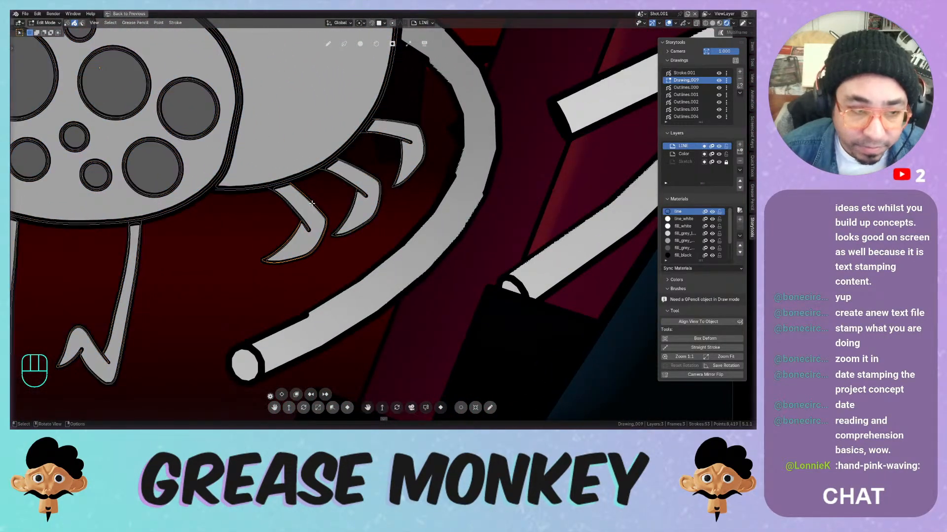
pyautogui.keyDown('shift'); pyautogui.click(293, 213); pyautogui.keyUp('shift')
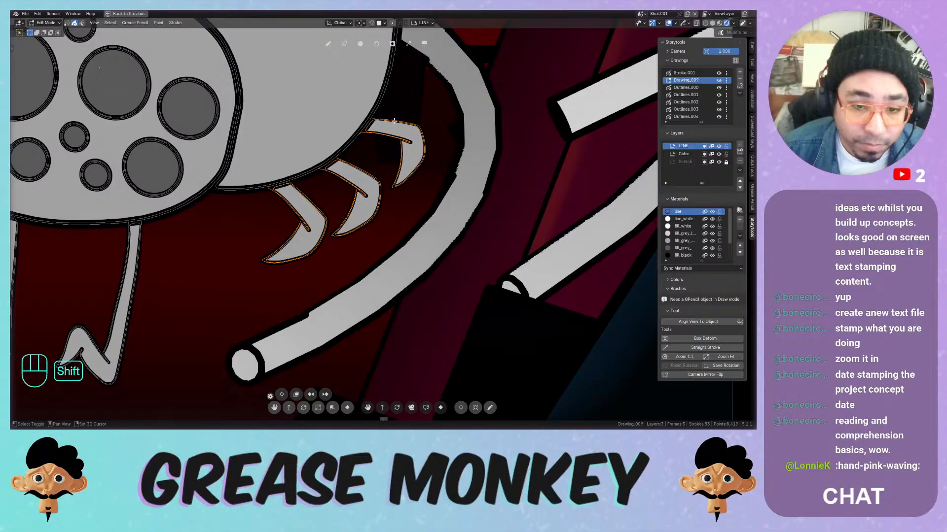
pyautogui.keyDown('shift'); pyautogui.moveTo(380, 121); pyautogui.dragTo(429, 141, button='middle'); pyautogui.keyUp('shift')
pyautogui.moveTo(430, 142)
pyautogui.keyDown('ctrl'); pyautogui.mouseDown(button='middle')
pyautogui.moveTo(369, 194)
pyautogui.moveTo(454, 197)
pyautogui.mouseUp(button='middle'); pyautogui.keyUp('ctrl')
pyautogui.hotkey('shift', 'd')
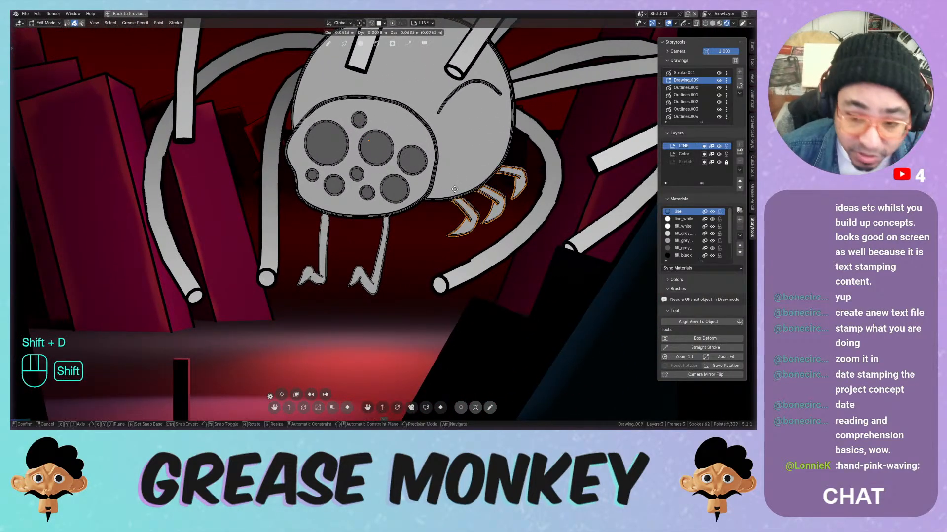
pyautogui.click(321, 235)
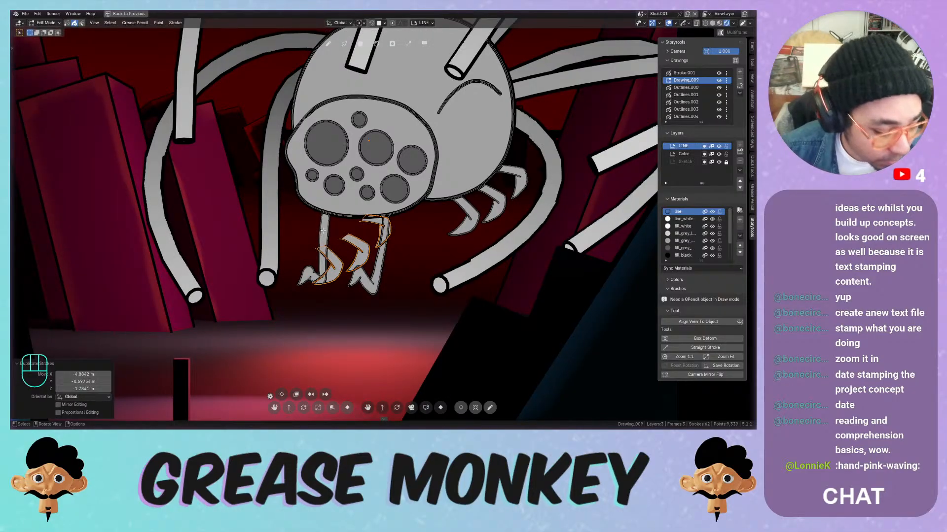
# Mirror the duplicated claws along X and move them onto the head's lower left edge, about -1.11 m in X and 1.64 m in Z
pyautogui.press('F3')
pyautogui.write('mirr')
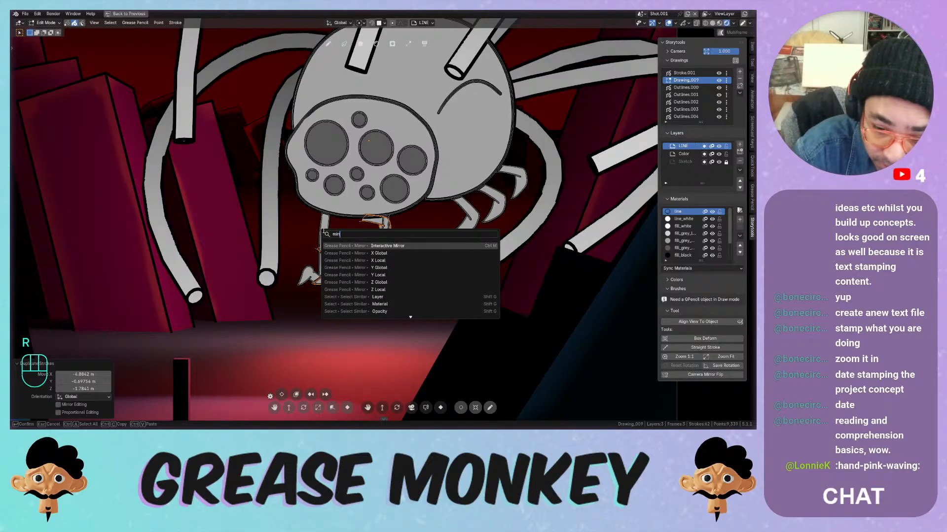
pyautogui.press('Return')
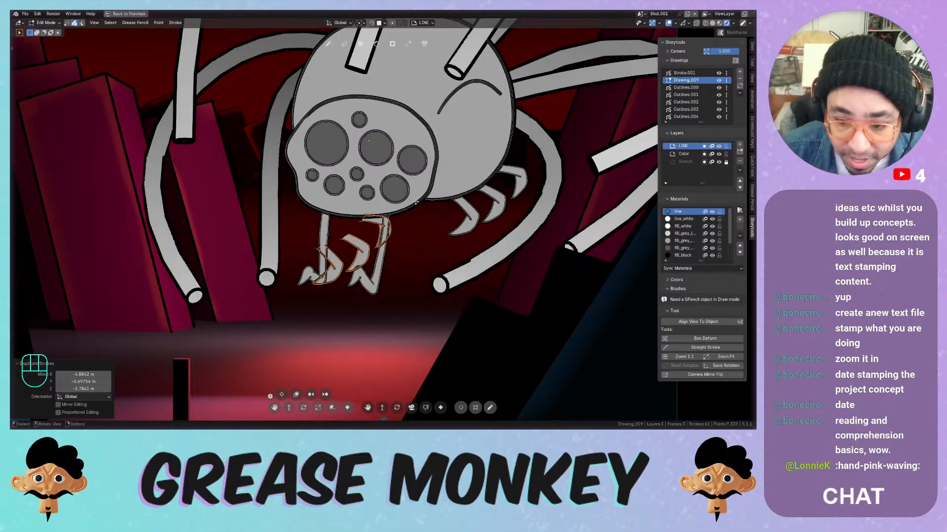
pyautogui.hotkey('ctrl', 'm')
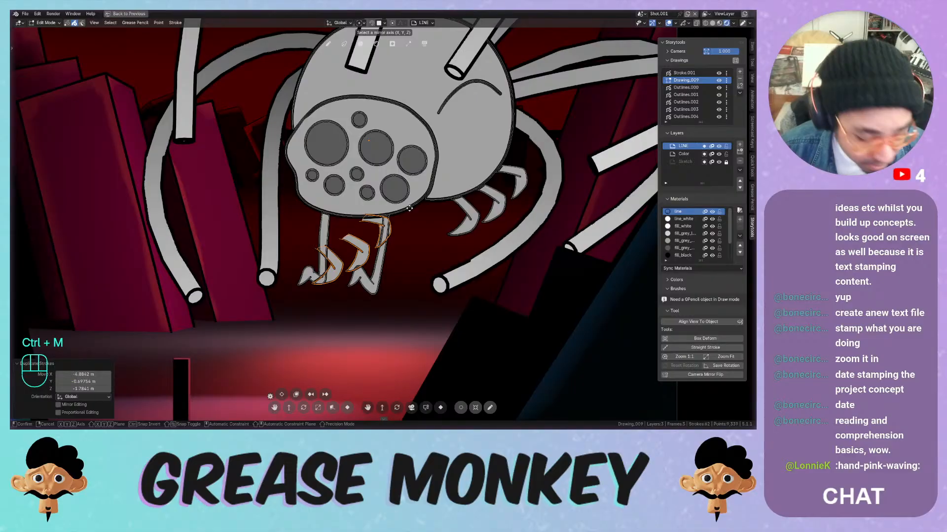
pyautogui.press('x')
pyautogui.press('Return')
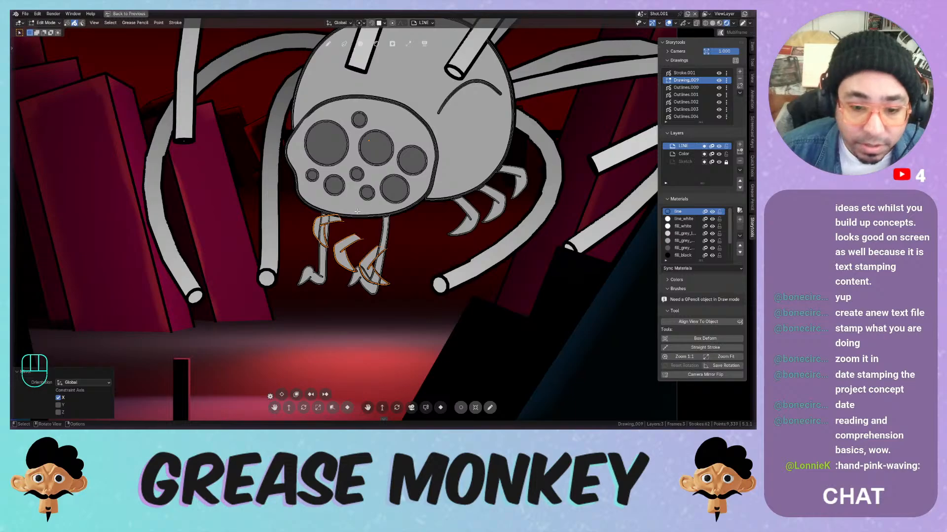
pyautogui.press('g')
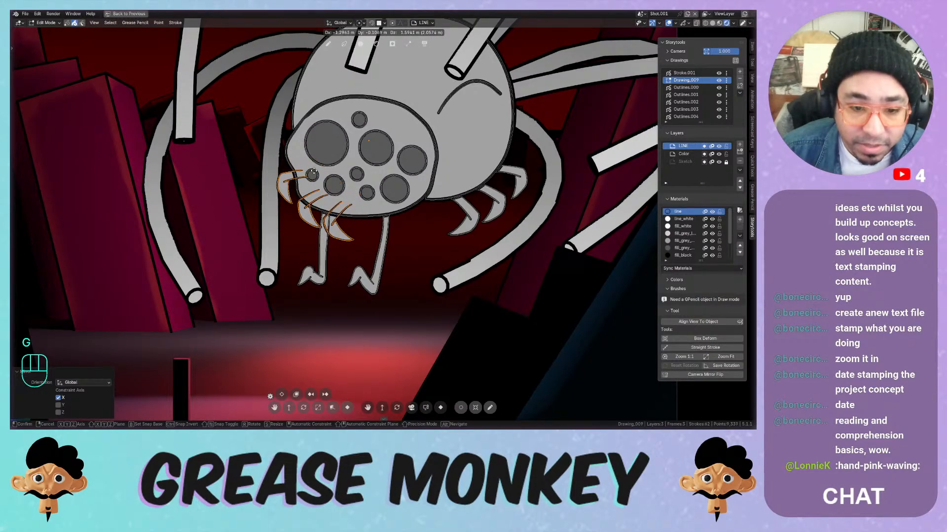
pyautogui.click(318, 170)
# Send the mirrored claw strokes to the back of the stroke order, keeping them selected
pyautogui.rightClick(321, 196)
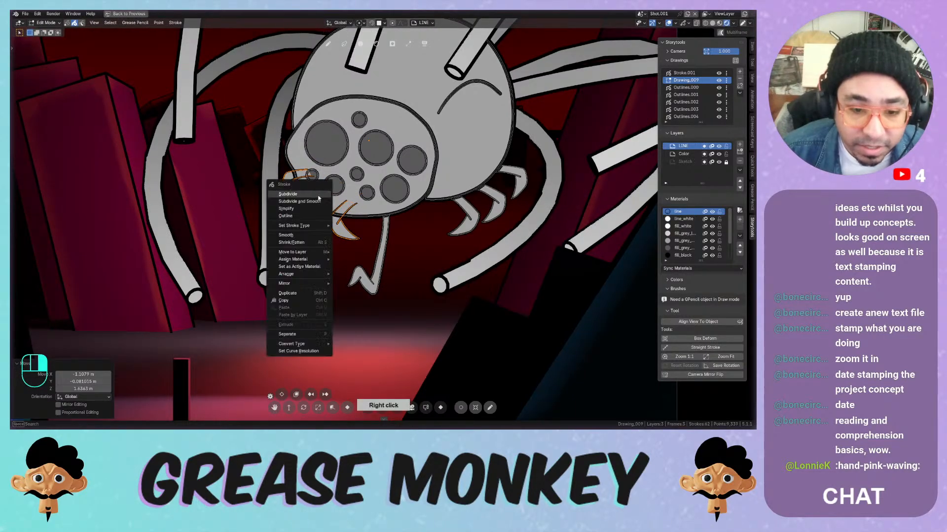
pyautogui.moveTo(317, 229)
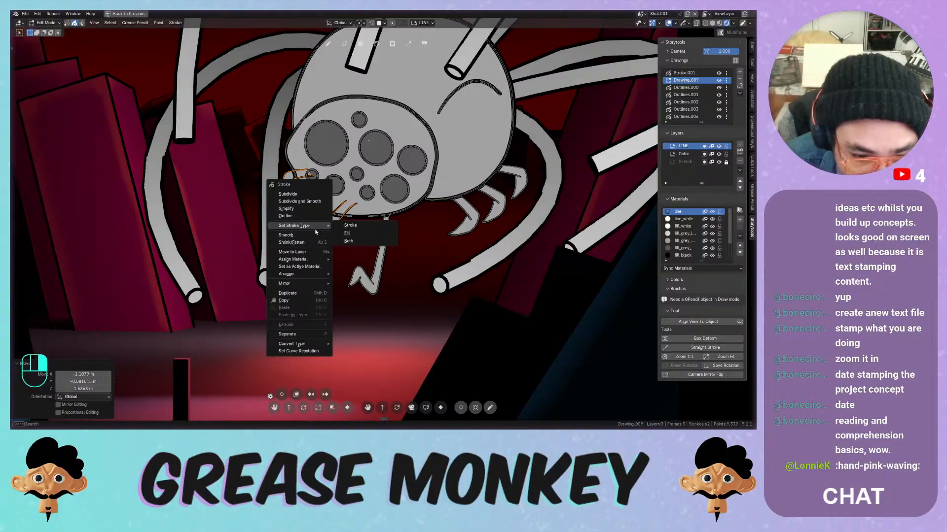
pyautogui.moveTo(310, 276)
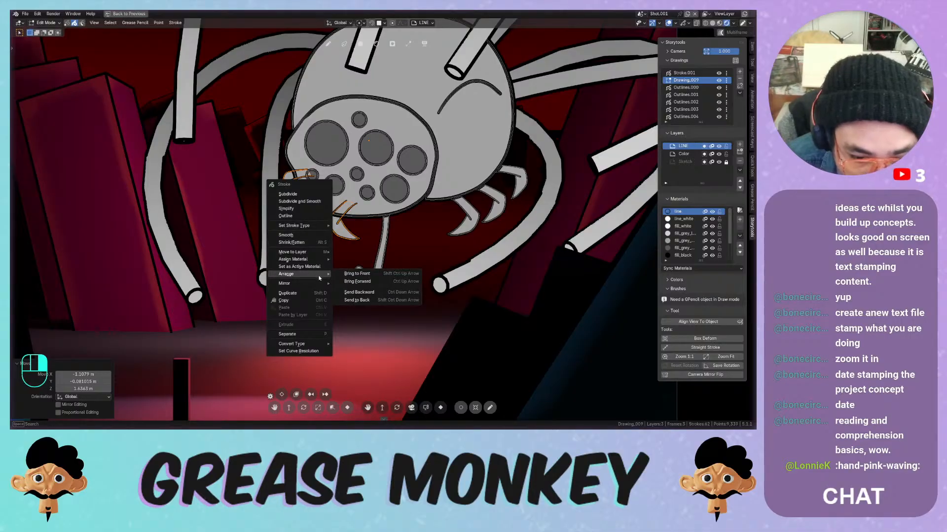
pyautogui.click(359, 301)
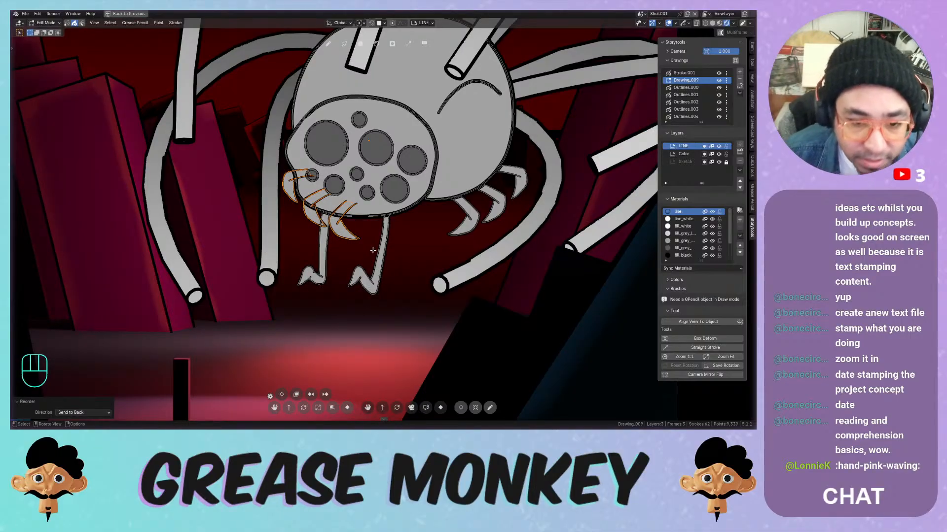
pyautogui.click(413, 237)
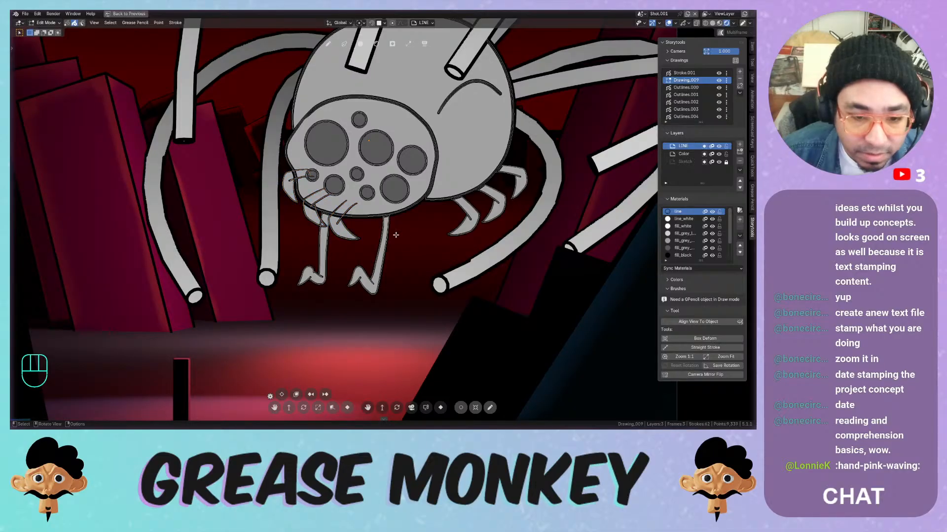
pyautogui.hotkey('ctrl', 'z')
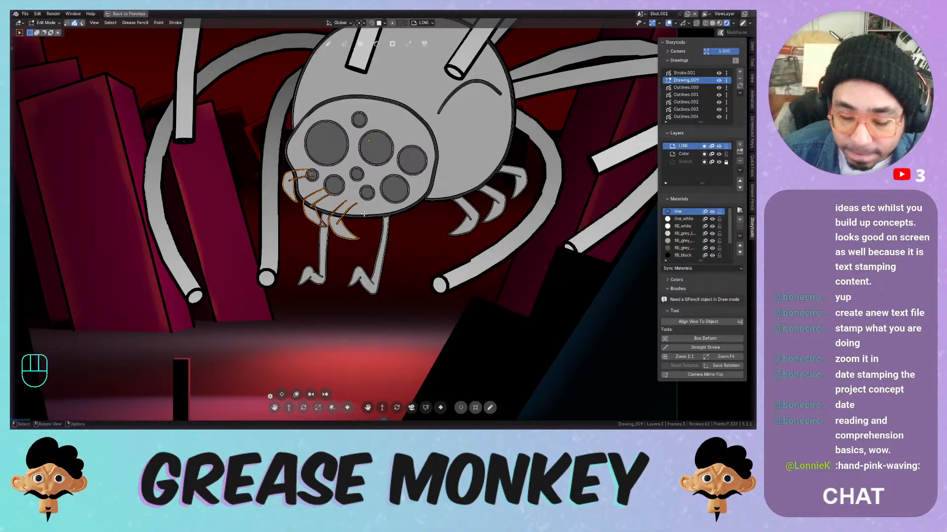
# Try arranging the selected mirrored claw strokes one level backward and to the back of the stroke order again
pyautogui.moveTo(345, 211); pyautogui.dragTo(340, 210, button='middle')
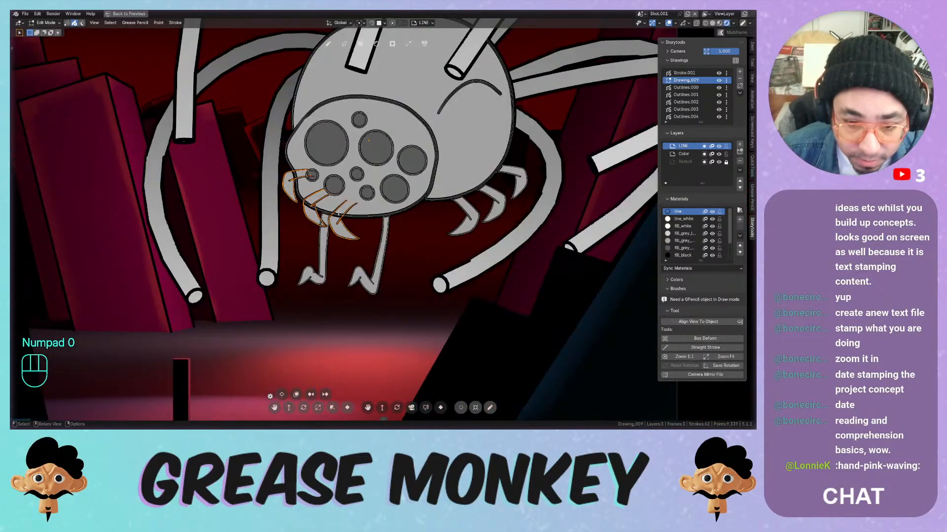
pyautogui.rightClick(321, 211)
pyautogui.moveTo(322, 213)
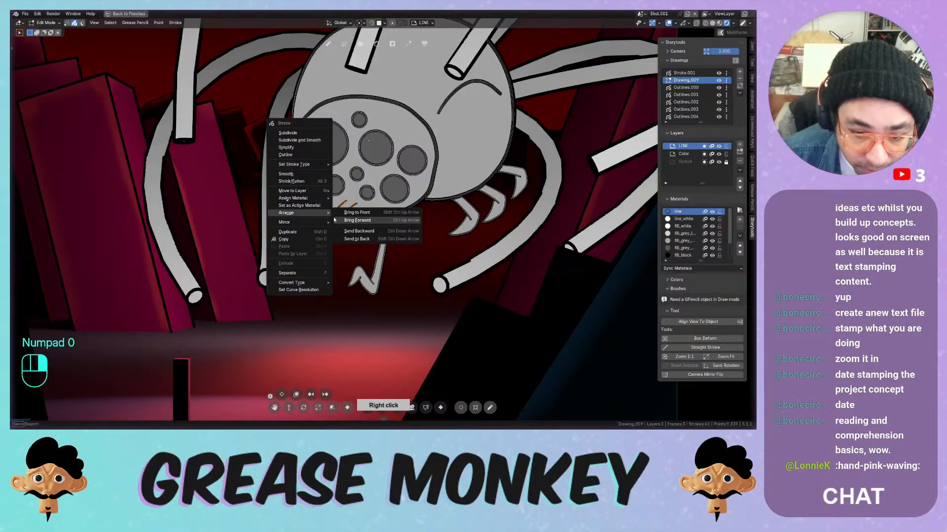
pyautogui.click(350, 235)
pyautogui.rightClick(344, 216)
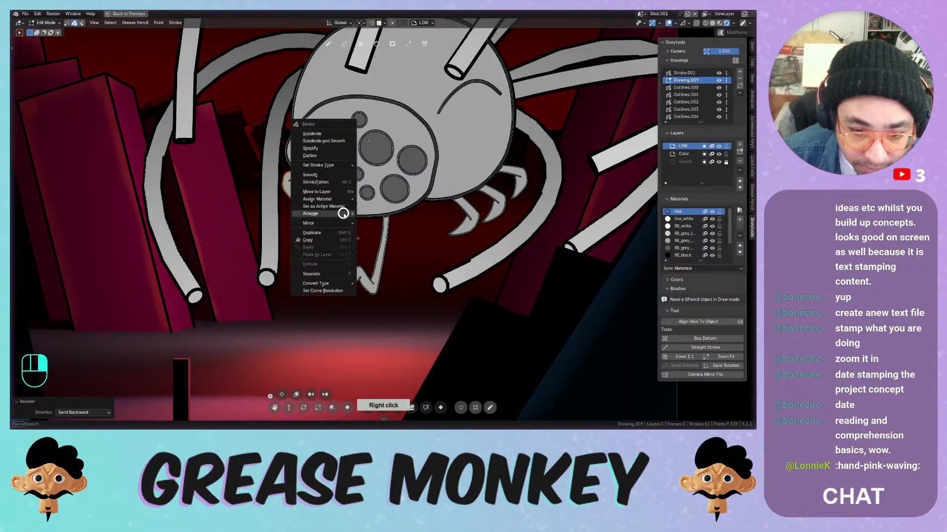
pyautogui.moveTo(345, 214)
pyautogui.click(381, 240)
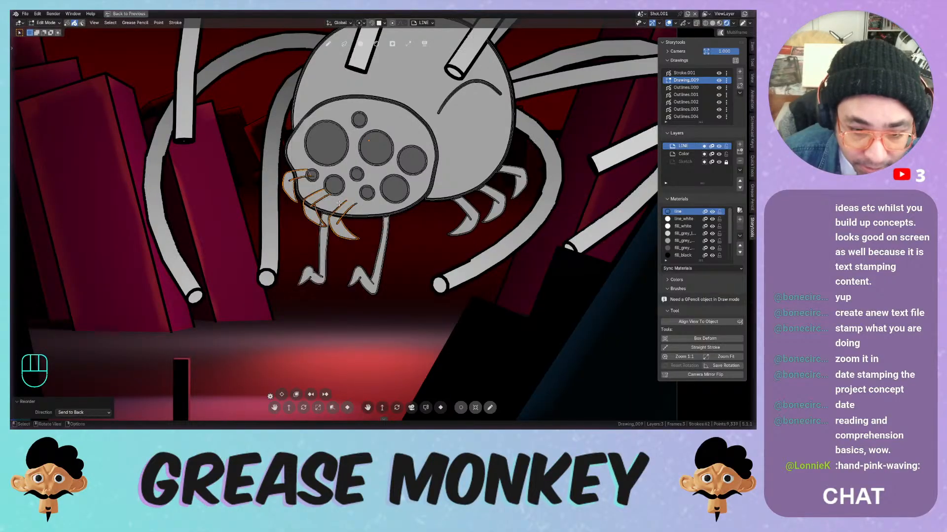
pyautogui.rightClick(340, 205)
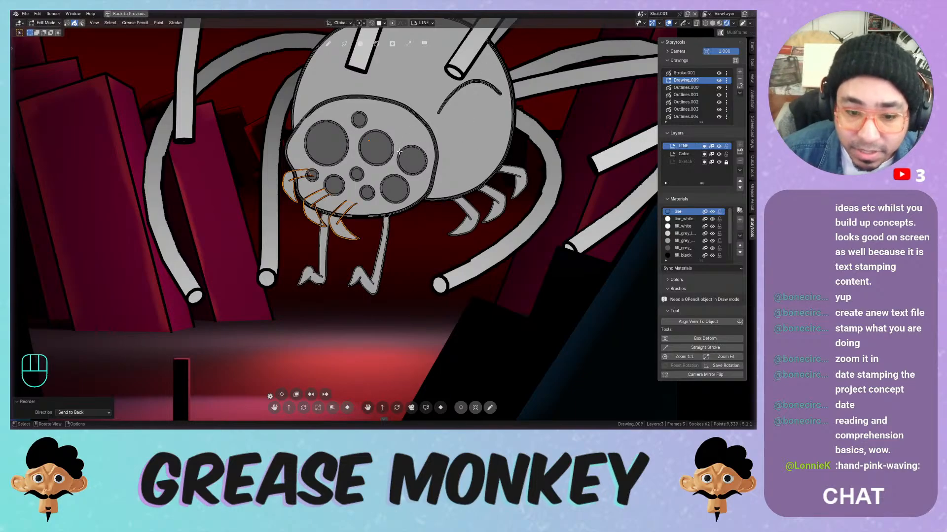
# Try a stroke depth order of 3D Location for the drawing, and undo the change
pyautogui.hotkey('ctrl', 'space')
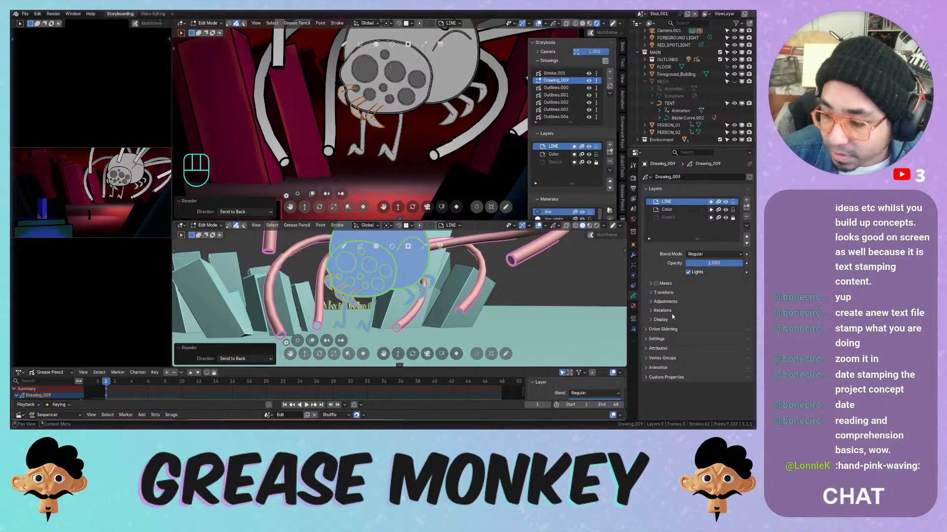
pyautogui.click(663, 340)
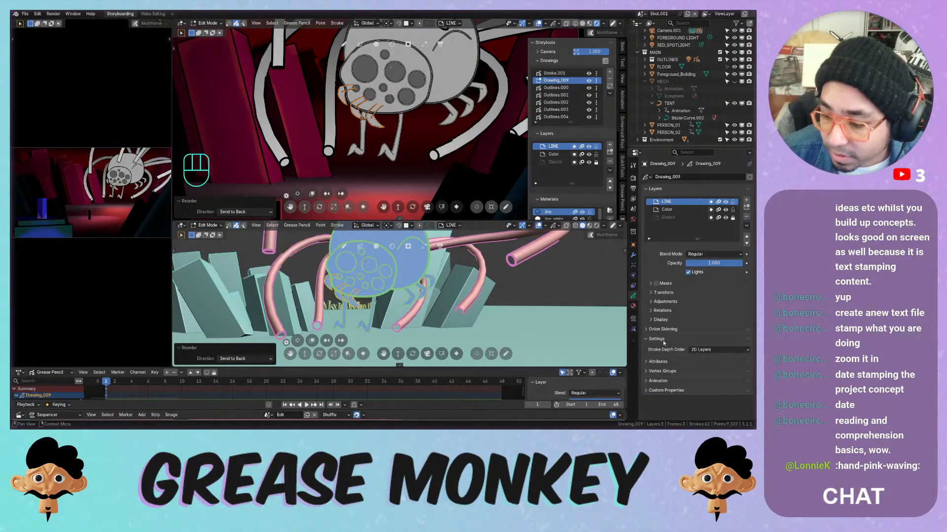
pyautogui.click(698, 349)
pyautogui.click(698, 368)
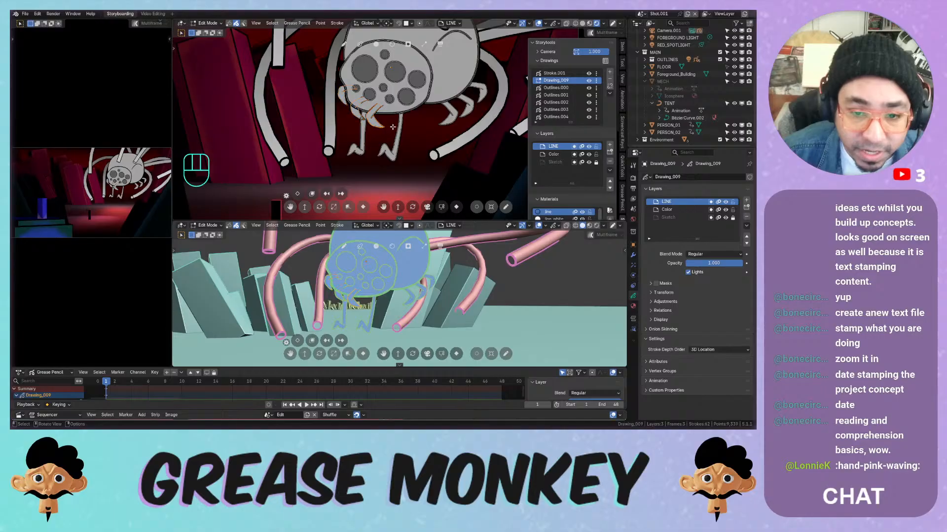
pyautogui.press('Tab')
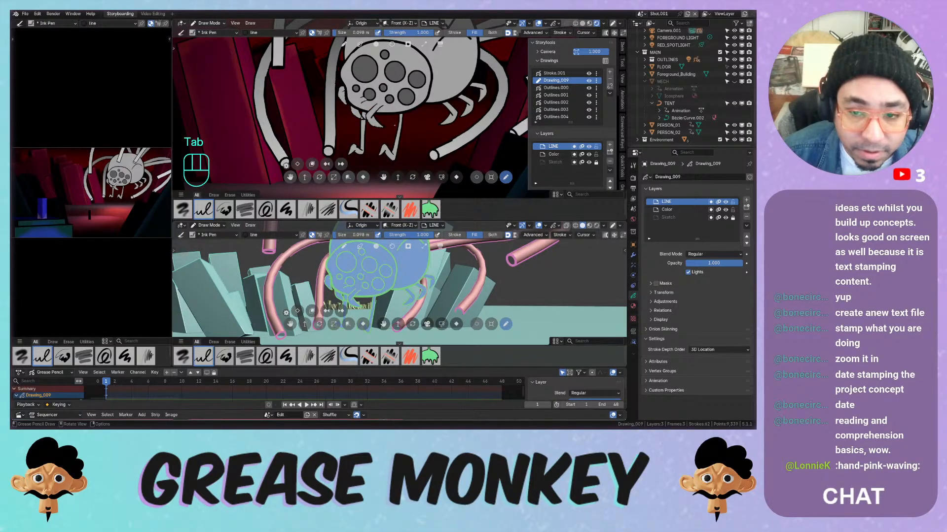
pyautogui.press('Tab')
pyautogui.hotkey('ctrl', 'z')
pyautogui.hotkey('ctrl', 'z')
pyautogui.hotkey('ctrl', 'z')
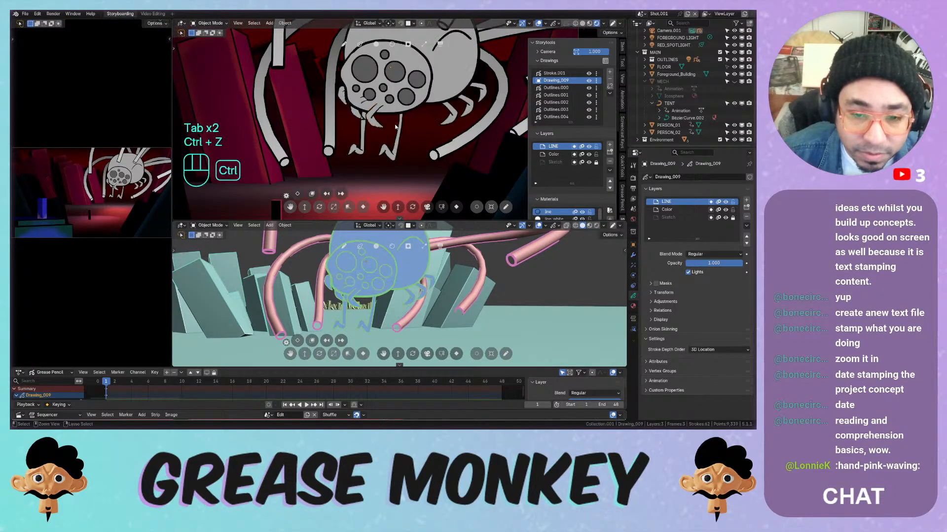
# Try sending the claw strokes to the back and moving them about -0.86 m in X and 0.26 m in Z
pyautogui.rightClick(375, 115)
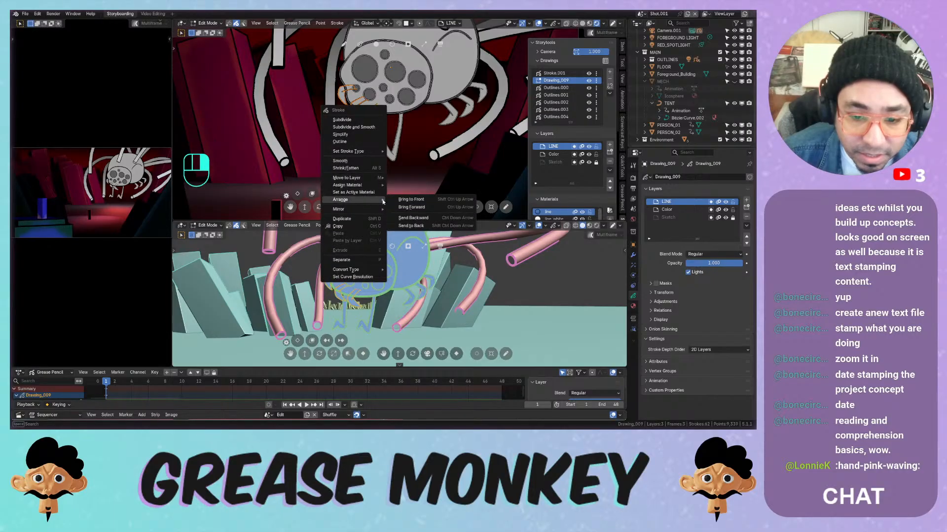
pyautogui.click(411, 225)
pyautogui.press('g')
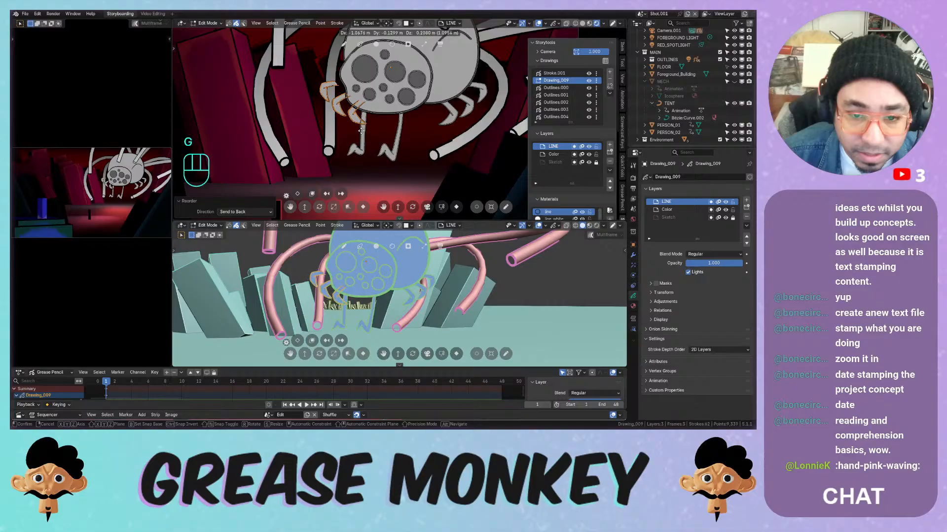
pyautogui.click(360, 131)
# Try pushing the claws about 9.82 m along Y and shifting them back toward the head's lower left edge
pyautogui.press('g')
pyautogui.press('y')
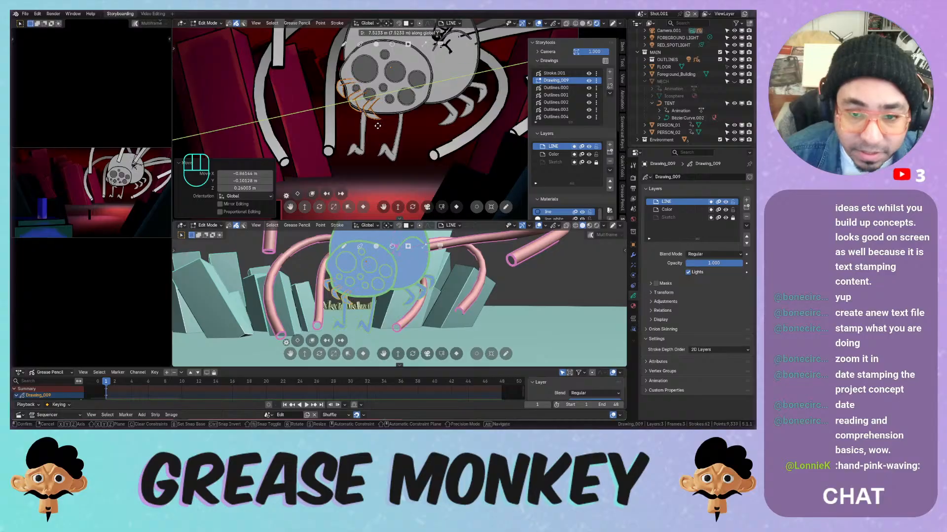
pyautogui.click(380, 124)
pyautogui.press('g')
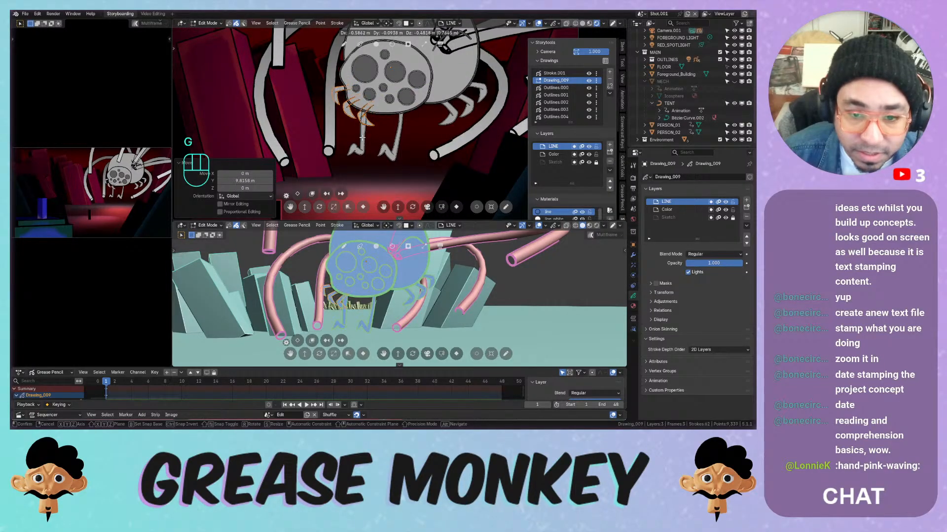
pyautogui.click(362, 138)
pyautogui.press('Tab')
pyautogui.press('Tab')
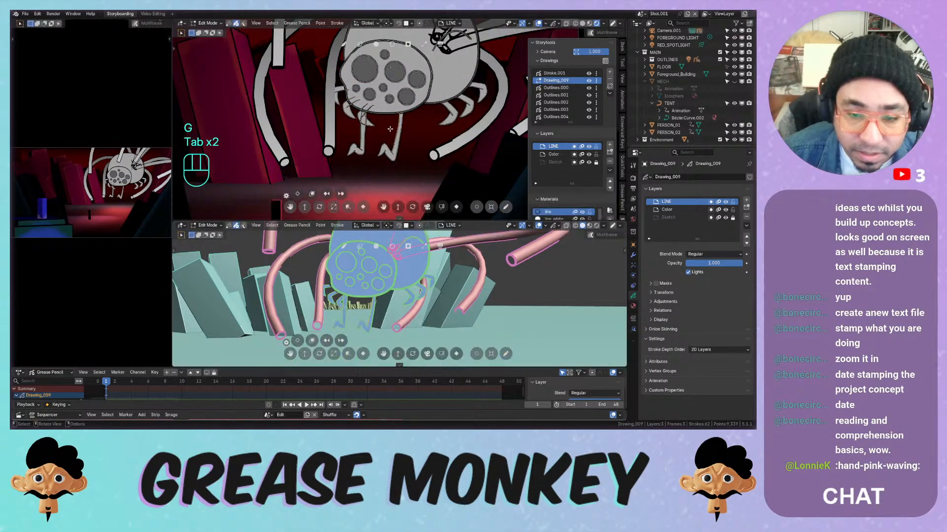
# Undo the claw moves and stroke reordering, back to the mirrored claws' position beneath the head
pyautogui.hotkey('ctrl', 'z')
pyautogui.hotkey('ctrl', 'z')
pyautogui.hotkey('ctrl', 'z')
pyautogui.hotkey('ctrl', 'z')
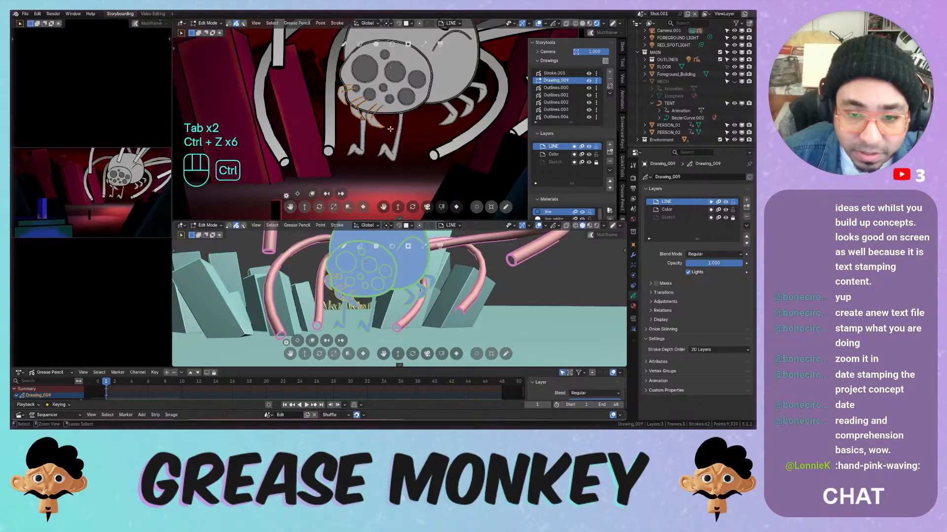
pyautogui.hotkey('ctrl', 'z')
pyautogui.hotkey('ctrl', 'z')
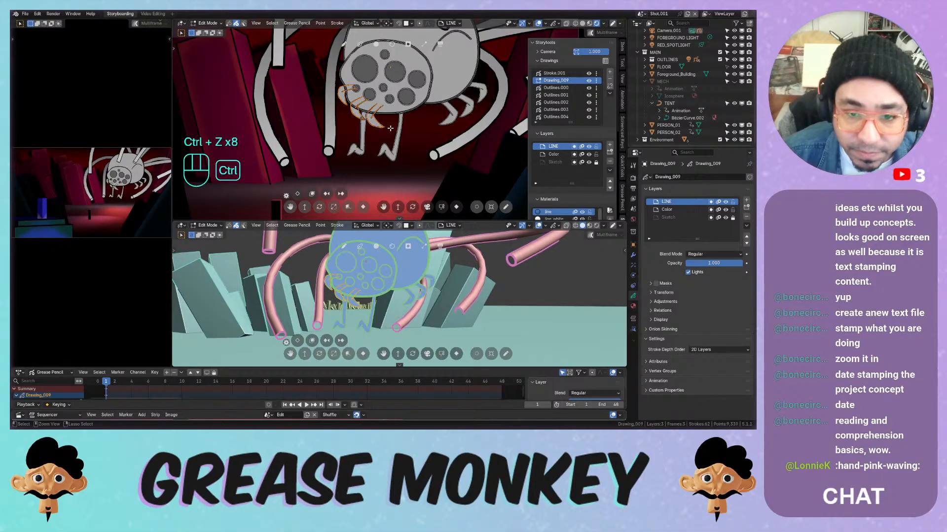
pyautogui.hotkey('ctrl', 'z')
pyautogui.hotkey('ctrl', 'z')
pyautogui.hotkey('ctrl', 'z')
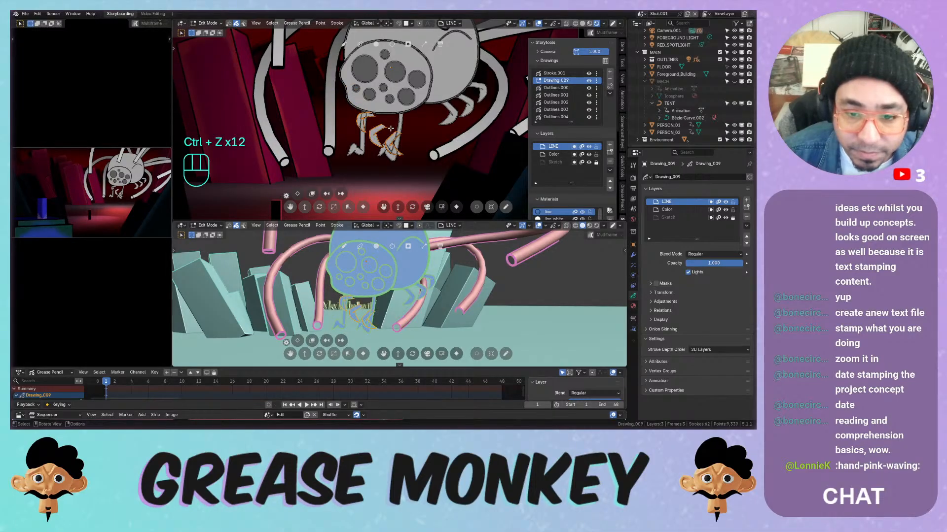
# Move the mirrored claws about -1.66 m in X and 1.82 m in Z, and nudge them about 0.13 m in X and -0.35 m in Z
pyautogui.press('g')
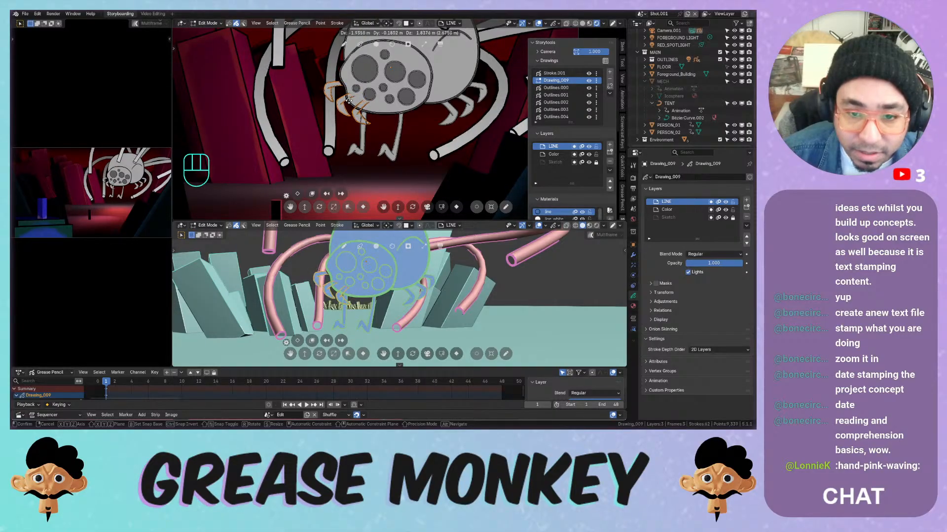
pyautogui.click(353, 100)
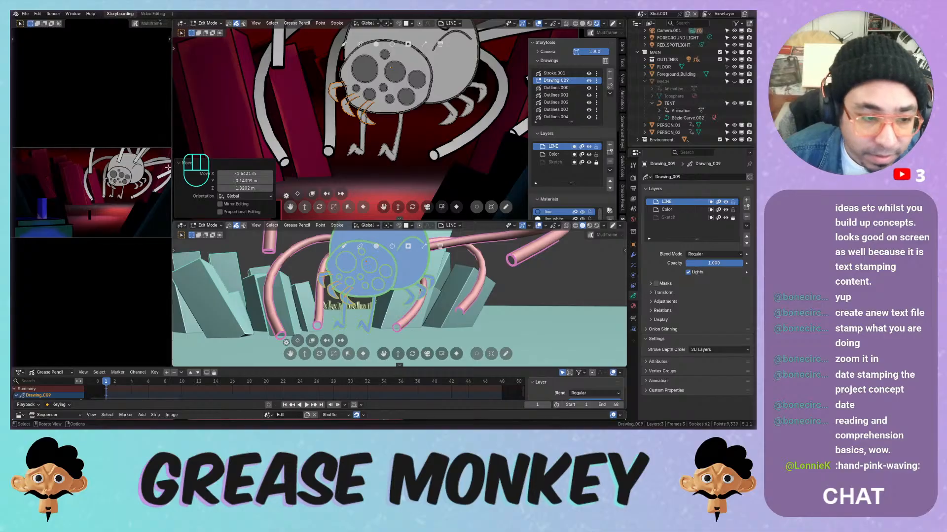
pyautogui.keyDown('ctrl'); pyautogui.moveTo(168, 168); pyautogui.dragTo(162, 94, button='middle'); pyautogui.keyUp('ctrl')
pyautogui.moveTo(148, 118); pyautogui.dragTo(69, 183, button='middle')
pyautogui.press('KP_0')
pyautogui.press('g')
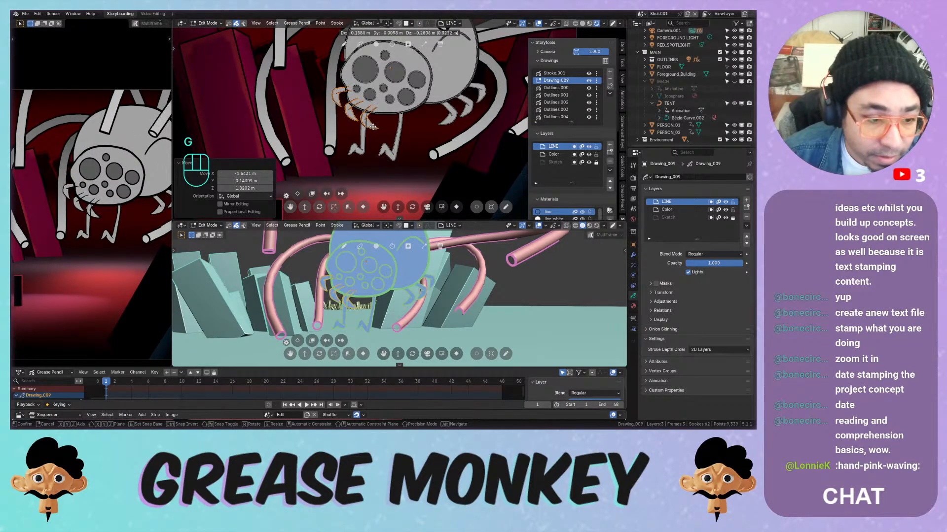
pyautogui.click(372, 127)
pyautogui.press('s')
pyautogui.press('z')
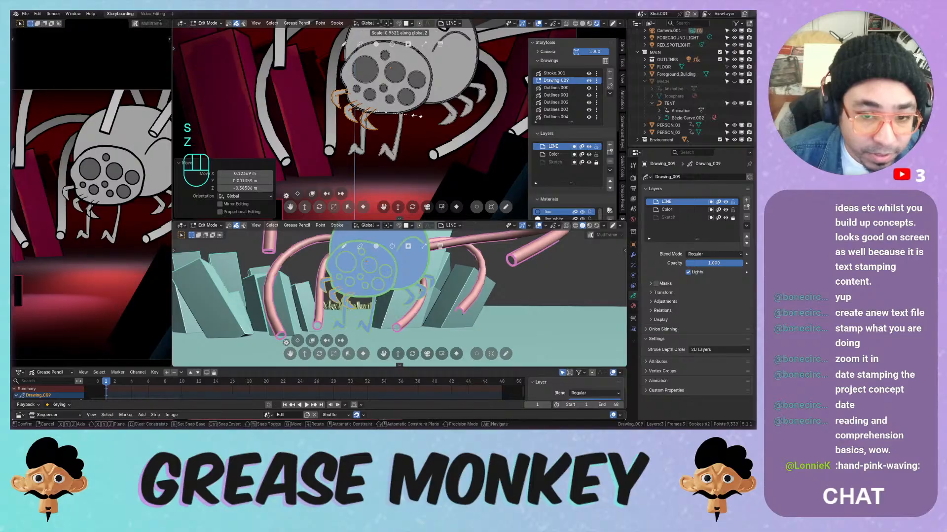
pyautogui.press('x')
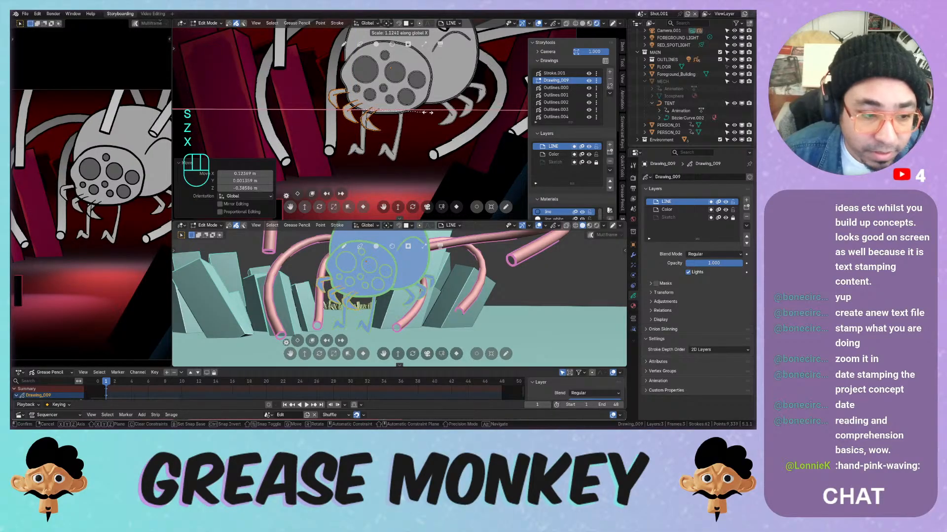
pyautogui.press('Escape')
# Rotate the mirrored claws about 24° and shift them about -0.19 m in X and 0.47 m in Z along the head's left edge
pyautogui.press('r')
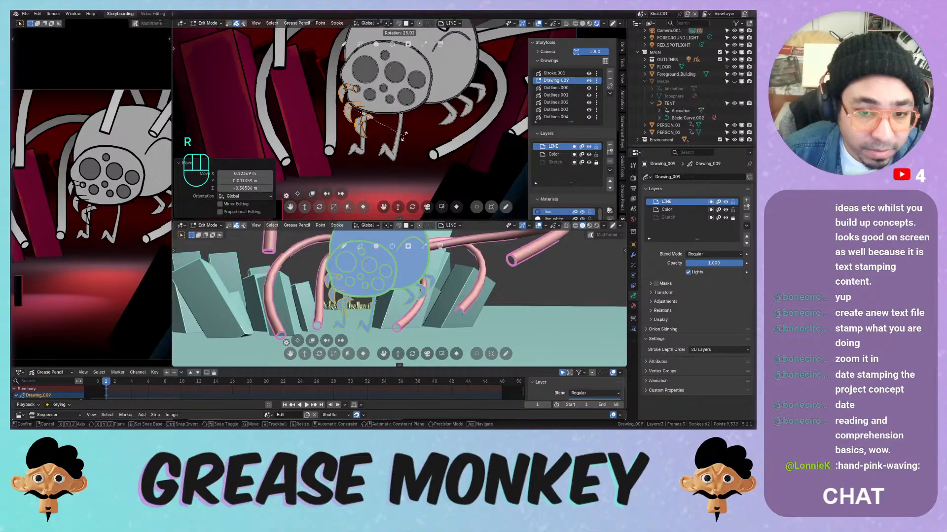
pyautogui.click(404, 134)
pyautogui.press('g')
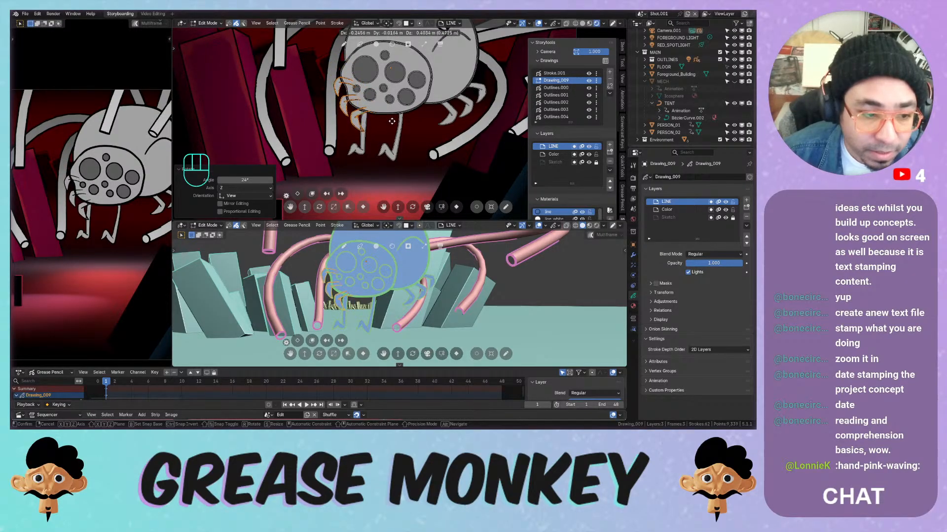
pyautogui.click(393, 119)
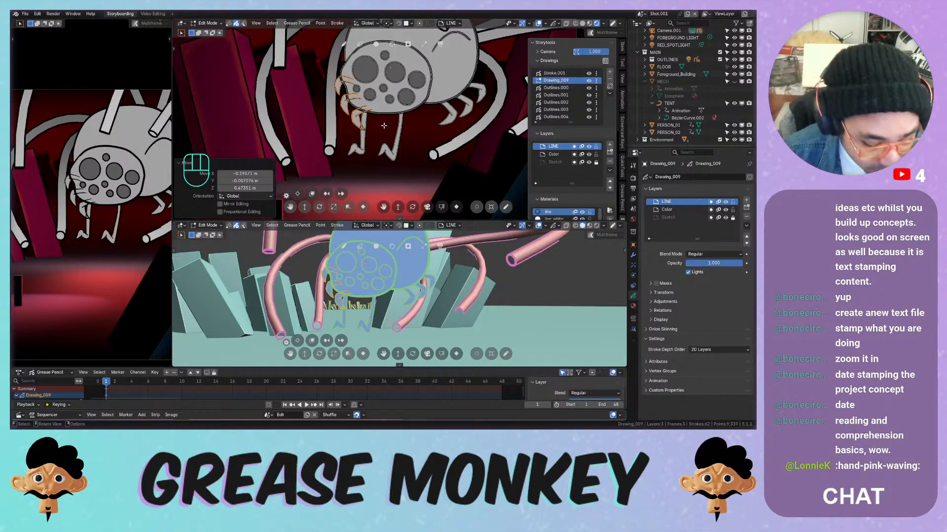
# Move the selected claw strokes to a new layer named Layer, and check the LINE layer by toggling its visibility
pyautogui.press('m')
pyautogui.click(380, 136)
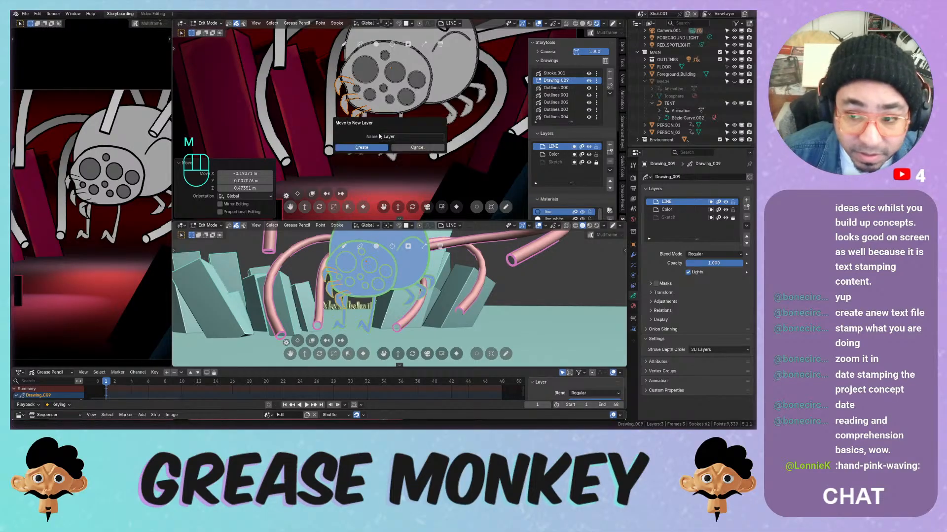
pyautogui.click(376, 147)
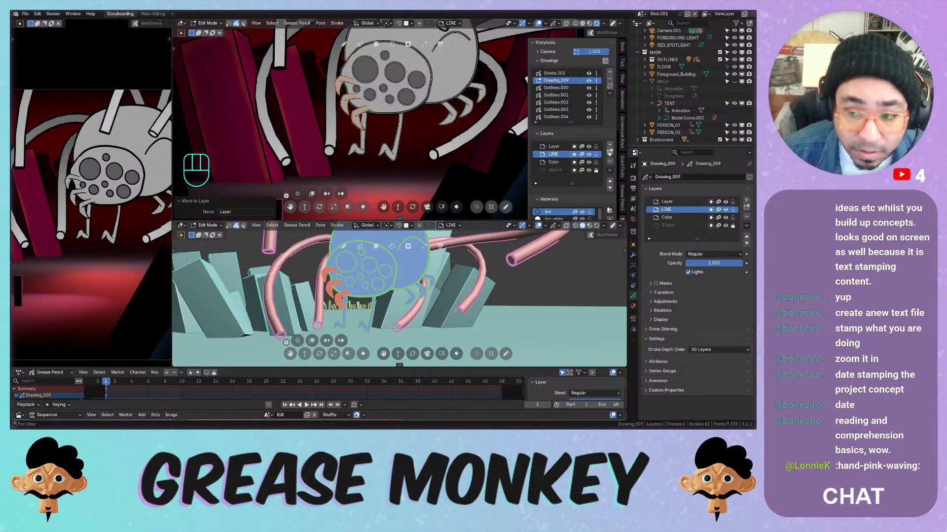
pyautogui.click(590, 155)
pyautogui.click(589, 155)
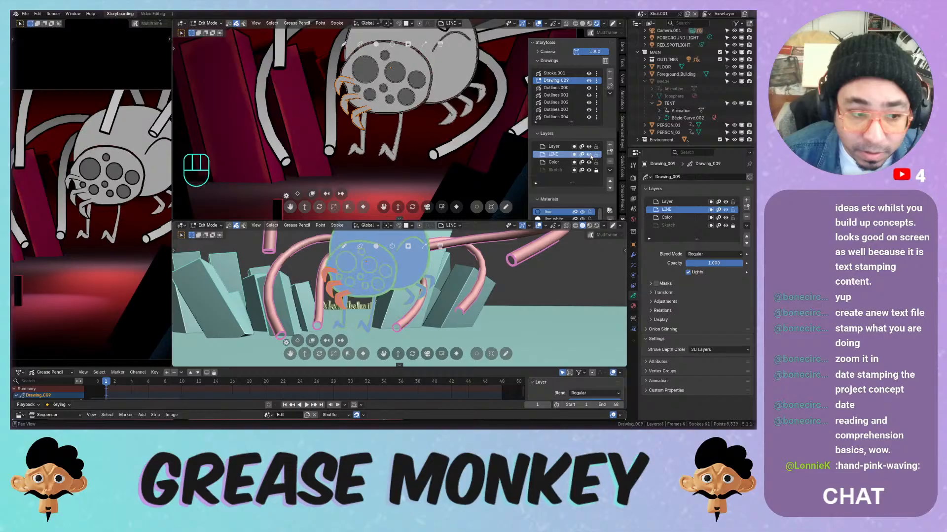
# Reorder the new claw layer beneath the Color layer and nudge the claws about -0.16 m in X and 0.26 m in Z
pyautogui.click(556, 147)
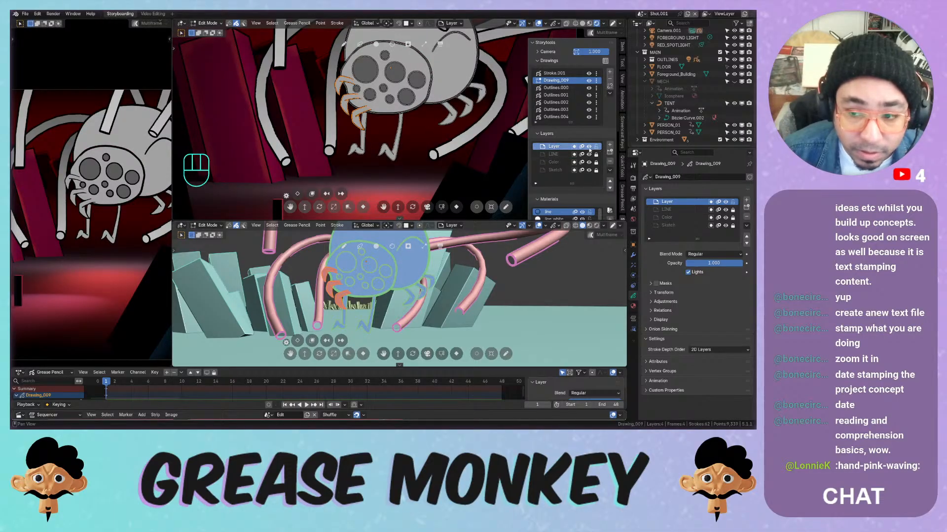
pyautogui.click(589, 147)
pyautogui.click(589, 147)
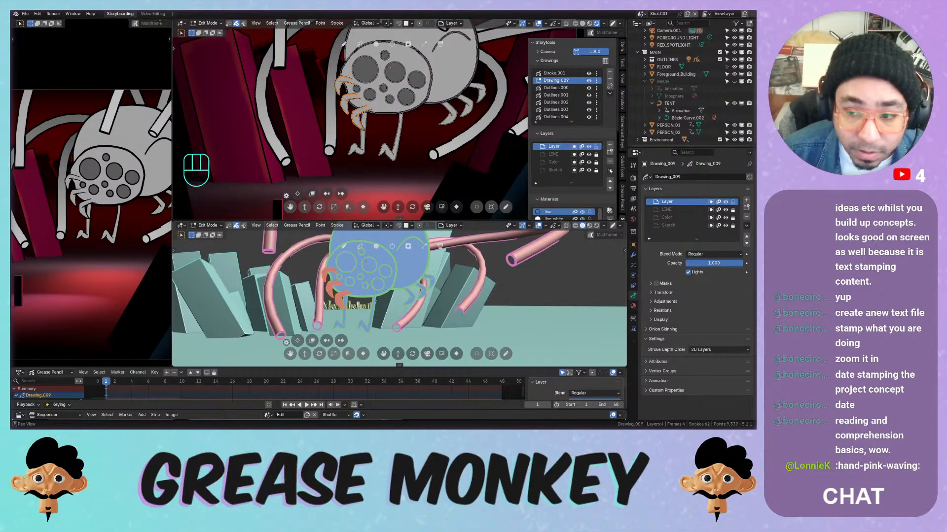
pyautogui.click(610, 189)
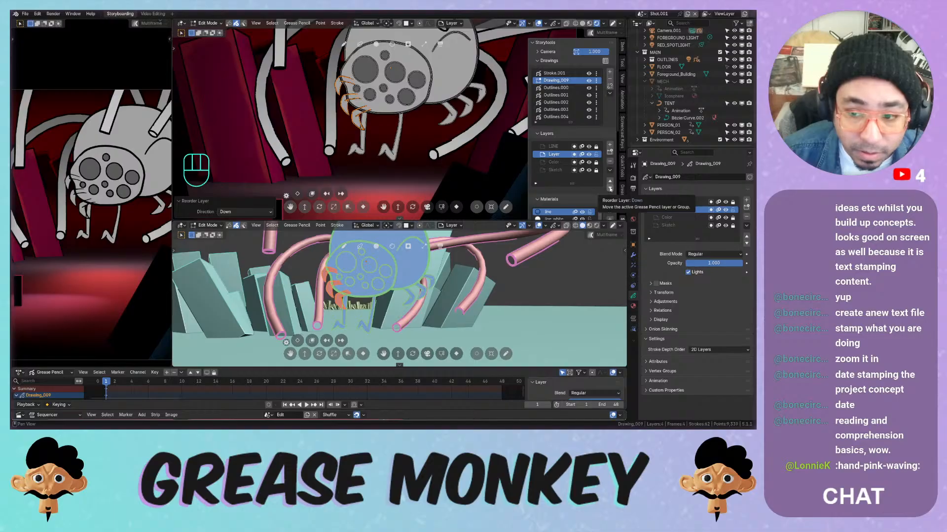
pyautogui.click(609, 189)
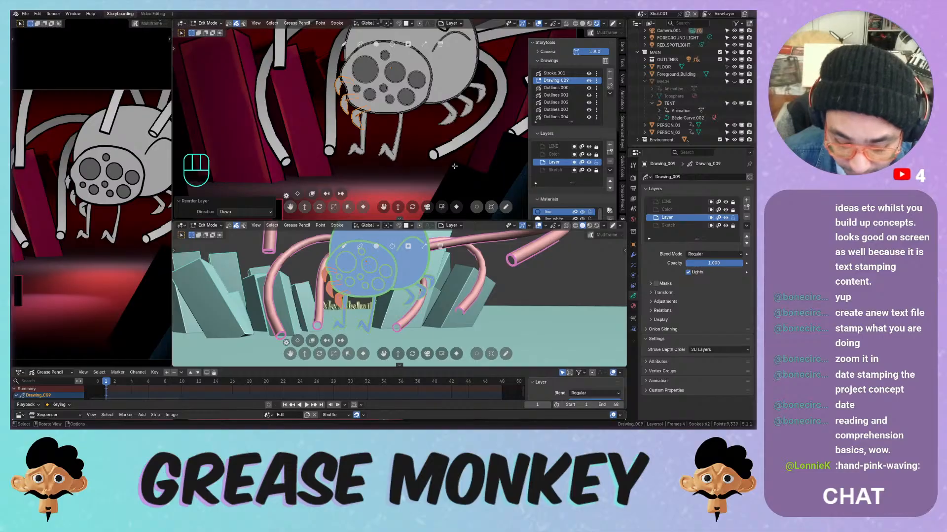
pyautogui.press('g')
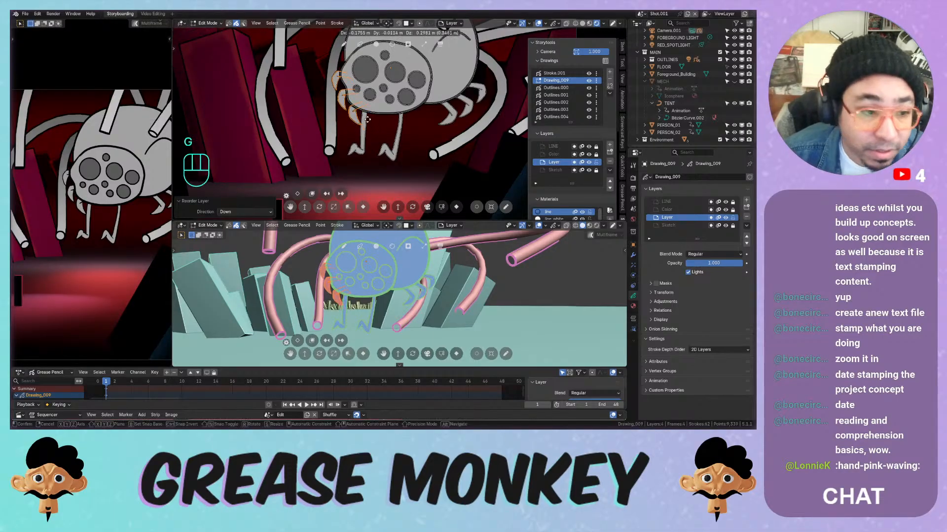
pyautogui.click(367, 120)
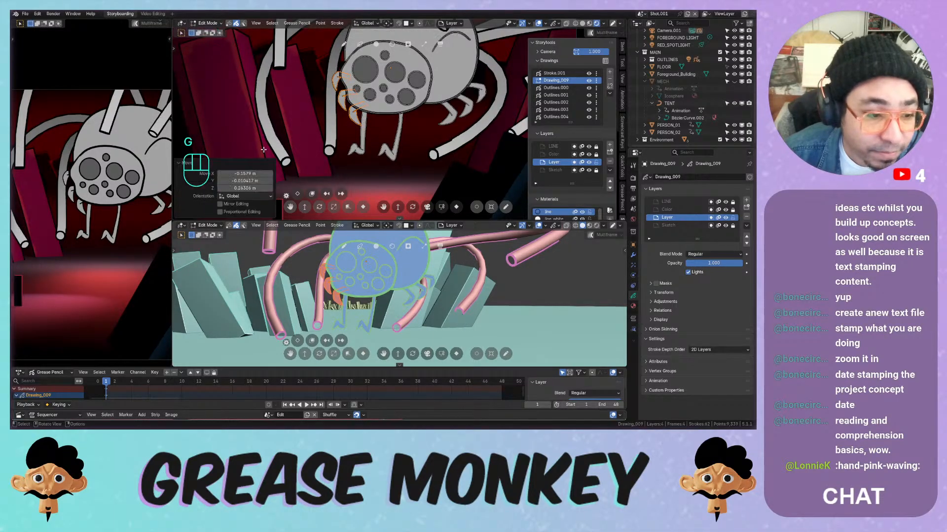
# Rename the new claw layer as lil_hands
pyautogui.moveTo(124, 202)
pyautogui.mouseDown(button='middle')
pyautogui.moveTo(107, 192)
pyautogui.moveTo(115, 200)
pyautogui.mouseUp(button='middle')
pyautogui.press('KP_0')
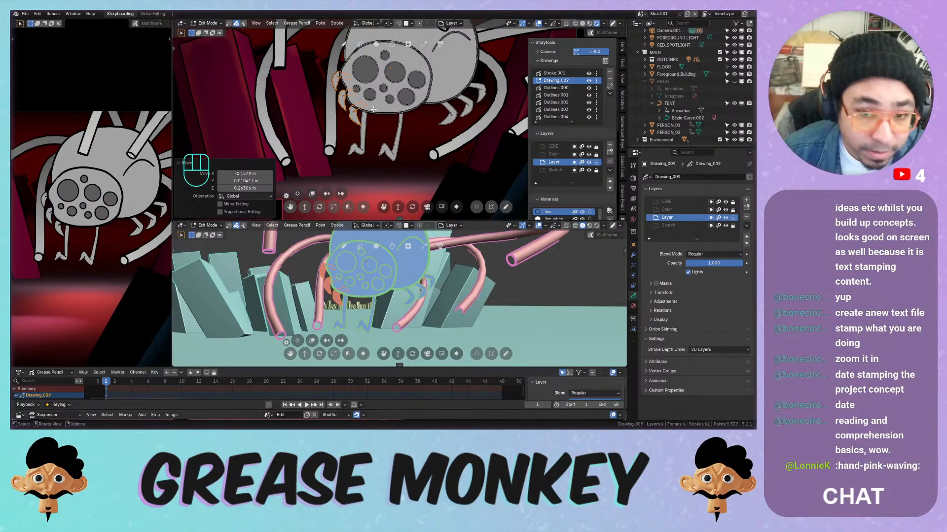
pyautogui.doubleClick(553, 162)
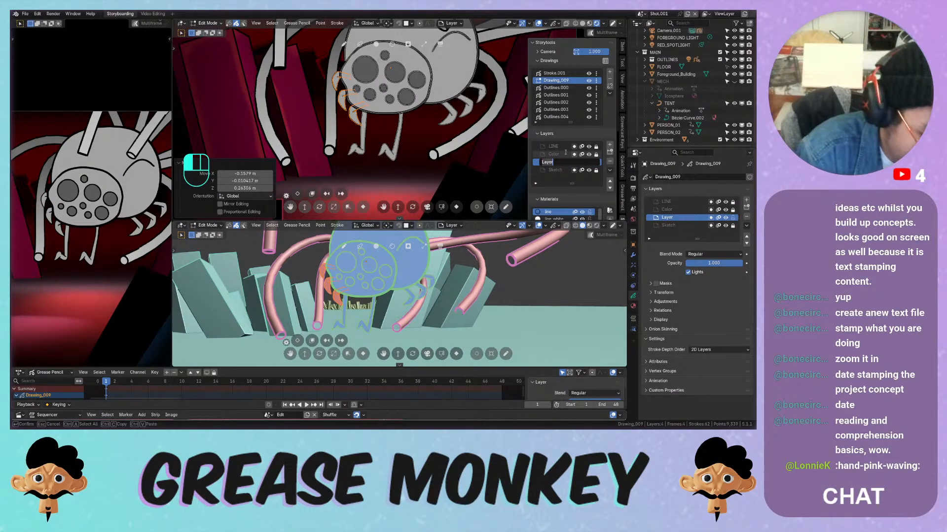
pyautogui.write('lil_H')
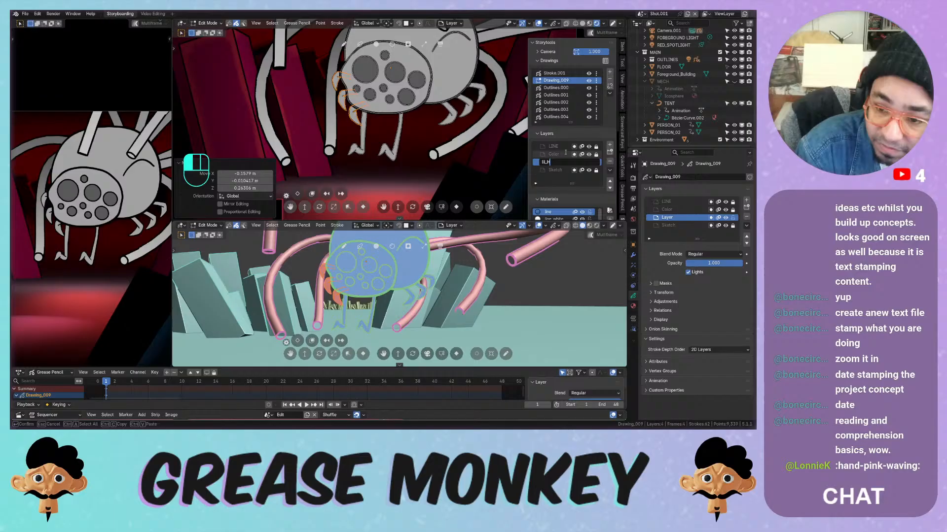
pyautogui.press('BackSpace')
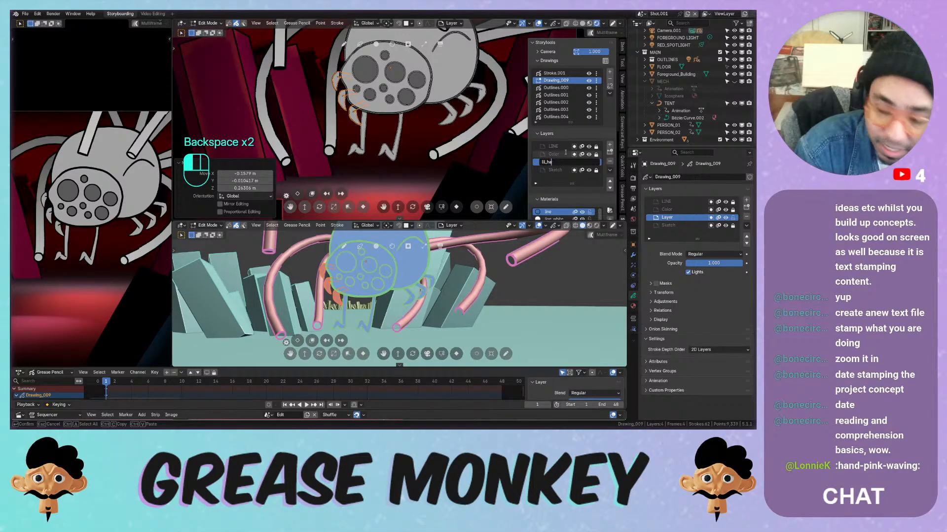
pyautogui.press('Return')
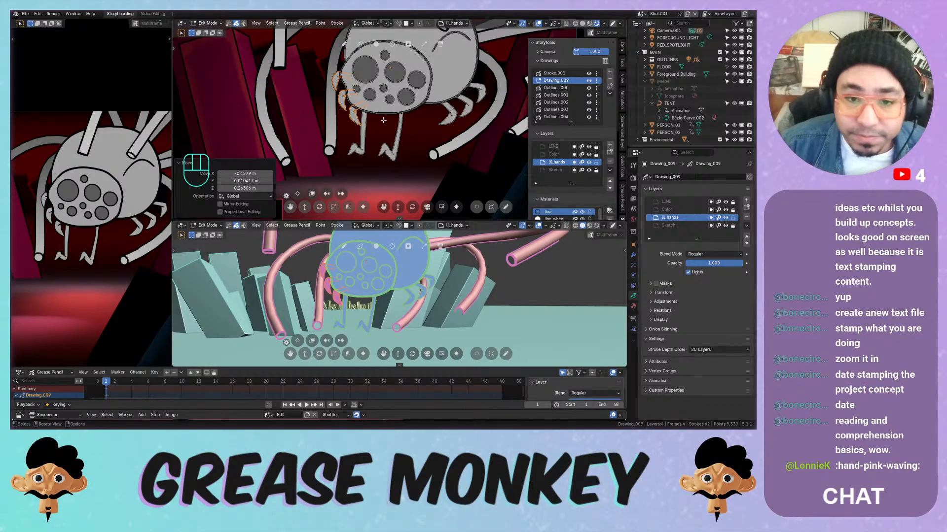
# Move the claws about 1.13 m in X and -0.28 m in Z beneath the head, and shift the middle claw further along its lower edge
pyautogui.press('g')
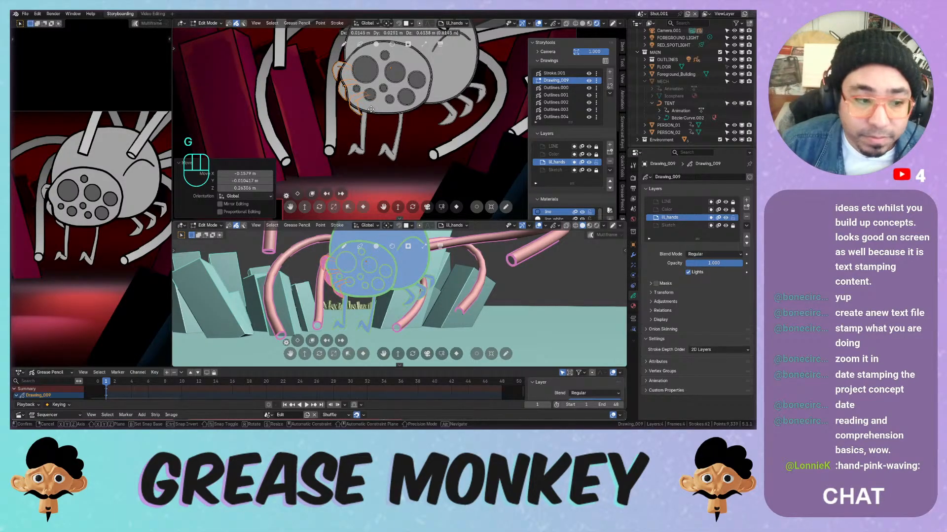
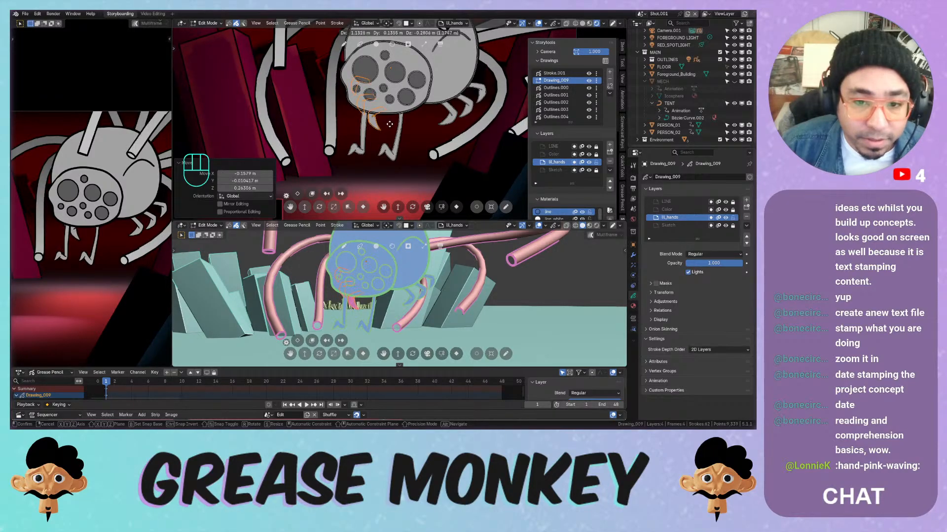
pyautogui.click(388, 123)
pyautogui.moveTo(394, 129)
pyautogui.keyDown('ctrl'); pyautogui.mouseDown(button='middle')
pyautogui.moveTo(407, 99)
pyautogui.moveTo(375, 99)
pyautogui.moveTo(405, 134)
pyautogui.moveTo(403, 117)
pyautogui.mouseUp(button='middle'); pyautogui.keyUp('ctrl')
pyautogui.click(382, 121)
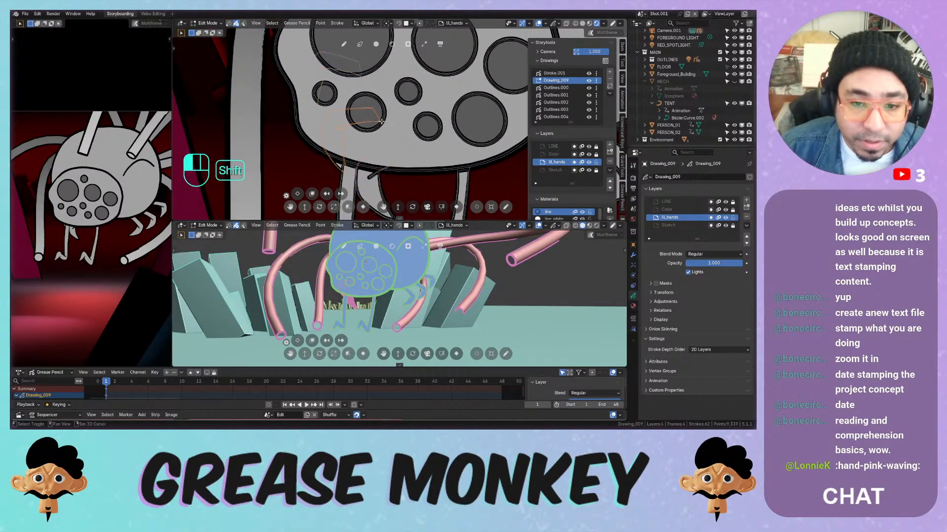
pyautogui.press('g')
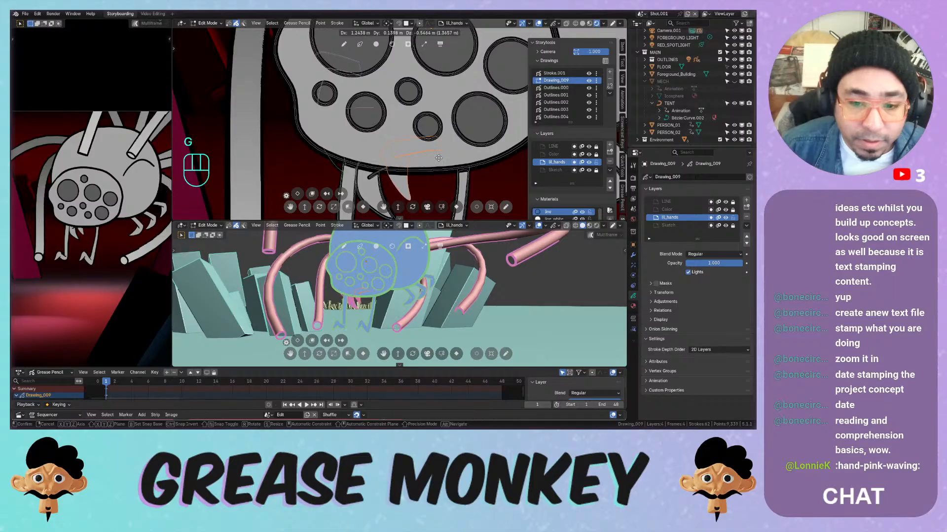
pyautogui.press('Escape')
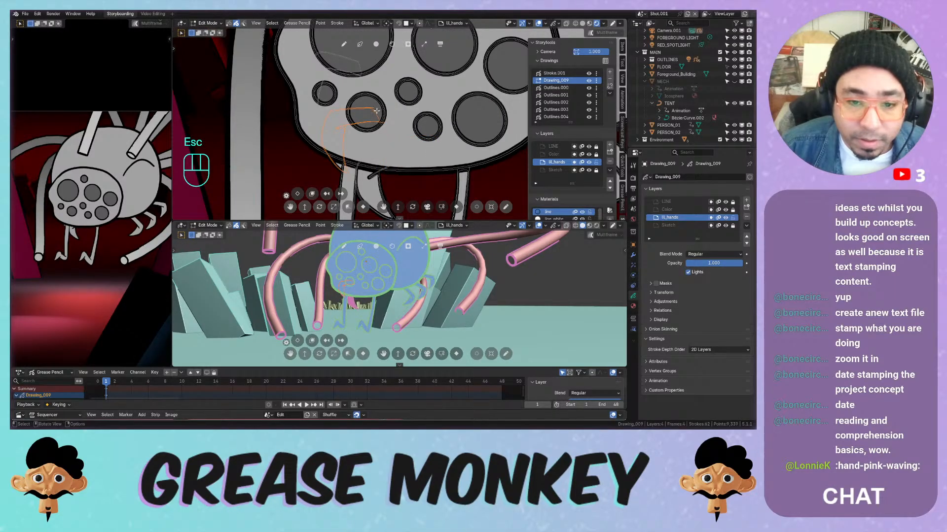
pyautogui.press('g')
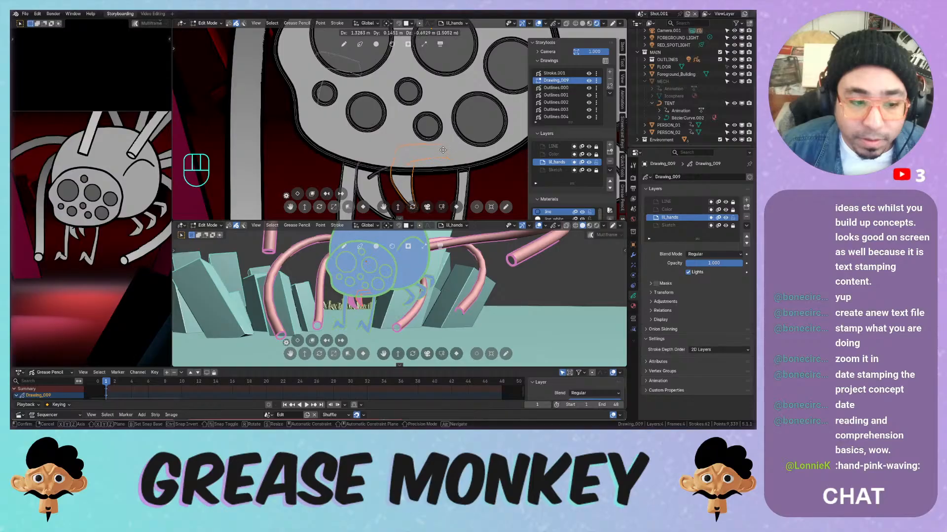
pyautogui.click(436, 140)
# Move the uppermost claw about 2.41 m in X and -1.58 m in Z, placing it beside the middle claw under the head
pyautogui.click(362, 75)
pyautogui.keyDown('shift'); pyautogui.click(360, 63); pyautogui.keyUp('shift')
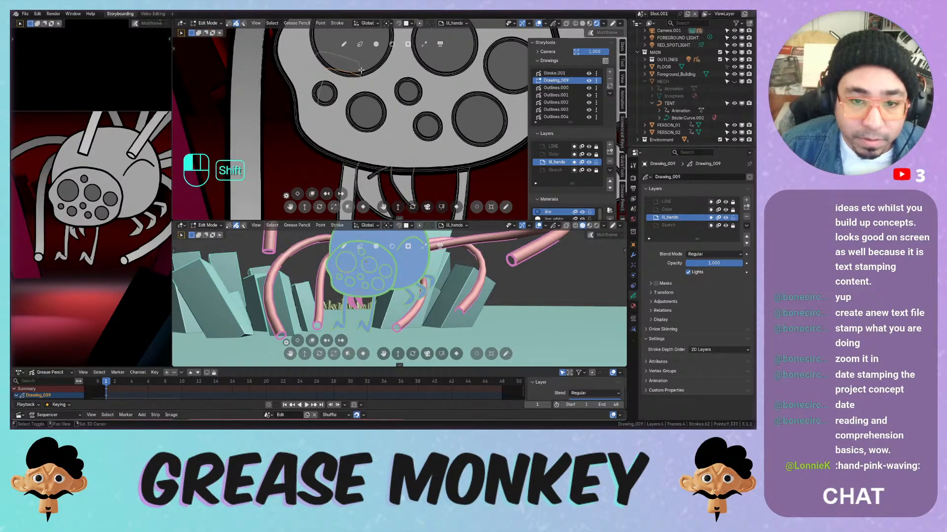
pyautogui.press('g')
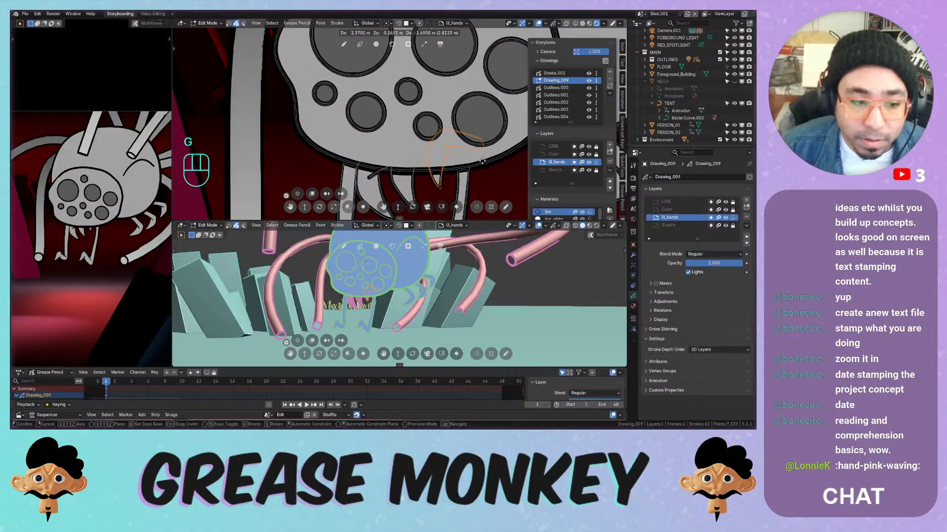
pyautogui.click(484, 166)
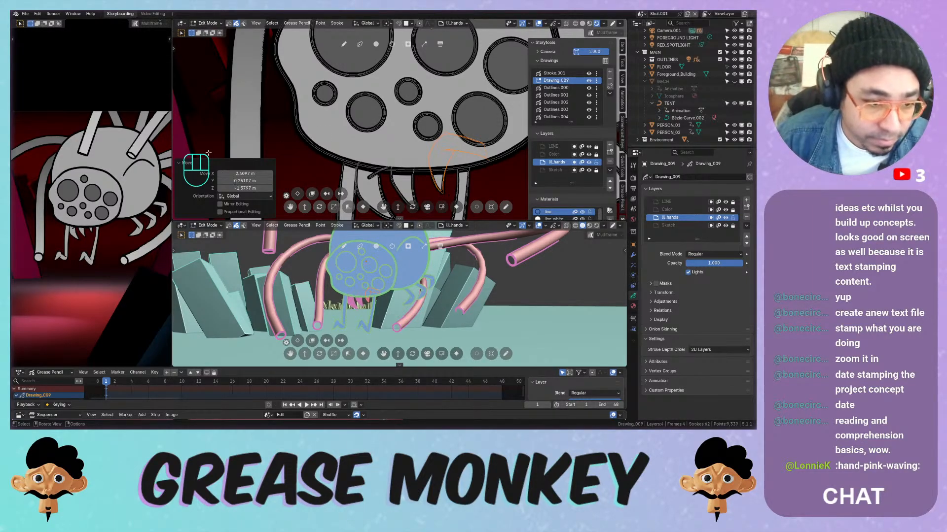
# Frame the full camera shot in an enlarged viewport with the sidebar hidden, and examine how the repositioned claws read
pyautogui.keyDown('ctrl'); pyautogui.moveTo(143, 156); pyautogui.dragTo(139, 157, button='middle'); pyautogui.keyUp('ctrl')
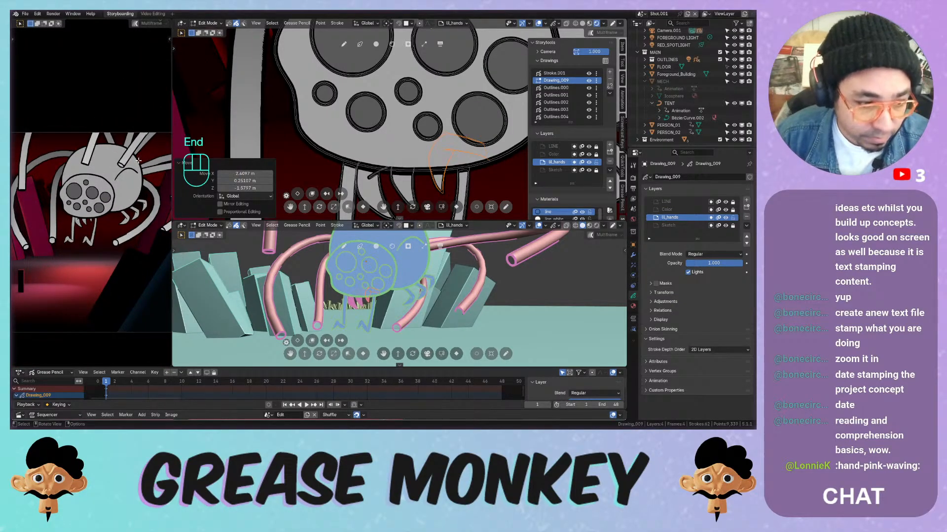
pyautogui.press('Home')
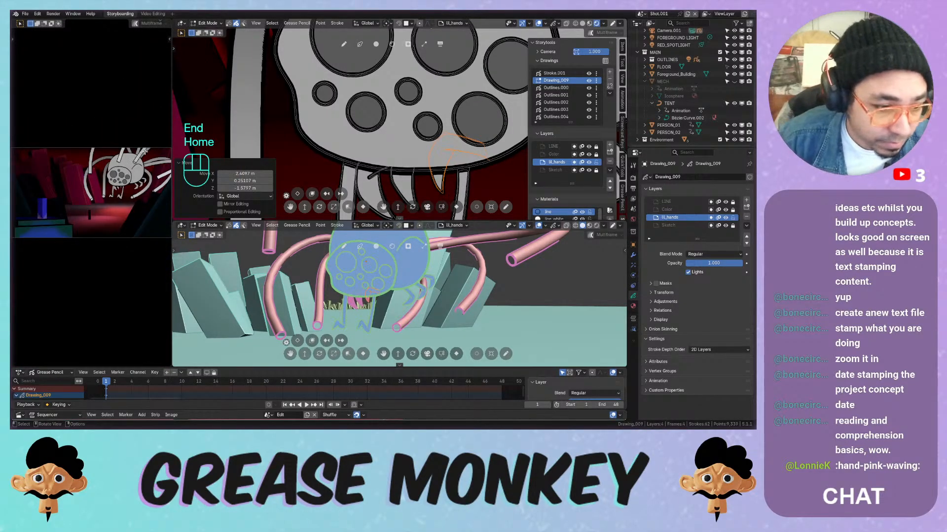
pyautogui.press('KP_0')
pyautogui.press('KP_0')
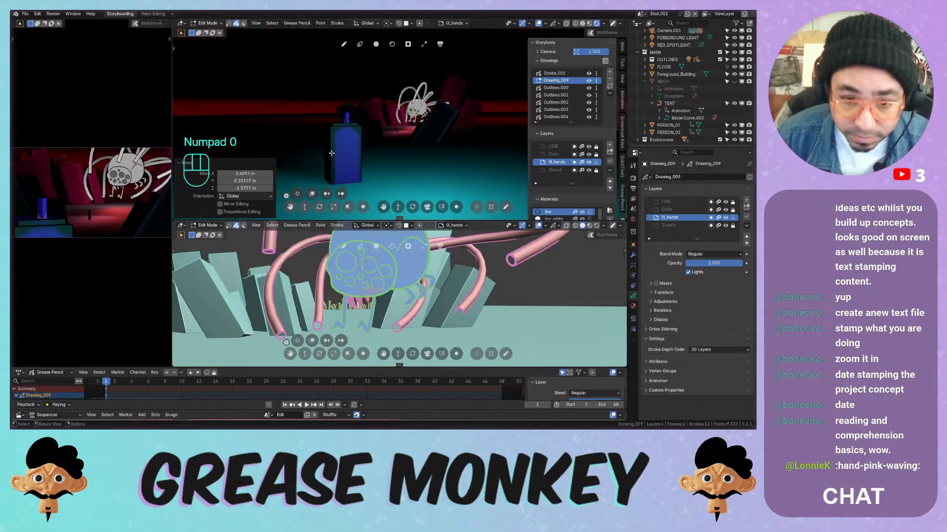
pyautogui.press('Home')
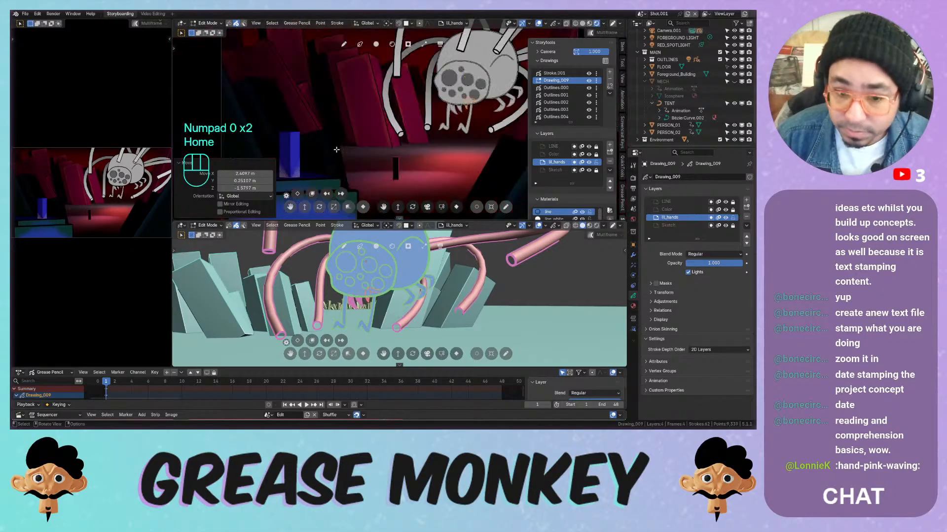
pyautogui.click(229, 163)
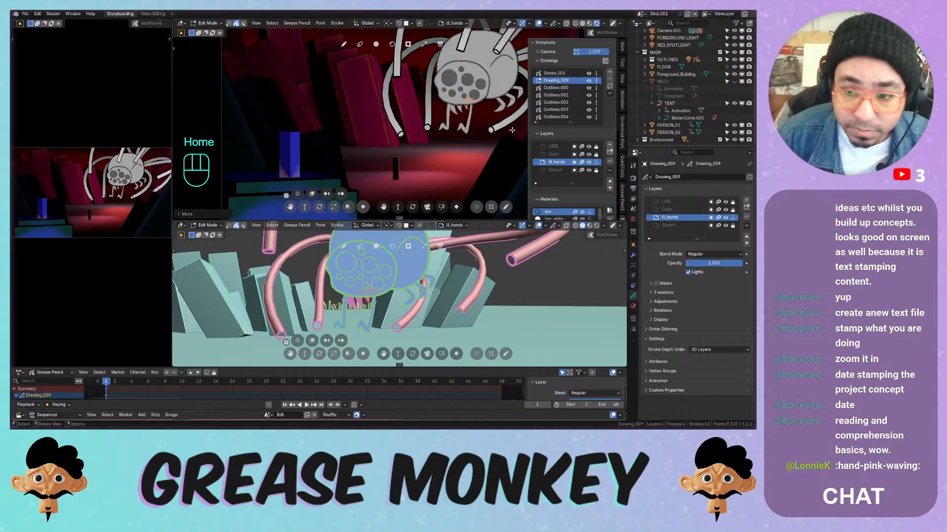
pyautogui.moveTo(527, 131); pyautogui.dragTo(603, 136)
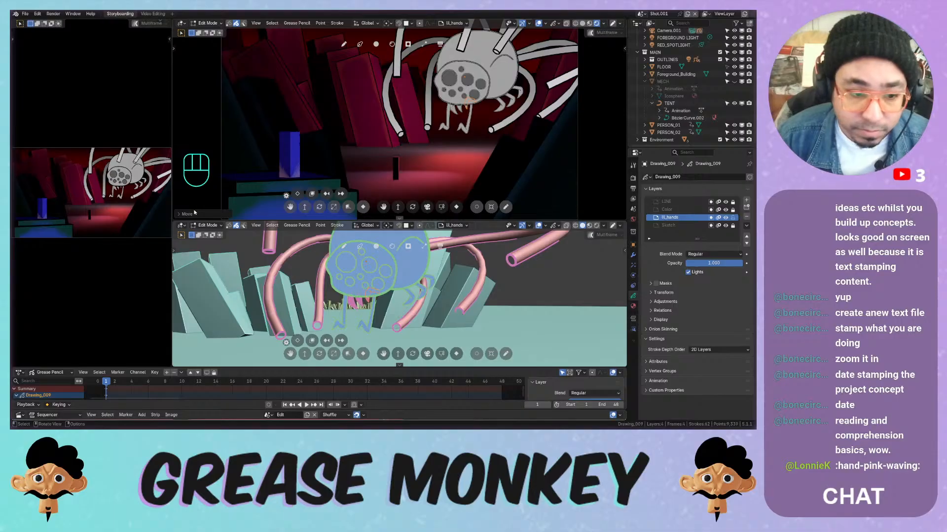
pyautogui.hotkey('ctrl', 'space')
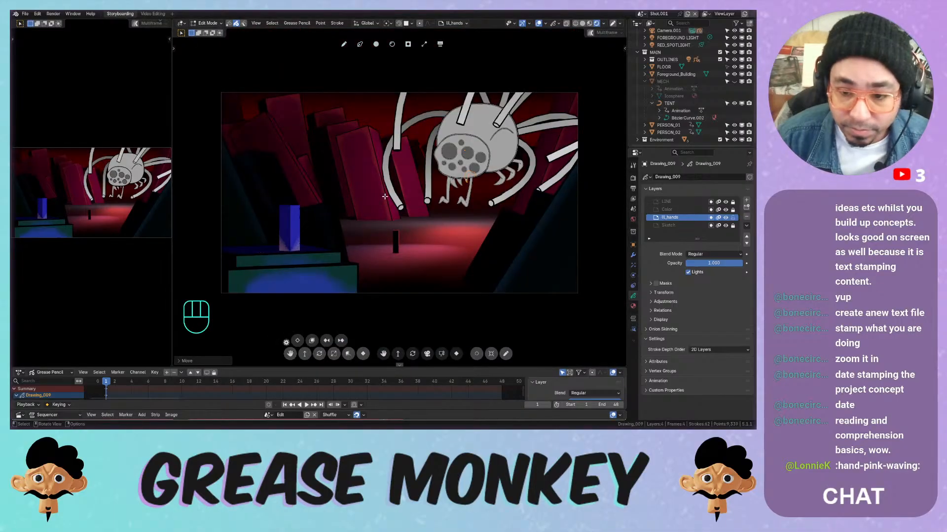
pyautogui.moveTo(385, 196)
pyautogui.keyDown('shift'); pyautogui.mouseDown(button='middle')
pyautogui.moveTo(395, 174)
pyautogui.moveTo(412, 168)
pyautogui.mouseUp(button='middle'); pyautogui.keyUp('shift')
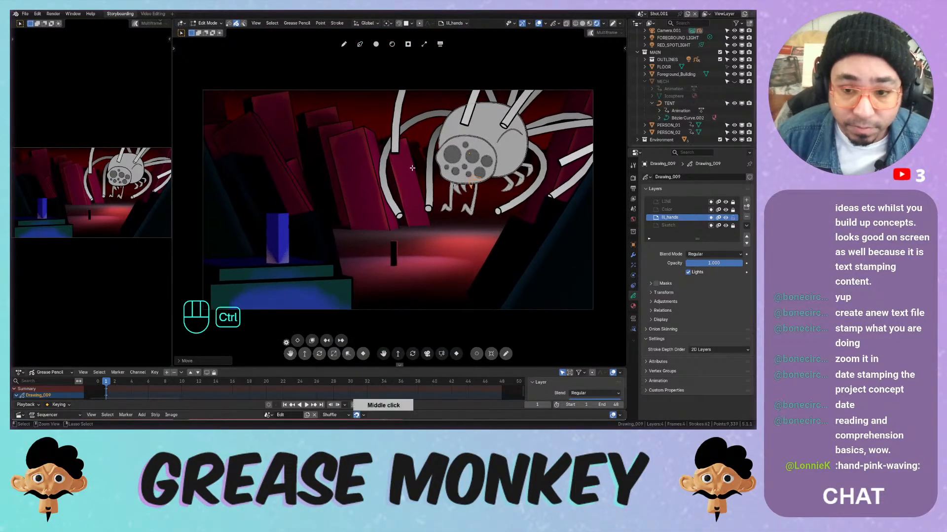
# Switch the creature drawing to Draw Mode and make the Color layer and the fill_white material active
pyautogui.hotkey('ctrl', 'Tab')
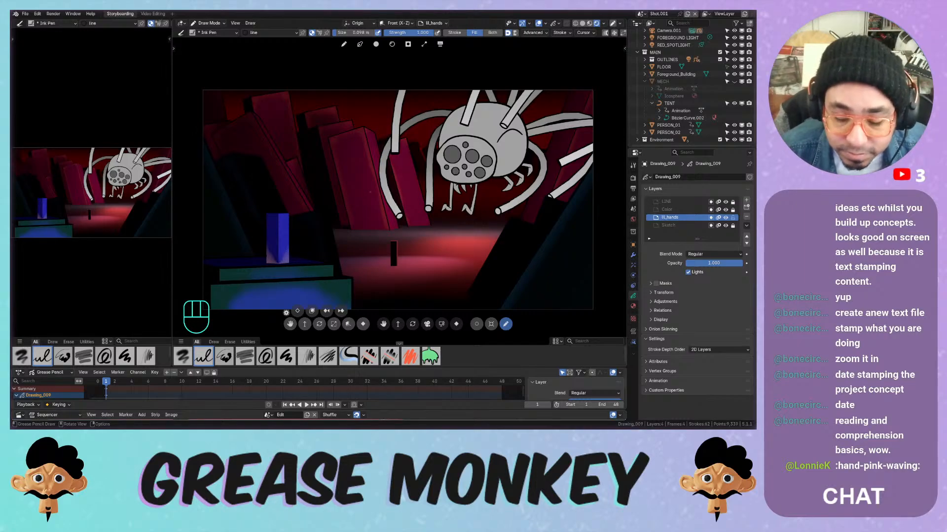
pyautogui.click(666, 210)
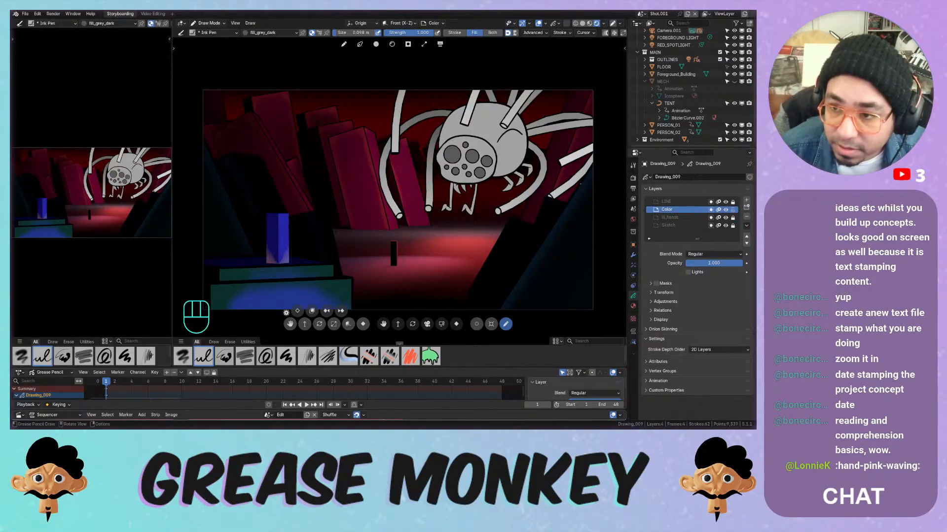
pyautogui.scroll(-2, 595, 35)
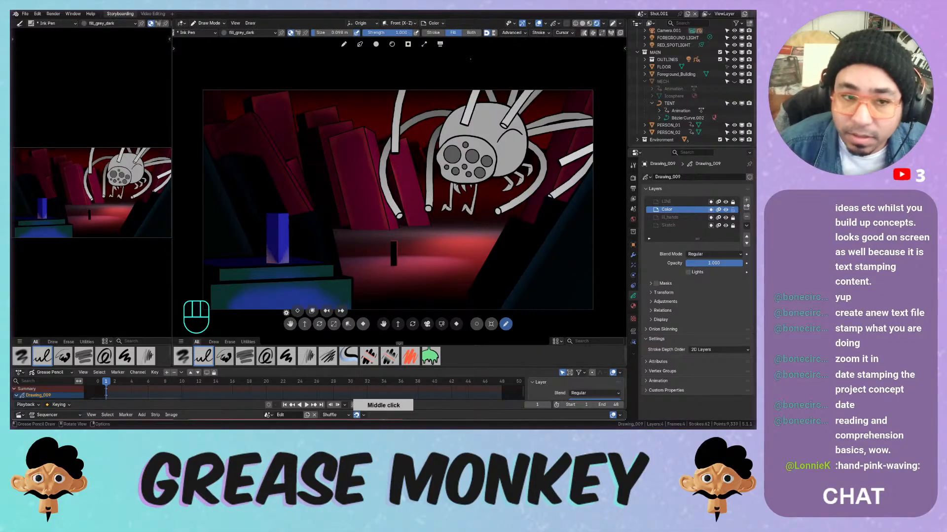
pyautogui.click(232, 33)
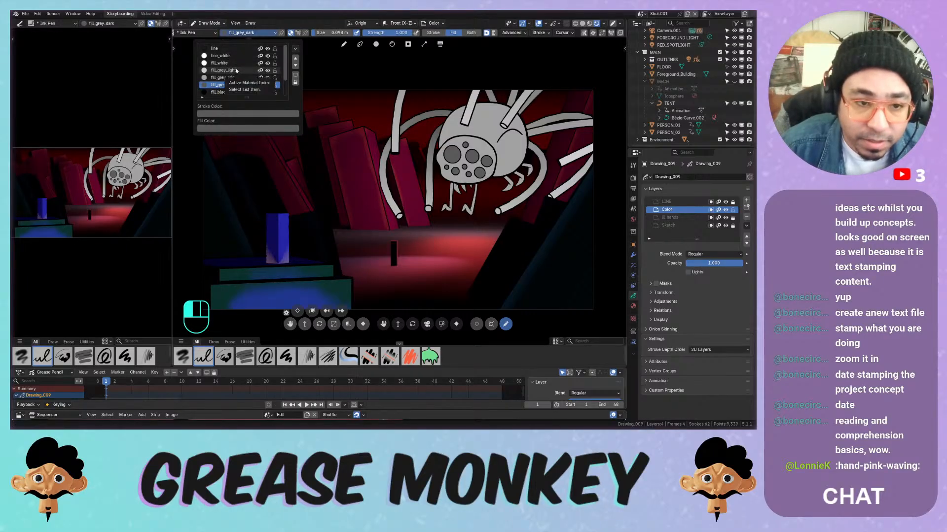
pyautogui.click(236, 63)
pyautogui.middleClick(492, 135)
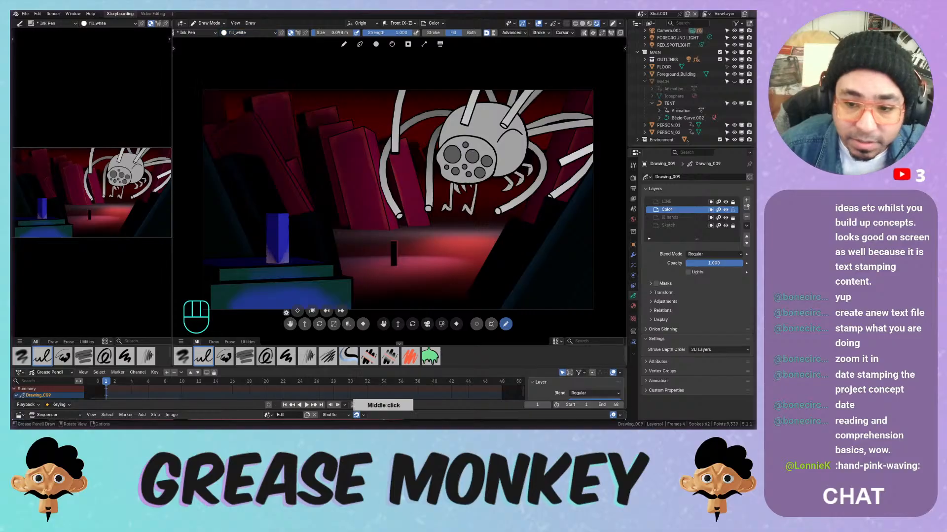
# Try a freehand white highlight in the creature's largest eye and undo it
pyautogui.keyDown('ctrl'); pyautogui.moveTo(457, 155); pyautogui.dragTo(457, 110, button='middle'); pyautogui.keyUp('ctrl')
pyautogui.moveTo(547, 68)
pyautogui.keyDown('shift'); pyautogui.mouseDown(button='middle')
pyautogui.moveTo(352, 158)
pyautogui.moveTo(352, 135)
pyautogui.mouseUp(button='middle'); pyautogui.keyUp('shift')
pyautogui.moveTo(335, 138)
pyautogui.mouseDown()
pyautogui.moveTo(368, 161)
pyautogui.moveTo(336, 135)
pyautogui.mouseUp()
pyautogui.hotkey('ctrl', 'z')
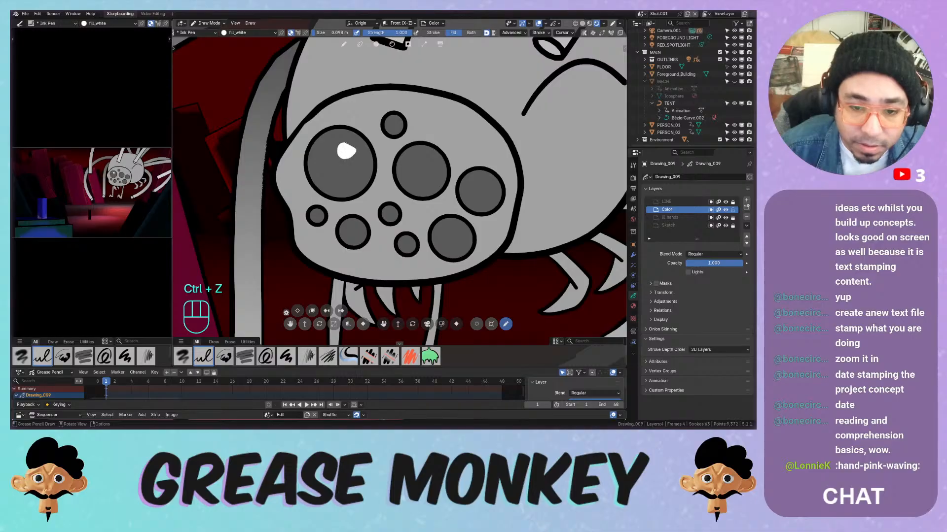
pyautogui.hotkey('ctrl', 'z')
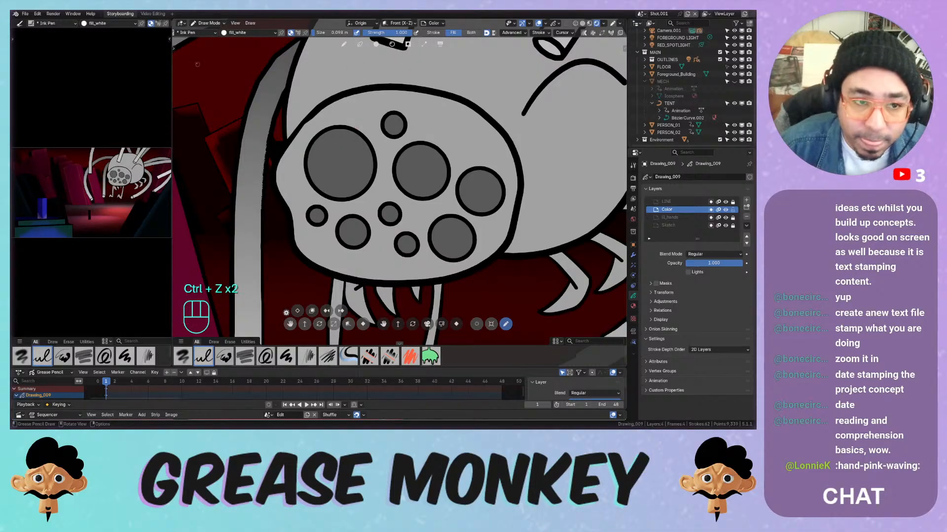
# Switch to the Circle tool and test a white circle inside the largest eye, undoing it
pyautogui.click(174, 49)
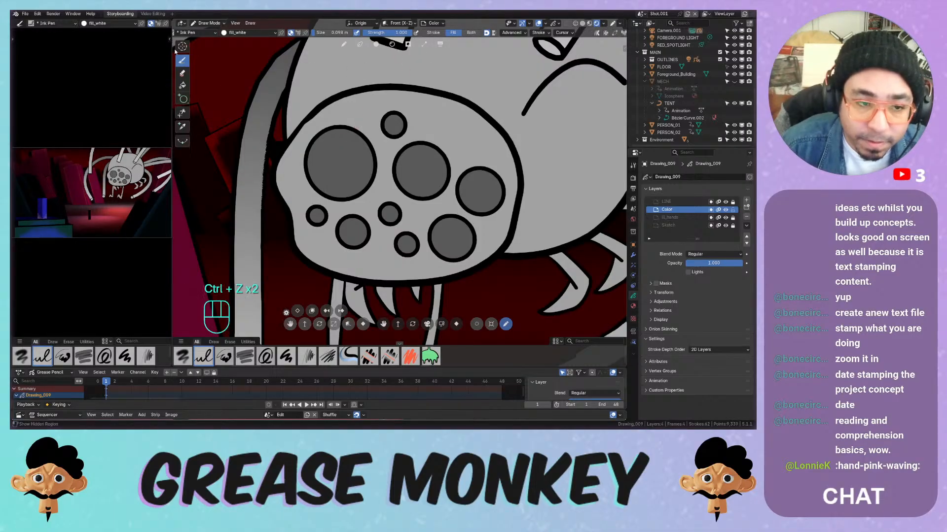
pyautogui.click(183, 100)
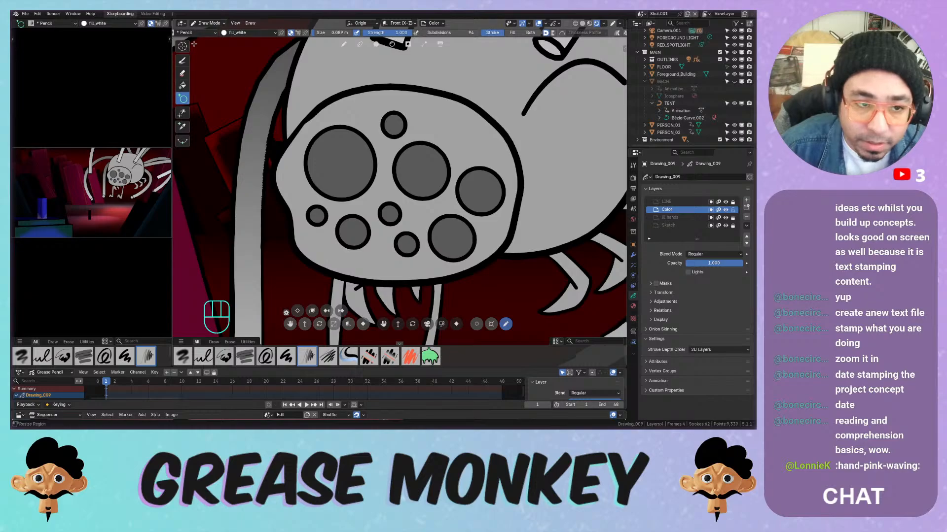
pyautogui.moveTo(334, 143); pyautogui.dragTo(360, 169)
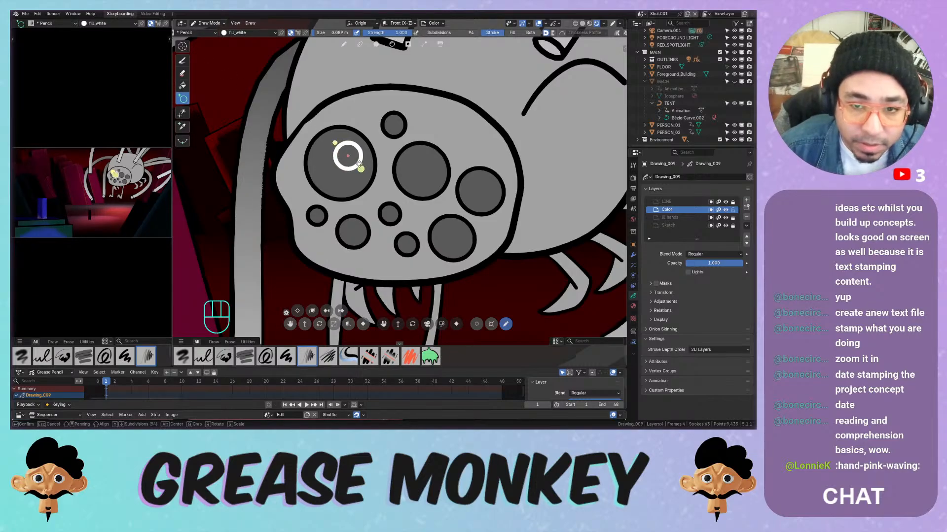
pyautogui.hotkey('ctrl', 'z')
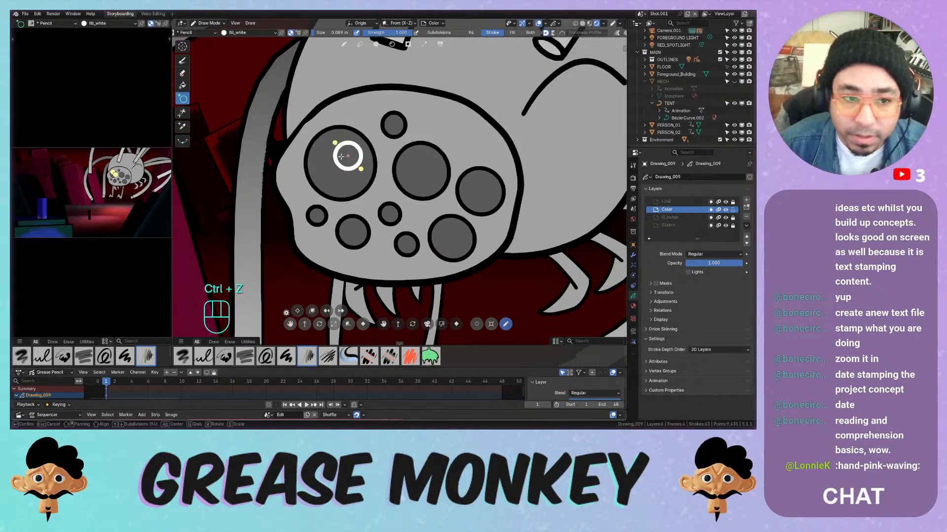
pyautogui.press('Return')
pyautogui.hotkey('ctrl', 'z')
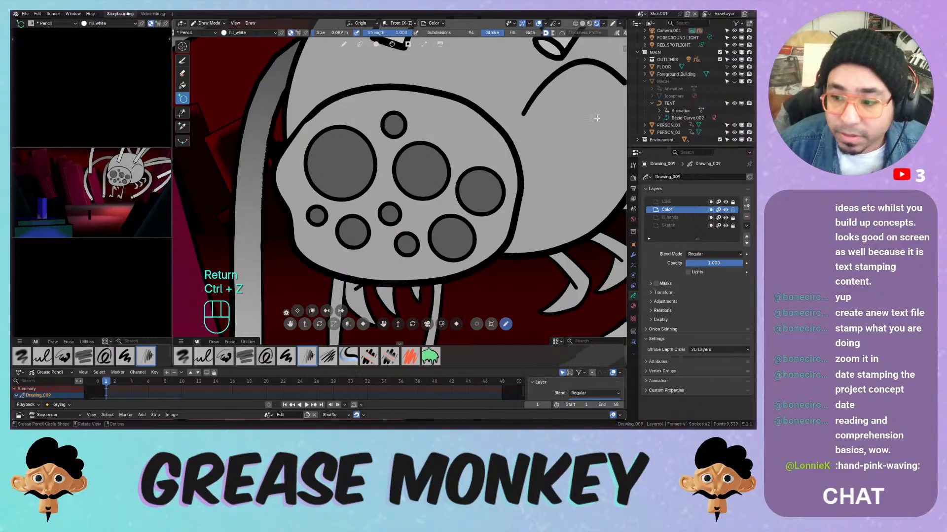
# Set the Circle tool's stroke mode to Fill in the active tool settings
pyautogui.click(633, 166)
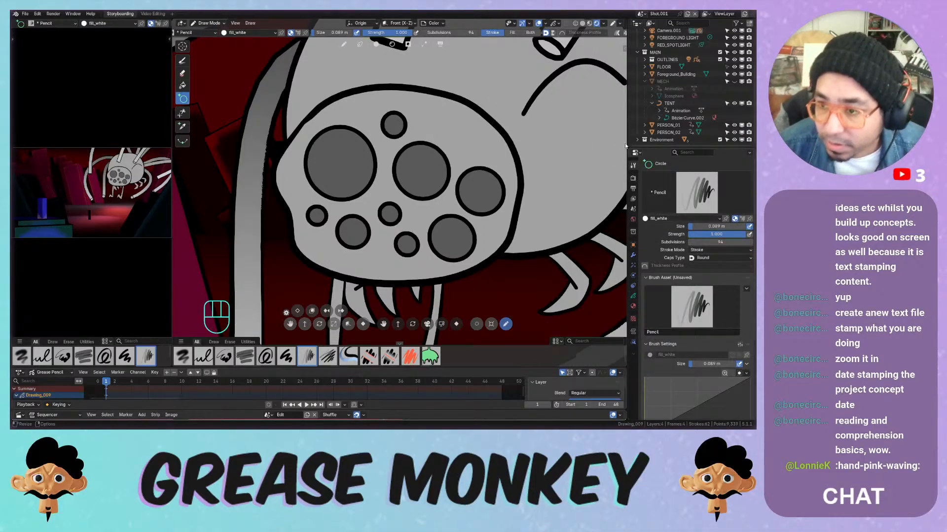
pyautogui.click(623, 49)
pyautogui.click(622, 48)
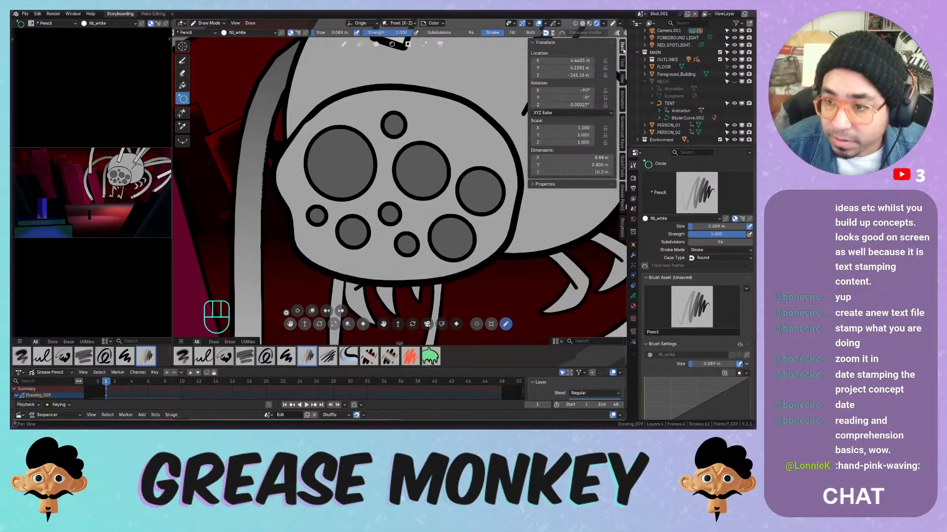
pyautogui.click(622, 63)
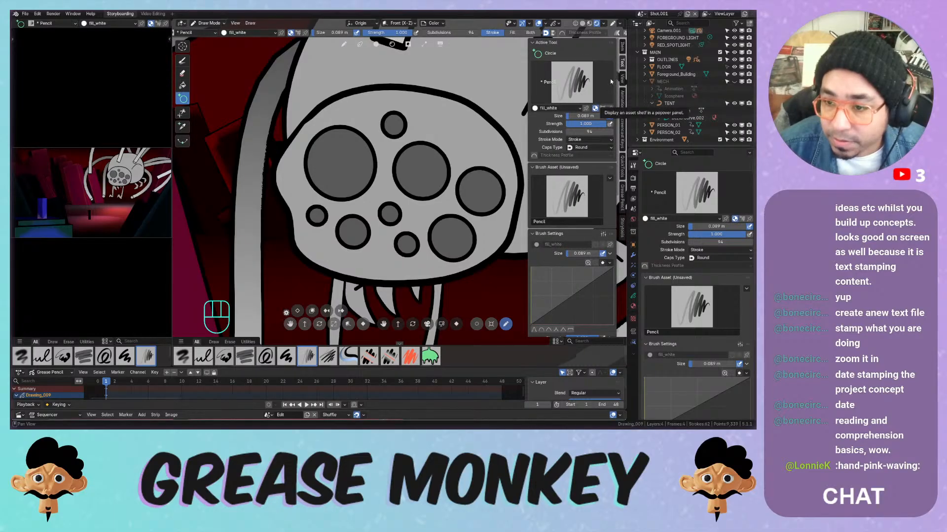
pyautogui.click(570, 142)
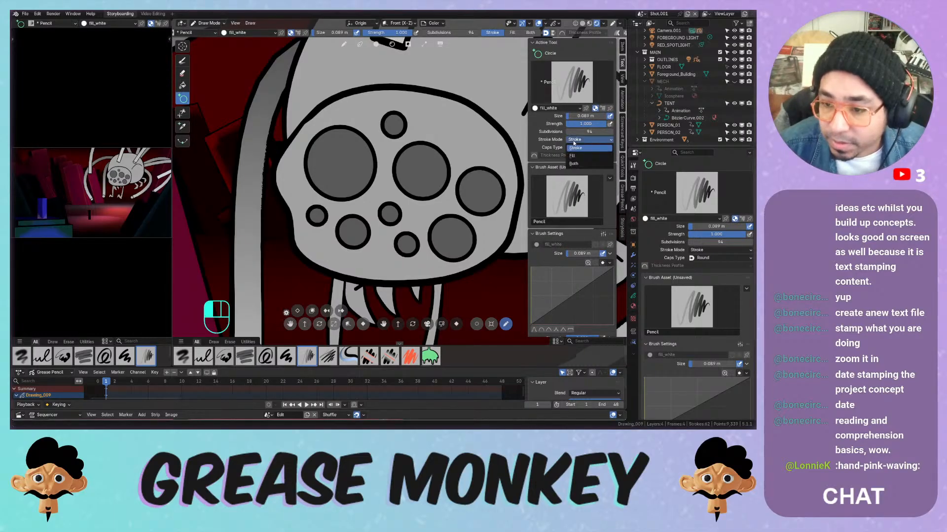
pyautogui.click(566, 163)
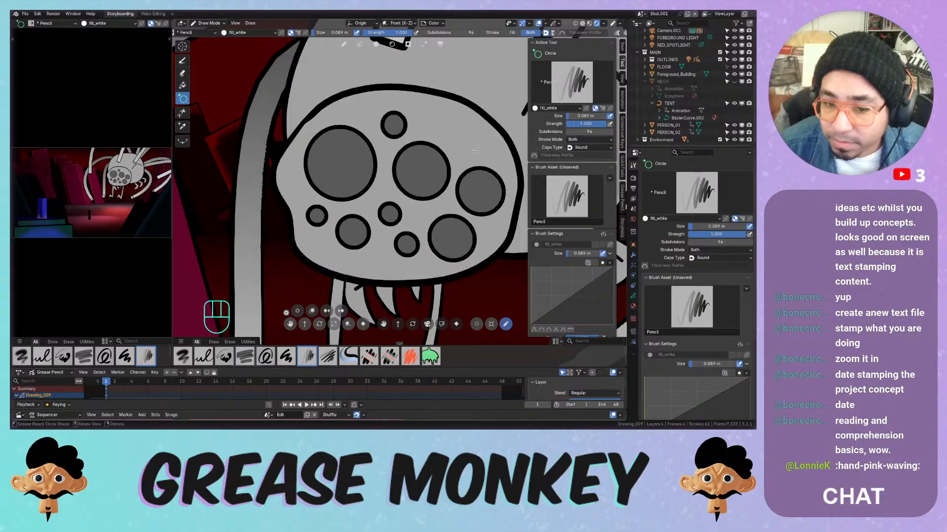
pyautogui.click(585, 141)
pyautogui.click(581, 157)
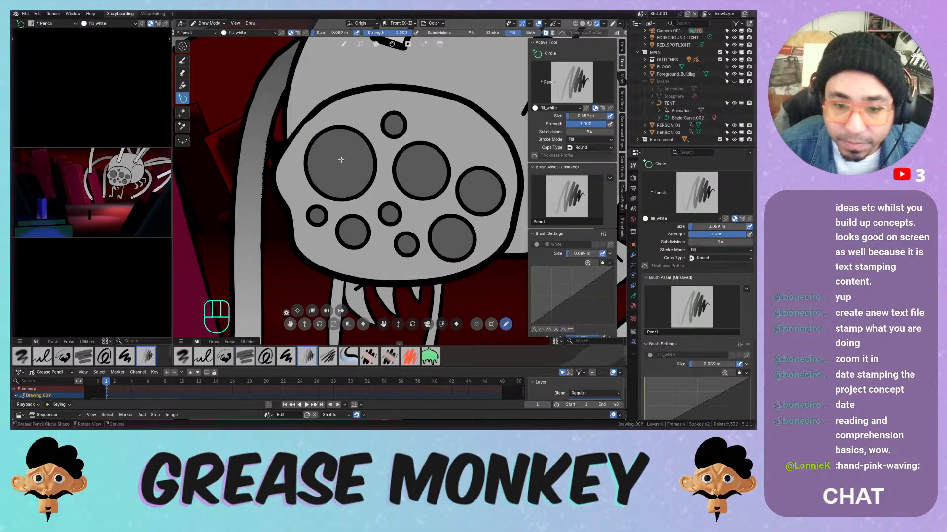
# Try a large filled white circle as a highlight in the creature's largest eye and undo it
pyautogui.moveTo(335, 143); pyautogui.dragTo(365, 170)
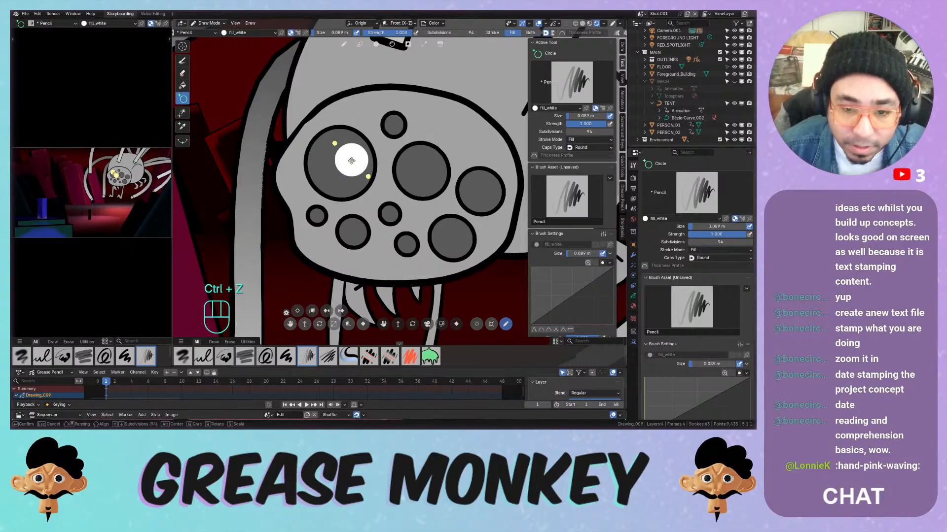
pyautogui.press('Return')
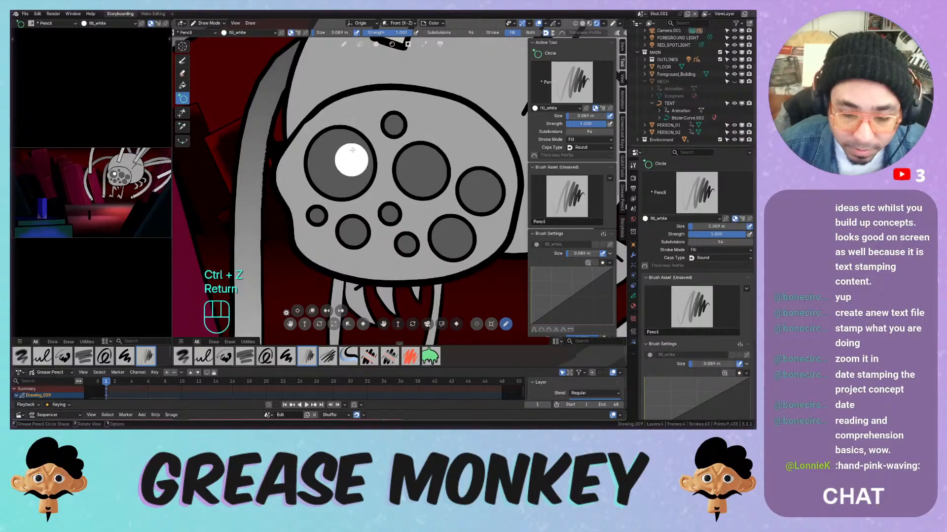
pyautogui.hotkey('ctrl', 'z')
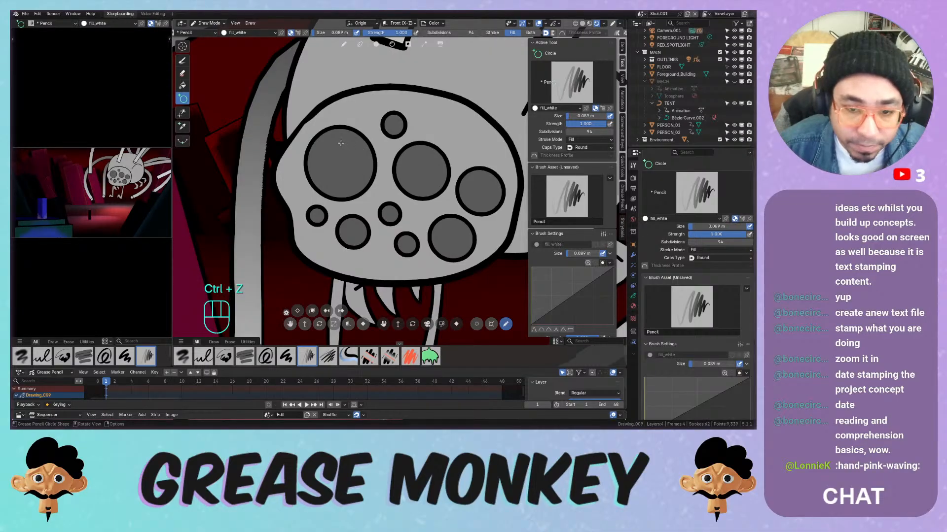
# Draw a filled white circle highlight in the upper part of the largest eye and a smaller one below it
pyautogui.moveTo(338, 141); pyautogui.dragTo(360, 165)
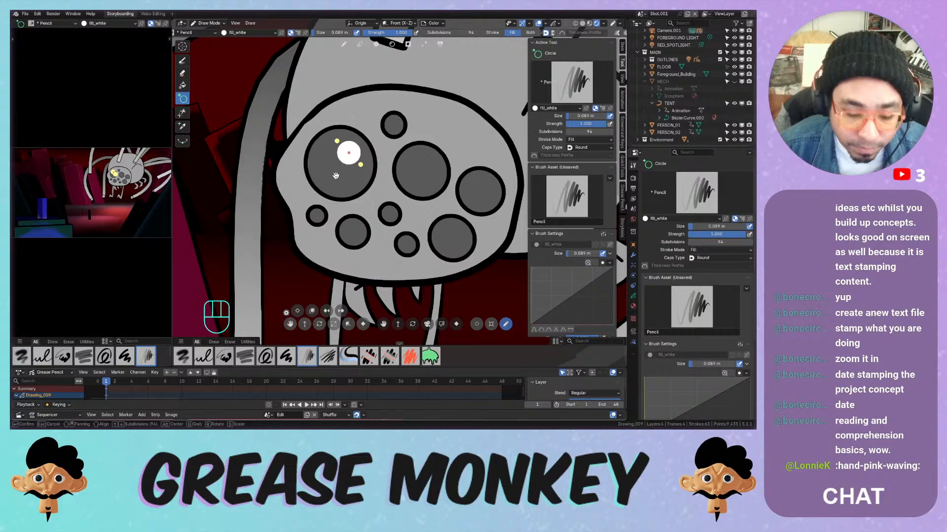
pyautogui.press('Return')
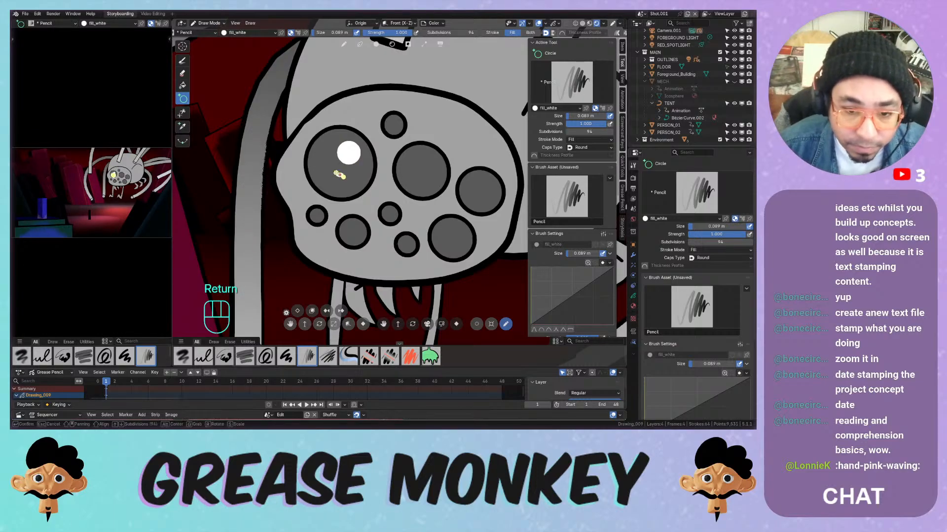
pyautogui.keyDown('shift'); pyautogui.moveTo(336, 174); pyautogui.dragTo(348, 184); pyautogui.keyUp('shift')
pyautogui.press('Return')
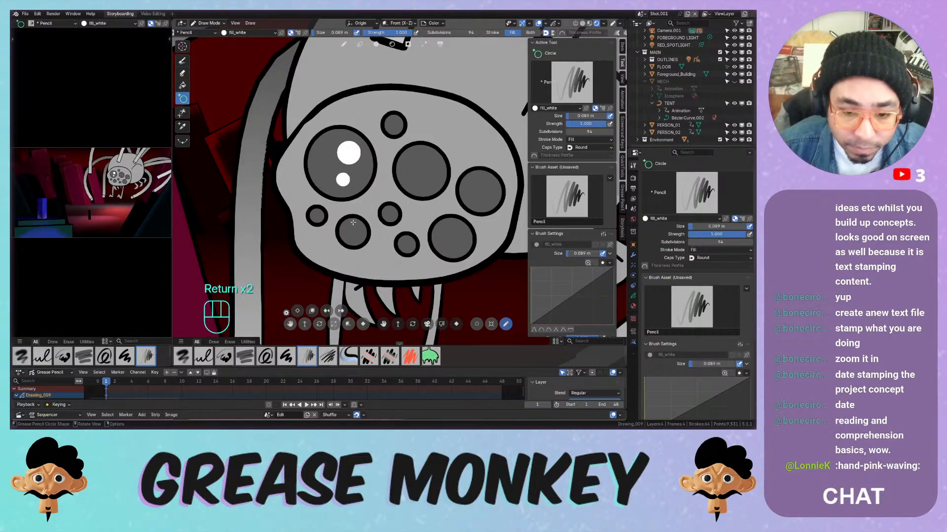
pyautogui.press('Return')
# Try two small white highlights in the medium eye below the largest one and undo them
pyautogui.moveTo(349, 222); pyautogui.dragTo(350, 223)
pyautogui.hotkey('ctrl', 'z')
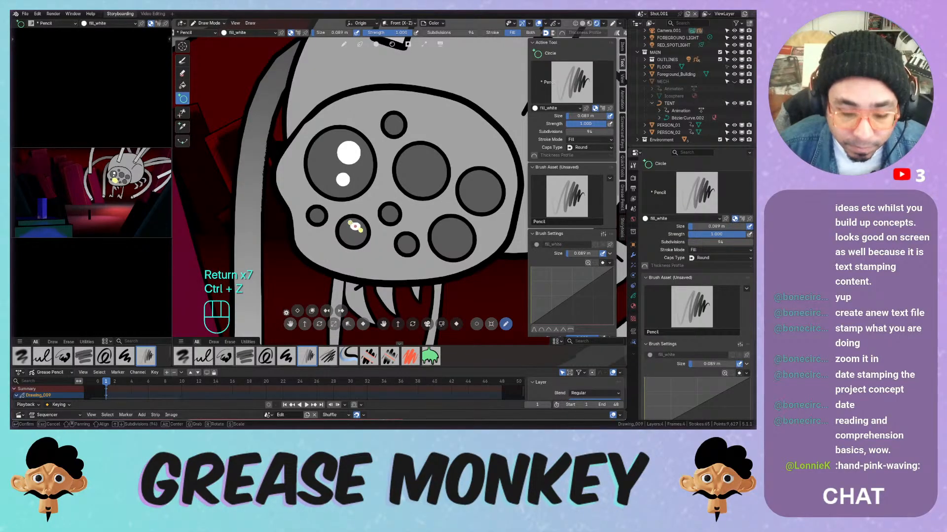
pyautogui.press('Return')
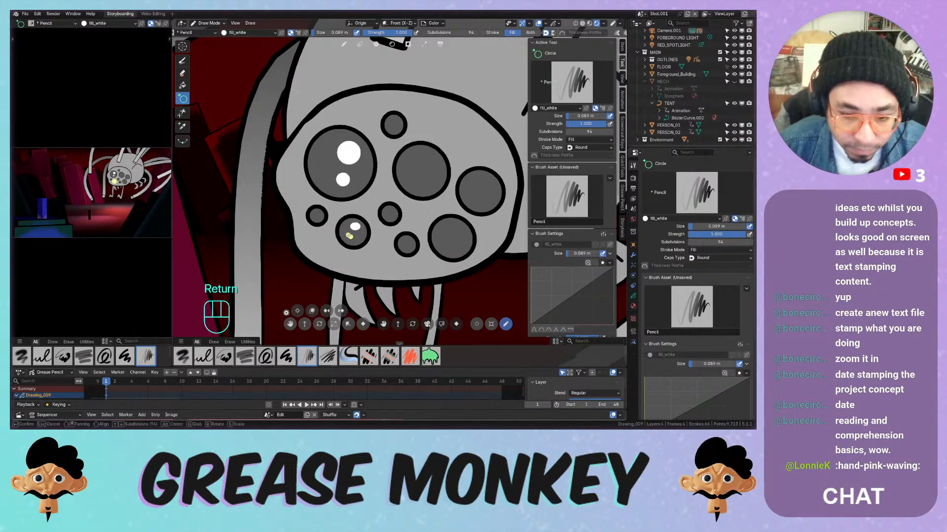
pyautogui.moveTo(349, 236); pyautogui.dragTo(361, 244)
pyautogui.press('Return')
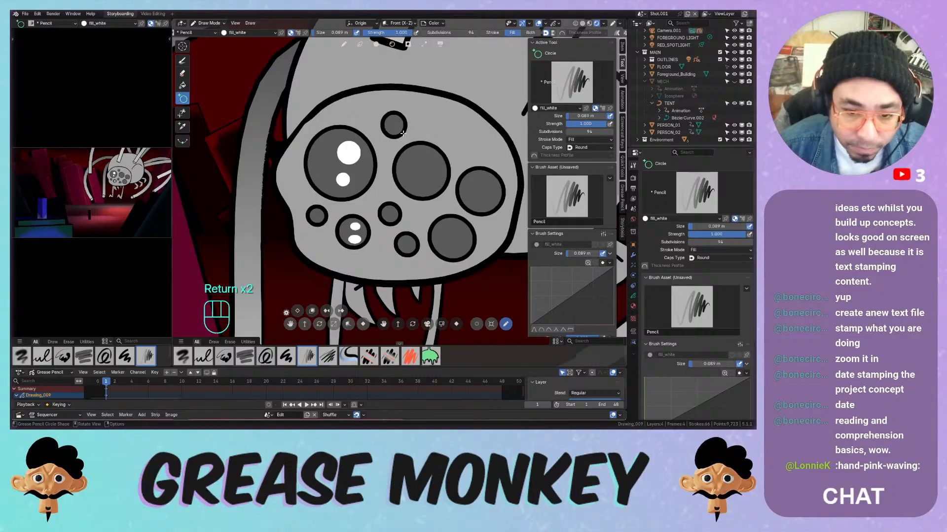
pyautogui.hotkey('ctrl', 'z')
pyautogui.hotkey('ctrl', 'z')
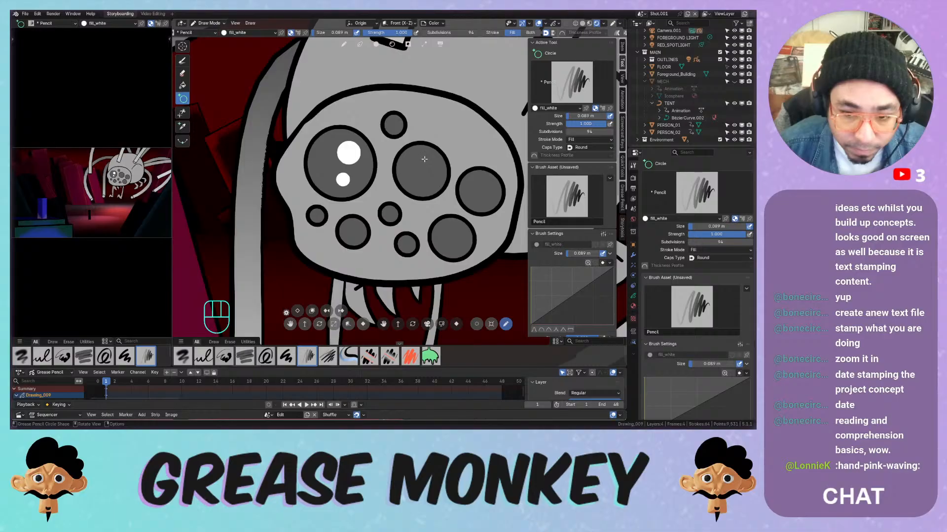
# Draw one filled white circle highlight in the second-largest eye beside the largest one
pyautogui.moveTo(422, 158); pyautogui.dragTo(439, 174)
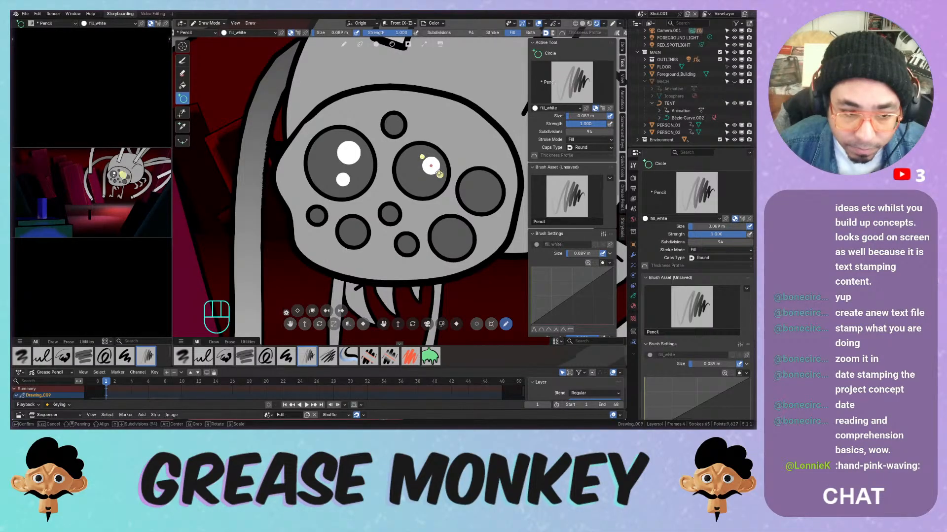
pyautogui.press('Return')
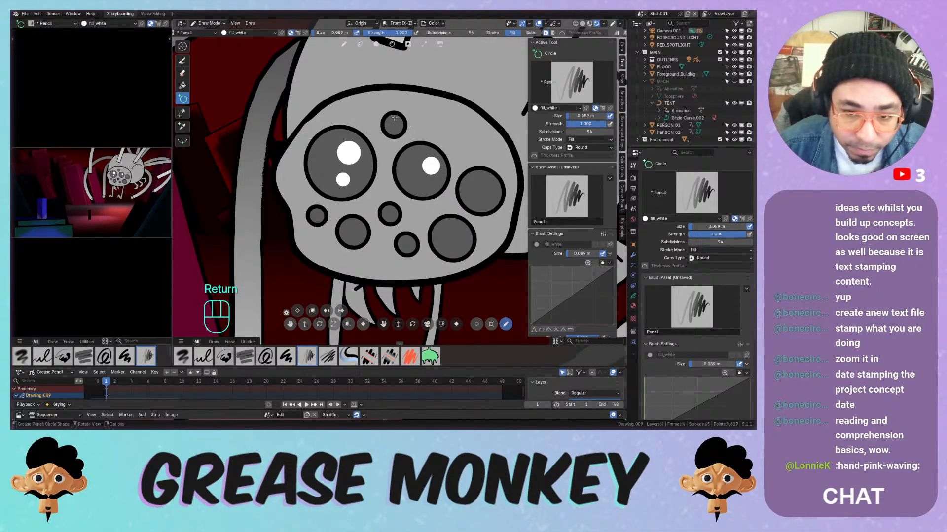
# Add small white circle highlights to the topmost eye, the two rightmost eyes and the small central eye
pyautogui.moveTo(394, 117); pyautogui.dragTo(397, 123)
pyautogui.press('Return')
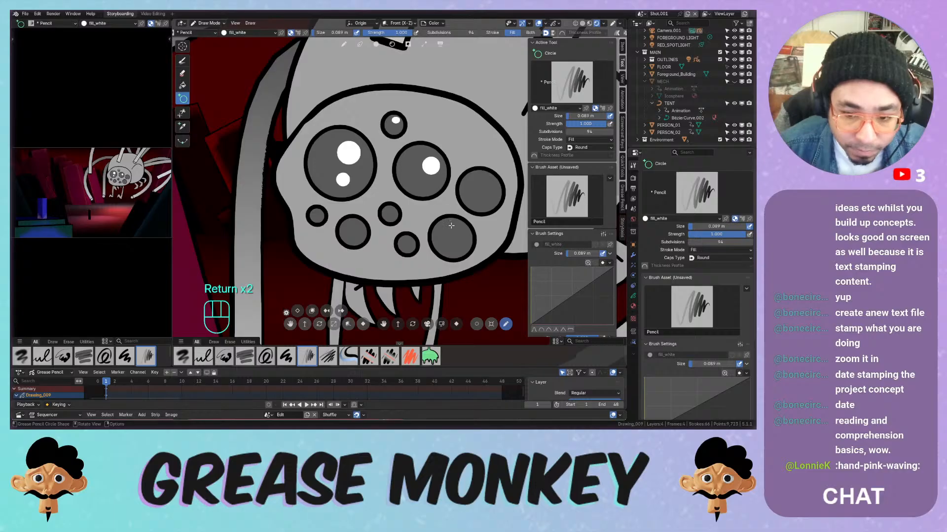
pyautogui.moveTo(447, 223); pyautogui.dragTo(462, 238)
pyautogui.press('Return')
pyautogui.moveTo(475, 178); pyautogui.dragTo(489, 191)
pyautogui.press('Return')
pyautogui.moveTo(388, 209); pyautogui.dragTo(391, 212)
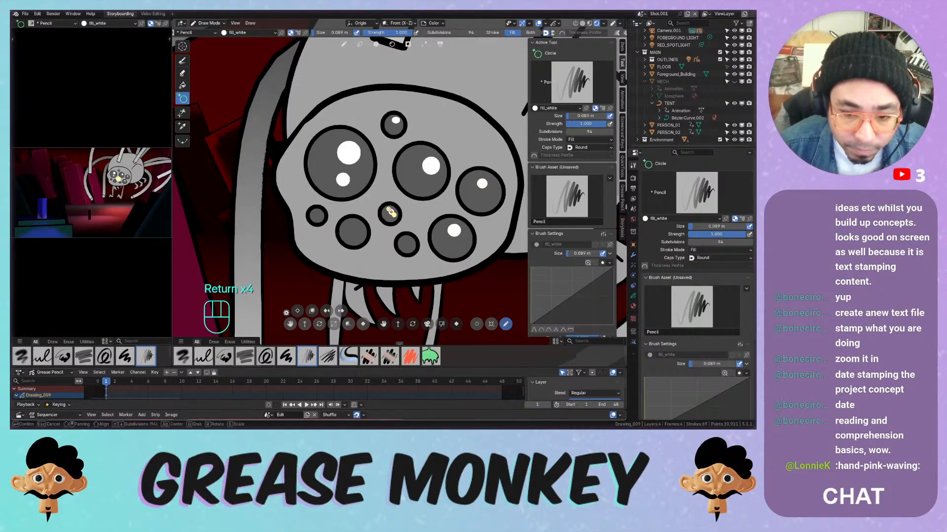
pyautogui.press('Return')
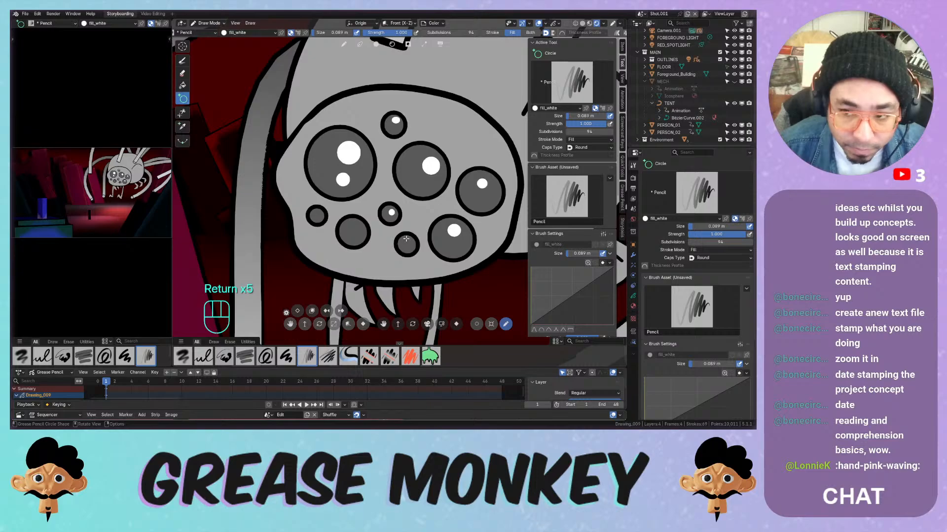
# Add small white circle highlights to the three remaining unlit eyes along the lower part of the head
pyautogui.click(622, 227)
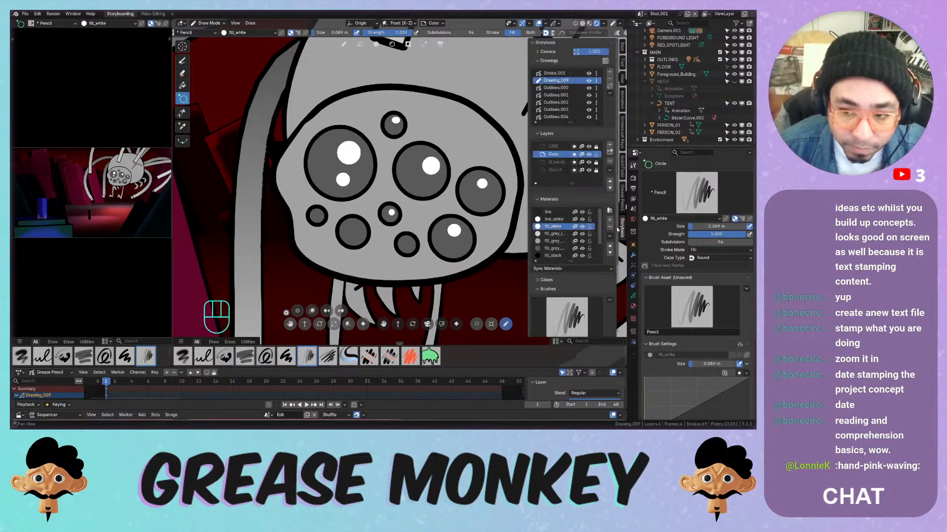
pyautogui.moveTo(405, 240); pyautogui.dragTo(413, 248)
pyautogui.press('Return')
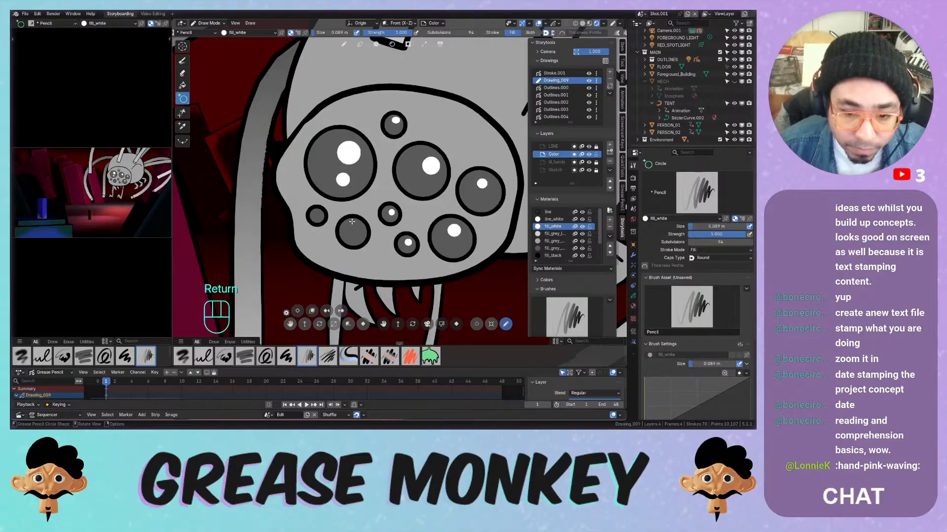
pyautogui.moveTo(352, 221); pyautogui.dragTo(361, 229)
pyautogui.press('Return')
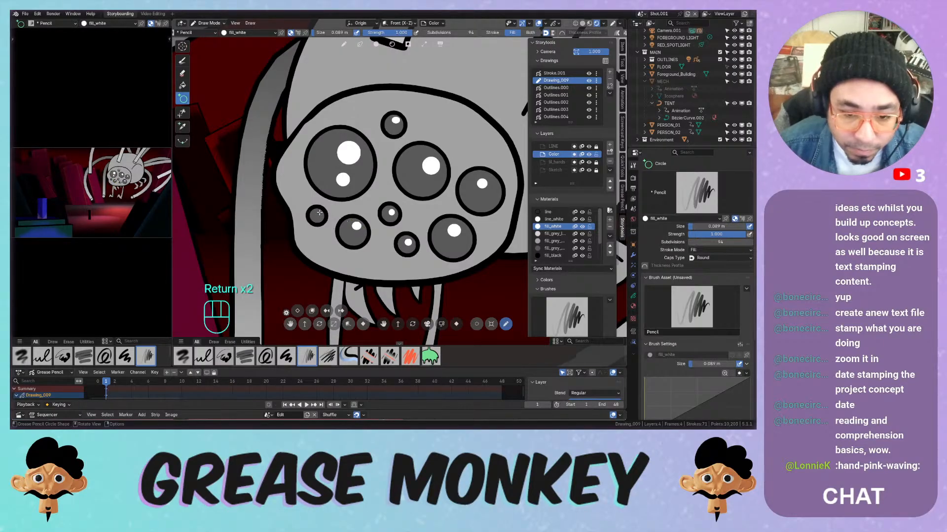
pyautogui.moveTo(312, 209); pyautogui.dragTo(321, 217)
pyautogui.press('Return')
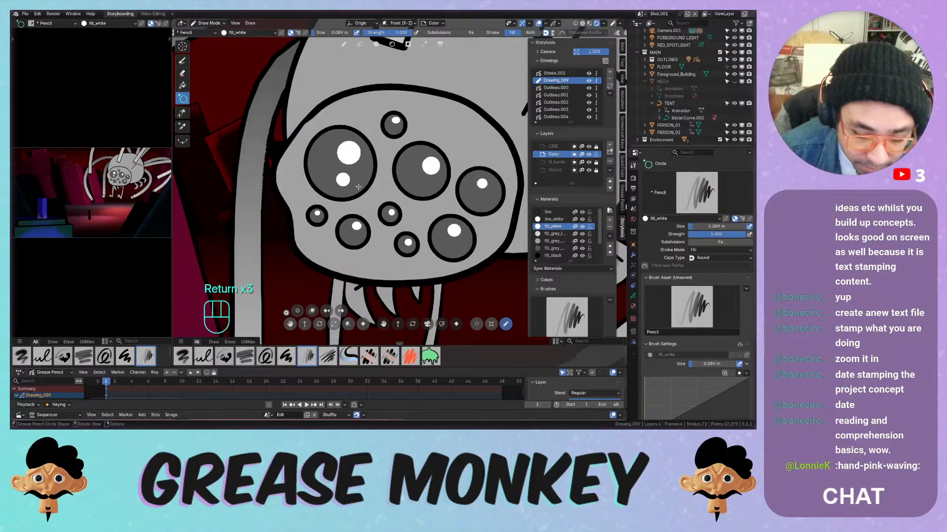
# Delete the white highlights from the seven smaller eyes in Edit Mode, keeping those in the two largest eyes
pyautogui.press('Tab')
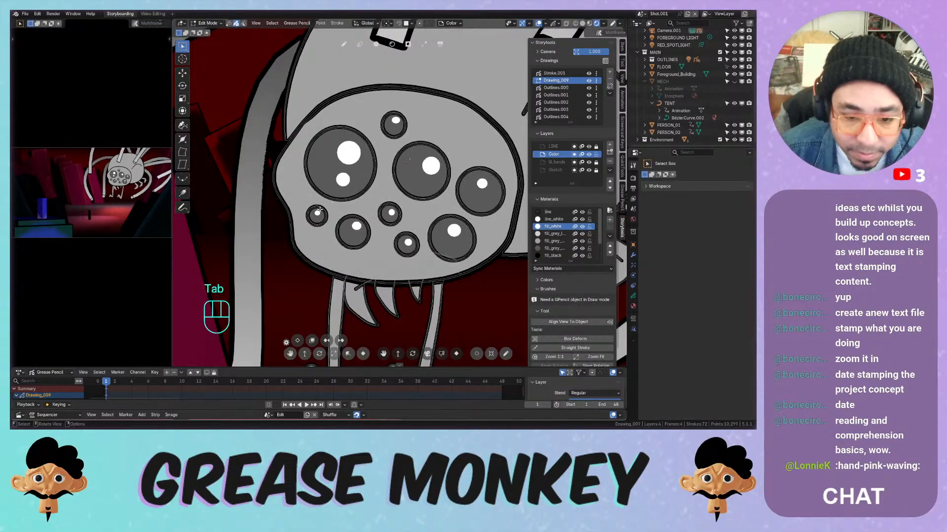
pyautogui.press('x')
pyautogui.click(349, 228)
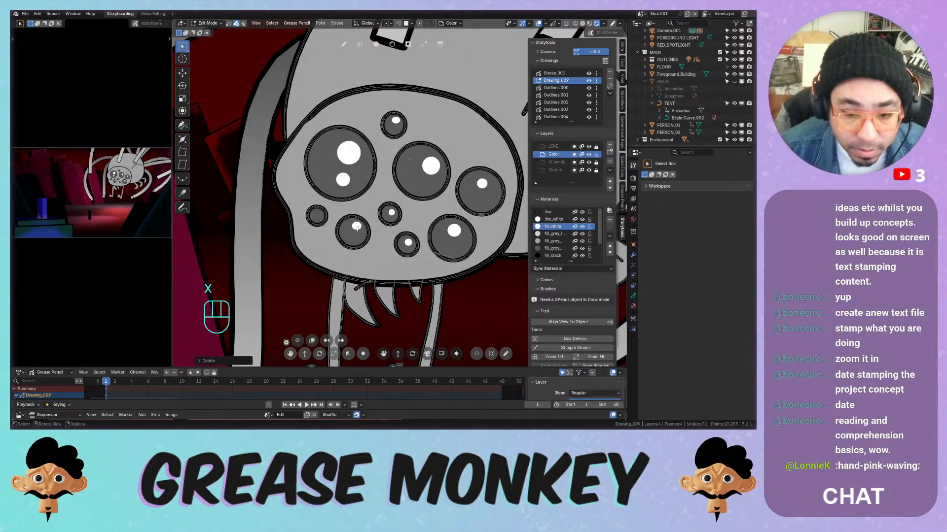
pyautogui.keyDown('shift'); pyautogui.click(406, 245); pyautogui.keyUp('shift')
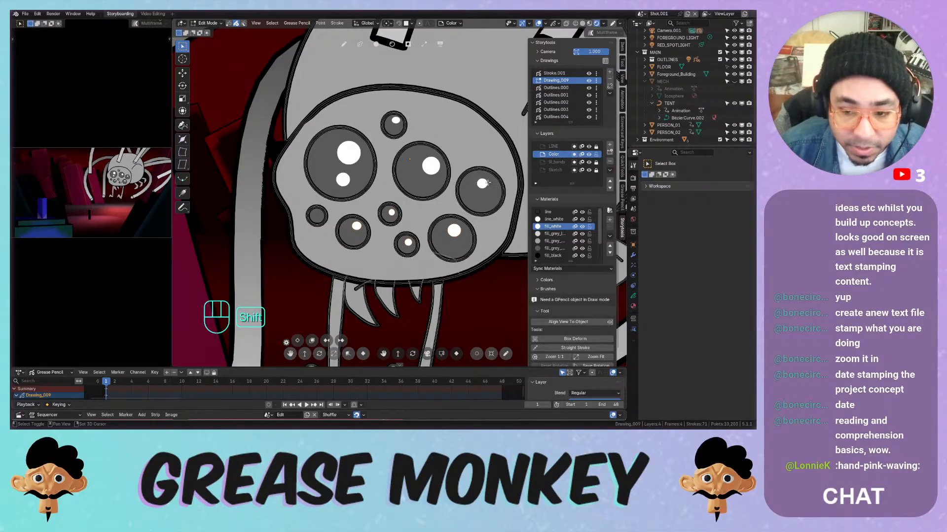
pyautogui.keyDown('shift'); pyautogui.click(483, 184); pyautogui.keyUp('shift')
pyautogui.keyDown('shift'); pyautogui.click(396, 121); pyautogui.keyUp('shift')
pyautogui.press('x')
pyautogui.click(396, 122)
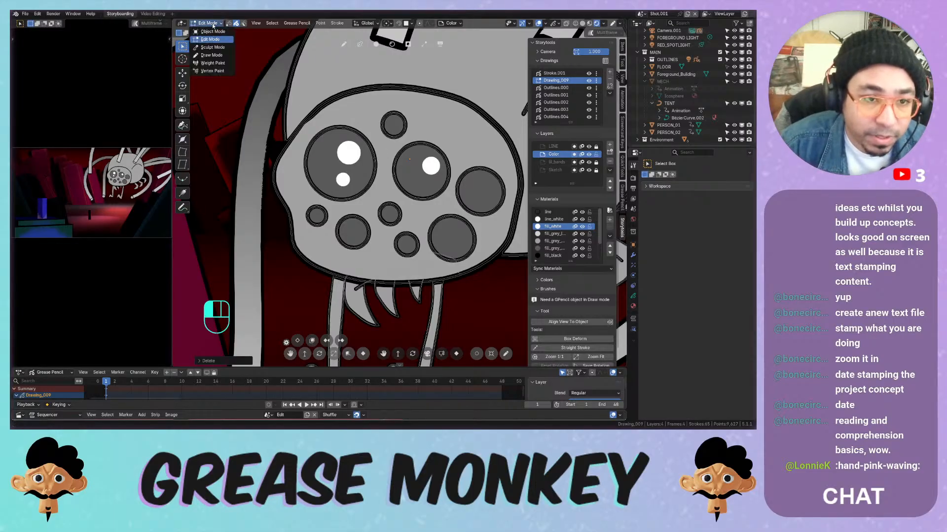
# Return the creature drawing to Draw Mode and make the fill_grey_light material active
pyautogui.hotkey('ctrl', 'Tab')
pyautogui.click(285, 83)
pyautogui.click(244, 33)
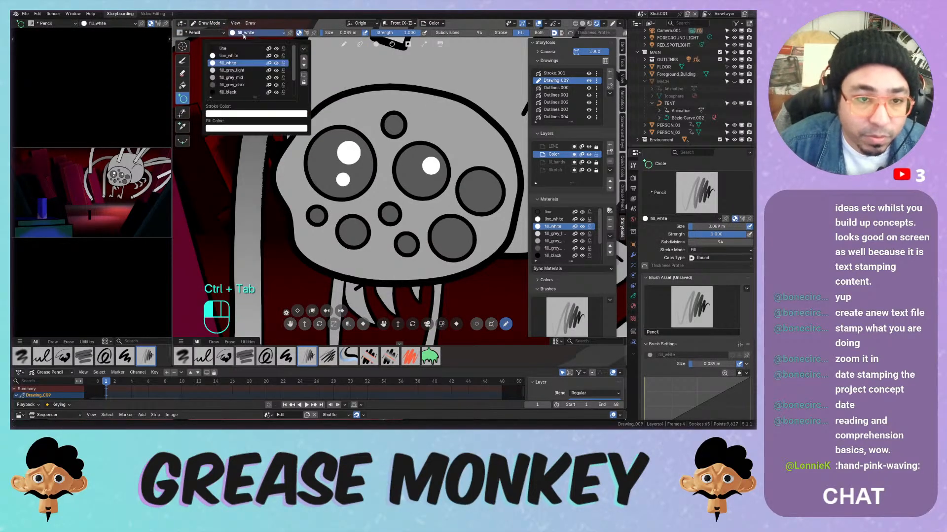
pyautogui.click(246, 70)
# Test a small and a large light grey circle in the largest eye and undo both
pyautogui.moveTo(355, 168); pyautogui.dragTo(369, 183)
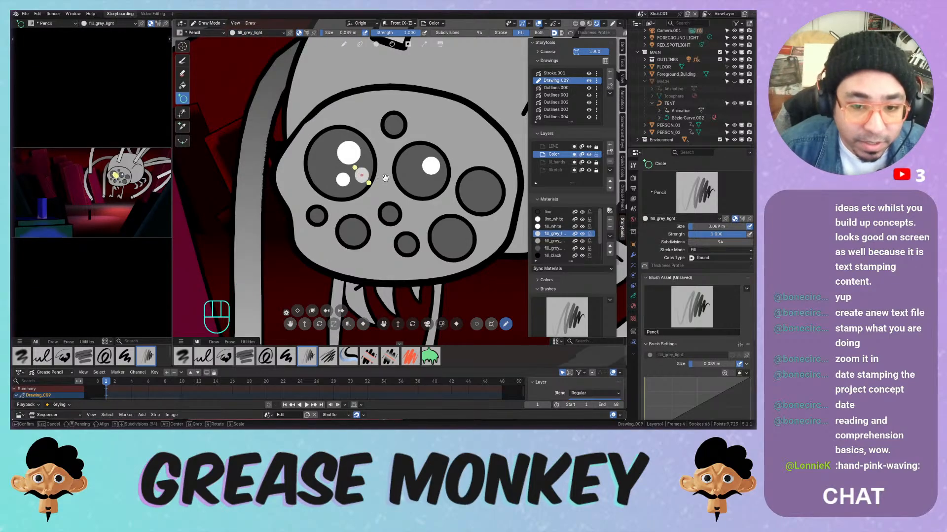
pyautogui.hotkey('ctrl', 'z')
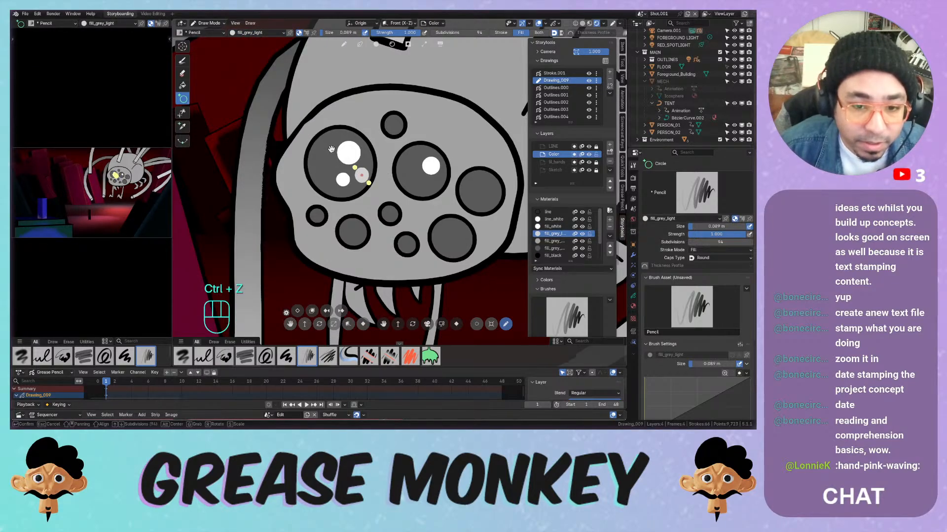
pyautogui.press('Return')
pyautogui.moveTo(363, 181); pyautogui.dragTo(315, 138)
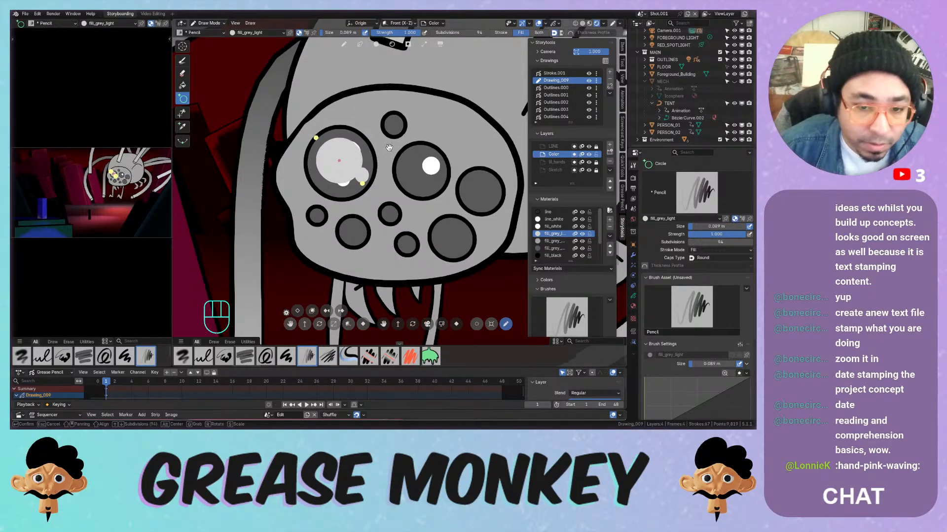
pyautogui.hotkey('ctrl', 'z')
pyautogui.press('Return')
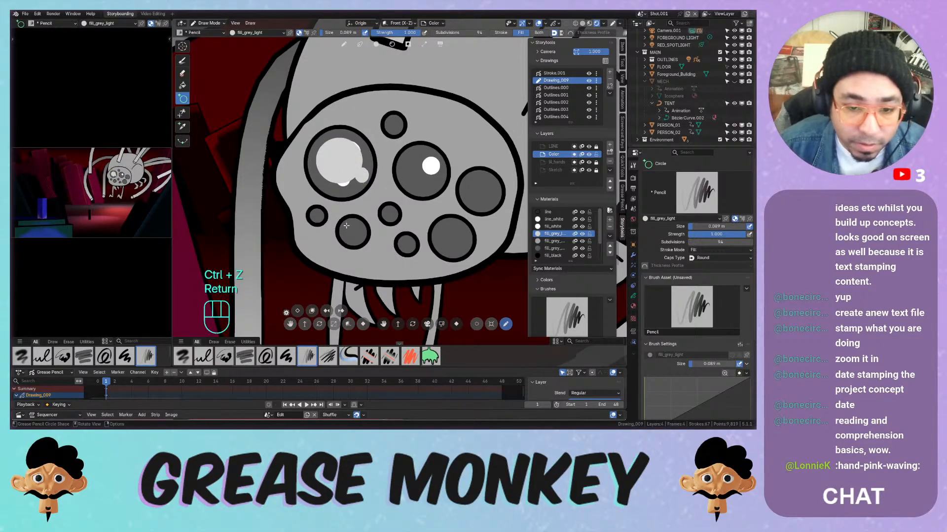
pyautogui.hotkey('ctrl', 'z')
pyautogui.hotkey('ctrl', 'z')
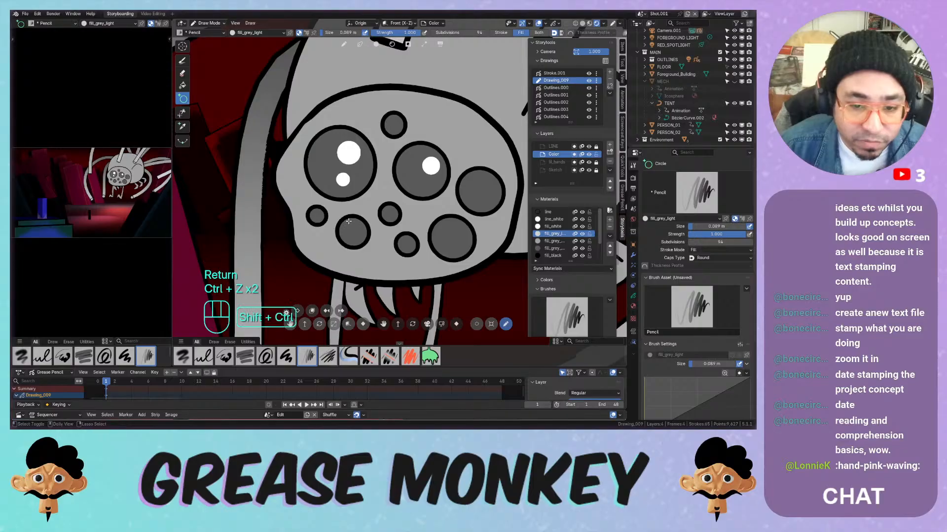
# Add a light grey circle highlight inside the medium eye directly below the largest eye
pyautogui.hotkey('ctrl', 'shift', 'z')
pyautogui.hotkey('ctrl', 'z')
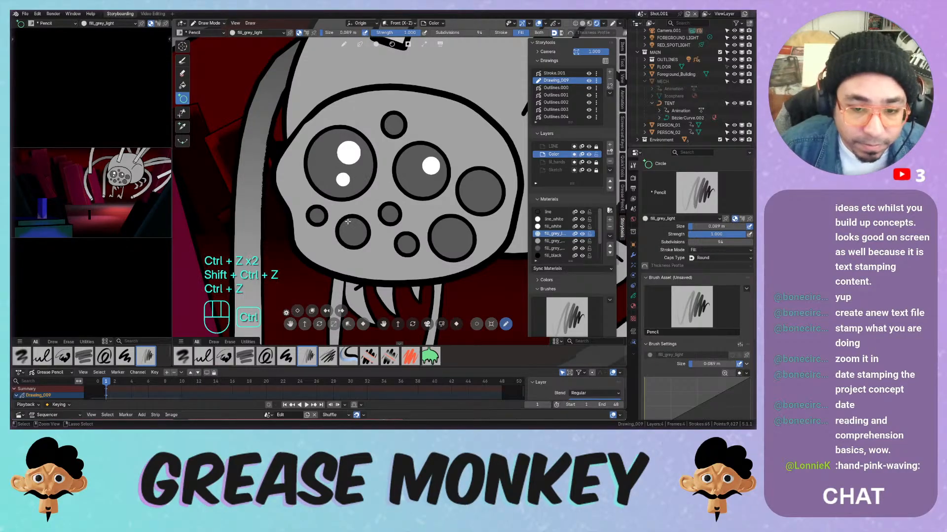
pyautogui.moveTo(347, 225); pyautogui.dragTo(364, 242)
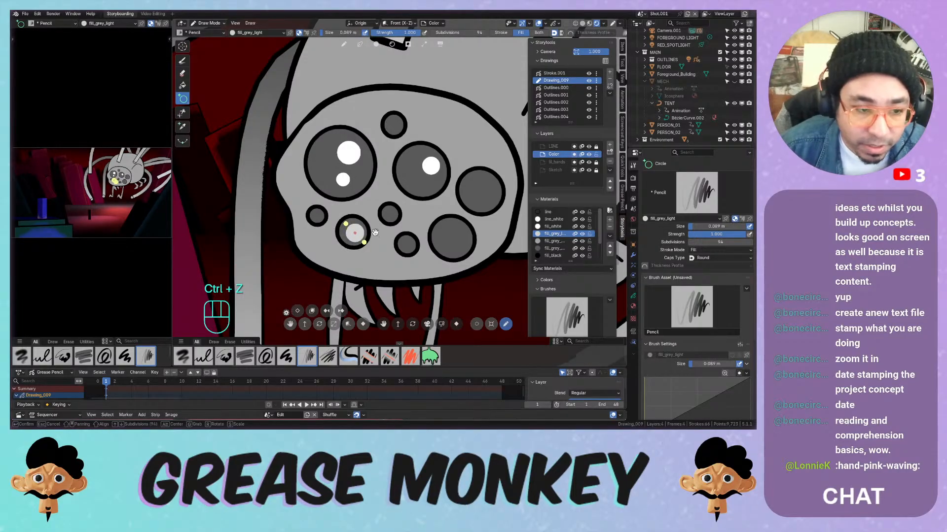
pyautogui.hotkey('ctrl', 'z')
pyautogui.press('Return')
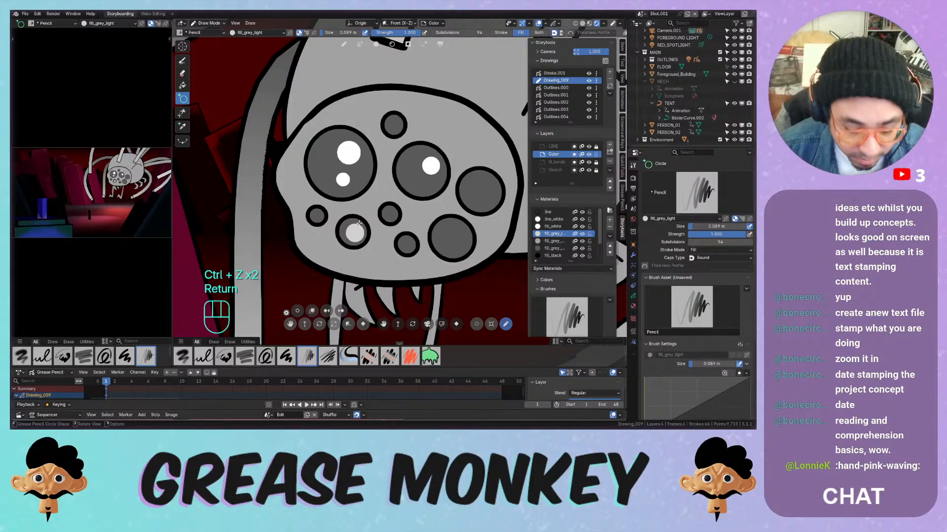
pyautogui.press('Return')
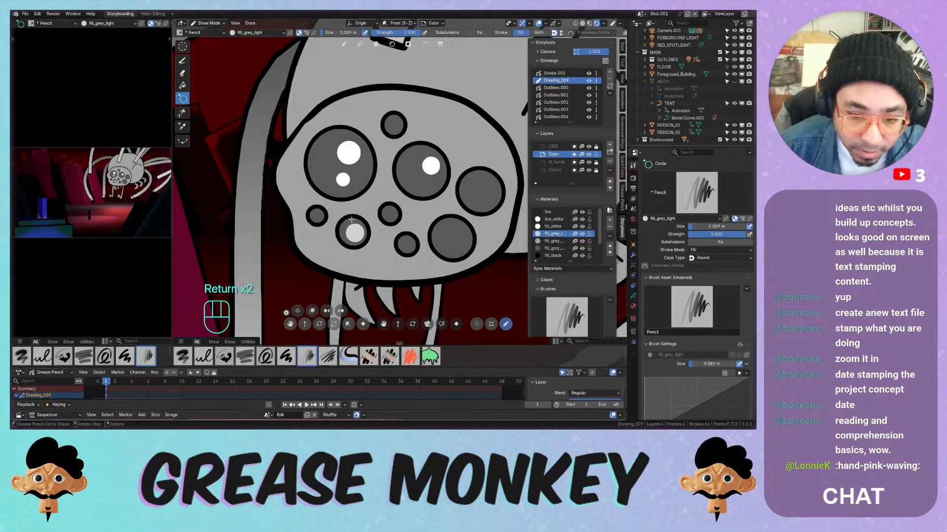
# Add small light grey circle highlights to the three smallest eyes along the lower part of the head
pyautogui.moveTo(312, 211); pyautogui.dragTo(323, 222)
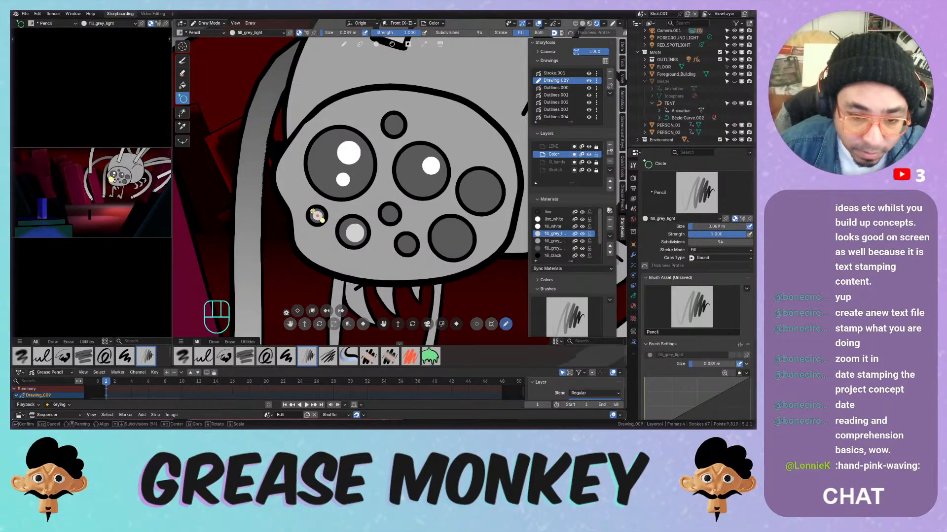
pyautogui.press('Return')
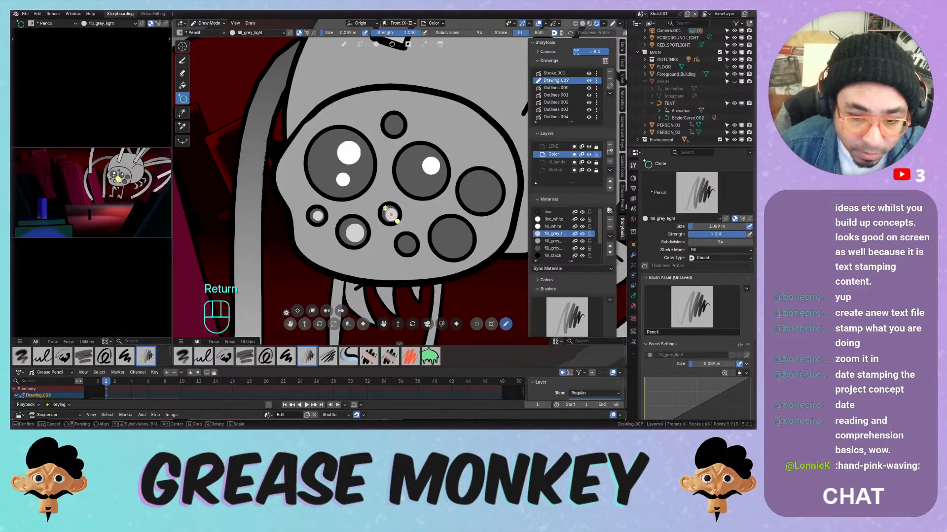
pyautogui.press('Return')
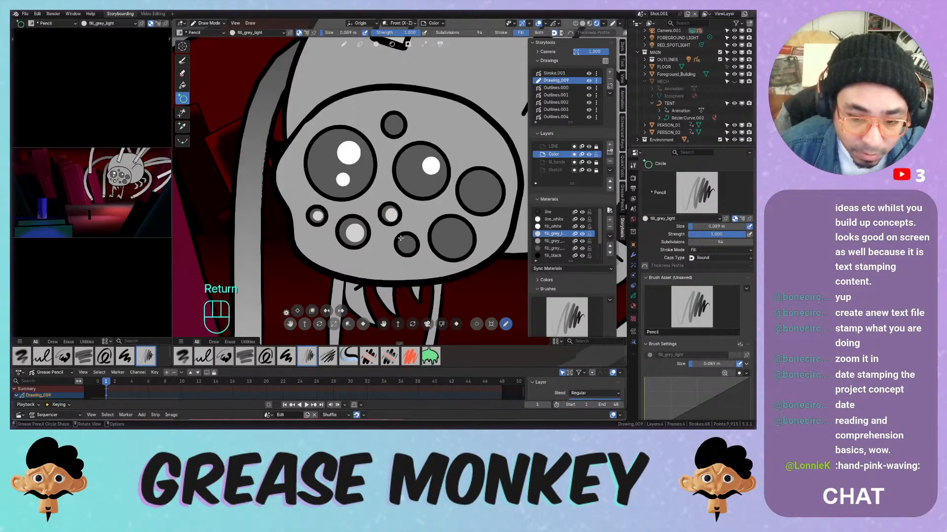
pyautogui.moveTo(400, 239); pyautogui.dragTo(419, 256)
pyautogui.press('Return')
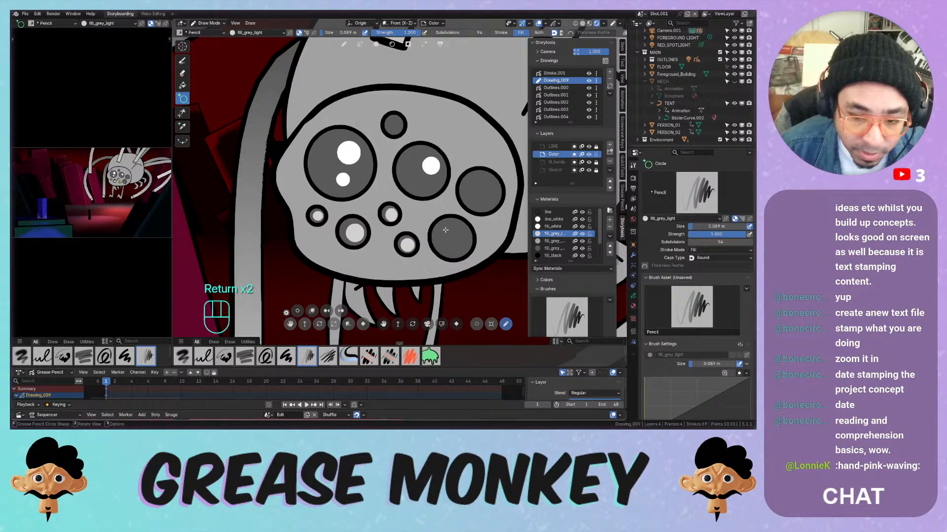
# Add large light grey circle highlights to the two big unlit eyes on the right side of the head
pyautogui.moveTo(437, 223); pyautogui.dragTo(472, 255)
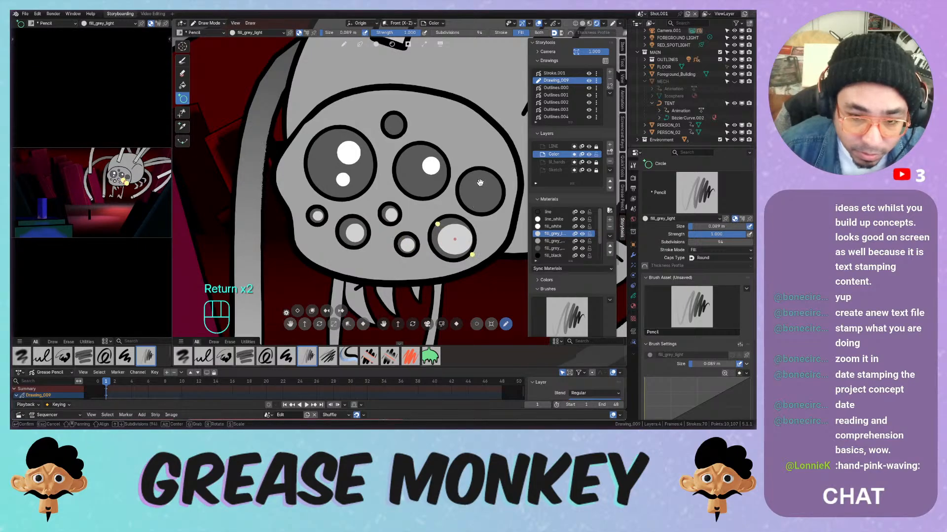
pyautogui.press('Return')
pyautogui.moveTo(471, 176); pyautogui.dragTo(503, 213)
pyautogui.press('Return')
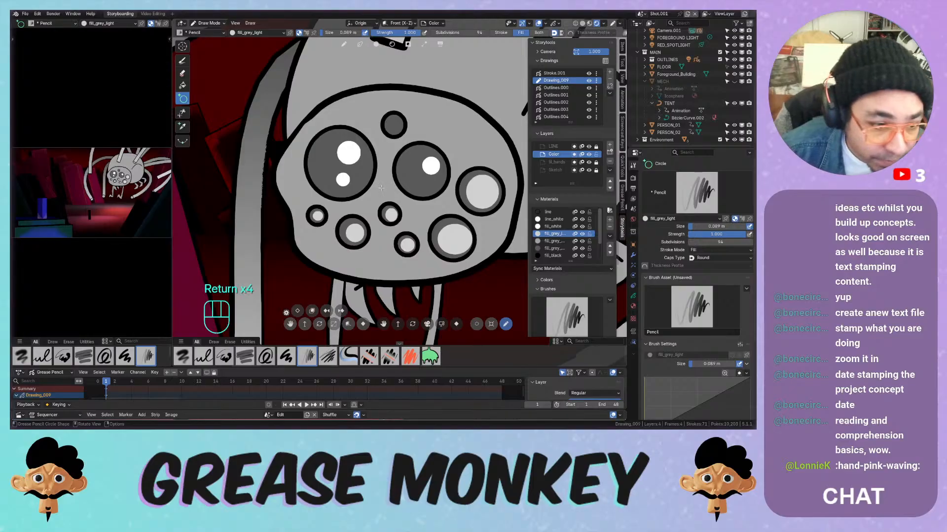
# Nudge the two large light grey highlights in the right-hand eyes slightly in Edit Mode, then return to Draw Mode
pyautogui.press('Tab')
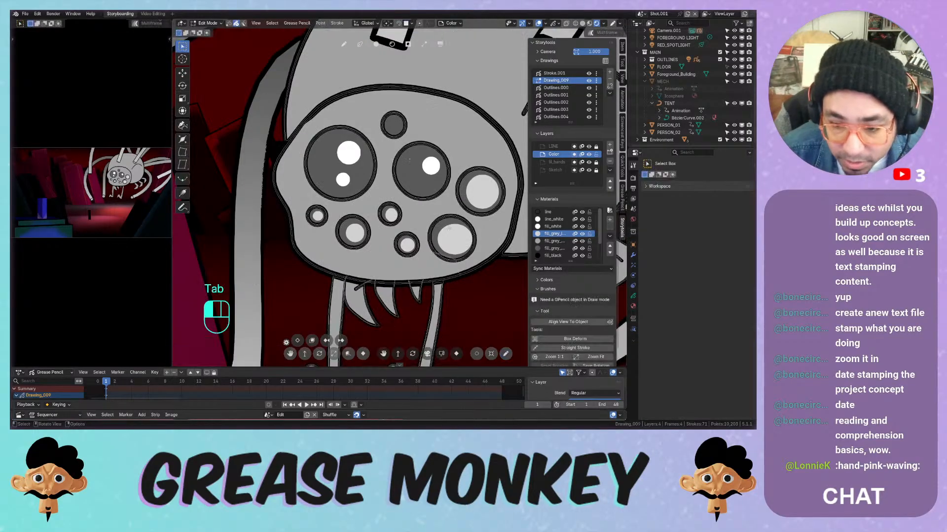
pyautogui.press('g')
pyautogui.click(445, 226)
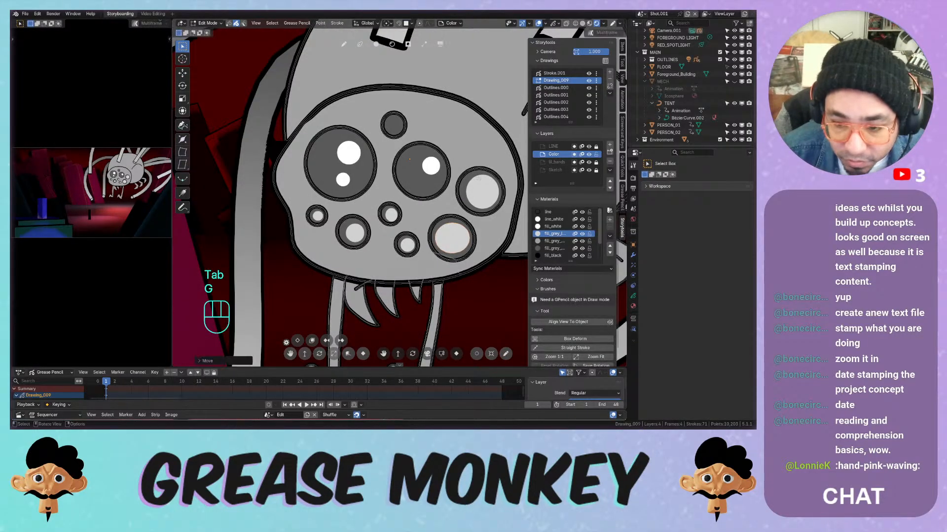
pyautogui.click(476, 176)
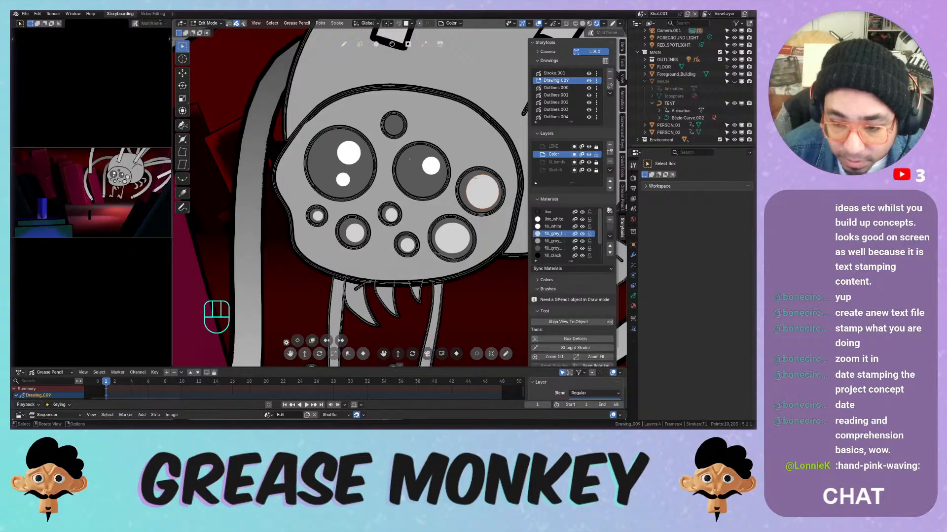
pyautogui.press('g')
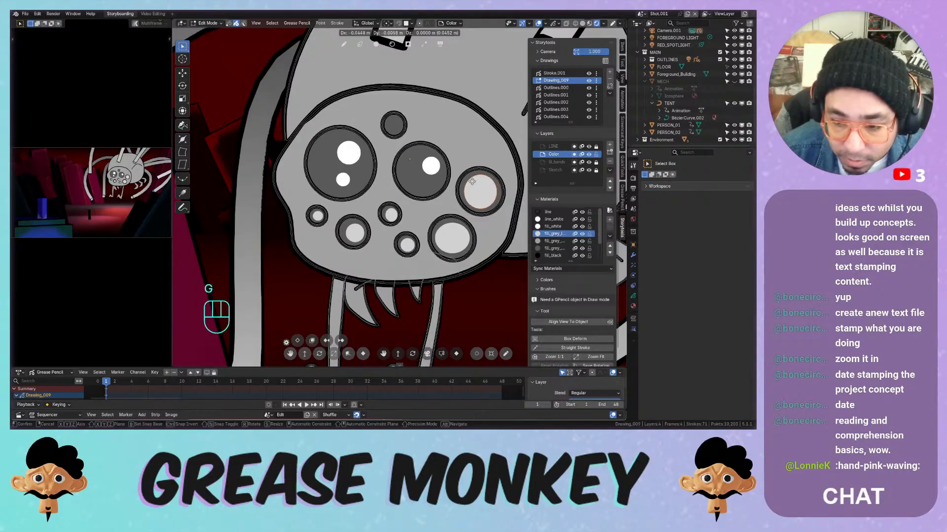
pyautogui.click(470, 182)
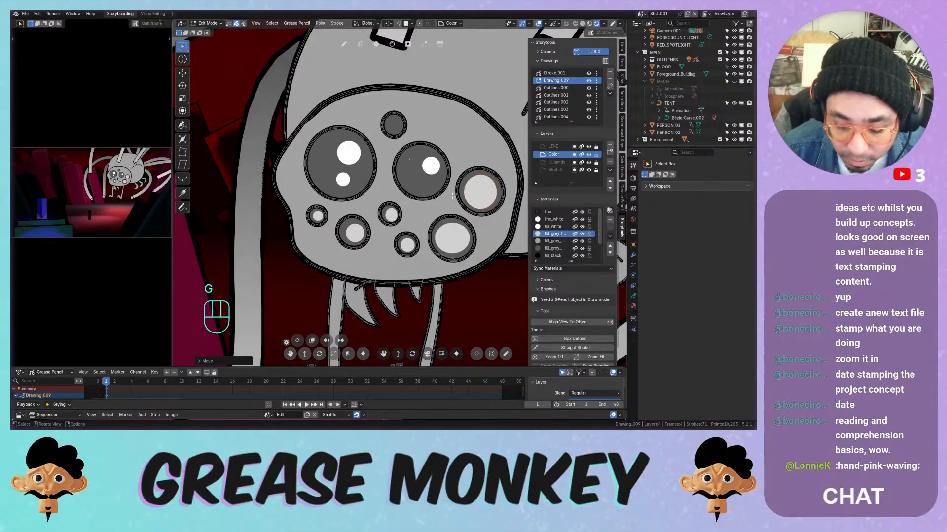
pyautogui.press('Tab')
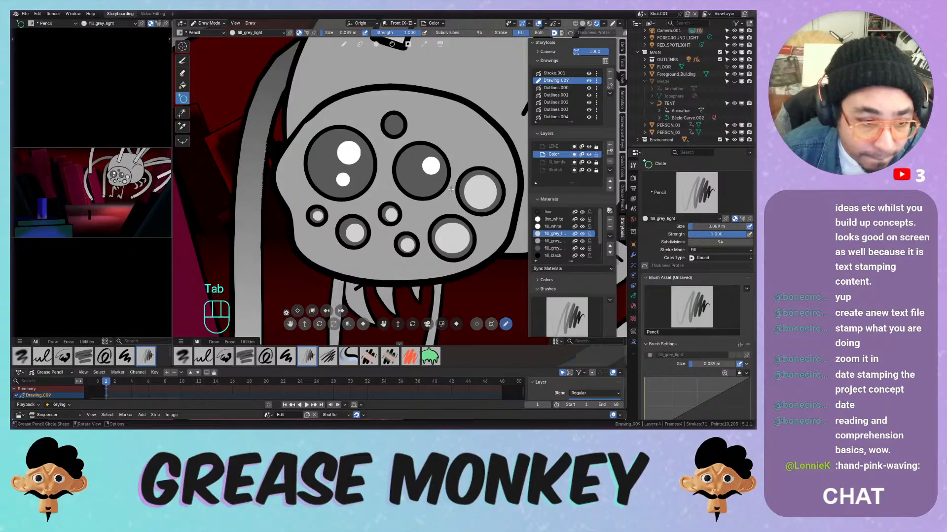
# Check the whole shot with the view mirrored, restore the normal orientation and save the file
pyautogui.moveTo(438, 158)
pyautogui.keyDown('ctrl'); pyautogui.mouseDown(button='middle')
pyautogui.moveTo(375, 246)
pyautogui.moveTo(392, 222)
pyautogui.moveTo(382, 218)
pyautogui.mouseUp(button='middle'); pyautogui.keyUp('ctrl')
pyautogui.press('q')
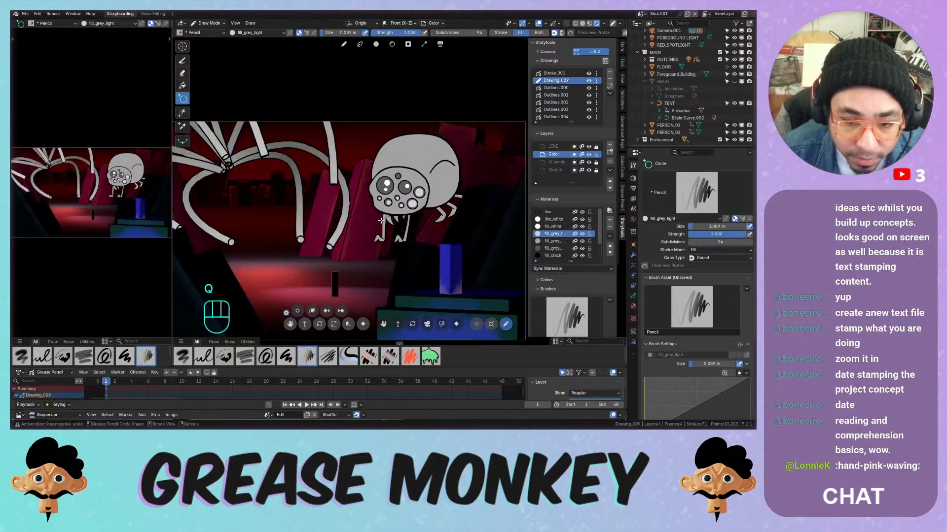
pyautogui.press('q')
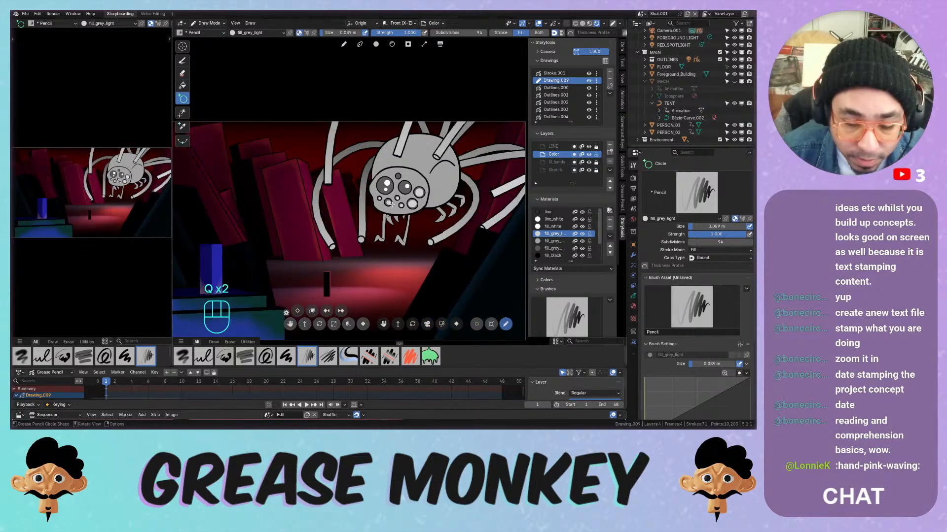
pyautogui.hotkey('ctrl', 's')
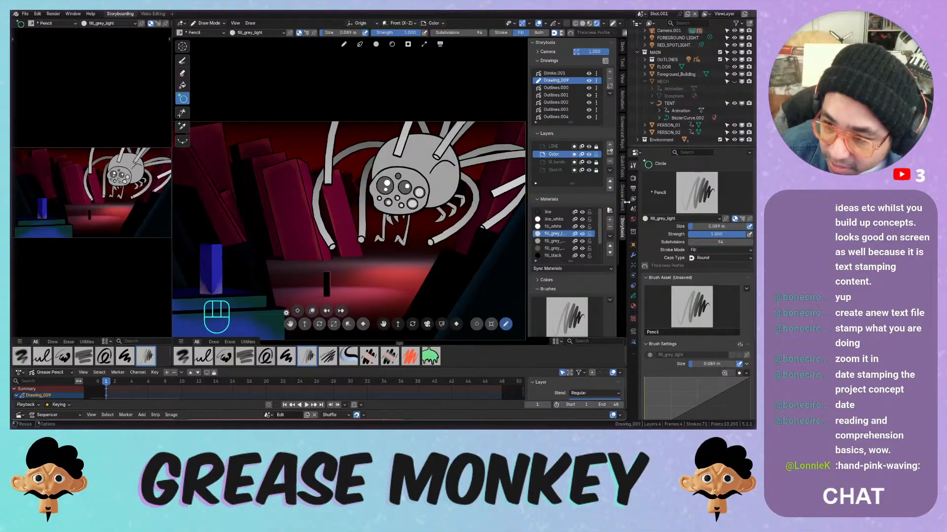
# Check what Stroke.001 contains by hiding and showing it in the viewport, keep it selected and leave the camera view
pyautogui.moveTo(668, 64); pyautogui.dragTo(667, 120, button='middle')
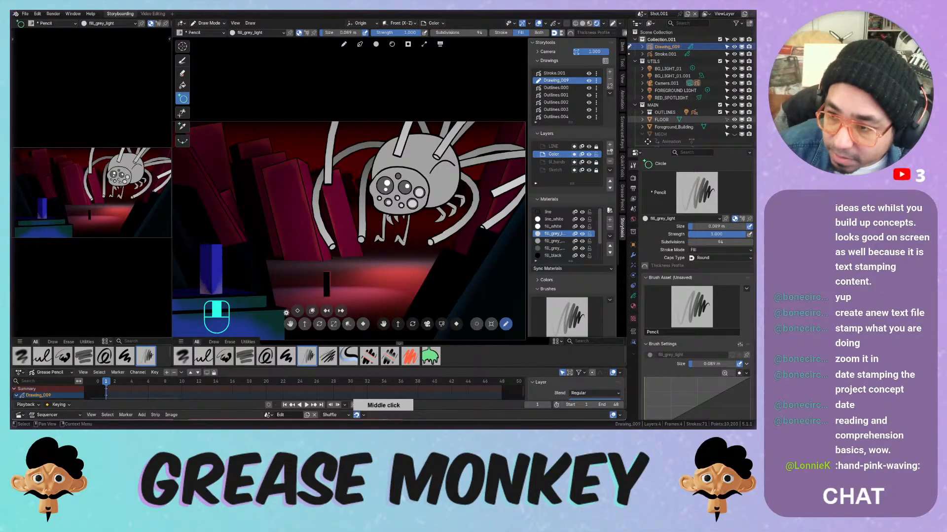
pyautogui.click(662, 48)
pyautogui.click(661, 54)
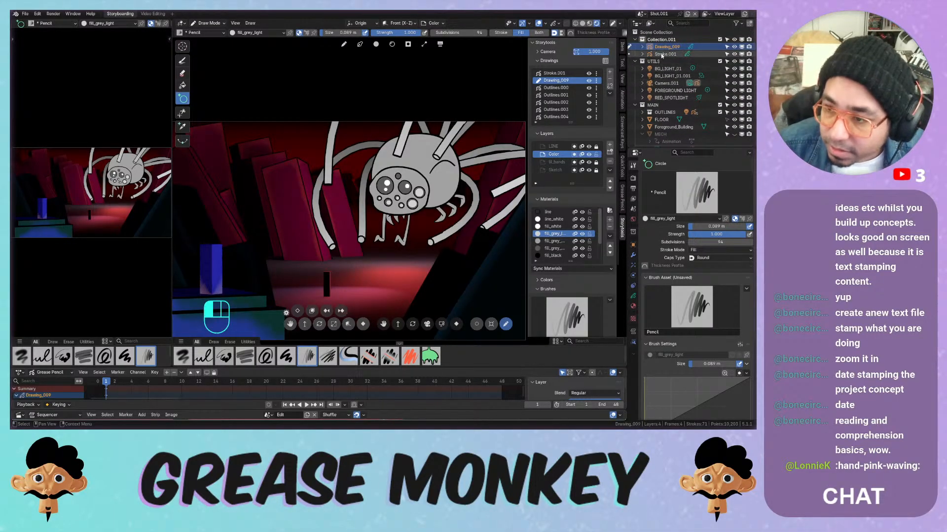
pyautogui.click(734, 55)
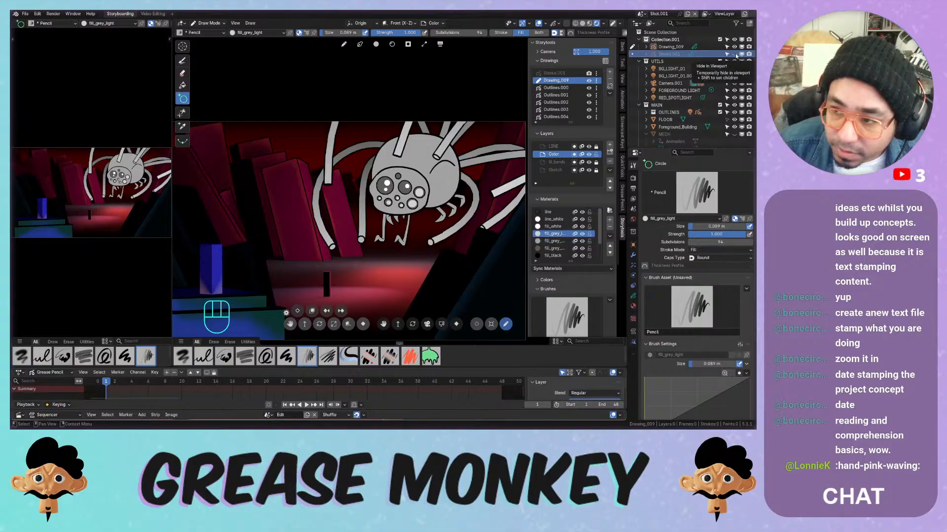
pyautogui.click(734, 54)
pyautogui.click(653, 52)
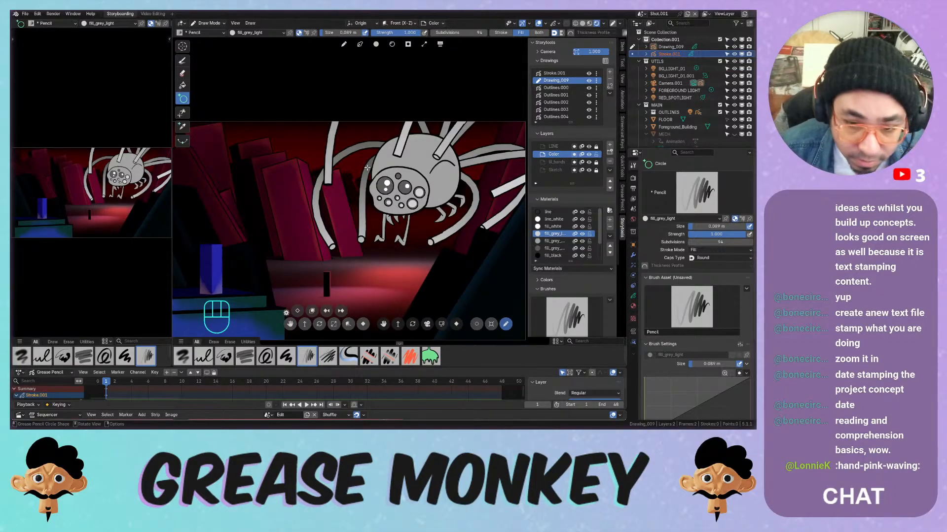
pyautogui.press('KP_0')
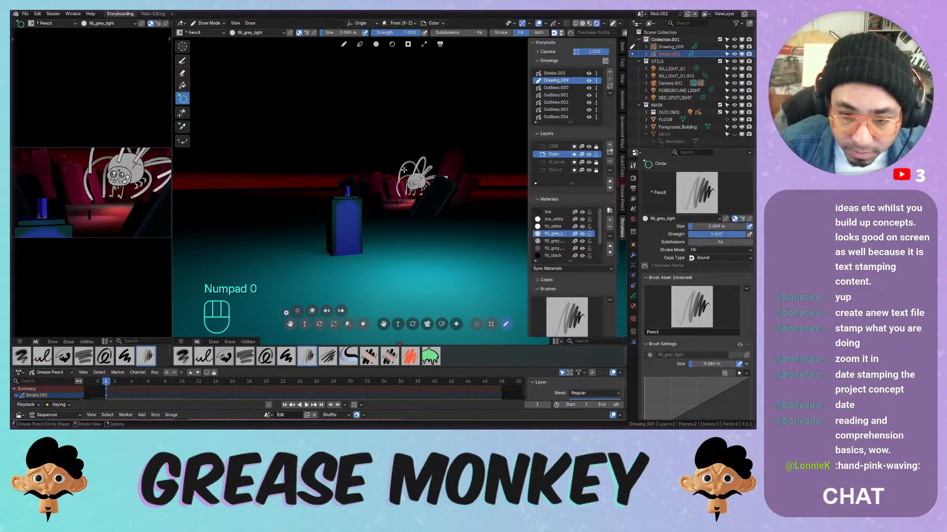
pyautogui.press('g')
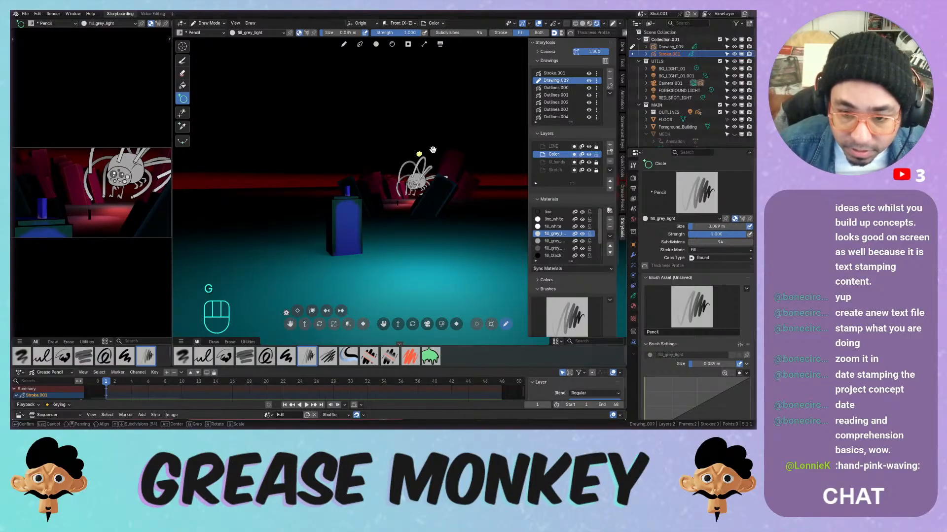
pyautogui.hotkey('ctrl', 'z')
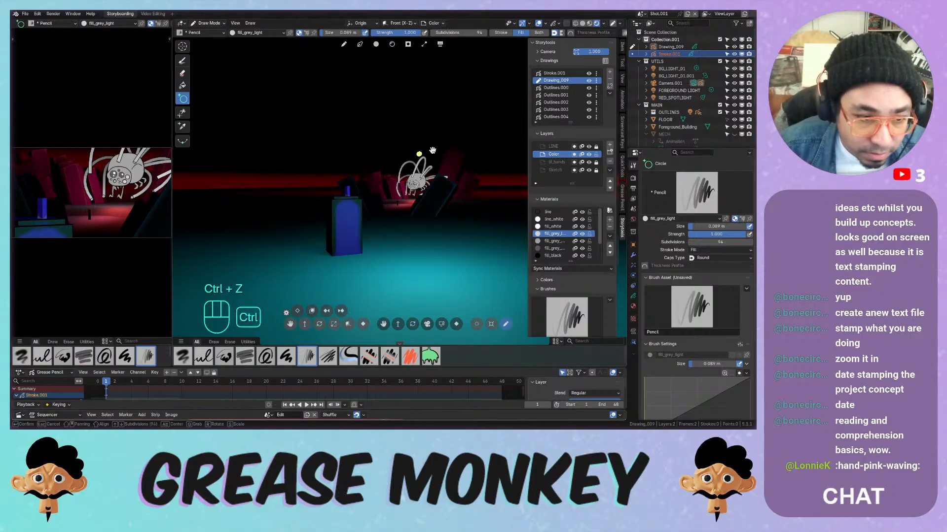
pyautogui.press('x')
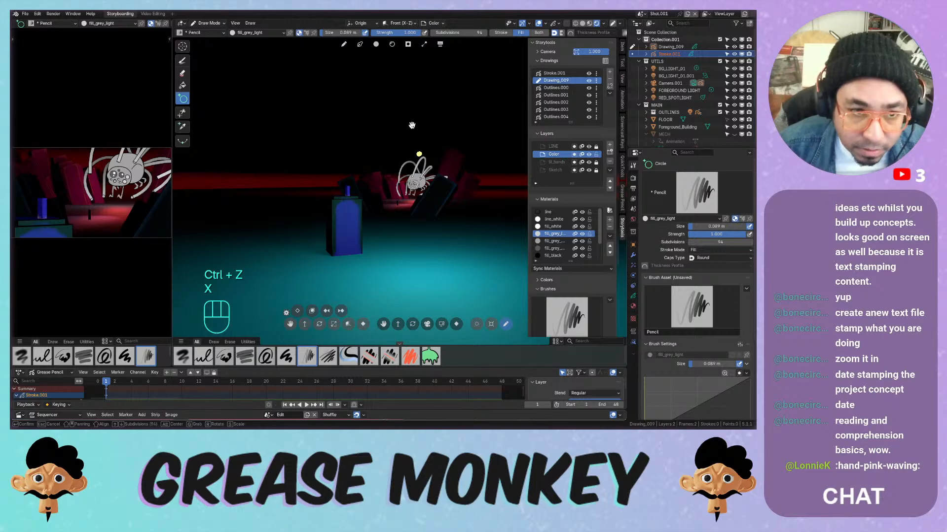
pyautogui.press('Escape')
# Switch from Draw Mode to Object Mode and try moving Stroke.001
pyautogui.click(182, 60)
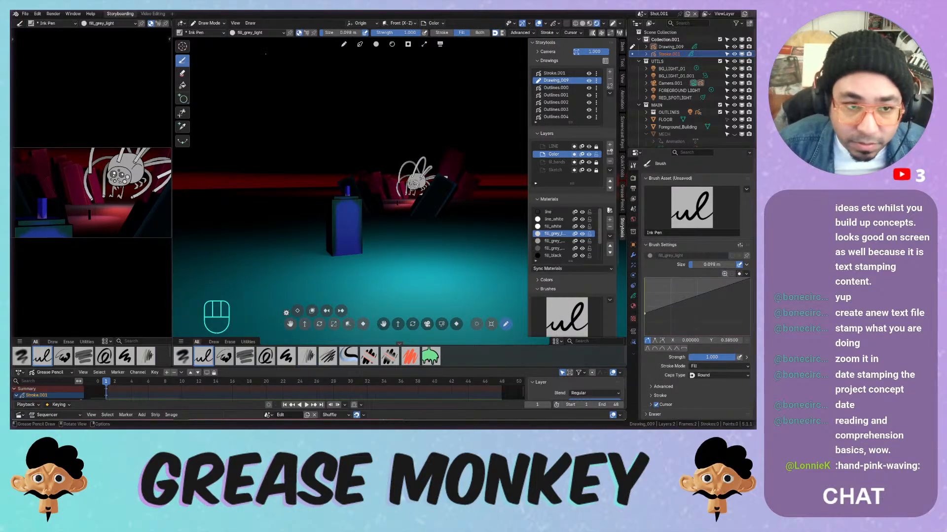
pyautogui.click(208, 23)
pyautogui.click(209, 32)
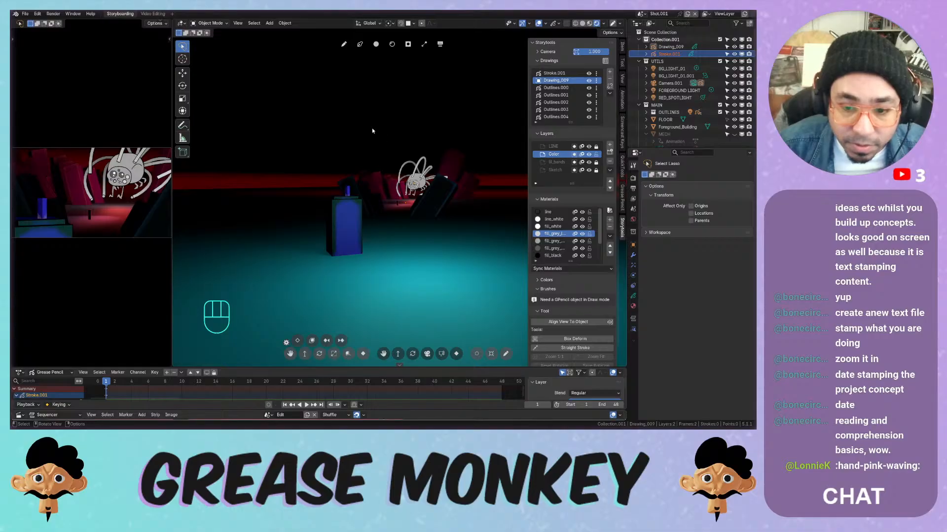
pyautogui.press('g')
pyautogui.click(395, 101)
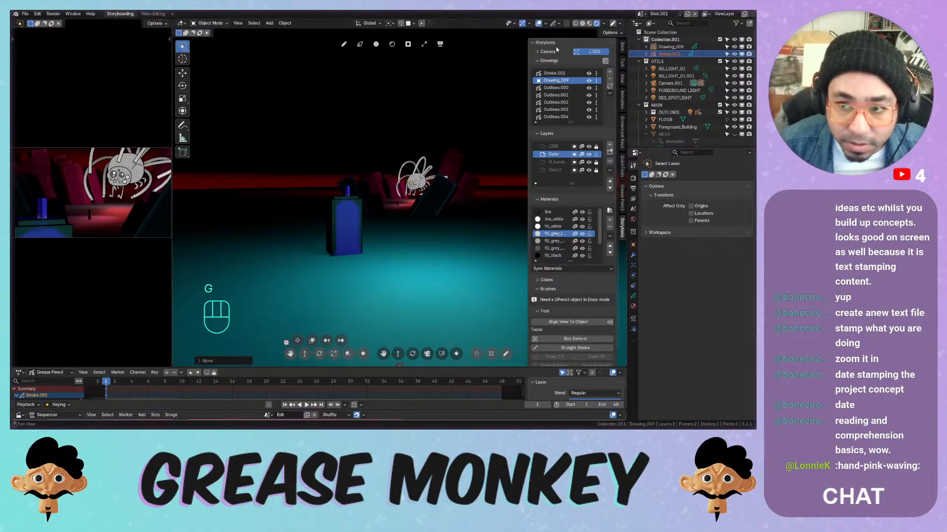
# Switch the viewport to solid shading, test the move of Stroke.001 again and delete that object
pyautogui.click(582, 23)
pyautogui.press('g')
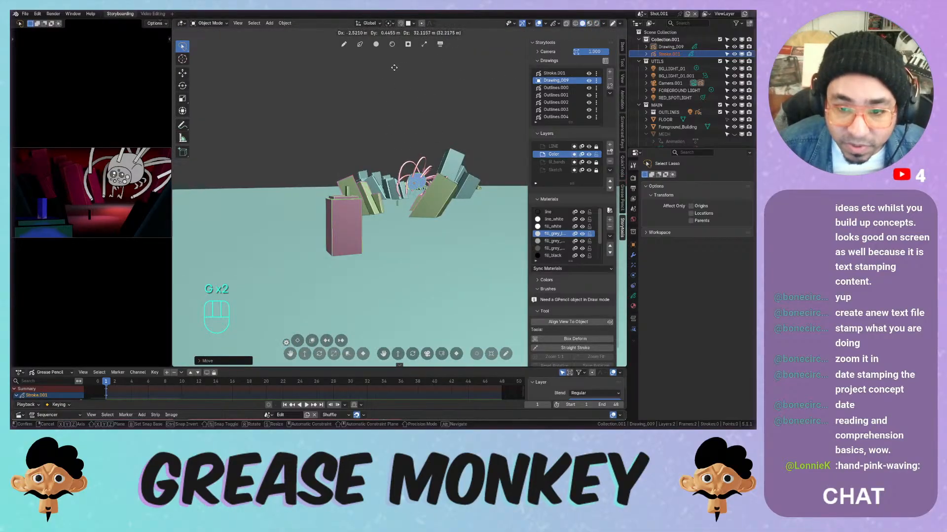
pyautogui.click(379, 85)
pyautogui.press('x')
pyautogui.click(389, 99)
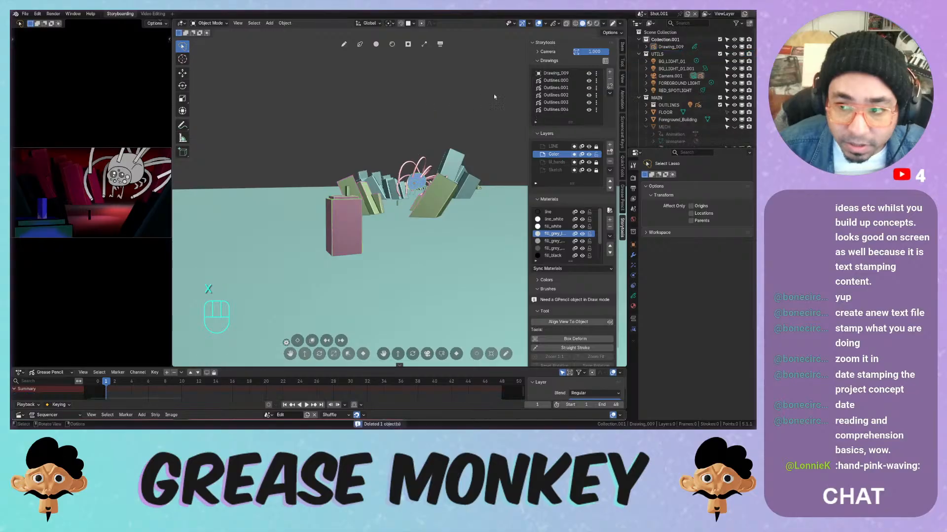
# Rename the creature drawing object Drawing_009 to MECH
pyautogui.click(669, 46)
pyautogui.doubleClick(668, 47)
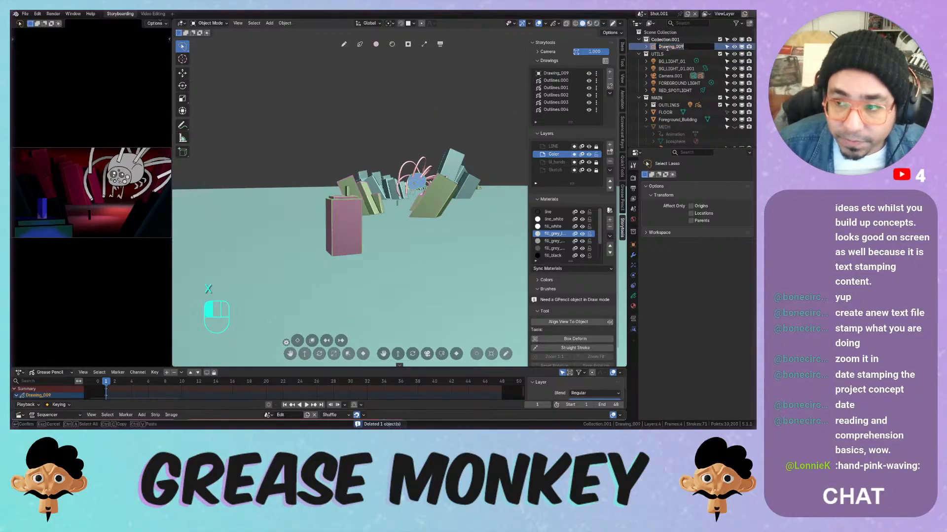
pyautogui.write('MECH')
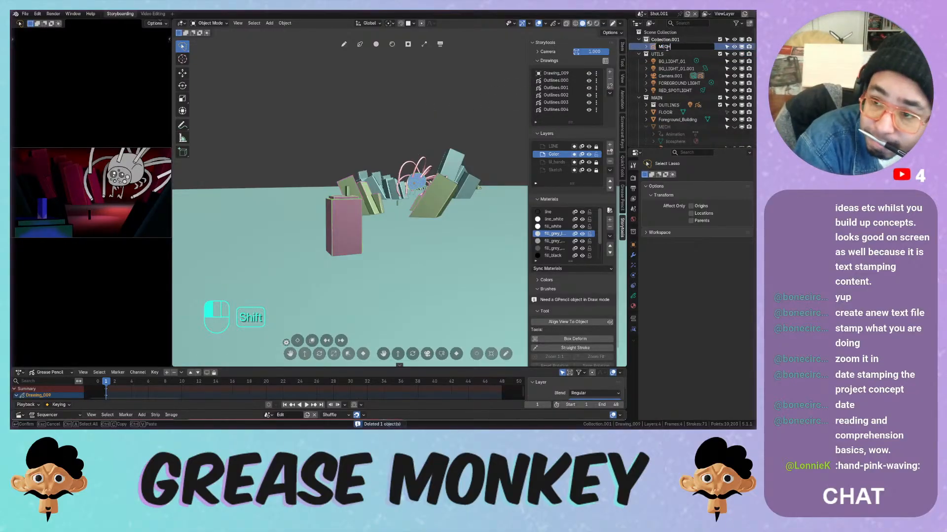
pyautogui.press('Return')
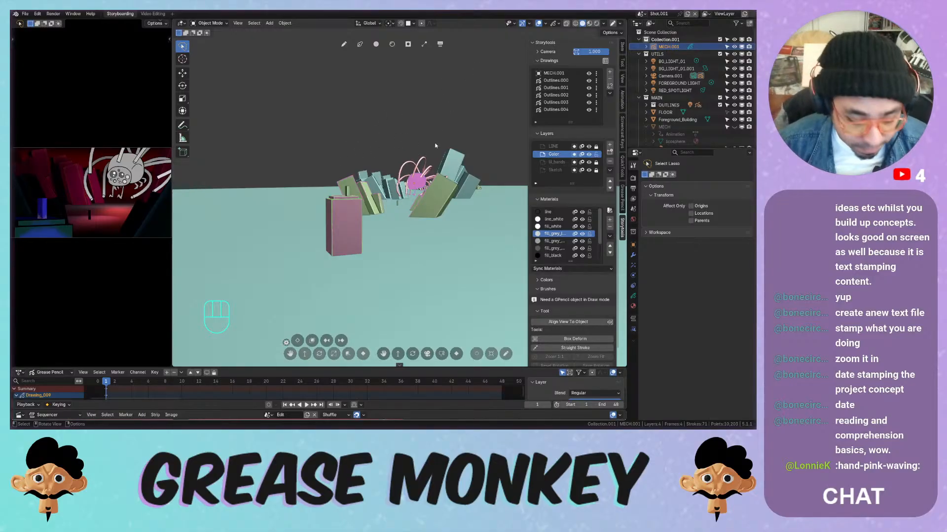
# Return to the camera view with rendered shading and show the layer settings of MECH.001
pyautogui.press('KP_0')
pyautogui.click(596, 23)
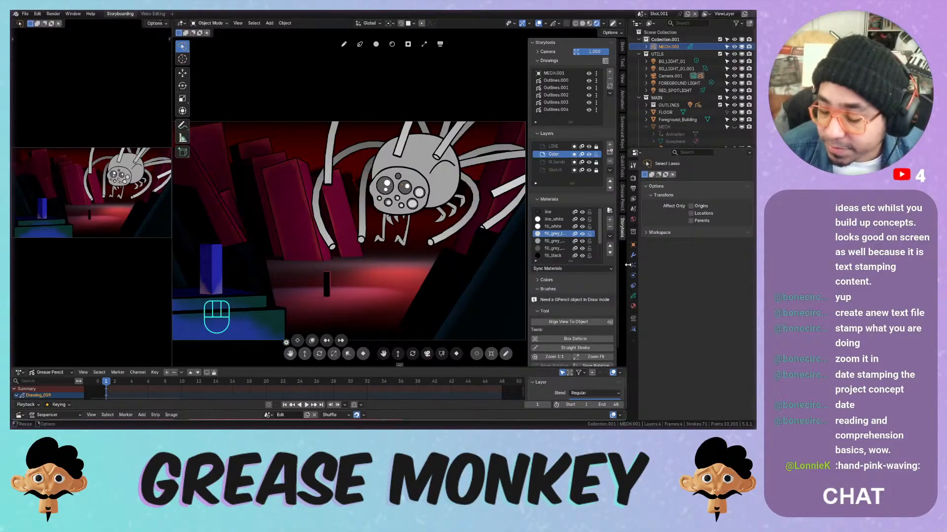
pyautogui.click(633, 295)
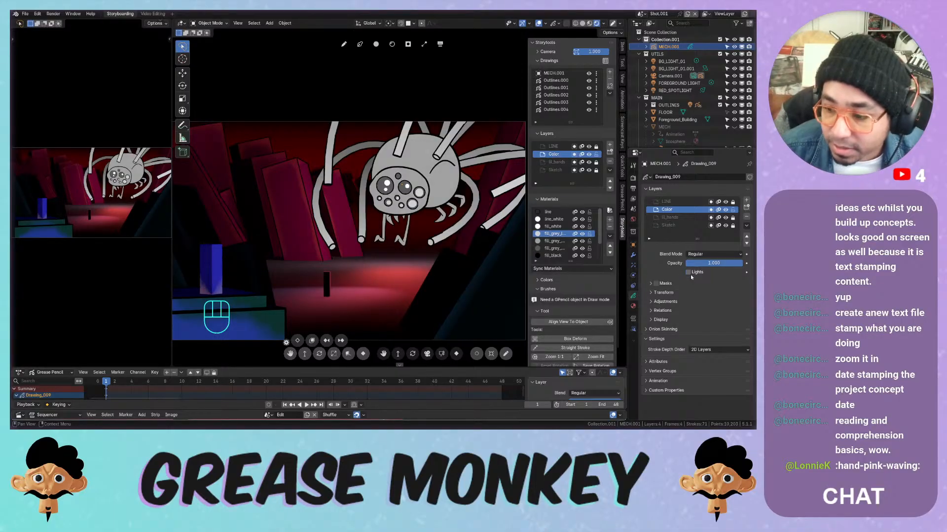
# Check the Use Lights option in the object visibility settings of MECH.001
pyautogui.click(633, 245)
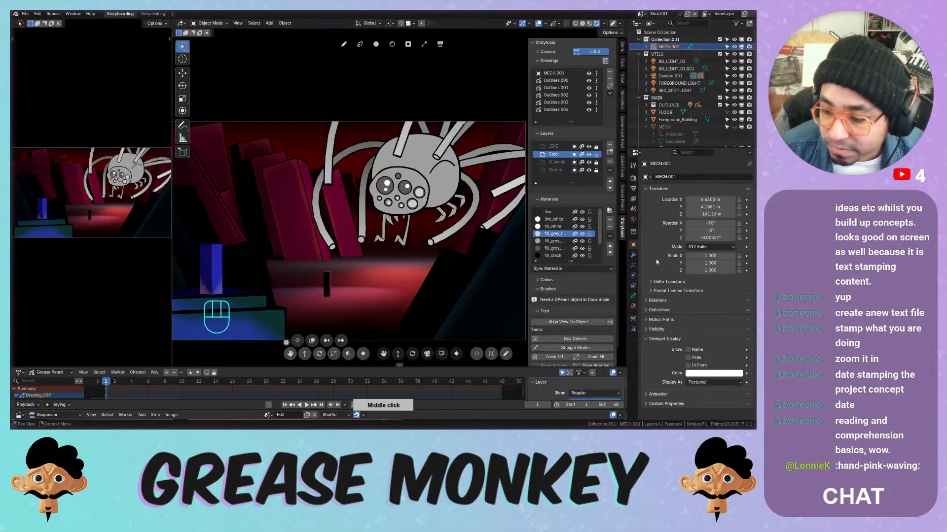
pyautogui.click(658, 339)
pyautogui.click(657, 330)
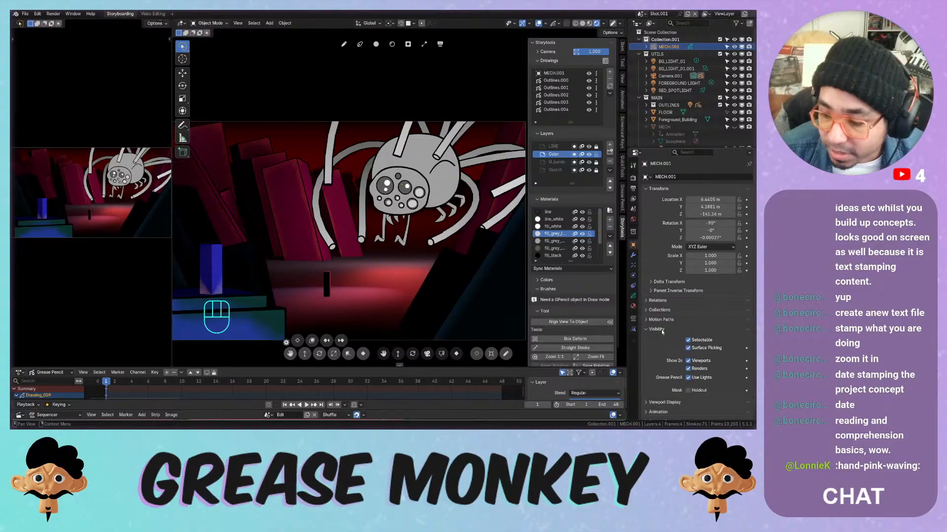
pyautogui.click(688, 379)
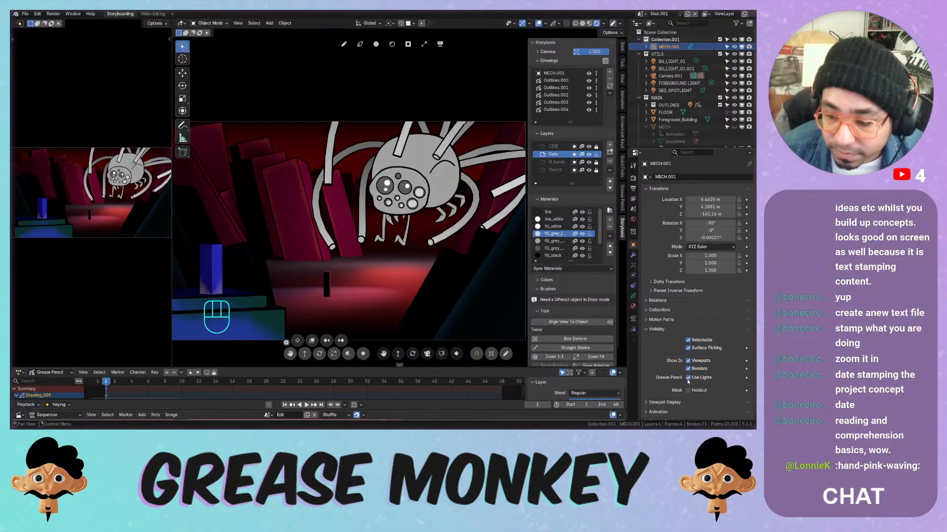
pyautogui.click(649, 329)
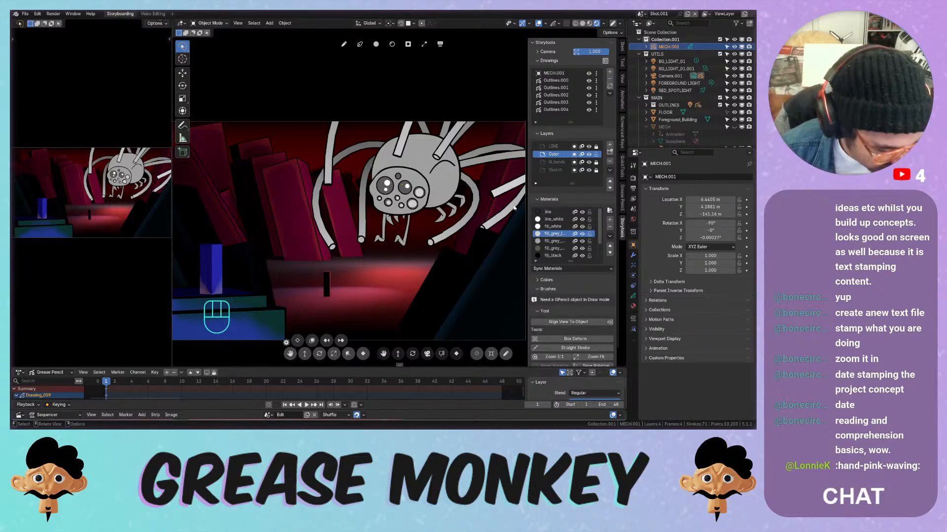
# Try moving FOREGROUND LIGHT and RED_SPOTLIGHT one after the other to test their effect on the creature, cancelling each move
pyautogui.click(668, 61)
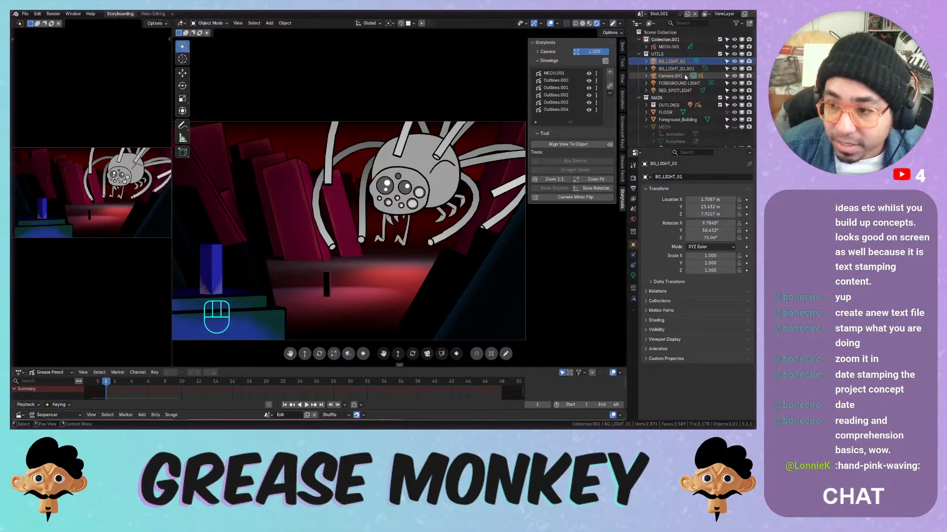
pyautogui.click(679, 83)
pyautogui.press('g')
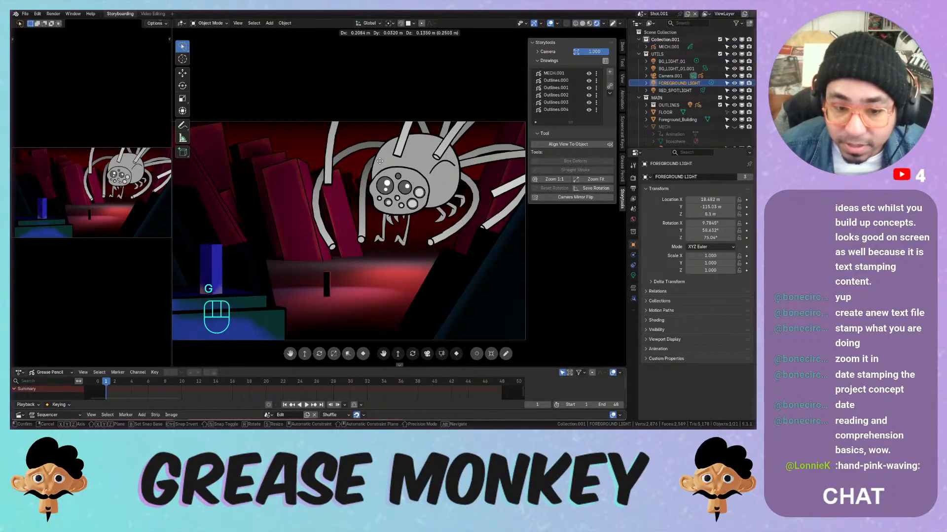
pyautogui.press('Escape')
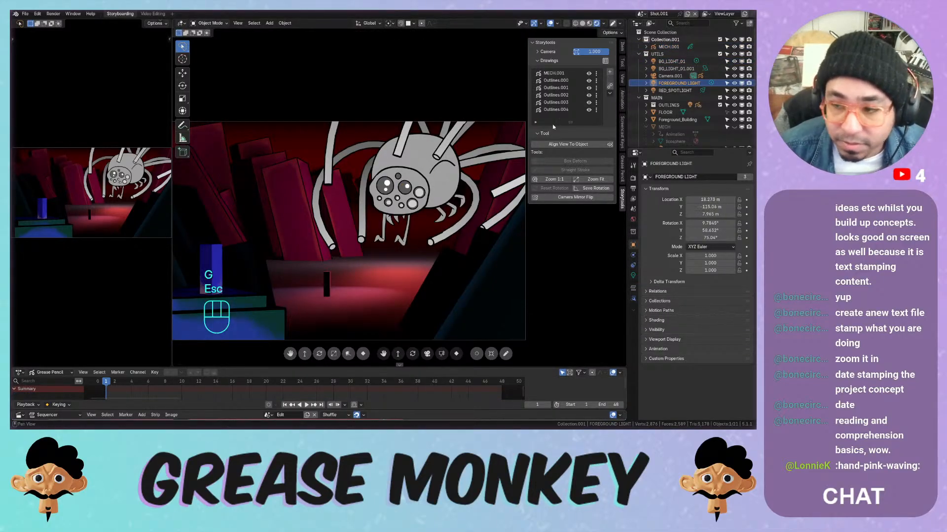
pyautogui.click(670, 91)
pyautogui.press('g')
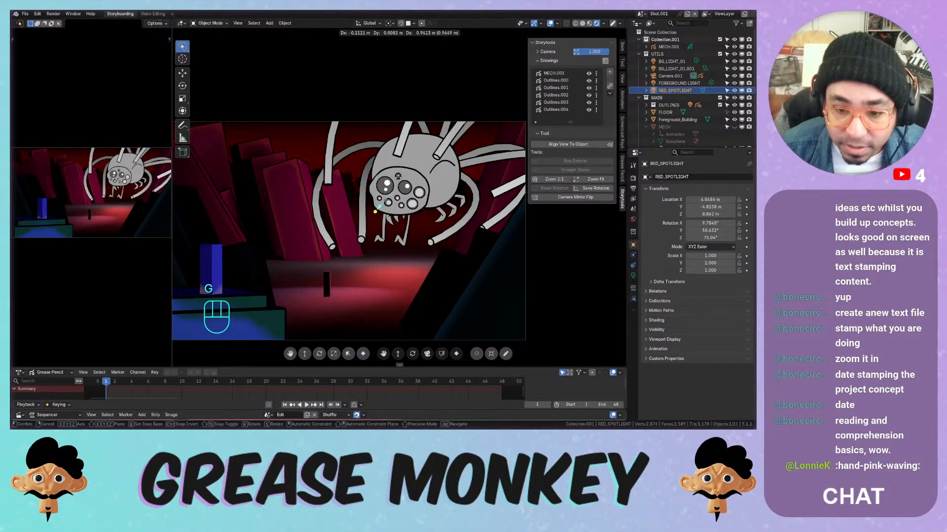
pyautogui.press('Escape')
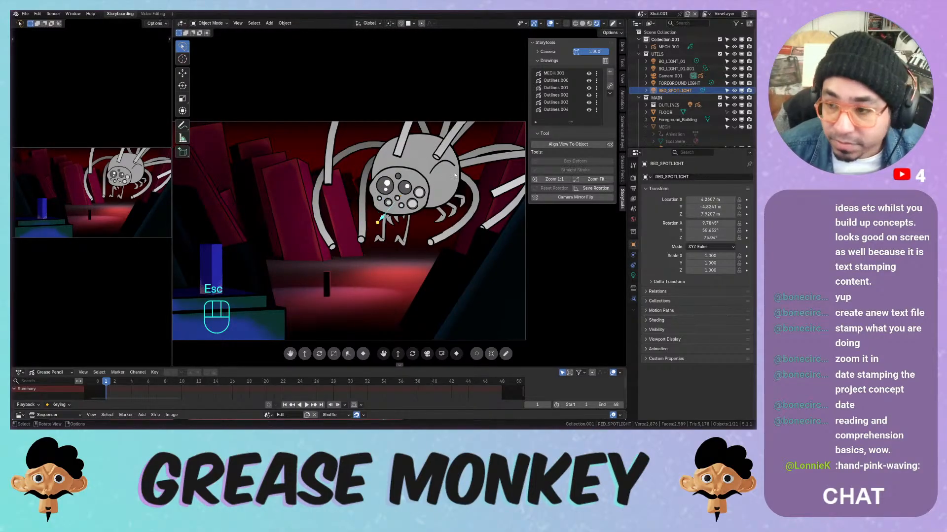
# Select BG_LIGHT_01, BG_LIGHT_01.001, FOREGROUND LIGHT and RED_SPOTLIGHT together and try moving them, cancelling the move
pyautogui.click(672, 61)
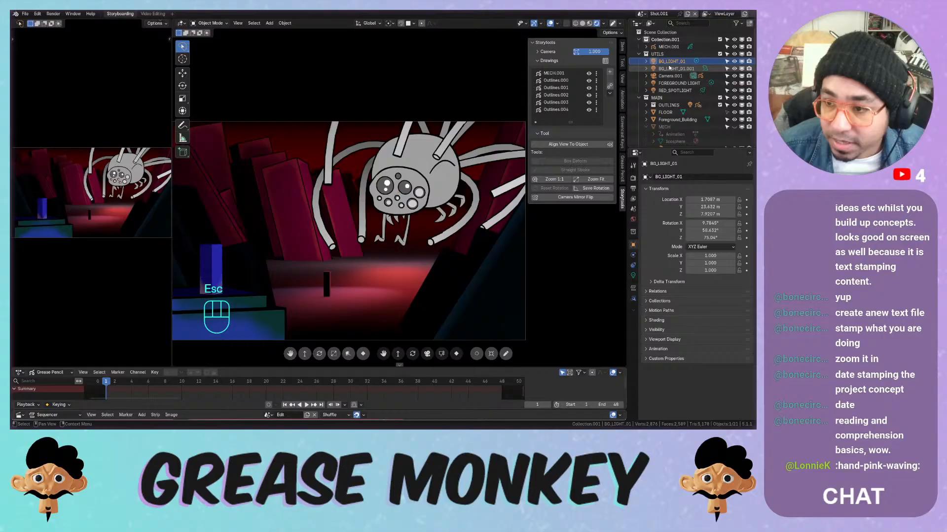
pyautogui.keyDown('ctrl'); pyautogui.click(671, 90); pyautogui.keyUp('ctrl')
pyautogui.keyDown('ctrl'); pyautogui.click(671, 82); pyautogui.keyUp('ctrl')
pyautogui.keyDown('ctrl'); pyautogui.click(663, 69); pyautogui.keyUp('ctrl')
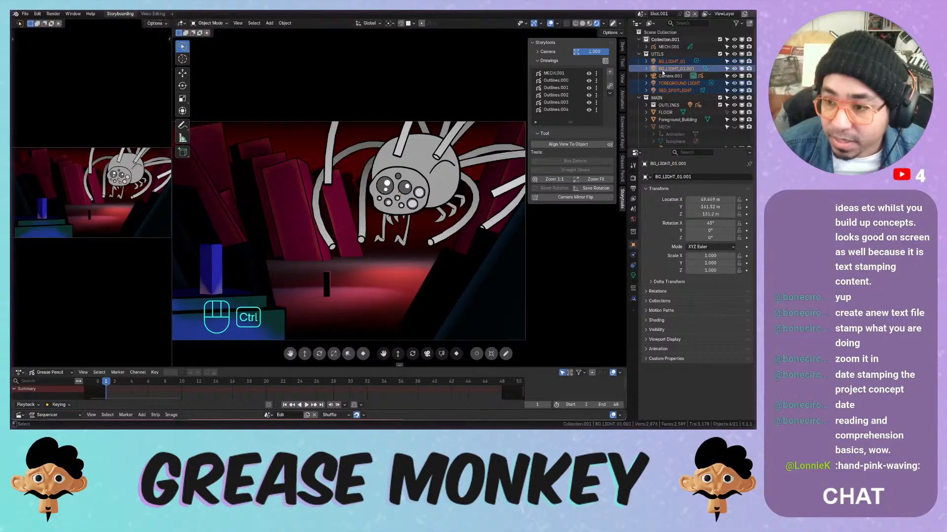
pyautogui.press('g')
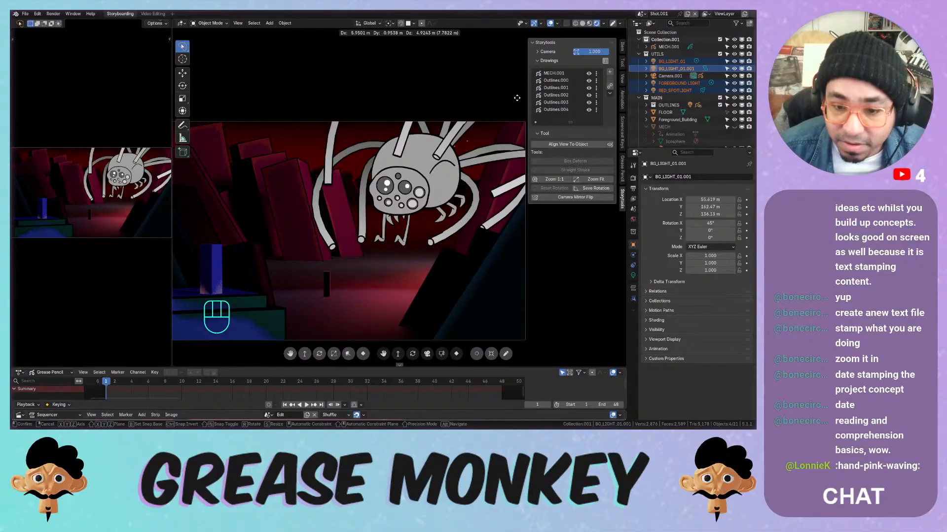
pyautogui.press('Escape')
# Show the World.001 settings and open its world node tree in a Shader Editor below the camera view
pyautogui.click(633, 219)
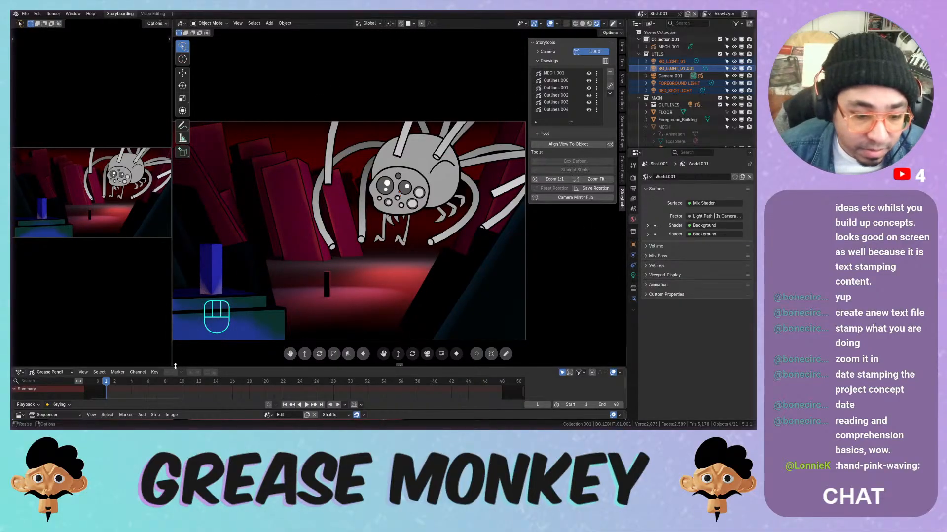
pyautogui.moveTo(175, 366); pyautogui.dragTo(180, 217)
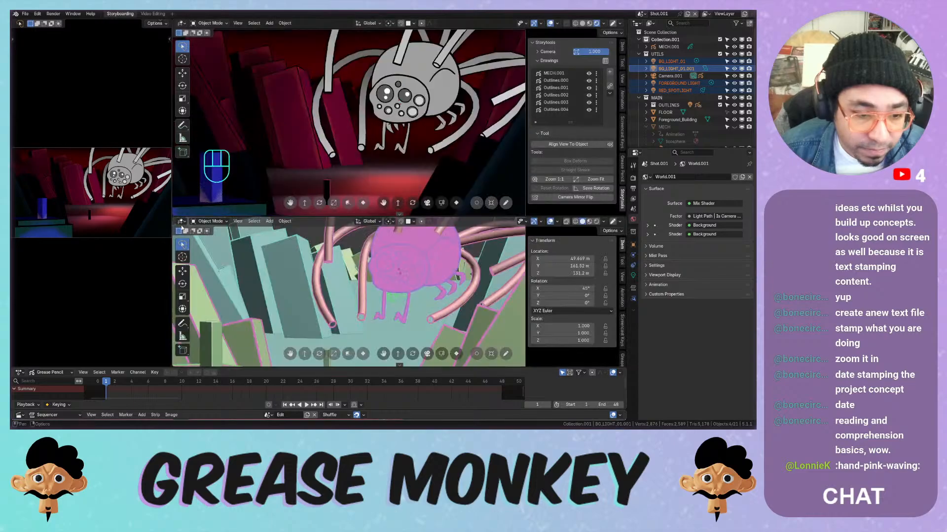
pyautogui.click(182, 222)
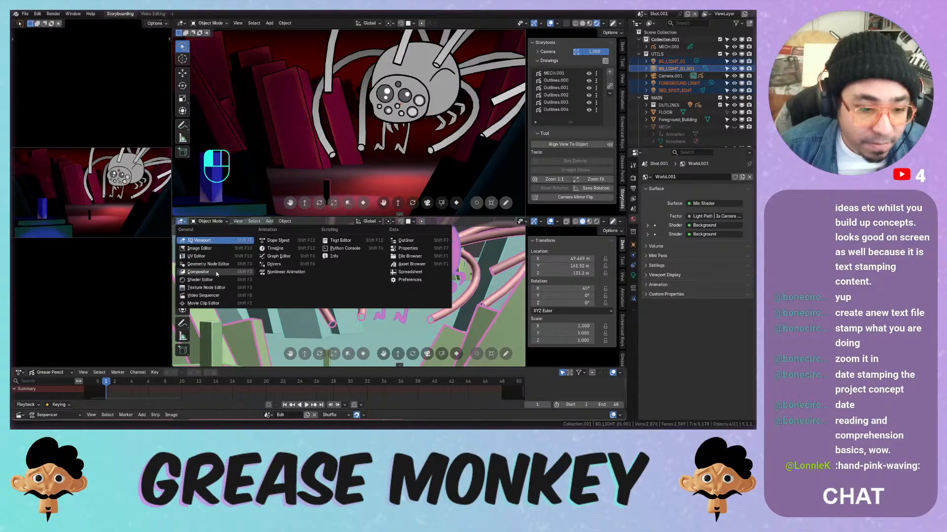
pyautogui.click(200, 280)
pyautogui.click(204, 221)
pyautogui.click(206, 247)
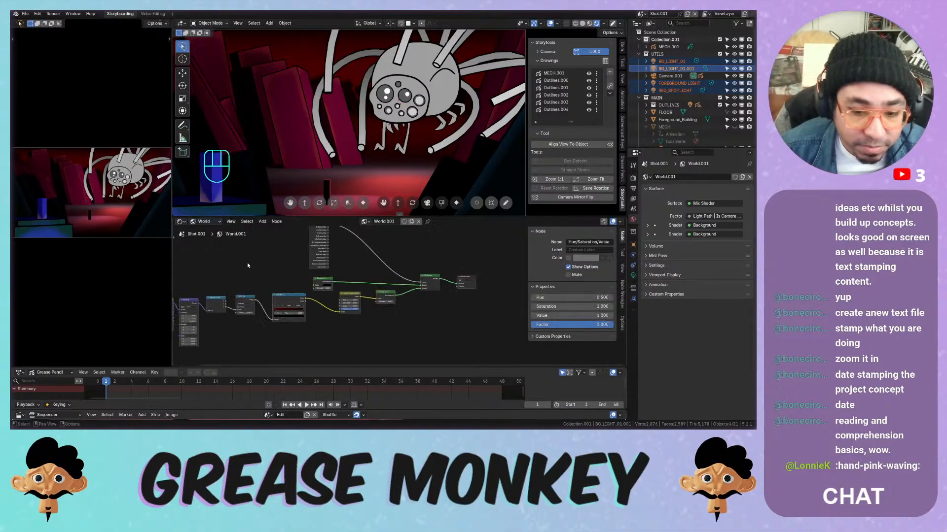
# Try disconnecting the Mix Shader from the World Output in the world node tree and undo it
pyautogui.keyDown('ctrl'); pyautogui.moveTo(375, 276); pyautogui.dragTo(467, 226, button='middle'); pyautogui.keyUp('ctrl')
pyautogui.moveTo(502, 273); pyautogui.dragTo(478, 276)
pyautogui.hotkey('ctrl', 'z')
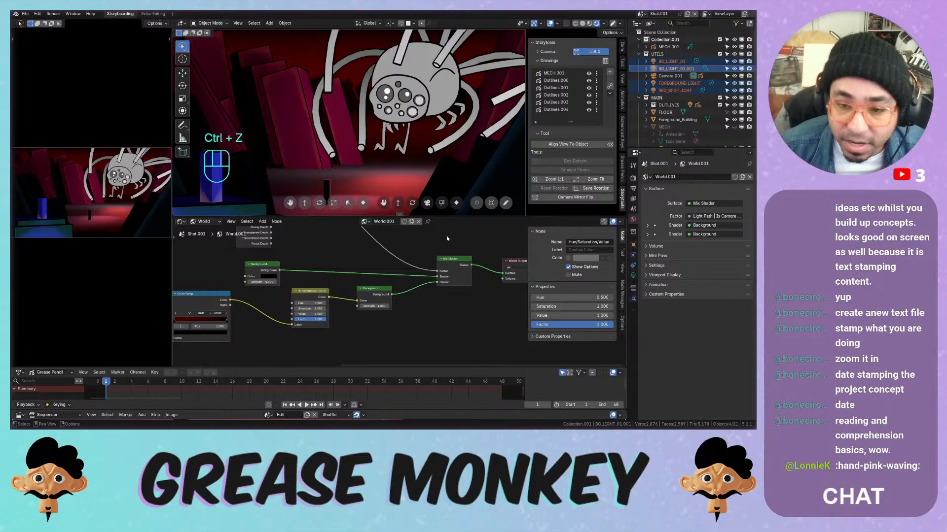
pyautogui.moveTo(447, 239); pyautogui.dragTo(360, 272, button='middle')
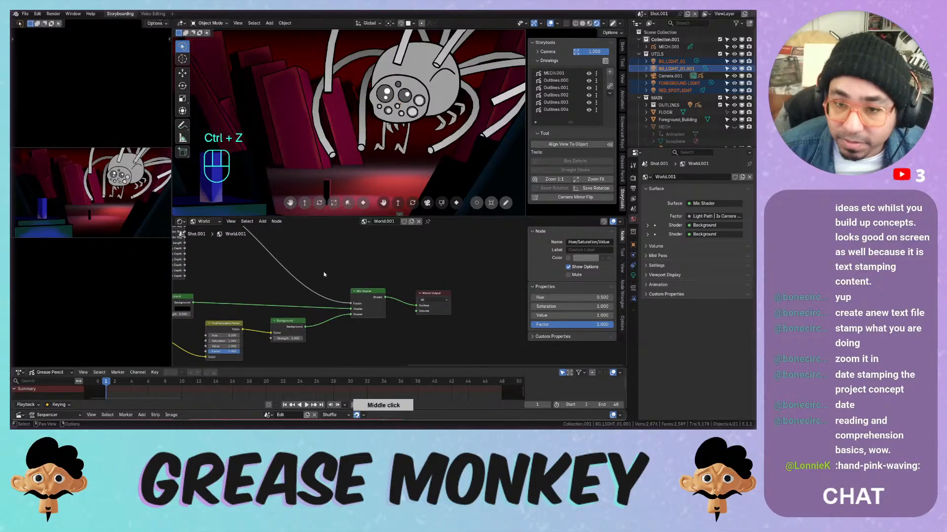
# Check the Lights option on each drawing layer of MECH.001, from LINE and Color down to Sketch
pyautogui.click(667, 47)
pyautogui.click(633, 294)
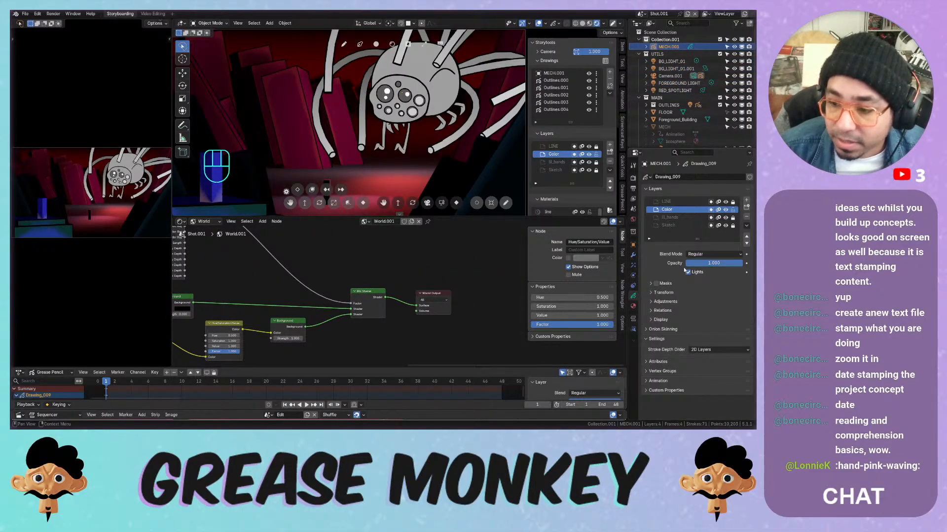
pyautogui.click(673, 201)
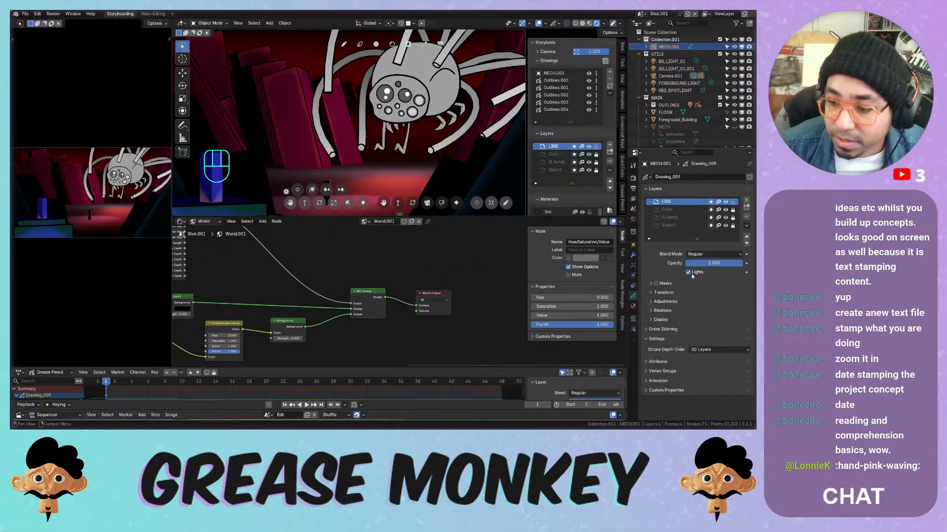
pyautogui.click(675, 209)
pyautogui.click(672, 218)
pyautogui.click(669, 225)
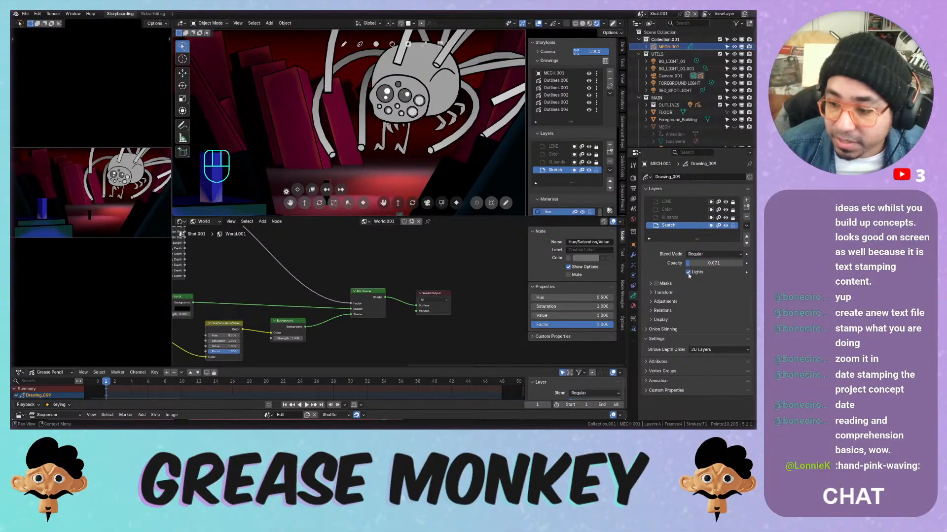
pyautogui.click(674, 218)
pyautogui.click(678, 209)
pyautogui.click(680, 203)
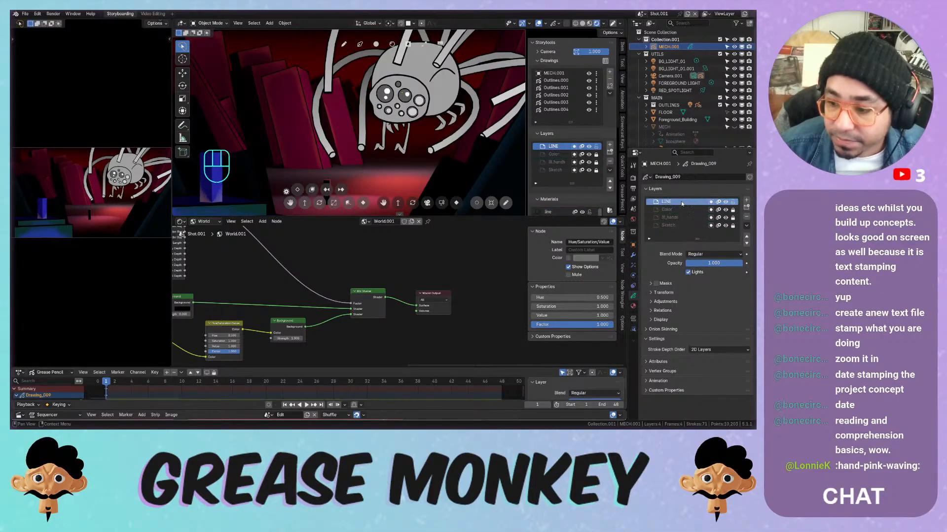
# Try the Hard Light blend mode on the LINE layer and Add on the Color layer, undoing each change
pyautogui.click(696, 254)
pyautogui.click(697, 271)
pyautogui.hotkey('ctrl', 'z')
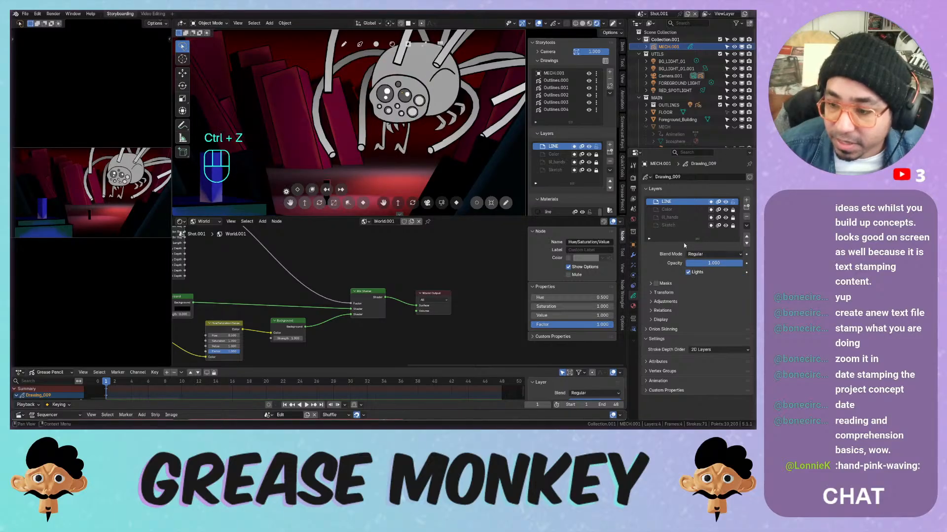
pyautogui.click(680, 211)
pyautogui.click(696, 255)
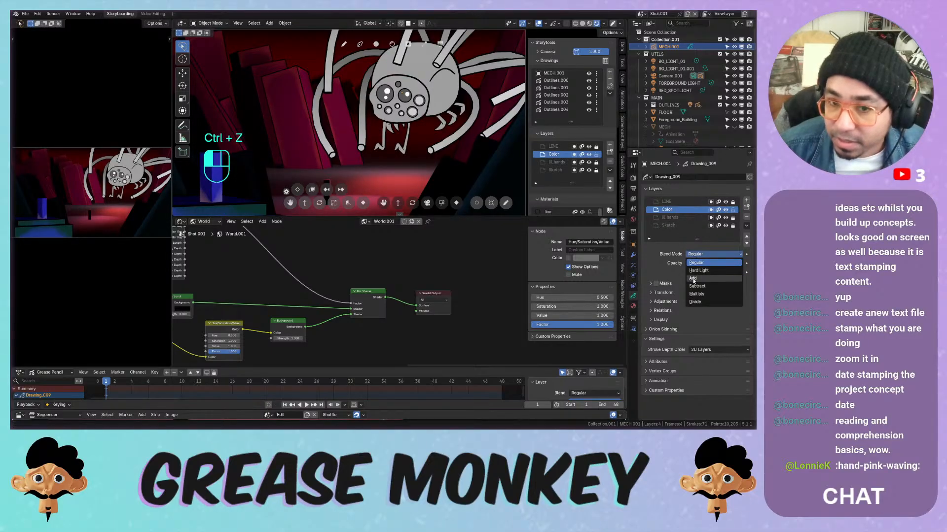
pyautogui.click(694, 278)
pyautogui.hotkey('ctrl', 'z')
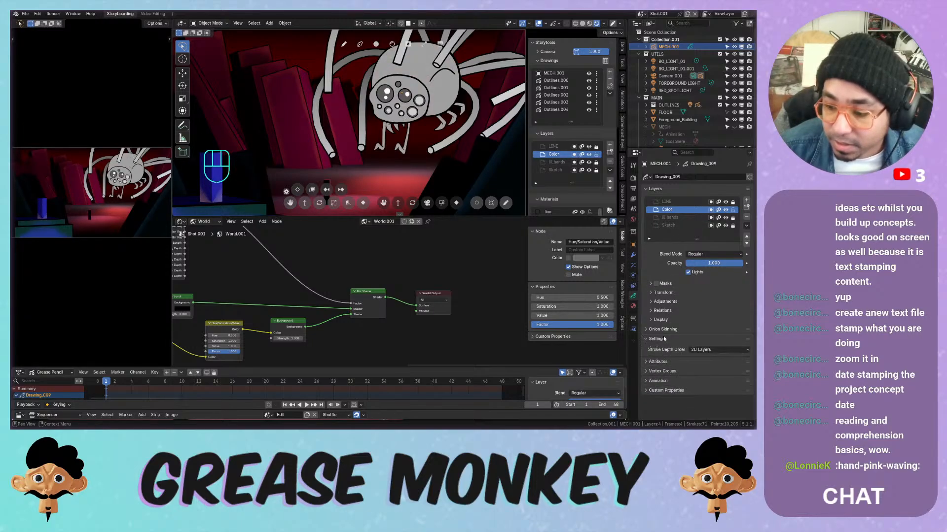
# Try the 3D Location stroke depth order on MECH.001 twice, undoing it each time
pyautogui.click(699, 350)
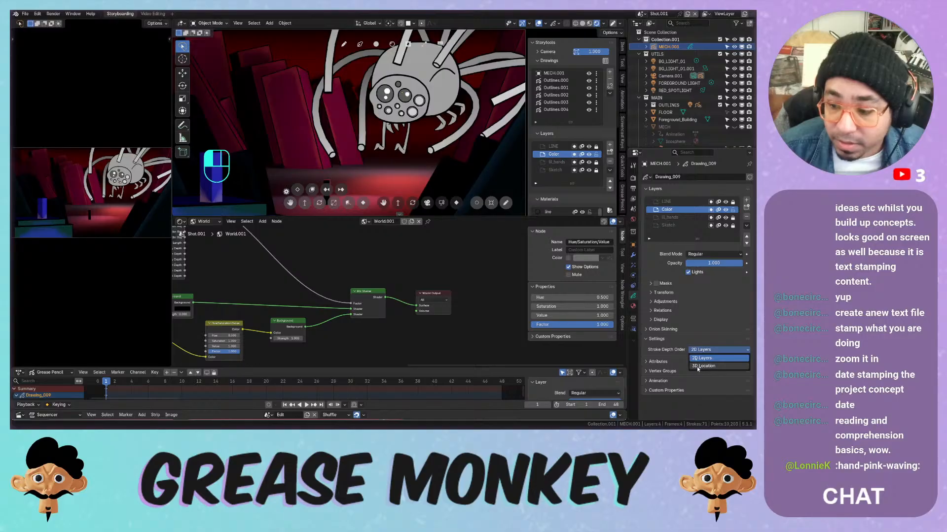
pyautogui.click(698, 367)
pyautogui.hotkey('ctrl', 'z')
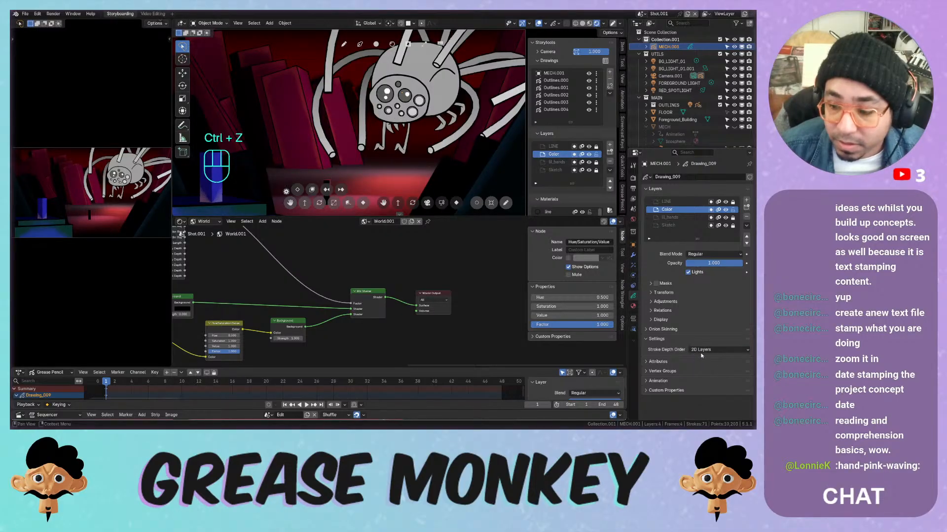
pyautogui.click(701, 351)
pyautogui.click(699, 368)
pyautogui.hotkey('ctrl', 'z')
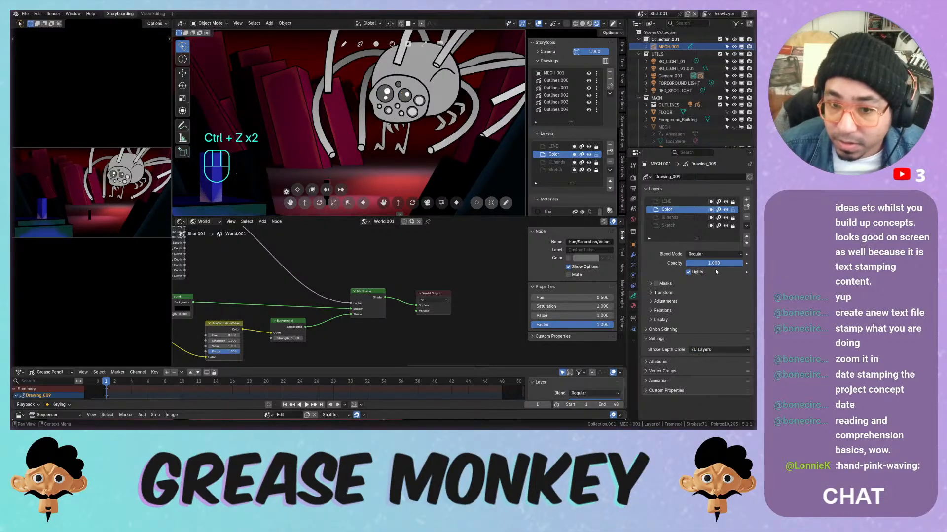
pyautogui.middleClick(697, 306)
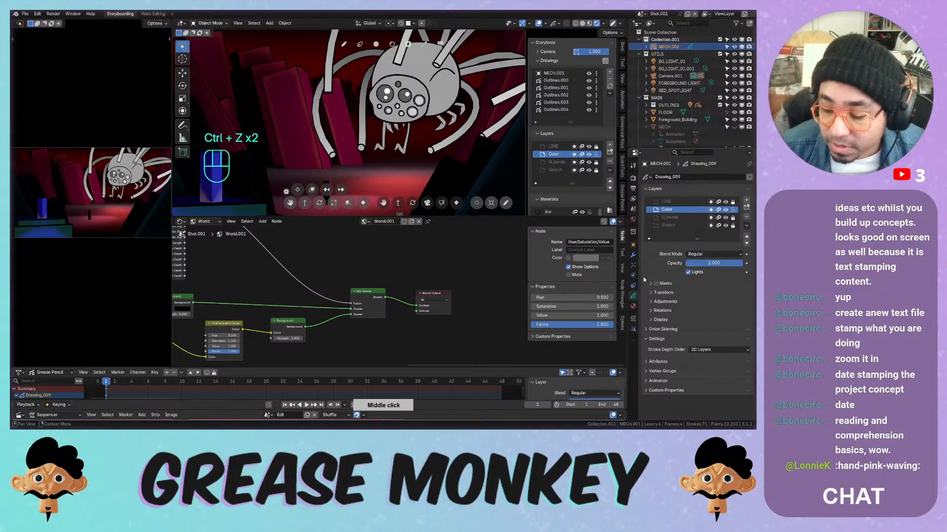
# Check the attributes of the MECH.001 drawing data and the Use Lights option in its object visibility settings
pyautogui.click(659, 362)
pyautogui.click(661, 363)
pyautogui.middleClick(667, 352)
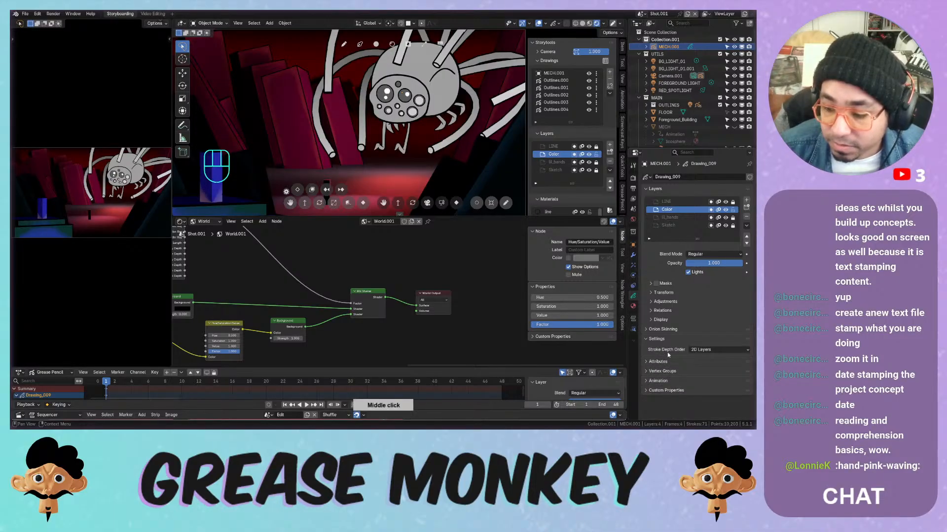
pyautogui.click(633, 245)
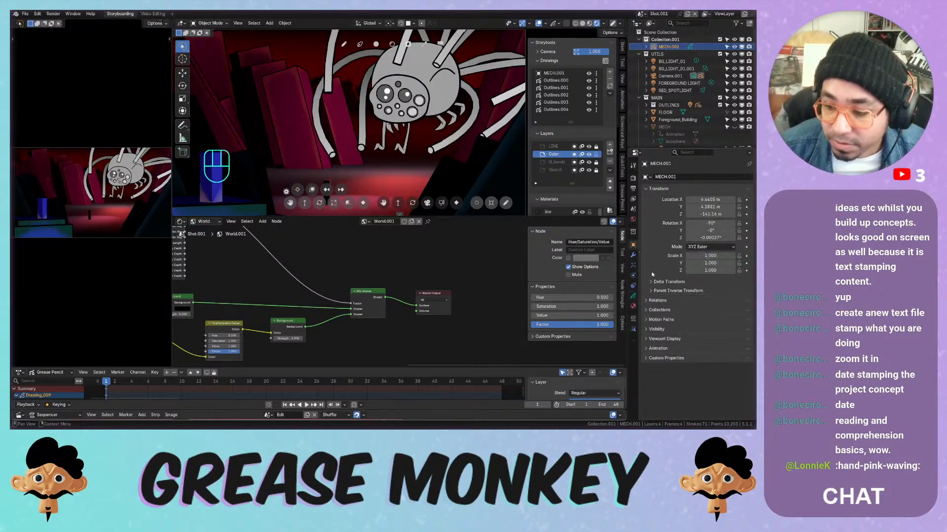
pyautogui.click(658, 329)
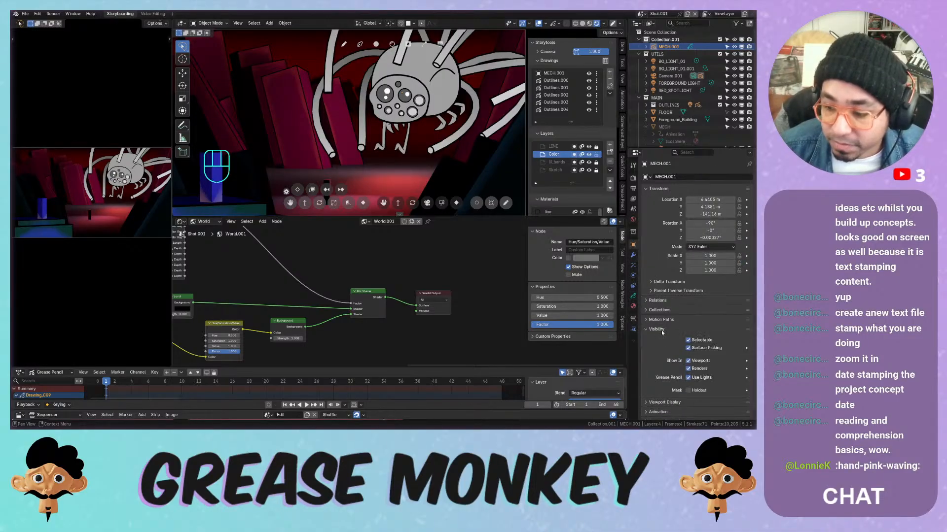
pyautogui.click(687, 381)
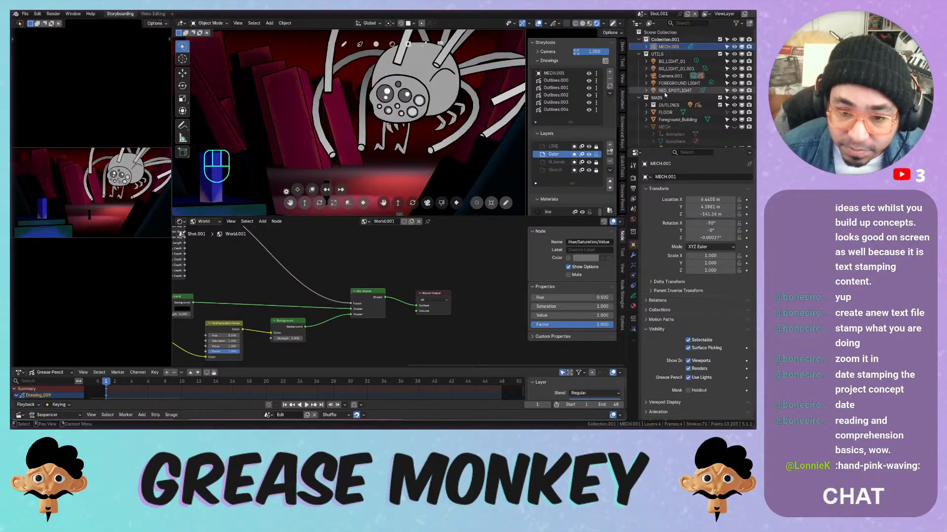
# Select RED_SPOTLIGHT and enable the Extras overlay in the 3D view
pyautogui.click(674, 90)
pyautogui.click(556, 23)
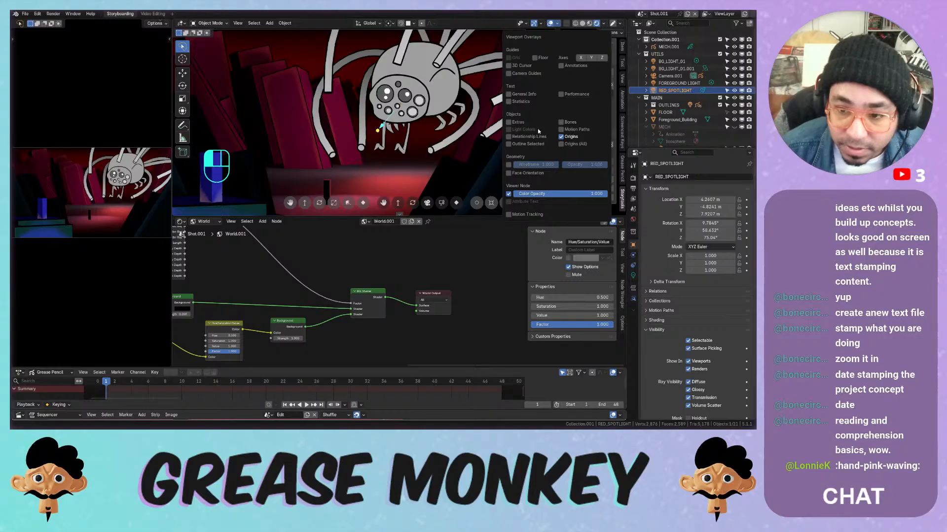
pyautogui.click(521, 122)
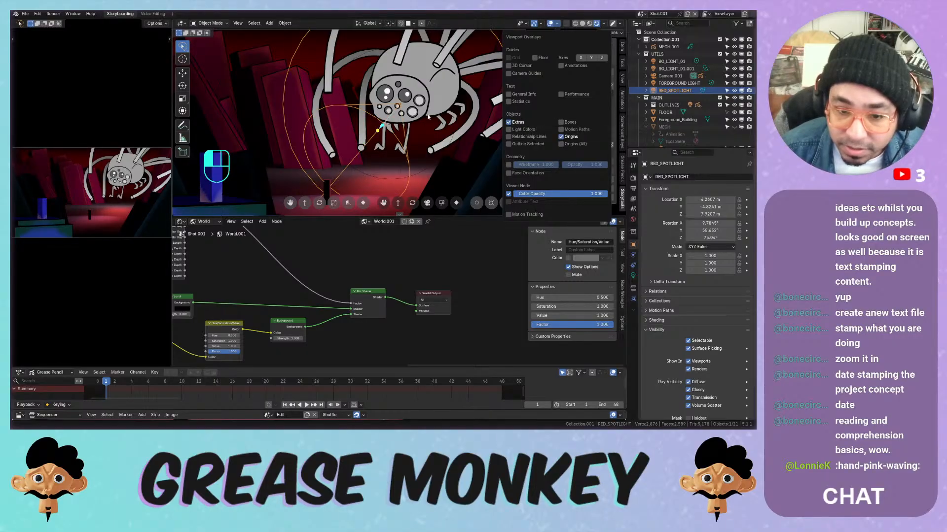
# Try a duplicate of RED_SPOTLIGHT, moved and freely rotated beside the creature's head, and delete it again
pyautogui.moveTo(434, 126); pyautogui.dragTo(413, 127, button='middle')
pyautogui.moveTo(416, 129)
pyautogui.keyDown('ctrl'); pyautogui.mouseDown(button='middle')
pyautogui.moveTo(434, 74)
pyautogui.moveTo(444, 98)
pyautogui.moveTo(409, 118)
pyautogui.mouseUp(button='middle'); pyautogui.keyUp('ctrl')
pyautogui.hotkey('shift', 'd')
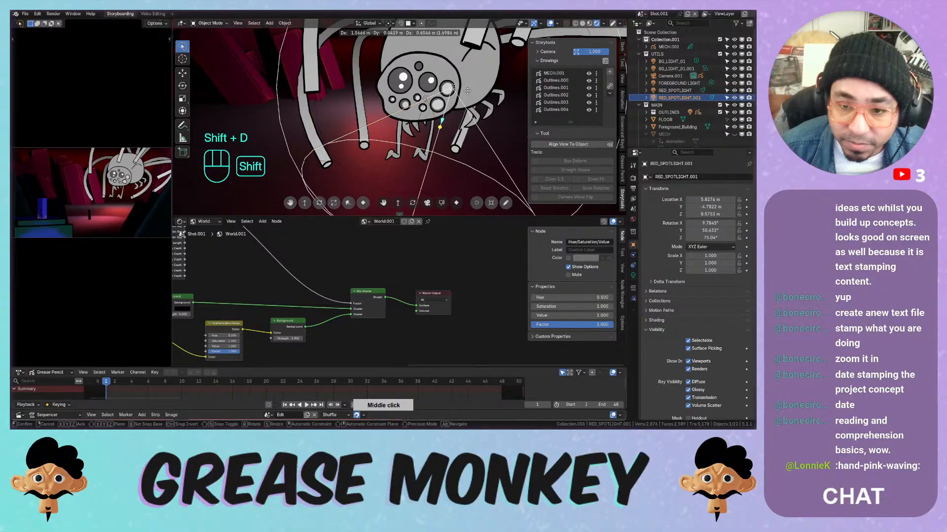
pyautogui.press('r')
pyautogui.press('r')
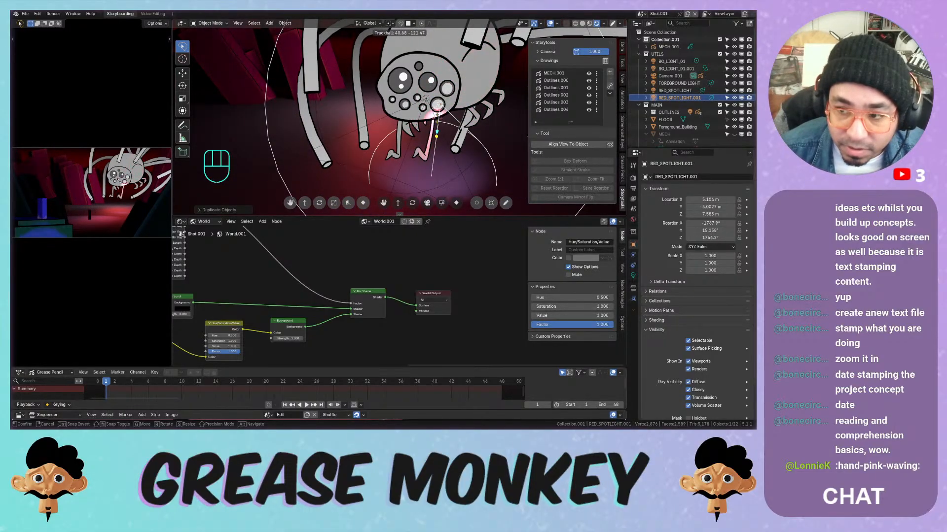
pyautogui.click(483, 132)
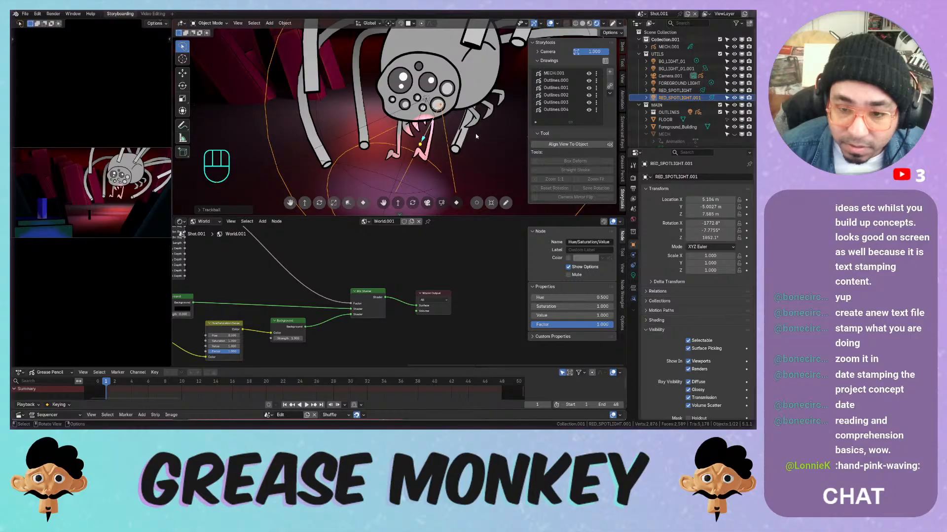
pyautogui.press('x')
# Try deleting RED_SPOTLIGHT, FOREGROUND LIGHT, BG_LIGHT_01.001 and BG_LIGHT_01 to test the creature's shading, and undo the deletion
pyautogui.click(656, 90)
pyautogui.keyDown('ctrl'); pyautogui.click(663, 83); pyautogui.keyUp('ctrl')
pyautogui.keyDown('ctrl'); pyautogui.click(663, 75); pyautogui.keyUp('ctrl')
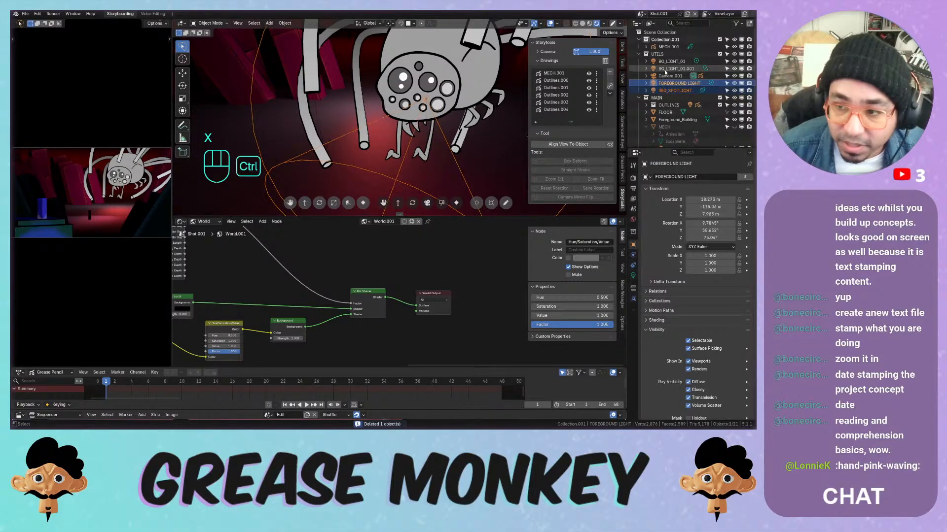
pyautogui.keyDown('ctrl'); pyautogui.click(666, 69); pyautogui.keyUp('ctrl')
pyautogui.keyDown('ctrl'); pyautogui.click(665, 61); pyautogui.keyUp('ctrl')
pyautogui.press('x')
pyautogui.click(418, 91)
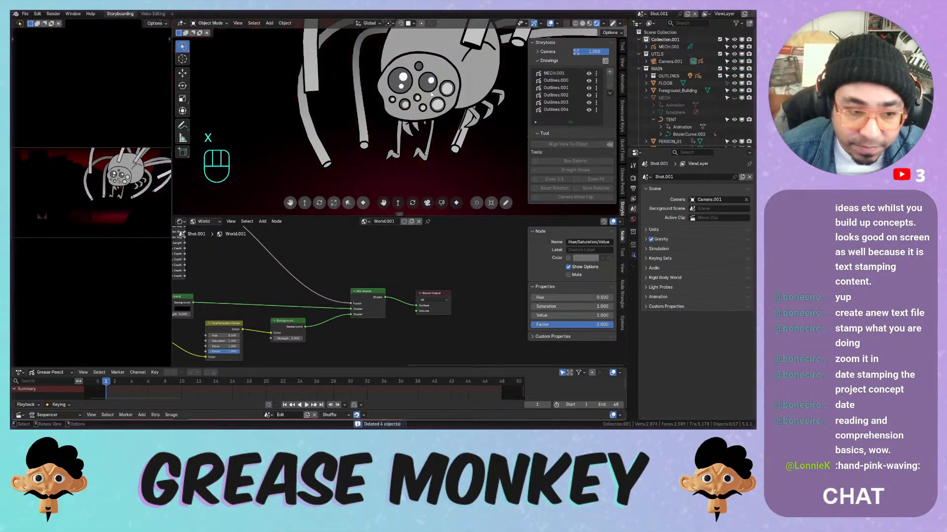
pyautogui.hotkey('ctrl', 'z')
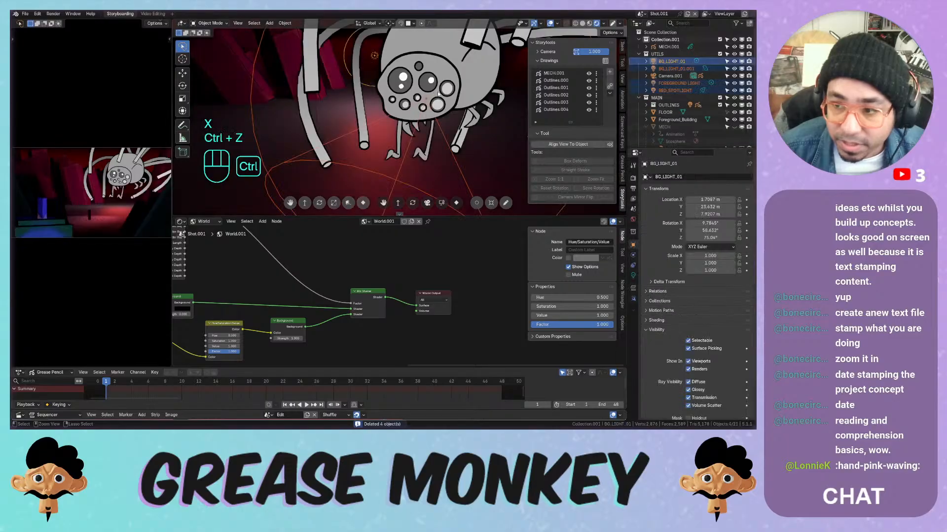
# Try moving the four selected lights away from the creature and cancel the move
pyautogui.moveTo(700, 86); pyautogui.dragTo(640, 70, button='middle')
pyautogui.keyDown('ctrl'); pyautogui.moveTo(417, 92); pyautogui.dragTo(416, 119, button='middle'); pyautogui.keyUp('ctrl')
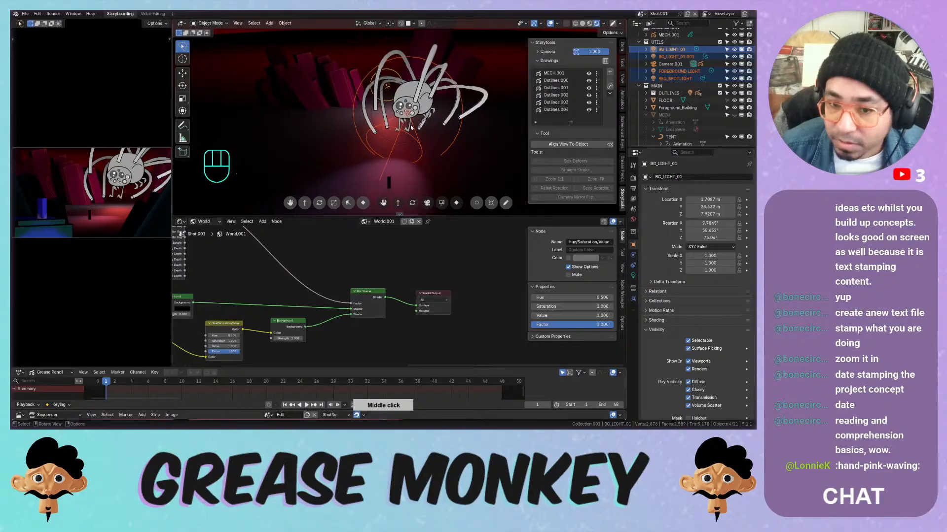
pyautogui.press('g')
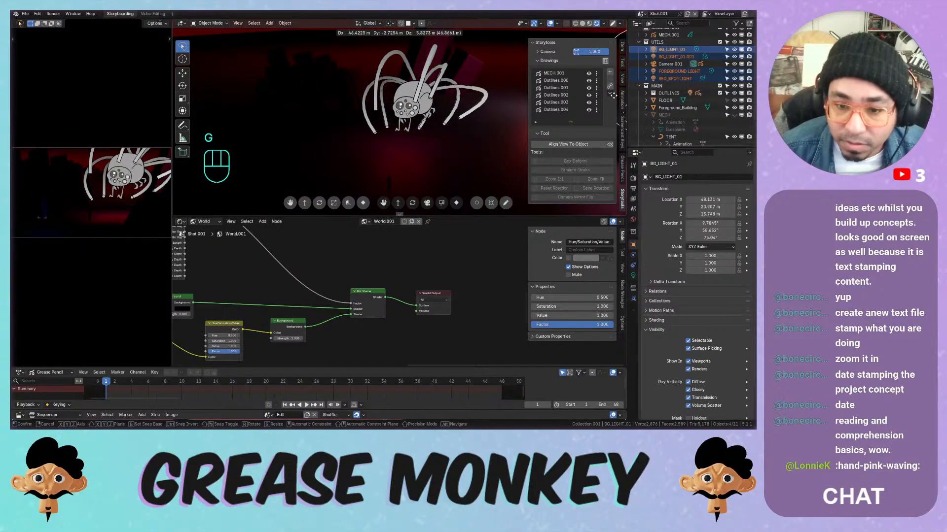
pyautogui.press('Escape')
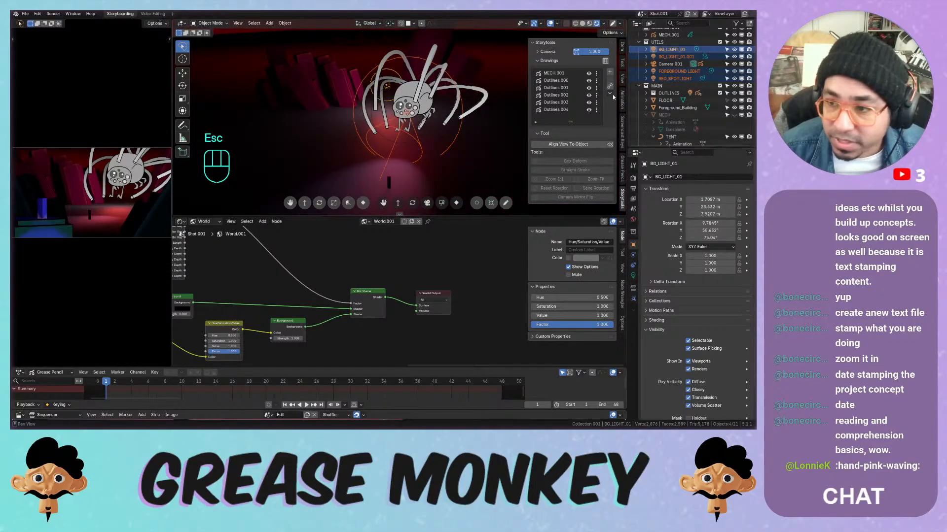
# Move the Point light from the OUTLINES collection into the UTILS collection
pyautogui.scroll(2, 652, 99)
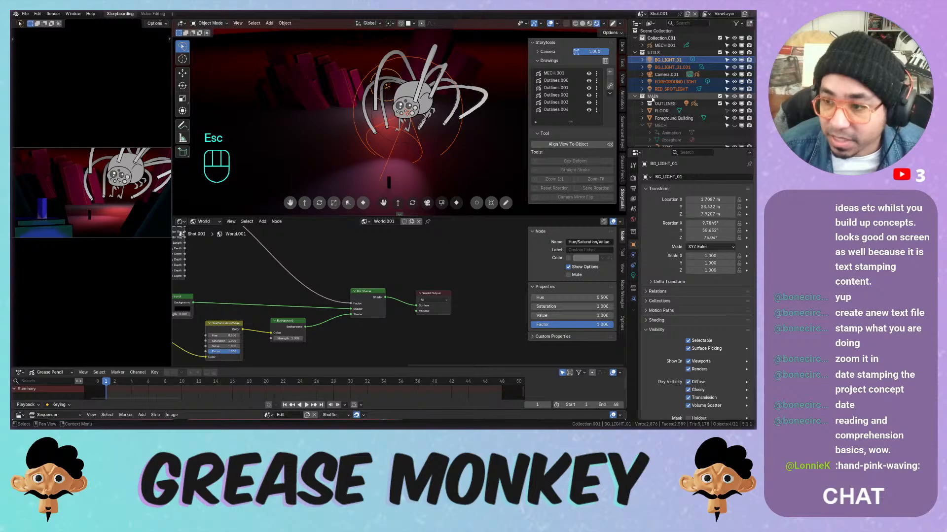
pyautogui.click(651, 24)
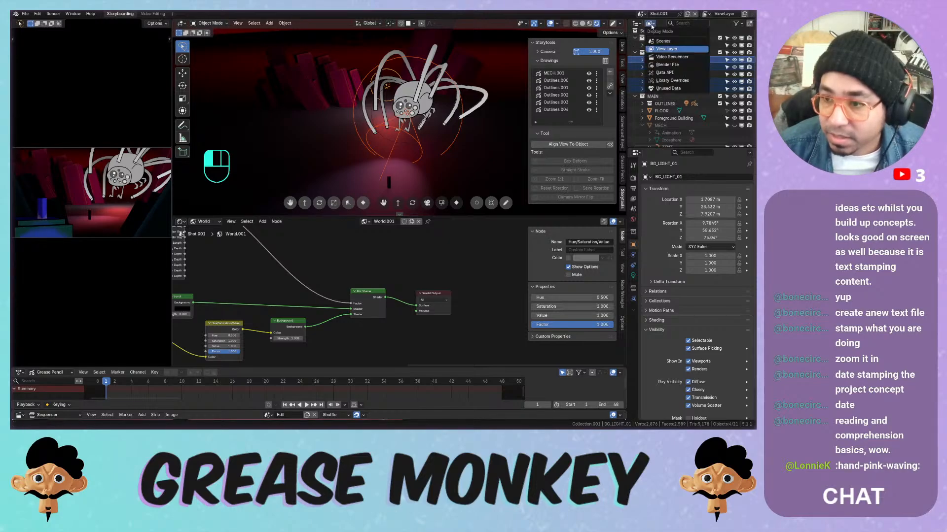
pyautogui.click(736, 23)
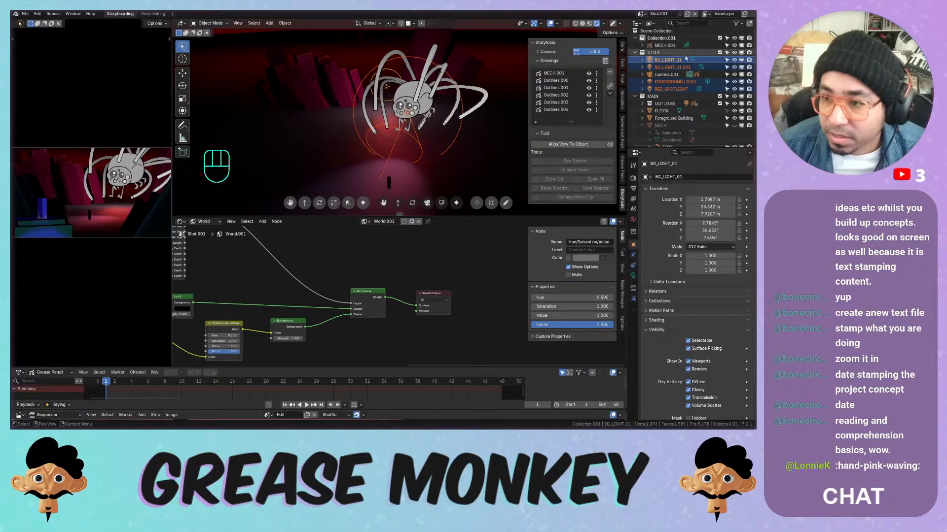
pyautogui.moveTo(685, 57); pyautogui.dragTo(686, 39, button='middle')
pyautogui.click(644, 87)
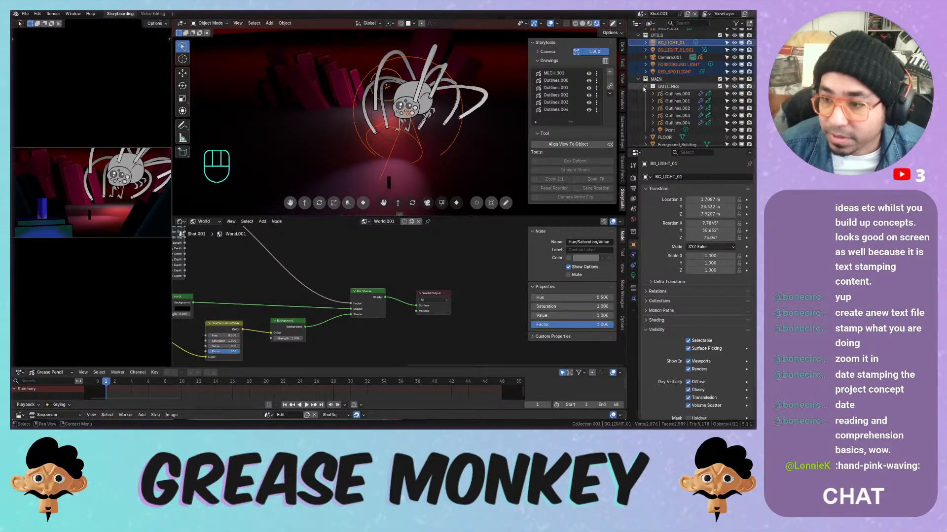
pyautogui.click(670, 131)
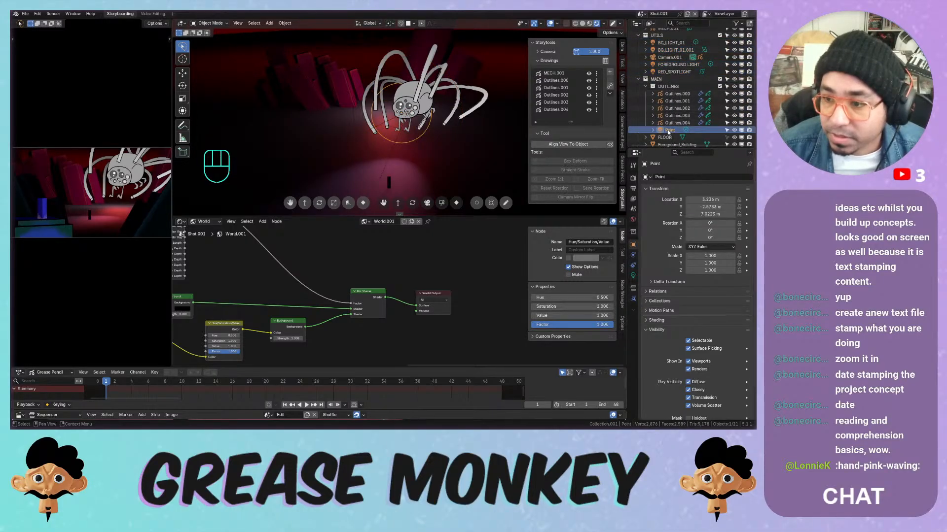
pyautogui.moveTo(668, 131); pyautogui.dragTo(659, 35)
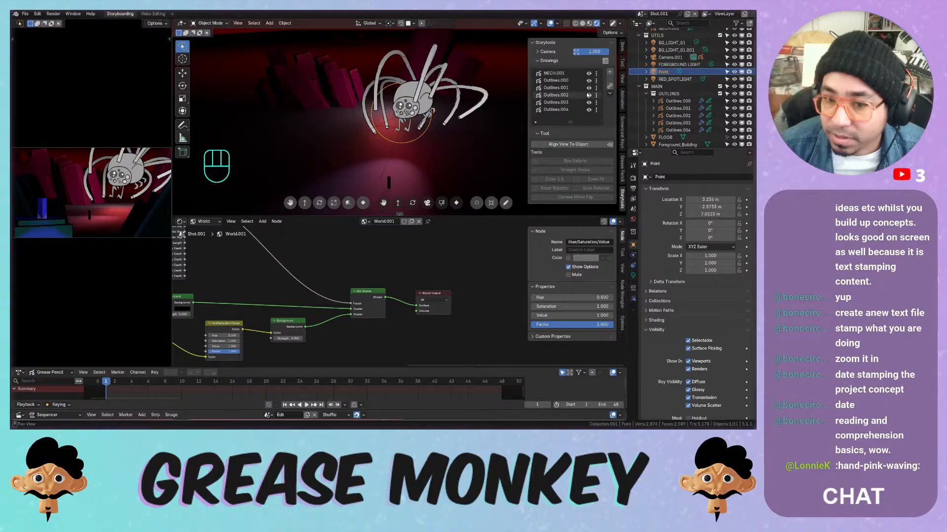
pyautogui.press('g')
pyautogui.press('Escape')
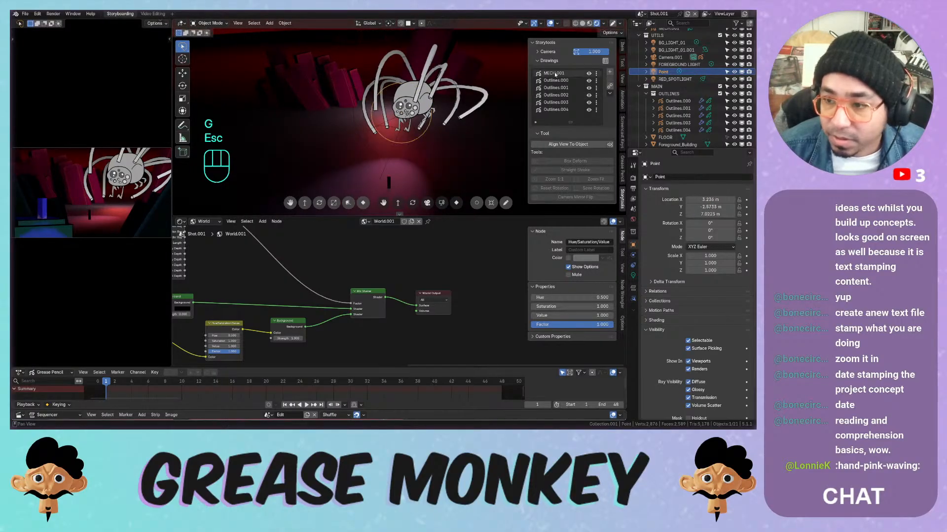
# Try deleting all five lights in UTILS, including Point, and undo the deletion
pyautogui.keyDown('ctrl'); pyautogui.click(665, 79); pyautogui.keyUp('ctrl')
pyautogui.keyDown('ctrl'); pyautogui.click(666, 64); pyautogui.keyUp('ctrl')
pyautogui.keyDown('ctrl'); pyautogui.click(667, 50); pyautogui.keyUp('ctrl')
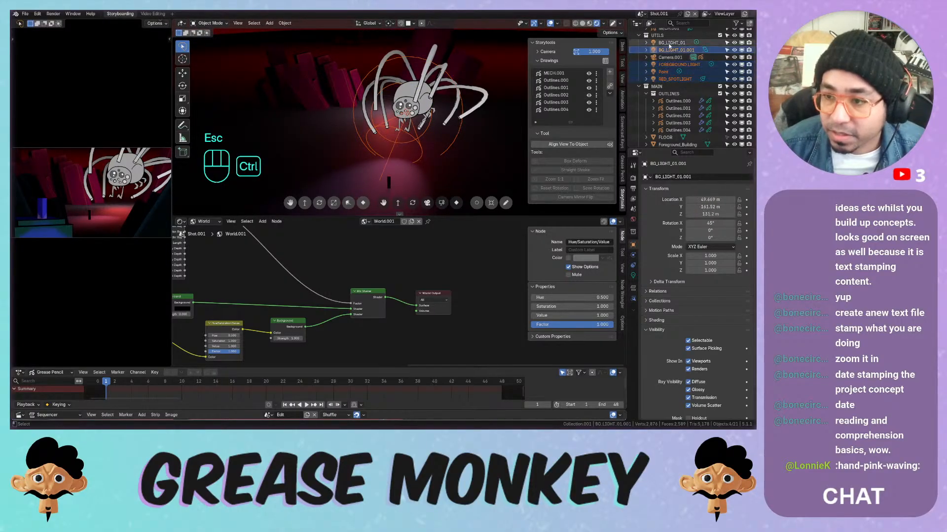
pyautogui.keyDown('ctrl'); pyautogui.click(670, 43); pyautogui.keyUp('ctrl')
pyautogui.press('x')
pyautogui.click(388, 103)
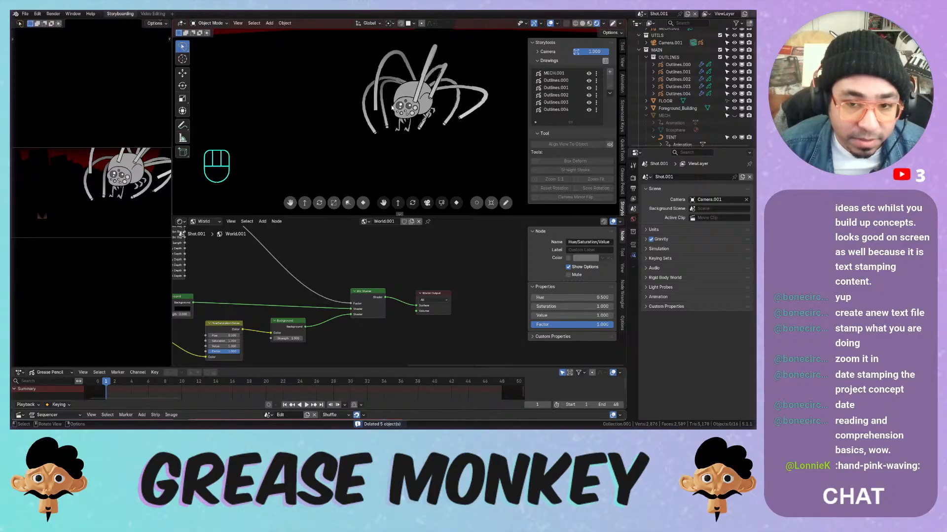
pyautogui.hotkey('ctrl', 'z')
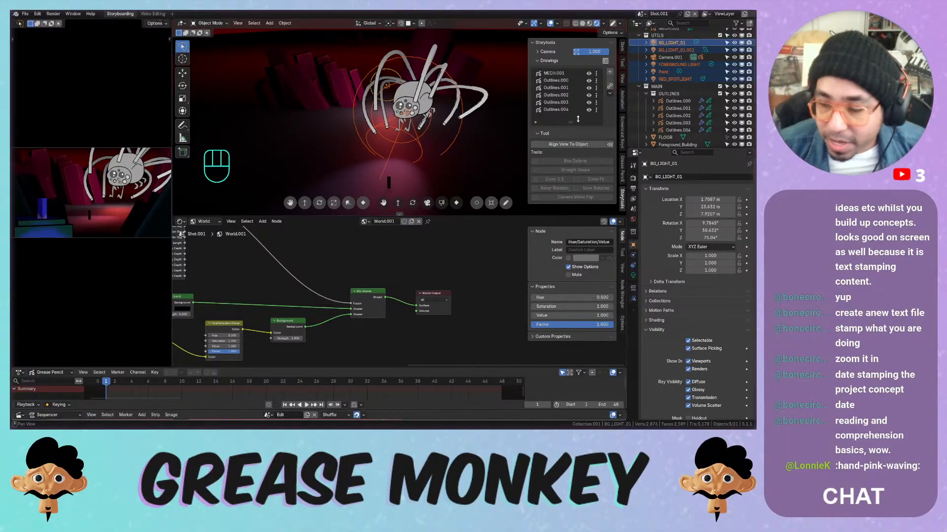
# Inspect the Adjustments, Transform and Masks settings of the LINE layer in MECH.001's drawing data, undoing the accidental X translation change
pyautogui.moveTo(663, 57); pyautogui.dragTo(664, 95, button='middle')
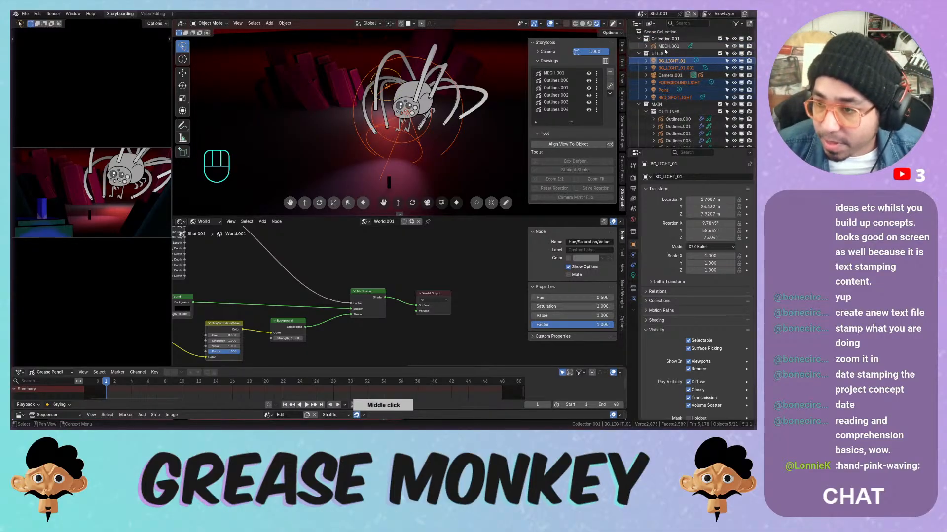
pyautogui.click(668, 46)
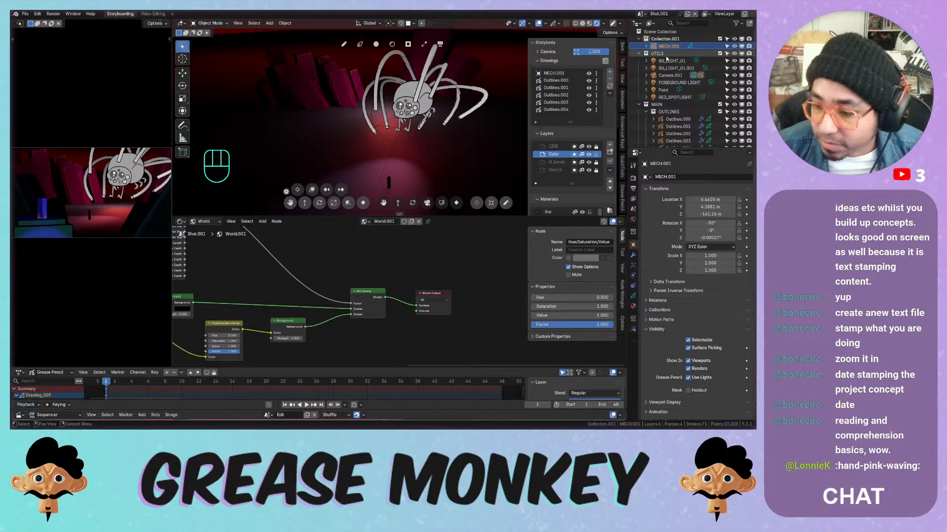
pyautogui.click(633, 296)
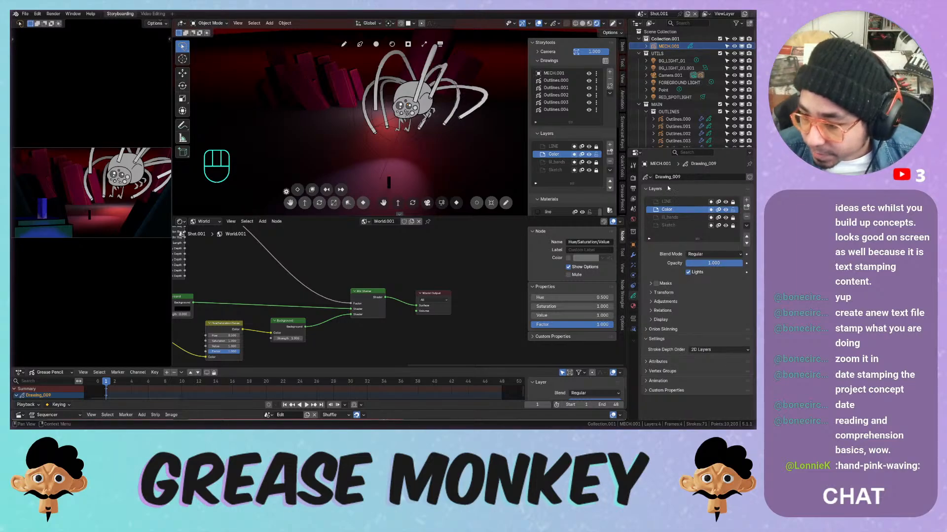
pyautogui.click(670, 201)
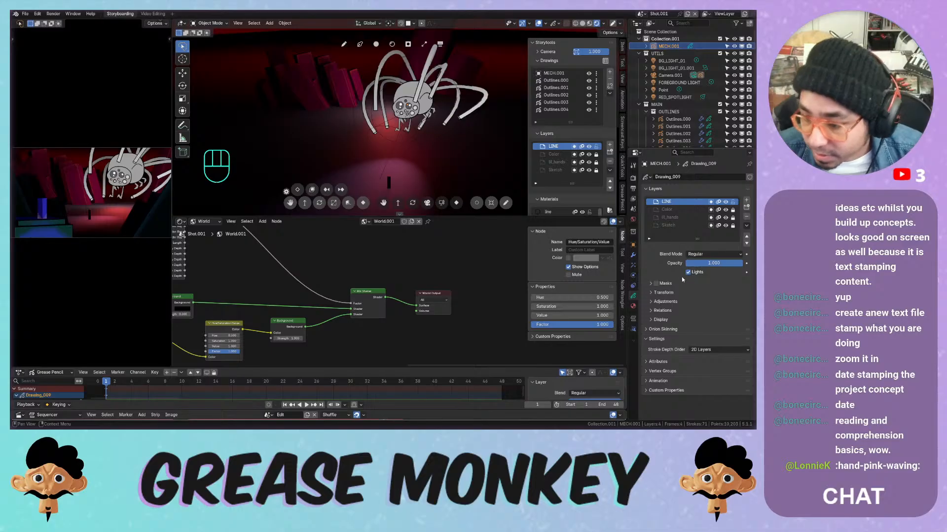
pyautogui.click(663, 310)
pyautogui.click(668, 313)
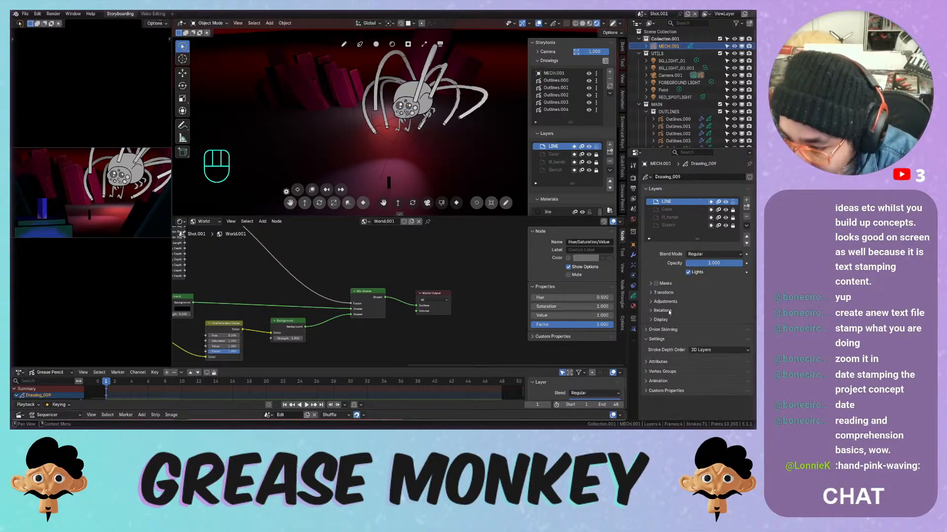
pyautogui.click(670, 302)
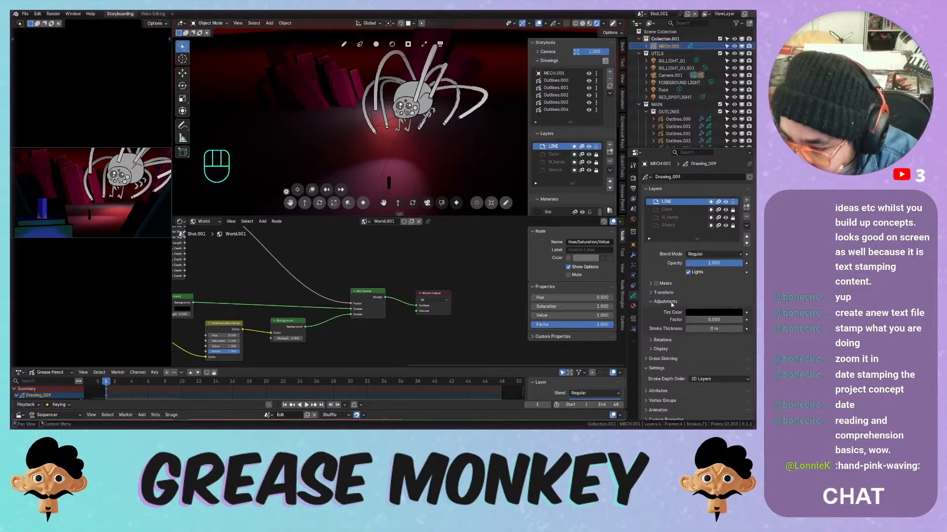
pyautogui.click(671, 302)
pyautogui.click(670, 293)
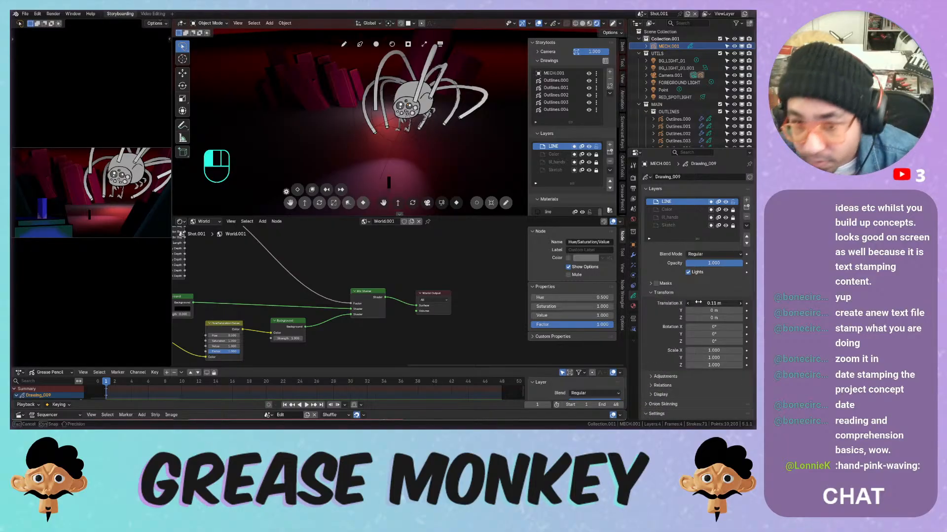
pyautogui.hotkey('ctrl', 'z')
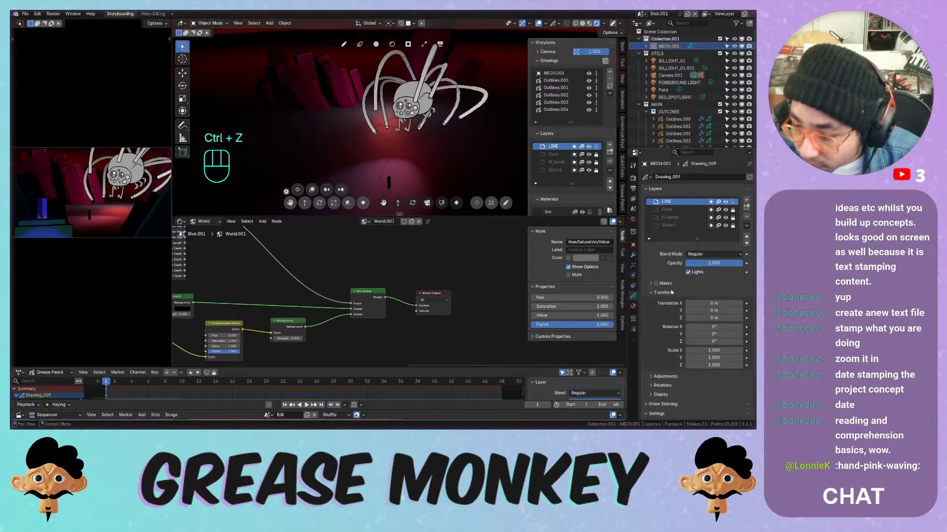
pyautogui.click(672, 293)
pyautogui.click(674, 283)
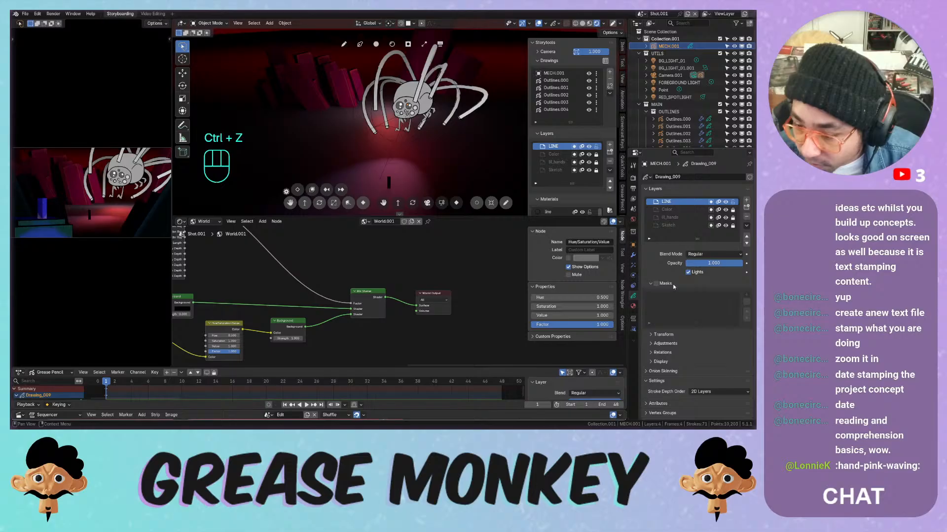
pyautogui.click(673, 284)
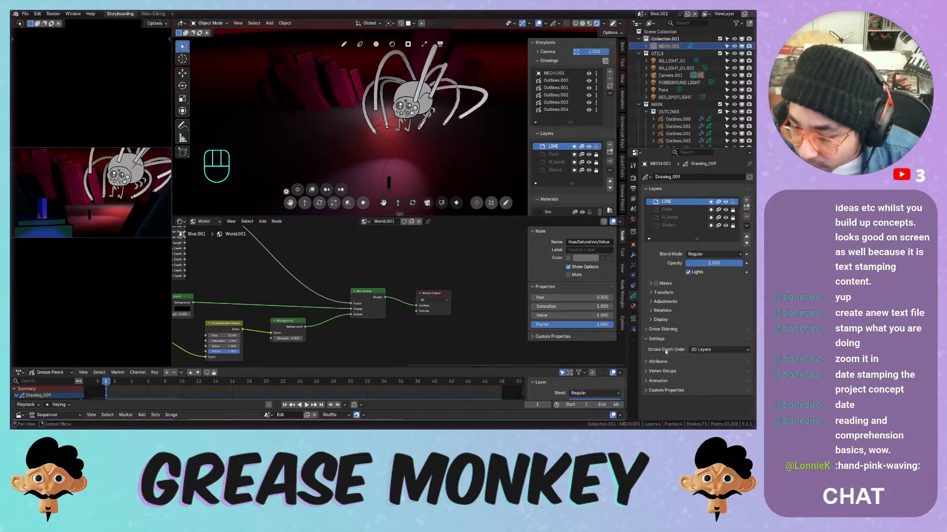
# Check the Attributes, Vertex Groups and Animation sections of MECH.001's drawing data, and collapse Settings and Attributes
pyautogui.click(663, 362)
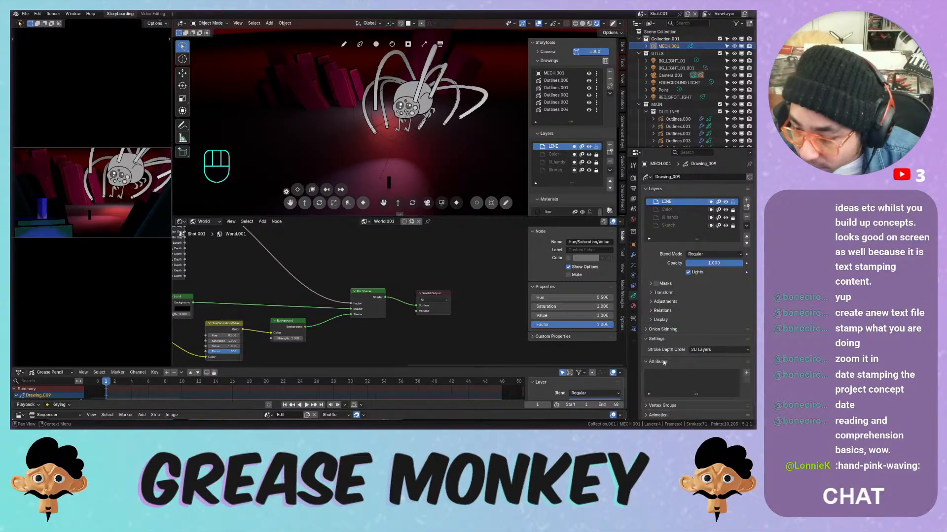
pyautogui.click(744, 374)
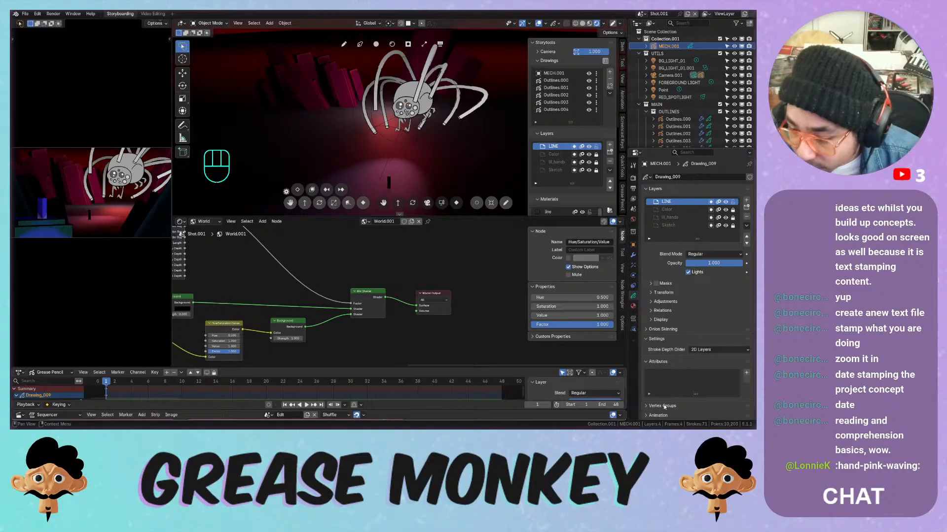
pyautogui.click(664, 406)
pyautogui.moveTo(664, 407); pyautogui.dragTo(694, 304, button='middle')
pyautogui.click(658, 406)
pyautogui.moveTo(660, 401); pyautogui.dragTo(698, 281, button='middle')
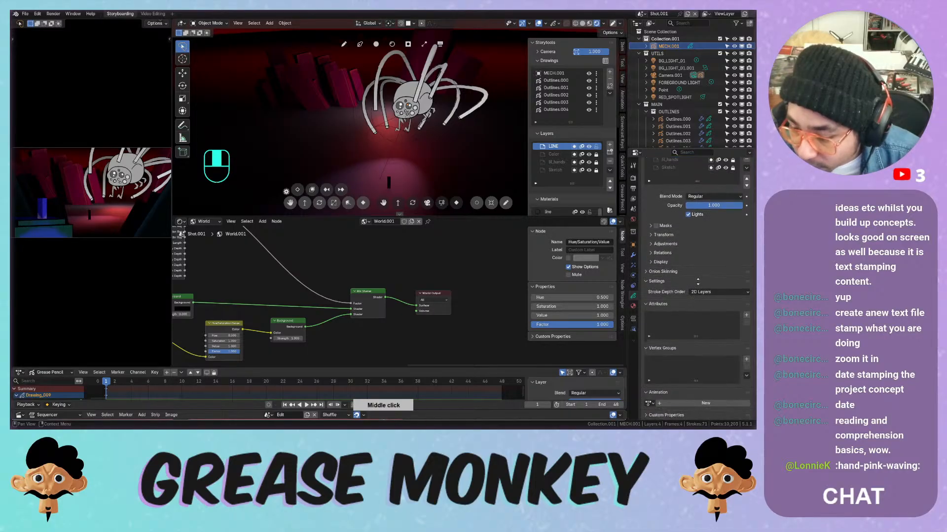
pyautogui.click(650, 281)
pyautogui.click(650, 304)
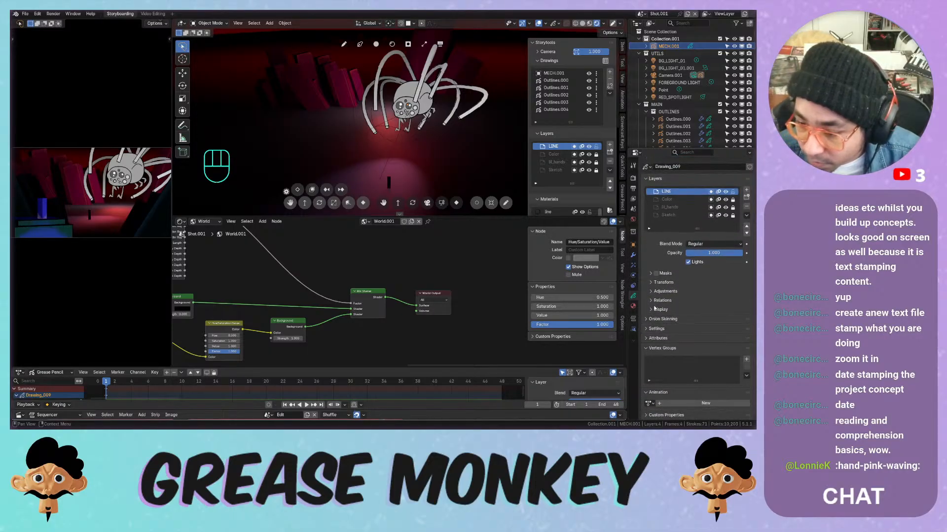
# Try adding a brightness modifier to the Shot.001 strip and undo the attempt
pyautogui.click(651, 349)
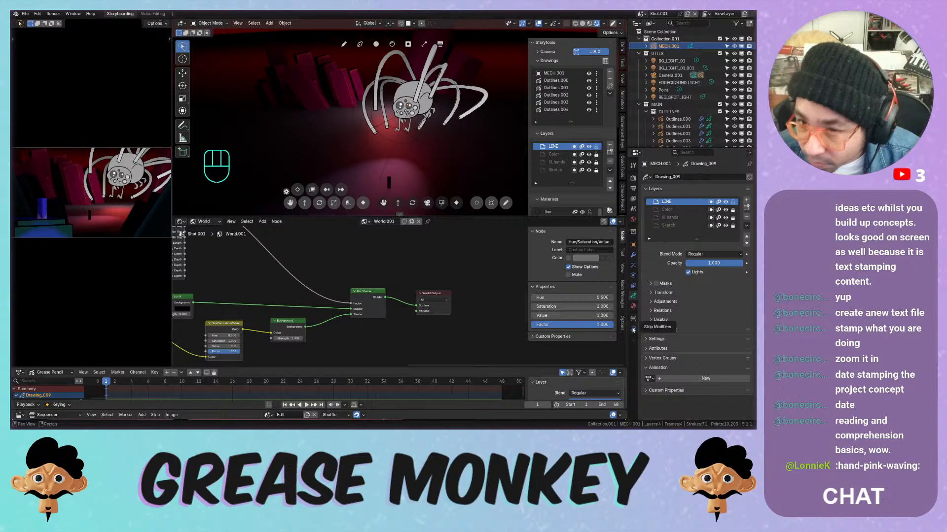
pyautogui.click(634, 331)
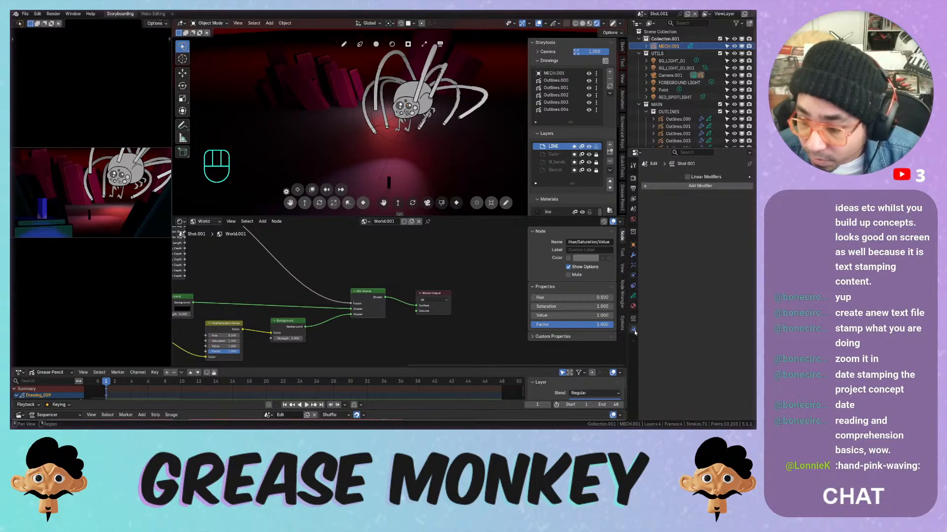
pyautogui.click(683, 185)
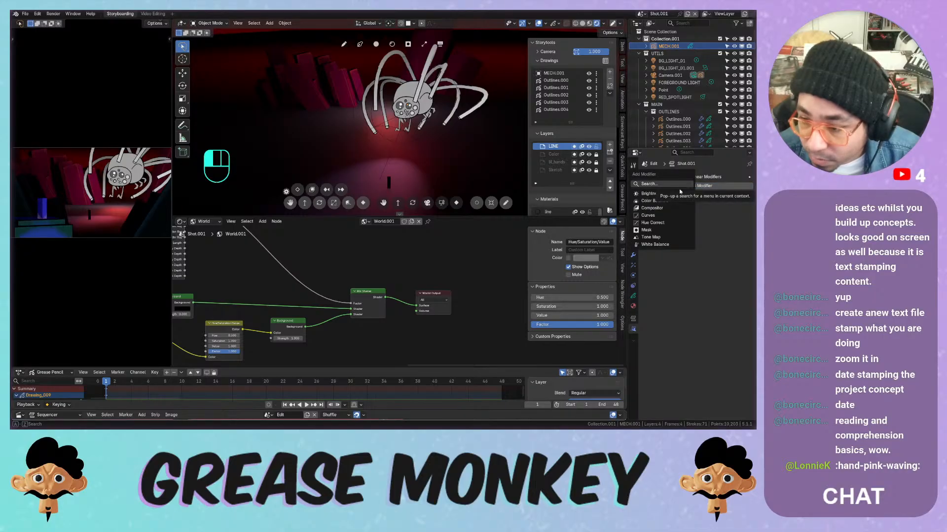
pyautogui.click(668, 194)
pyautogui.moveTo(710, 209); pyautogui.dragTo(692, 219)
pyautogui.hotkey('ctrl', 'z')
pyautogui.hotkey('ctrl', 'a')
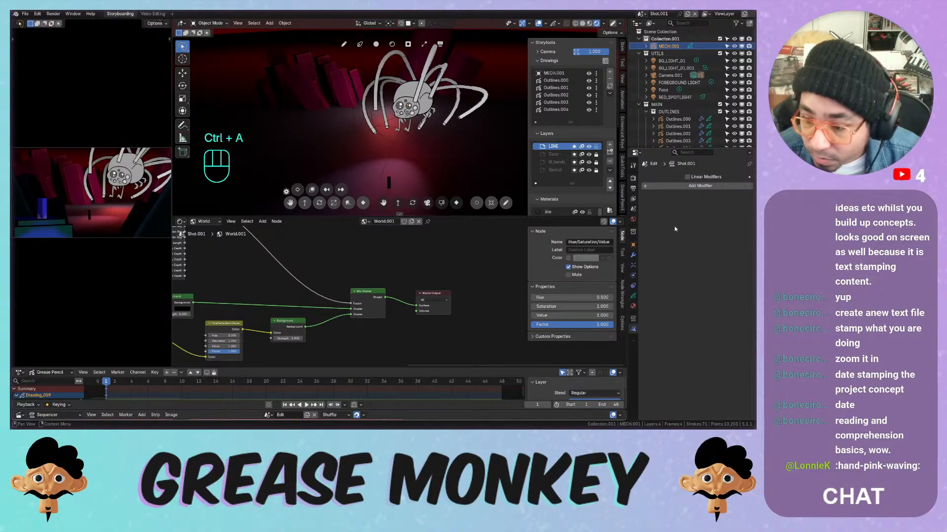
# Save the file, and try moving the MECH.001 creature before cancelling the move
pyautogui.hotkey('ctrl', 's')
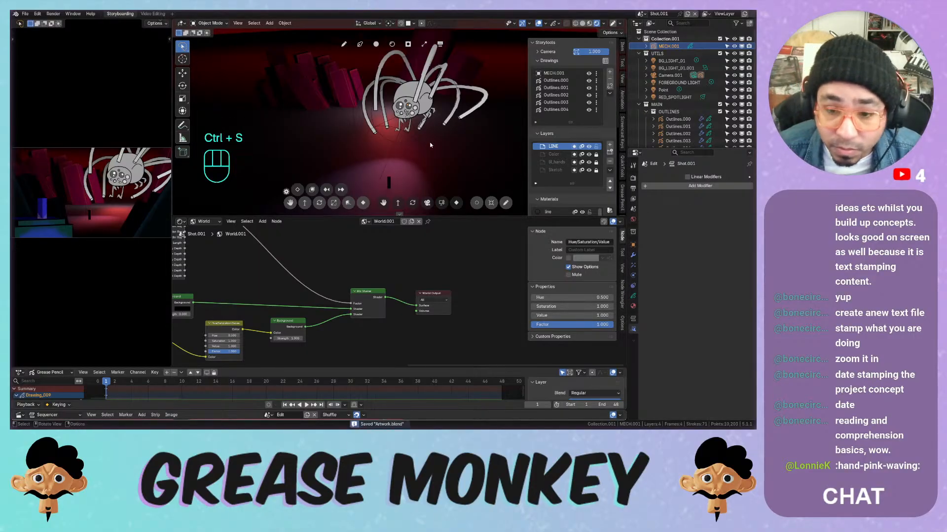
pyautogui.press('g')
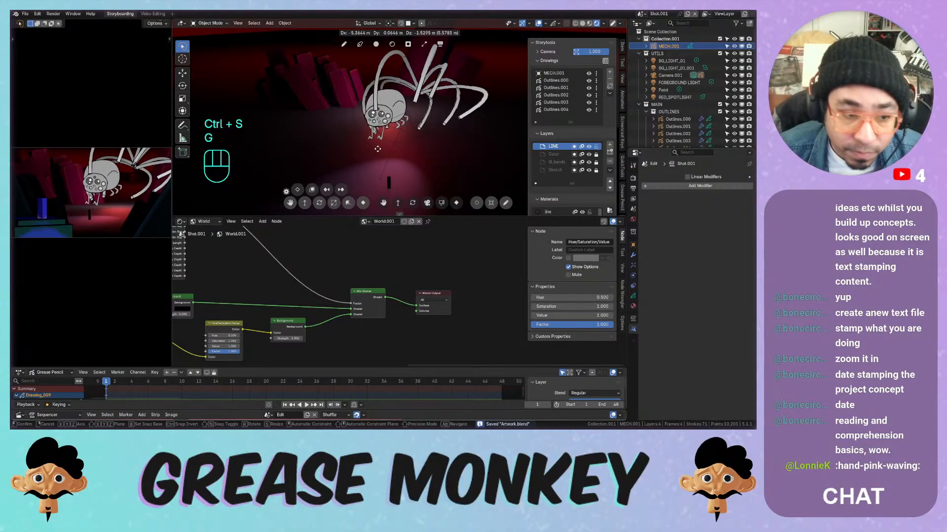
pyautogui.press('Escape')
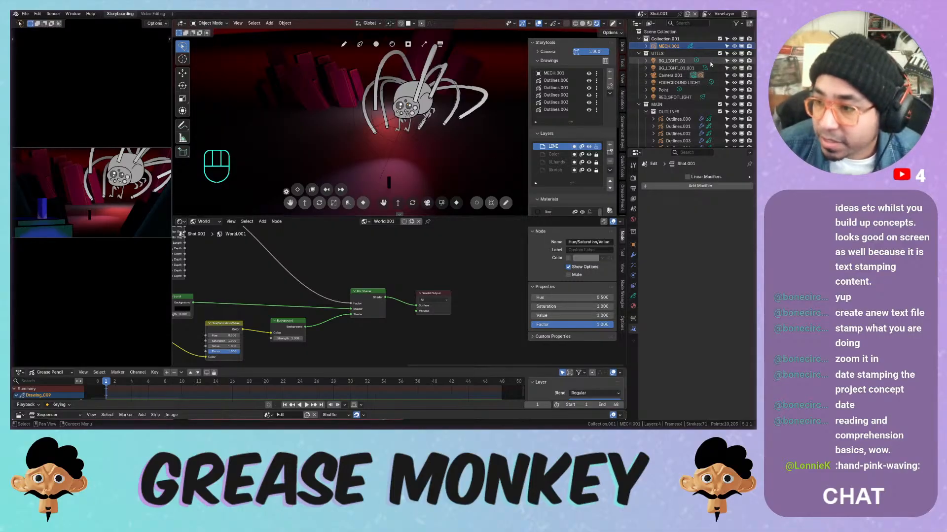
# Disable the five lights in the UTILS collection in viewports, keeping Camera.001 enabled
pyautogui.moveTo(741, 60); pyautogui.dragTo(743, 71)
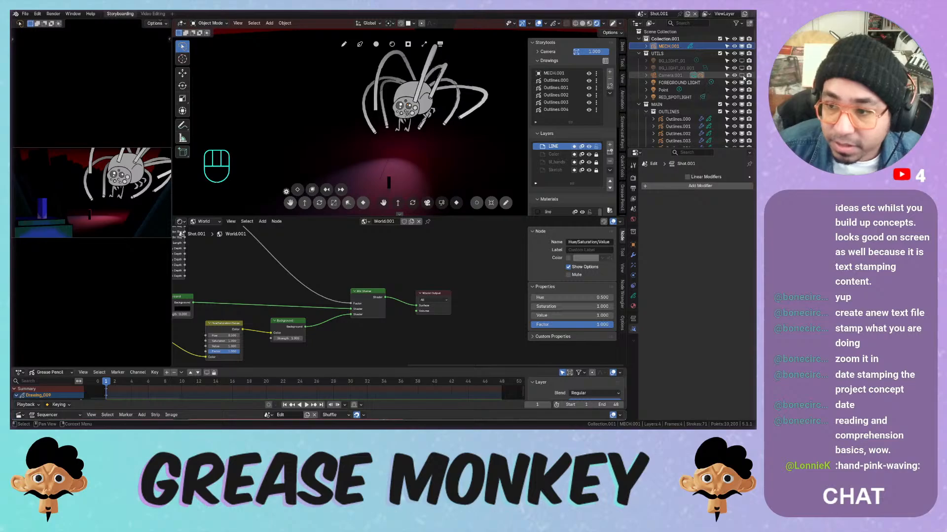
pyautogui.moveTo(742, 83); pyautogui.dragTo(742, 92)
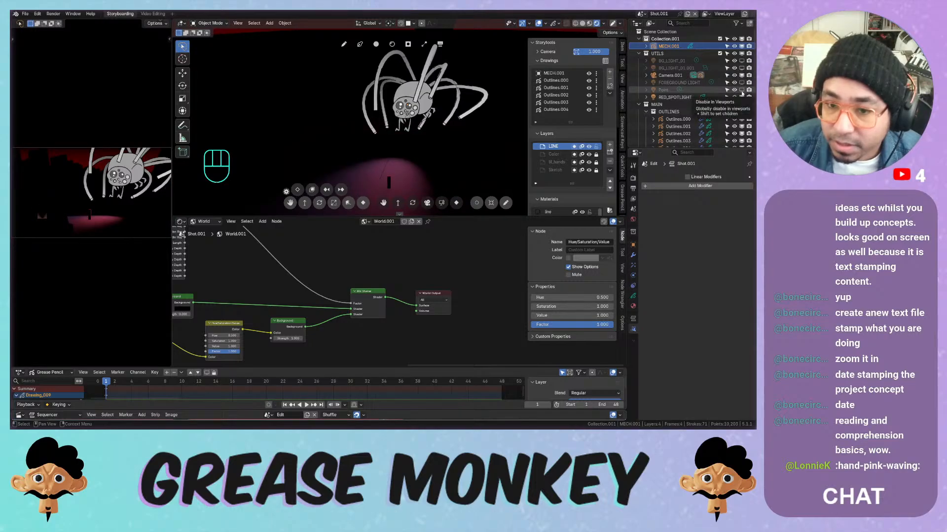
pyautogui.click(742, 97)
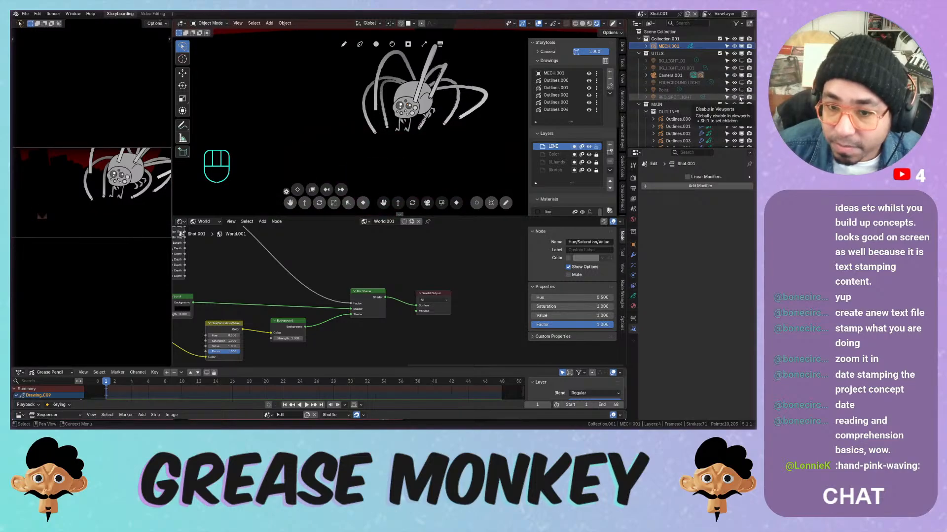
# Check the Display settings of the LINE layer in MECH.001's drawing data
pyautogui.click(633, 296)
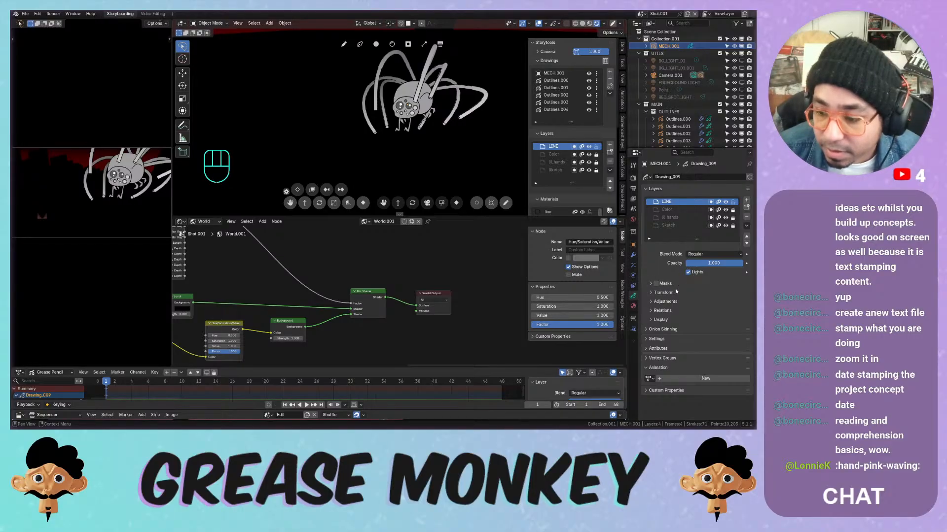
pyautogui.click(660, 319)
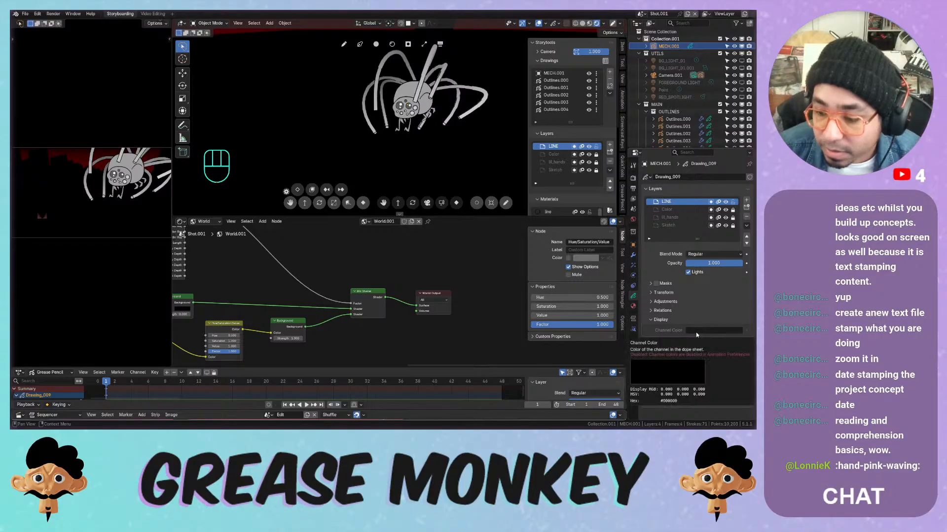
pyautogui.click(670, 319)
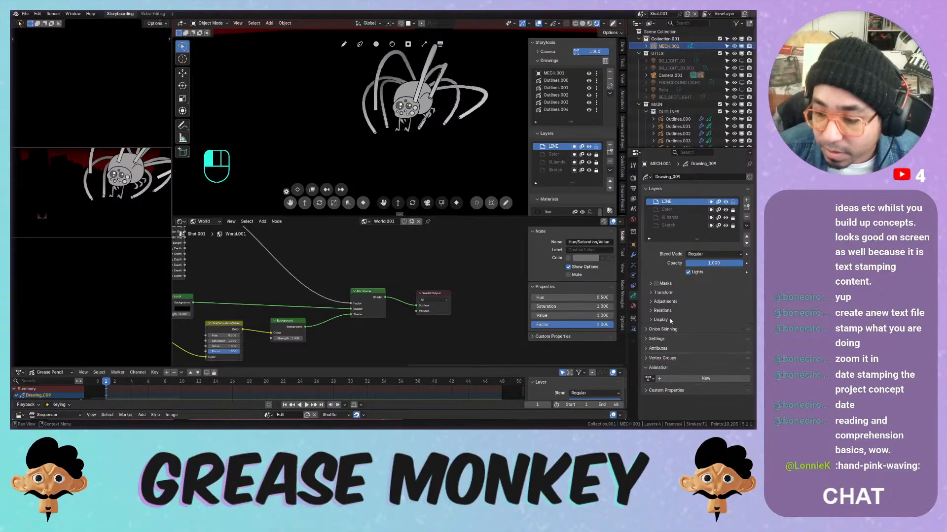
# Examine MECH.001's object Visibility and Viewport Display settings, toggling its viewport visibility off and on, and collapse both sections
pyautogui.click(633, 245)
pyautogui.click(688, 361)
pyautogui.click(688, 360)
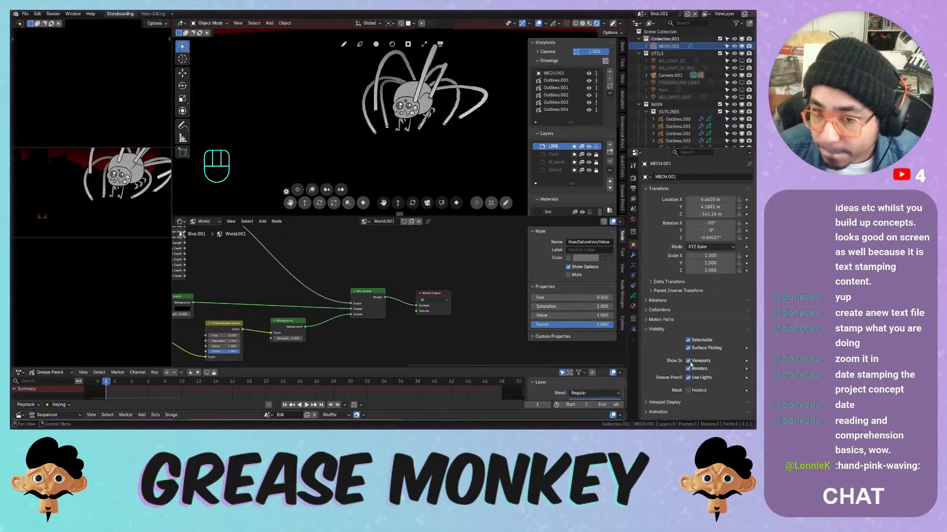
pyautogui.click(688, 361)
pyautogui.click(688, 361)
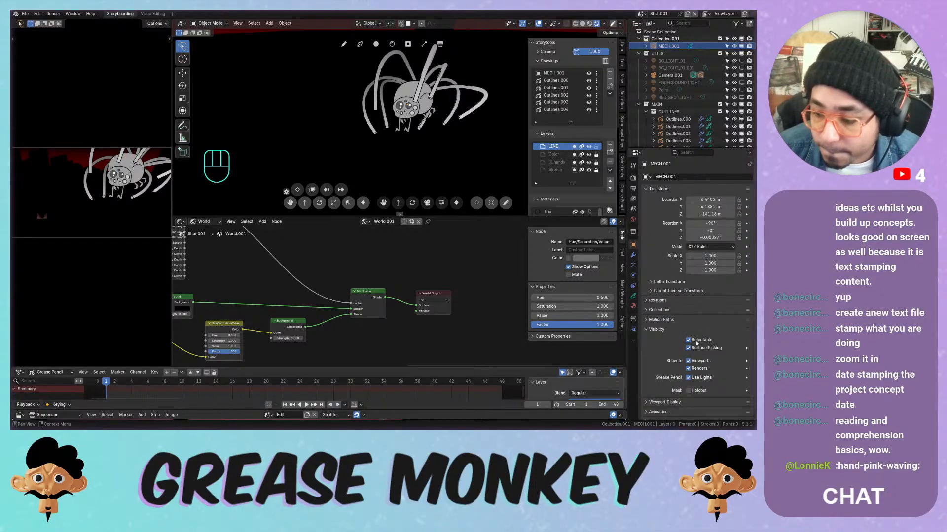
pyautogui.click(691, 390)
pyautogui.moveTo(680, 380); pyautogui.dragTo(677, 335, button='middle')
pyautogui.click(666, 396)
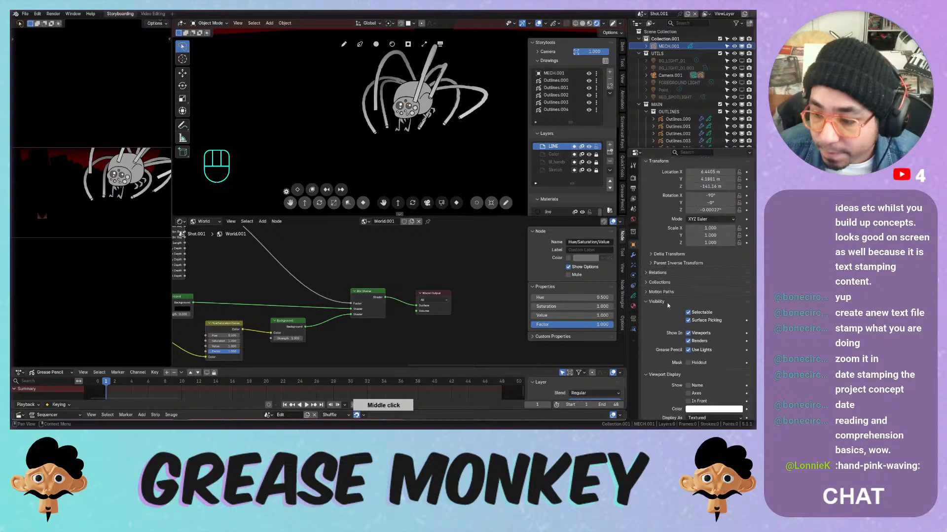
pyautogui.click(667, 302)
pyautogui.click(660, 339)
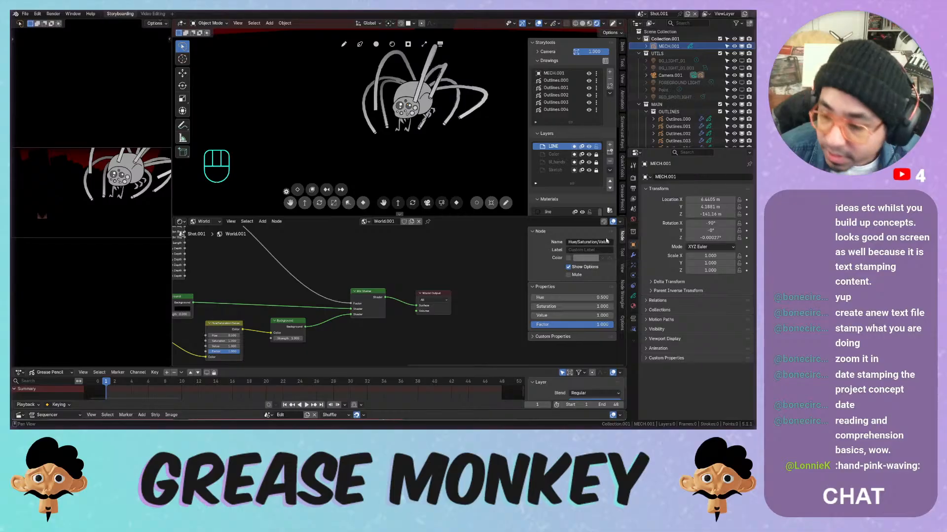
# Check the hands layer's settings in MECH.001's drawing data, reselect LINE, and re-enable the five UTILS lights in viewports
pyautogui.click(633, 295)
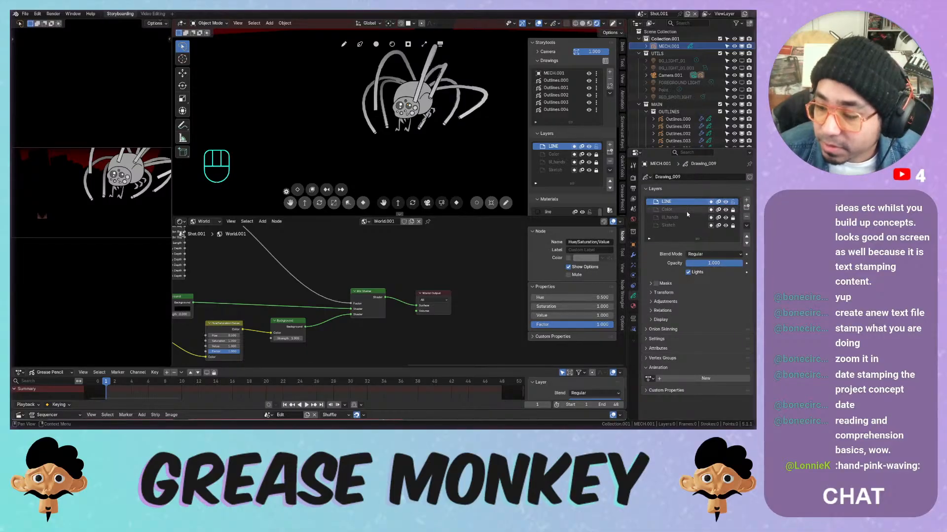
pyautogui.click(671, 217)
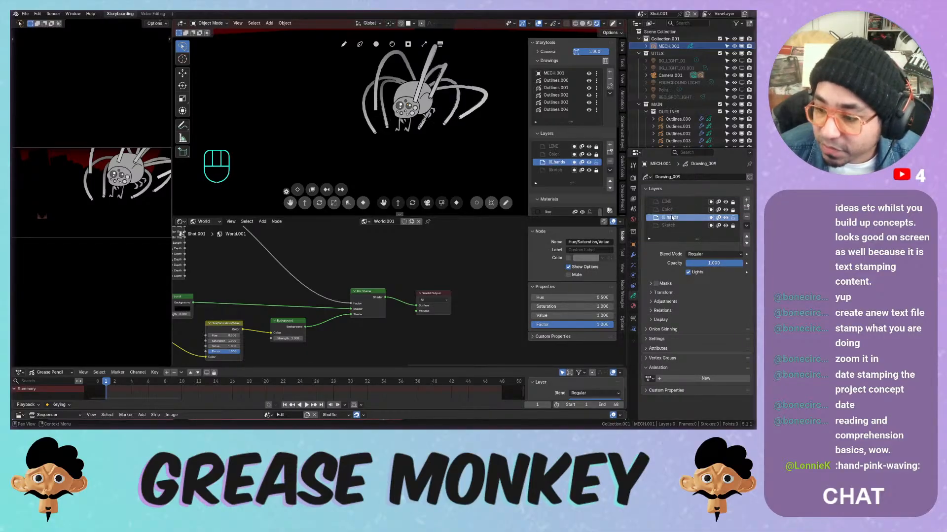
pyautogui.click(674, 203)
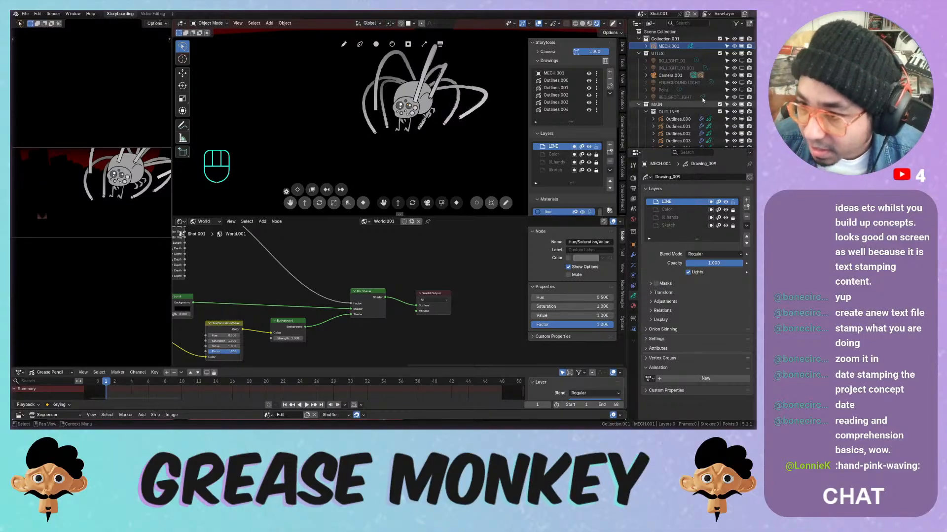
pyautogui.moveTo(742, 61); pyautogui.dragTo(741, 97)
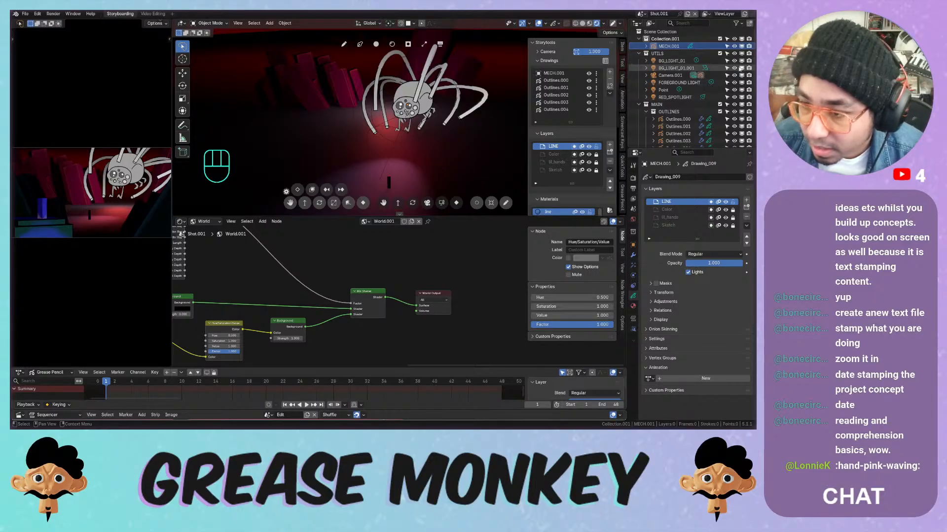
# Try the 3D Location stroke depth order on MECH.001 while toggling the UTILS lights, and restore 2D Layers
pyautogui.click(657, 338)
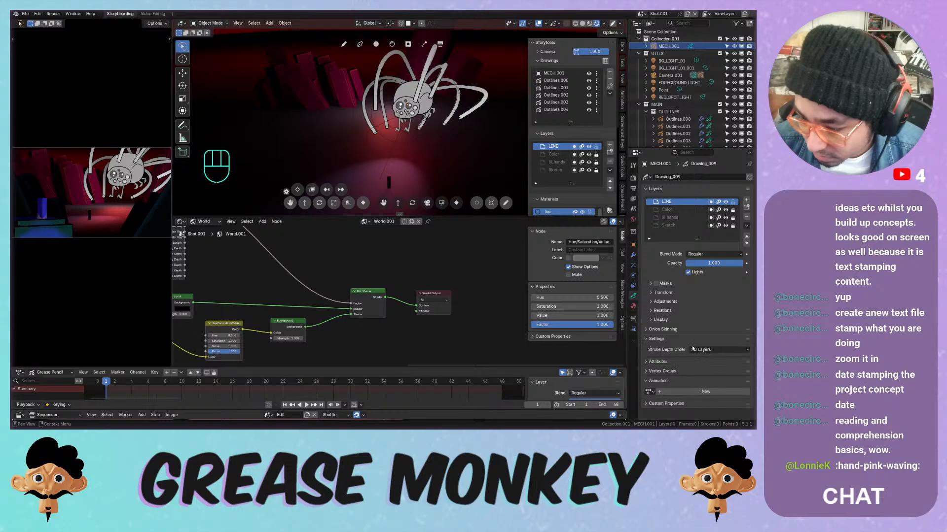
pyautogui.moveTo(697, 349); pyautogui.dragTo(696, 367)
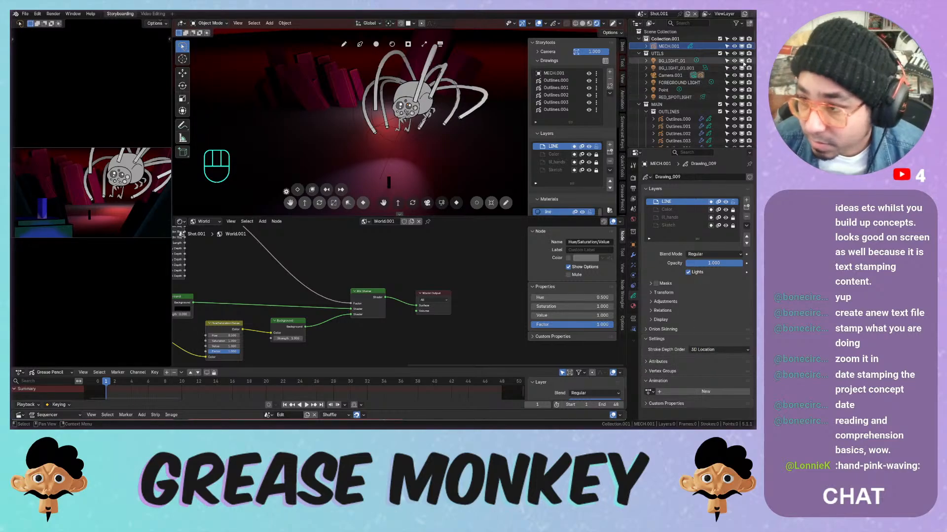
pyautogui.moveTo(742, 61); pyautogui.dragTo(741, 97)
pyautogui.moveTo(742, 60); pyautogui.dragTo(742, 97)
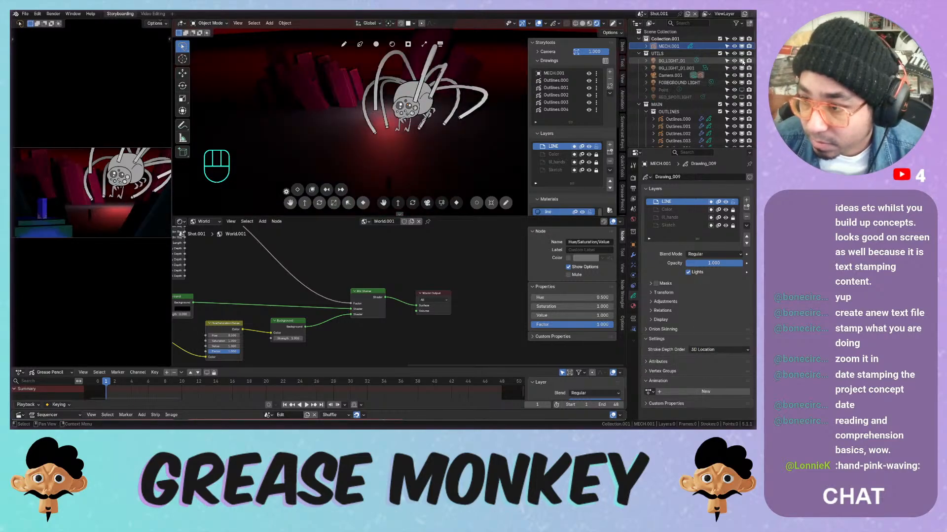
pyautogui.click(697, 350)
pyautogui.click(702, 356)
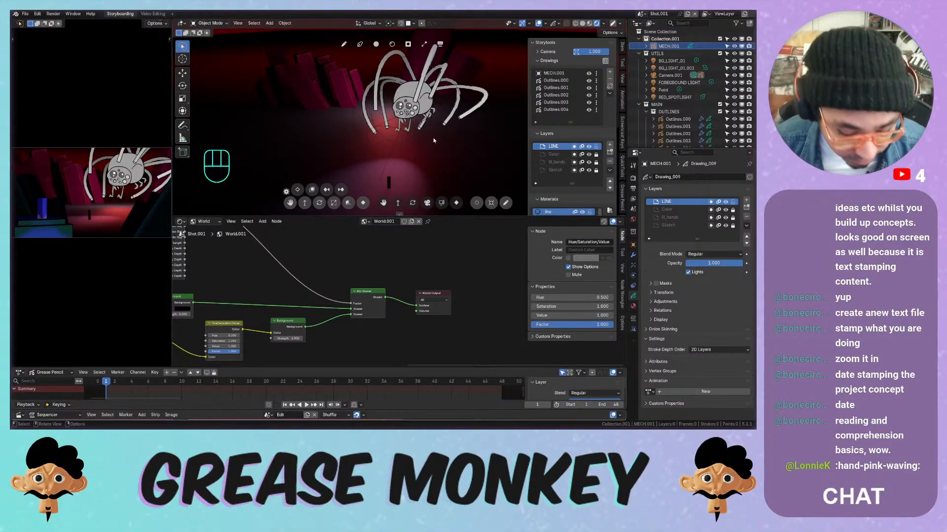
# Look through the scene camera with overlays, toolbar and sidebar hidden, and enlarge the 3D viewport to fit the shot
pyautogui.press('KP_0')
pyautogui.moveTo(433, 137)
pyautogui.keyDown('ctrl'); pyautogui.mouseDown(button='middle')
pyautogui.moveTo(412, 147)
pyautogui.moveTo(418, 138)
pyautogui.mouseUp(button='middle'); pyautogui.keyUp('ctrl')
pyautogui.click(538, 23)
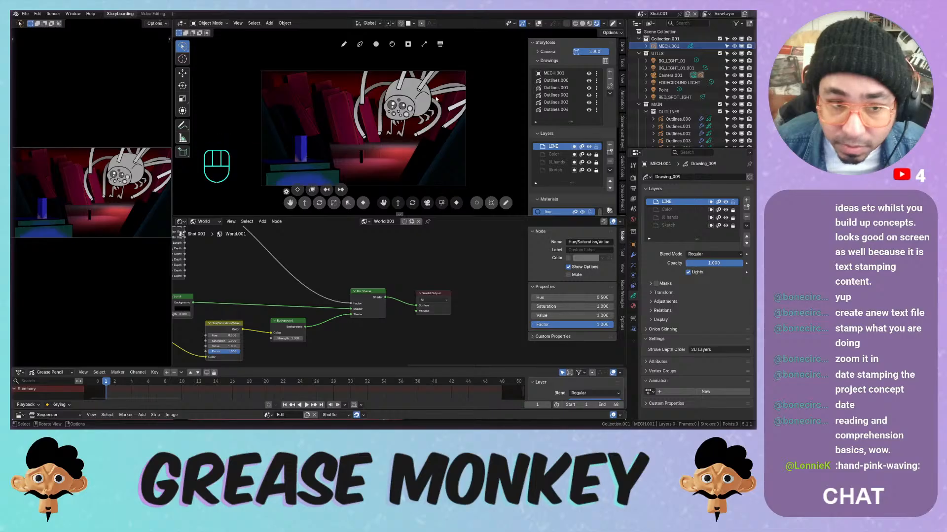
pyautogui.press('t')
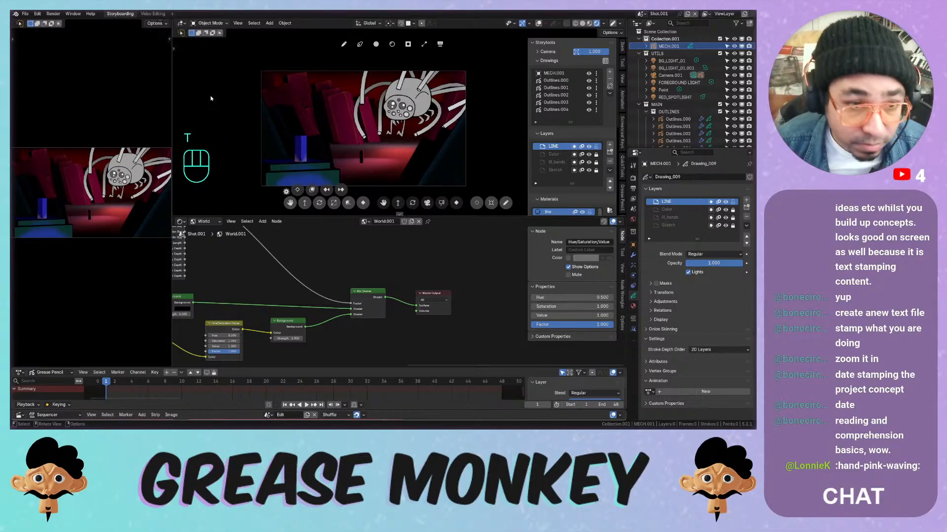
pyautogui.press('n')
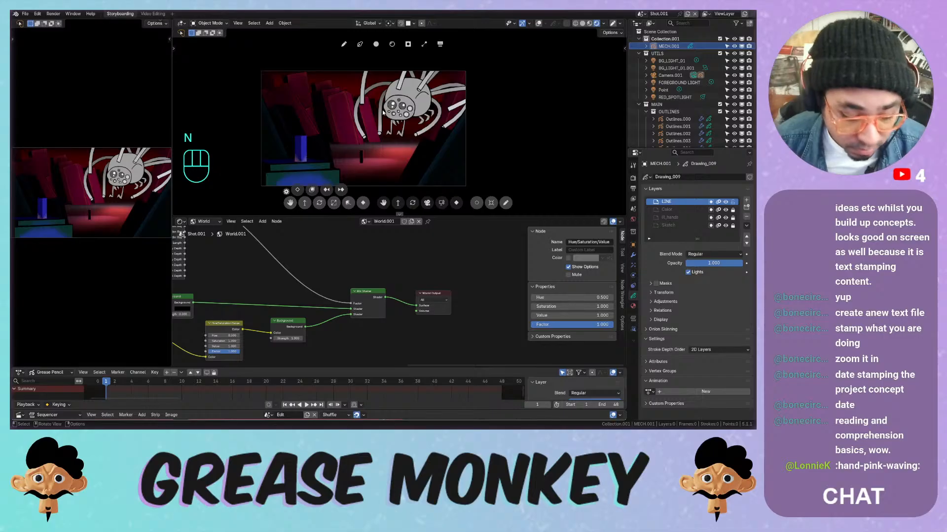
pyautogui.press('Home')
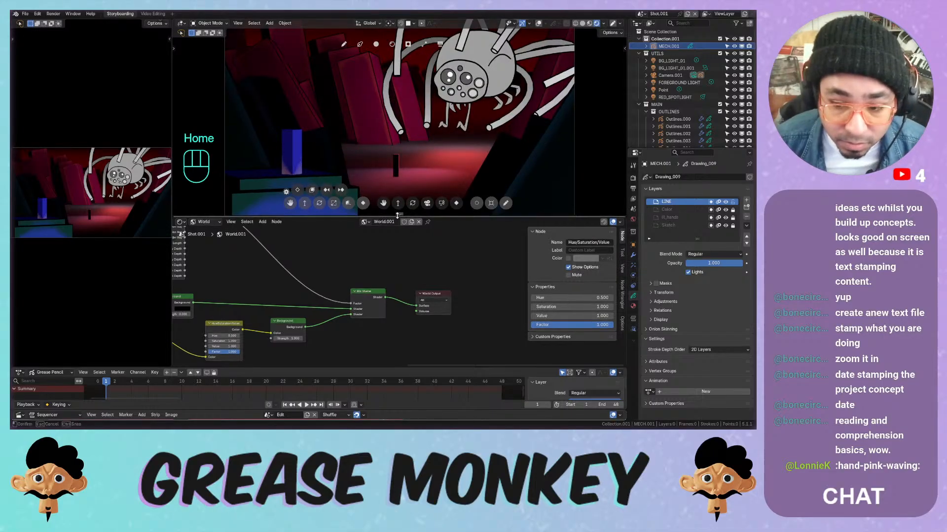
pyautogui.moveTo(397, 217); pyautogui.dragTo(399, 286)
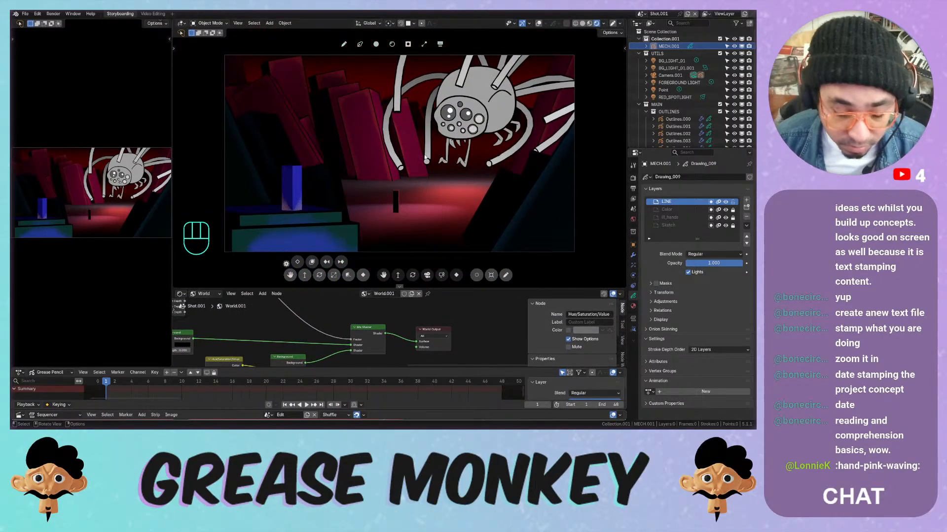
pyautogui.press('Home')
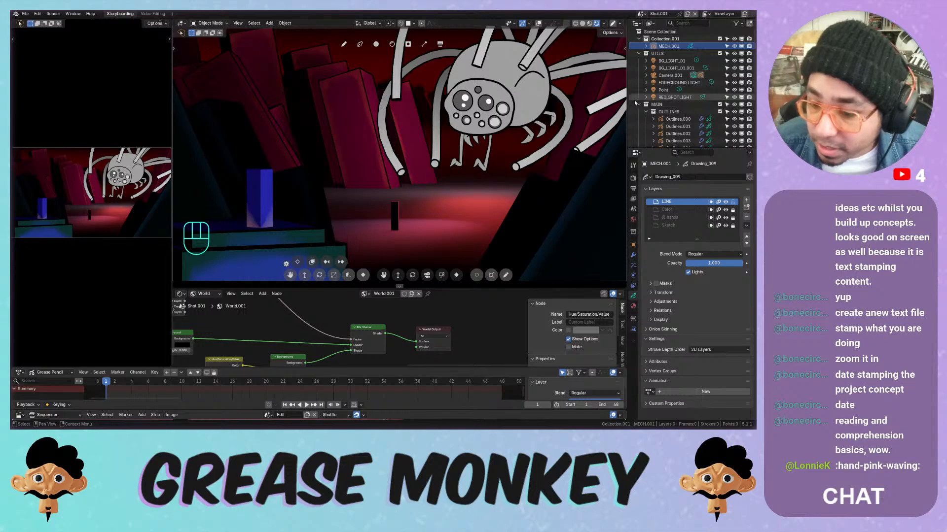
# Browse the modifiers available for MECH.001 and add an Array modifier to it
pyautogui.click(633, 254)
pyautogui.click(667, 178)
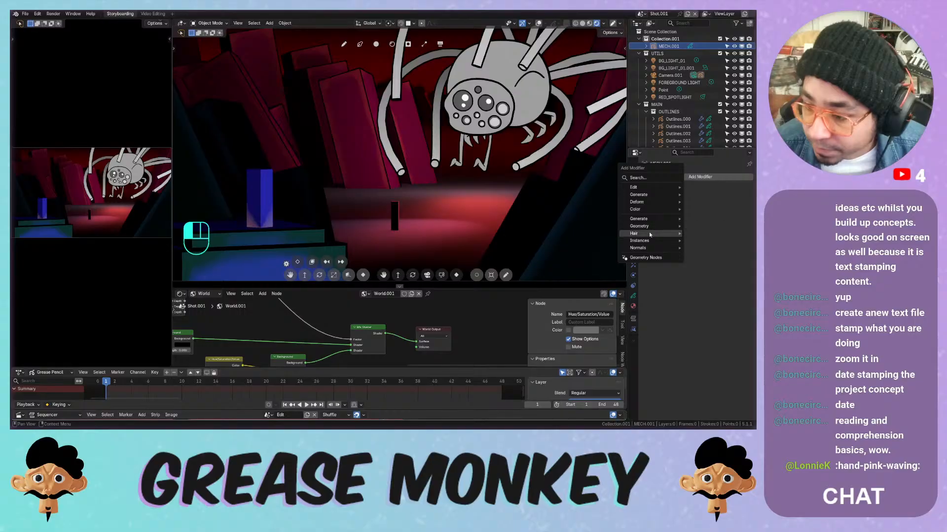
pyautogui.moveTo(645, 250)
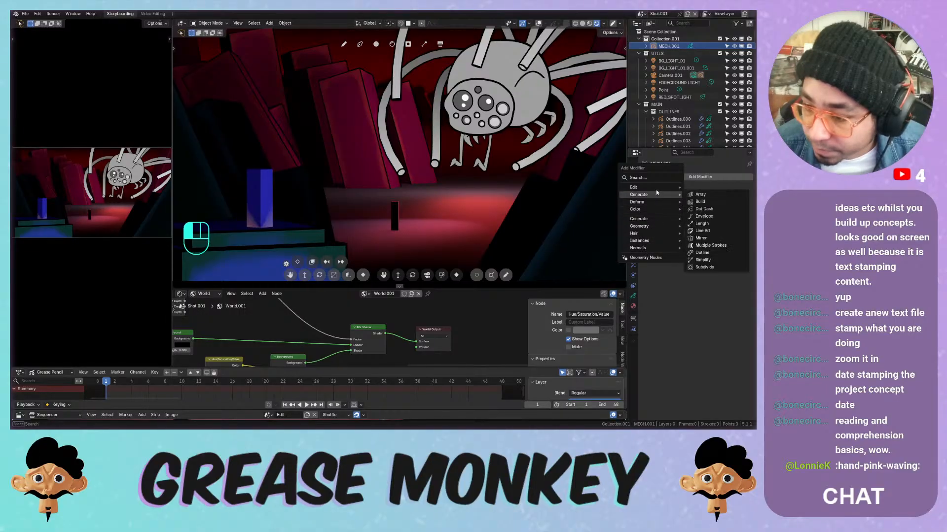
pyautogui.moveTo(658, 190)
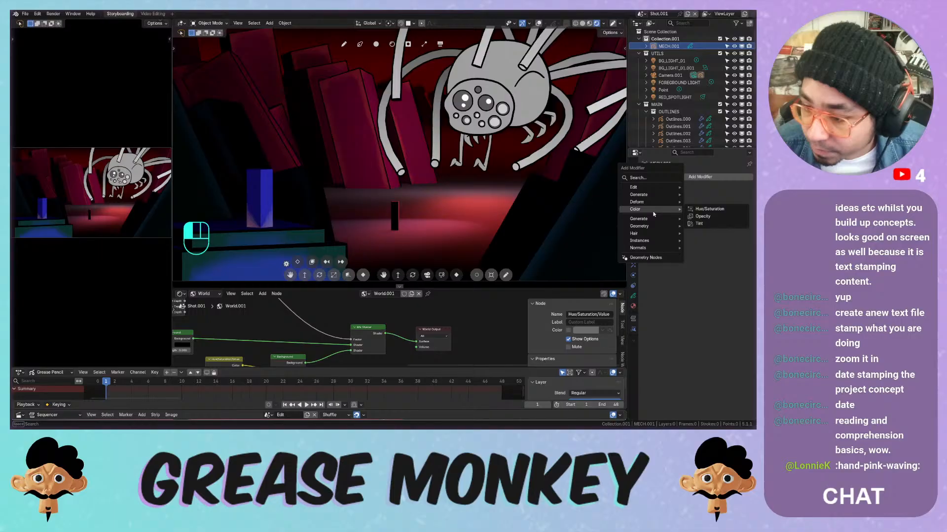
pyautogui.click(702, 195)
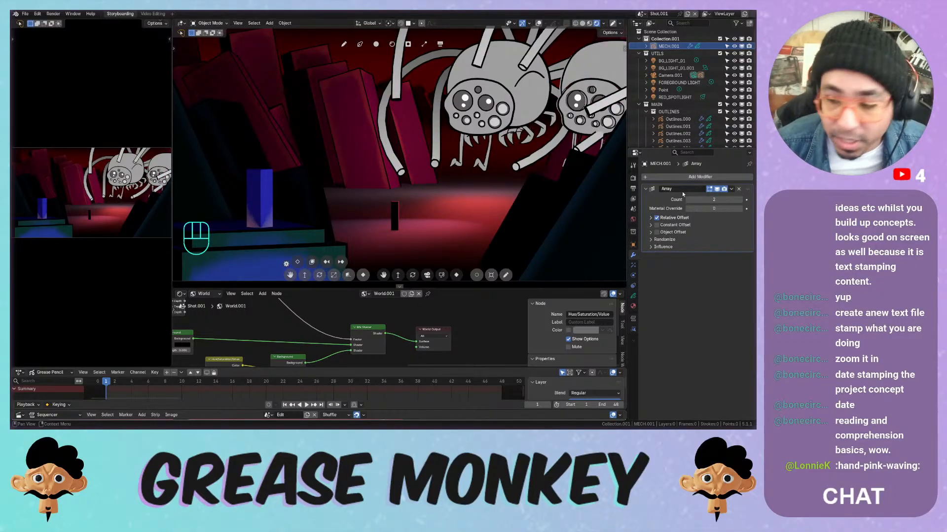
# Set MECH.001's Array modifier to a count of 15 and its relative offset Factor X to -0.32
pyautogui.moveTo(704, 200); pyautogui.dragTo(737, 199)
pyautogui.click(669, 218)
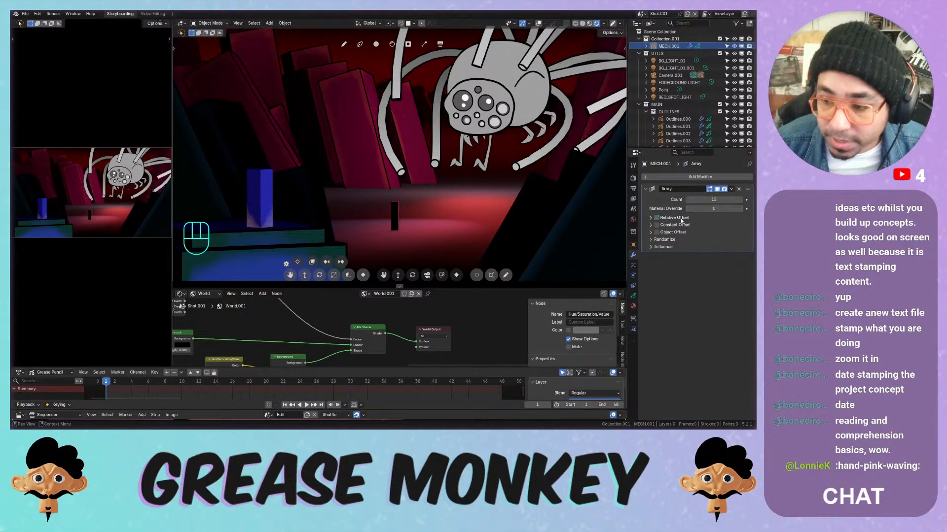
pyautogui.click(669, 219)
pyautogui.click(651, 218)
pyautogui.moveTo(708, 228); pyautogui.dragTo(708, 229)
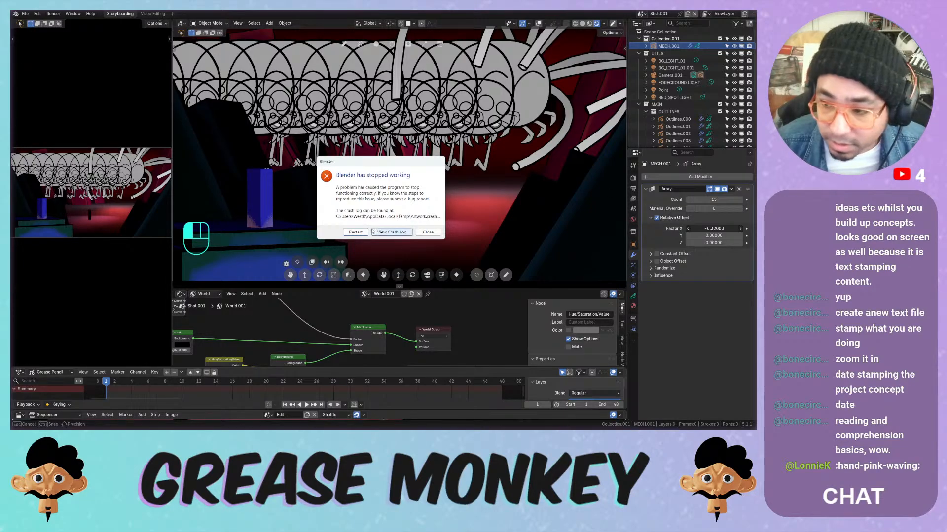
# Restart Blender after the crash, show the main viewport through the camera in Rendered shading, and save the file
pyautogui.click(356, 232)
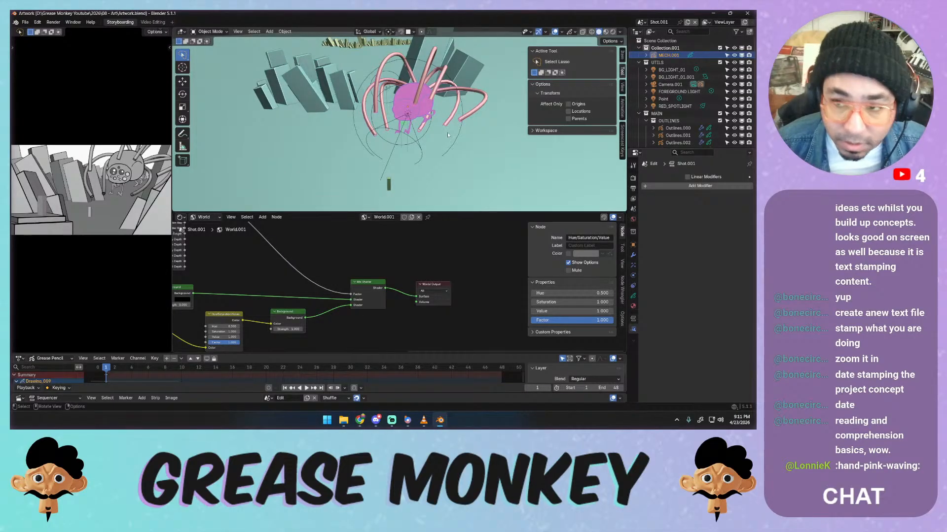
pyautogui.press('KP_0')
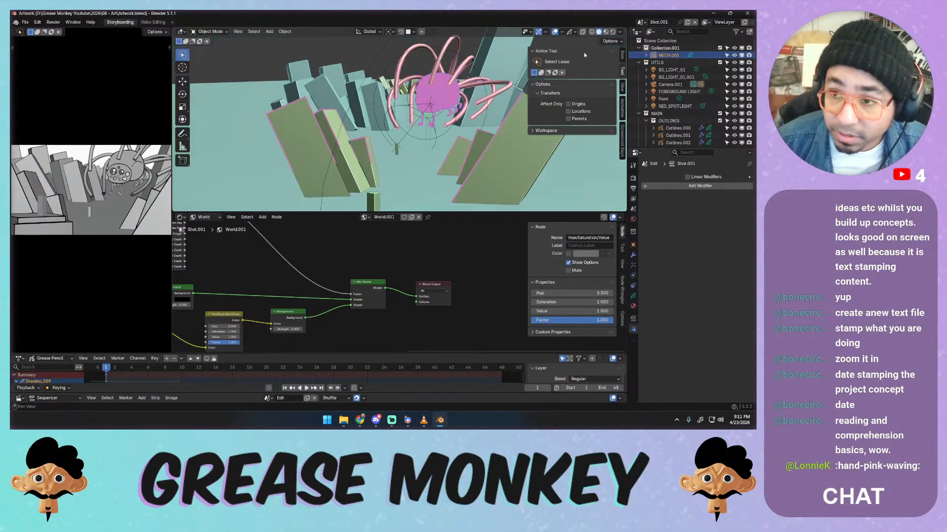
pyautogui.click(612, 32)
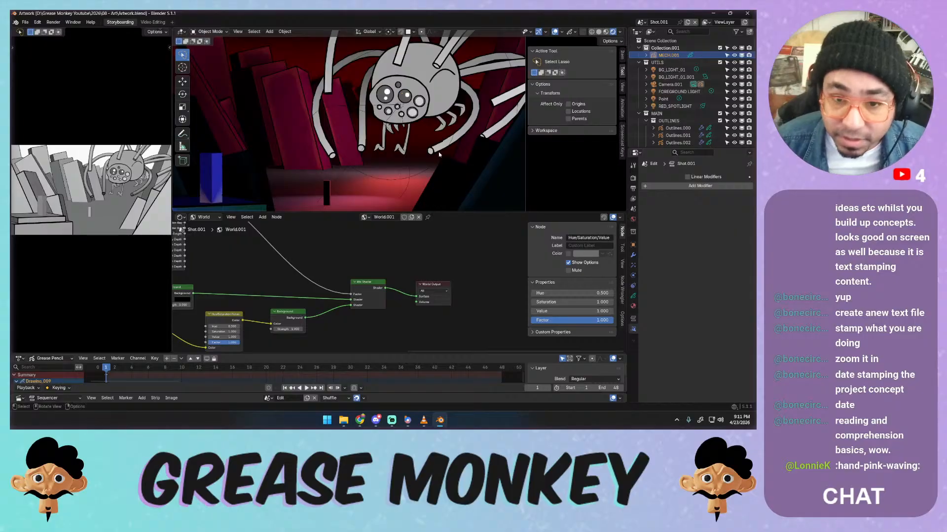
pyautogui.hotkey('ctrl', 's')
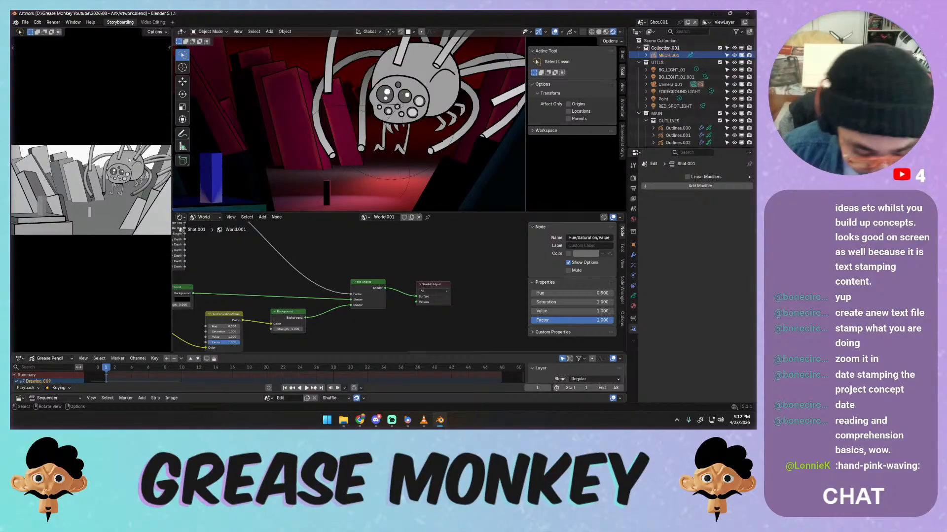
# Display the small camera preview viewport in Rendered shading
pyautogui.moveTo(128, 159); pyautogui.dragTo(144, 146, button='middle')
pyautogui.press('KP_0')
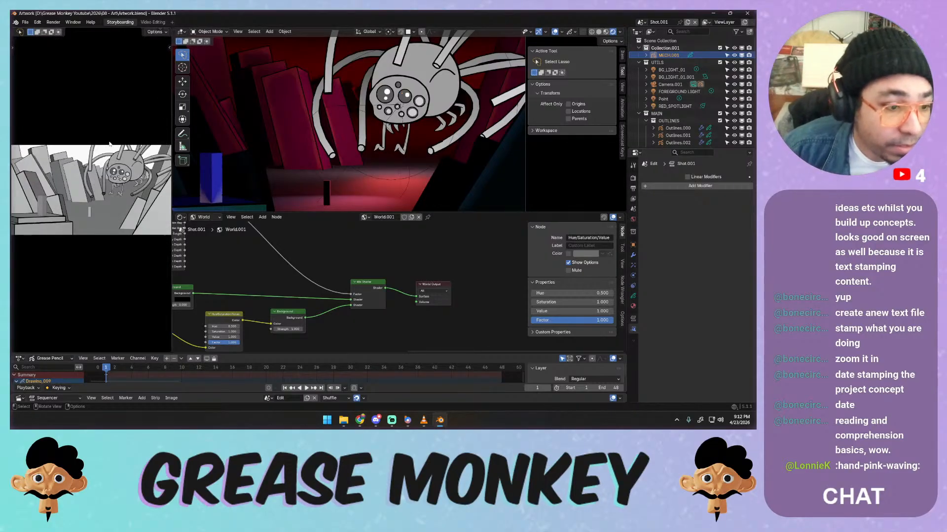
pyautogui.press('z')
pyautogui.click(113, 109)
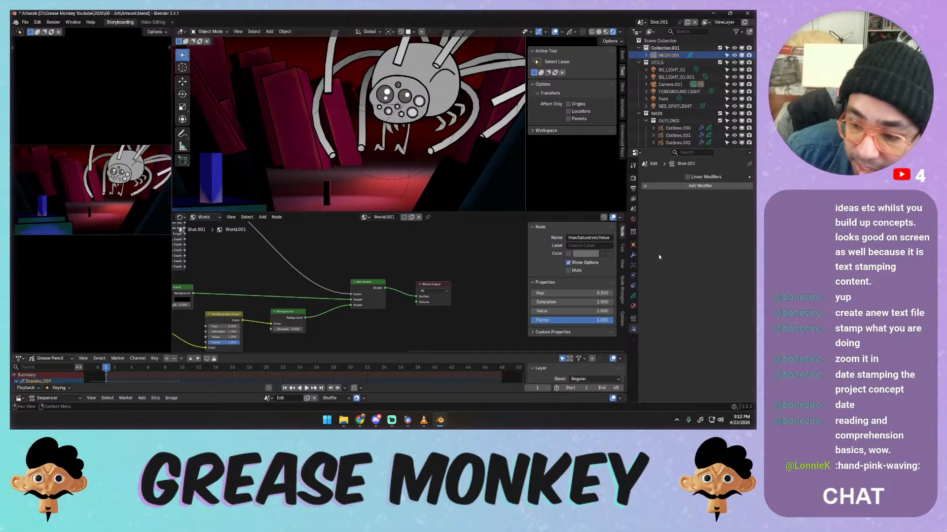
# Toggle the visibility of MECH.001's LINE layer off and on, and check the extra layer operations
pyautogui.click(633, 296)
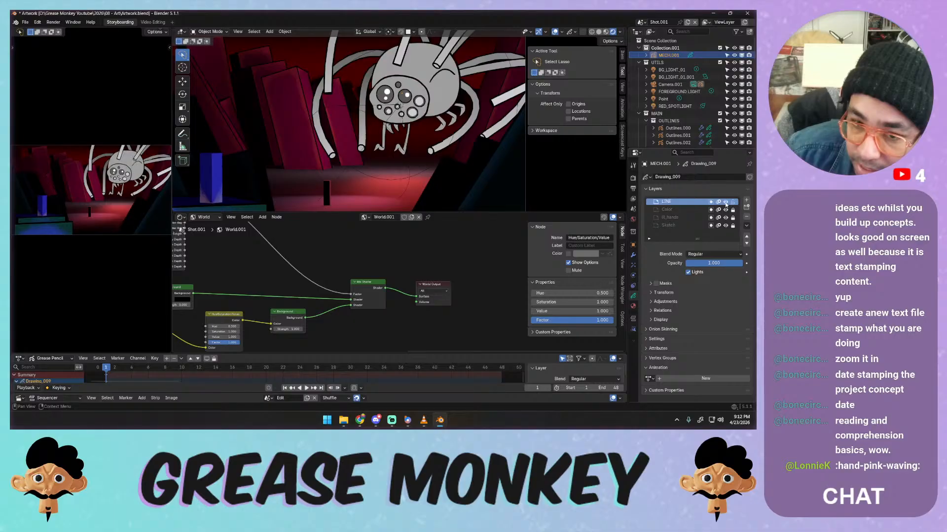
pyautogui.click(725, 202)
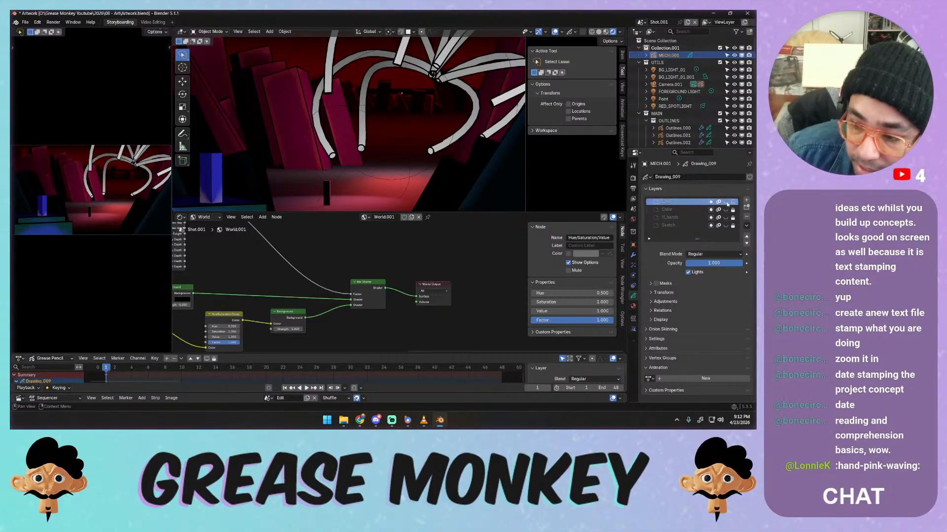
pyautogui.click(726, 202)
pyautogui.click(747, 226)
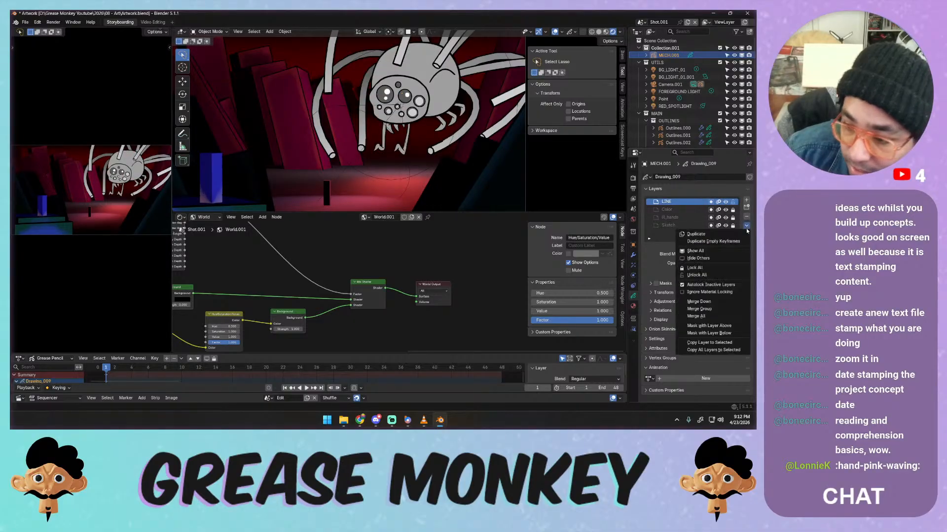
pyautogui.click(747, 224)
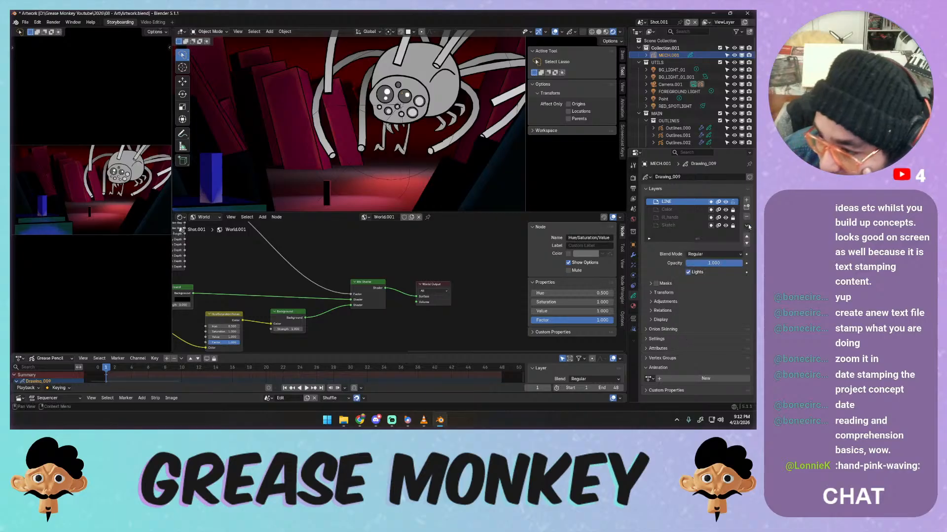
# Examine the LINE layer's blend modes, transform, adjustments, relations and display settings, plus the drawing's stroke depth, vertex groups and attributes
pyautogui.click(699, 254)
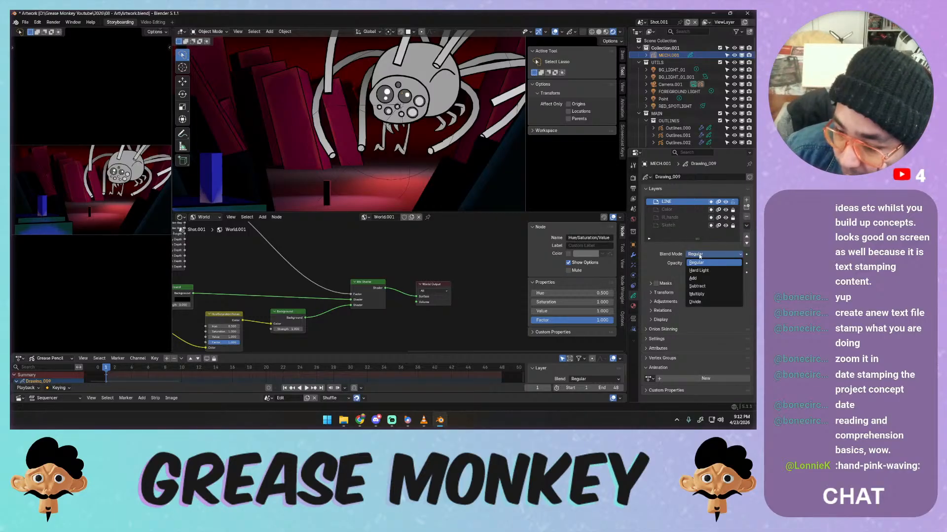
pyautogui.click(697, 263)
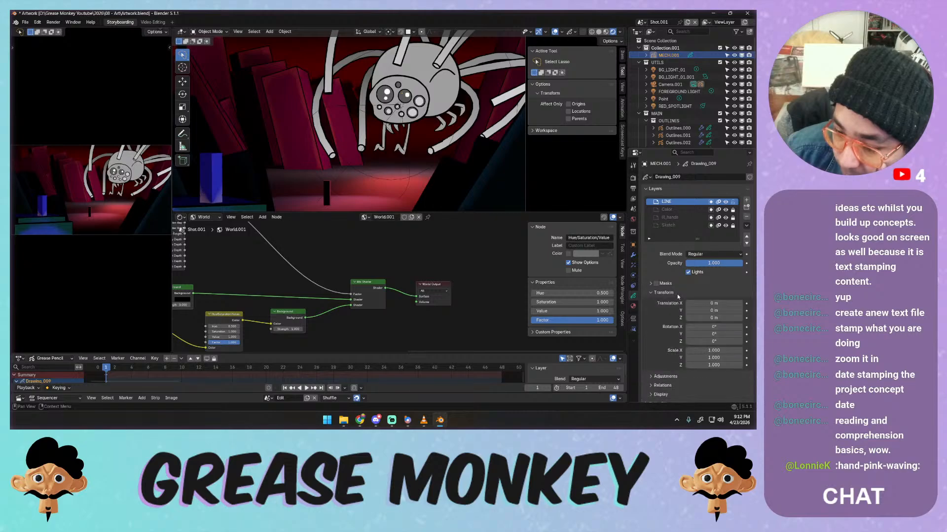
pyautogui.click(677, 301)
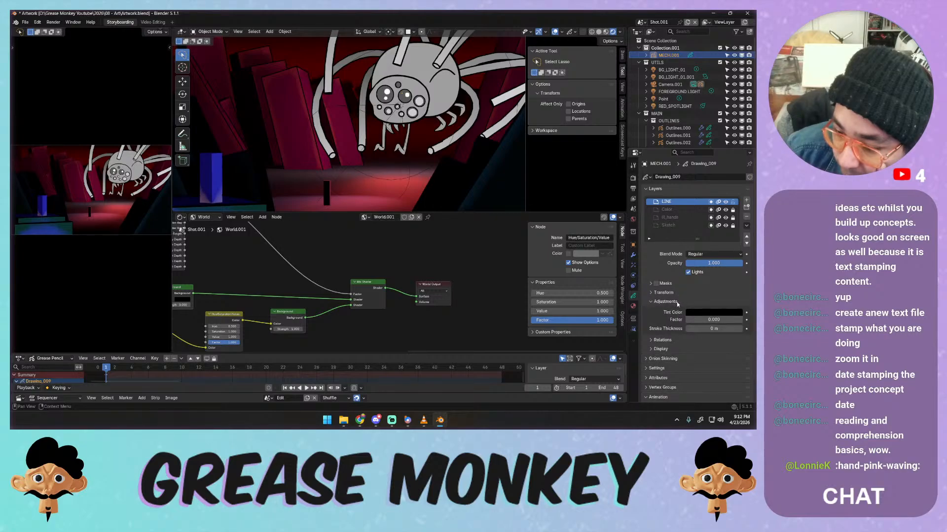
pyautogui.click(677, 301)
pyautogui.click(673, 311)
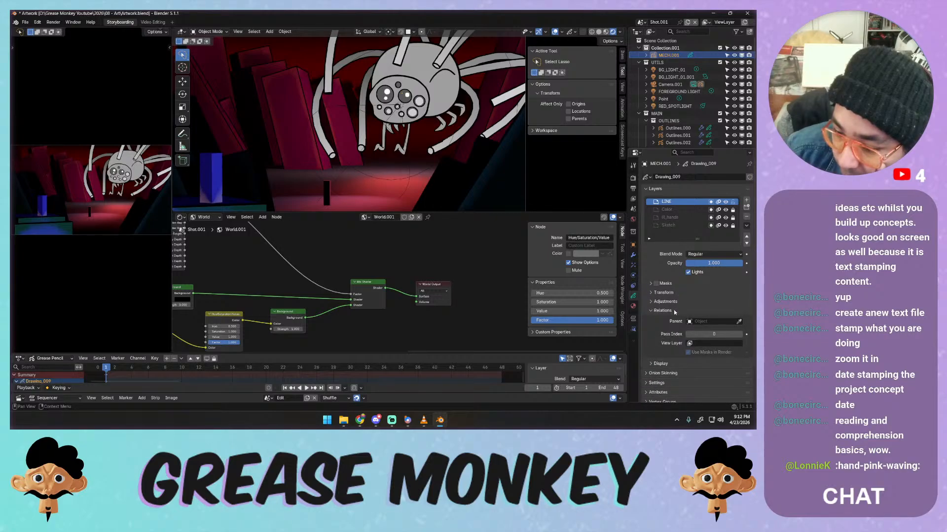
pyautogui.click(673, 311)
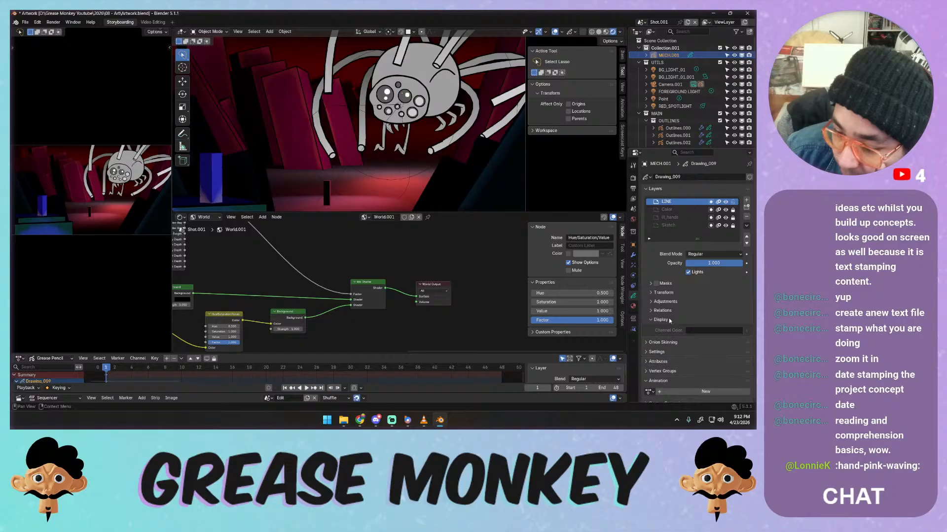
pyautogui.click(671, 338)
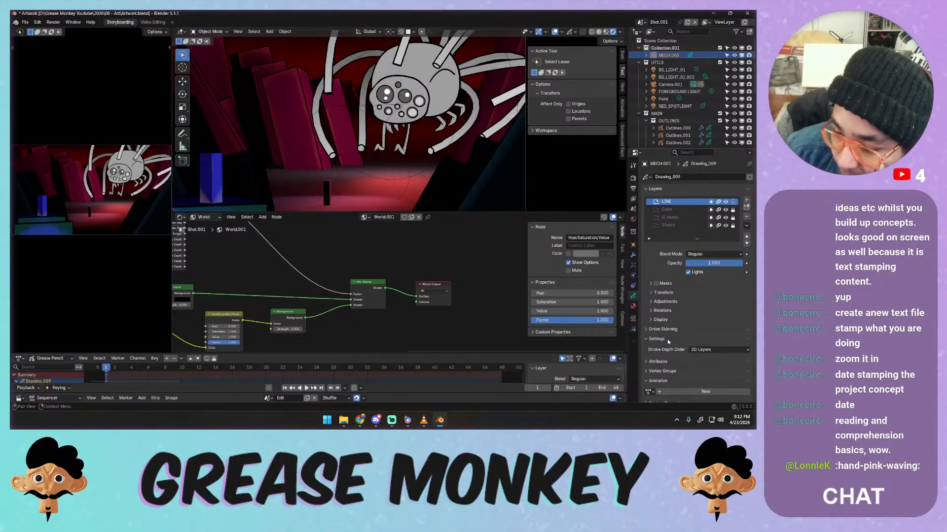
pyautogui.click(668, 341)
pyautogui.click(664, 359)
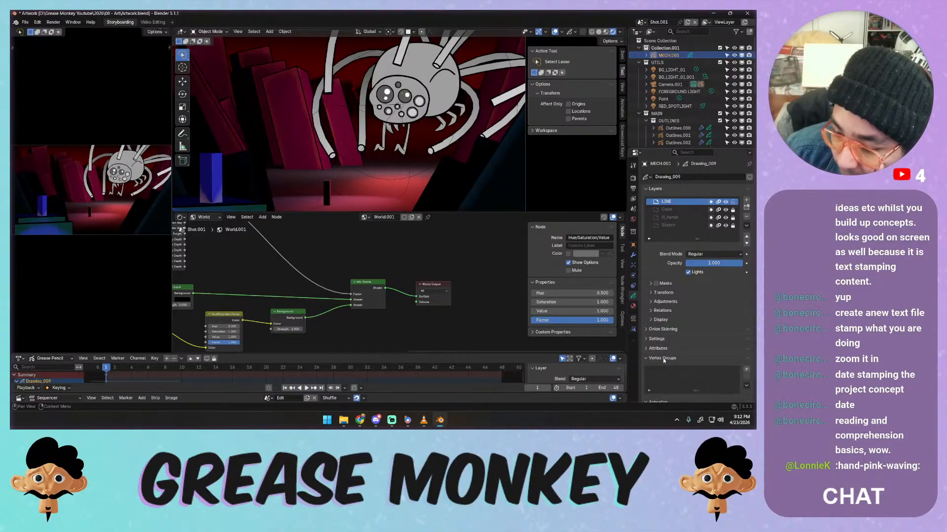
pyautogui.click(665, 358)
pyautogui.click(665, 350)
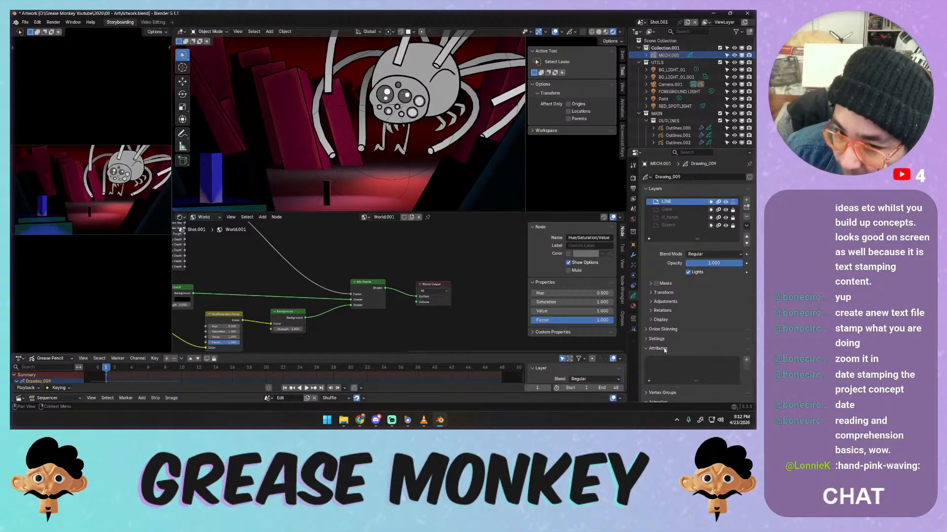
pyautogui.click(665, 349)
# Try a Brightness/Contrast strip modifier on Shot.001 and remove it
pyautogui.click(633, 329)
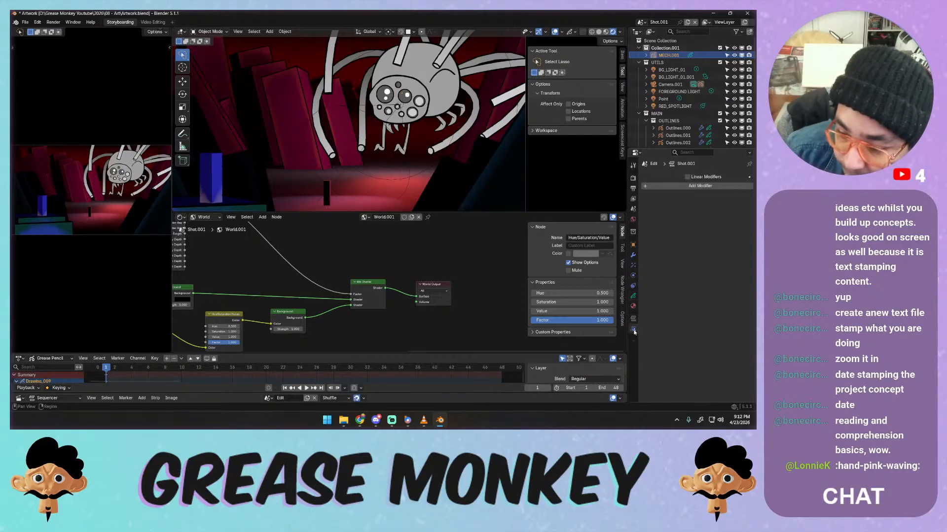
pyautogui.click(692, 185)
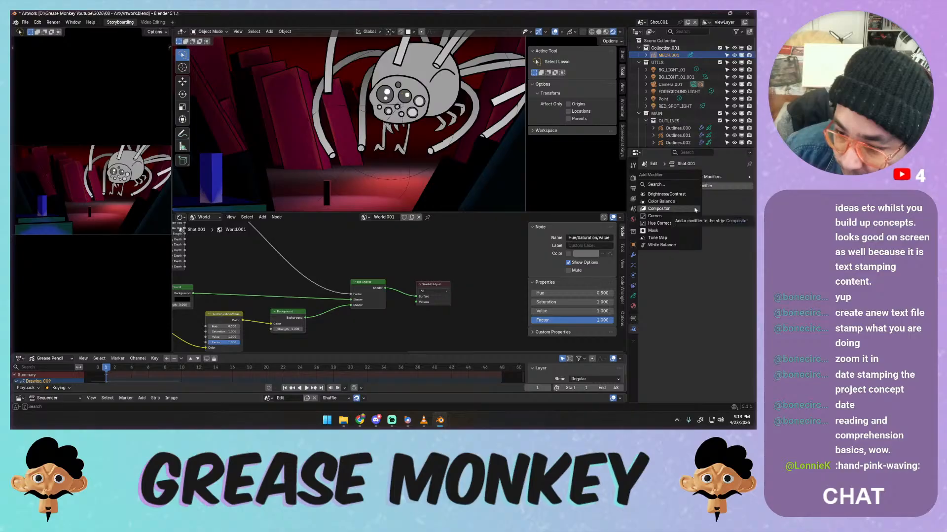
pyautogui.click(666, 195)
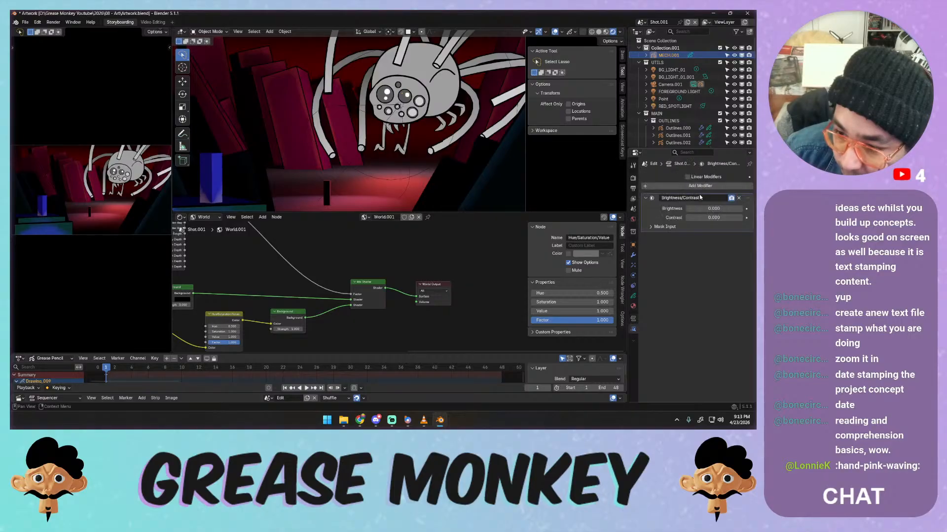
pyautogui.moveTo(713, 209); pyautogui.dragTo(712, 209)
pyautogui.click(738, 197)
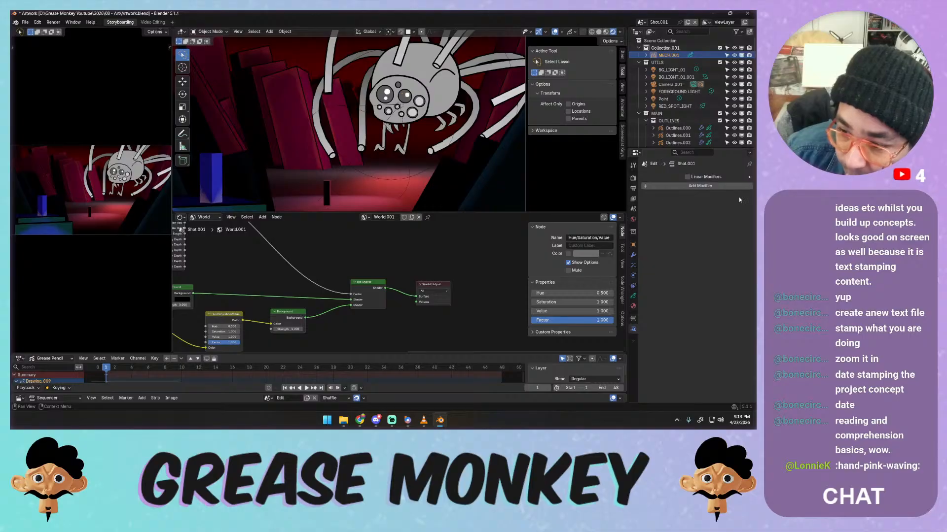
# Try Linear Modifiers on the Shot.001 strip with a lowered-brightness Brightness/Contrast modifier, and revert both
pyautogui.click(688, 177)
pyautogui.click(688, 177)
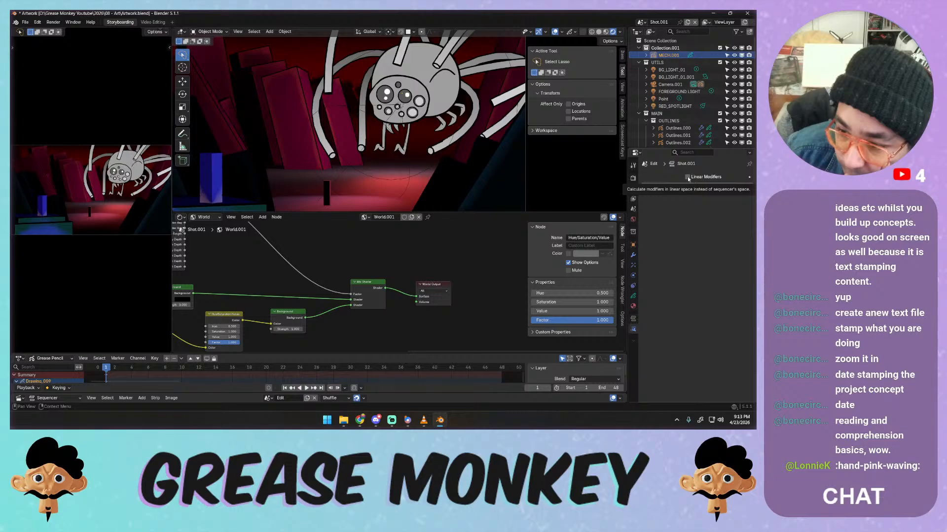
pyautogui.click(688, 177)
pyautogui.click(700, 186)
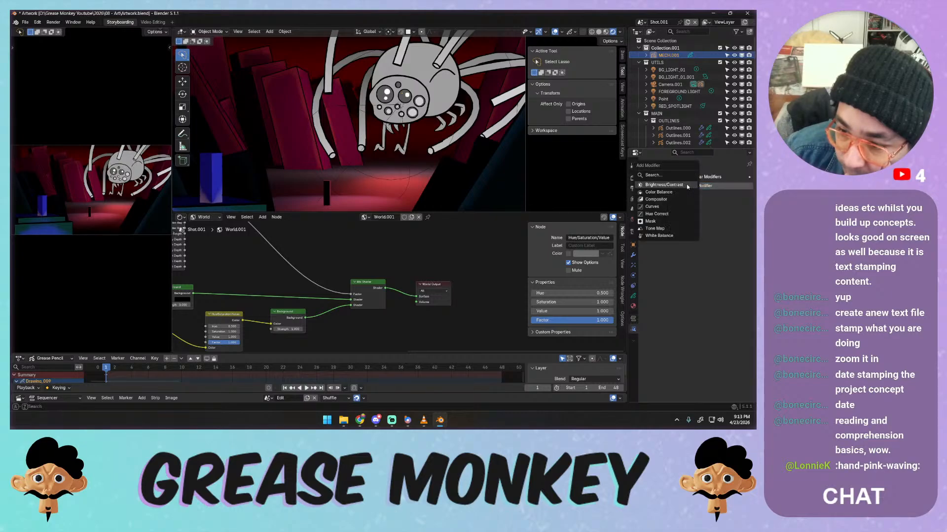
pyautogui.click(703, 193)
pyautogui.moveTo(714, 208); pyautogui.dragTo(695, 208)
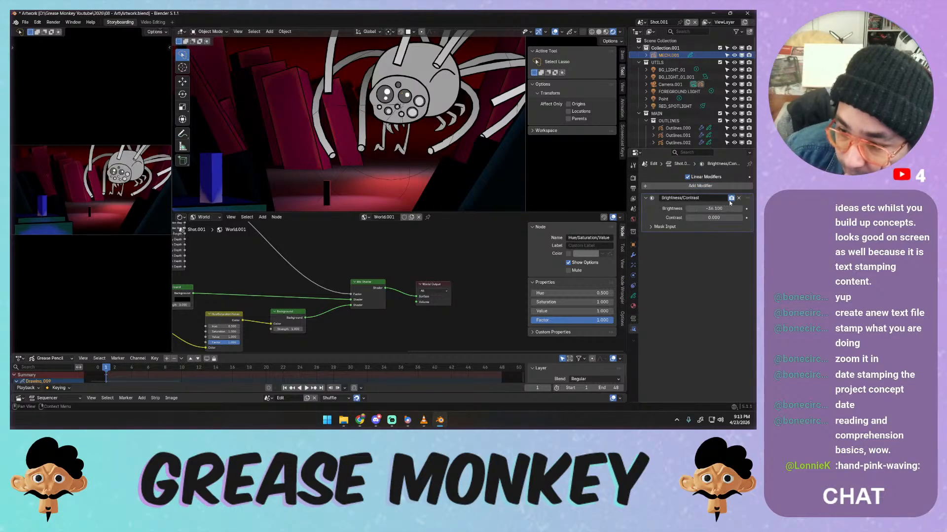
pyautogui.click(738, 197)
pyautogui.click(688, 177)
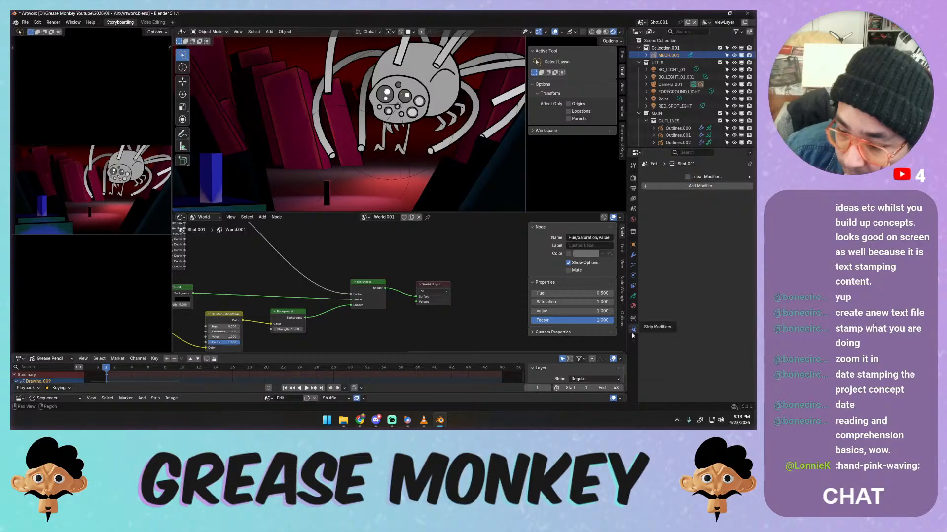
# Browse the Deform, Generate, Normals and other modifier categories available for the MECH.001 object
pyautogui.click(634, 255)
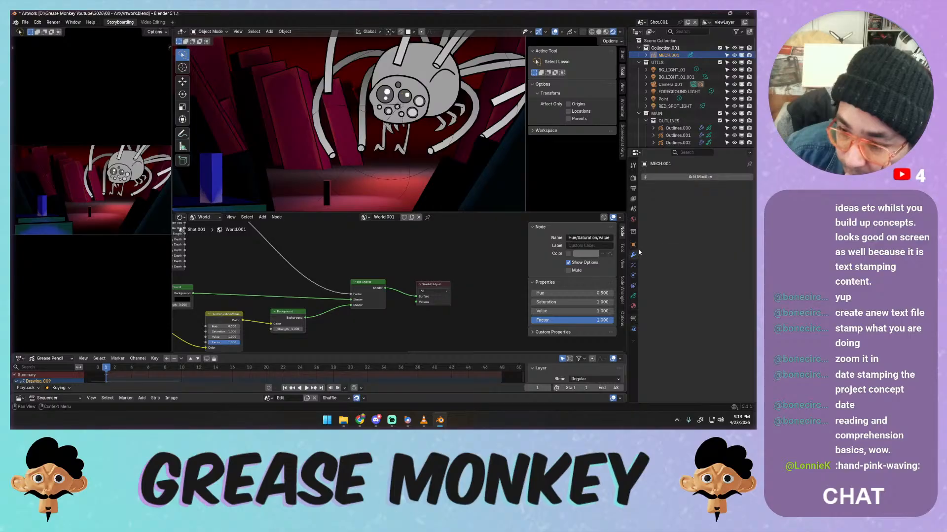
pyautogui.click(700, 176)
pyautogui.moveTo(669, 186)
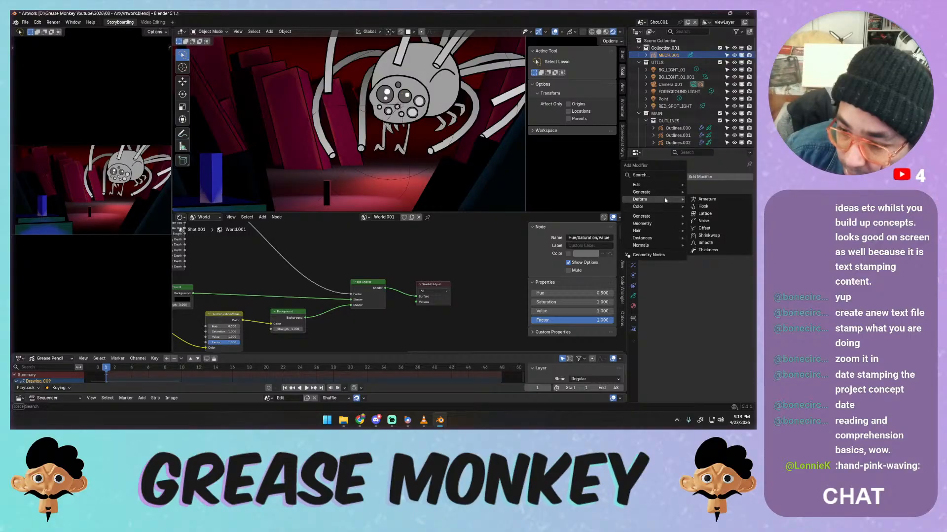
pyautogui.moveTo(662, 217)
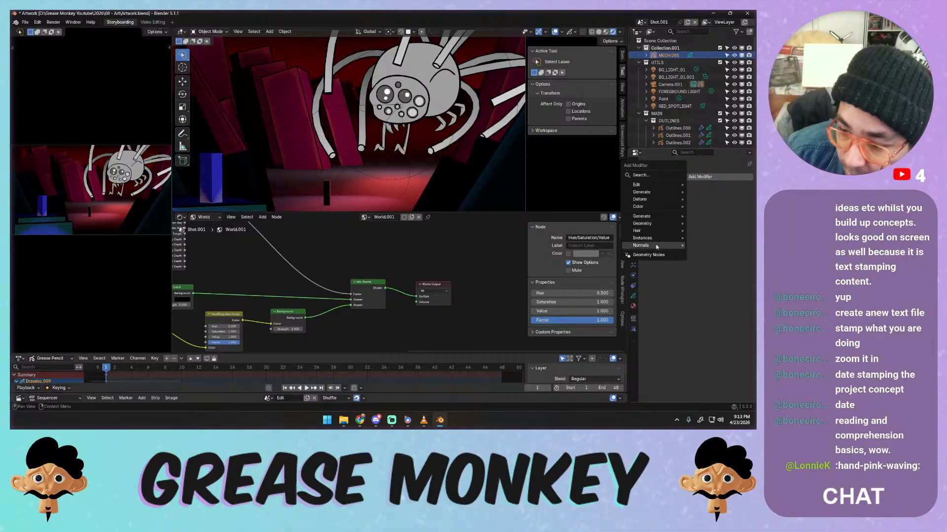
# Check the World.001 animation and viewport display settings, and darken the world's viewport display color to black
pyautogui.click(633, 219)
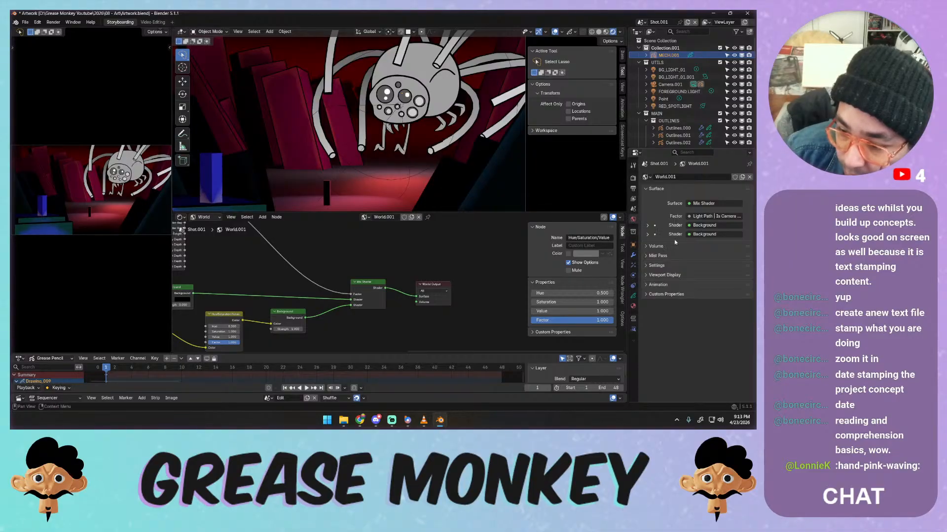
pyautogui.click(661, 285)
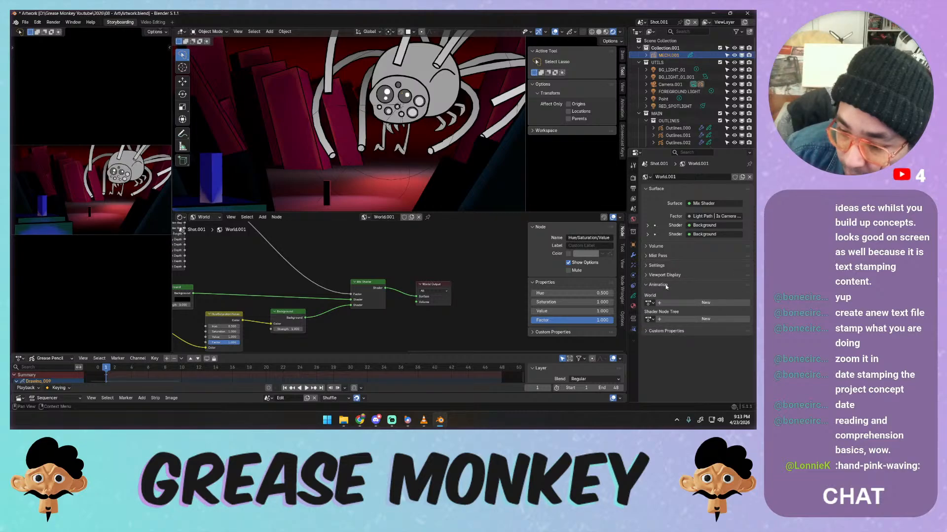
pyautogui.click(665, 285)
pyautogui.click(668, 275)
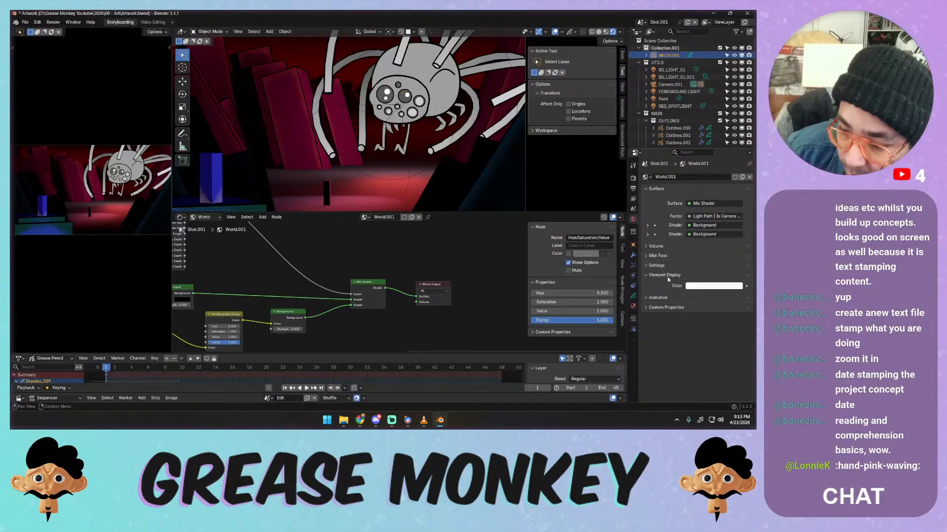
pyautogui.click(713, 286)
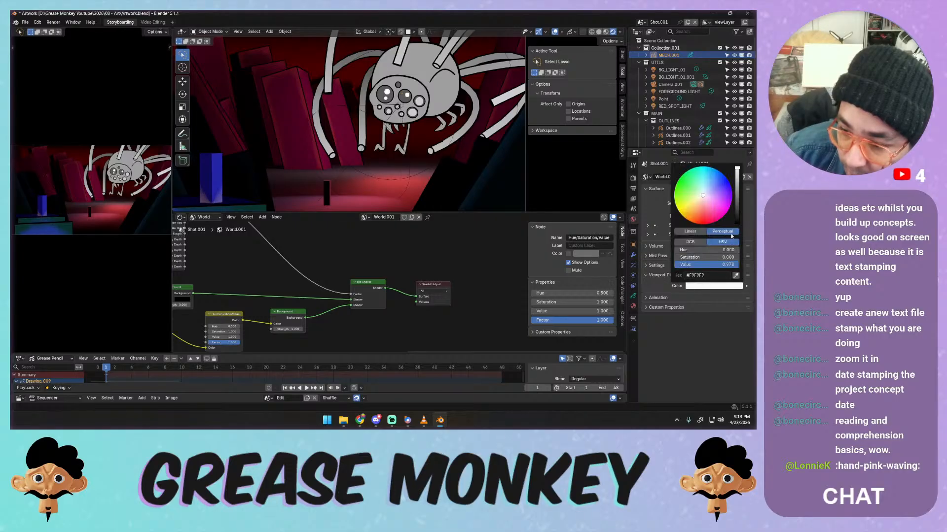
pyautogui.moveTo(737, 169); pyautogui.dragTo(737, 228)
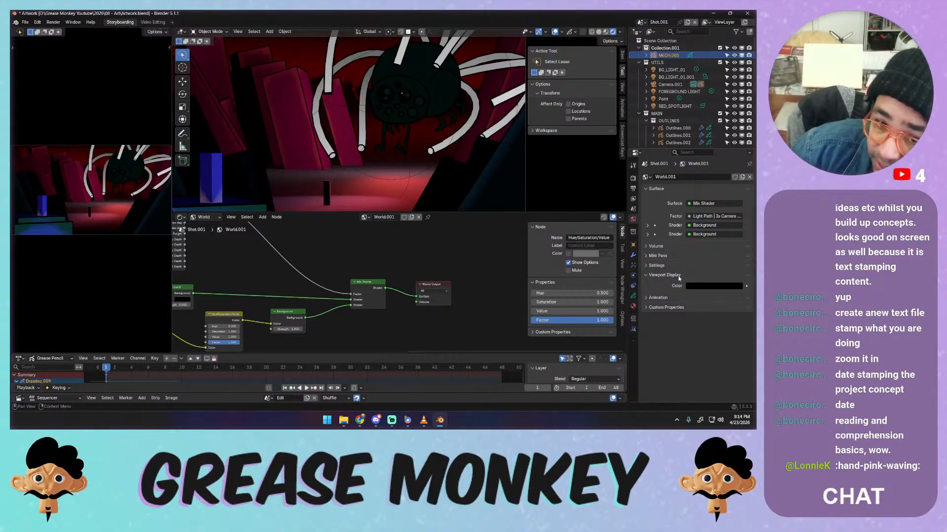
pyautogui.click(705, 287)
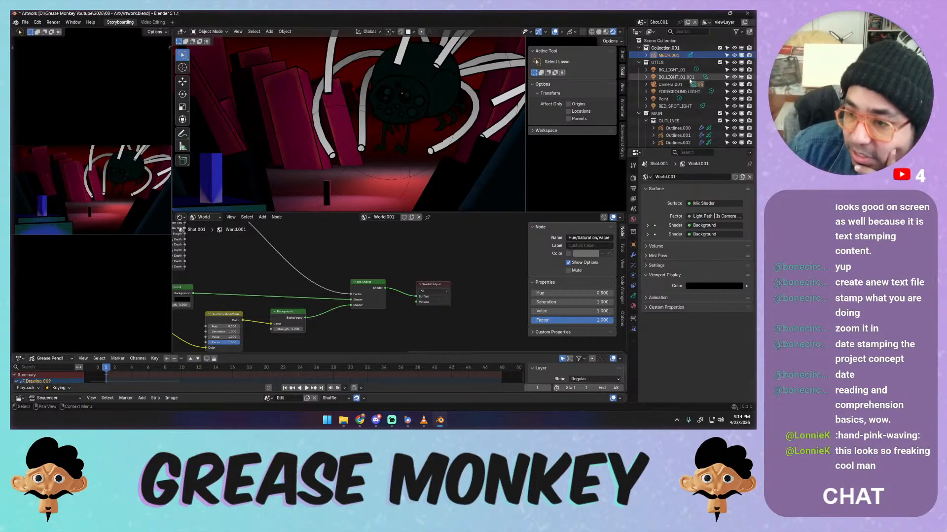
# Hide the background, foreground, point and red spot lights in the viewports and restore them to compare their effect on the creature
pyautogui.moveTo(741, 69); pyautogui.dragTo(742, 106)
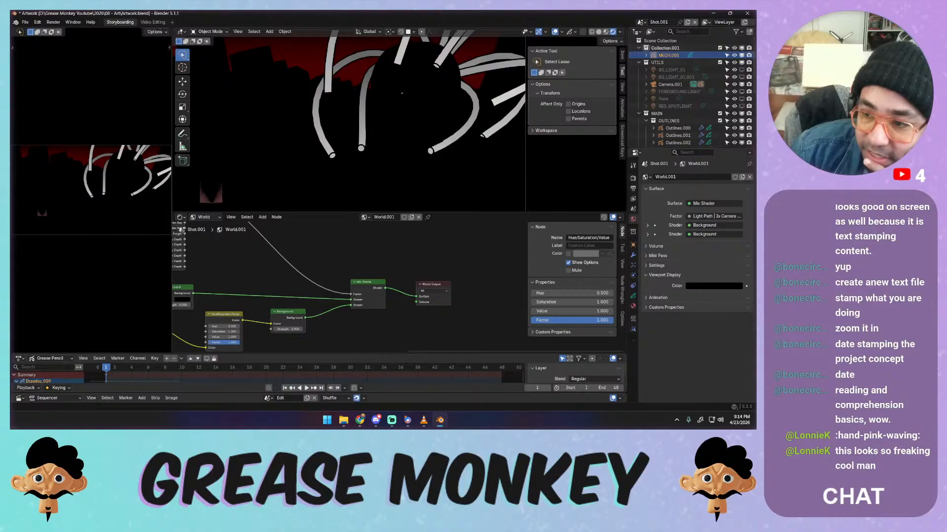
pyautogui.moveTo(741, 92); pyautogui.dragTo(742, 105)
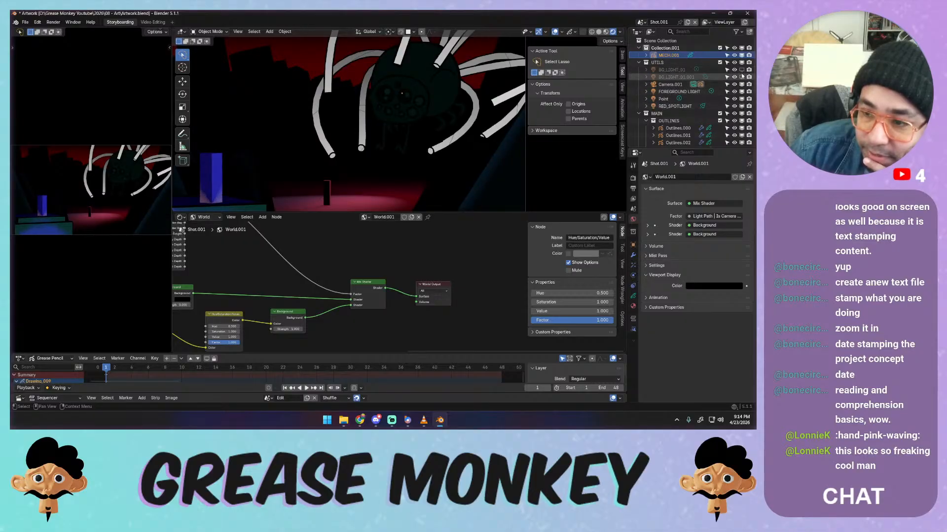
pyautogui.moveTo(741, 70); pyautogui.dragTo(741, 77)
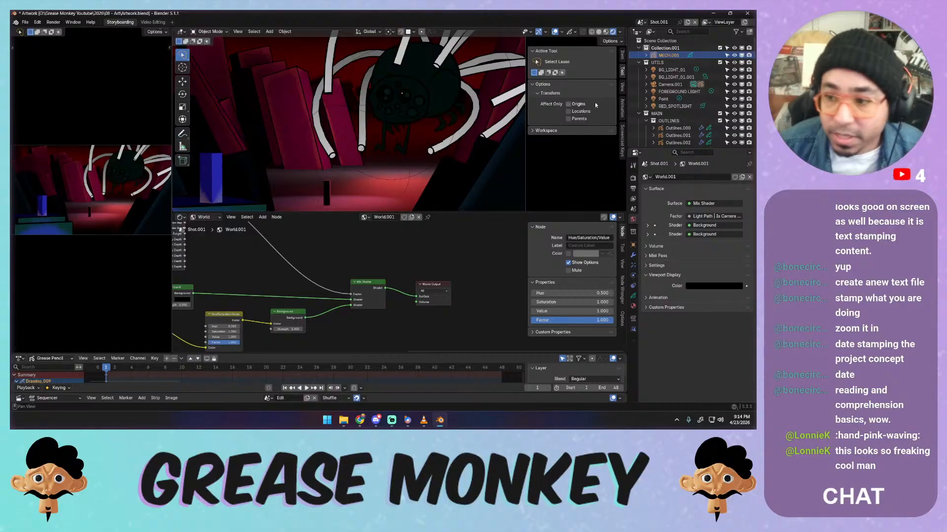
# Select RED_SPOTLIGHT, frame it, and enlarge the 3D viewport over the world node editor's area
pyautogui.click(653, 107)
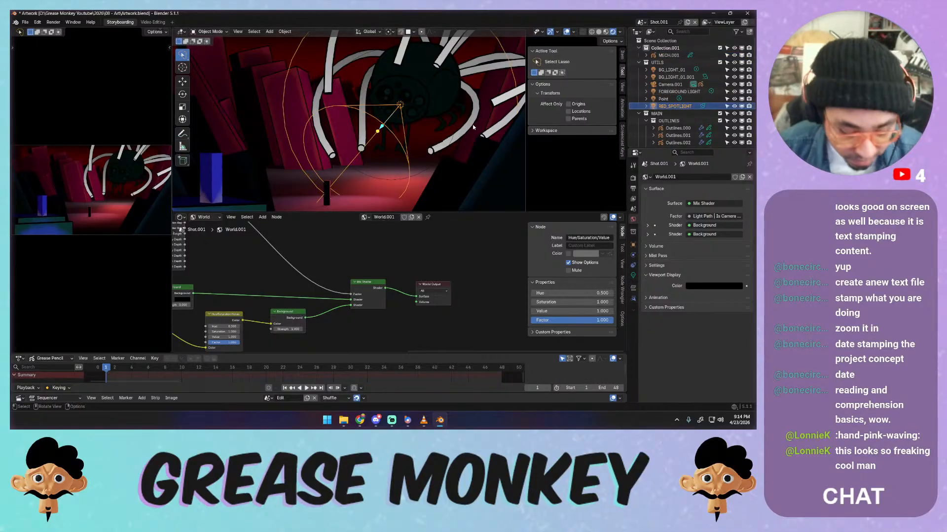
pyautogui.press('KP_Decimal')
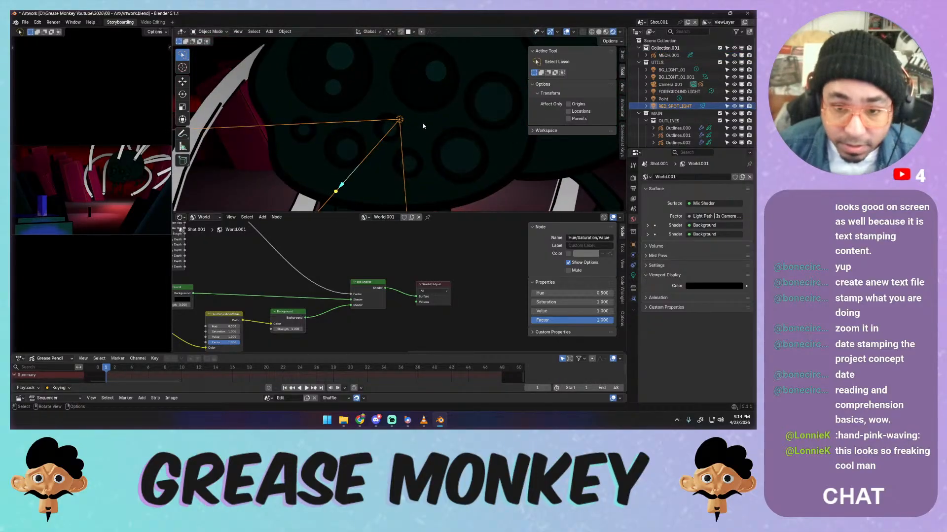
pyautogui.moveTo(428, 117); pyautogui.dragTo(438, 133, button='middle')
pyautogui.scroll(-3, 403, 192)
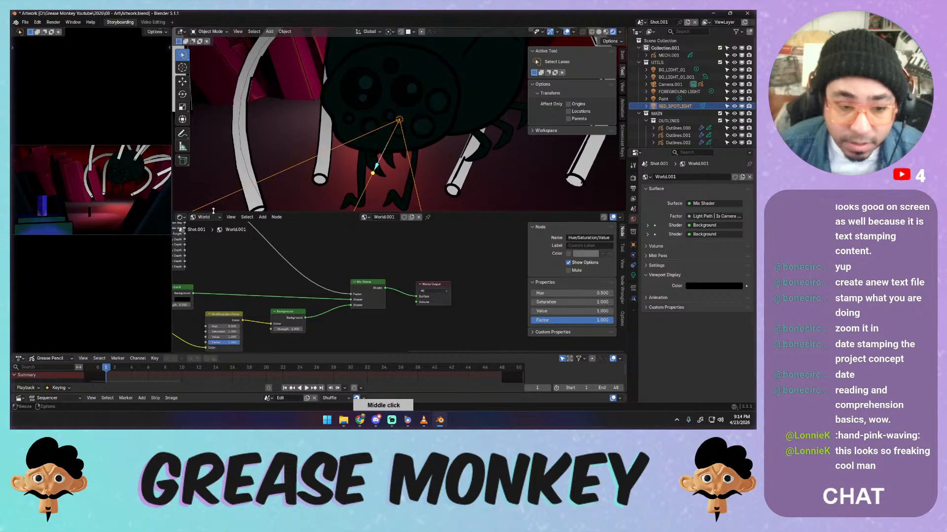
pyautogui.moveTo(174, 213); pyautogui.dragTo(209, 226)
pyautogui.scroll(-3, 351, 237)
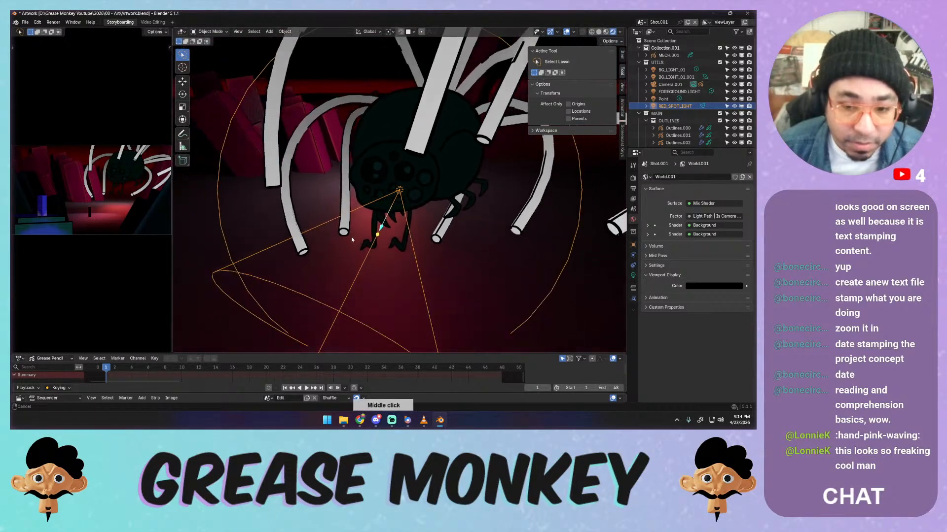
# Try a trackball rotation of RED_SPOTLIGHT to aim it up at the creature's head
pyautogui.press('r')
pyautogui.press('r')
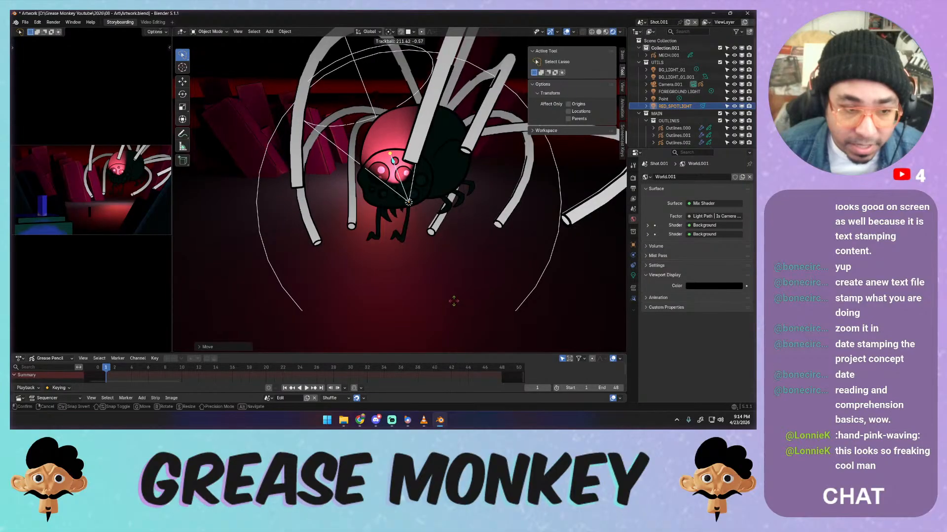
pyautogui.click(446, 212)
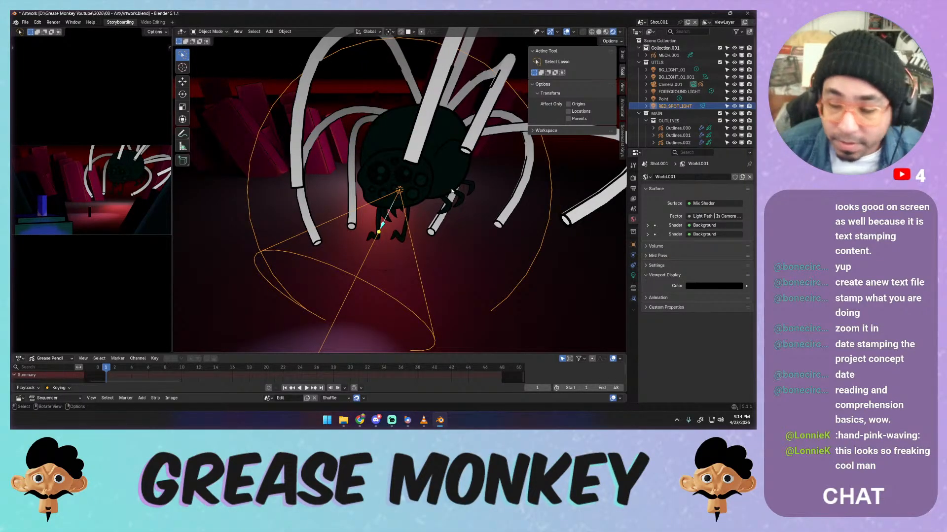
# Move the Point light over to the creature and shift it along global Y to the front of the body
pyautogui.click(663, 99)
pyautogui.press('g')
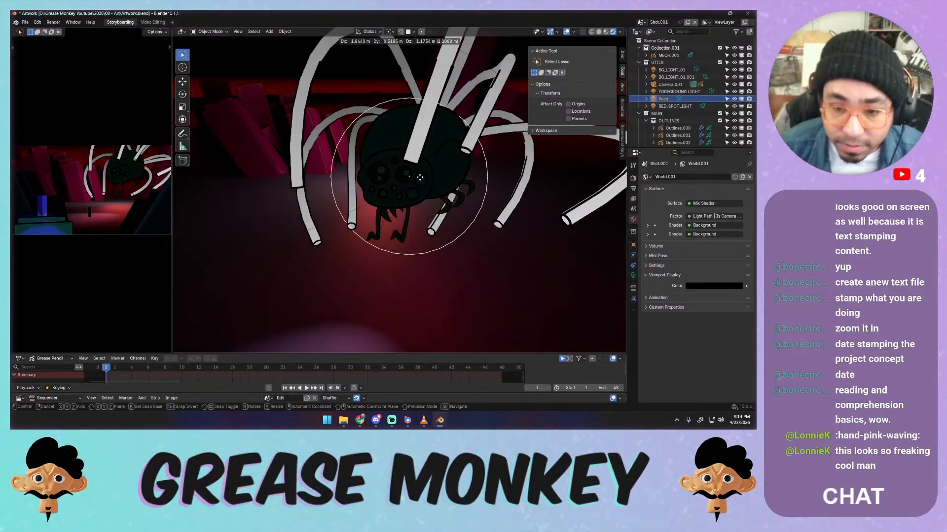
pyautogui.click(415, 182)
pyautogui.press('g')
pyautogui.press('y')
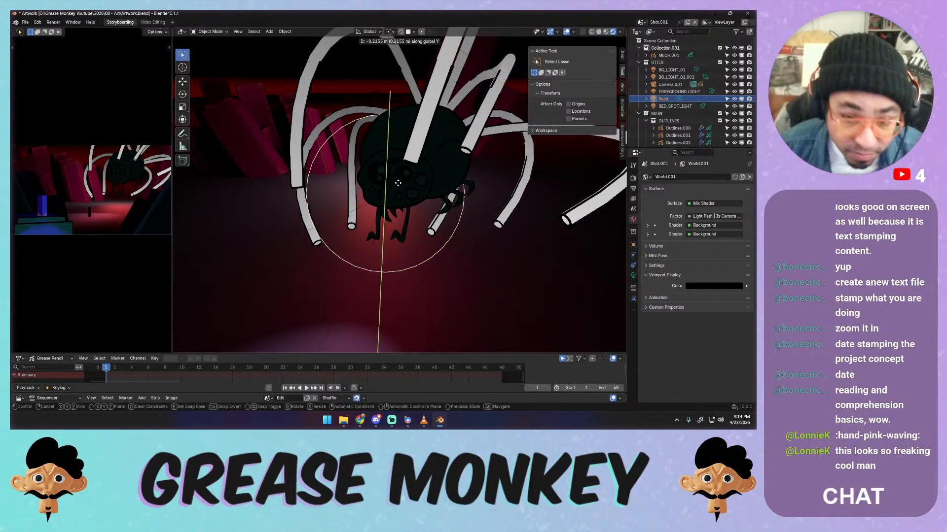
pyautogui.click(403, 213)
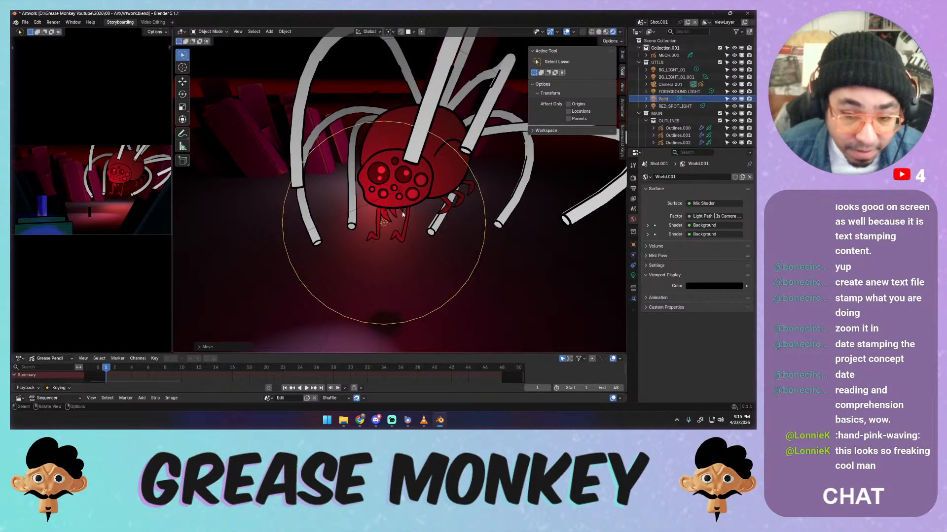
# Reposition the Point light freely to a spot low in front of the creature, just below its hanging limbs
pyautogui.press('g')
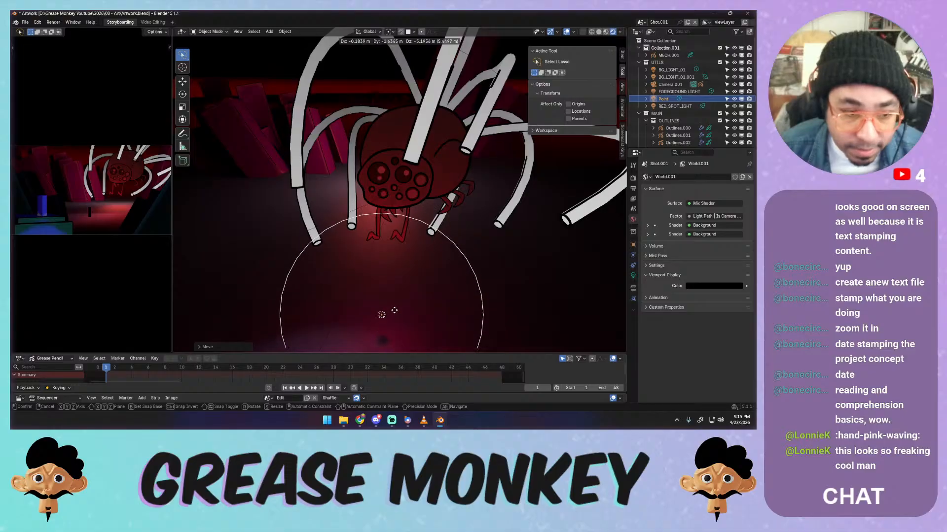
pyautogui.click(394, 299)
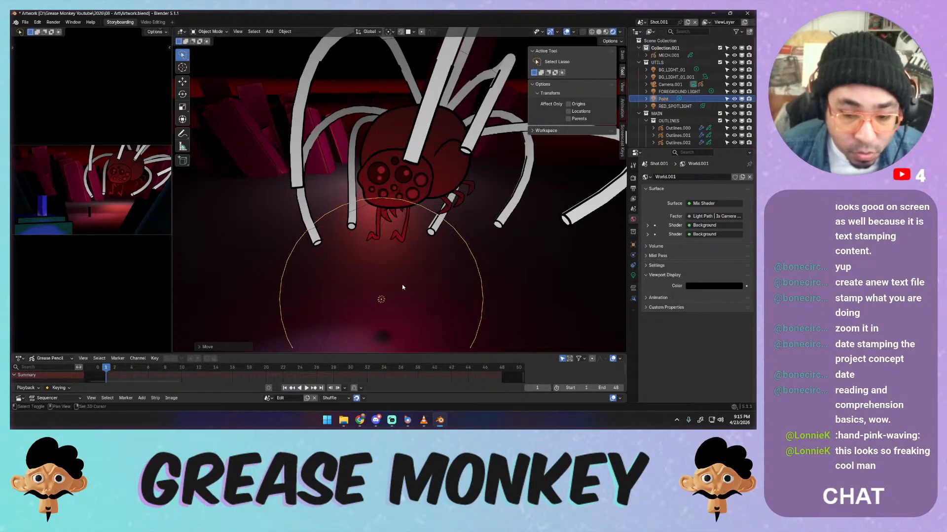
pyautogui.moveTo(394, 300); pyautogui.dragTo(389, 199, button='middle')
pyautogui.press('g')
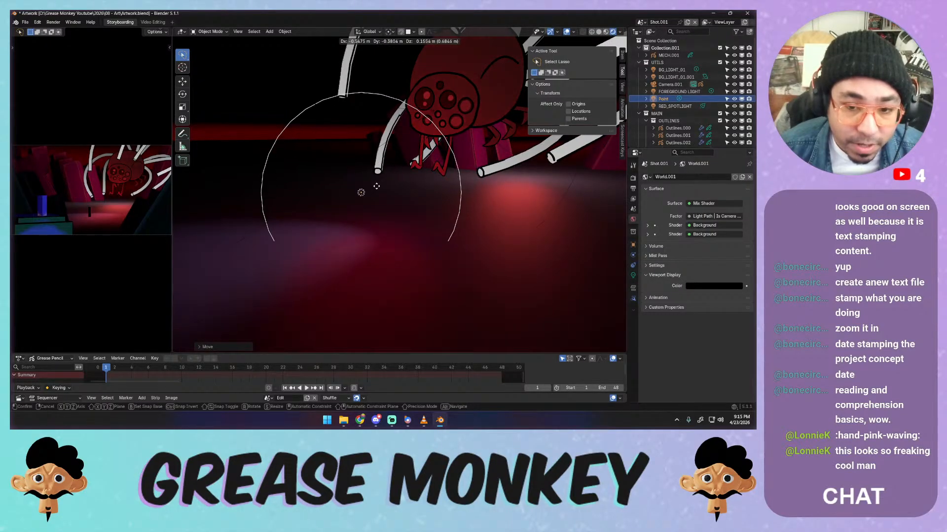
pyautogui.click(398, 172)
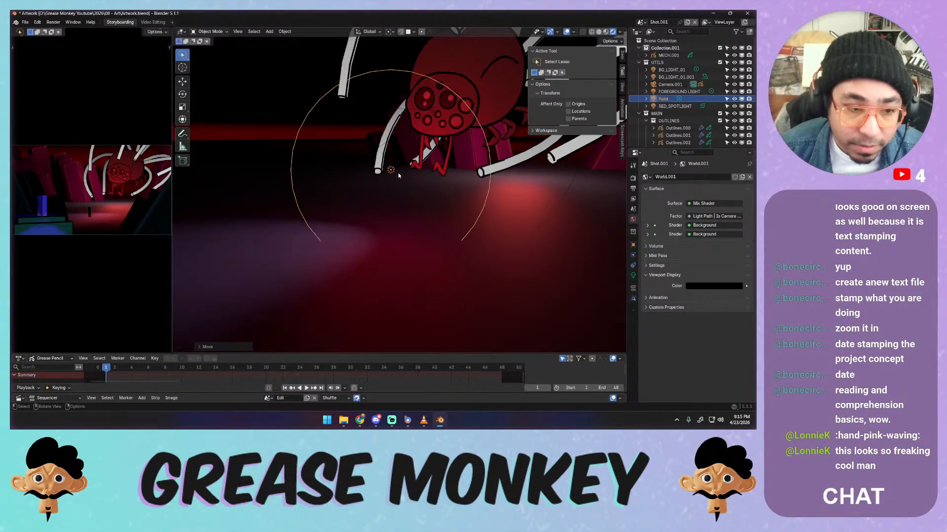
pyautogui.moveTo(398, 172); pyautogui.dragTo(433, 200, button='middle')
pyautogui.press('g')
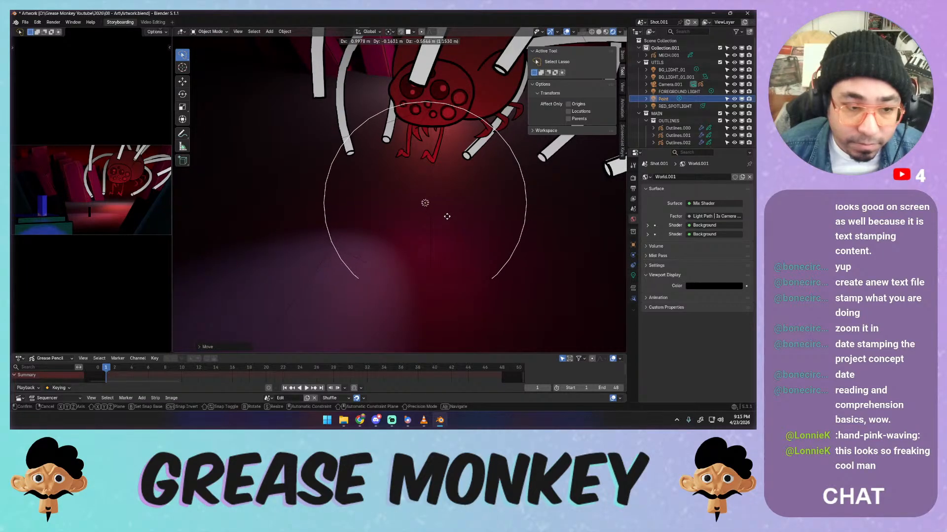
pyautogui.click(443, 216)
# Try magenta and pink hues down to #FF0096 on the Point light's color, and undo the change
pyautogui.click(633, 275)
pyautogui.click(698, 227)
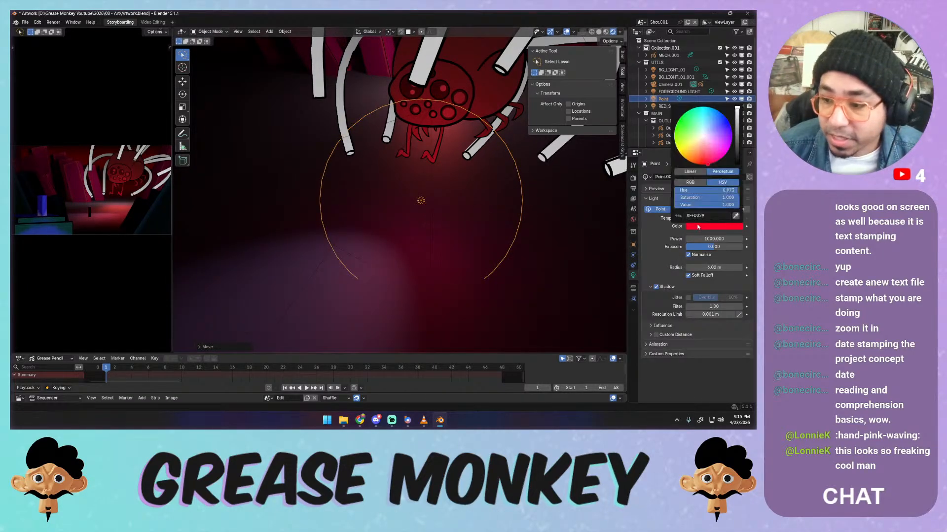
pyautogui.moveTo(698, 191); pyautogui.dragTo(697, 192)
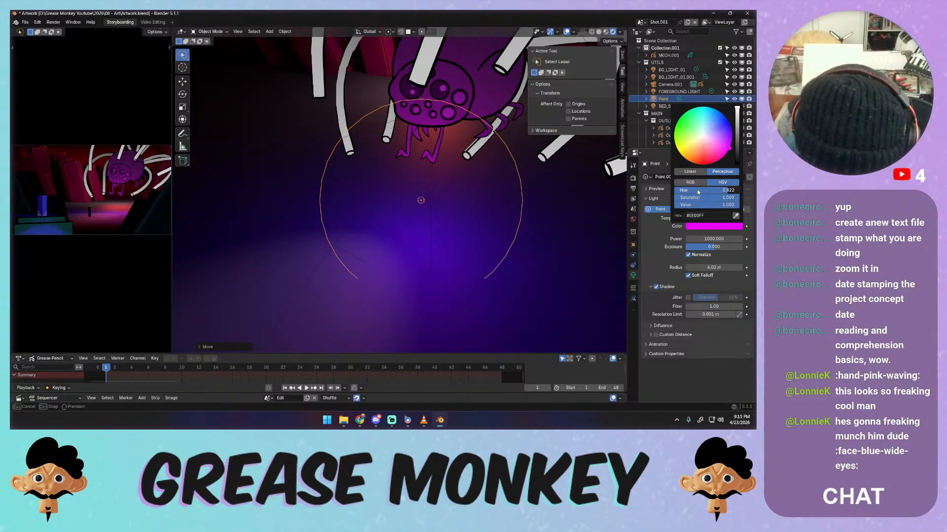
pyautogui.moveTo(697, 192); pyautogui.dragTo(683, 192)
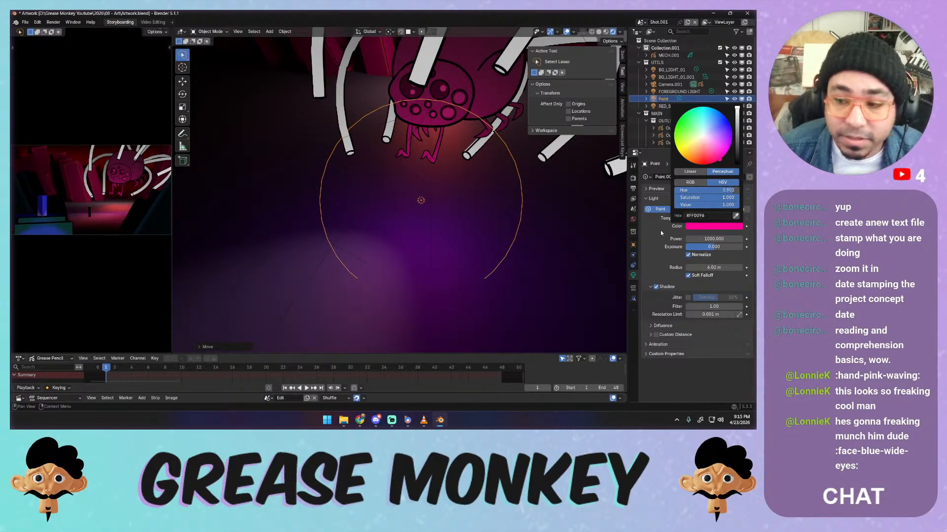
pyautogui.hotkey('ctrl', 'z')
# Save Artwork.blend and return to the camera view to check the creature's lighting within the shot
pyautogui.hotkey('ctrl', 's')
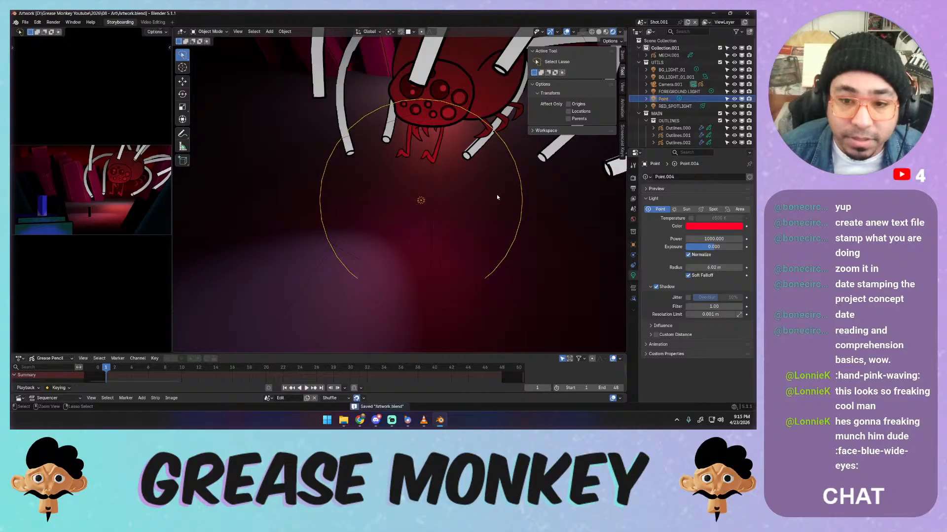
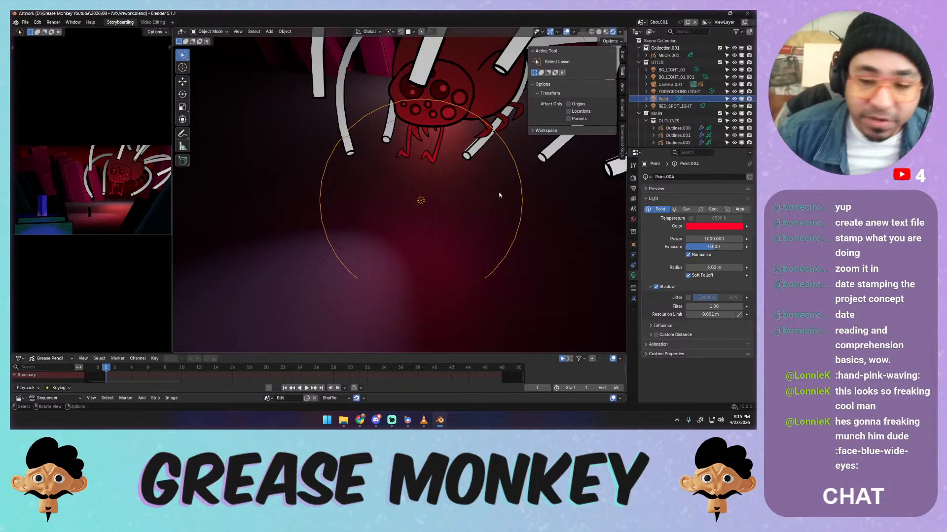
pyautogui.moveTo(448, 181); pyautogui.dragTo(467, 170, button='middle')
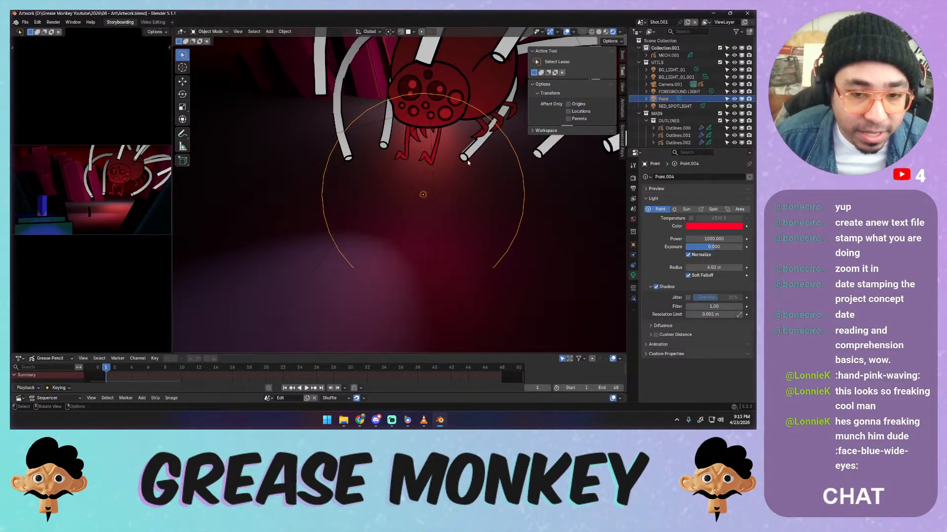
pyautogui.moveTo(421, 138); pyautogui.dragTo(427, 142, button='middle')
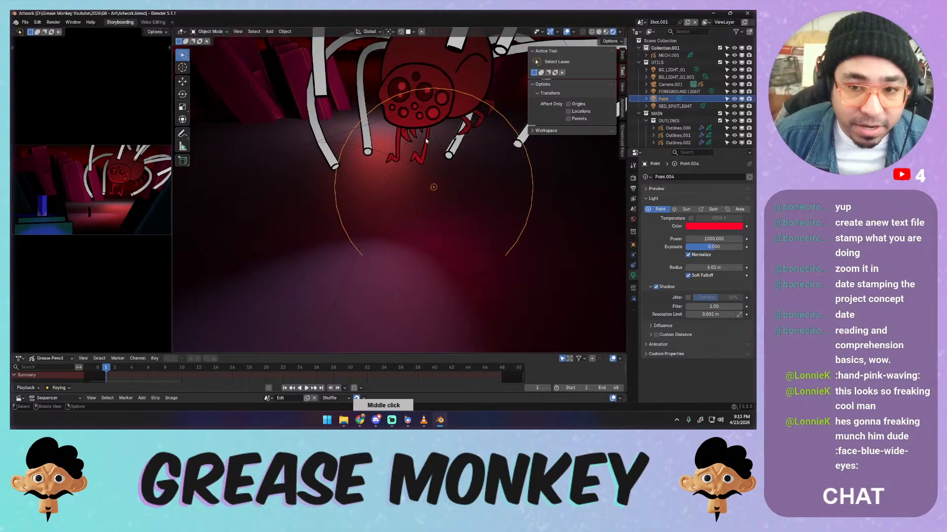
pyautogui.moveTo(436, 68); pyautogui.dragTo(347, 146, button='middle')
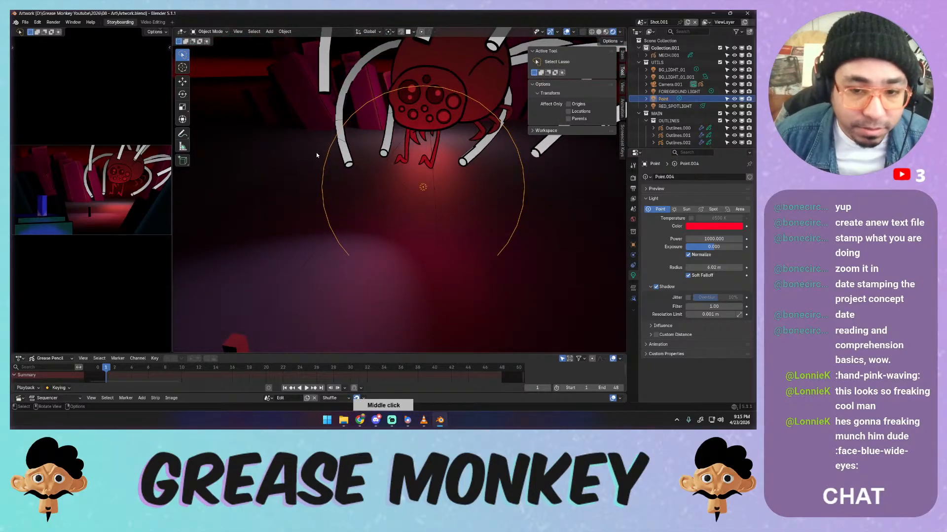
pyautogui.press('KP_0')
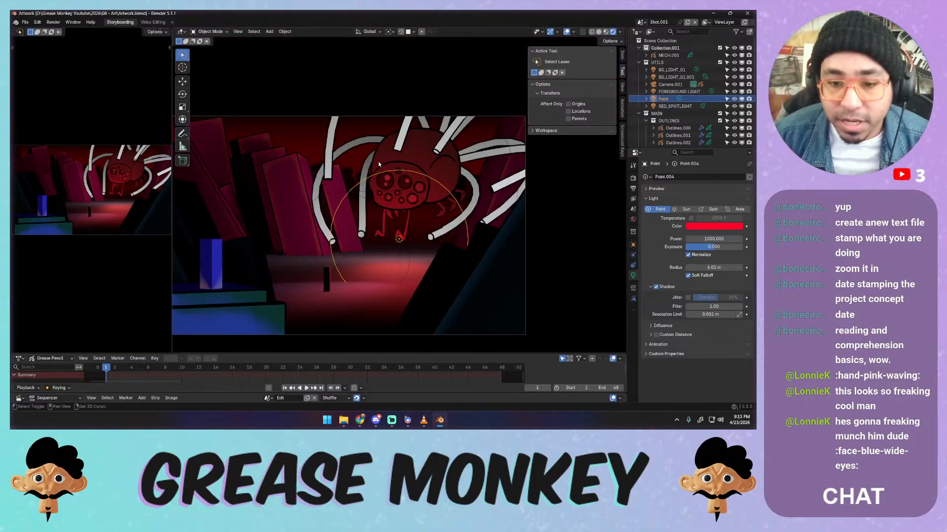
pyautogui.keyDown('shift'); pyautogui.moveTo(377, 161); pyautogui.dragTo(429, 134, button='middle'); pyautogui.keyUp('shift')
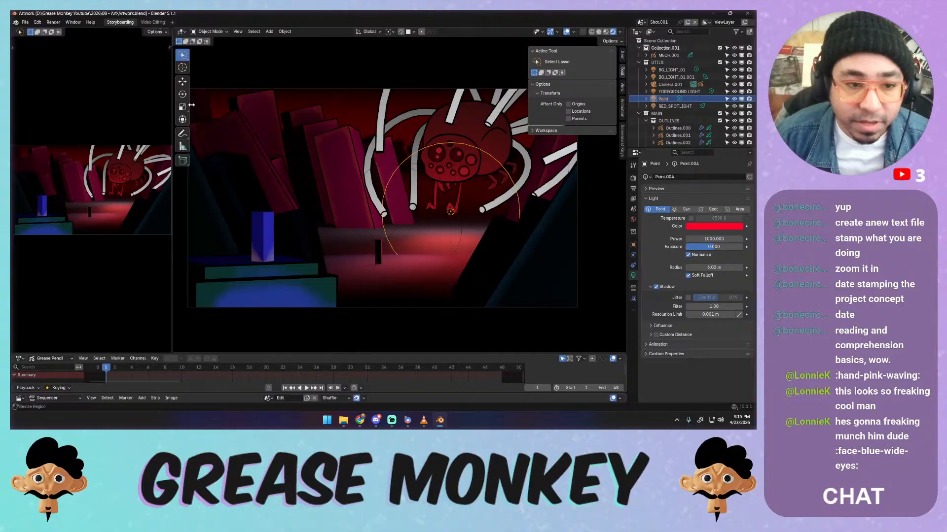
# Hide the 3D viewport's toolbar, sidebar and overlays for an unobstructed view of the camera frame
pyautogui.moveTo(192, 107); pyautogui.dragTo(176, 114)
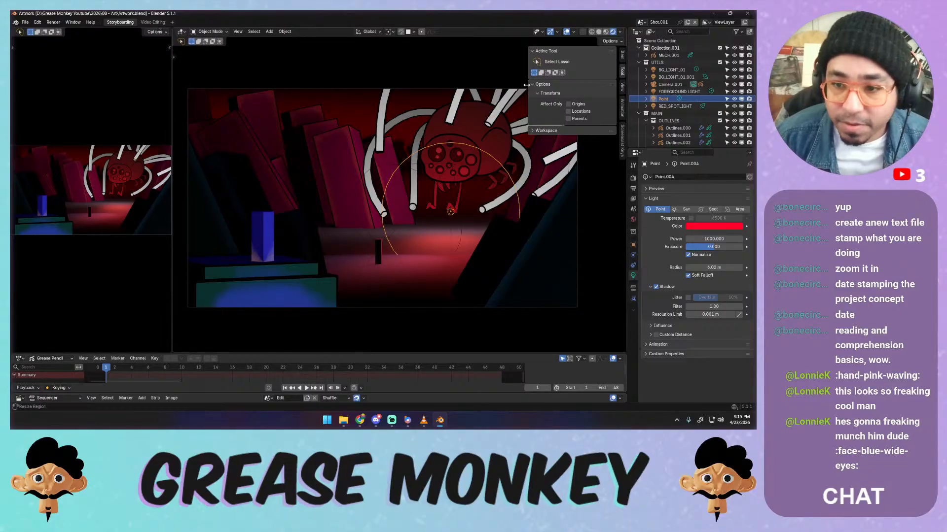
pyautogui.moveTo(524, 85); pyautogui.dragTo(567, 84)
pyautogui.keyDown('shift'); pyautogui.moveTo(518, 102); pyautogui.dragTo(526, 73, button='middle'); pyautogui.keyUp('shift')
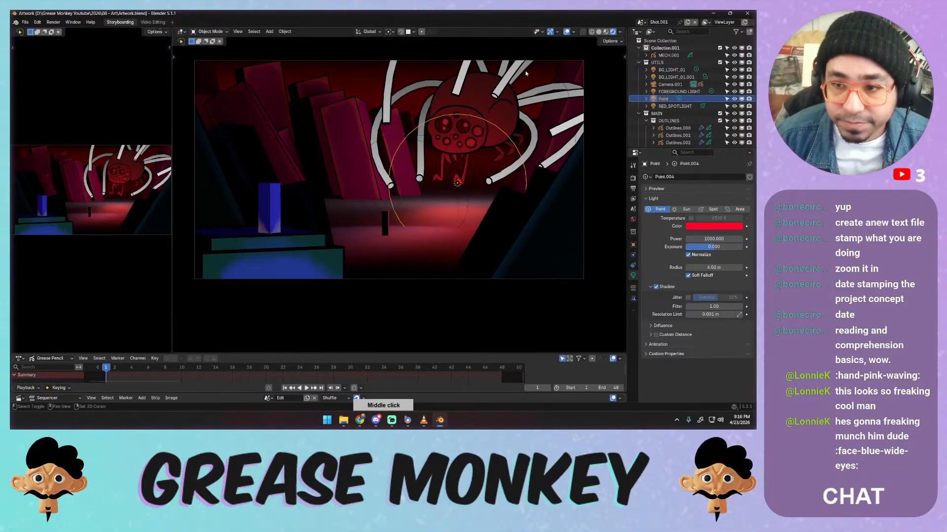
pyautogui.hotkey('shift', 'alt', 'z')
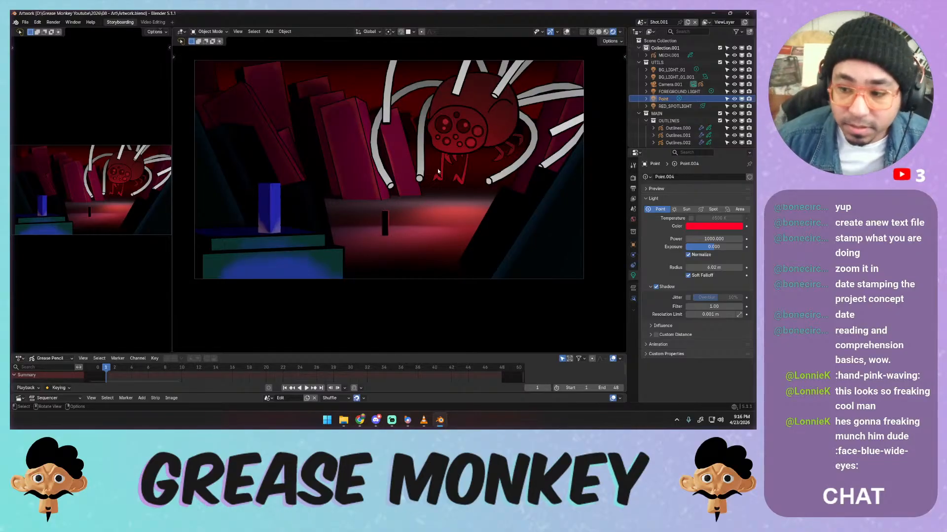
# Reduce the point light's colour saturation to 0.609, then try an exposure change and undo it
pyautogui.click(706, 226)
pyautogui.moveTo(710, 196); pyautogui.dragTo(711, 198)
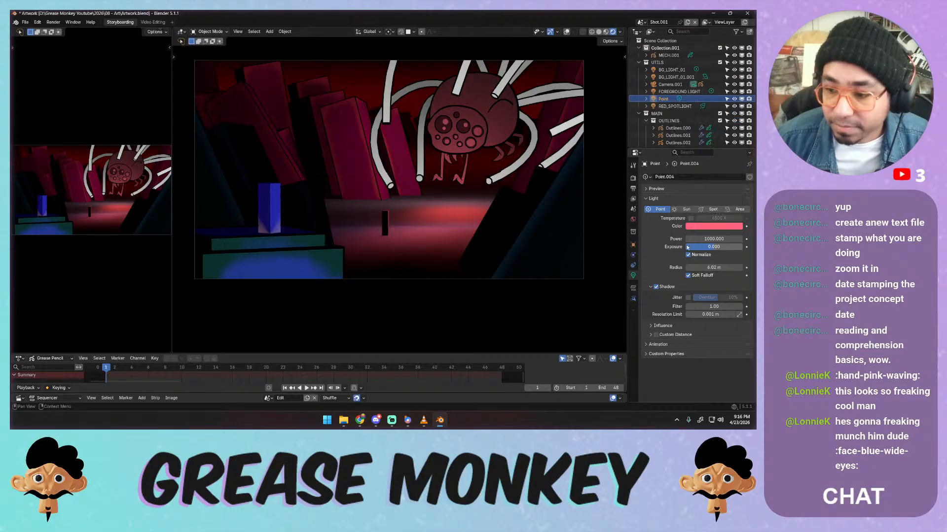
pyautogui.moveTo(704, 247); pyautogui.dragTo(722, 239)
pyautogui.hotkey('ctrl', 'z')
pyautogui.hotkey('ctrl', 'z')
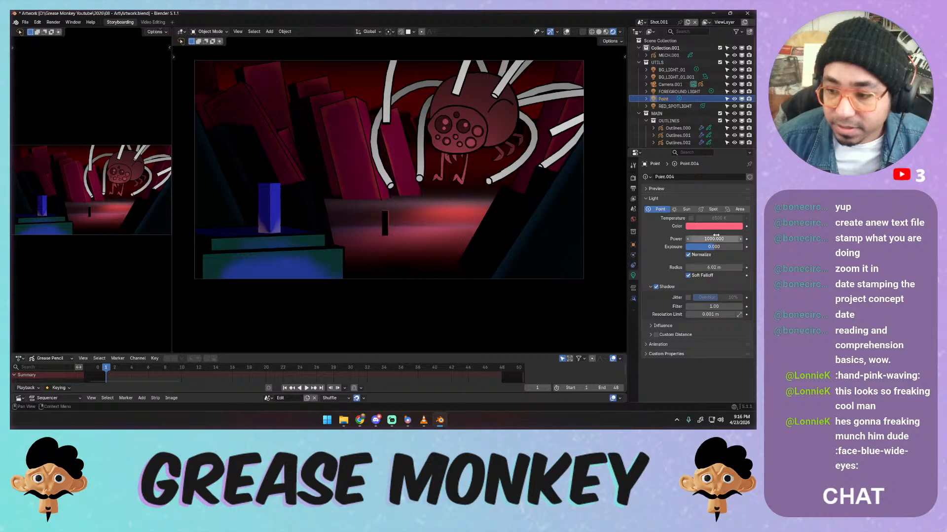
# Try power values of 5000 and 2000 on the point light lighting the creature
pyautogui.click(708, 238)
pyautogui.press('Return')
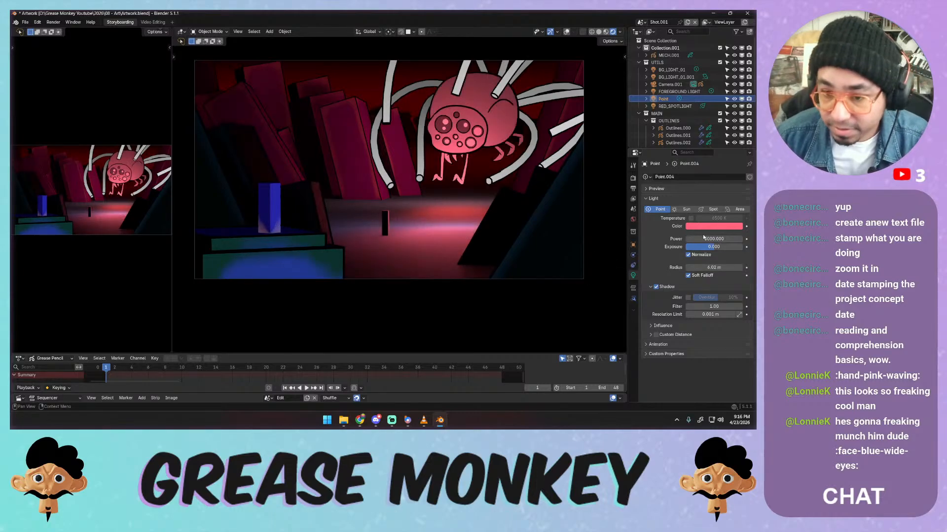
pyautogui.hotkey('ctrl', 'z')
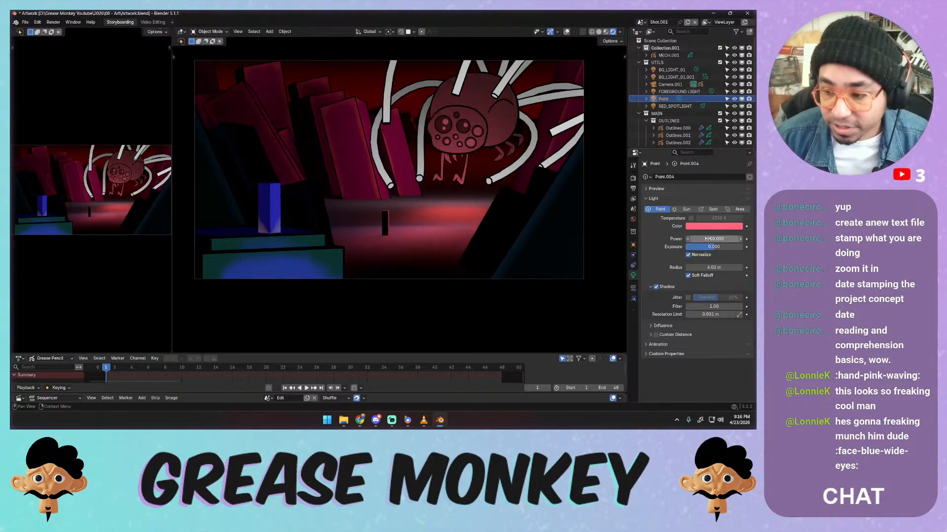
pyautogui.click(709, 238)
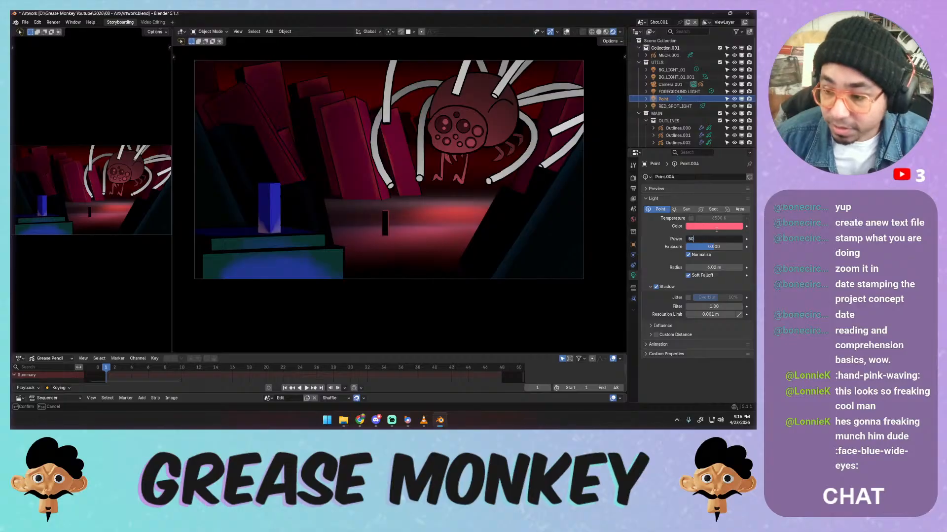
pyautogui.write('5000')
pyautogui.press('Return')
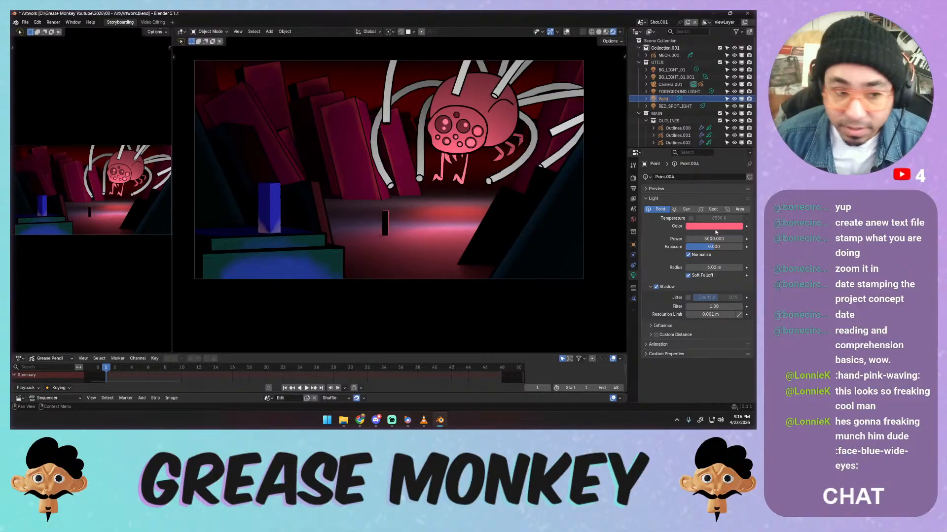
pyautogui.hotkey('ctrl', 'z')
pyautogui.click(718, 237)
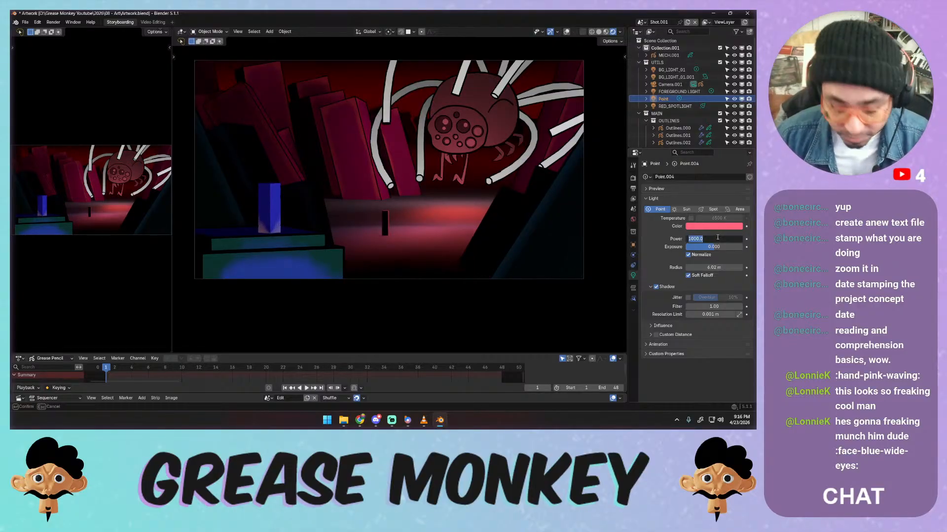
pyautogui.press('Return')
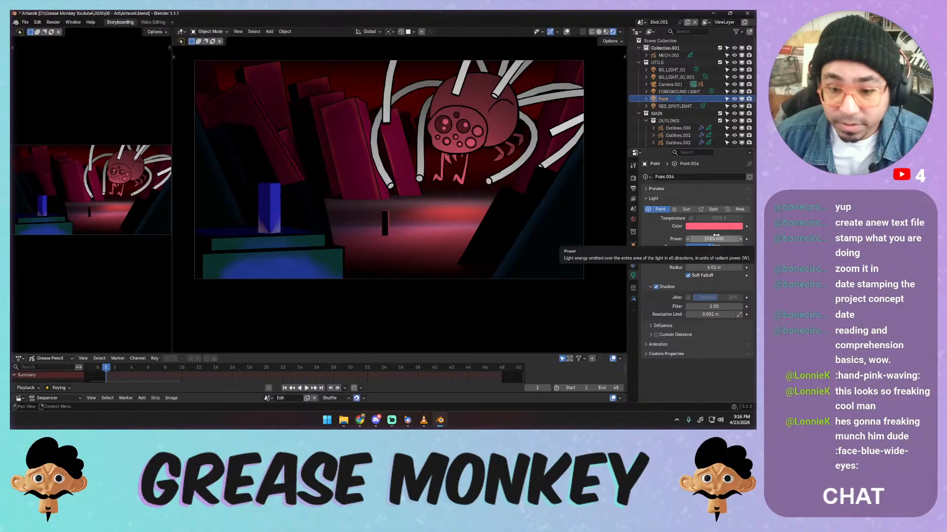
# Set the point light's colour saturation to 0.773 and its power to 1500
pyautogui.click(710, 227)
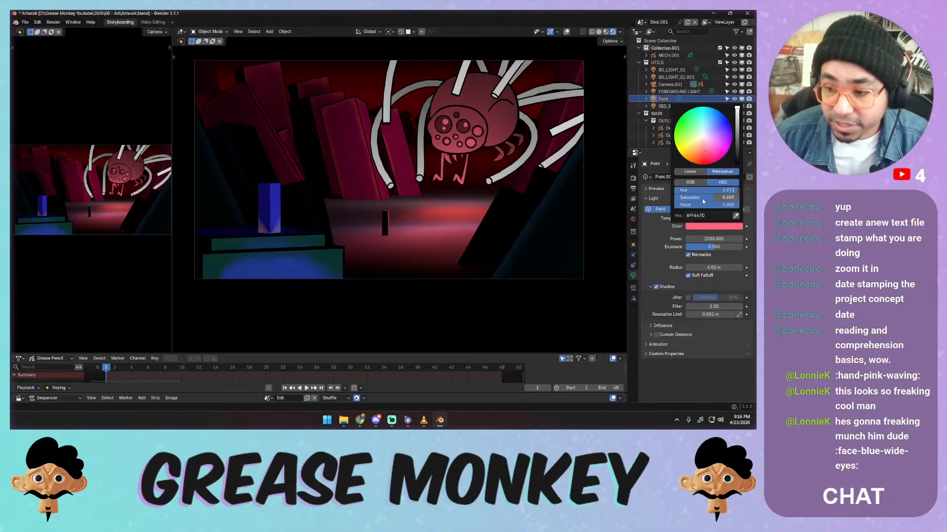
pyautogui.moveTo(703, 200); pyautogui.dragTo(705, 197)
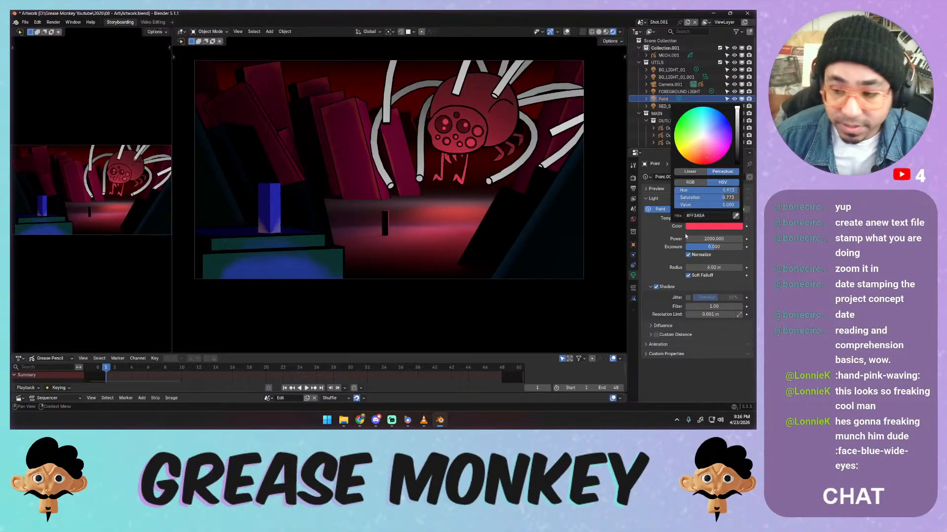
pyautogui.click(707, 238)
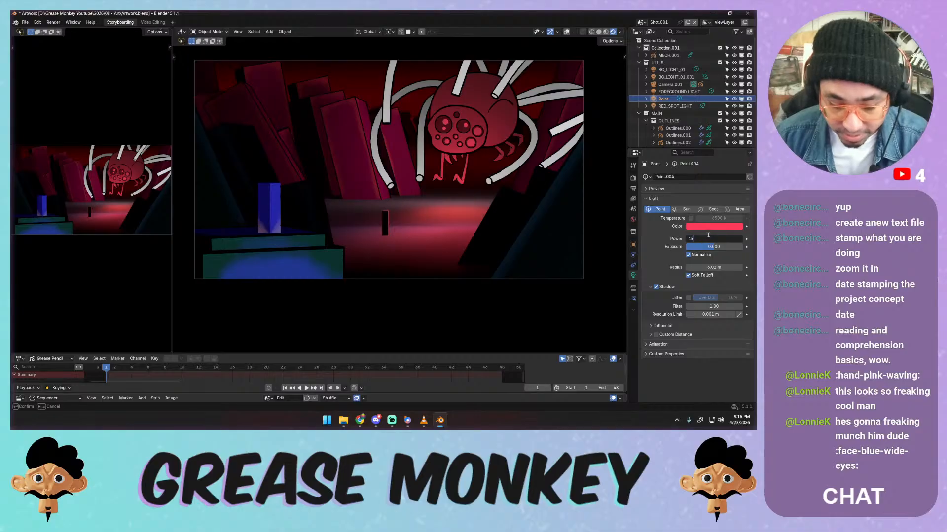
pyautogui.press('Return')
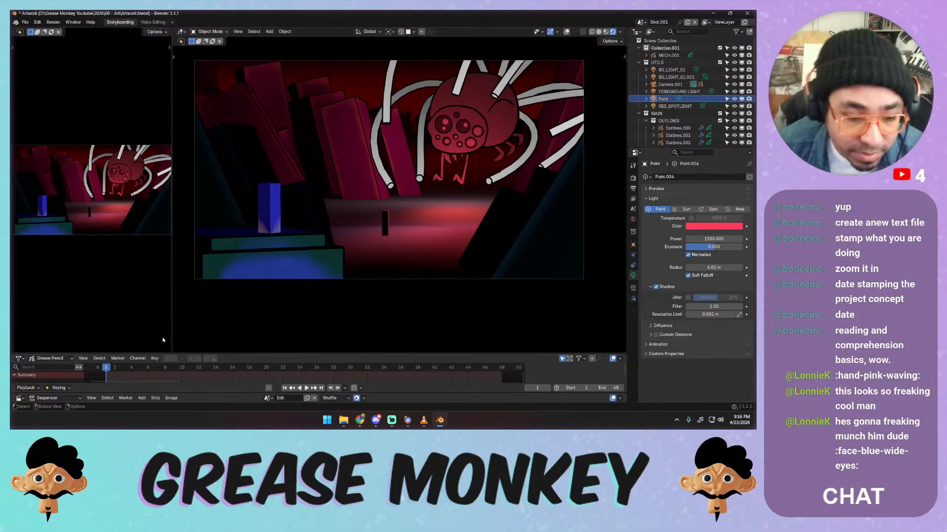
# Split the 3D viewport, turn the lower area into a Shader Editor and bring up the tentacle curve's TENT material
pyautogui.moveTo(175, 350); pyautogui.dragTo(175, 190)
pyautogui.click(181, 195)
pyautogui.click(199, 253)
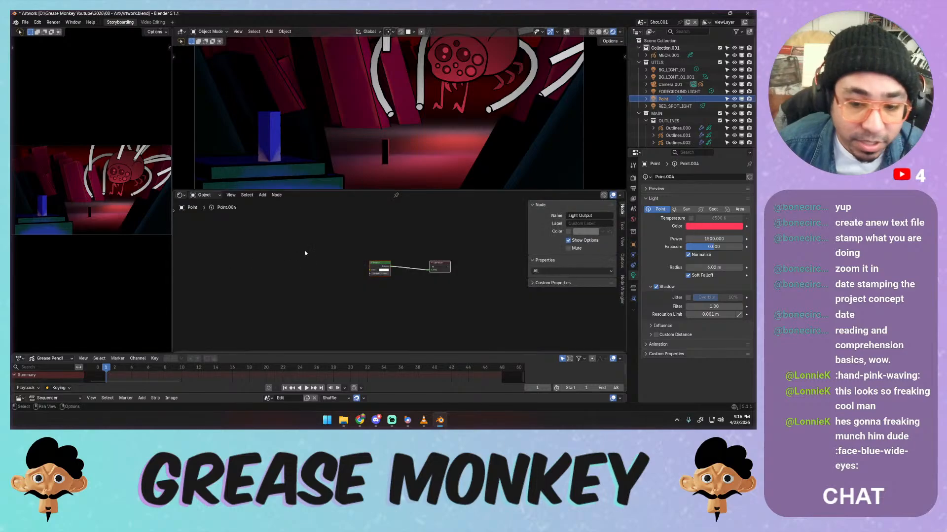
pyautogui.click(502, 106)
pyautogui.click(504, 104)
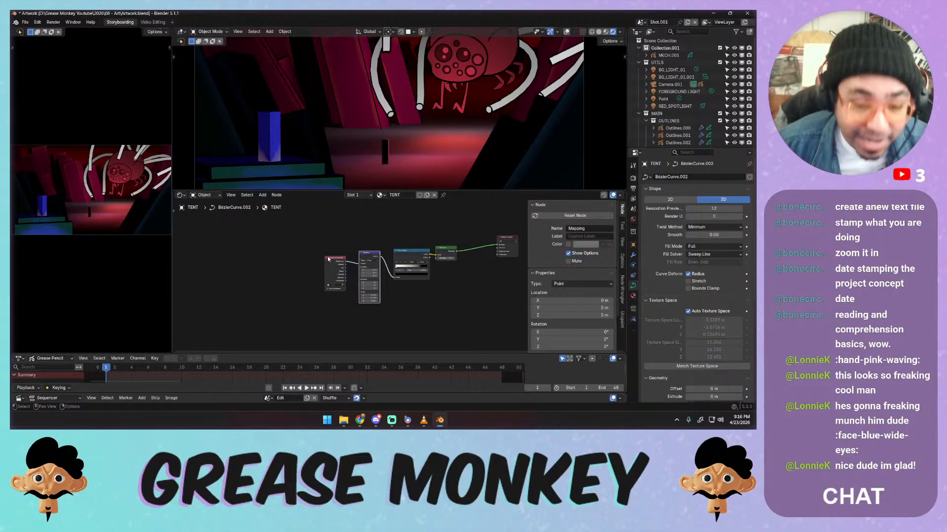
pyautogui.scroll(4, 332, 244)
pyautogui.moveTo(381, 239); pyautogui.dragTo(362, 244, button='middle')
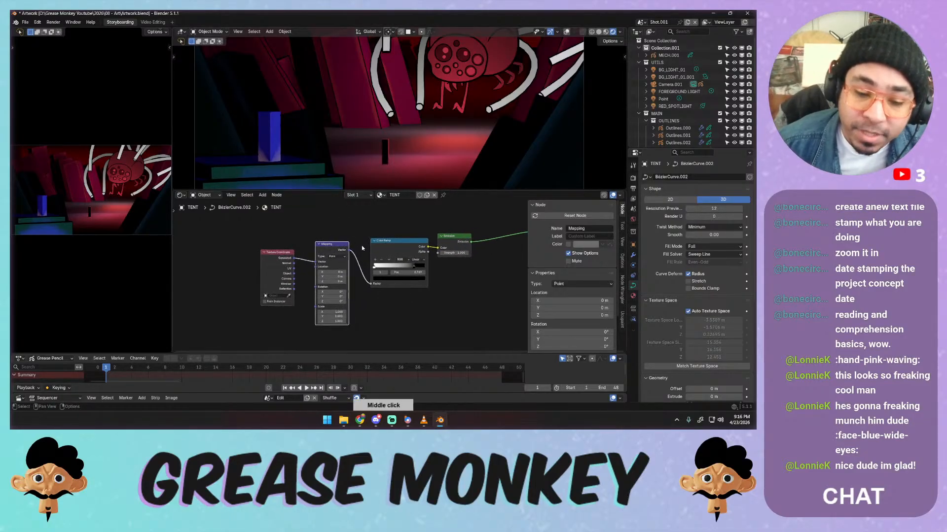
# Turn on node snapping and align the Texture Coordinate, Mapping, Color Ramp, Emission and Material Output nodes in a compact row
pyautogui.click(603, 195)
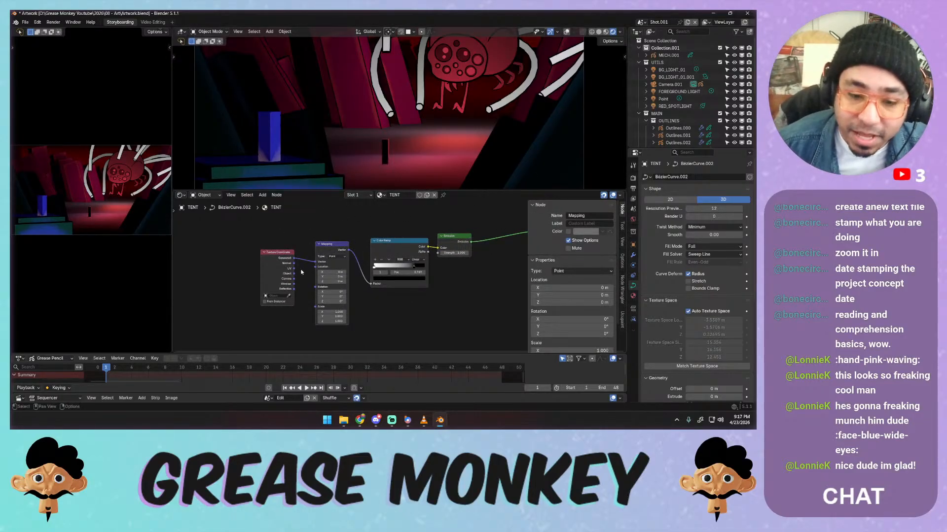
pyautogui.moveTo(284, 248); pyautogui.dragTo(296, 239)
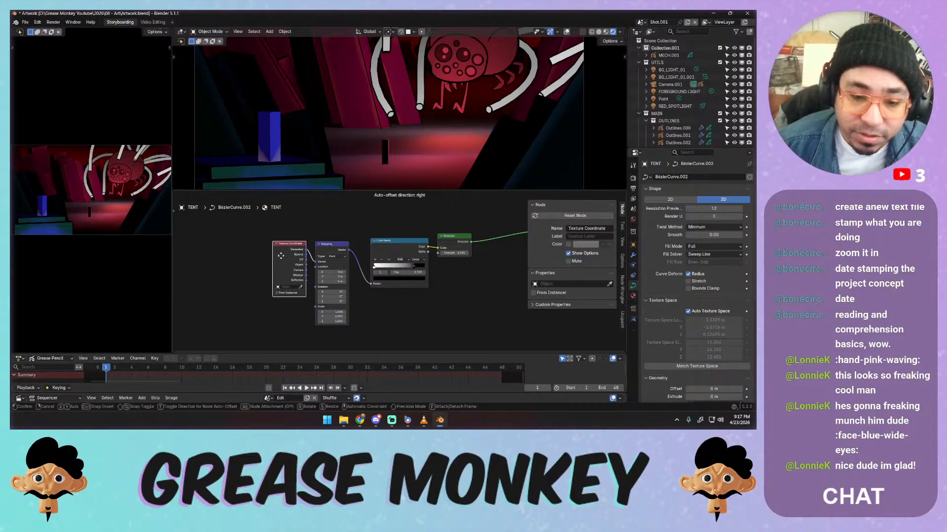
pyautogui.moveTo(311, 234); pyautogui.dragTo(289, 241, button='middle')
pyautogui.moveTo(368, 244); pyautogui.dragTo(365, 248)
pyautogui.moveTo(268, 250); pyautogui.dragTo(268, 250)
pyautogui.click(346, 250)
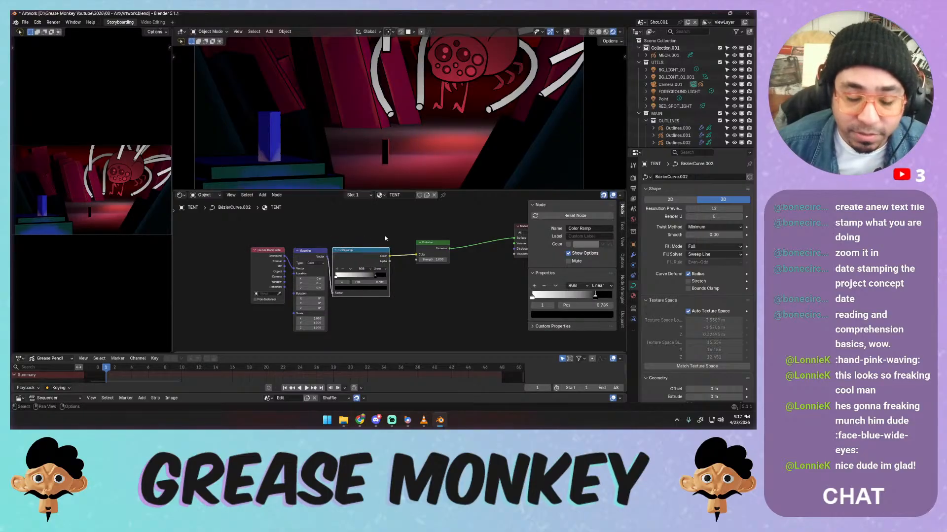
pyautogui.moveTo(403, 236); pyautogui.dragTo(353, 238, button='middle')
pyautogui.moveTo(380, 248); pyautogui.dragTo(377, 248)
pyautogui.moveTo(466, 230); pyautogui.dragTo(472, 229)
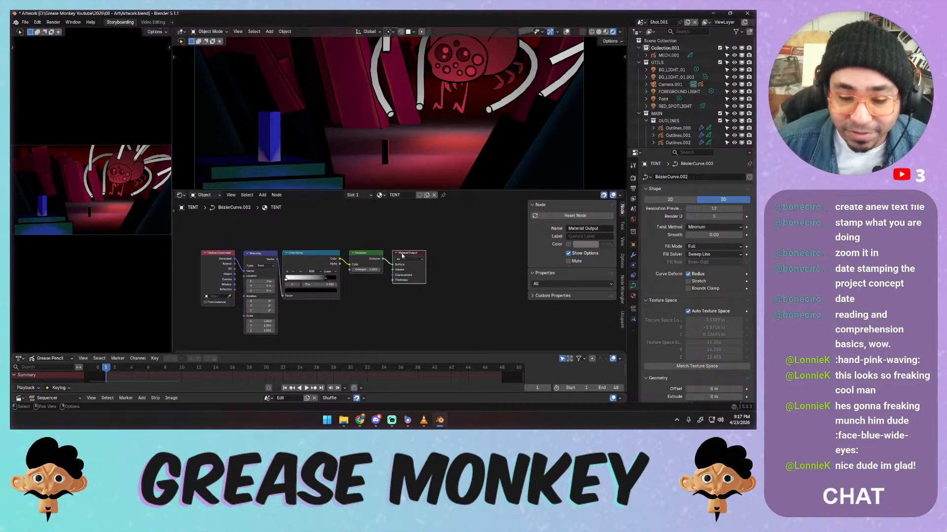
pyautogui.moveTo(349, 253); pyautogui.dragTo(414, 246, button='middle')
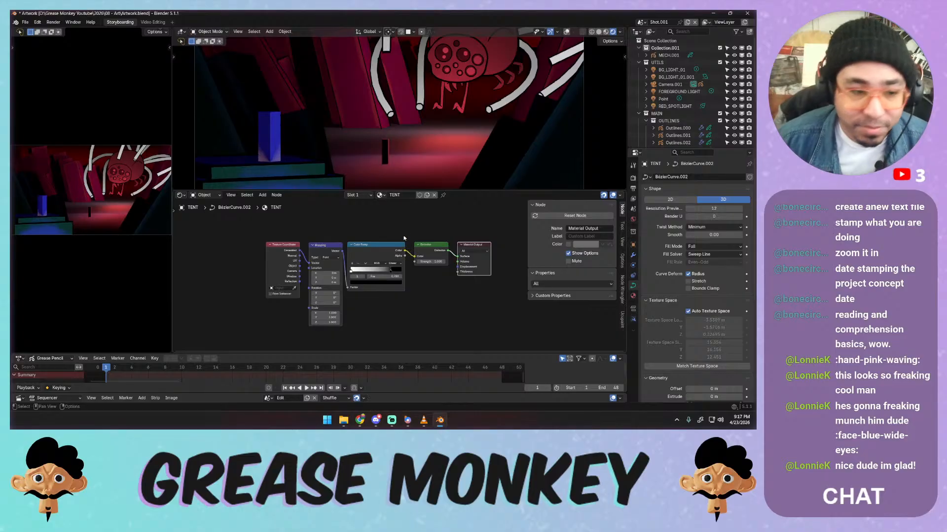
# Fit the whole camera view in the smaller 3D viewport and hide the Shader Editor's sidebar
pyautogui.scroll(-4, 423, 141)
pyautogui.moveTo(424, 129); pyautogui.dragTo(434, 121, button='middle')
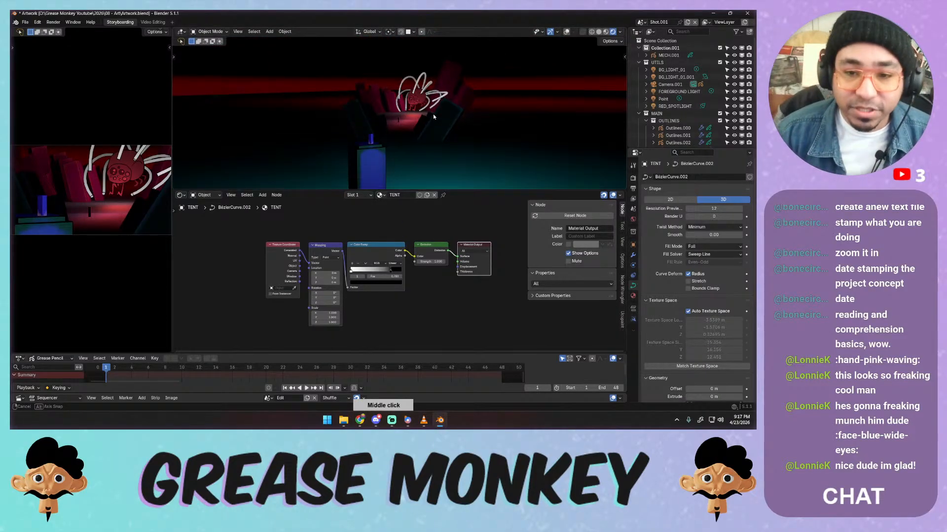
pyautogui.press('KP_0')
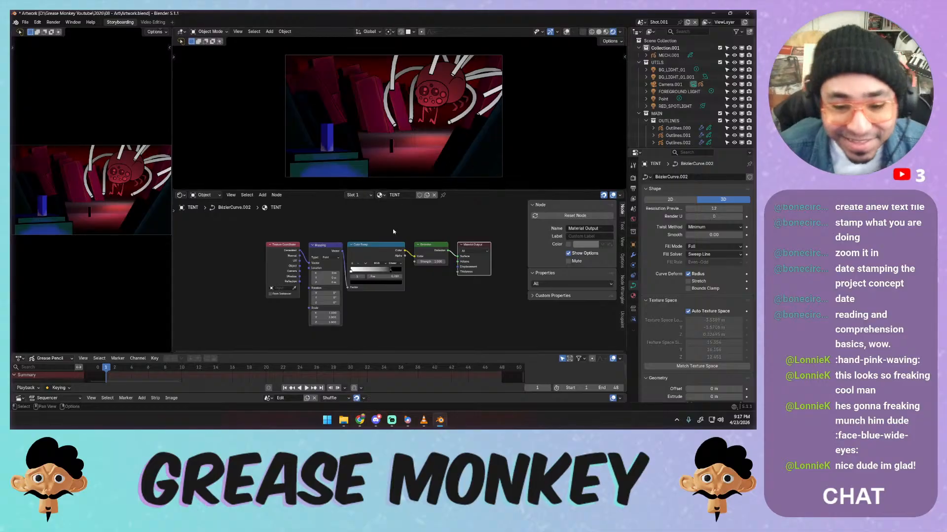
pyautogui.moveTo(381, 234); pyautogui.dragTo(367, 207, button='middle')
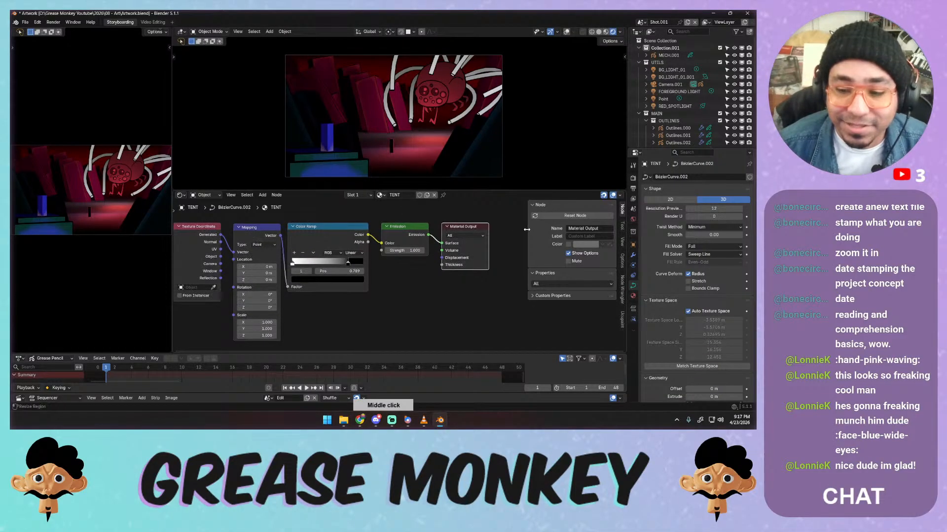
pyautogui.moveTo(526, 231); pyautogui.dragTo(572, 231)
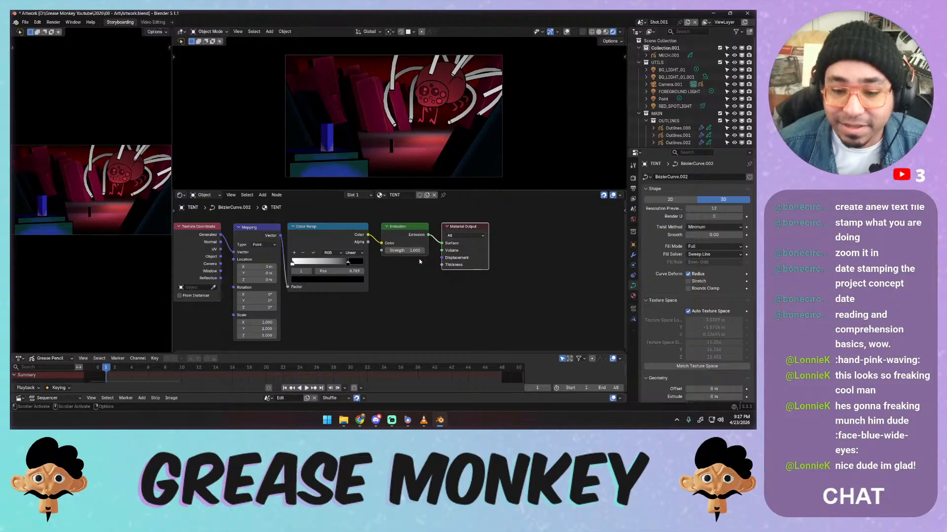
# Move the Material Output node away from the Emission node to make room for more shader nodes
pyautogui.moveTo(426, 260); pyautogui.dragTo(452, 267, button='middle')
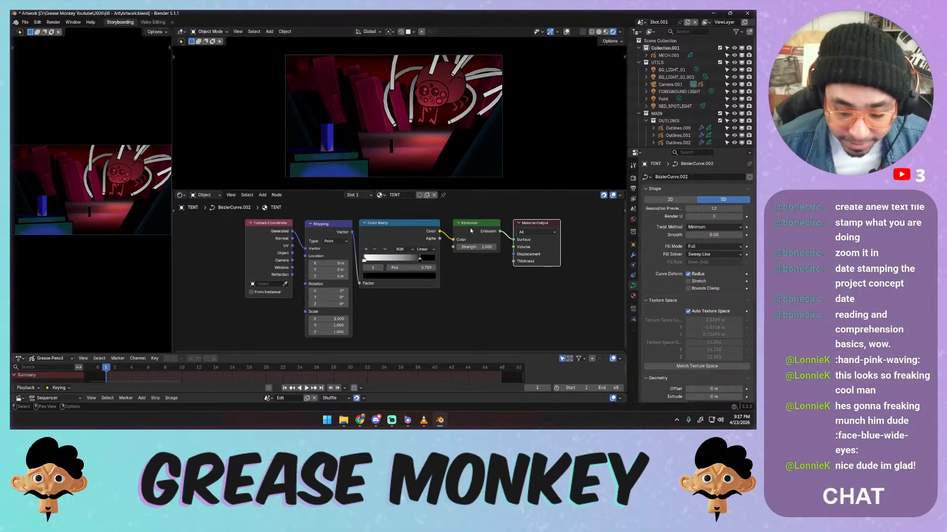
pyautogui.moveTo(504, 242); pyautogui.dragTo(389, 257, button='middle')
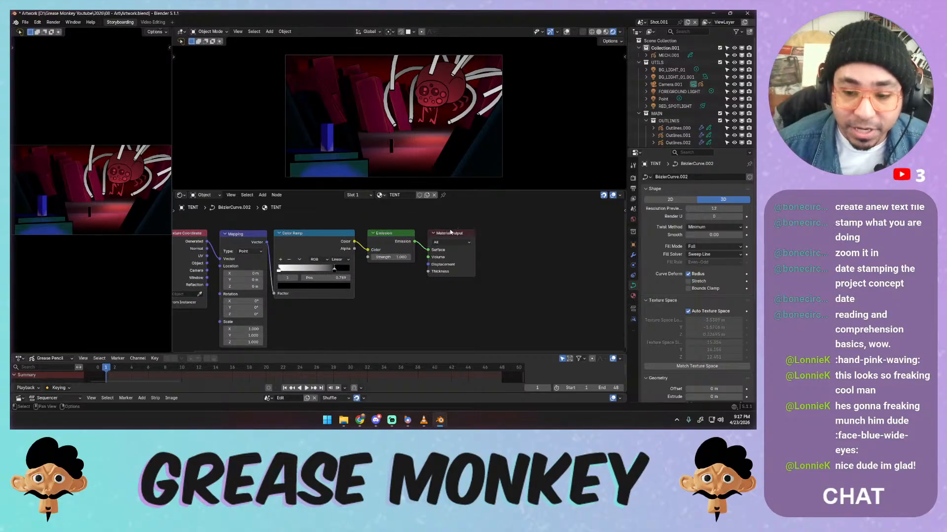
pyautogui.moveTo(449, 232)
pyautogui.mouseDown()
pyautogui.moveTo(563, 232)
pyautogui.moveTo(456, 233)
pyautogui.mouseUp()
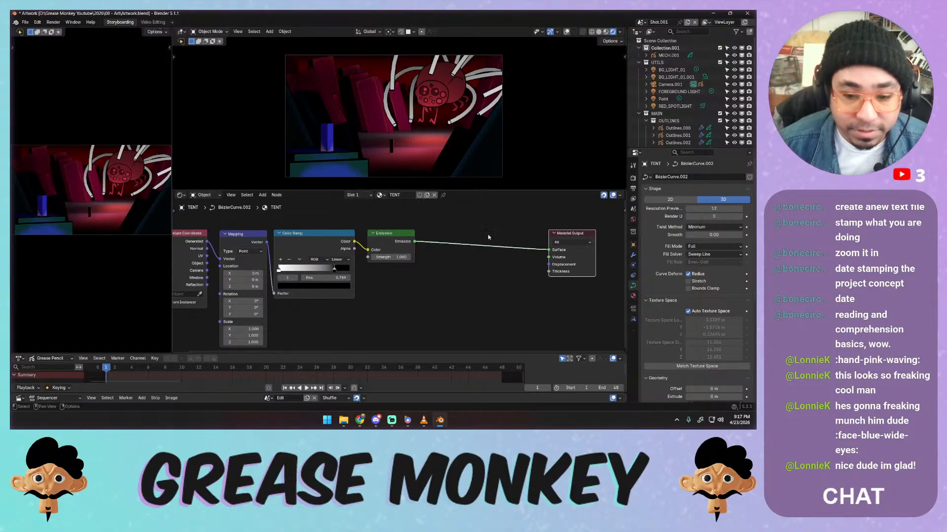
pyautogui.moveTo(444, 248)
pyautogui.keyDown('ctrl'); pyautogui.mouseDown(button='middle')
pyautogui.moveTo(421, 285)
pyautogui.moveTo(434, 253)
pyautogui.moveTo(446, 252)
pyautogui.mouseUp(button='middle'); pyautogui.keyUp('ctrl')
# Add a Diffuse BSDF, wire it from the Color Ramp's colour to the Material Output's surface, and set the Emission node below it
pyautogui.click(476, 226)
pyautogui.hotkey('shift', 'a')
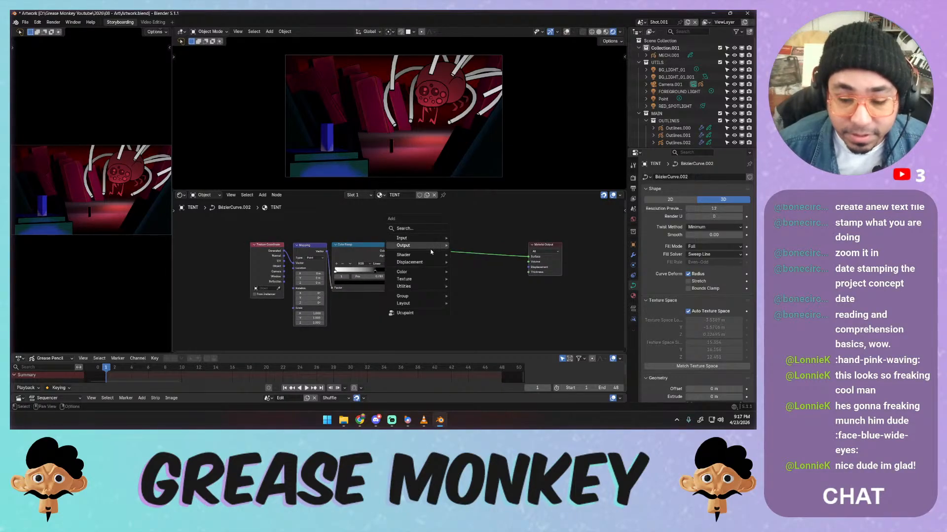
pyautogui.moveTo(429, 241)
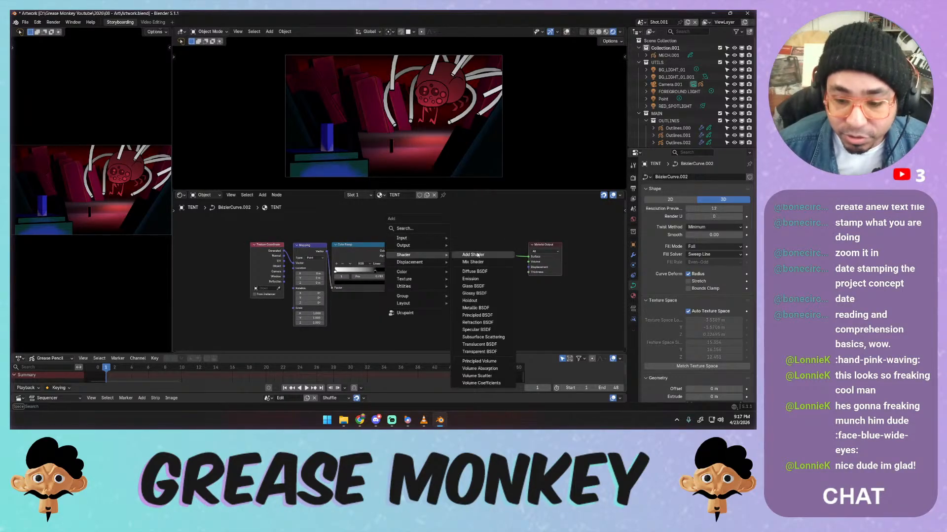
pyautogui.click(484, 274)
pyautogui.click(479, 227)
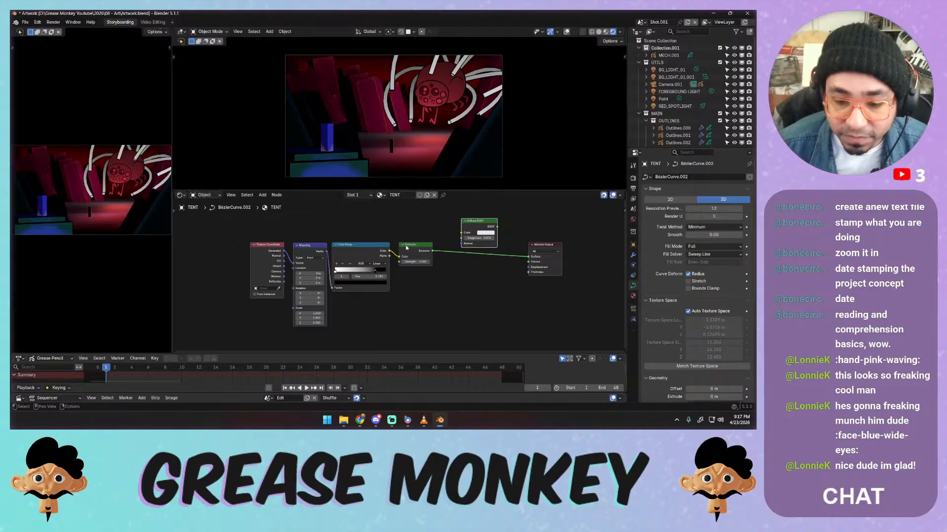
pyautogui.moveTo(388, 251); pyautogui.dragTo(528, 256)
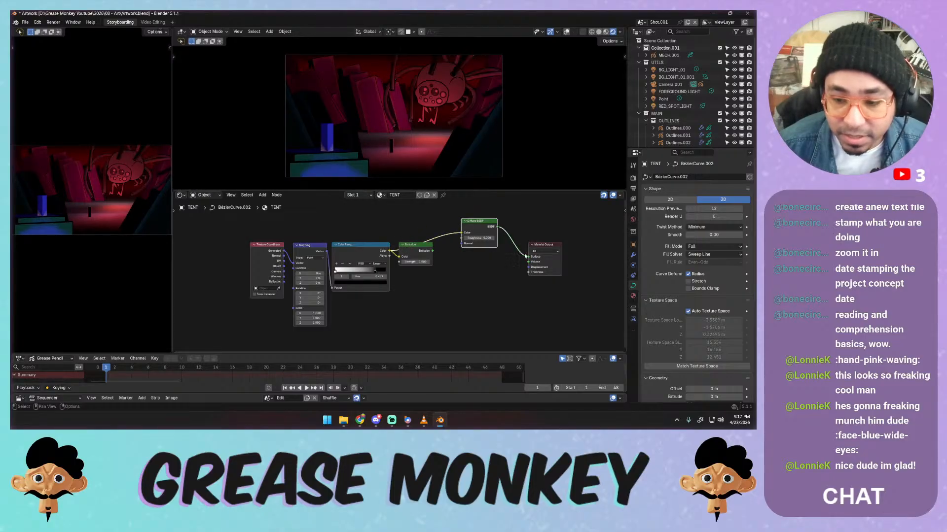
pyautogui.moveTo(420, 252); pyautogui.dragTo(449, 282)
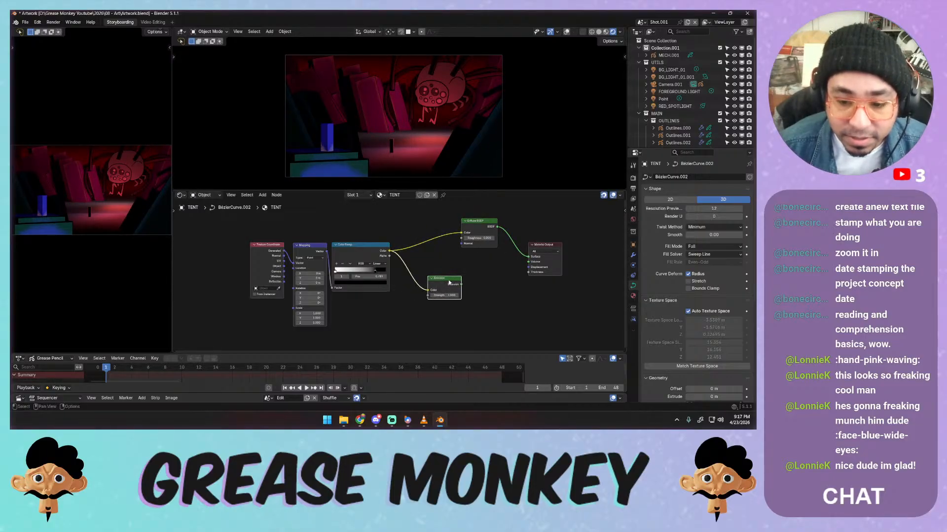
# Delete the Emission and Diffuse BSDF nodes from the tentacle material
pyautogui.press('x')
pyautogui.moveTo(474, 221); pyautogui.dragTo(459, 245)
pyautogui.click(473, 221)
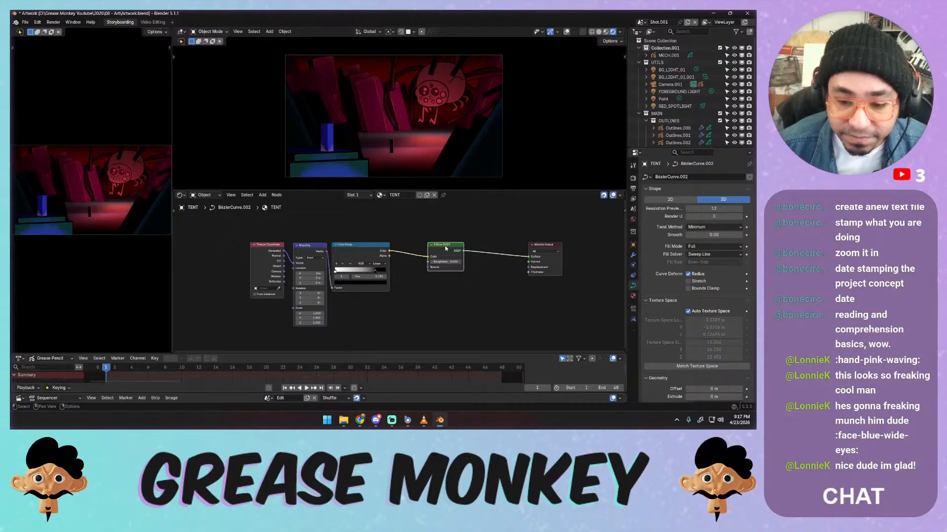
pyautogui.press('x')
# Add a Principled BSDF in the row, wired from the Color Ramp's colour to its base colour and on to the Material Output's surface
pyautogui.hotkey('shift', 'a')
pyautogui.moveTo(433, 235)
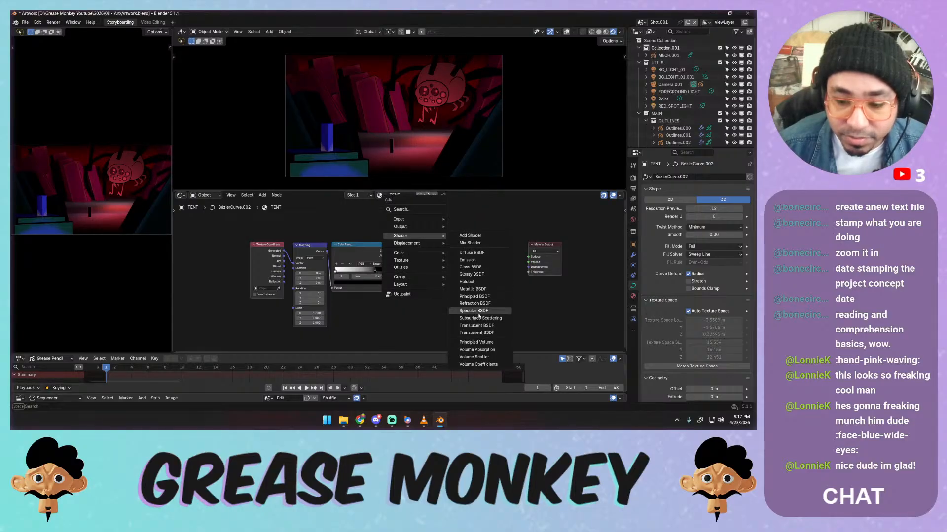
pyautogui.click(474, 297)
pyautogui.click(432, 229)
pyautogui.moveTo(390, 251); pyautogui.dragTo(432, 242)
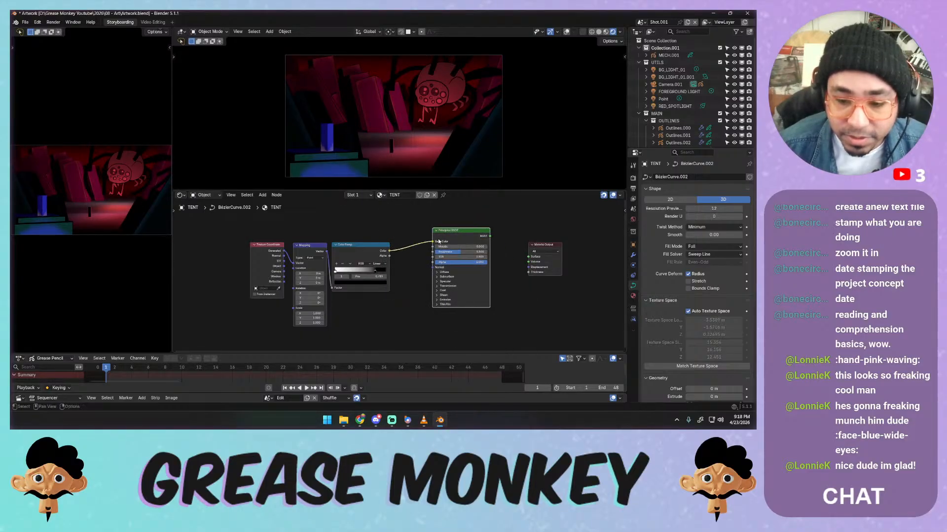
pyautogui.moveTo(489, 236); pyautogui.dragTo(529, 256)
pyautogui.press('g')
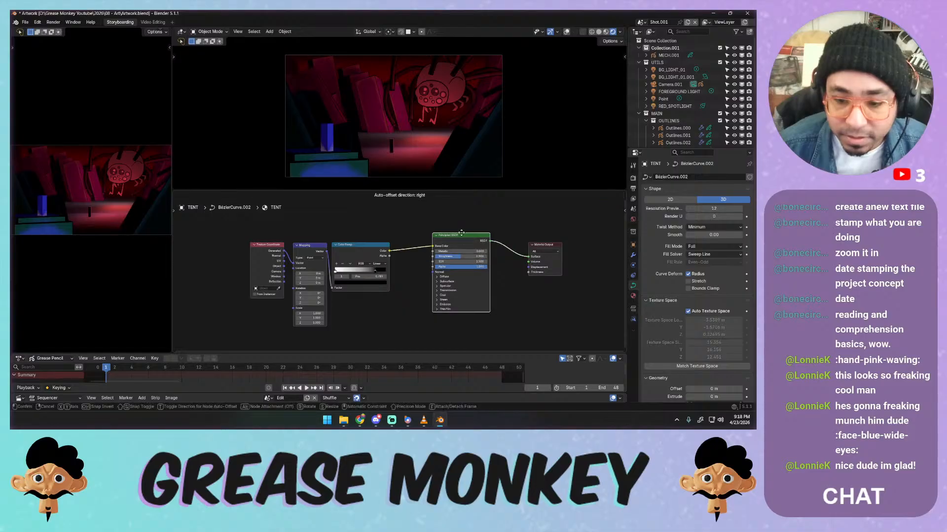
pyautogui.click(456, 233)
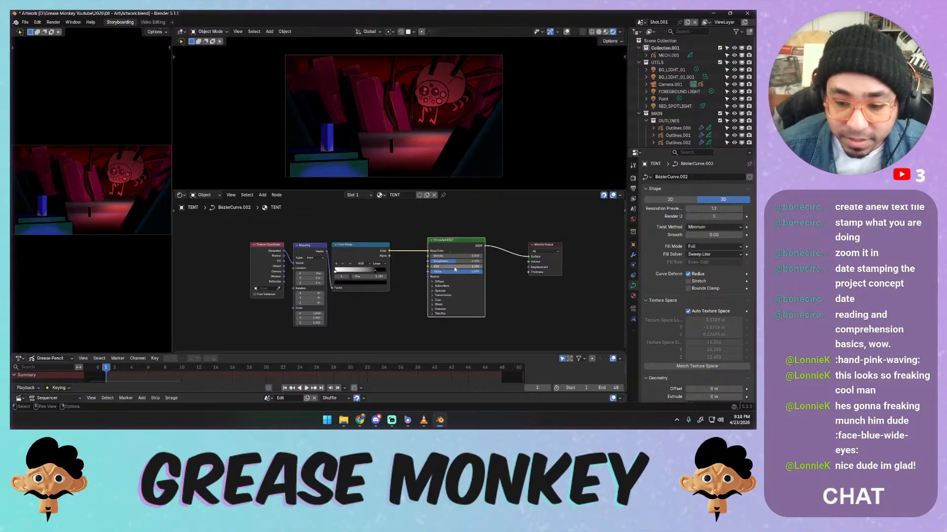
# Set the Principled BSDF's roughness to 0
pyautogui.keyDown('ctrl'); pyautogui.moveTo(439, 275); pyautogui.dragTo(482, 241, button='middle'); pyautogui.keyUp('ctrl')
pyautogui.moveTo(491, 250); pyautogui.dragTo(443, 250)
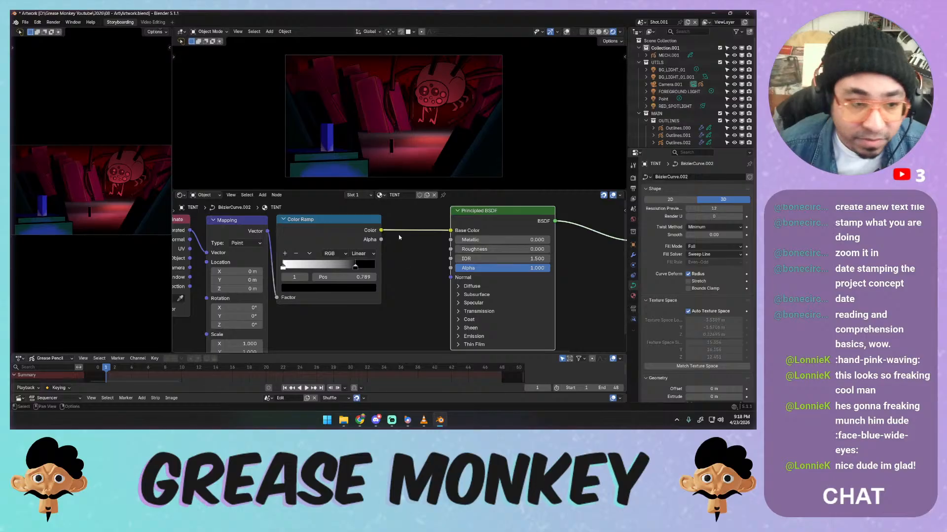
pyautogui.keyDown('ctrl'); pyautogui.moveTo(409, 121); pyautogui.dragTo(430, 168, button='middle'); pyautogui.keyUp('ctrl')
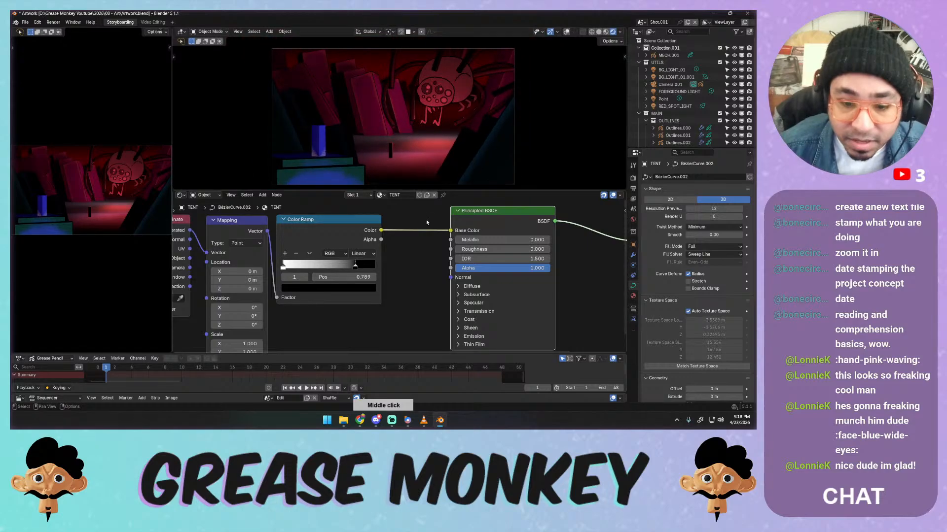
pyautogui.keyDown('ctrl'); pyautogui.moveTo(405, 257); pyautogui.dragTo(333, 264, button='middle'); pyautogui.keyUp('ctrl')
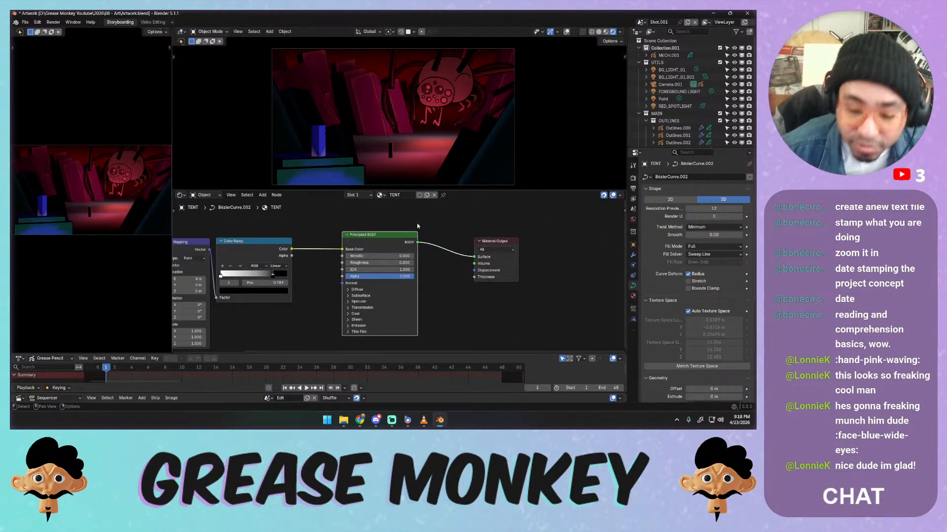
# Move the Material Output farther from the Principled BSDF and insert a Mix Shader on the link between them
pyautogui.moveTo(507, 226); pyautogui.dragTo(441, 243)
pyautogui.press('g')
pyautogui.click(534, 238)
pyautogui.keyDown('ctrl'); pyautogui.moveTo(432, 249); pyautogui.dragTo(416, 291, button='middle'); pyautogui.keyUp('ctrl')
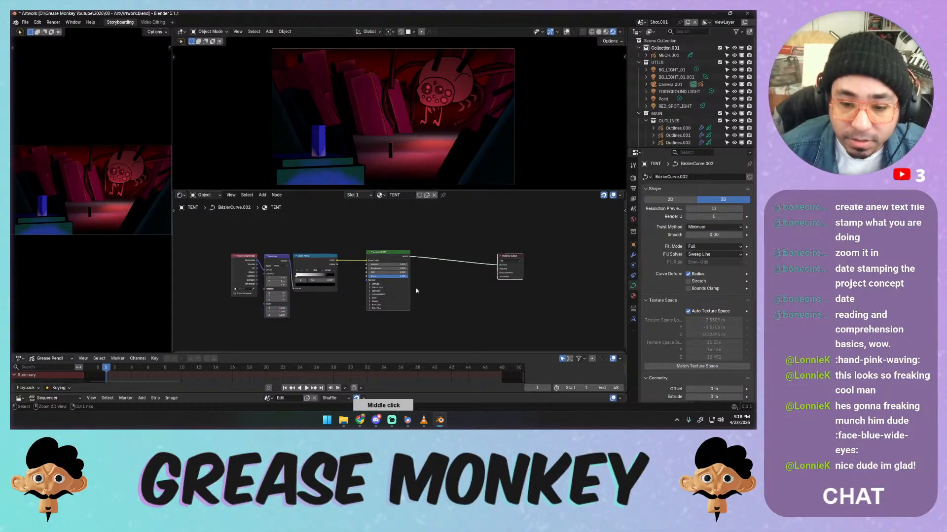
pyautogui.hotkey('shift', 'a')
pyautogui.moveTo(380, 234)
pyautogui.click(430, 240)
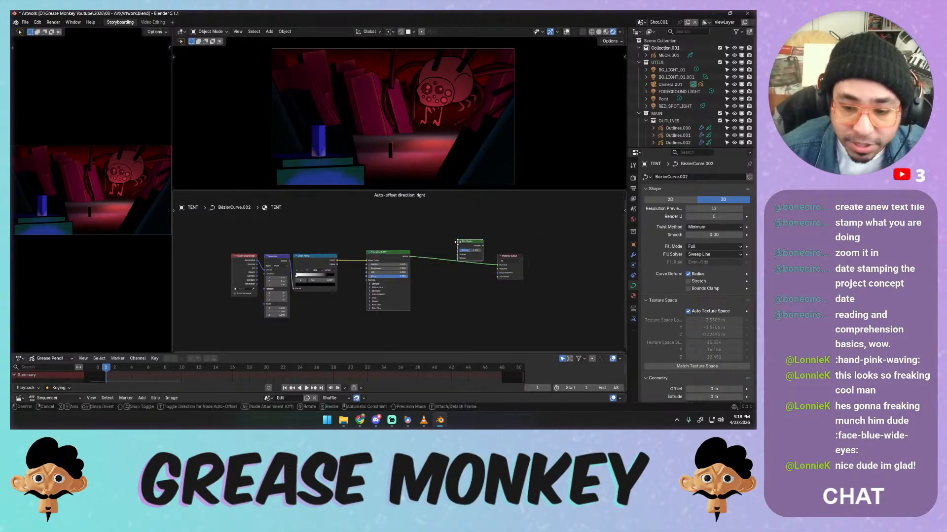
pyautogui.click(466, 261)
# Add a Fresnel node above the Principled BSDF and wire it to the Mix Shader's factor
pyautogui.hotkey('shift', 'a')
pyautogui.moveTo(388, 213)
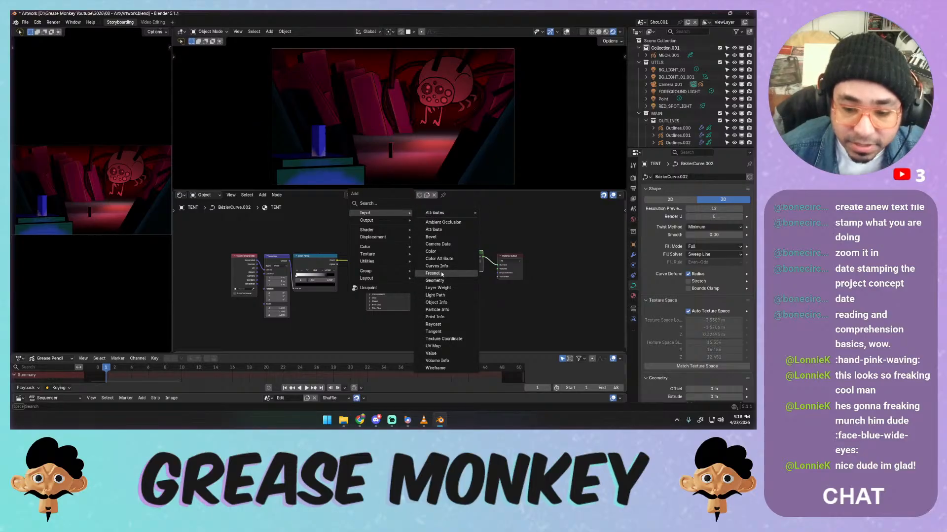
pyautogui.click(432, 273)
pyautogui.click(402, 236)
pyautogui.moveTo(403, 236); pyautogui.dragTo(443, 265)
# Add a white Emission node and wire it into the Mix Shader's second shader input
pyautogui.hotkey('shift', 'a')
pyautogui.moveTo(426, 288)
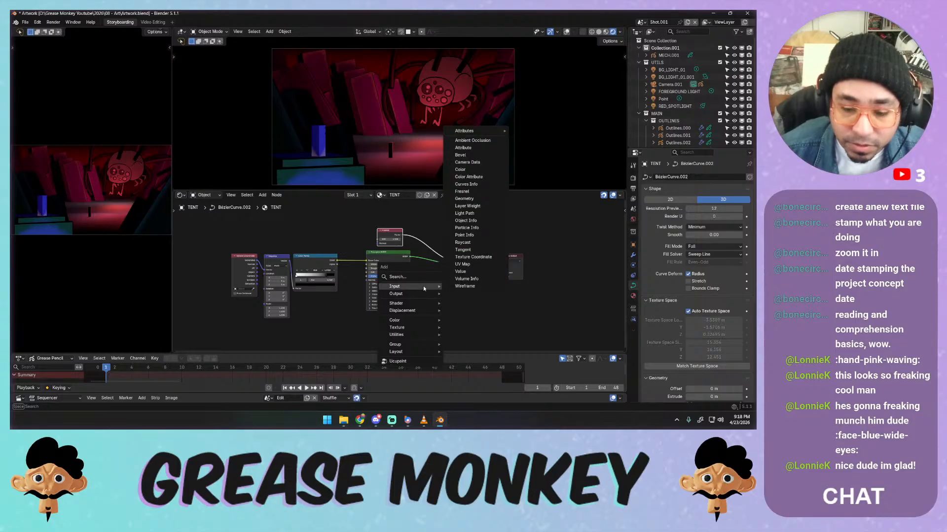
pyautogui.moveTo(418, 306)
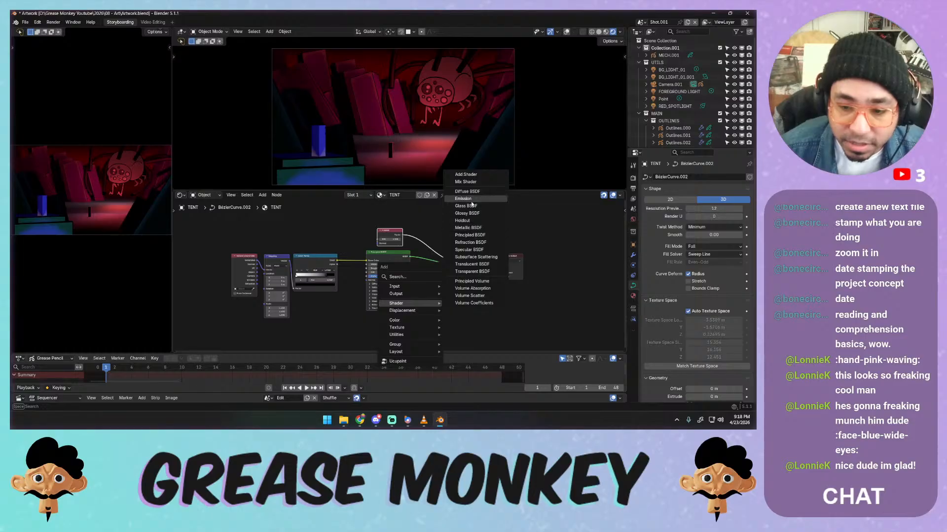
pyautogui.click(464, 199)
pyautogui.click(434, 289)
pyautogui.moveTo(447, 286); pyautogui.dragTo(458, 269)
pyautogui.keyDown('ctrl'); pyautogui.moveTo(438, 142); pyautogui.dragTo(414, 152, button='middle'); pyautogui.keyUp('ctrl')
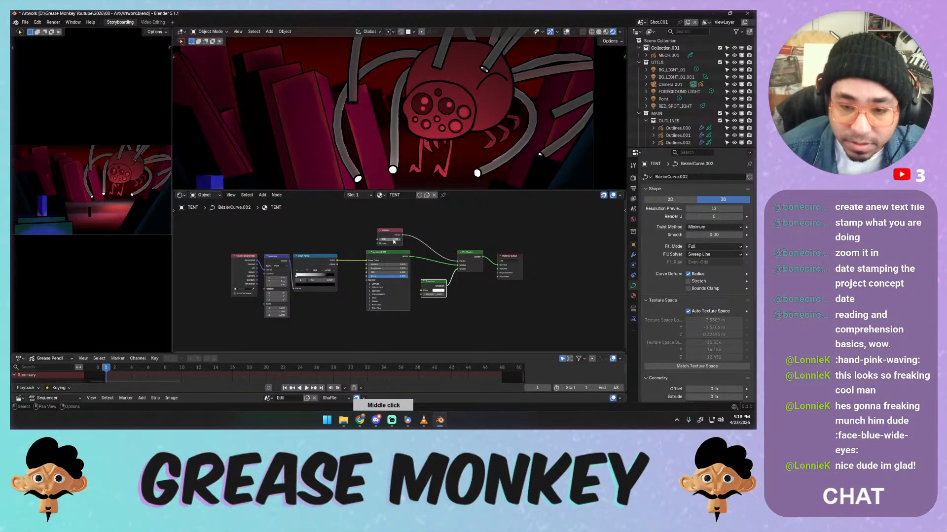
# Adjust the Fresnel's IOR, move the node aside and insert a Color Ramp between it and the Mix Shader's factor
pyautogui.moveTo(393, 241)
pyautogui.mouseDown()
pyautogui.moveTo(344, 224)
pyautogui.moveTo(343, 234)
pyautogui.mouseUp()
pyautogui.hotkey('shift', 'a')
pyautogui.moveTo(366, 233)
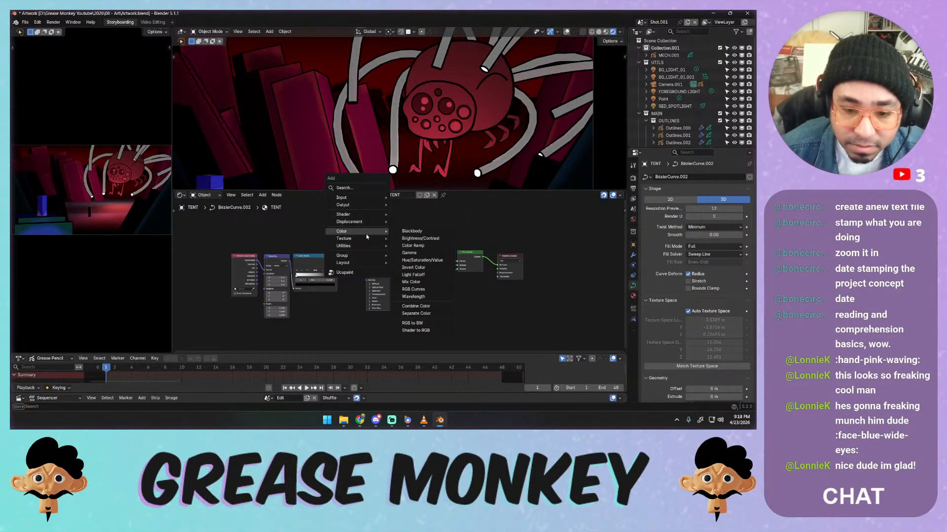
pyautogui.click(413, 246)
pyautogui.click(392, 227)
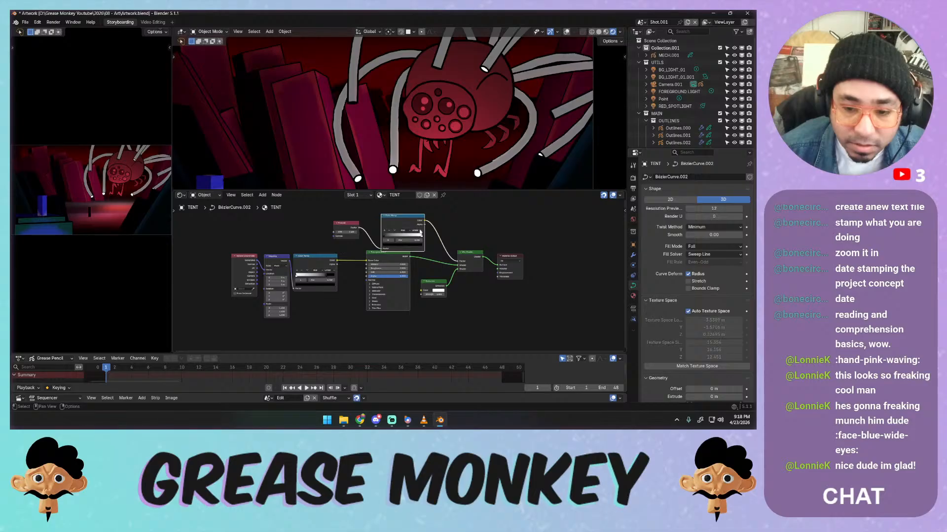
# Set the Fresnel's Color Ramp to Constant interpolation and move its white stop to position 0.2
pyautogui.click(420, 231)
pyautogui.click(420, 255)
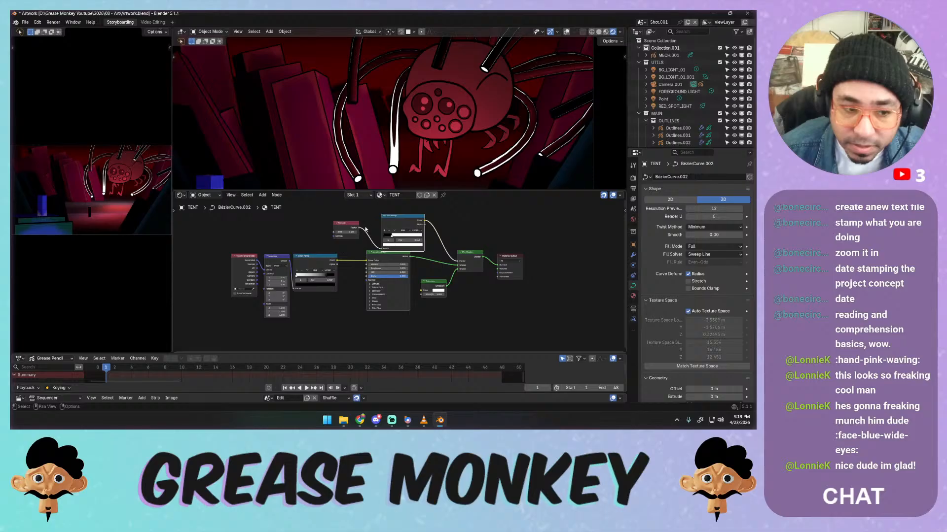
pyautogui.moveTo(406, 237); pyautogui.dragTo(395, 236)
pyautogui.click(395, 231)
pyautogui.click(402, 234)
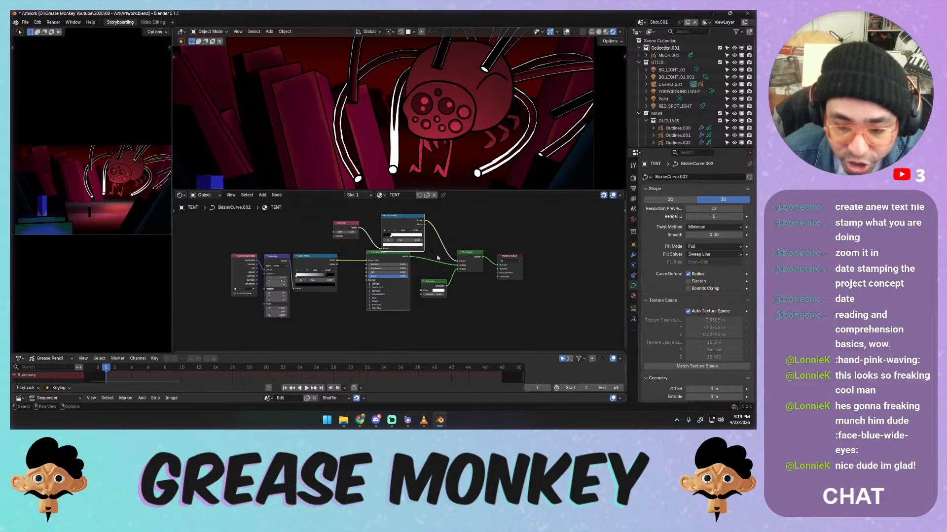
# Add a Layer Weight node above the Fresnel and wire its Fresnel output into the constant Color Ramp's factor
pyautogui.scroll(3, 426, 246)
pyautogui.moveTo(448, 230); pyautogui.dragTo(419, 241, button='middle')
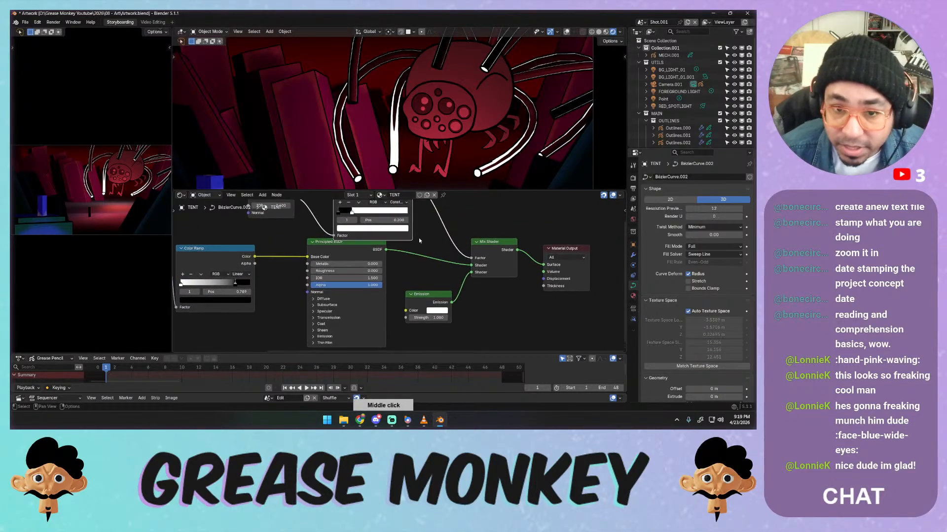
pyautogui.moveTo(321, 204); pyautogui.dragTo(447, 250, button='middle')
pyautogui.moveTo(399, 238); pyautogui.dragTo(293, 244)
pyautogui.hotkey('shift', 'a')
pyautogui.moveTo(359, 179)
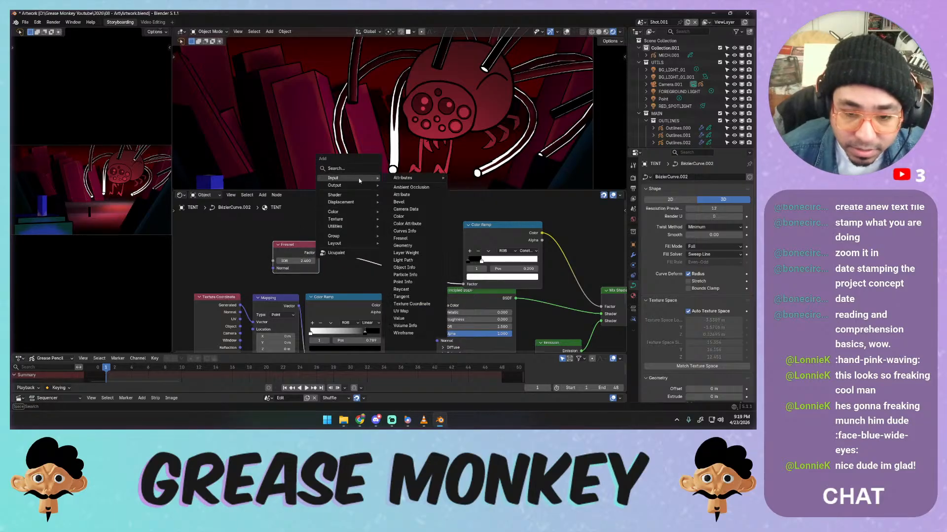
pyautogui.click(419, 252)
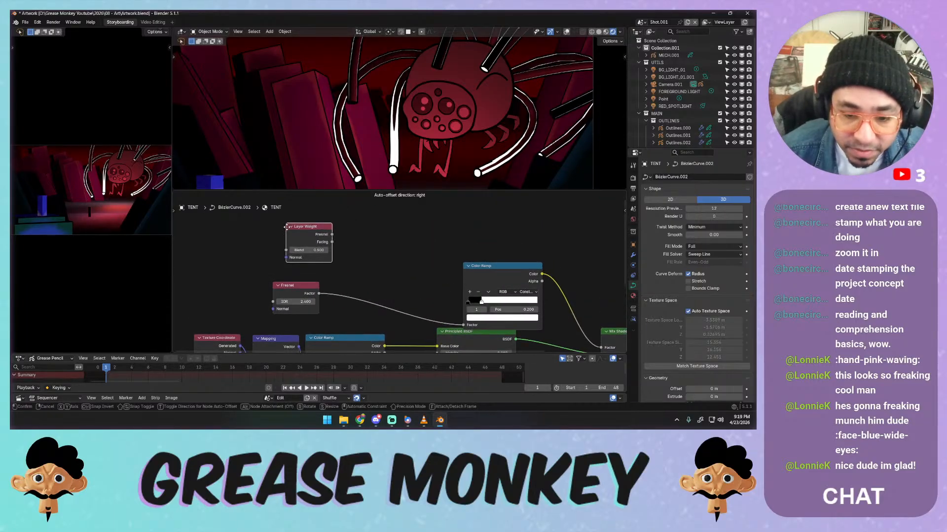
pyautogui.click(276, 237)
pyautogui.moveTo(352, 243); pyautogui.dragTo(383, 227, button='middle')
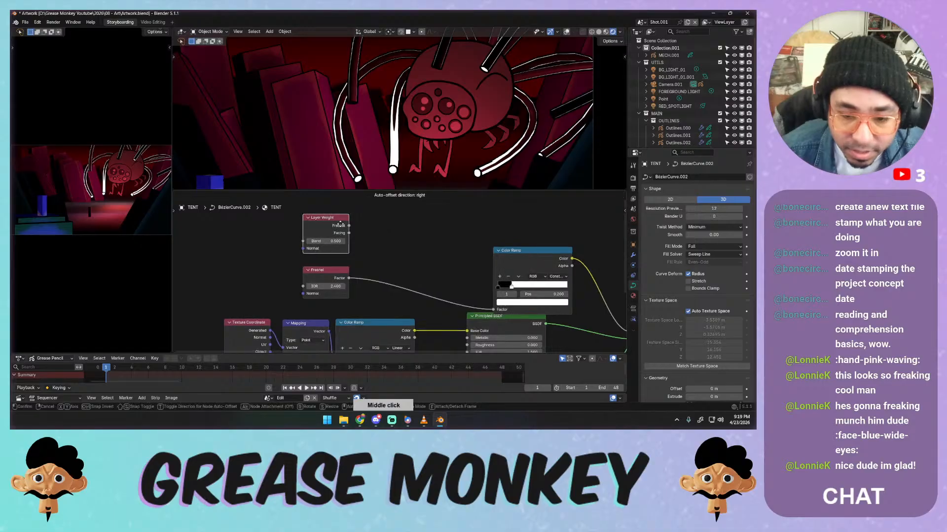
pyautogui.moveTo(349, 226); pyautogui.dragTo(493, 309)
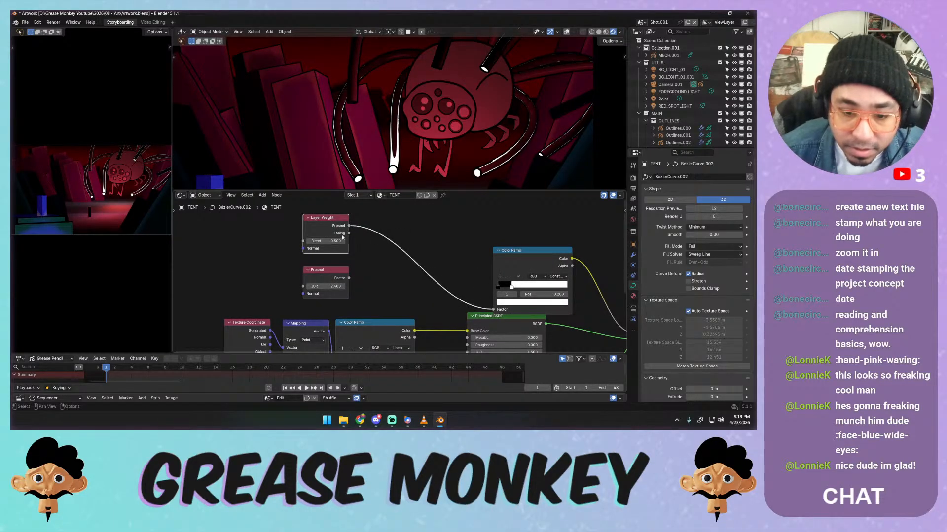
# Drive the constant Color Ramp with the Layer Weight's Facing output instead and lower the node's blend
pyautogui.moveTo(329, 242); pyautogui.dragTo(491, 305)
pyautogui.hotkey('ctrl', 'z')
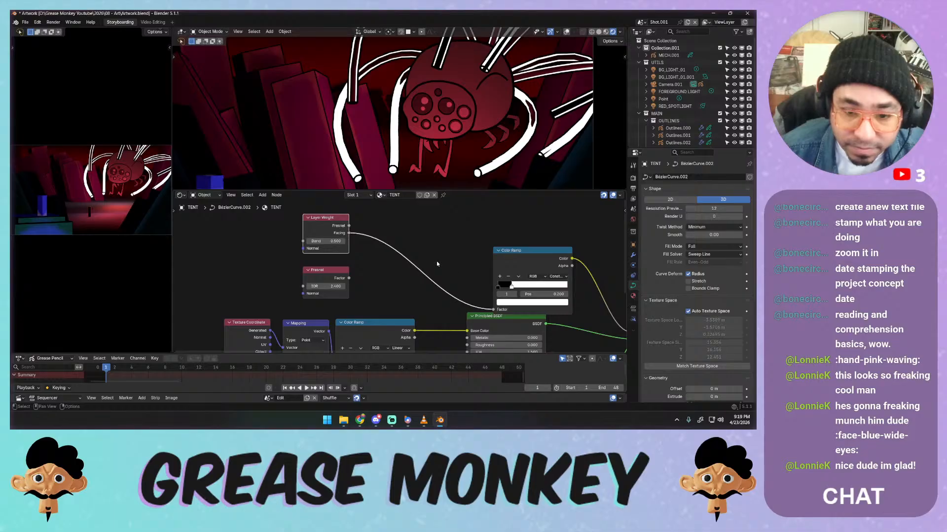
pyautogui.moveTo(332, 242); pyautogui.dragTo(325, 241)
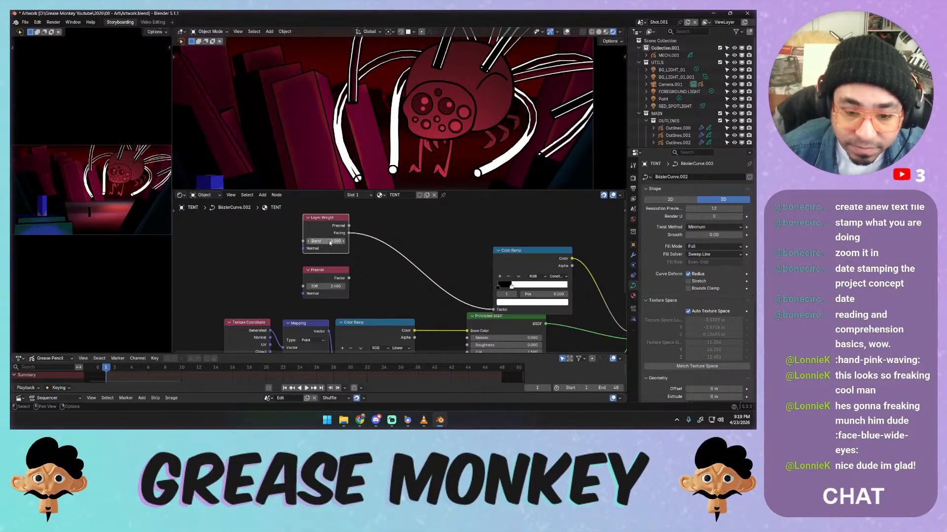
pyautogui.moveTo(327, 244); pyautogui.dragTo(386, 247, button='middle')
# Try steering the Layer Weight's normal input with an added Normal node, and delete that node again
pyautogui.hotkey('shift', 'a')
pyautogui.moveTo(268, 231)
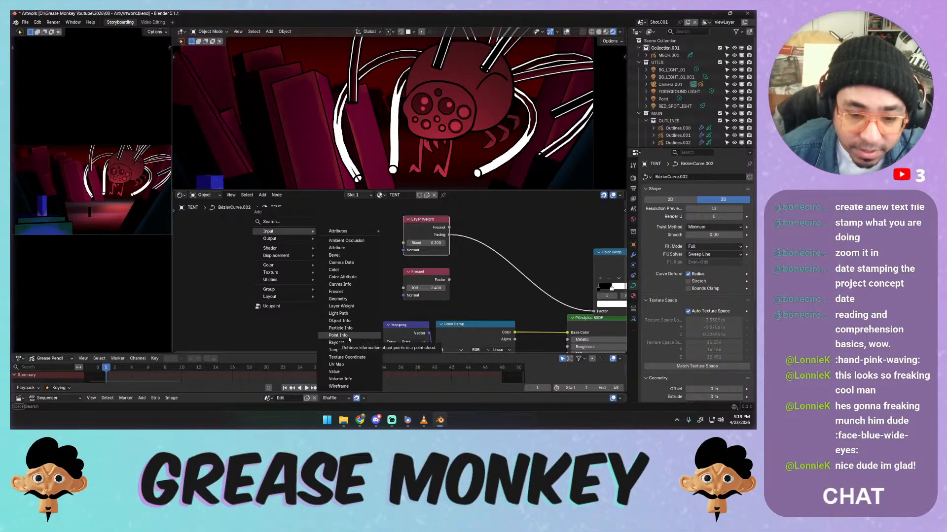
pyautogui.moveTo(276, 279)
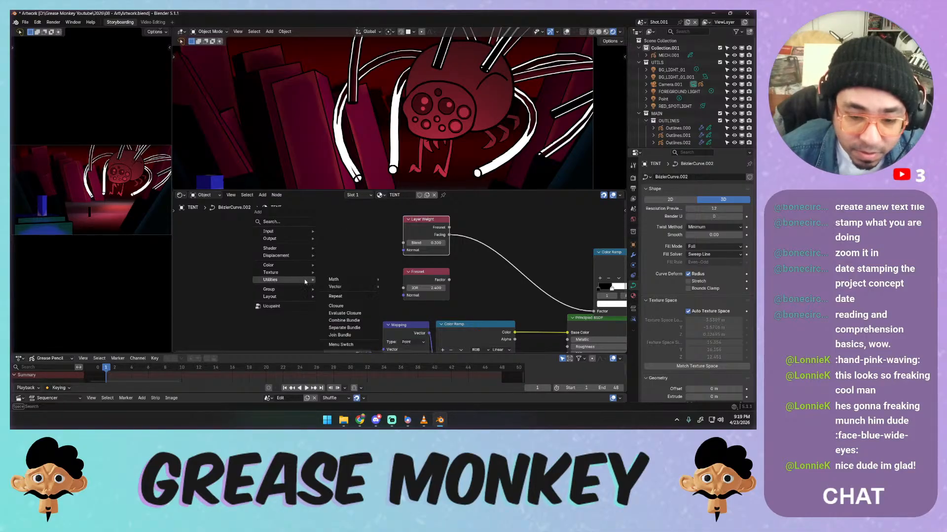
pyautogui.moveTo(331, 288)
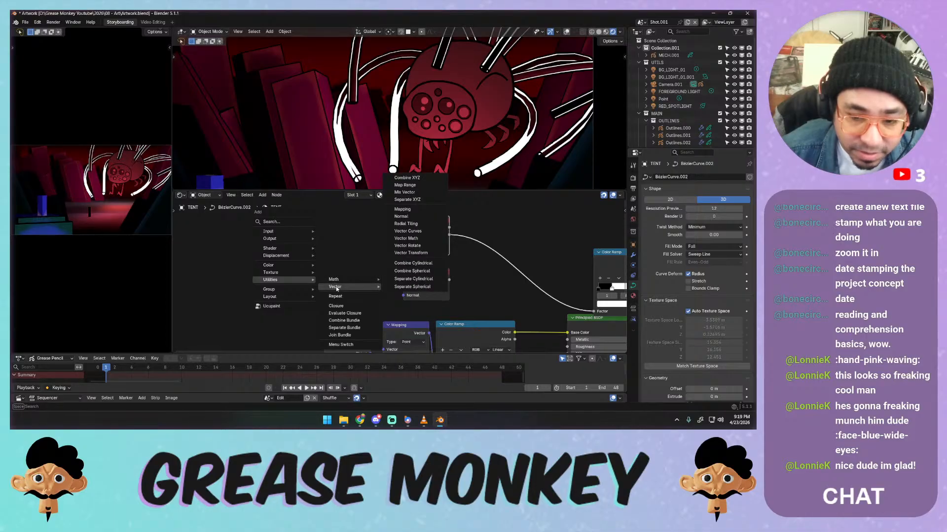
pyautogui.click(400, 216)
pyautogui.click(378, 245)
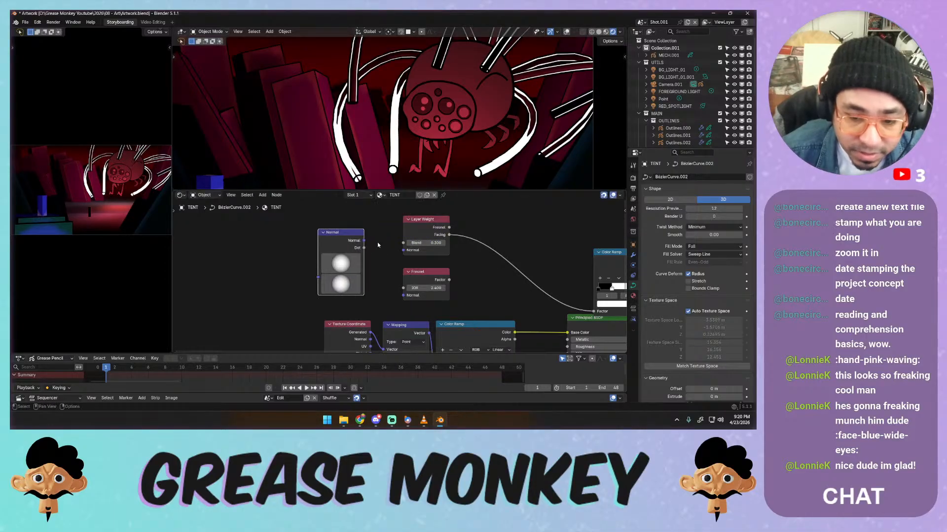
pyautogui.moveTo(364, 241); pyautogui.dragTo(403, 250)
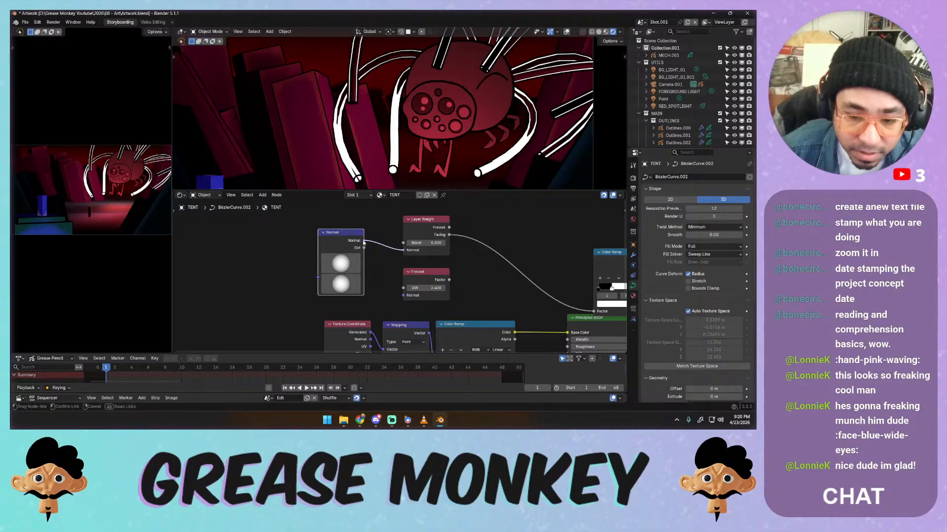
pyautogui.moveTo(341, 267)
pyautogui.mouseDown()
pyautogui.moveTo(342, 282)
pyautogui.moveTo(339, 264)
pyautogui.mouseUp()
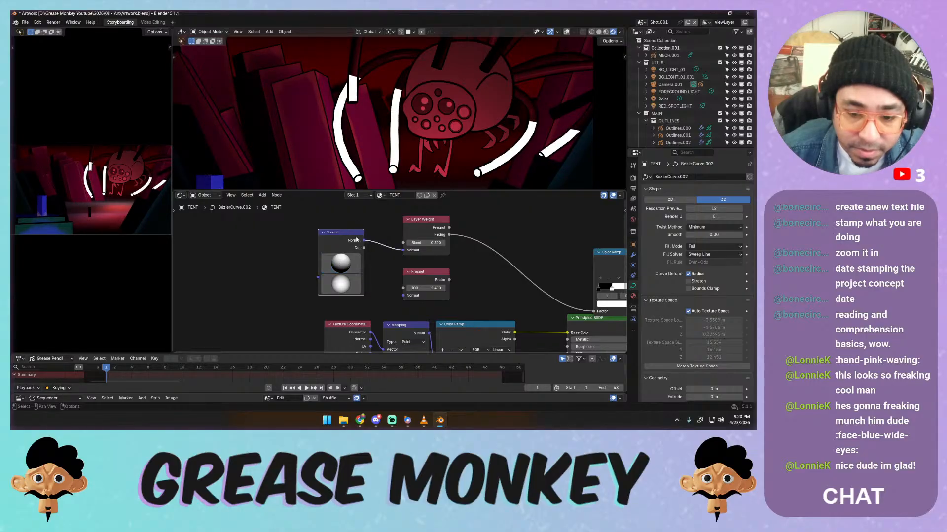
pyautogui.press('x')
# Reconnect the Fresnel node's factor to the constant Color Ramp and move the Fresnel closer to it
pyautogui.hotkey('shift', 'a')
pyautogui.moveTo(331, 240)
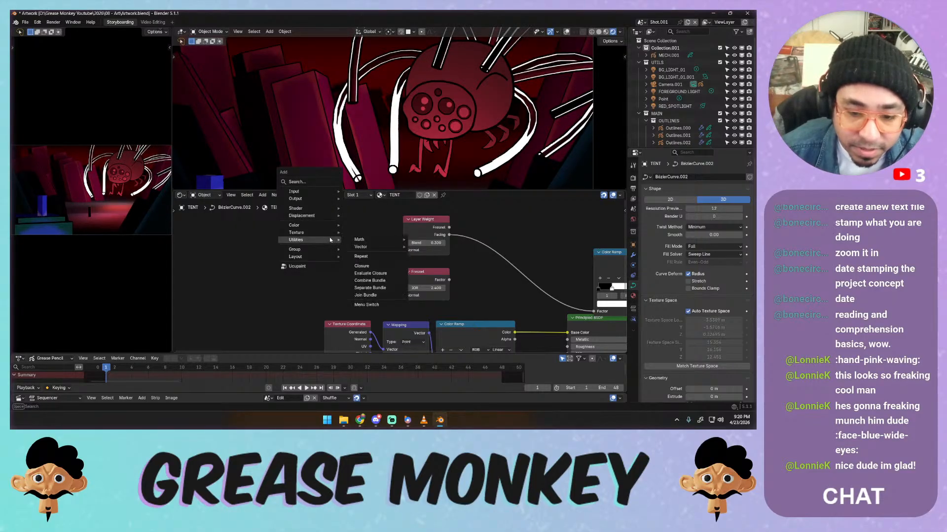
pyautogui.moveTo(444, 269); pyautogui.dragTo(344, 245, button='middle')
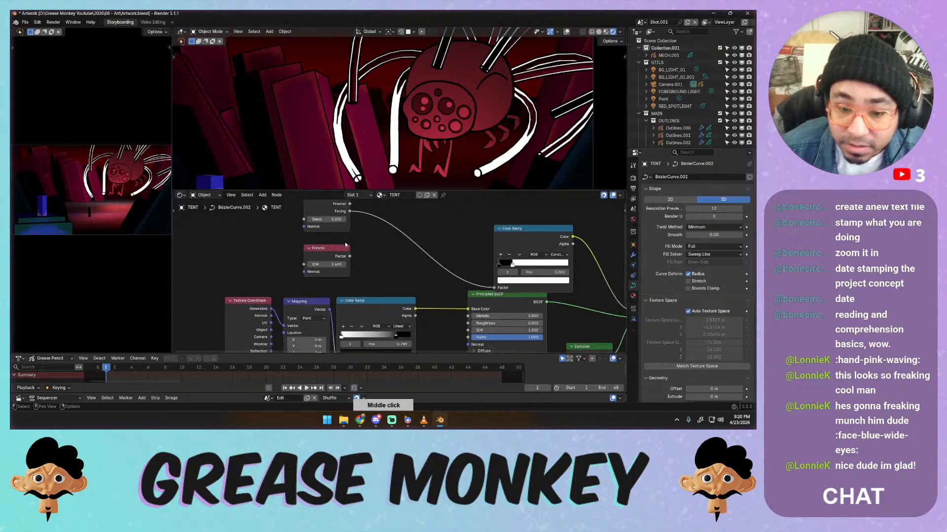
pyautogui.moveTo(350, 256); pyautogui.dragTo(494, 288)
pyautogui.press('g')
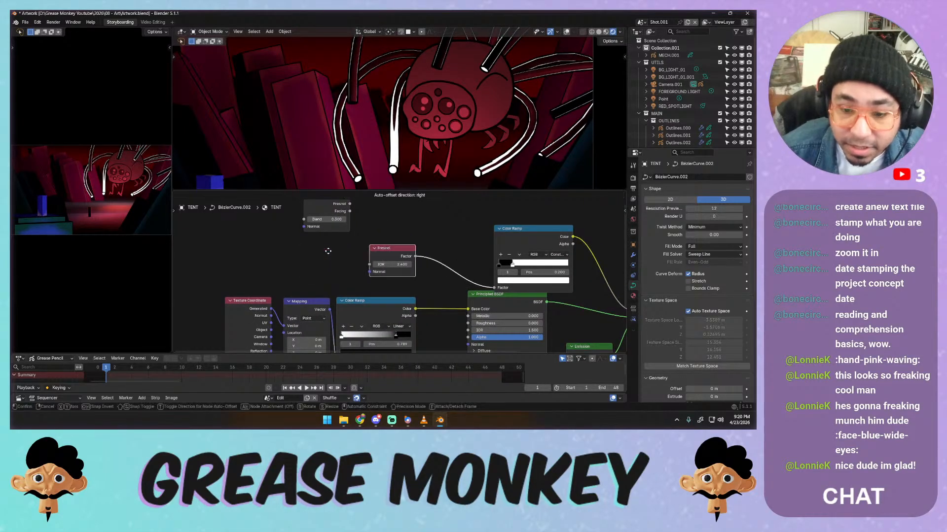
# Raise the Fresnel's IOR and switch its Color Ramp to Linear interpolation
pyautogui.moveTo(398, 264); pyautogui.dragTo(410, 265)
pyautogui.click(557, 255)
pyautogui.click(558, 277)
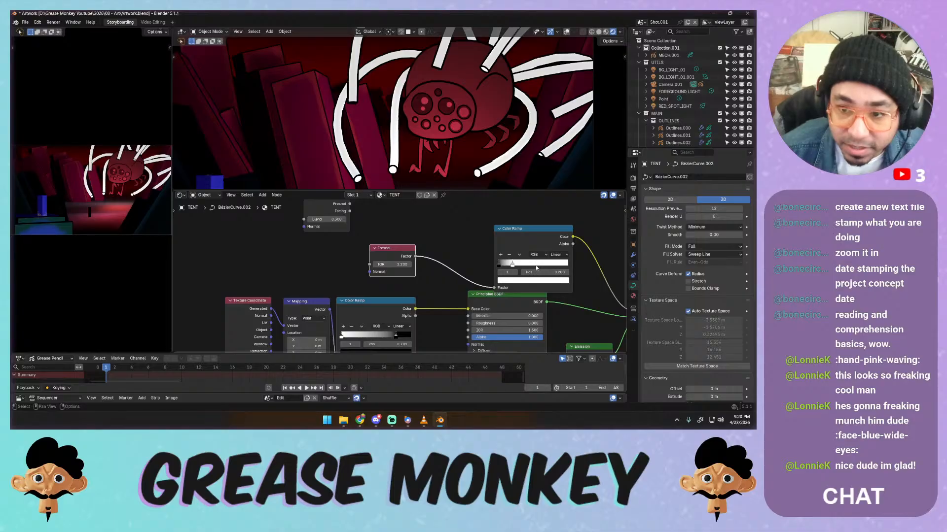
# Nudge the Fresnel ramp's light stop to about 0.185 and sample the creature's red from the viewport as the Emission node's color
pyautogui.moveTo(512, 264)
pyautogui.mouseDown()
pyautogui.moveTo(497, 265)
pyautogui.moveTo(528, 265)
pyautogui.moveTo(503, 264)
pyautogui.moveTo(511, 264)
pyautogui.mouseUp()
pyautogui.moveTo(502, 265); pyautogui.dragTo(452, 276, button='middle')
pyautogui.click(464, 309)
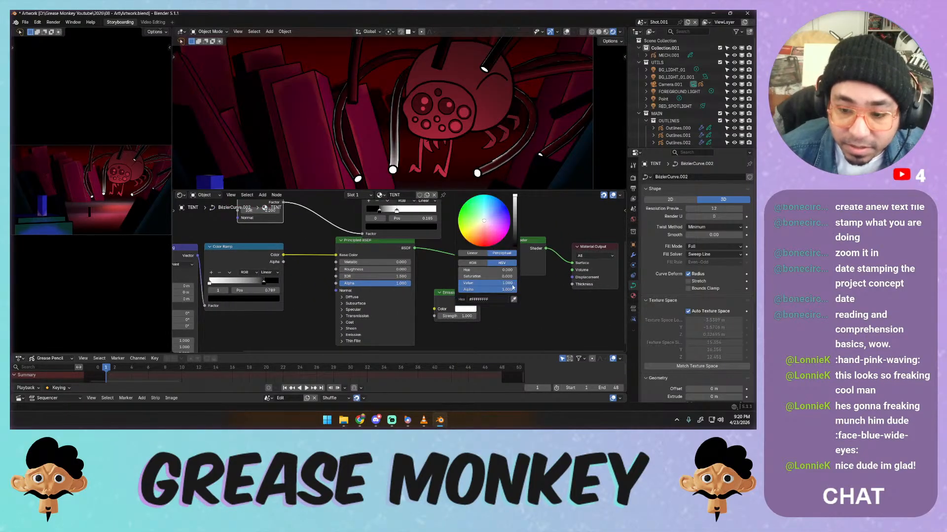
pyautogui.click(514, 300)
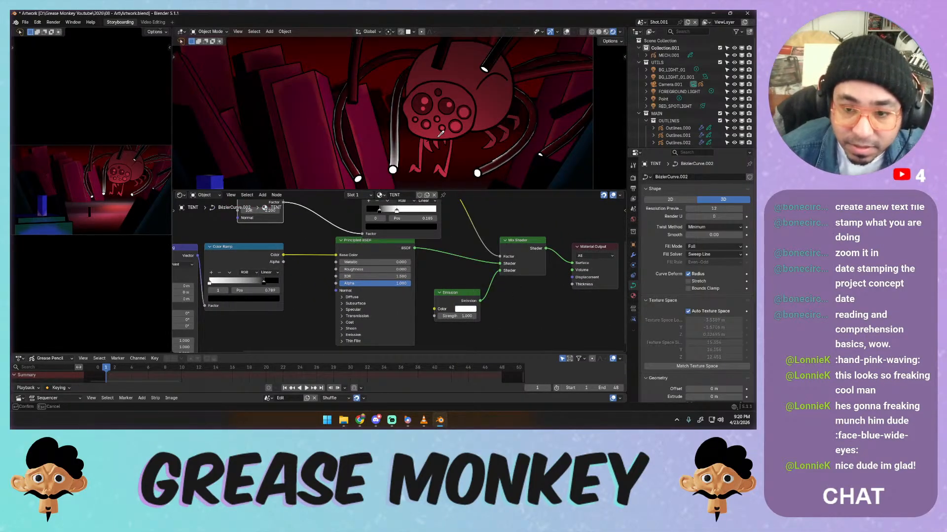
pyautogui.click(439, 135)
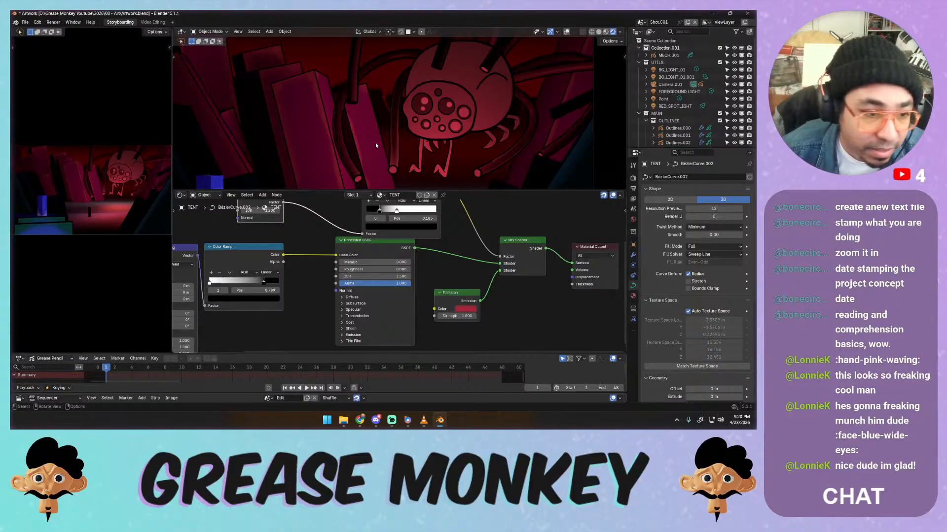
pyautogui.moveTo(420, 162); pyautogui.dragTo(435, 132, button='middle')
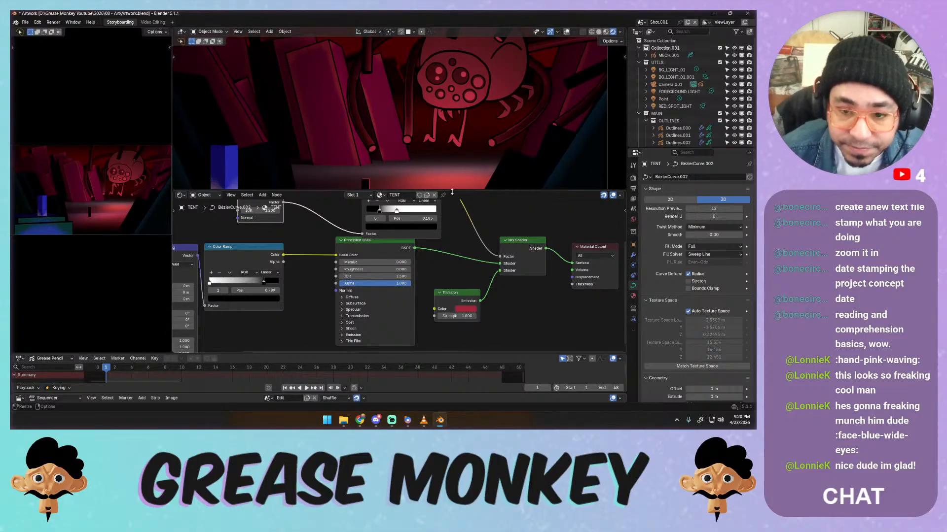
pyautogui.moveTo(464, 318); pyautogui.dragTo(470, 310)
pyautogui.moveTo(463, 126); pyautogui.dragTo(434, 160, button='middle')
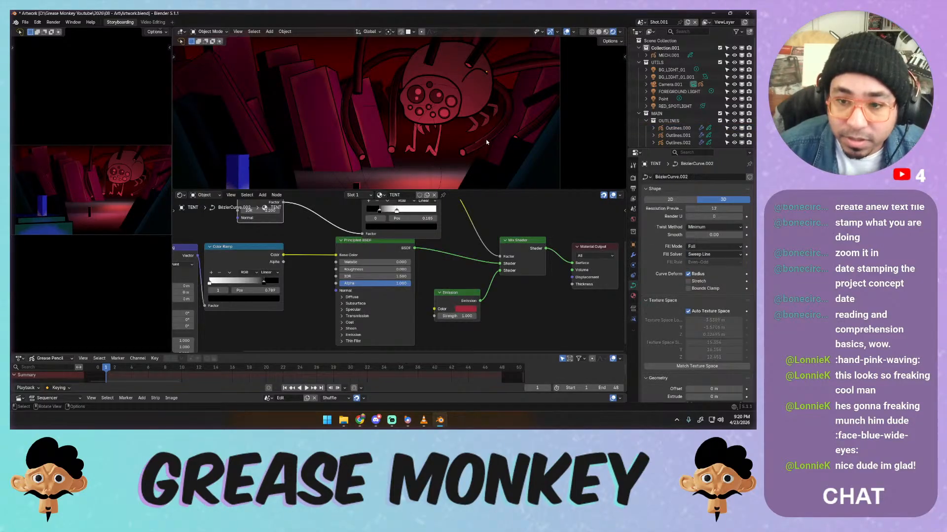
# Enable the Outline Selected overlay and select the tentacle curve beside the creature
pyautogui.click(573, 33)
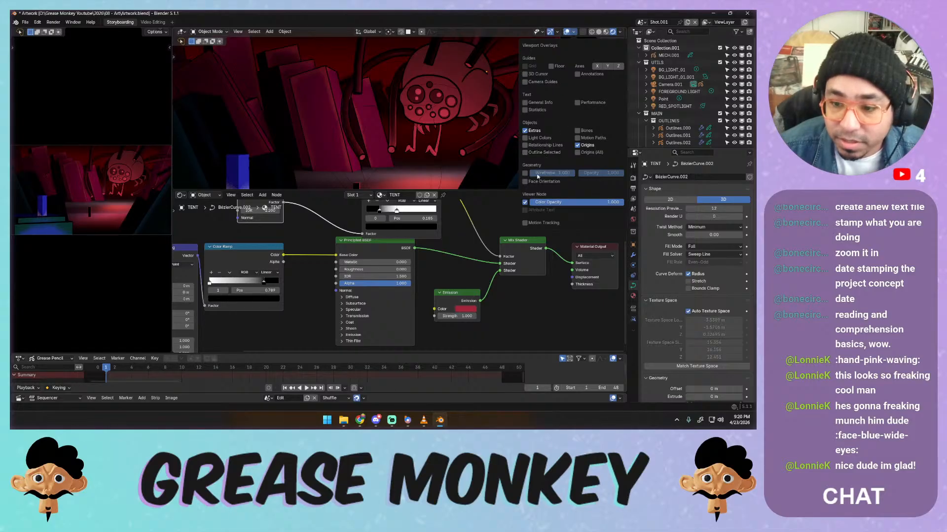
pyautogui.click(525, 153)
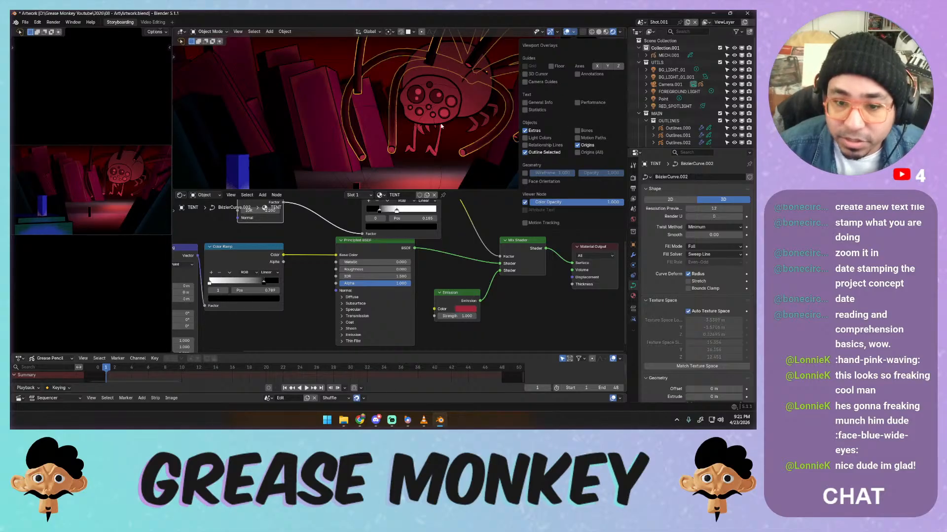
pyautogui.click(473, 147)
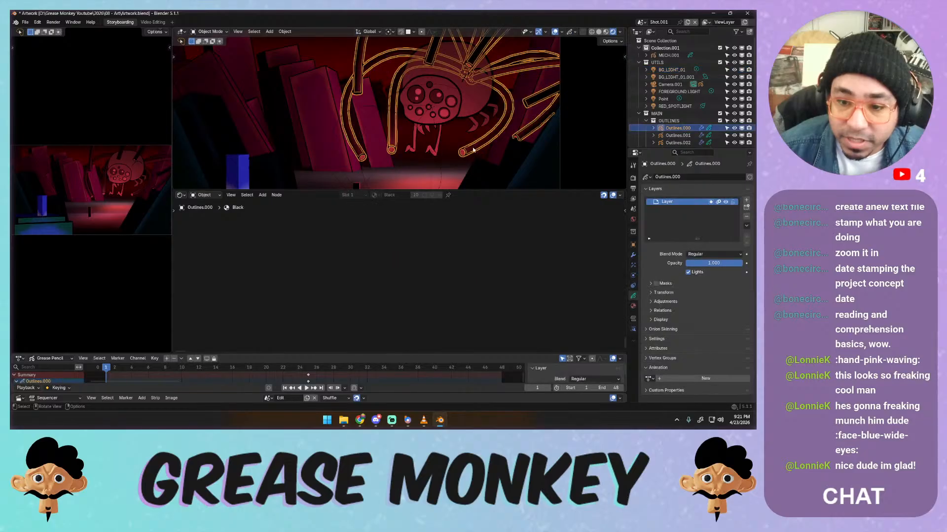
pyautogui.click(474, 150)
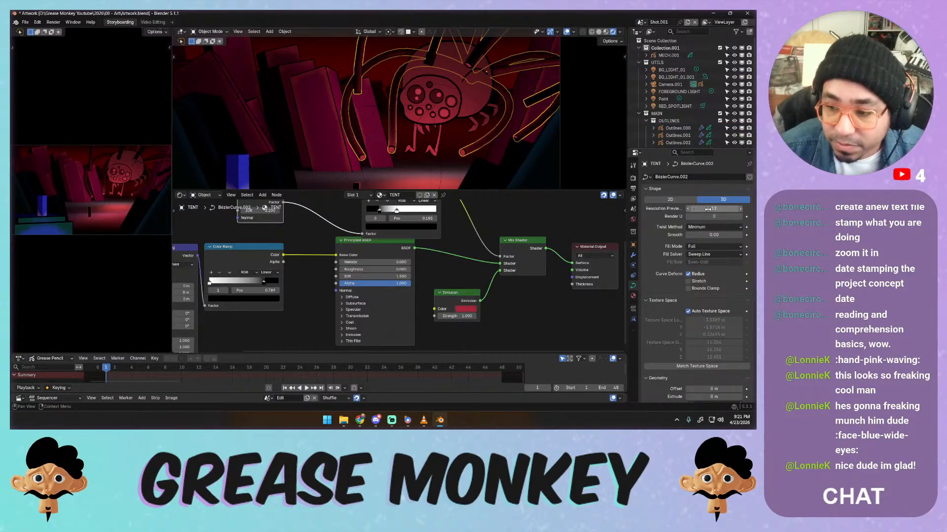
# Set the tentacle curve's preview resolution to 32, enter Edit Mode and save the file
pyautogui.click(708, 209)
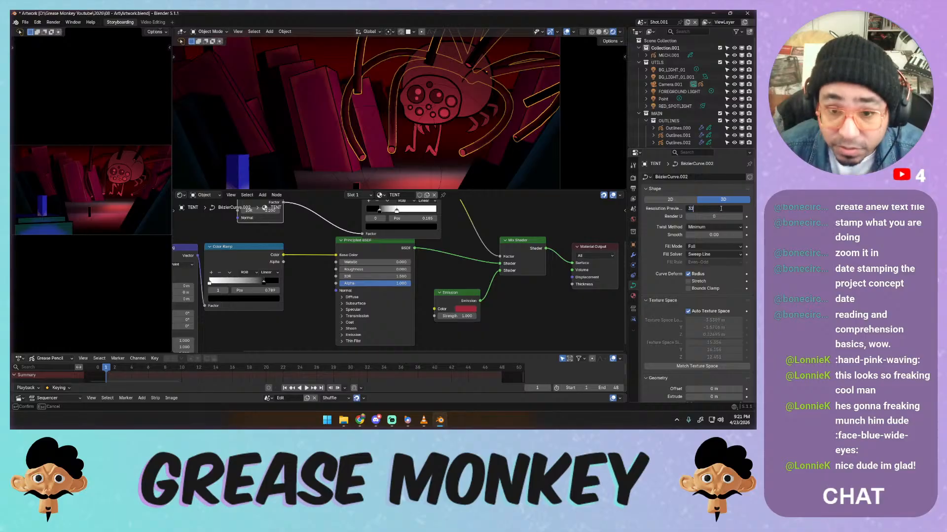
pyautogui.write('32')
pyautogui.press('Return')
pyautogui.press('Tab')
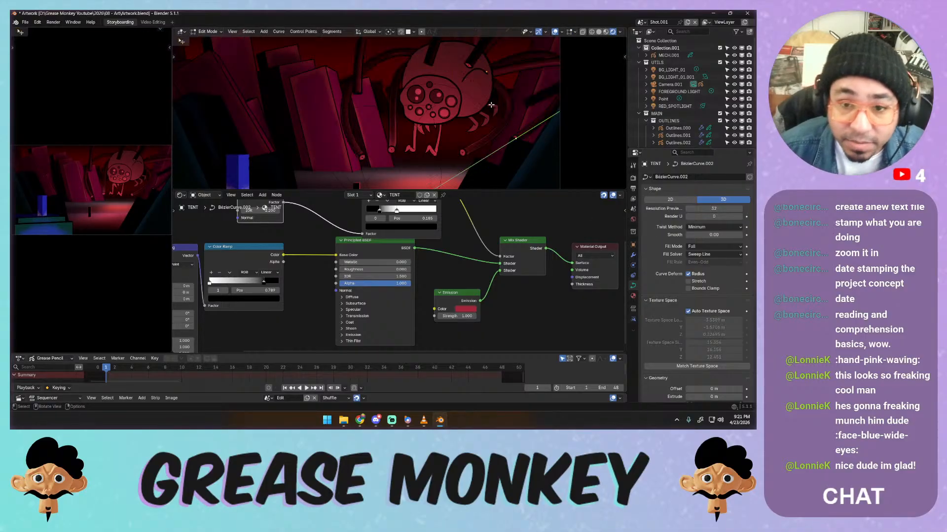
pyautogui.hotkey('ctrl', 's')
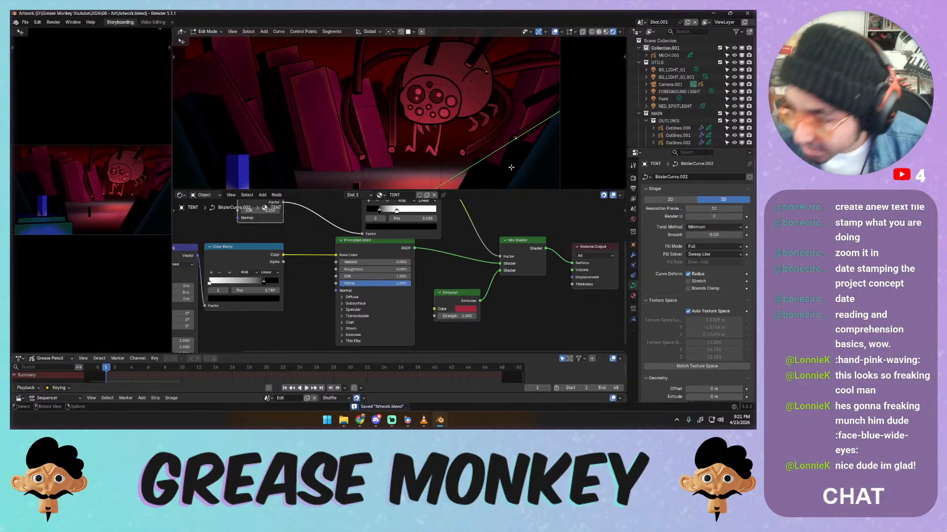
# Enable Fill Caps for the tentacle curve's bevel
pyautogui.scroll(-7, 649, 248)
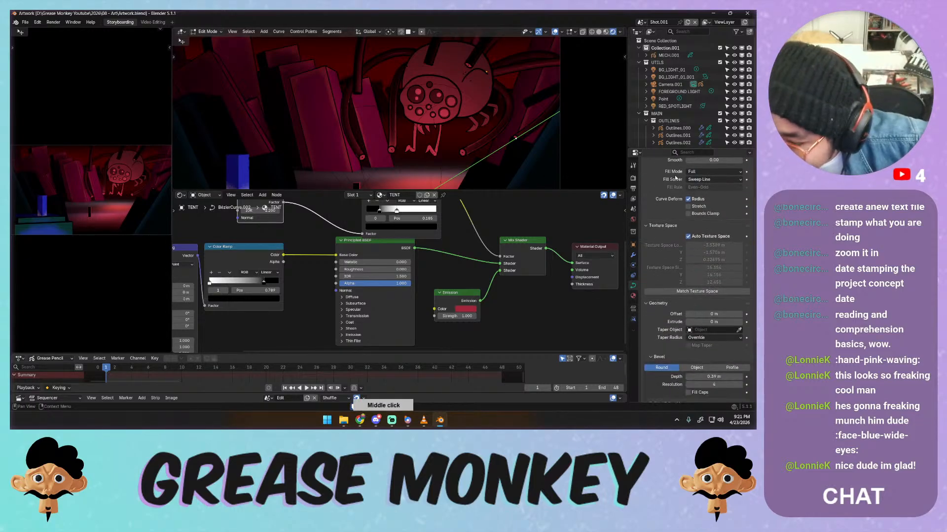
pyautogui.scroll(-1, 663, 251)
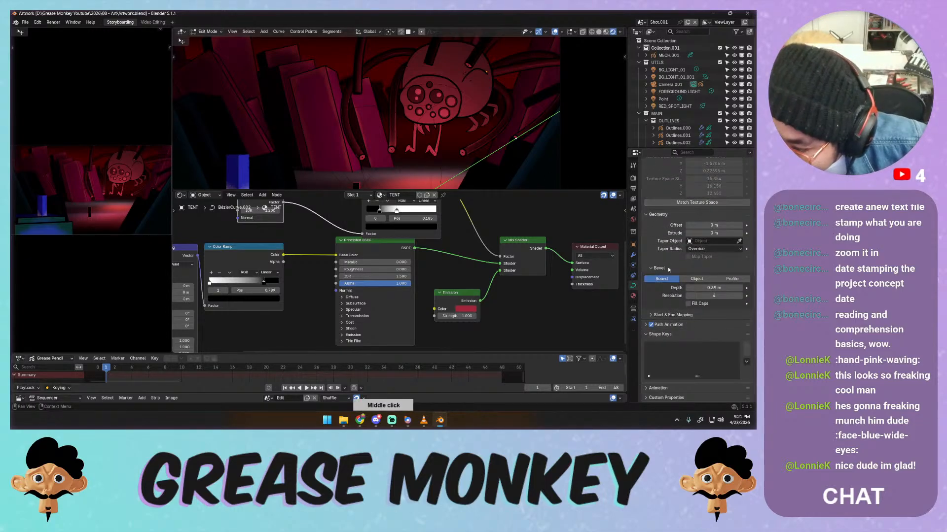
pyautogui.click(689, 305)
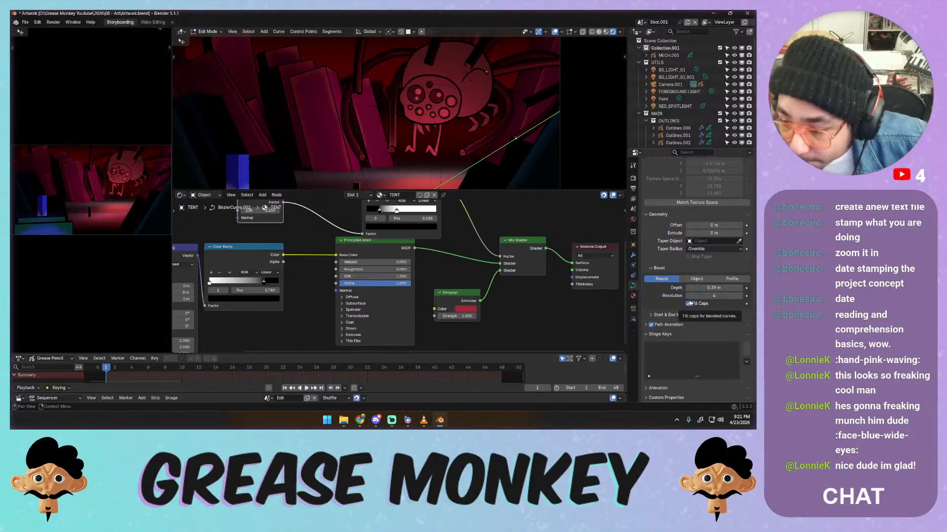
# Try a Profile bevel on the tentacle curve with a depth of 0.78 m, and save the file
pyautogui.click(729, 279)
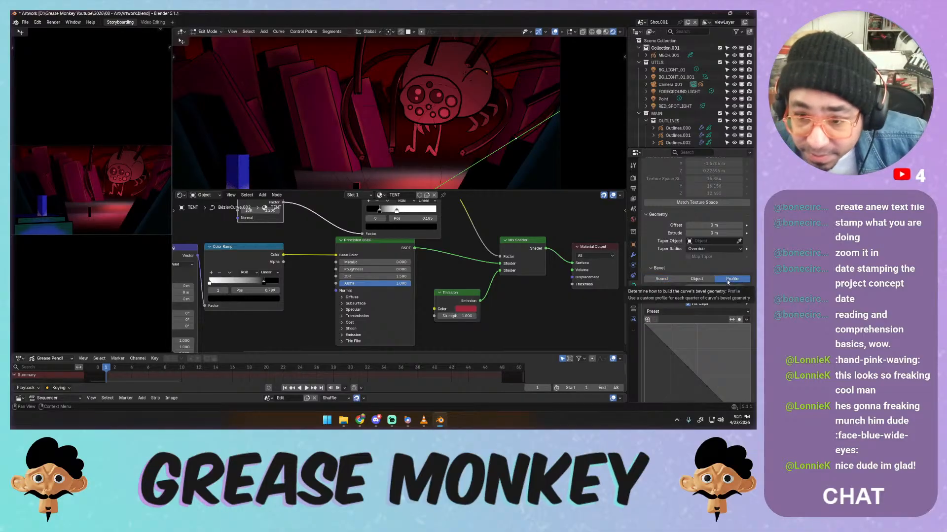
pyautogui.moveTo(712, 288); pyautogui.dragTo(714, 296)
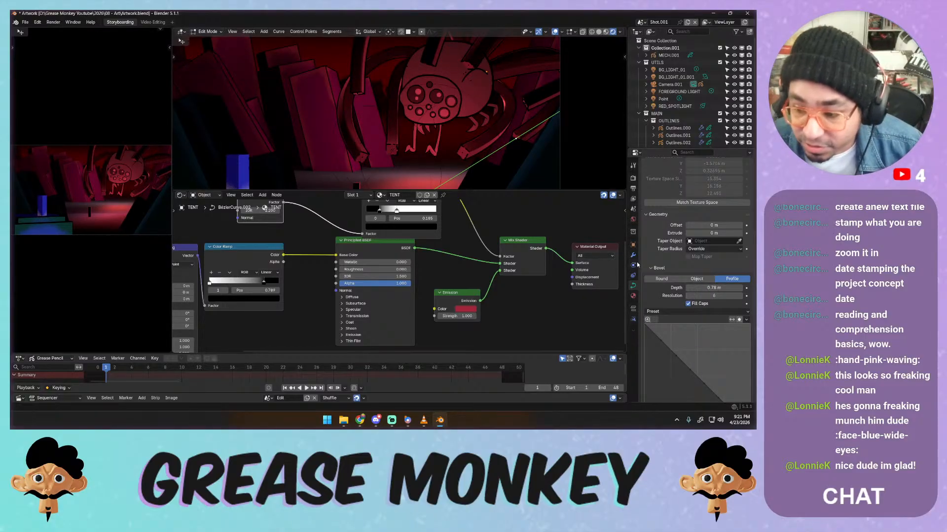
pyautogui.hotkey('ctrl', 's')
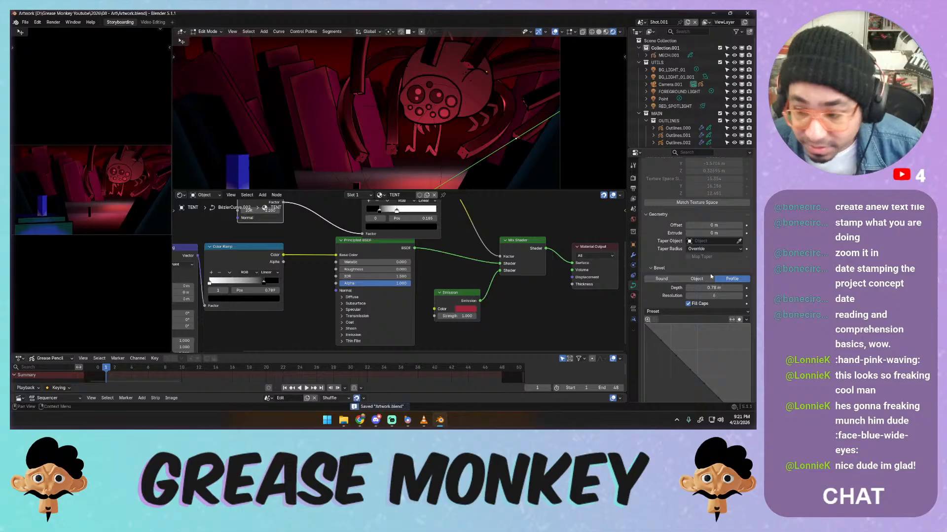
# Try a bevel resolution of 0 and bow the bevel's profile curve outward with an added point
pyautogui.moveTo(713, 296); pyautogui.dragTo(673, 287)
pyautogui.scroll(-2, 669, 301)
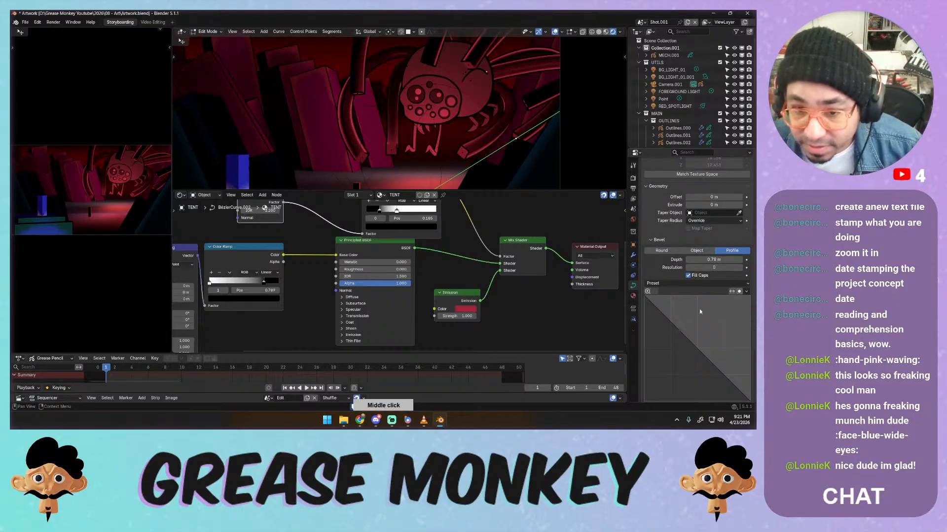
pyautogui.moveTo(684, 336); pyautogui.dragTo(697, 326)
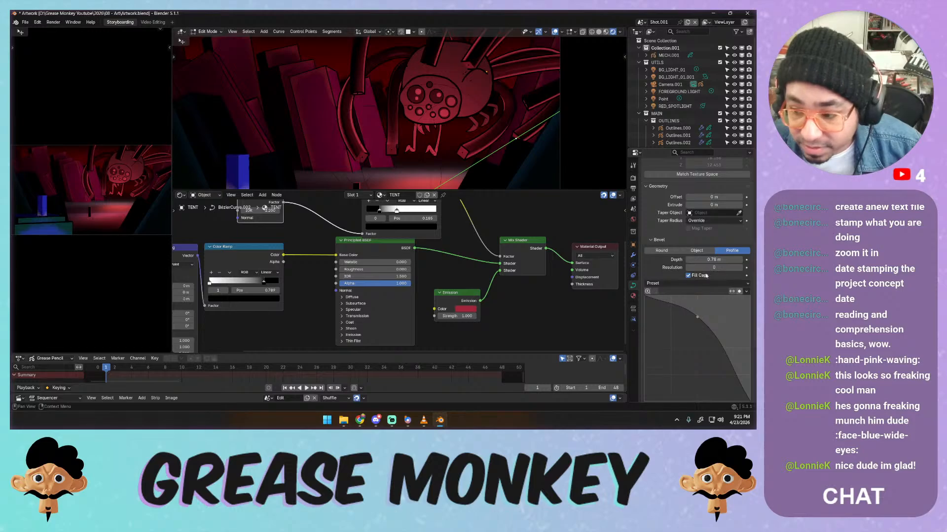
pyautogui.moveTo(691, 258); pyautogui.dragTo(691, 229, button='middle')
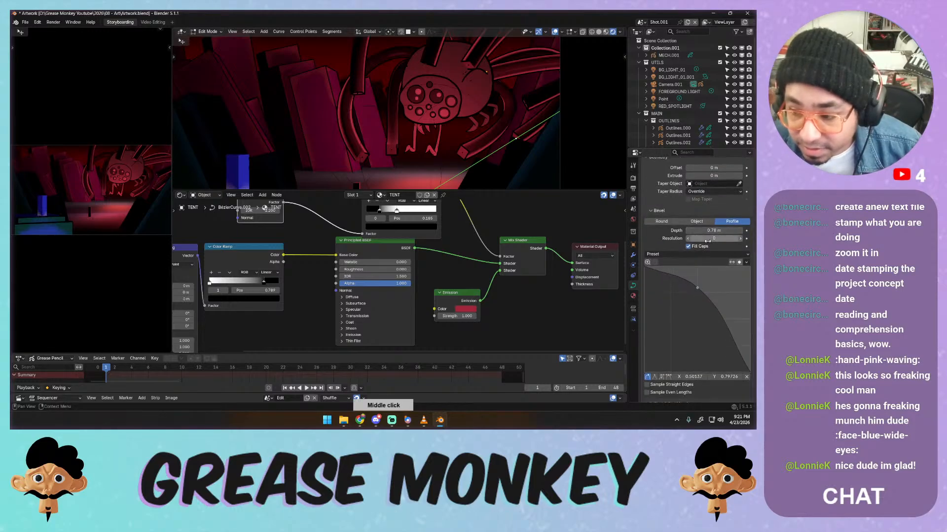
pyautogui.moveTo(698, 288)
pyautogui.mouseDown()
pyautogui.moveTo(649, 353)
pyautogui.moveTo(706, 294)
pyautogui.mouseUp()
# Try the Profile bevel with a depth of 0.59 m and a resolution of 3
pyautogui.moveTo(710, 230); pyautogui.dragTo(703, 230)
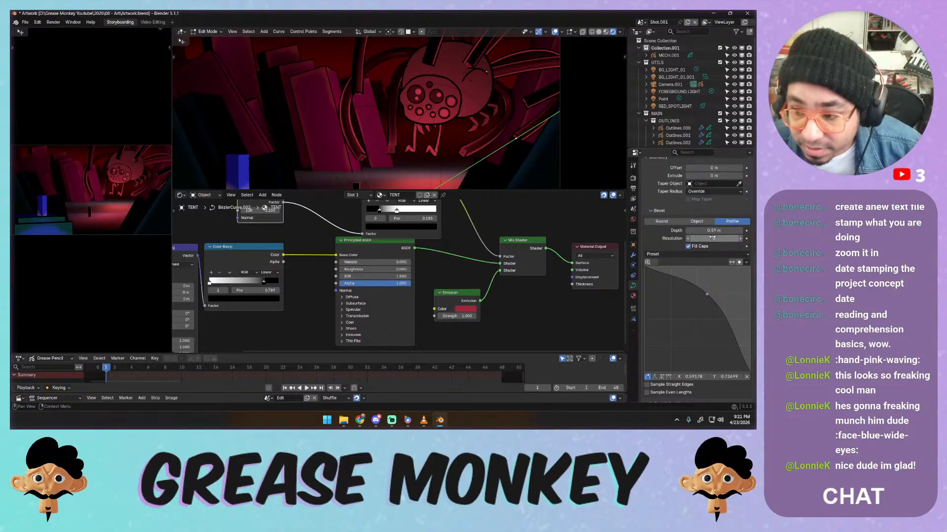
pyautogui.moveTo(712, 237); pyautogui.dragTo(702, 217, button='middle')
pyautogui.moveTo(703, 217)
pyautogui.mouseDown()
pyautogui.moveTo(741, 218)
pyautogui.moveTo(693, 216)
pyautogui.mouseUp()
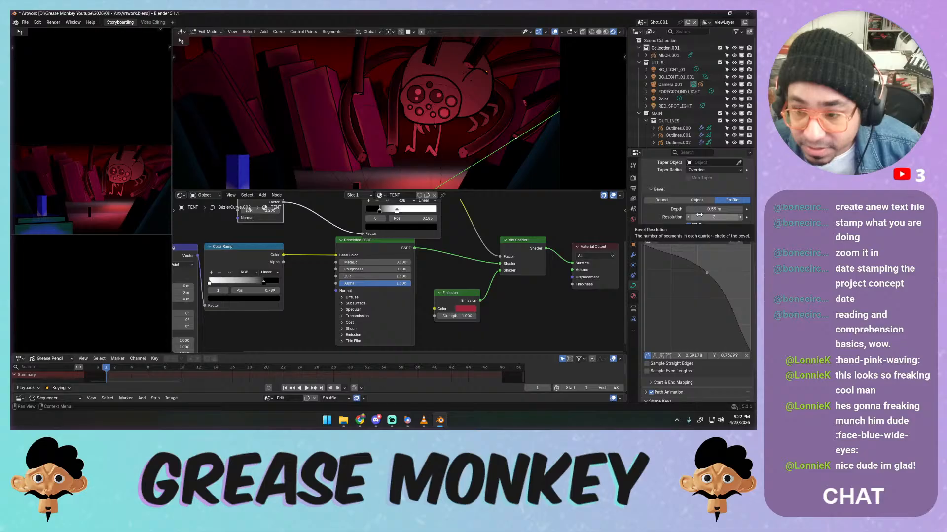
# Return the tentacle bevel to Round with resolution 2 and depth 0.43 m, and save the file
pyautogui.click(661, 200)
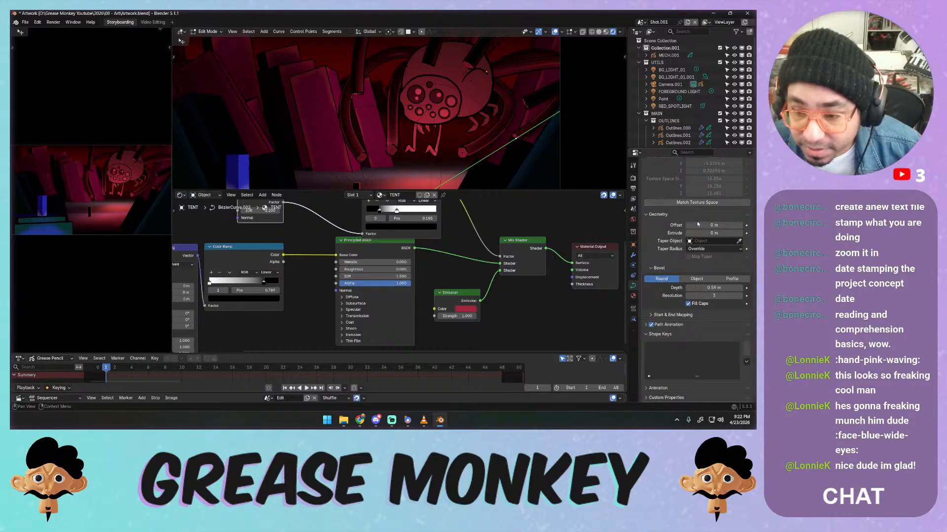
pyautogui.moveTo(732, 295)
pyautogui.mouseDown()
pyautogui.moveTo(710, 296)
pyautogui.moveTo(733, 296)
pyautogui.mouseUp()
pyautogui.click(740, 297)
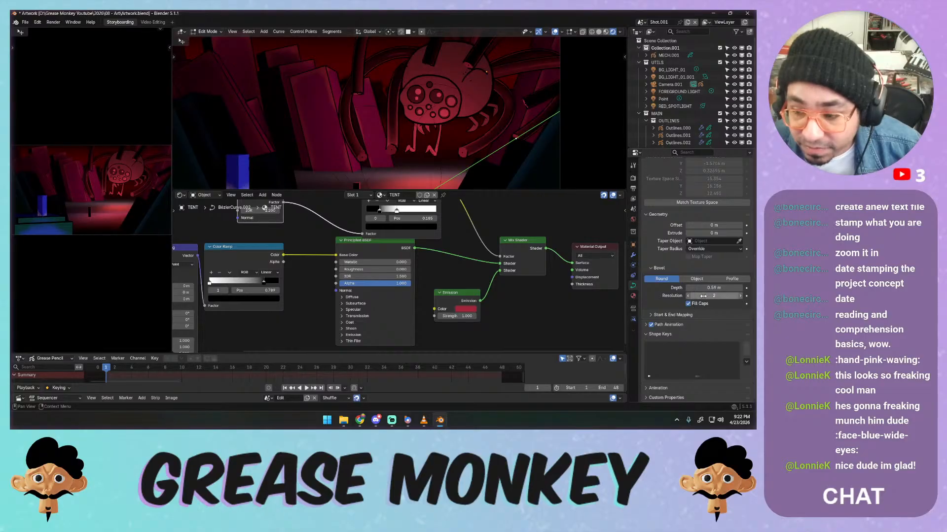
pyautogui.moveTo(706, 288); pyautogui.dragTo(710, 287)
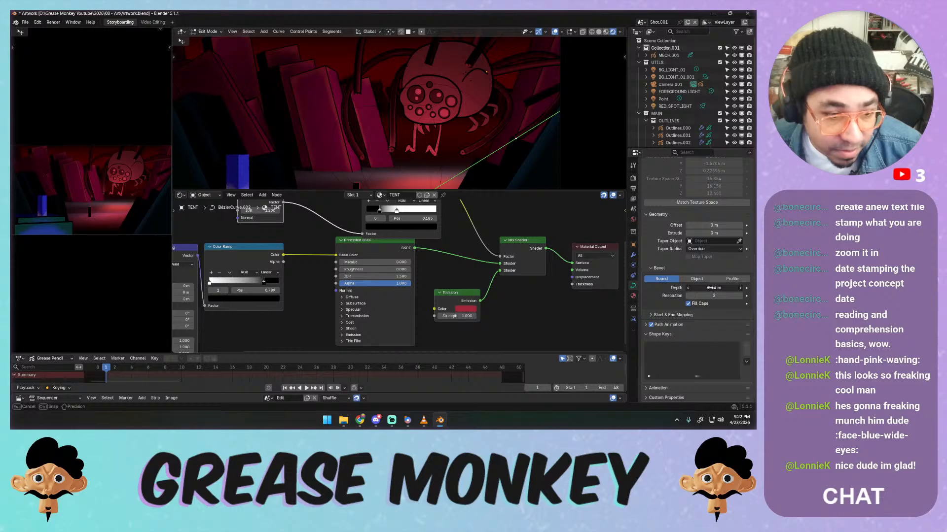
pyautogui.moveTo(700, 289); pyautogui.dragTo(698, 290)
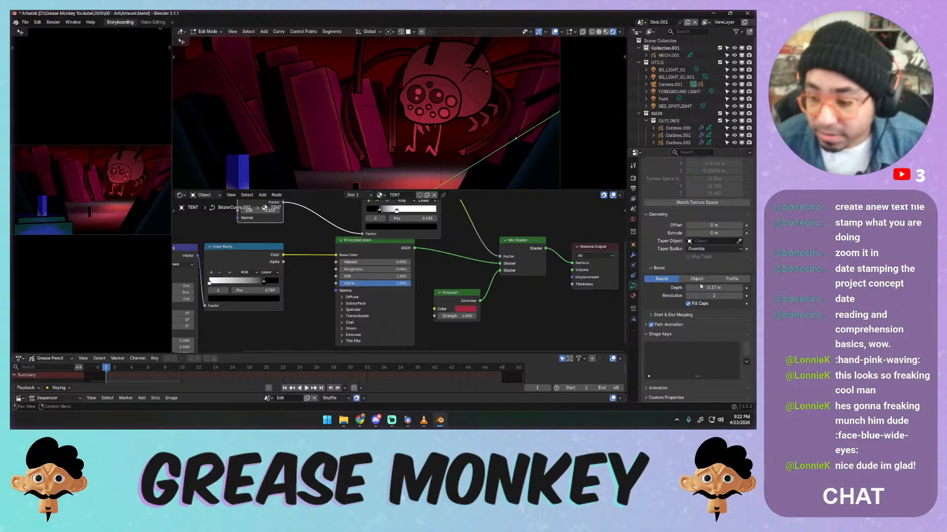
pyautogui.moveTo(701, 287); pyautogui.dragTo(702, 287)
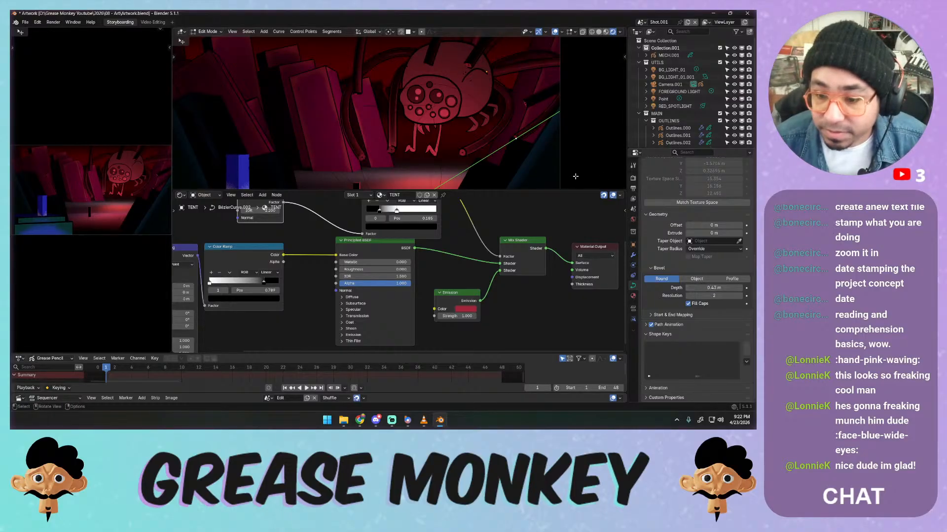
pyautogui.hotkey('ctrl', 's')
# Shift the base color ramp's dark stop toward the light end and recolor its white stop at position 0 to turquoise
pyautogui.moveTo(470, 240); pyautogui.dragTo(493, 254, button='middle')
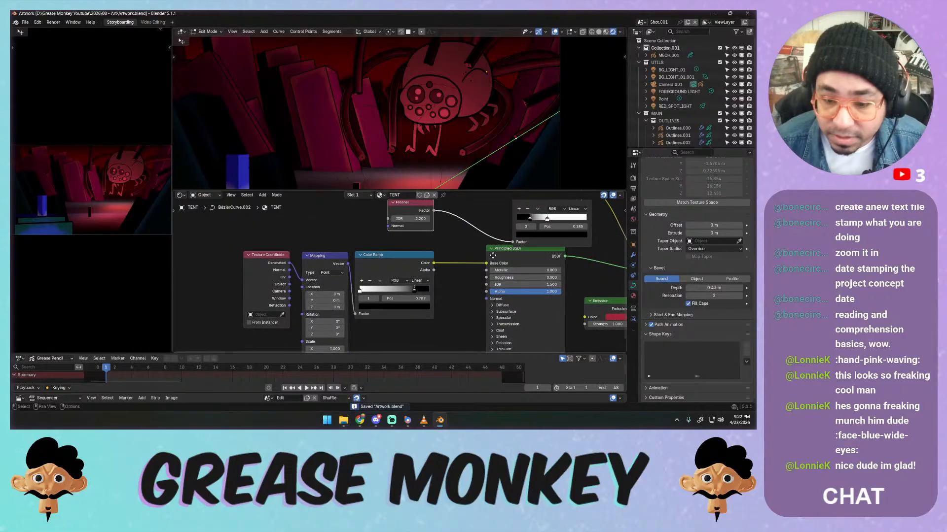
pyautogui.moveTo(414, 289)
pyautogui.mouseDown()
pyautogui.moveTo(390, 289)
pyautogui.moveTo(406, 289)
pyautogui.mouseUp()
pyautogui.click(361, 289)
pyautogui.click(388, 306)
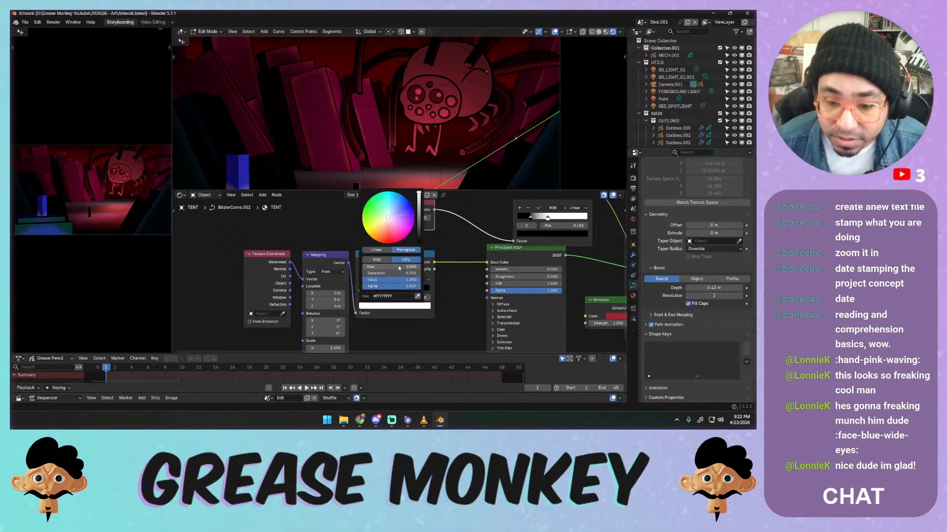
pyautogui.moveTo(407, 232); pyautogui.dragTo(384, 192)
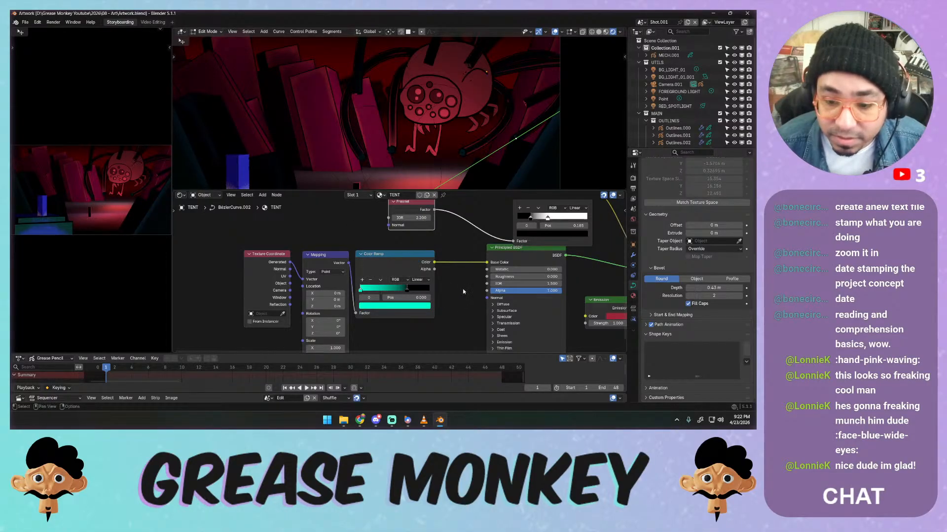
# Try the Principled shader with the turquoise ramp disconnected from its Base Color, and reconnect the ramp
pyautogui.moveTo(485, 263); pyautogui.dragTo(454, 275)
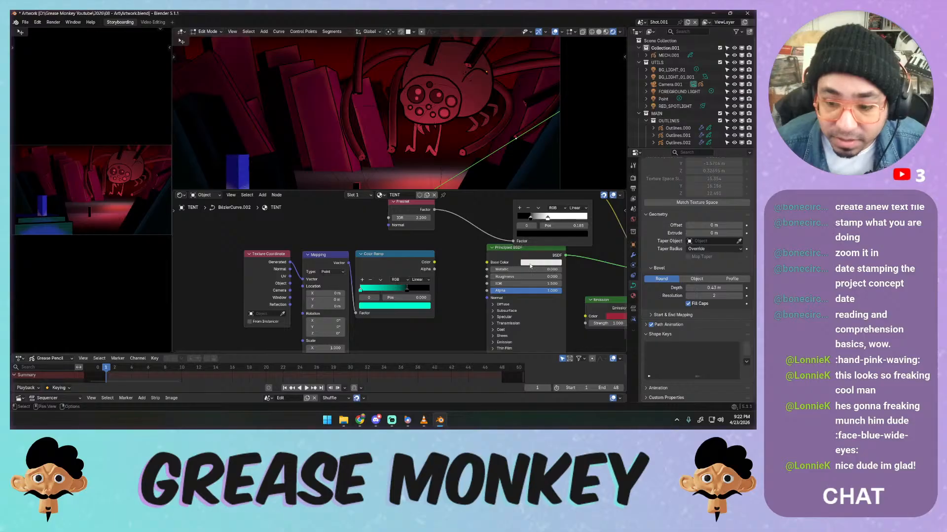
pyautogui.moveTo(530, 270); pyautogui.dragTo(493, 271)
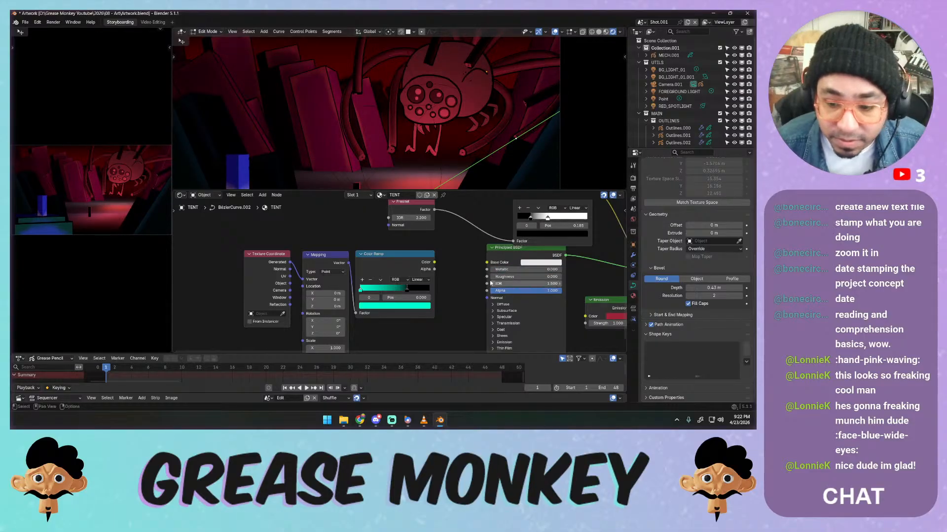
pyautogui.moveTo(434, 261); pyautogui.dragTo(491, 263)
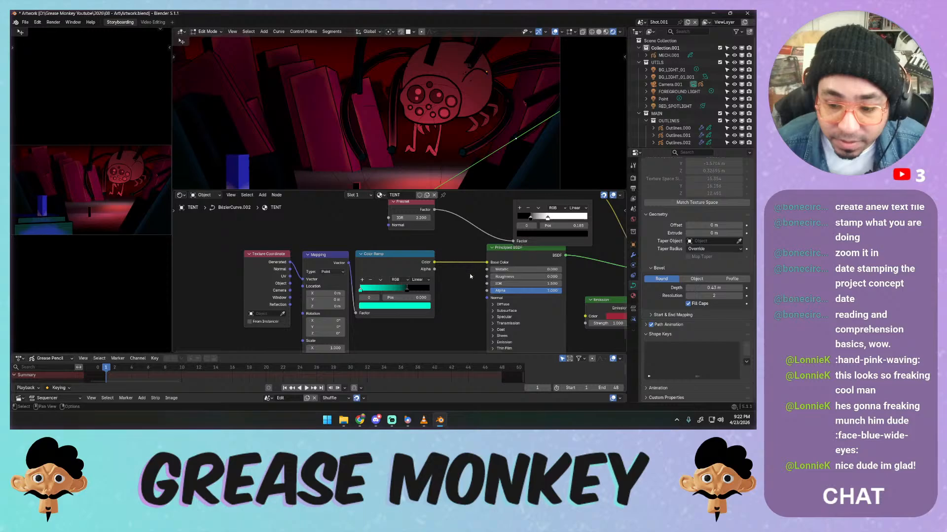
# Expand the Principled shader's Emission settings and raise the emission strength to 0.200
pyautogui.moveTo(470, 277); pyautogui.dragTo(464, 246, button='middle')
pyautogui.click(488, 312)
pyautogui.moveTo(498, 327); pyautogui.dragTo(534, 327)
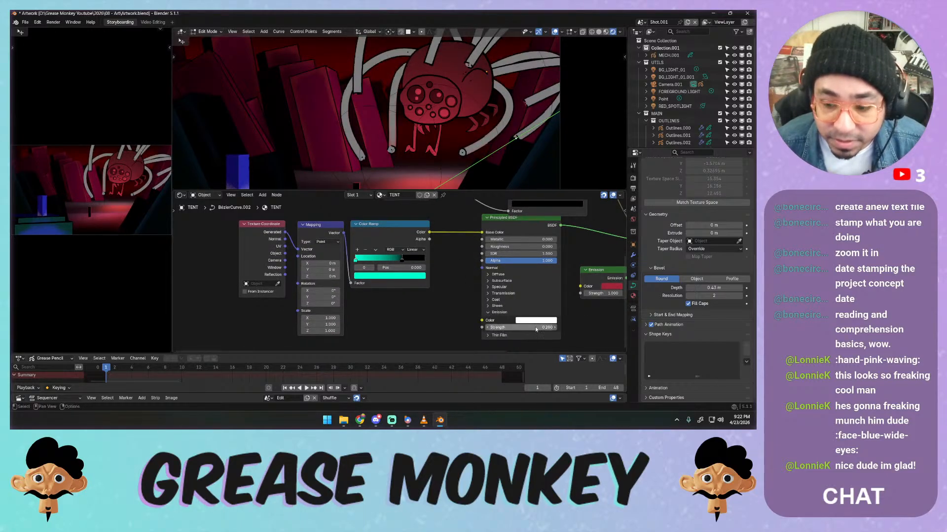
# Sample the red Emission node color as the Principled shader's emission color, and reduce its emission strength to 0.000
pyautogui.click(548, 321)
pyautogui.click(575, 312)
pyautogui.click(611, 286)
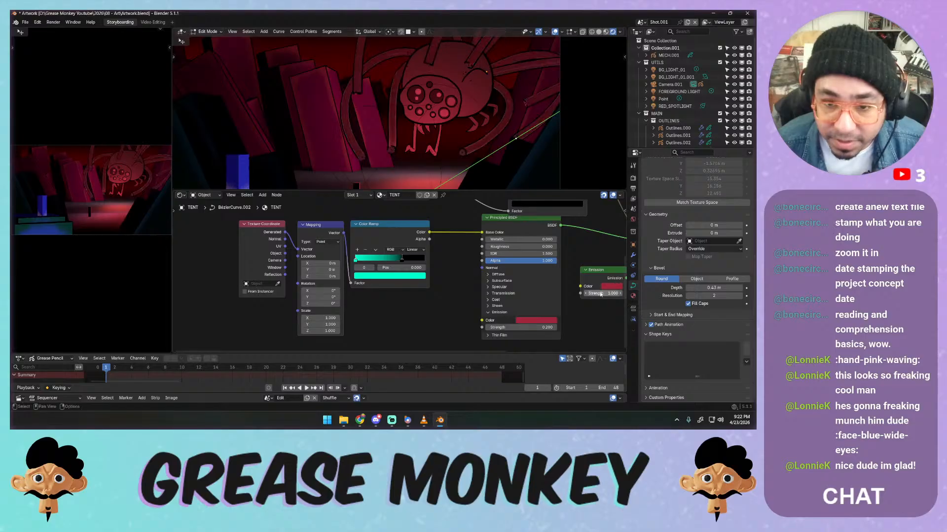
pyautogui.moveTo(547, 327); pyautogui.dragTo(541, 329)
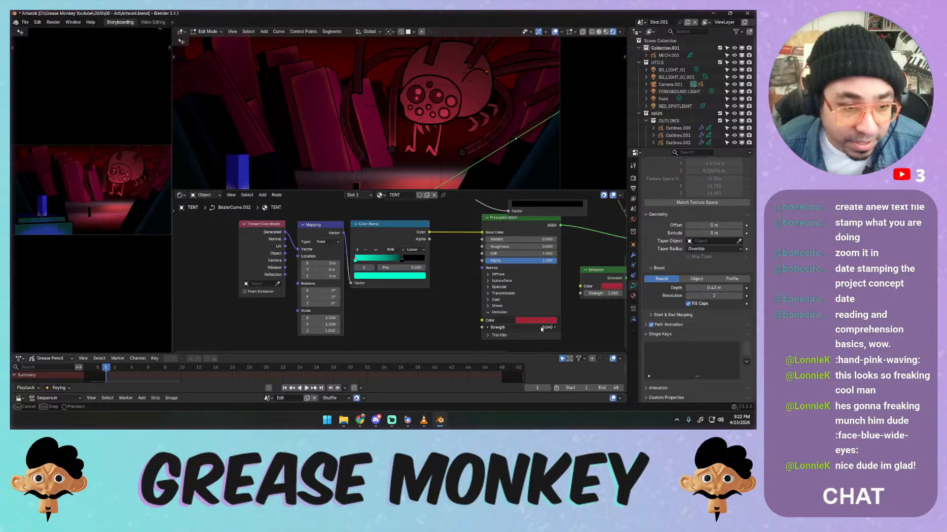
pyautogui.moveTo(542, 329); pyautogui.dragTo(541, 330)
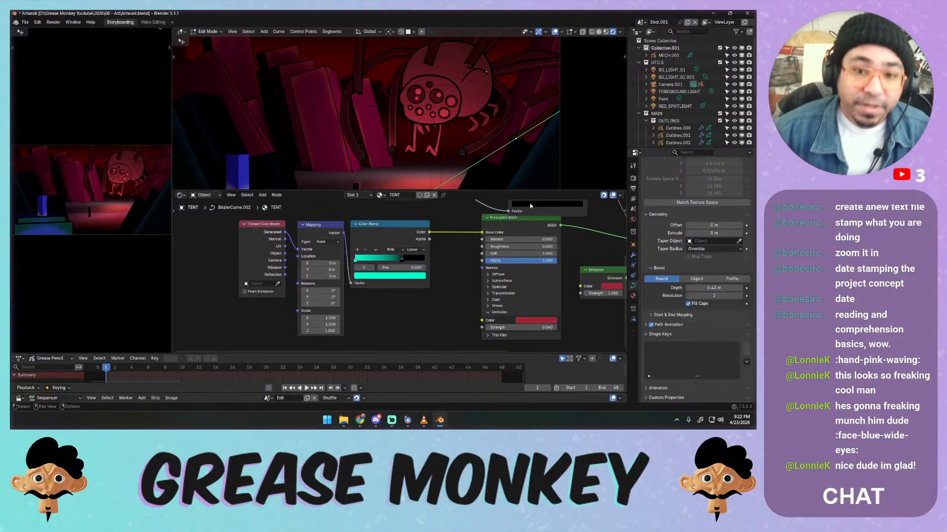
pyautogui.moveTo(532, 328); pyautogui.dragTo(519, 330)
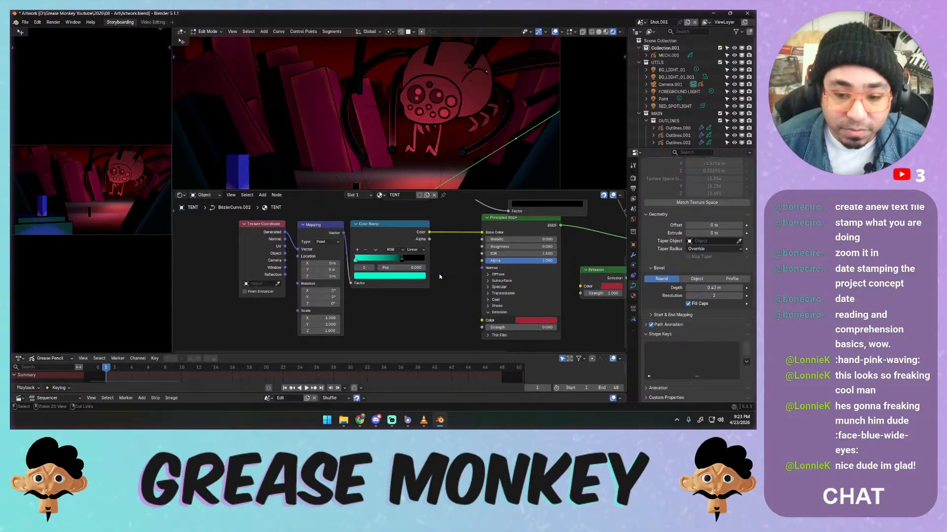
# Undo the recent emission, turquoise ramp and bevel edits back to the white-to-black ramp, and save the file
pyautogui.hotkey('ctrl', 'z')
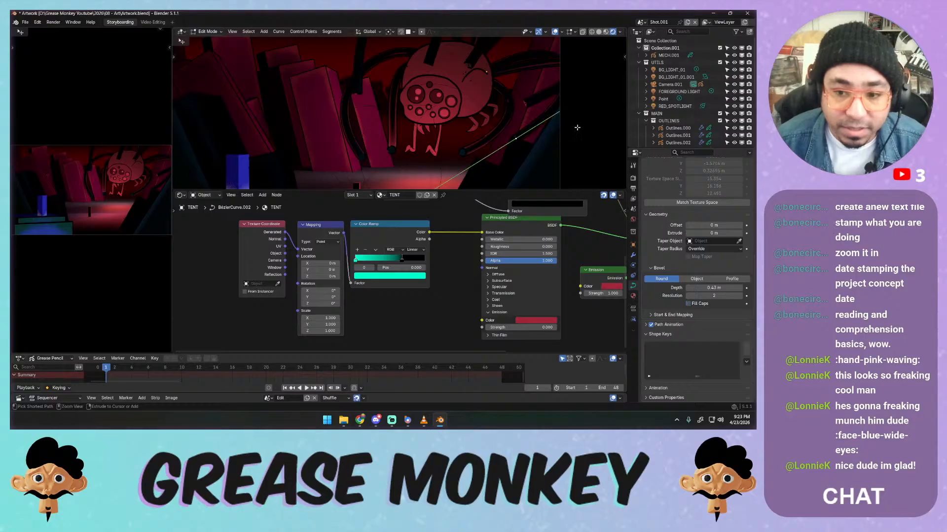
pyautogui.hotkey('ctrl', 'z')
pyautogui.hotkey('ctrl', 'z')
pyautogui.hotkey('ctrl', 'z')
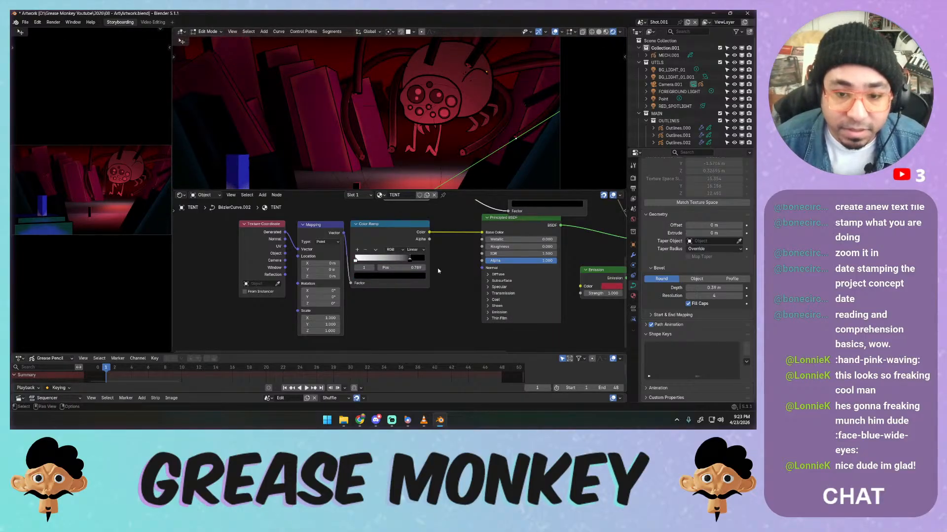
pyautogui.hotkey('ctrl', 's')
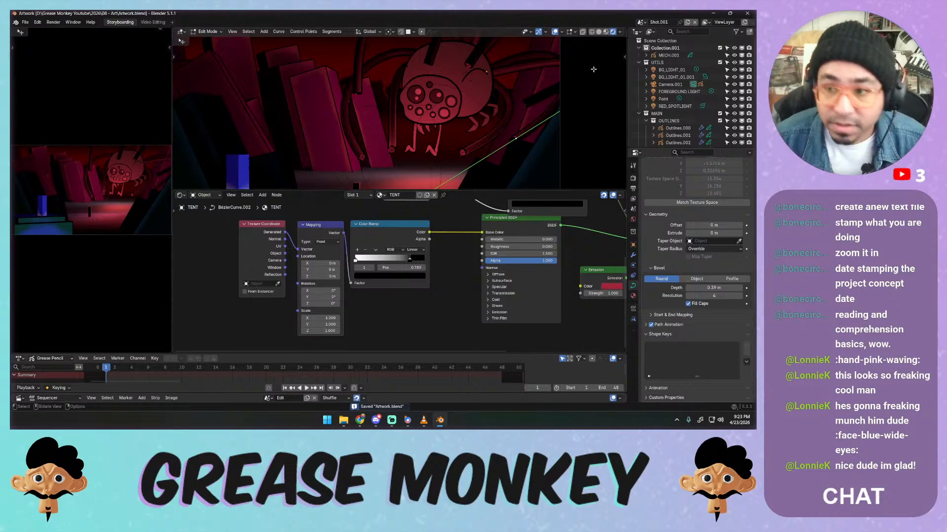
# Enable the Screencast Keys overlay in the 3D viewport, and hide the sidebar
pyautogui.click(625, 57)
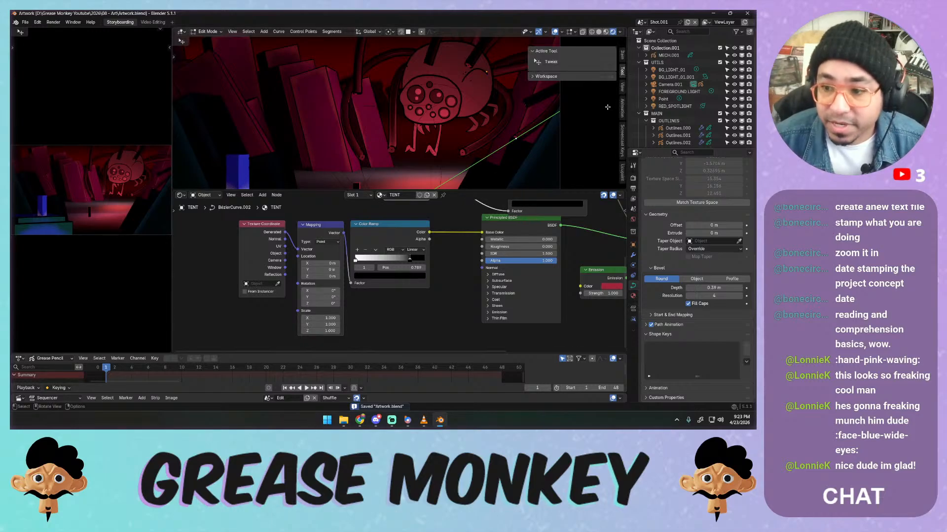
pyautogui.click(622, 152)
pyautogui.click(537, 52)
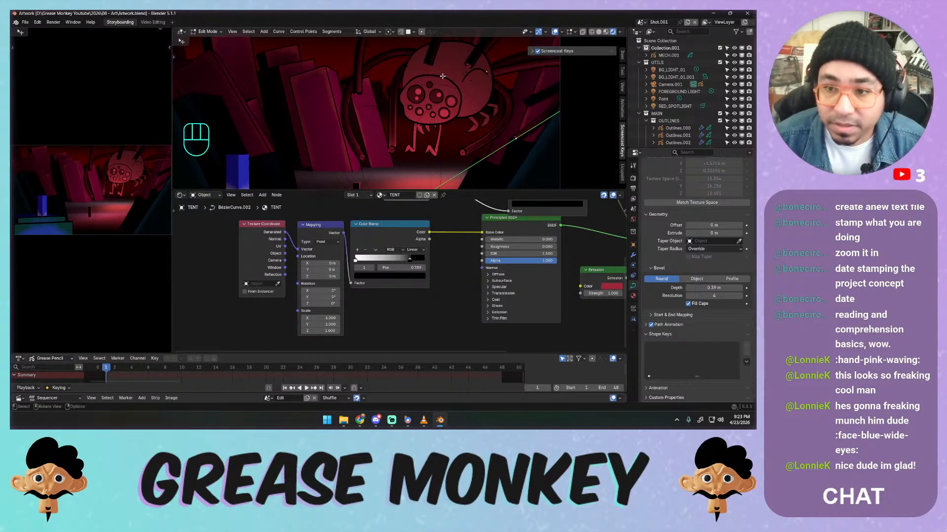
pyautogui.press('n')
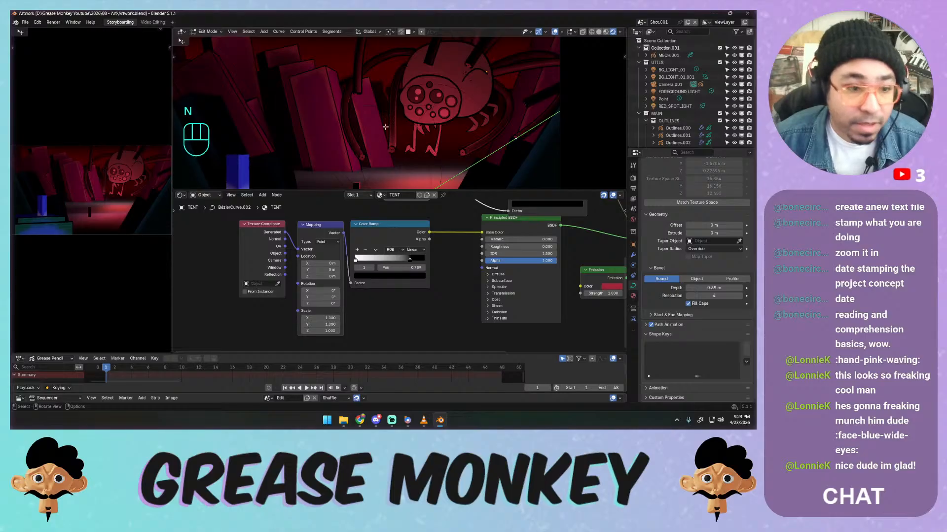
# Disable the Ucupaint add-on in the Preferences, and save the file
pyautogui.click(25, 22)
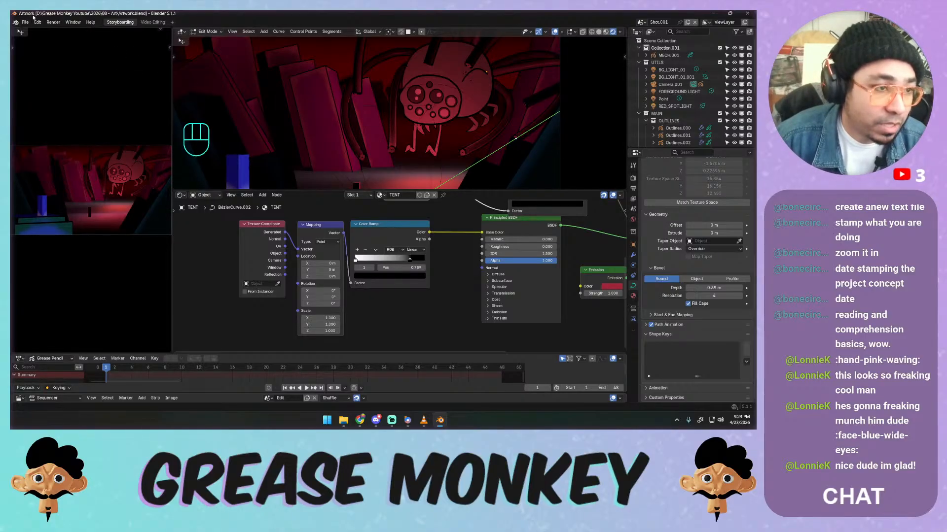
pyautogui.click(37, 23)
pyautogui.click(54, 116)
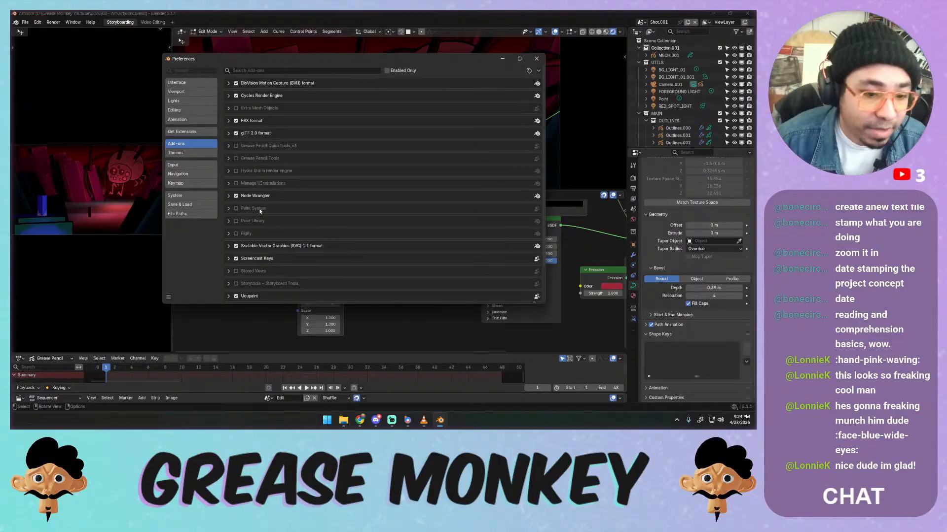
pyautogui.click(236, 297)
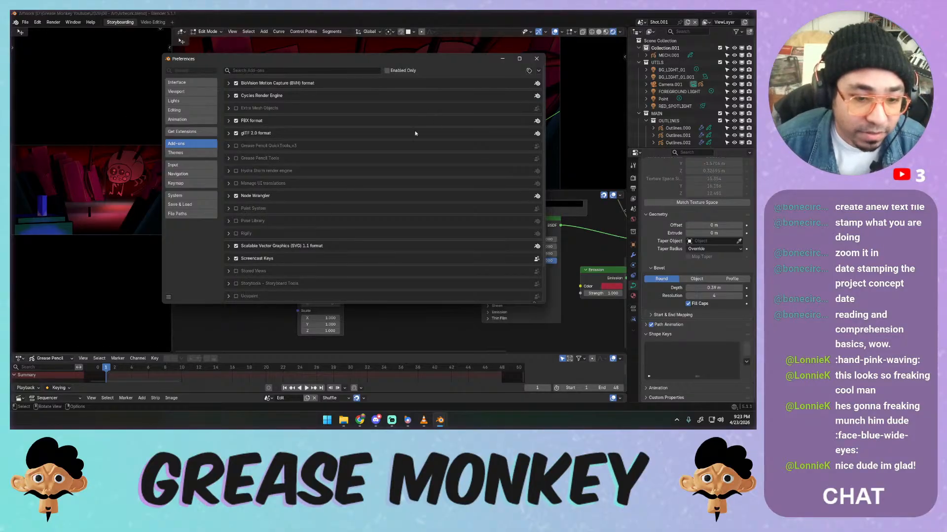
pyautogui.click(536, 59)
pyautogui.hotkey('ctrl', 's')
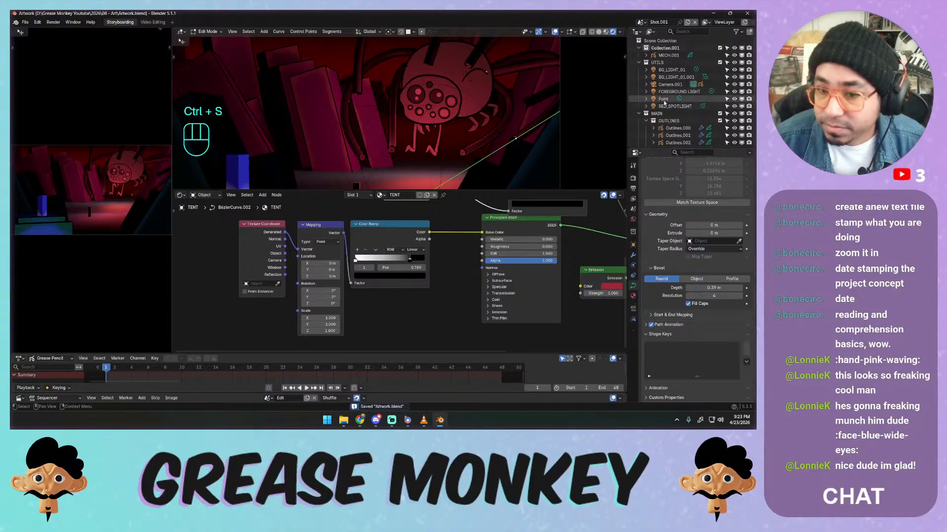
# Switch from curve editing to Object Mode with the Point light selected, and try moving the light around the creature
pyautogui.click(663, 99)
pyautogui.press('g')
pyautogui.press('Escape')
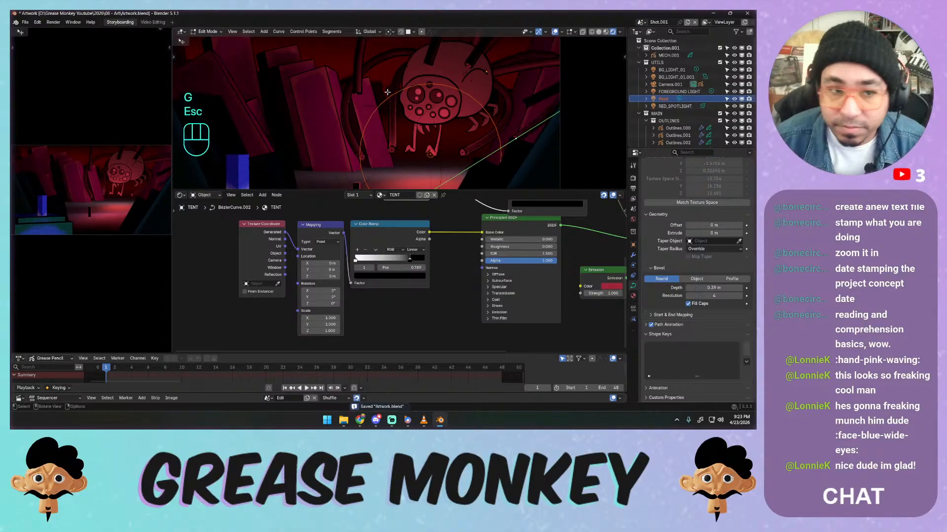
pyautogui.press('Tab')
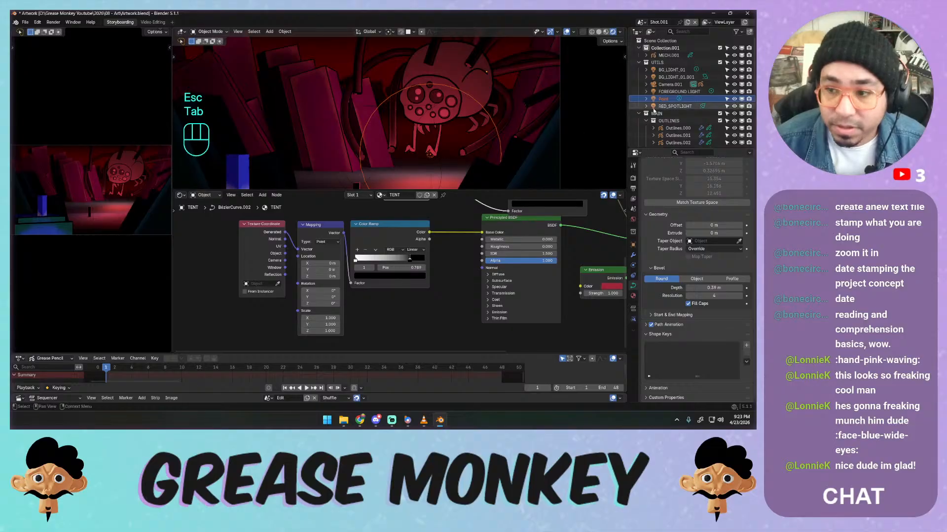
pyautogui.click(429, 154)
pyautogui.press('g')
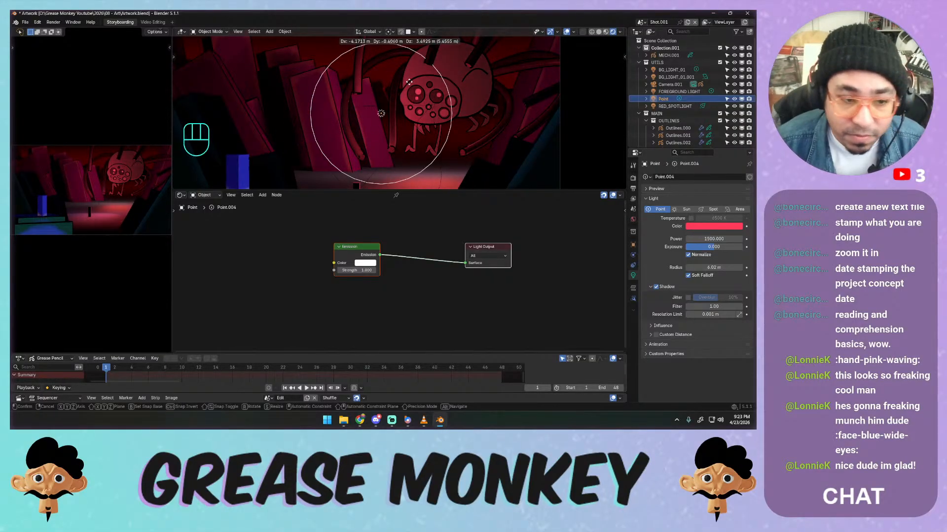
pyautogui.press('Escape')
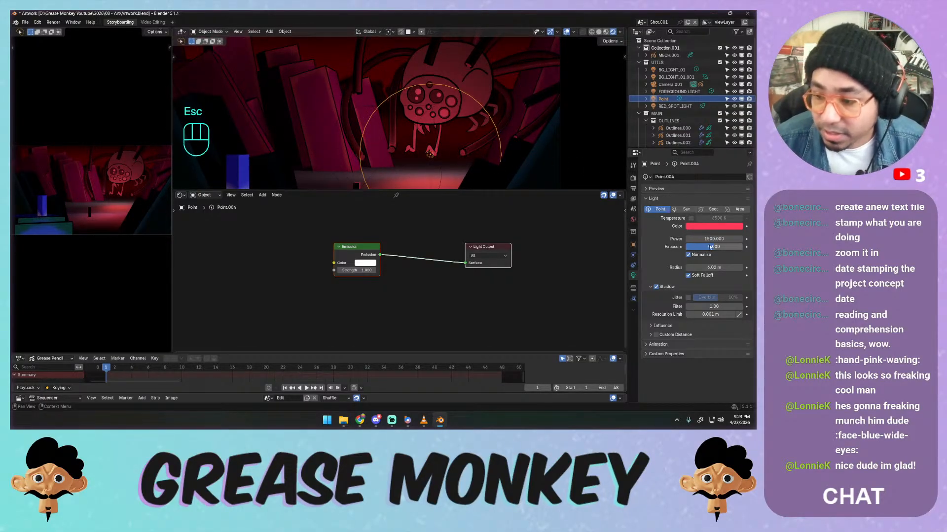
# Try the Point light's radius at 0.12 m, return it to 7.44 m, and save the file
pyautogui.moveTo(713, 267)
pyautogui.mouseDown()
pyautogui.moveTo(740, 267)
pyautogui.moveTo(716, 267)
pyautogui.mouseUp()
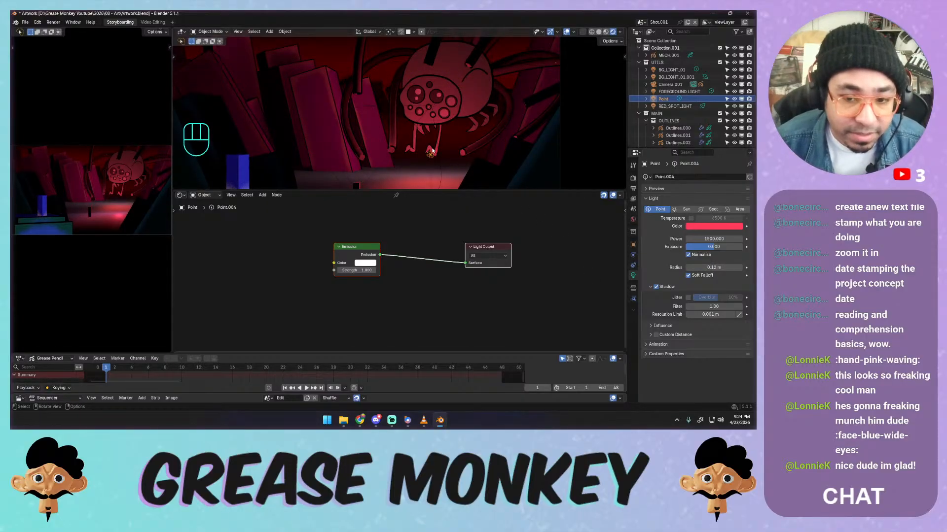
pyautogui.press('g')
pyautogui.press('Escape')
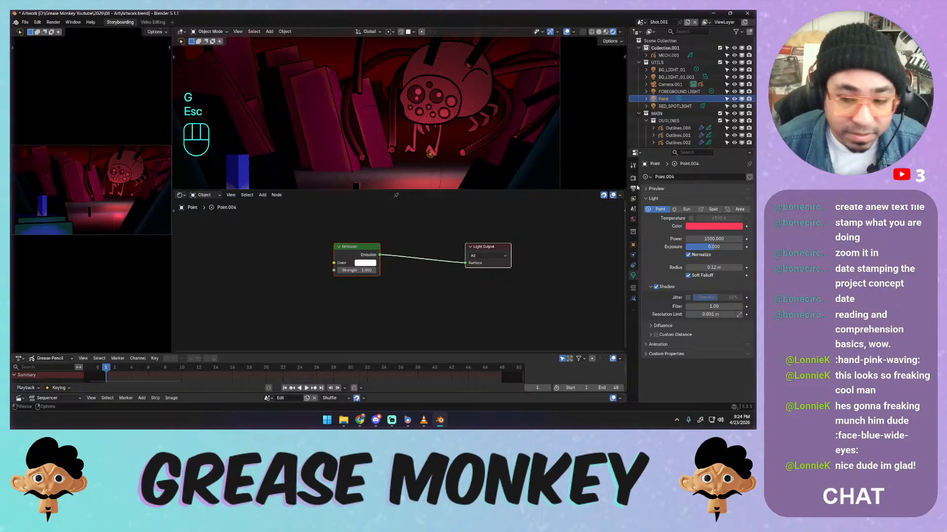
pyautogui.hotkey('ctrl', 'z')
pyautogui.hotkey('ctrl', 'z')
pyautogui.hotkey('ctrl', 's')
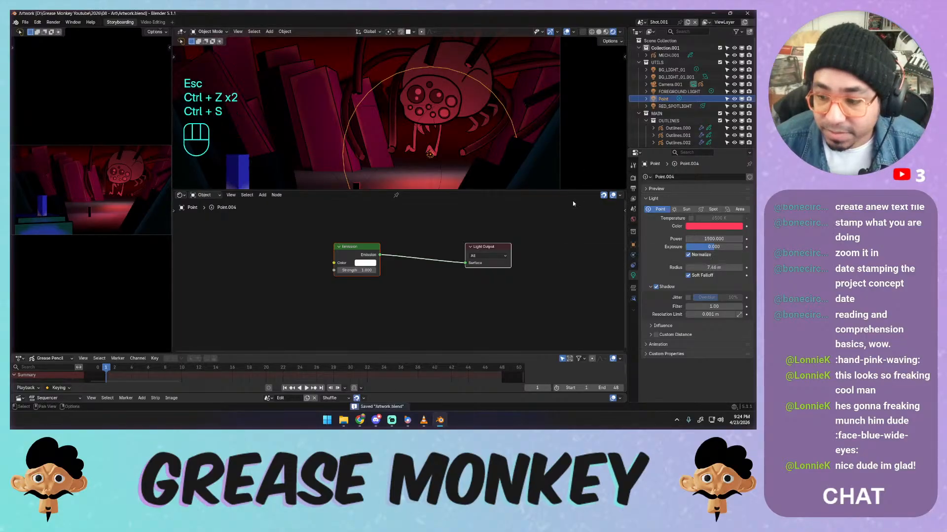
# Turn off Soft Falloff for the Point light, and try the light higher and lower before restoring its position
pyautogui.click(689, 276)
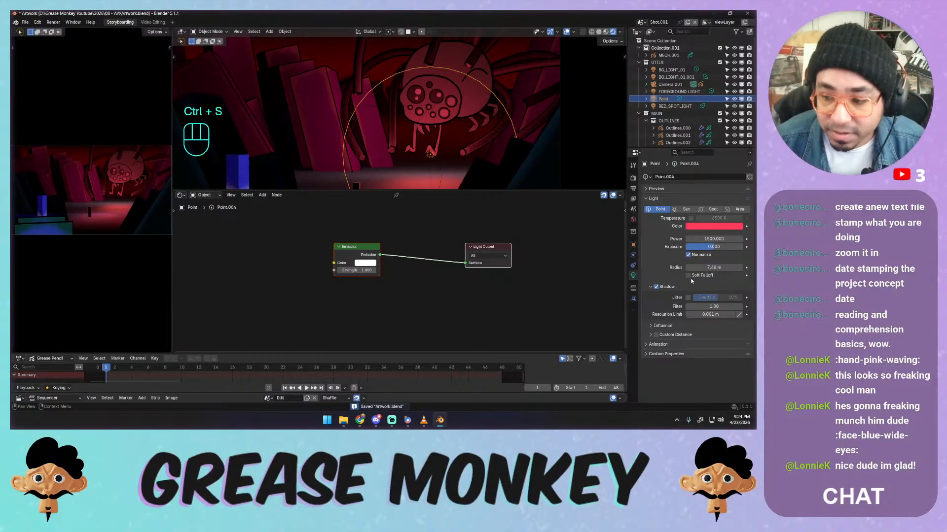
pyautogui.click(689, 276)
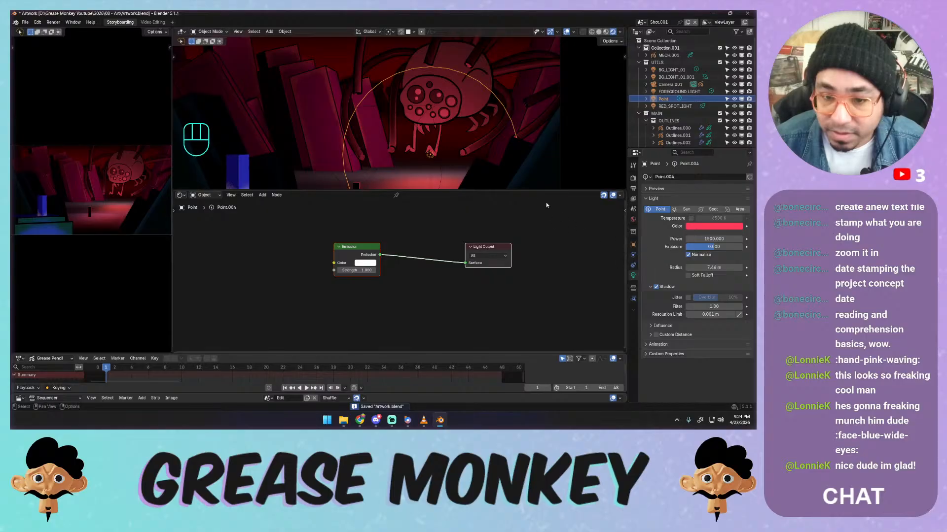
pyautogui.press('g')
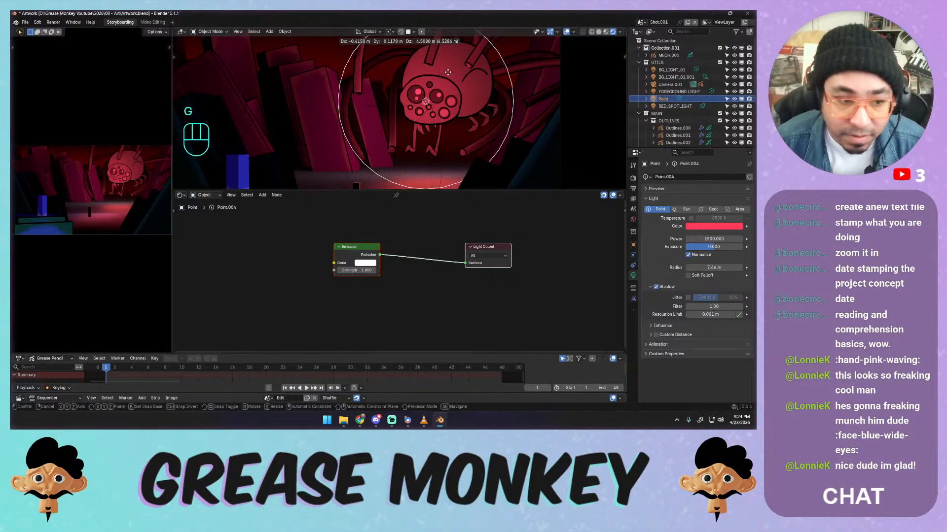
pyautogui.press('Escape')
pyautogui.press('g')
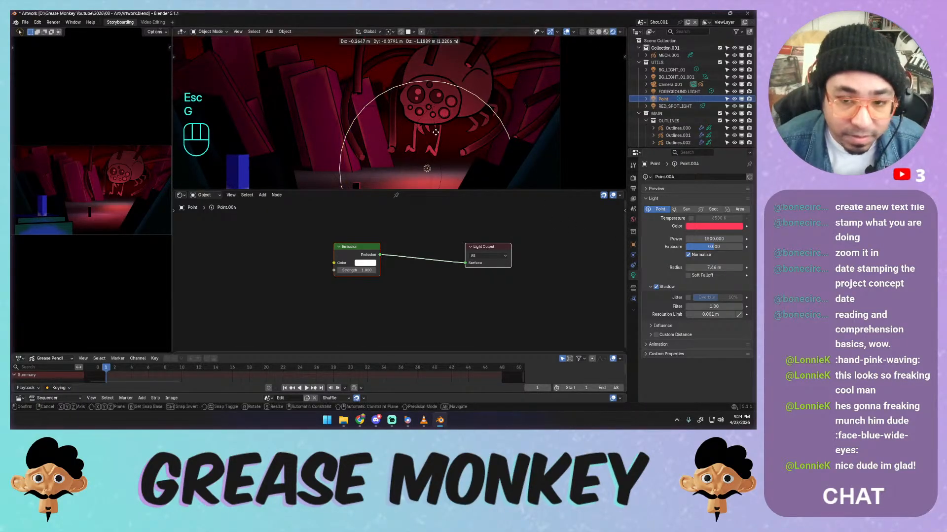
pyautogui.click(442, 120)
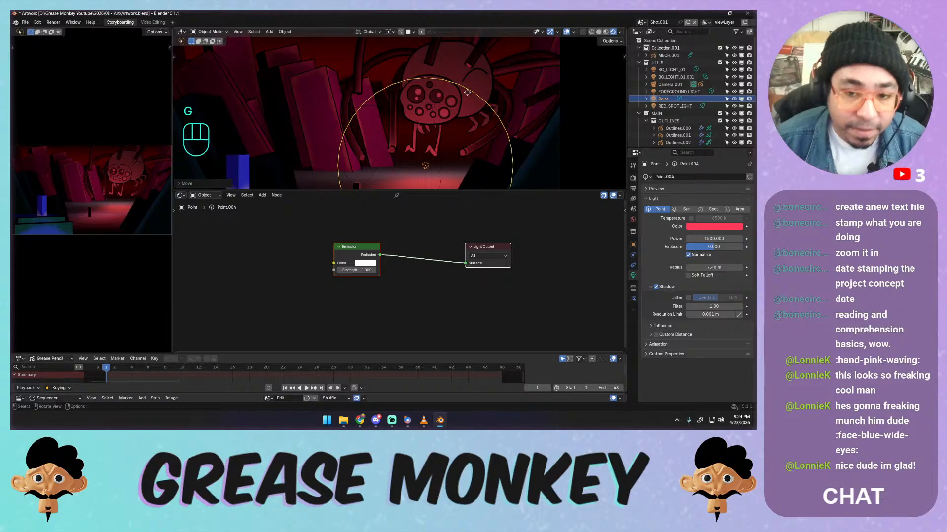
pyautogui.hotkey('ctrl', 'z')
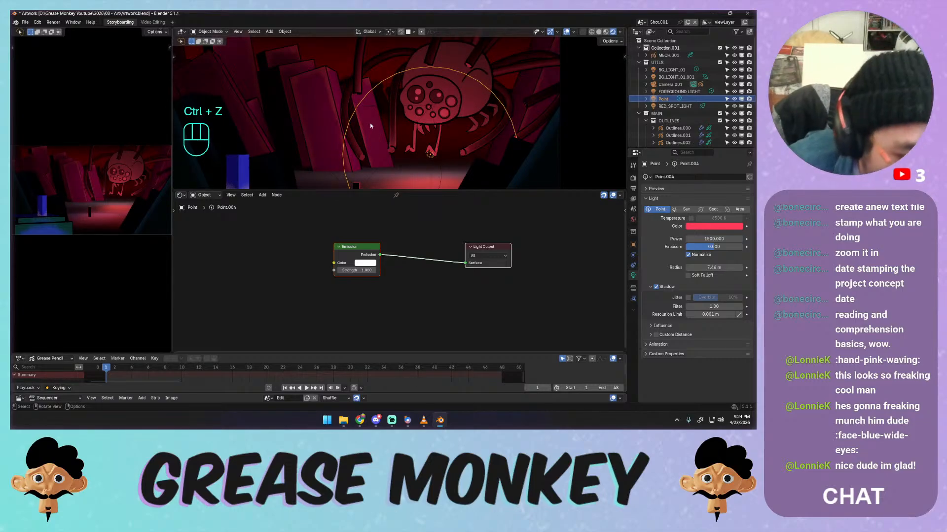
# Enlarge the 3D viewport over the node editor, save the file, and frame the creature closely
pyautogui.moveTo(428, 190); pyautogui.dragTo(429, 283)
pyautogui.moveTo(175, 282); pyautogui.dragTo(176, 345)
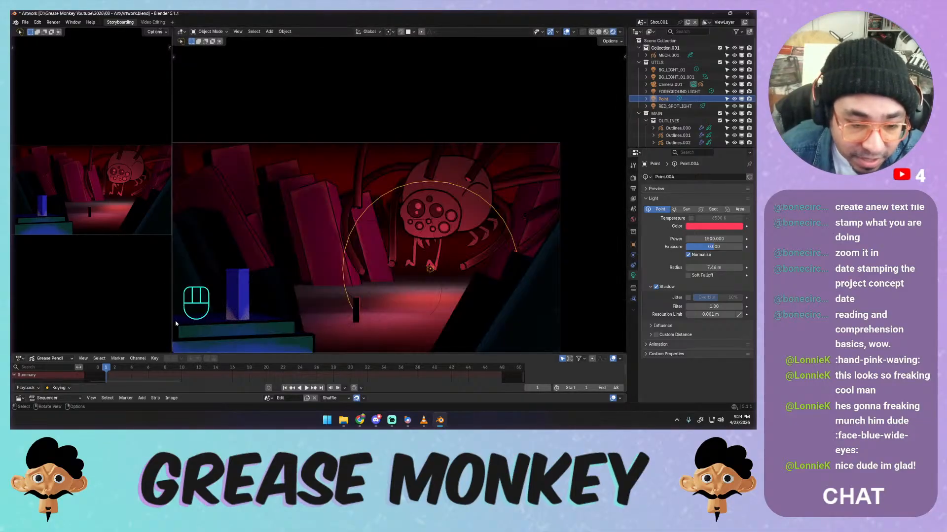
pyautogui.hotkey('ctrl', 's')
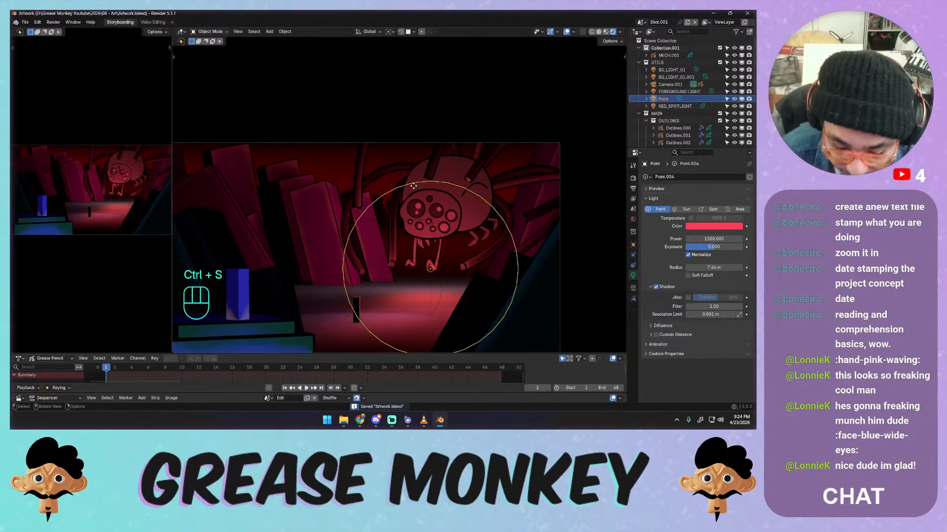
pyautogui.keyDown('shift'); pyautogui.moveTo(422, 171); pyautogui.dragTo(410, 140, button='middle'); pyautogui.keyUp('shift')
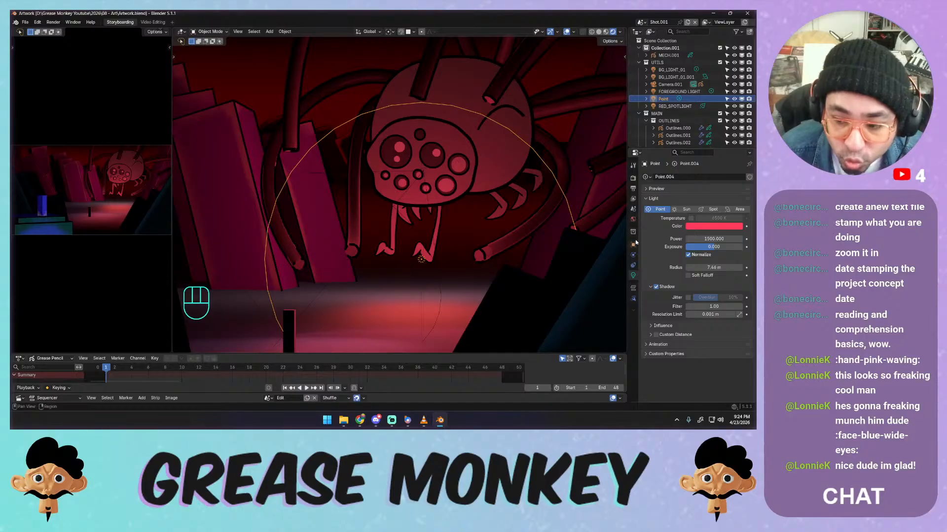
# Select the creature's Grease Pencil drawing MECH.001, switch it to Draw Mode with the sidebar shown, and save the file
pyautogui.click(477, 97)
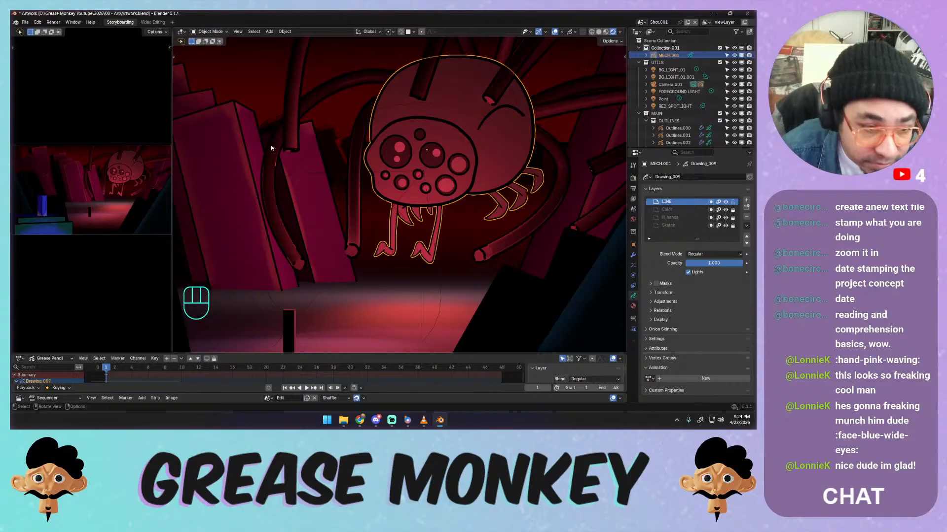
pyautogui.click(210, 31)
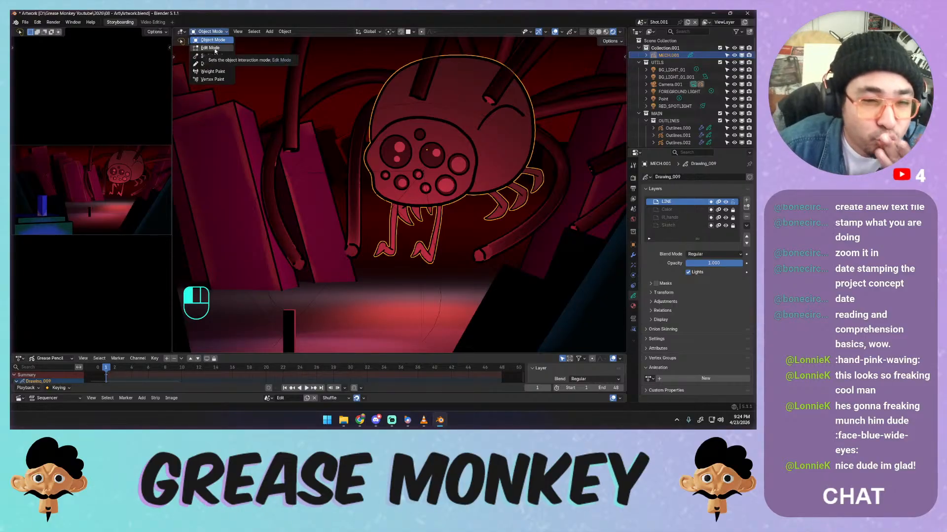
pyautogui.click(220, 63)
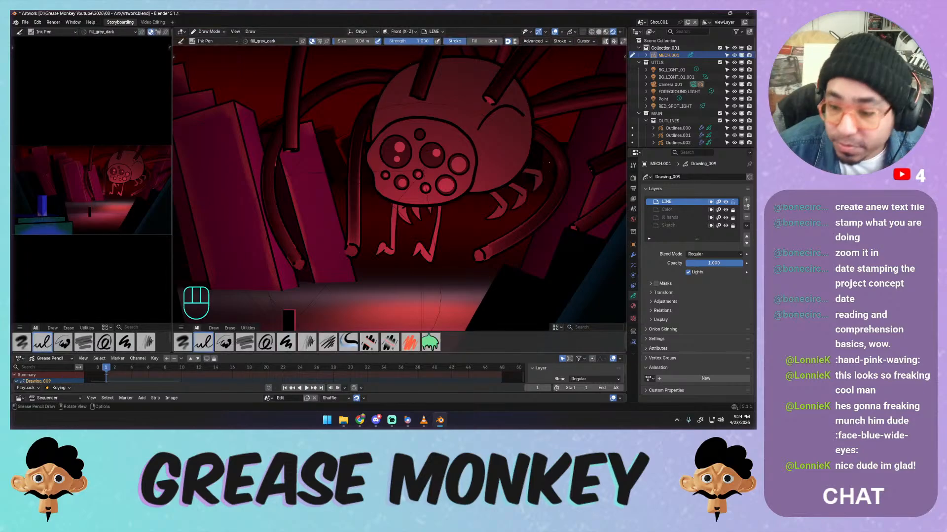
pyautogui.press('n')
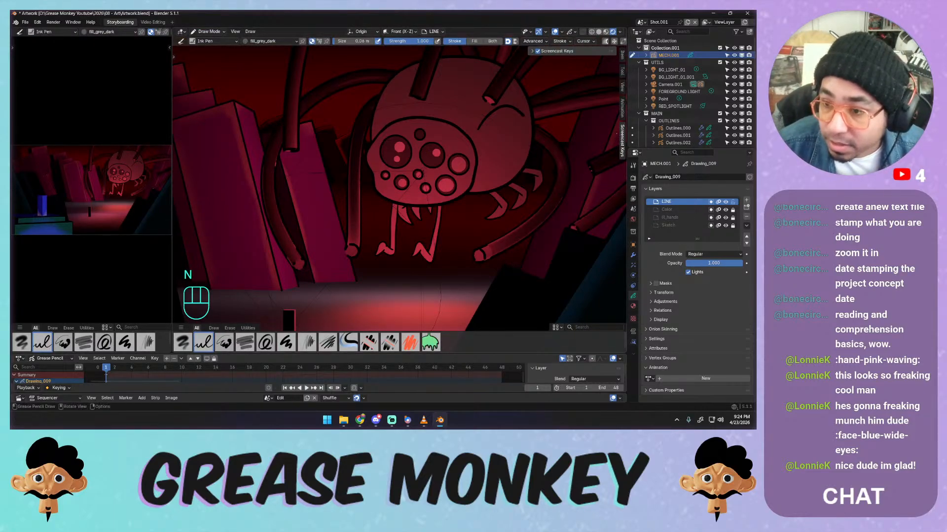
pyautogui.hotkey('ctrl', 's')
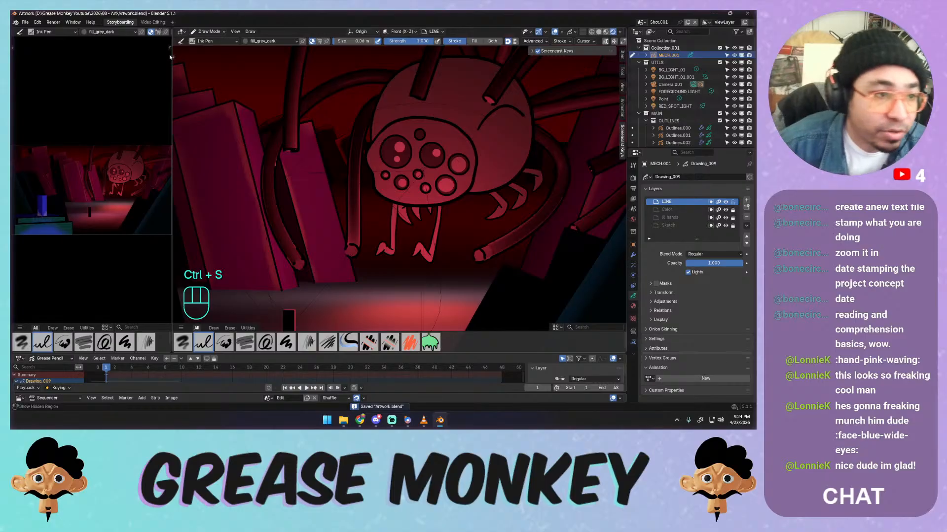
# Enable the Storytools - Storyboard Tools add-on, show its sidebar panel, and try the Color layer before making LINE active again
pyautogui.click(37, 22)
pyautogui.click(55, 114)
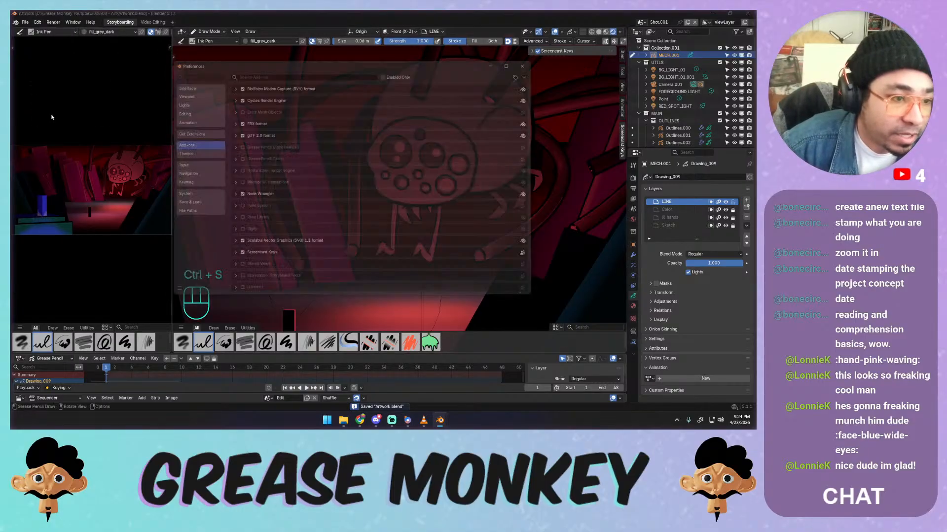
pyautogui.click(236, 284)
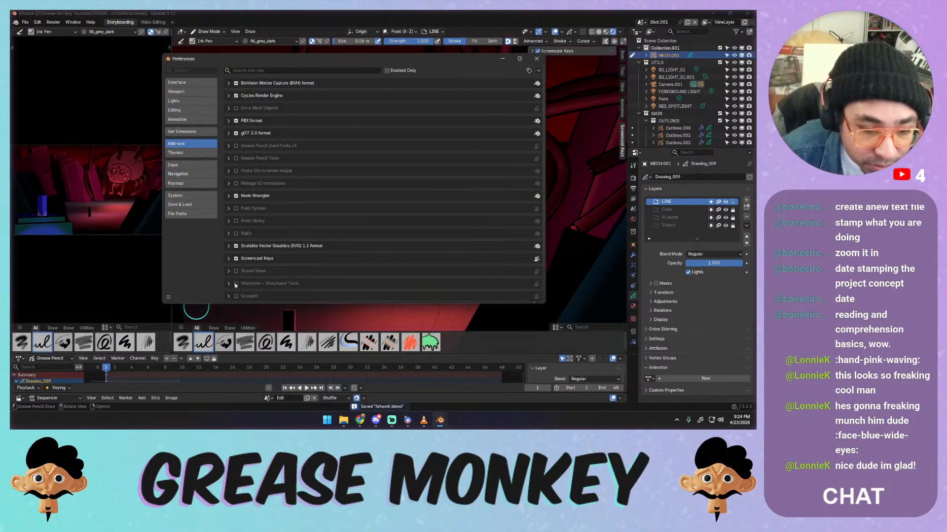
pyautogui.click(537, 58)
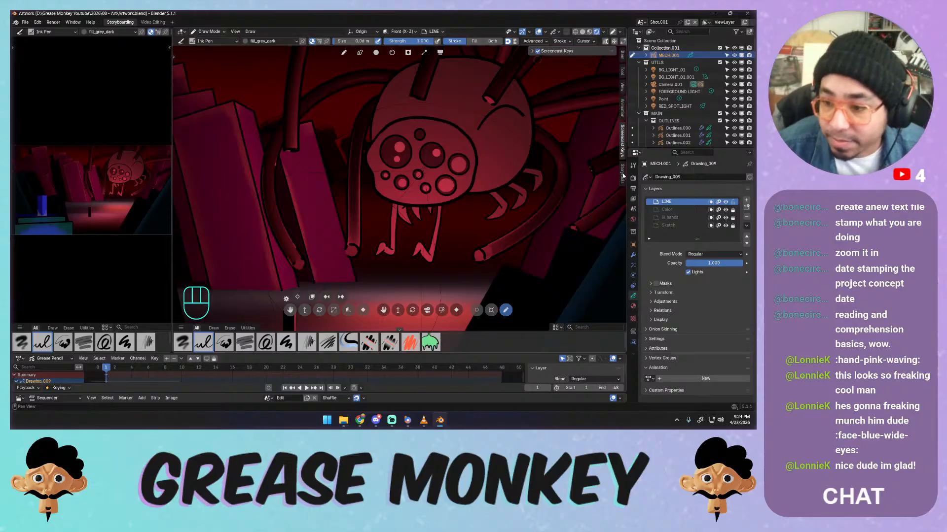
pyautogui.click(622, 173)
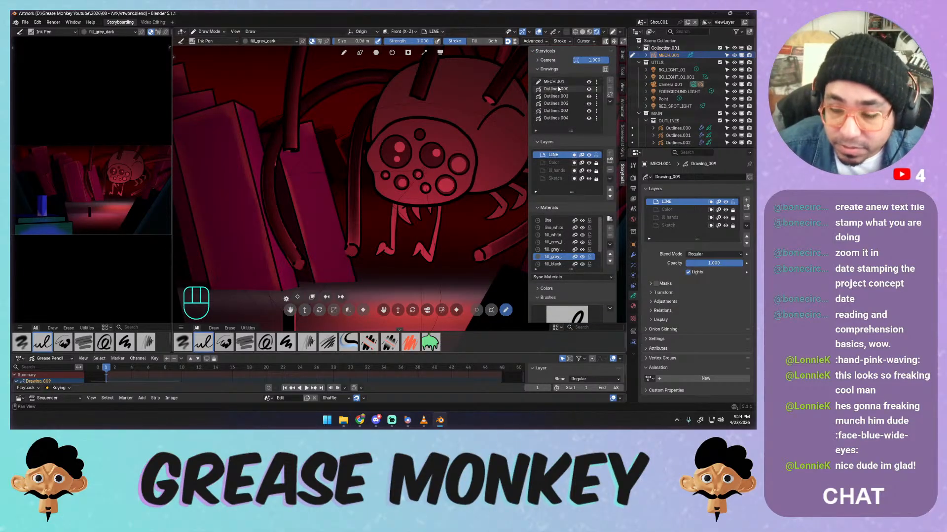
pyautogui.click(554, 163)
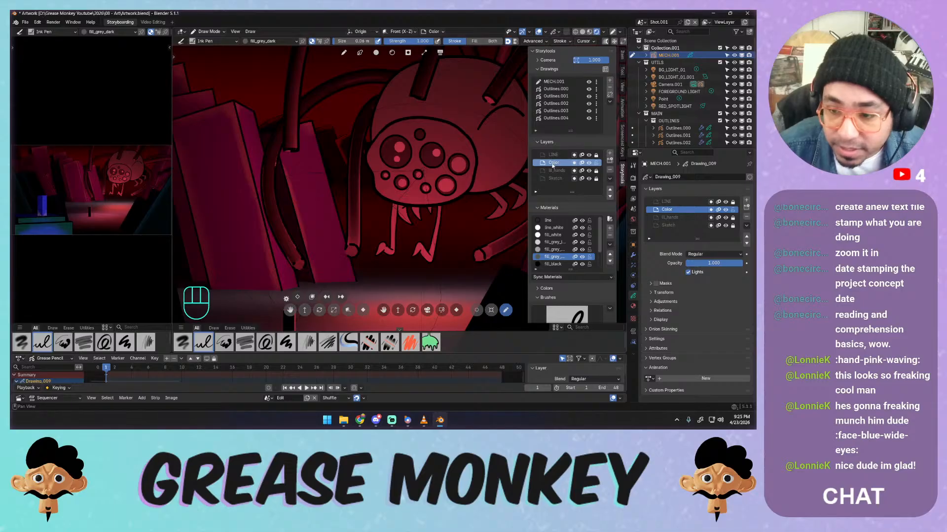
pyautogui.click(552, 157)
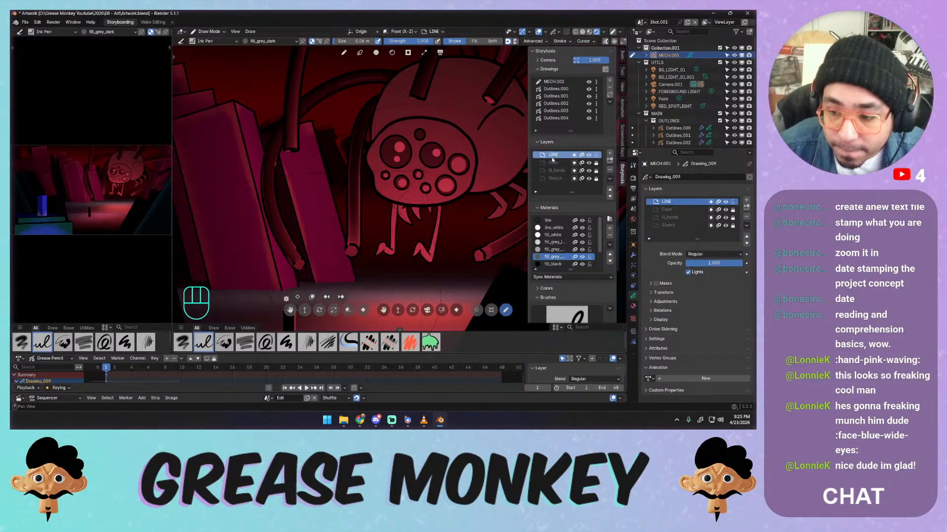
pyautogui.click(633, 255)
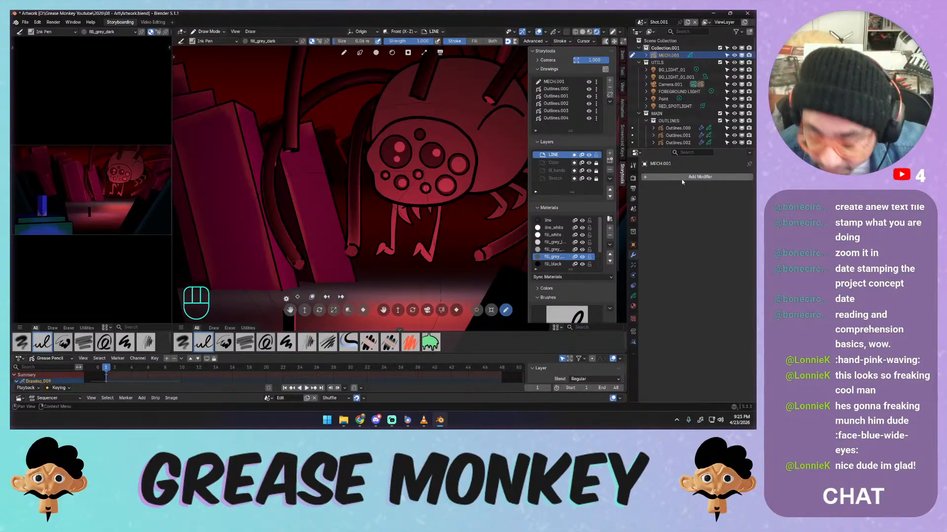
pyautogui.click(682, 179)
pyautogui.moveTo(670, 197)
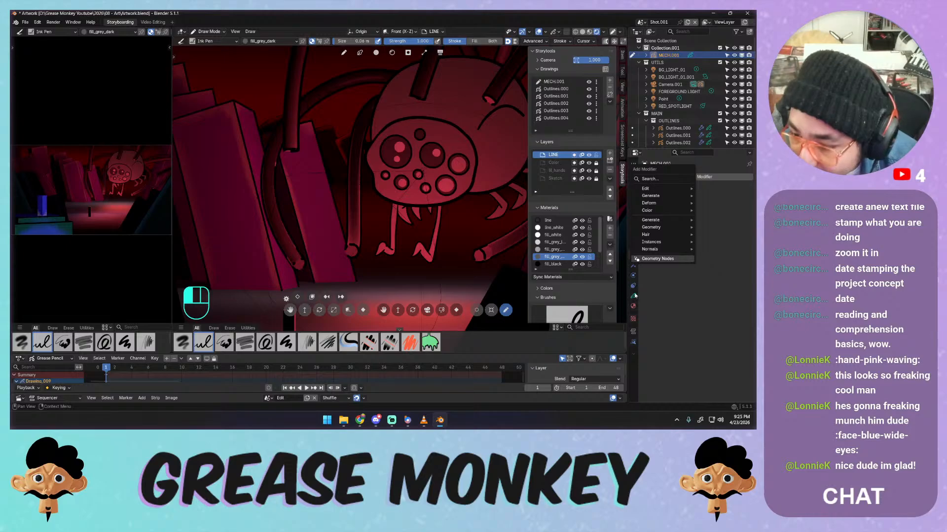
# Try a Pixelate effect on MECH.001 with both sizes set to 300 px, and remove it
pyautogui.click(633, 264)
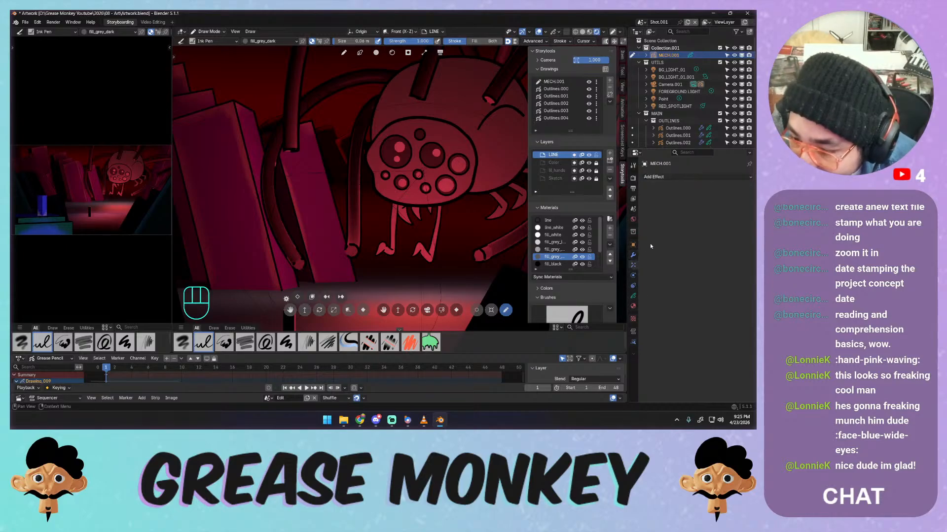
pyautogui.click(664, 177)
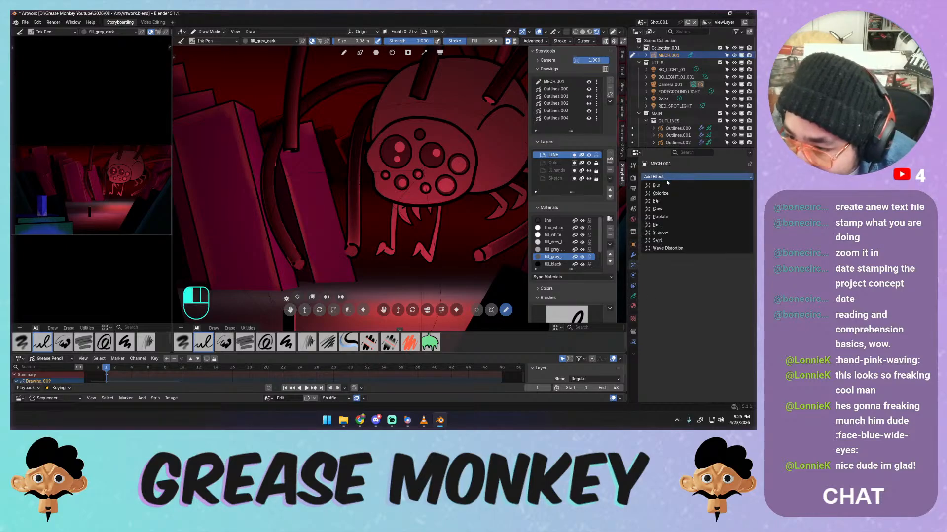
pyautogui.click(660, 216)
pyautogui.moveTo(703, 199); pyautogui.dragTo(708, 199)
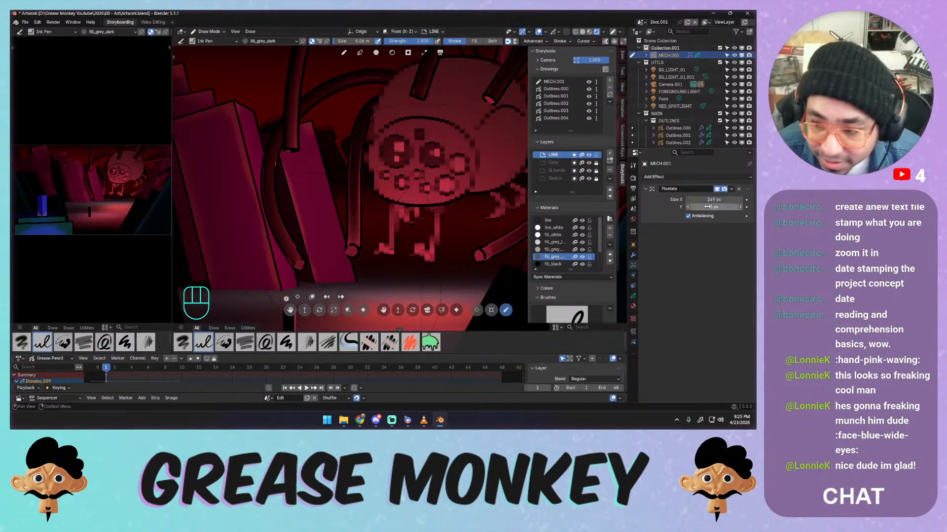
pyautogui.click(718, 200)
pyautogui.write('300')
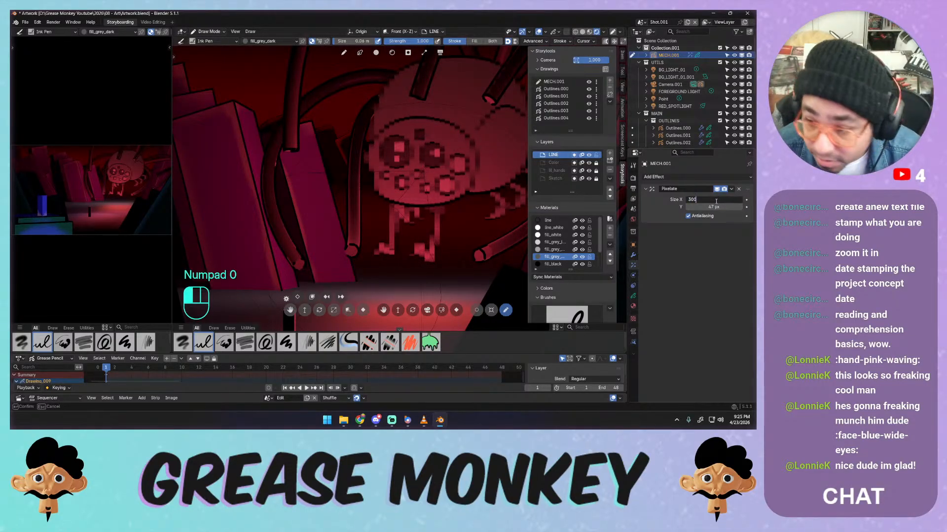
pyautogui.press('Tab')
pyautogui.write('300')
pyautogui.press('Return')
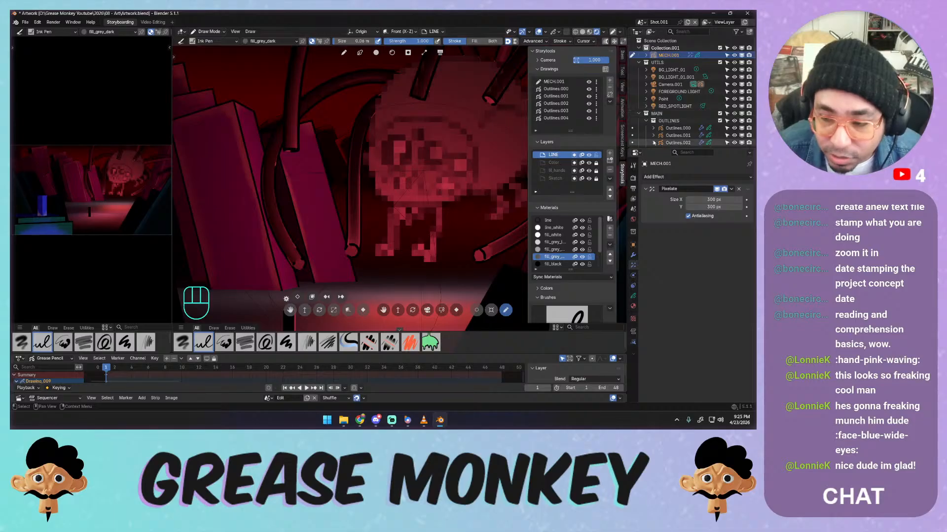
pyautogui.click(738, 189)
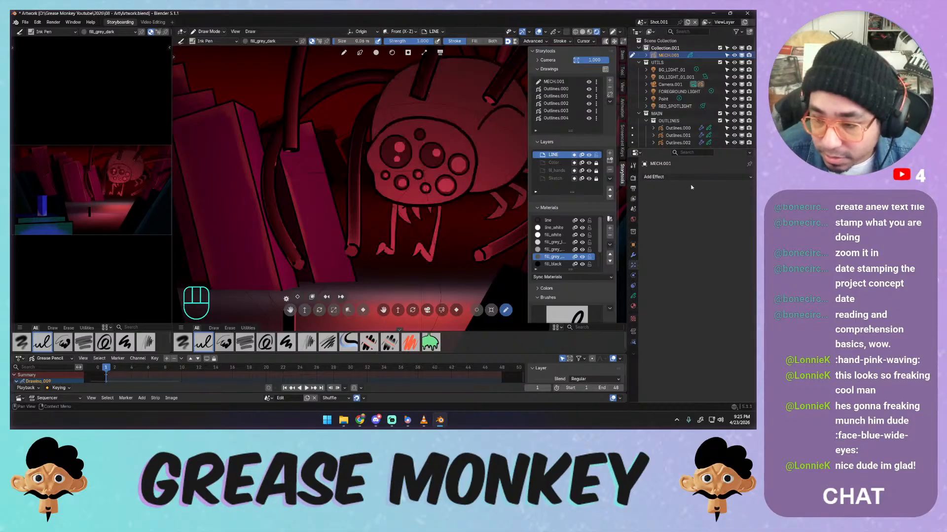
# Add a Glow effect to MECH.001, and try Glow Under before turning it back off
pyautogui.click(696, 176)
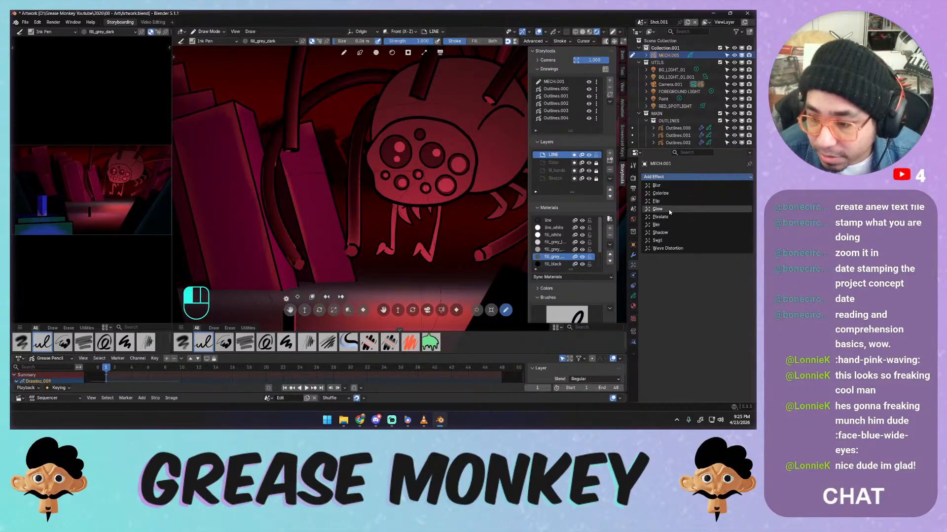
pyautogui.click(658, 209)
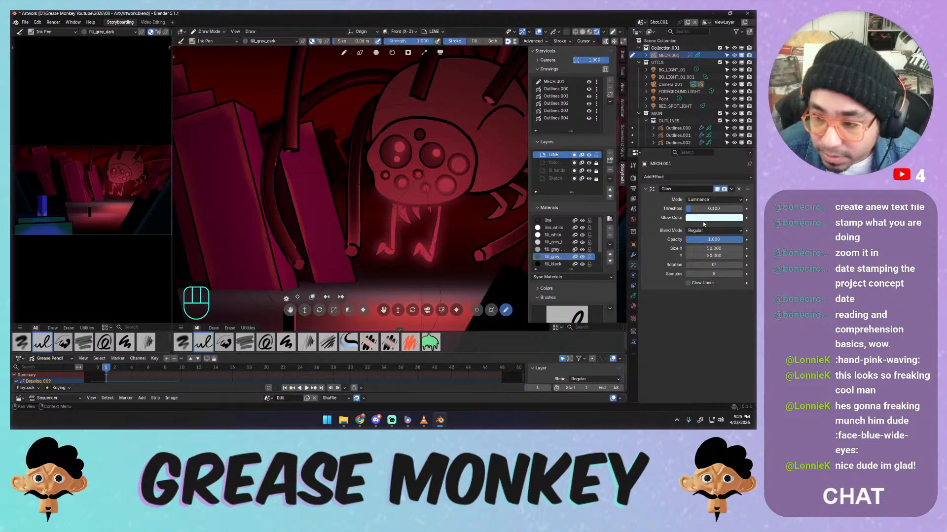
pyautogui.click(688, 283)
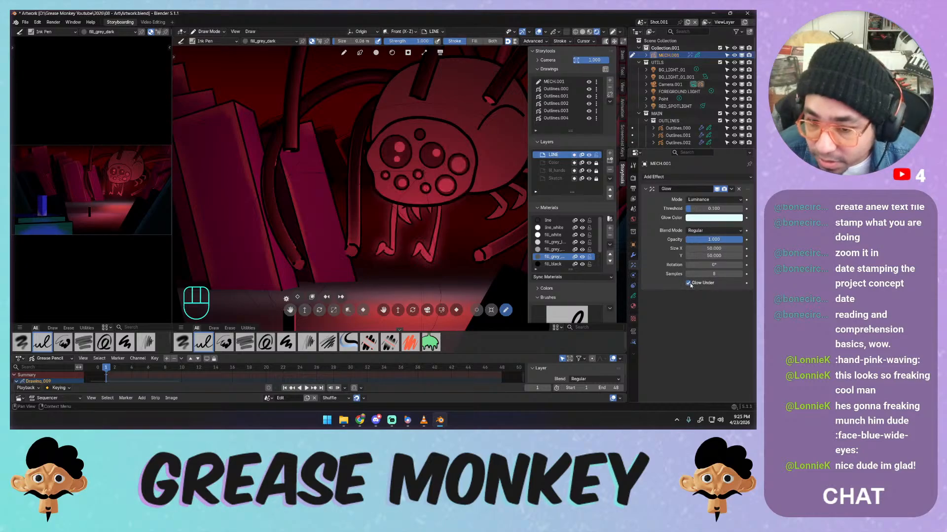
pyautogui.click(688, 283)
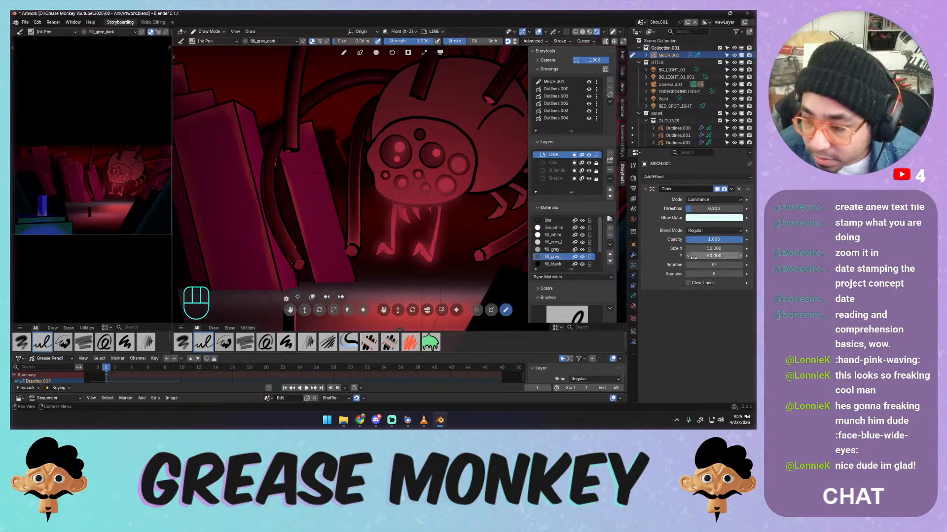
# Keep the Glow effect in Luminance mode, set its threshold to 0.125, and change its blend mode to Add
pyautogui.click(709, 199)
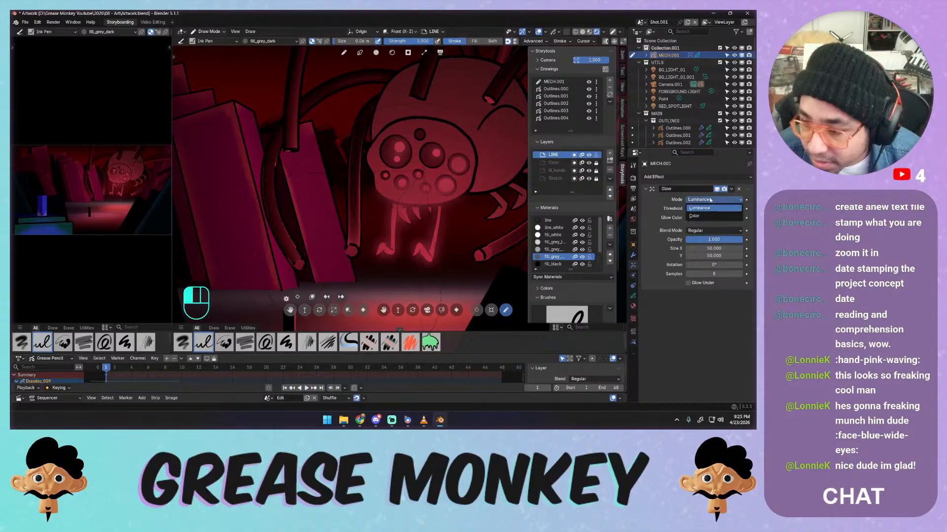
pyautogui.moveTo(711, 209)
pyautogui.mouseDown()
pyautogui.moveTo(700, 210)
pyautogui.moveTo(713, 211)
pyautogui.mouseUp()
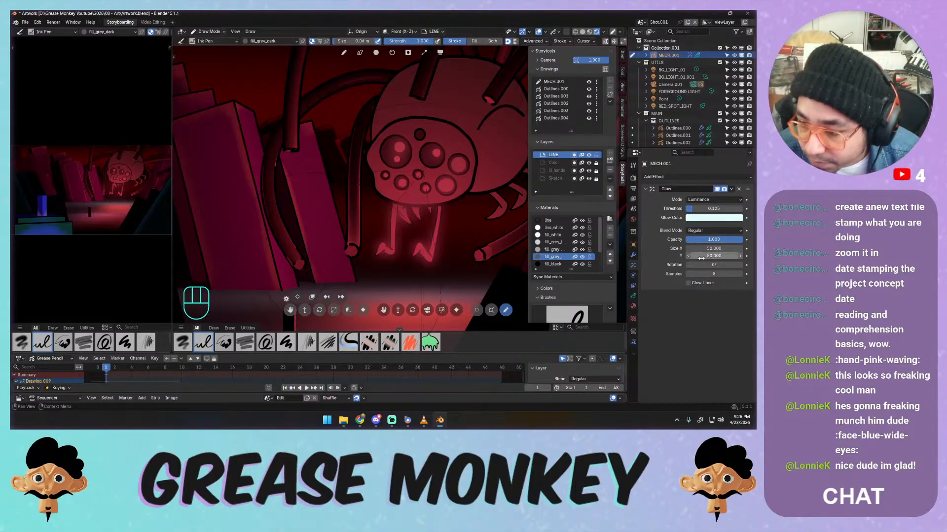
pyautogui.click(710, 230)
pyautogui.click(699, 240)
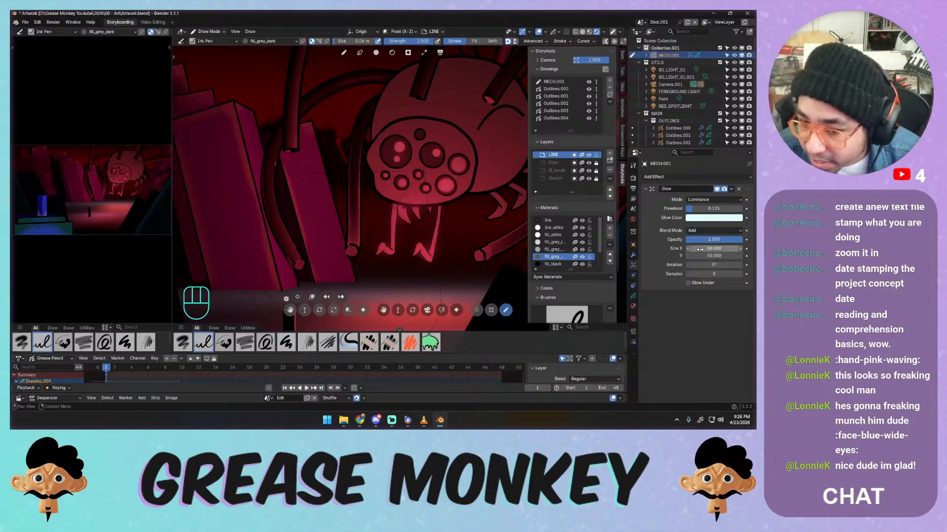
# Try a different horizontal size for the Glow effect, and undo the change
pyautogui.moveTo(700, 249); pyautogui.dragTo(747, 266)
pyautogui.hotkey('ctrl', 'z')
pyautogui.hotkey('ctrl', 'z')
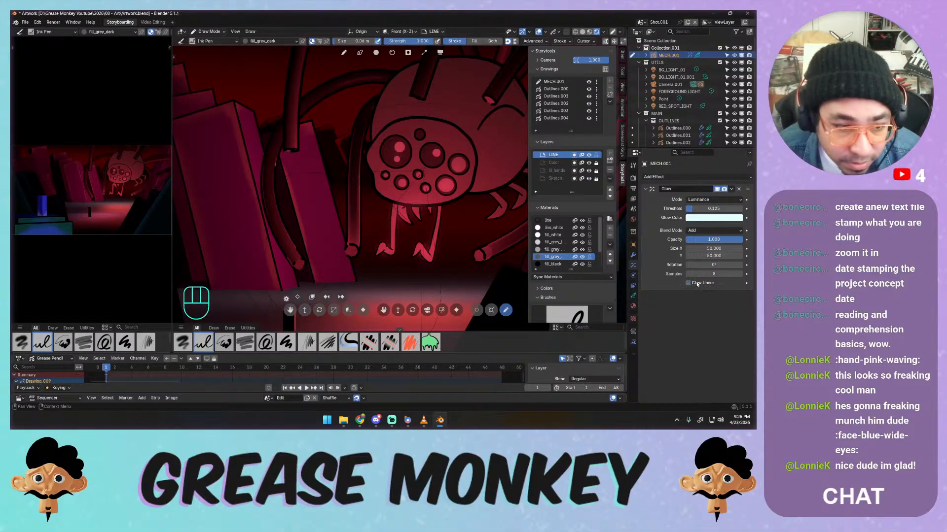
# Turn on Glow Under and set the glow threshold to 0, and undo a trial change of the glow size
pyautogui.click(689, 283)
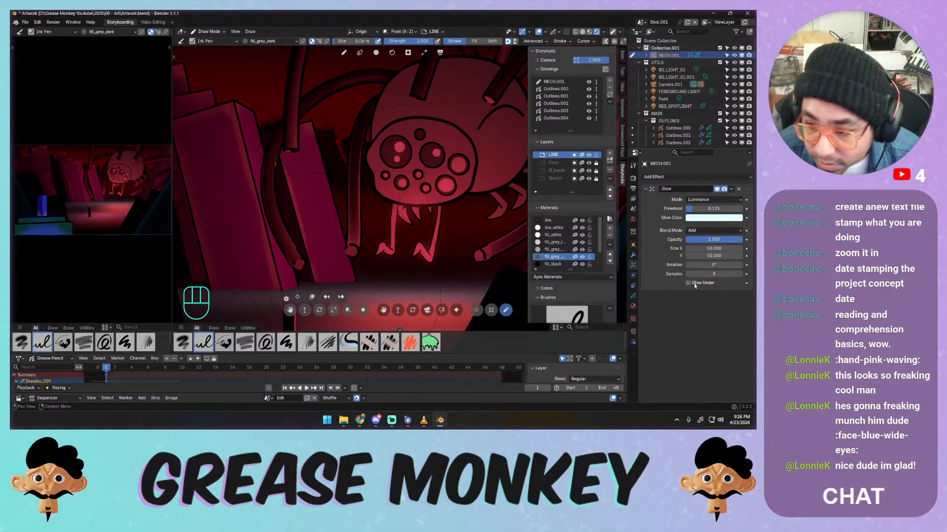
pyautogui.moveTo(700, 209); pyautogui.dragTo(704, 211)
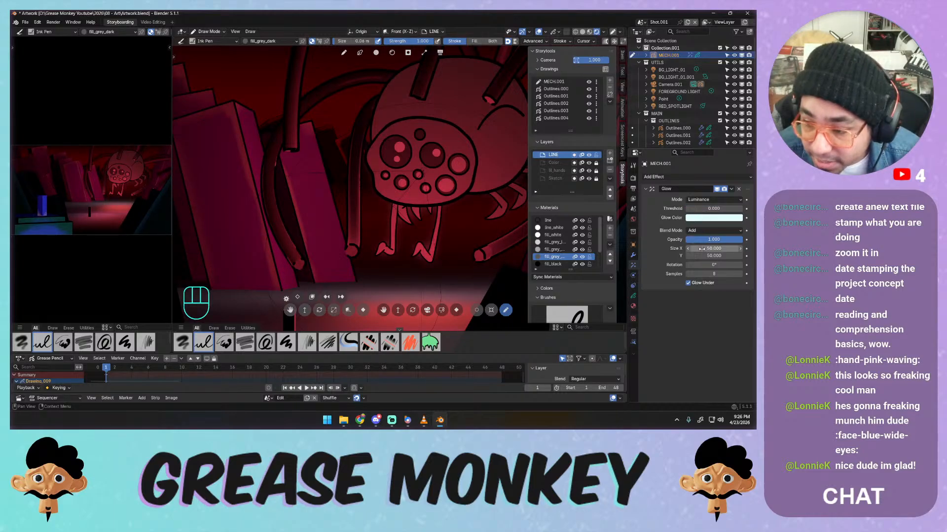
pyautogui.moveTo(702, 249); pyautogui.dragTo(710, 256)
pyautogui.hotkey('ctrl', 'z')
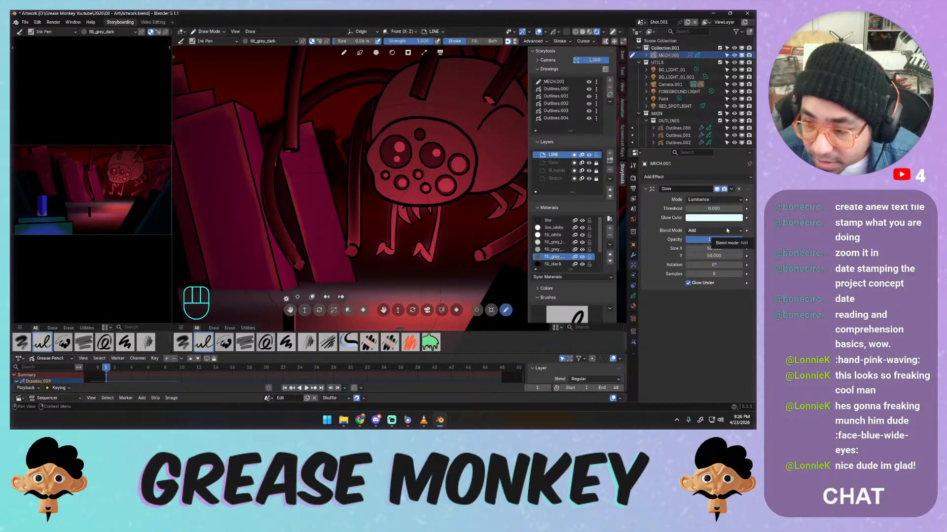
pyautogui.click(633, 276)
pyautogui.click(633, 287)
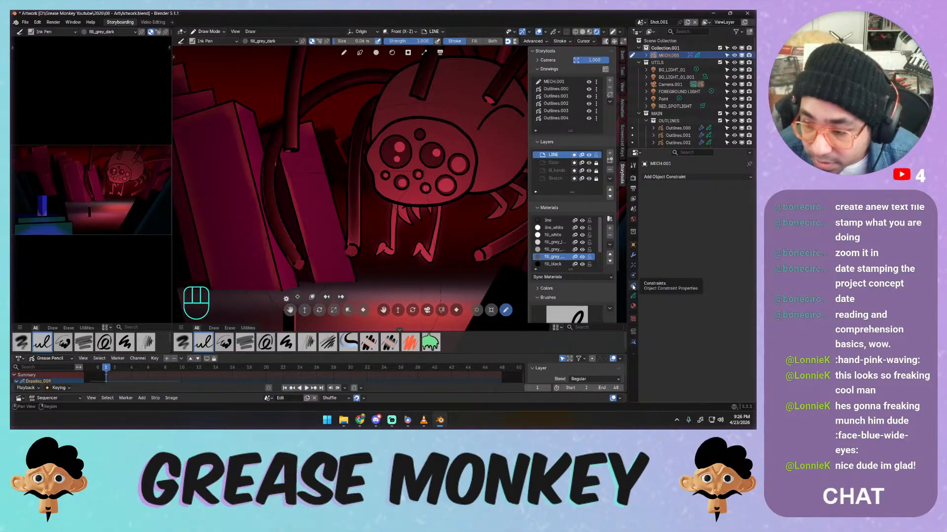
pyautogui.click(634, 334)
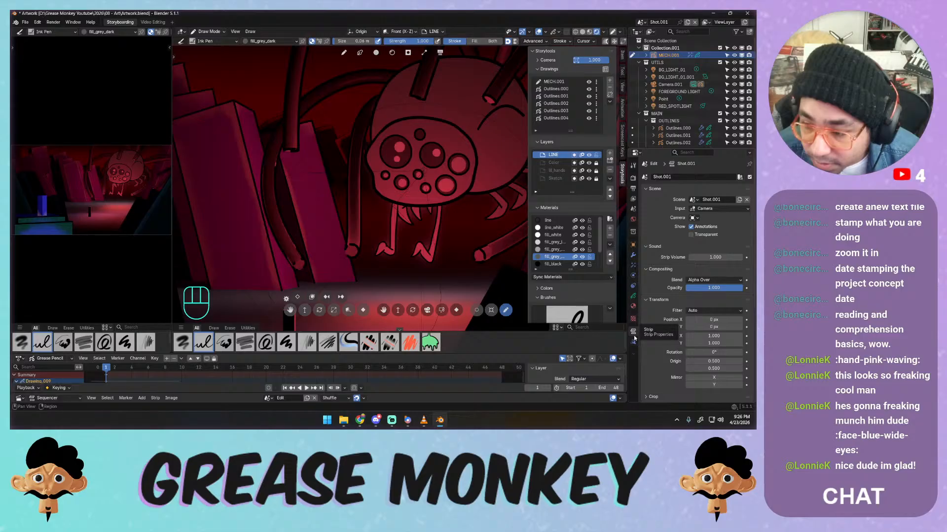
pyautogui.click(635, 348)
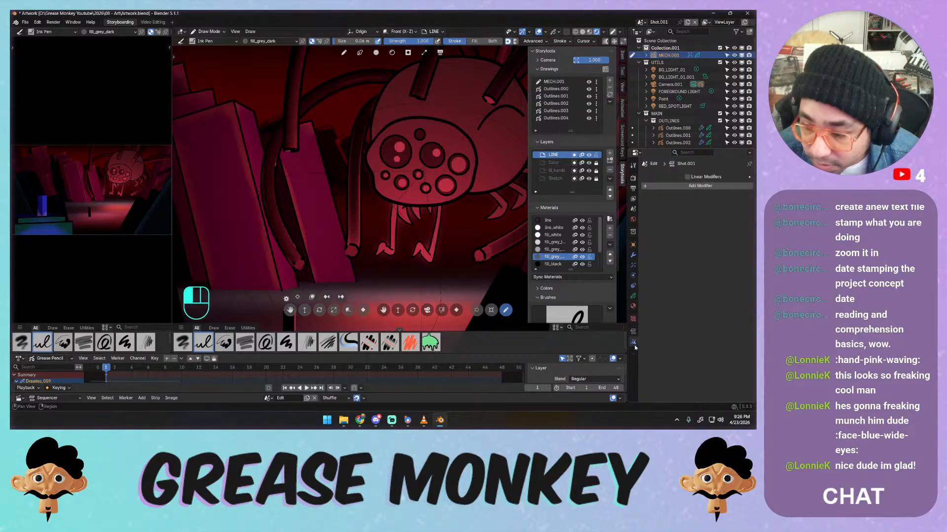
pyautogui.click(634, 307)
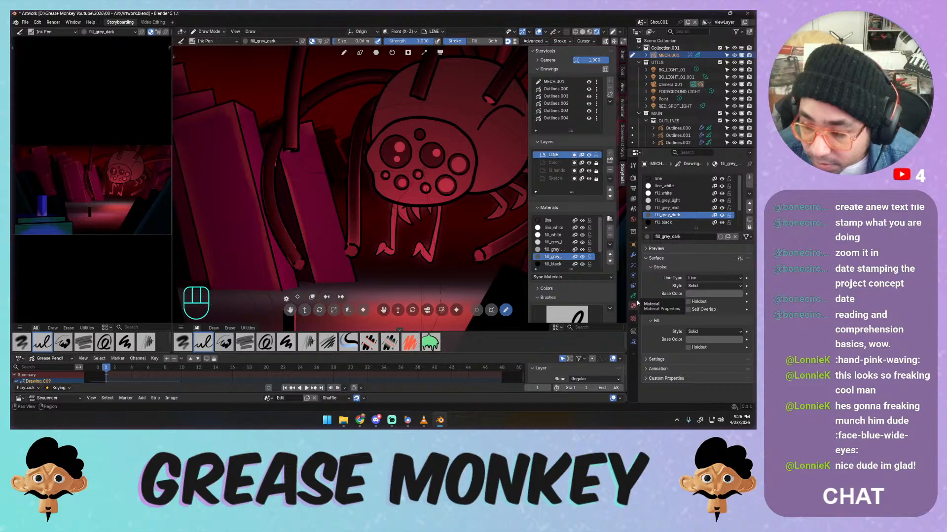
# Change the Glow effect's color on MECH.001 to a very pale pink
pyautogui.click(634, 266)
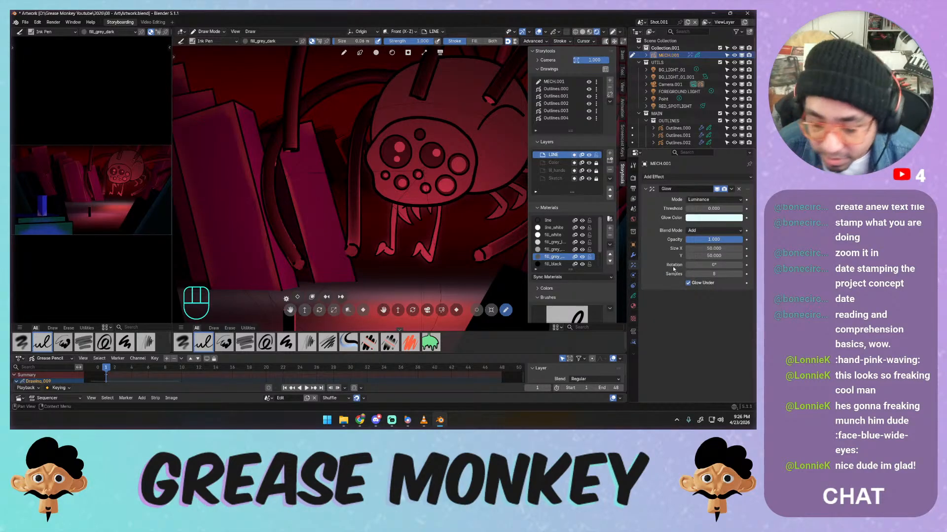
pyautogui.click(689, 217)
pyautogui.moveTo(703, 130)
pyautogui.mouseDown()
pyautogui.moveTo(701, 147)
pyautogui.moveTo(705, 129)
pyautogui.mouseUp()
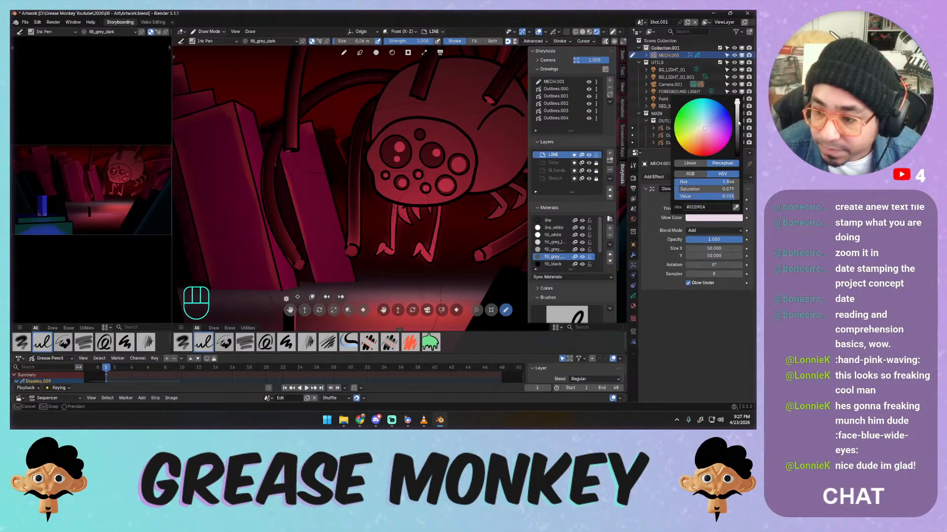
# Try the Color mode for the Glow effect, and return it to Luminance with the threshold at 0
pyautogui.click(690, 200)
pyautogui.click(695, 215)
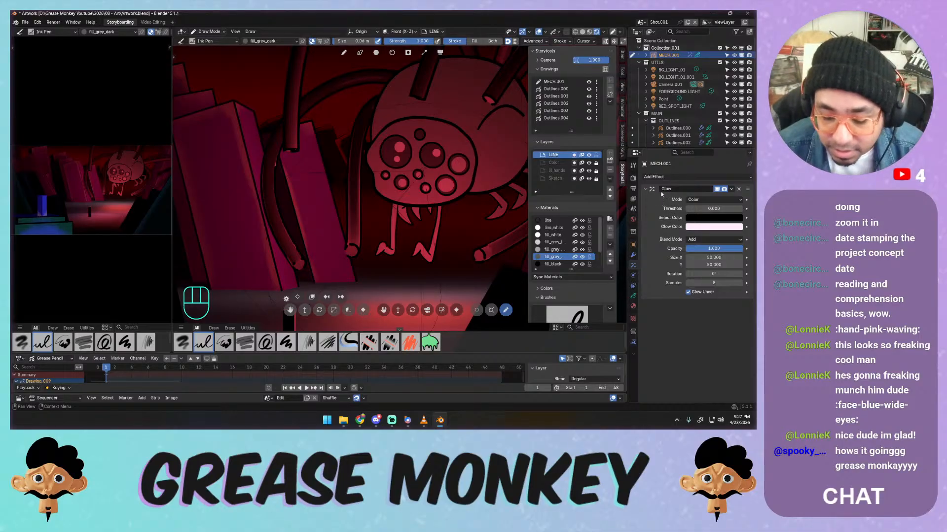
pyautogui.click(700, 201)
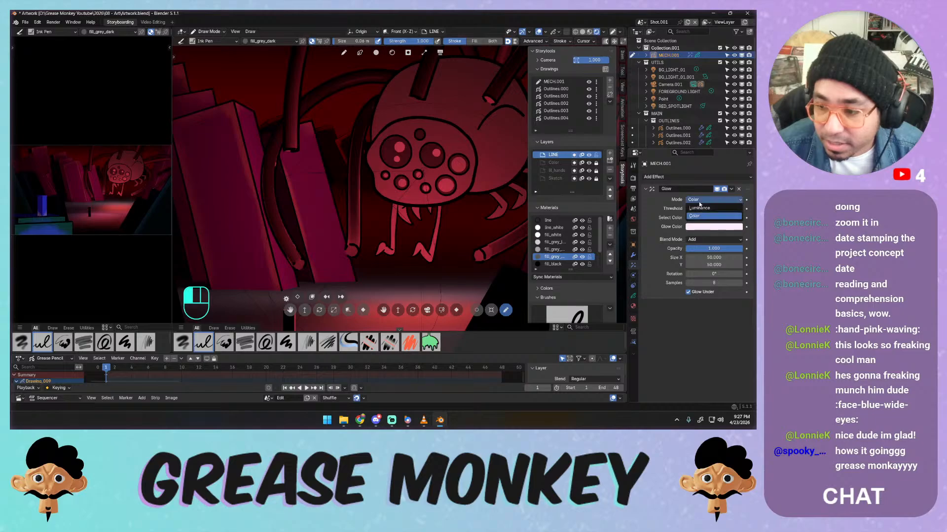
pyautogui.click(701, 210)
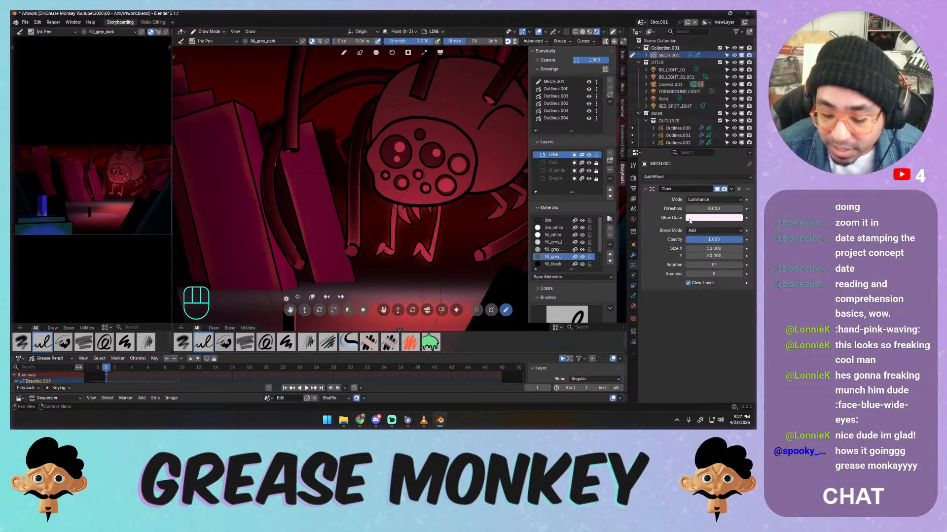
pyautogui.moveTo(701, 210); pyautogui.dragTo(701, 213)
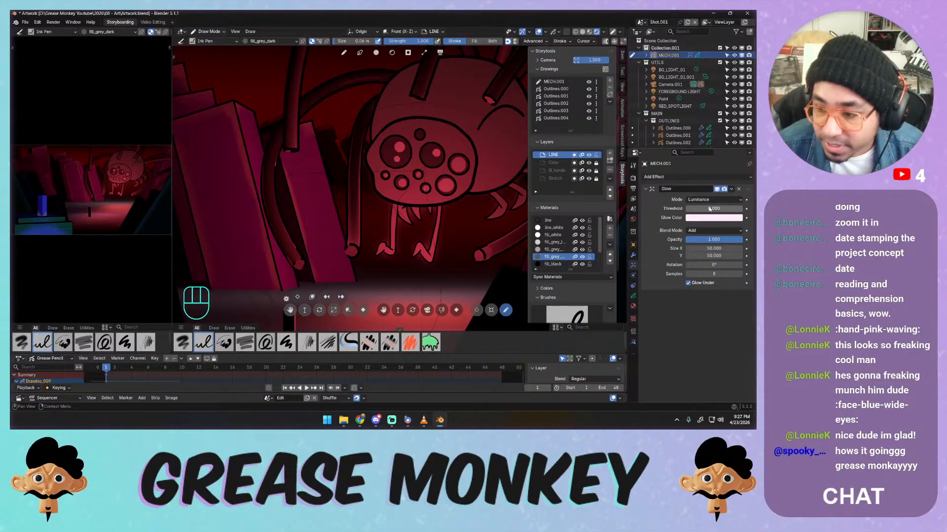
# Remove the Glow effect from MECH.001 and browse the modifiers available for the drawing without adding one
pyautogui.click(738, 189)
pyautogui.click(633, 255)
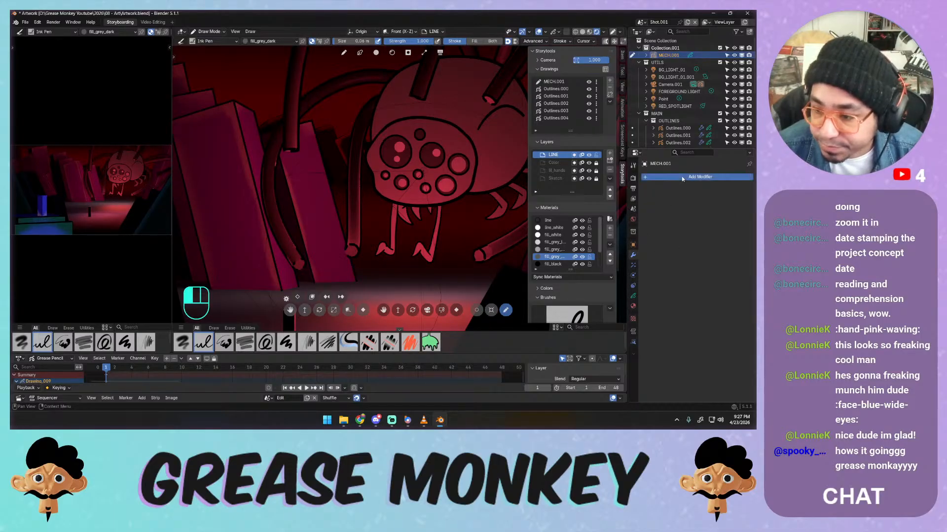
pyautogui.click(681, 176)
pyautogui.moveTo(674, 193)
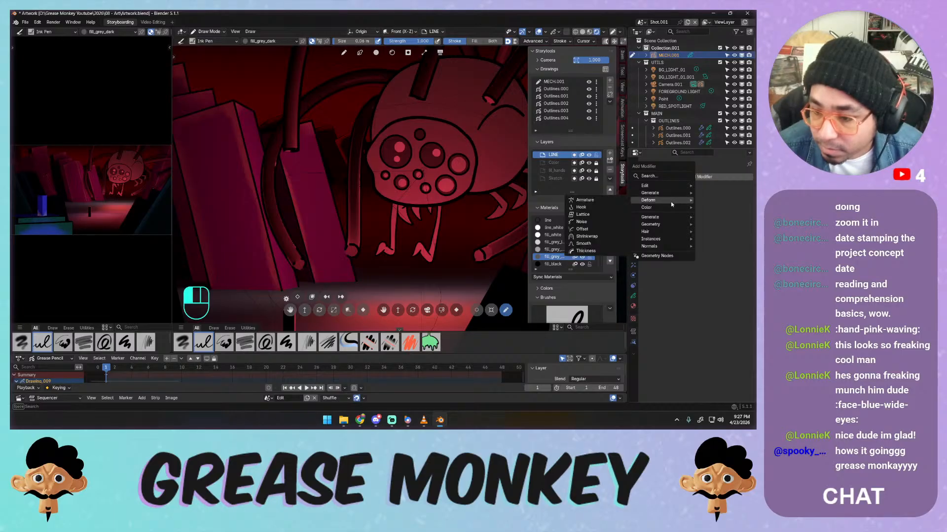
pyautogui.moveTo(669, 209)
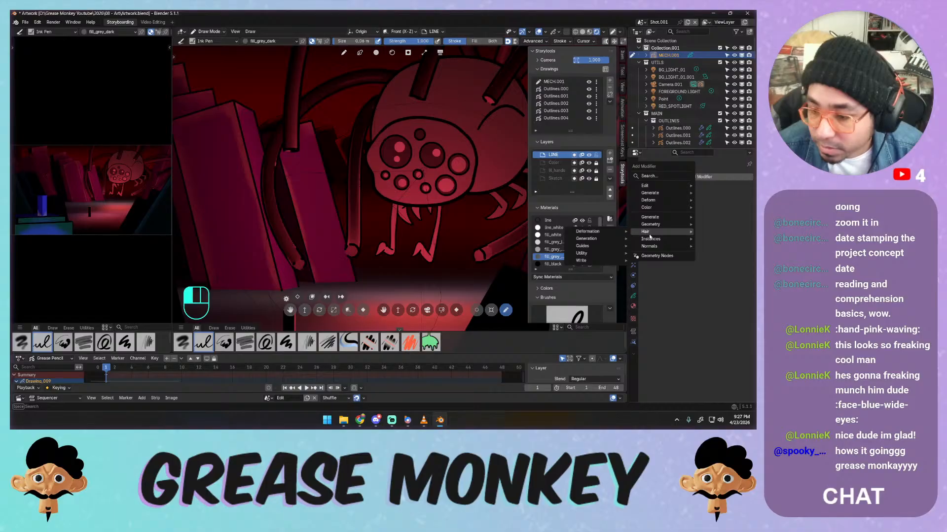
pyautogui.moveTo(612, 235)
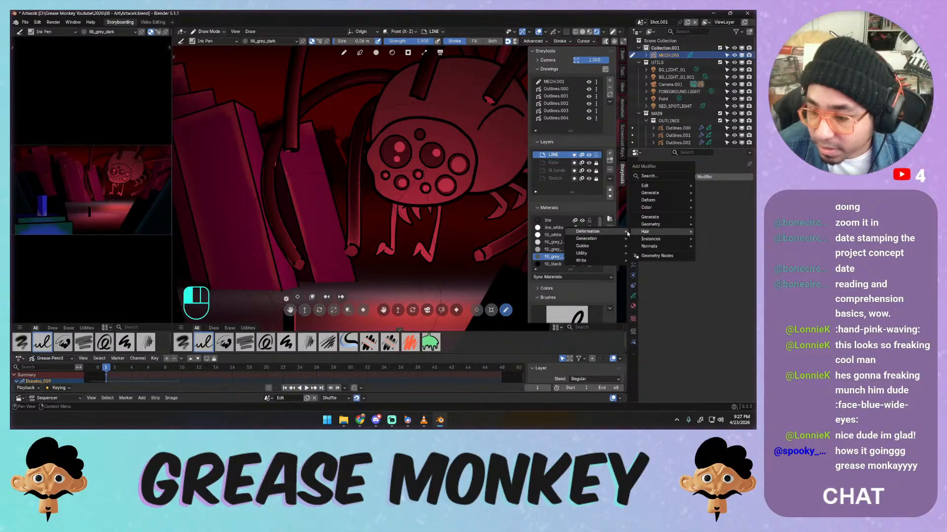
pyautogui.moveTo(656, 241)
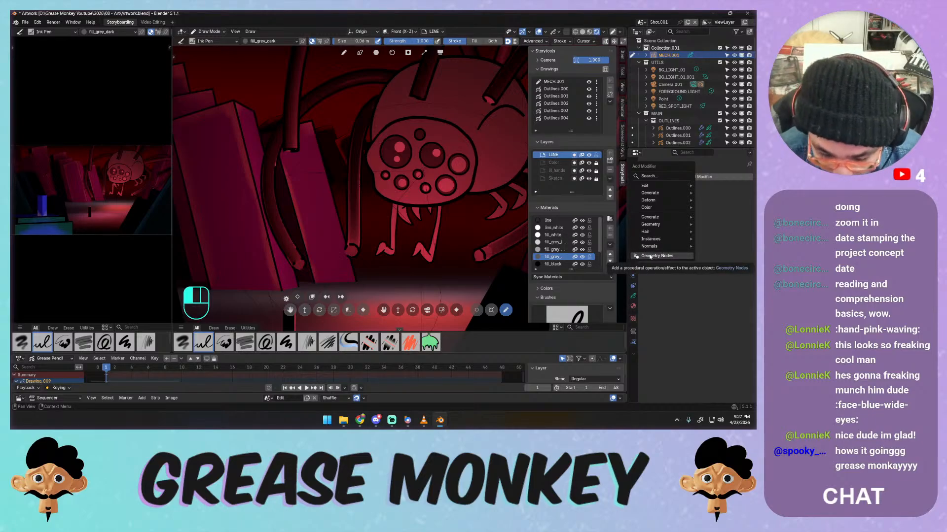
pyautogui.click(727, 242)
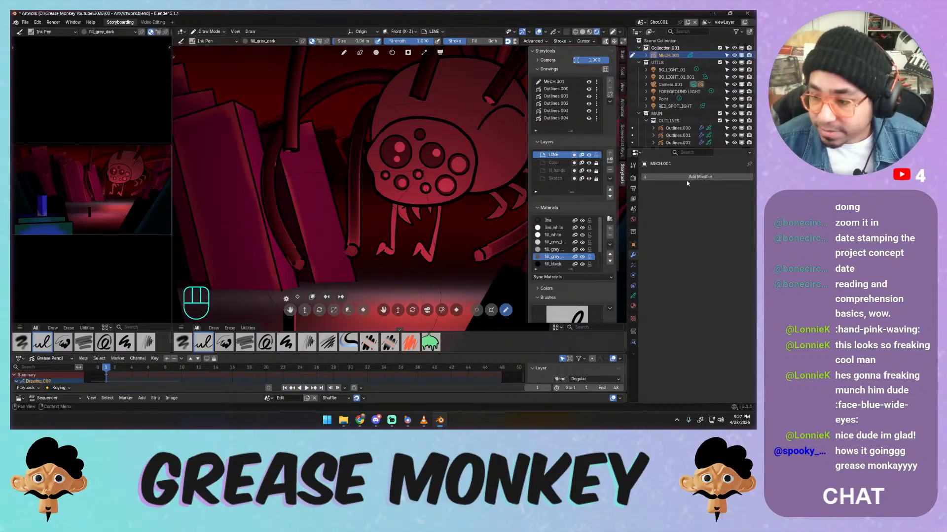
pyautogui.click(701, 178)
pyautogui.click(633, 266)
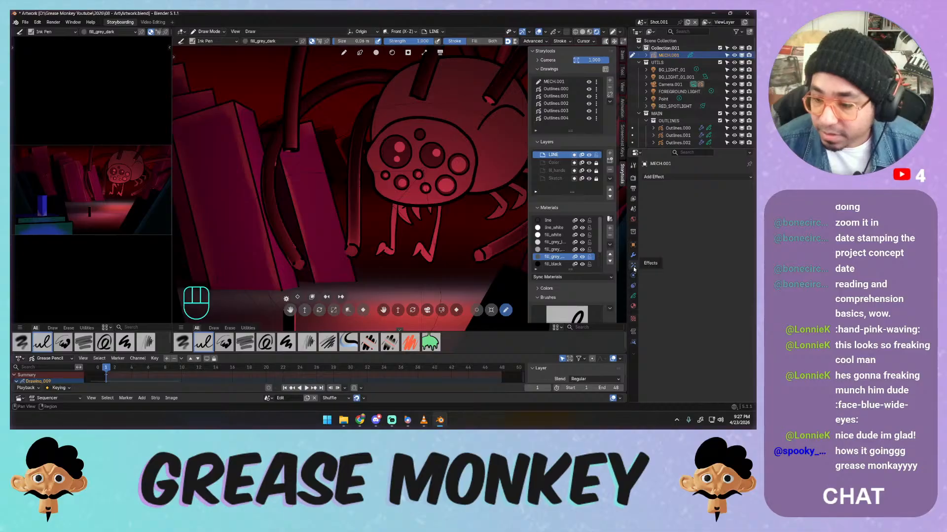
pyautogui.click(603, 31)
pyautogui.click(631, 139)
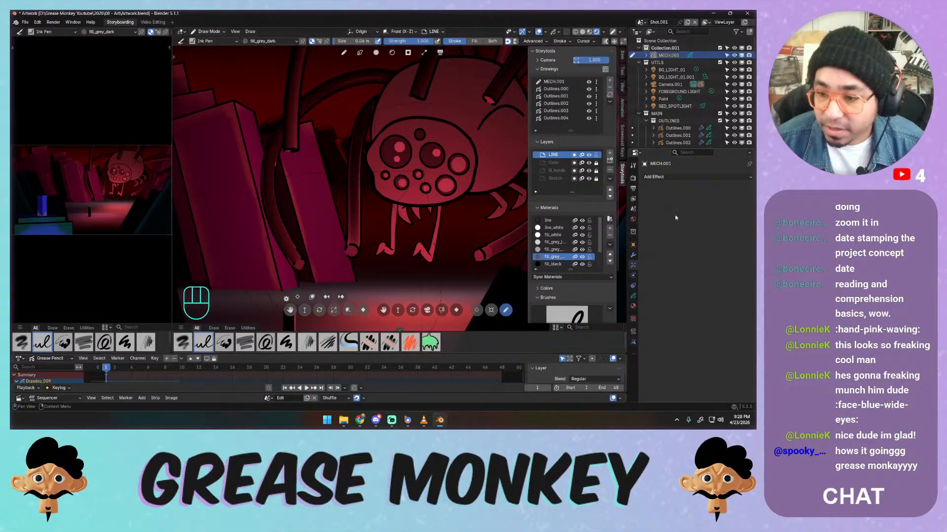
pyautogui.click(610, 179)
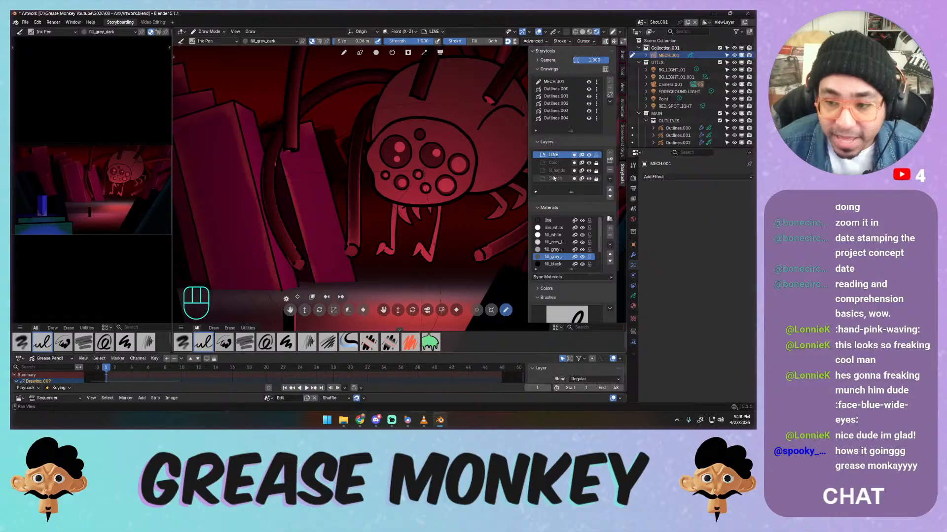
# Show the Grease Pencil data settings of MECH.001 and make Color the active layer
pyautogui.click(633, 295)
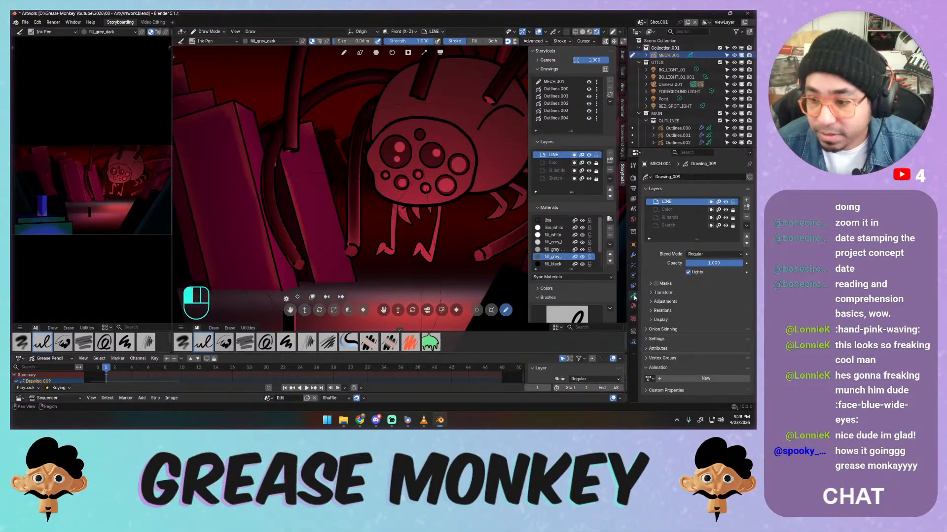
pyautogui.middleClick(674, 232)
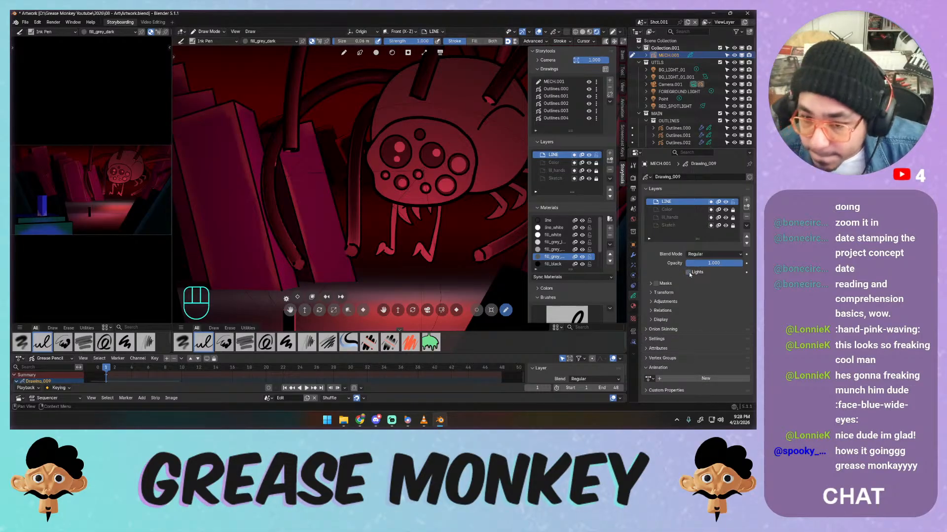
pyautogui.click(690, 210)
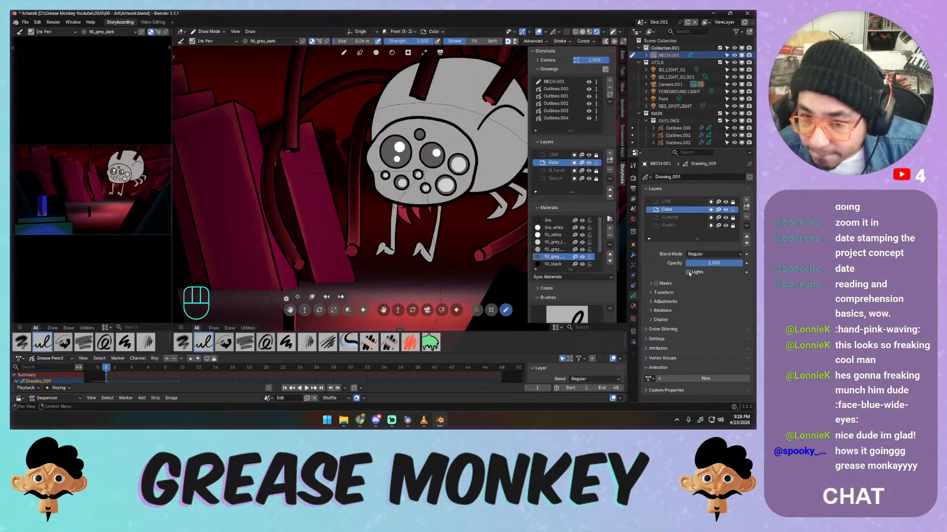
# Switch the Color layer's Lights option off and on repeatedly to compare the creature's shading, and leave it on
pyautogui.click(688, 273)
pyautogui.click(689, 273)
pyautogui.click(688, 273)
pyautogui.click(688, 272)
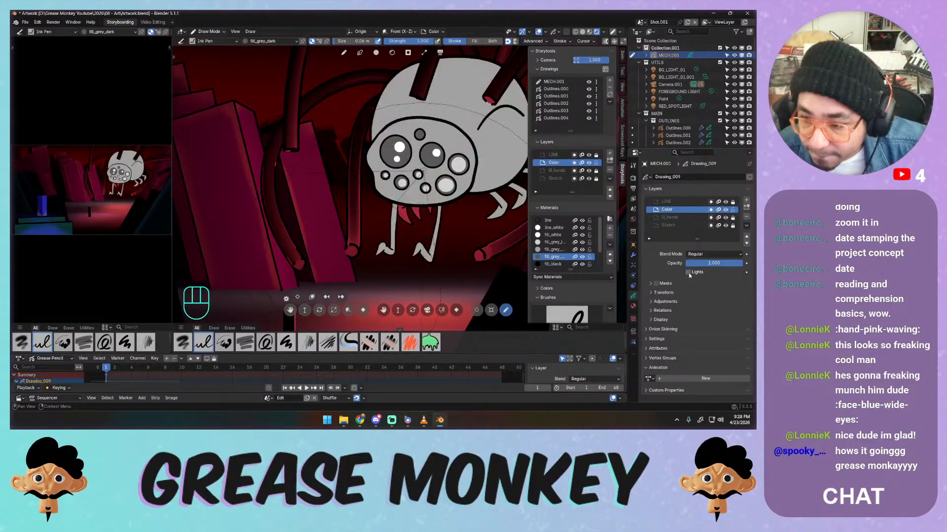
pyautogui.click(688, 272)
pyautogui.click(689, 273)
pyautogui.click(688, 272)
pyautogui.click(688, 273)
pyautogui.click(689, 273)
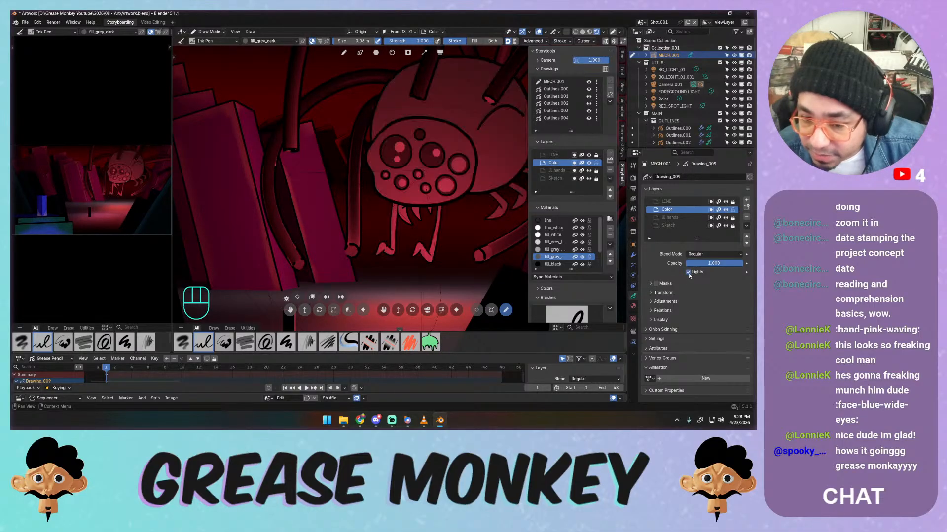
pyautogui.click(688, 273)
pyautogui.click(688, 272)
pyautogui.click(688, 272)
pyautogui.click(688, 272)
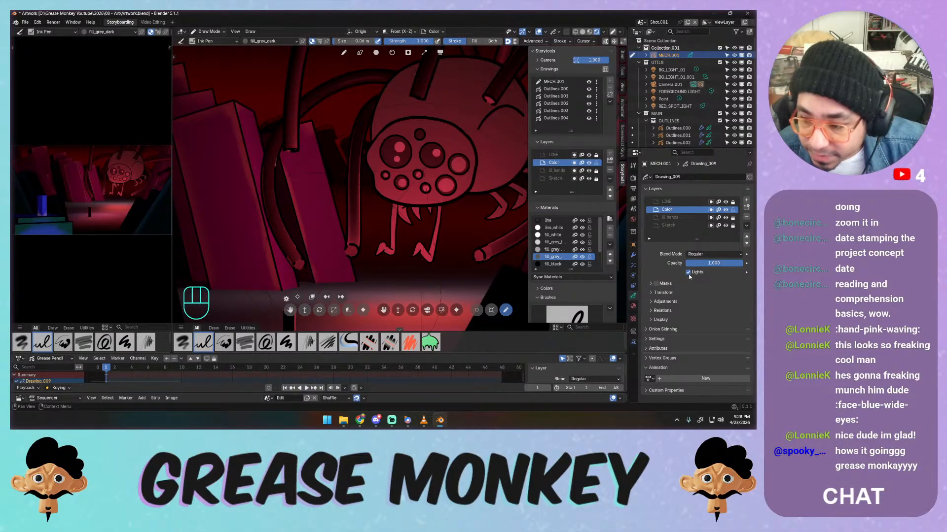
# Examine the Color layer's Masks, Adjustments, Relations and Display settings
pyautogui.click(663, 284)
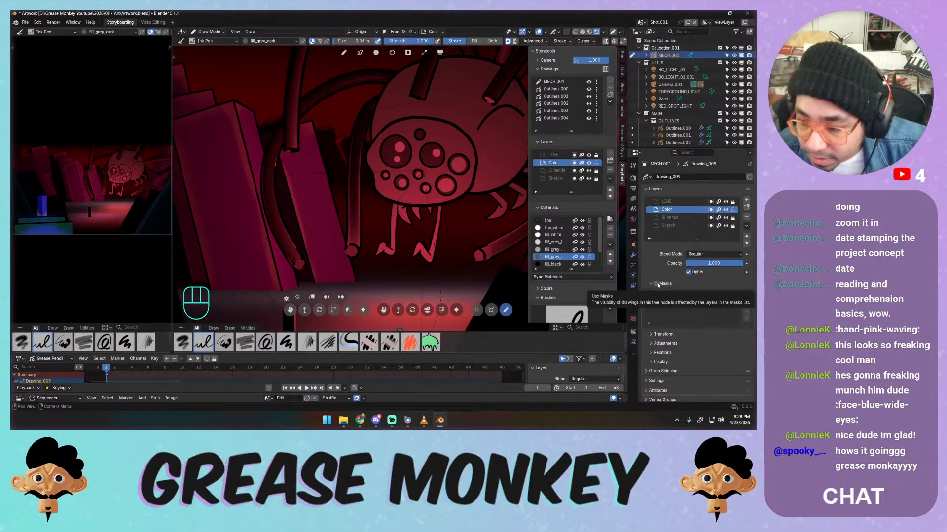
pyautogui.moveTo(661, 271); pyautogui.dragTo(661, 237, button='middle')
pyautogui.click(664, 309)
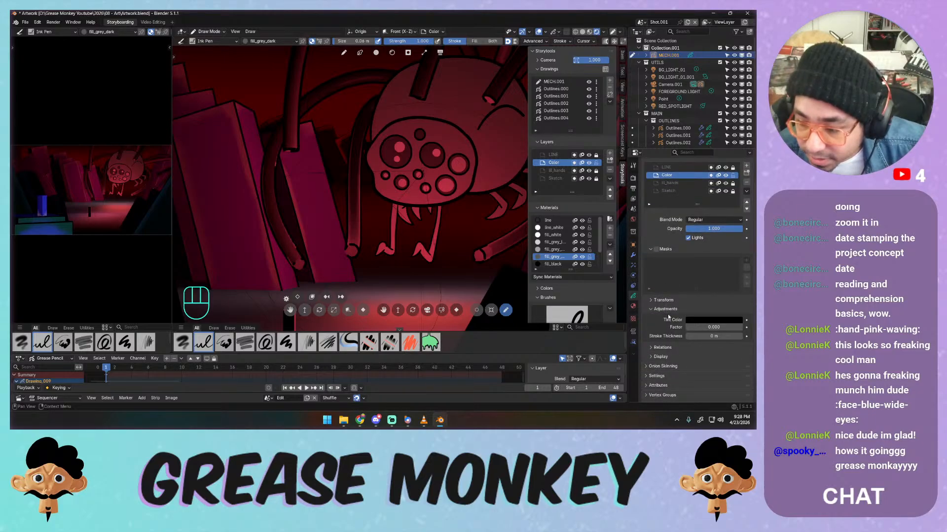
pyautogui.click(666, 309)
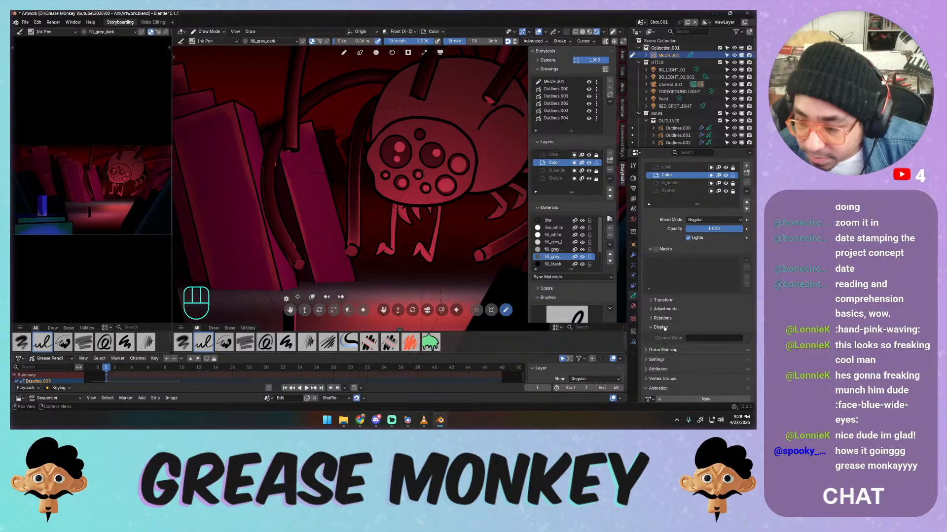
pyautogui.click(664, 318)
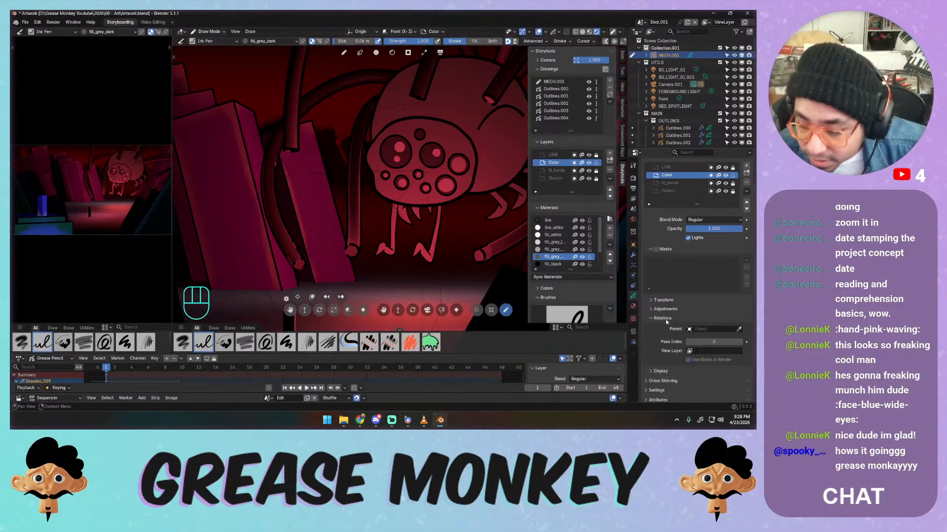
pyautogui.click(665, 318)
pyautogui.middleClick(668, 305)
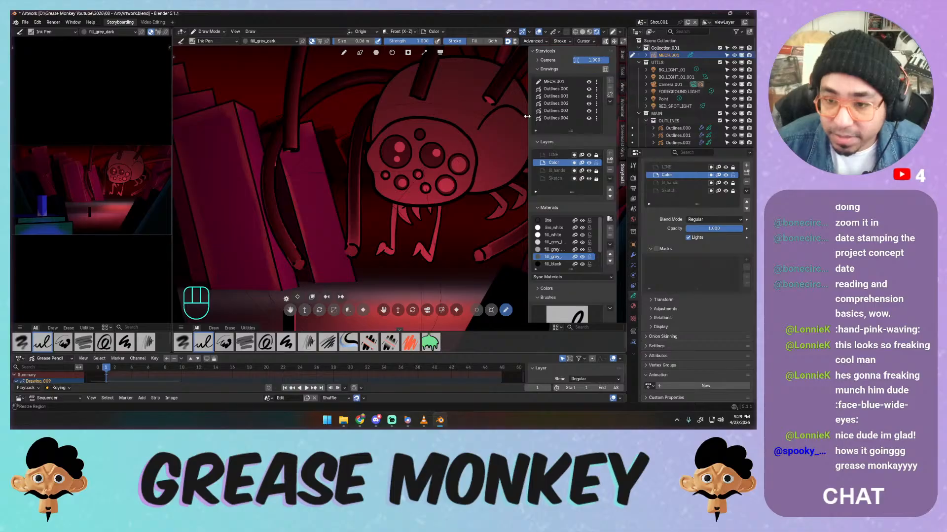
# Enter Edit Mode on MECH.001 and select the creature's largest eye with its two highlights, testing the selection with cancelled moves
pyautogui.moveTo(527, 116); pyautogui.dragTo(616, 116)
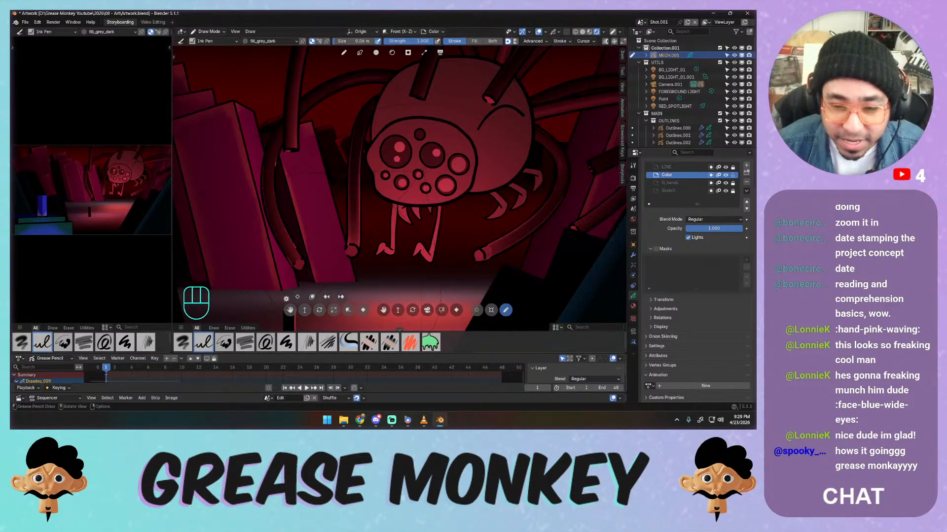
pyautogui.moveTo(475, 129)
pyautogui.keyDown('shift'); pyautogui.mouseDown(button='middle')
pyautogui.moveTo(443, 152)
pyautogui.moveTo(444, 125)
pyautogui.moveTo(475, 126)
pyautogui.mouseUp(button='middle'); pyautogui.keyUp('shift')
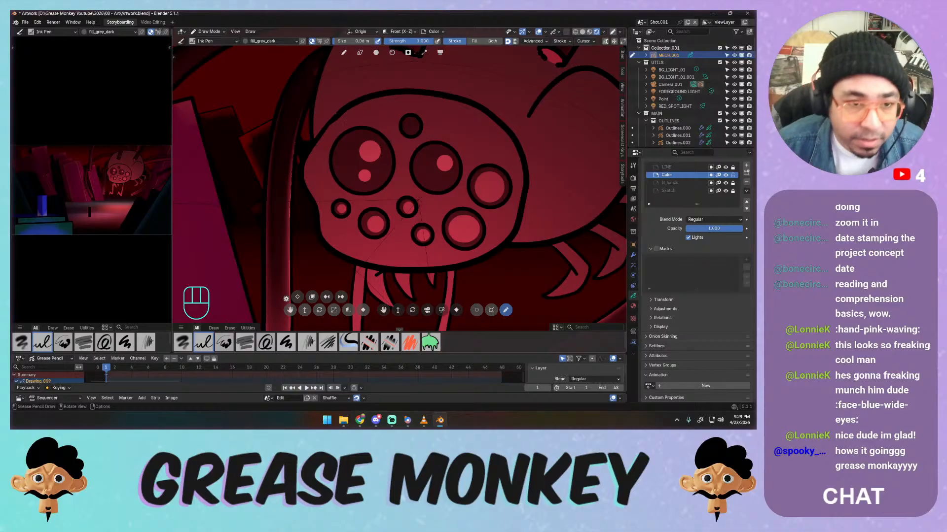
pyautogui.press('Tab')
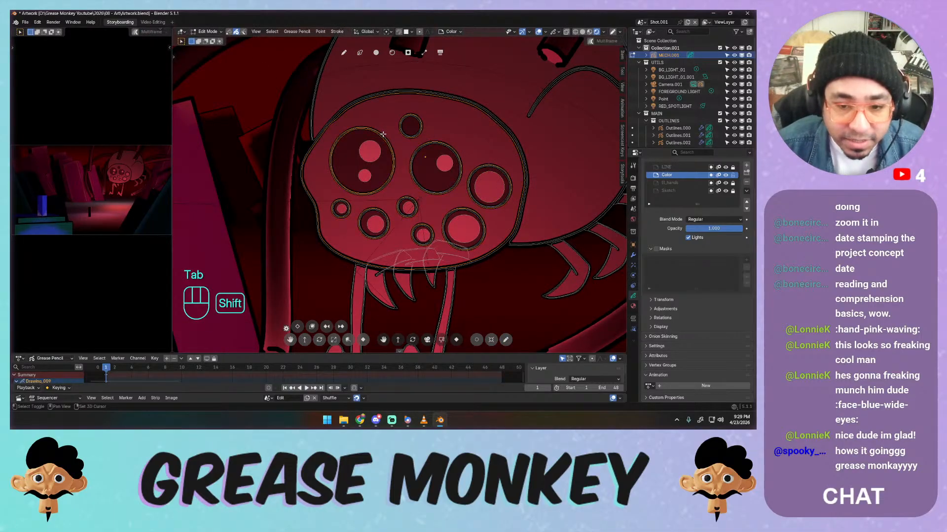
pyautogui.press('g')
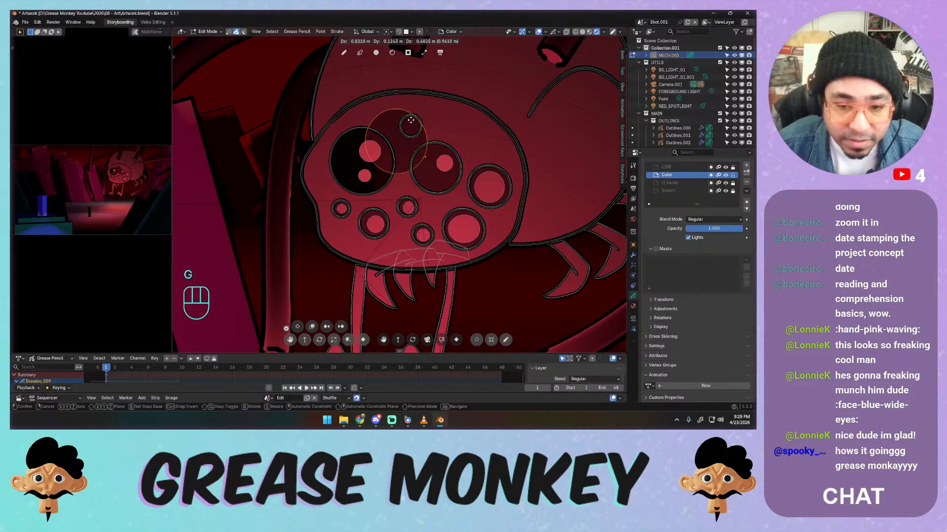
pyautogui.press('Escape')
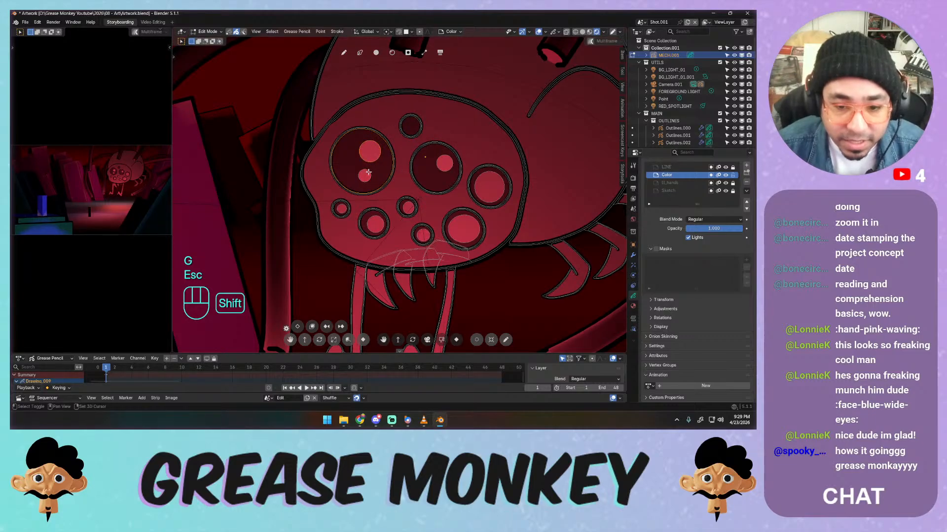
pyautogui.press('g')
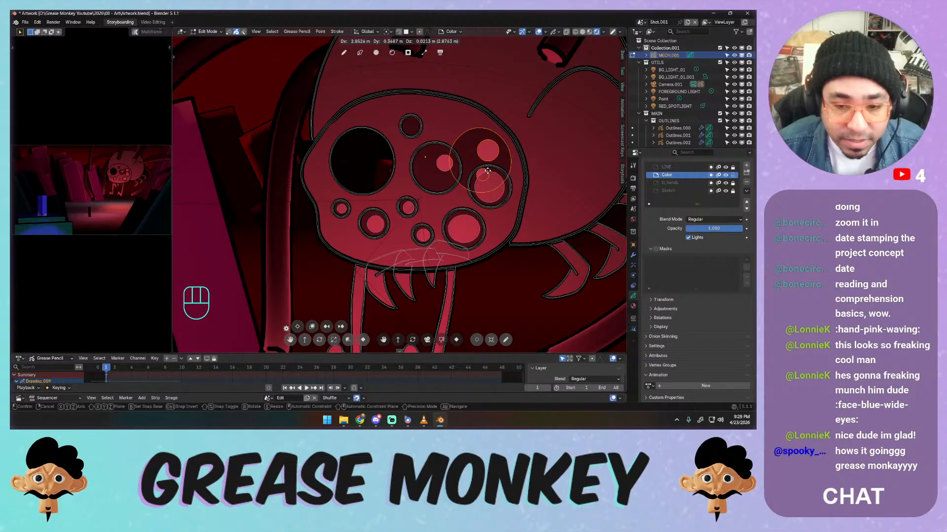
pyautogui.press('Escape')
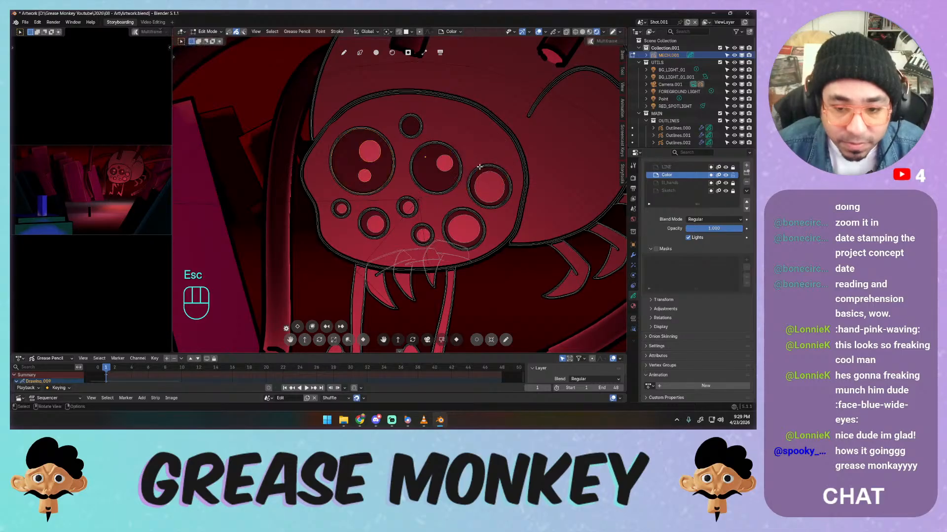
# Add the second large eye with its highlight and the small eye above it to the selection, testing with cancelled moves
pyautogui.keyDown('shift'); pyautogui.click(442, 147); pyautogui.keyUp('shift')
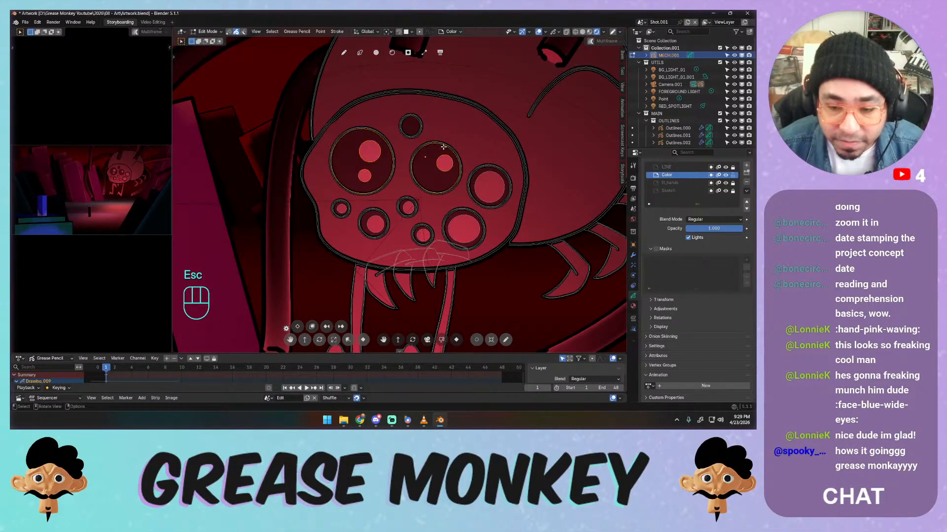
pyautogui.press('g')
pyautogui.press('Escape')
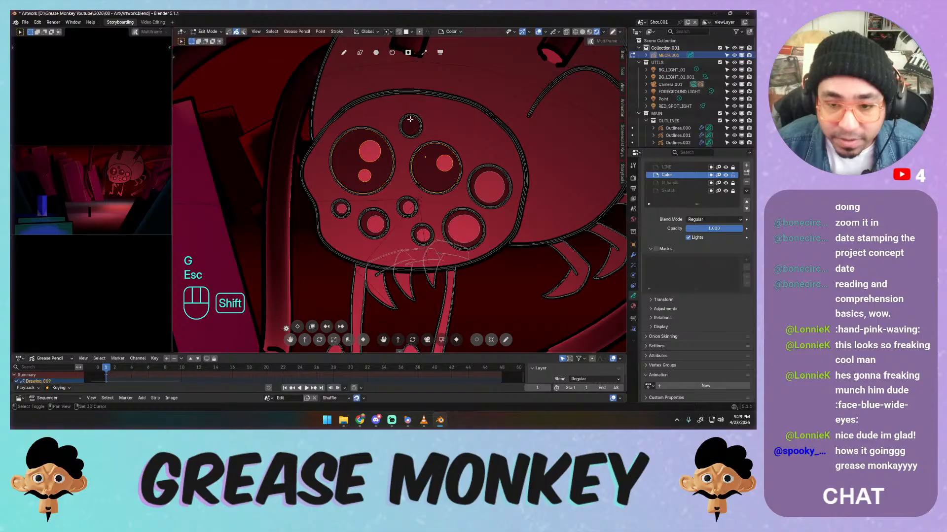
pyautogui.press('g')
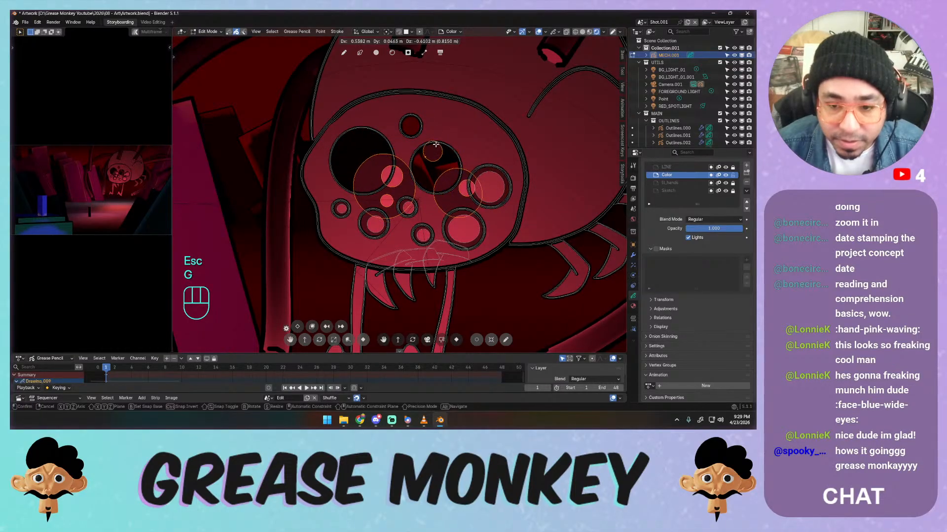
pyautogui.press('Escape')
pyautogui.keyDown('shift'); pyautogui.click(417, 120); pyautogui.keyUp('shift')
pyautogui.keyDown('shift'); pyautogui.click(418, 121); pyautogui.keyUp('shift')
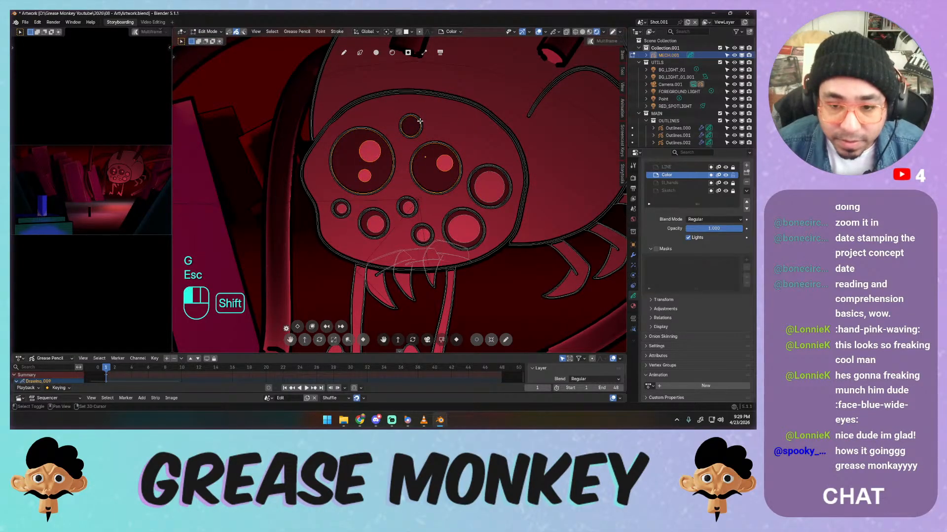
pyautogui.hotkey('ctrl', 'z')
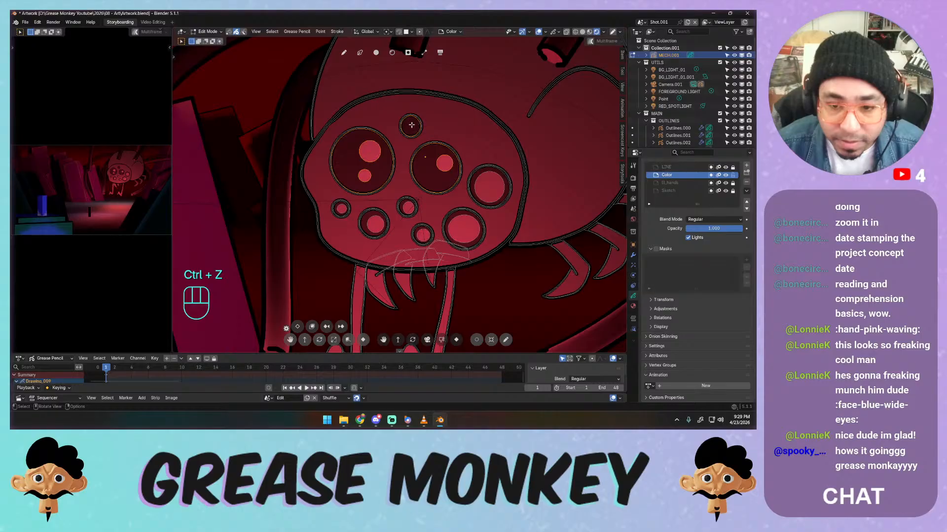
pyautogui.keyDown('shift'); pyautogui.click(411, 124); pyautogui.keyUp('shift')
pyautogui.keyDown('shift'); pyautogui.click(410, 123); pyautogui.keyUp('shift')
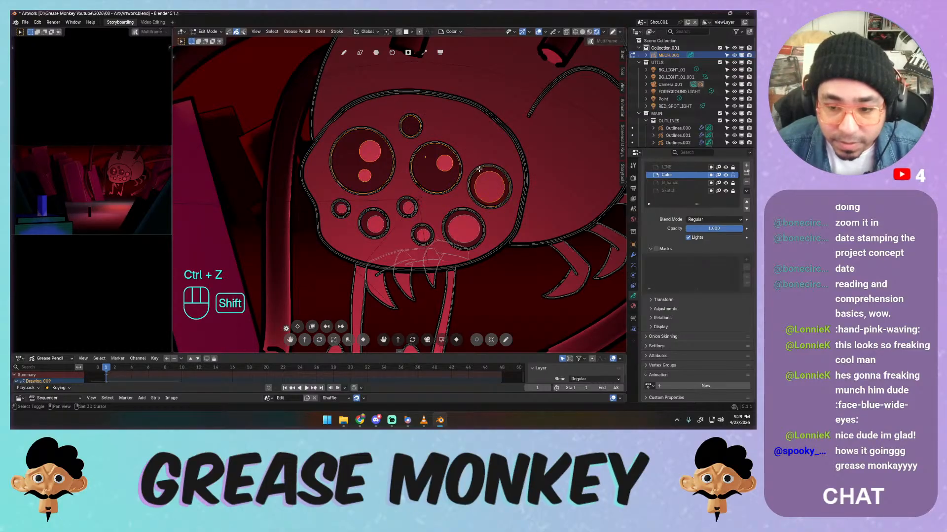
# Add the remaining small and medium eyes on the creature's face to the selection, testing it with a cancelled move
pyautogui.keyDown('shift'); pyautogui.click(457, 215); pyautogui.keyUp('shift')
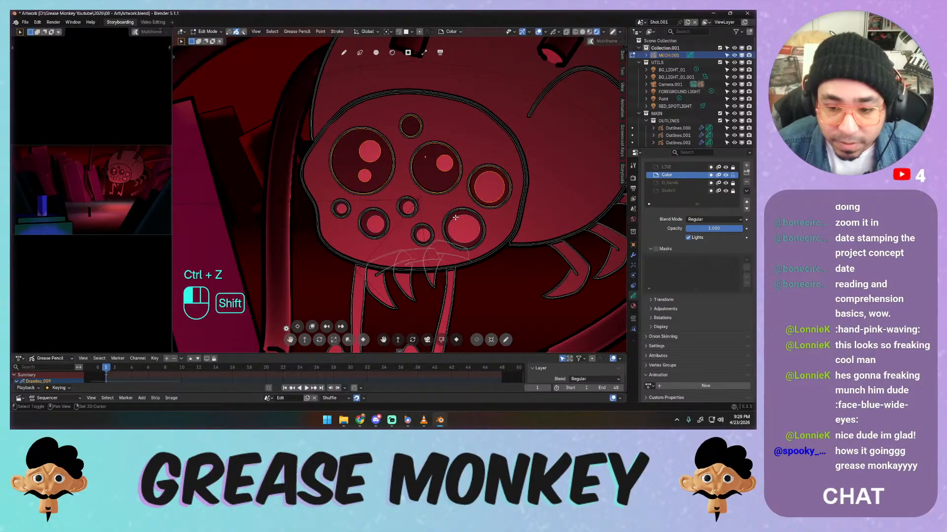
pyautogui.keyDown('shift'); pyautogui.click(420, 229); pyautogui.keyUp('shift')
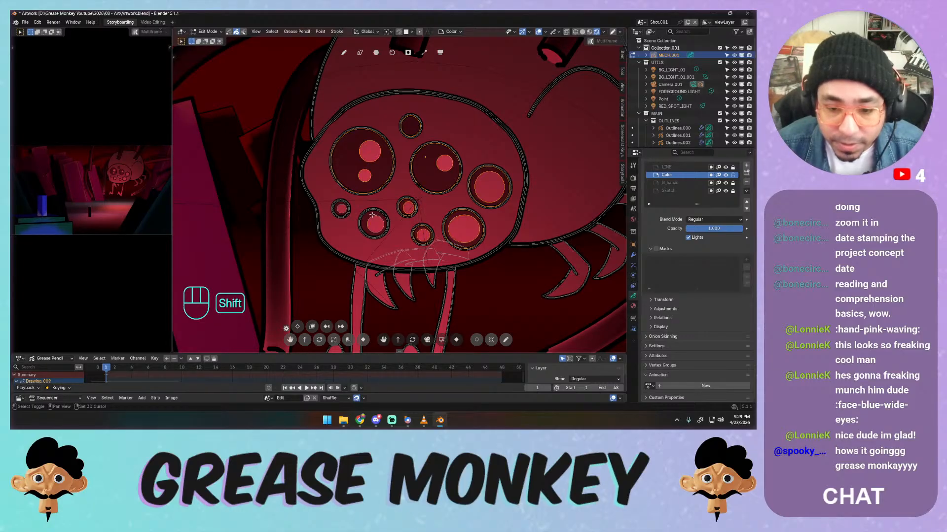
pyautogui.keyDown('shift'); pyautogui.click(343, 207); pyautogui.keyUp('shift')
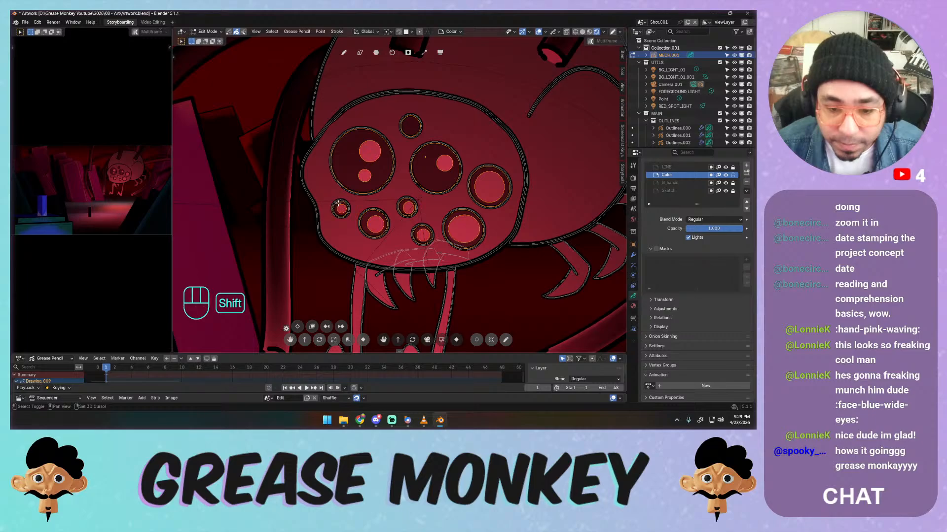
pyautogui.press('g')
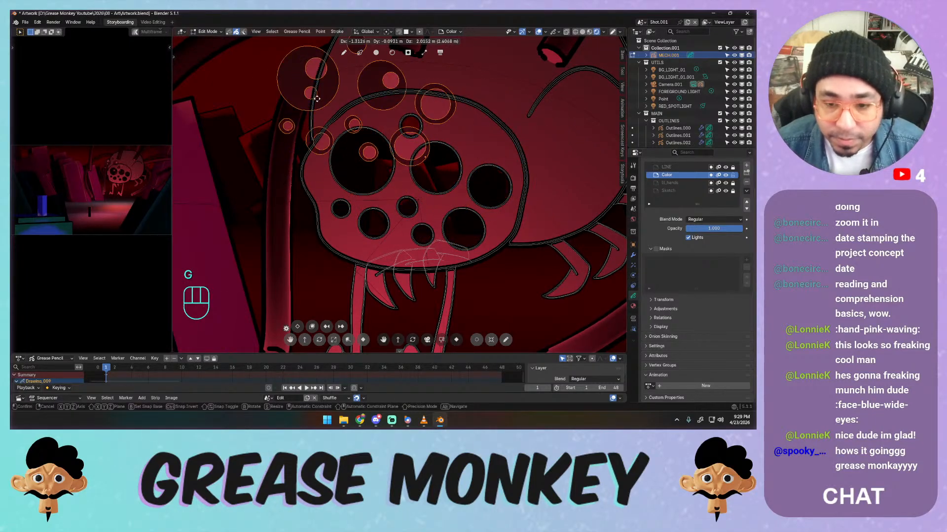
pyautogui.press('Escape')
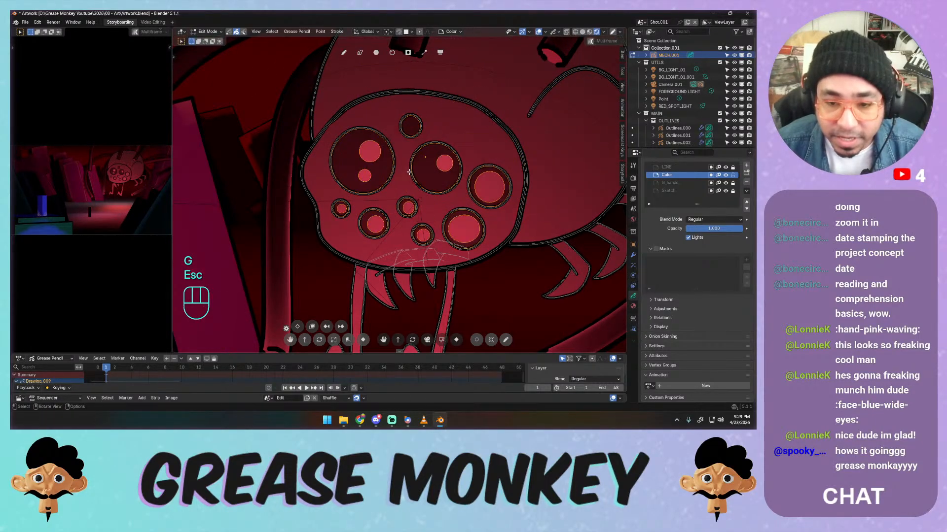
# Check the eye selection from the creature's other side with cancelled test moves
pyautogui.moveTo(444, 148); pyautogui.dragTo(417, 166, button='middle')
pyautogui.press('KP_Decimal')
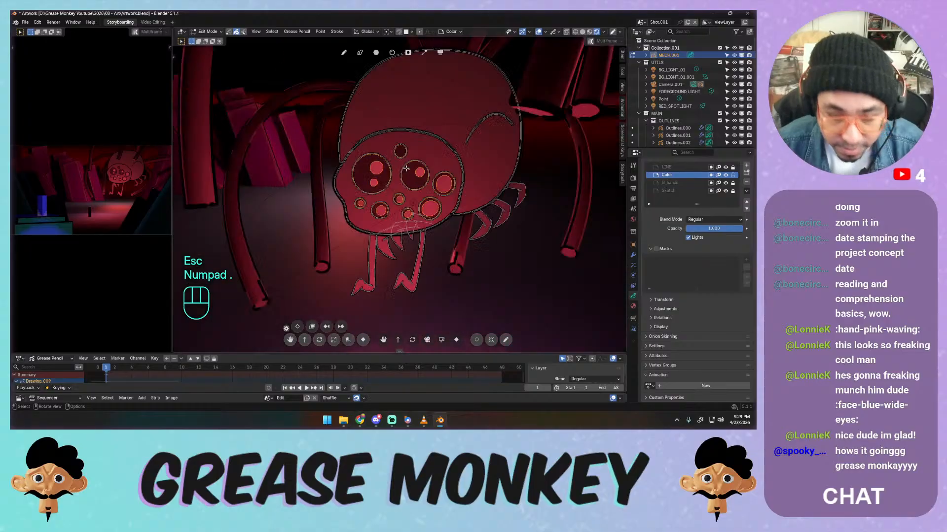
pyautogui.moveTo(507, 150); pyautogui.dragTo(532, 153, button='middle')
pyautogui.press('g')
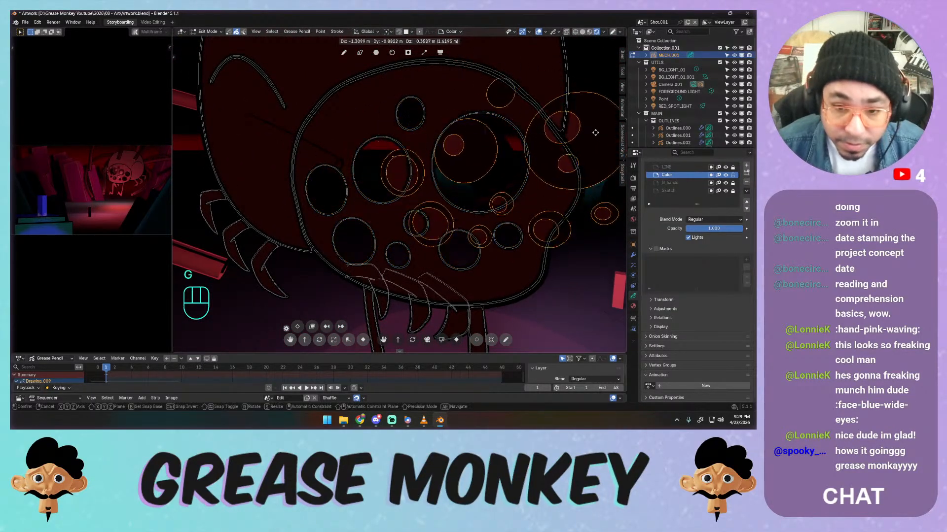
pyautogui.middleClick(562, 172)
pyautogui.press('Escape')
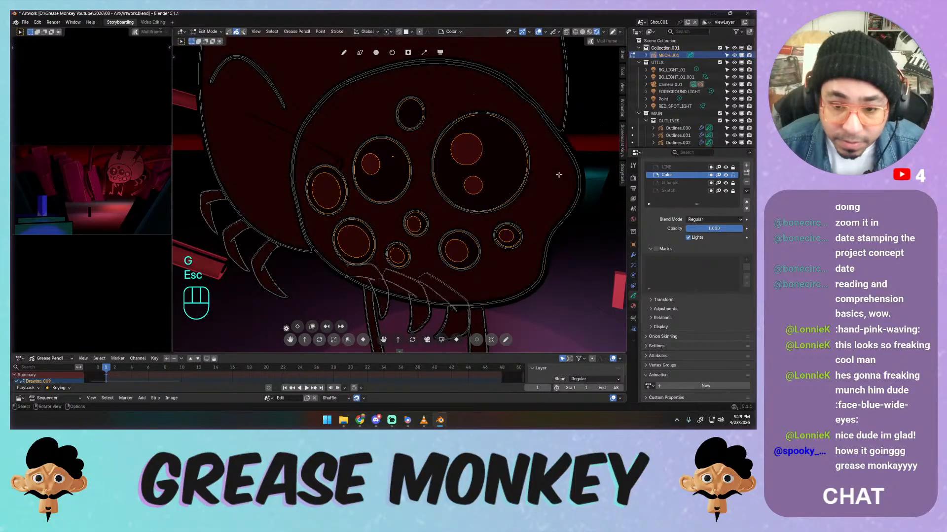
pyautogui.moveTo(502, 180); pyautogui.dragTo(526, 190, button='middle')
pyautogui.press('g')
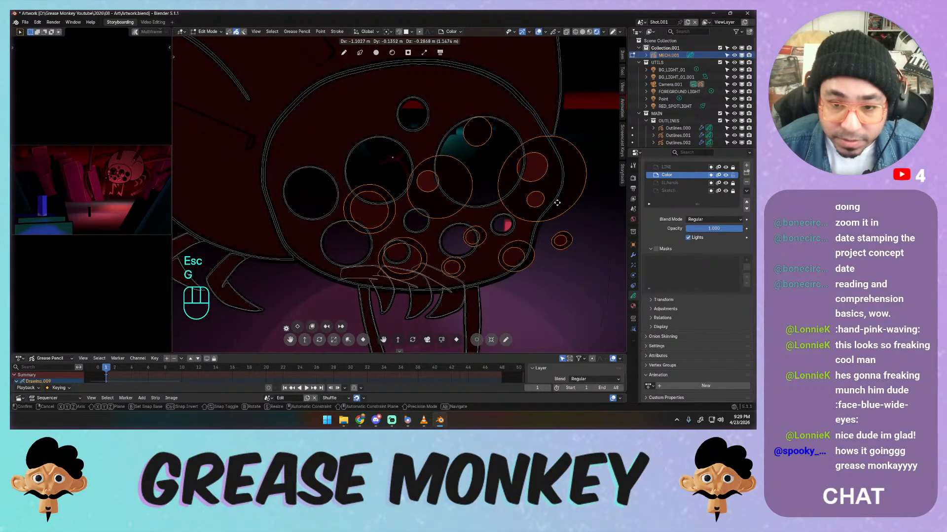
pyautogui.middleClick(544, 190)
pyautogui.press('Escape')
# Move the selected eye strokes to a new layer named EYES
pyautogui.moveTo(544, 190); pyautogui.dragTo(357, 188, button='middle')
pyautogui.press('m')
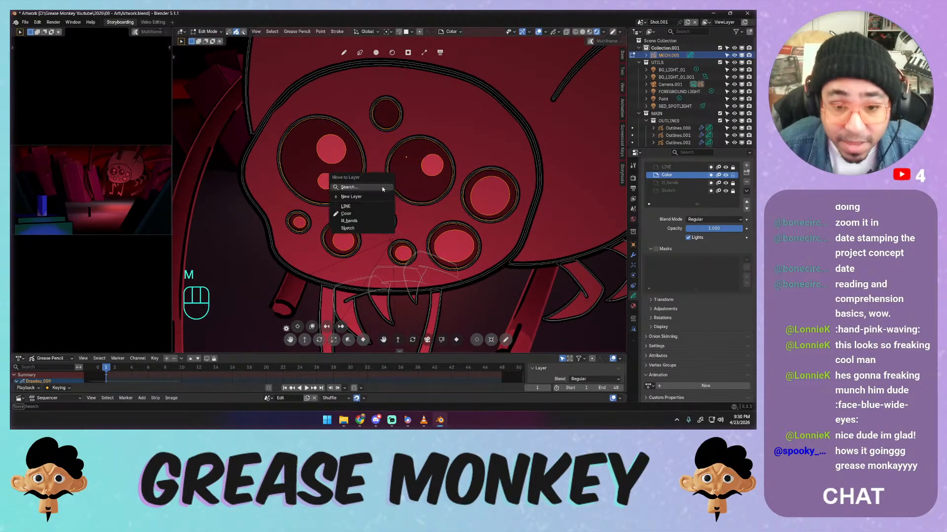
pyautogui.click(378, 188)
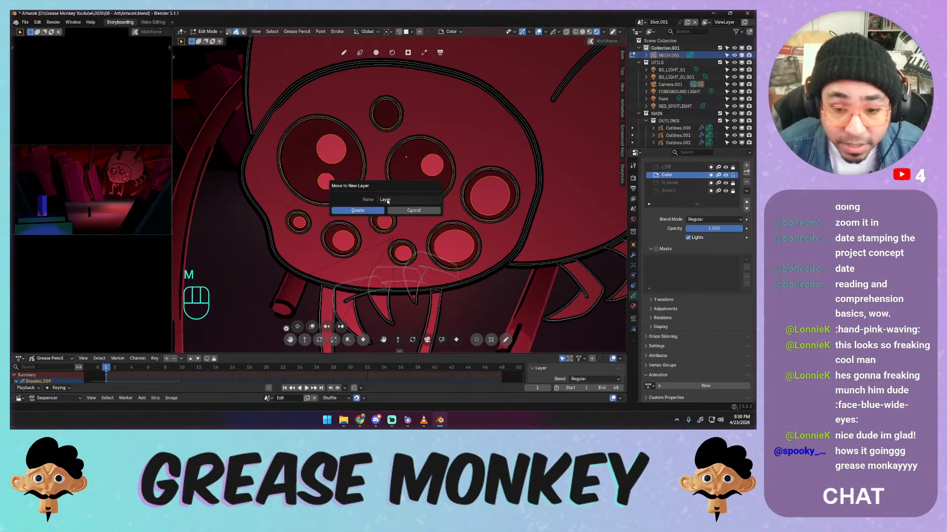
pyautogui.click(387, 201)
pyautogui.write('E')
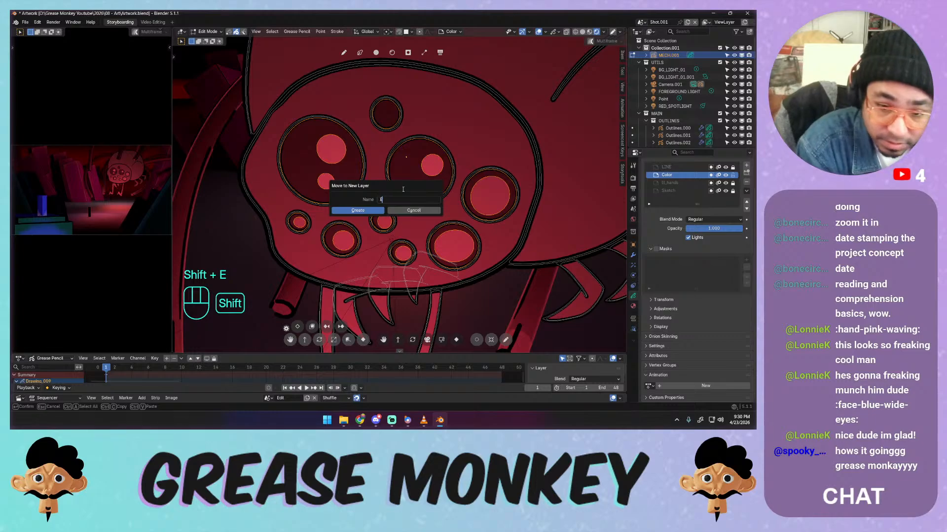
pyautogui.write('YES')
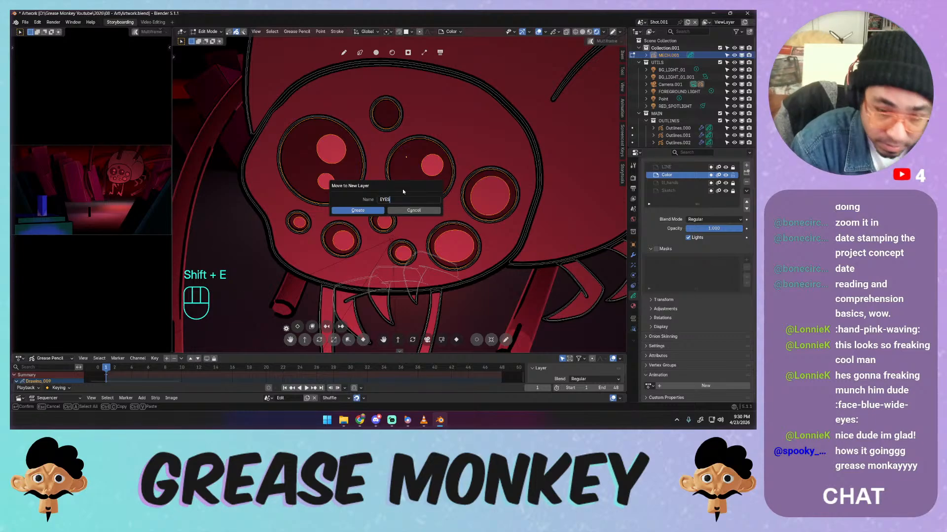
pyautogui.press('Return')
pyautogui.click(382, 210)
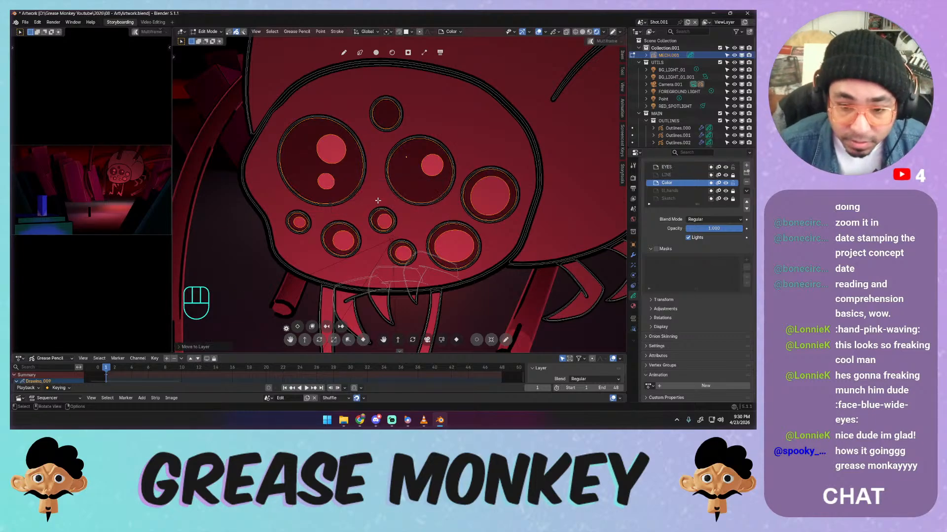
# Test the Color layer's Lights option, turn Lights off on the EYES layer, and return to Draw Mode
pyautogui.click(688, 238)
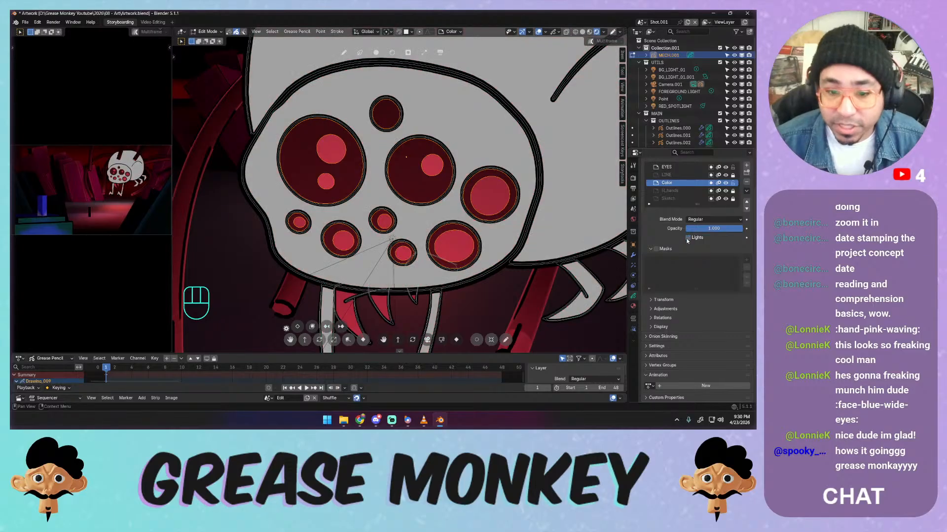
pyautogui.click(688, 237)
pyautogui.click(667, 168)
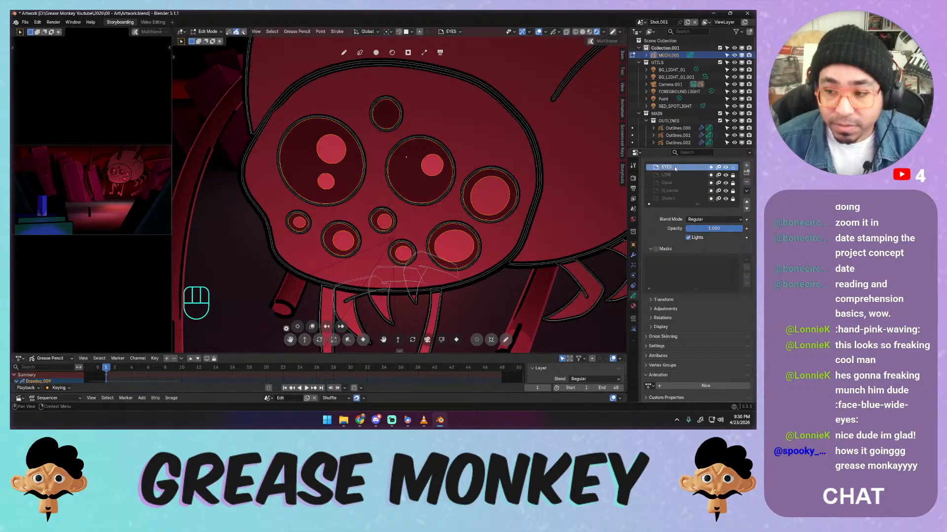
pyautogui.click(689, 238)
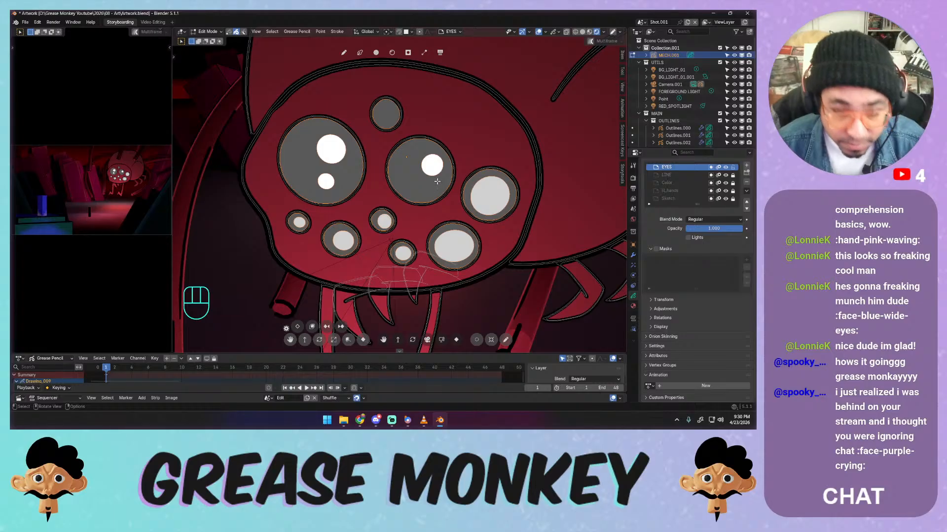
pyautogui.press('KP_0')
pyautogui.keyDown('ctrl'); pyautogui.moveTo(431, 187); pyautogui.dragTo(439, 249, button='middle'); pyautogui.keyUp('ctrl')
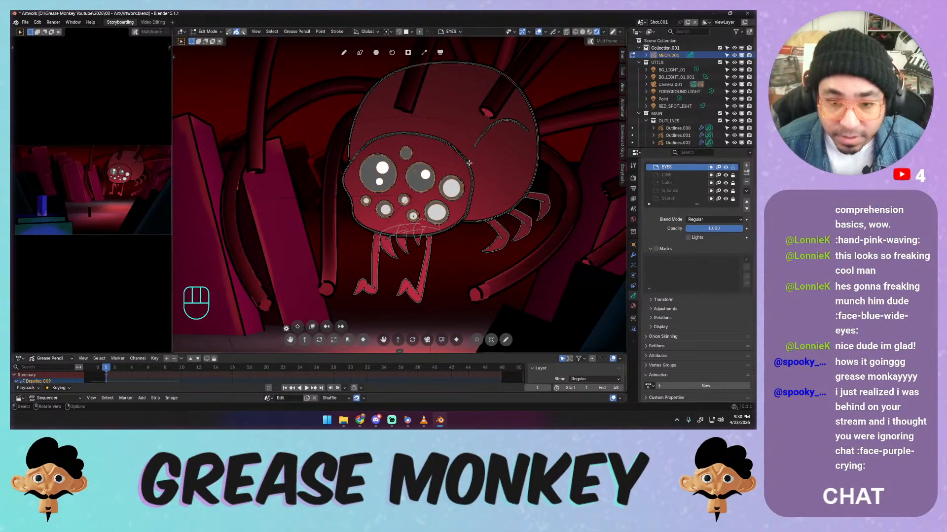
pyautogui.press('Tab')
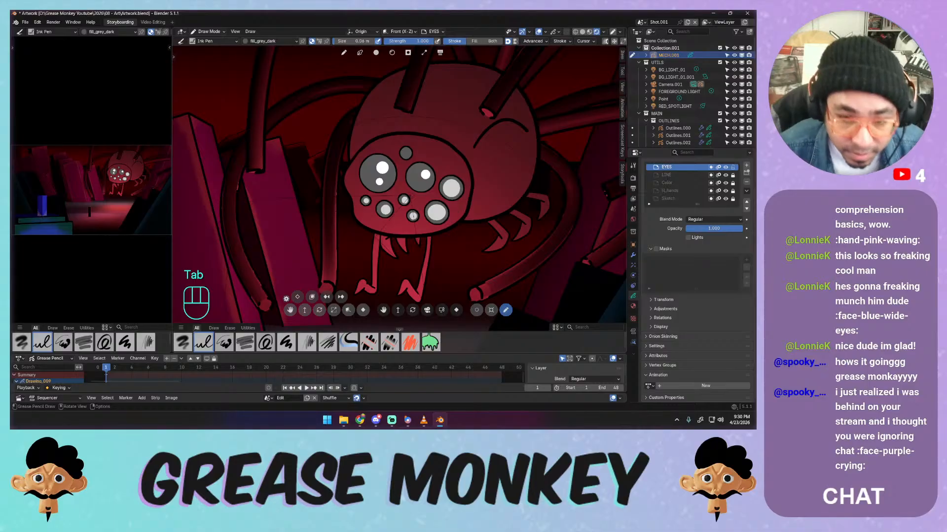
pyautogui.keyDown('shift'); pyautogui.moveTo(493, 246); pyautogui.dragTo(527, 201, button='middle'); pyautogui.keyUp('shift')
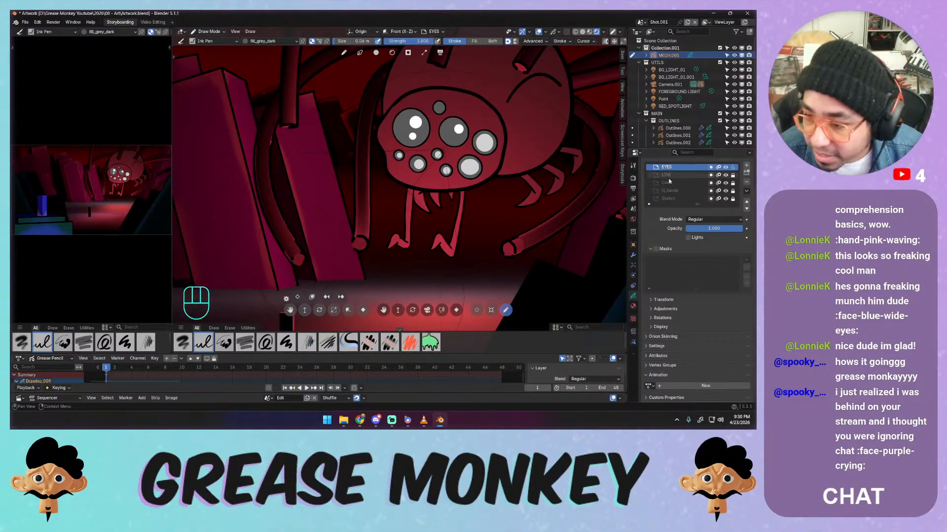
# Reorder the EYES layer to sit directly below the Color layer in the layer stack
pyautogui.click(746, 209)
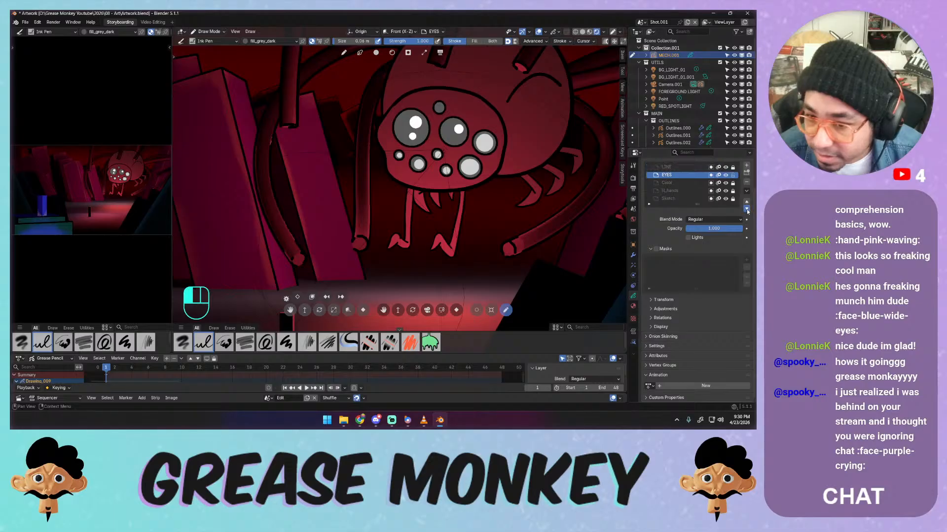
pyautogui.click(747, 209)
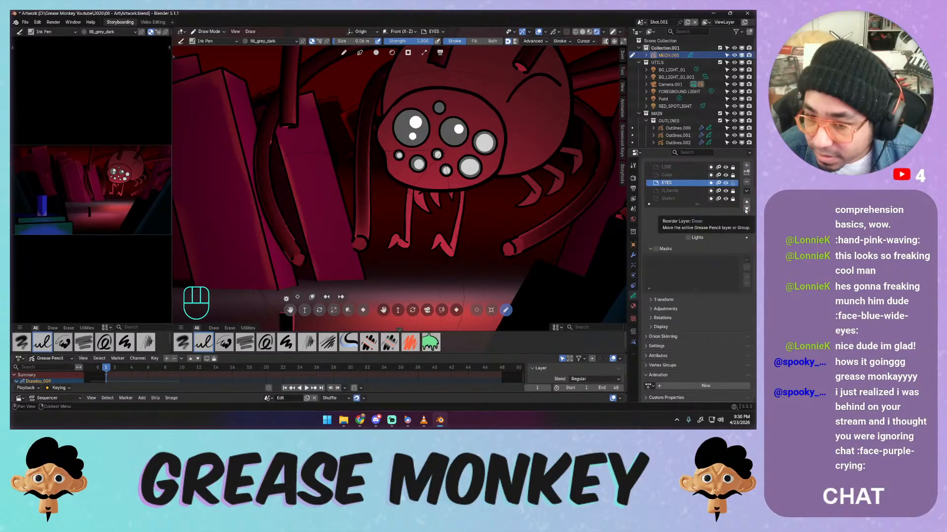
pyautogui.click(745, 210)
pyautogui.click(747, 202)
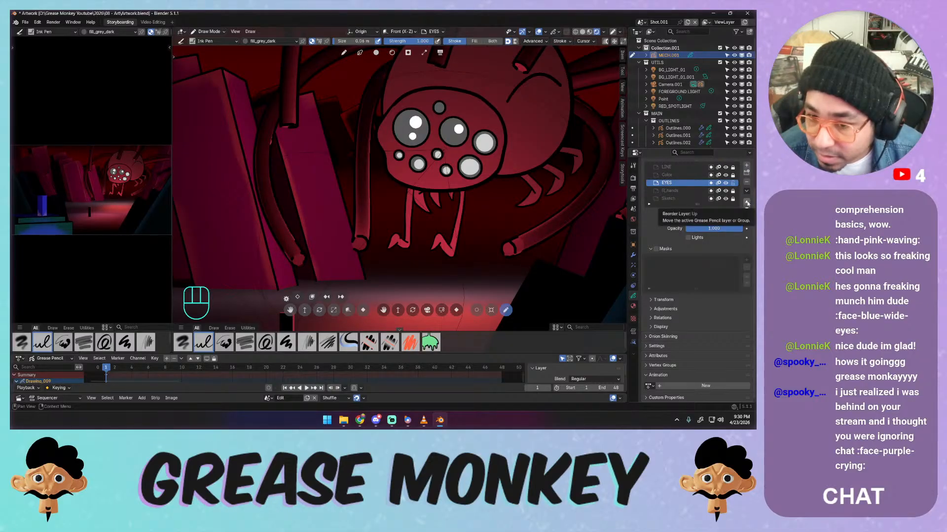
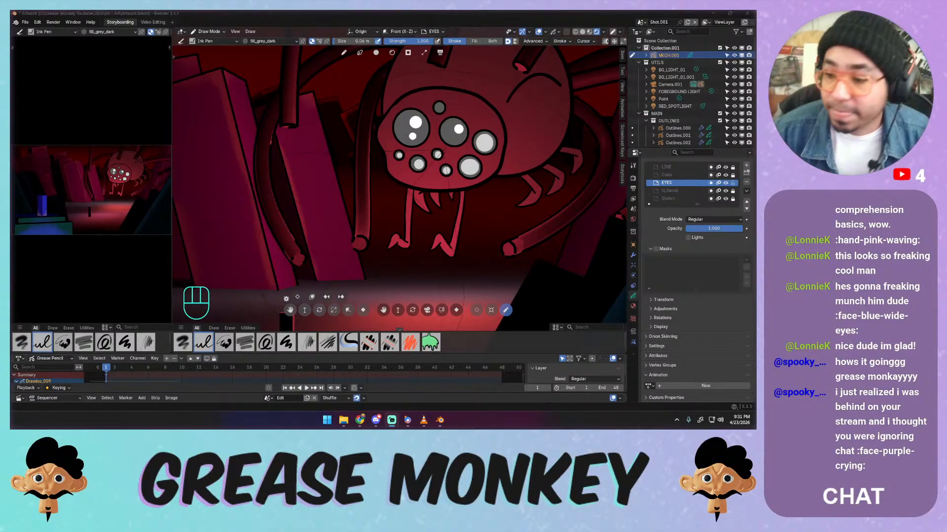
# Examine the Grease Pencil data's Stroke Depth Order setting
pyautogui.click(658, 346)
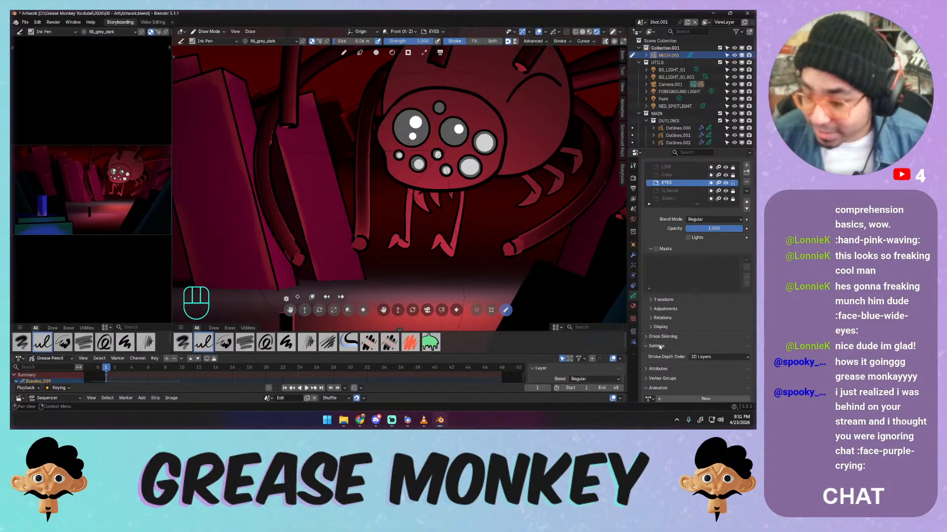
pyautogui.click(659, 346)
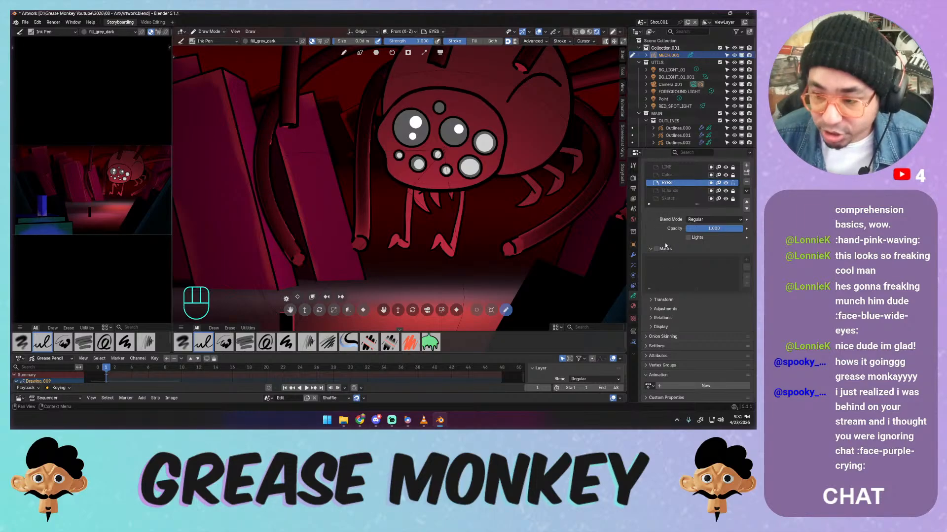
pyautogui.middleClick(668, 231)
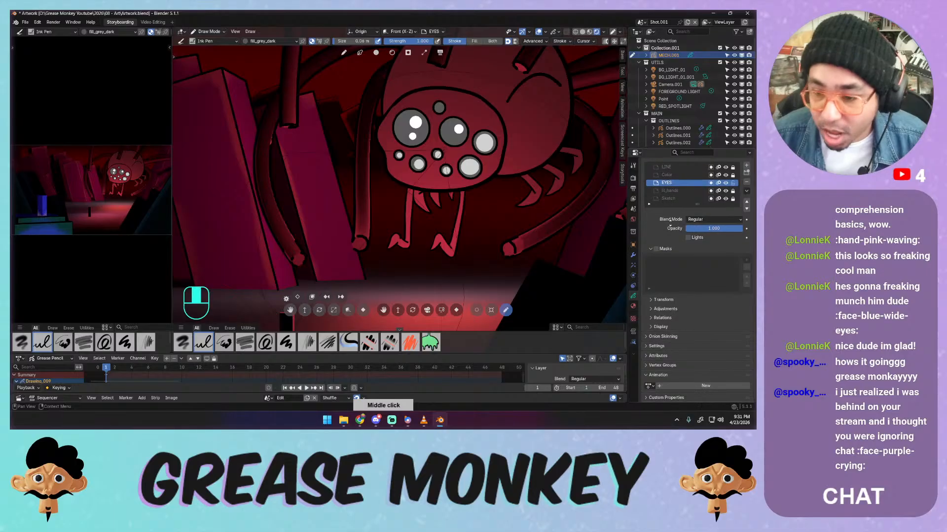
pyautogui.click(669, 337)
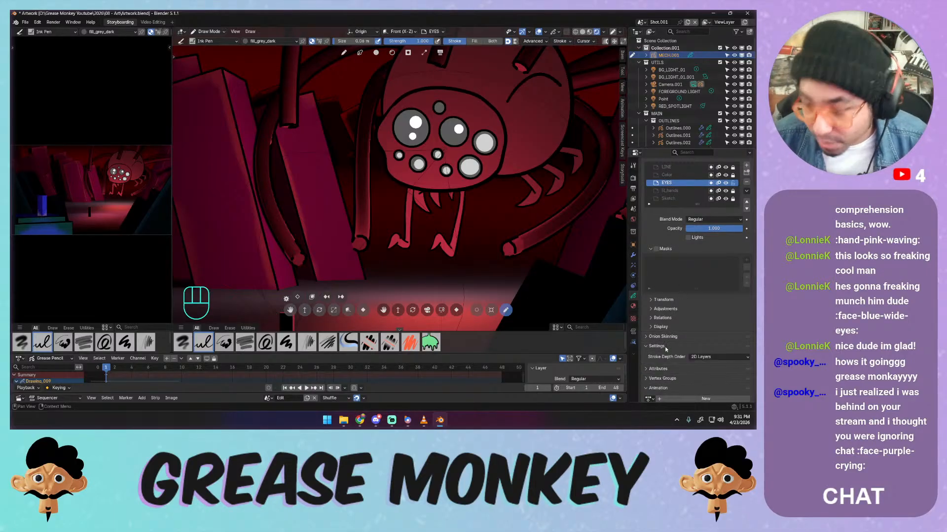
pyautogui.click(671, 337)
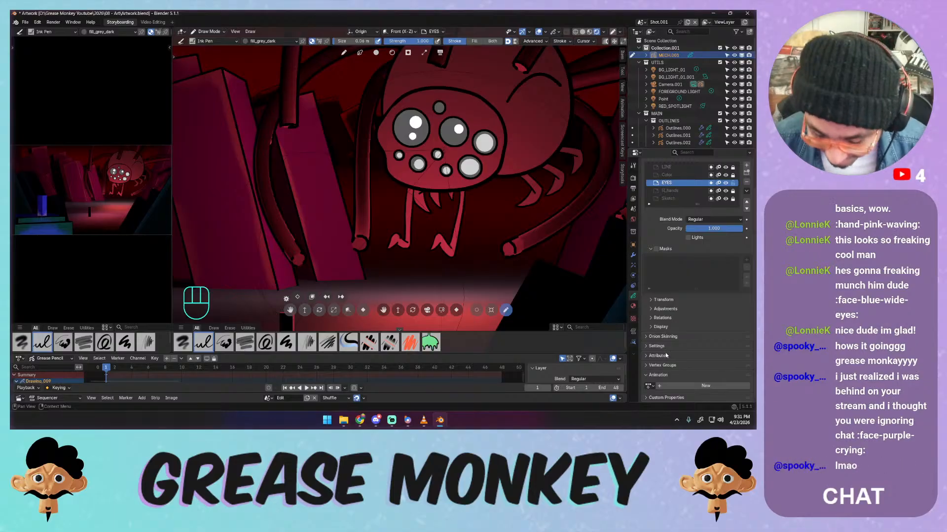
# Set the EYES layer's tint color to bright blue and raise the tint factor to about 0.83
pyautogui.click(665, 309)
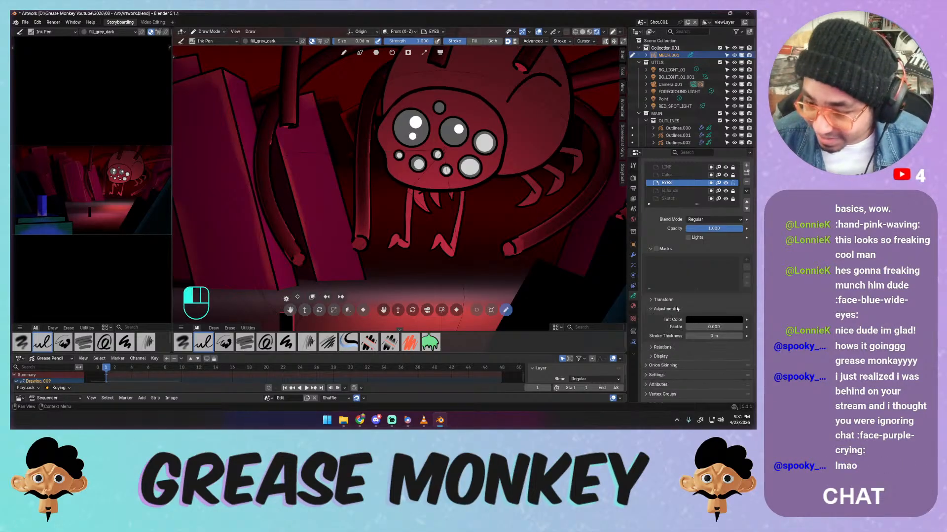
pyautogui.click(710, 319)
pyautogui.moveTo(736, 256); pyautogui.dragTo(737, 202)
pyautogui.moveTo(704, 229); pyautogui.dragTo(712, 202)
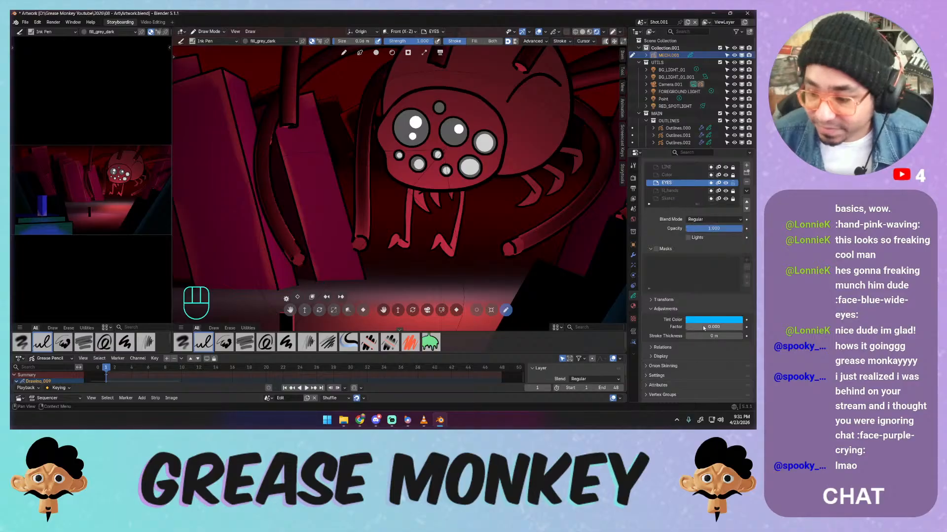
pyautogui.moveTo(705, 325); pyautogui.dragTo(749, 325)
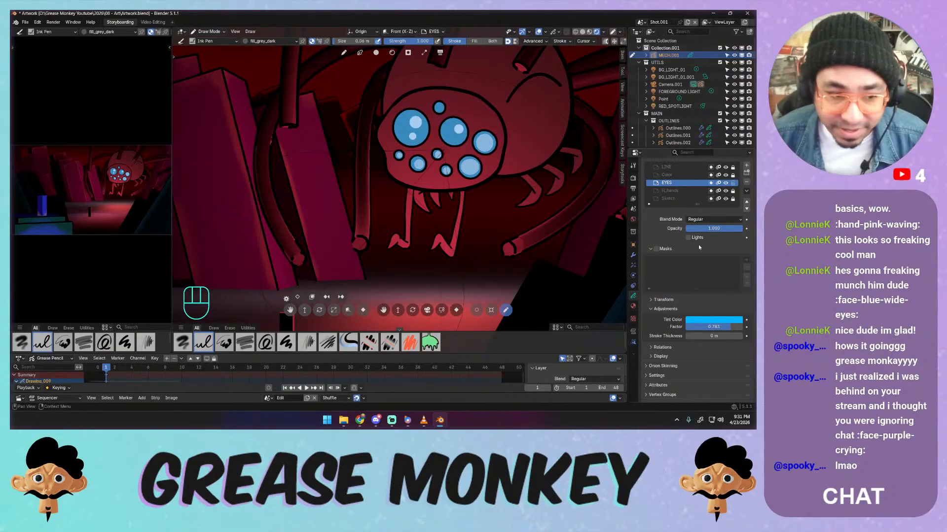
pyautogui.moveTo(703, 336)
pyautogui.mouseDown()
pyautogui.moveTo(723, 336)
pyautogui.moveTo(717, 327)
pyautogui.mouseUp()
pyautogui.hotkey('ctrl', 'z')
# Change the EYES layer's tint color to a saturated orange-red
pyautogui.click(705, 319)
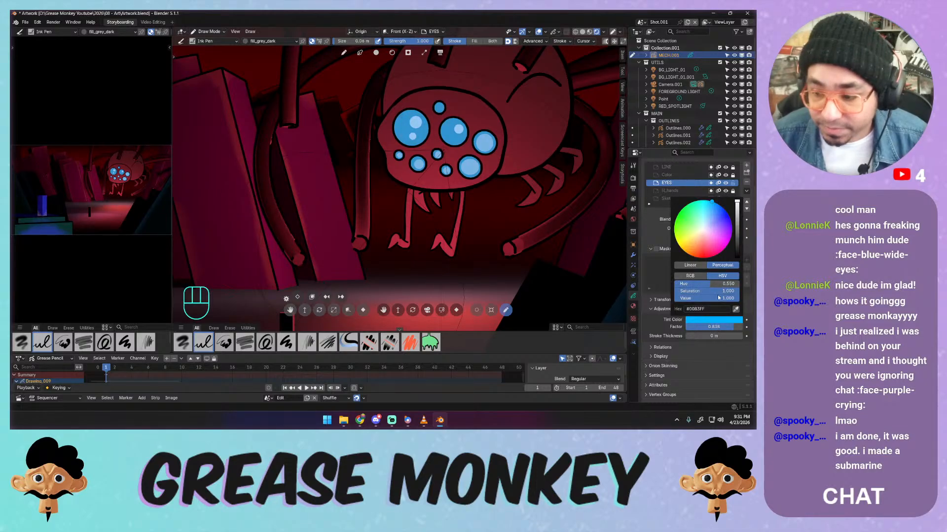
pyautogui.moveTo(718, 298)
pyautogui.mouseDown()
pyautogui.moveTo(737, 298)
pyautogui.moveTo(705, 286)
pyautogui.mouseUp()
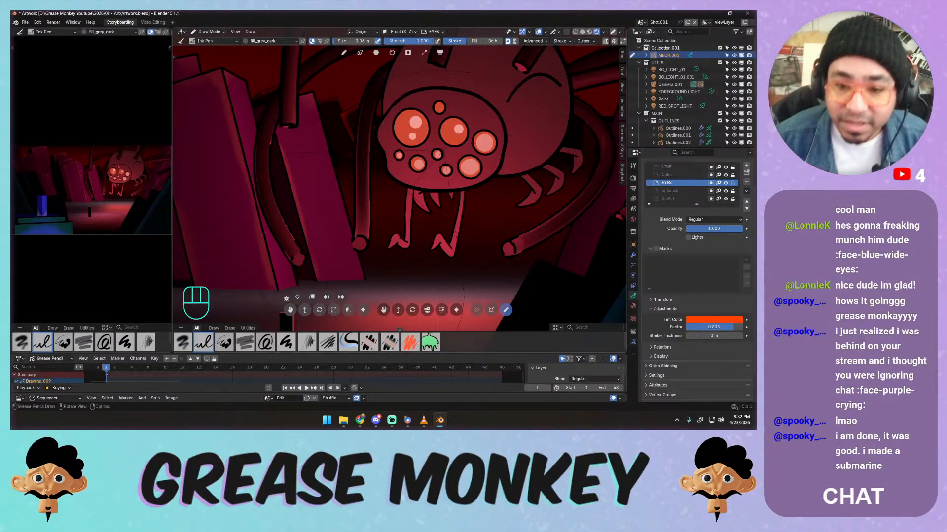
pyautogui.keyDown('ctrl'); pyautogui.moveTo(472, 143); pyautogui.dragTo(472, 118, button='middle'); pyautogui.keyUp('ctrl')
pyautogui.keyDown('shift'); pyautogui.moveTo(537, 138); pyautogui.dragTo(500, 156, button='middle'); pyautogui.keyUp('shift')
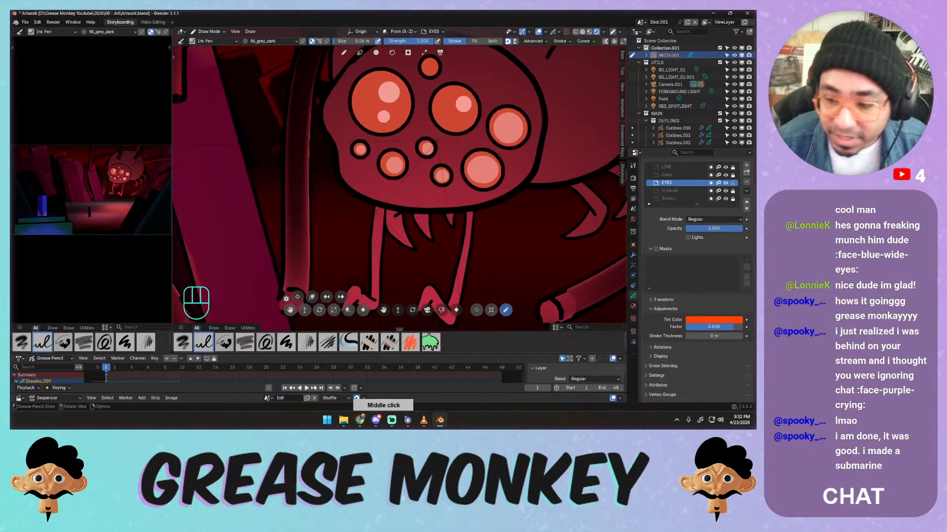
# Add a Glow visual effect to the MECH.001 object
pyautogui.click(633, 266)
pyautogui.click(671, 177)
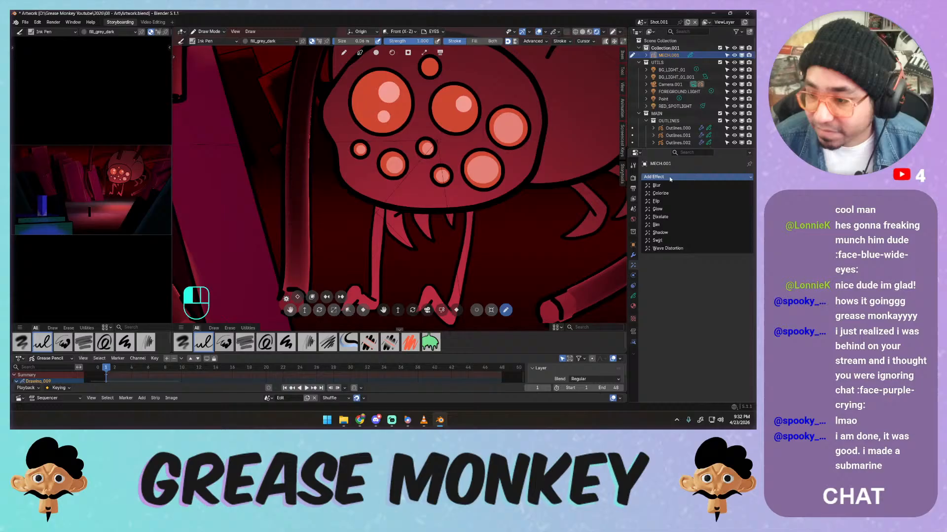
pyautogui.click(667, 209)
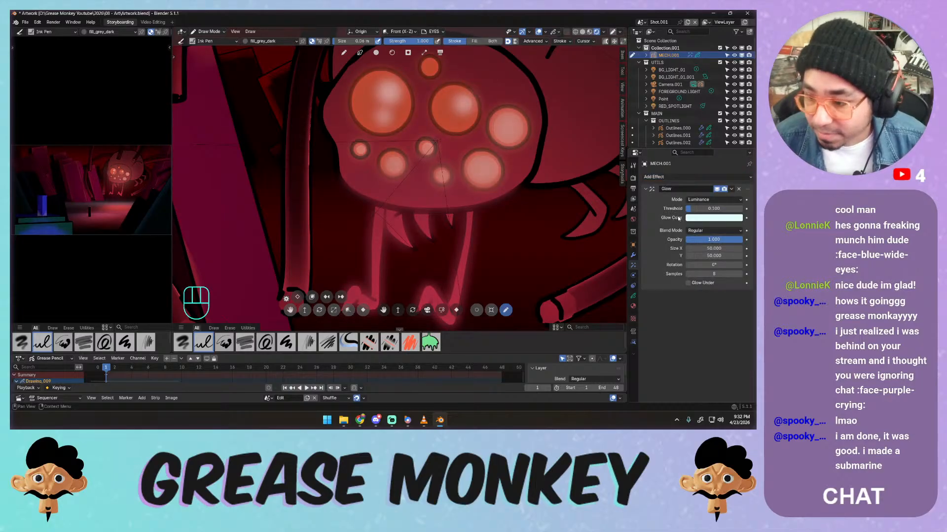
# Try the Glow effect's Color mode, raise the threshold to about 0.22, and return the mode to Luminance
pyautogui.click(699, 200)
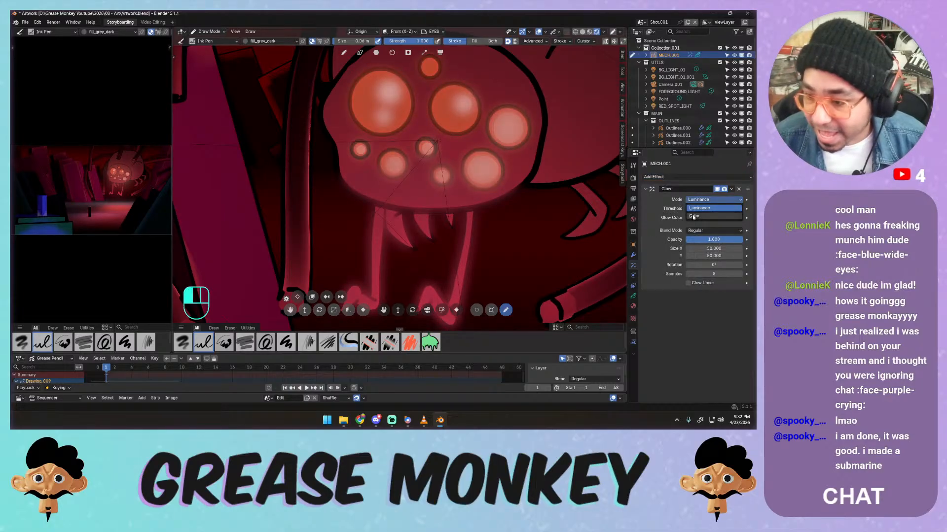
pyautogui.click(693, 217)
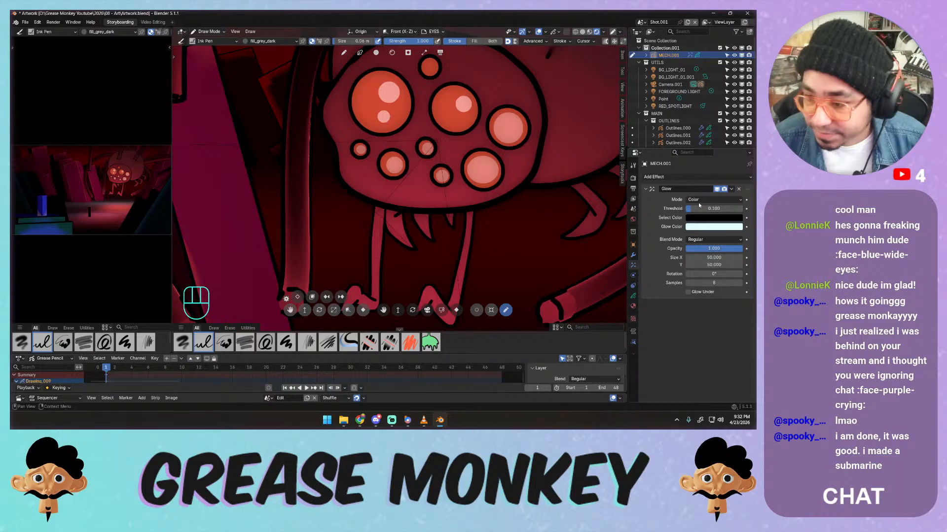
pyautogui.moveTo(700, 209); pyautogui.dragTo(706, 211)
pyautogui.click(705, 200)
pyautogui.click(706, 208)
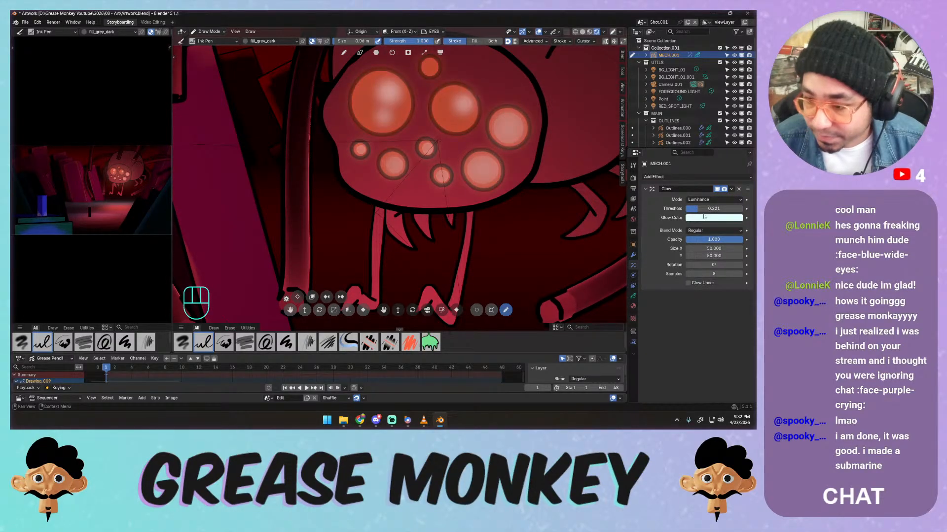
# Set the Glow effect's blend mode to Add and increase its X and Y size to about 64.3
pyautogui.click(701, 231)
pyautogui.click(698, 246)
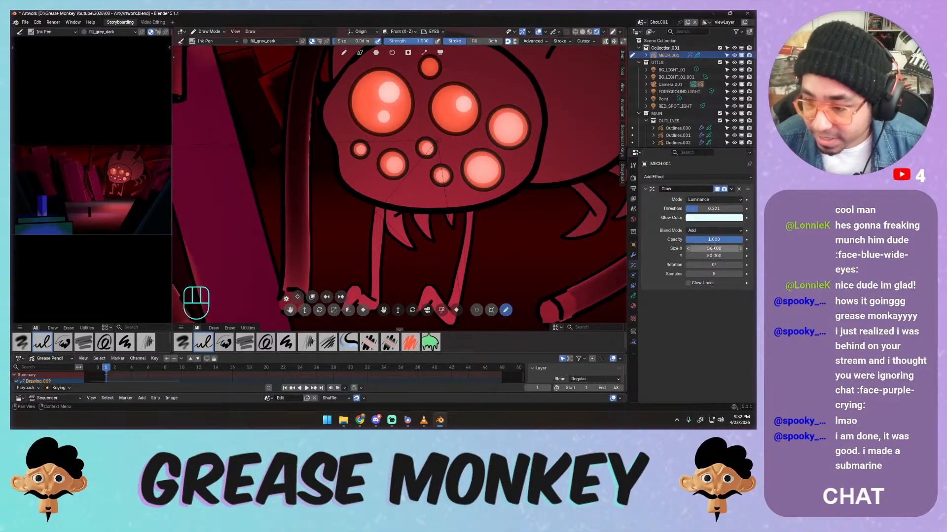
pyautogui.moveTo(714, 248); pyautogui.dragTo(727, 265)
pyautogui.hotkey('ctrl', 'z')
pyautogui.click(713, 274)
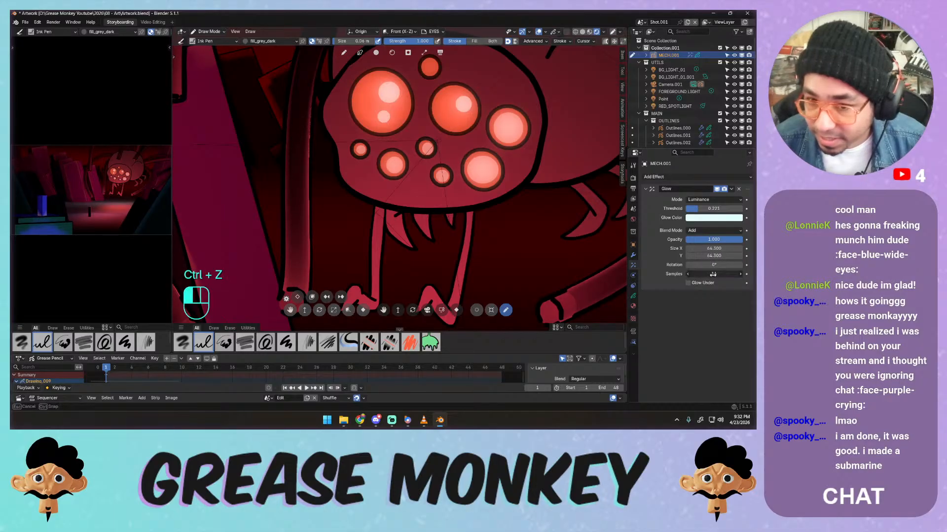
pyautogui.hotkey('ctrl', 'z')
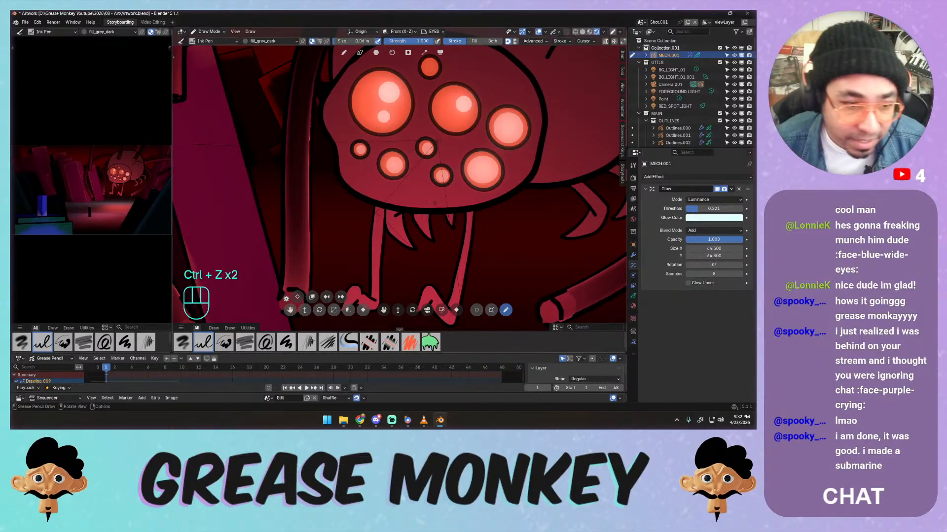
# Examine the glowing eyes up close and within the whole scene at frame 3
pyautogui.keyDown('ctrl'); pyautogui.moveTo(271, 193); pyautogui.dragTo(393, 209, button='middle'); pyautogui.keyUp('ctrl')
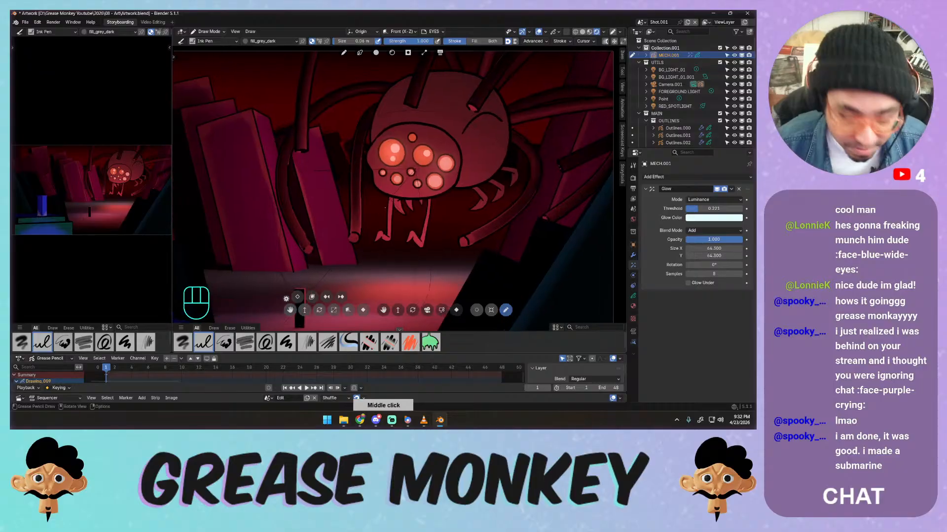
pyautogui.press('KP_0')
pyautogui.press('Right')
pyautogui.press('Right')
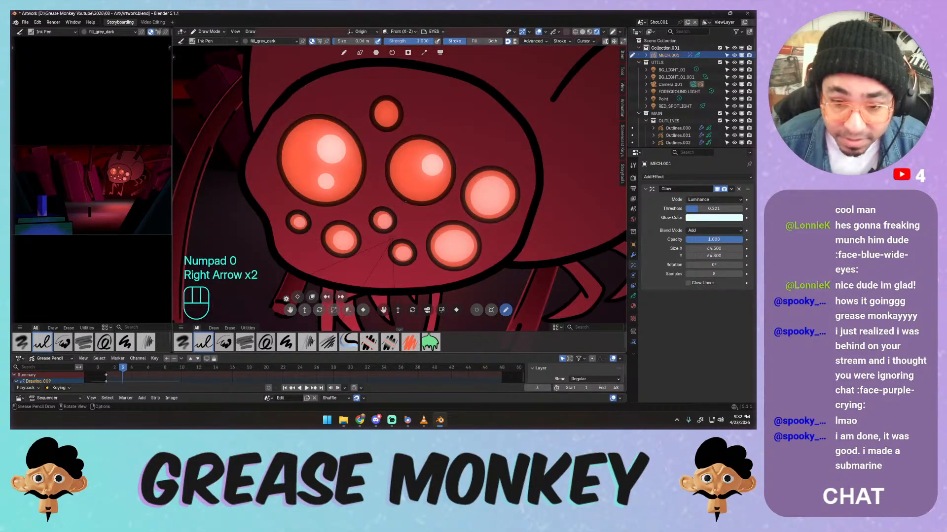
pyautogui.press('KP_0')
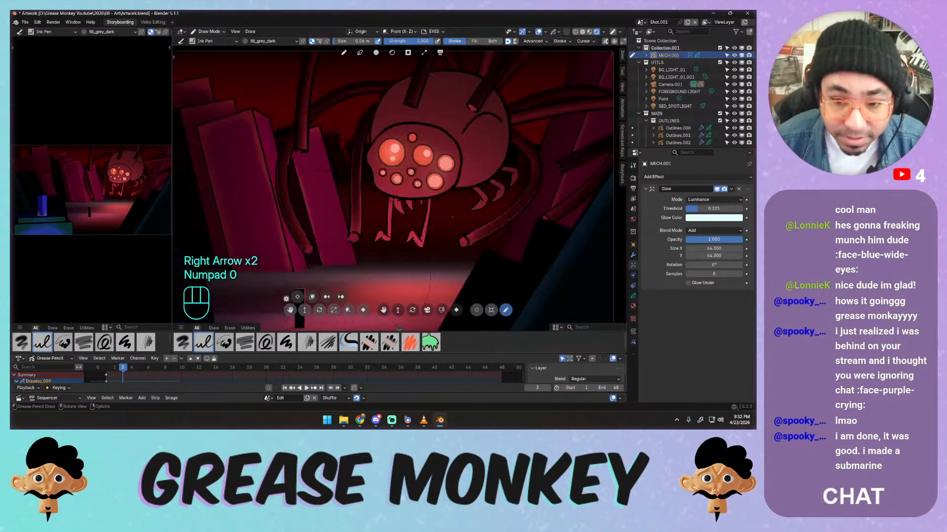
pyautogui.keyDown('shift'); pyautogui.moveTo(414, 224); pyautogui.dragTo(481, 216, button='middle'); pyautogui.keyUp('shift')
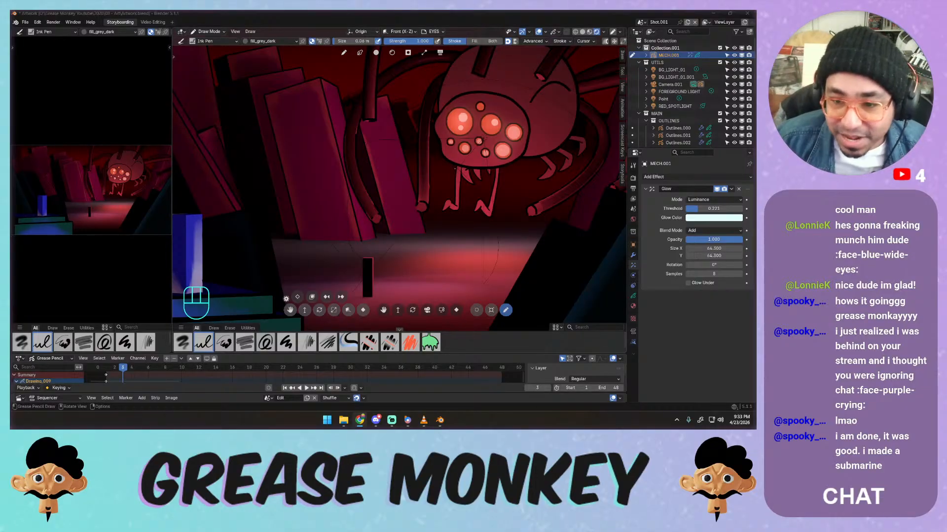
# Try a Shadow effect on MECH.001 with a larger X offset, look at its blur settings, and remove the effect
pyautogui.click(661, 176)
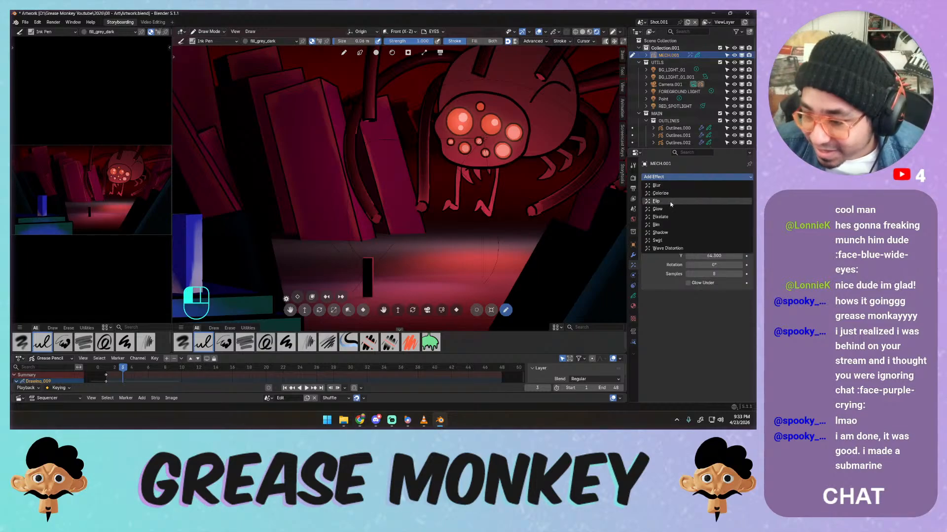
pyautogui.click(663, 232)
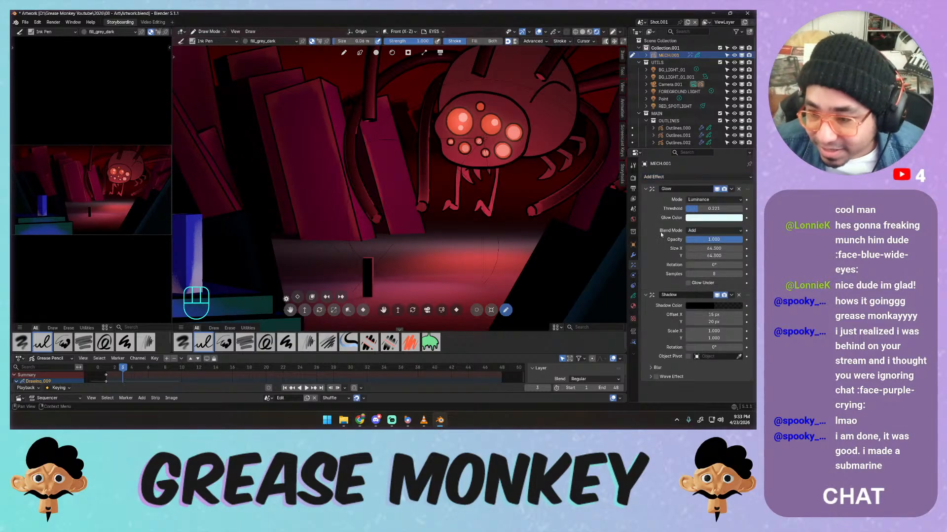
pyautogui.moveTo(711, 315); pyautogui.dragTo(710, 315)
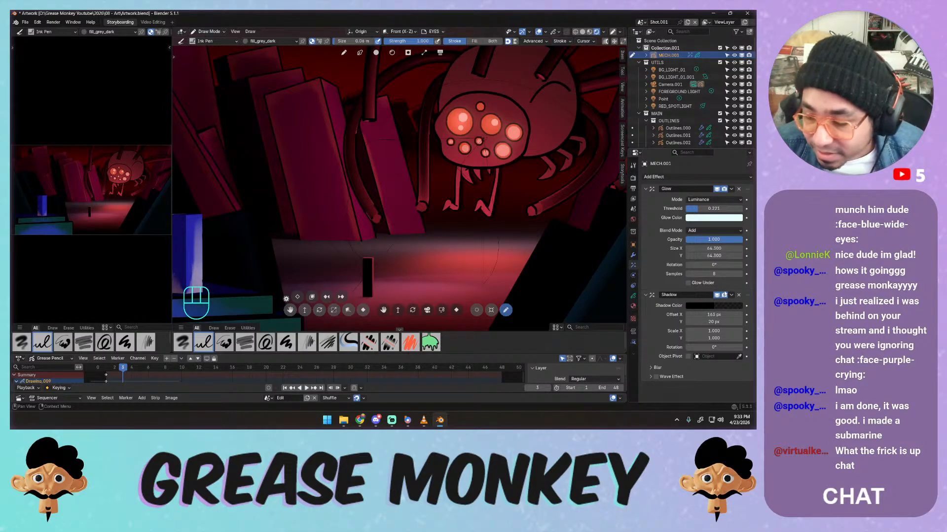
pyautogui.hotkey('ctrl', 'z')
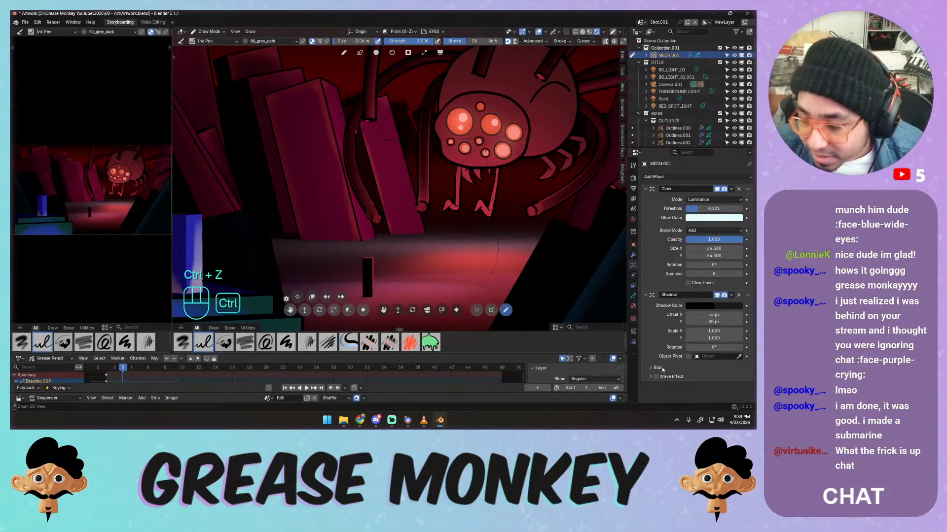
pyautogui.click(657, 367)
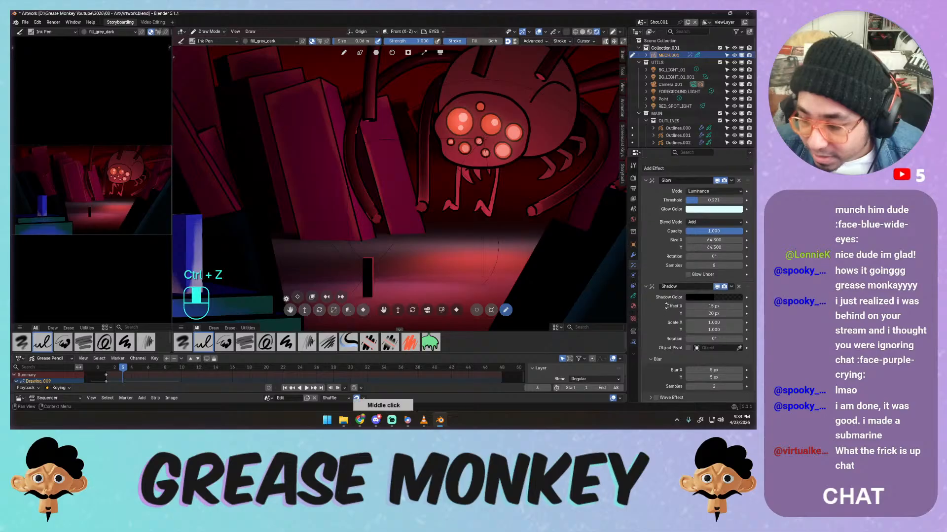
pyautogui.scroll(-1, 729, 296)
pyautogui.click(738, 288)
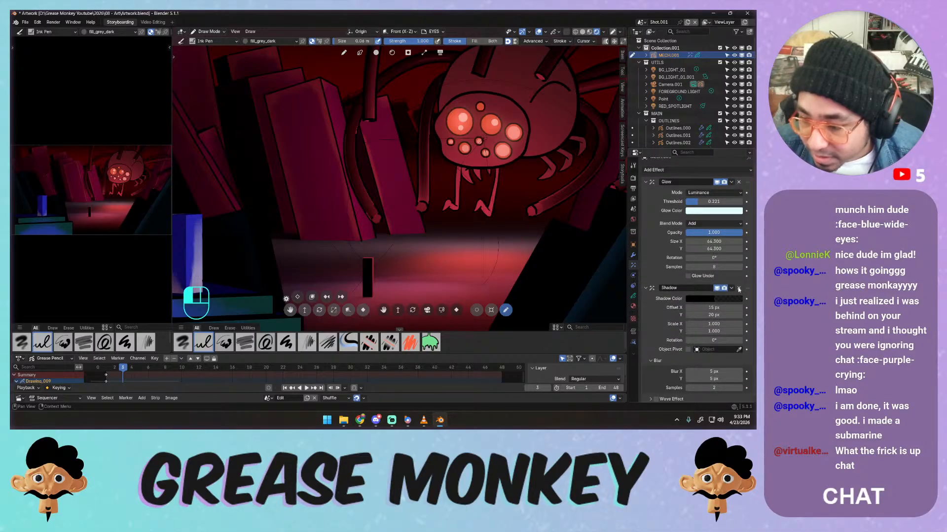
# Enable masks on the EYES layer, try the Sketch and Color layers as masks, and remove both from the mask list
pyautogui.click(713, 240)
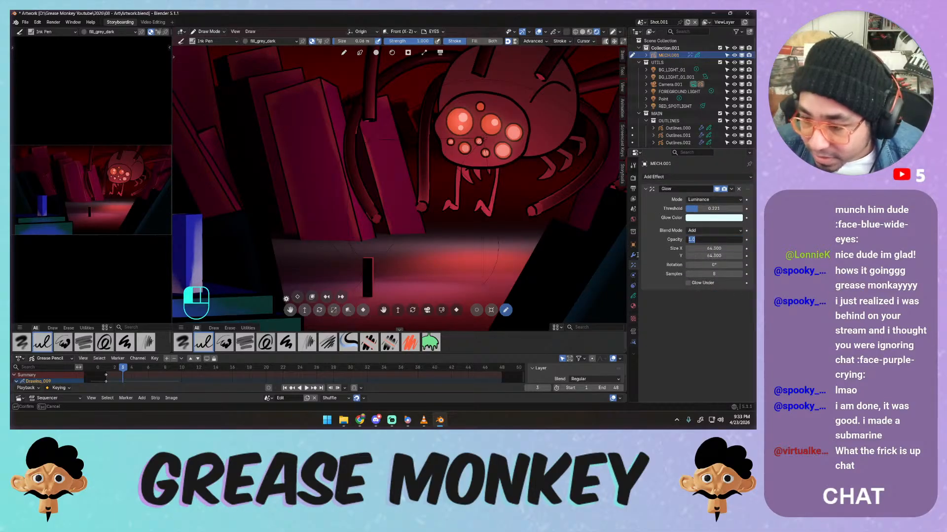
pyautogui.click(633, 296)
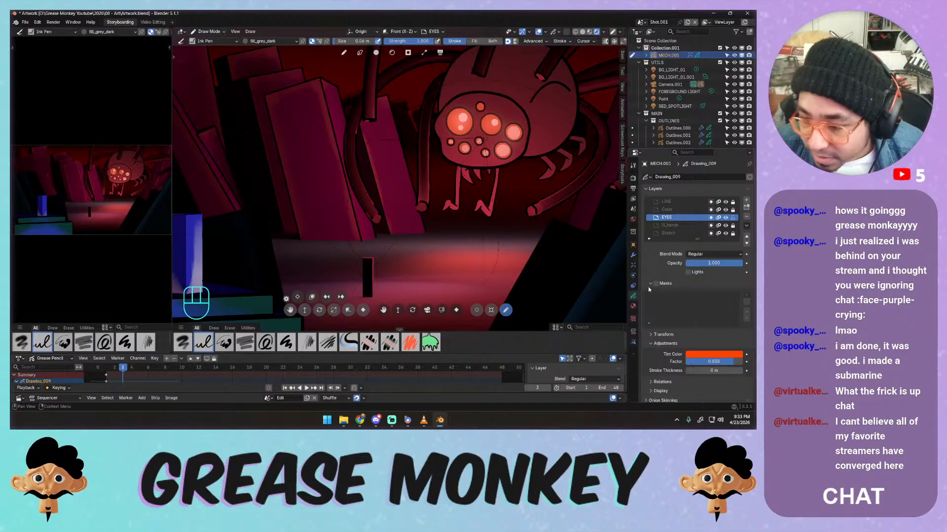
pyautogui.click(656, 284)
pyautogui.click(746, 295)
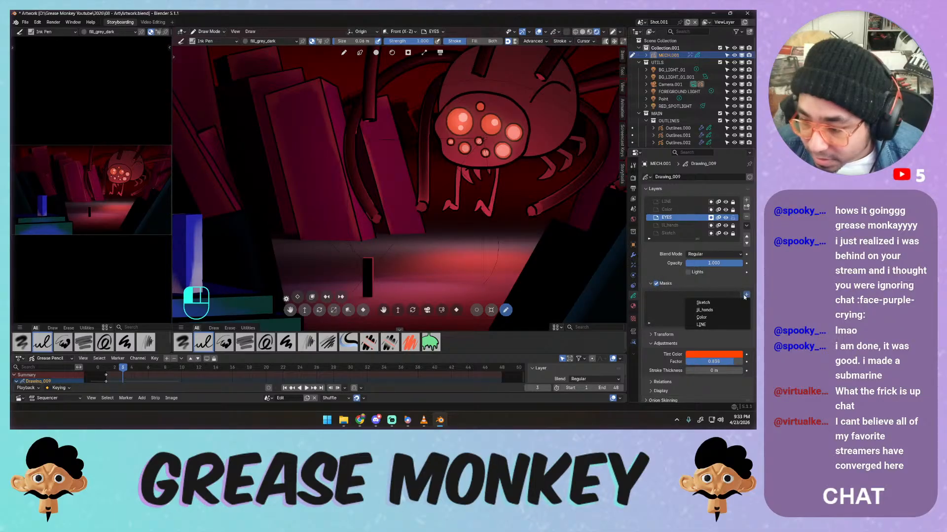
pyautogui.click(732, 303)
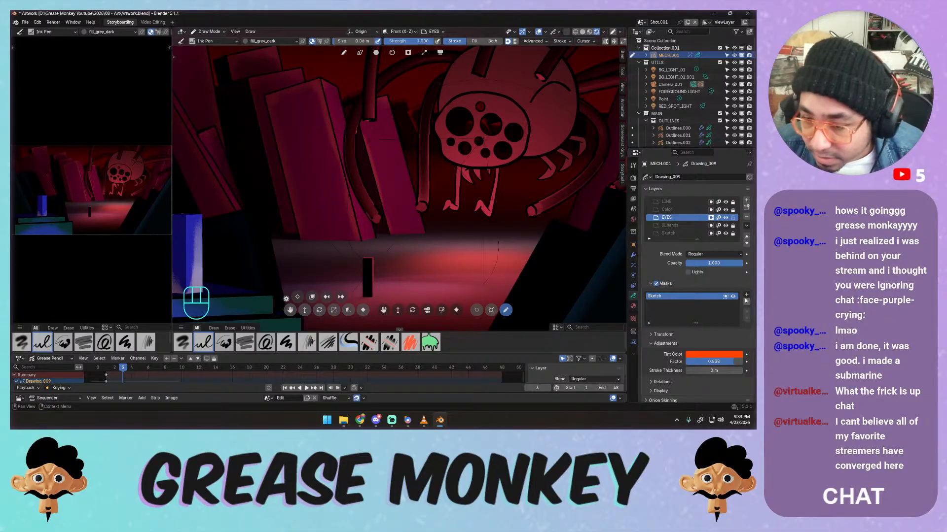
pyautogui.click(745, 295)
pyautogui.click(730, 310)
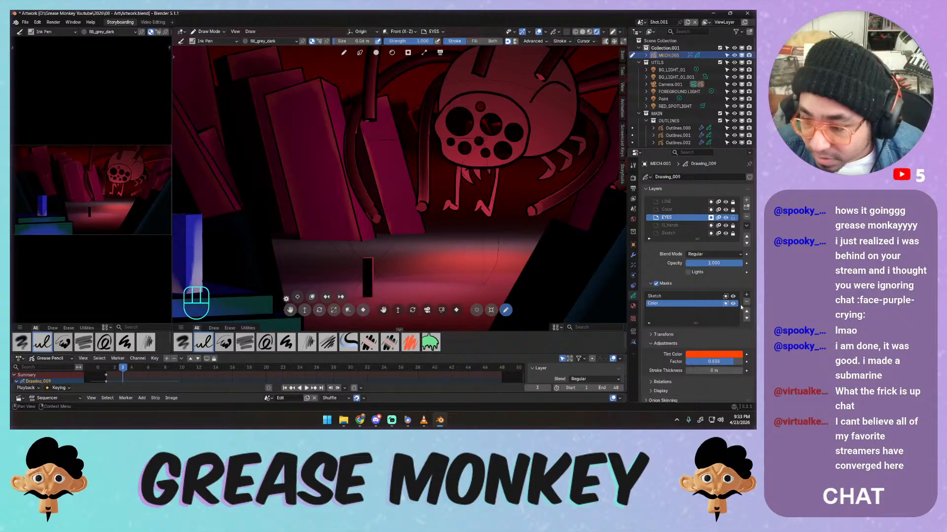
pyautogui.click(746, 301)
pyautogui.click(746, 302)
pyautogui.click(746, 295)
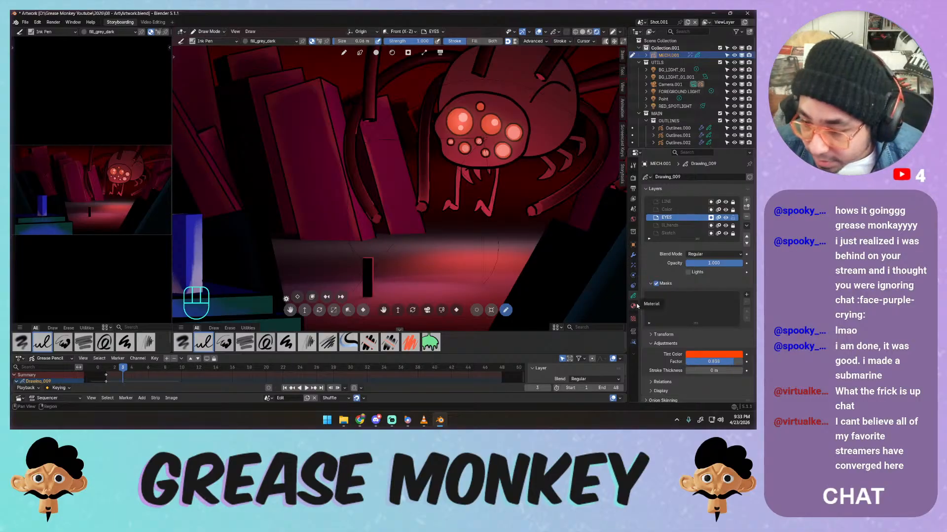
# Try Color mode again on the MECH.001 Glow effect and switch it back to Luminance
pyautogui.click(633, 257)
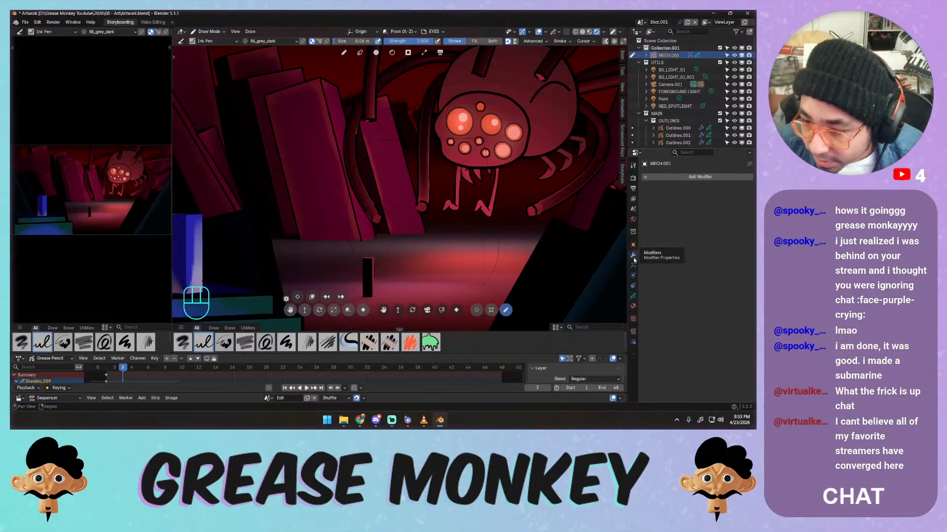
pyautogui.click(634, 266)
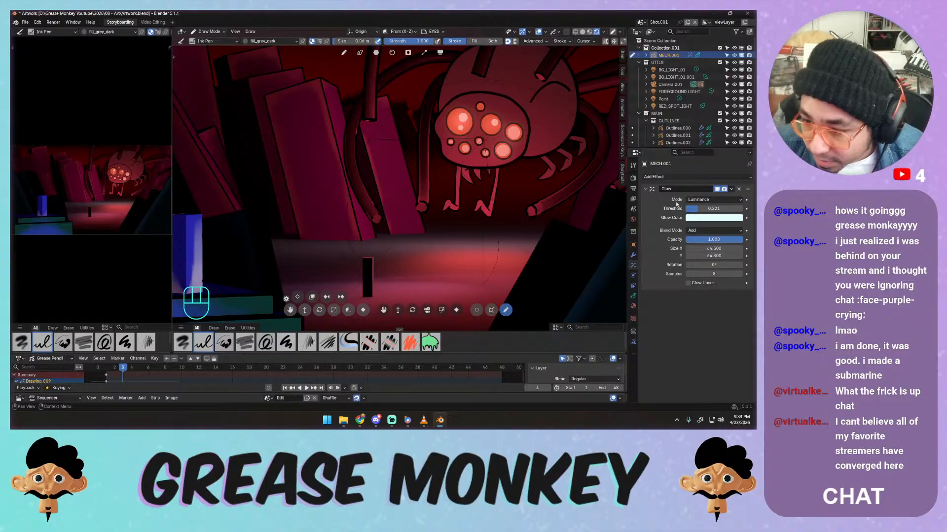
pyautogui.click(700, 200)
pyautogui.click(698, 217)
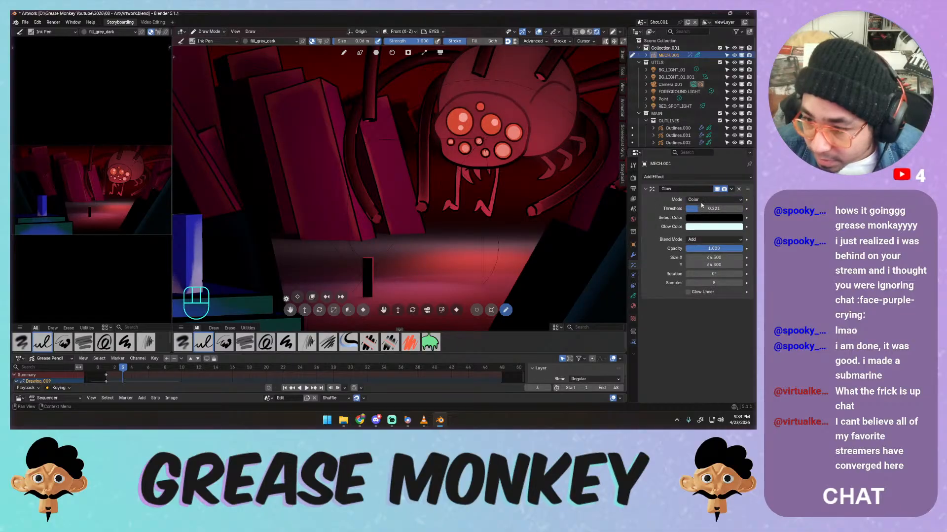
pyautogui.click(701, 201)
pyautogui.click(700, 209)
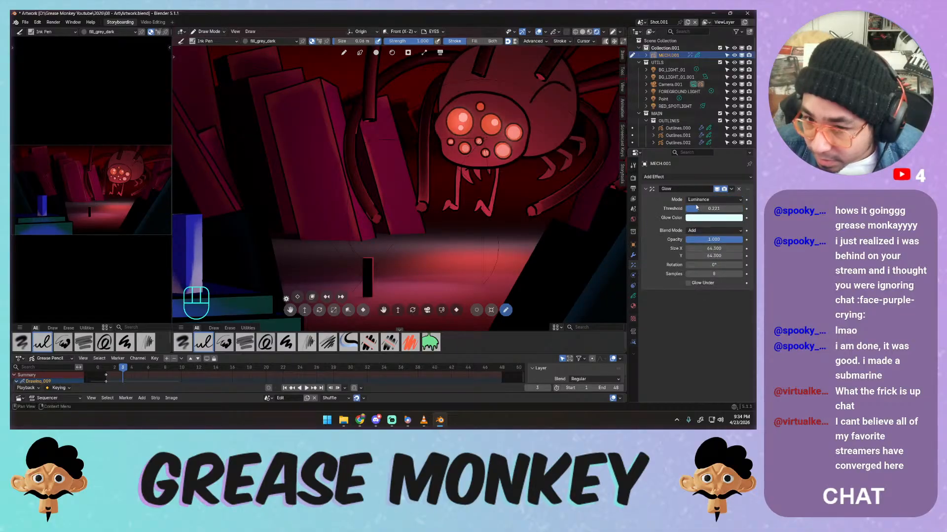
# Add a second Glow effect to MECH.001 and set its blend mode to Add
pyautogui.click(680, 177)
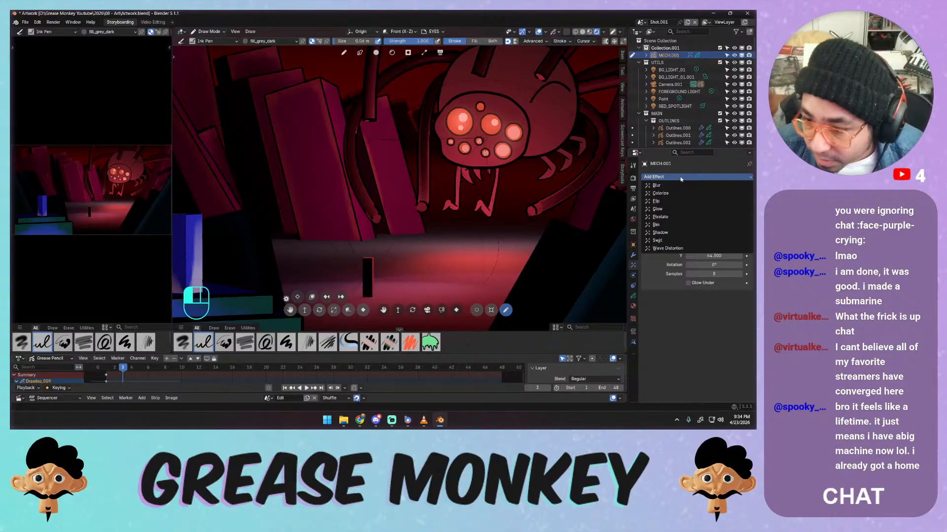
pyautogui.click(663, 209)
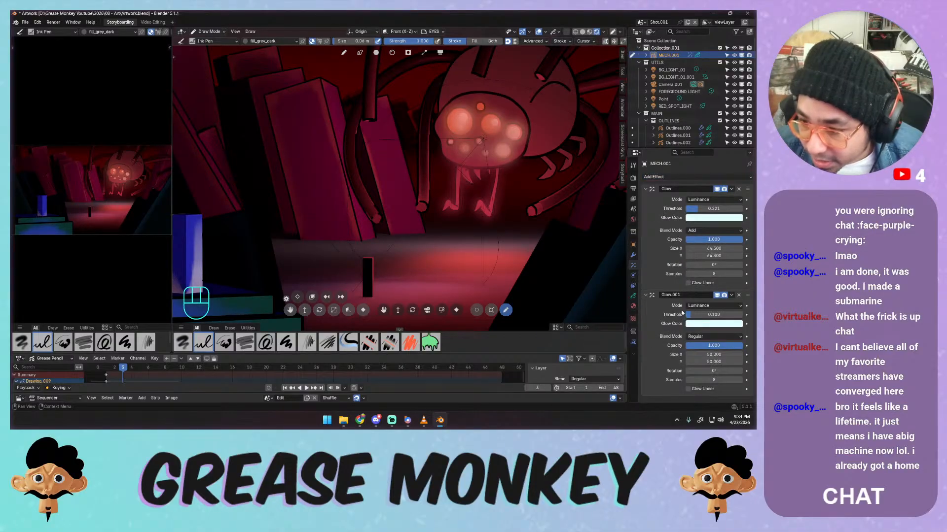
pyautogui.click(703, 336)
pyautogui.click(695, 349)
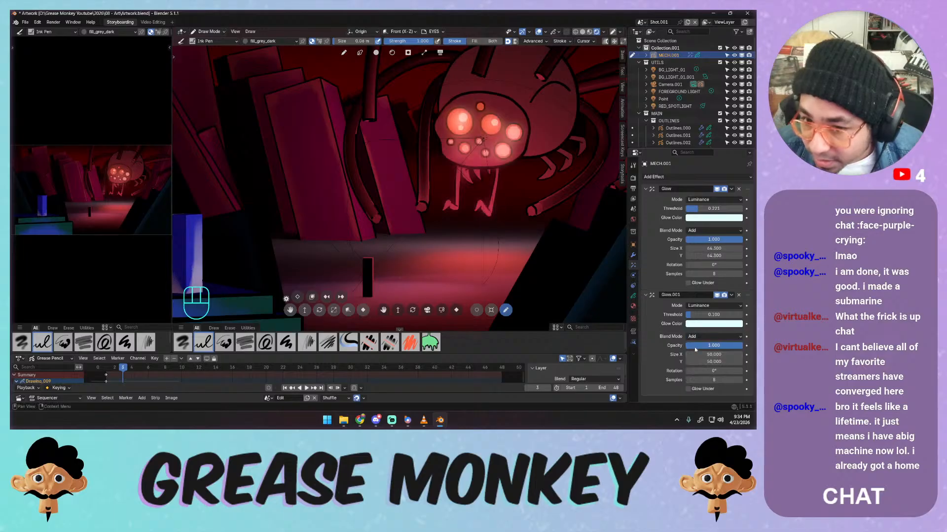
# Set the second Glow effect's X and Y size to 500
pyautogui.click(710, 355)
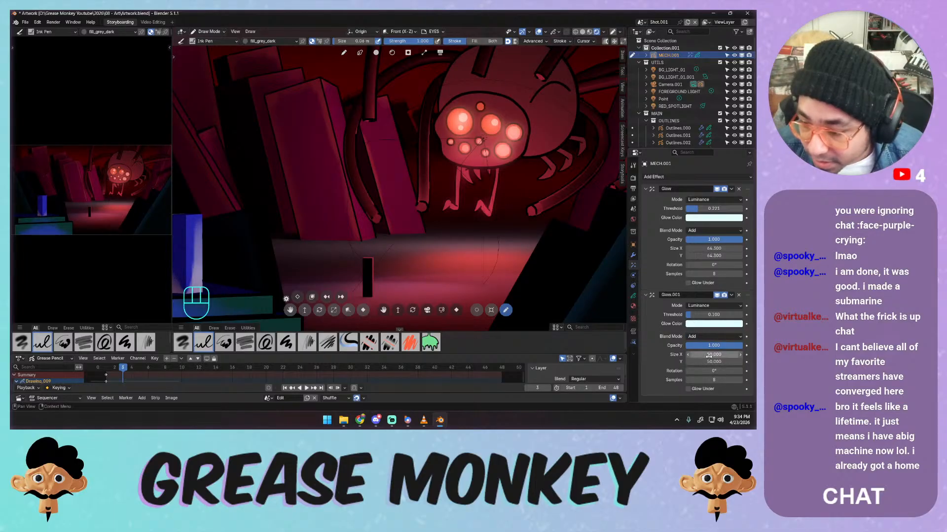
pyautogui.click(708, 365)
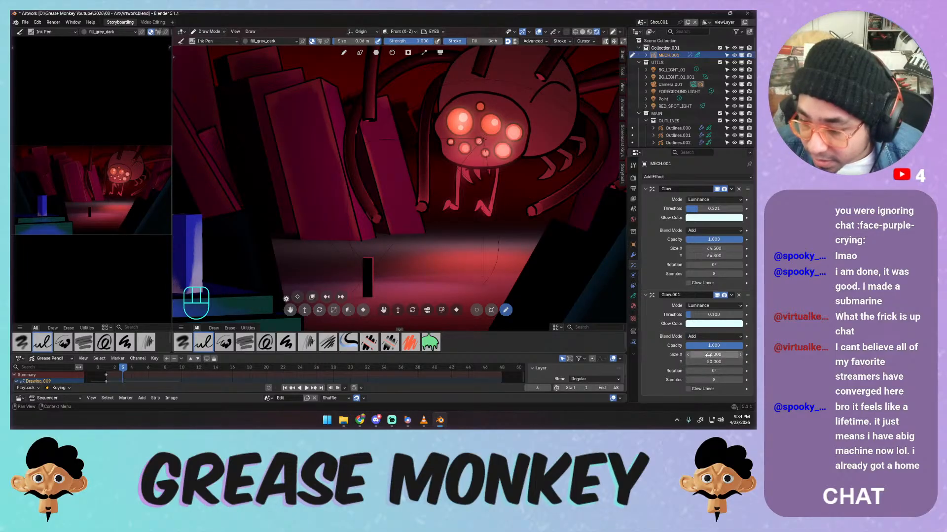
pyautogui.moveTo(708, 355); pyautogui.dragTo(709, 363)
pyautogui.write('500')
pyautogui.press('Return')
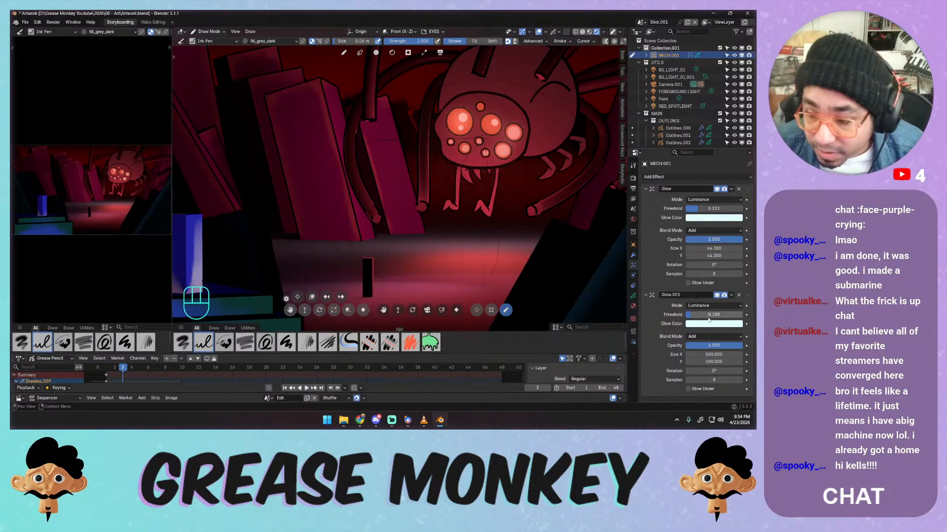
# Set the second Glow effect's X and Y size to 250
pyautogui.moveTo(703, 354); pyautogui.dragTo(701, 370)
pyautogui.write('250')
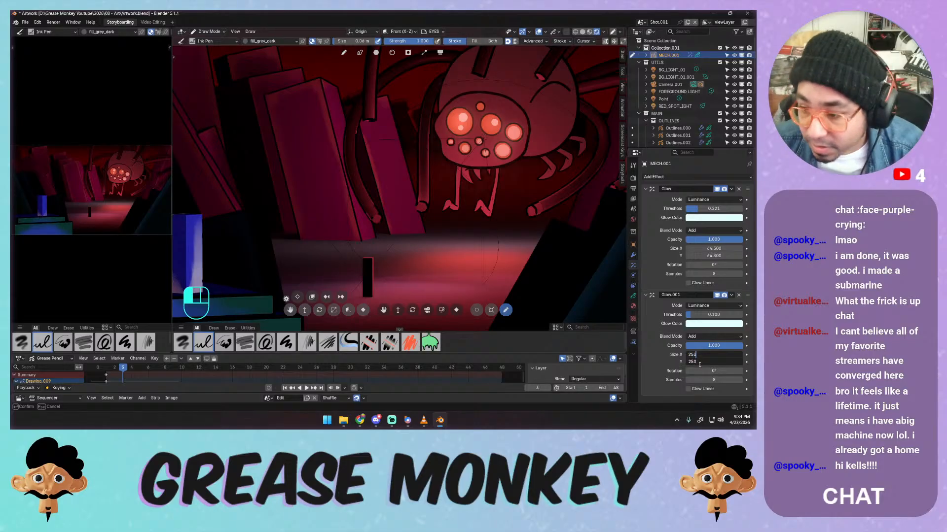
pyautogui.press('Return')
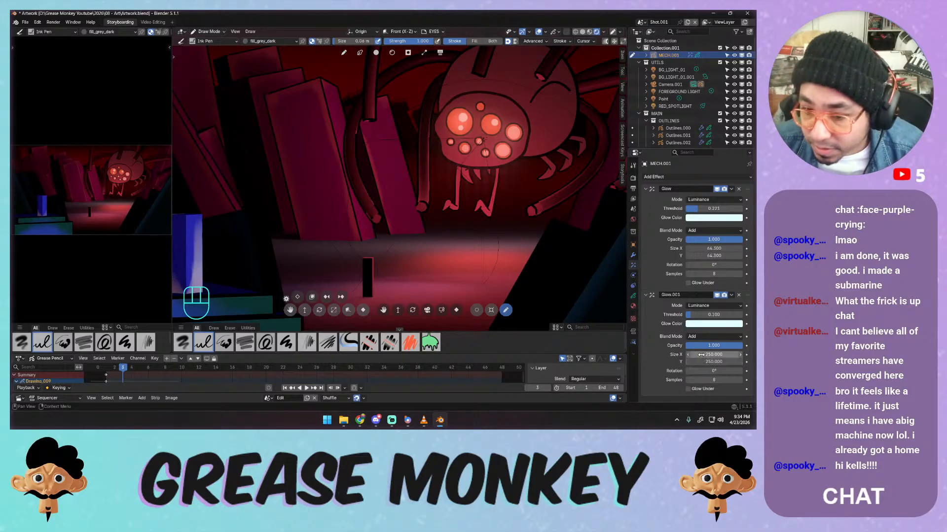
# Set Samples to 32 on both of MECH.001's Glow effects and save the file
pyautogui.click(702, 377)
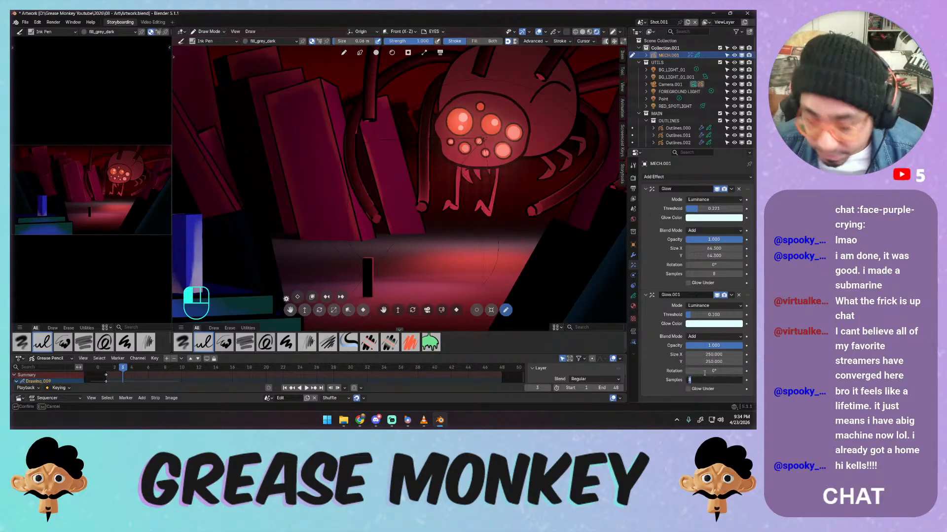
pyautogui.write('32')
pyautogui.press('Return')
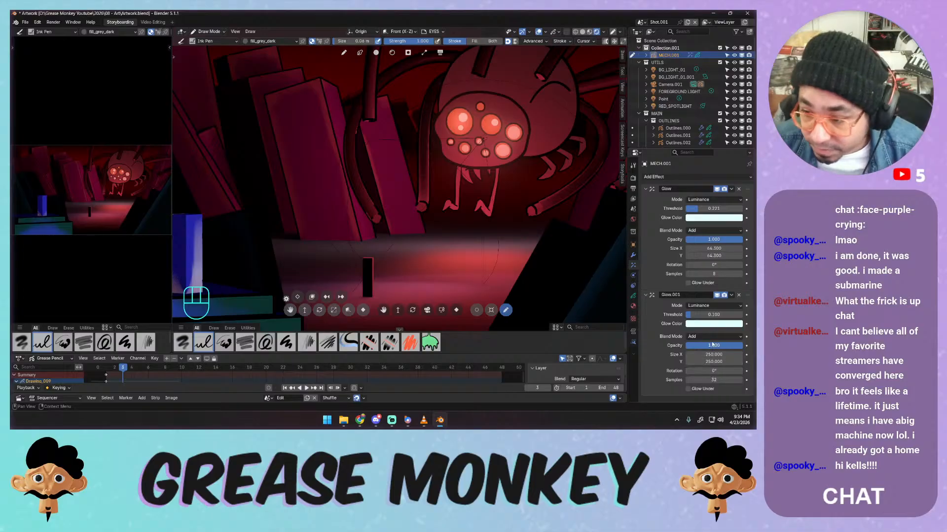
pyautogui.click(718, 274)
pyautogui.write('32')
pyautogui.press('Return')
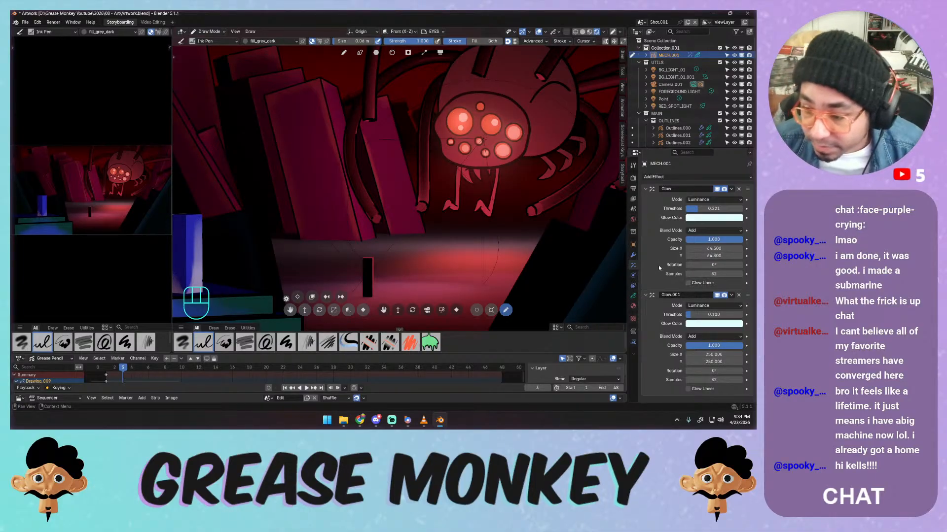
pyautogui.hotkey('ctrl', 's')
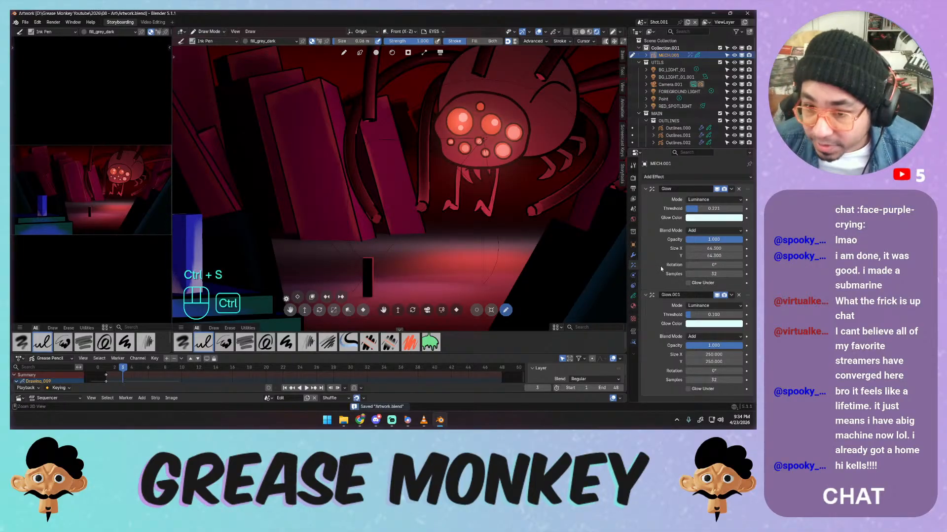
# Compare the creature with the second Glow effect off and on, and inspect the scene in and out of camera view
pyautogui.click(721, 295)
pyautogui.click(721, 295)
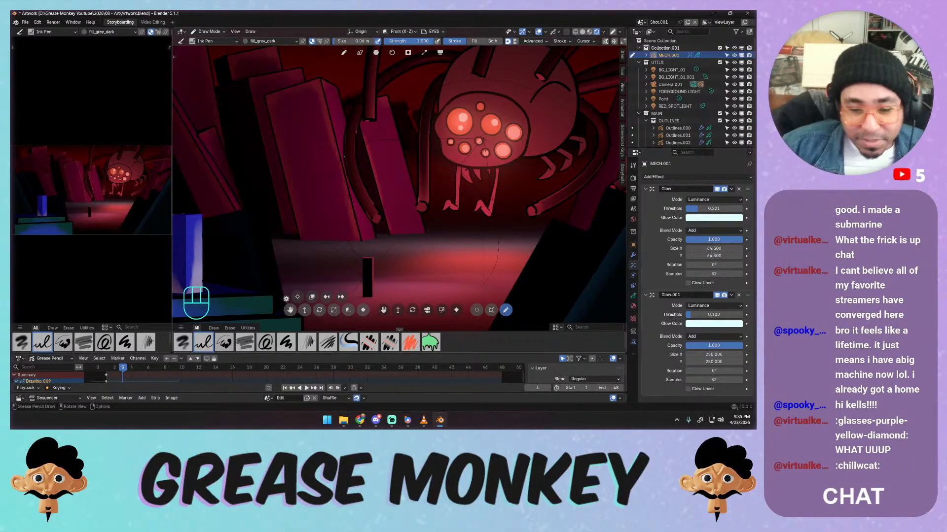
pyautogui.press('KP_0')
pyautogui.press('KP_0')
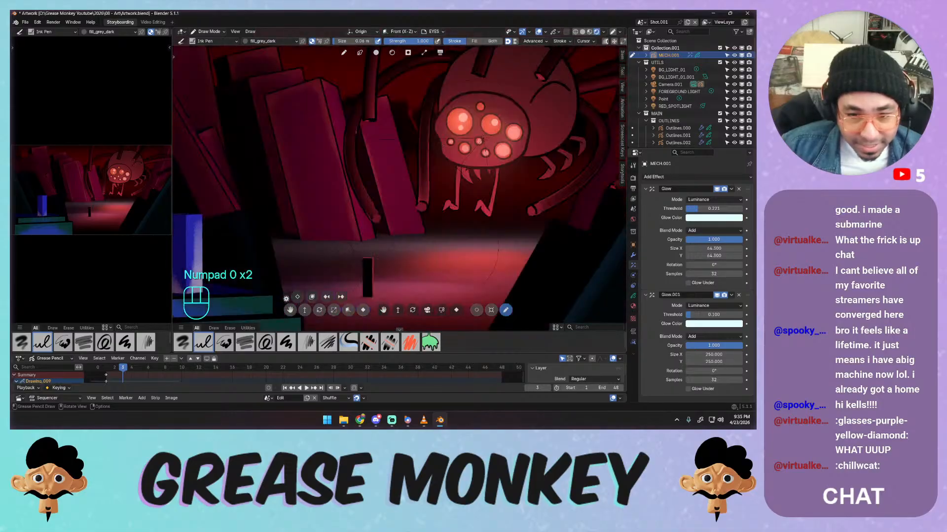
pyautogui.keyDown('ctrl'); pyautogui.moveTo(419, 123); pyautogui.dragTo(442, 139, button='middle'); pyautogui.keyUp('ctrl')
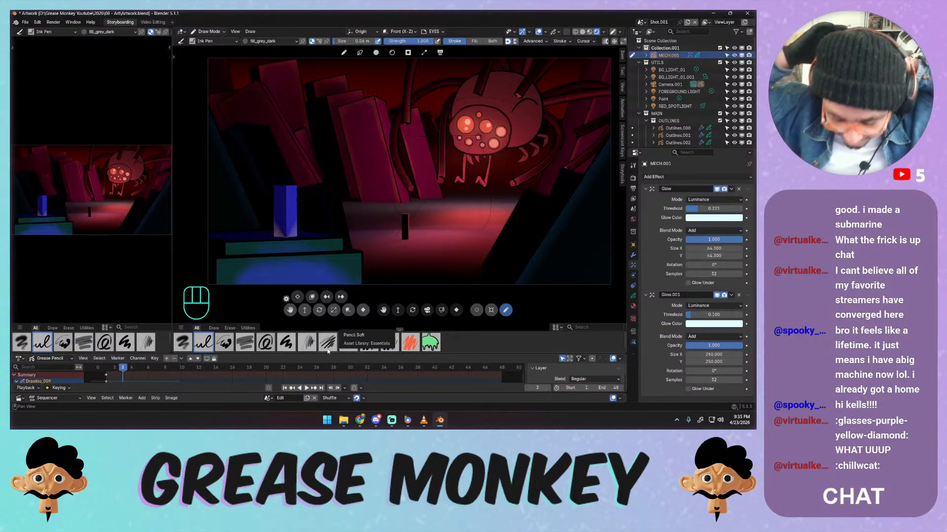
pyautogui.press('KP_0')
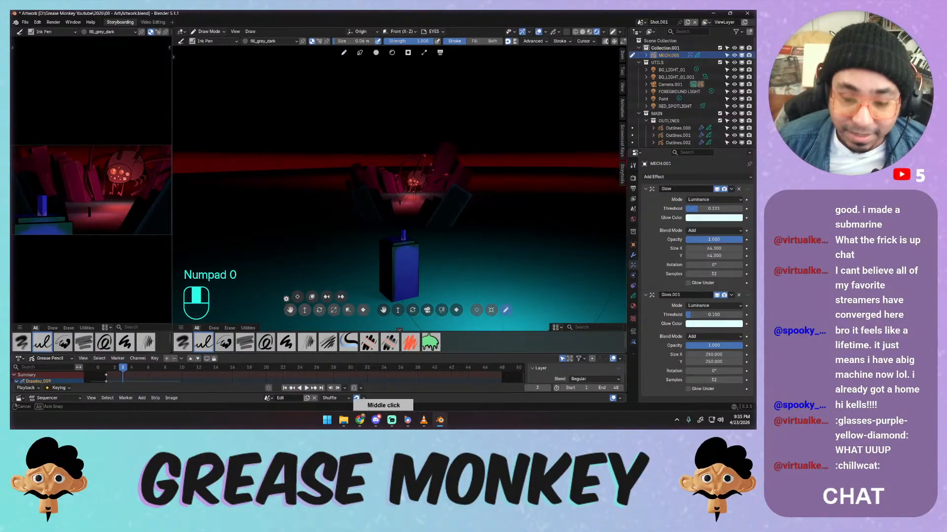
pyautogui.press('KP_0')
pyautogui.keyDown('shift'); pyautogui.moveTo(432, 164); pyautogui.dragTo(456, 129, button='middle'); pyautogui.keyUp('shift')
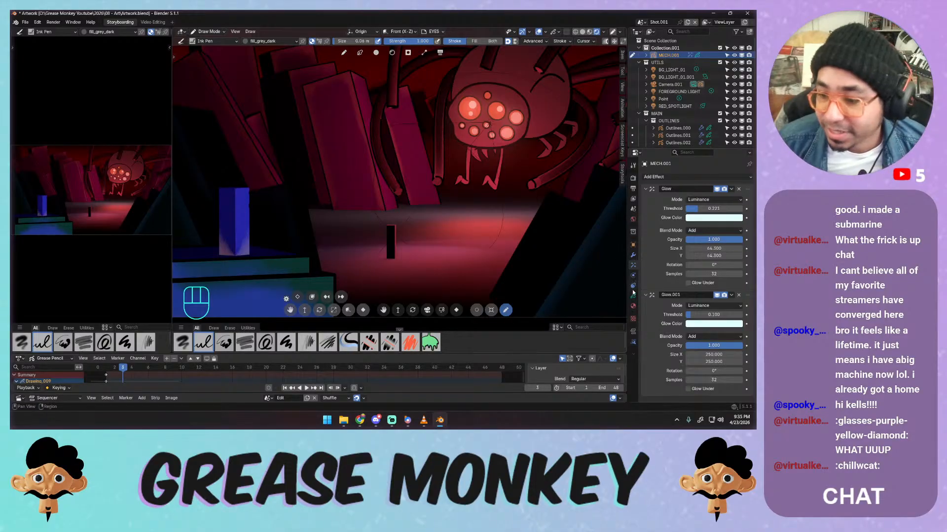
# Select MECH.001's LINE layer and check its contribution by toggling its visibility and its Lights option
pyautogui.click(633, 295)
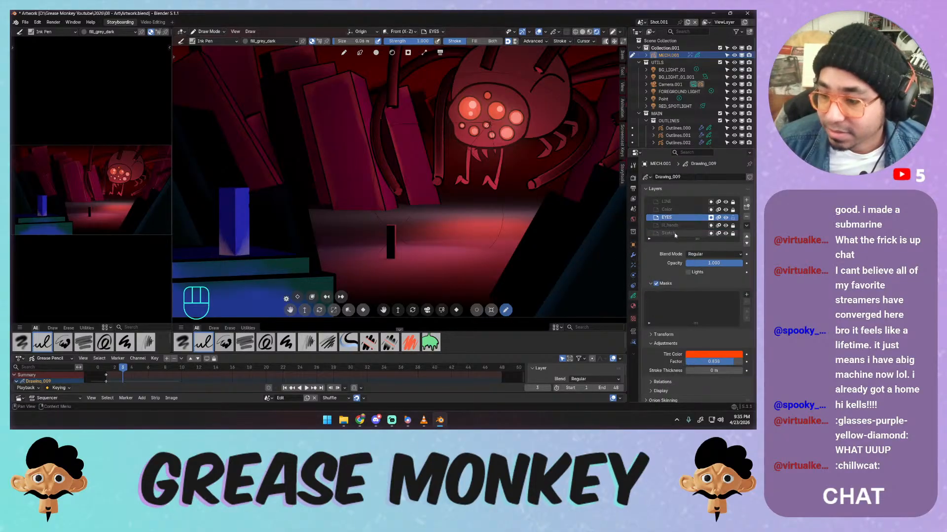
pyautogui.click(688, 202)
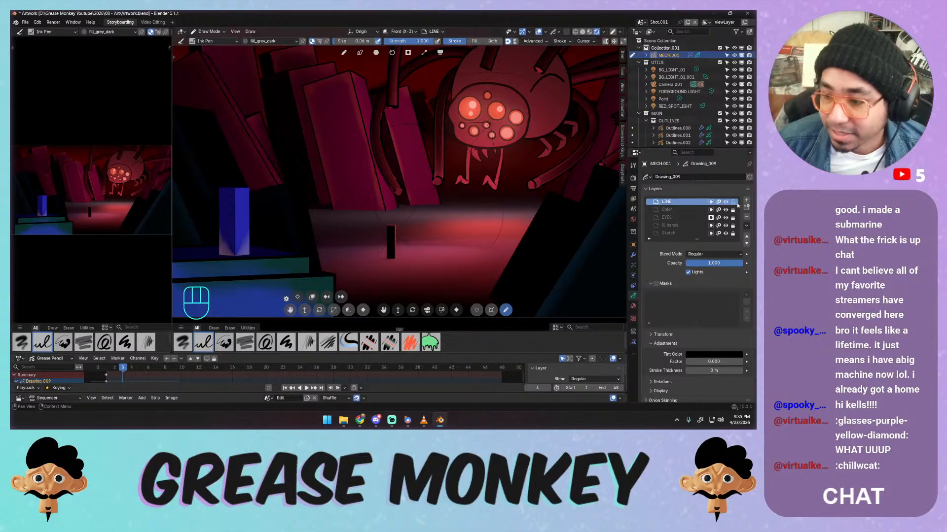
pyautogui.click(724, 202)
pyautogui.click(725, 202)
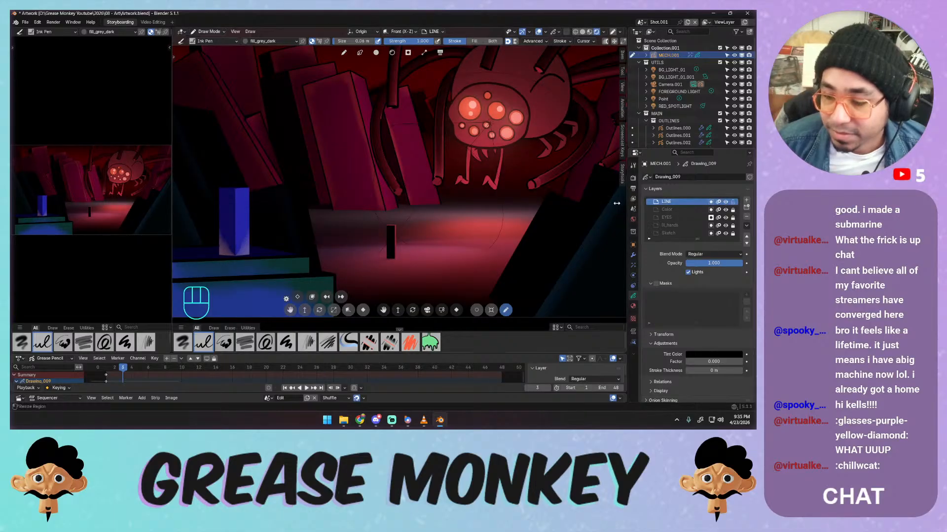
pyautogui.click(688, 272)
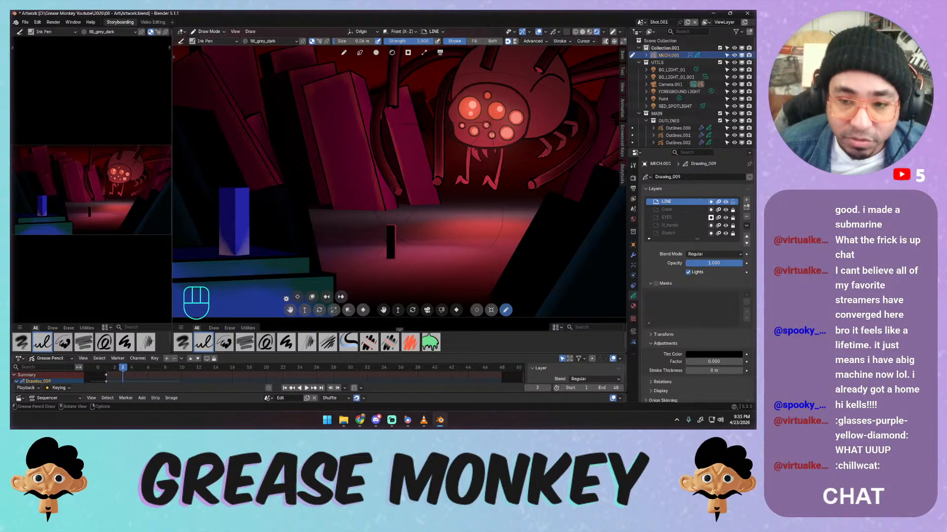
pyautogui.keyDown('shift'); pyautogui.moveTo(535, 160); pyautogui.dragTo(501, 191, button='middle'); pyautogui.keyUp('shift')
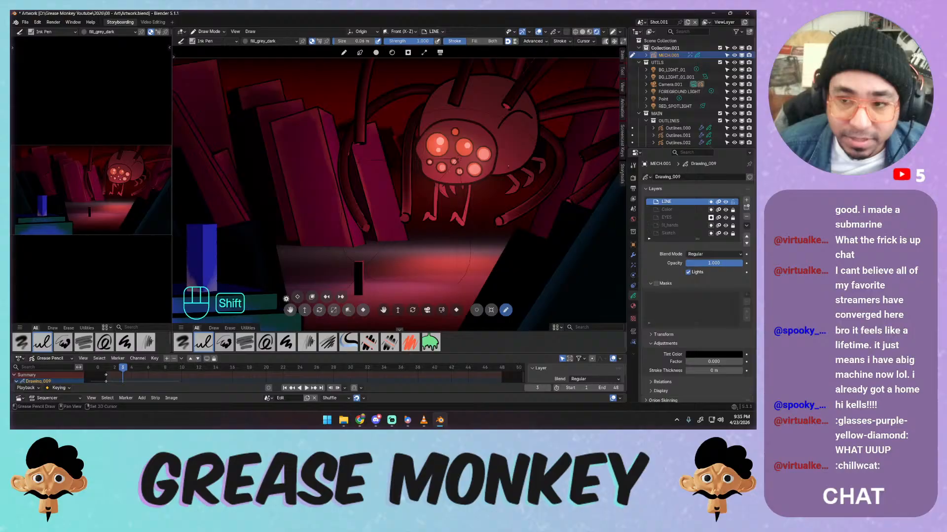
# Compare the material preview with the rendered shading, inspect the creature from another angle, and return to the camera view
pyautogui.click(589, 31)
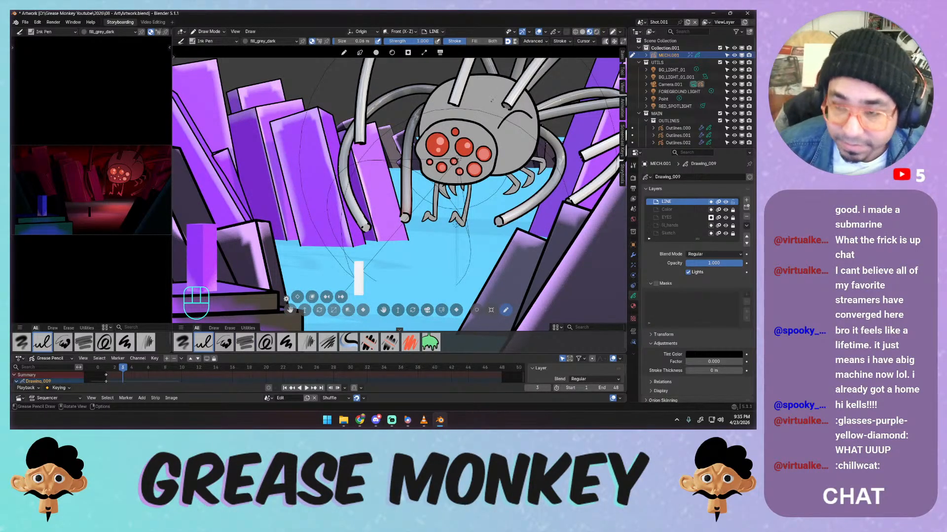
pyautogui.click(596, 31)
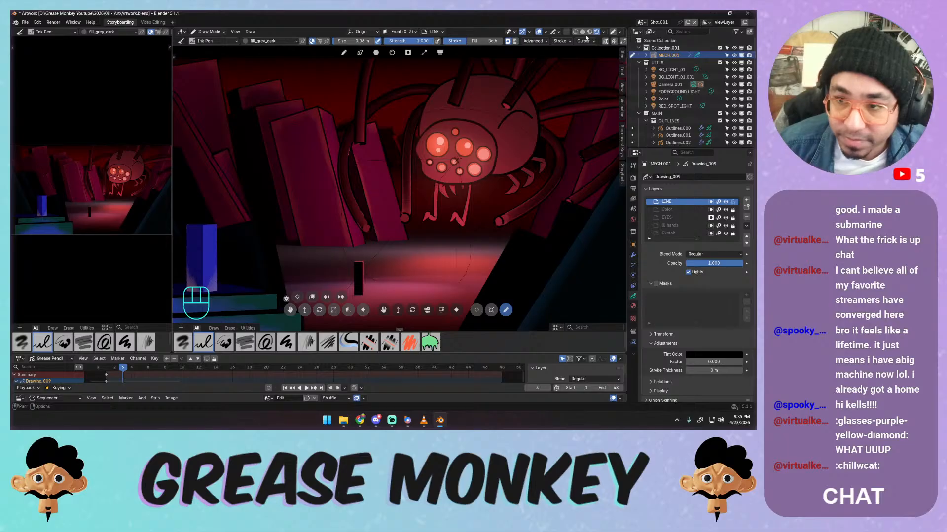
pyautogui.click(590, 31)
pyautogui.click(596, 31)
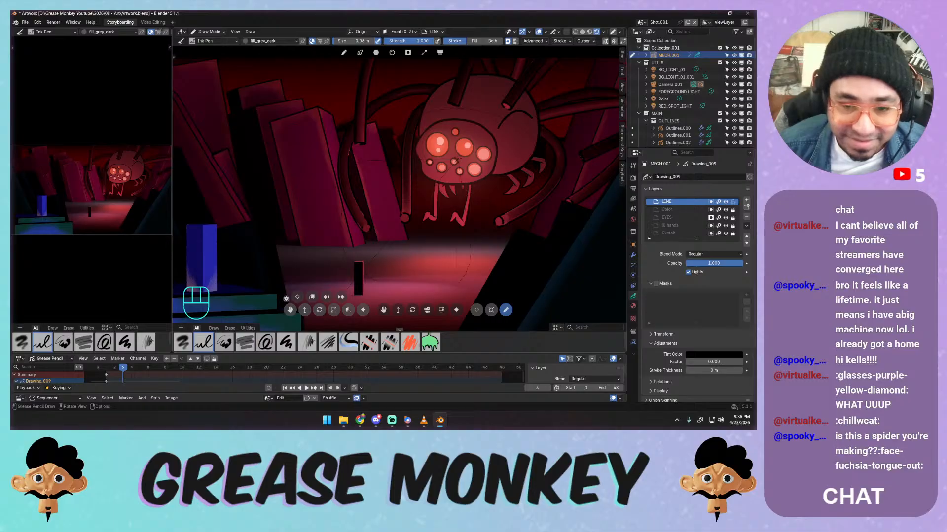
pyautogui.keyDown('shift'); pyautogui.moveTo(467, 189); pyautogui.dragTo(506, 168, button='middle'); pyautogui.keyUp('shift')
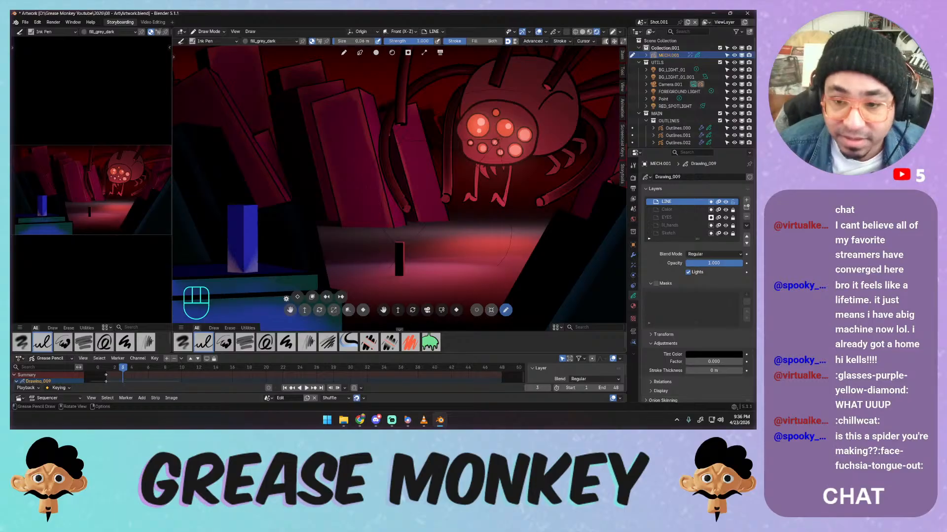
pyautogui.keyDown('shift'); pyautogui.moveTo(389, 135); pyautogui.dragTo(376, 201, button='middle'); pyautogui.keyUp('shift')
pyautogui.moveTo(376, 201); pyautogui.dragTo(435, 140, button='middle')
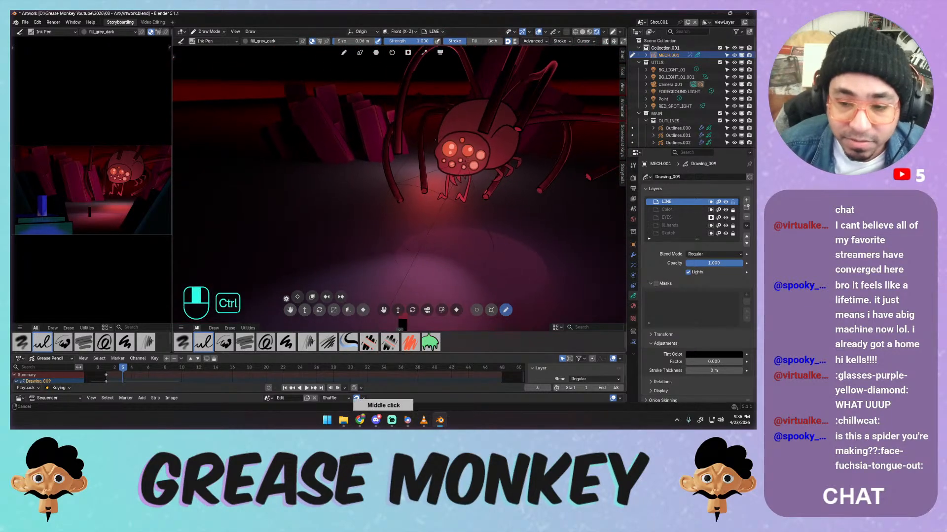
pyautogui.press('KP_0')
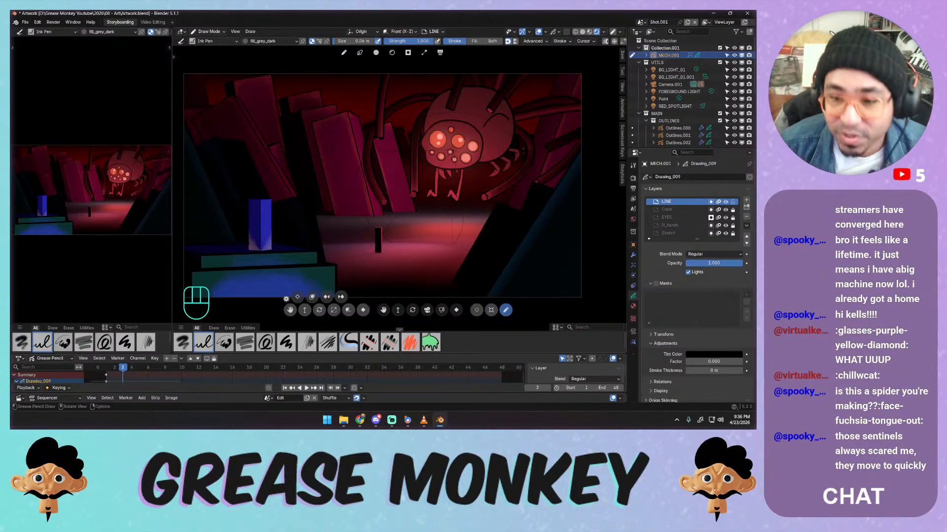
# Switch MECH.001 to Object Mode and hide the viewport overlays
pyautogui.click(209, 31)
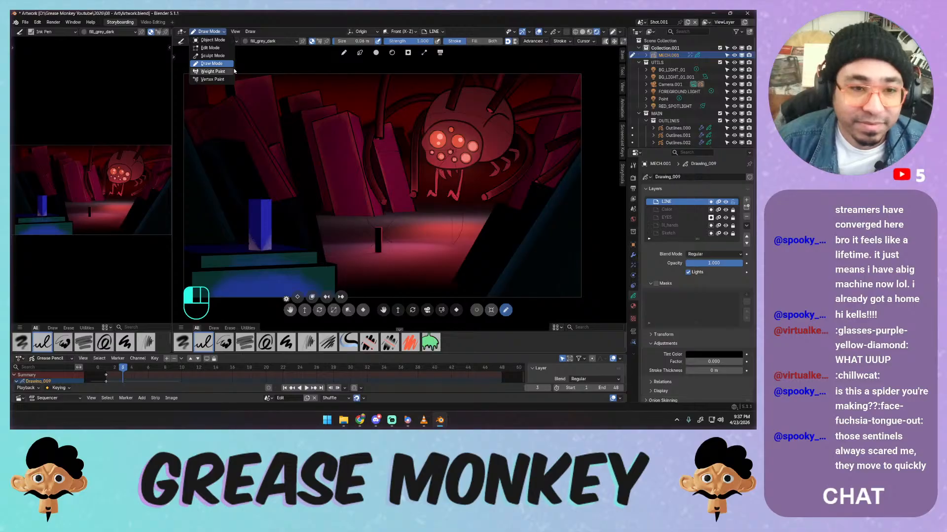
pyautogui.click(212, 40)
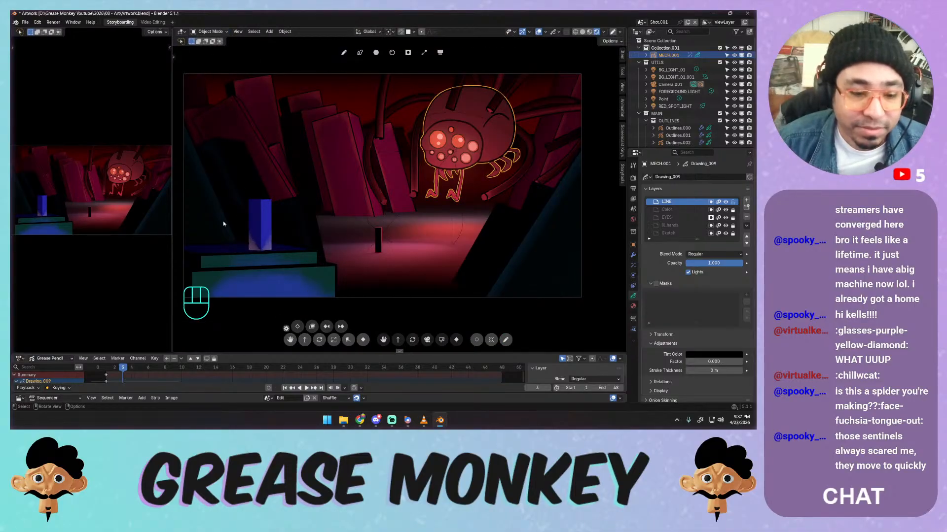
pyautogui.hotkey('shift', 'alt', 'z')
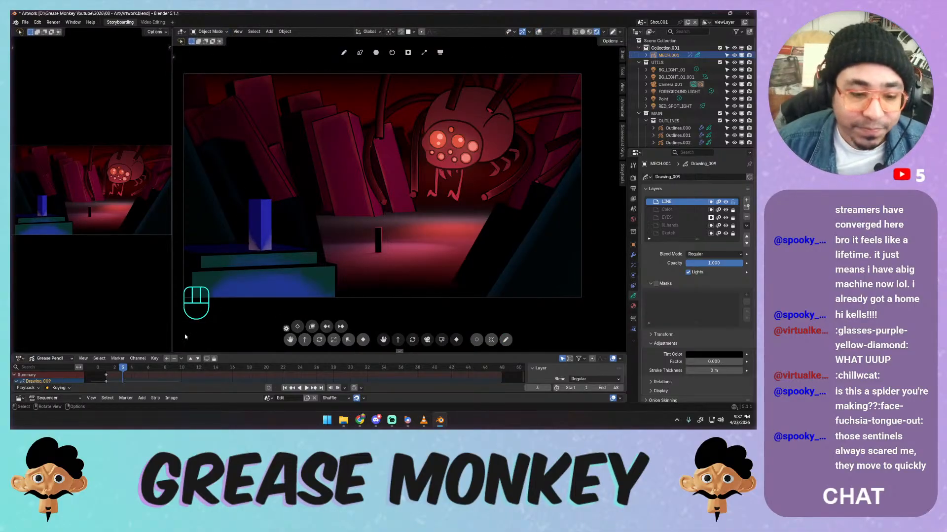
# Split the 3D viewport horizontally and turn the lower area into a Shader Editor
pyautogui.moveTo(176, 349); pyautogui.dragTo(181, 200)
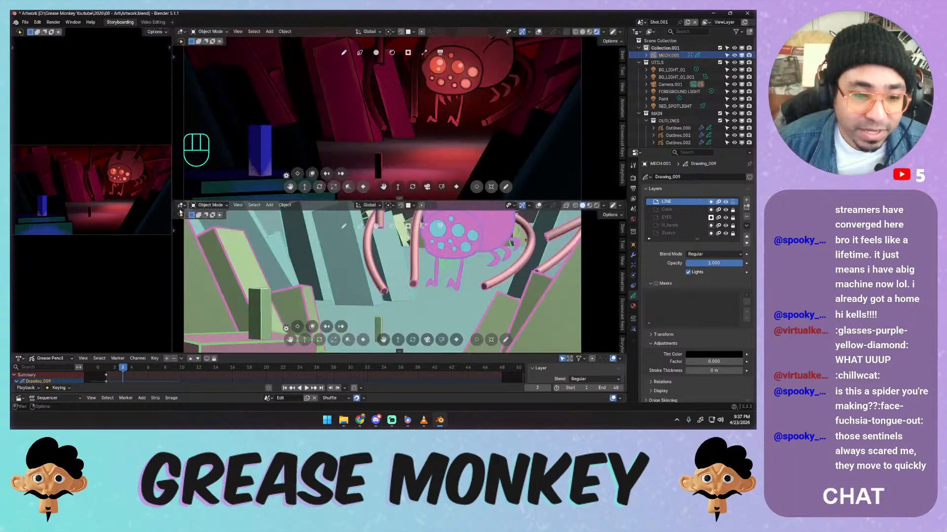
pyautogui.click(182, 205)
pyautogui.click(200, 264)
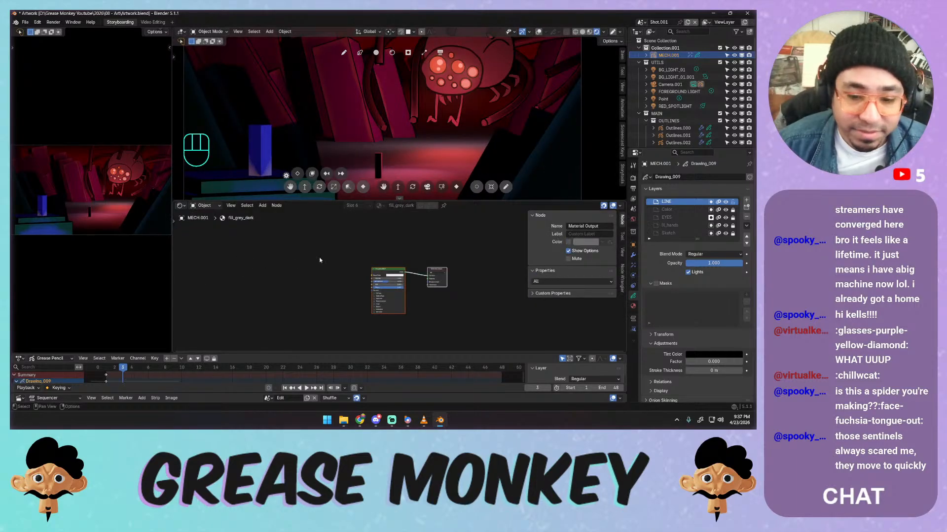
# Select the TENT tentacle curve to show its material nodes, make the Shader Editor shorter, and save the file
pyautogui.click(493, 118)
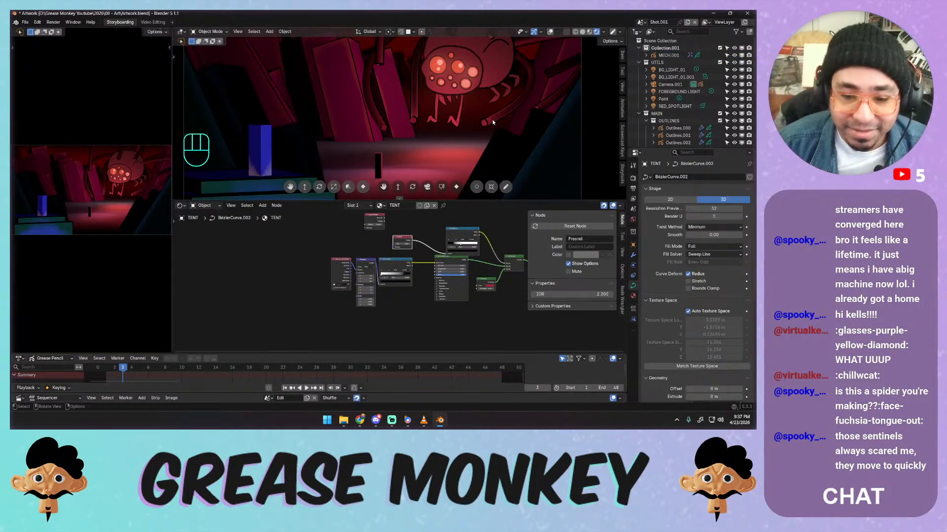
pyautogui.keyDown('ctrl'); pyautogui.moveTo(401, 280); pyautogui.dragTo(436, 129, button='middle'); pyautogui.keyUp('ctrl')
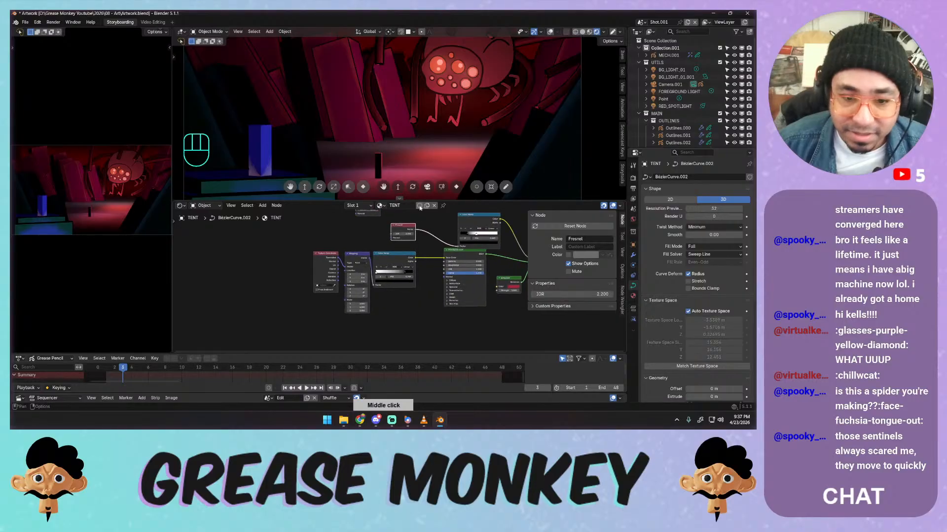
pyautogui.moveTo(437, 201); pyautogui.dragTo(439, 244)
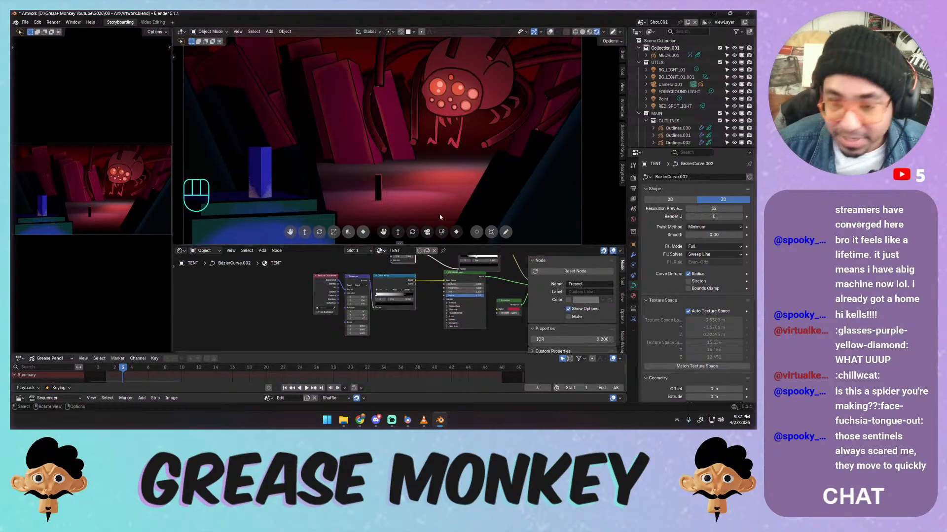
pyautogui.moveTo(454, 162)
pyautogui.keyDown('ctrl'); pyautogui.mouseDown(button='middle')
pyautogui.moveTo(447, 167)
pyautogui.moveTo(456, 145)
pyautogui.mouseUp(button='middle'); pyautogui.keyUp('ctrl')
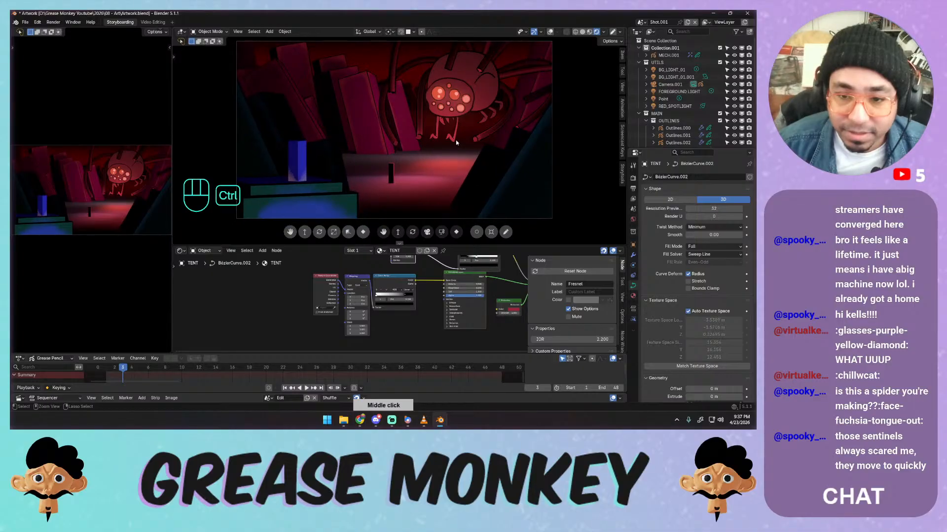
pyautogui.hotkey('ctrl', 's')
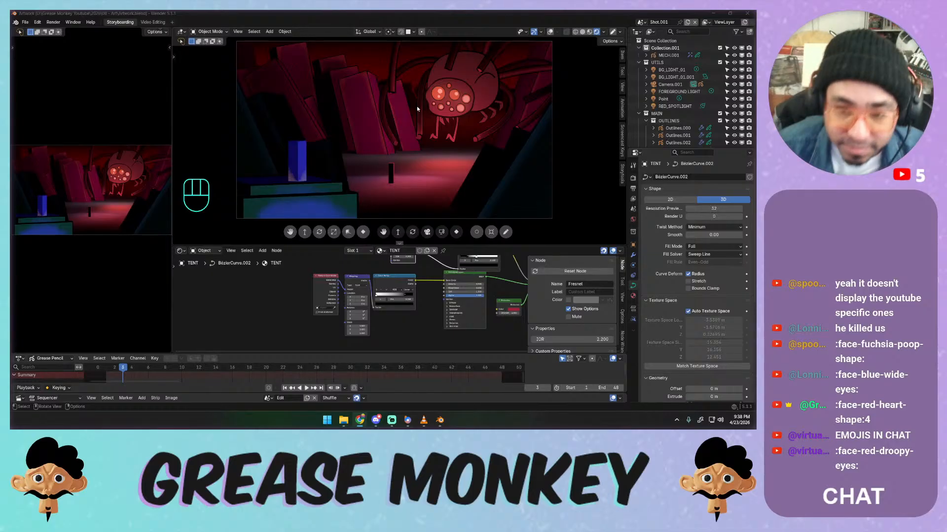
# Move the Principled BSDF node lower in the TENT material's node tree to make room around the mix nodes
pyautogui.rightClick(394, 289)
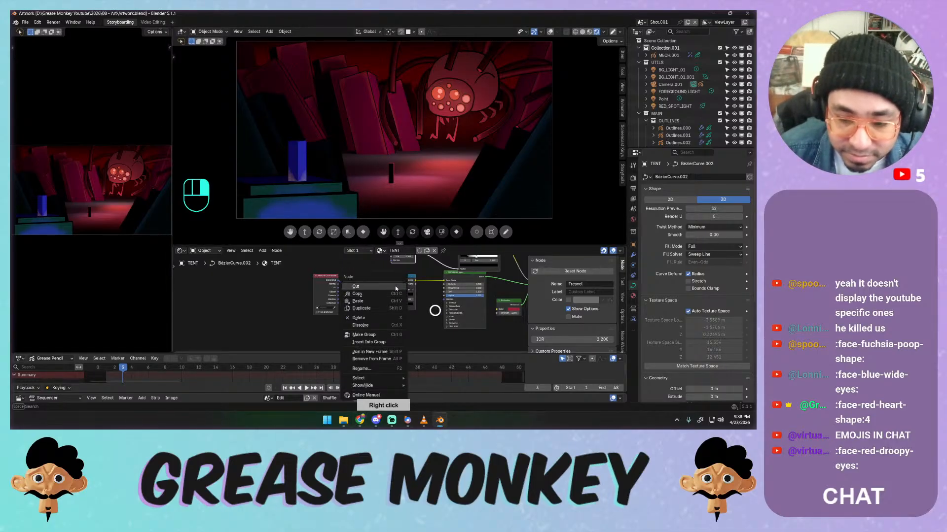
pyautogui.rightClick(394, 285)
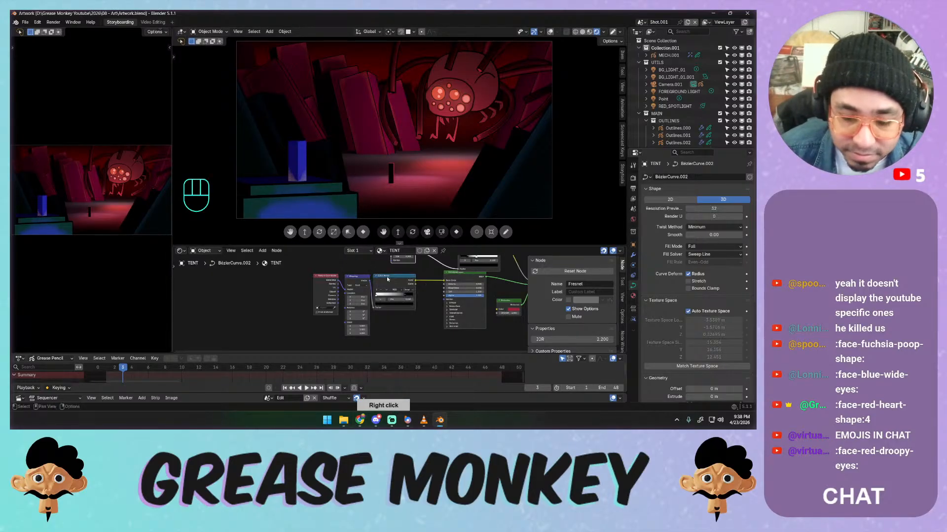
pyautogui.keyDown('shift'); pyautogui.moveTo(399, 289); pyautogui.dragTo(296, 306, button='middle'); pyautogui.keyUp('shift')
pyautogui.keyDown('ctrl'); pyautogui.moveTo(375, 302); pyautogui.dragTo(425, 263, button='middle'); pyautogui.keyUp('ctrl')
pyautogui.moveTo(373, 265); pyautogui.dragTo(359, 305)
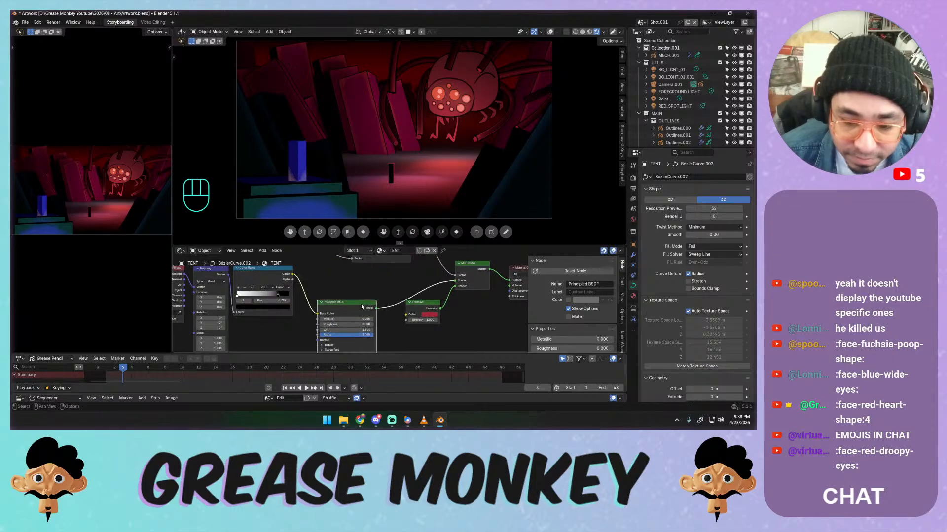
# Move the TENT material's Emission node down and place a duplicate of it above, near the Mix Shader
pyautogui.moveTo(425, 305); pyautogui.dragTo(424, 304)
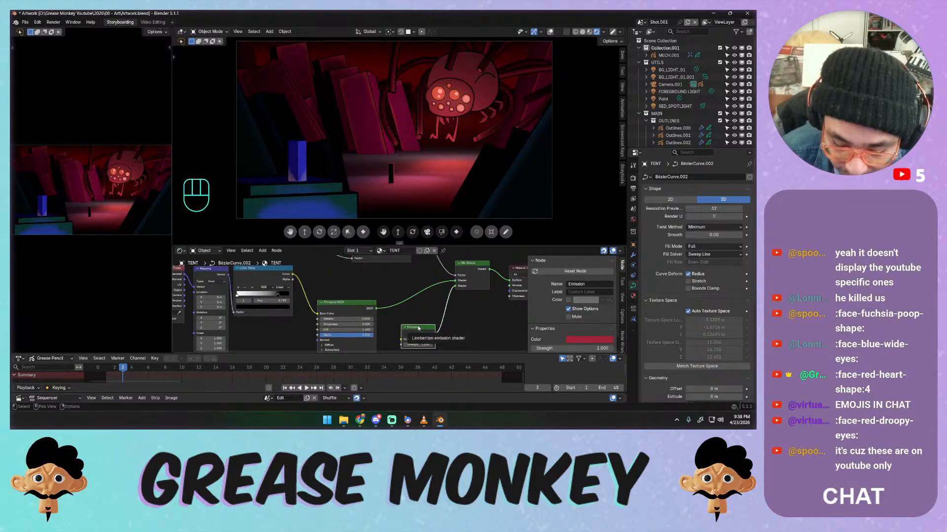
pyautogui.hotkey('shift', 'd')
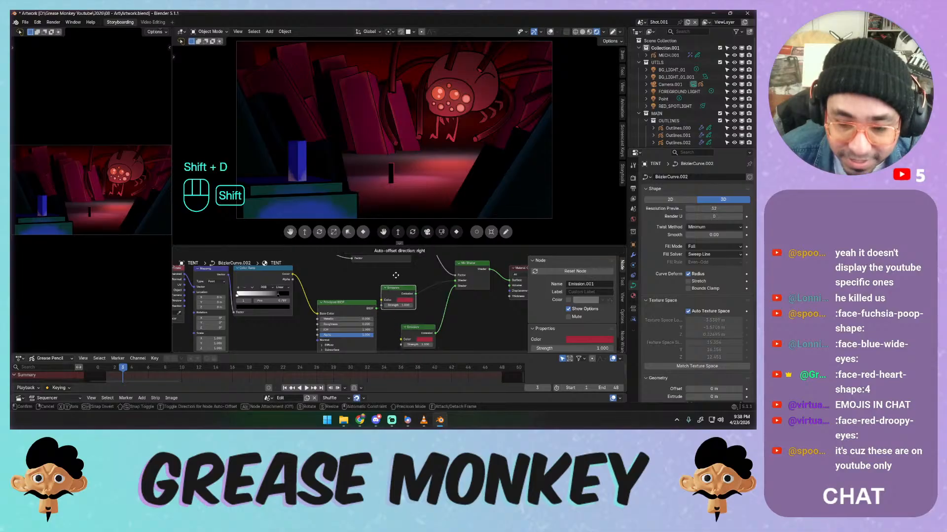
pyautogui.click(386, 283)
# Bring the nodes driving the mix factor closer together above the main chain and delete the unused node beside them
pyautogui.keyDown('ctrl'); pyautogui.moveTo(386, 285); pyautogui.dragTo(419, 289, button='middle'); pyautogui.keyUp('ctrl')
pyautogui.moveTo(419, 290); pyautogui.dragTo(409, 270)
pyautogui.moveTo(352, 298); pyautogui.dragTo(377, 282)
pyautogui.moveTo(321, 298)
pyautogui.mouseDown()
pyautogui.moveTo(339, 286)
pyautogui.moveTo(321, 298)
pyautogui.mouseUp()
pyautogui.press('x')
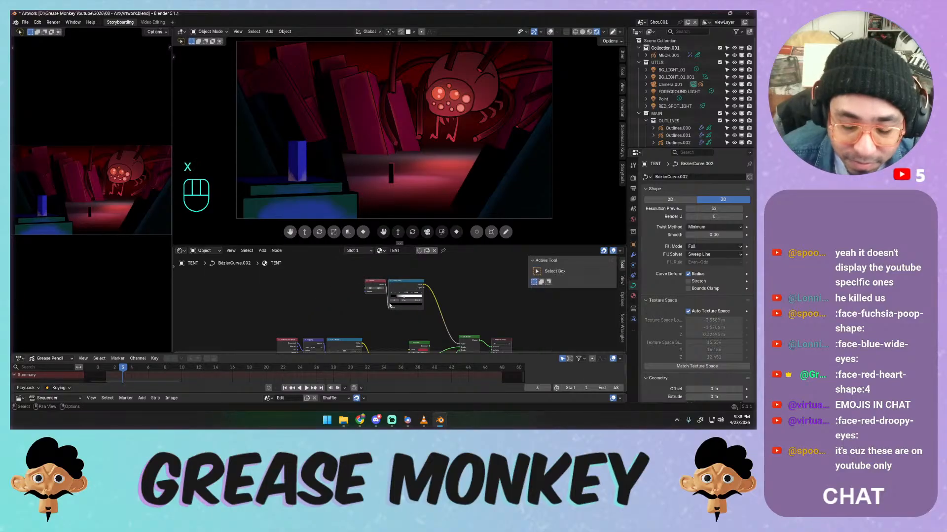
# Feed the gradient Color Ramp into the duplicated Emission's Color and use that Emission in the Mix Shader instead of the Principled BSDF
pyautogui.keyDown('shift'); pyautogui.moveTo(421, 341); pyautogui.dragTo(406, 289, button='middle'); pyautogui.keyUp('shift')
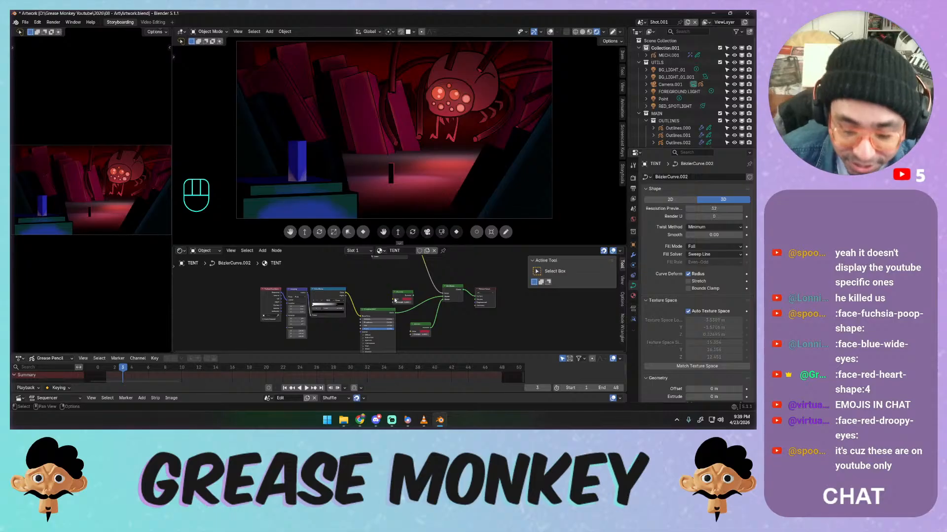
pyautogui.keyDown('ctrl'); pyautogui.moveTo(396, 299); pyautogui.dragTo(405, 264, button='middle'); pyautogui.keyUp('ctrl')
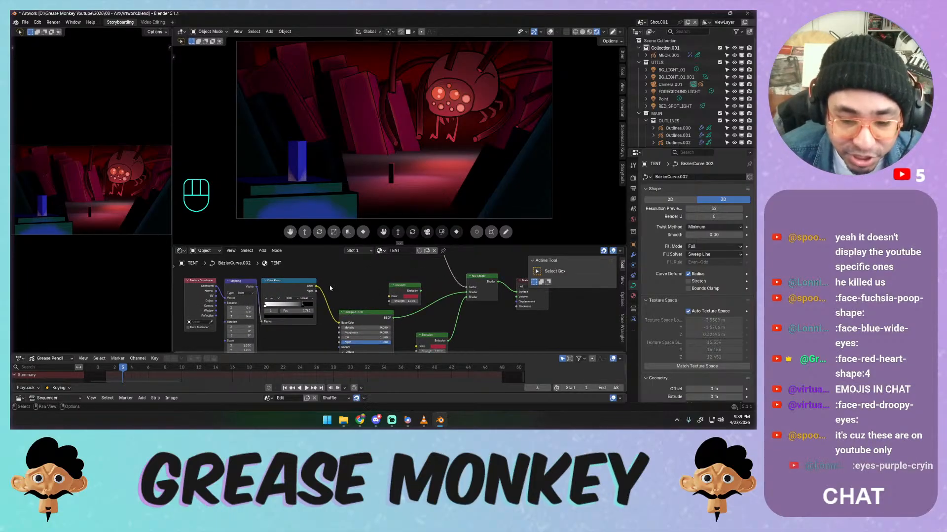
pyautogui.moveTo(317, 286); pyautogui.dragTo(390, 296)
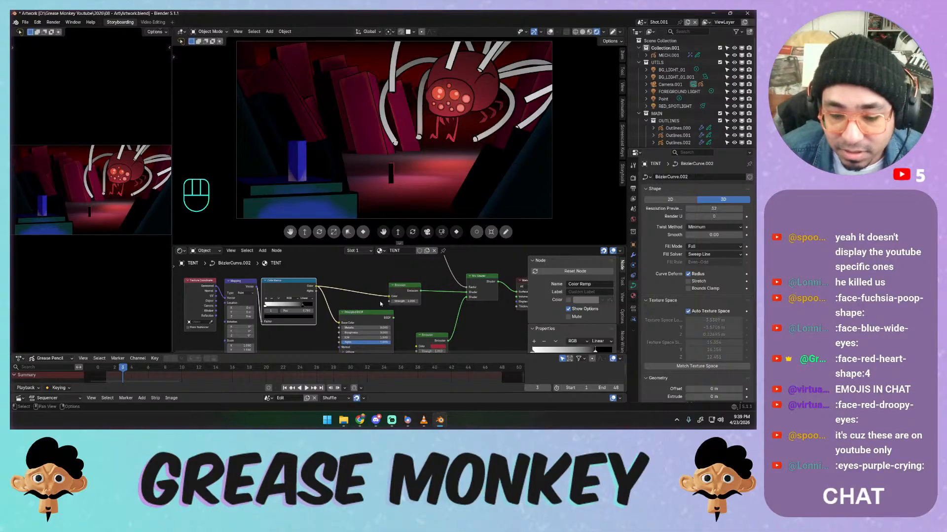
# Copy the Emission's red onto the Color Ramp's white stop and shift the black stop along the gradient
pyautogui.hotkey('ctrl', 'c')
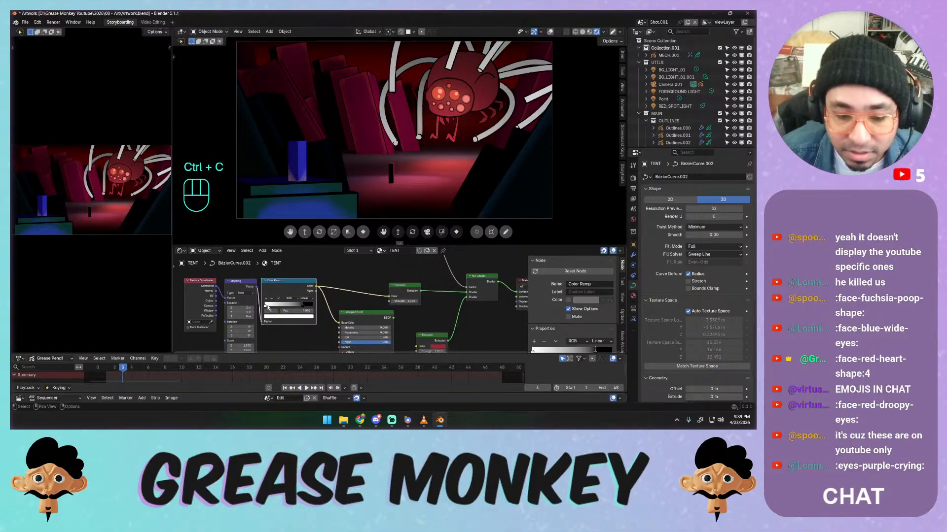
pyautogui.hotkey('ctrl', 'v')
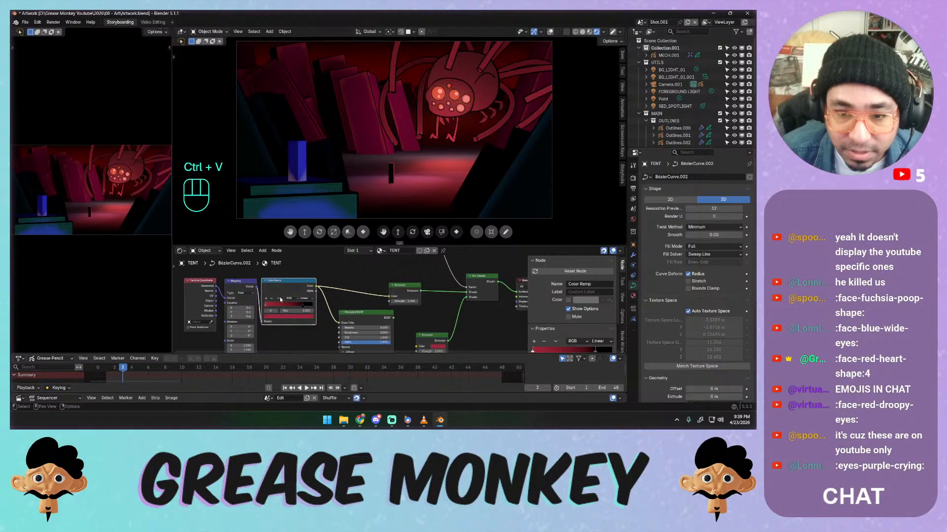
pyautogui.moveTo(269, 308); pyautogui.dragTo(304, 306)
# Delete the Principled BSDF node, close up the remaining TENT nodes into a compact chain, and save the file
pyautogui.click(372, 319)
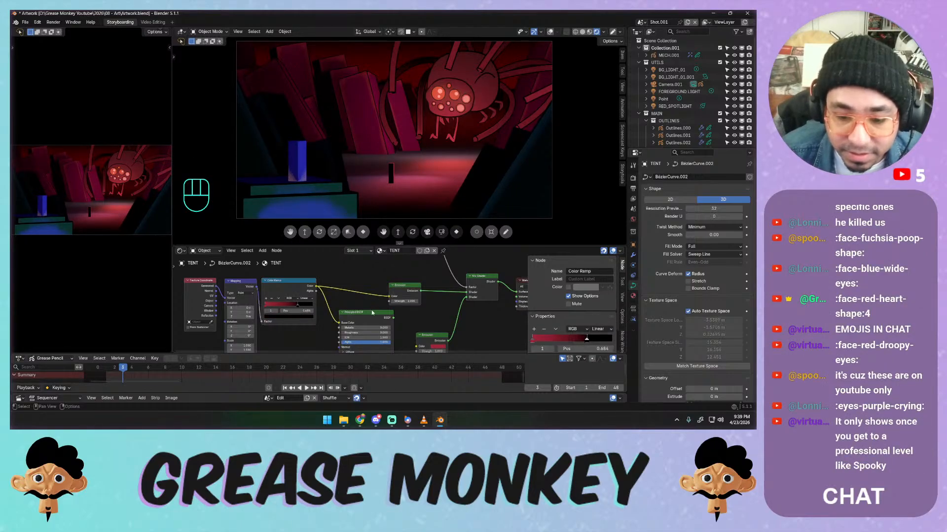
pyautogui.press('x')
pyautogui.moveTo(434, 342); pyautogui.dragTo(427, 330)
pyautogui.moveTo(284, 281)
pyautogui.mouseDown()
pyautogui.moveTo(297, 283)
pyautogui.moveTo(247, 282)
pyautogui.moveTo(275, 290)
pyautogui.mouseUp()
pyautogui.moveTo(200, 281); pyautogui.dragTo(241, 290)
pyautogui.moveTo(366, 313); pyautogui.dragTo(352, 313)
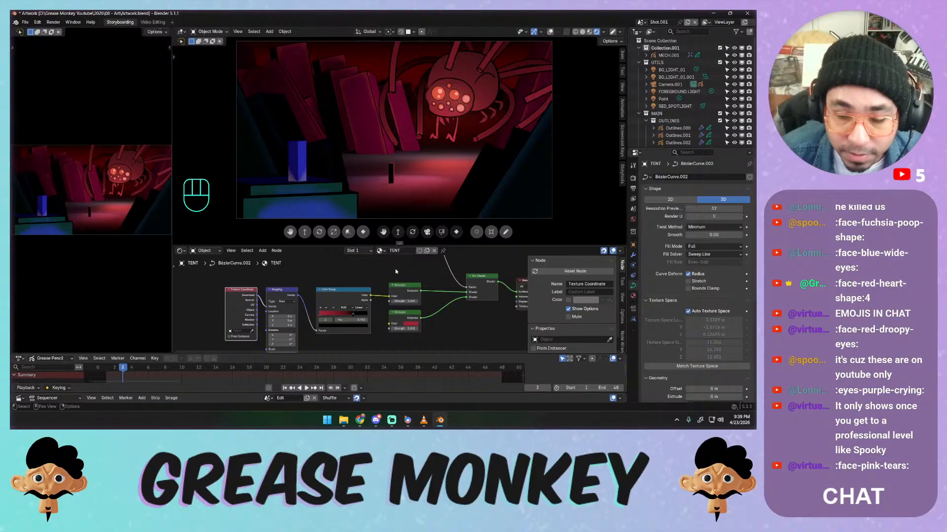
pyautogui.hotkey('ctrl', 's')
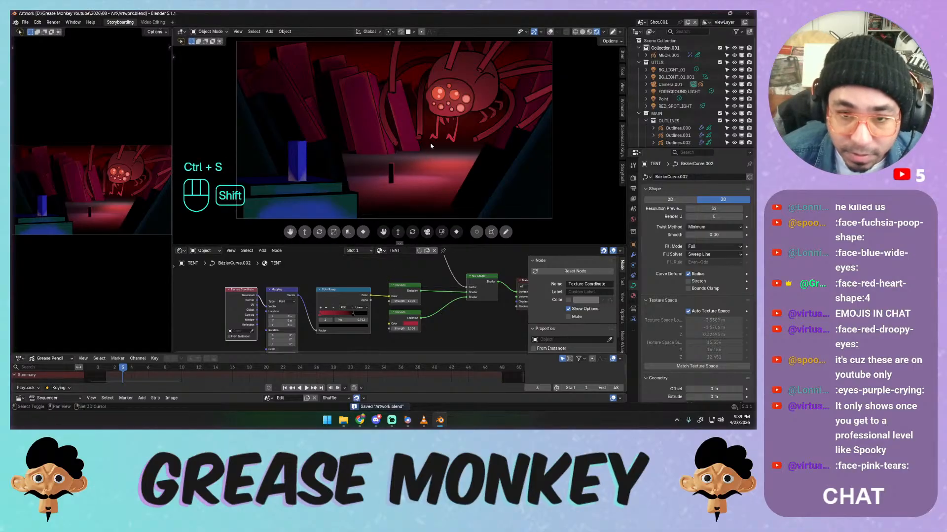
# Save the file again and widen the camera preview viewport
pyautogui.keyDown('shift'); pyautogui.moveTo(431, 146); pyautogui.dragTo(446, 152, button='middle'); pyautogui.keyUp('shift')
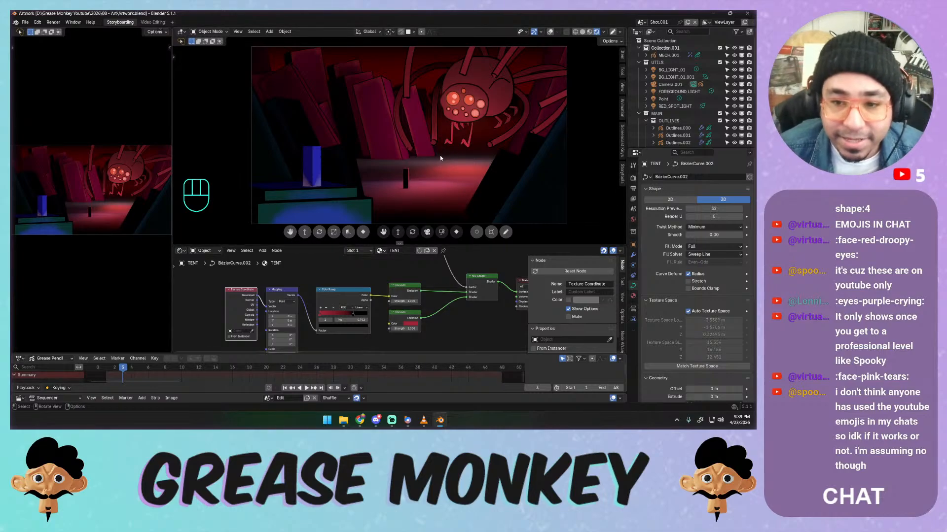
pyautogui.moveTo(441, 158)
pyautogui.keyDown('shift'); pyautogui.mouseDown(button='middle')
pyautogui.moveTo(451, 162)
pyautogui.moveTo(433, 158)
pyautogui.mouseUp(button='middle'); pyautogui.keyUp('shift')
pyautogui.hotkey('ctrl', 's')
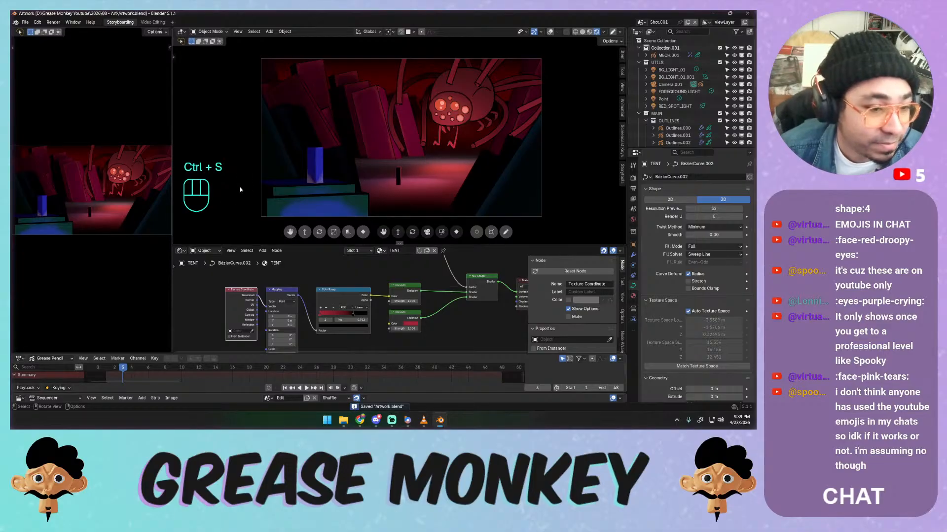
pyautogui.moveTo(171, 170); pyautogui.dragTo(251, 171)
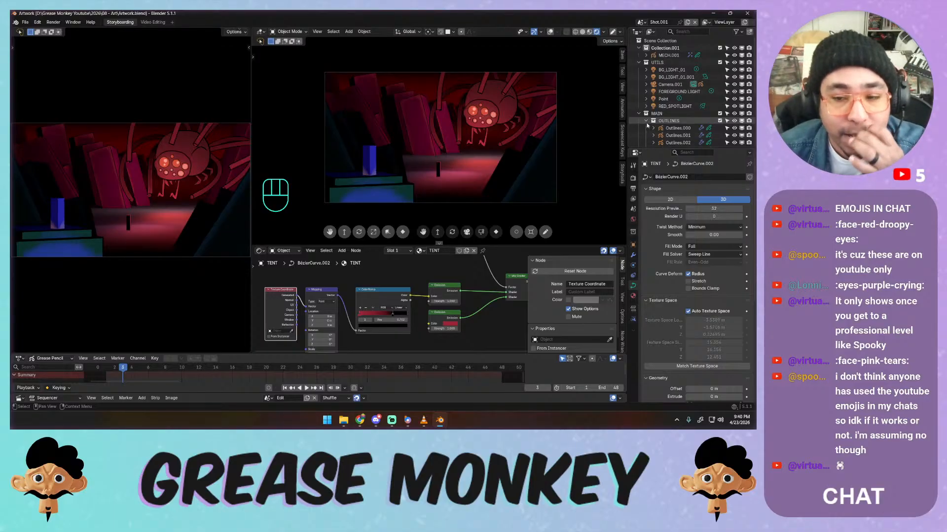
# Select Outlines.000 and toggle its viewport visibility off and on to check which lines it draws
pyautogui.click(649, 128)
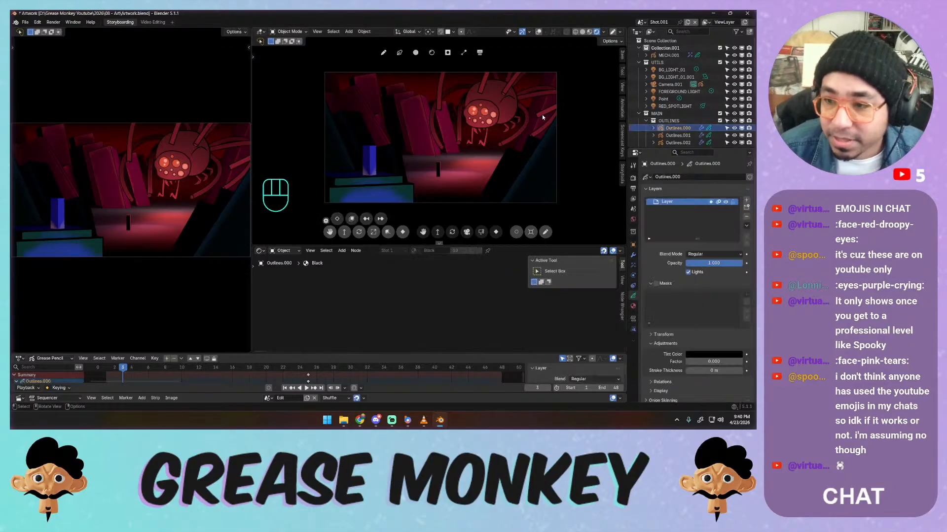
pyautogui.moveTo(726, 134); pyautogui.dragTo(726, 94, button='middle')
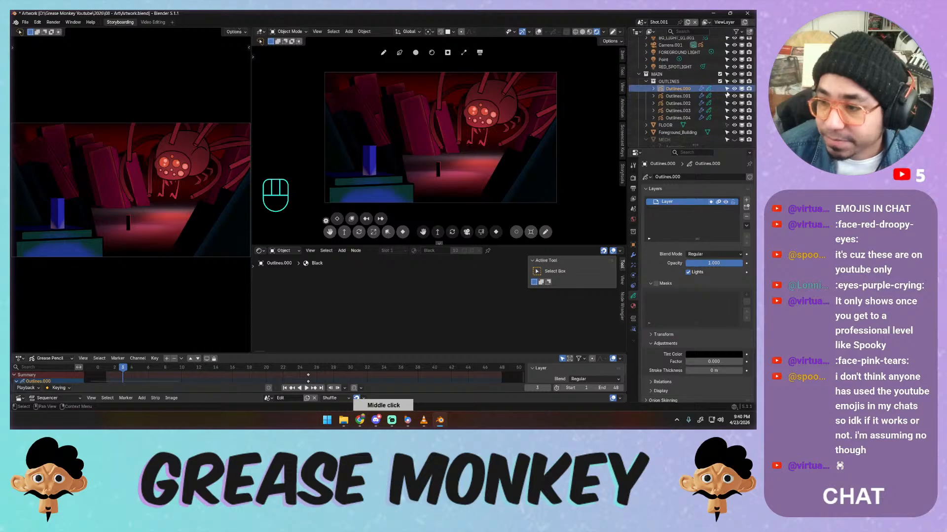
pyautogui.click(734, 89)
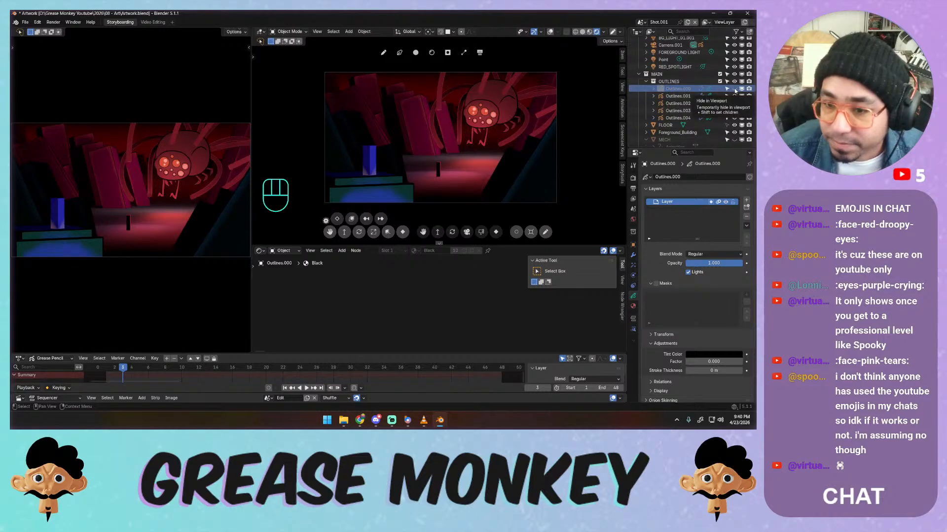
pyautogui.keyDown('ctrl'); pyautogui.moveTo(518, 118); pyautogui.dragTo(462, 119, button='middle'); pyautogui.keyUp('ctrl')
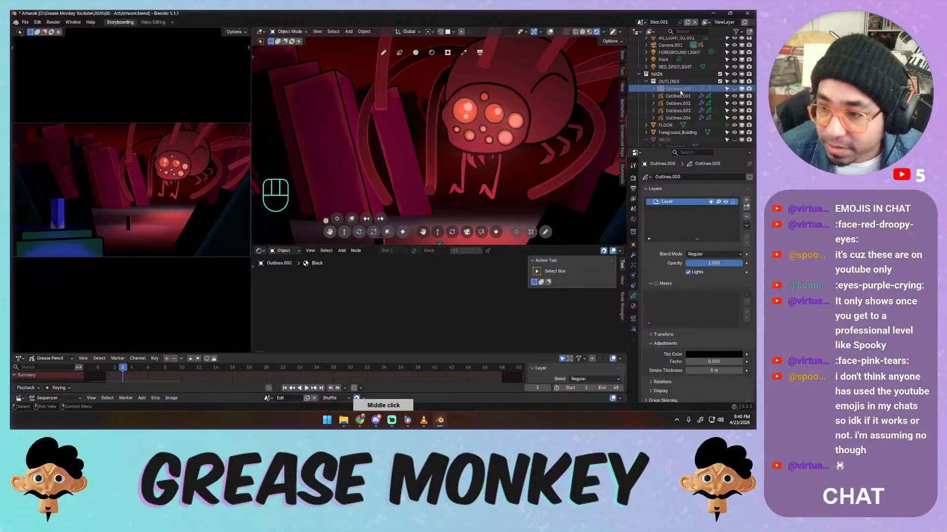
pyautogui.click(734, 89)
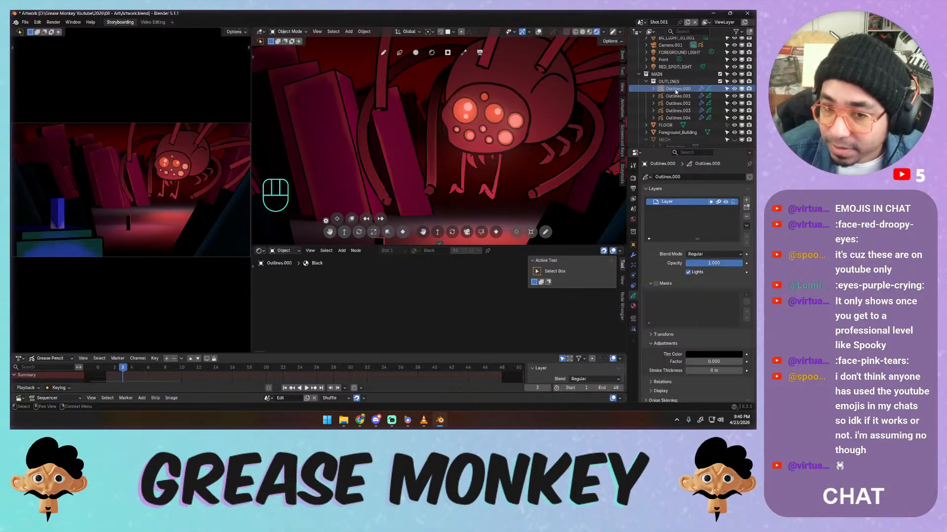
# Review Outlines.000's Line Art modifier settings and its Black material, including the list of available materials
pyautogui.click(633, 255)
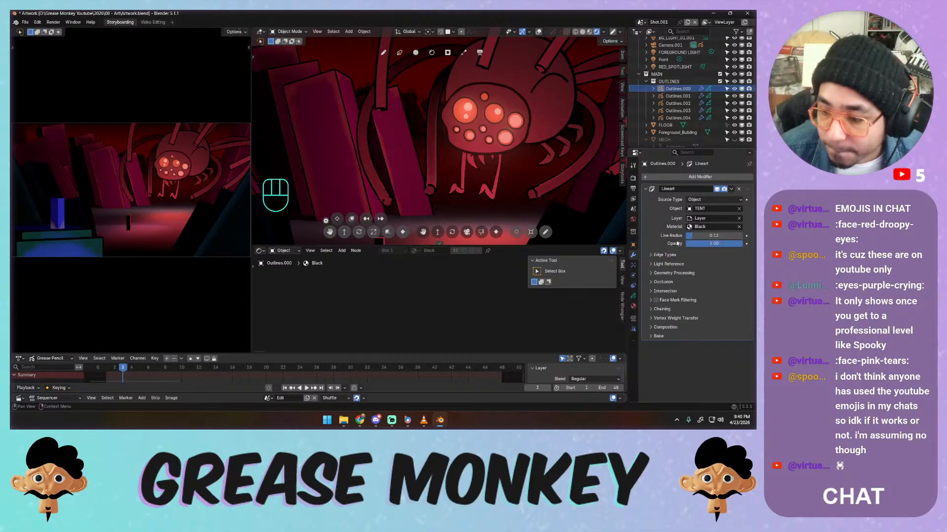
pyautogui.click(633, 306)
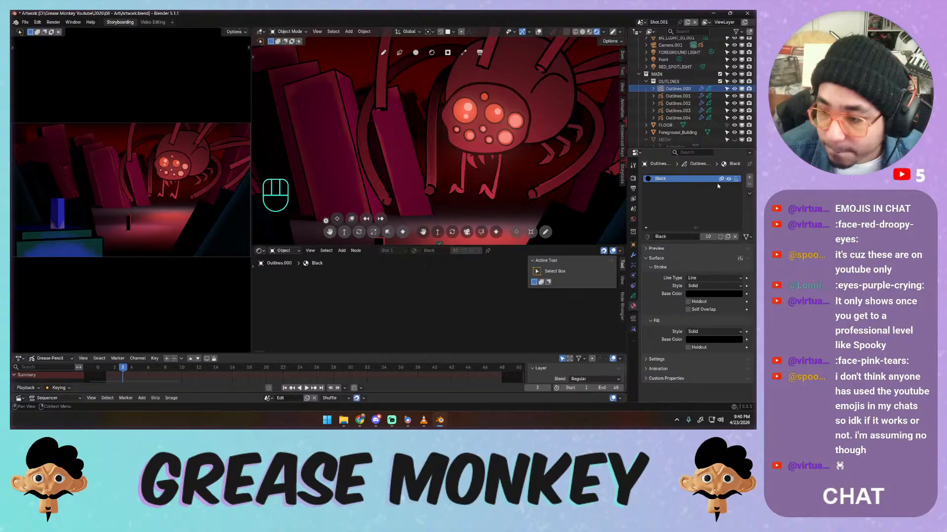
pyautogui.click(648, 237)
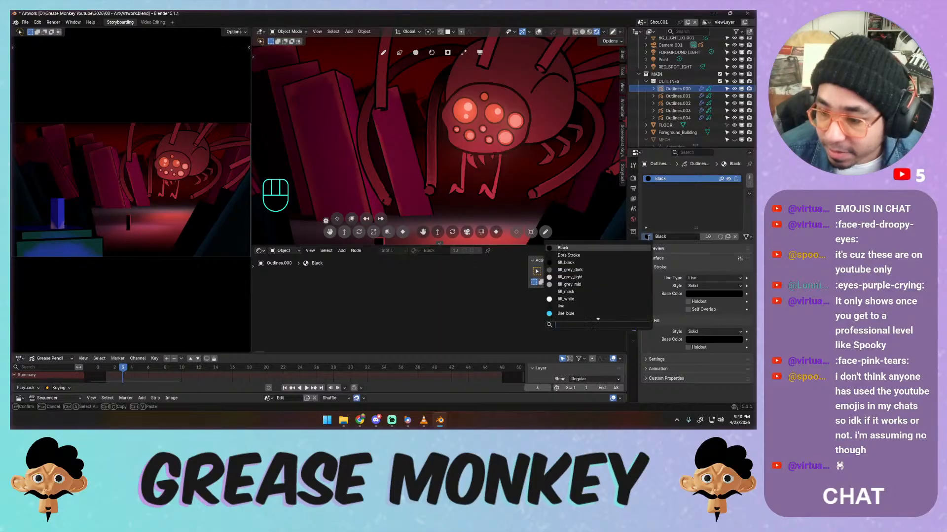
pyautogui.click(662, 220)
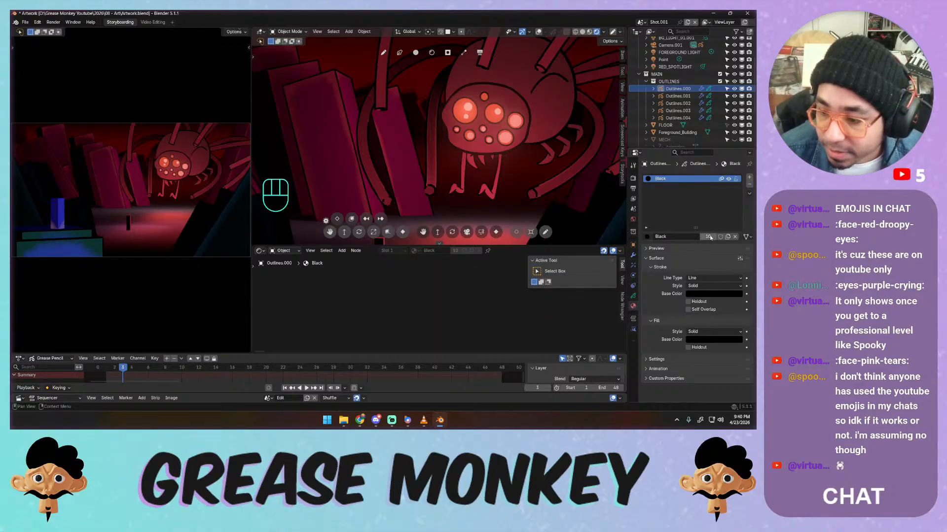
# Try a different stroke base color on the shared Black material and undo it
pyautogui.click(714, 294)
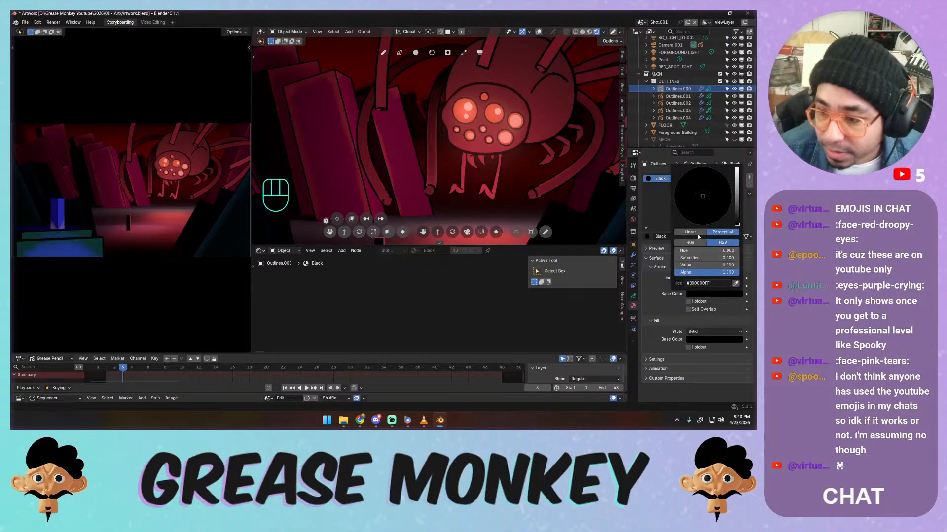
pyautogui.moveTo(704, 177)
pyautogui.mouseDown()
pyautogui.moveTo(713, 185)
pyautogui.moveTo(737, 169)
pyautogui.moveTo(691, 169)
pyautogui.mouseUp()
pyautogui.hotkey('ctrl', 'z')
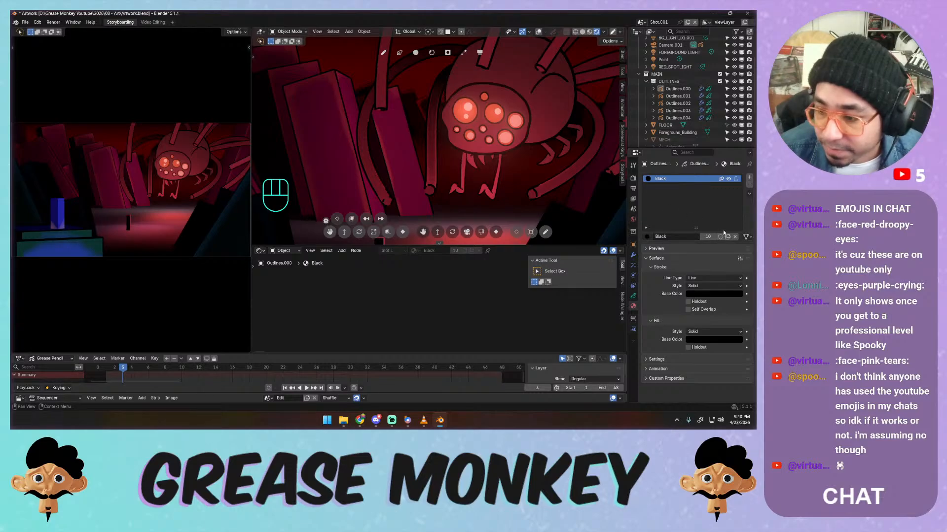
# Make Outlines.000's Black material single-user and set its stroke base color to dark red
pyautogui.click(709, 237)
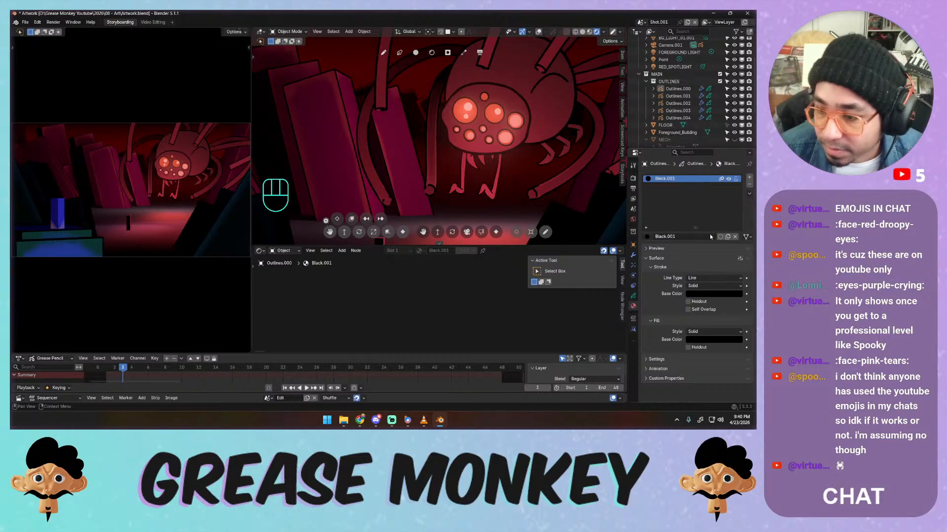
pyautogui.click(710, 294)
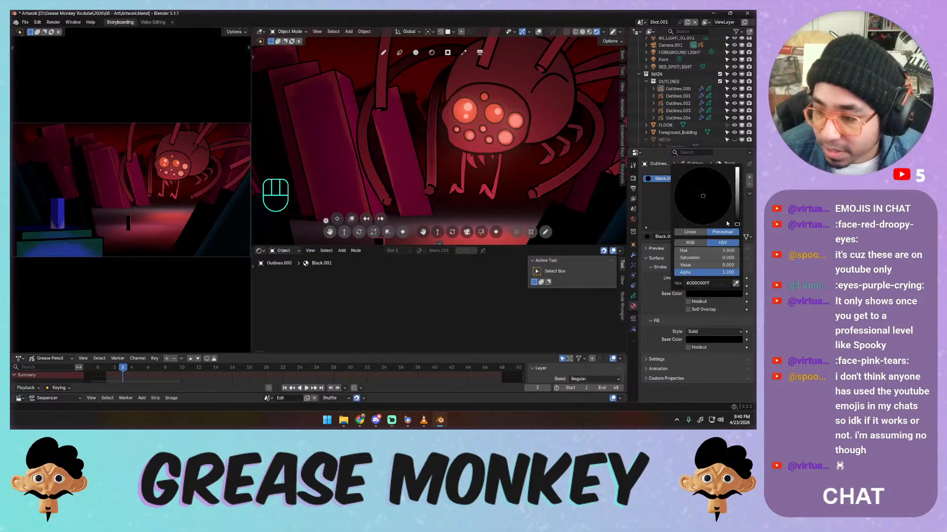
pyautogui.moveTo(737, 221); pyautogui.dragTo(736, 168)
pyautogui.moveTo(697, 197); pyautogui.dragTo(704, 225)
pyautogui.moveTo(737, 170); pyautogui.dragTo(738, 206)
pyautogui.moveTo(738, 182); pyautogui.dragTo(739, 183)
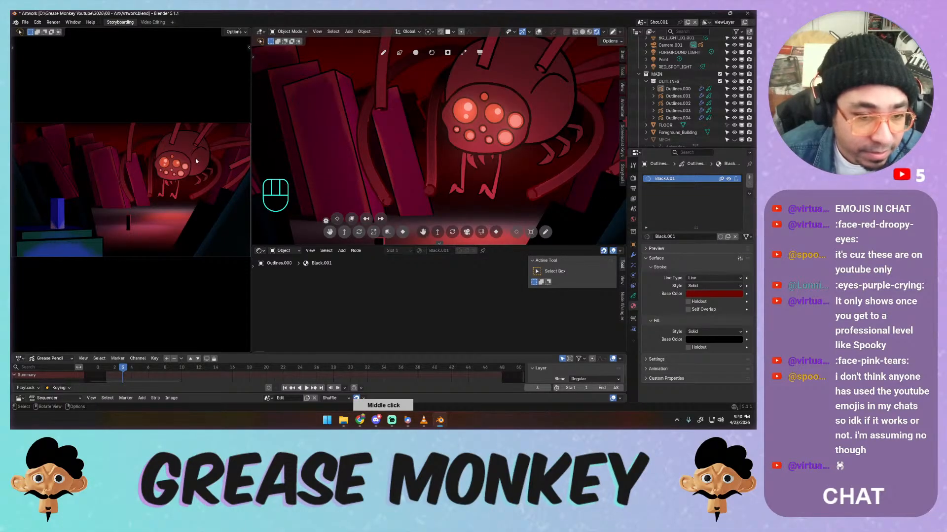
# Examine the creature and its tentacle outlines up close in the camera view to judge the new line color
pyautogui.moveTo(163, 163); pyautogui.dragTo(197, 158, button='middle')
pyautogui.press('KP_0')
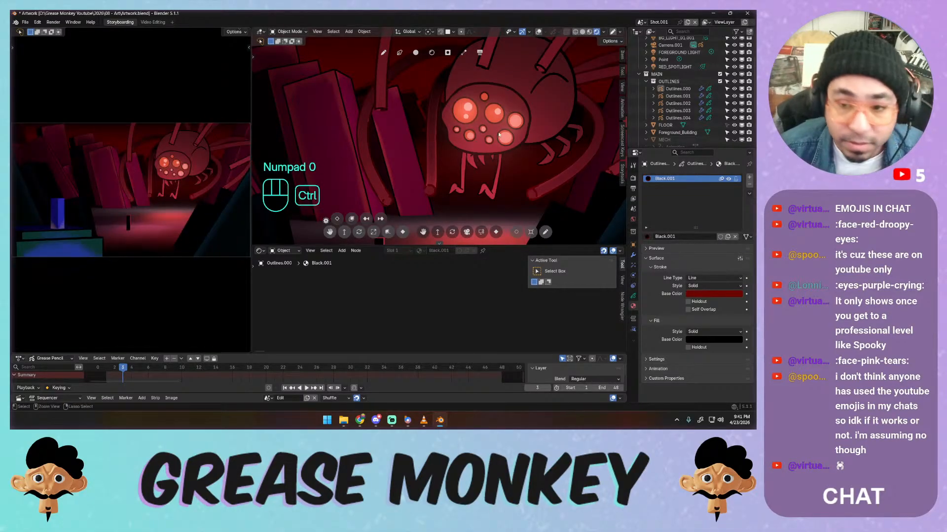
pyautogui.keyDown('ctrl'); pyautogui.moveTo(539, 124); pyautogui.dragTo(542, 99, button='middle'); pyautogui.keyUp('ctrl')
pyautogui.click(481, 232)
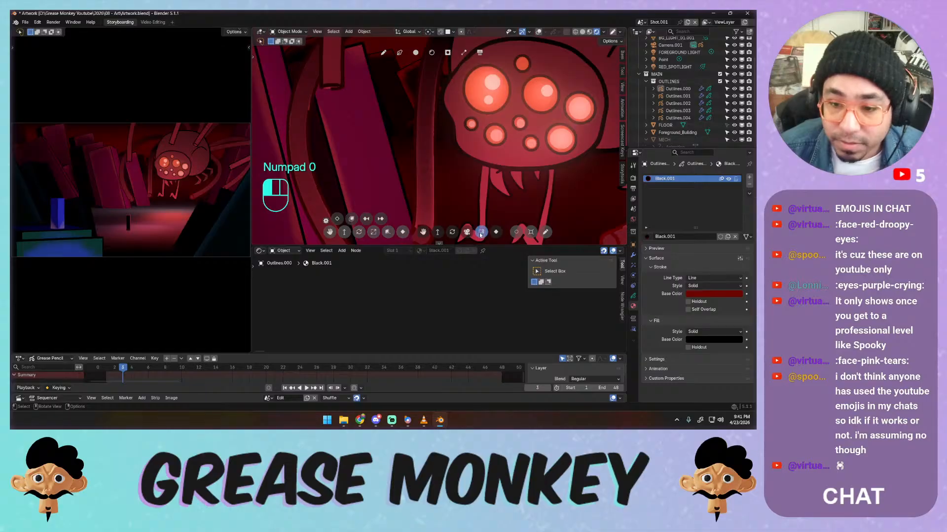
pyautogui.moveTo(523, 147); pyautogui.dragTo(435, 244, button='middle')
pyautogui.keyDown('ctrl'); pyautogui.moveTo(477, 179); pyautogui.dragTo(473, 127, button='middle'); pyautogui.keyUp('ctrl')
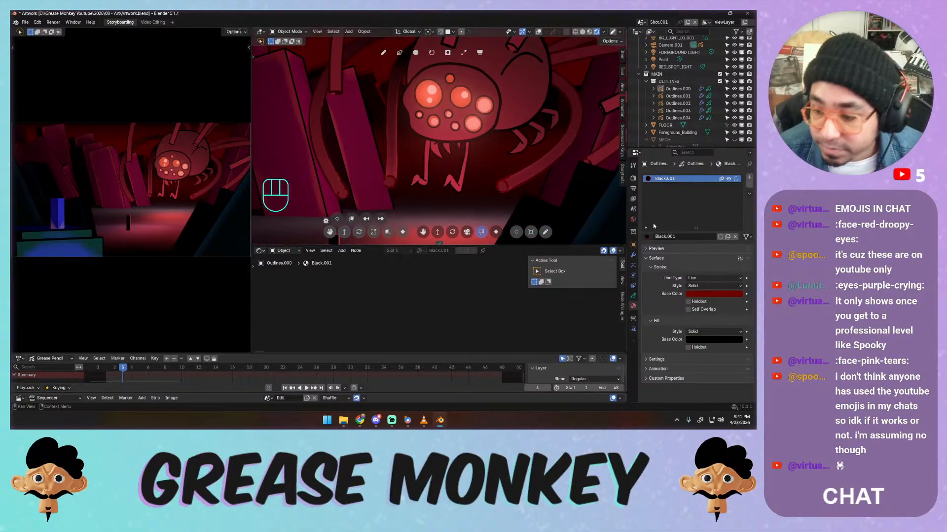
# Turn off the Intersections, Loose and Crease Threshold edge types in Outlines.000's Line Art modifier
pyautogui.click(633, 254)
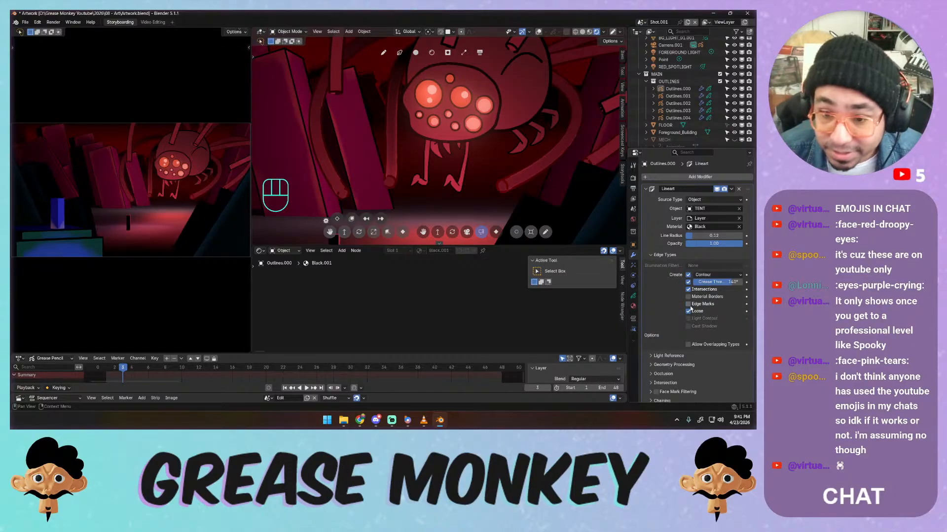
pyautogui.click(692, 304)
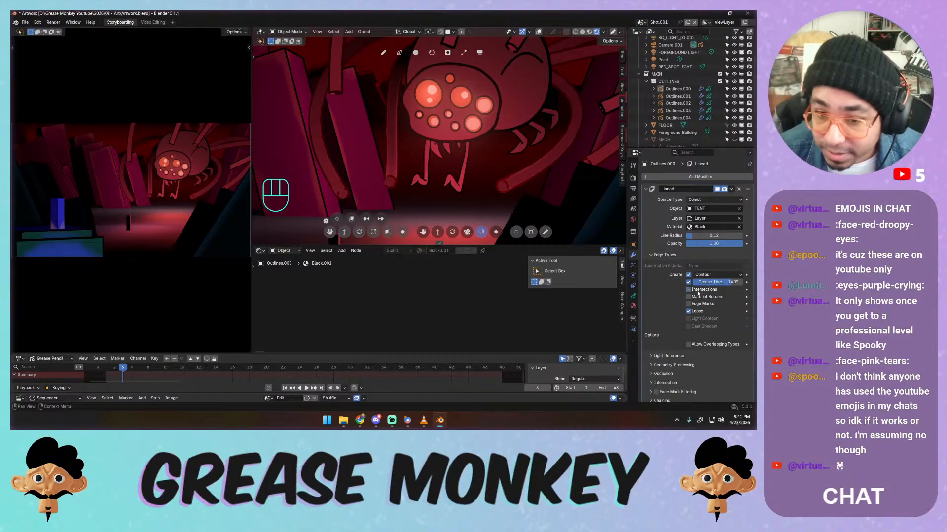
pyautogui.click(696, 312)
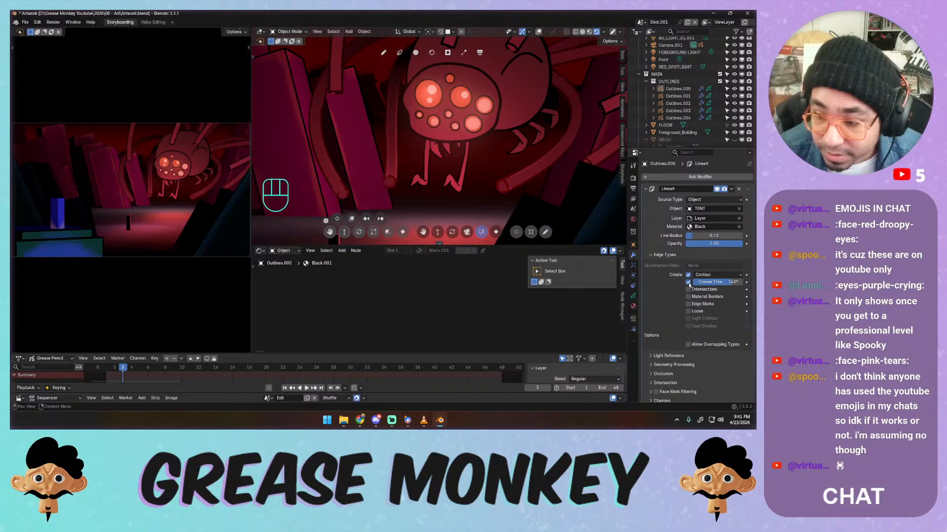
pyautogui.click(688, 283)
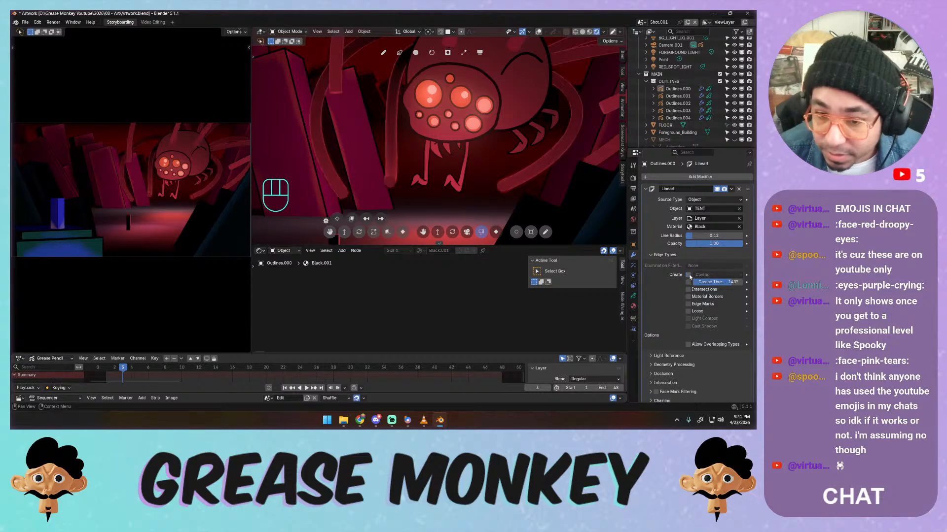
# Compare the Silhouette and Individual Silhouette filters for the tentacle contours and keep Silhouette
pyautogui.click(703, 276)
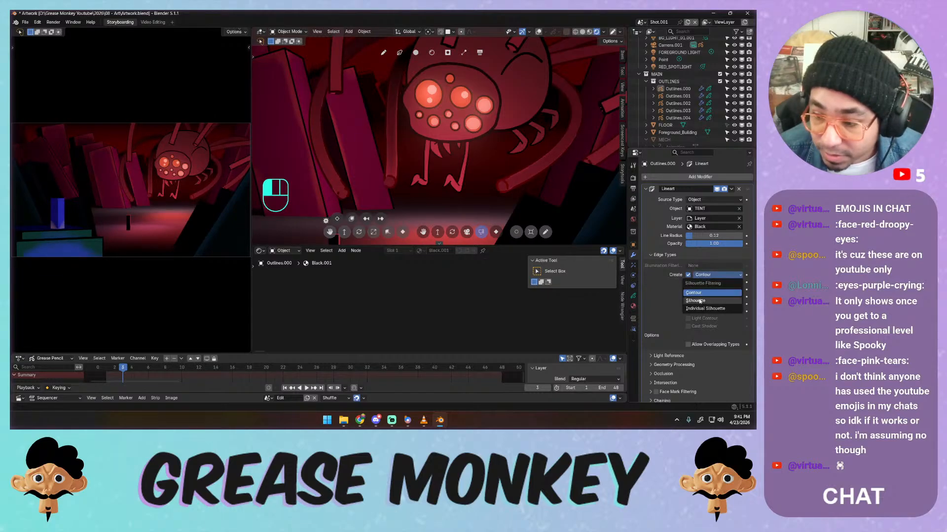
pyautogui.click(698, 301)
pyautogui.click(703, 275)
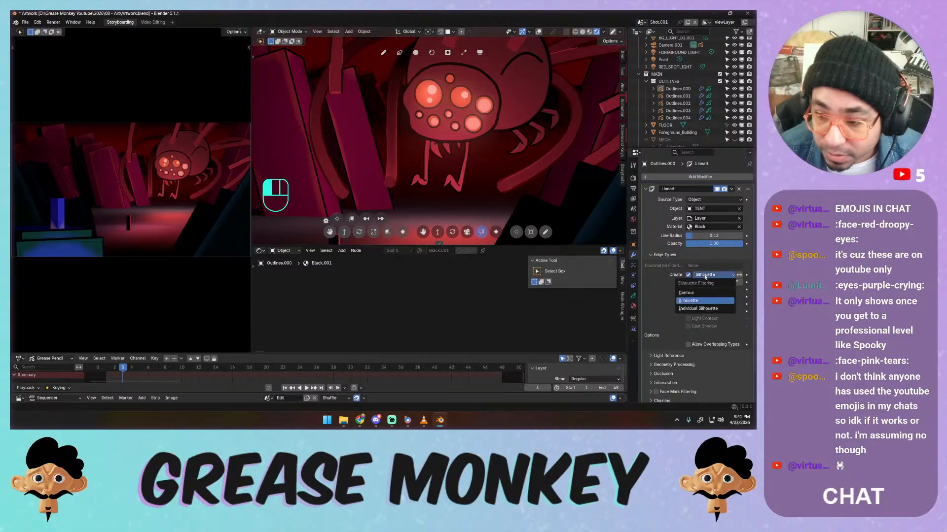
pyautogui.click(697, 309)
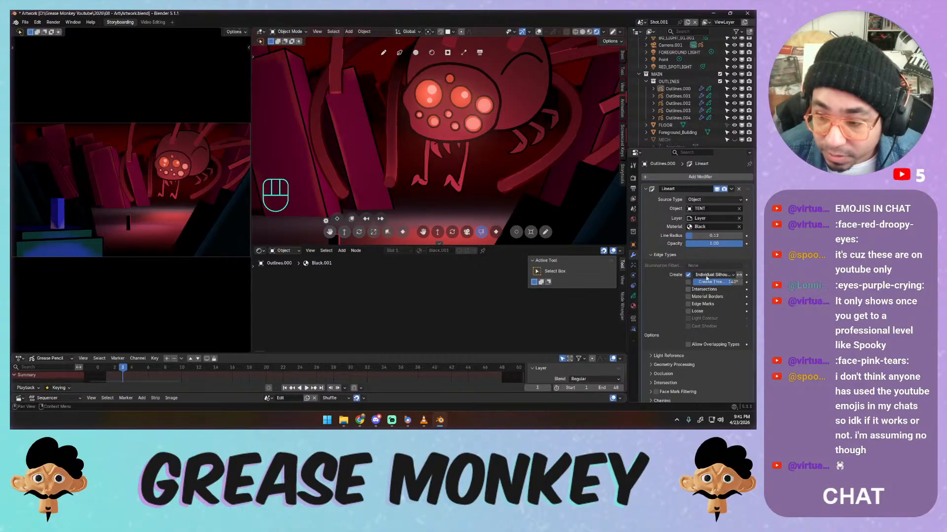
pyautogui.click(705, 275)
pyautogui.click(698, 300)
pyautogui.keyDown('ctrl'); pyautogui.moveTo(451, 187); pyautogui.dragTo(464, 161, button='middle'); pyautogui.keyUp('ctrl')
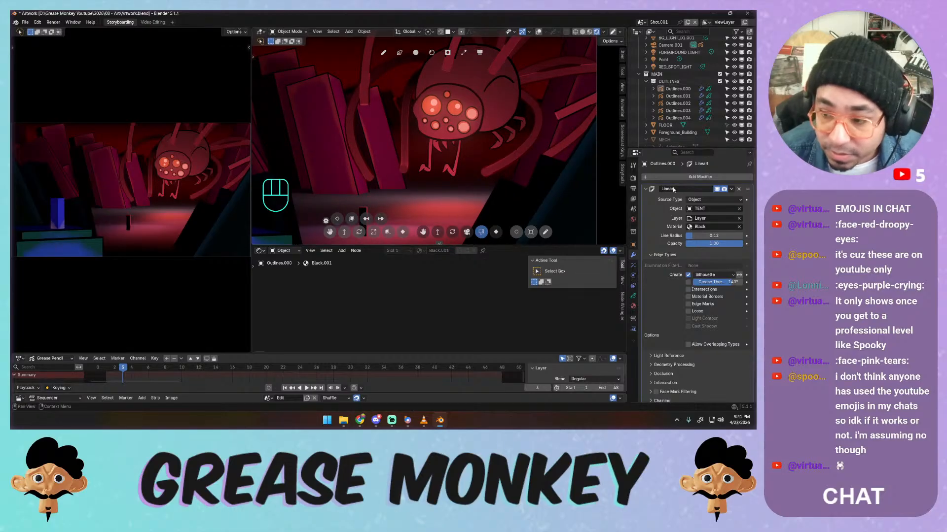
# Toggle Outlines.000's visibility to compare the tentacles with and without outlines, and set its Line Art line radius to 0.11
pyautogui.click(567, 117)
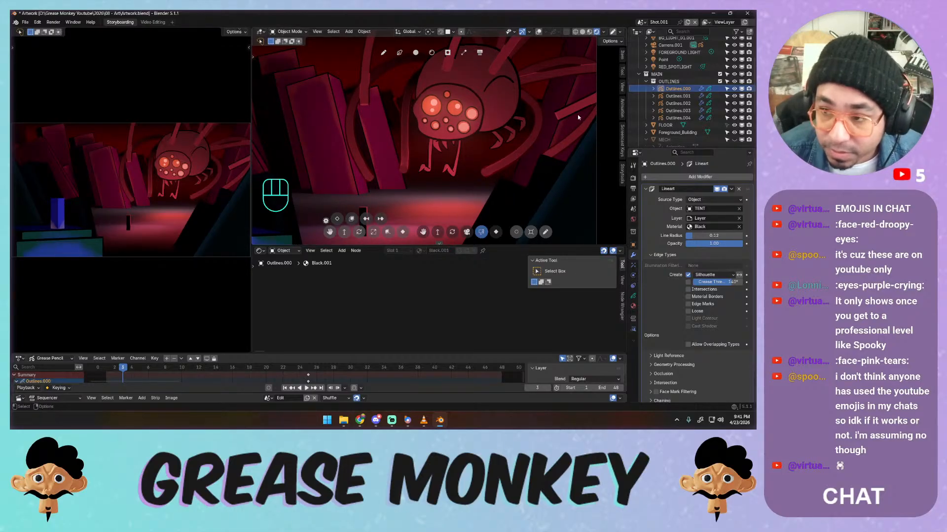
pyautogui.click(734, 89)
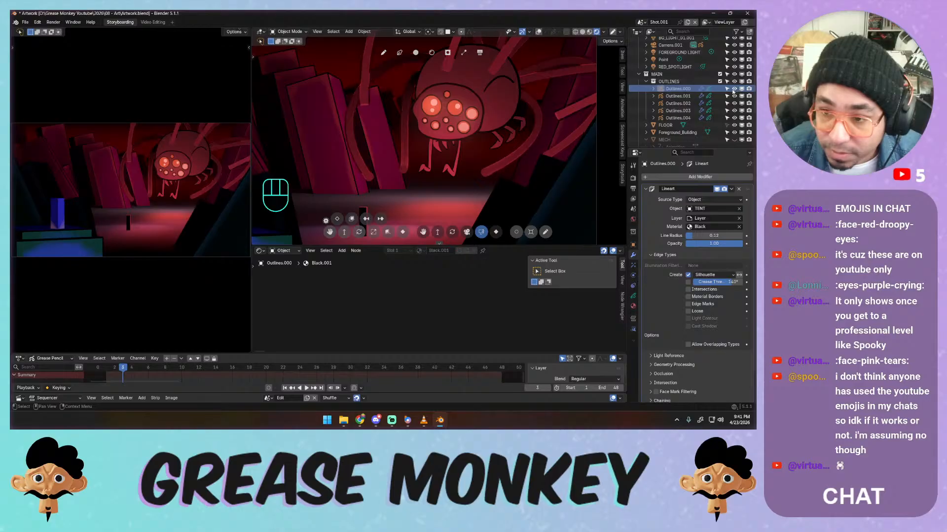
pyautogui.click(735, 89)
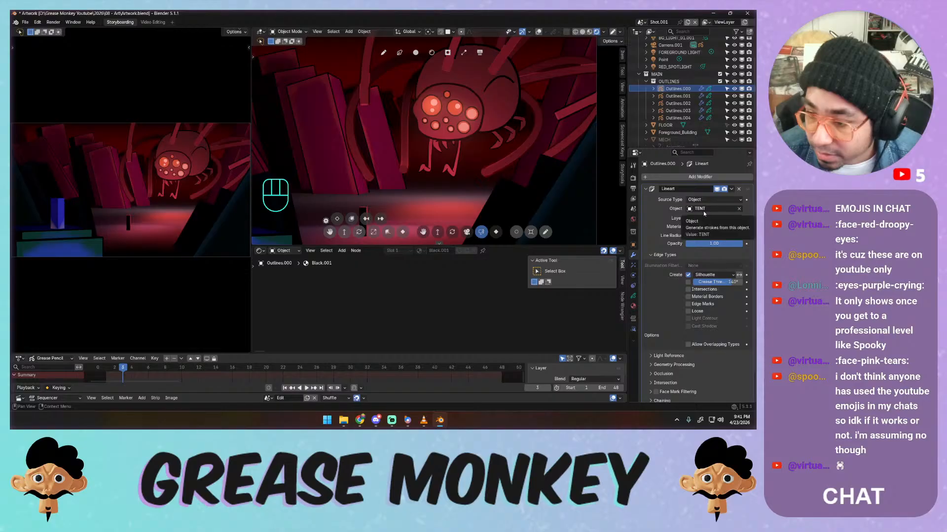
pyautogui.moveTo(712, 243); pyautogui.dragTo(713, 247)
pyautogui.moveTo(704, 236)
pyautogui.mouseDown()
pyautogui.moveTo(721, 239)
pyautogui.moveTo(698, 238)
pyautogui.mouseUp()
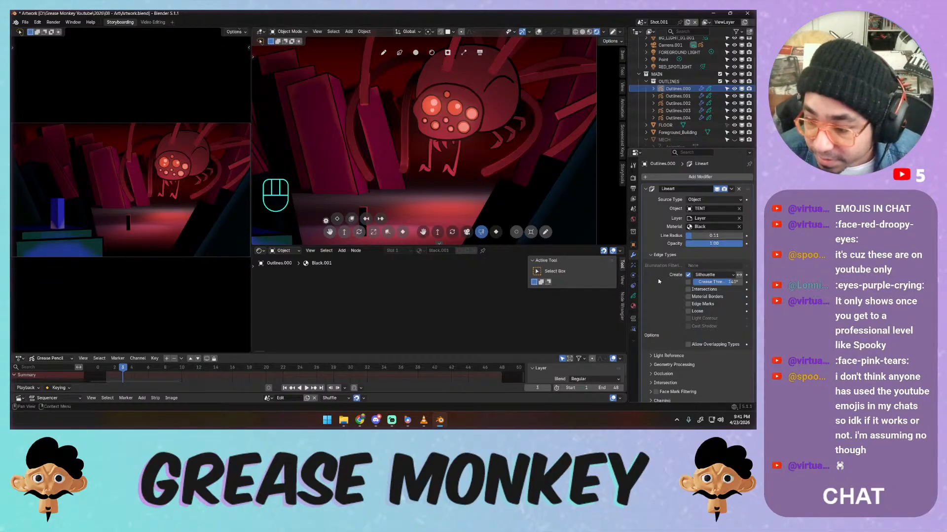
# Examine the Line Art modifier's Light Reference, Geometry Processing, Occlusion and Edge Types settings for further outline options
pyautogui.click(664, 254)
pyautogui.click(668, 265)
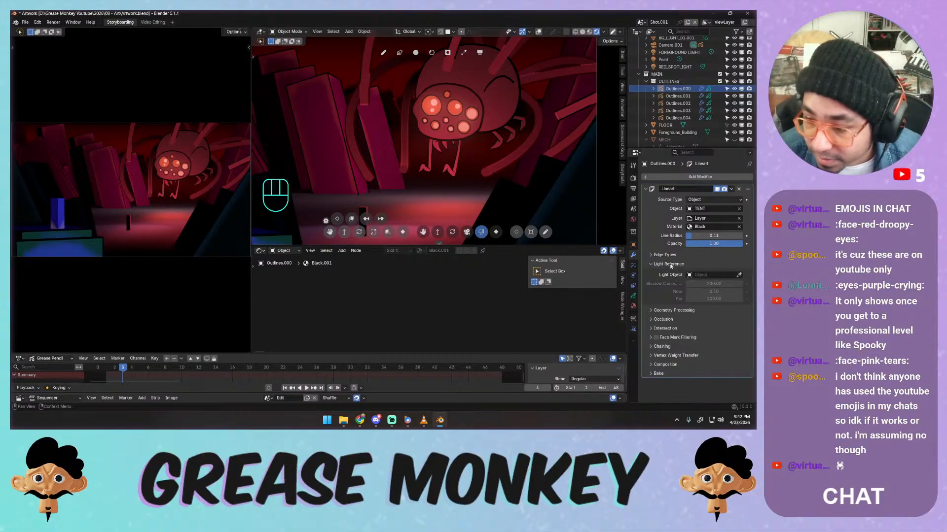
pyautogui.click(669, 265)
pyautogui.click(670, 273)
pyautogui.click(672, 274)
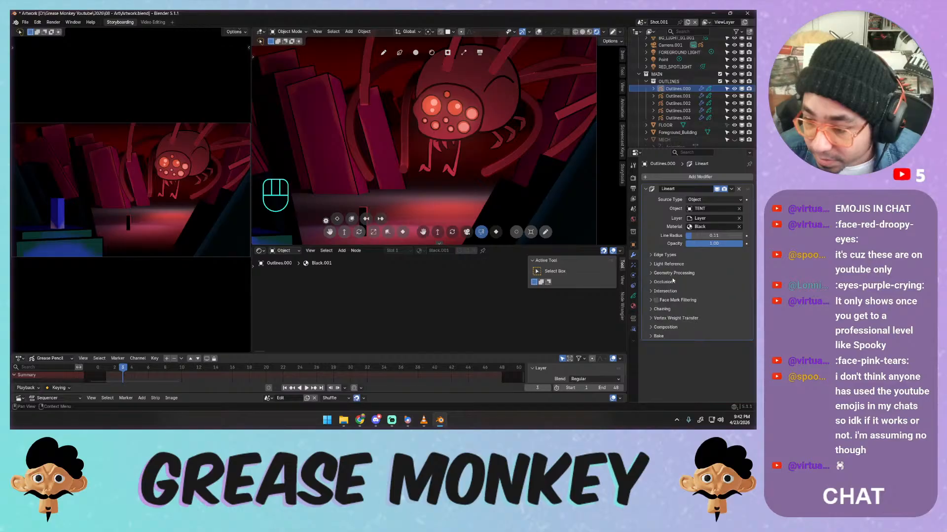
pyautogui.click(673, 283)
pyautogui.click(675, 282)
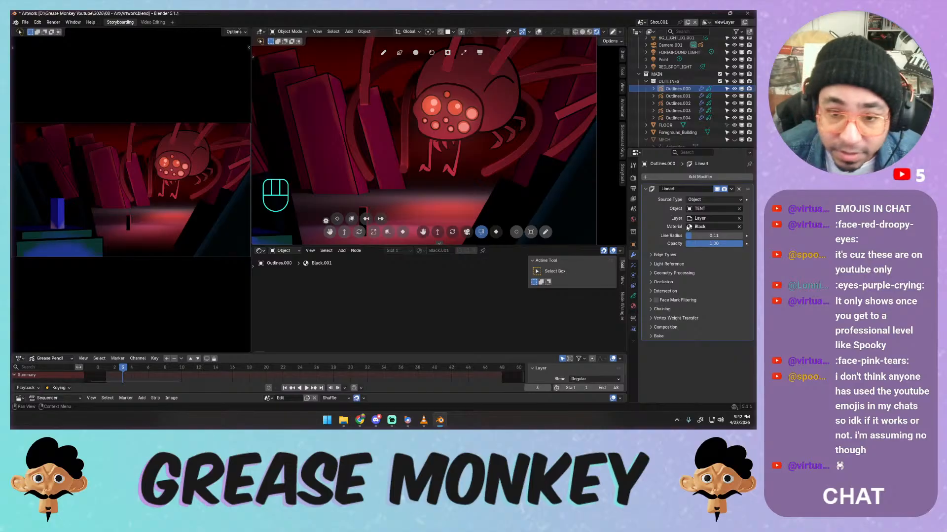
pyautogui.click(662, 256)
pyautogui.click(661, 256)
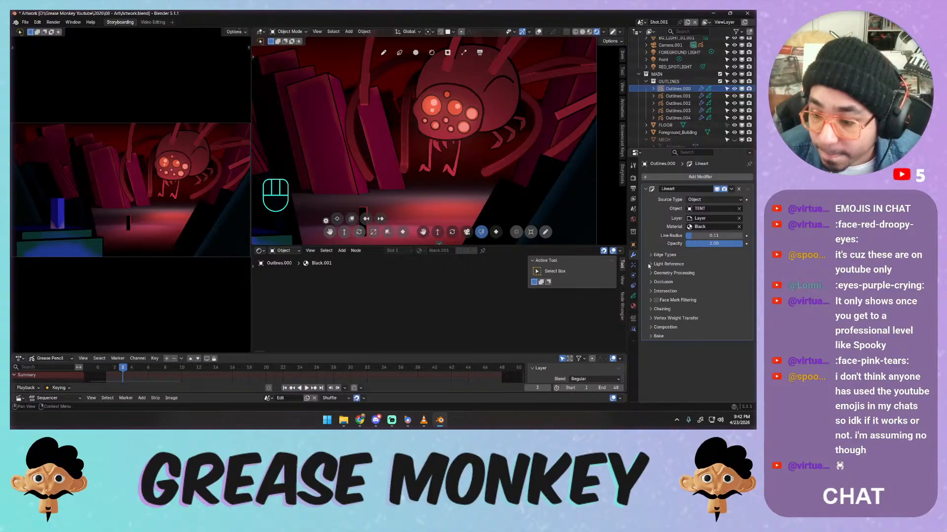
# Try the stroke Holdout option and the Dots and Squares line types on Outlines.000's material, returning to the Line type without Holdout
pyautogui.click(633, 306)
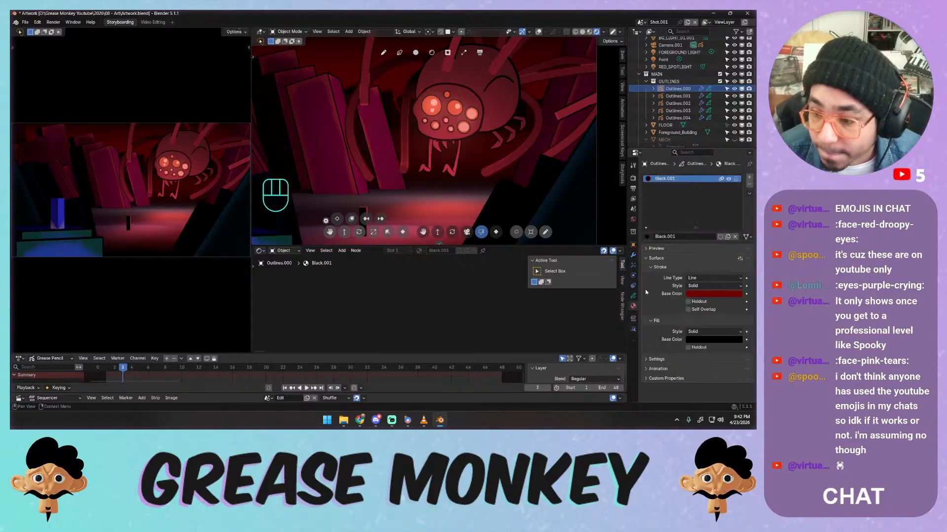
pyautogui.click(688, 302)
pyautogui.click(689, 302)
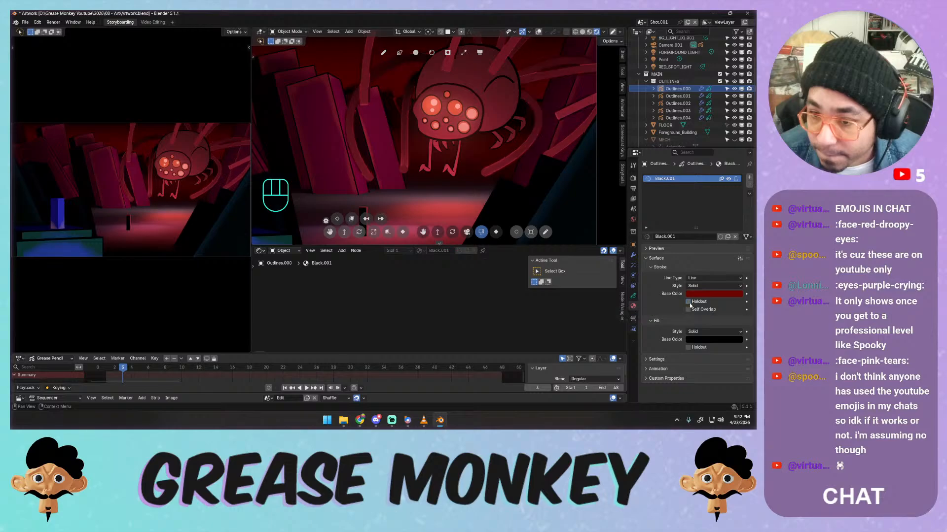
pyautogui.click(705, 287)
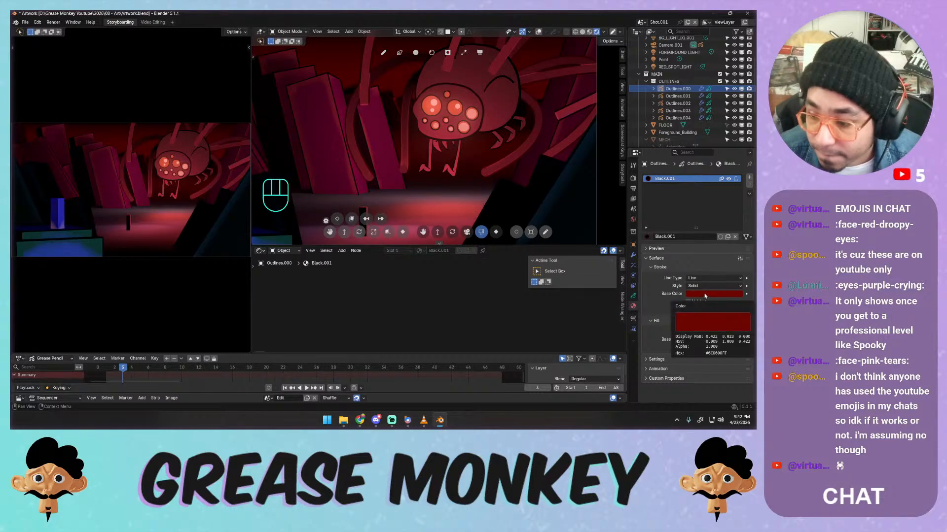
pyautogui.click(705, 280)
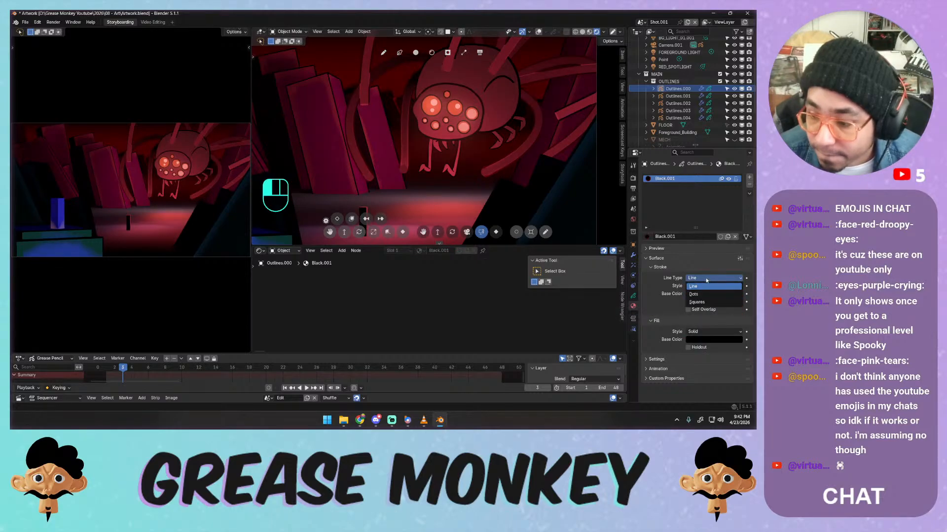
pyautogui.click(695, 294)
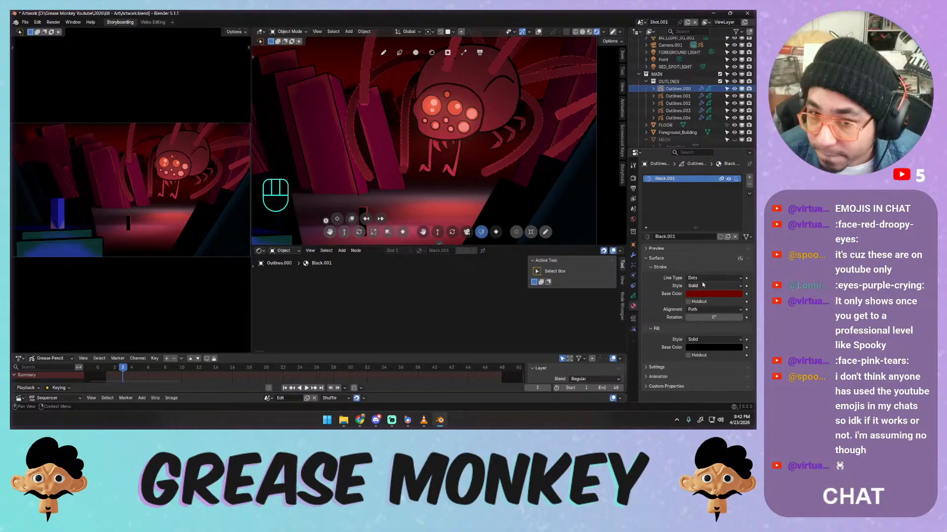
pyautogui.click(703, 279)
pyautogui.click(697, 301)
pyautogui.click(697, 279)
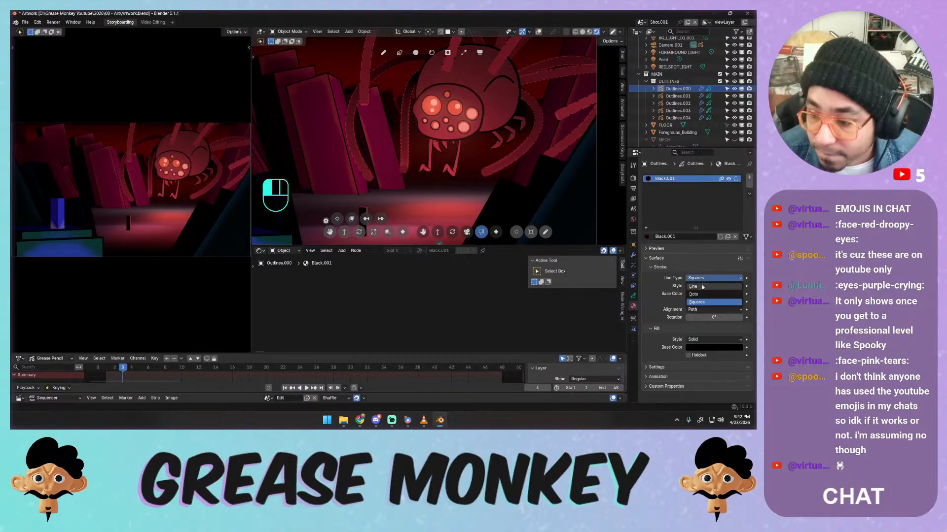
pyautogui.click(699, 287)
# Darken the outline material's stroke base color to very dark red #2D0200FF and save the file
pyautogui.click(706, 293)
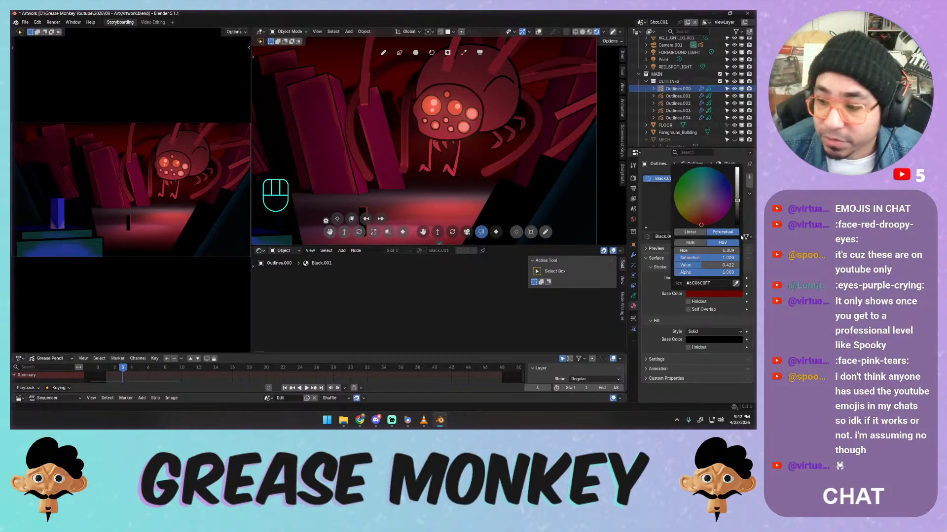
pyautogui.moveTo(739, 203); pyautogui.dragTo(737, 215)
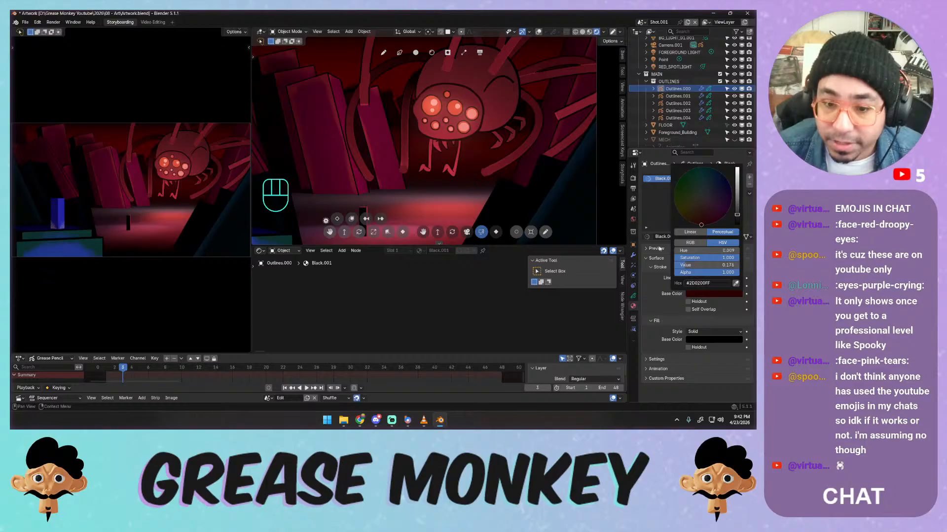
pyautogui.hotkey('ctrl', 's')
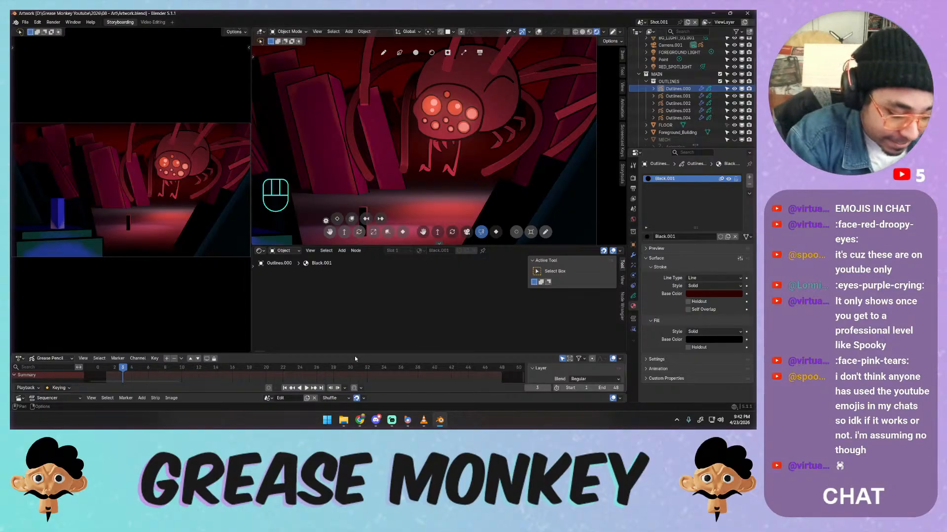
# Render the current frame and examine the creature and its tentacle outlines up close and in the full image
pyautogui.press('F12')
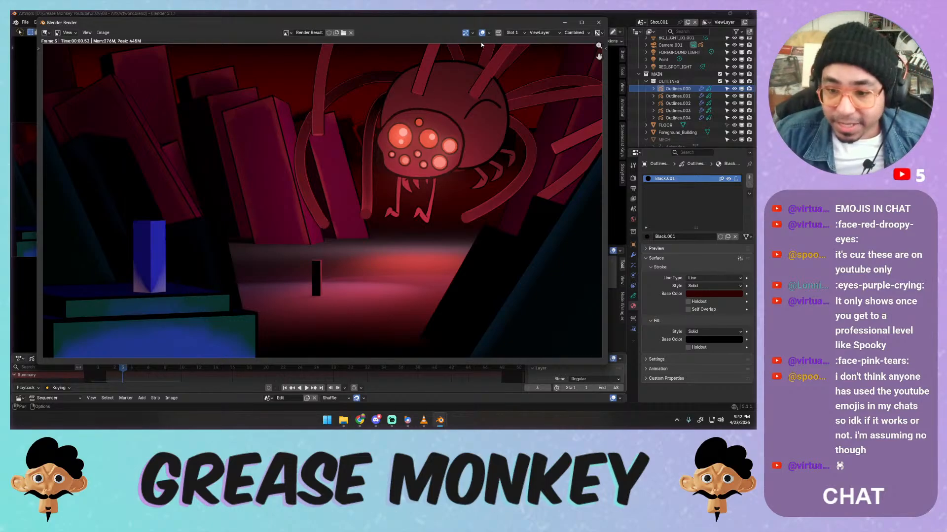
pyautogui.scroll(3, 442, 128)
pyautogui.moveTo(455, 117); pyautogui.dragTo(381, 206, button='middle')
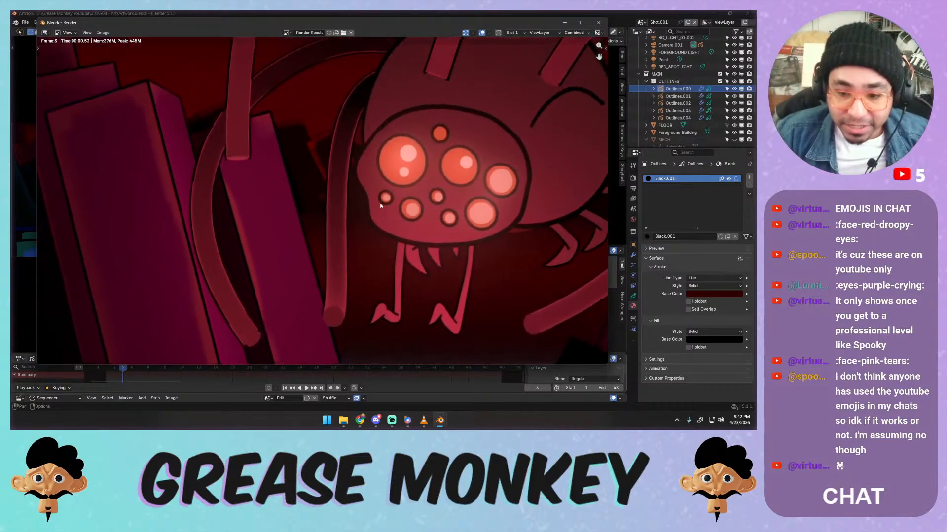
pyautogui.scroll(-3, 393, 188)
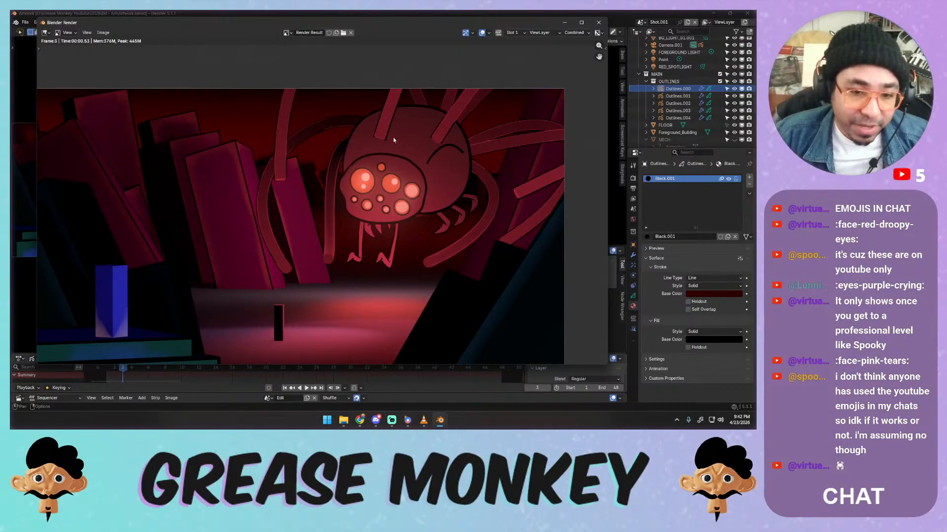
pyautogui.scroll(-1, 336, 198)
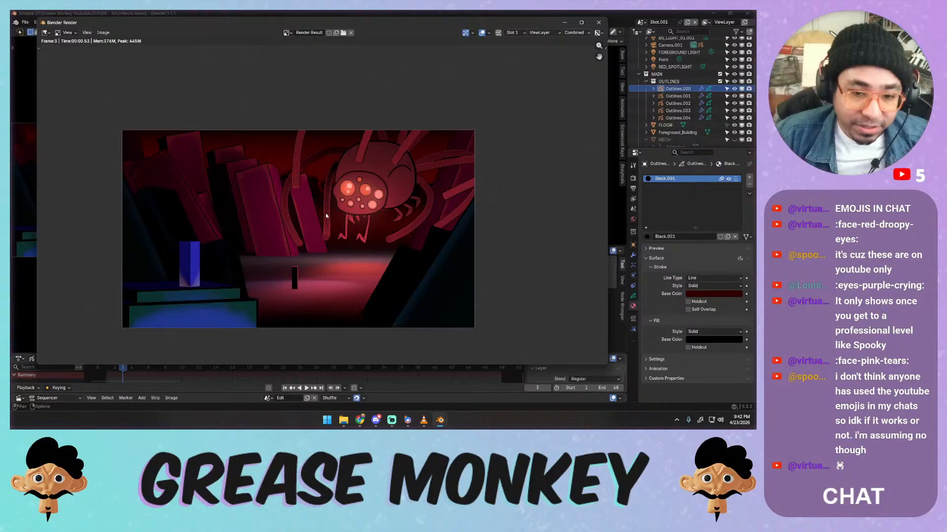
pyautogui.scroll(-1, 329, 211)
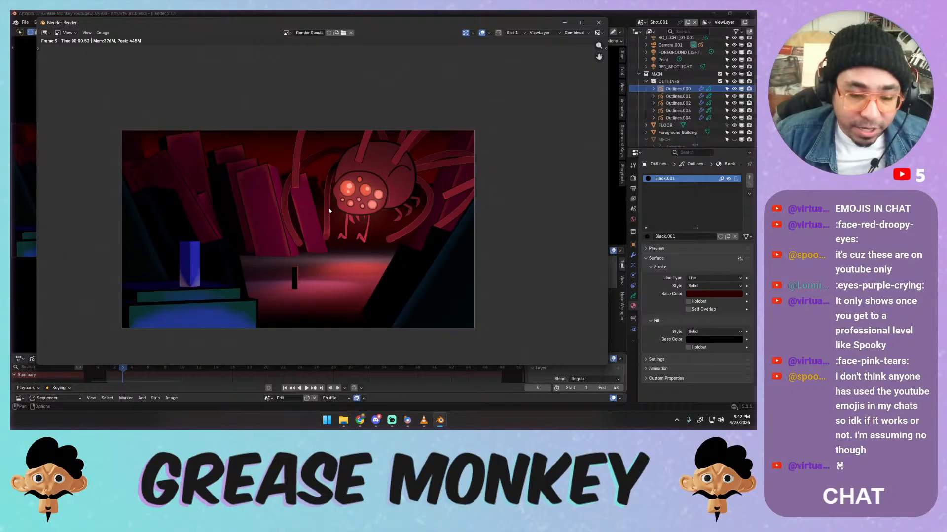
pyautogui.scroll(1, 328, 211)
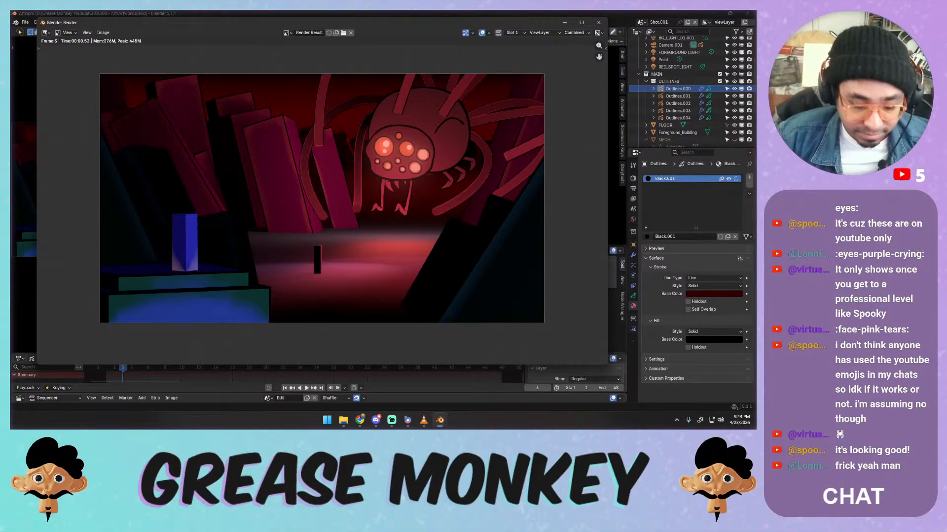
pyautogui.hotkey('alt', 'Tab')
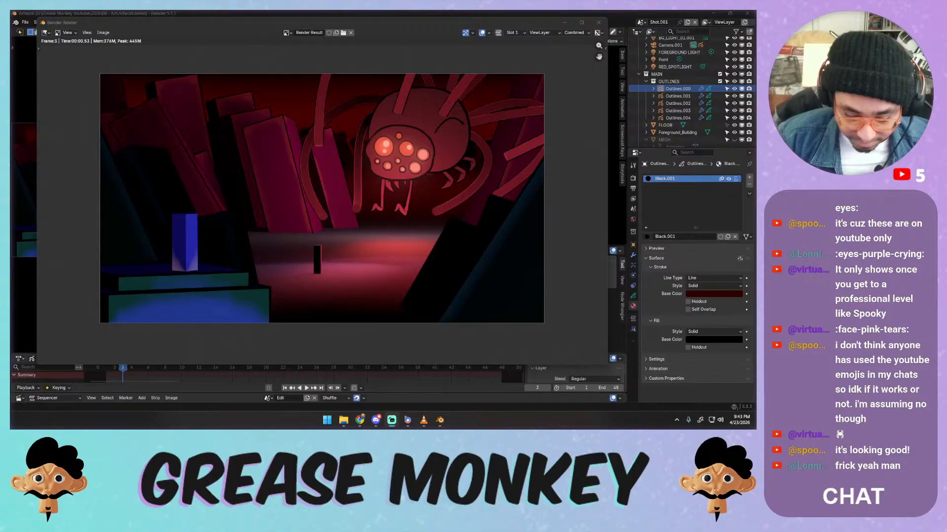